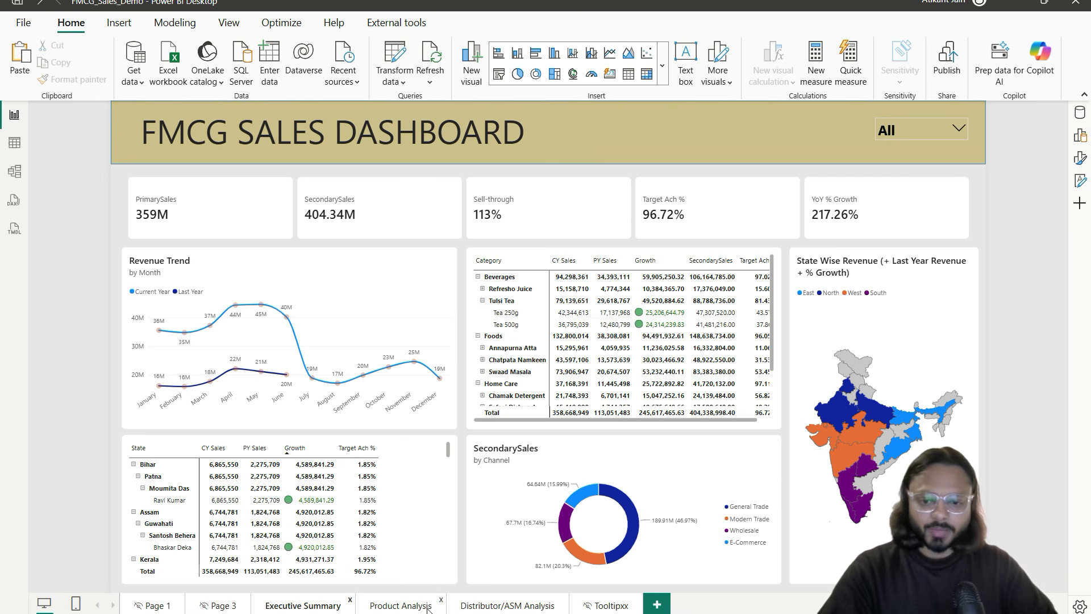
Step: Cross-filter the Executive Summary by a Bihar rep and Bihar on the map, then view Product Analysis
{"action": "left_click", "coordinate": [161, 505]}
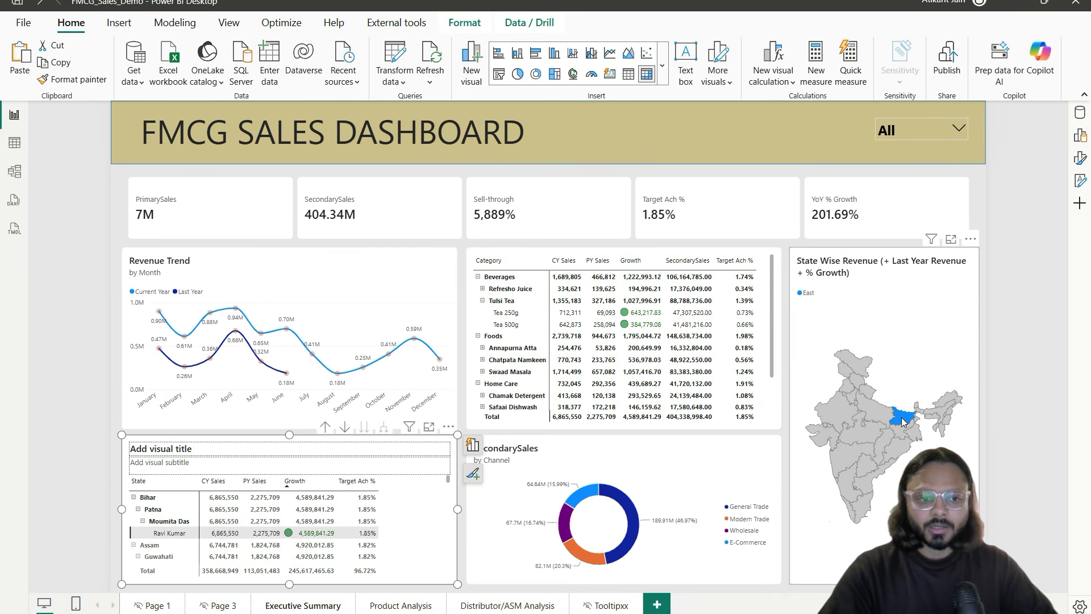
{"action": "mouse_move", "coordinate": [902, 420]}
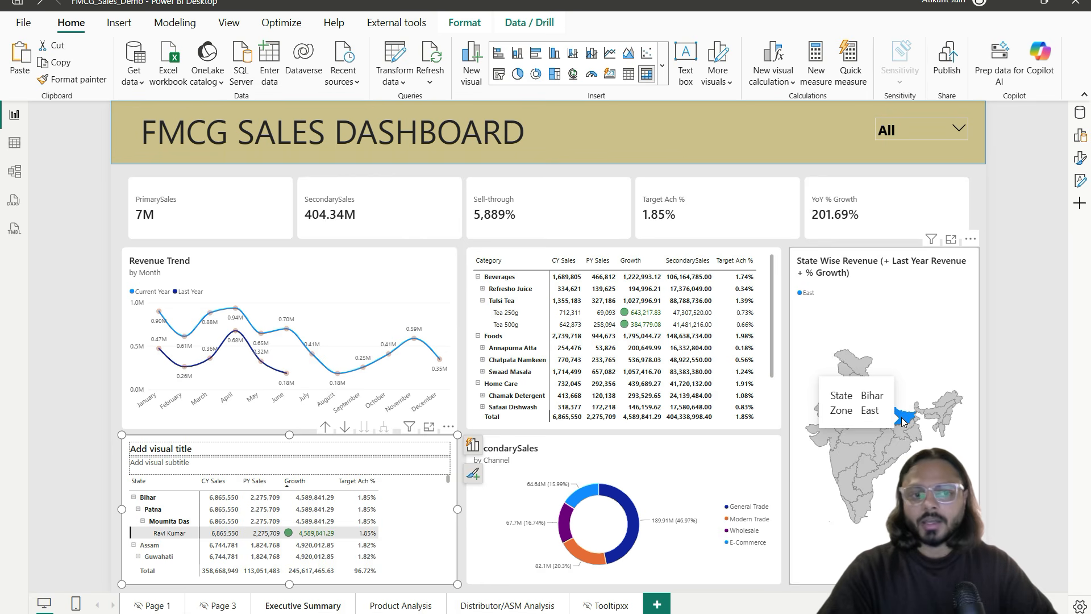
{"action": "left_click", "coordinate": [900, 420]}
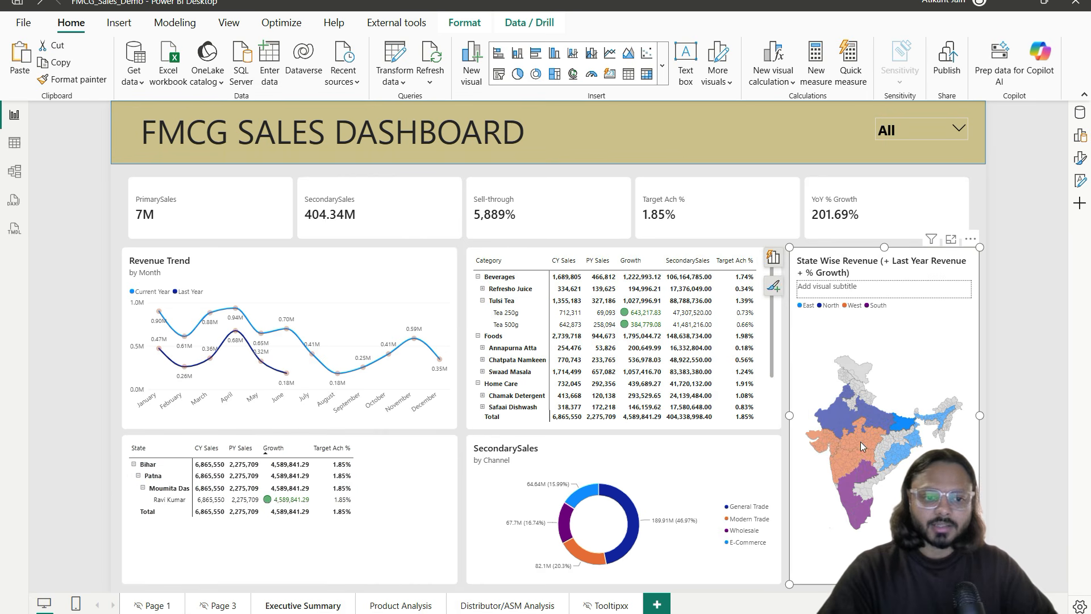
{"action": "left_click", "coordinate": [386, 607]}
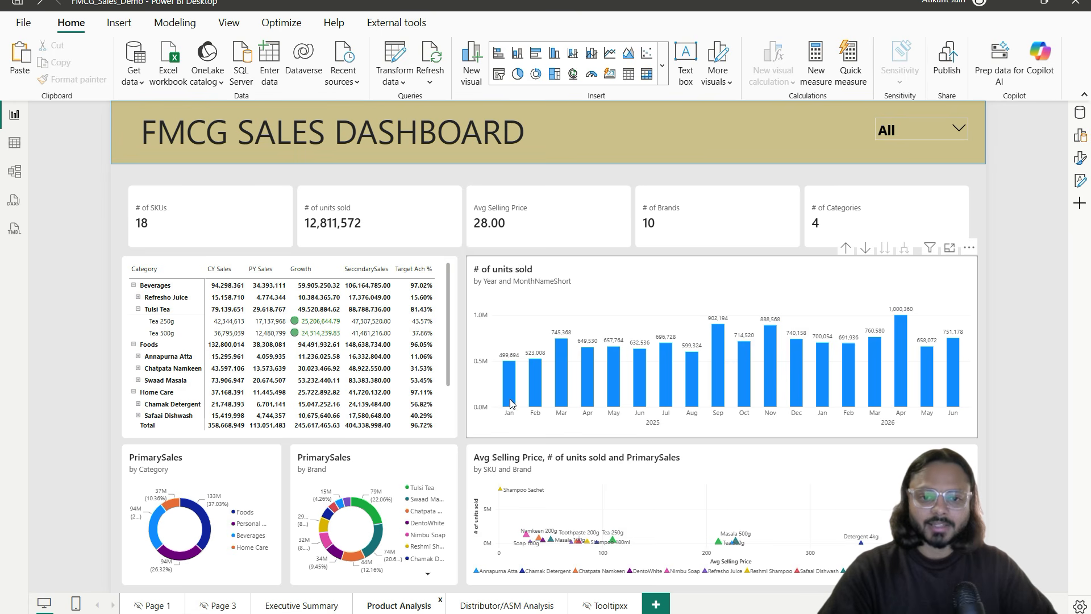
Step: Annotate the units-sold chart, slicer link and KPI cards, then clear the marks
{"action": "left_click_drag", "start_coordinate": [472, 262], "coordinate": [960, 435]}
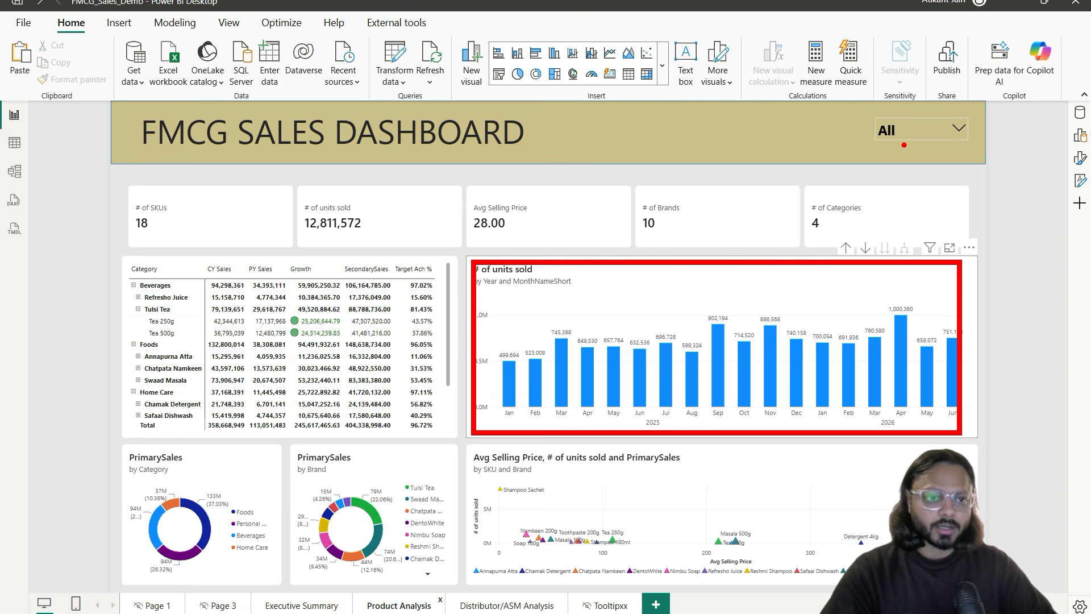
{"action": "left_click_drag", "start_coordinate": [908, 136], "coordinate": [827, 257]}
{"action": "mouse_move", "coordinate": [132, 239]}
{"action": "left_mouse_down"}
{"action": "mouse_move", "coordinate": [919, 243]}
{"action": "mouse_move", "coordinate": [162, 234]}
{"action": "mouse_move", "coordinate": [212, 232]}
{"action": "left_mouse_up"}
{"action": "left_click_drag", "start_coordinate": [324, 240], "coordinate": [383, 241]}
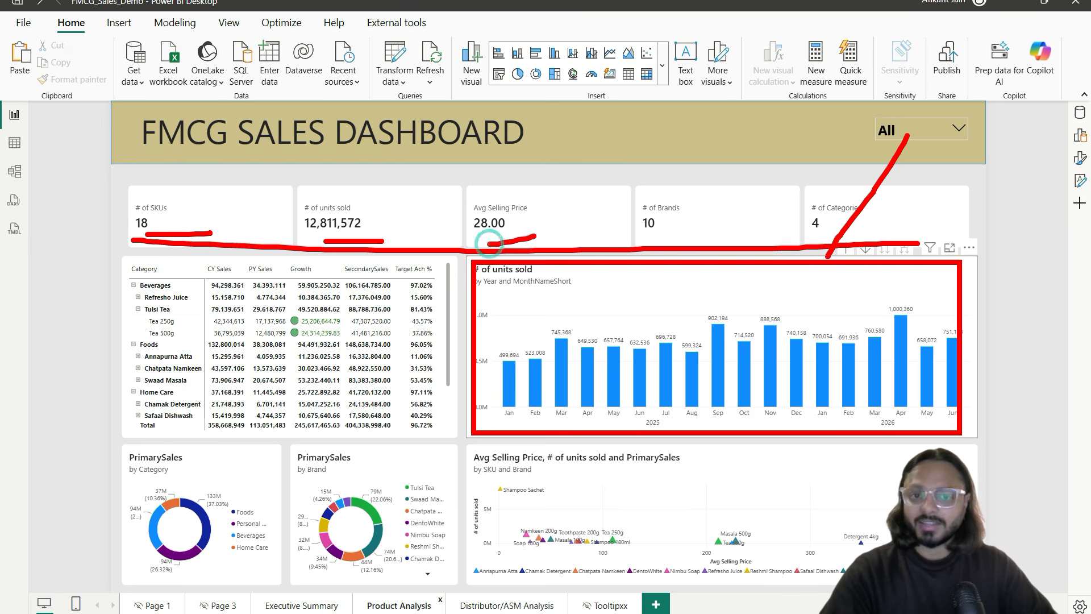
{"action": "key", "text": "Escape"}
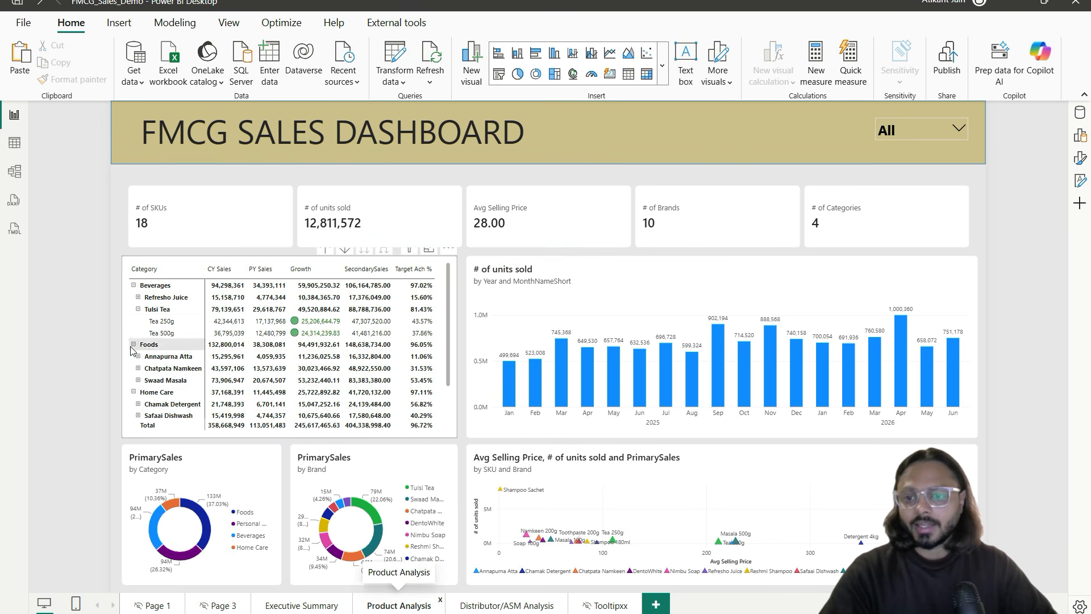
Step: Mark up the Category column, Category and Brand donuts and scatter title, then open Distributor/ASM Analysis
{"action": "mouse_move", "coordinate": [147, 264]}
{"action": "left_mouse_down"}
{"action": "mouse_move", "coordinate": [127, 318]}
{"action": "mouse_move", "coordinate": [162, 416]}
{"action": "left_mouse_up"}
{"action": "left_click_drag", "start_coordinate": [164, 577], "coordinate": [231, 569]}
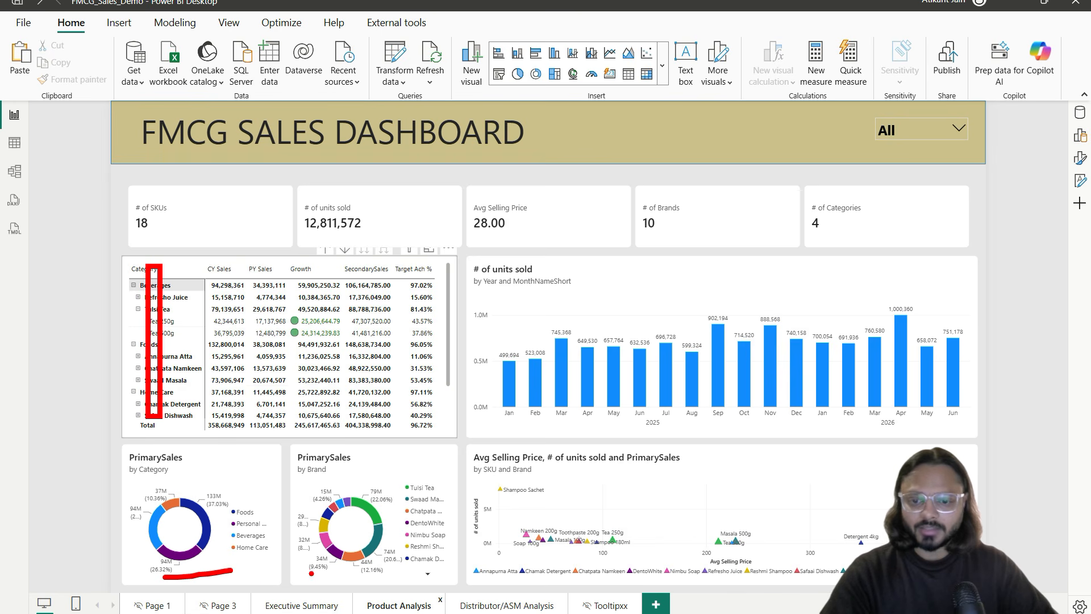
{"action": "left_click_drag", "start_coordinate": [145, 472], "coordinate": [202, 474]}
{"action": "left_click_drag", "start_coordinate": [289, 476], "coordinate": [358, 471]}
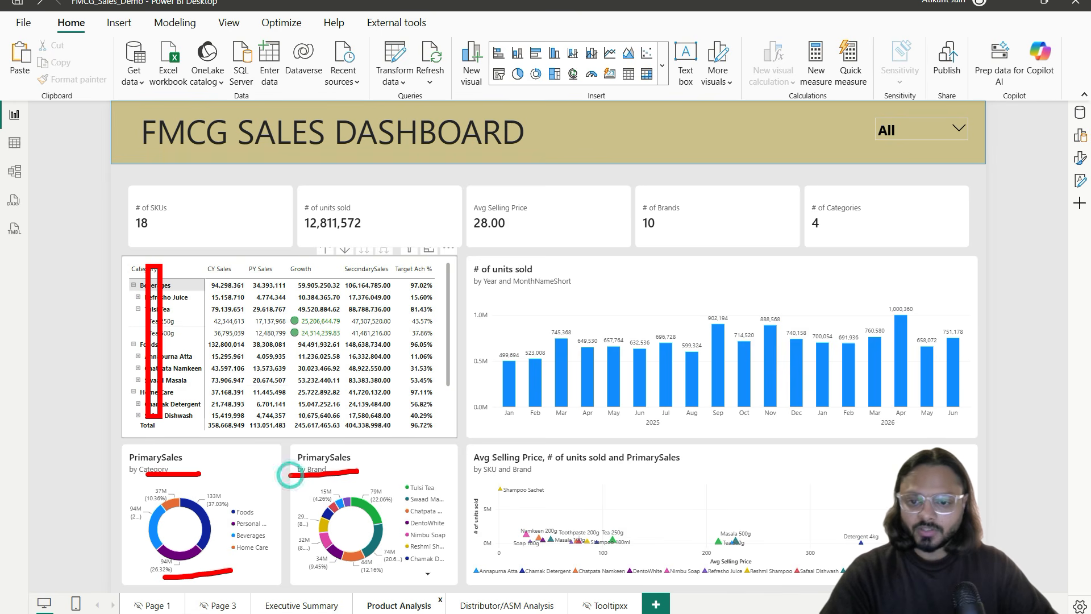
{"action": "mouse_move", "coordinate": [566, 441]}
{"action": "left_mouse_down"}
{"action": "mouse_move", "coordinate": [447, 432]}
{"action": "mouse_move", "coordinate": [503, 530]}
{"action": "left_mouse_up"}
{"action": "key", "text": "Escape"}
{"action": "left_click", "coordinate": [495, 605]}
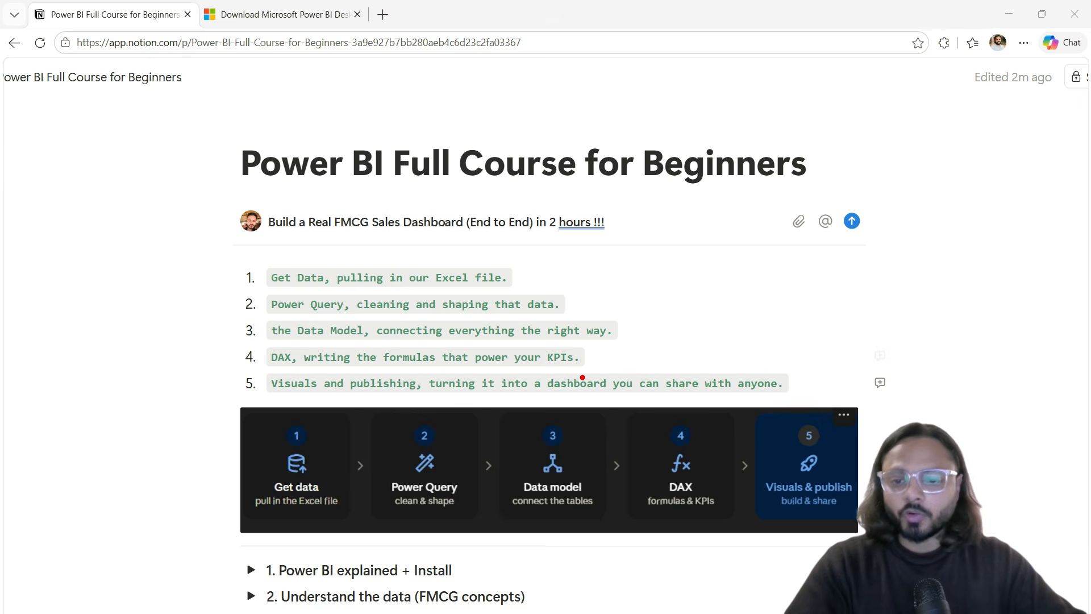
Step: Box the Get data and Power Query roadmap cards and draw arrows toward Data model
{"action": "mouse_move", "coordinate": [247, 411]}
{"action": "left_mouse_down"}
{"action": "mouse_move", "coordinate": [336, 489]}
{"action": "mouse_move", "coordinate": [348, 522]}
{"action": "left_mouse_up"}
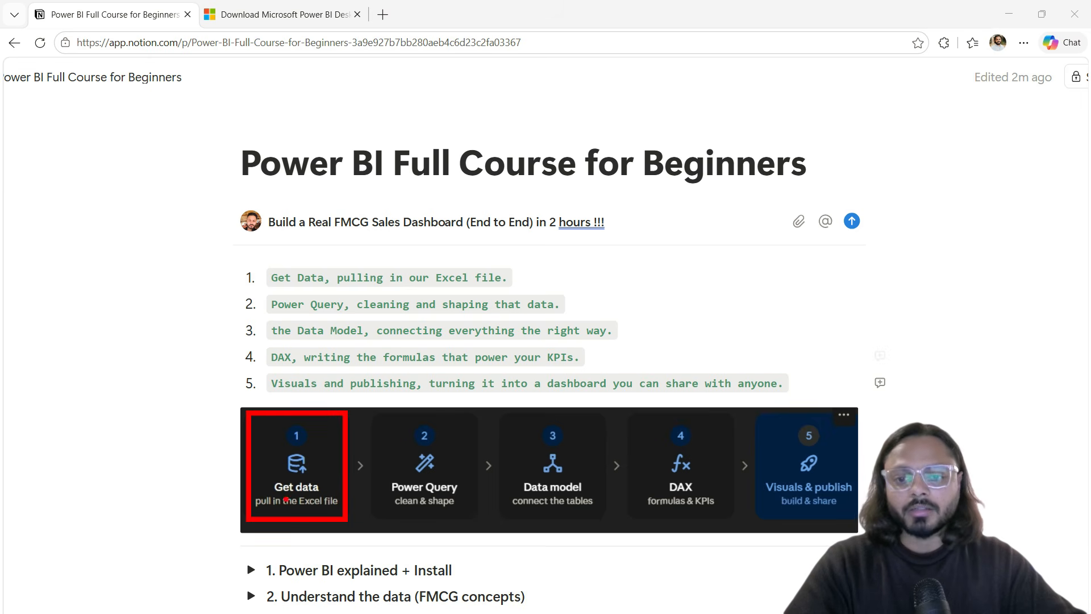
{"action": "left_click_drag", "start_coordinate": [296, 508], "coordinate": [335, 507]}
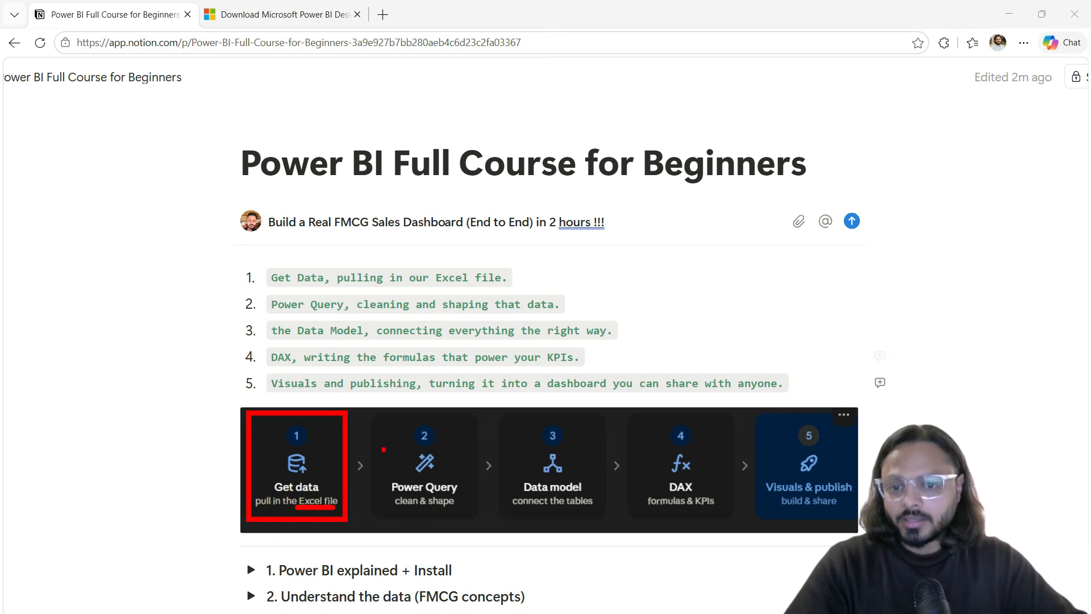
{"action": "mouse_move", "coordinate": [330, 473]}
{"action": "left_mouse_down"}
{"action": "mouse_move", "coordinate": [375, 462]}
{"action": "mouse_move", "coordinate": [364, 452]}
{"action": "mouse_move", "coordinate": [382, 463]}
{"action": "left_mouse_up"}
{"action": "mouse_move", "coordinate": [378, 412]}
{"action": "left_mouse_down"}
{"action": "mouse_move", "coordinate": [395, 446]}
{"action": "mouse_move", "coordinate": [471, 519]}
{"action": "left_mouse_up"}
{"action": "left_click_drag", "start_coordinate": [403, 512], "coordinate": [418, 512]}
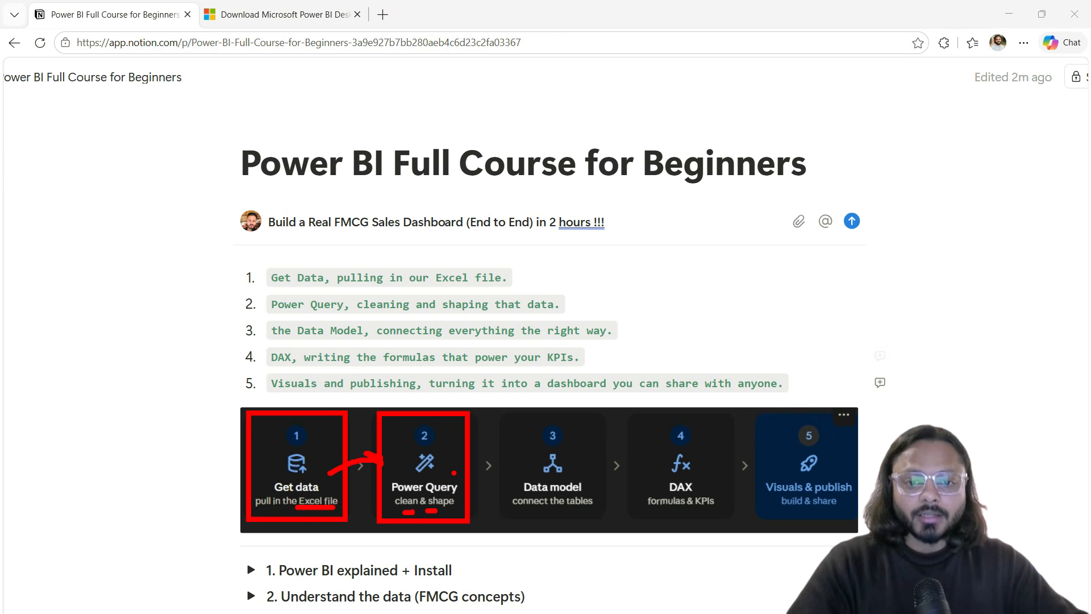
{"action": "mouse_move", "coordinate": [454, 473]}
{"action": "left_mouse_down"}
{"action": "mouse_move", "coordinate": [503, 465]}
{"action": "mouse_move", "coordinate": [483, 471]}
{"action": "left_mouse_up"}
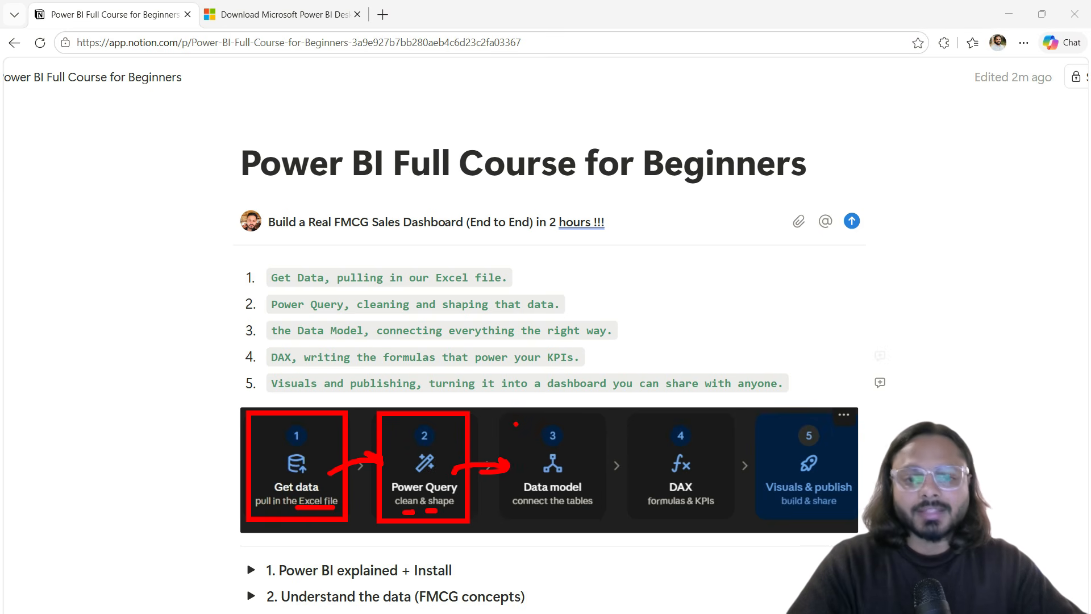
Step: Box the Data model, DAX and Visuals & publish cards with linking arrows, then scroll below
{"action": "mouse_move", "coordinate": [503, 417]}
{"action": "left_mouse_down"}
{"action": "mouse_move", "coordinate": [603, 520]}
{"action": "mouse_move", "coordinate": [567, 510]}
{"action": "left_mouse_up"}
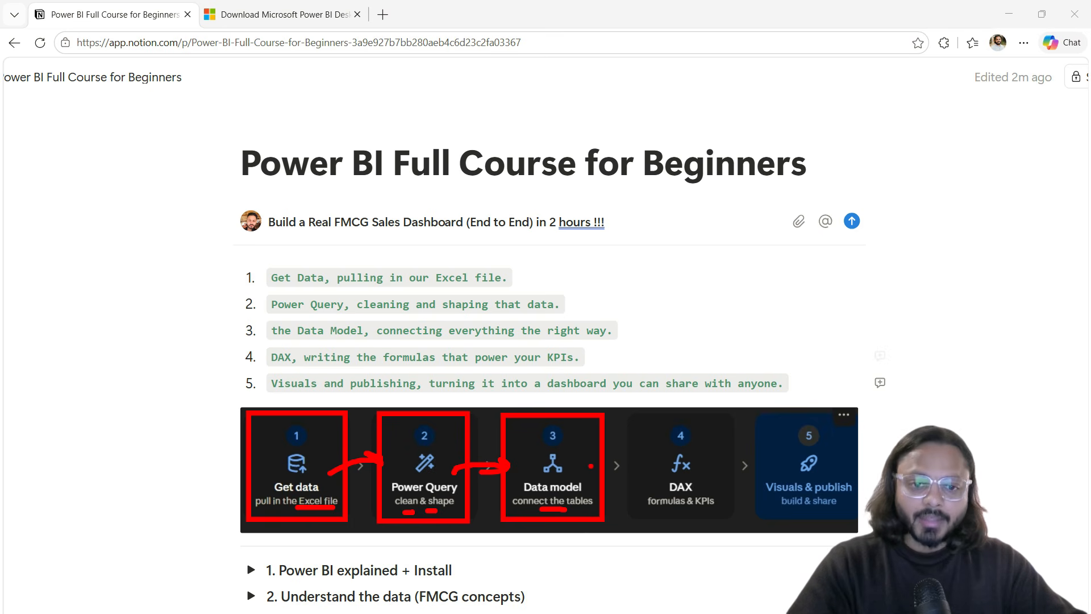
{"action": "mouse_move", "coordinate": [594, 470]}
{"action": "left_mouse_down"}
{"action": "mouse_move", "coordinate": [642, 458]}
{"action": "mouse_move", "coordinate": [629, 452]}
{"action": "left_mouse_up"}
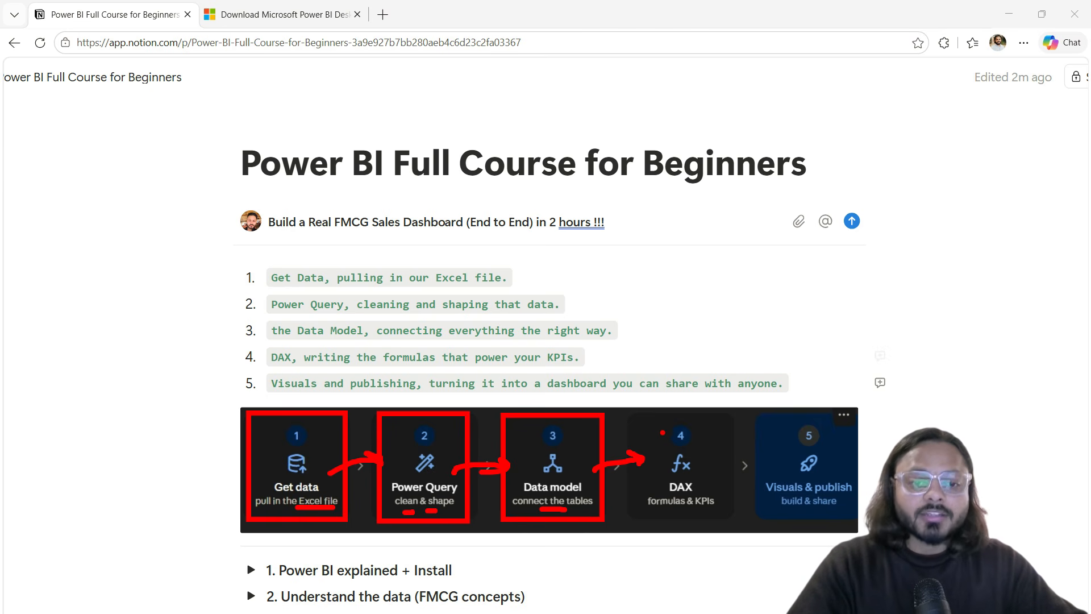
{"action": "mouse_move", "coordinate": [640, 415]}
{"action": "left_mouse_down"}
{"action": "mouse_move", "coordinate": [730, 515]}
{"action": "mouse_move", "coordinate": [690, 498]}
{"action": "left_mouse_up"}
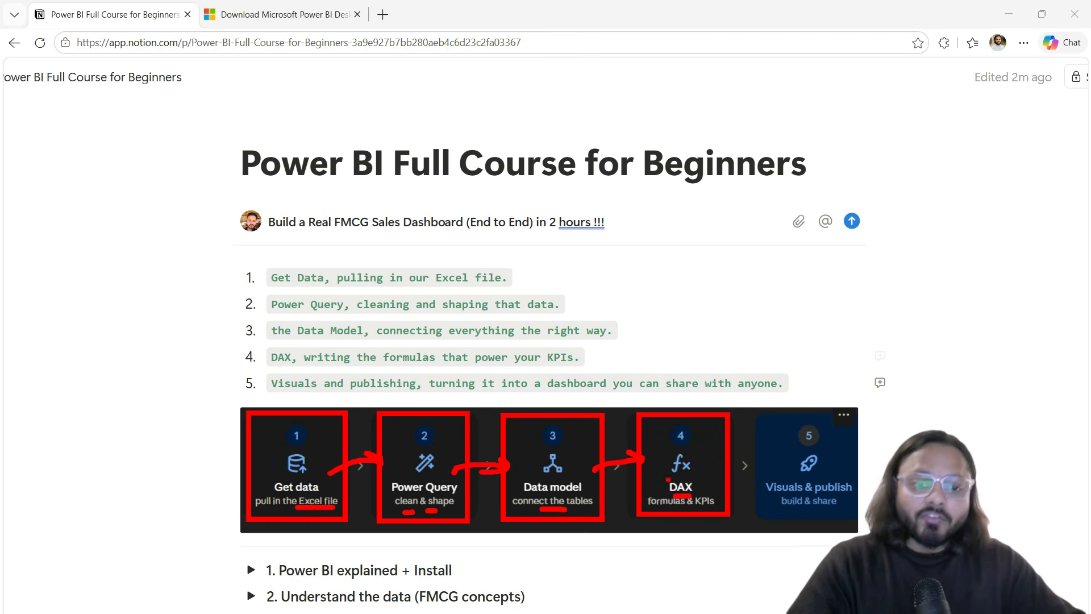
{"action": "mouse_move", "coordinate": [713, 468]}
{"action": "left_mouse_down"}
{"action": "mouse_move", "coordinate": [759, 466]}
{"action": "mouse_move", "coordinate": [742, 474]}
{"action": "left_mouse_up"}
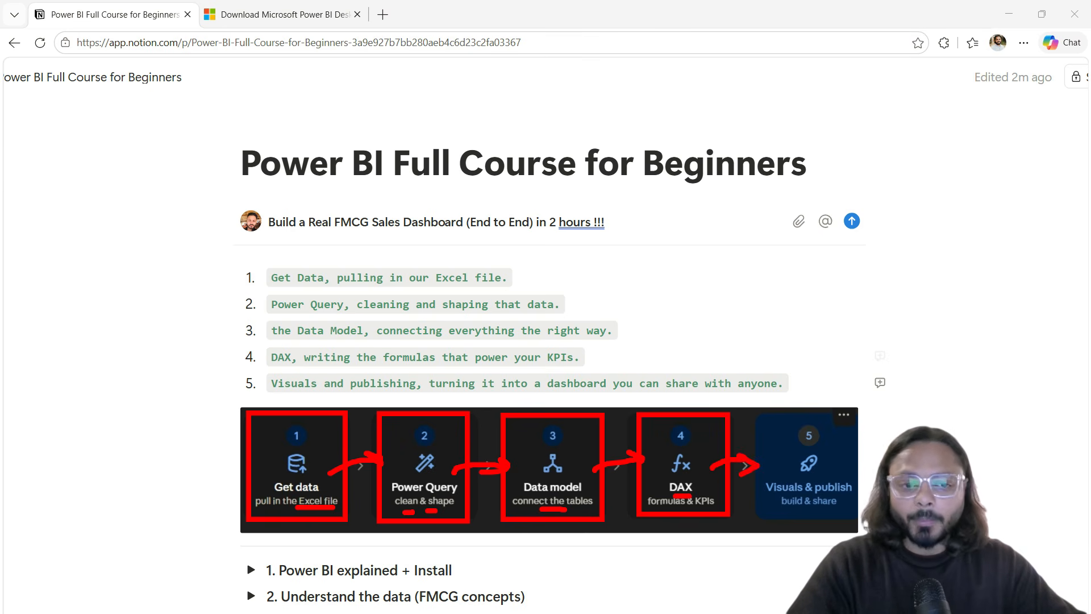
{"action": "mouse_move", "coordinate": [749, 412]}
{"action": "left_mouse_down"}
{"action": "mouse_move", "coordinate": [774, 454]}
{"action": "mouse_move", "coordinate": [862, 522]}
{"action": "left_mouse_up"}
{"action": "left_click_drag", "start_coordinate": [774, 492], "coordinate": [826, 509]}
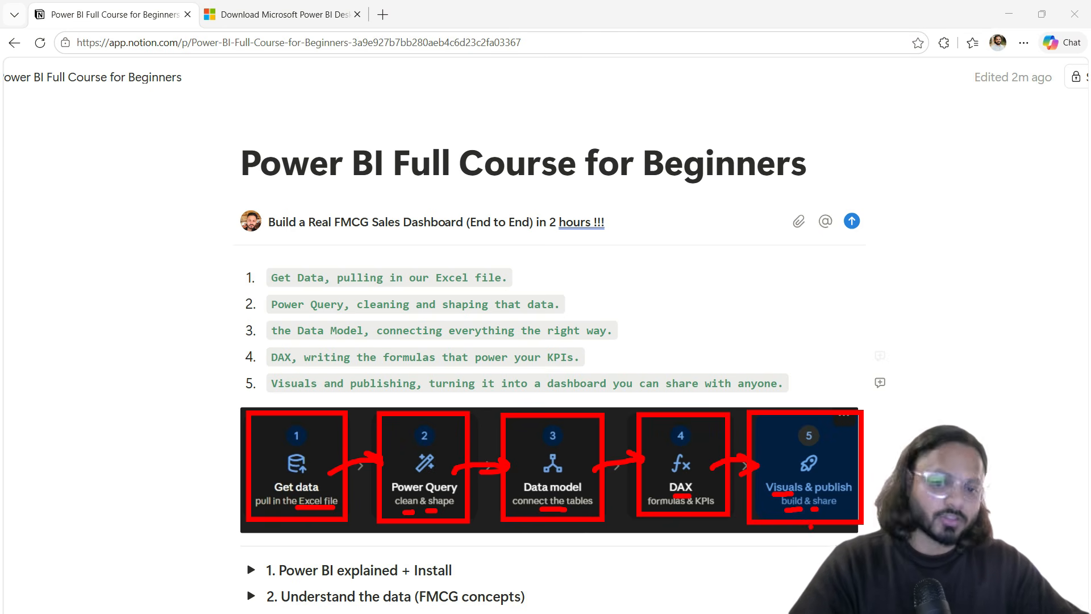
{"action": "mouse_move", "coordinate": [274, 533]}
{"action": "left_mouse_down"}
{"action": "mouse_move", "coordinate": [276, 547]}
{"action": "mouse_move", "coordinate": [607, 554]}
{"action": "mouse_move", "coordinate": [811, 527]}
{"action": "left_mouse_up"}
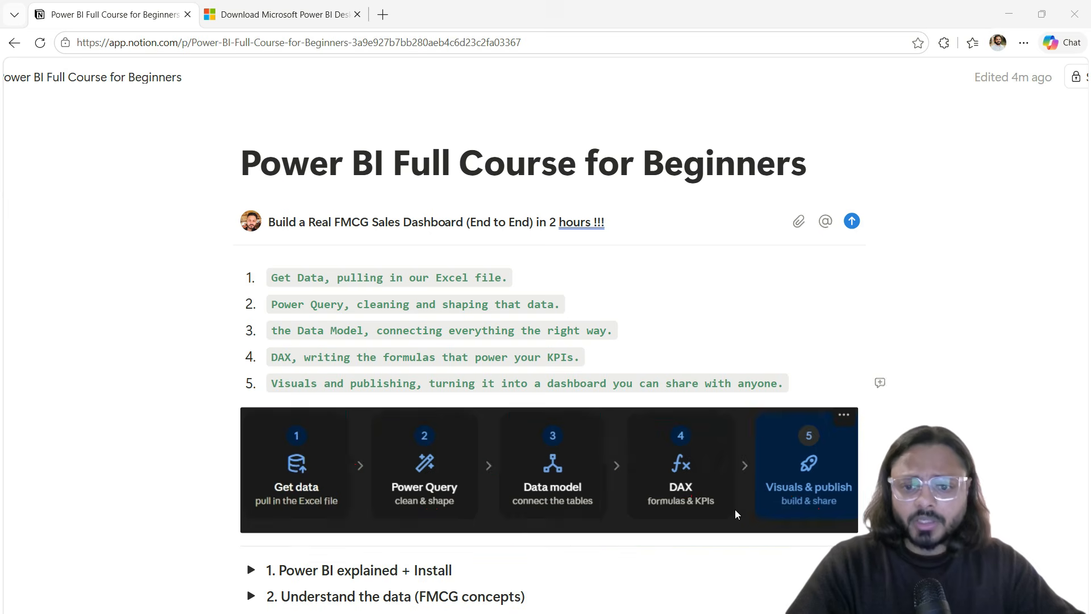
{"action": "scroll", "coordinate": [601, 509], "scroll_direction": "down", "scroll_amount": 7}
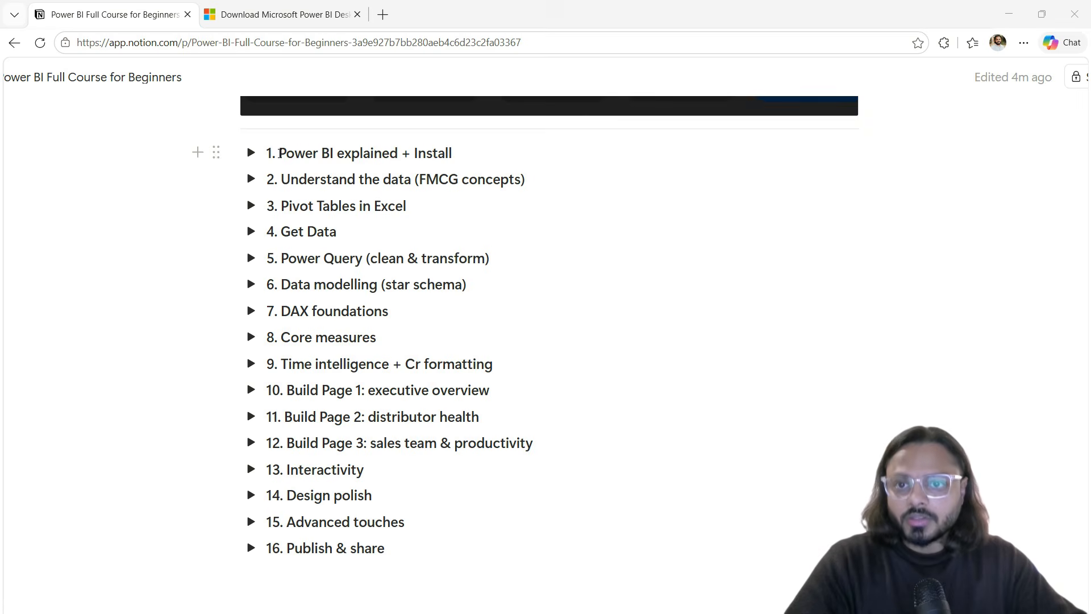
{"action": "left_click_drag", "start_coordinate": [279, 152], "coordinate": [335, 160]}
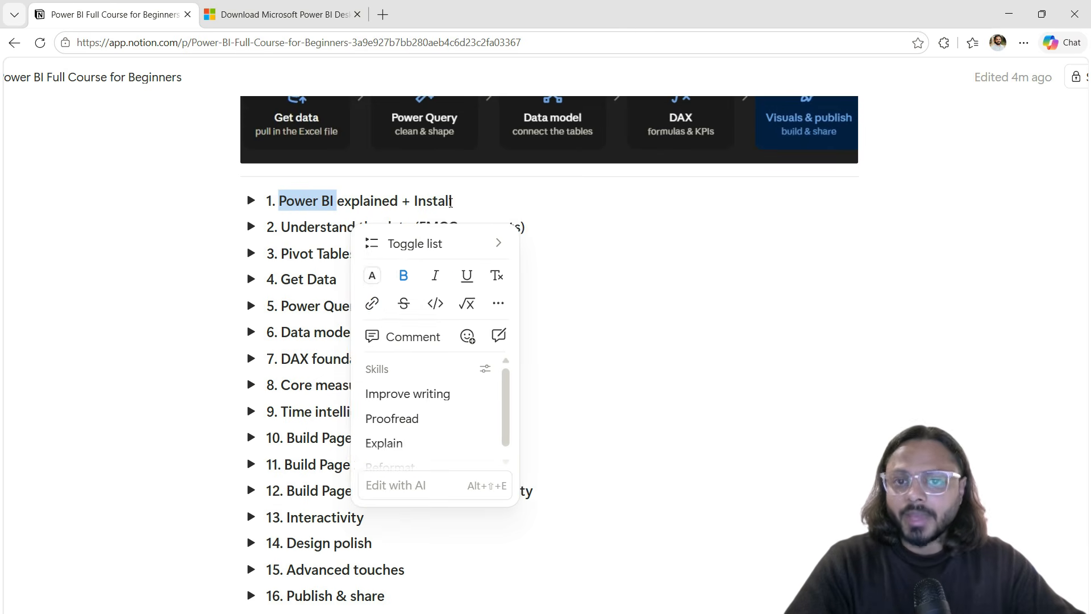
{"action": "double_click", "coordinate": [449, 202]}
{"action": "left_click", "coordinate": [282, 232]}
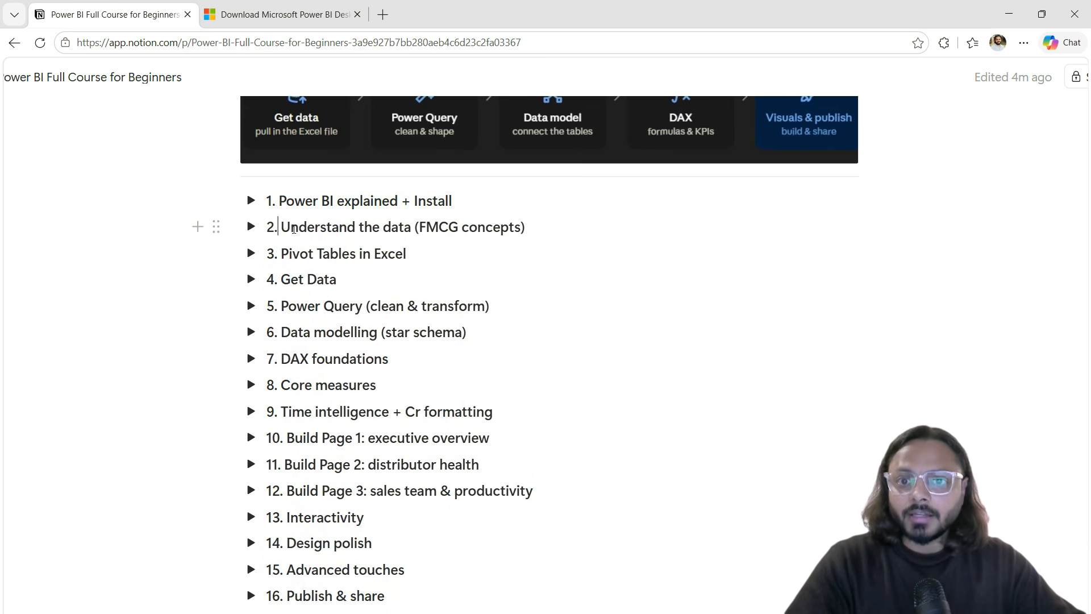
{"action": "left_click", "coordinate": [461, 229]}
{"action": "triple_click", "coordinate": [461, 231]}
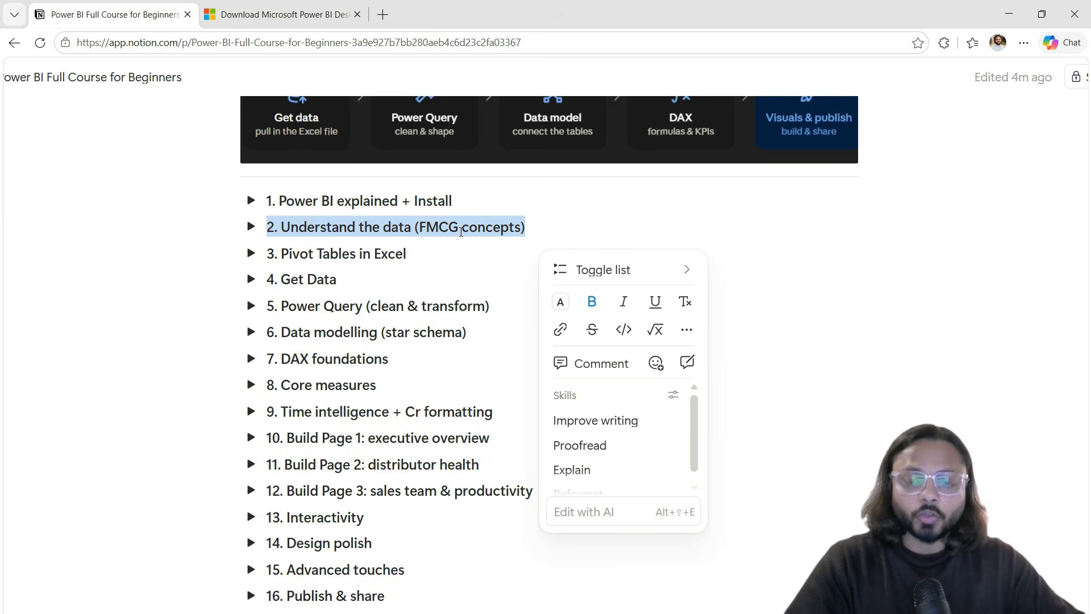
{"action": "triple_click", "coordinate": [299, 256]}
{"action": "triple_click", "coordinate": [386, 254]}
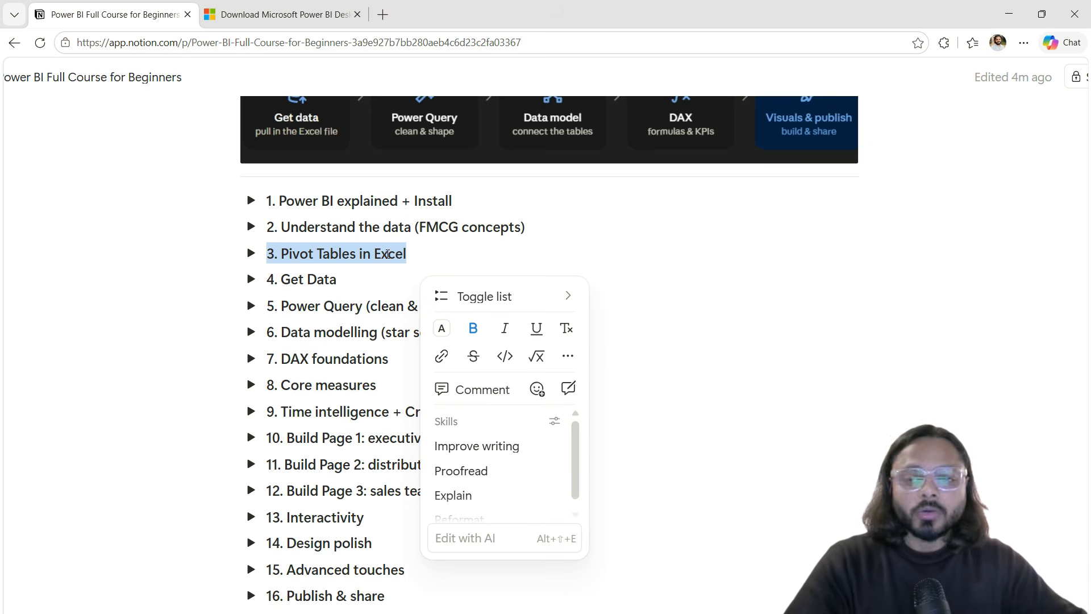
{"action": "triple_click", "coordinate": [319, 279]}
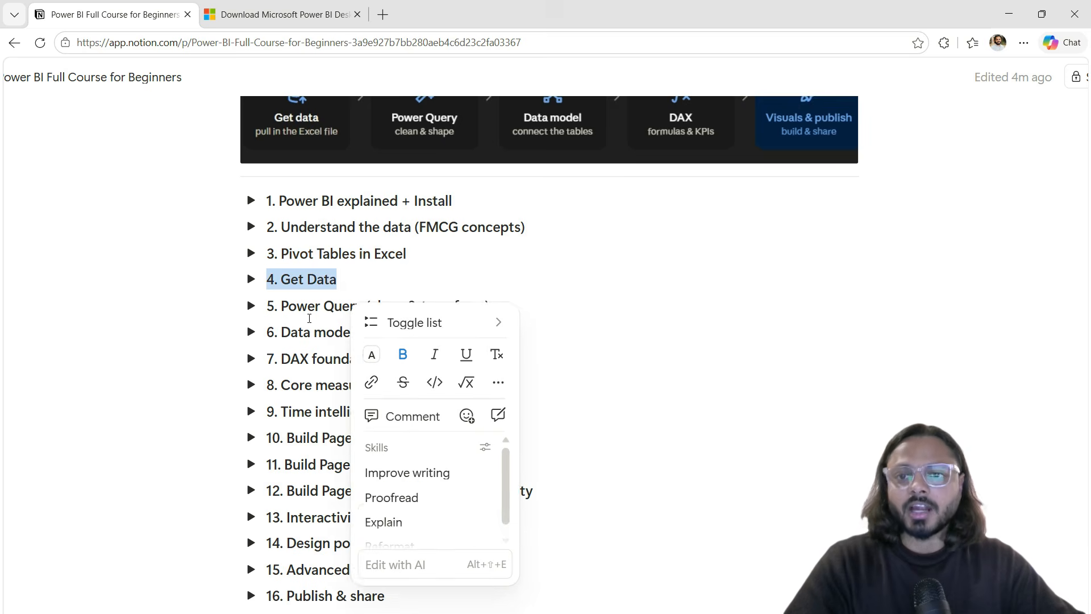
{"action": "scroll", "coordinate": [299, 450], "scroll_direction": "up", "scroll_amount": 3}
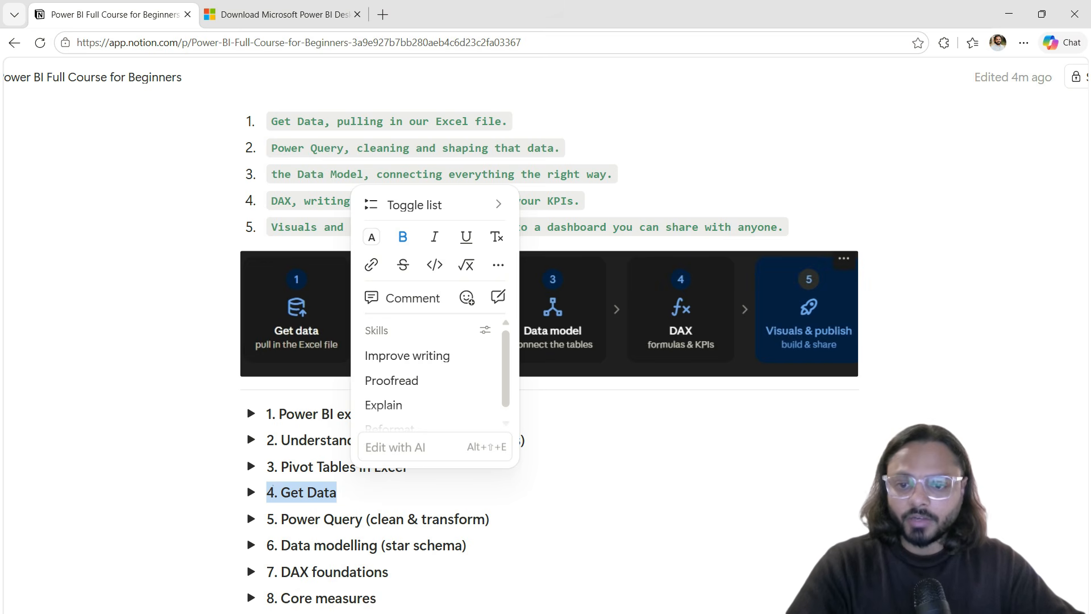
{"action": "left_click_drag", "start_coordinate": [260, 479], "coordinate": [343, 506]}
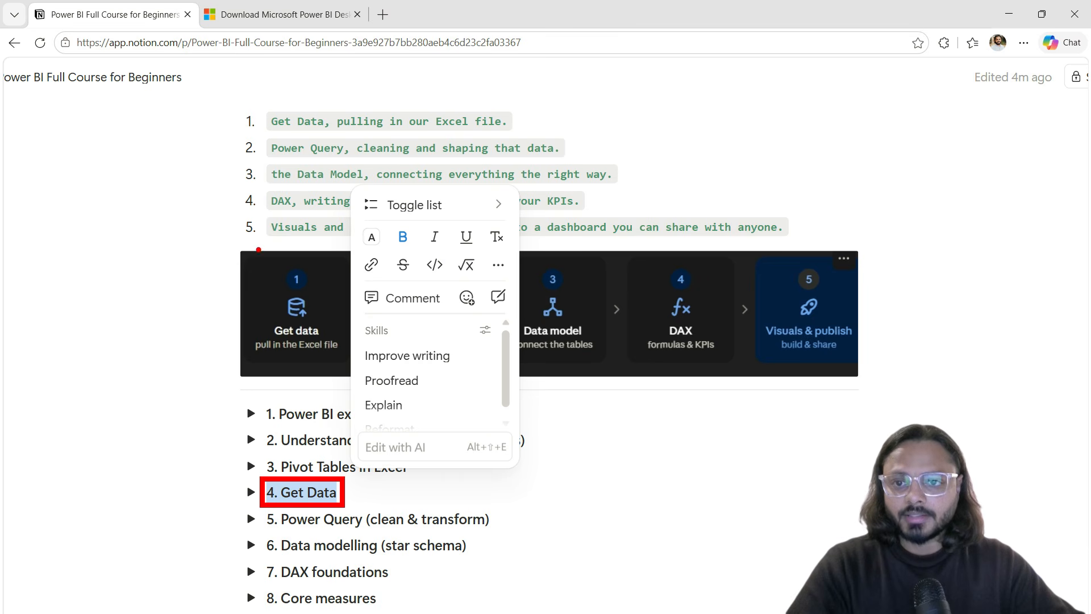
{"action": "mouse_move", "coordinate": [238, 255]}
{"action": "left_mouse_down"}
{"action": "mouse_move", "coordinate": [297, 292]}
{"action": "mouse_move", "coordinate": [358, 360]}
{"action": "left_mouse_up"}
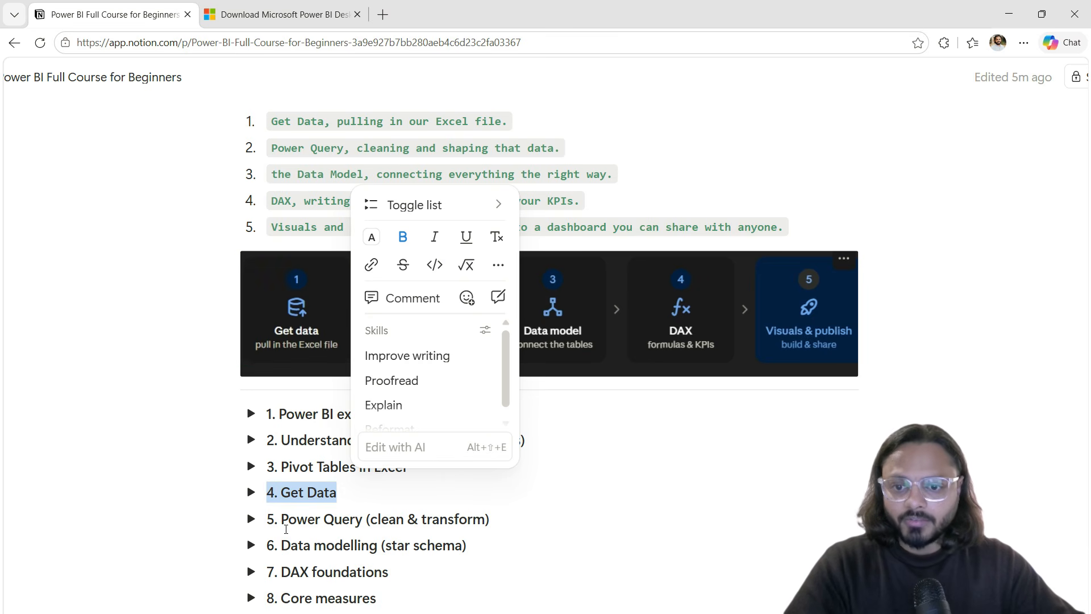
{"action": "left_click", "coordinate": [275, 514]}
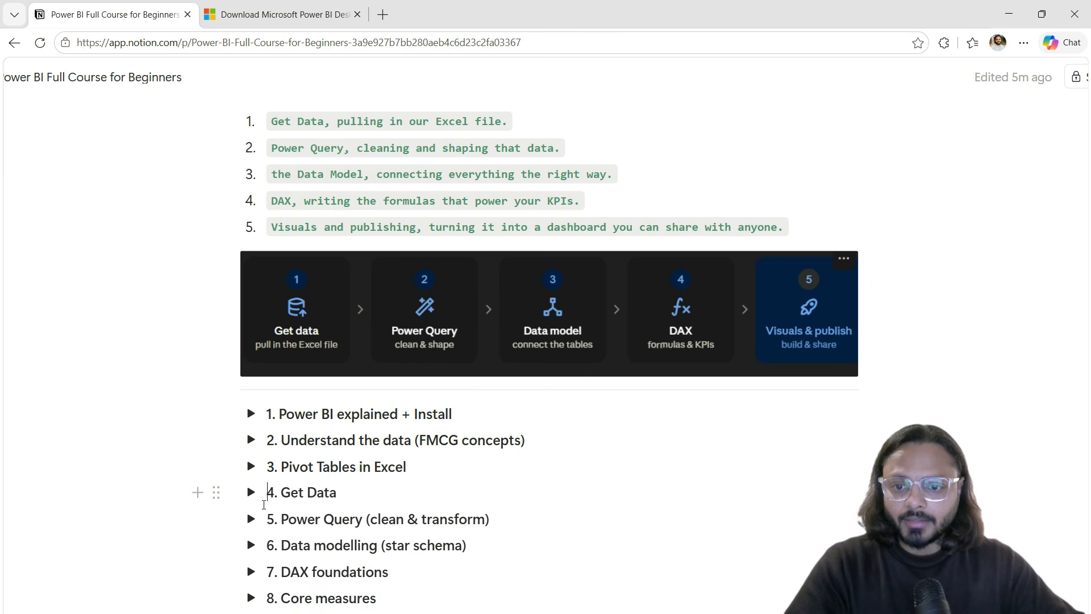
{"action": "left_click_drag", "start_coordinate": [258, 505], "coordinate": [486, 540]}
{"action": "left_click_drag", "start_coordinate": [393, 358], "coordinate": [449, 360]}
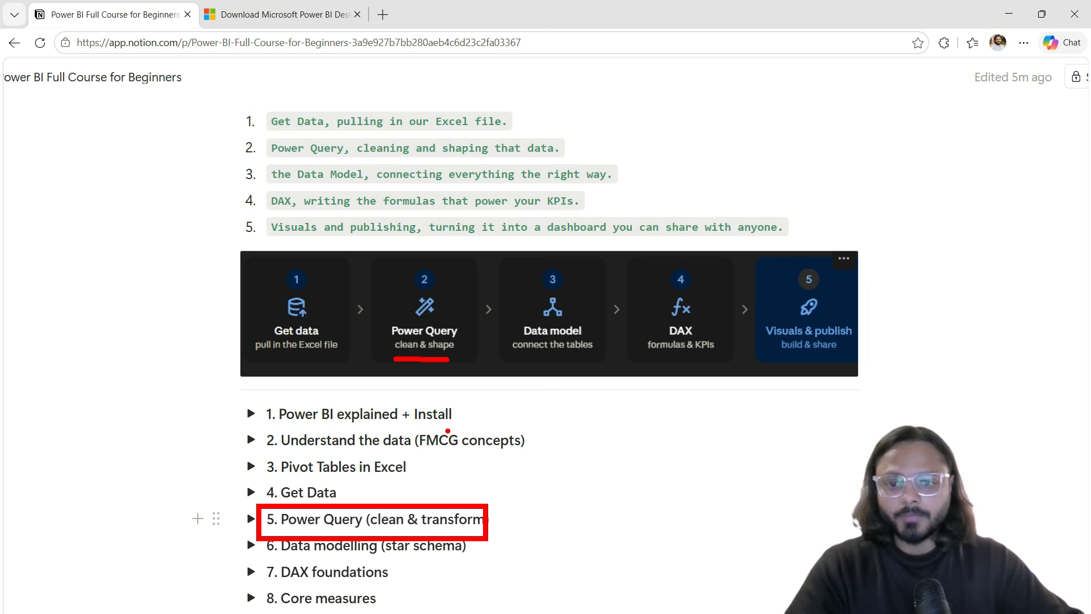
{"action": "left_click_drag", "start_coordinate": [306, 560], "coordinate": [357, 558]}
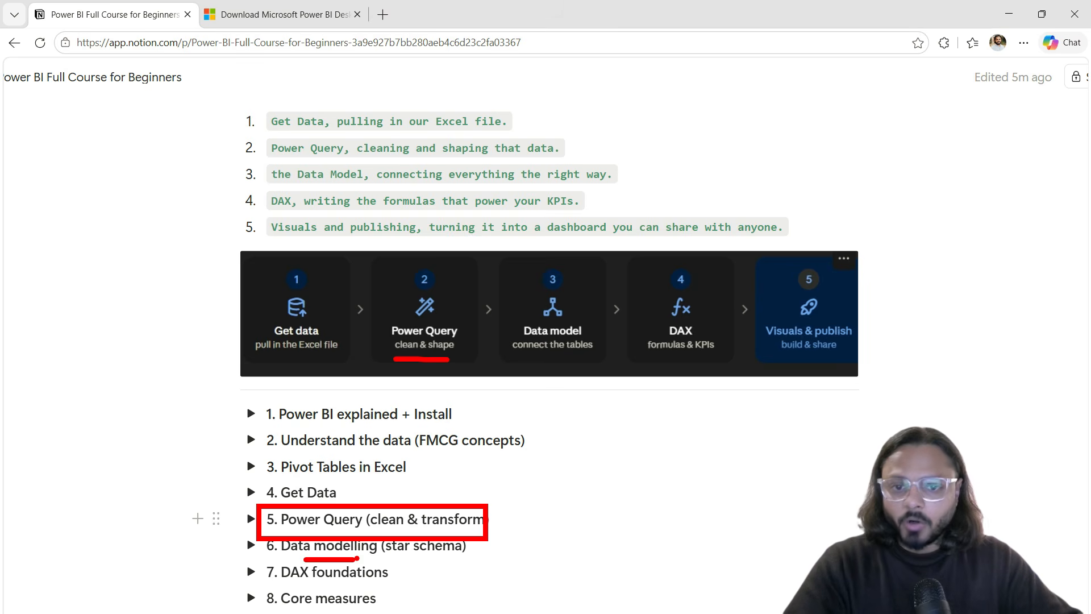
{"action": "left_click_drag", "start_coordinate": [522, 359], "coordinate": [610, 357]}
{"action": "left_click_drag", "start_coordinate": [293, 583], "coordinate": [326, 580]}
{"action": "left_click_drag", "start_coordinate": [652, 359], "coordinate": [677, 356]}
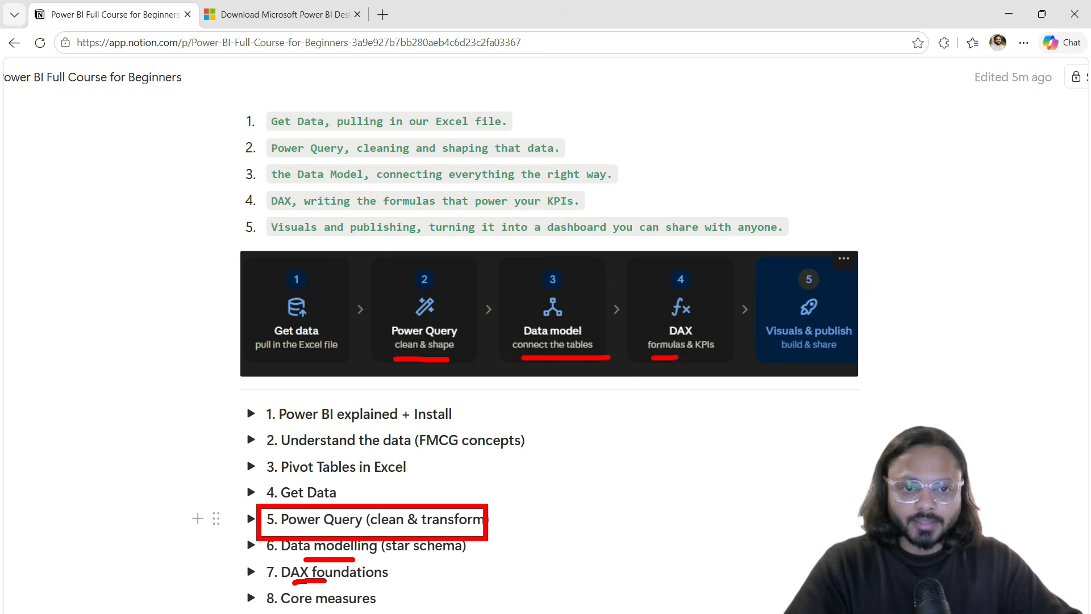
{"action": "mouse_move", "coordinate": [400, 558]}
{"action": "left_mouse_down"}
{"action": "mouse_move", "coordinate": [419, 564]}
{"action": "mouse_move", "coordinate": [406, 612]}
{"action": "left_mouse_up"}
{"action": "key", "text": "Escape"}
{"action": "scroll", "coordinate": [404, 574], "scroll_direction": "down", "scroll_amount": 4}
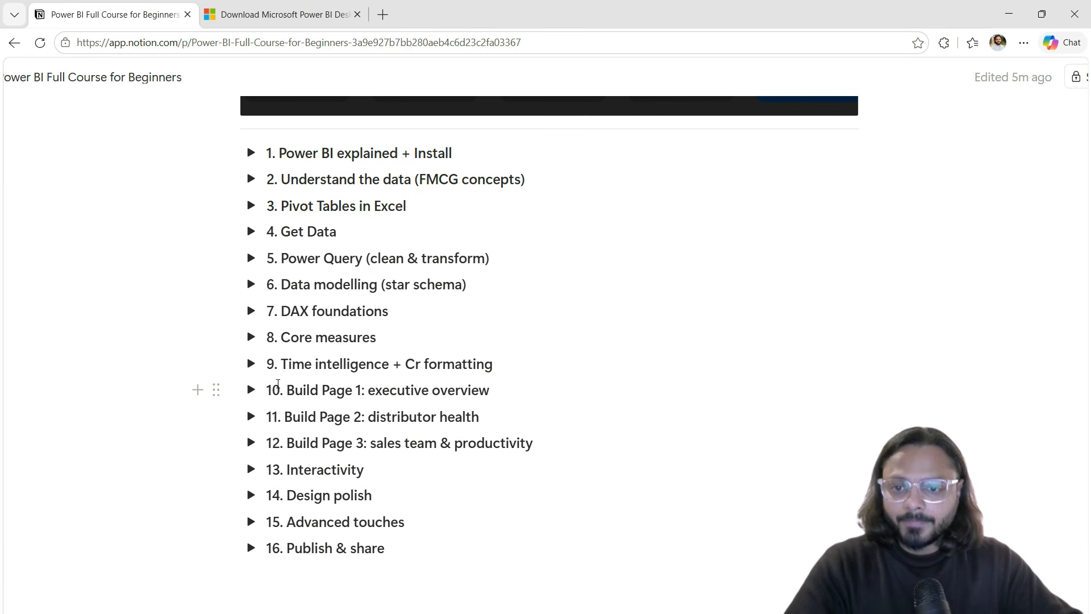
{"action": "left_click_drag", "start_coordinate": [254, 375], "coordinate": [562, 457]}
{"action": "left_click_drag", "start_coordinate": [492, 463], "coordinate": [619, 394]}
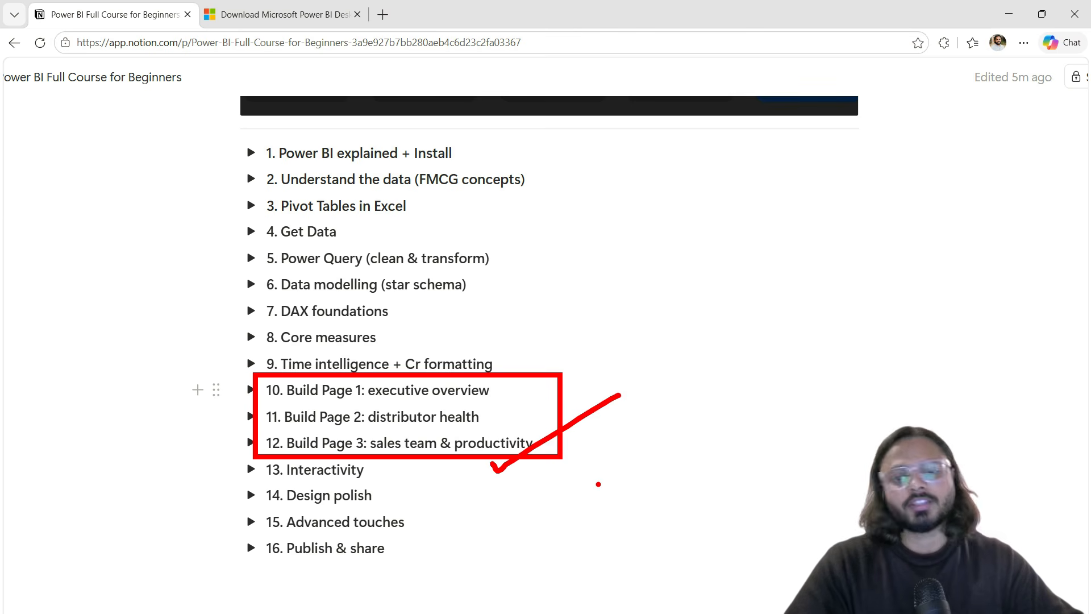
{"action": "key", "text": "Escape"}
{"action": "scroll", "coordinate": [645, 494], "scroll_direction": "up", "scroll_amount": 6}
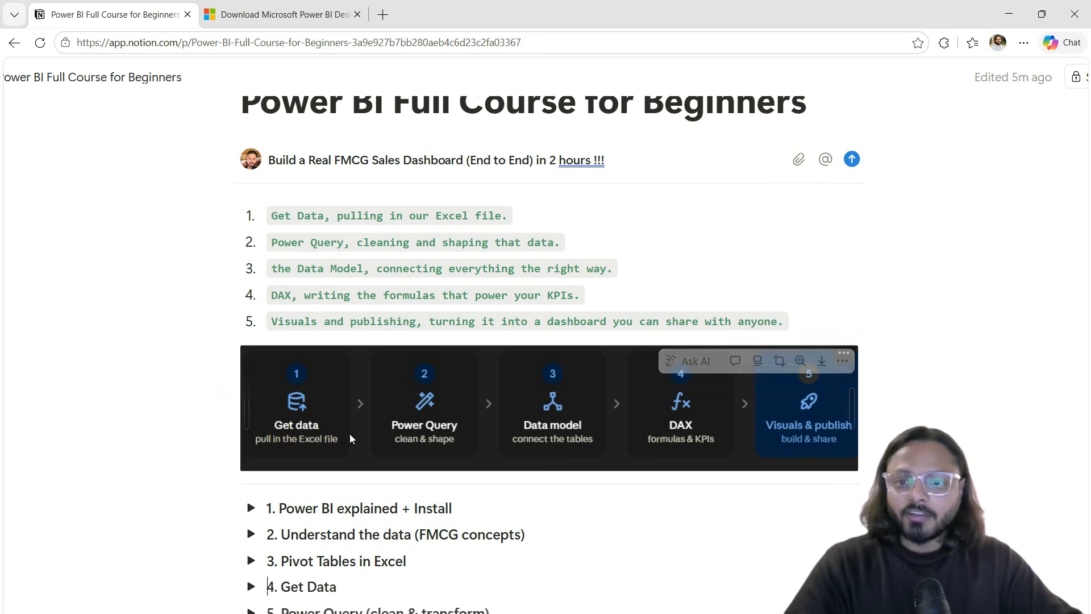
{"action": "left_click", "coordinate": [237, 338]}
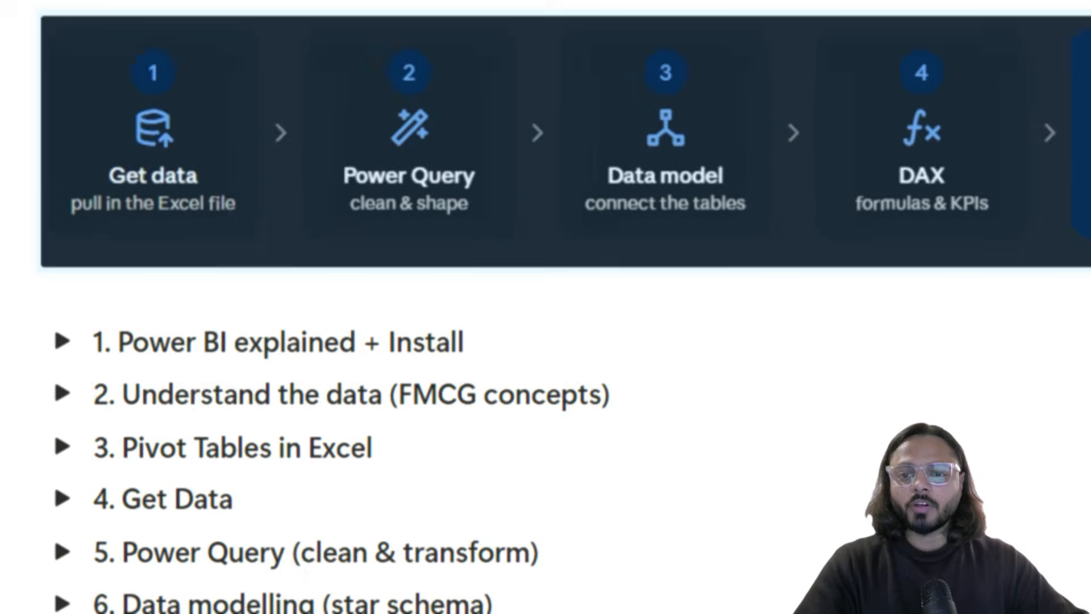
Step: Underline the chapter 1 title and expand it to show its five checklist items
{"action": "left_click", "coordinate": [367, 371]}
{"action": "left_click_drag", "start_coordinate": [188, 377], "coordinate": [452, 375]}
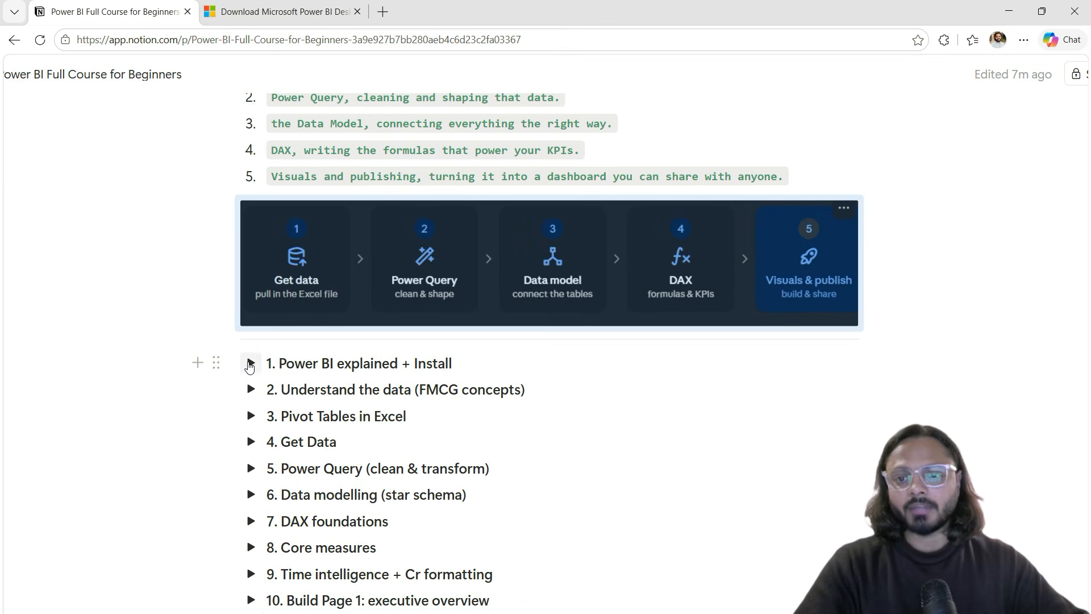
{"action": "left_click", "coordinate": [137, 353]}
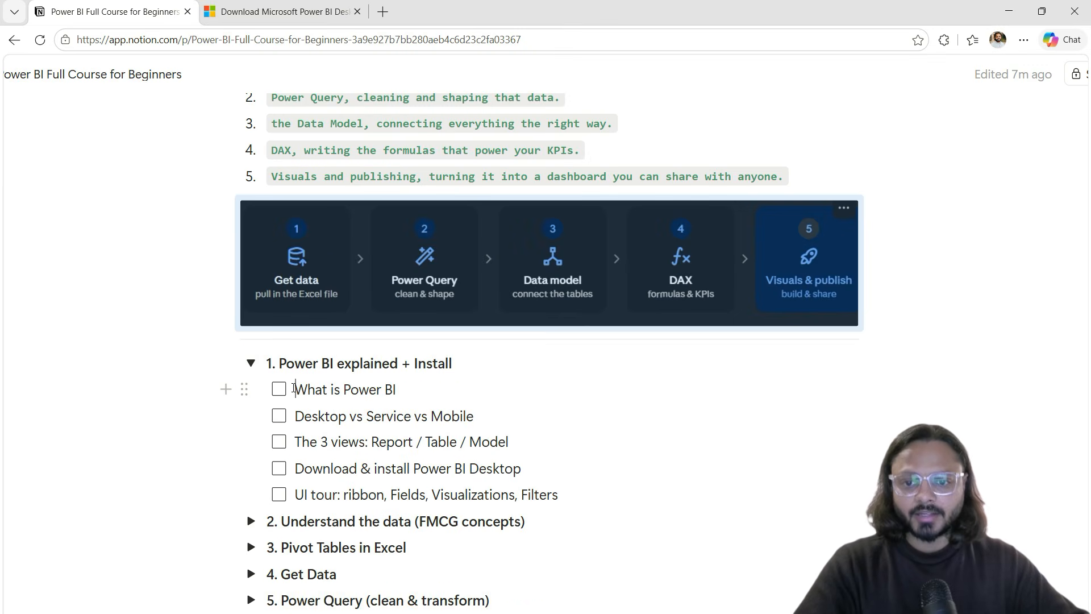
{"action": "left_click_drag", "start_coordinate": [294, 389], "coordinate": [500, 494]}
{"action": "left_click", "coordinate": [389, 413]}
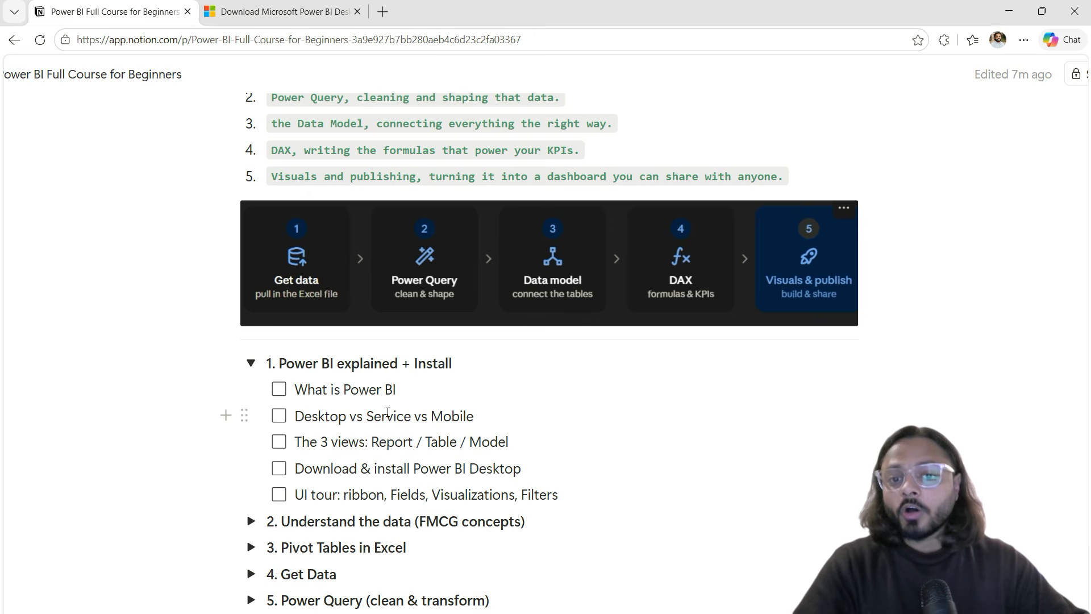
Step: In a new browser tab, enter the search 'download powerbi desktop'
{"action": "left_click", "coordinate": [273, 20]}
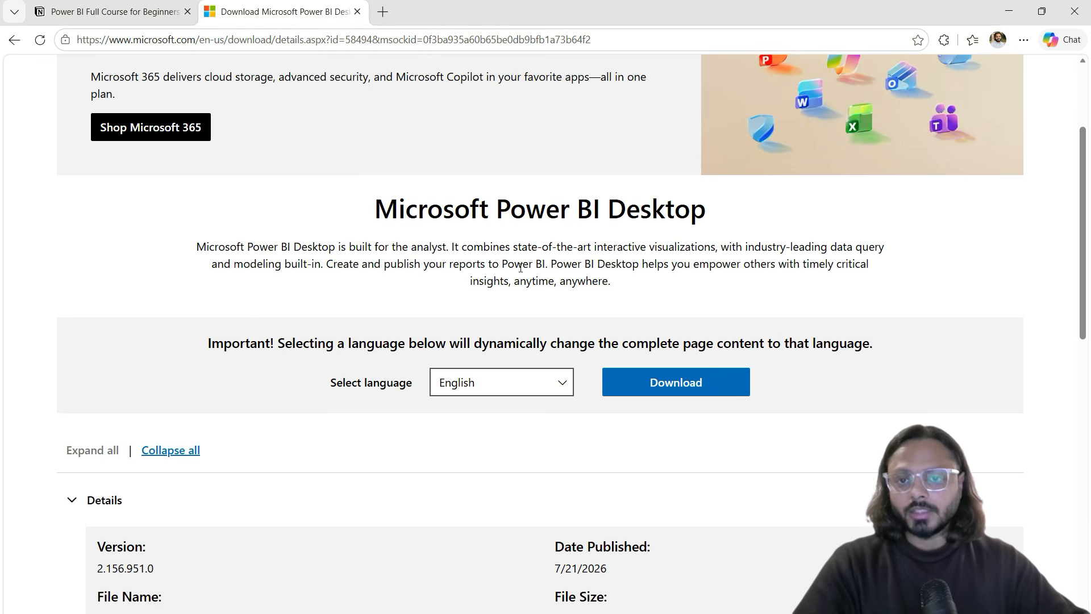
{"action": "left_click", "coordinate": [383, 11]}
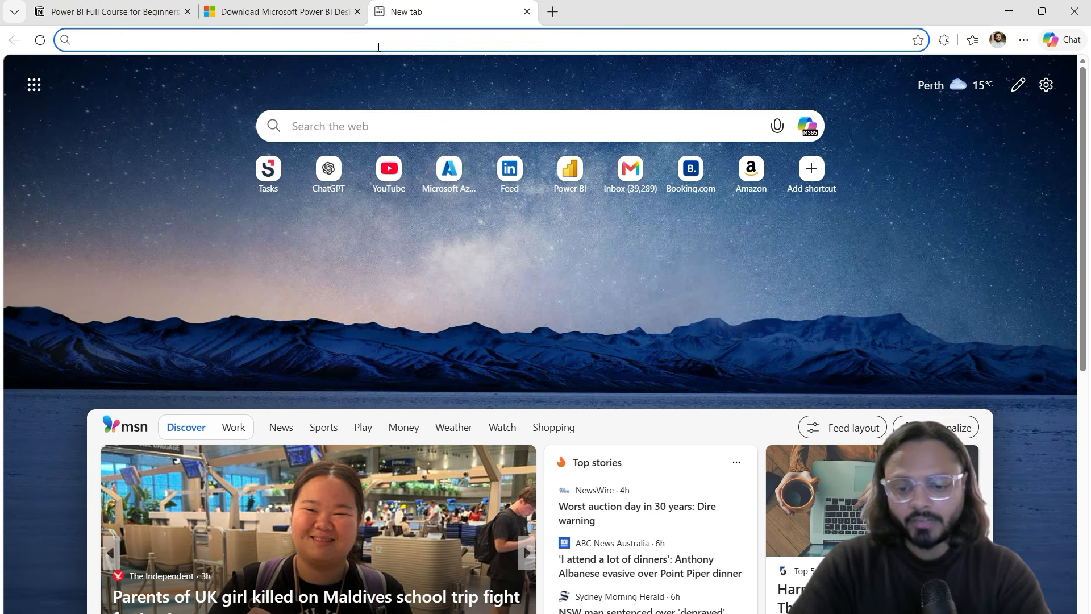
{"action": "left_click", "coordinate": [378, 47]}
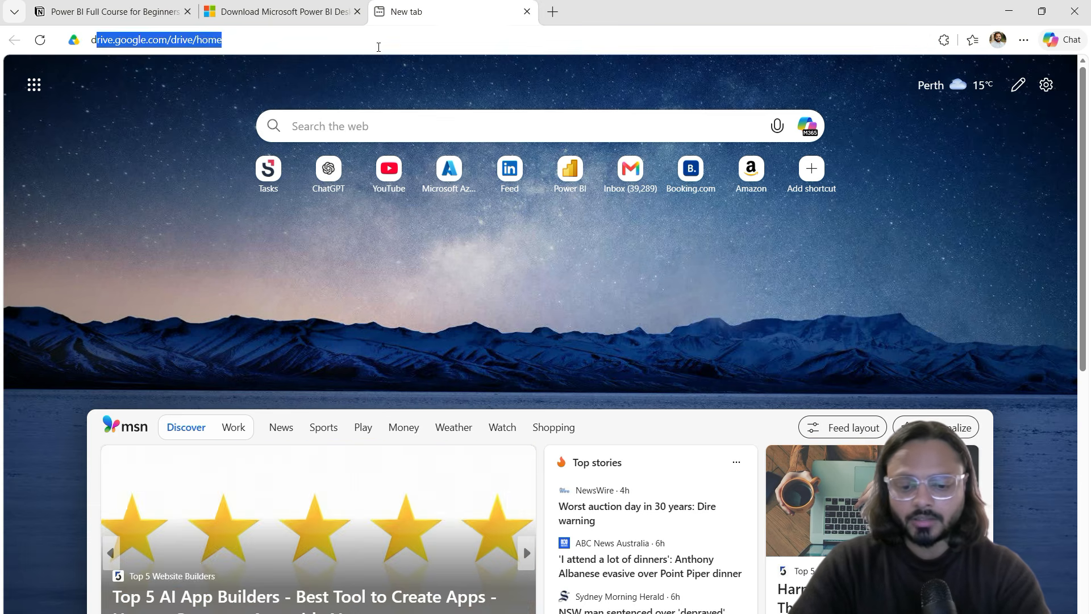
{"action": "type", "text": "download powerbi desktop"}
Step: Run the Bing search and open the official Microsoft Power BI Desktop download result
{"action": "key", "text": "Return"}
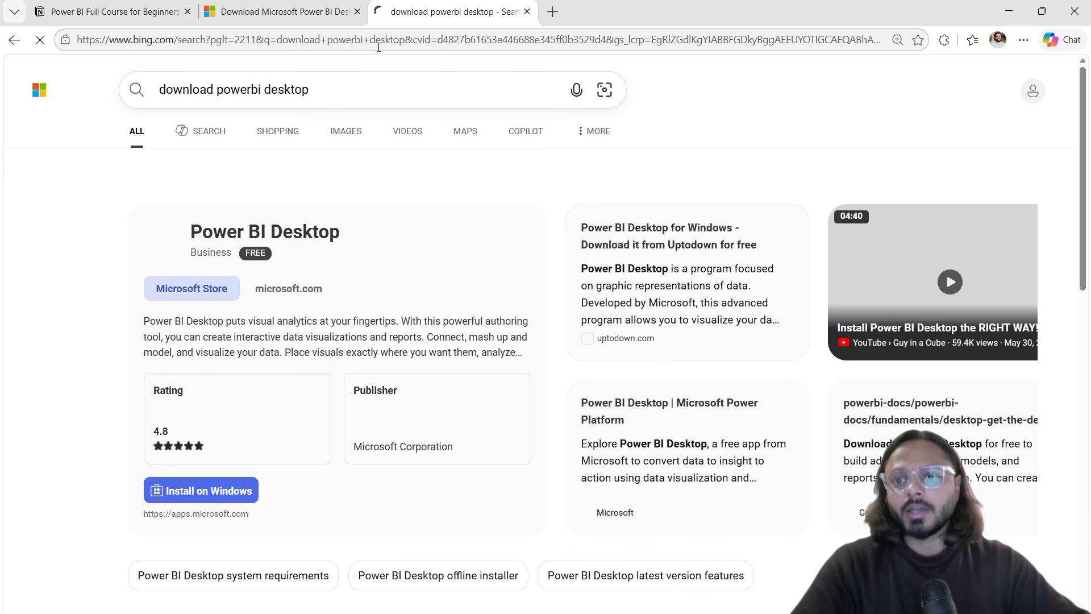
{"action": "scroll", "coordinate": [271, 193], "scroll_direction": "down", "scroll_amount": 1}
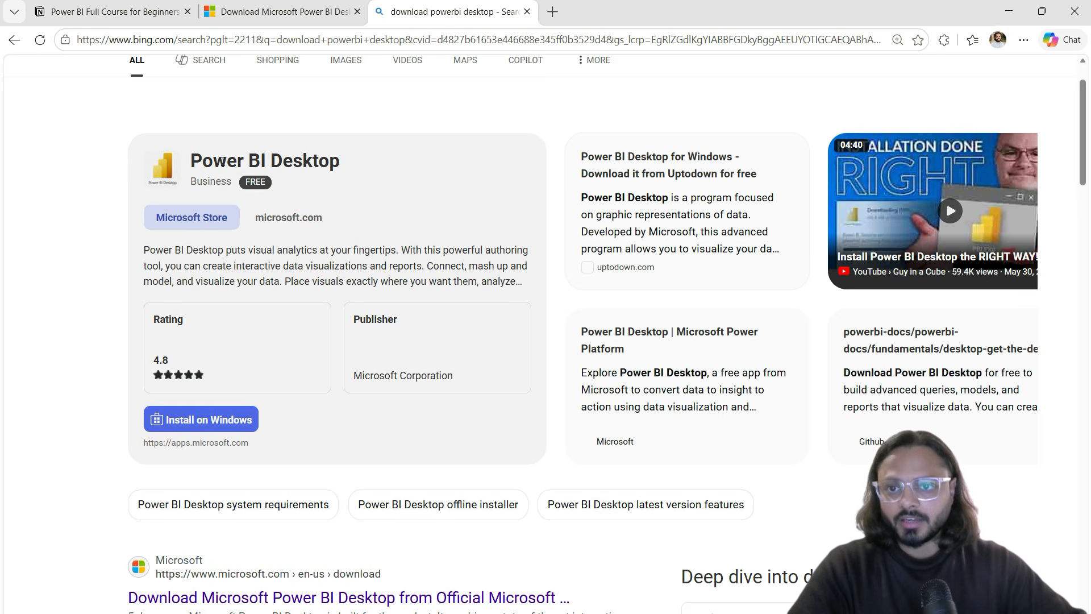
{"action": "left_click_drag", "start_coordinate": [192, 162], "coordinate": [342, 164]}
{"action": "left_click", "coordinate": [325, 191]}
{"action": "scroll", "coordinate": [324, 348], "scroll_direction": "down", "scroll_amount": 3}
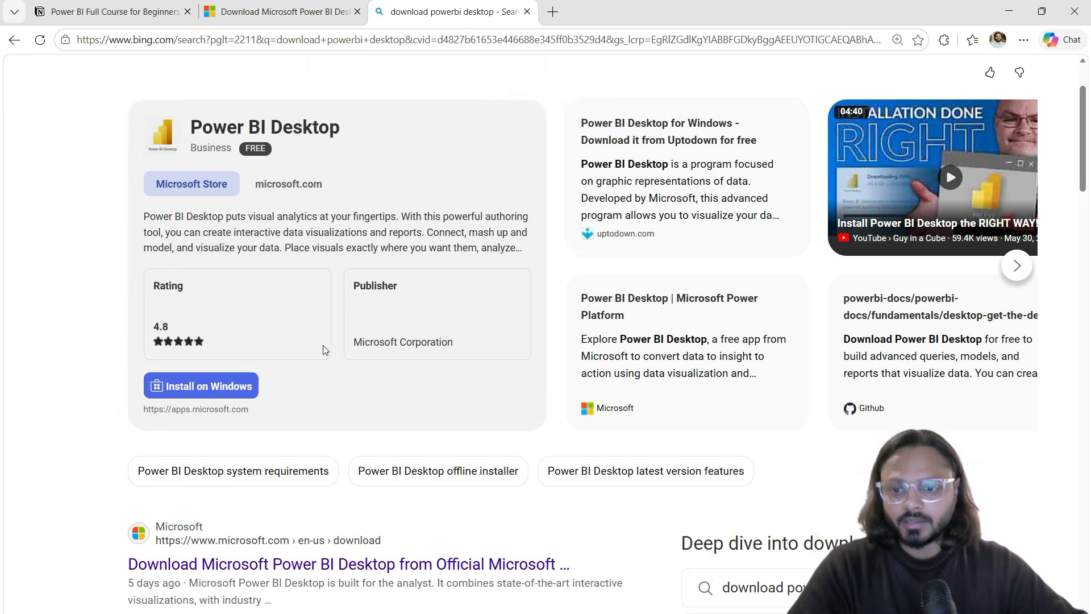
{"action": "left_click", "coordinate": [288, 382]}
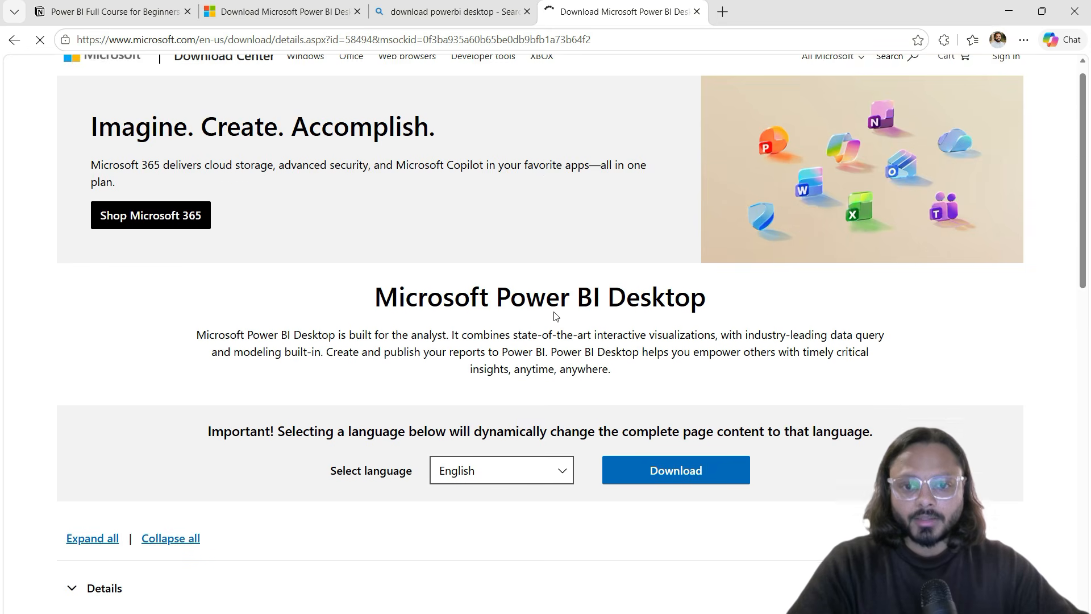
Step: Keep English as the download language and mark up the installer version and publish date details
{"action": "scroll", "coordinate": [500, 284], "scroll_direction": "down", "scroll_amount": 4}
{"action": "left_click", "coordinate": [499, 281]}
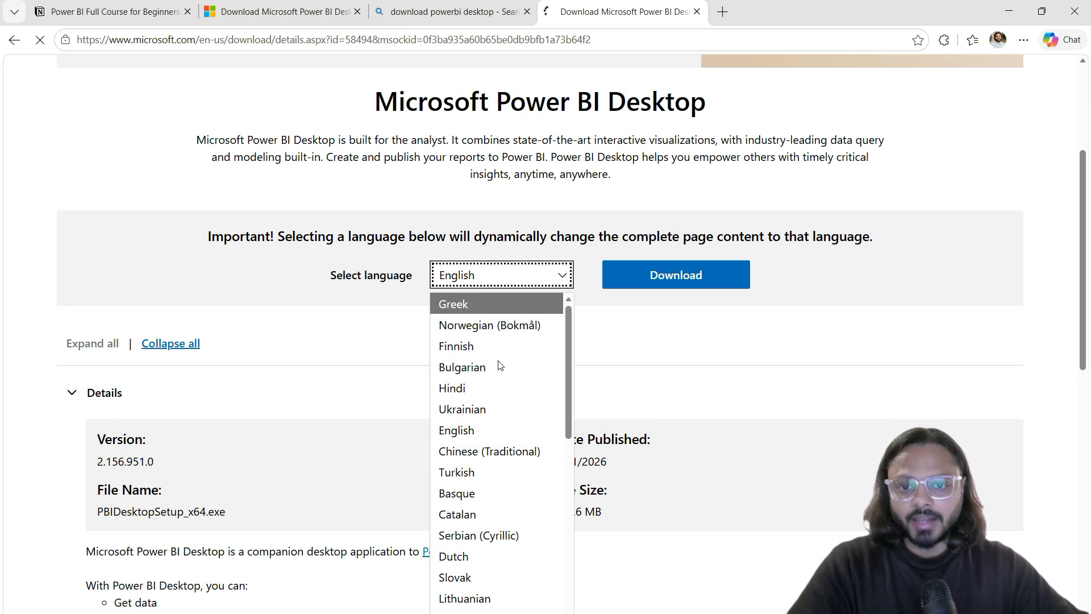
{"action": "left_click", "coordinate": [470, 429]}
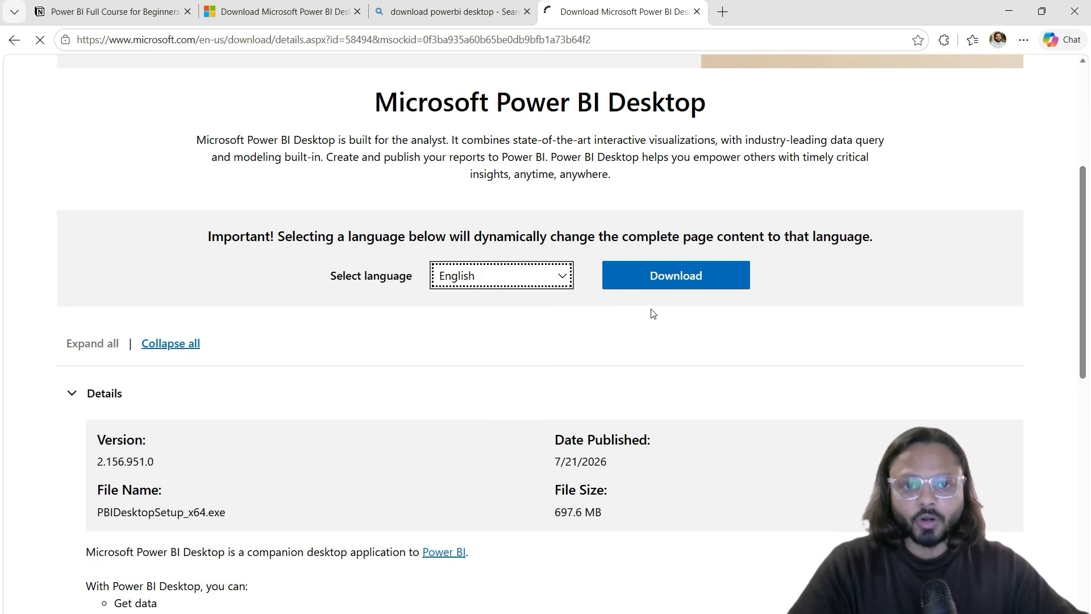
{"action": "scroll", "coordinate": [219, 402], "scroll_direction": "down", "scroll_amount": 2}
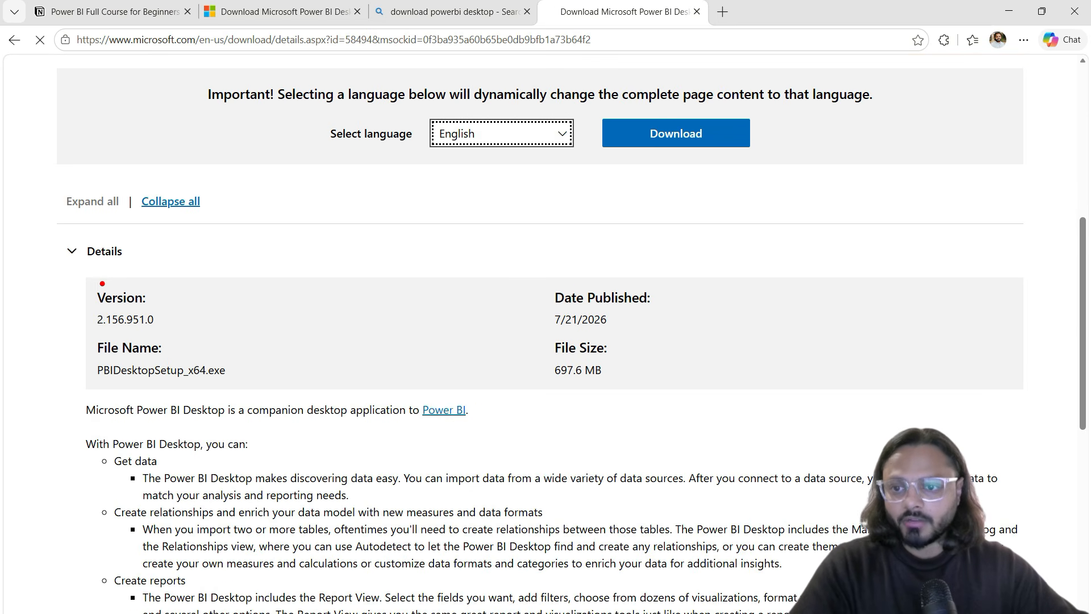
{"action": "left_click_drag", "start_coordinate": [90, 278], "coordinate": [685, 391]}
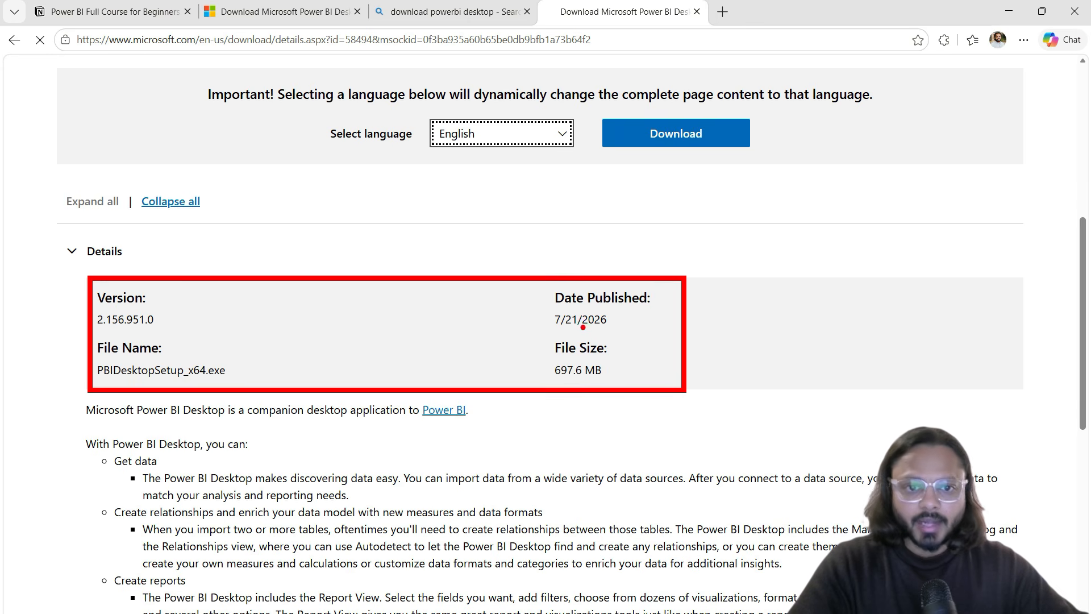
{"action": "mouse_move", "coordinate": [556, 329]}
{"action": "left_mouse_down"}
{"action": "mouse_move", "coordinate": [598, 329]}
{"action": "mouse_move", "coordinate": [663, 300]}
{"action": "left_mouse_up"}
{"action": "key", "text": "Escape"}
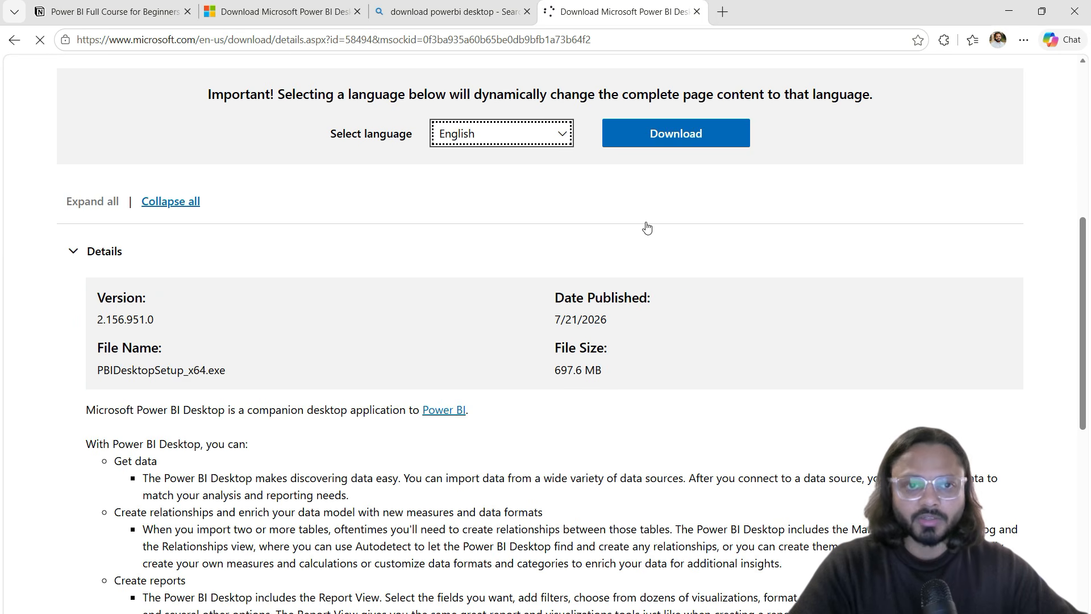
Step: Highlight the Download button area, clear the mark, and bring up Windows Start search
{"action": "key", "text": "ctrl+2"}
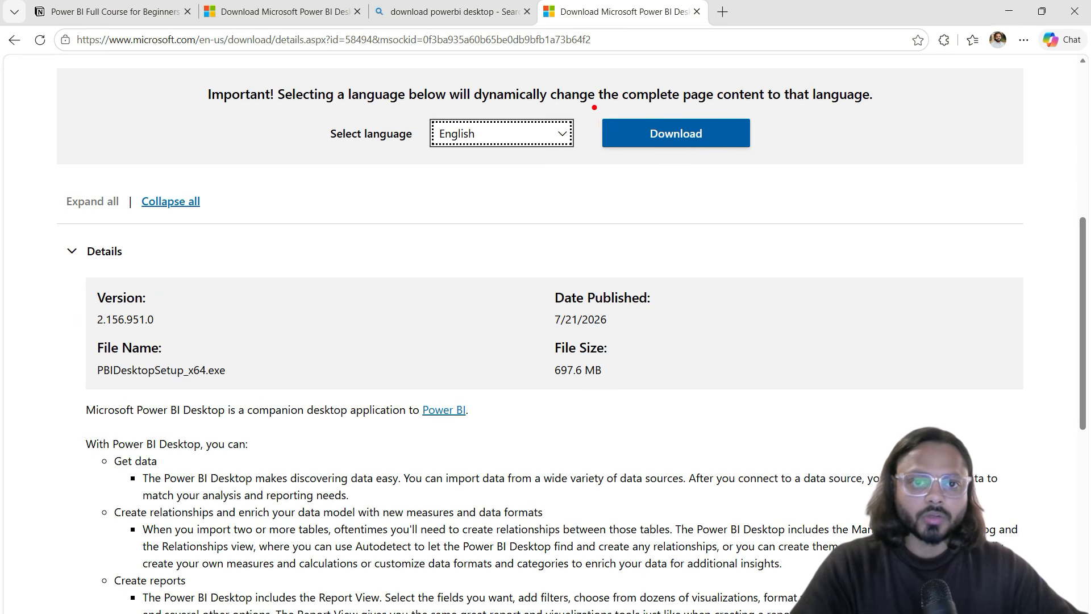
{"action": "left_click_drag", "start_coordinate": [593, 106], "coordinate": [776, 158]}
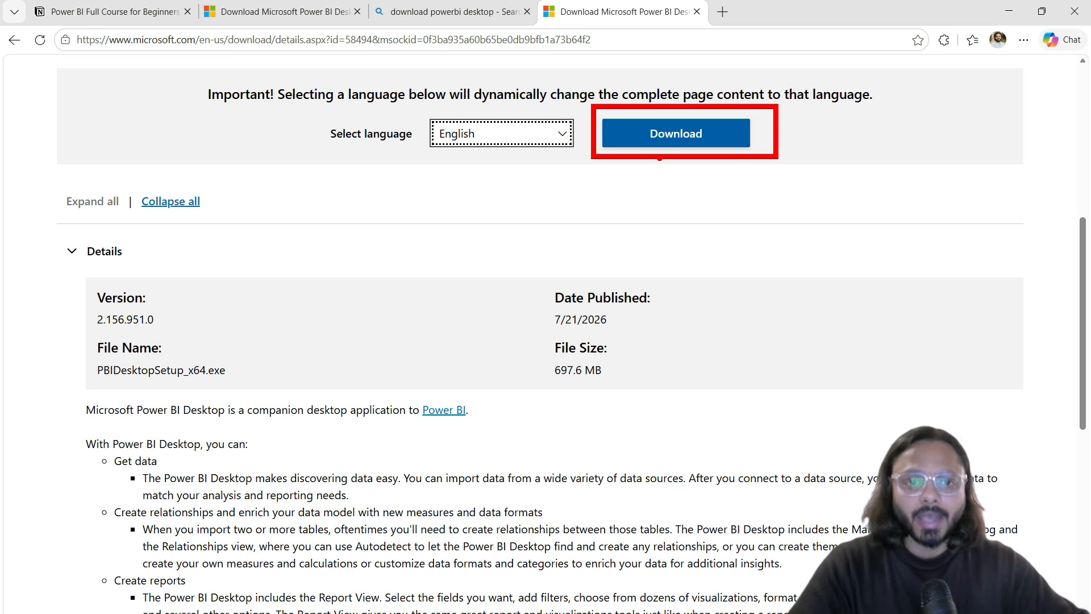
{"action": "key", "text": "Escape"}
{"action": "key", "text": "super"}
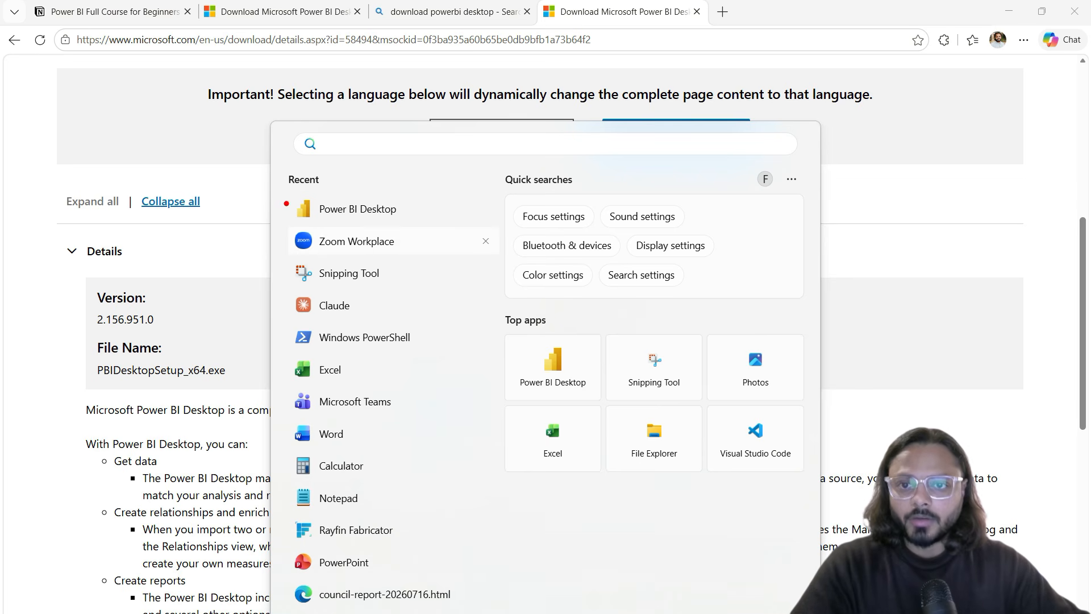
Step: Highlight Power BI Desktop among the Start menu's recent apps, then dismiss the marks
{"action": "left_click_drag", "start_coordinate": [280, 188], "coordinate": [438, 228]}
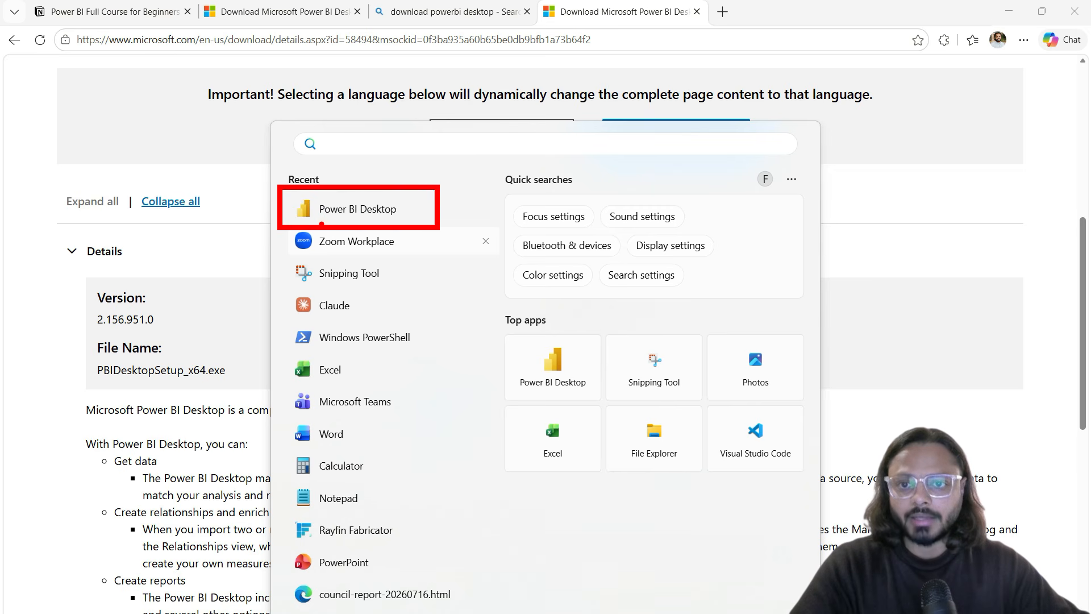
{"action": "left_click_drag", "start_coordinate": [304, 224], "coordinate": [381, 224]}
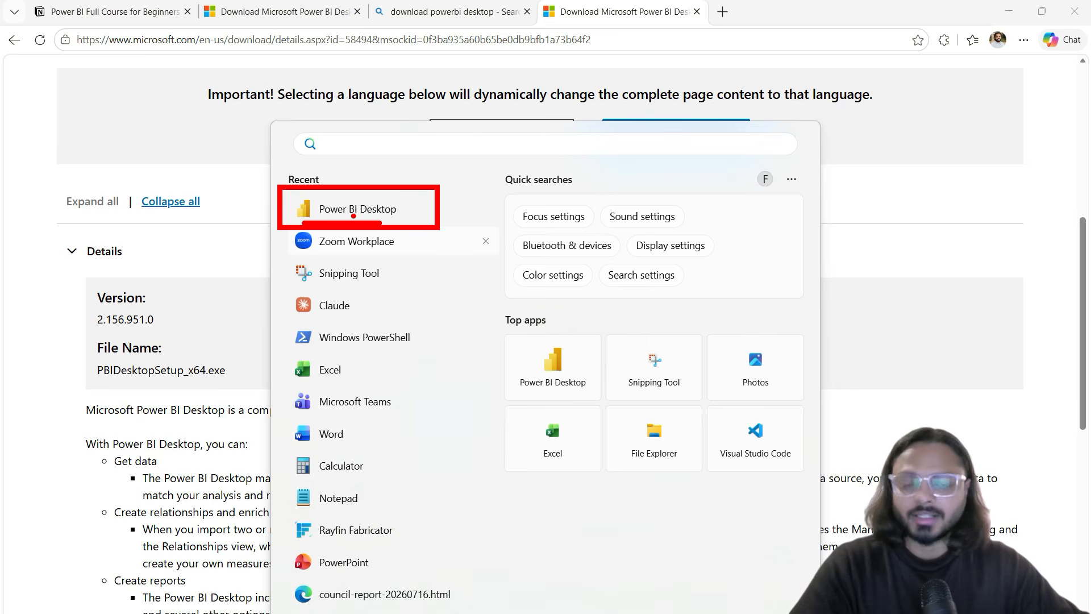
{"action": "key", "text": "Escape"}
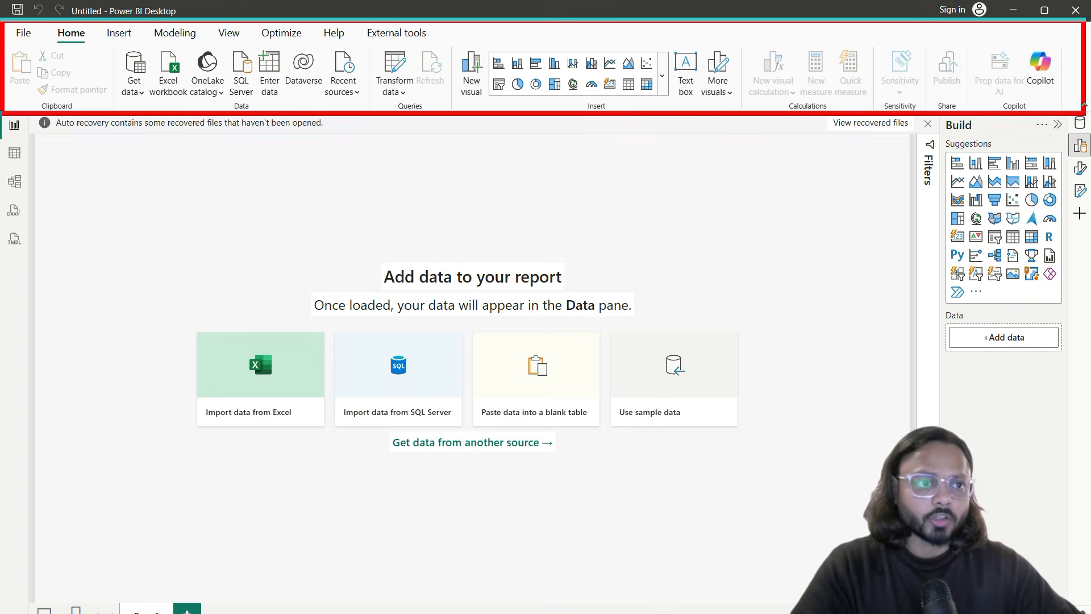
Step: Underline several items along the top of the Power BI window, then clear the marks
{"action": "key", "text": "ctrl+2"}
{"action": "left_click_drag", "start_coordinate": [59, 43], "coordinate": [87, 44]}
{"action": "left_click_drag", "start_coordinate": [156, 45], "coordinate": [362, 43]}
{"action": "left_click_drag", "start_coordinate": [379, 43], "coordinate": [441, 43]}
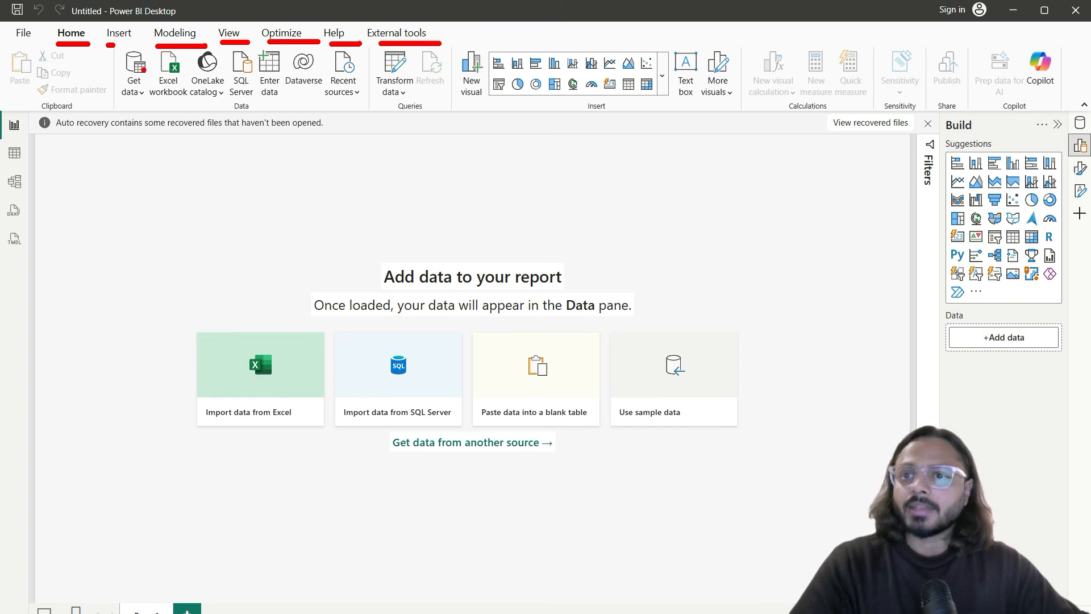
{"action": "key", "text": "Escape"}
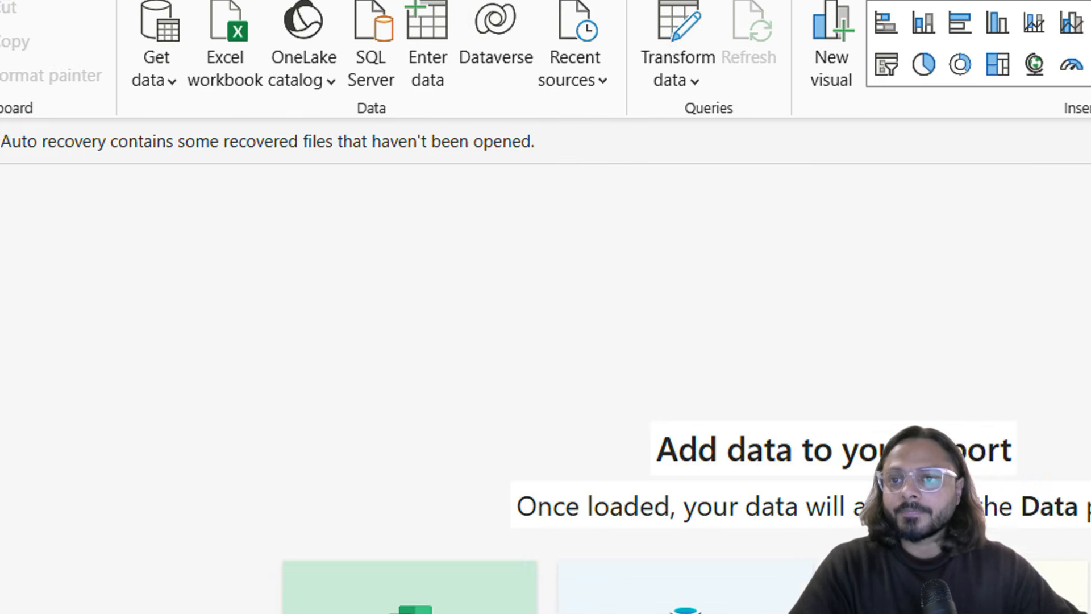
Step: Underline parts of the Home ribbon, clear them, and show the Get data common sources list
{"action": "left_click_drag", "start_coordinate": [131, 106], "coordinate": [168, 106]}
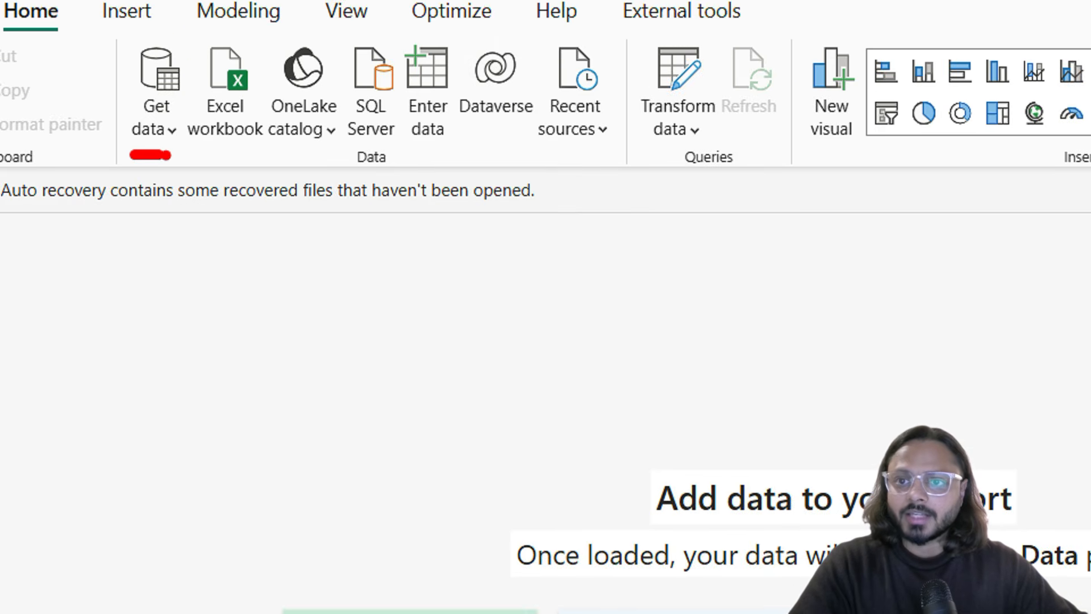
{"action": "left_click_drag", "start_coordinate": [218, 152], "coordinate": [244, 152]}
{"action": "mouse_move", "coordinate": [113, 169]}
{"action": "left_mouse_down"}
{"action": "mouse_move", "coordinate": [648, 185]}
{"action": "mouse_move", "coordinate": [646, 164]}
{"action": "left_mouse_up"}
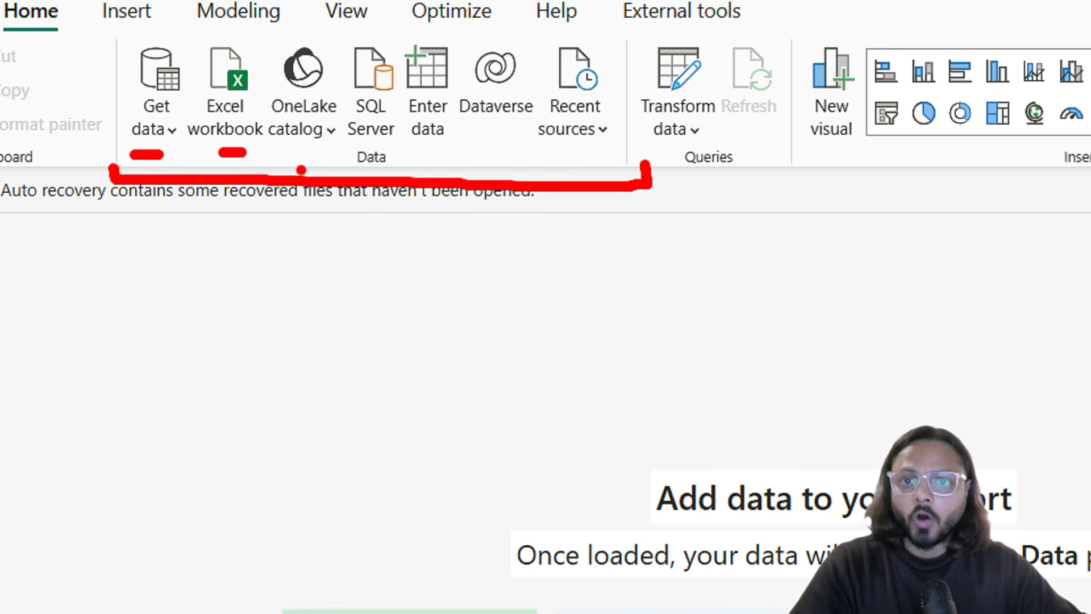
{"action": "left_click_drag", "start_coordinate": [353, 170], "coordinate": [383, 170]}
{"action": "mouse_move", "coordinate": [644, 166]}
{"action": "left_mouse_down"}
{"action": "mouse_move", "coordinate": [721, 181]}
{"action": "mouse_move", "coordinate": [773, 170]}
{"action": "mouse_move", "coordinate": [1051, 185]}
{"action": "mouse_move", "coordinate": [1089, 167]}
{"action": "left_mouse_up"}
{"action": "key", "text": "Escape"}
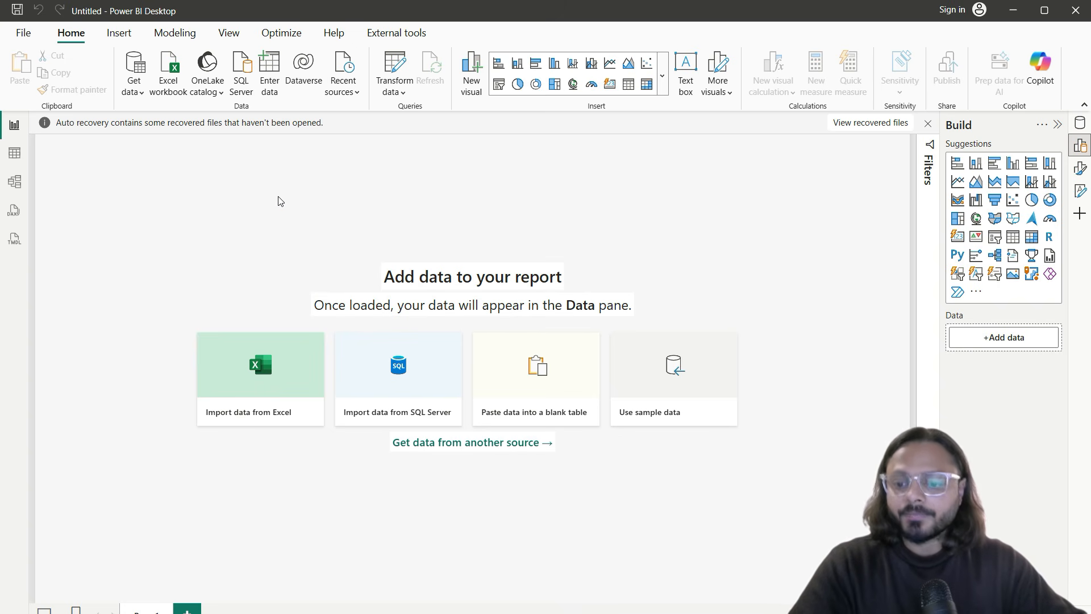
{"action": "left_click", "coordinate": [134, 85]}
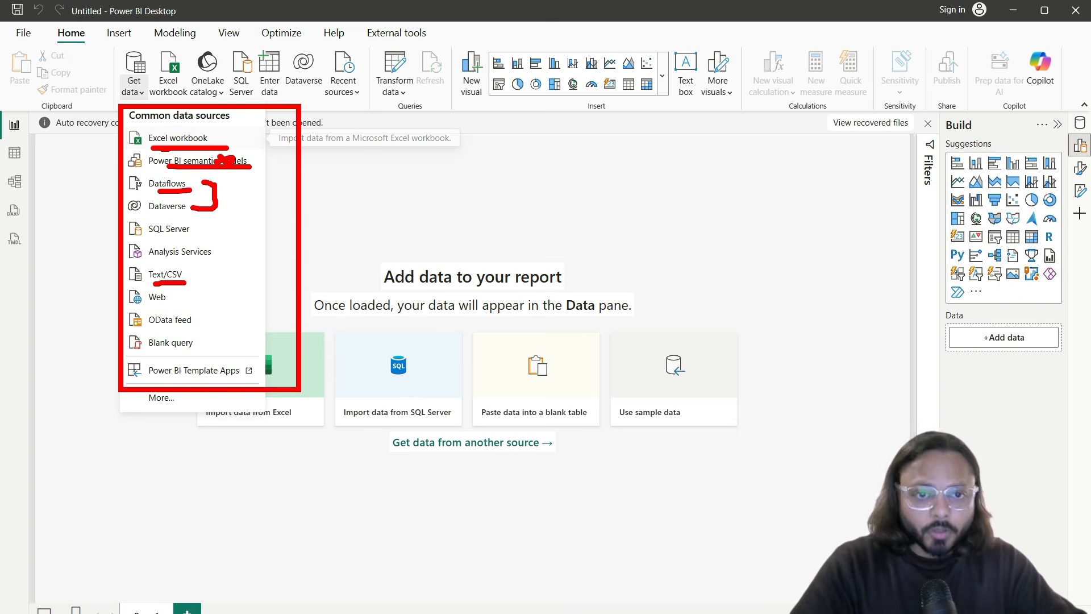
Step: Close the Get data list, briefly show the Transform data options, and point out the Build pane
{"action": "key", "text": "Escape"}
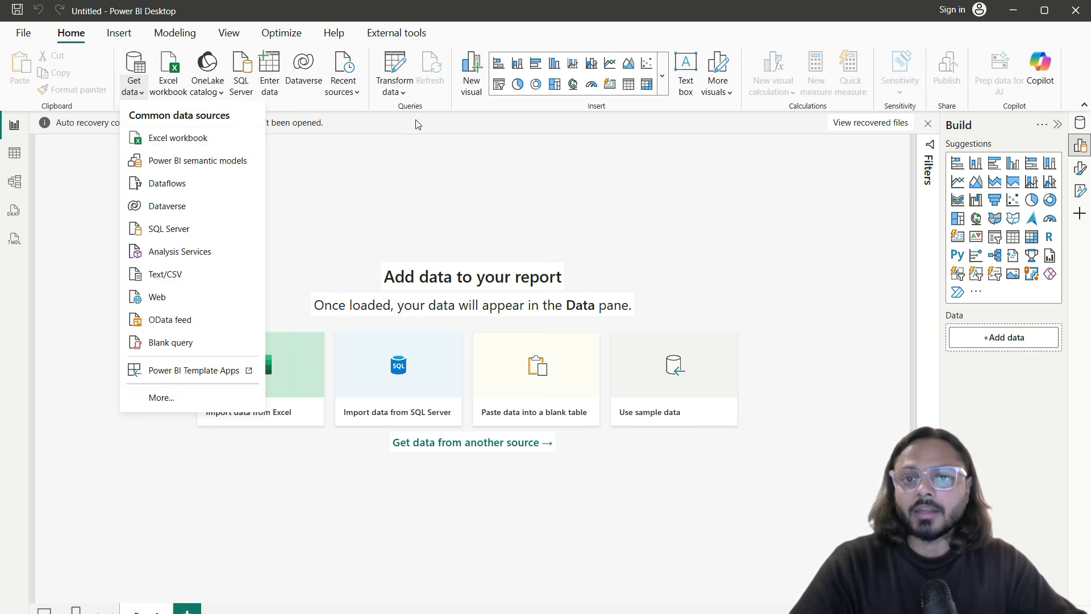
{"action": "left_click", "coordinate": [401, 95]}
{"action": "left_click", "coordinate": [396, 95]}
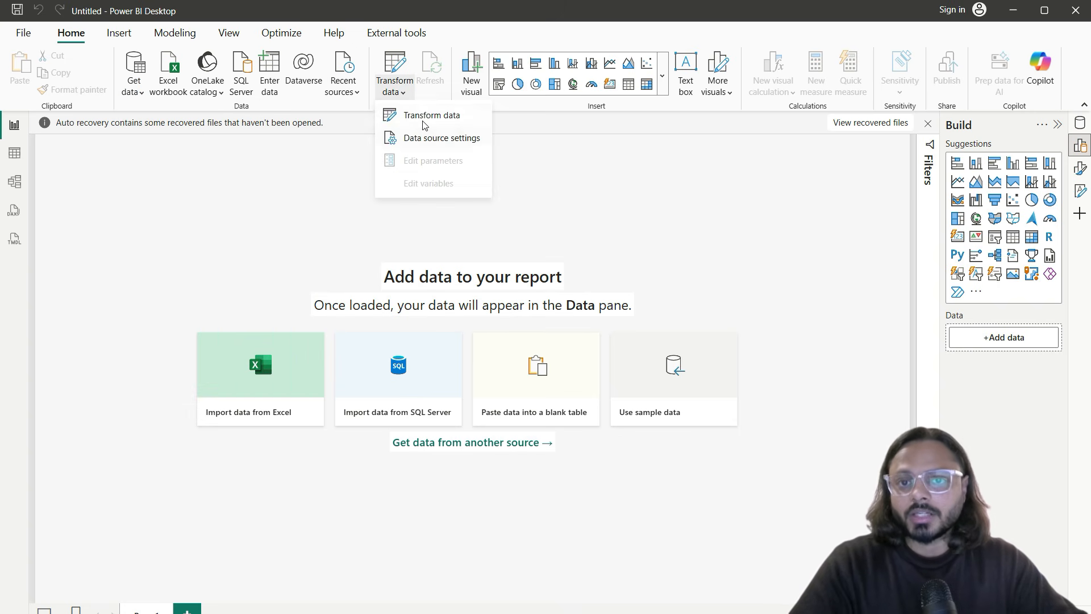
{"action": "left_click", "coordinate": [574, 201]}
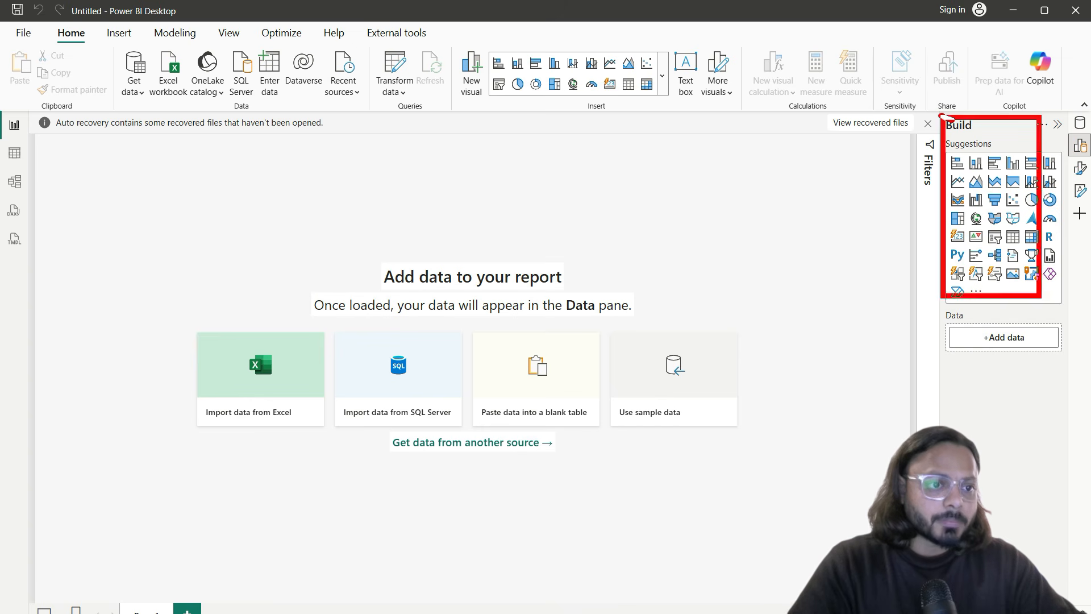
{"action": "mouse_move", "coordinate": [891, 183]}
{"action": "left_mouse_down"}
{"action": "mouse_move", "coordinate": [932, 183]}
{"action": "mouse_move", "coordinate": [923, 190]}
{"action": "left_mouse_up"}
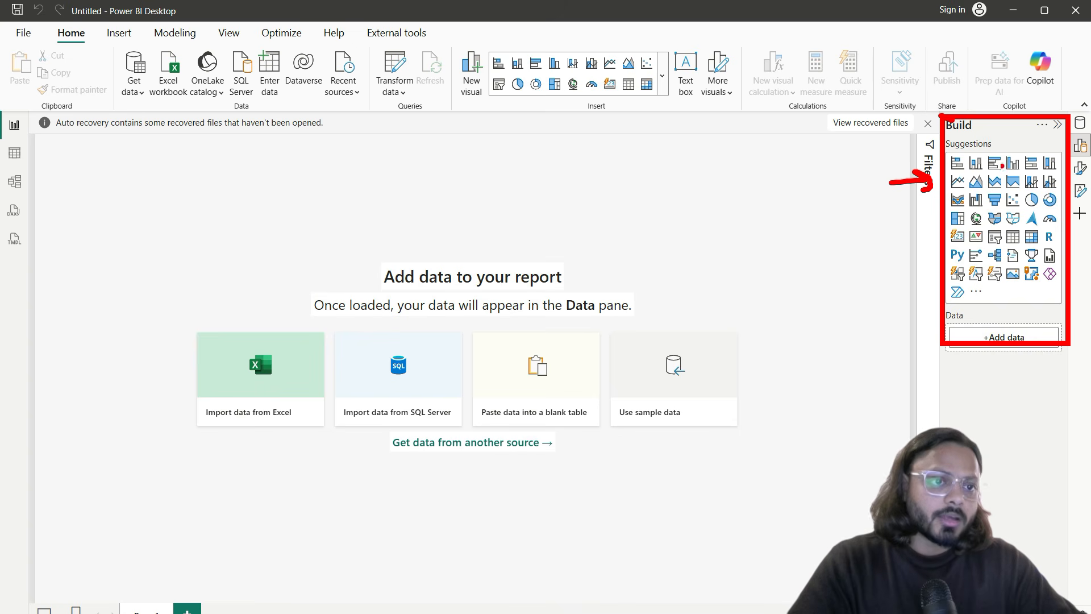
{"action": "key", "text": "Escape"}
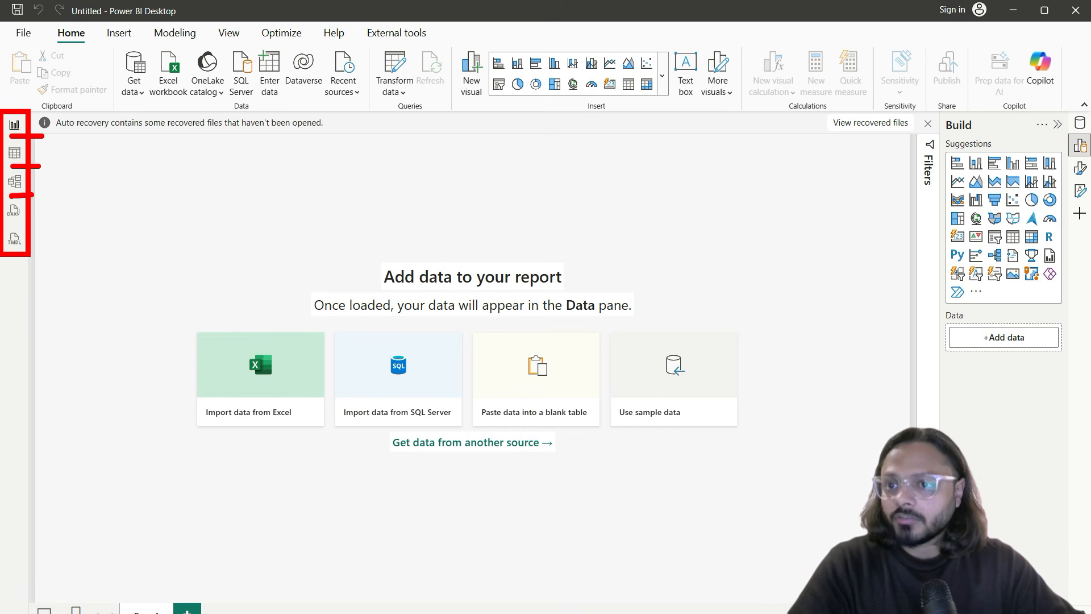
Step: Return to Report view and outline the blank report canvas
{"action": "key", "text": "Escape"}
{"action": "left_click", "coordinate": [16, 131]}
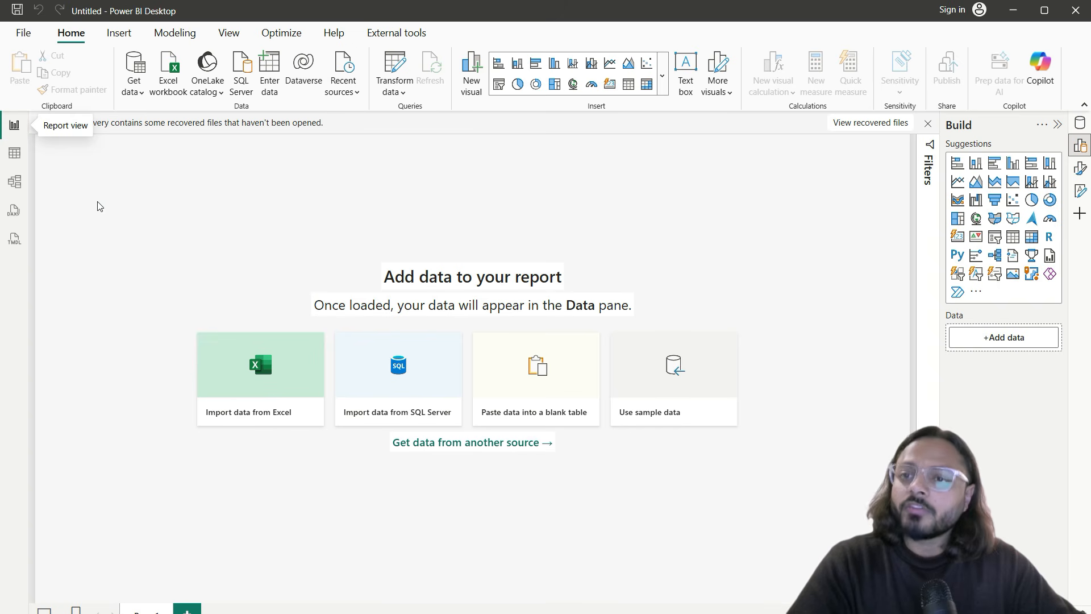
{"action": "mouse_move", "coordinate": [44, 144]}
{"action": "left_mouse_down"}
{"action": "mouse_move", "coordinate": [674, 594]}
{"action": "mouse_move", "coordinate": [921, 604]}
{"action": "left_mouse_up"}
{"action": "key", "text": "Escape"}
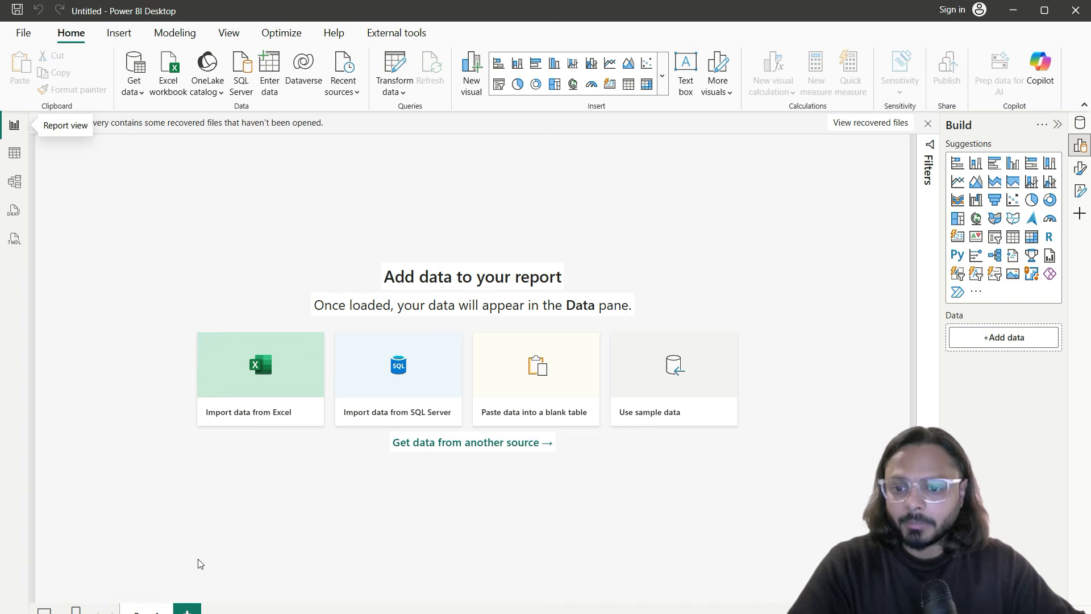
Step: Add Page 2 and Page 3, delete Page 3, then switch to the empty Table view
{"action": "left_click", "coordinate": [187, 610]}
{"action": "left_click", "coordinate": [242, 610]}
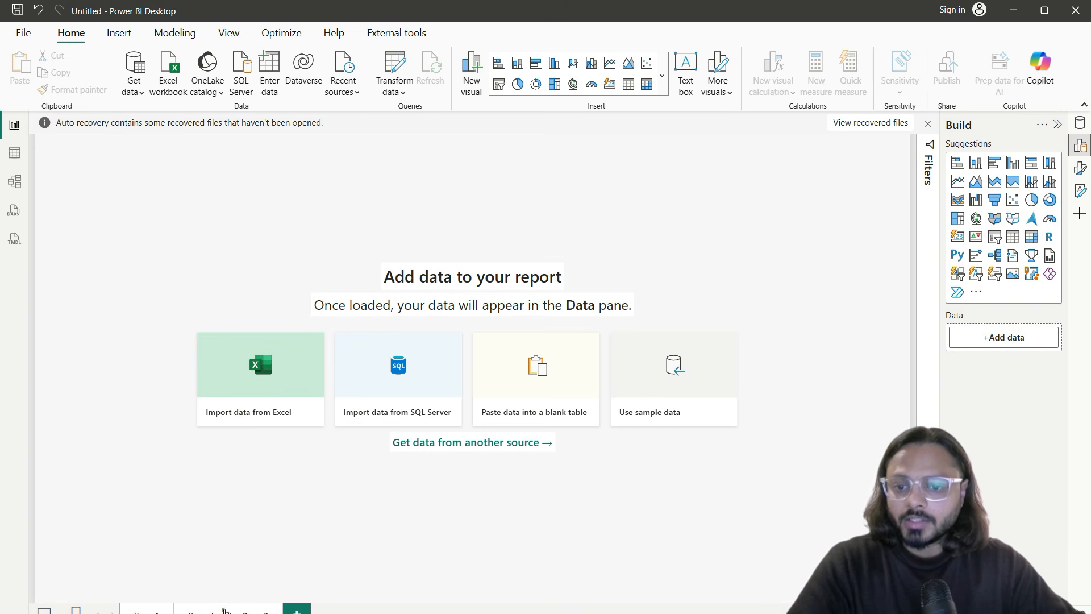
{"action": "left_click", "coordinate": [276, 607]}
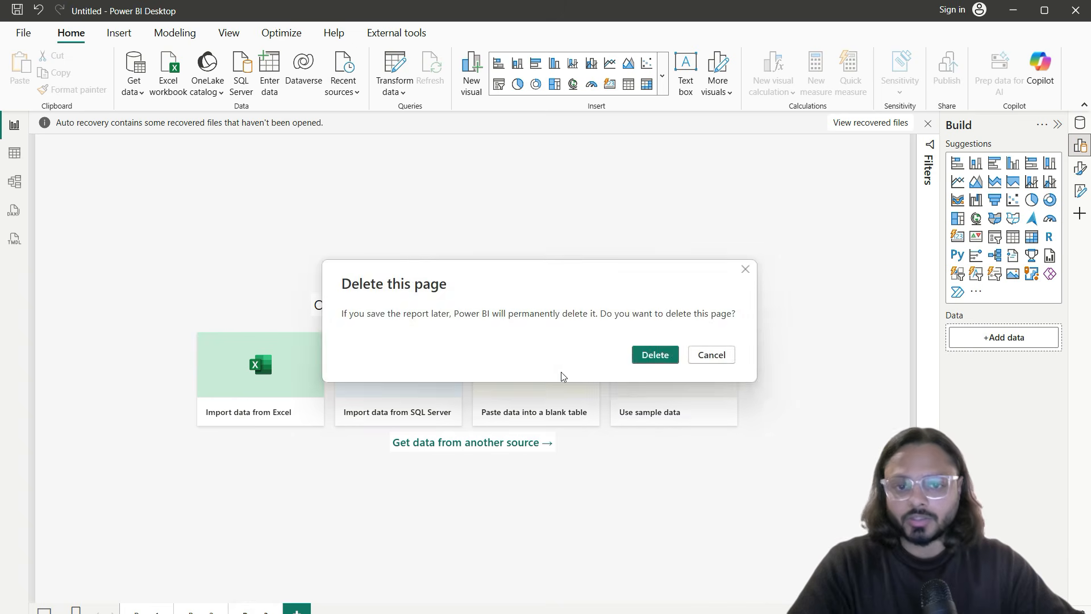
{"action": "left_click", "coordinate": [635, 358]}
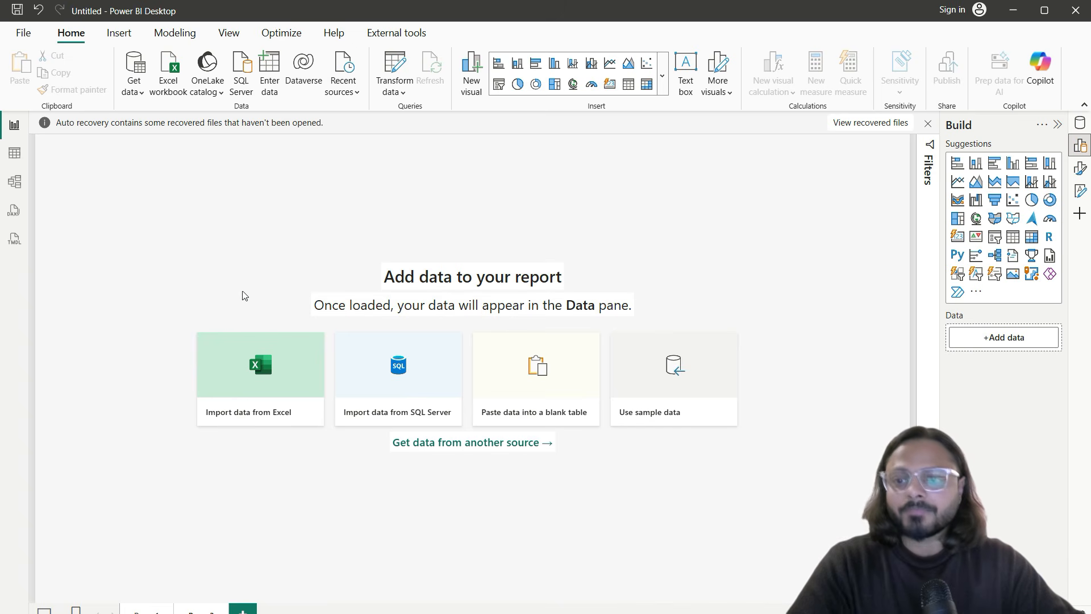
{"action": "left_click", "coordinate": [17, 156]}
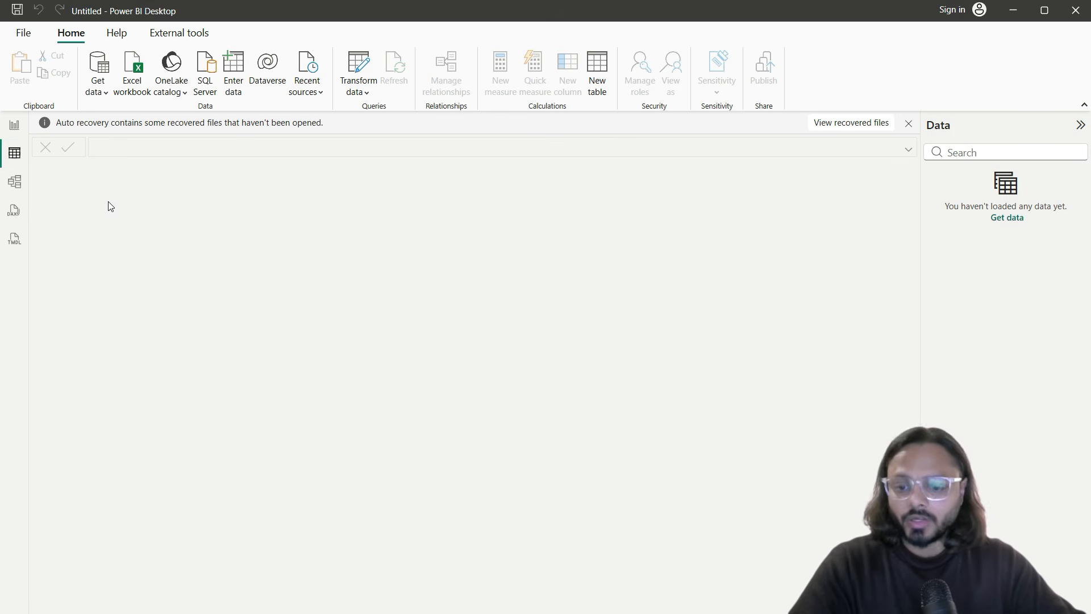
Step: Switch Power BI Desktop to Model view (Ctrl+2), showing the empty diagram with no tables loaded
{"action": "left_click_drag", "start_coordinate": [34, 138], "coordinate": [923, 475]}
{"action": "left_click_drag", "start_coordinate": [924, 147], "coordinate": [1067, 284]}
{"action": "left_click_drag", "start_coordinate": [966, 219], "coordinate": [1033, 219]}
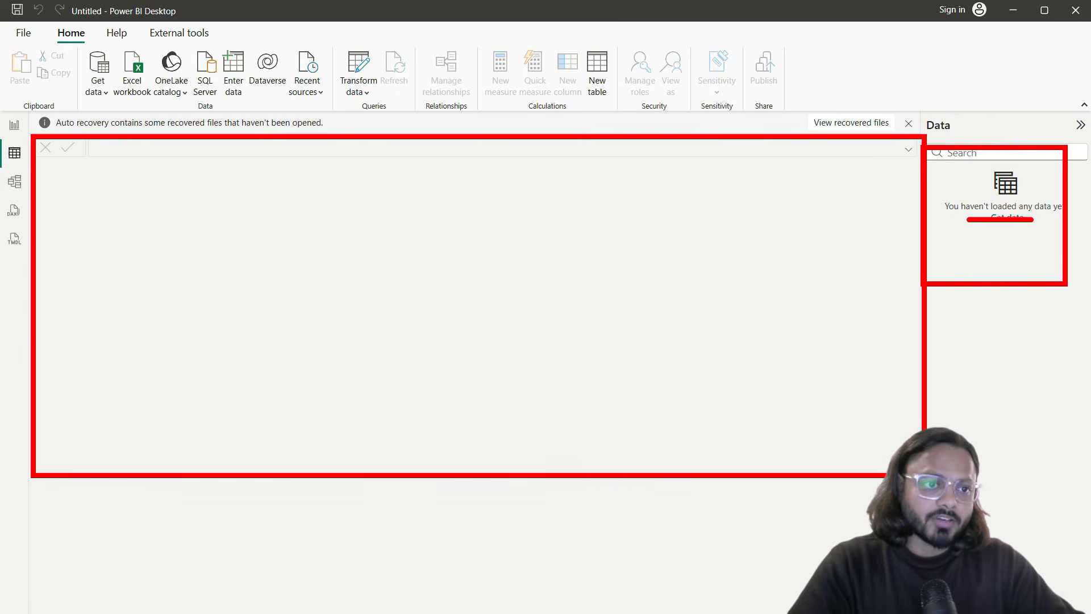
{"action": "key", "text": "Escape"}
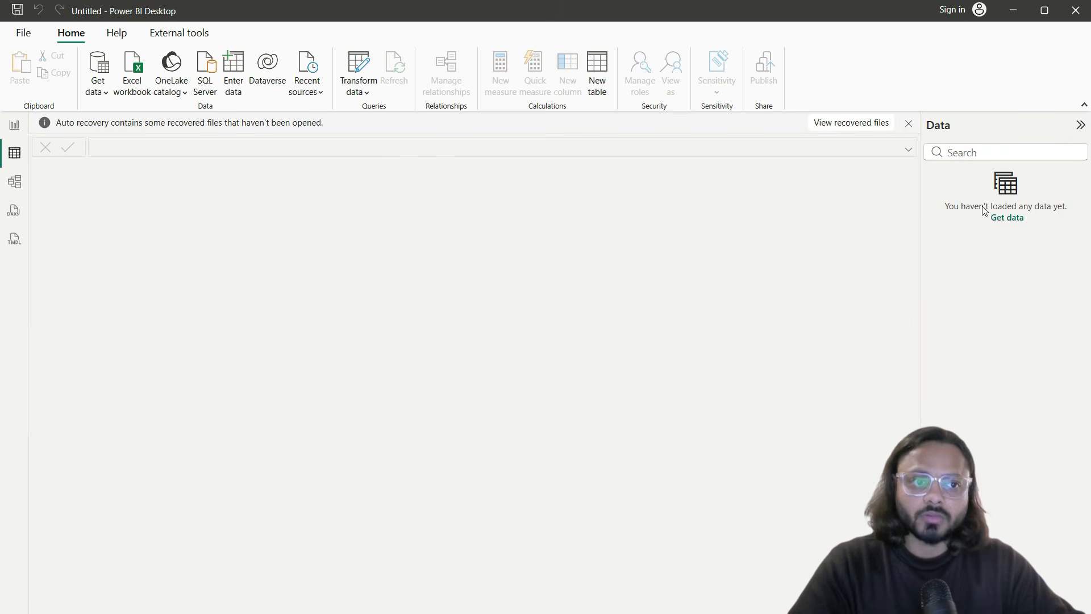
{"action": "left_click", "coordinate": [15, 181]}
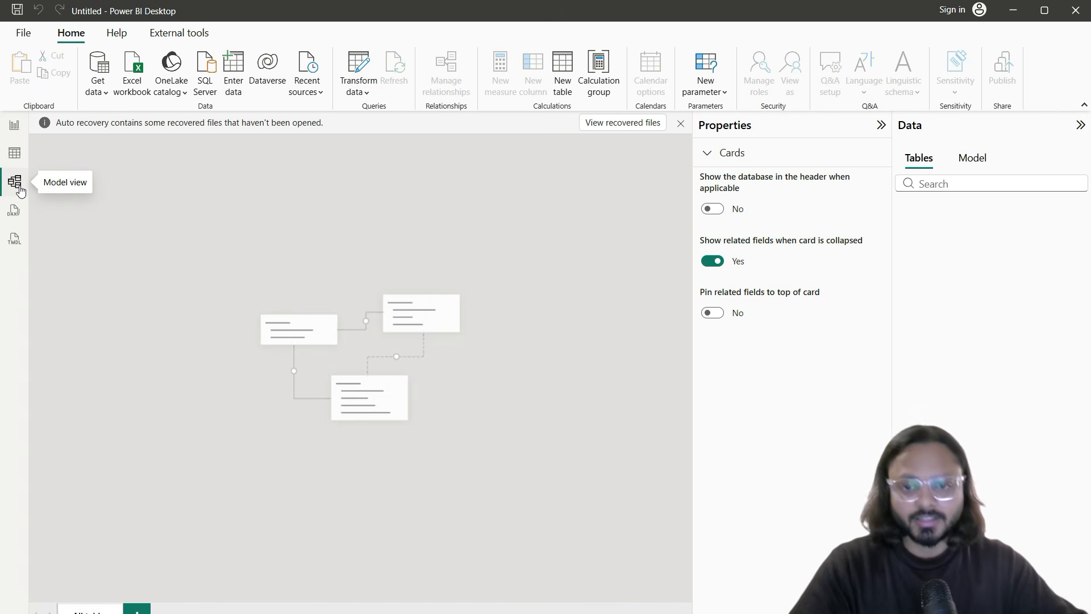
{"action": "key", "text": "ctrl+2"}
{"action": "mouse_move", "coordinate": [189, 227]}
{"action": "left_mouse_down"}
{"action": "mouse_move", "coordinate": [567, 459]}
{"action": "mouse_move", "coordinate": [594, 500]}
{"action": "left_mouse_up"}
{"action": "left_click_drag", "start_coordinate": [275, 445], "coordinate": [490, 446]}
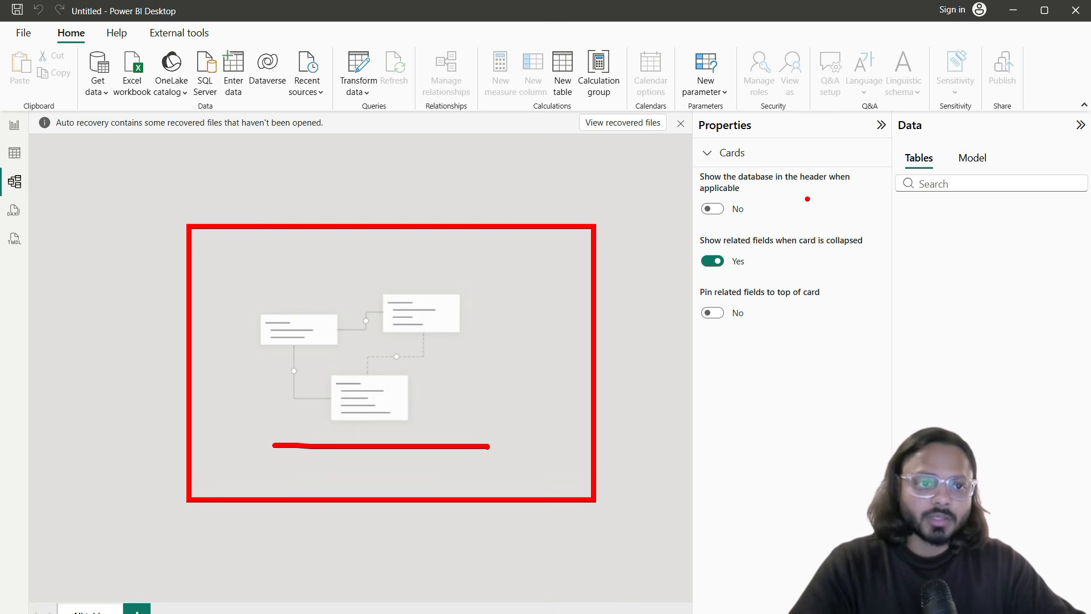
{"action": "mouse_move", "coordinate": [890, 145]}
{"action": "left_mouse_down"}
{"action": "mouse_move", "coordinate": [960, 219]}
{"action": "mouse_move", "coordinate": [1089, 492]}
{"action": "left_mouse_up"}
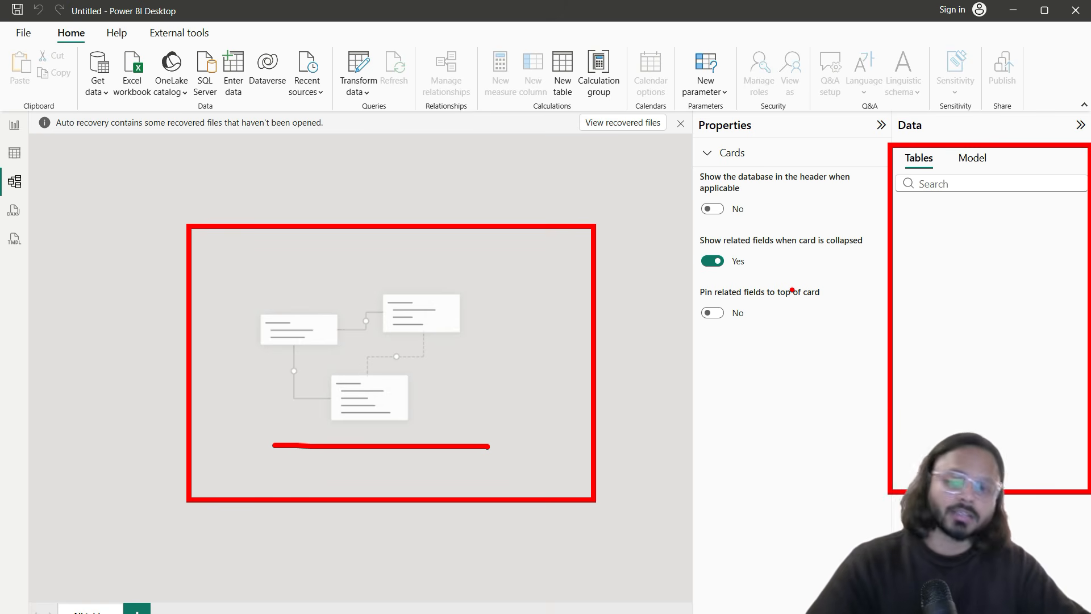
{"action": "key", "text": "Escape"}
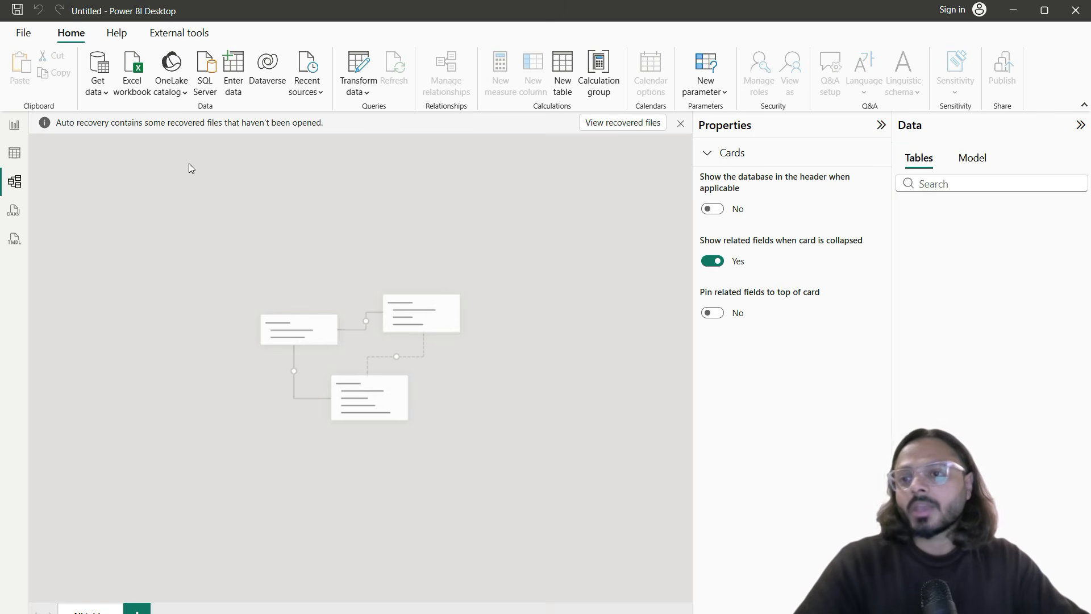
Step: Return to the report canvas and bring up the Data pane and the visual formatting options
{"action": "left_click", "coordinate": [14, 126]}
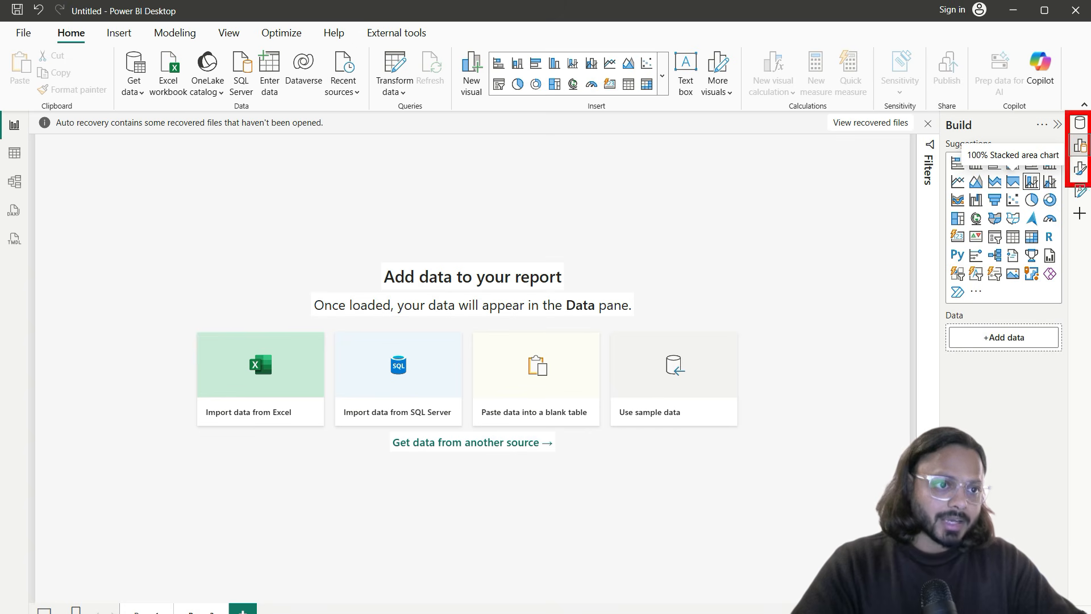
{"action": "left_click", "coordinate": [1079, 125]}
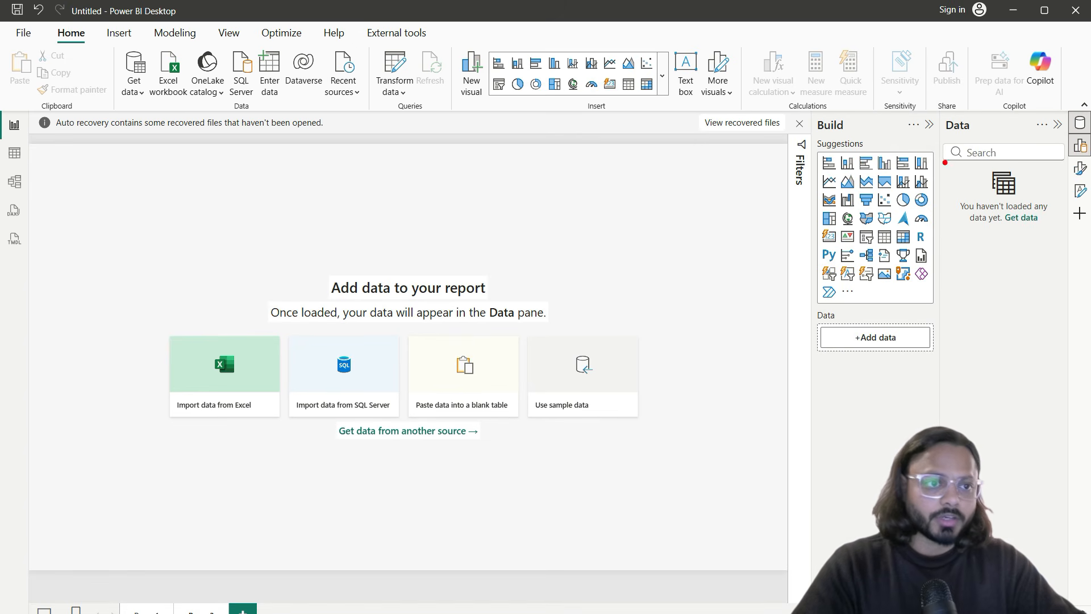
{"action": "left_click_drag", "start_coordinate": [944, 162], "coordinate": [1053, 256]}
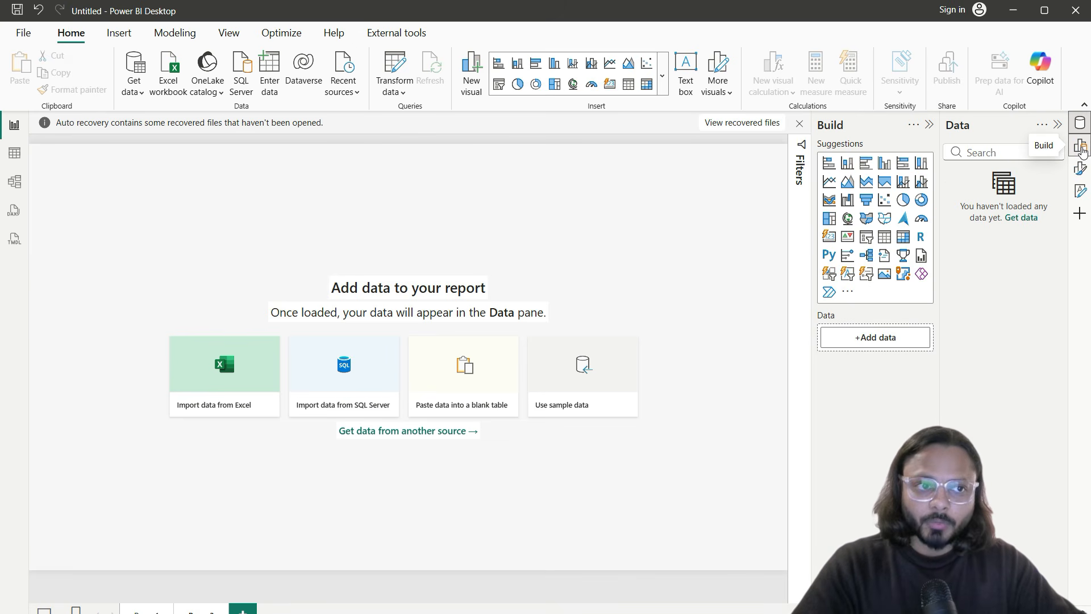
{"action": "mouse_move", "coordinate": [812, 116]}
{"action": "left_mouse_down"}
{"action": "mouse_move", "coordinate": [865, 181]}
{"action": "mouse_move", "coordinate": [936, 368]}
{"action": "left_mouse_up"}
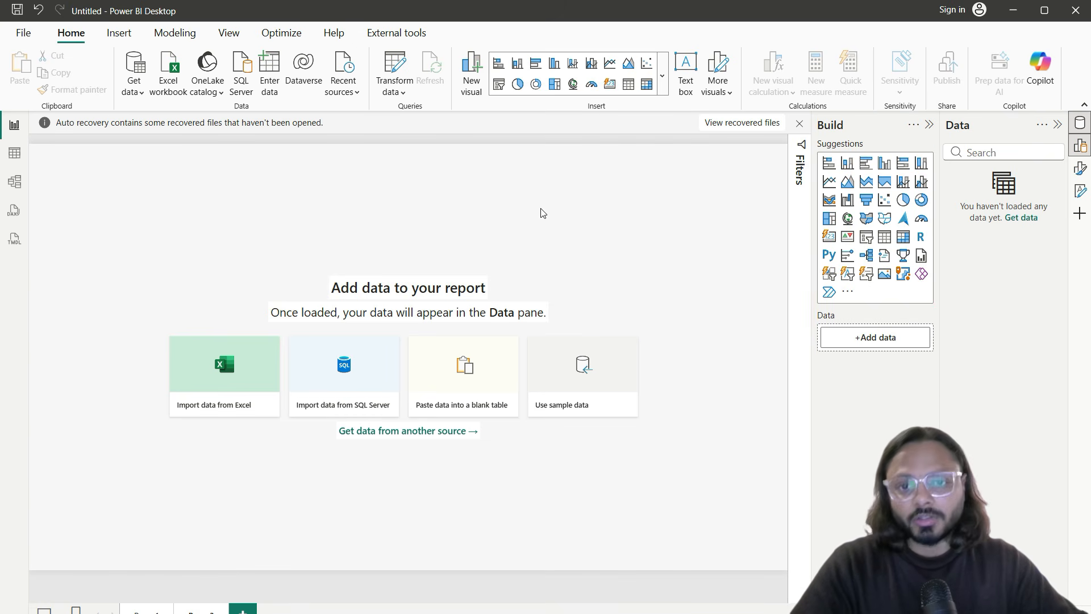
{"action": "left_click", "coordinate": [1080, 146]}
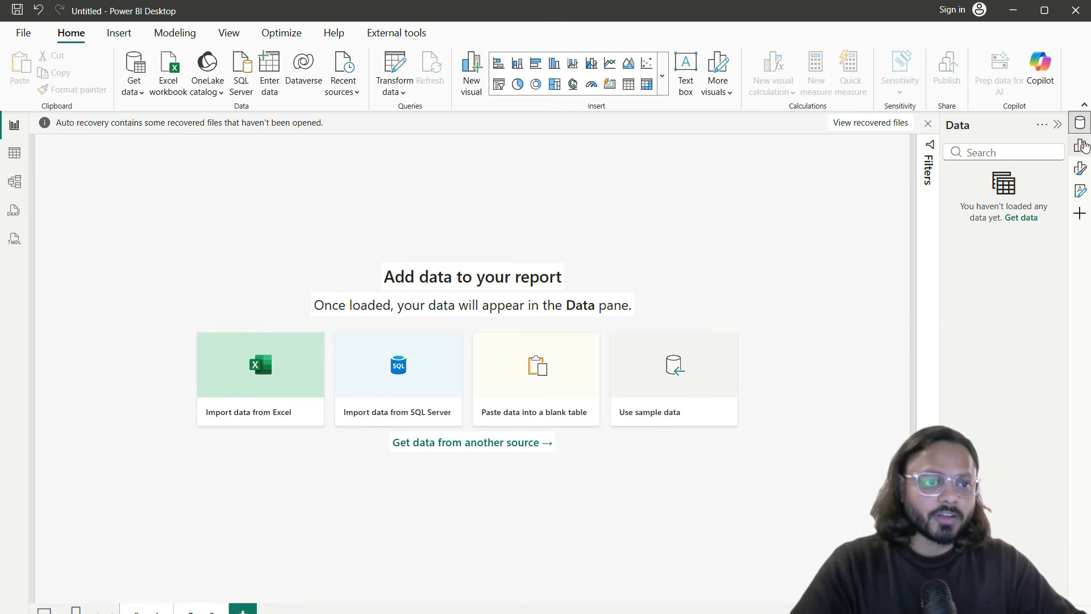
{"action": "left_click", "coordinate": [1080, 145]}
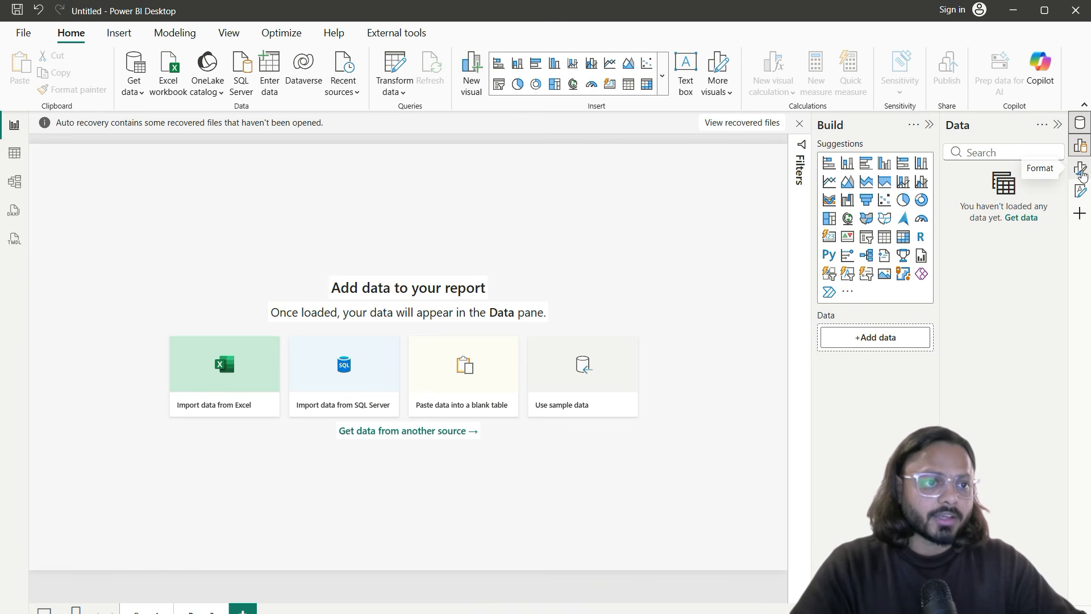
{"action": "left_click", "coordinate": [1079, 168]}
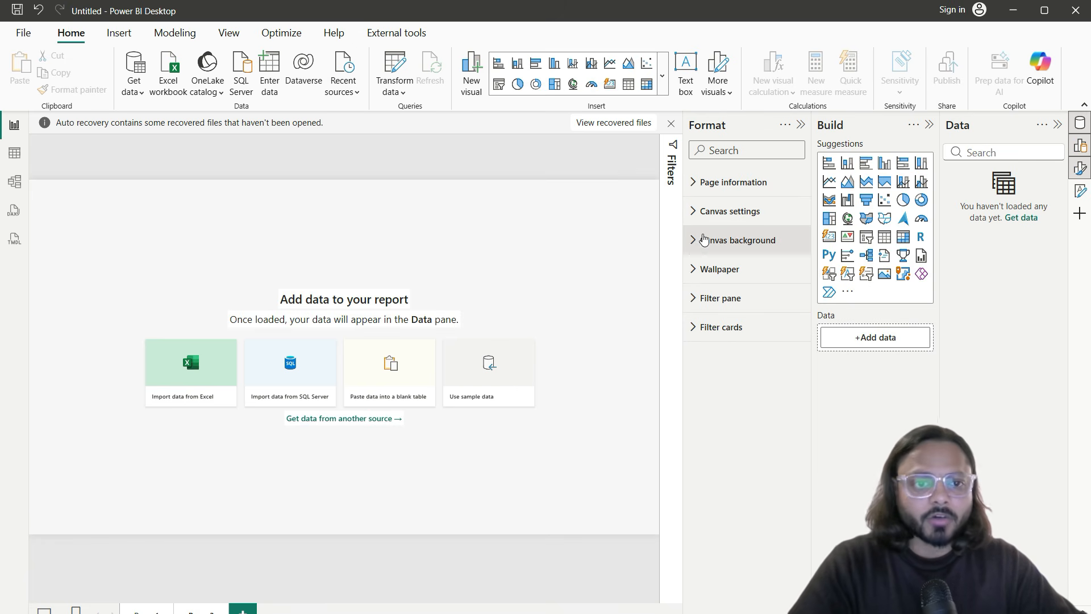
Step: Review Page information and Canvas settings, keeping the canvas size and 16:9 aspect ratio unchanged
{"action": "left_click", "coordinate": [730, 182]}
{"action": "left_click", "coordinate": [731, 229]}
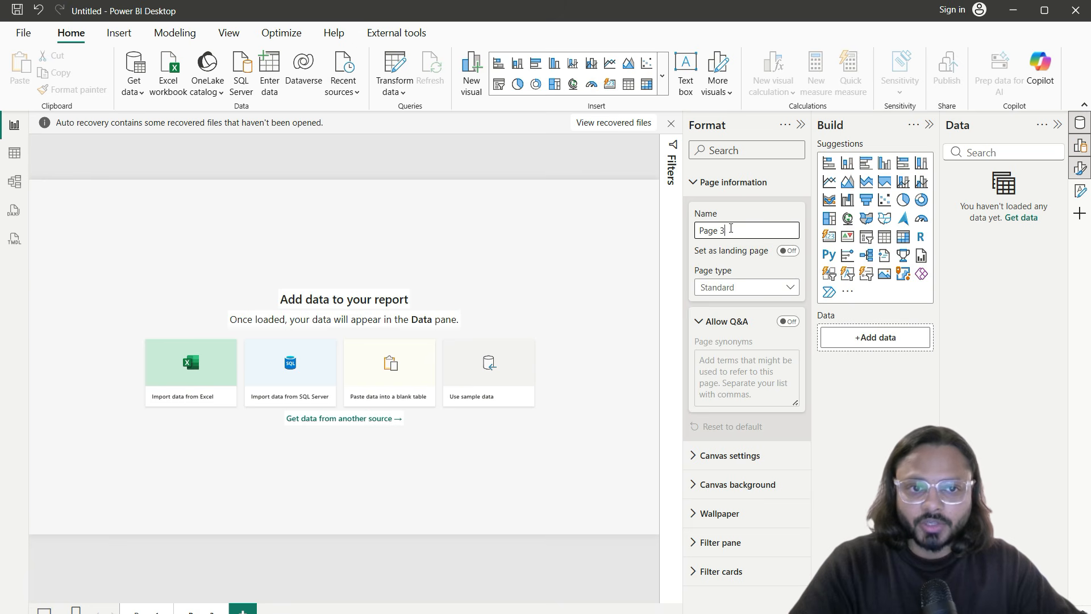
{"action": "left_click", "coordinate": [731, 183]}
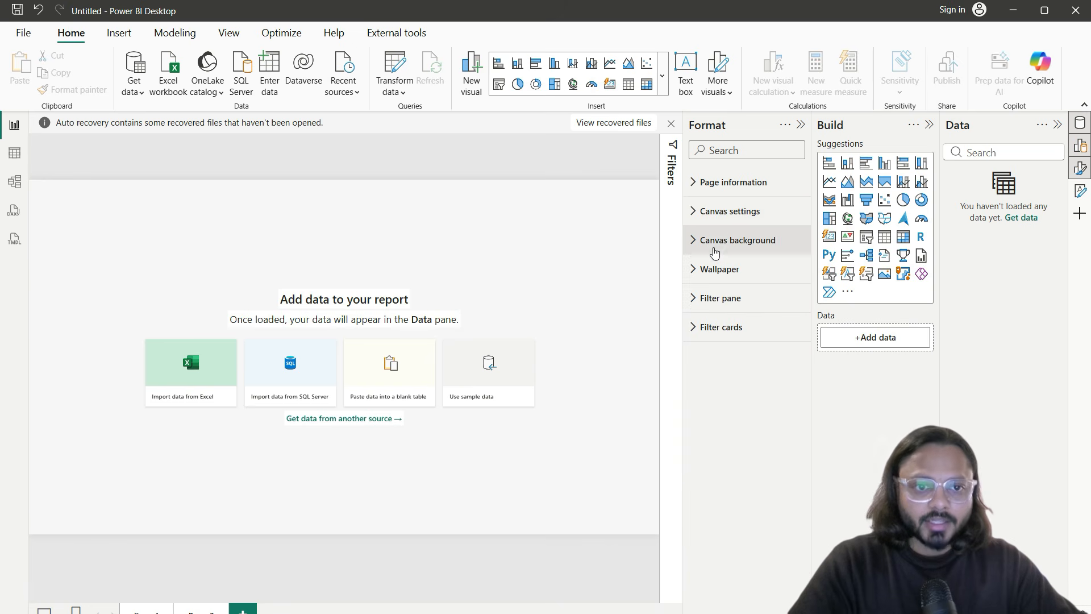
{"action": "left_click", "coordinate": [727, 222]}
{"action": "left_click", "coordinate": [738, 296]}
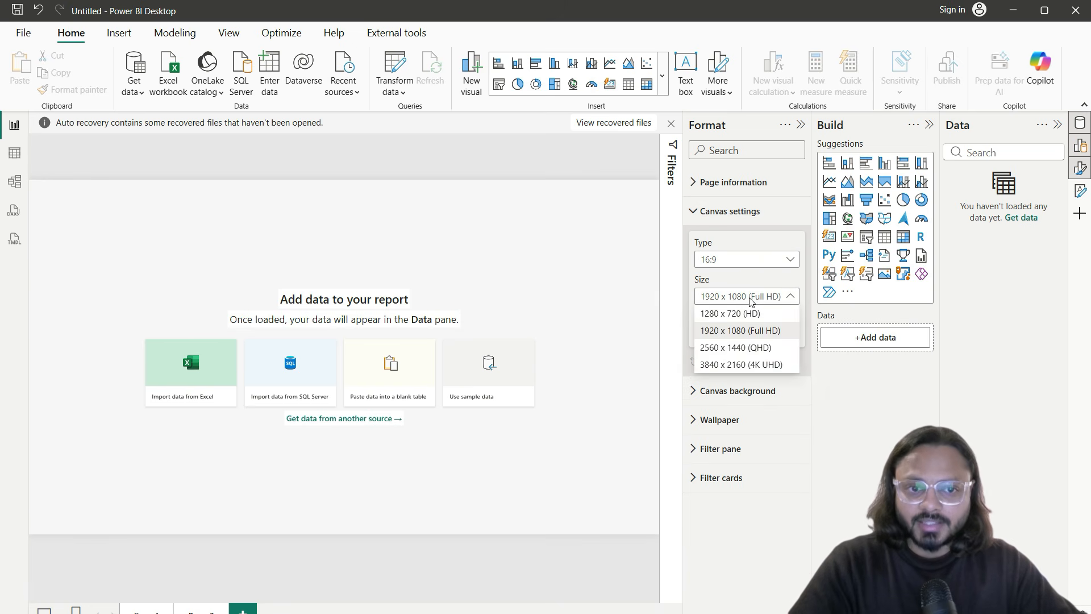
{"action": "left_click", "coordinate": [739, 301]}
{"action": "left_click", "coordinate": [726, 260]}
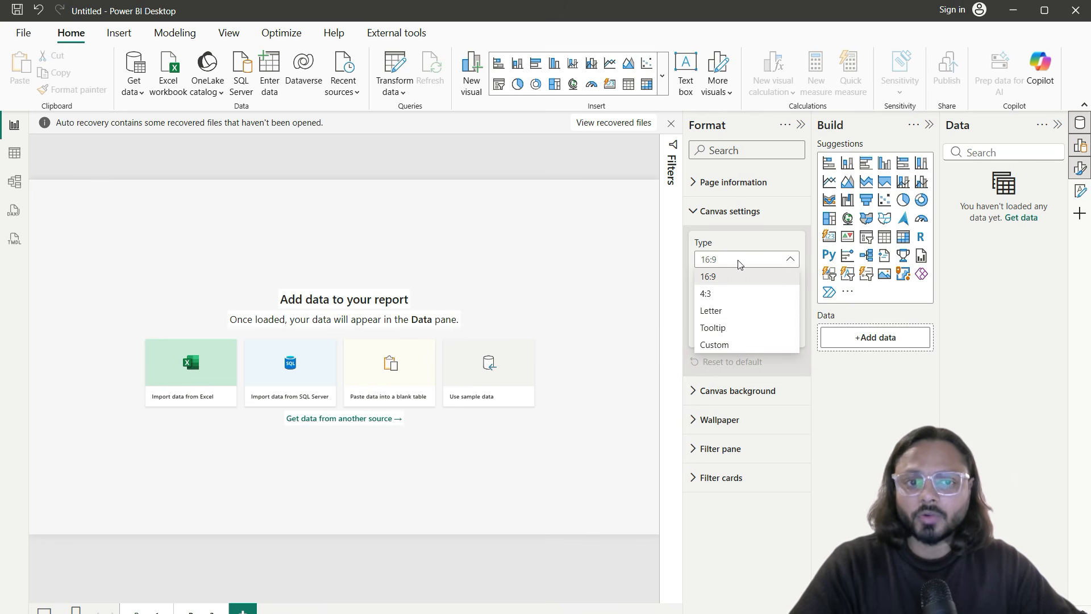
{"action": "left_click", "coordinate": [738, 276]}
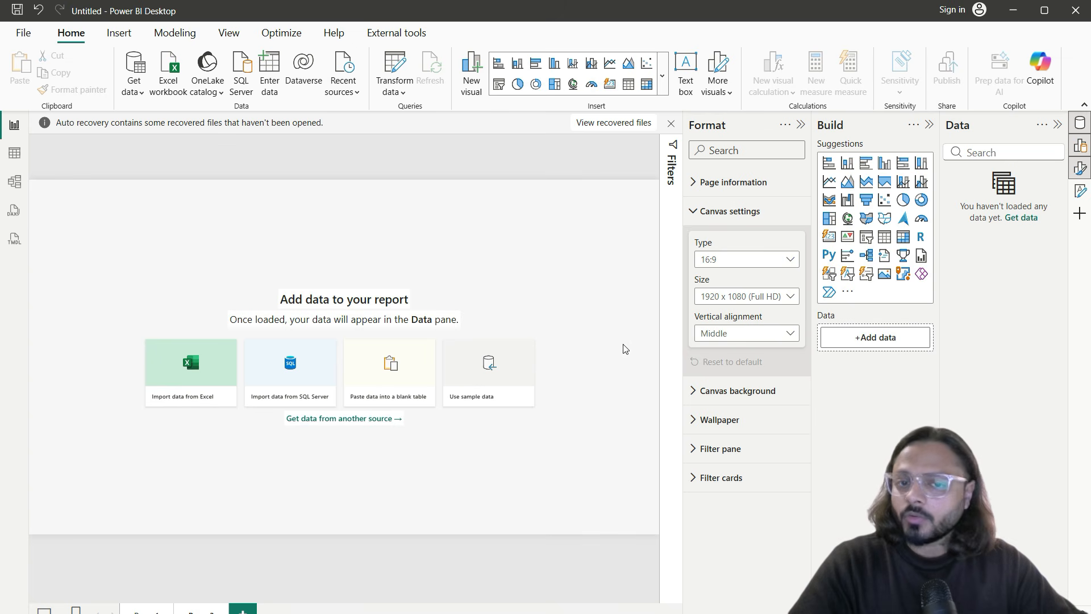
Step: Try a light blue canvas background, then set it back to white
{"action": "left_click", "coordinate": [725, 390]}
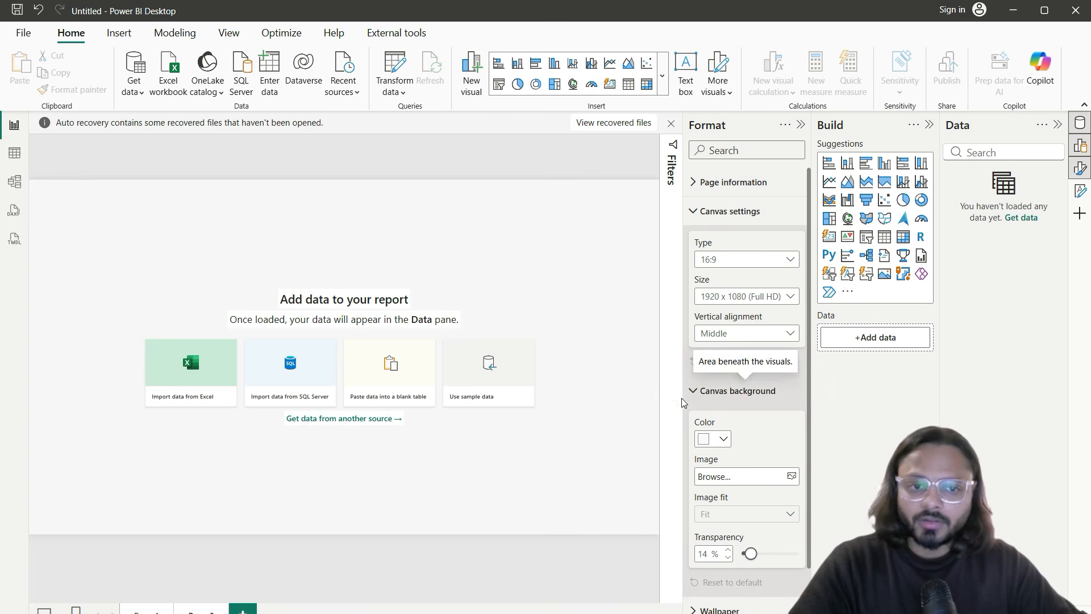
{"action": "scroll", "coordinate": [755, 454], "scroll_direction": "down", "scroll_amount": 2}
{"action": "left_click", "coordinate": [718, 378]}
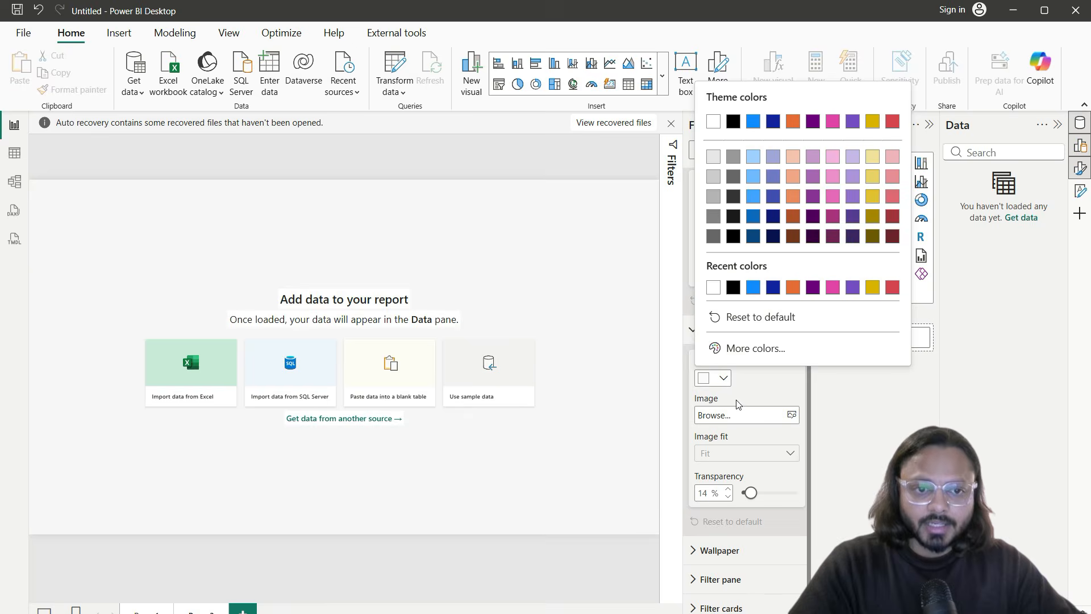
{"action": "left_click", "coordinate": [751, 158]}
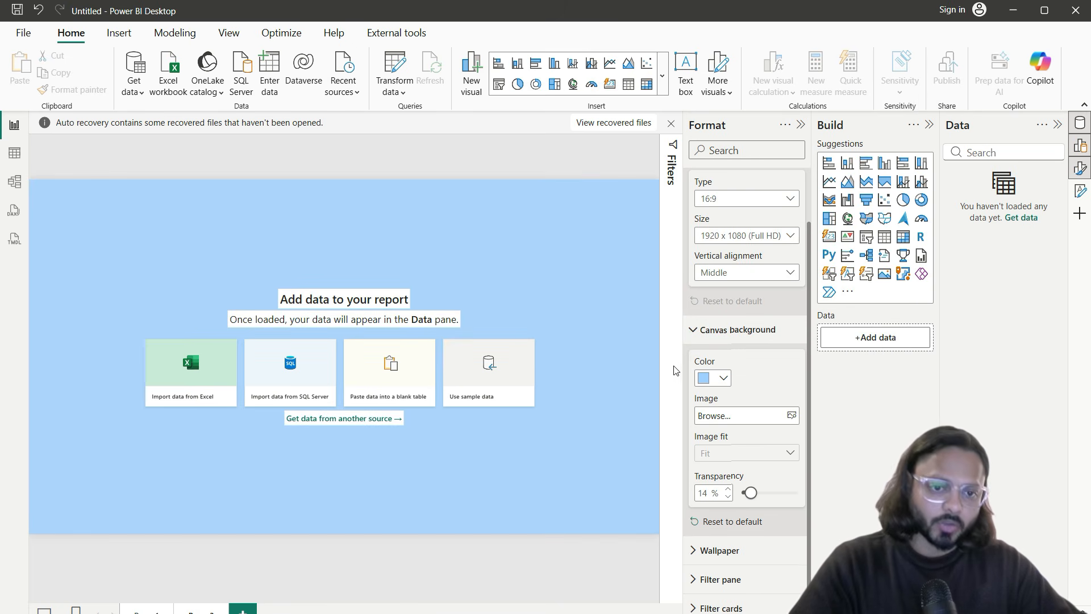
{"action": "left_click", "coordinate": [717, 378]}
{"action": "left_click", "coordinate": [713, 126]}
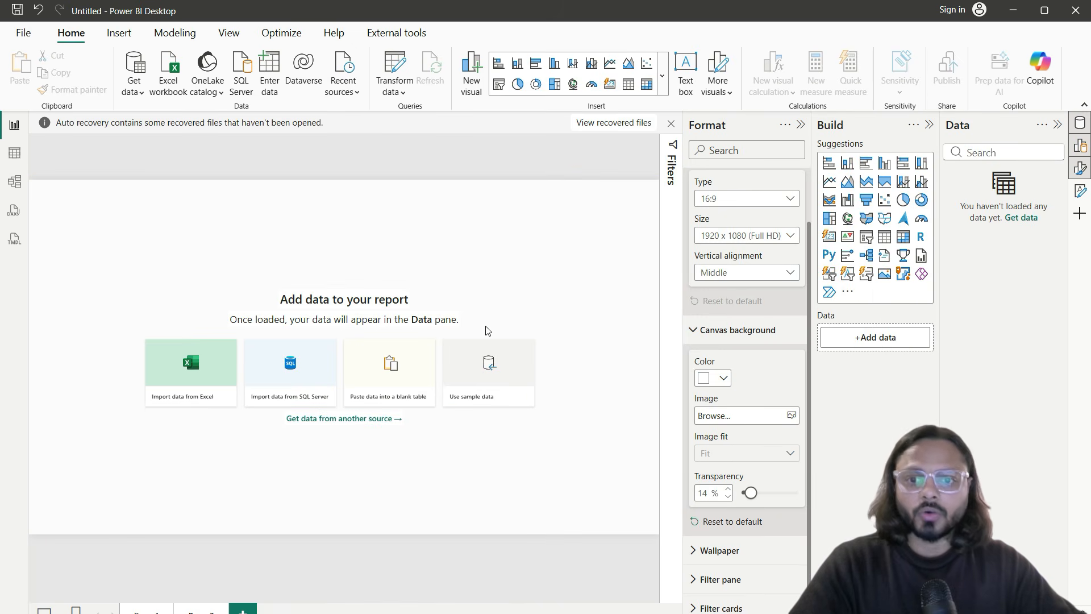
{"action": "left_click", "coordinate": [777, 331]}
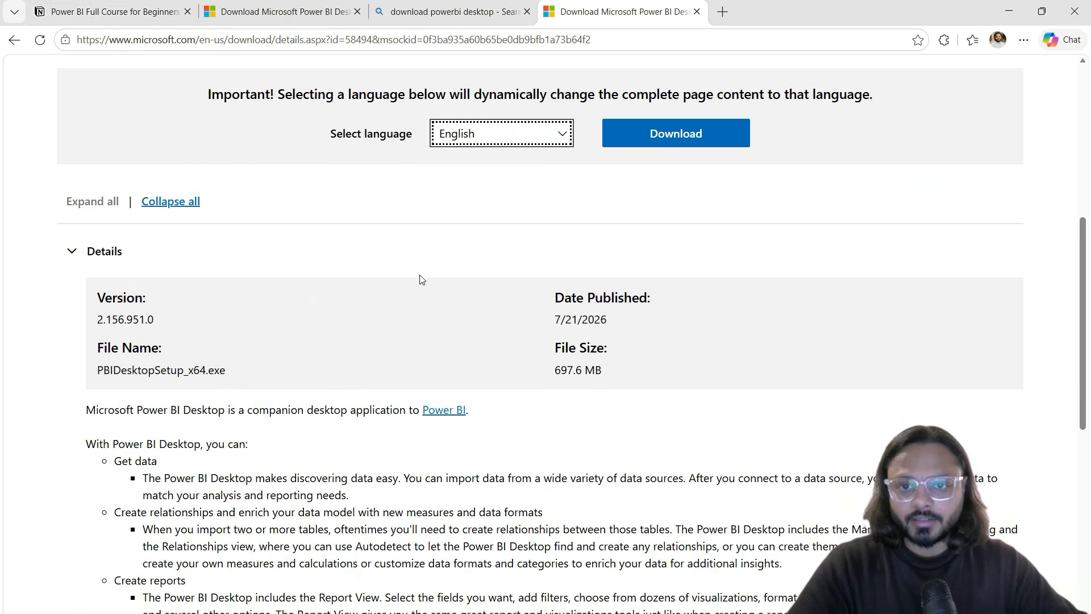
Step: Highlight the 'What is Power BI' and 'Desktop vs Service vs Mobile' items in Notion's chapter 1 checklist
{"action": "left_click", "coordinate": [159, 21]}
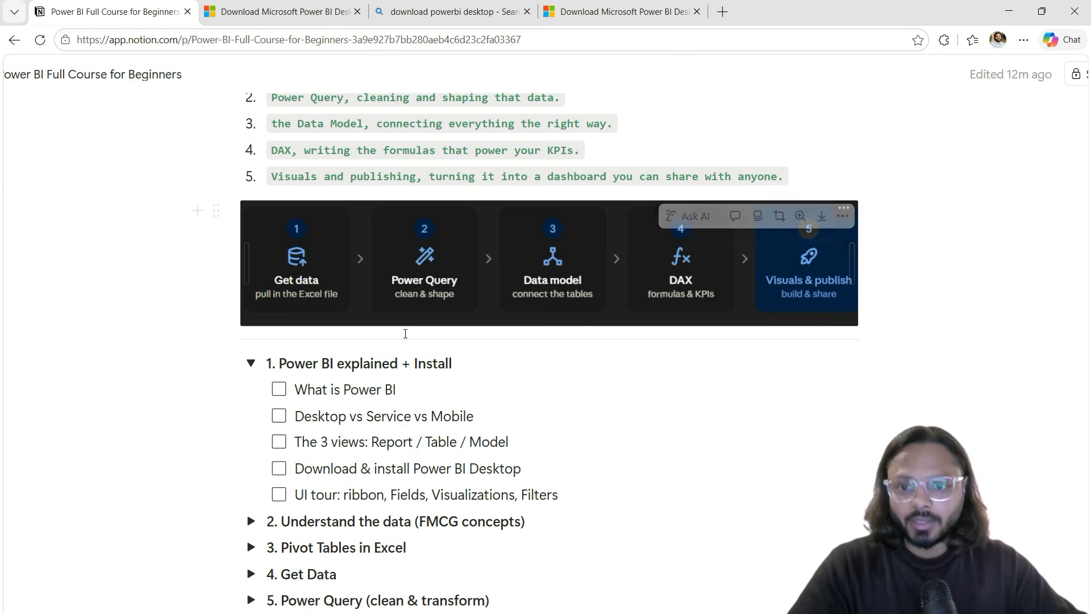
{"action": "left_click_drag", "start_coordinate": [296, 389], "coordinate": [397, 390]}
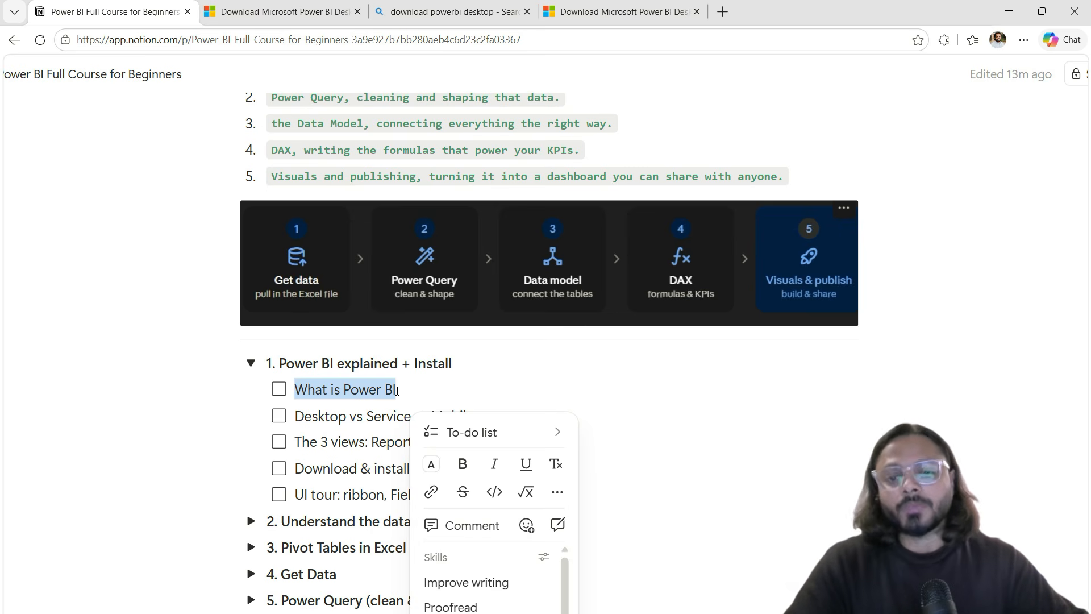
{"action": "left_click", "coordinate": [396, 391]}
{"action": "left_click_drag", "start_coordinate": [333, 417], "coordinate": [435, 417]}
{"action": "left_click", "coordinate": [442, 416]}
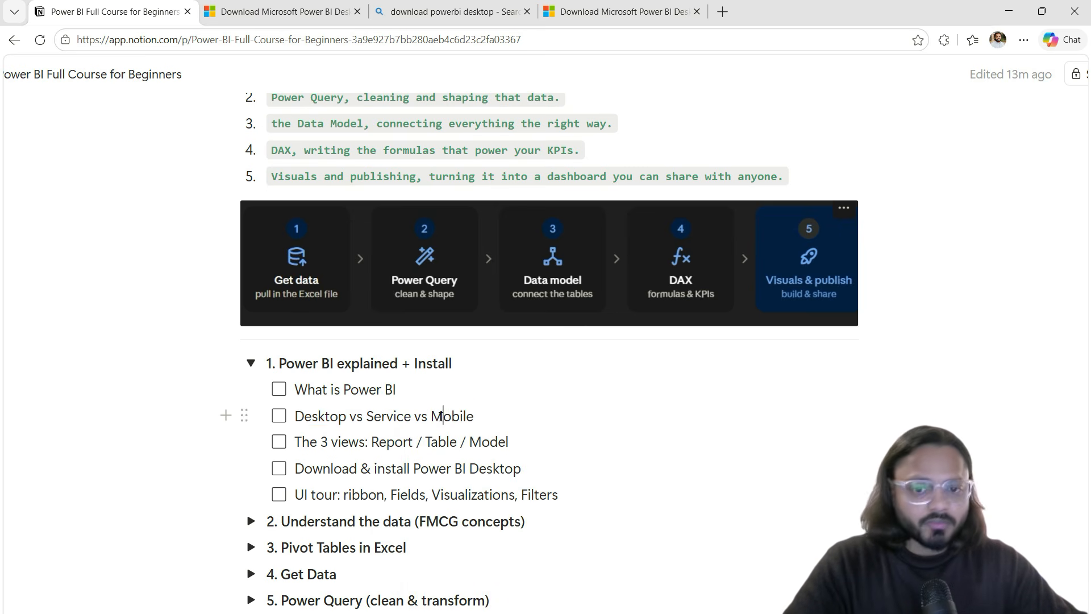
{"action": "double_click", "coordinate": [347, 416]}
{"action": "triple_click", "coordinate": [326, 416]}
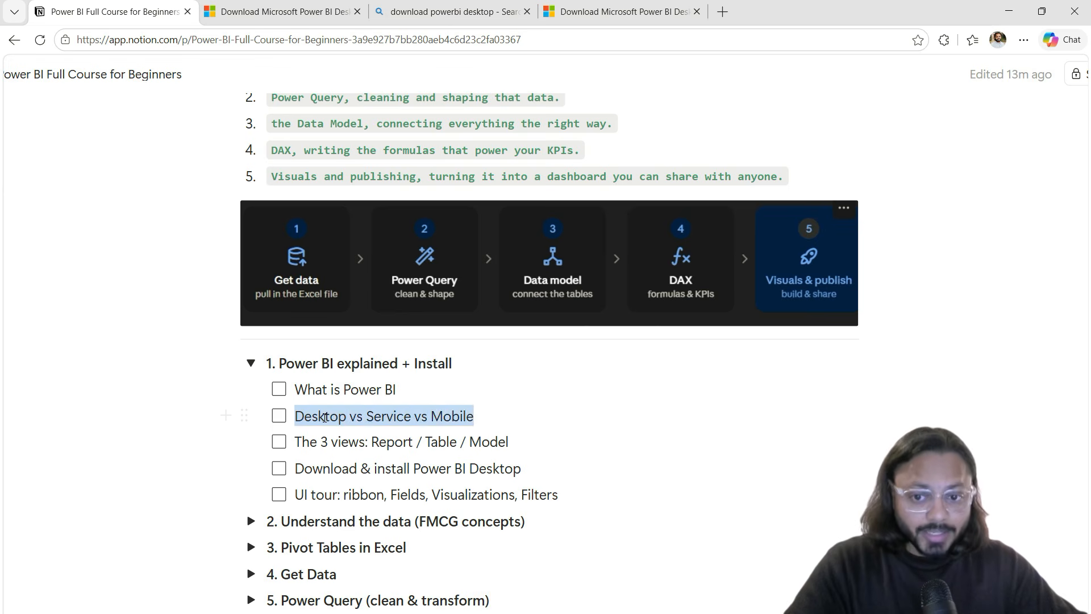
{"action": "double_click", "coordinate": [318, 416]}
{"action": "double_click", "coordinate": [318, 416]}
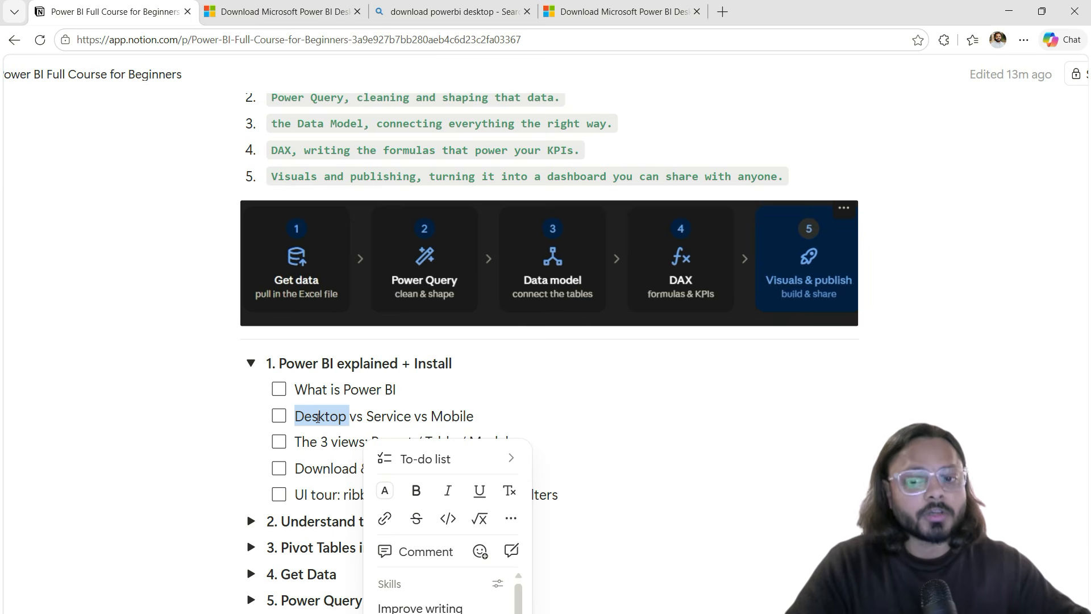
{"action": "double_click", "coordinate": [318, 417]}
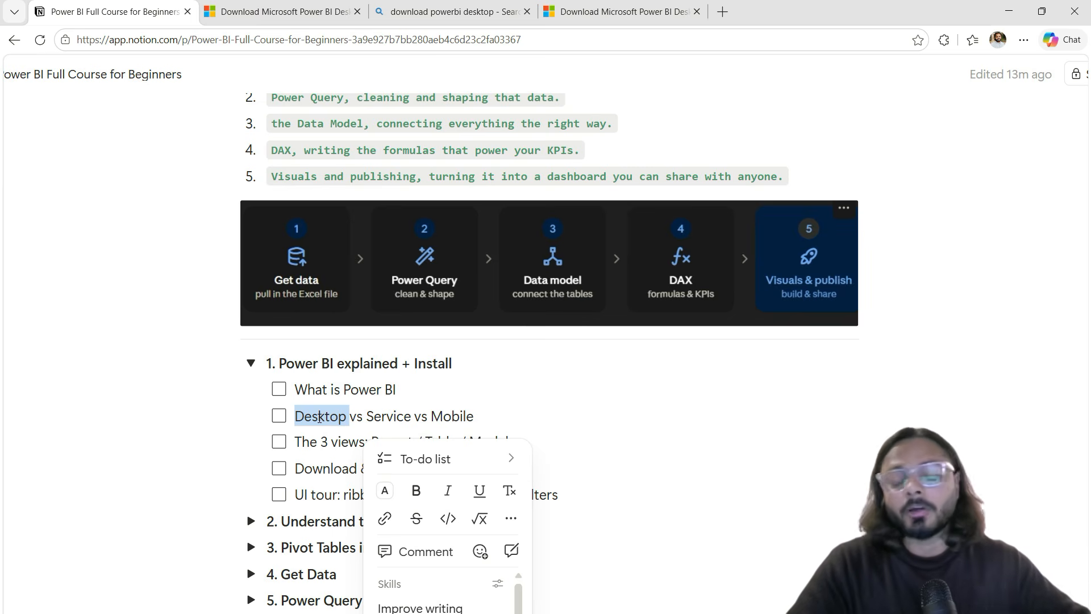
{"action": "double_click", "coordinate": [392, 416]}
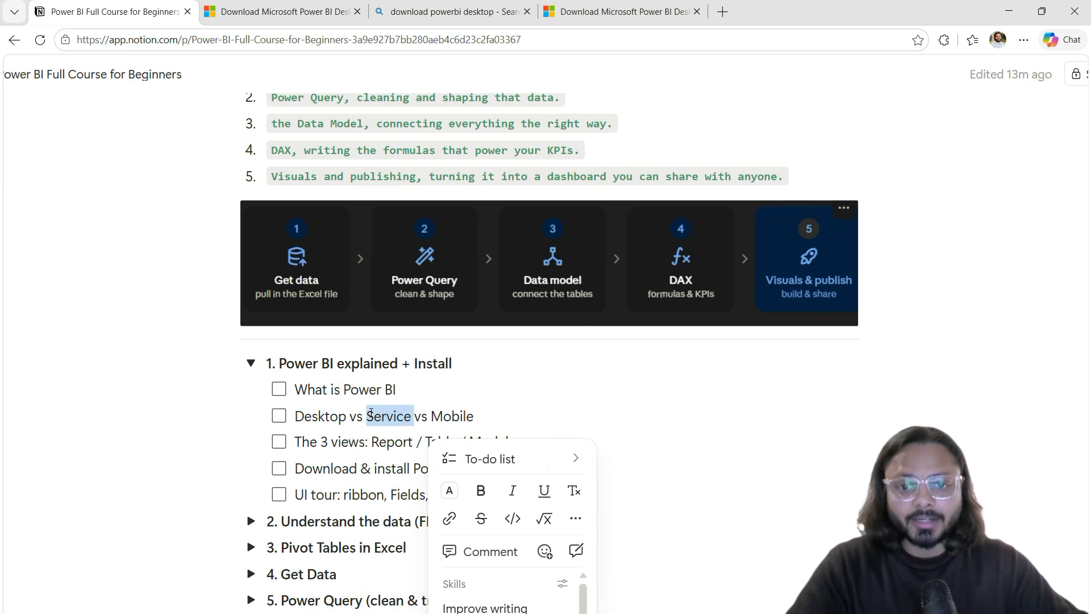
Step: Load app.powerbi.com in a new tab to reach the sign-in page, then return to Notion
{"action": "left_click", "coordinate": [721, 15]}
{"action": "type", "text": "app.pp"}
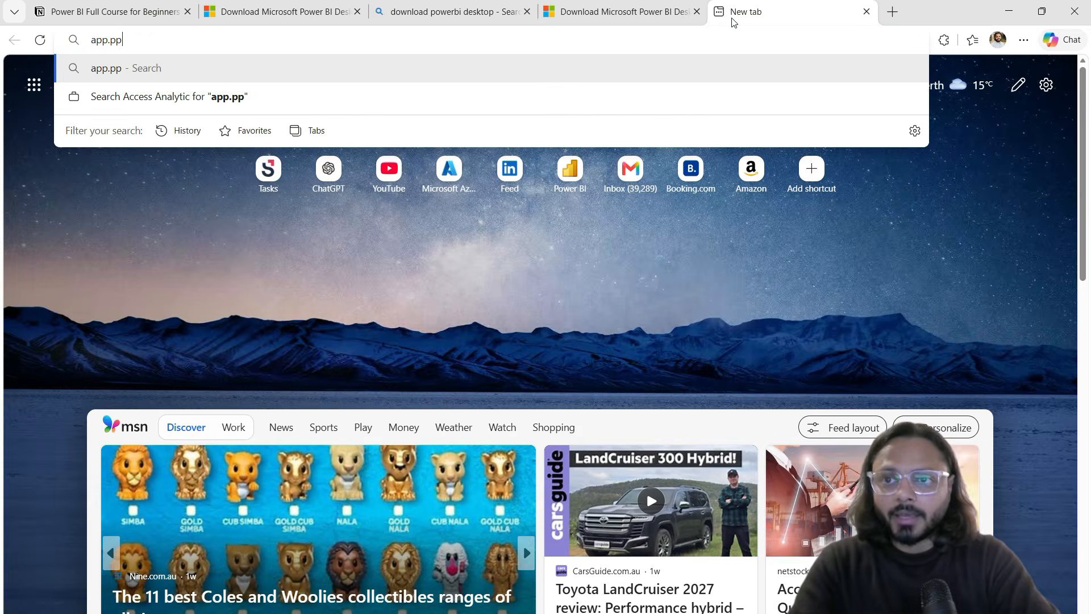
{"action": "key", "text": "BackSpace"}
{"action": "type", "text": "owerbi"}
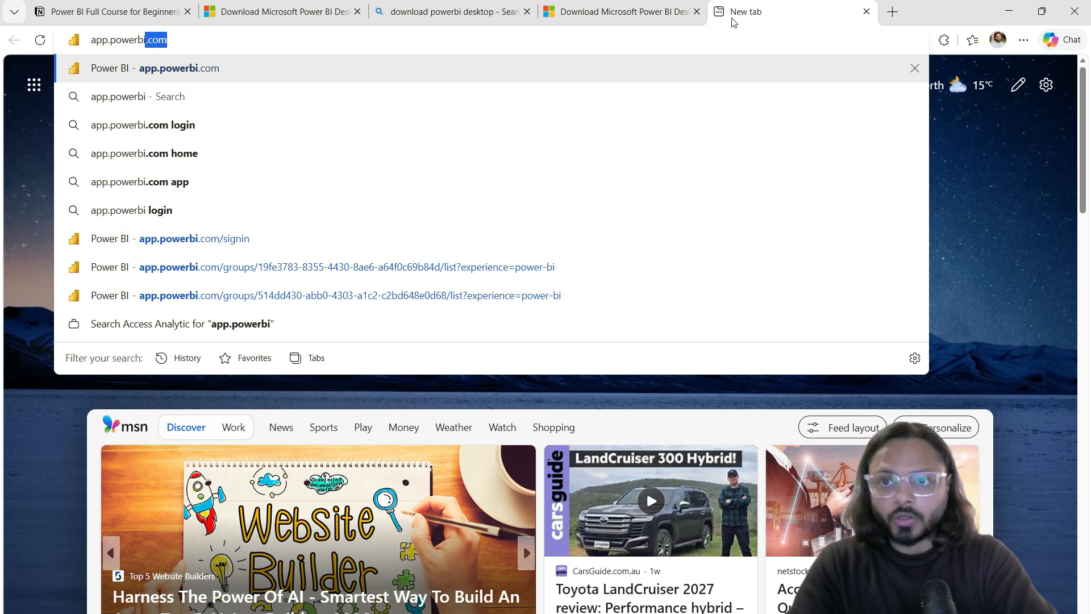
{"action": "key", "text": "BackSpace"}
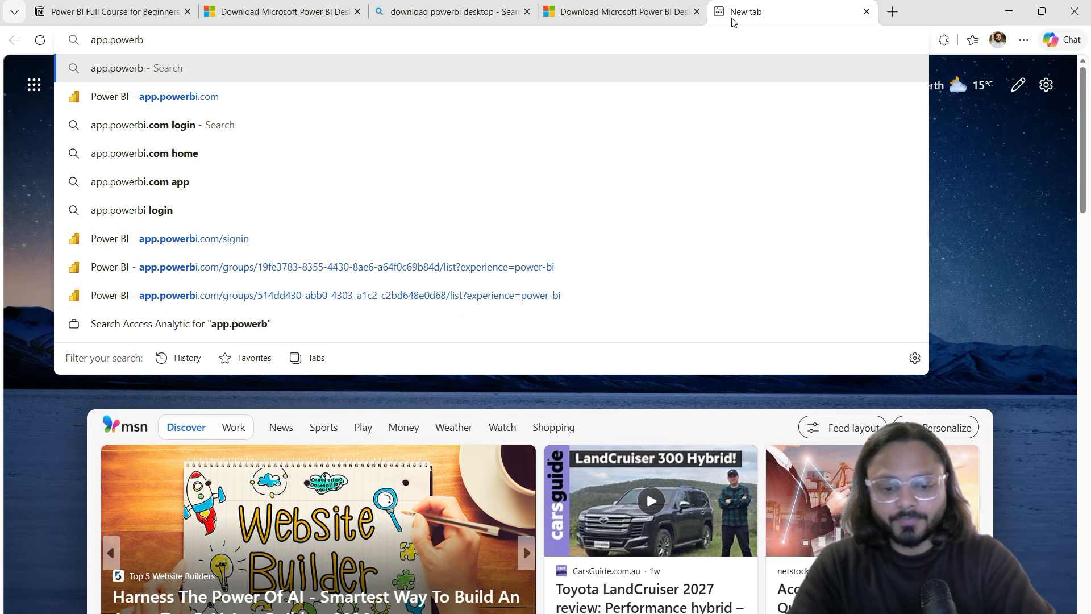
{"action": "type", "text": ".com"}
{"action": "key", "text": "Return"}
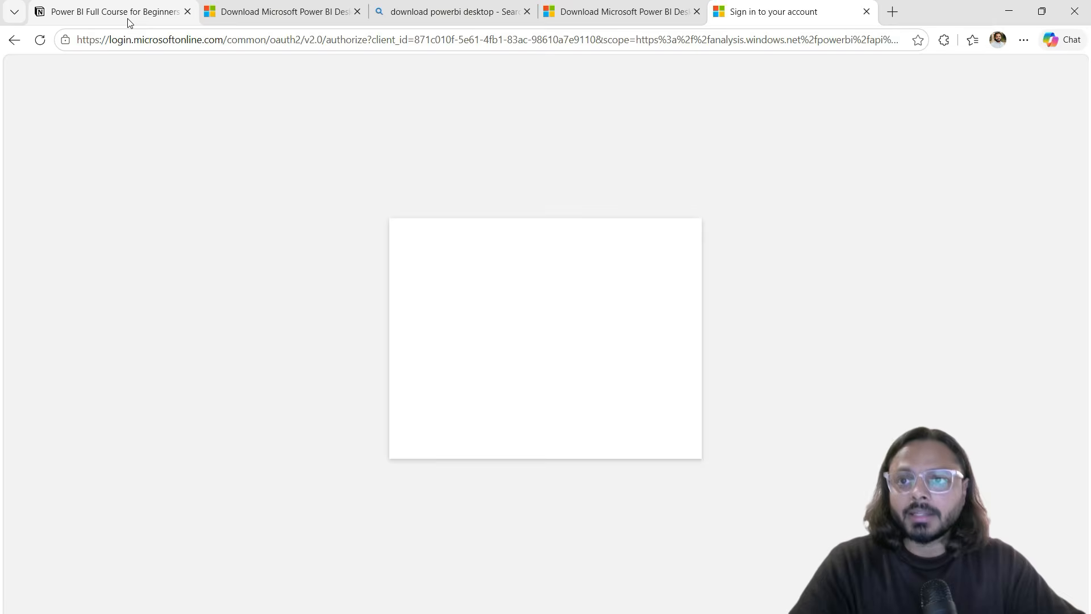
{"action": "left_click", "coordinate": [129, 21]}
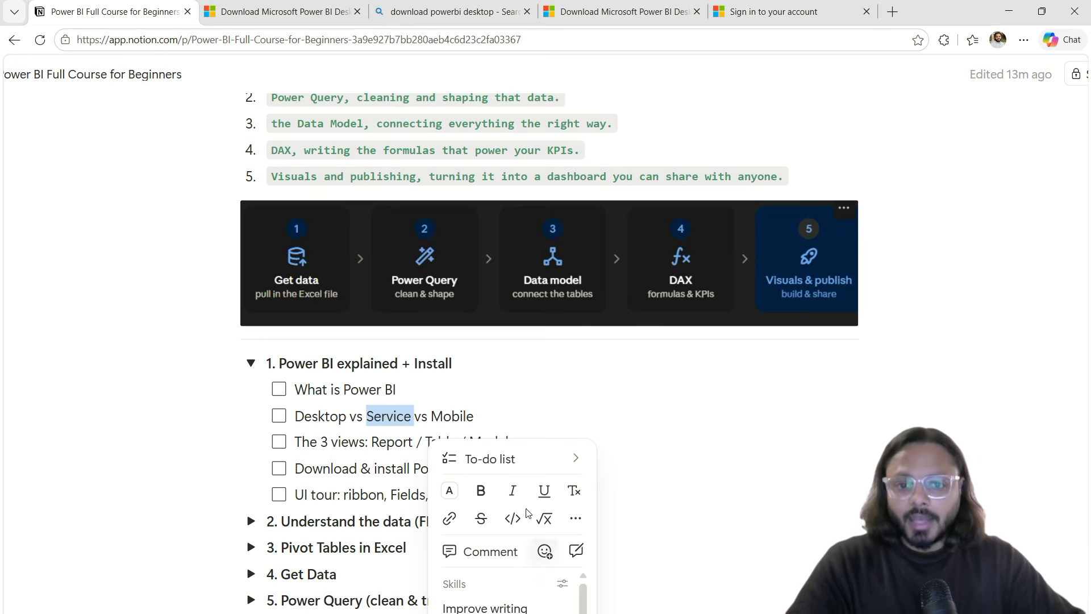
Step: Highlight 'Mobile' and part of 'The 3 views' item in the chapter 1 checklist
{"action": "left_click", "coordinate": [453, 421]}
{"action": "double_click", "coordinate": [452, 422]}
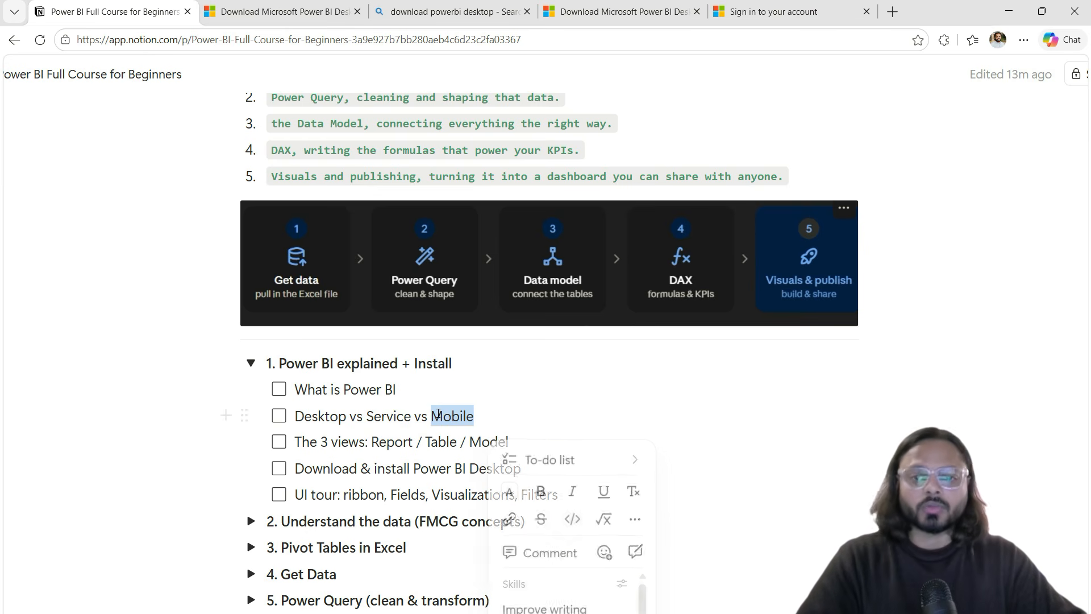
{"action": "left_click", "coordinate": [459, 416]}
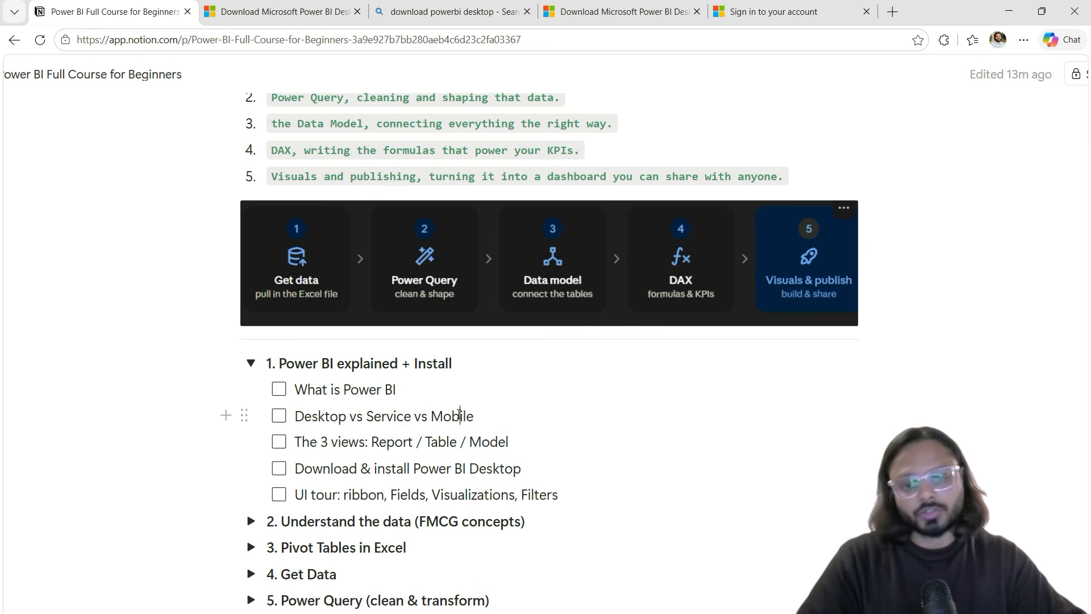
{"action": "left_click", "coordinate": [375, 443]}
{"action": "mouse_move", "coordinate": [372, 443]}
{"action": "left_mouse_down"}
{"action": "mouse_move", "coordinate": [509, 443]}
{"action": "mouse_move", "coordinate": [370, 443]}
{"action": "left_mouse_up"}
Step: Highlight the Download & install item and the UI tour's ribbon, Fields, Visualizations and Filters words
{"action": "triple_click", "coordinate": [345, 470]}
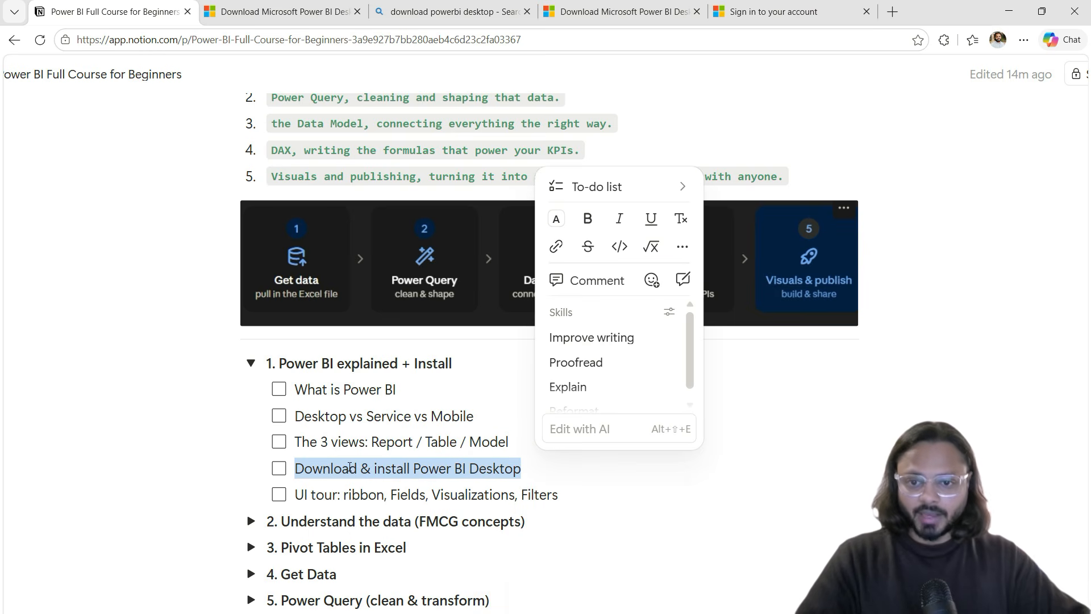
{"action": "left_click", "coordinate": [335, 495]}
{"action": "triple_click", "coordinate": [372, 496]}
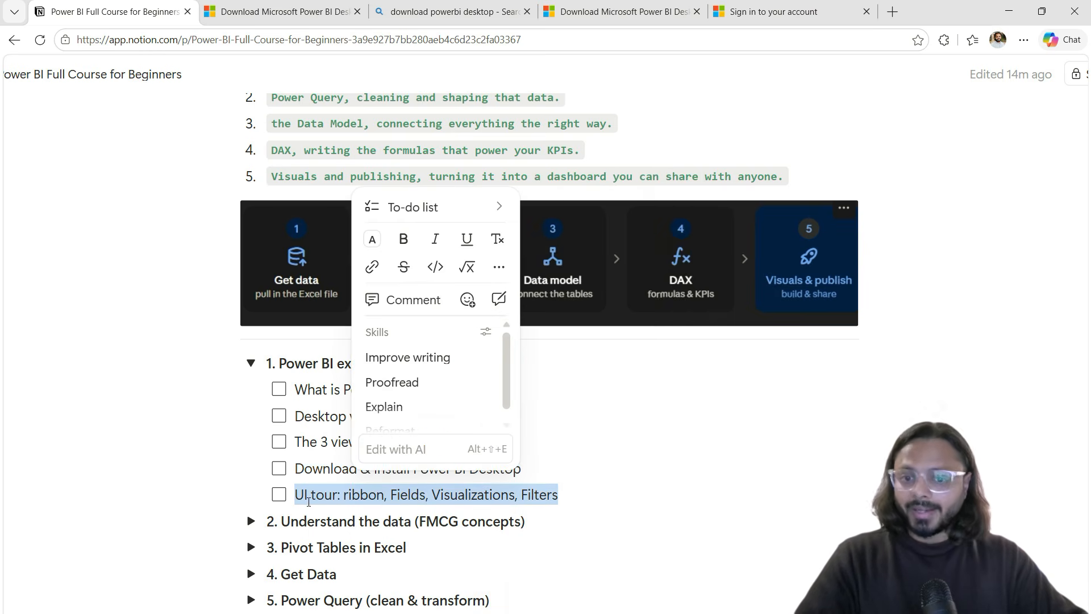
{"action": "double_click", "coordinate": [361, 496]}
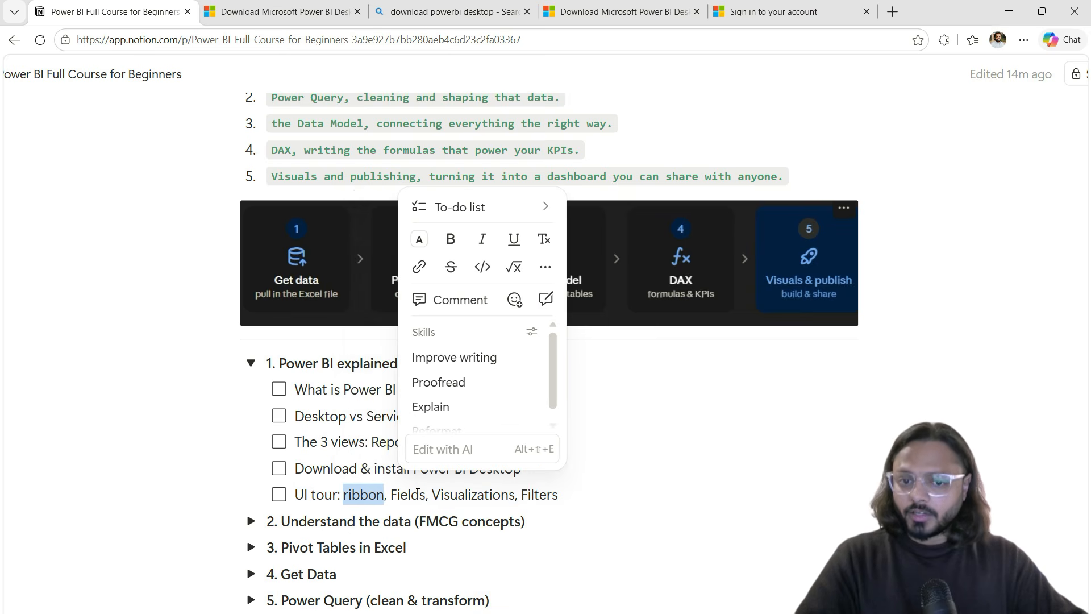
{"action": "double_click", "coordinate": [409, 495]}
{"action": "double_click", "coordinate": [474, 494]}
{"action": "double_click", "coordinate": [543, 494]}
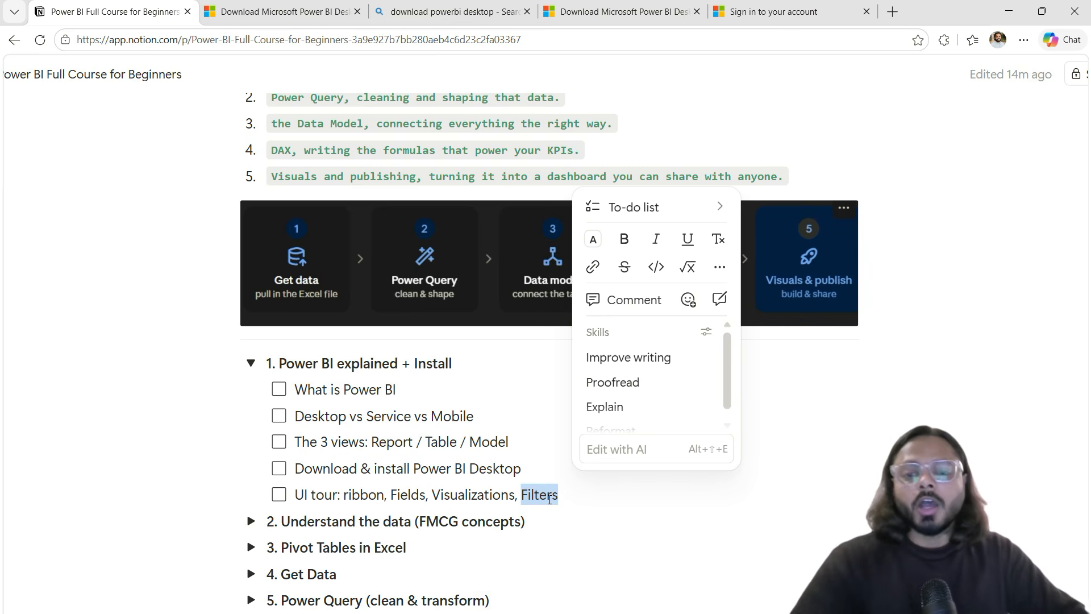
Step: Expand '2. Understand the data' and select its outline through KPI dictionary overview
{"action": "left_click", "coordinate": [251, 520]}
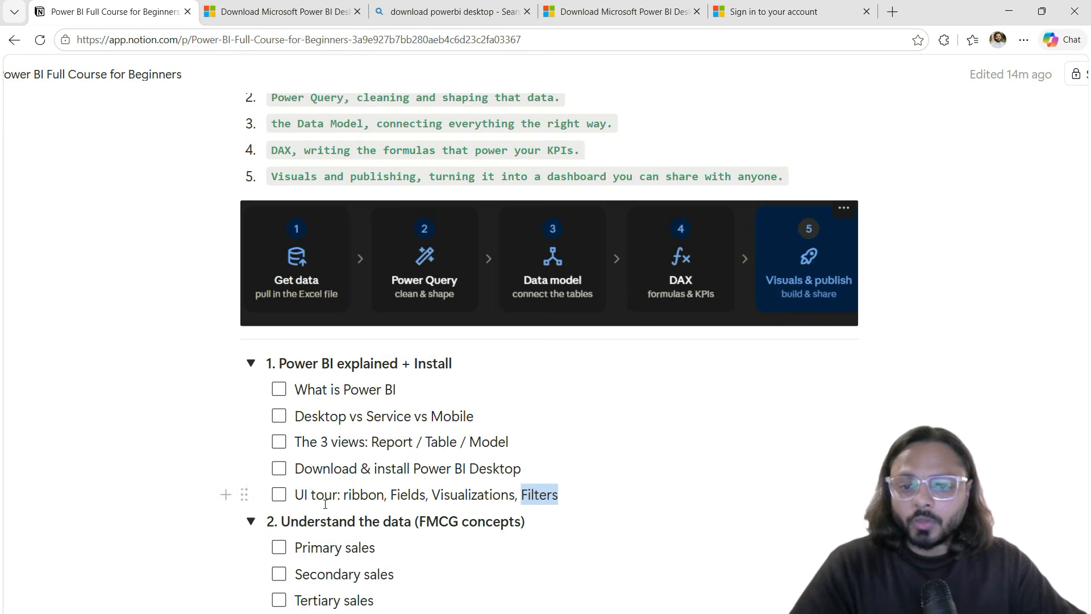
{"action": "scroll", "coordinate": [358, 369], "scroll_direction": "down", "scroll_amount": 3}
{"action": "left_click_drag", "start_coordinate": [285, 310], "coordinate": [449, 441]}
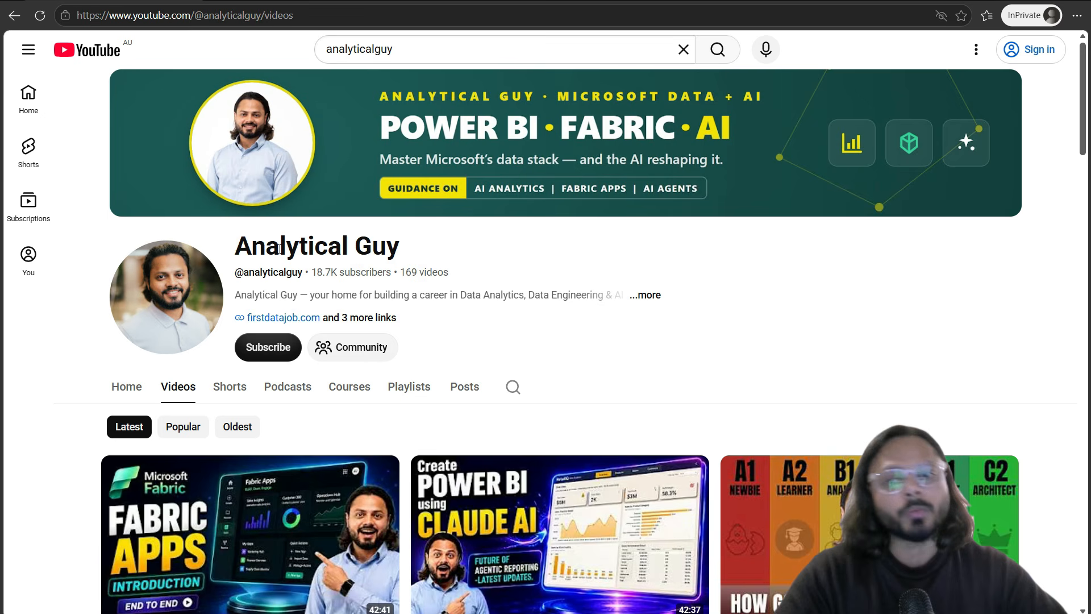
{"action": "key", "text": "ctrl+2"}
{"action": "left_click_drag", "start_coordinate": [223, 332], "coordinate": [323, 374]}
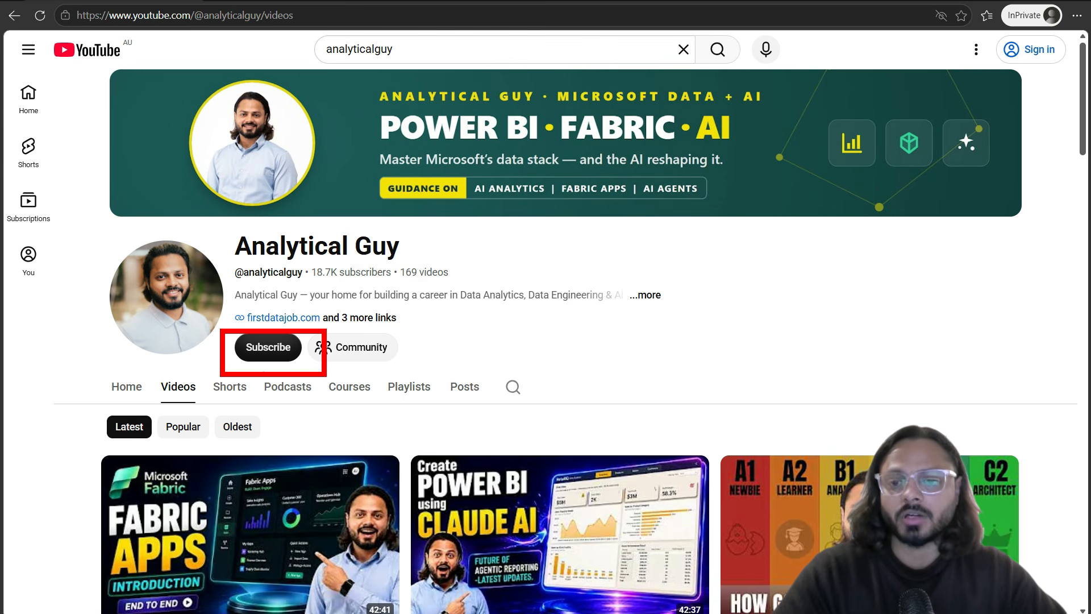
{"action": "key", "text": "Escape"}
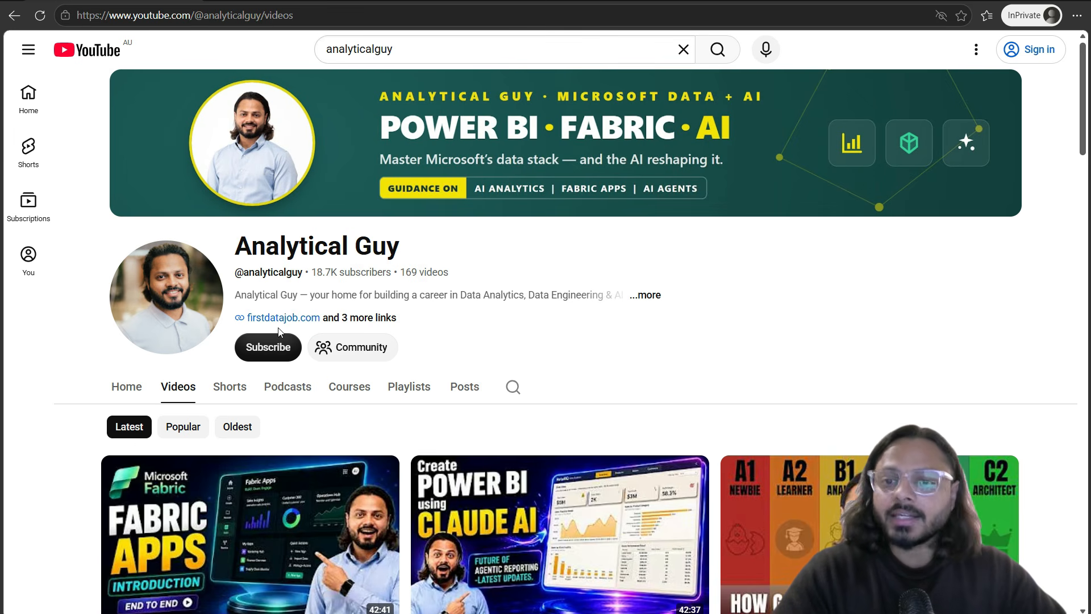
{"action": "left_click", "coordinate": [335, 324]}
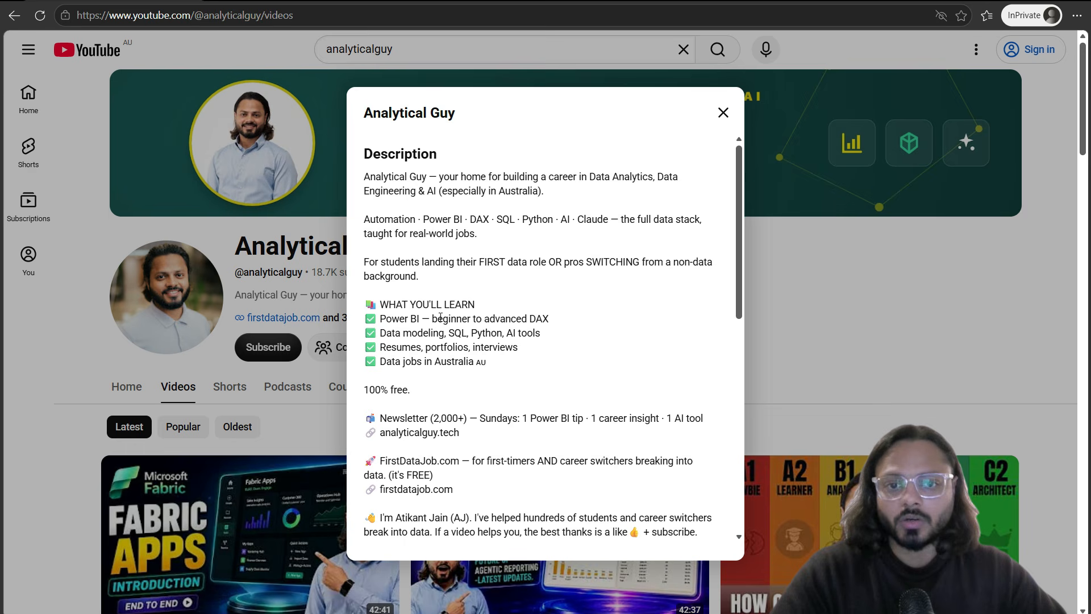
{"action": "scroll", "coordinate": [458, 388], "scroll_direction": "down", "scroll_amount": 5}
{"action": "scroll", "coordinate": [460, 388], "scroll_direction": "down", "scroll_amount": 1}
{"action": "left_click_drag", "start_coordinate": [481, 275], "coordinate": [401, 289]}
{"action": "left_click", "coordinate": [437, 272]}
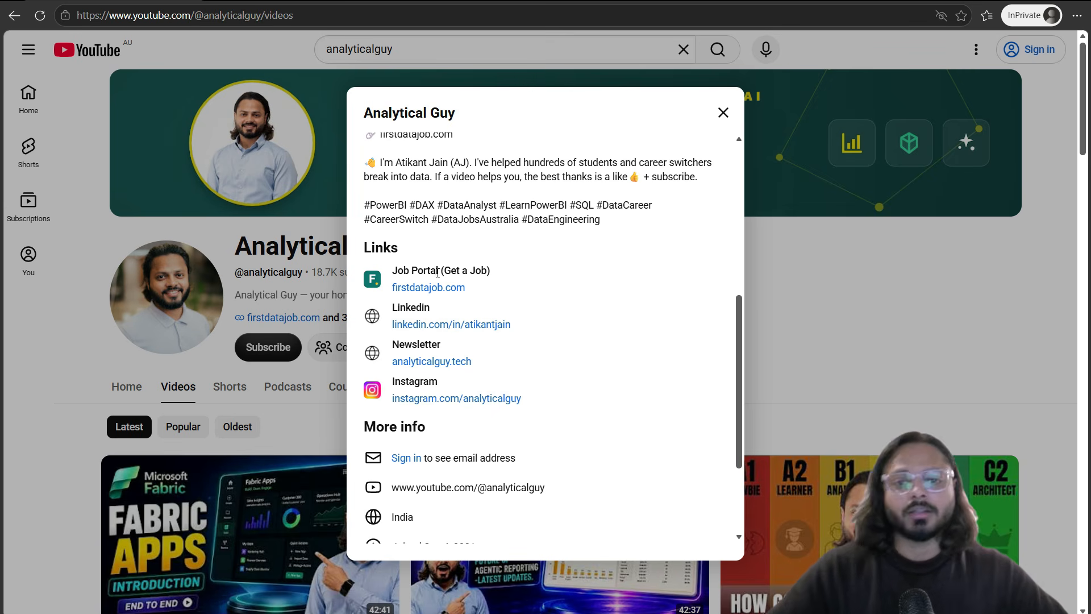
{"action": "key", "text": "Escape"}
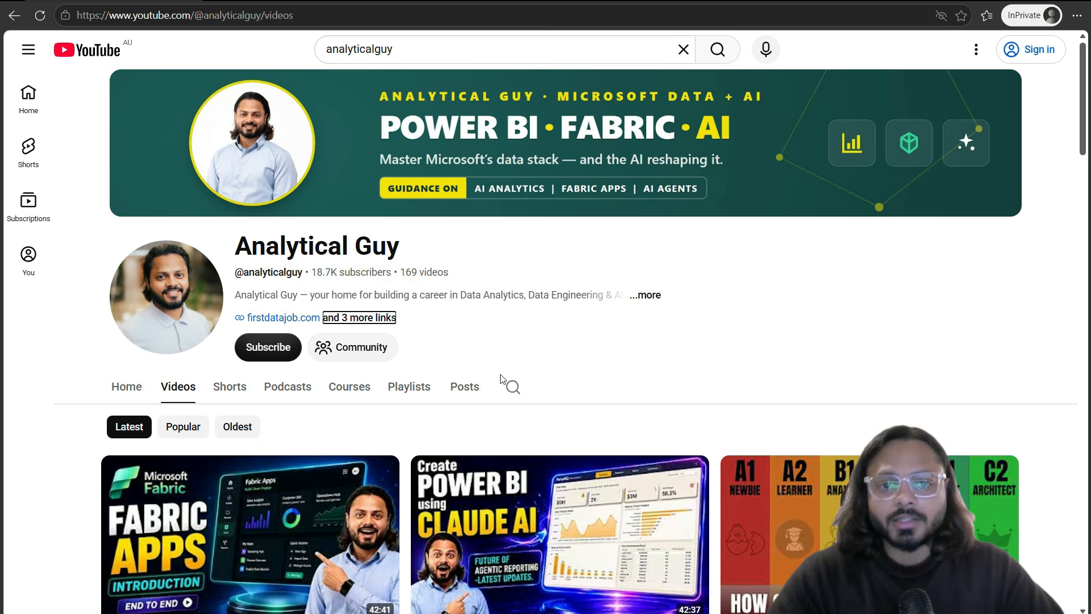
Step: Show the channel's Playlists tab and mark POWER QUERY, FMCG Sales Interview and How to Power BI? in red
{"action": "left_click", "coordinate": [408, 386]}
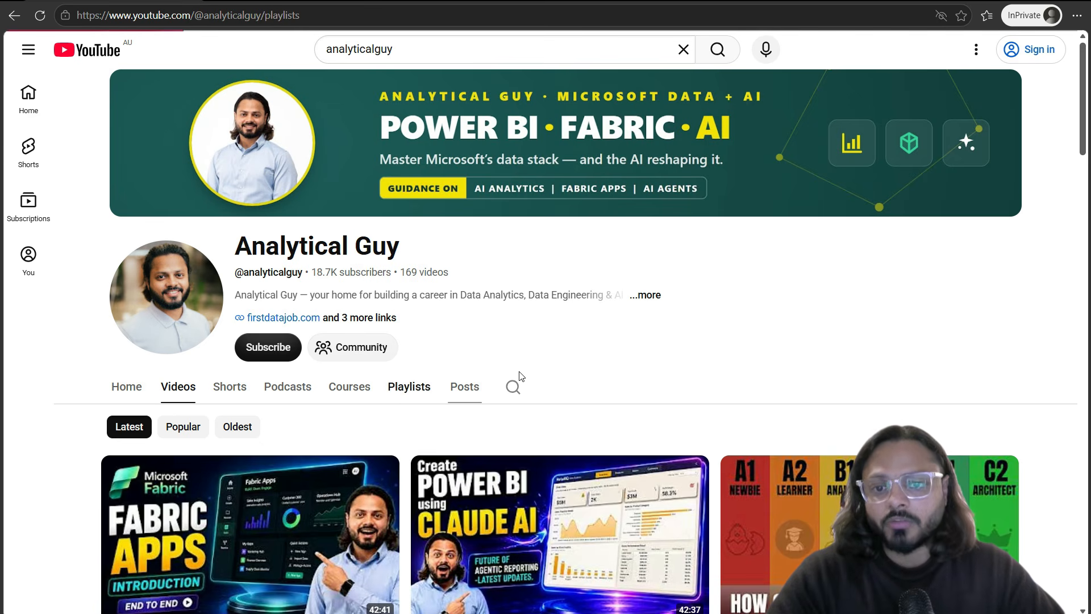
{"action": "scroll", "coordinate": [739, 307], "scroll_direction": "down", "scroll_amount": 5}
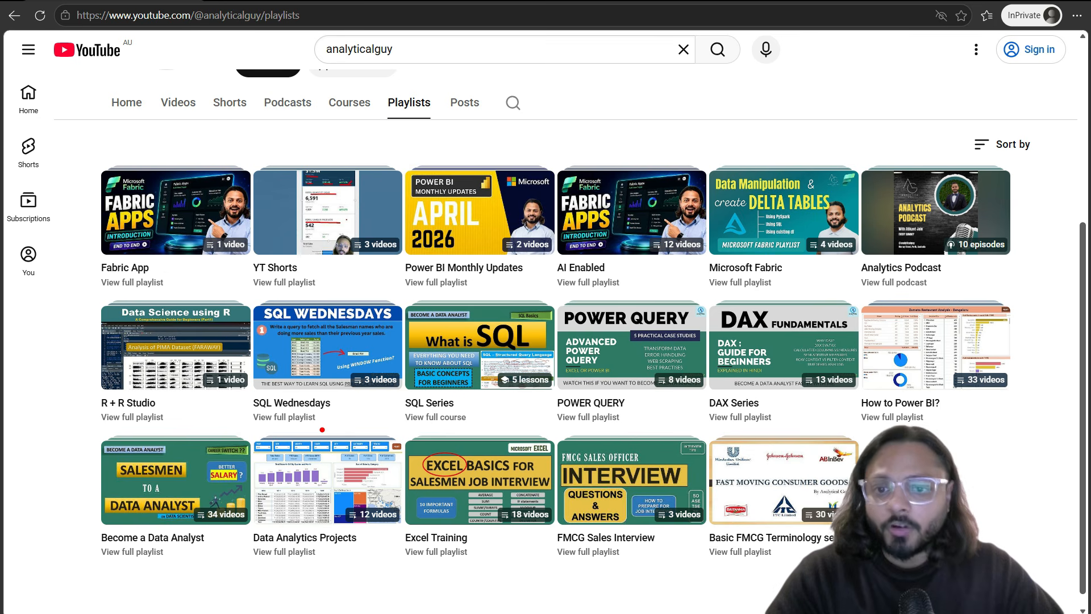
{"action": "mouse_move", "coordinate": [556, 297]}
{"action": "left_mouse_down"}
{"action": "mouse_move", "coordinate": [625, 402]}
{"action": "mouse_move", "coordinate": [702, 435]}
{"action": "left_mouse_up"}
{"action": "left_click_drag", "start_coordinate": [617, 424], "coordinate": [689, 390]}
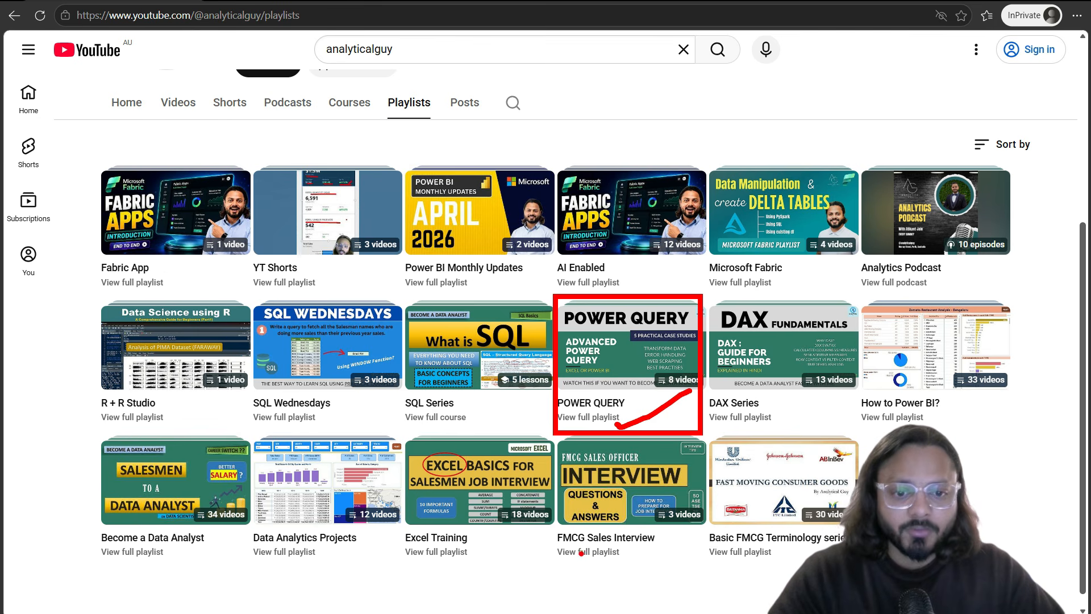
{"action": "left_click_drag", "start_coordinate": [565, 569], "coordinate": [699, 566]}
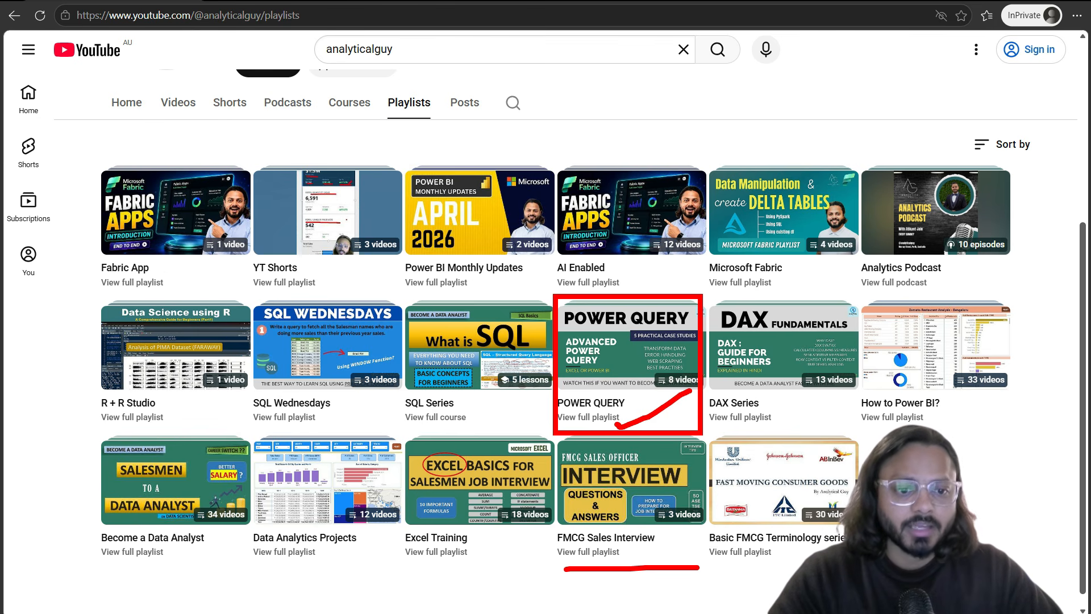
{"action": "left_click_drag", "start_coordinate": [856, 296], "coordinate": [1042, 432]}
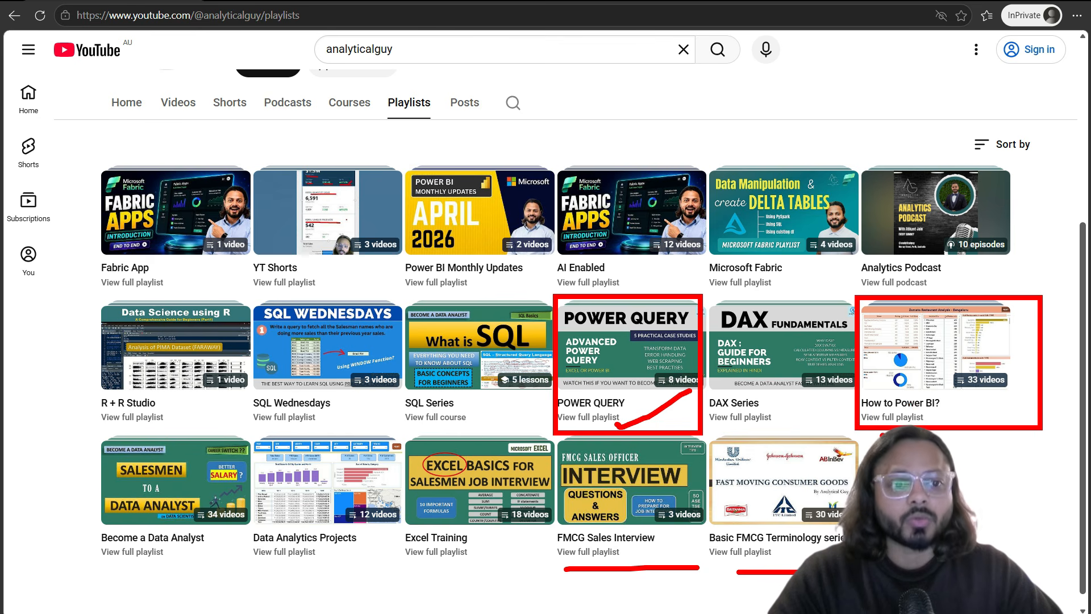
{"action": "left_click_drag", "start_coordinate": [882, 435], "coordinate": [999, 373]}
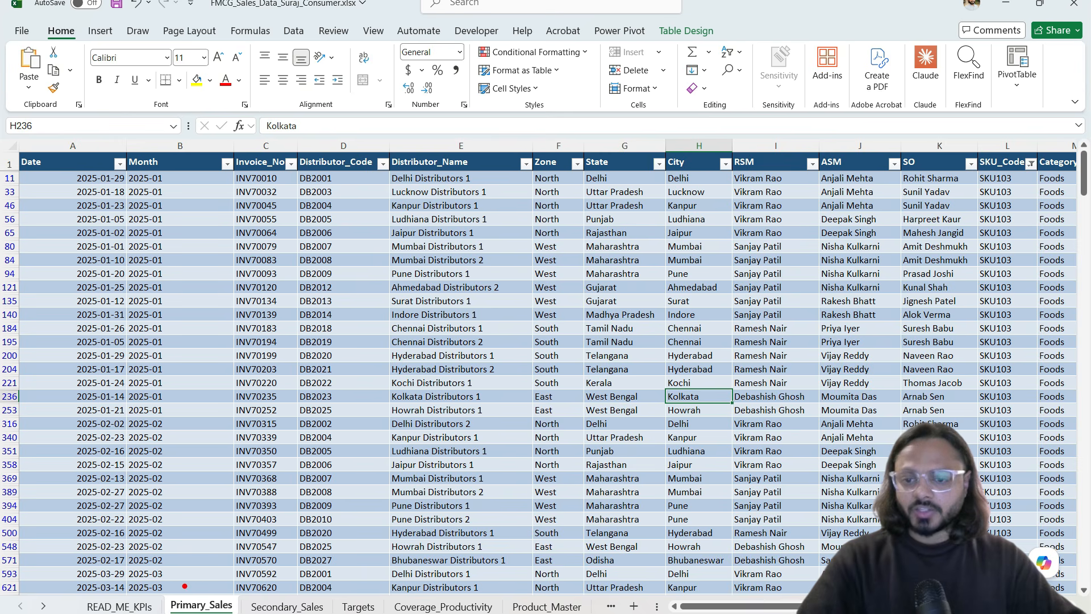
Step: Annotate Primary_Sales' Date, Month, invoice INV70010, Distributor_Code and row 11's location columns, then clear marks
{"action": "left_click_drag", "start_coordinate": [169, 587], "coordinate": [242, 613]}
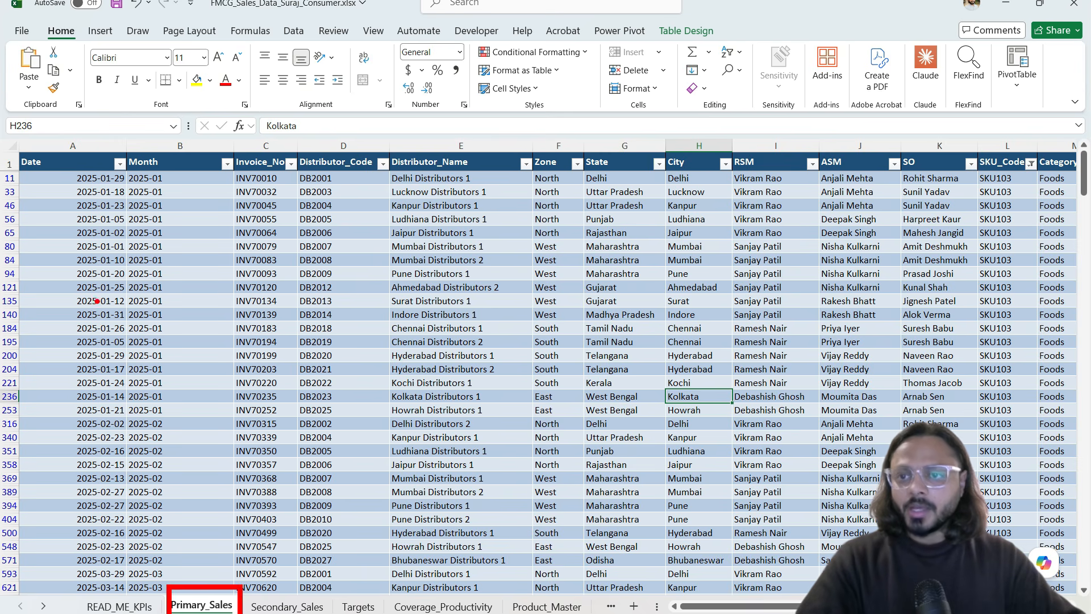
{"action": "left_click_drag", "start_coordinate": [25, 174], "coordinate": [48, 173]}
{"action": "left_click_drag", "start_coordinate": [155, 174], "coordinate": [167, 170]}
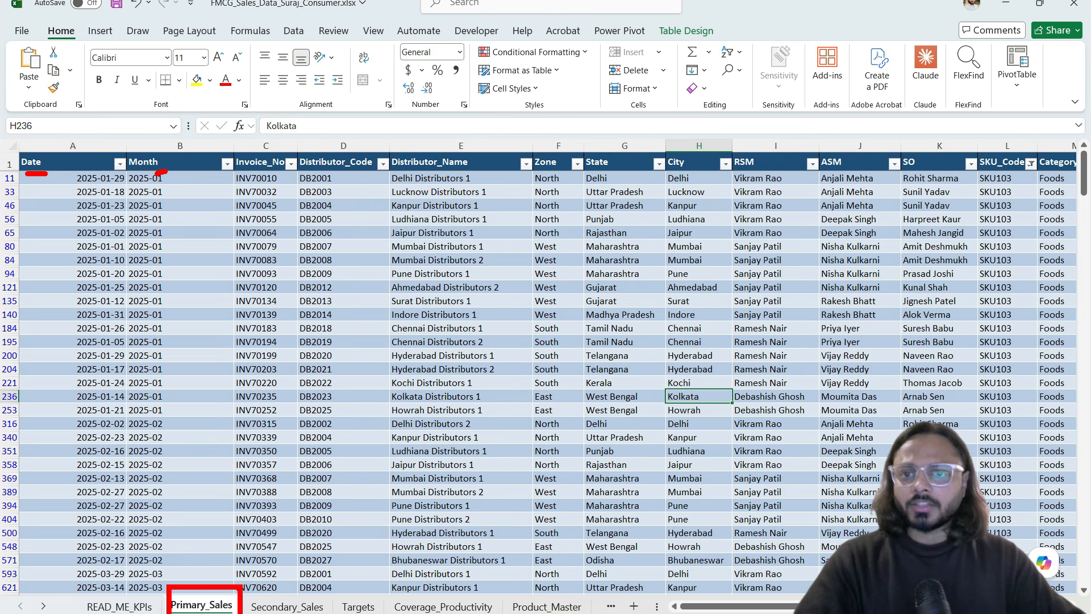
{"action": "left_click_drag", "start_coordinate": [247, 179], "coordinate": [276, 178]}
{"action": "left_click_drag", "start_coordinate": [344, 174], "coordinate": [479, 176]}
{"action": "left_click_drag", "start_coordinate": [549, 179], "coordinate": [1020, 176]}
{"action": "key", "text": "Escape"}
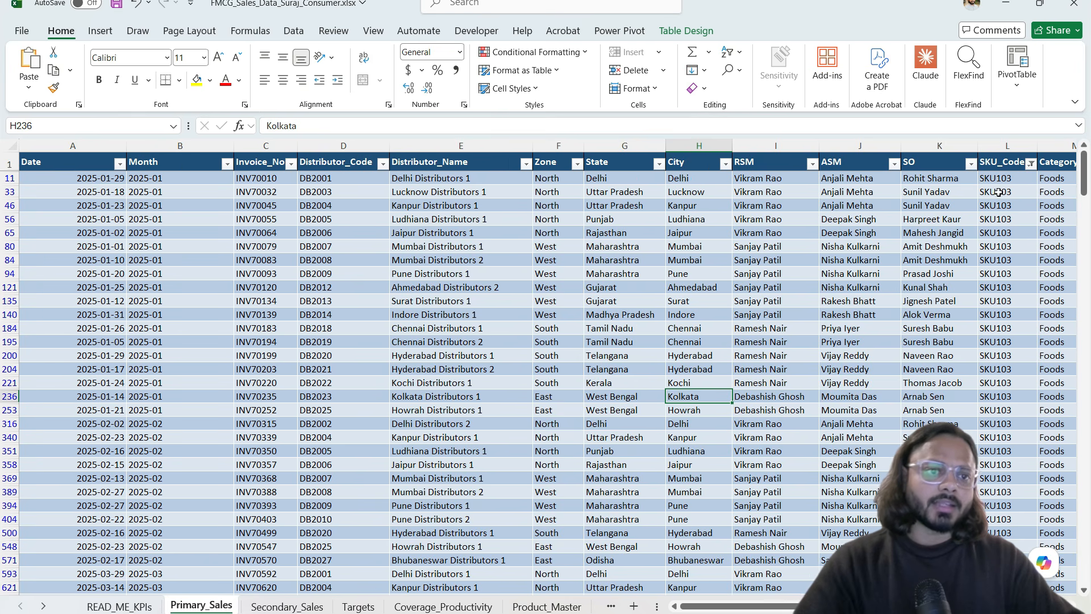
Step: Underline the Category, Brand, SKU and Pack headers, then move to the Secondary_Sales sheet
{"action": "scroll", "coordinate": [999, 192], "scroll_direction": "right", "scroll_amount": 6}
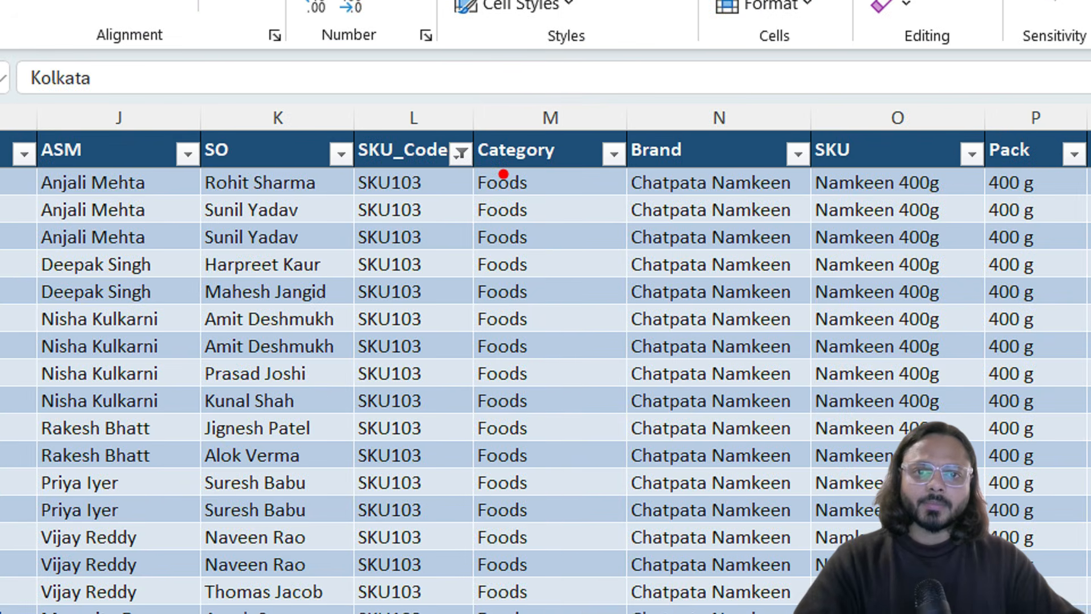
{"action": "left_click_drag", "start_coordinate": [488, 173], "coordinate": [528, 173]}
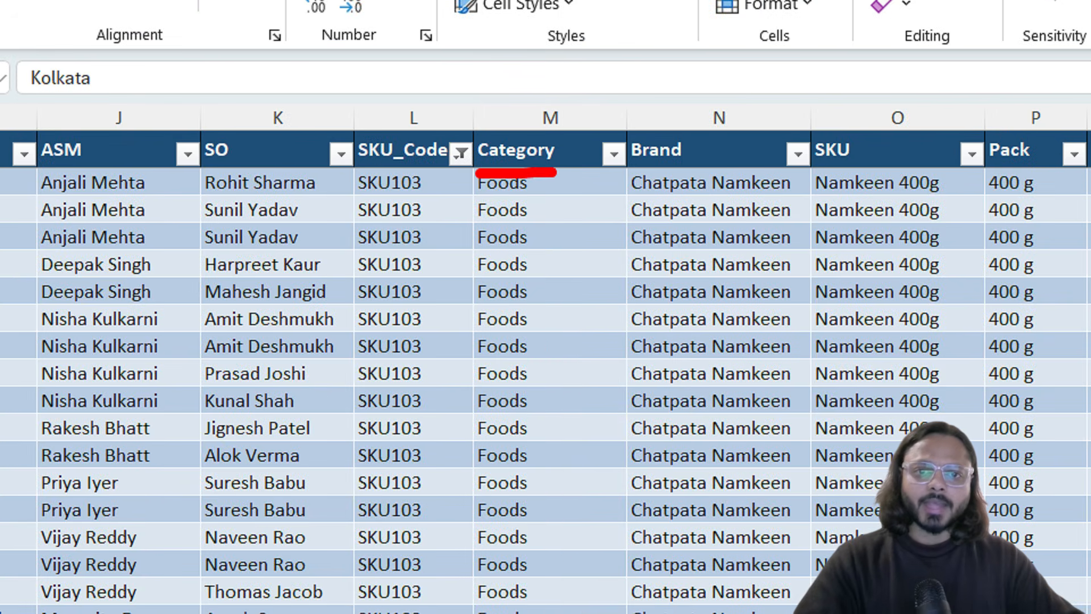
{"action": "left_click_drag", "start_coordinate": [635, 172], "coordinate": [751, 173]}
{"action": "left_click_drag", "start_coordinate": [896, 175], "coordinate": [1077, 176]}
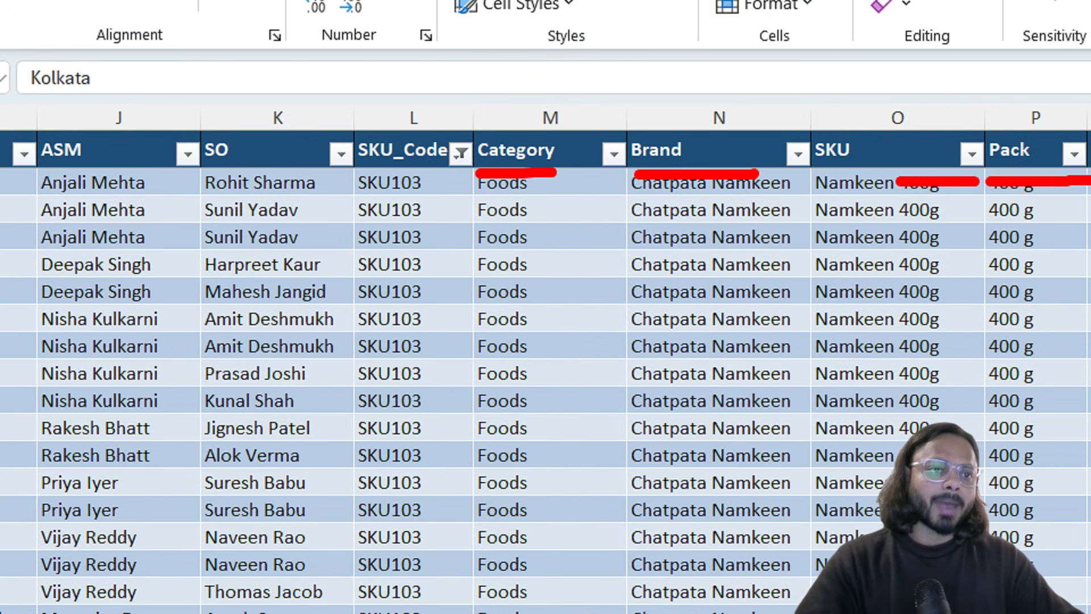
{"action": "key", "text": "Escape"}
{"action": "scroll", "coordinate": [733, 193], "scroll_direction": "right", "scroll_amount": 6}
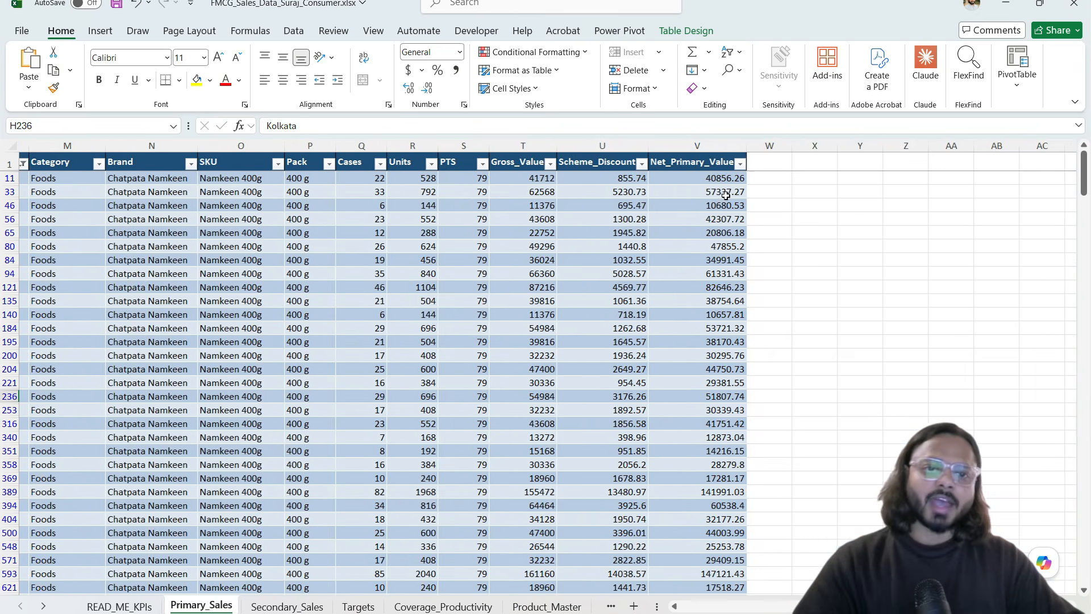
{"action": "scroll", "coordinate": [648, 208], "scroll_direction": "left", "scroll_amount": 5}
{"action": "scroll", "coordinate": [647, 208], "scroll_direction": "left", "scroll_amount": 4}
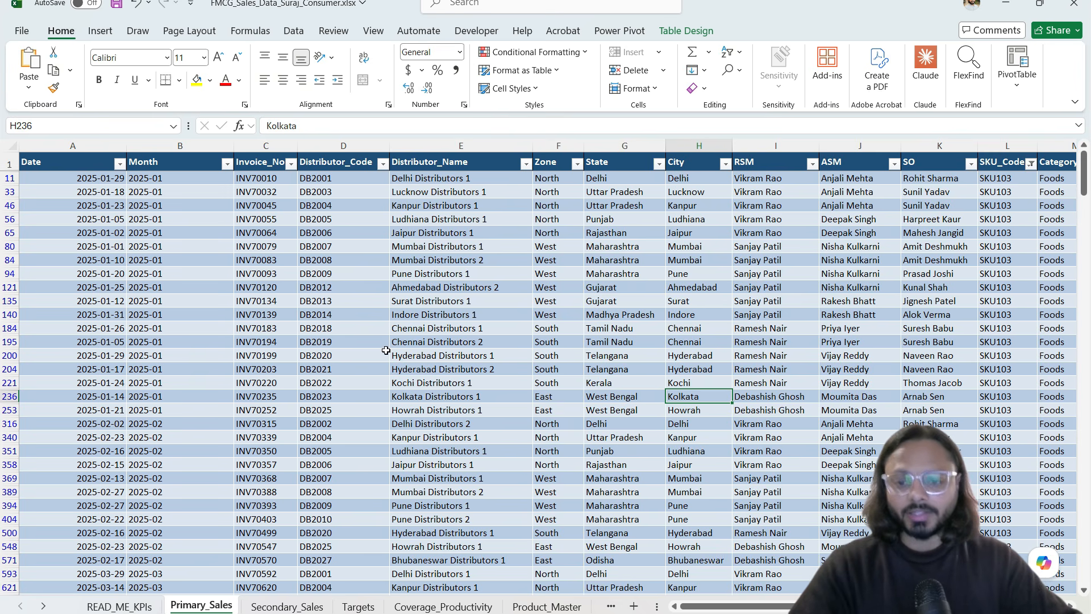
{"action": "left_click", "coordinate": [287, 605]}
{"action": "left_click_drag", "start_coordinate": [299, 314], "coordinate": [307, 449]}
Step: On the Targets sheet, select the Month, ASM, Category, Primary_Target and Secondary_Target columns
{"action": "left_click", "coordinate": [357, 606]}
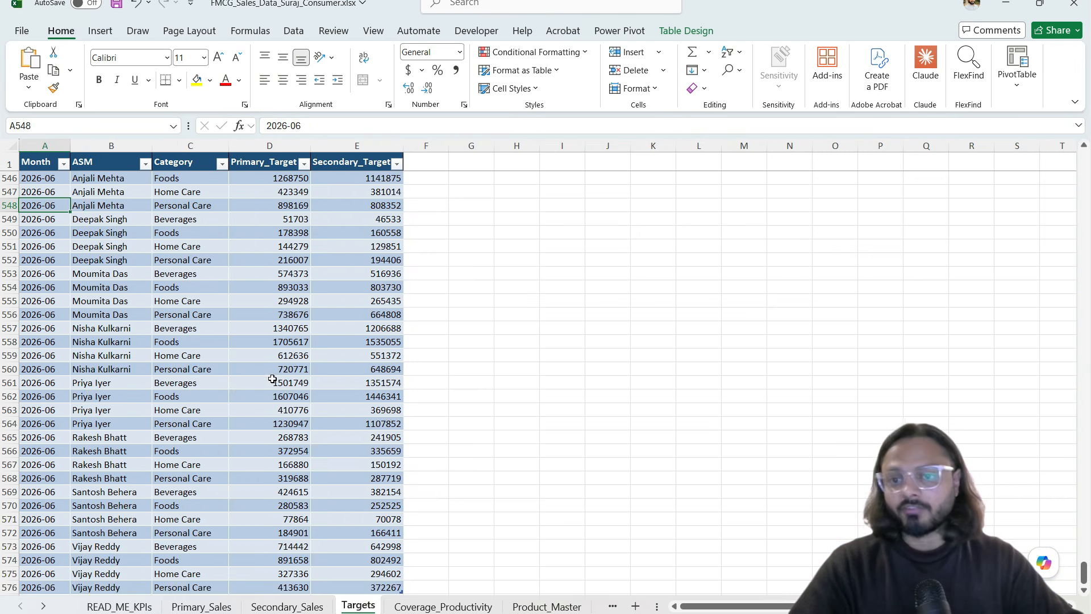
{"action": "left_click", "coordinate": [162, 264]}
{"action": "left_click", "coordinate": [45, 145]}
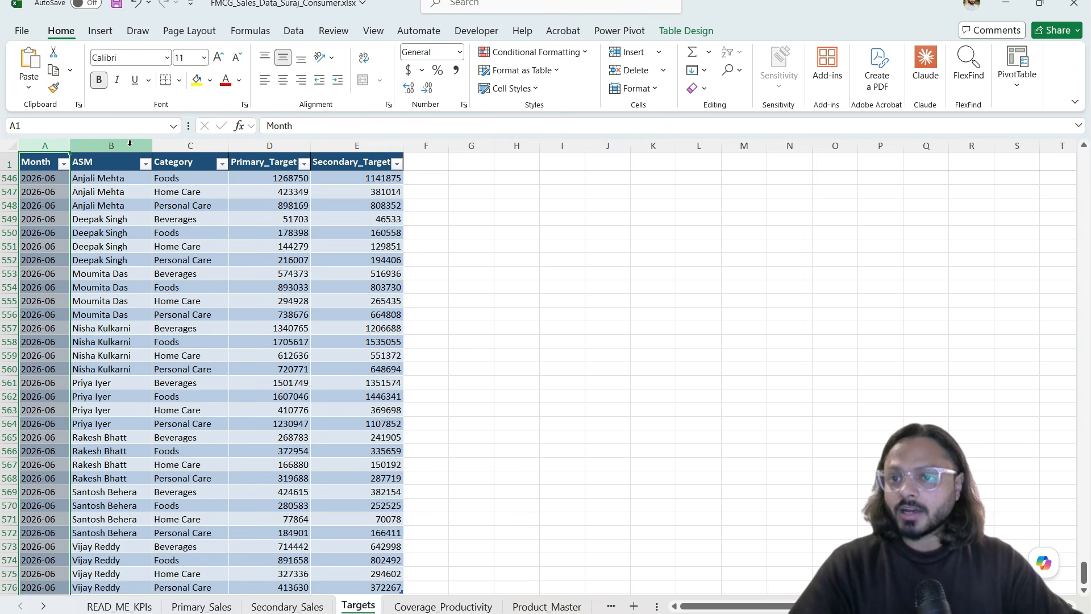
{"action": "left_click", "coordinate": [130, 145]}
{"action": "left_click", "coordinate": [191, 145]}
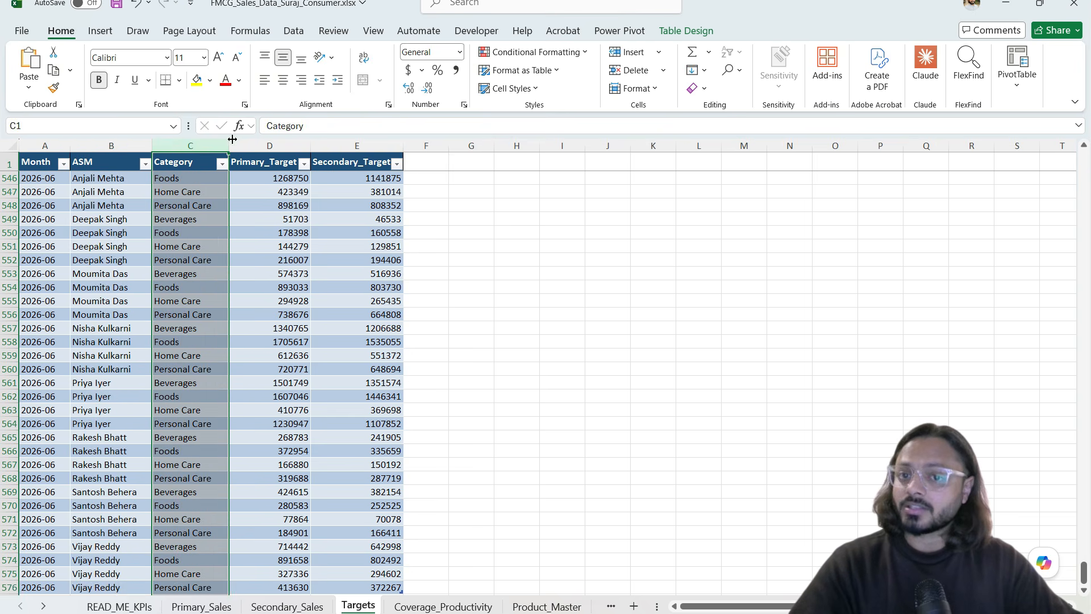
{"action": "left_click", "coordinate": [269, 145]}
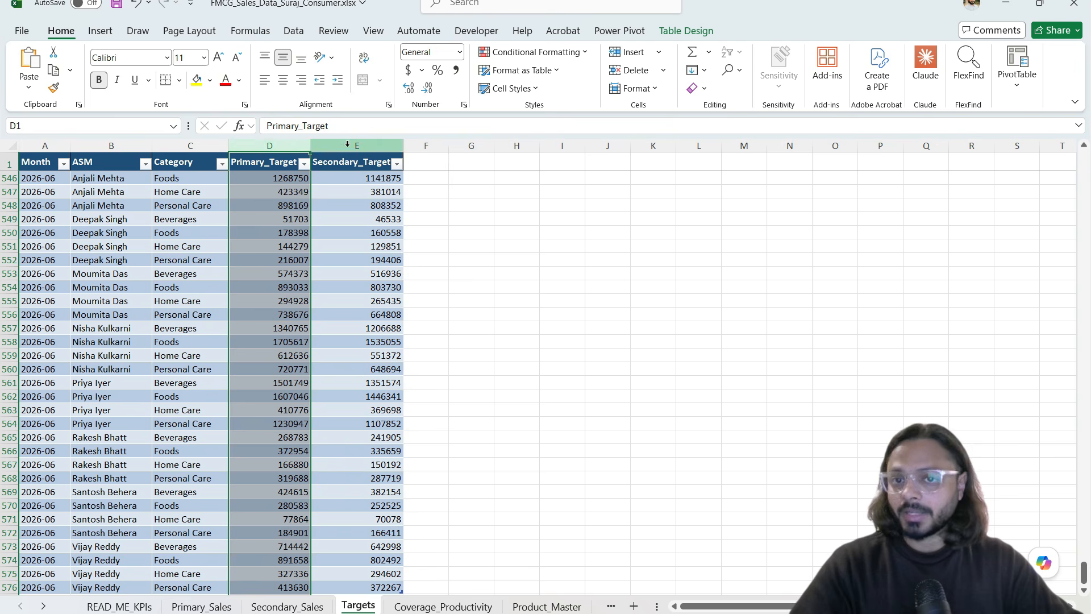
{"action": "left_click", "coordinate": [348, 145]}
Step: On Product_Master, select the SKU codes SKU100–SKU116 and the category, brand, product and Pack cells
{"action": "left_click", "coordinate": [547, 606]}
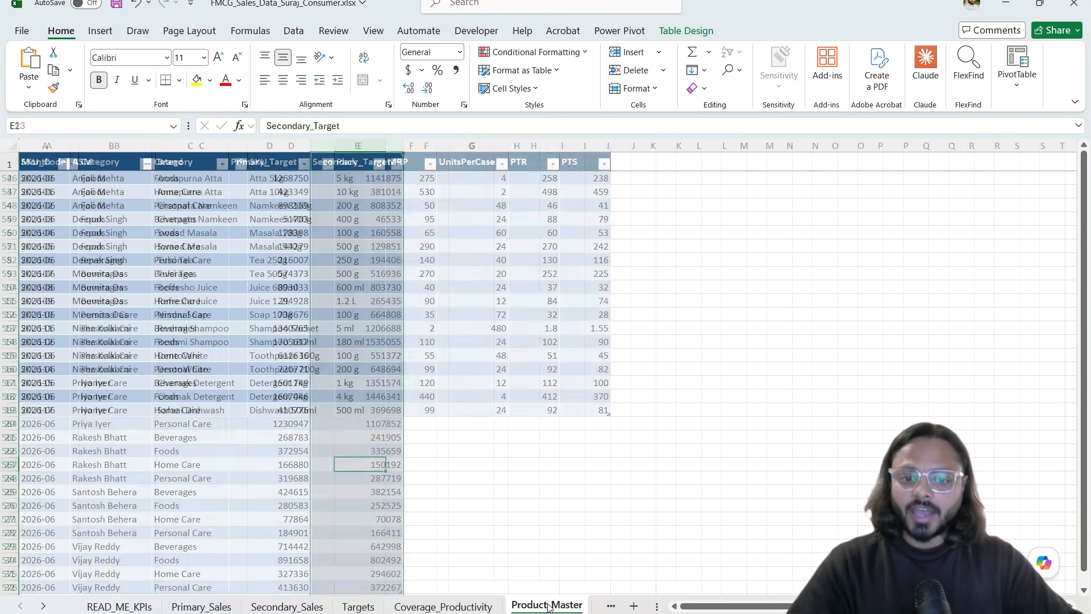
{"action": "left_click_drag", "start_coordinate": [62, 181], "coordinate": [61, 396]}
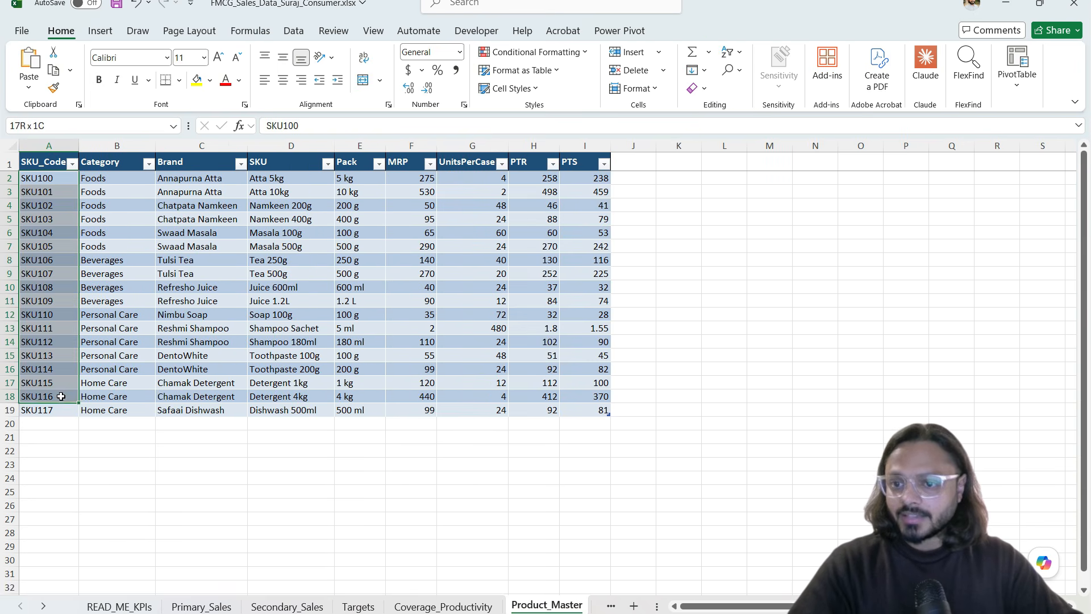
{"action": "left_click", "coordinate": [125, 246]}
{"action": "left_click", "coordinate": [179, 244]}
{"action": "left_click", "coordinate": [276, 241]}
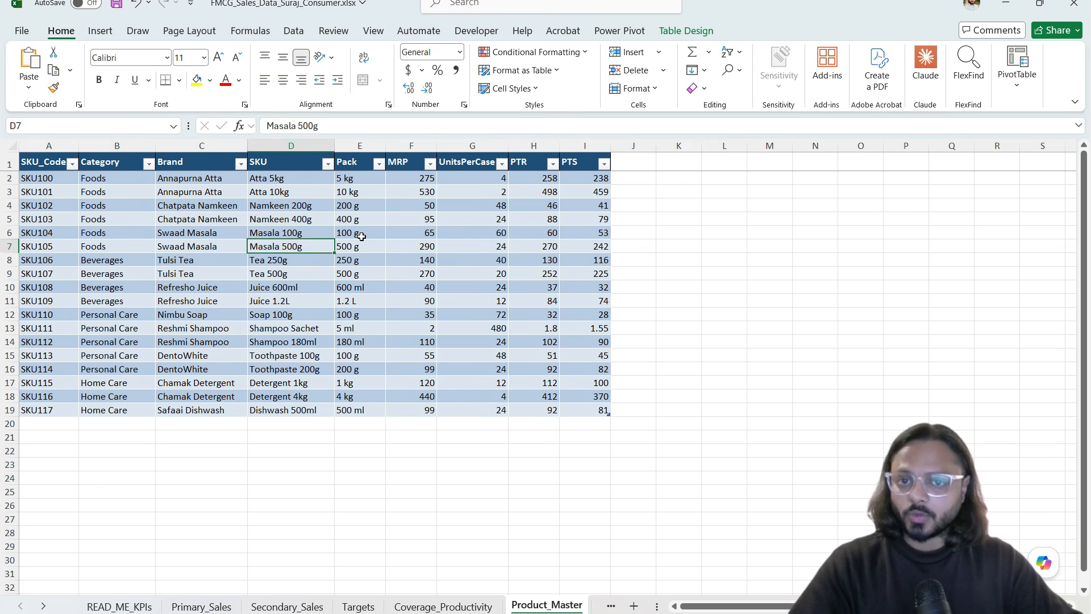
{"action": "left_click_drag", "start_coordinate": [343, 206], "coordinate": [352, 219]}
{"action": "left_click", "coordinate": [353, 218]}
Step: Check Namkeen 200g's MRP, units per case, PTR and PTS, then move to READ_ME_KPIs
{"action": "left_click", "coordinate": [388, 211]}
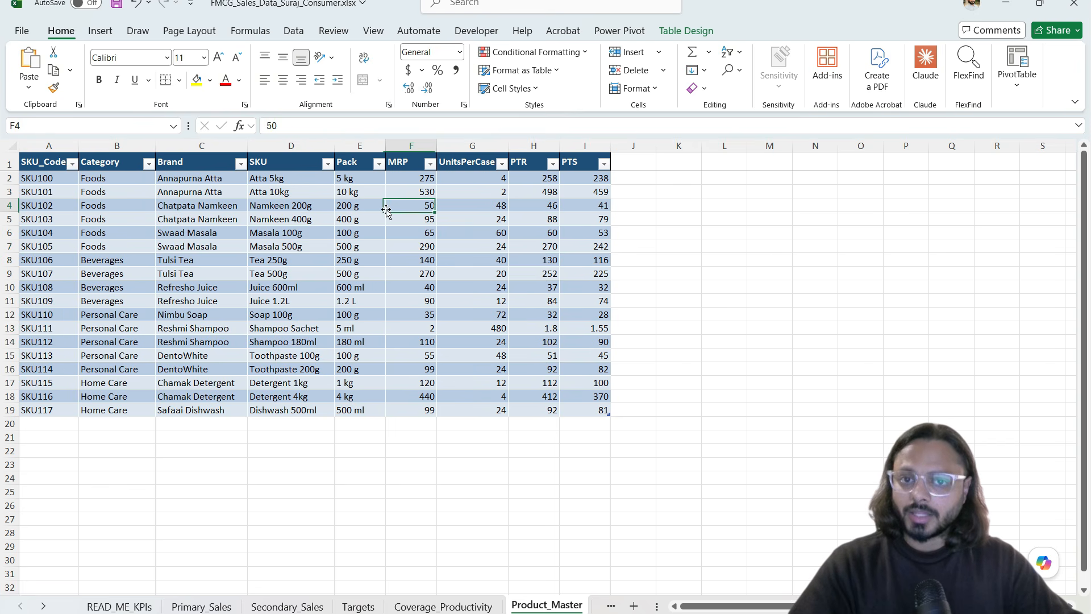
{"action": "left_click", "coordinate": [478, 206]}
{"action": "left_click", "coordinate": [532, 209]}
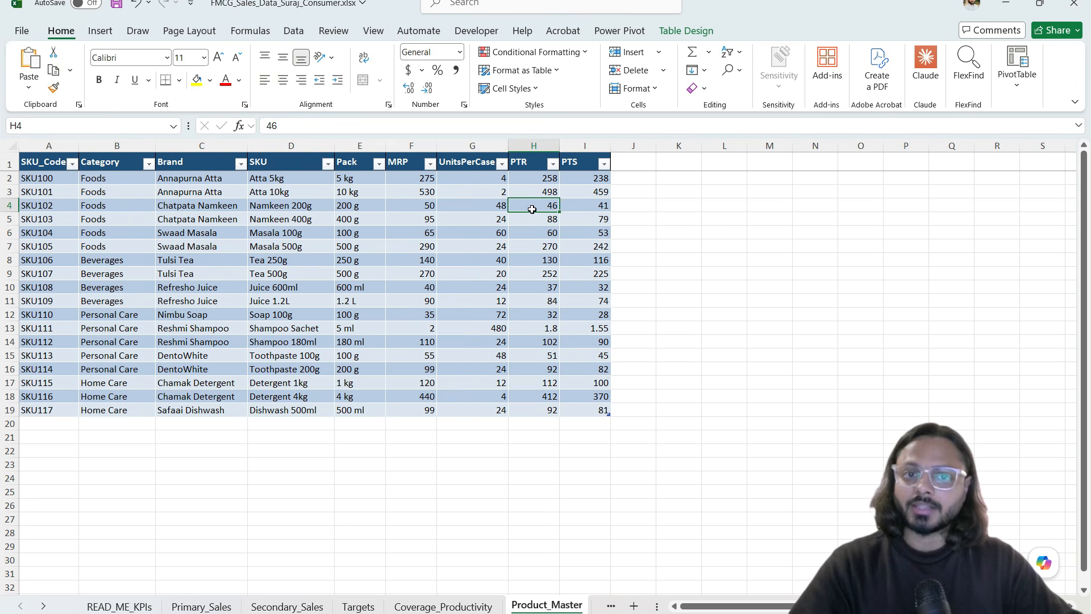
{"action": "left_click", "coordinate": [600, 210]}
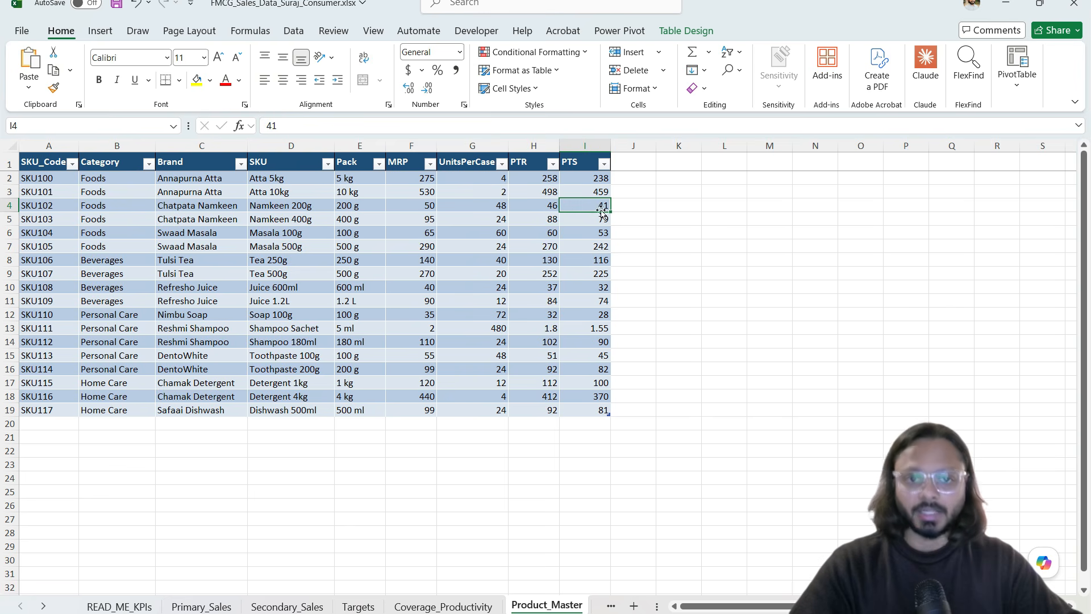
{"action": "left_click", "coordinate": [121, 607]}
{"action": "left_click", "coordinate": [211, 403]}
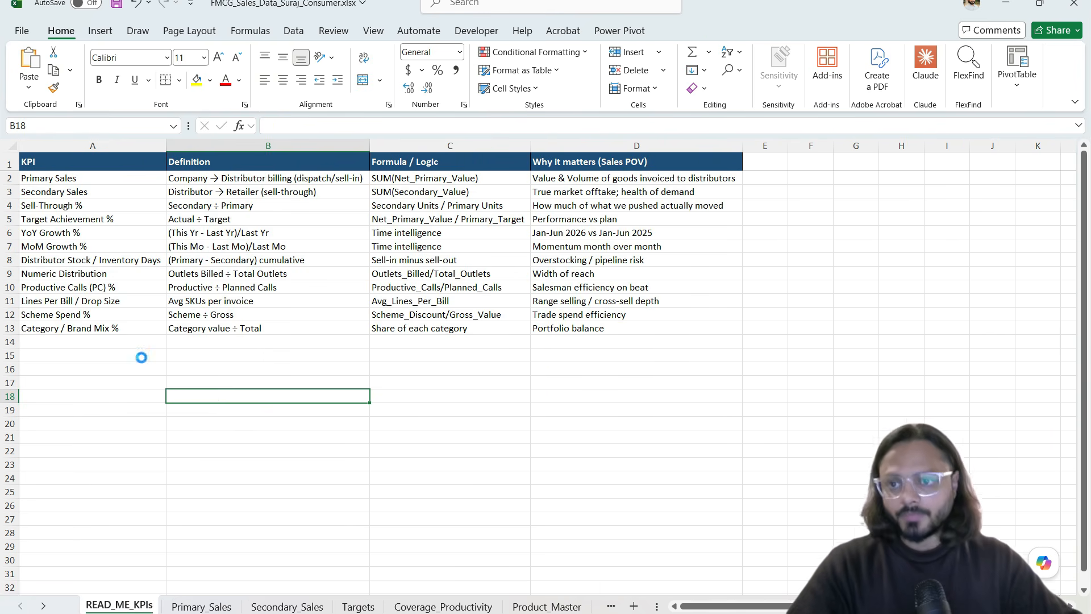
Step: Zoom the READ_ME_KPIs sheet to about 145% and point out the Secondary Sales KPI
{"action": "scroll", "coordinate": [141, 357], "scroll_direction": "up", "scroll_amount": 3}
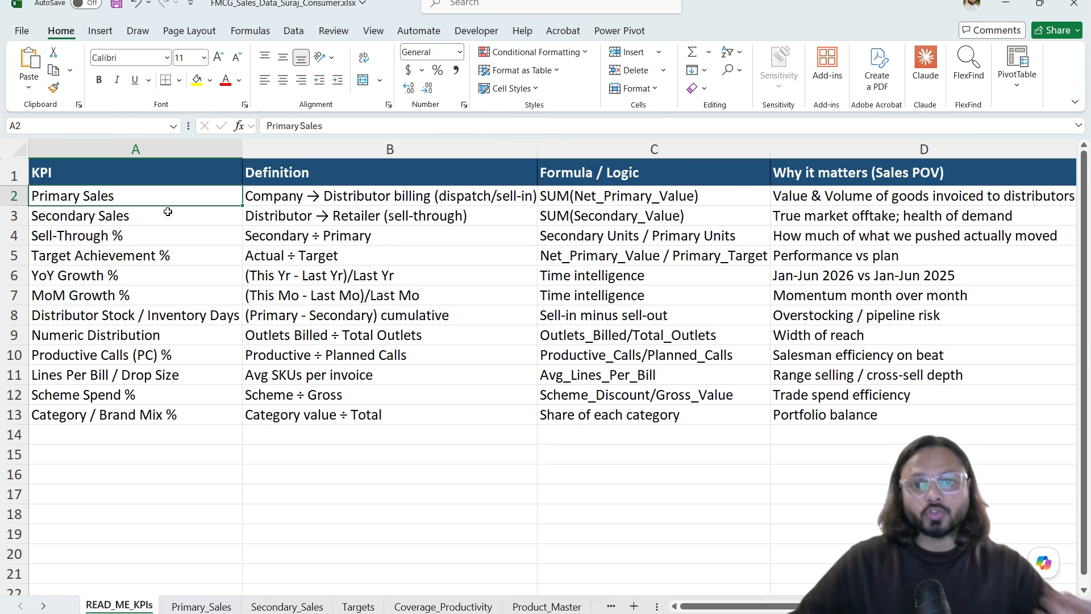
{"action": "left_click", "coordinate": [120, 212]}
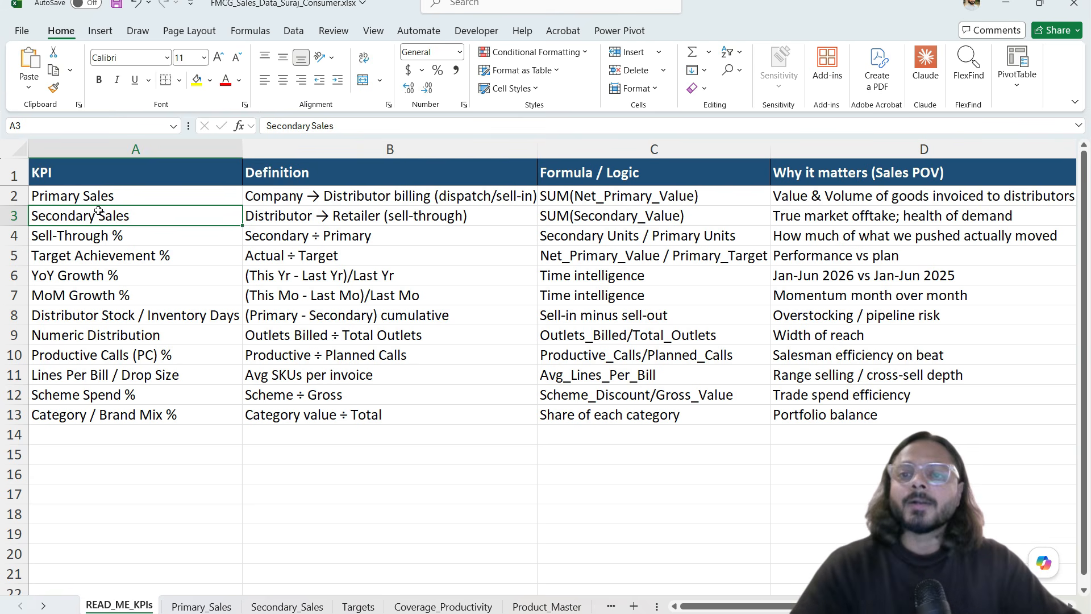
Step: Enter MANUFACTURING/COMPANY in B17 and 100 units in B18 below the KPI table
{"action": "left_click", "coordinate": [282, 493]}
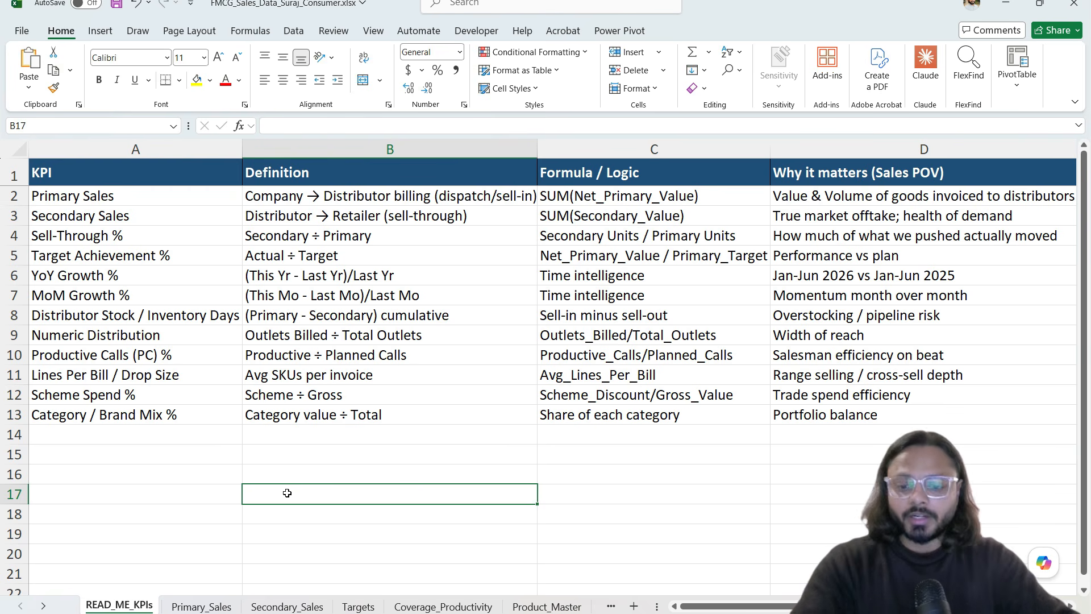
{"action": "type", "text": "RE"}
{"action": "key", "text": "BackSpace"}
{"action": "key", "text": "BackSpace"}
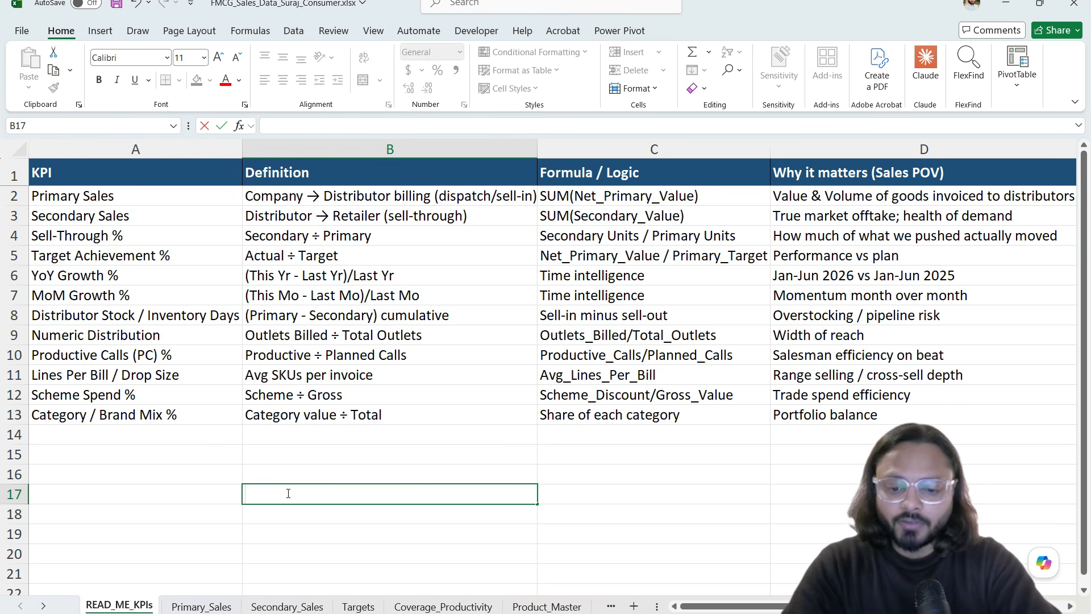
{"action": "type", "text": "MANUFAT"}
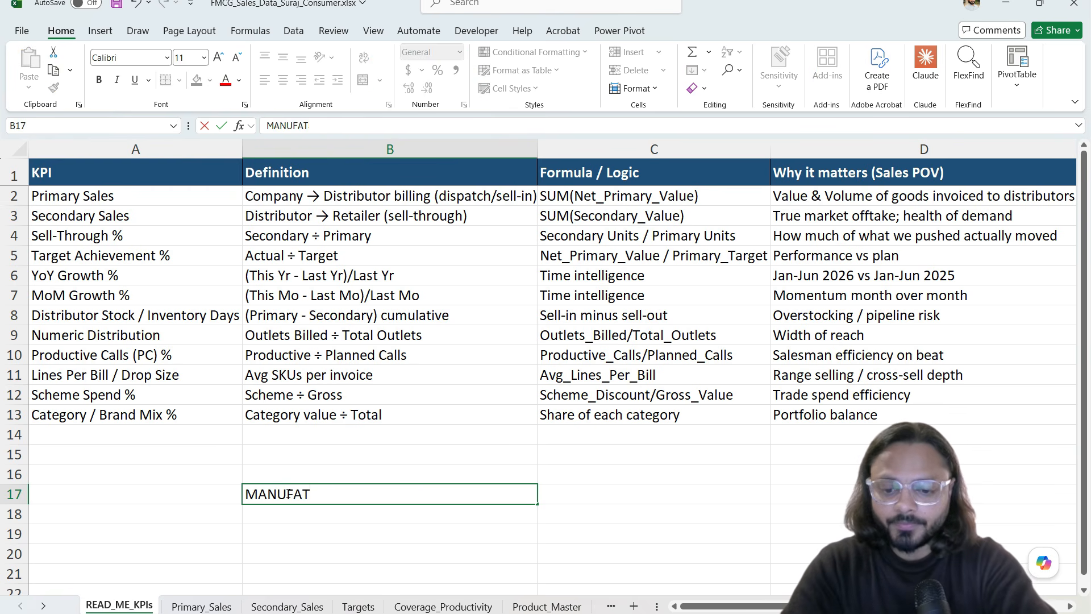
{"action": "type", "text": "URING"}
{"action": "key", "text": "BackSpace"}
{"action": "key", "text": "BackSpace"}
{"action": "key", "text": "BackSpace"}
{"action": "type", "text": "ING"}
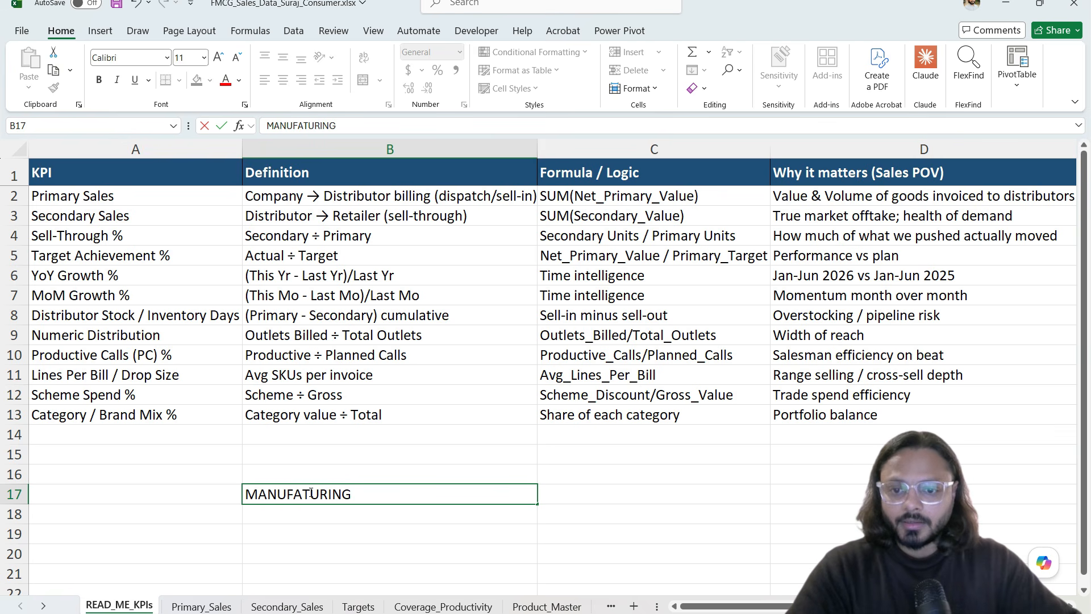
{"action": "type", "text": "C"}
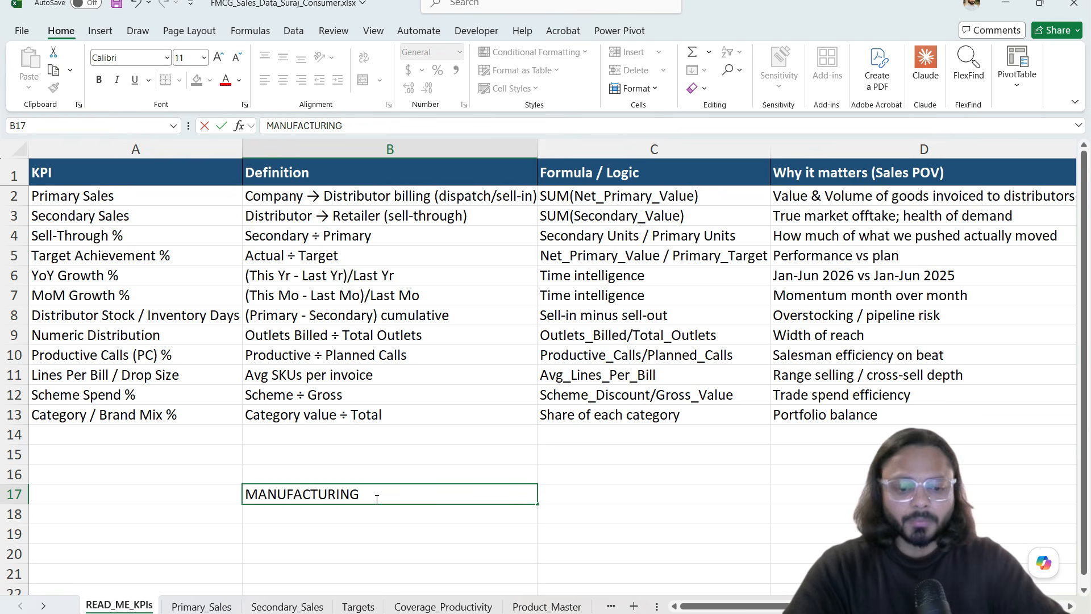
{"action": "type", "text": "/COMPANYT"}
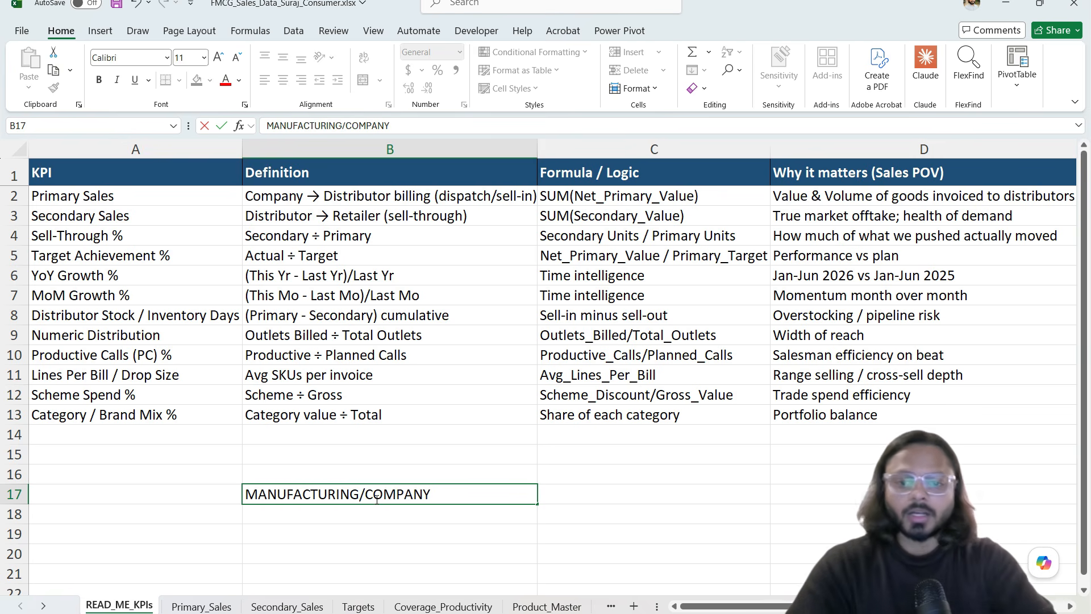
{"action": "left_click", "coordinate": [292, 511]}
{"action": "left_click", "coordinate": [347, 494]}
{"action": "left_click", "coordinate": [377, 510]}
{"action": "type", "text": "1"}
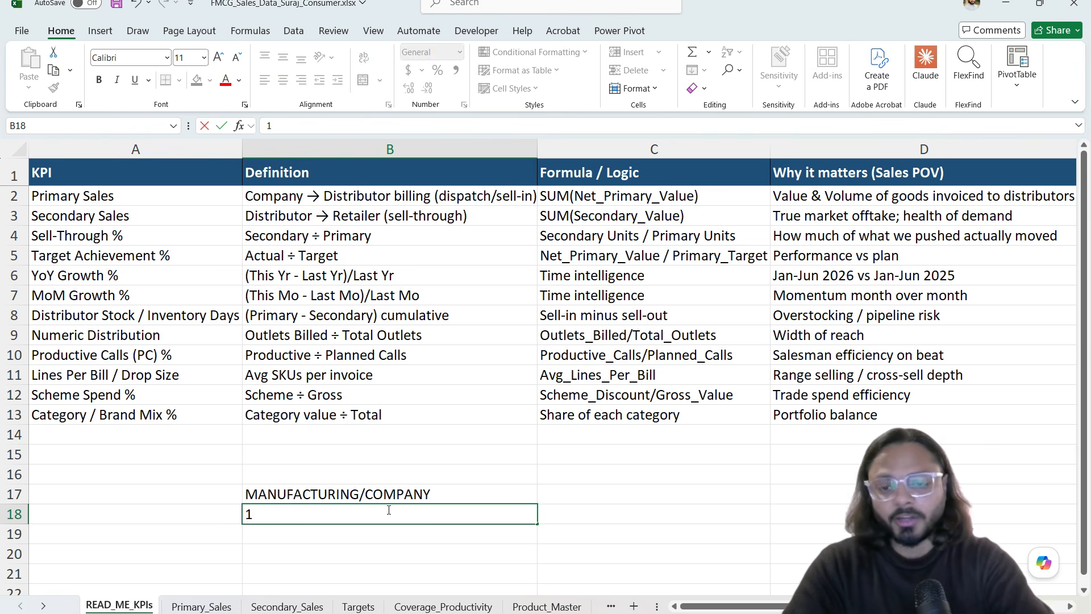
{"action": "type", "text": "00 units"}
{"action": "key", "text": "Tab"}
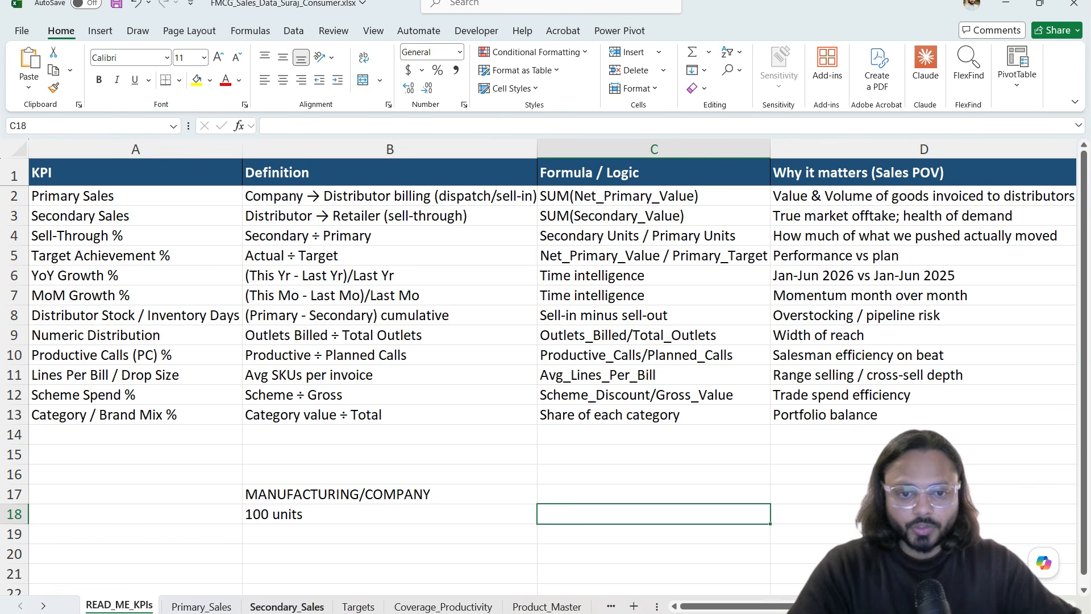
Step: Enter DB in C17 with 5, 10 and 100 units in C18, C19 and C21
{"action": "left_click", "coordinate": [588, 491]}
{"action": "type", "text": "DB"}
{"action": "key", "text": "Return"}
{"action": "left_click", "coordinate": [301, 518]}
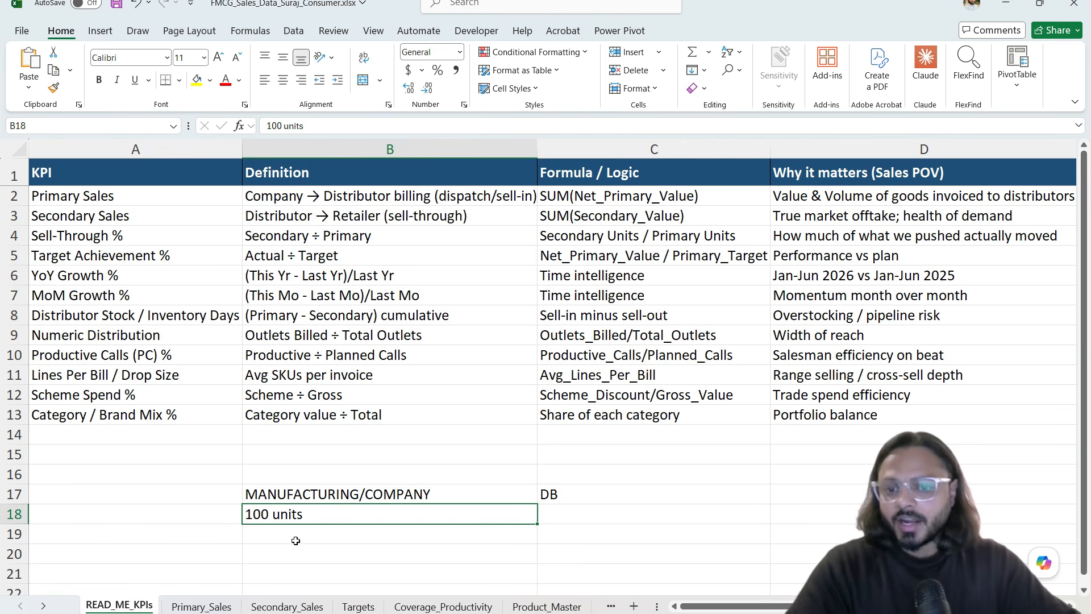
{"action": "left_click", "coordinate": [567, 512]}
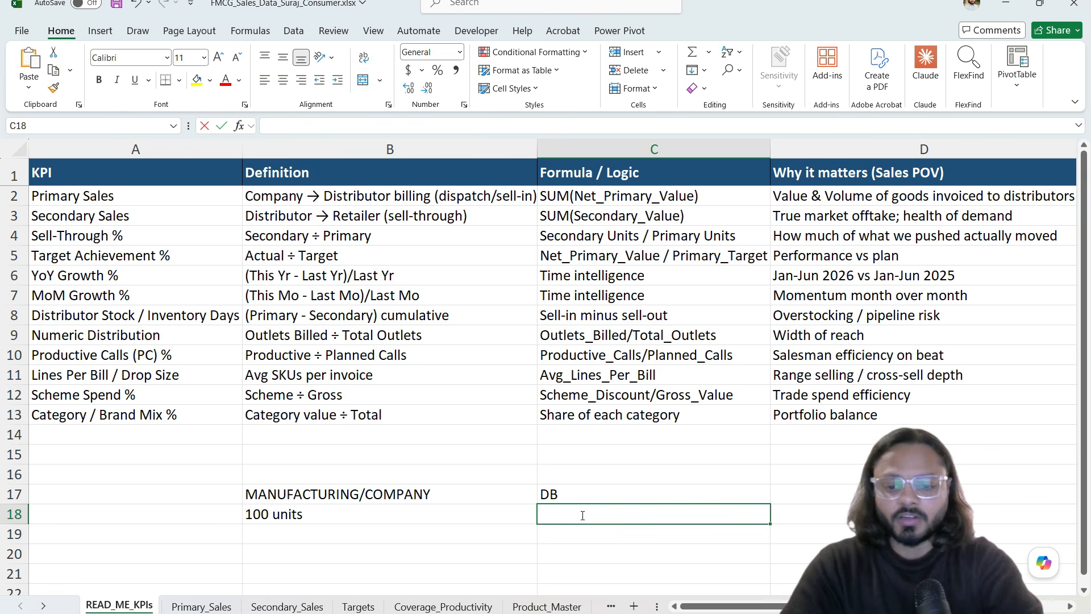
{"action": "type", "text": "5"}
{"action": "key", "text": "Return"}
{"action": "type", "text": "10"}
{"action": "key", "text": "Return"}
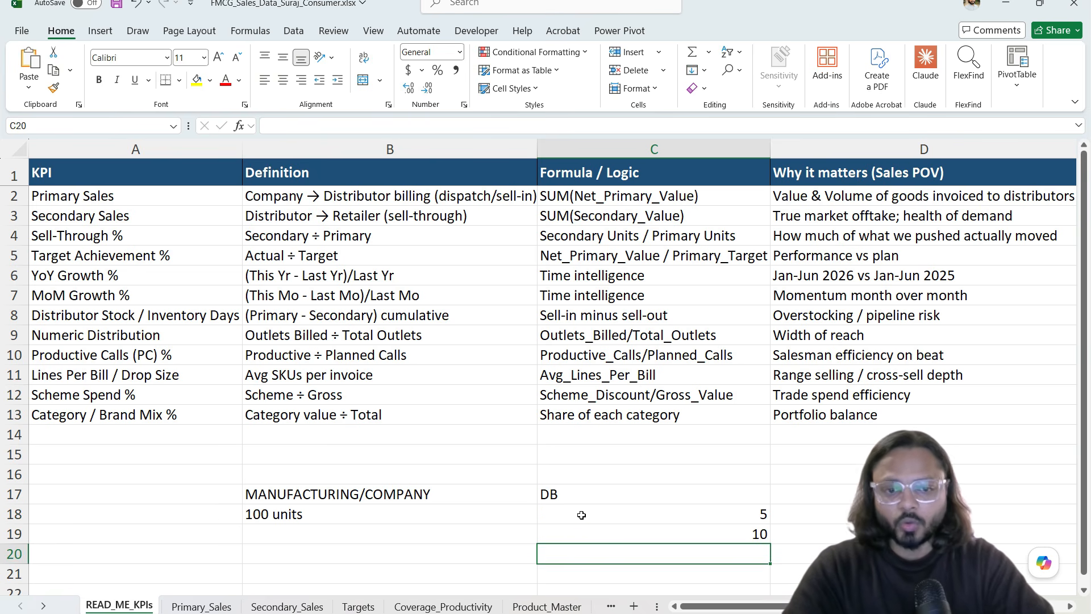
{"action": "left_click", "coordinate": [639, 579]}
{"action": "type", "text": "100 units"}
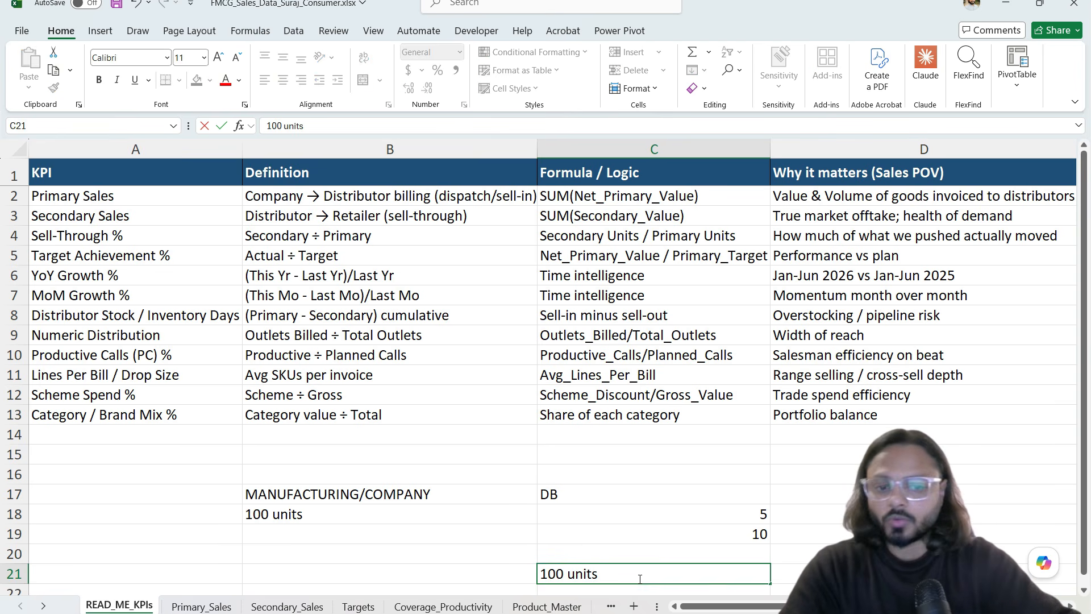
{"action": "left_click", "coordinate": [602, 481]}
{"action": "left_click", "coordinate": [554, 492]}
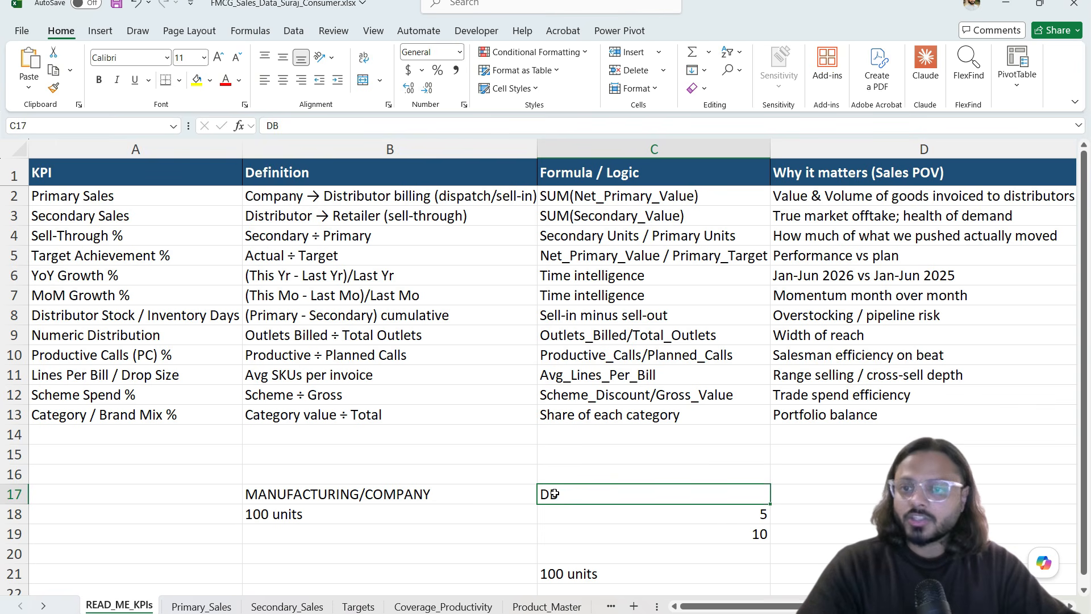
Step: Review the Primary Sales row and the new DB entries
{"action": "left_click", "coordinate": [164, 200]}
{"action": "scroll", "coordinate": [555, 482], "scroll_direction": "down", "scroll_amount": 2}
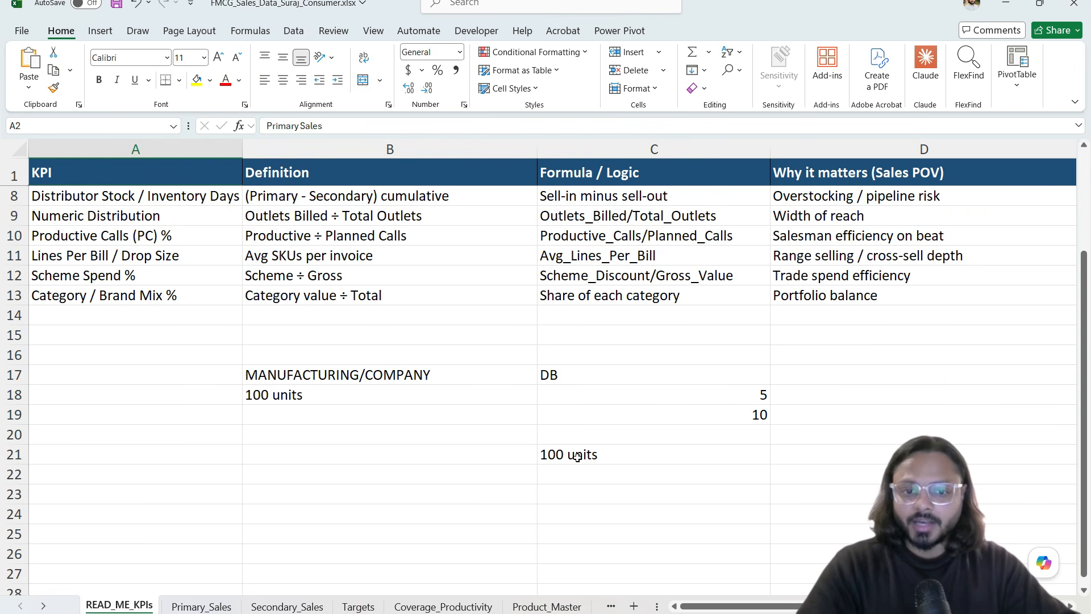
{"action": "left_click", "coordinate": [583, 456]}
{"action": "scroll", "coordinate": [626, 483], "scroll_direction": "up", "scroll_amount": 2}
{"action": "left_click", "coordinate": [633, 492]}
{"action": "left_click", "coordinate": [717, 512]}
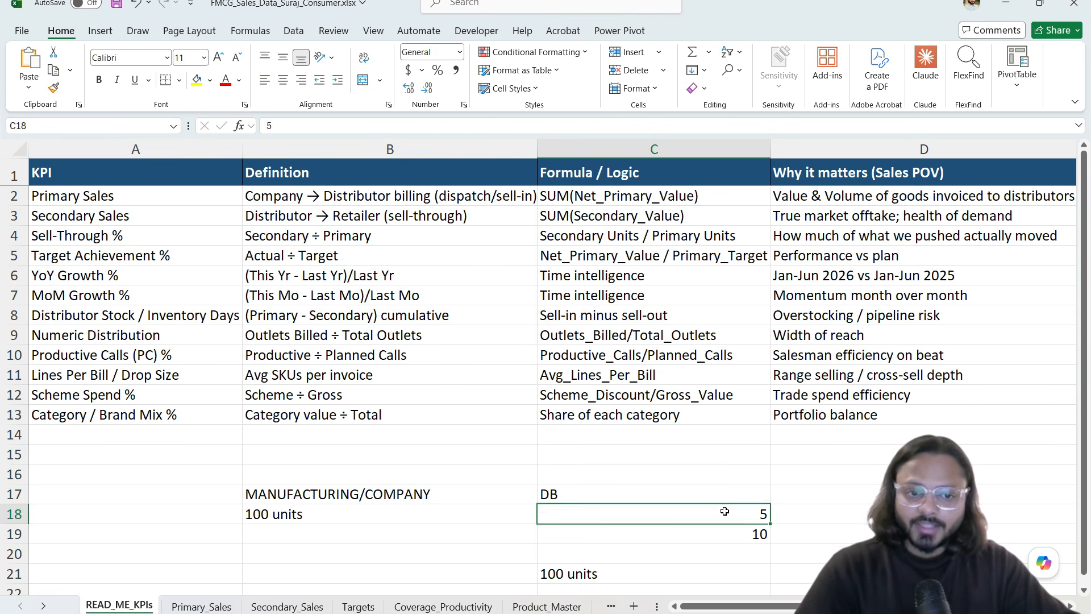
{"action": "scroll", "coordinate": [767, 506], "scroll_direction": "right", "scroll_amount": 2}
Step: Add the heading Retailers in cell D17 beside DB
{"action": "scroll", "coordinate": [799, 501], "scroll_direction": "right", "scroll_amount": 1}
{"action": "key", "text": "Up"}
{"action": "left_click_drag", "start_coordinate": [807, 495], "coordinate": [858, 556]}
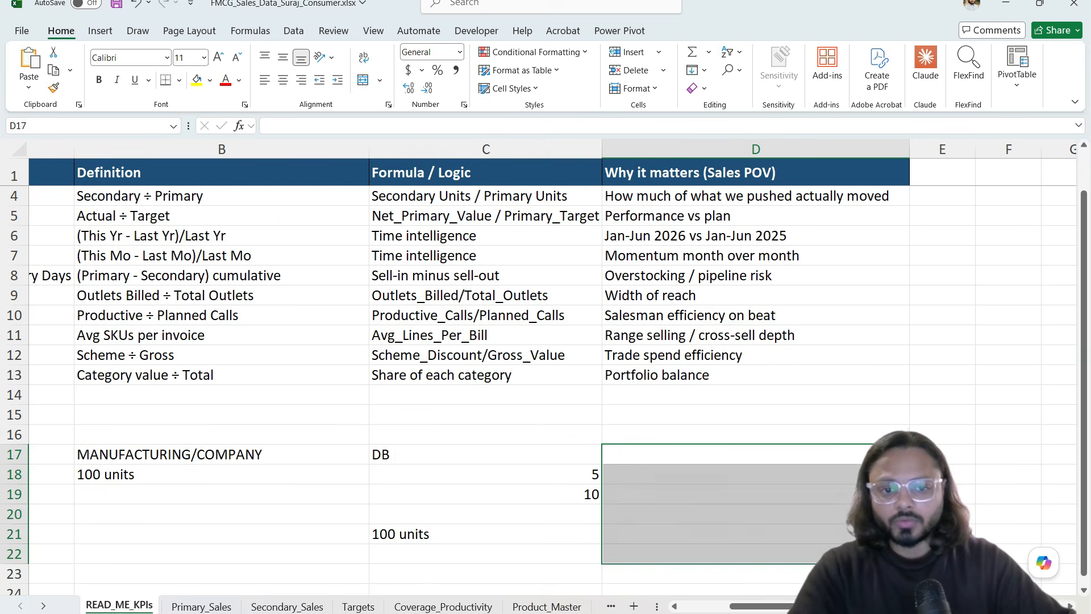
{"action": "left_click", "coordinate": [739, 455]}
{"action": "type", "text": "Retai"}
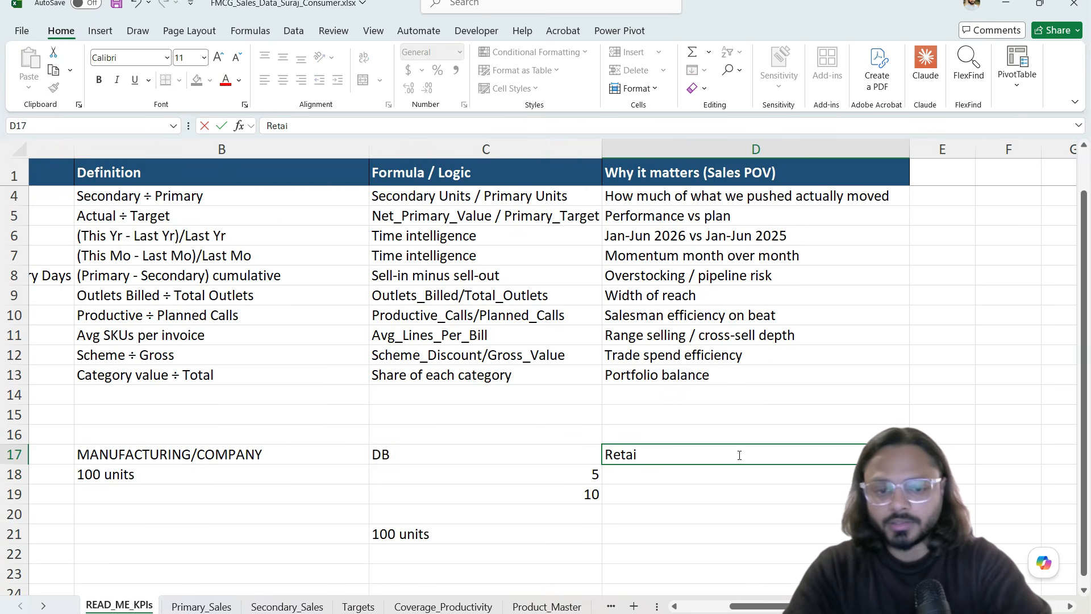
{"action": "type", "text": "lers"}
{"action": "key", "text": "Return"}
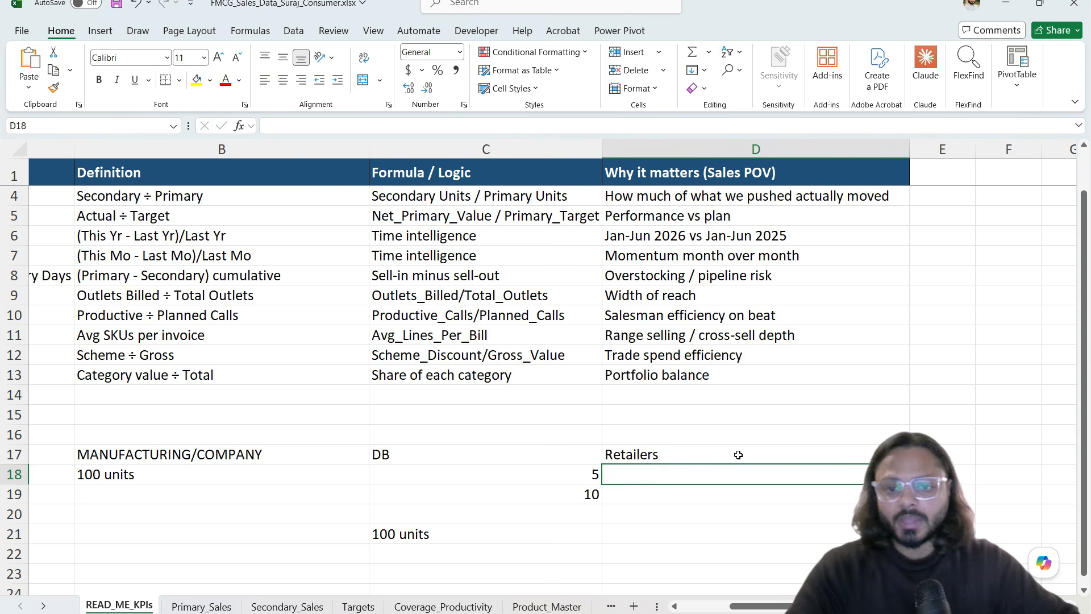
Step: Compare the DB values 5 and 10, then clear cells D18 to D22 under Retailers
{"action": "left_click", "coordinate": [592, 475]}
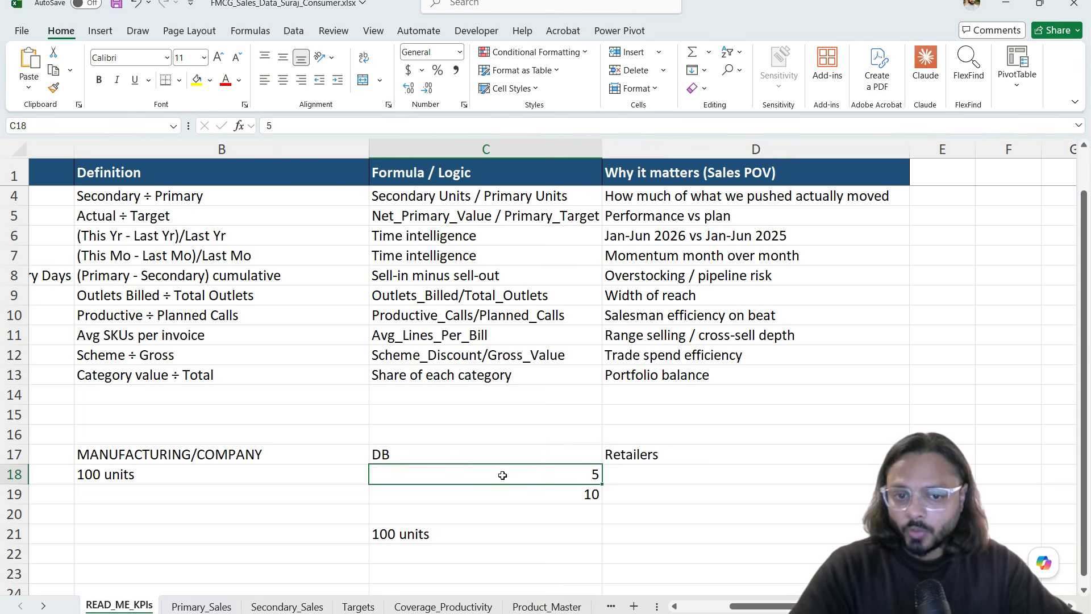
{"action": "left_click", "coordinate": [618, 475]}
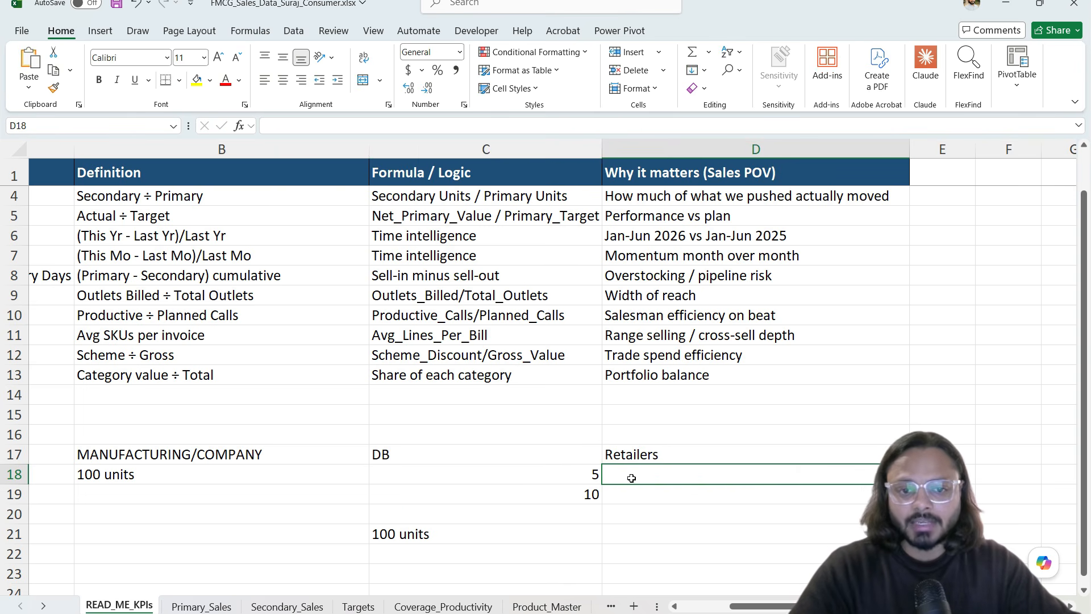
{"action": "left_click", "coordinate": [500, 494]}
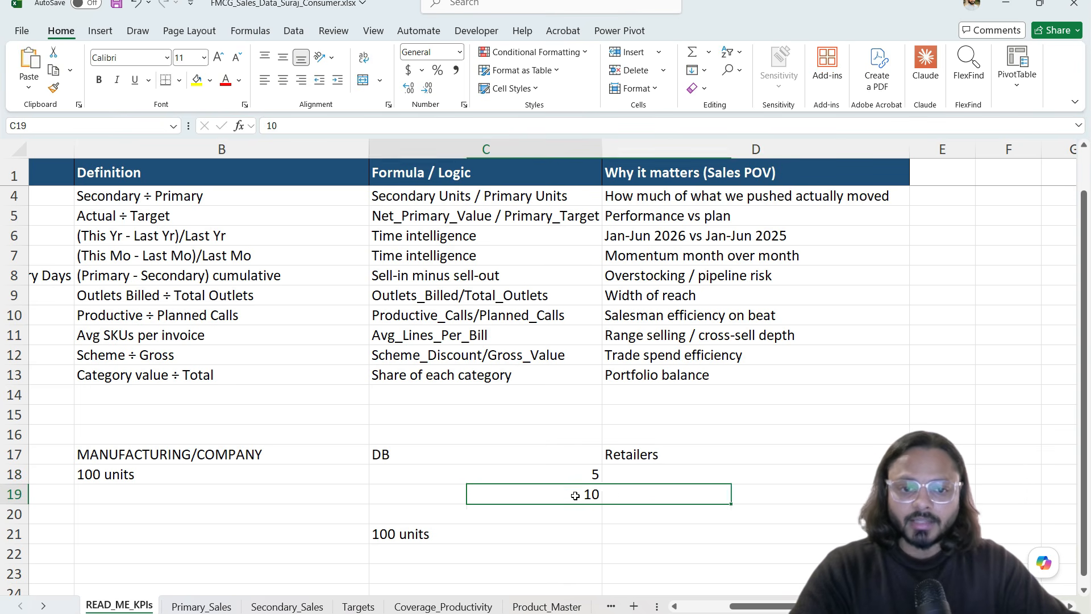
{"action": "left_click", "coordinate": [620, 493]}
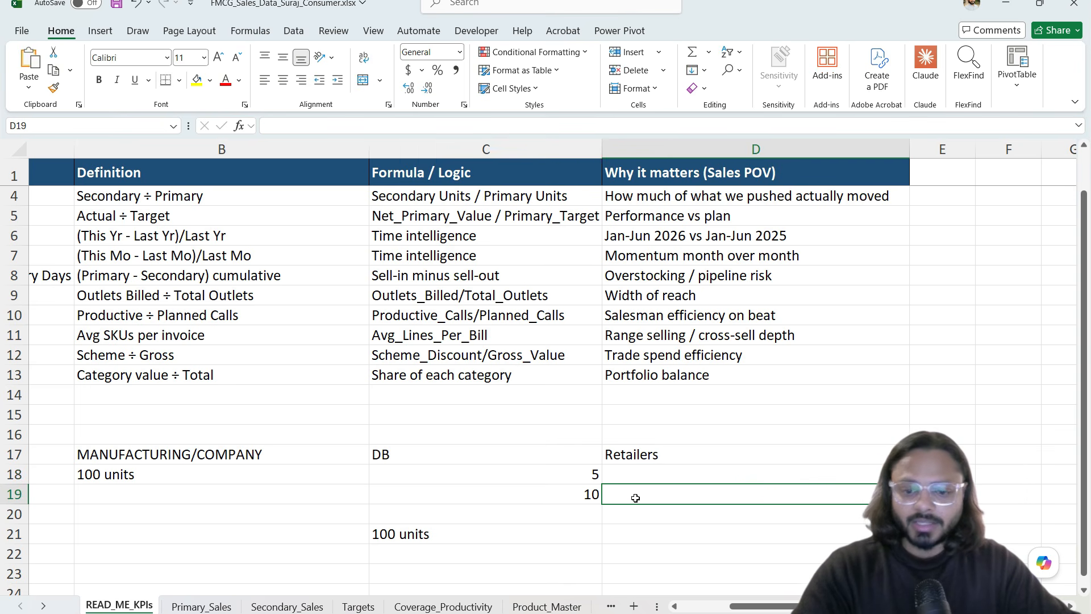
{"action": "left_click", "coordinate": [676, 532]}
{"action": "left_click", "coordinate": [680, 472]}
{"action": "left_click_drag", "start_coordinate": [680, 472], "coordinate": [682, 555]}
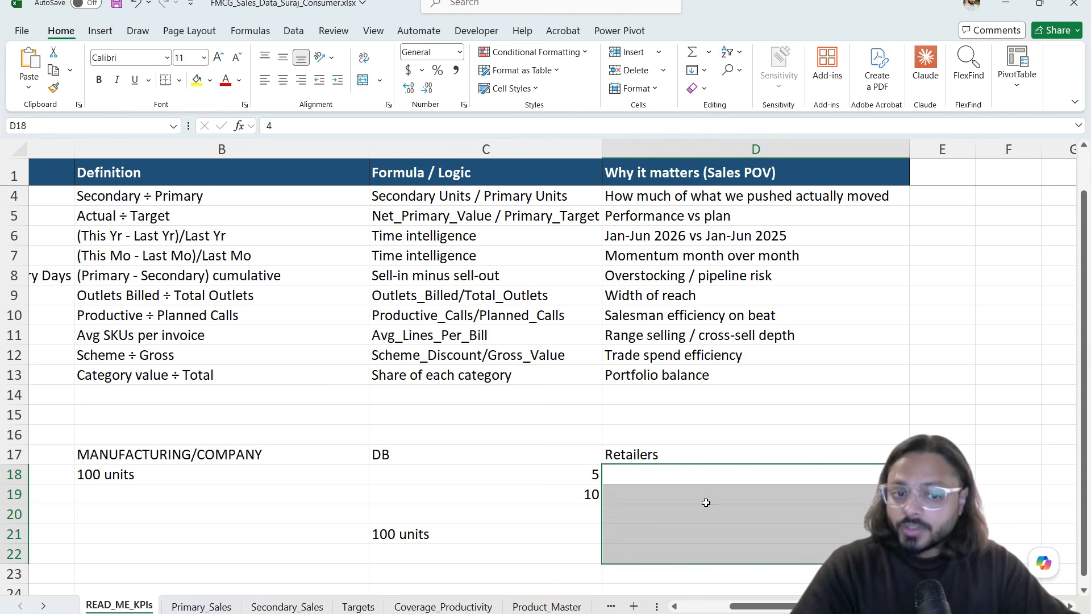
{"action": "left_click", "coordinate": [721, 557]}
Step: Enter 90 in D21 beside the 100 units and verify the entry
{"action": "left_click", "coordinate": [679, 534]}
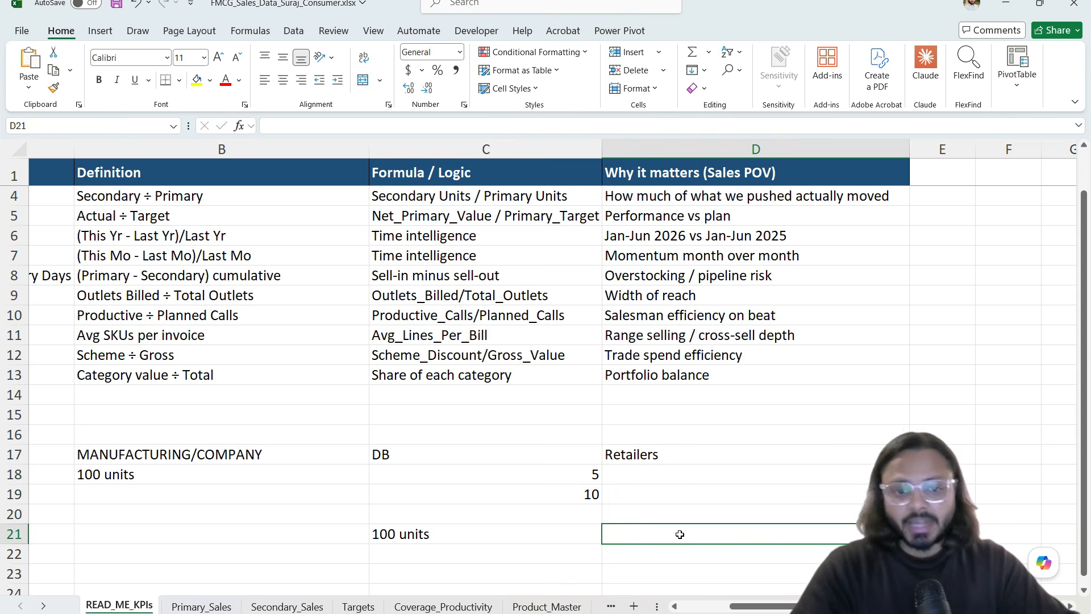
{"action": "type", "text": "90"}
{"action": "key", "text": "Return"}
{"action": "left_click", "coordinate": [737, 537]}
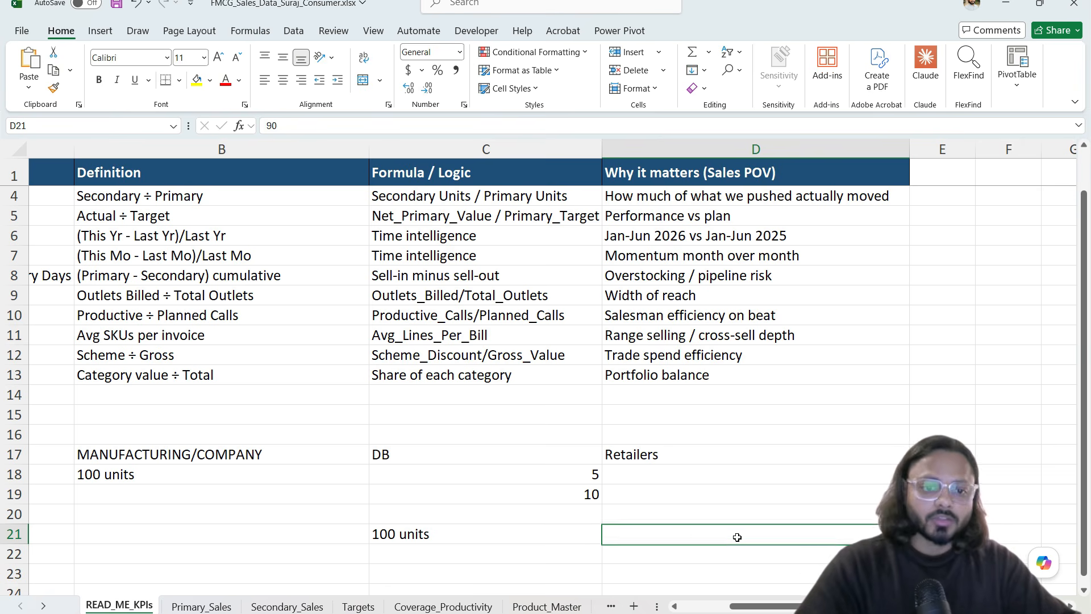
{"action": "scroll", "coordinate": [719, 531], "scroll_direction": "up", "scroll_amount": 1}
{"action": "scroll", "coordinate": [719, 530], "scroll_direction": "left", "scroll_amount": 2}
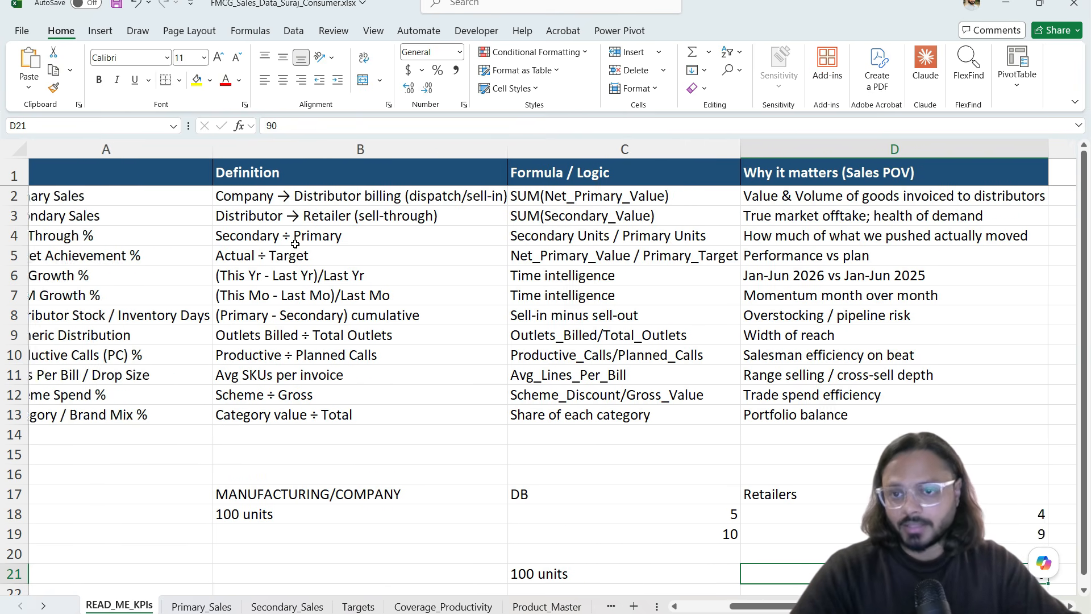
Step: Review Secondary Sales and the Sell-Through % definition and why it matters
{"action": "left_click_drag", "start_coordinate": [253, 217], "coordinate": [239, 216]}
{"action": "left_click", "coordinate": [239, 217]}
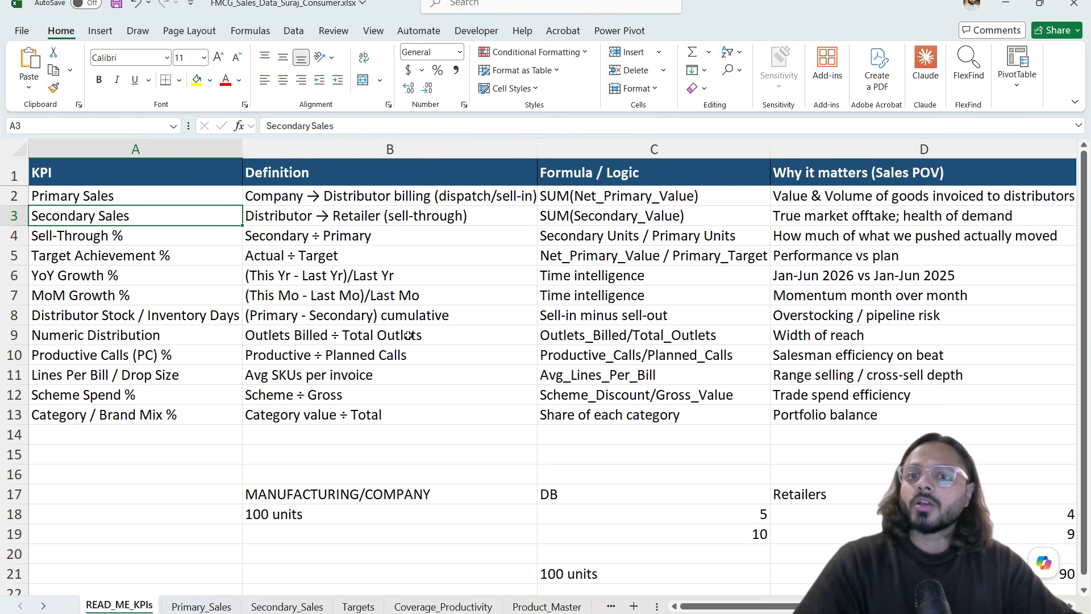
{"action": "left_click", "coordinate": [128, 241]}
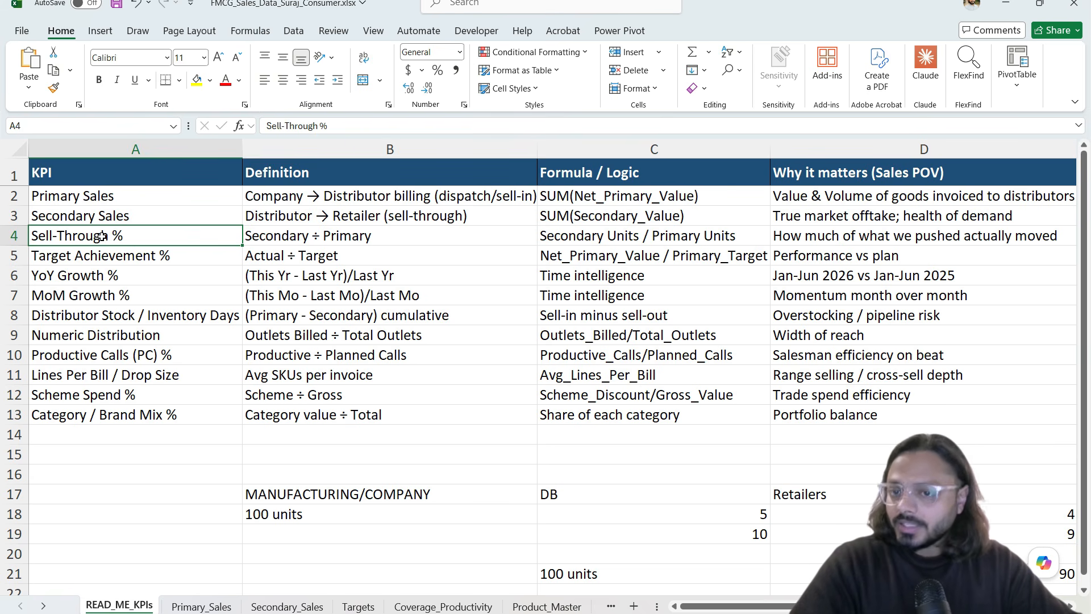
{"action": "left_click", "coordinate": [271, 239]}
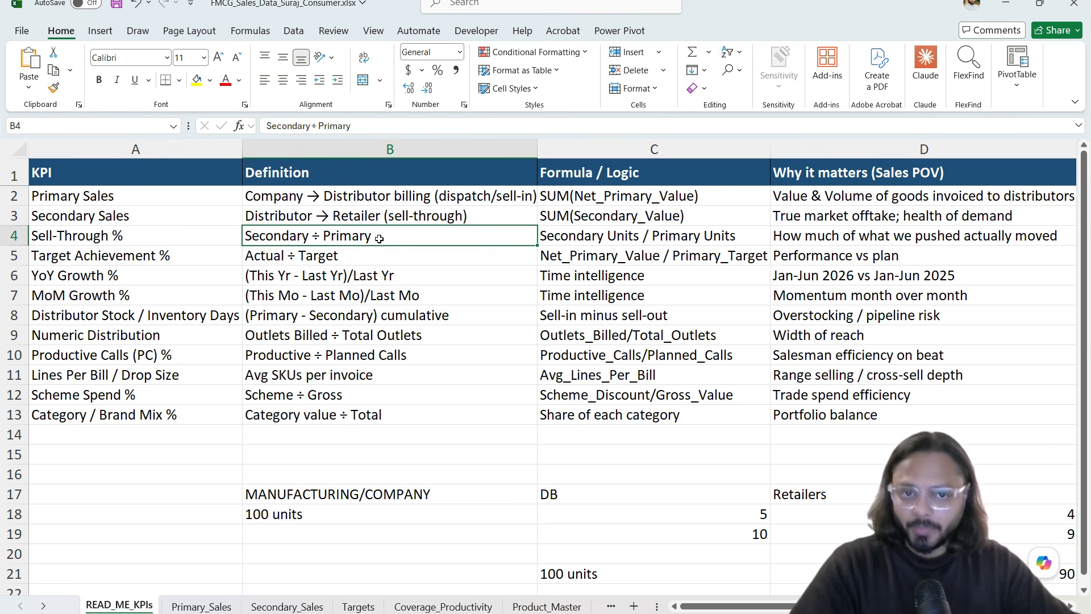
{"action": "left_click", "coordinate": [948, 238]}
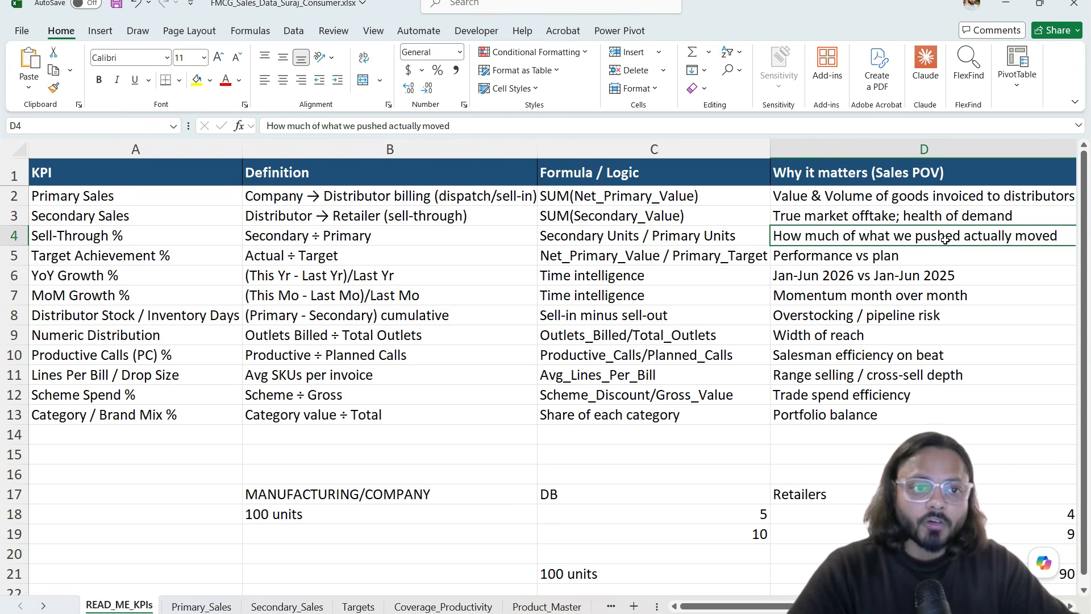
{"action": "scroll", "coordinate": [942, 245], "scroll_direction": "left", "scroll_amount": 3}
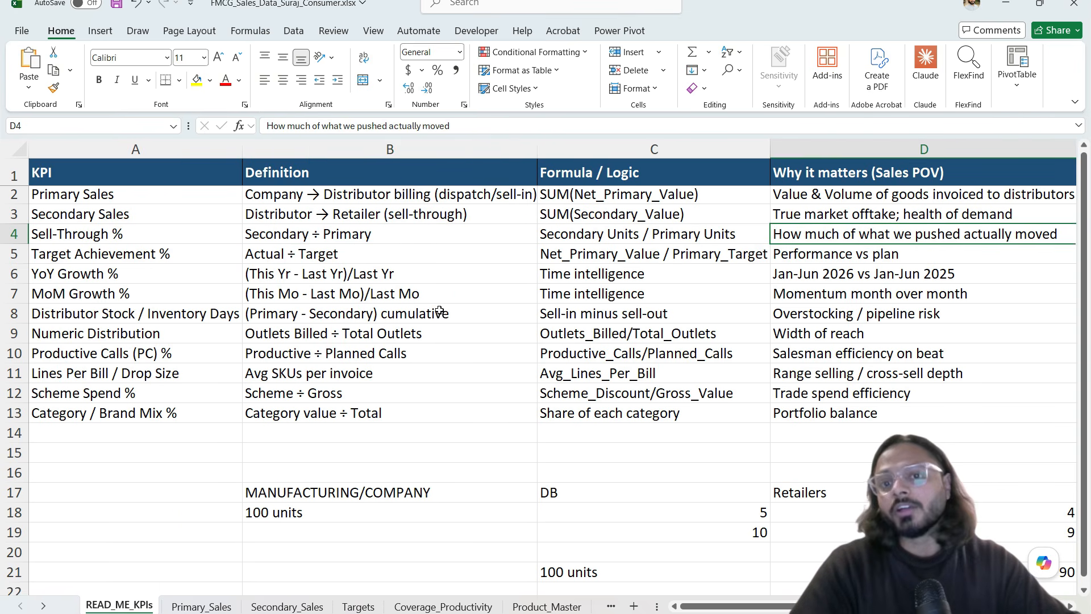
{"action": "left_click", "coordinate": [176, 229]}
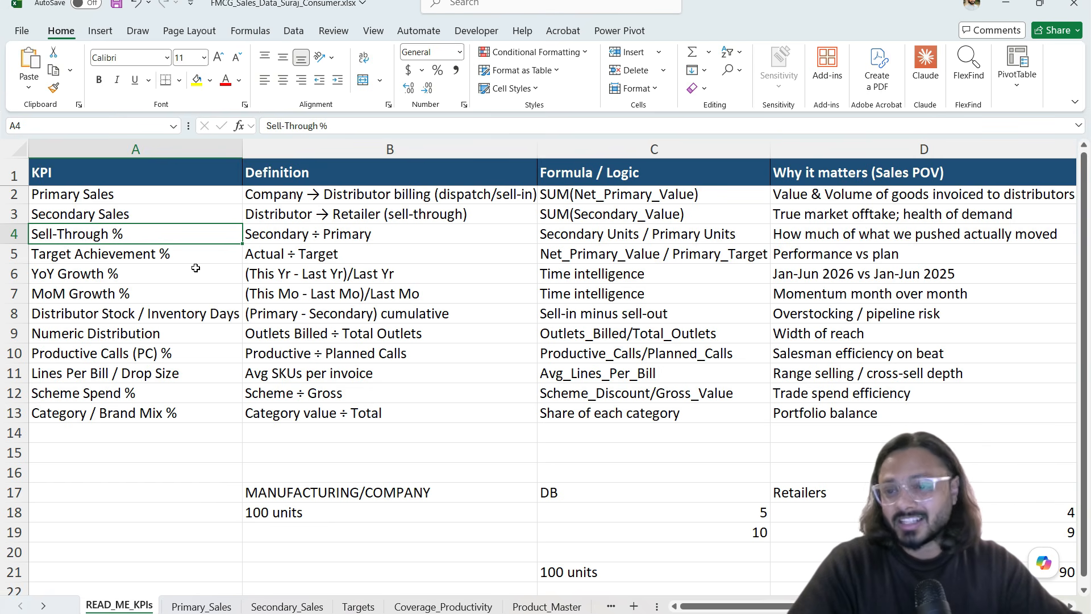
Step: Review Target Achievement % and YoY Growth %, returning to Primary Sales in A2
{"action": "left_click_drag", "start_coordinate": [114, 196], "coordinate": [117, 256]}
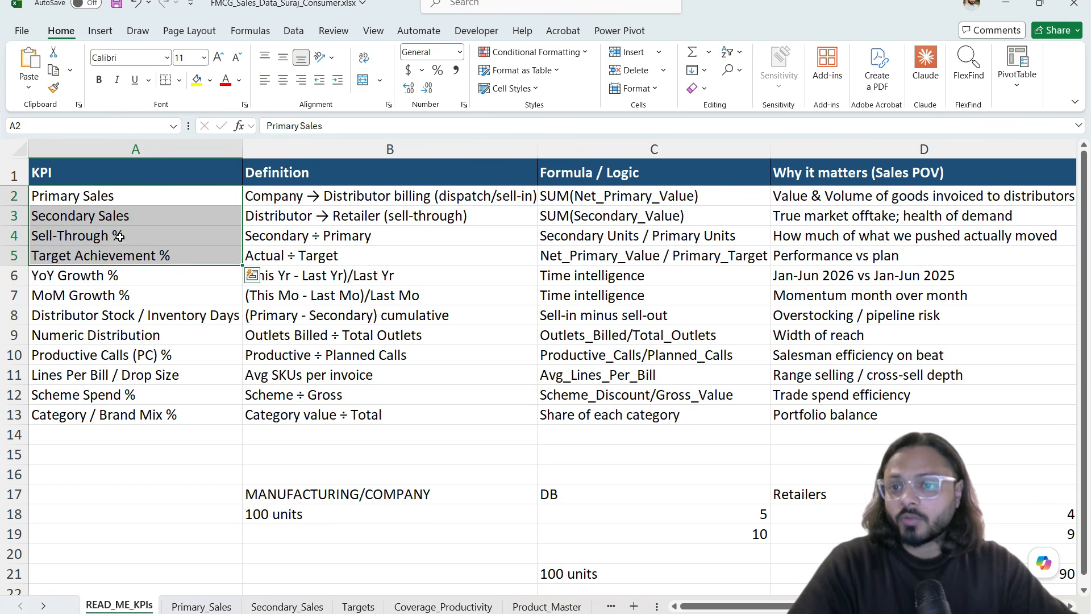
{"action": "left_click", "coordinate": [120, 237]}
{"action": "left_click", "coordinate": [149, 254]}
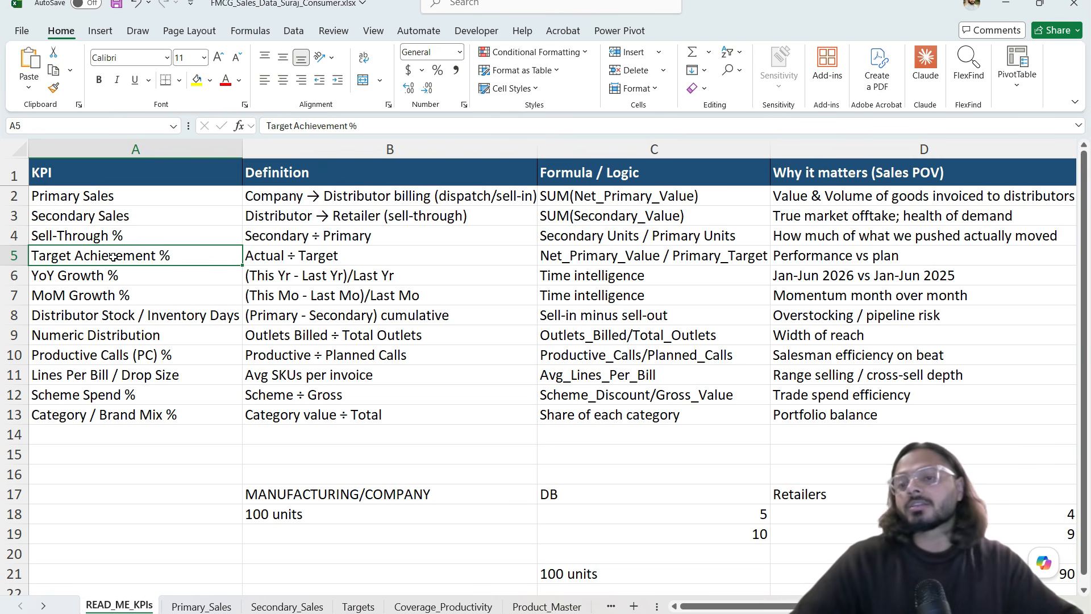
{"action": "left_click", "coordinate": [254, 259]}
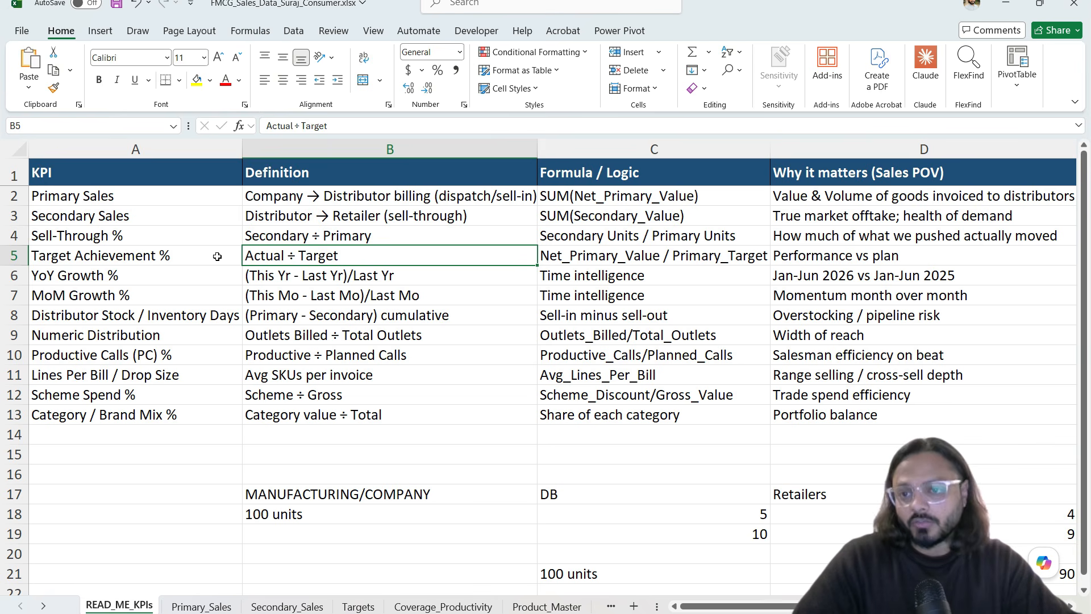
{"action": "left_click", "coordinate": [200, 277]}
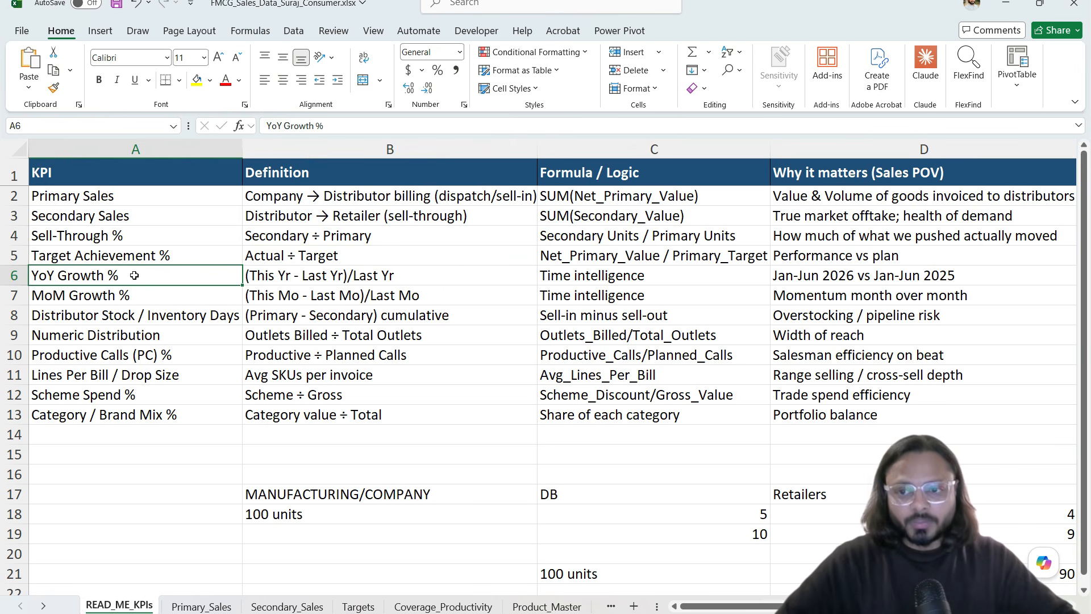
{"action": "left_click_drag", "start_coordinate": [122, 202], "coordinate": [129, 411]}
{"action": "left_click", "coordinate": [123, 206]}
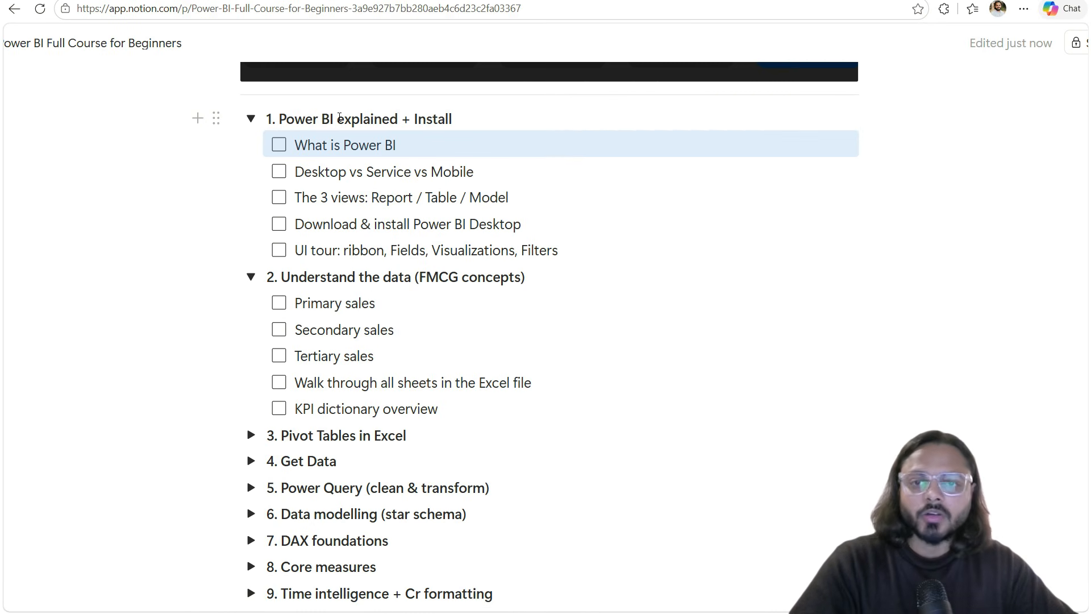
Step: Tick off the five section 1 to-dos, from What is Power BI to the UI tour
{"action": "left_click", "coordinate": [278, 144]}
{"action": "left_click", "coordinate": [278, 172]}
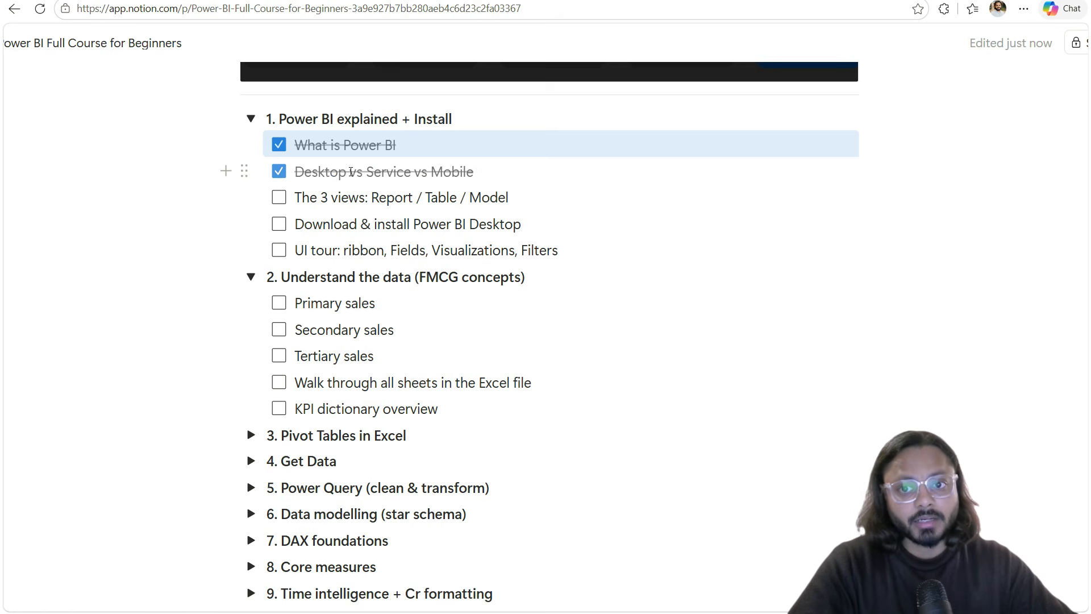
{"action": "left_click", "coordinate": [279, 197]}
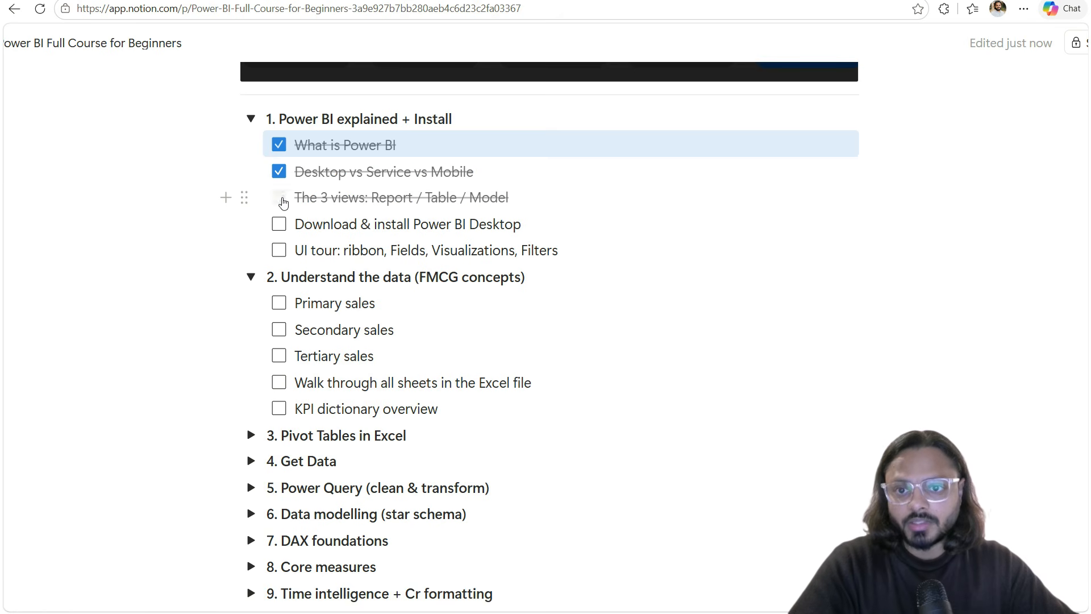
{"action": "left_click", "coordinate": [282, 224]}
{"action": "left_click", "coordinate": [278, 250]}
Step: Tick off Primary, Secondary and Tertiary sales, the sheet walk-through and KPI dictionary overview
{"action": "scroll", "coordinate": [356, 290], "scroll_direction": "down", "scroll_amount": 2}
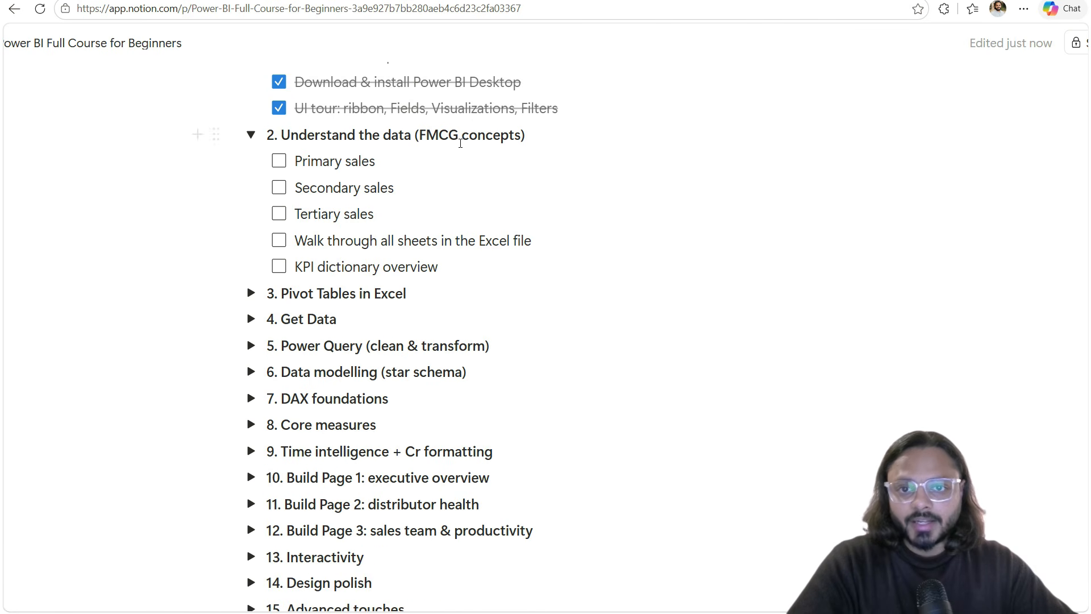
{"action": "left_click", "coordinate": [279, 161]}
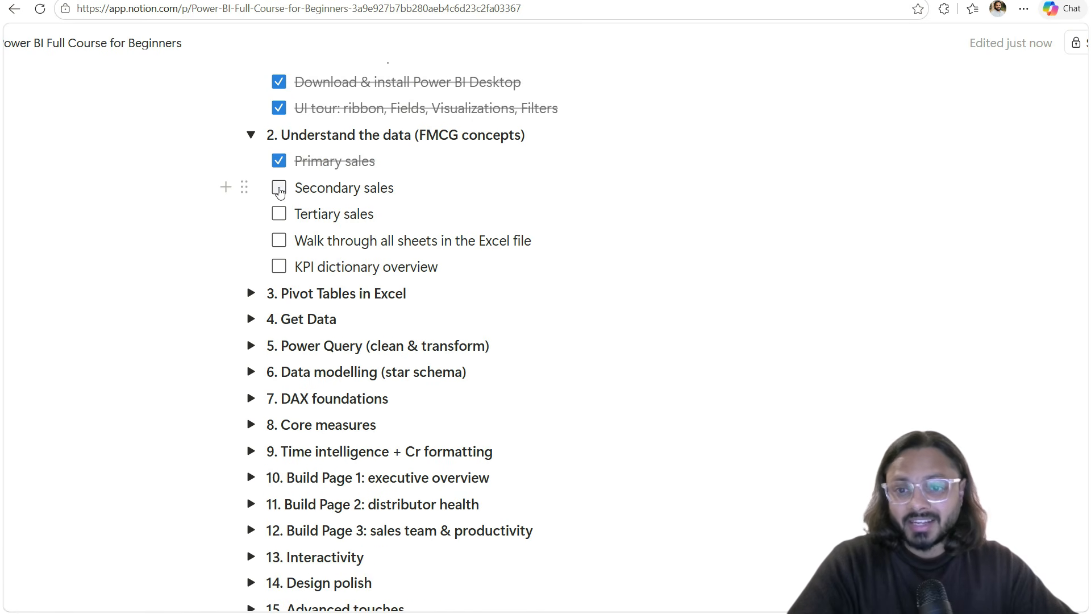
{"action": "left_click", "coordinate": [279, 188]}
{"action": "left_click", "coordinate": [279, 214]}
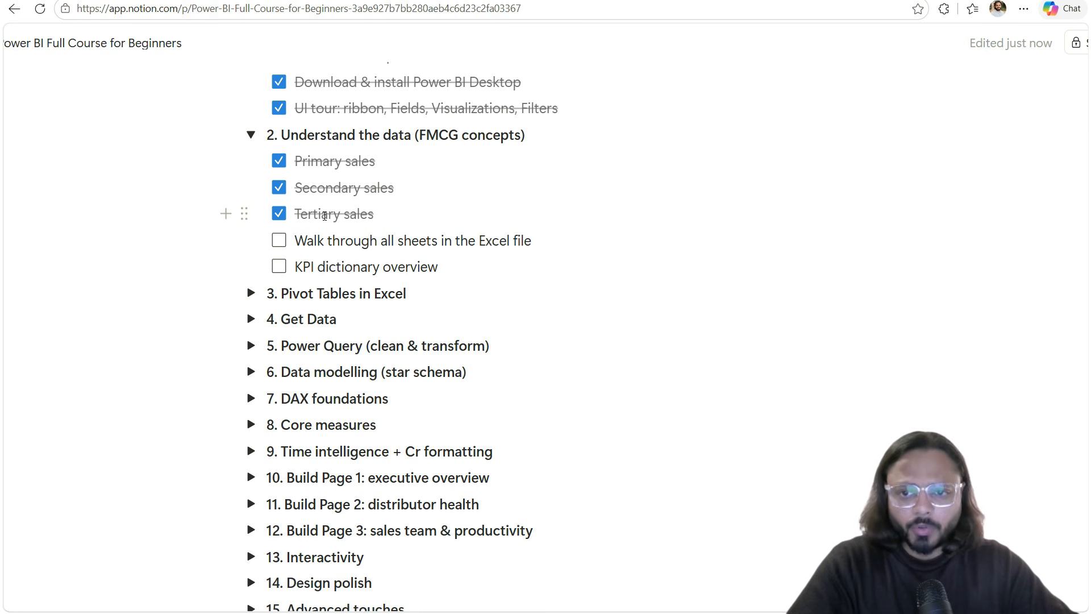
{"action": "left_click", "coordinate": [279, 240]}
{"action": "left_click", "coordinate": [279, 267]}
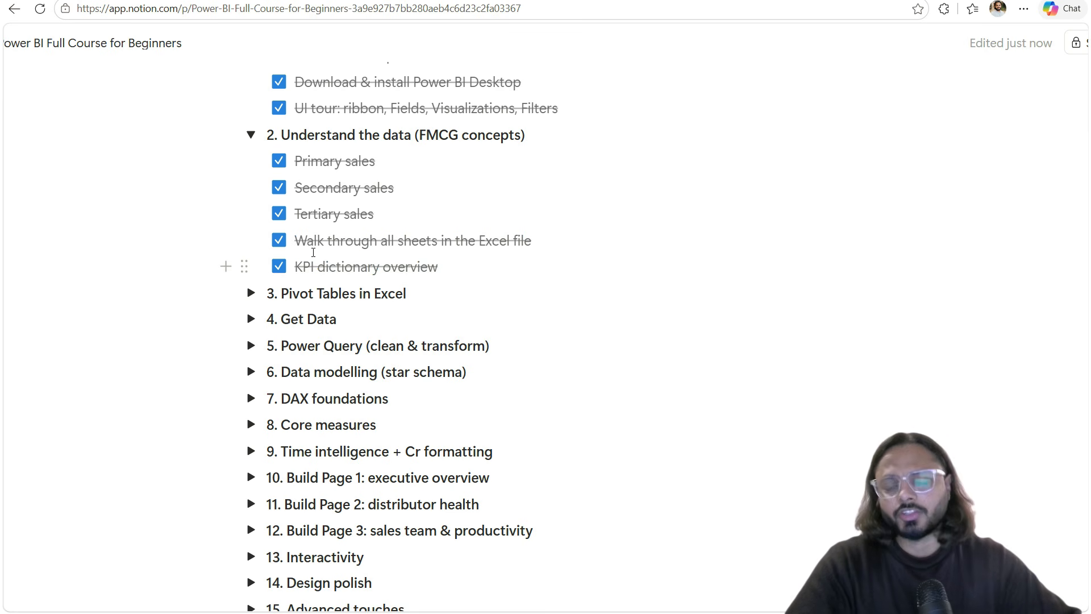
Step: Expand the '3. Pivot Tables in Excel' and '4. Get Data' sections
{"action": "scroll", "coordinate": [313, 252], "scroll_direction": "down", "scroll_amount": 2}
{"action": "left_click", "coordinate": [251, 223]}
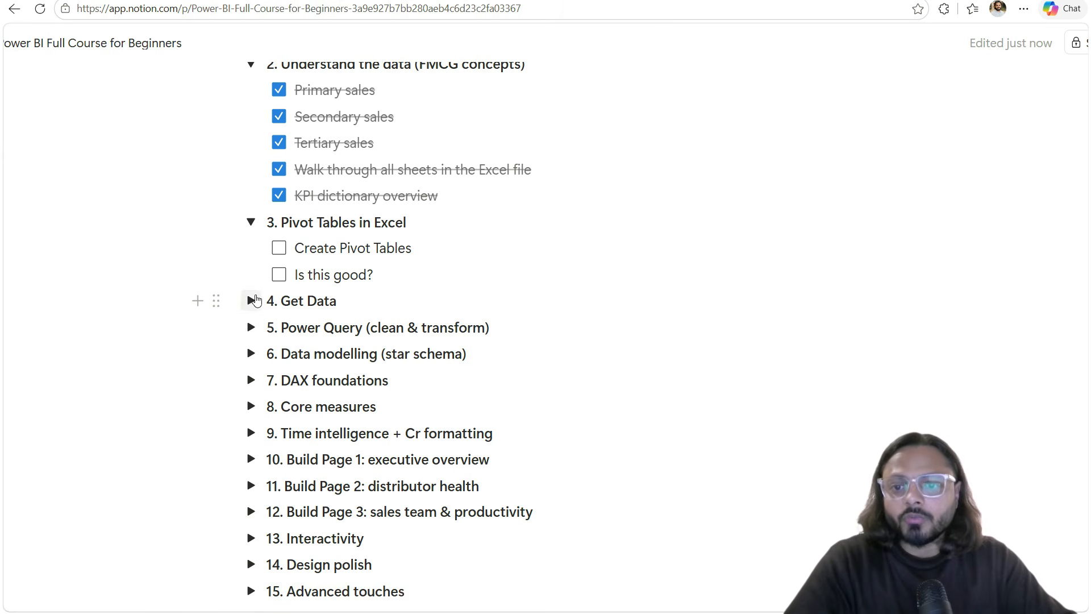
{"action": "left_click", "coordinate": [250, 301]}
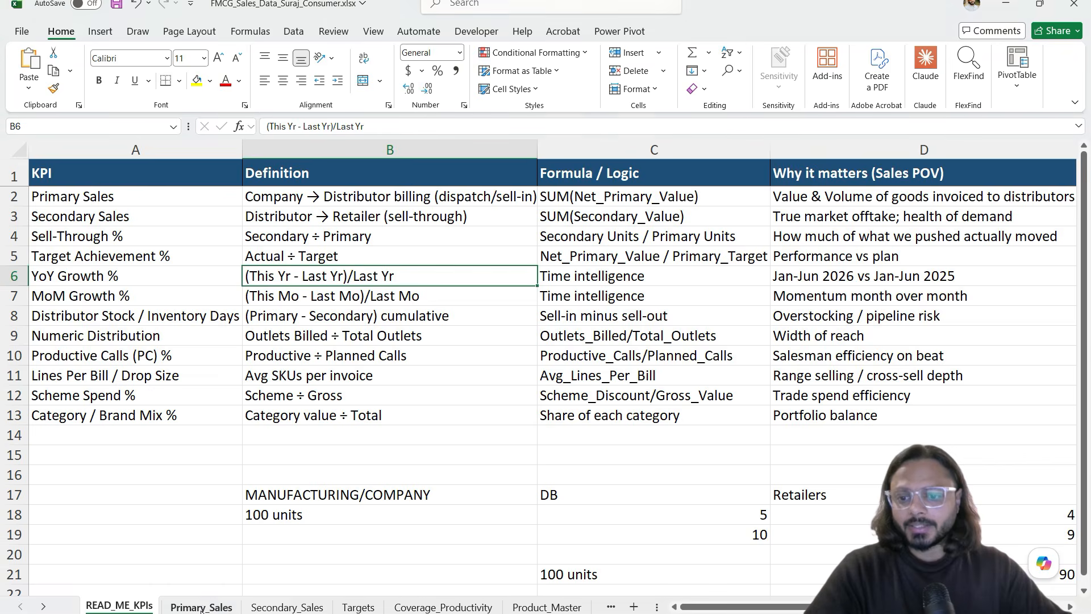
Step: Go to the Primary_Sales sheet and place the active cell inside the sales table
{"action": "left_click", "coordinate": [202, 607]}
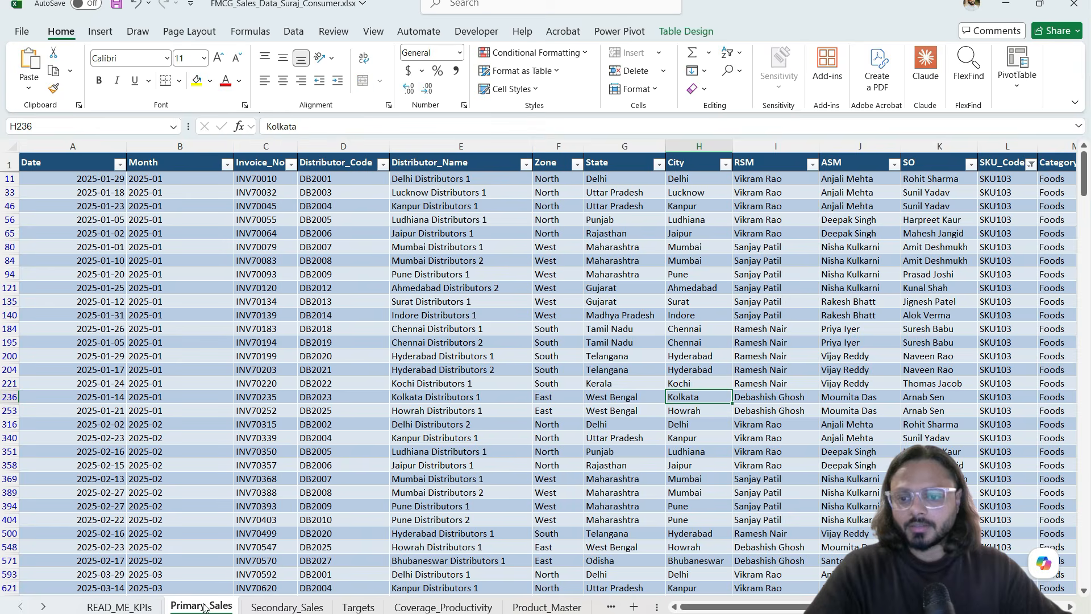
{"action": "left_click", "coordinate": [265, 368]}
{"action": "left_click", "coordinate": [73, 146]}
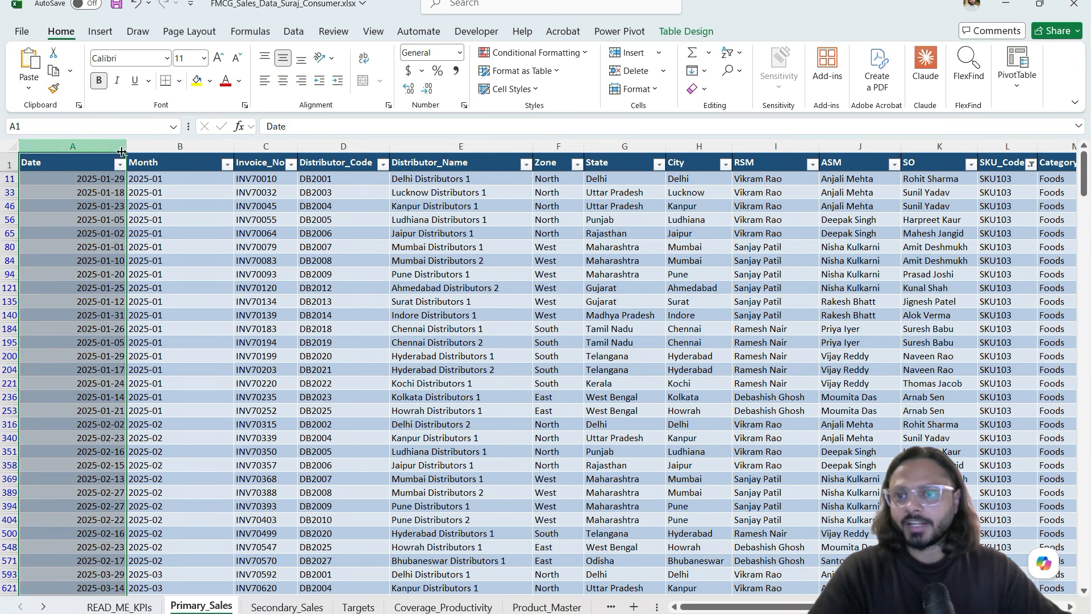
{"action": "left_click", "coordinate": [180, 146]}
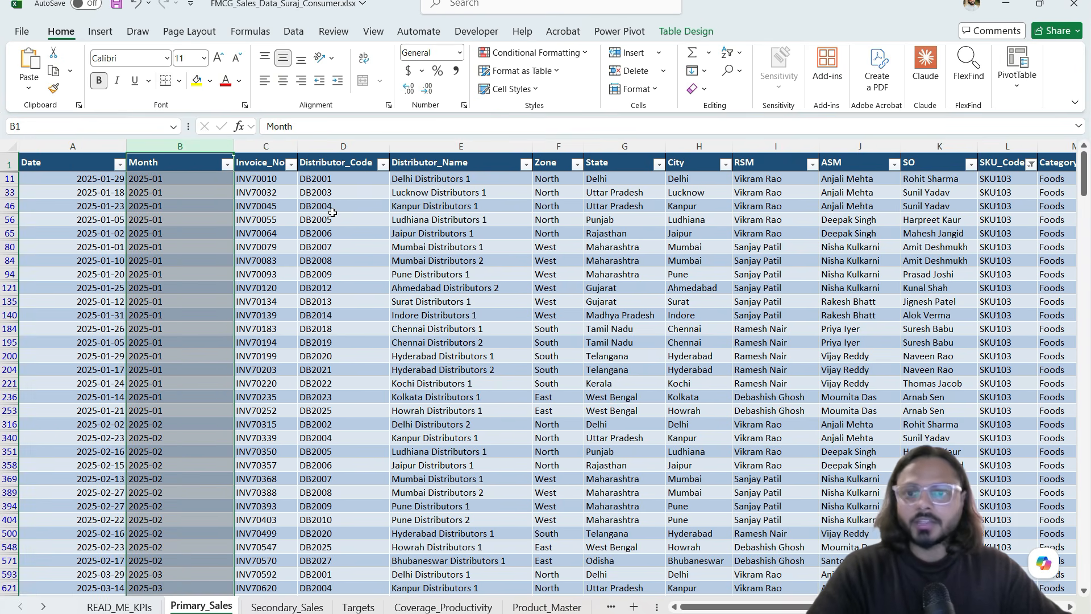
{"action": "left_click", "coordinate": [303, 230]}
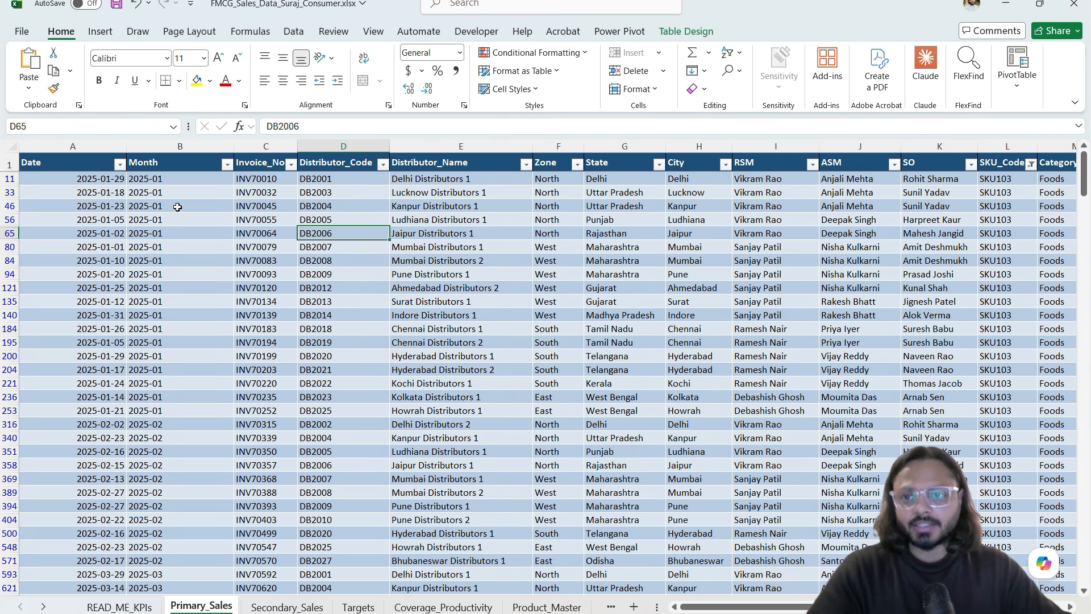
Step: Insert a PivotTable from the tPrimary table on a new worksheet
{"action": "left_click", "coordinate": [97, 32]}
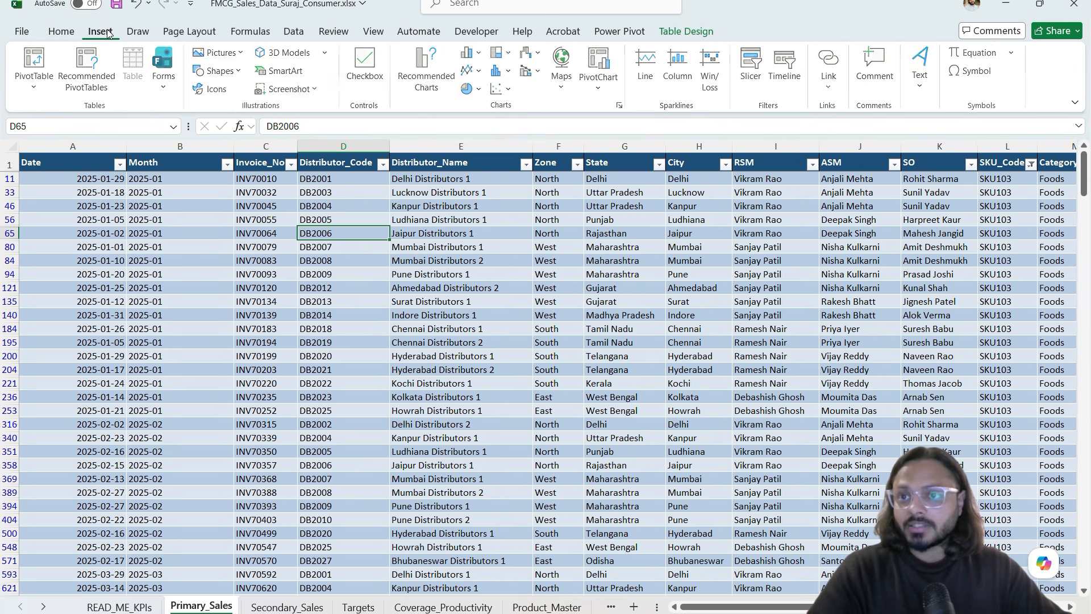
{"action": "left_click_drag", "start_coordinate": [82, 21], "coordinate": [117, 42]}
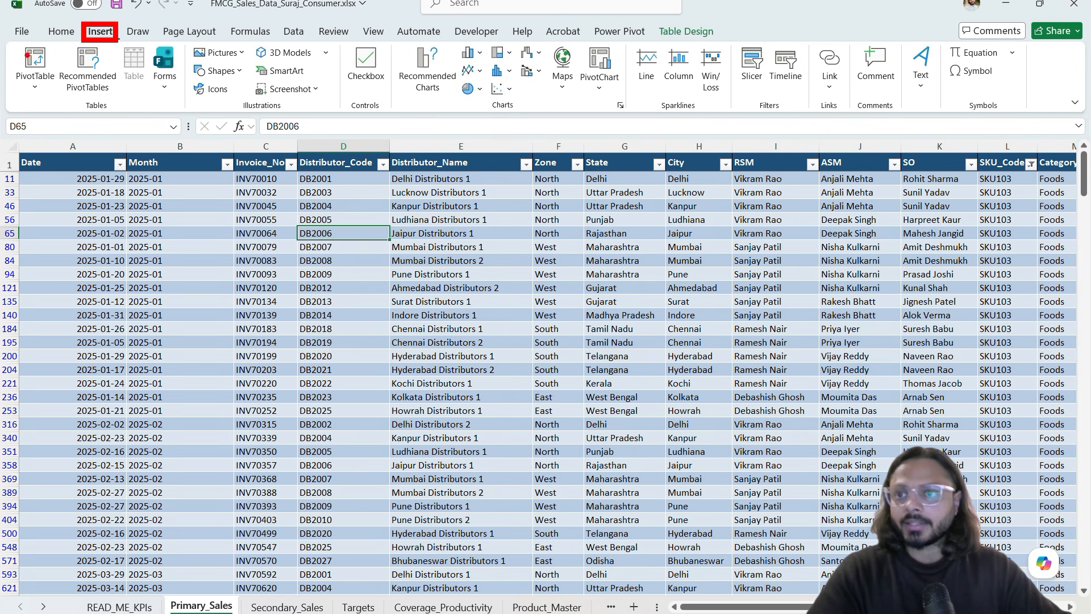
{"action": "left_click_drag", "start_coordinate": [10, 41], "coordinate": [64, 97]}
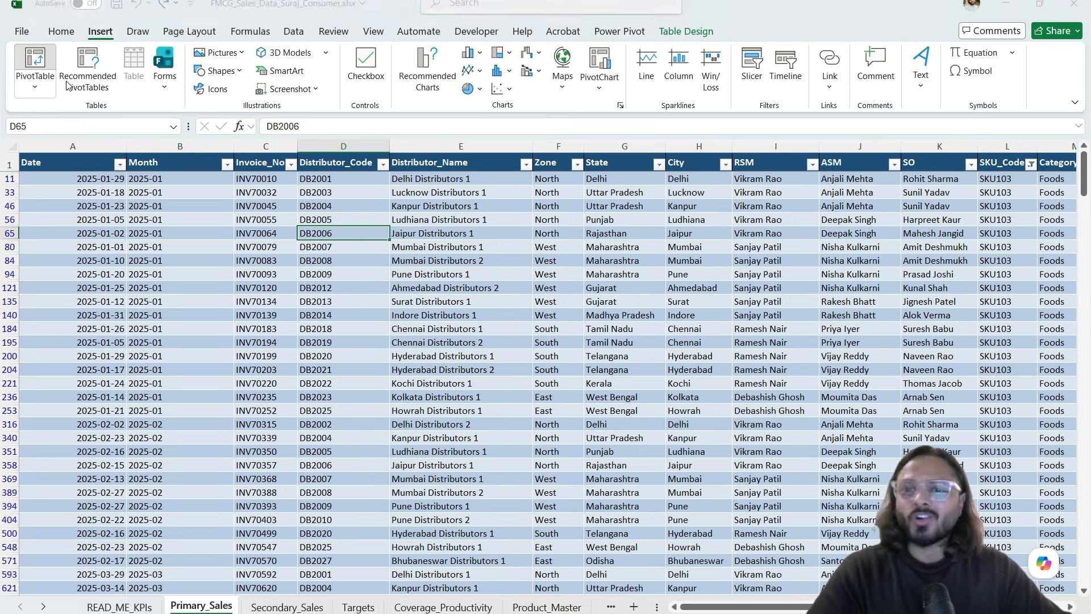
{"action": "left_click", "coordinate": [34, 62]}
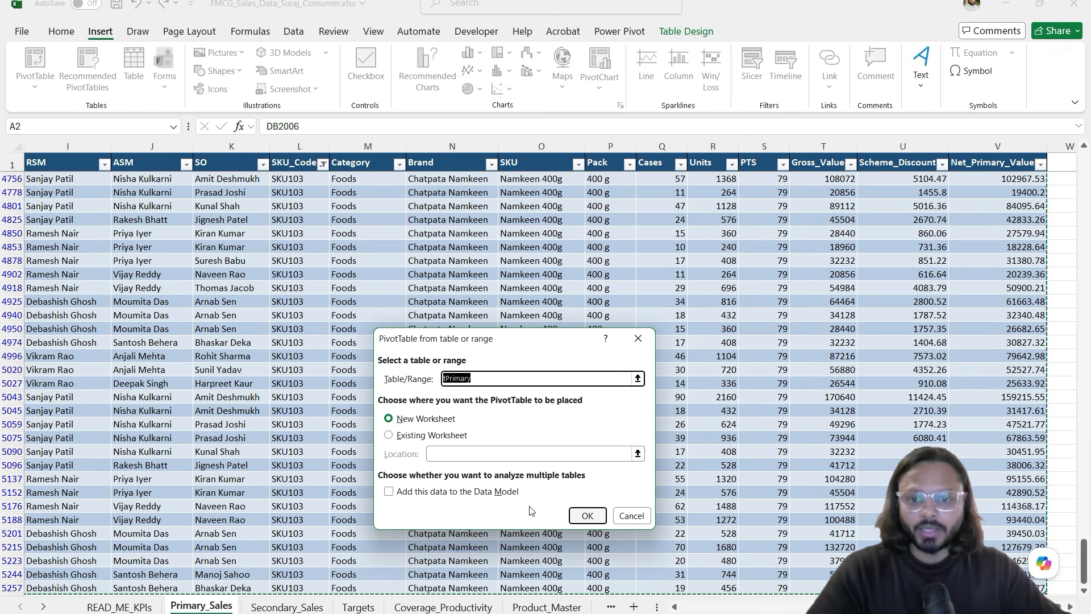
{"action": "mouse_move", "coordinate": [378, 481]}
{"action": "left_mouse_down"}
{"action": "mouse_move", "coordinate": [510, 504]}
{"action": "mouse_move", "coordinate": [491, 510]}
{"action": "left_mouse_up"}
{"action": "left_click", "coordinate": [500, 512]}
{"action": "left_click", "coordinate": [582, 520]}
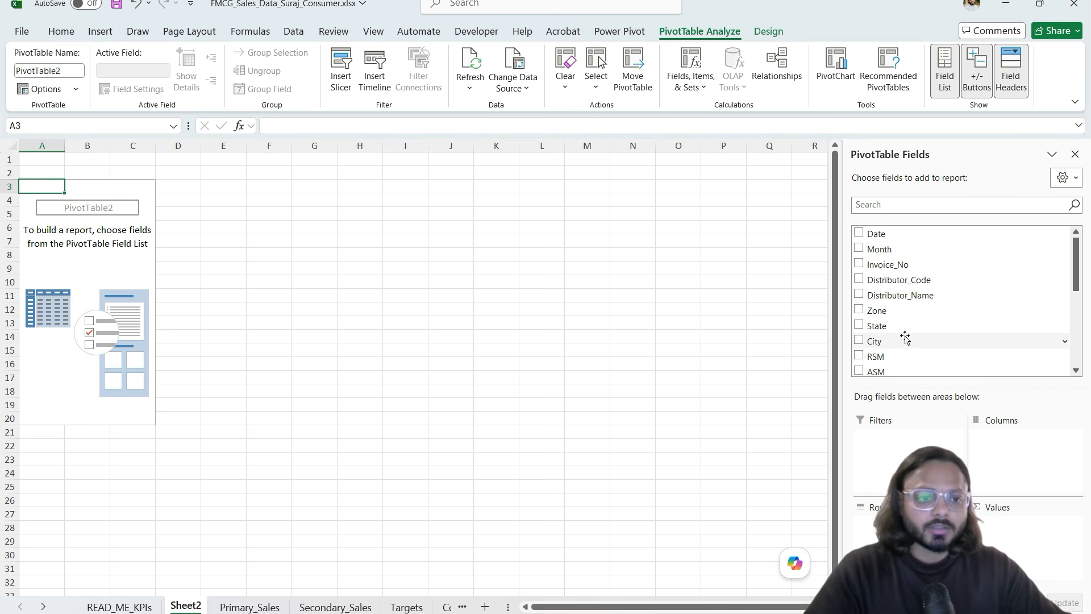
Step: Build the pivot with ASM in Rows and summed Net_Primary_Value in Values
{"action": "scroll", "coordinate": [906, 341], "scroll_direction": "down", "scroll_amount": 1}
{"action": "left_click_drag", "start_coordinate": [907, 341], "coordinate": [869, 464]}
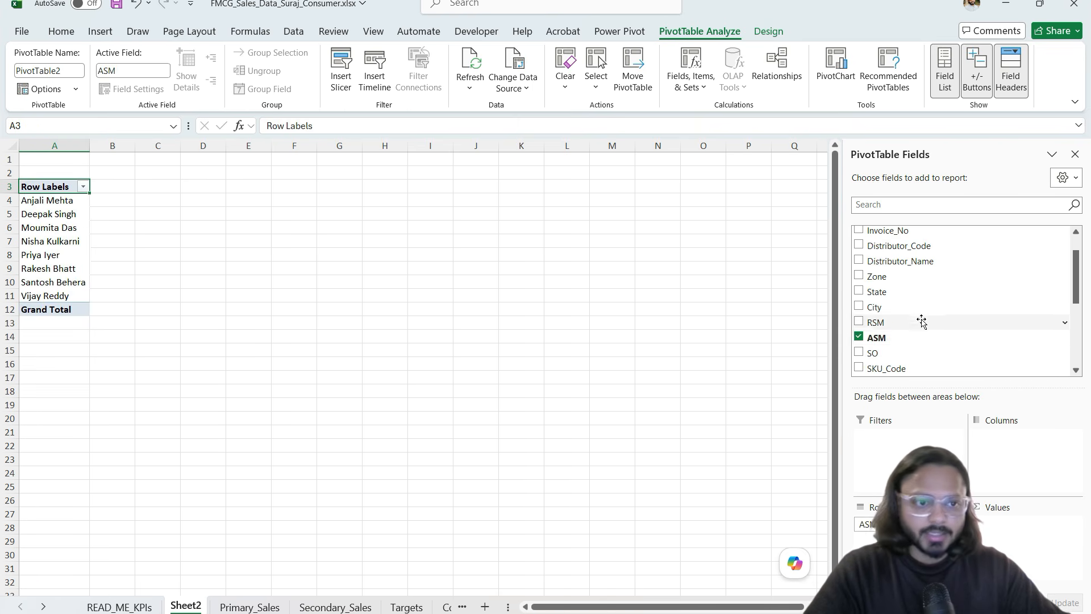
{"action": "scroll", "coordinate": [921, 318], "scroll_direction": "down", "scroll_amount": 3}
{"action": "scroll", "coordinate": [908, 364], "scroll_direction": "down", "scroll_amount": 2}
{"action": "left_click_drag", "start_coordinate": [902, 353], "coordinate": [1000, 537]}
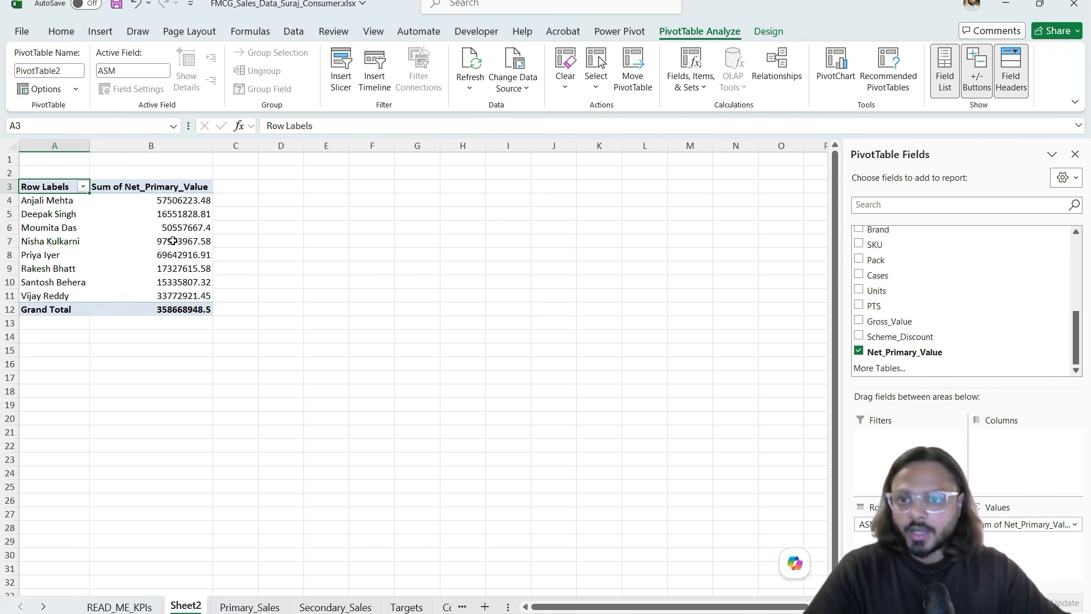
{"action": "left_click", "coordinate": [129, 200]}
{"action": "left_click_drag", "start_coordinate": [129, 200], "coordinate": [156, 310]}
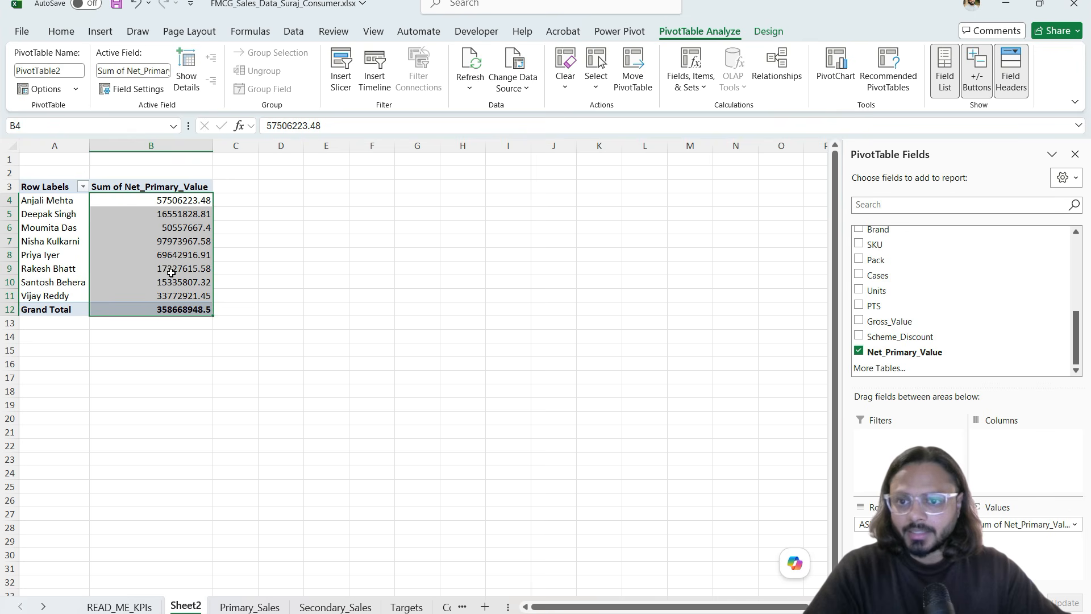
Step: Format the value column with Comma Style and no decimals
{"action": "left_click", "coordinate": [61, 31]}
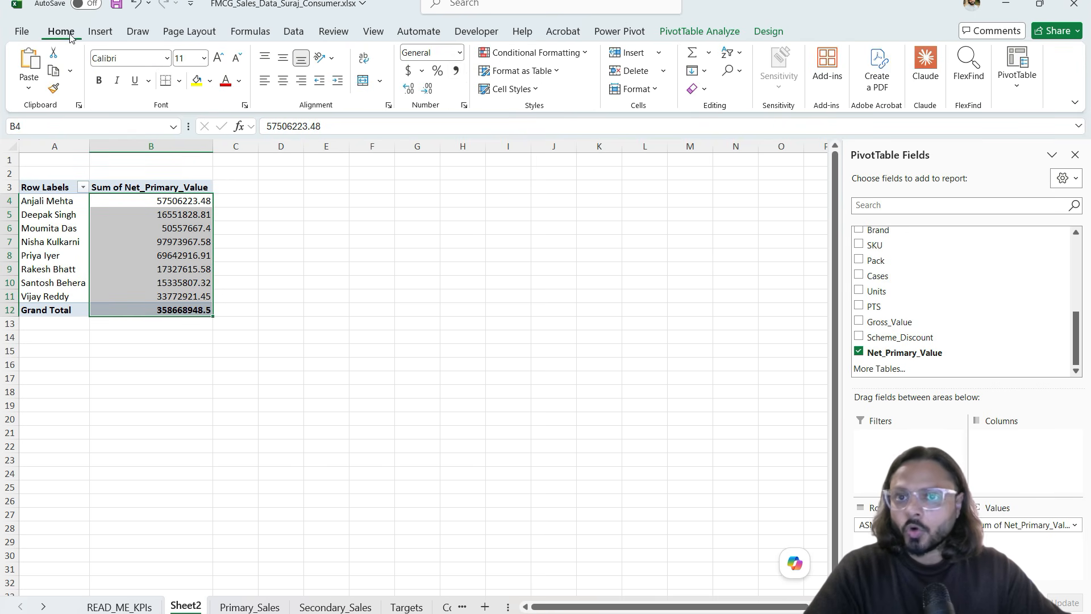
{"action": "left_click", "coordinate": [457, 71]}
{"action": "left_click", "coordinate": [429, 88]}
{"action": "left_click", "coordinate": [430, 88]}
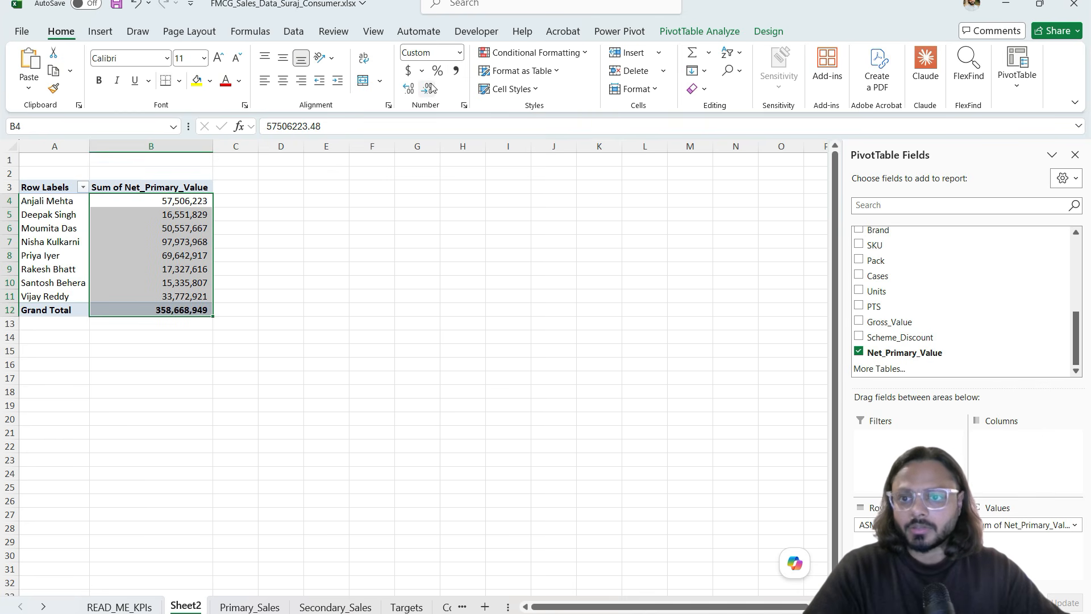
Step: Sort the ASM rows descending by Sum of Net_Primary_Value
{"action": "left_click", "coordinate": [83, 187]}
{"action": "left_click", "coordinate": [56, 243]}
{"action": "left_click", "coordinate": [449, 387]}
{"action": "left_click", "coordinate": [472, 401]}
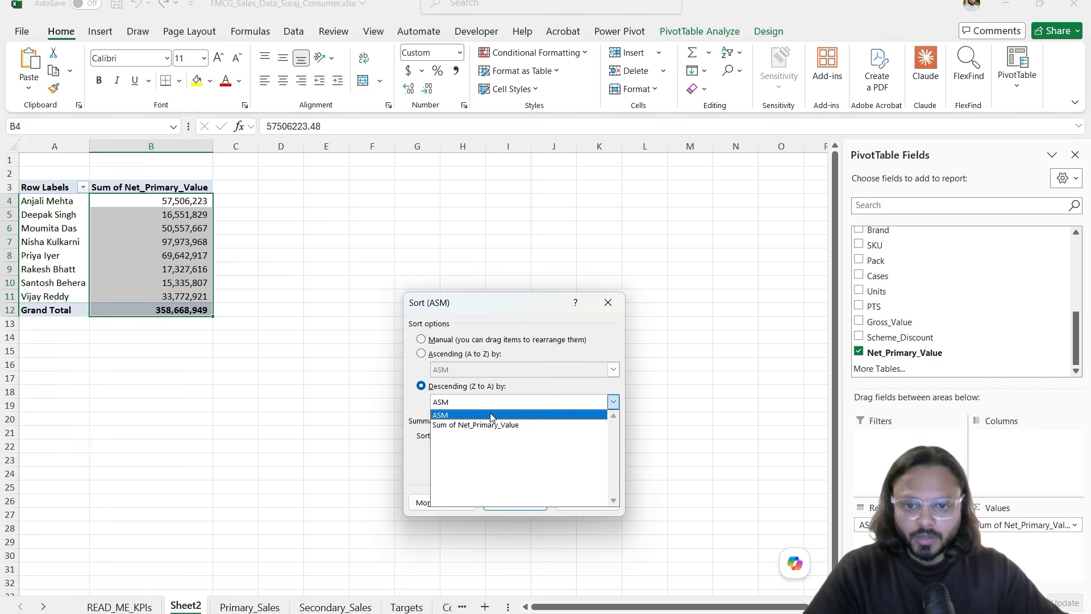
{"action": "left_click", "coordinate": [493, 425]}
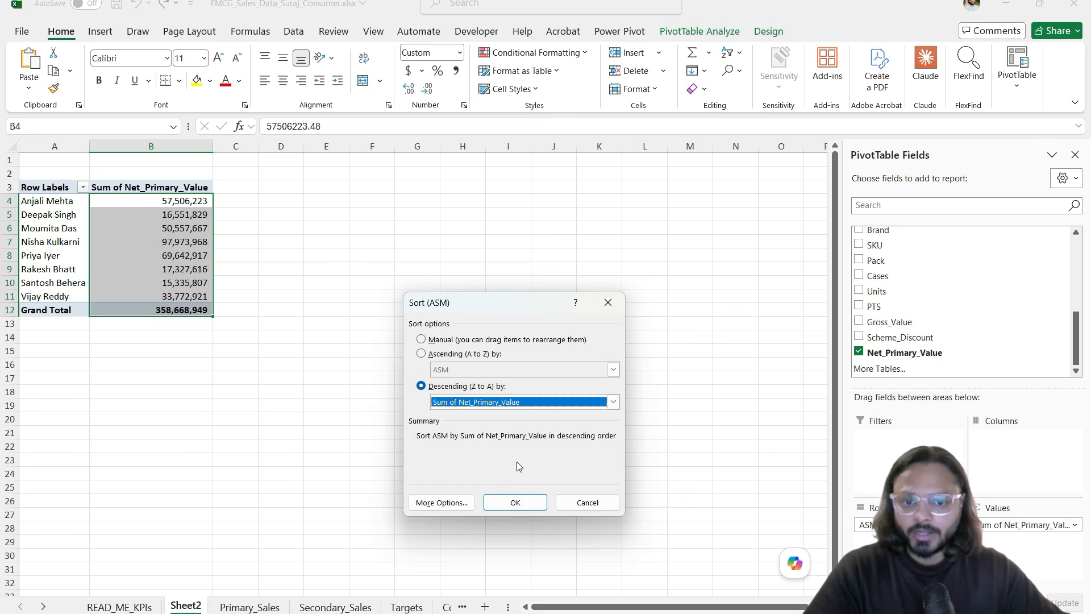
{"action": "left_click", "coordinate": [517, 501]}
{"action": "left_click", "coordinate": [290, 293]}
Step: Inspect the ASM names and totals, checking the top two ranked ASMs
{"action": "scroll", "coordinate": [122, 257], "scroll_direction": "up", "scroll_amount": 4}
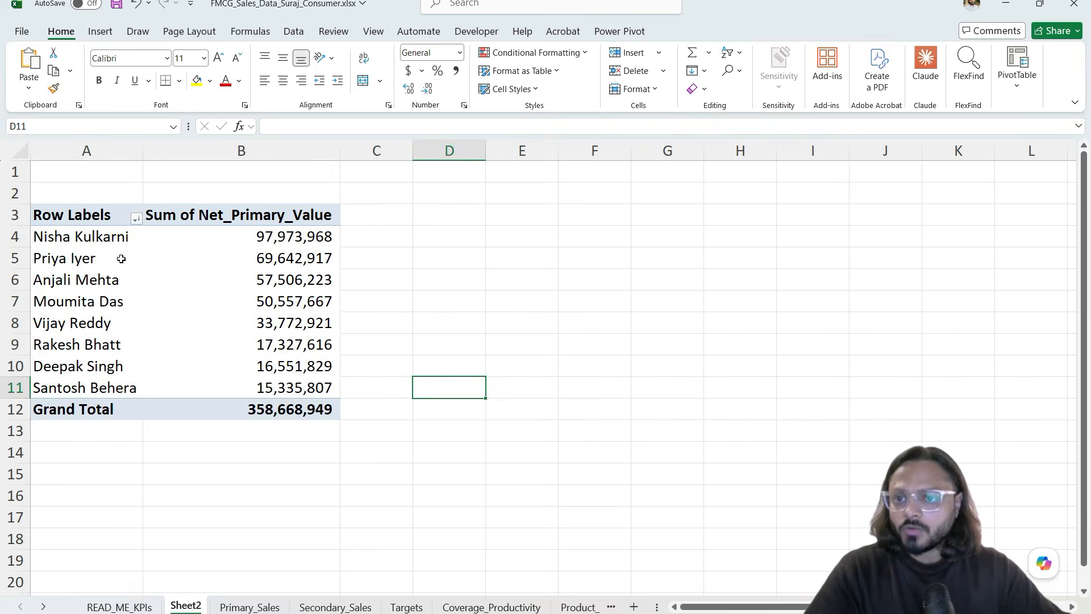
{"action": "scroll", "coordinate": [121, 258], "scroll_direction": "up", "scroll_amount": 1}
{"action": "left_click_drag", "start_coordinate": [106, 227], "coordinate": [128, 390]}
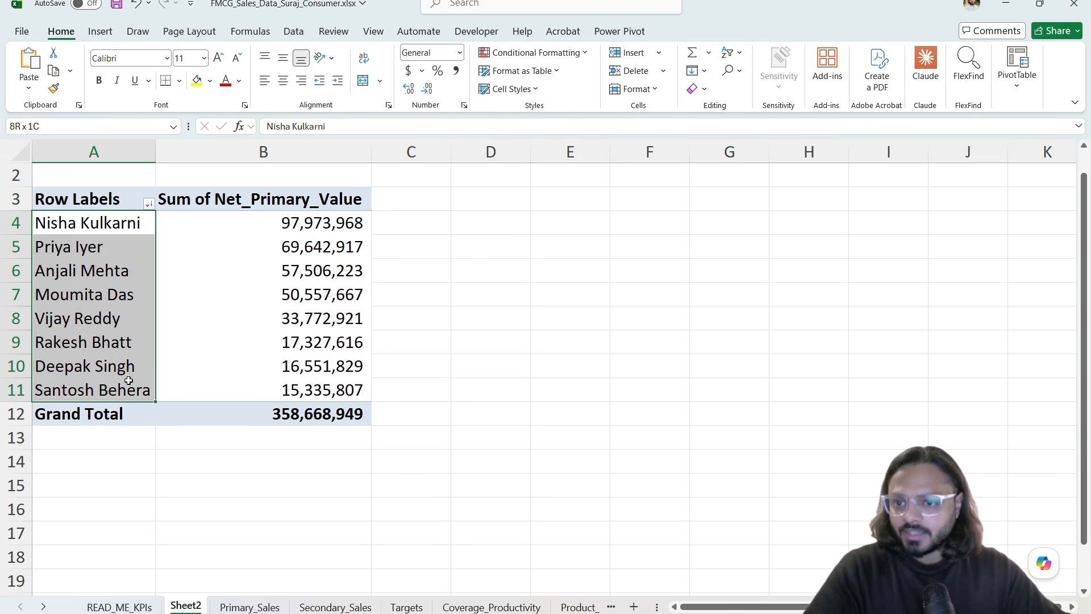
{"action": "left_click_drag", "start_coordinate": [263, 220], "coordinate": [277, 386]}
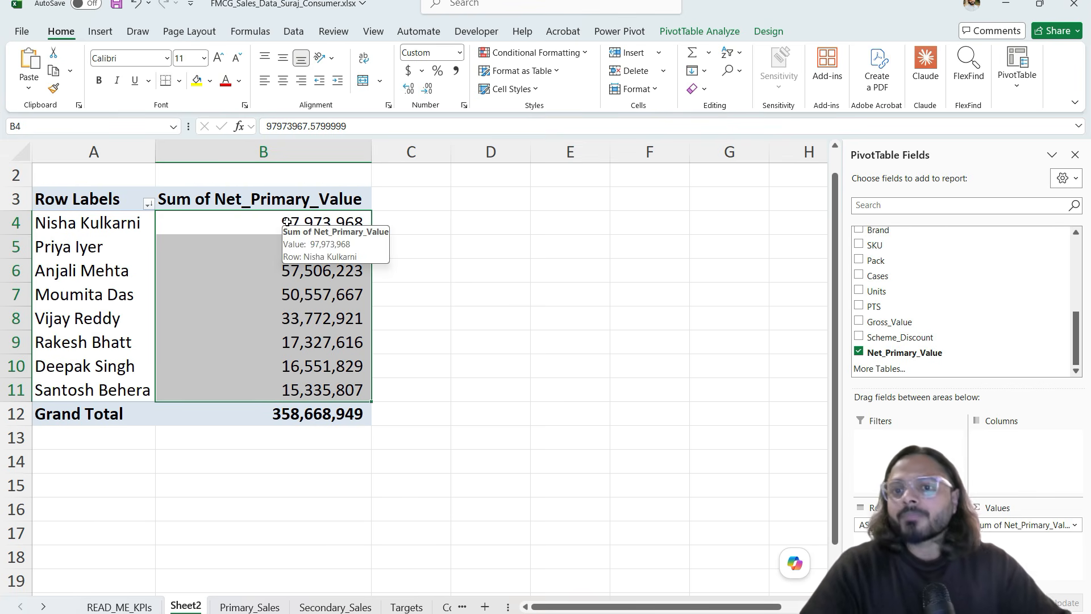
{"action": "left_click", "coordinate": [113, 227]}
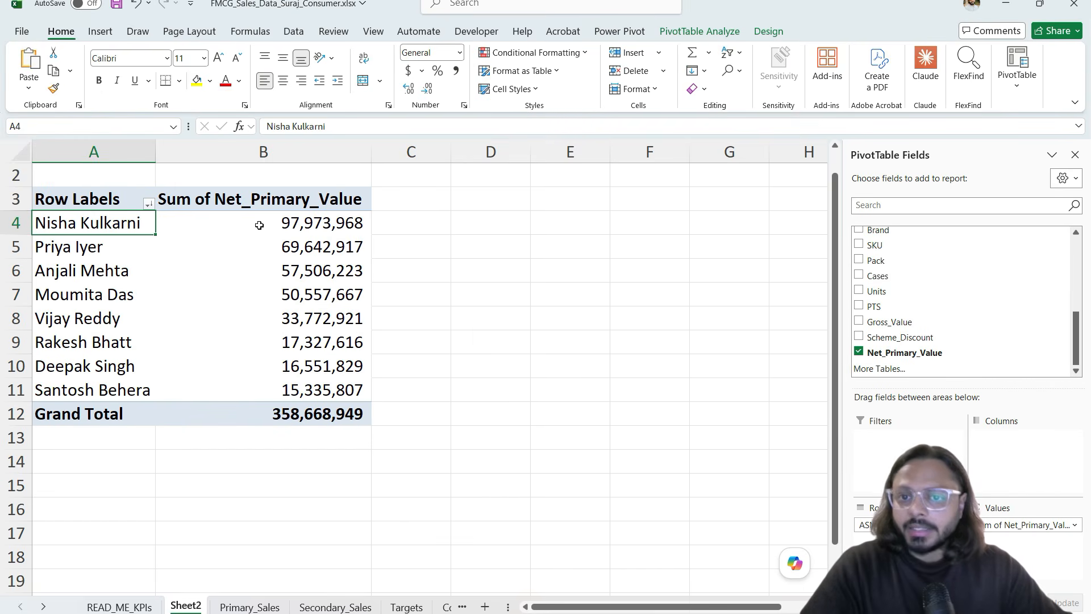
{"action": "left_click", "coordinate": [316, 227]}
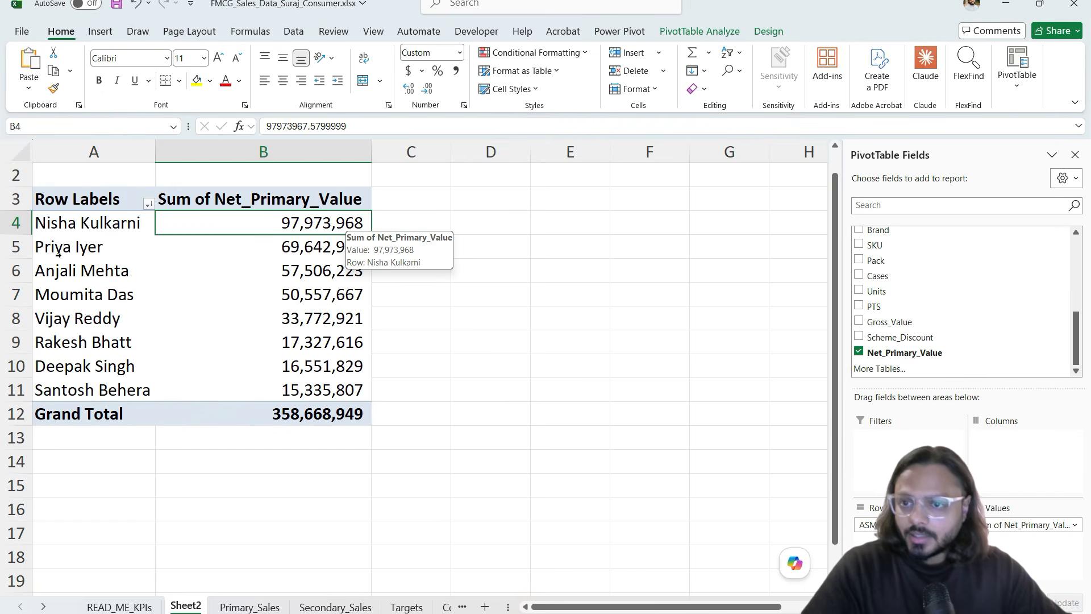
{"action": "left_click_drag", "start_coordinate": [59, 255], "coordinate": [263, 246]}
{"action": "left_click", "coordinate": [270, 247]}
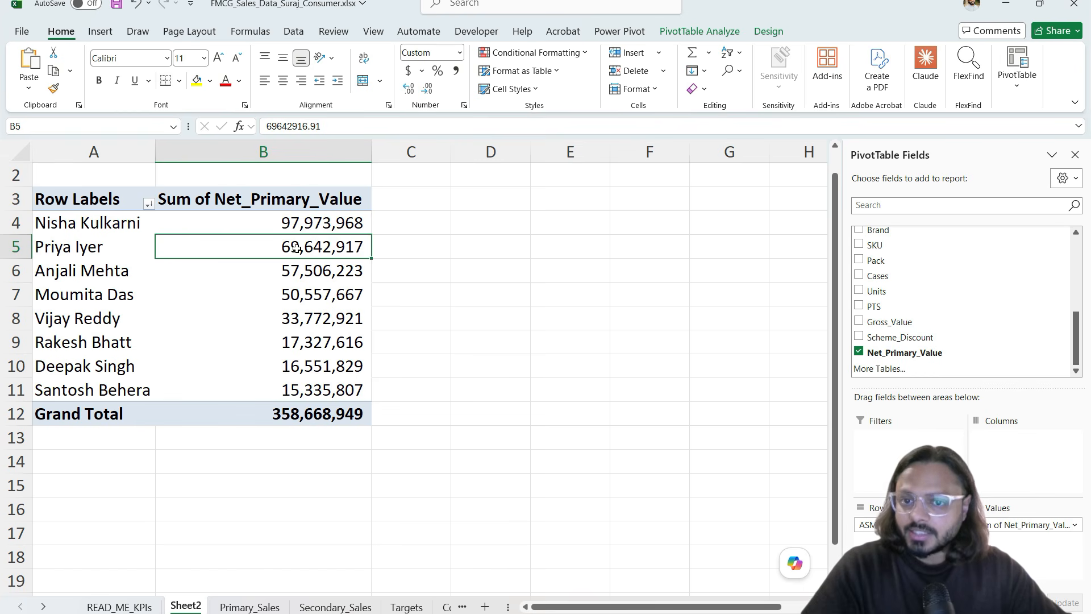
{"action": "mouse_move", "coordinate": [295, 248]}
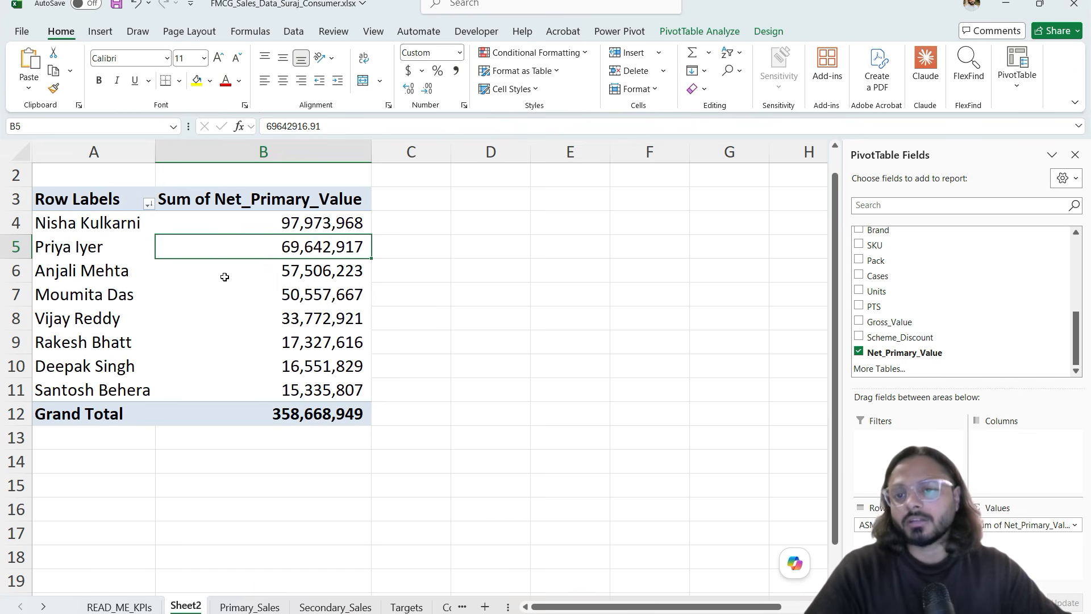
{"action": "left_click", "coordinate": [236, 221]}
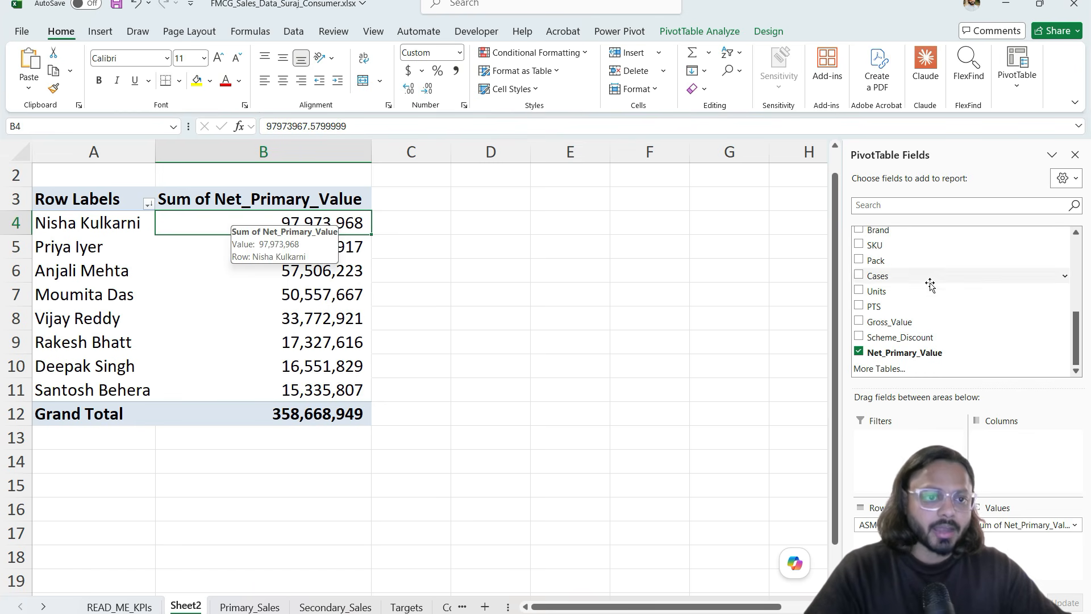
Step: Drag Date into the Filters area of the PivotTable Fields list
{"action": "scroll", "coordinate": [928, 284], "scroll_direction": "up", "scroll_amount": 5}
{"action": "scroll", "coordinate": [920, 267], "scroll_direction": "up", "scroll_amount": 1}
{"action": "scroll", "coordinate": [922, 269], "scroll_direction": "down", "scroll_amount": 1}
{"action": "scroll", "coordinate": [921, 270], "scroll_direction": "up", "scroll_amount": 1}
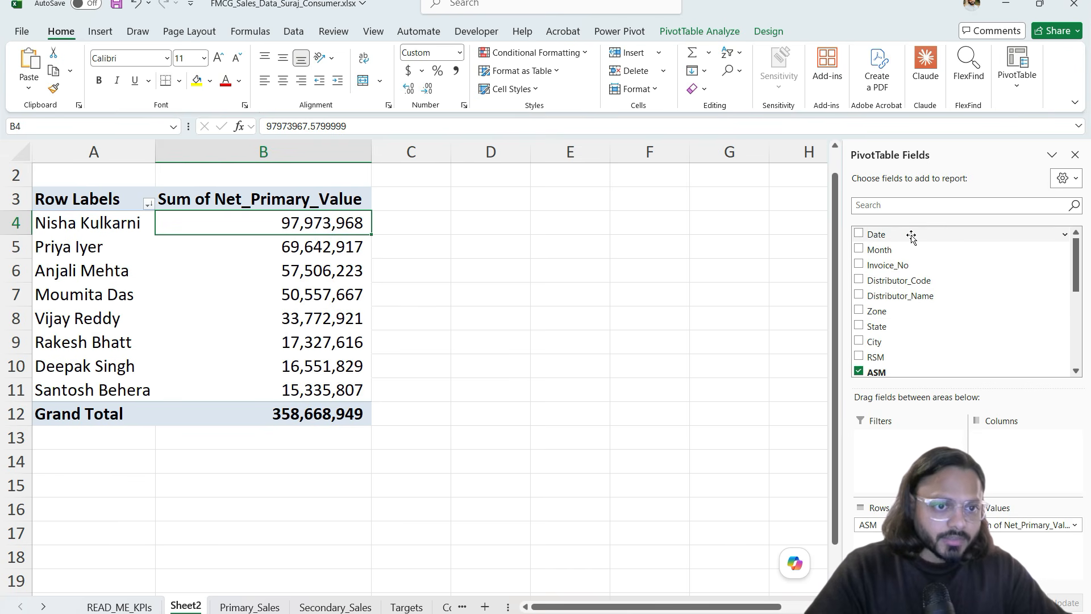
{"action": "left_click_drag", "start_coordinate": [911, 237], "coordinate": [932, 434]}
Step: Add Month as a pivot report filter and restrict it to 2026-01 only
{"action": "scroll", "coordinate": [193, 179], "scroll_direction": "up", "scroll_amount": 1}
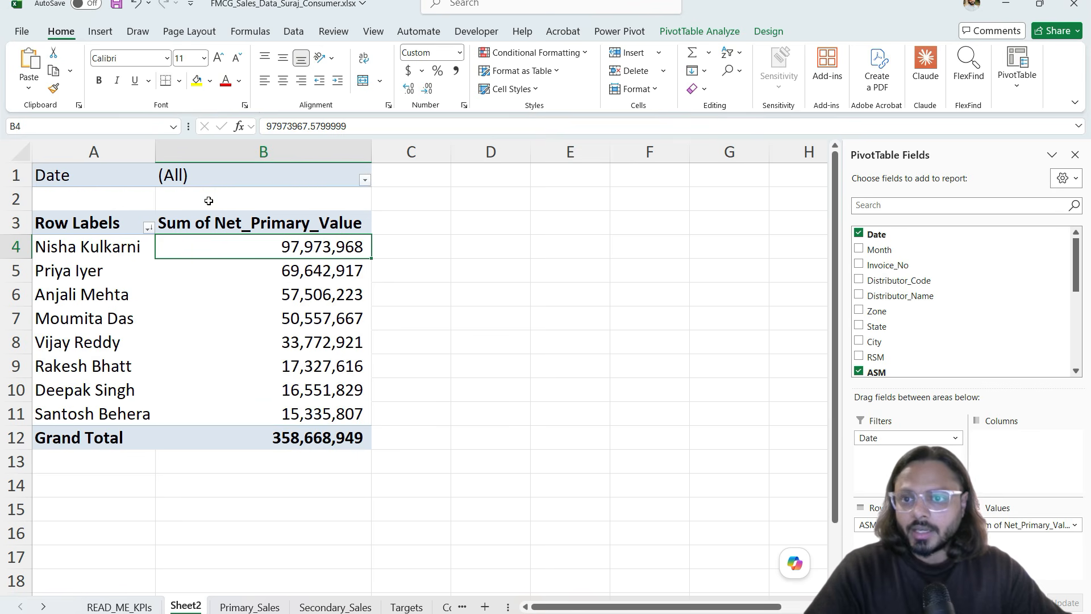
{"action": "left_click", "coordinate": [364, 179]}
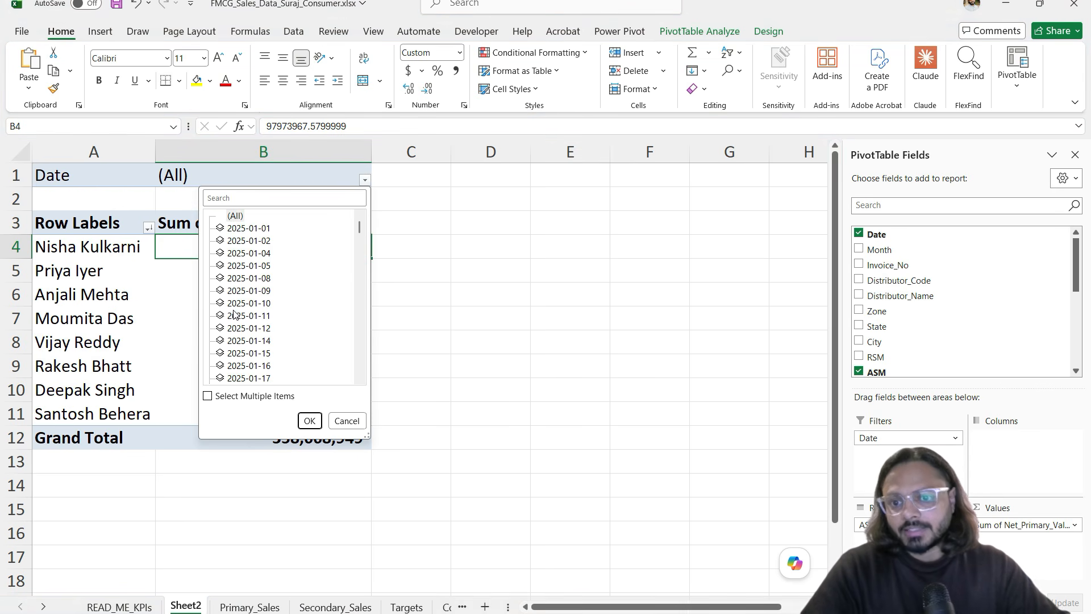
{"action": "left_click", "coordinate": [887, 248]}
{"action": "left_click_drag", "start_coordinate": [885, 249], "coordinate": [904, 455]}
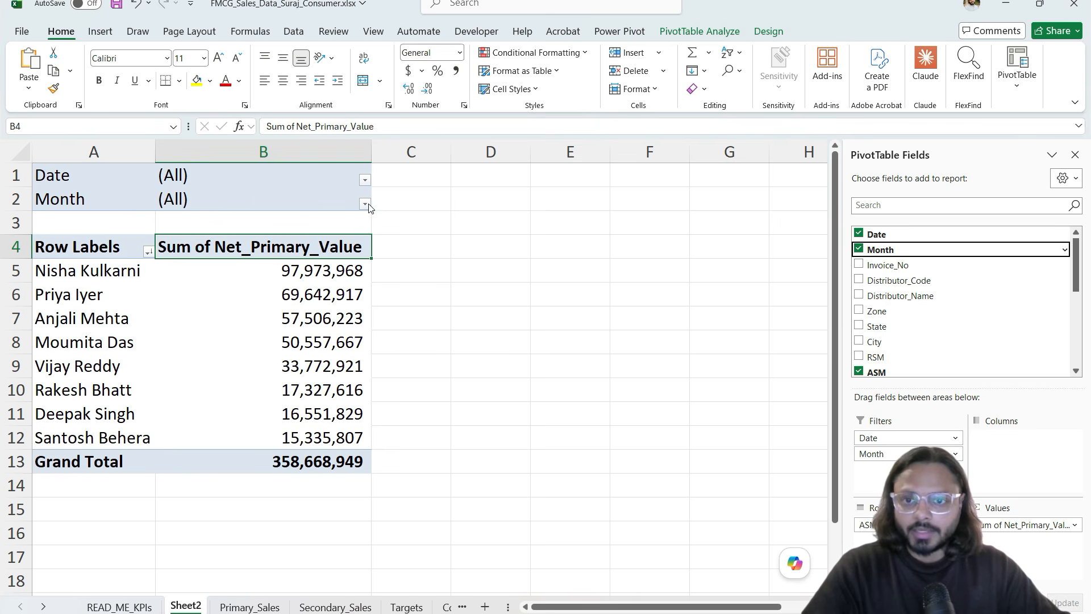
{"action": "left_click", "coordinate": [364, 203]}
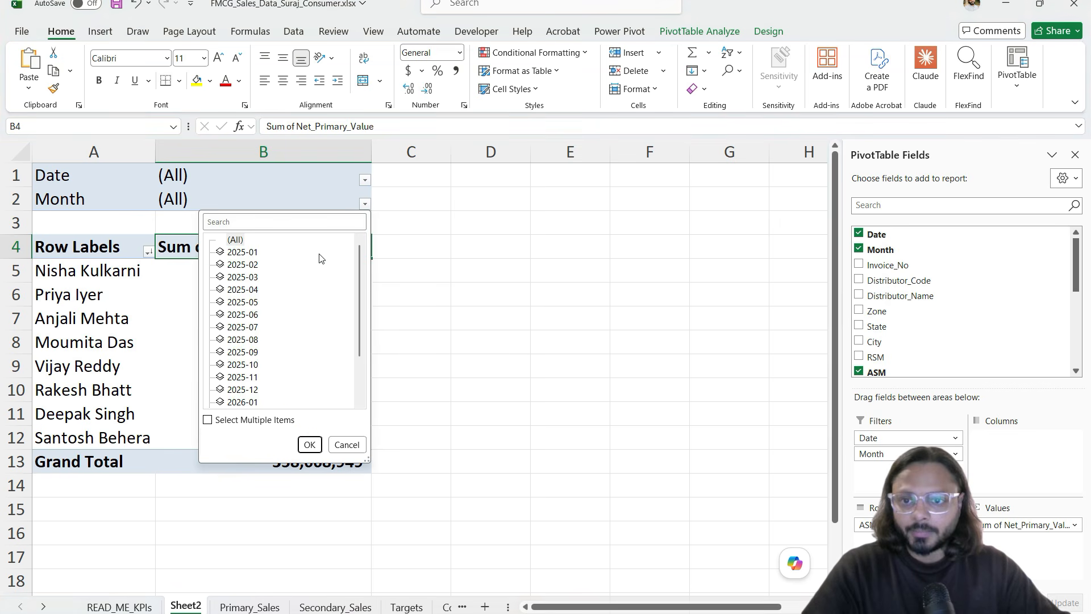
{"action": "left_click", "coordinate": [207, 420]}
{"action": "left_click", "coordinate": [221, 240]}
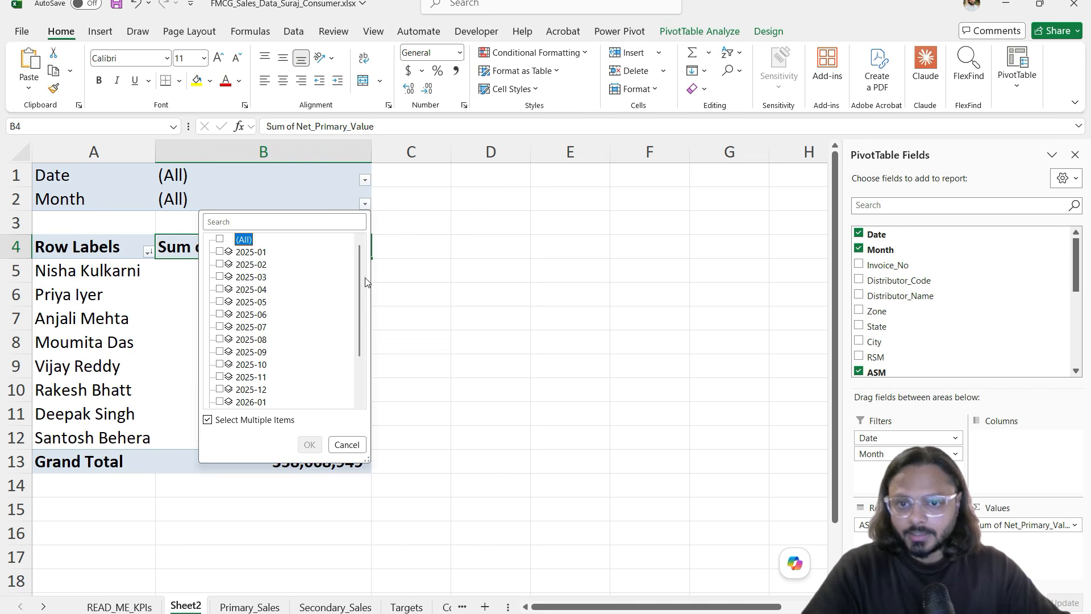
{"action": "left_click_drag", "start_coordinate": [361, 270], "coordinate": [360, 372]}
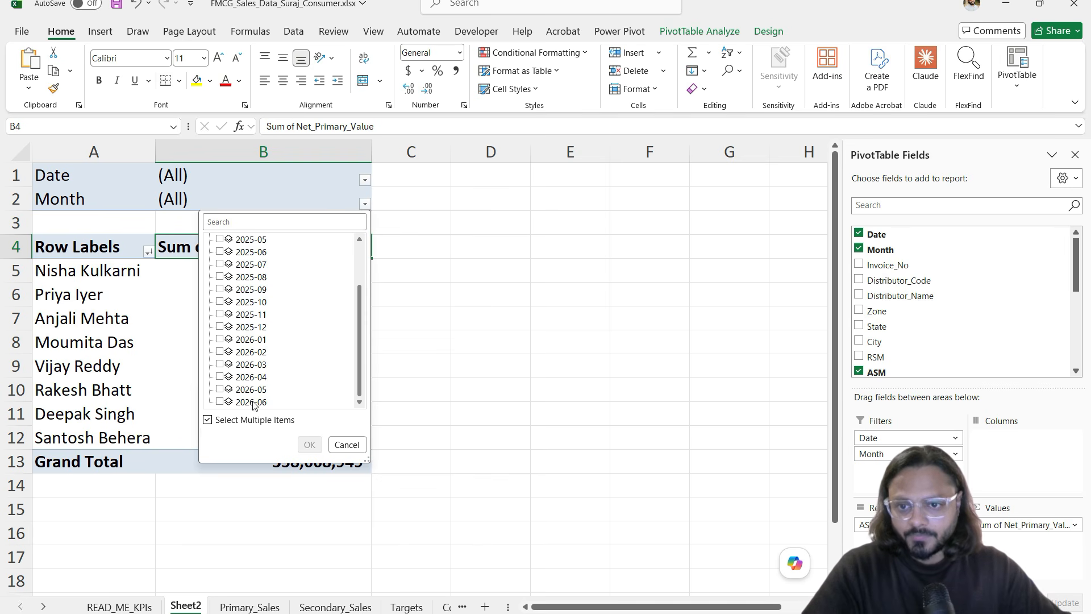
{"action": "left_click", "coordinate": [221, 340]}
{"action": "left_click", "coordinate": [309, 445]}
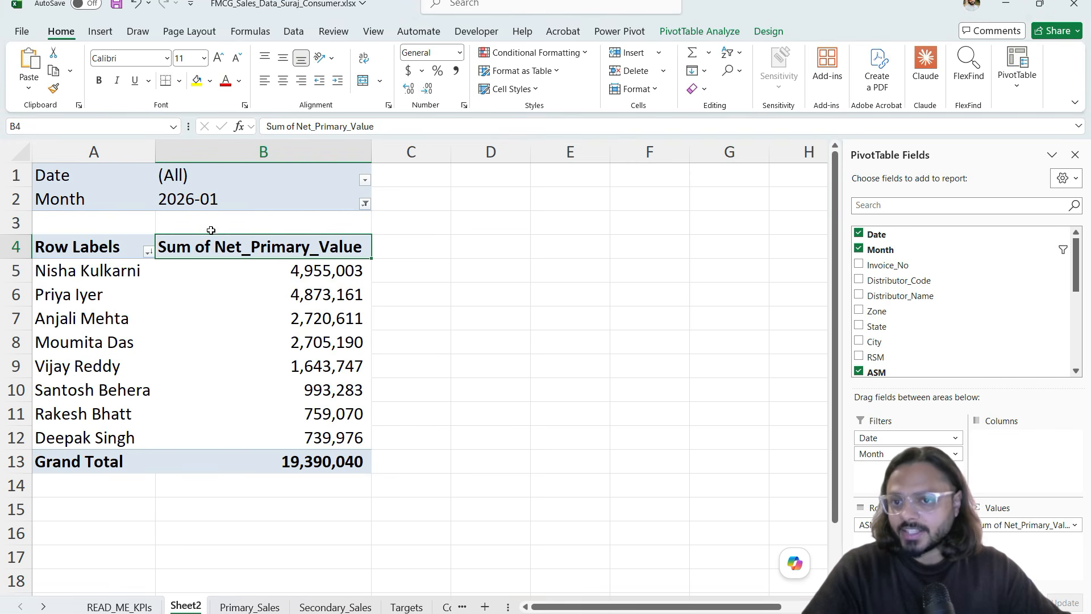
Step: Select the top-ranked ASMs' names and January totals to compare their values
{"action": "left_click", "coordinate": [273, 291]}
{"action": "left_click_drag", "start_coordinate": [275, 273], "coordinate": [277, 440]}
{"action": "left_click", "coordinate": [267, 334]}
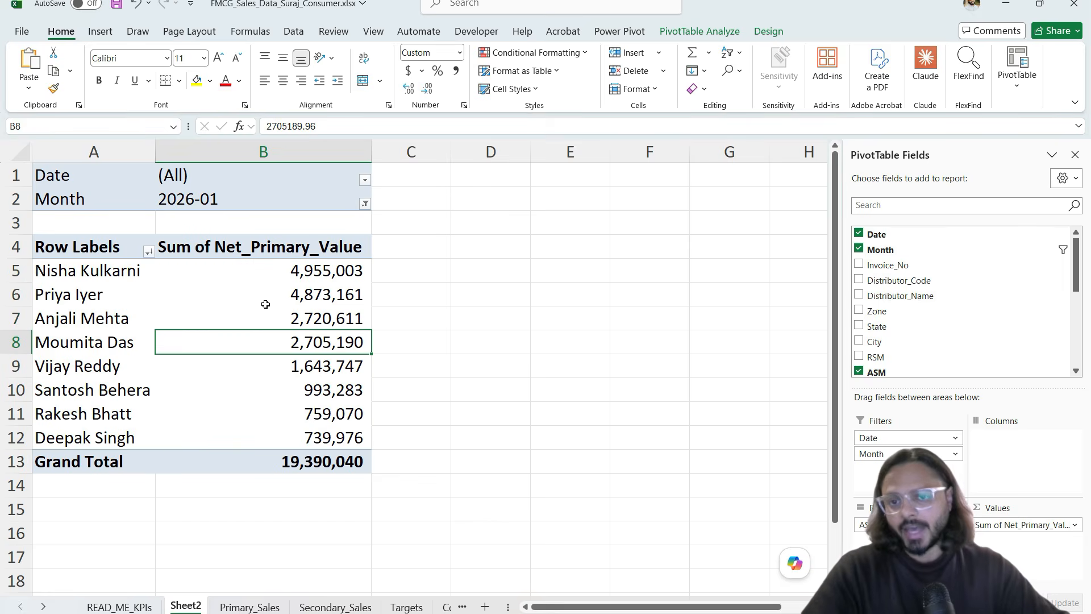
{"action": "left_click", "coordinate": [145, 271]}
{"action": "left_click", "coordinate": [131, 275]}
{"action": "left_click", "coordinate": [270, 268]}
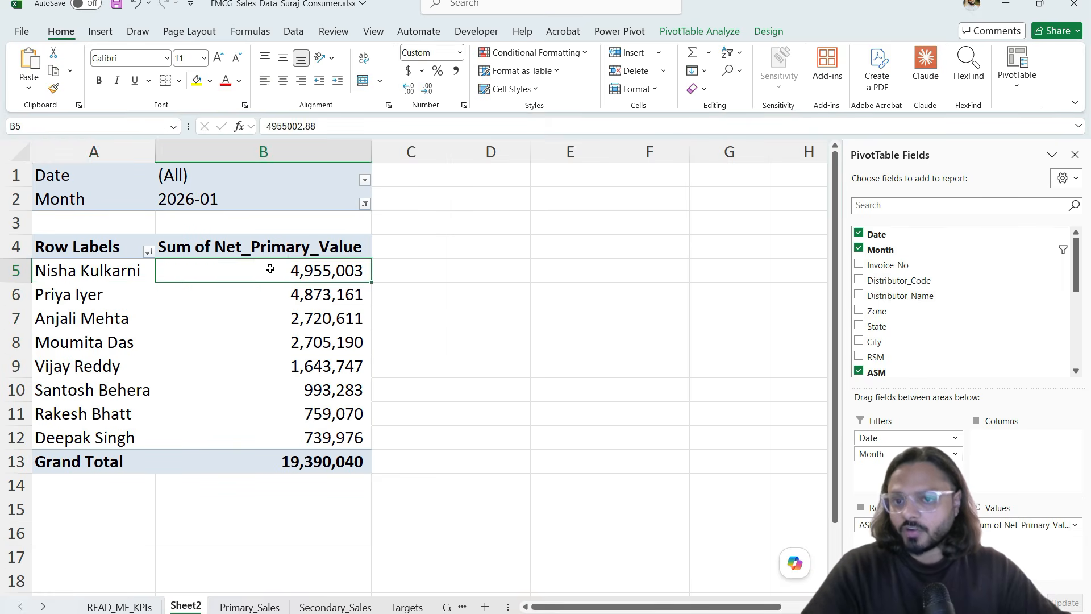
{"action": "left_click", "coordinate": [138, 295]}
{"action": "left_click", "coordinate": [263, 295]}
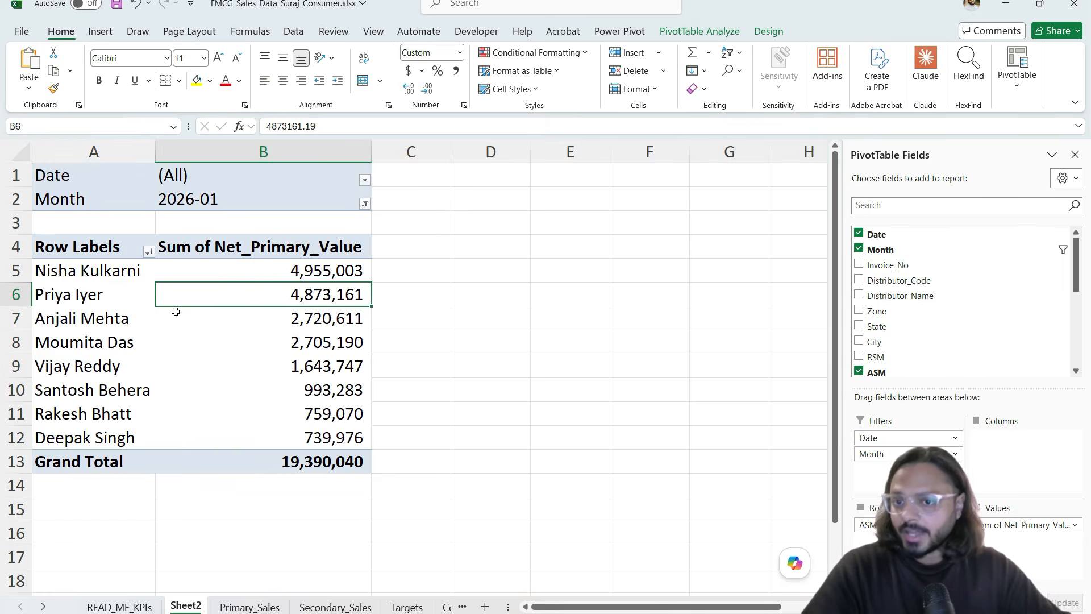
{"action": "left_click", "coordinate": [118, 321]}
{"action": "left_click", "coordinate": [271, 319]}
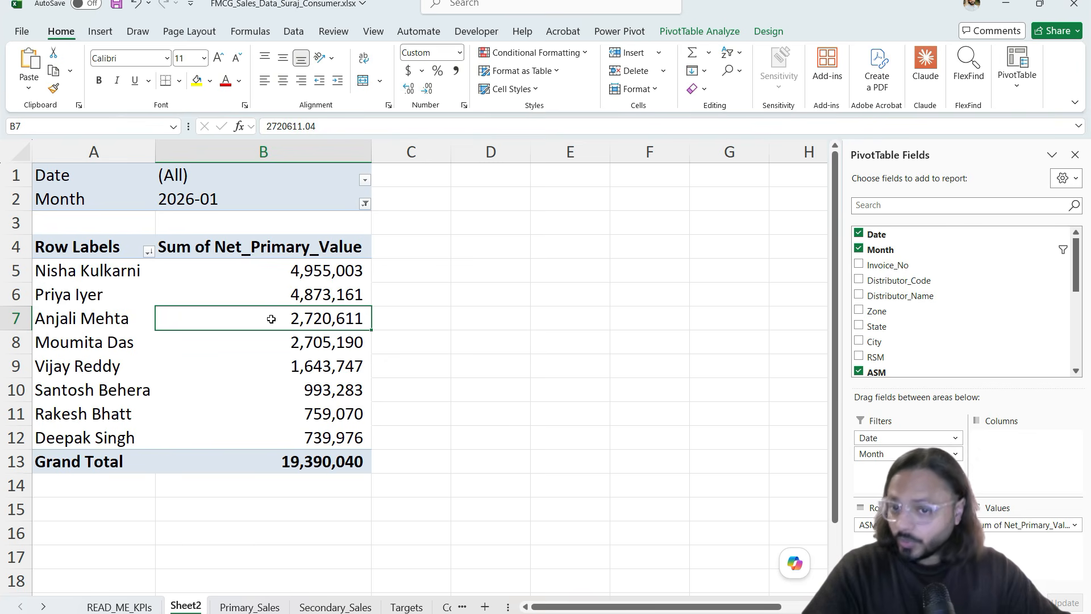
{"action": "left_click", "coordinate": [272, 384]}
{"action": "left_click_drag", "start_coordinate": [250, 289], "coordinate": [238, 390]}
{"action": "left_click", "coordinate": [239, 353]}
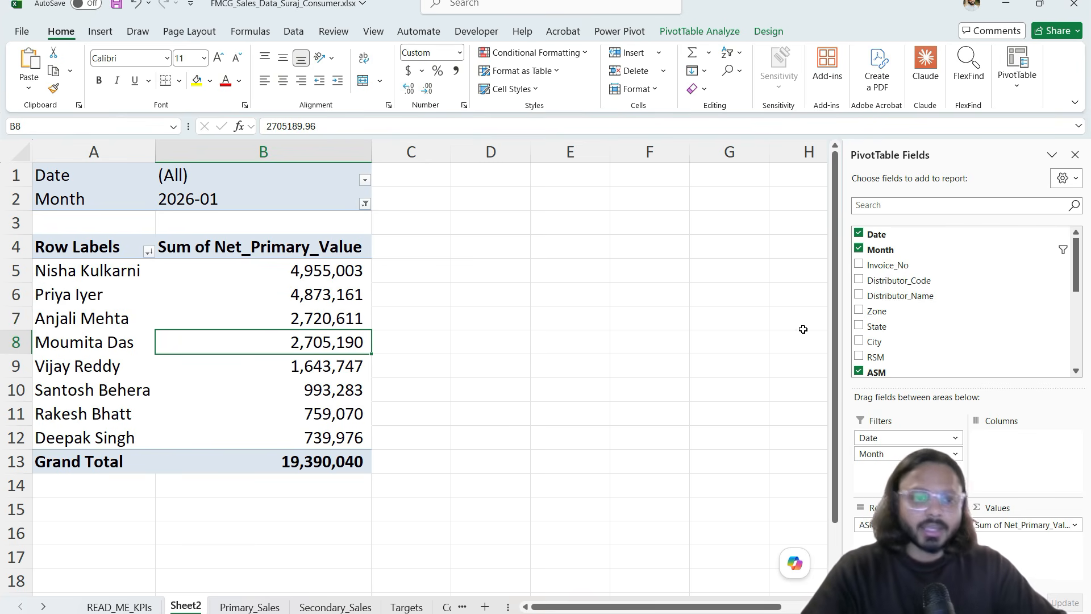
Step: Nest Brand under ASM and check per-brand totals, e.g. Swaad Masala's 1,574,563
{"action": "scroll", "coordinate": [904, 273], "scroll_direction": "down", "scroll_amount": 4}
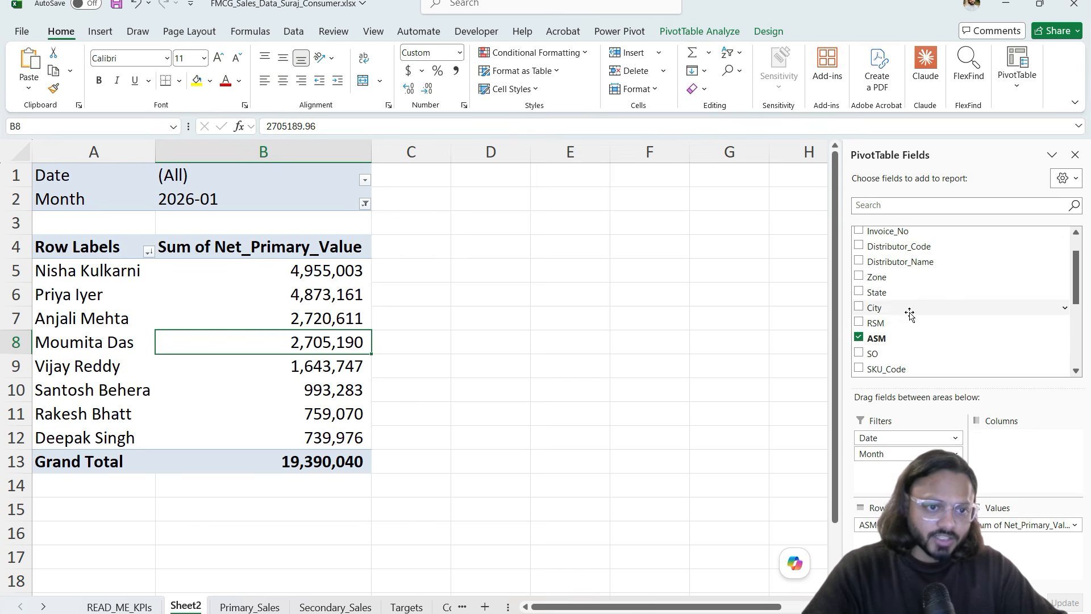
{"action": "left_click_drag", "start_coordinate": [903, 303], "coordinate": [875, 540]}
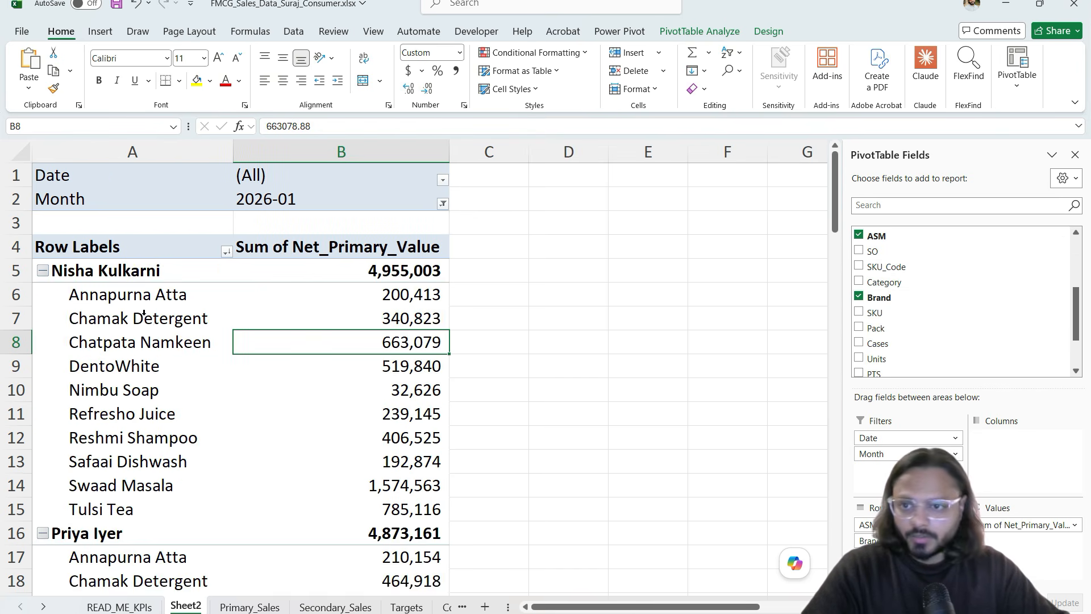
{"action": "left_click", "coordinate": [122, 276]}
{"action": "left_click_drag", "start_coordinate": [126, 301], "coordinate": [150, 509]}
{"action": "left_click", "coordinate": [370, 270]}
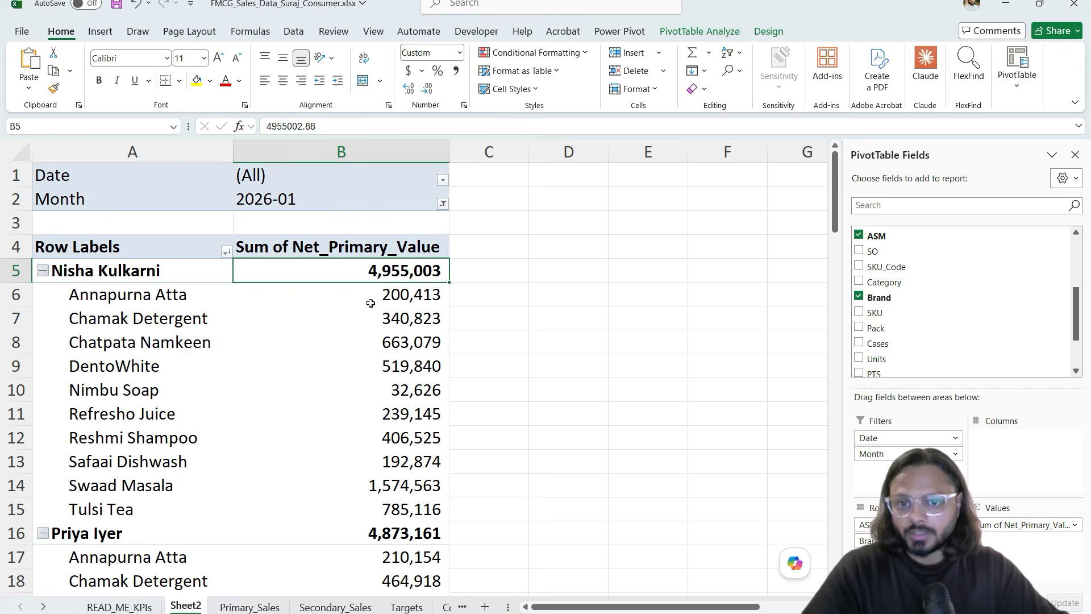
{"action": "left_click", "coordinate": [359, 318]}
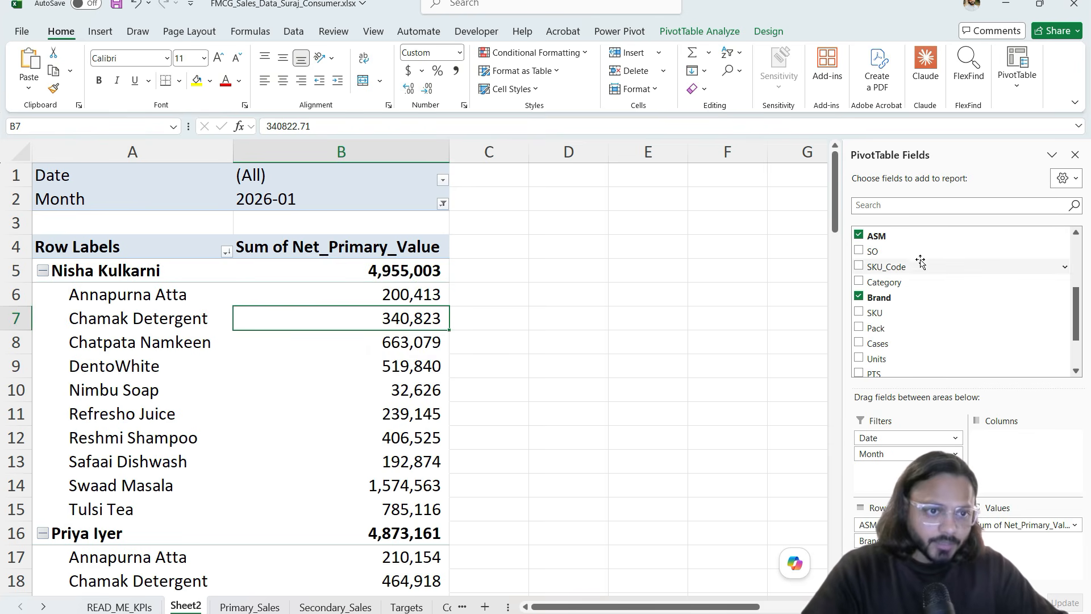
{"action": "scroll", "coordinate": [914, 305], "scroll_direction": "down", "scroll_amount": 3}
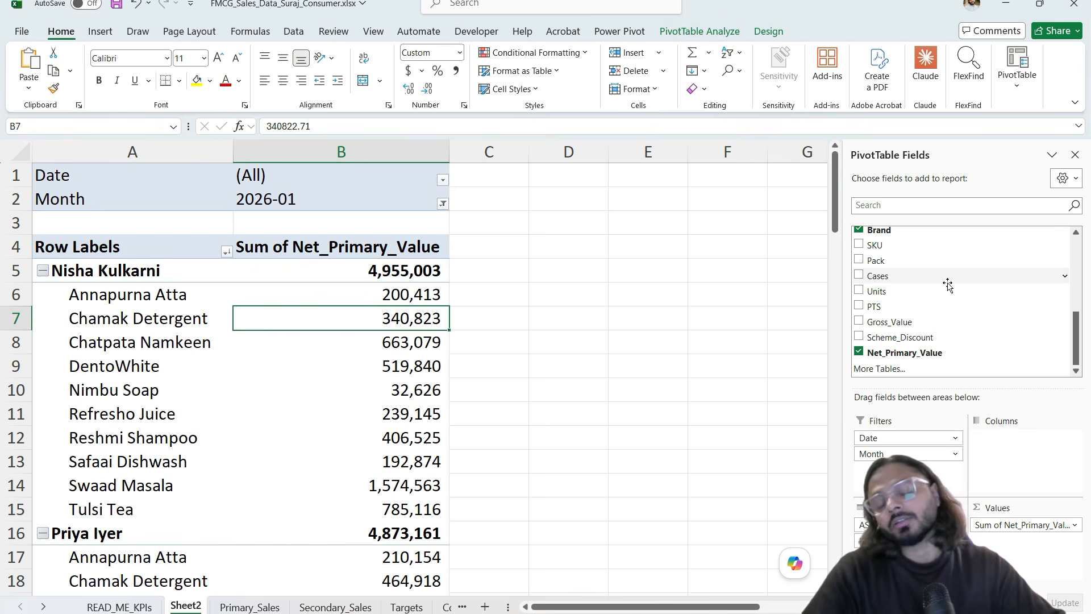
Step: Inspect the Targets sheet's ASM, Month and Primary_Target values, then switch to Primary_Sales
{"action": "left_click", "coordinate": [407, 607]}
{"action": "left_click", "coordinate": [296, 343]}
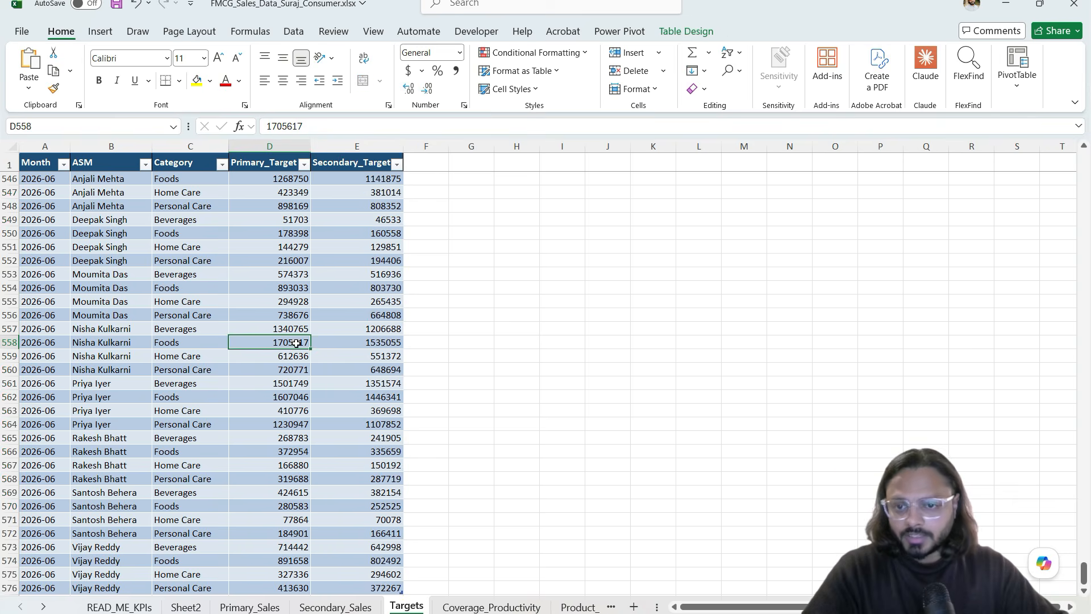
{"action": "left_click", "coordinate": [119, 149]}
{"action": "left_click", "coordinate": [45, 146]}
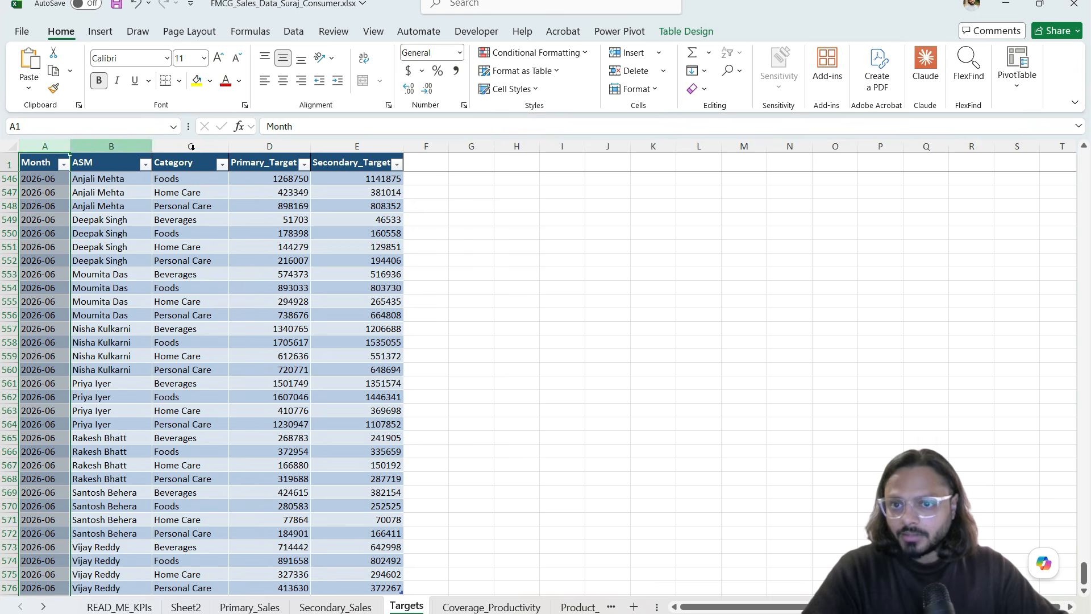
{"action": "left_click", "coordinate": [270, 144]}
{"action": "left_click", "coordinate": [282, 234]}
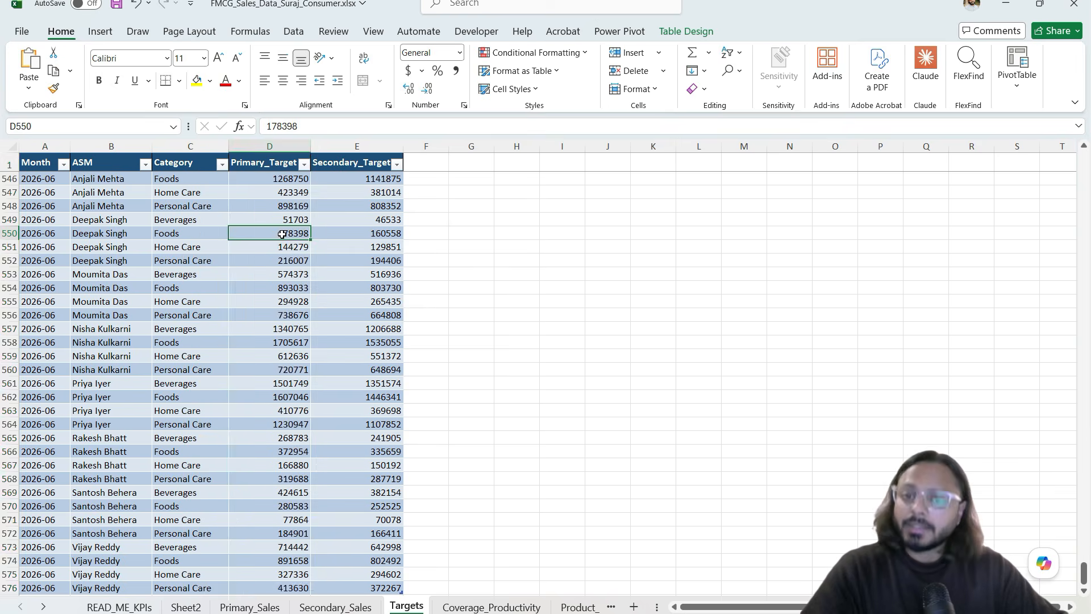
{"action": "left_click_drag", "start_coordinate": [264, 178], "coordinate": [253, 355]}
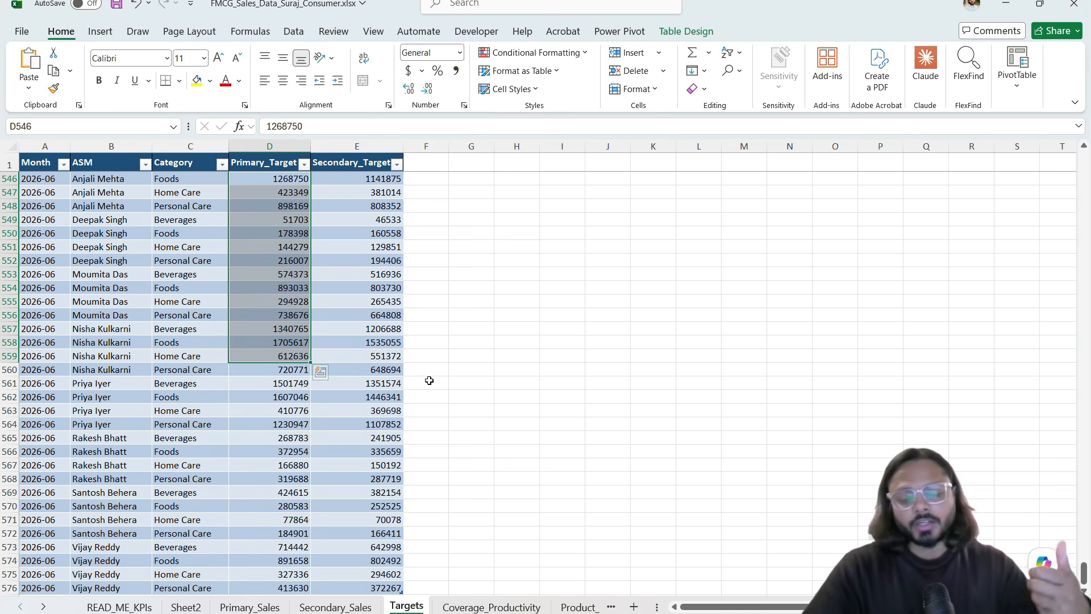
{"action": "left_click_drag", "start_coordinate": [60, 233], "coordinate": [196, 232]}
{"action": "left_click", "coordinate": [242, 234]}
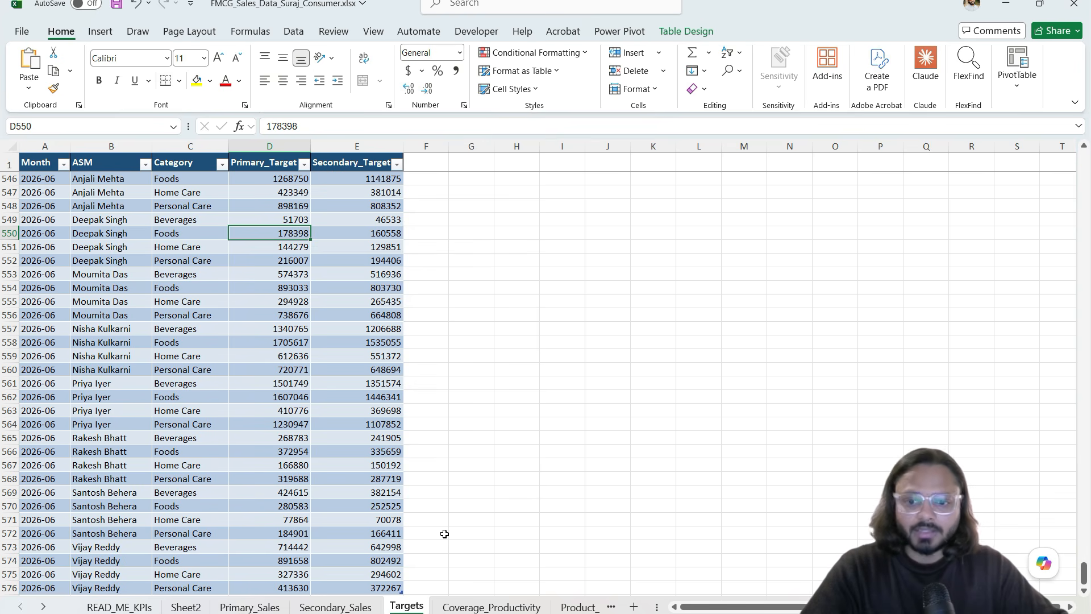
{"action": "left_click", "coordinate": [250, 606]}
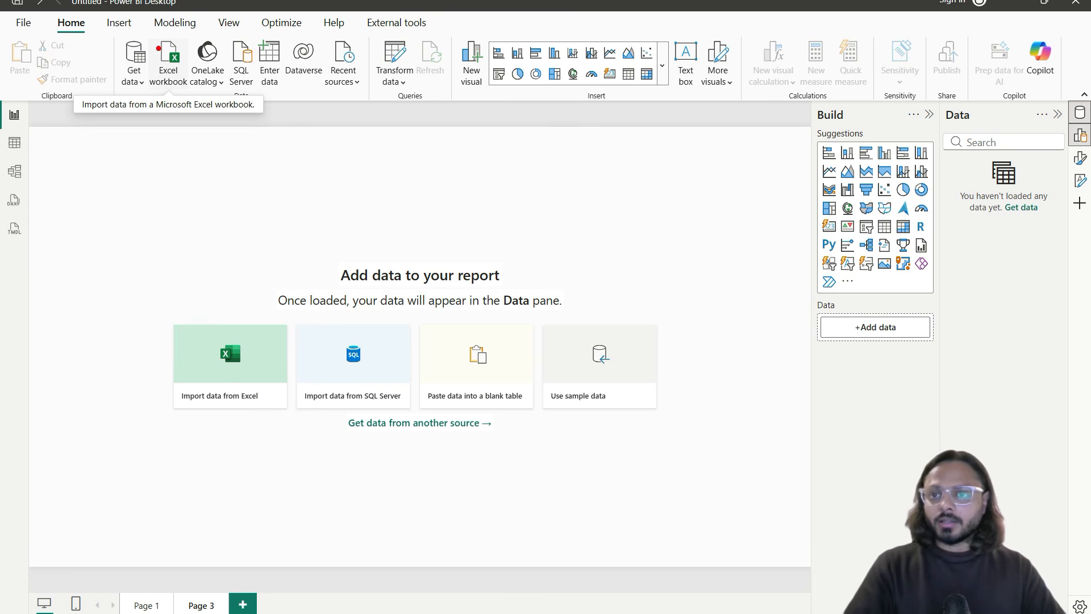
Step: Start an Excel workbook import and select FMCG_Sales_Data_Suraj_Consumer.xlsx from the FMCG Analytics 2026 folder
{"action": "left_click", "coordinate": [168, 60]}
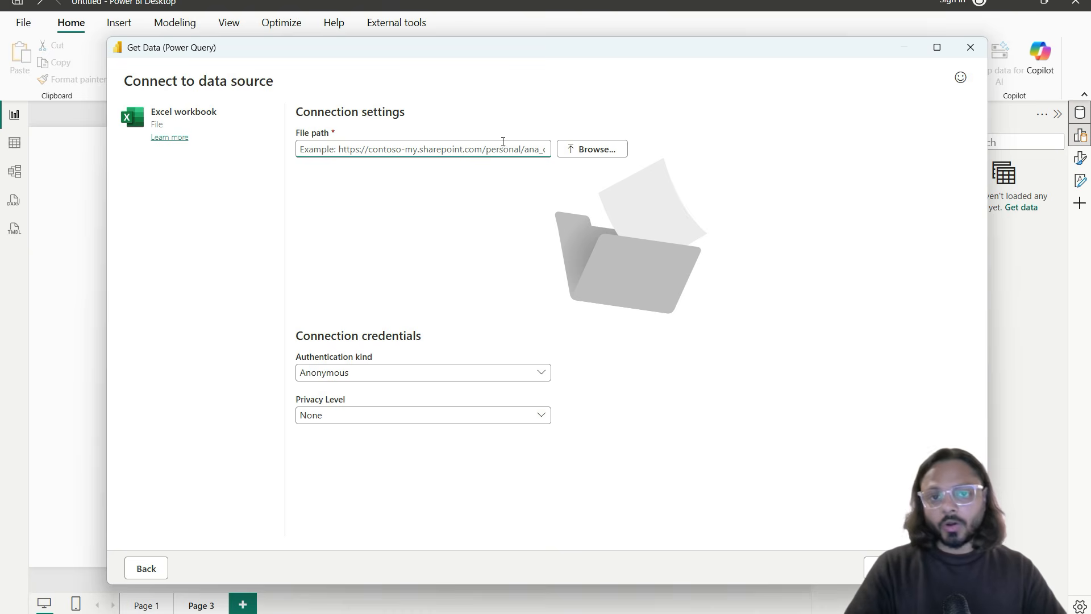
{"action": "left_click", "coordinate": [572, 148]}
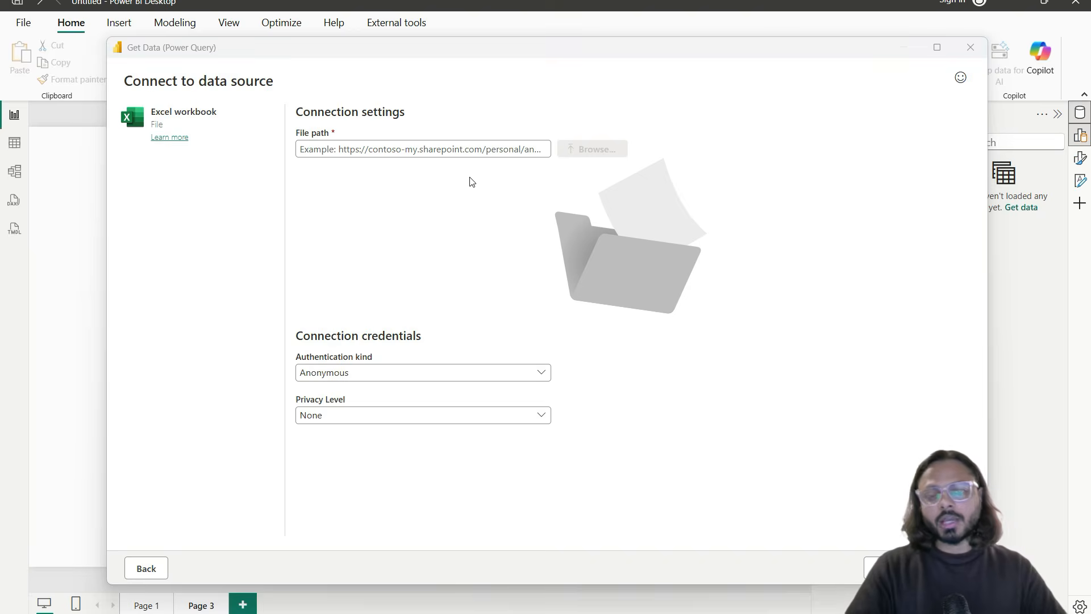
{"action": "left_click", "coordinate": [271, 34]}
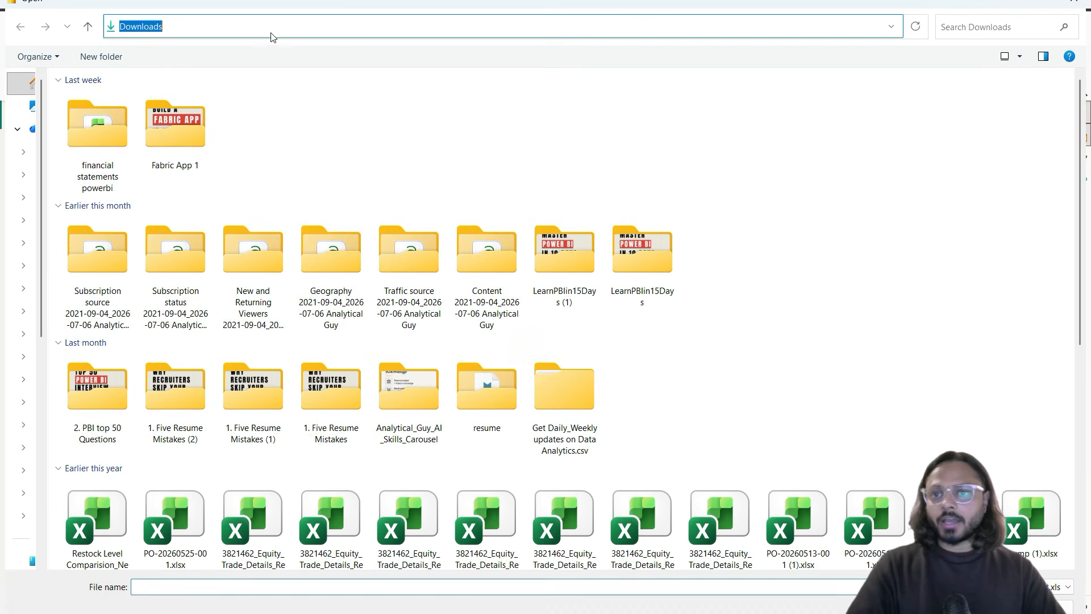
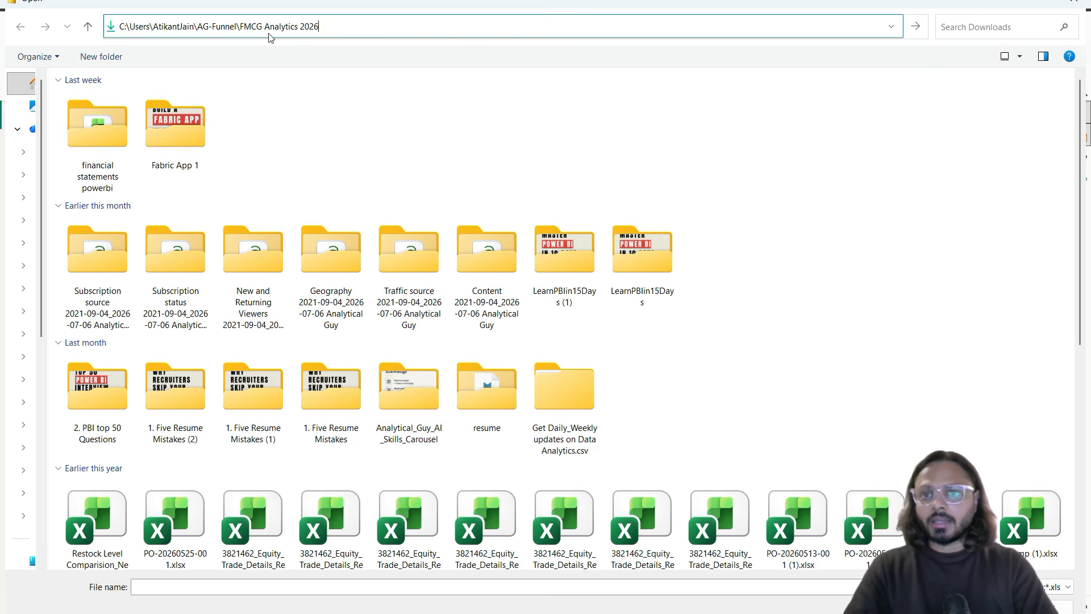
{"action": "left_click", "coordinate": [269, 34]}
{"action": "key", "text": "Return"}
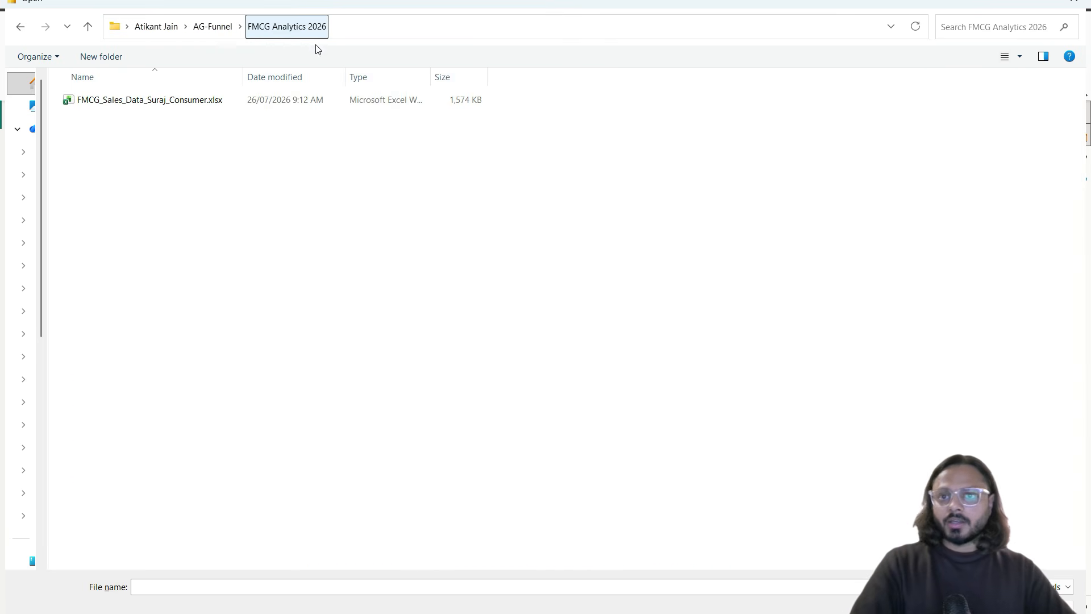
{"action": "left_click", "coordinate": [212, 107]}
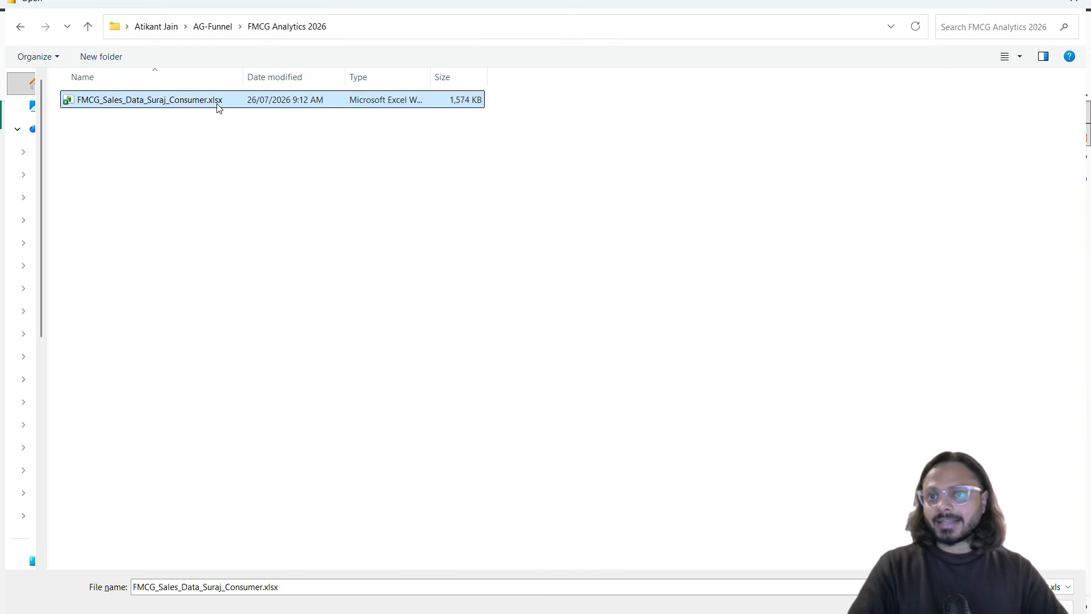
{"action": "double_click", "coordinate": [147, 100]}
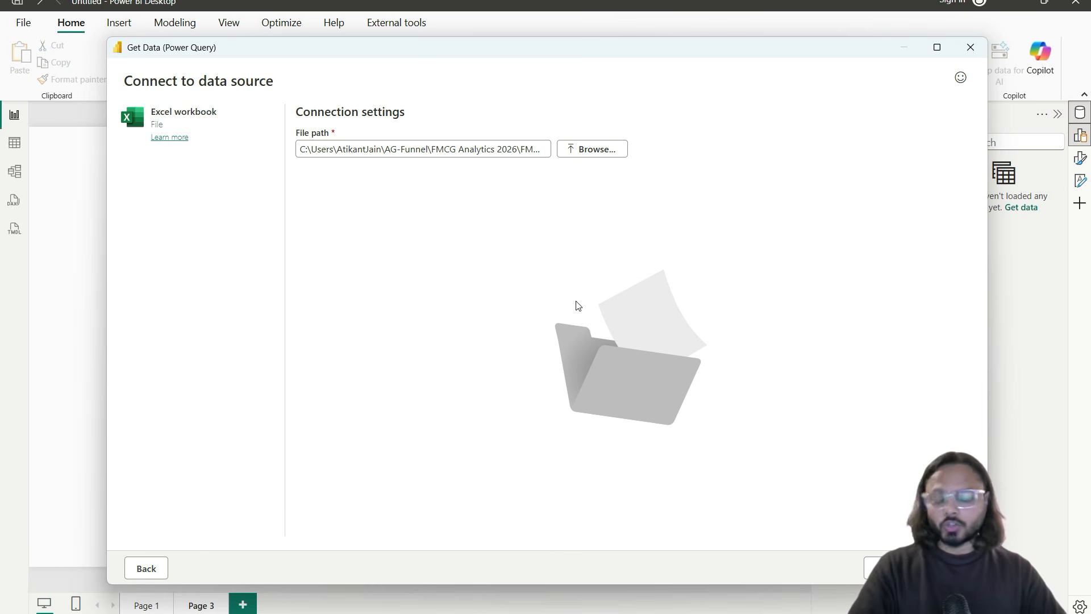
Step: Tick Calendar, Coverage_Productivity, Distributor_Master, Primary_Sales, Product_Master, READ_ME_KPIs, Secondary_Sales and Targets in the Navigator
{"action": "left_click", "coordinate": [883, 568]}
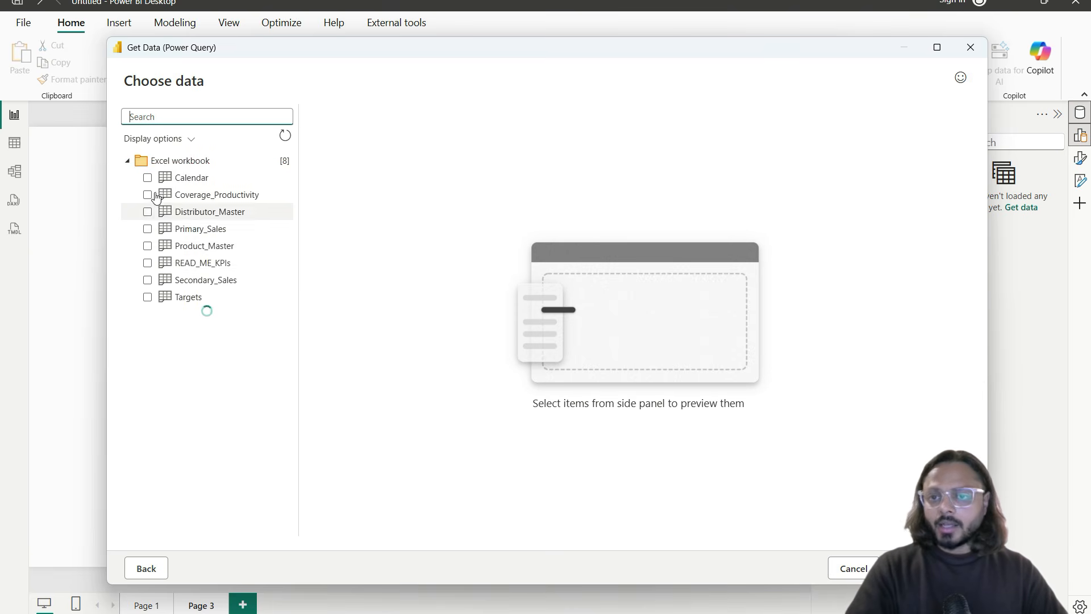
{"action": "left_click", "coordinate": [147, 178]}
{"action": "left_click", "coordinate": [149, 195]}
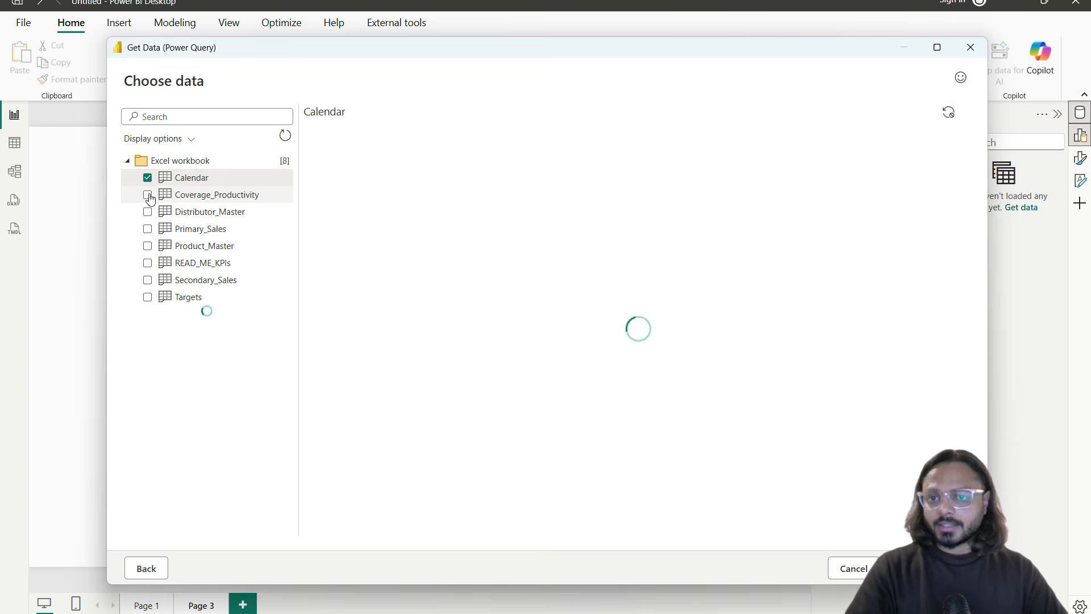
{"action": "left_click", "coordinate": [149, 213]}
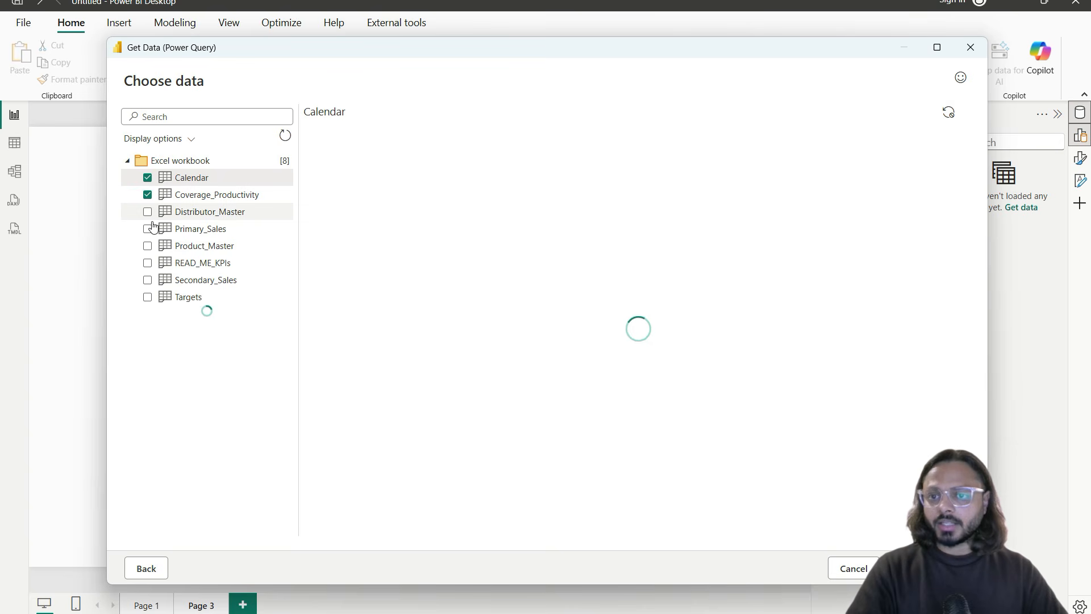
{"action": "left_click", "coordinate": [148, 229]}
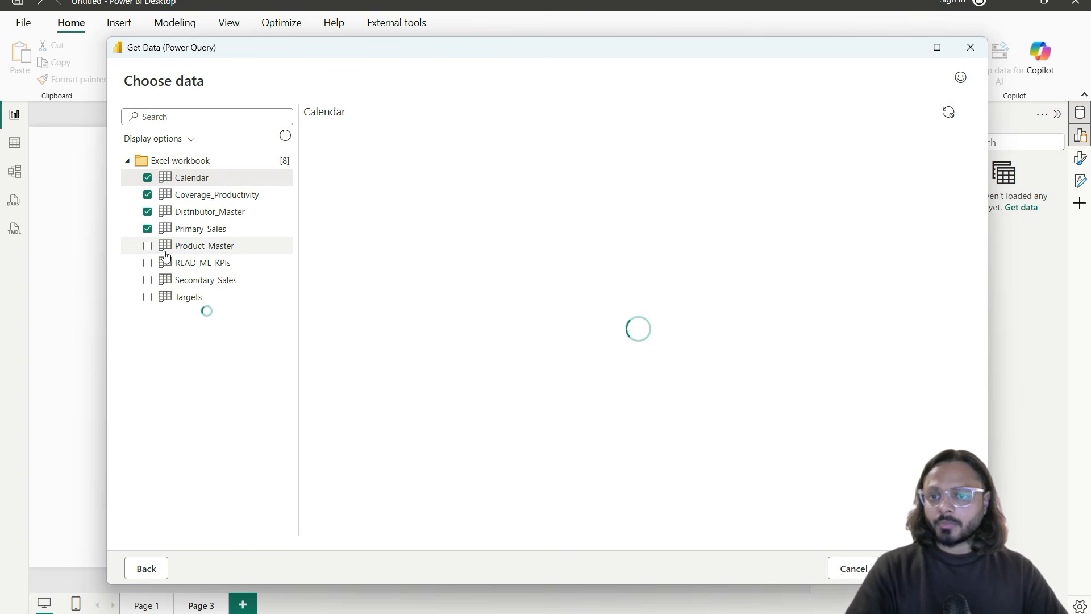
{"action": "left_click", "coordinate": [148, 248]}
{"action": "left_click", "coordinate": [148, 263]}
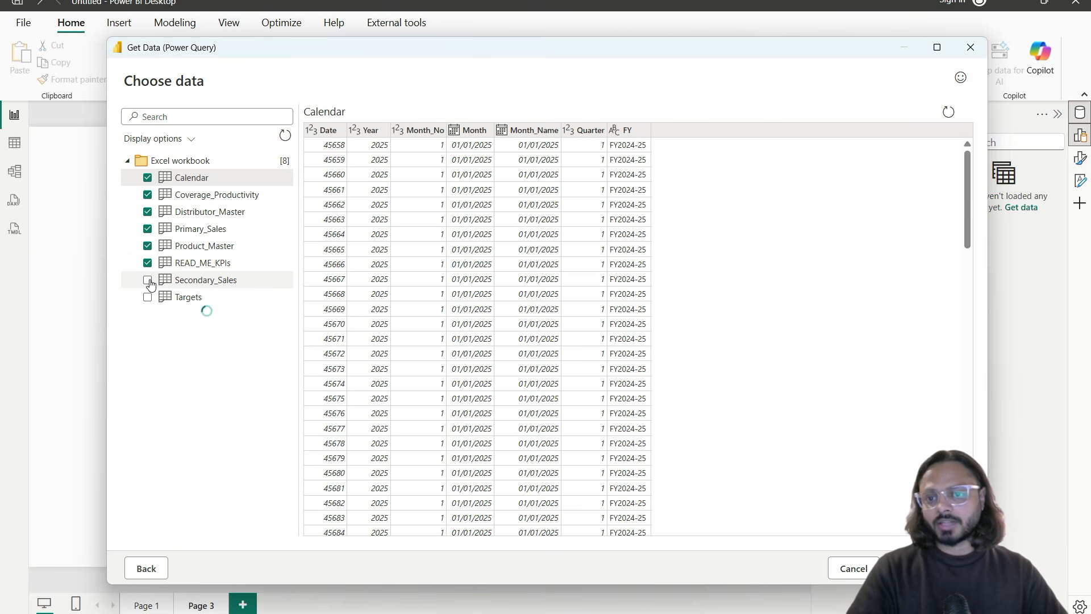
{"action": "left_click", "coordinate": [148, 281]}
{"action": "left_click", "coordinate": [148, 297]}
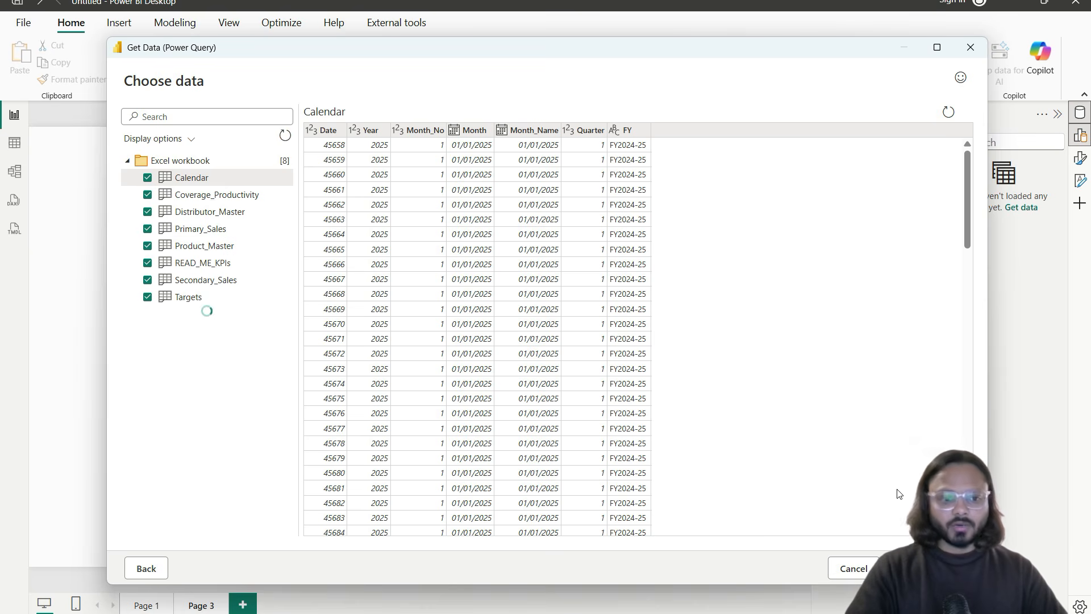
{"action": "left_click", "coordinate": [932, 568]}
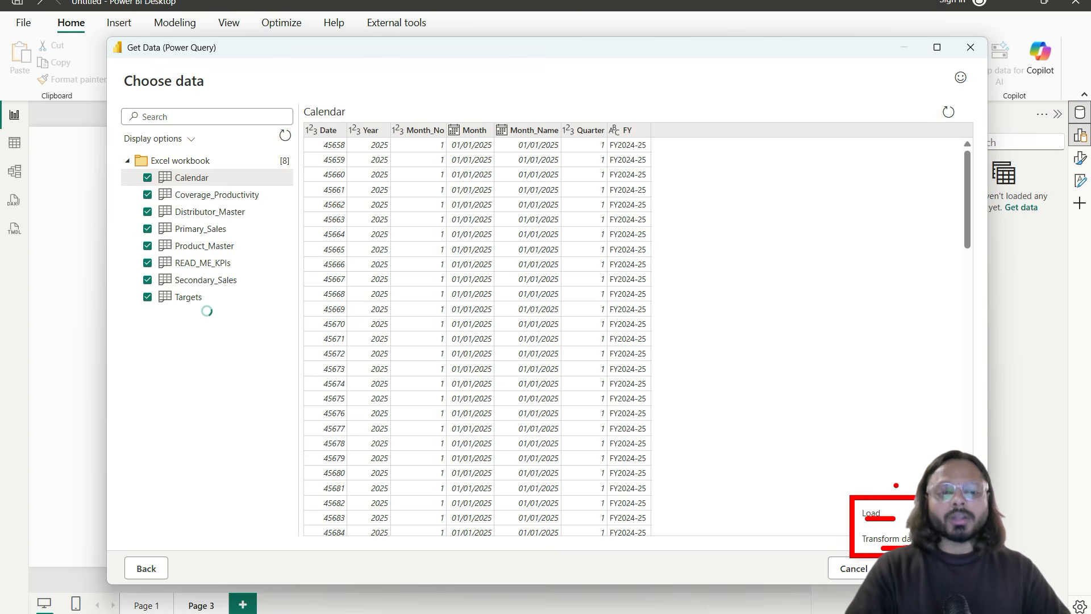
{"action": "key", "text": "Escape"}
Step: Choose Transform data to load the selected tables into the Power Query Editor
{"action": "left_click", "coordinate": [889, 540]}
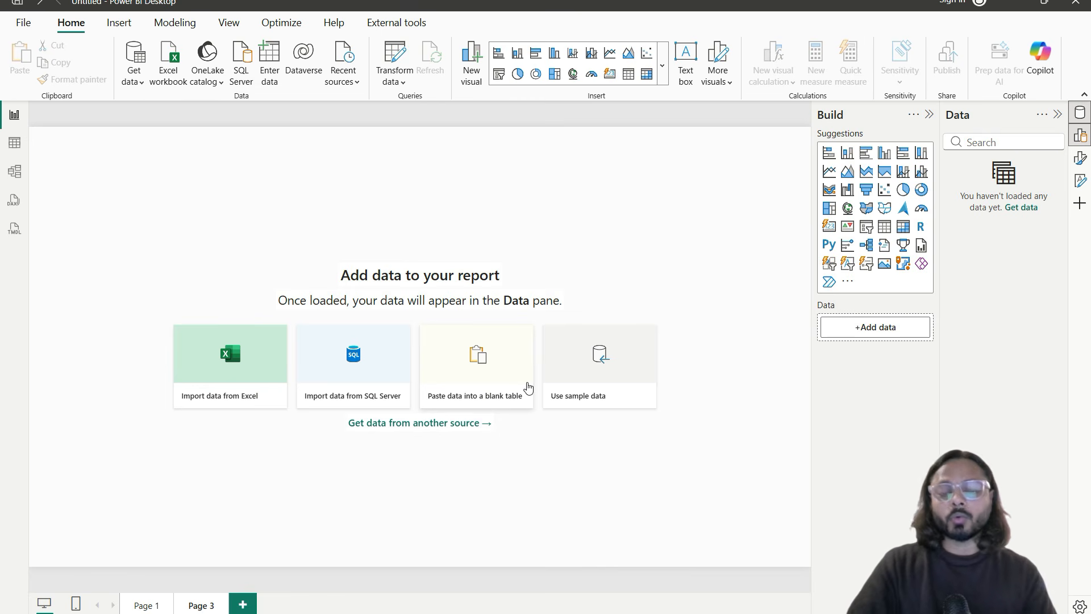
{"action": "left_click", "coordinate": [528, 387]}
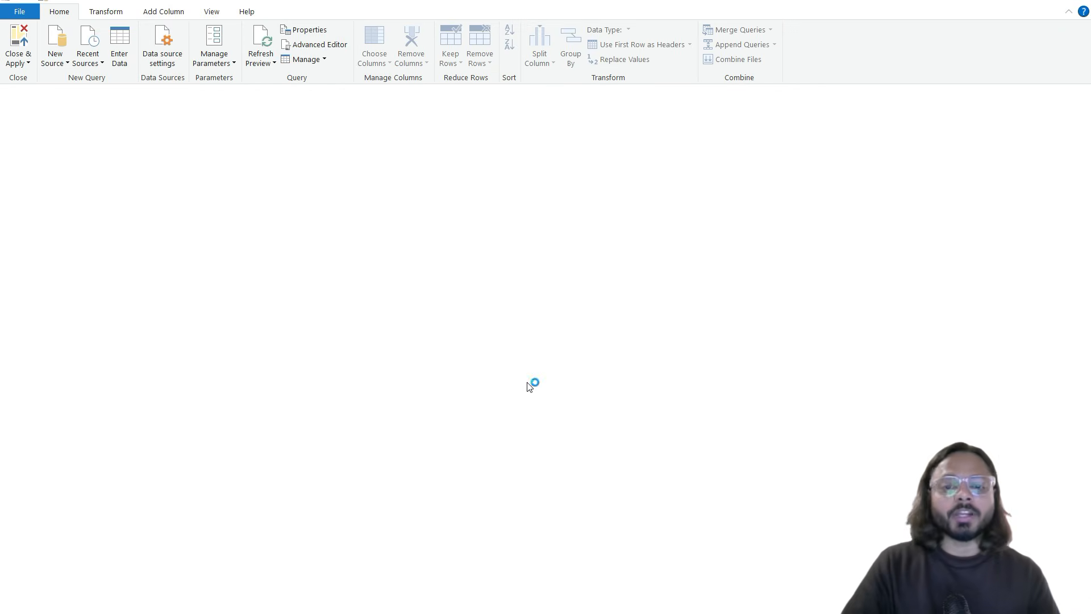
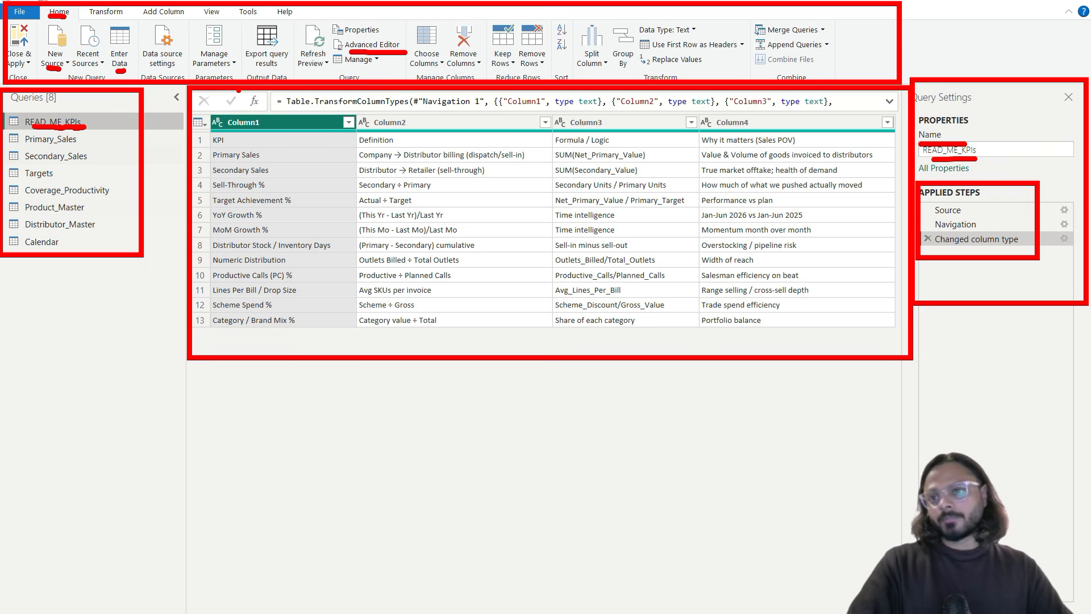
Step: Uncheck Enable load on the READ_ME_KPIs query so it stays out of the report
{"action": "key", "text": "Escape"}
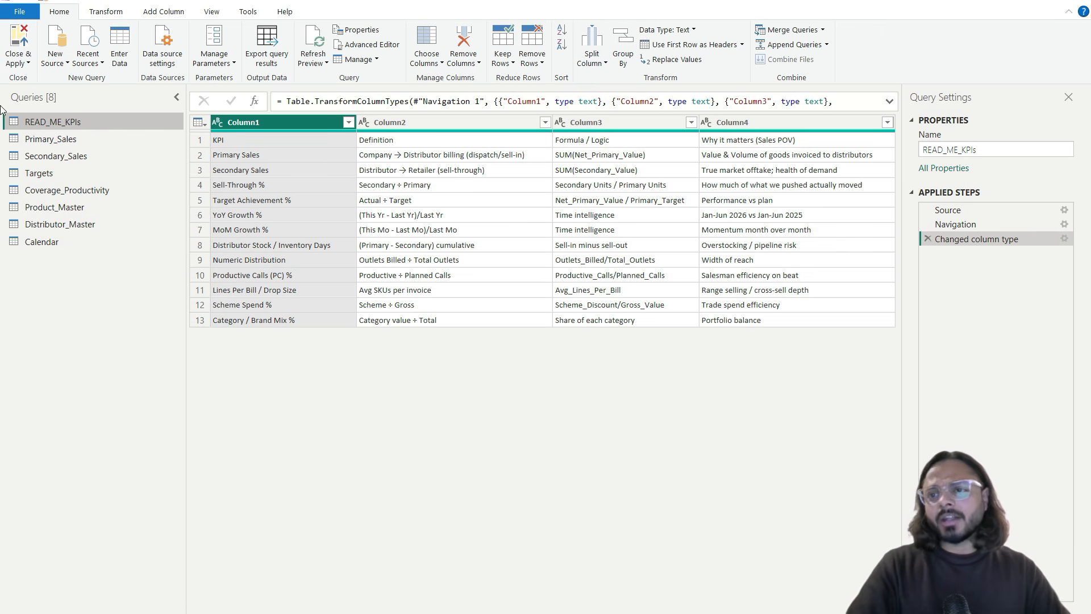
{"action": "right_click", "coordinate": [67, 118]}
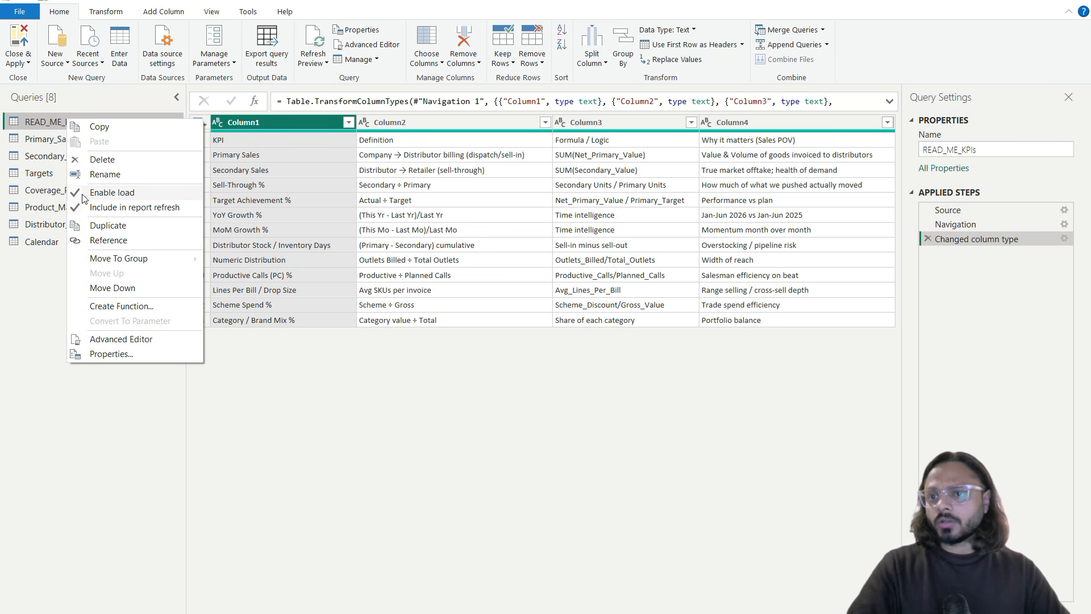
{"action": "left_click_drag", "start_coordinate": [65, 182], "coordinate": [86, 202]}
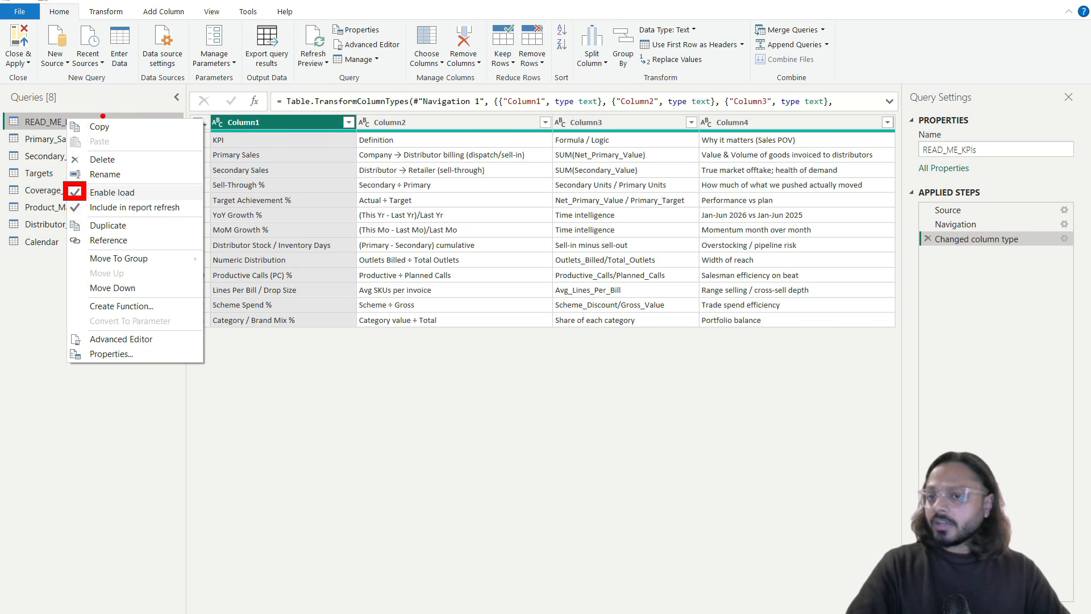
{"action": "left_click_drag", "start_coordinate": [3, 19], "coordinate": [39, 71]}
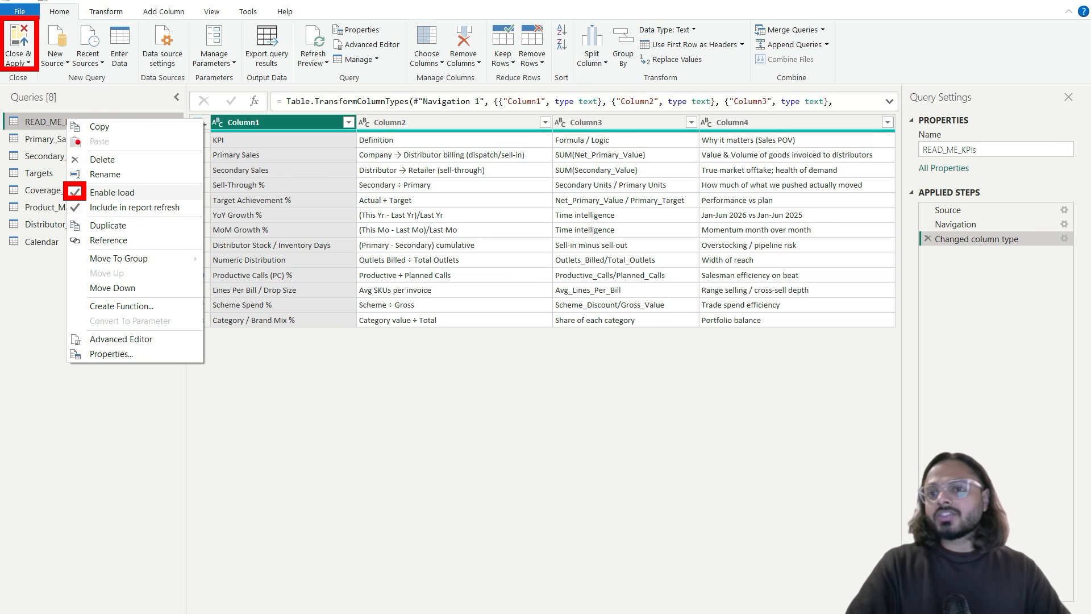
{"action": "left_click_drag", "start_coordinate": [255, 336], "coordinate": [800, 358]}
{"action": "mouse_move", "coordinate": [442, 191]}
{"action": "left_mouse_down"}
{"action": "mouse_move", "coordinate": [512, 199]}
{"action": "mouse_move", "coordinate": [440, 250]}
{"action": "left_mouse_up"}
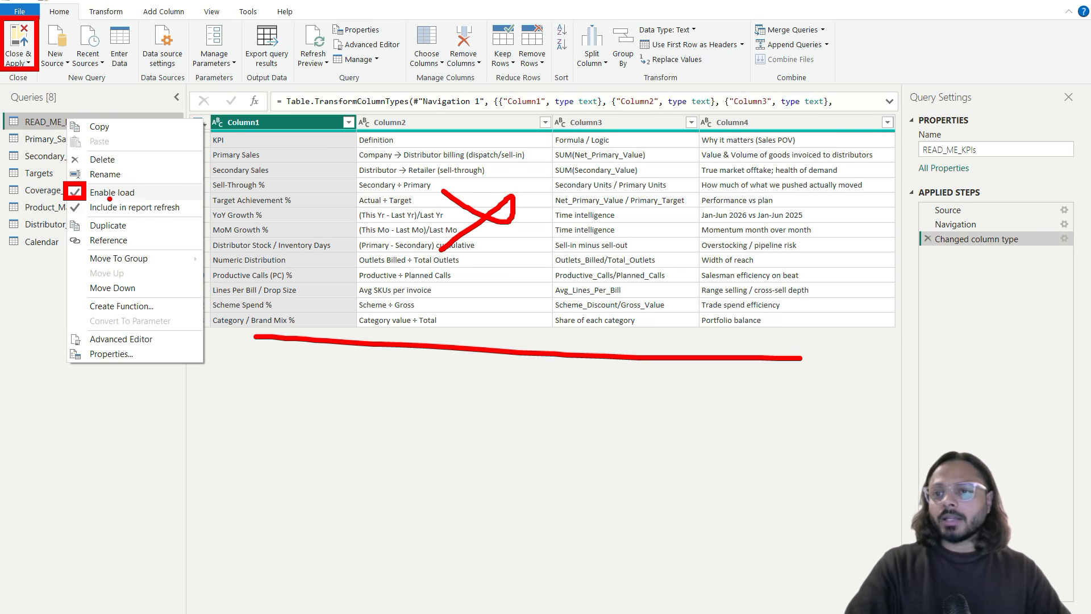
{"action": "left_click_drag", "start_coordinate": [95, 200], "coordinate": [138, 200]}
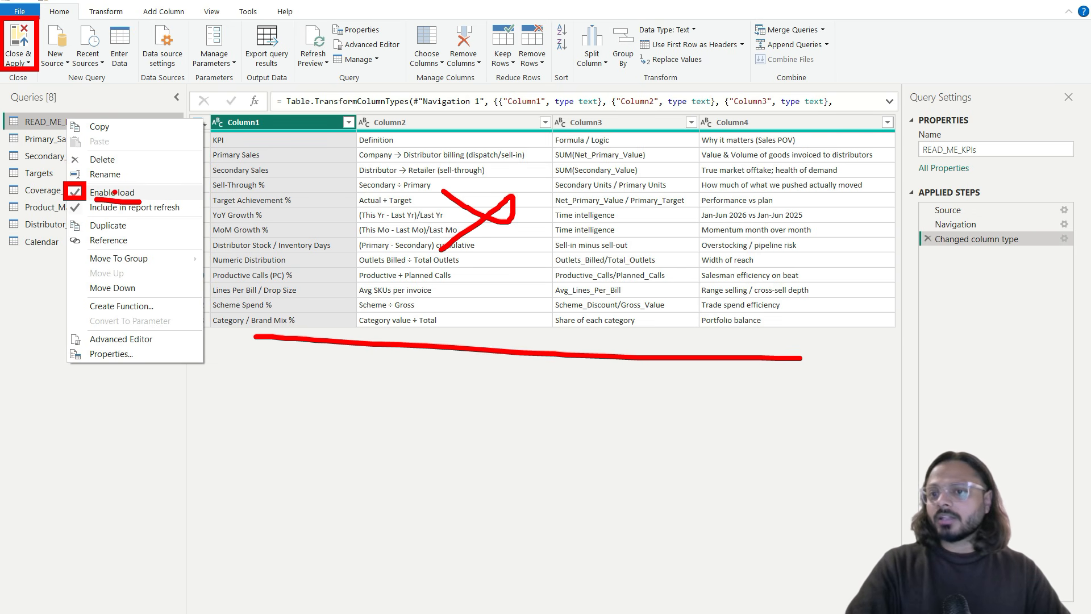
{"action": "key", "text": "Escape"}
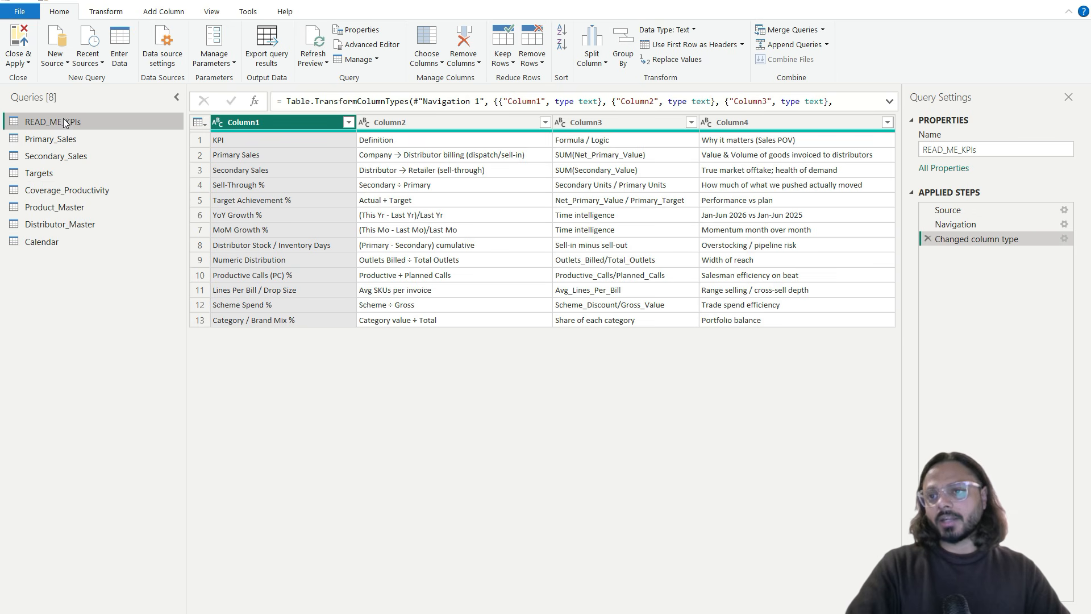
{"action": "right_click", "coordinate": [64, 119]}
{"action": "left_click", "coordinate": [104, 193]}
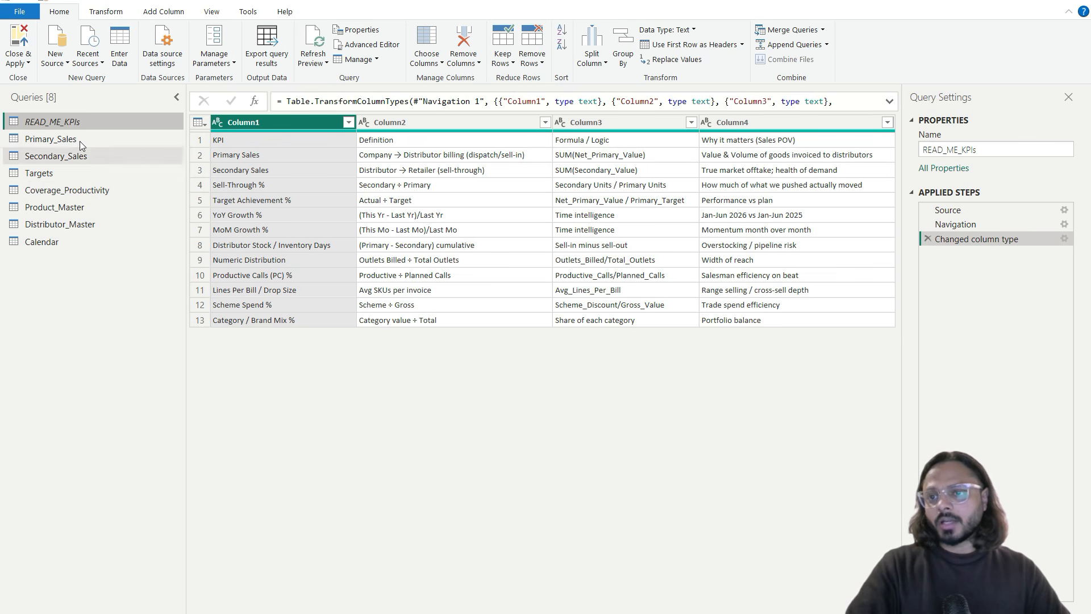
{"action": "right_click", "coordinate": [51, 124]}
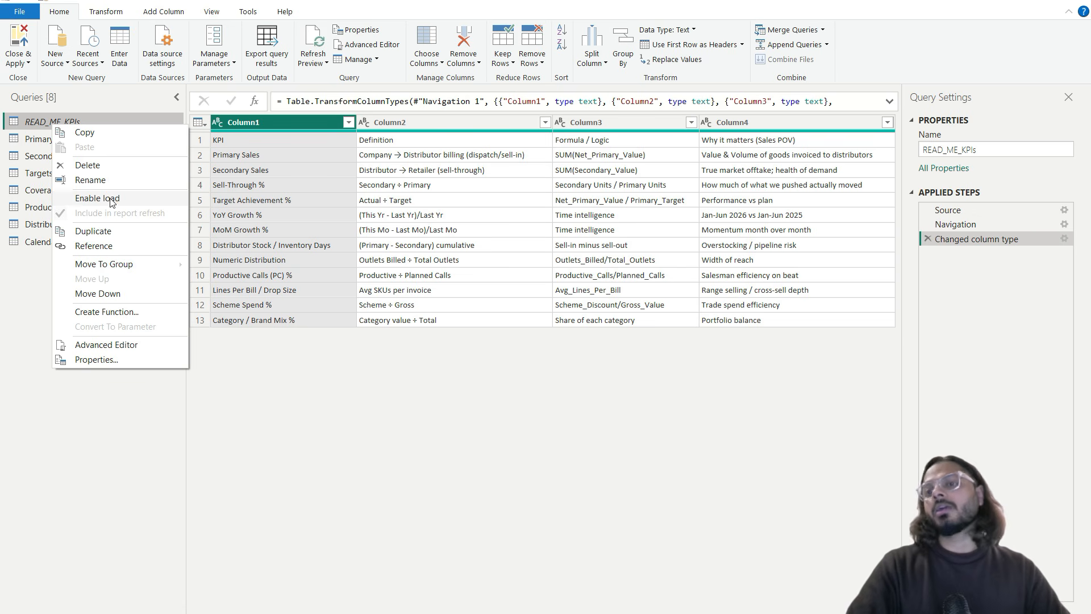
{"action": "left_click", "coordinate": [61, 122]}
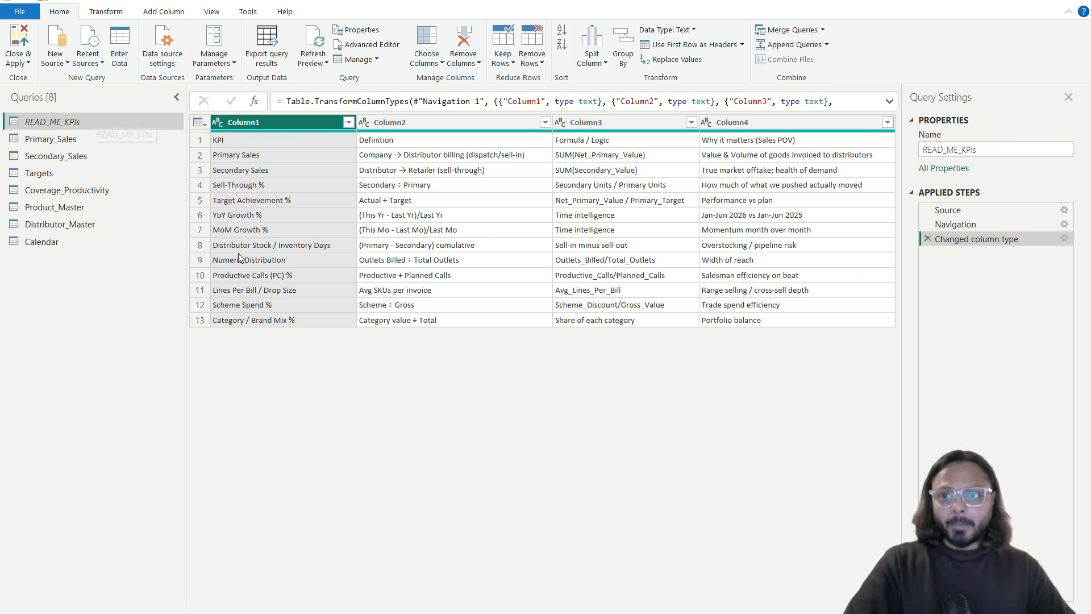
Step: Promote READ_ME_KPIs' first row to headers: KPI, Definition, Formula / Logic, Why it matters (Sales POV)
{"action": "left_click", "coordinate": [203, 142]}
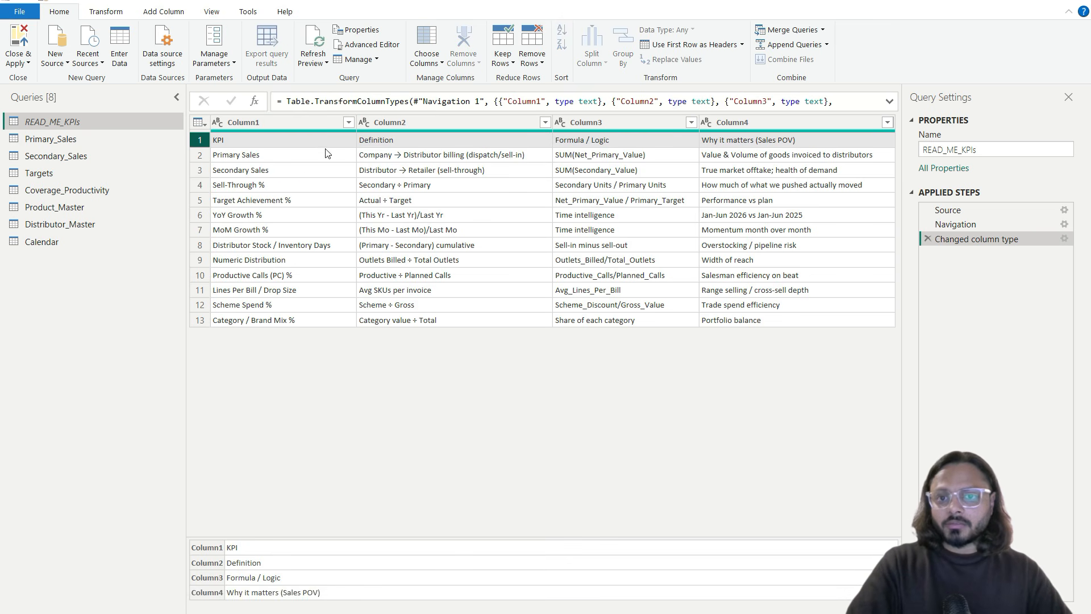
{"action": "left_click", "coordinate": [203, 123]}
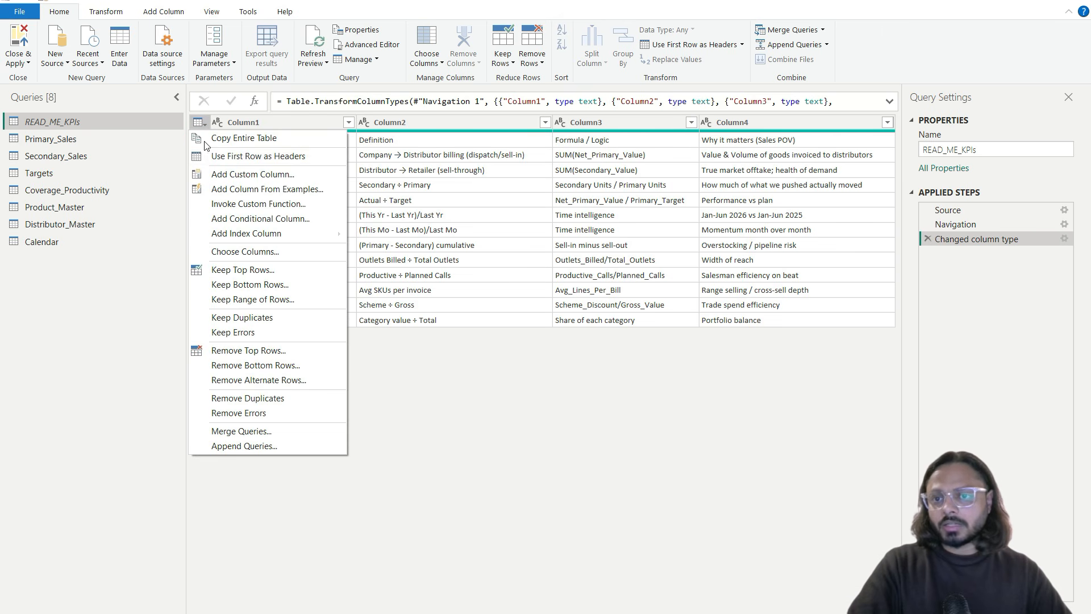
{"action": "left_click", "coordinate": [230, 157]}
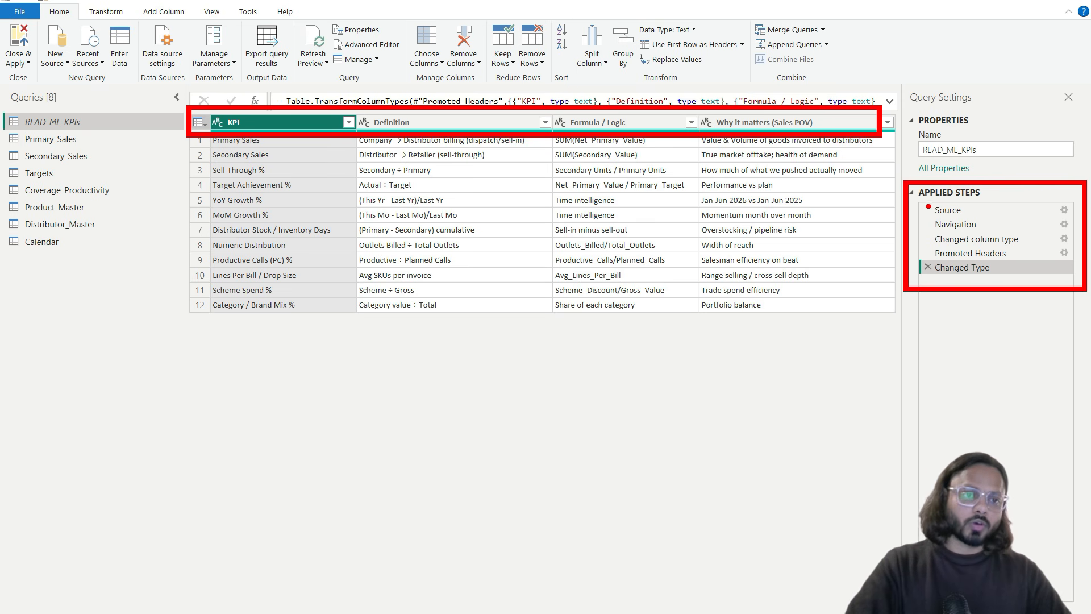
{"action": "left_click", "coordinate": [966, 210]}
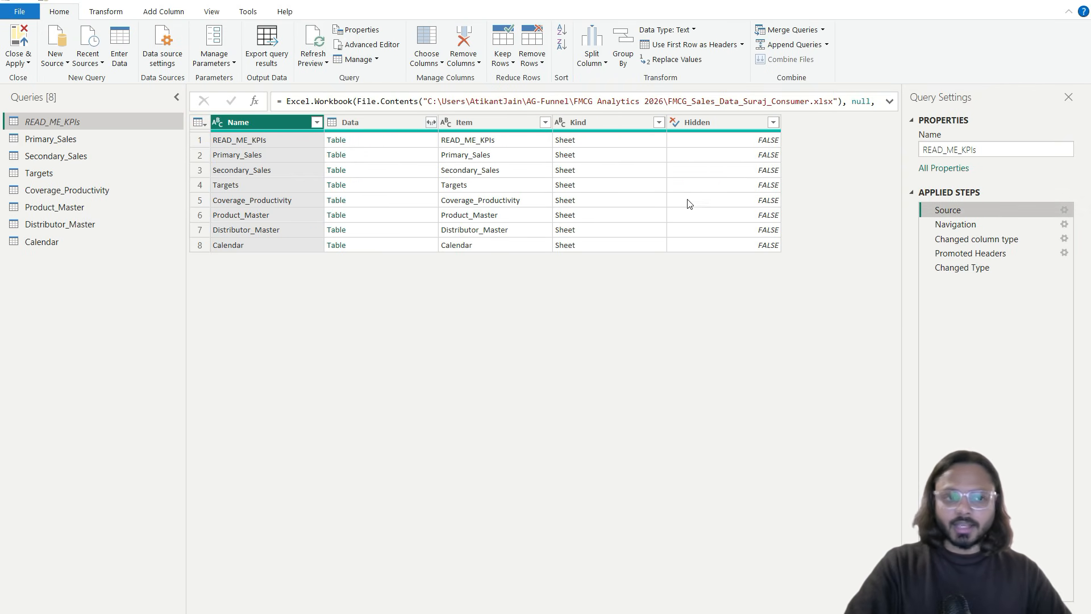
Step: Step through the READ_ME_KPIs Source, Navigation and Changed column type steps
{"action": "key", "text": "ctrl+2"}
{"action": "mouse_move", "coordinate": [190, 108]}
{"action": "left_mouse_down"}
{"action": "mouse_move", "coordinate": [533, 254]}
{"action": "mouse_move", "coordinate": [830, 263]}
{"action": "left_mouse_up"}
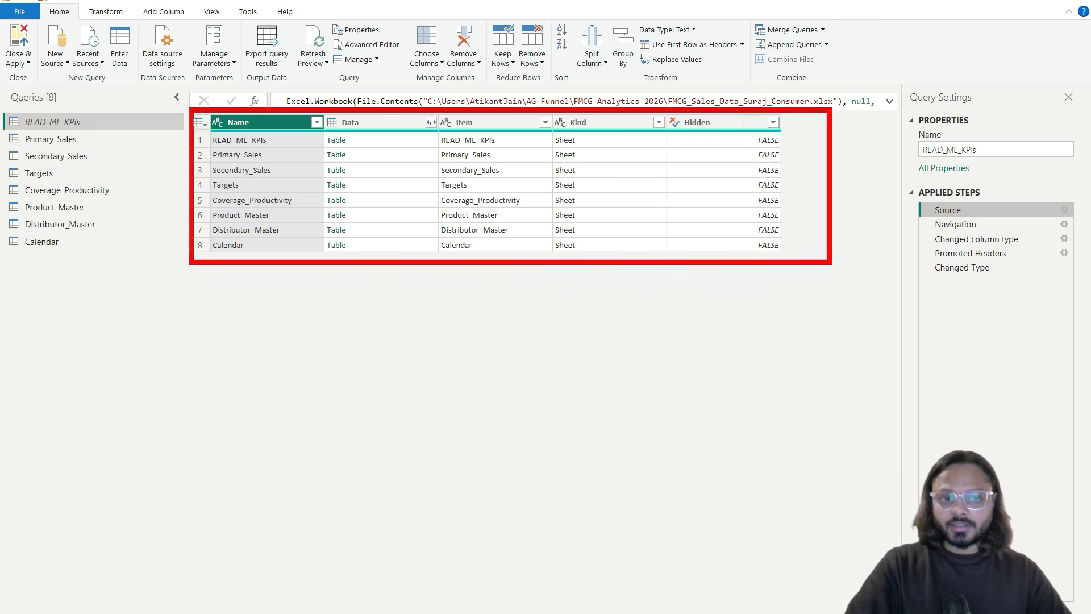
{"action": "left_click_drag", "start_coordinate": [356, 143], "coordinate": [372, 239]}
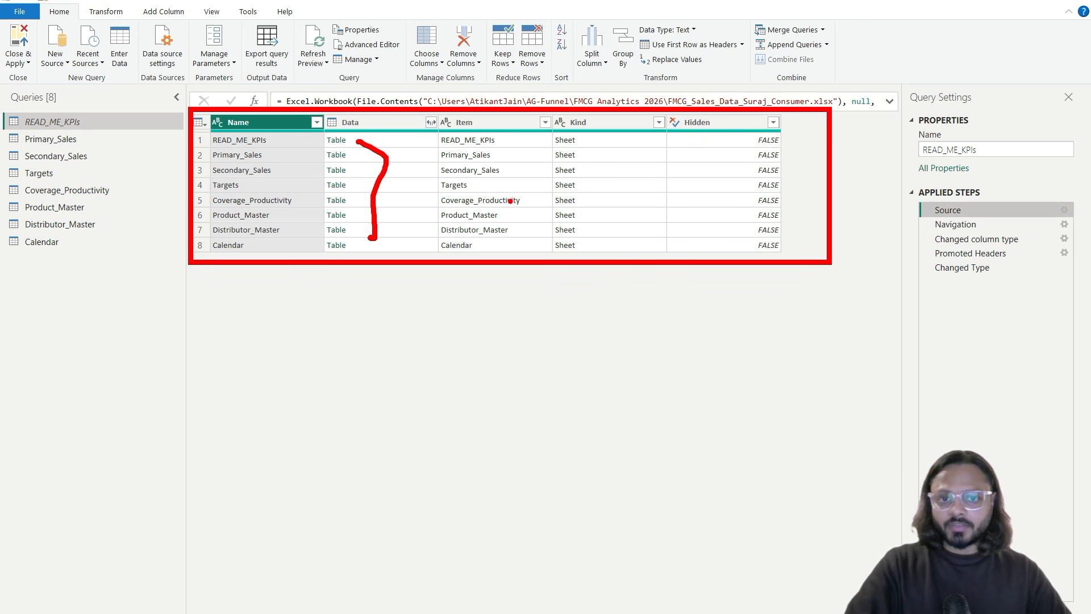
{"action": "left_click_drag", "start_coordinate": [575, 141], "coordinate": [586, 246]}
{"action": "key", "text": "Escape"}
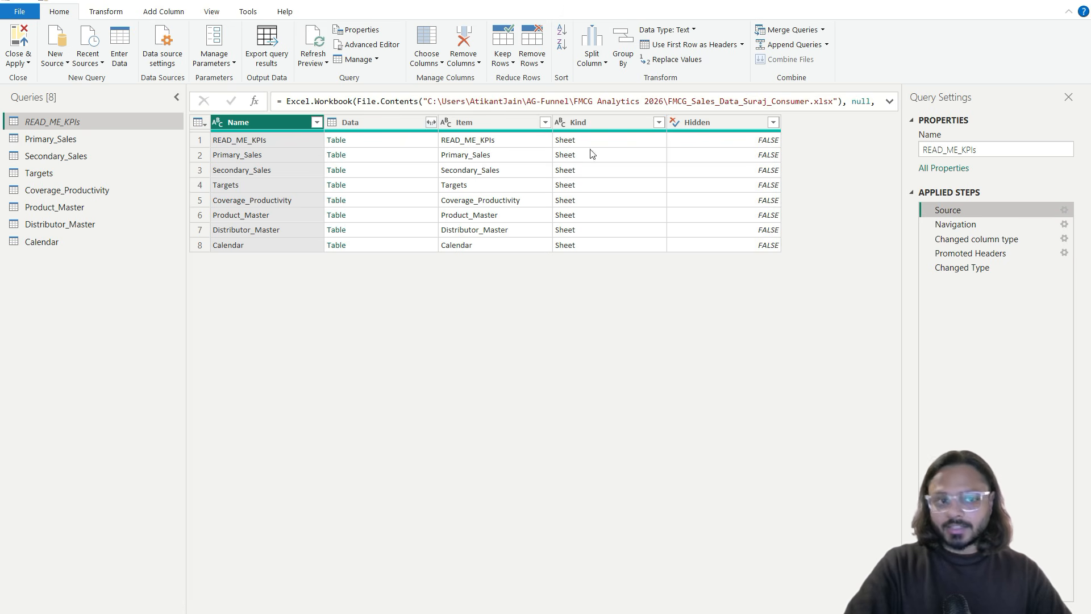
{"action": "left_click", "coordinate": [983, 222]}
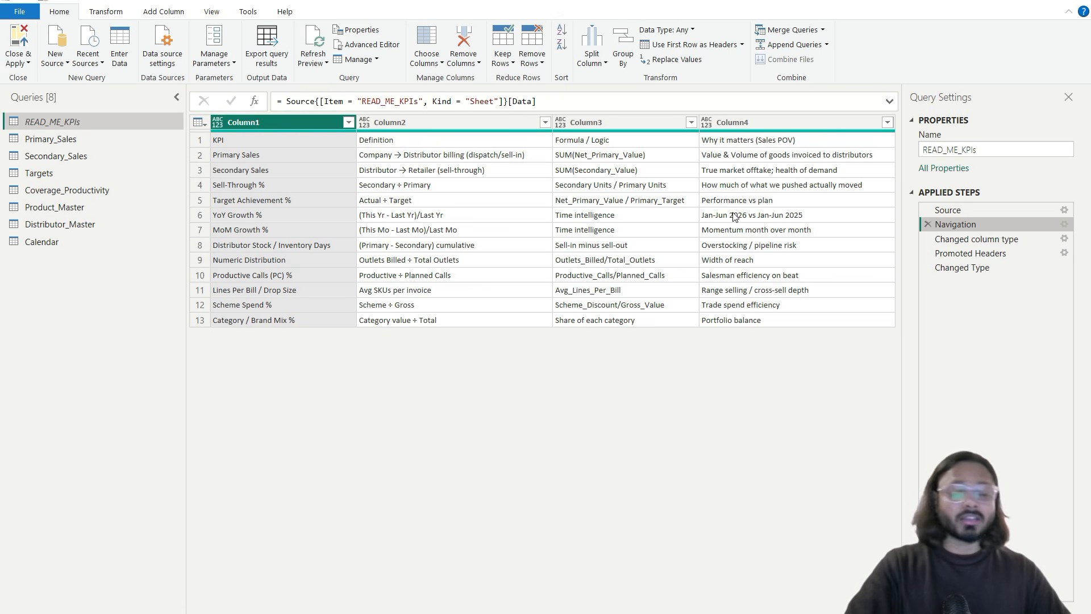
{"action": "left_click", "coordinate": [992, 239]}
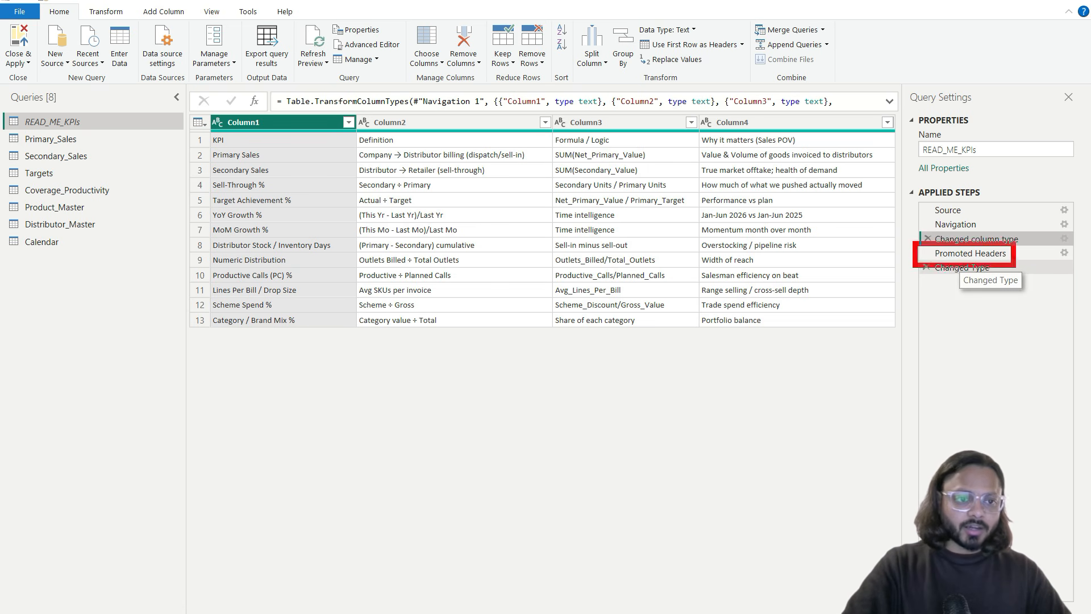
Step: Check the Promoted Headers step, then return to the final Changed Type step
{"action": "left_click", "coordinate": [200, 140]}
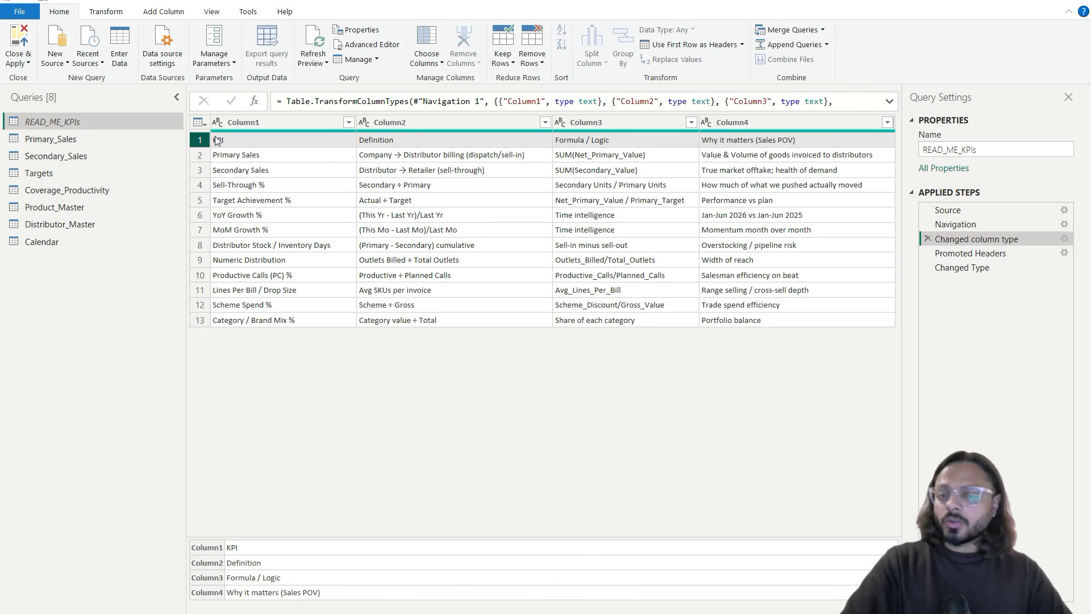
{"action": "left_click", "coordinate": [985, 253]}
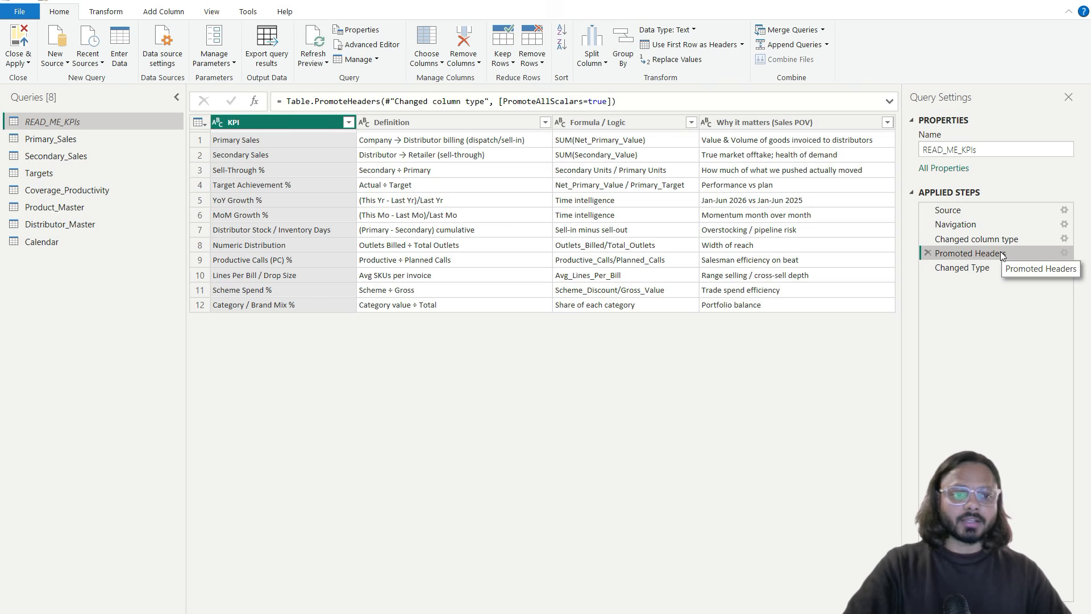
{"action": "left_click", "coordinate": [990, 266]}
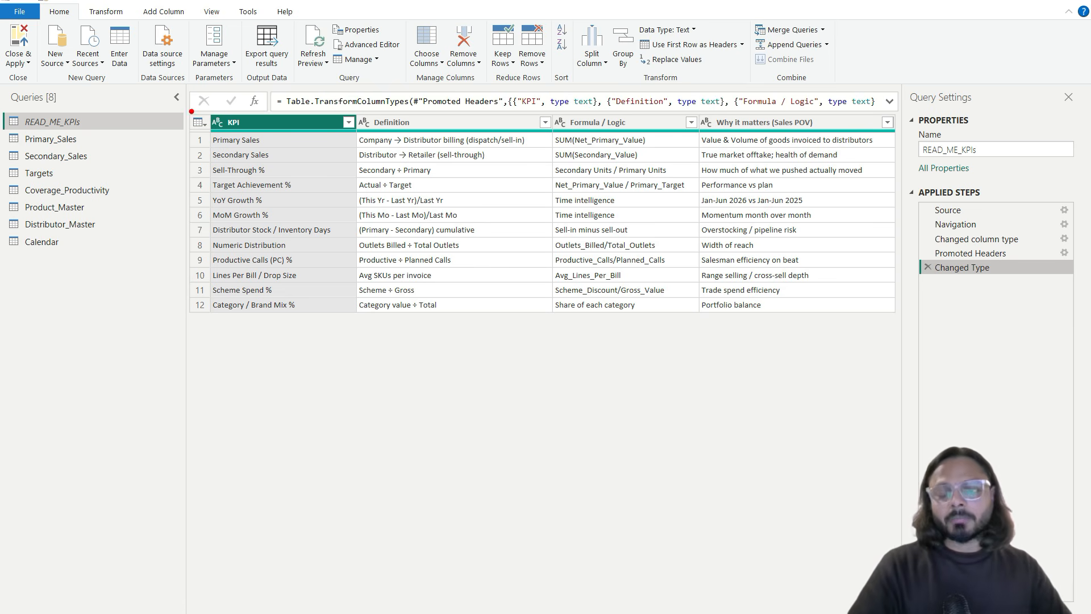
{"action": "mouse_move", "coordinate": [896, 178]}
{"action": "left_mouse_down"}
{"action": "mouse_move", "coordinate": [1056, 275]}
{"action": "mouse_move", "coordinate": [1076, 300]}
{"action": "left_mouse_up"}
{"action": "mouse_move", "coordinate": [960, 286]}
{"action": "left_mouse_down"}
{"action": "mouse_move", "coordinate": [968, 295]}
{"action": "mouse_move", "coordinate": [1048, 243]}
{"action": "left_mouse_up"}
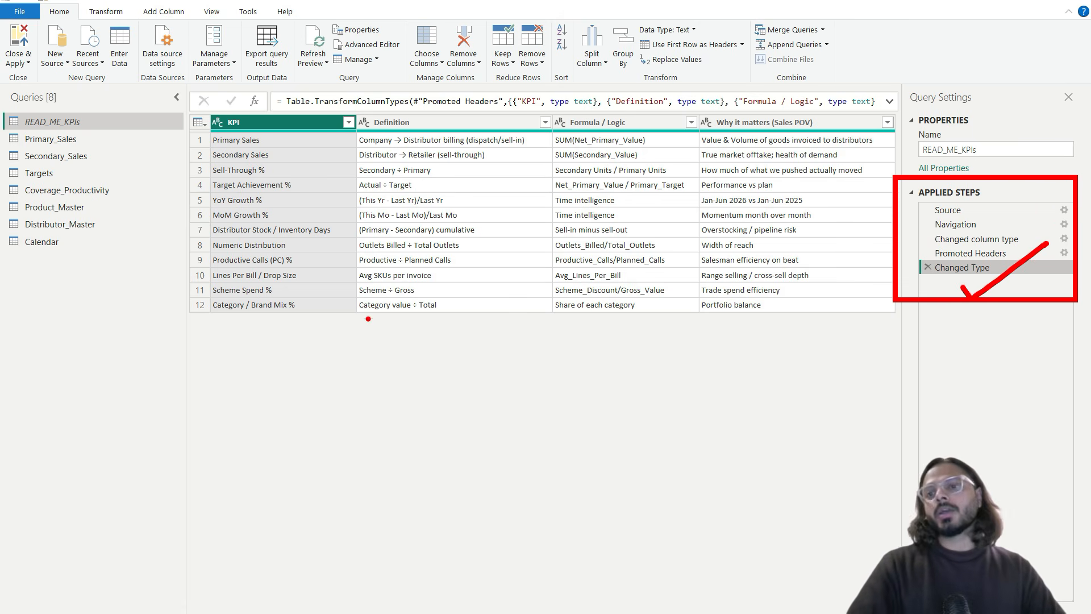
{"action": "key", "text": "Escape"}
Step: Open the Primary_Sales query and scan across its columns
{"action": "left_click", "coordinate": [92, 143]}
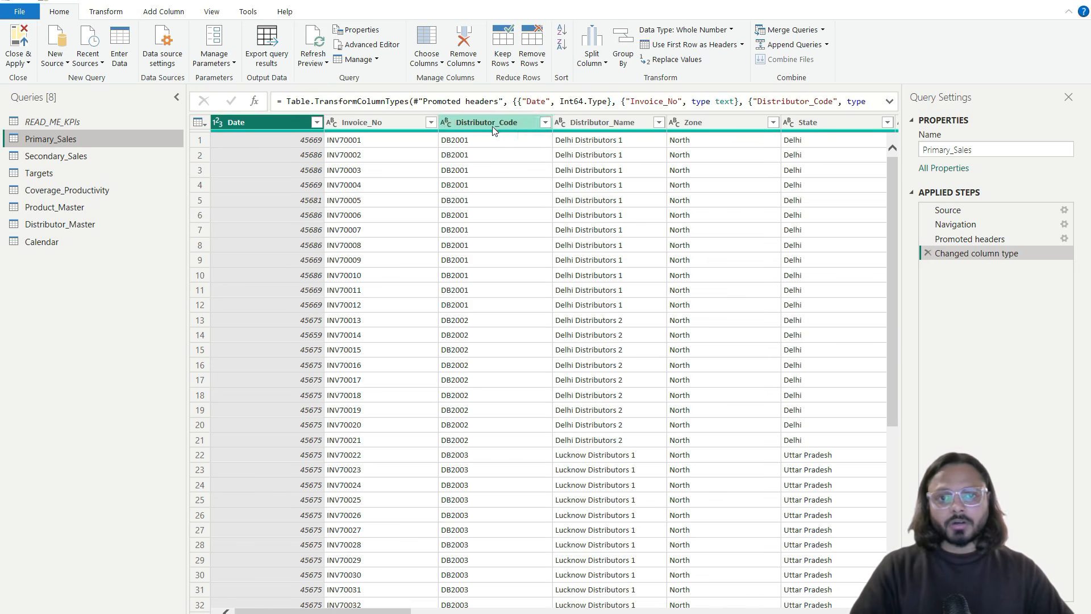
{"action": "scroll", "coordinate": [659, 205], "scroll_direction": "right", "scroll_amount": 5}
{"action": "scroll", "coordinate": [659, 206], "scroll_direction": "right", "scroll_amount": 5}
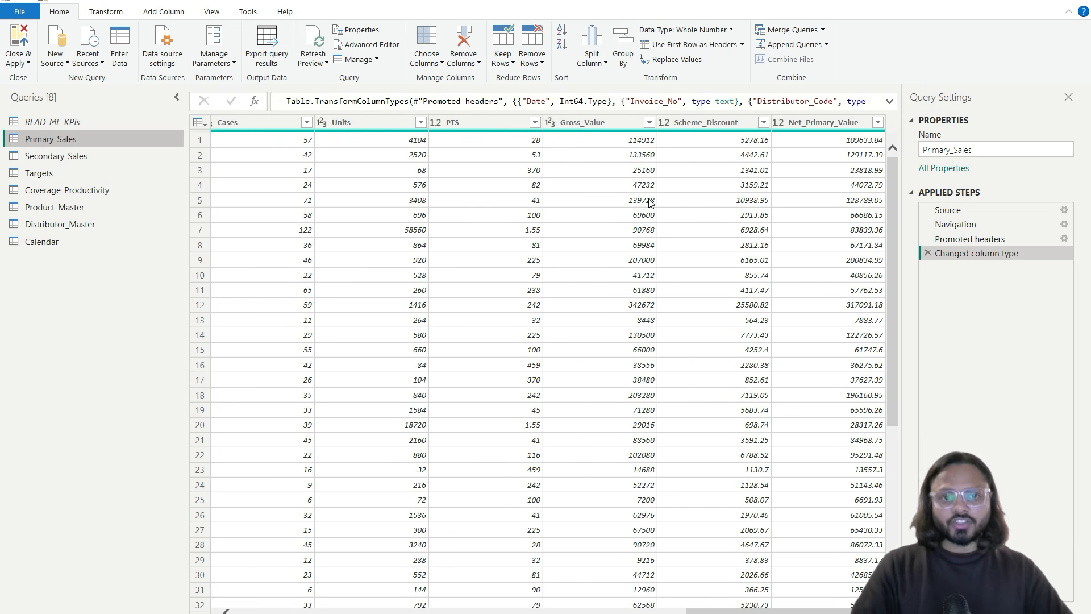
{"action": "scroll", "coordinate": [651, 202], "scroll_direction": "left", "scroll_amount": 1}
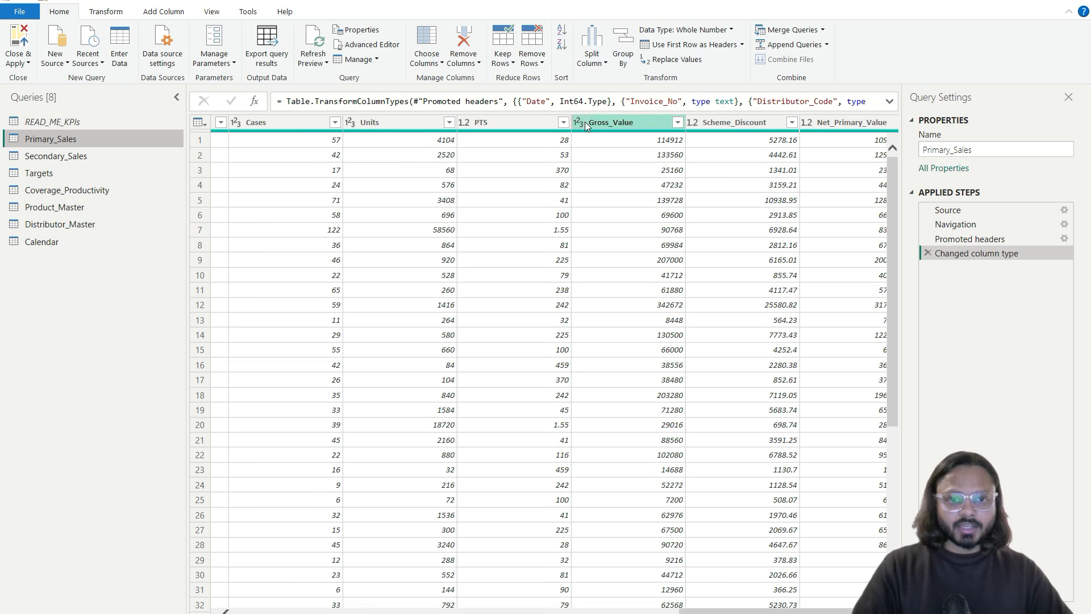
{"action": "scroll", "coordinate": [485, 156], "scroll_direction": "left", "scroll_amount": 10}
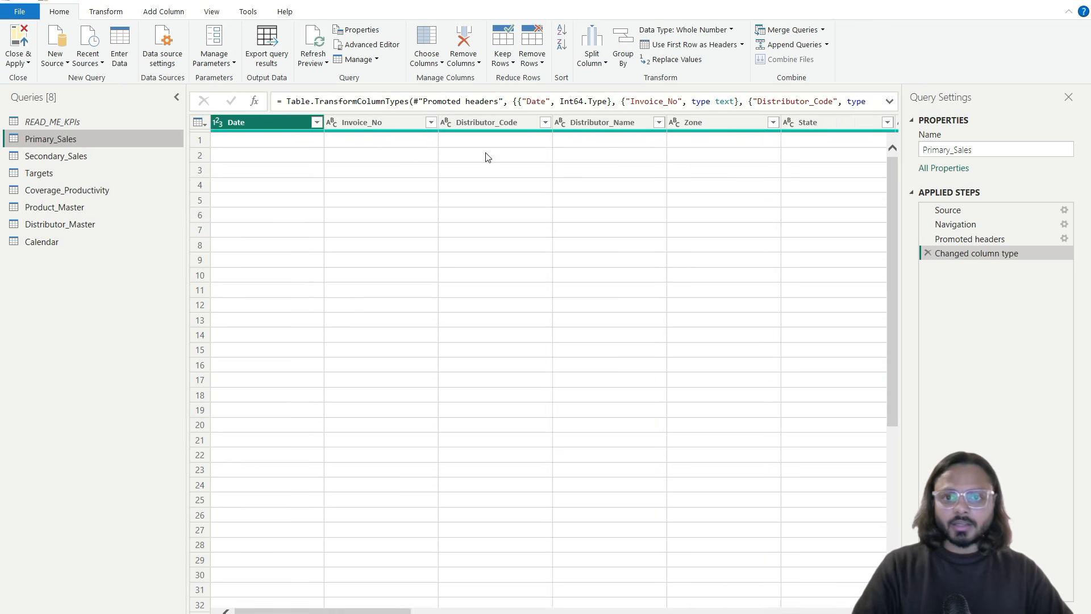
Step: Convert Primary_Sales' Date column from serial numbers to the Date type
{"action": "left_click", "coordinate": [288, 149]}
{"action": "left_click", "coordinate": [217, 124]}
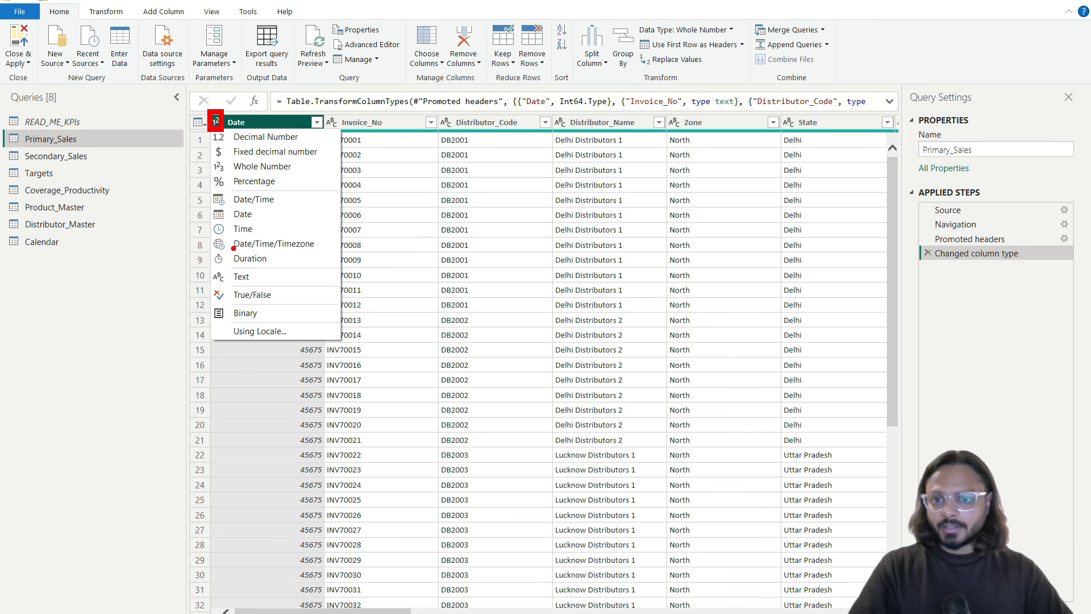
{"action": "left_click_drag", "start_coordinate": [235, 170], "coordinate": [347, 172]}
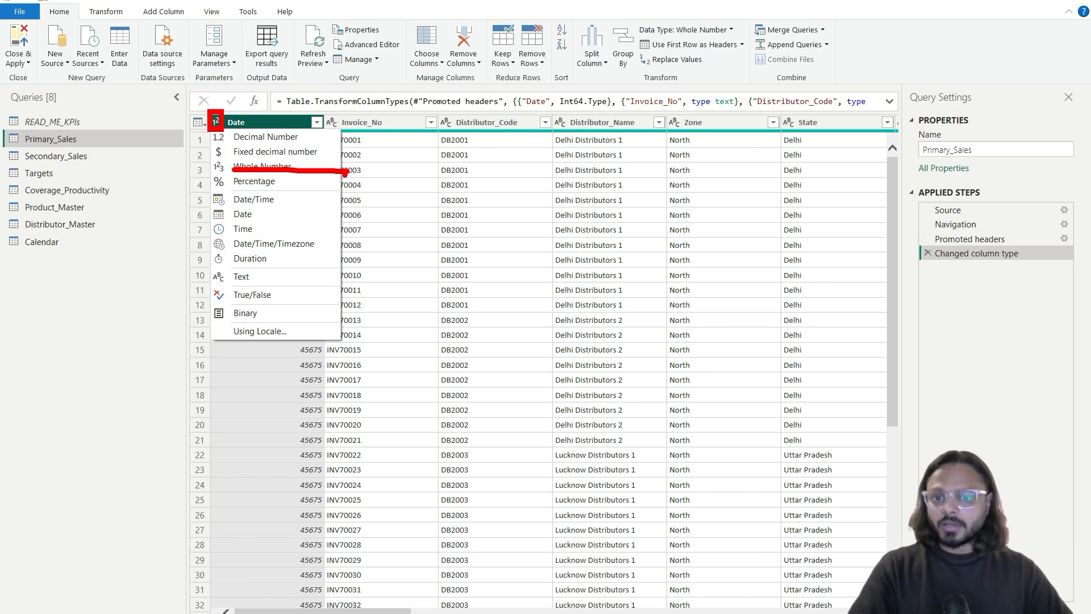
{"action": "key", "text": "Escape"}
{"action": "left_click", "coordinate": [216, 124]}
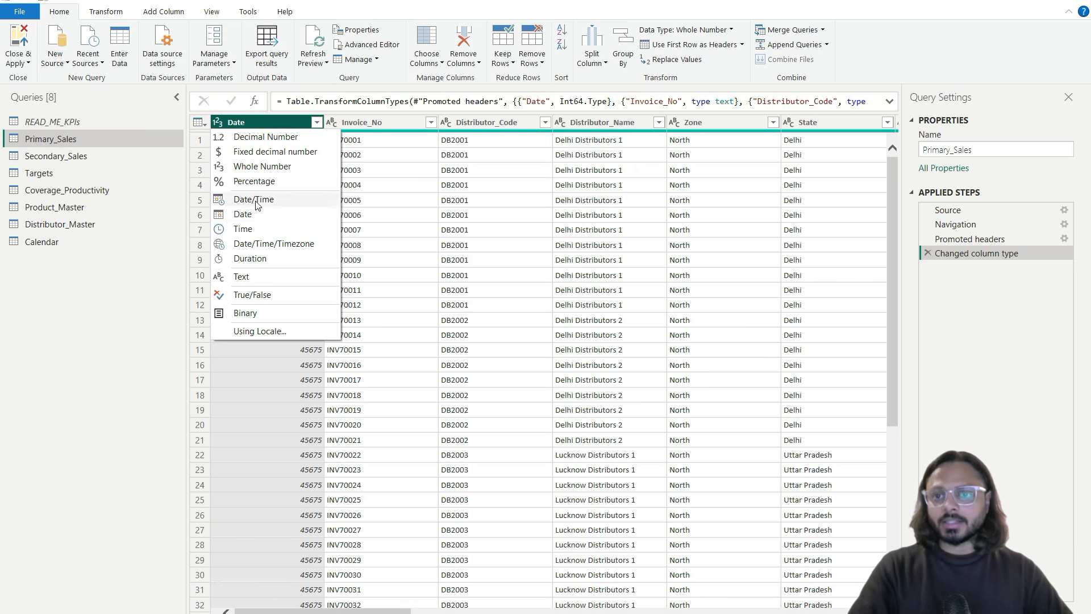
{"action": "left_click", "coordinate": [253, 217]}
{"action": "left_click", "coordinate": [299, 170]}
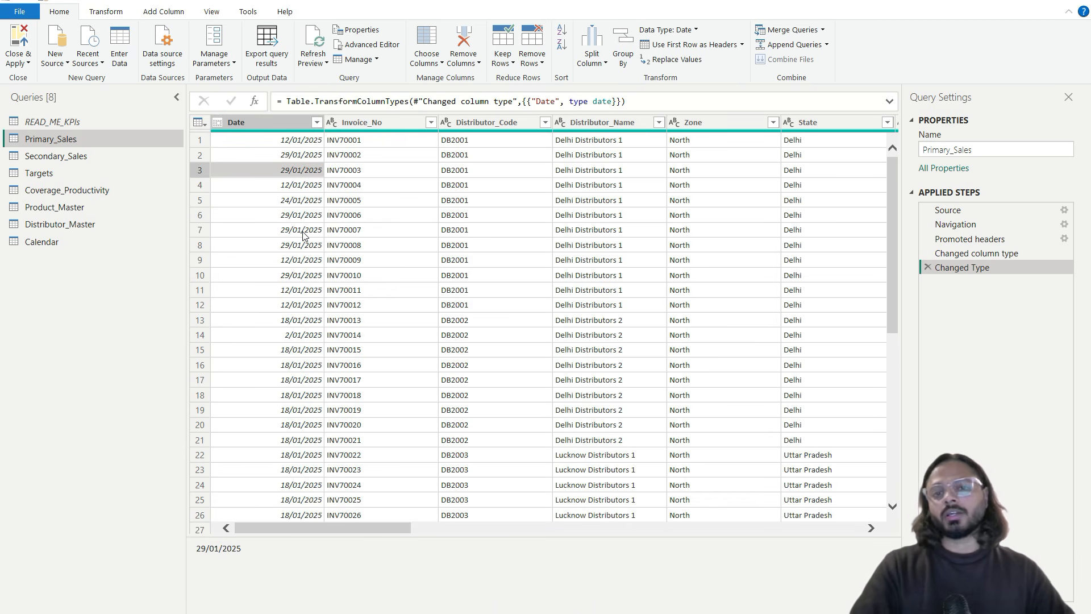
{"action": "left_click", "coordinate": [82, 157]}
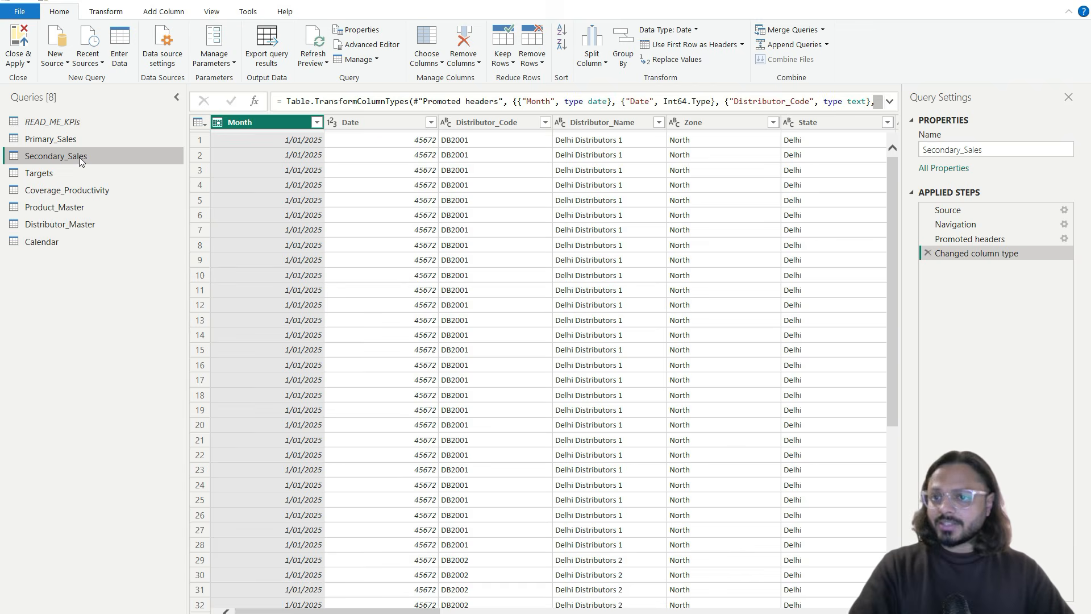
Step: Change Secondary_Sales' Date column to Date, so it shows values like 15/01/2025
{"action": "left_click", "coordinate": [364, 122]}
{"action": "left_click", "coordinate": [332, 122]}
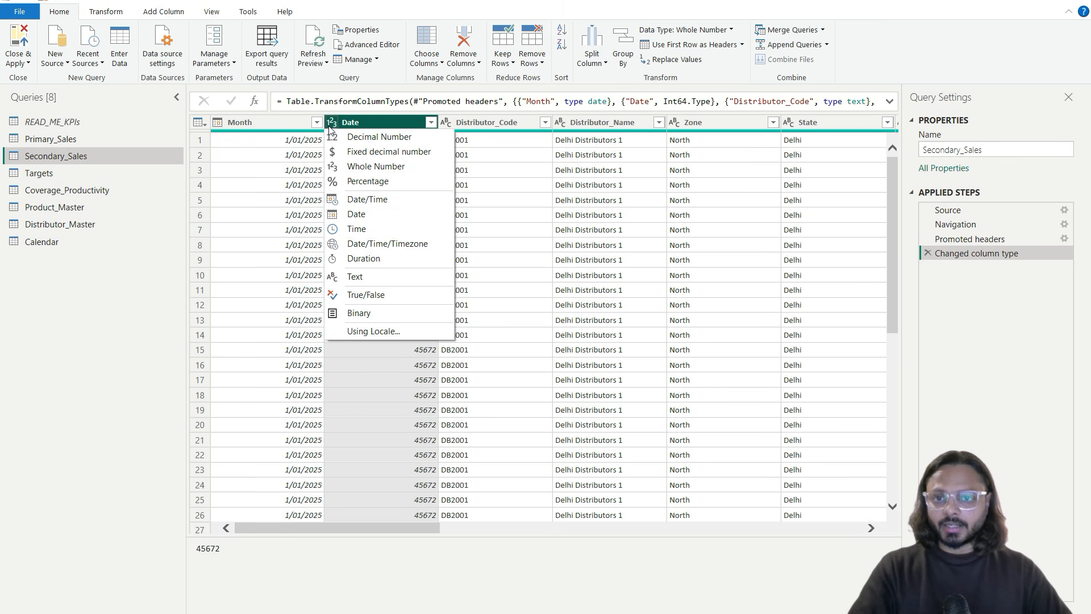
{"action": "left_click", "coordinate": [353, 215]}
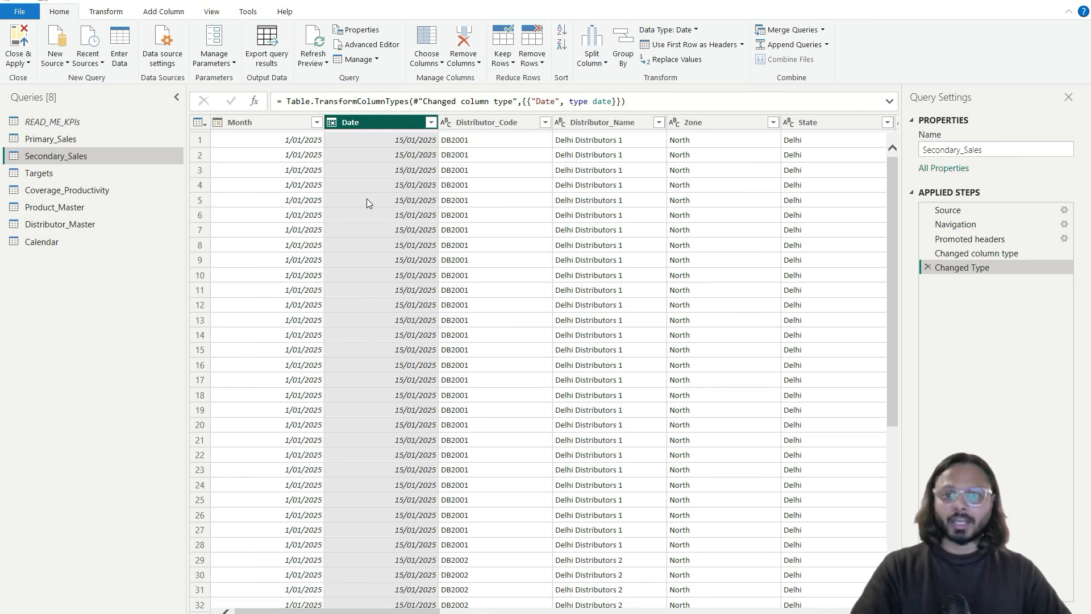
{"action": "left_click", "coordinate": [366, 200]}
{"action": "scroll", "coordinate": [471, 213], "scroll_direction": "right", "scroll_amount": 10}
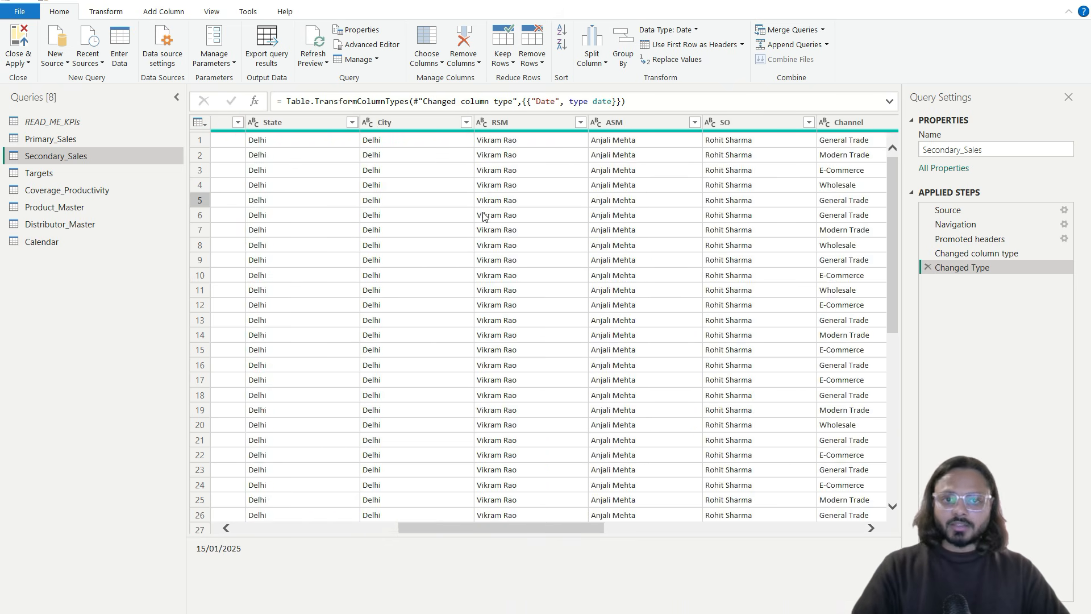
{"action": "scroll", "coordinate": [482, 216], "scroll_direction": "right", "scroll_amount": 2}
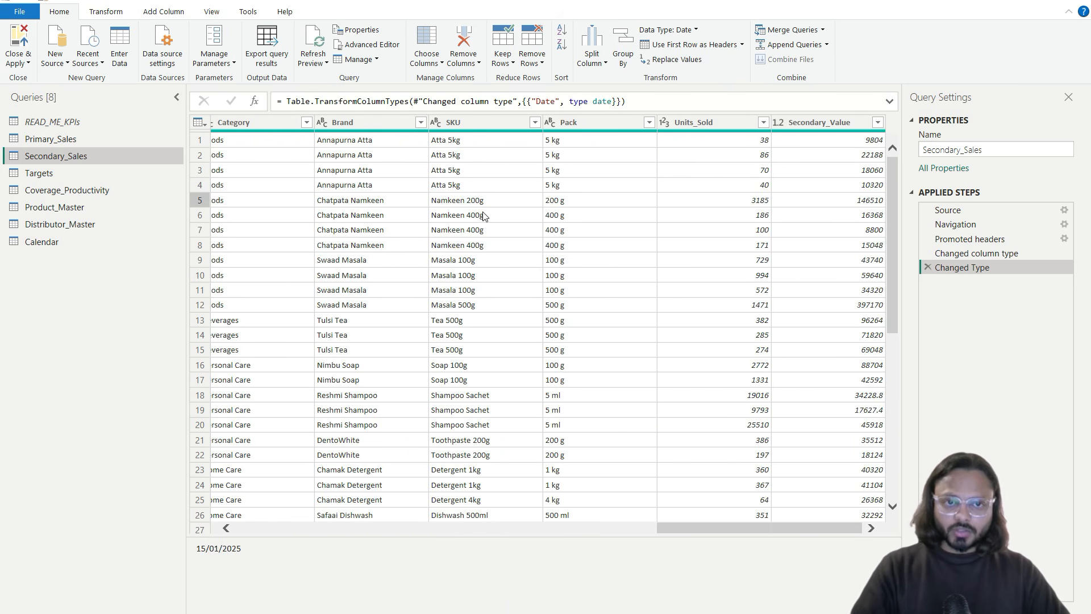
{"action": "scroll", "coordinate": [483, 216], "scroll_direction": "left", "scroll_amount": 10}
{"action": "left_click", "coordinate": [101, 173]}
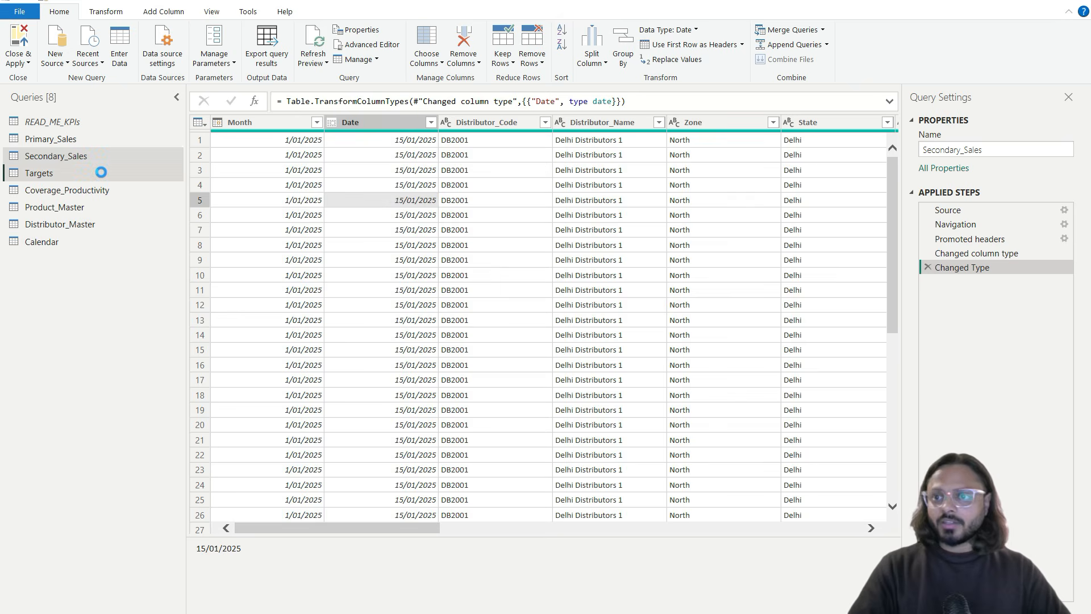
Step: Inspect Targets values: Month, ASM, Category, Primary_Target and Secondary_Target
{"action": "left_click", "coordinate": [284, 159]}
{"action": "left_click", "coordinate": [375, 185]}
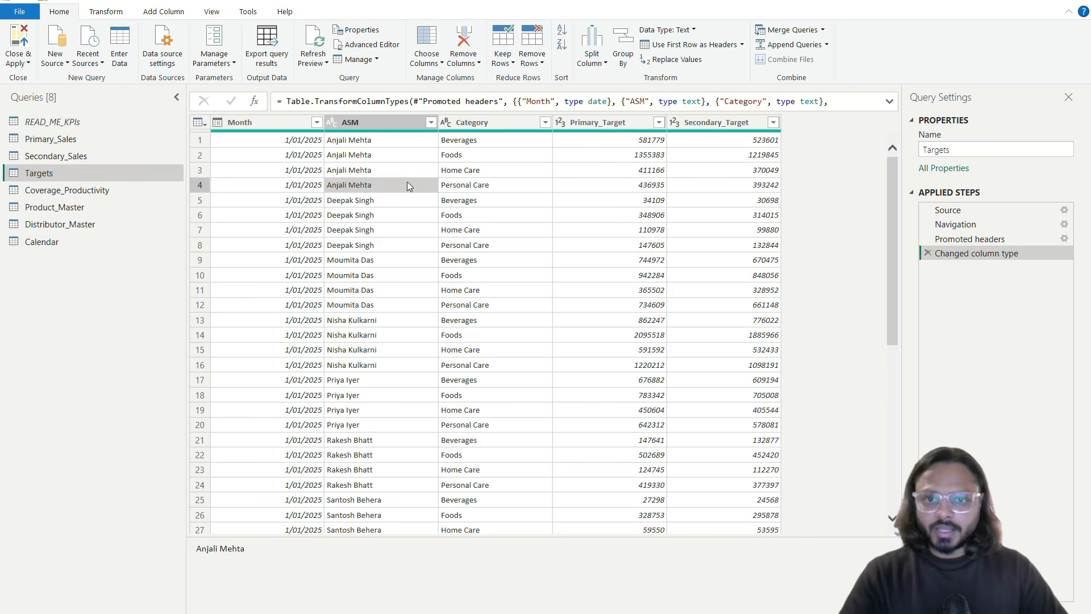
{"action": "left_click", "coordinate": [457, 185]}
{"action": "left_click", "coordinate": [622, 185]}
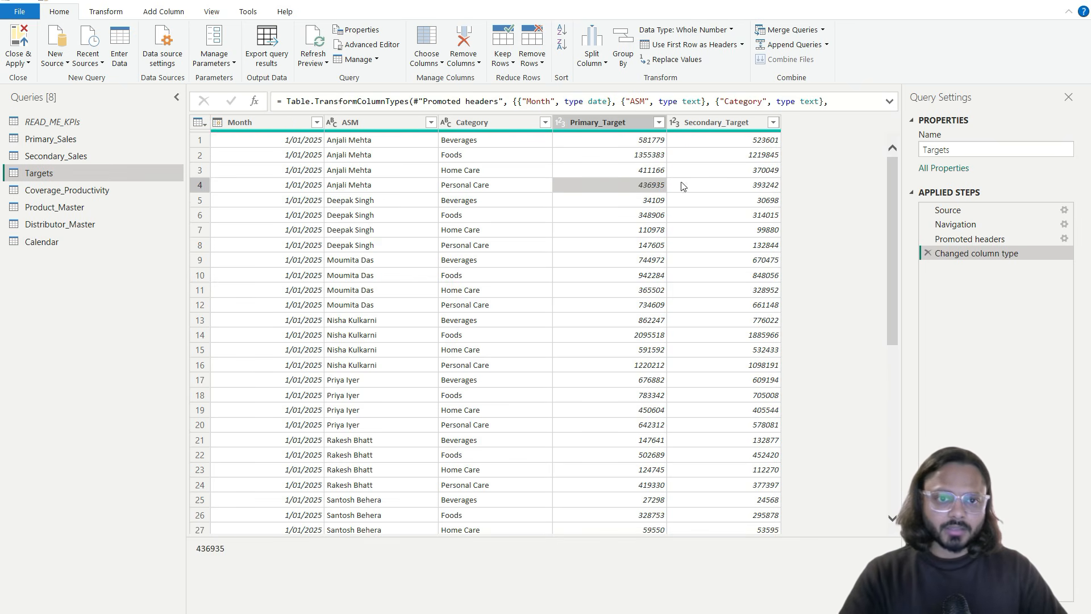
{"action": "left_click", "coordinate": [720, 188]}
{"action": "scroll", "coordinate": [711, 195], "scroll_direction": "down", "scroll_amount": 8}
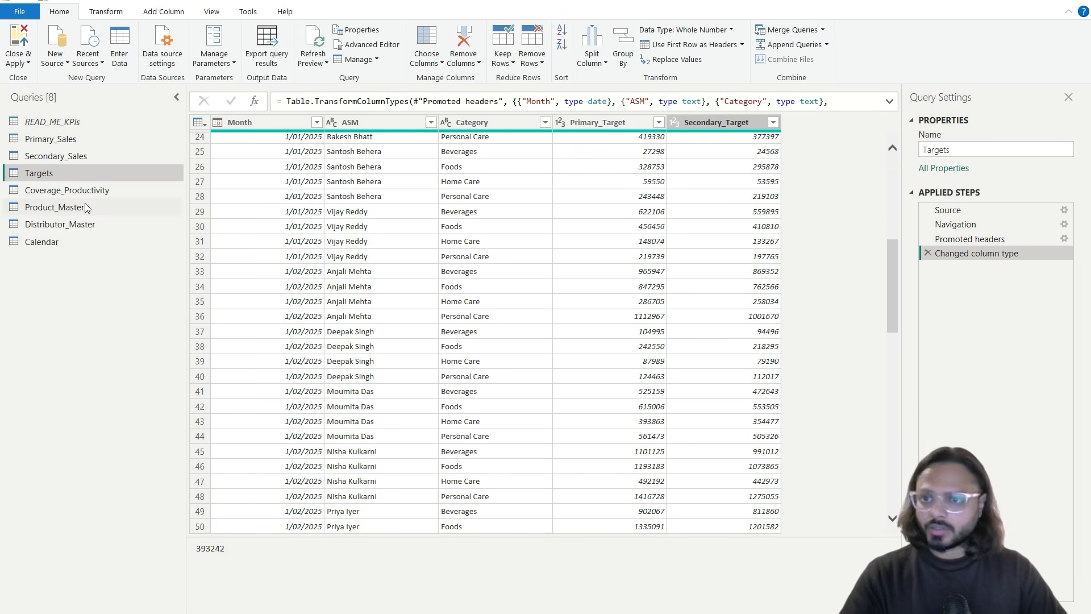
Step: Review Coverage_Productivity's Zone, State, City and RSM values
{"action": "left_click", "coordinate": [73, 190]}
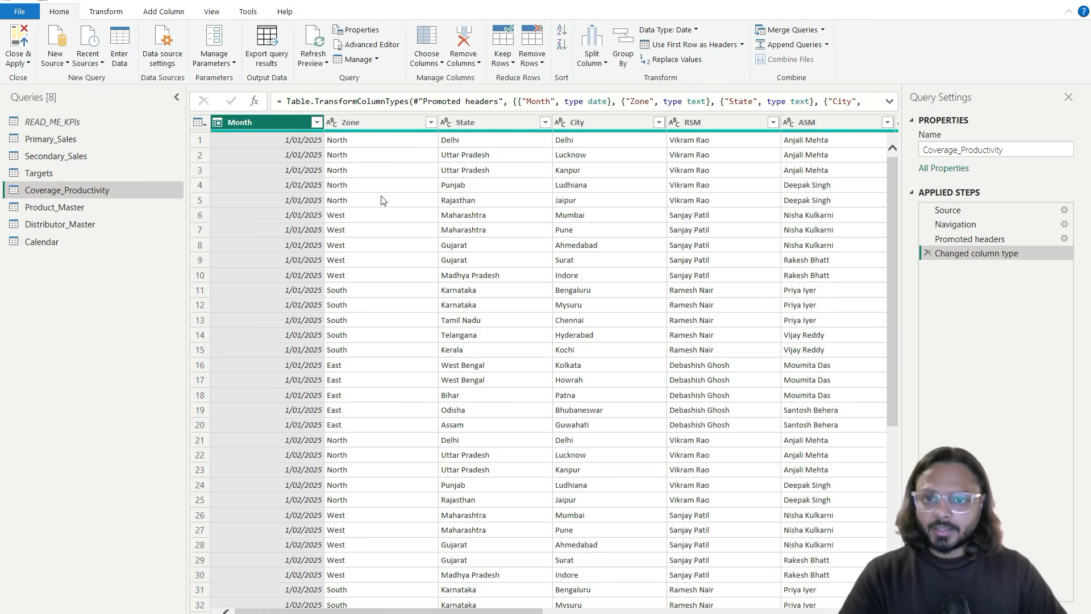
{"action": "left_click", "coordinate": [383, 200]}
{"action": "left_click", "coordinate": [470, 206]}
{"action": "left_click", "coordinate": [580, 214]}
{"action": "left_click", "coordinate": [704, 215]}
{"action": "scroll", "coordinate": [660, 217], "scroll_direction": "right", "scroll_amount": 5}
{"action": "scroll", "coordinate": [660, 217], "scroll_direction": "right", "scroll_amount": 3}
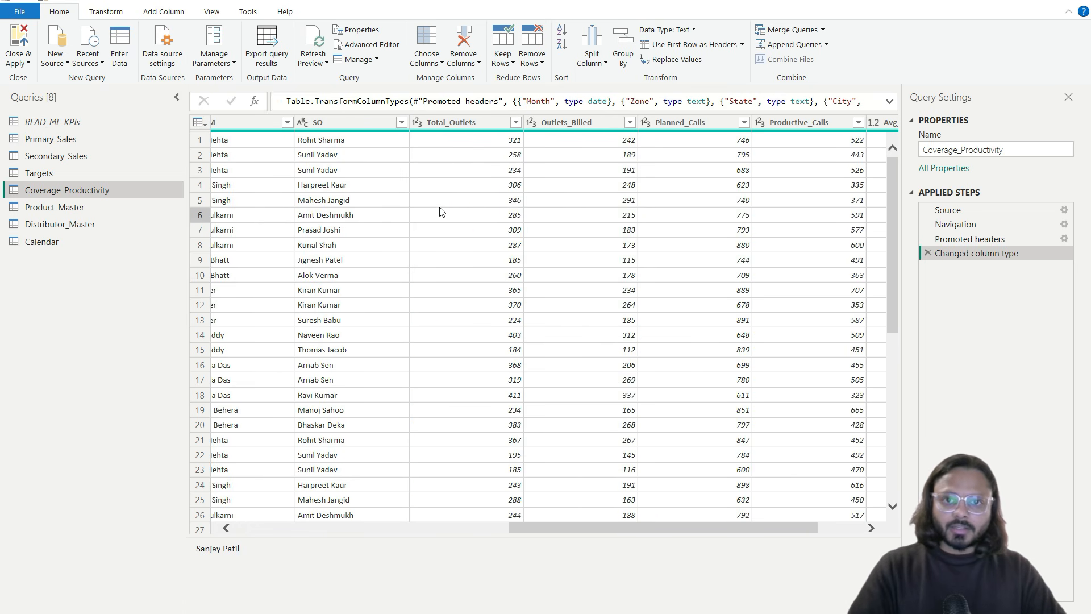
{"action": "scroll", "coordinate": [806, 230], "scroll_direction": "left", "scroll_amount": 8}
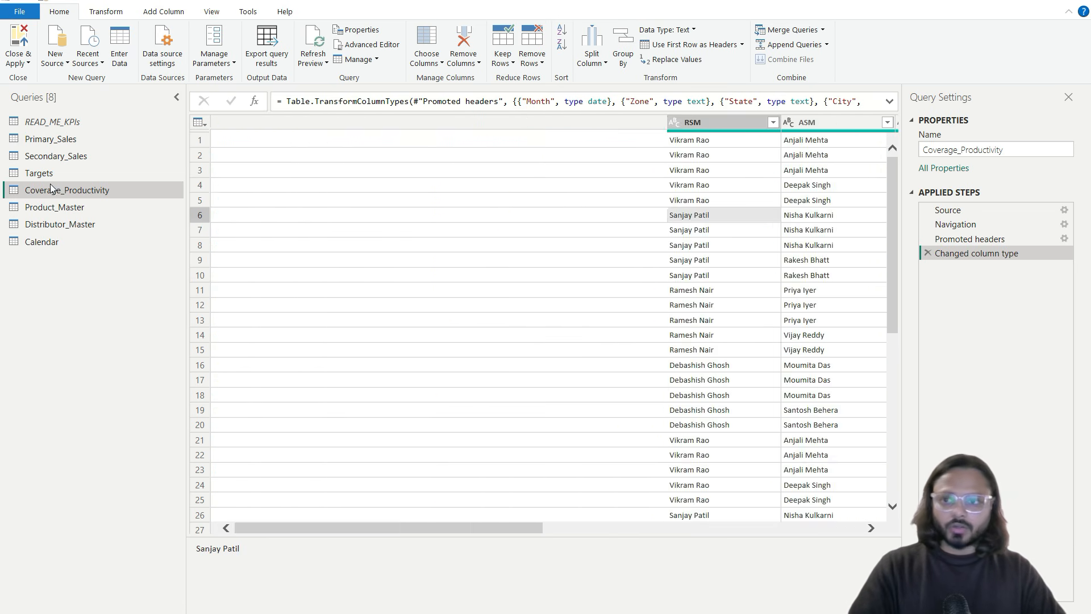
Step: Review Product_Master's Category, Brand, SKU and Pack values
{"action": "left_click", "coordinate": [107, 207]}
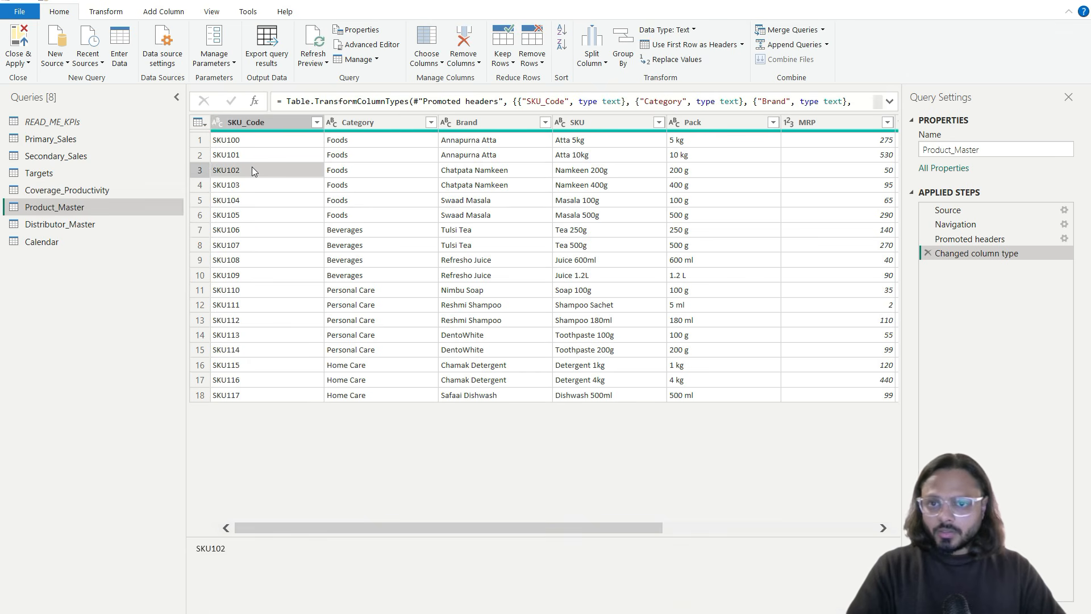
{"action": "left_click", "coordinate": [368, 175]}
{"action": "left_click", "coordinate": [481, 188]}
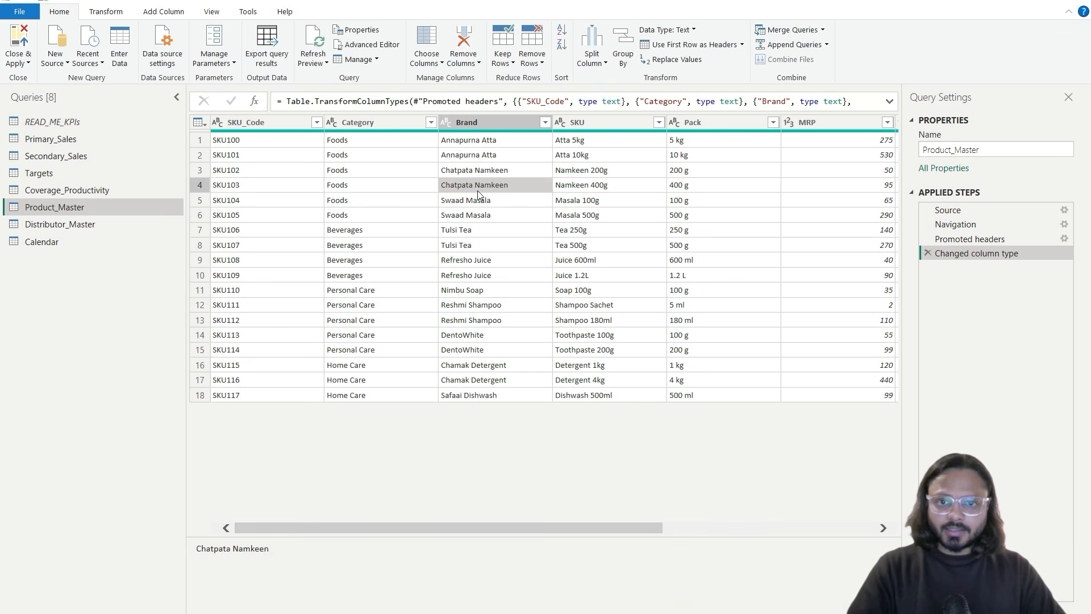
{"action": "left_click", "coordinate": [645, 185]}
{"action": "left_click", "coordinate": [698, 188]}
{"action": "scroll", "coordinate": [698, 188], "scroll_direction": "right", "scroll_amount": 3}
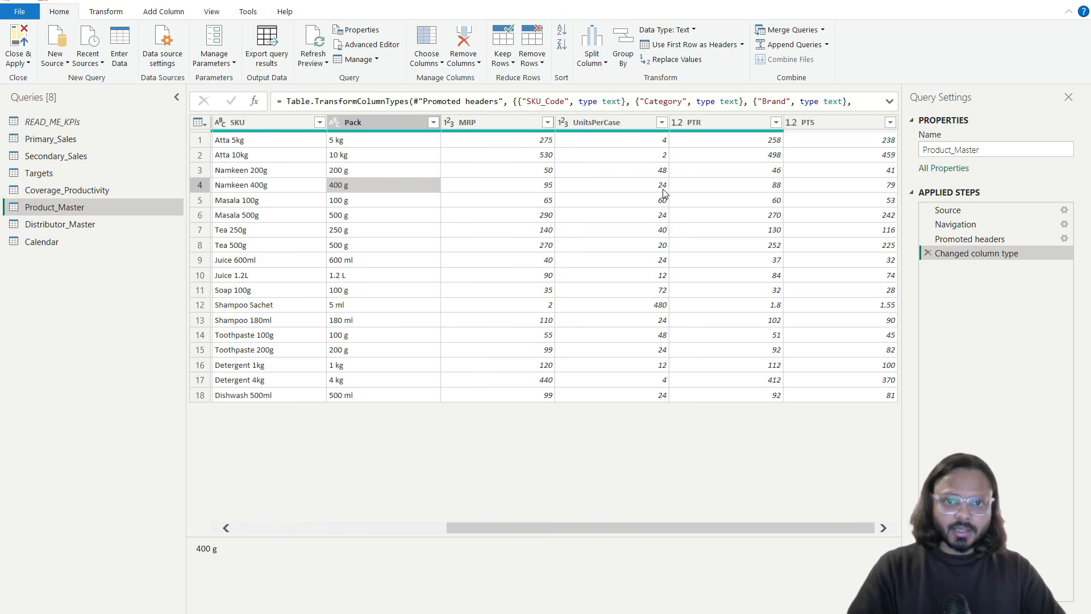
{"action": "scroll", "coordinate": [769, 187], "scroll_direction": "left", "scroll_amount": 3}
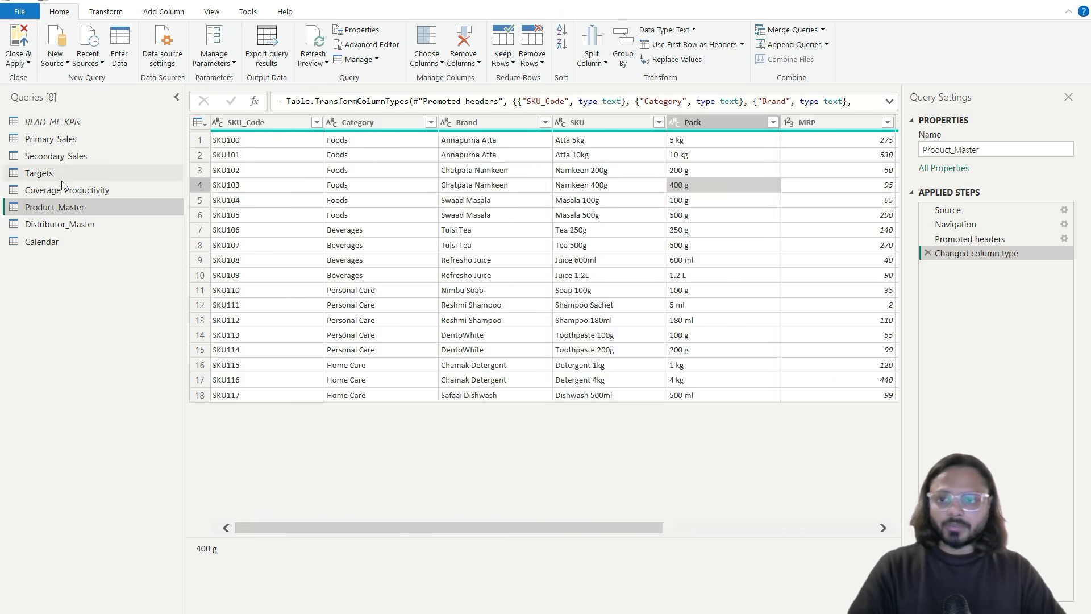
{"action": "left_click", "coordinate": [56, 224]}
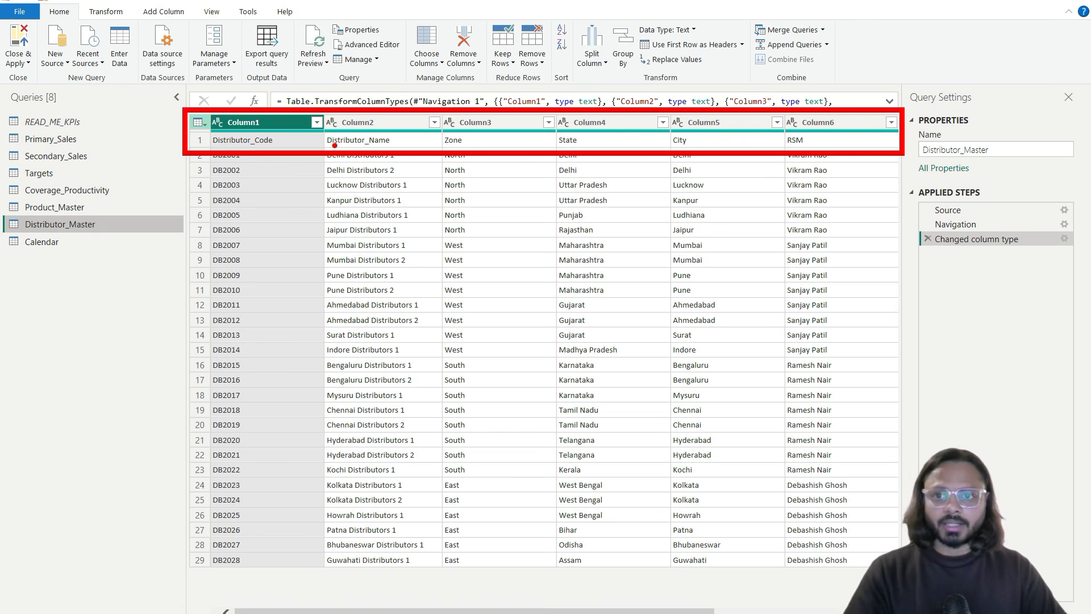
Step: Promote Distributor_Master's first row to headers Distributor_Code, Distributor_Name, Zone, State, City, RSM
{"action": "left_click", "coordinate": [199, 122]}
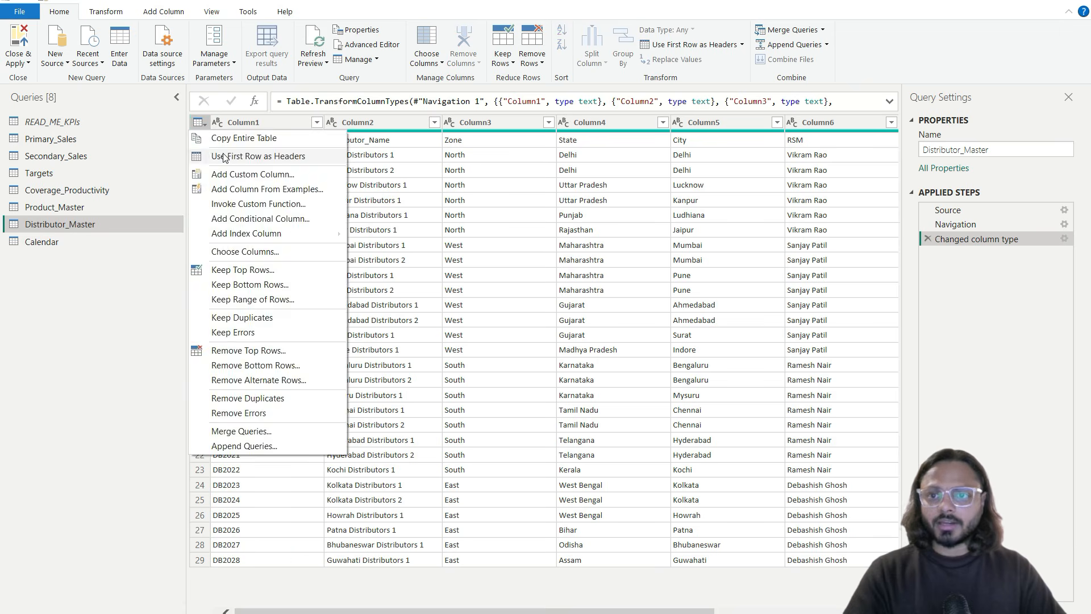
{"action": "left_click", "coordinate": [222, 153]}
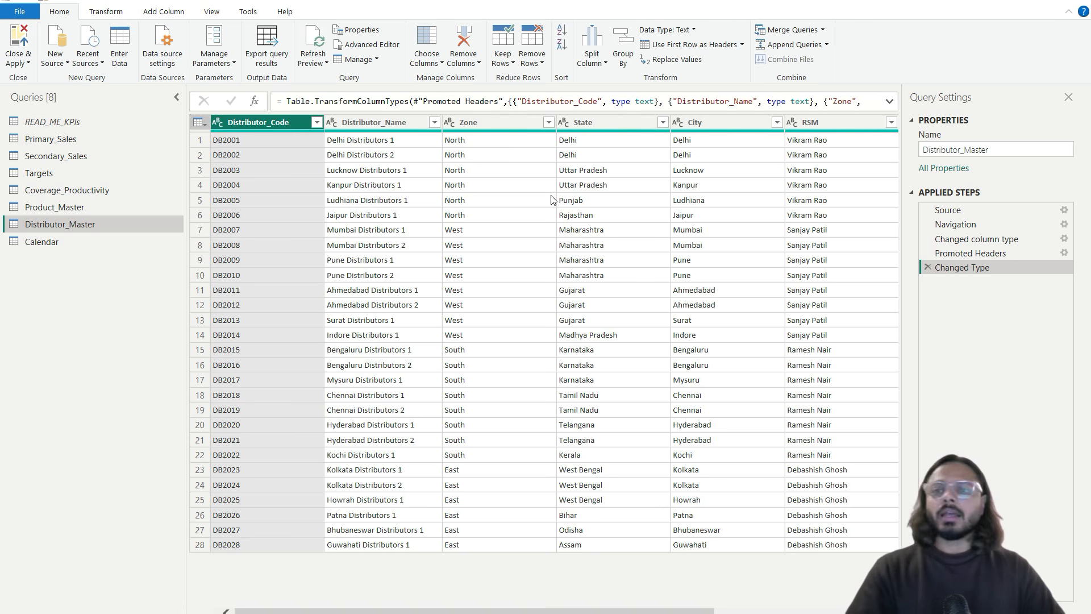
{"action": "left_click", "coordinate": [76, 242]}
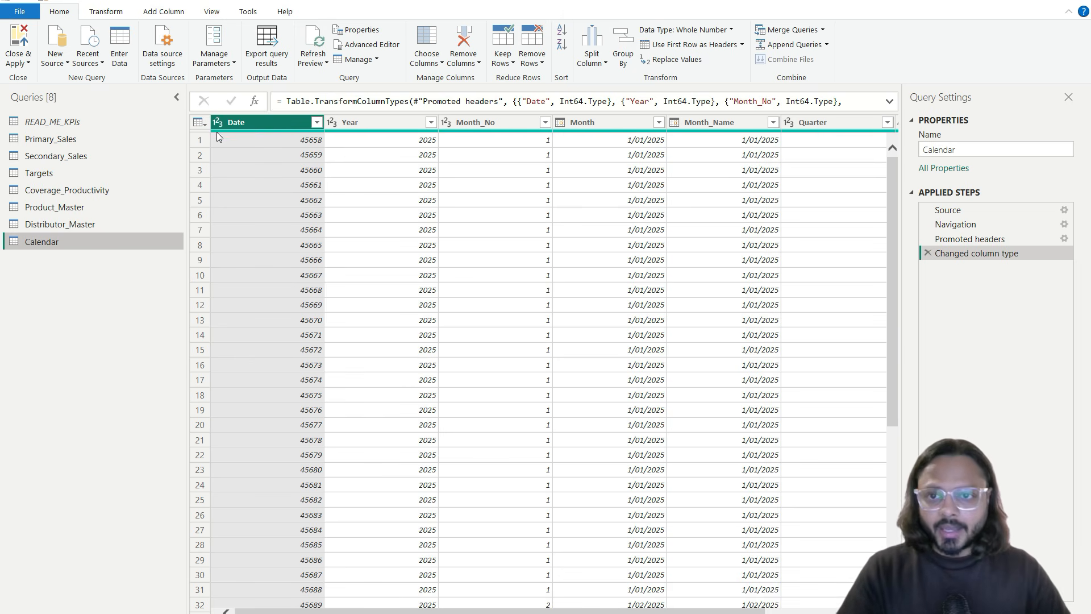
Step: Set the Calendar Date column's type to Date
{"action": "left_click", "coordinate": [217, 123]}
{"action": "left_click", "coordinate": [234, 209]}
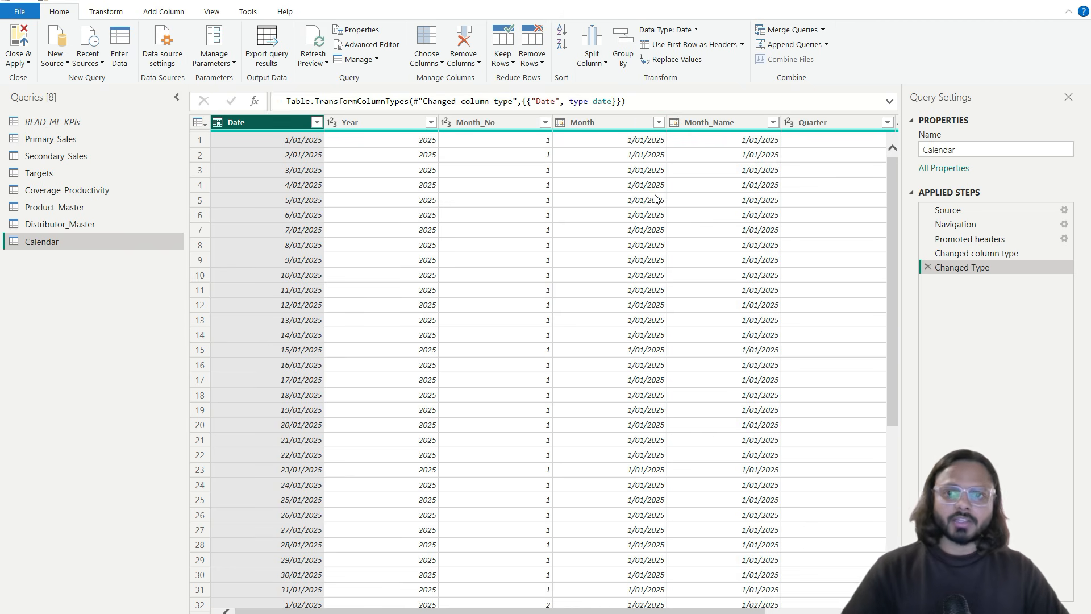
{"action": "scroll", "coordinate": [657, 199], "scroll_direction": "right", "scroll_amount": 2}
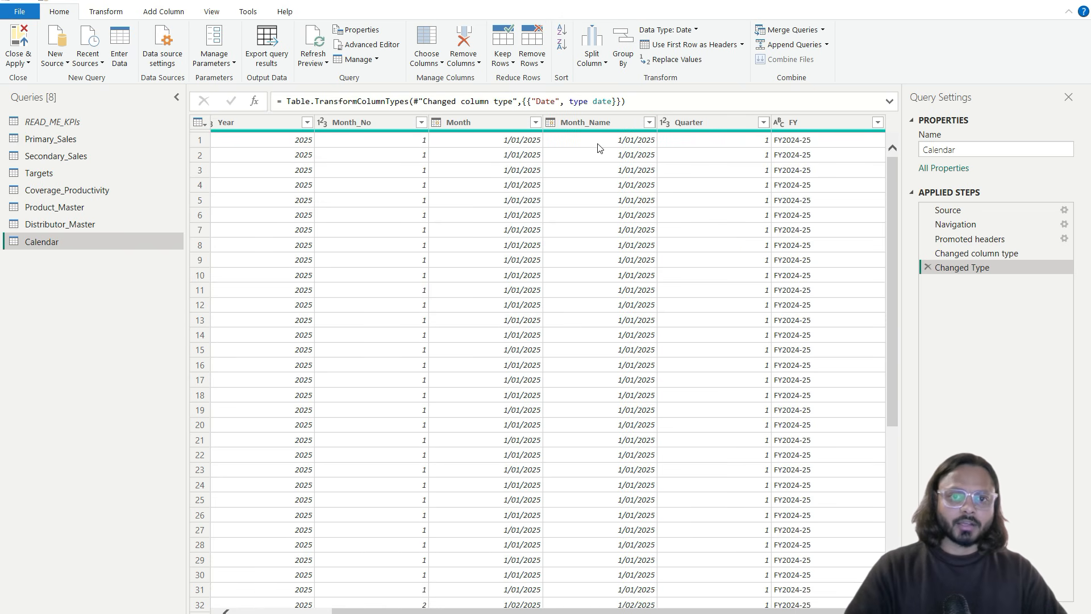
Step: Change Month_Name to the Date type, replacing its earlier type conversion
{"action": "left_click", "coordinate": [554, 124]}
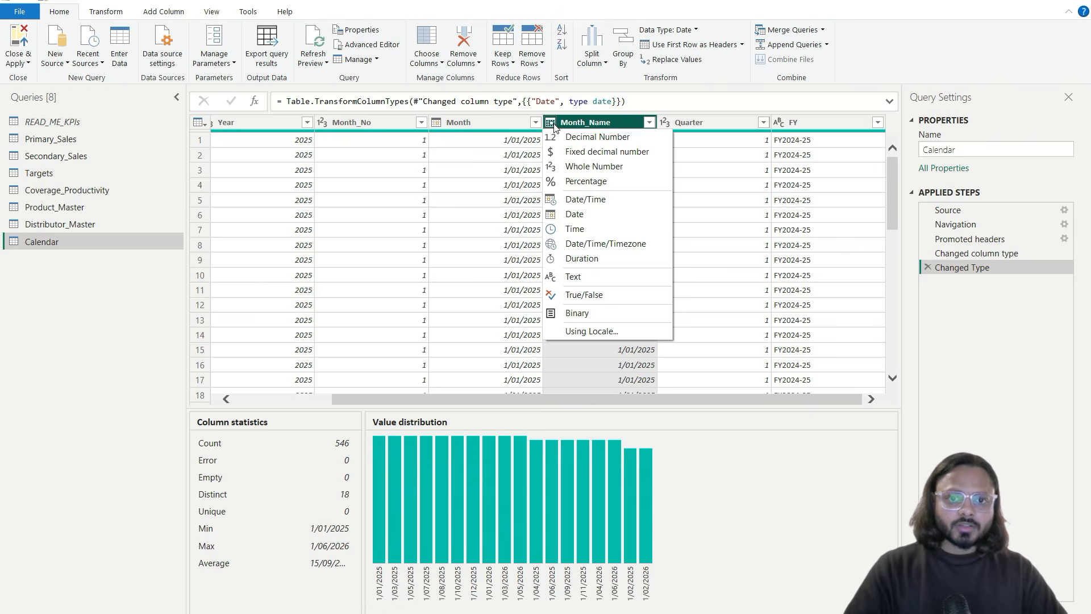
{"action": "left_click", "coordinate": [511, 171]}
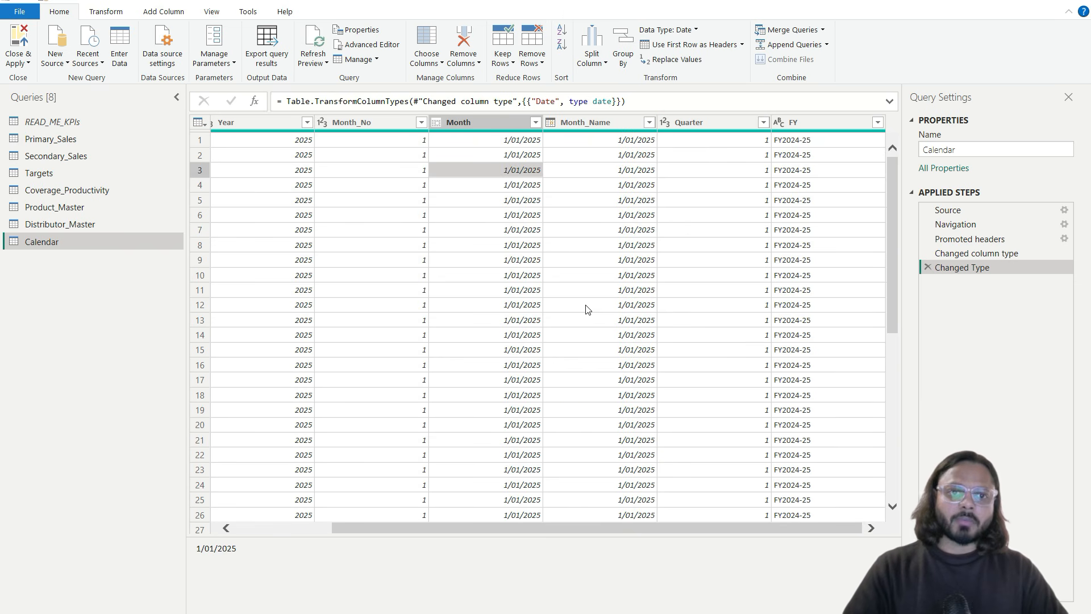
{"action": "left_click", "coordinate": [550, 122]}
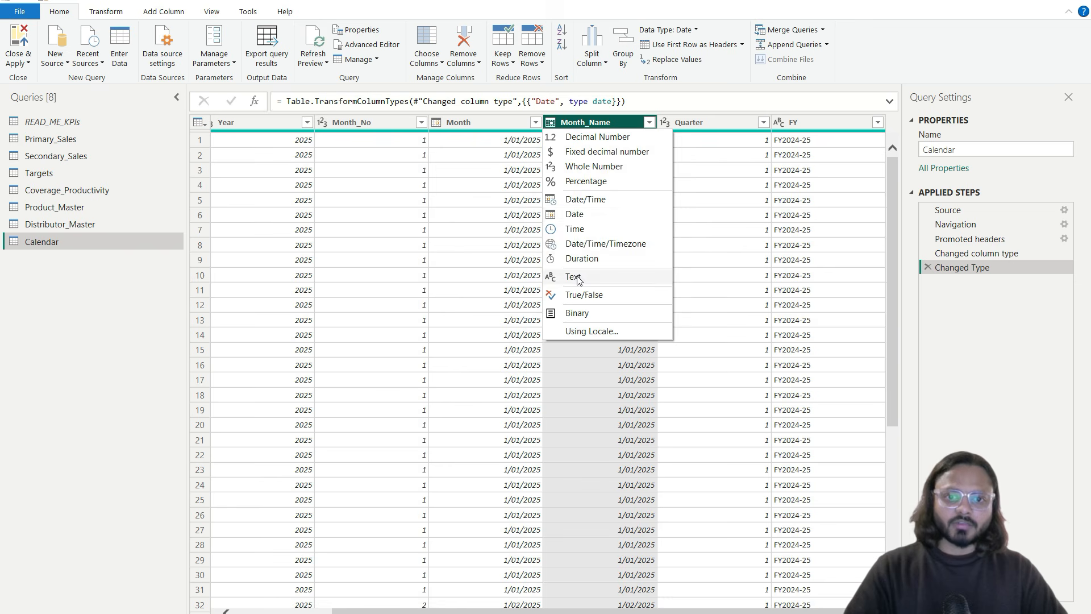
{"action": "left_click", "coordinate": [574, 276]}
{"action": "left_click", "coordinate": [562, 122]}
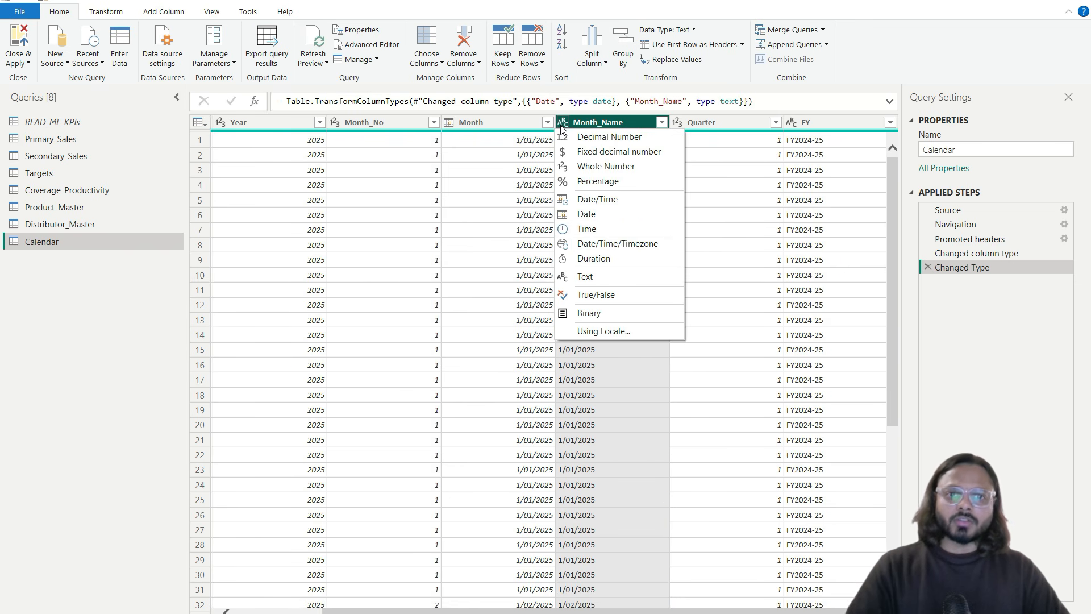
{"action": "left_click", "coordinate": [588, 215]}
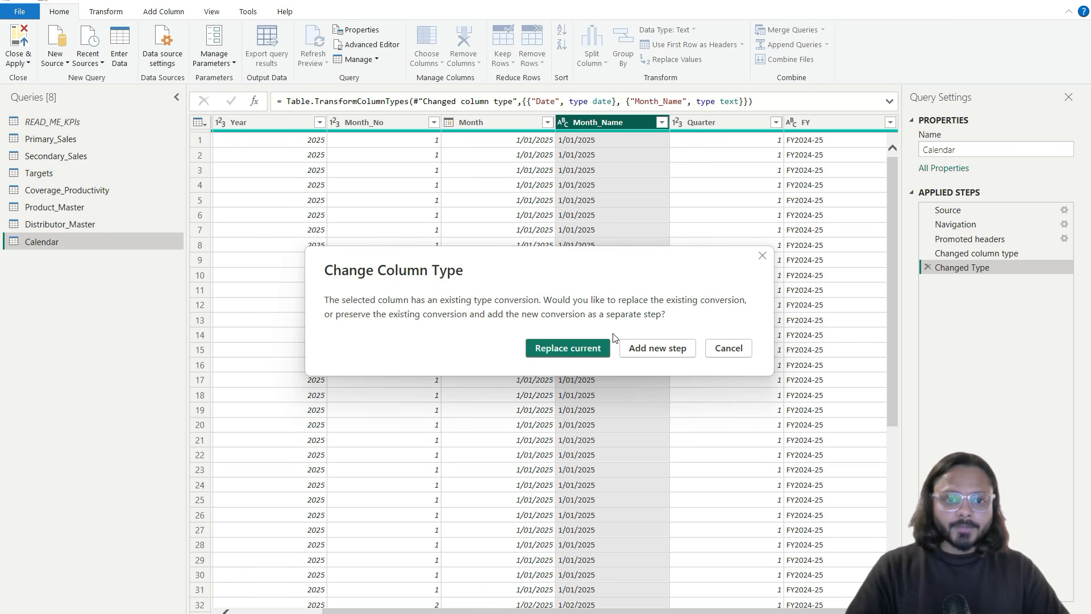
{"action": "left_click", "coordinate": [585, 347]}
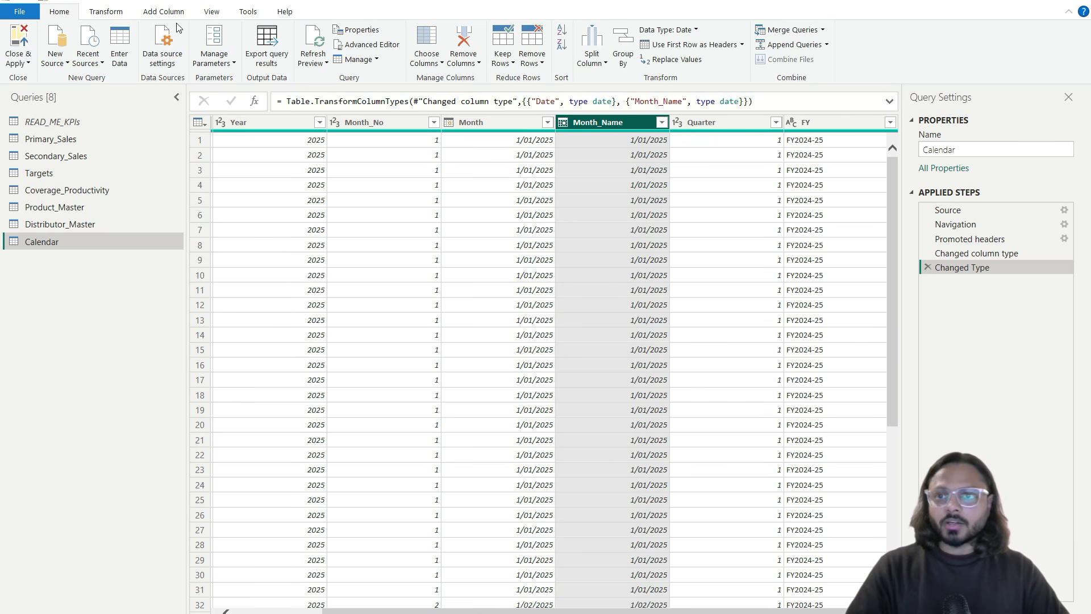
{"action": "left_click", "coordinate": [108, 14]}
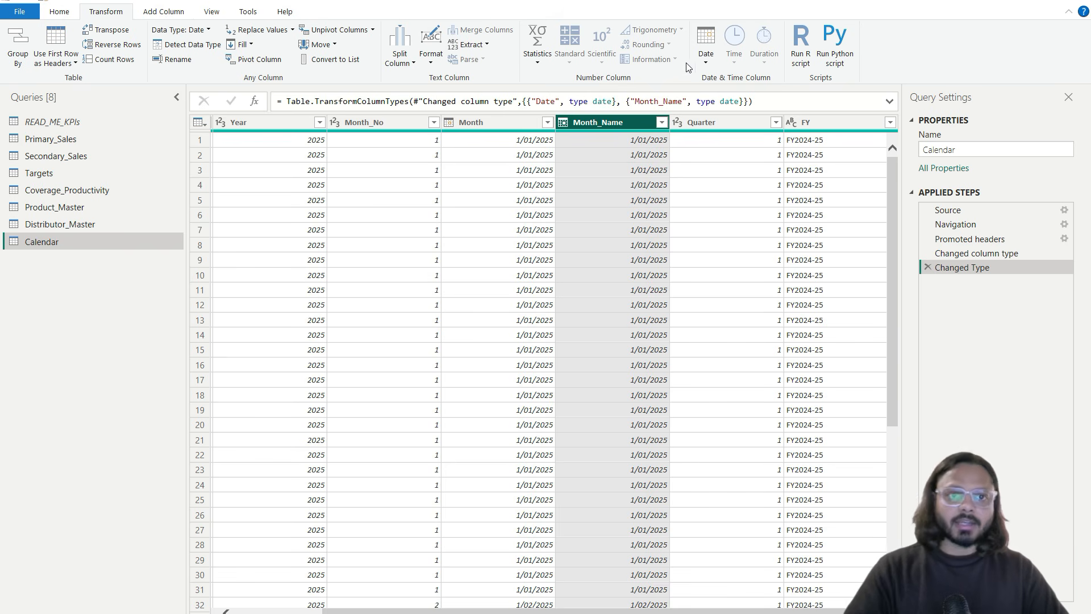
Step: Try extracting the month number from Month_Name, then delete that extraction step
{"action": "left_click", "coordinate": [705, 54]}
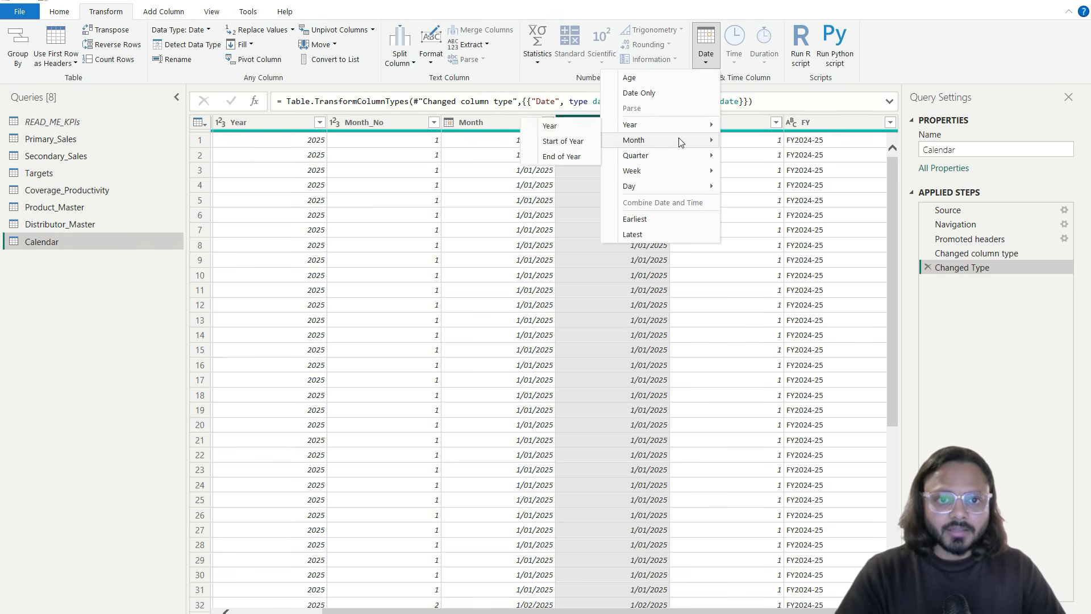
{"action": "mouse_move", "coordinate": [680, 142]}
{"action": "left_click", "coordinate": [579, 142]}
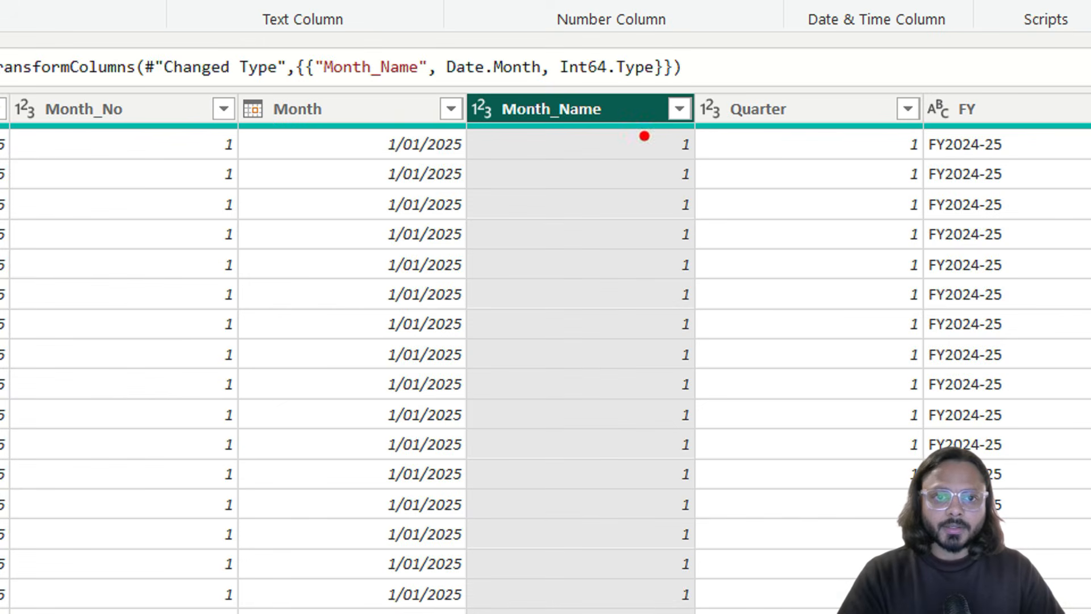
{"action": "mouse_move", "coordinate": [642, 123]}
{"action": "left_mouse_down"}
{"action": "mouse_move", "coordinate": [721, 137]}
{"action": "mouse_move", "coordinate": [715, 165]}
{"action": "left_mouse_up"}
{"action": "left_click", "coordinate": [653, 156]}
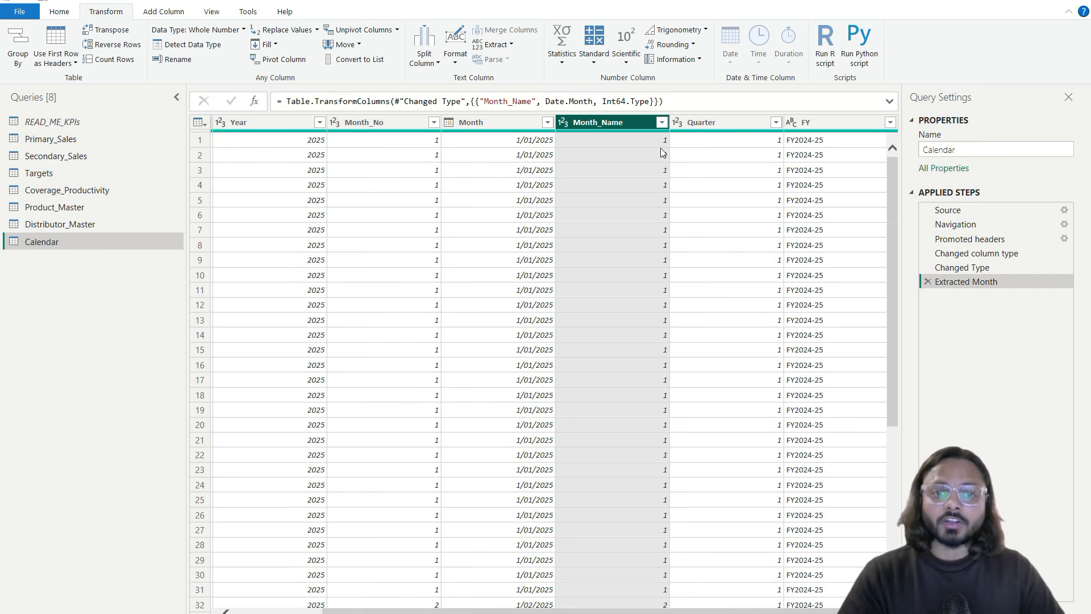
{"action": "left_click", "coordinate": [628, 124]}
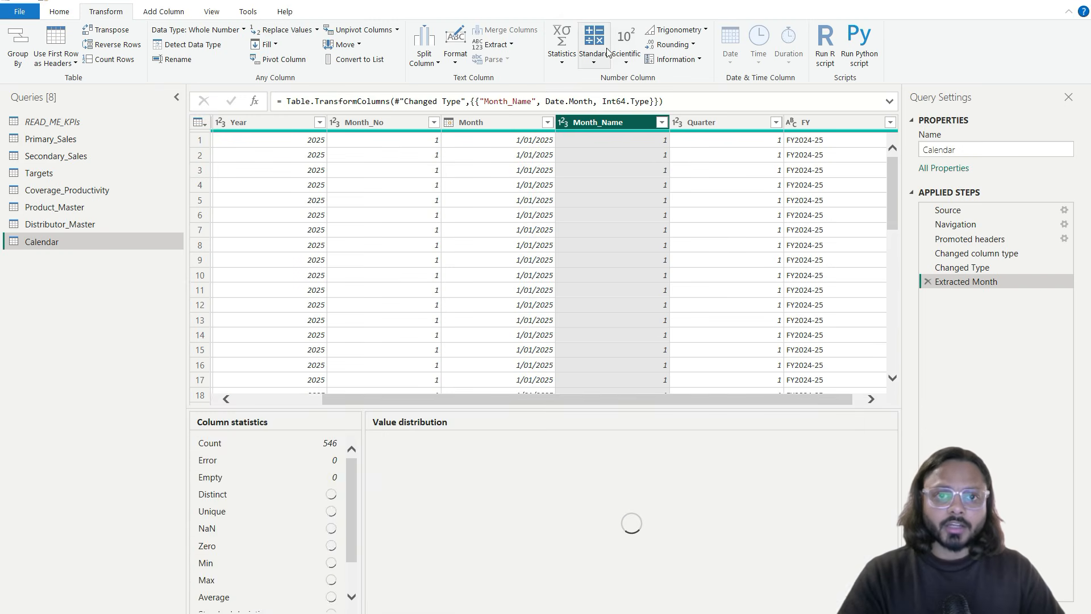
{"action": "left_click", "coordinate": [927, 282]}
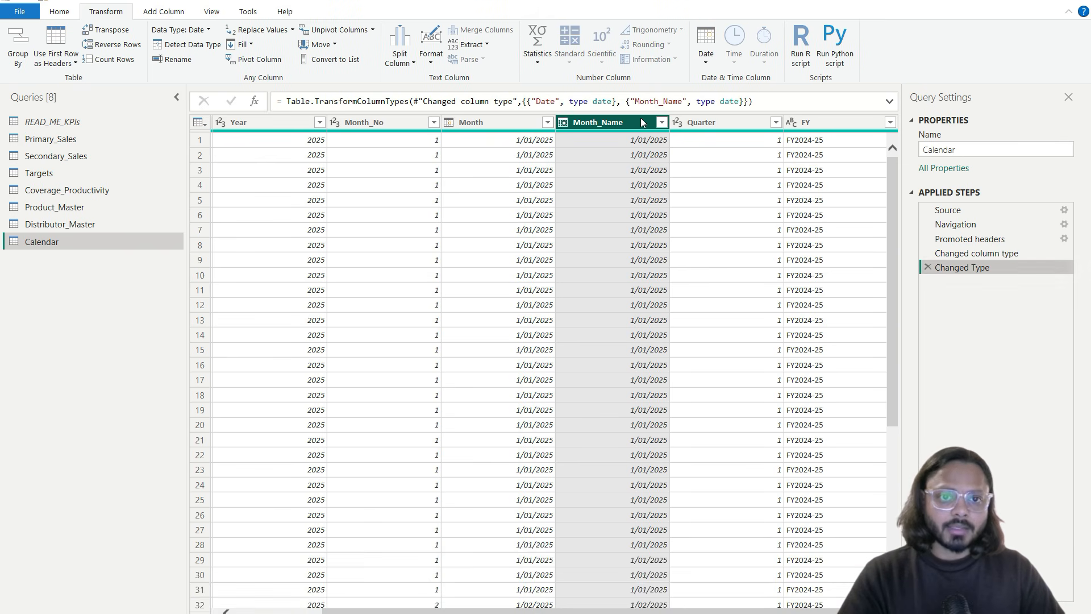
Step: Replace Month_Name dates with month names like January and verify the month list
{"action": "left_click", "coordinate": [706, 54]}
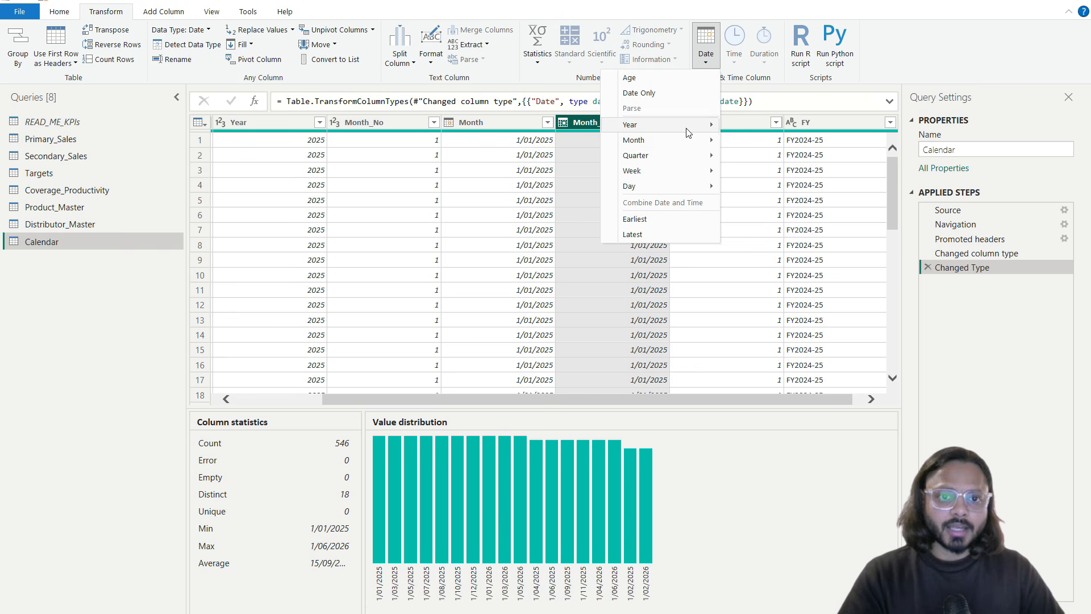
{"action": "mouse_move", "coordinate": [686, 142]}
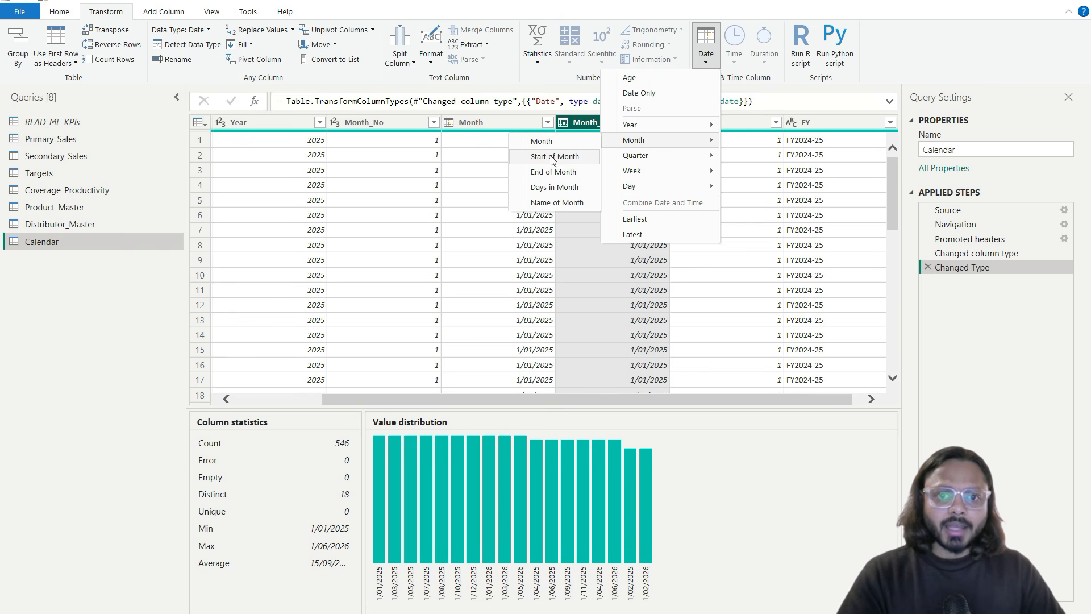
{"action": "left_click", "coordinate": [554, 203]}
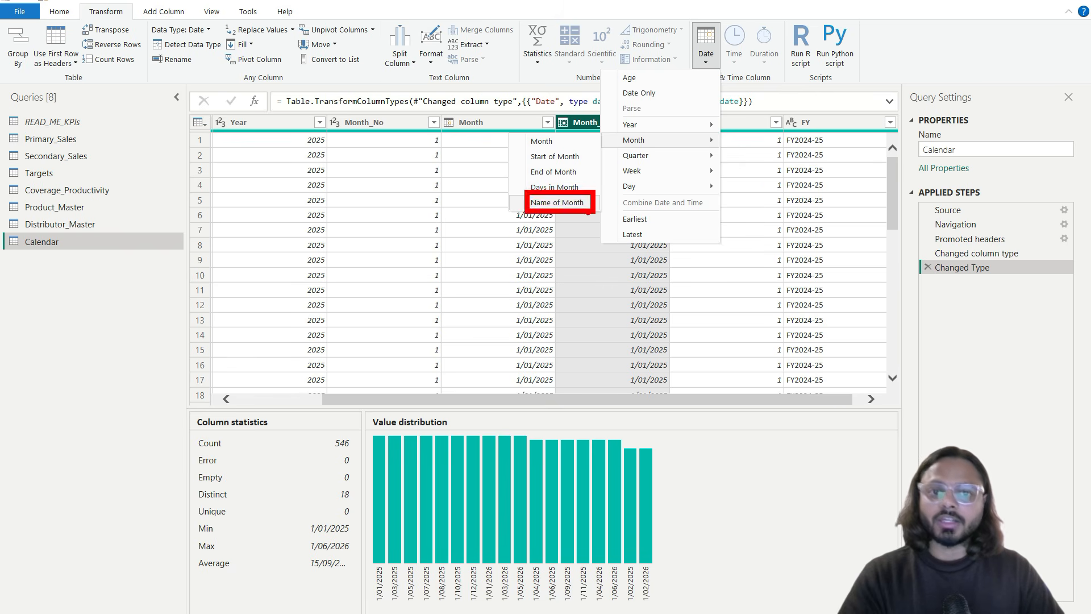
{"action": "left_click", "coordinate": [706, 46]}
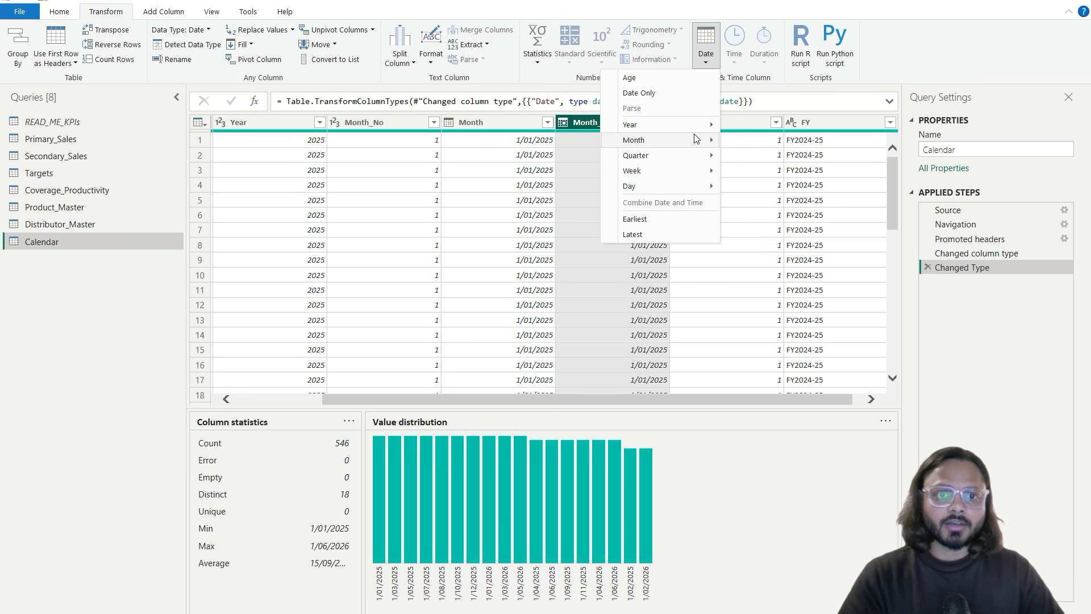
{"action": "mouse_move", "coordinate": [626, 151]}
{"action": "left_click", "coordinate": [557, 203]}
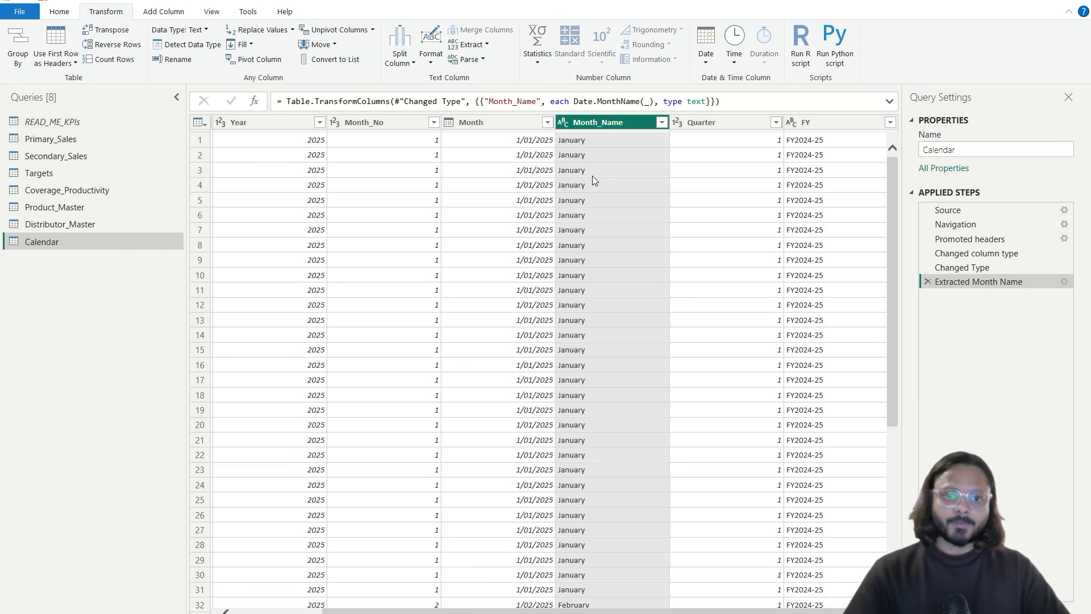
{"action": "left_click", "coordinate": [590, 170]}
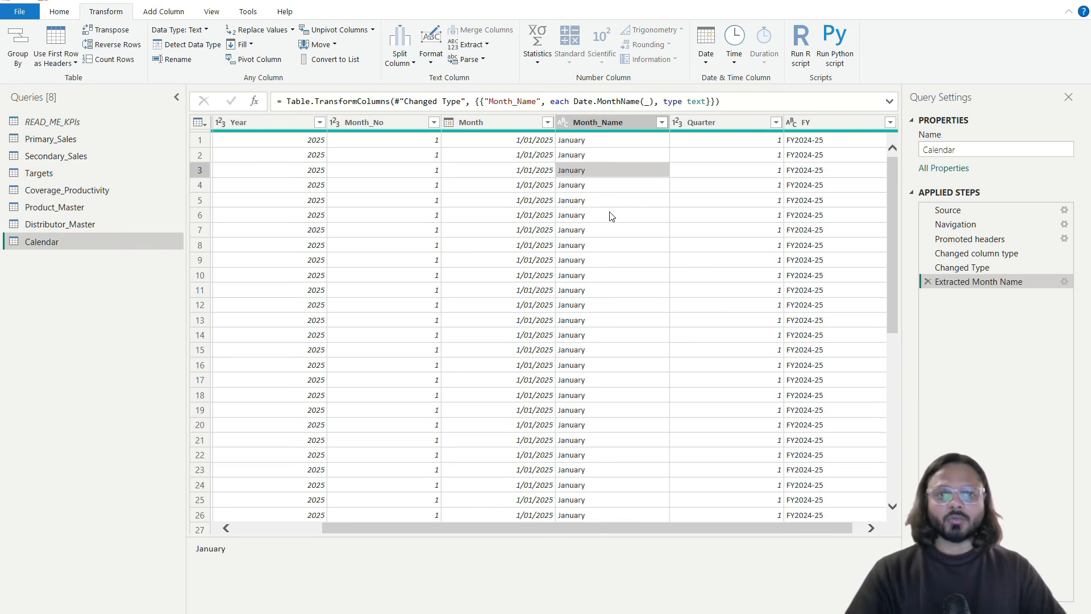
{"action": "left_click", "coordinate": [662, 123]}
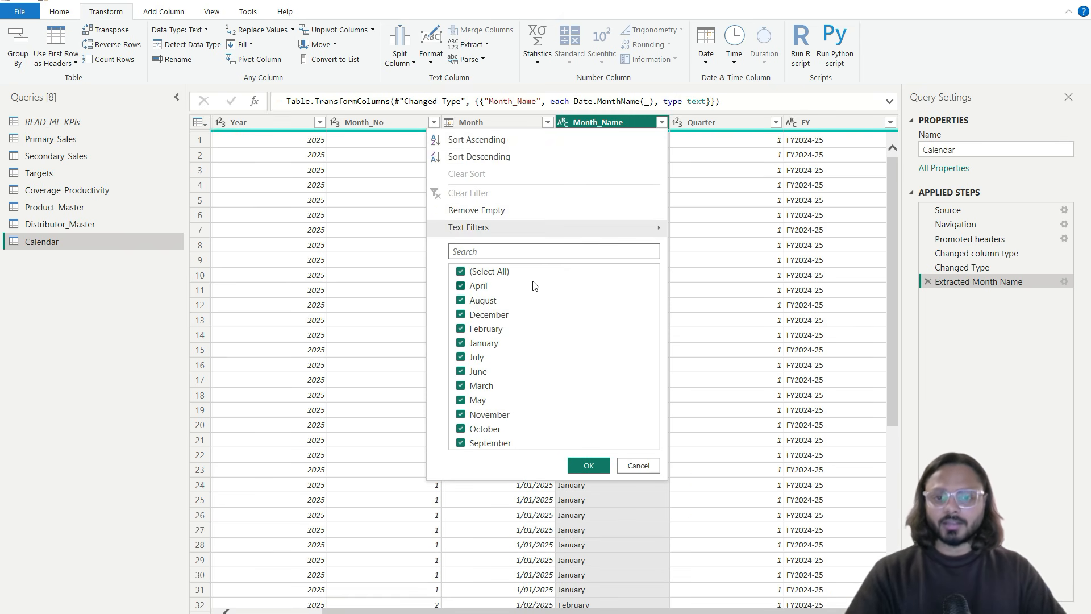
{"action": "left_click", "coordinate": [635, 467]}
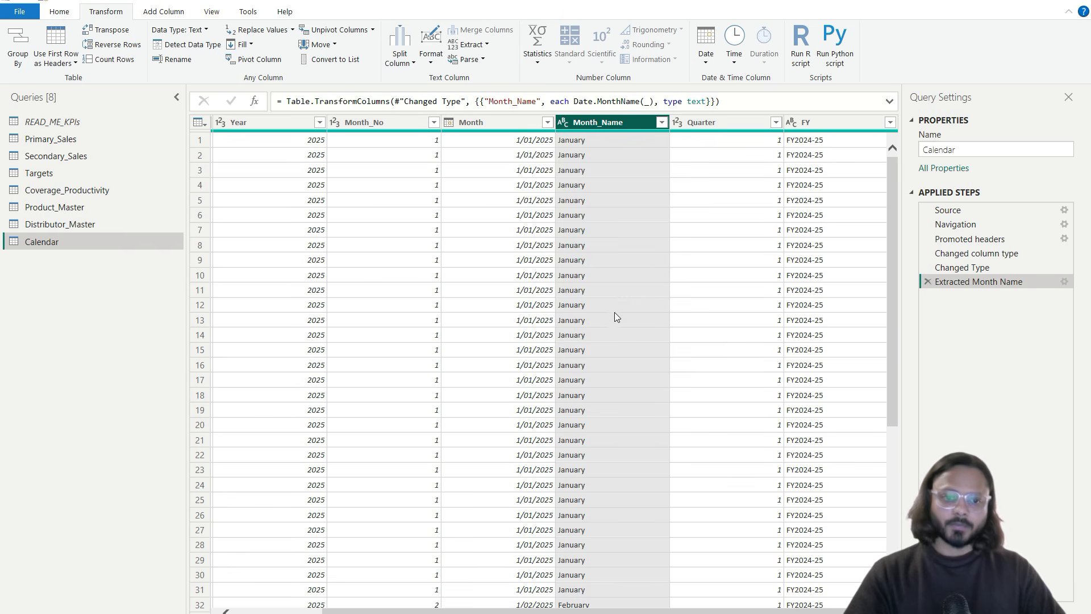
{"action": "scroll", "coordinate": [615, 274], "scroll_direction": "left", "scroll_amount": 3}
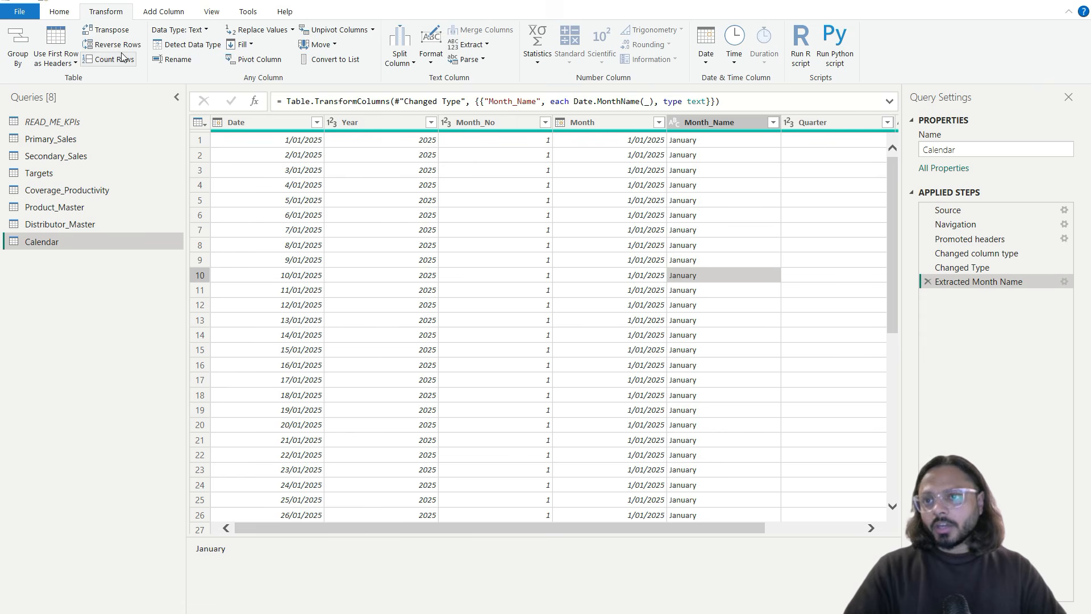
{"action": "left_click", "coordinate": [73, 13]}
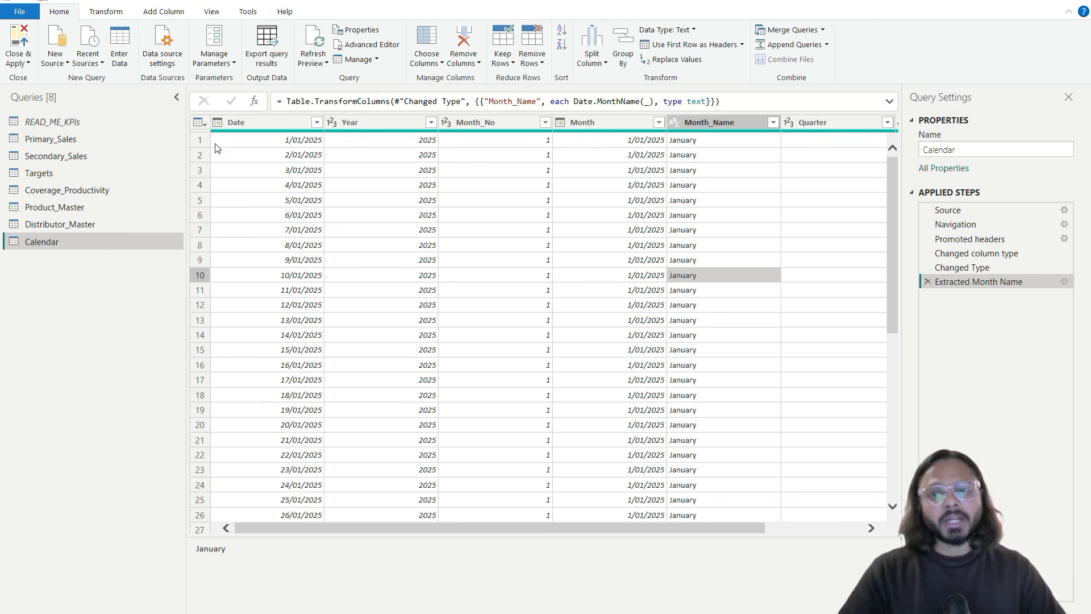
Step: Close & Apply the query changes, loading seven tables into the report
{"action": "left_click", "coordinate": [27, 64]}
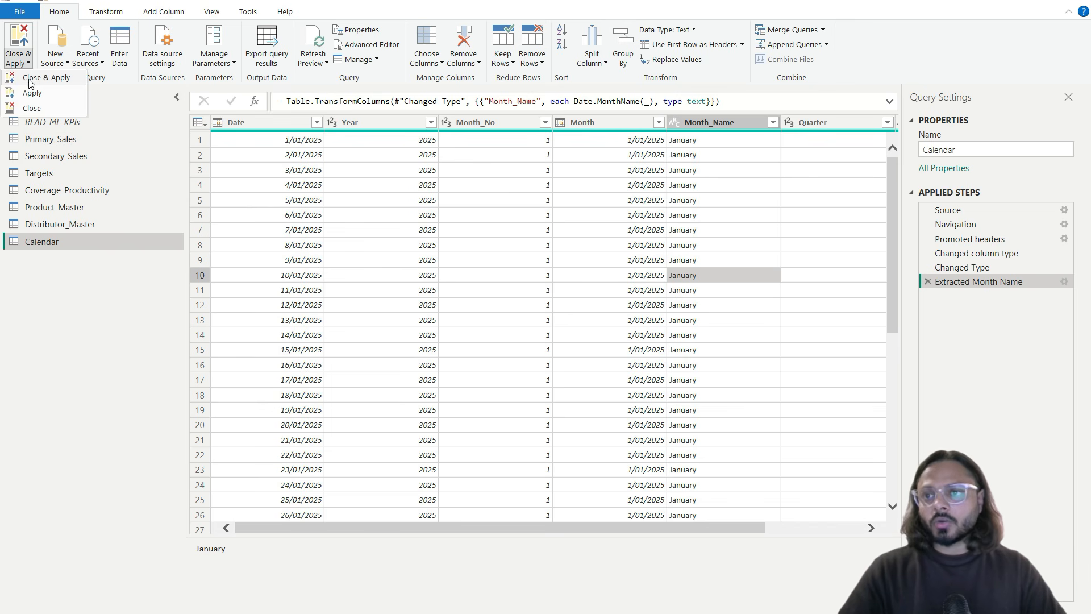
{"action": "left_click", "coordinate": [32, 108]}
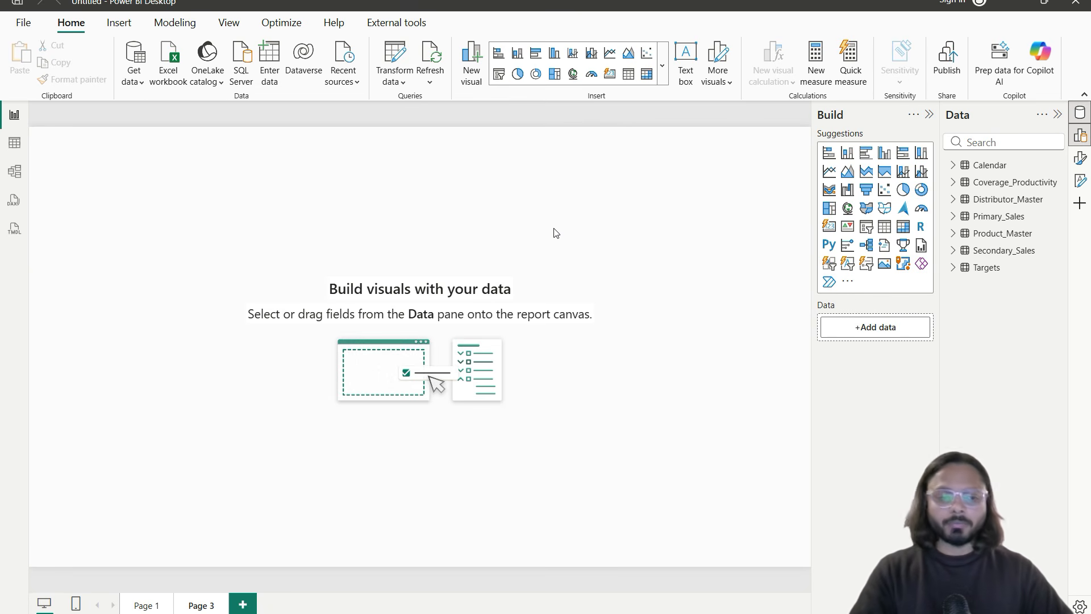
Step: Add a matrix of Primary_Sales ASM rows with Sum of Net_Primary_Value, totalling 358,668,948.53
{"action": "left_click", "coordinate": [903, 226]}
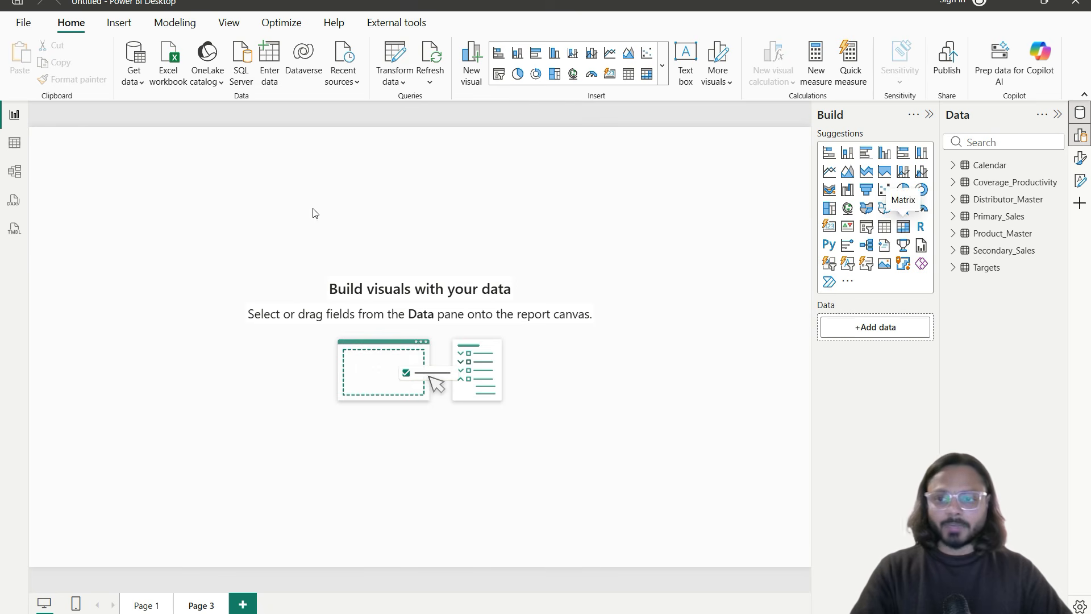
{"action": "left_click_drag", "start_coordinate": [116, 215], "coordinate": [588, 527]}
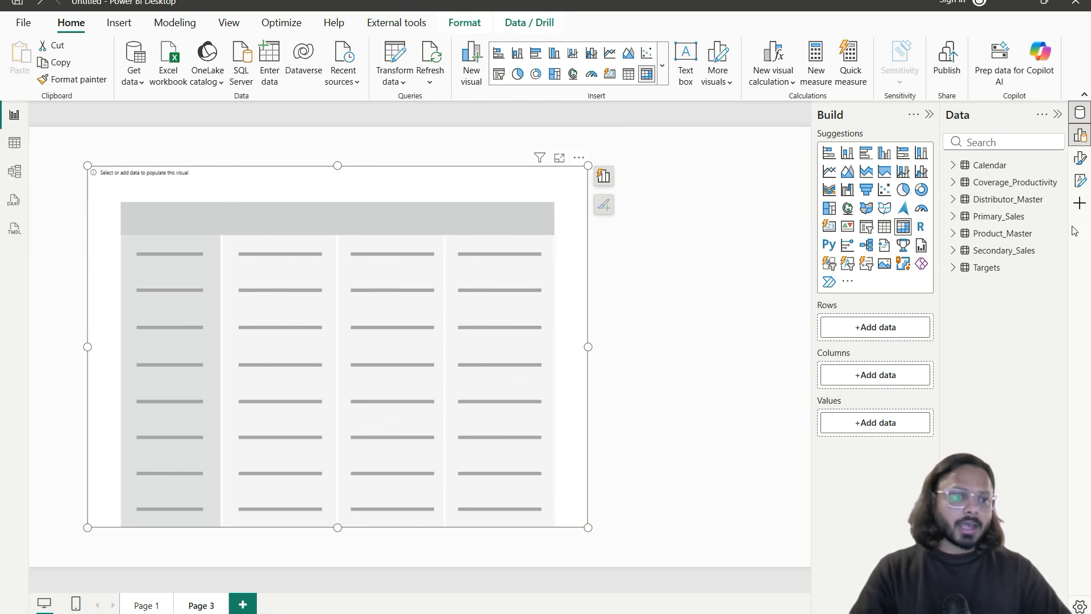
{"action": "left_click", "coordinate": [958, 217]}
{"action": "left_click_drag", "start_coordinate": [1011, 236], "coordinate": [909, 333]}
{"action": "left_click_drag", "start_coordinate": [1010, 235], "coordinate": [874, 309]}
{"action": "scroll", "coordinate": [1000, 331], "scroll_direction": "down", "scroll_amount": 1}
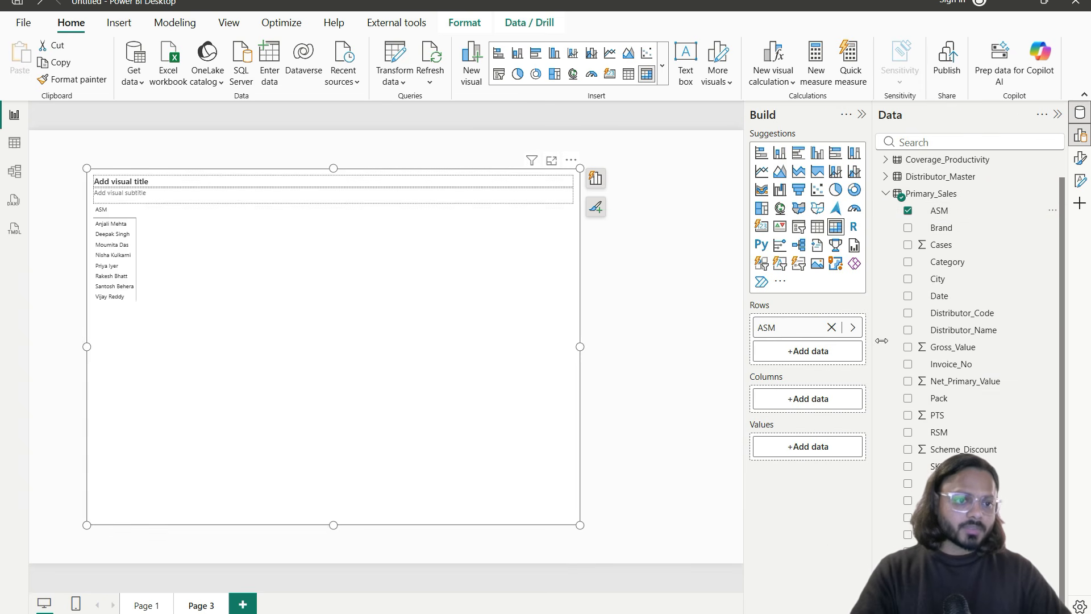
{"action": "left_click_drag", "start_coordinate": [967, 385], "coordinate": [801, 448]}
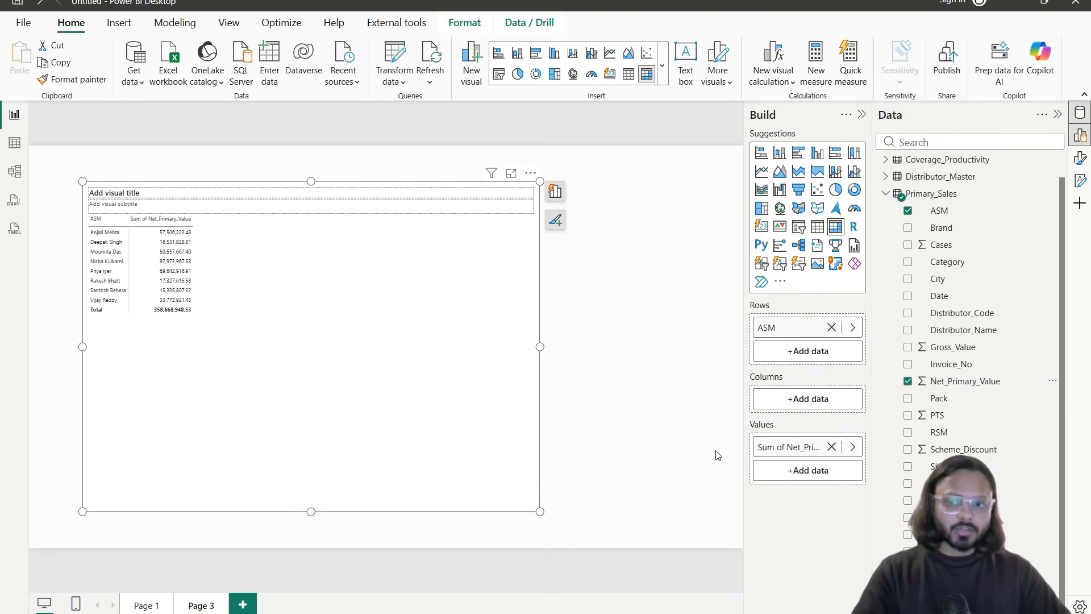
{"action": "scroll", "coordinate": [180, 318], "scroll_direction": "up", "scroll_amount": 2}
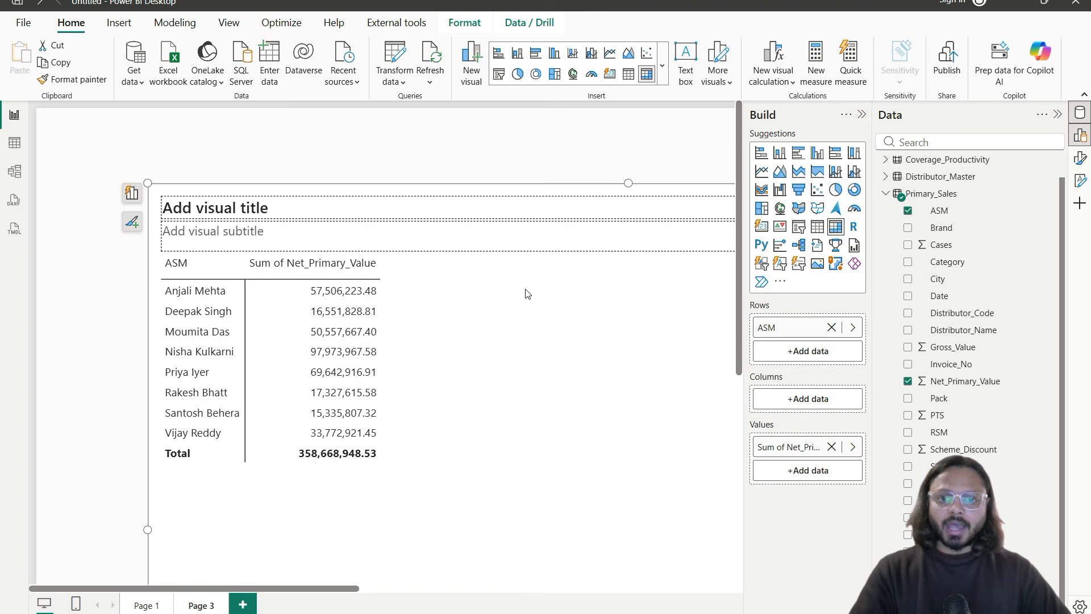
{"action": "scroll", "coordinate": [527, 293], "scroll_direction": "down", "scroll_amount": 3}
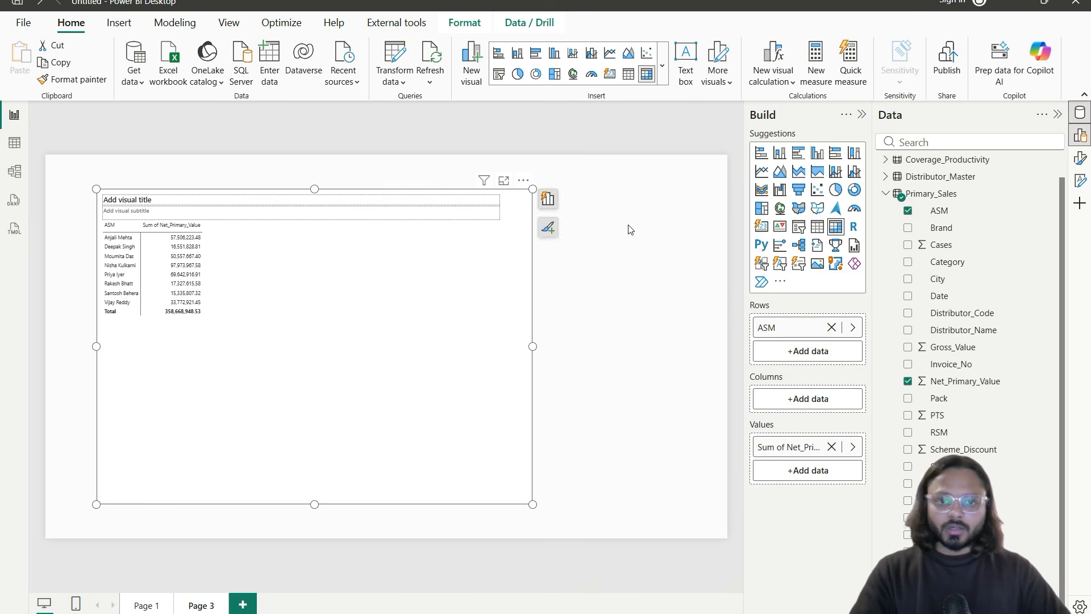
{"action": "left_click", "coordinate": [628, 229]}
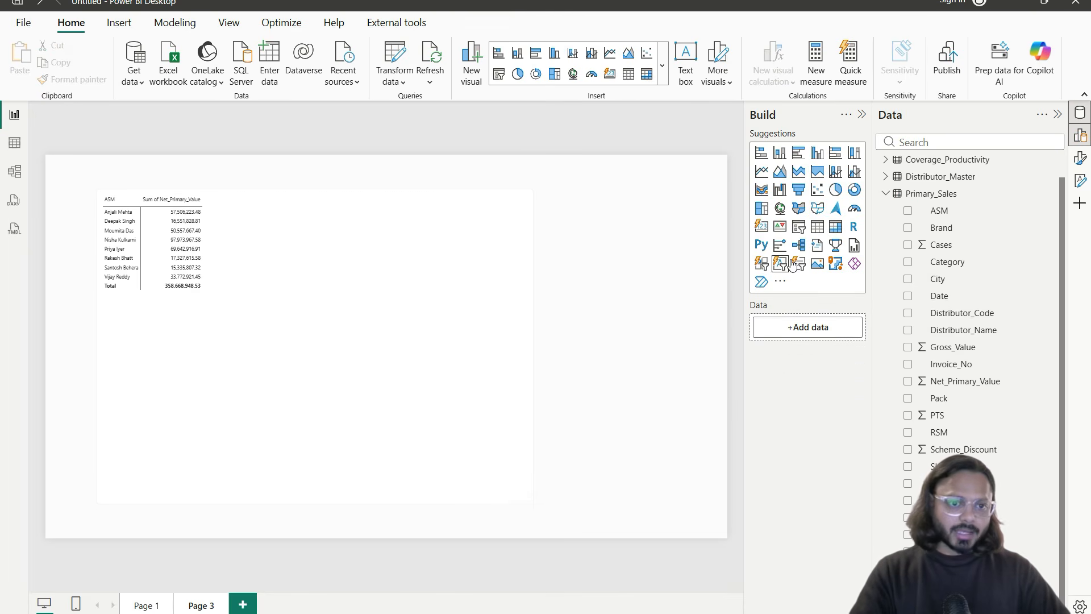
Step: Add a slicer on the Calendar table's FY field and select a financial year
{"action": "left_click", "coordinate": [799, 226]}
{"action": "left_click", "coordinate": [886, 194]}
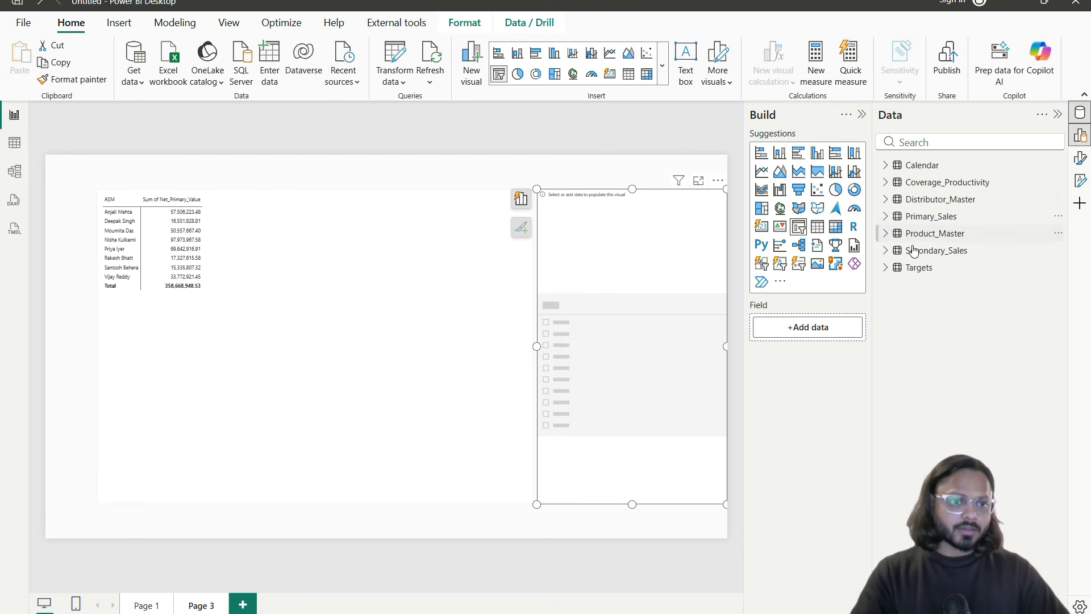
{"action": "left_click", "coordinate": [885, 165]}
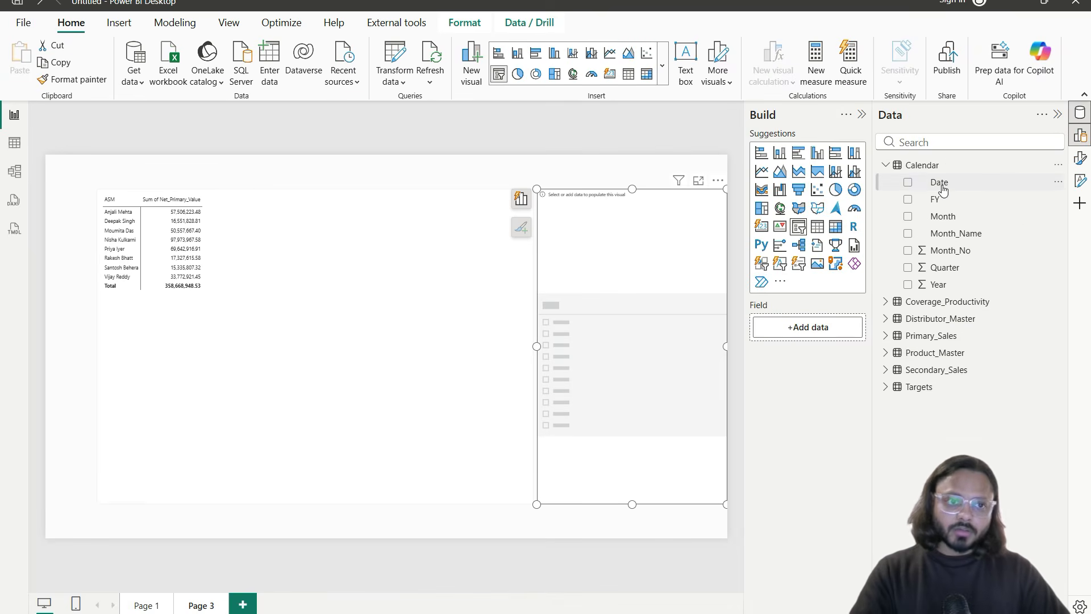
{"action": "left_click", "coordinate": [908, 200]}
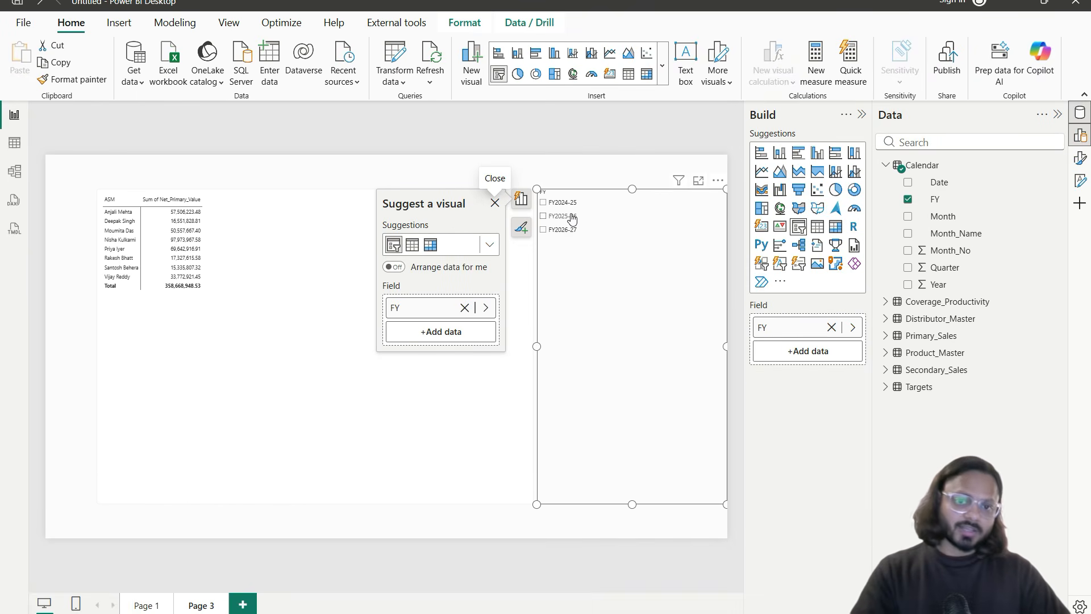
{"action": "left_click", "coordinate": [570, 218]}
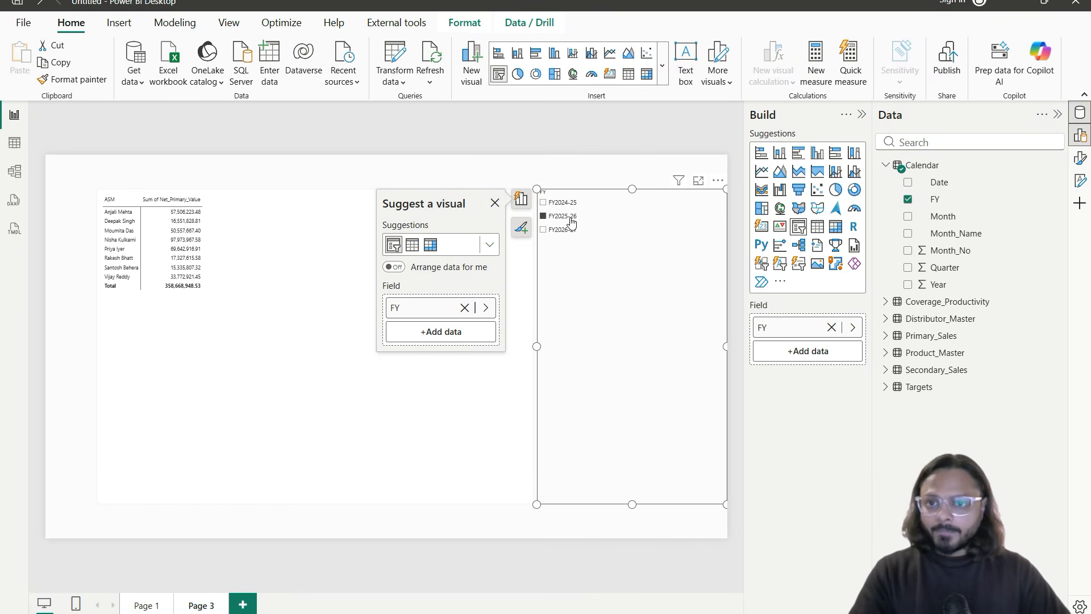
{"action": "left_click", "coordinate": [484, 158]}
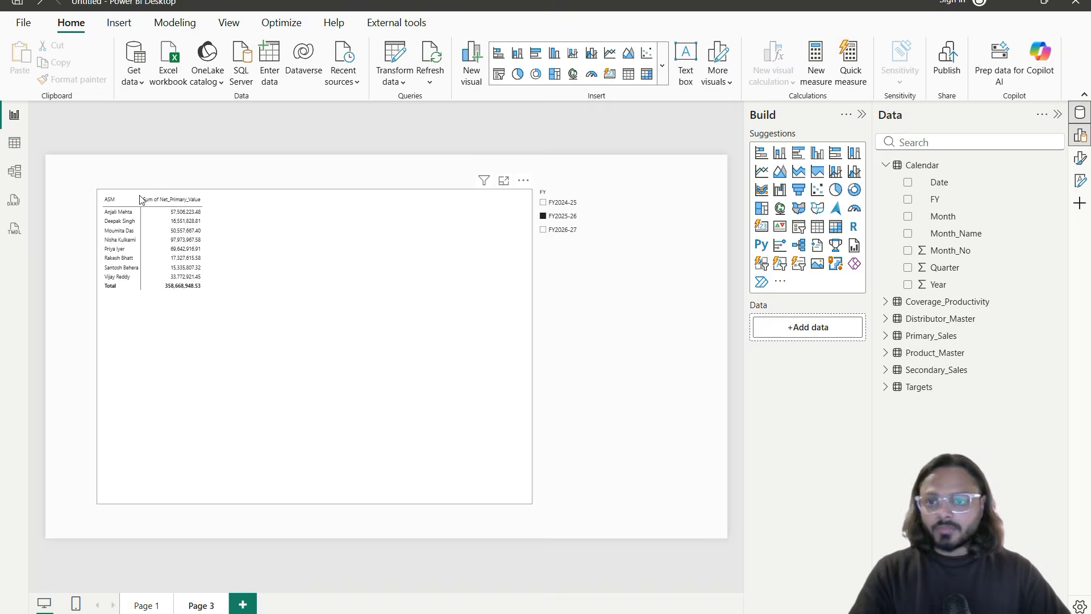
Step: Reselect the FY slicer and shorten it to fit its three year options
{"action": "scroll", "coordinate": [161, 257], "scroll_direction": "up", "scroll_amount": 5}
{"action": "scroll", "coordinate": [267, 318], "scroll_direction": "down", "scroll_amount": 5}
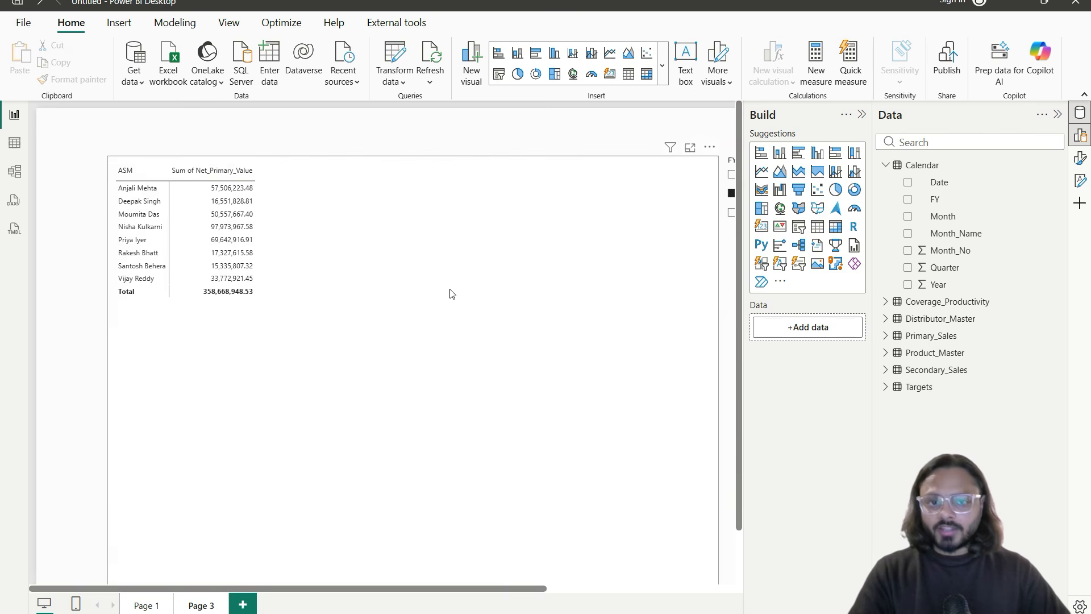
{"action": "left_click", "coordinate": [570, 232]}
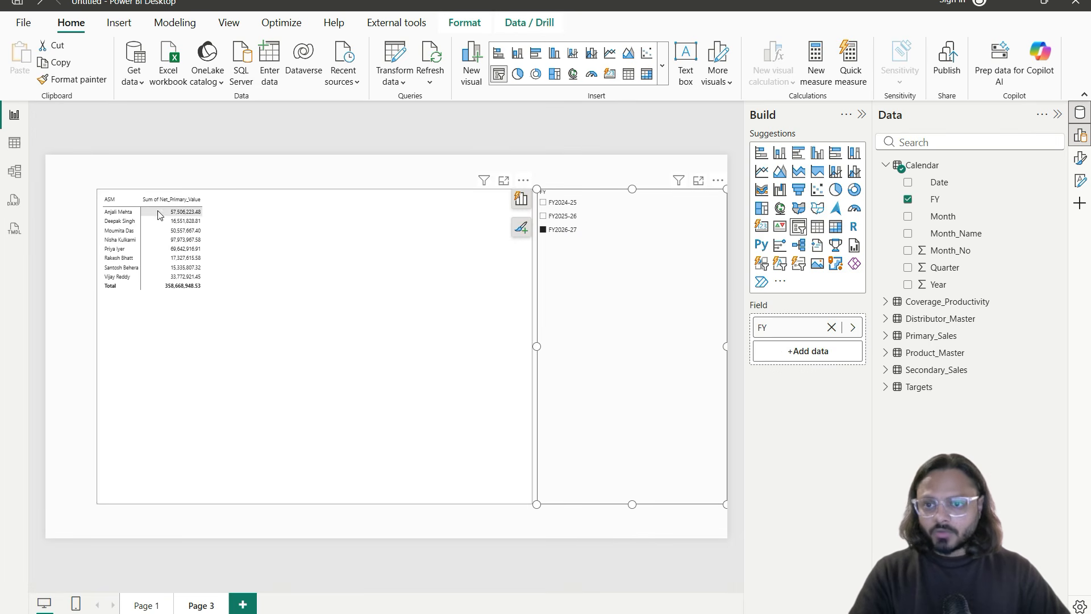
{"action": "scroll", "coordinate": [171, 227], "scroll_direction": "up", "scroll_amount": 4}
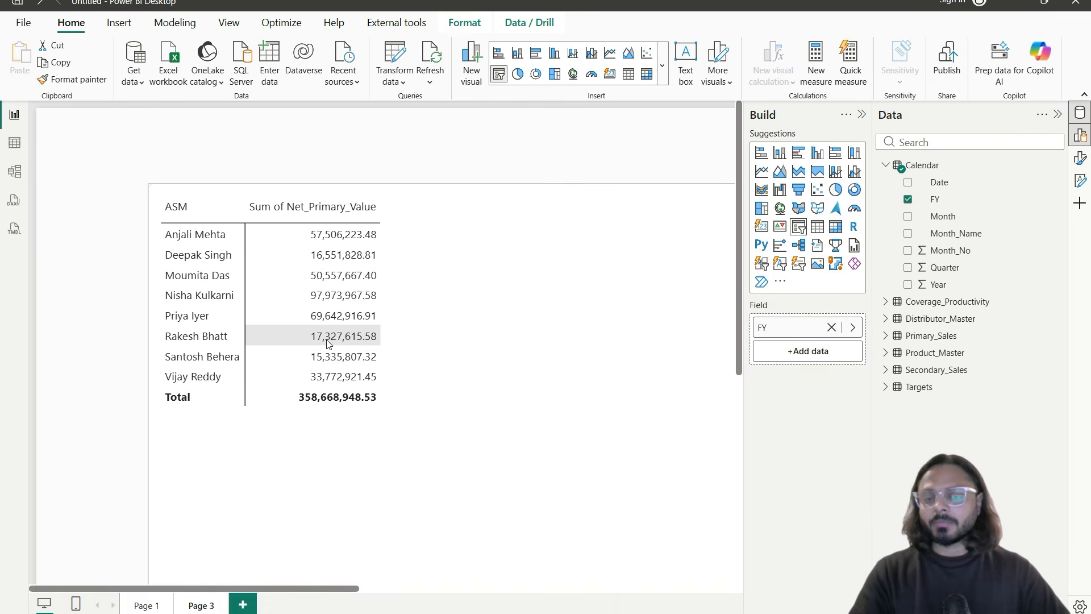
{"action": "scroll", "coordinate": [329, 339], "scroll_direction": "down", "scroll_amount": 5}
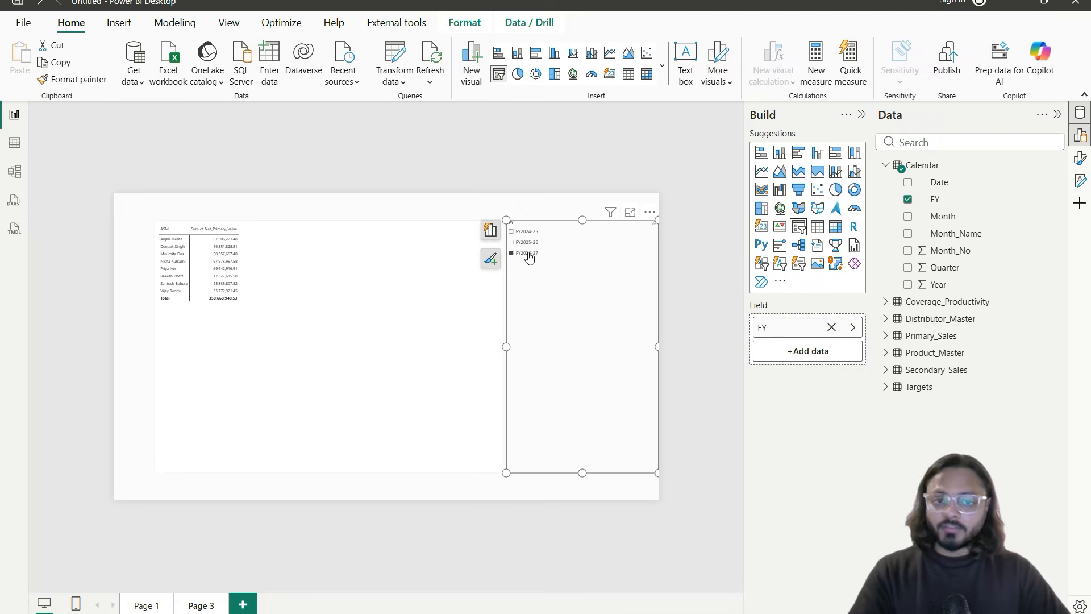
{"action": "scroll", "coordinate": [318, 335], "scroll_direction": "up", "scroll_amount": 3}
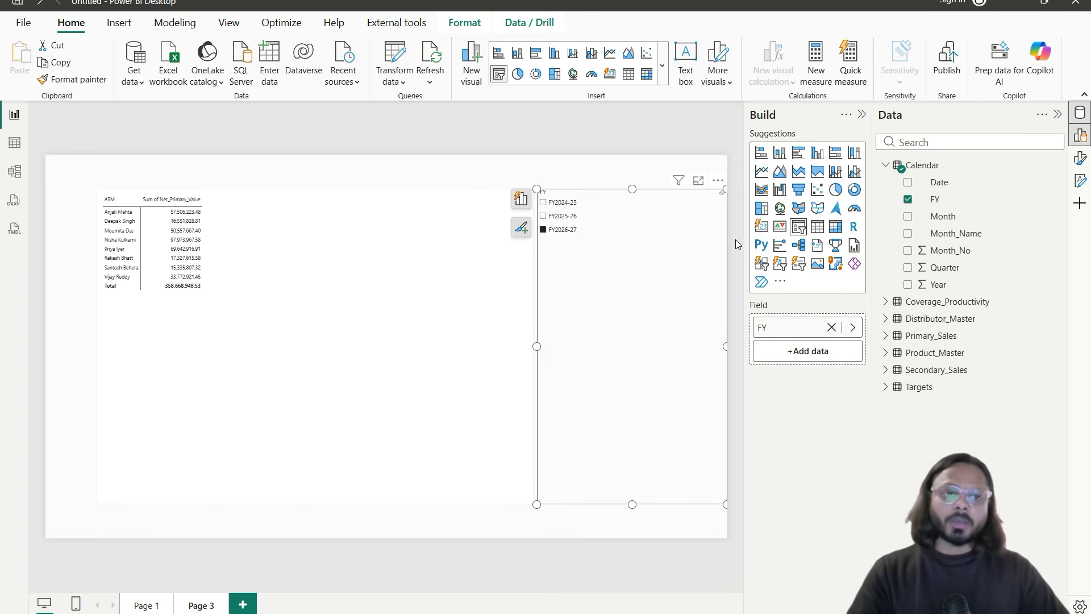
{"action": "left_click_drag", "start_coordinate": [876, 150], "coordinate": [942, 176]}
{"action": "left_click_drag", "start_coordinate": [878, 328], "coordinate": [960, 347]}
{"action": "mouse_move", "coordinate": [1007, 384]}
{"action": "left_mouse_down"}
{"action": "mouse_move", "coordinate": [1016, 216]}
{"action": "mouse_move", "coordinate": [989, 173]}
{"action": "left_mouse_up"}
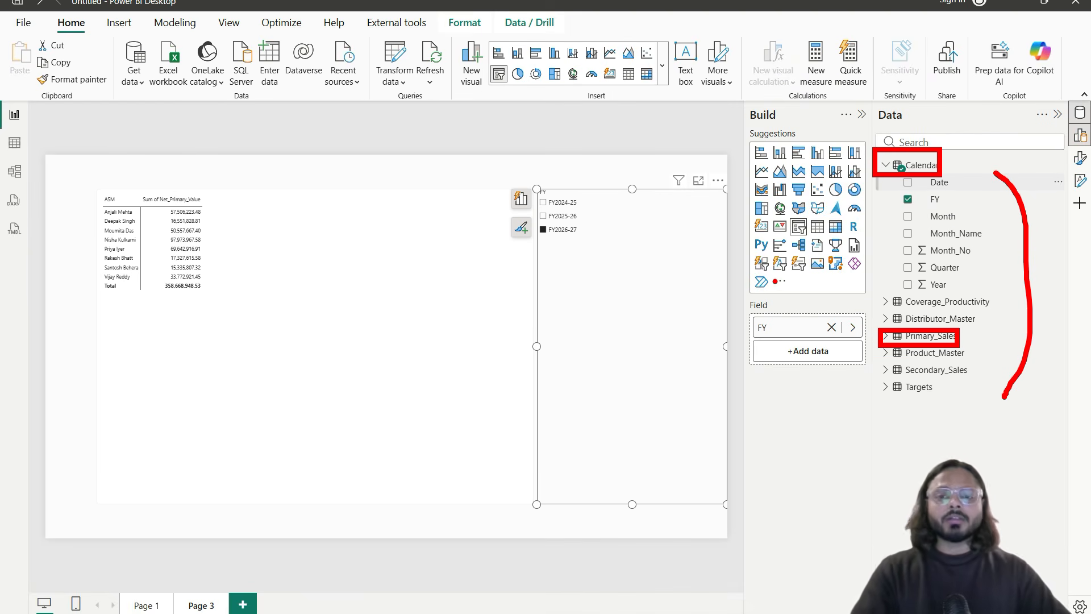
{"action": "left_click_drag", "start_coordinate": [548, 239], "coordinate": [599, 236]}
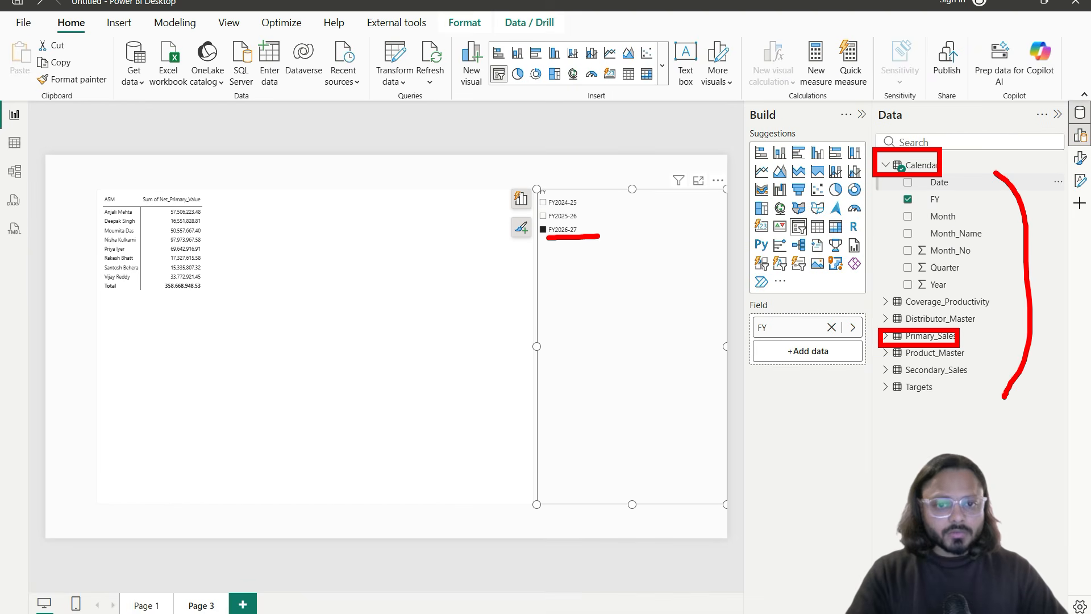
{"action": "left_click_drag", "start_coordinate": [235, 204], "coordinate": [215, 291]}
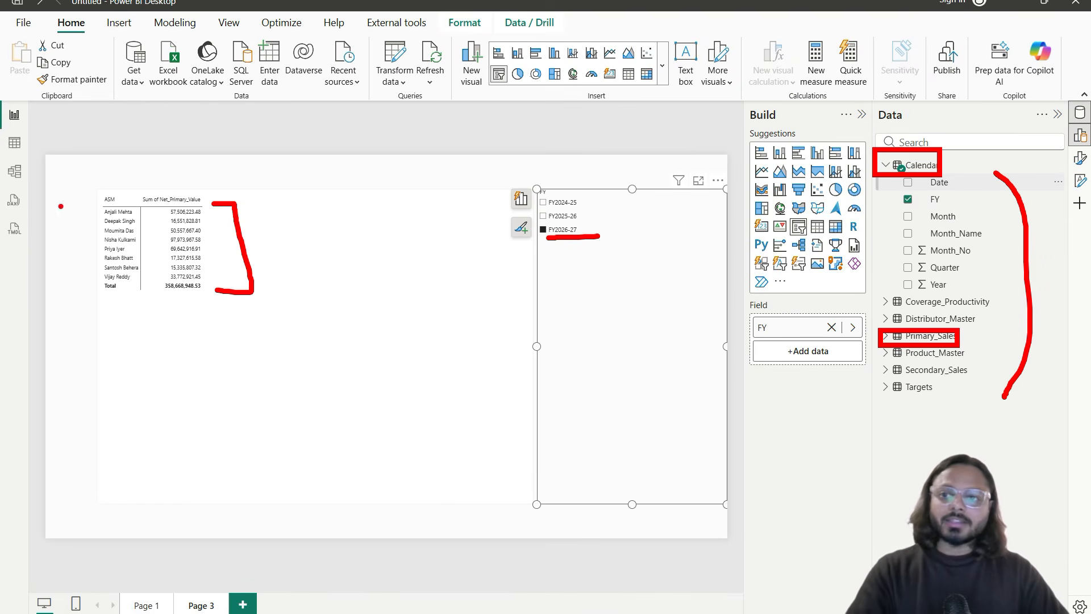
{"action": "left_click_drag", "start_coordinate": [4, 156], "coordinate": [30, 192]}
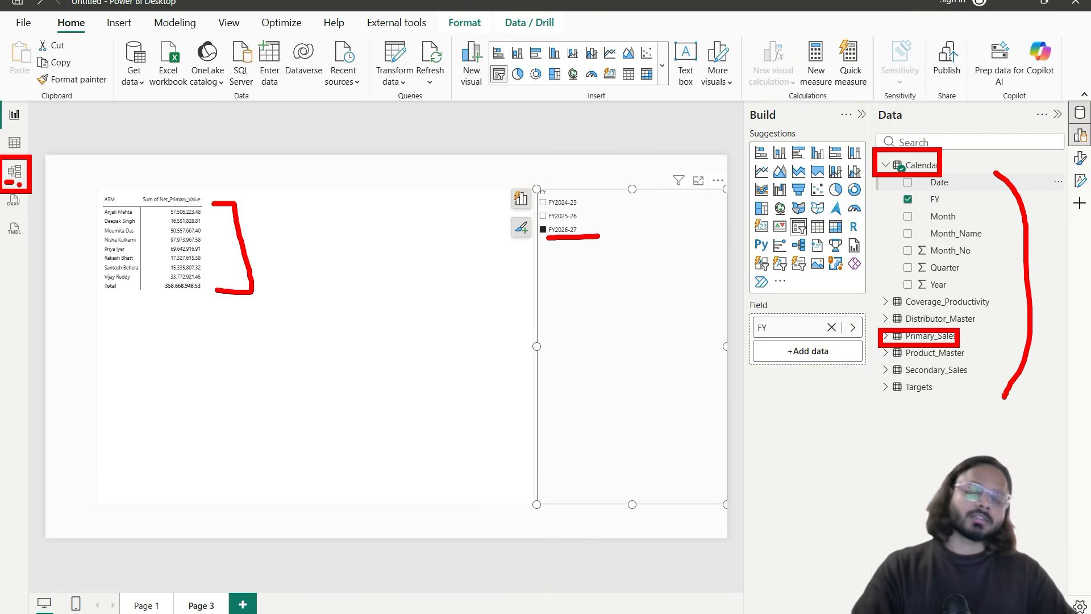
{"action": "key", "text": "Escape"}
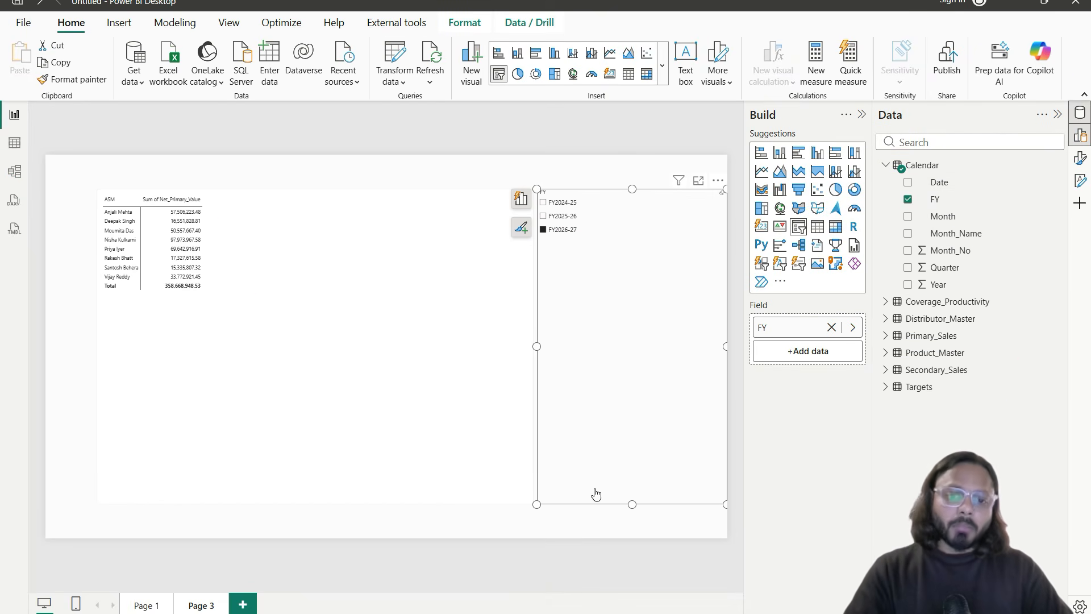
{"action": "left_click_drag", "start_coordinate": [635, 504], "coordinate": [628, 260]}
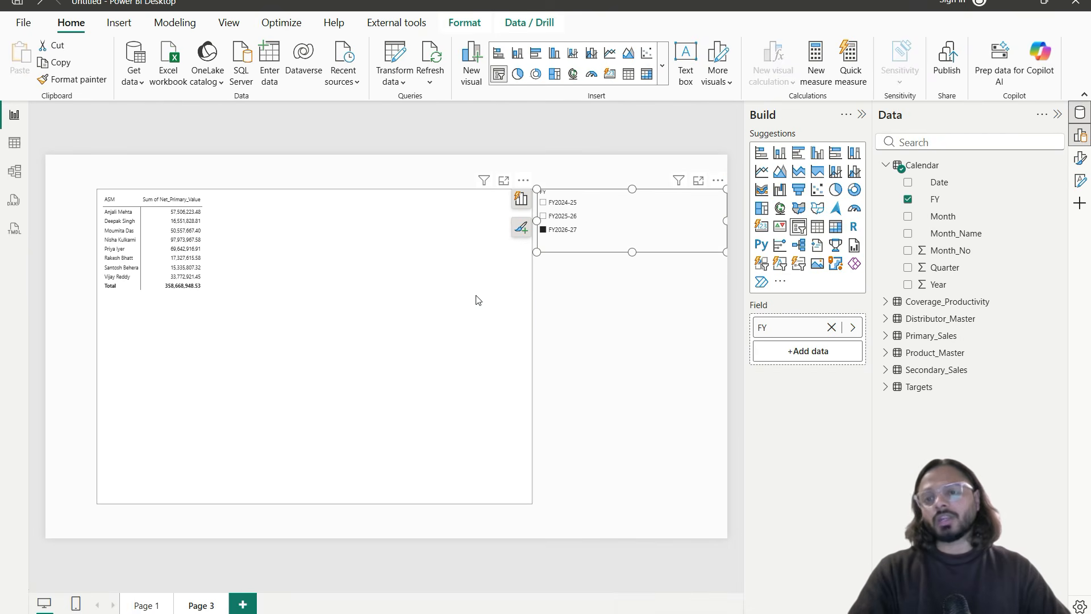
Step: Nest Brand under ASM in the matrix rows and expand the first ASM
{"action": "left_click", "coordinate": [438, 298]}
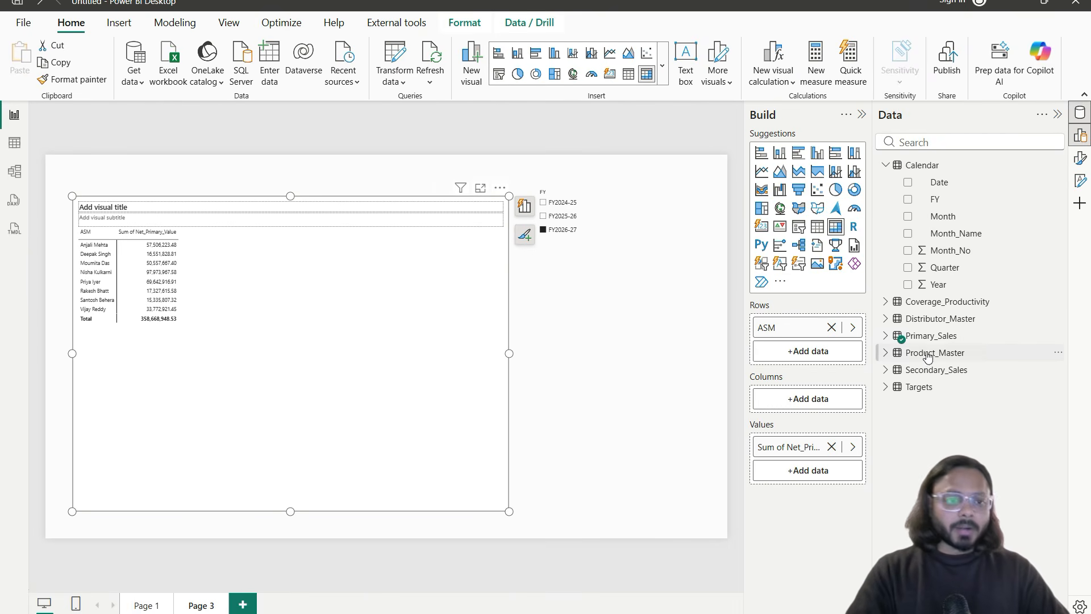
{"action": "left_click", "coordinate": [892, 339]}
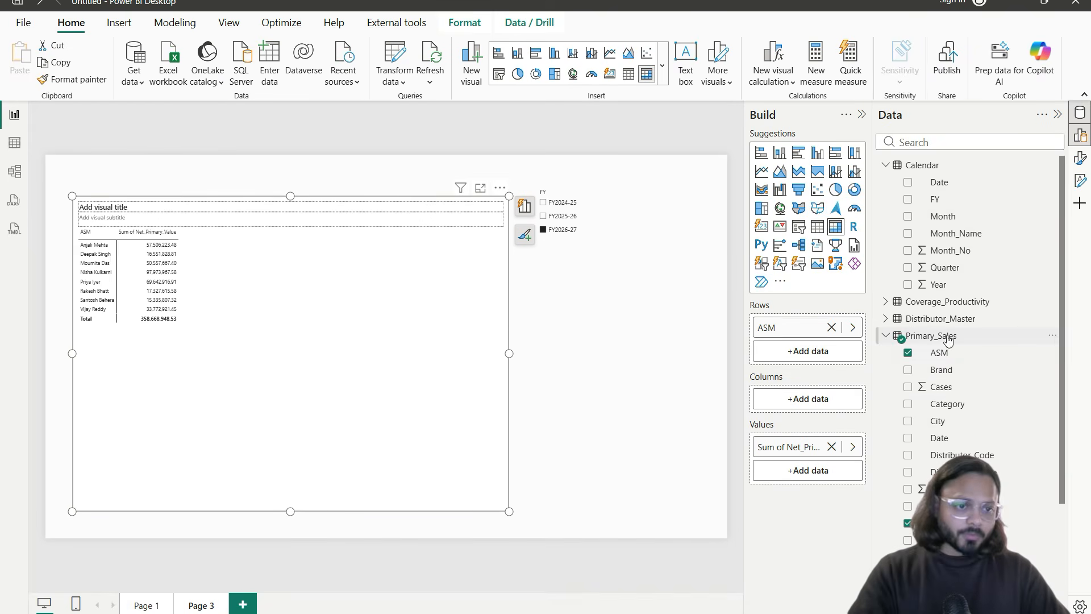
{"action": "scroll", "coordinate": [948, 341], "scroll_direction": "down", "scroll_amount": 3}
{"action": "left_click_drag", "start_coordinate": [954, 304], "coordinate": [827, 353]}
{"action": "scroll", "coordinate": [134, 311], "scroll_direction": "up", "scroll_amount": 4}
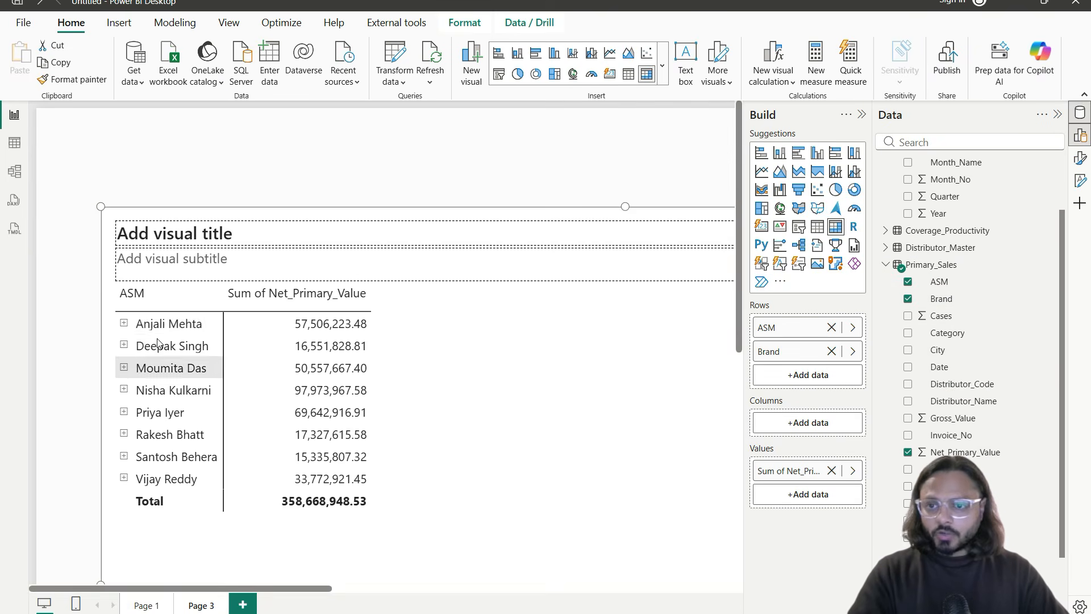
{"action": "left_click", "coordinate": [123, 325]}
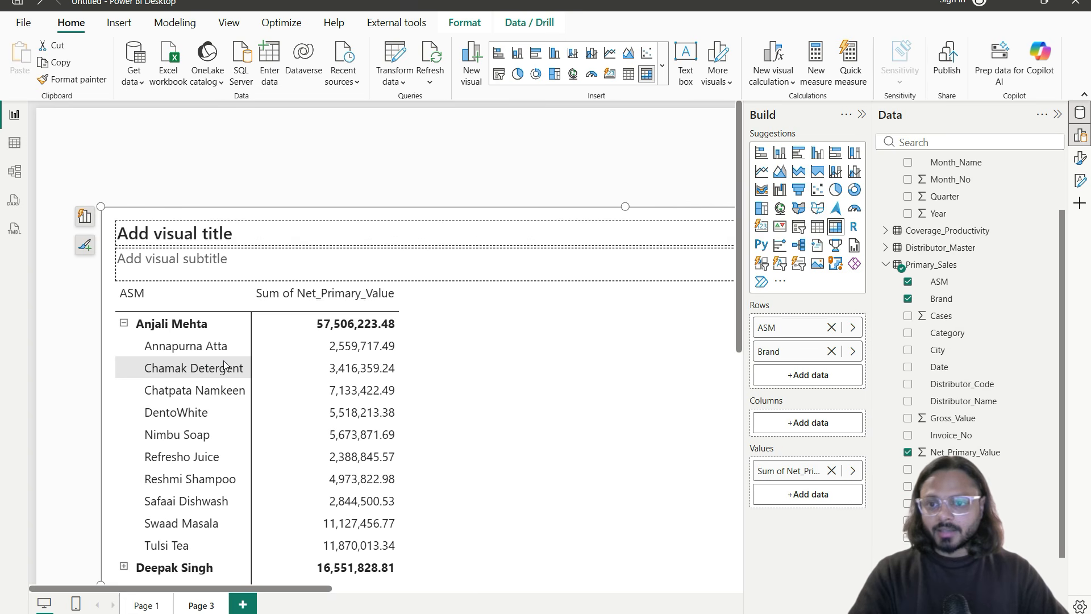
Step: Narrow the matrix, fit the page to width, and switch to Model view
{"action": "scroll", "coordinate": [187, 319], "scroll_direction": "down", "scroll_amount": 1}
{"action": "left_click_drag", "start_coordinate": [341, 388], "coordinate": [347, 454]}
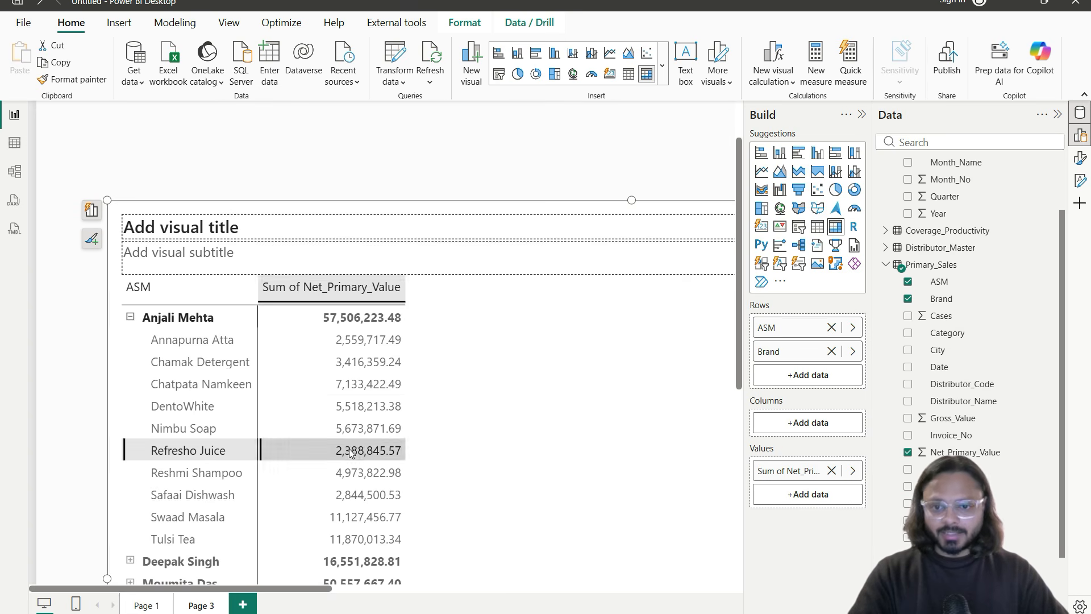
{"action": "left_click", "coordinate": [329, 381]}
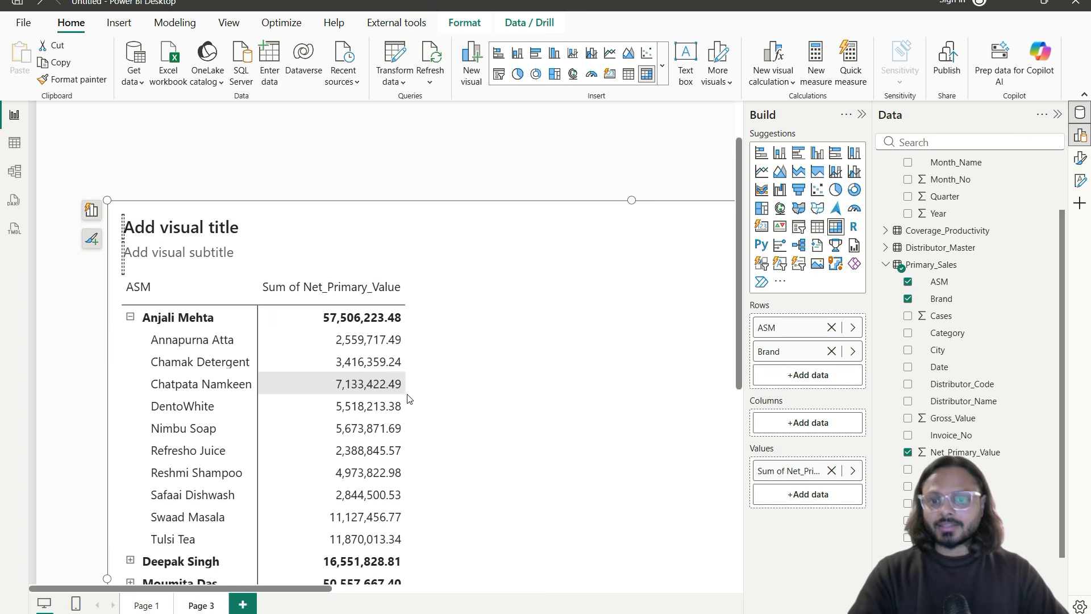
{"action": "scroll", "coordinate": [468, 390], "scroll_direction": "down", "scroll_amount": 5}
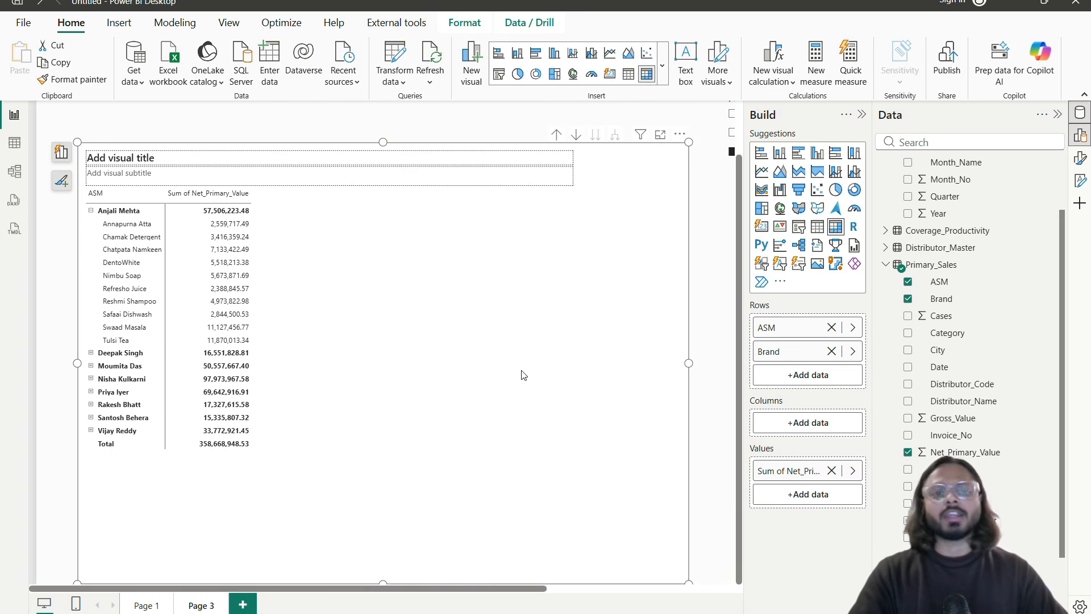
{"action": "left_click_drag", "start_coordinate": [688, 362], "coordinate": [597, 377]}
{"action": "left_click", "coordinate": [597, 378]}
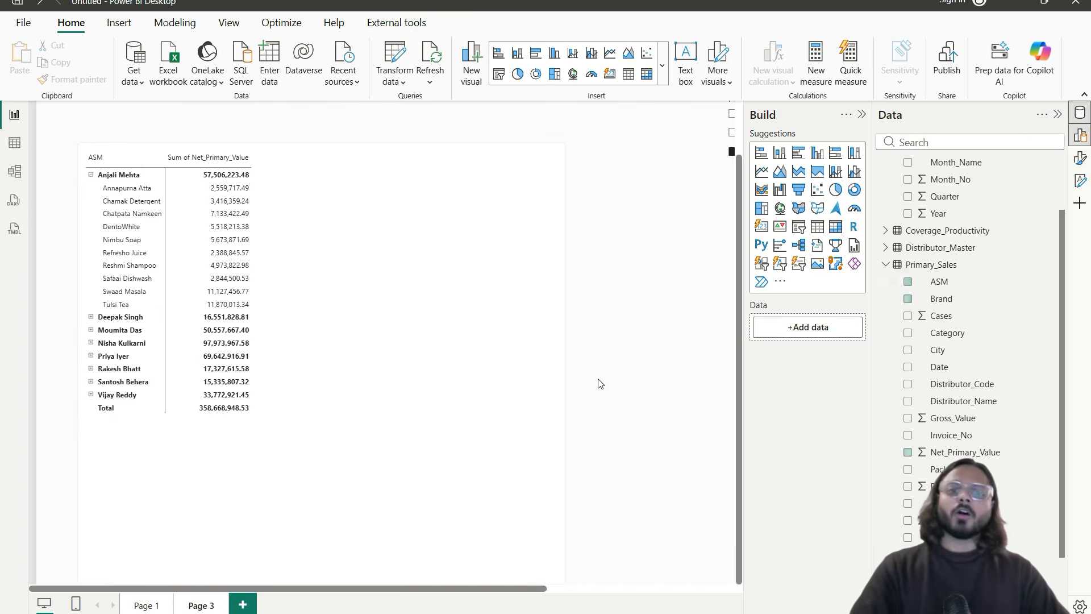
{"action": "scroll", "coordinate": [657, 411], "scroll_direction": "down", "scroll_amount": 3}
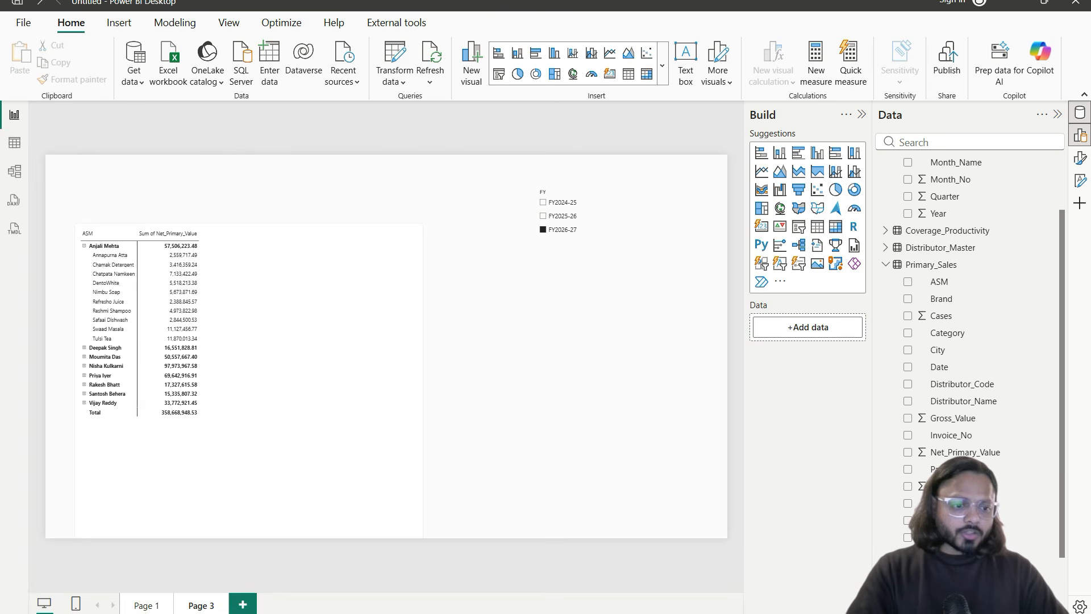
{"action": "left_click", "coordinate": [1078, 613]}
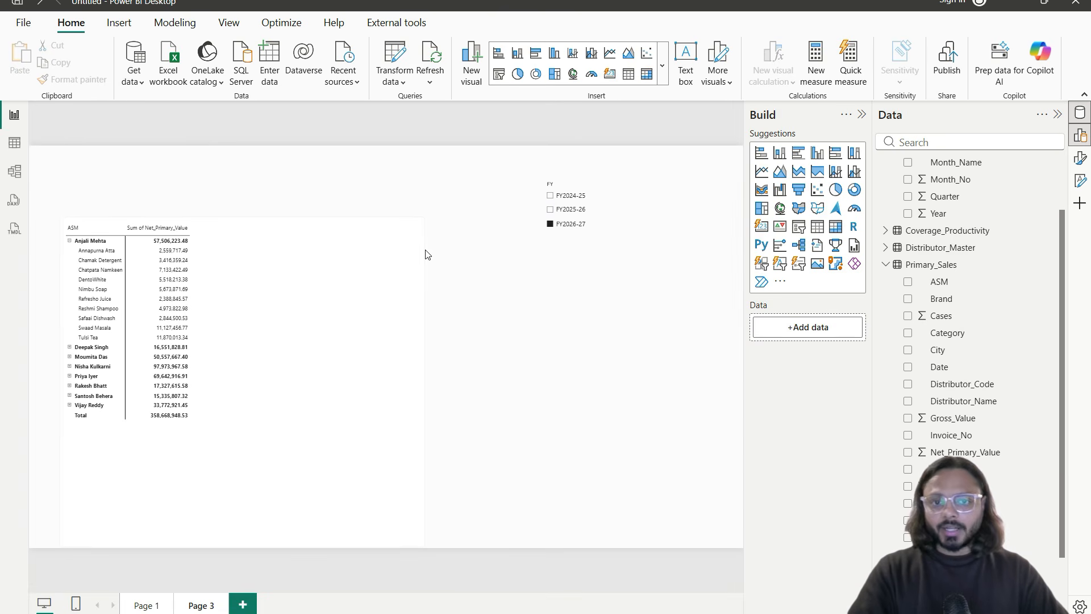
{"action": "left_click", "coordinate": [14, 171]}
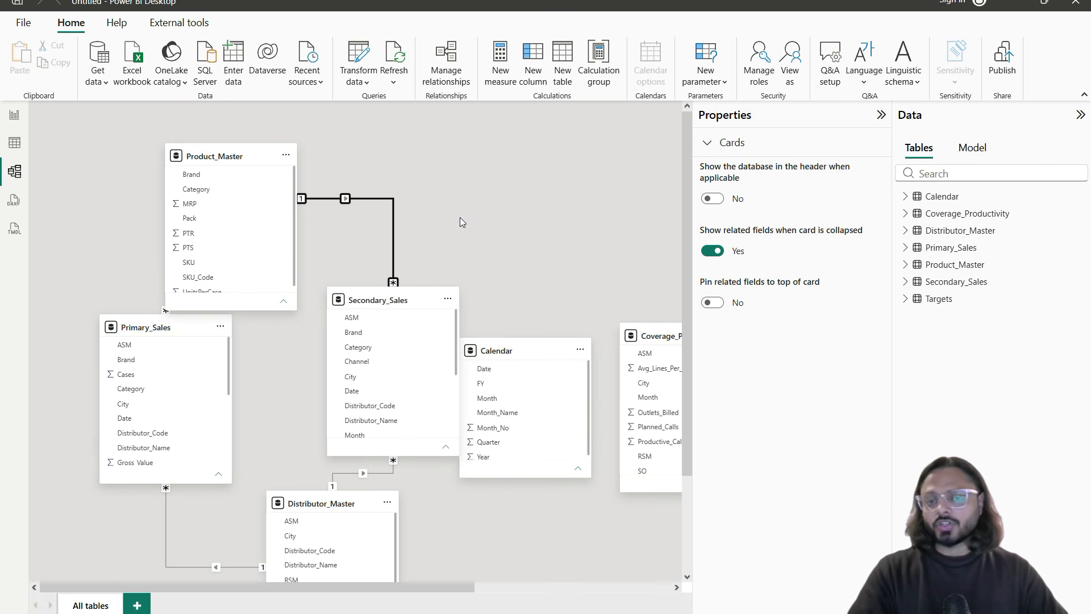
Step: Begin rearranging the diagram, moving Product_Master, both sales tables and Distributor_Master
{"action": "left_click_drag", "start_coordinate": [224, 157], "coordinate": [515, 127]}
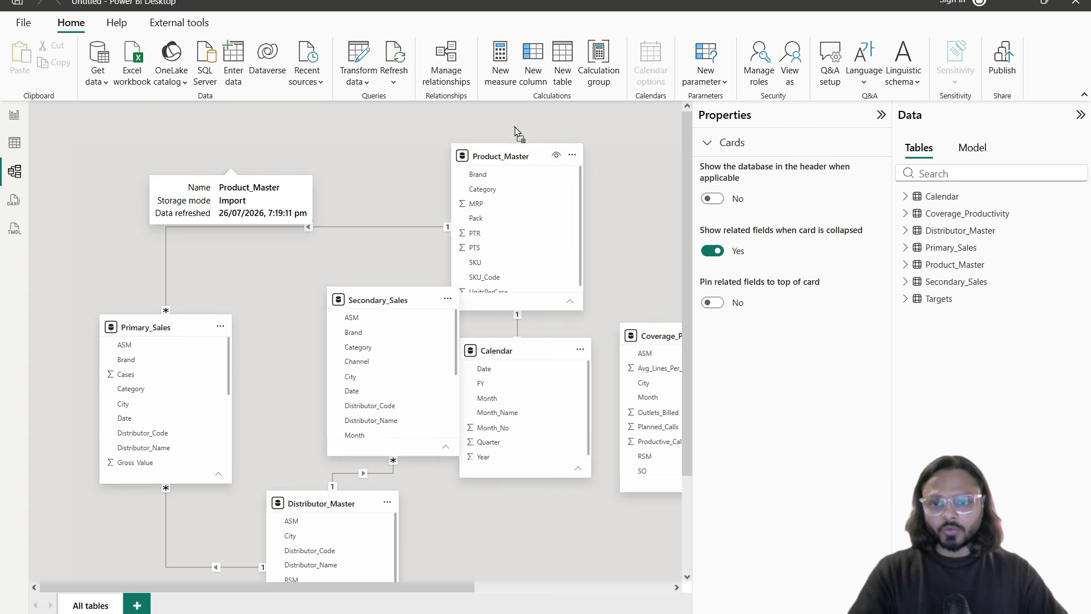
{"action": "left_click_drag", "start_coordinate": [165, 329], "coordinate": [231, 379]}
{"action": "left_click_drag", "start_coordinate": [382, 298], "coordinate": [396, 376]}
{"action": "scroll", "coordinate": [298, 259], "scroll_direction": "down", "scroll_amount": 2}
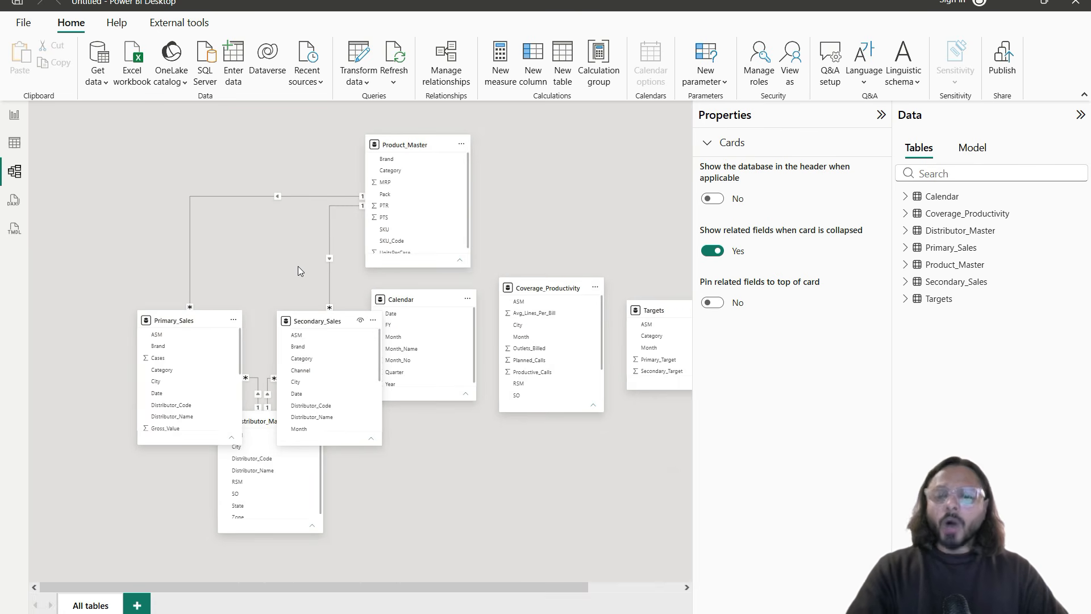
{"action": "left_click_drag", "start_coordinate": [251, 426], "coordinate": [279, 484]}
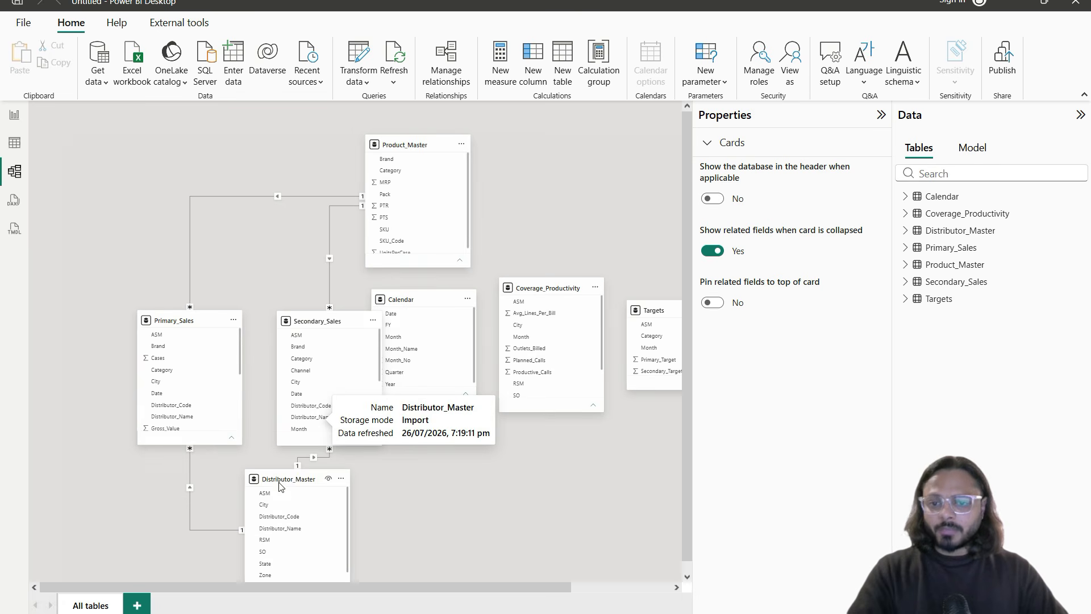
{"action": "mouse_move", "coordinate": [129, 276]}
{"action": "left_mouse_down"}
{"action": "mouse_move", "coordinate": [397, 370]}
{"action": "mouse_move", "coordinate": [621, 468]}
{"action": "left_mouse_up"}
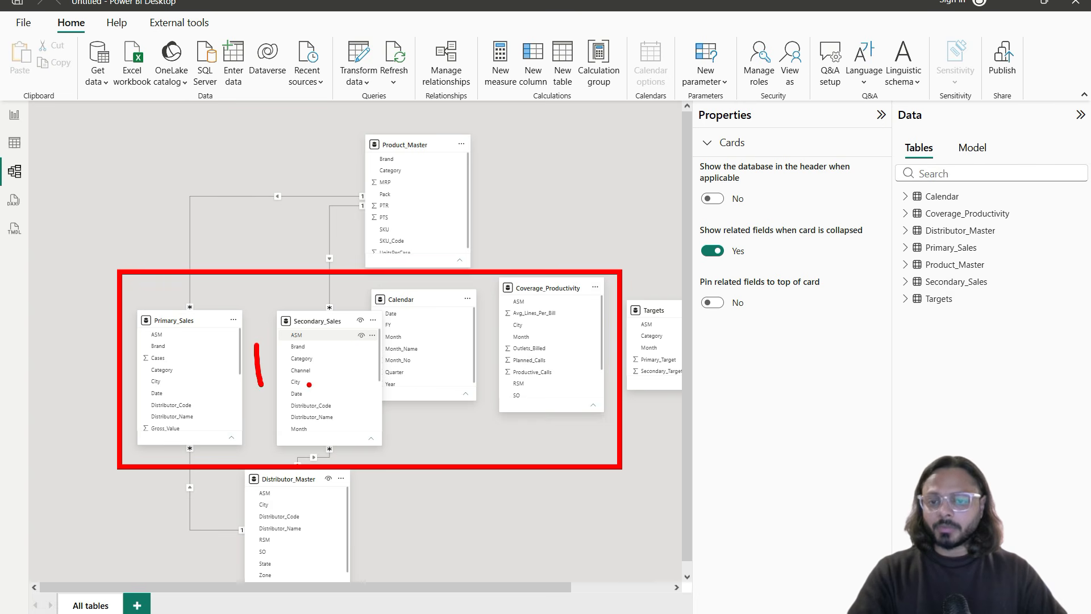
{"action": "mouse_move", "coordinate": [336, 348]}
{"action": "left_mouse_down"}
{"action": "mouse_move", "coordinate": [347, 378]}
{"action": "mouse_move", "coordinate": [392, 376]}
{"action": "left_mouse_up"}
{"action": "mouse_move", "coordinate": [466, 327]}
{"action": "left_mouse_down"}
{"action": "mouse_move", "coordinate": [483, 355]}
{"action": "mouse_move", "coordinate": [449, 379]}
{"action": "left_mouse_up"}
{"action": "mouse_move", "coordinate": [568, 275]}
{"action": "left_mouse_down"}
{"action": "mouse_move", "coordinate": [191, 263]}
{"action": "mouse_move", "coordinate": [230, 487]}
{"action": "mouse_move", "coordinate": [611, 357]}
{"action": "mouse_move", "coordinate": [435, 310]}
{"action": "left_mouse_up"}
{"action": "mouse_move", "coordinate": [78, 147]}
{"action": "left_mouse_down"}
{"action": "mouse_move", "coordinate": [186, 220]}
{"action": "mouse_move", "coordinate": [78, 132]}
{"action": "left_mouse_up"}
{"action": "mouse_move", "coordinate": [305, 135]}
{"action": "left_mouse_down"}
{"action": "mouse_move", "coordinate": [403, 214]}
{"action": "mouse_move", "coordinate": [288, 133]}
{"action": "left_mouse_up"}
{"action": "mouse_move", "coordinate": [534, 134]}
{"action": "left_mouse_down"}
{"action": "mouse_move", "coordinate": [538, 219]}
{"action": "mouse_move", "coordinate": [651, 131]}
{"action": "mouse_move", "coordinate": [512, 133]}
{"action": "left_mouse_up"}
{"action": "mouse_move", "coordinate": [71, 522]}
{"action": "left_mouse_down"}
{"action": "mouse_move", "coordinate": [64, 554]}
{"action": "mouse_move", "coordinate": [113, 492]}
{"action": "mouse_move", "coordinate": [68, 505]}
{"action": "left_mouse_up"}
{"action": "mouse_move", "coordinate": [346, 509]}
{"action": "left_mouse_down"}
{"action": "mouse_move", "coordinate": [425, 554]}
{"action": "mouse_move", "coordinate": [328, 511]}
{"action": "left_mouse_up"}
{"action": "mouse_move", "coordinate": [537, 497]}
{"action": "left_mouse_down"}
{"action": "mouse_move", "coordinate": [646, 540]}
{"action": "mouse_move", "coordinate": [523, 492]}
{"action": "left_mouse_up"}
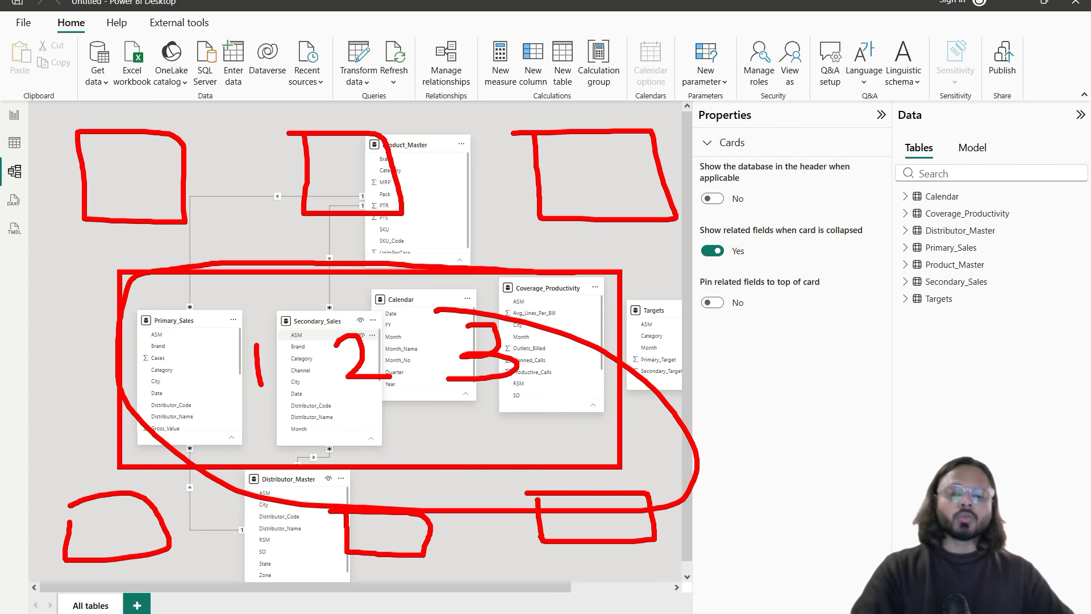
{"action": "key", "text": "Escape"}
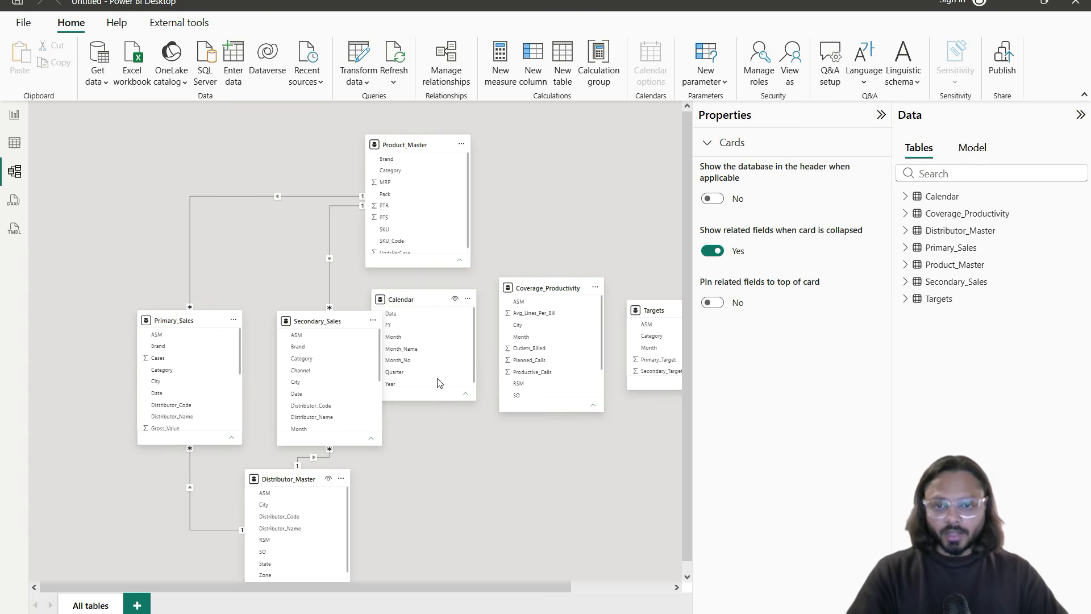
Step: Line up Calendar, Product_Master, Distributor_Master and Coverage_Productivity along the diagram's top
{"action": "left_click_drag", "start_coordinate": [415, 298], "coordinate": [126, 143]}
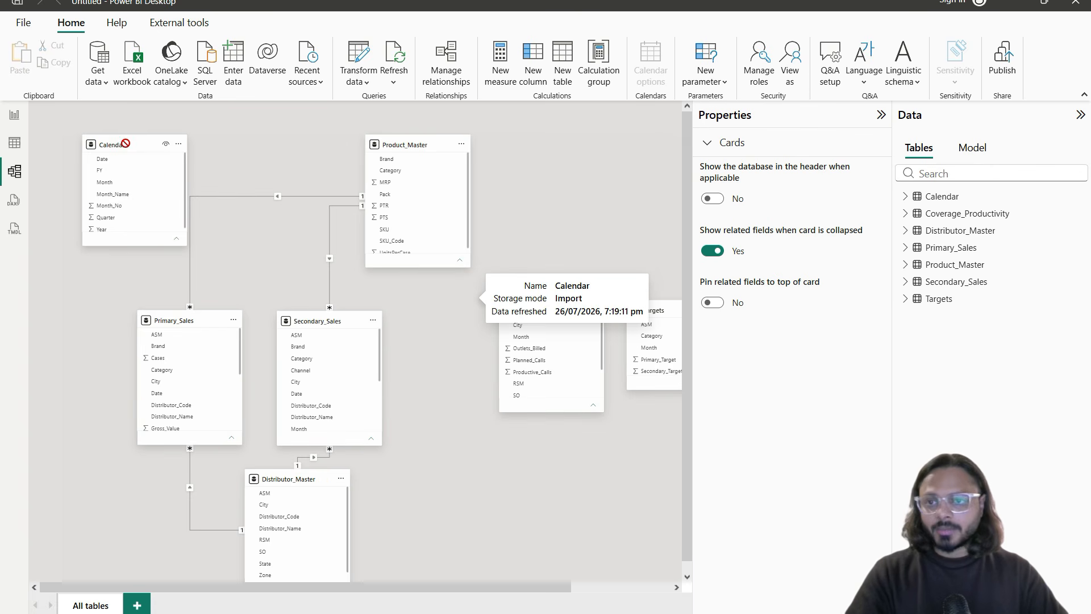
{"action": "left_click_drag", "start_coordinate": [419, 144], "coordinate": [295, 142]}
{"action": "left_click_drag", "start_coordinate": [547, 288], "coordinate": [681, 180]}
{"action": "left_click_drag", "start_coordinate": [633, 313], "coordinate": [428, 326]}
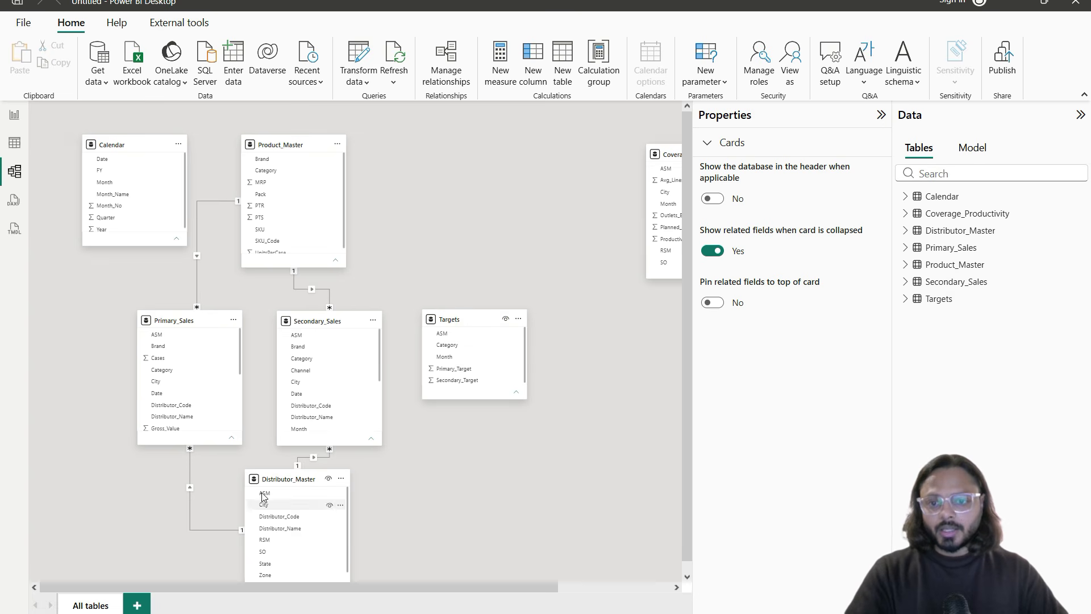
{"action": "left_click_drag", "start_coordinate": [281, 483], "coordinate": [307, 498]}
{"action": "left_click_drag", "start_coordinate": [391, 194], "coordinate": [449, 165]}
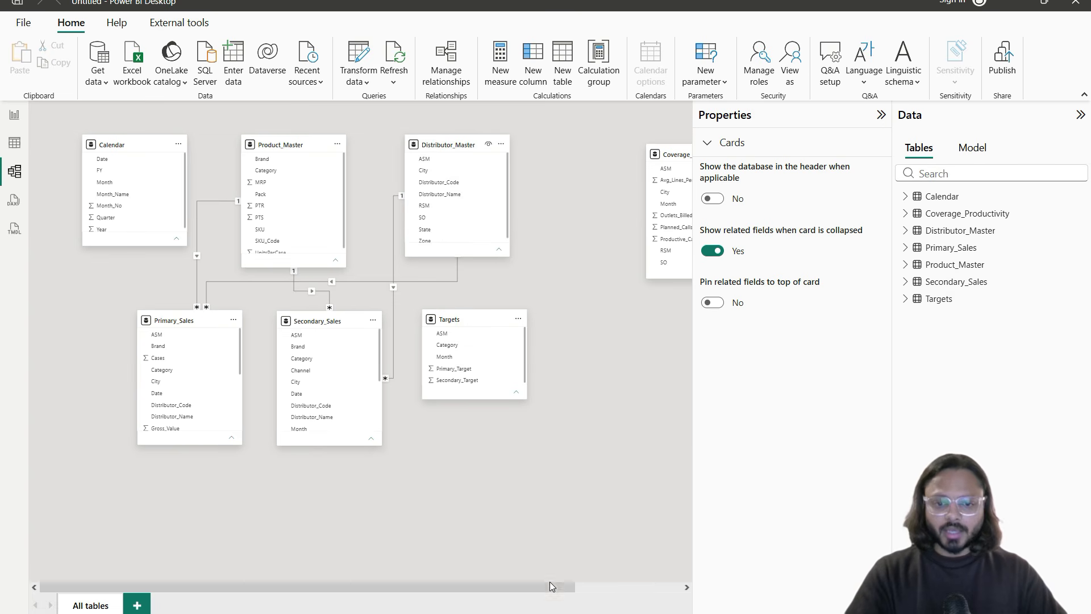
{"action": "left_click_drag", "start_coordinate": [550, 586], "coordinate": [698, 594]}
{"action": "left_click_drag", "start_coordinate": [610, 594], "coordinate": [513, 591]}
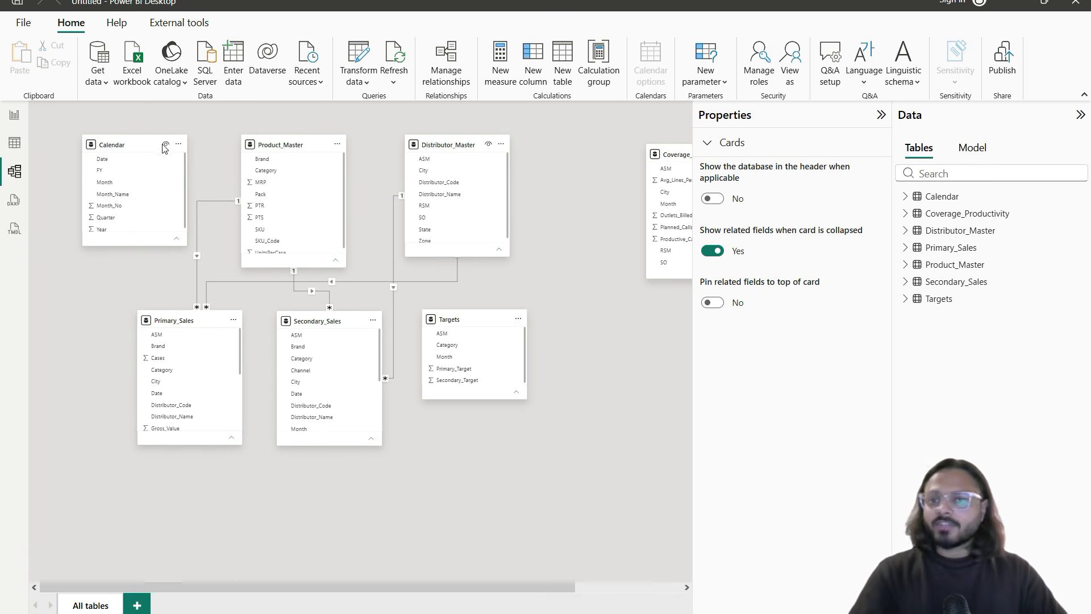
Step: Lower Primary_Sales, Secondary_Sales and Targets, then open the Table view
{"action": "left_click_drag", "start_coordinate": [191, 334], "coordinate": [200, 356]}
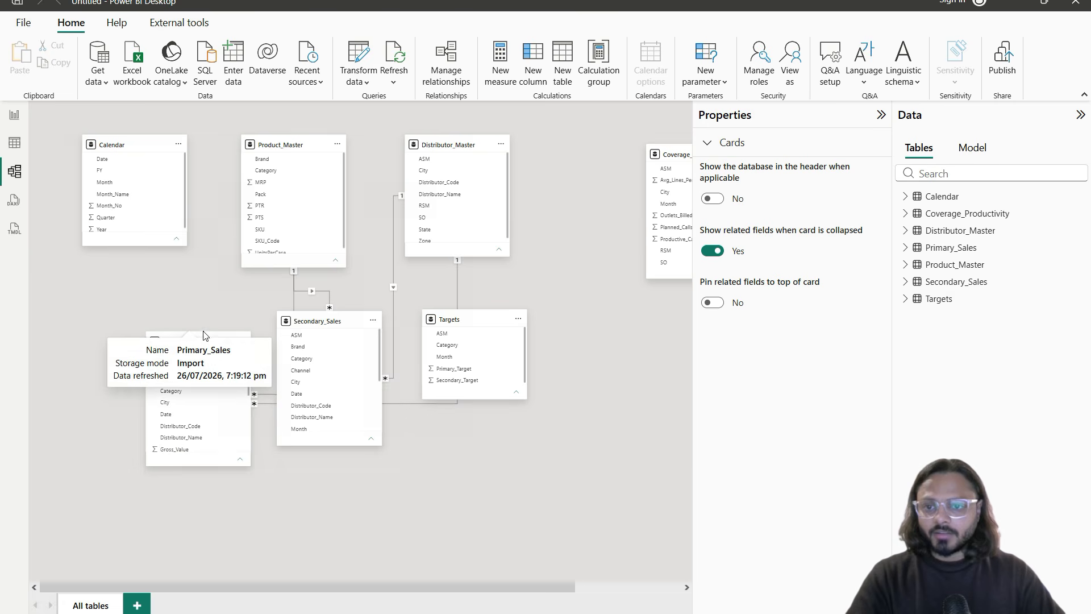
{"action": "left_click_drag", "start_coordinate": [324, 329], "coordinate": [332, 344]}
{"action": "left_click_drag", "start_coordinate": [475, 319], "coordinate": [469, 363]}
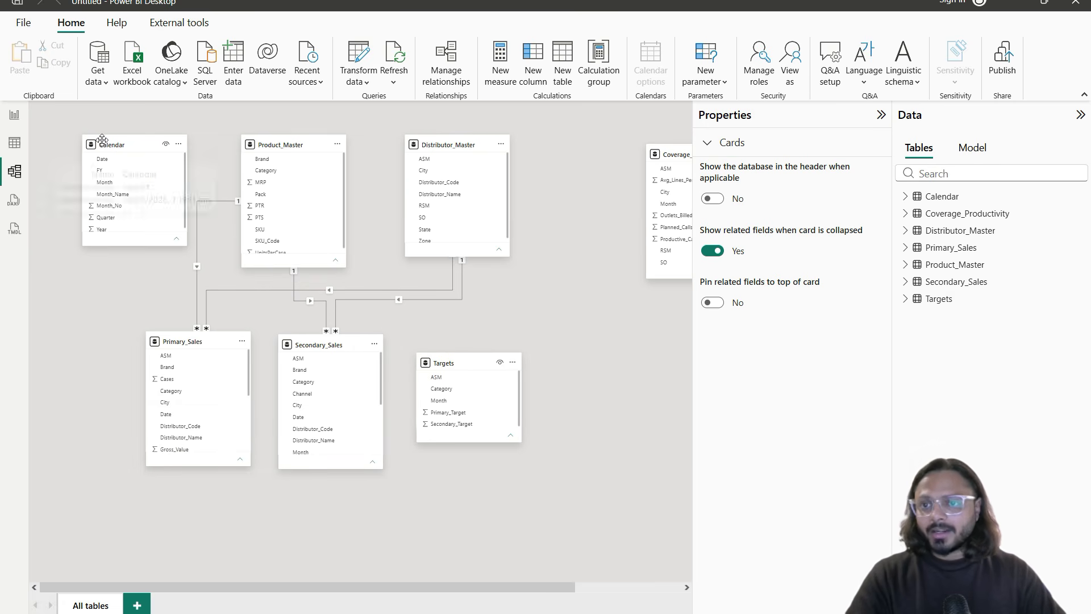
{"action": "left_click_drag", "start_coordinate": [103, 140], "coordinate": [100, 138]}
{"action": "left_click", "coordinate": [182, 341]}
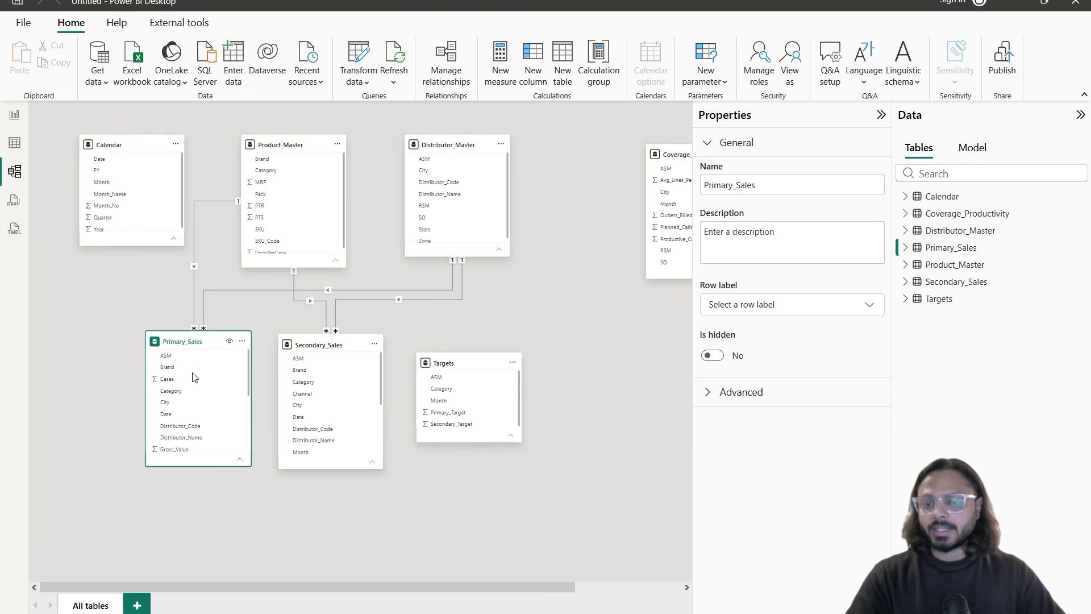
{"action": "left_click", "coordinate": [15, 142]}
Step: Highlight the Date column in Primary_Sales, then in Calendar, and return to Model view
{"action": "left_click", "coordinate": [959, 223]}
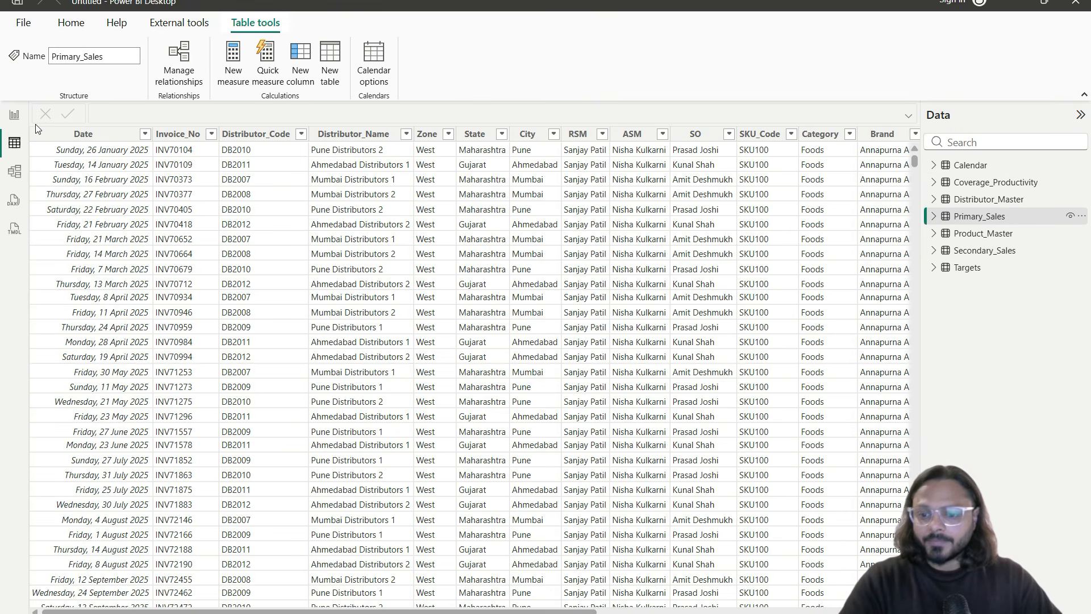
{"action": "left_click_drag", "start_coordinate": [35, 123], "coordinate": [152, 271]}
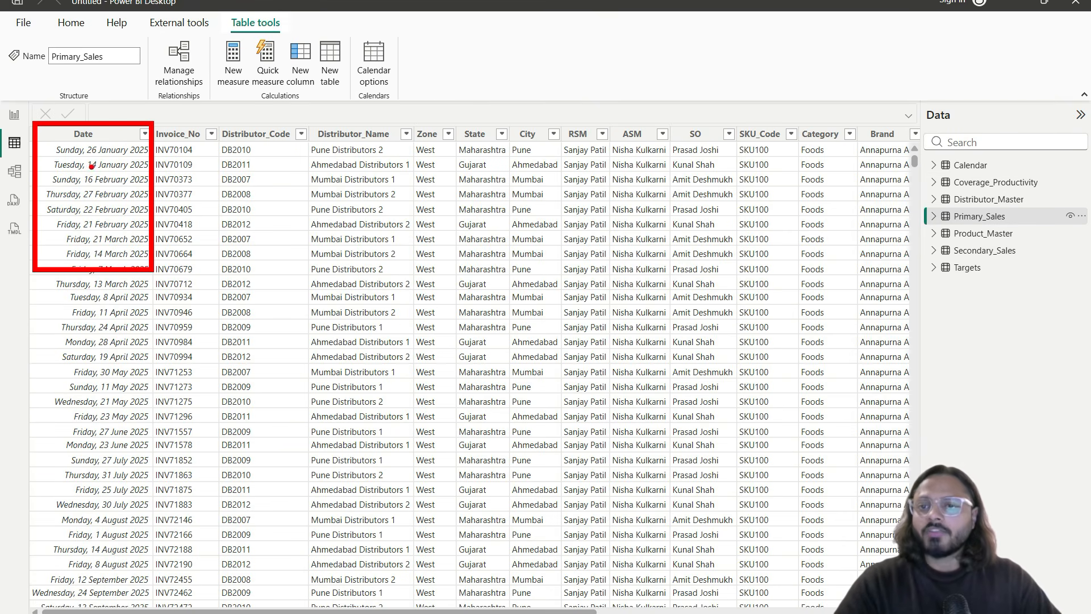
{"action": "left_click_drag", "start_coordinate": [79, 172], "coordinate": [114, 170]}
{"action": "key", "text": "Escape"}
{"action": "left_click", "coordinate": [971, 165]}
{"action": "left_click", "coordinate": [63, 136]}
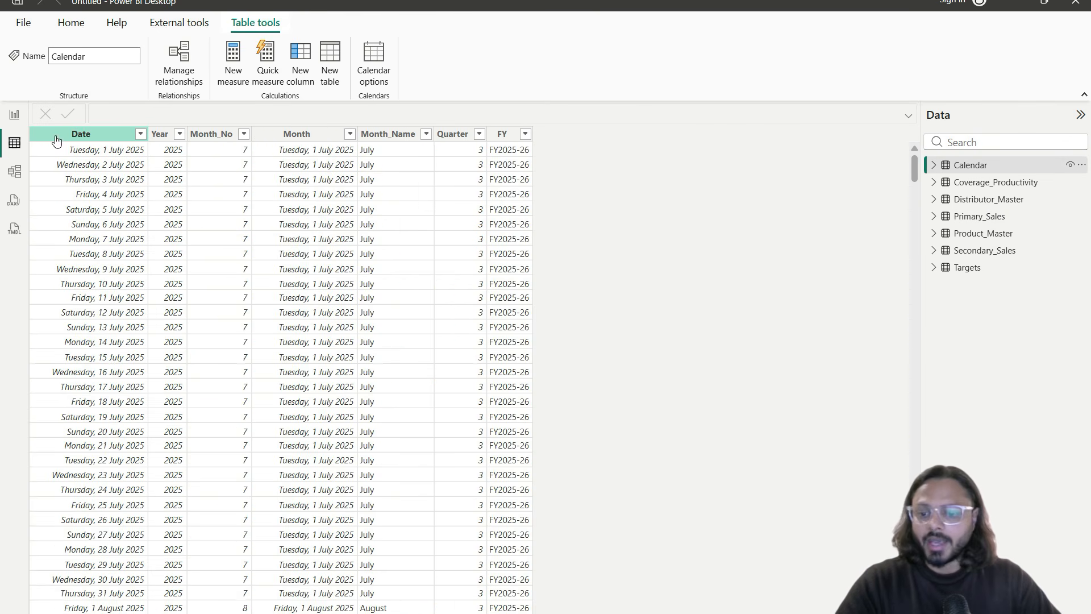
{"action": "key", "text": "ctrl+2"}
{"action": "left_click_drag", "start_coordinate": [34, 123], "coordinate": [141, 257]}
{"action": "key", "text": "Escape"}
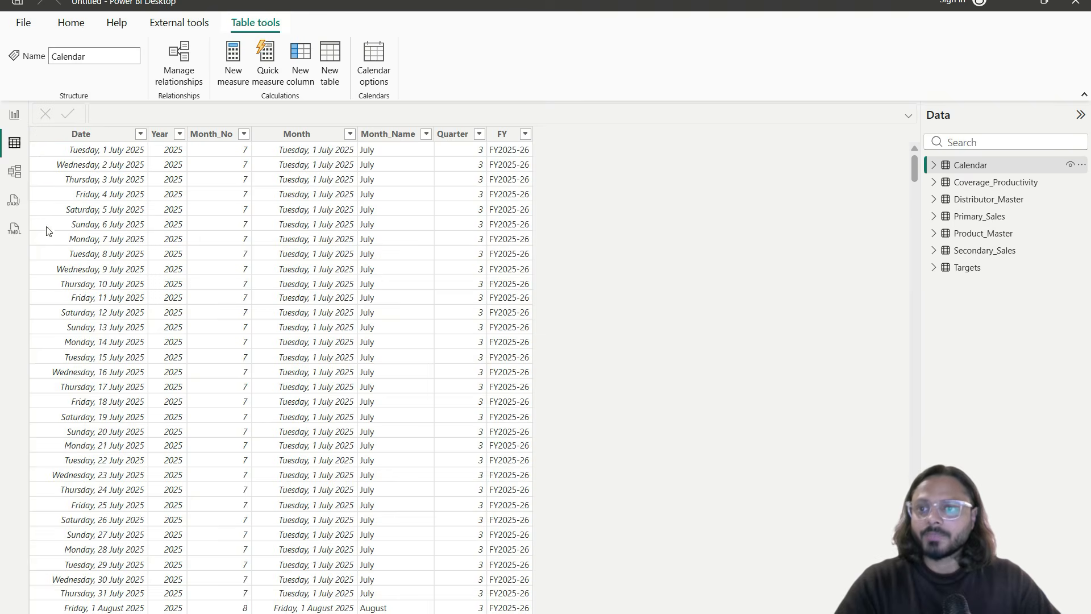
{"action": "left_click", "coordinate": [15, 171]}
Step: Link Calendar Date to Primary_Sales Date and highlight the one-to-many cardinality
{"action": "left_click", "coordinate": [109, 161]}
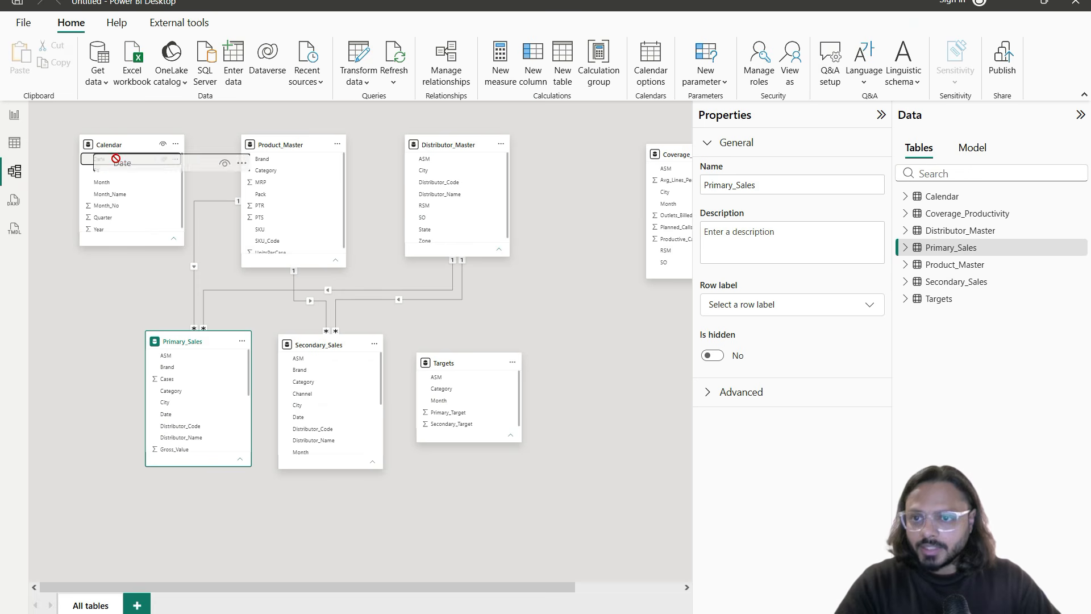
{"action": "scroll", "coordinate": [189, 389], "scroll_direction": "down", "scroll_amount": 2}
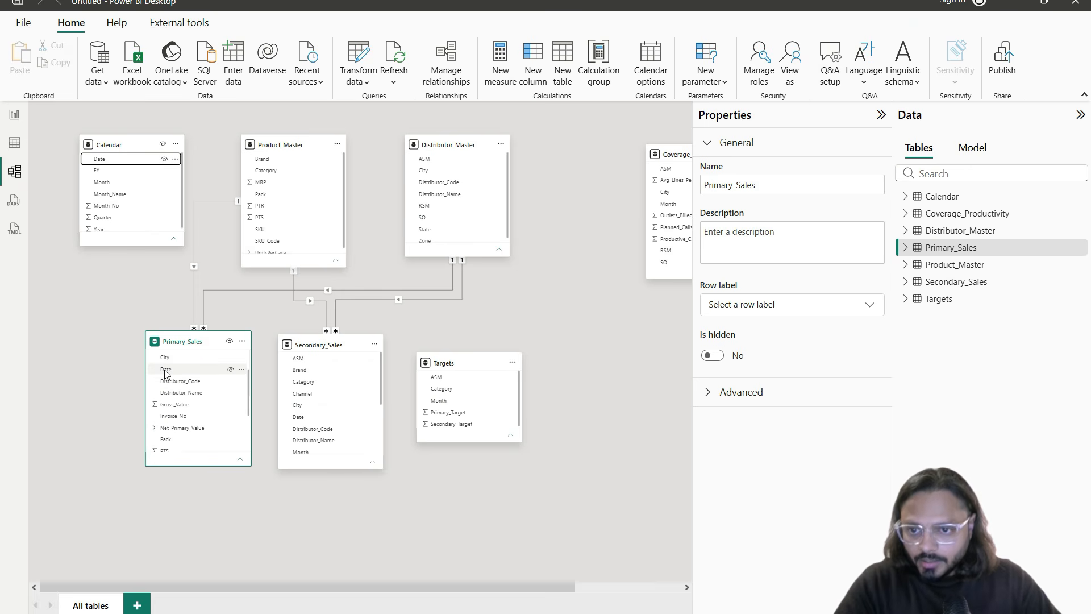
{"action": "left_click_drag", "start_coordinate": [114, 160], "coordinate": [188, 373]}
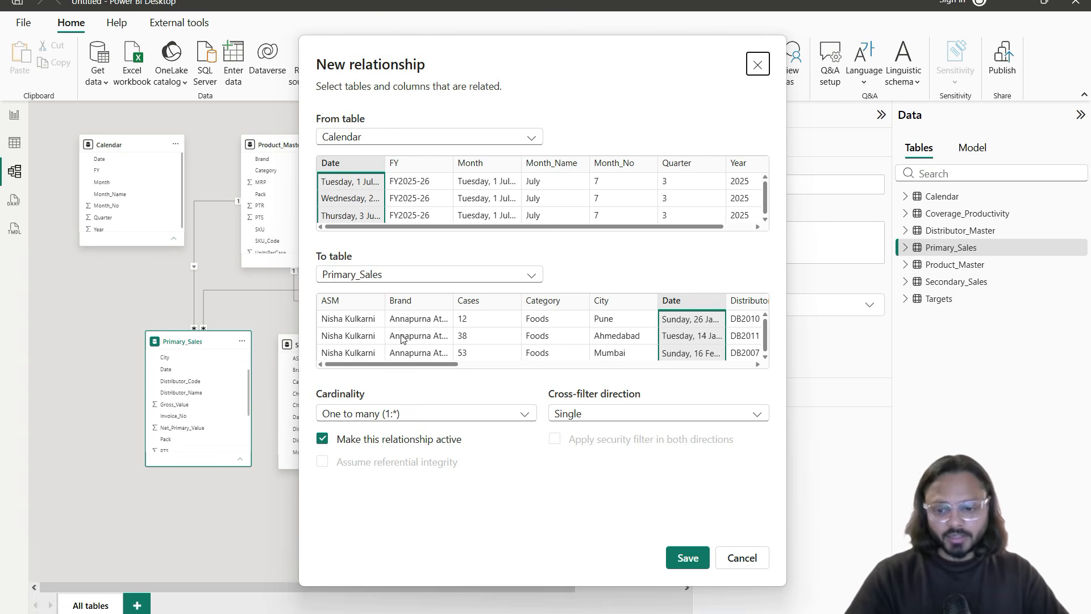
{"action": "left_click_drag", "start_coordinate": [308, 383], "coordinate": [444, 434]}
{"action": "left_click_drag", "start_coordinate": [329, 427], "coordinate": [390, 428]}
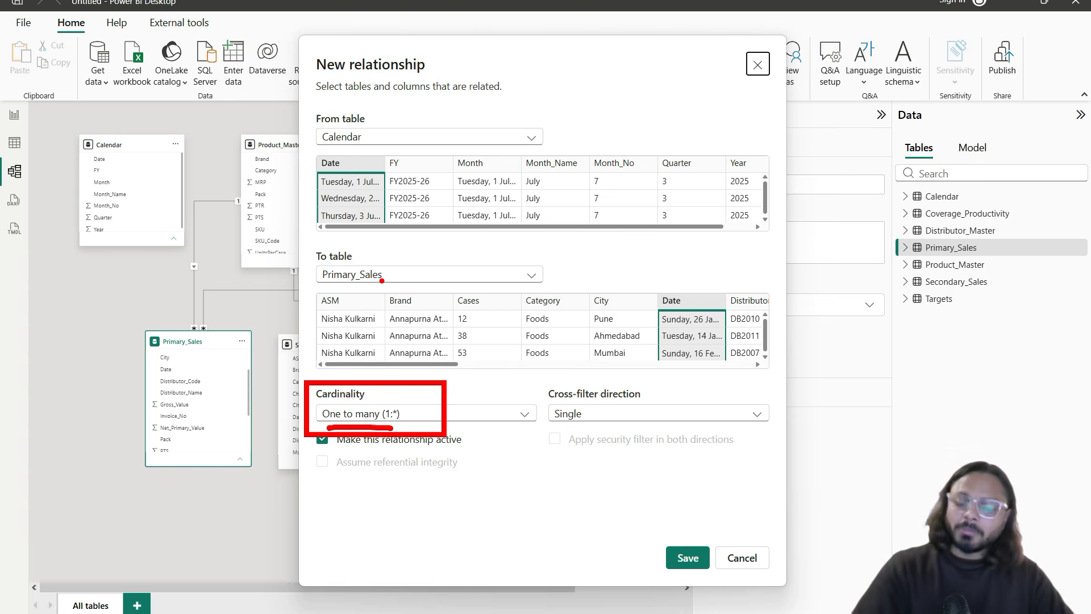
Step: Illustrate one Calendar date matching many Primary_Sales rows, then save the relationship
{"action": "mouse_move", "coordinate": [341, 189]}
{"action": "left_mouse_down"}
{"action": "mouse_move", "coordinate": [347, 164]}
{"action": "mouse_move", "coordinate": [347, 189]}
{"action": "mouse_move", "coordinate": [405, 246]}
{"action": "mouse_move", "coordinate": [393, 259]}
{"action": "left_mouse_up"}
{"action": "mouse_move", "coordinate": [401, 188]}
{"action": "left_mouse_down"}
{"action": "mouse_move", "coordinate": [409, 259]}
{"action": "mouse_move", "coordinate": [421, 243]}
{"action": "left_mouse_up"}
{"action": "left_click_drag", "start_coordinate": [396, 181], "coordinate": [447, 239]}
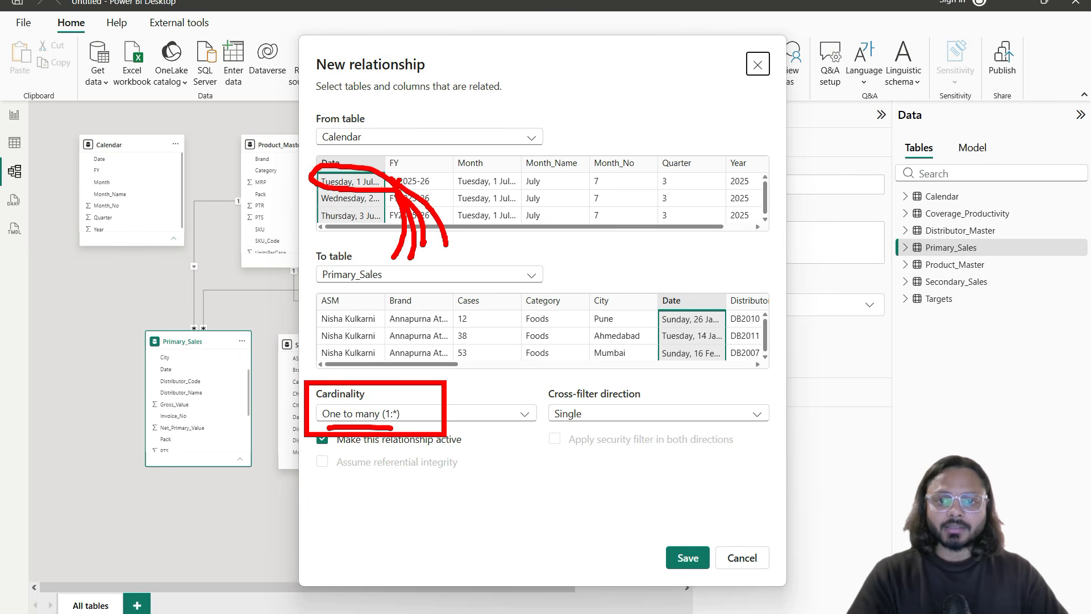
{"action": "left_click_drag", "start_coordinate": [394, 177], "coordinate": [478, 250]}
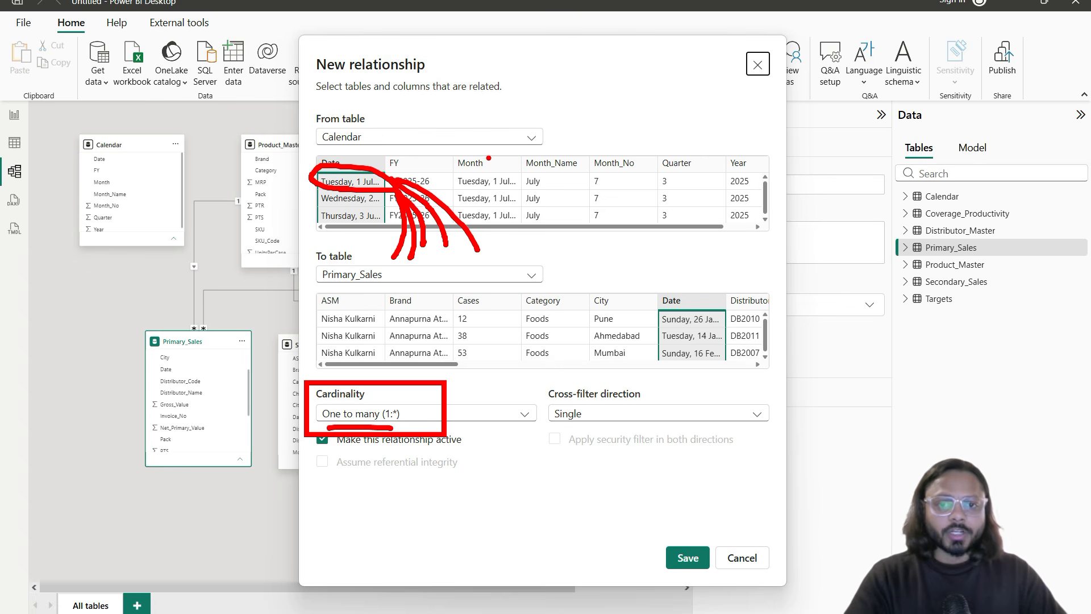
{"action": "mouse_move", "coordinate": [460, 188]}
{"action": "left_mouse_down"}
{"action": "mouse_move", "coordinate": [682, 192]}
{"action": "mouse_move", "coordinate": [776, 180]}
{"action": "mouse_move", "coordinate": [387, 182]}
{"action": "mouse_move", "coordinate": [448, 187]}
{"action": "left_mouse_up"}
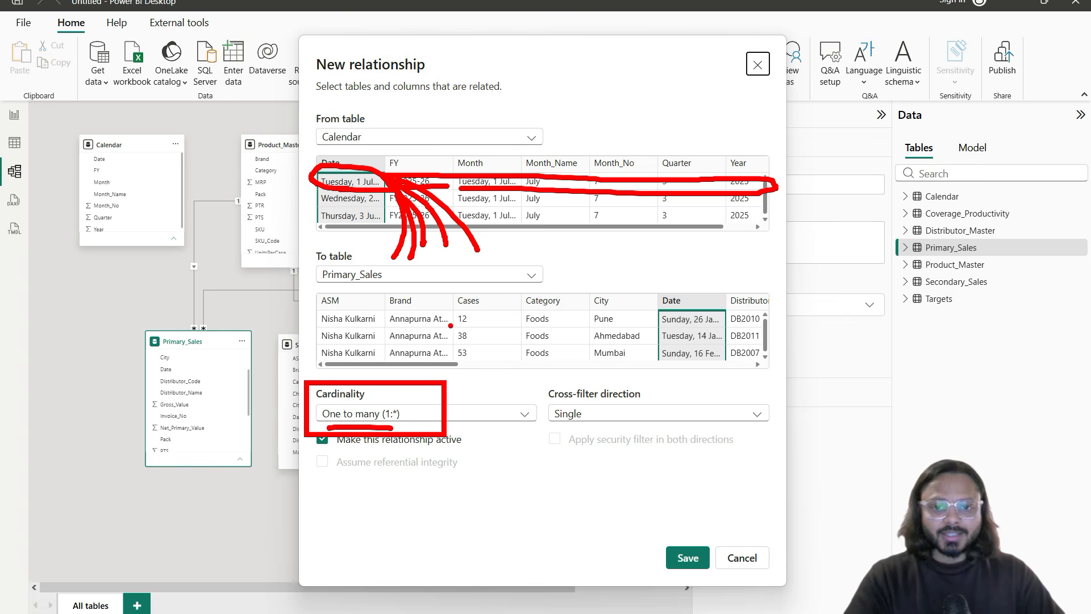
{"action": "left_click_drag", "start_coordinate": [476, 324], "coordinate": [534, 323]}
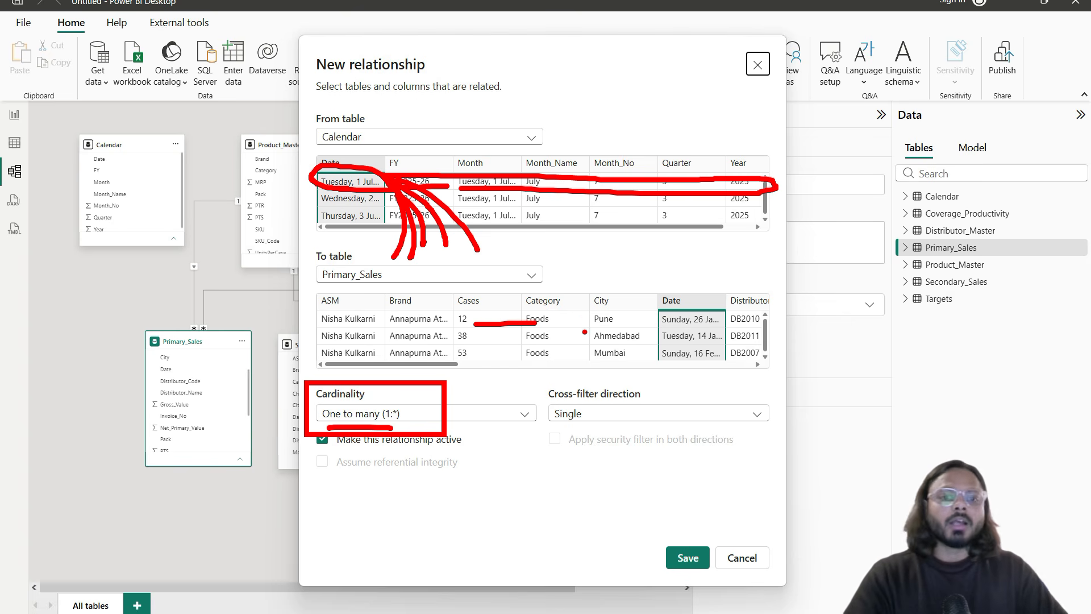
{"action": "left_click_drag", "start_coordinate": [512, 305], "coordinate": [513, 337]}
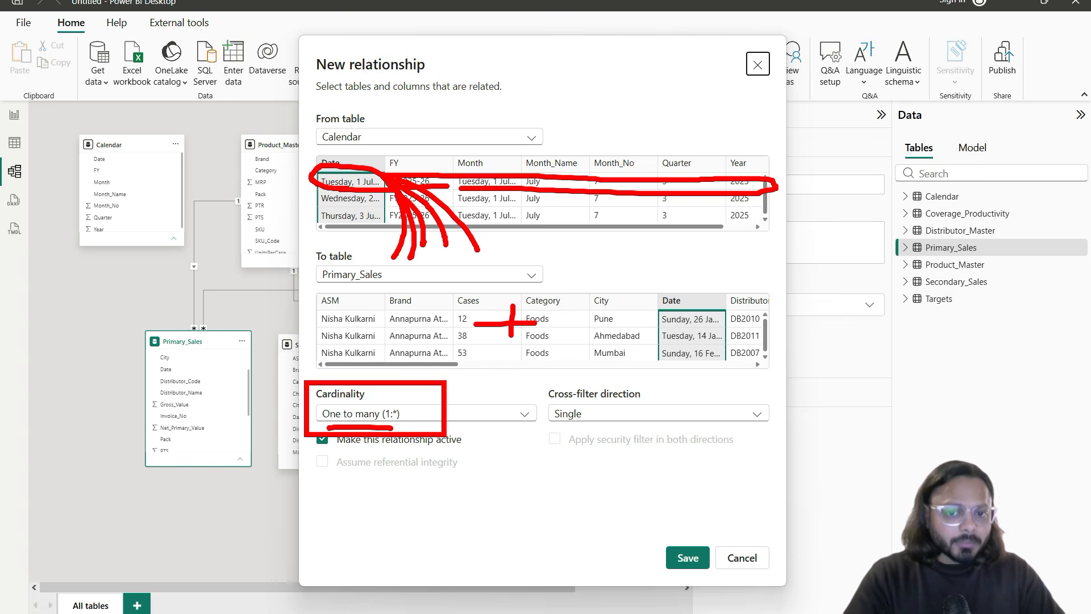
{"action": "left_click_drag", "start_coordinate": [544, 296], "coordinate": [547, 344]}
{"action": "left_click_drag", "start_coordinate": [349, 424], "coordinate": [379, 425]}
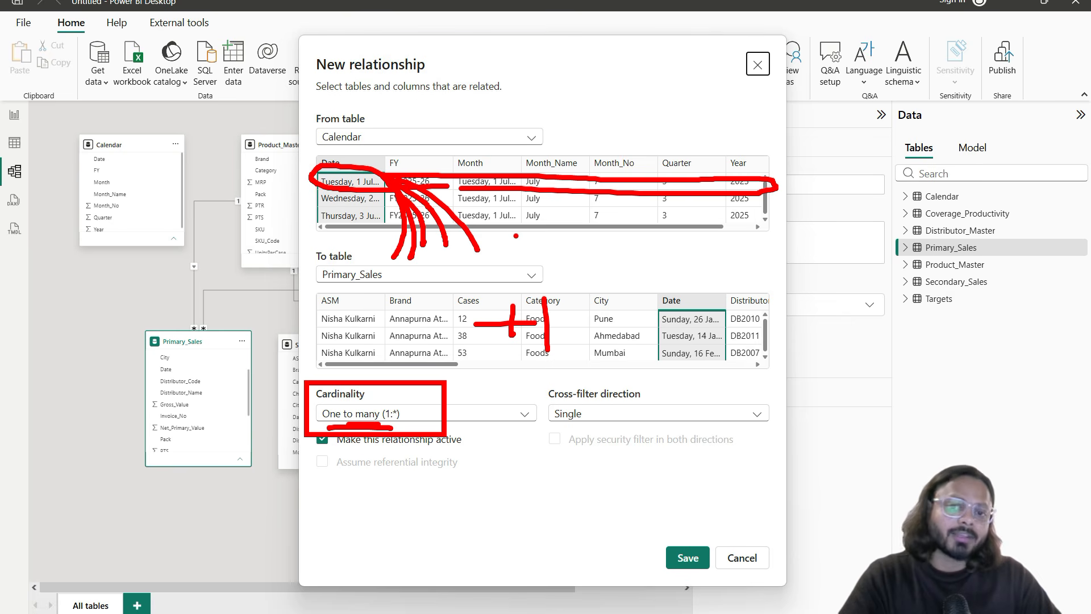
{"action": "left_click_drag", "start_coordinate": [327, 419], "coordinate": [421, 373]}
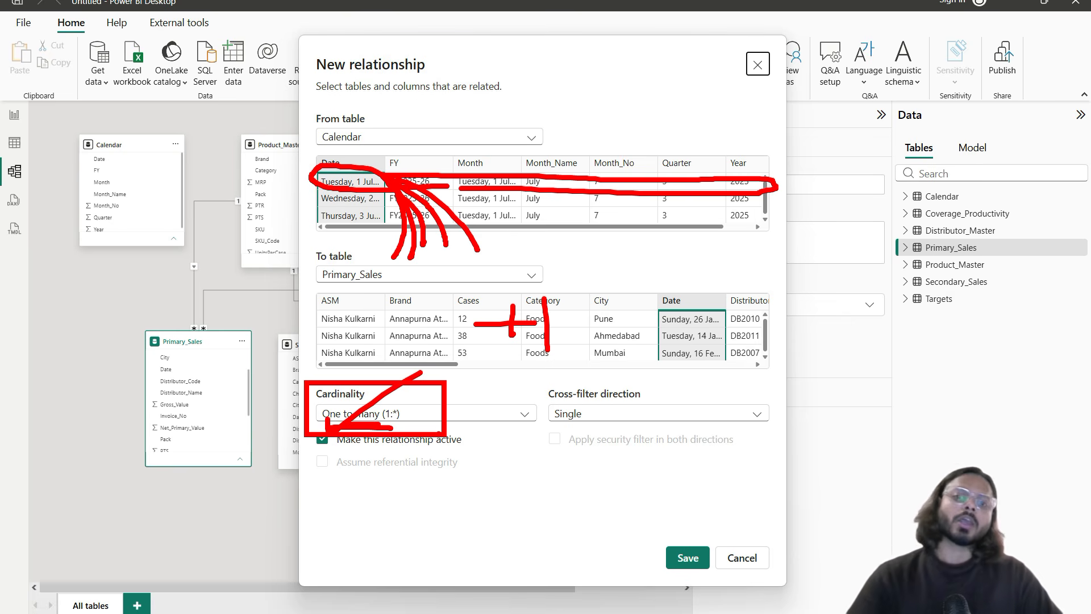
{"action": "key", "text": "Escape"}
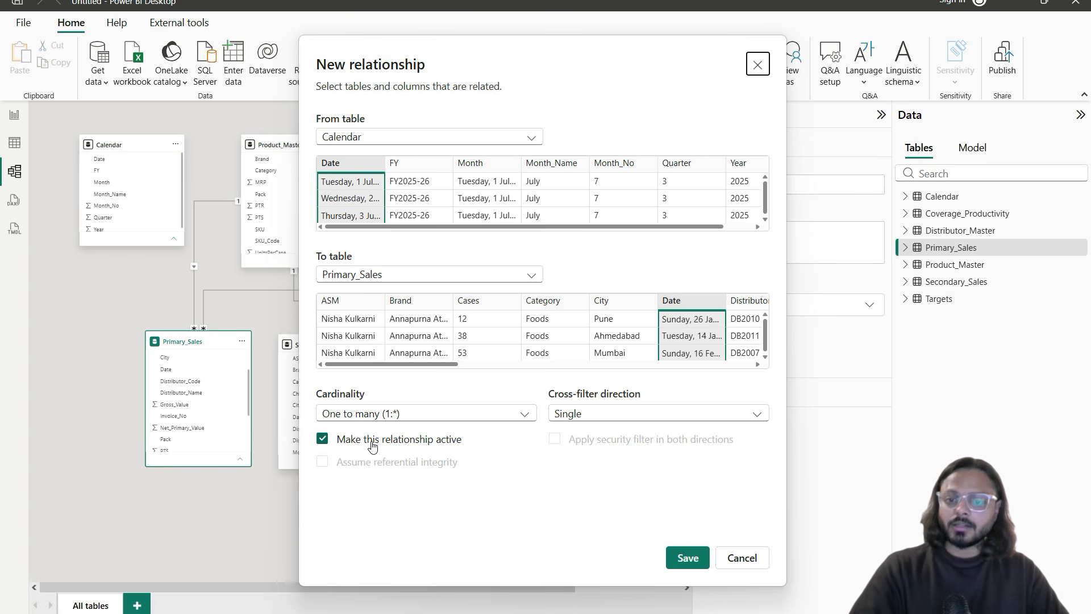
{"action": "left_click", "coordinate": [690, 558]}
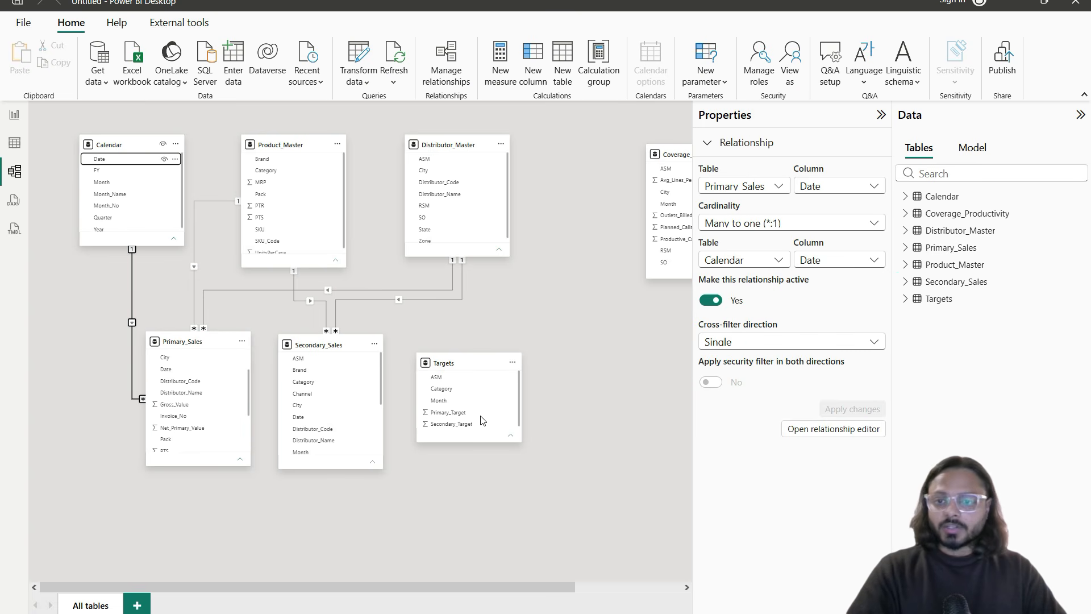
Step: On report page 3, filter the matrix by FY2025-26, FY2024-25, then FY2026-27
{"action": "left_click", "coordinate": [137, 270]}
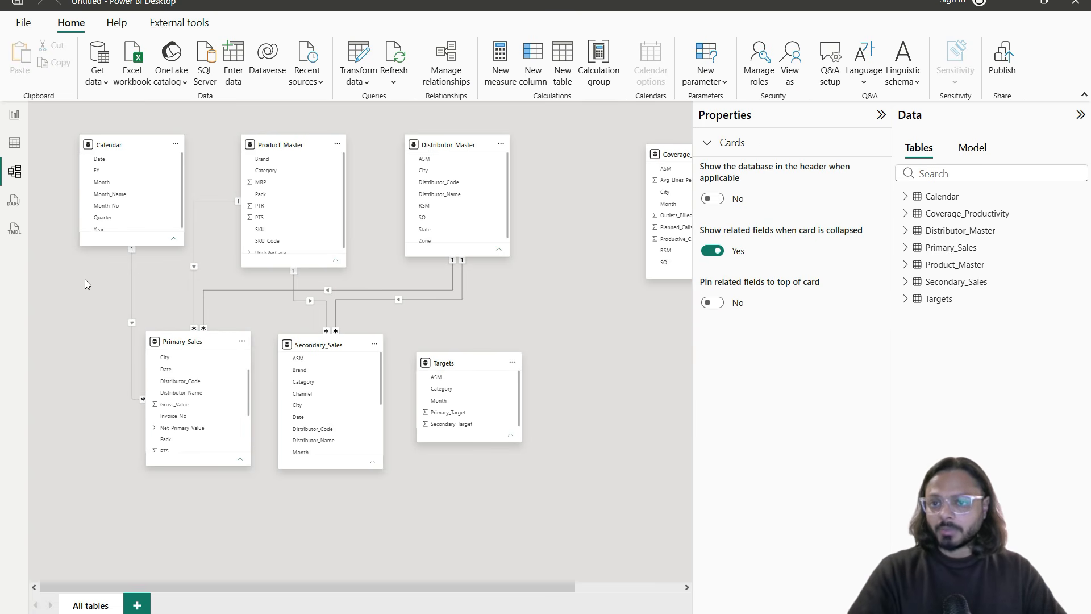
{"action": "left_click", "coordinate": [14, 114]}
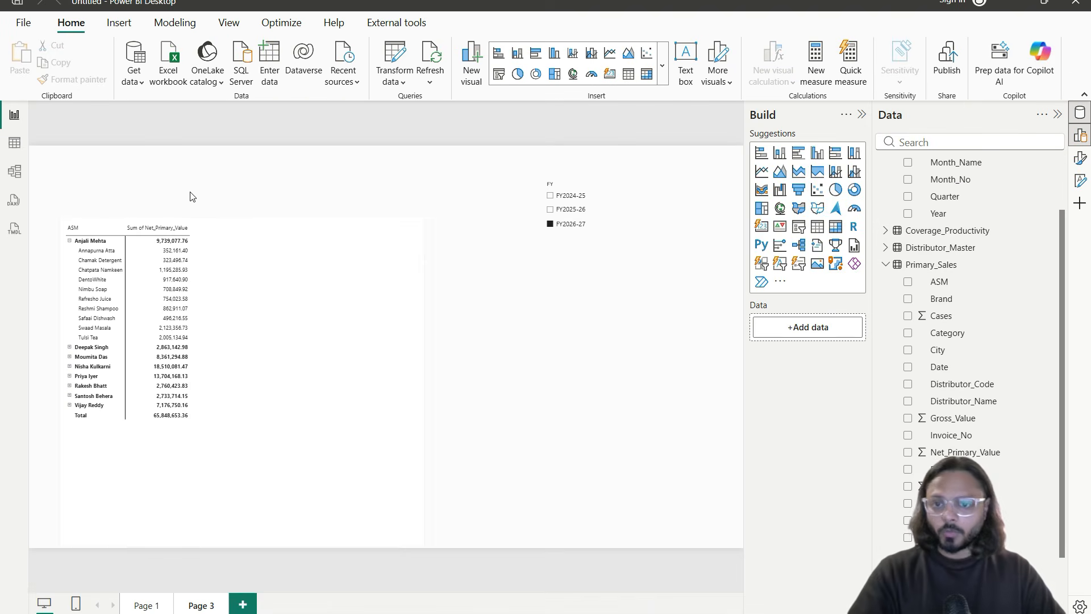
{"action": "left_click", "coordinate": [551, 209]}
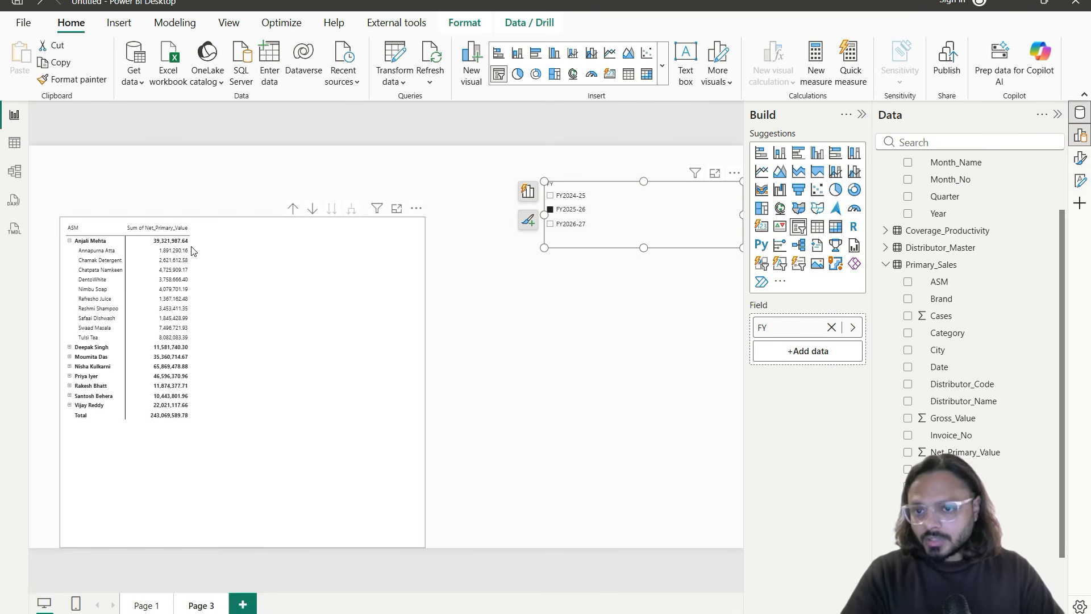
{"action": "left_click", "coordinate": [551, 195]}
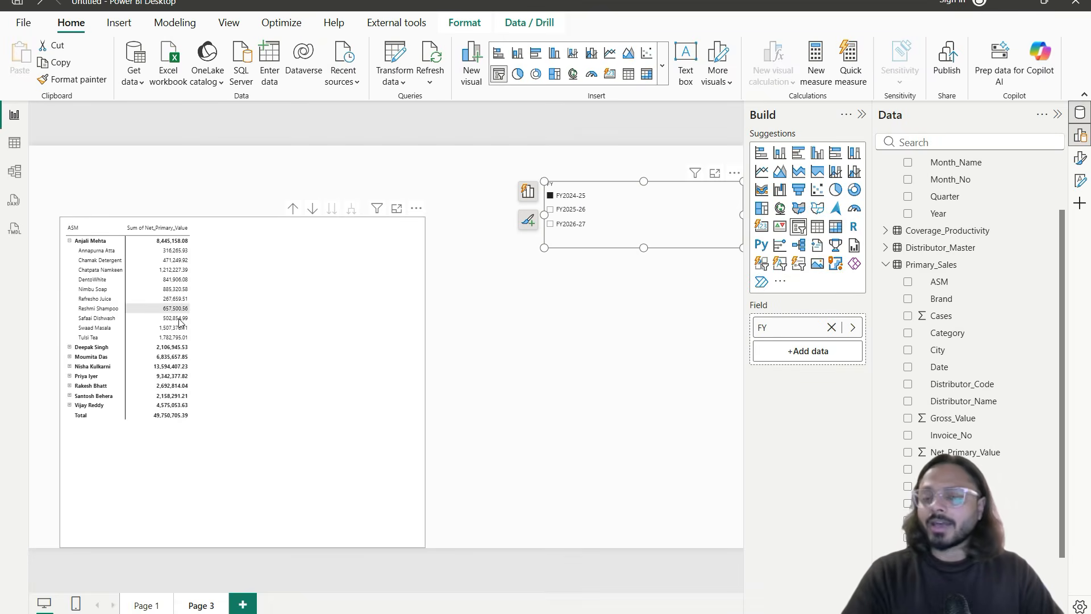
{"action": "scroll", "coordinate": [323, 334], "scroll_direction": "up", "scroll_amount": 2}
{"action": "scroll", "coordinate": [336, 333], "scroll_direction": "down", "scroll_amount": 3}
{"action": "scroll", "coordinate": [335, 333], "scroll_direction": "up", "scroll_amount": 3}
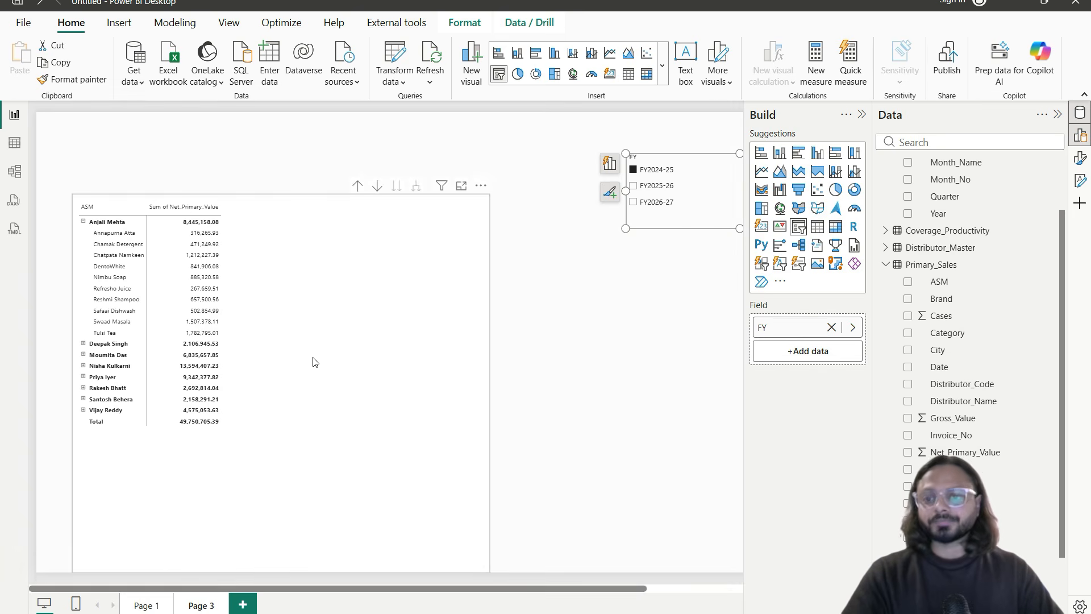
{"action": "left_click", "coordinate": [656, 203]}
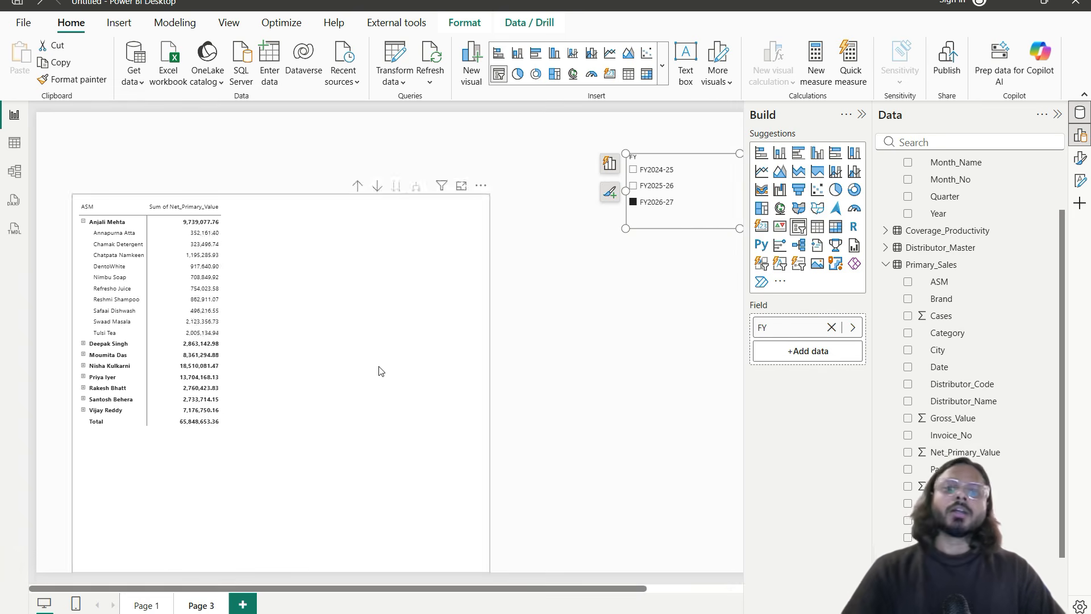
Step: Narrow the ASM/brand matrix and move the FY slicer left and down
{"action": "left_click", "coordinate": [490, 379]}
{"action": "left_click_drag", "start_coordinate": [490, 382], "coordinate": [320, 311]}
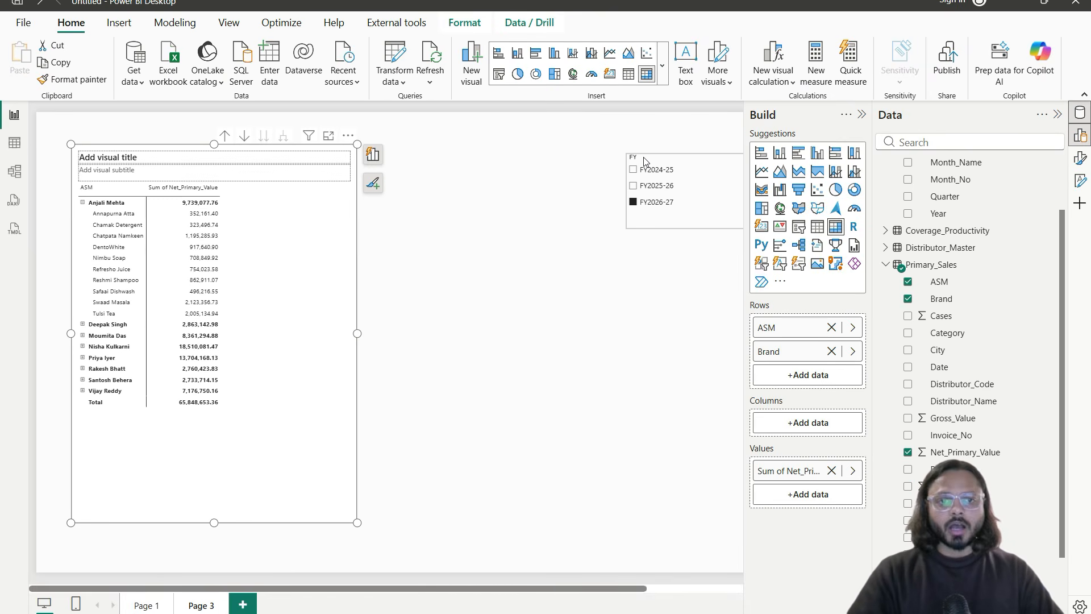
{"action": "left_click_drag", "start_coordinate": [645, 162], "coordinate": [566, 172]}
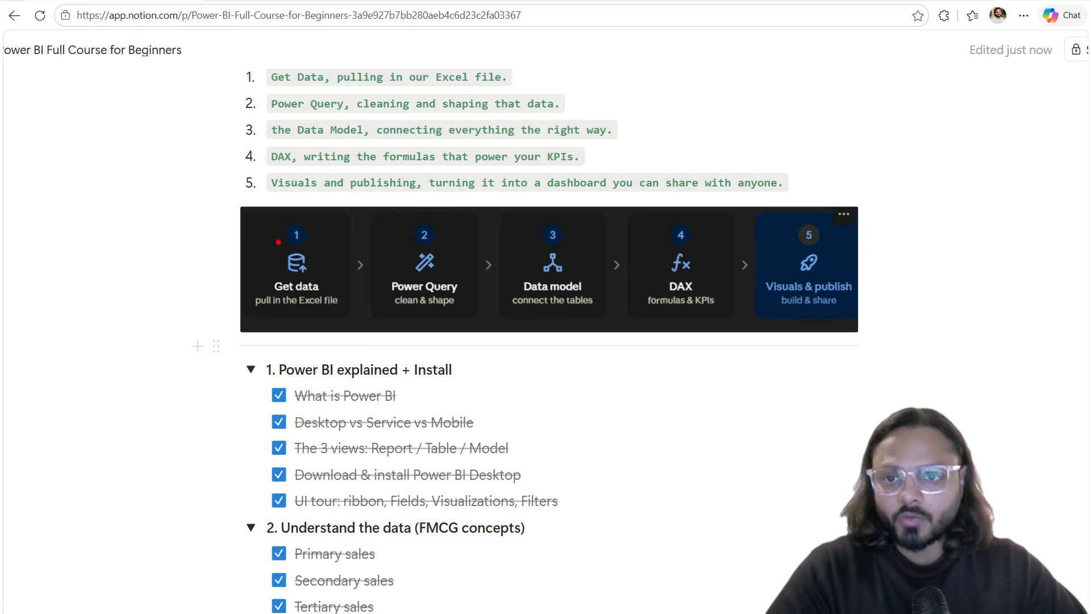
{"action": "left_click_drag", "start_coordinate": [243, 215], "coordinate": [341, 348]}
{"action": "left_click_drag", "start_coordinate": [287, 323], "coordinate": [319, 315]}
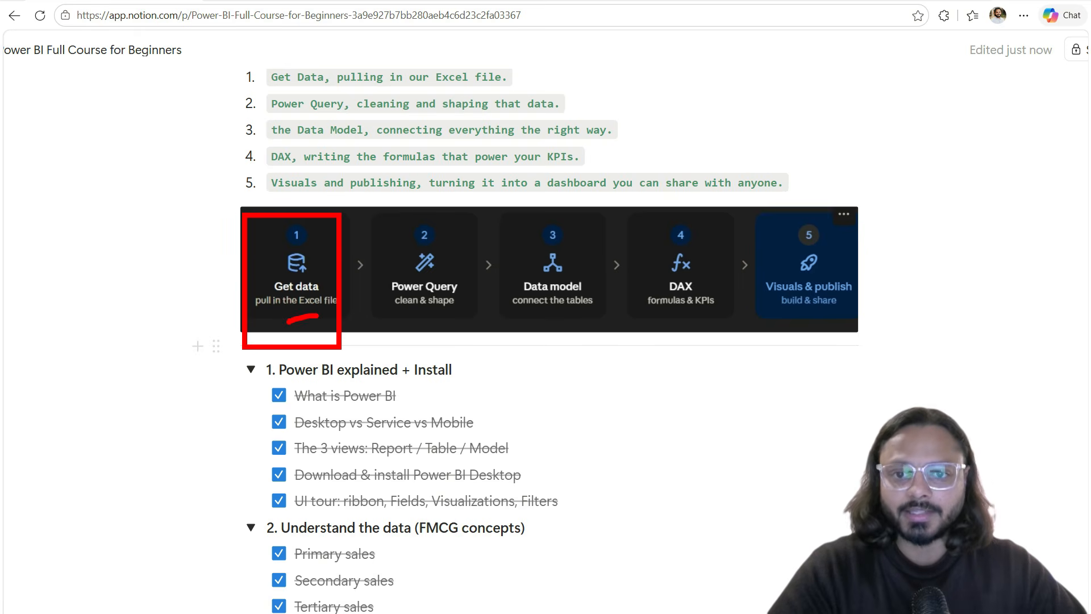
{"action": "left_click_drag", "start_coordinate": [394, 318], "coordinate": [481, 311]}
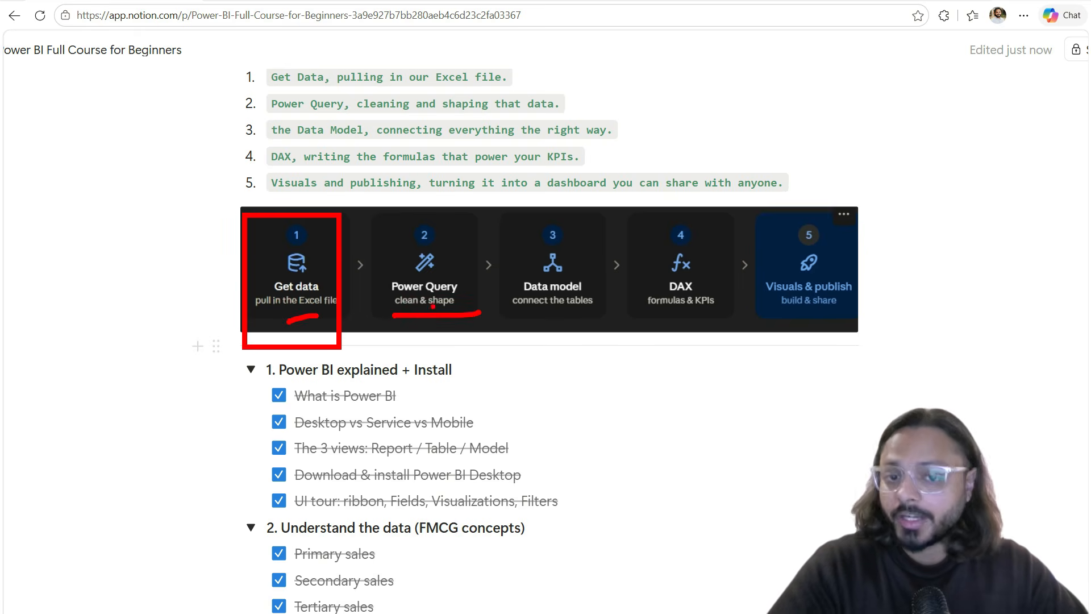
{"action": "left_click_drag", "start_coordinate": [279, 326], "coordinate": [347, 278]}
{"action": "mouse_move", "coordinate": [396, 321]}
{"action": "left_mouse_down"}
{"action": "mouse_move", "coordinate": [406, 339]}
{"action": "mouse_move", "coordinate": [462, 284]}
{"action": "mouse_move", "coordinate": [514, 275]}
{"action": "mouse_move", "coordinate": [499, 286]}
{"action": "mouse_move", "coordinate": [544, 310]}
{"action": "mouse_move", "coordinate": [600, 309]}
{"action": "mouse_move", "coordinate": [581, 294]}
{"action": "left_mouse_up"}
{"action": "left_click_drag", "start_coordinate": [528, 319], "coordinate": [639, 261]}
{"action": "left_click_drag", "start_coordinate": [652, 309], "coordinate": [723, 311]}
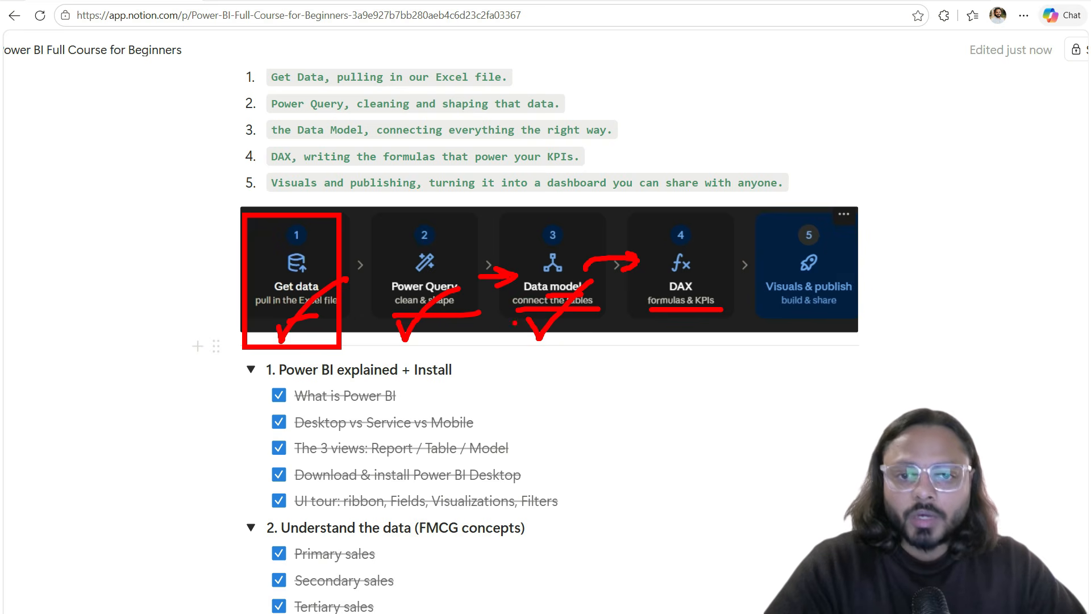
{"action": "key", "text": "Escape"}
Step: Tick Create Pivot Tables and Is this good? in the Pivot Tables section
{"action": "scroll", "coordinate": [528, 354], "scroll_direction": "down", "scroll_amount": 10}
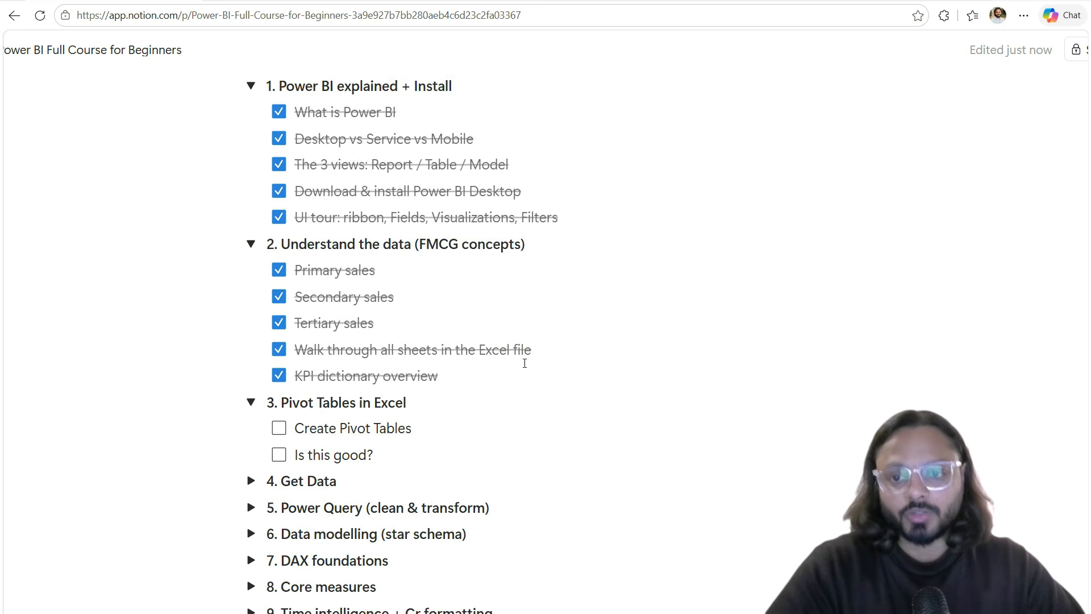
{"action": "scroll", "coordinate": [525, 364], "scroll_direction": "up", "scroll_amount": 3}
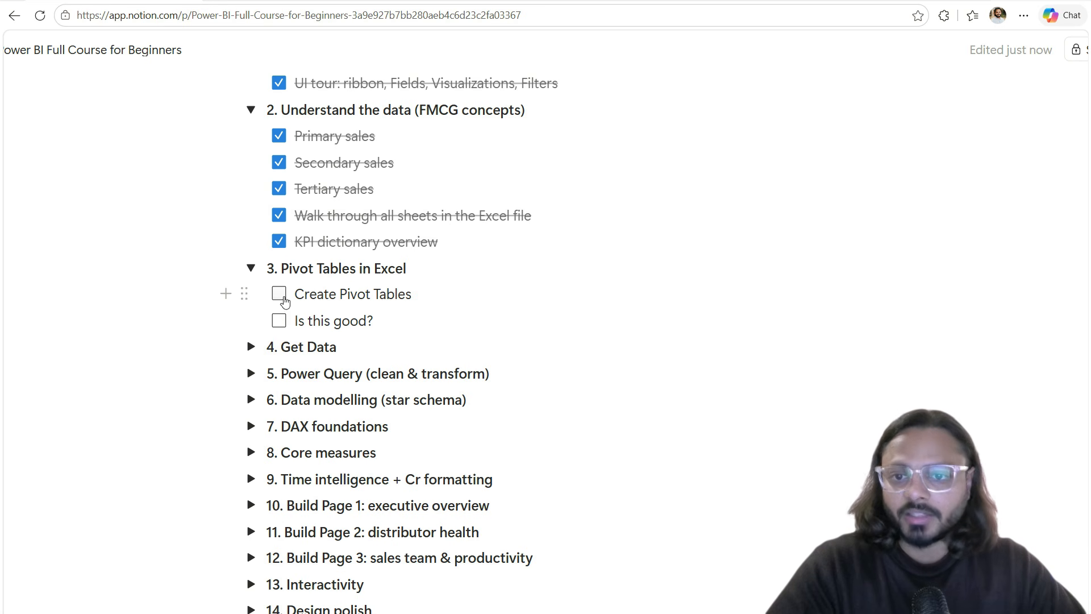
{"action": "left_click", "coordinate": [280, 293]}
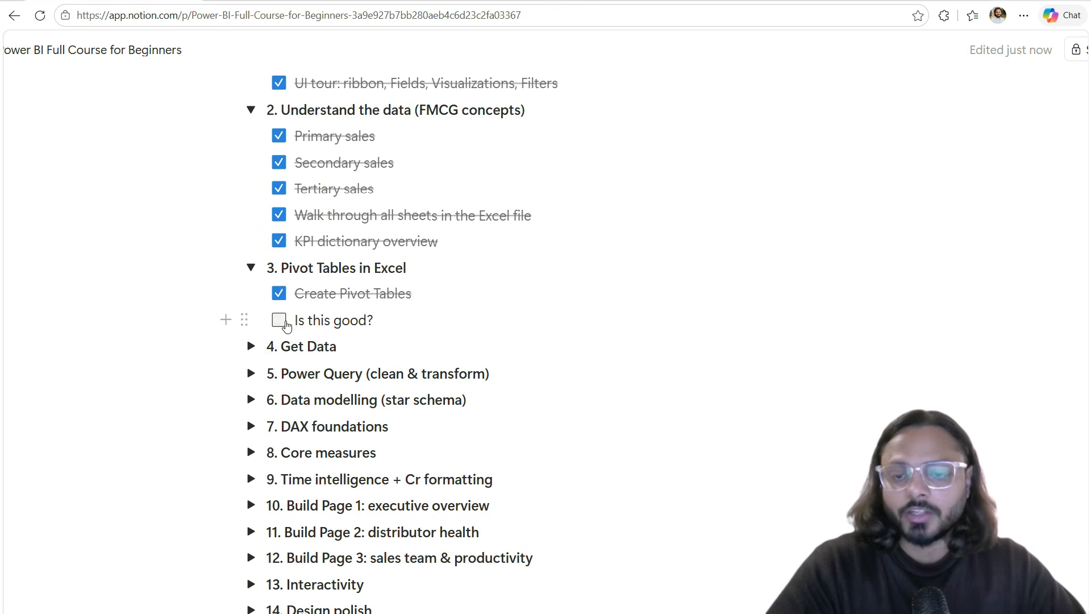
{"action": "left_click", "coordinate": [280, 320]}
Step: Expand 4. Get Data and tick Excel, Navigator: select sheets, and Transform Data vs Load
{"action": "scroll", "coordinate": [318, 318], "scroll_direction": "down", "scroll_amount": 3}
{"action": "left_click", "coordinate": [250, 204]}
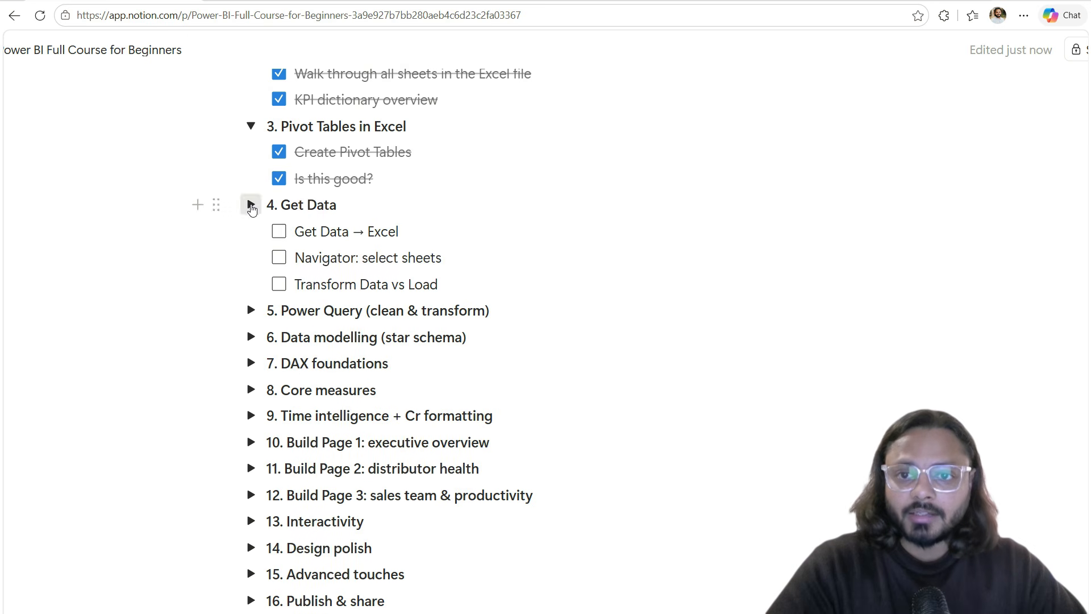
{"action": "left_click", "coordinate": [279, 231]}
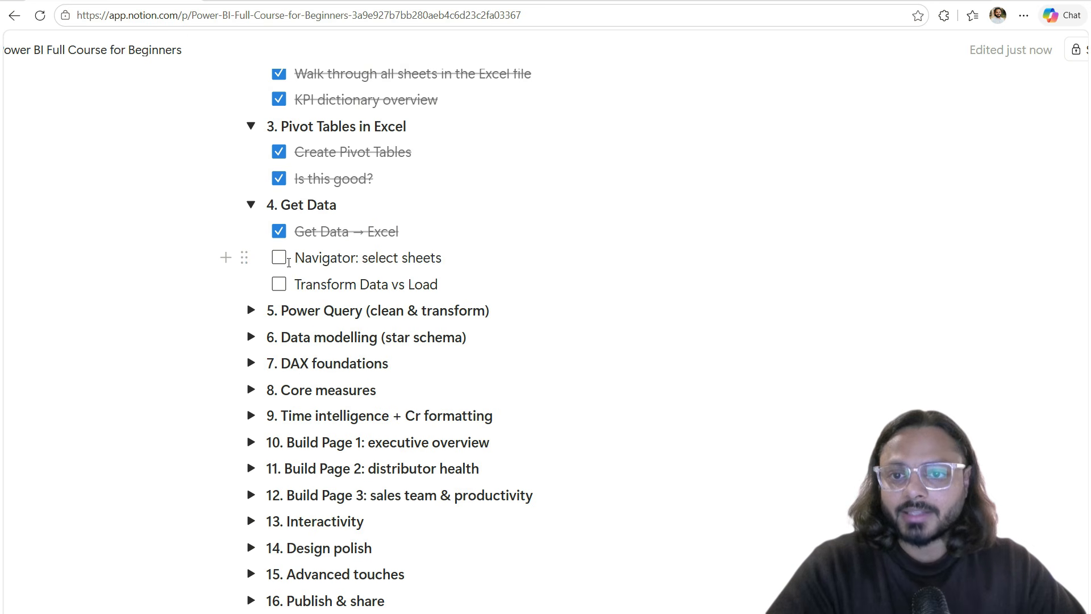
{"action": "left_click", "coordinate": [279, 258]}
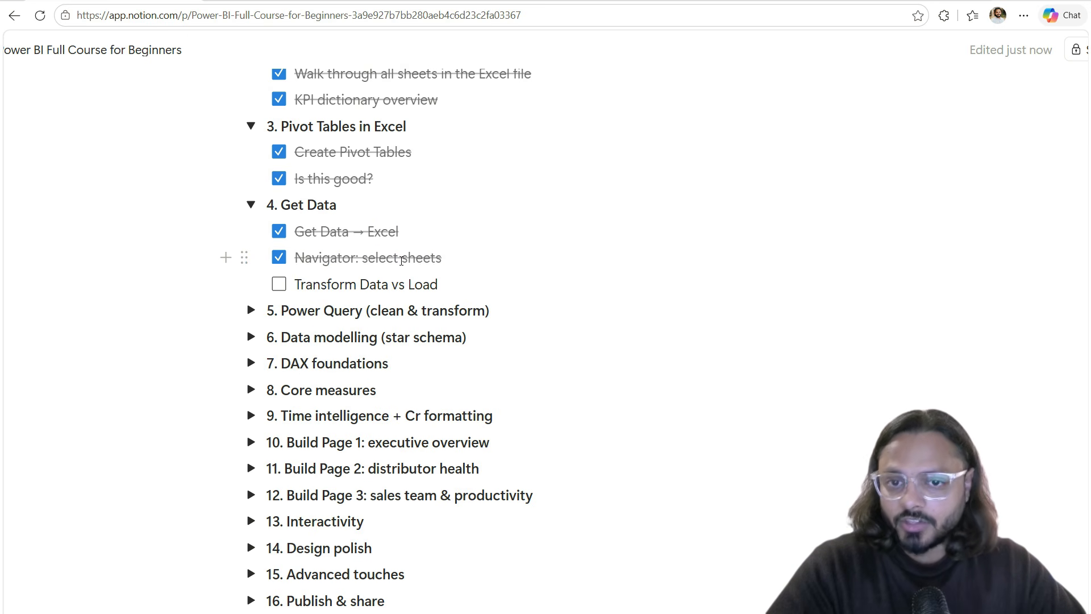
{"action": "triple_click", "coordinate": [425, 258]}
{"action": "left_click", "coordinate": [422, 257]}
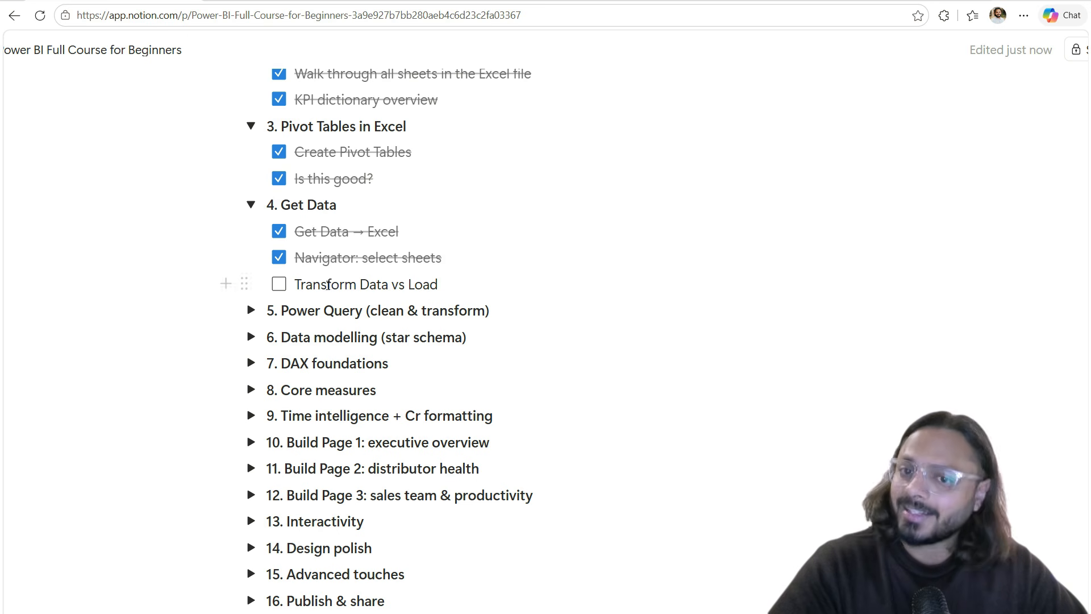
{"action": "left_click", "coordinate": [279, 286]}
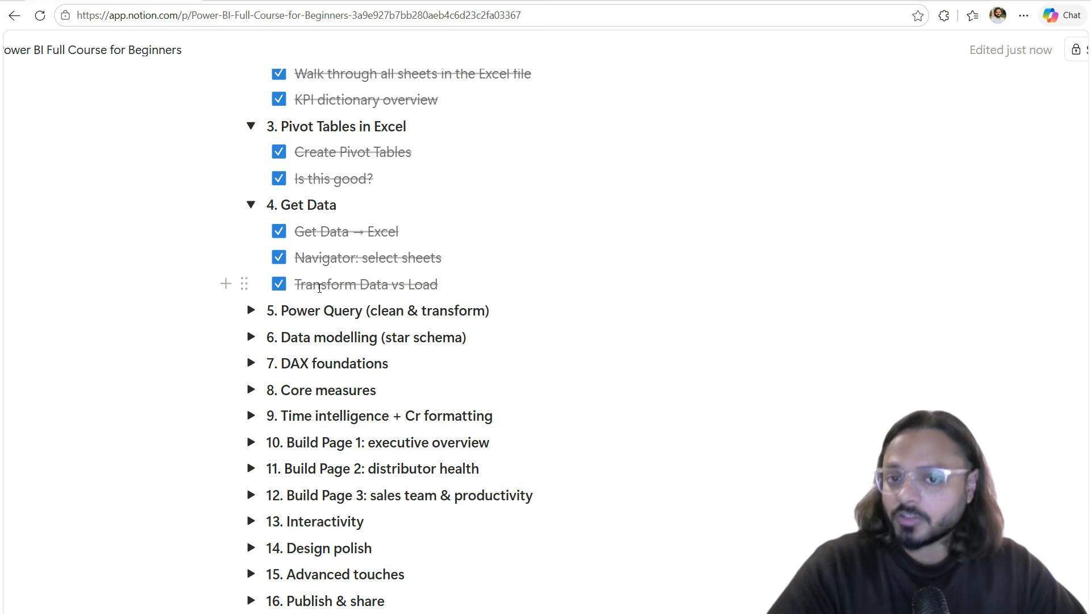
Step: Expand 5. Power Query and tick its first four items through Use first row as headers
{"action": "left_click", "coordinate": [250, 310]}
{"action": "scroll", "coordinate": [371, 308], "scroll_direction": "down", "scroll_amount": 3}
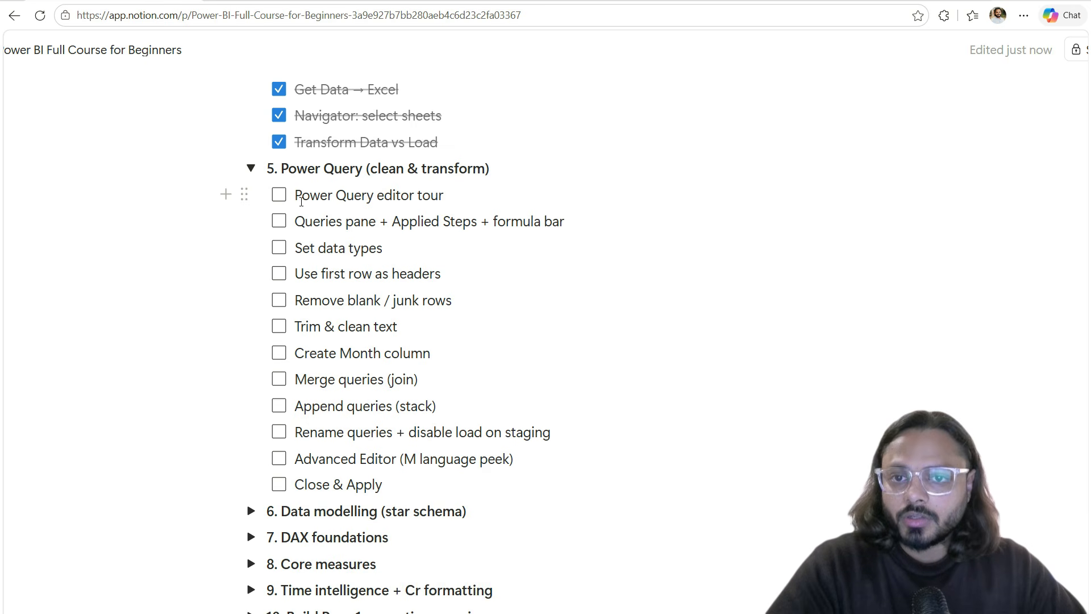
{"action": "left_click", "coordinate": [278, 195]}
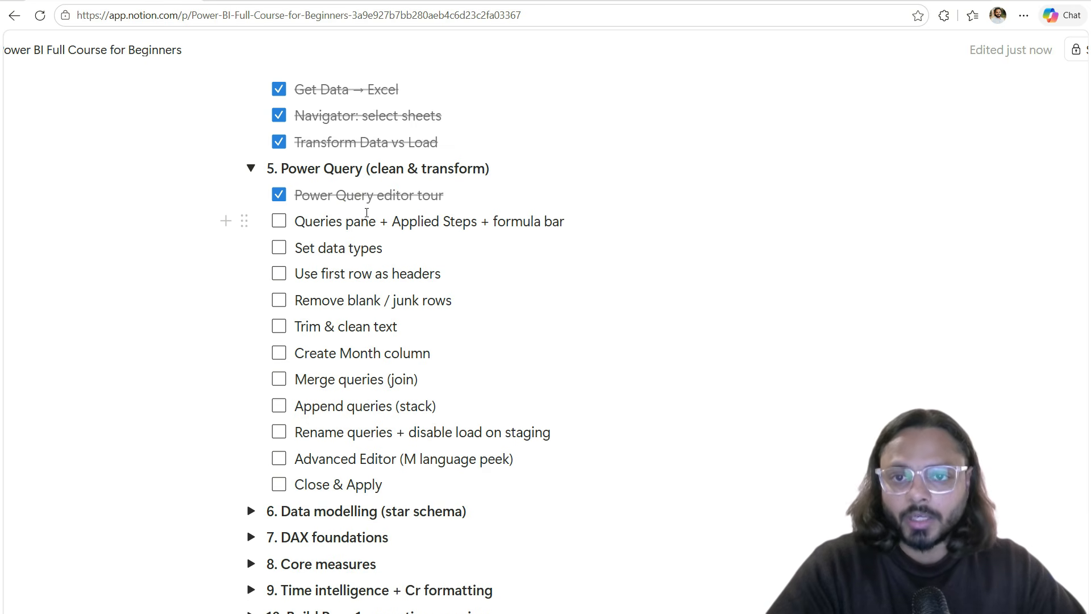
{"action": "scroll", "coordinate": [367, 212], "scroll_direction": "down", "scroll_amount": 2}
{"action": "left_click", "coordinate": [278, 150]}
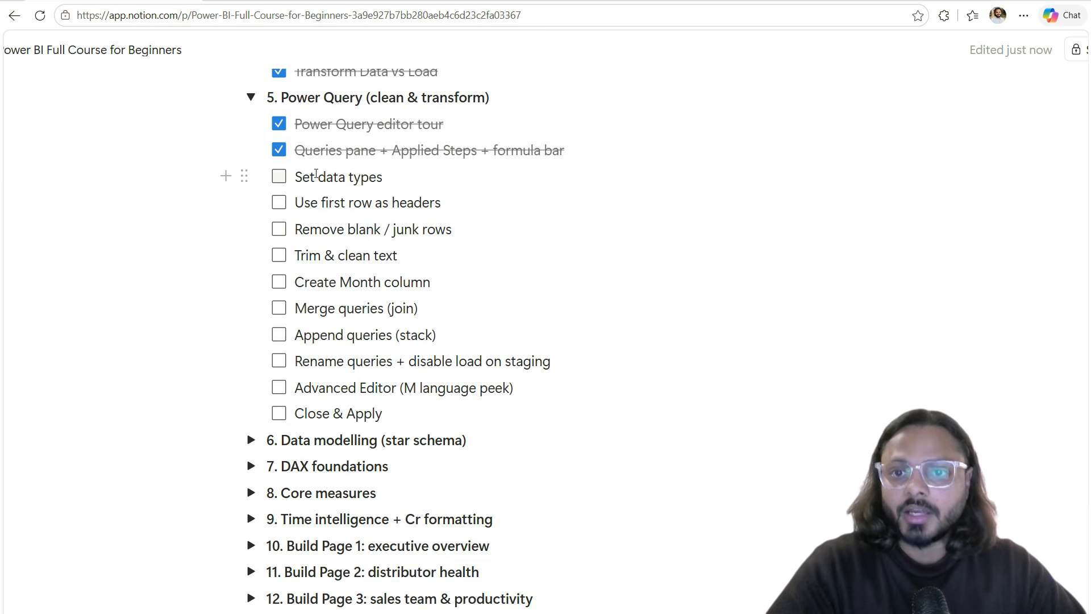
{"action": "left_click_drag", "start_coordinate": [294, 176], "coordinate": [377, 177]}
{"action": "left_click", "coordinate": [284, 181]}
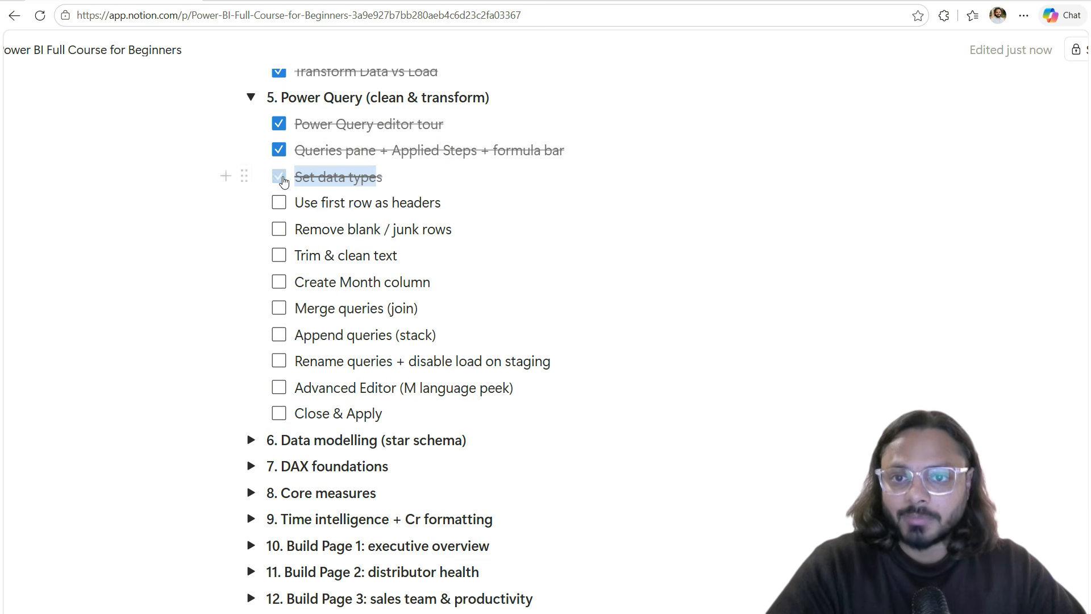
{"action": "left_click_drag", "start_coordinate": [294, 202], "coordinate": [441, 203]}
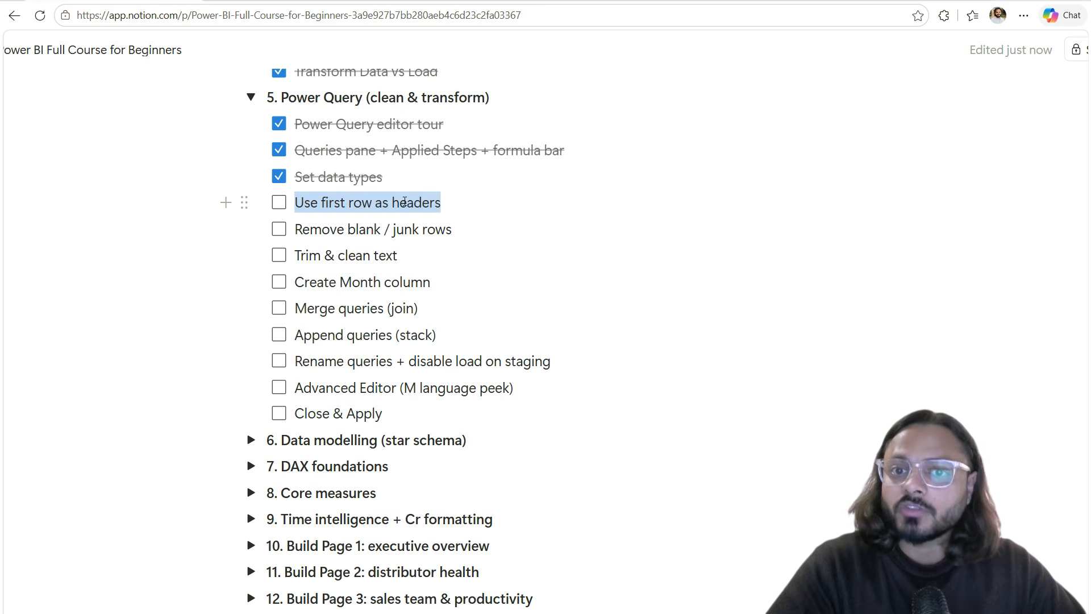
{"action": "left_click", "coordinate": [279, 203]}
Step: Tick Close & Apply and expand the 6. Data modelling section
{"action": "left_click_drag", "start_coordinate": [294, 229], "coordinate": [548, 370]}
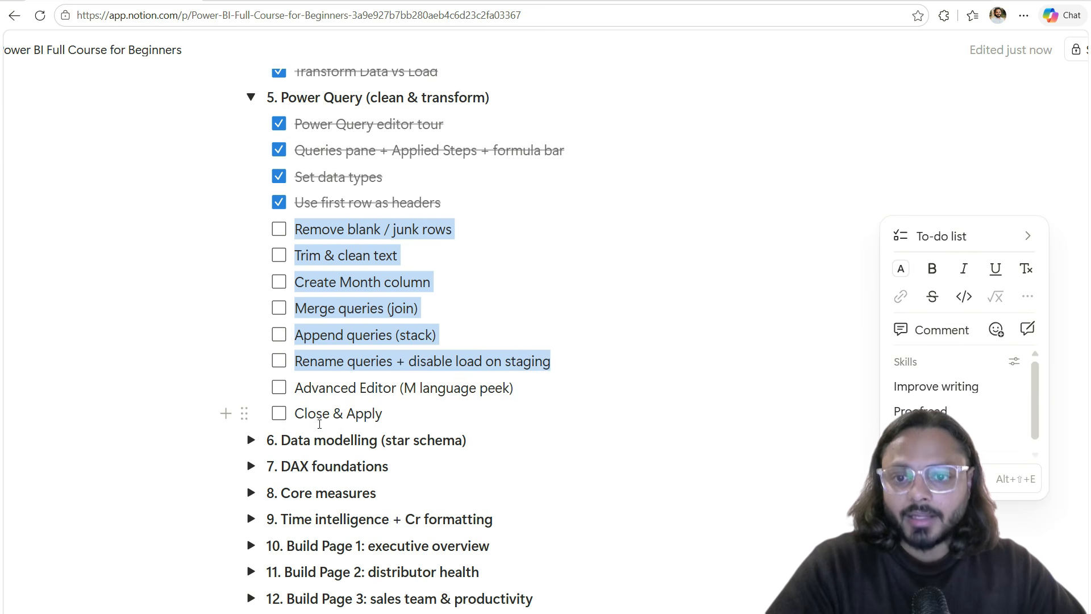
{"action": "left_click", "coordinate": [319, 424]}
{"action": "left_click", "coordinate": [280, 415]}
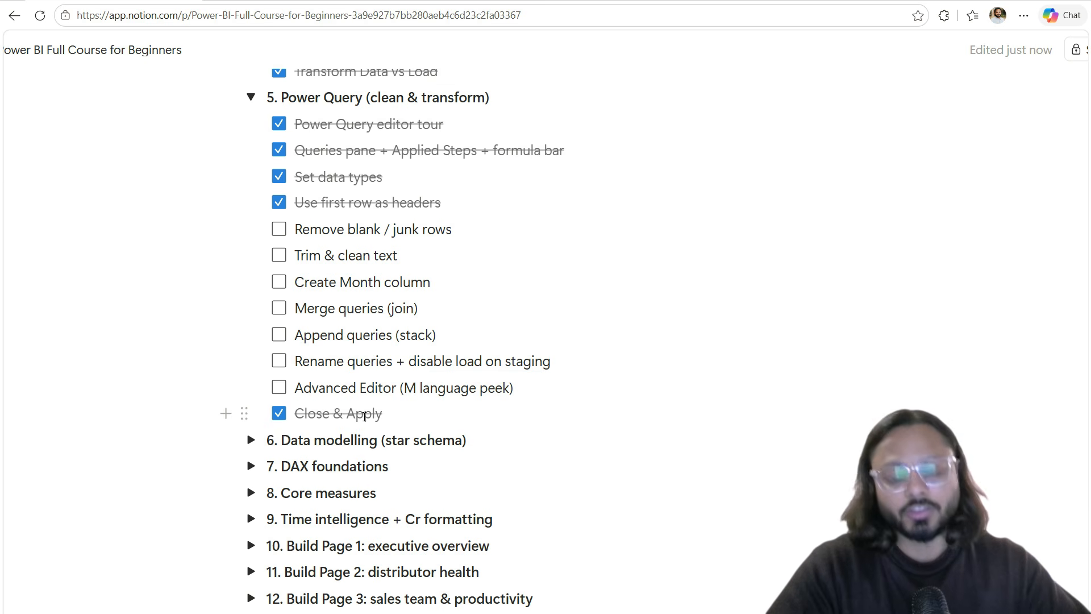
{"action": "left_click_drag", "start_coordinate": [297, 233], "coordinate": [531, 387]}
{"action": "left_click", "coordinate": [461, 388]}
{"action": "scroll", "coordinate": [427, 384], "scroll_direction": "down", "scroll_amount": 2}
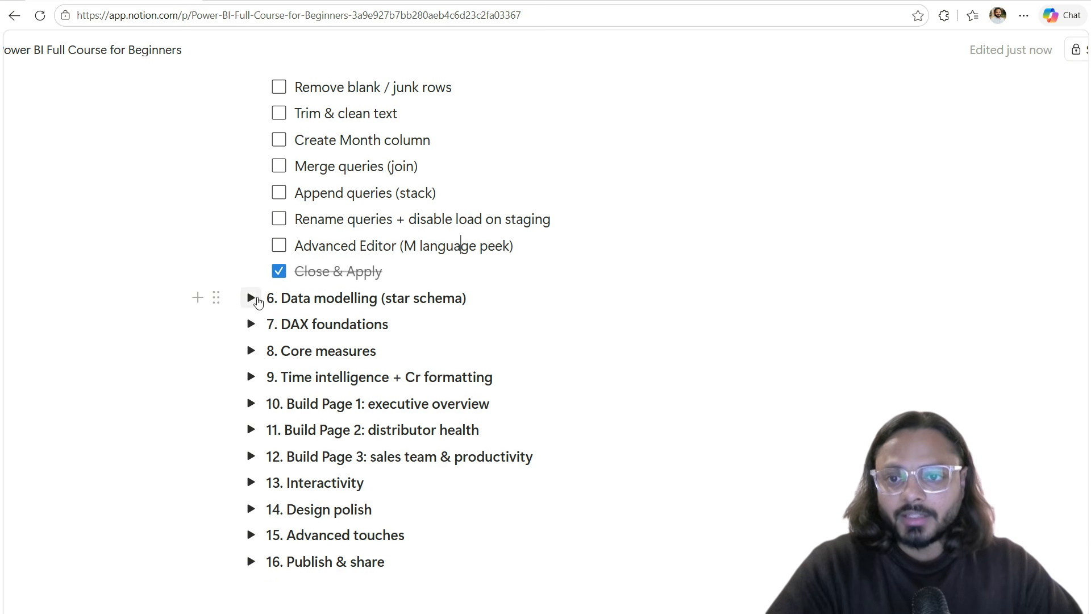
{"action": "left_click", "coordinate": [251, 298]}
Step: In Notion, review the Model view tour and Fact vs dimension tables notes
{"action": "scroll", "coordinate": [333, 215], "scroll_direction": "down", "scroll_amount": 2}
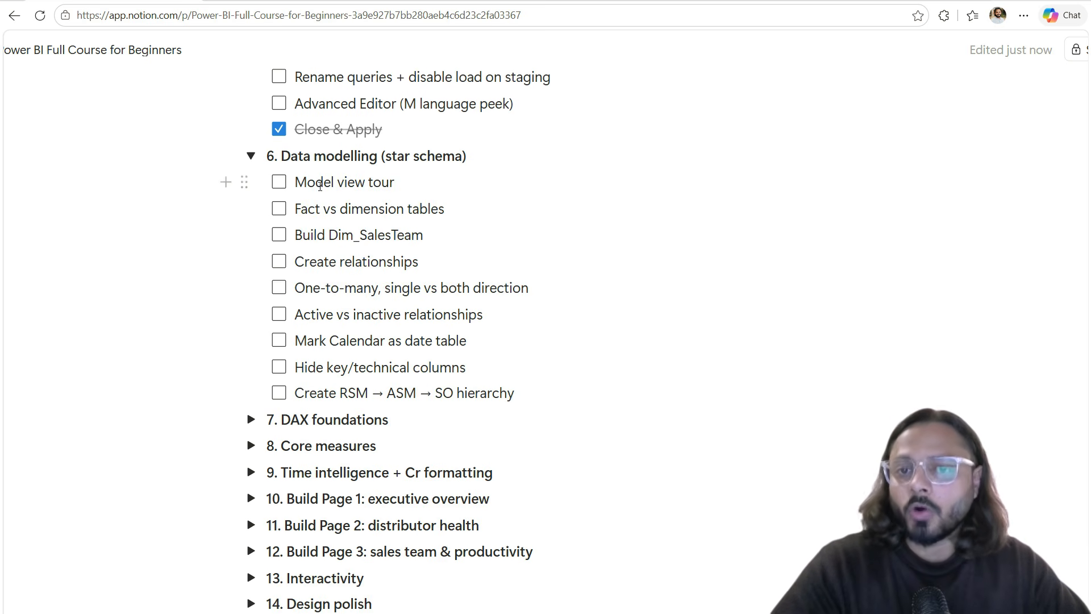
{"action": "left_click_drag", "start_coordinate": [318, 183], "coordinate": [395, 183]}
{"action": "triple_click", "coordinate": [307, 209]}
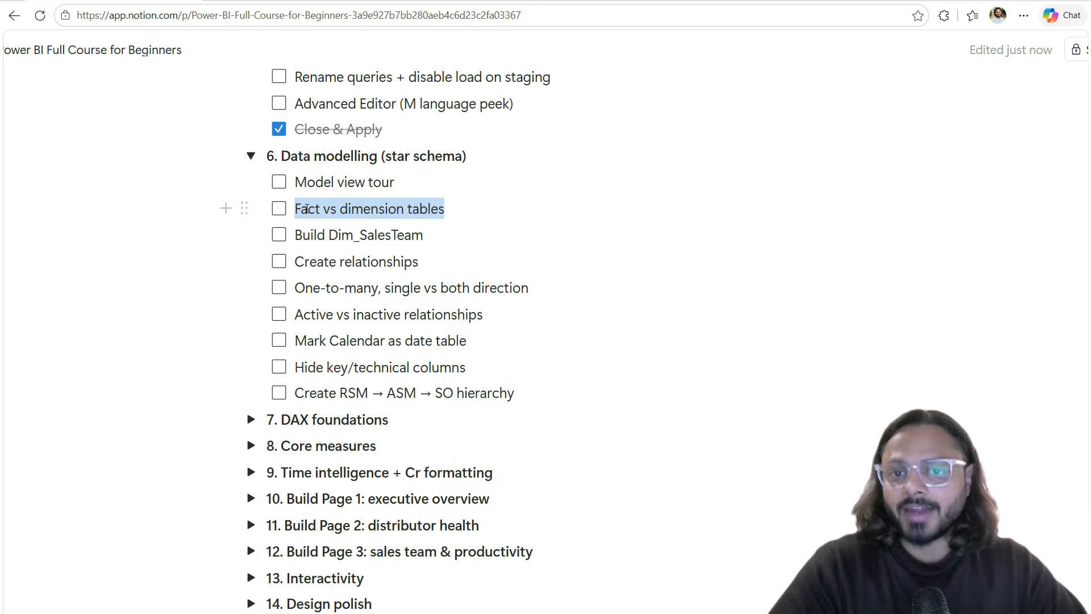
{"action": "triple_click", "coordinate": [347, 209]}
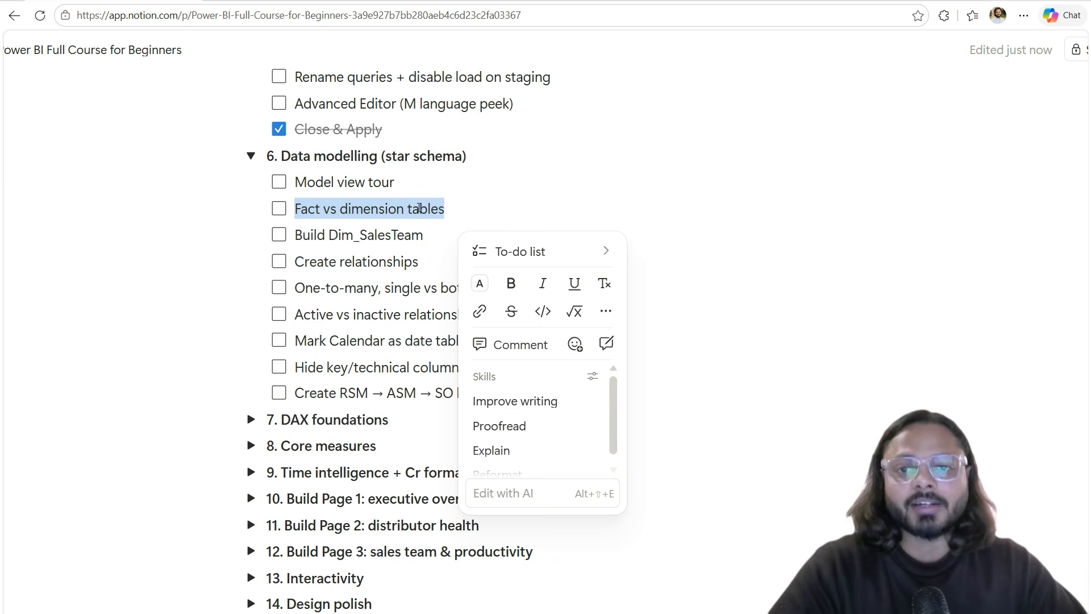
{"action": "left_click", "coordinate": [364, 208]}
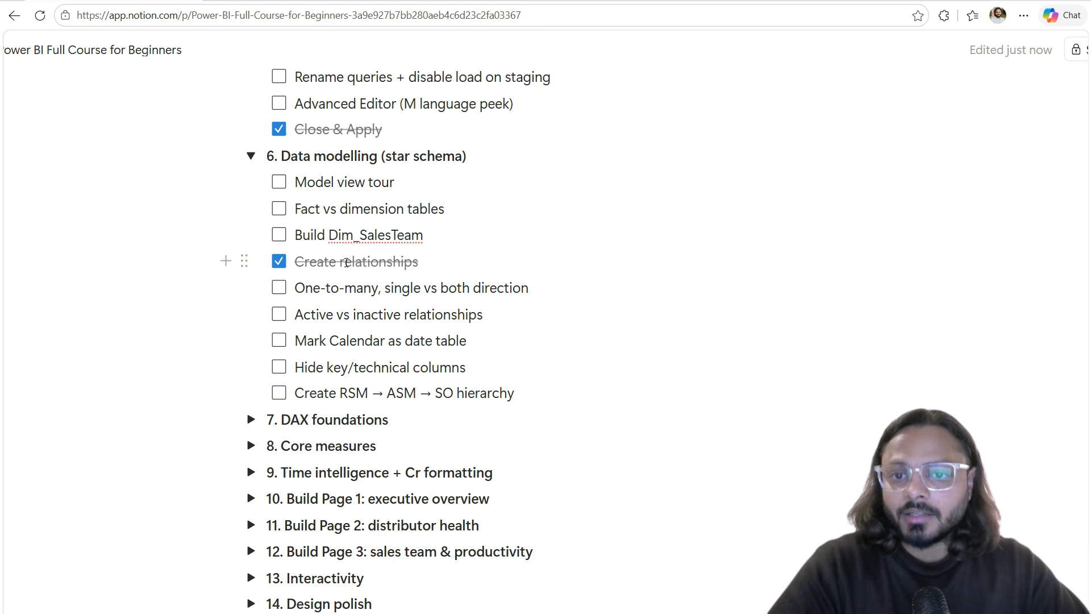
Step: Review the Build Dim_SalesTeam, One-to-many, direction and Active relationships notes under Data modelling
{"action": "left_click_drag", "start_coordinate": [295, 235], "coordinate": [423, 235]}
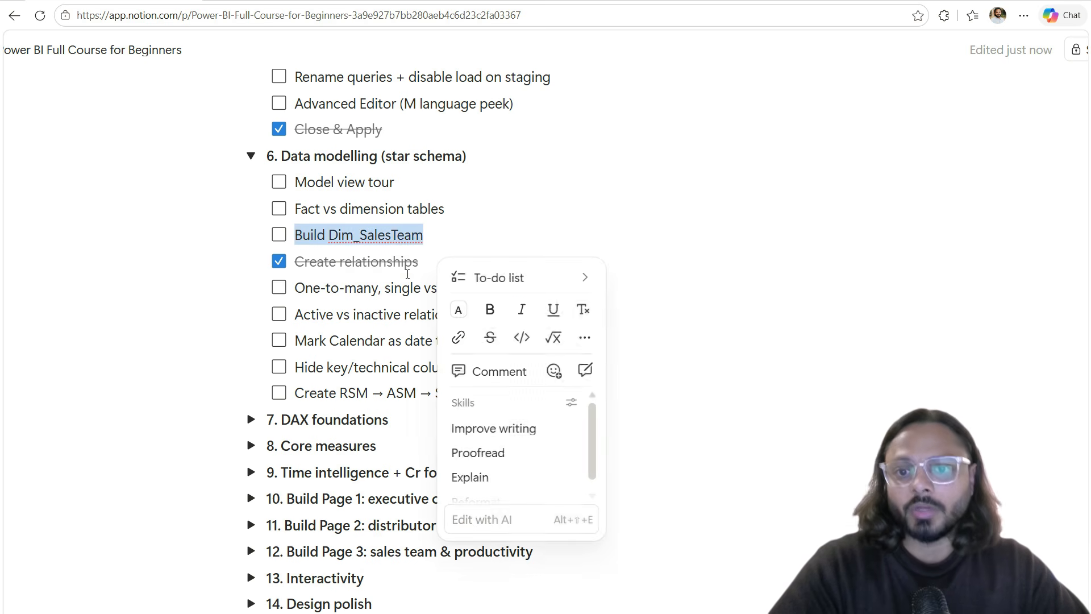
{"action": "left_click", "coordinate": [345, 288]}
{"action": "double_click", "coordinate": [321, 290]}
{"action": "left_click_drag", "start_coordinate": [321, 290], "coordinate": [358, 293]}
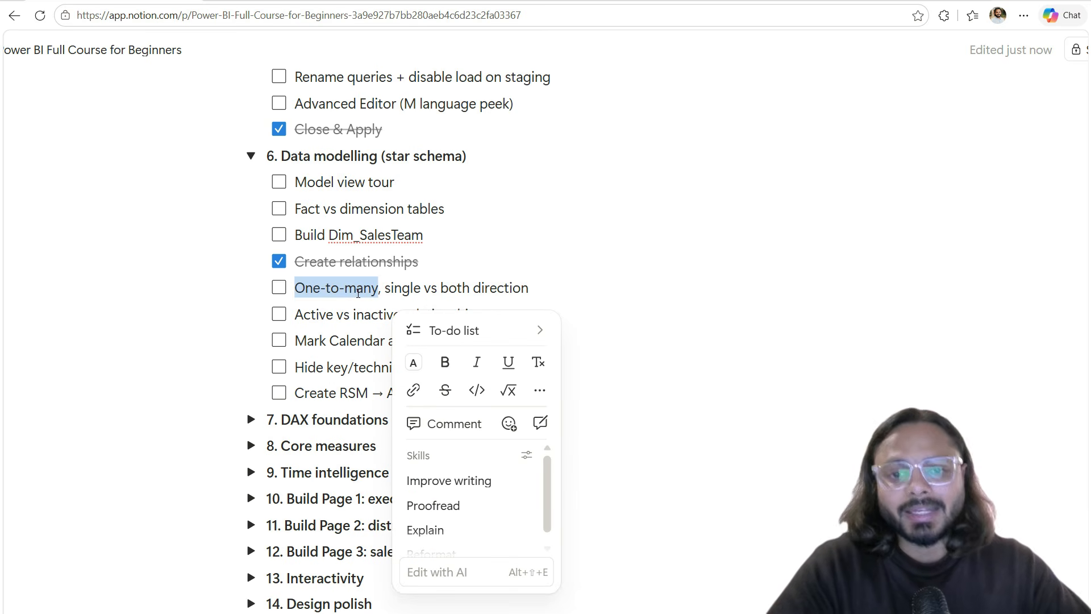
{"action": "double_click", "coordinate": [526, 290]}
{"action": "left_click", "coordinate": [463, 288]}
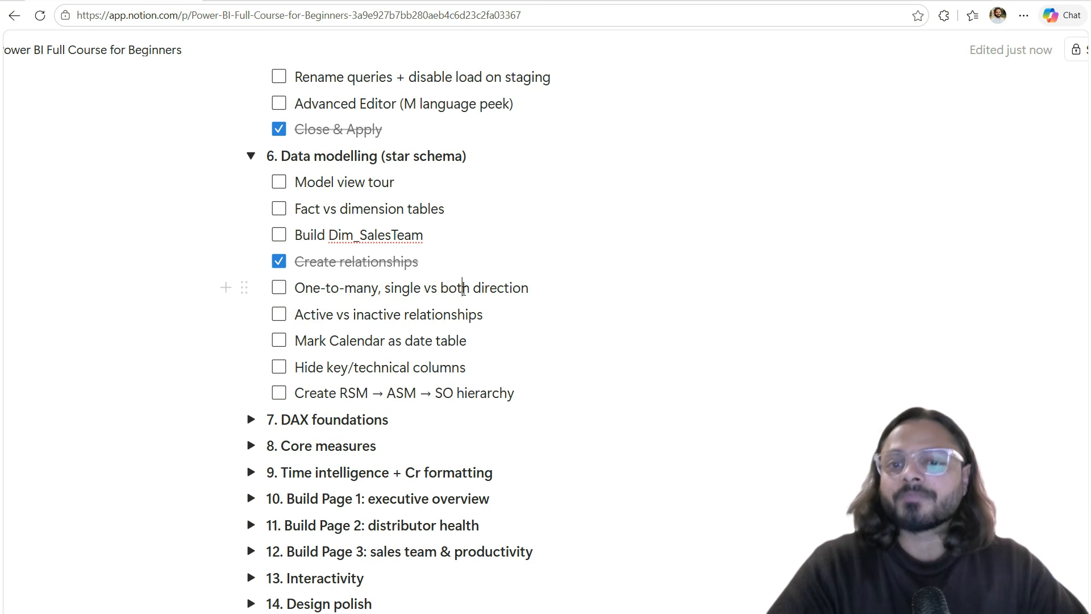
{"action": "double_click", "coordinate": [326, 315]}
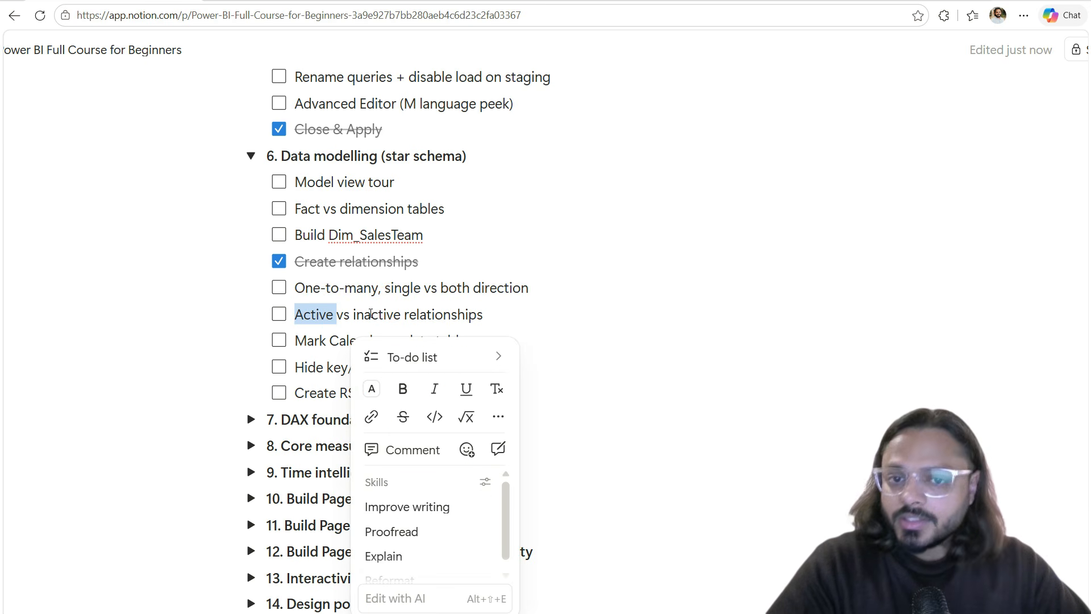
{"action": "double_click", "coordinate": [323, 315]}
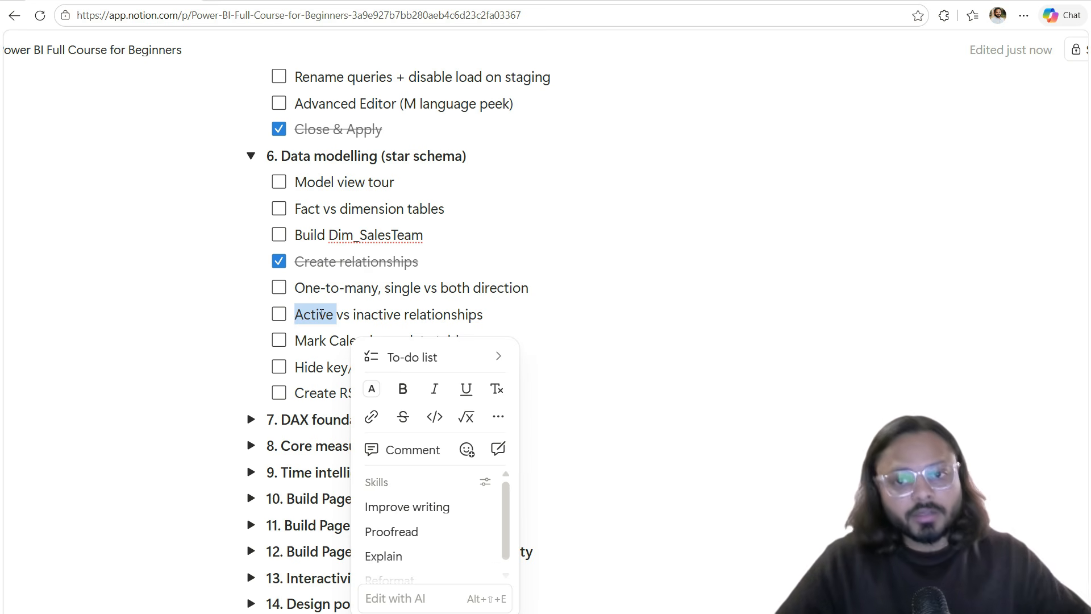
{"action": "double_click", "coordinate": [405, 312]}
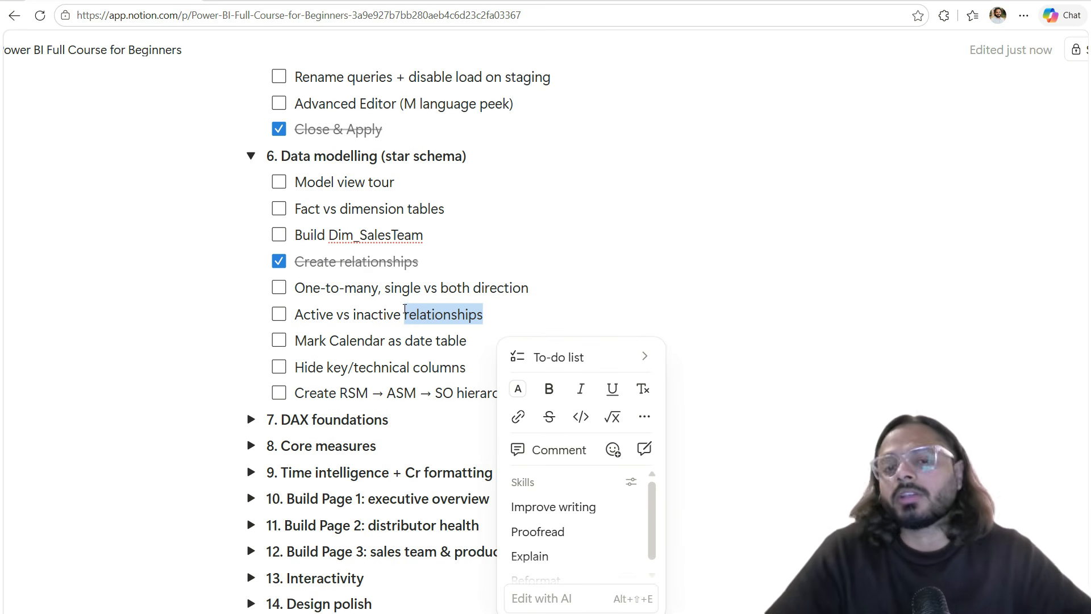
{"action": "left_click_drag", "start_coordinate": [300, 348], "coordinate": [519, 384]}
{"action": "left_click", "coordinate": [447, 388]}
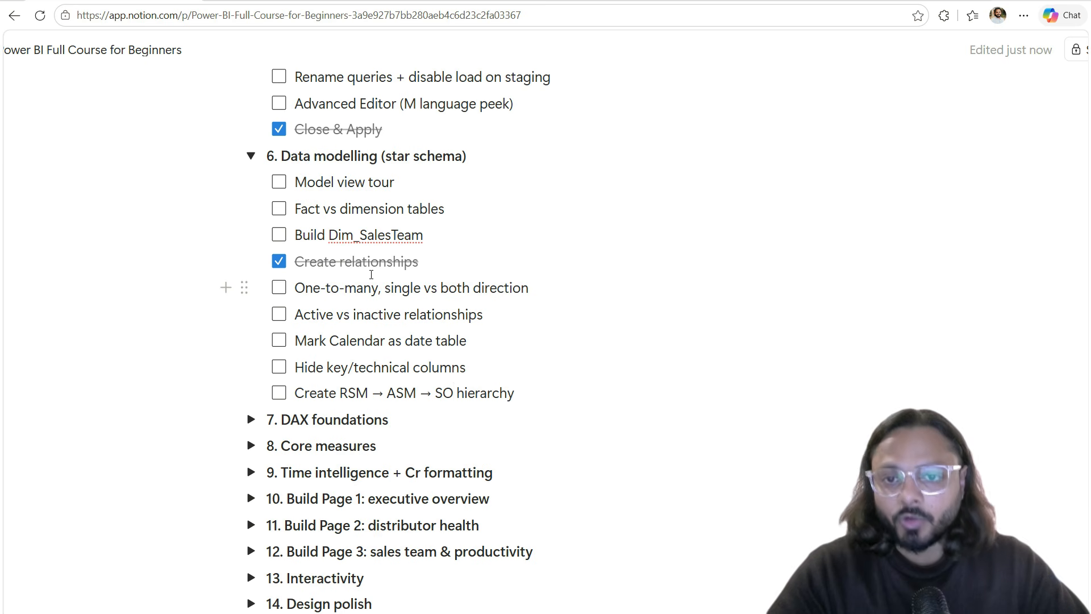
Step: Tick off Create relationships, then reopen Power BI Desktop's Power Query Editor
{"action": "scroll", "coordinate": [373, 274], "scroll_direction": "up", "scroll_amount": 15}
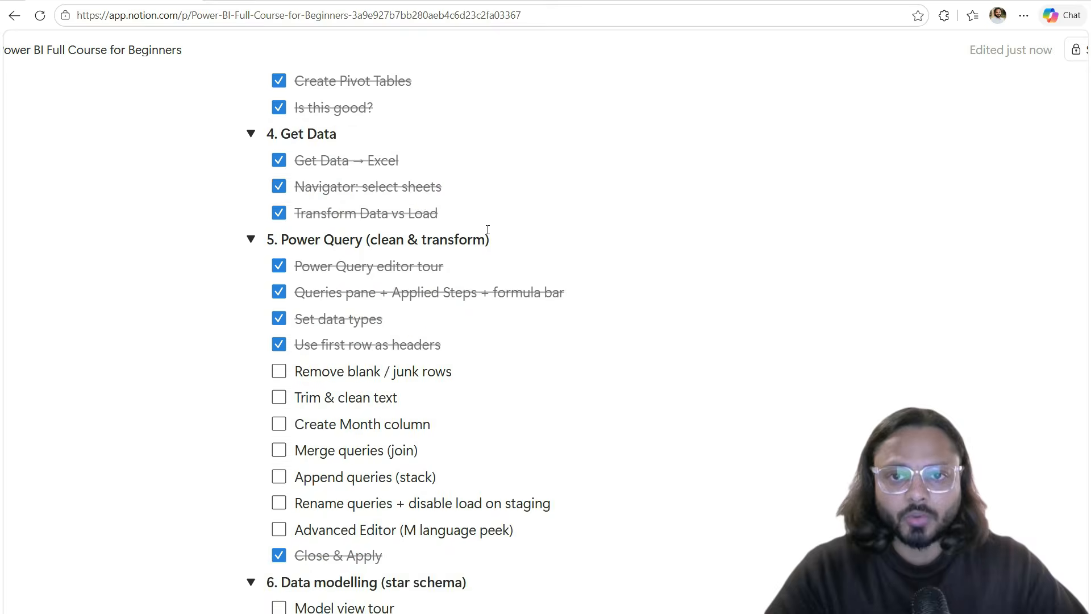
{"action": "left_click_drag", "start_coordinate": [380, 357], "coordinate": [467, 472]}
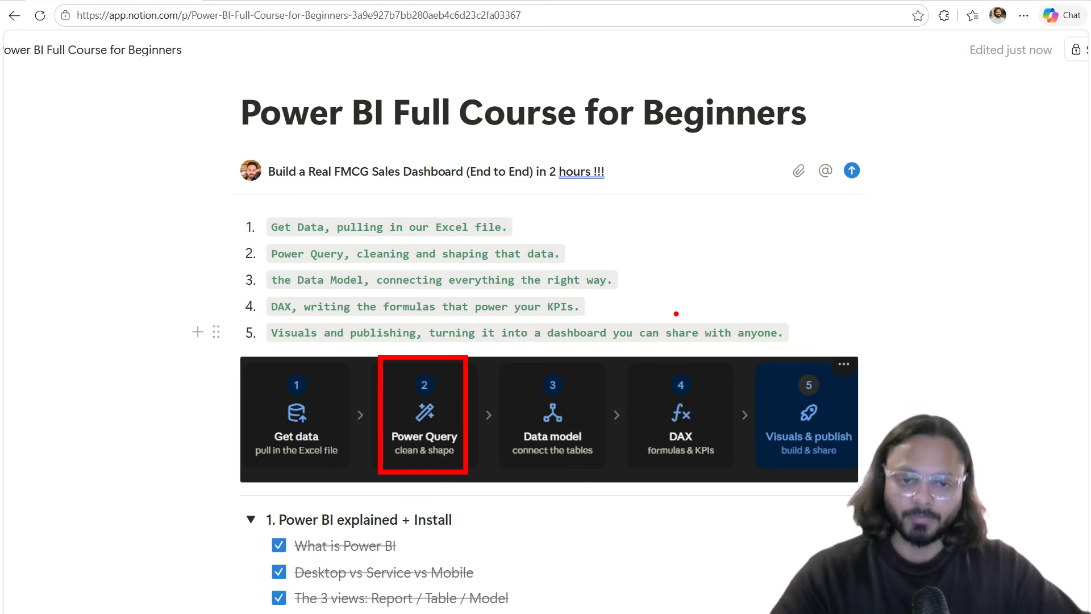
{"action": "key", "text": "Escape"}
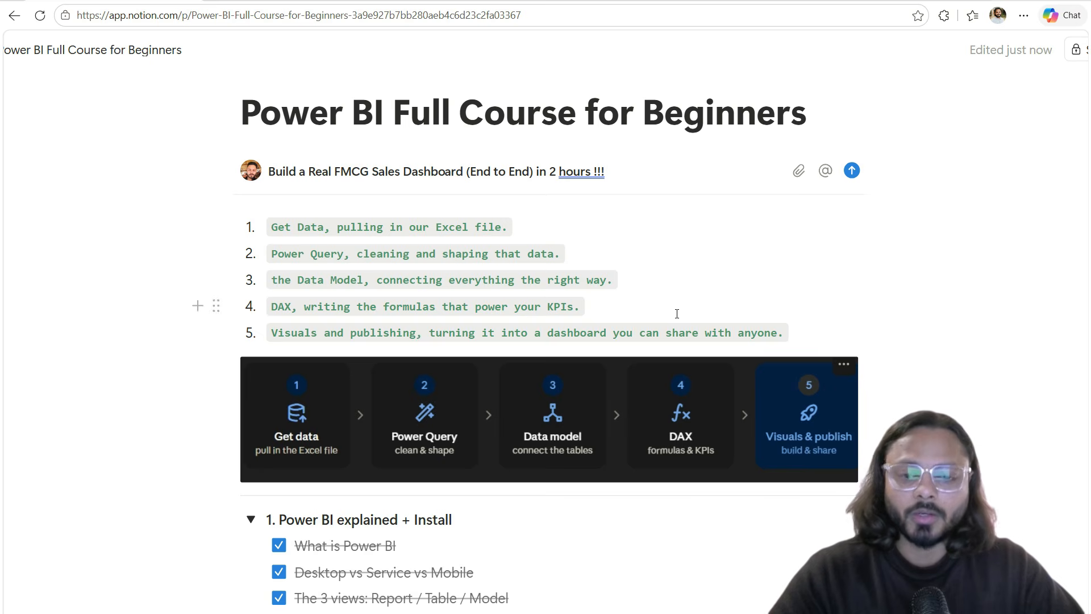
{"action": "key", "text": "alt+Tab"}
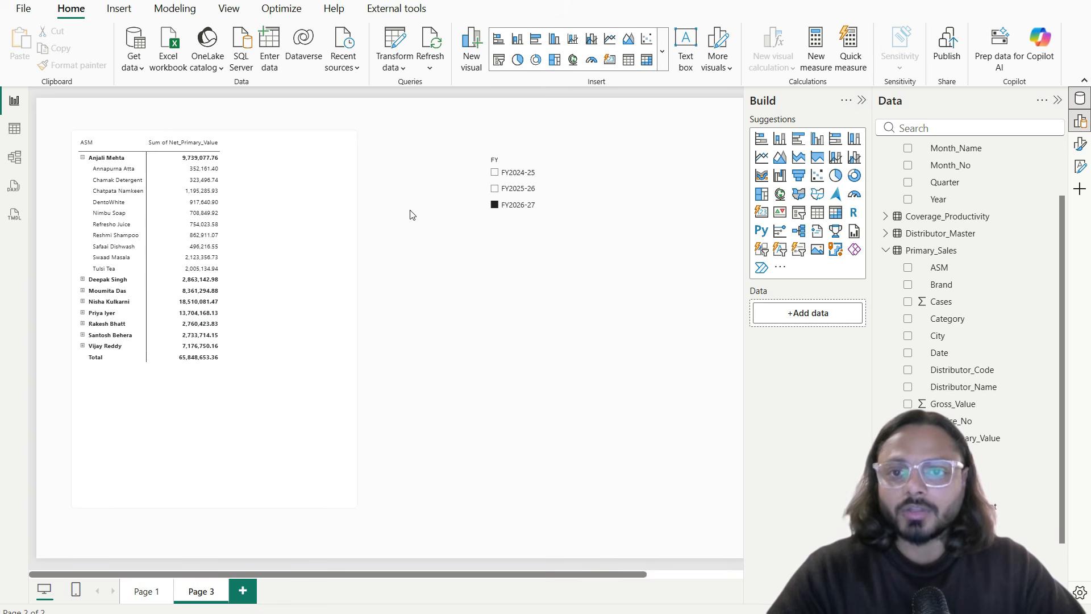
{"action": "left_click", "coordinate": [399, 42]}
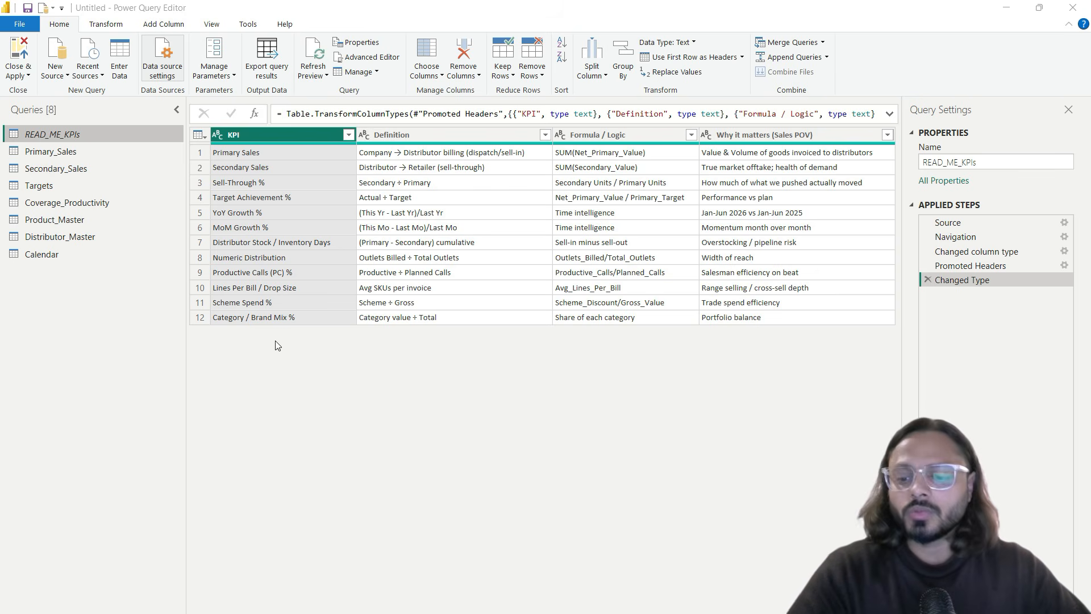
Step: Preview Primary_Sales, glance at Secondary_Sales, then return to the Primary_Sales data
{"action": "left_click_drag", "start_coordinate": [5, 119], "coordinate": [136, 270]}
{"action": "mouse_move", "coordinate": [37, 300]}
{"action": "left_mouse_down"}
{"action": "mouse_move", "coordinate": [144, 295]}
{"action": "mouse_move", "coordinate": [33, 294]}
{"action": "left_mouse_up"}
{"action": "mouse_move", "coordinate": [41, 362]}
{"action": "left_mouse_down"}
{"action": "mouse_move", "coordinate": [43, 398]}
{"action": "mouse_move", "coordinate": [167, 357]}
{"action": "mouse_move", "coordinate": [51, 364]}
{"action": "left_mouse_up"}
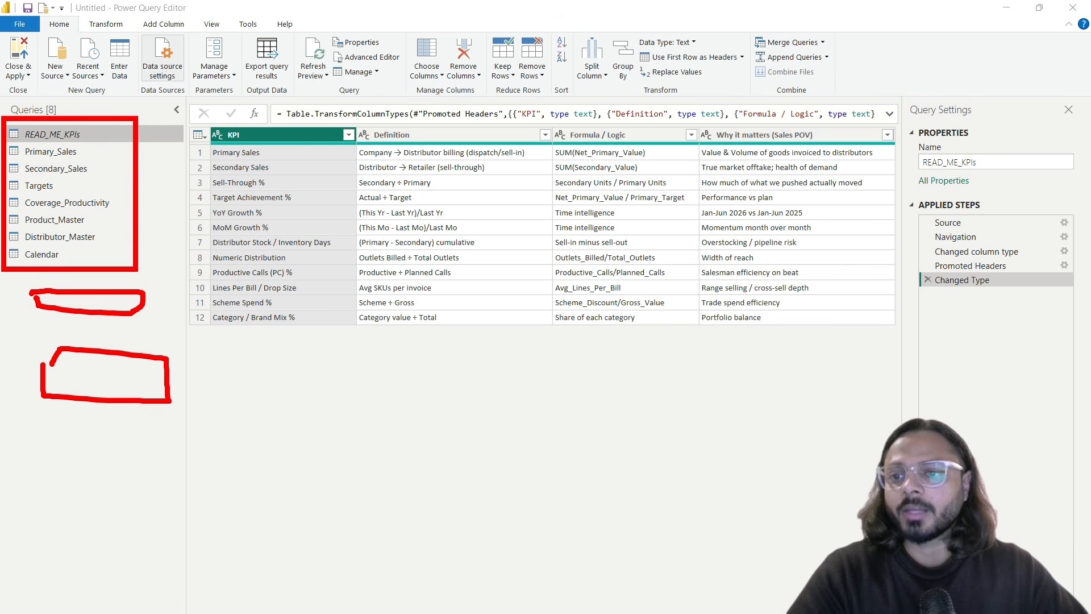
{"action": "key", "text": "Escape"}
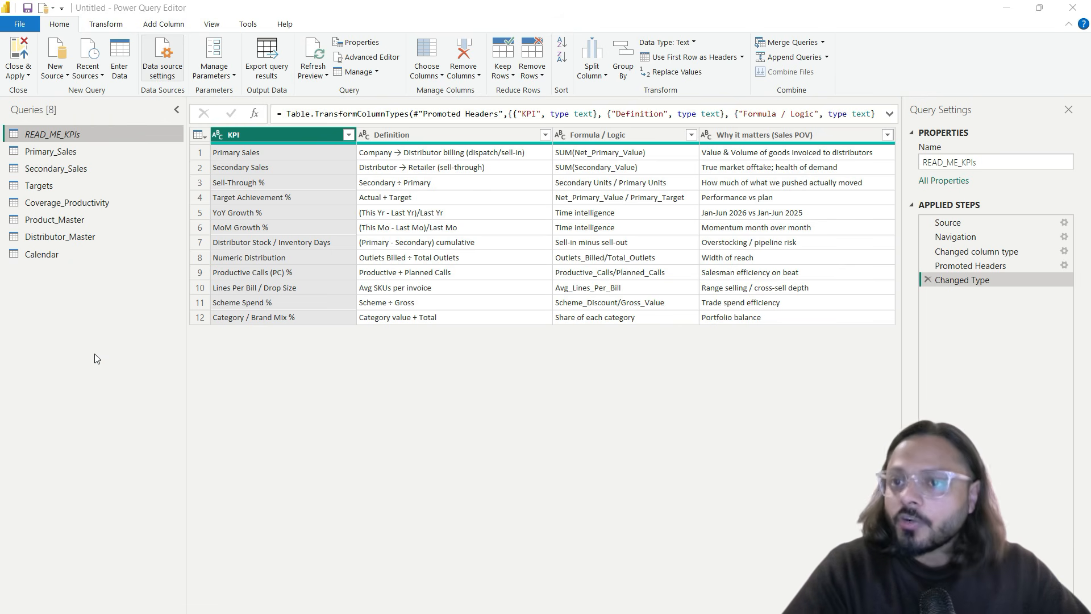
{"action": "left_click", "coordinate": [67, 152]}
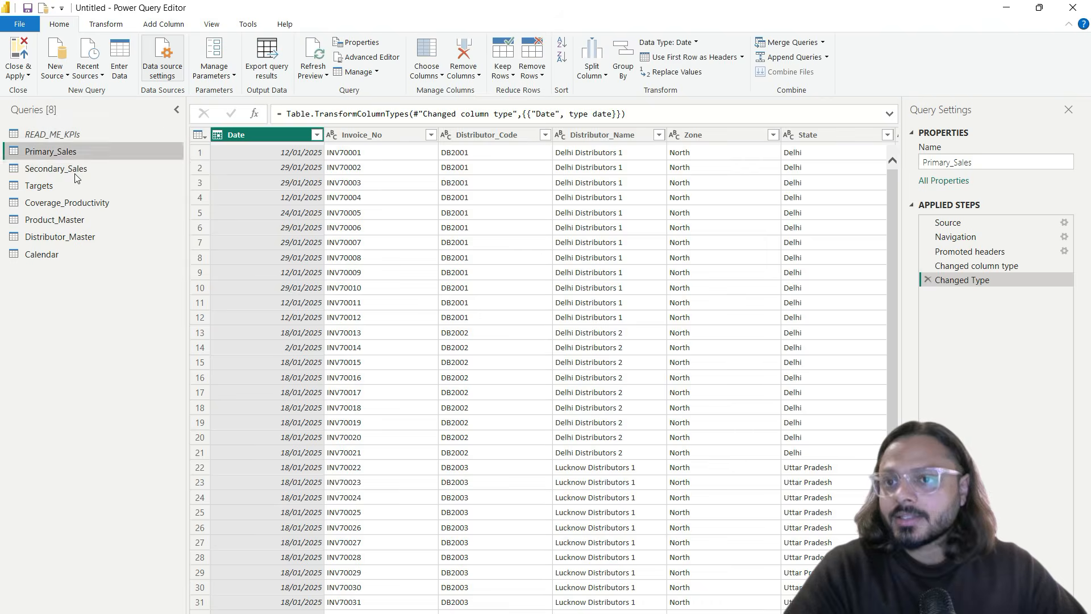
{"action": "left_click", "coordinate": [75, 170]}
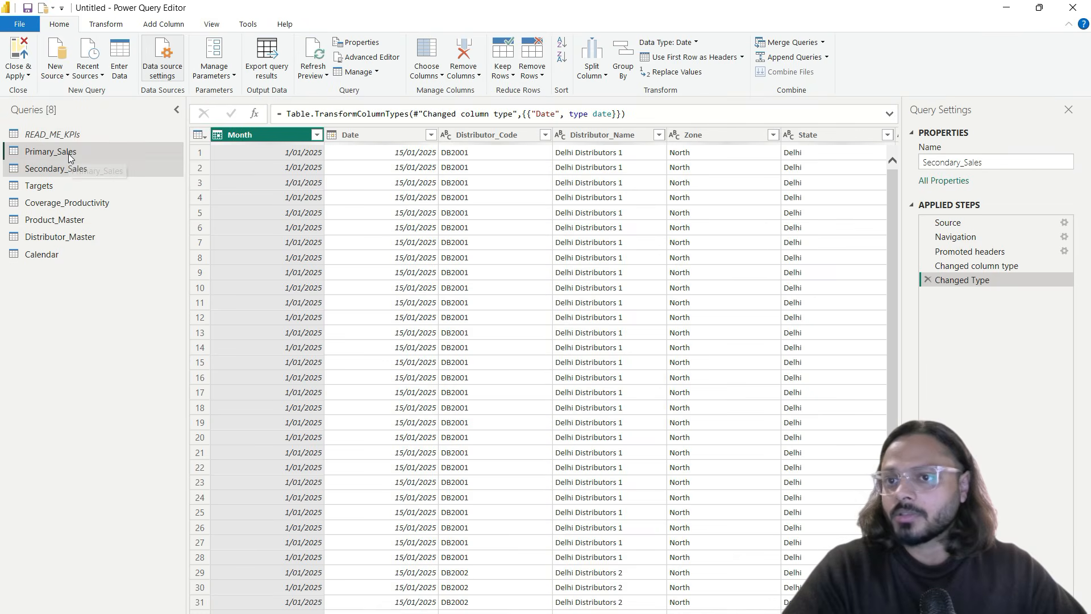
{"action": "left_click", "coordinate": [67, 153]}
Step: Create a new query group named FactTables containing Primary_Sales
{"action": "right_click", "coordinate": [64, 156]}
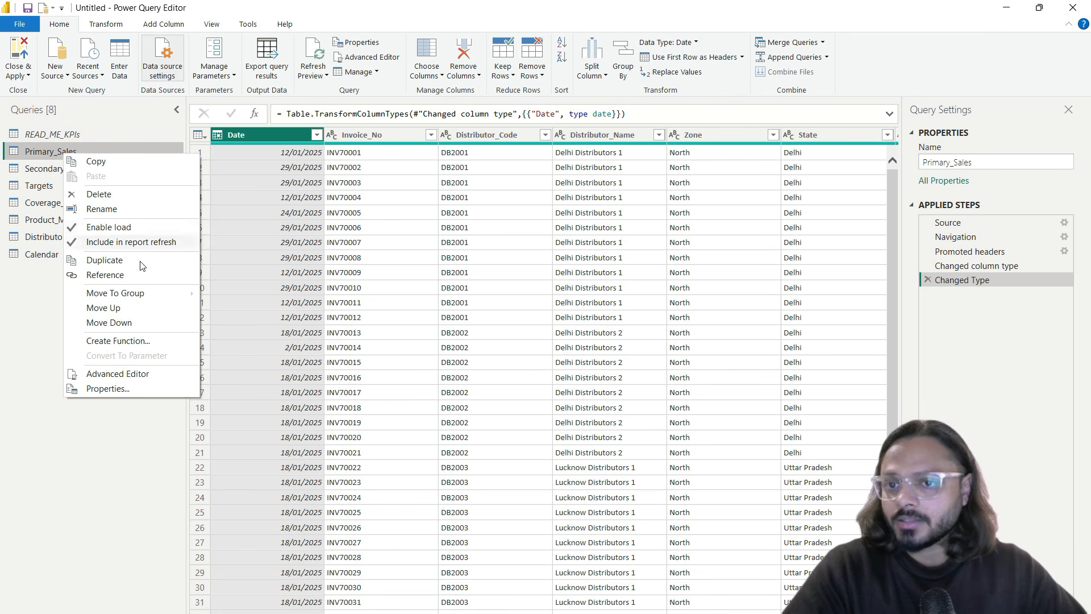
{"action": "mouse_move", "coordinate": [131, 294]}
{"action": "left_click", "coordinate": [258, 294]}
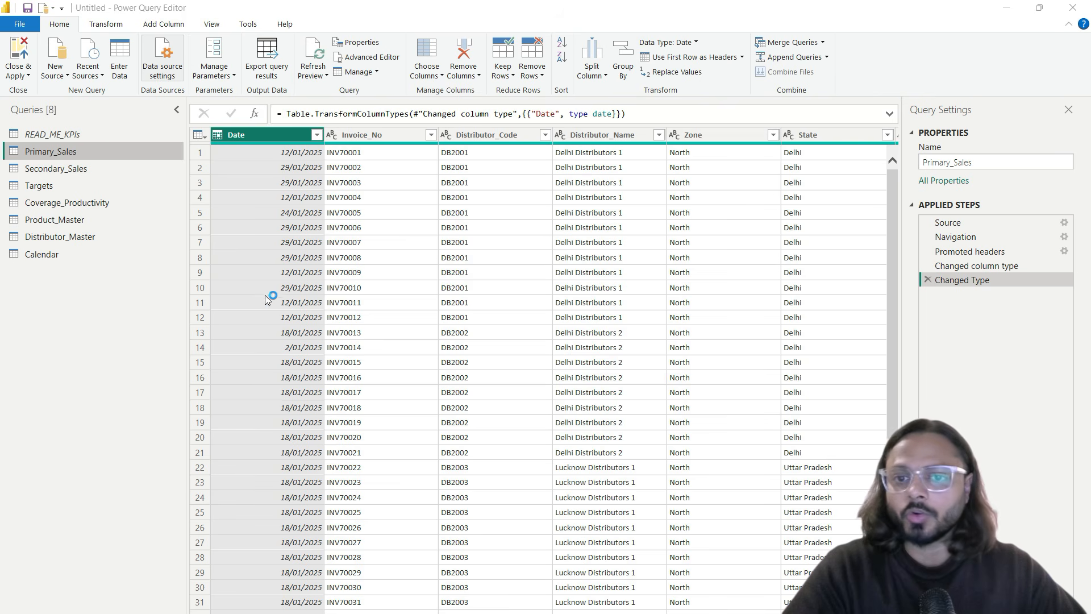
{"action": "left_click", "coordinate": [485, 292]}
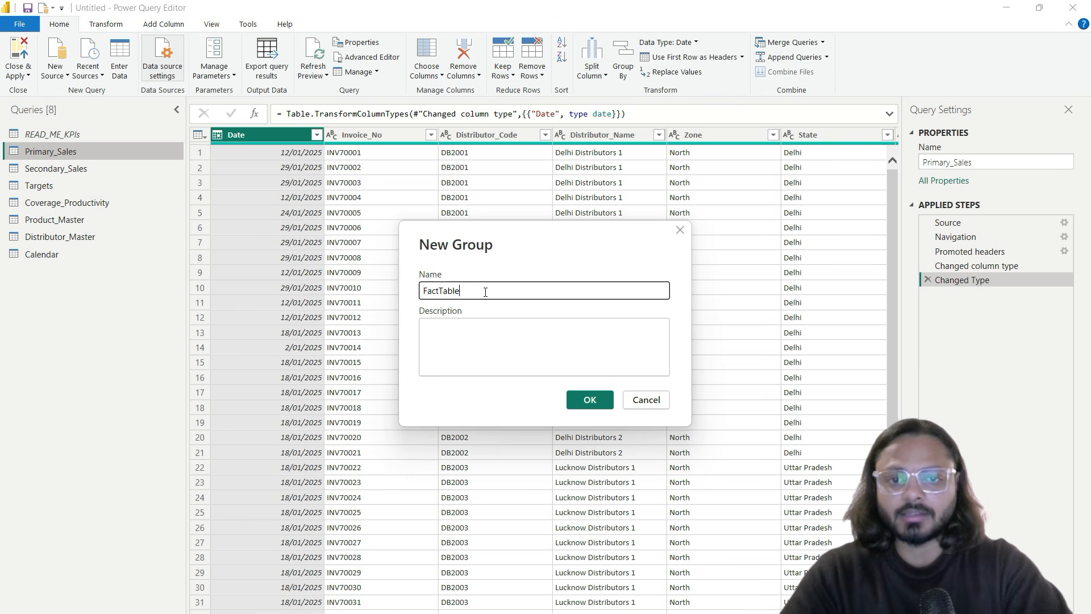
{"action": "left_click", "coordinate": [588, 399]}
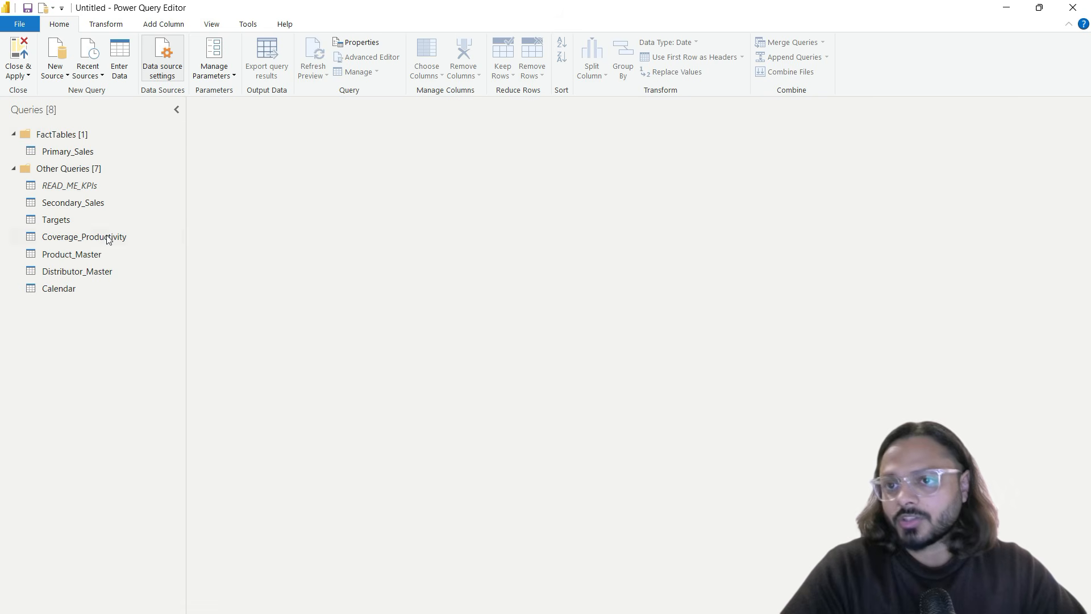
Step: Move Secondary_Sales and Targets into the FactTables group
{"action": "left_click", "coordinate": [66, 152]}
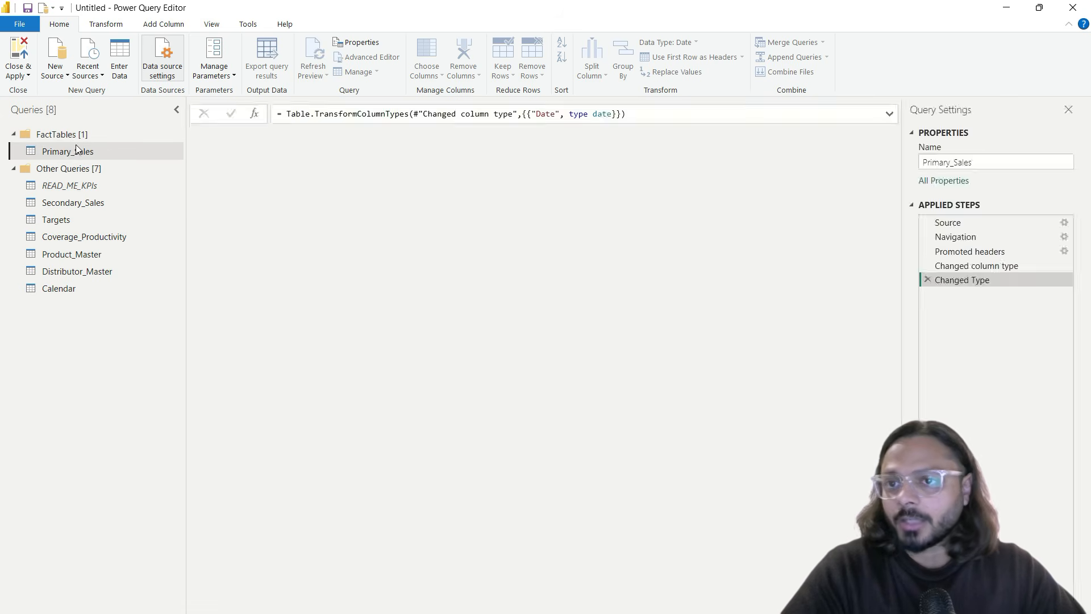
{"action": "left_click_drag", "start_coordinate": [110, 211], "coordinate": [71, 159]}
{"action": "left_click_drag", "start_coordinate": [56, 219], "coordinate": [61, 171]}
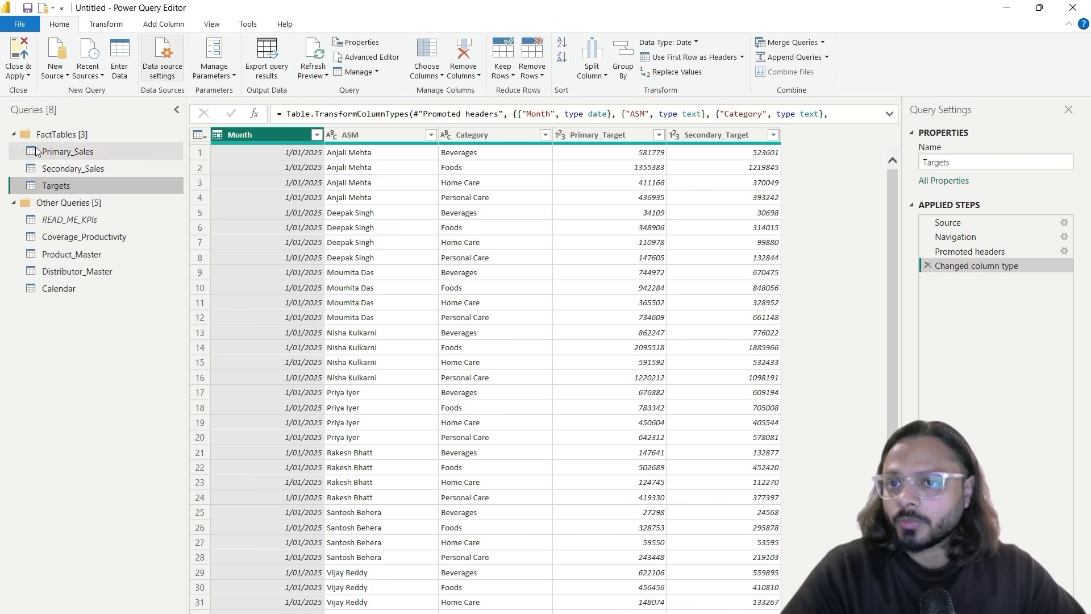
{"action": "left_click", "coordinate": [81, 256]}
Step: Create a new group called DimensionTable holding Product_Master
{"action": "right_click", "coordinate": [83, 254]}
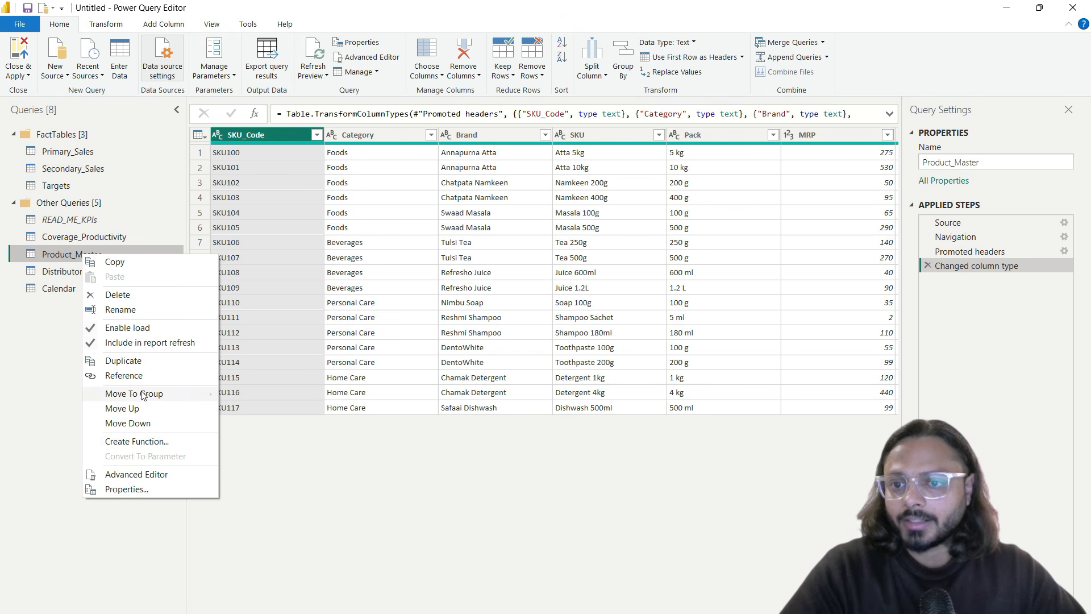
{"action": "mouse_move", "coordinate": [146, 393]}
{"action": "left_click", "coordinate": [255, 410]}
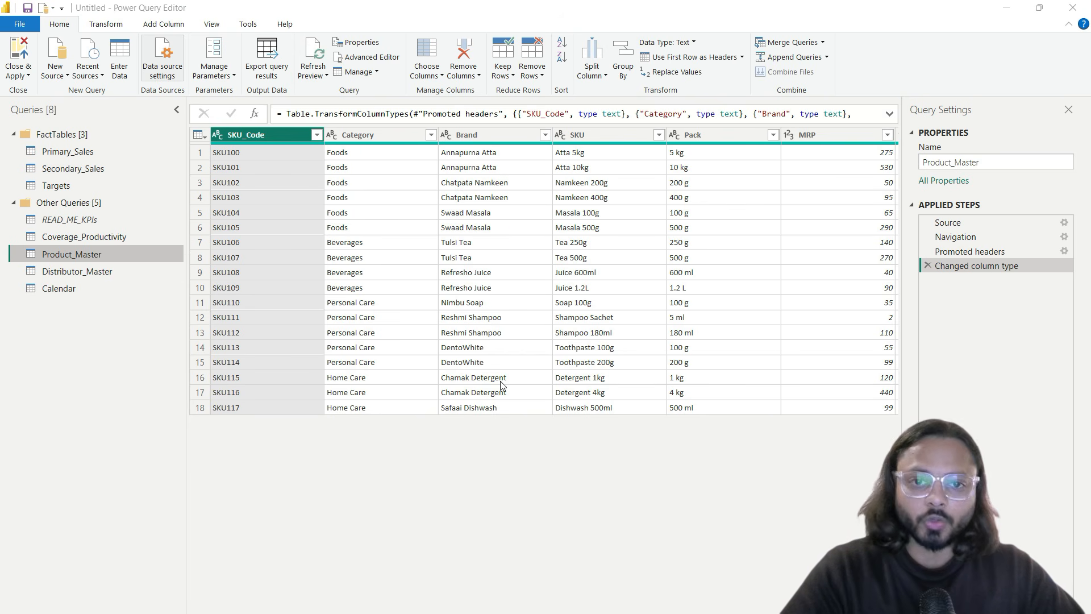
{"action": "type", "text": "Dimen"}
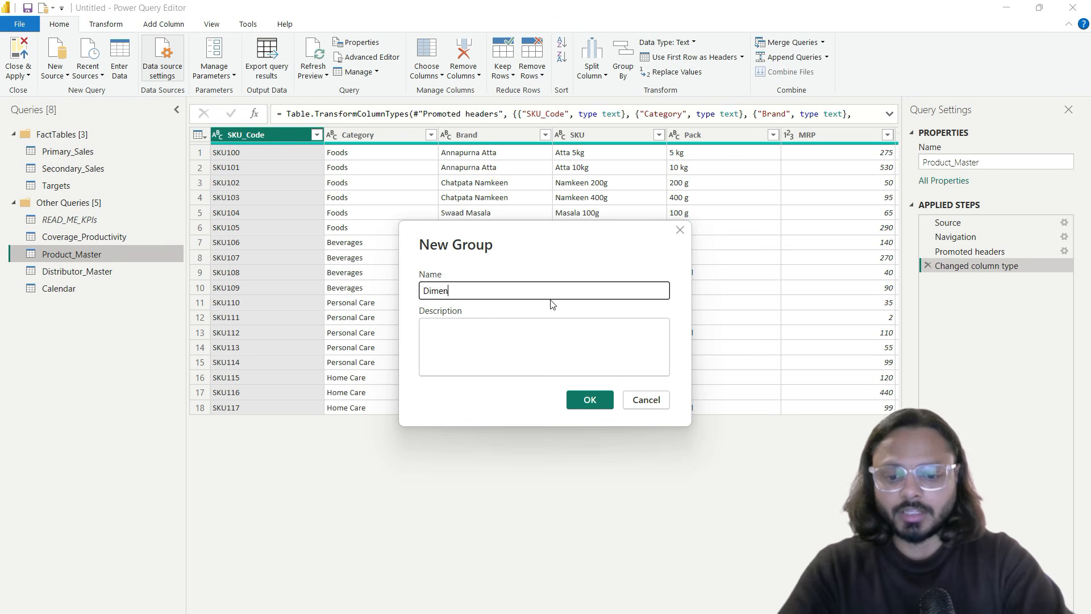
{"action": "type", "text": "sionTable"}
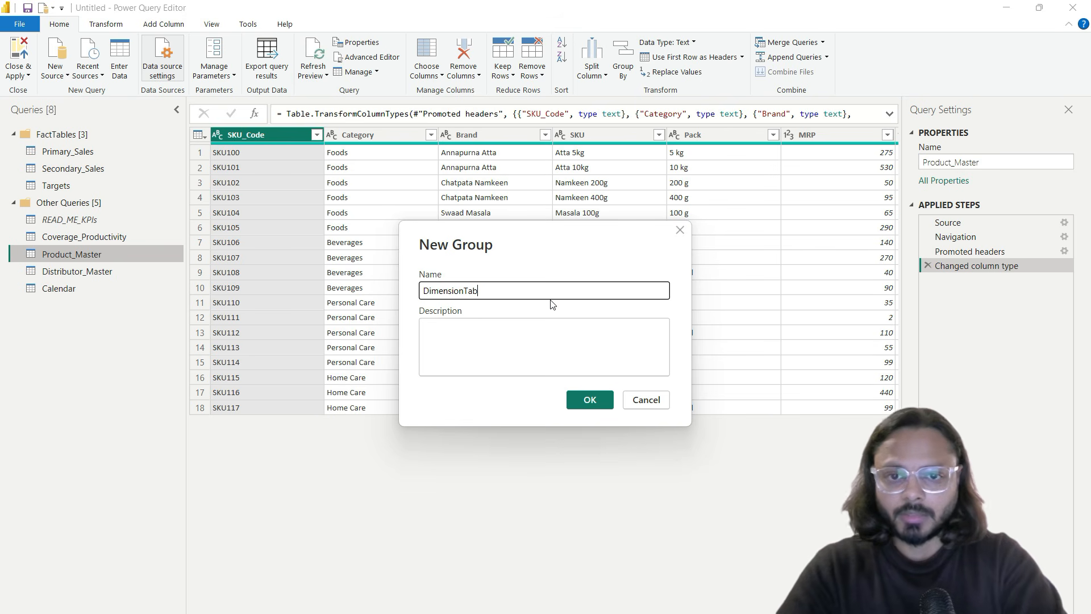
{"action": "key", "text": "Return"}
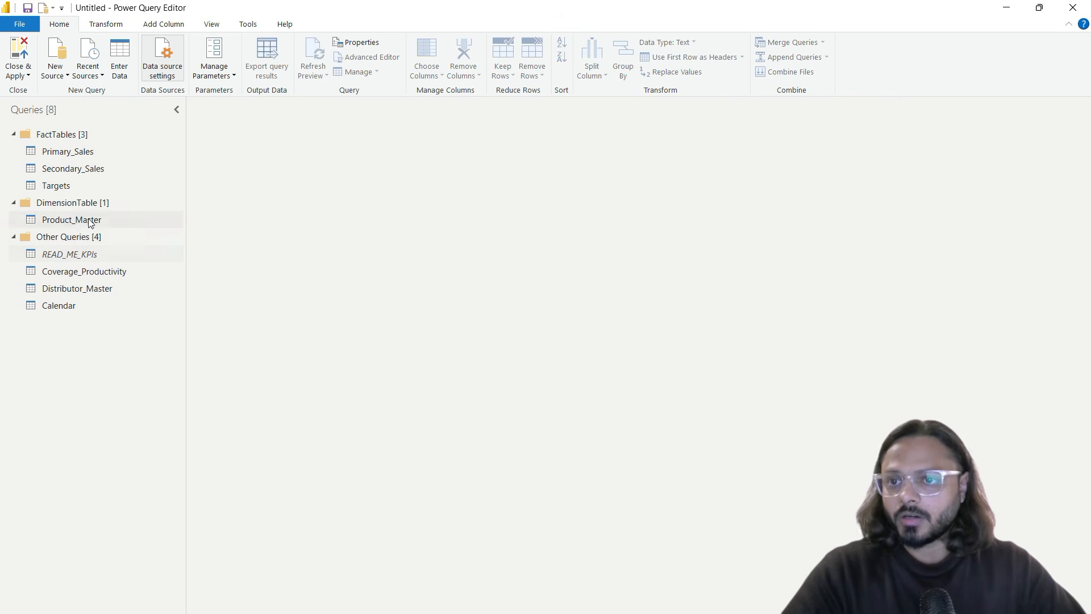
Step: Rename the DimensionTable group to DimensionTables
{"action": "left_click", "coordinate": [75, 134]}
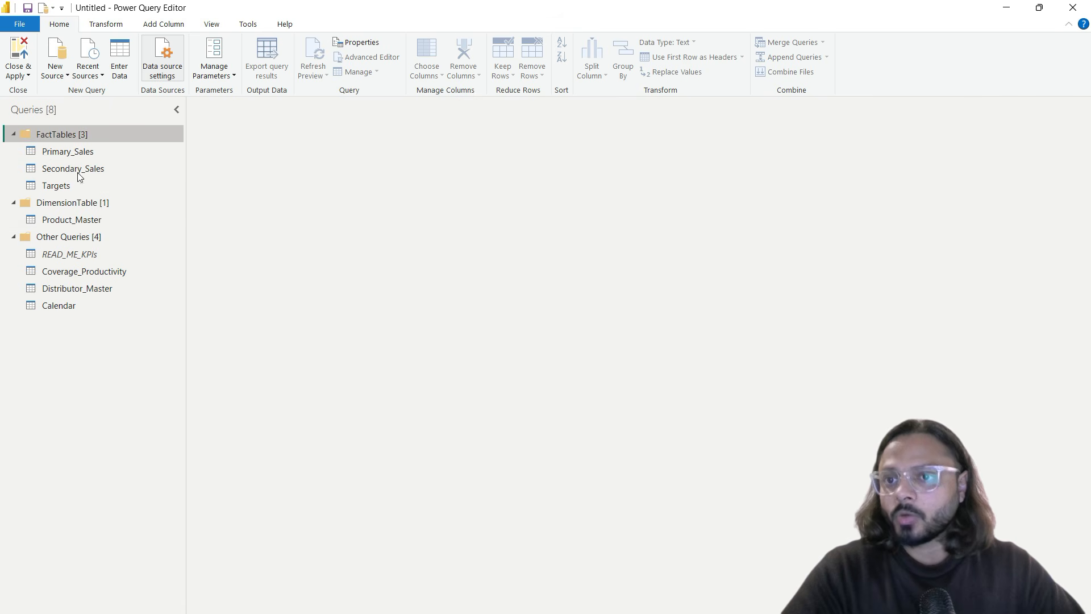
{"action": "right_click", "coordinate": [87, 203]}
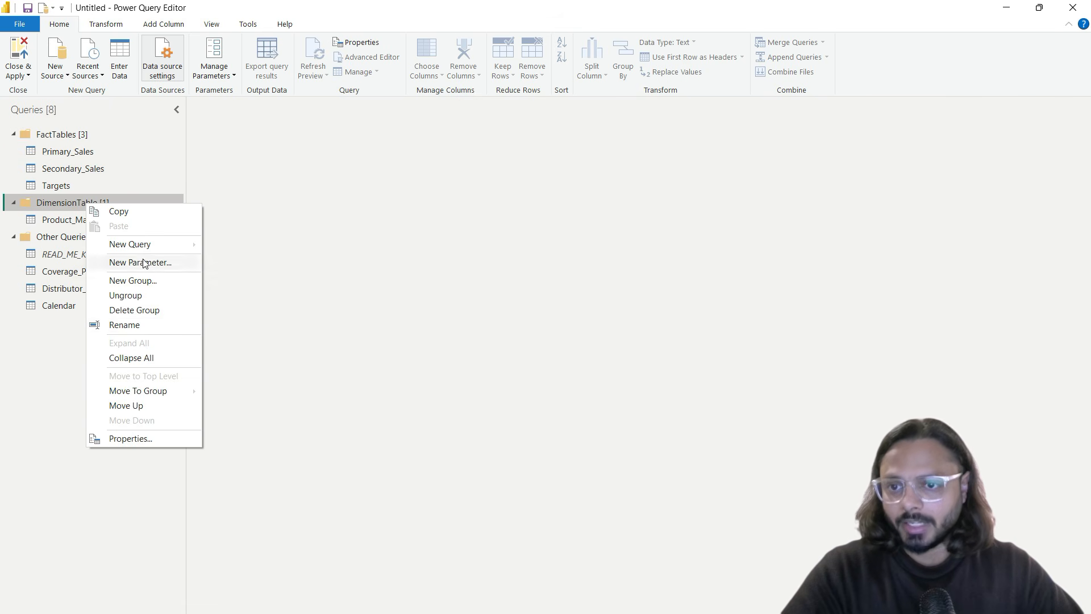
{"action": "left_click", "coordinate": [141, 326]}
{"action": "left_click", "coordinate": [112, 200]}
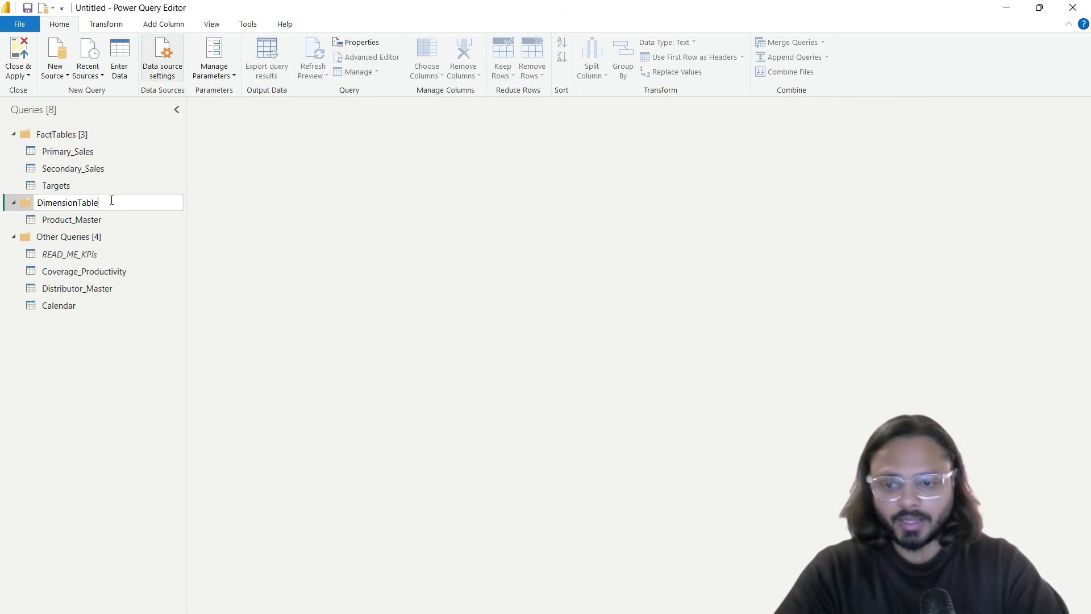
{"action": "key", "text": "Return"}
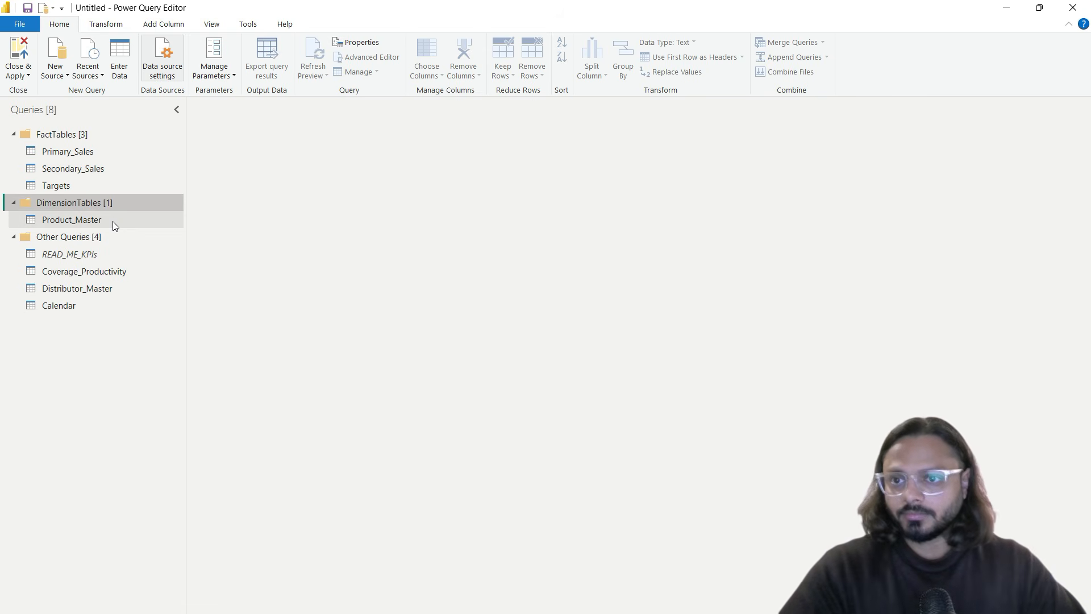
Step: Move Distributor_Master and Calendar into the DimensionTables group
{"action": "left_click", "coordinate": [78, 221]}
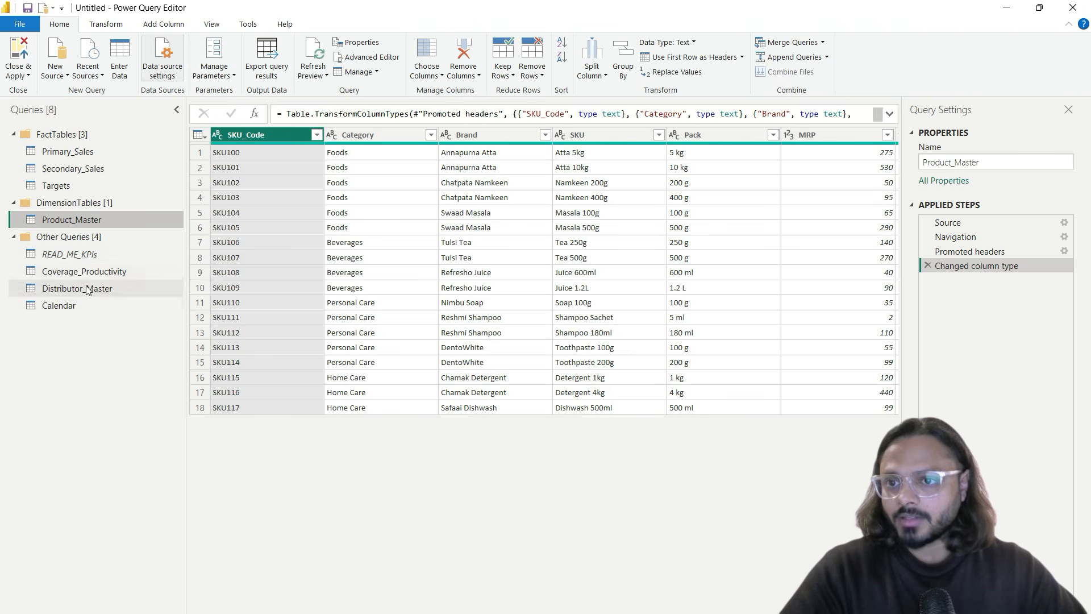
{"action": "left_click_drag", "start_coordinate": [89, 291], "coordinate": [68, 227]}
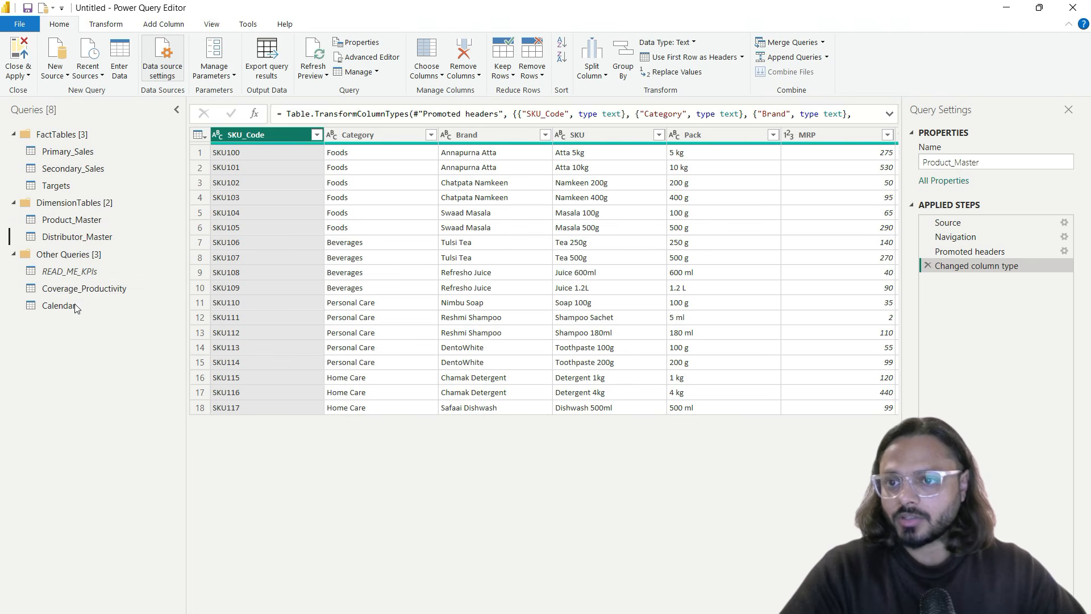
{"action": "left_click_drag", "start_coordinate": [73, 305], "coordinate": [87, 260]}
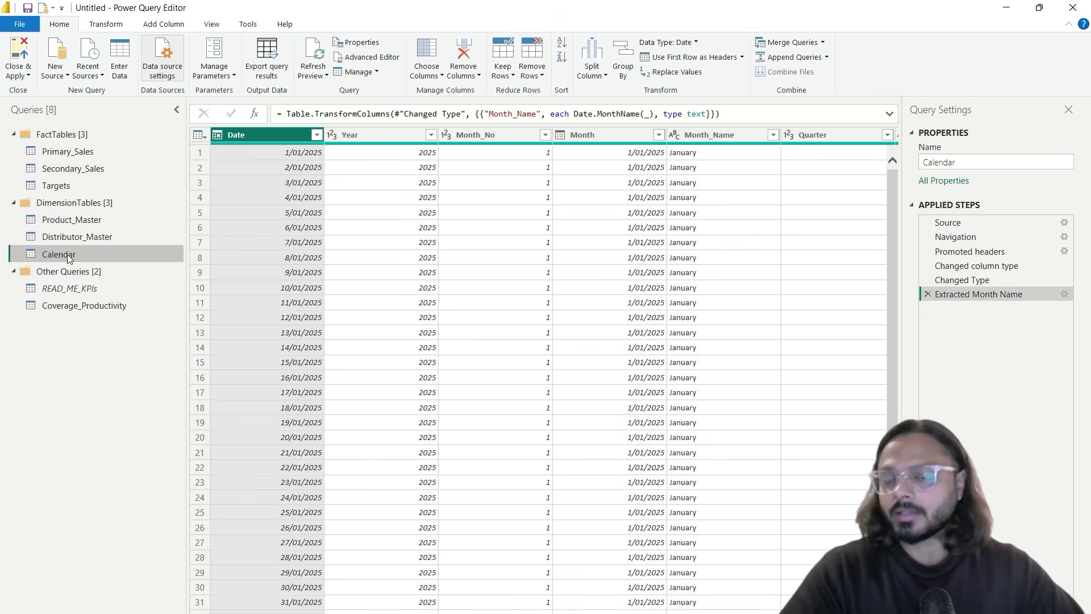
{"action": "left_click", "coordinate": [71, 152]}
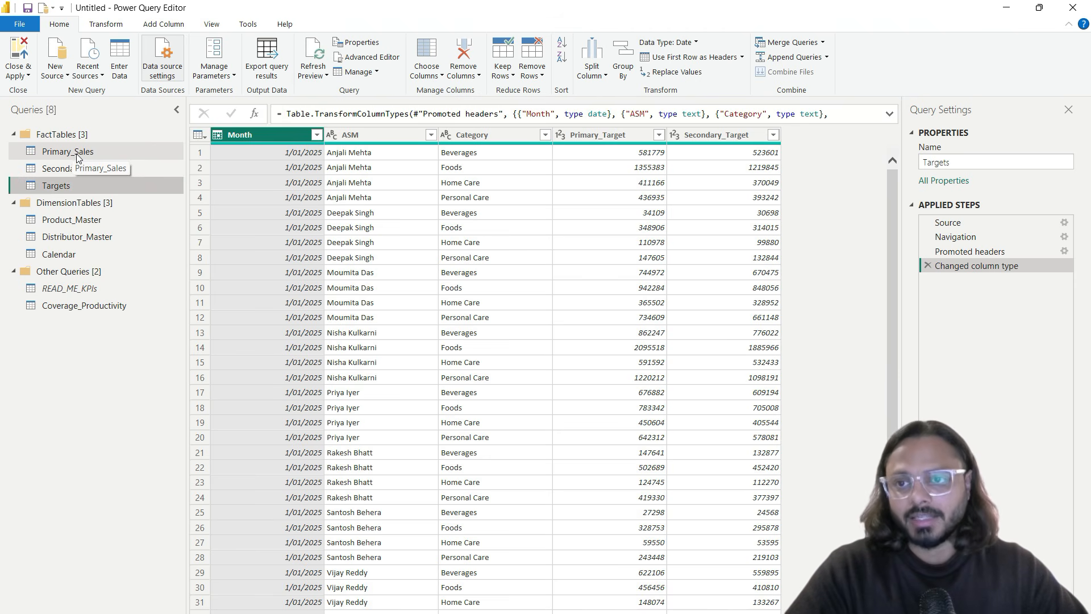
Step: Rename Primary_Sales and Secondary_Sales to factPrimary and factSecondary
{"action": "left_click", "coordinate": [78, 157]}
{"action": "right_click", "coordinate": [79, 157]}
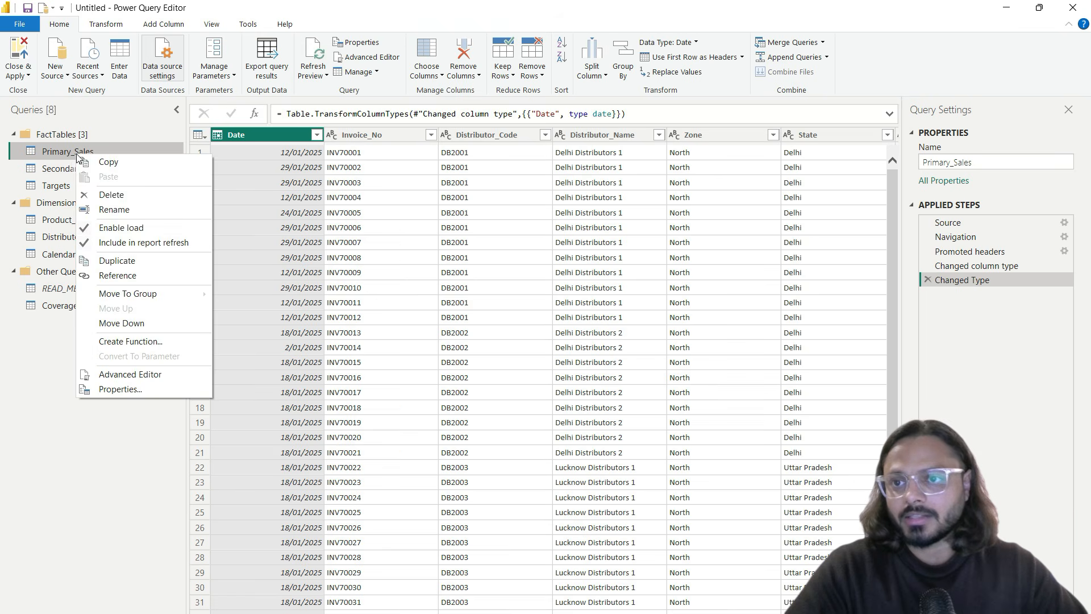
{"action": "left_click", "coordinate": [119, 211]}
{"action": "type", "text": "fact"}
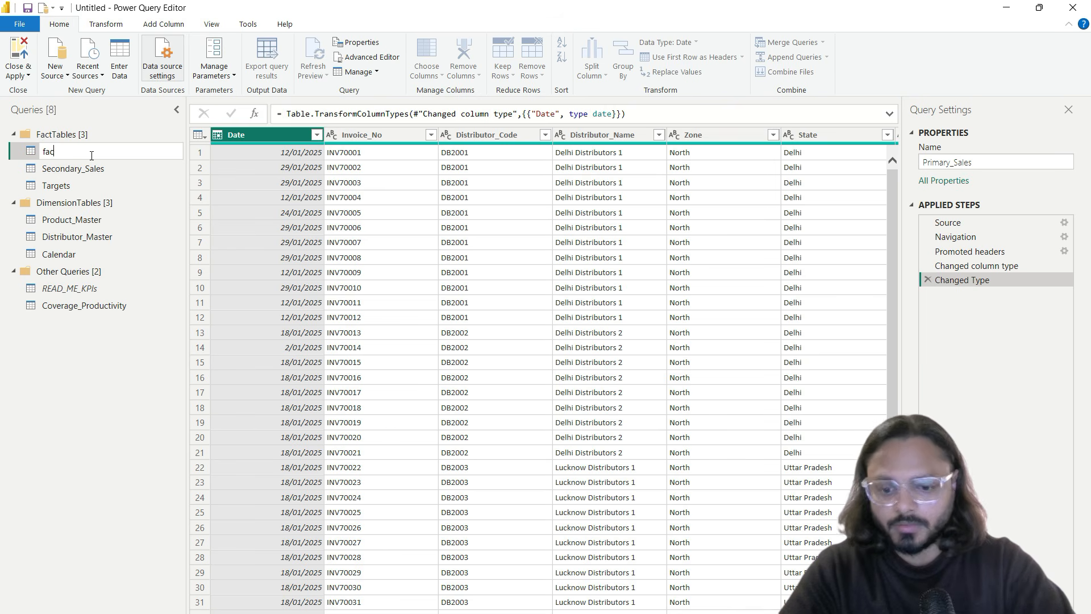
{"action": "key", "text": "Return"}
{"action": "left_click", "coordinate": [94, 171]}
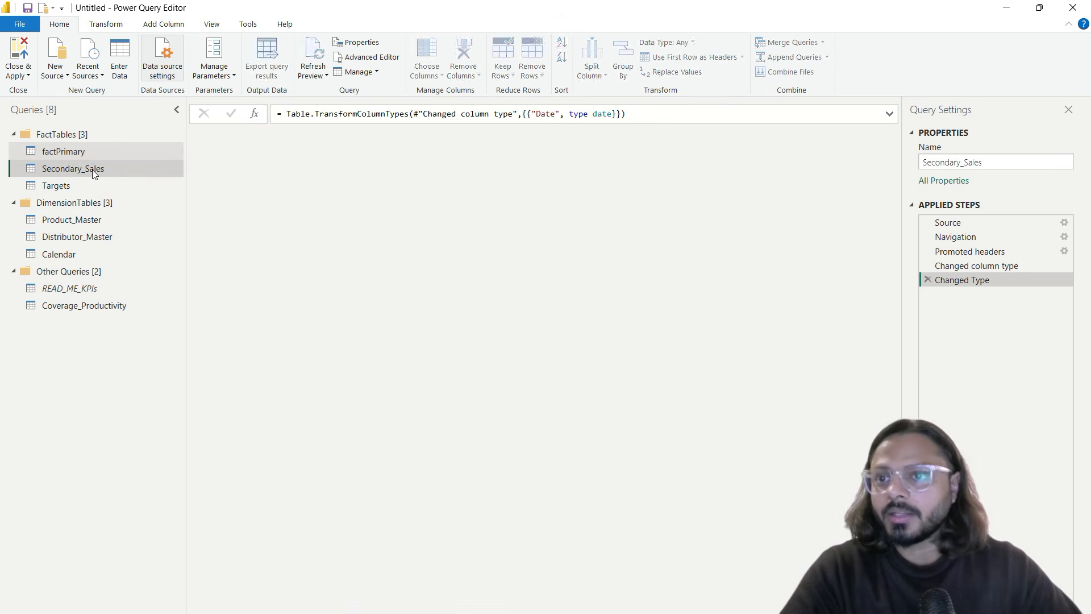
{"action": "right_click", "coordinate": [93, 170]}
{"action": "left_click", "coordinate": [124, 224]}
{"action": "type", "text": "factSecondar"}
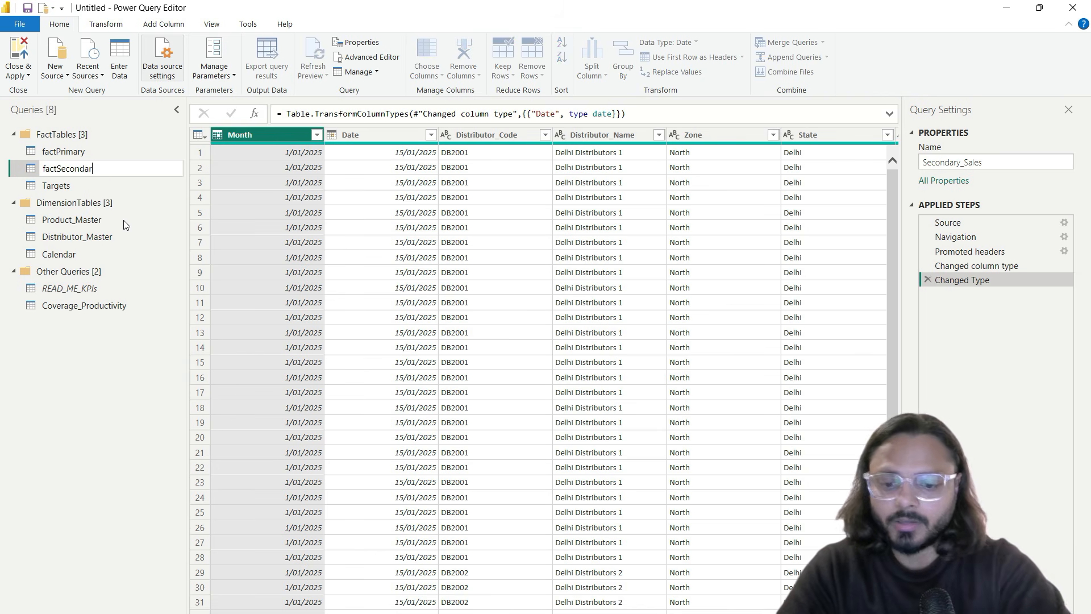
{"action": "type", "text": "y"}
{"action": "key", "text": "Return"}
Step: Rename the Targets query to factTarget
{"action": "left_click", "coordinate": [69, 187]}
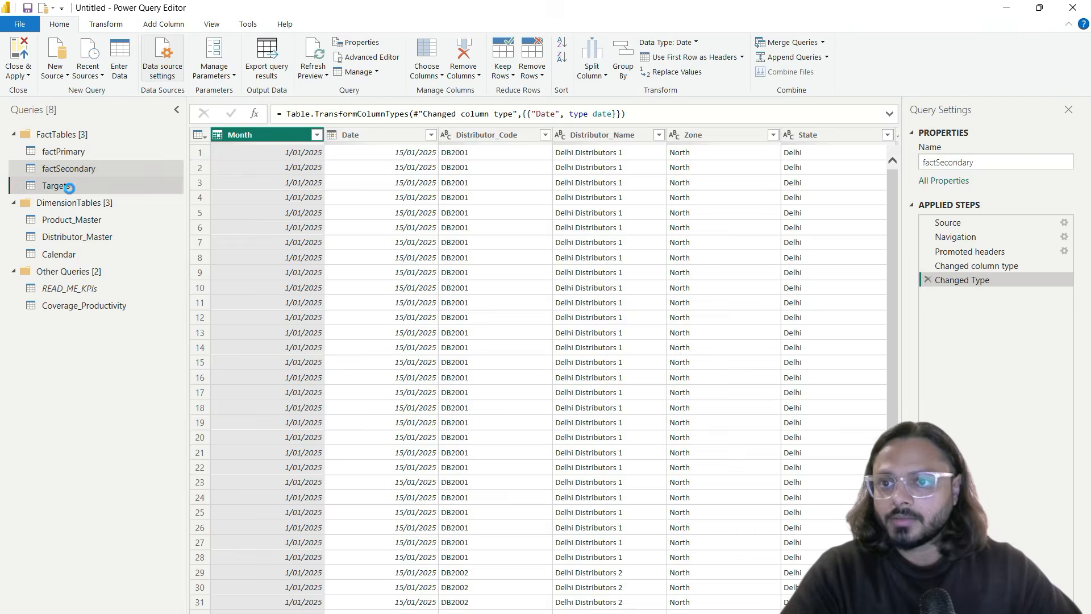
{"action": "right_click", "coordinate": [69, 187]}
{"action": "left_click", "coordinate": [85, 186]}
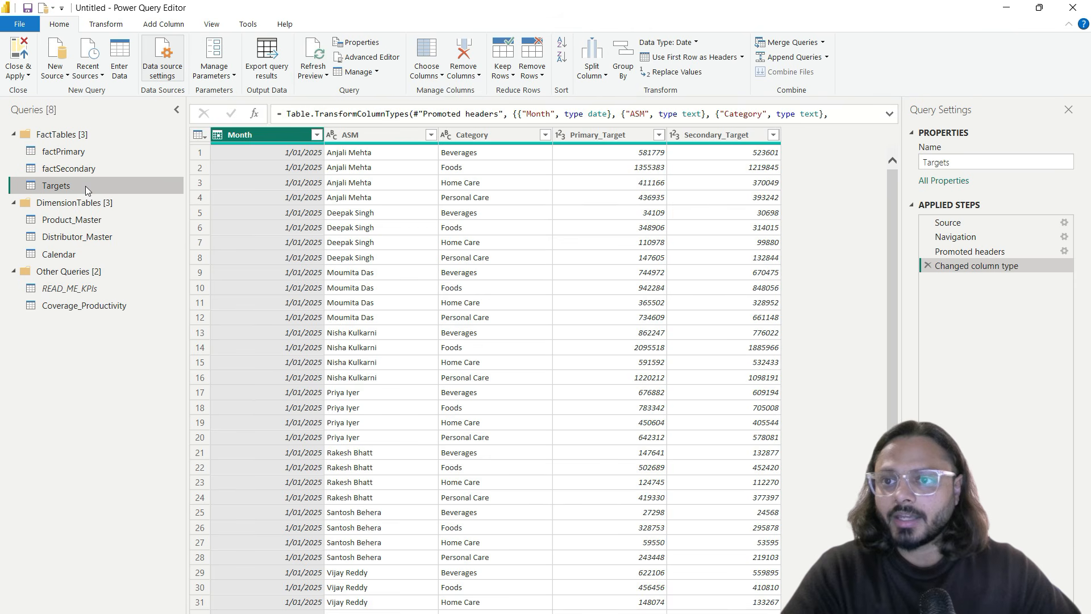
{"action": "double_click", "coordinate": [940, 164]}
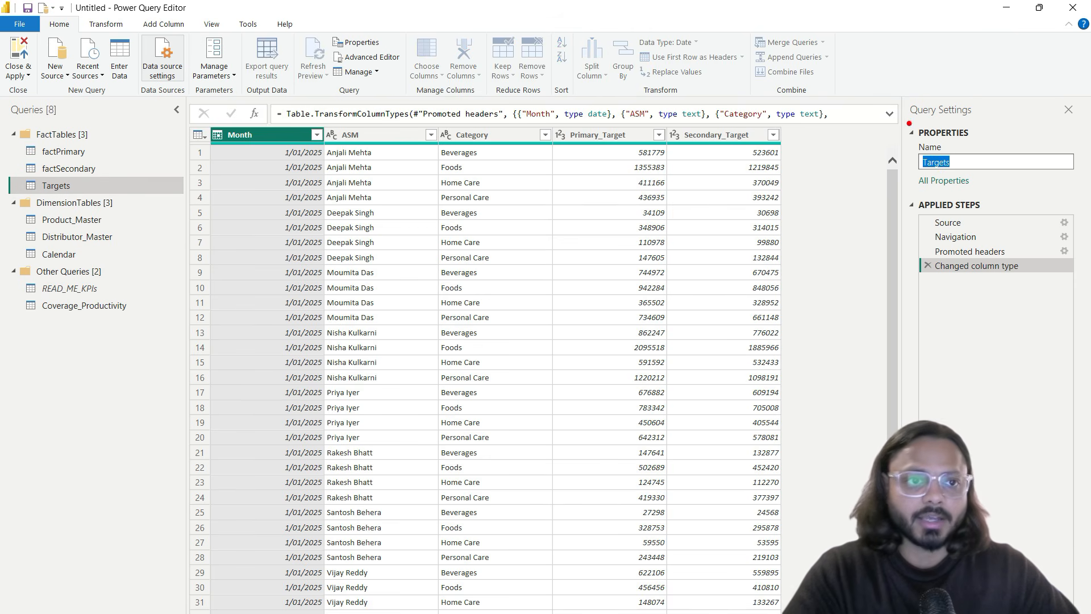
{"action": "left_click_drag", "start_coordinate": [905, 144], "coordinate": [962, 181]}
{"action": "key", "text": "Escape"}
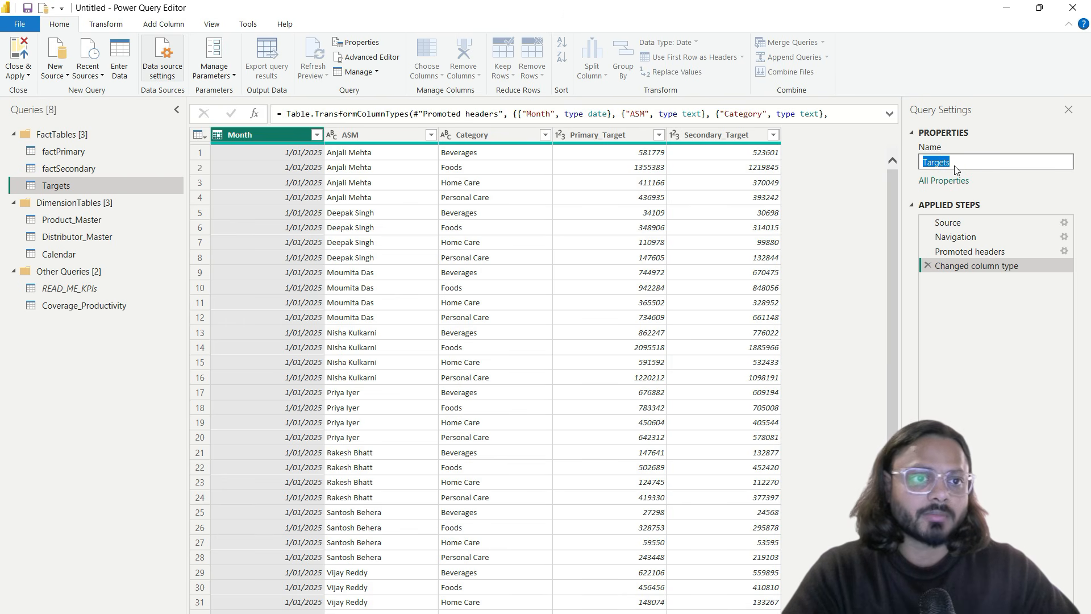
{"action": "type", "text": "fact"}
{"action": "key", "text": "Return"}
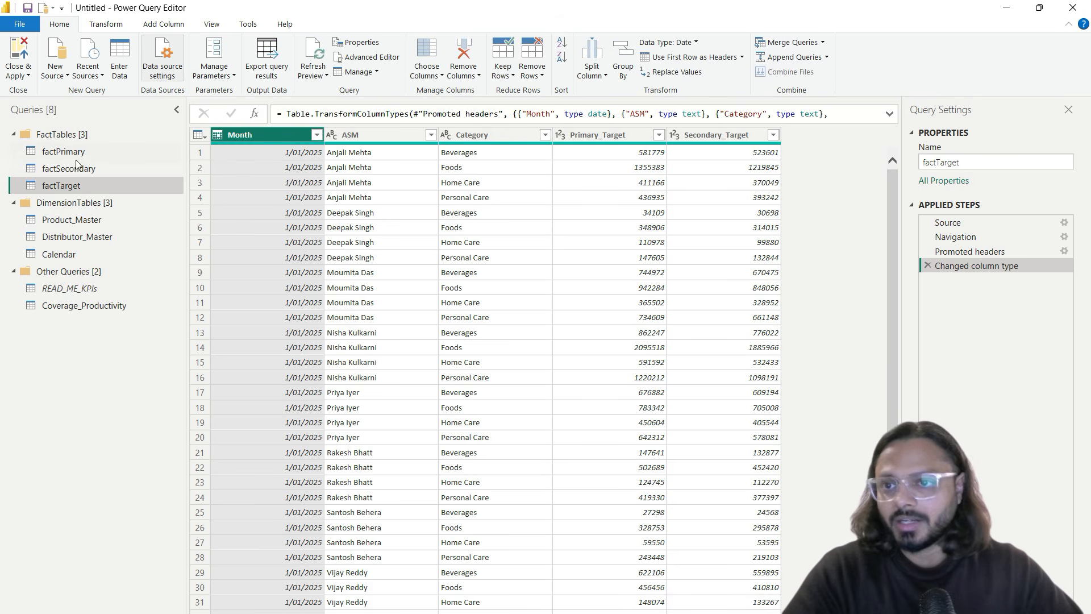
Step: Rename Product_Master and Distributor_Master to dimProduct and dimDistributor
{"action": "left_click", "coordinate": [72, 222]}
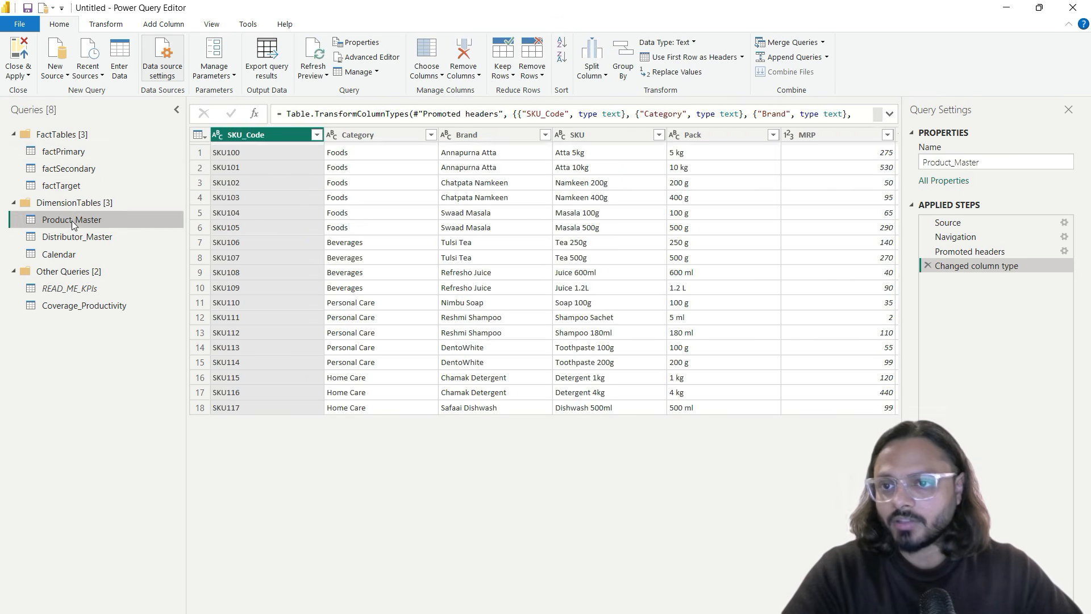
{"action": "left_click", "coordinate": [948, 163]}
{"action": "double_click", "coordinate": [948, 163]}
{"action": "type", "text": "dim"}
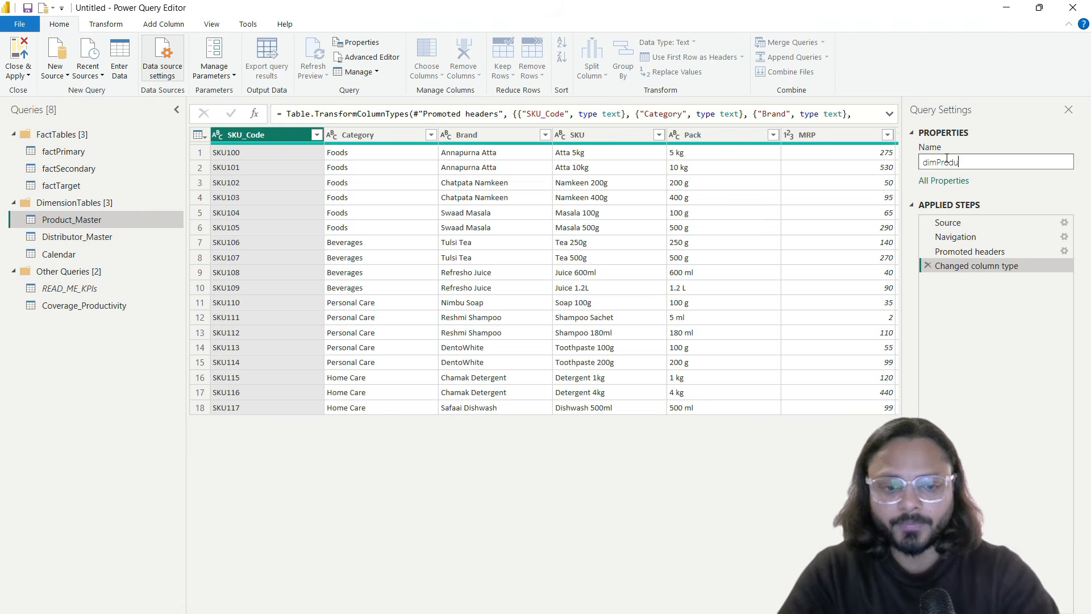
{"action": "key", "text": "Return"}
{"action": "left_click", "coordinate": [108, 239]}
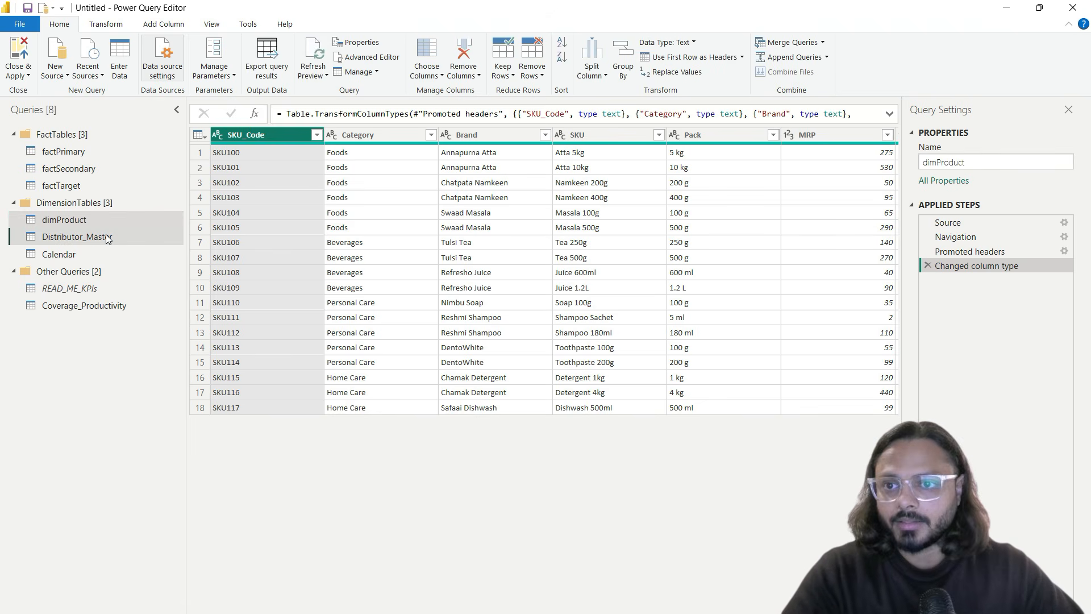
{"action": "left_click", "coordinate": [943, 163]}
{"action": "double_click", "coordinate": [943, 163]}
{"action": "type", "text": "d"}
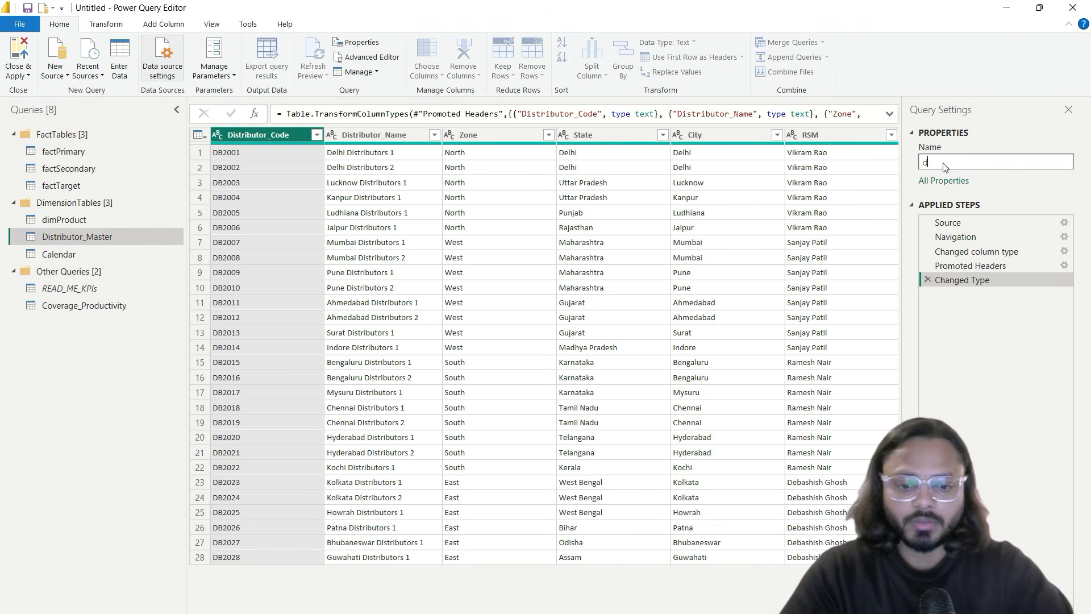
{"action": "type", "text": "imDistributor"}
{"action": "key", "text": "Return"}
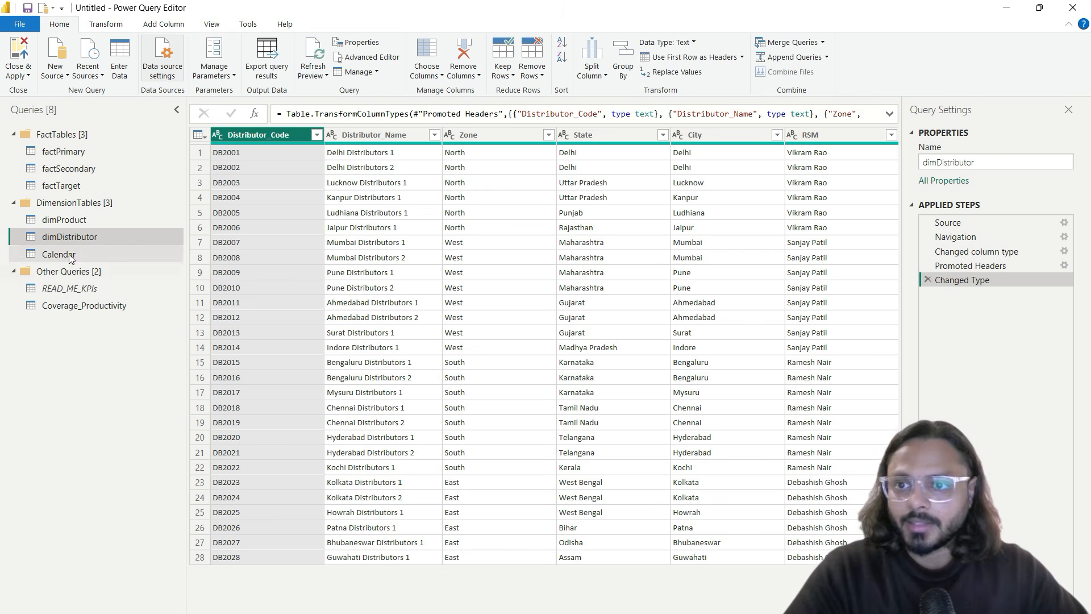
Step: Rename the Calendar query to dimCalendar
{"action": "left_click", "coordinate": [69, 257]}
{"action": "left_click", "coordinate": [938, 163]}
{"action": "key", "text": "Home"}
{"action": "type", "text": "dim"}
{"action": "key", "text": "Return"}
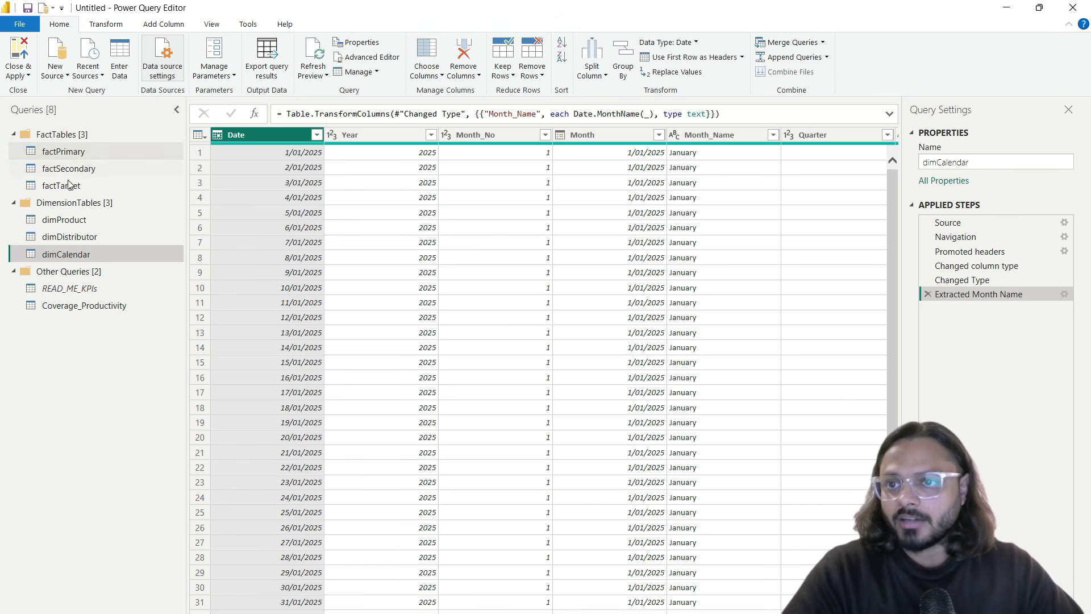
Step: Open the Coverage_Productivity query and inspect its Zone column values
{"action": "left_click", "coordinate": [88, 305]}
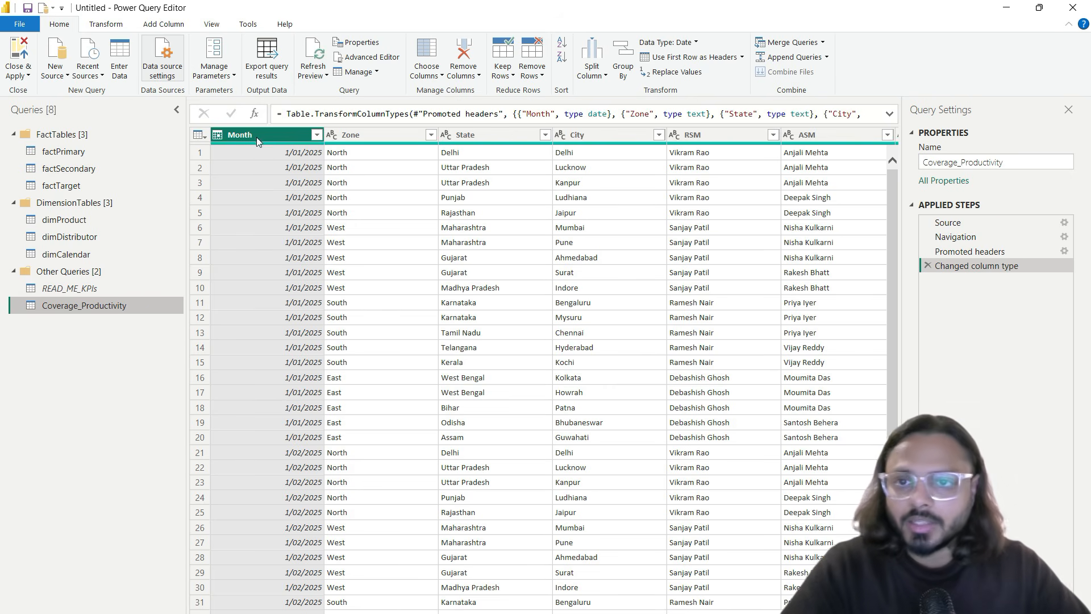
{"action": "left_click", "coordinate": [387, 139]}
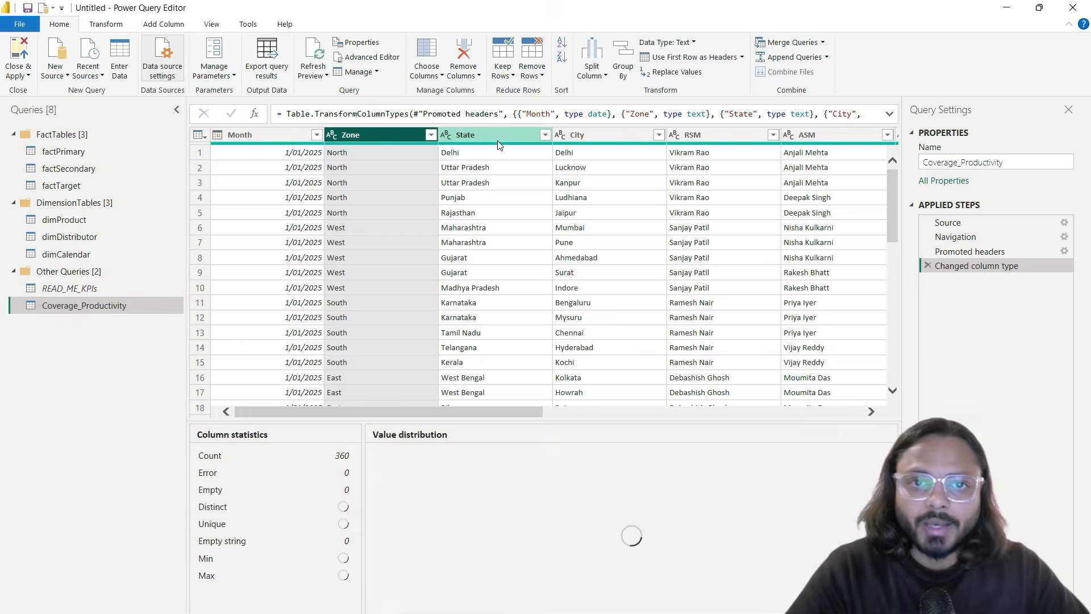
{"action": "scroll", "coordinate": [630, 206], "scroll_direction": "right", "scroll_amount": 10}
{"action": "scroll", "coordinate": [629, 206], "scroll_direction": "left", "scroll_amount": 10}
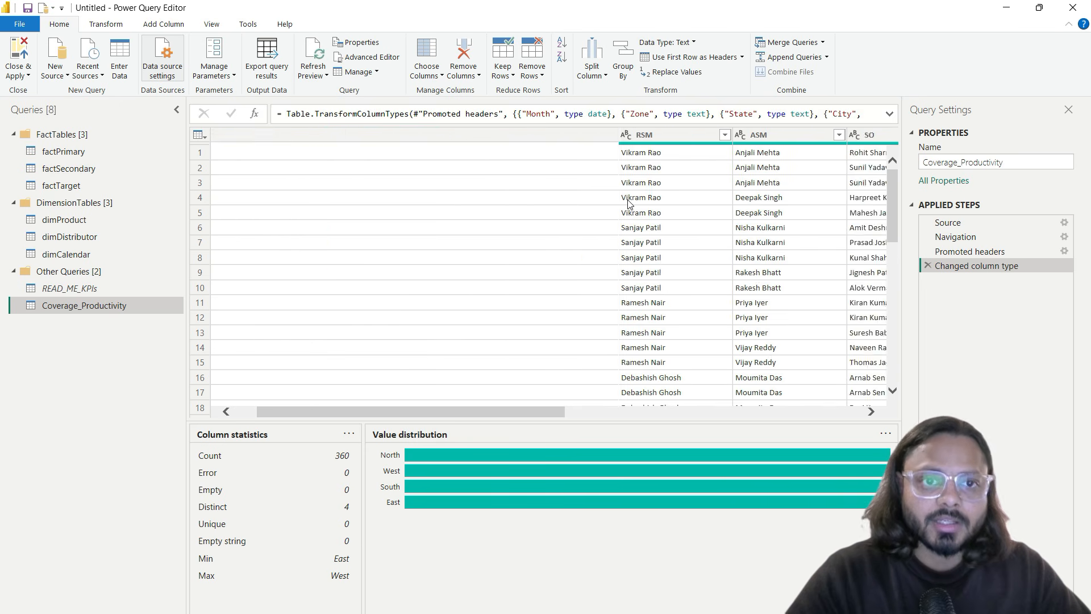
Step: Rename it factCoverageProductivity and move it into the FactTables group
{"action": "right_click", "coordinate": [110, 303]}
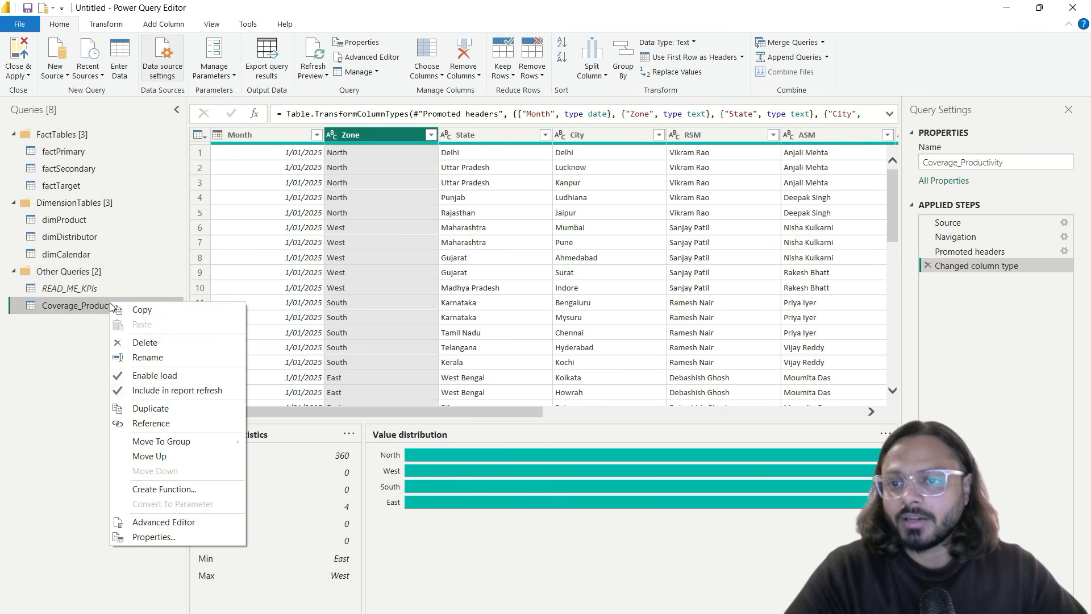
{"action": "left_click", "coordinate": [171, 362]}
{"action": "type", "text": "factCoverageP"}
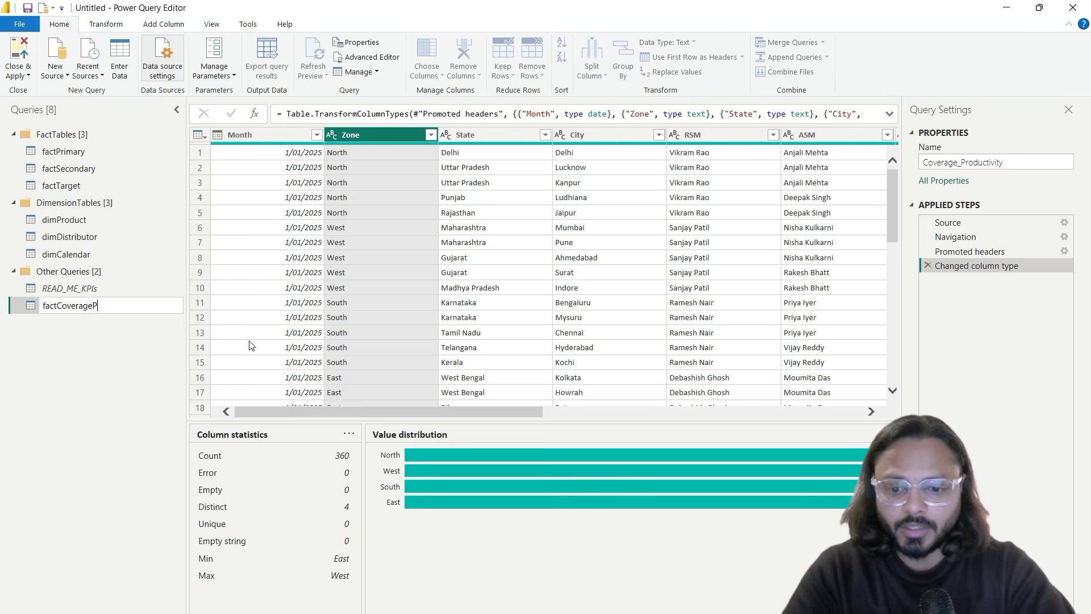
{"action": "type", "text": "roductivity"}
{"action": "key", "text": "Return"}
{"action": "left_click_drag", "start_coordinate": [88, 315], "coordinate": [76, 192]}
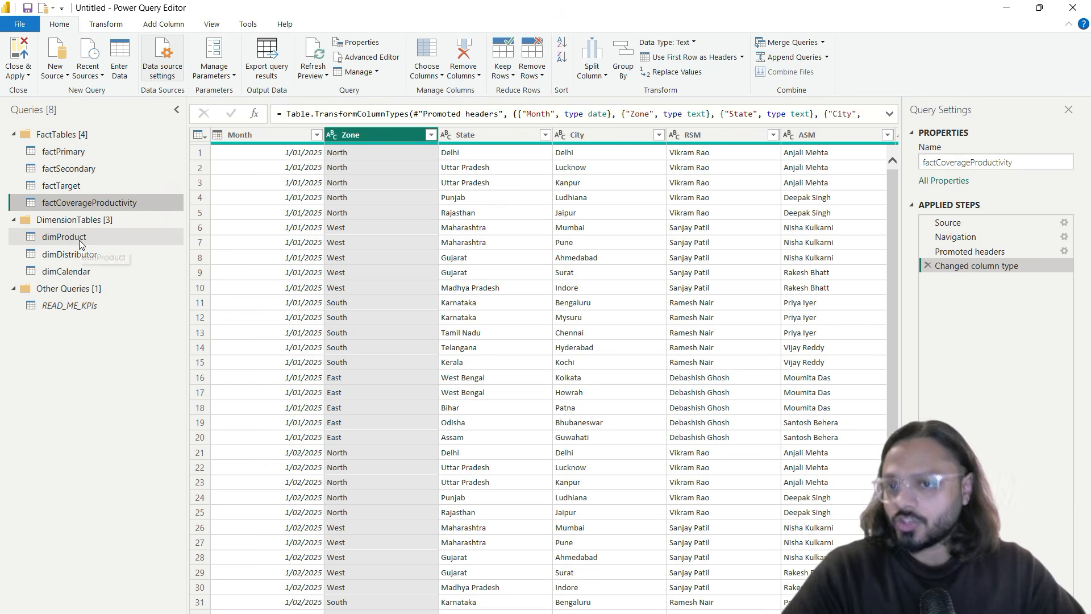
Step: Preview READ_ME_KPIs, then Close & Apply to load the renamed queries
{"action": "left_click", "coordinate": [75, 306]}
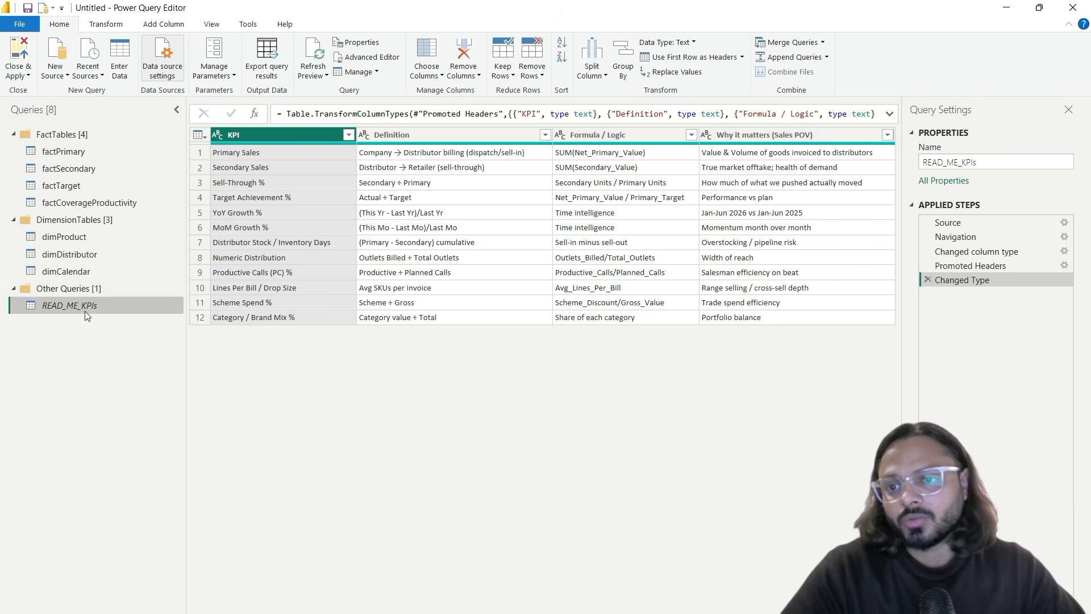
{"action": "left_click", "coordinate": [24, 60]}
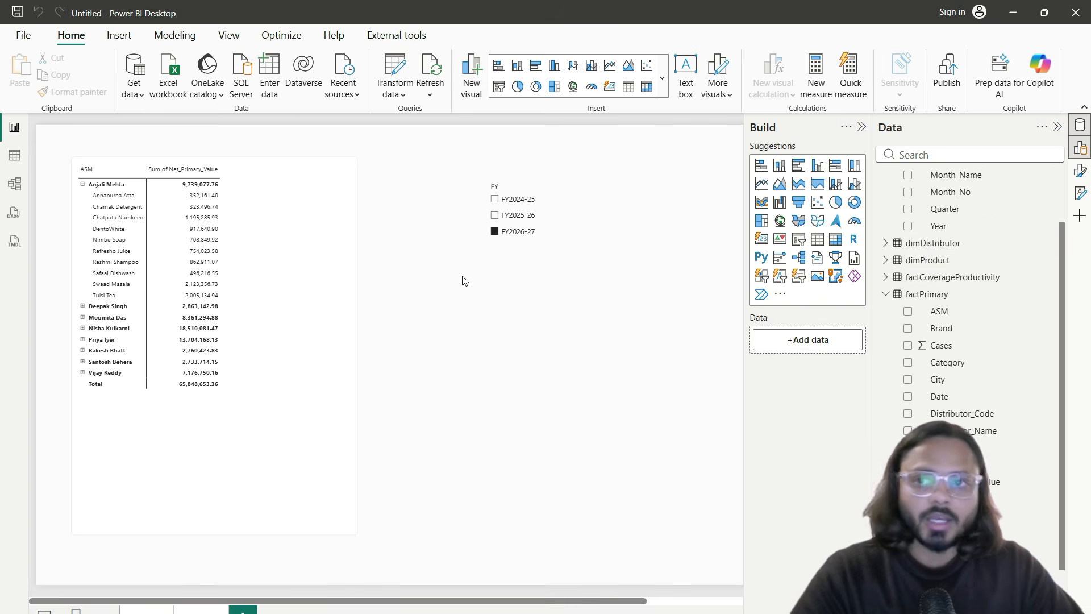
Step: In Model view, position the factCoverageProductivity card next to factTarget
{"action": "left_click", "coordinate": [15, 184]}
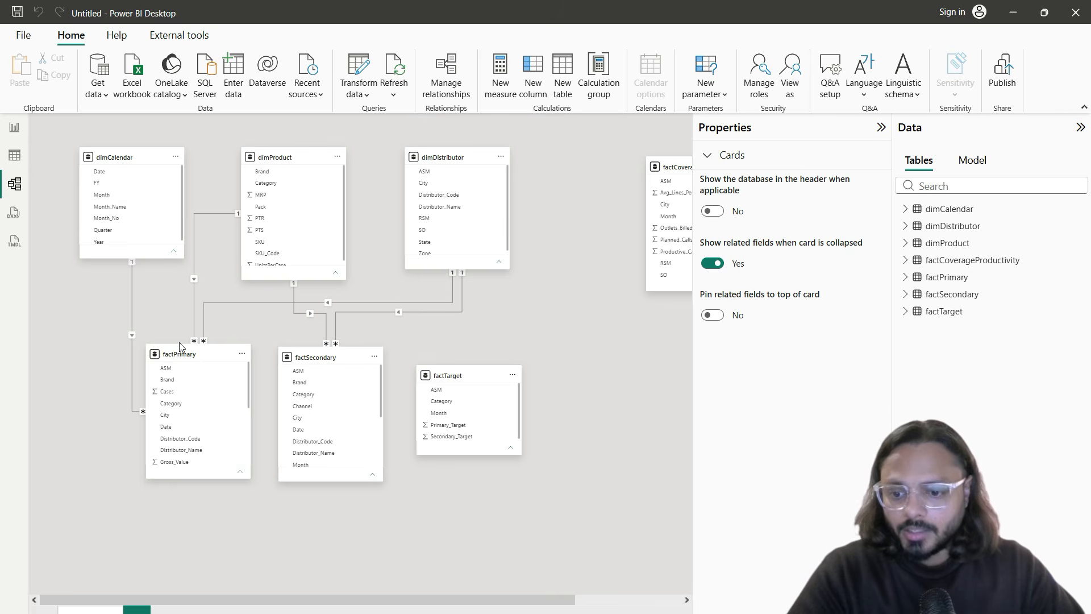
{"action": "left_click_drag", "start_coordinate": [130, 329], "coordinate": [542, 498]}
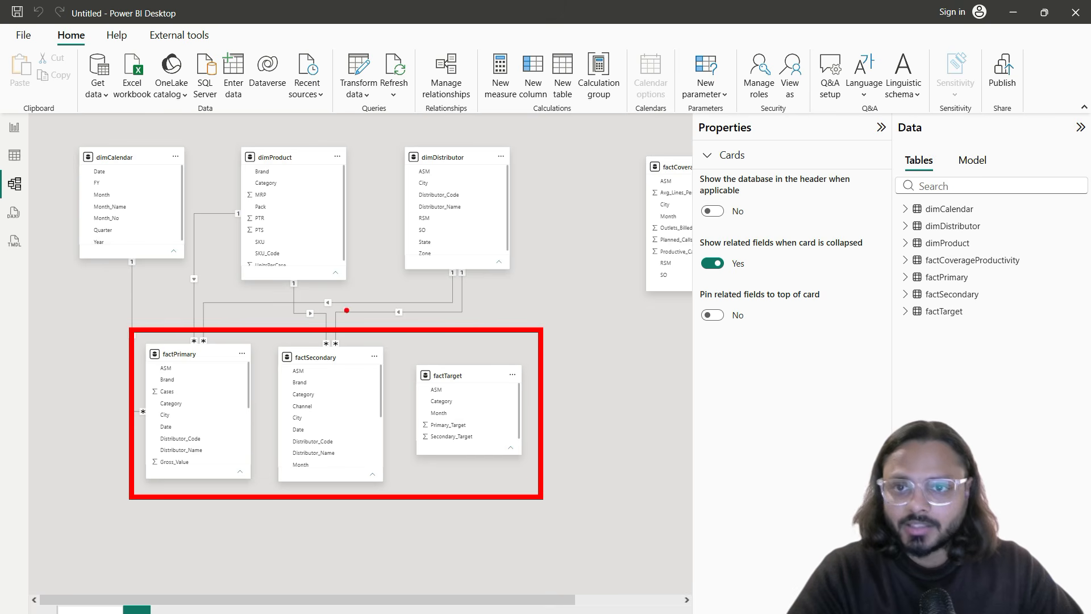
{"action": "left_click_drag", "start_coordinate": [67, 139], "coordinate": [551, 310]}
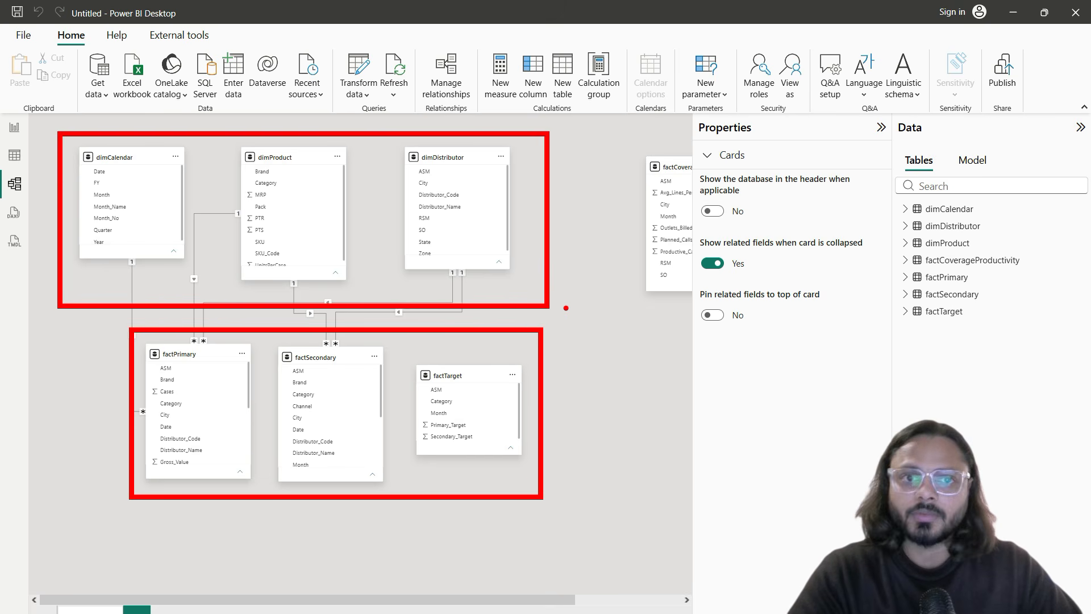
{"action": "key", "text": "Escape"}
{"action": "left_click_drag", "start_coordinate": [676, 167], "coordinate": [587, 365]}
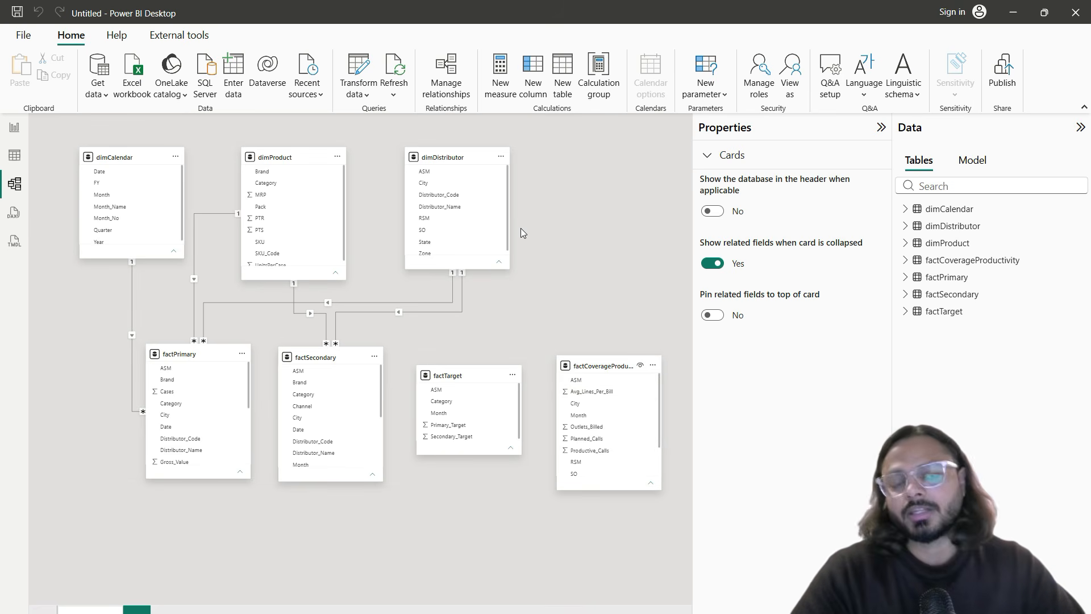
Step: Back in Report view, nudge the ASM/brand matrix slightly up and left
{"action": "left_click", "coordinate": [2, 131]}
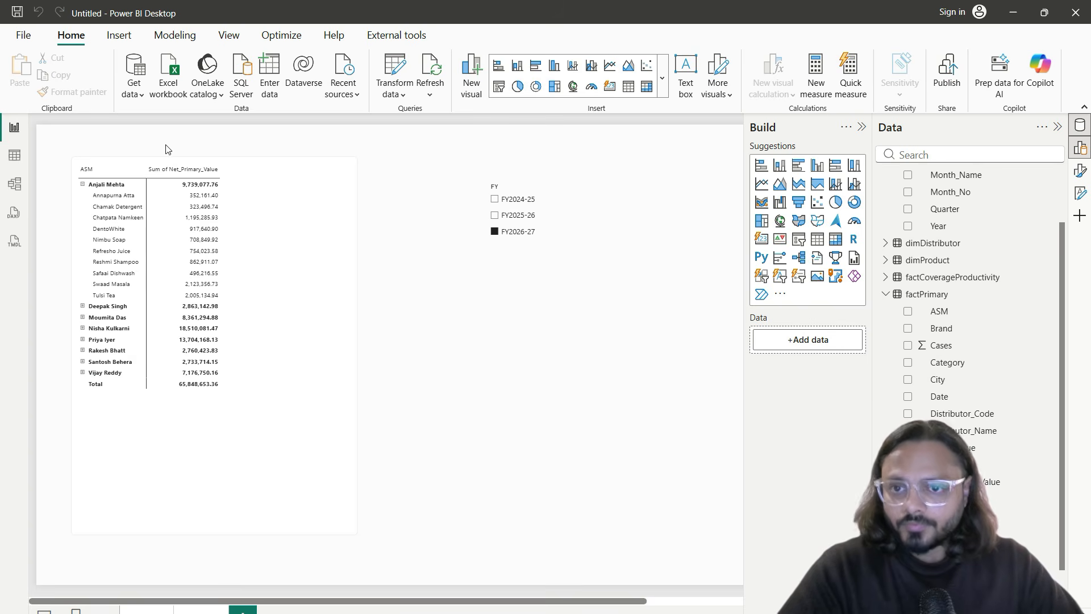
{"action": "left_click", "coordinate": [252, 214]}
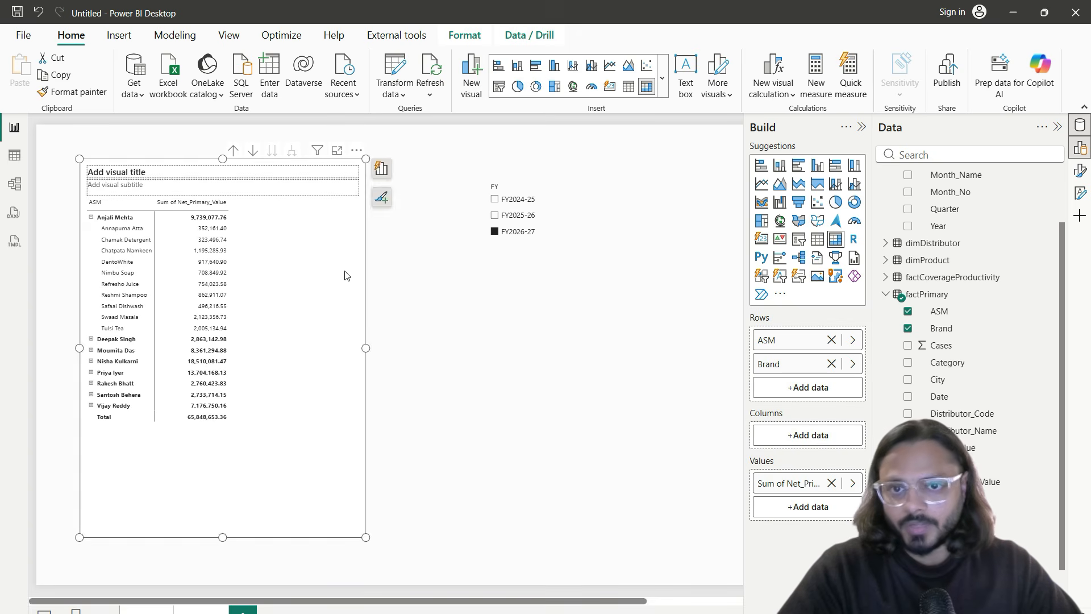
{"action": "left_click", "coordinate": [415, 294]}
{"action": "left_click_drag", "start_coordinate": [335, 282], "coordinate": [327, 279]}
{"action": "left_click", "coordinate": [509, 339]}
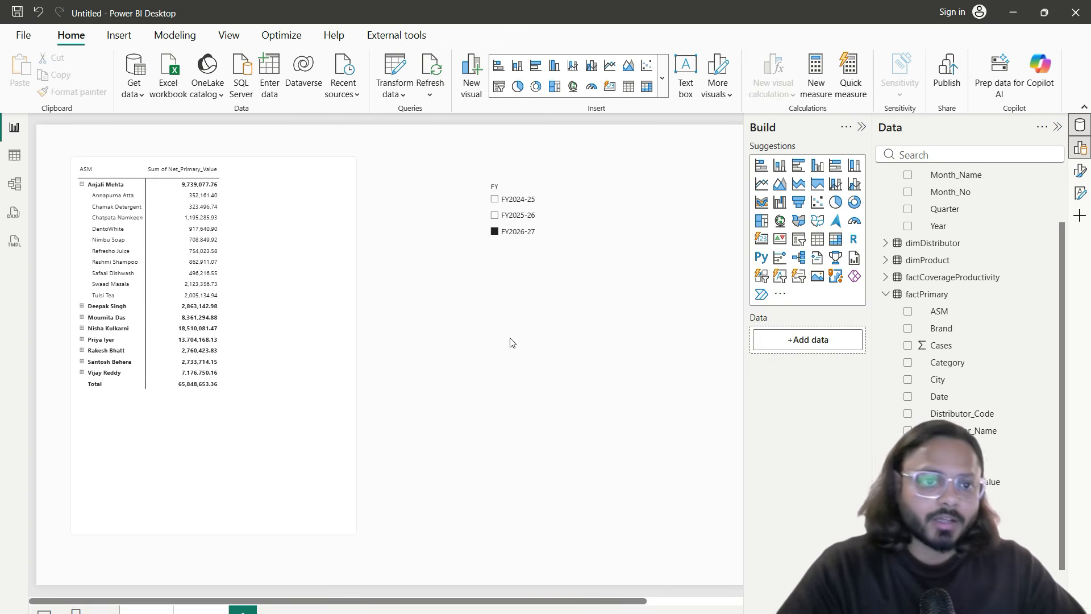
Step: Add a line chart with Month_Name on the x-axis and Net_Primary_Value on the y-axis
{"action": "left_click", "coordinate": [761, 183]}
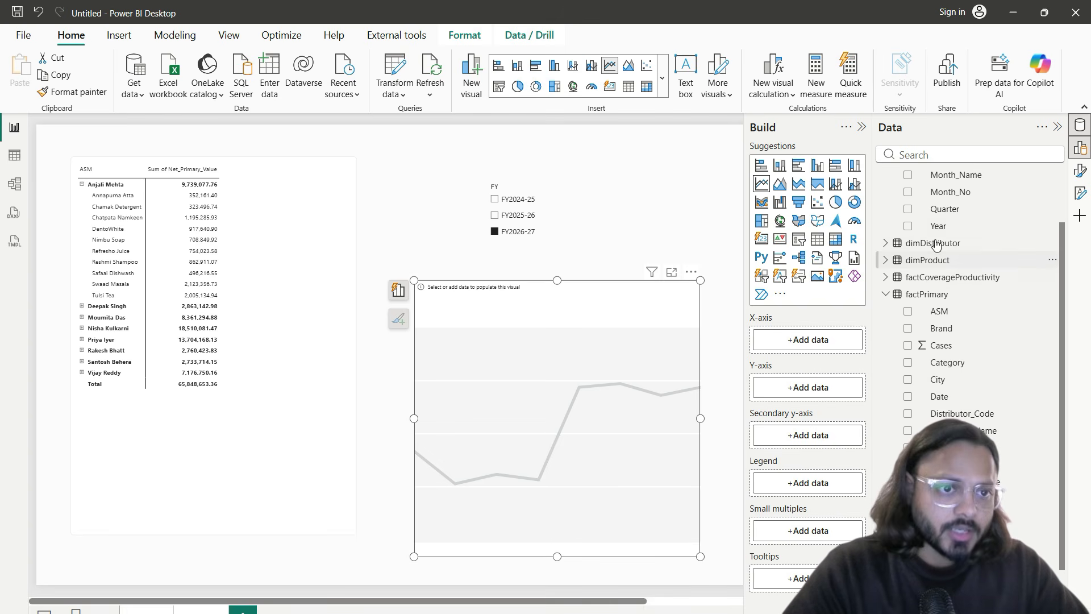
{"action": "scroll", "coordinate": [946, 227], "scroll_direction": "up", "scroll_amount": 2}
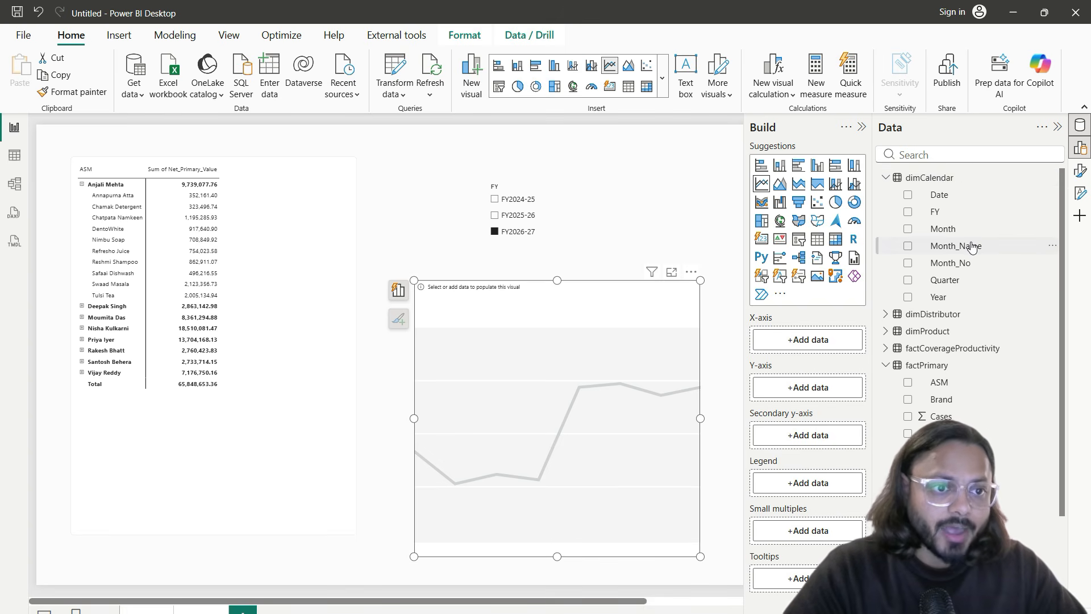
{"action": "left_click_drag", "start_coordinate": [972, 248], "coordinate": [829, 352]}
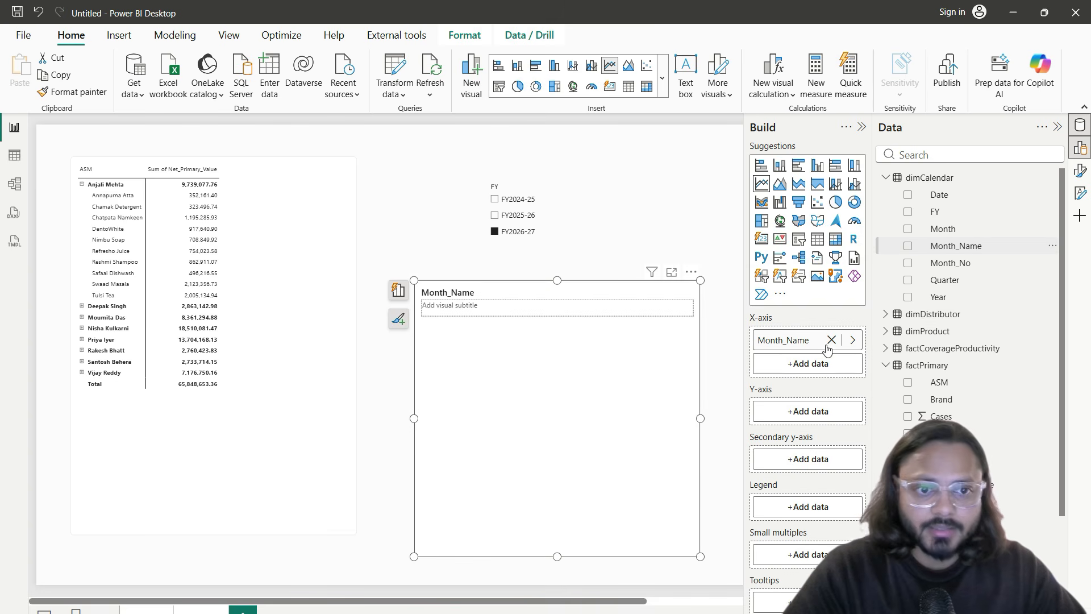
{"action": "left_click", "coordinate": [885, 177]}
{"action": "scroll", "coordinate": [909, 272], "scroll_direction": "down", "scroll_amount": 1}
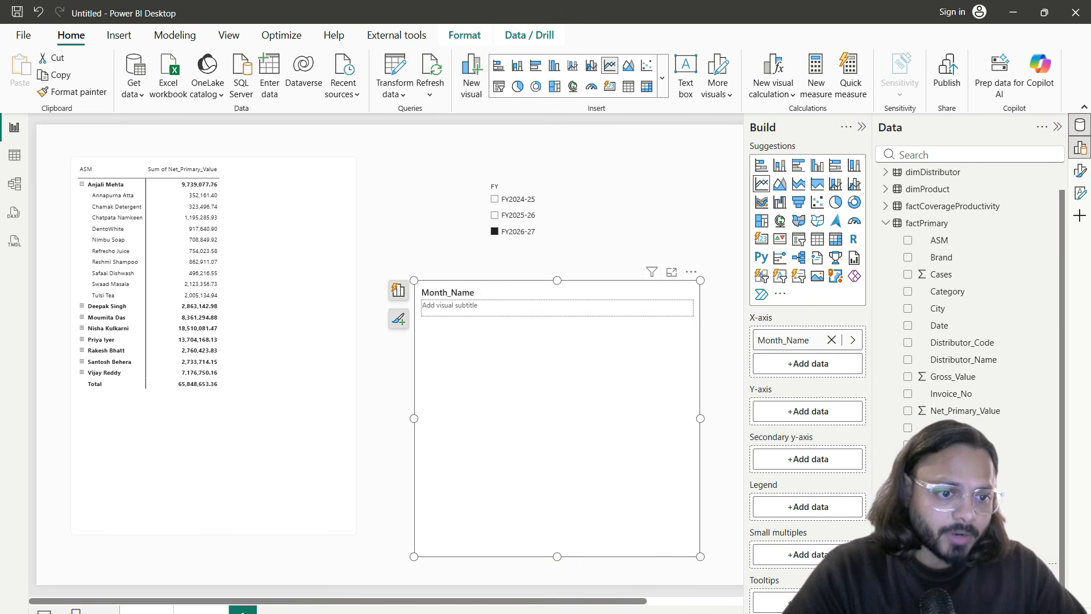
{"action": "left_click_drag", "start_coordinate": [991, 415], "coordinate": [824, 415]}
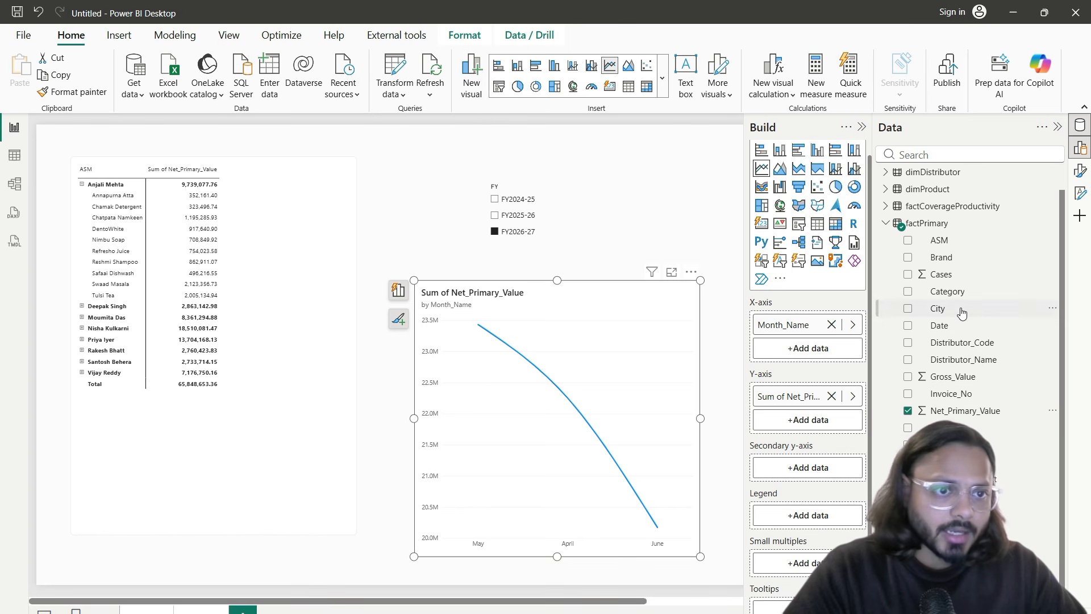
{"action": "left_click", "coordinate": [886, 223]}
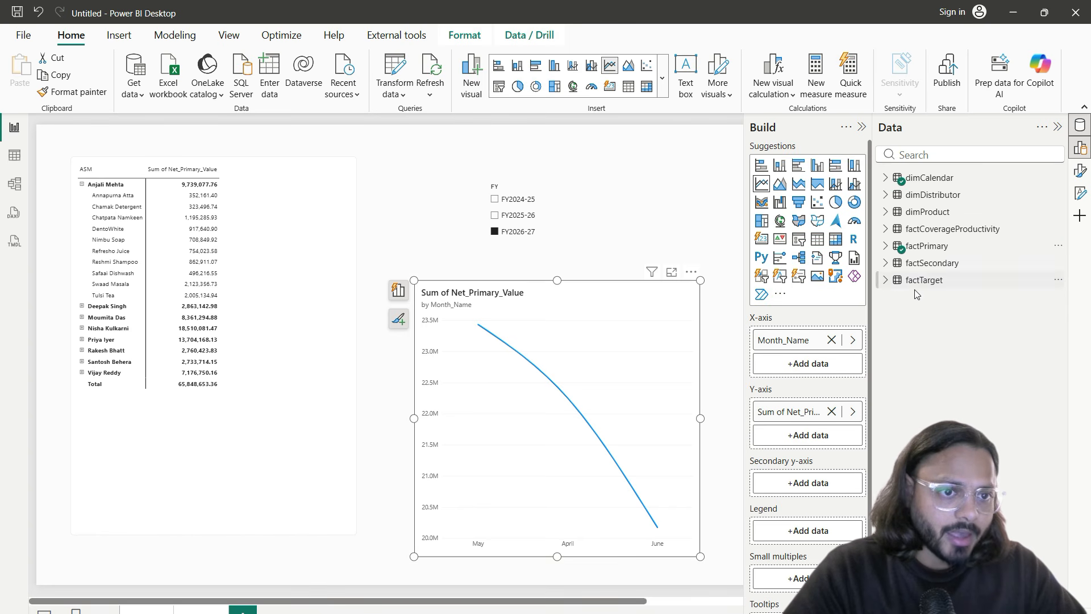
{"action": "left_click", "coordinate": [885, 263]}
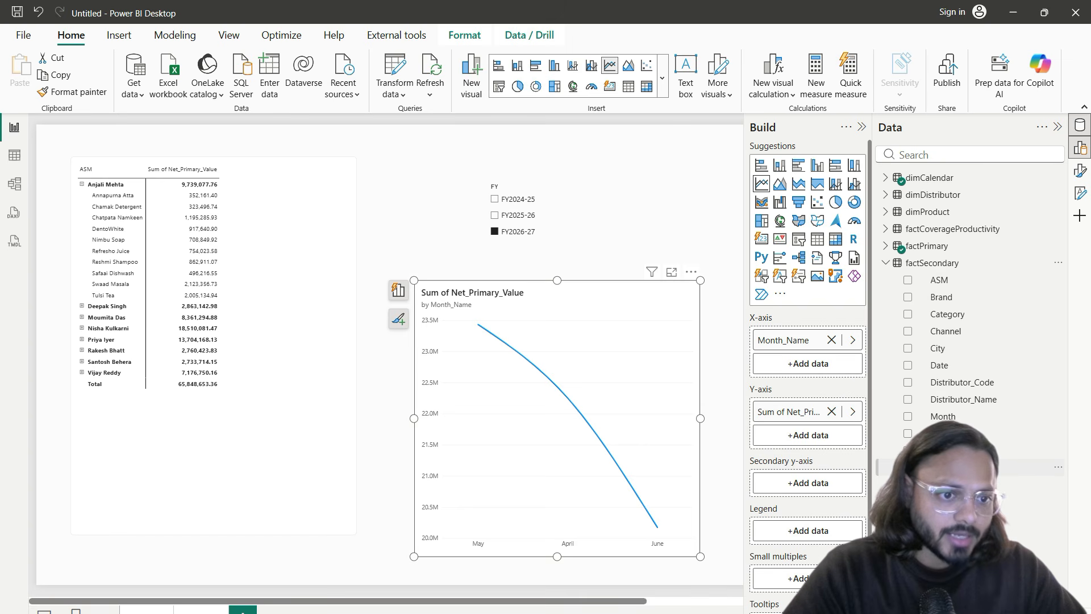
Step: Put Sum of Secondary_Value on the chart's shared y-axis and set the FY slicer to FY2026-27
{"action": "left_click_drag", "start_coordinate": [943, 466], "coordinate": [811, 507]}
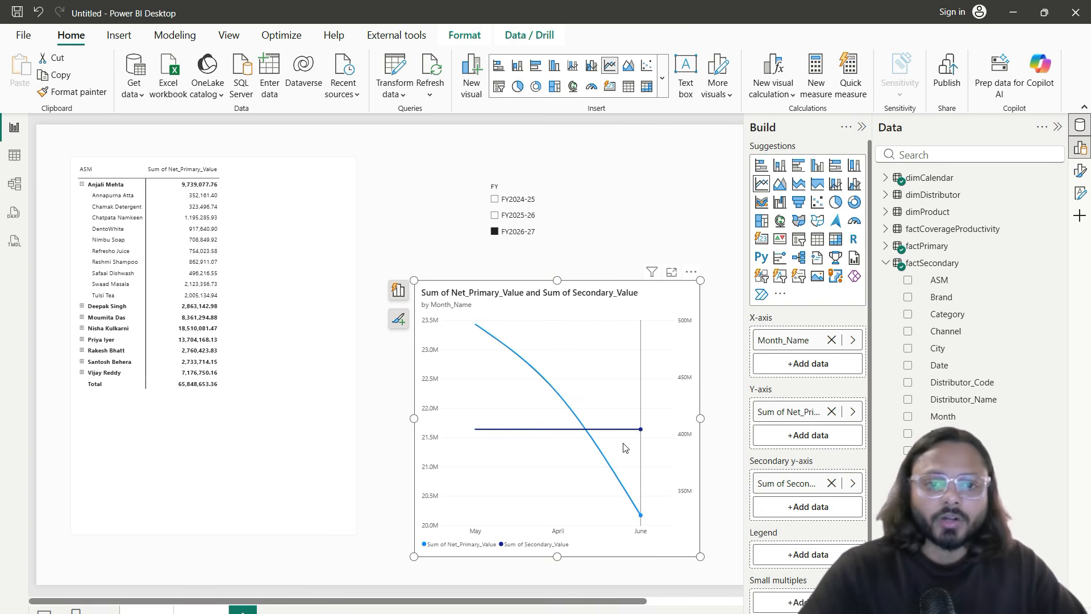
{"action": "left_click_drag", "start_coordinate": [623, 447], "coordinate": [594, 439]}
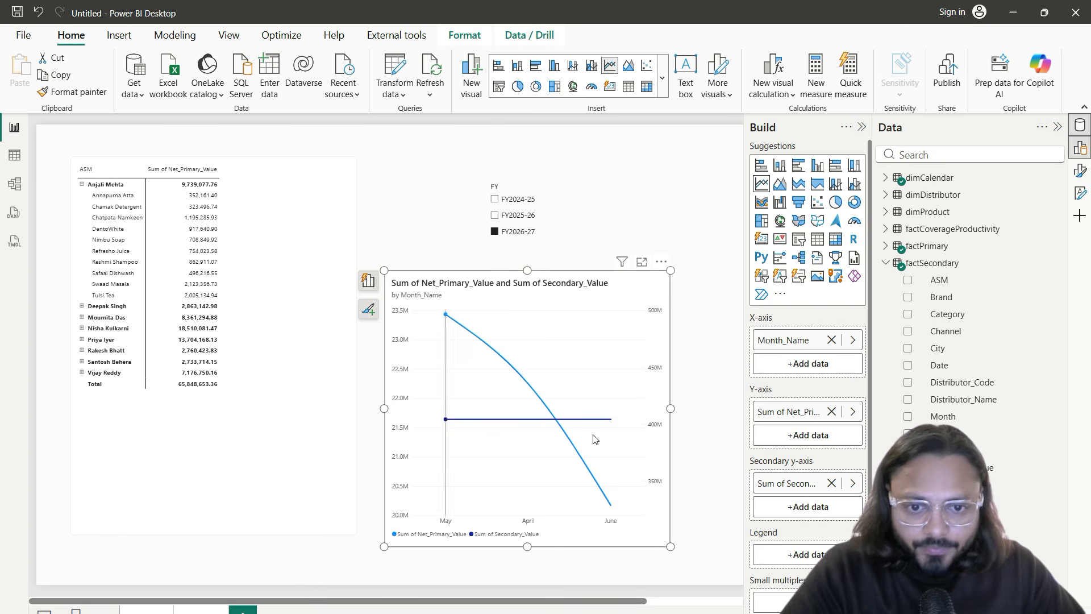
{"action": "mouse_move", "coordinate": [814, 484]}
{"action": "left_mouse_down"}
{"action": "mouse_move", "coordinate": [809, 457]}
{"action": "mouse_move", "coordinate": [809, 486]}
{"action": "left_mouse_up"}
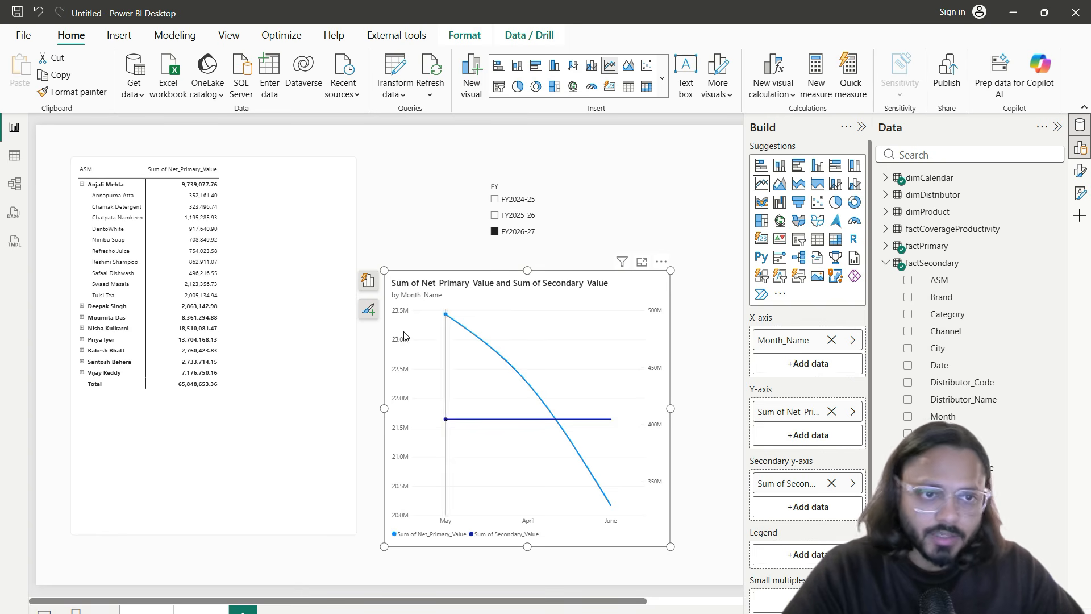
{"action": "left_click", "coordinate": [523, 218]}
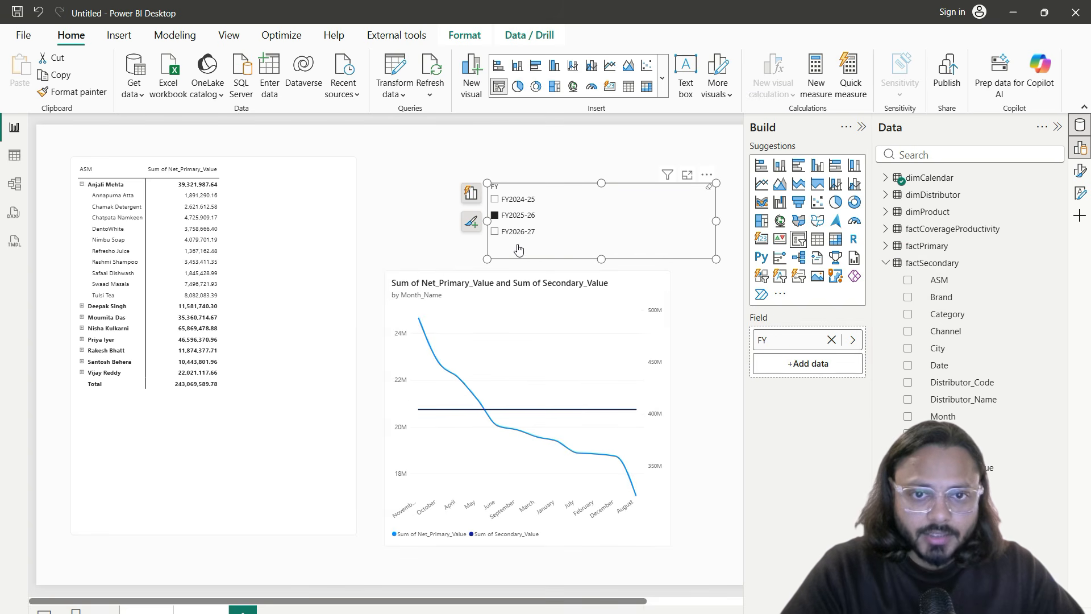
{"action": "left_click", "coordinate": [636, 306]}
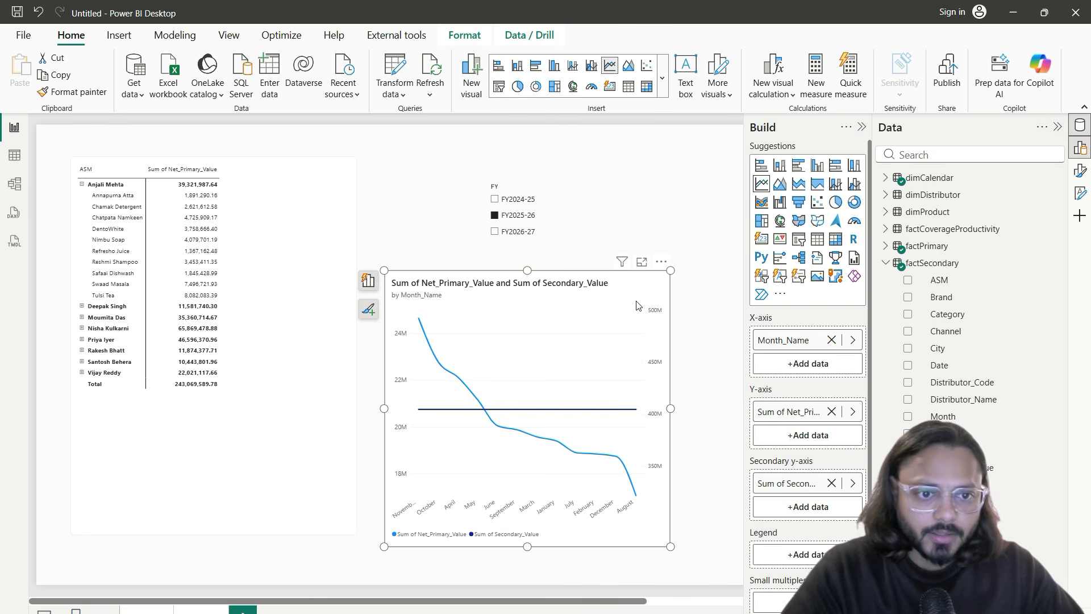
{"action": "left_click_drag", "start_coordinate": [793, 482], "coordinate": [790, 450]}
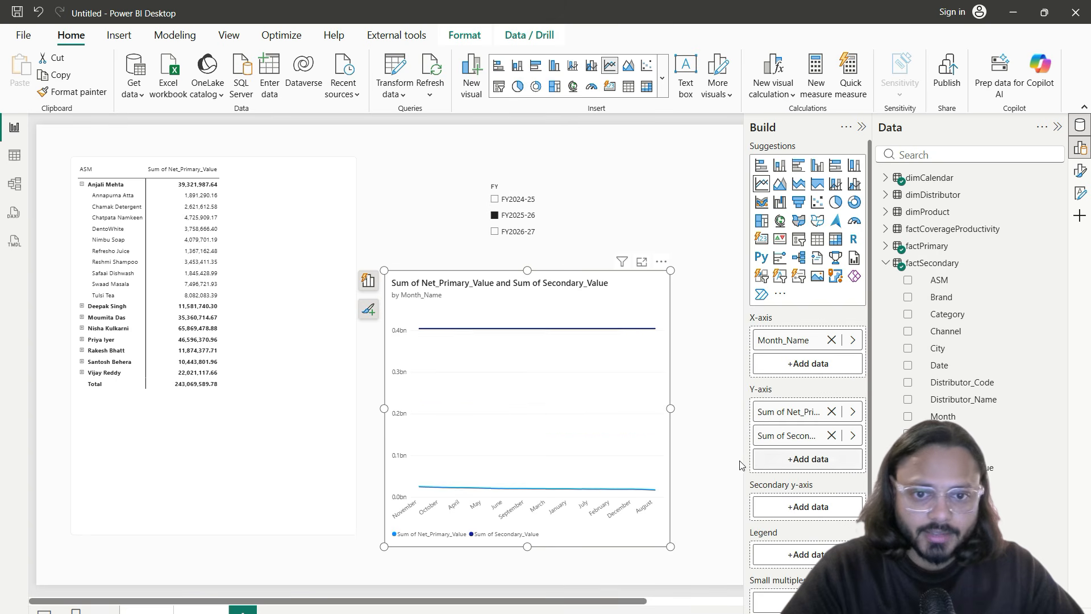
{"action": "left_click", "coordinate": [512, 231]}
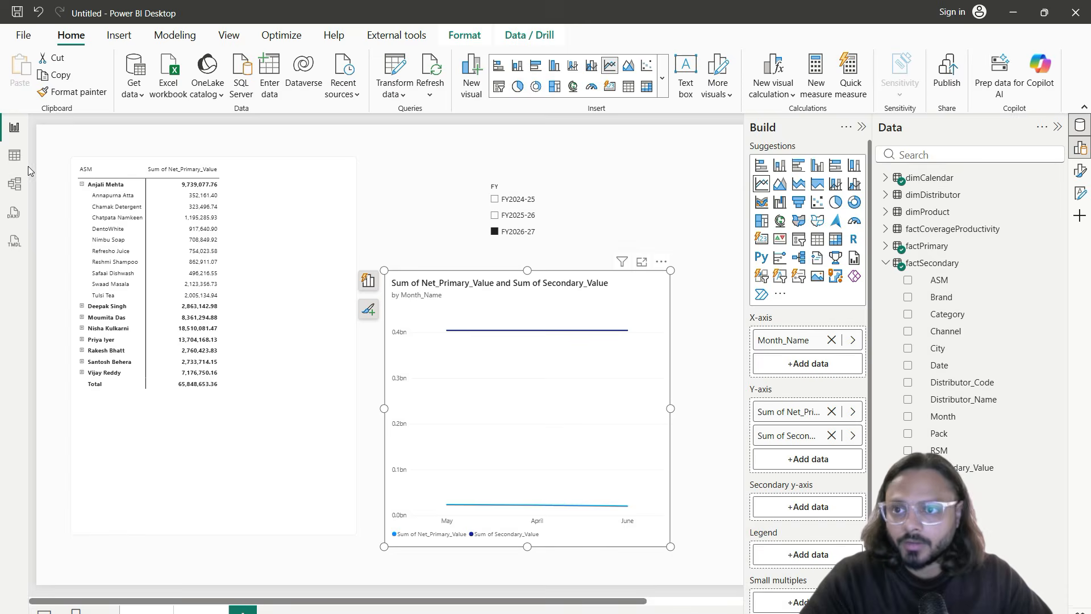
Step: Rearrange the factPrimary, factSecondary and dimCalendar tables in the model diagram
{"action": "left_click", "coordinate": [14, 184]}
{"action": "left_click_drag", "start_coordinate": [177, 346], "coordinate": [181, 377]}
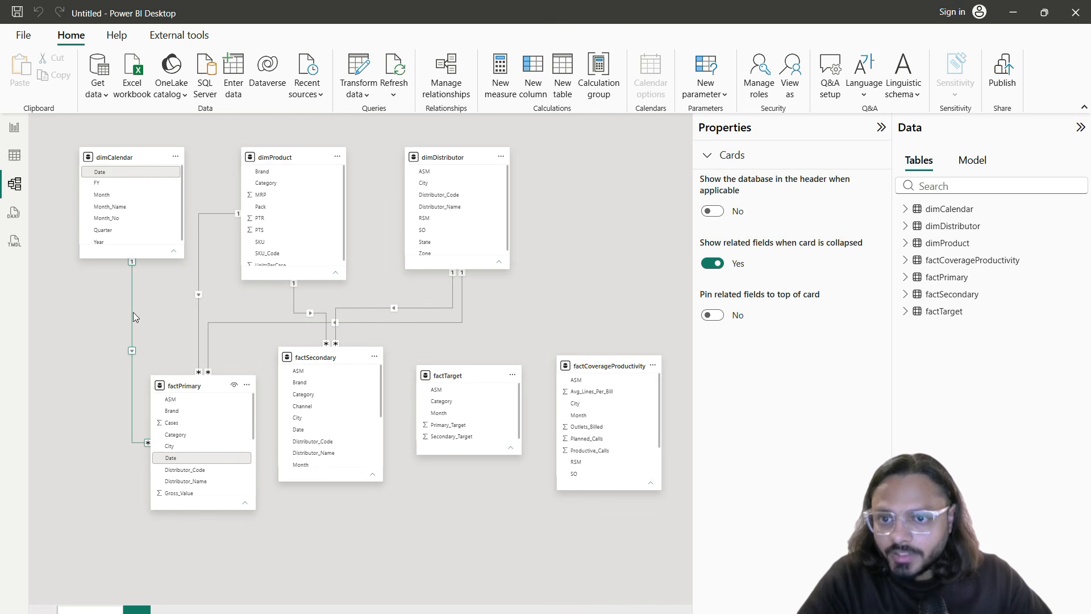
{"action": "left_click_drag", "start_coordinate": [319, 358], "coordinate": [339, 389]}
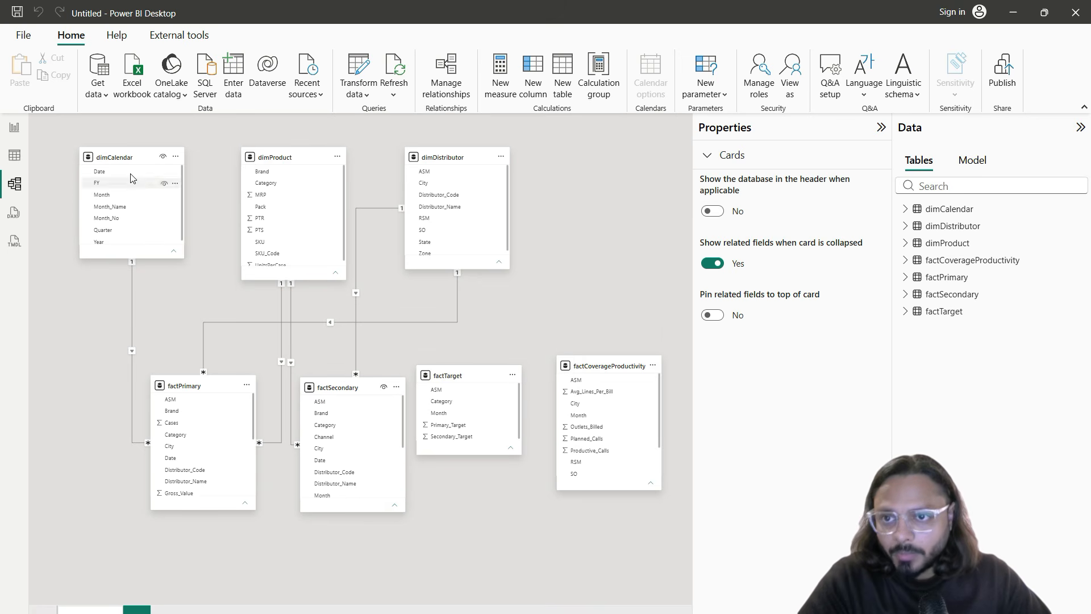
{"action": "left_click_drag", "start_coordinate": [114, 158], "coordinate": [98, 166]}
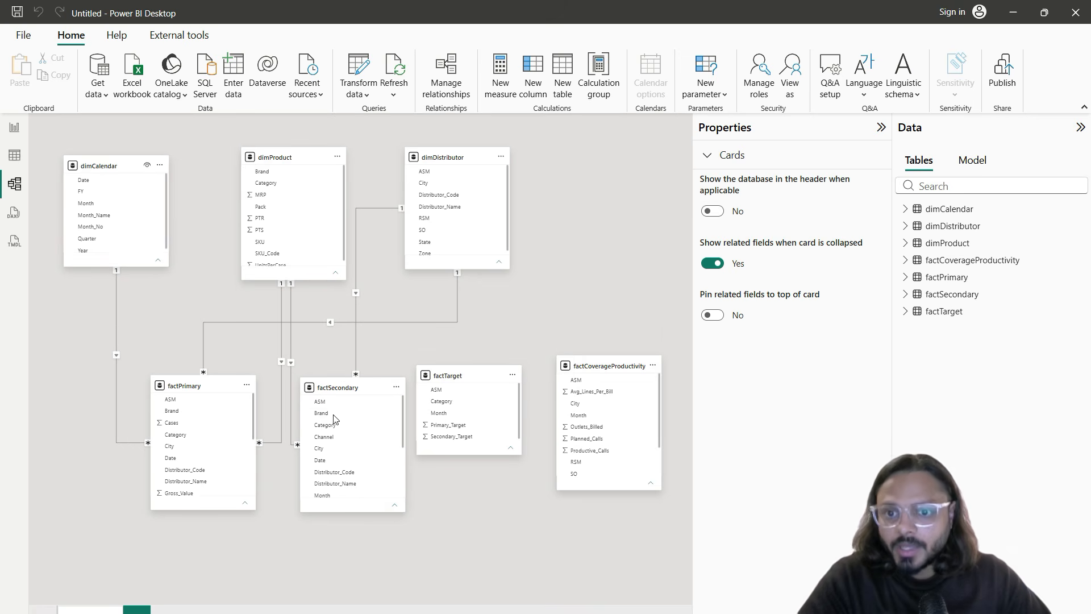
{"action": "left_click", "coordinate": [14, 128]}
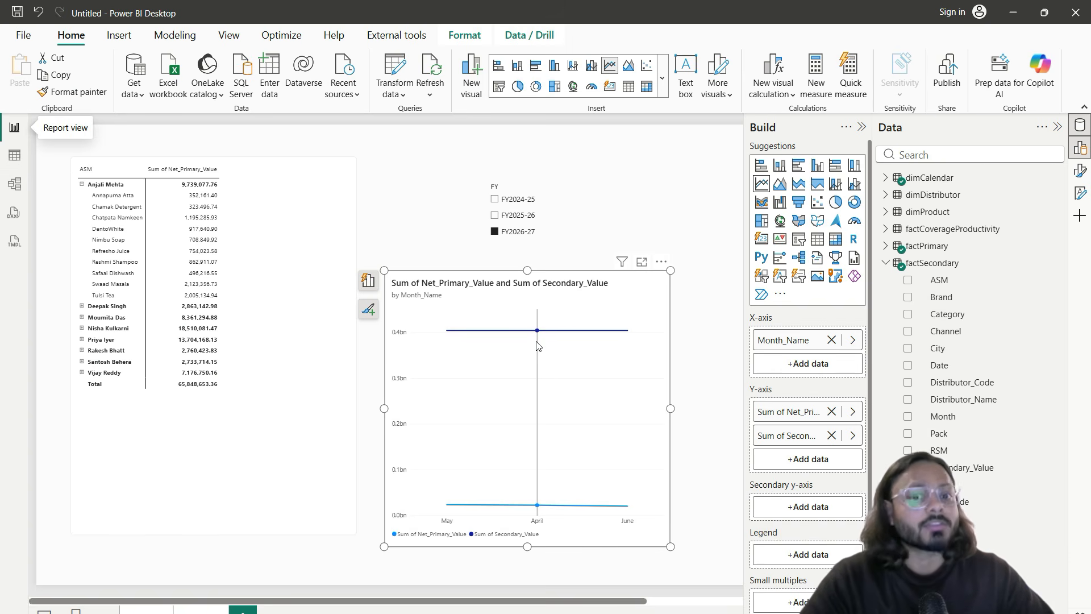
Step: Create and save a relationship from dimCalendar Date to factSecondary Date
{"action": "mouse_move", "coordinate": [537, 344]}
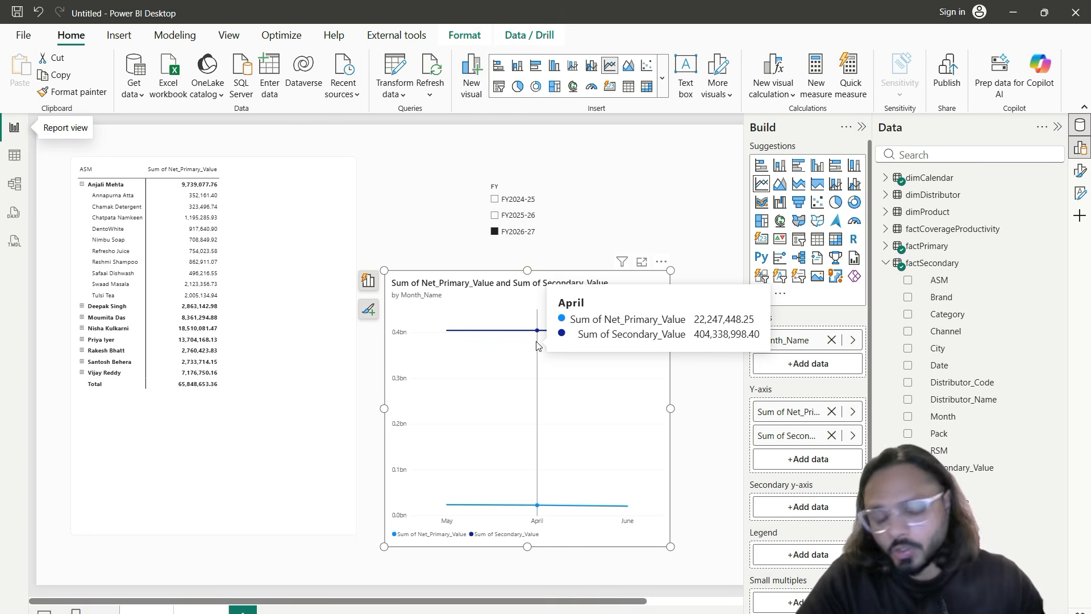
{"action": "left_click", "coordinate": [14, 184]}
{"action": "scroll", "coordinate": [328, 422], "scroll_direction": "down", "scroll_amount": 3}
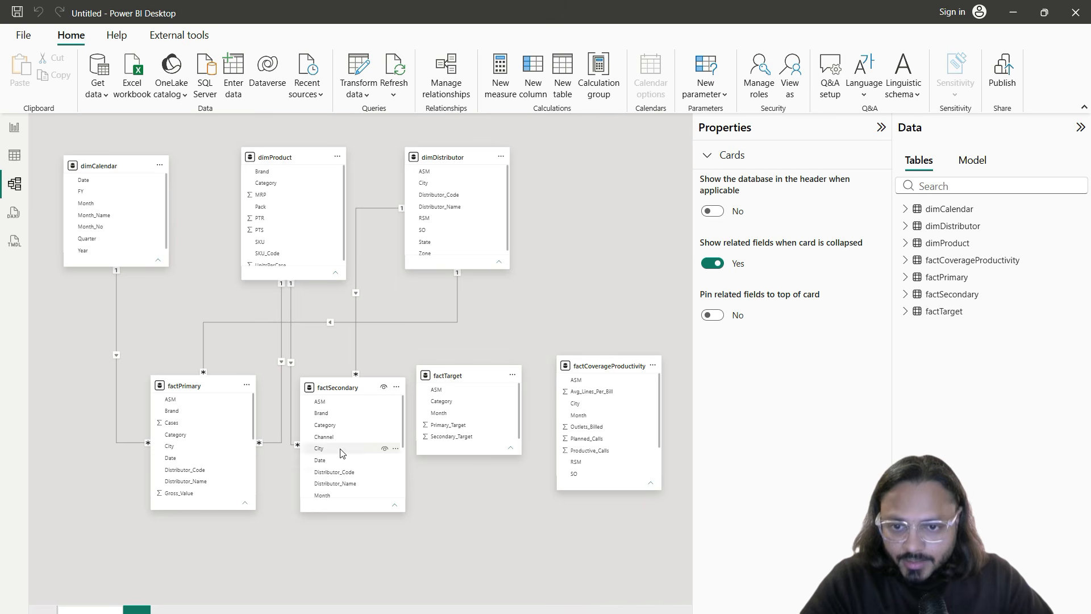
{"action": "left_click_drag", "start_coordinate": [108, 179], "coordinate": [353, 416]}
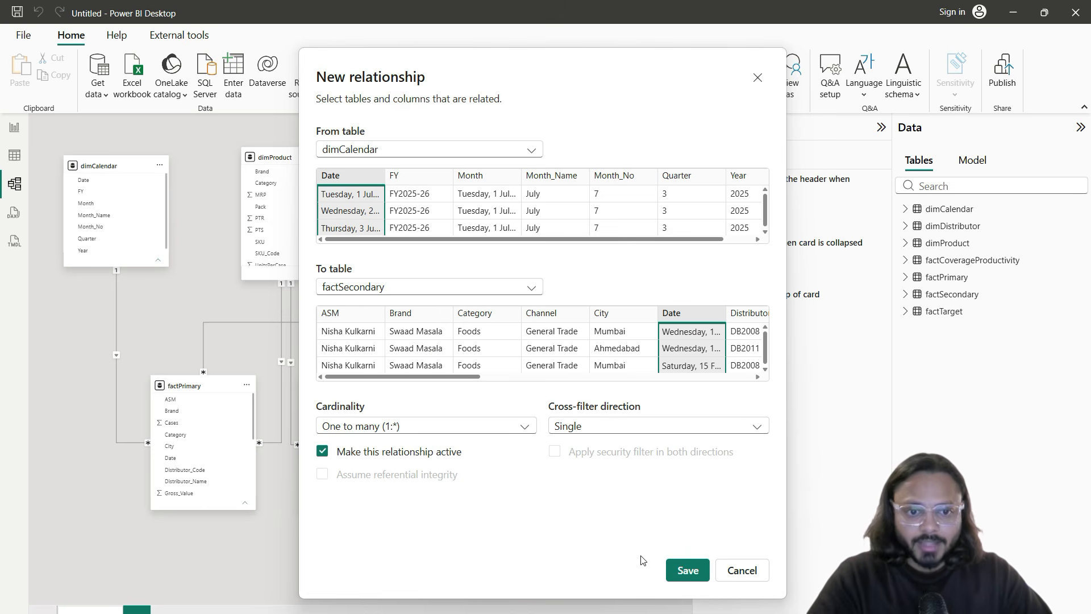
{"action": "left_click", "coordinate": [677, 570]}
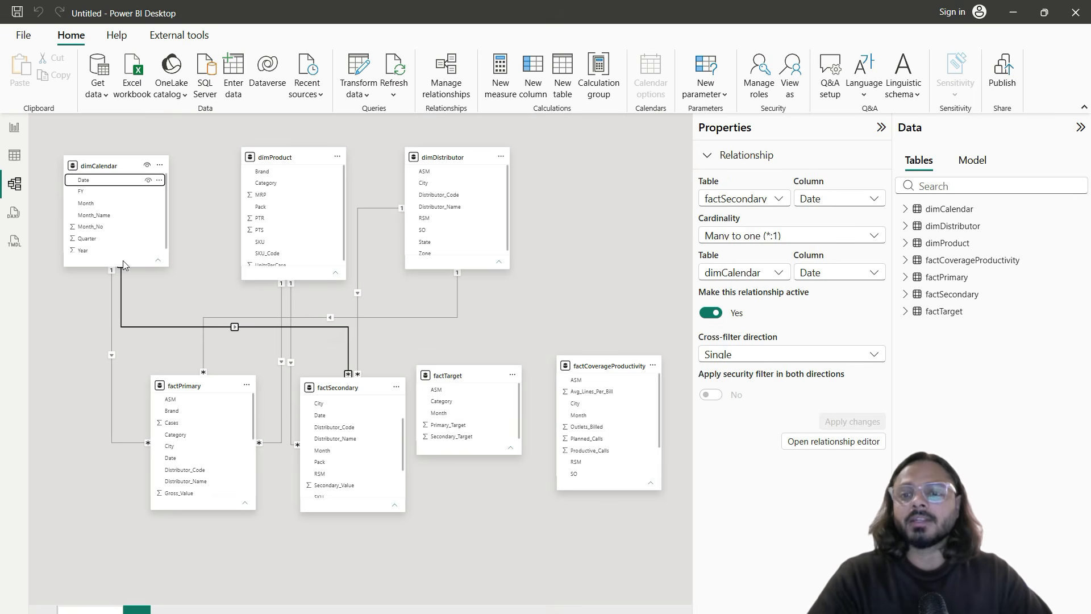
{"action": "left_click", "coordinate": [14, 127]}
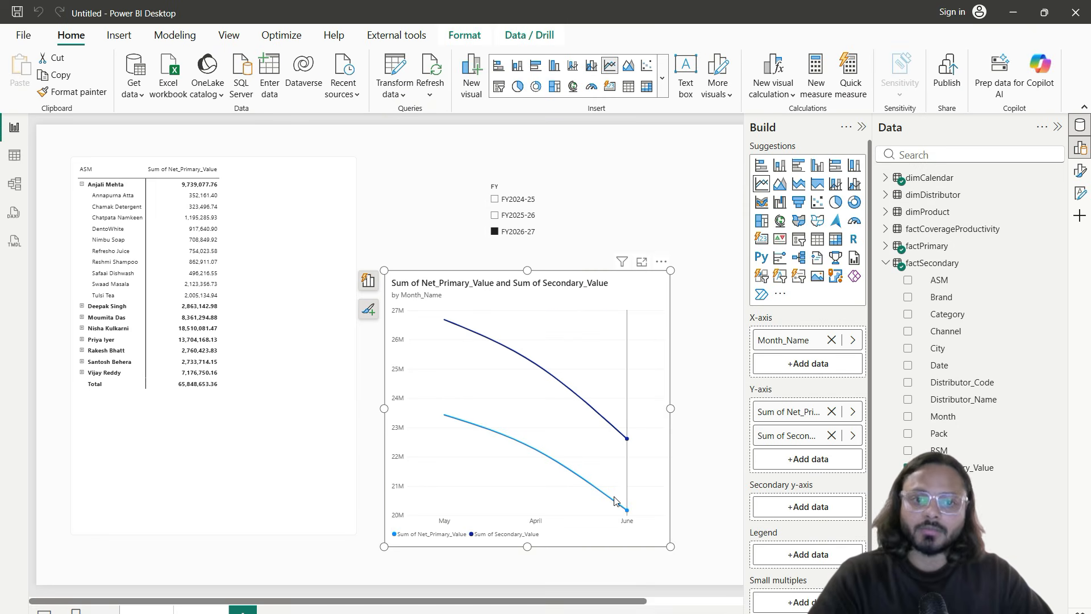
Step: Filter the report to FY2025-26 and sort the line chart by Month_Name
{"action": "left_click", "coordinate": [528, 221]}
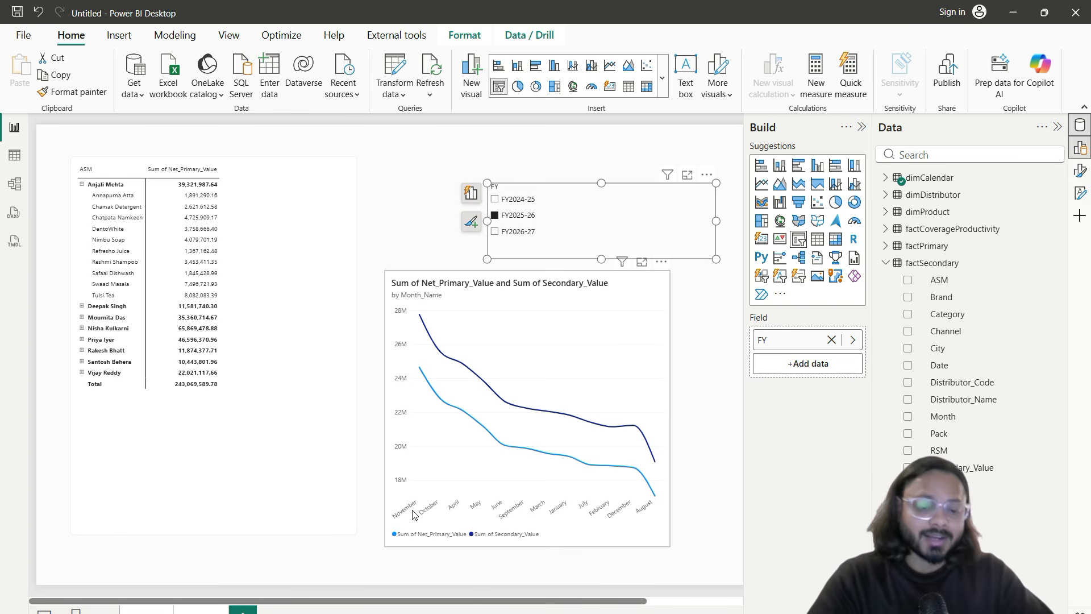
{"action": "left_click", "coordinate": [622, 278]}
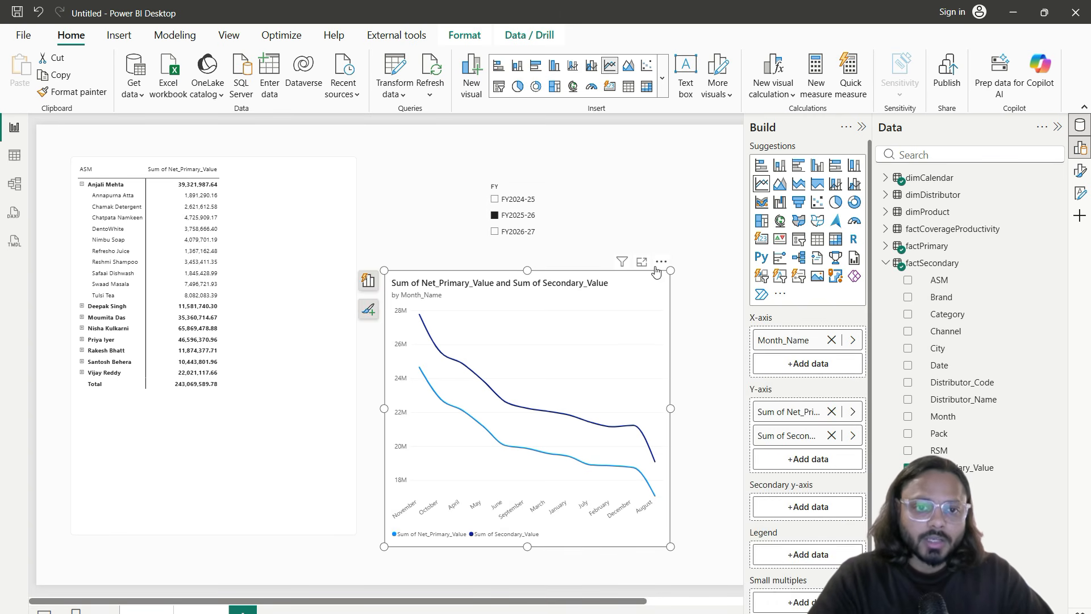
{"action": "left_click", "coordinate": [660, 262]}
{"action": "mouse_move", "coordinate": [702, 352]}
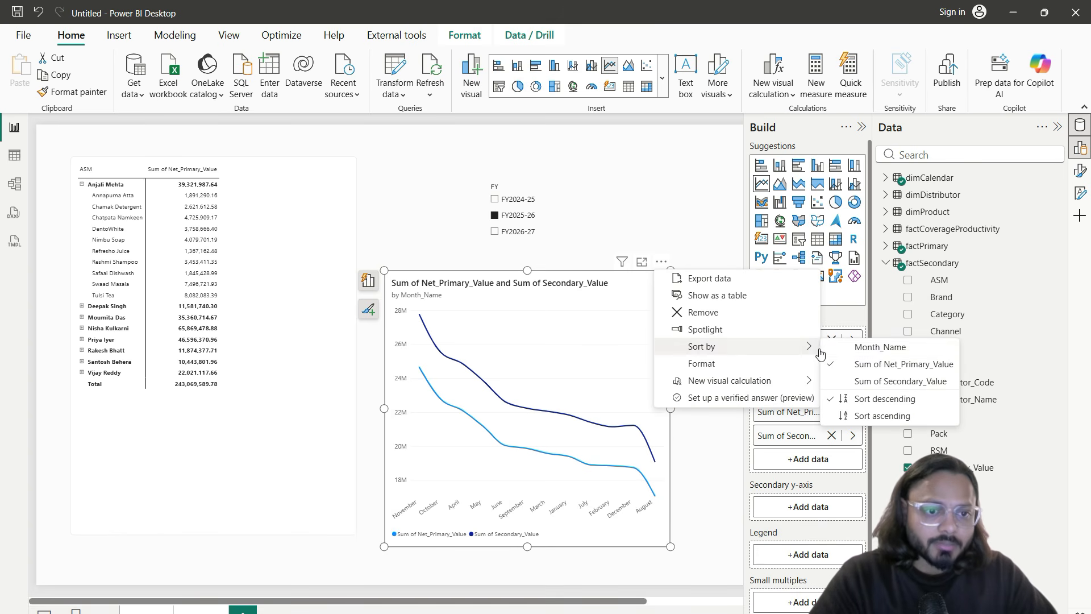
{"action": "left_click", "coordinate": [883, 350]}
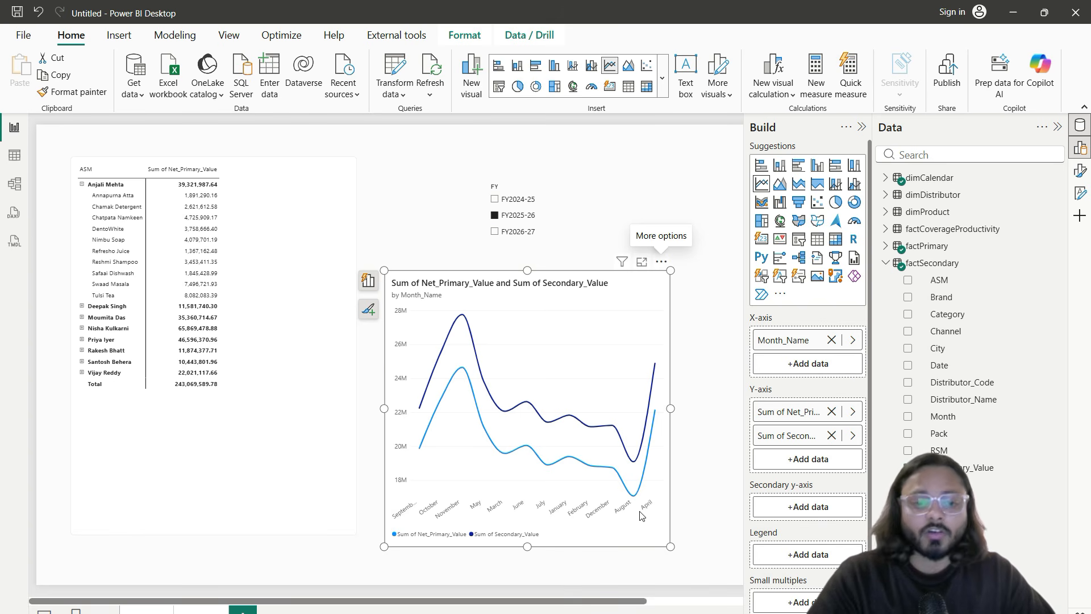
{"action": "left_click", "coordinate": [14, 154]}
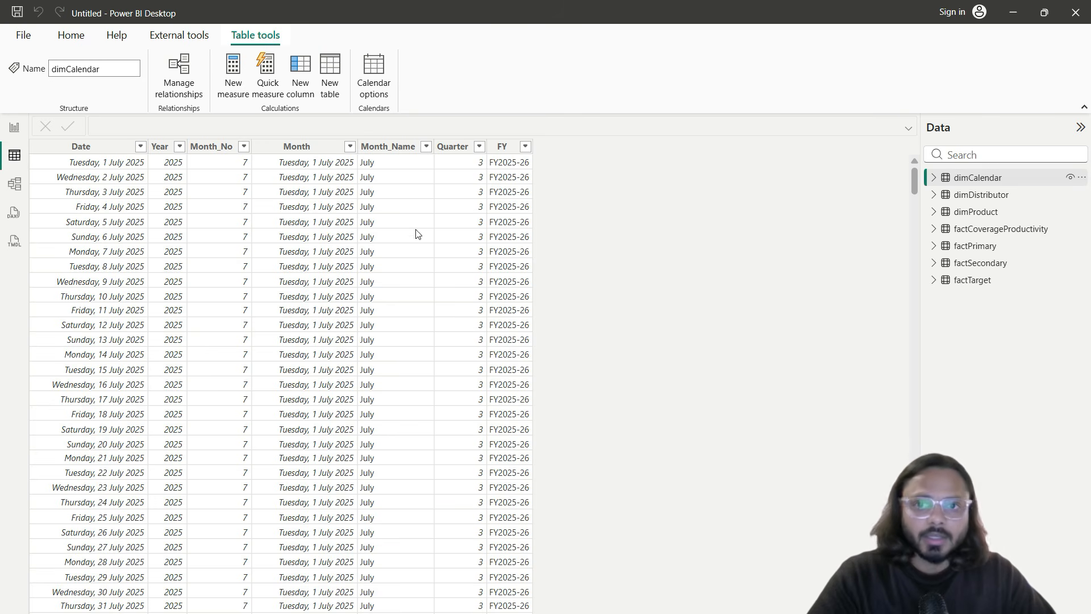
Step: Set dimCalendar's Month_Name column to sort by Month_No
{"action": "left_click", "coordinate": [387, 150]}
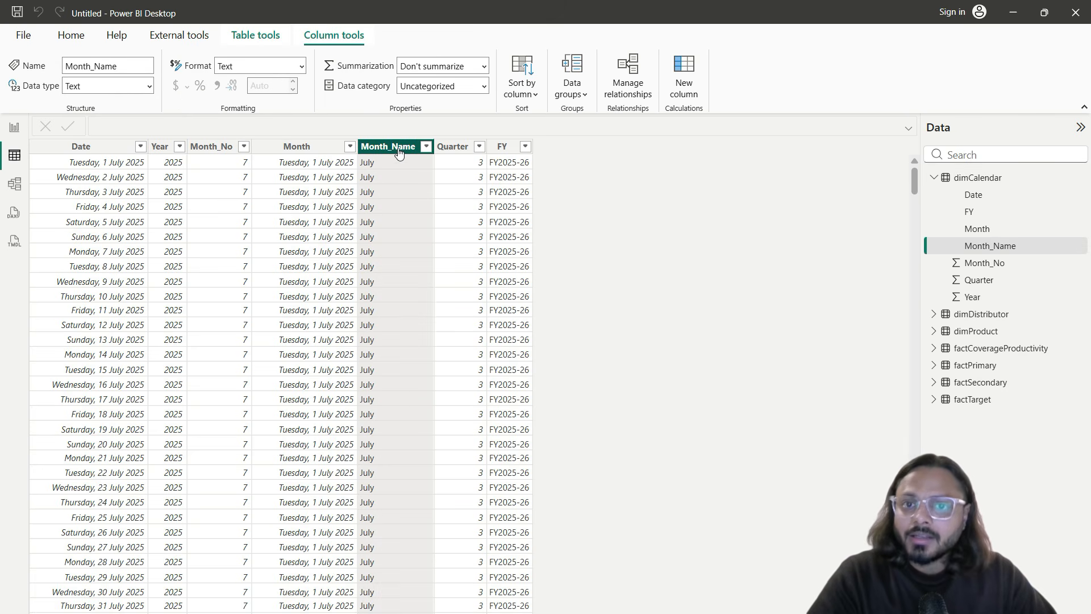
{"action": "left_click", "coordinate": [521, 98]}
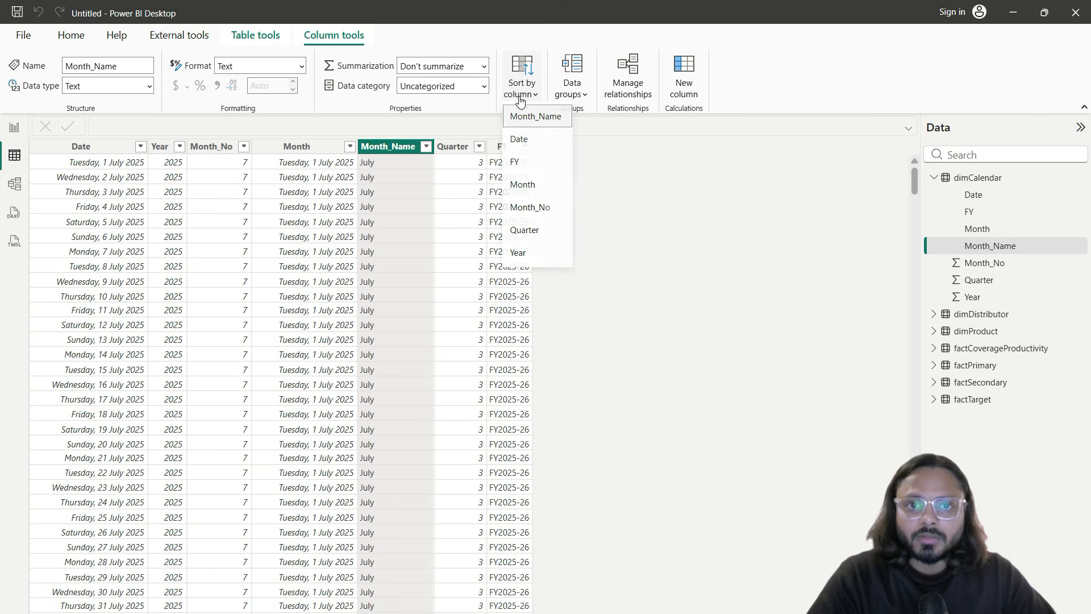
{"action": "left_click", "coordinate": [537, 210]}
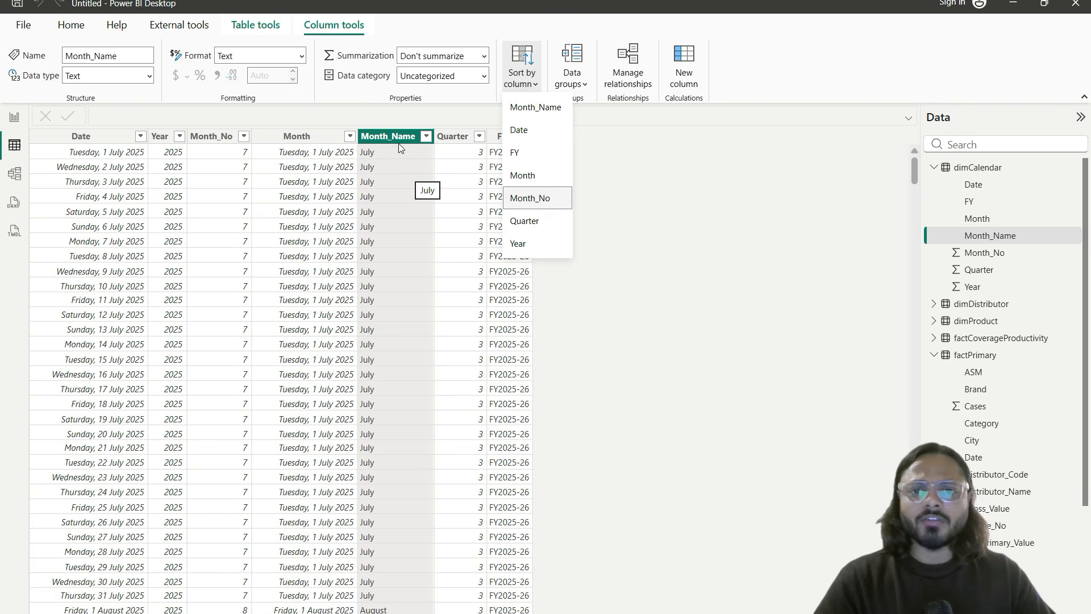
{"action": "left_click", "coordinate": [394, 142]}
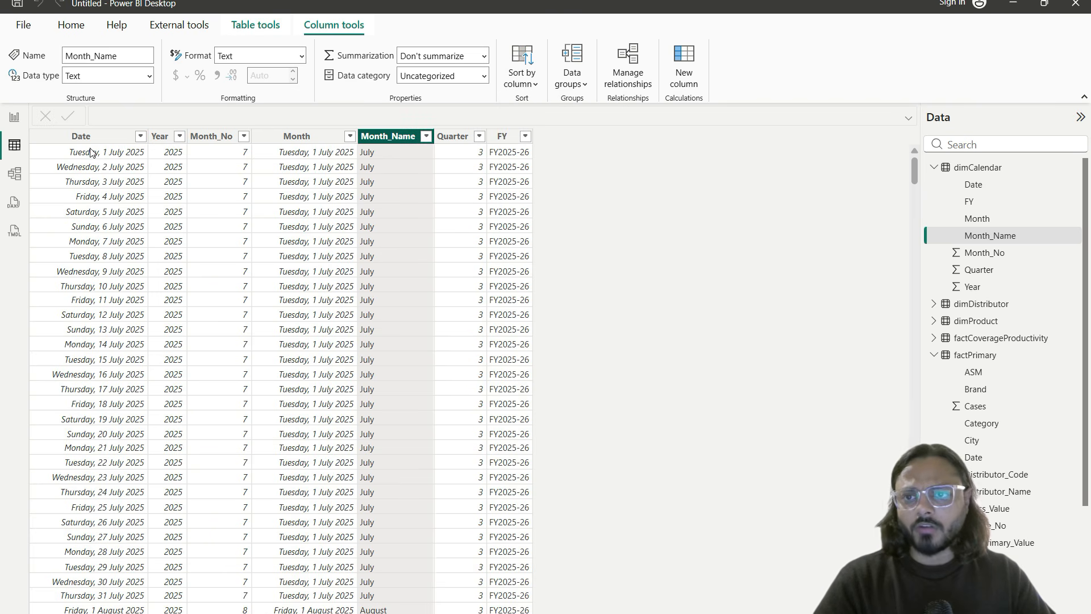
Step: Sort the line chart's months ascending, then highlight the Net_Primary_Value series
{"action": "left_click", "coordinate": [14, 117]}
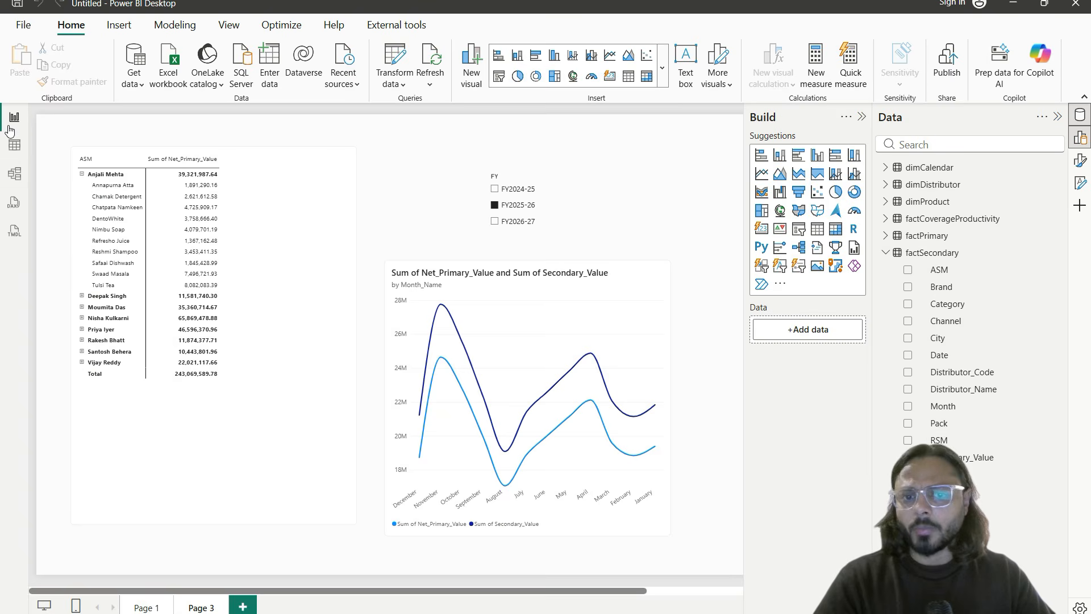
{"action": "left_click", "coordinate": [575, 317]}
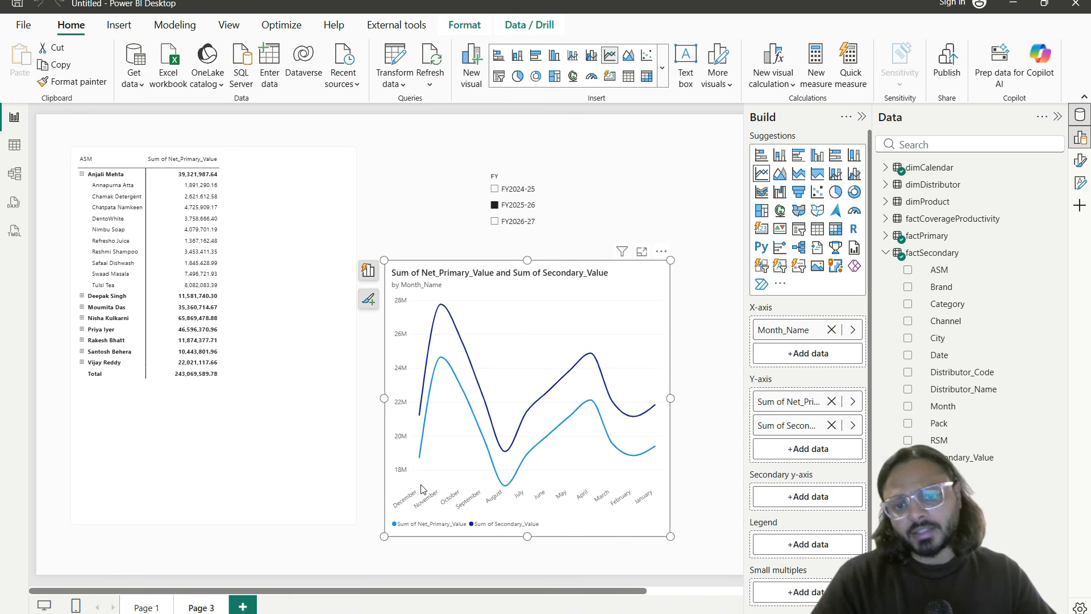
{"action": "left_click", "coordinate": [662, 253]}
{"action": "mouse_move", "coordinate": [699, 336]}
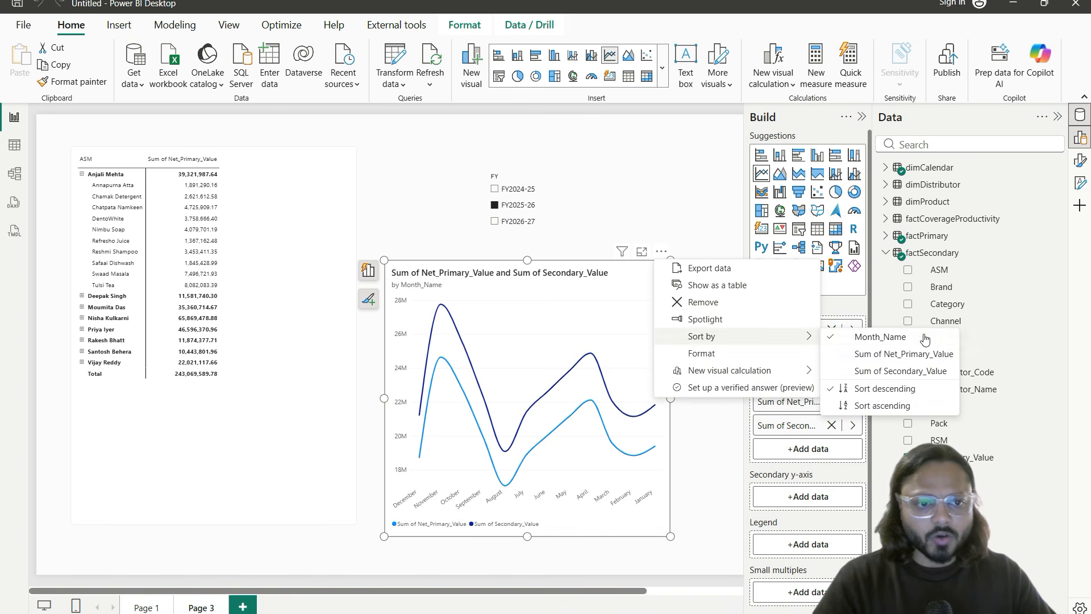
{"action": "left_click", "coordinate": [883, 405]}
{"action": "left_click", "coordinate": [374, 535]}
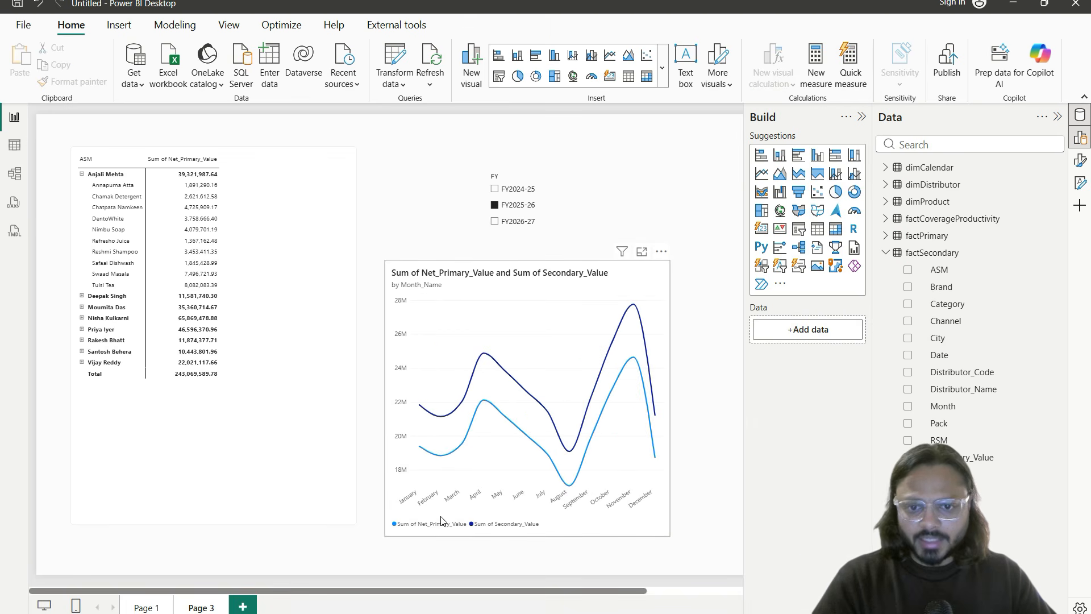
{"action": "left_click", "coordinate": [422, 522]}
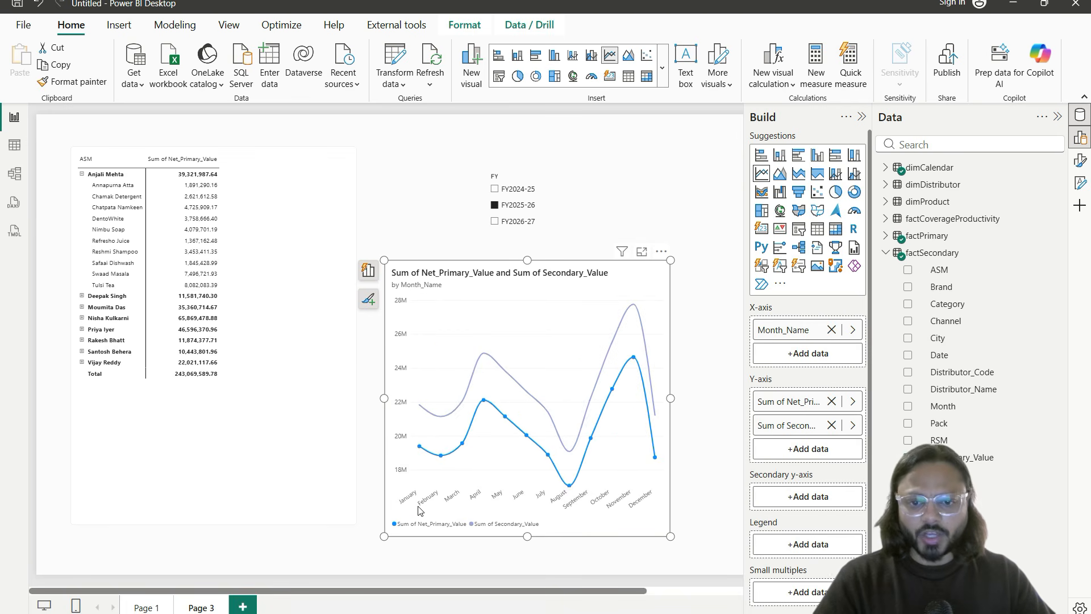
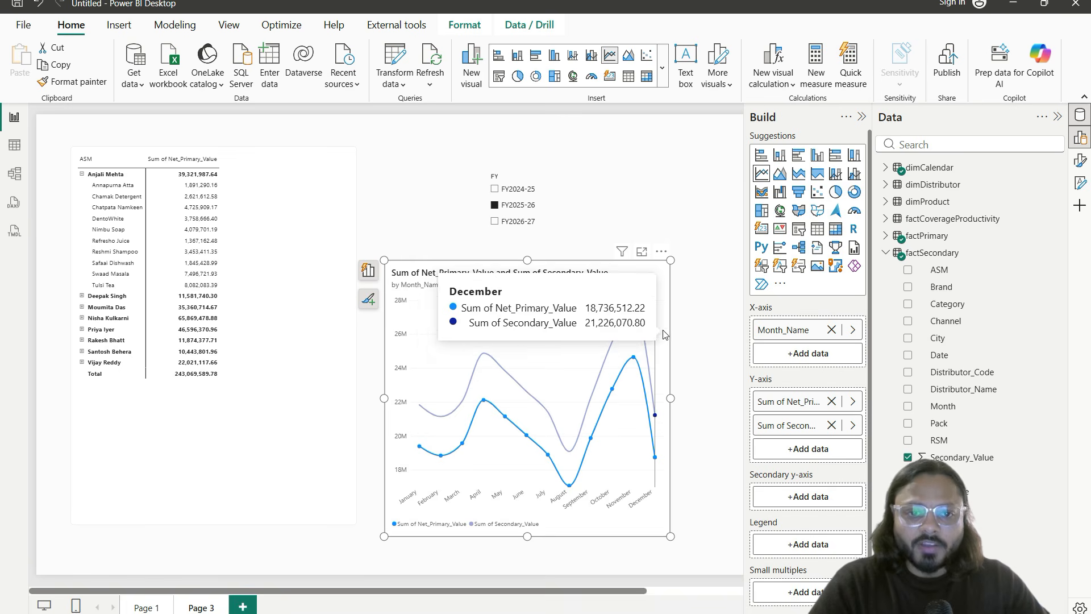
Step: Move the line chart slightly left and down, and drag the ASM matrix's top edge down to shorten it
{"action": "left_click_drag", "start_coordinate": [667, 292], "coordinate": [653, 274]}
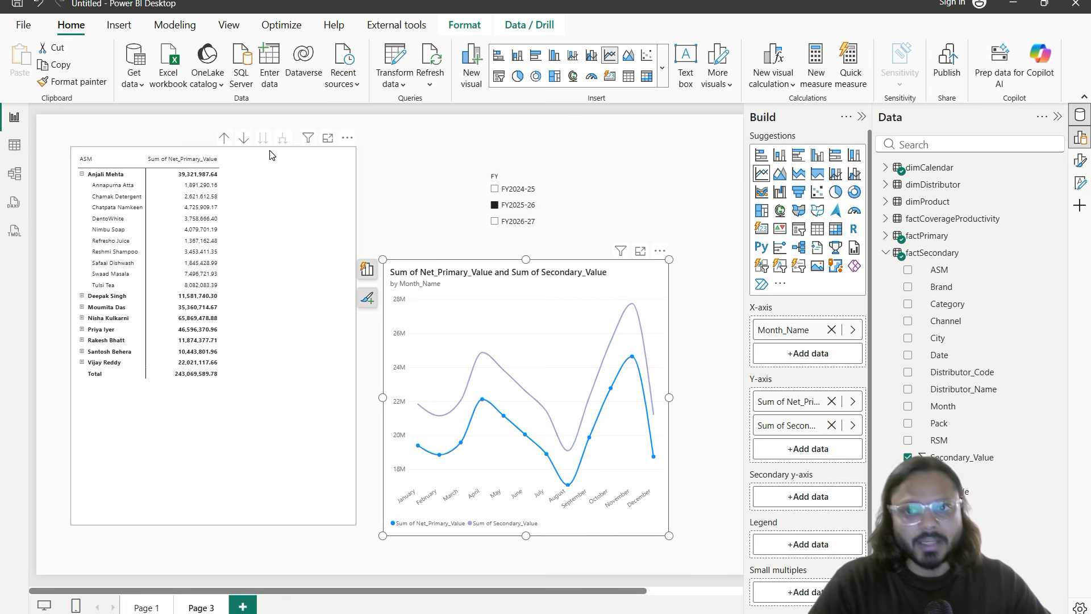
{"action": "left_click", "coordinate": [243, 165]}
{"action": "left_click_drag", "start_coordinate": [213, 147], "coordinate": [219, 260]}
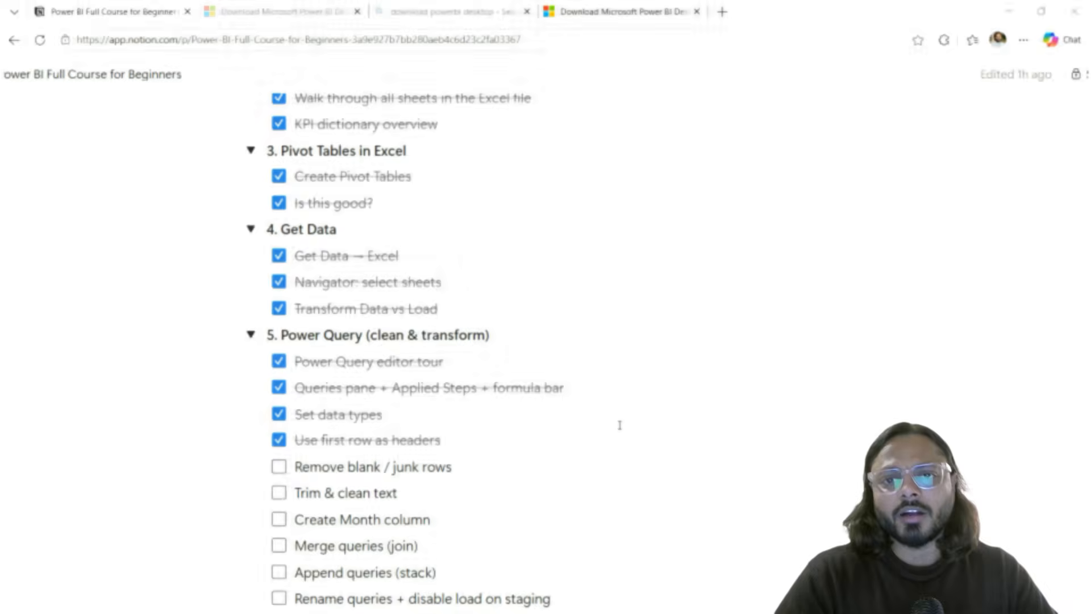
Step: Frame the Power Query and Data model steps in the Notion roadmap to point them out
{"action": "scroll", "coordinate": [383, 503], "scroll_direction": "up", "scroll_amount": 15}
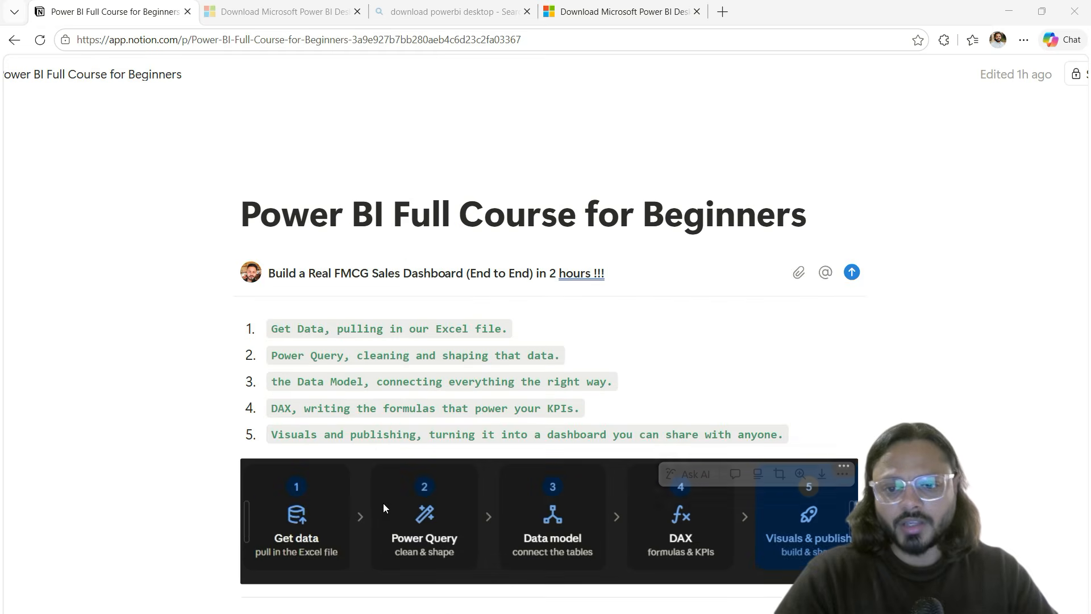
{"action": "scroll", "coordinate": [383, 503], "scroll_direction": "down", "scroll_amount": 4}
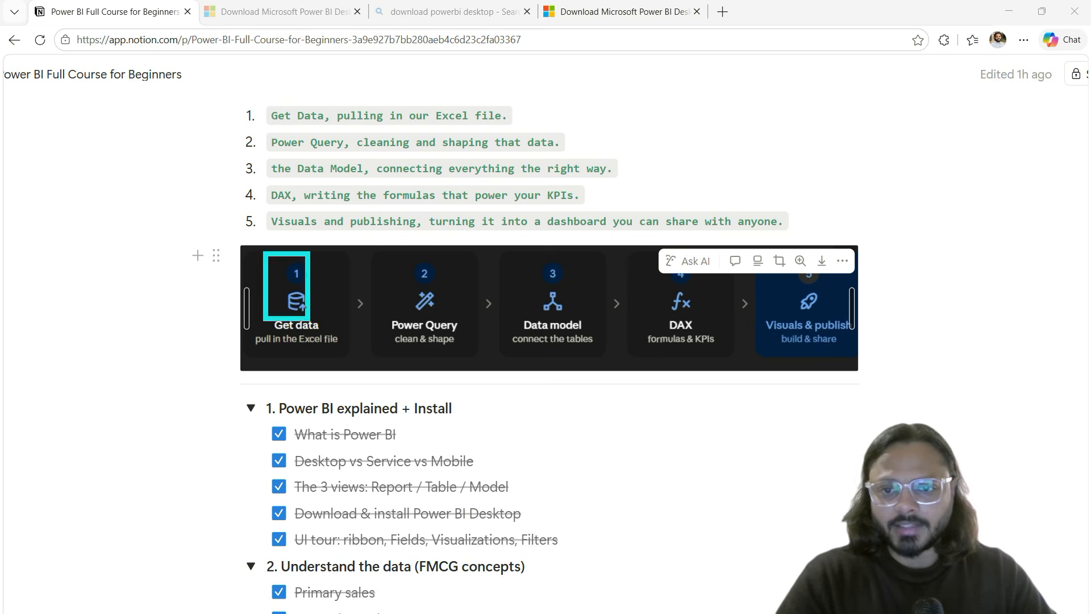
{"action": "left_click_drag", "start_coordinate": [375, 257], "coordinate": [484, 361]}
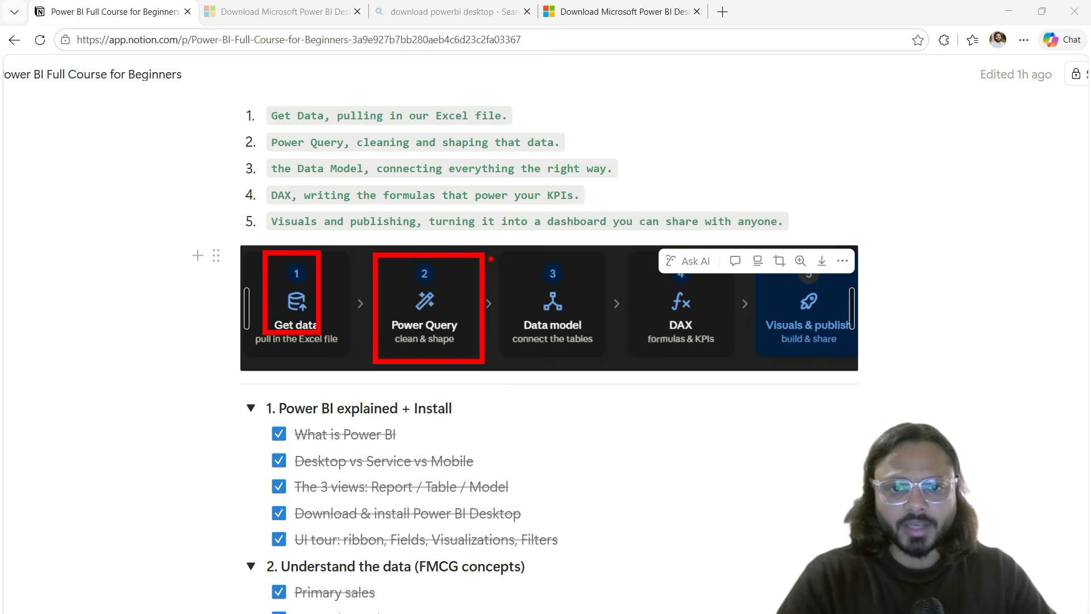
{"action": "mouse_move", "coordinate": [502, 255]}
{"action": "left_mouse_down"}
{"action": "mouse_move", "coordinate": [603, 356]}
{"action": "mouse_move", "coordinate": [721, 351]}
{"action": "mouse_move", "coordinate": [719, 262]}
{"action": "mouse_move", "coordinate": [647, 259]}
{"action": "left_mouse_up"}
{"action": "key", "text": "Escape"}
{"action": "scroll", "coordinate": [507, 363], "scroll_direction": "down", "scroll_amount": 15}
{"action": "scroll", "coordinate": [506, 362], "scroll_direction": "up", "scroll_amount": 1}
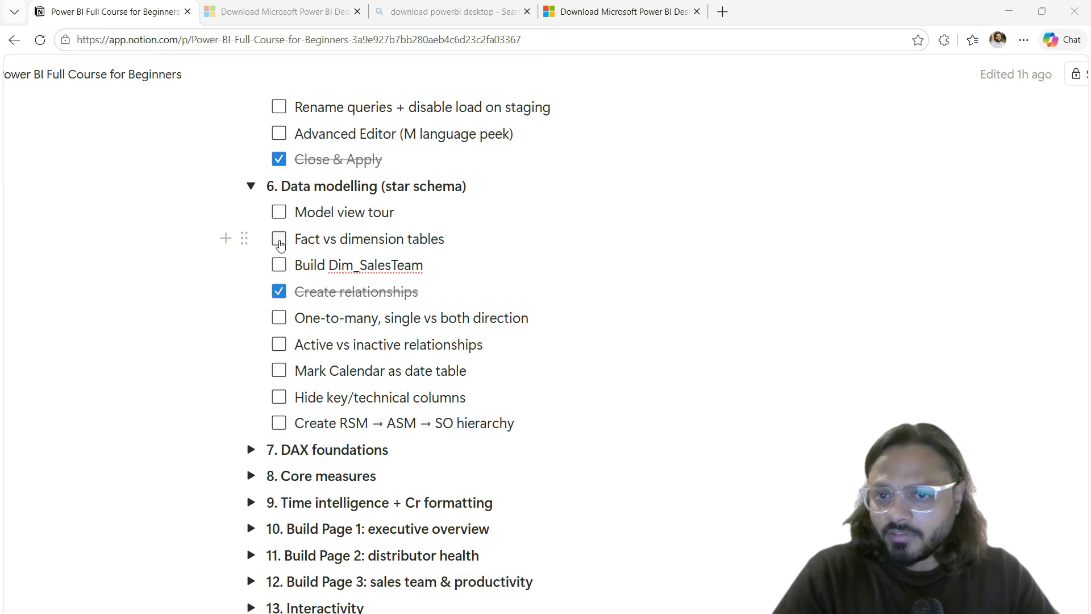
Step: Tick off Fact vs dimension tables, One-to-many, Model view tour and Active vs inactive relationships
{"action": "left_click", "coordinate": [278, 238]}
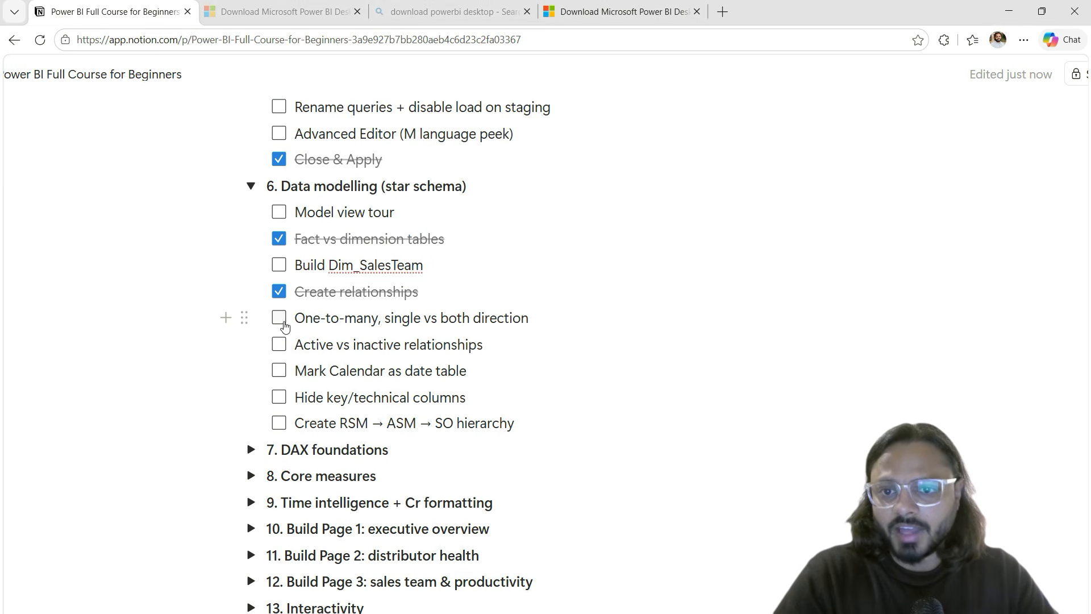
{"action": "left_click", "coordinate": [279, 319]}
{"action": "left_click", "coordinate": [279, 212]}
{"action": "left_click", "coordinate": [280, 345]}
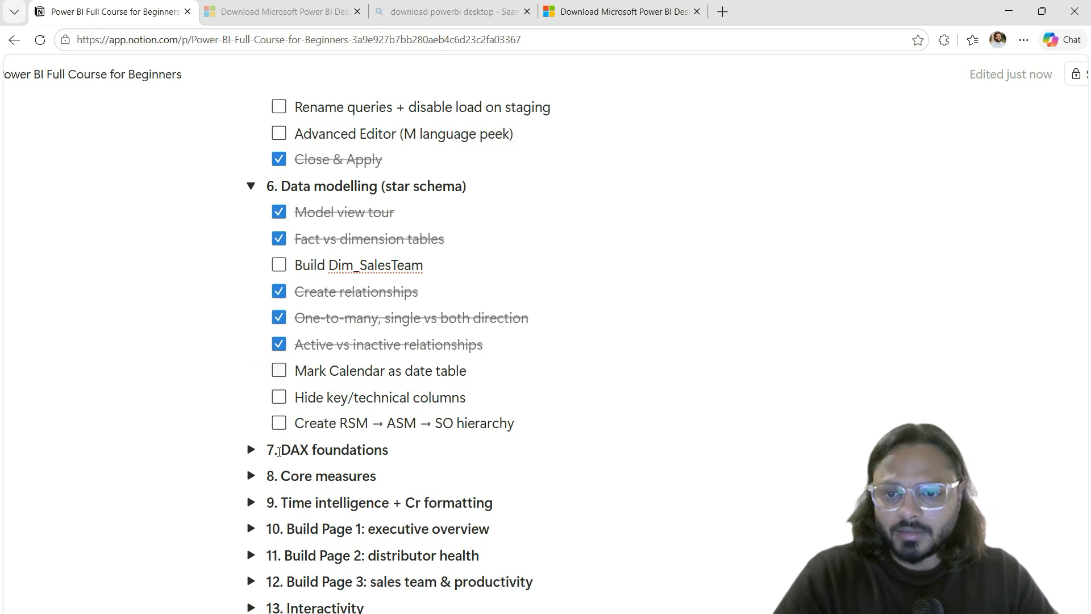
Step: Expand 7. DAX foundations, highlight its items, then return to Power BI Desktop
{"action": "left_click", "coordinate": [250, 450]}
{"action": "scroll", "coordinate": [394, 450], "scroll_direction": "down", "scroll_amount": 3}
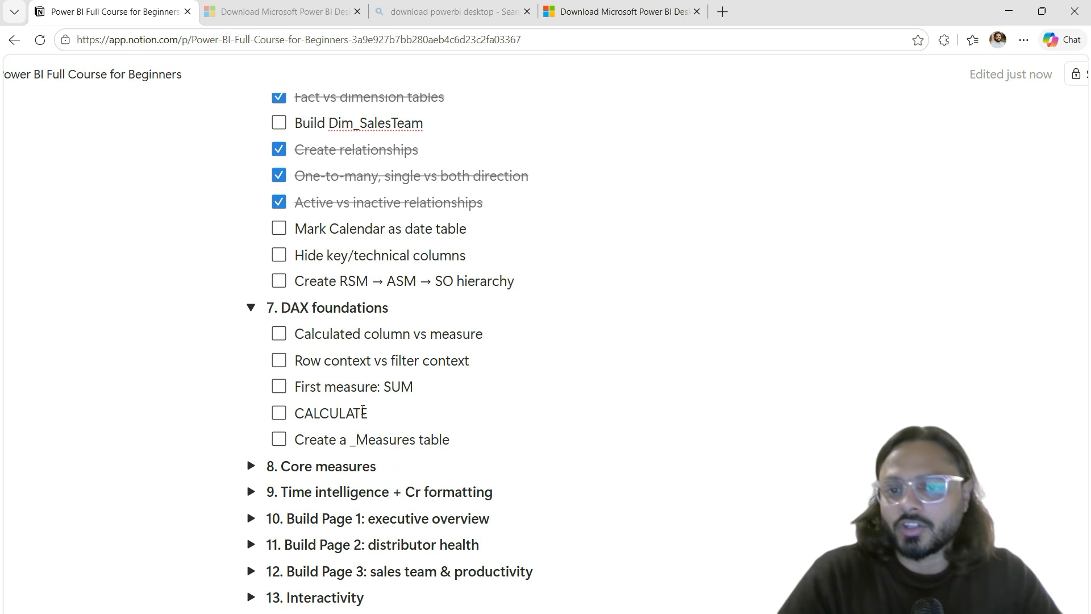
{"action": "triple_click", "coordinate": [288, 311]}
{"action": "left_click", "coordinate": [310, 334]}
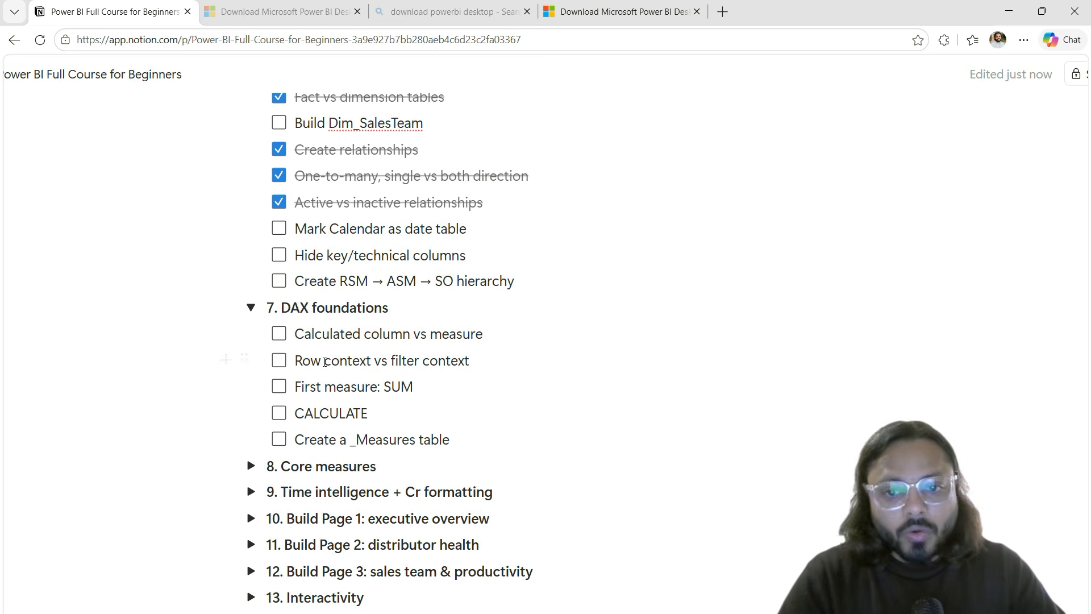
{"action": "left_click_drag", "start_coordinate": [469, 361], "coordinate": [324, 360]}
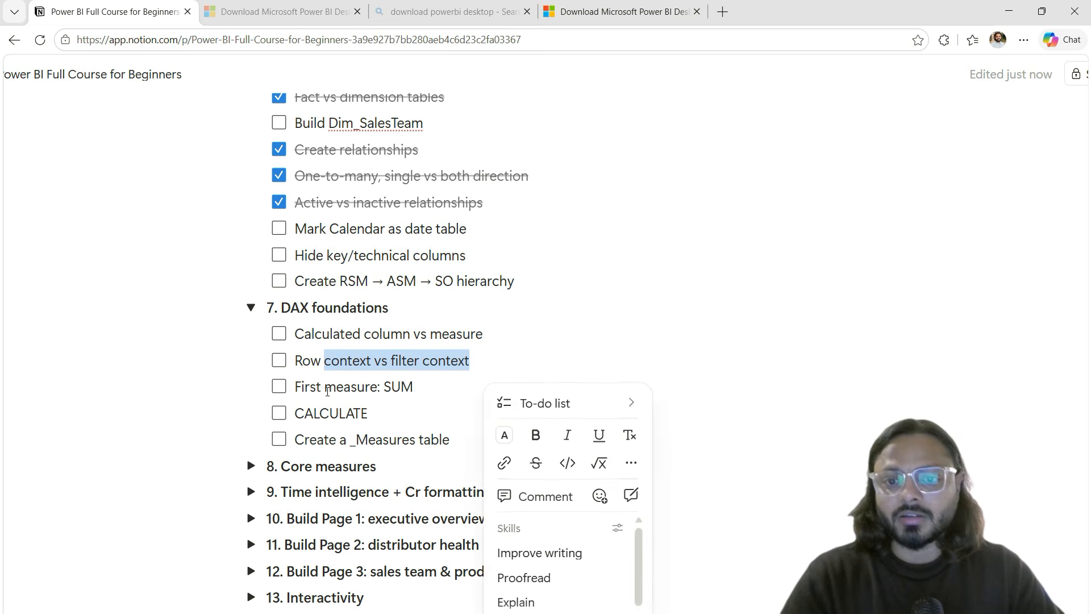
{"action": "double_click", "coordinate": [358, 386]}
{"action": "triple_click", "coordinate": [358, 386]}
{"action": "triple_click", "coordinate": [316, 437]}
{"action": "left_click", "coordinate": [315, 437]}
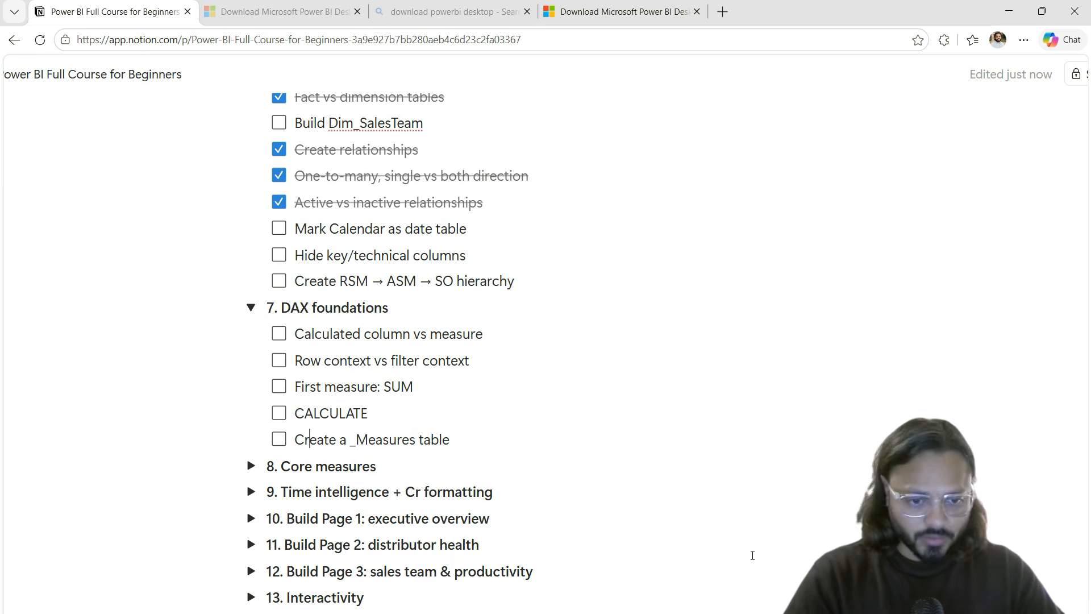
{"action": "left_click", "coordinate": [767, 575]}
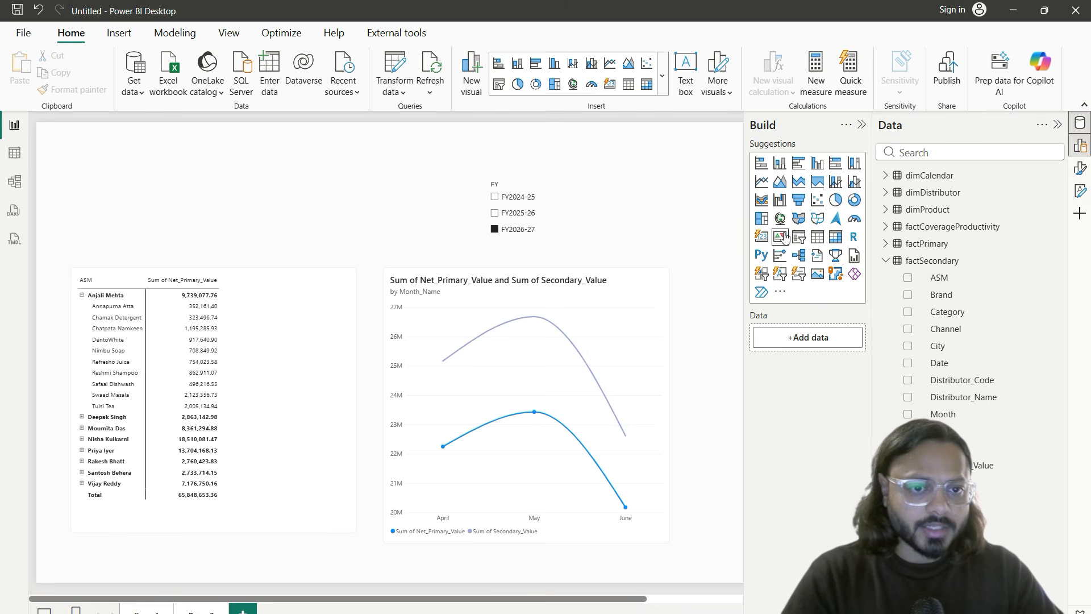
Step: Add a card visual showing Sum of Net_Primary_Value from factPrimary
{"action": "left_click", "coordinate": [763, 237]}
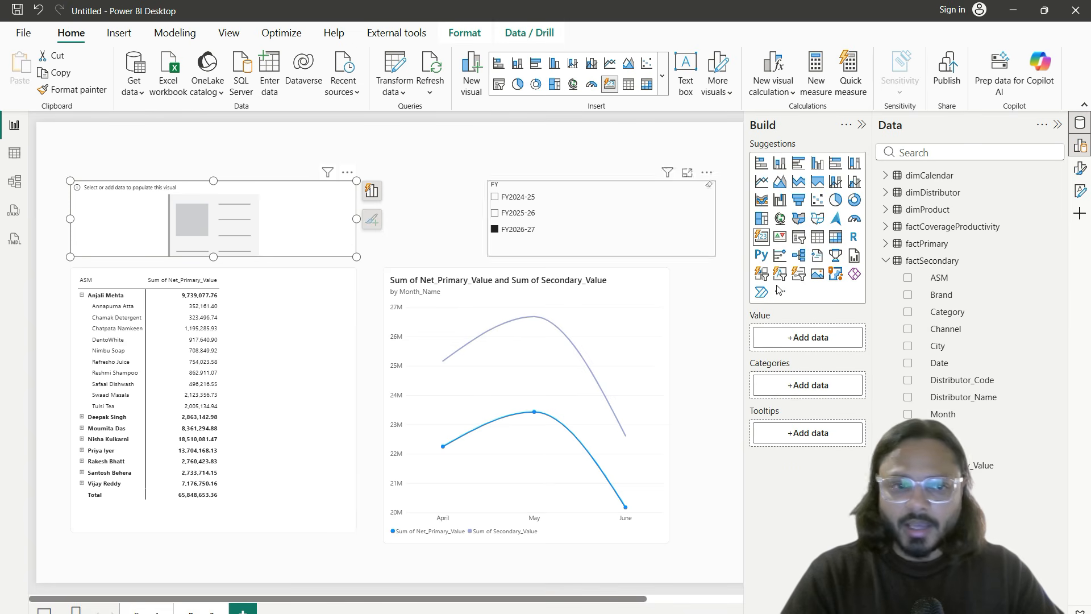
{"action": "left_click", "coordinate": [885, 243]}
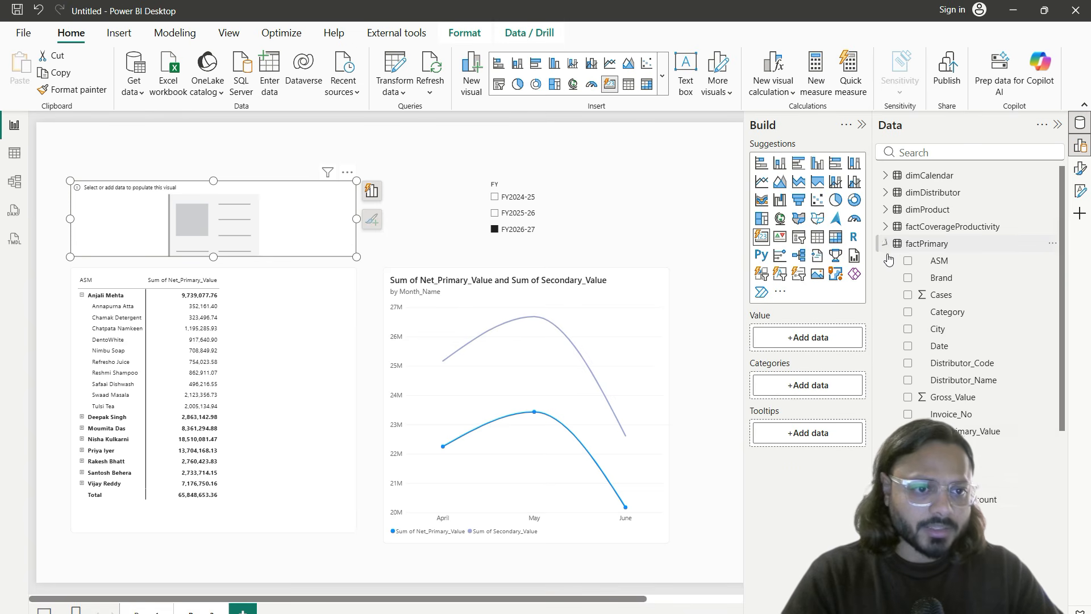
{"action": "scroll", "coordinate": [989, 490], "scroll_direction": "down", "scroll_amount": 3}
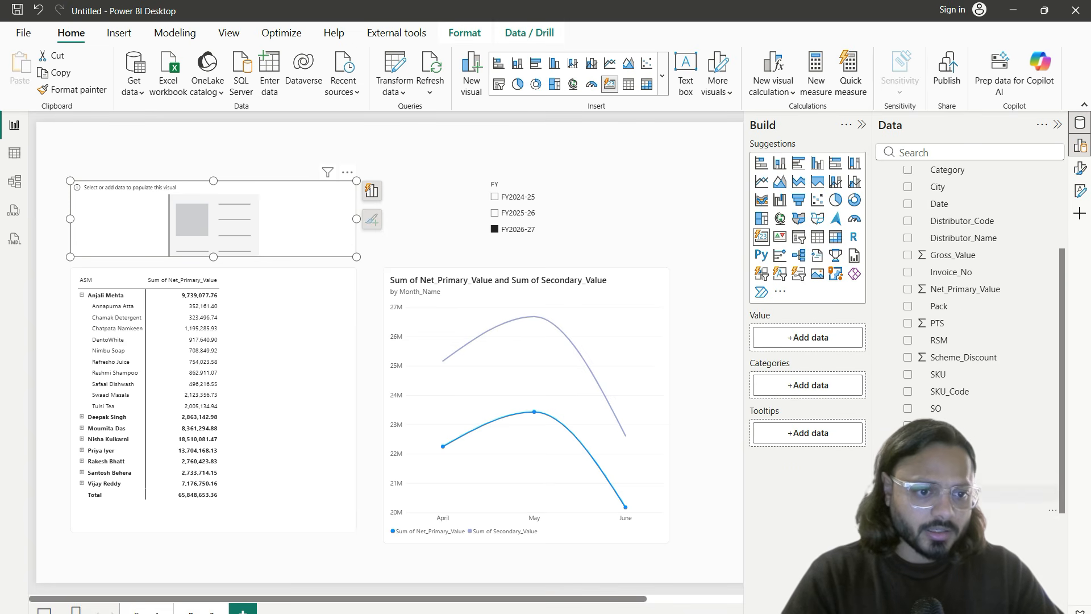
{"action": "left_click_drag", "start_coordinate": [976, 291], "coordinate": [820, 339]}
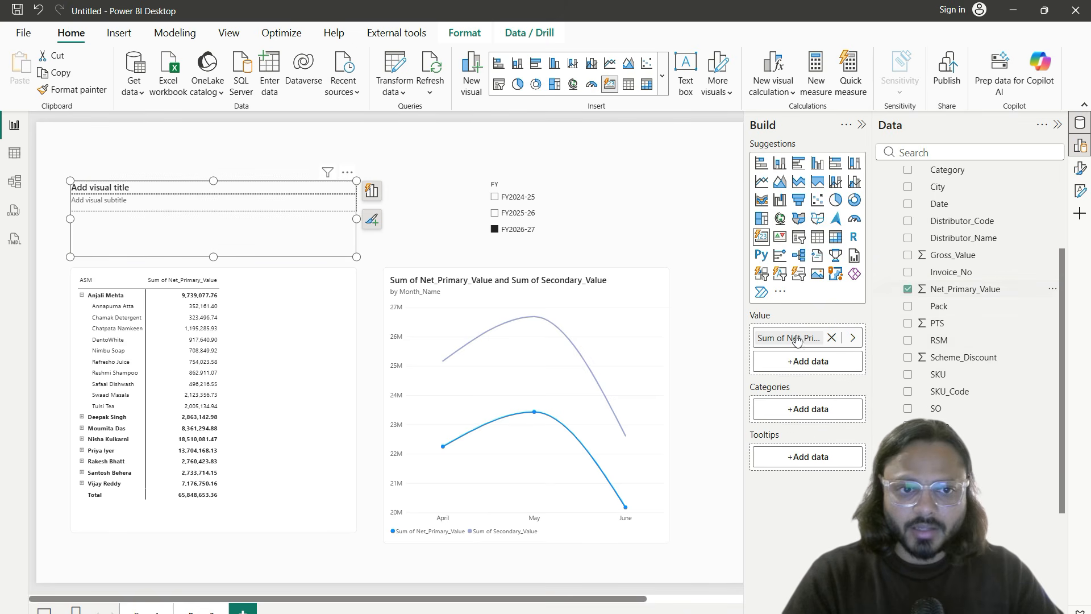
{"action": "left_click", "coordinate": [431, 232]}
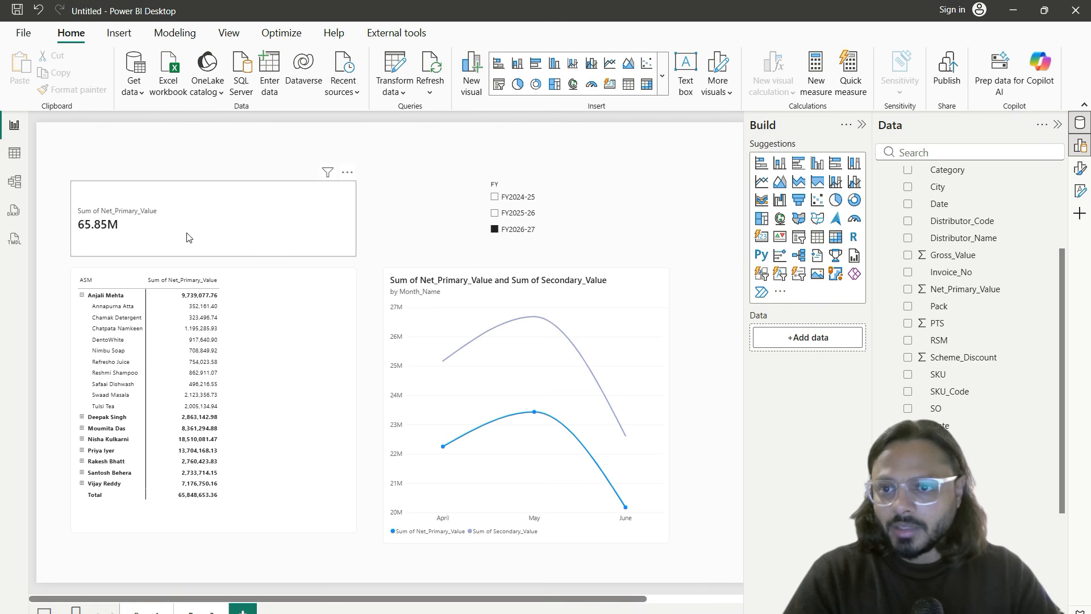
Step: Highlight the card's 65.85M value with on-screen annotations
{"action": "left_click_drag", "start_coordinate": [68, 190], "coordinate": [177, 248]}
{"action": "left_click_drag", "start_coordinate": [67, 239], "coordinate": [161, 209]}
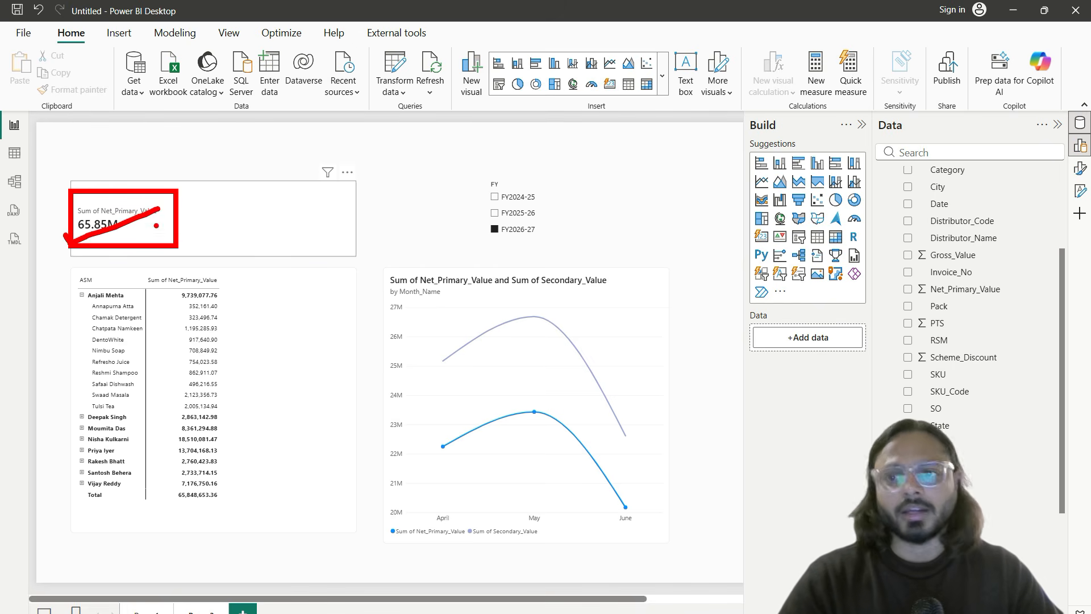
{"action": "key", "text": "Escape"}
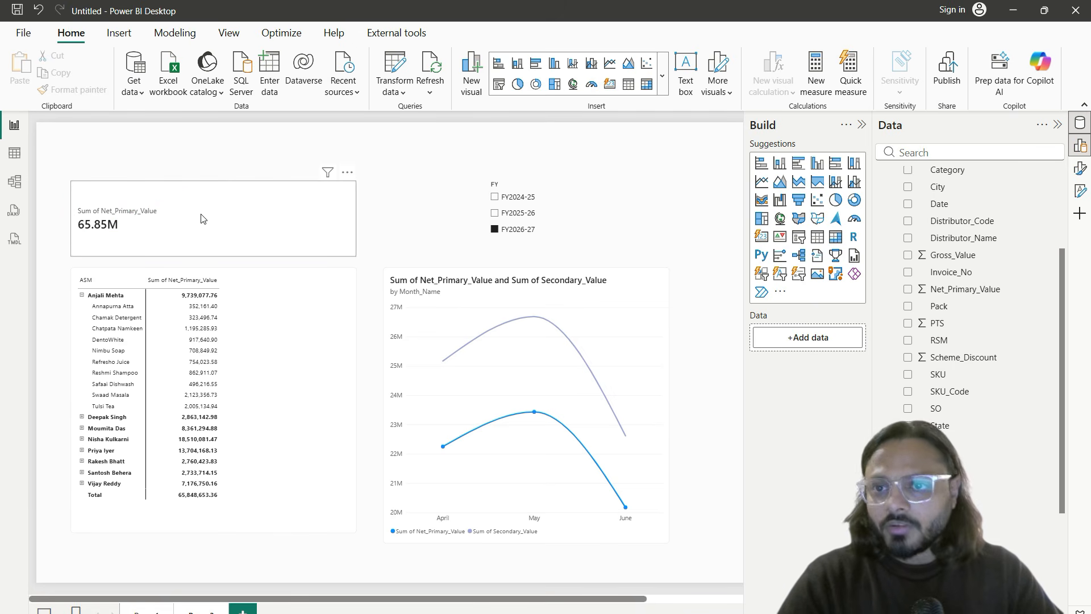
{"action": "left_click", "coordinate": [192, 228]}
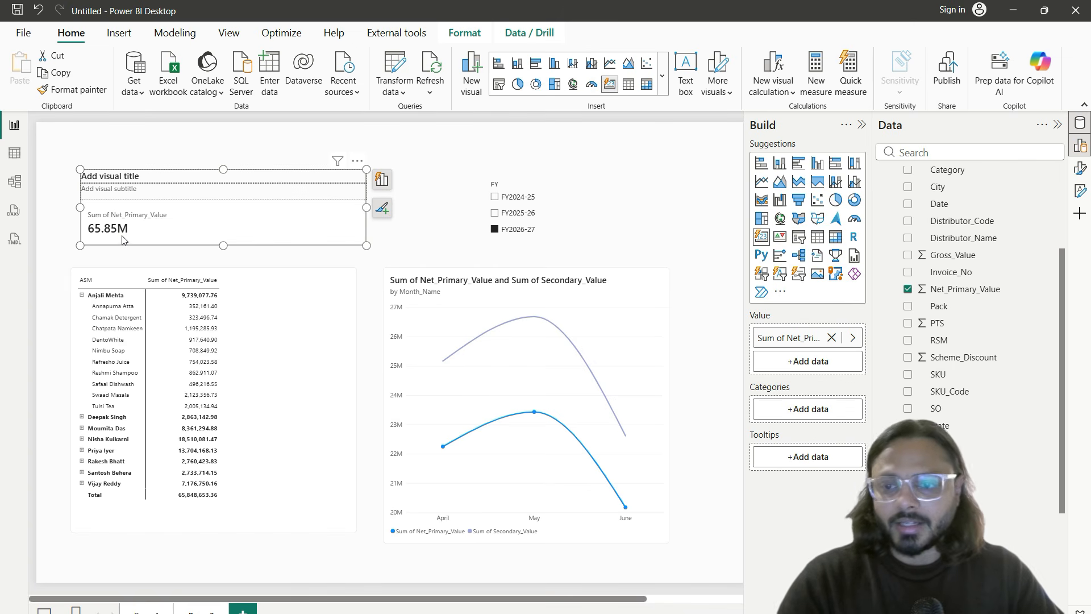
{"action": "mouse_move", "coordinate": [122, 236]}
{"action": "left_mouse_down"}
{"action": "mouse_move", "coordinate": [203, 235]}
{"action": "mouse_move", "coordinate": [206, 226]}
{"action": "left_mouse_up"}
{"action": "key", "text": "Escape"}
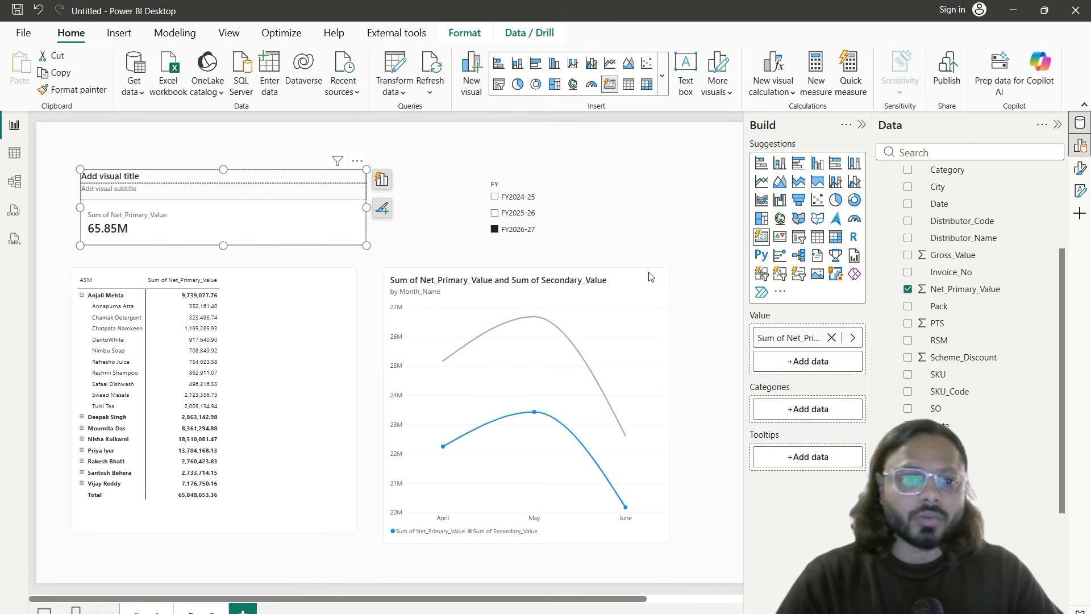
Step: Point out the Net_Primary_Value field and where new measures are created on the ribbon
{"action": "left_click", "coordinate": [944, 292]}
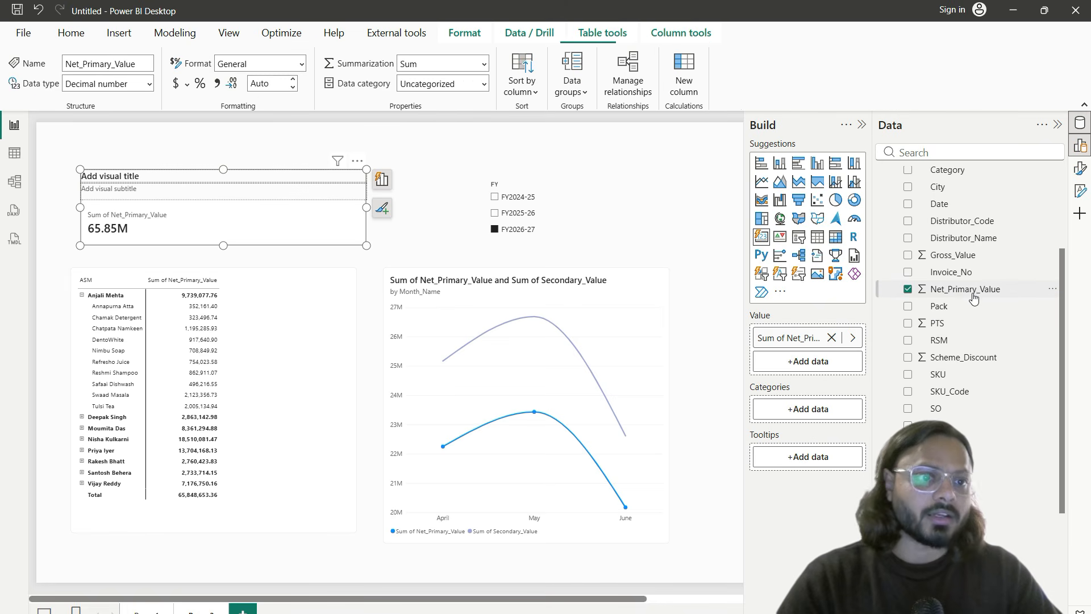
{"action": "left_click_drag", "start_coordinate": [895, 277], "coordinate": [1039, 300]}
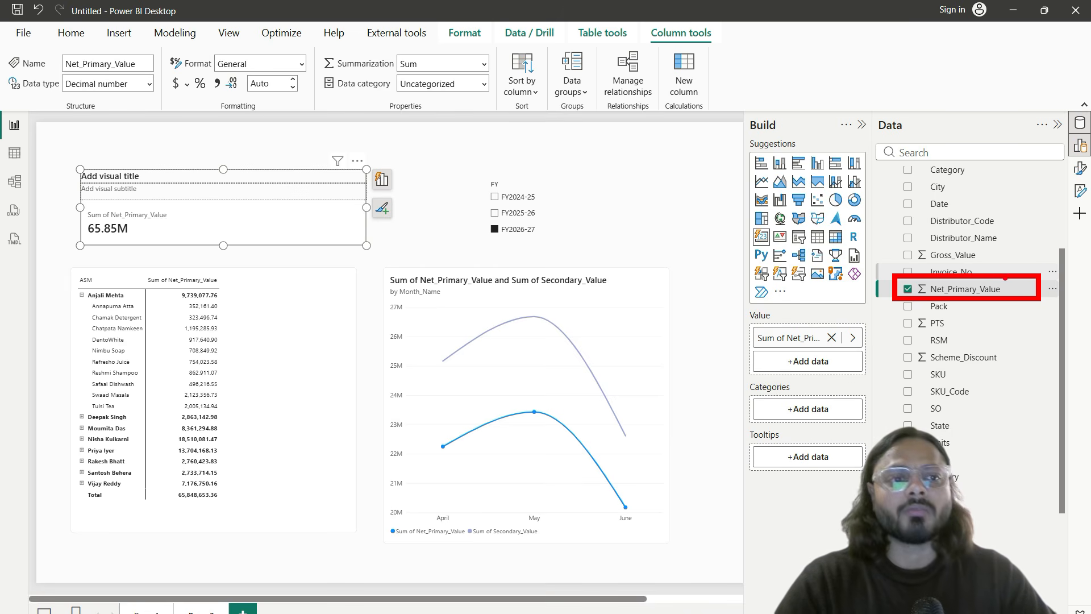
{"action": "key", "text": "Escape"}
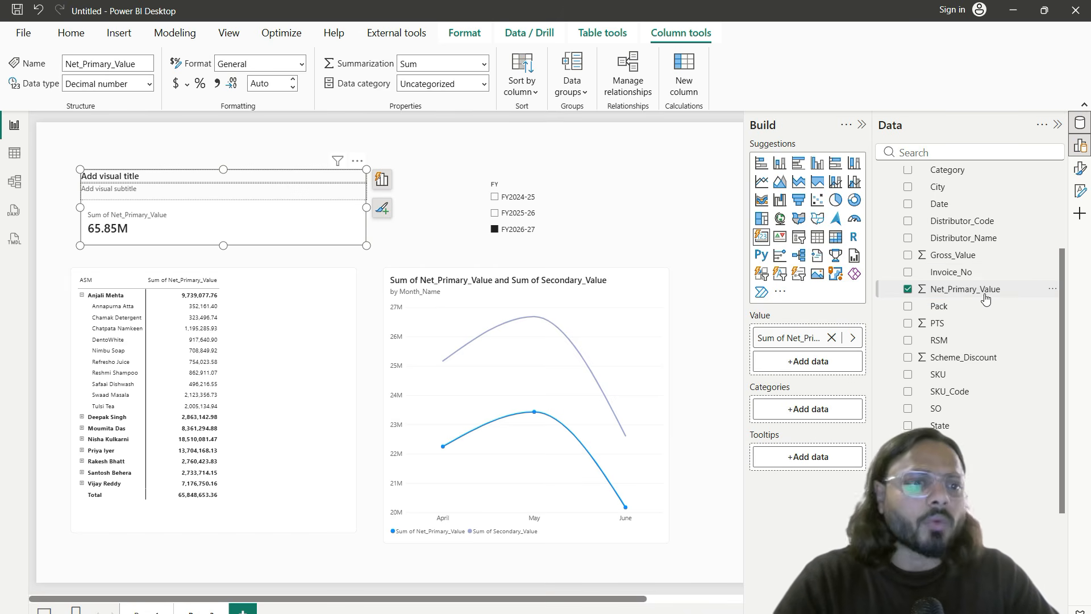
{"action": "left_click_drag", "start_coordinate": [46, 22], "coordinate": [92, 46]}
{"action": "key", "text": "Escape"}
{"action": "left_click", "coordinate": [78, 35]}
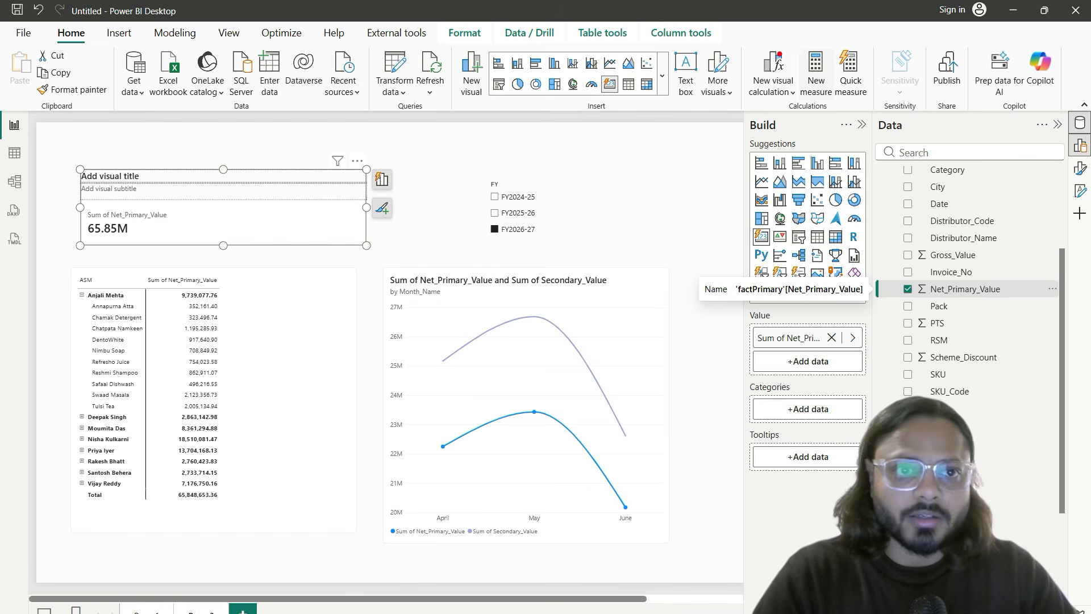
{"action": "left_click_drag", "start_coordinate": [789, 40], "coordinate": [840, 112]}
{"action": "key", "text": "Escape"}
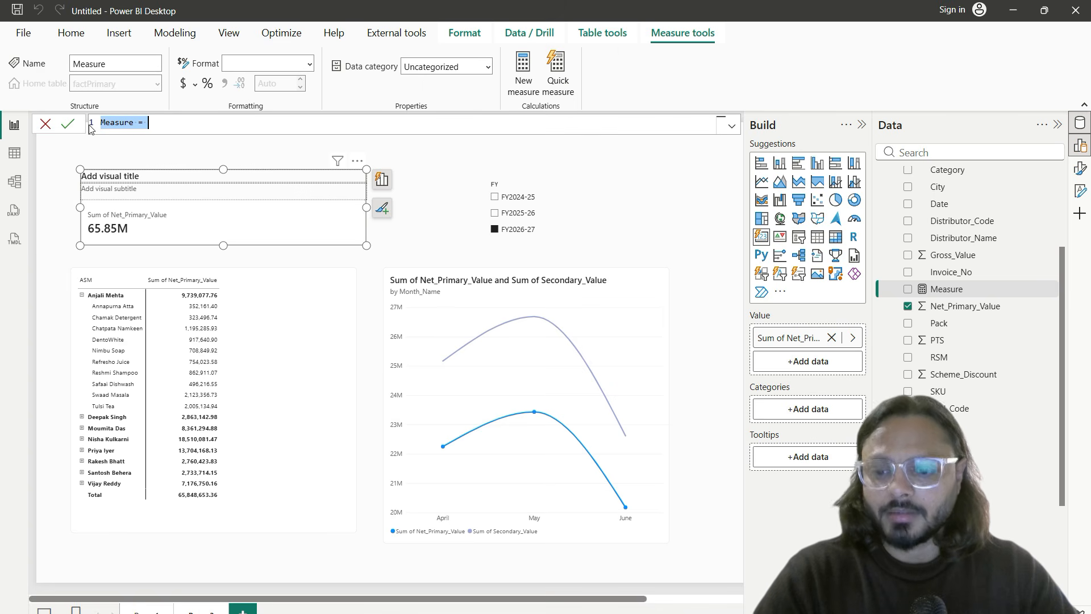
Step: Replace the placeholder formula with PrimarySales = SUM( and begin typing the primary column name
{"action": "scroll", "coordinate": [130, 132], "scroll_direction": "up", "scroll_amount": 4}
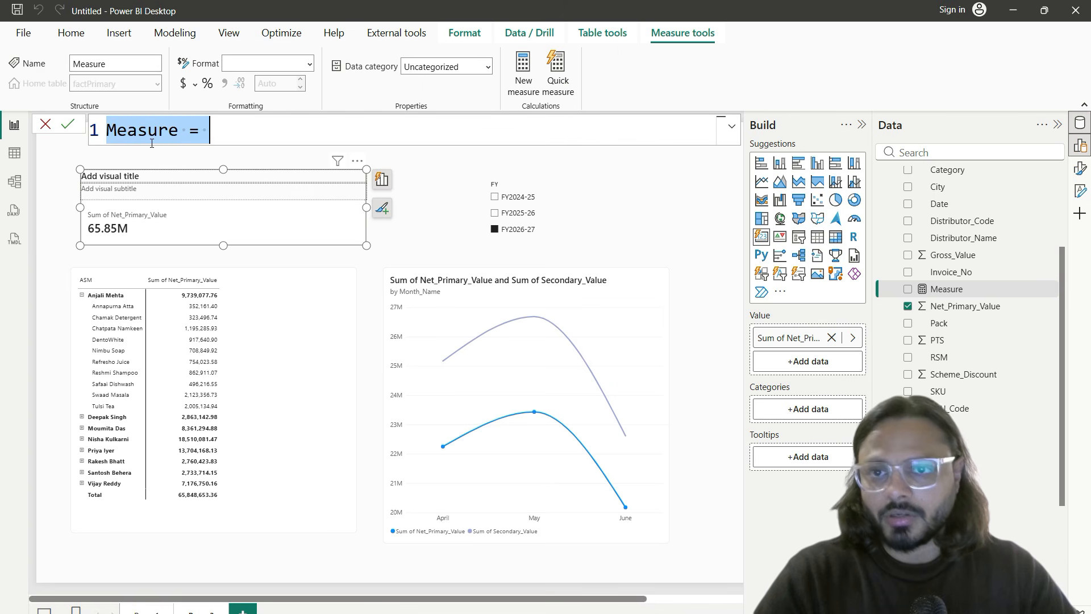
{"action": "scroll", "coordinate": [152, 135], "scroll_direction": "up", "scroll_amount": 1}
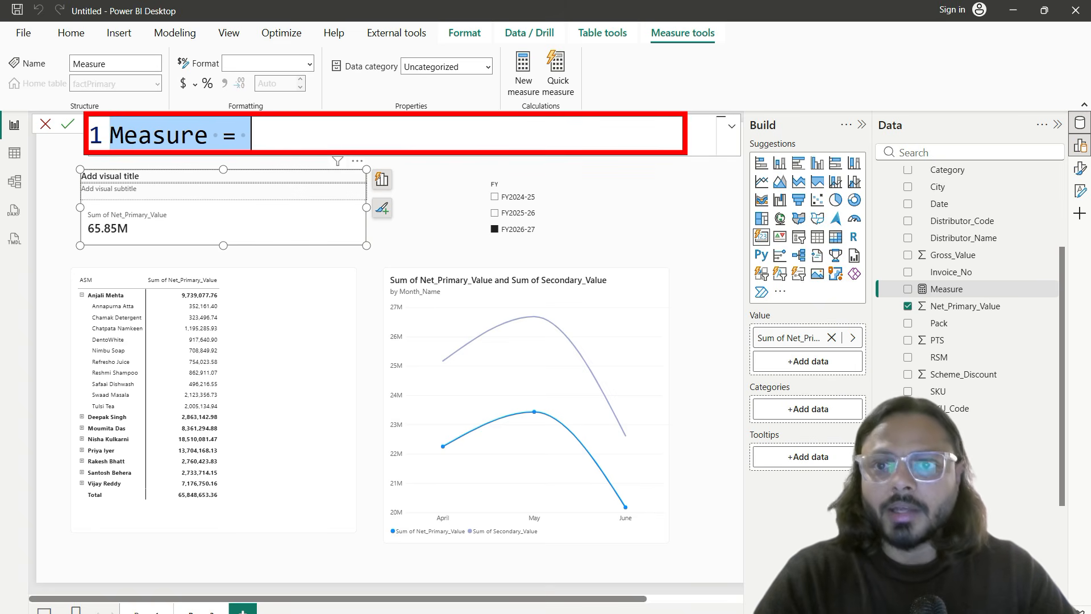
{"action": "key", "text": "Escape"}
{"action": "triple_click", "coordinate": [265, 135]}
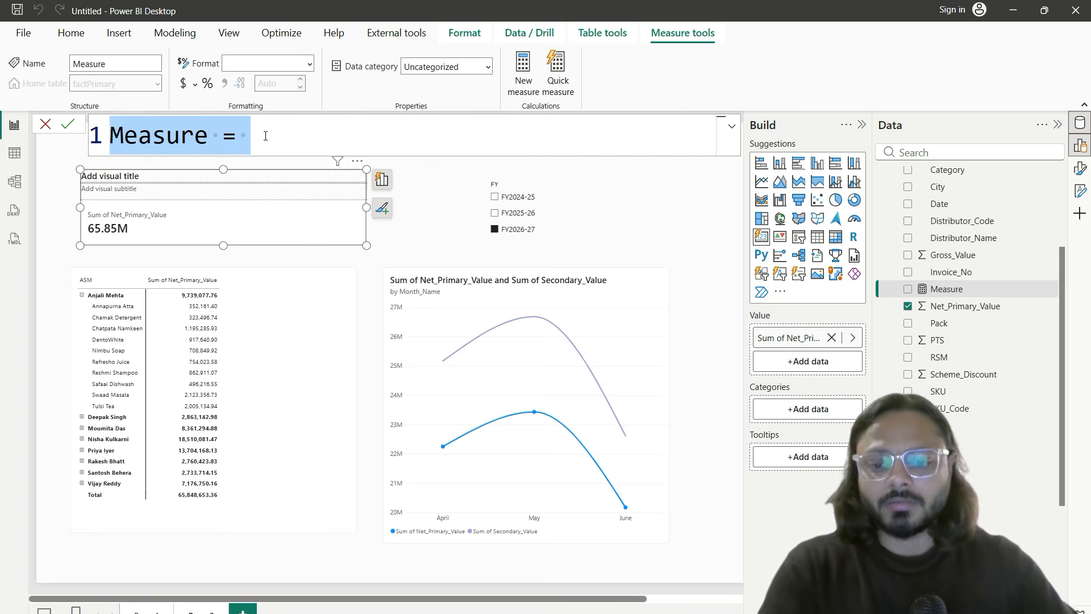
{"action": "type", "text": "Primary"}
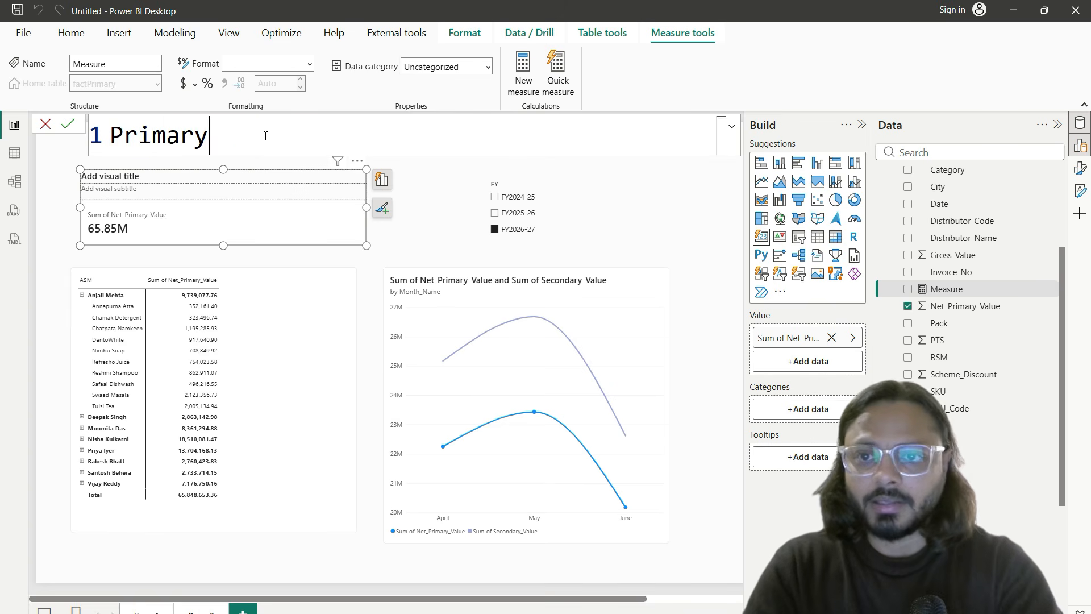
{"action": "type", "text": "Sales = "}
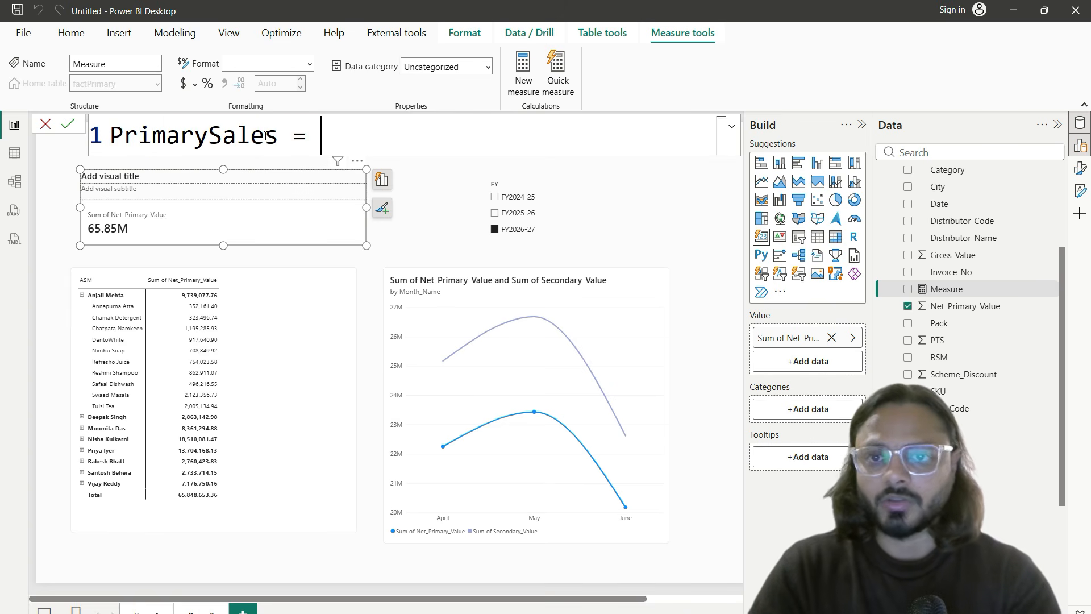
{"action": "type", "text": "SUM("}
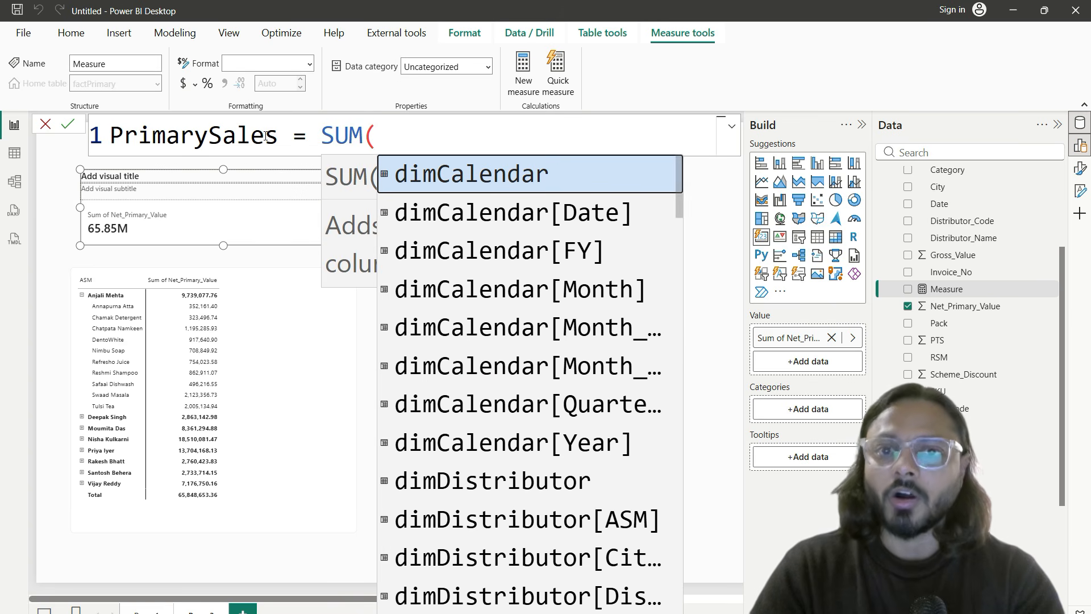
{"action": "type", "text": "pru"}
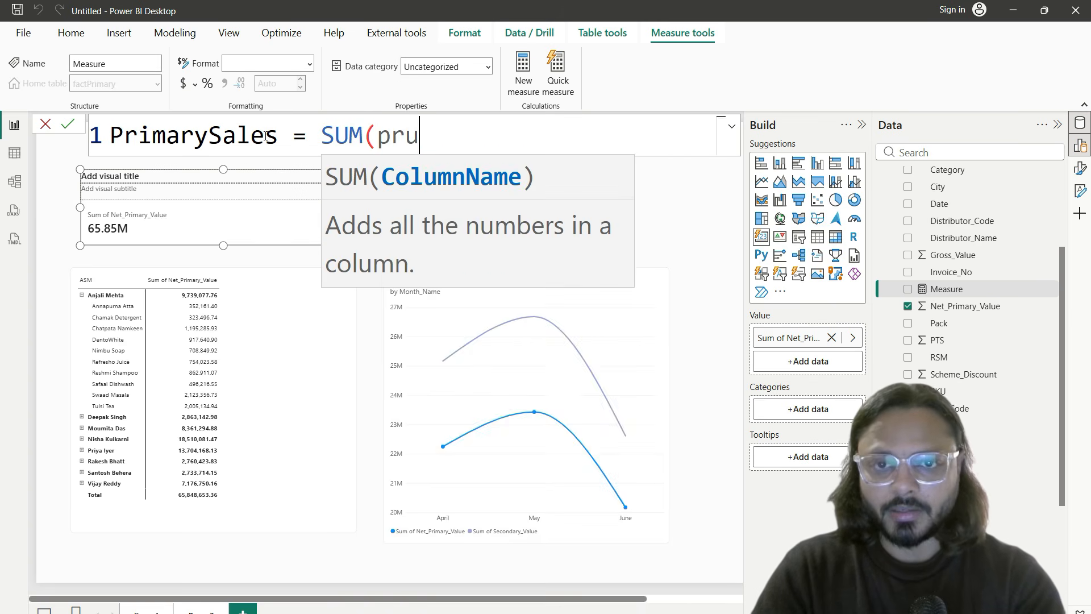
{"action": "key", "text": "BackSpace"}
{"action": "type", "text": "imary"}
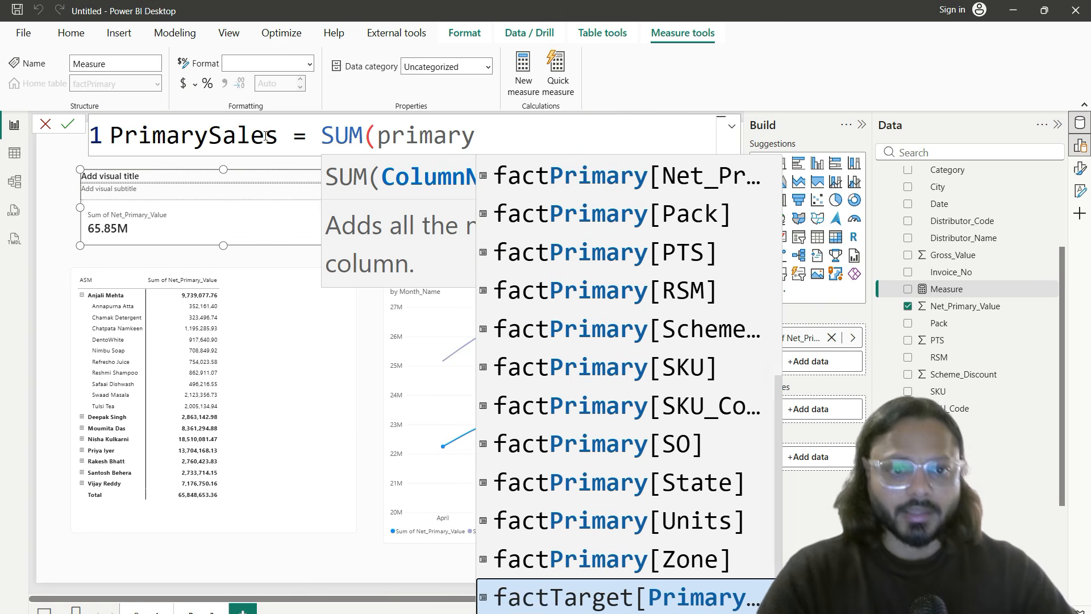
{"action": "scroll", "coordinate": [642, 377], "scroll_direction": "down", "scroll_amount": 2}
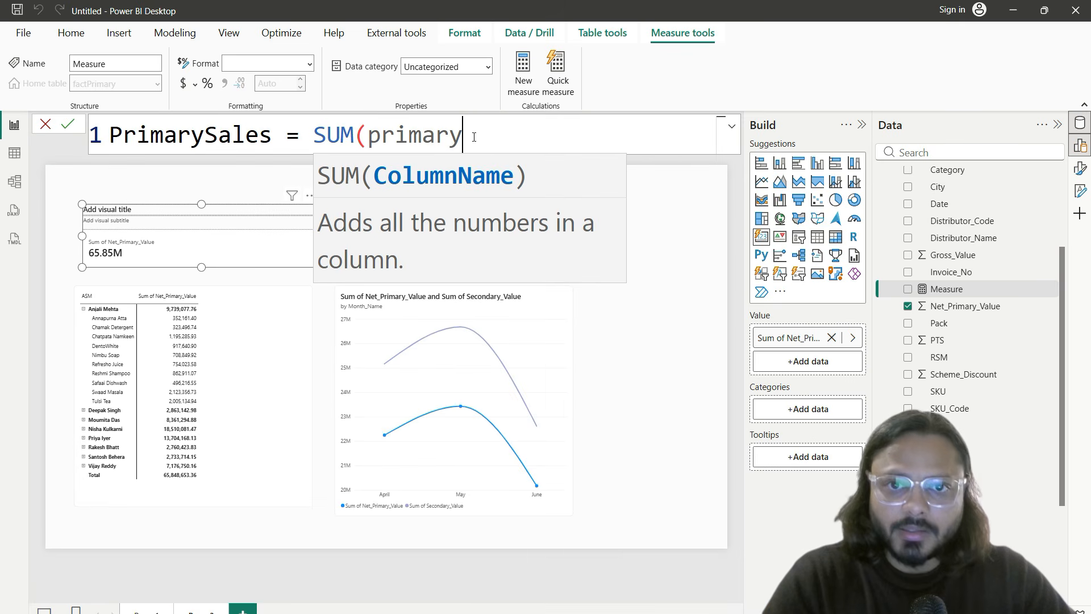
Step: Insert factPrimary[Net_Primary_Value], close the parenthesis and commit the PrimarySales measure
{"action": "key", "text": "BackSpace"}
{"action": "type", "text": "y"}
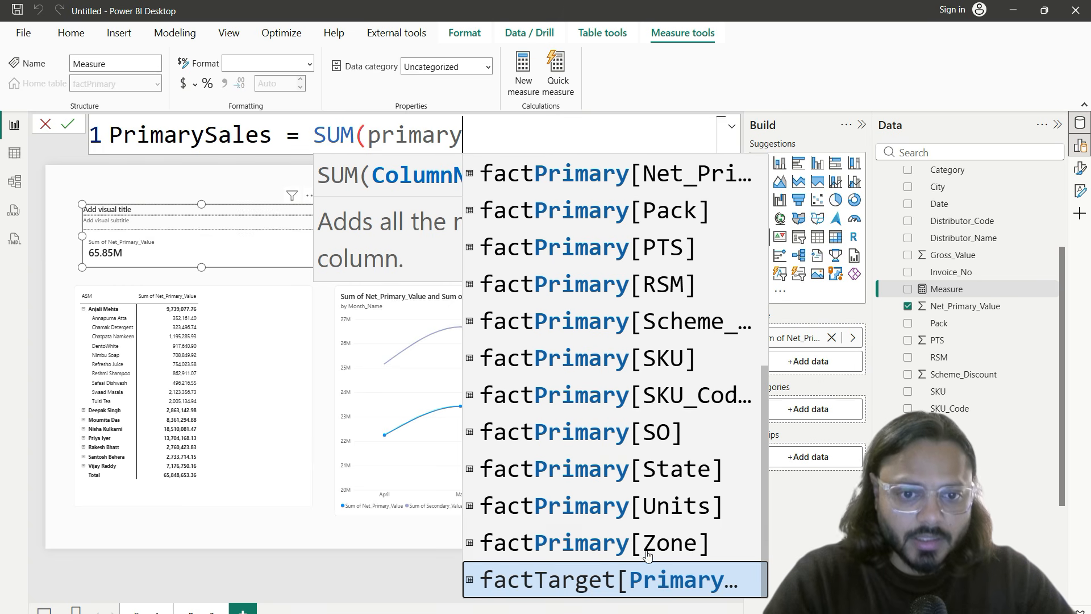
{"action": "scroll", "coordinate": [677, 472], "scroll_direction": "up", "scroll_amount": 2}
{"action": "scroll", "coordinate": [597, 363], "scroll_direction": "down", "scroll_amount": 2}
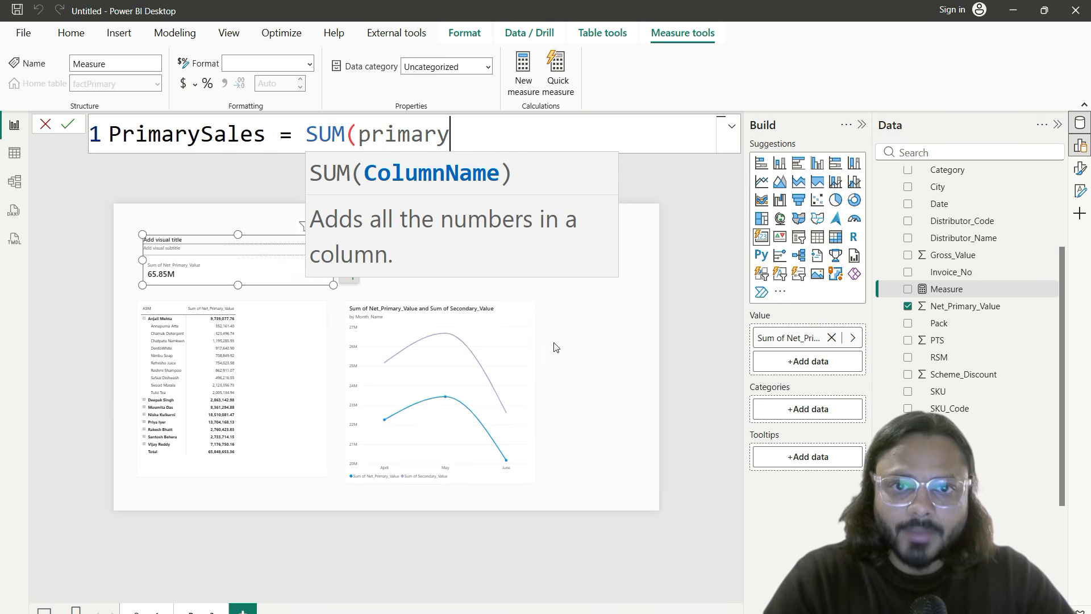
{"action": "scroll", "coordinate": [391, 130], "scroll_direction": "down", "scroll_amount": 3}
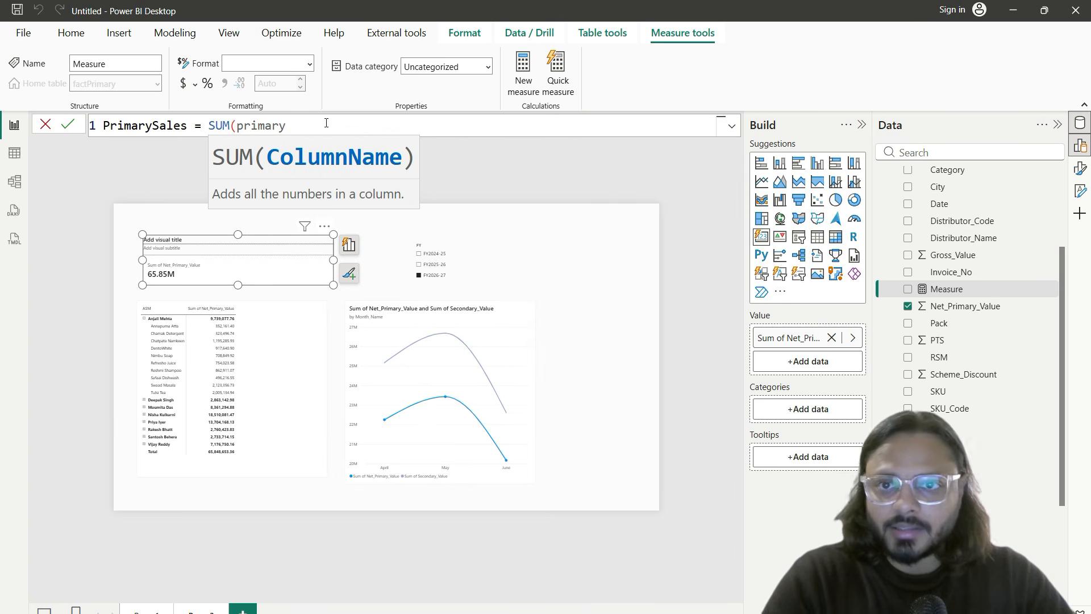
{"action": "key", "text": "BackSpace"}
{"action": "type", "text": "y"}
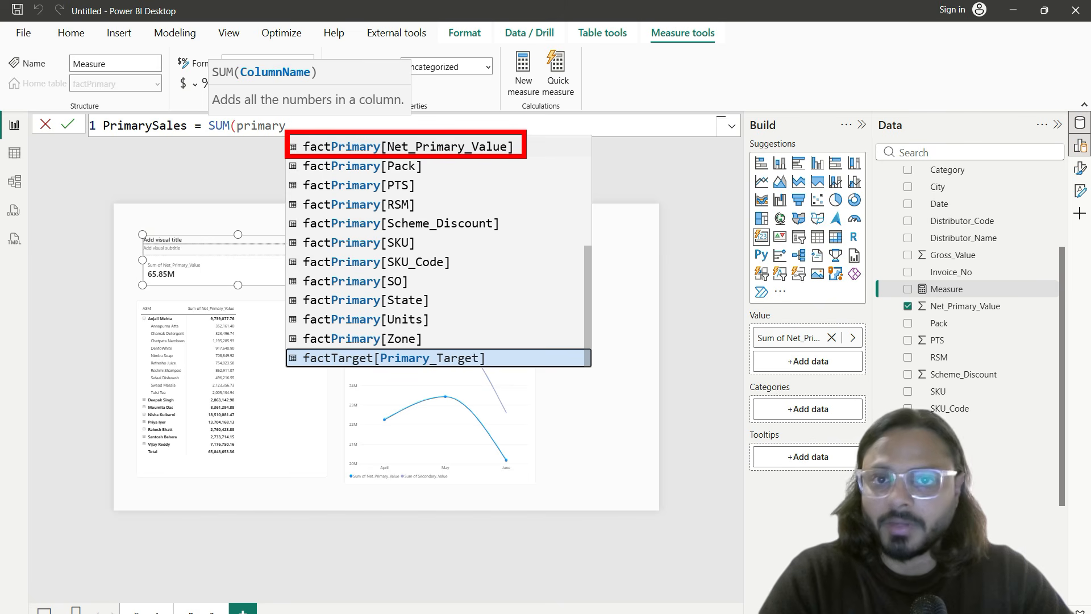
{"action": "key", "text": "Escape"}
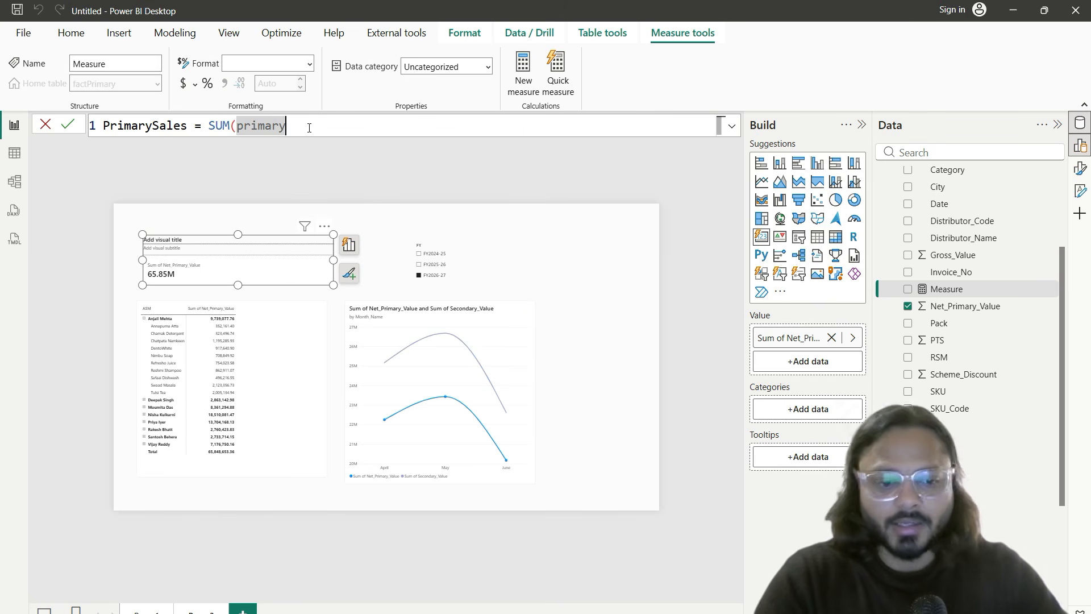
{"action": "key", "text": "BackSpace"}
{"action": "type", "text": "y"}
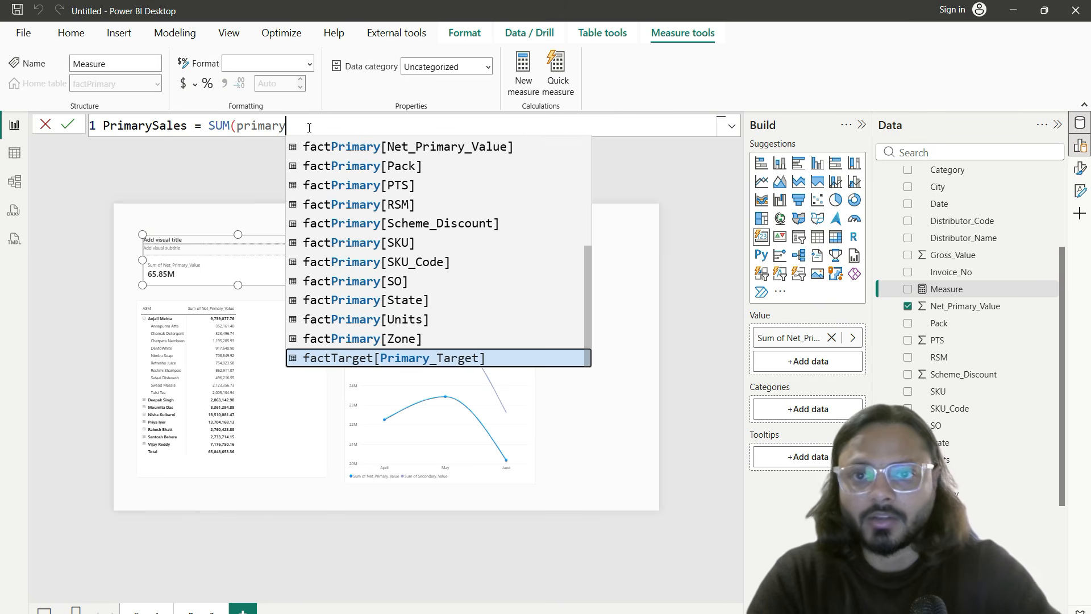
{"action": "left_click", "coordinate": [386, 147]}
{"action": "type", "text": ")"}
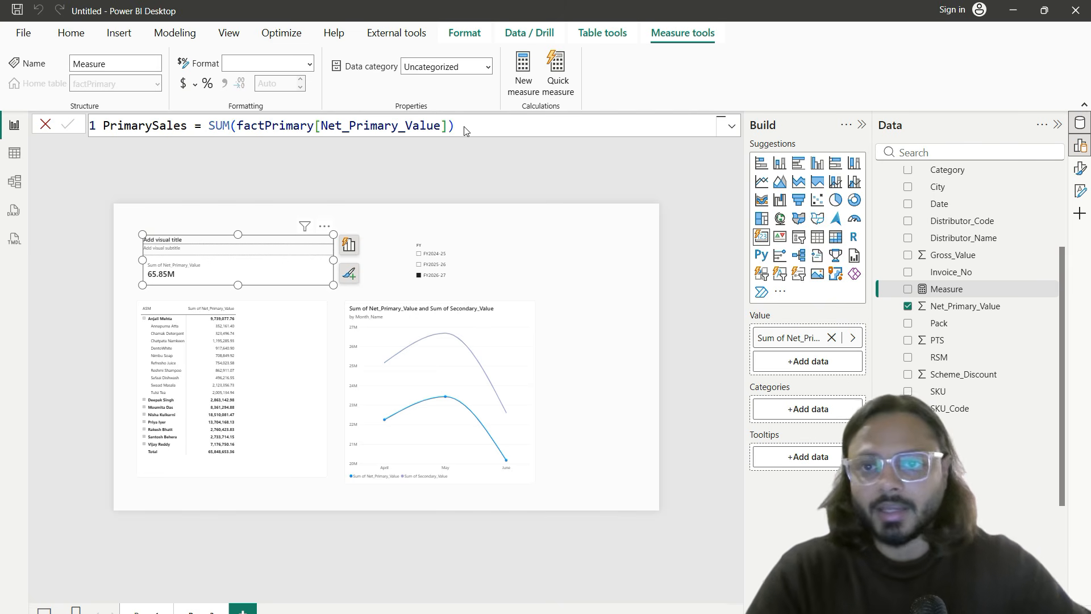
{"action": "key", "text": "Return"}
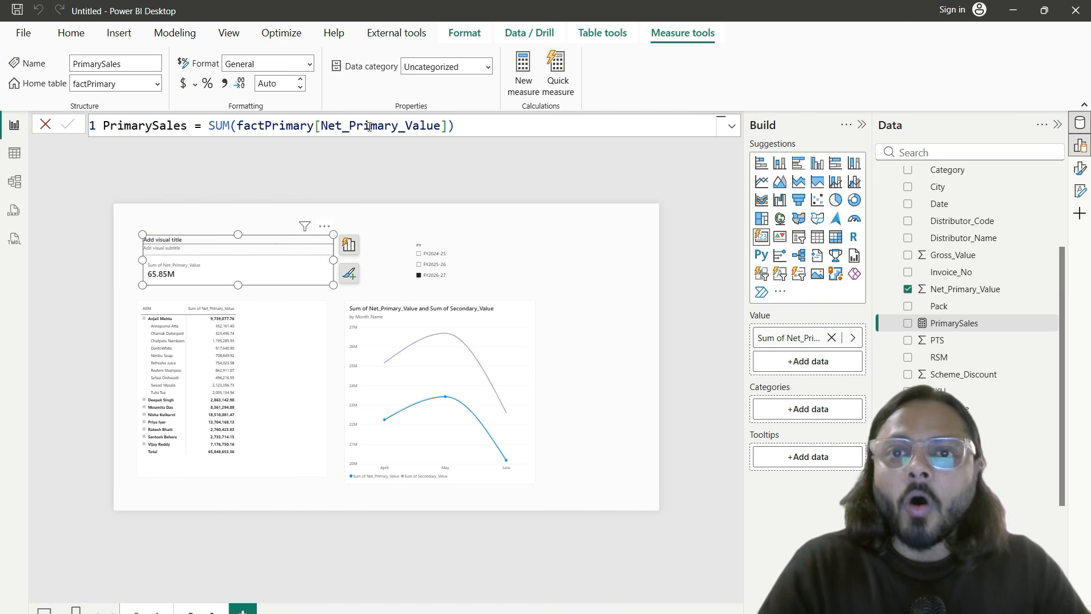
Step: Mark the summed column in the committed formula and reselect the Net_Primary_Value card
{"action": "left_click_drag", "start_coordinate": [328, 130], "coordinate": [441, 130]}
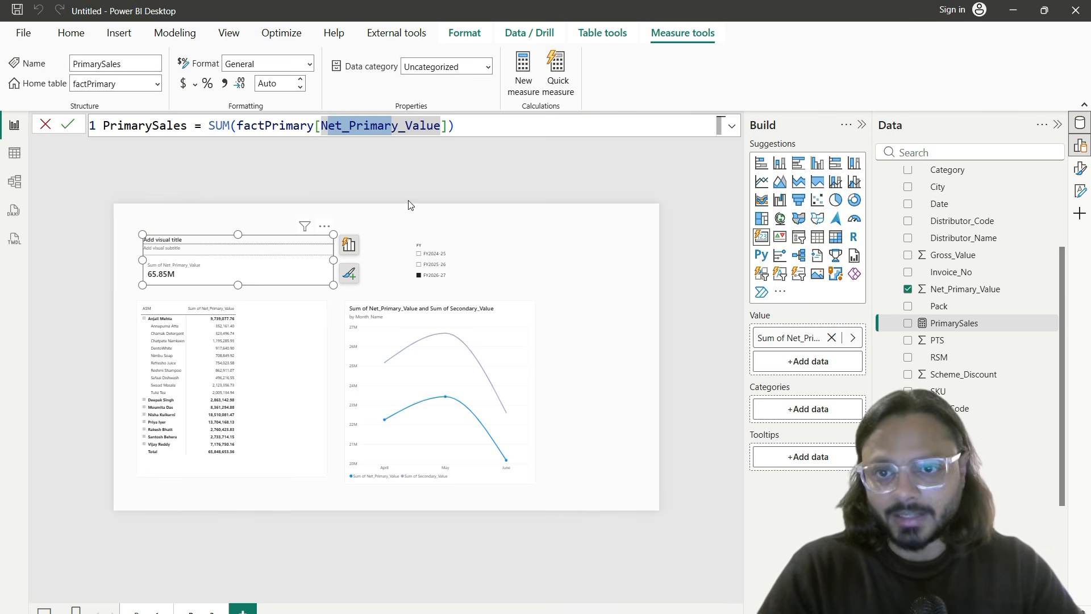
{"action": "left_click", "coordinate": [362, 234]}
{"action": "left_click", "coordinate": [289, 247]}
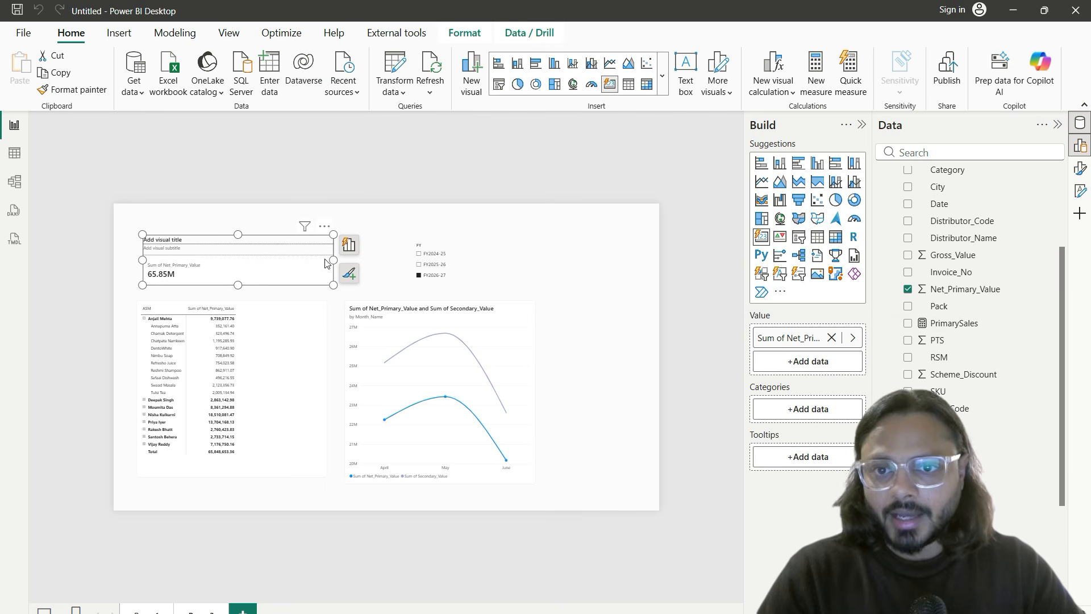
{"action": "scroll", "coordinate": [977, 330], "scroll_direction": "up", "scroll_amount": 3}
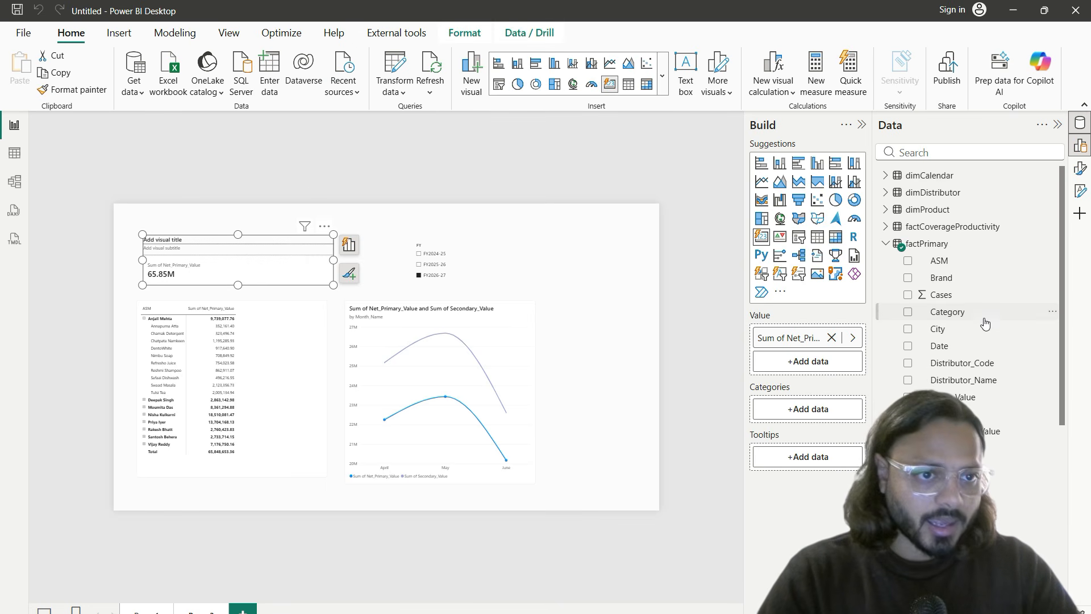
{"action": "scroll", "coordinate": [950, 378], "scroll_direction": "down", "scroll_amount": 4}
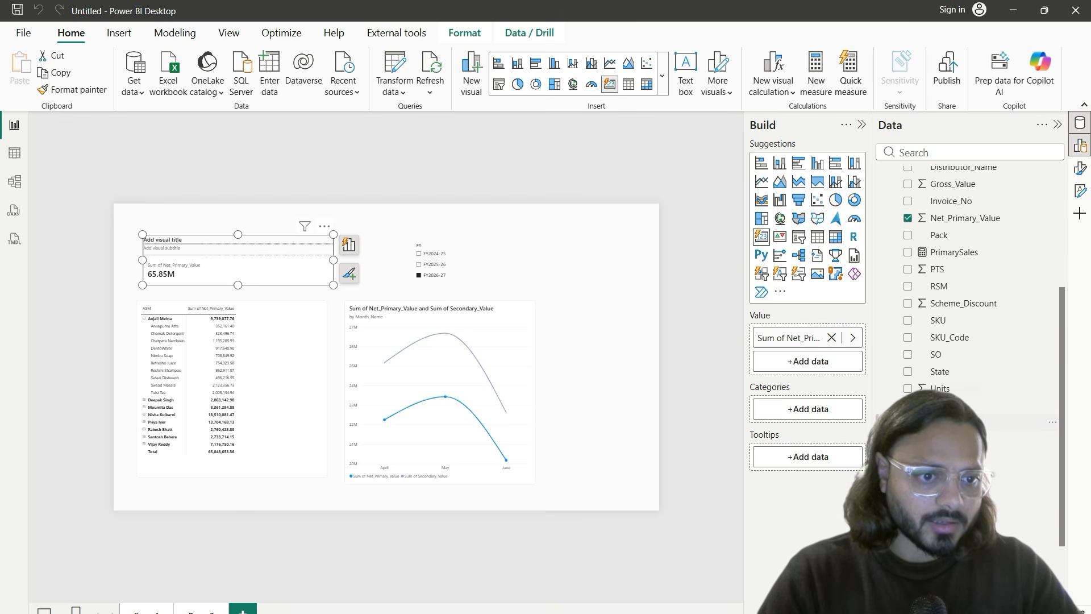
{"action": "left_click", "coordinate": [972, 155]}
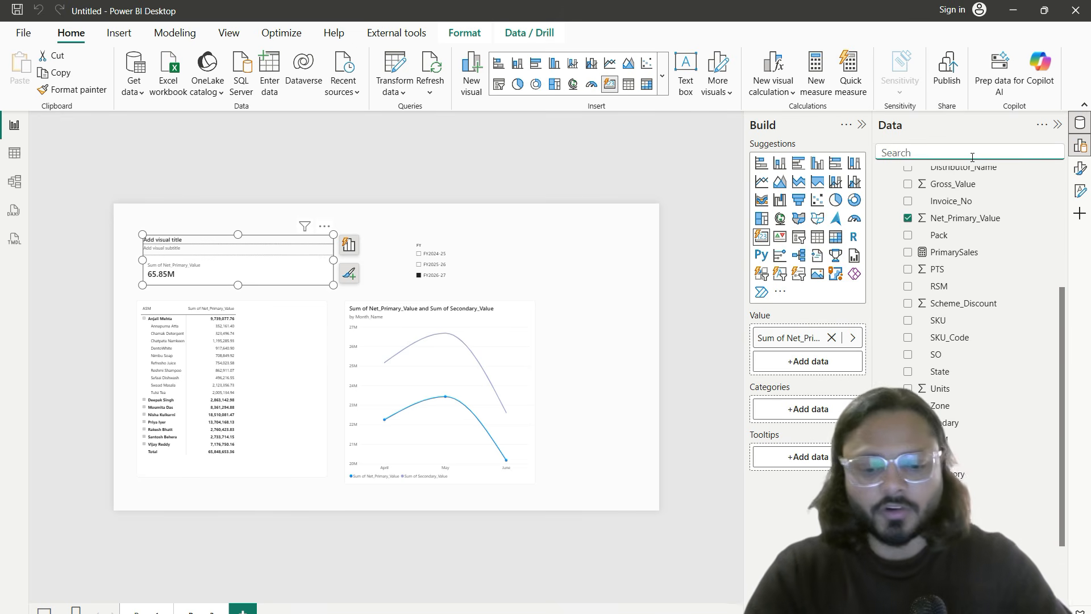
Step: Search the fields for primarysa and add the PrimarySales measure to the card's Value well
{"action": "type", "text": "primary"}
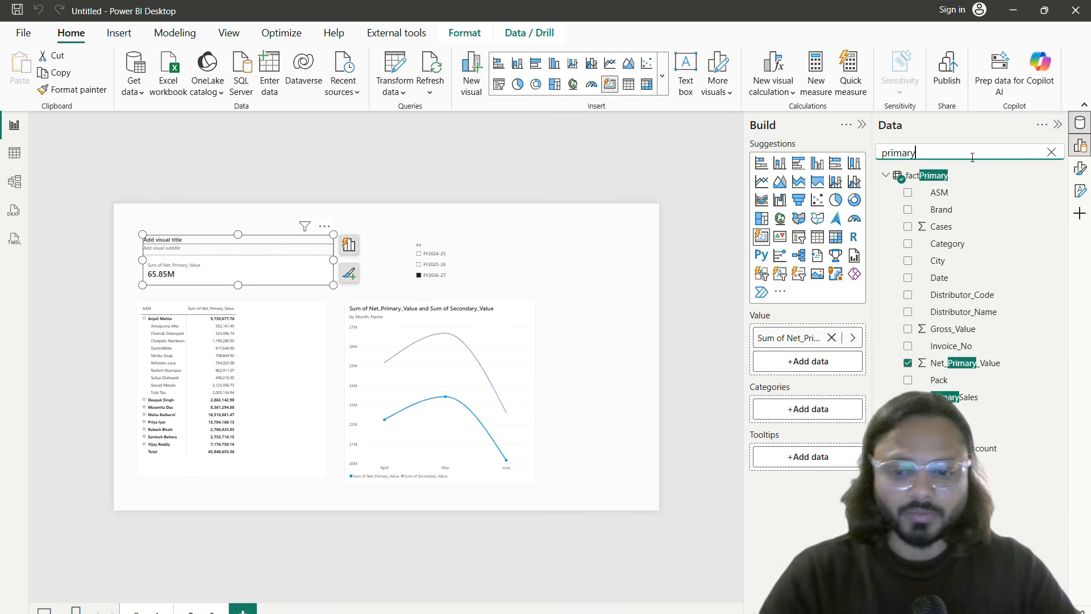
{"action": "type", "text": "sales"}
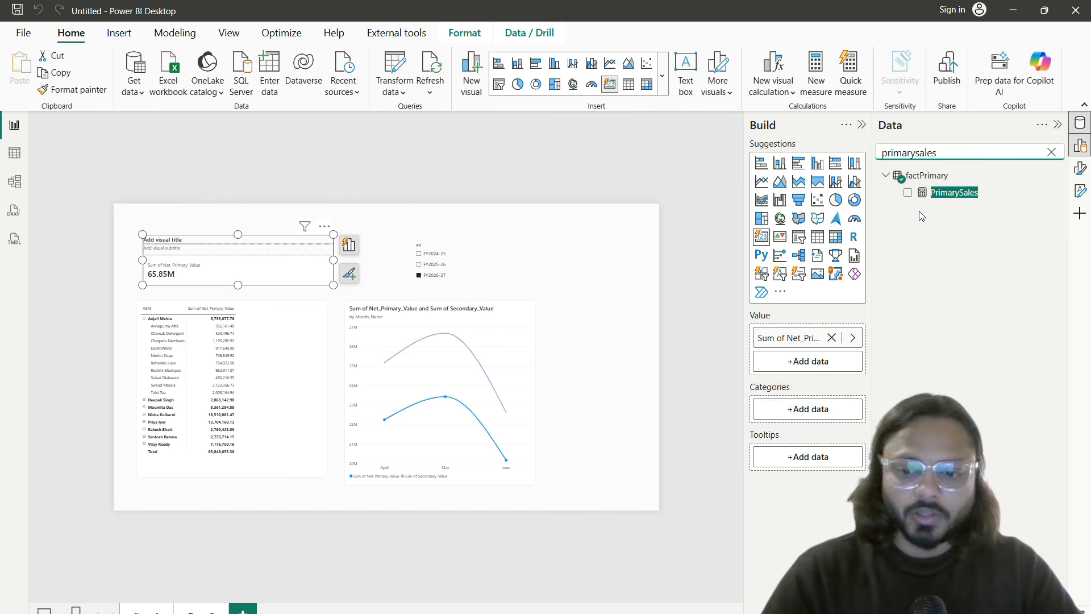
{"action": "left_click_drag", "start_coordinate": [910, 178], "coordinate": [933, 207]}
{"action": "key", "text": "Escape"}
{"action": "key", "text": "Escape"}
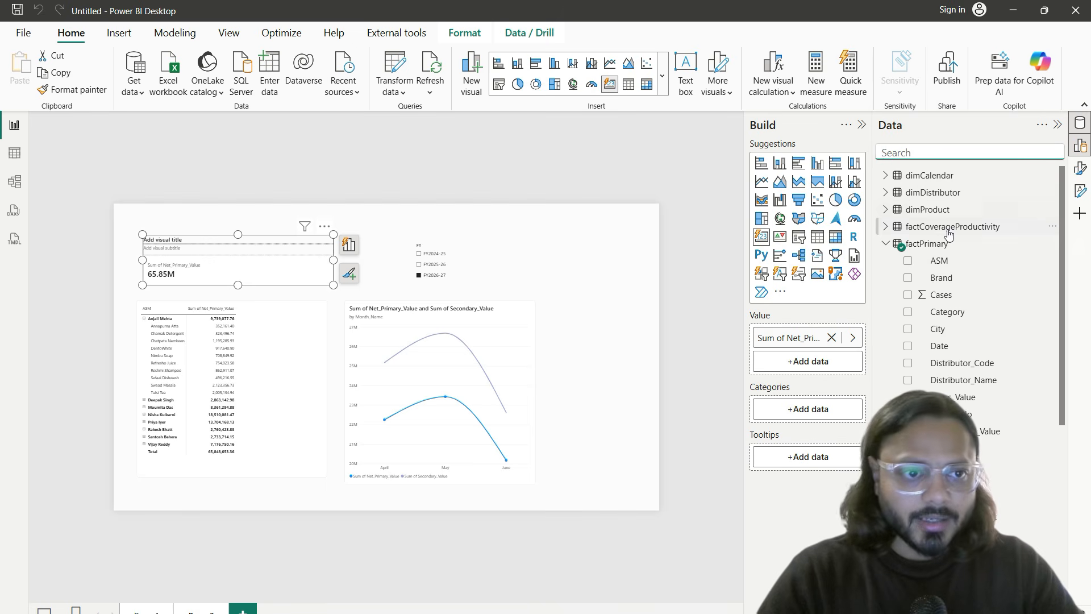
{"action": "type", "text": "primarysa"}
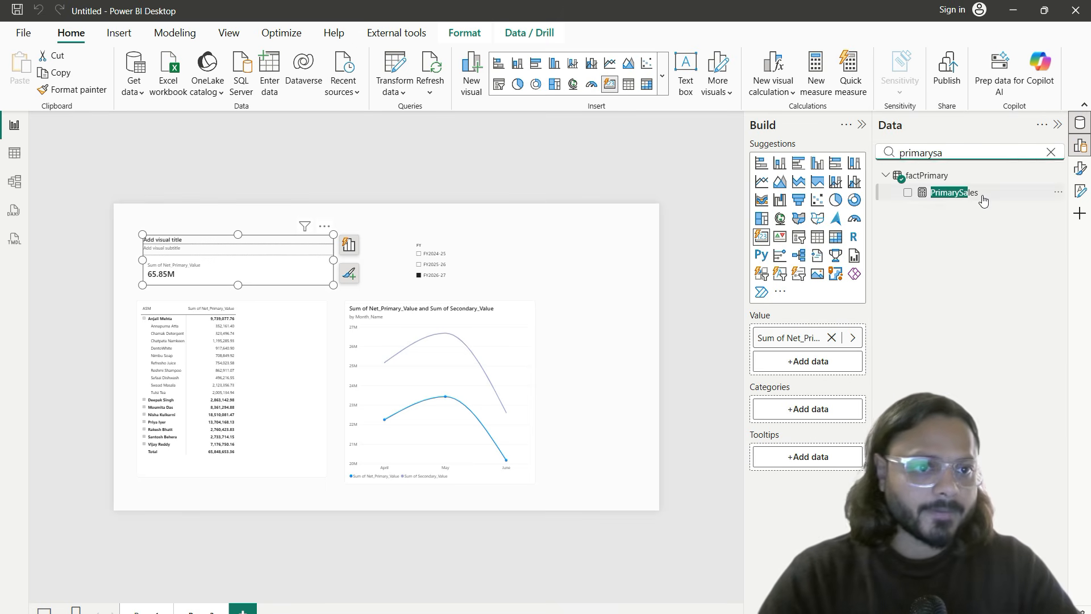
{"action": "left_click_drag", "start_coordinate": [983, 201], "coordinate": [847, 363]}
{"action": "left_click", "coordinate": [297, 294]}
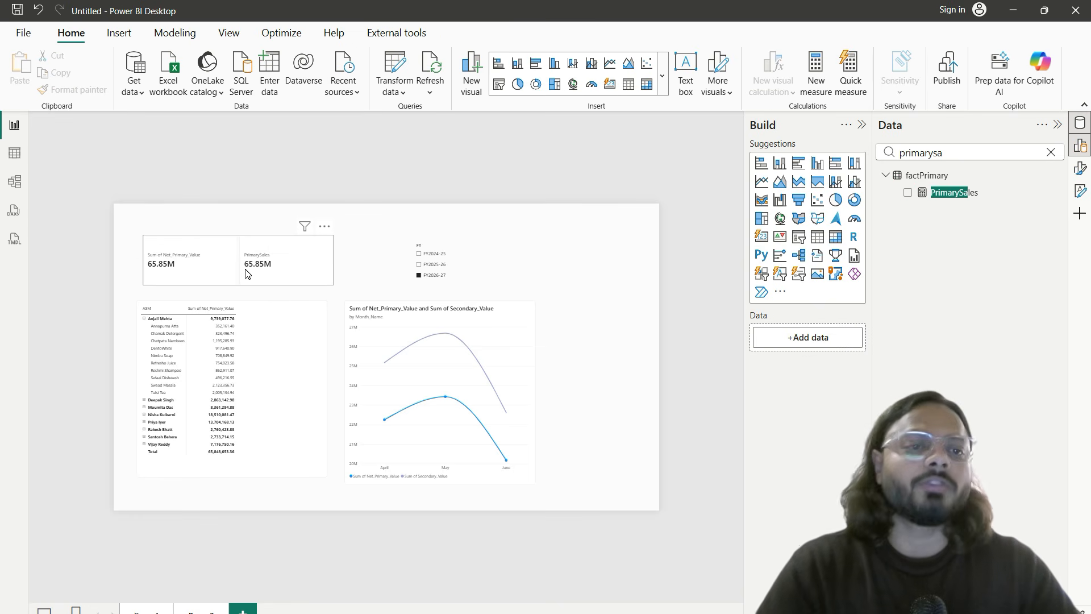
Step: Review the PrimarySales formula and point out the card's matching 65.85M values
{"action": "left_click", "coordinate": [946, 194]}
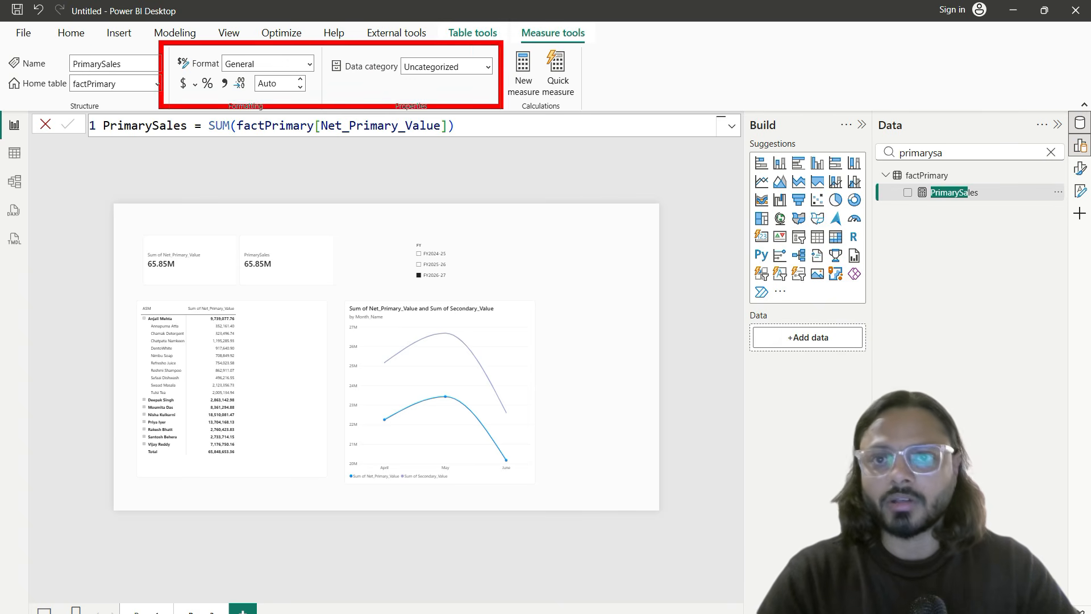
{"action": "left_click_drag", "start_coordinate": [224, 76], "coordinate": [276, 74]}
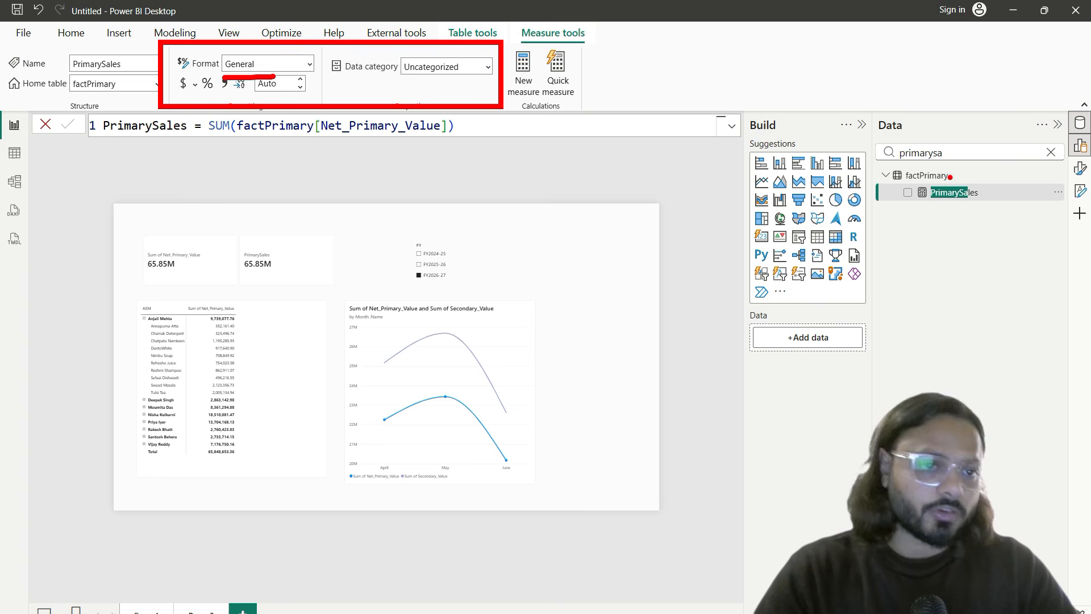
{"action": "key", "text": "Escape"}
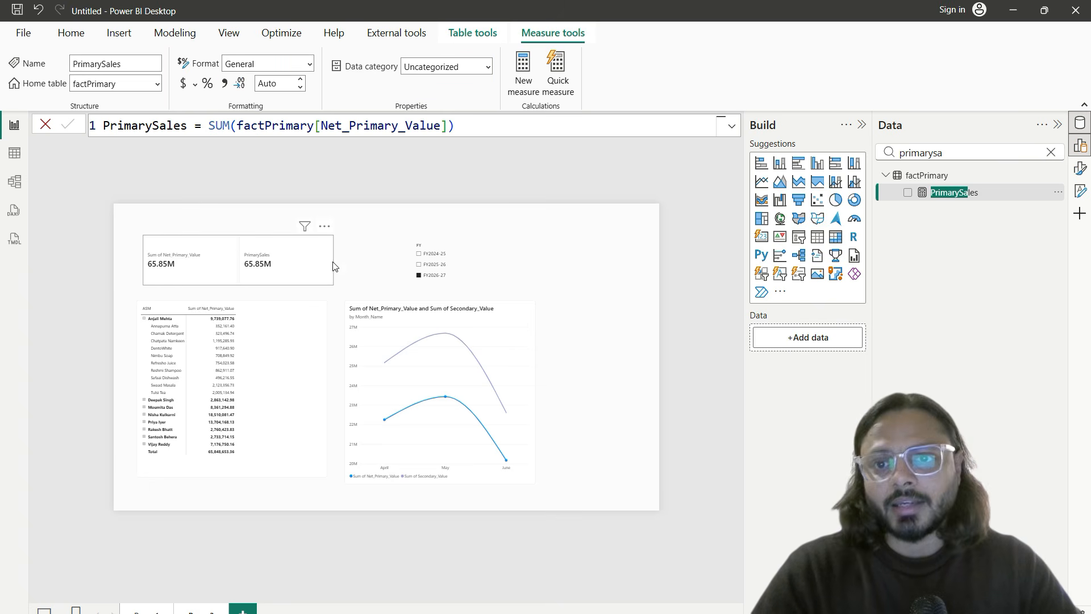
{"action": "left_click", "coordinate": [316, 269]}
{"action": "left_click_drag", "start_coordinate": [237, 254], "coordinate": [288, 287]}
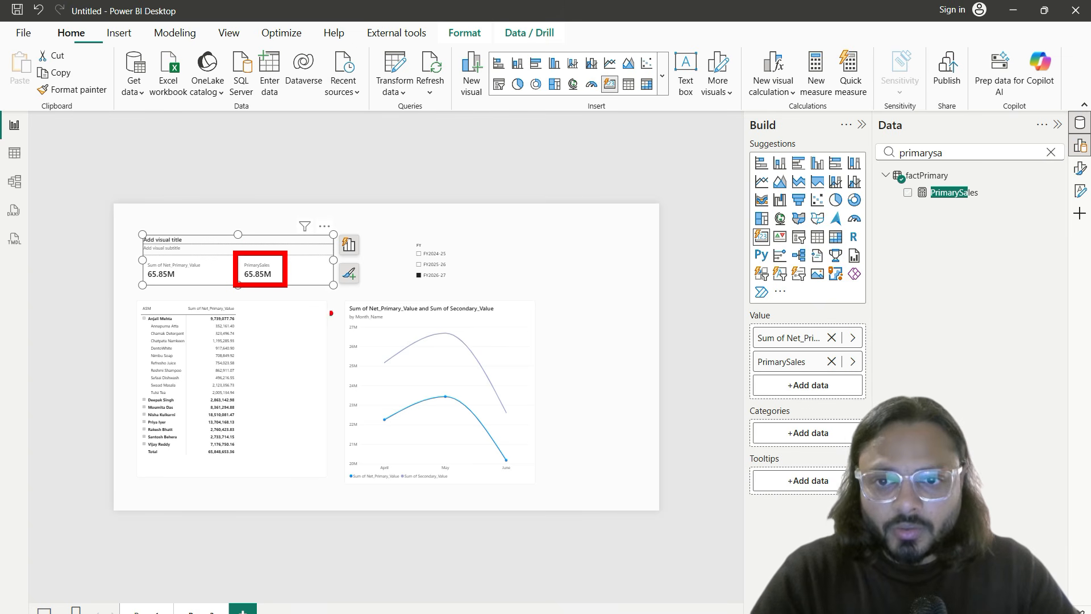
{"action": "left_click_drag", "start_coordinate": [350, 303], "coordinate": [526, 348]}
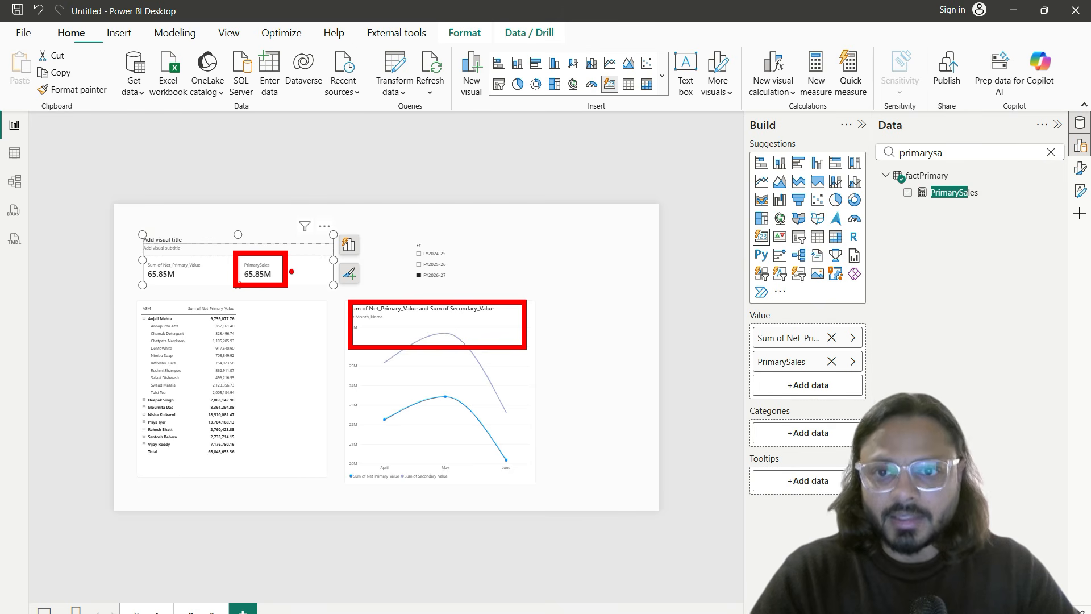
{"action": "key", "text": "Escape"}
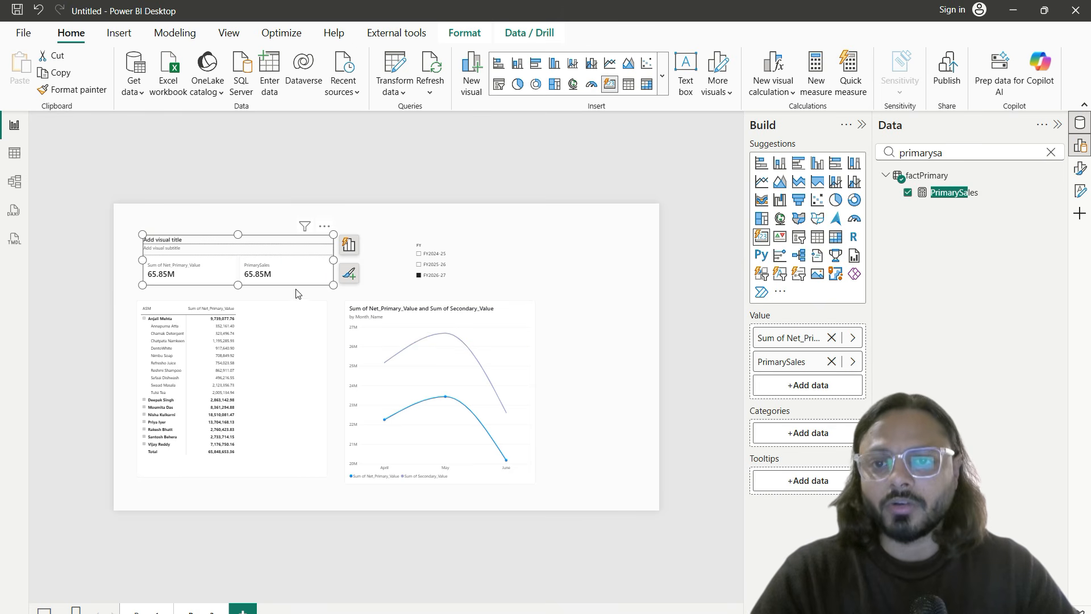
Step: In the card's Format pane, target the card and Callout settings at PrimarySales
{"action": "left_click", "coordinate": [1080, 168]}
{"action": "left_click", "coordinate": [676, 359]}
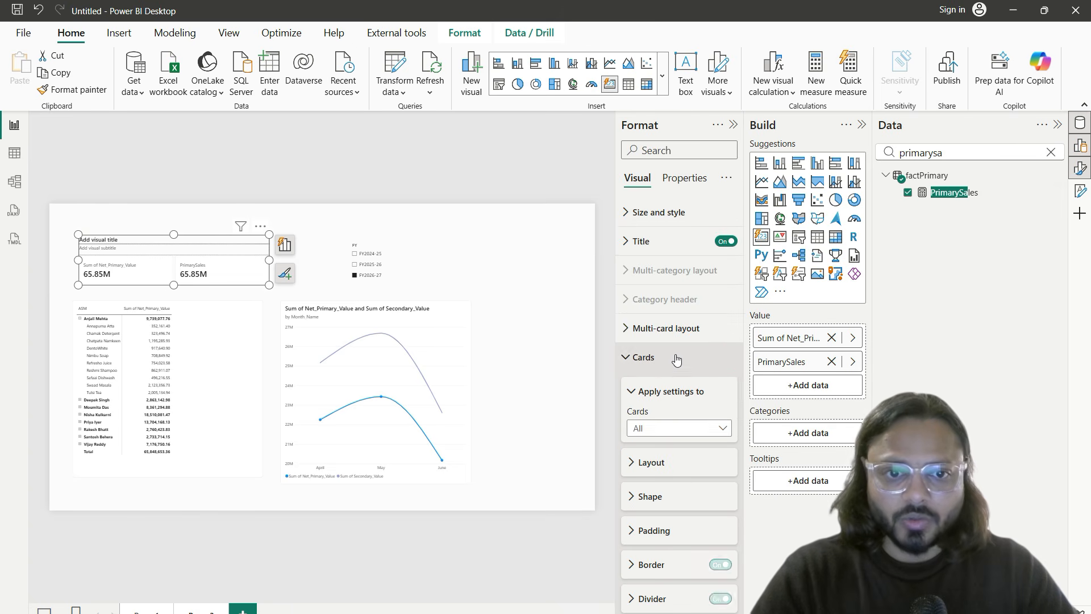
{"action": "left_click", "coordinate": [679, 429]}
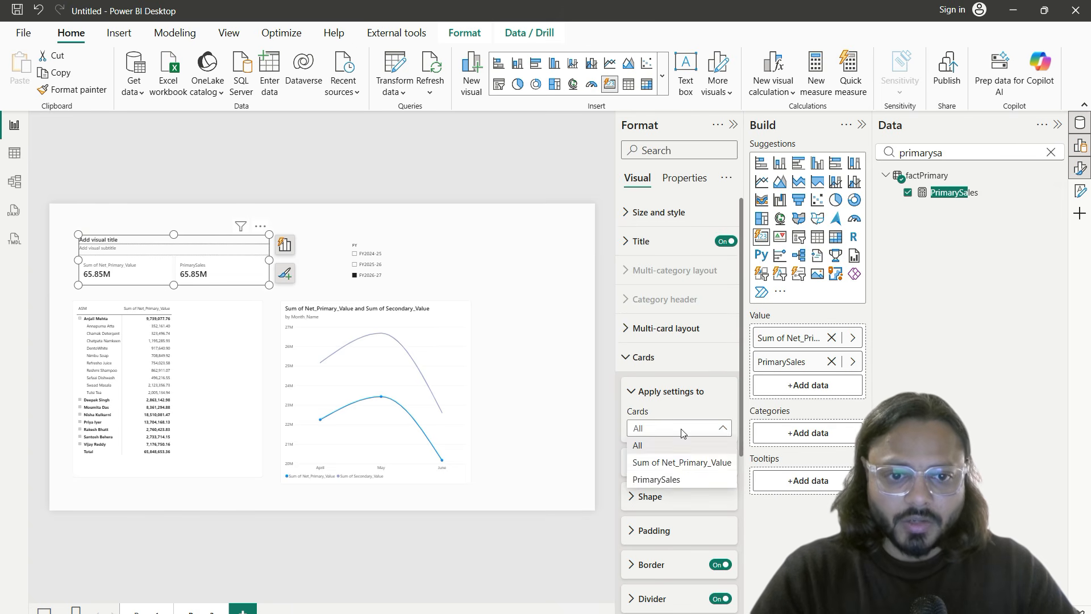
{"action": "left_click", "coordinate": [670, 478]}
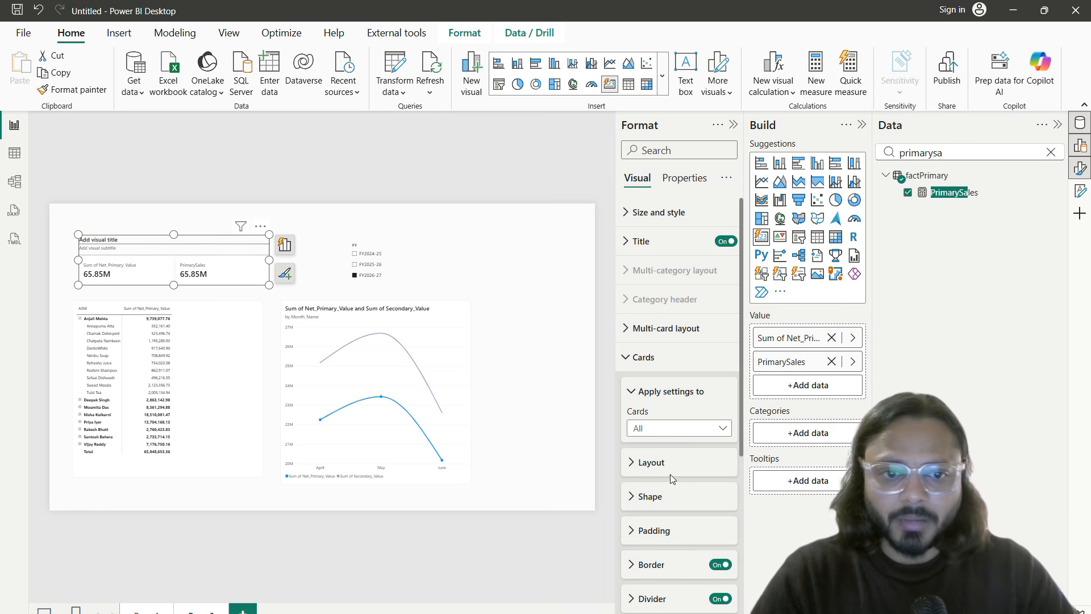
{"action": "scroll", "coordinate": [672, 483], "scroll_direction": "down", "scroll_amount": 5}
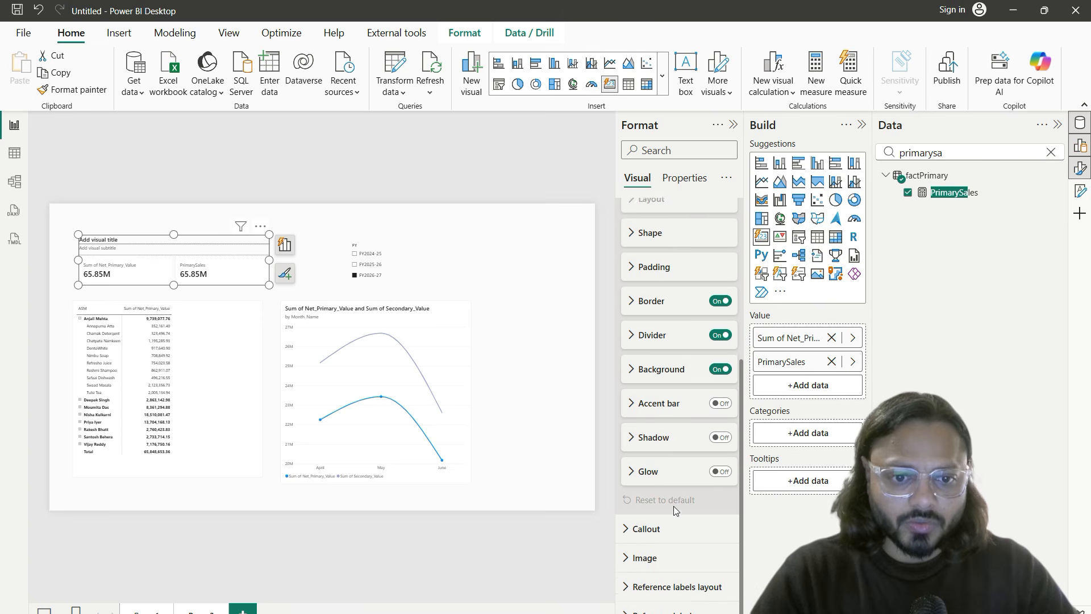
{"action": "left_click", "coordinate": [673, 528]}
{"action": "left_click", "coordinate": [664, 385]}
{"action": "left_click", "coordinate": [682, 429]}
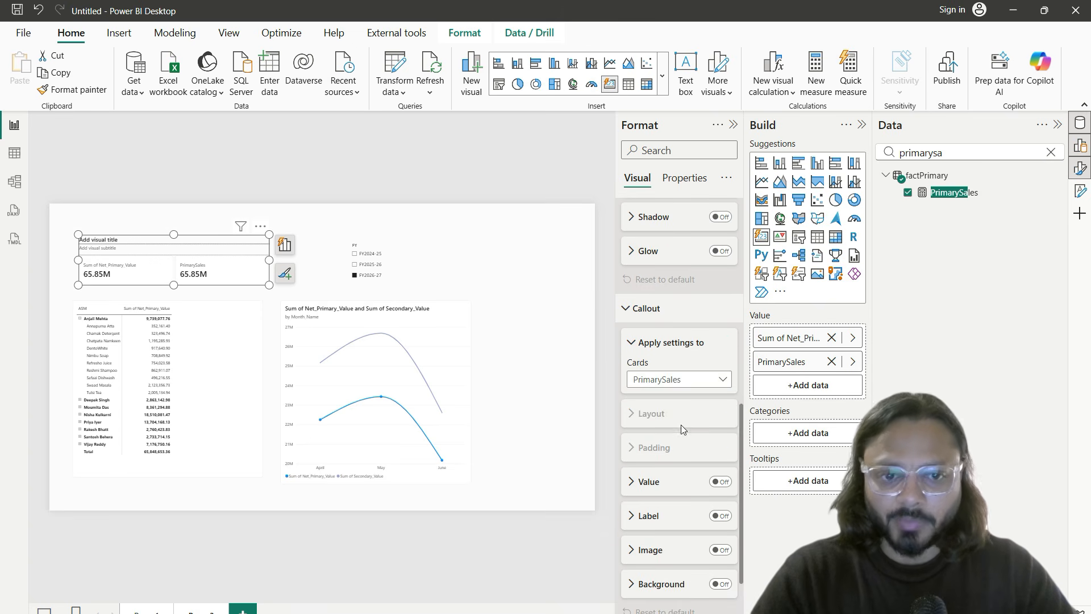
{"action": "left_click", "coordinate": [663, 482]}
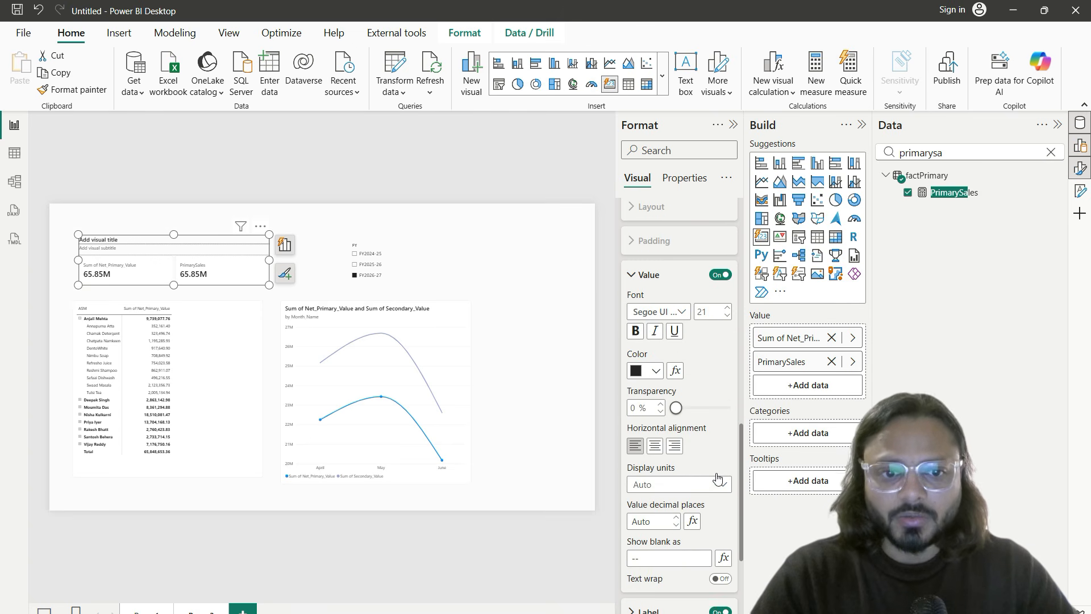
Step: Set the PrimarySales value's display units to None with 0 decimal places
{"action": "left_click_drag", "start_coordinate": [623, 278], "coordinate": [735, 364]}
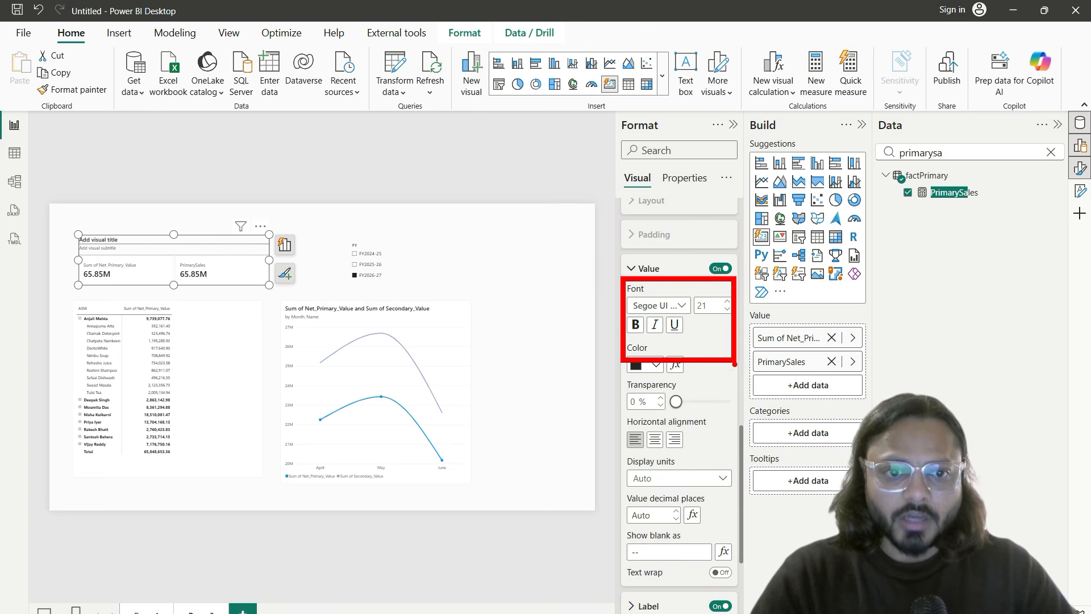
{"action": "left_click", "coordinate": [676, 478]}
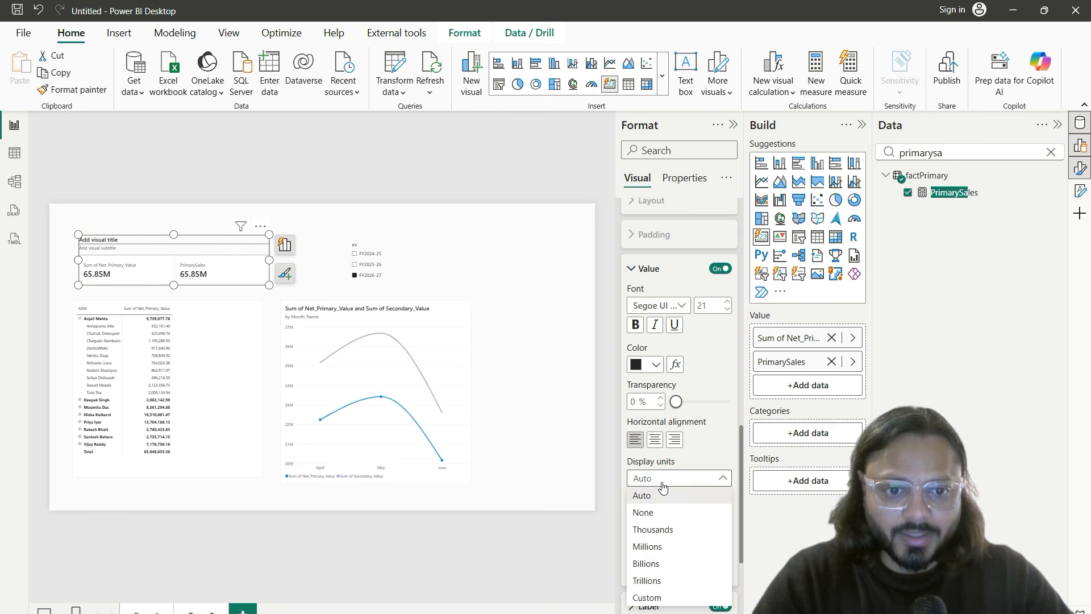
{"action": "left_click", "coordinate": [673, 530]}
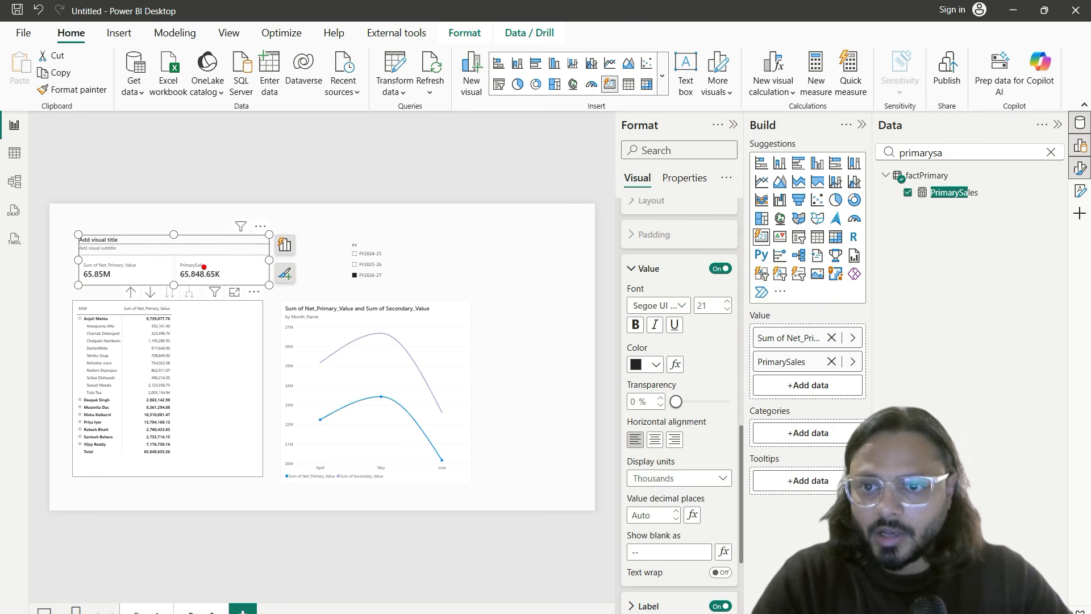
{"action": "left_click_drag", "start_coordinate": [179, 259], "coordinate": [229, 286]}
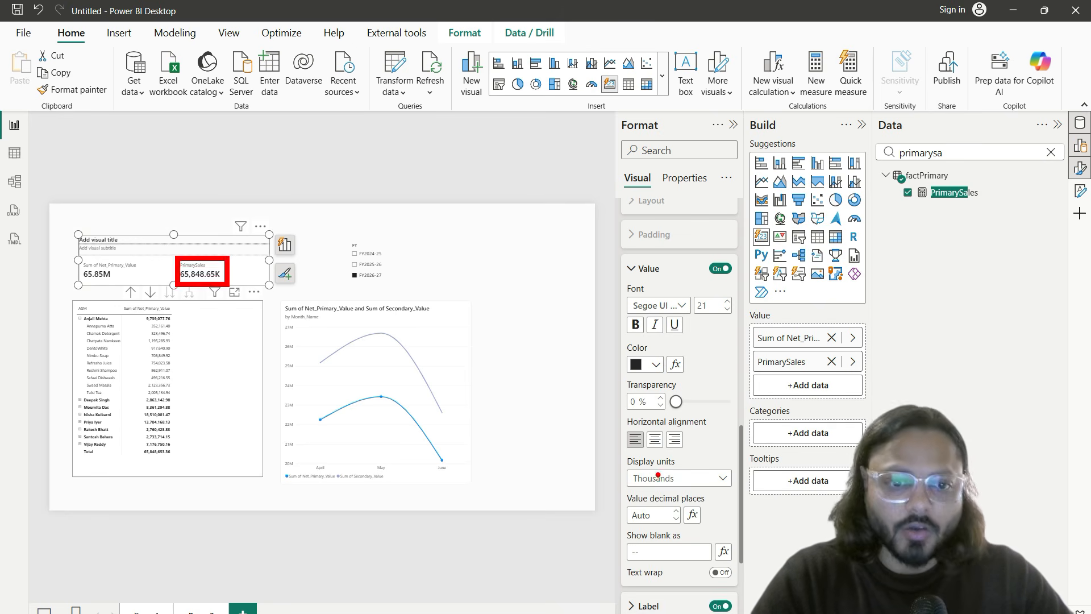
{"action": "left_click", "coordinate": [657, 476]}
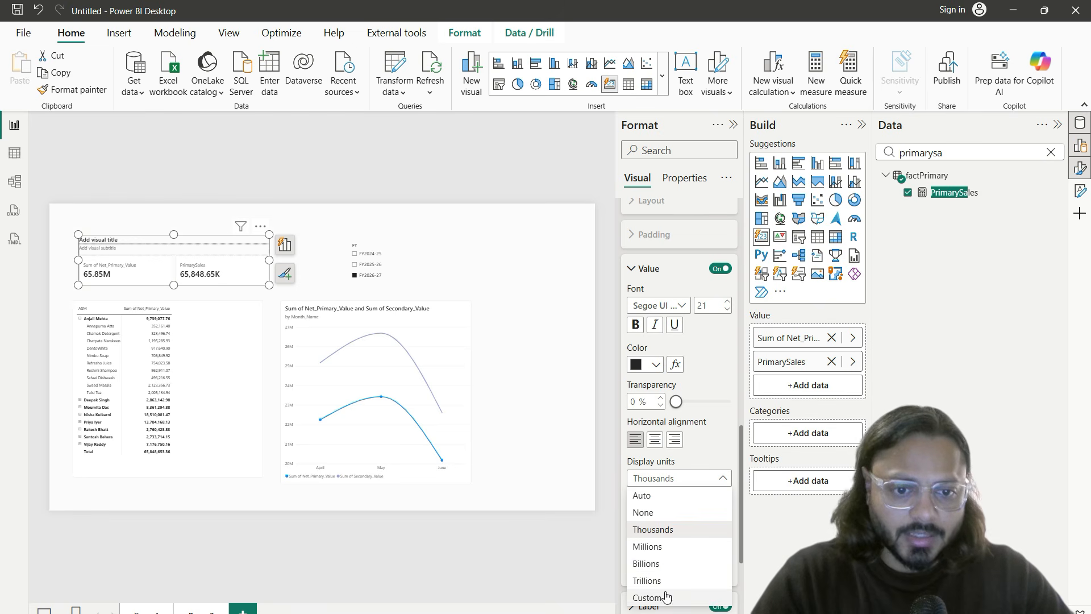
{"action": "left_click", "coordinate": [660, 565]}
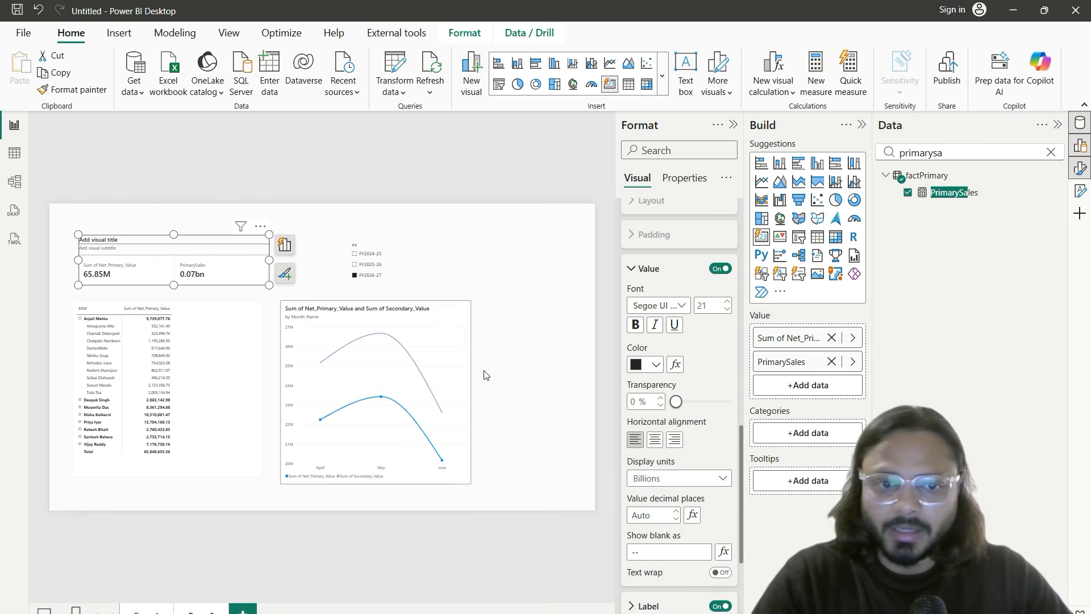
{"action": "left_click", "coordinate": [682, 478]}
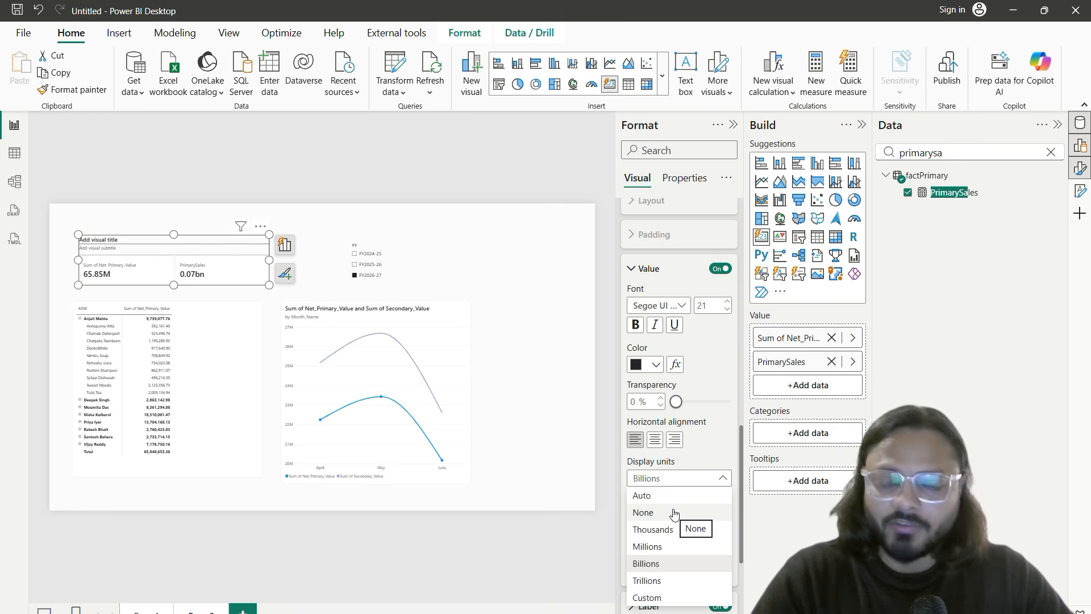
{"action": "left_click", "coordinate": [673, 513]}
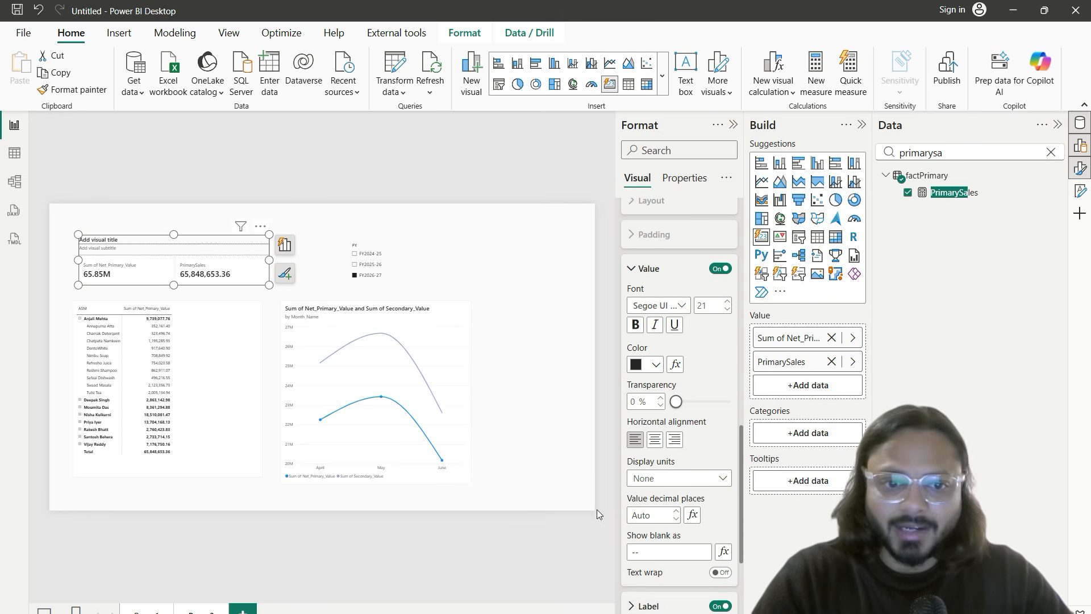
{"action": "left_click", "coordinate": [649, 516]}
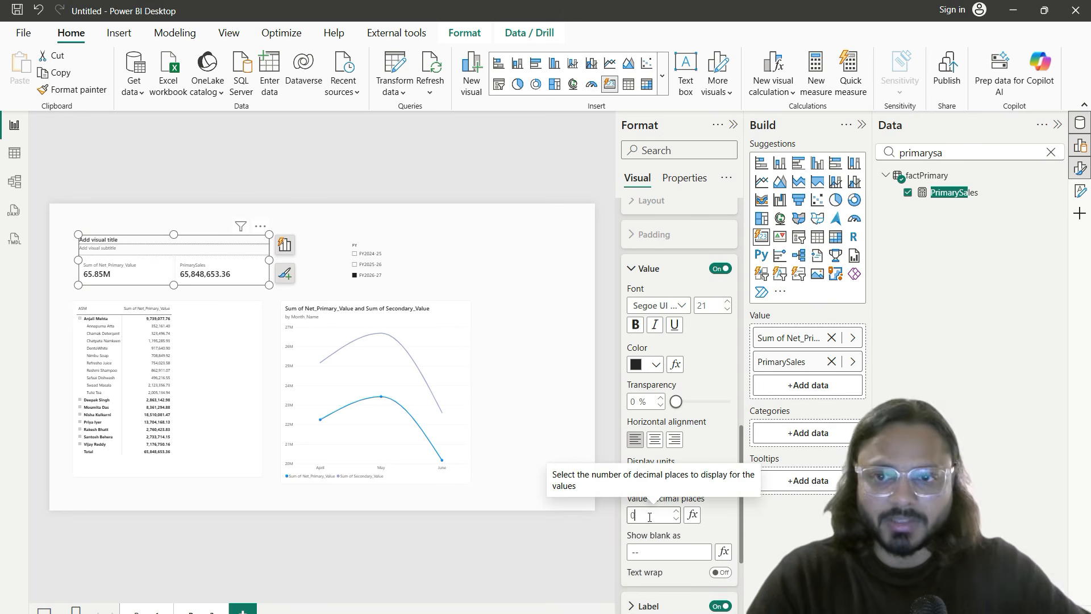
{"action": "key", "text": "Tab"}
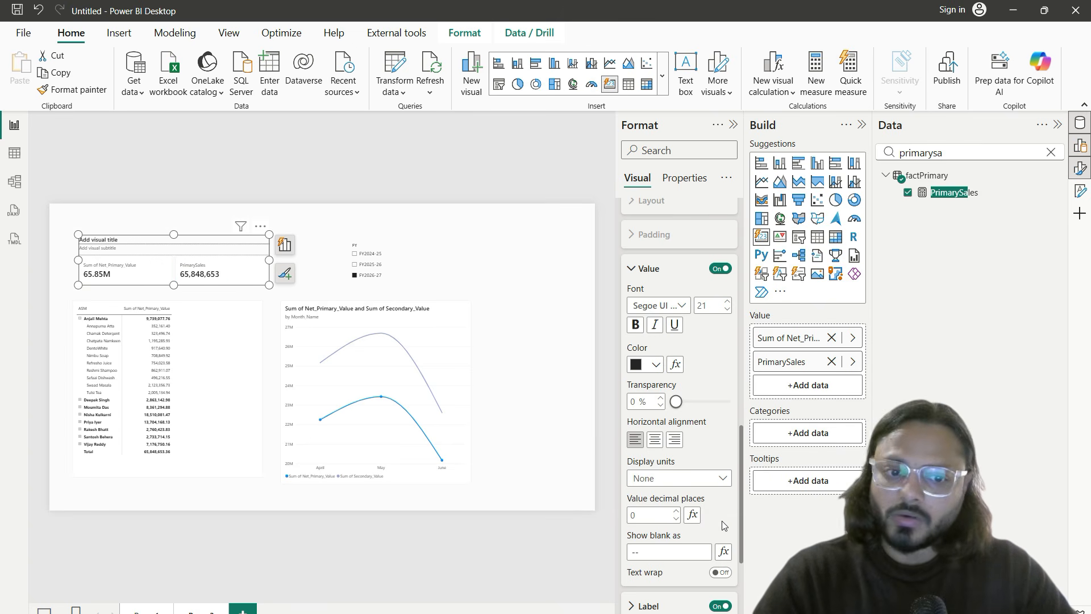
Step: Left-align the value keeping Segoe UI, collapse the Format pane, then switch to the A to Z of DAX PDF
{"action": "scroll", "coordinate": [723, 525], "scroll_direction": "down", "scroll_amount": 2}
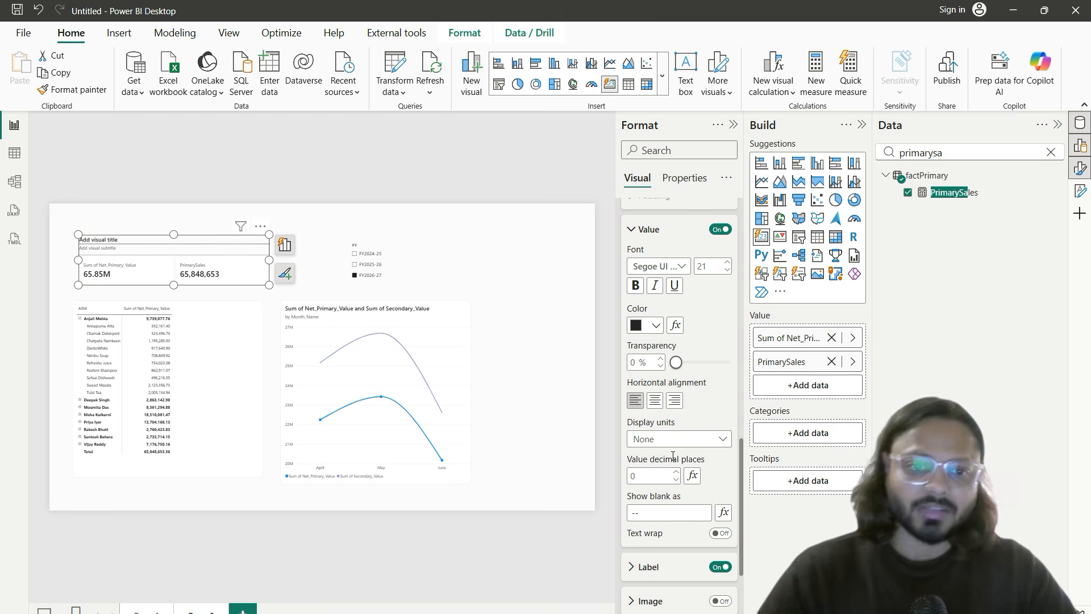
{"action": "left_click", "coordinate": [655, 401]}
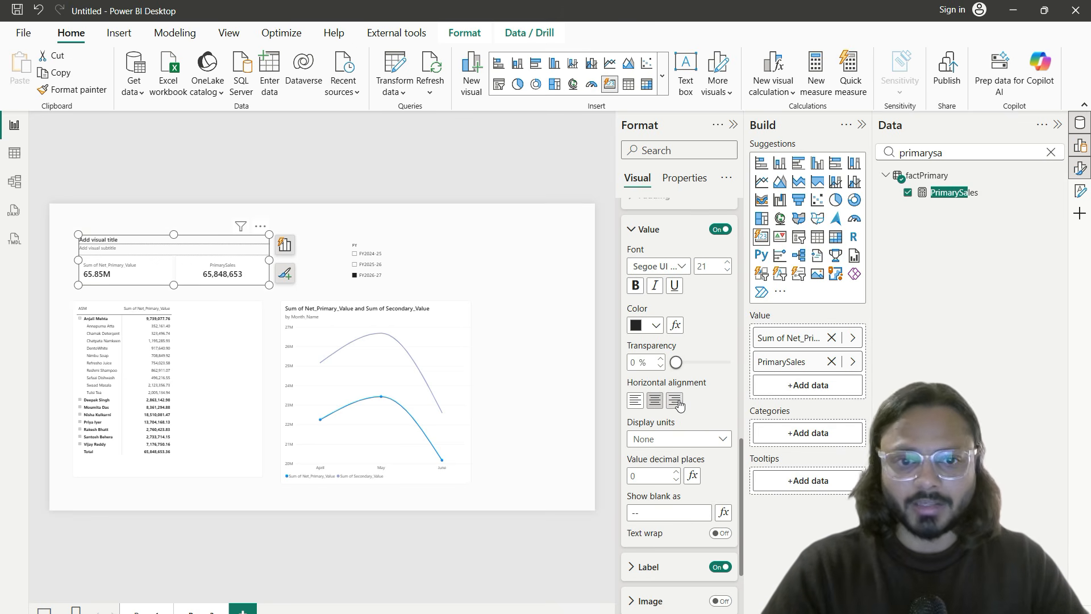
{"action": "left_click", "coordinate": [678, 402]}
{"action": "left_click", "coordinate": [636, 402]}
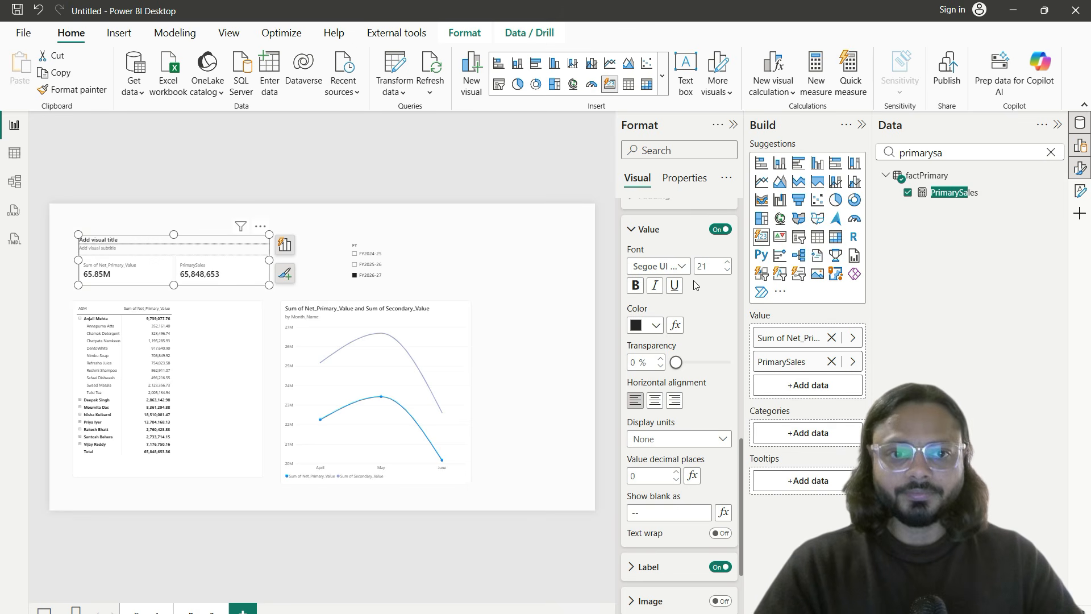
{"action": "left_click", "coordinate": [669, 267]}
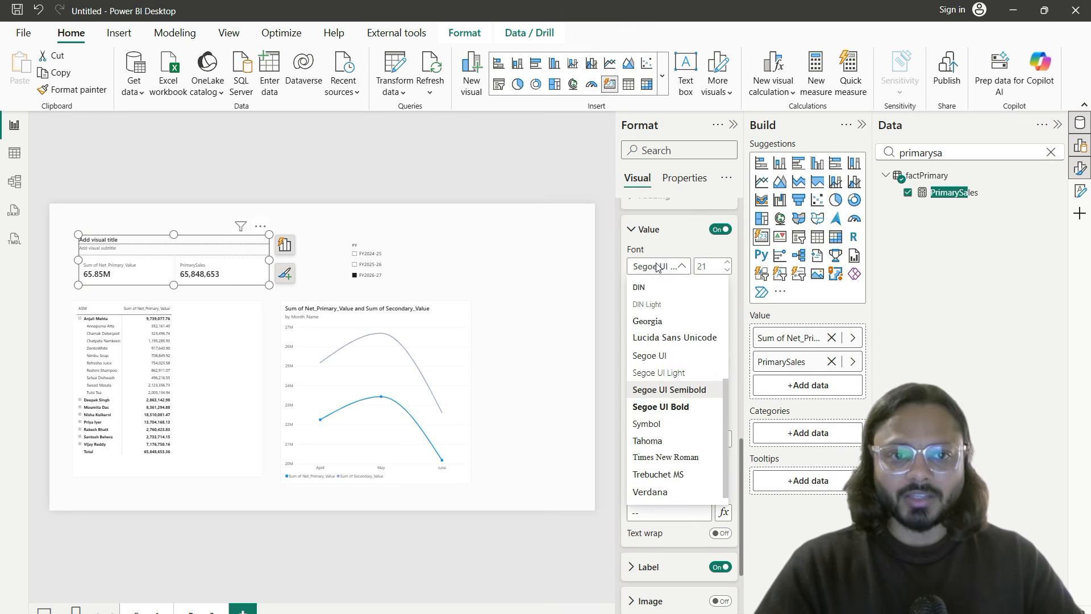
{"action": "left_click", "coordinate": [715, 272]}
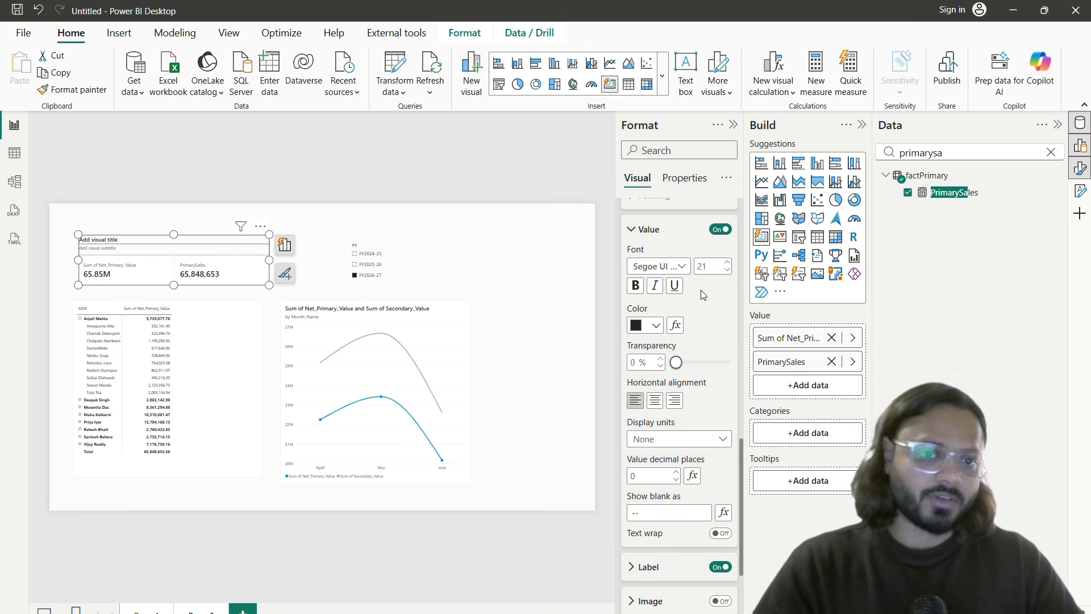
{"action": "left_click", "coordinate": [733, 124]}
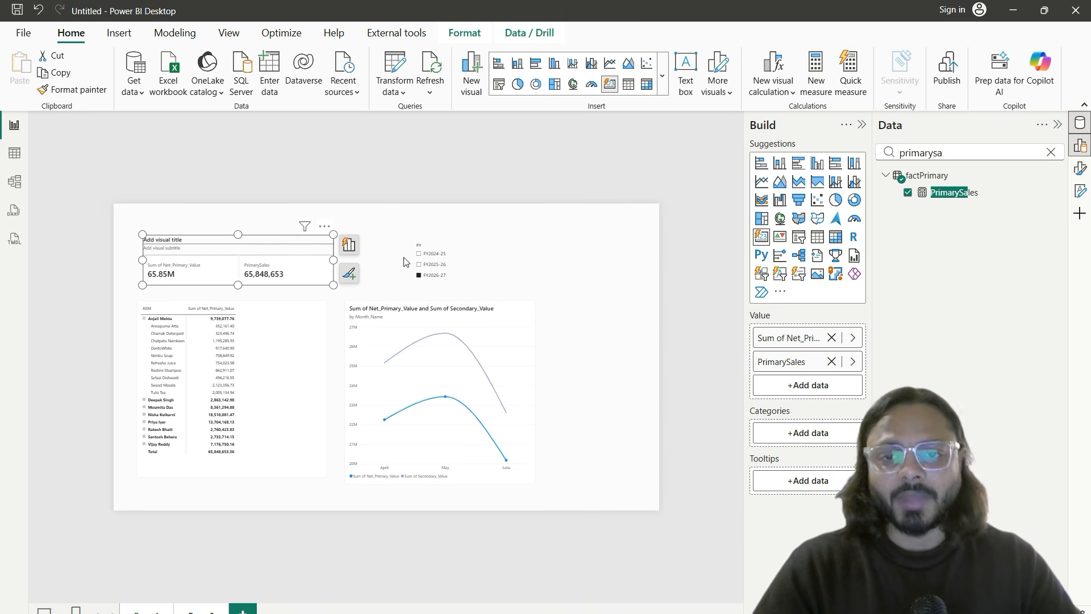
{"action": "left_click", "coordinate": [386, 257]}
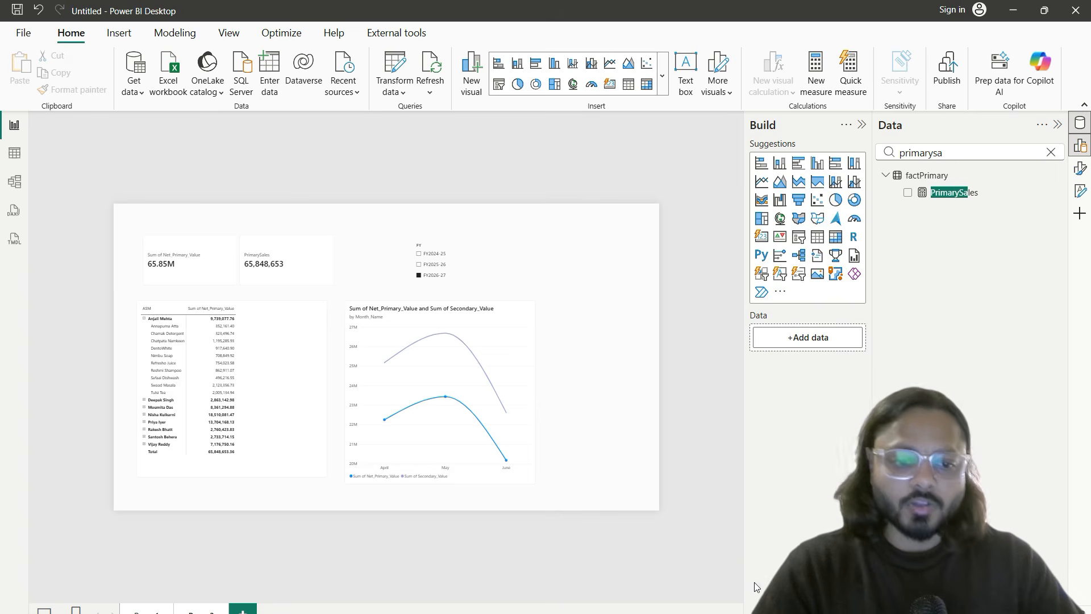
{"action": "key", "text": "alt+Tab"}
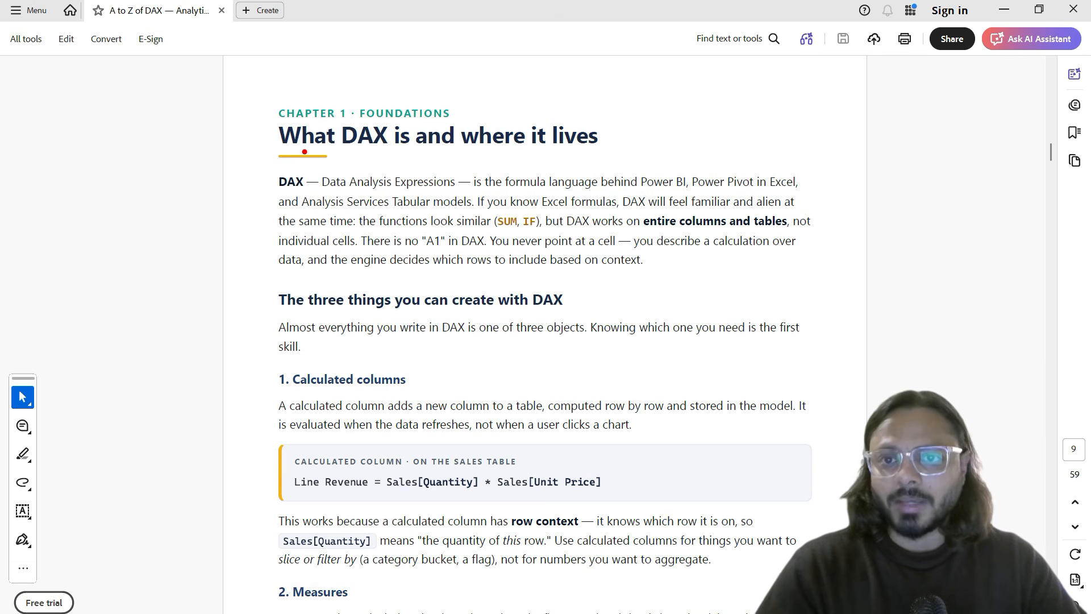
{"action": "left_click_drag", "start_coordinate": [333, 150], "coordinate": [483, 151]}
Step: Enter the sample values 10, 15, 13 and 20 in C19:C22 of the Excel workbook
{"action": "key", "text": "alt+Tab"}
{"action": "left_click", "coordinate": [379, 411]}
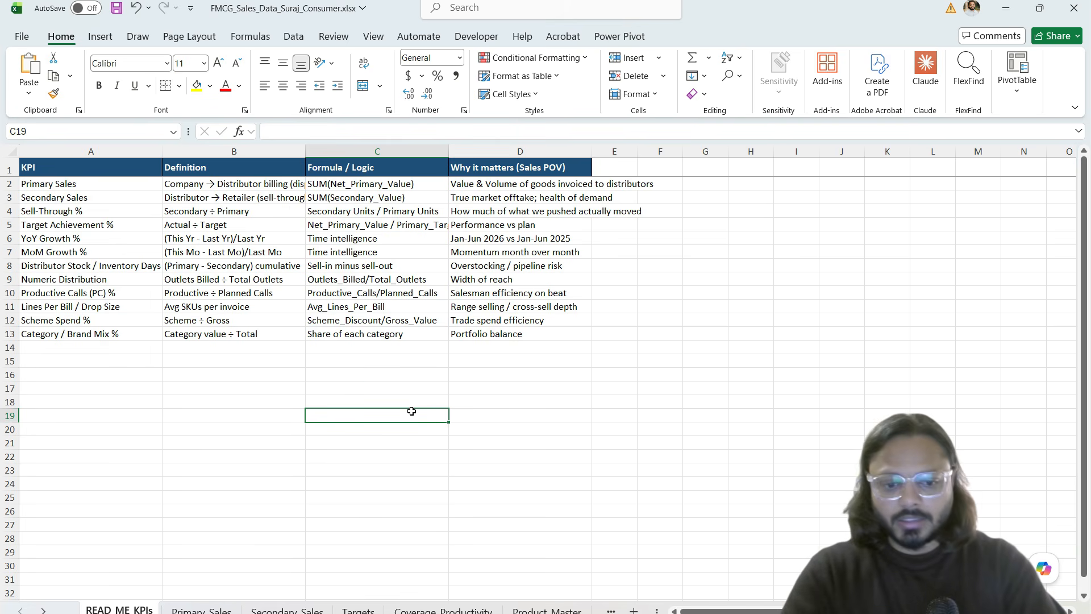
{"action": "type", "text": "10"}
{"action": "key", "text": "Return"}
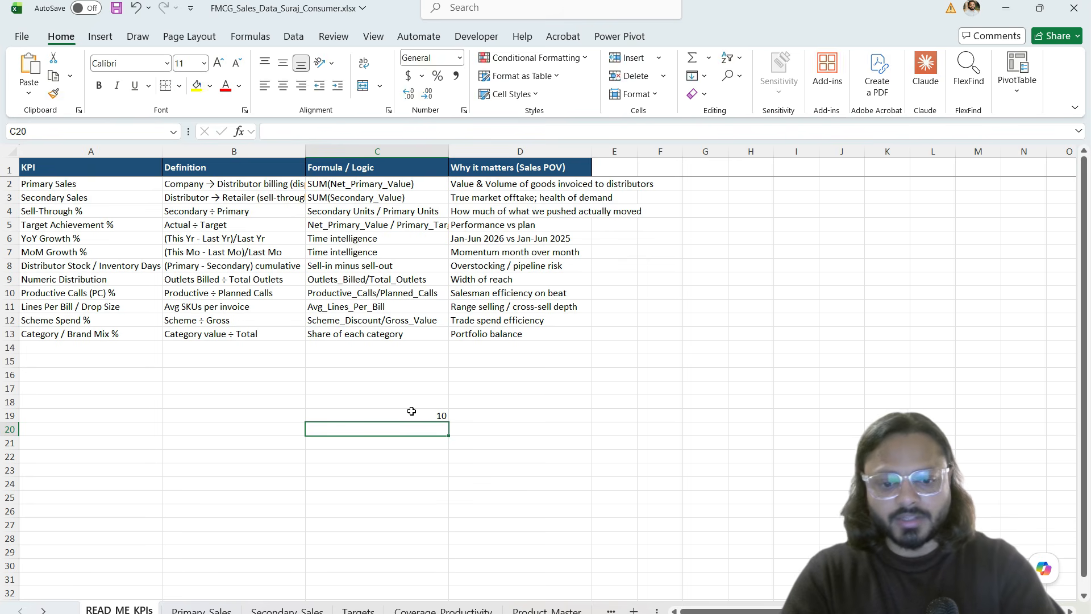
{"action": "type", "text": "15"}
{"action": "key", "text": "Return"}
{"action": "type", "text": "13"}
{"action": "key", "text": "Return"}
{"action": "type", "text": "2-"}
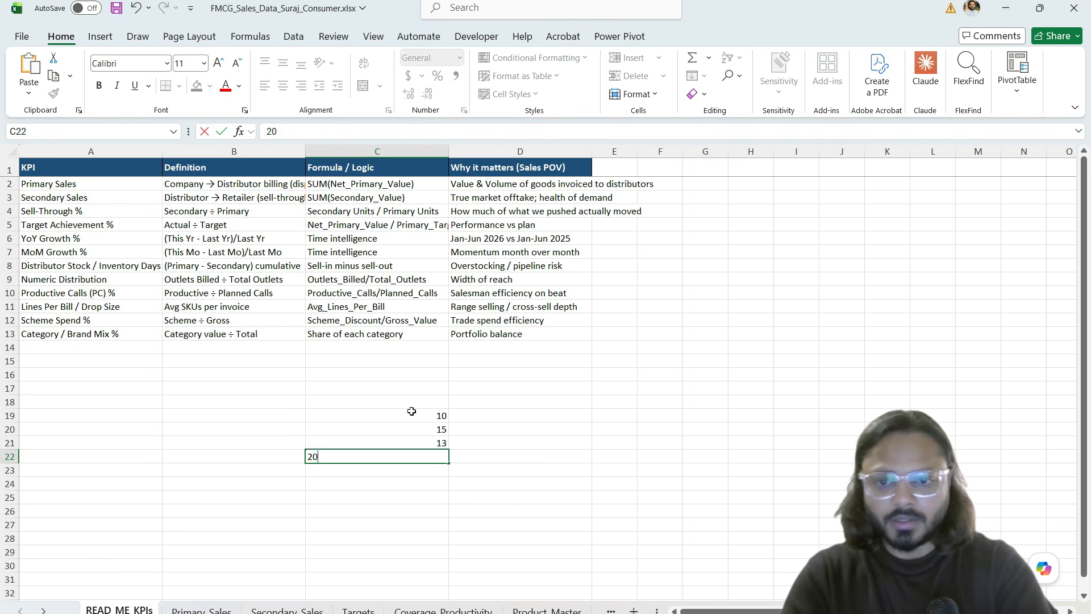
{"action": "key", "text": "Return"}
{"action": "key", "text": "Return"}
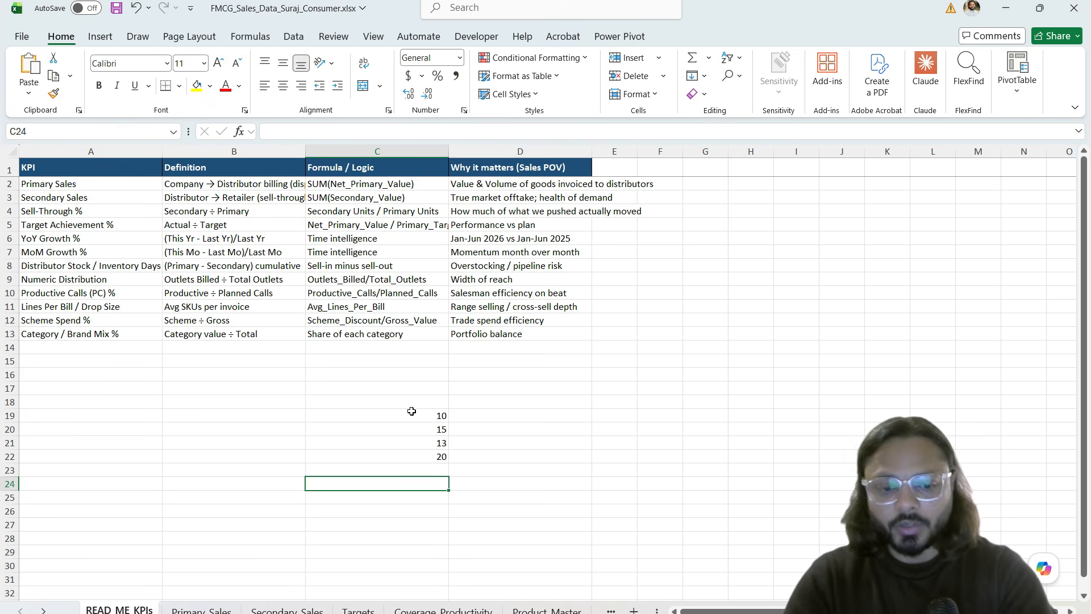
Step: Total C19:C22 in C24 with =SUM(C19:C22), giving 58
{"action": "type", "text": "=sum"}
{"action": "key", "text": "Tab"}
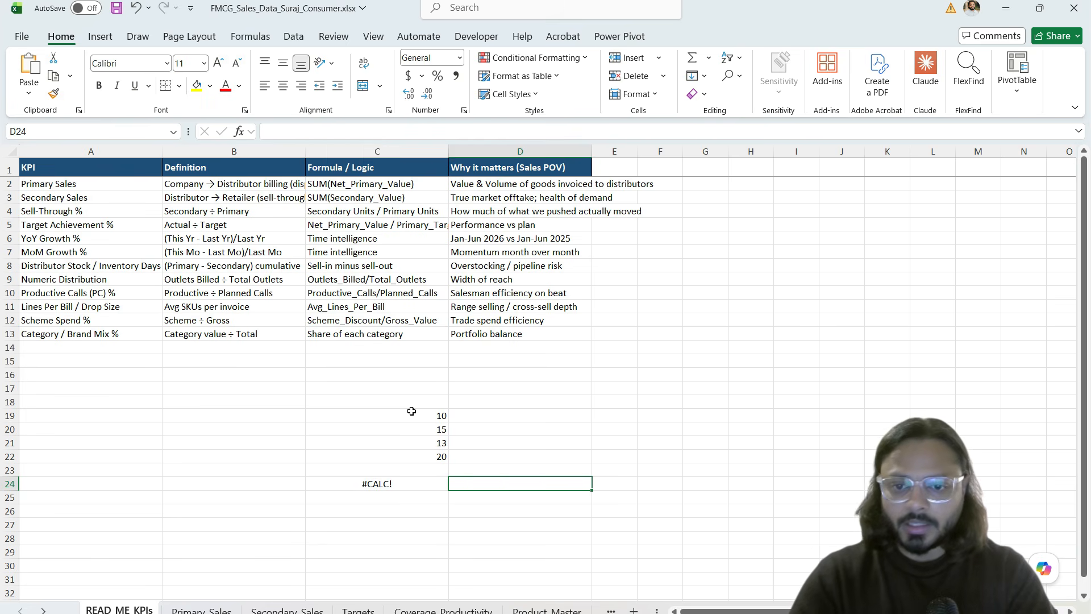
{"action": "left_click", "coordinate": [398, 483]}
{"action": "type", "text": "=sum("}
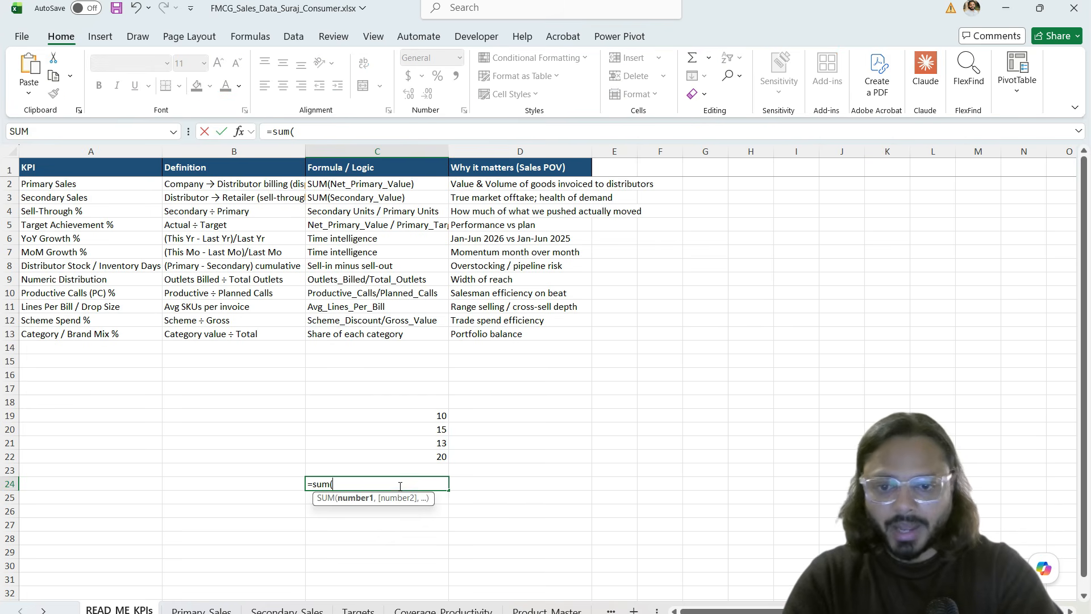
{"action": "left_click_drag", "start_coordinate": [439, 416], "coordinate": [438, 464]}
{"action": "type", "text": ")"}
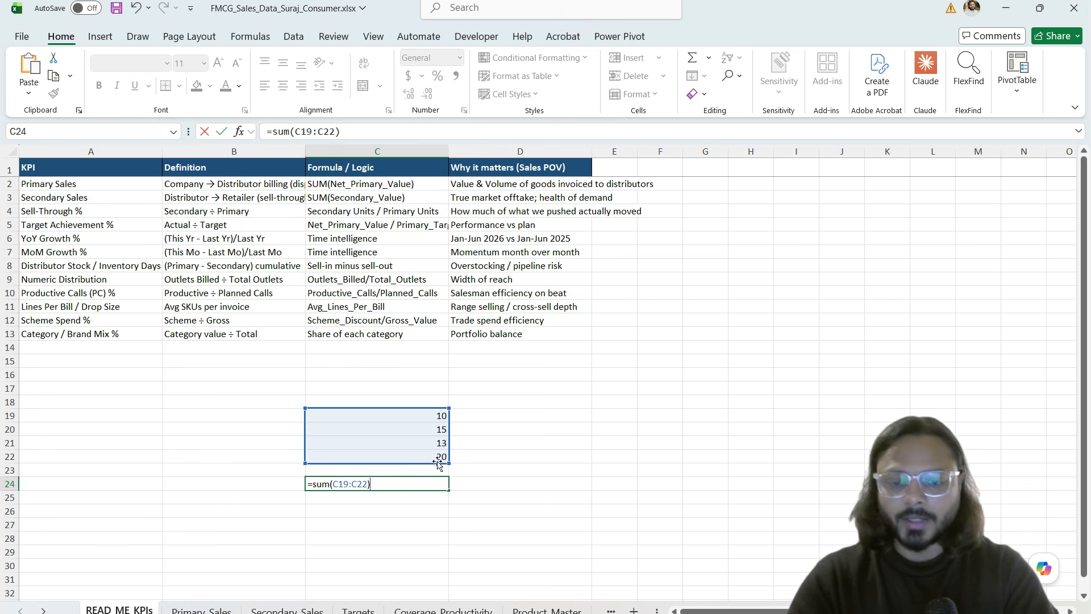
{"action": "key", "text": "Return"}
Step: Bold the 58 total and check its SUM formula in the formula bar
{"action": "left_click", "coordinate": [400, 483]}
{"action": "key", "text": "ctrl+b"}
{"action": "left_click", "coordinate": [497, 481]}
{"action": "left_click_drag", "start_coordinate": [441, 416], "coordinate": [439, 457]}
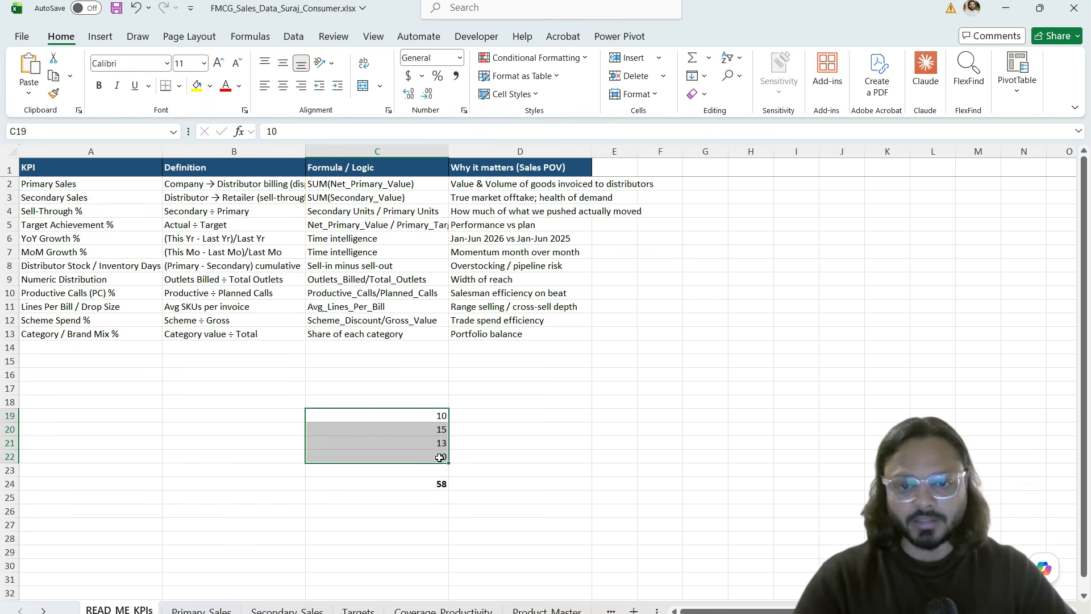
{"action": "left_click", "coordinate": [457, 457]}
{"action": "left_click", "coordinate": [446, 487]}
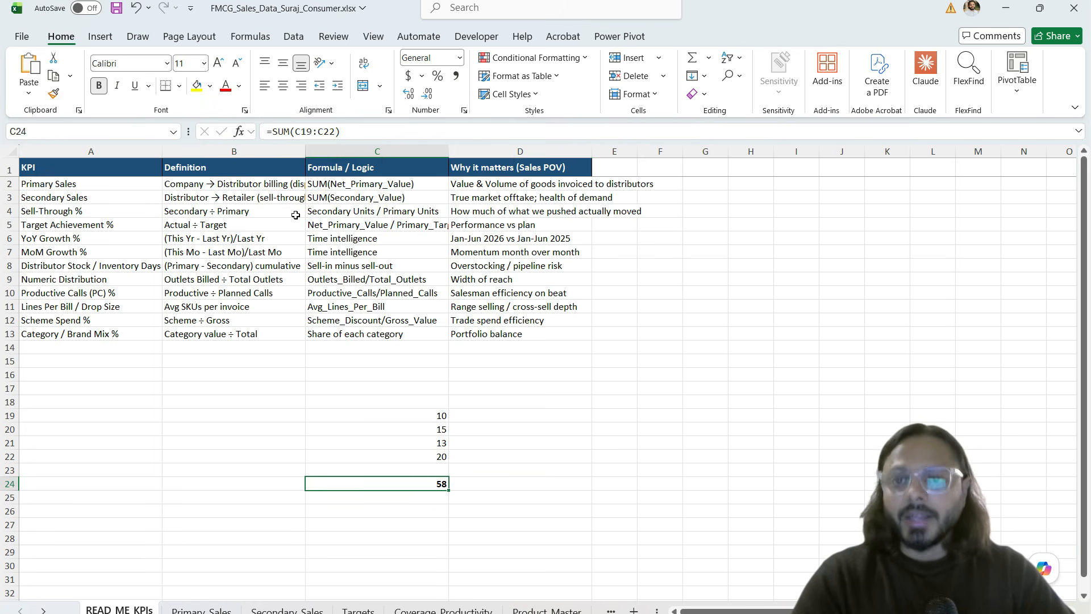
{"action": "double_click", "coordinate": [280, 131]}
{"action": "left_click_drag", "start_coordinate": [295, 132], "coordinate": [335, 131]}
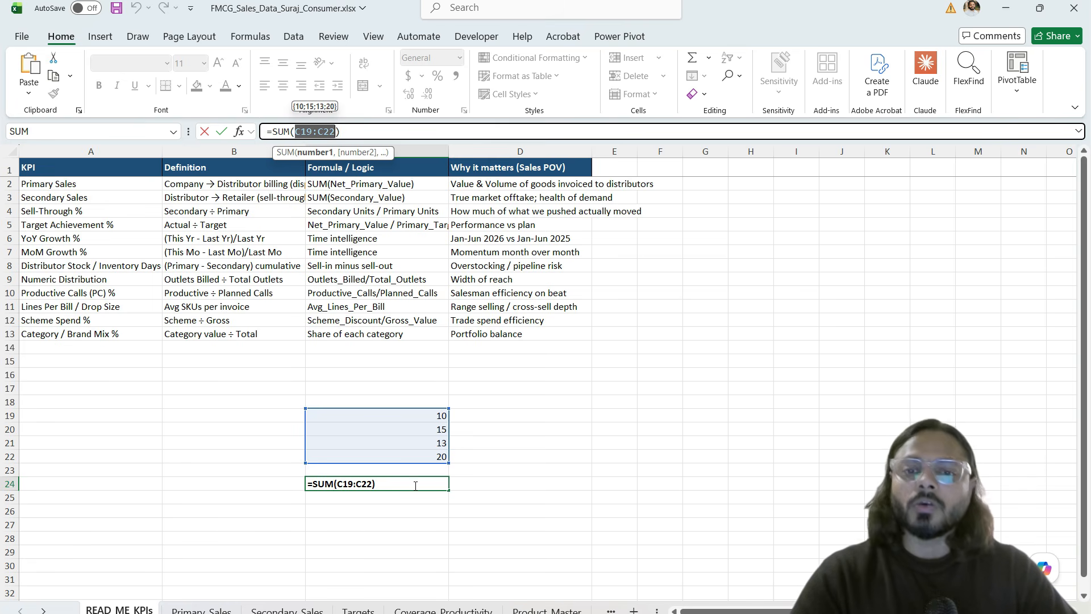
{"action": "key", "text": "ctrl+Return"}
Step: Select cells and empty areas of the sheet beside the values
{"action": "left_click", "coordinate": [545, 480]}
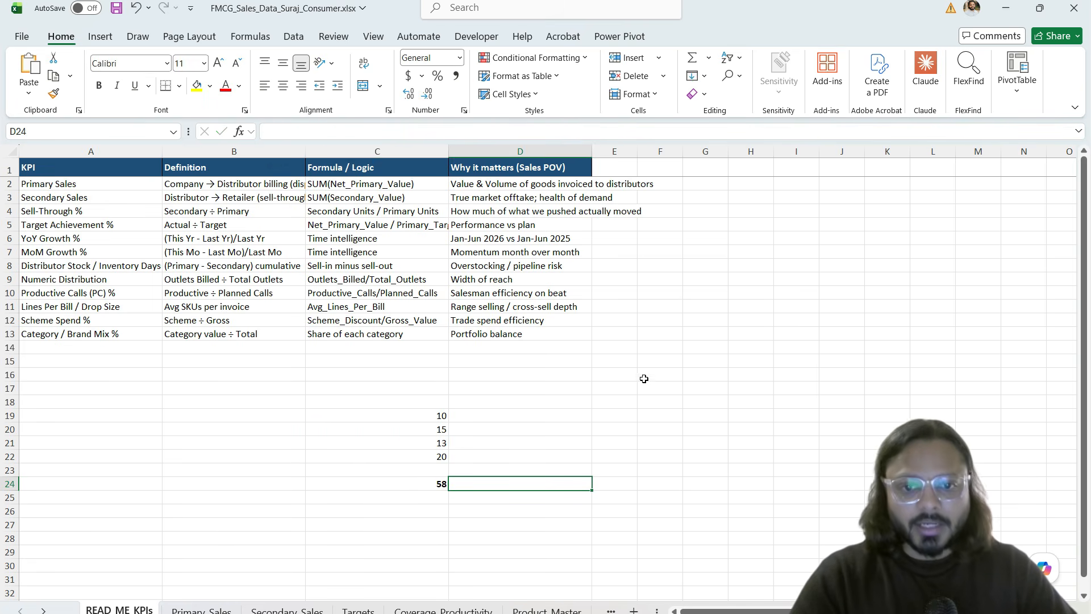
{"action": "left_click", "coordinate": [612, 480]}
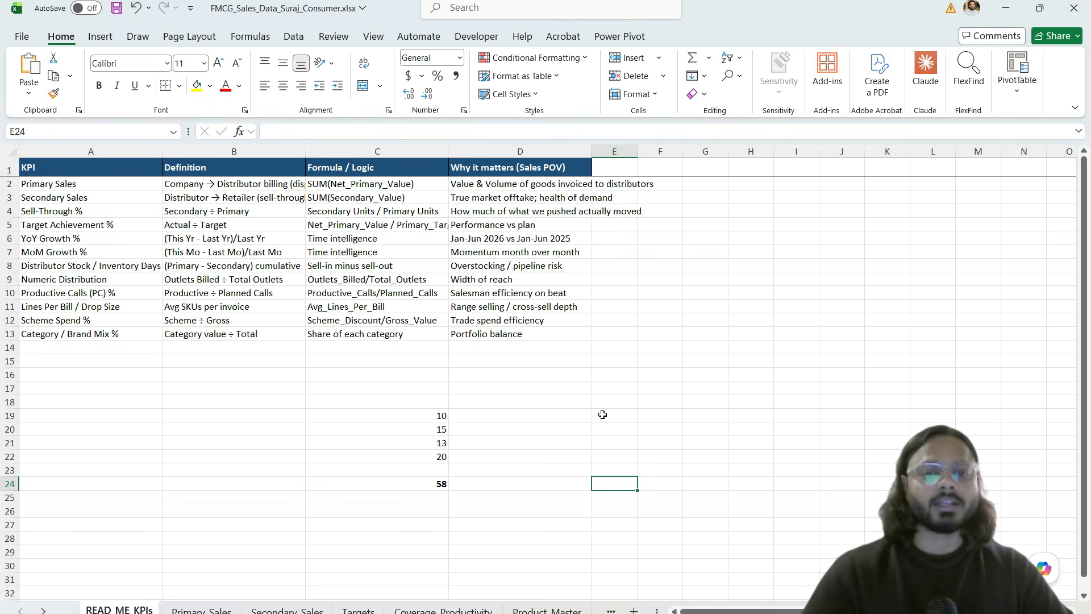
{"action": "left_click", "coordinate": [430, 416]}
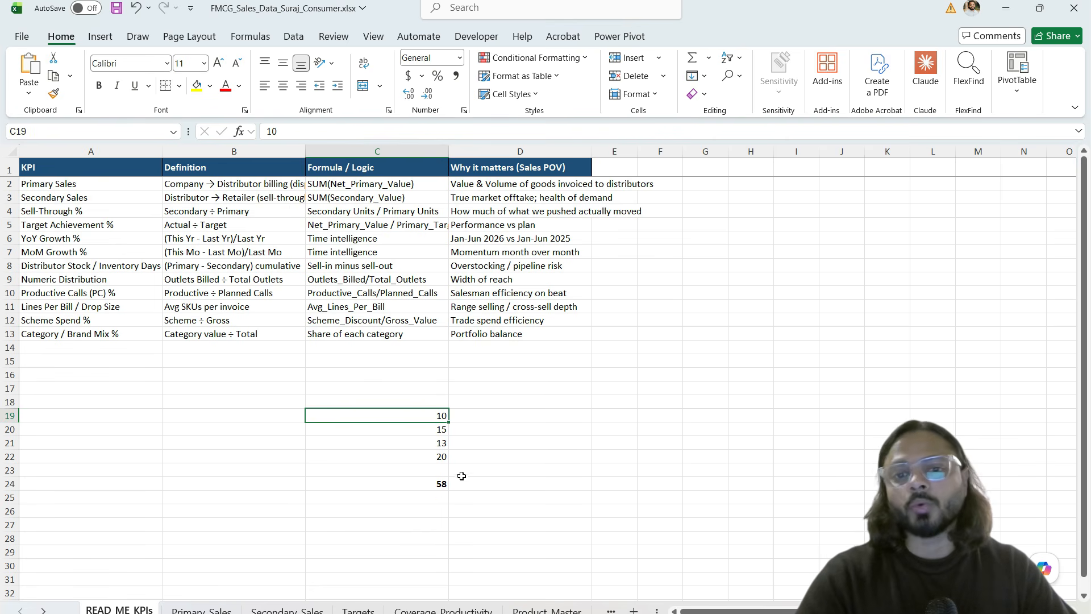
{"action": "left_click", "coordinate": [510, 428]}
{"action": "left_click", "coordinate": [711, 301]}
{"action": "left_click_drag", "start_coordinate": [712, 301], "coordinate": [822, 470]}
{"action": "left_click", "coordinate": [762, 460]}
{"action": "left_click", "coordinate": [694, 493]}
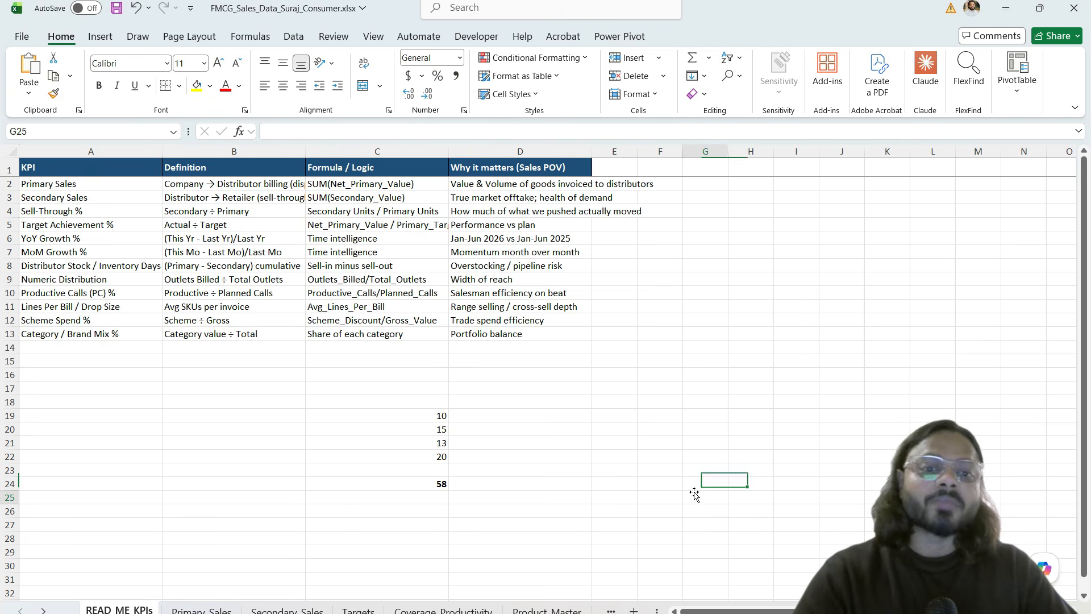
{"action": "left_click_drag", "start_coordinate": [674, 402], "coordinate": [677, 471]}
{"action": "left_click_drag", "start_coordinate": [706, 362], "coordinate": [853, 471]}
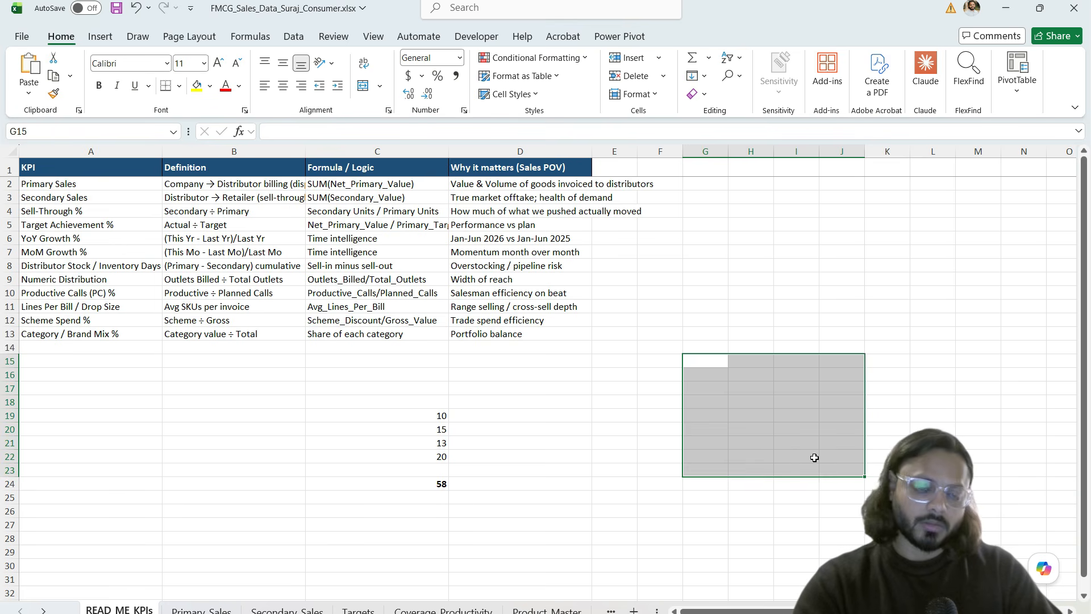
{"action": "left_click", "coordinate": [780, 443]}
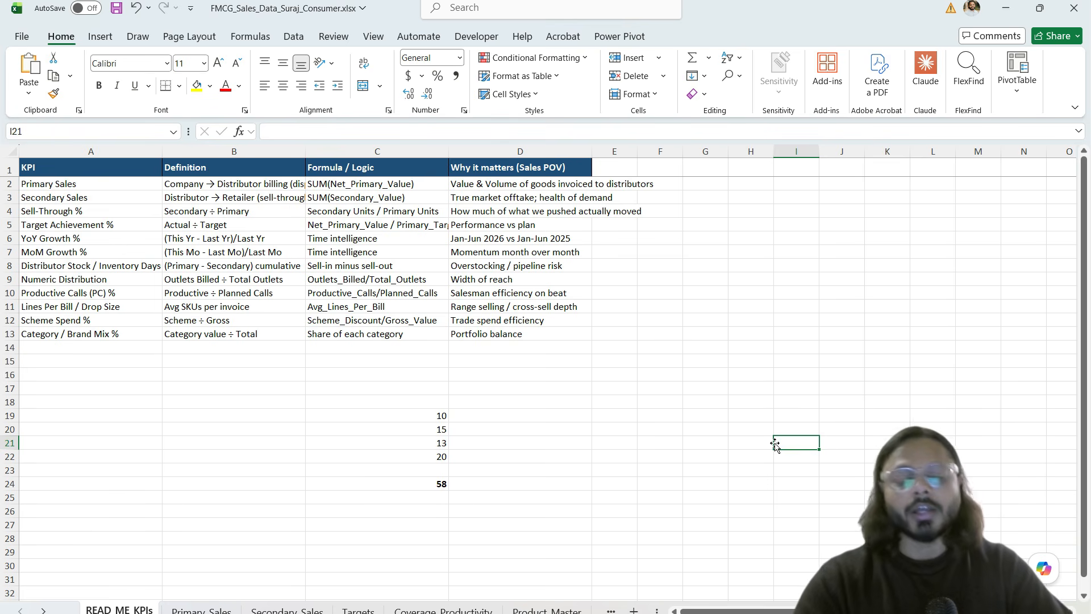
{"action": "left_click", "coordinate": [659, 473]}
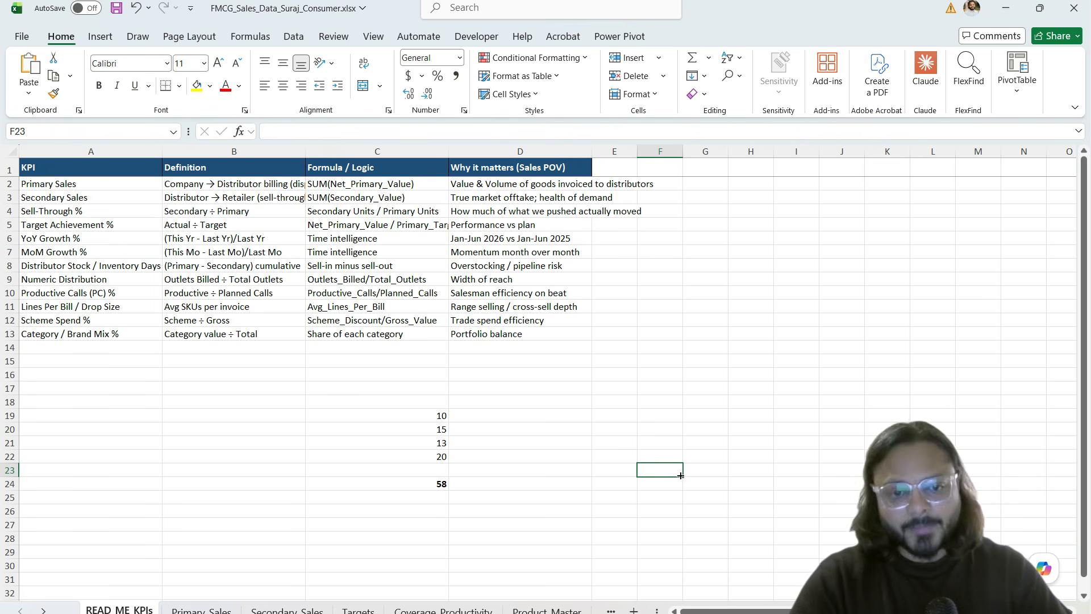
Step: Head the numbers with 'Column1 - Sales' in C18 and 'Column2' in D18
{"action": "left_click", "coordinate": [439, 402]}
{"action": "type", "text": "Column1"}
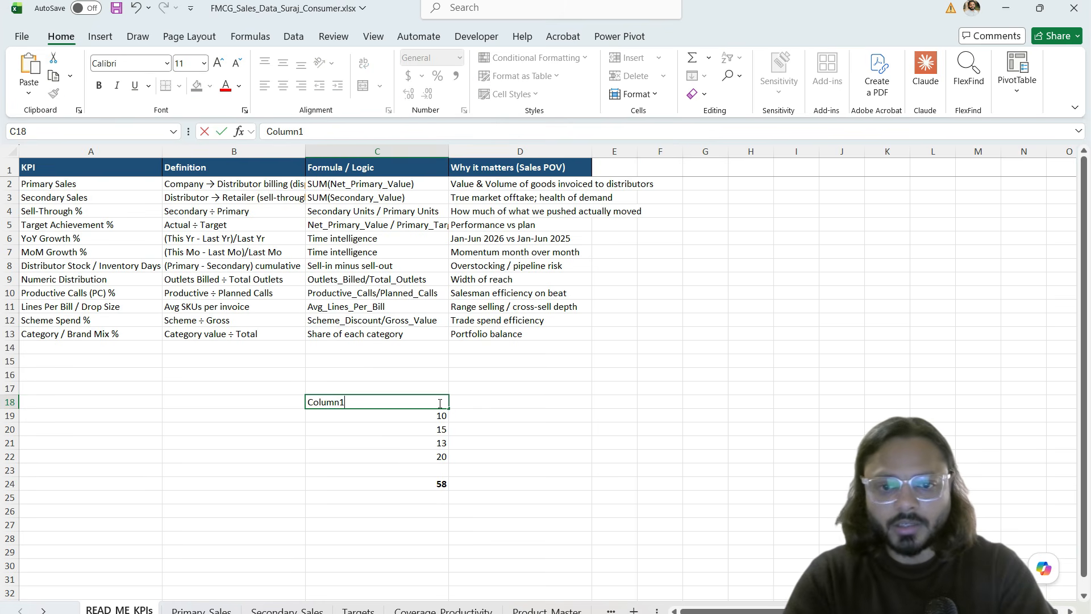
{"action": "key", "text": "Tab"}
{"action": "type", "text": "Column2"}
{"action": "key", "text": "Return"}
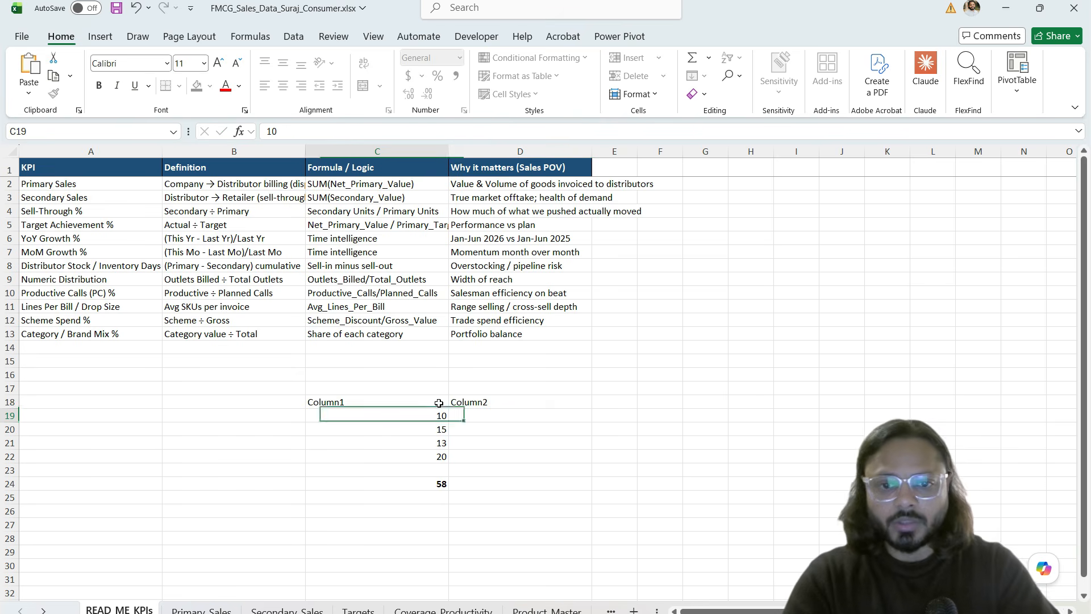
{"action": "double_click", "coordinate": [375, 402]}
{"action": "type", "text": "- Sales"}
{"action": "key", "text": "Return"}
Step: Replace the C24 total with a 'Sales total' label in I21 and =SUM(C19:C22) in J21
{"action": "left_click", "coordinate": [408, 484]}
{"action": "key", "text": "Delete"}
{"action": "left_click", "coordinate": [406, 508]}
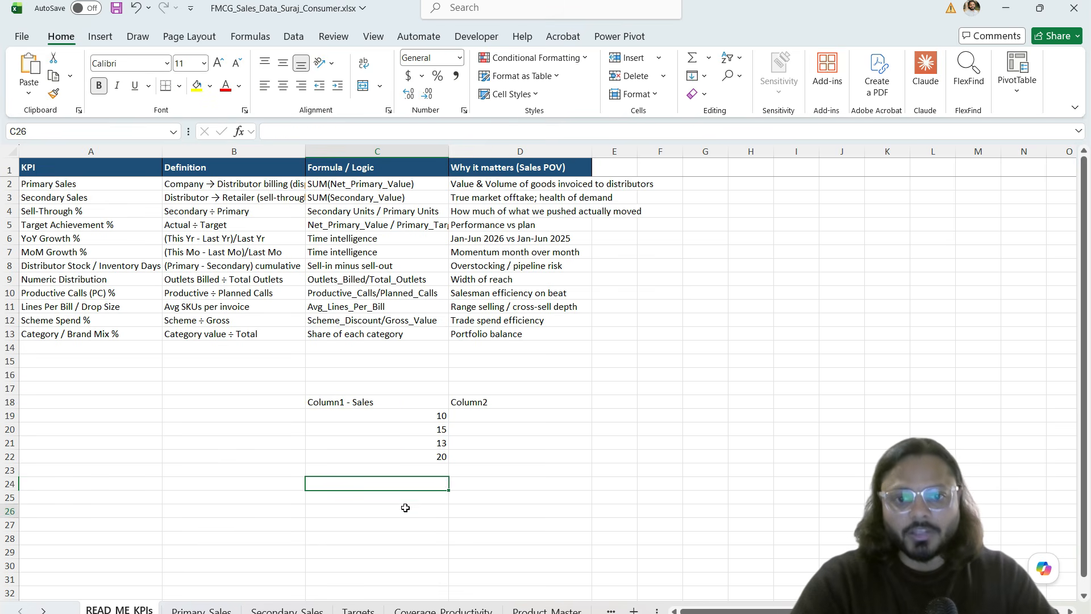
{"action": "left_click", "coordinate": [786, 439]}
{"action": "type", "text": "Sal"}
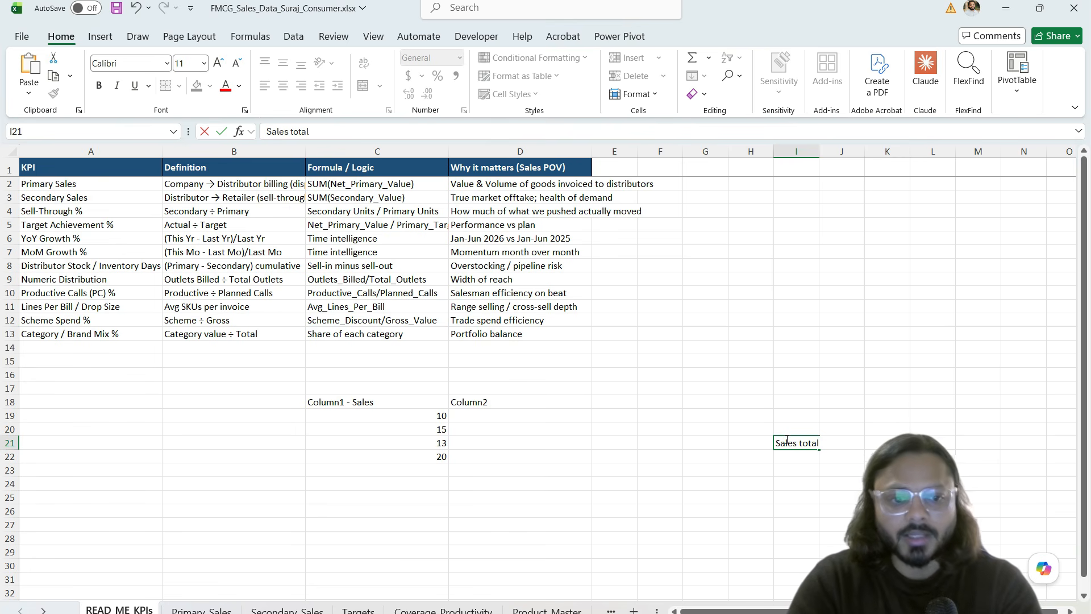
{"action": "type", "text": "es total"}
{"action": "key", "text": "Tab"}
{"action": "type", "text": "="}
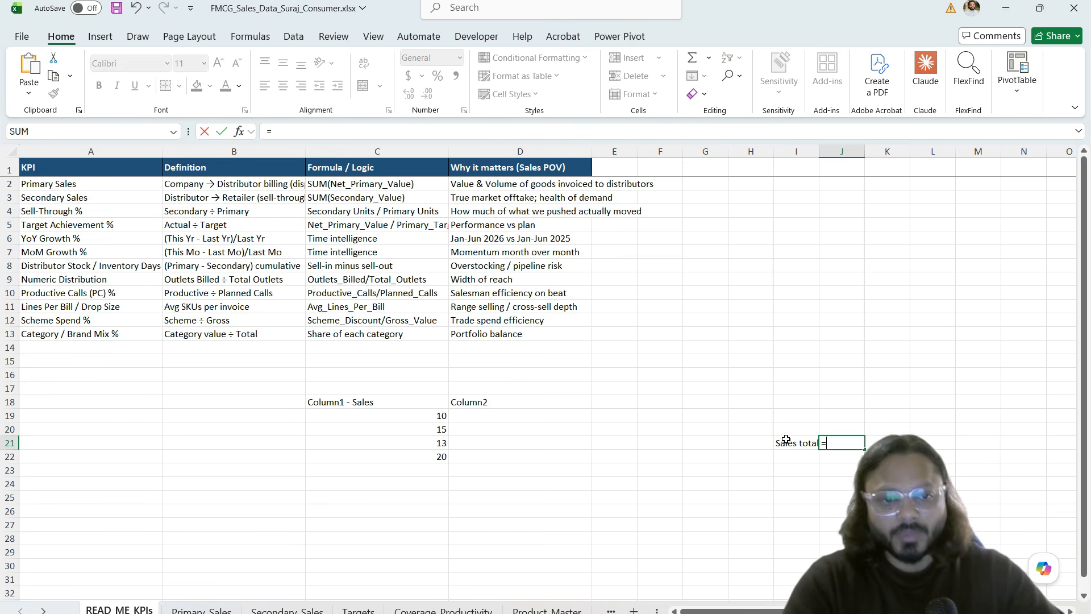
{"action": "type", "text": "sum"}
{"action": "key", "text": "Tab"}
{"action": "left_click_drag", "start_coordinate": [413, 418], "coordinate": [410, 454]}
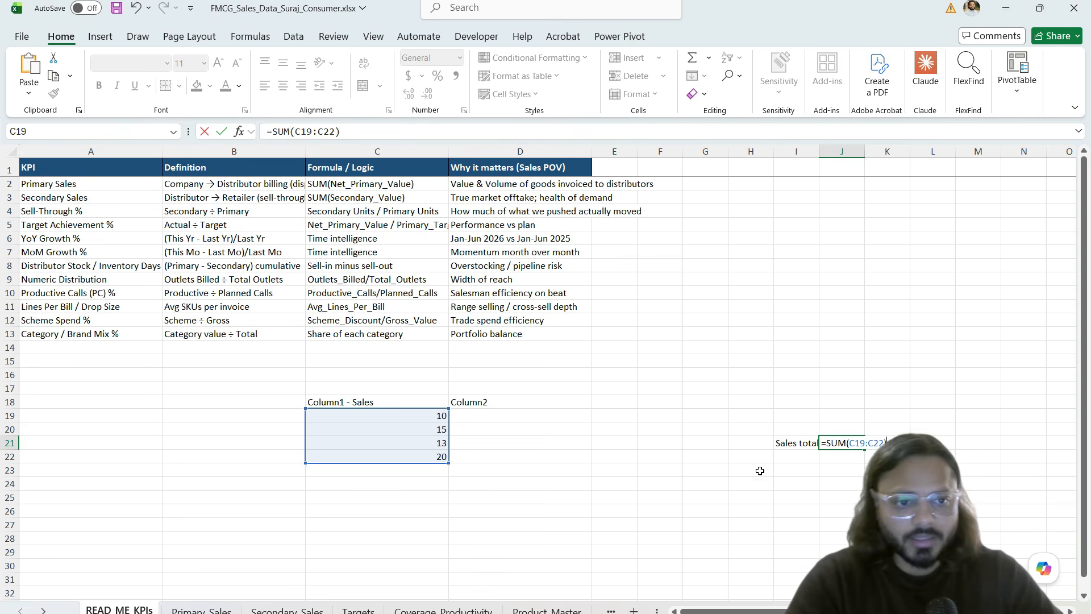
{"action": "key", "text": "Return"}
Step: Start a second total in J23 summing by column name, =SUM(Column1 - Sales)
{"action": "left_click", "coordinate": [811, 472]}
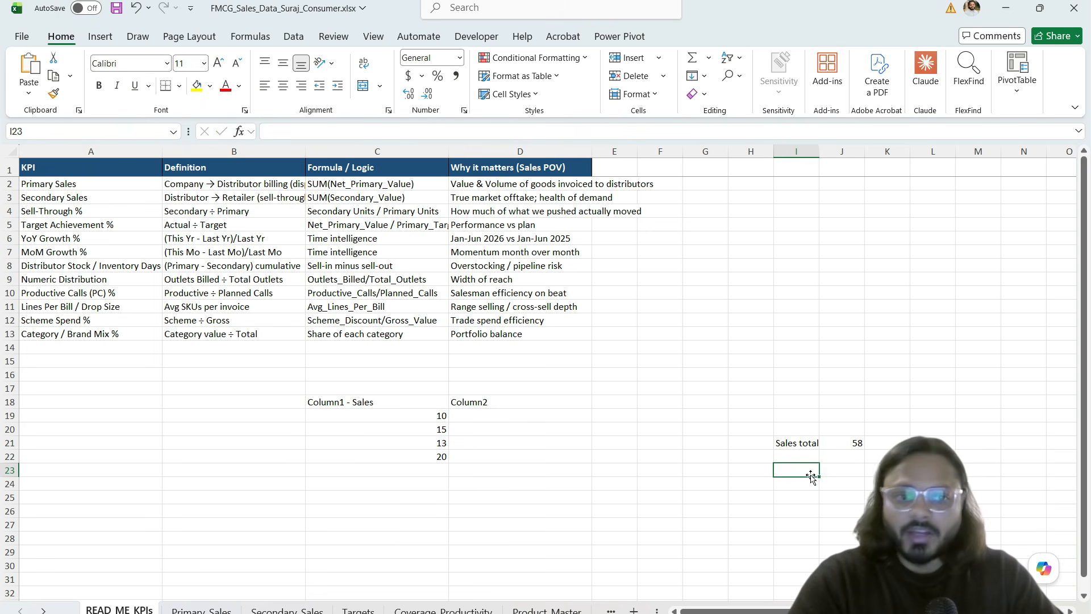
{"action": "left_click", "coordinate": [851, 468]}
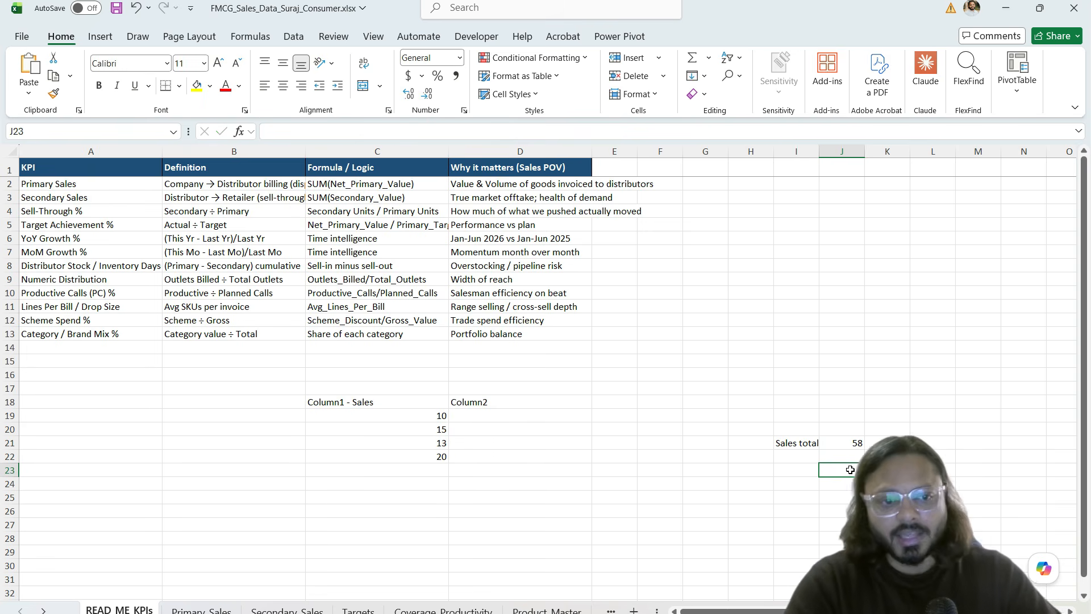
{"action": "type", "text": "="}
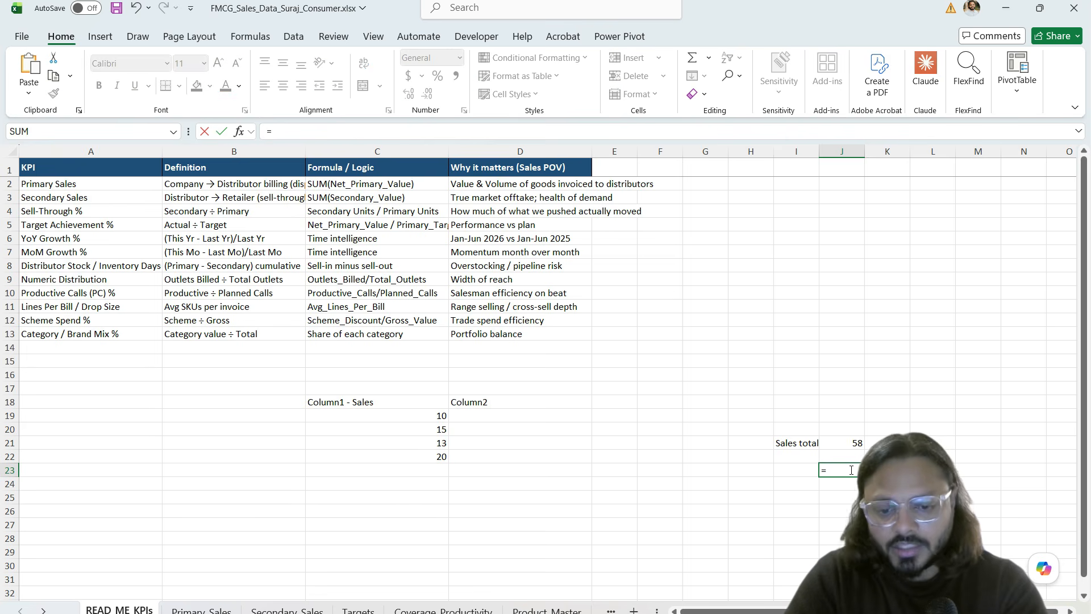
{"action": "type", "text": "sum"}
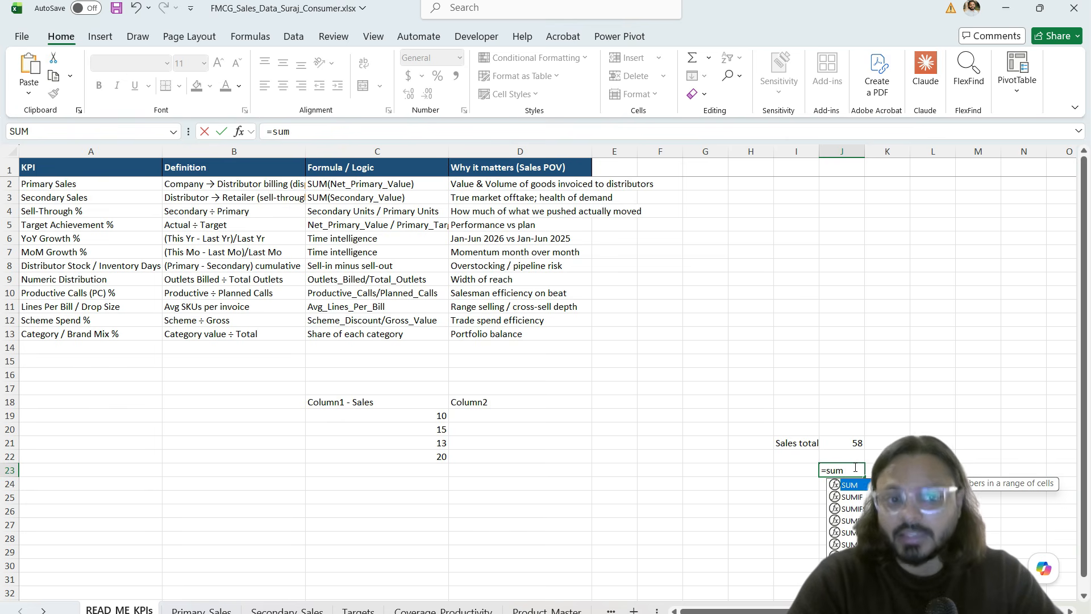
{"action": "key", "text": "Tab"}
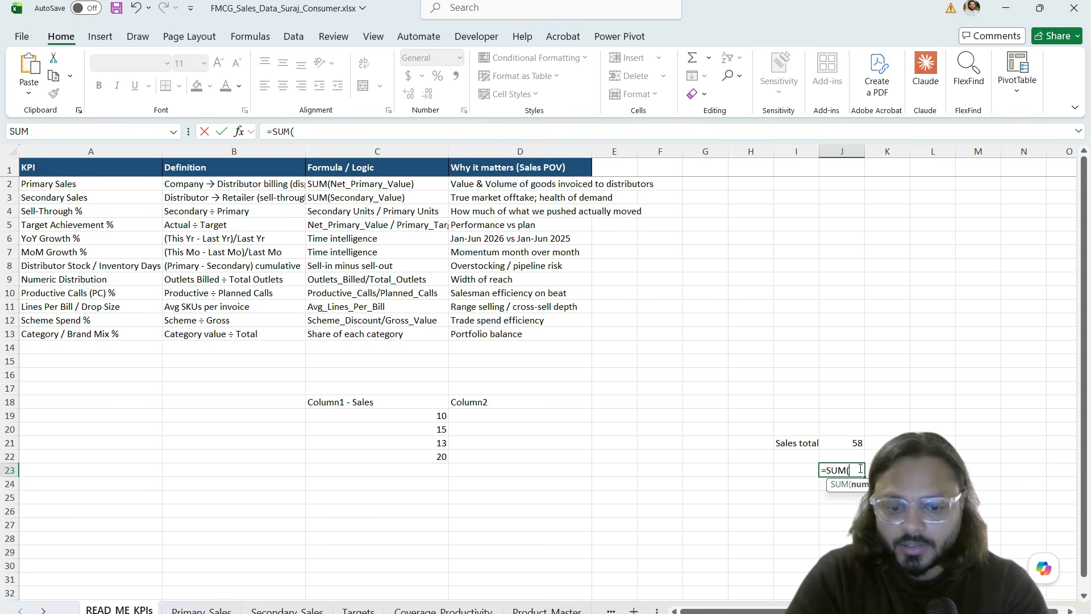
{"action": "type", "text": "Column1 -Sales"}
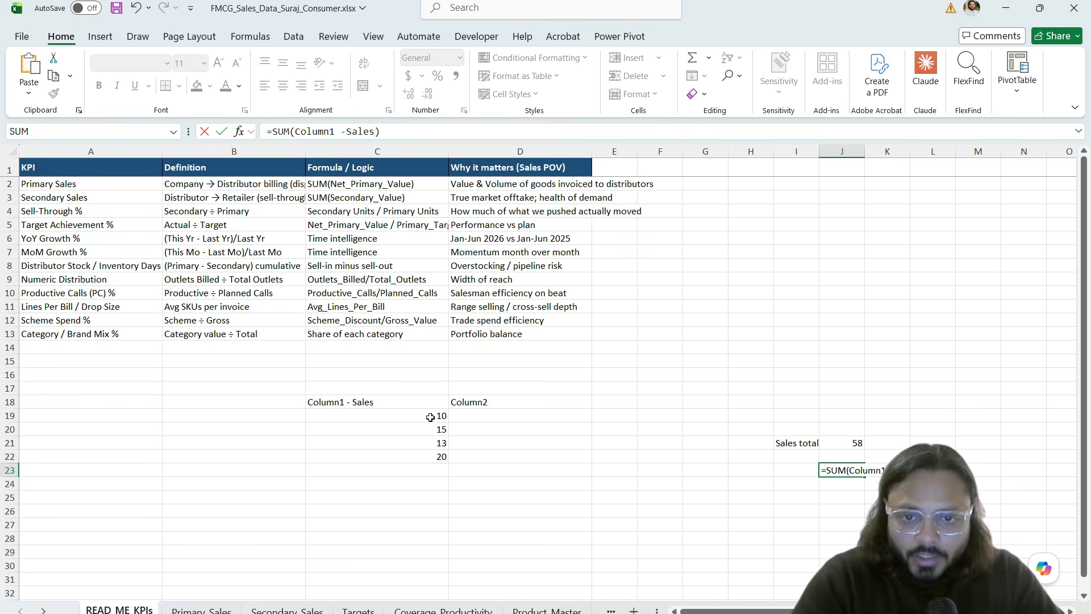
{"action": "left_click_drag", "start_coordinate": [382, 405], "coordinate": [457, 465]}
{"action": "mouse_move", "coordinate": [401, 366]}
{"action": "left_mouse_down"}
{"action": "mouse_move", "coordinate": [394, 388]}
{"action": "mouse_move", "coordinate": [403, 380]}
{"action": "left_mouse_up"}
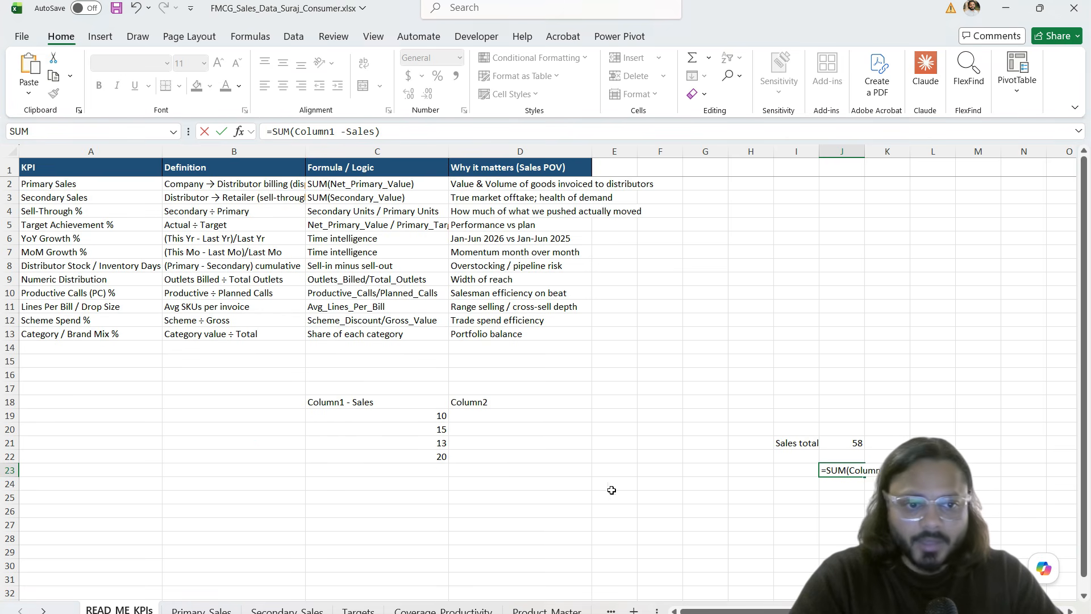
{"action": "left_click", "coordinate": [480, 482]}
Step: Label B19:B22 with the categories Cat1, Cat2, Cat1 and Cat3
{"action": "left_click", "coordinate": [247, 422]}
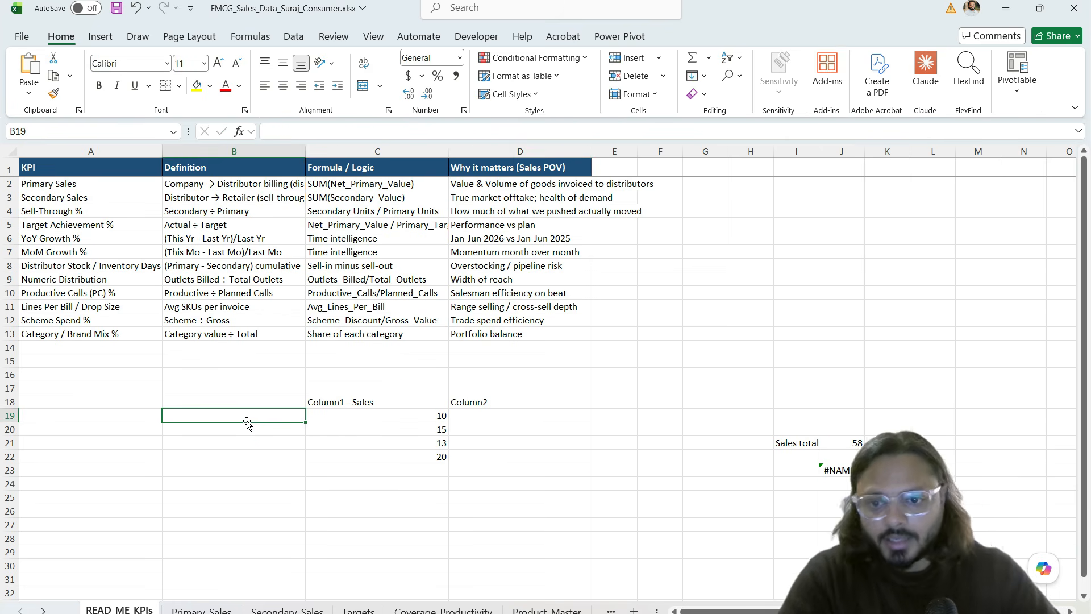
{"action": "type", "text": "Cat1"}
{"action": "key", "text": "Return"}
{"action": "type", "text": "Cat2"}
{"action": "key", "text": "Return"}
{"action": "type", "text": "Cat1"}
{"action": "key", "text": "Return"}
{"action": "type", "text": "Cat"}
{"action": "key", "text": "Return"}
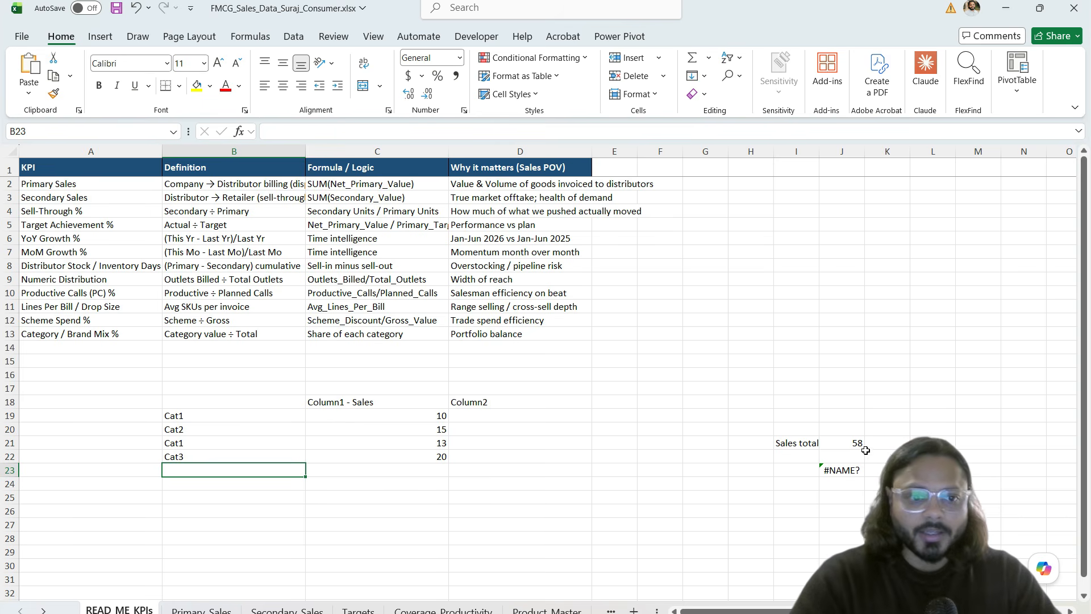
Step: Inspect the J23 SUM formula in the formula bar and leave it unchanged
{"action": "left_click", "coordinate": [846, 470]}
{"action": "left_click", "coordinate": [290, 134]}
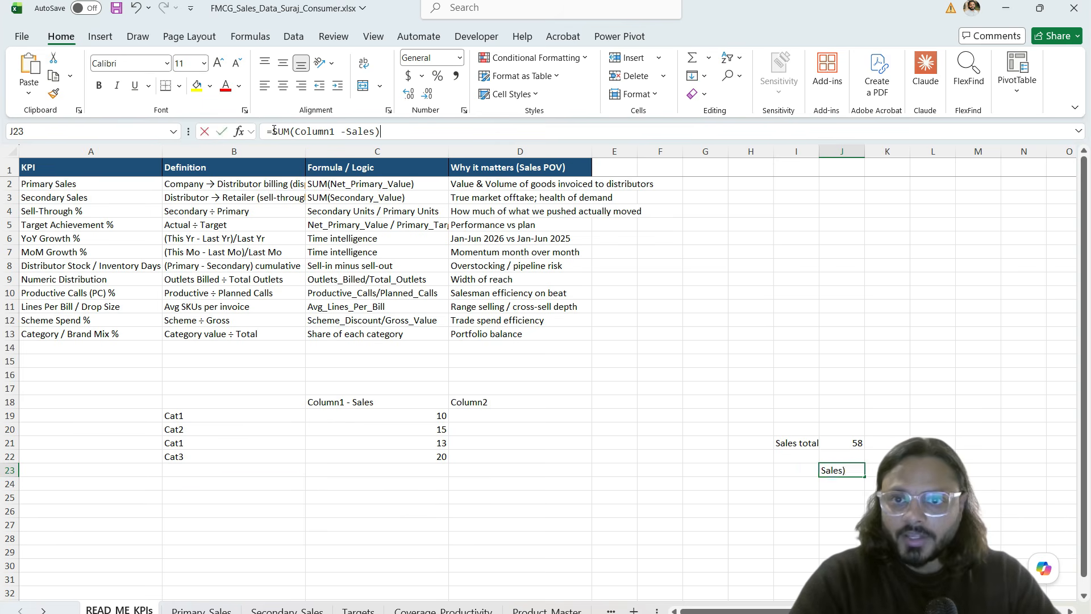
{"action": "left_click_drag", "start_coordinate": [268, 132], "coordinate": [386, 134]}
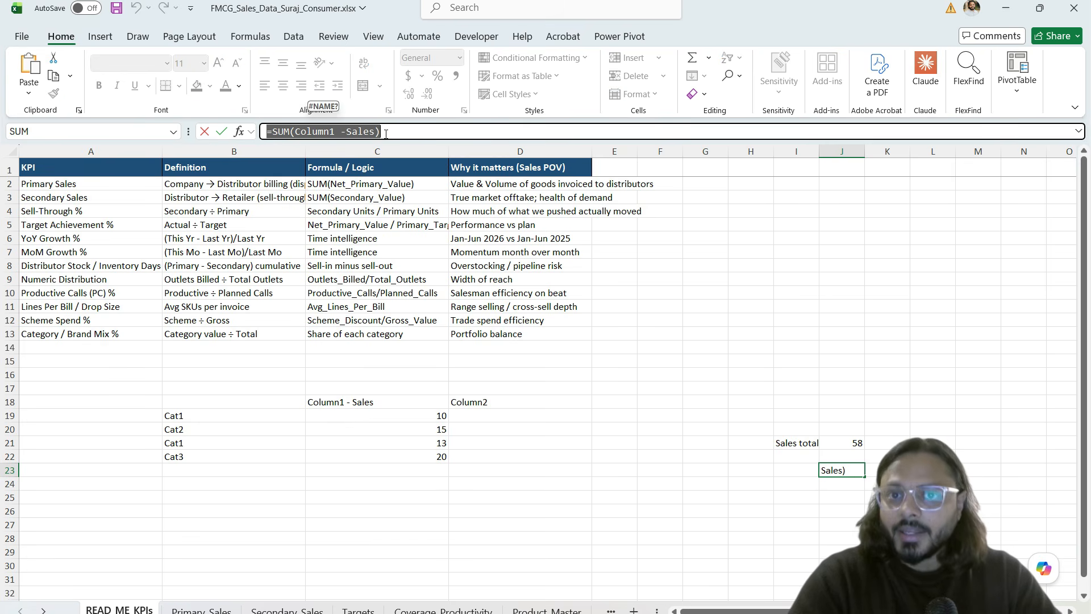
{"action": "key", "text": "Escape"}
Step: Add the note 'CATEGORY + Cat1' in K19
{"action": "left_click_drag", "start_coordinate": [752, 416], "coordinate": [880, 496]}
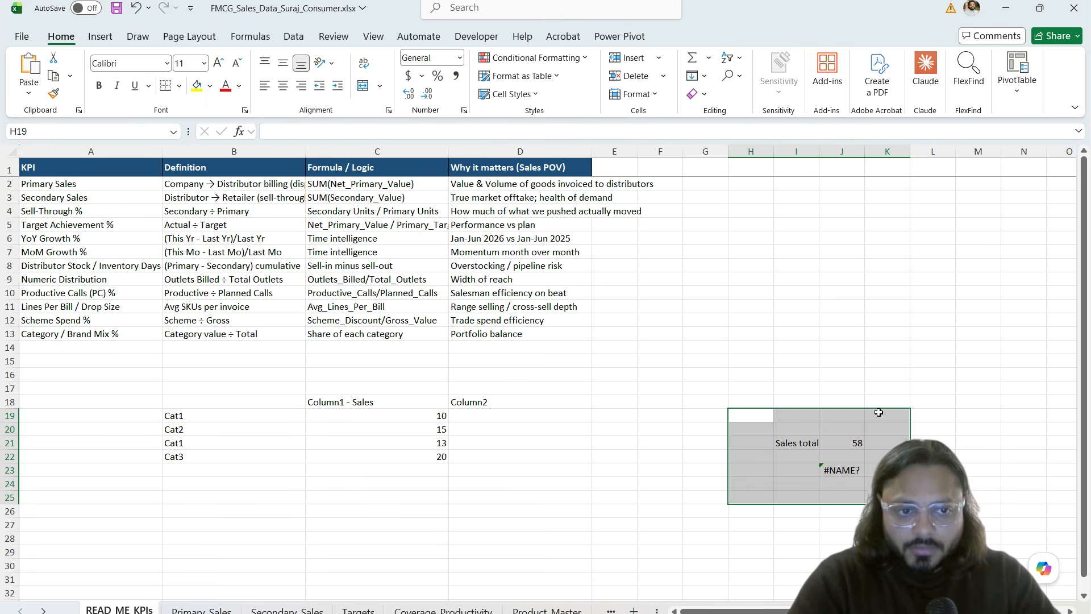
{"action": "left_click", "coordinate": [878, 413]}
{"action": "type", "text": "CATEGORY +"}
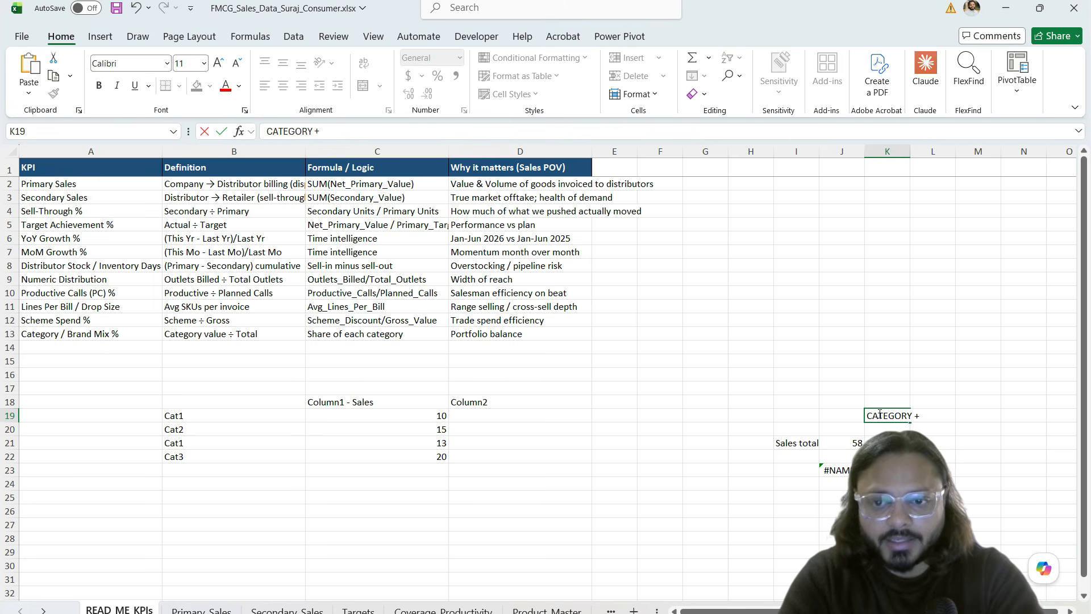
{"action": "type", "text": " Cat1"}
{"action": "key", "text": "Return"}
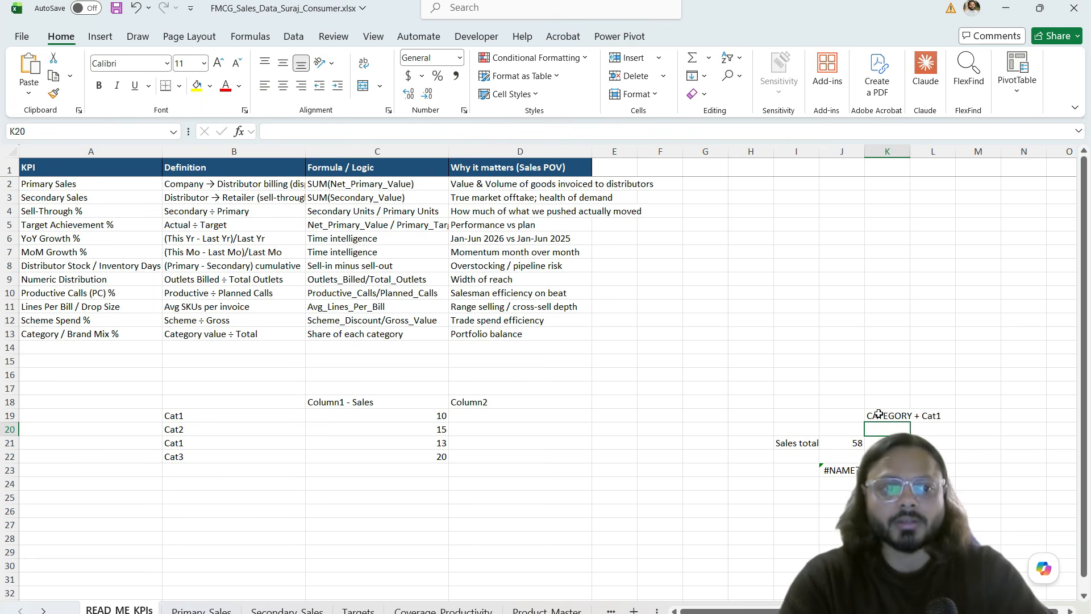
Step: Recheck the #NAME? formula in J23, then pick the Cat1 sales values in C19 and C21
{"action": "left_click", "coordinate": [834, 470]}
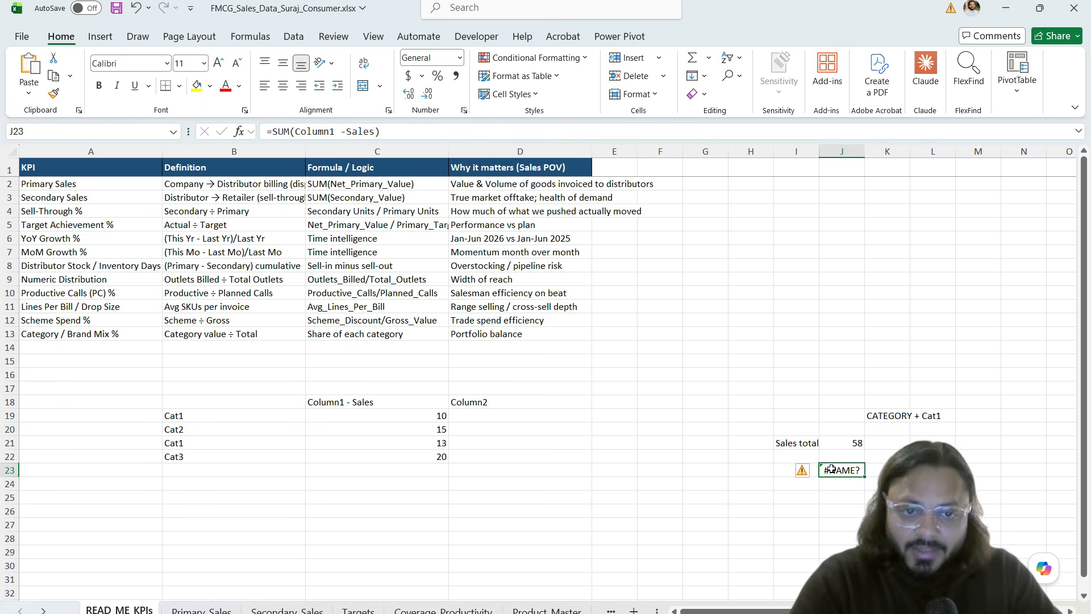
{"action": "left_click_drag", "start_coordinate": [274, 131], "coordinate": [380, 131]}
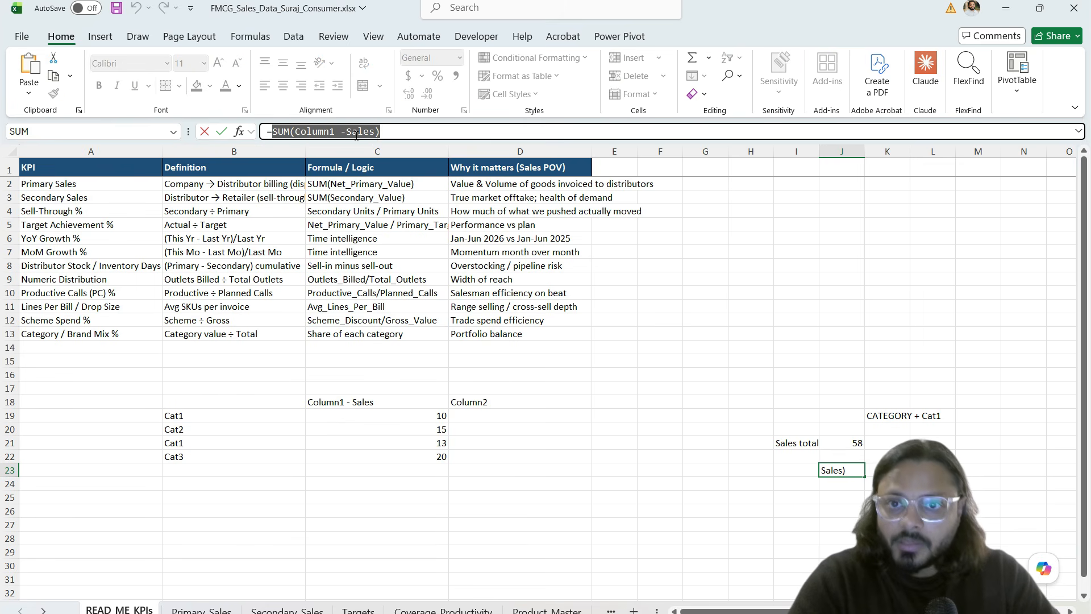
{"action": "key", "text": "Escape"}
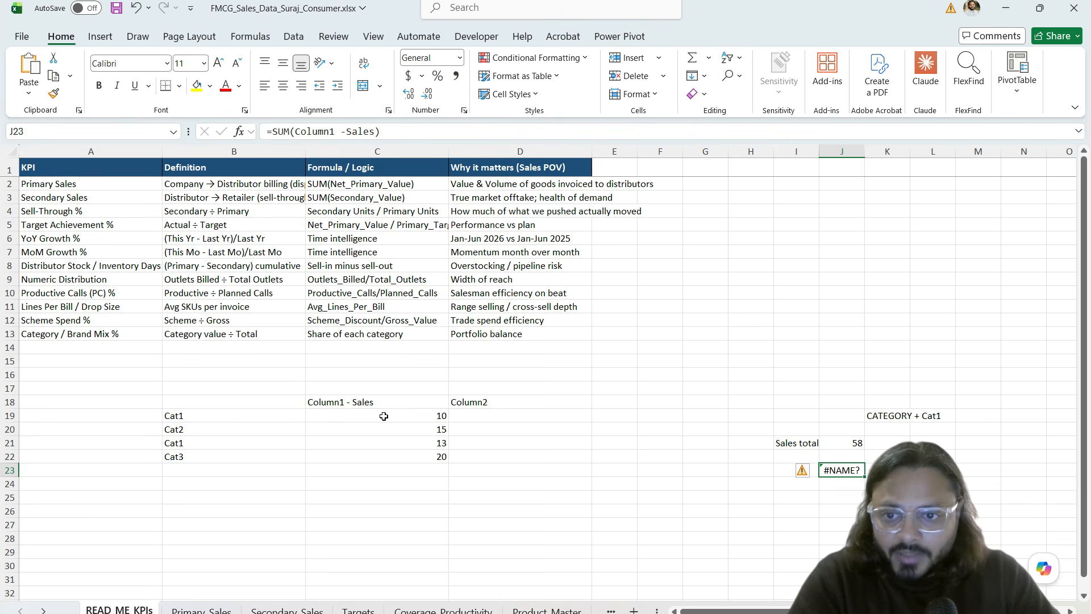
{"action": "left_click", "coordinate": [384, 416]}
{"action": "left_click", "coordinate": [383, 446], "text": "ctrl"}
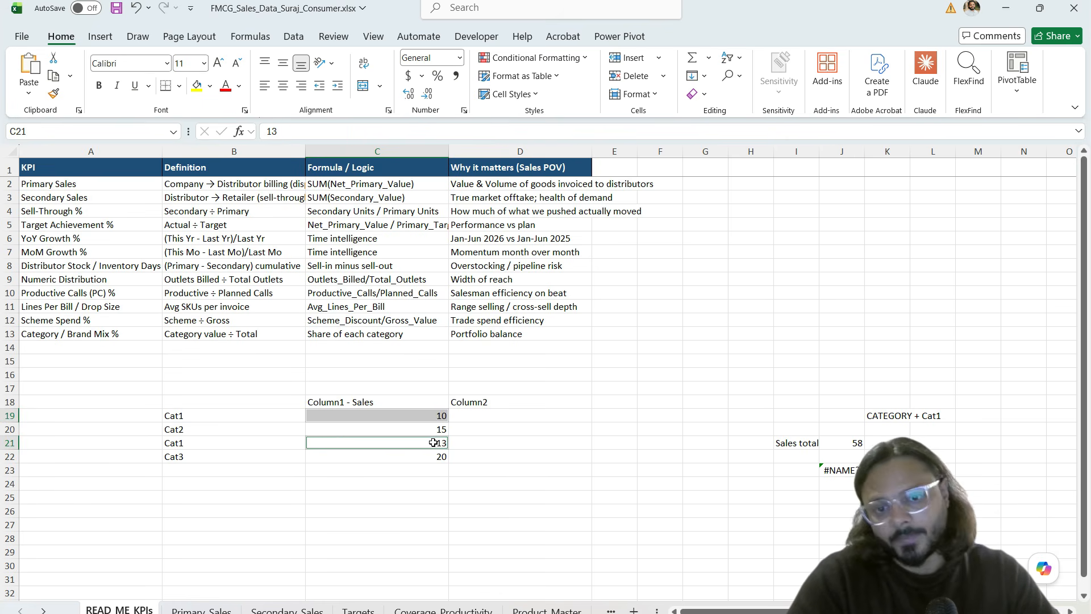
Step: Begin =SUMIF(C19:C22, in C24, trying the category cells B19, B22 and B21 as criteria
{"action": "left_click", "coordinate": [408, 481]}
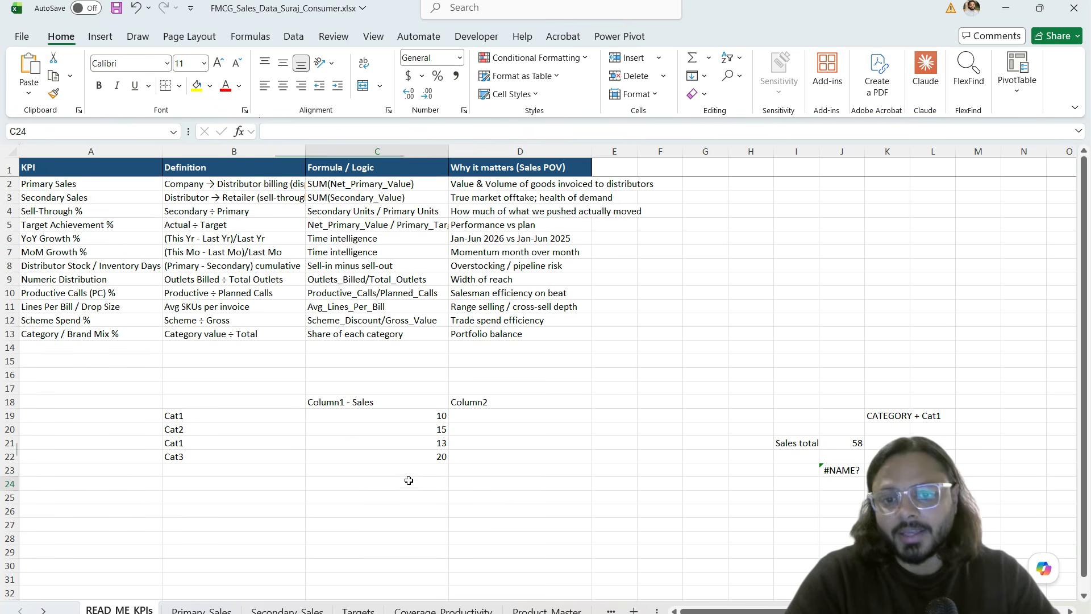
{"action": "type", "text": "=sumif"}
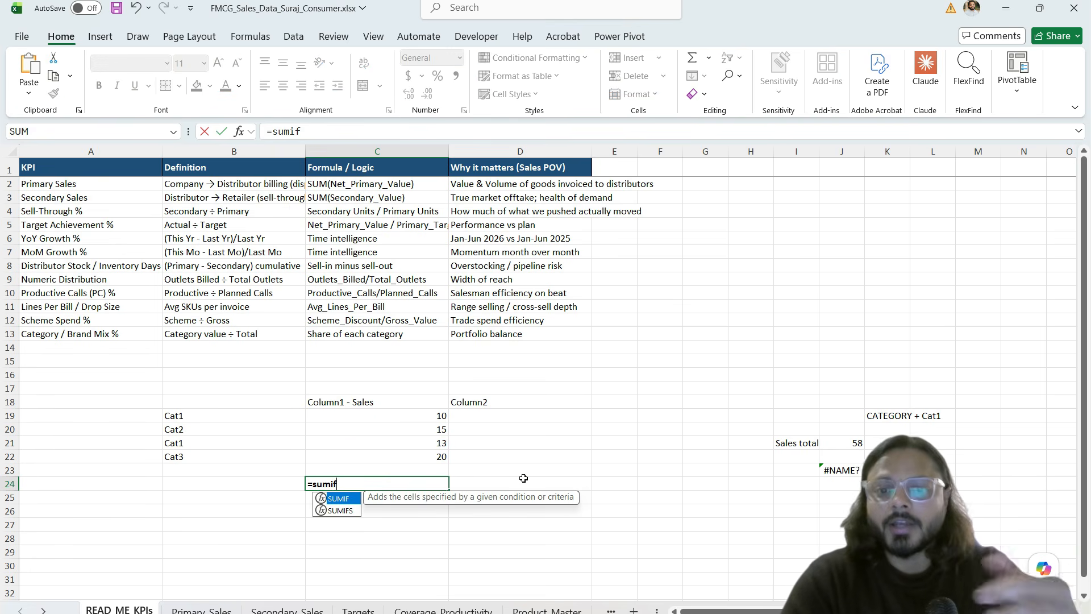
{"action": "key", "text": "Tab"}
{"action": "left_click_drag", "start_coordinate": [407, 415], "coordinate": [404, 451]}
{"action": "type", "text": ","}
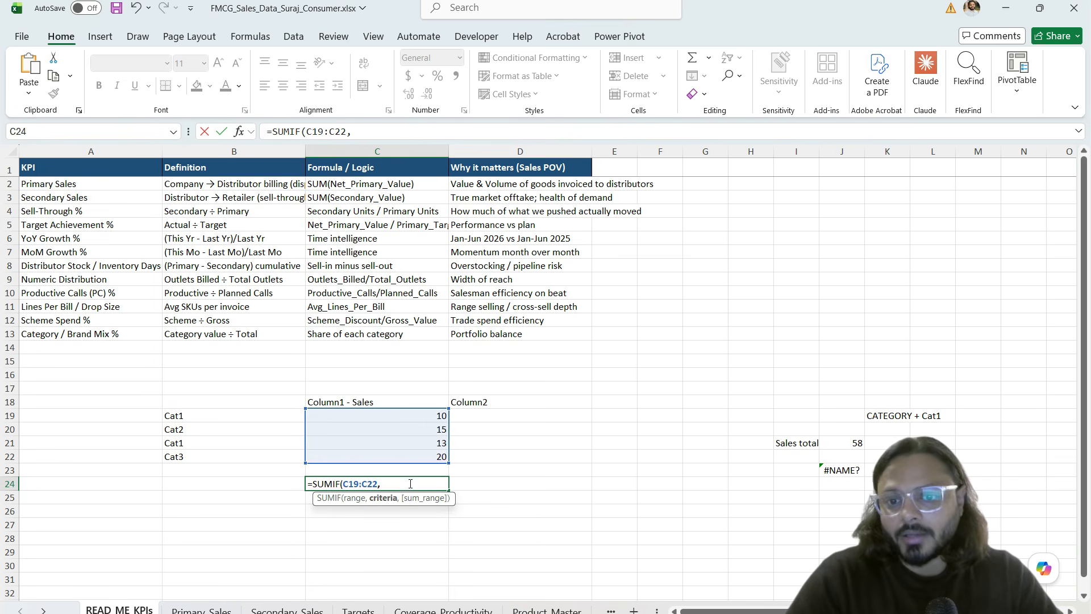
{"action": "left_click", "coordinate": [211, 417]}
{"action": "left_click", "coordinate": [211, 451]}
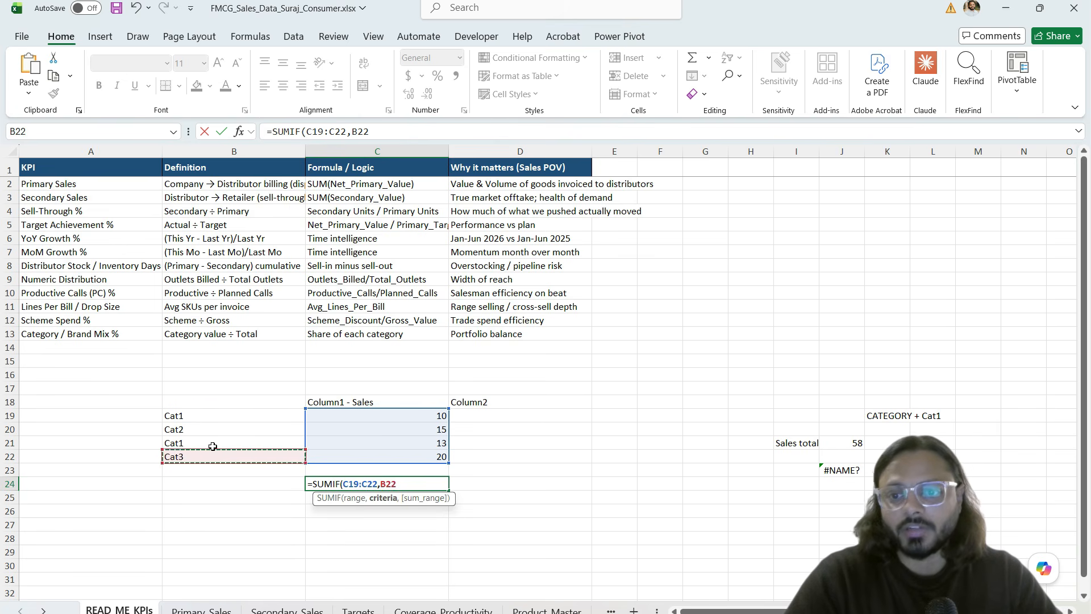
{"action": "left_click", "coordinate": [211, 446]}
Step: Set criteria C19 and sum range C21, then cancel the SUMIF and switch to the DAX guide PDF
{"action": "left_click_drag", "start_coordinate": [390, 416], "coordinate": [392, 455]}
{"action": "left_click", "coordinate": [398, 418]}
{"action": "type", "text": ","}
{"action": "left_click", "coordinate": [402, 444]}
{"action": "key", "text": "Escape"}
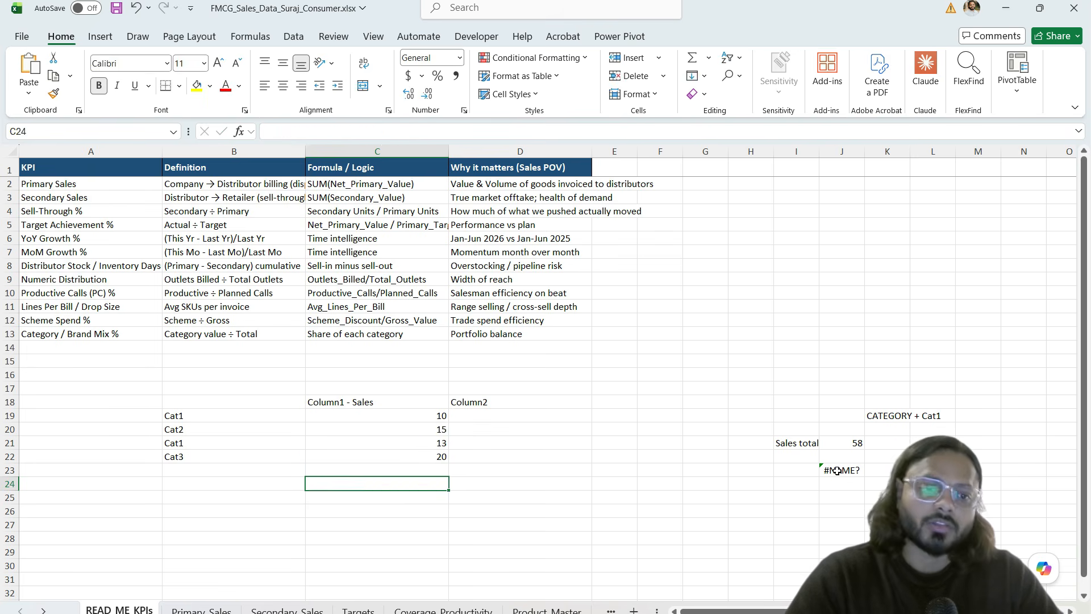
{"action": "left_click", "coordinate": [838, 471]}
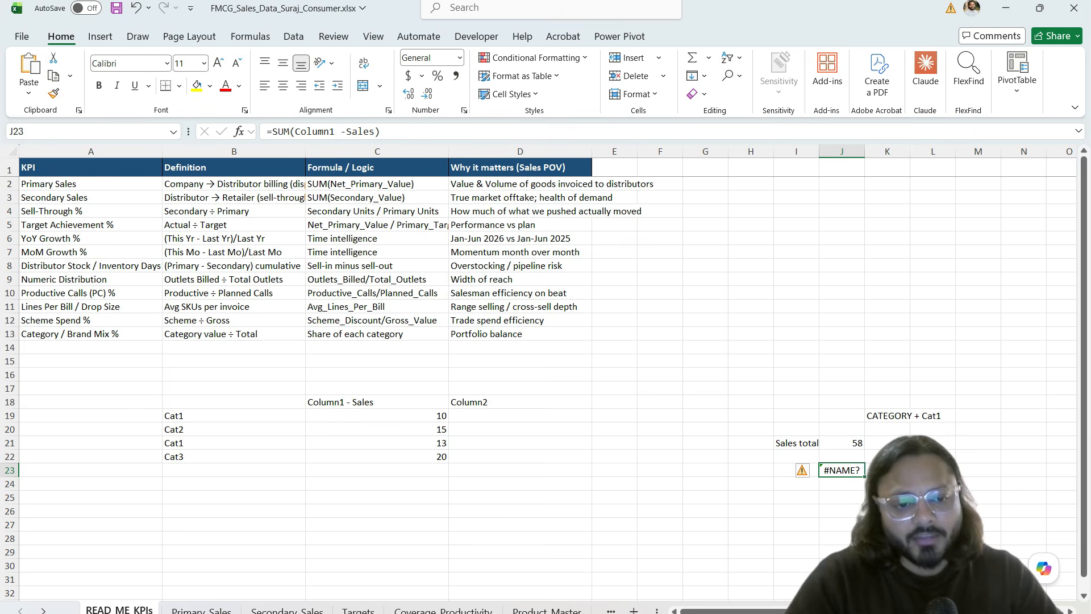
{"action": "key", "text": "alt+Tab"}
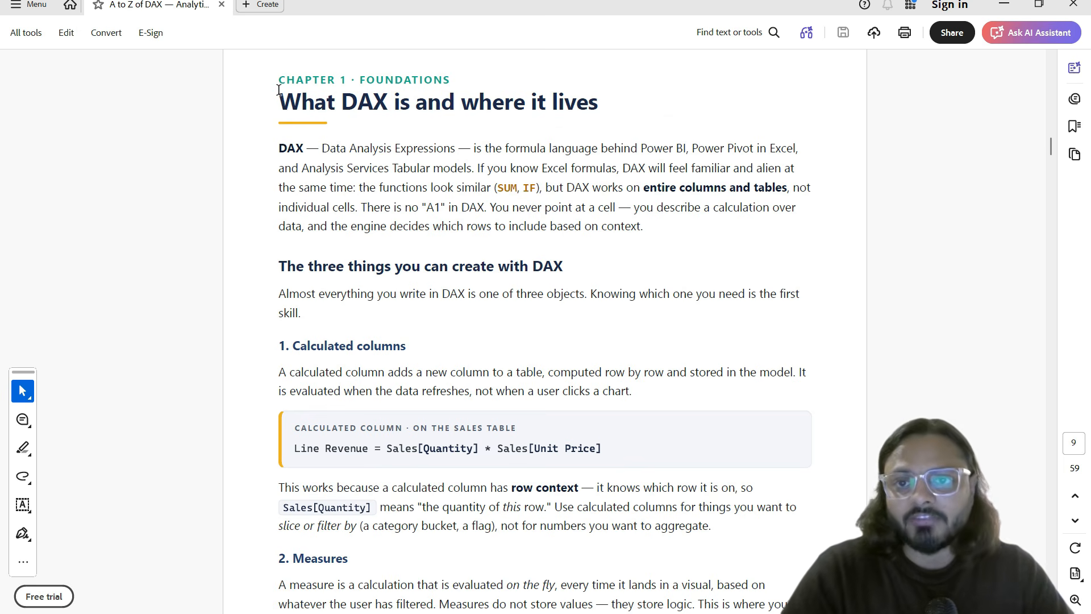
Step: Highlight the guide's intro: the chapter title, 'works on entire columns and tables', and the three-things heading
{"action": "left_click_drag", "start_coordinate": [283, 104], "coordinate": [579, 106]}
{"action": "left_click", "coordinate": [530, 105]}
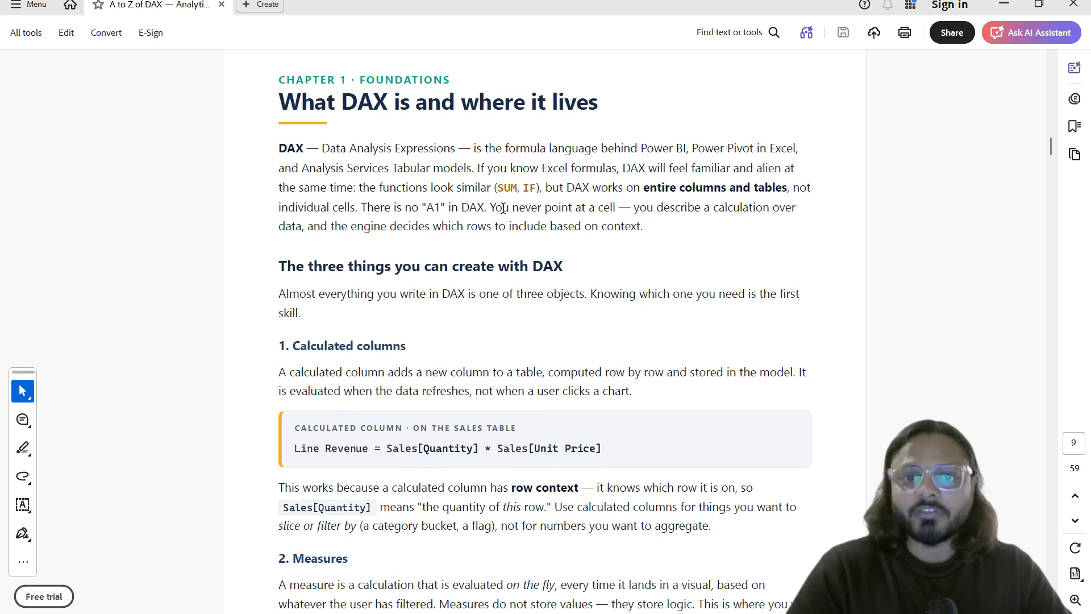
{"action": "left_click_drag", "start_coordinate": [590, 188], "coordinate": [779, 189]}
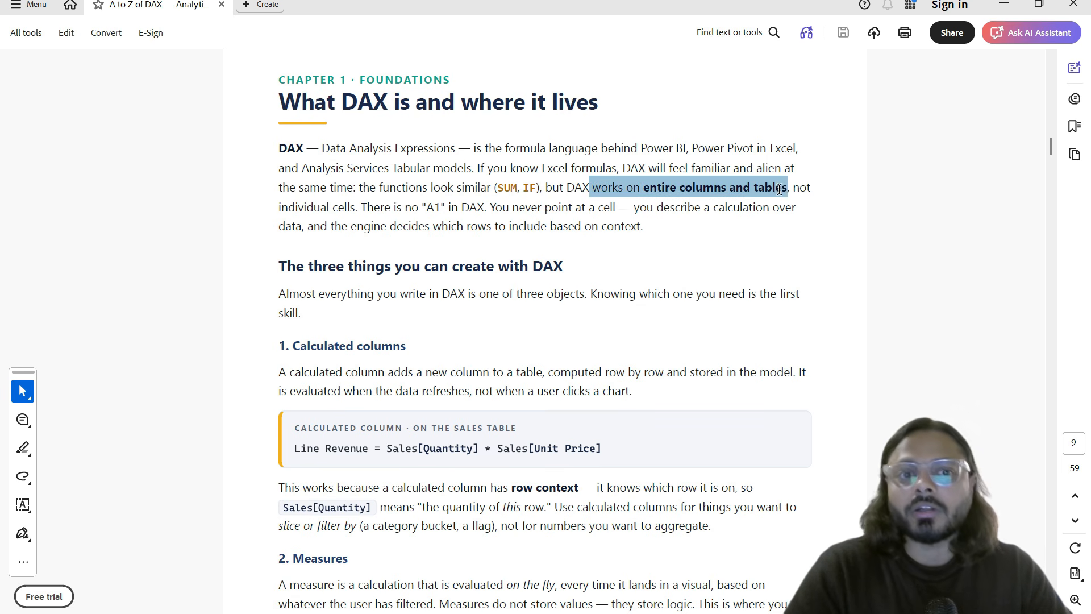
{"action": "left_click", "coordinate": [442, 216]}
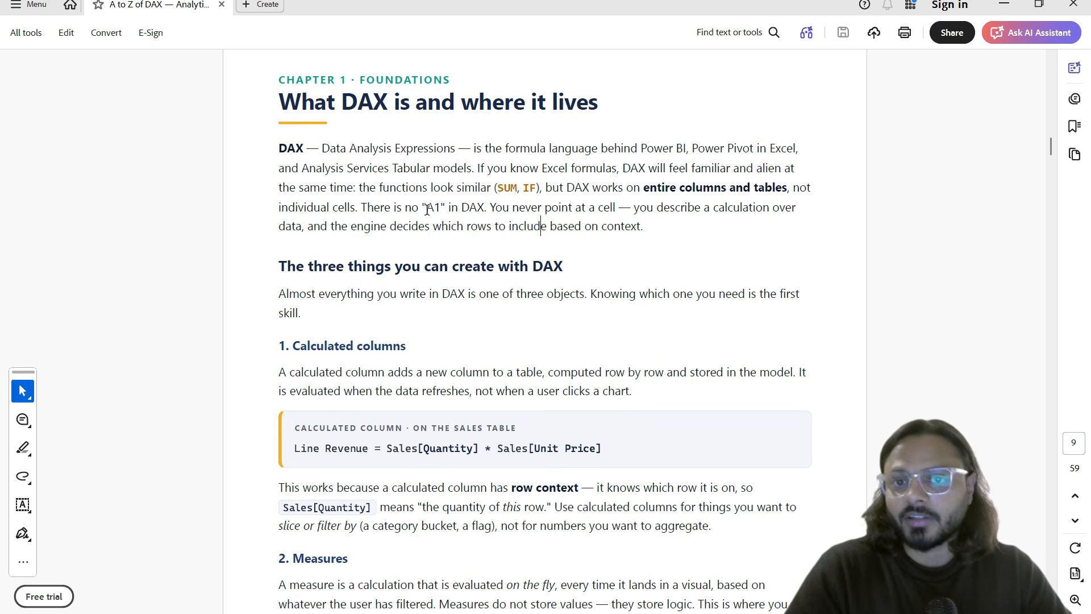
{"action": "left_click_drag", "start_coordinate": [427, 211], "coordinate": [454, 210]}
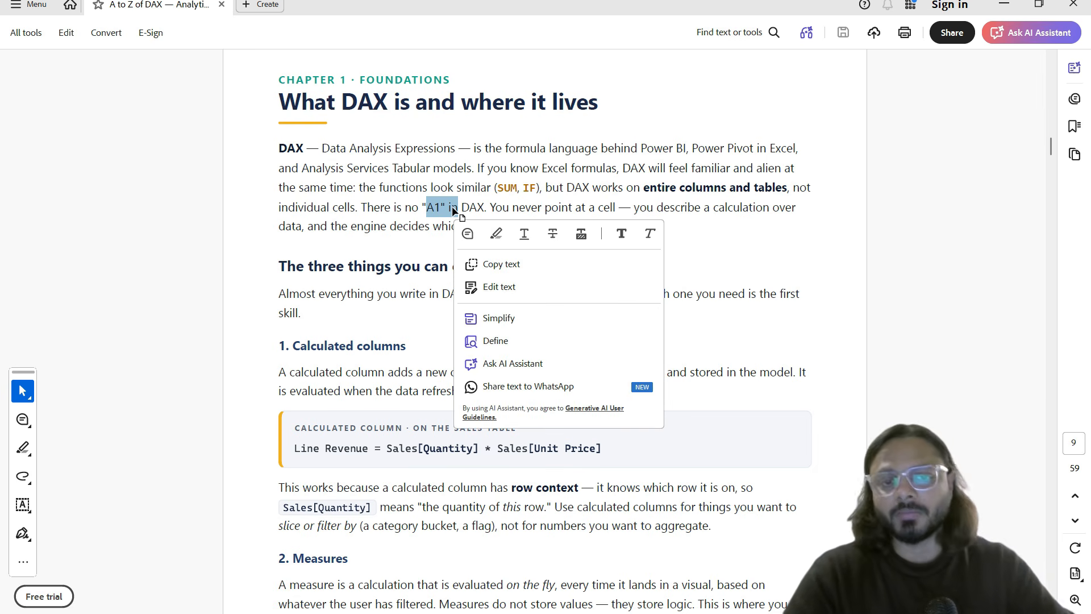
{"action": "left_click", "coordinate": [322, 265]}
{"action": "left_click_drag", "start_coordinate": [279, 267], "coordinate": [563, 267]}
{"action": "scroll", "coordinate": [427, 348], "scroll_direction": "down", "scroll_amount": 3}
{"action": "left_click", "coordinate": [404, 250]}
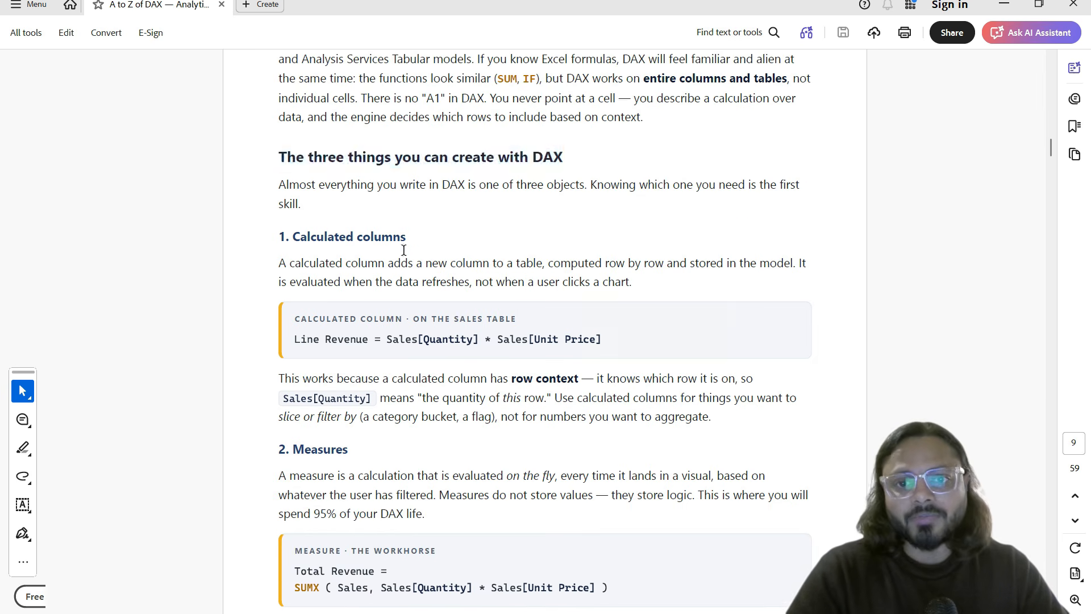
Step: Review the Calculated columns and Measures sections with their code examples, then return to Power BI
{"action": "left_click_drag", "start_coordinate": [307, 242], "coordinate": [406, 241]}
{"action": "left_click_drag", "start_coordinate": [291, 449], "coordinate": [350, 454]}
{"action": "scroll", "coordinate": [349, 454], "scroll_direction": "down", "scroll_amount": 5}
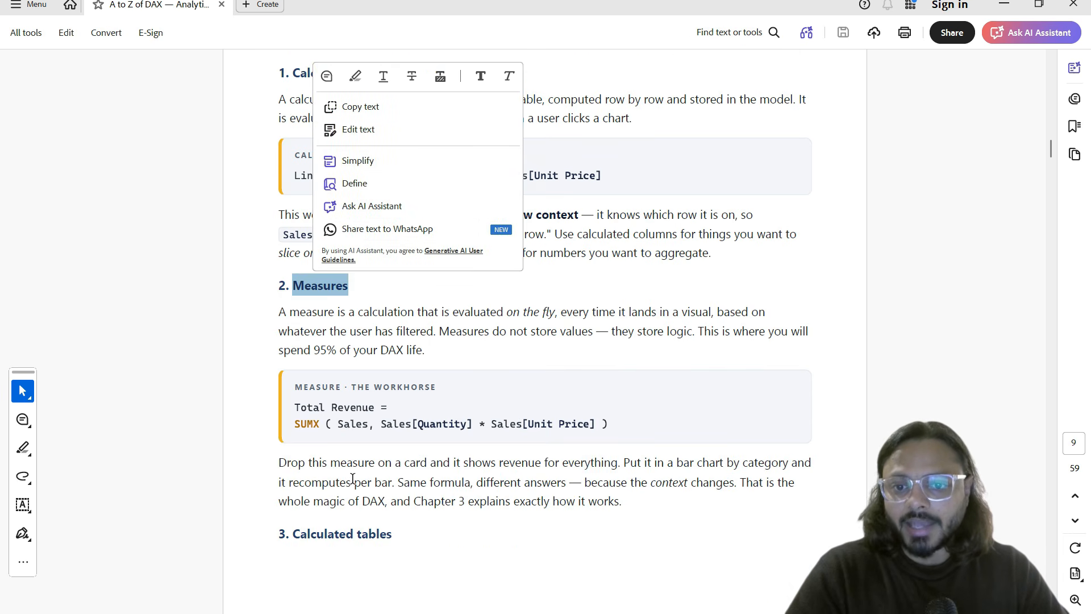
{"action": "left_click_drag", "start_coordinate": [312, 534], "coordinate": [355, 481]}
{"action": "left_click", "coordinate": [781, 330]}
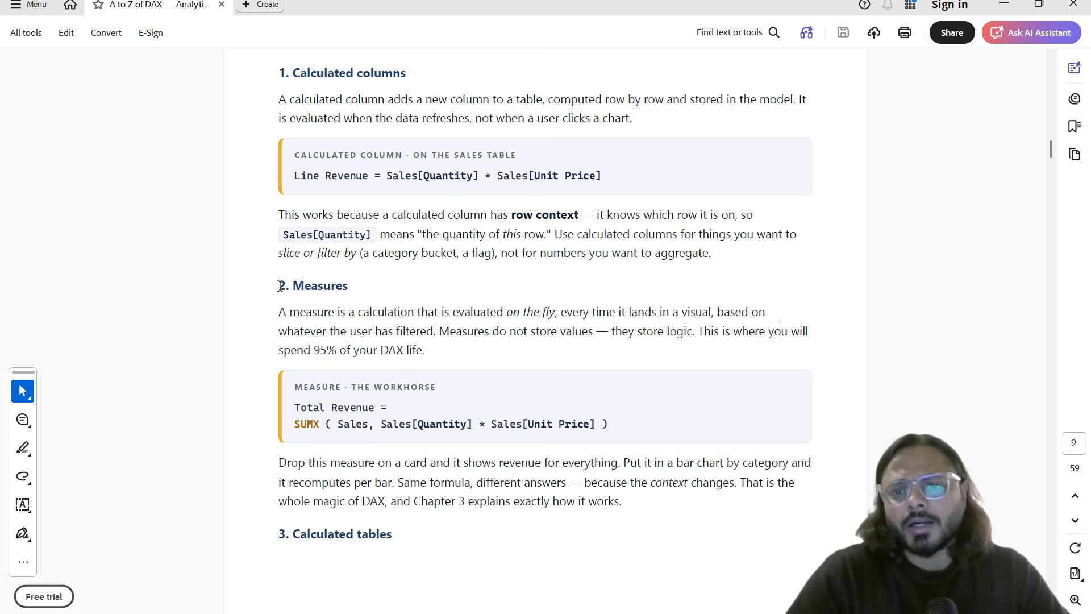
{"action": "left_click_drag", "start_coordinate": [280, 286], "coordinate": [606, 430]}
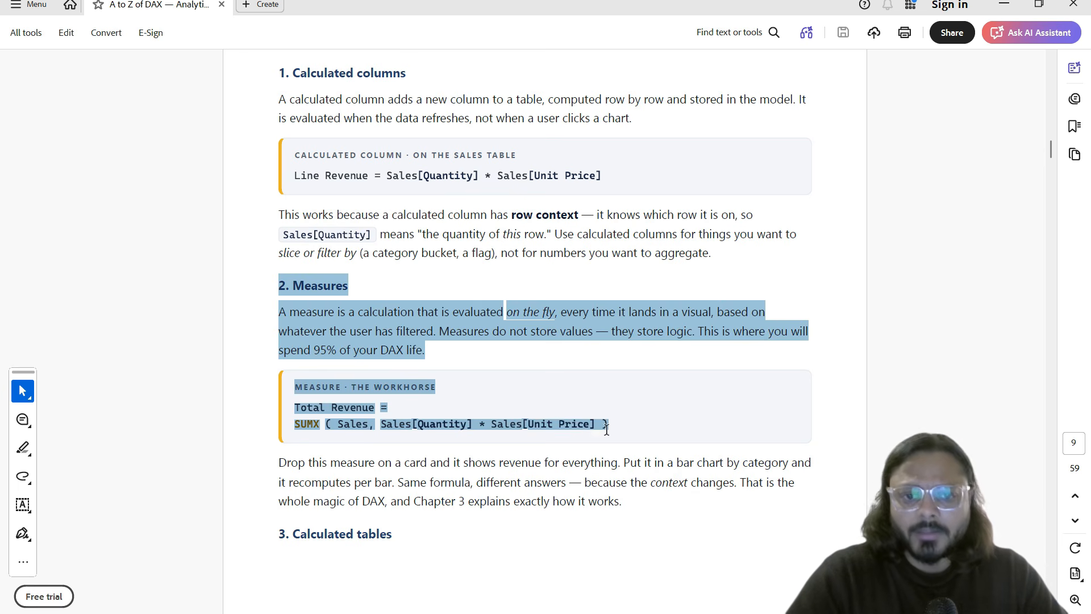
{"action": "scroll", "coordinate": [409, 273], "scroll_direction": "up", "scroll_amount": 2}
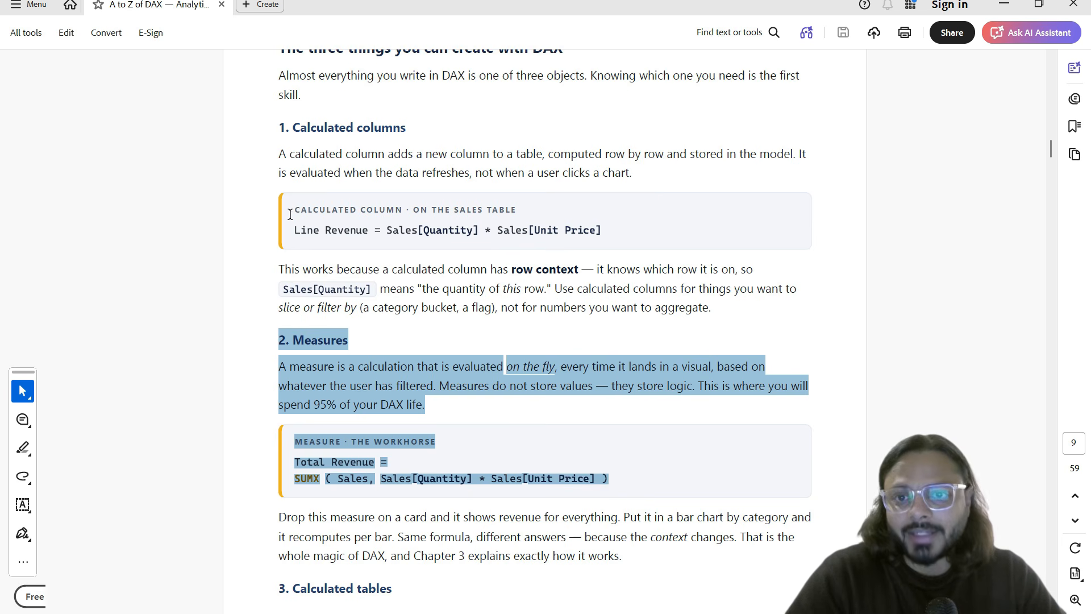
{"action": "left_click", "coordinate": [341, 219]}
{"action": "left_click_drag", "start_coordinate": [445, 269], "coordinate": [503, 229]}
{"action": "left_click", "coordinate": [375, 556]}
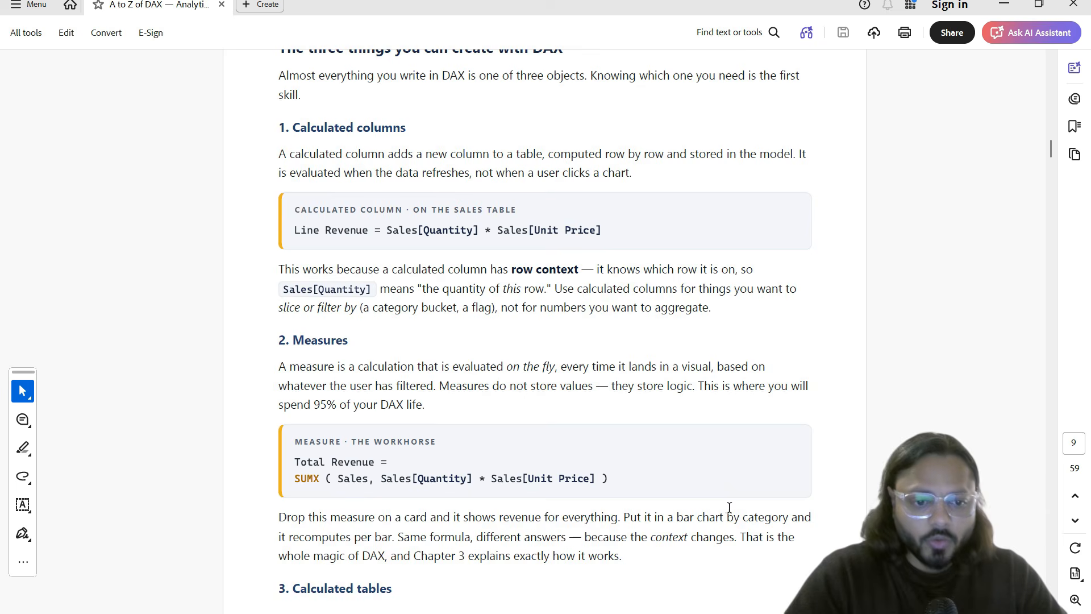
{"action": "key", "text": "alt+Tab"}
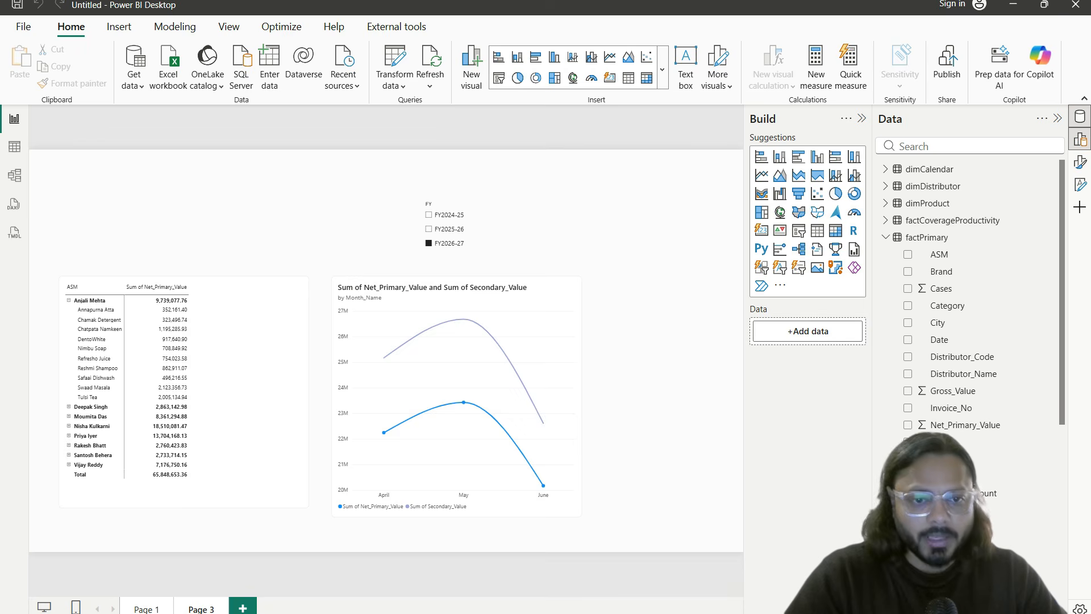
Step: In dimCalendar, add a calculated column Month_ = MONTH(dimCalendar[Date])
{"action": "left_click", "coordinate": [15, 147]}
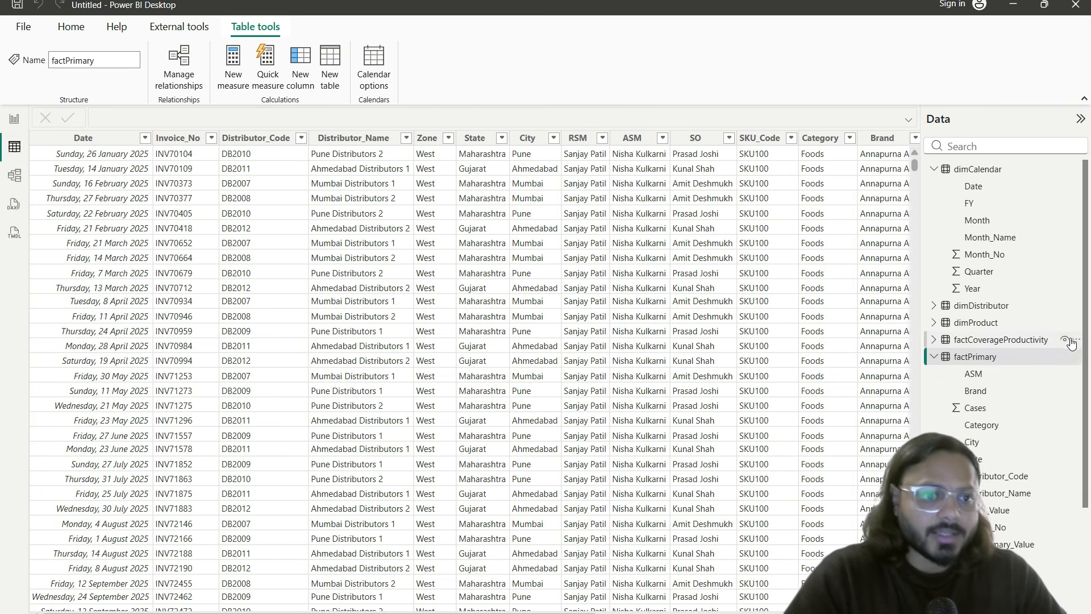
{"action": "left_click", "coordinate": [978, 169]}
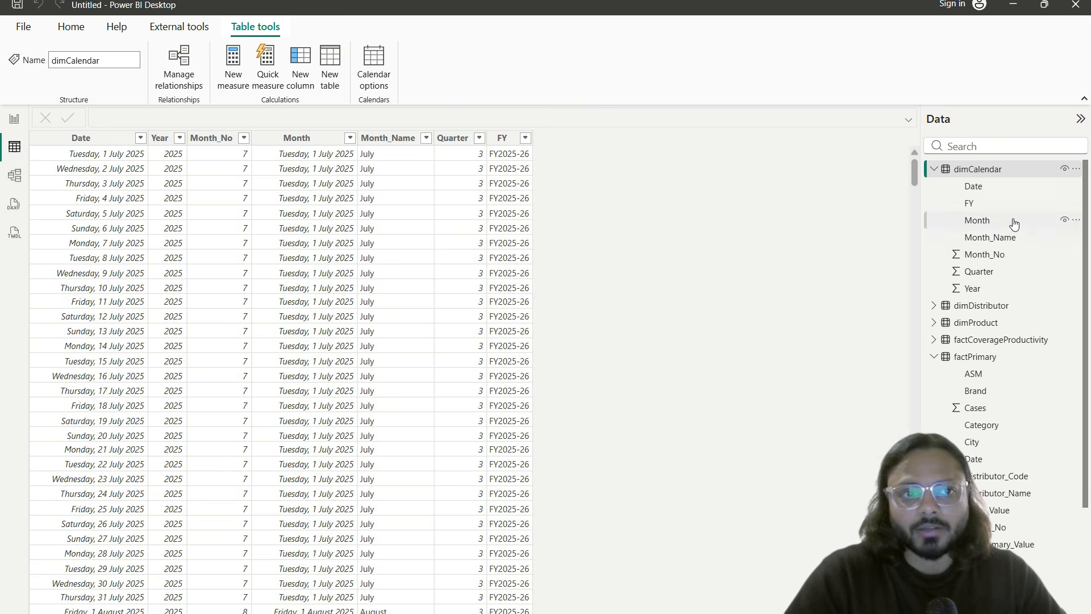
{"action": "left_click", "coordinate": [292, 54]}
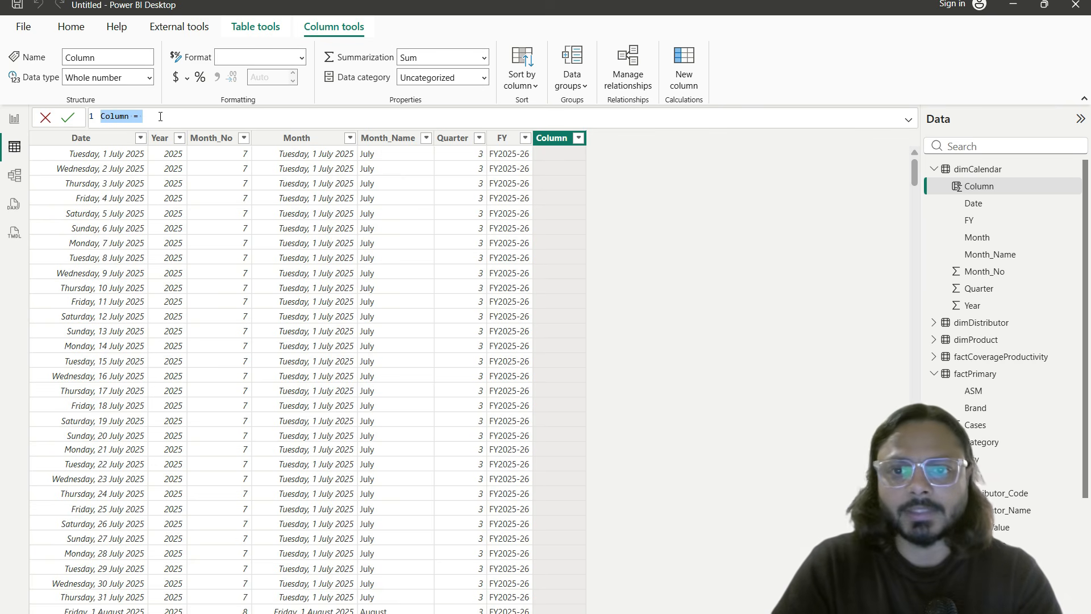
{"action": "type", "text": "Month"}
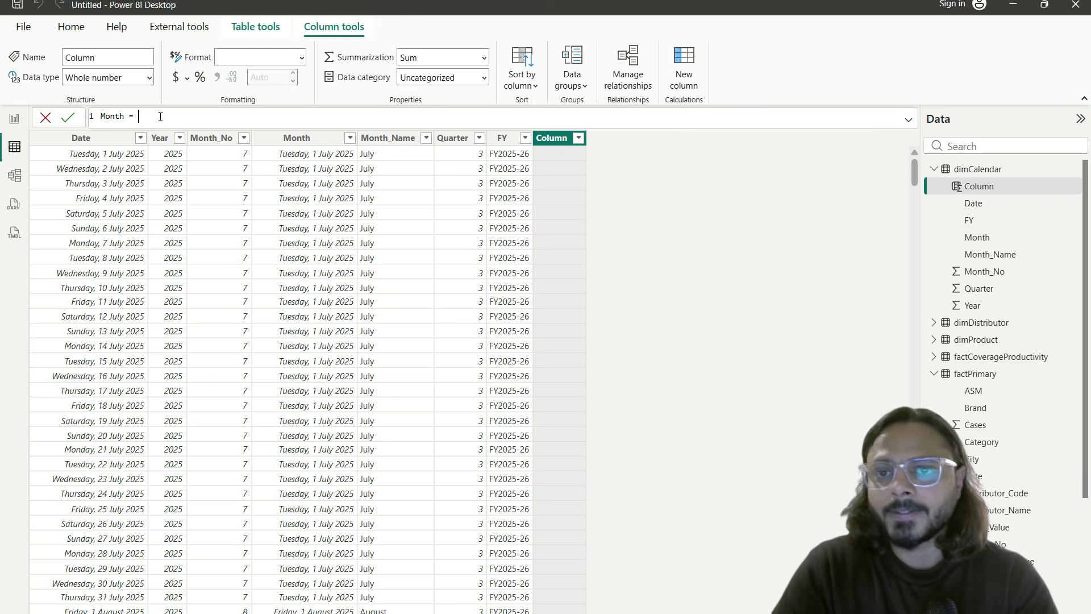
{"action": "type", "text": " = month"}
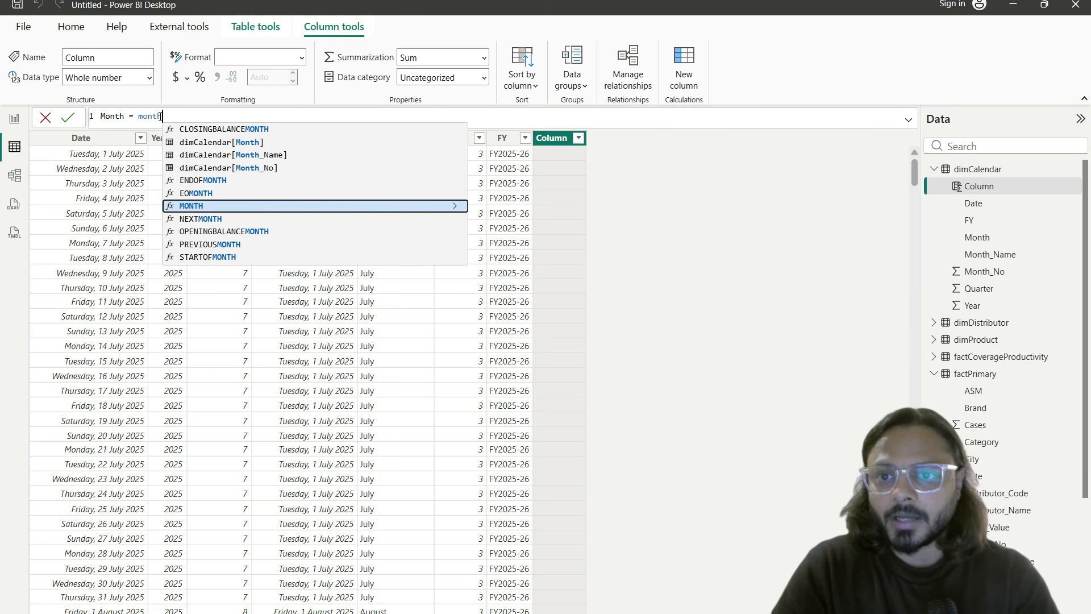
{"action": "left_click", "coordinate": [230, 206]}
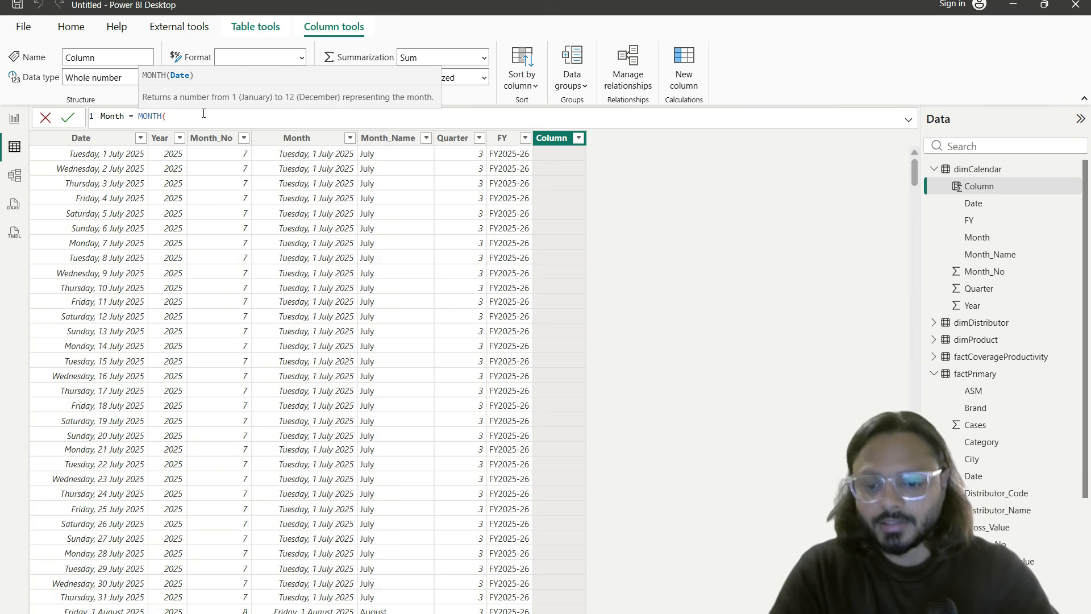
{"action": "type", "text": "date"}
{"action": "key", "text": "Down"}
{"action": "key", "text": "Down"}
{"action": "key", "text": "Down"}
{"action": "key", "text": "Down"}
{"action": "key", "text": "Down"}
{"action": "key", "text": "Down"}
{"action": "key", "text": "Down"}
{"action": "key", "text": "Down"}
{"action": "key", "text": "Down"}
{"action": "key", "text": "Down"}
{"action": "key", "text": "Tab"}
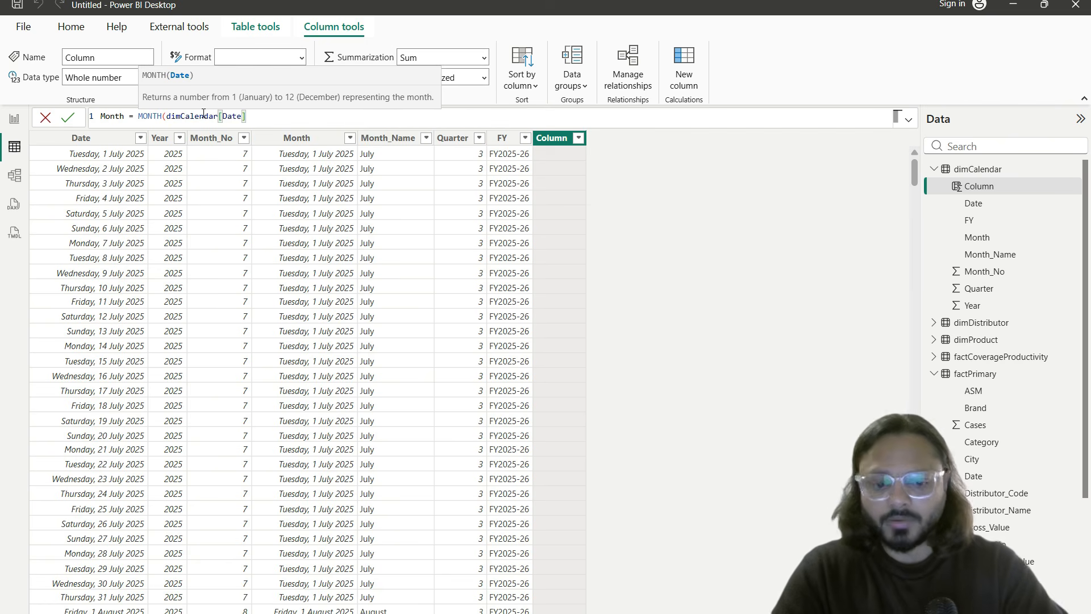
{"action": "type", "text": ")"}
{"action": "key", "text": "Return"}
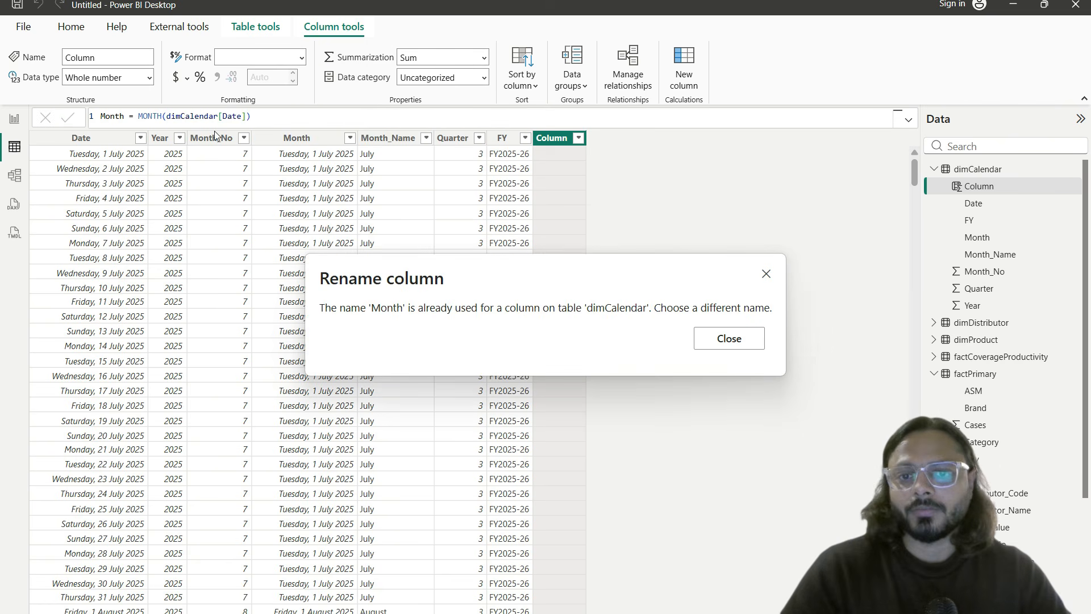
{"action": "left_click", "coordinate": [729, 339]}
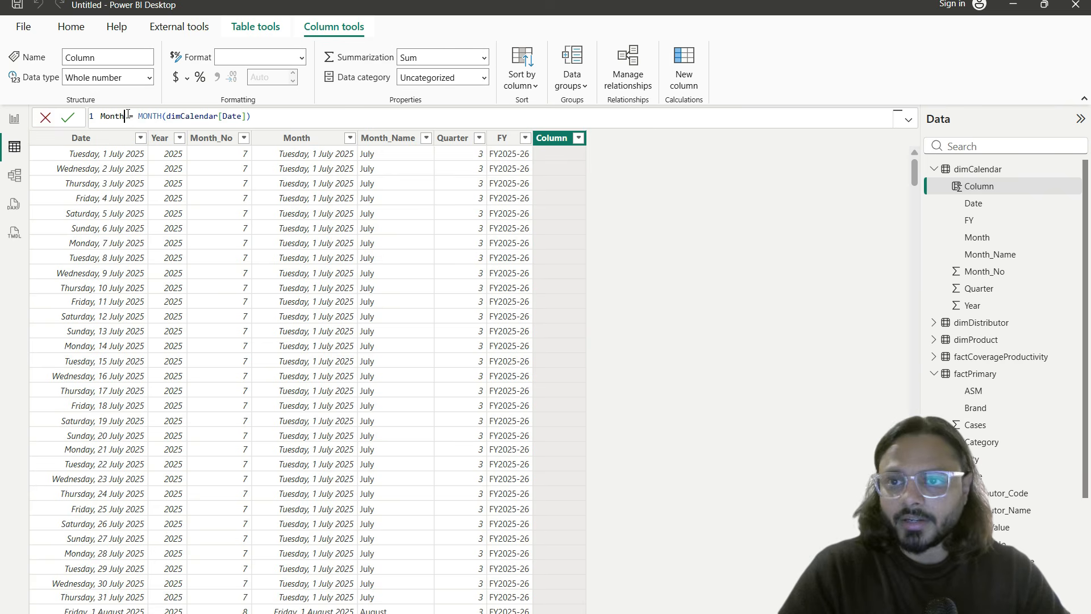
{"action": "type", "text": "_"}
{"action": "key", "text": "Return"}
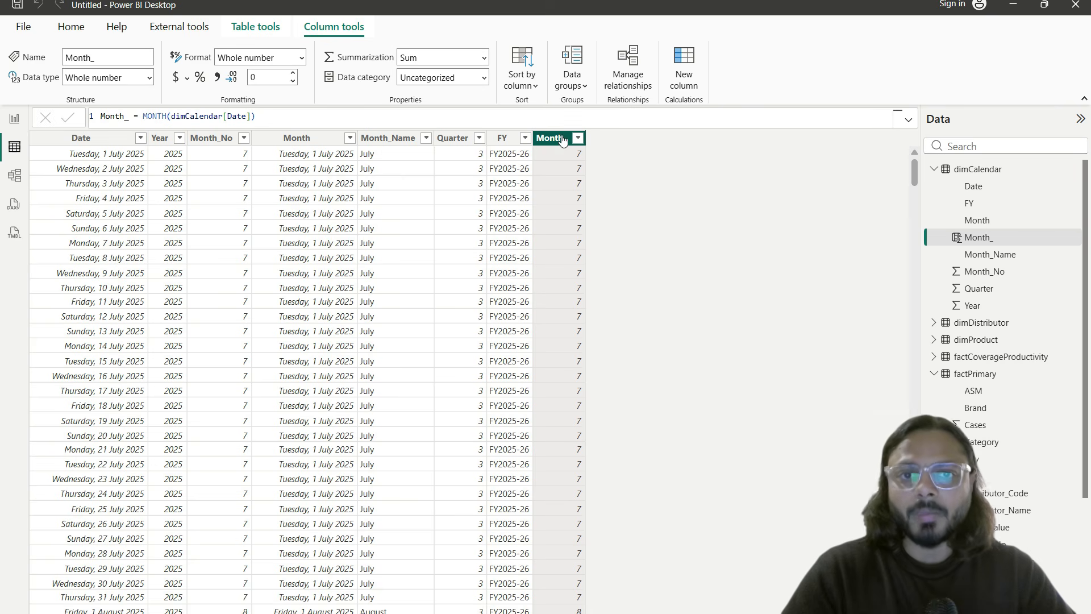
Step: Compare Month_ with the Month_No column, then delete the Month_ column
{"action": "left_click", "coordinate": [569, 167]}
{"action": "left_click", "coordinate": [578, 138]}
{"action": "left_click", "coordinate": [555, 166]}
{"action": "left_click", "coordinate": [222, 140]}
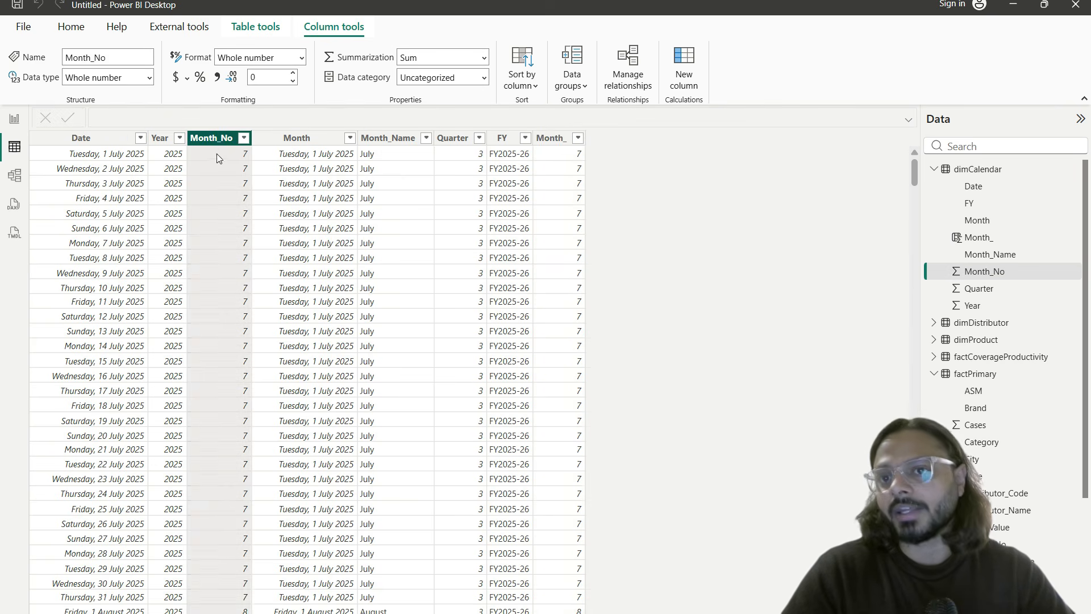
{"action": "left_click", "coordinate": [559, 139]}
{"action": "right_click", "coordinate": [560, 139]}
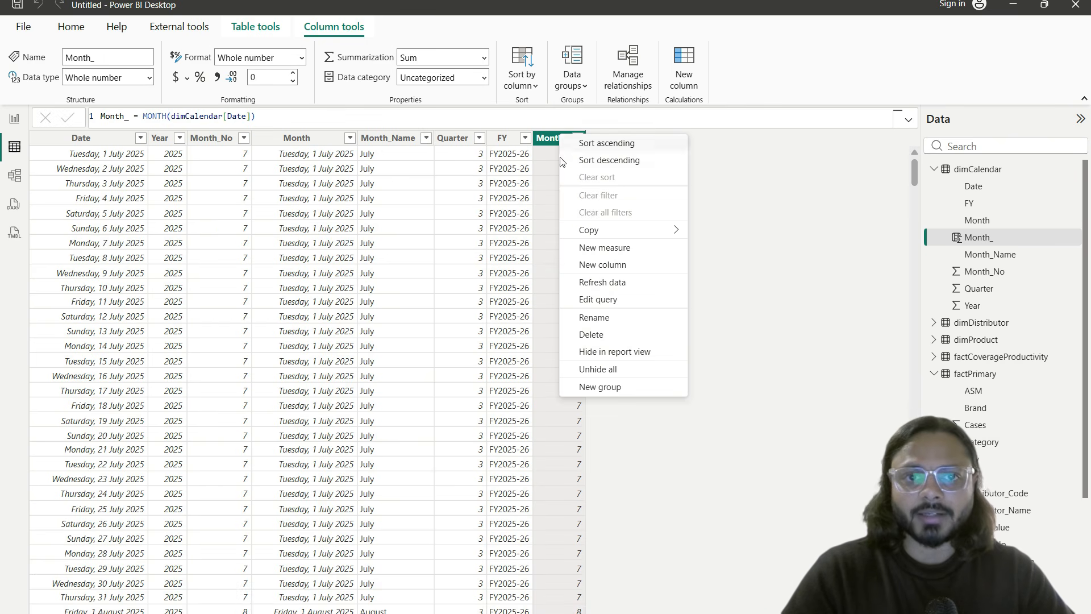
{"action": "left_click", "coordinate": [623, 334]}
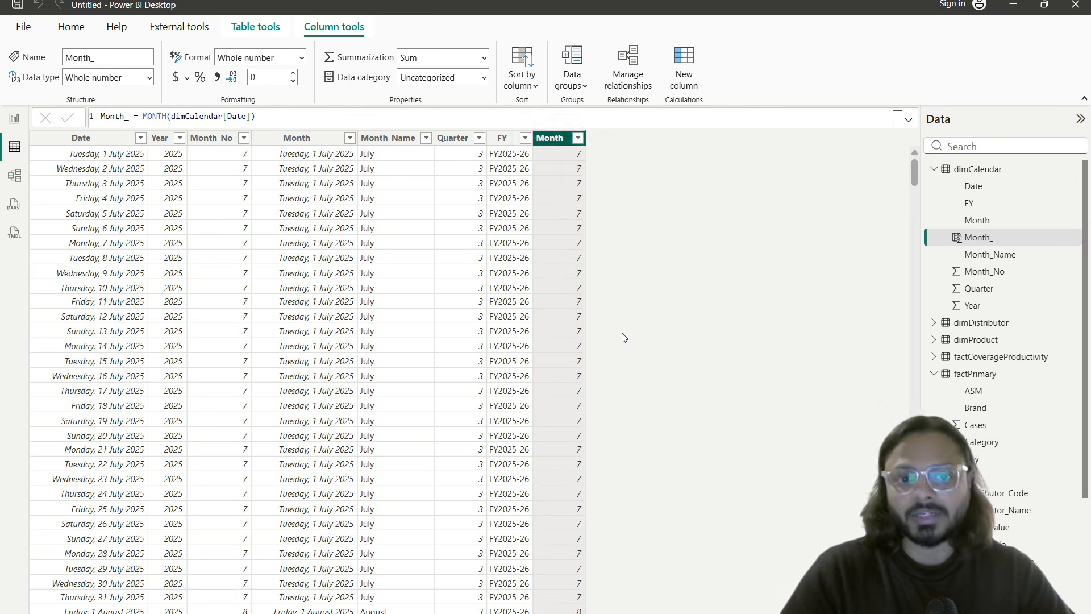
{"action": "left_click", "coordinate": [628, 354]}
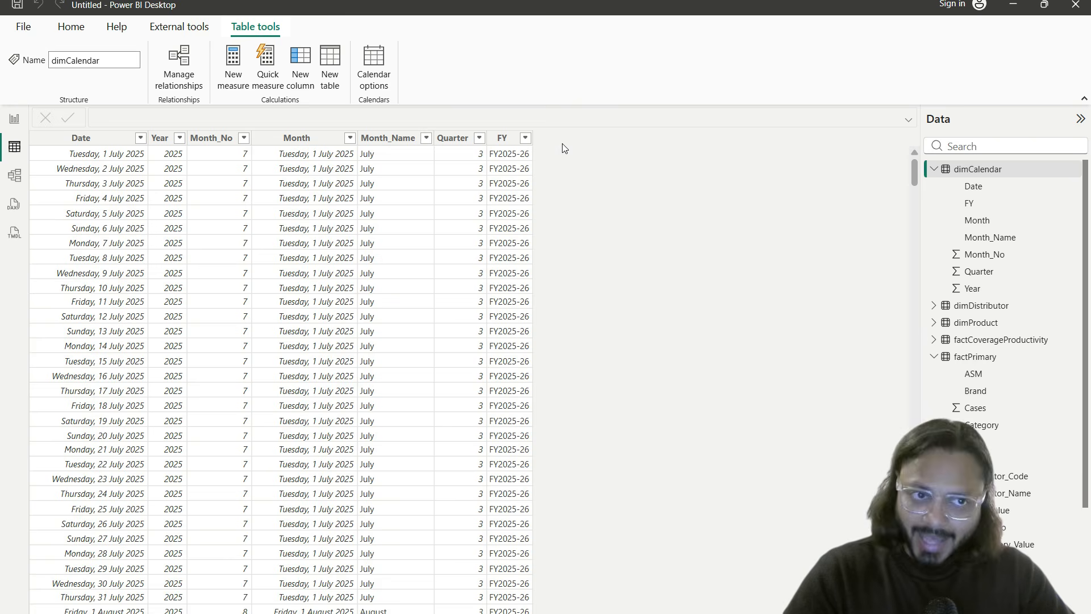
Step: On the report page, create the measure PrimarySales = SUM(factPrimary[Net_Primary_Value])
{"action": "left_click", "coordinate": [14, 118]}
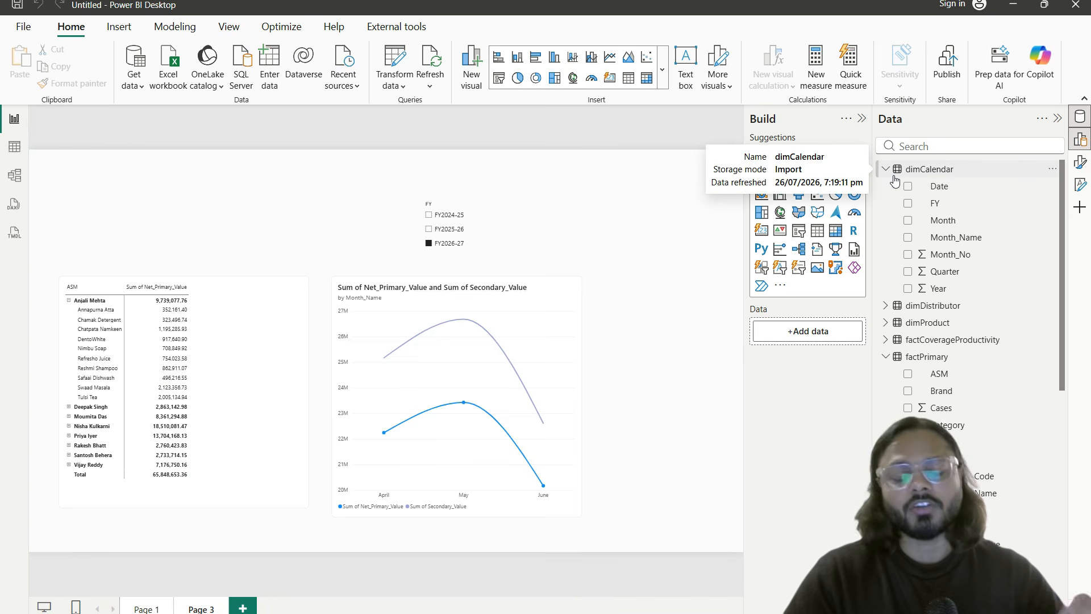
{"action": "left_click", "coordinate": [817, 78]}
{"action": "left_click_drag", "start_coordinate": [783, 35], "coordinate": [841, 102]}
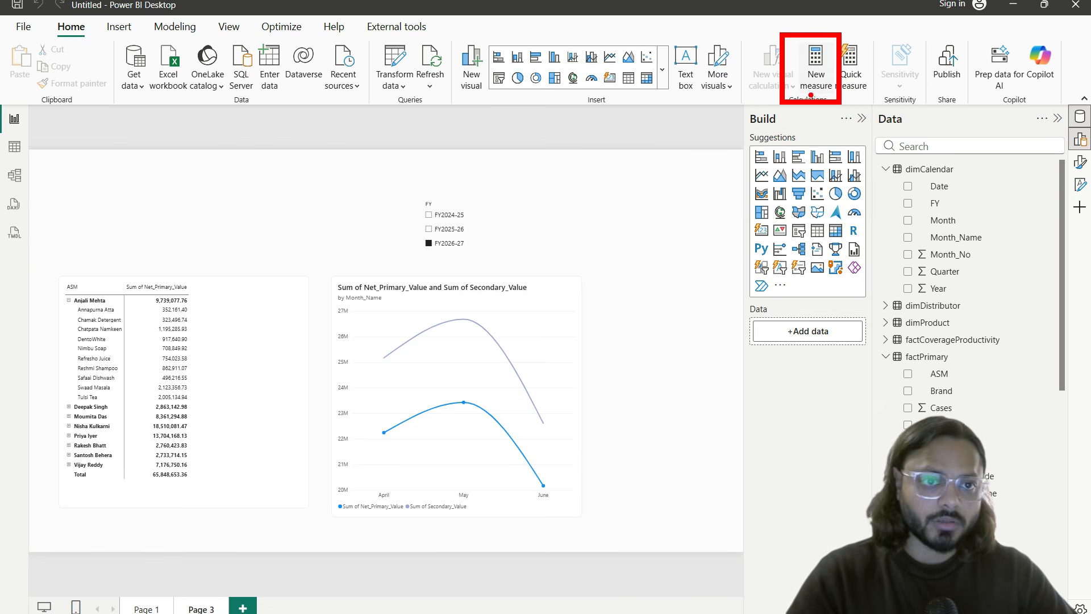
{"action": "key", "text": "Escape"}
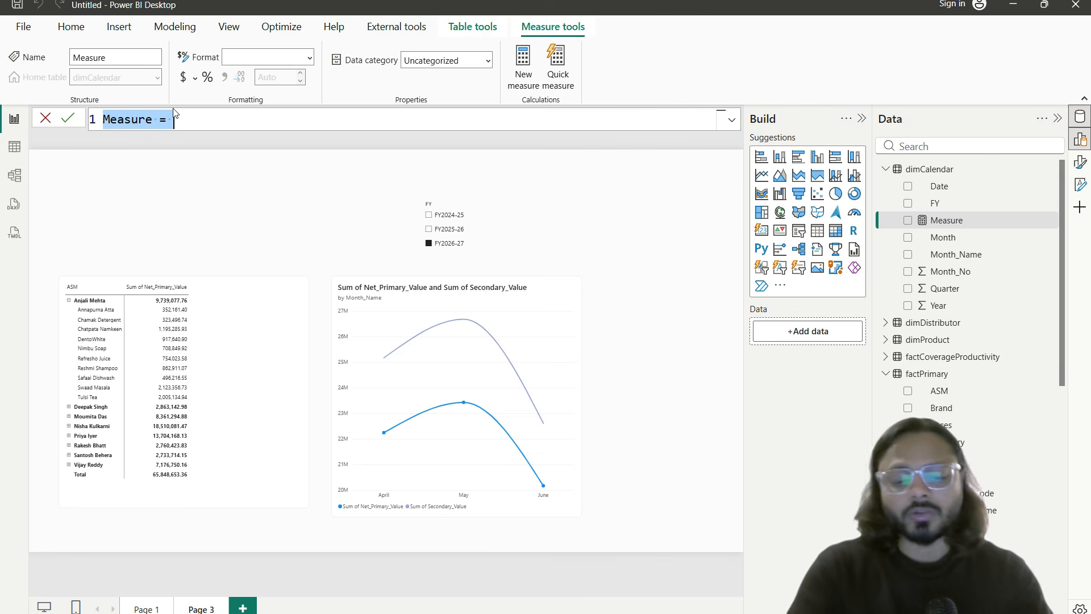
{"action": "type", "text": "PrimarySales = SUM("}
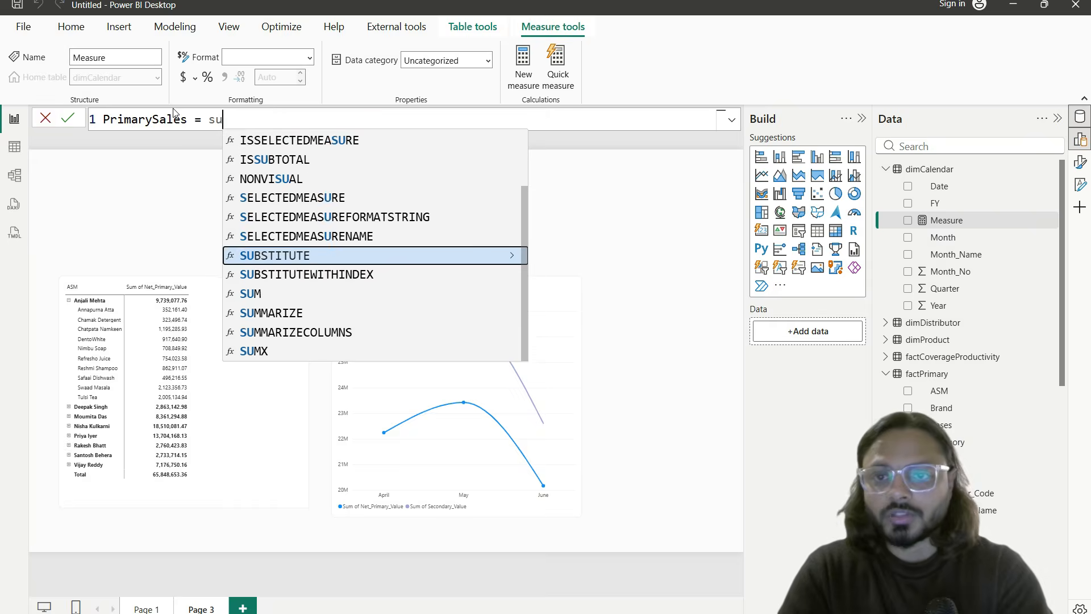
{"action": "type", "text": "primary"}
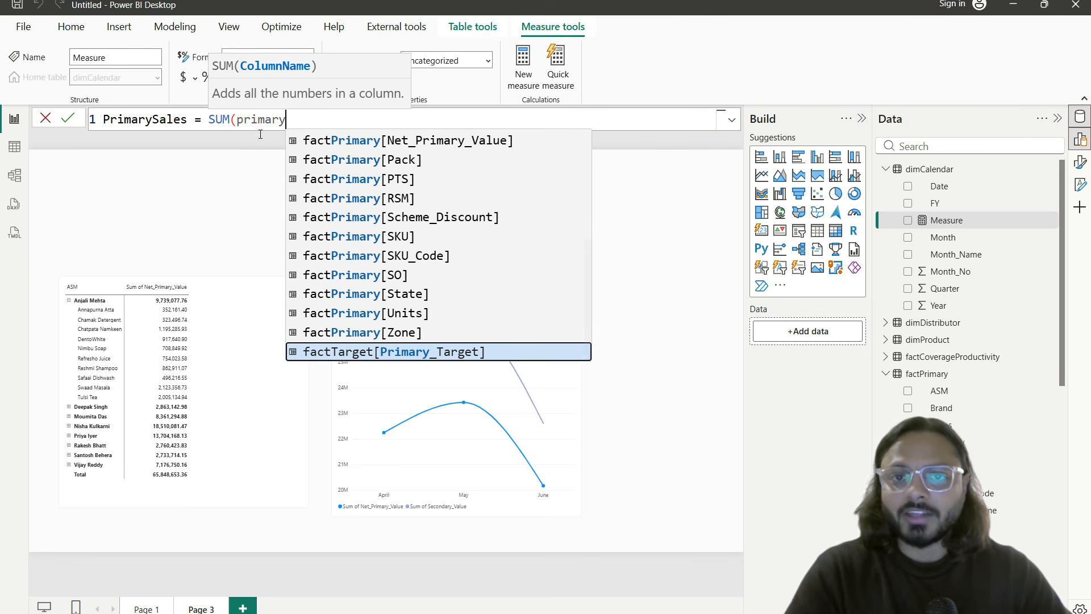
{"action": "mouse_move", "coordinate": [283, 129]}
{"action": "left_mouse_down"}
{"action": "mouse_move", "coordinate": [367, 150]}
{"action": "mouse_move", "coordinate": [503, 151]}
{"action": "left_mouse_up"}
{"action": "key", "text": "Escape"}
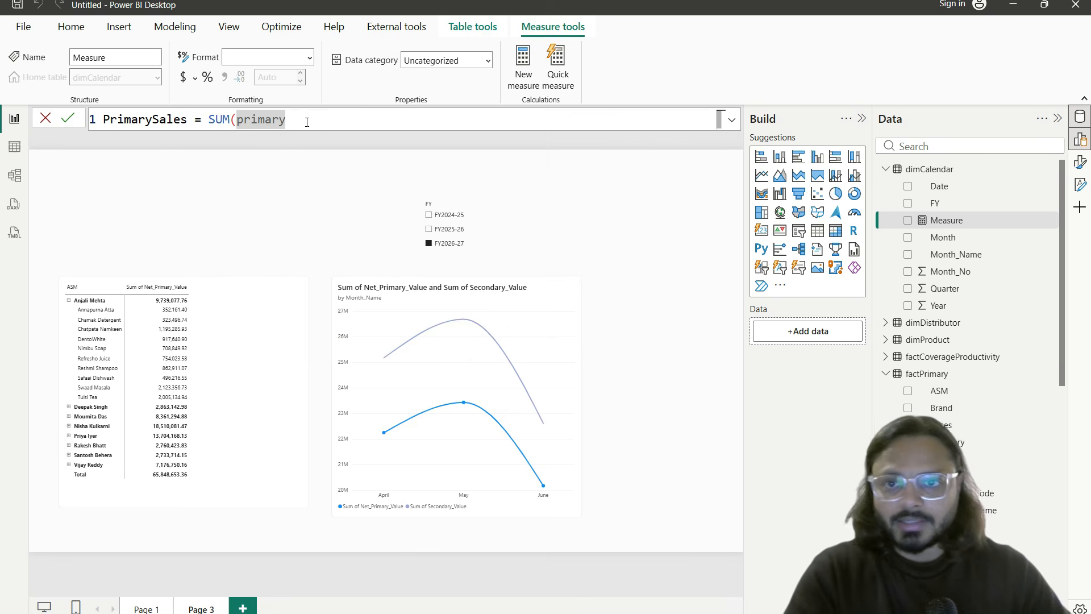
{"action": "key", "text": "ctrl+space"}
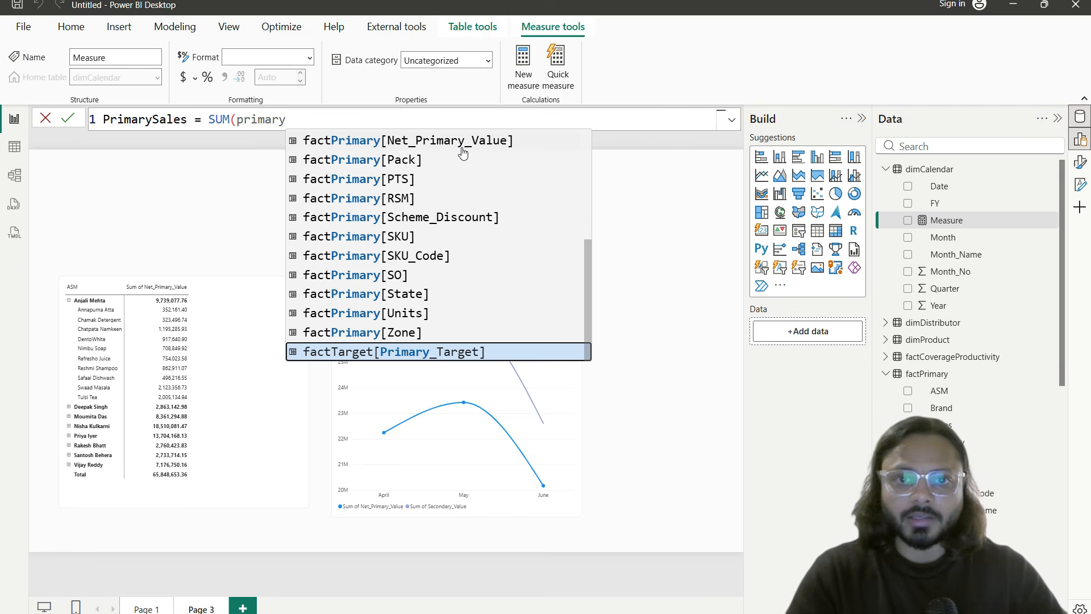
{"action": "left_click", "coordinate": [467, 141]}
{"action": "type", "text": ")"}
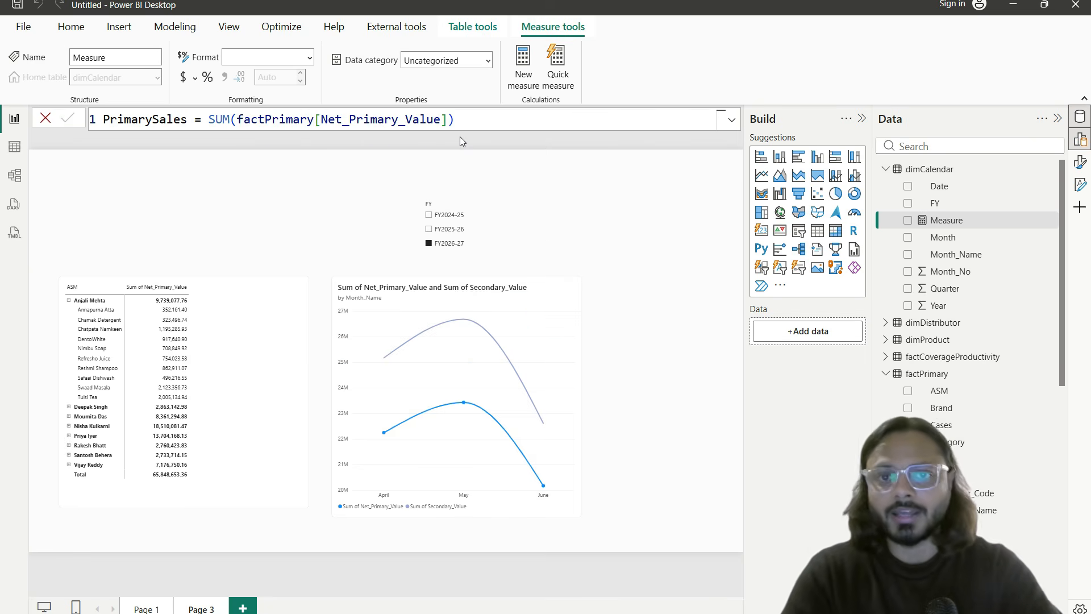
{"action": "key", "text": "Return"}
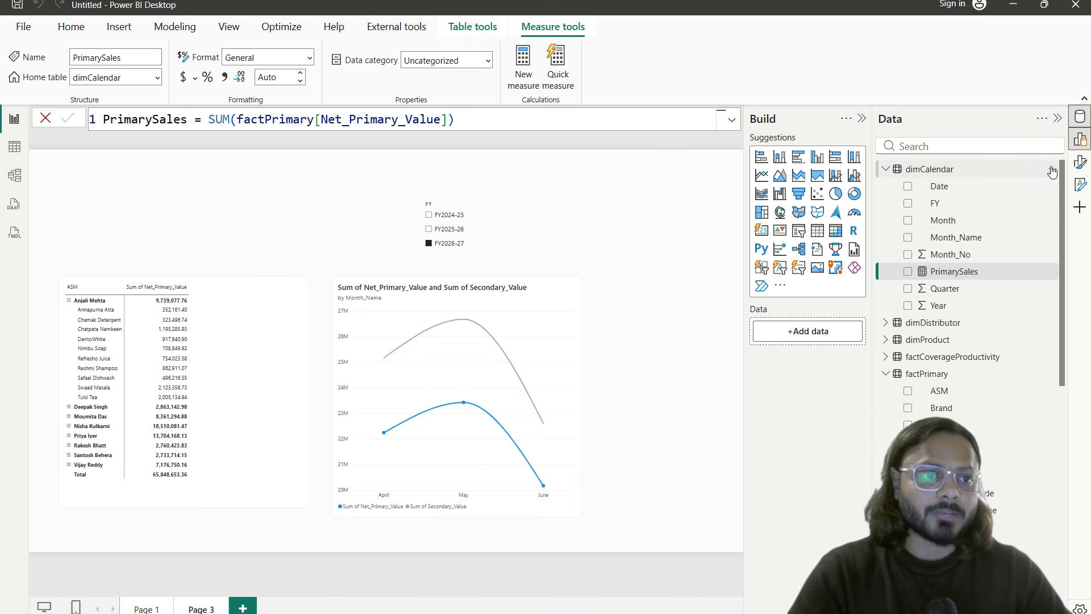
Step: Add a SecondarySales = SUM(factSecondary[Secondary_Value]) measure to the dimCalendar table
{"action": "left_click", "coordinate": [1049, 169]}
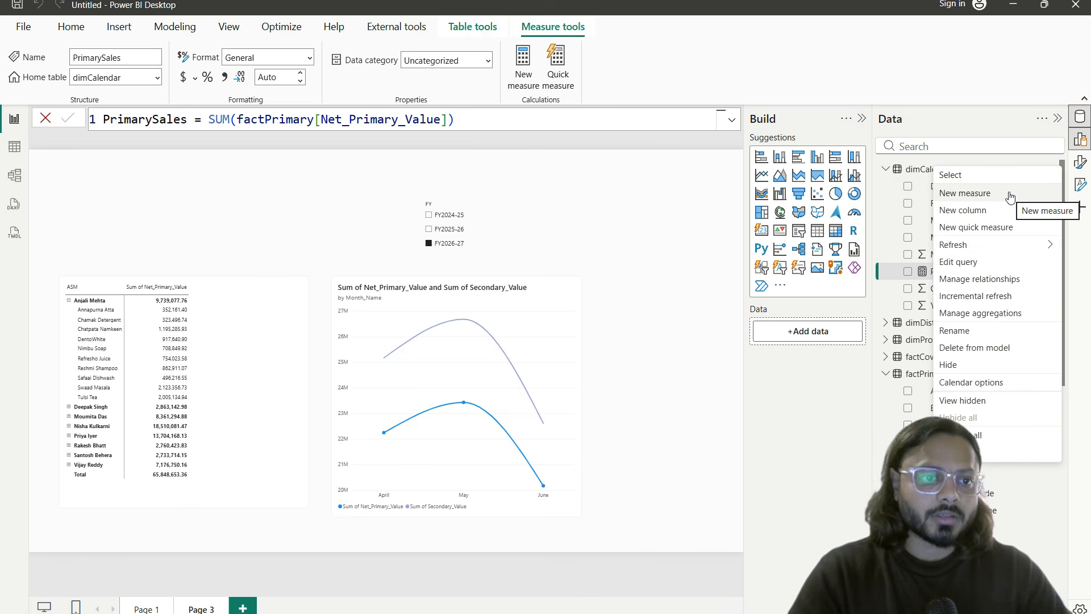
{"action": "left_click", "coordinate": [1009, 195]}
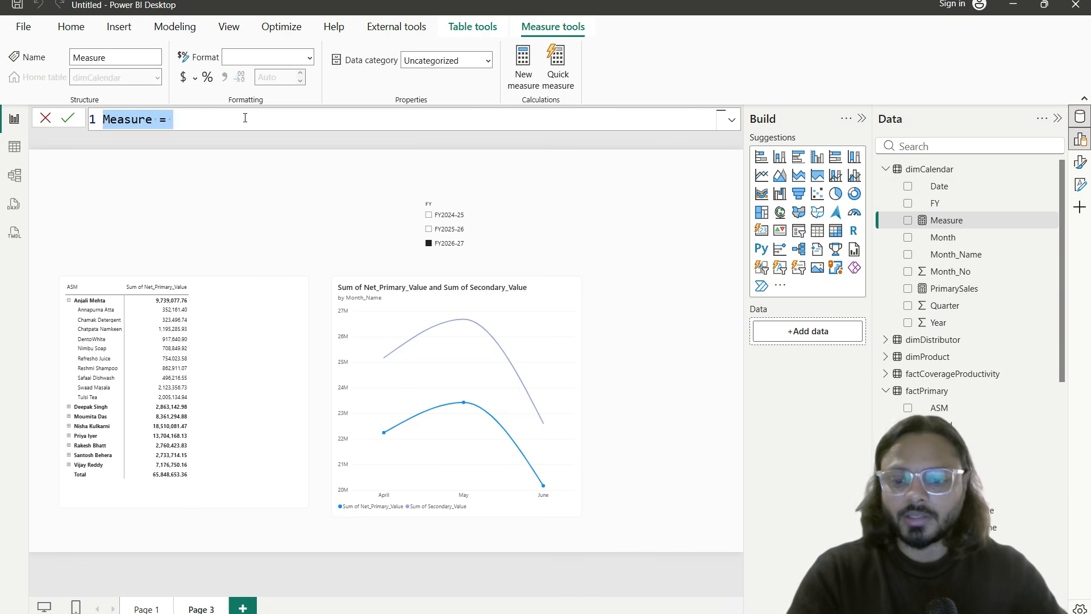
{"action": "type", "text": "SecondarySales"}
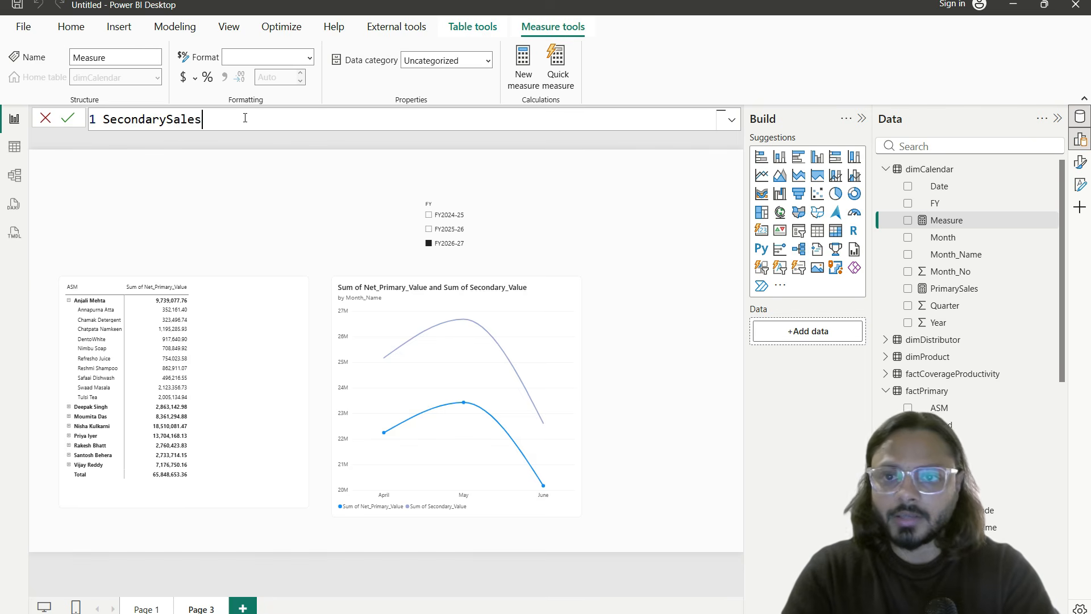
{"action": "type", "text": " = sum(secondar"}
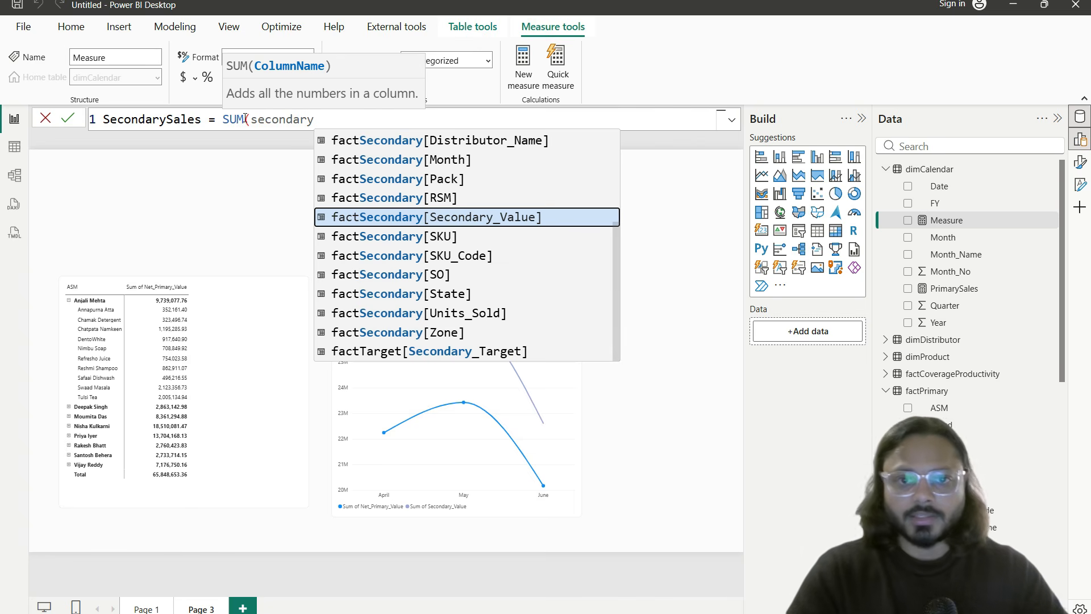
{"action": "key", "text": "Tab"}
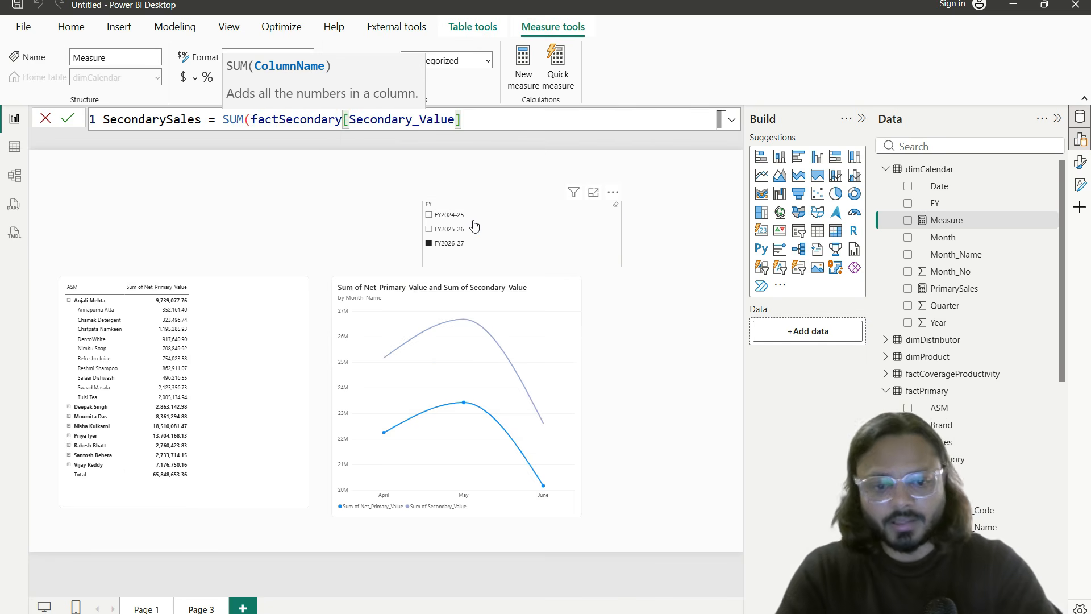
{"action": "type", "text": ")"}
{"action": "key", "text": "Return"}
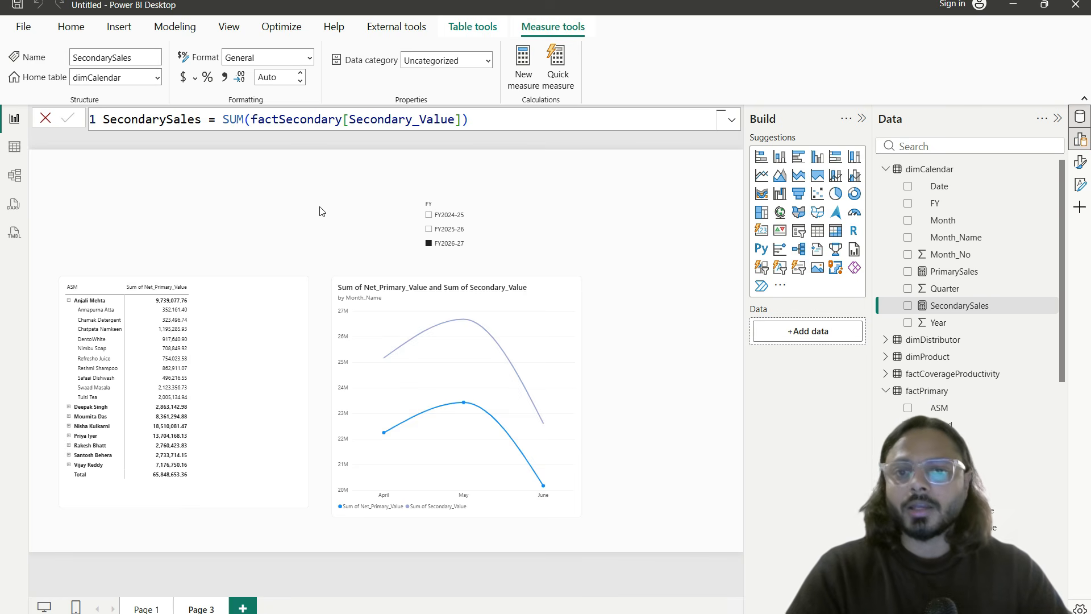
{"action": "left_click", "coordinate": [174, 203]}
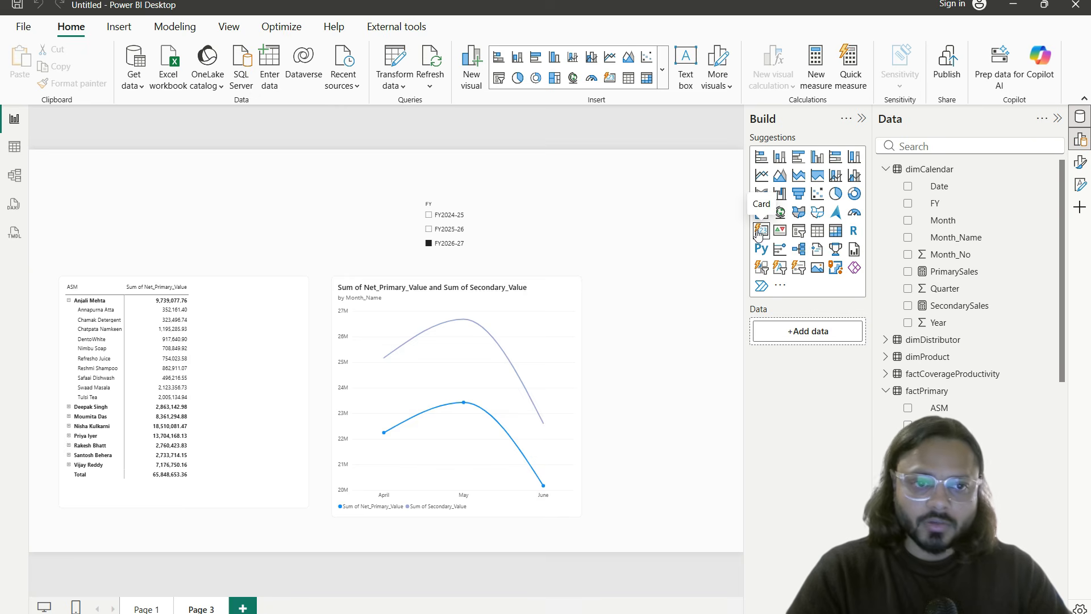
Step: Add a card visual showing the PrimarySales and SecondarySales measures
{"action": "left_click_drag", "start_coordinate": [751, 222], "coordinate": [773, 243]}
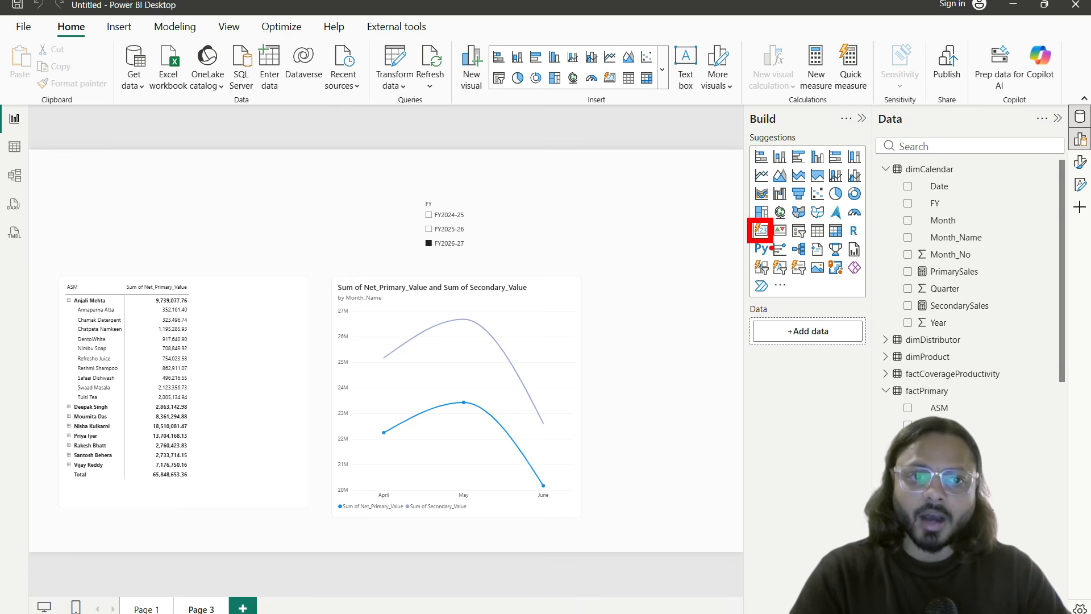
{"action": "key", "text": "Escape"}
{"action": "left_click", "coordinate": [762, 231]}
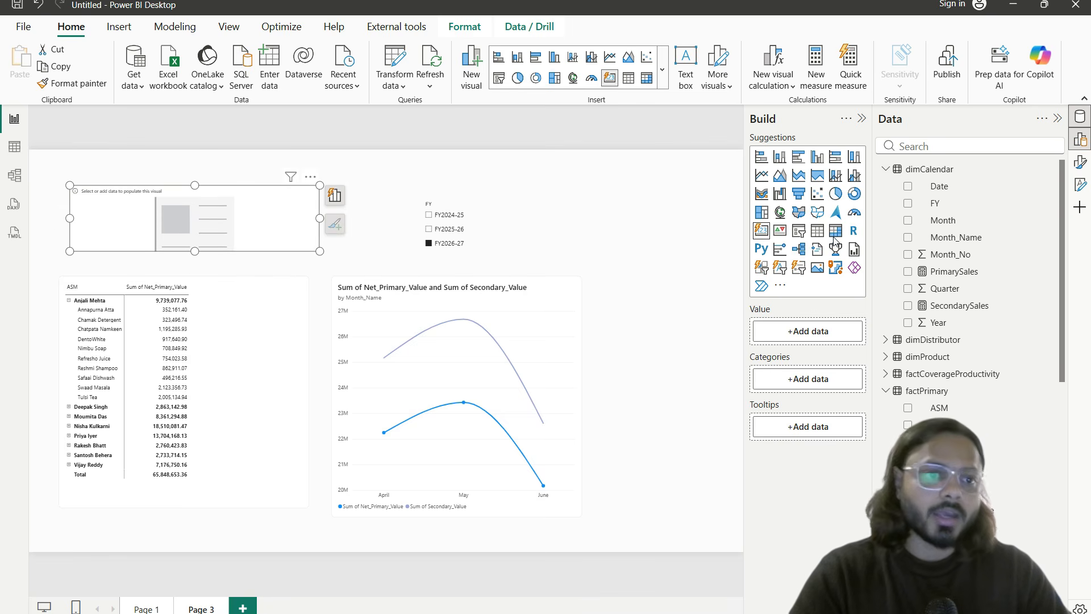
{"action": "left_click", "coordinate": [908, 271]}
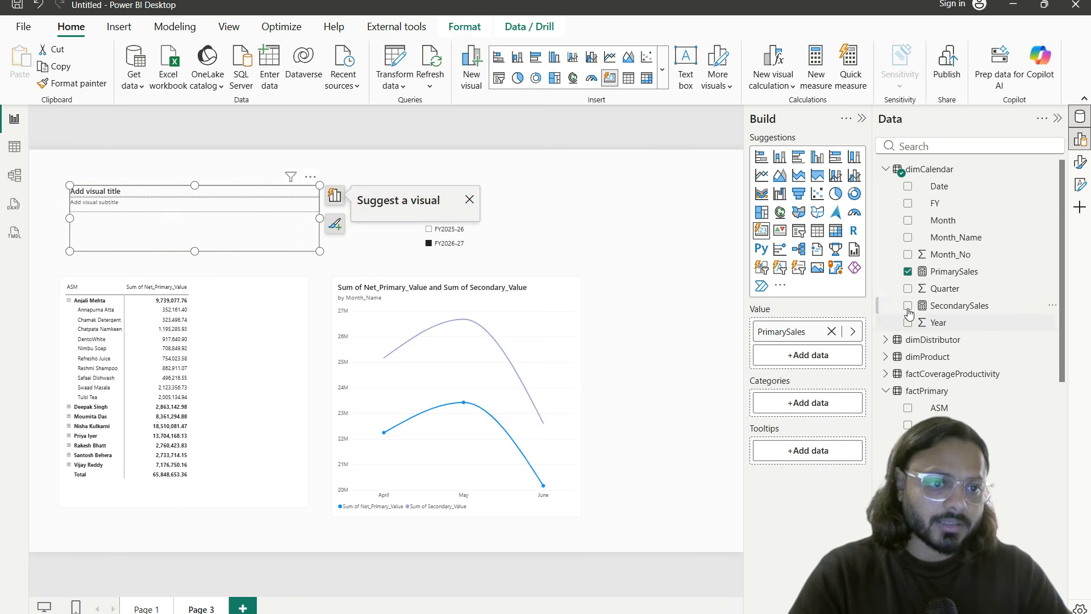
{"action": "left_click", "coordinate": [908, 306]}
{"action": "left_click", "coordinate": [296, 273]}
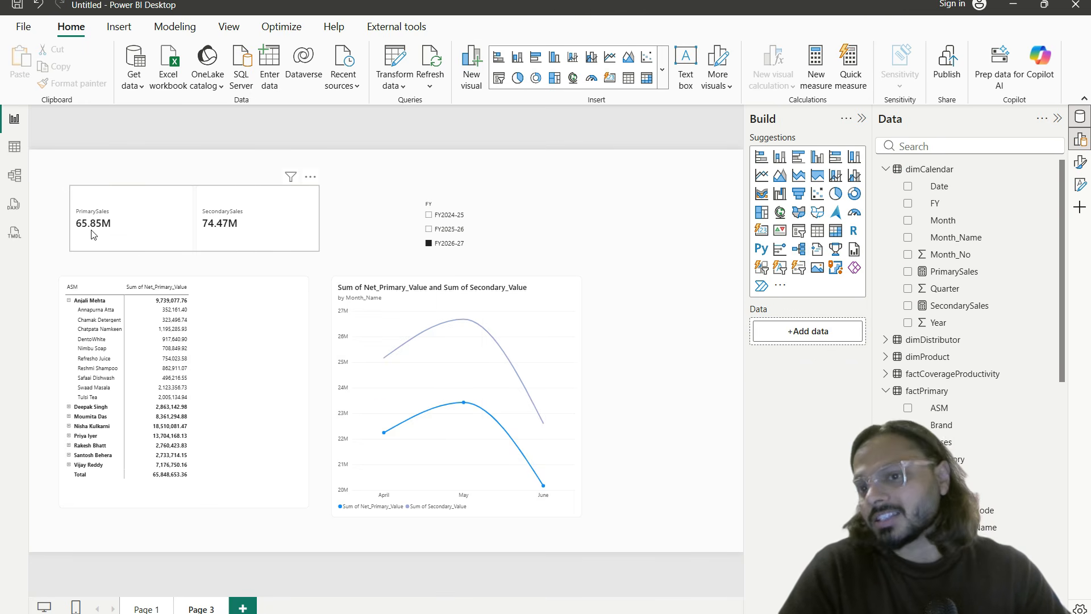
Step: Toggle the FY slicer to FY2025-26 and back to FY2026-27
{"action": "left_click", "coordinate": [443, 228]}
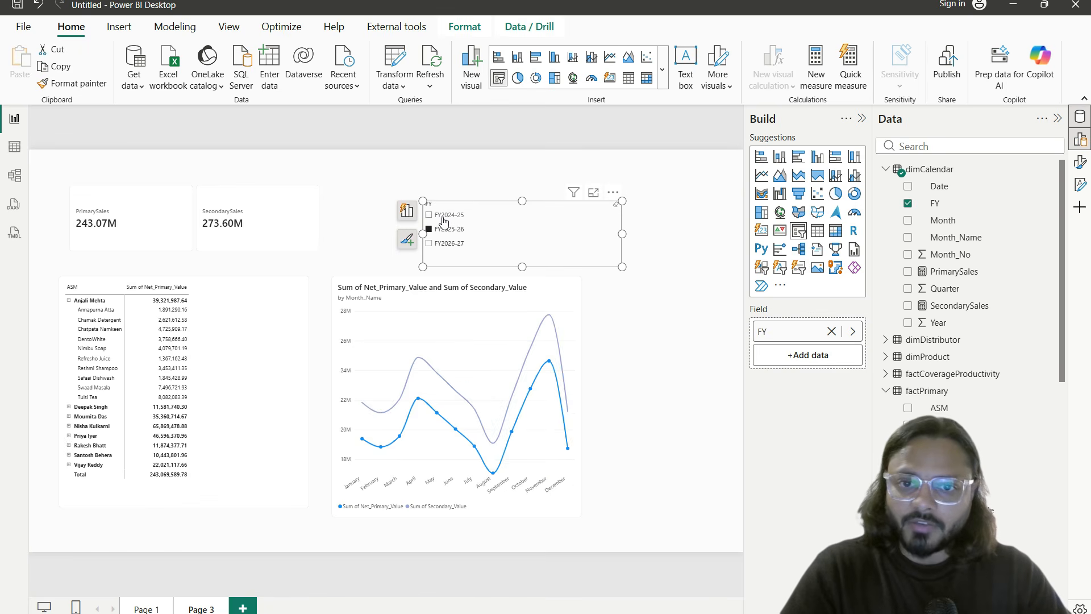
{"action": "left_click", "coordinate": [441, 228]}
{"action": "left_click", "coordinate": [441, 244]}
{"action": "left_click", "coordinate": [358, 261]}
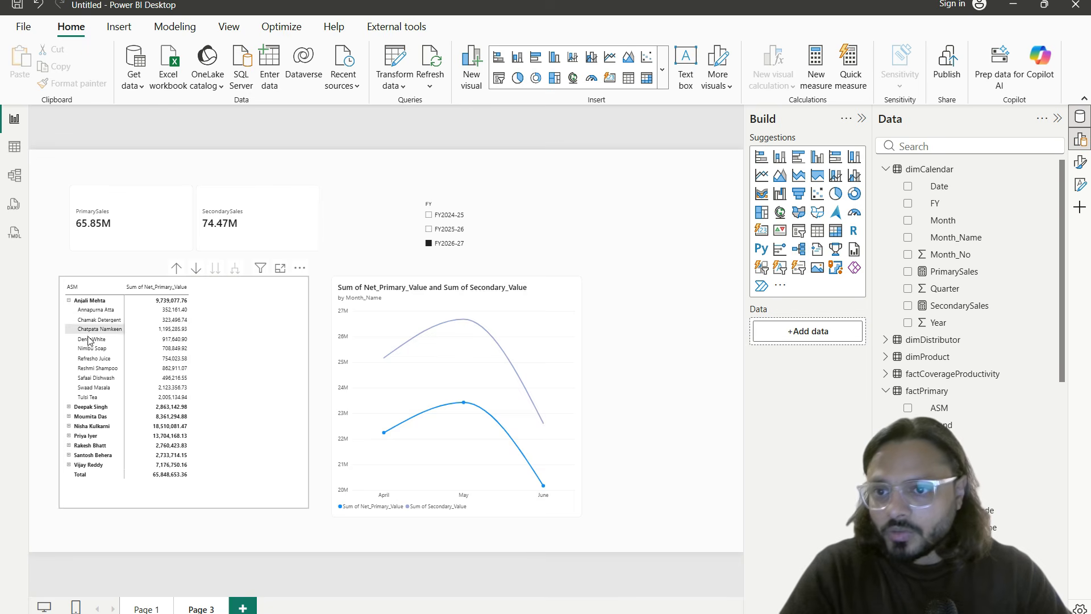
{"action": "scroll", "coordinate": [85, 324], "scroll_direction": "up", "scroll_amount": 2}
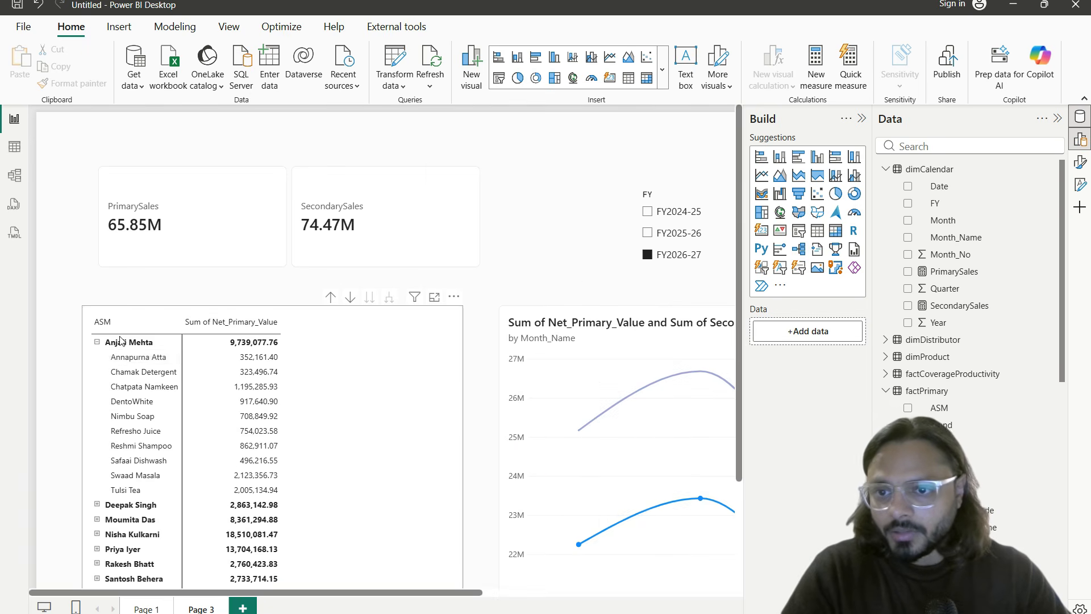
Step: Cross-filter the cards by Annapurna Atta, Chamak Detergent, Chatpata Namkeen and Refresho Juice, then switch to Table view
{"action": "left_click", "coordinate": [143, 357]}
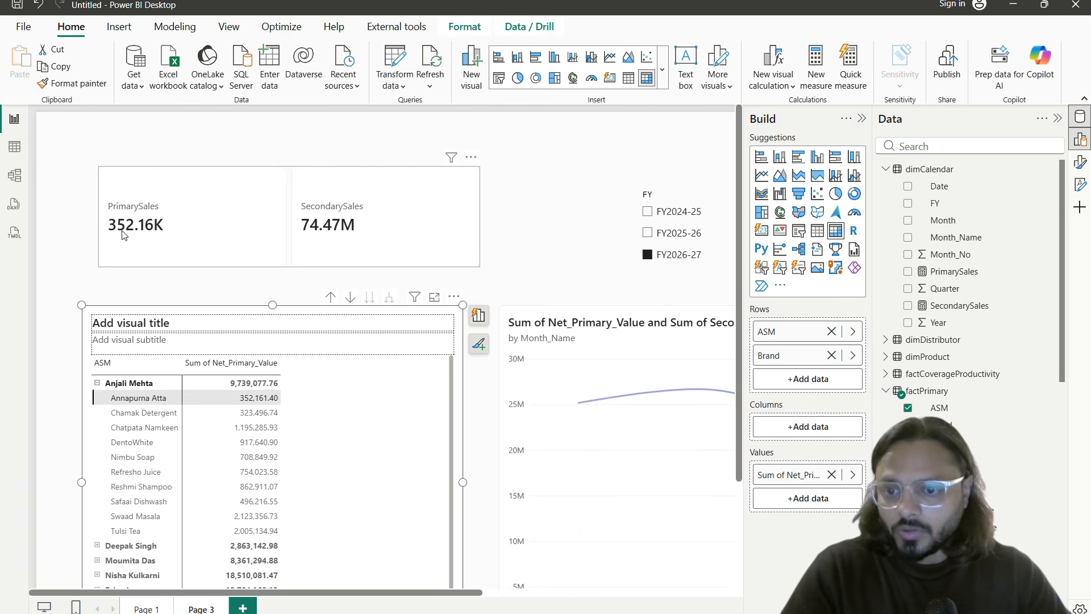
{"action": "left_click_drag", "start_coordinate": [99, 194], "coordinate": [401, 258]}
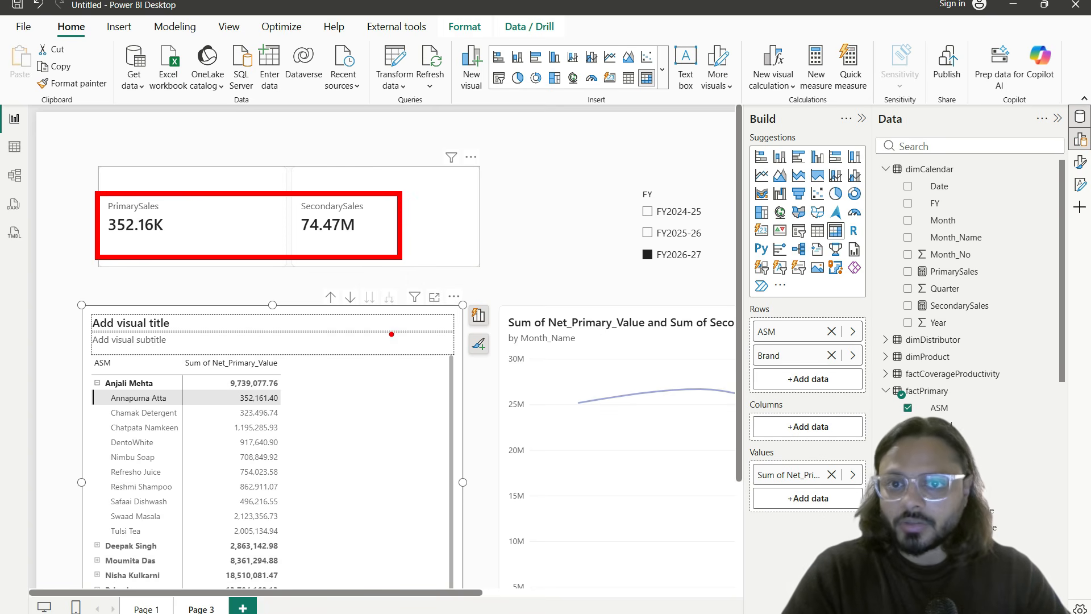
{"action": "key", "text": "Escape"}
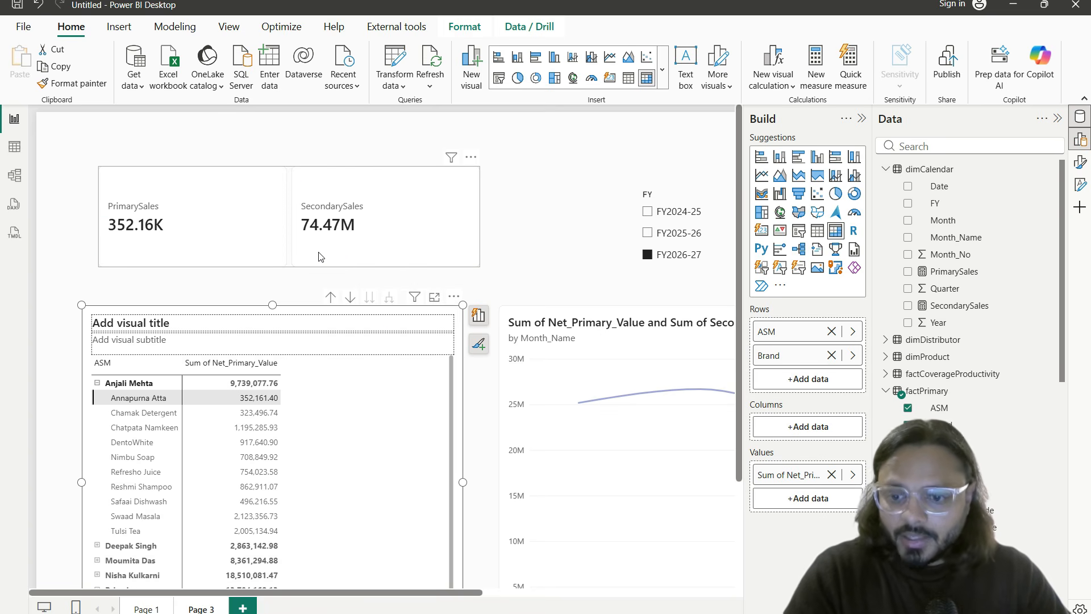
{"action": "left_click_drag", "start_coordinate": [288, 190], "coordinate": [390, 246]}
{"action": "key", "text": "Escape"}
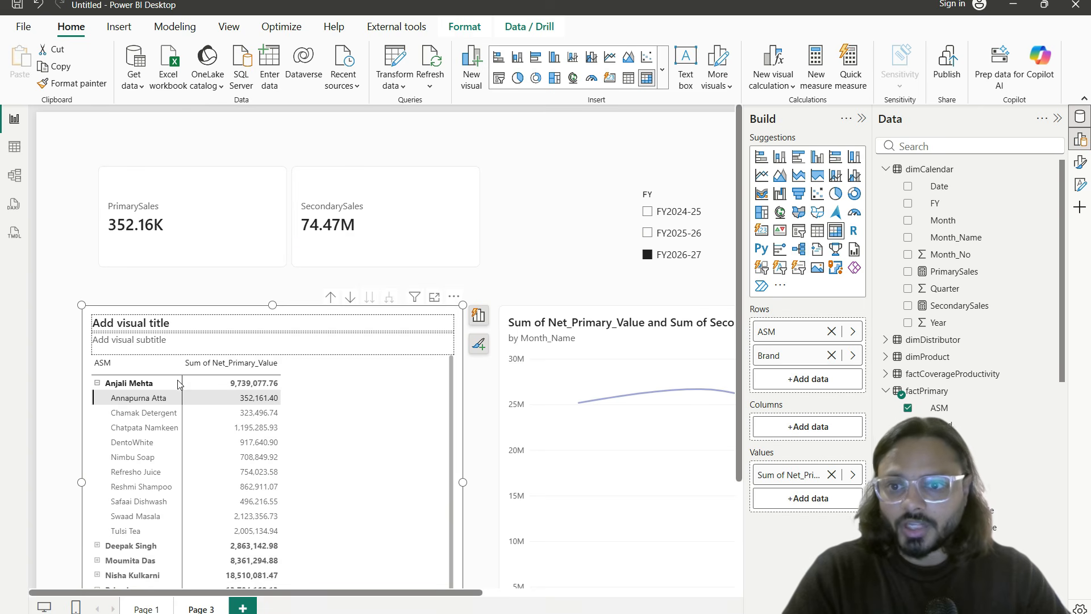
{"action": "left_click", "coordinate": [136, 412]}
{"action": "left_click", "coordinate": [148, 427]}
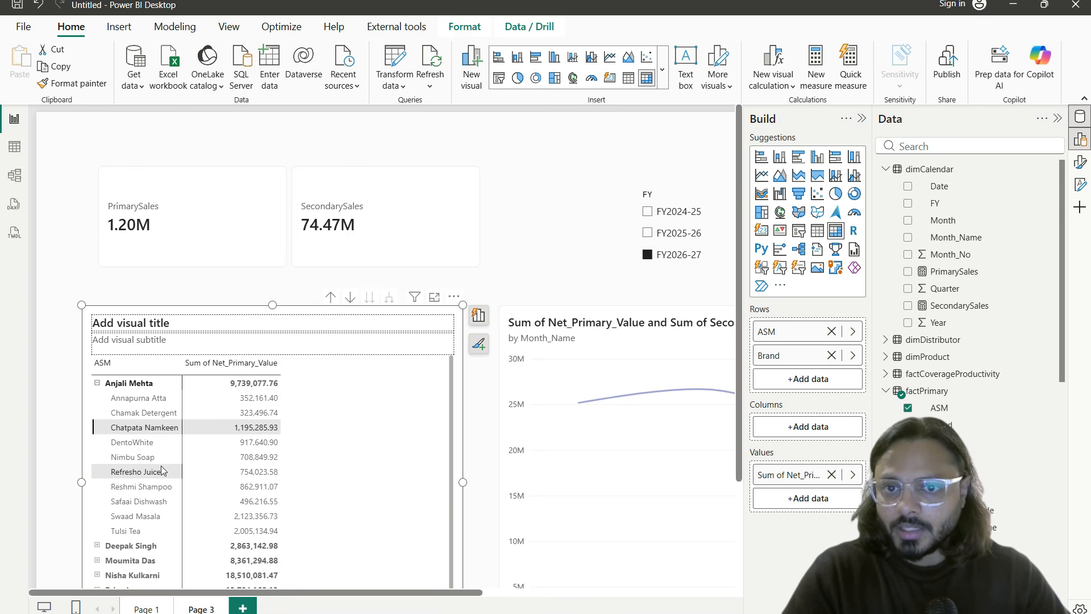
{"action": "left_click", "coordinate": [137, 472]}
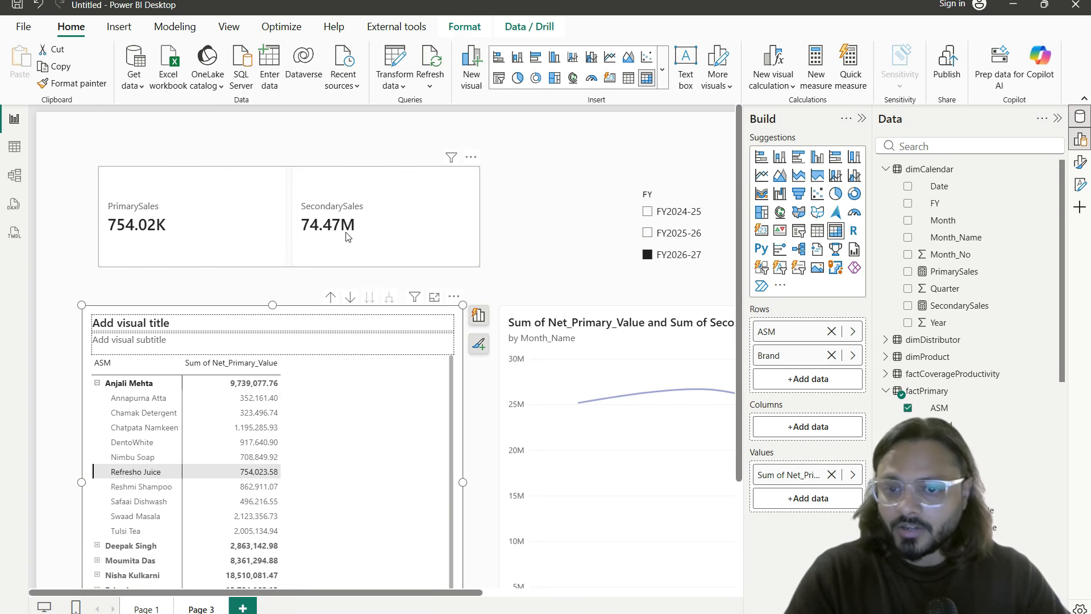
{"action": "left_click_drag", "start_coordinate": [293, 188], "coordinate": [404, 275]}
{"action": "key", "text": "Escape"}
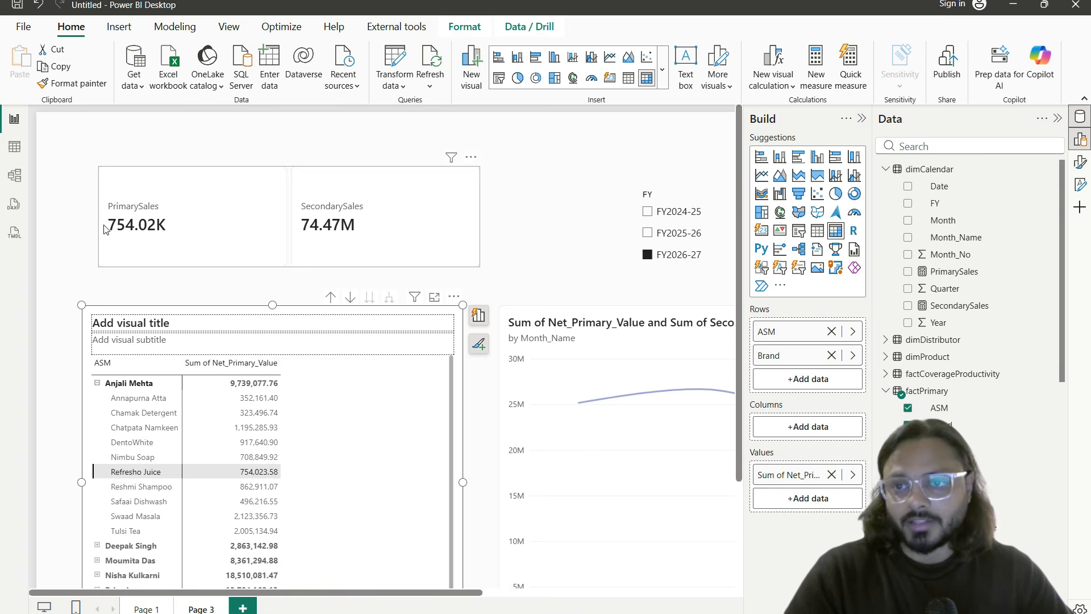
{"action": "left_click", "coordinate": [14, 147]}
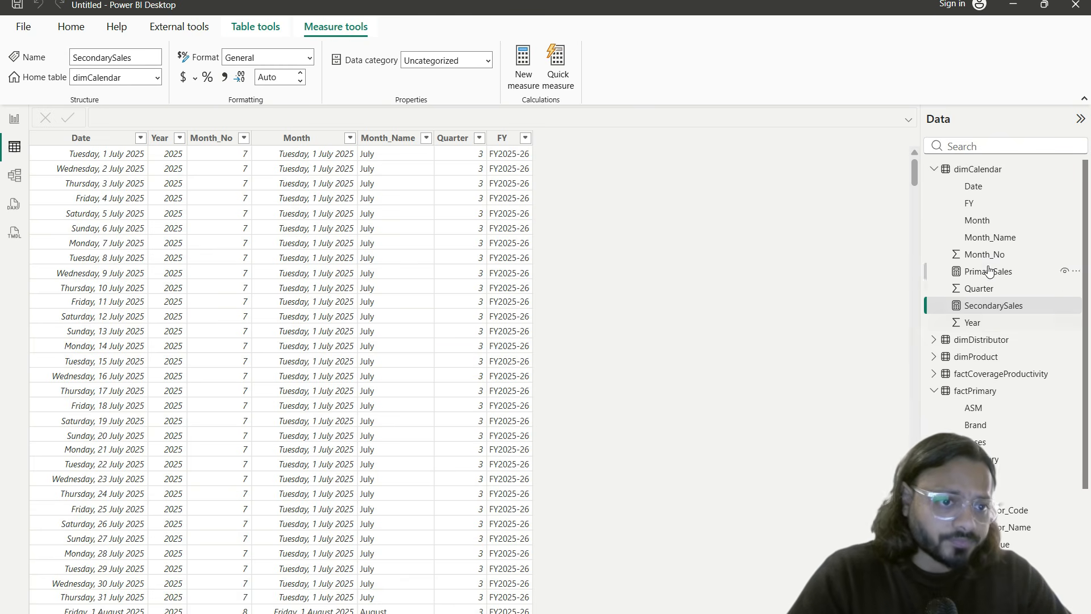
Step: Browse factSecondary's rows, checking its Brand and SKU_Code columns, then switch to Model view
{"action": "left_click", "coordinate": [934, 394]}
{"action": "left_click", "coordinate": [970, 410]}
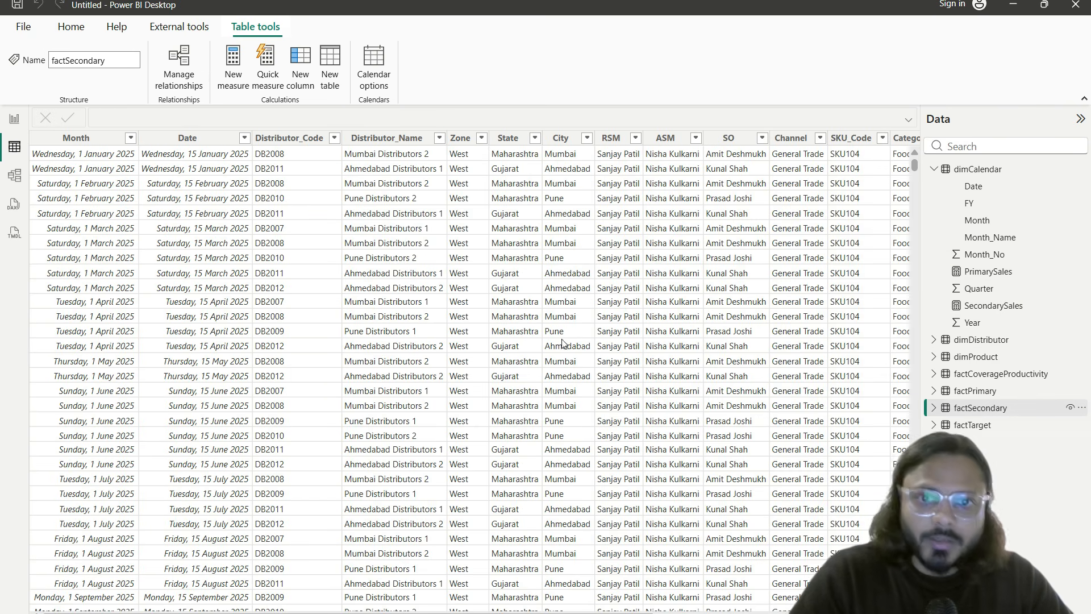
{"action": "scroll", "coordinate": [580, 272], "scroll_direction": "right", "scroll_amount": 4}
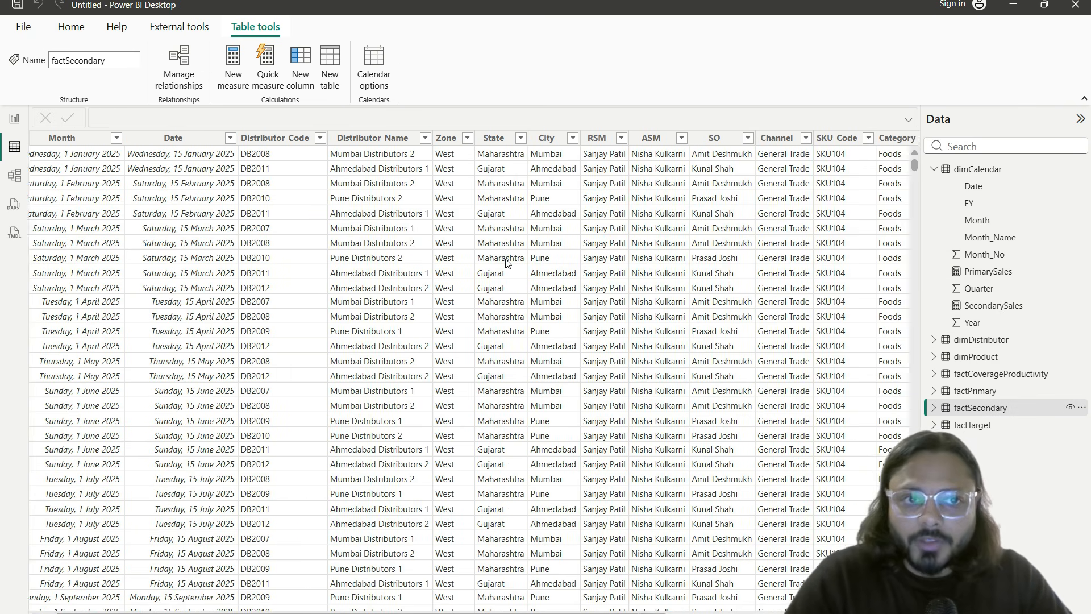
{"action": "scroll", "coordinate": [508, 262], "scroll_direction": "right", "scroll_amount": 4}
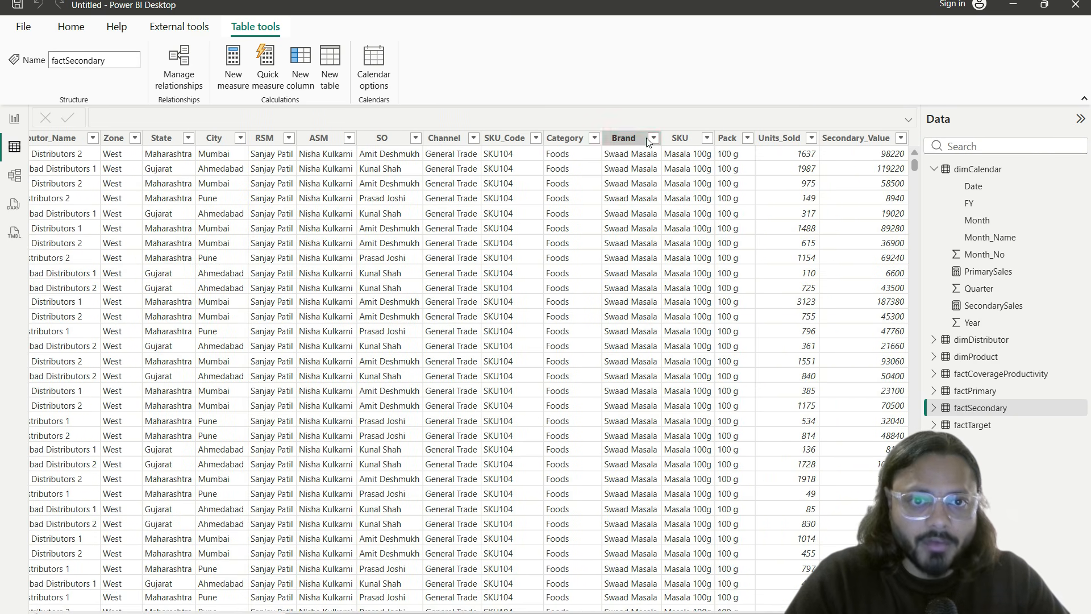
{"action": "left_click", "coordinate": [619, 181]}
{"action": "left_click", "coordinate": [525, 197]}
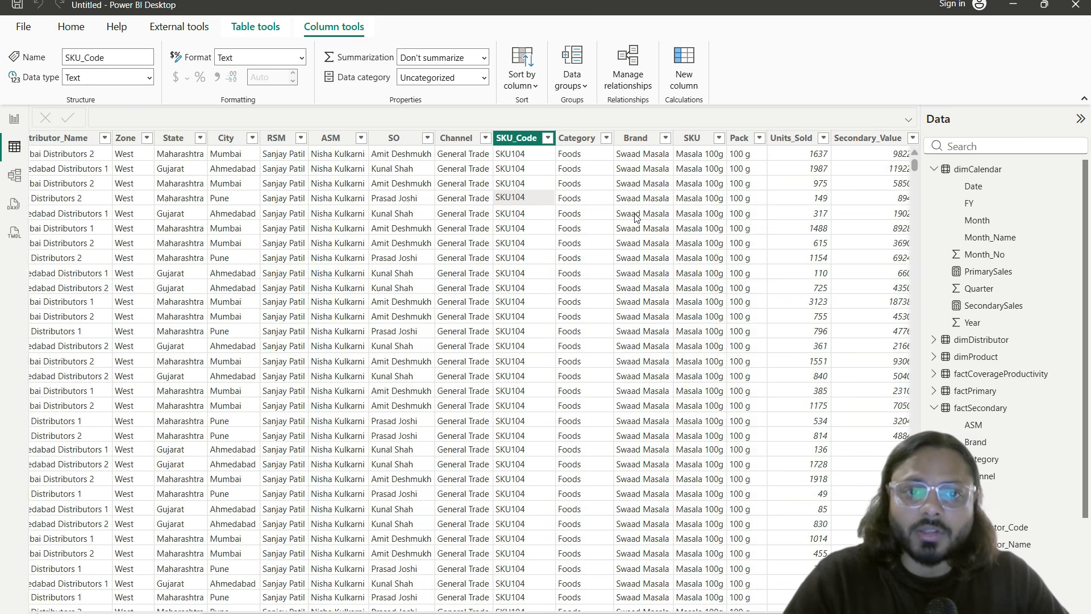
{"action": "left_click", "coordinate": [635, 219]}
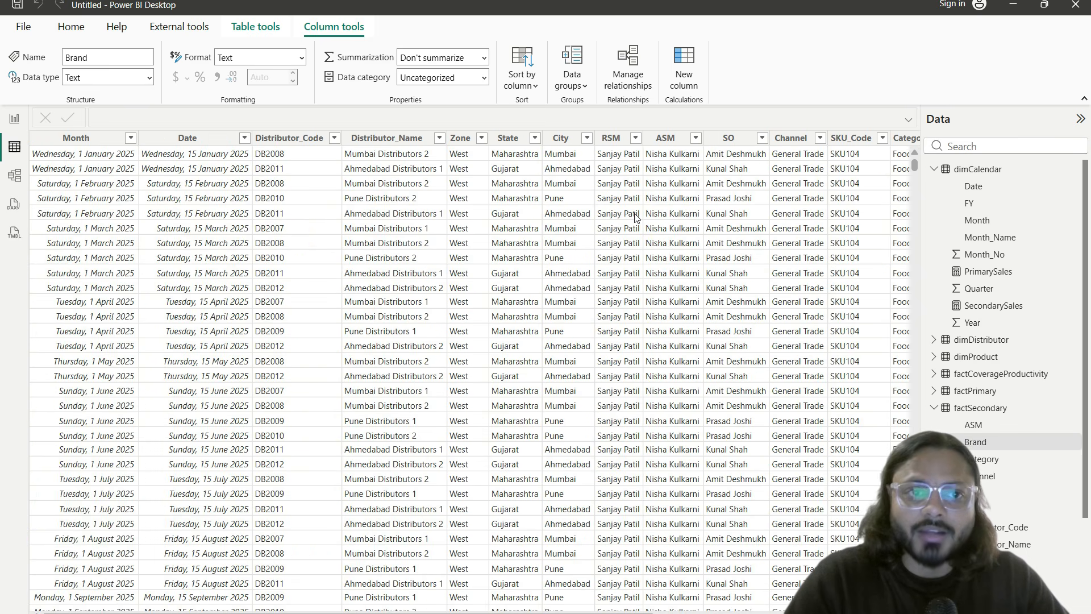
{"action": "left_click", "coordinate": [14, 175]}
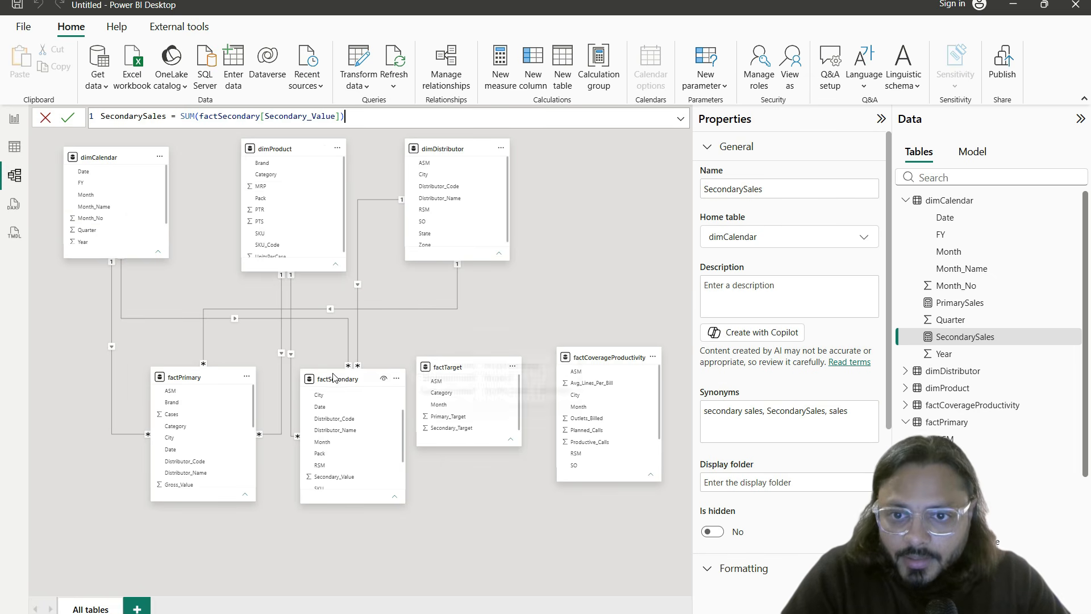
Step: Drag factPrimary to the left and place factSecondary beside it below the dimension tables
{"action": "left_click_drag", "start_coordinate": [335, 379], "coordinate": [335, 390]}
{"action": "left_click_drag", "start_coordinate": [188, 376], "coordinate": [103, 392]}
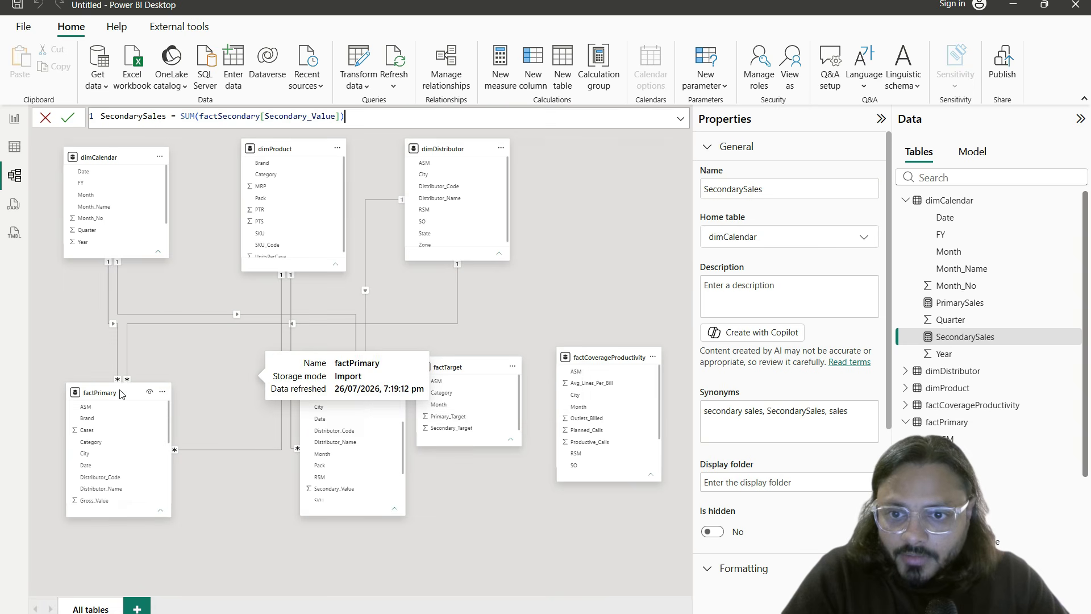
{"action": "left_click_drag", "start_coordinate": [341, 393], "coordinate": [345, 430]}
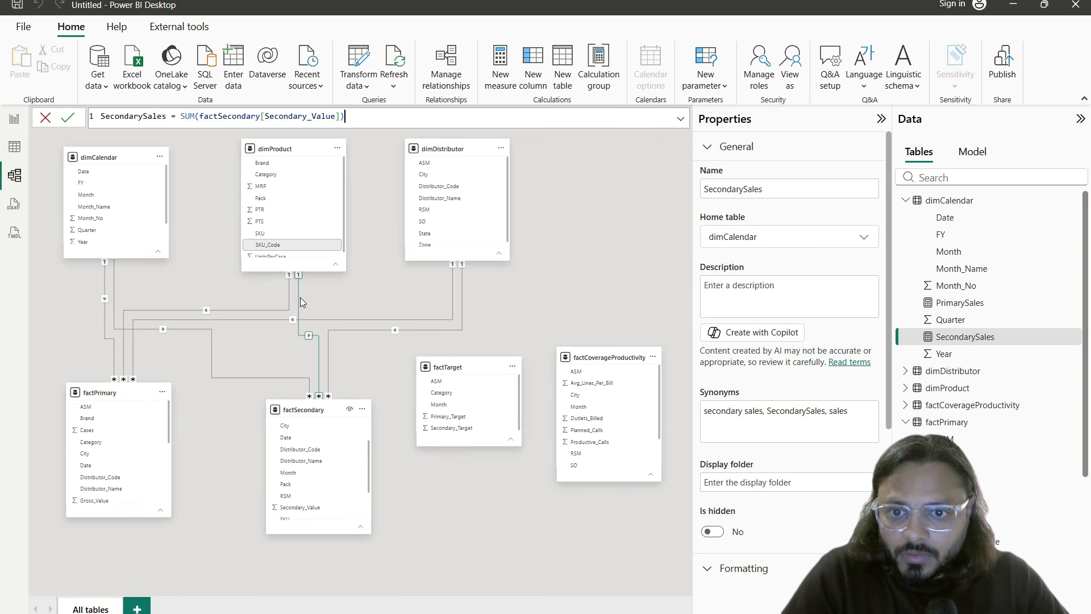
{"action": "scroll", "coordinate": [328, 447], "scroll_direction": "down", "scroll_amount": 2}
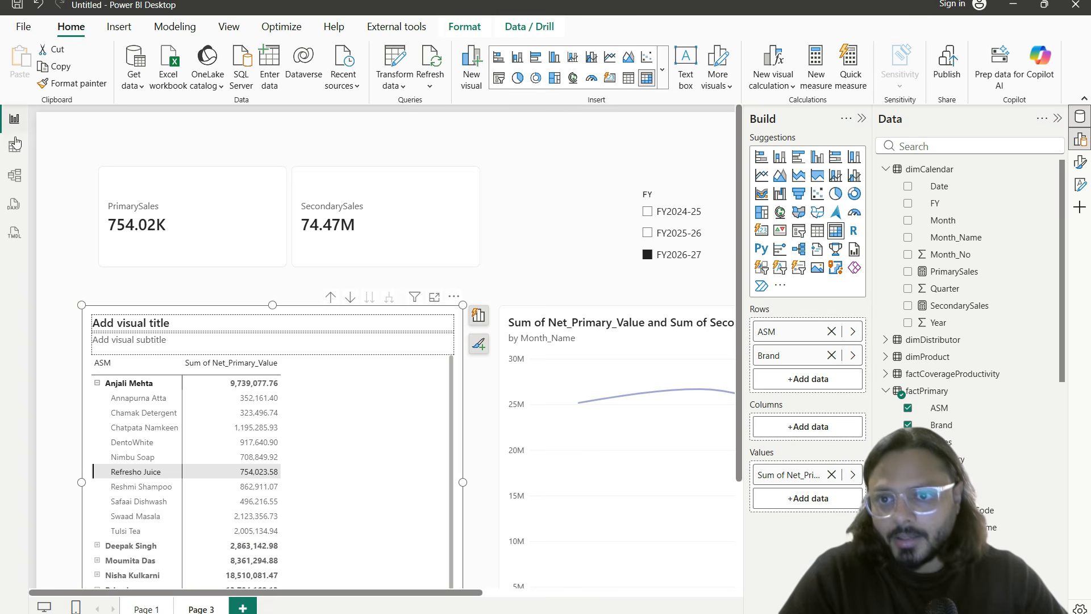
{"action": "left_click", "coordinate": [14, 118]}
{"action": "left_click", "coordinate": [340, 244]}
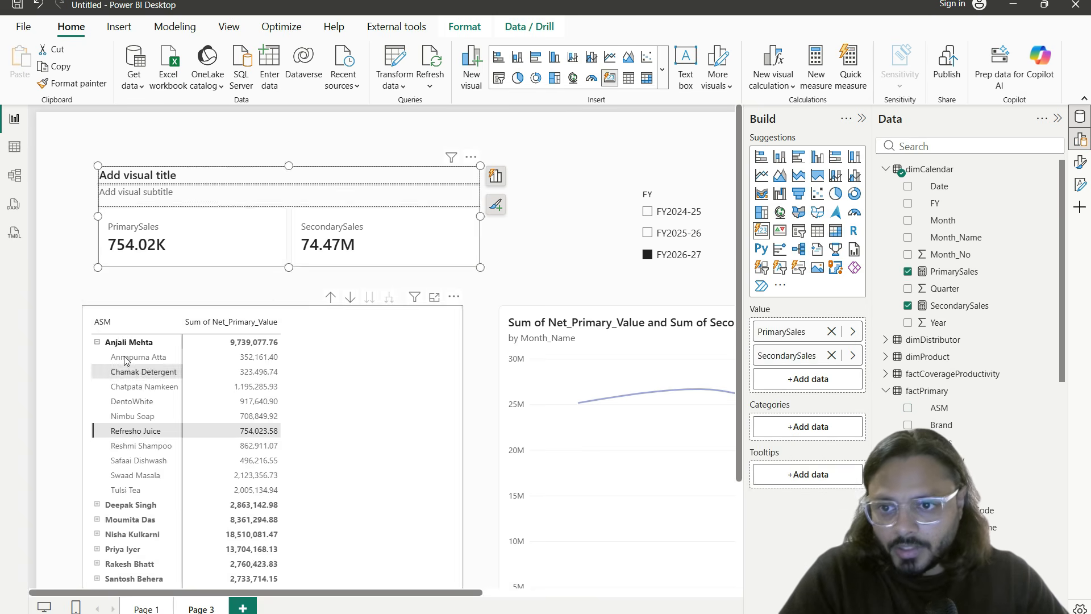
{"action": "left_click", "coordinate": [141, 314]}
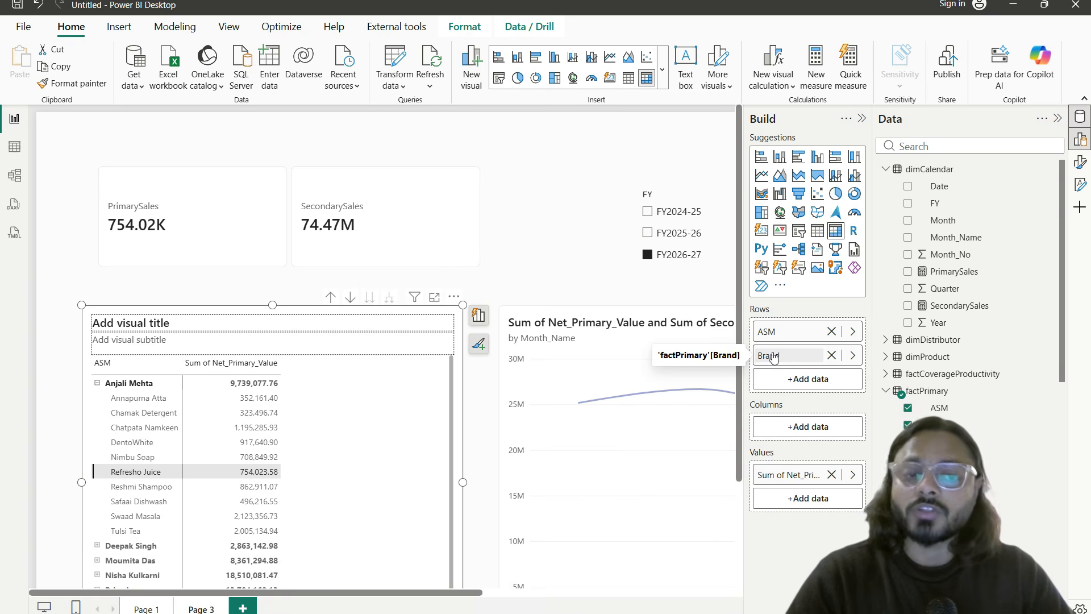
{"action": "mouse_move", "coordinate": [85, 354]}
{"action": "left_mouse_down"}
{"action": "mouse_move", "coordinate": [169, 484]}
{"action": "mouse_move", "coordinate": [188, 561]}
{"action": "left_mouse_up"}
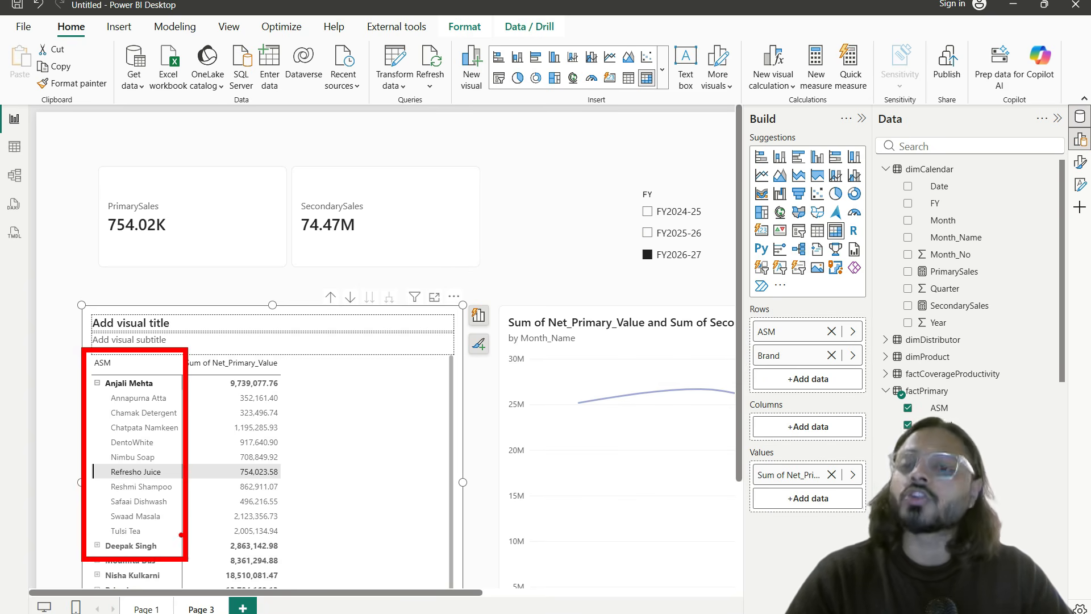
{"action": "key", "text": "Escape"}
{"action": "scroll", "coordinate": [180, 534], "scroll_direction": "down", "scroll_amount": 1}
{"action": "left_click", "coordinate": [15, 175]}
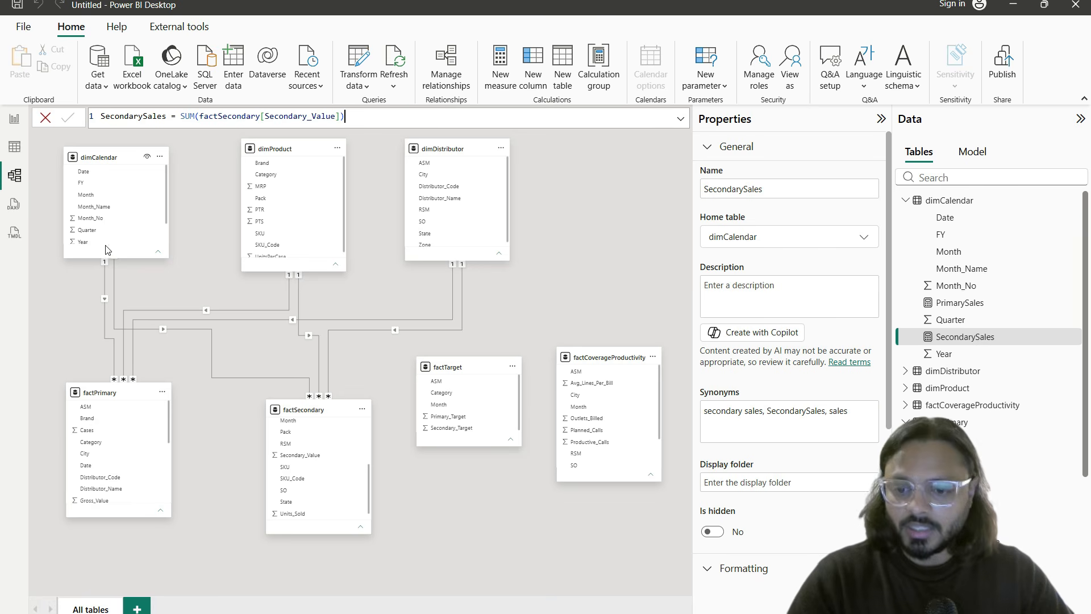
Step: Nudge factSecondary and factPrimary into place in the diagram, then return to Page 3
{"action": "left_click_drag", "start_coordinate": [42, 127], "coordinate": [580, 294]}
{"action": "key", "text": "Escape"}
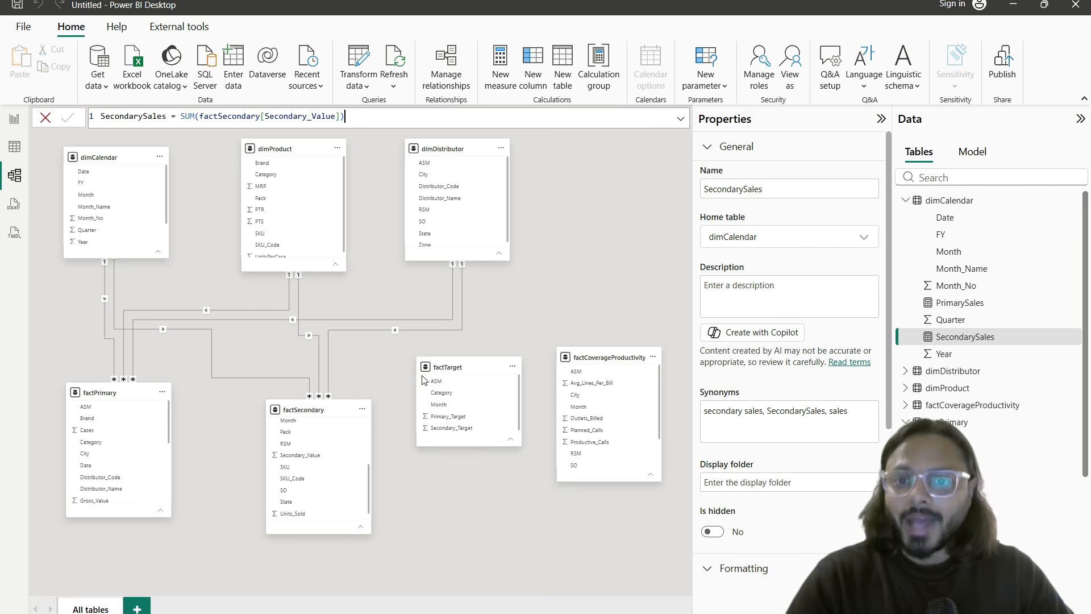
{"action": "left_click_drag", "start_coordinate": [303, 416], "coordinate": [300, 391]}
{"action": "left_click", "coordinate": [123, 432]}
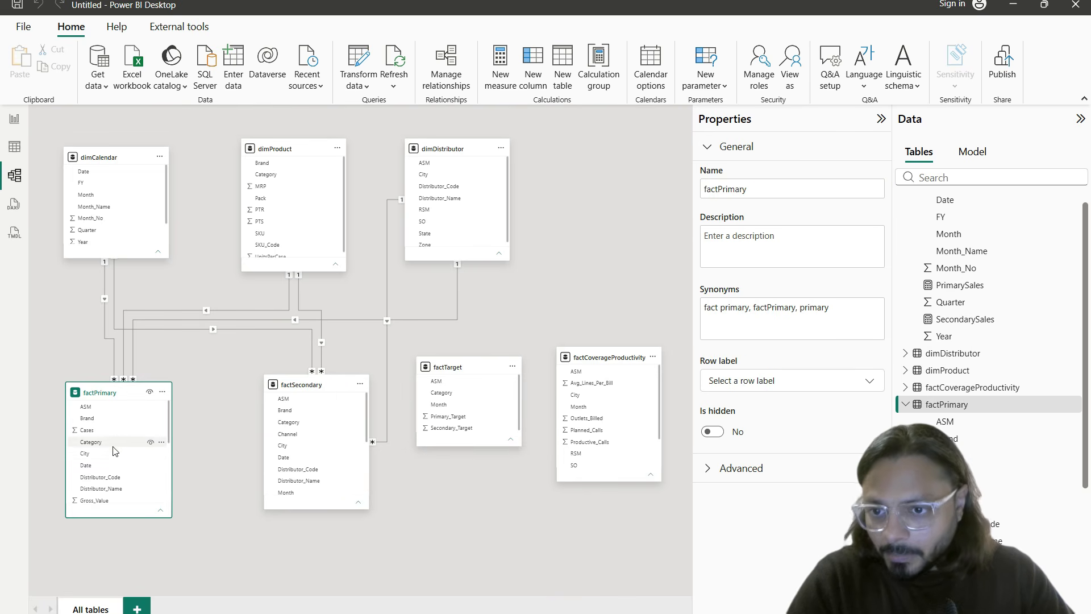
{"action": "left_click_drag", "start_coordinate": [105, 398], "coordinate": [113, 388]}
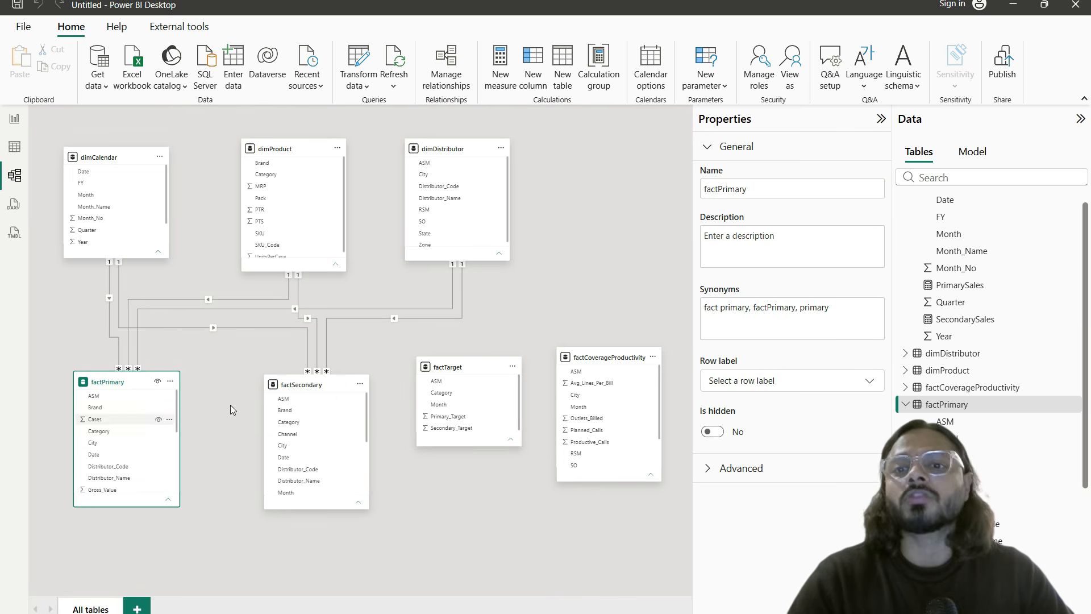
{"action": "left_click", "coordinate": [14, 120]}
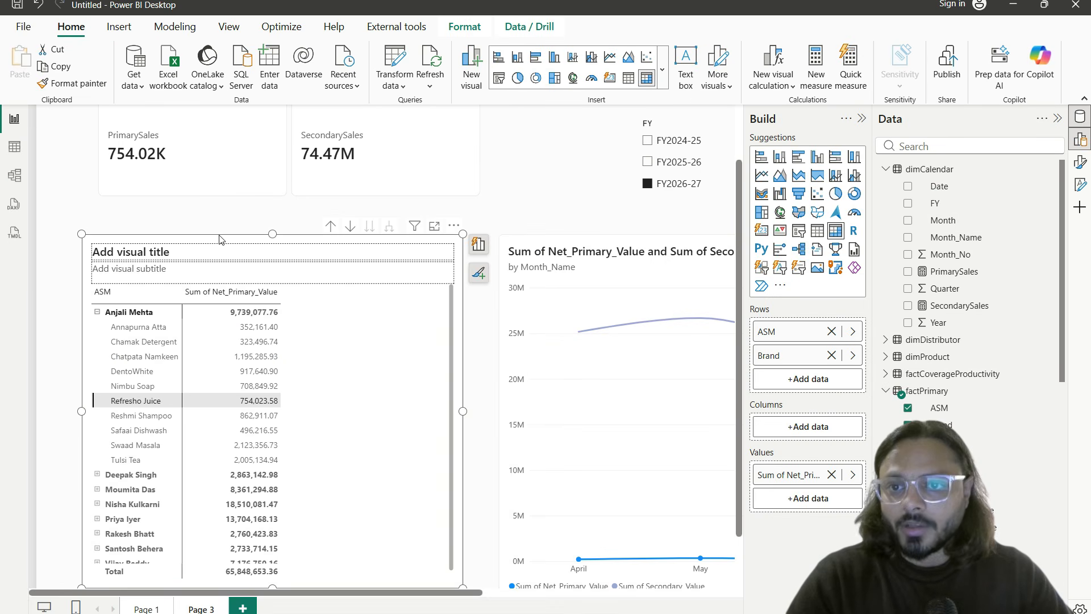
Step: Search 'brand' and swap factPrimary's Brand for dimProduct's Brand in the matrix rows
{"action": "left_click", "coordinate": [912, 146]}
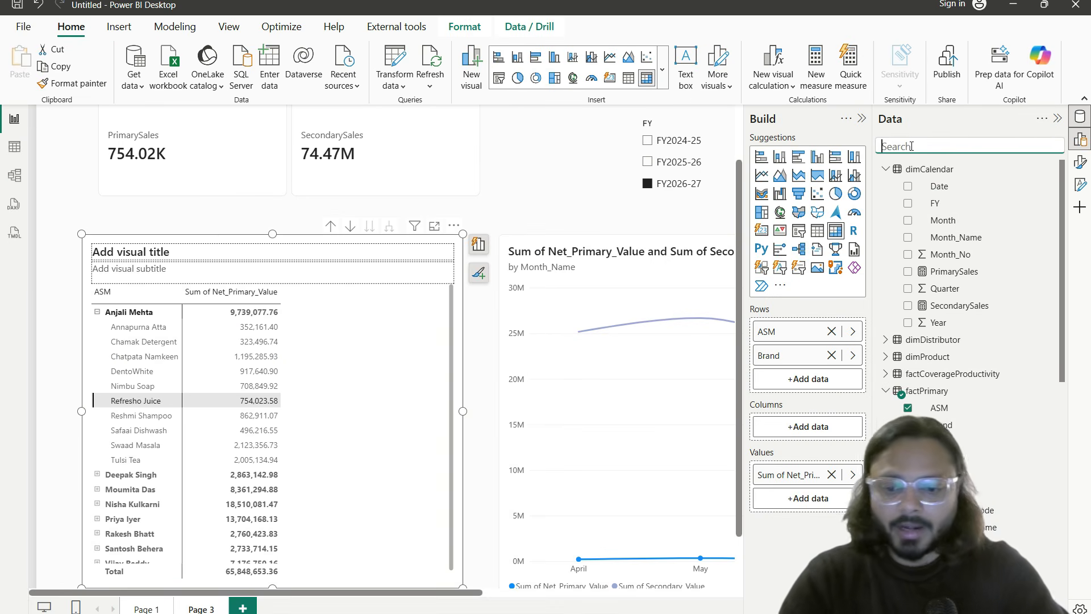
{"action": "type", "text": "brand"}
{"action": "left_click_drag", "start_coordinate": [944, 187], "coordinate": [812, 357]}
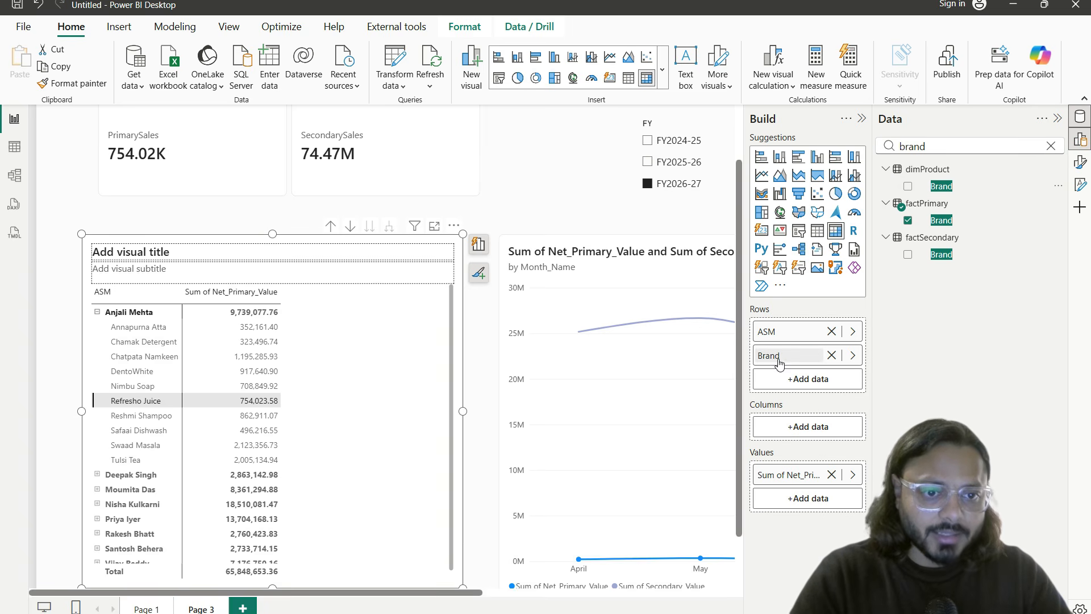
{"action": "left_click", "coordinate": [832, 355]}
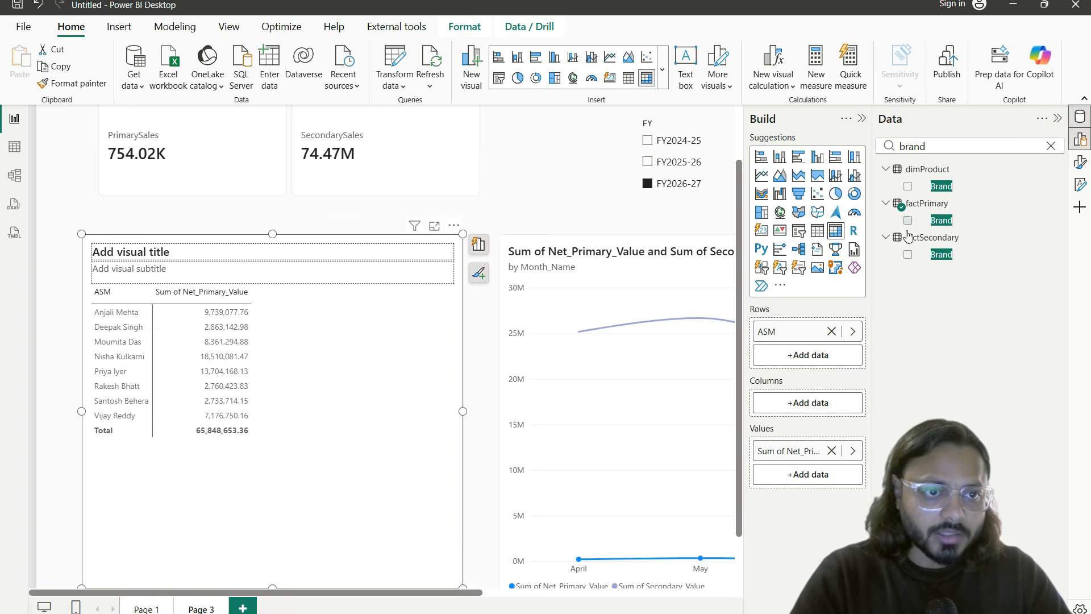
{"action": "left_click_drag", "start_coordinate": [938, 187], "coordinate": [813, 356]}
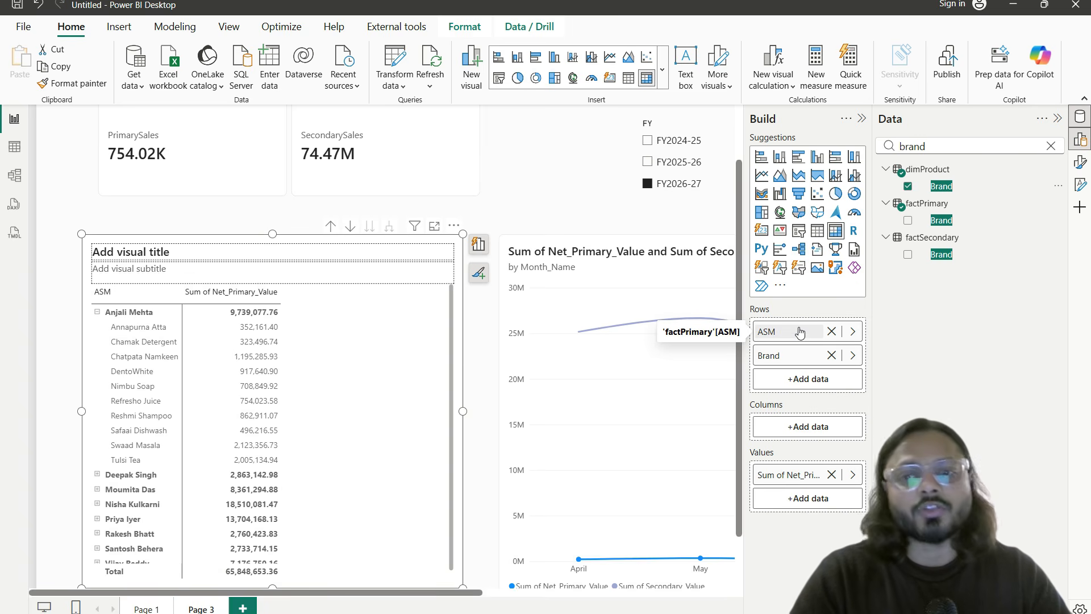
Step: Test cross-filtering on Annapurna Atta, Chamak Detergent and Nimbu Soap, then remove ASM from the rows
{"action": "left_click", "coordinate": [134, 330]}
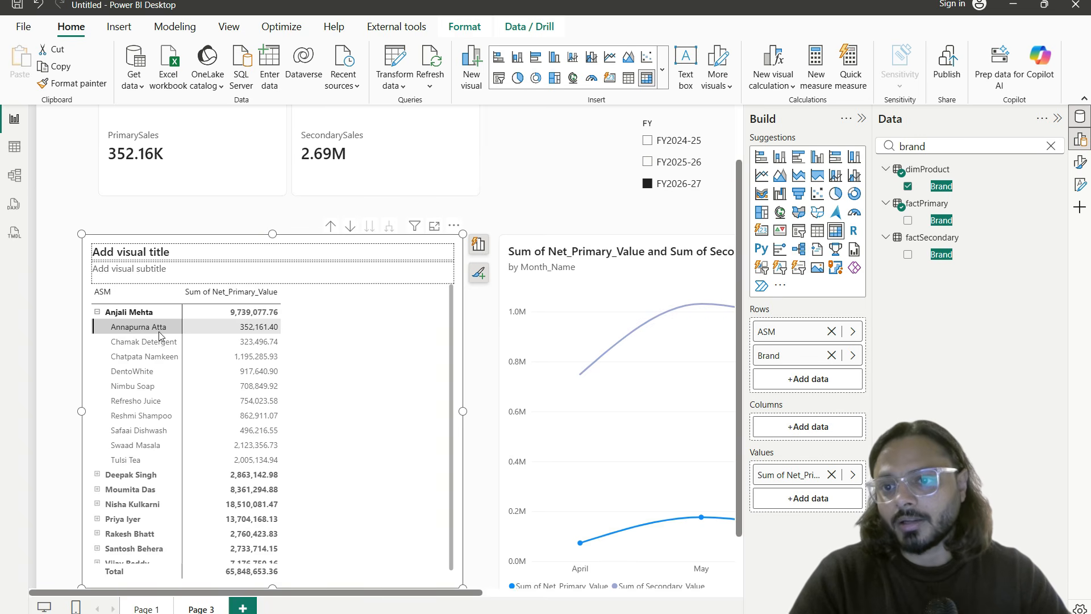
{"action": "left_click", "coordinate": [155, 333]}
{"action": "left_click", "coordinate": [155, 333]}
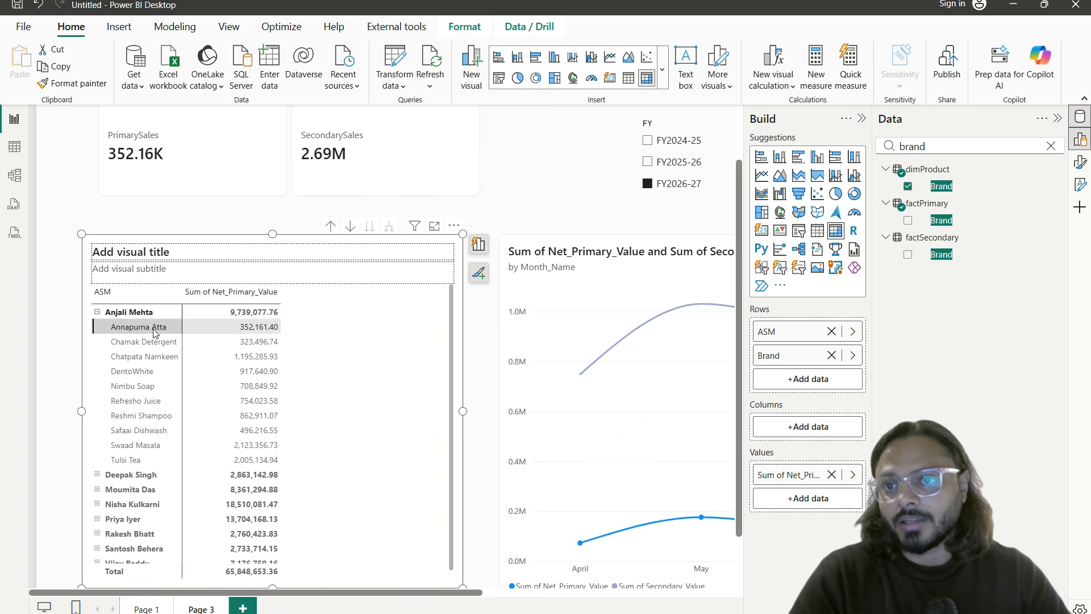
{"action": "left_click", "coordinate": [156, 345]}
{"action": "left_click", "coordinate": [158, 387]}
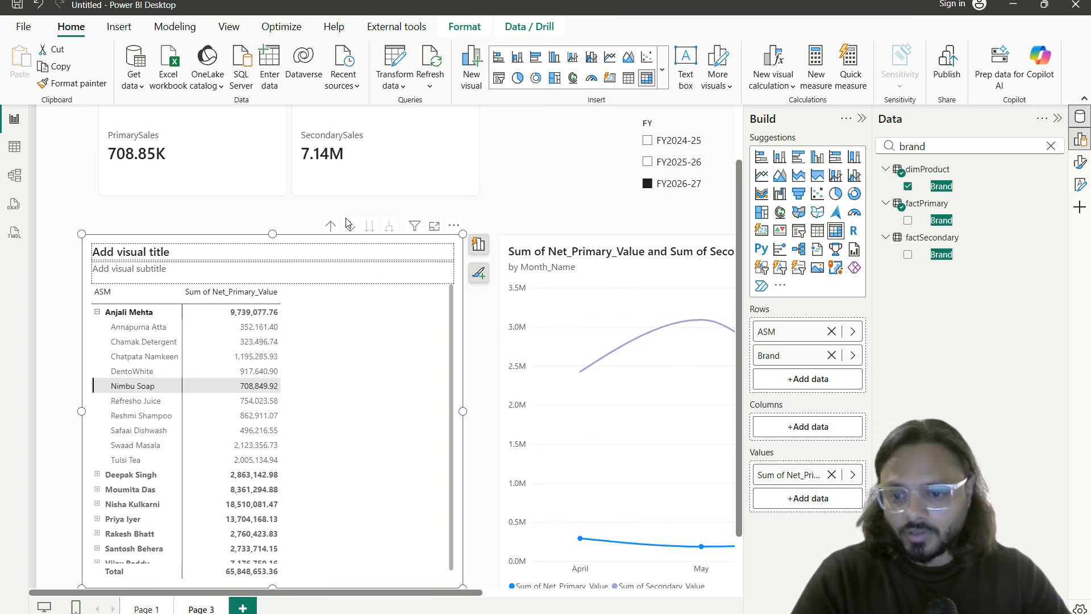
{"action": "left_click_drag", "start_coordinate": [85, 302], "coordinate": [166, 325]}
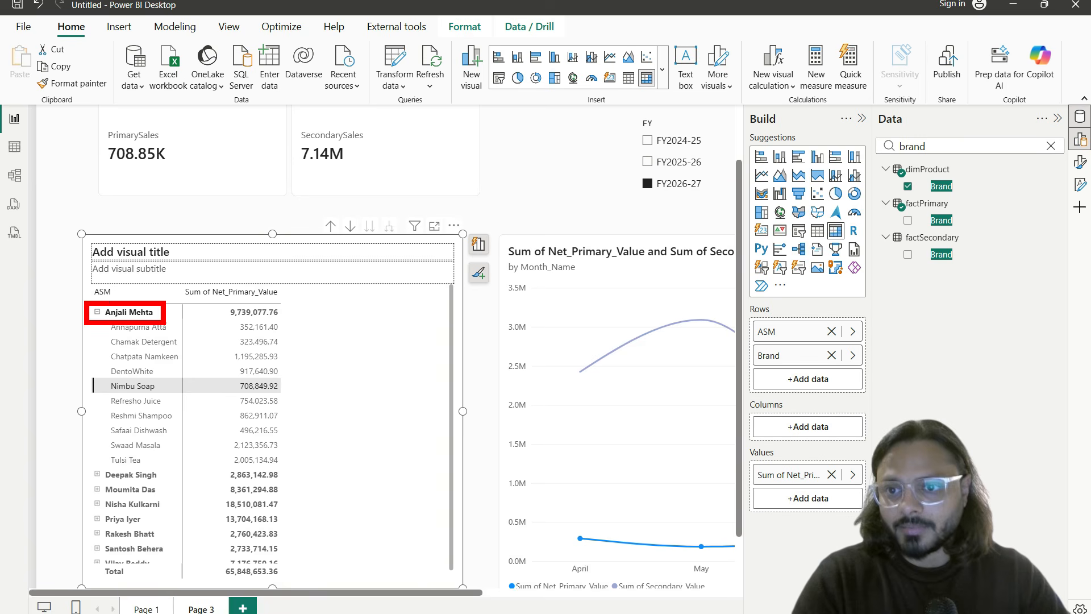
{"action": "left_click_drag", "start_coordinate": [86, 283], "coordinate": [126, 300]}
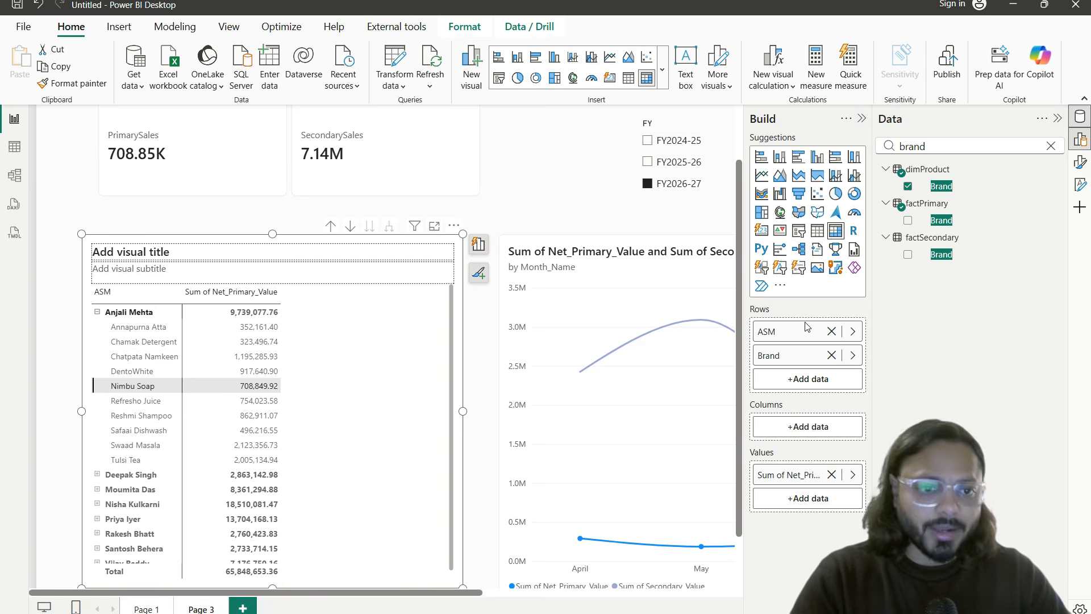
{"action": "left_click", "coordinate": [831, 332]}
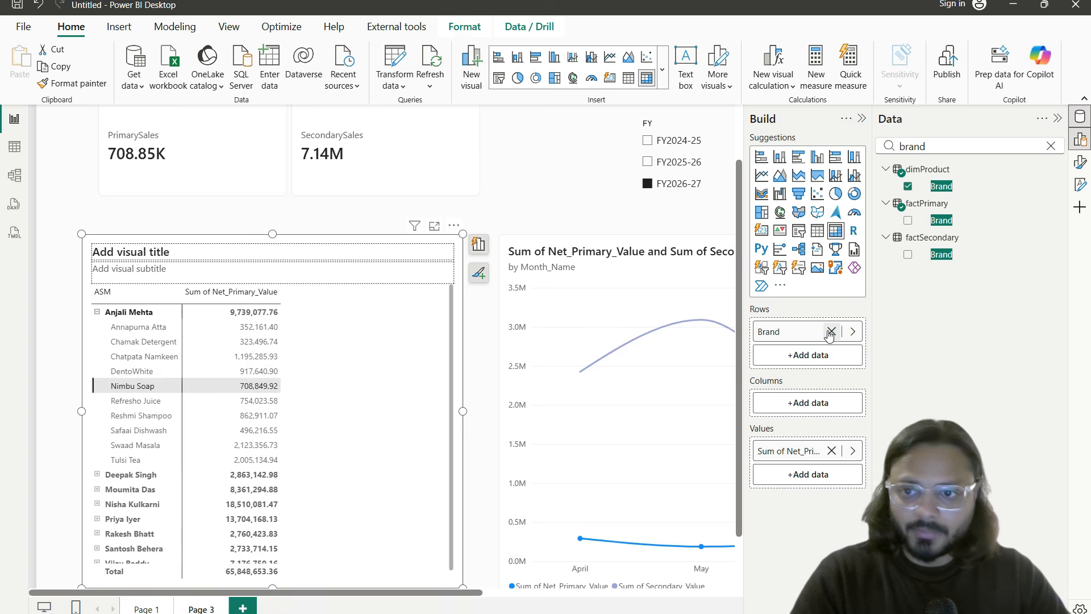
Step: Select Nimbu Soap in the matrix so the cards show 6.18M and 7.14M, then fit the page to view
{"action": "left_click", "coordinate": [135, 316]}
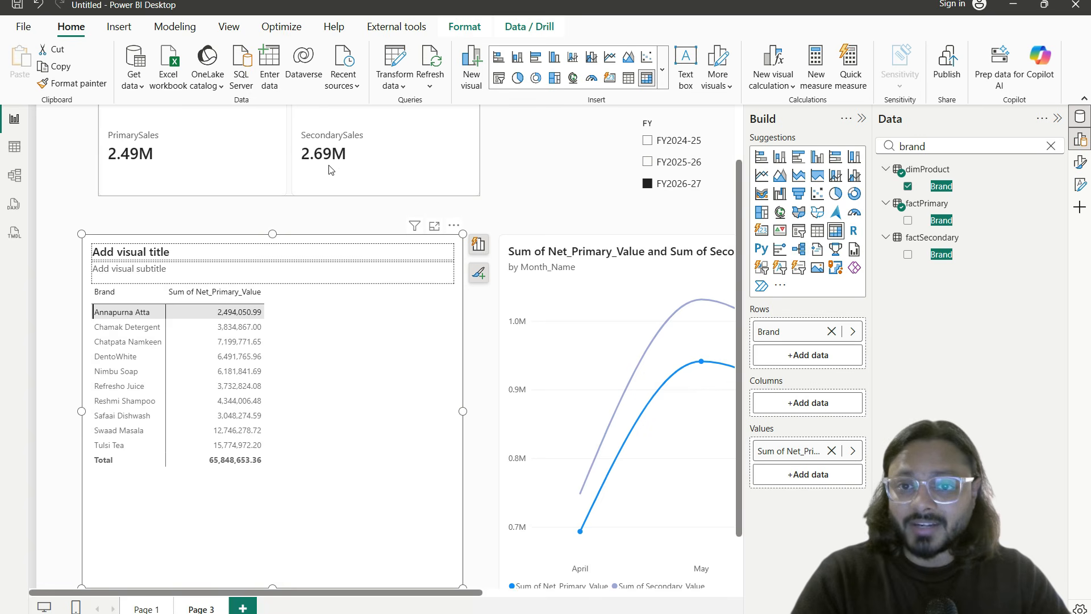
{"action": "left_click", "coordinate": [117, 371]}
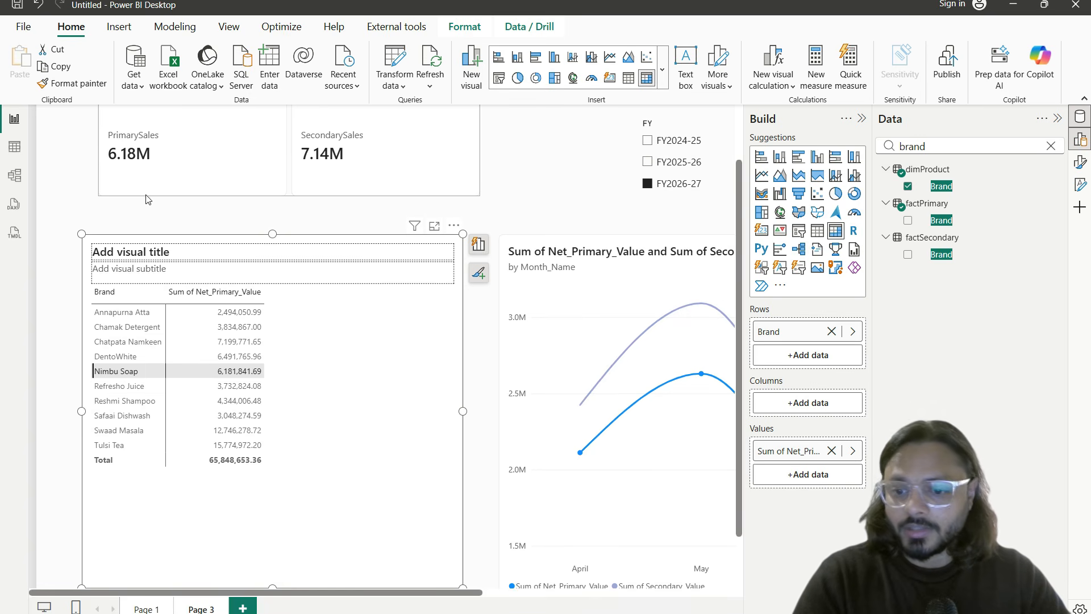
{"action": "key", "text": "ctrl+2"}
{"action": "left_click_drag", "start_coordinate": [85, 114], "coordinate": [168, 173]}
{"action": "left_click_drag", "start_coordinate": [298, 110], "coordinate": [375, 164]}
{"action": "key", "text": "Escape"}
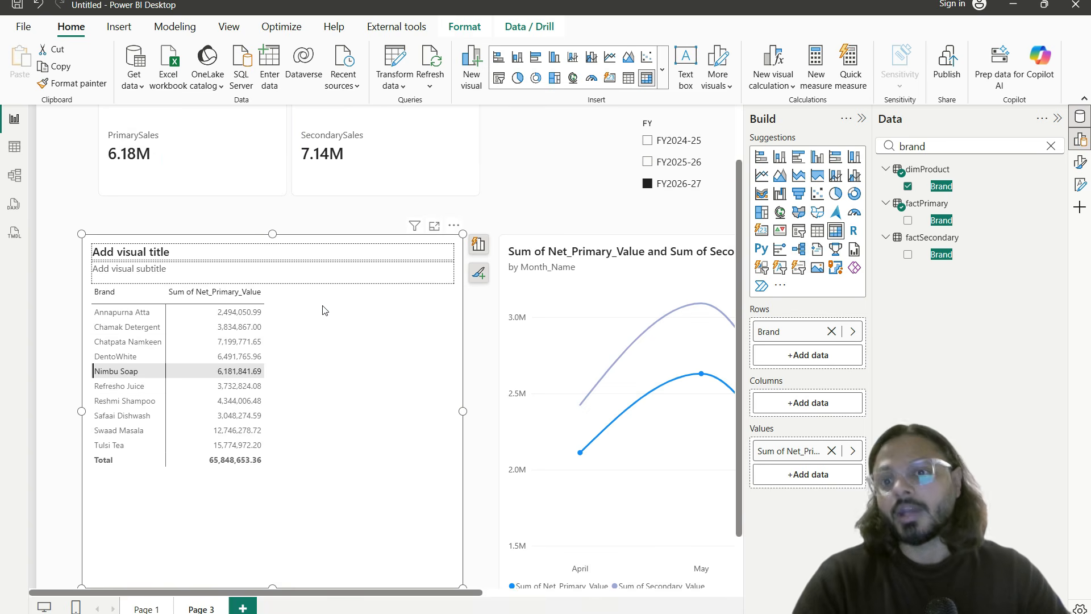
{"action": "left_click", "coordinate": [77, 274]}
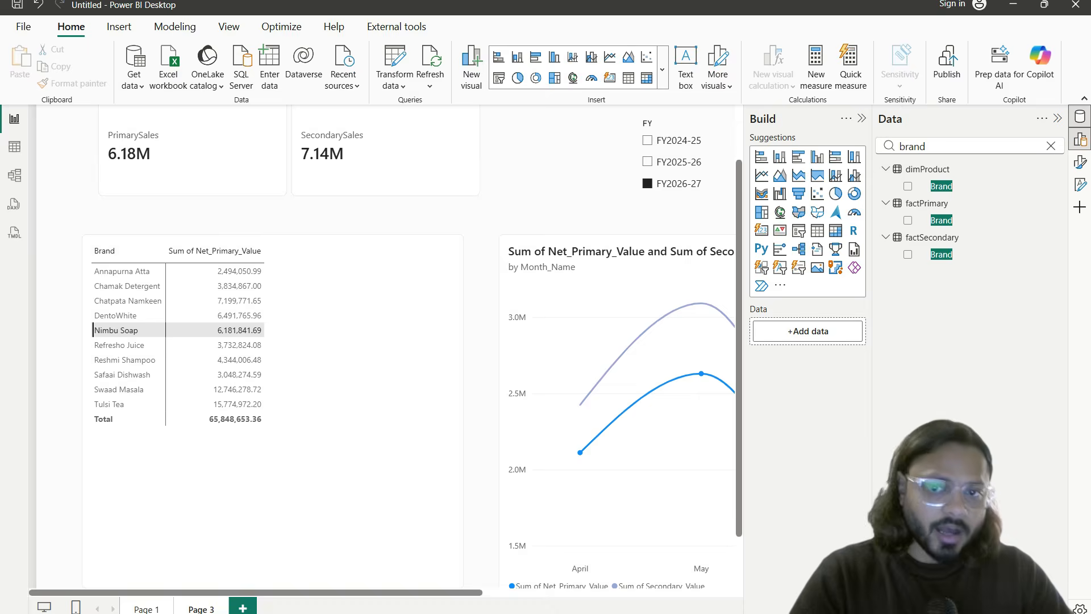
{"action": "left_click", "coordinate": [1075, 613]}
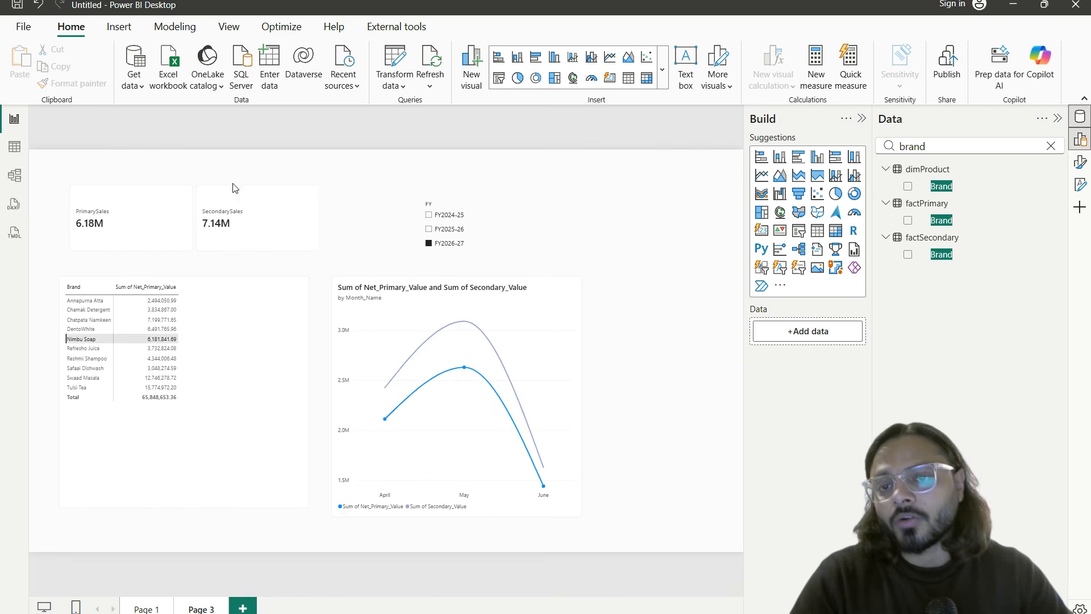
Step: Nudge the PrimarySales/SecondarySales card slightly left and down to align above the brand matrix
{"action": "left_click", "coordinate": [202, 198]}
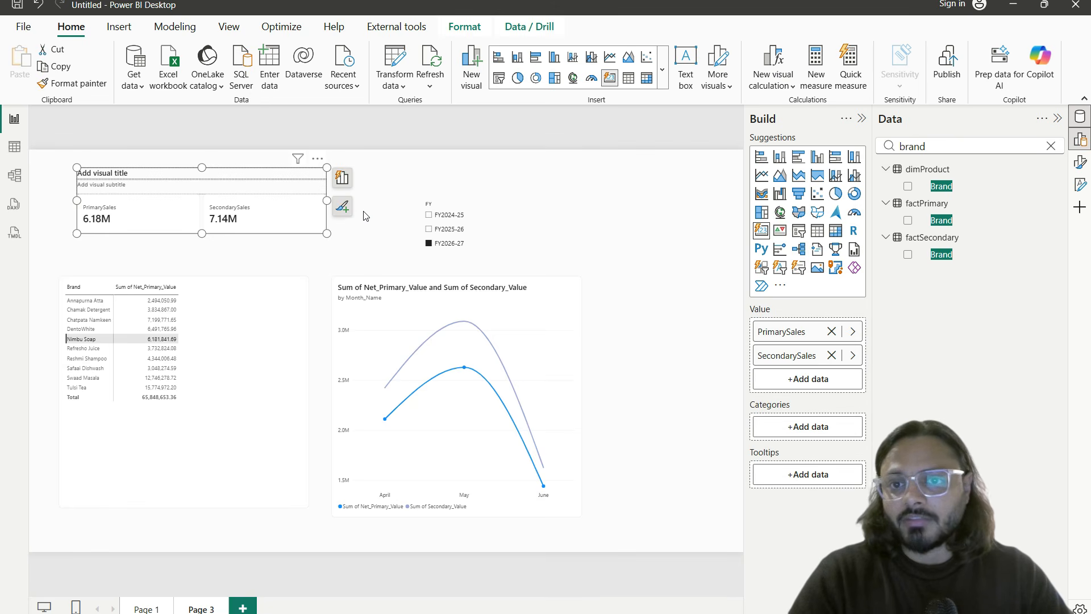
{"action": "left_click", "coordinate": [365, 225]}
{"action": "left_click_drag", "start_coordinate": [310, 224], "coordinate": [293, 234]}
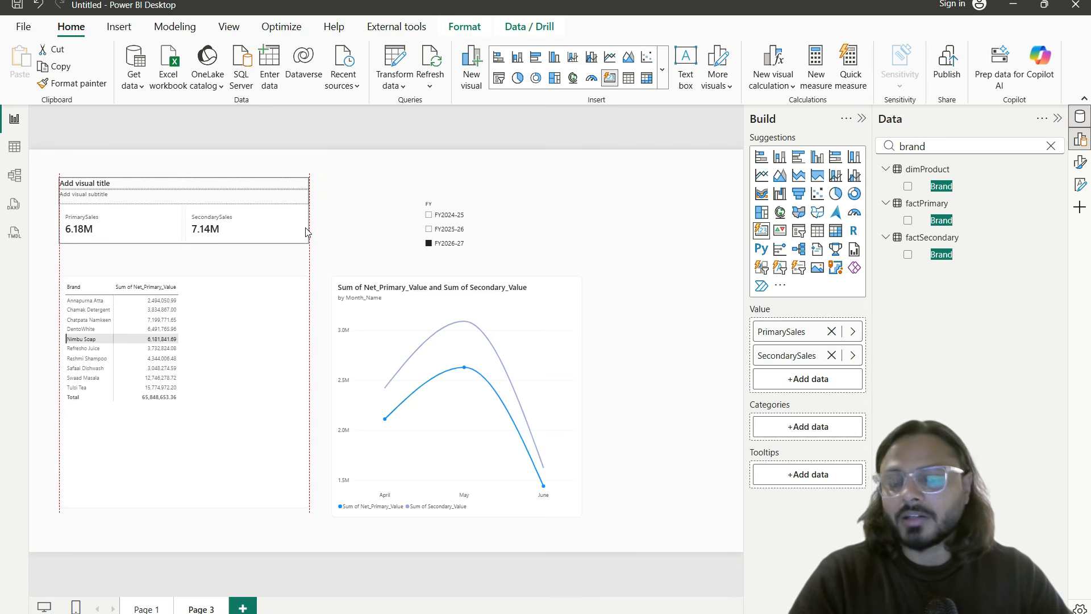
{"action": "left_click", "coordinate": [378, 236]}
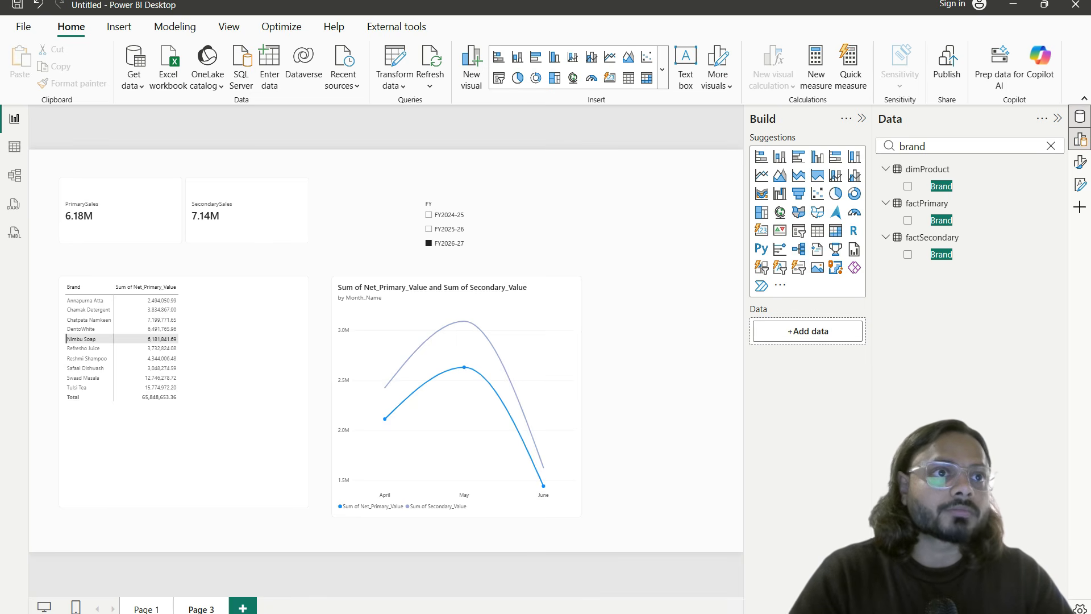
Step: Confirm on Excel's READ_ME_KPIs sheet that Sell-Through % equals Secondary ÷ Primary
{"action": "key", "text": "alt+Tab"}
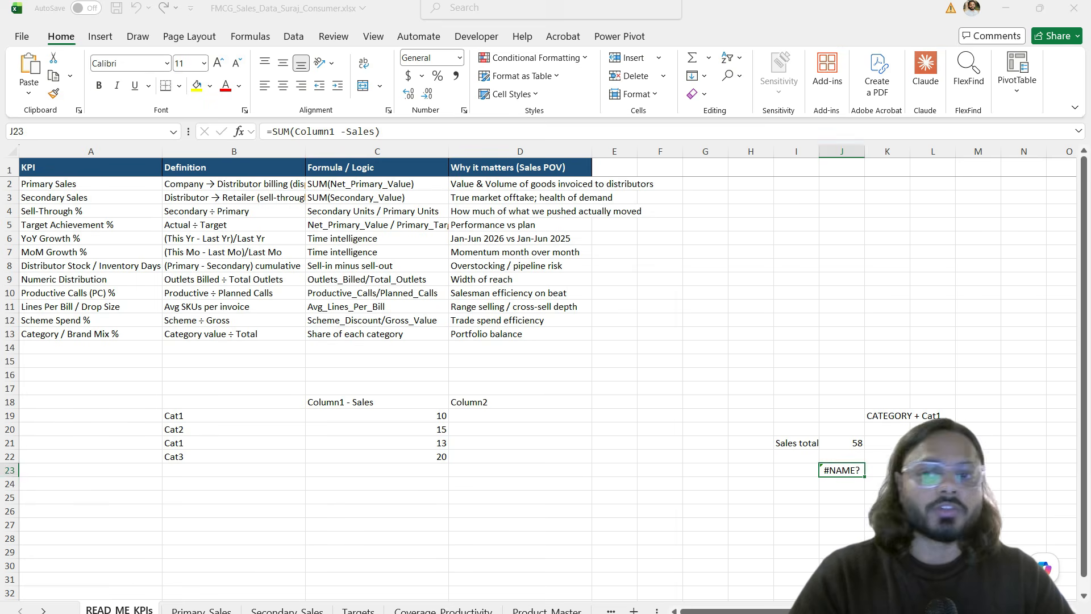
{"action": "left_click", "coordinate": [230, 319]}
{"action": "left_click", "coordinate": [53, 182]}
{"action": "left_click_drag", "start_coordinate": [54, 182], "coordinate": [108, 194]}
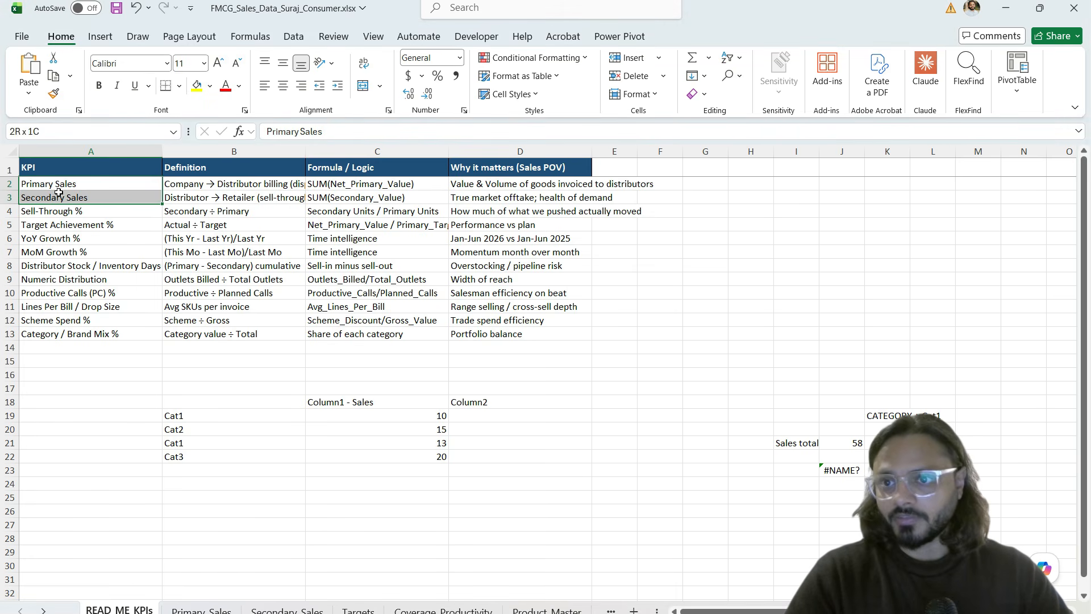
{"action": "left_click", "coordinate": [94, 195]}
{"action": "left_click", "coordinate": [136, 213]}
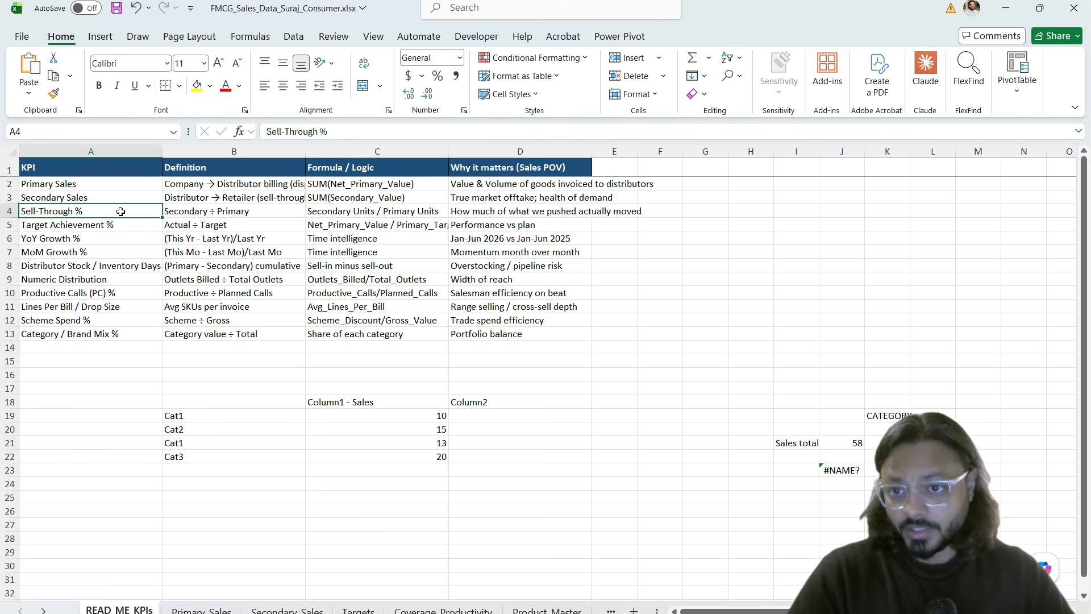
{"action": "left_click", "coordinate": [195, 213]}
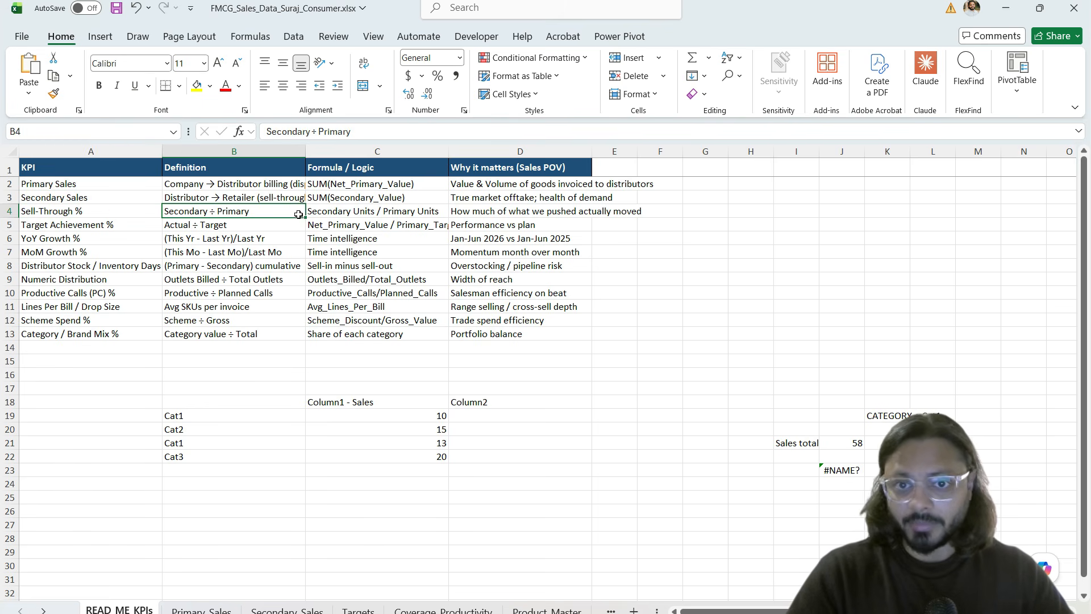
Step: Minimize Excel, return to Power BI and clear the brand search in the field list
{"action": "left_click", "coordinate": [1006, 8]}
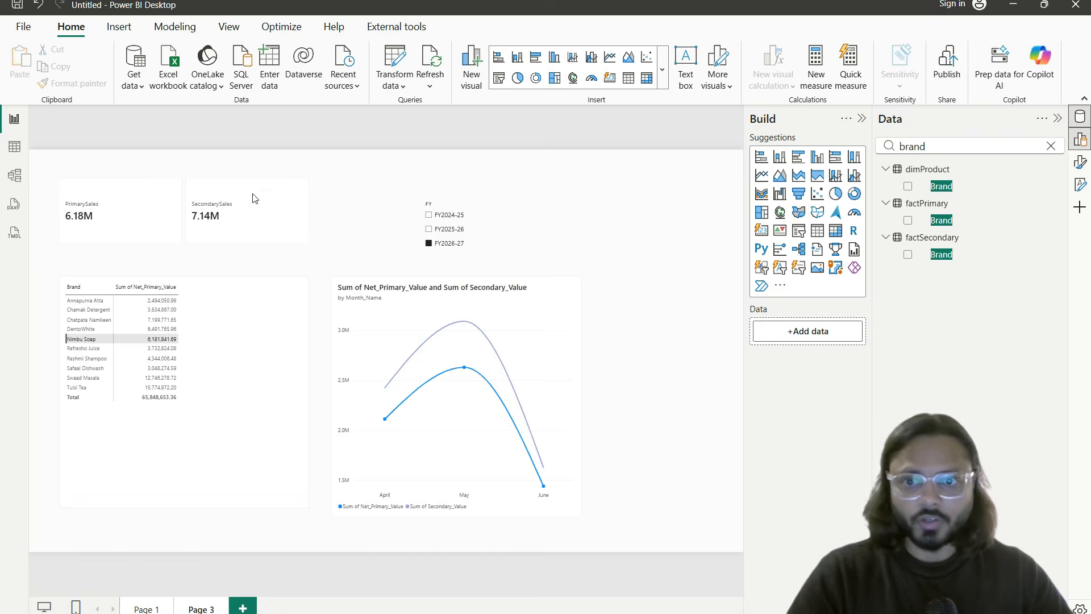
{"action": "left_click", "coordinate": [1051, 147]}
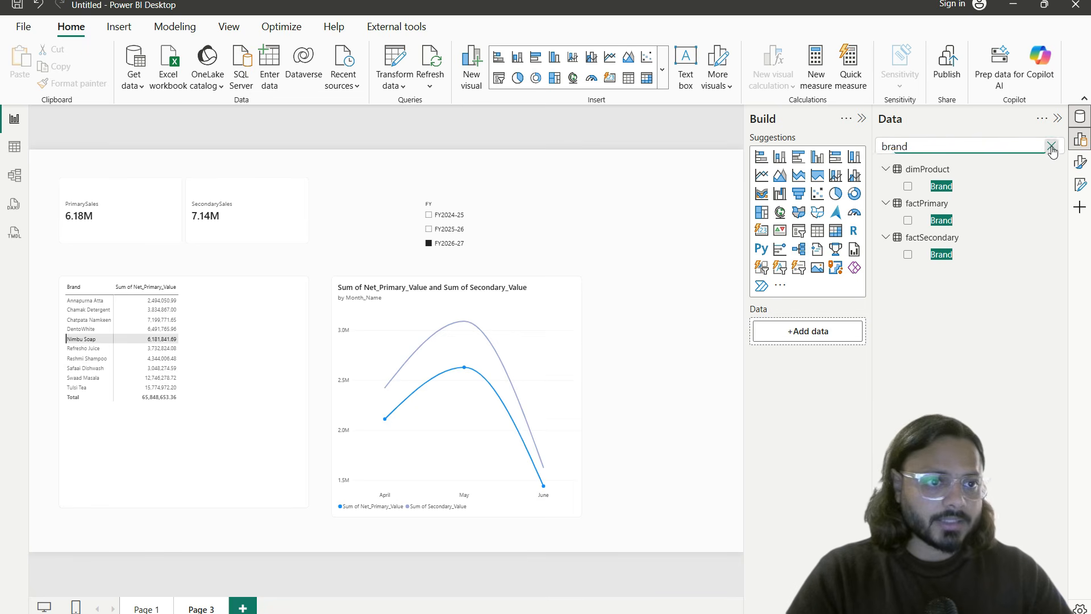
{"action": "left_click", "coordinate": [1058, 168]}
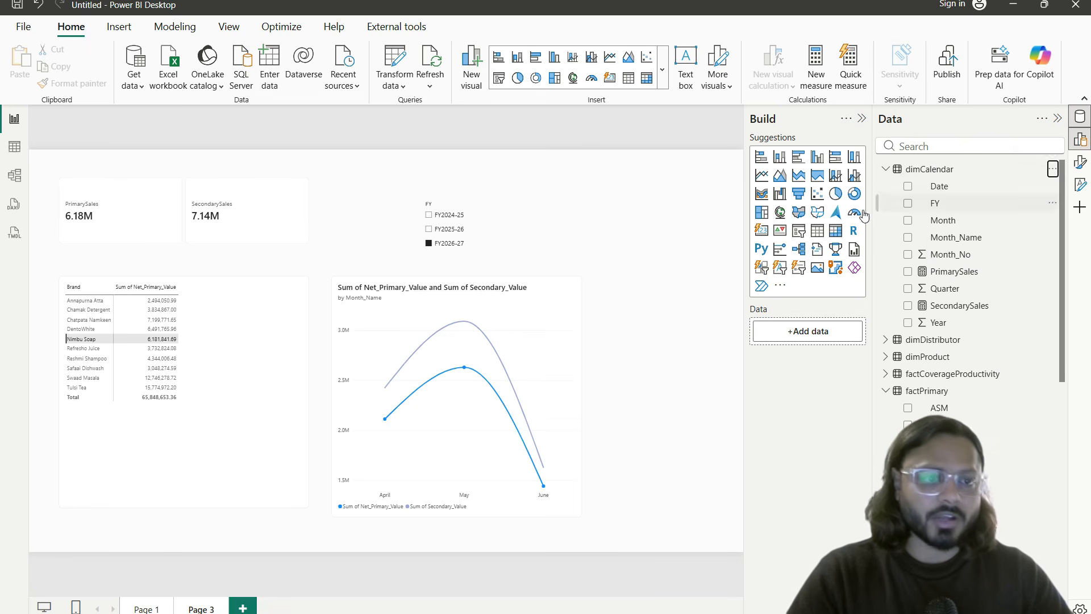
{"action": "key", "text": "Escape"}
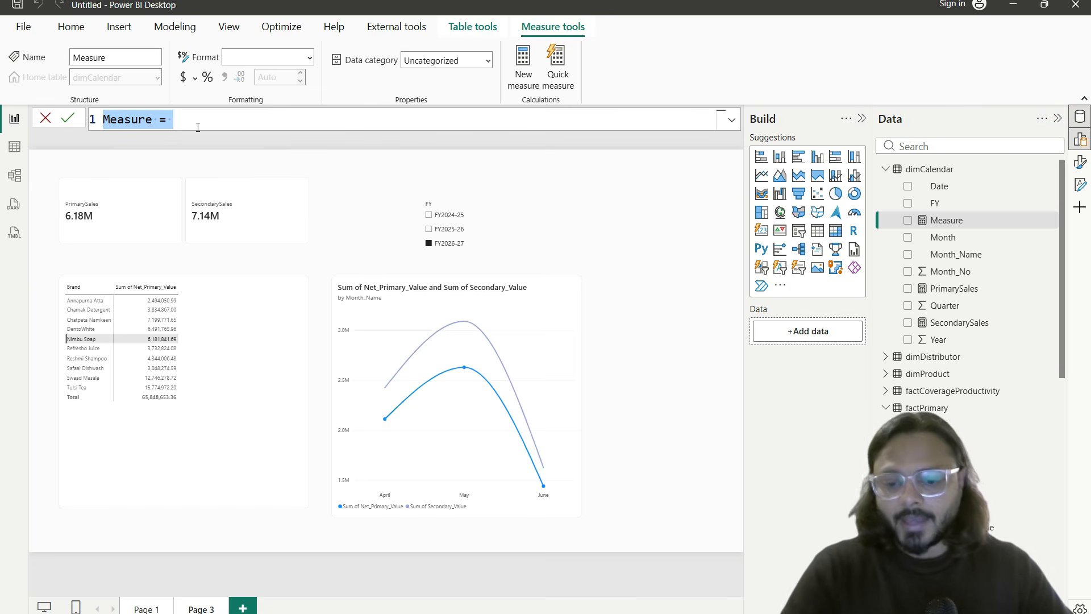
Step: Begin the measure as 'Sell-through = DIVIDE(' and review its Numerator and AlternateResult arguments
{"action": "type", "text": "Sell-t"}
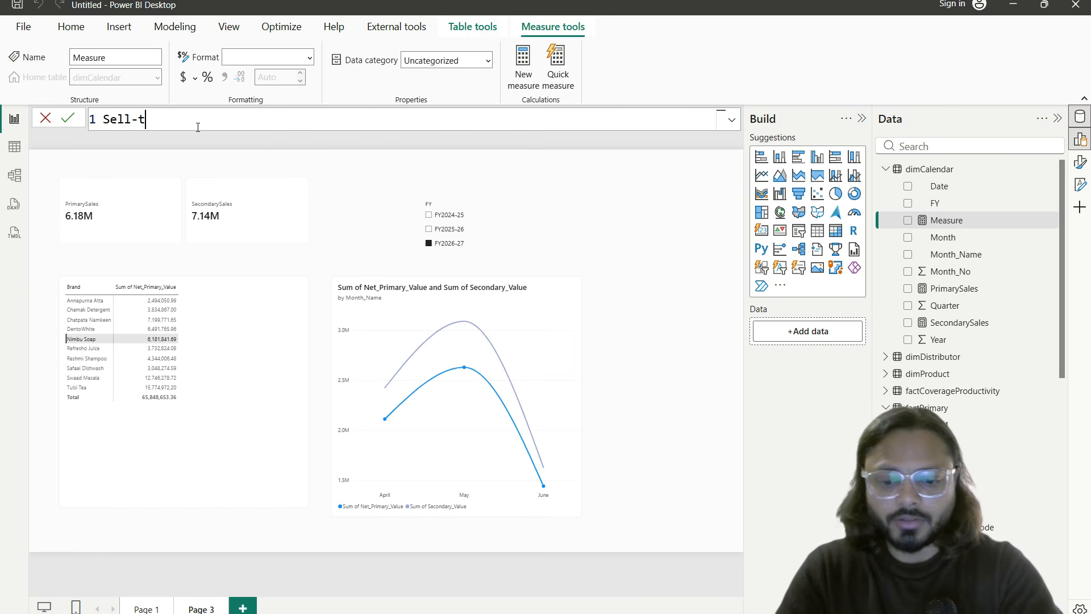
{"action": "type", "text": "hrough "}
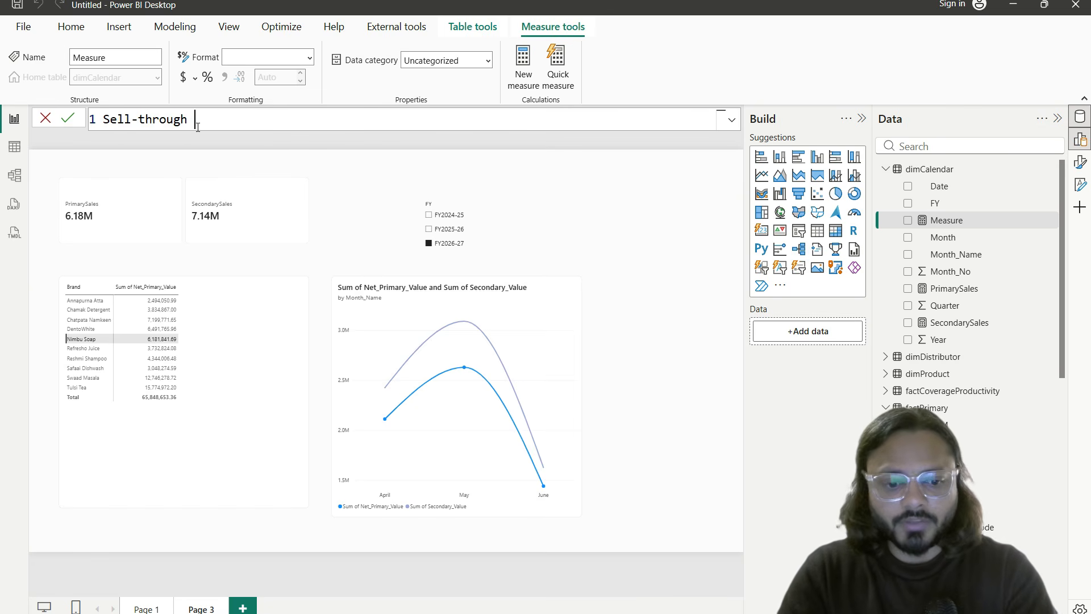
{"action": "type", "text": "= divif"}
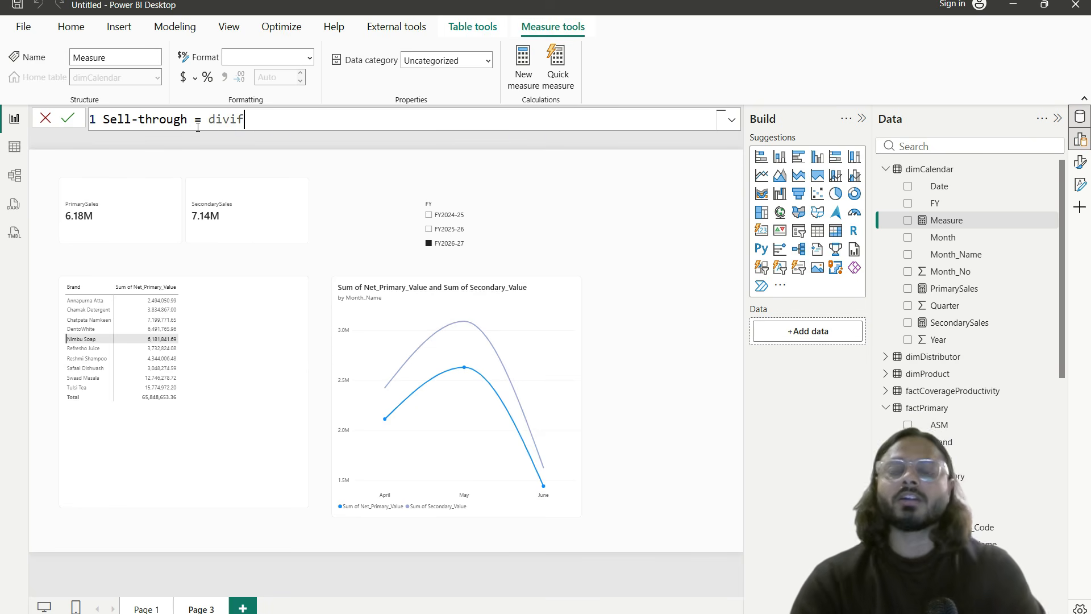
{"action": "key", "text": "BackSpace"}
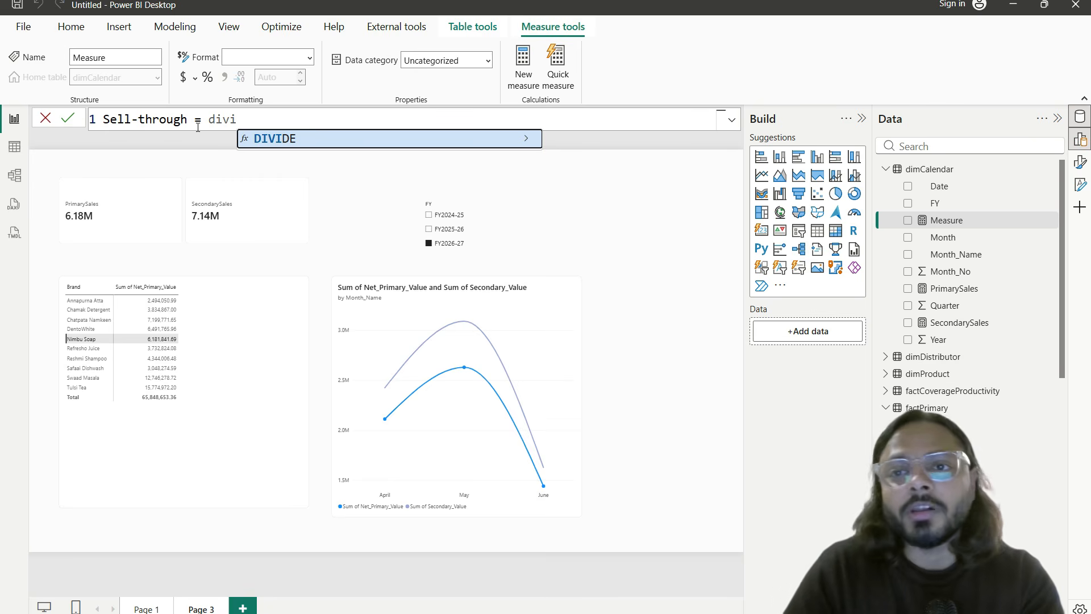
{"action": "key", "text": "Tab"}
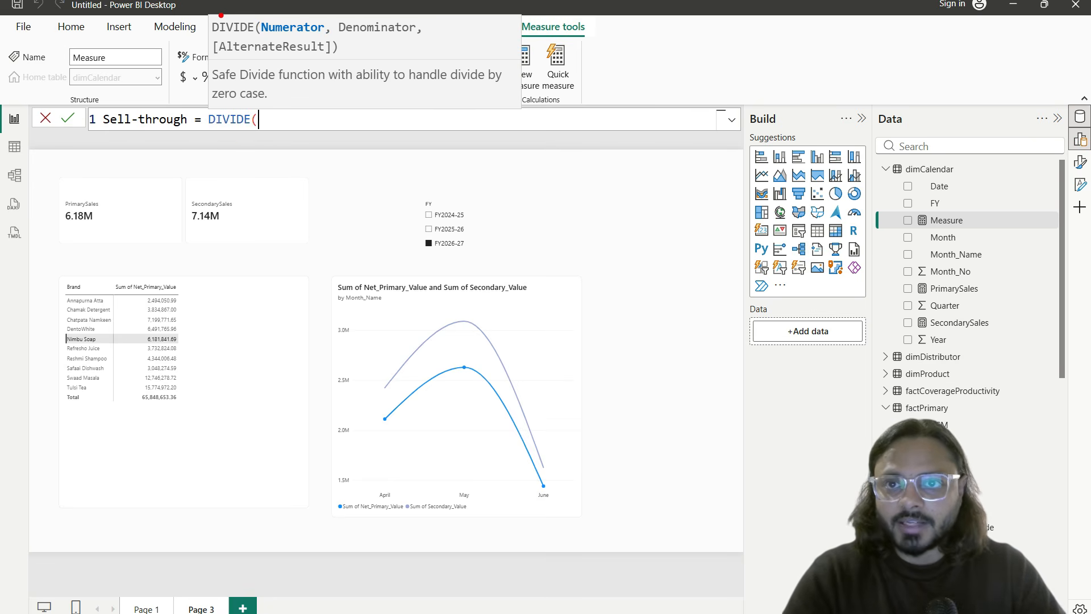
{"action": "left_click_drag", "start_coordinate": [208, 15], "coordinate": [440, 59]}
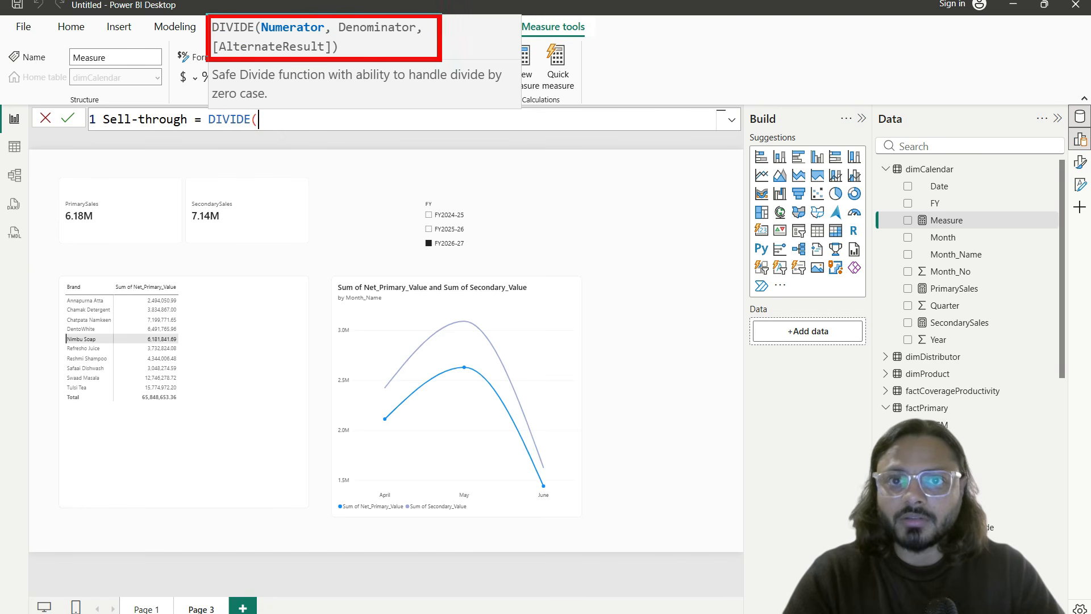
{"action": "left_click_drag", "start_coordinate": [273, 39], "coordinate": [401, 35]}
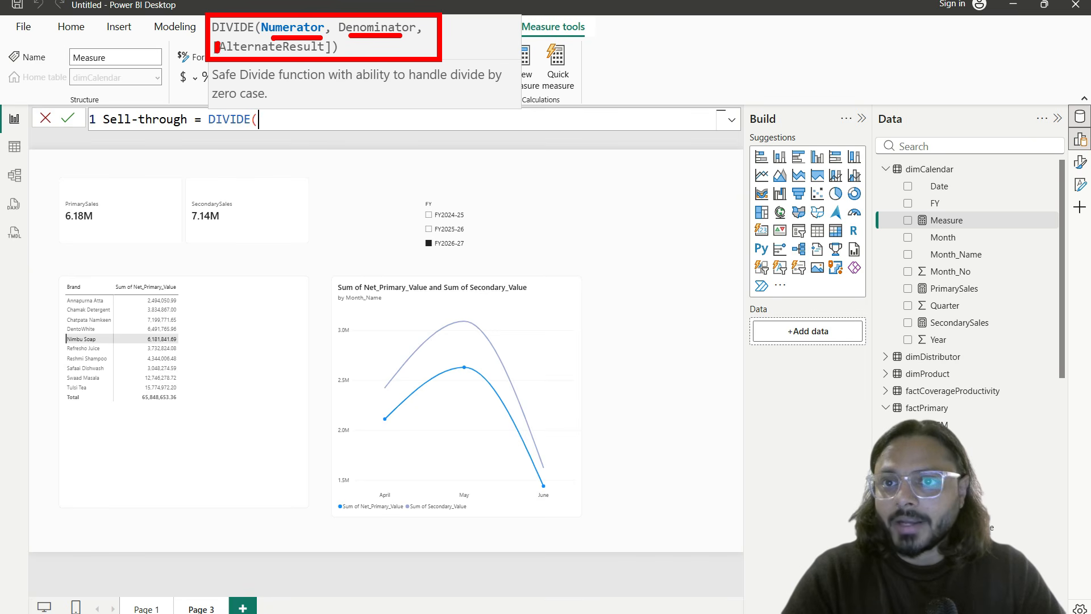
{"action": "left_click_drag", "start_coordinate": [245, 55], "coordinate": [310, 55]}
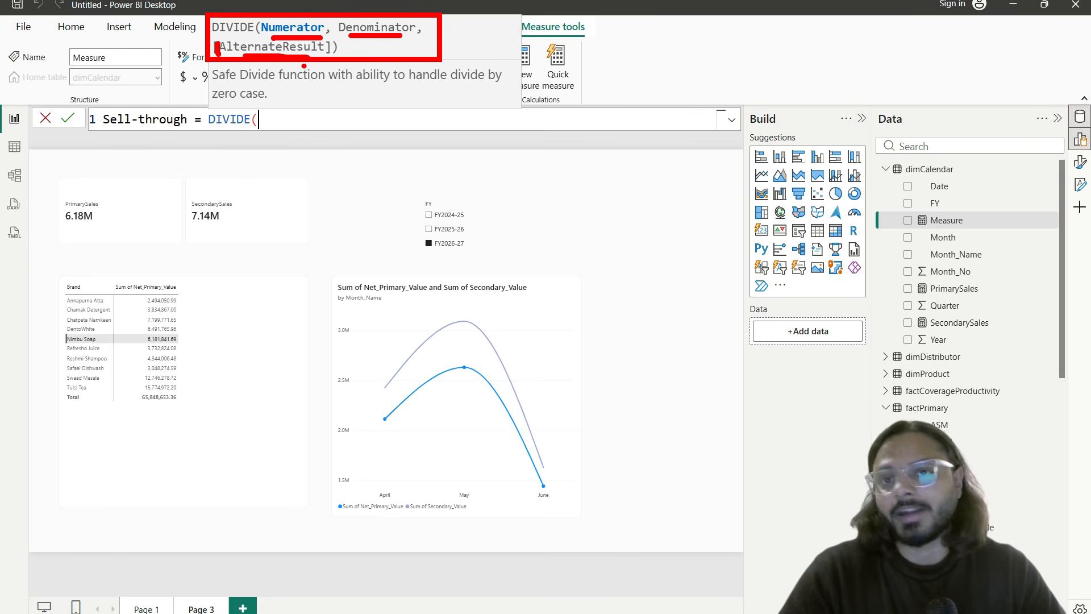
{"action": "key", "text": "Escape"}
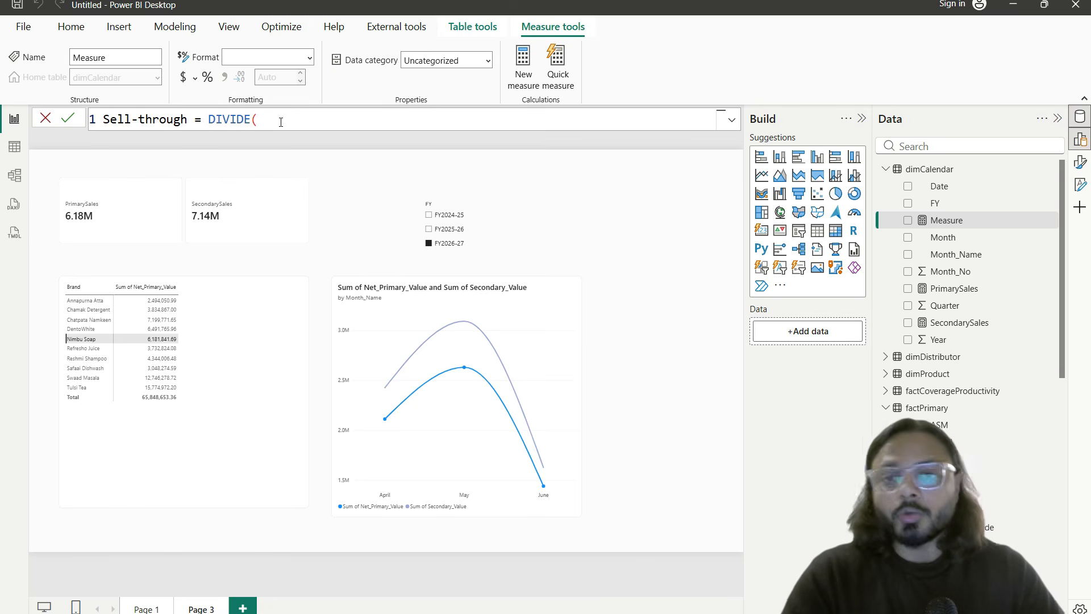
Step: Finish the formula with [SecondarySales], [PrimarySales] and alternate result 0, then commit it
{"action": "type", "text": "[seconda"}
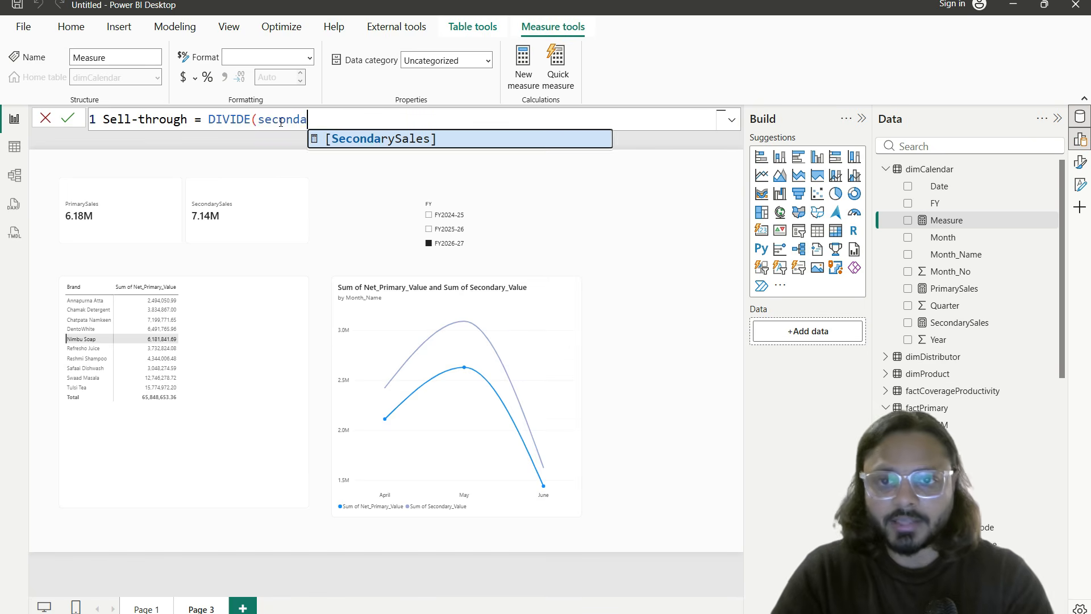
{"action": "key", "text": "Tab"}
{"action": "type", "text": ",prima"}
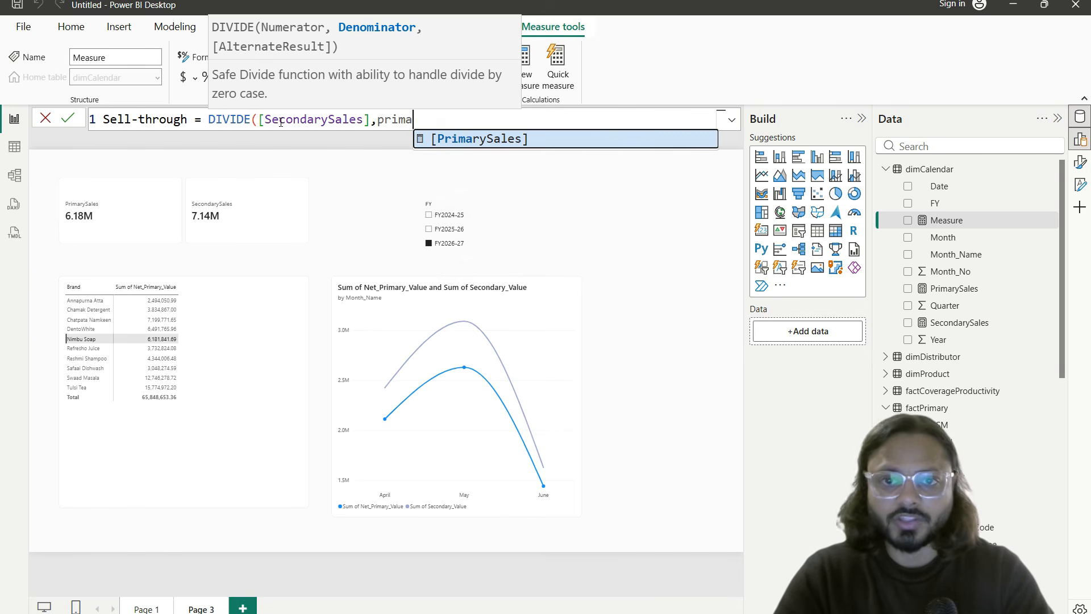
{"action": "key", "text": "Tab"}
{"action": "type", "text": ","}
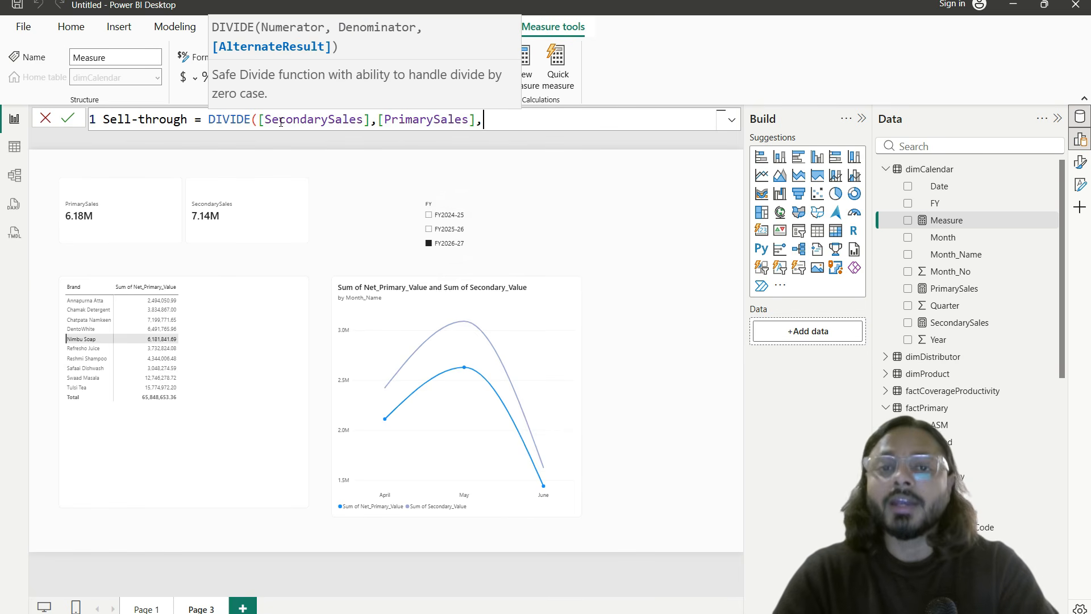
{"action": "left_click_drag", "start_coordinate": [261, 119], "coordinate": [477, 118]}
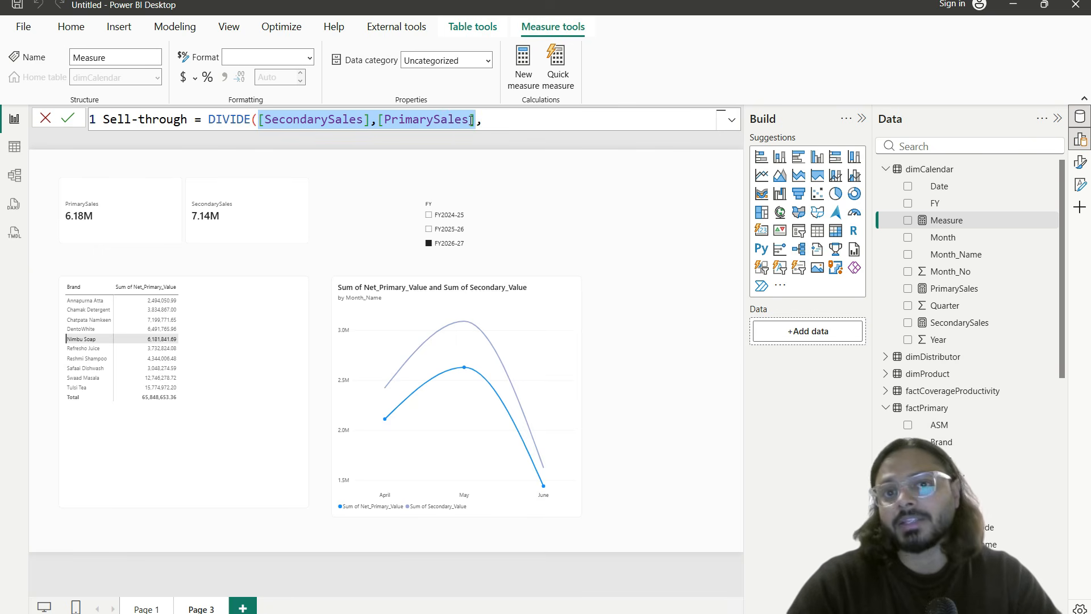
{"action": "left_click", "coordinate": [420, 120]}
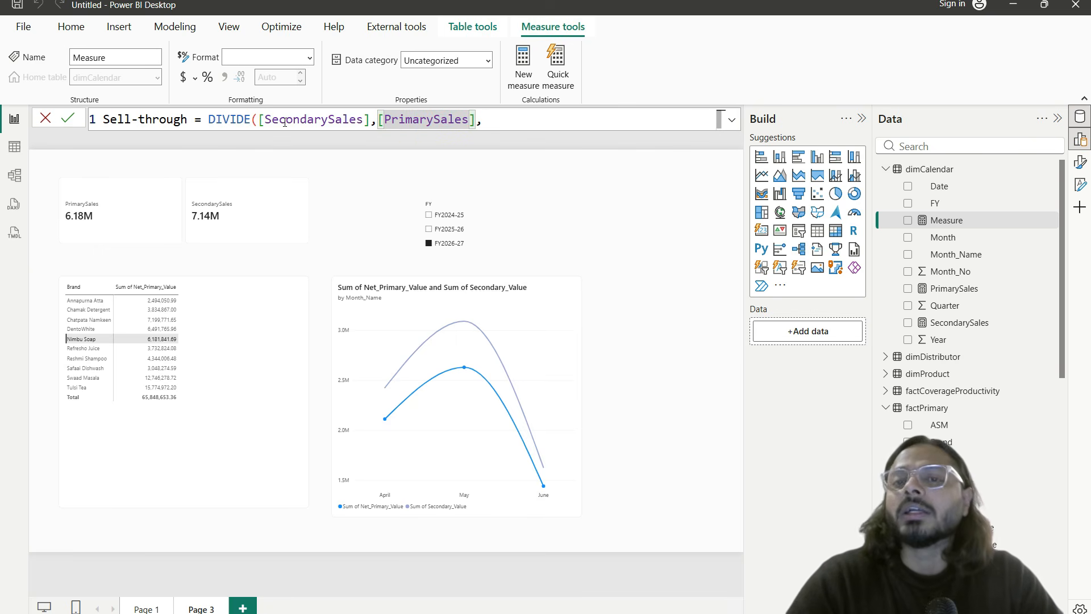
{"action": "left_click", "coordinate": [506, 121]}
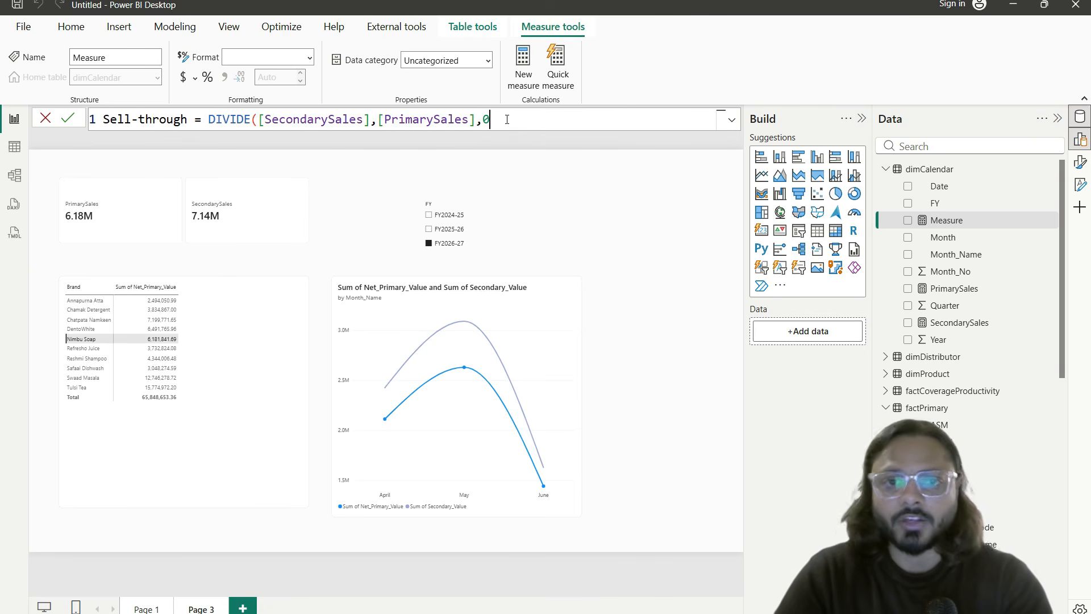
{"action": "type", "text": "0)"}
{"action": "key", "text": "Return"}
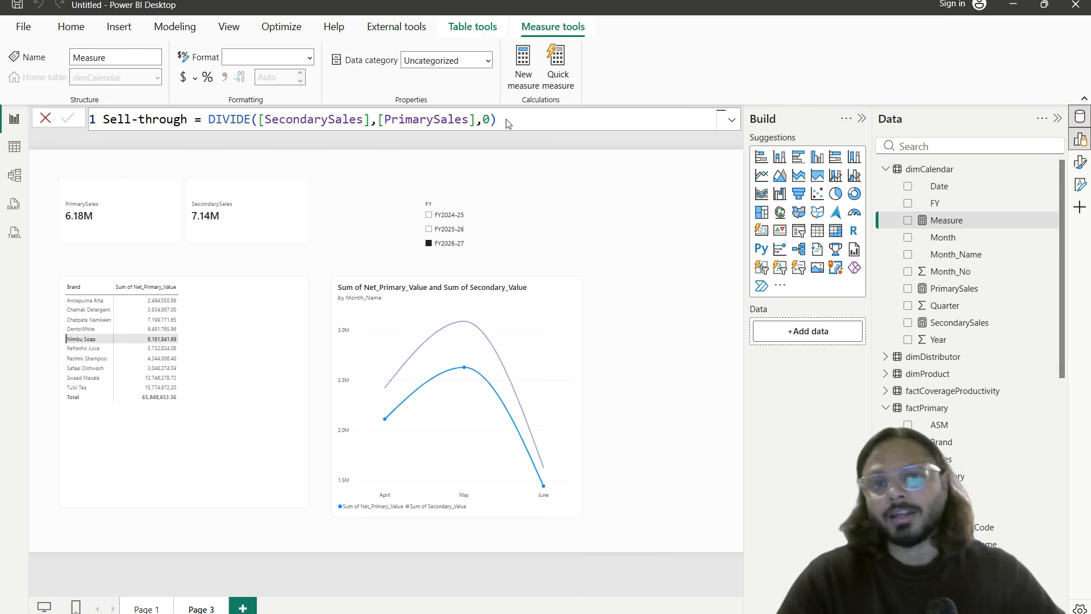
Step: Add Sell-through to the PrimarySales/SecondarySales card and widen it to fit three values
{"action": "left_click", "coordinate": [309, 206]}
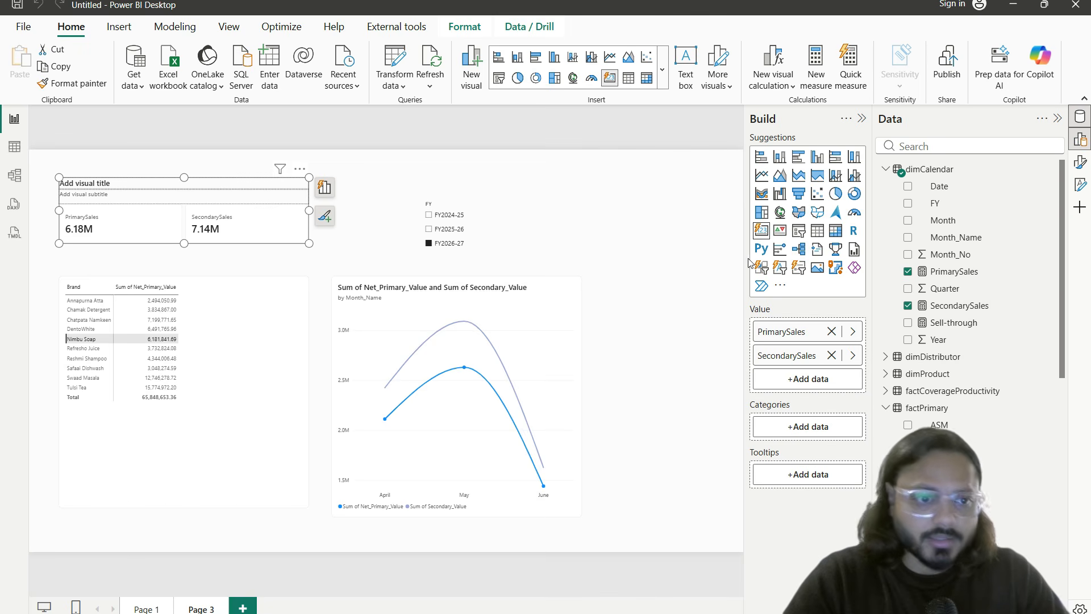
{"action": "left_click_drag", "start_coordinate": [966, 322], "coordinate": [801, 380]}
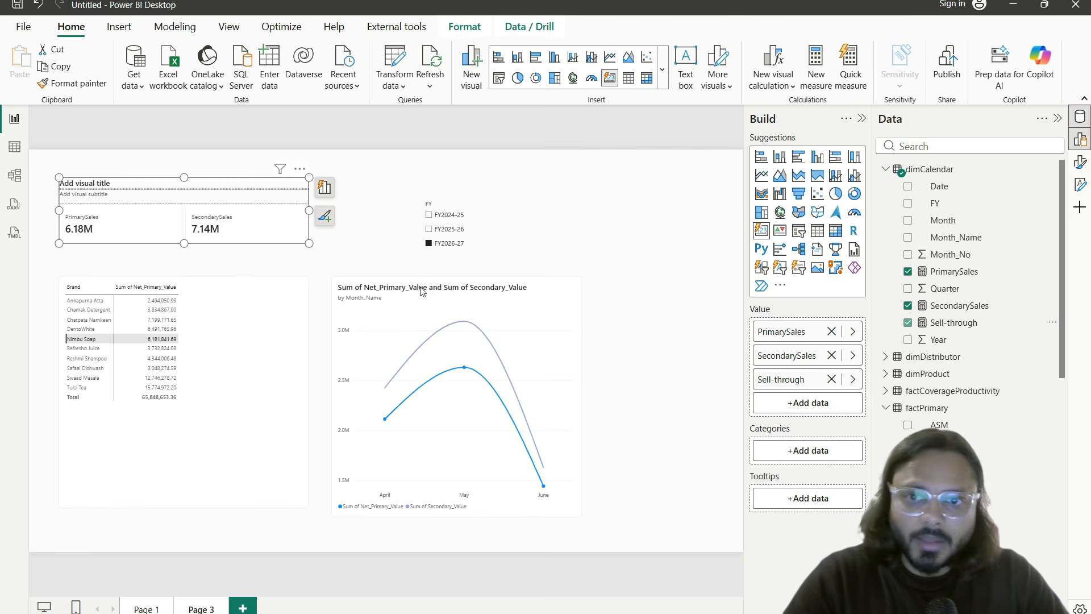
{"action": "left_click_drag", "start_coordinate": [307, 210], "coordinate": [373, 210]}
{"action": "left_click", "coordinate": [305, 265]}
{"action": "left_click", "coordinate": [335, 233]}
Step: Format Sell-through as a percentage with 0 decimal places, so the card reads 116%
{"action": "left_click", "coordinate": [958, 324]}
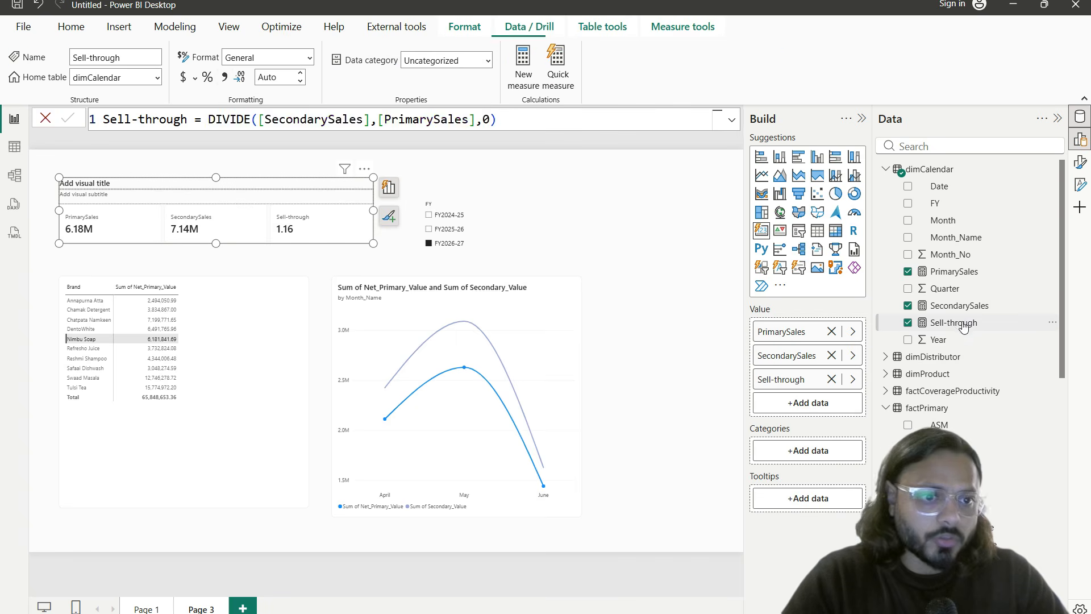
{"action": "left_click", "coordinate": [225, 77]}
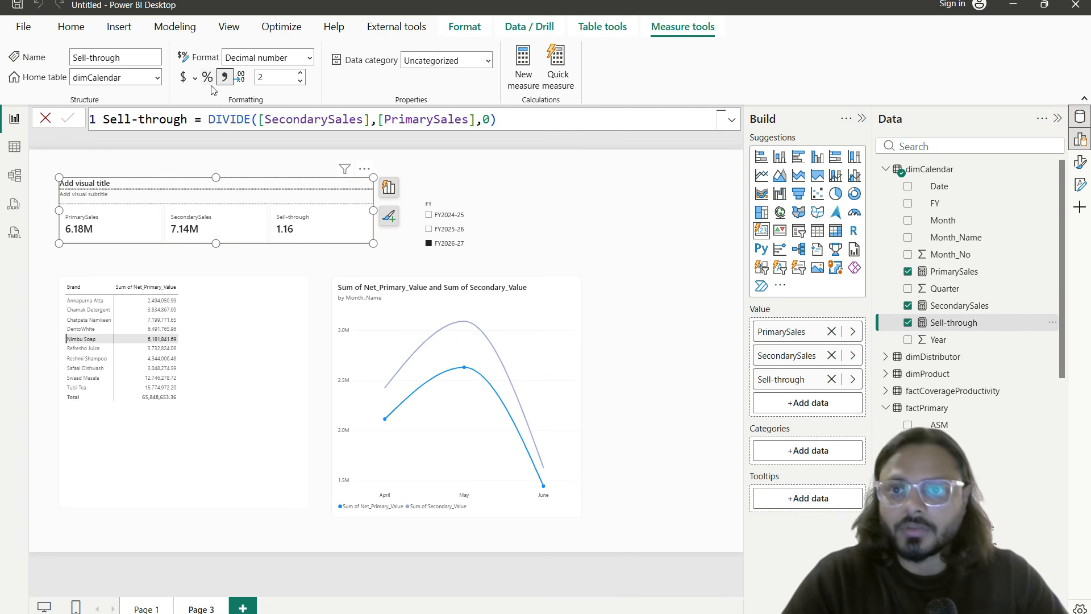
{"action": "left_click", "coordinate": [208, 78]}
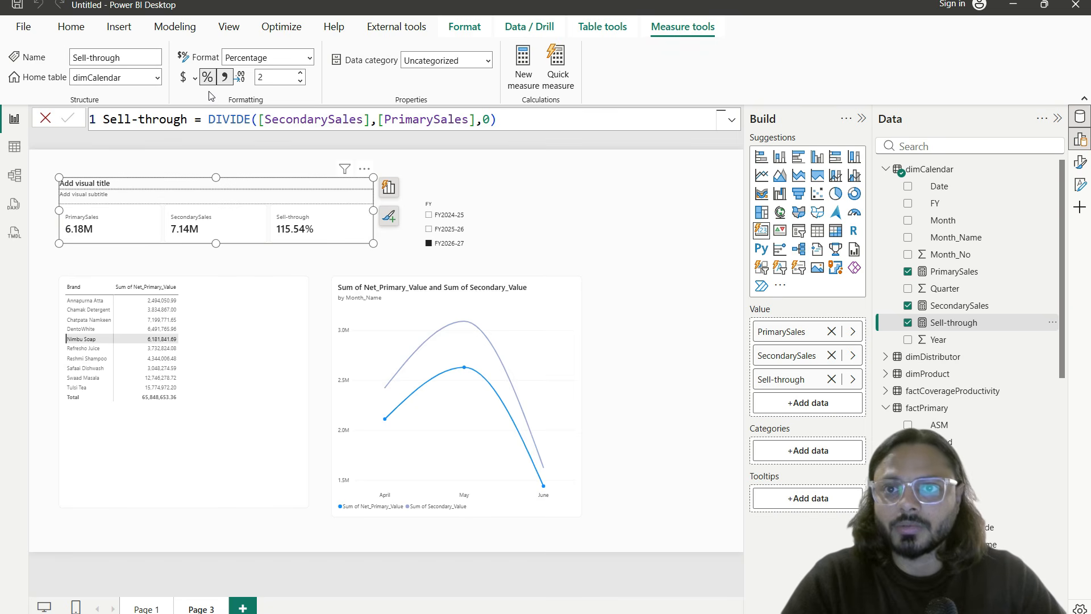
{"action": "left_click", "coordinate": [278, 80]}
{"action": "type", "text": "0"}
{"action": "key", "text": "Escape"}
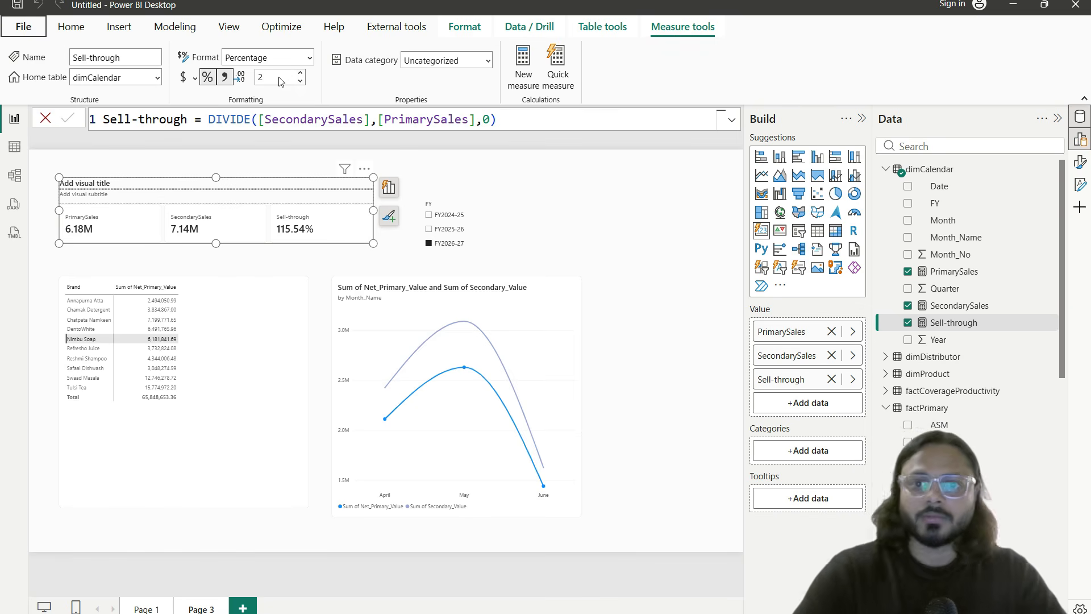
{"action": "left_click", "coordinate": [336, 265]}
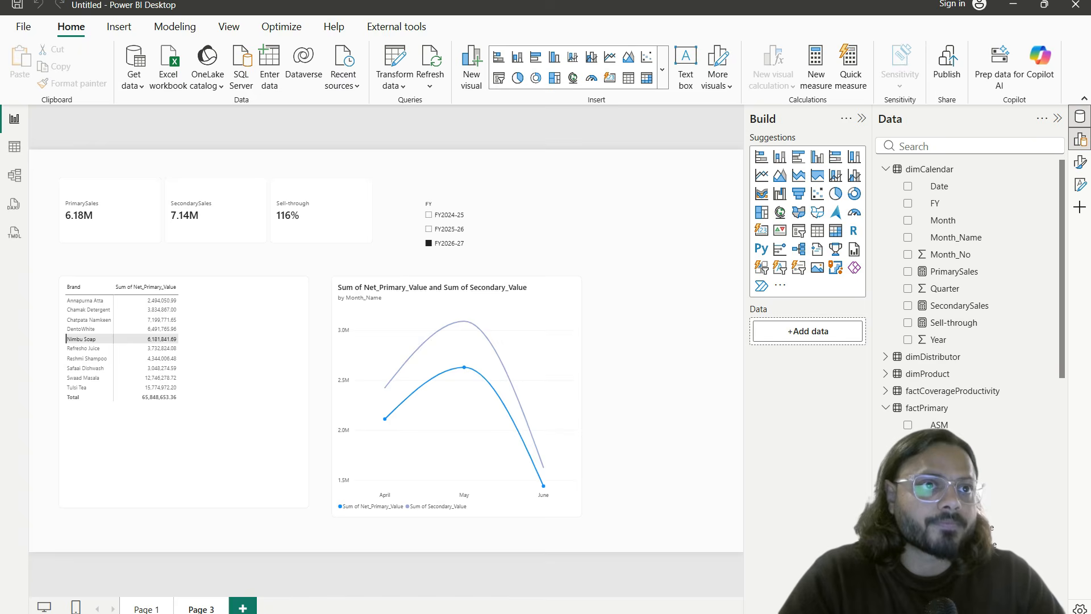
{"action": "key", "text": "alt+Tab"}
{"action": "left_click", "coordinate": [171, 277]}
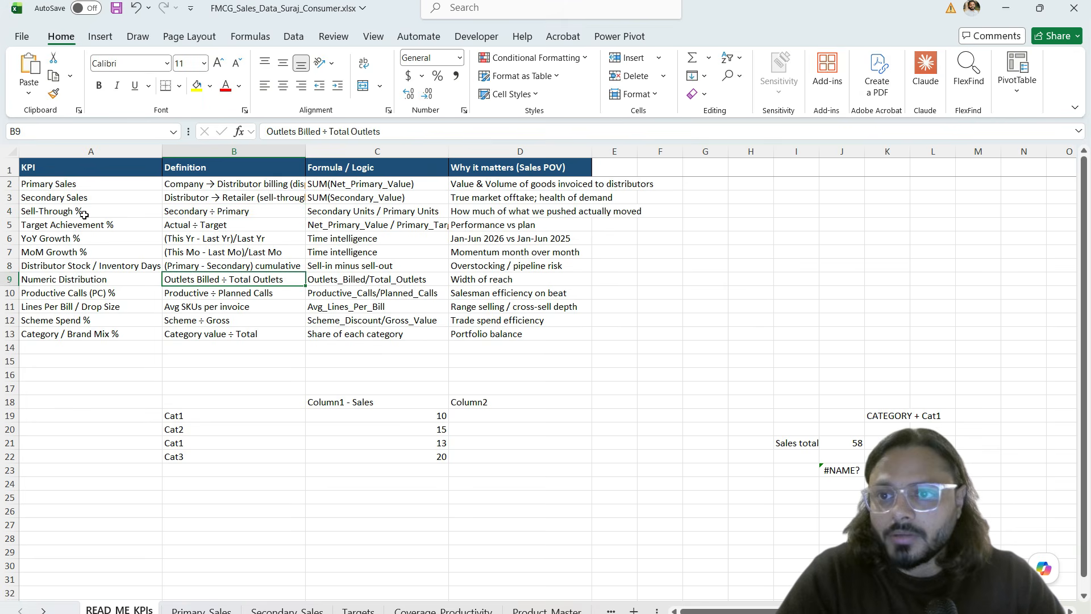
{"action": "left_click", "coordinate": [109, 212]}
{"action": "left_click", "coordinate": [463, 211]}
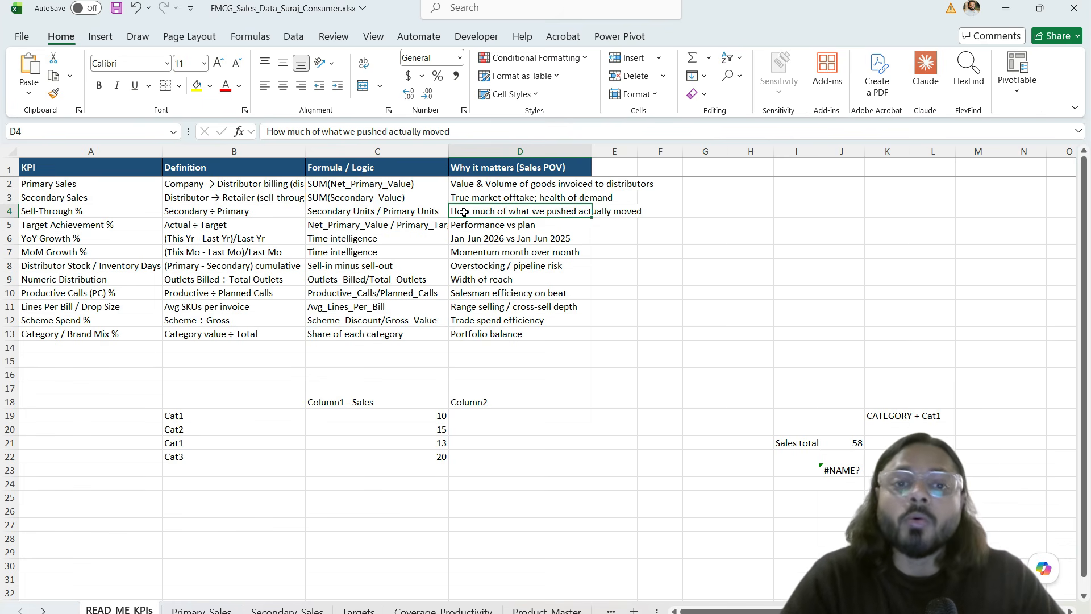
{"action": "key", "text": "alt+Tab"}
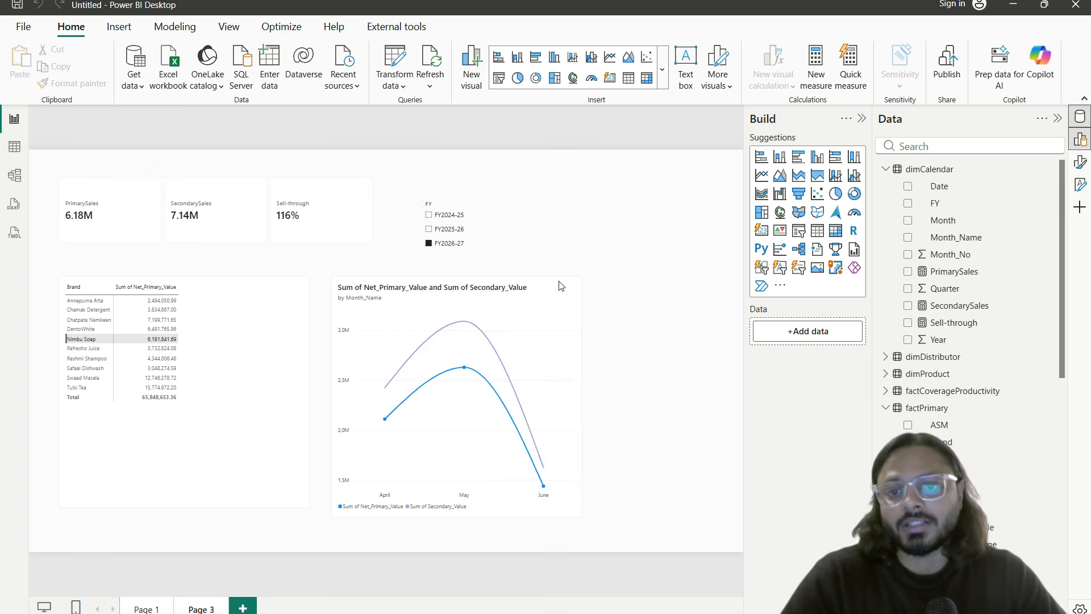
{"action": "left_click_drag", "start_coordinate": [419, 233], "coordinate": [485, 254]}
{"action": "left_click_drag", "start_coordinate": [67, 225], "coordinate": [313, 228]}
{"action": "key", "text": "Escape"}
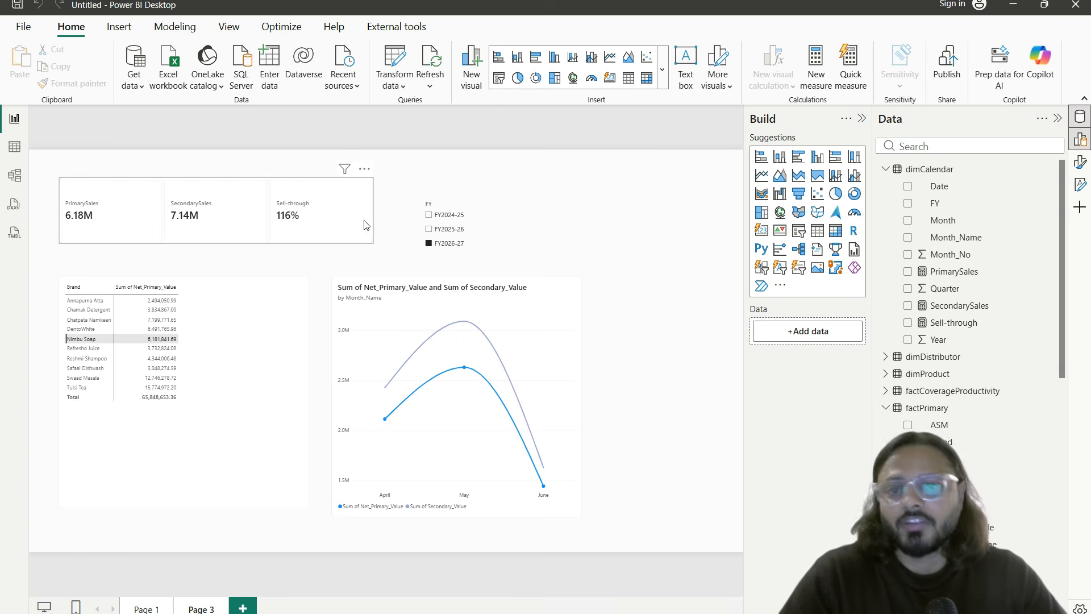
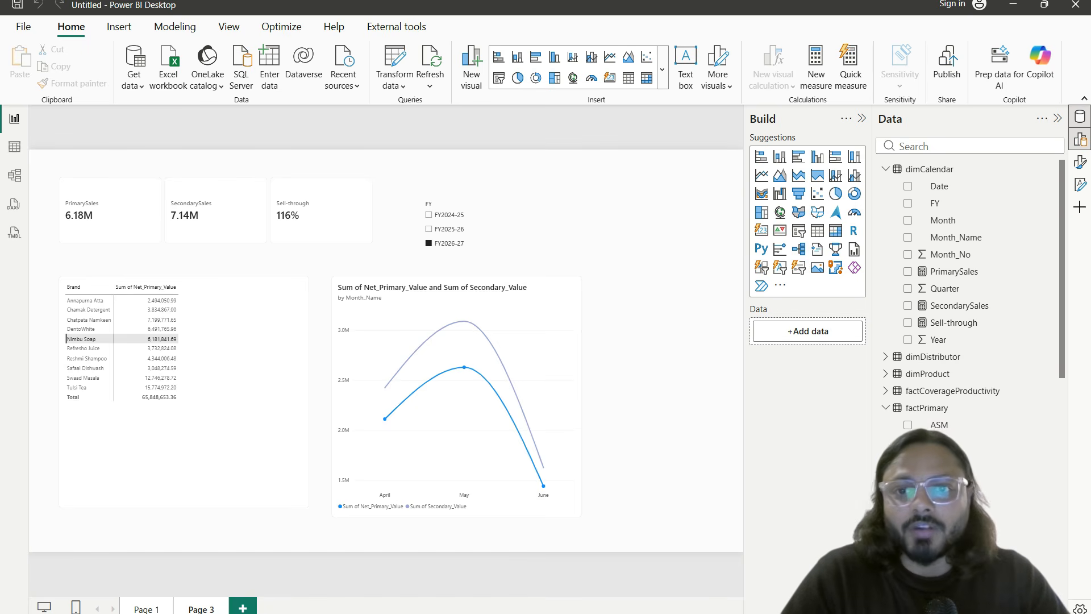
Step: Move the FY slicer to the page's top-right edge and open dimCalendar in Table view
{"action": "left_click", "coordinate": [283, 223]}
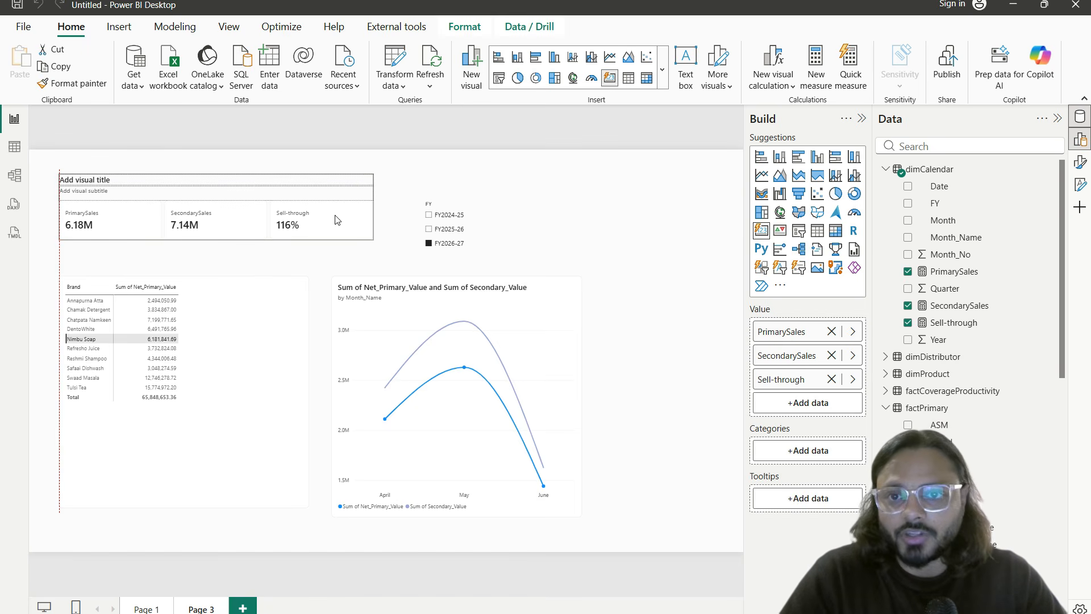
{"action": "left_click_drag", "start_coordinate": [447, 201], "coordinate": [612, 185]}
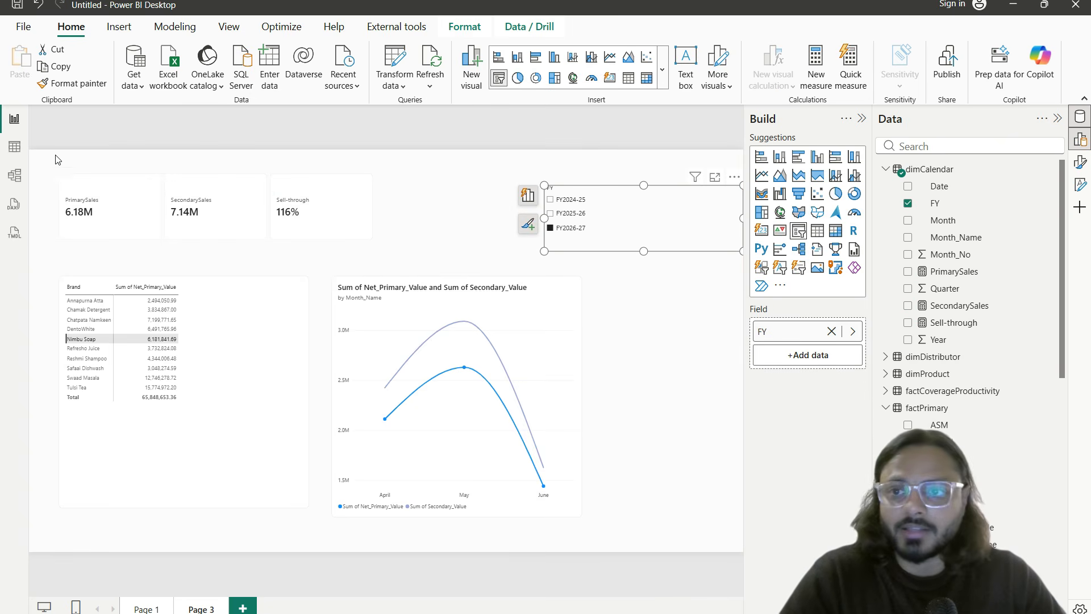
{"action": "left_click", "coordinate": [17, 148]}
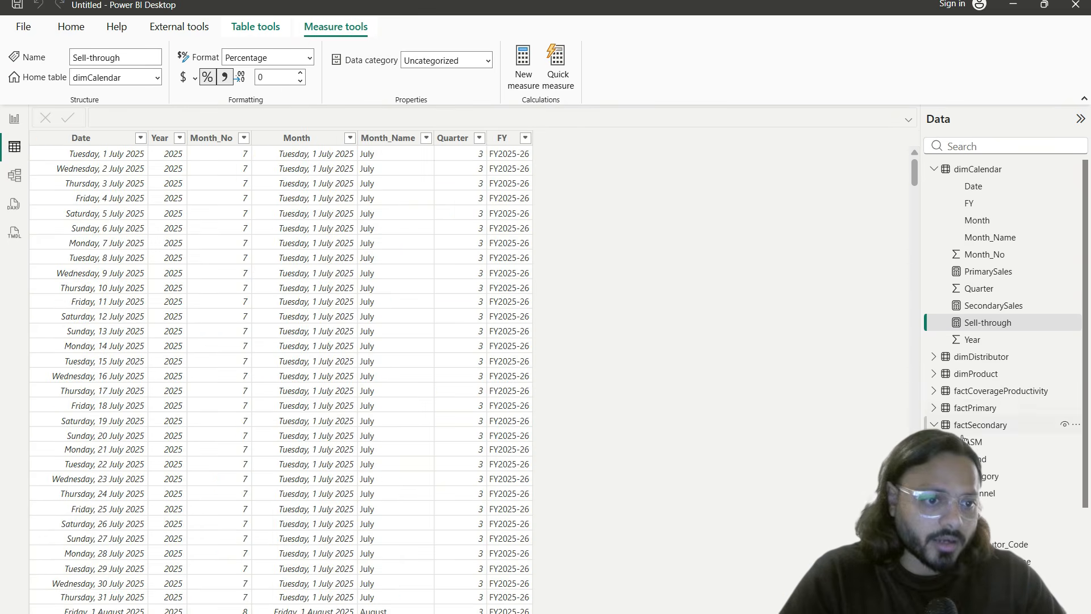
Step: View the factTarget table's data, then return to the report page
{"action": "left_click", "coordinate": [934, 424]}
{"action": "left_click", "coordinate": [968, 442]}
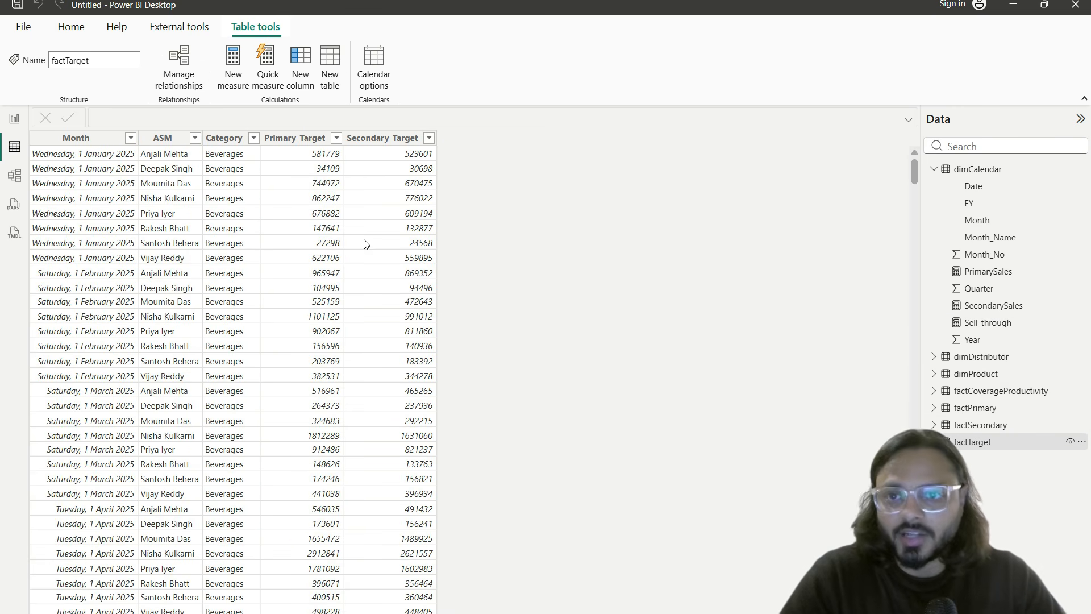
{"action": "mouse_move", "coordinate": [50, 134]}
{"action": "left_mouse_down"}
{"action": "mouse_move", "coordinate": [140, 151]}
{"action": "mouse_move", "coordinate": [330, 151]}
{"action": "left_mouse_up"}
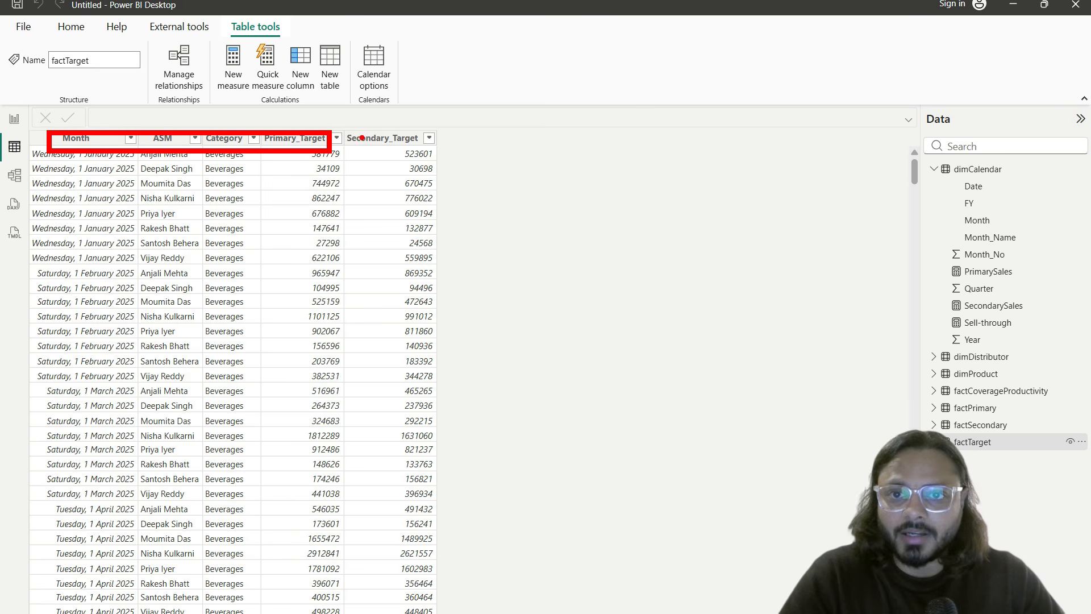
{"action": "key", "text": "Escape"}
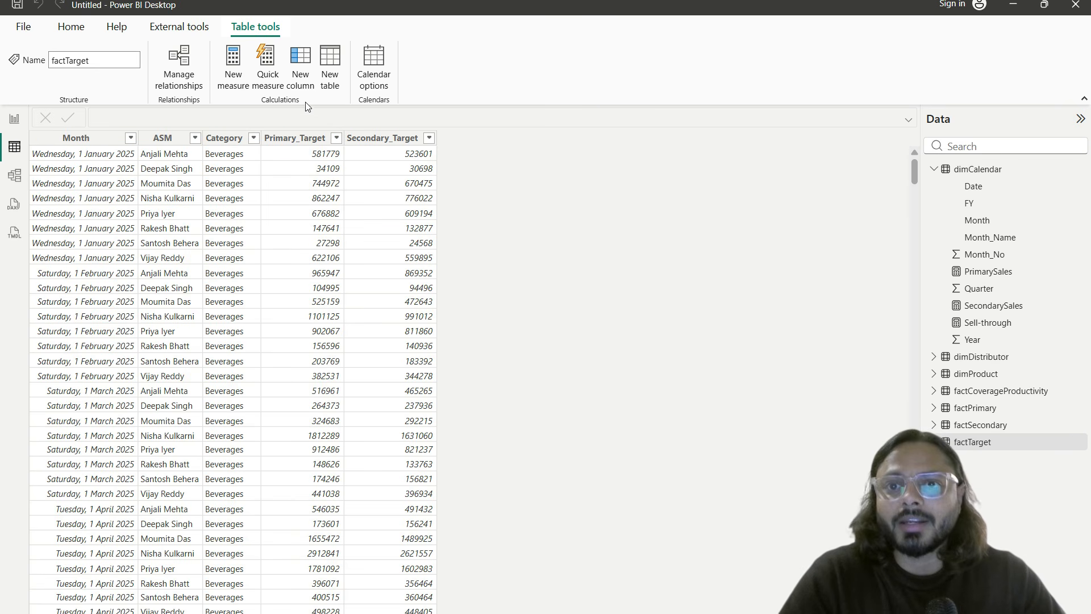
{"action": "left_click", "coordinate": [306, 140]}
{"action": "left_click", "coordinate": [14, 118]}
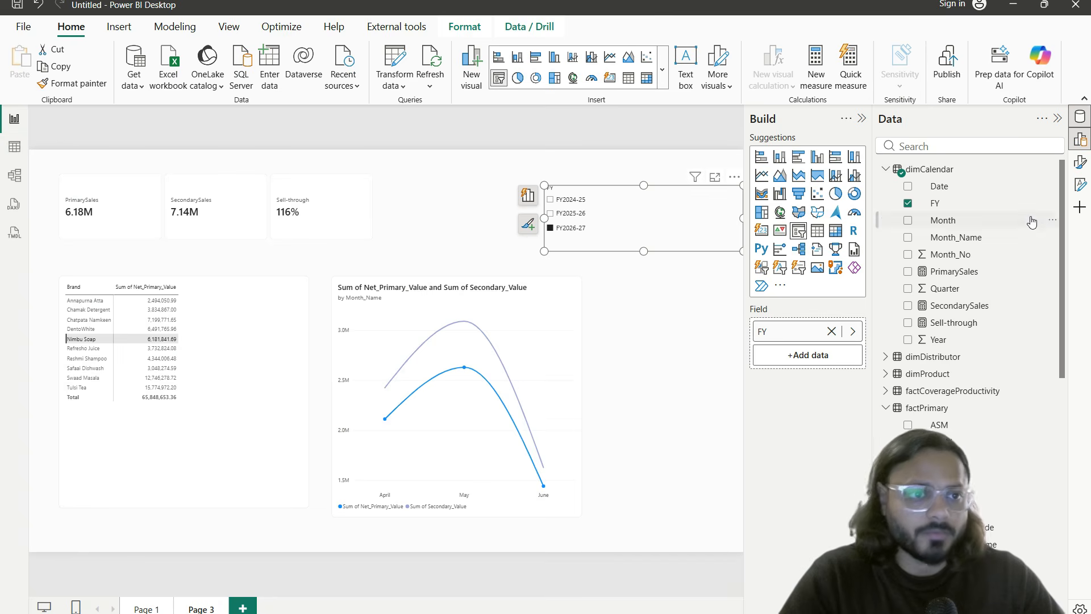
Step: Create a TargetPrimary measure in dimCalendar as SUM(factTarget[Primary_Target])
{"action": "left_click", "coordinate": [1052, 169]}
{"action": "left_click", "coordinate": [1030, 197]}
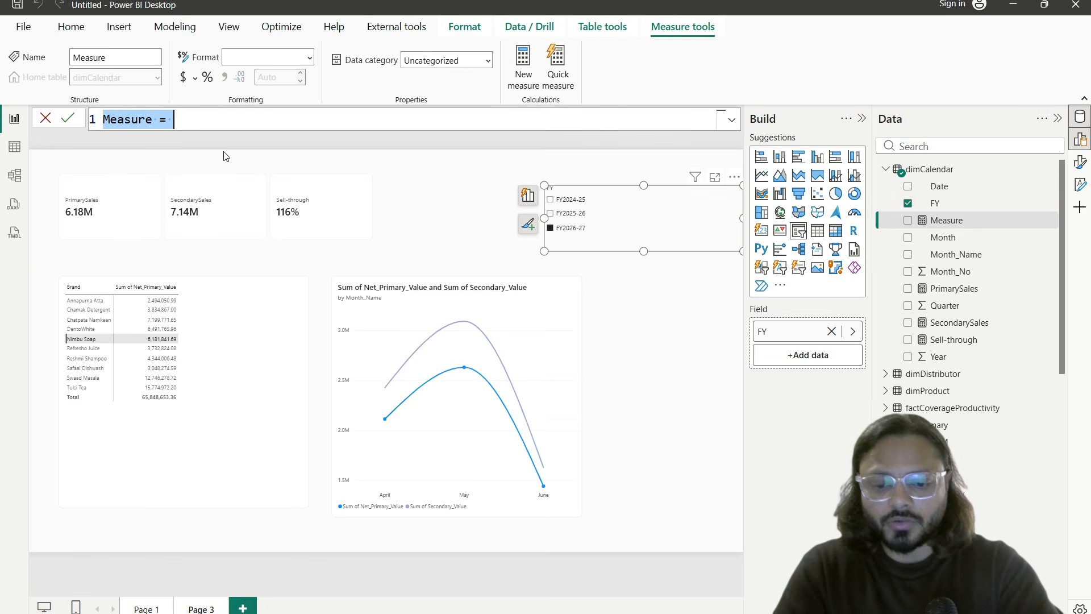
{"action": "type", "text": "Target"}
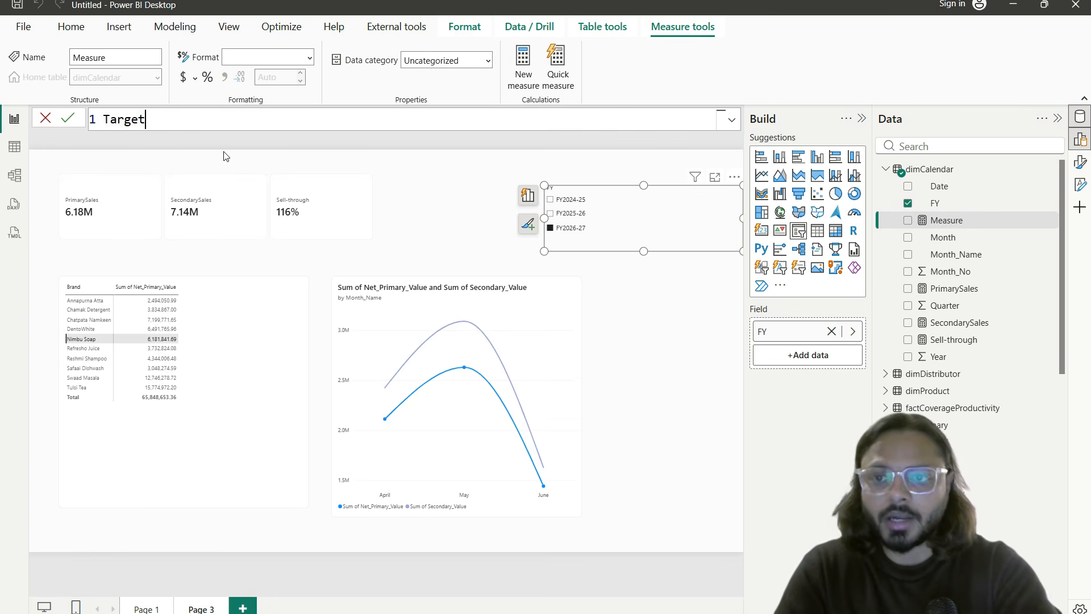
{"action": "type", "text": "Primary"}
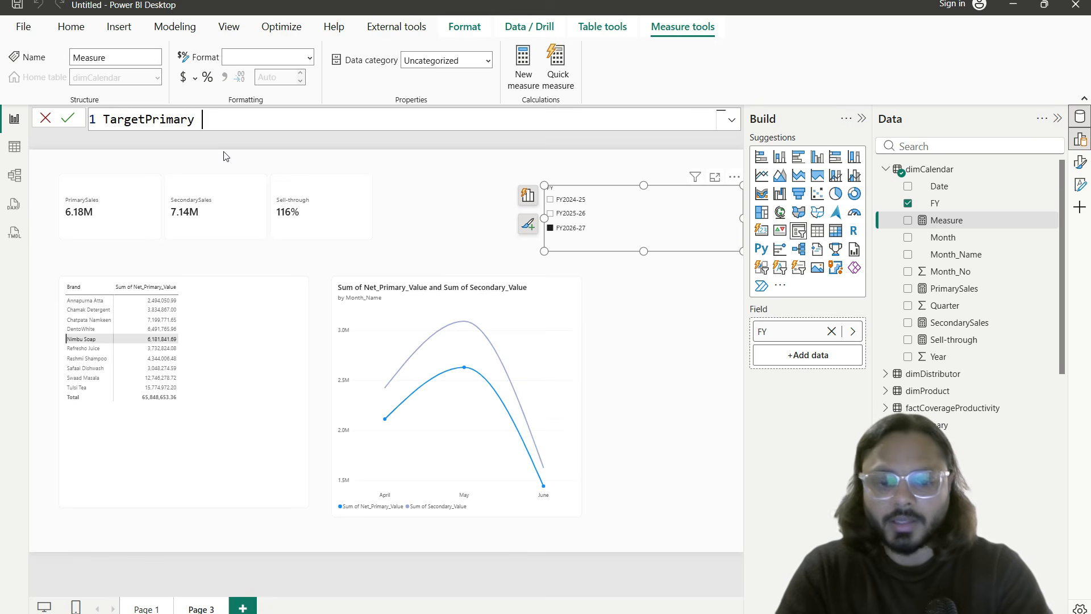
{"action": "type", "text": " = SUM("}
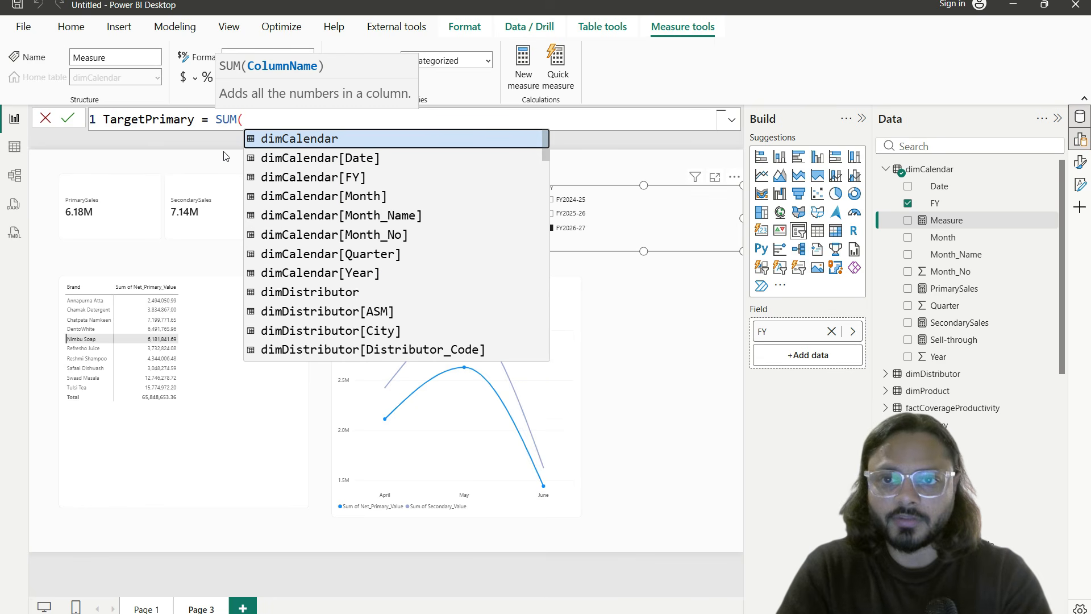
{"action": "type", "text": "target"}
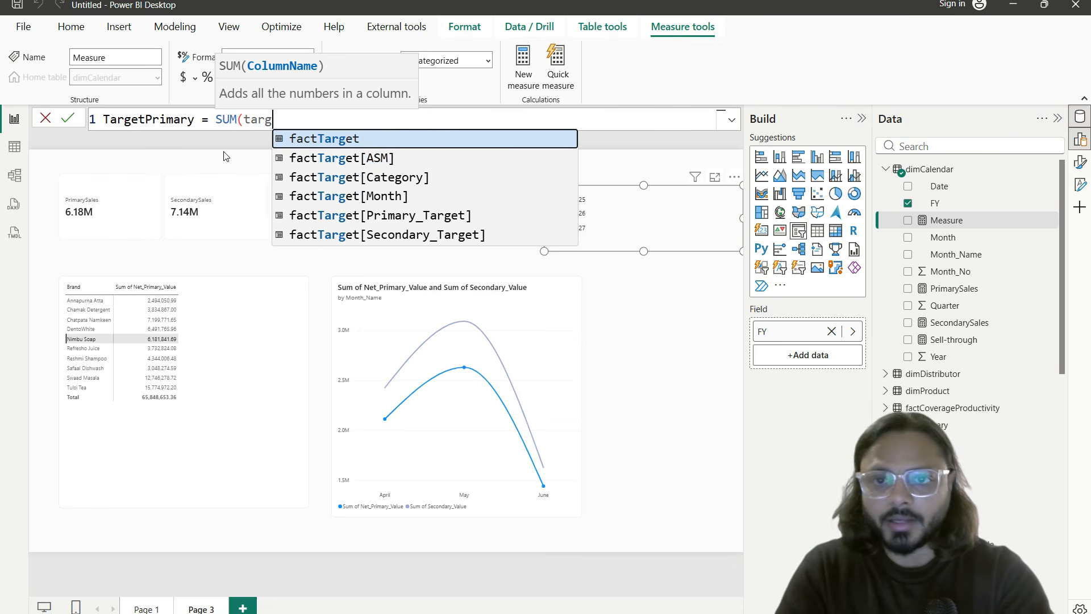
{"action": "key", "text": "Down"}
{"action": "key", "text": "Down"}
{"action": "key", "text": "Down"}
{"action": "key", "text": "Down"}
{"action": "key", "text": "Tab"}
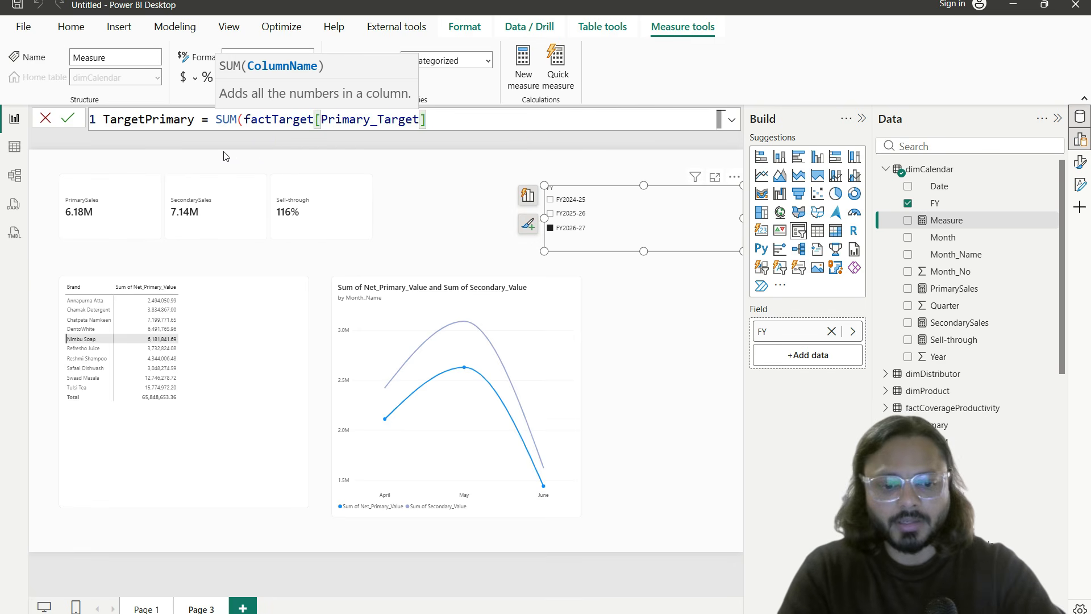
{"action": "type", "text": ")"}
{"action": "key", "text": "Return"}
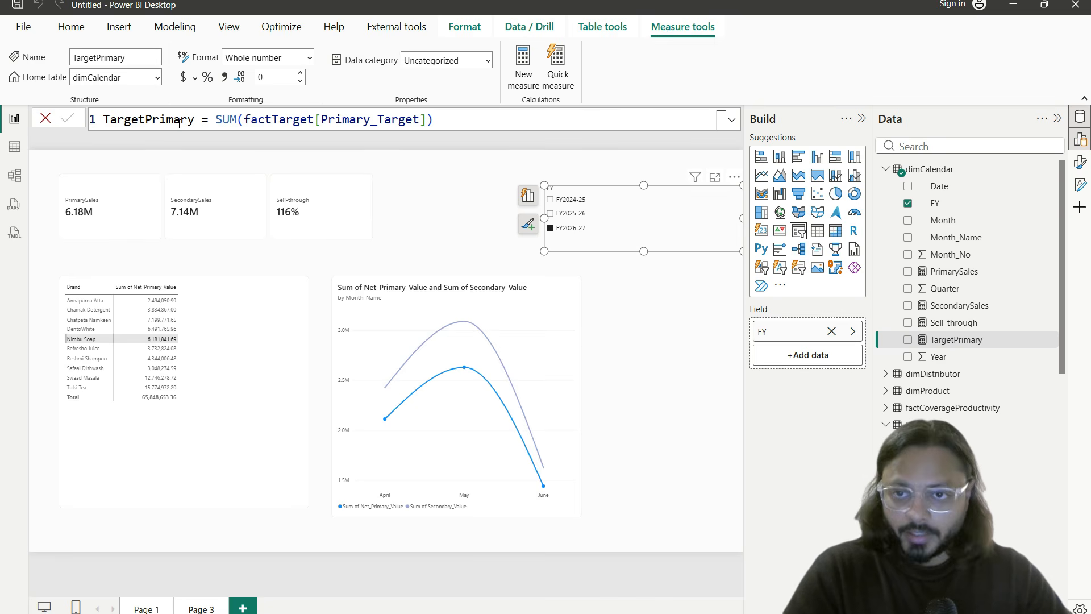
{"action": "left_click", "coordinate": [1048, 169]}
{"action": "left_click", "coordinate": [1001, 195]}
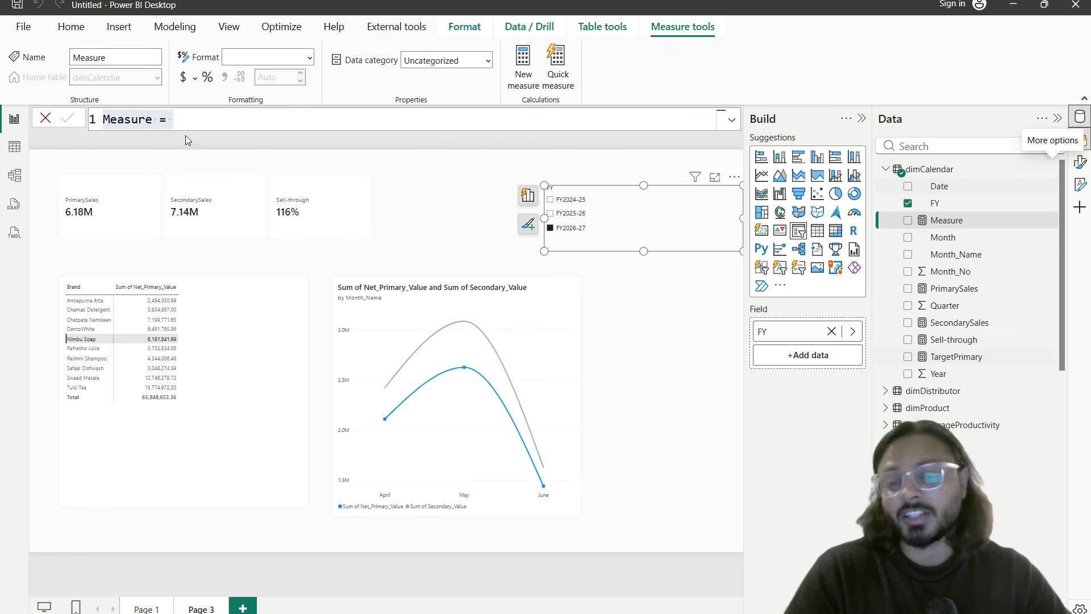
Step: Create Target Ach % = DIVIDE([PrimarySales],[TargetPrimary],0) and format it as a percentage
{"action": "type", "text": "Tar"}
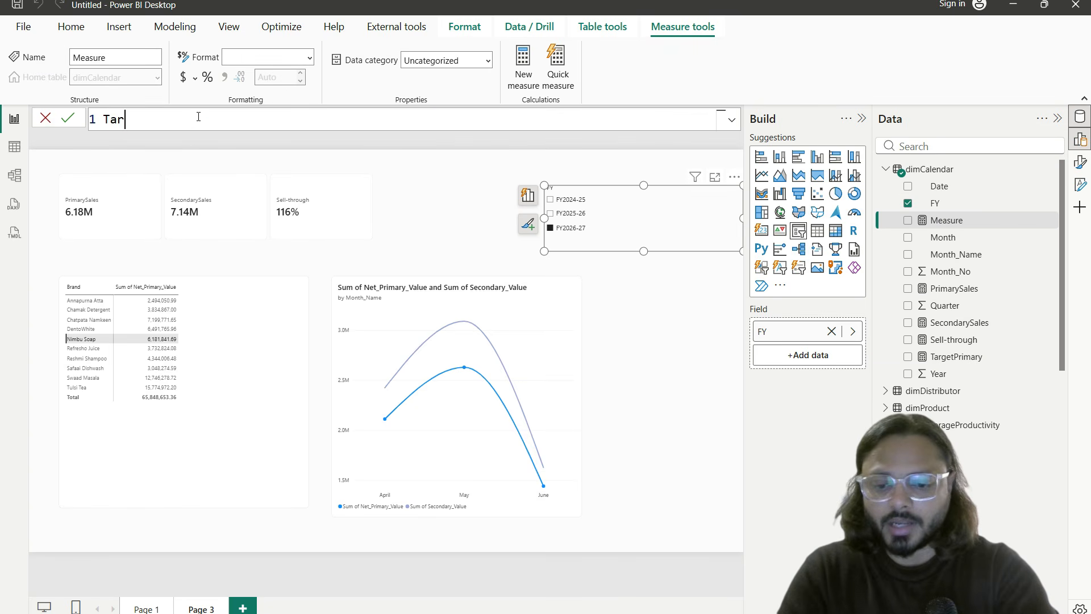
{"action": "type", "text": "get Ach % = divide("}
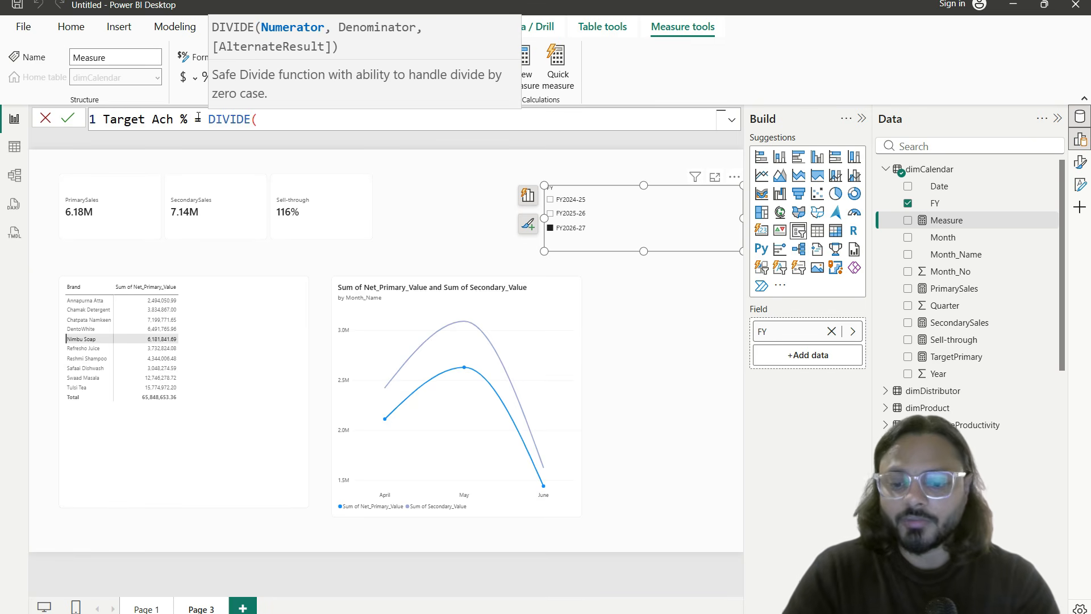
{"action": "type", "text": "[prima"}
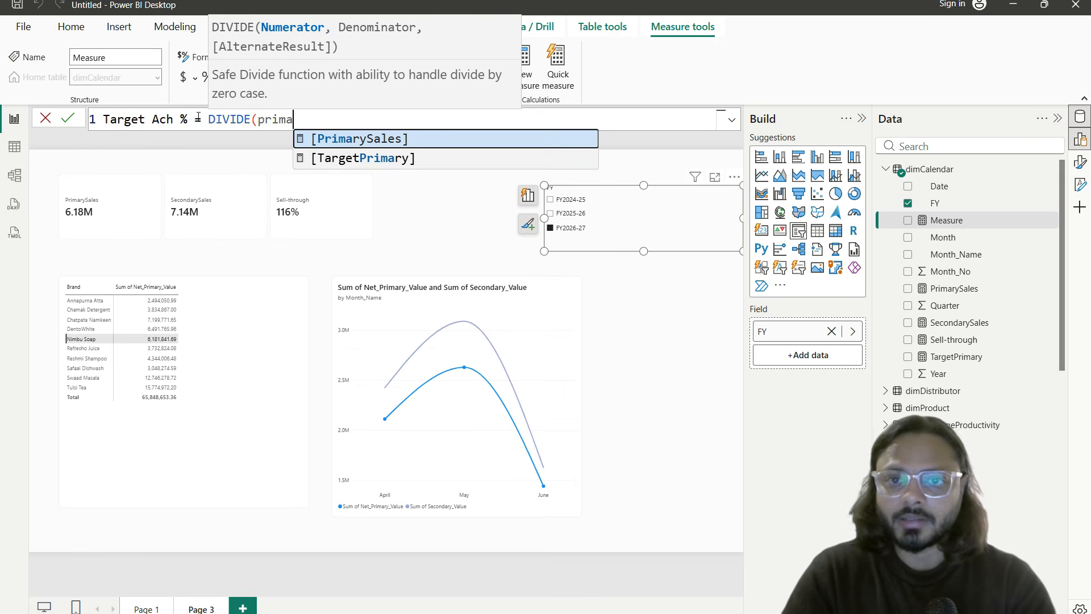
{"action": "key", "text": "Tab"}
{"action": "type", "text": ",target"}
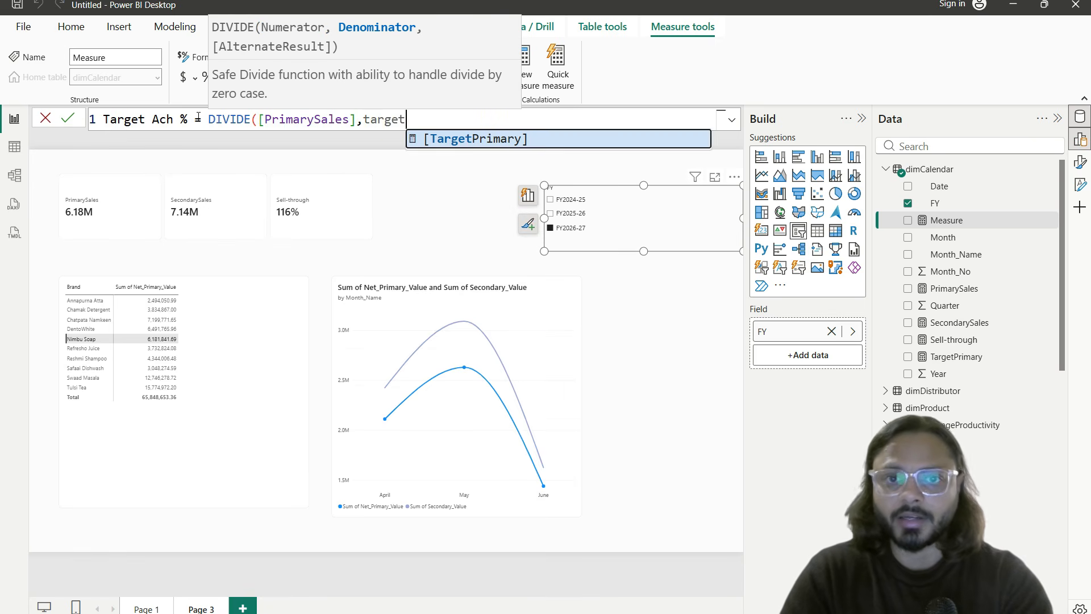
{"action": "key", "text": "Tab"}
{"action": "type", "text": ",0)"}
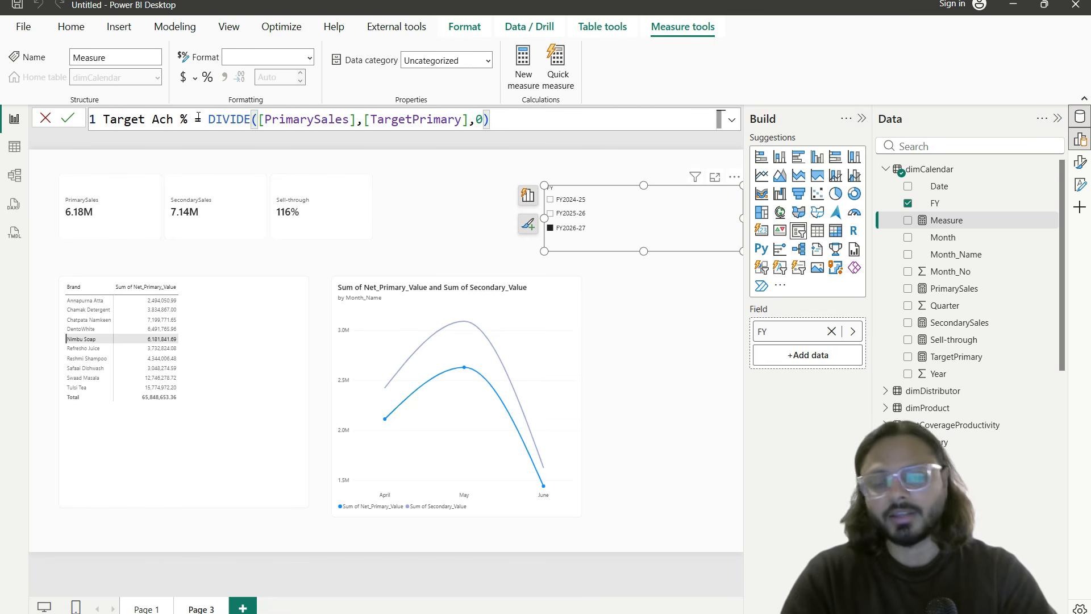
{"action": "key", "text": "Return"}
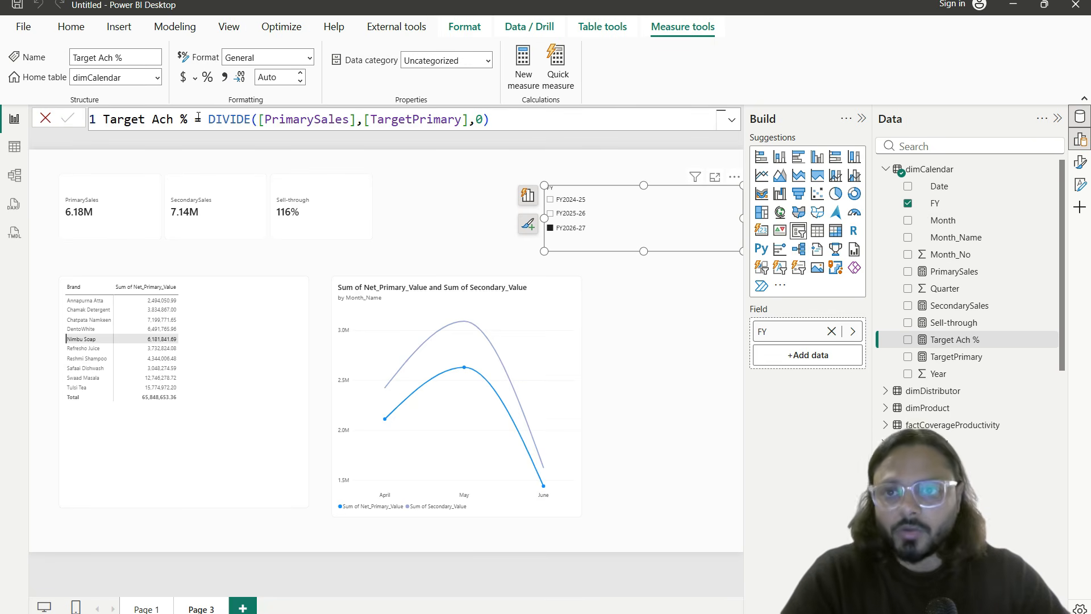
{"action": "left_click", "coordinate": [208, 77]}
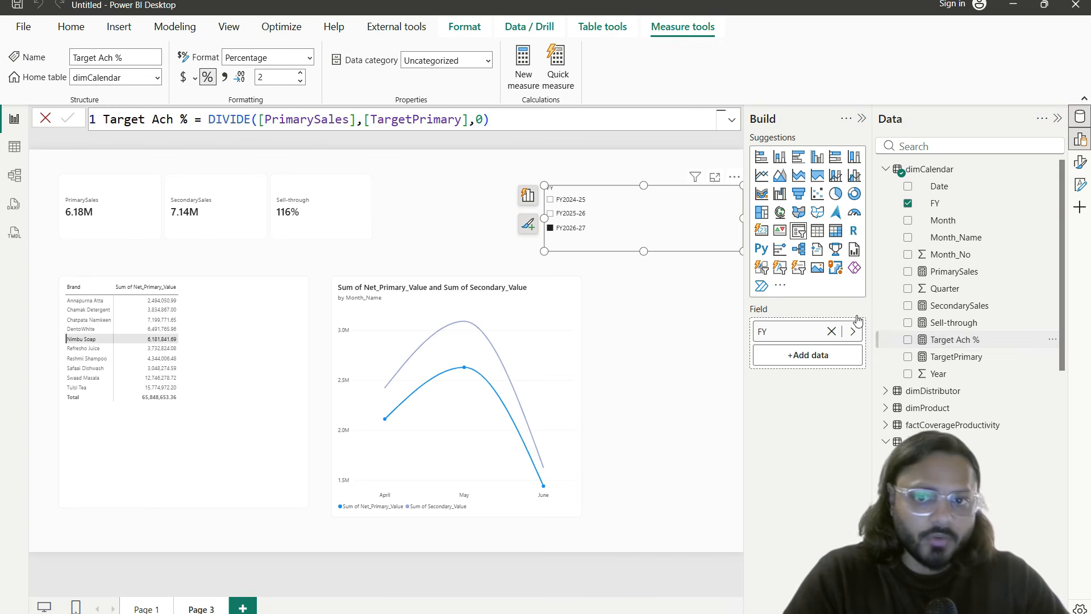
Step: Add Target Ach % to the KPI card and widen the card to fit four values
{"action": "left_click", "coordinate": [336, 210]}
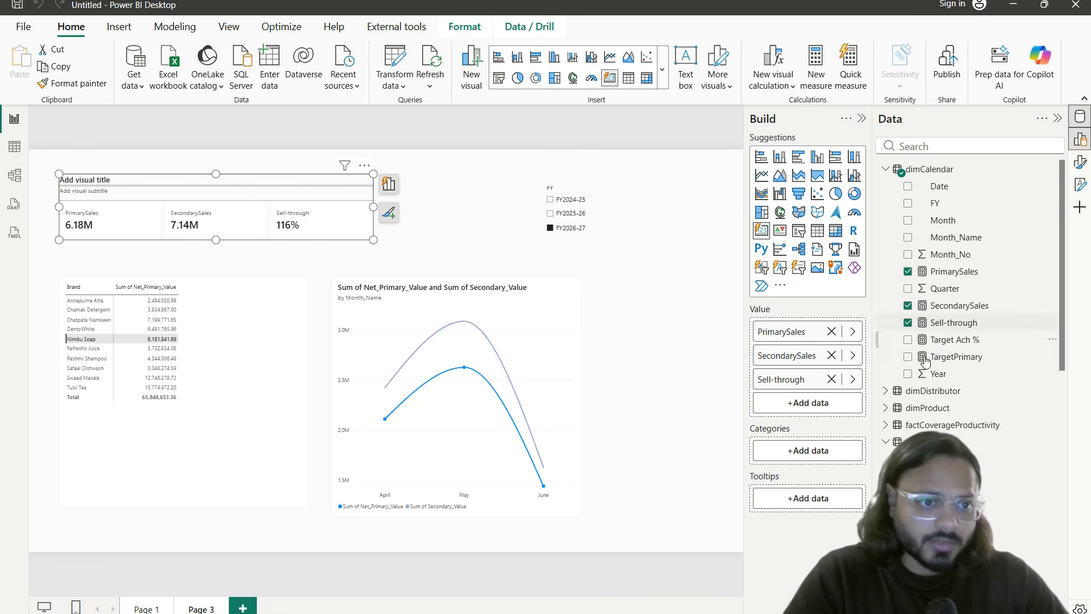
{"action": "left_click_drag", "start_coordinate": [954, 339], "coordinate": [813, 402]}
{"action": "left_click", "coordinate": [423, 249]}
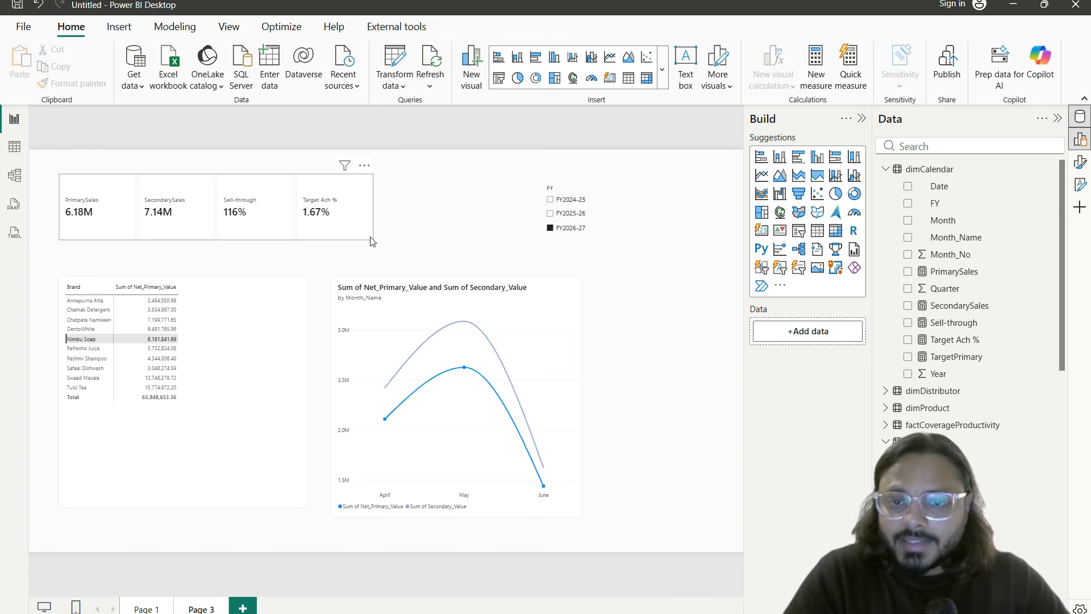
{"action": "left_click", "coordinate": [371, 237]}
{"action": "left_click_drag", "start_coordinate": [370, 236], "coordinate": [455, 248]}
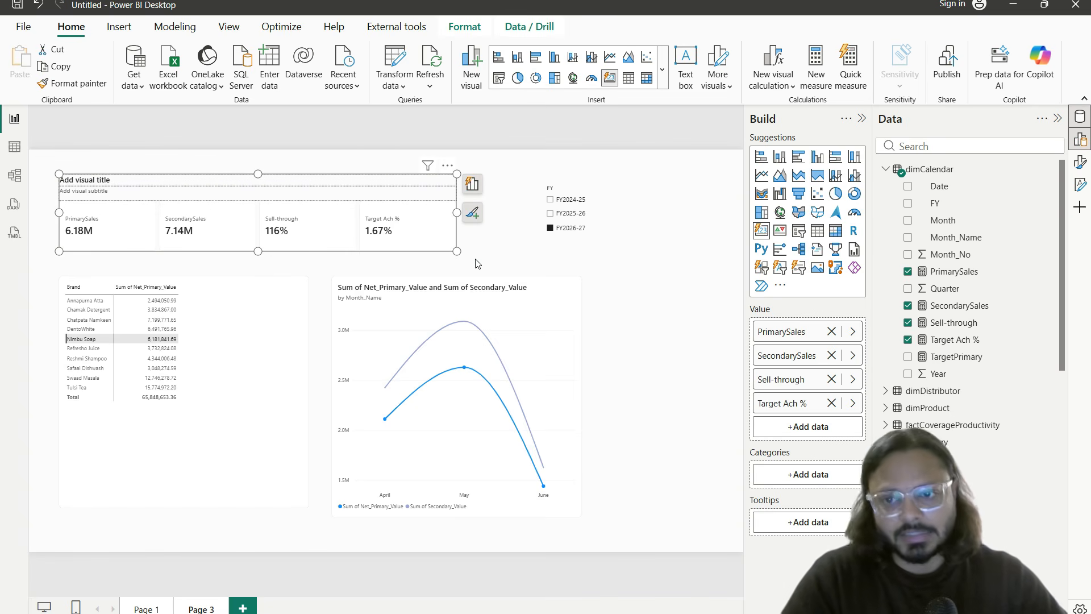
{"action": "left_click", "coordinate": [459, 267]}
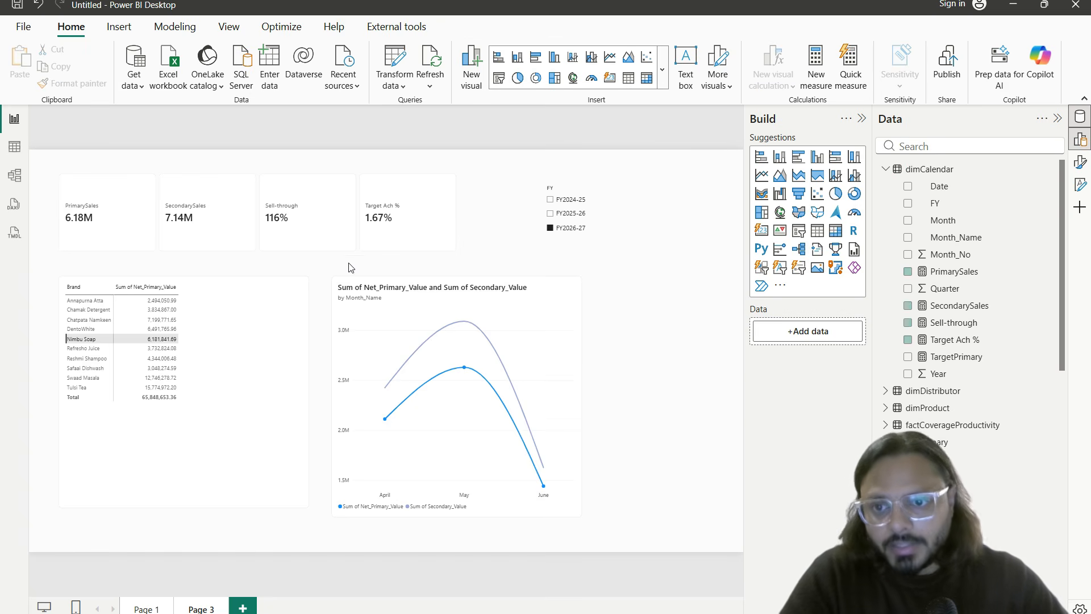
Step: Clear the Nimbu Soap filter and add Primary_Target to the brand table
{"action": "left_click", "coordinate": [173, 352]}
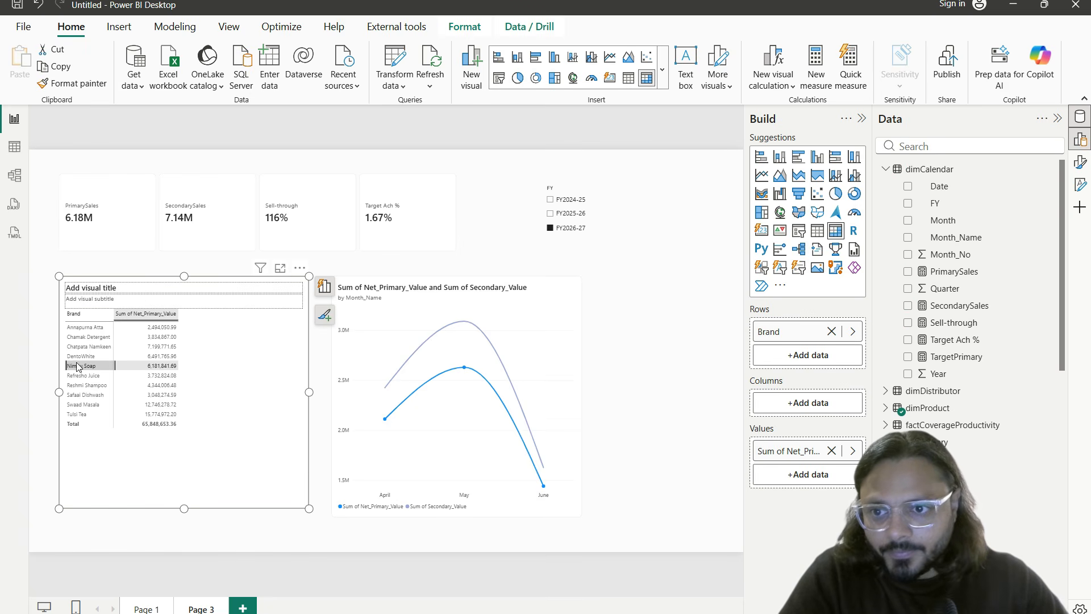
{"action": "left_click", "coordinate": [52, 375]}
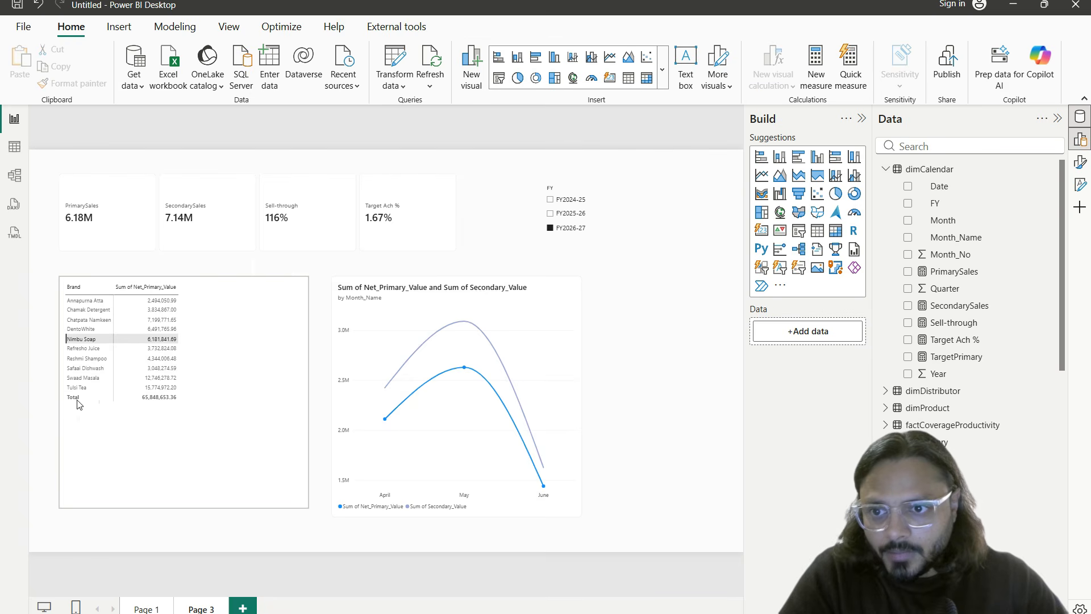
{"action": "left_click", "coordinate": [95, 370]}
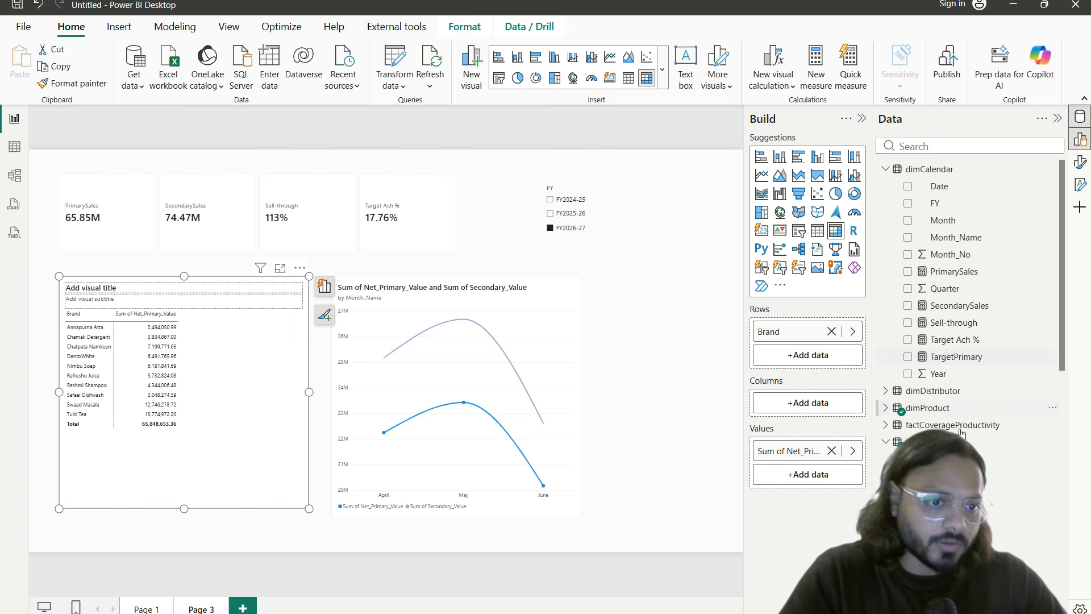
{"action": "scroll", "coordinate": [977, 447], "scroll_direction": "down", "scroll_amount": 4}
{"action": "scroll", "coordinate": [966, 284], "scroll_direction": "up", "scroll_amount": 5}
{"action": "left_click", "coordinate": [963, 147]}
{"action": "type", "text": "target"}
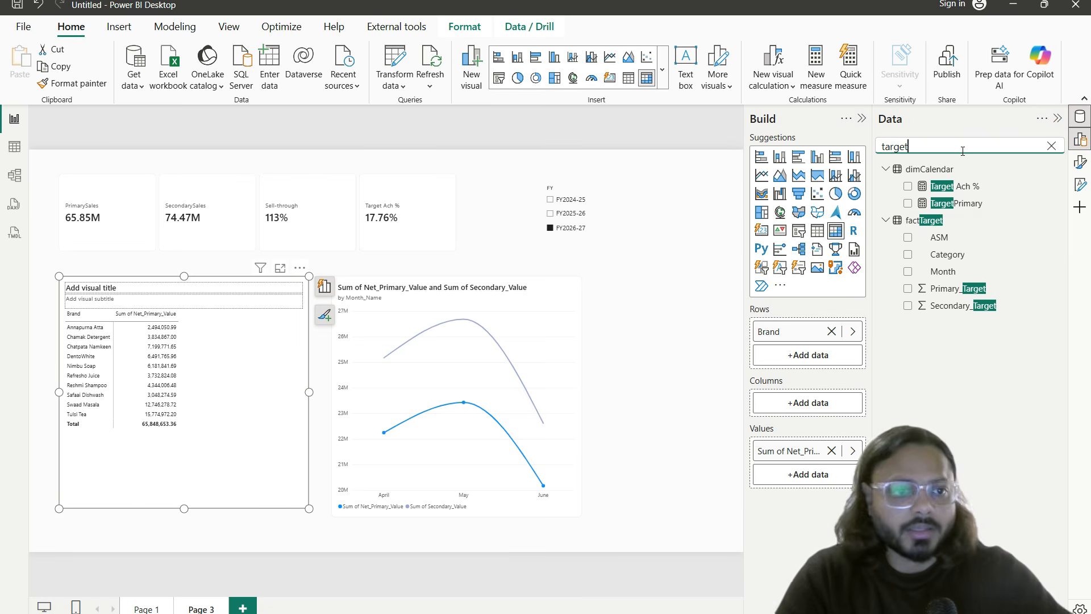
{"action": "left_click_drag", "start_coordinate": [974, 290], "coordinate": [807, 479]}
Step: Annotate the brand matrix showing every brand repeats the 370847087 target
{"action": "scroll", "coordinate": [239, 382], "scroll_direction": "up", "scroll_amount": 3}
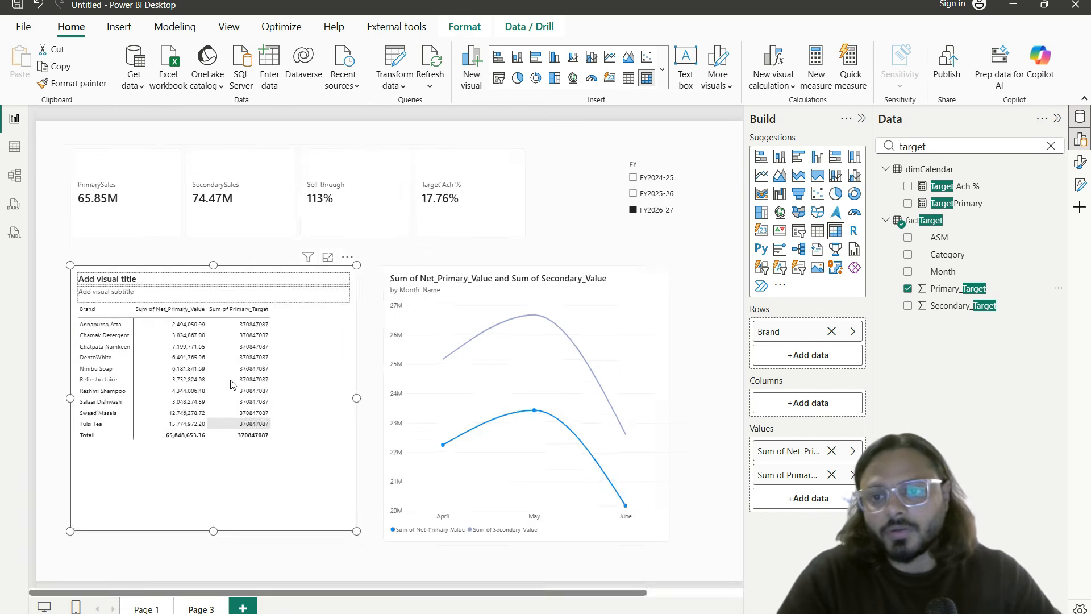
{"action": "scroll", "coordinate": [372, 364], "scroll_direction": "down", "scroll_amount": 3}
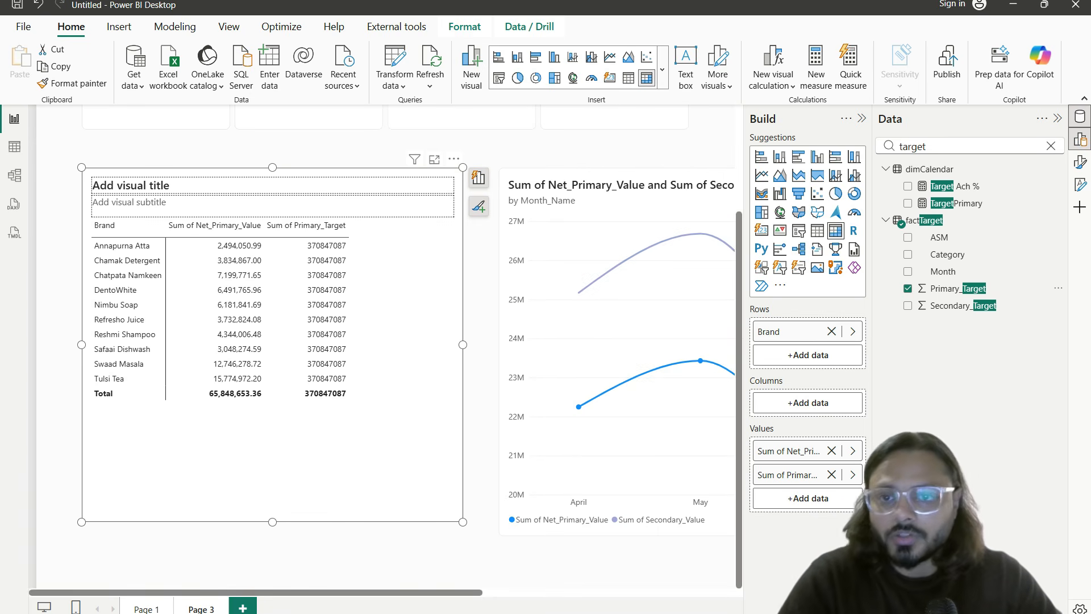
{"action": "left_click_drag", "start_coordinate": [86, 211], "coordinate": [422, 419]}
{"action": "left_click_drag", "start_coordinate": [156, 248], "coordinate": [183, 249]}
{"action": "mouse_move", "coordinate": [303, 251]}
{"action": "left_mouse_down"}
{"action": "mouse_move", "coordinate": [362, 254]}
{"action": "mouse_move", "coordinate": [343, 263]}
{"action": "left_mouse_up"}
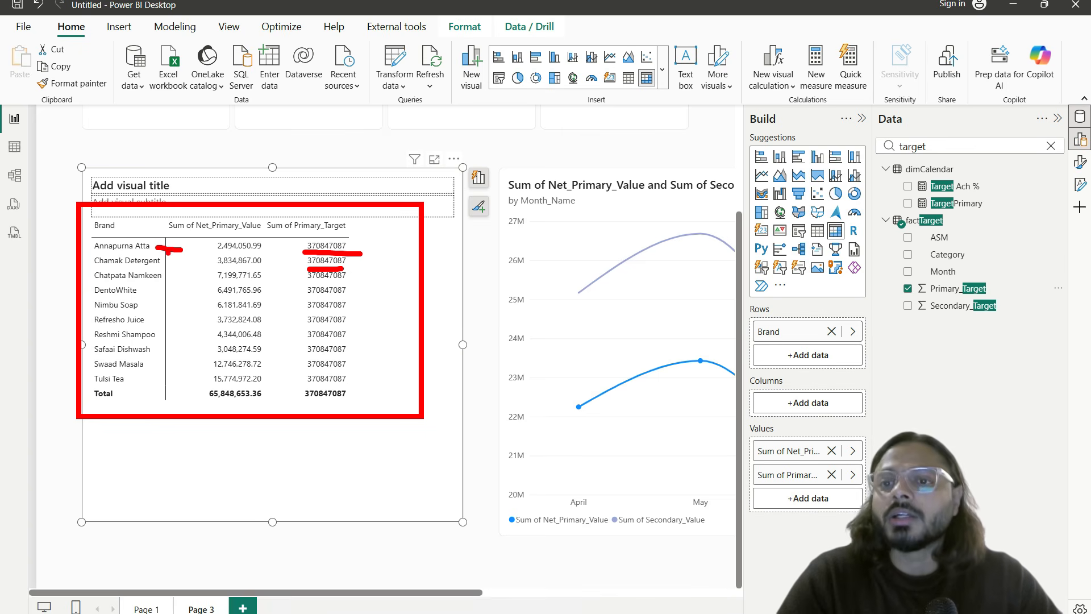
{"action": "mouse_move", "coordinate": [145, 252]}
{"action": "left_mouse_down"}
{"action": "mouse_move", "coordinate": [101, 252]}
{"action": "mouse_move", "coordinate": [199, 283]}
{"action": "left_mouse_up"}
{"action": "key", "text": "Escape"}
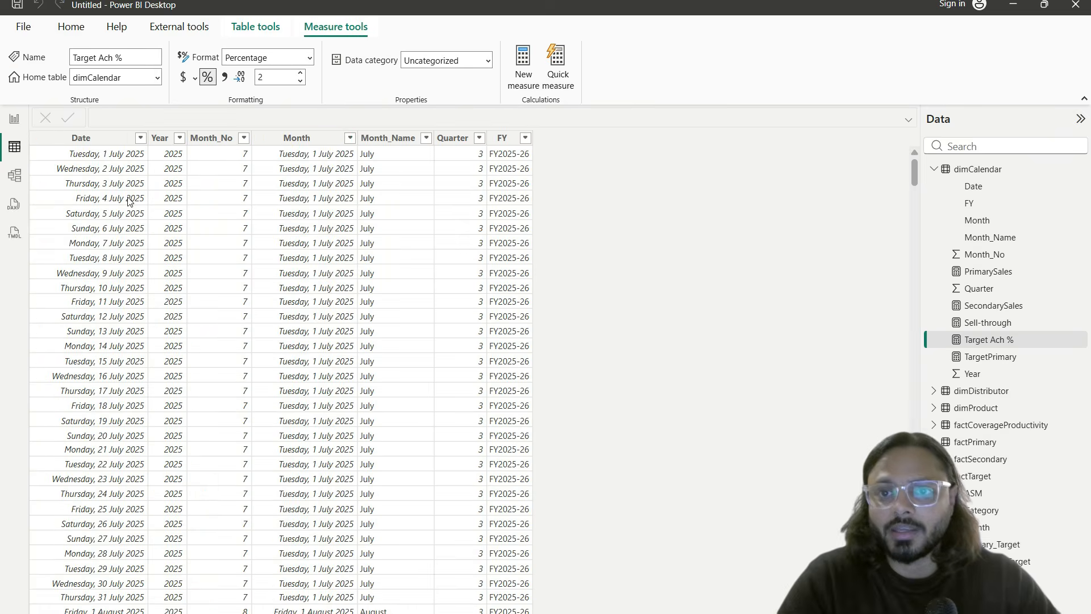
Step: Open factTarget's rows and highlight its Primary_Target, Month, ASM and Category headings
{"action": "left_click", "coordinate": [989, 478]}
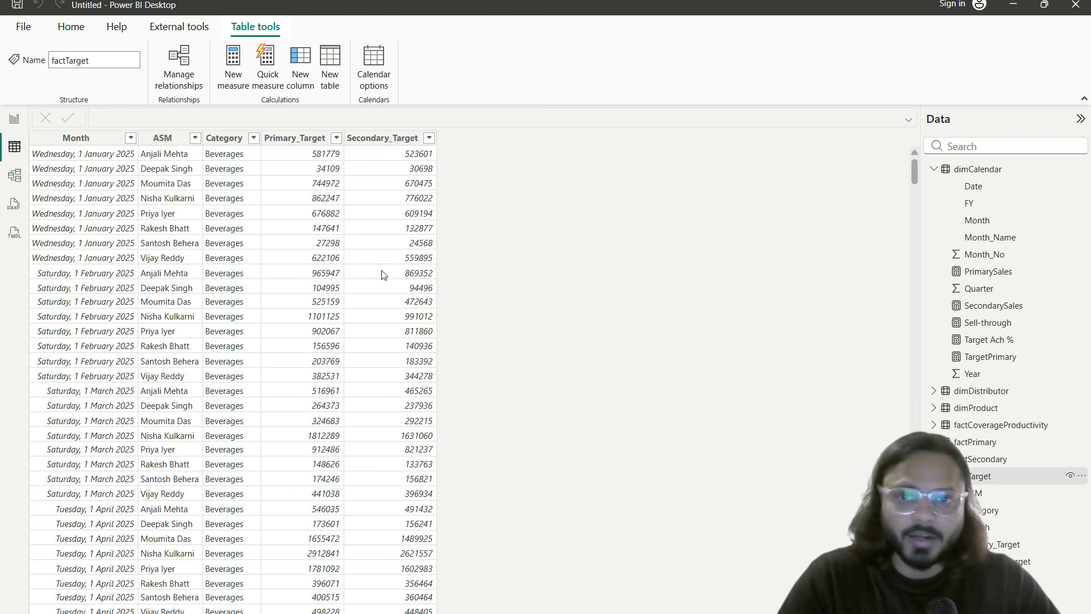
{"action": "left_click", "coordinate": [398, 142]}
{"action": "left_click_drag", "start_coordinate": [270, 118], "coordinate": [355, 151]}
{"action": "left_click_drag", "start_coordinate": [35, 125], "coordinate": [289, 150]}
{"action": "key", "text": "Escape"}
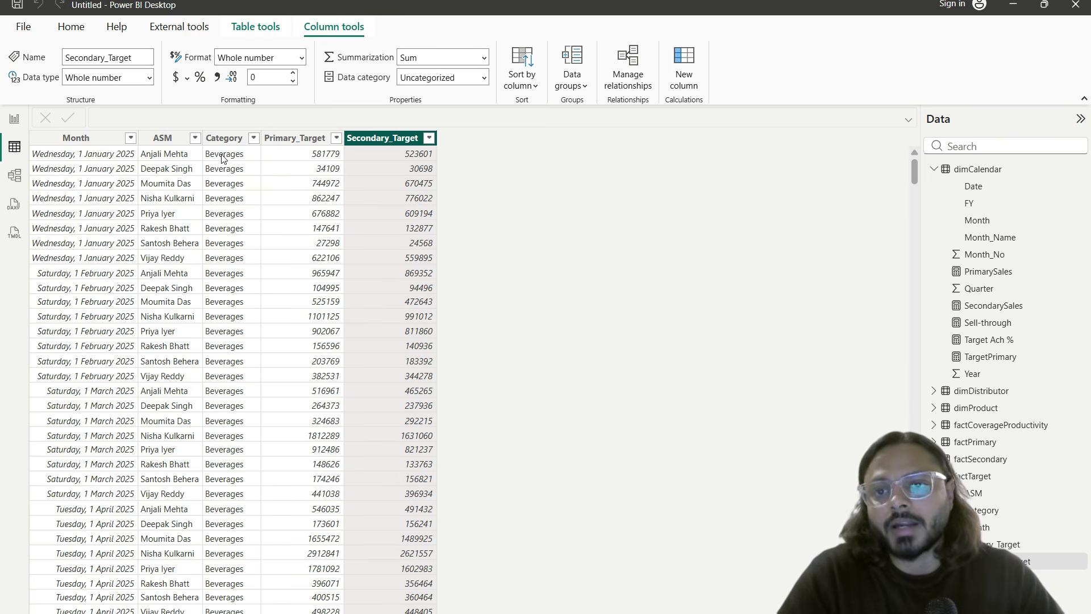
Step: Inspect factTarget's Month, ASM and Category columns, then return to the report page
{"action": "left_click", "coordinate": [99, 139]}
{"action": "left_click", "coordinate": [168, 139]}
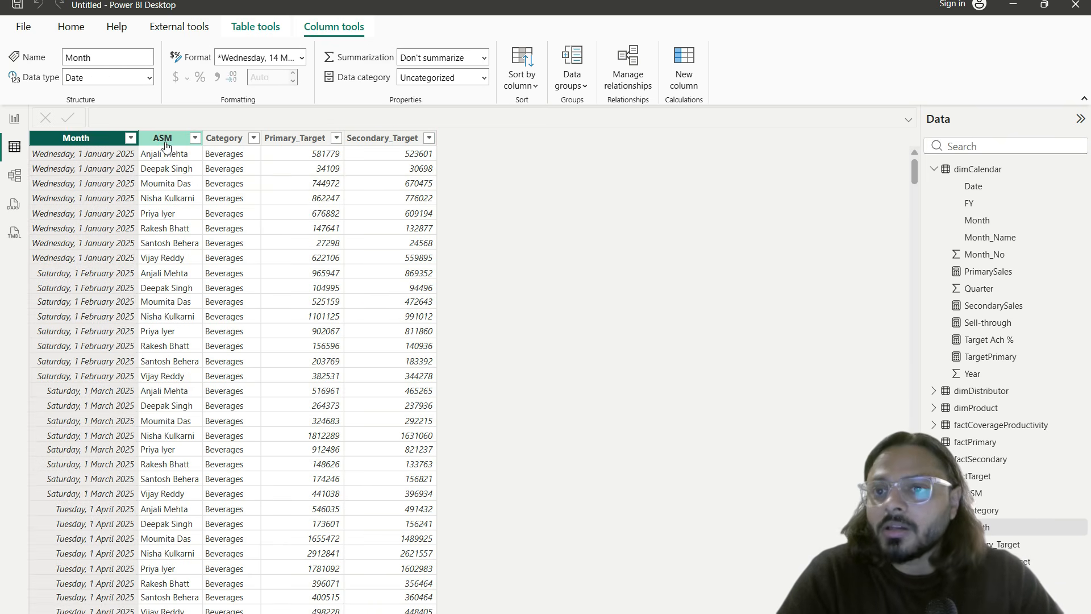
{"action": "left_click", "coordinate": [223, 138]}
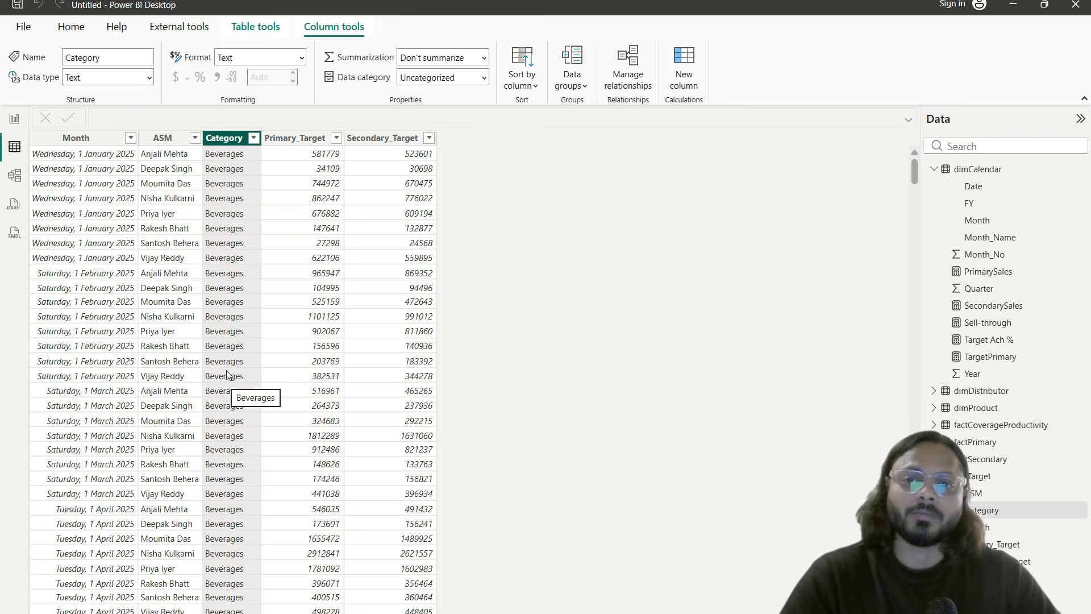
{"action": "left_click", "coordinate": [12, 120]}
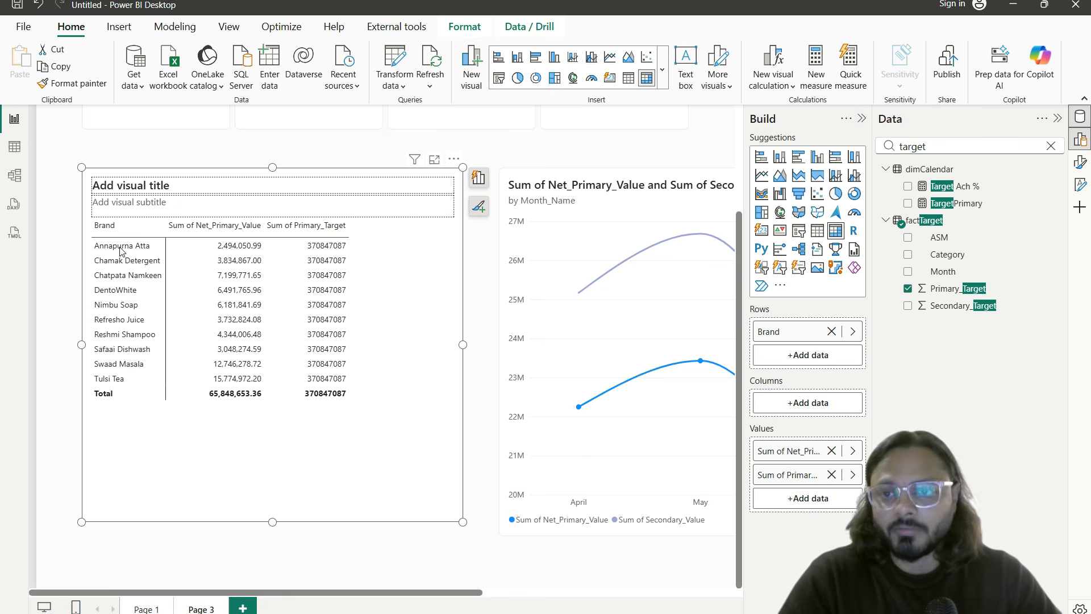
{"action": "left_click", "coordinate": [986, 141]}
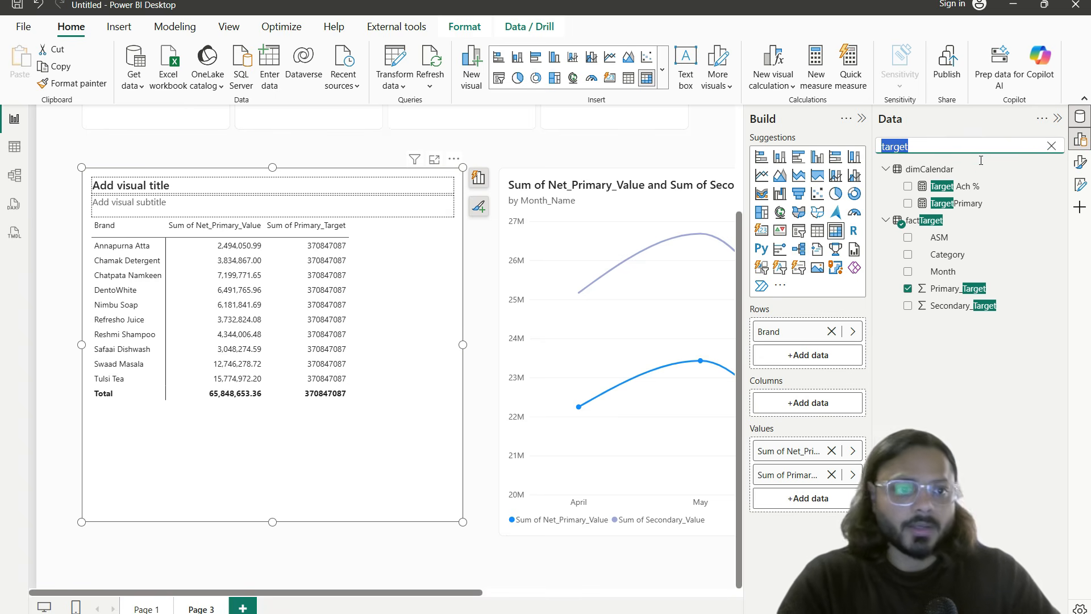
Step: Search 'category' and replace Brand with dimProduct's Category in the matrix rows
{"action": "type", "text": "categy"}
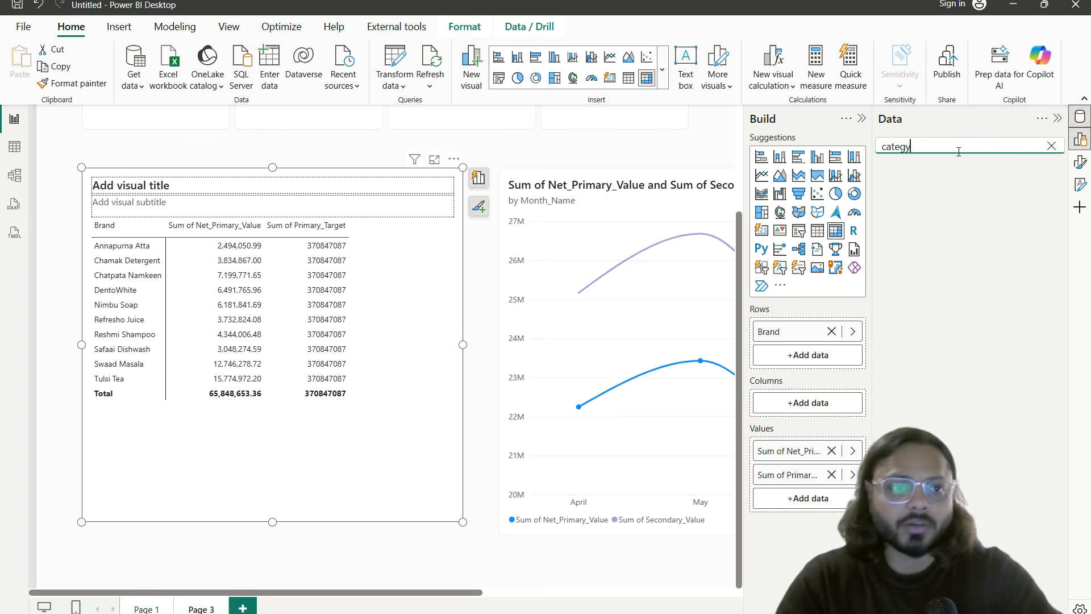
{"action": "key", "text": "BackSpace"}
{"action": "type", "text": "ory"}
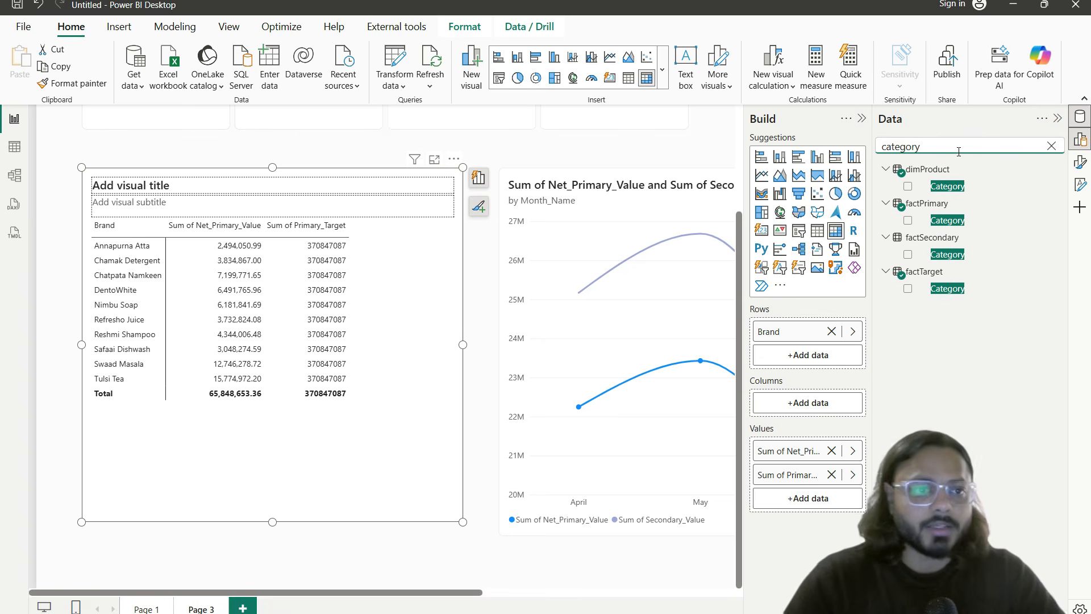
{"action": "left_click_drag", "start_coordinate": [947, 187], "coordinate": [837, 363]}
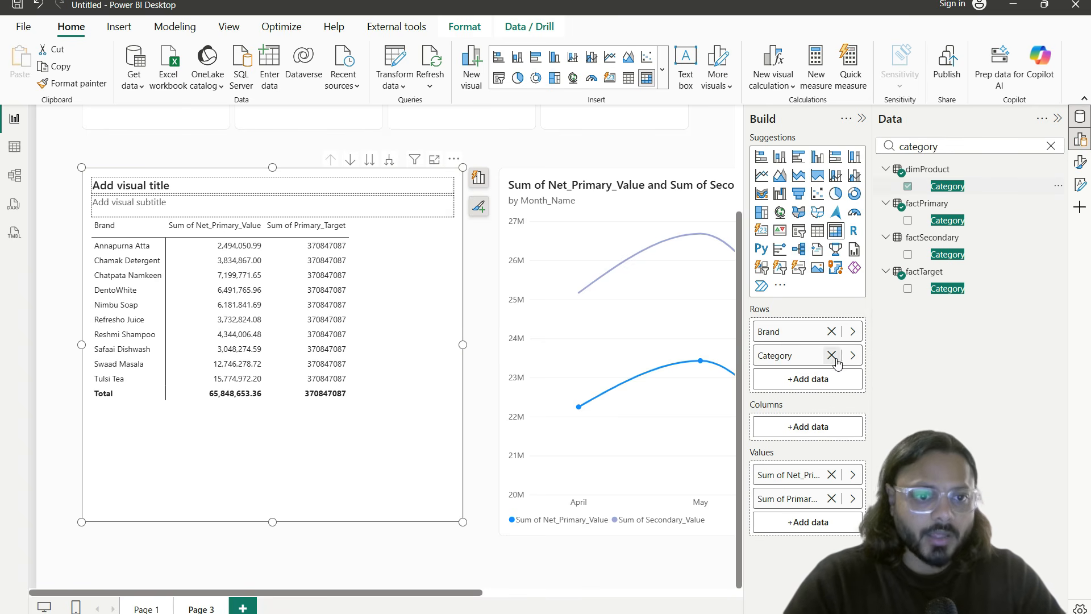
{"action": "left_click", "coordinate": [831, 332]}
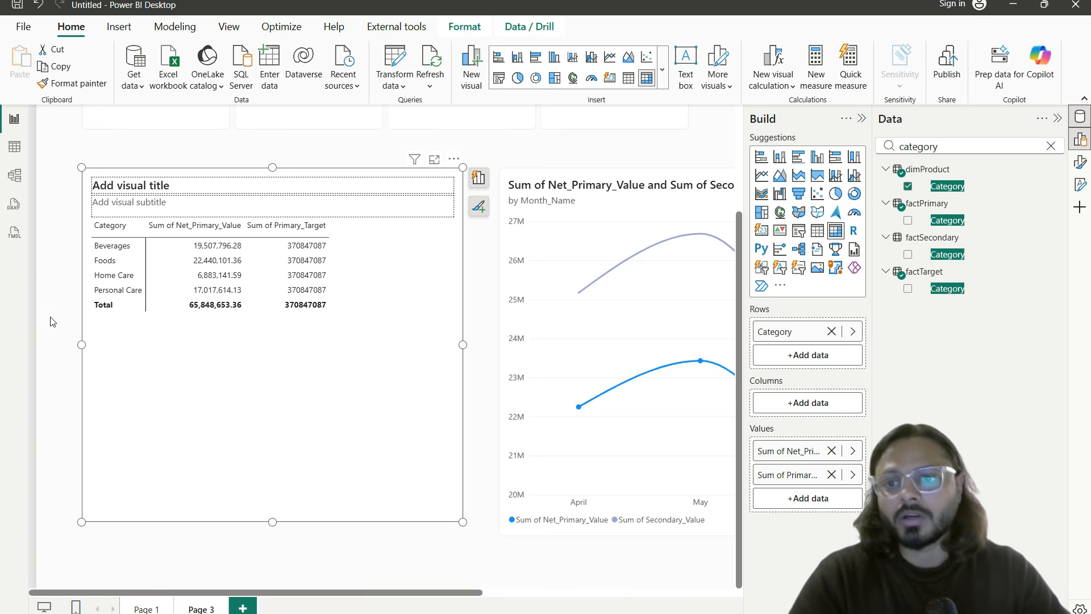
{"action": "left_click_drag", "start_coordinate": [265, 233], "coordinate": [346, 324]}
{"action": "left_click", "coordinate": [26, 179]}
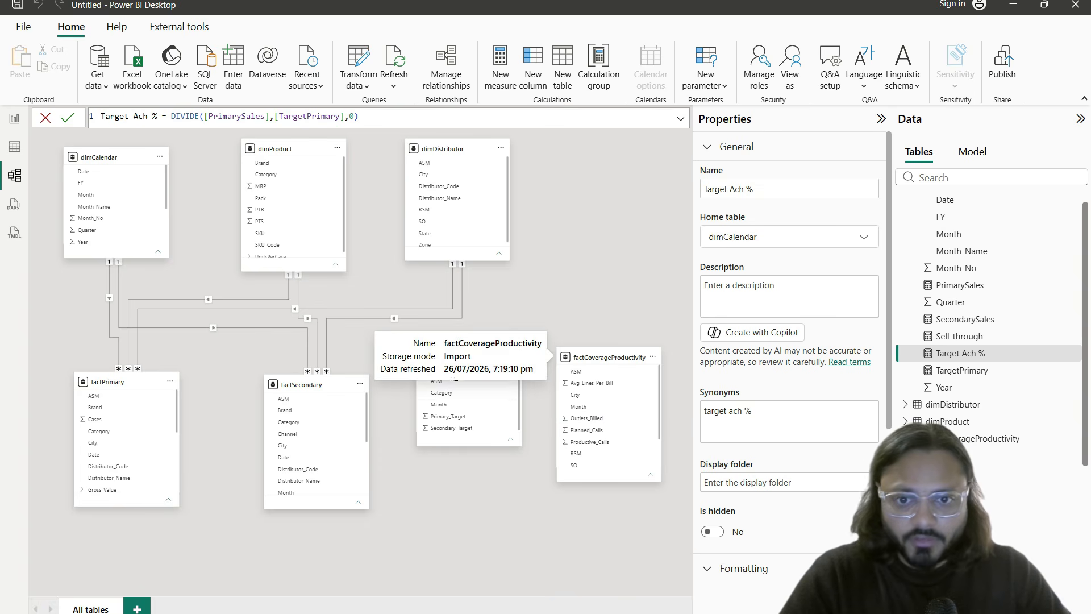
{"action": "left_click_drag", "start_coordinate": [457, 369], "coordinate": [457, 386]}
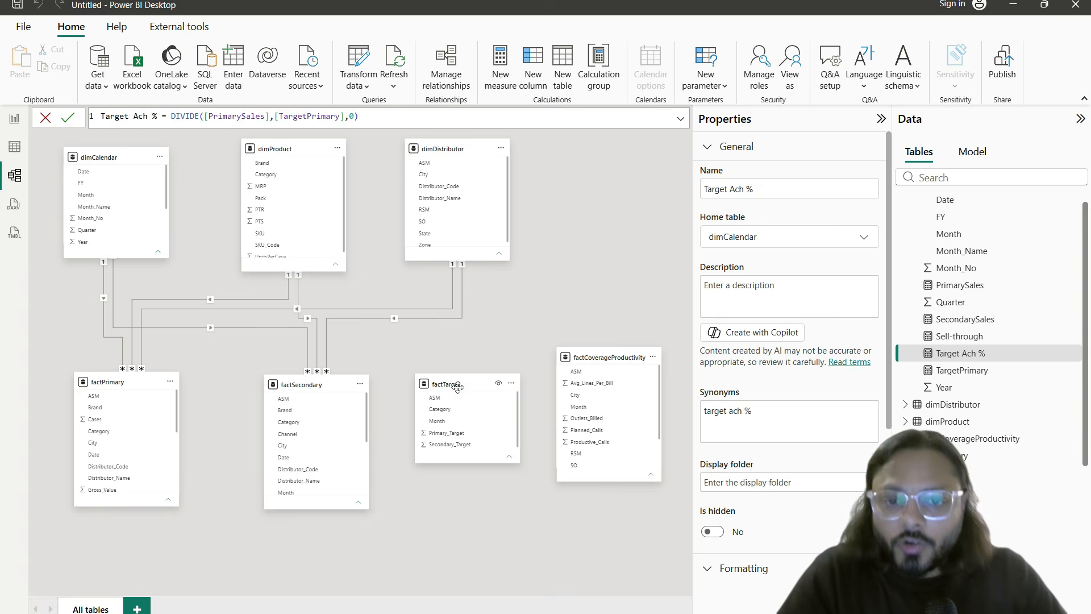
{"action": "left_click_drag", "start_coordinate": [450, 385], "coordinate": [326, 174]}
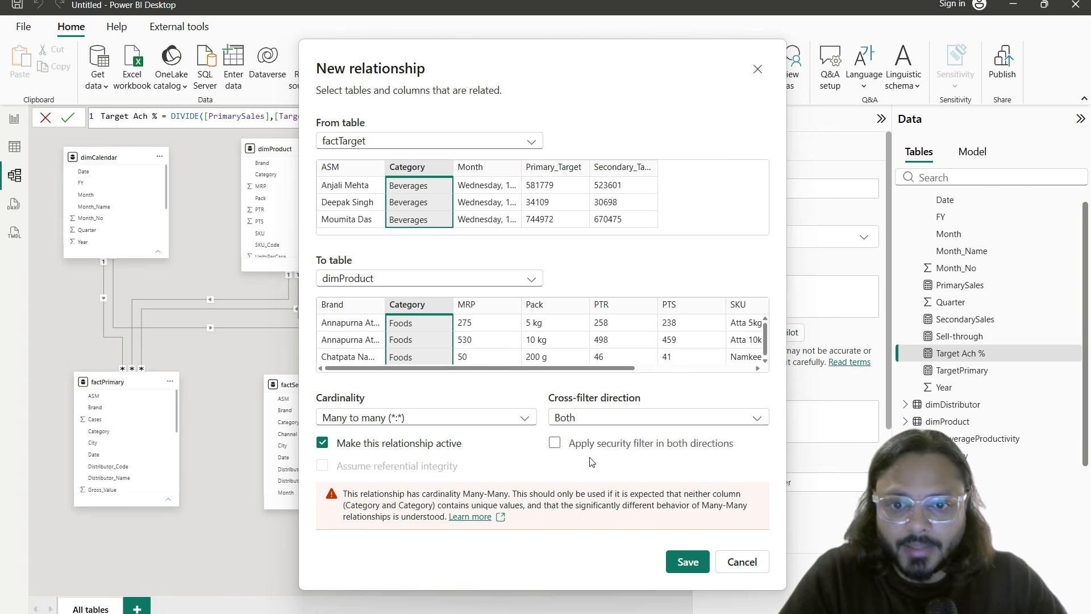
{"action": "left_click", "coordinate": [470, 425]}
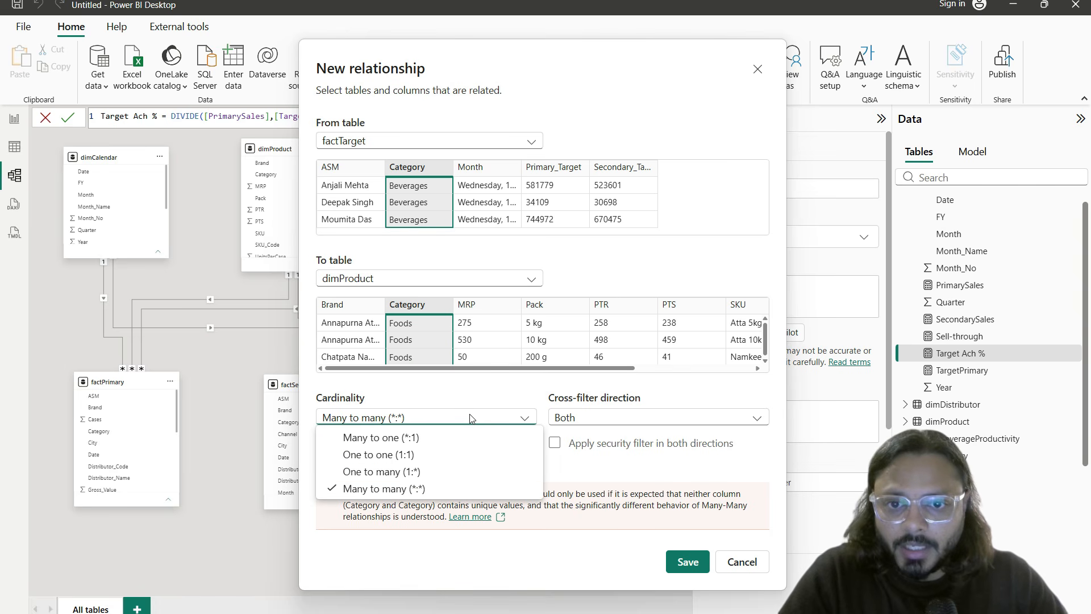
{"action": "left_click", "coordinate": [470, 418]}
{"action": "left_click", "coordinate": [470, 418]}
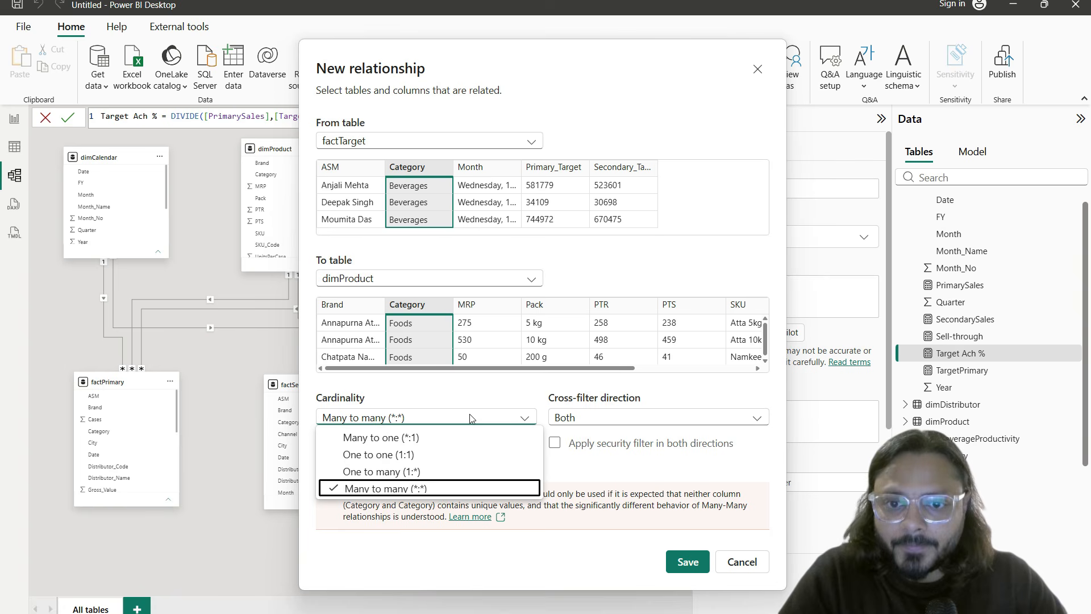
{"action": "left_click", "coordinate": [419, 470]}
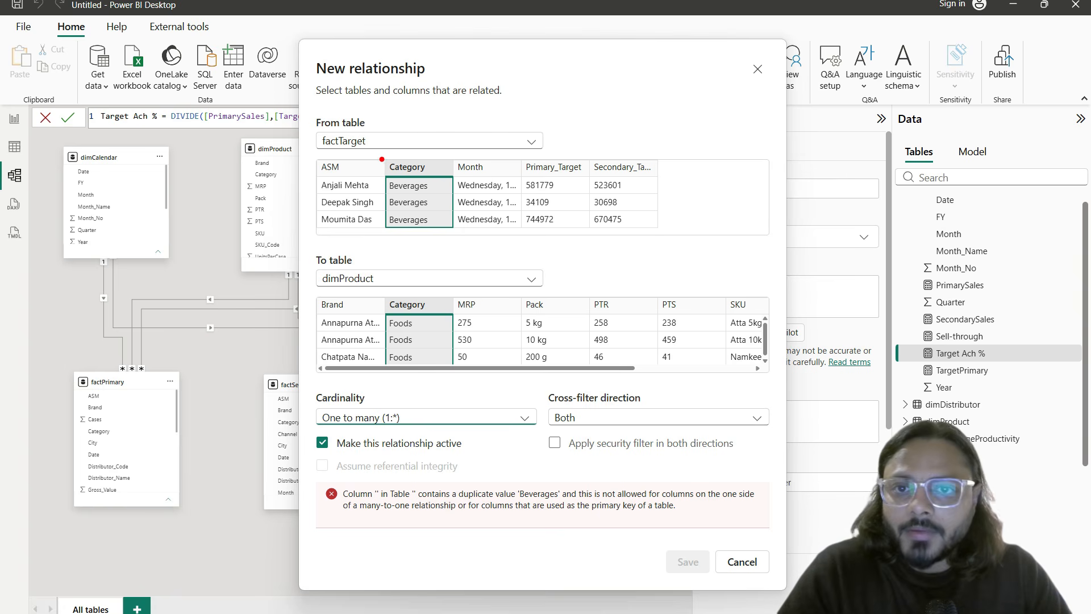
{"action": "left_click_drag", "start_coordinate": [316, 126], "coordinate": [454, 228]}
{"action": "mouse_move", "coordinate": [312, 268]}
{"action": "left_mouse_down"}
{"action": "mouse_move", "coordinate": [395, 289]}
{"action": "mouse_move", "coordinate": [443, 359]}
{"action": "left_mouse_up"}
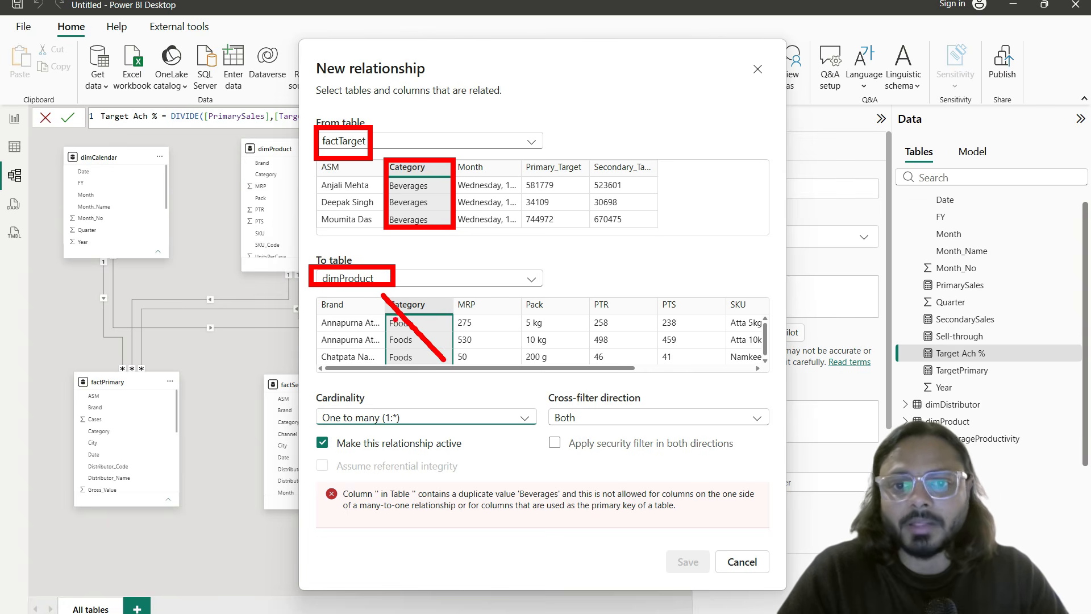
{"action": "key", "text": "Escape"}
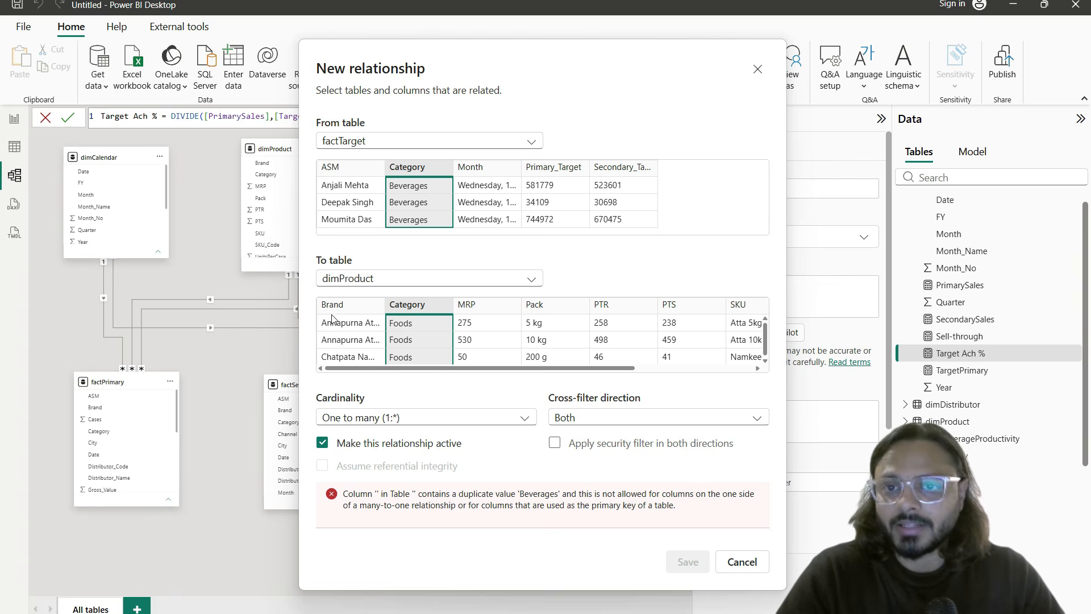
{"action": "left_click_drag", "start_coordinate": [566, 371], "coordinate": [671, 371]}
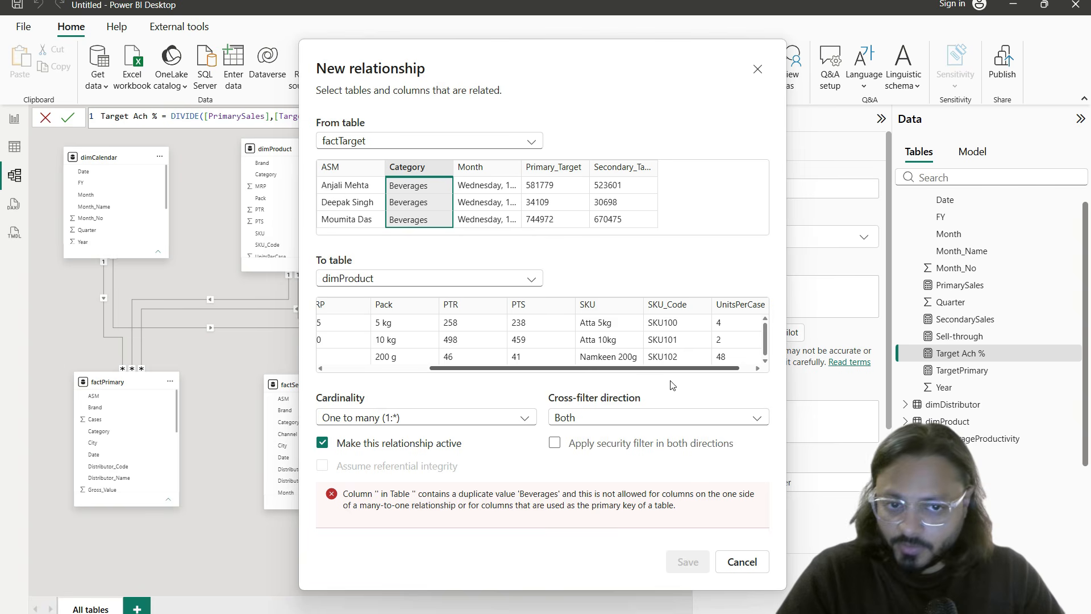
{"action": "left_click", "coordinate": [601, 330]}
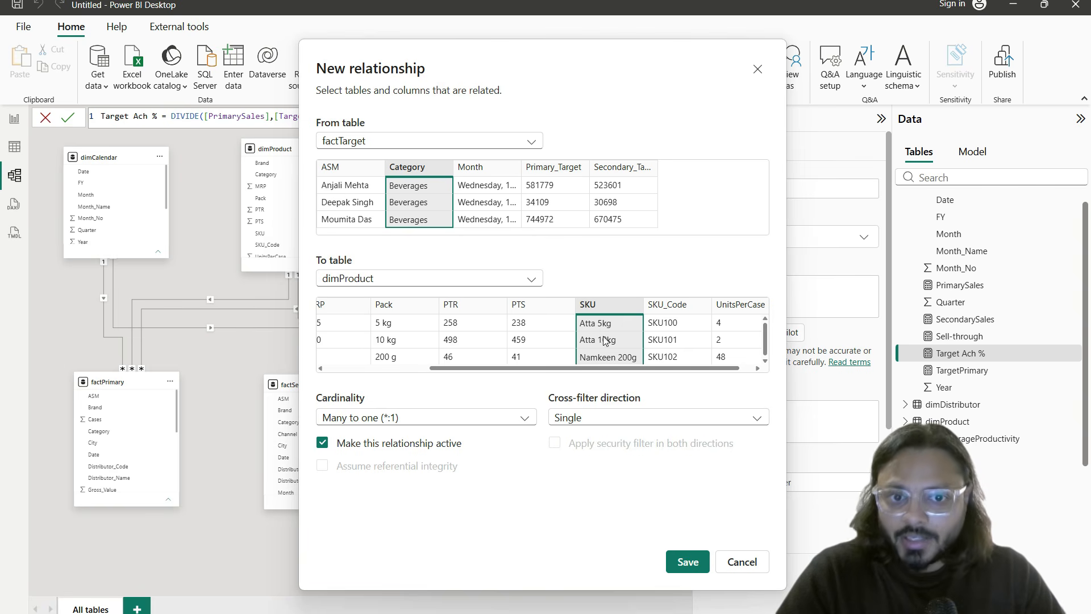
{"action": "left_click_drag", "start_coordinate": [602, 371], "coordinate": [463, 371]}
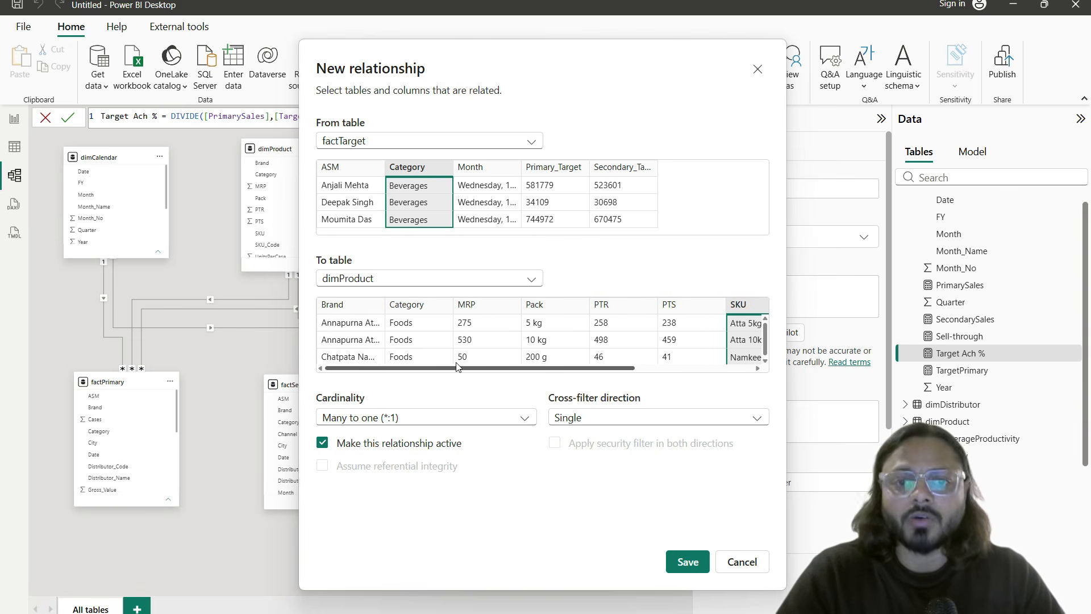
{"action": "left_click", "coordinate": [736, 561]}
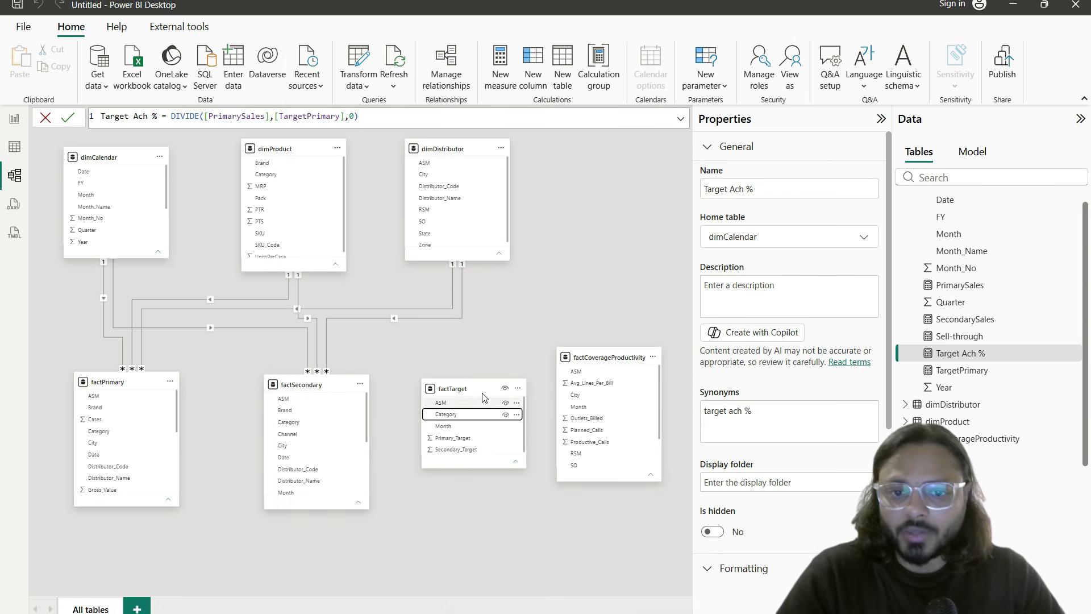
{"action": "left_click", "coordinate": [14, 147]}
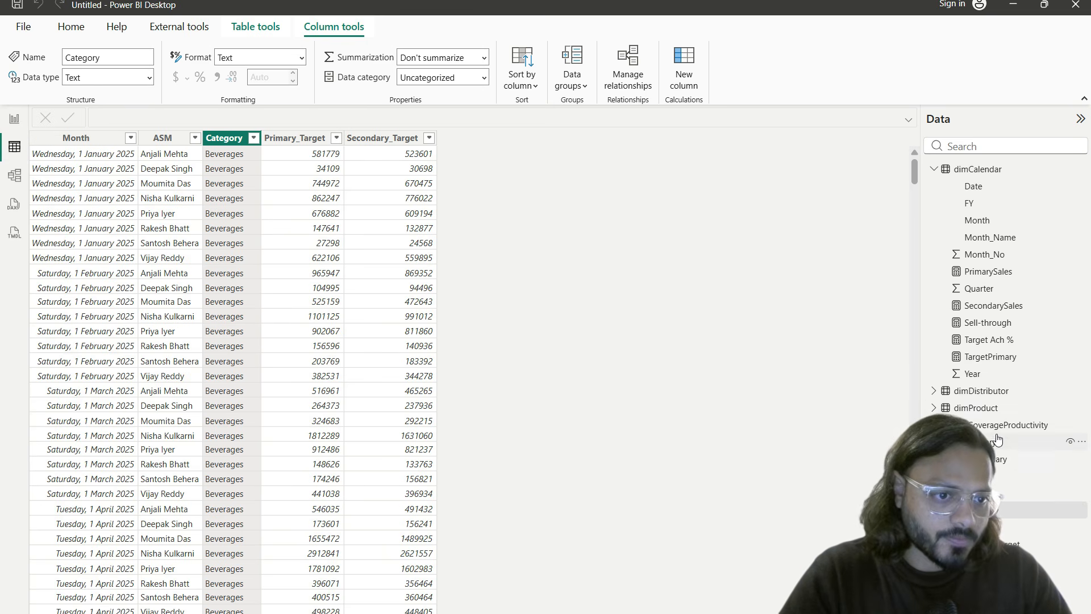
Step: Inspect dimProduct's SKU_Code and Category columns, then switch to Model view
{"action": "left_click", "coordinate": [993, 414]}
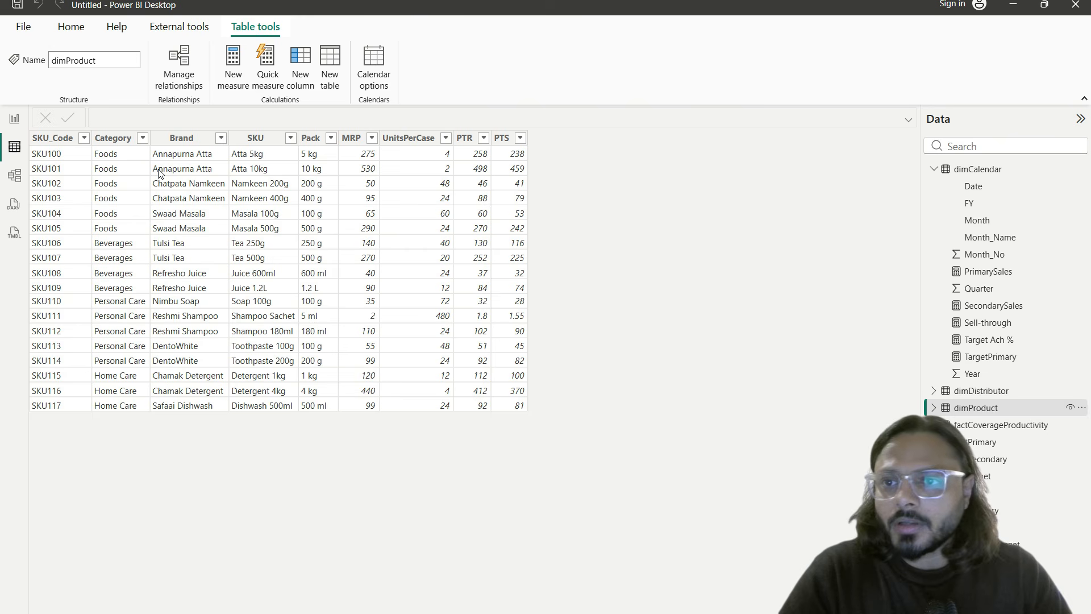
{"action": "left_click", "coordinate": [52, 138]}
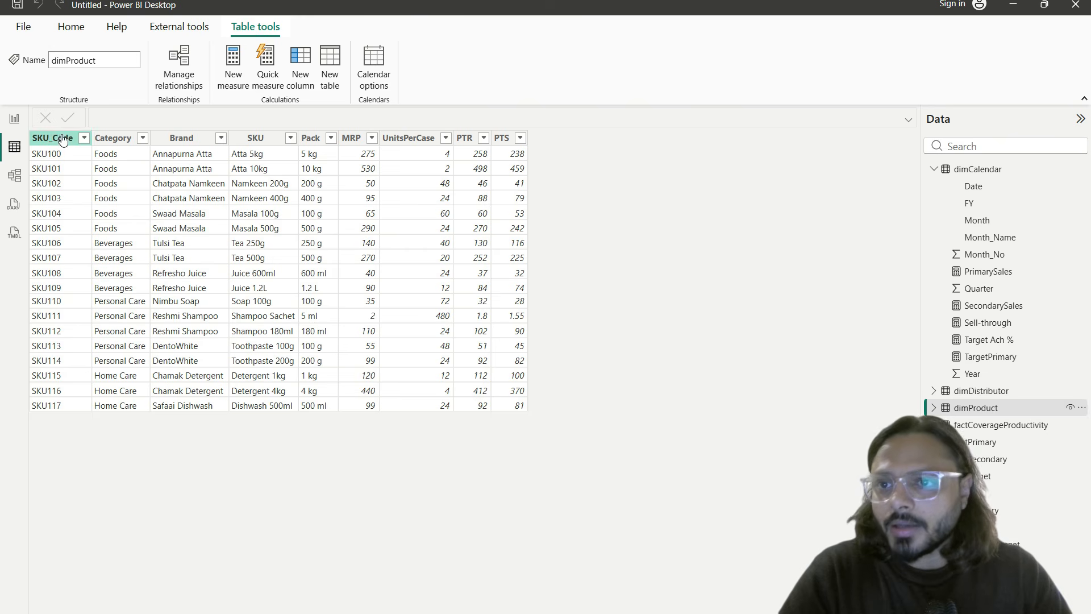
{"action": "left_click", "coordinate": [116, 139]}
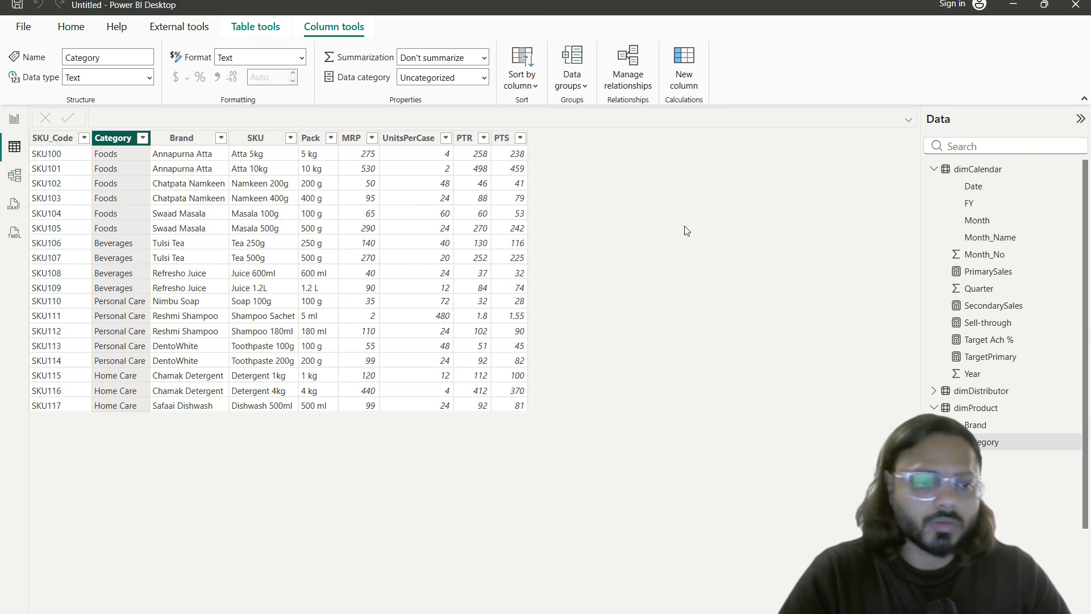
{"action": "left_click", "coordinate": [931, 409]}
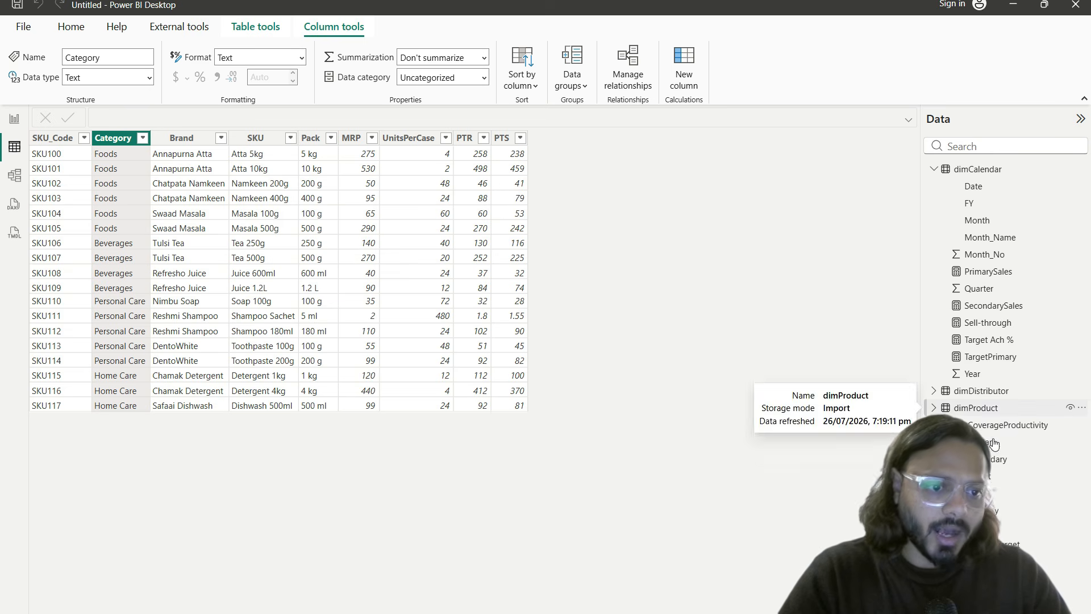
{"action": "left_click", "coordinate": [14, 175]}
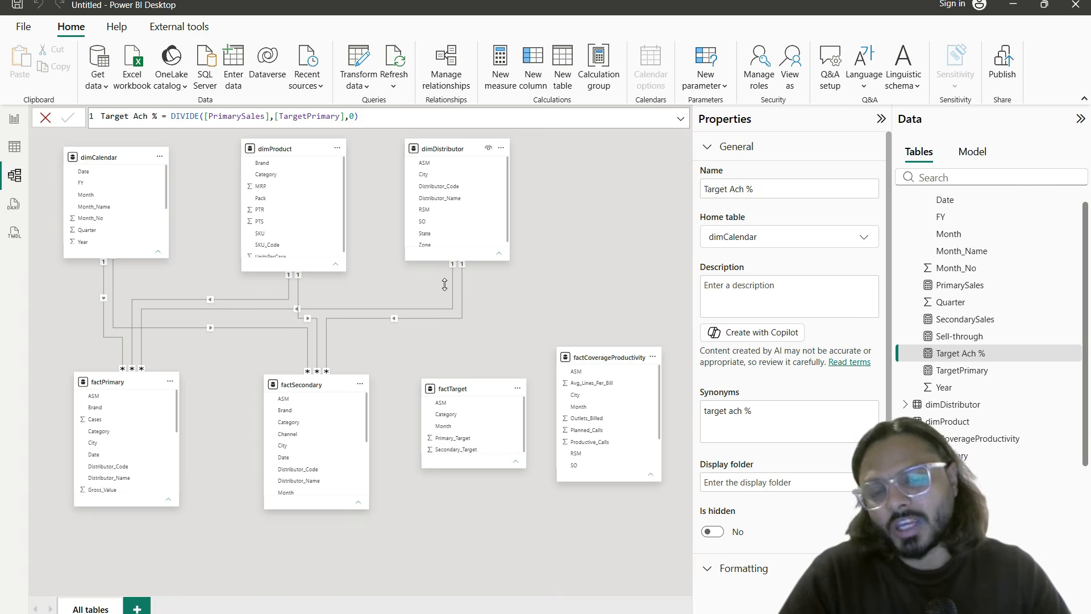
Step: Link dimProduct[Category] to factTarget[Category] as many-to-many with both-direction filtering
{"action": "mouse_move", "coordinate": [464, 392]}
{"action": "left_mouse_down"}
{"action": "mouse_move", "coordinate": [469, 404]}
{"action": "mouse_move", "coordinate": [464, 389]}
{"action": "left_mouse_up"}
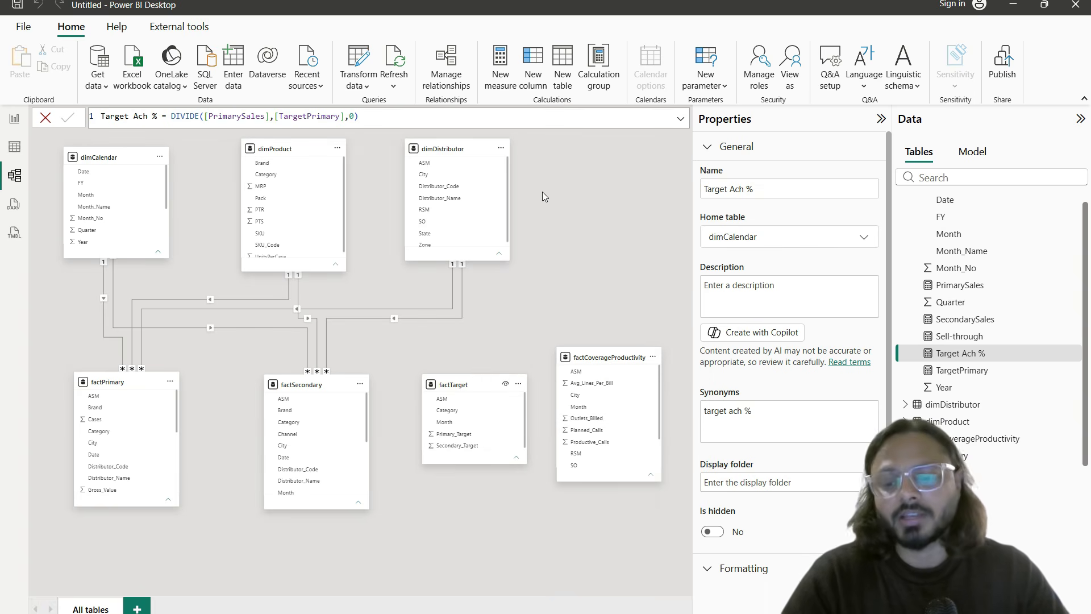
{"action": "key", "text": "ctrl+2"}
{"action": "mouse_move", "coordinate": [546, 193]}
{"action": "left_mouse_down"}
{"action": "mouse_move", "coordinate": [632, 305]}
{"action": "mouse_move", "coordinate": [655, 315]}
{"action": "left_mouse_up"}
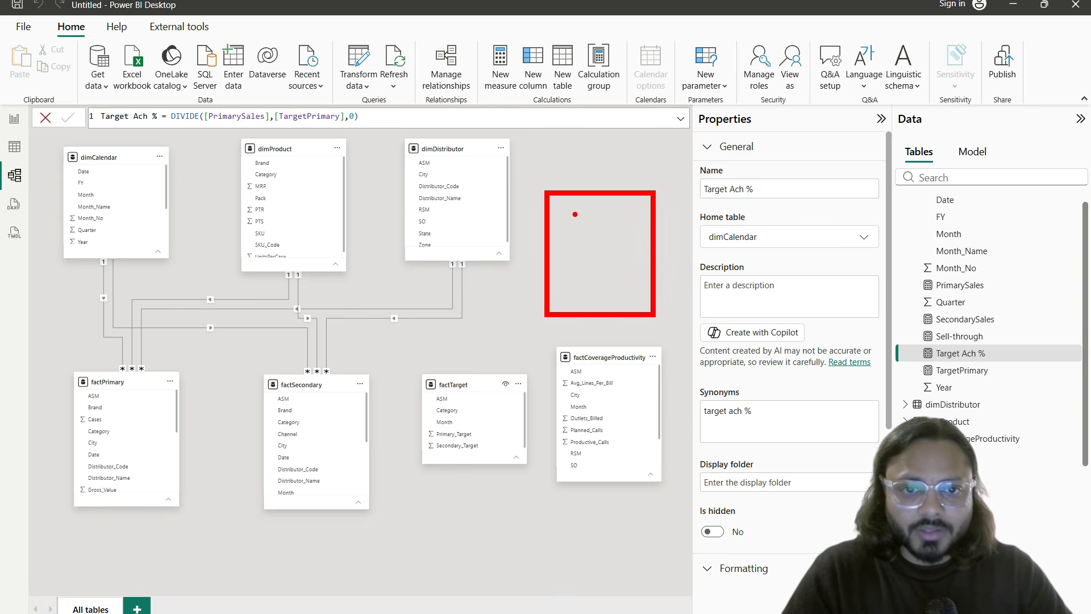
{"action": "mouse_move", "coordinate": [576, 222]}
{"action": "left_mouse_down"}
{"action": "mouse_move", "coordinate": [355, 190]}
{"action": "mouse_move", "coordinate": [397, 181]}
{"action": "left_mouse_up"}
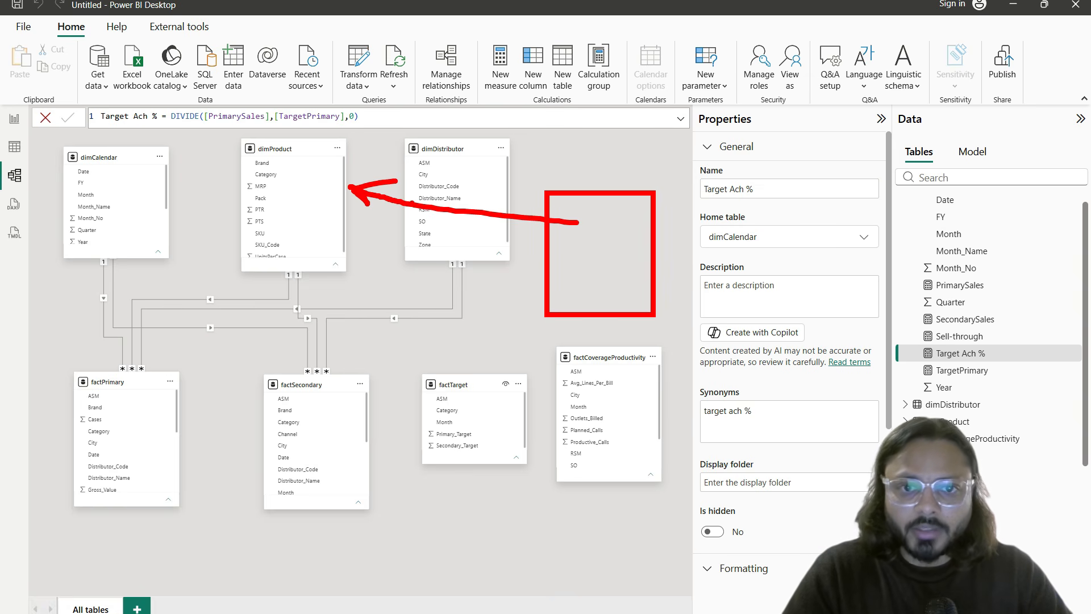
{"action": "mouse_move", "coordinate": [566, 270]}
{"action": "left_mouse_down"}
{"action": "mouse_move", "coordinate": [511, 304]}
{"action": "mouse_move", "coordinate": [456, 364]}
{"action": "mouse_move", "coordinate": [483, 363]}
{"action": "left_mouse_up"}
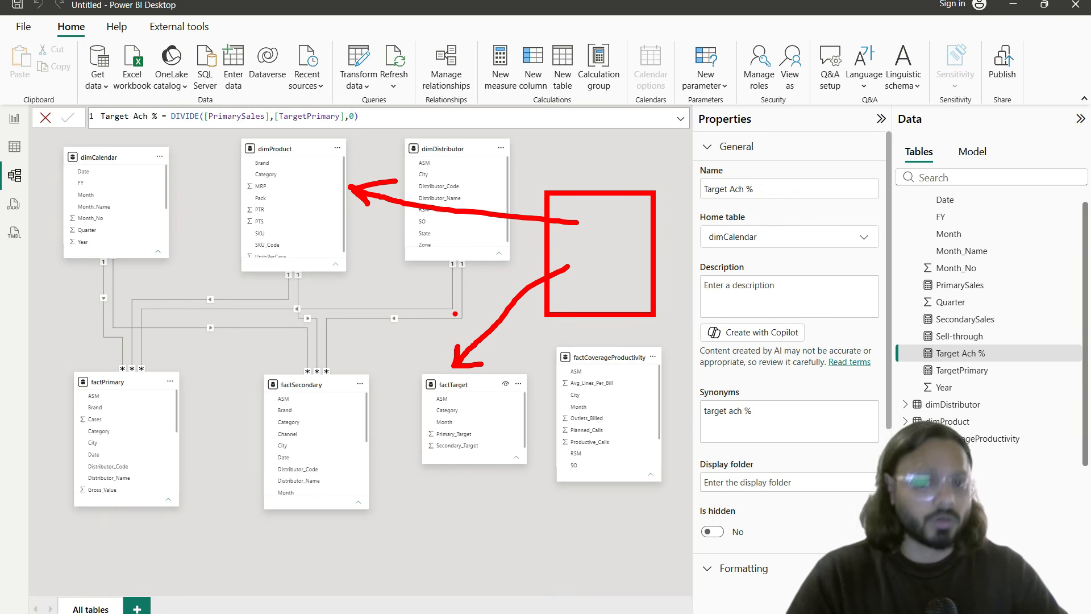
{"action": "key", "text": "Escape"}
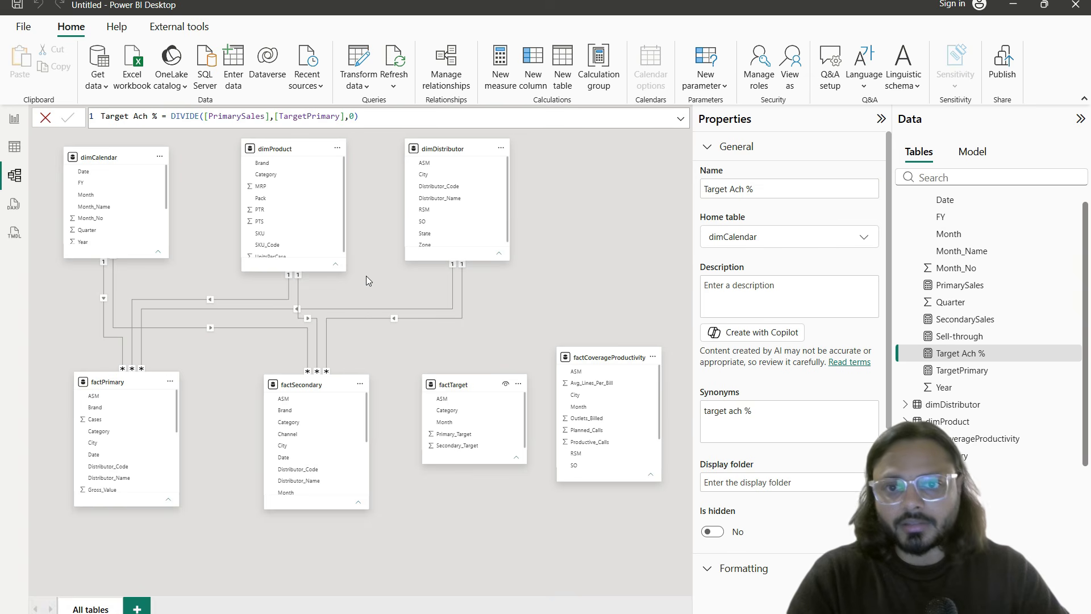
{"action": "left_click_drag", "start_coordinate": [289, 176], "coordinate": [472, 411]}
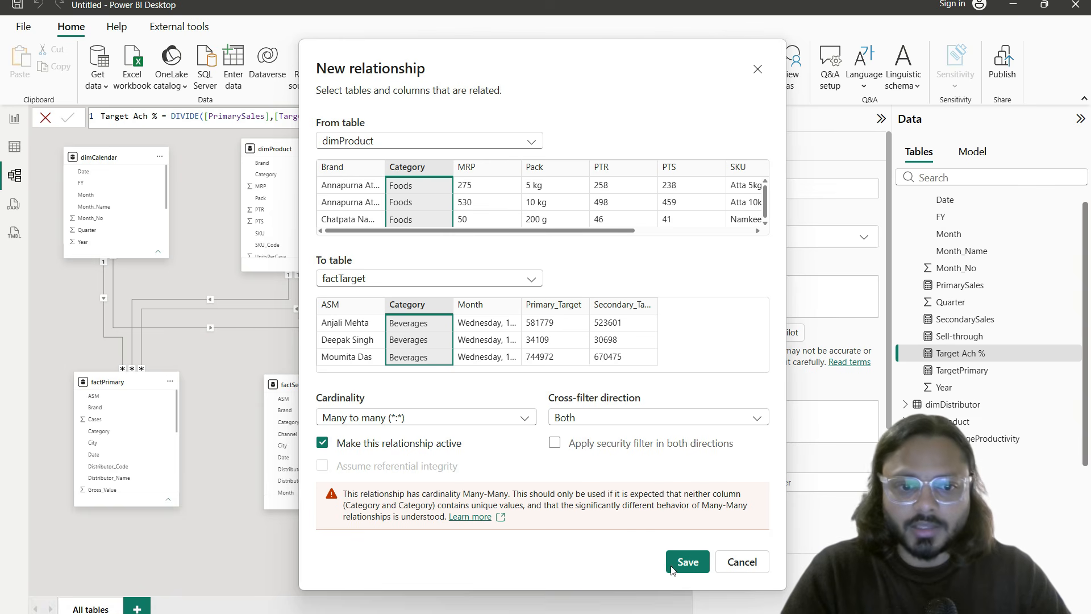
{"action": "left_click", "coordinate": [688, 562]}
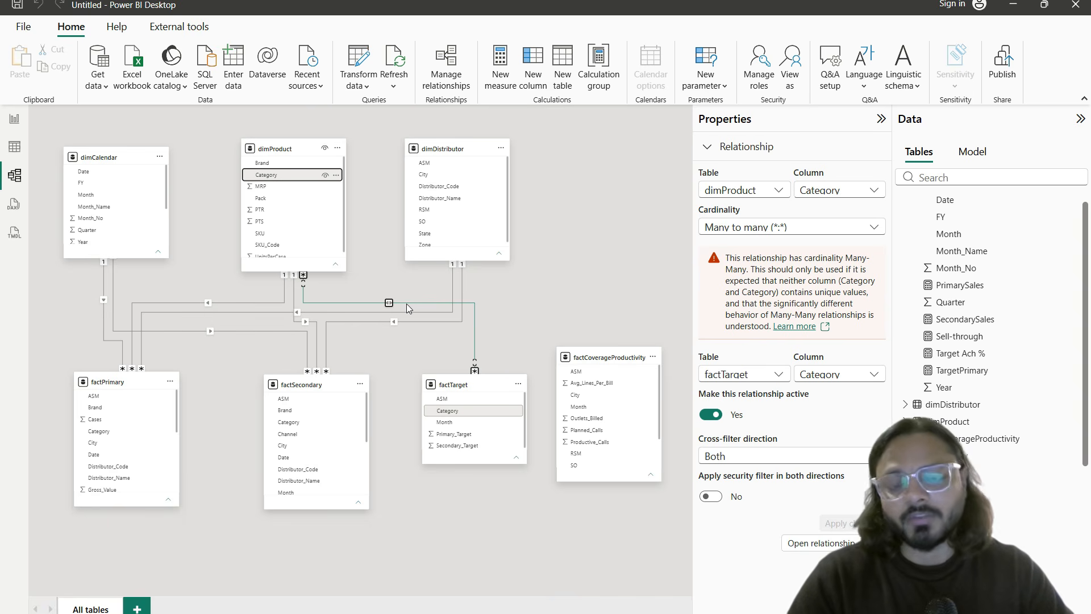
Step: Add Target Ach % to the table's values and shift the table slightly left
{"action": "left_click", "coordinate": [14, 118]}
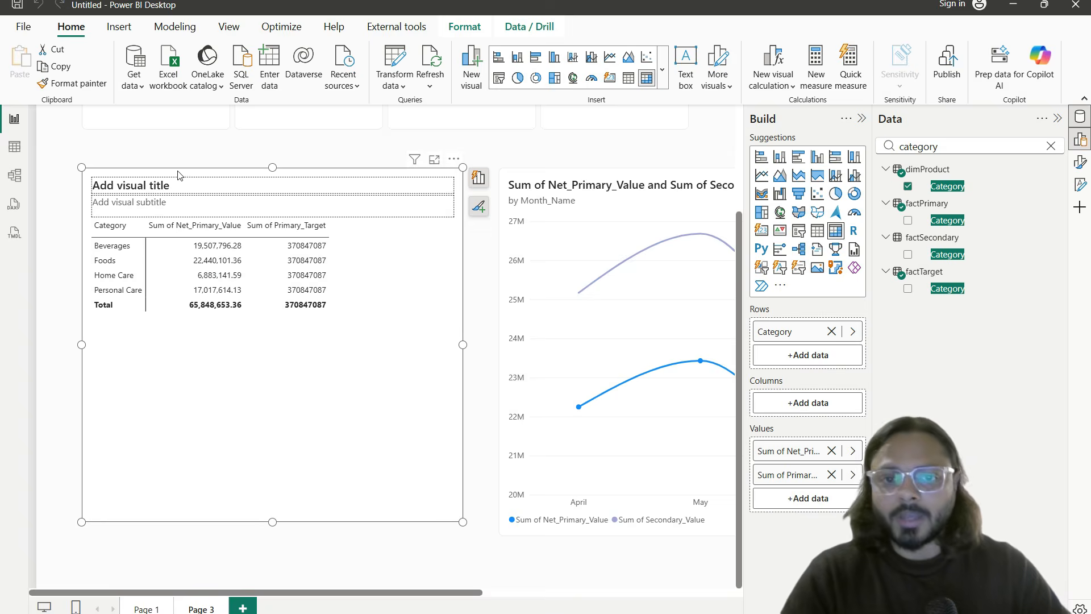
{"action": "left_click_drag", "start_coordinate": [267, 231], "coordinate": [364, 321]}
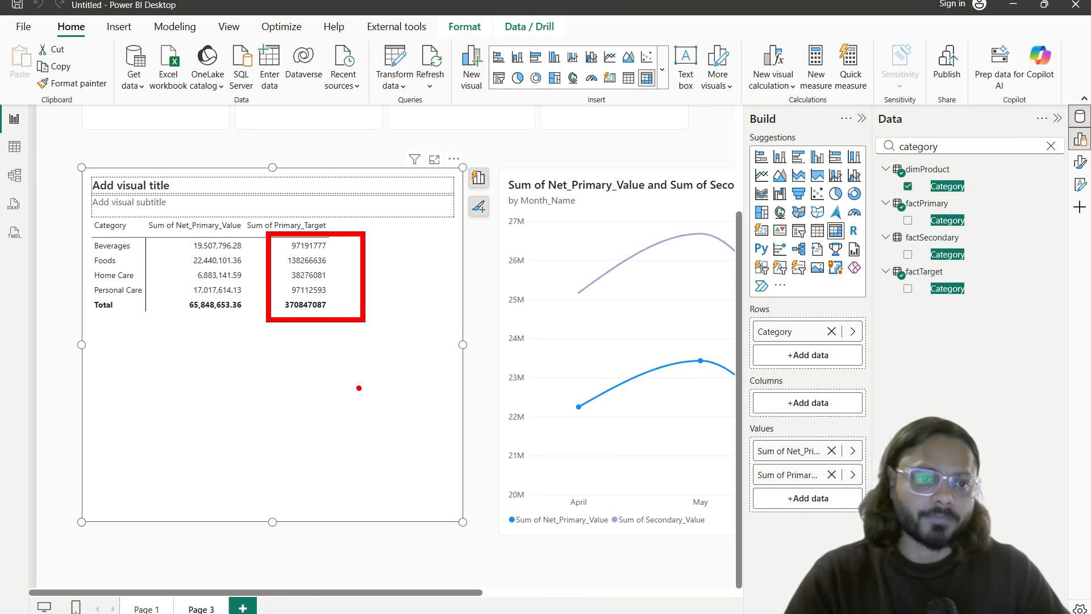
{"action": "key", "text": "Escape"}
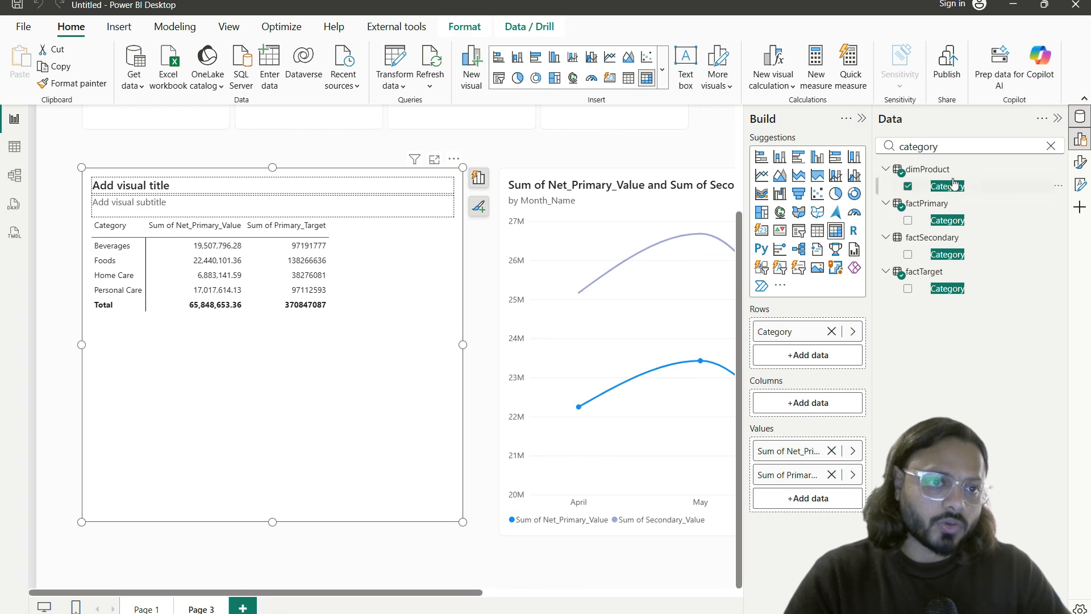
{"action": "double_click", "coordinate": [940, 147]}
{"action": "type", "text": "target"}
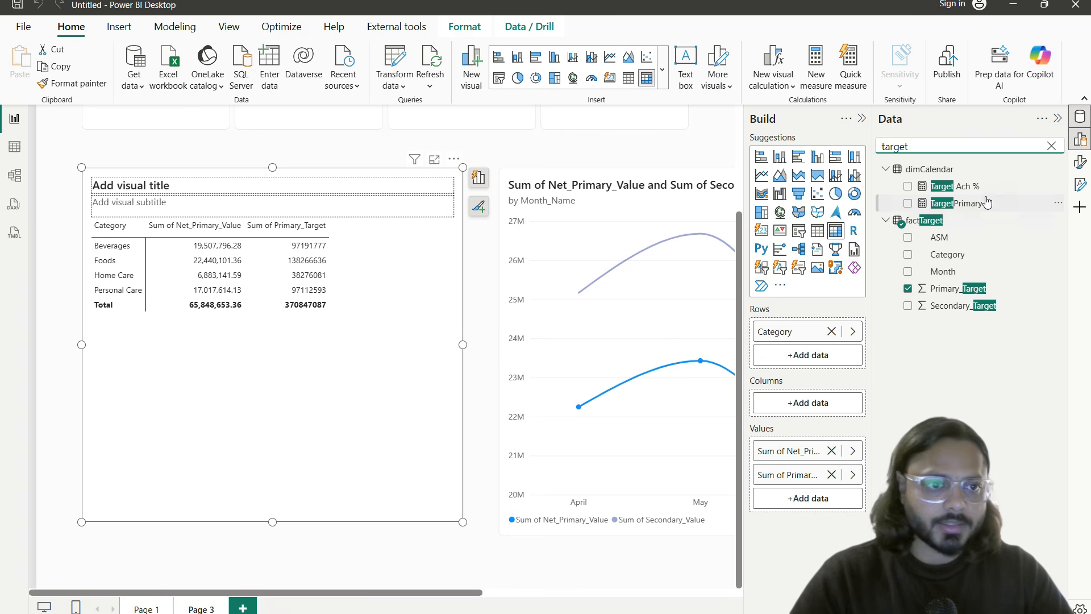
{"action": "left_click_drag", "start_coordinate": [984, 189], "coordinate": [801, 500]}
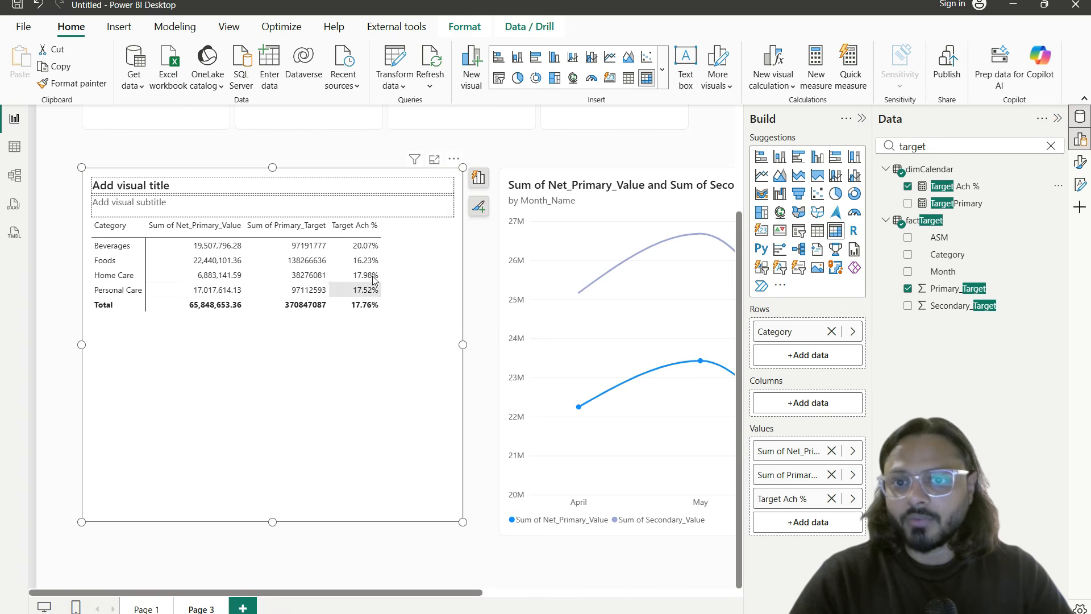
{"action": "left_click_drag", "start_coordinate": [267, 361], "coordinate": [236, 364]}
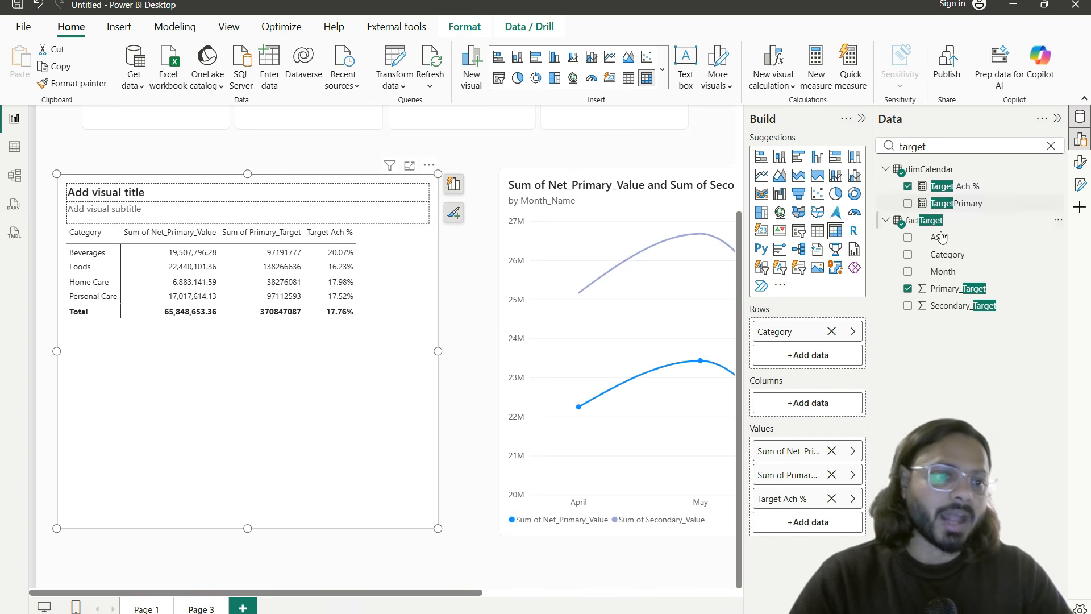
Step: Search 'brand' and replace Category with dimProduct's Brand in the table rows
{"action": "double_click", "coordinate": [980, 142]}
{"action": "key", "text": "BackSpace"}
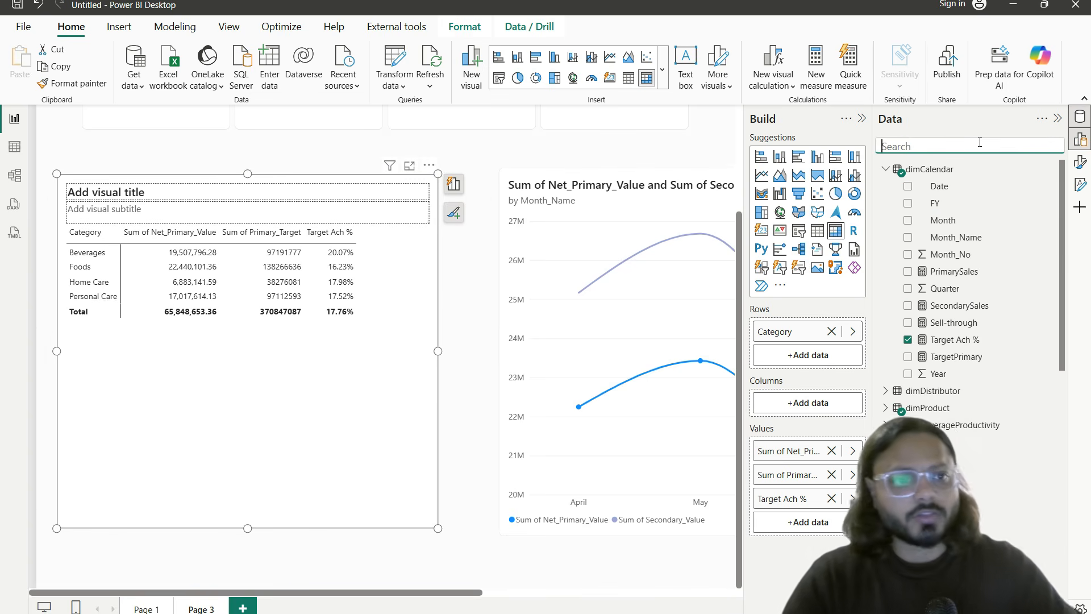
{"action": "type", "text": "brand"}
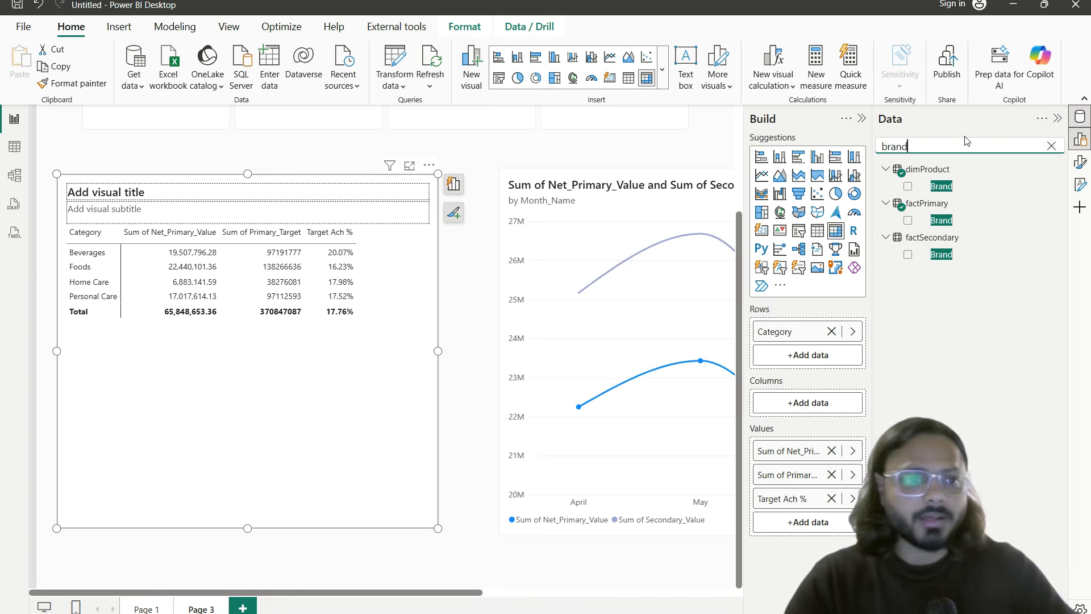
{"action": "left_click_drag", "start_coordinate": [941, 186], "coordinate": [823, 355]}
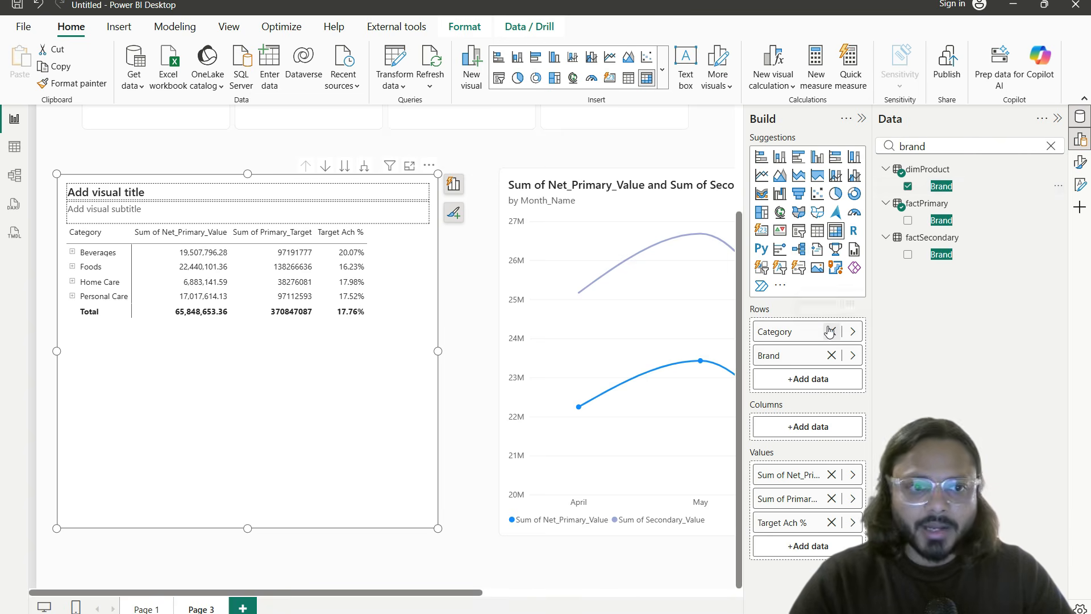
{"action": "left_click", "coordinate": [831, 331]}
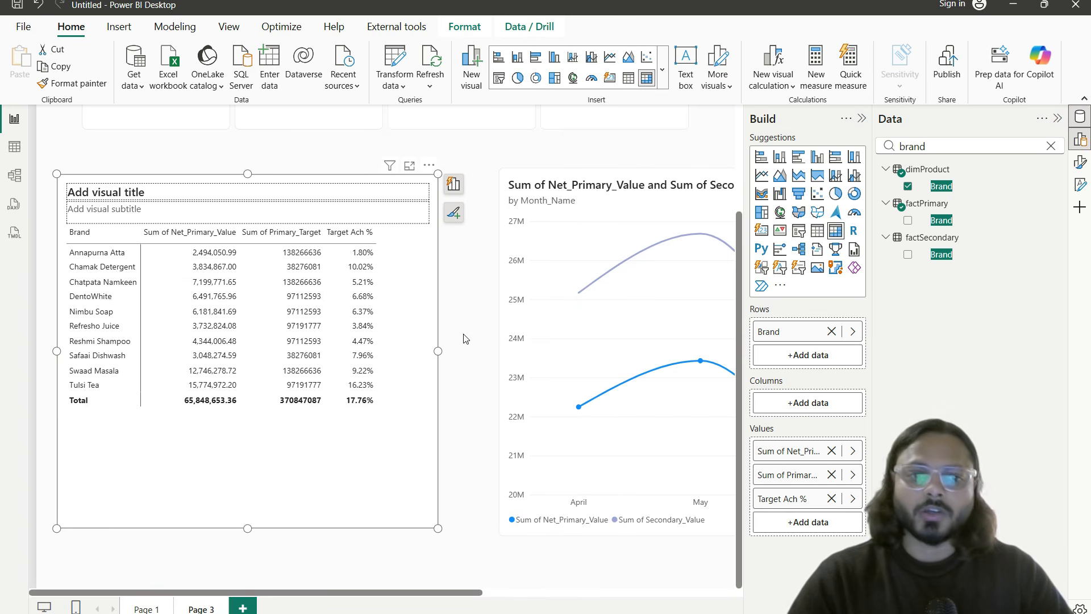
Step: Set the canvas zoom to Fit to page so the cards and slicer show
{"action": "left_click", "coordinate": [1079, 613]}
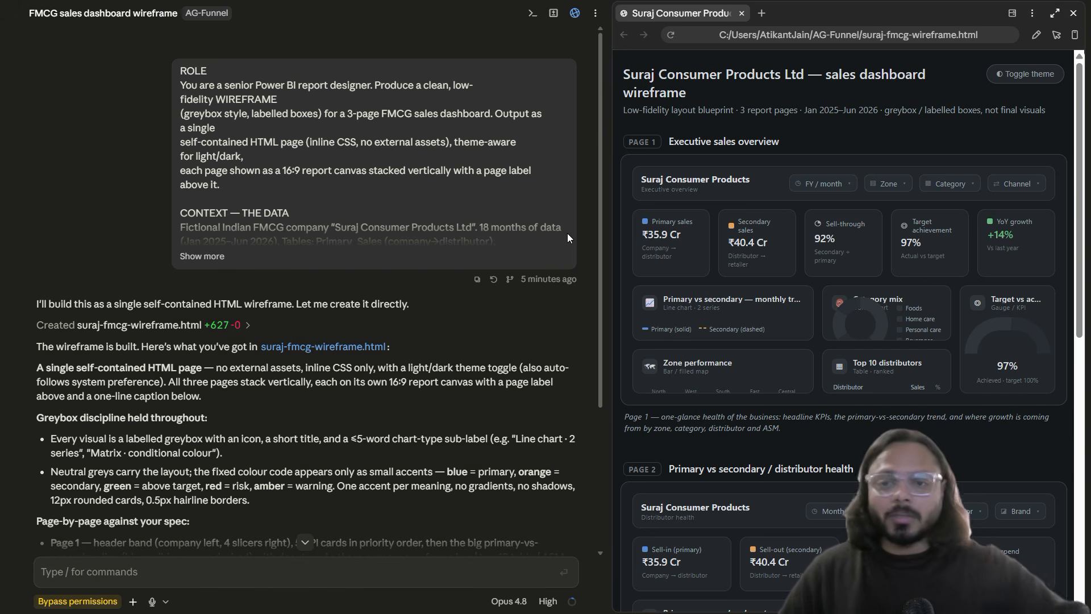
Step: Expand and read the full wireframe prompt and reply, then enlarge the browser preview pane beside the chat
{"action": "left_click", "coordinate": [202, 256]}
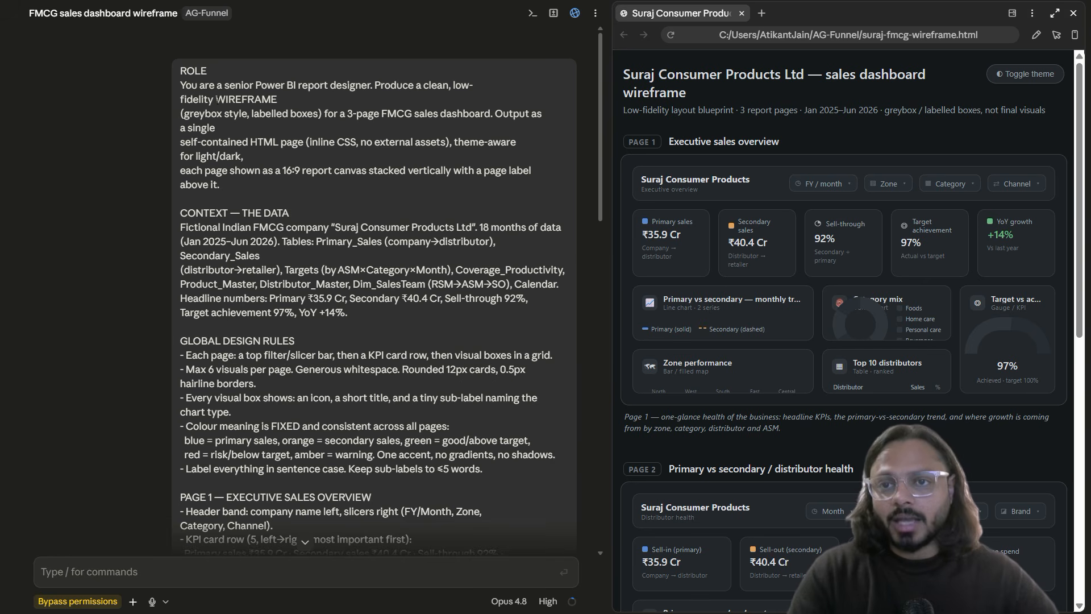
{"action": "left_click_drag", "start_coordinate": [181, 71], "coordinate": [299, 318]}
{"action": "scroll", "coordinate": [300, 336], "scroll_direction": "down", "scroll_amount": 7}
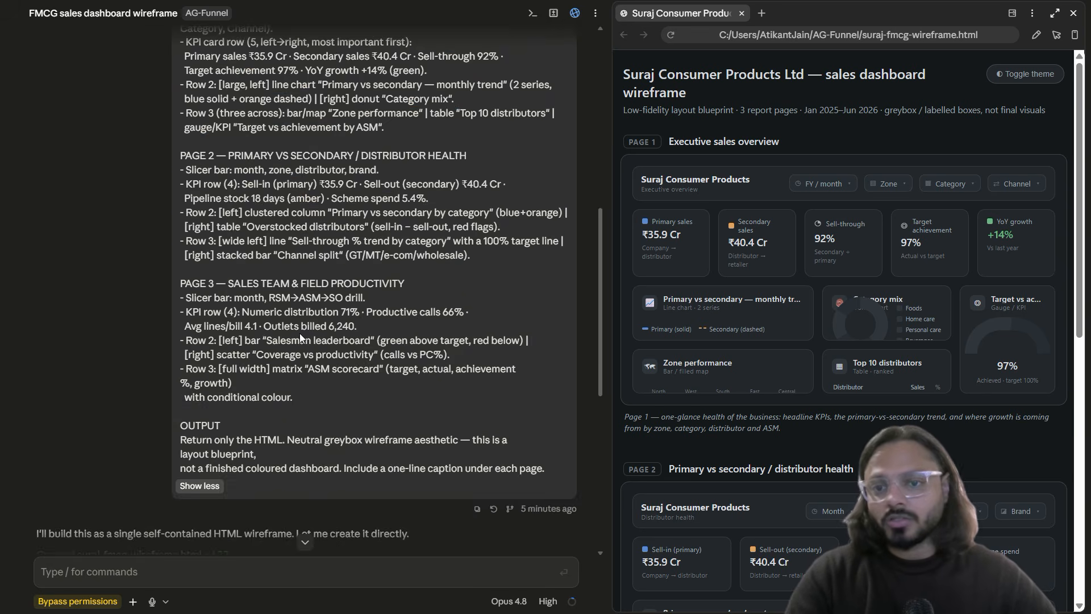
{"action": "scroll", "coordinate": [304, 341], "scroll_direction": "down", "scroll_amount": 7}
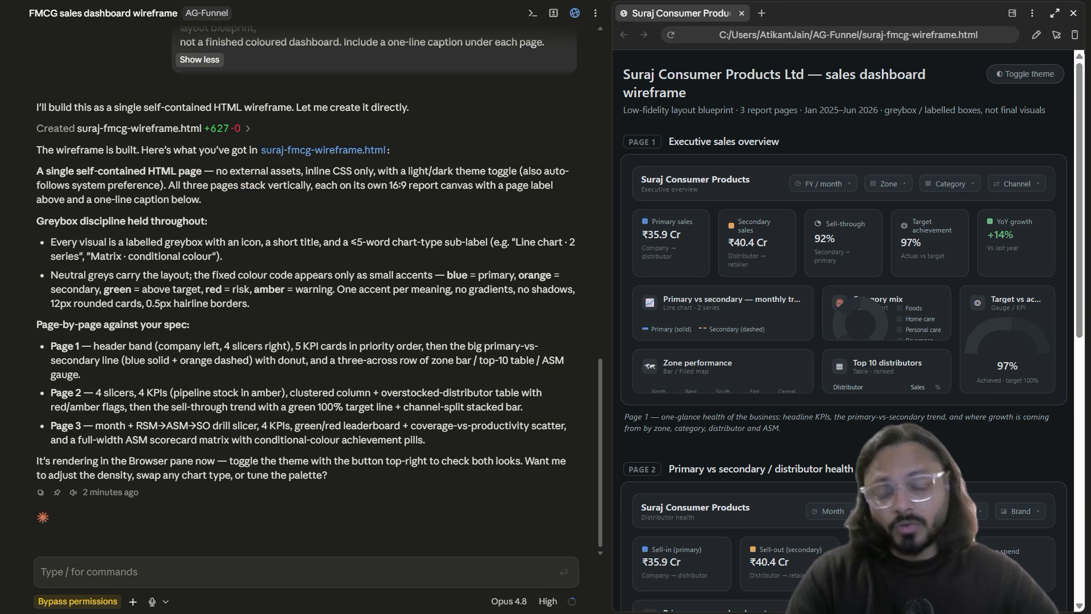
{"action": "scroll", "coordinate": [256, 208], "scroll_direction": "up", "scroll_amount": 4}
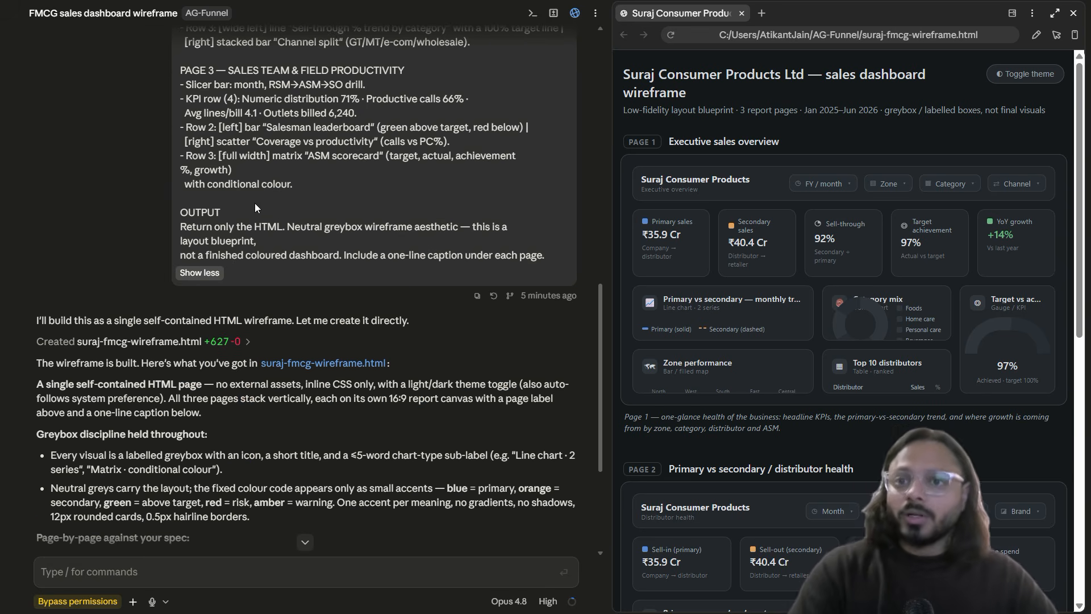
{"action": "scroll", "coordinate": [256, 208], "scroll_direction": "down", "scroll_amount": 4}
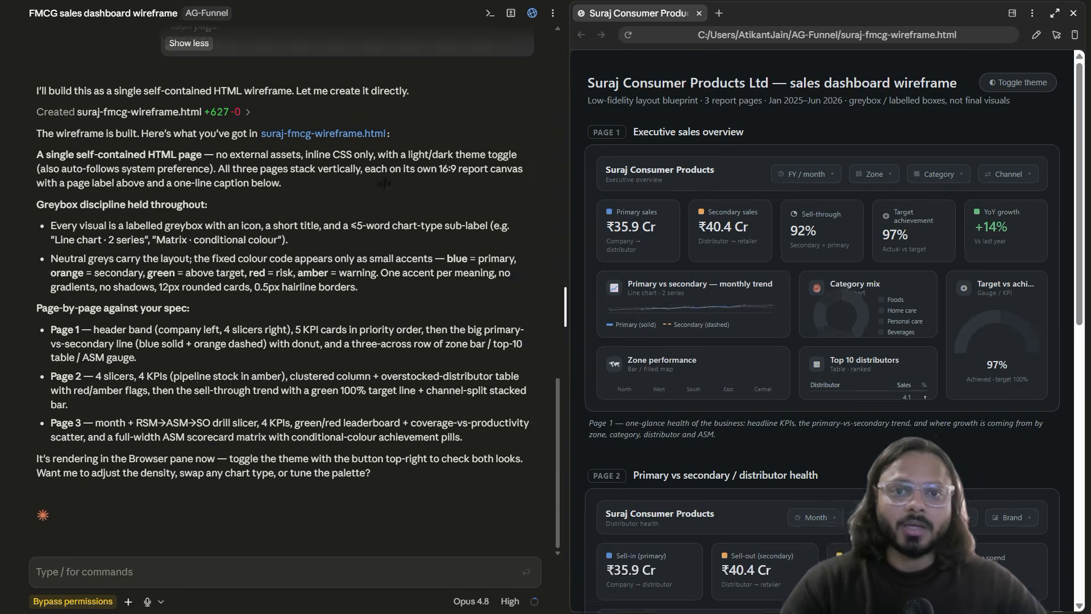
{"action": "left_click_drag", "start_coordinate": [384, 183], "coordinate": [137, 183]}
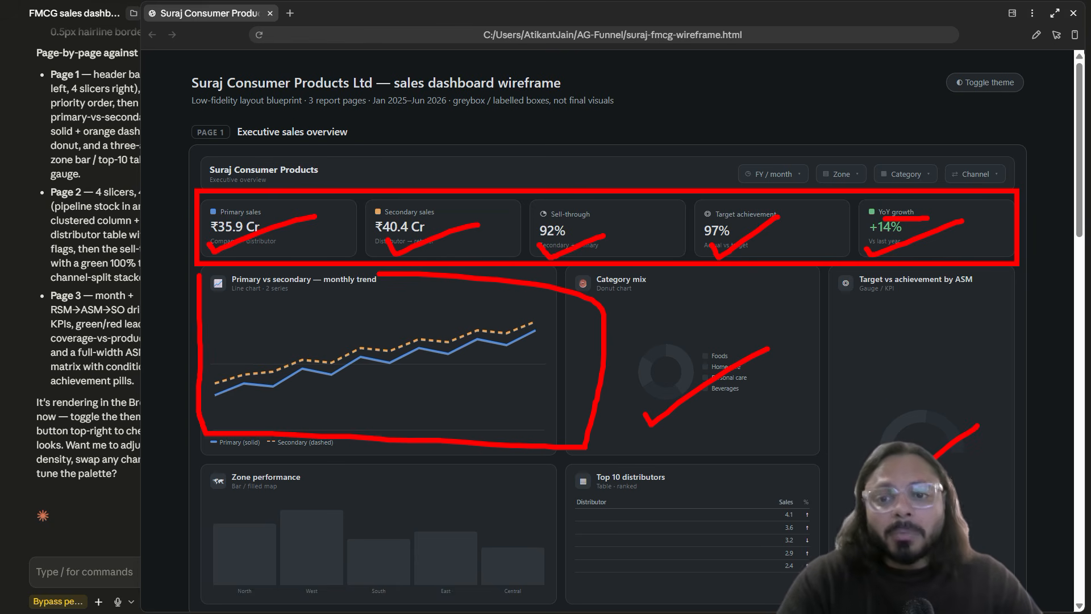
Step: Scroll the wireframe preview through Page 1, Page 2 and Page 3
{"action": "left_click_drag", "start_coordinate": [329, 601], "coordinate": [445, 512]}
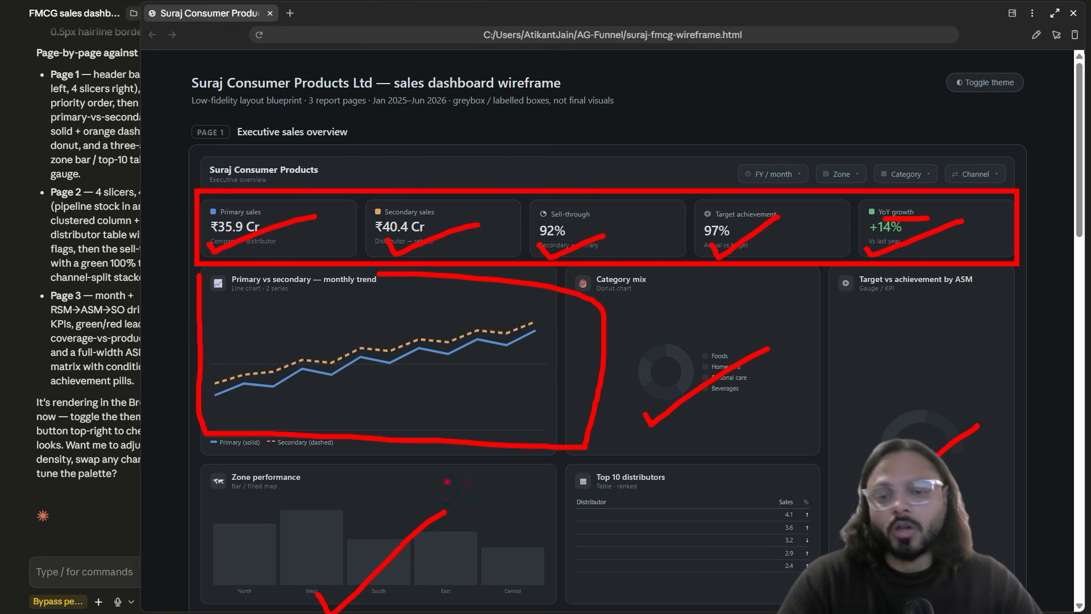
{"action": "left_click_drag", "start_coordinate": [630, 574], "coordinate": [745, 512]}
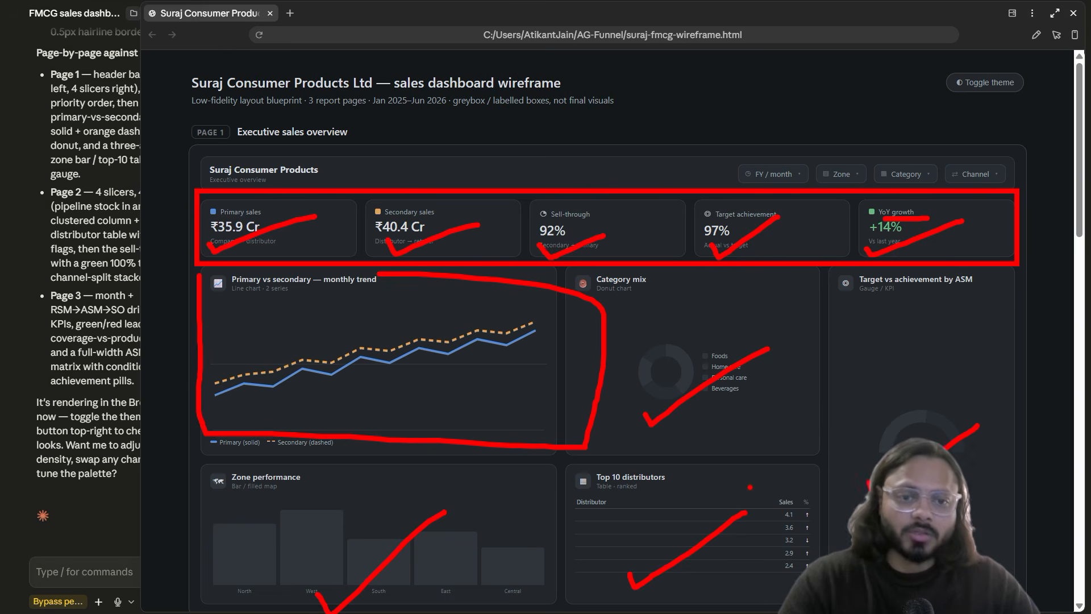
{"action": "scroll", "coordinate": [746, 449], "scroll_direction": "down", "scroll_amount": 10}
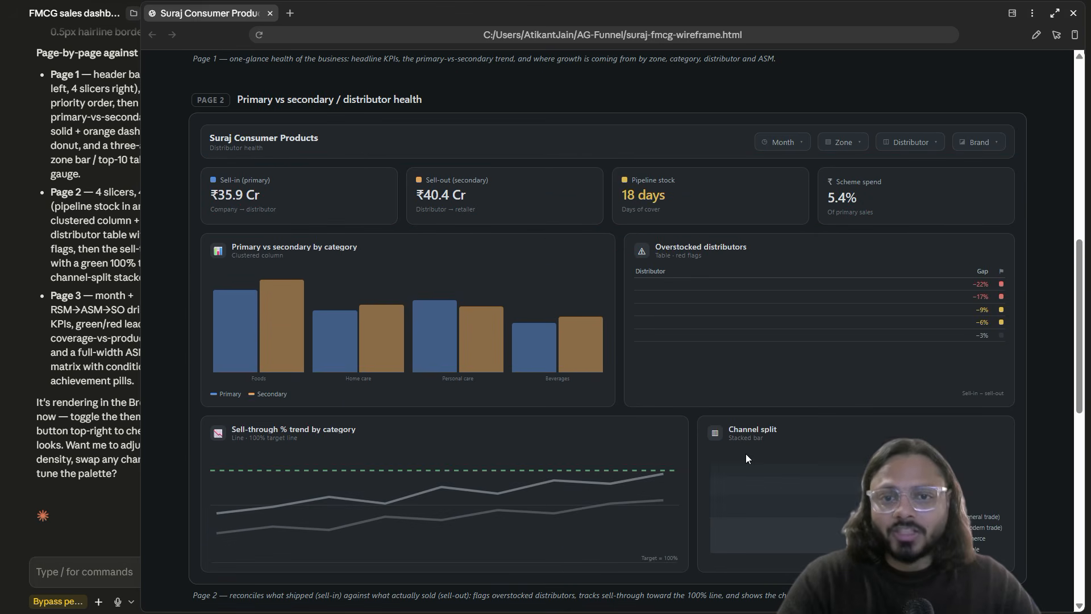
{"action": "scroll", "coordinate": [640, 376], "scroll_direction": "down", "scroll_amount": 10}
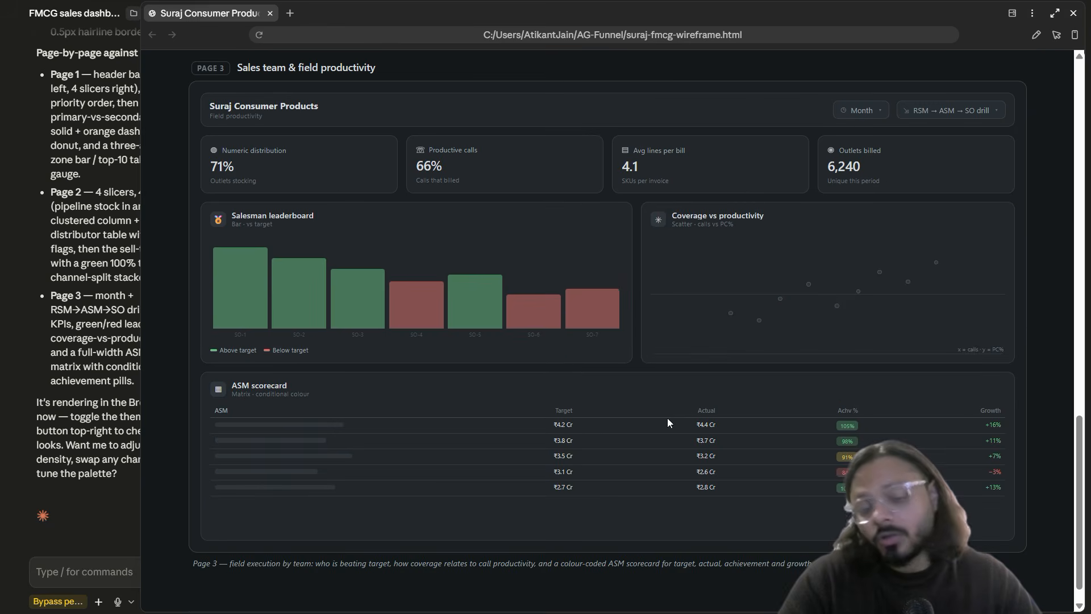
{"action": "scroll", "coordinate": [670, 413], "scroll_direction": "up", "scroll_amount": 20}
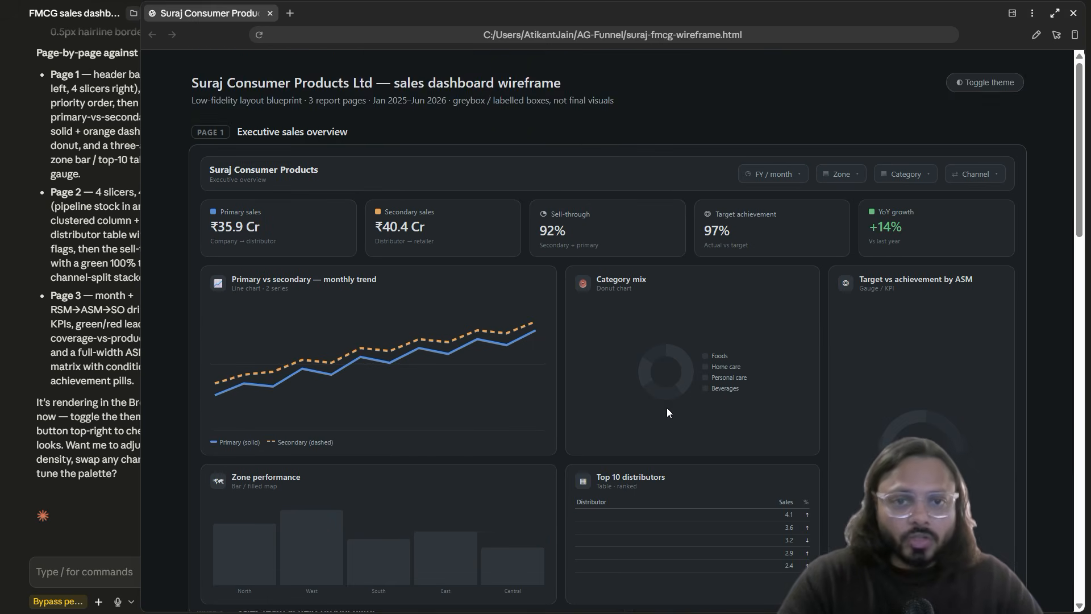
{"action": "scroll", "coordinate": [693, 400], "scroll_direction": "down", "scroll_amount": 1}
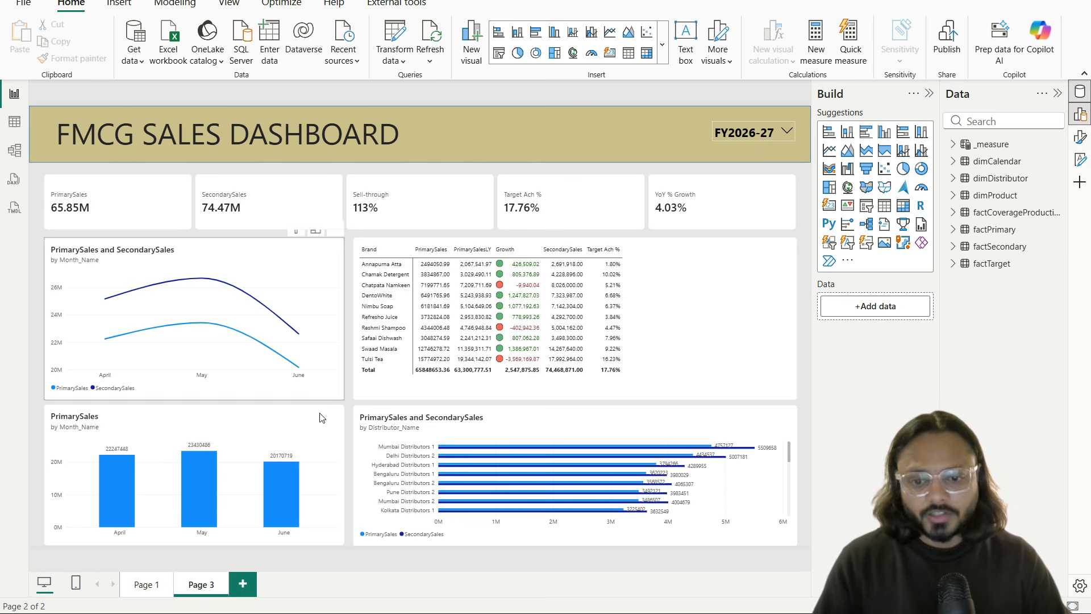
Step: Return to the browser, open the dashboard image in full view and zoom in two steps
{"action": "key", "text": "alt+Tab"}
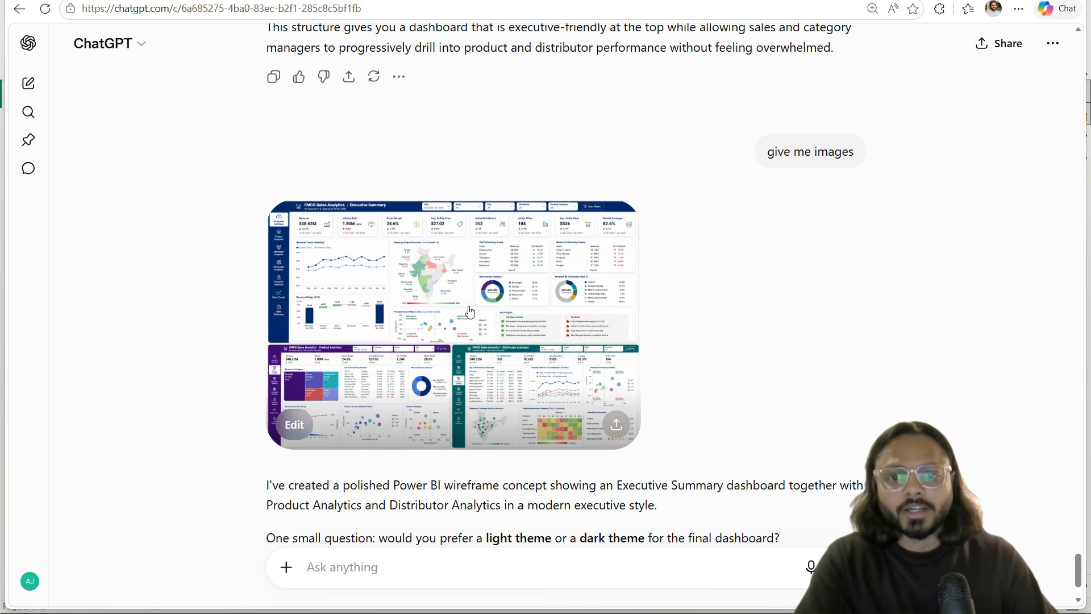
{"action": "left_click", "coordinate": [469, 311]}
{"action": "key", "text": "ctrl+plus"}
{"action": "key", "text": "ctrl+plus"}
{"action": "key", "text": "ctrl+plus"}
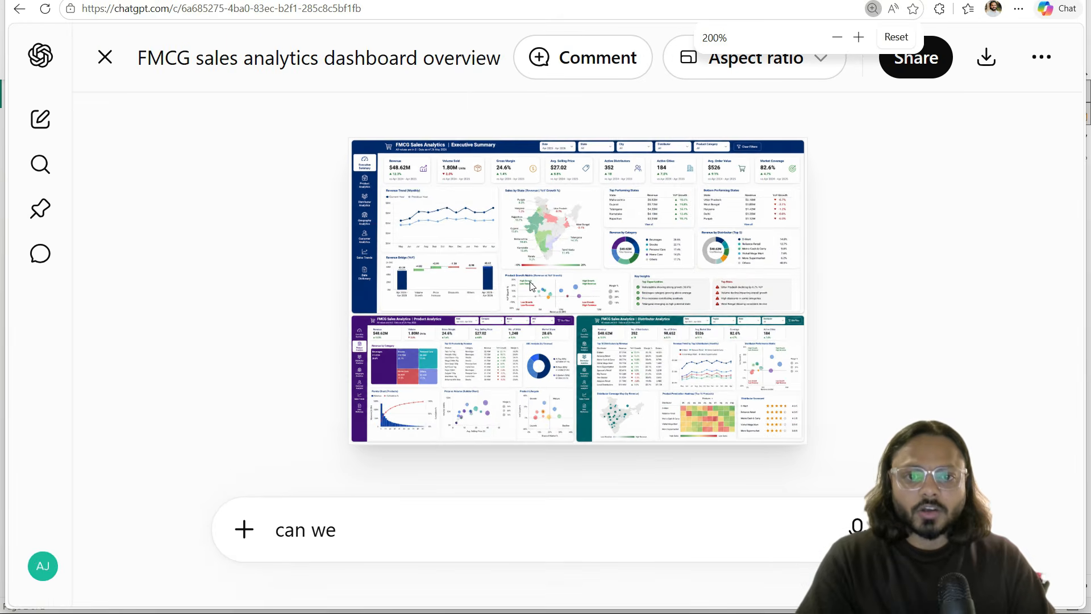
{"action": "key", "text": "ctrl+plus"}
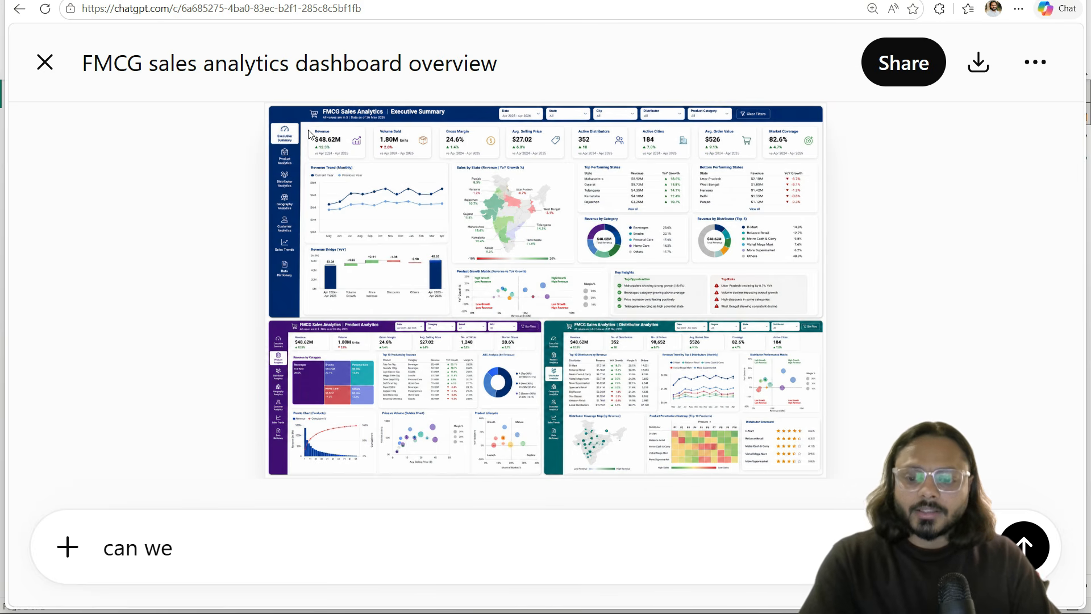
Step: Outline and tick the executive summary, product analytics and distributor analytics panels, then clear the markings
{"action": "mouse_move", "coordinate": [300, 120]}
{"action": "left_mouse_down"}
{"action": "mouse_move", "coordinate": [738, 246]}
{"action": "mouse_move", "coordinate": [794, 310]}
{"action": "left_mouse_up"}
{"action": "mouse_move", "coordinate": [281, 322]}
{"action": "left_mouse_down"}
{"action": "mouse_move", "coordinate": [496, 434]}
{"action": "mouse_move", "coordinate": [528, 475]}
{"action": "left_mouse_up"}
{"action": "mouse_move", "coordinate": [544, 321]}
{"action": "left_mouse_down"}
{"action": "mouse_move", "coordinate": [603, 327]}
{"action": "mouse_move", "coordinate": [773, 396]}
{"action": "mouse_move", "coordinate": [819, 474]}
{"action": "left_mouse_up"}
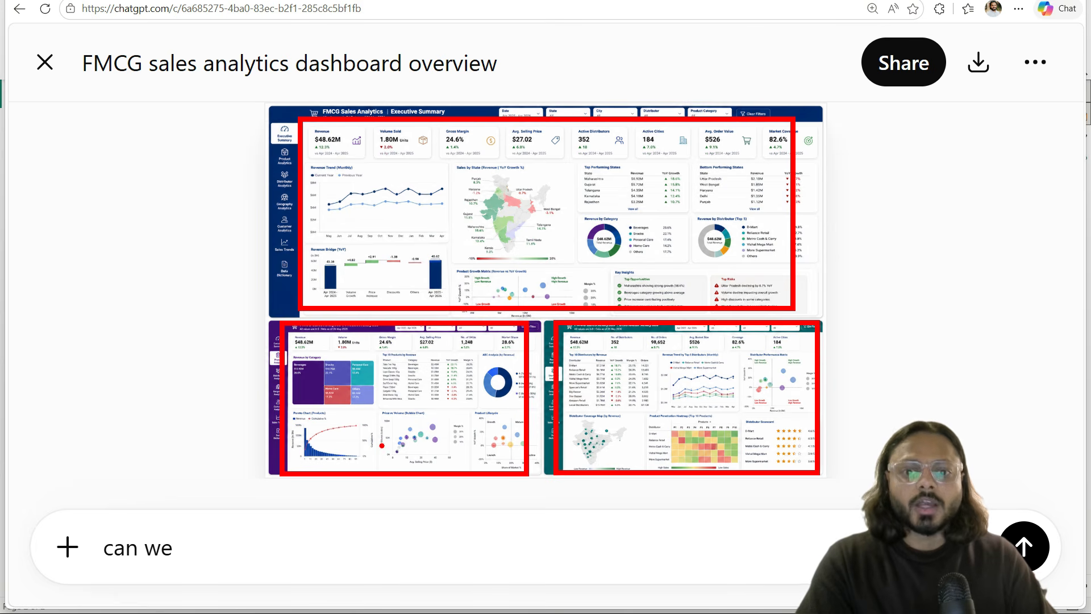
{"action": "left_click_drag", "start_coordinate": [382, 445], "coordinate": [477, 425]}
{"action": "left_click_drag", "start_coordinate": [633, 444], "coordinate": [745, 425]}
{"action": "mouse_move", "coordinate": [403, 270]}
{"action": "left_mouse_down"}
{"action": "mouse_move", "coordinate": [417, 287]}
{"action": "mouse_move", "coordinate": [481, 237]}
{"action": "left_mouse_up"}
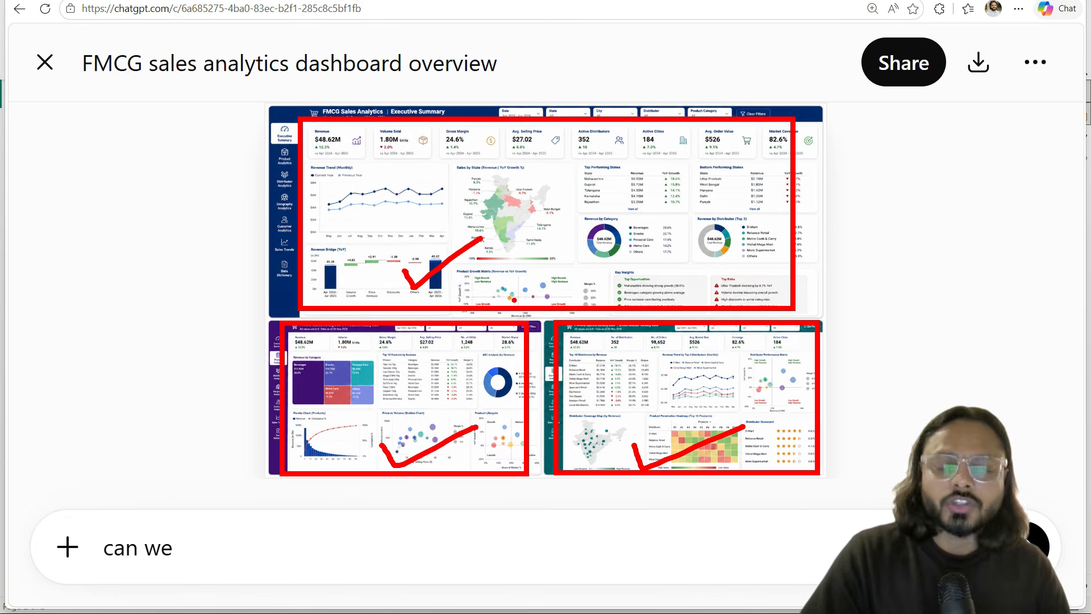
{"action": "key", "text": "Escape"}
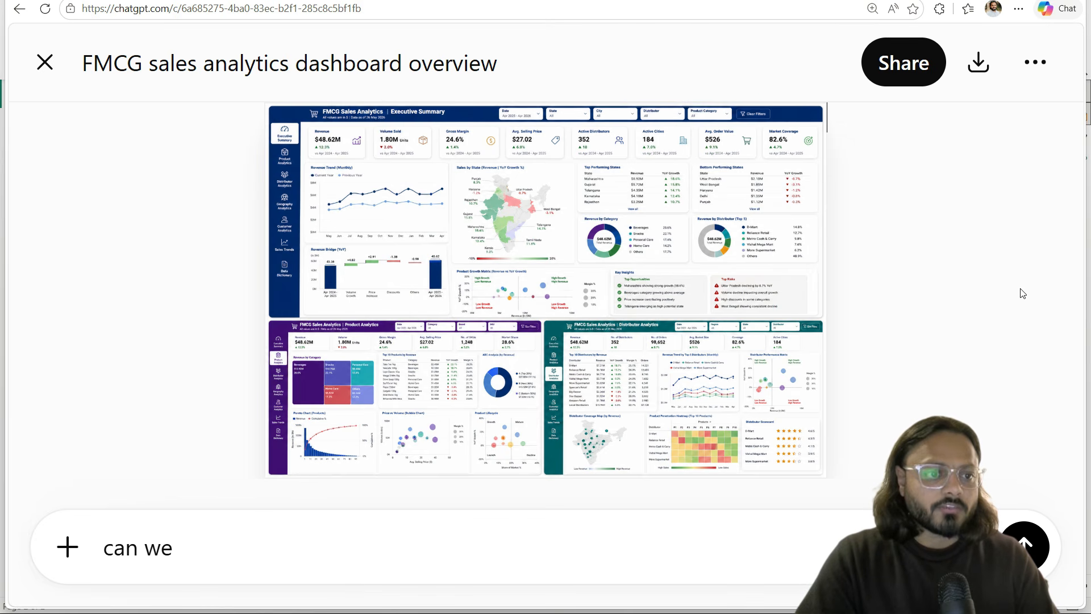
{"action": "scroll", "coordinate": [692, 233], "scroll_direction": "up", "scroll_amount": 5}
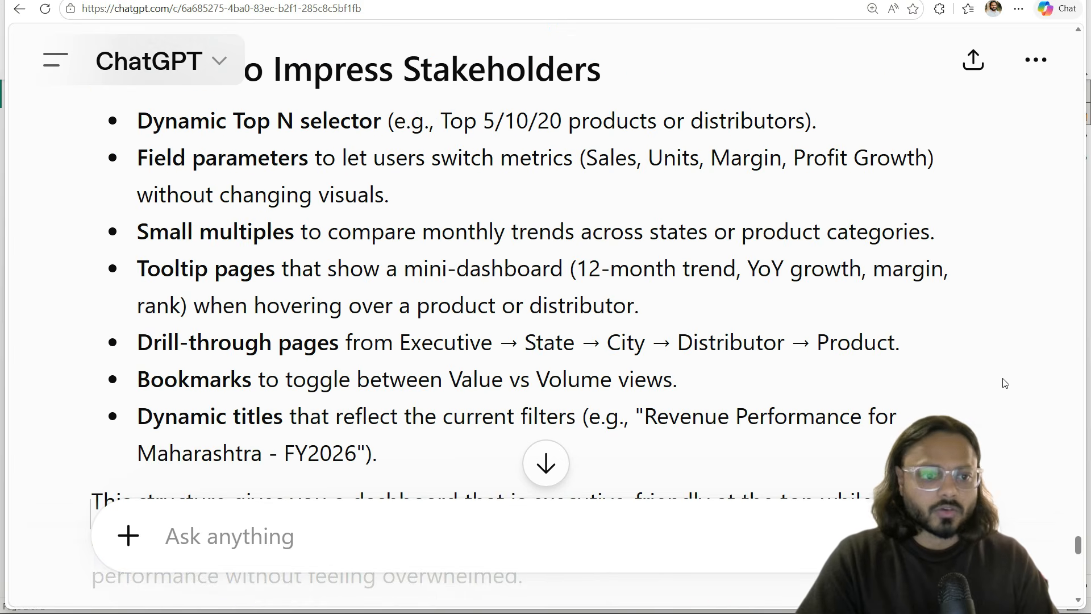
{"action": "left_click_drag", "start_coordinate": [1077, 550], "coordinate": [1058, 51]}
{"action": "scroll", "coordinate": [1060, 54], "scroll_direction": "up", "scroll_amount": 4}
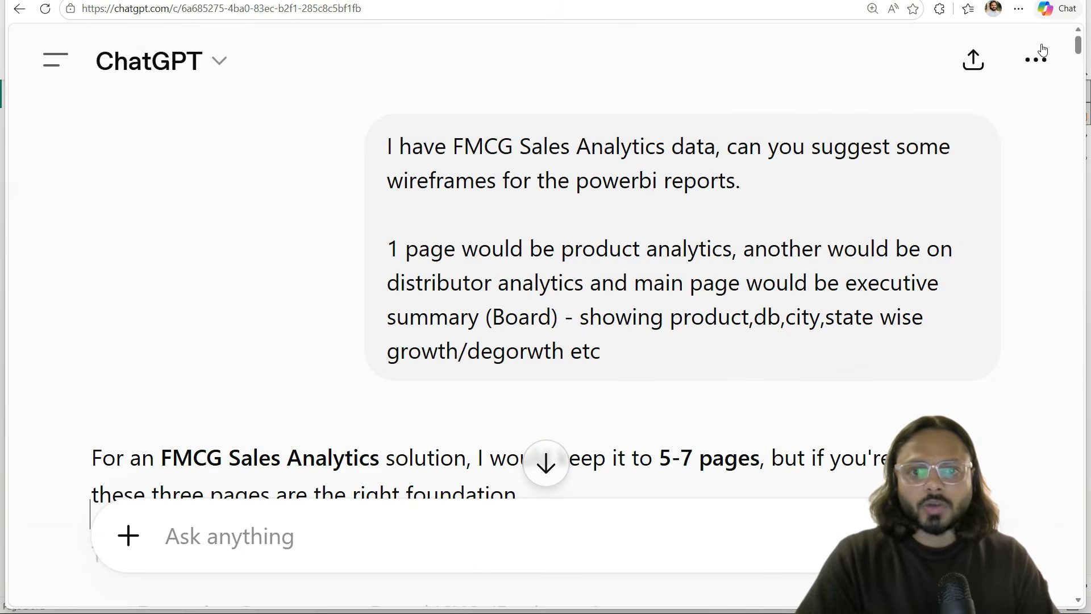
{"action": "left_click_drag", "start_coordinate": [453, 146], "coordinate": [715, 146]}
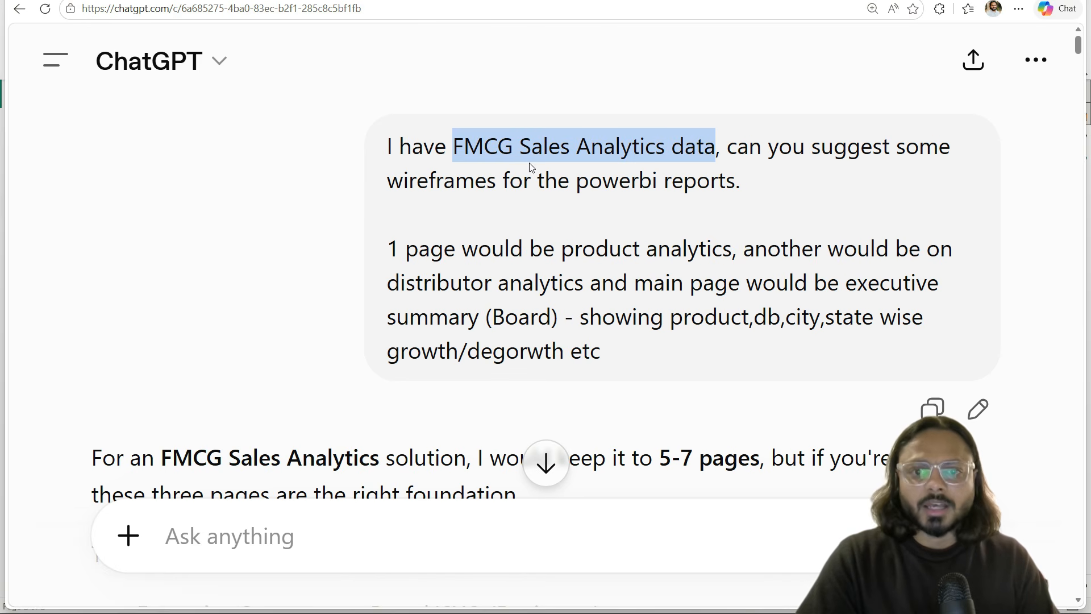
{"action": "double_click", "coordinate": [455, 180]}
{"action": "left_click_drag", "start_coordinate": [455, 180], "coordinate": [685, 179]}
{"action": "left_click_drag", "start_coordinate": [399, 248], "coordinate": [662, 240]}
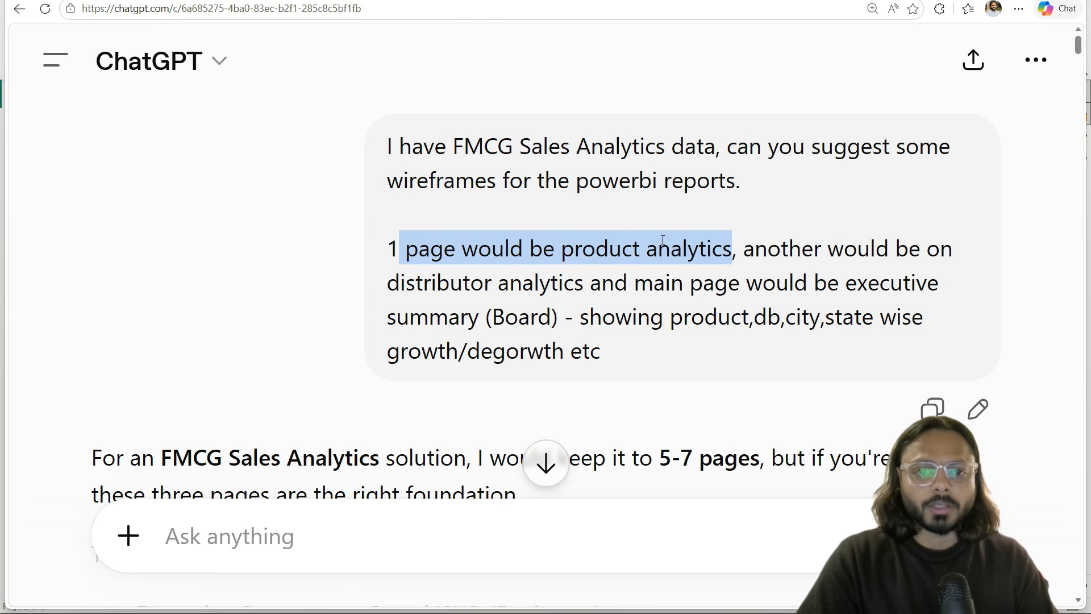
{"action": "double_click", "coordinate": [446, 283]}
{"action": "left_click_drag", "start_coordinate": [445, 282], "coordinate": [547, 284]}
{"action": "double_click", "coordinate": [886, 282]}
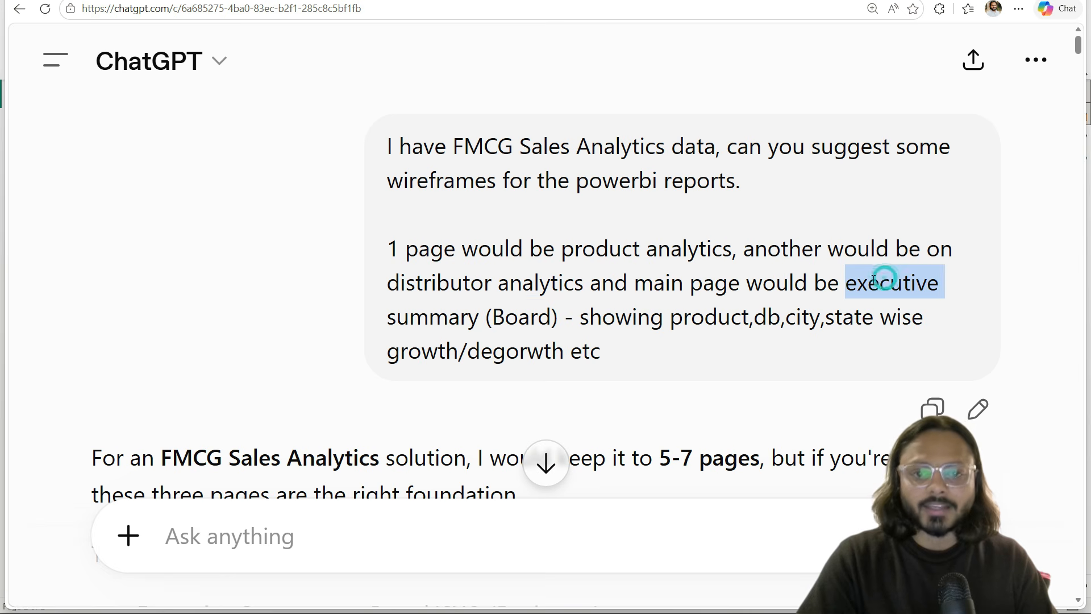
{"action": "left_click_drag", "start_coordinate": [886, 282], "coordinate": [500, 310]}
{"action": "left_click_drag", "start_coordinate": [638, 320], "coordinate": [610, 353]}
{"action": "double_click", "coordinate": [767, 317]}
{"action": "double_click", "coordinate": [801, 316]}
{"action": "scroll", "coordinate": [625, 323], "scroll_direction": "down", "scroll_amount": 20}
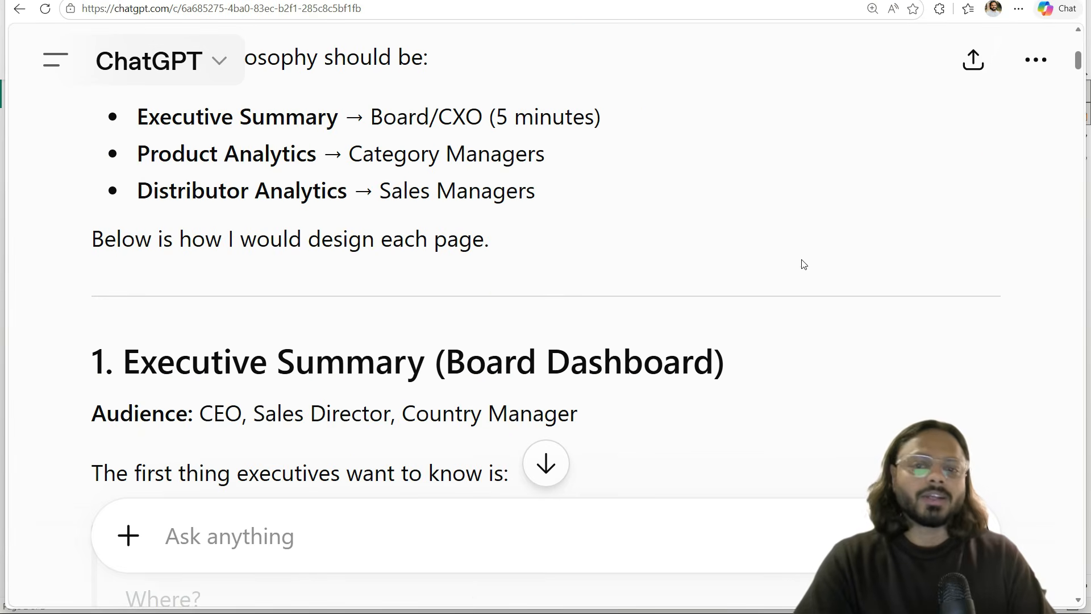
{"action": "scroll", "coordinate": [1079, 125], "scroll_direction": "down", "scroll_amount": 9}
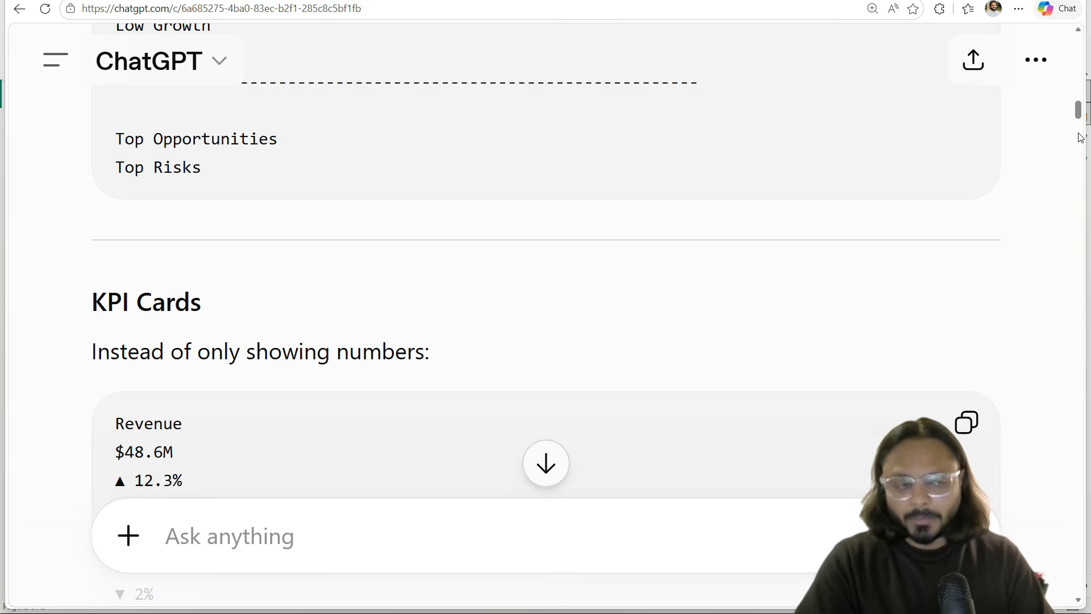
{"action": "scroll", "coordinate": [1080, 142], "scroll_direction": "down", "scroll_amount": 15}
{"action": "left_click_drag", "start_coordinate": [1081, 171], "coordinate": [1046, 531]}
{"action": "scroll", "coordinate": [819, 400], "scroll_direction": "down", "scroll_amount": 15}
{"action": "scroll", "coordinate": [794, 380], "scroll_direction": "down", "scroll_amount": 5}
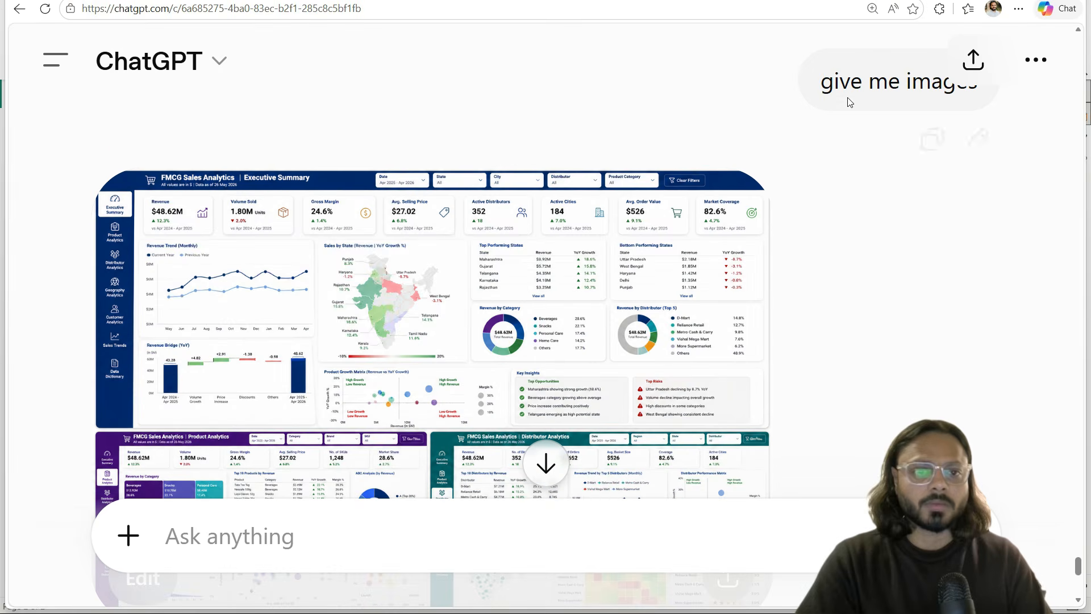
{"action": "scroll", "coordinate": [503, 207], "scroll_direction": "down", "scroll_amount": 5}
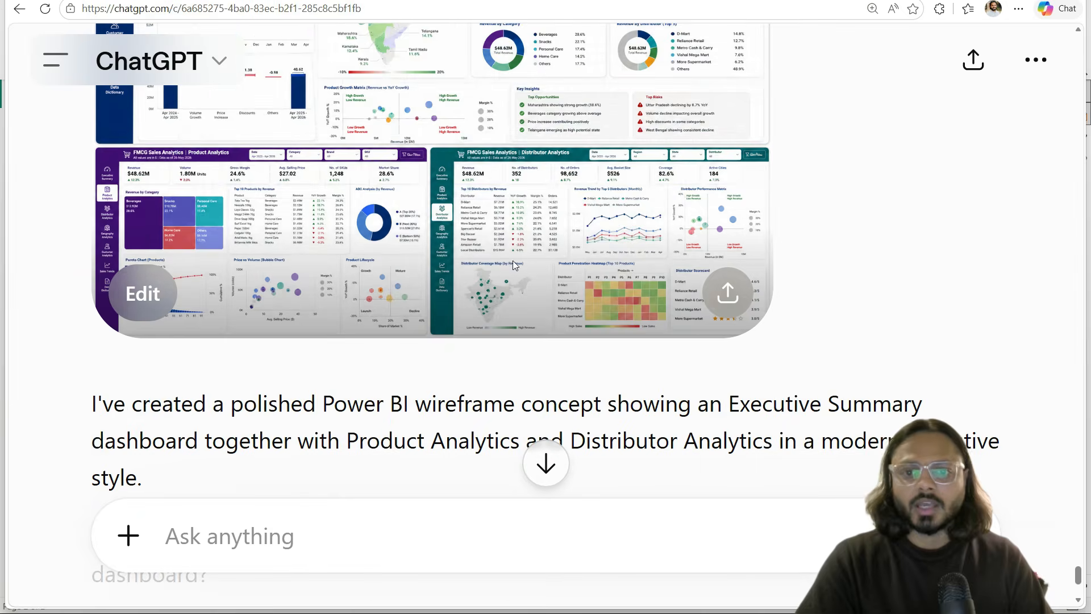
{"action": "scroll", "coordinate": [393, 220], "scroll_direction": "up", "scroll_amount": 3}
{"action": "left_click", "coordinate": [393, 220]}
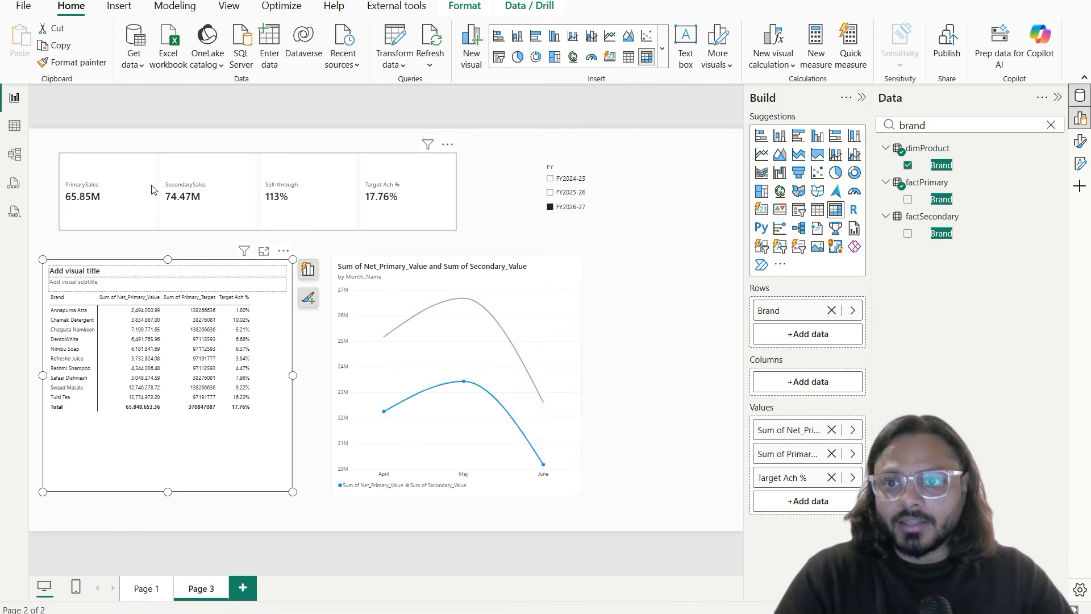
Step: Select the KPI card visual on the report page
{"action": "left_click", "coordinate": [147, 171]}
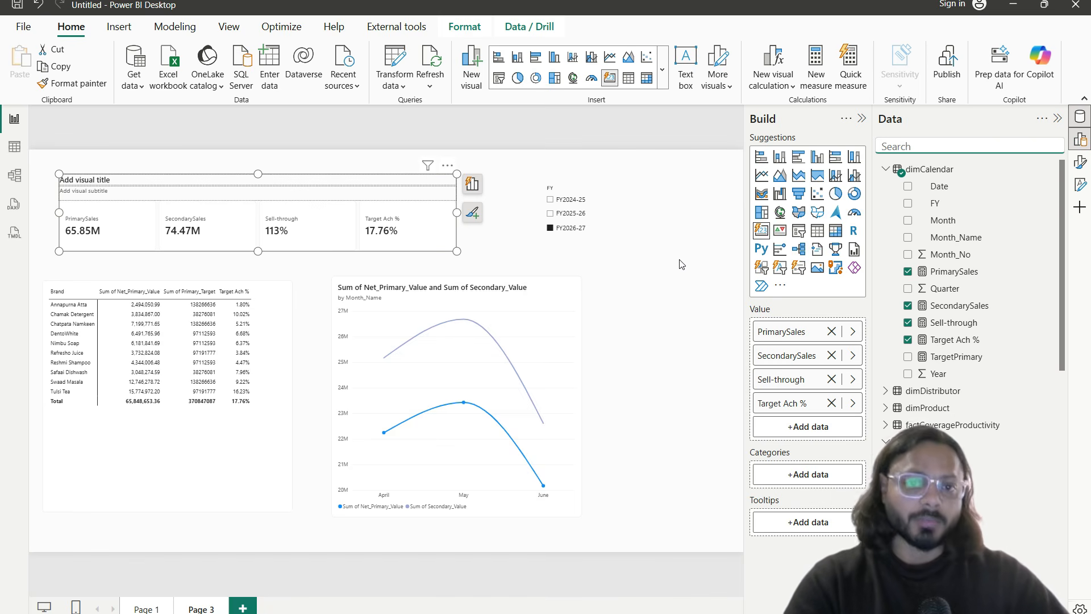
Step: Add a new dimCalendar measure starting PrimarySalesLY = CALCULATE([PrimarySales],
{"action": "left_click", "coordinate": [1050, 170]}
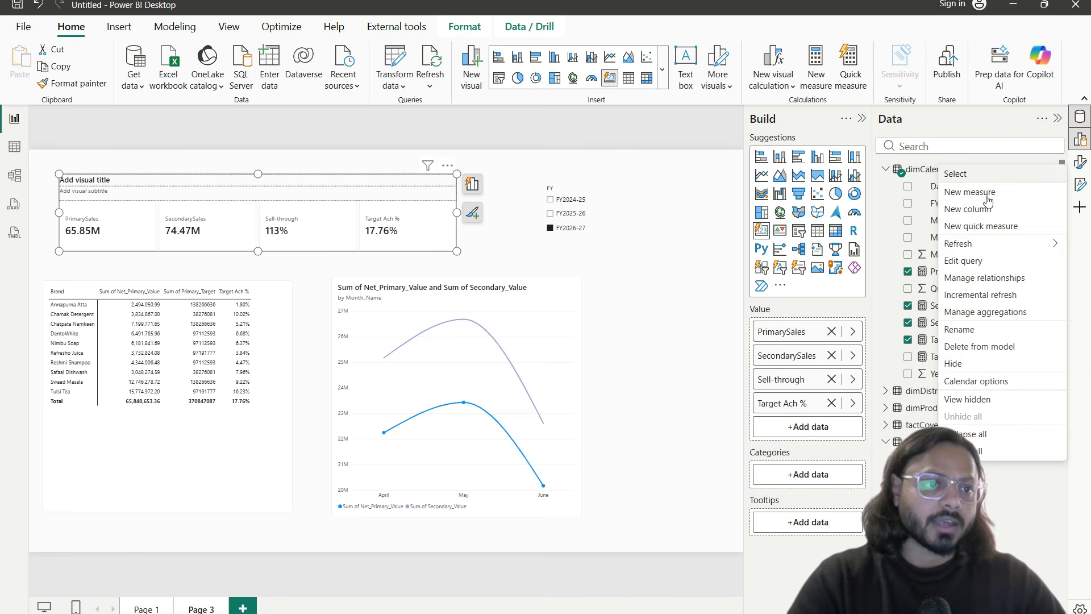
{"action": "left_click", "coordinate": [988, 200]}
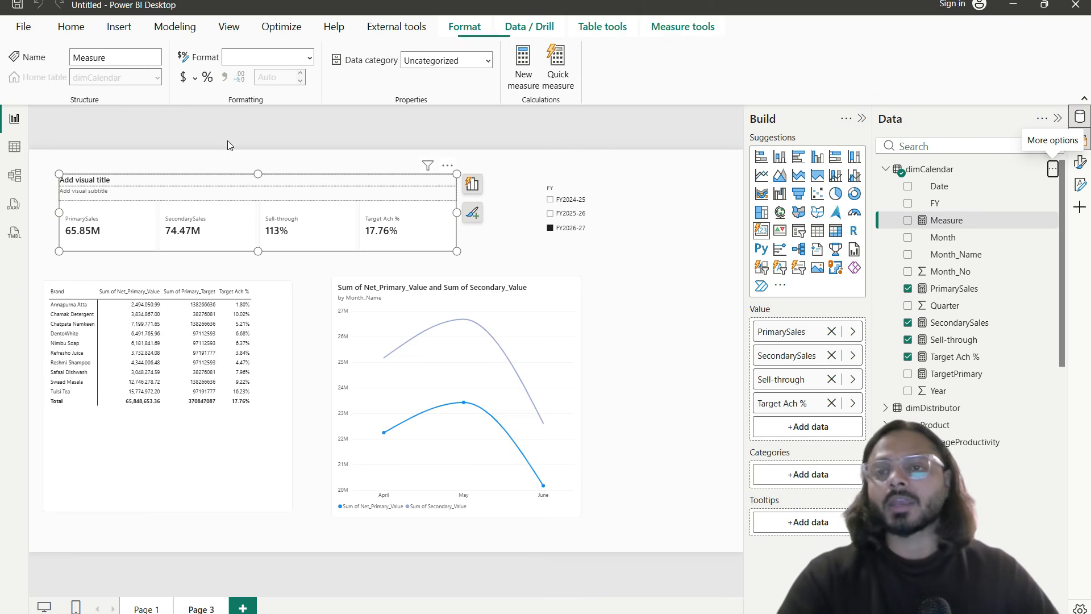
{"action": "key", "text": "ctrl+a"}
{"action": "type", "text": "Sales"}
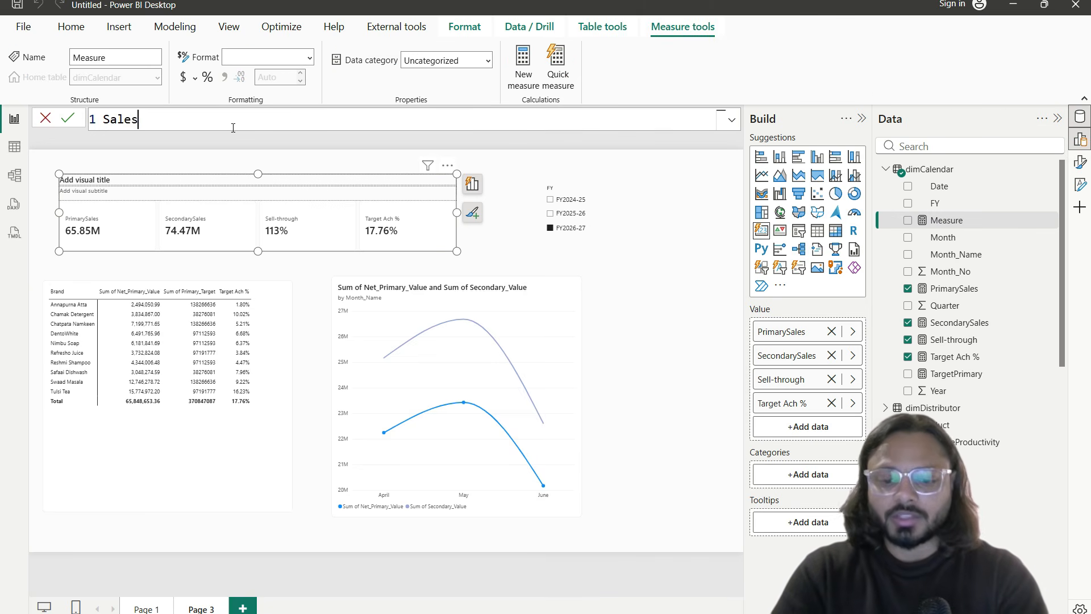
{"action": "key", "text": "BackSpace"}
{"action": "key", "text": "BackSpace"}
{"action": "key", "text": "BackSpace"}
{"action": "key", "text": "BackSpace"}
{"action": "key", "text": "BackSpace"}
{"action": "type", "text": "Pr"}
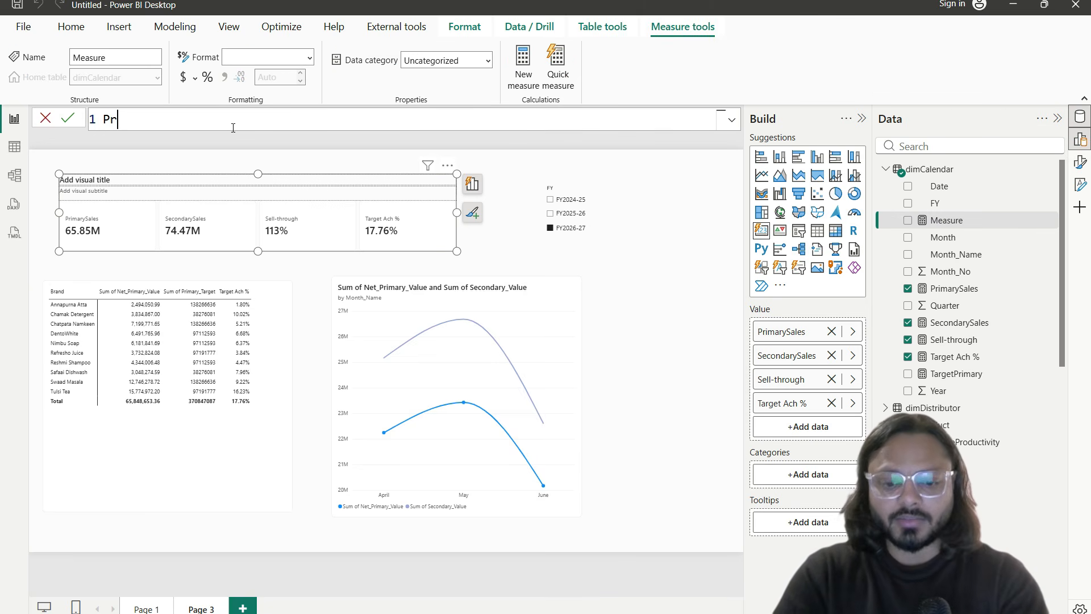
{"action": "type", "text": "imarySales"}
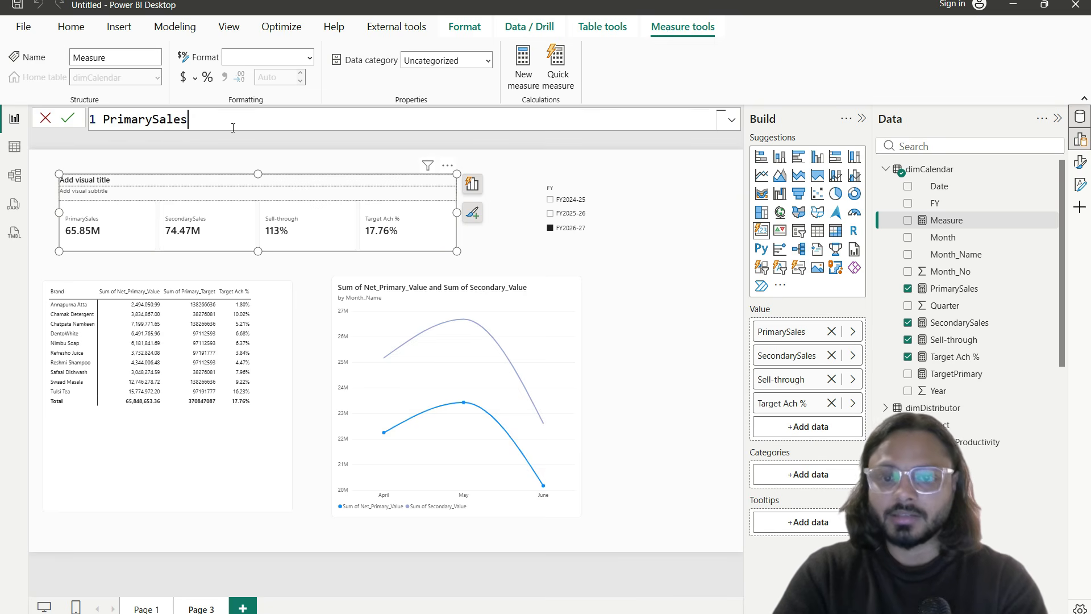
{"action": "type", "text": "LY"}
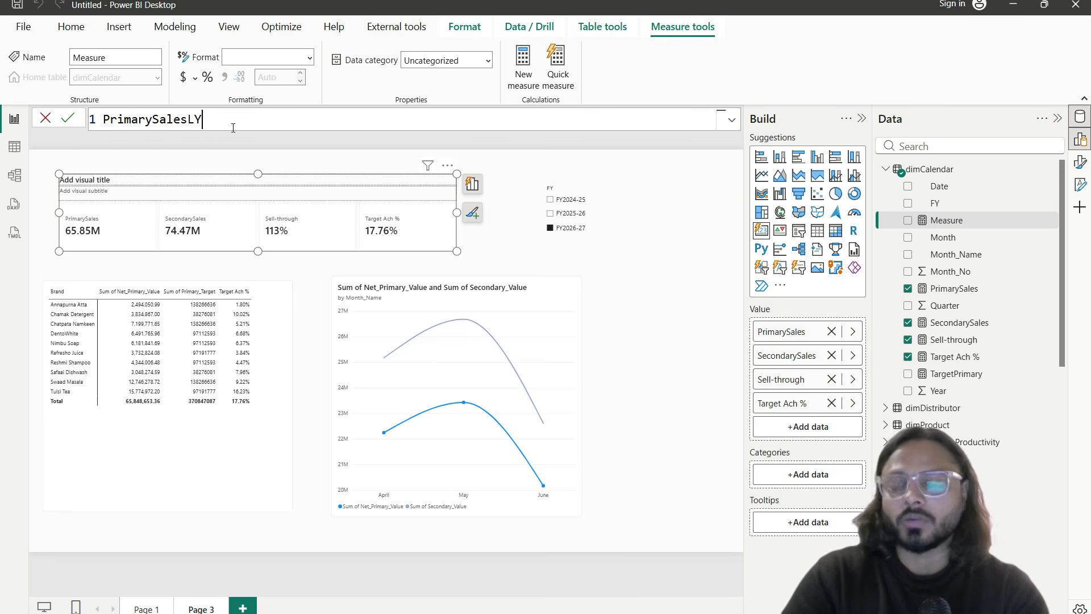
{"action": "type", "text": " ="}
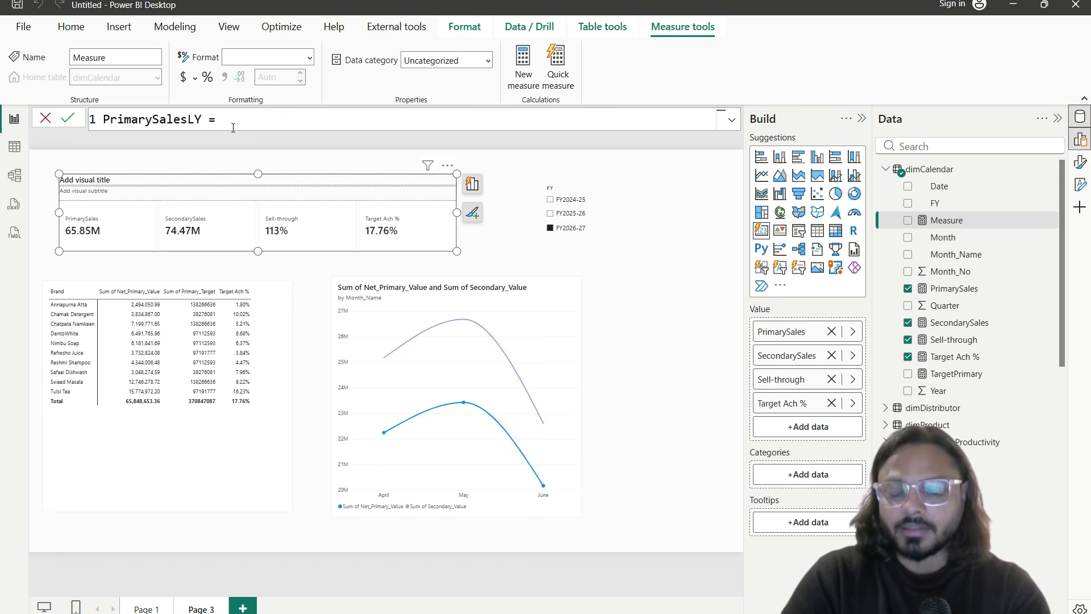
{"action": "type", "text": " ca"}
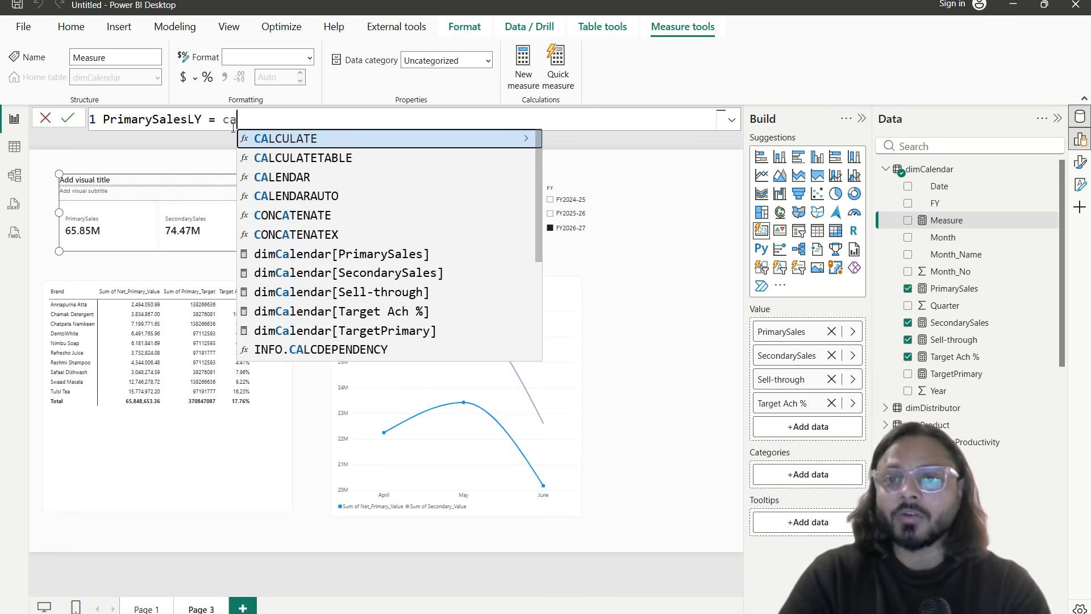
{"action": "key", "text": "Tab"}
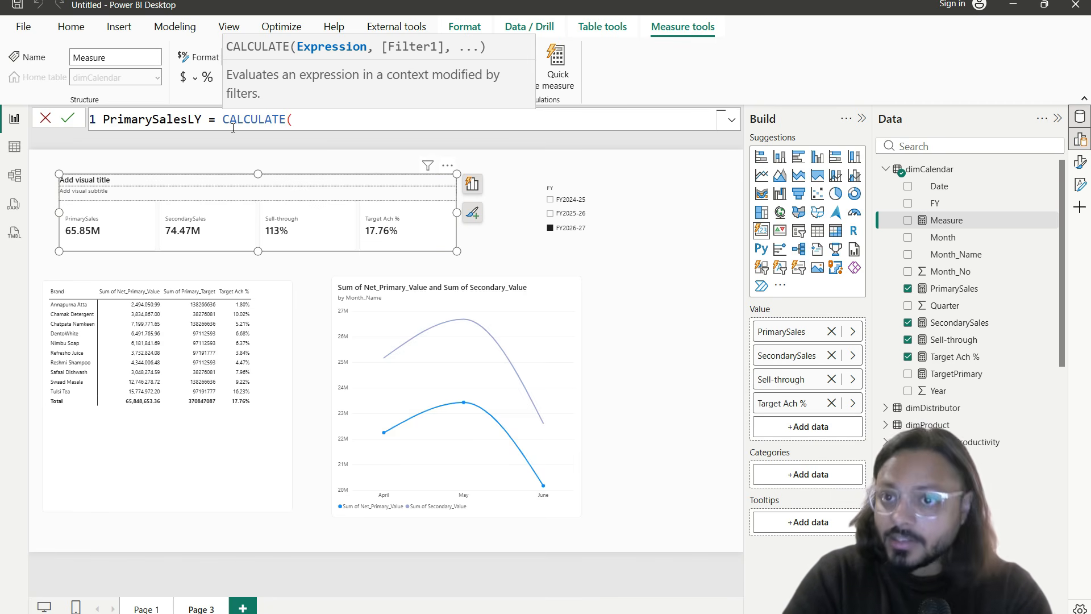
{"action": "type", "text": "primar"}
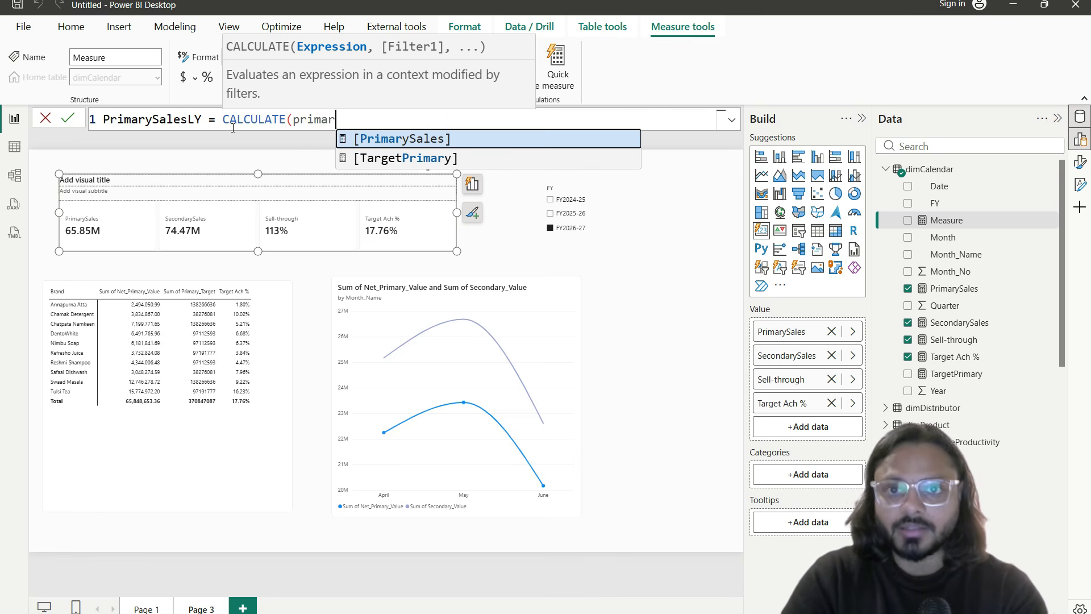
{"action": "key", "text": "Tab"}
{"action": "type", "text": ","}
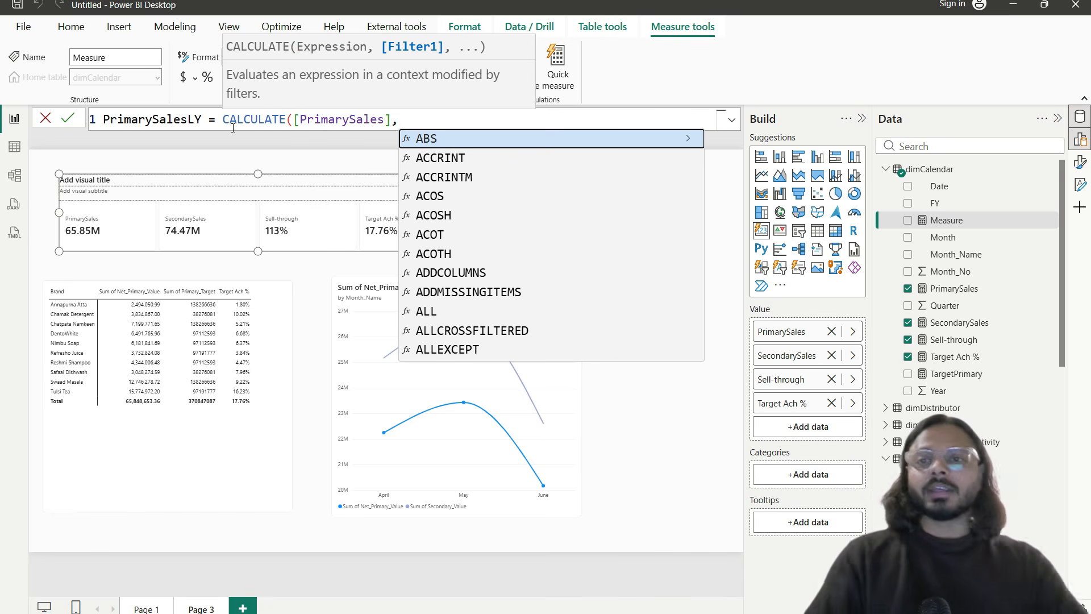
Step: Finish the formula with SAMEPERIODLASTYEAR(dimCalendar[Date]) and commit the PrimarySalesLY measure
{"action": "double_click", "coordinate": [327, 121]}
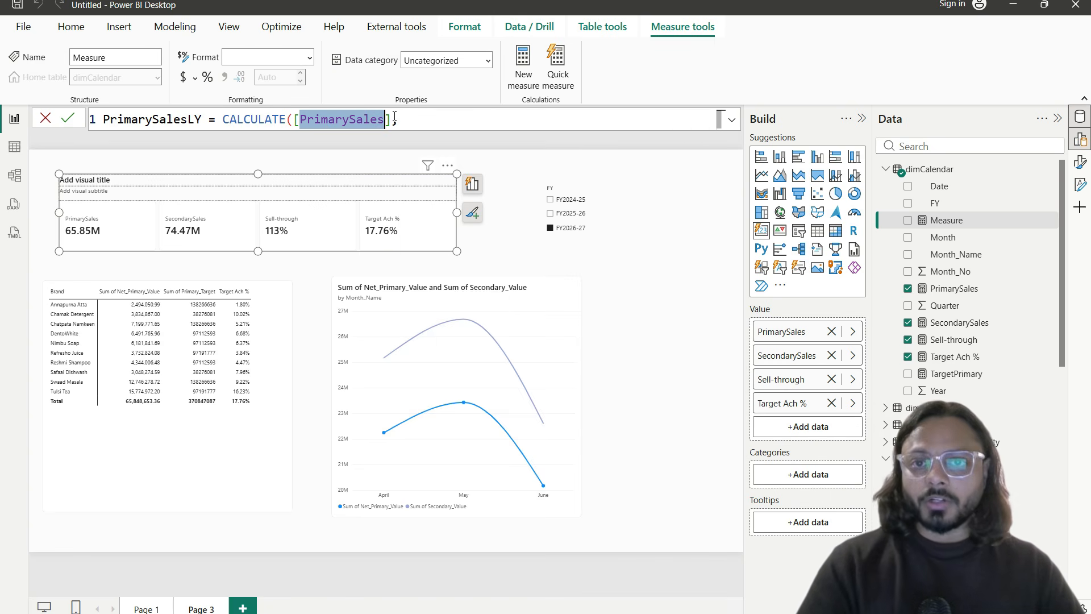
{"action": "left_click", "coordinate": [470, 120]}
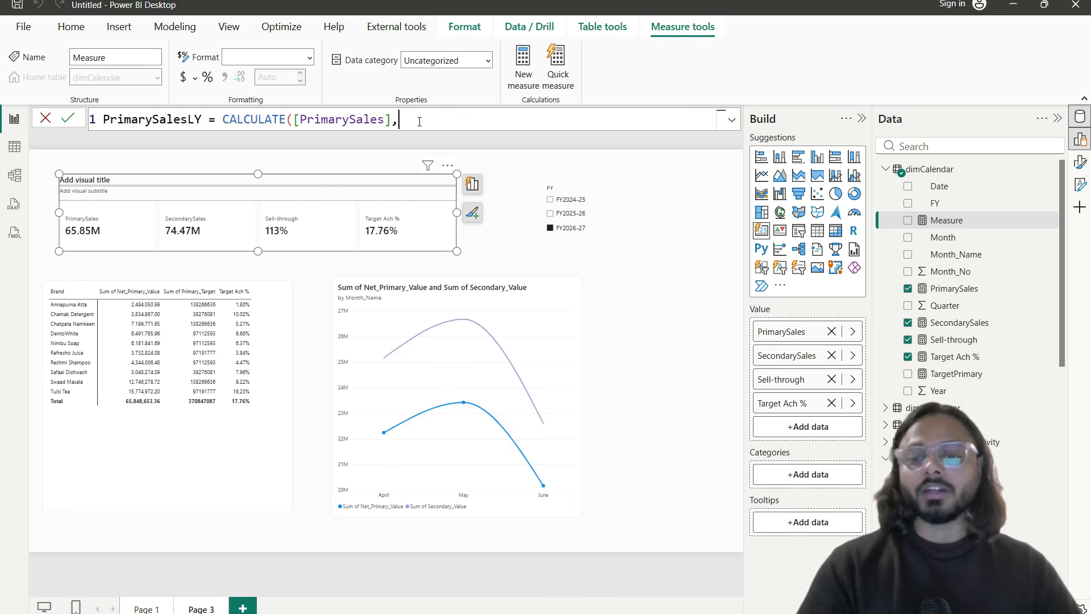
{"action": "type", "text": "sameper"}
{"action": "key", "text": "Tab"}
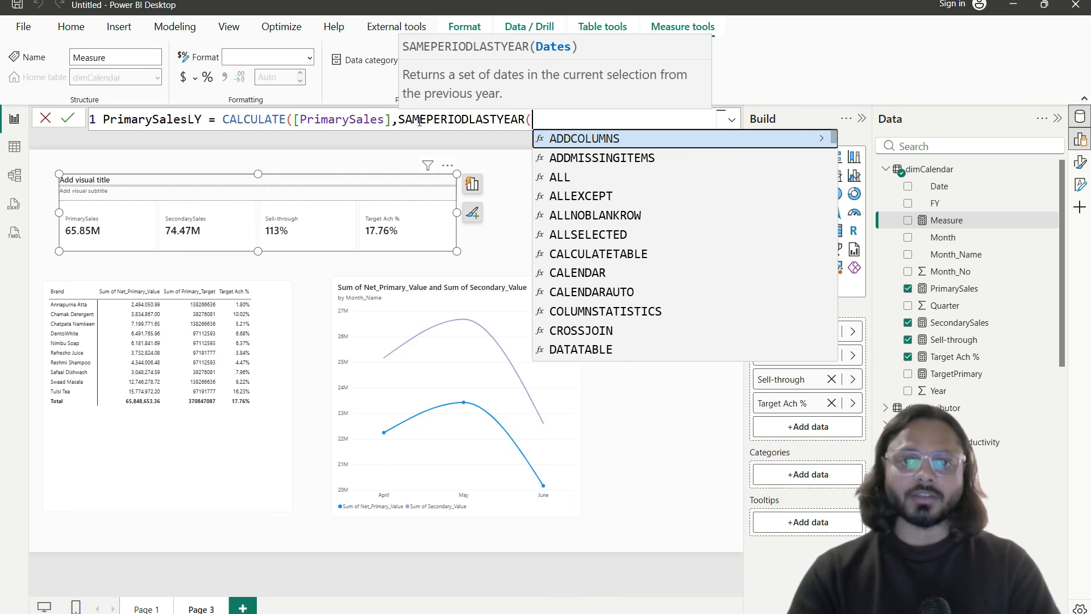
{"action": "type", "text": "cale"}
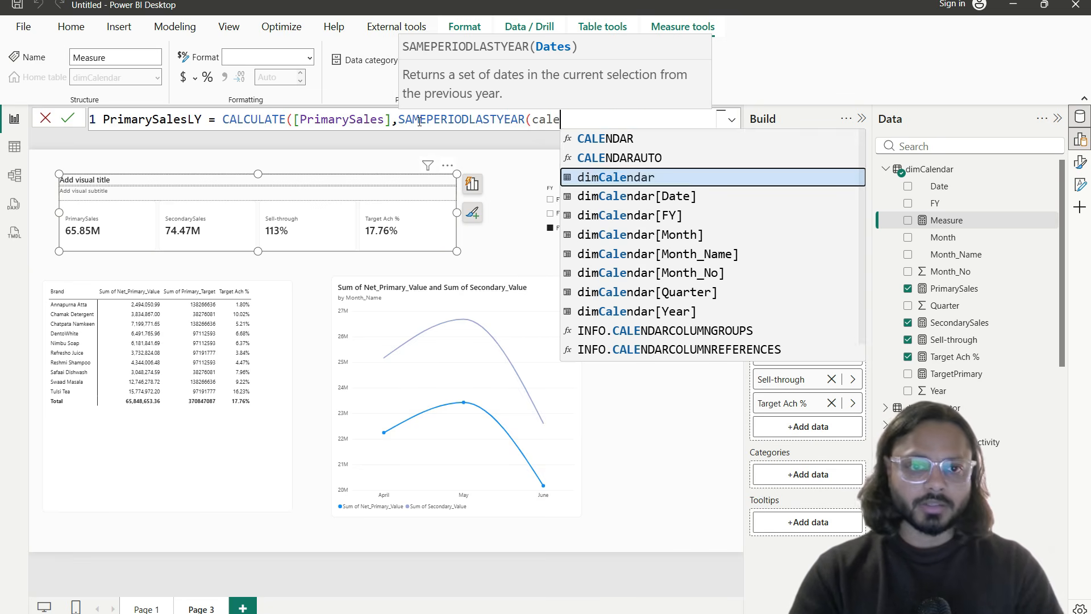
{"action": "key", "text": "Down"}
{"action": "key", "text": "Tab"}
{"action": "type", "text": "))"}
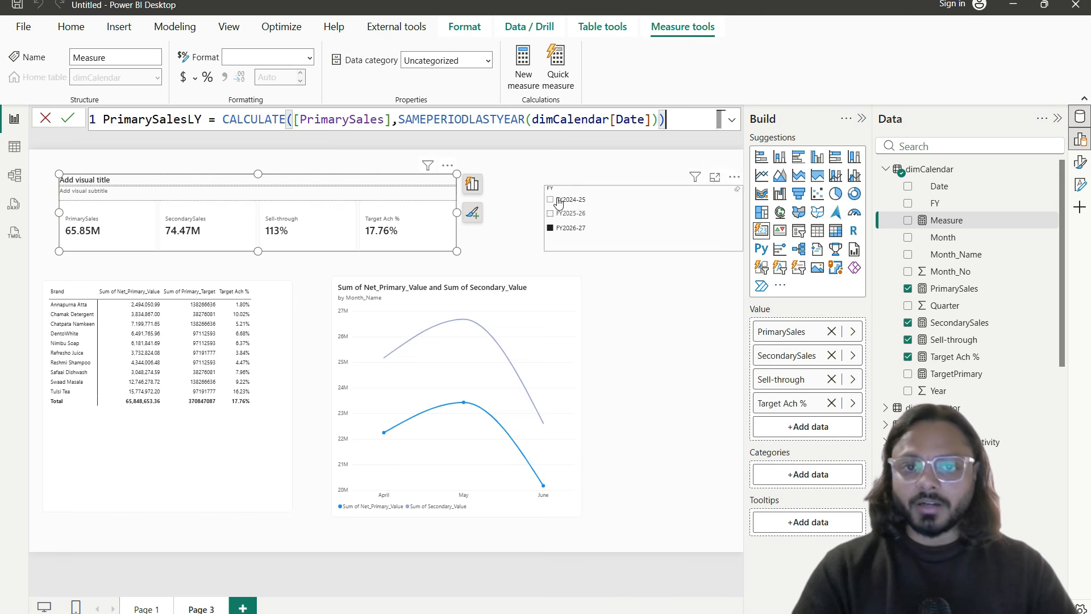
{"action": "left_click_drag", "start_coordinate": [399, 119], "coordinate": [659, 119]}
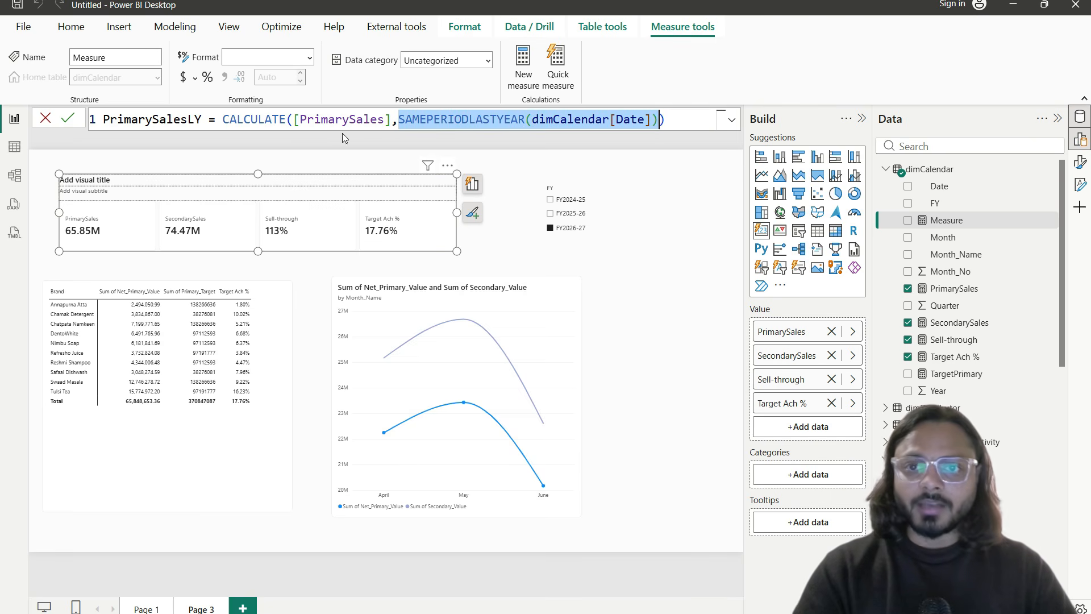
{"action": "left_click", "coordinate": [258, 119]}
{"action": "left_click", "coordinate": [69, 119]}
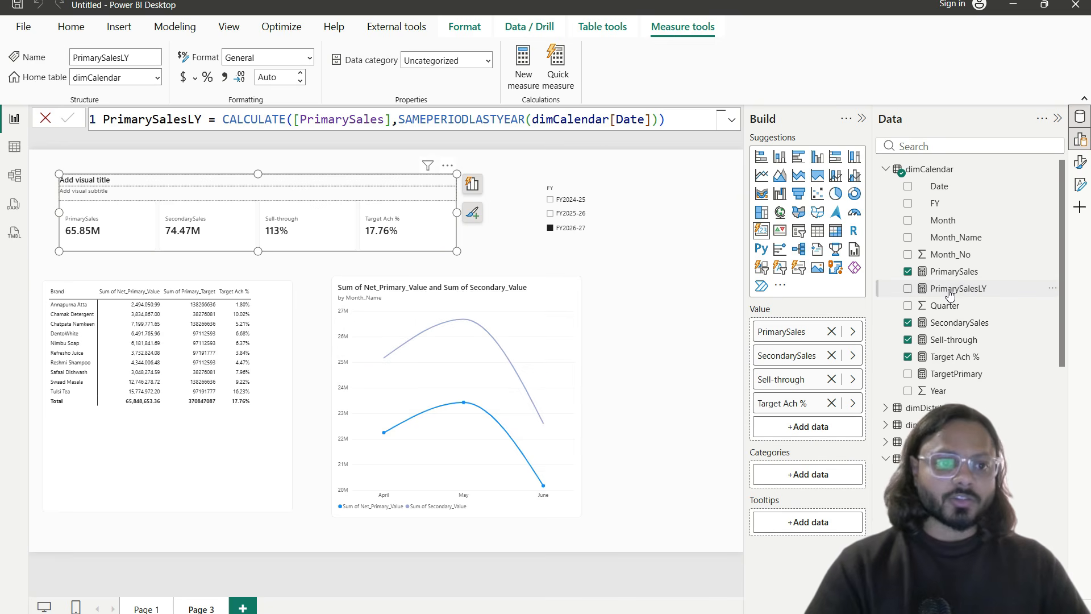
Step: Compare the PrimarySales and PrimarySalesLY formulas from the Data pane
{"action": "left_click", "coordinate": [960, 276]}
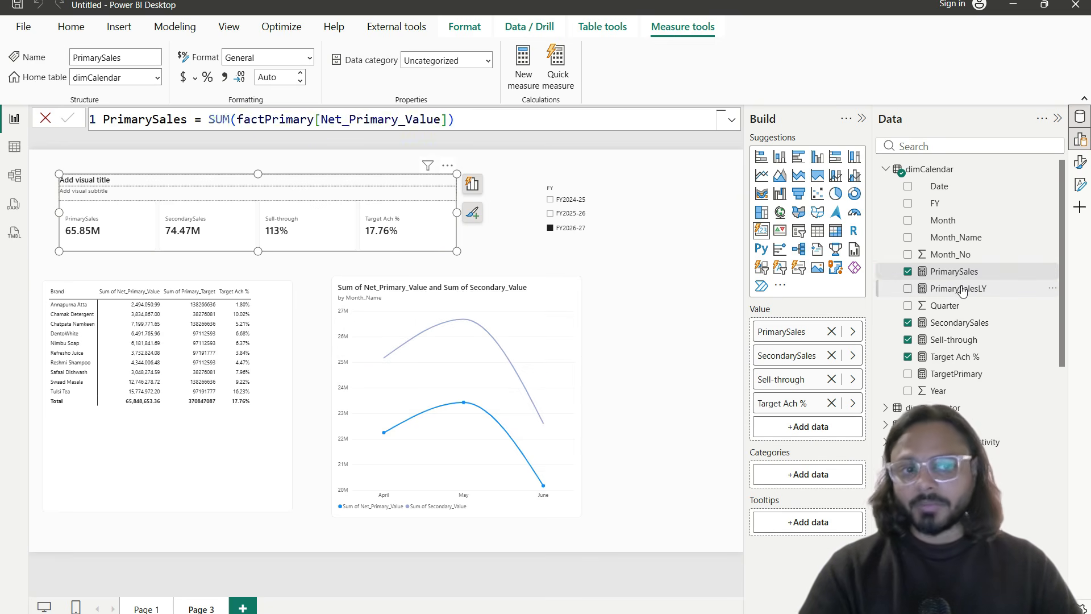
{"action": "left_click", "coordinate": [961, 290]}
{"action": "left_click", "coordinate": [1053, 169]}
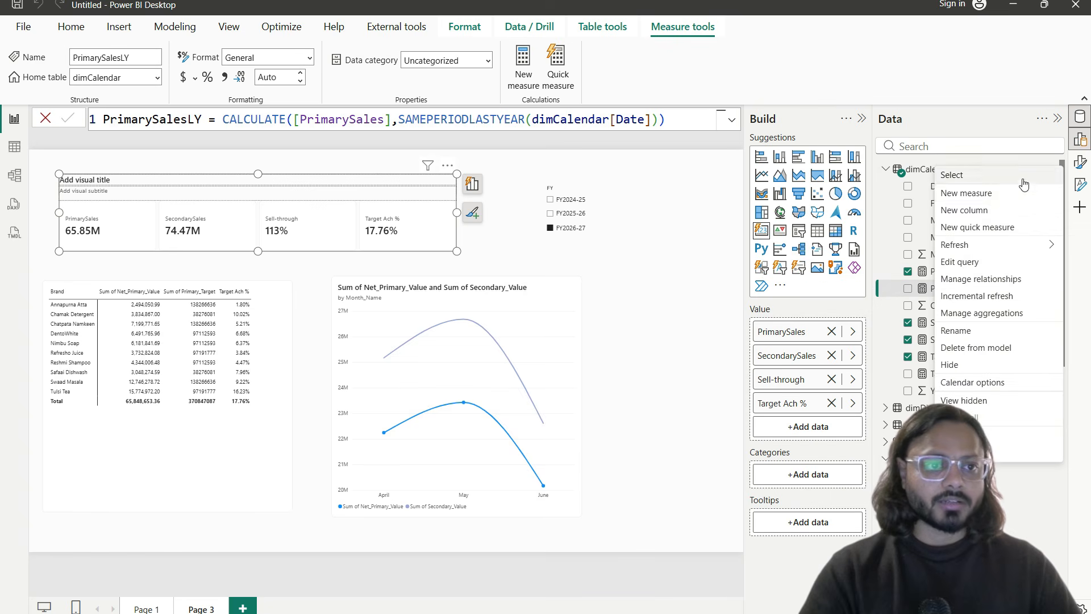
Step: Start a new measure YoY % Growth = DIVIDE([PrimarySales]-[PrimarySalesLY])
{"action": "key", "text": "Escape"}
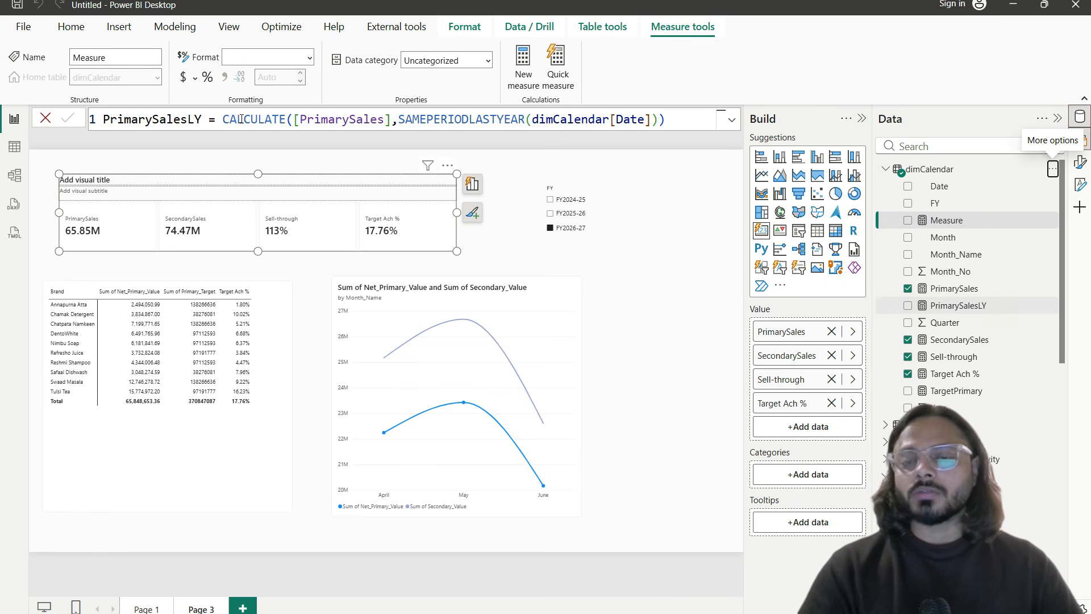
{"action": "type", "text": "Y"}
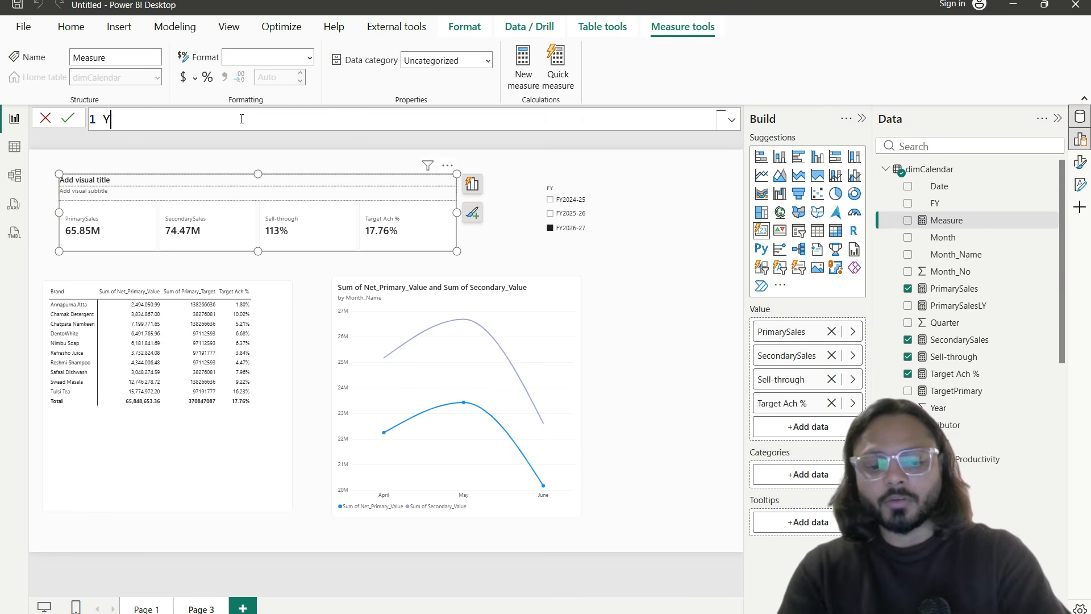
{"action": "type", "text": "oY &"}
{"action": "key", "text": "BackSpace"}
{"action": "type", "text": "% Growth"}
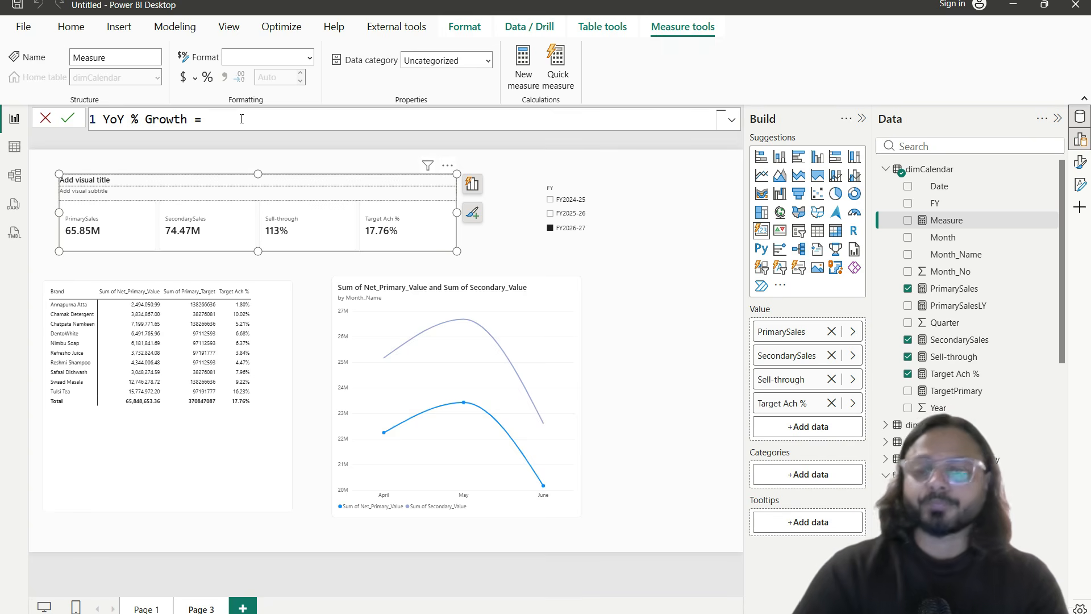
{"action": "type", "text": " = DIVIDE("}
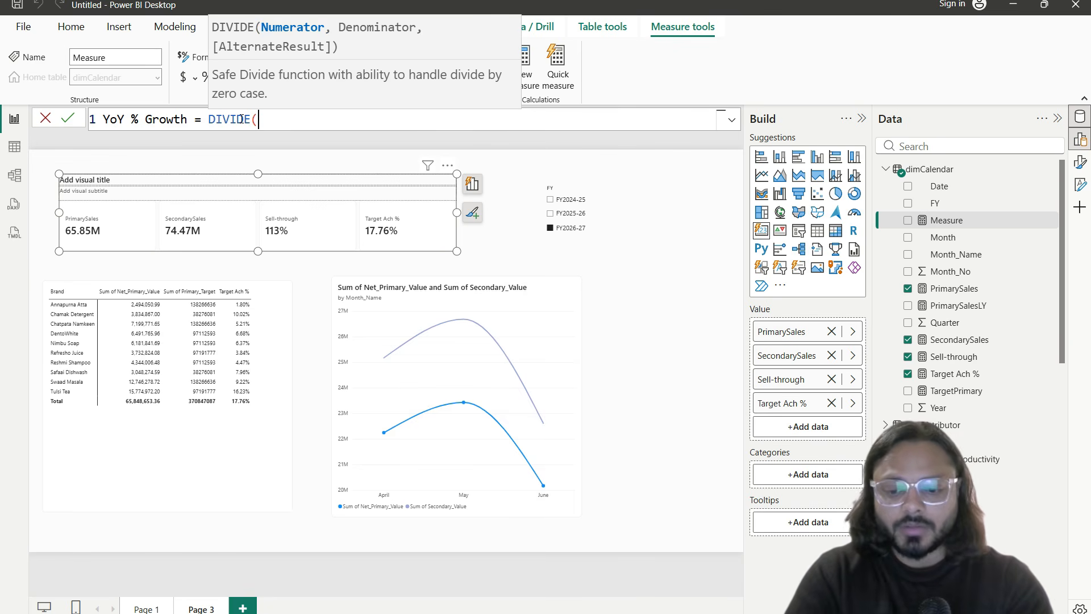
{"action": "type", "text": "prima"}
{"action": "key", "text": "Tab"}
{"action": "type", "text": "-primary"}
{"action": "key", "text": "Down"}
{"action": "key", "text": "Tab"}
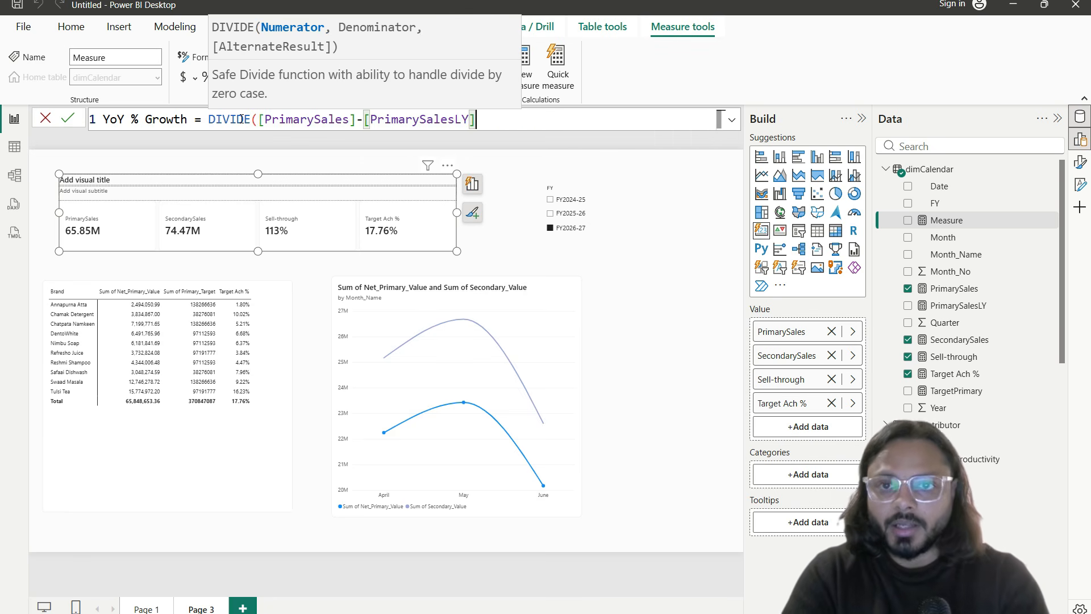
{"action": "type", "text": ")"}
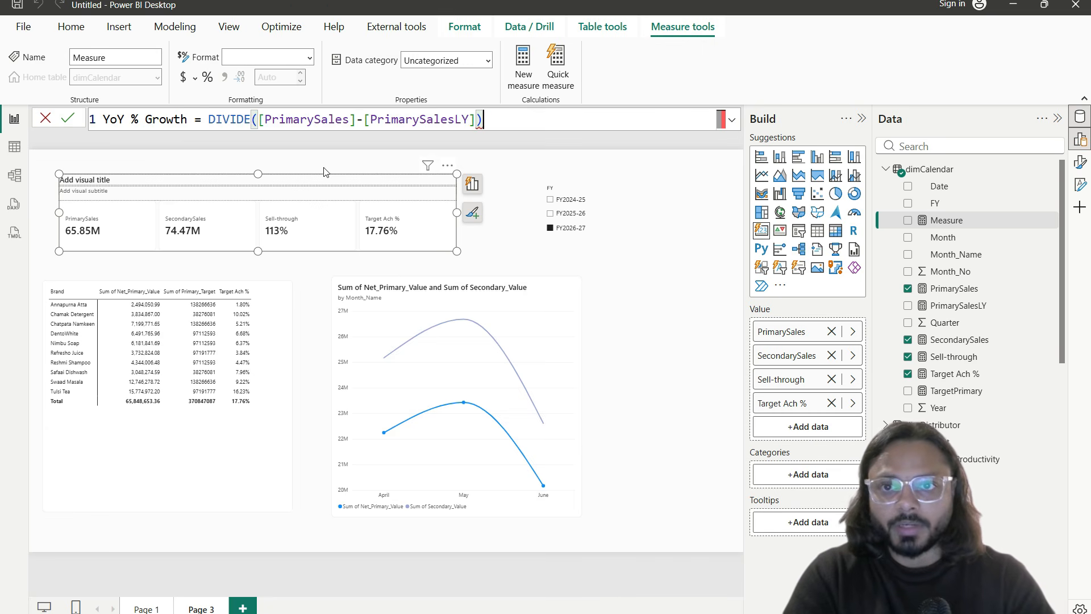
Step: Bracket the difference, add [PrimarySalesLY] as denominator with default 0, and commit the measure
{"action": "left_click", "coordinate": [260, 122]}
{"action": "type", "text": "("}
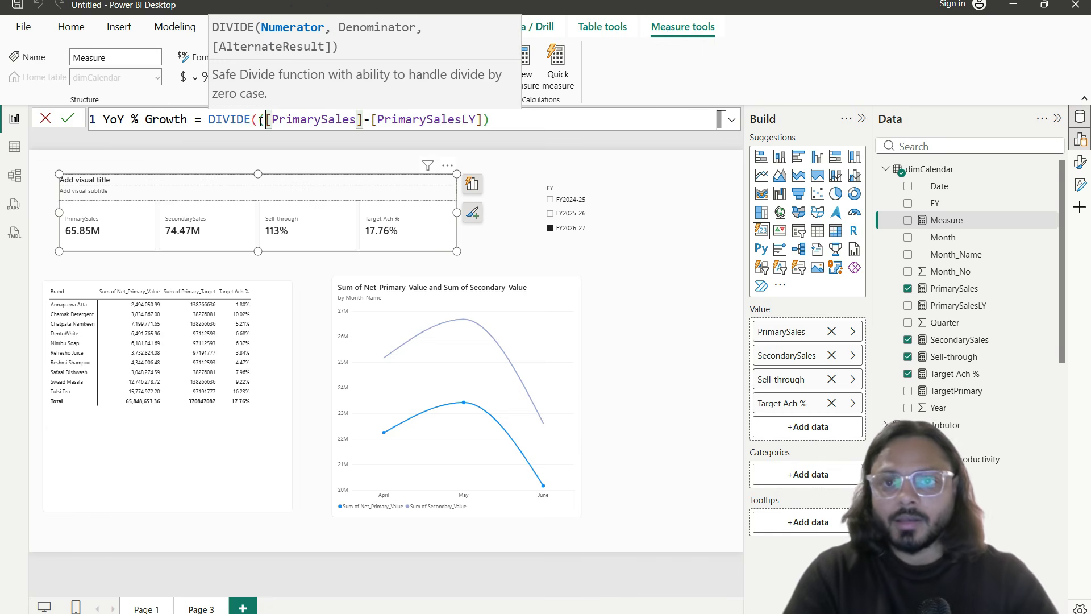
{"action": "left_click", "coordinate": [525, 120]}
{"action": "type", "text": "),"}
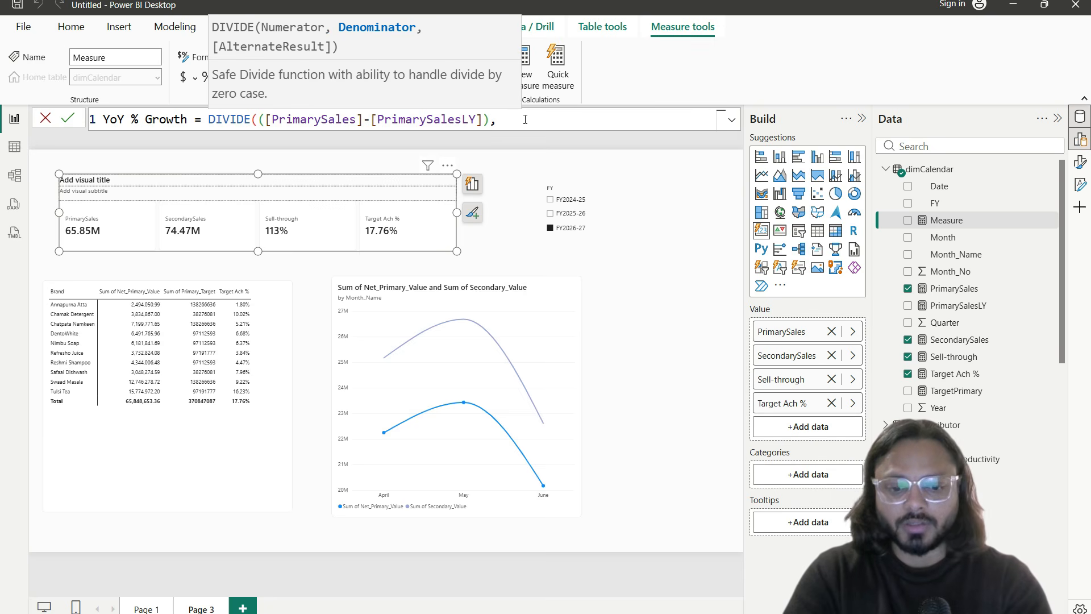
{"action": "type", "text": "prima"}
{"action": "key", "text": "Down"}
{"action": "key", "text": "Tab"}
{"action": "type", "text": ",0)"}
{"action": "key", "text": "Return"}
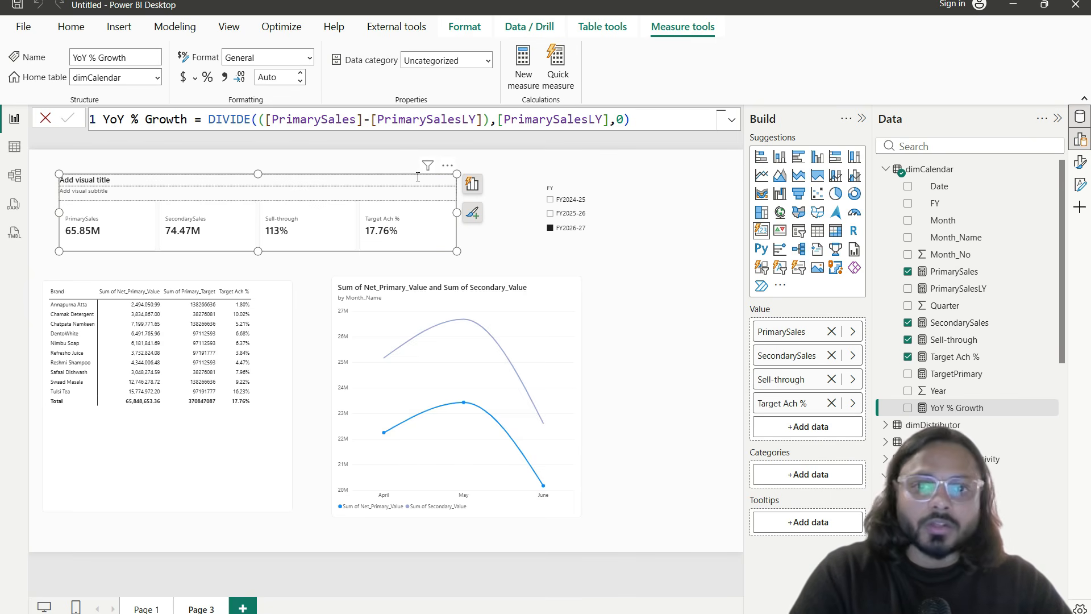
Step: Add YoY % Growth to the KPI card formatted as a percentage, and filter to FY2025-26
{"action": "left_click_drag", "start_coordinate": [991, 409], "coordinate": [790, 422]}
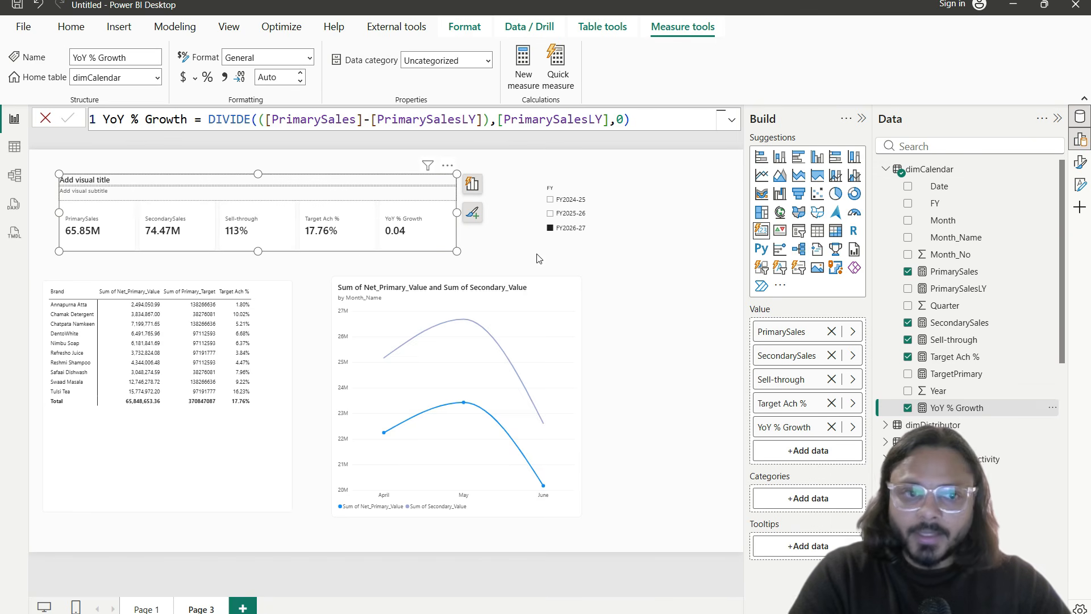
{"action": "left_click", "coordinate": [206, 80]}
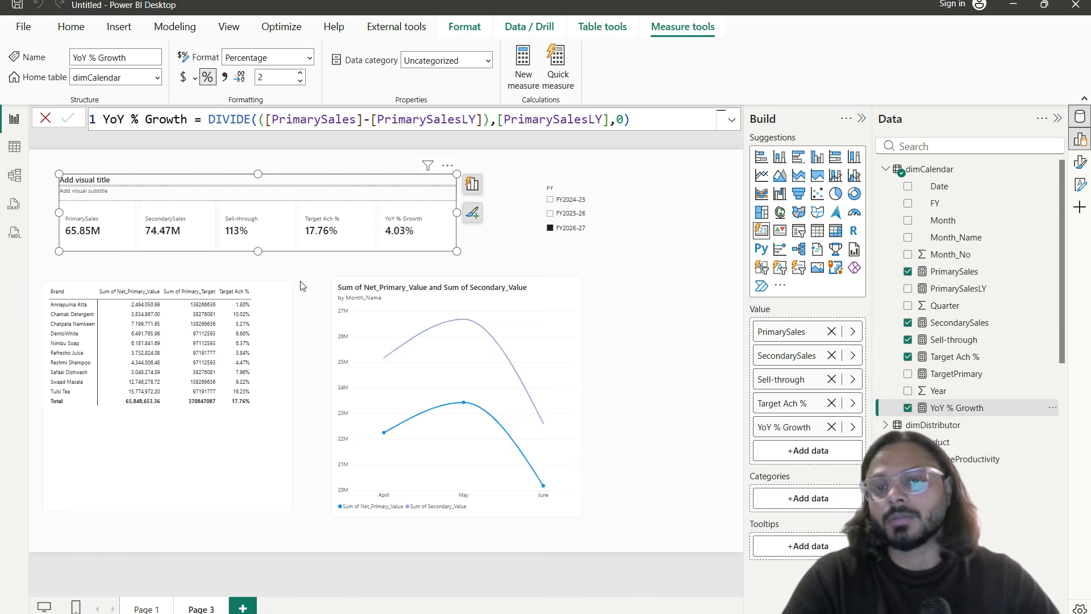
{"action": "left_click", "coordinate": [554, 213]}
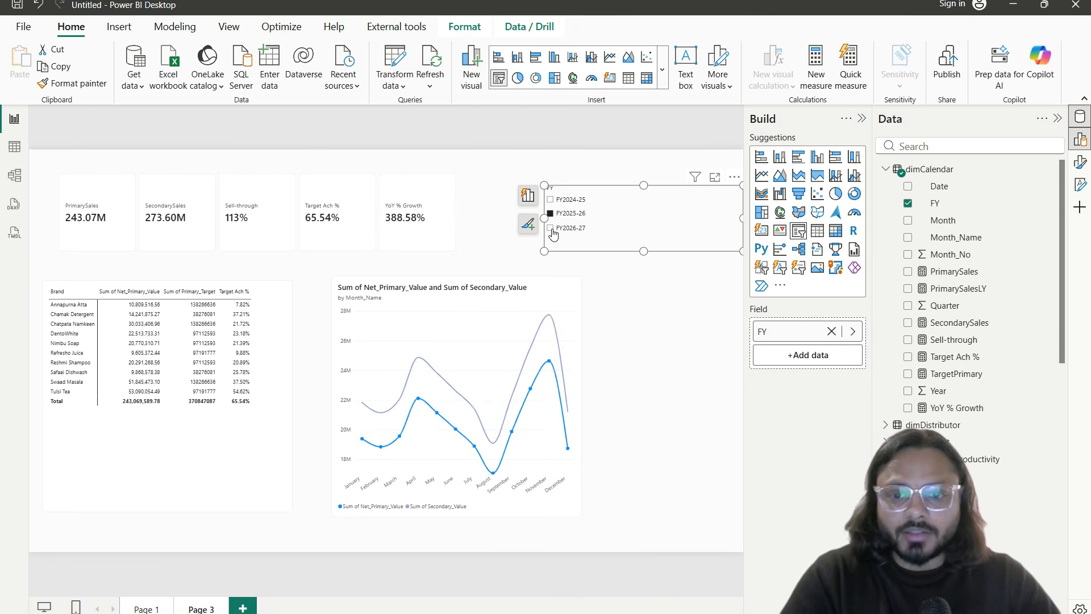
{"action": "left_click_drag", "start_coordinate": [539, 206], "coordinate": [606, 223]}
{"action": "left_click_drag", "start_coordinate": [380, 232], "coordinate": [453, 231]}
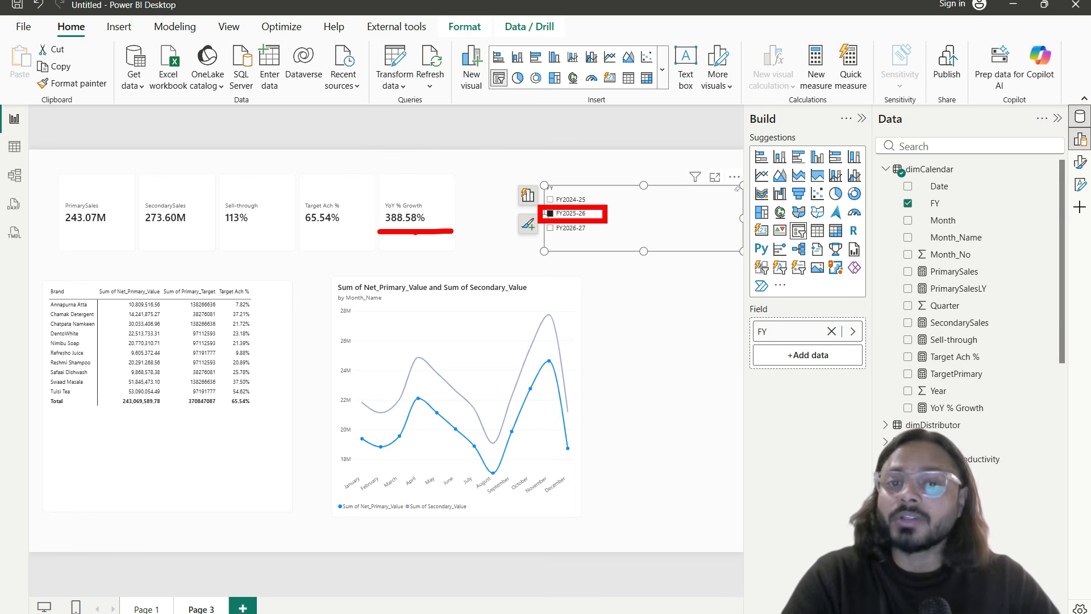
{"action": "key", "text": "Escape"}
Step: Check another fiscal year, return to FY2026-27, then shorten the FY slicer and shift it left
{"action": "left_click", "coordinate": [550, 199]}
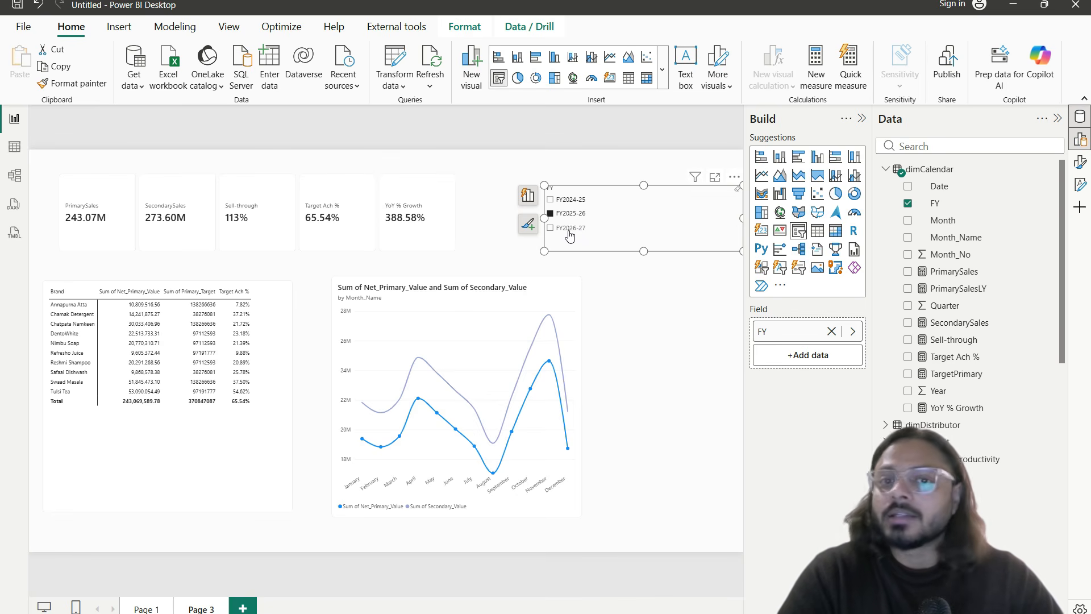
{"action": "left_click", "coordinate": [570, 230]}
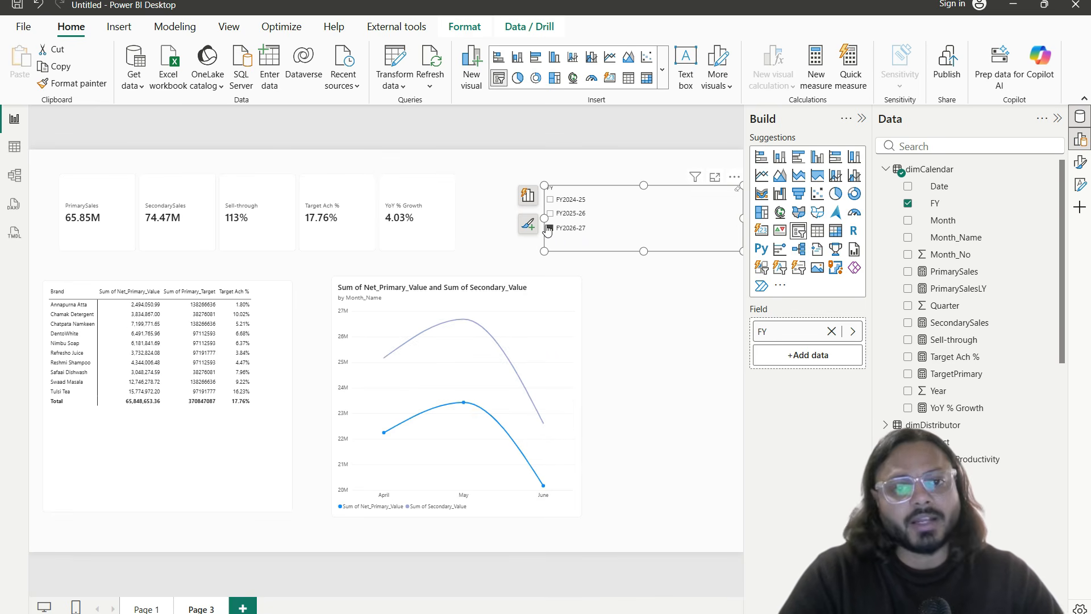
{"action": "left_click_drag", "start_coordinate": [544, 250], "coordinate": [544, 242]}
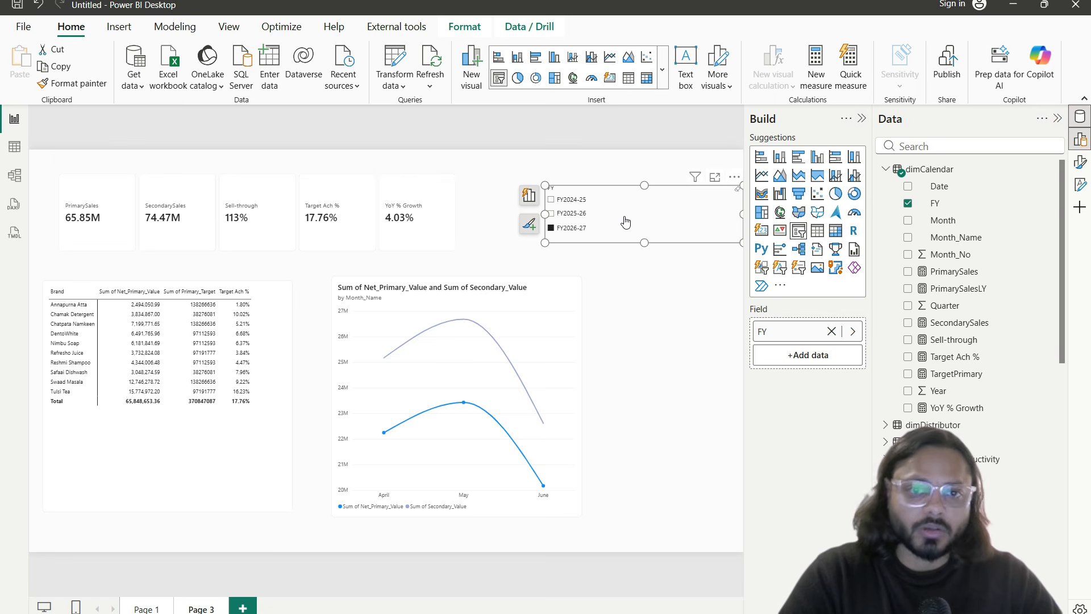
{"action": "left_click_drag", "start_coordinate": [614, 195], "coordinate": [575, 182]}
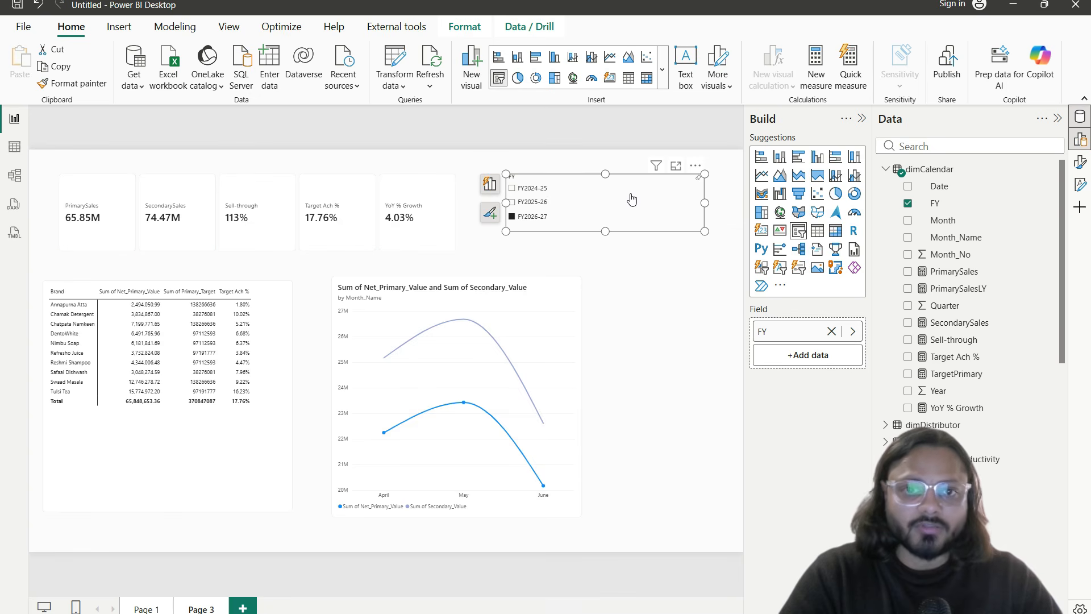
Step: Move the FY slicer right, change its style to Dropdown and hide its header
{"action": "left_click", "coordinate": [1079, 162]}
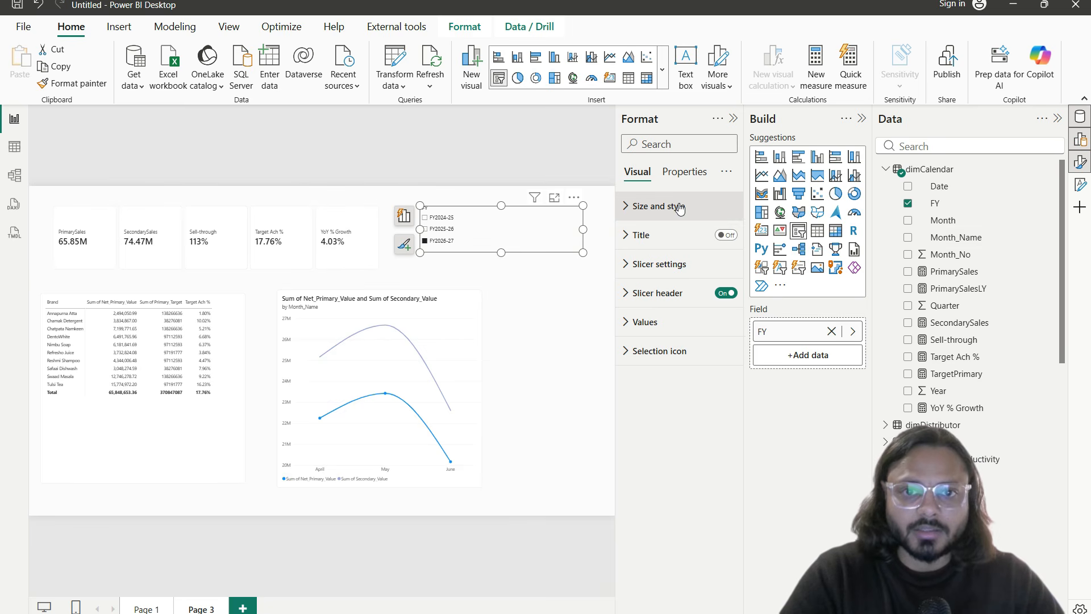
{"action": "left_click", "coordinate": [680, 208]}
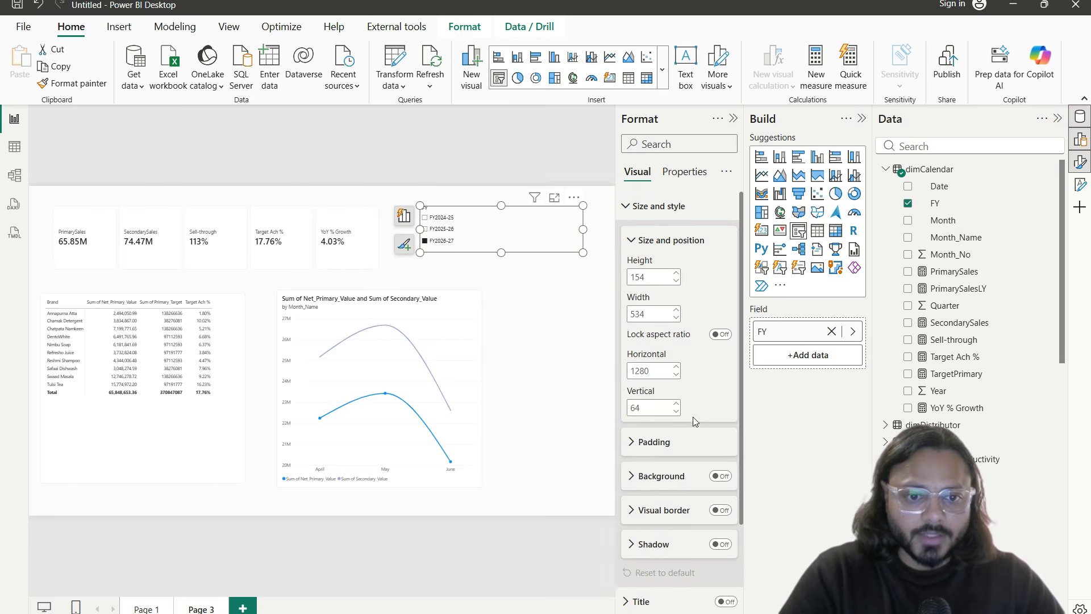
{"action": "left_click", "coordinate": [685, 204]}
{"action": "left_click", "coordinate": [684, 172]}
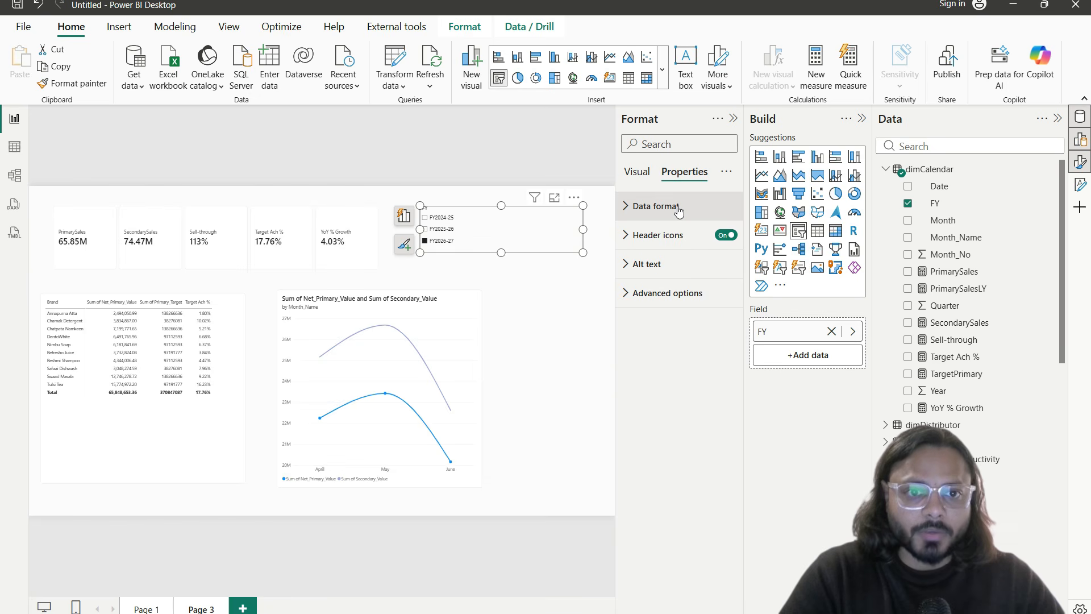
{"action": "left_click", "coordinate": [646, 176]}
{"action": "left_click_drag", "start_coordinate": [530, 215], "coordinate": [562, 220]}
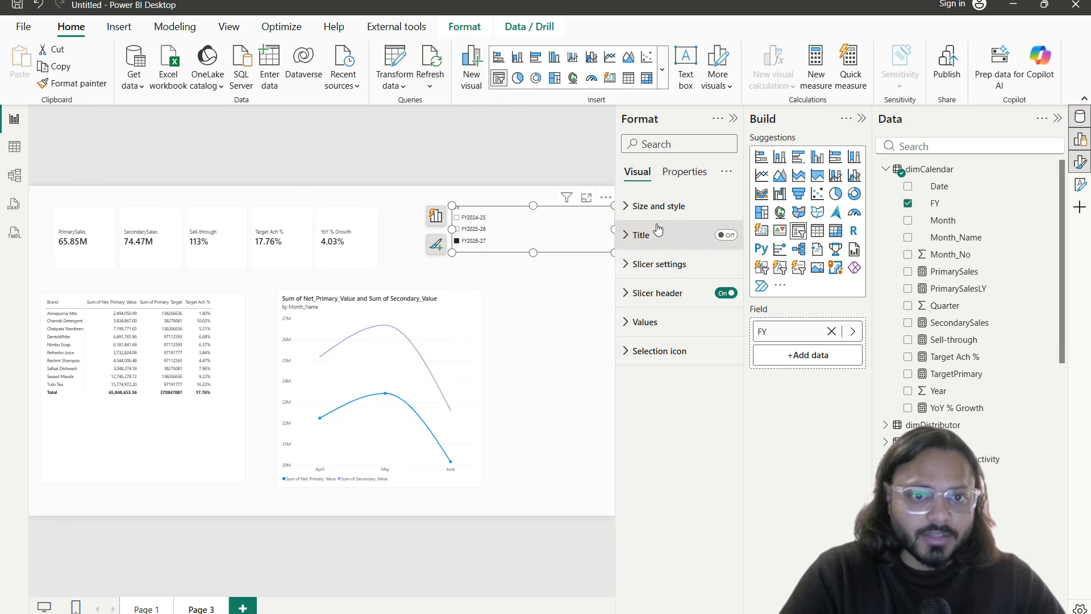
{"action": "left_click", "coordinate": [661, 270]}
{"action": "left_click", "coordinate": [673, 335]}
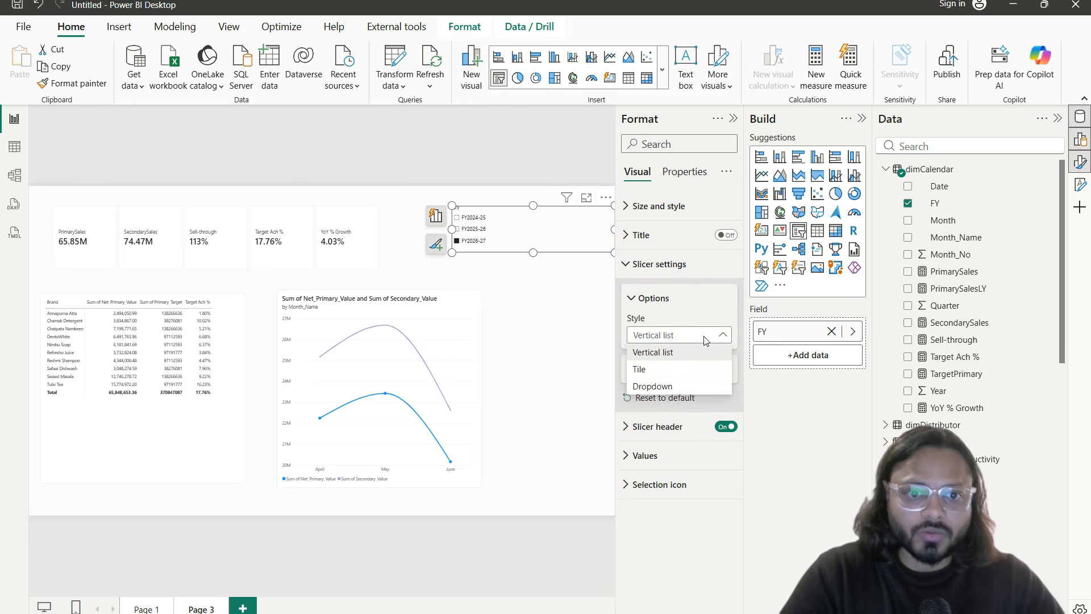
{"action": "left_click", "coordinate": [683, 387]}
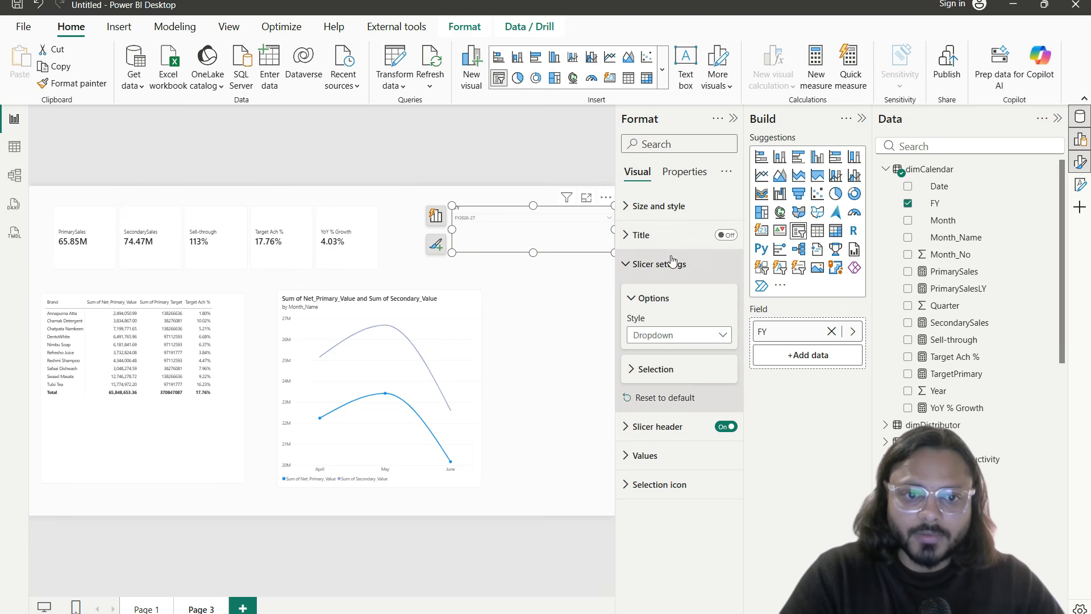
{"action": "left_click", "coordinate": [726, 426]}
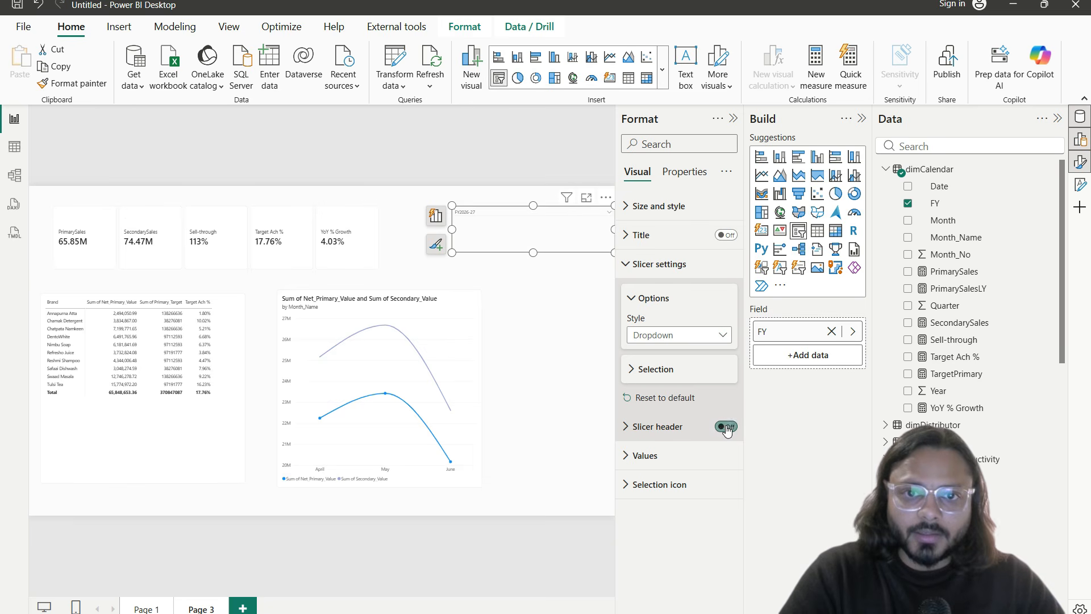
{"action": "left_click", "coordinate": [573, 337]}
Step: Set the slicer value font size to 20 and shrink the slicer to a compact dropdown box
{"action": "left_click", "coordinate": [513, 238]}
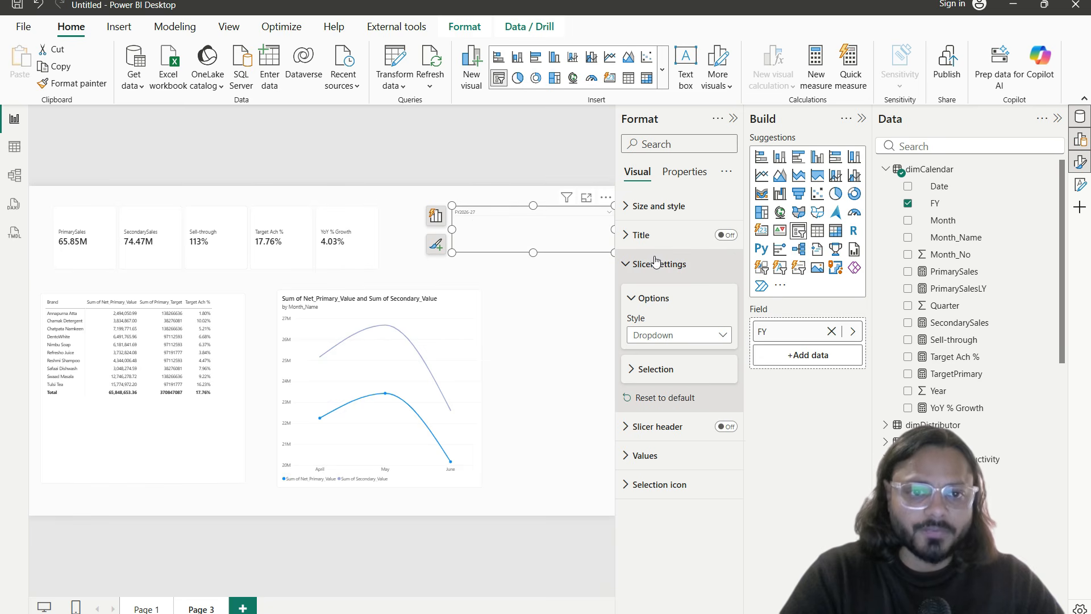
{"action": "left_click", "coordinate": [685, 439]}
{"action": "left_click", "coordinate": [684, 439]}
{"action": "left_click", "coordinate": [685, 458]}
{"action": "scroll", "coordinate": [711, 483], "scroll_direction": "down", "scroll_amount": 2}
{"action": "double_click", "coordinate": [711, 442]}
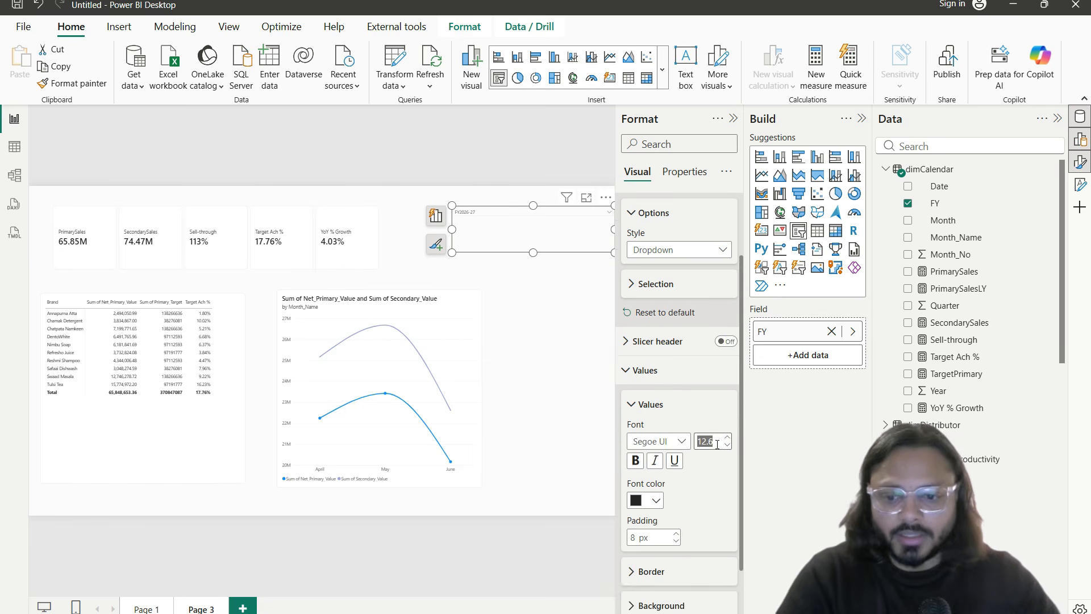
{"action": "type", "text": "18"}
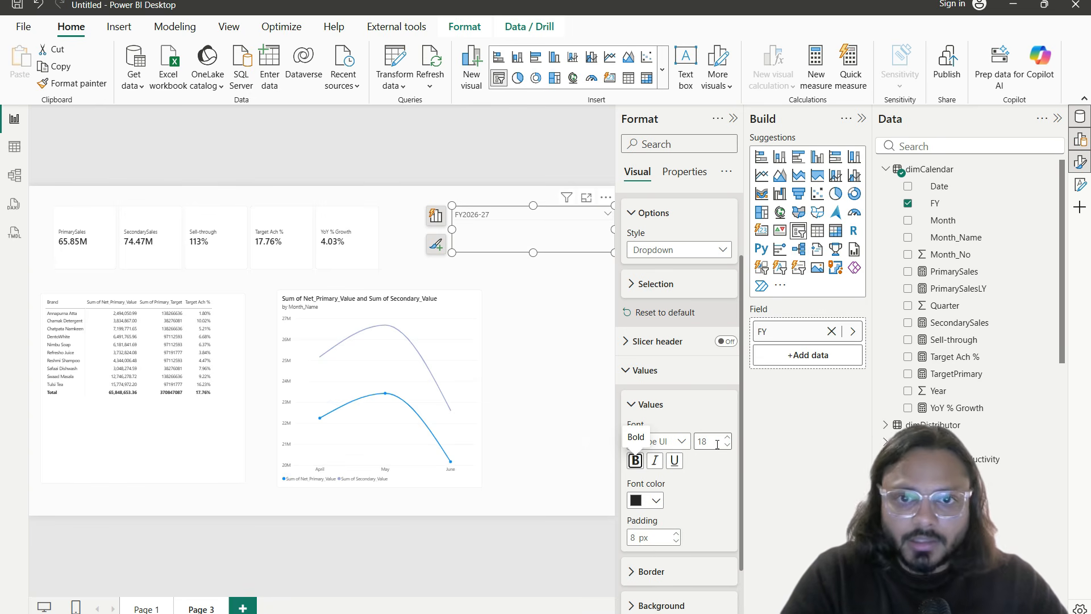
{"action": "left_click", "coordinate": [727, 437]}
{"action": "left_click", "coordinate": [727, 438]}
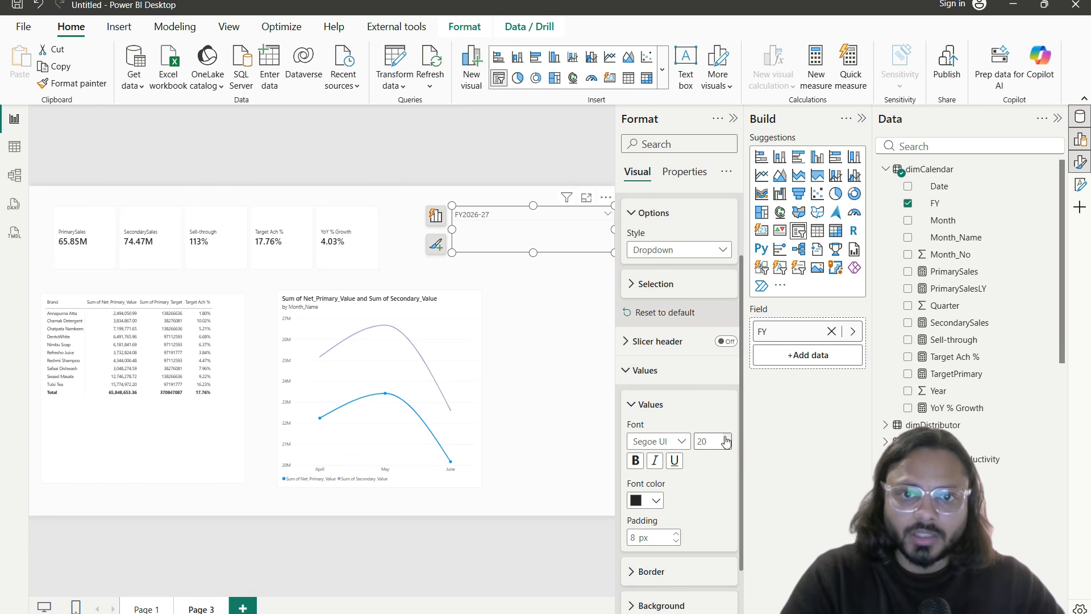
{"action": "left_click", "coordinate": [579, 333]}
{"action": "left_click", "coordinate": [602, 246]}
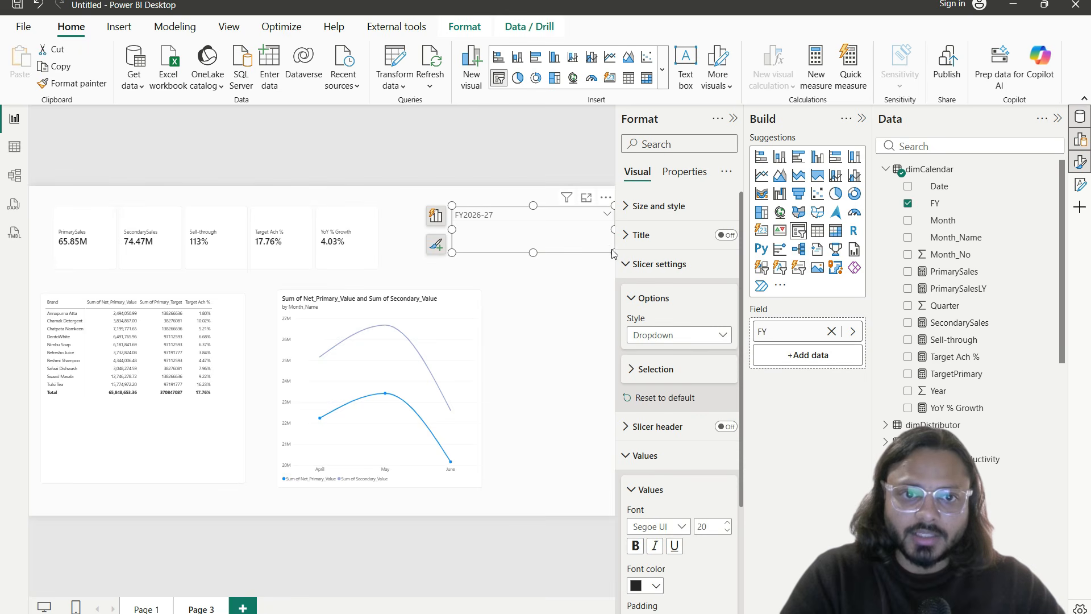
{"action": "left_click_drag", "start_coordinate": [611, 251], "coordinate": [518, 228]}
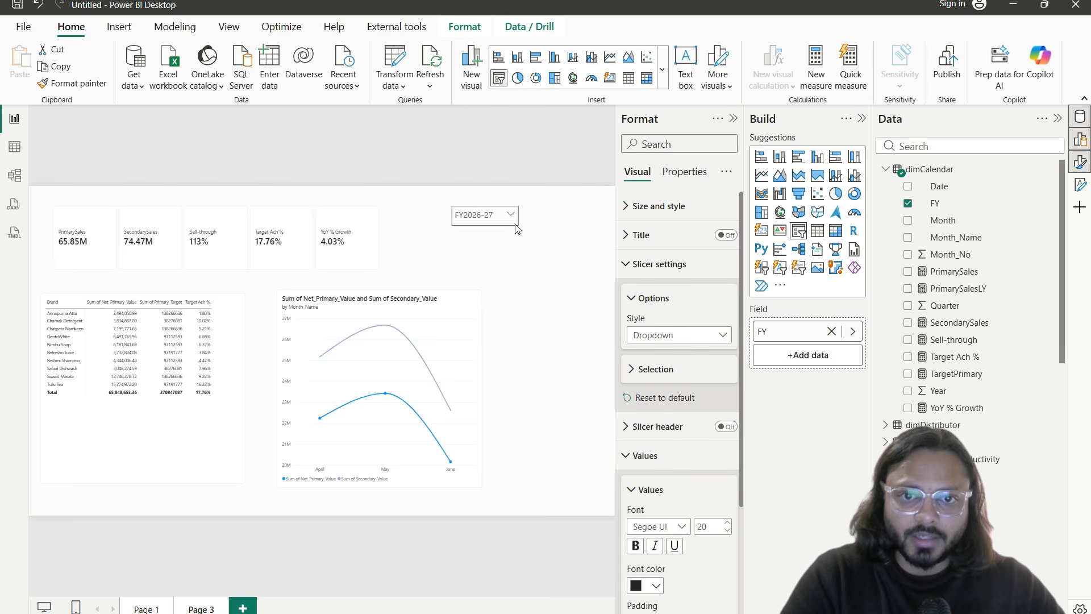
Step: Move the FY dropdown slicer to the page's top right and test its year list
{"action": "left_click", "coordinate": [509, 239]}
{"action": "left_click_drag", "start_coordinate": [522, 203], "coordinate": [596, 195]}
{"action": "left_click", "coordinate": [581, 219]}
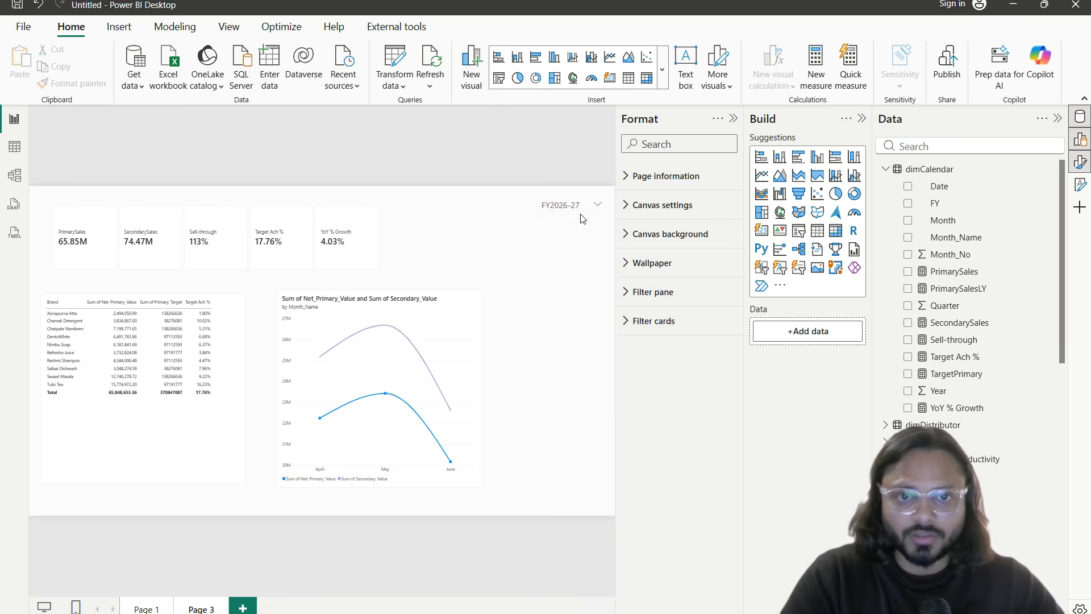
{"action": "left_click", "coordinate": [577, 206]}
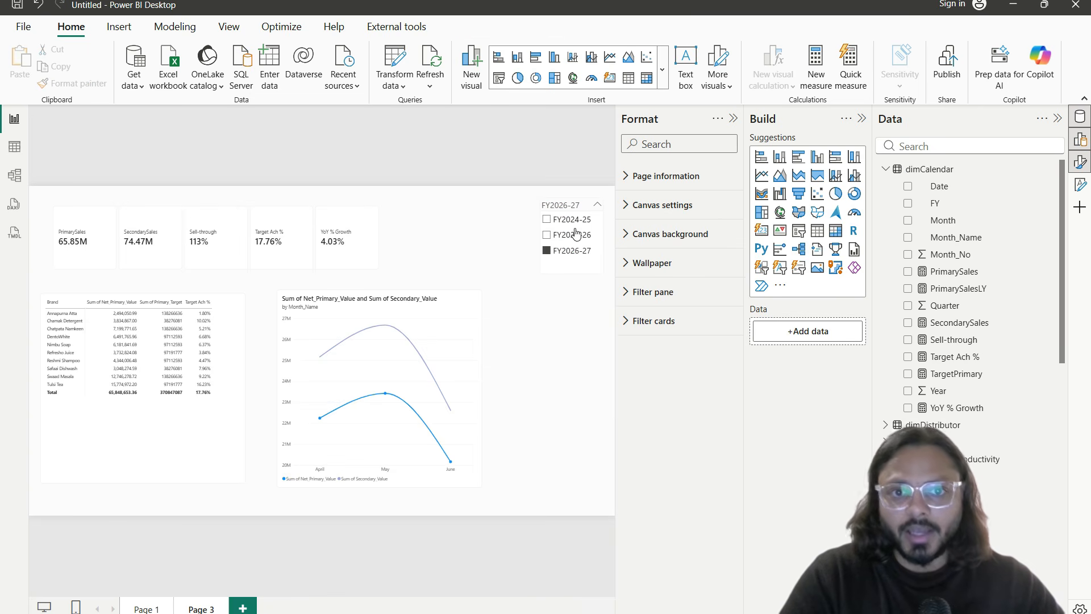
{"action": "left_click", "coordinate": [564, 303]}
Step: Shift the KPI cards down and to the right
{"action": "left_click", "coordinate": [341, 233]}
{"action": "left_click_drag", "start_coordinate": [340, 234], "coordinate": [380, 266]}
{"action": "left_click", "coordinate": [529, 268]}
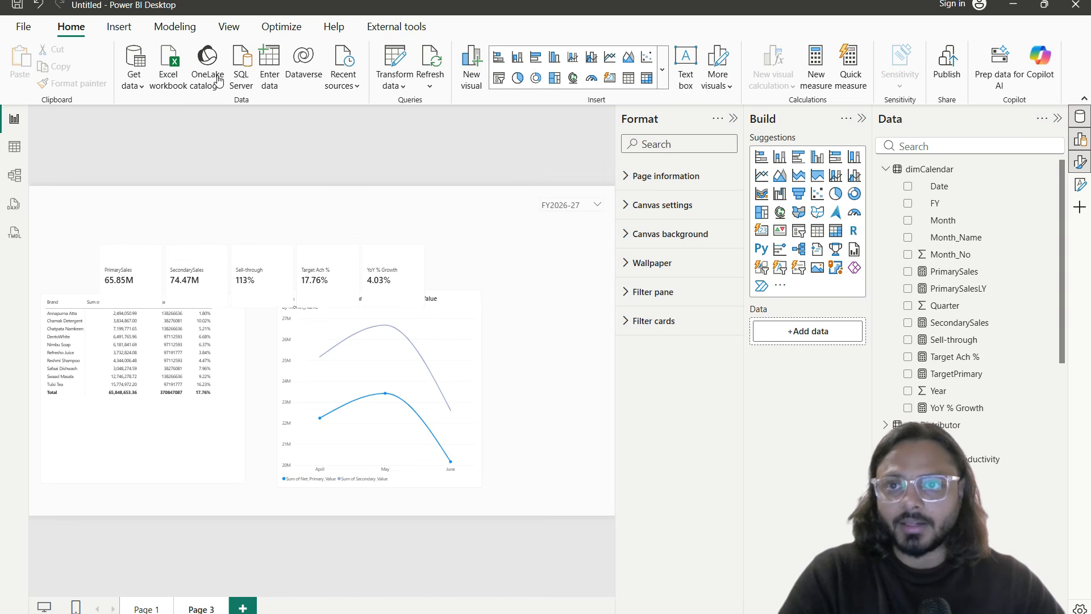
{"action": "left_click", "coordinate": [118, 27]}
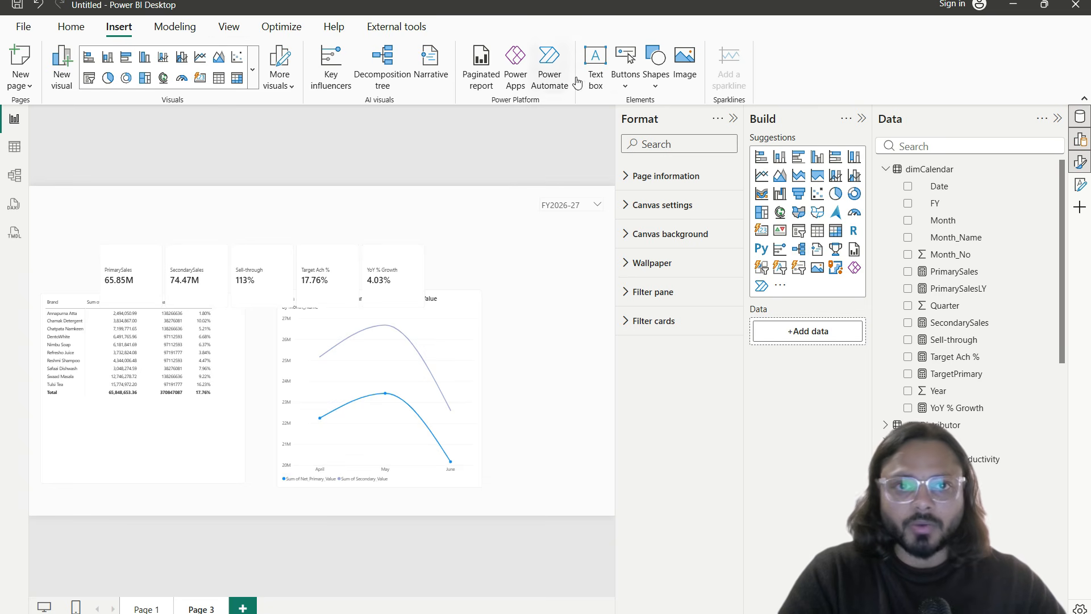
Step: Insert a rectangle shape and stretch it into a banner across the top of the page
{"action": "left_click", "coordinate": [626, 86]}
{"action": "left_click", "coordinate": [655, 85]}
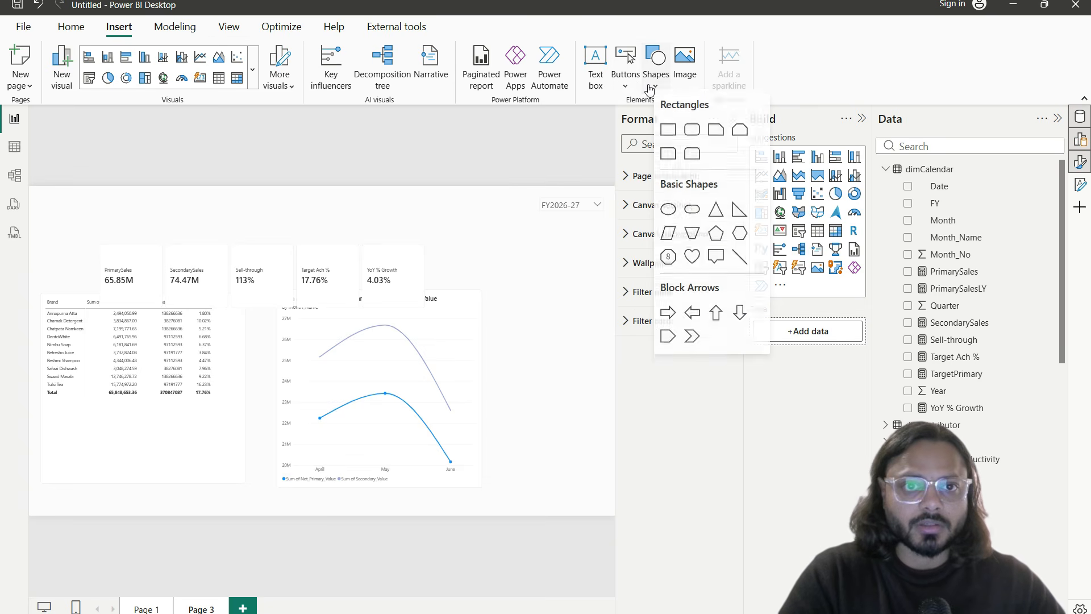
{"action": "left_click", "coordinate": [669, 138]}
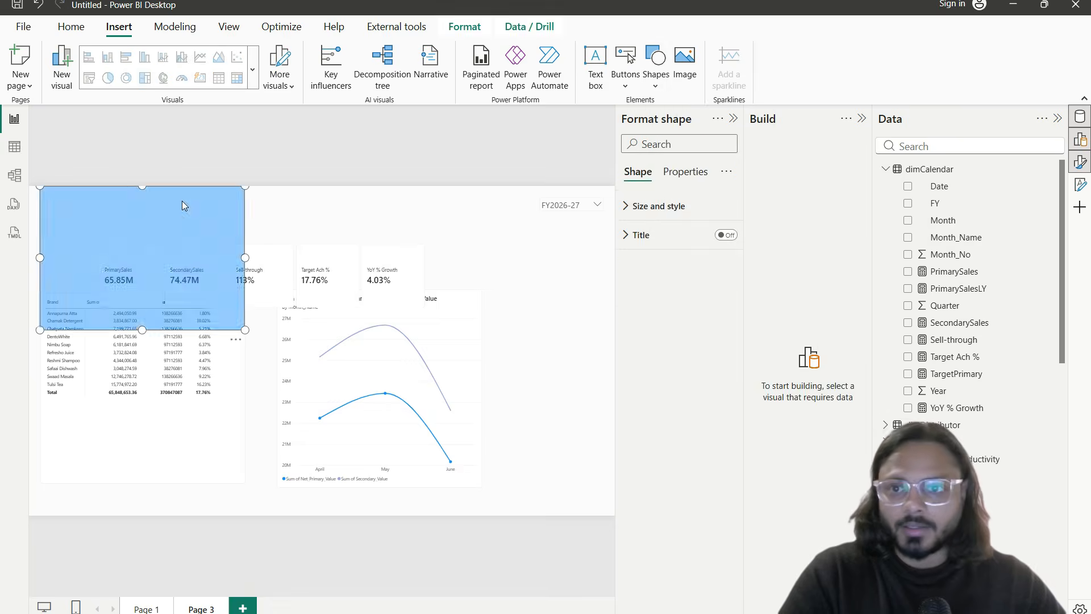
{"action": "left_click_drag", "start_coordinate": [129, 244], "coordinate": [111, 234]}
{"action": "left_click_drag", "start_coordinate": [235, 329], "coordinate": [618, 229]}
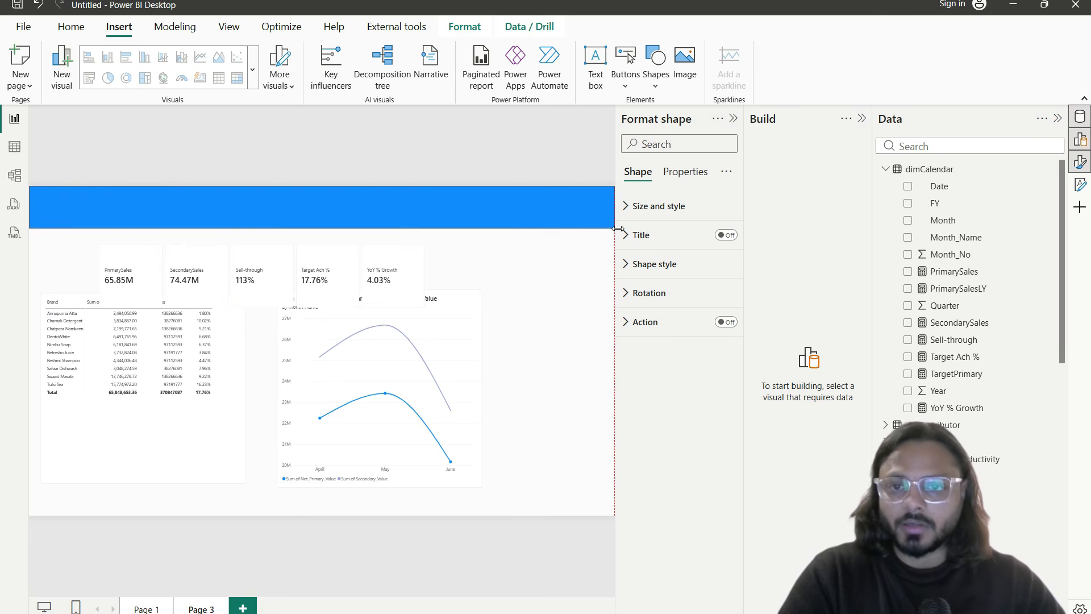
Step: Send the banner rectangle to the back, behind the FY slicer
{"action": "right_click", "coordinate": [360, 209]}
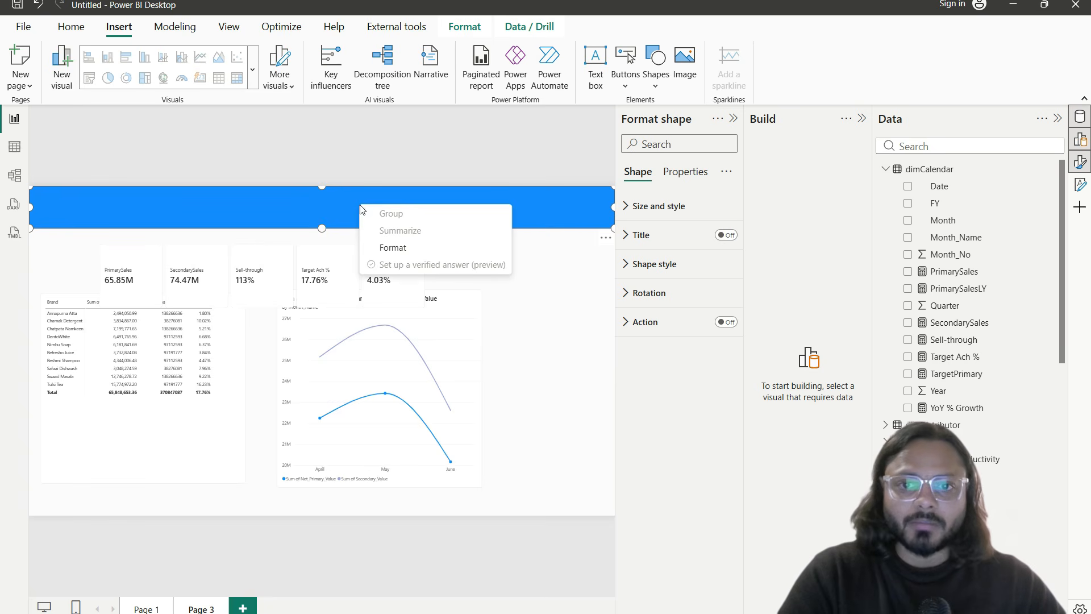
{"action": "left_click", "coordinate": [350, 200]}
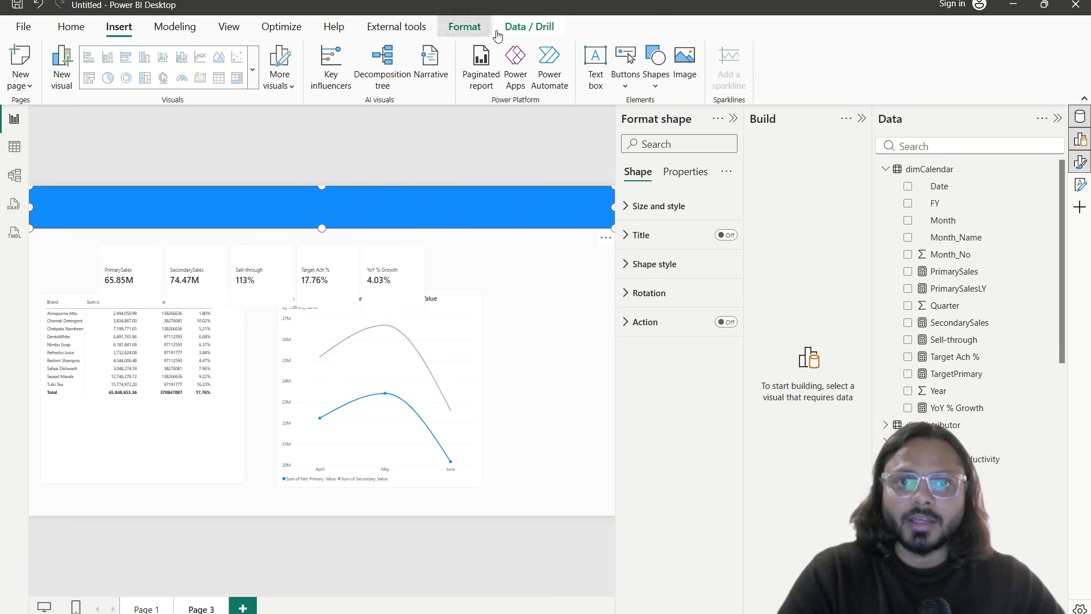
{"action": "left_click", "coordinate": [477, 27]}
{"action": "left_click", "coordinate": [232, 87]}
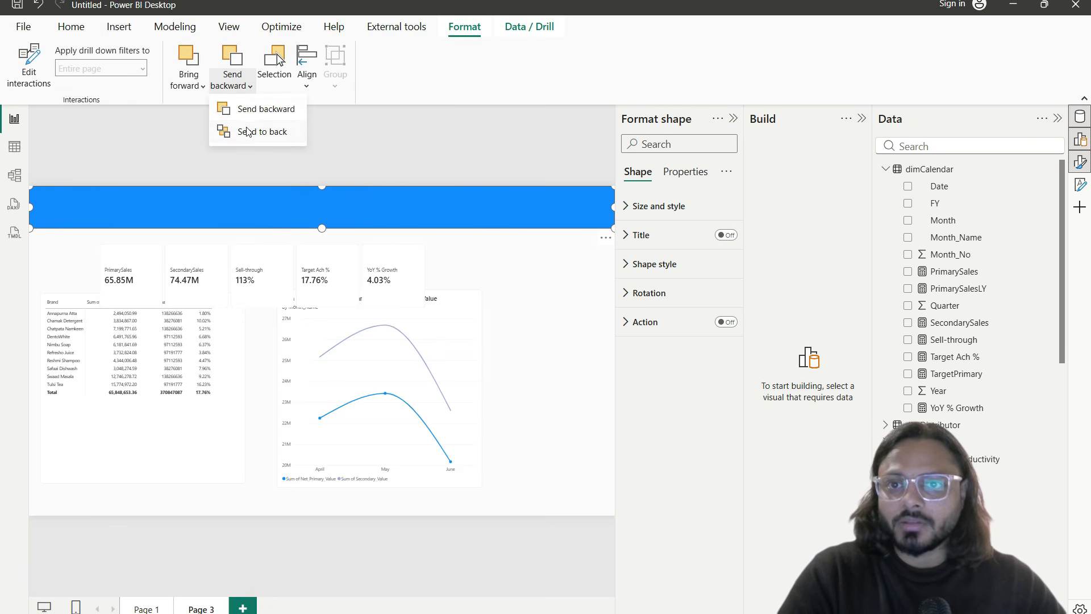
{"action": "left_click", "coordinate": [247, 132]}
{"action": "left_click", "coordinate": [537, 293]}
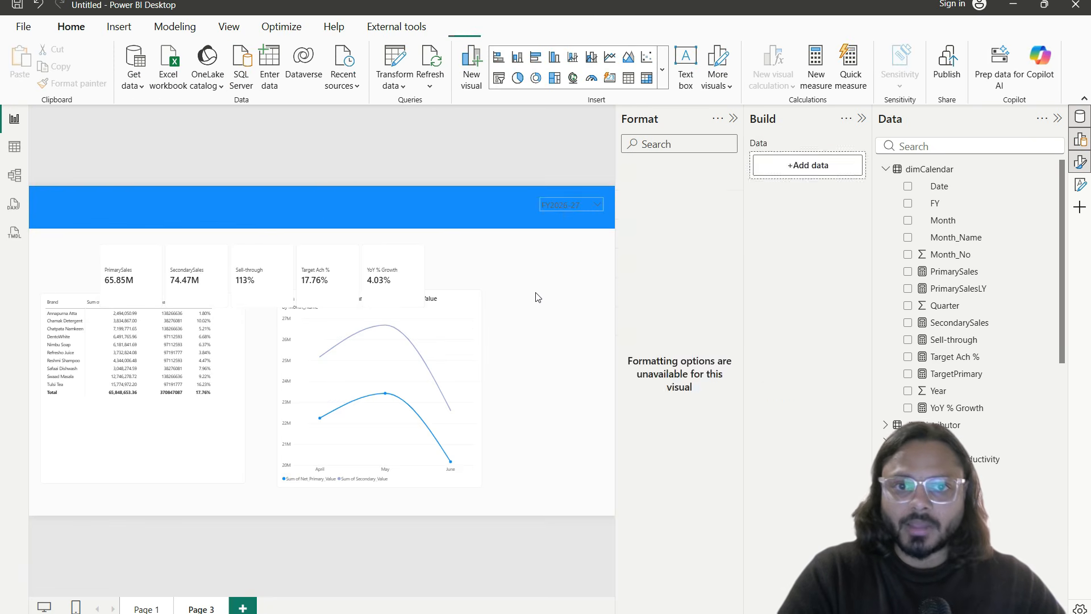
Step: Fill the header banner shape with dark gold at 60% transparency
{"action": "left_click", "coordinate": [563, 211]}
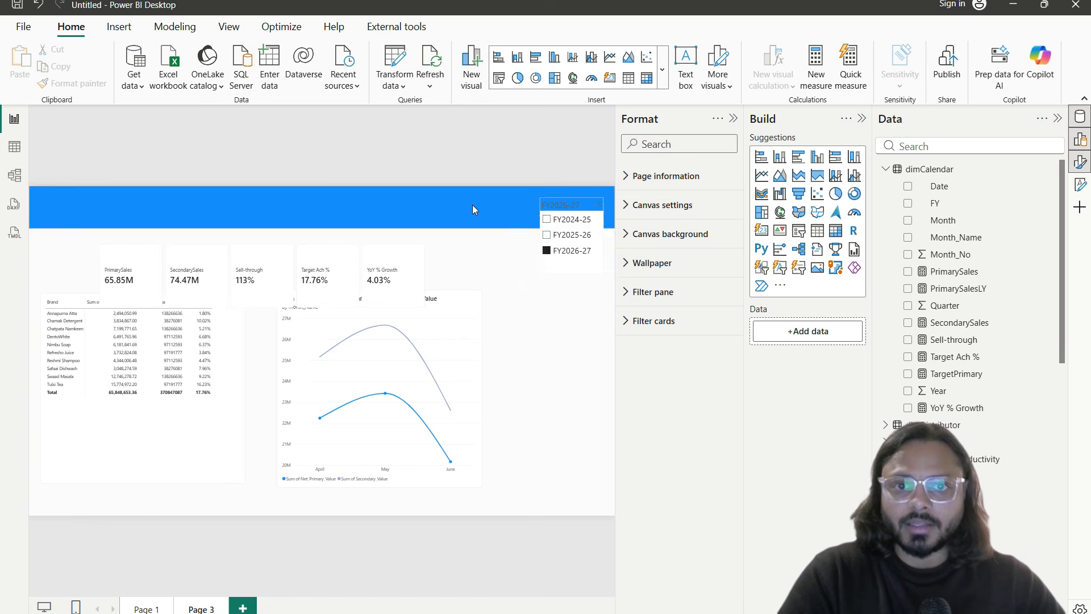
{"action": "left_click", "coordinate": [460, 207]}
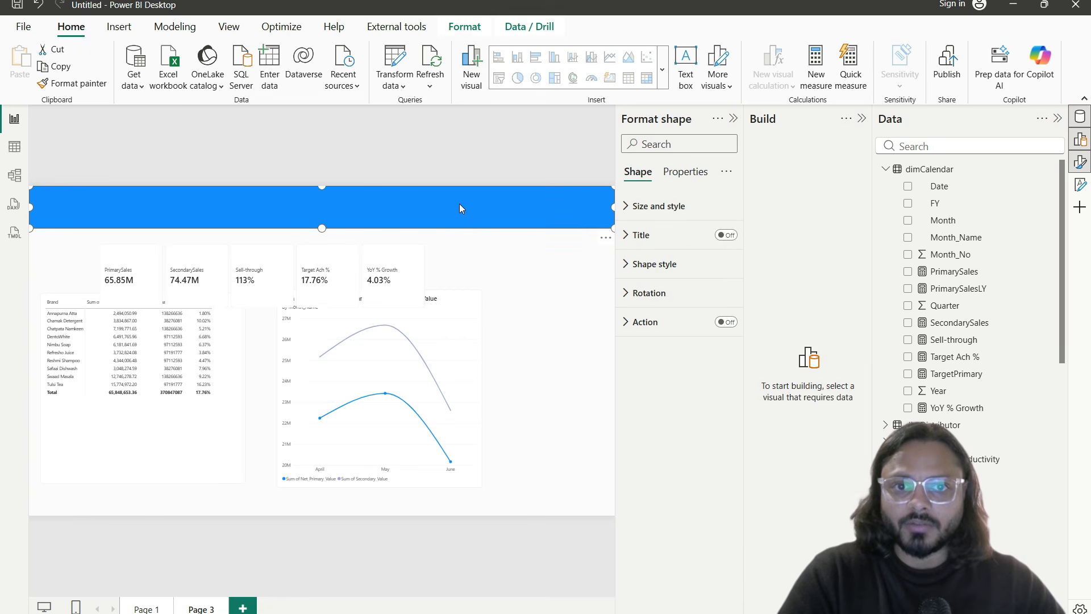
{"action": "left_click", "coordinate": [662, 265]}
{"action": "left_click", "coordinate": [687, 342]}
{"action": "left_click", "coordinate": [688, 343]}
{"action": "left_click", "coordinate": [643, 406]}
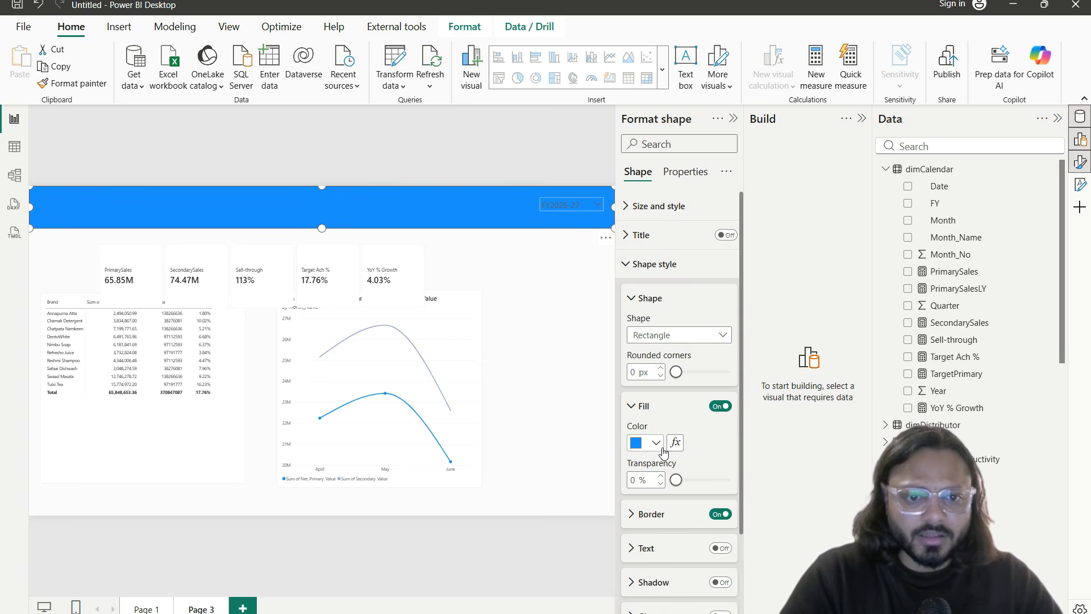
{"action": "left_click", "coordinate": [660, 446]}
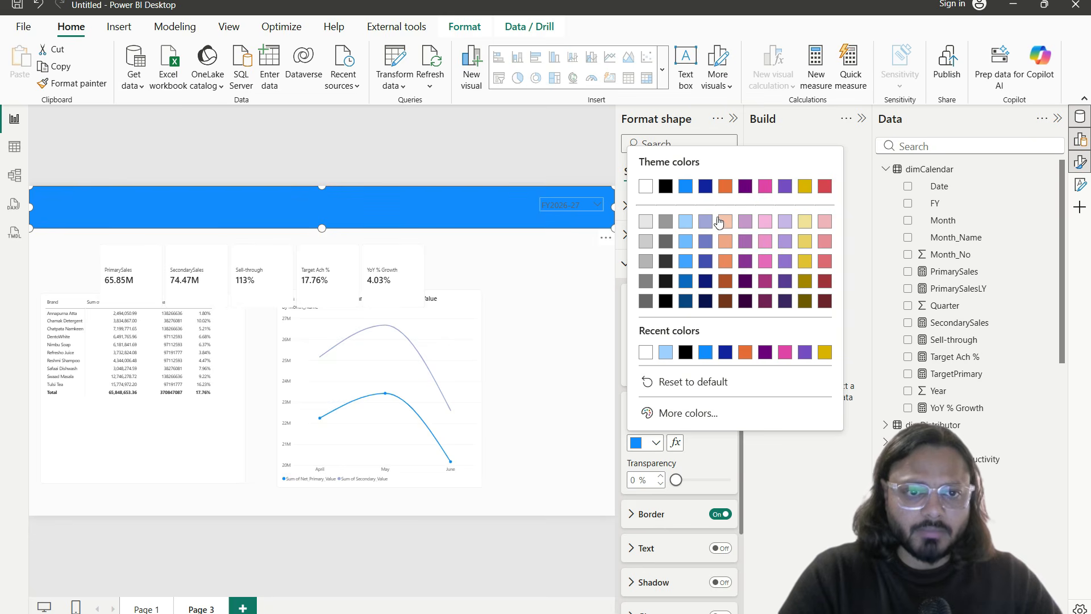
{"action": "left_click", "coordinate": [725, 222]}
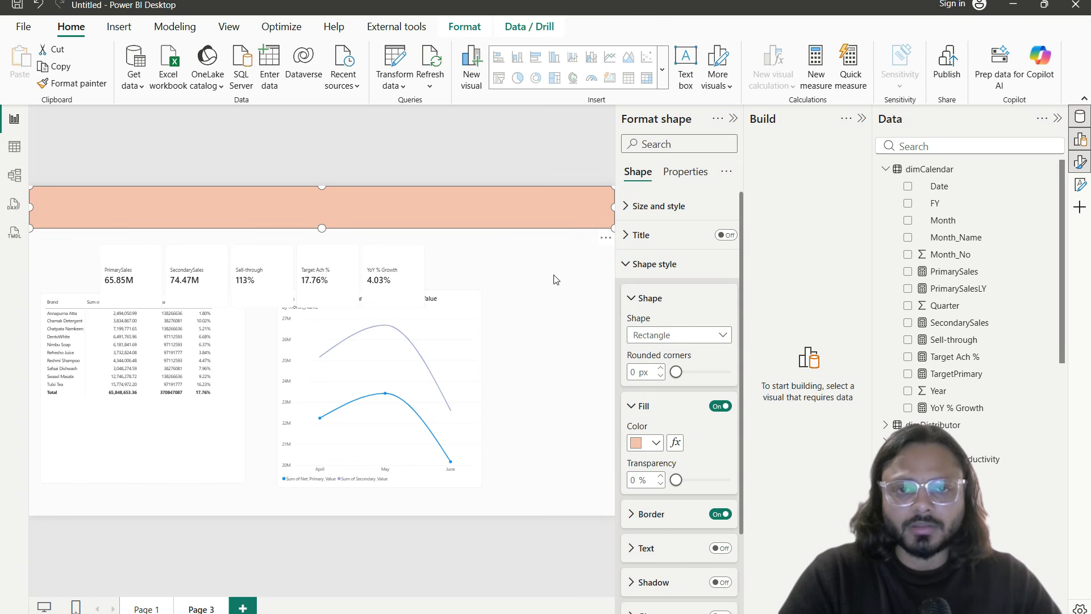
{"action": "left_click", "coordinate": [653, 443]}
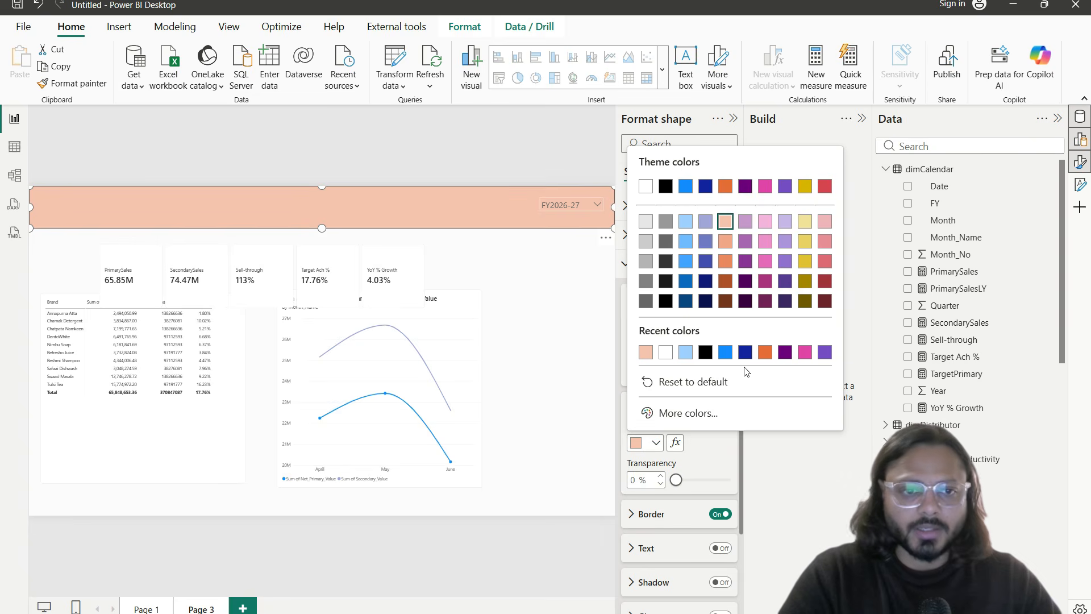
{"action": "left_click", "coordinate": [804, 222]}
{"action": "left_click_drag", "start_coordinate": [670, 482], "coordinate": [707, 485]}
{"action": "left_click", "coordinate": [656, 443]}
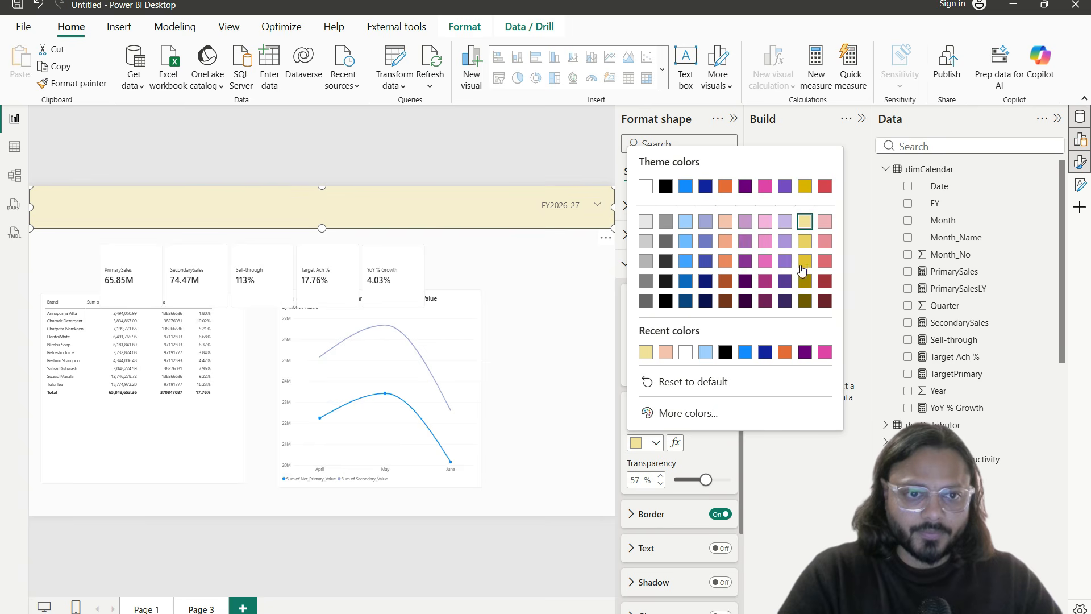
{"action": "left_click", "coordinate": [805, 281]}
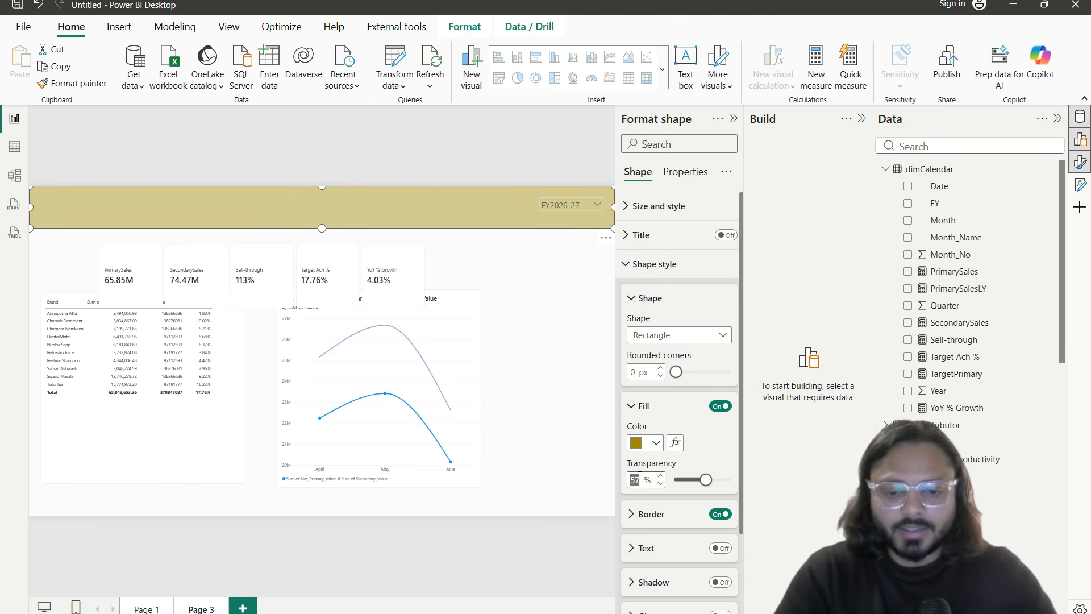
{"action": "type", "text": "60"}
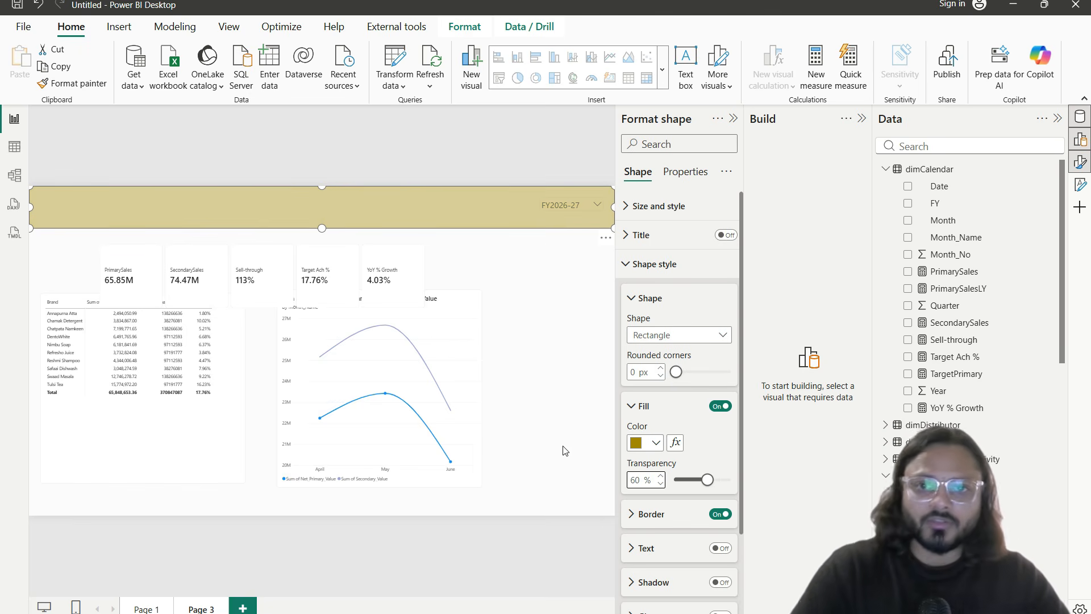
Step: Enlarge the FY slicer slightly by dragging its corner
{"action": "left_click", "coordinate": [547, 216]}
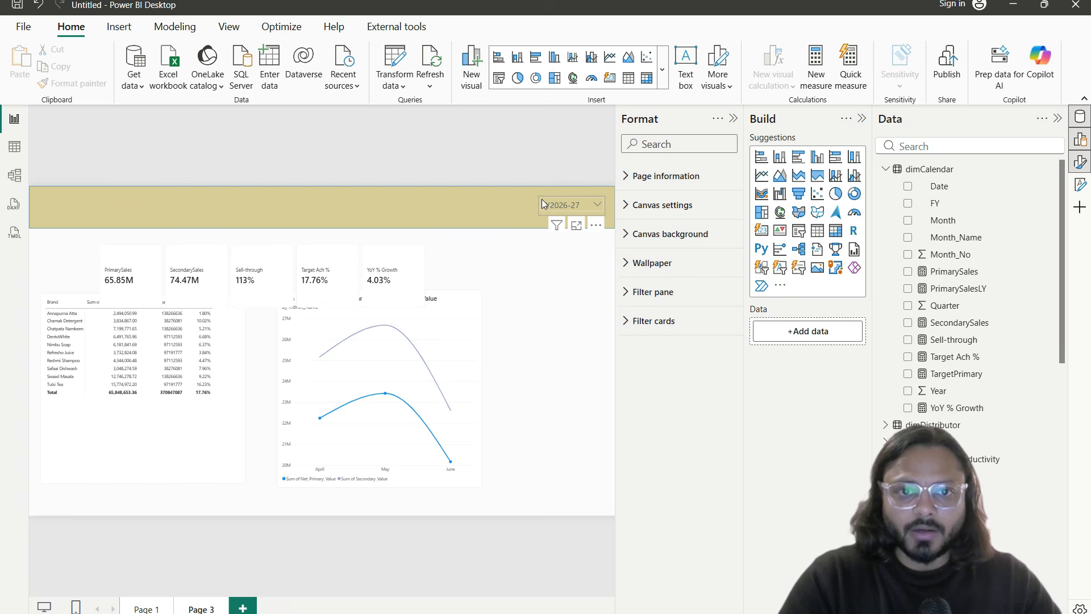
{"action": "left_click", "coordinate": [541, 205]}
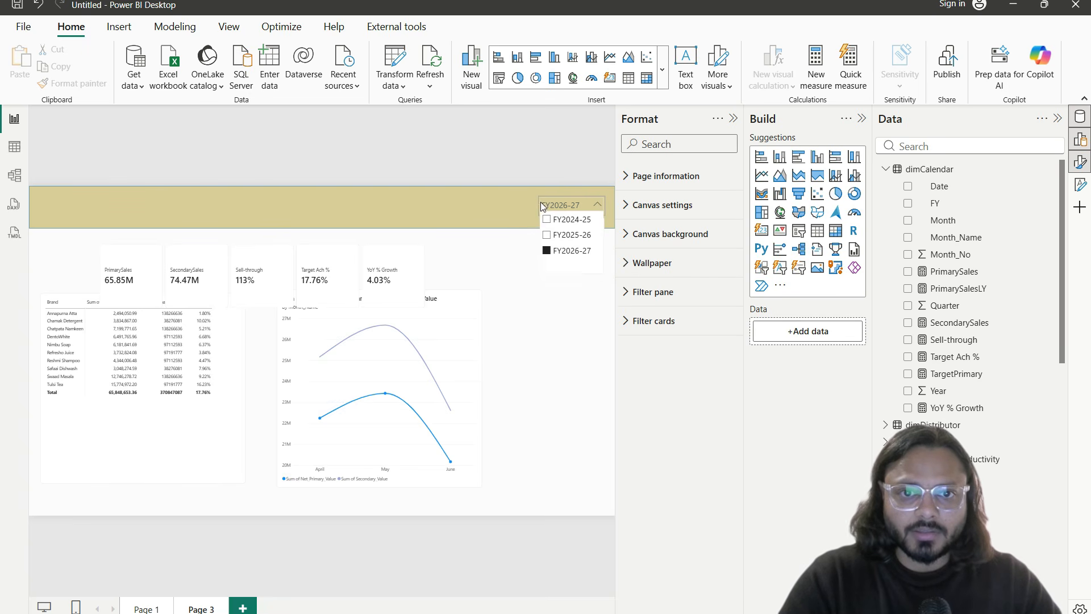
{"action": "left_click", "coordinate": [541, 202]}
{"action": "left_click", "coordinate": [541, 214]}
{"action": "mouse_move", "coordinate": [539, 215]}
{"action": "left_mouse_down"}
{"action": "mouse_move", "coordinate": [526, 217]}
{"action": "mouse_move", "coordinate": [539, 216]}
{"action": "left_mouse_up"}
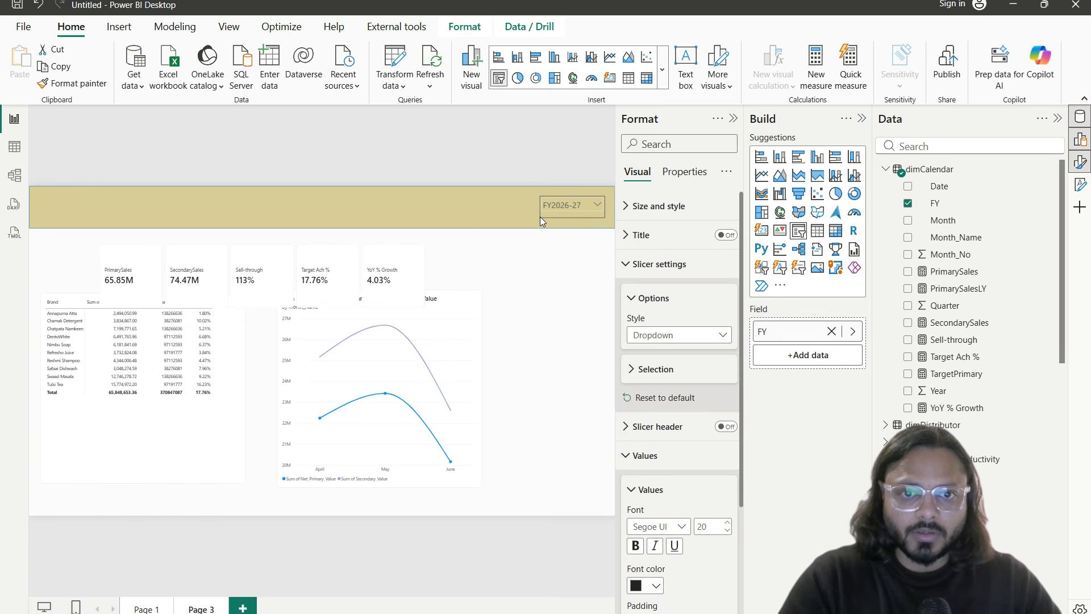
Step: Make the FY slicer's value text black in Segoe UI Bold
{"action": "left_click", "coordinate": [595, 262]}
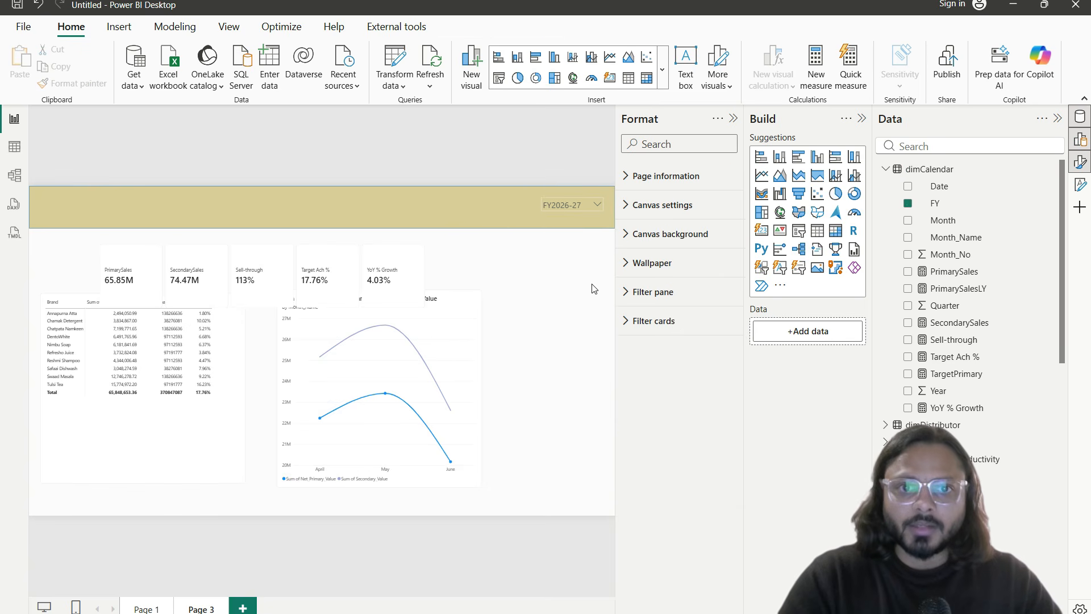
{"action": "left_click", "coordinate": [573, 211]}
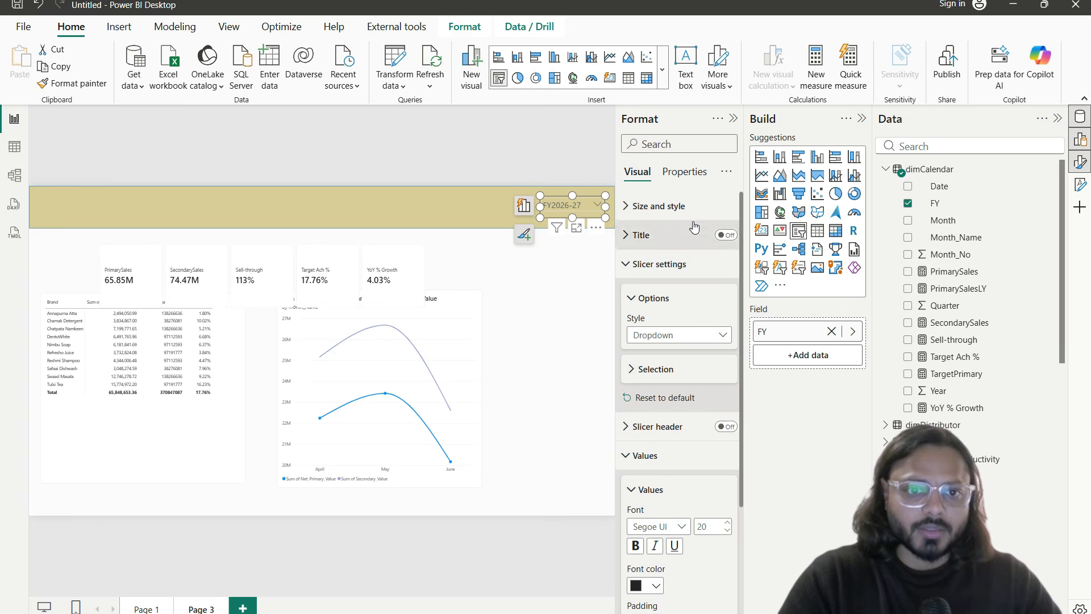
{"action": "left_click", "coordinate": [670, 265]}
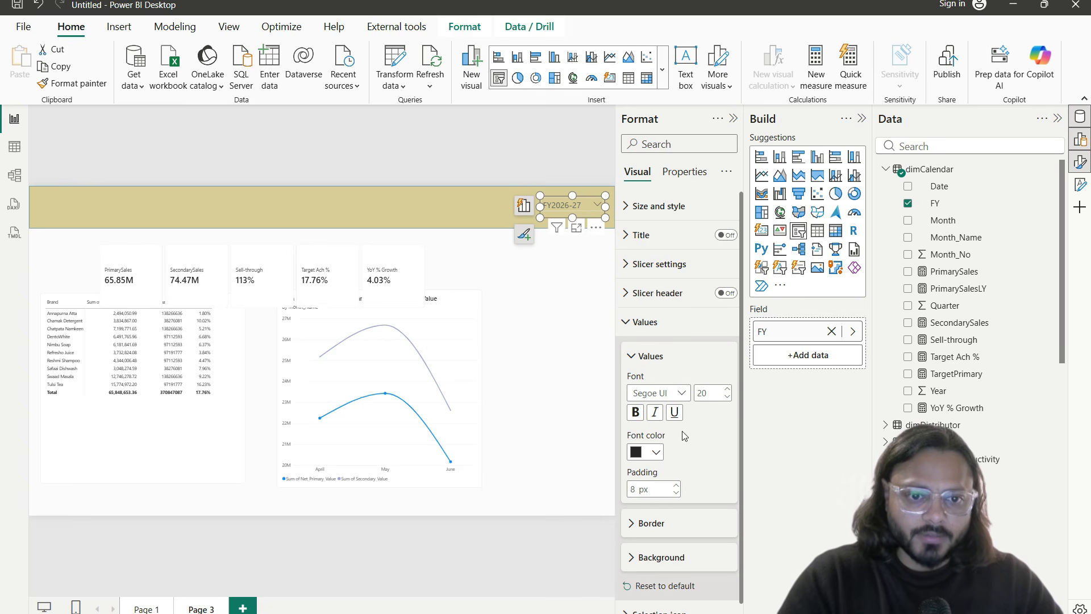
{"action": "left_click", "coordinate": [657, 453]}
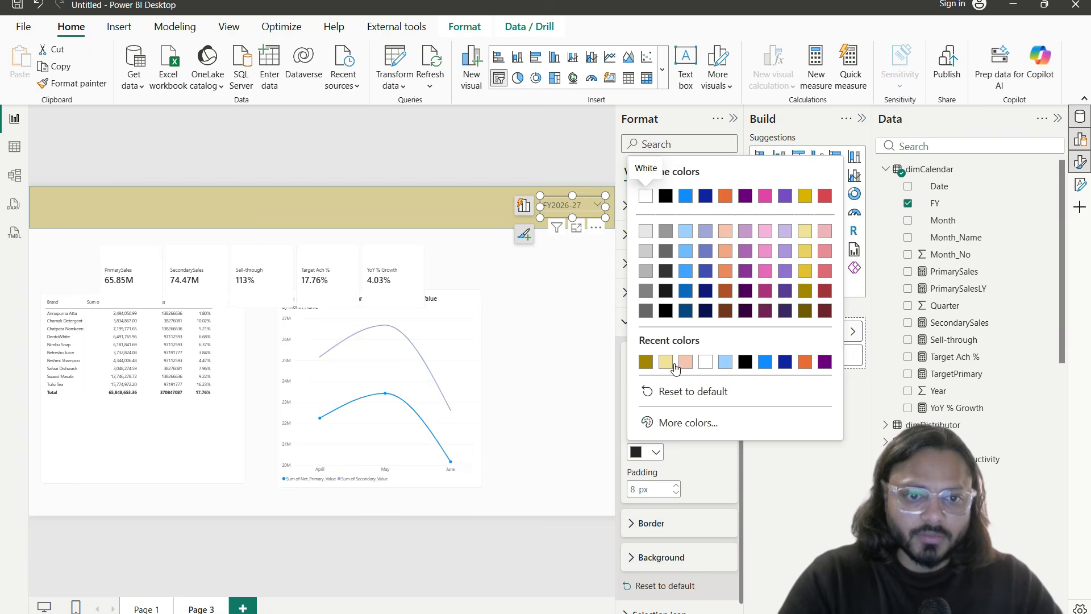
{"action": "left_click", "coordinate": [707, 364]}
{"action": "left_click", "coordinate": [657, 452]}
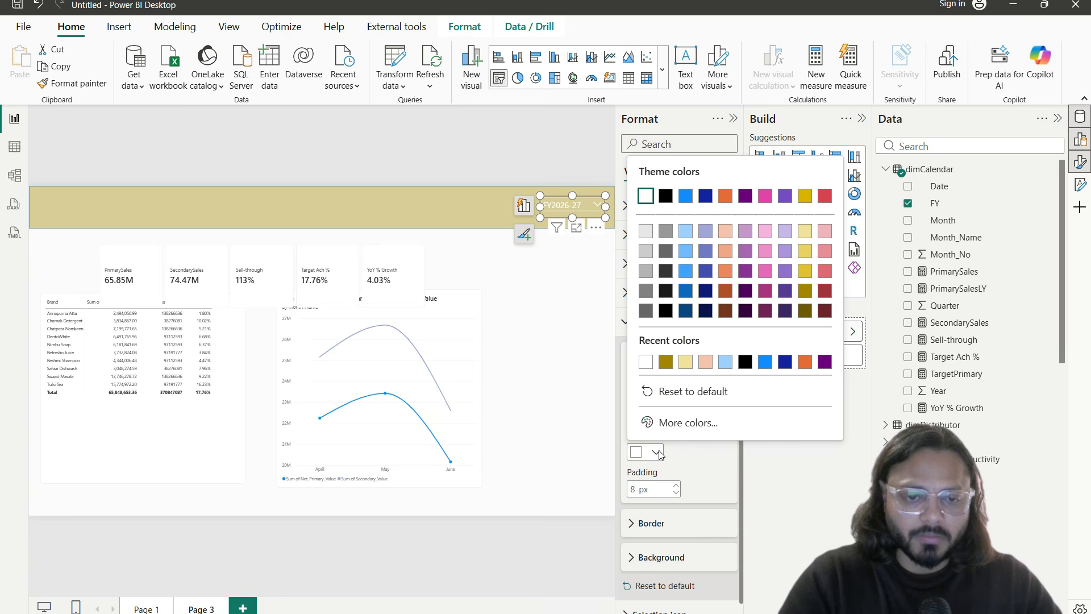
{"action": "left_click", "coordinate": [666, 313]}
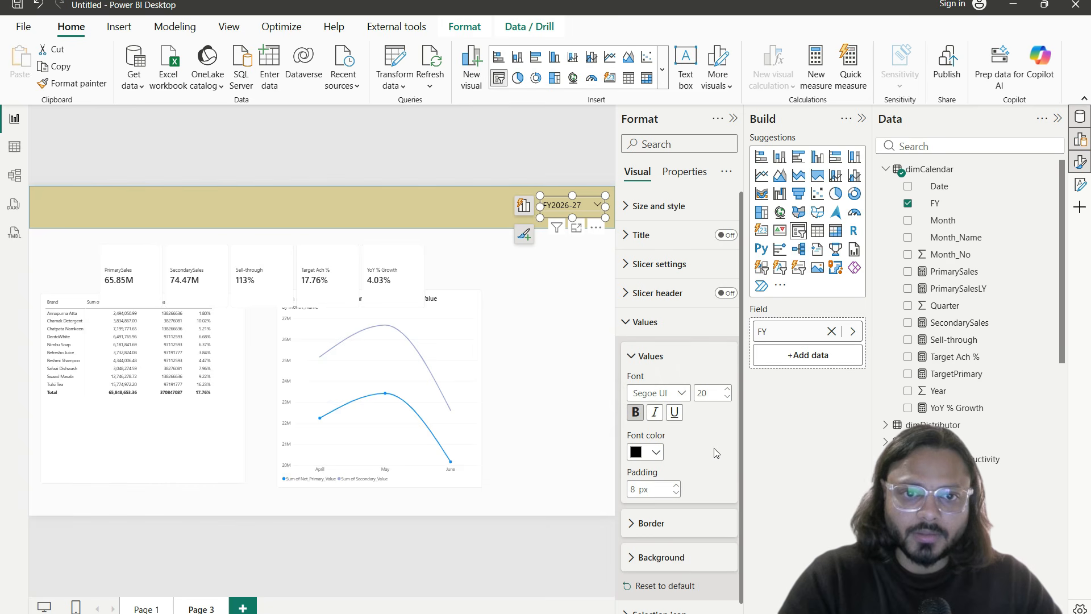
{"action": "left_click", "coordinate": [679, 393]}
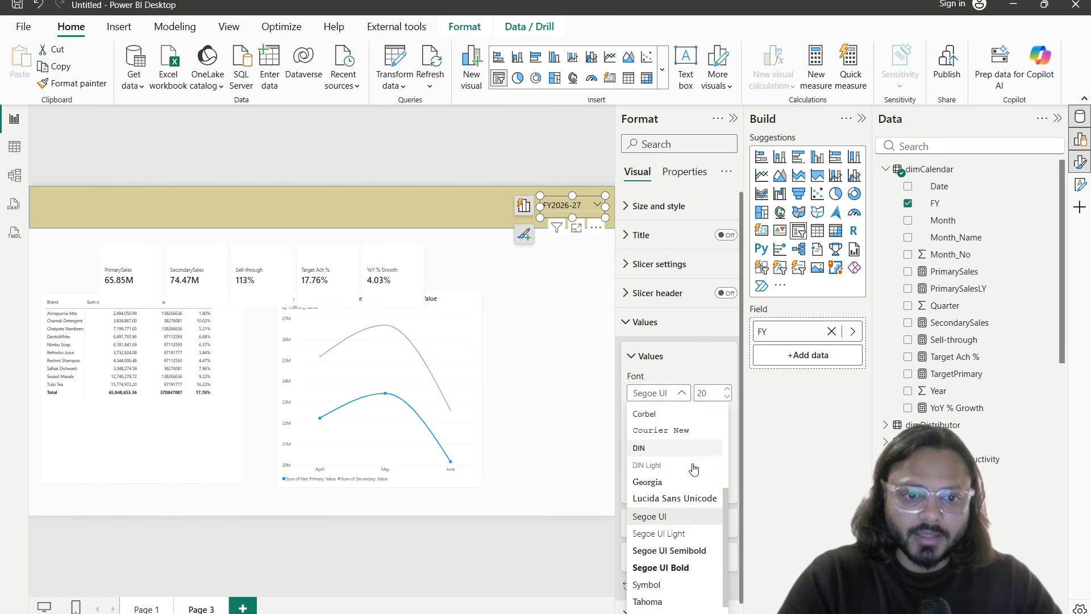
{"action": "left_click", "coordinate": [693, 566]}
Step: Set the FY slicer's value font size to 24
{"action": "left_click", "coordinate": [556, 237]}
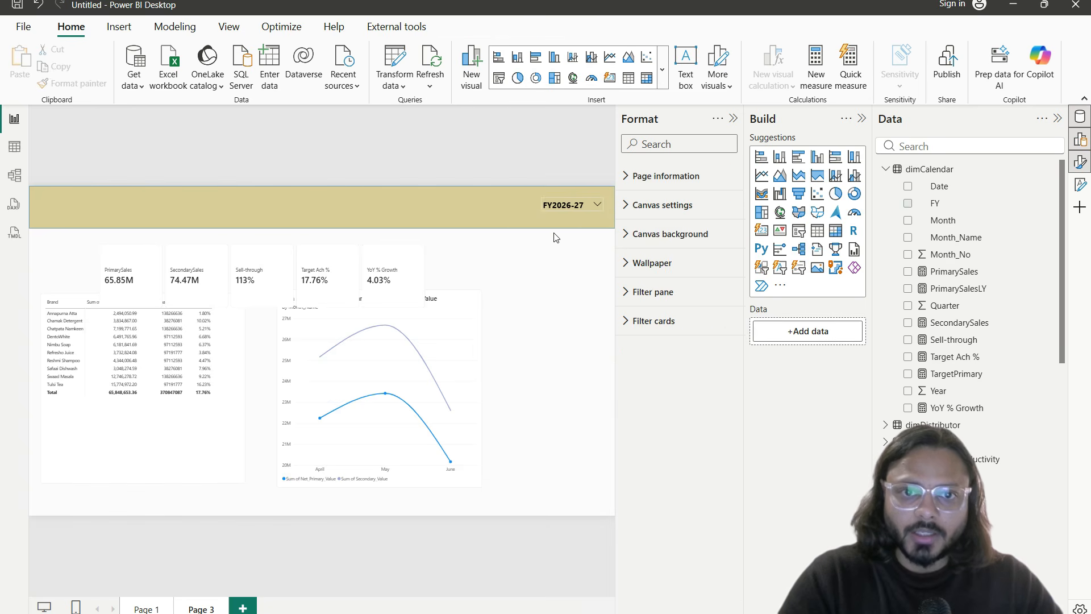
{"action": "left_click", "coordinate": [541, 213]}
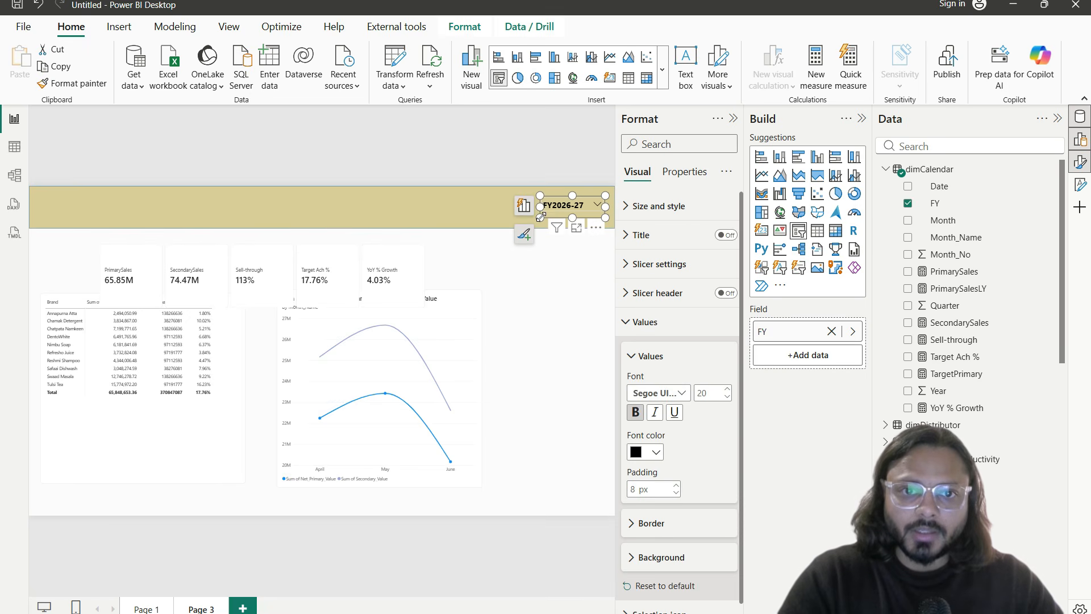
{"action": "double_click", "coordinate": [711, 395]}
{"action": "type", "text": "28"}
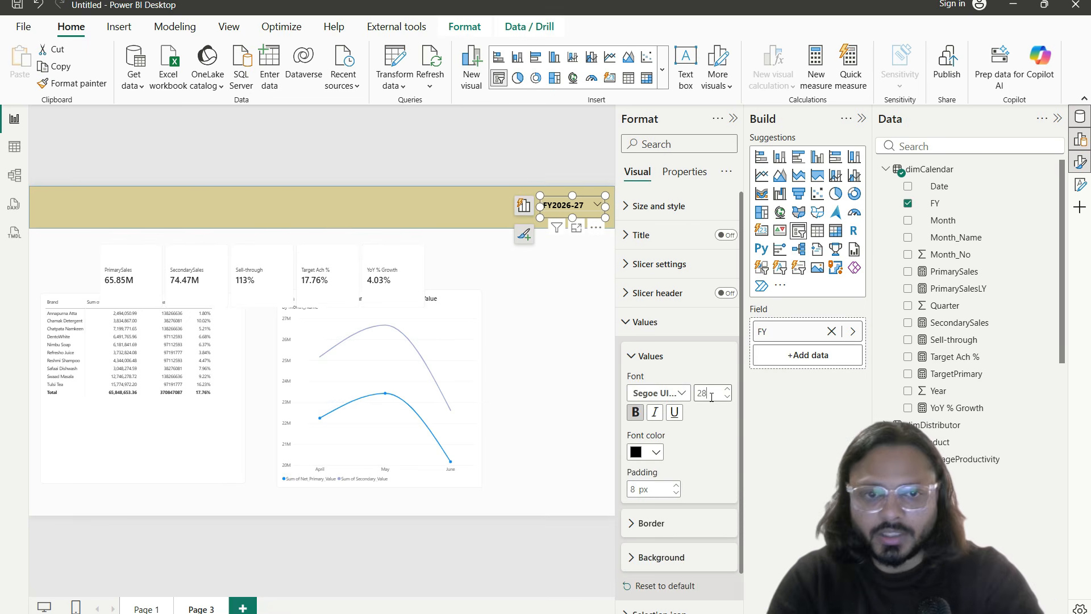
{"action": "key", "text": "Tab"}
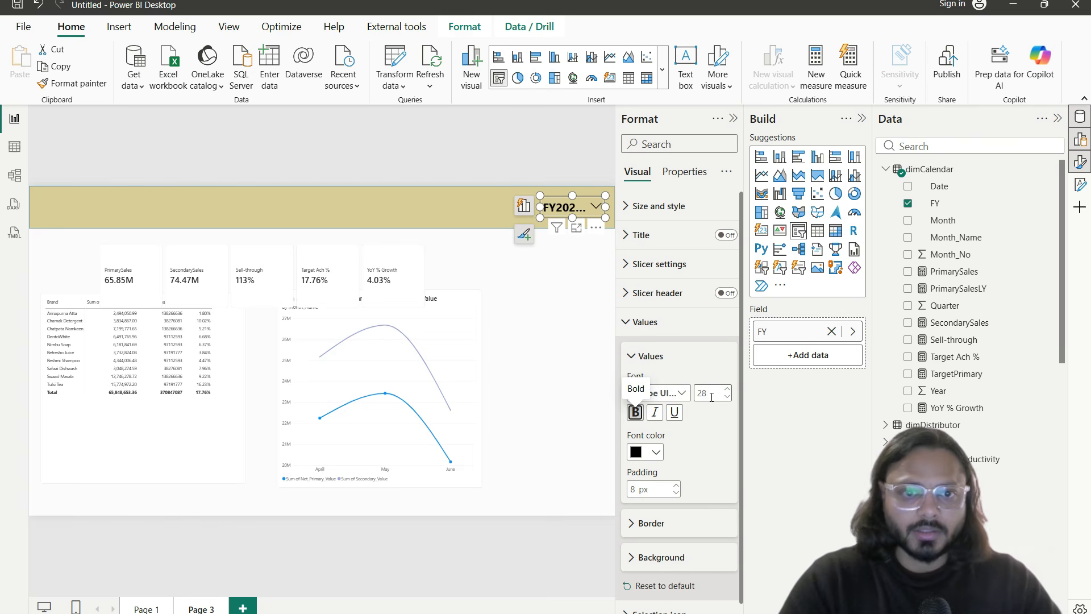
{"action": "left_click", "coordinate": [727, 400]}
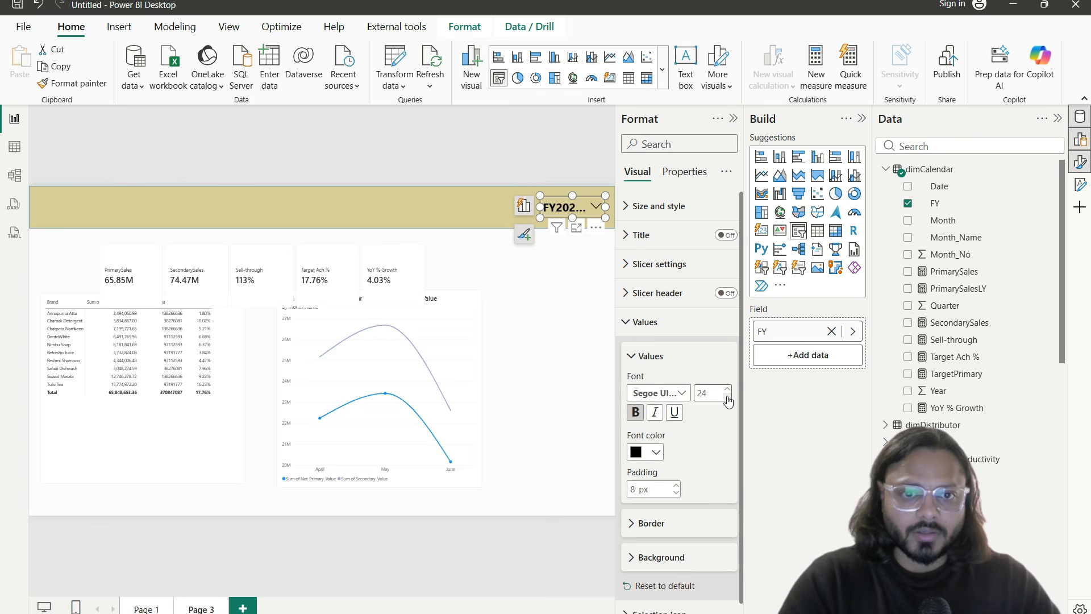
{"action": "left_click", "coordinate": [568, 294]}
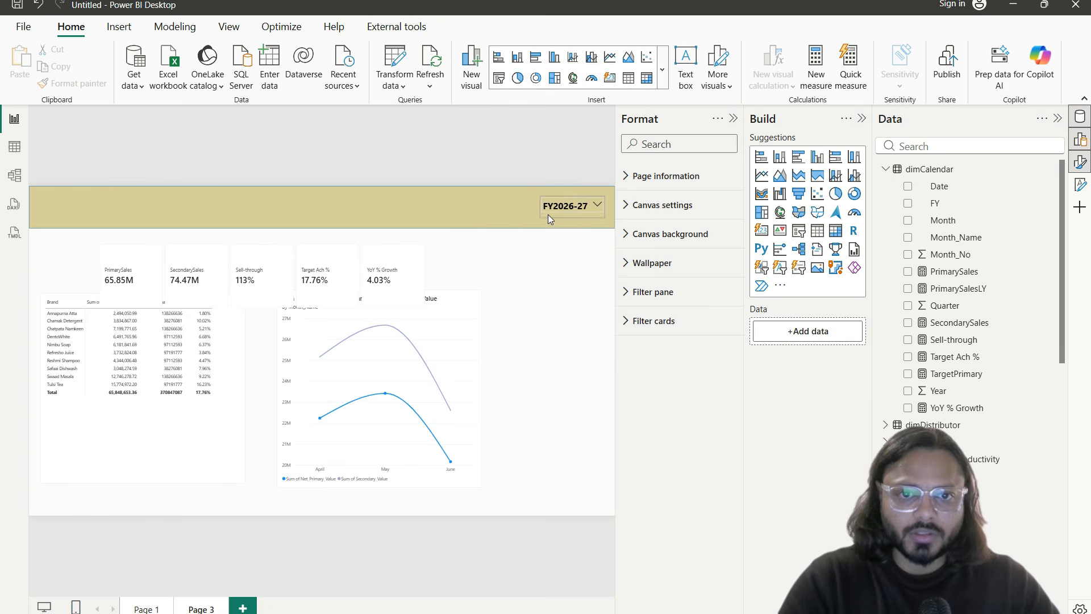
Step: With no visual selected, set the page's canvas background colour to light grey and its transparency to 47%
{"action": "left_click", "coordinate": [215, 253]}
{"action": "left_click", "coordinate": [542, 286]}
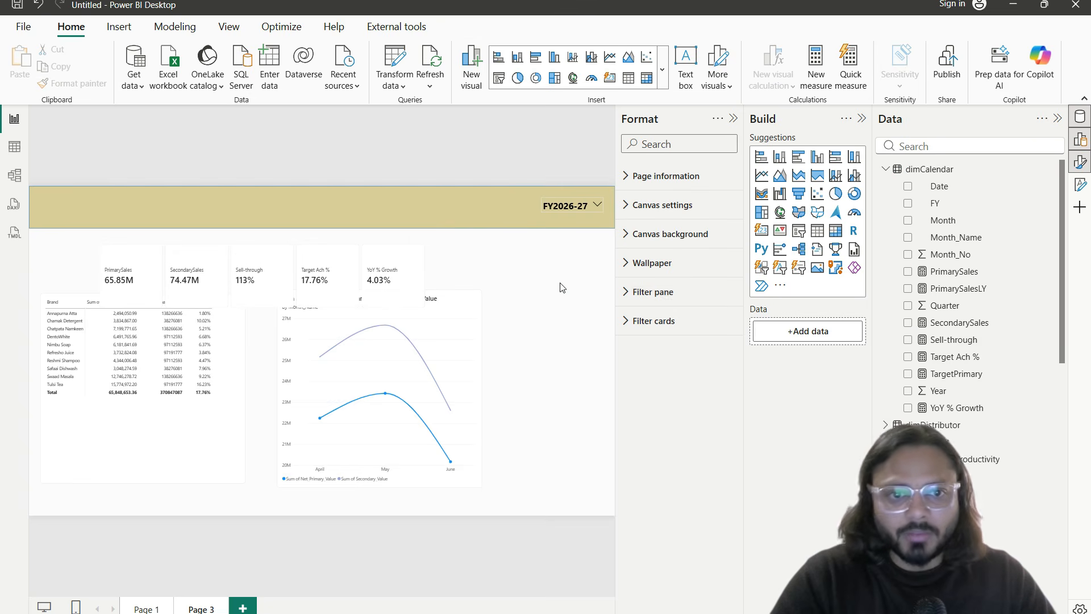
{"action": "left_click", "coordinate": [701, 240]}
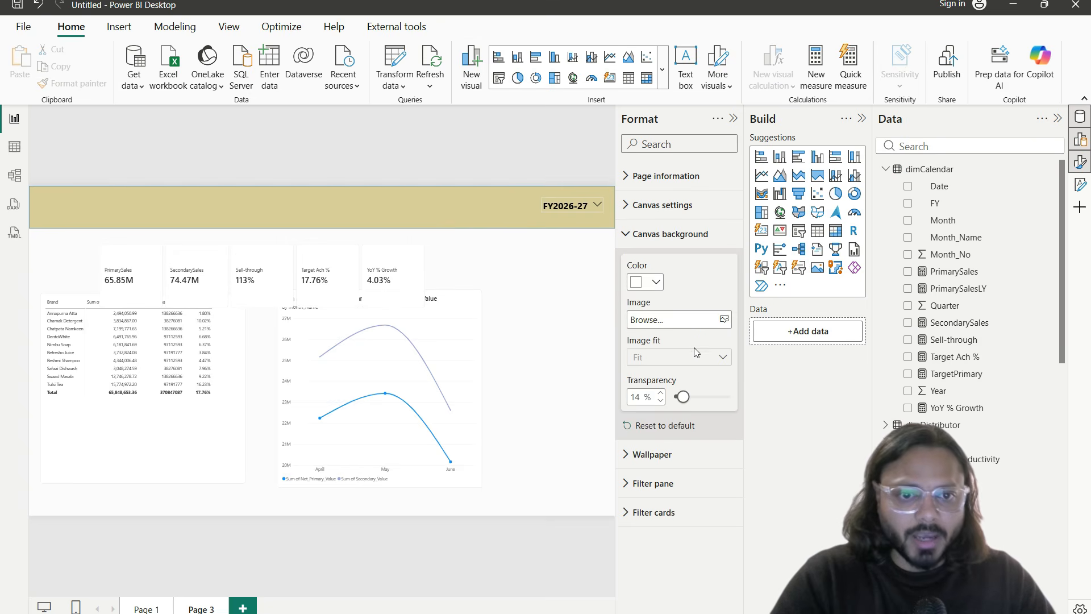
{"action": "left_click", "coordinate": [654, 282]}
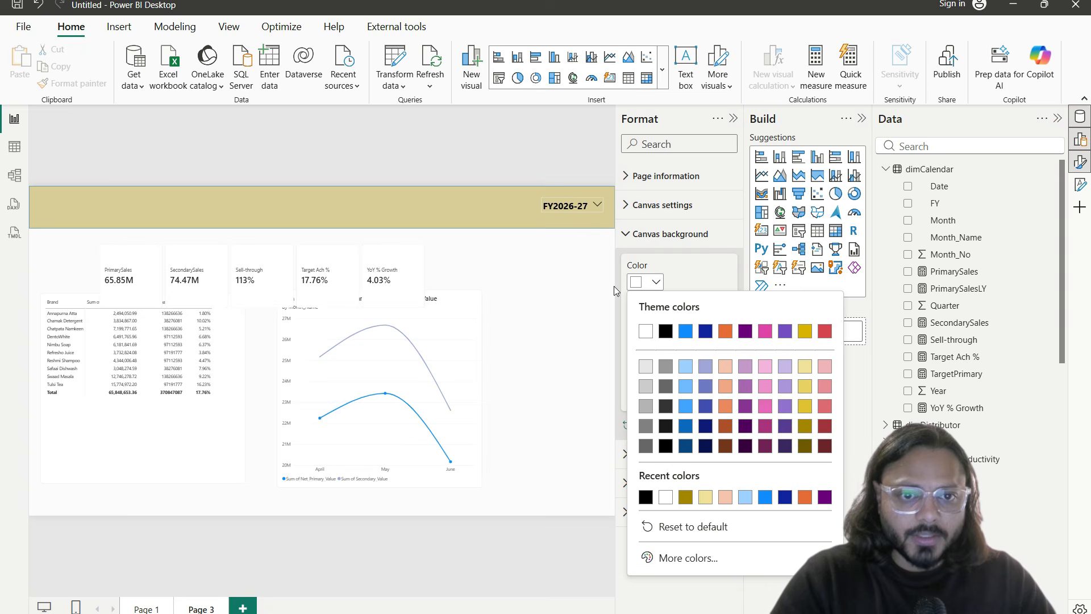
{"action": "left_click", "coordinate": [803, 407]}
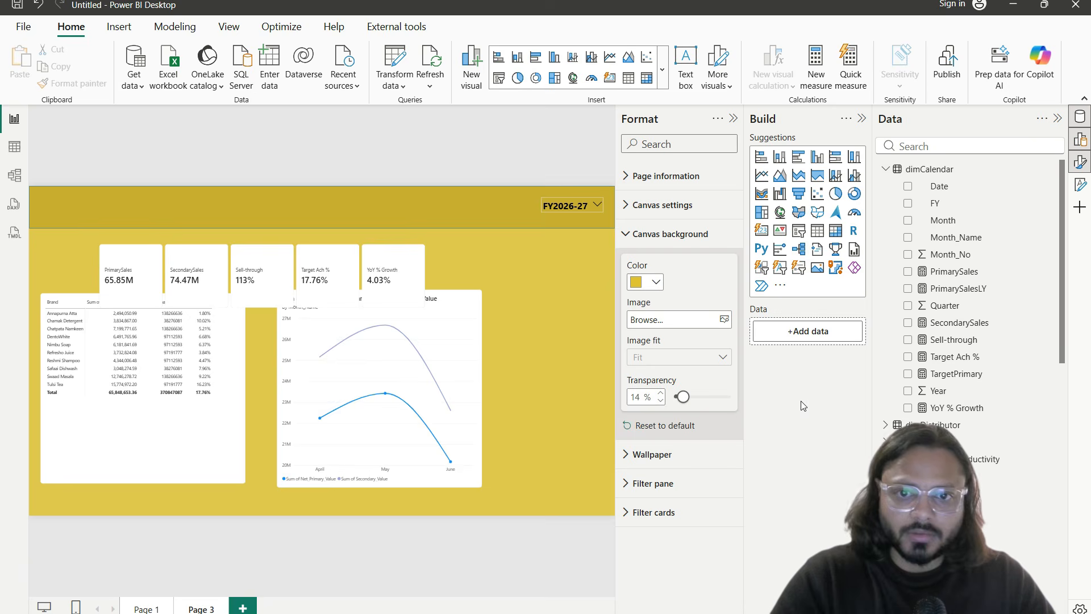
{"action": "left_click", "coordinate": [659, 282]}
{"action": "left_click", "coordinate": [803, 372]}
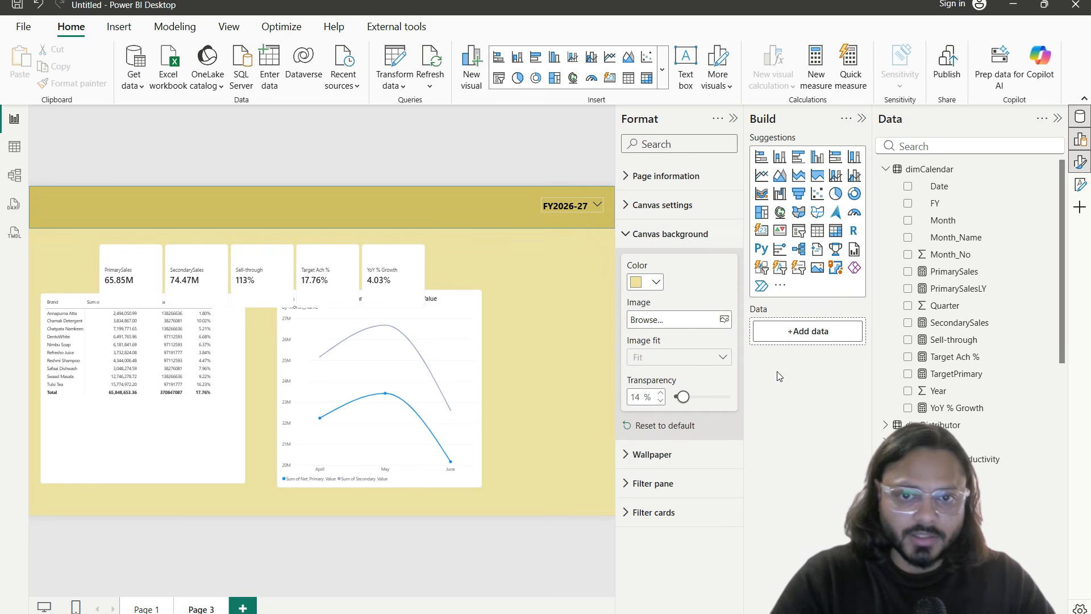
{"action": "left_click", "coordinate": [655, 283]}
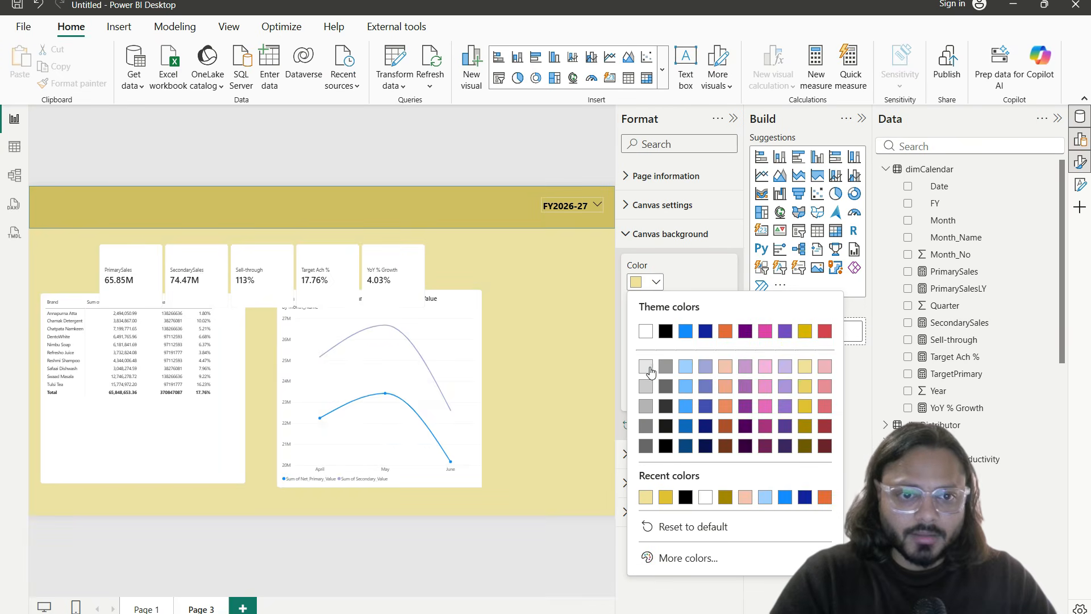
{"action": "left_click", "coordinate": [646, 366]}
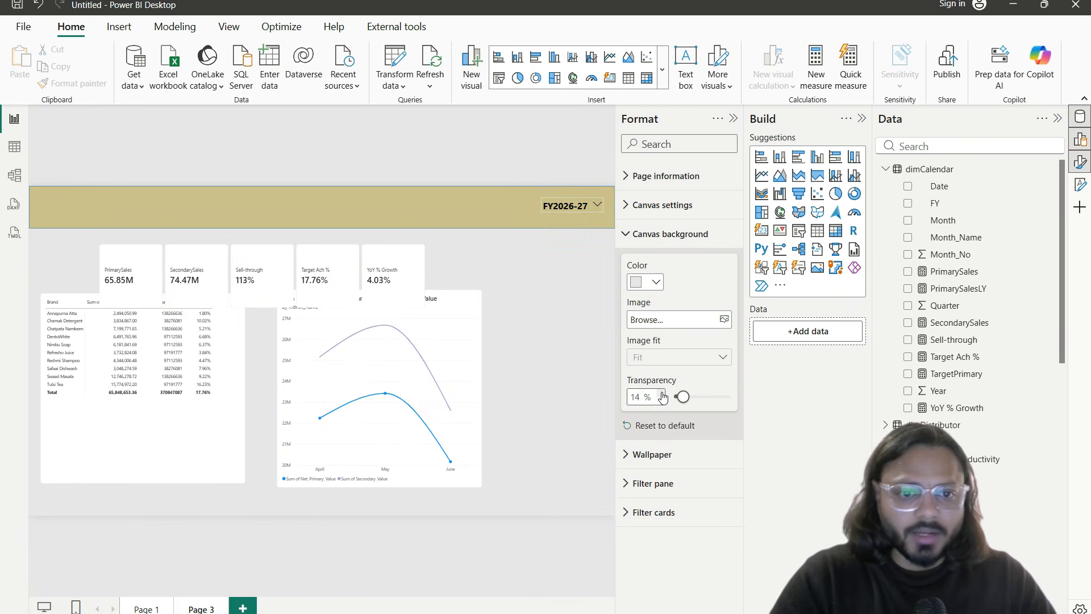
{"action": "left_click_drag", "start_coordinate": [682, 396], "coordinate": [702, 403]}
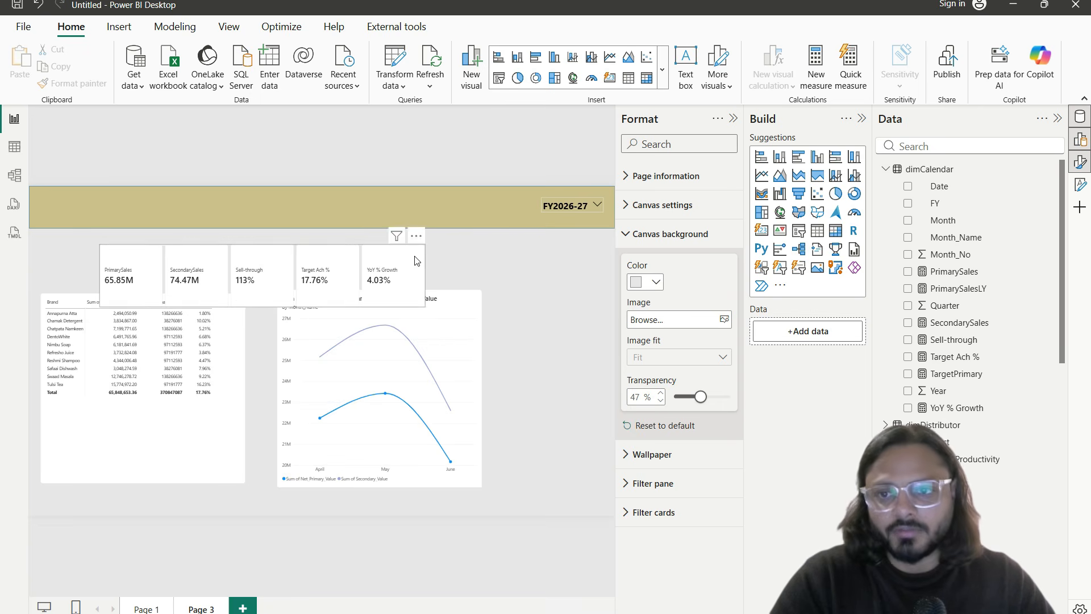
Step: Widen the KPI cards across the page and make them shorter
{"action": "left_click", "coordinate": [367, 253]}
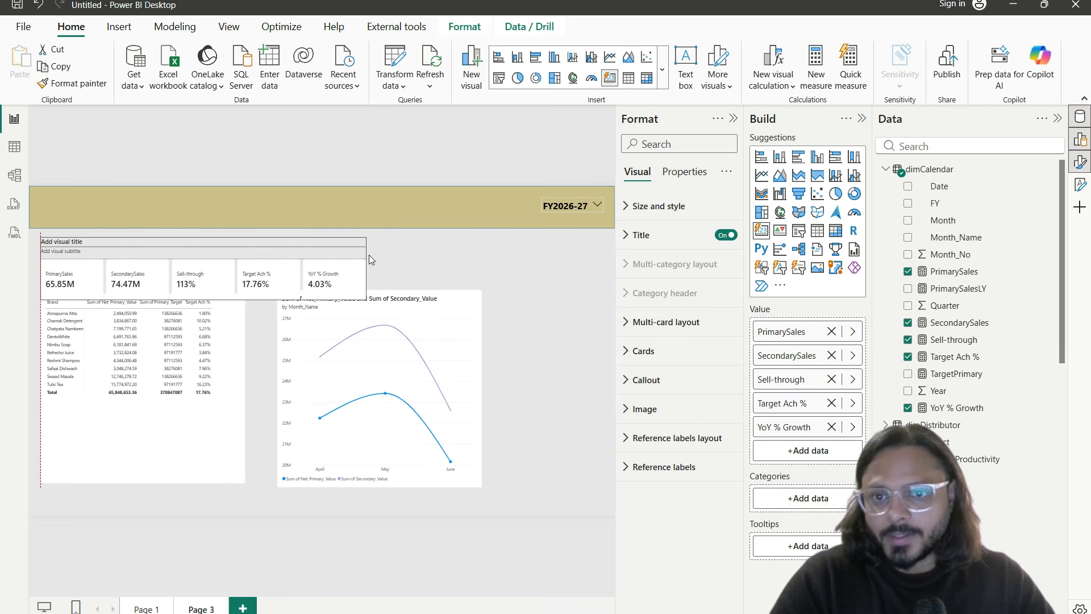
{"action": "left_click_drag", "start_coordinate": [368, 268], "coordinate": [606, 269]}
{"action": "left_click", "coordinate": [484, 352]}
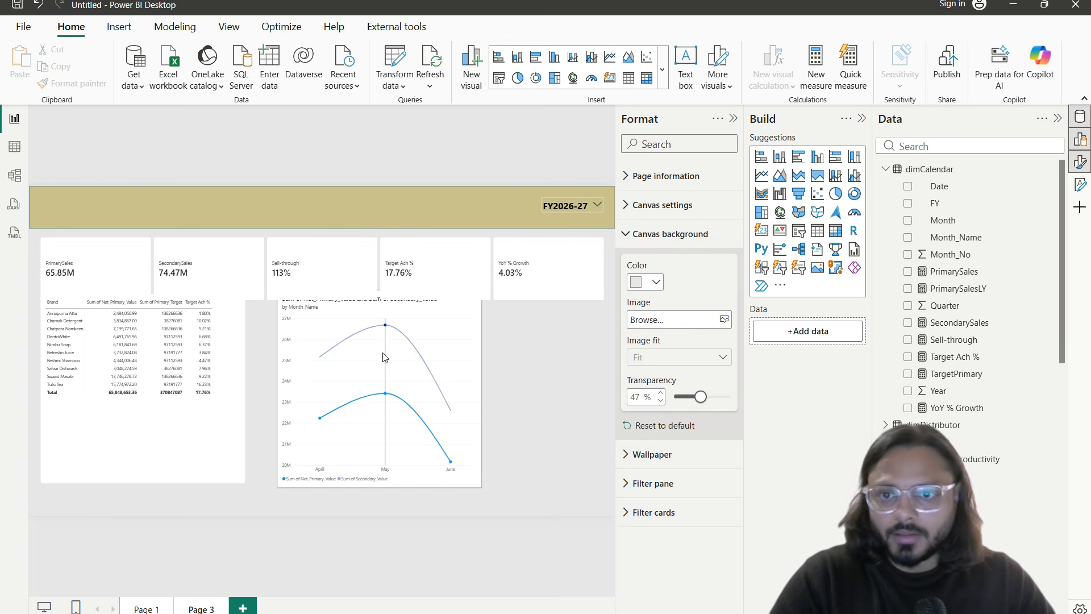
{"action": "left_click", "coordinate": [337, 296]}
{"action": "left_click_drag", "start_coordinate": [324, 300], "coordinate": [323, 279]}
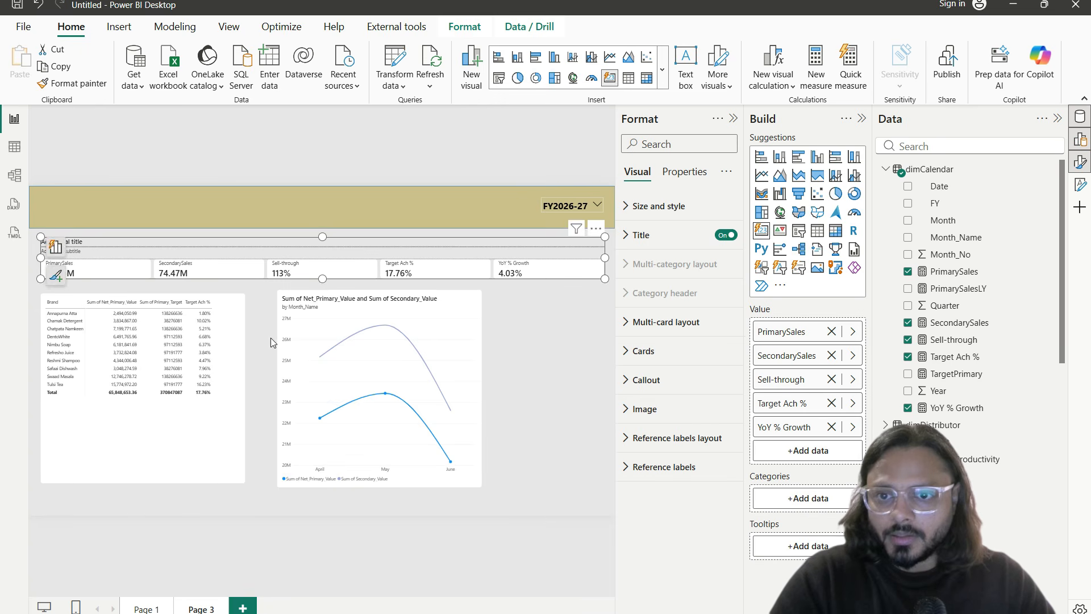
{"action": "left_click", "coordinate": [271, 342]}
Step: Move the brand table to the right side and the trend chart to the left
{"action": "left_click", "coordinate": [733, 120]}
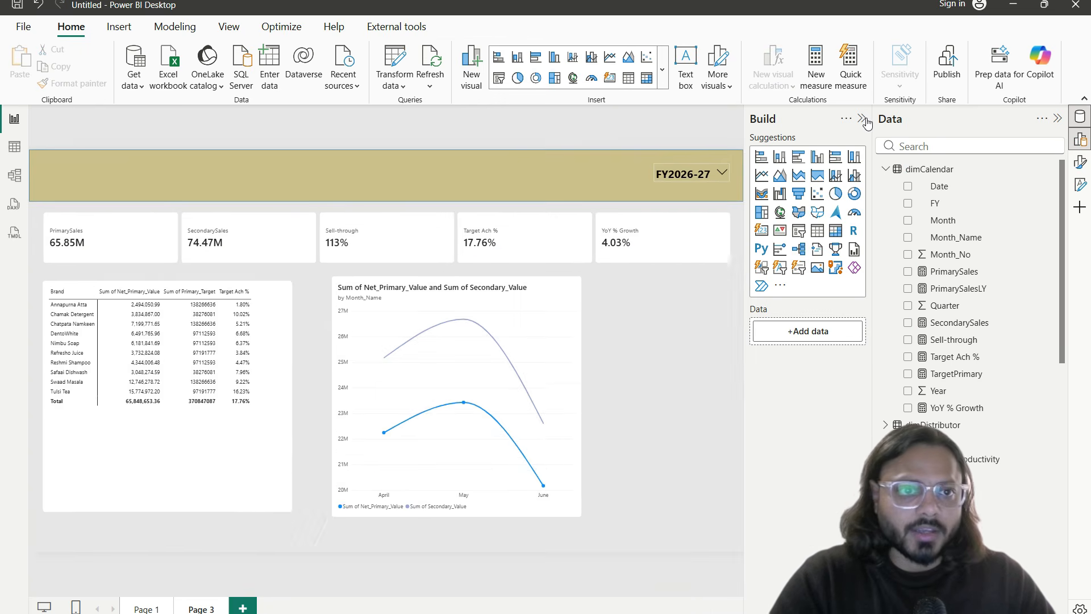
{"action": "left_click", "coordinate": [862, 118]}
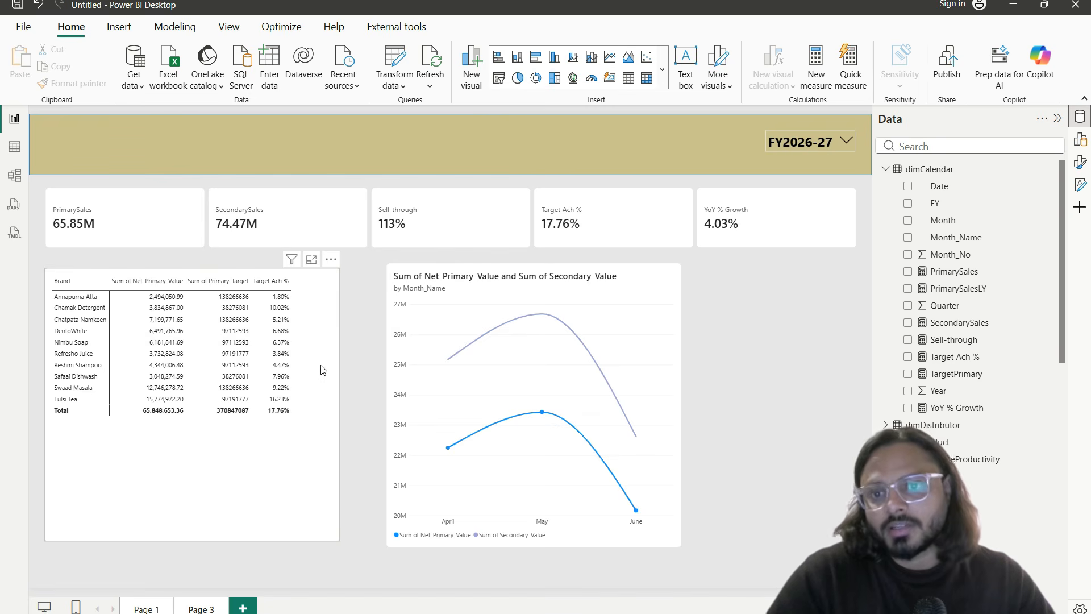
{"action": "left_click_drag", "start_coordinate": [302, 376], "coordinate": [767, 394]}
{"action": "left_click_drag", "start_coordinate": [428, 394], "coordinate": [87, 387]}
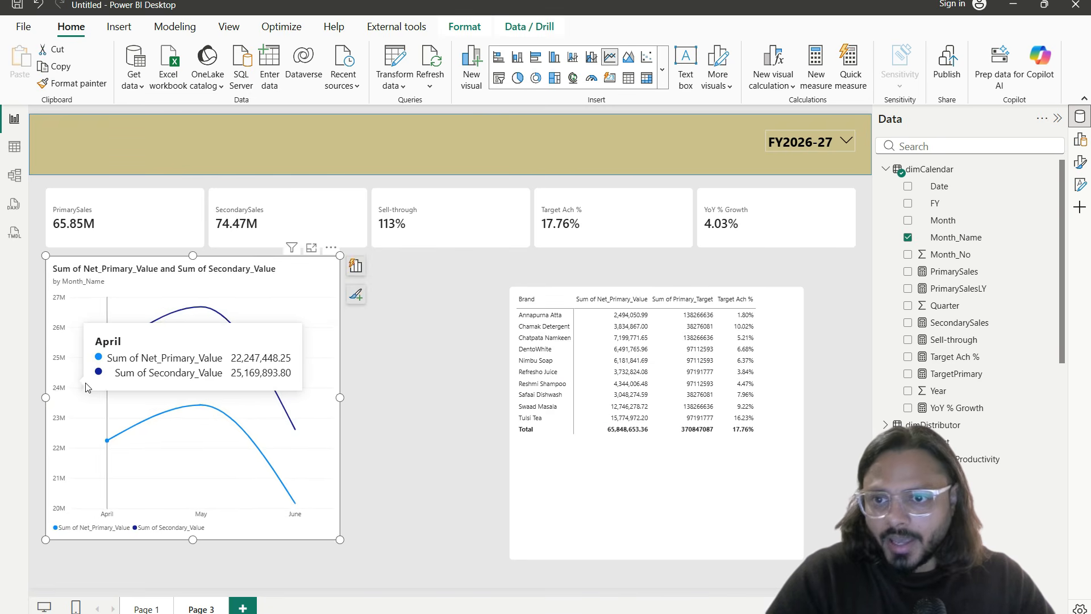
Step: Replace the chart's summed Net_Primary_Value and Secondary_Value series with the PrimarySales and SecondarySales measures
{"action": "left_click", "coordinate": [1079, 162]}
{"action": "left_click", "coordinate": [1079, 139]}
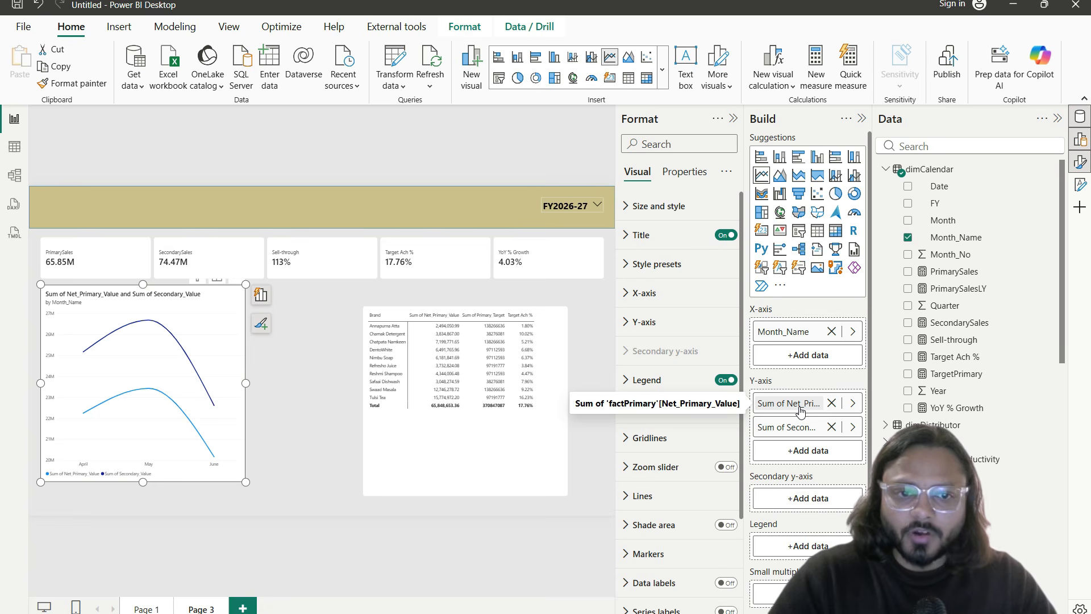
{"action": "left_click", "coordinate": [832, 403]}
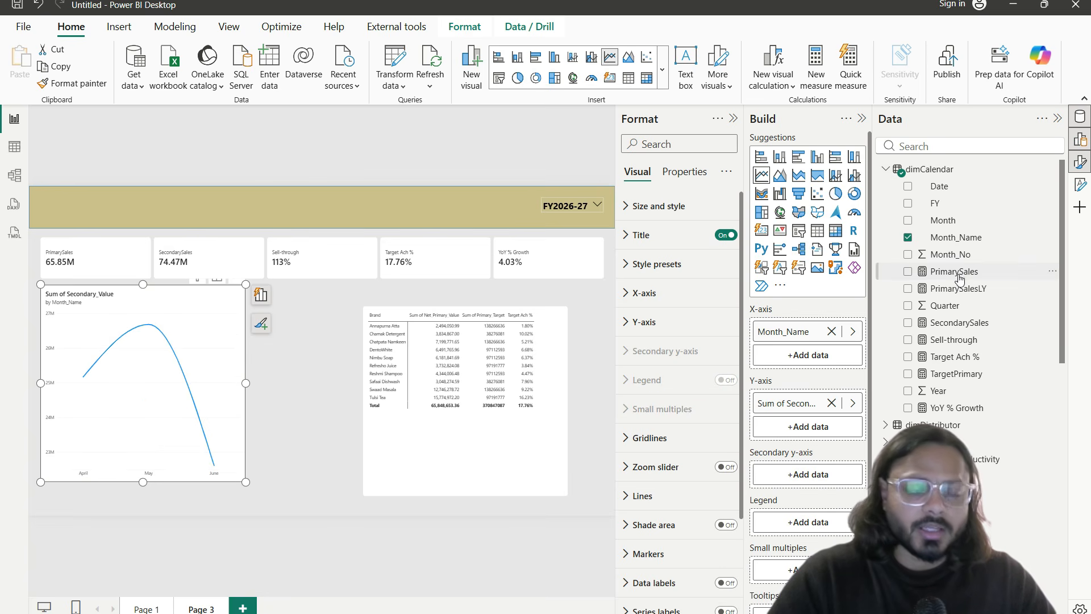
{"action": "left_click_drag", "start_coordinate": [912, 288], "coordinate": [808, 397]}
{"action": "left_click_drag", "start_coordinate": [809, 393], "coordinate": [824, 429]}
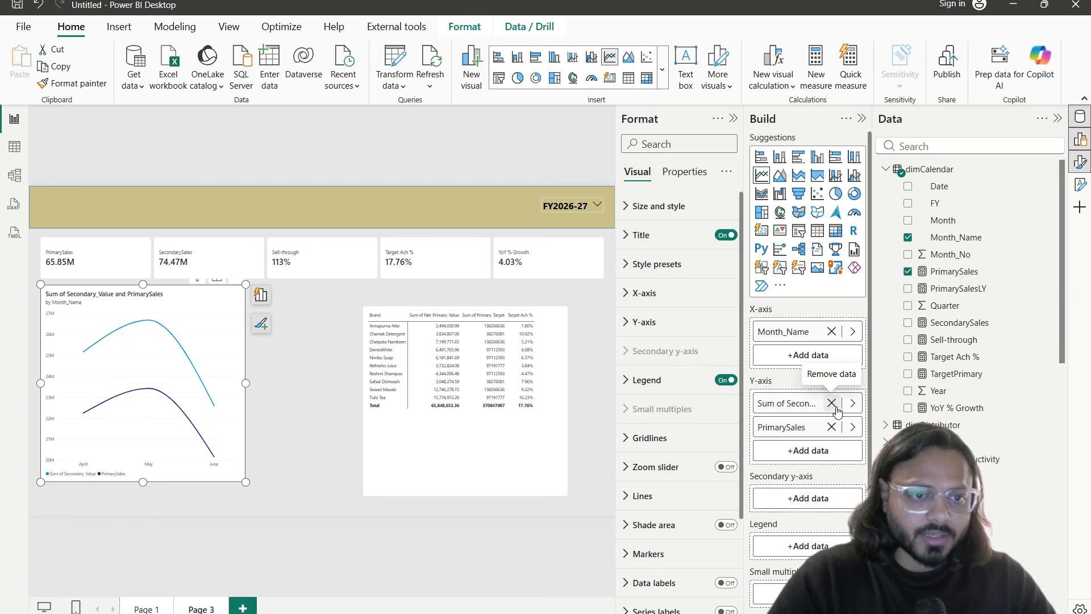
{"action": "left_click", "coordinate": [830, 404]}
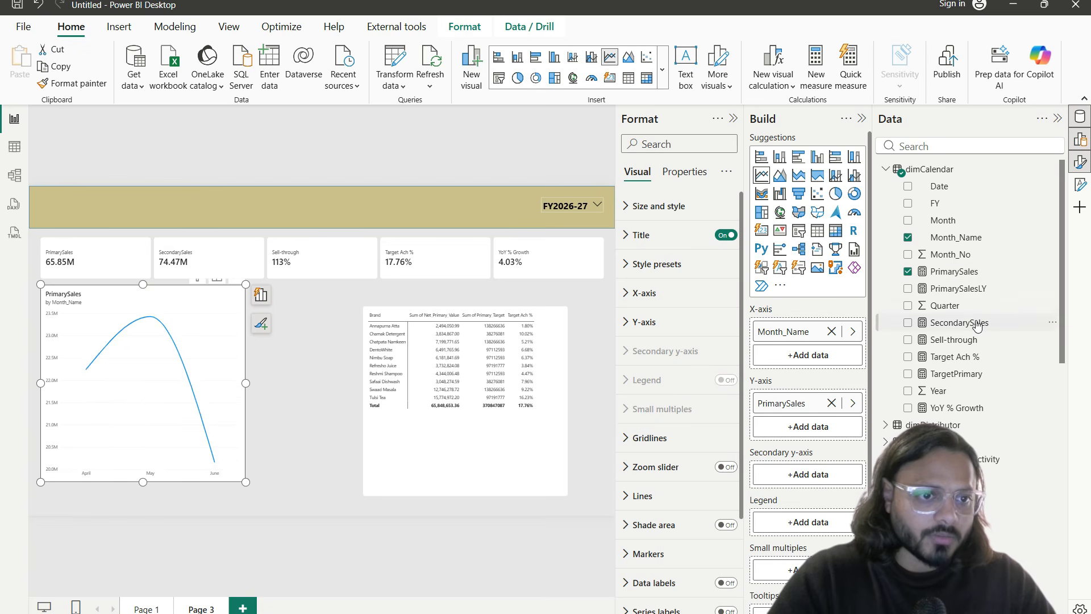
{"action": "left_click_drag", "start_coordinate": [867, 396], "coordinate": [835, 426]}
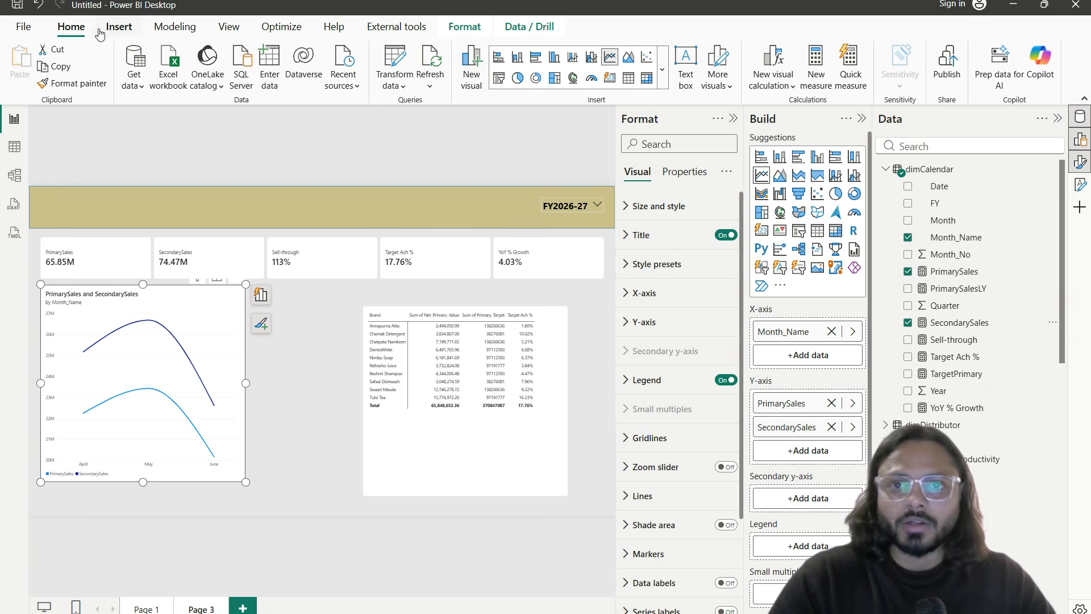
Step: In the model view, name the new table _measure
{"action": "left_click", "coordinate": [7, 180]}
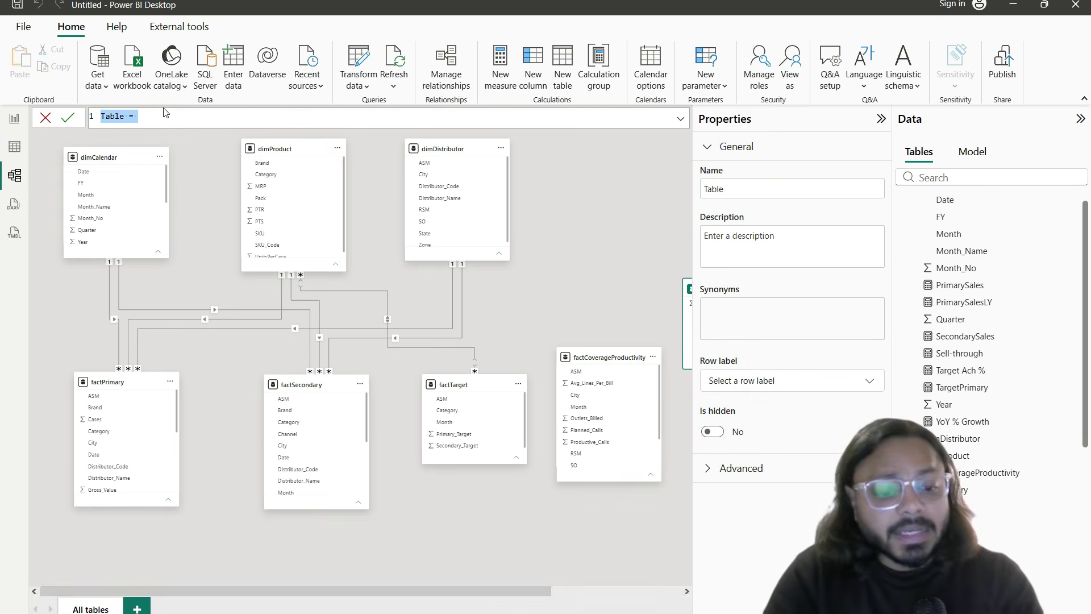
{"action": "key", "text": "BackSpace"}
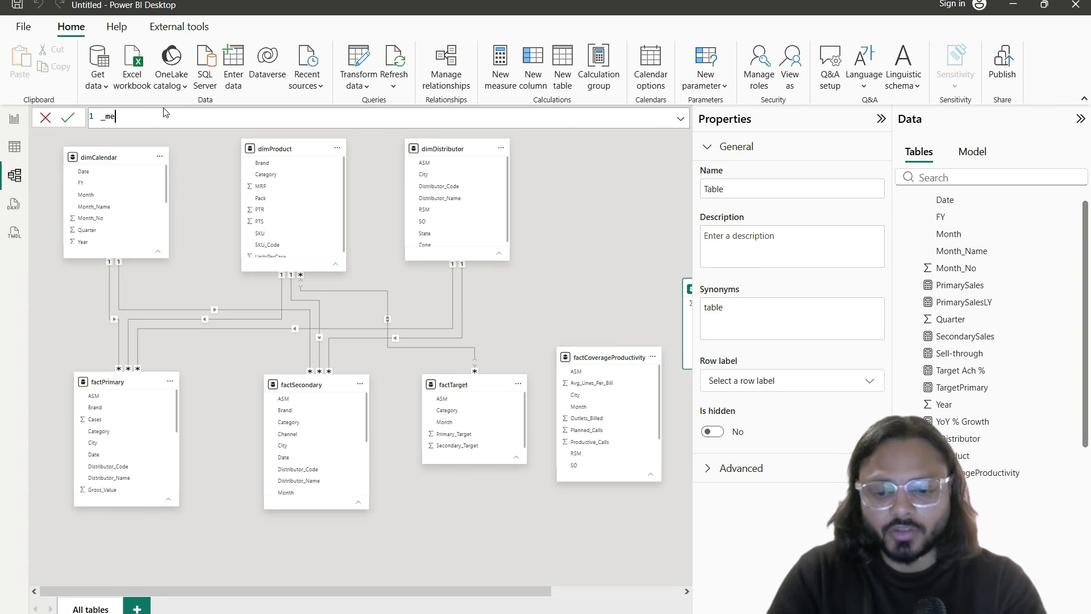
{"action": "type", "text": "_measure ="}
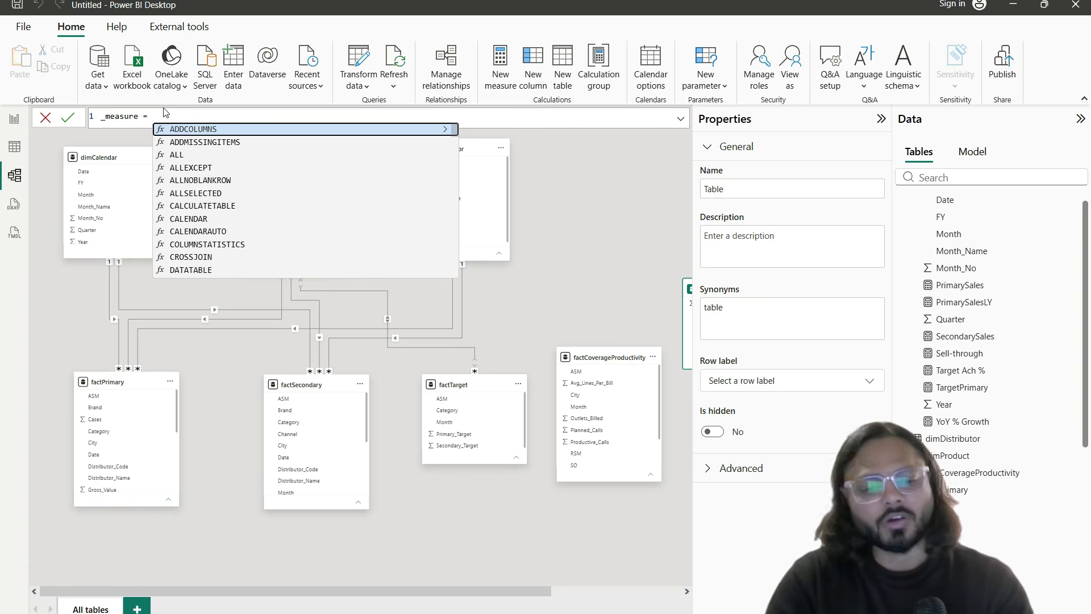
{"action": "key", "text": "Escape"}
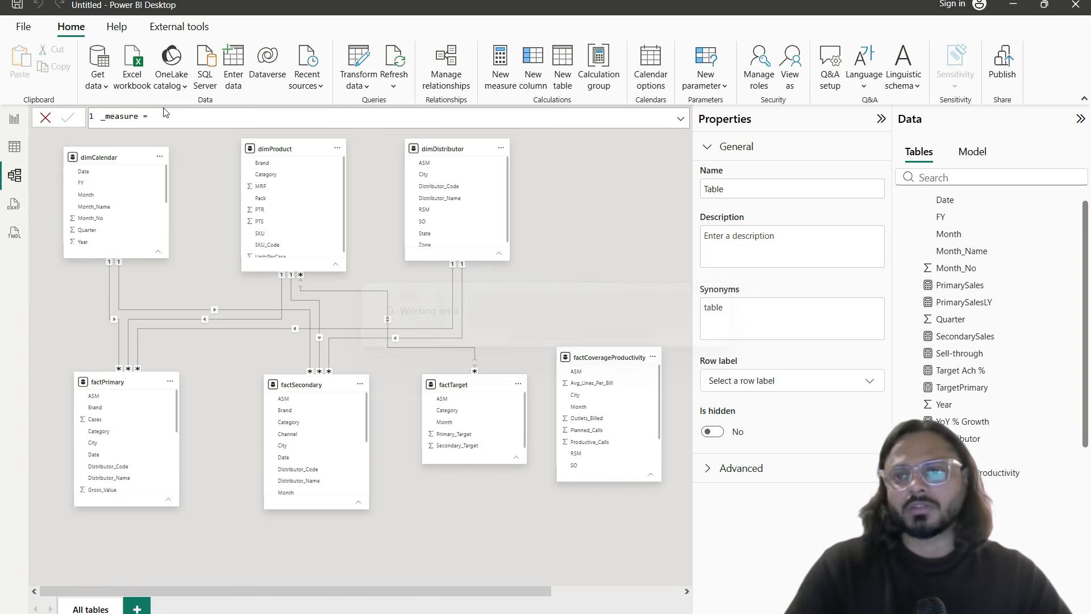
{"action": "key", "text": "Return"}
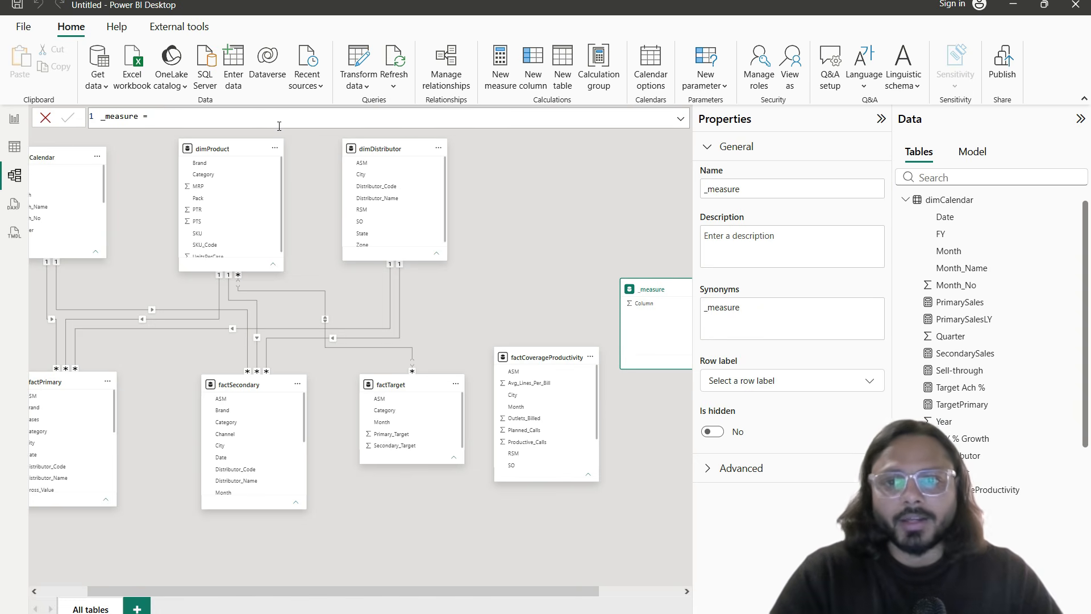
Step: Set PrimarySales' Home table to _measure
{"action": "left_click", "coordinate": [982, 309]}
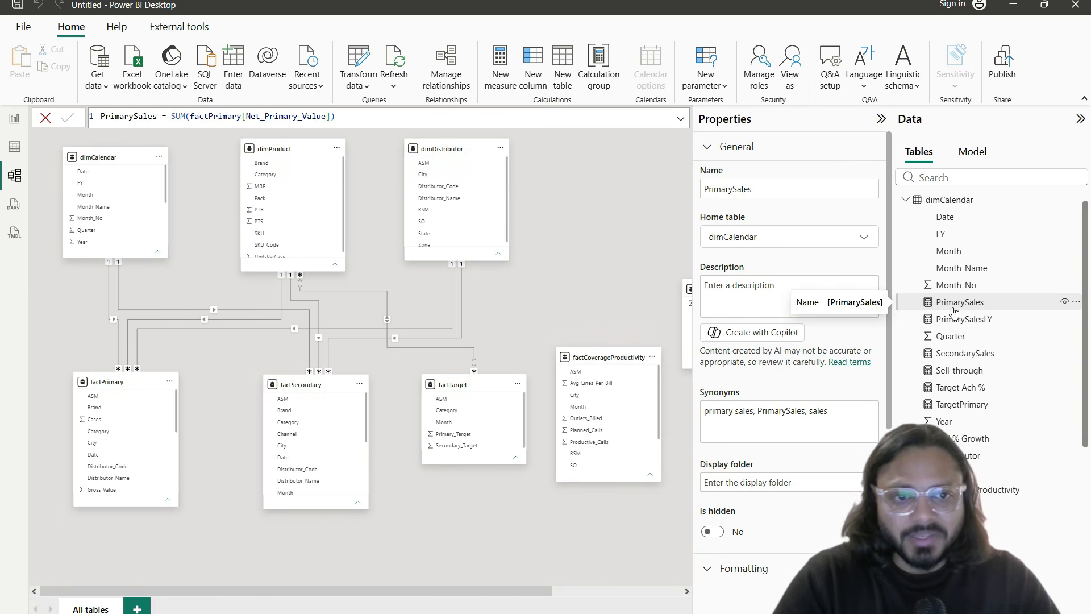
{"action": "mouse_move", "coordinate": [690, 209]}
{"action": "left_mouse_down"}
{"action": "mouse_move", "coordinate": [785, 252]}
{"action": "mouse_move", "coordinate": [888, 265]}
{"action": "mouse_move", "coordinate": [859, 255]}
{"action": "left_mouse_up"}
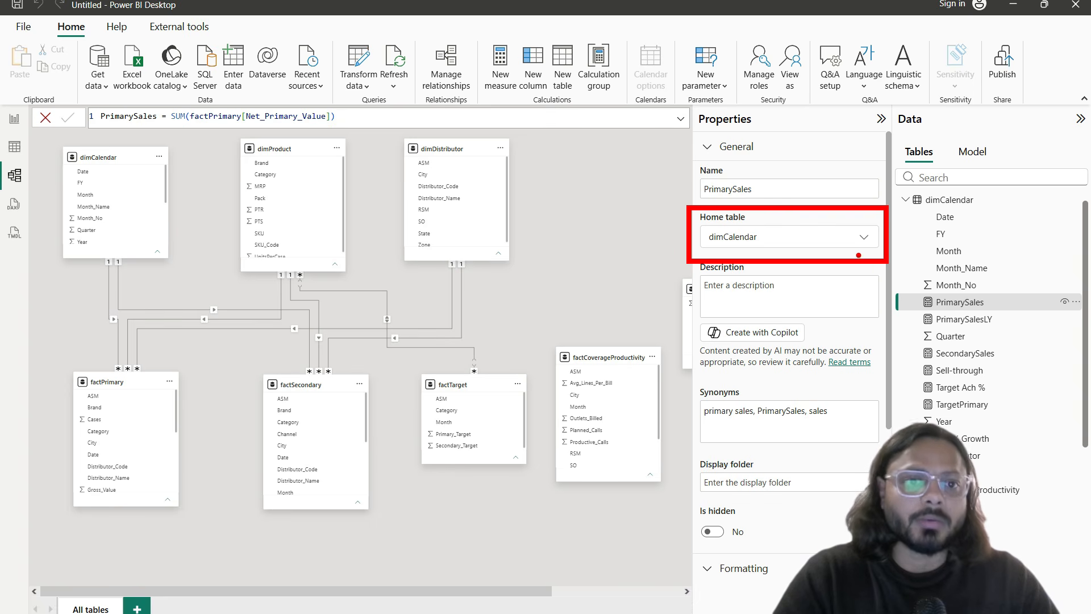
{"action": "key", "text": "Escape"}
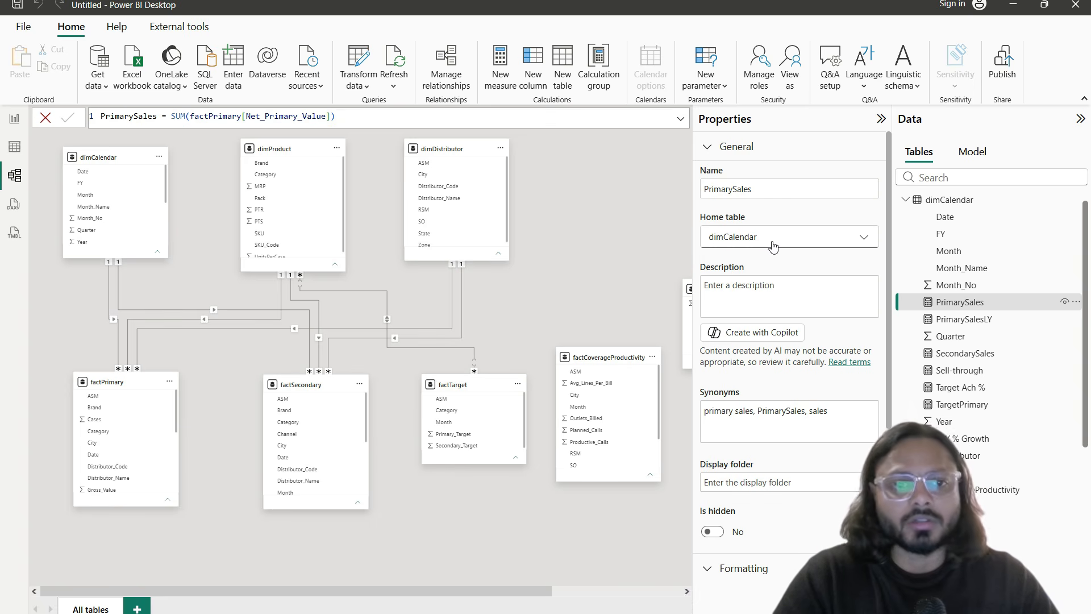
{"action": "left_click", "coordinate": [768, 243]}
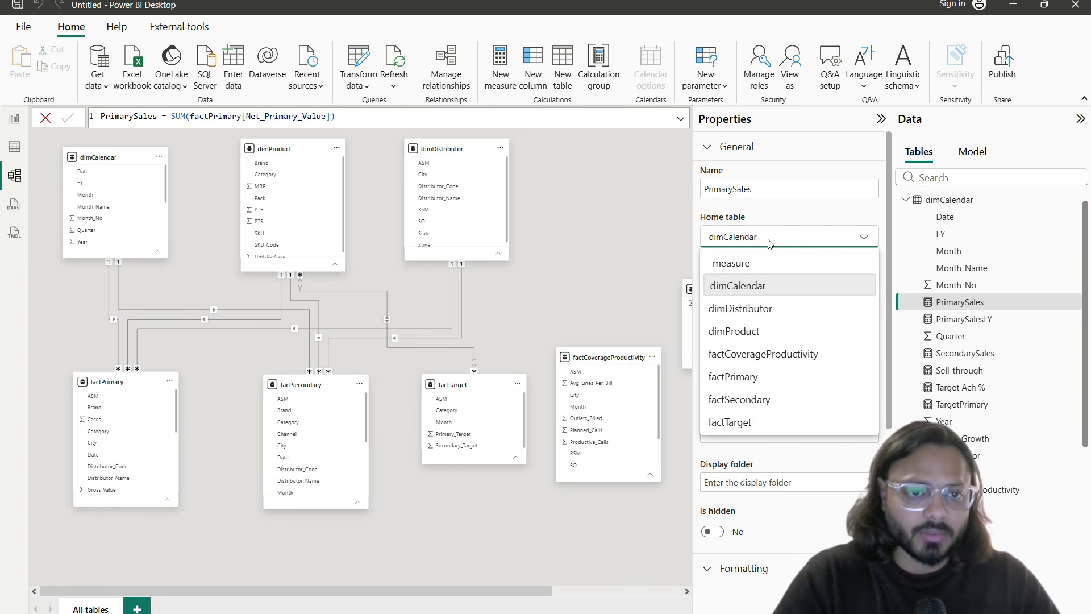
{"action": "left_click", "coordinate": [740, 267]}
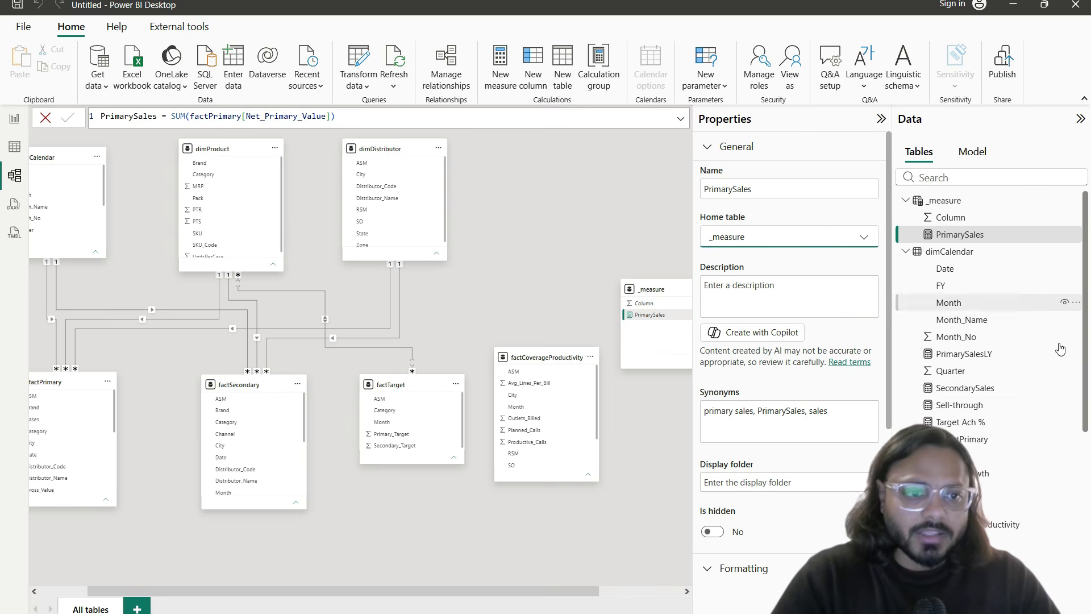
Step: Move SecondarySales, Sell-through, Target Ach % and YoY % Growth into _measure, then hide its placeholder Column
{"action": "left_click", "coordinate": [969, 357]}
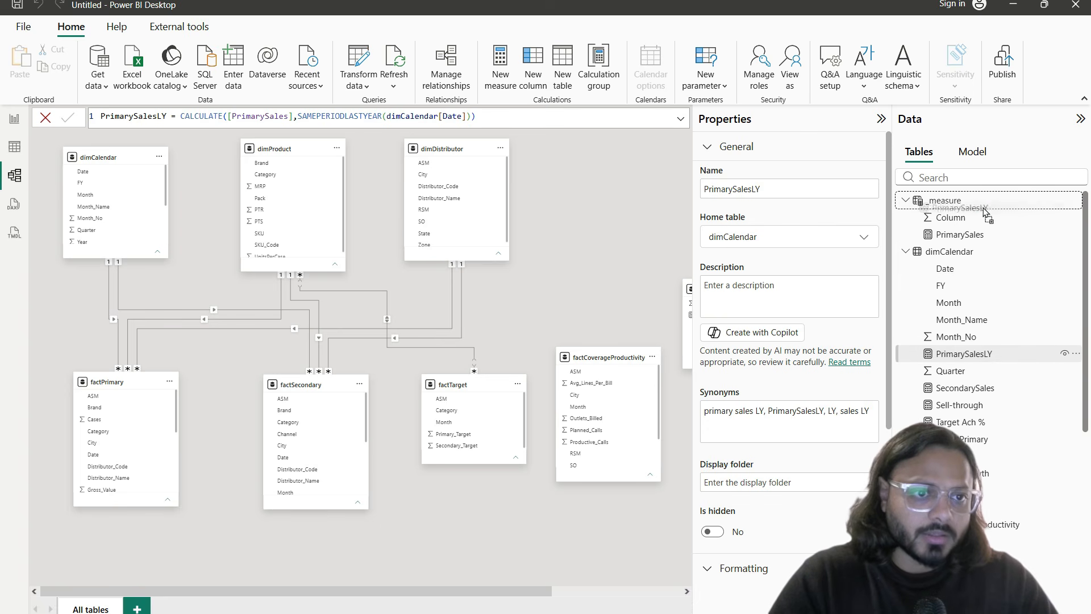
{"action": "left_click", "coordinate": [969, 390]}
{"action": "left_click_drag", "start_coordinate": [968, 390], "coordinate": [957, 203]}
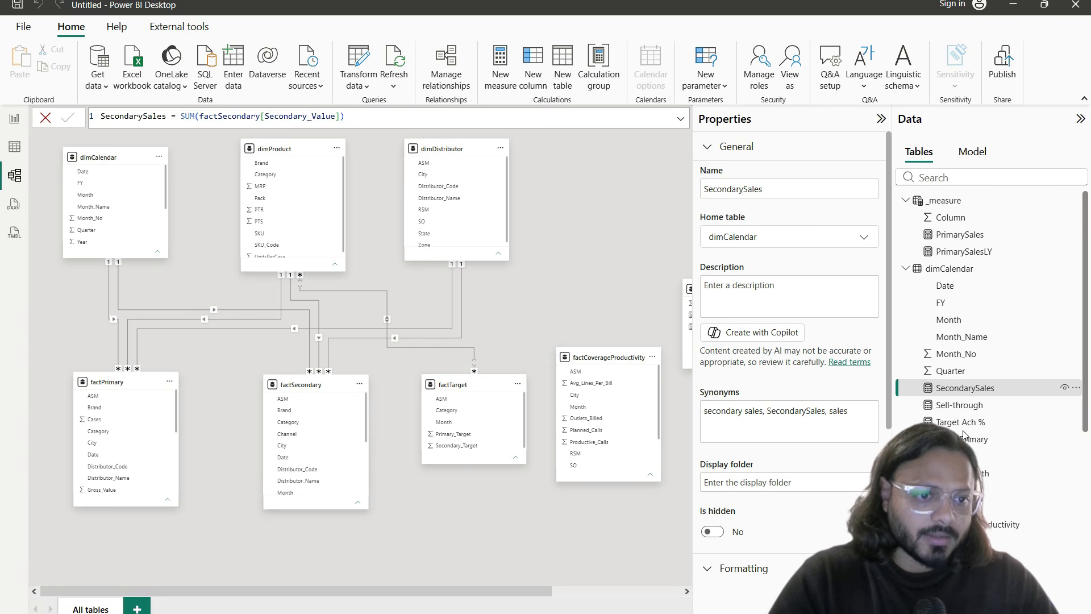
{"action": "left_click_drag", "start_coordinate": [959, 404], "coordinate": [944, 202]}
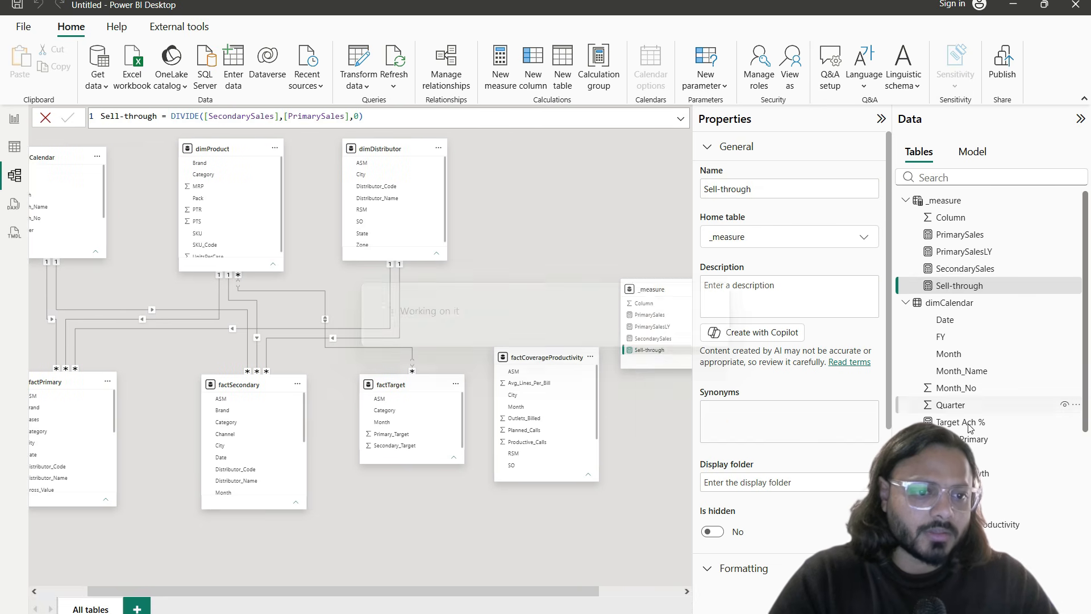
{"action": "left_click", "coordinate": [969, 427]}
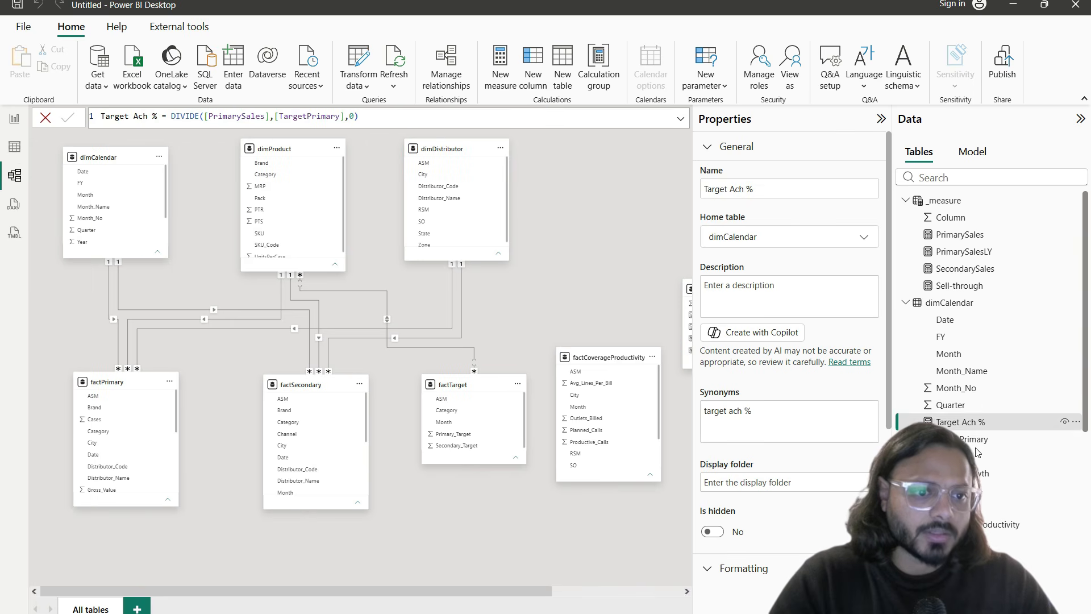
{"action": "left_click_drag", "start_coordinate": [973, 439], "coordinate": [974, 206]}
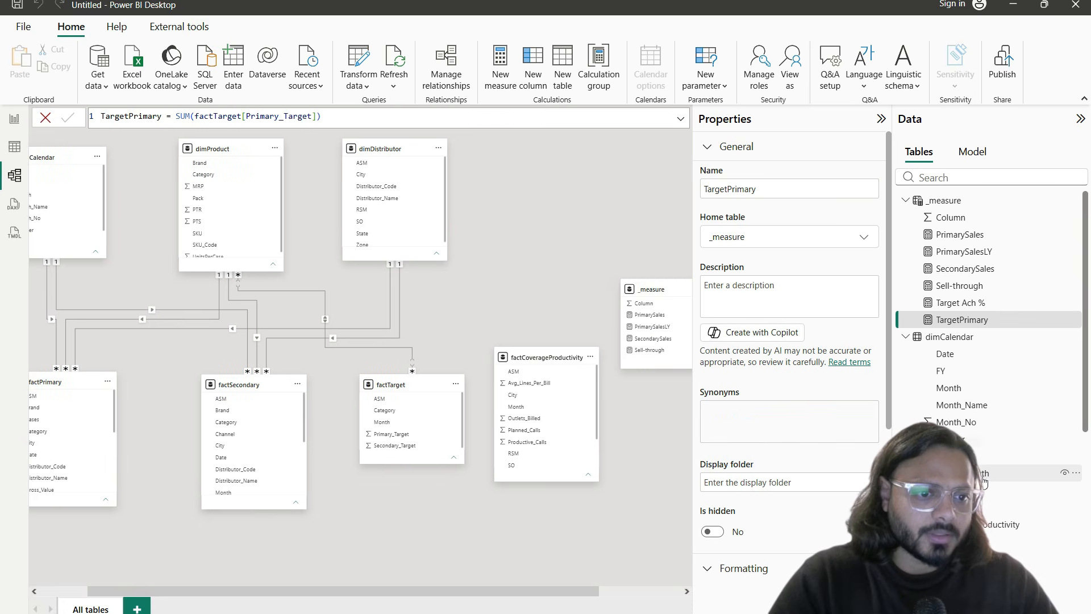
{"action": "left_click_drag", "start_coordinate": [971, 473], "coordinate": [977, 207]}
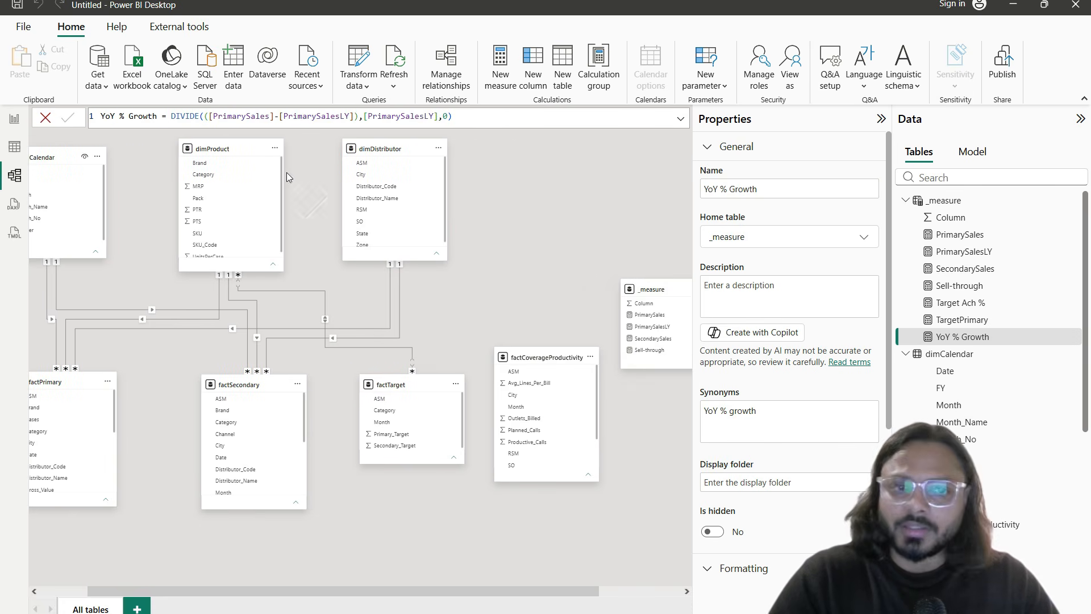
{"action": "left_click", "coordinate": [1072, 222]}
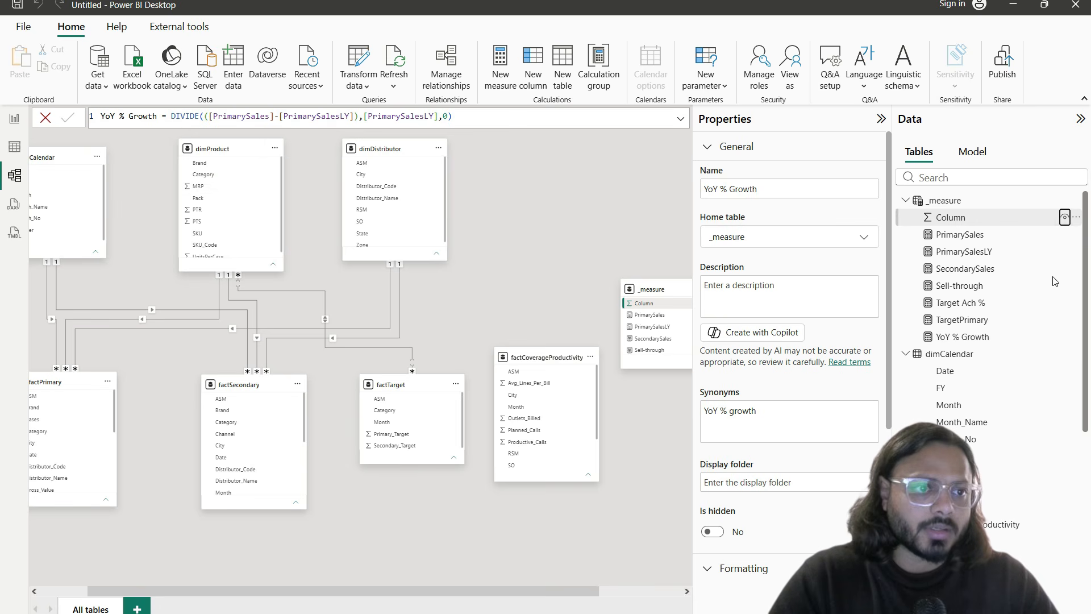
{"action": "left_click", "coordinate": [1064, 218]}
Step: Return to the report page and expand the _measure table in the field list
{"action": "left_click", "coordinate": [15, 119]}
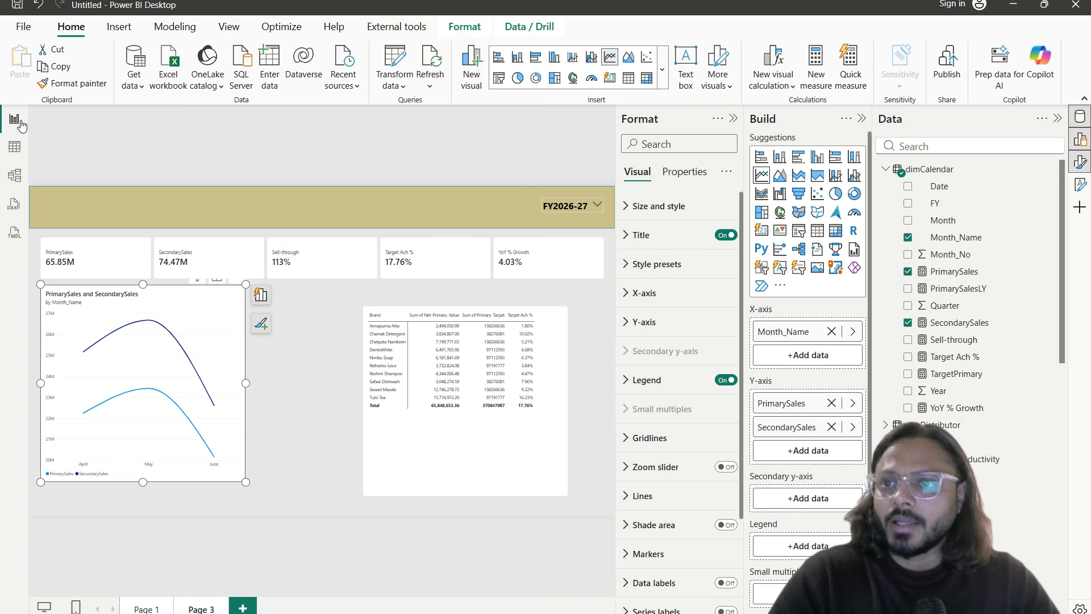
{"action": "left_click", "coordinate": [886, 170]}
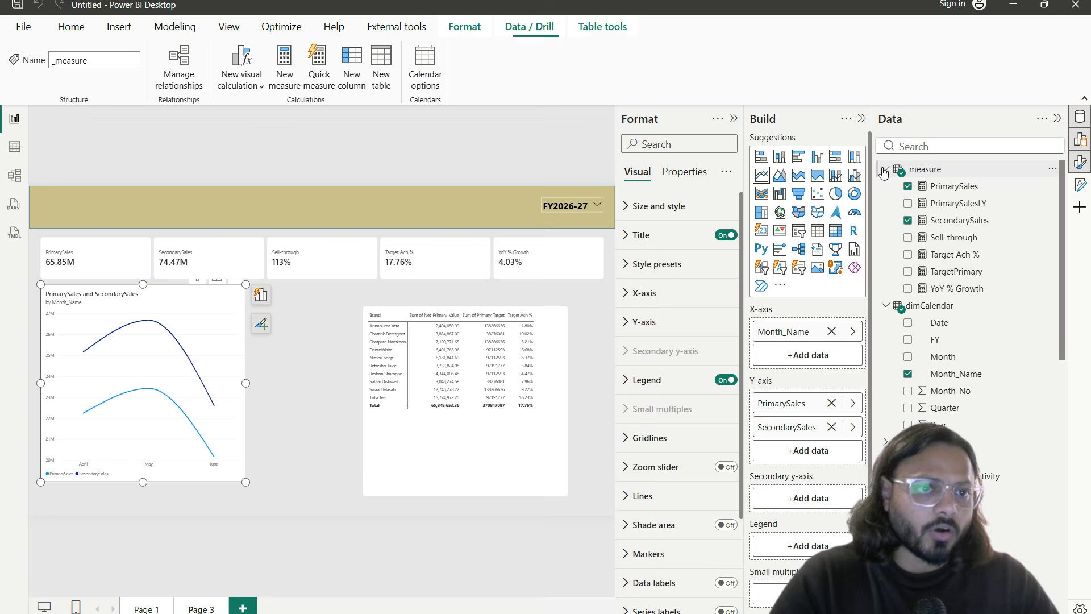
{"action": "left_click", "coordinate": [887, 170]}
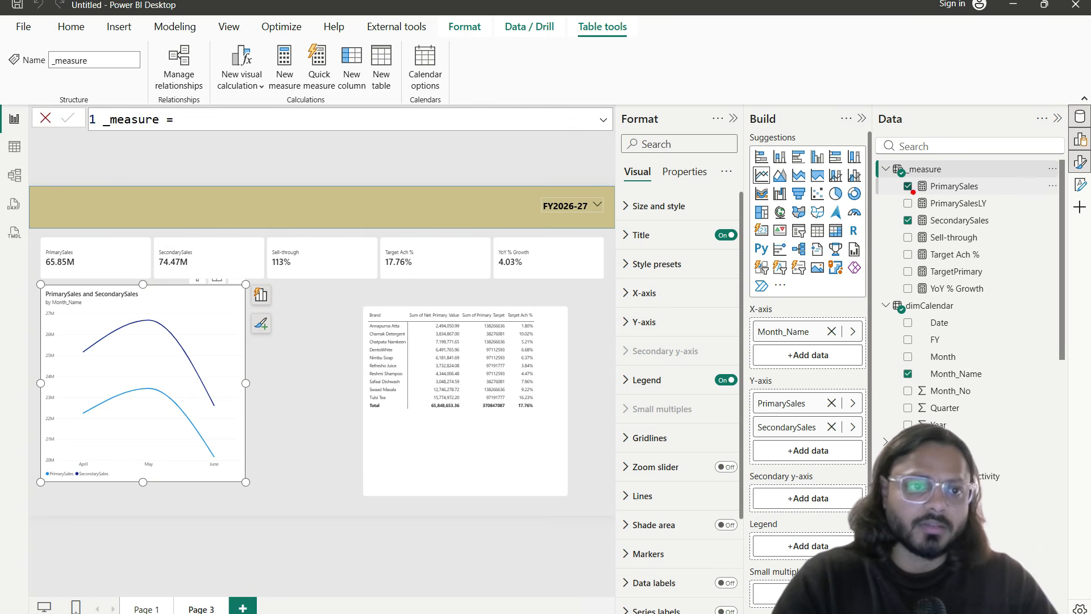
{"action": "left_click_drag", "start_coordinate": [881, 159], "coordinate": [1062, 295]}
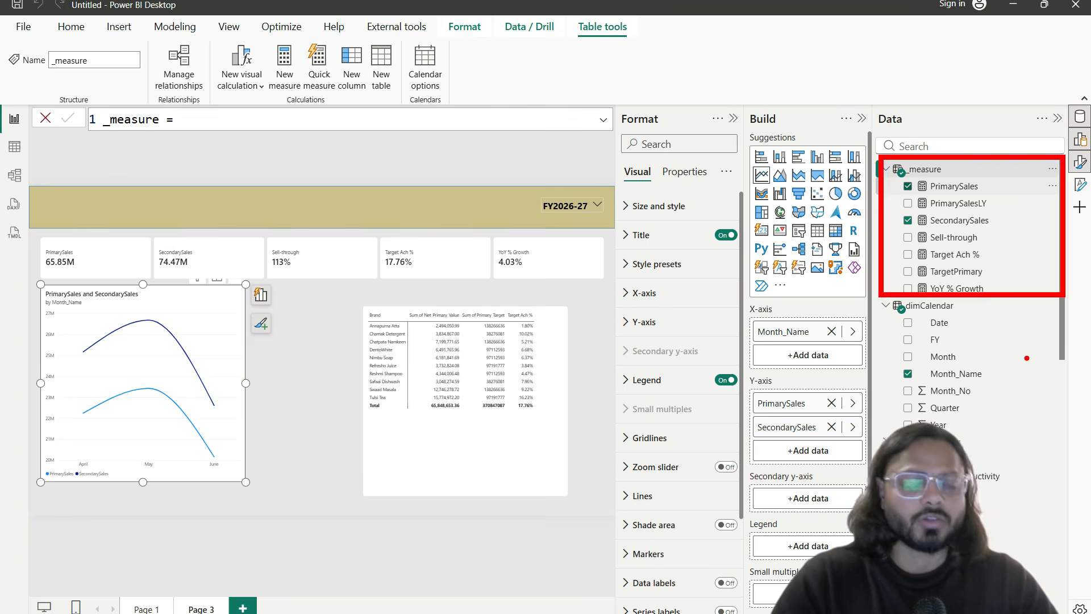
{"action": "key", "text": "Escape"}
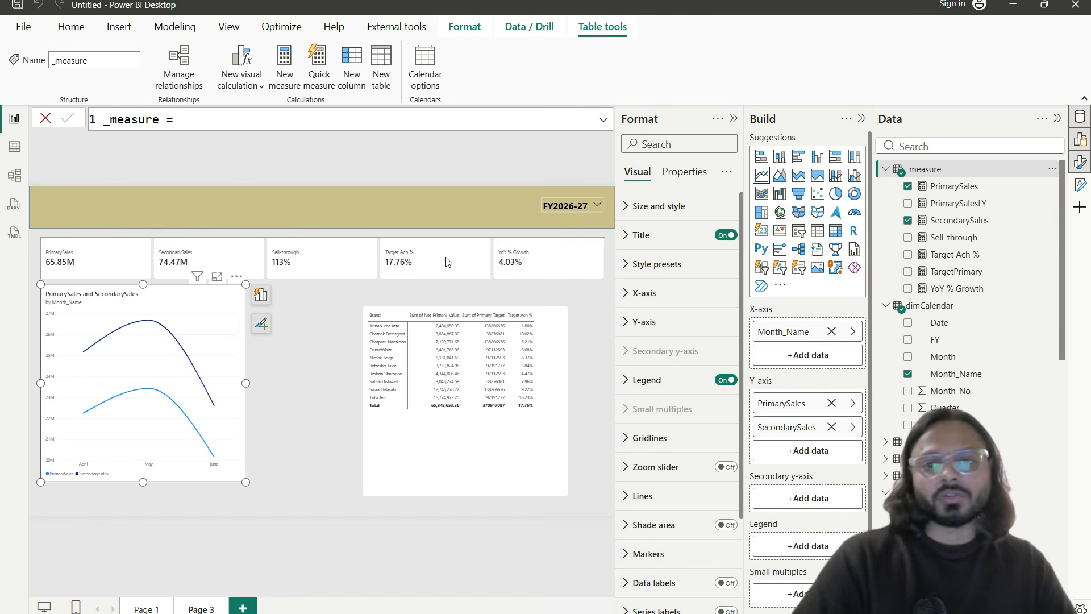
Step: Make the line chart wider and shorter, and place the brand table beside it up to the right edge
{"action": "left_click", "coordinate": [302, 302]}
{"action": "left_click", "coordinate": [229, 320]}
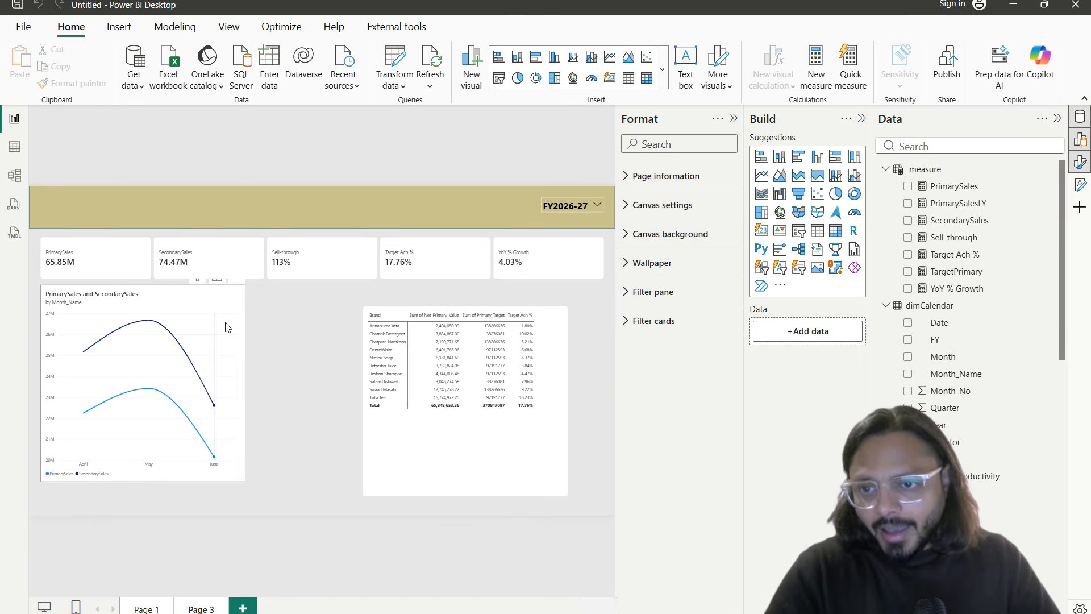
{"action": "left_click_drag", "start_coordinate": [245, 482], "coordinate": [263, 408]}
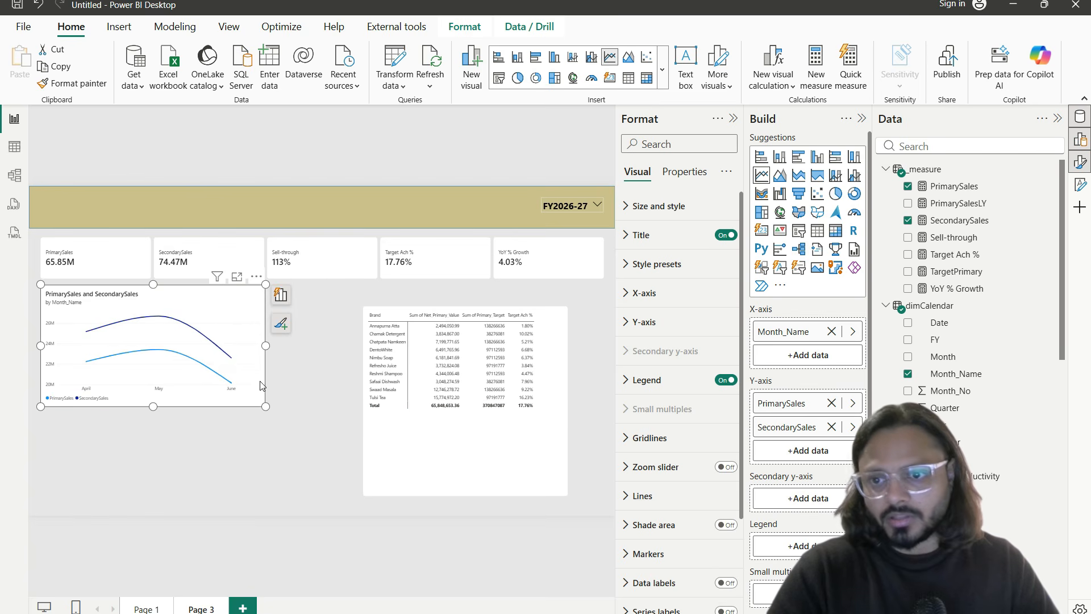
{"action": "left_click", "coordinate": [314, 326]}
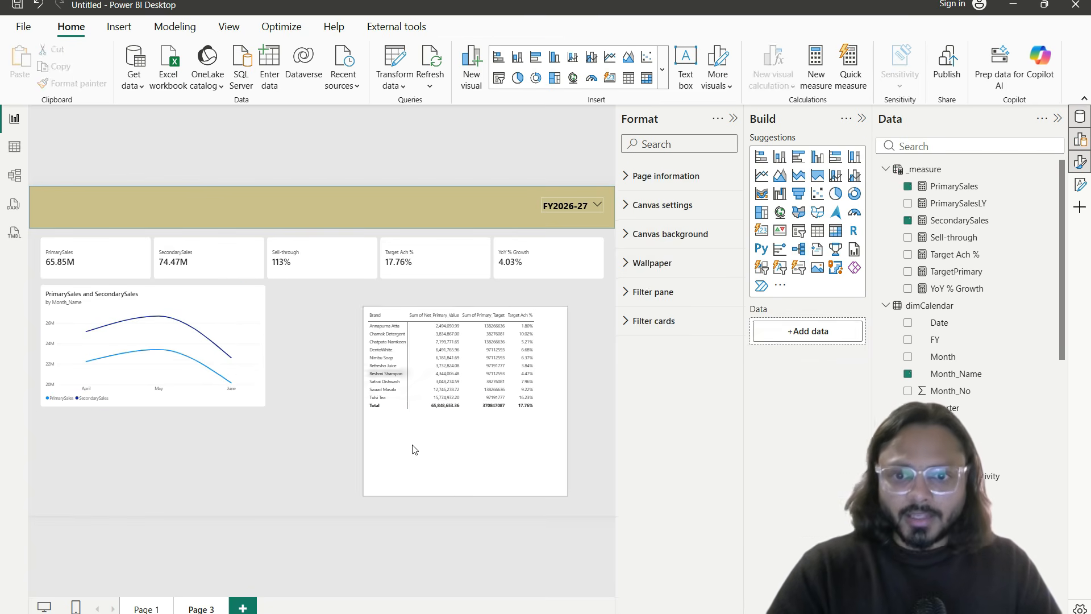
{"action": "left_click_drag", "start_coordinate": [485, 458], "coordinate": [394, 436]}
{"action": "left_click_drag", "start_coordinate": [476, 472], "coordinate": [605, 409]}
Step: Swap the table's Sum of Net_Primary_Value and Primary_Target for PrimarySales, SecondarySales and PrimarySalesLY
{"action": "left_click", "coordinate": [485, 422]}
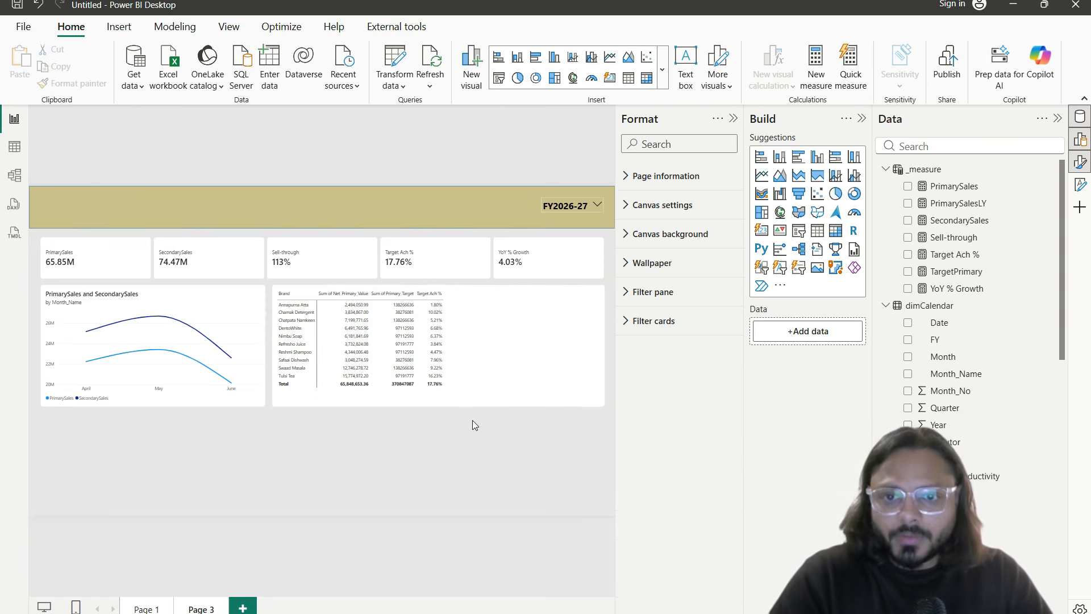
{"action": "scroll", "coordinate": [419, 428], "scroll_direction": "up", "scroll_amount": 2}
{"action": "left_click_drag", "start_coordinate": [351, 596], "coordinate": [525, 594]}
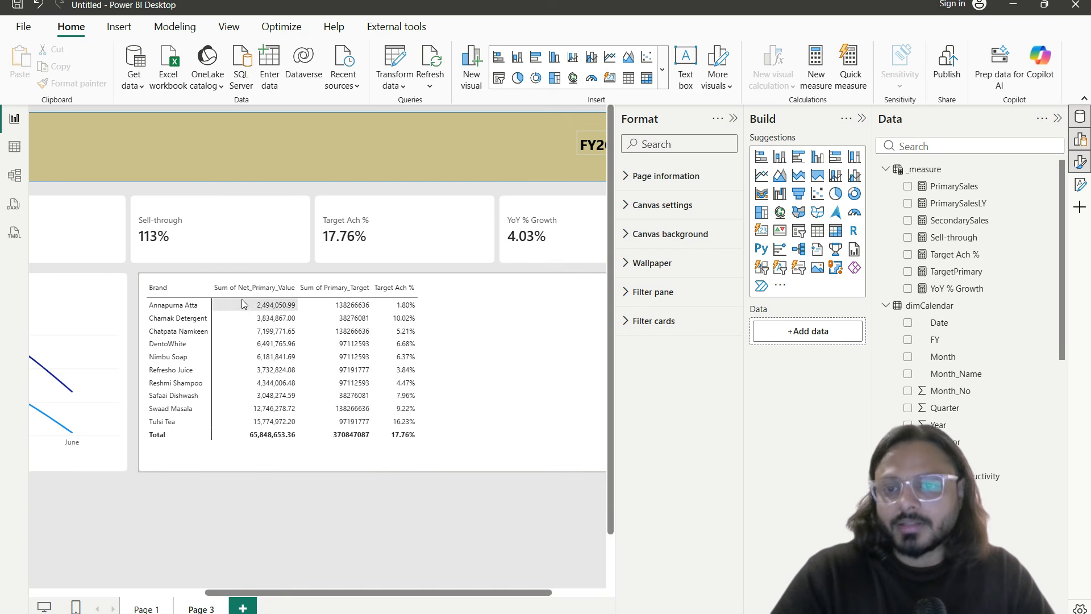
{"action": "left_click", "coordinate": [497, 462]}
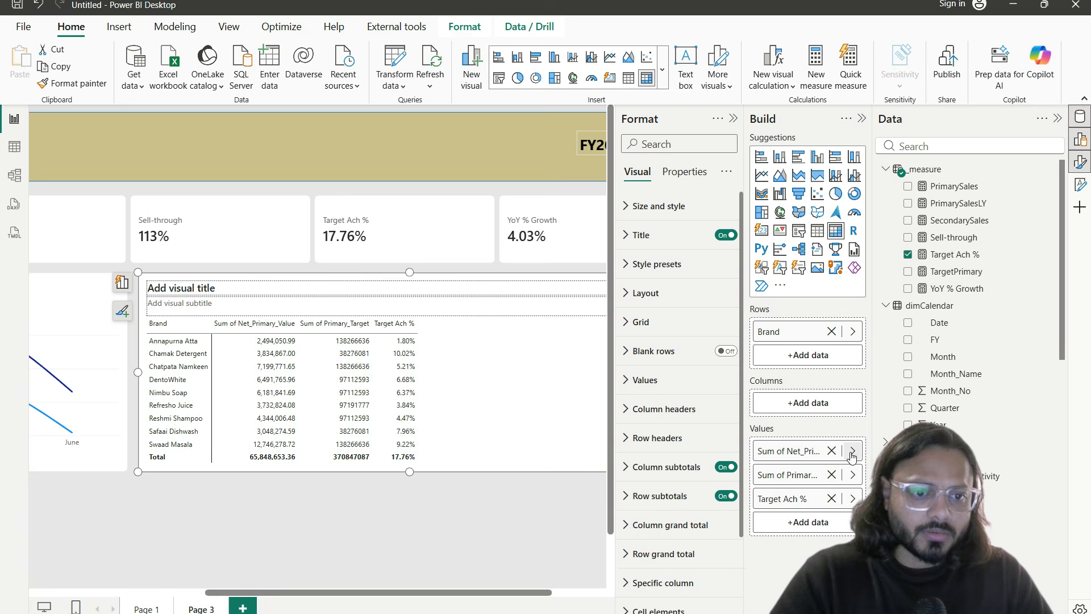
{"action": "left_click", "coordinate": [831, 451]}
{"action": "left_click", "coordinate": [831, 451]}
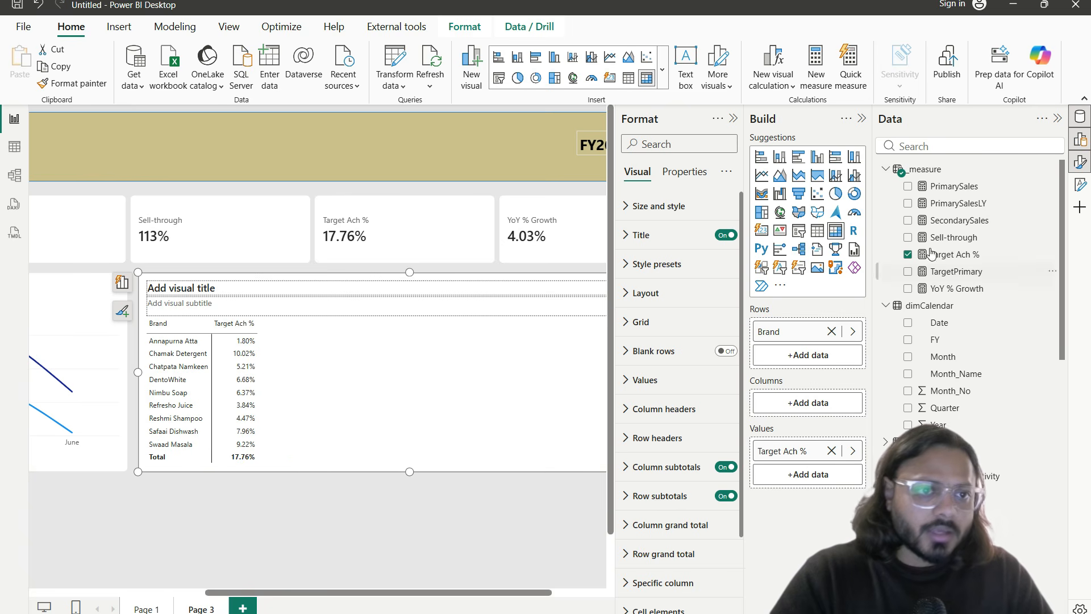
{"action": "left_click_drag", "start_coordinate": [952, 186], "coordinate": [784, 449]}
{"action": "left_click_drag", "start_coordinate": [959, 220], "coordinate": [815, 474]}
{"action": "left_click_drag", "start_coordinate": [966, 209], "coordinate": [840, 463]}
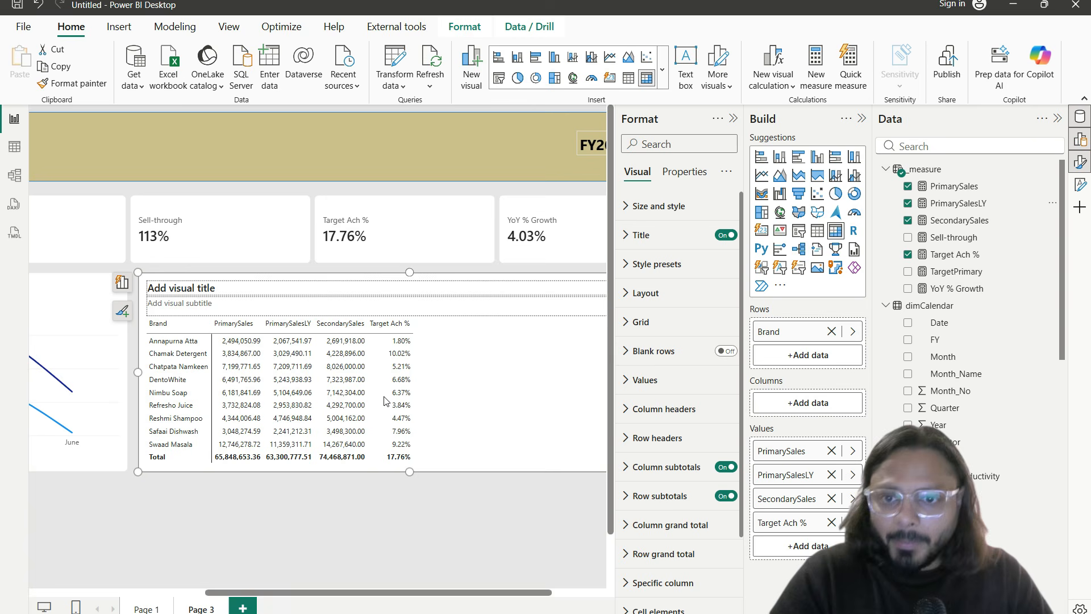
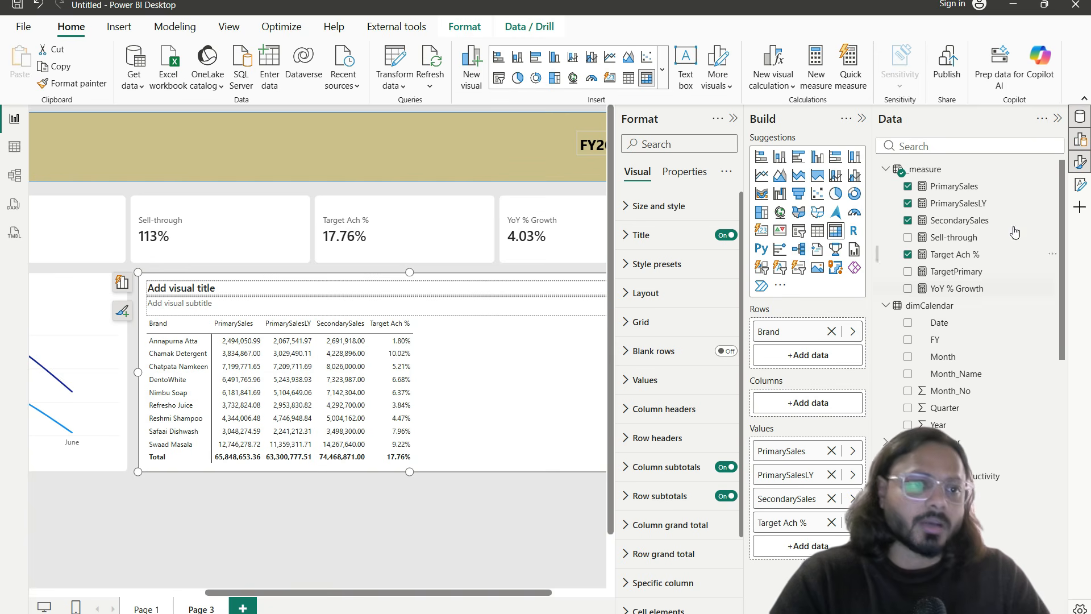
Step: Create the measure Growth = [PrimarySales]-[PrimarySalesLY] and add it as a column in the brand table
{"action": "left_click", "coordinate": [1052, 169]}
{"action": "key", "text": "Escape"}
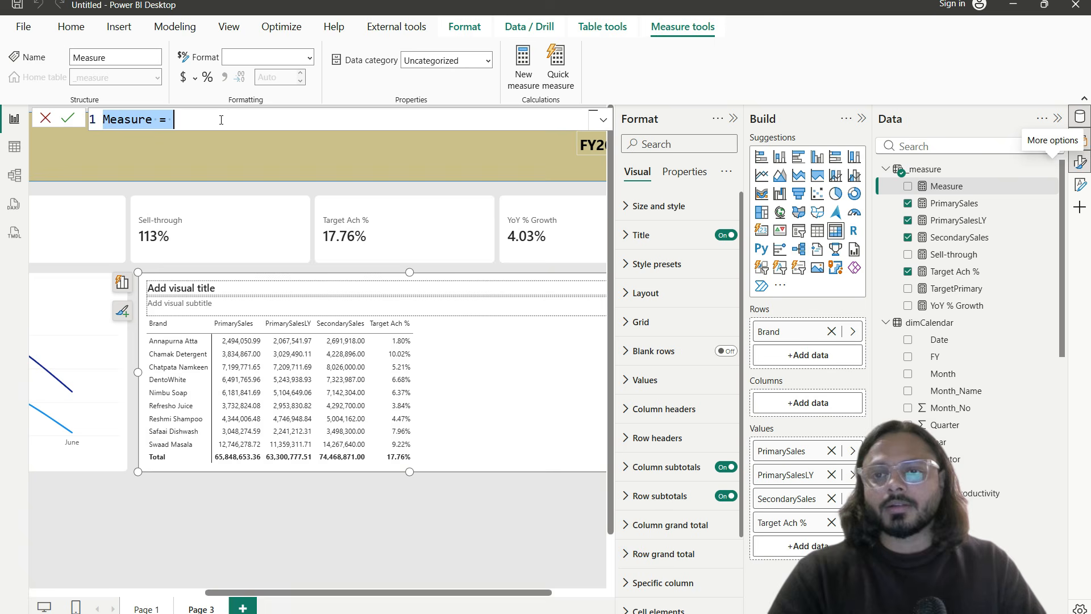
{"action": "type", "text": "Growth = prium"}
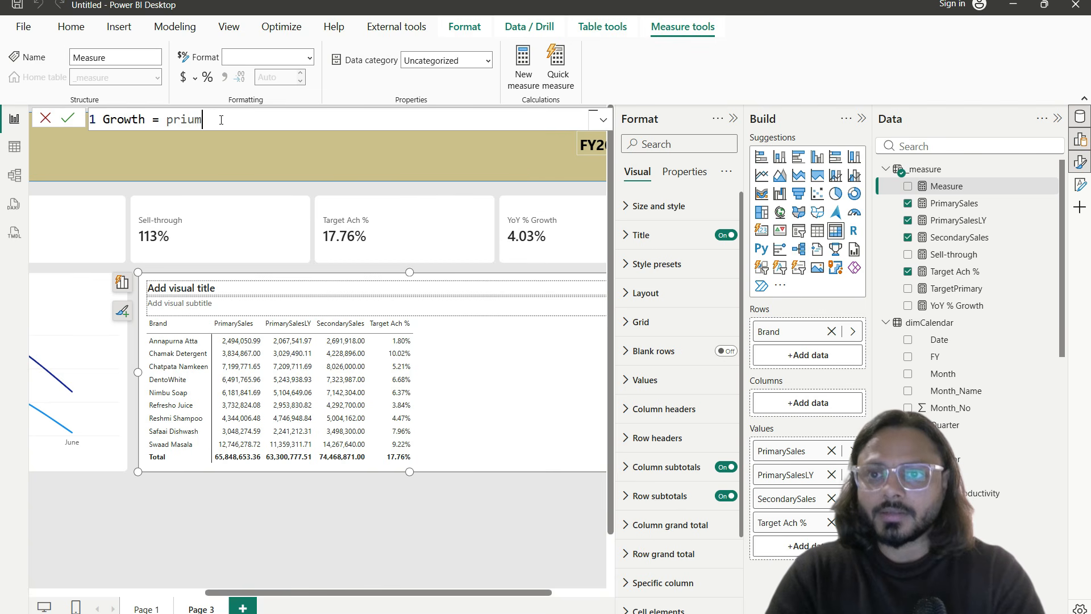
{"action": "key", "text": "BackSpace"}
{"action": "key", "text": "BackSpace"}
{"action": "type", "text": "ma"}
{"action": "key", "text": "Tab"}
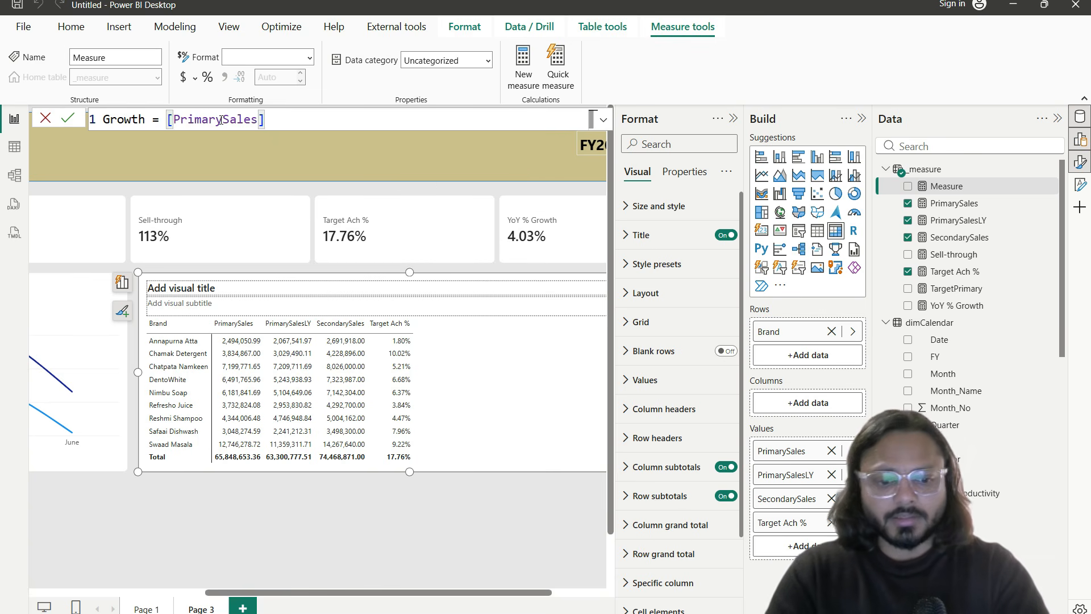
{"action": "type", "text": "-prim"}
{"action": "key", "text": "Down"}
{"action": "key", "text": "Tab"}
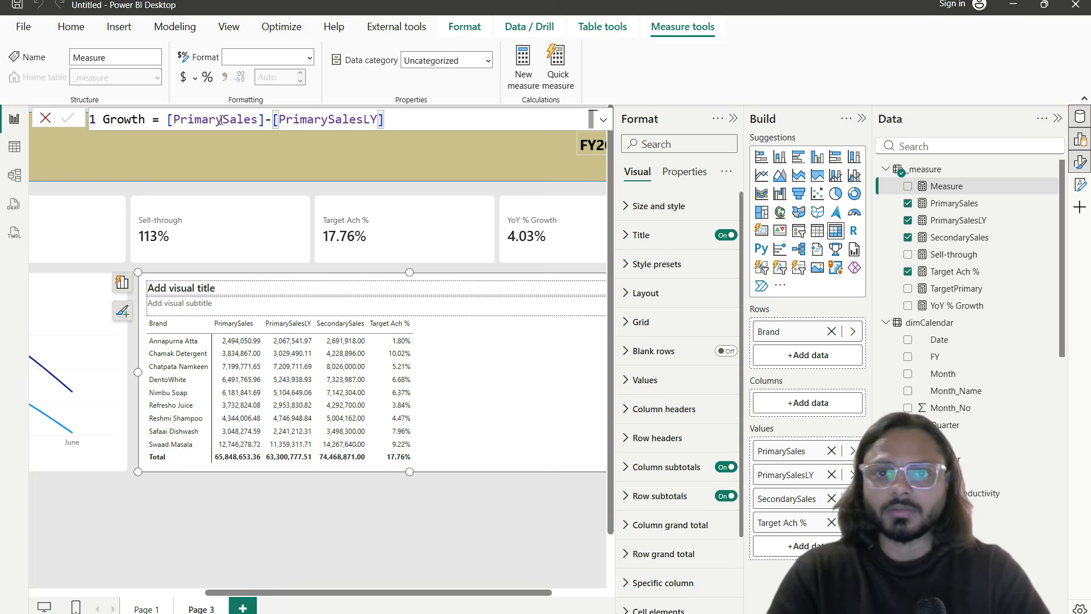
{"action": "key", "text": "Return"}
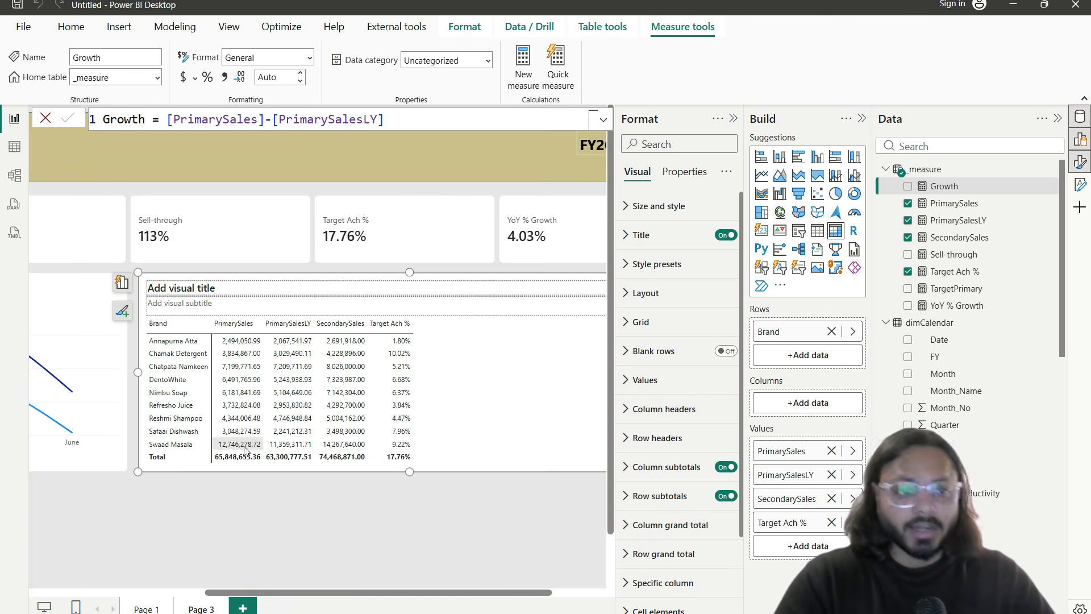
{"action": "left_click_drag", "start_coordinate": [954, 186], "coordinate": [814, 484]}
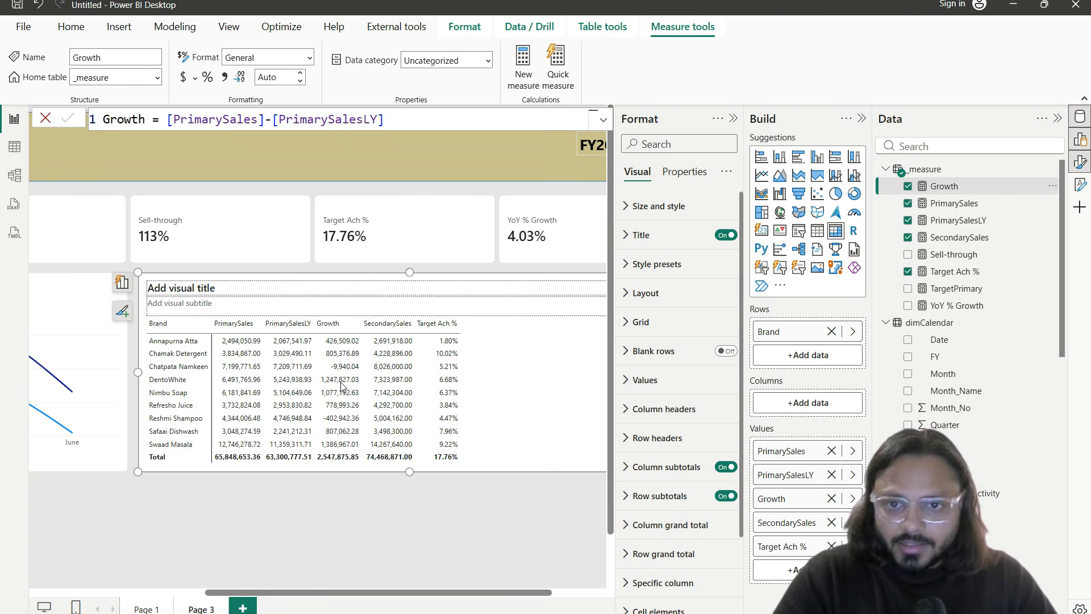
Step: Bring up the Growth field's menu in the Values well and expand its Conditional formatting submenu
{"action": "left_click", "coordinate": [852, 499]}
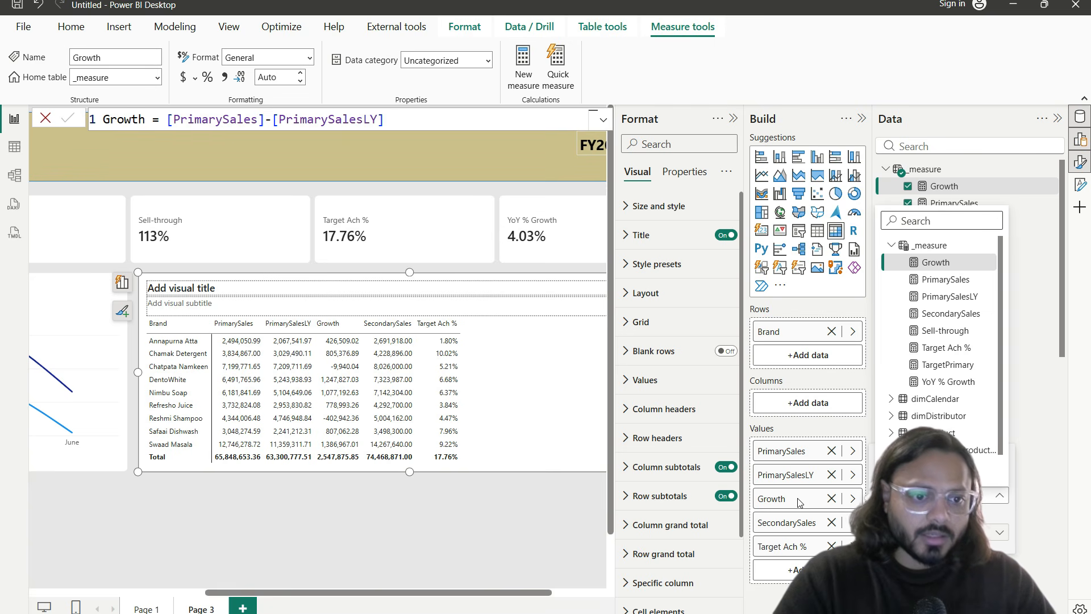
{"action": "left_click", "coordinate": [852, 499]}
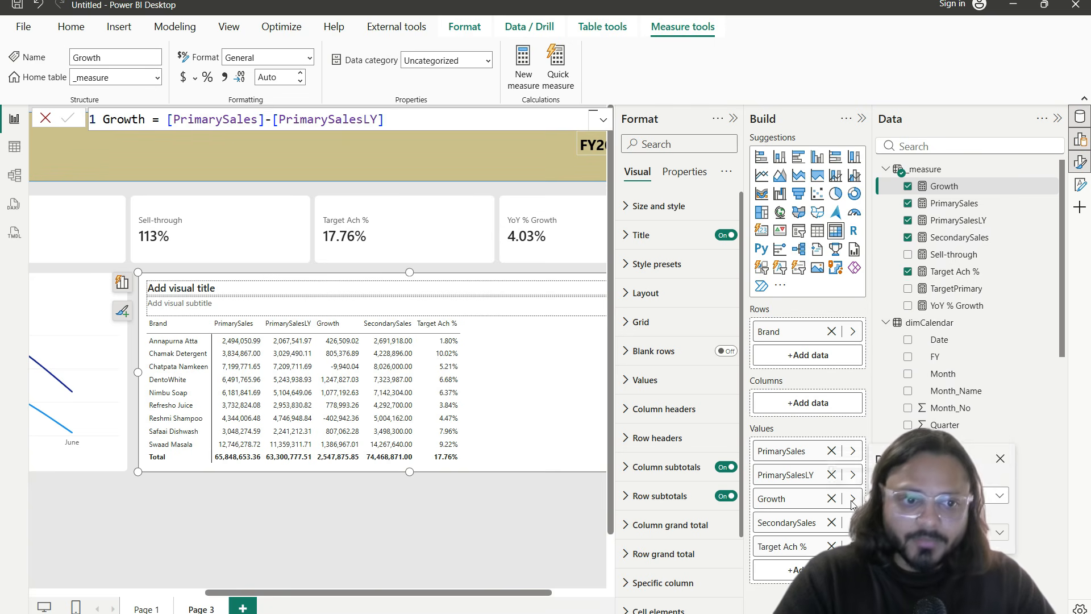
{"action": "left_click", "coordinate": [852, 500]}
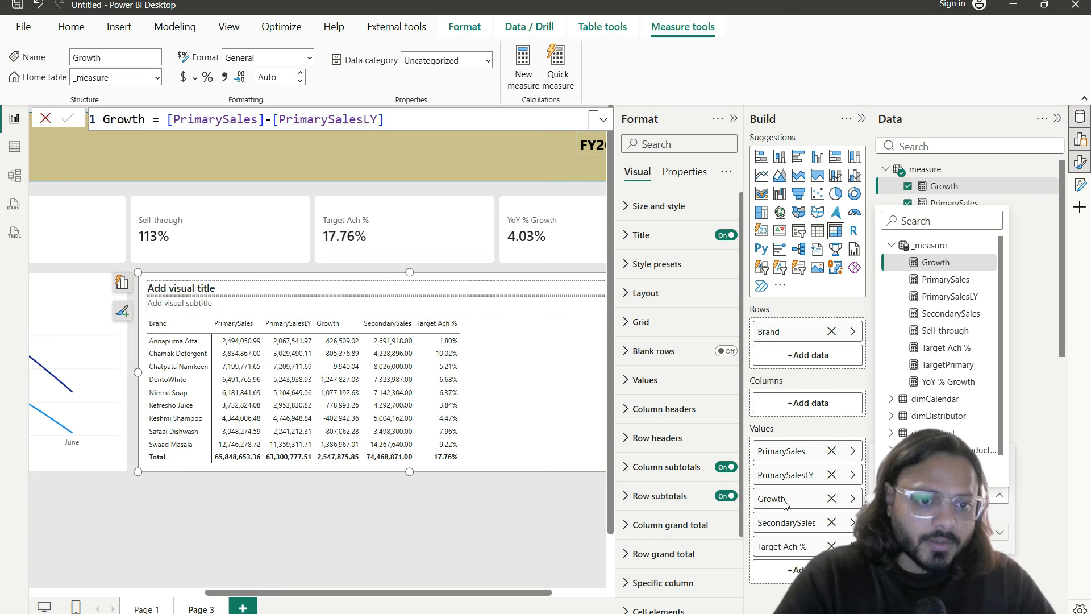
{"action": "right_click", "coordinate": [762, 503]}
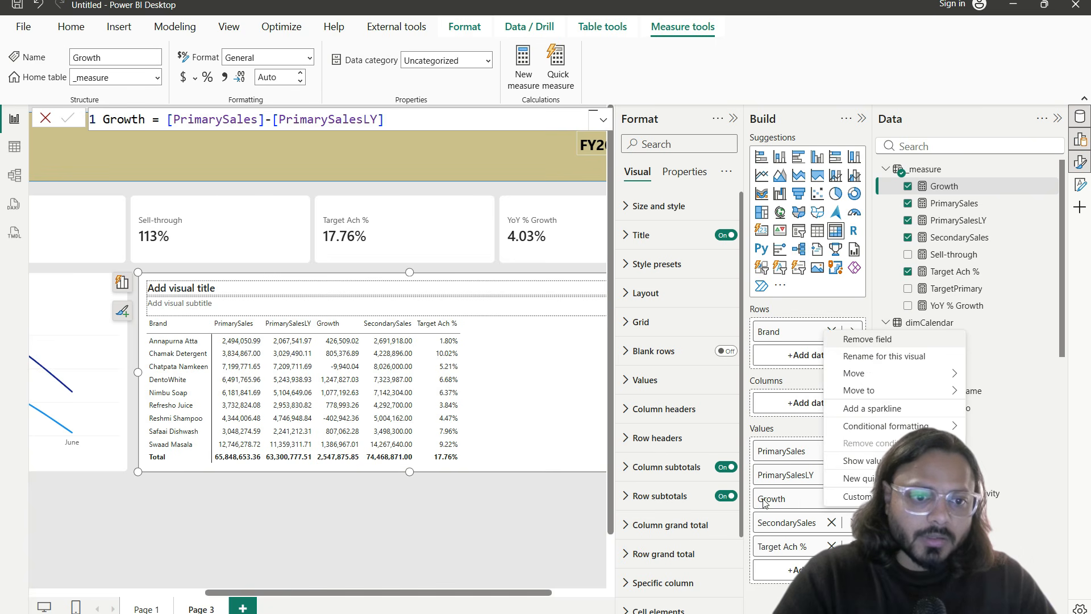
{"action": "mouse_move", "coordinate": [890, 434]}
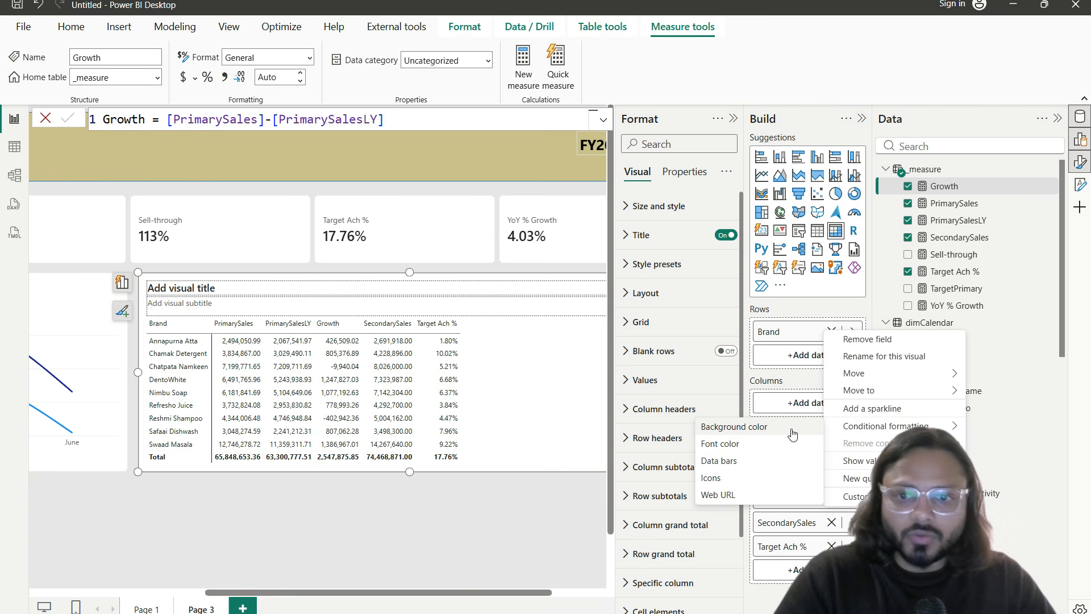
Step: Set Growth font colour to Rules, with a Number rule colouring values >=0 dark green
{"action": "left_click", "coordinate": [725, 444]}
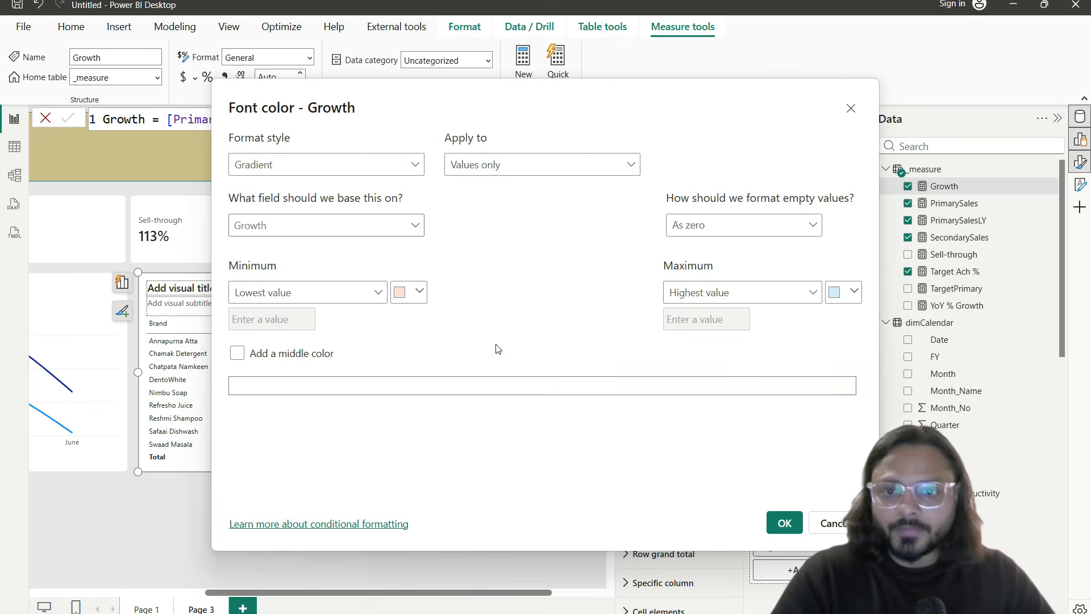
{"action": "left_click_drag", "start_coordinate": [300, 108], "coordinate": [579, 119]}
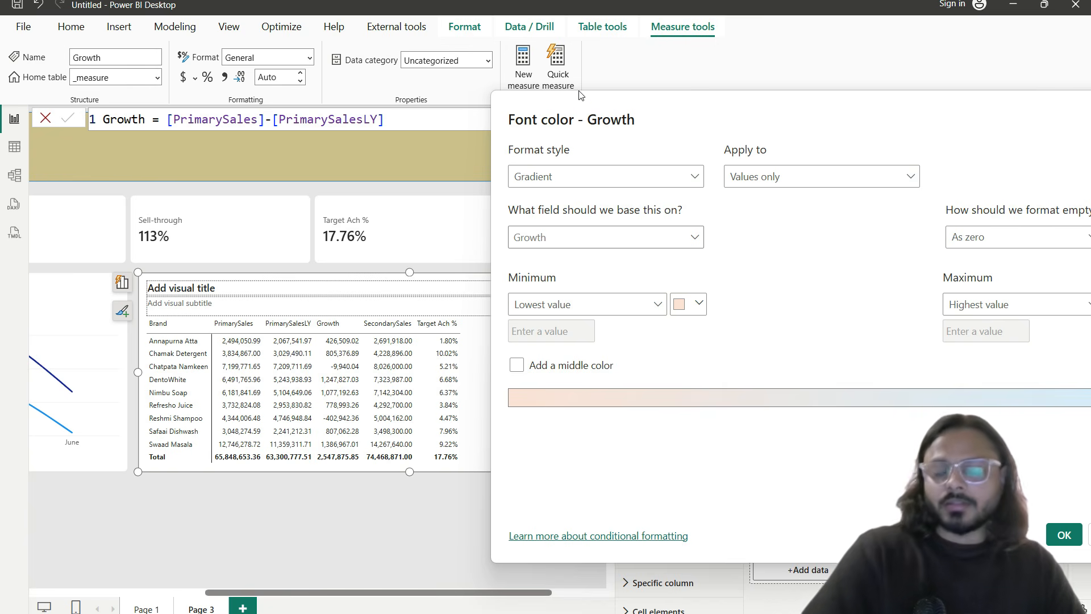
{"action": "left_click_drag", "start_coordinate": [564, 97], "coordinate": [398, 89]}
{"action": "left_click", "coordinate": [444, 172]}
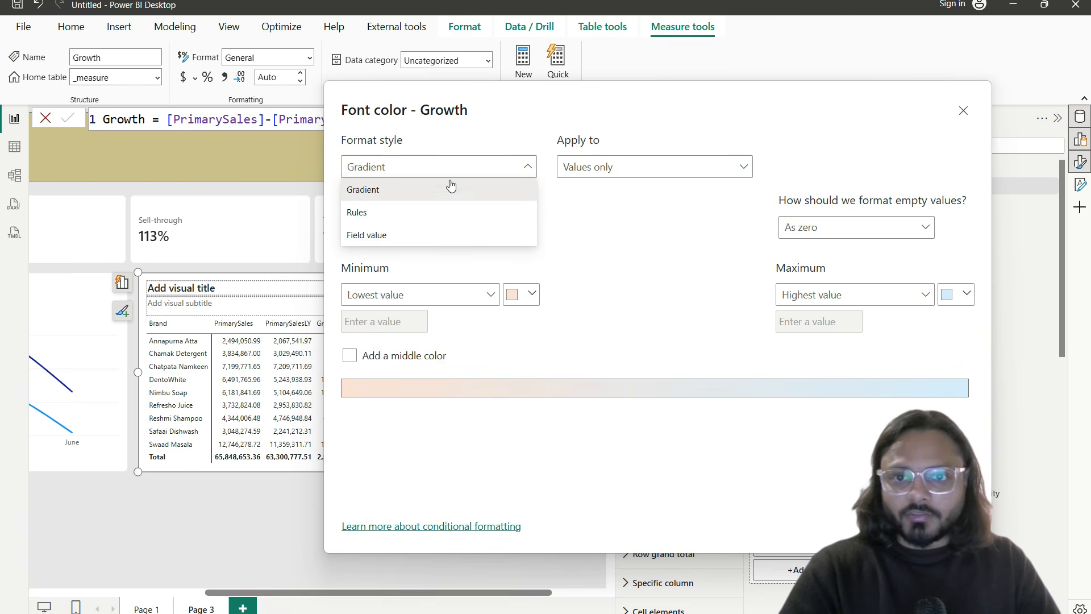
{"action": "left_click", "coordinate": [390, 212]}
{"action": "left_click", "coordinate": [503, 305]}
{"action": "left_click", "coordinate": [542, 323]}
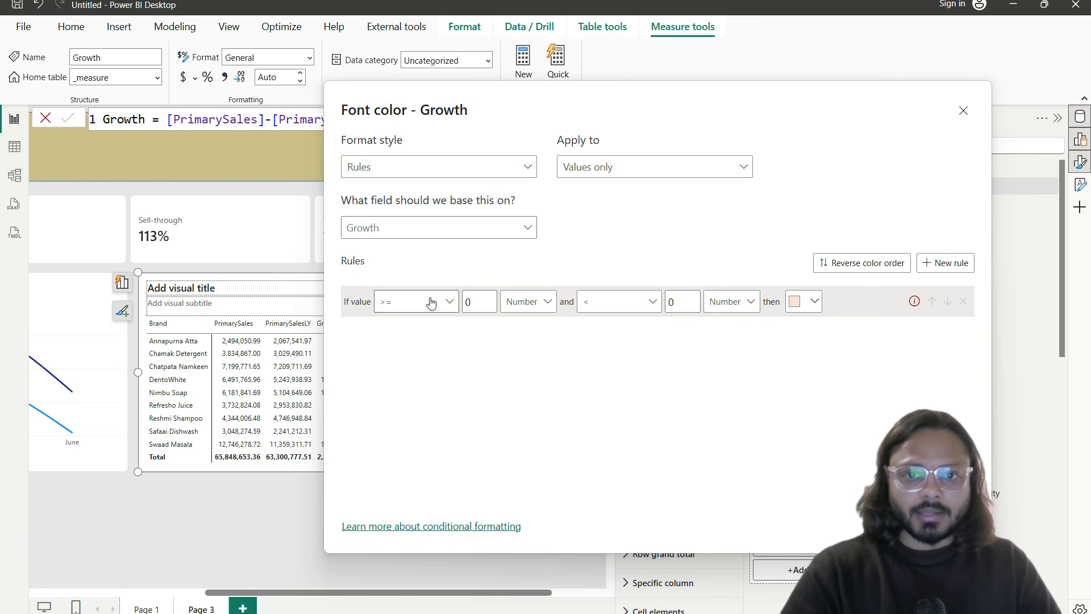
{"action": "left_click", "coordinate": [685, 304]}
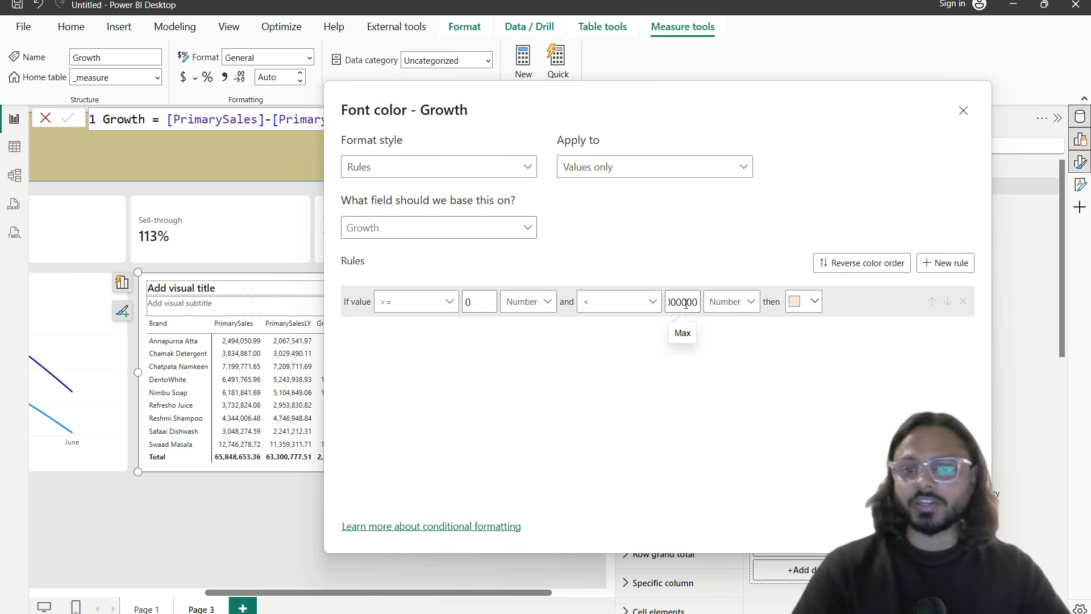
{"action": "left_click", "coordinate": [803, 302]}
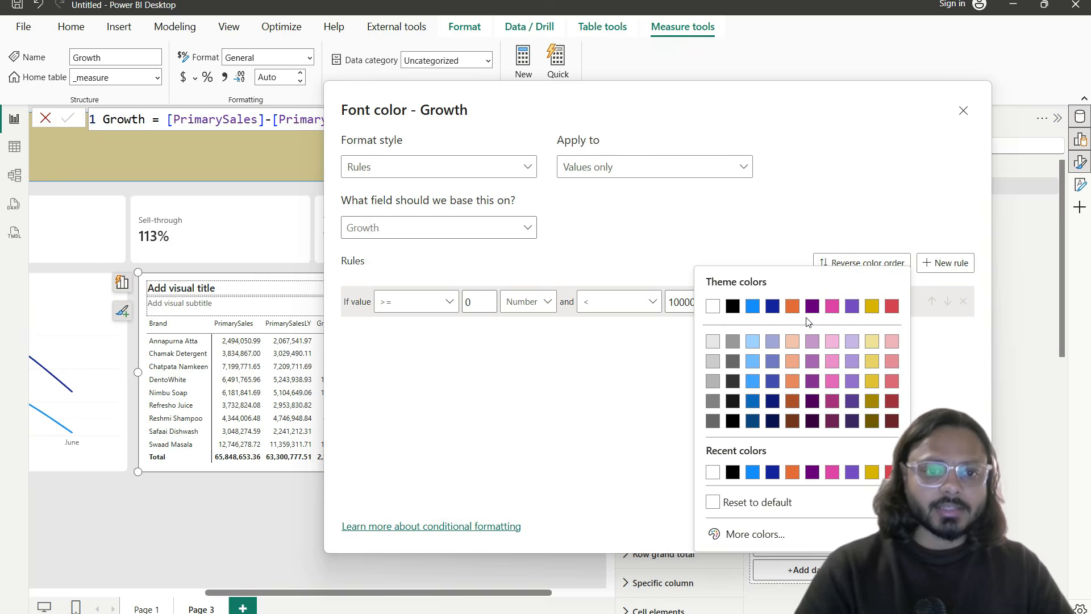
{"action": "left_click", "coordinate": [776, 529]}
{"action": "left_click", "coordinate": [767, 466]}
{"action": "left_click", "coordinate": [886, 405]}
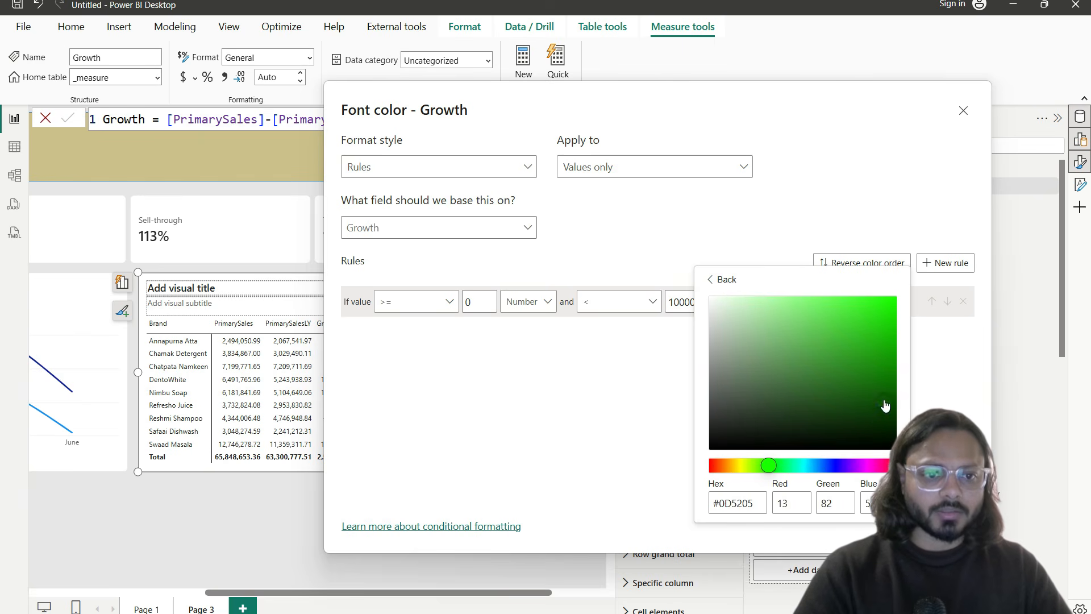
{"action": "left_click", "coordinate": [941, 388]}
Step: Add a second Number rule colouring values <0 dark red and apply the rules
{"action": "left_click", "coordinate": [945, 263]}
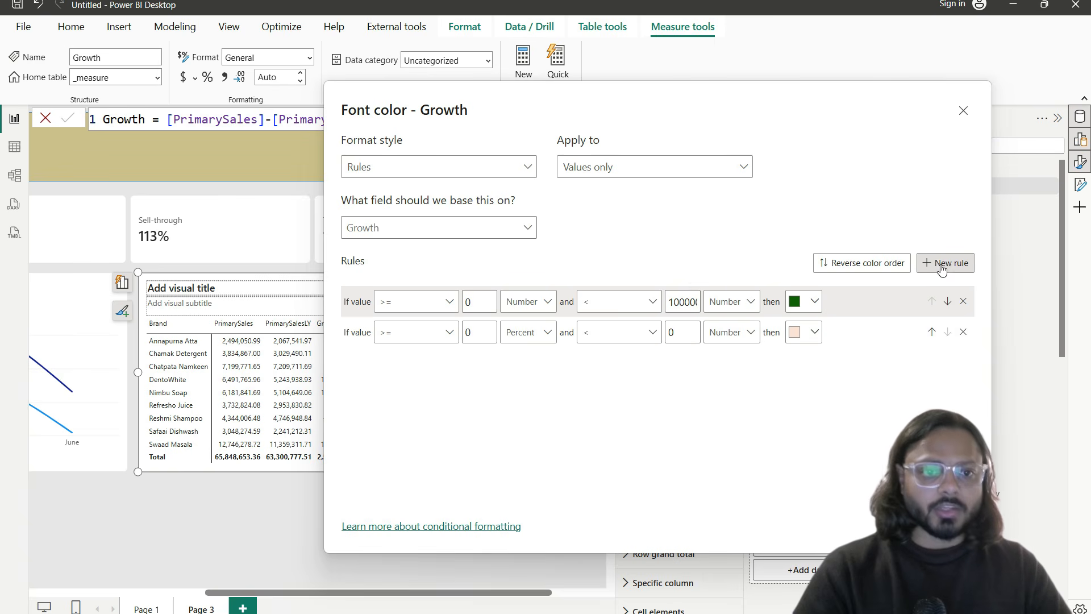
{"action": "double_click", "coordinate": [465, 331]}
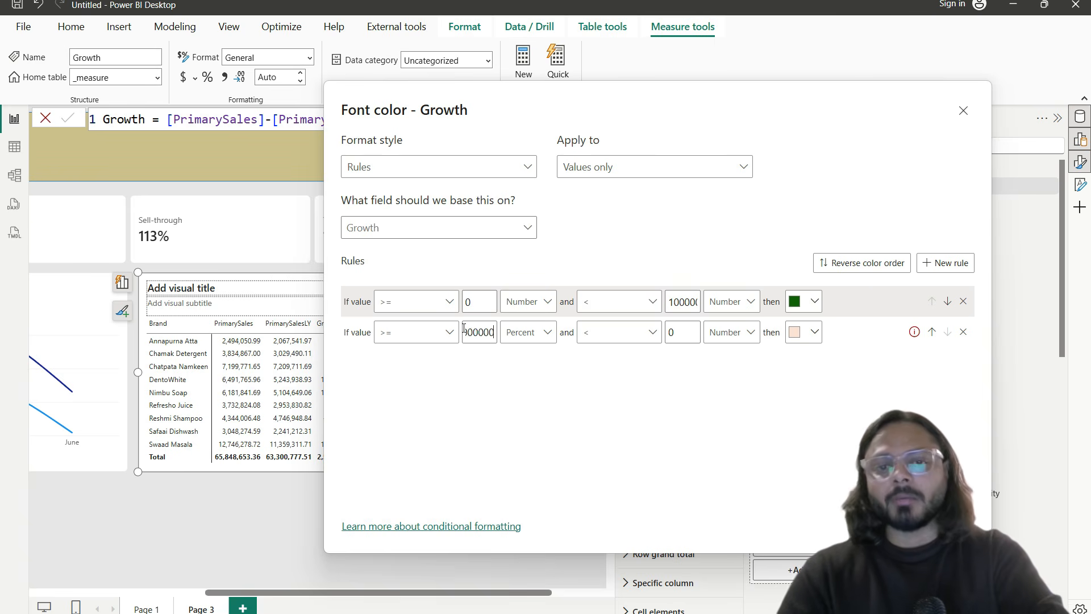
{"action": "left_click", "coordinate": [546, 333]}
{"action": "left_click", "coordinate": [547, 358]}
{"action": "left_click", "coordinate": [814, 332]}
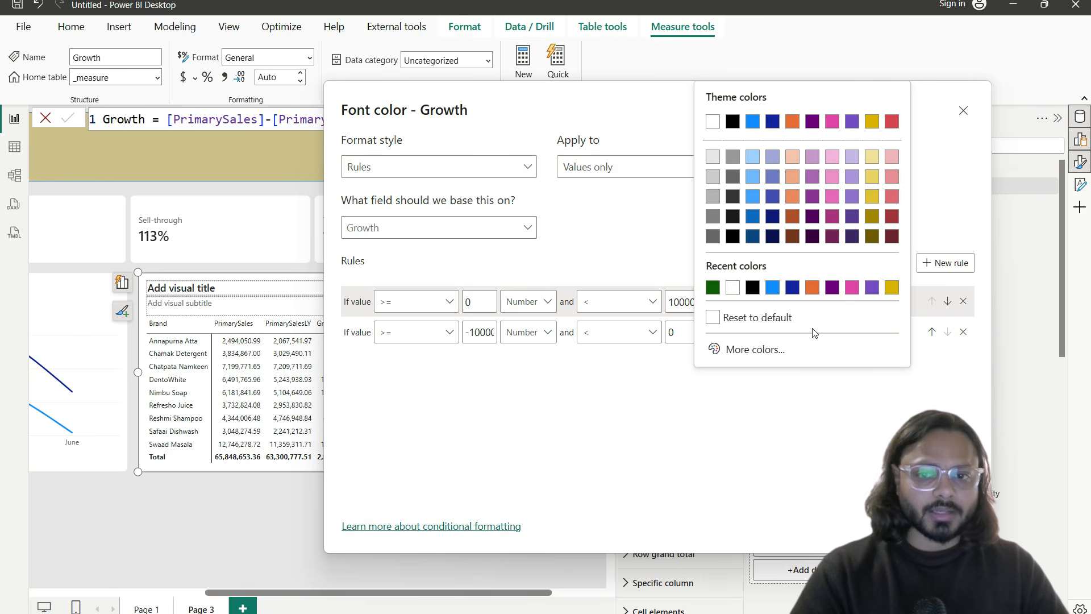
{"action": "left_click", "coordinate": [890, 216]}
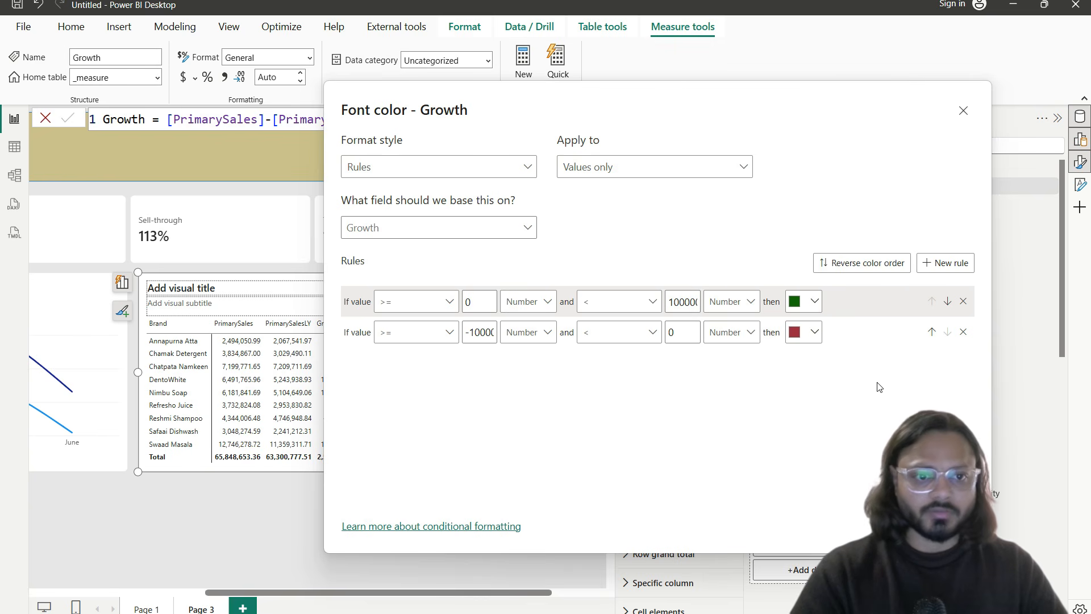
{"action": "left_click", "coordinate": [897, 527]}
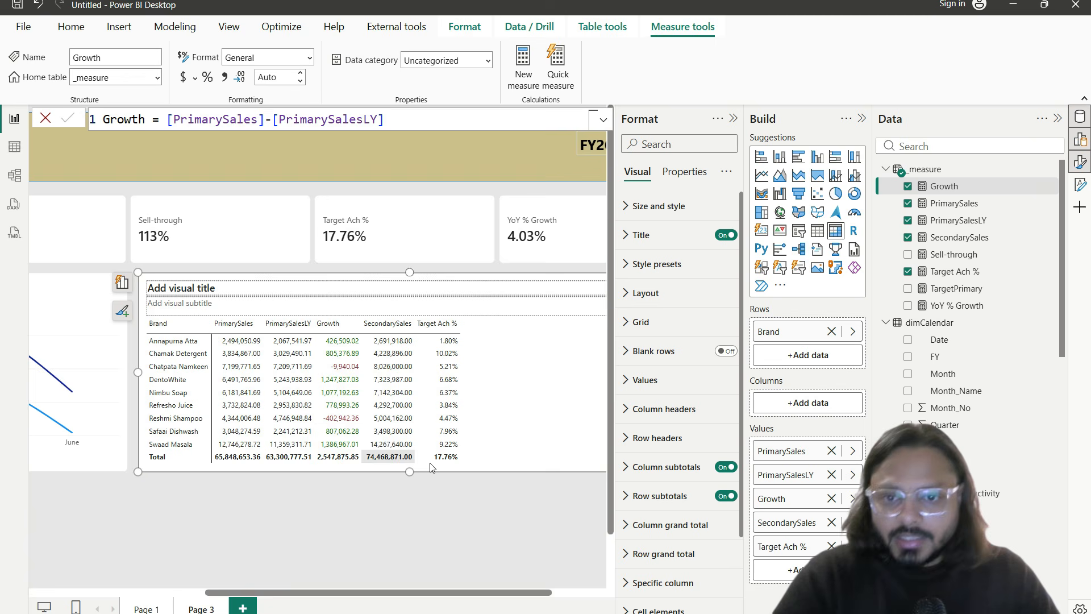
Step: Zoom and scroll the canvas so the brand table's green and red Growth values fill the view
{"action": "scroll", "coordinate": [341, 372], "scroll_direction": "up", "scroll_amount": 3}
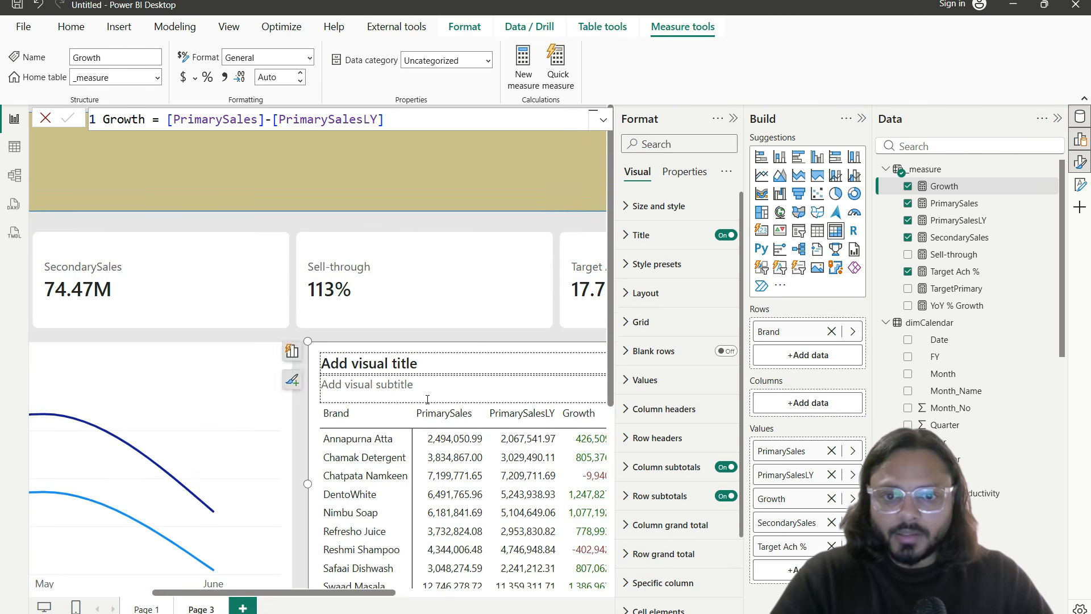
{"action": "scroll", "coordinate": [445, 428], "scroll_direction": "down", "scroll_amount": 1}
{"action": "scroll", "coordinate": [446, 397], "scroll_direction": "right", "scroll_amount": 3}
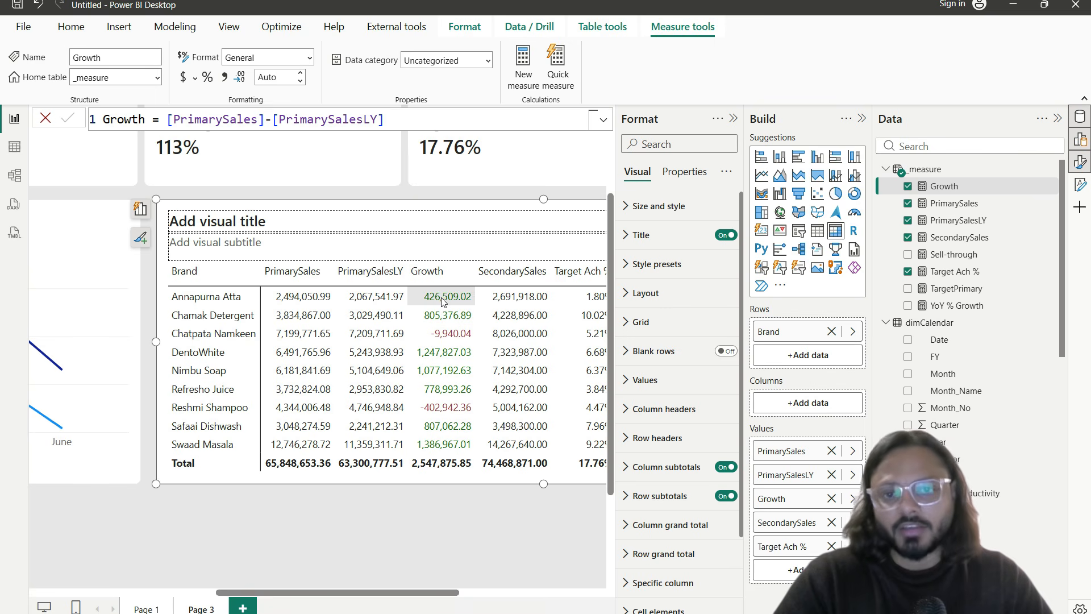
Step: Open Growth's Icons rules, delete the middle rule, and give non-negative numbers a green circle
{"action": "right_click", "coordinate": [786, 500]}
{"action": "mouse_move", "coordinate": [890, 430]}
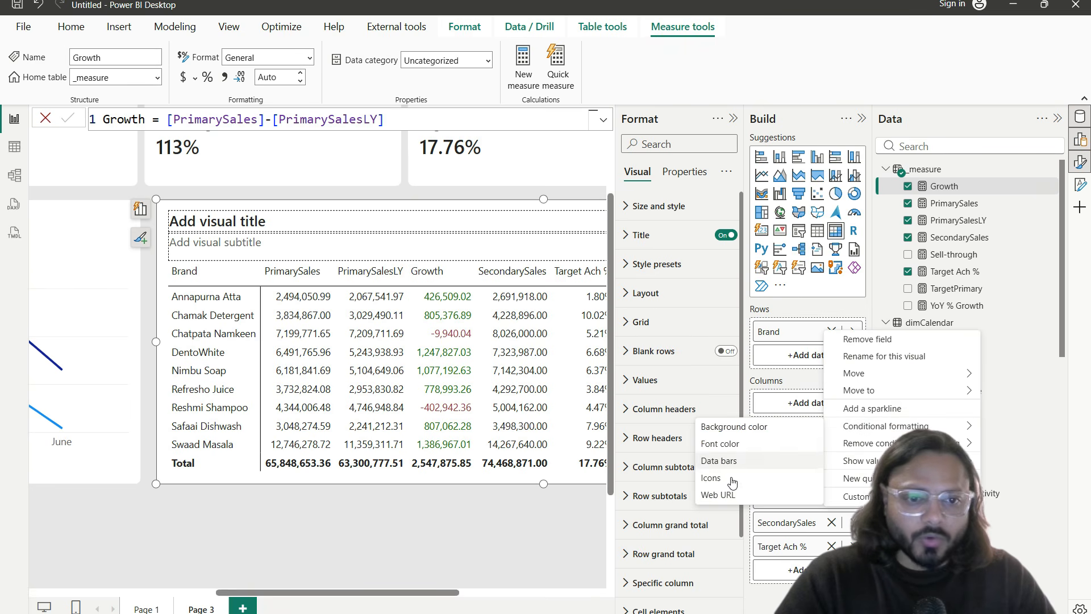
{"action": "left_click", "coordinate": [734, 480]}
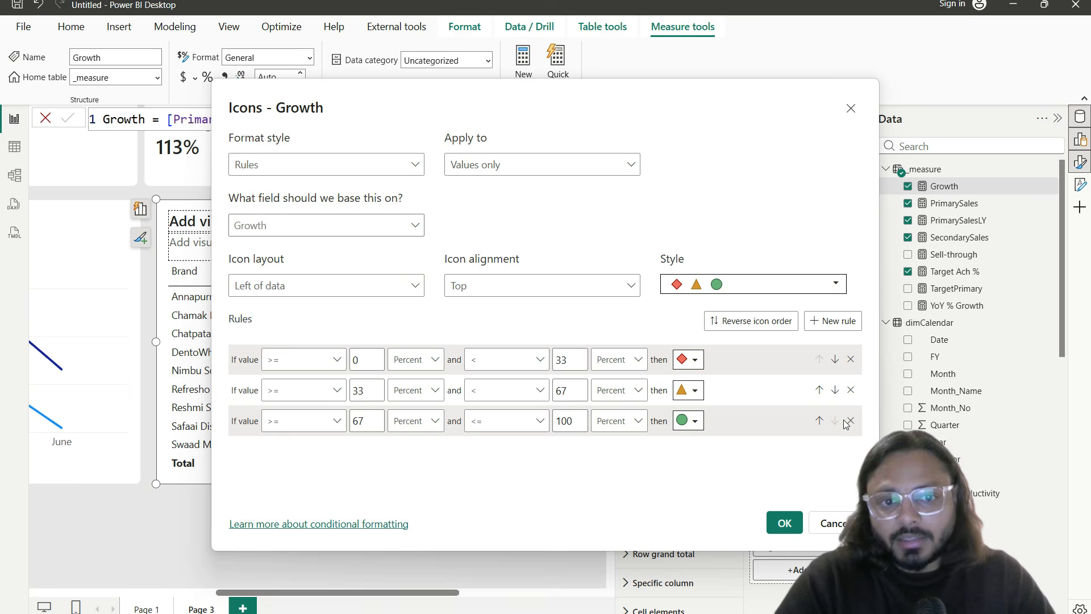
{"action": "left_click", "coordinate": [851, 389]}
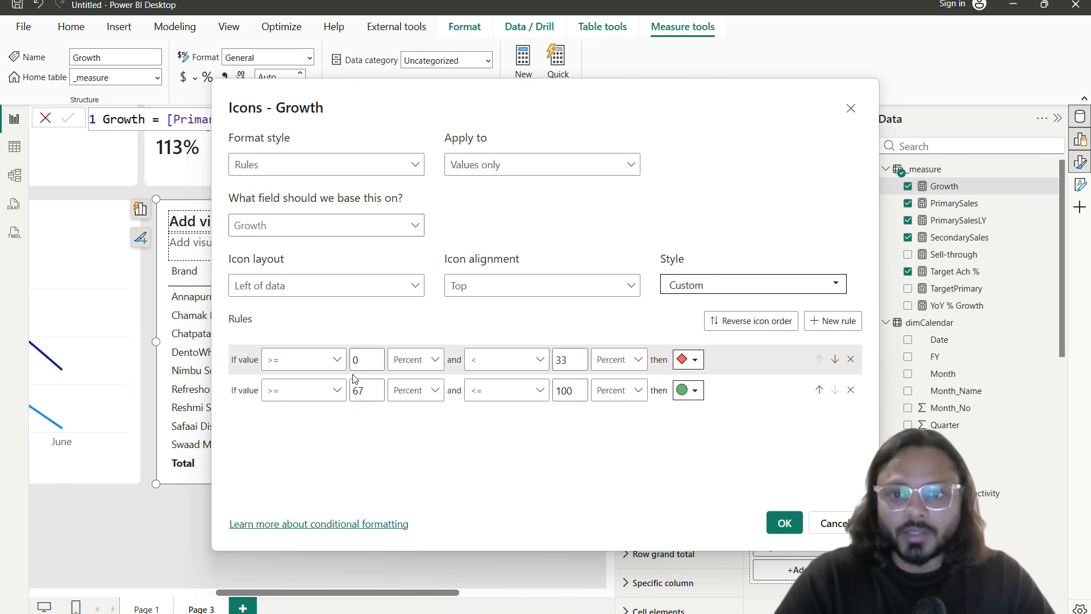
{"action": "left_click", "coordinate": [395, 359]}
{"action": "left_click", "coordinate": [405, 401]}
{"action": "double_click", "coordinate": [571, 360]}
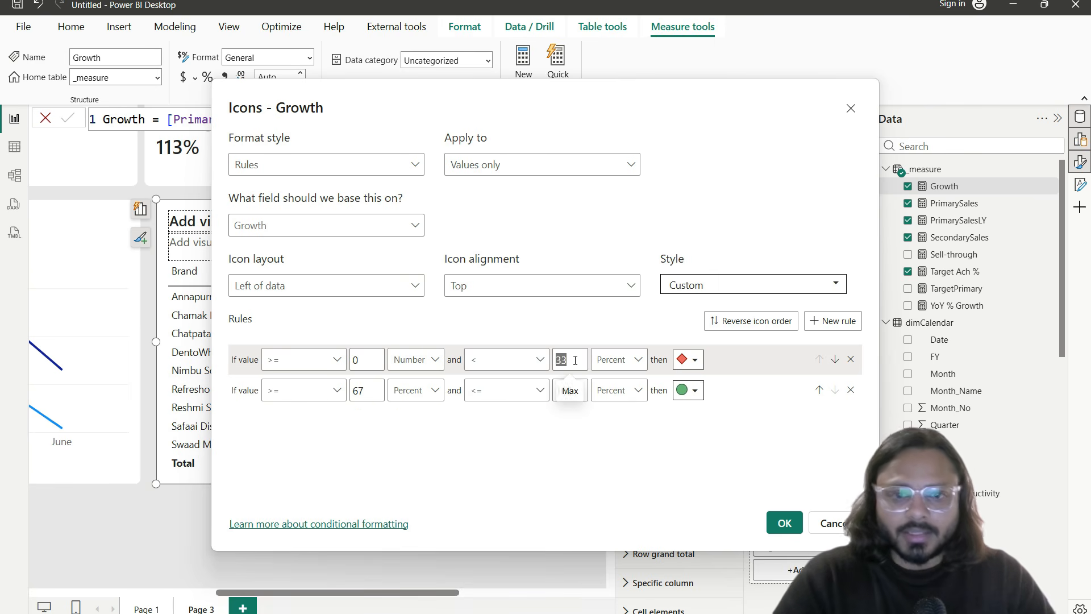
{"action": "type", "text": "1000000"}
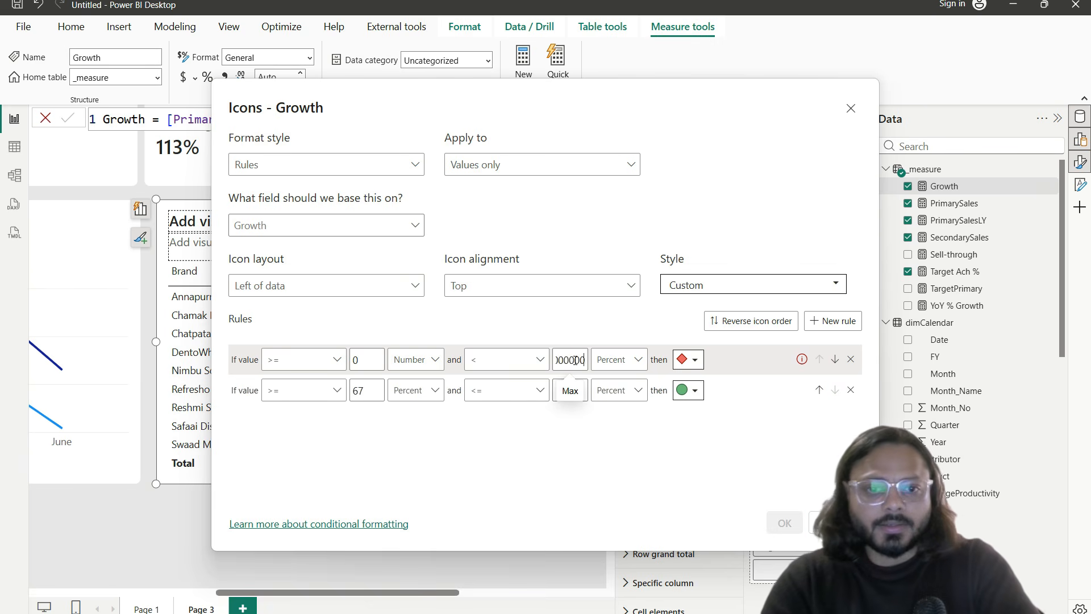
{"action": "left_click", "coordinate": [620, 359]}
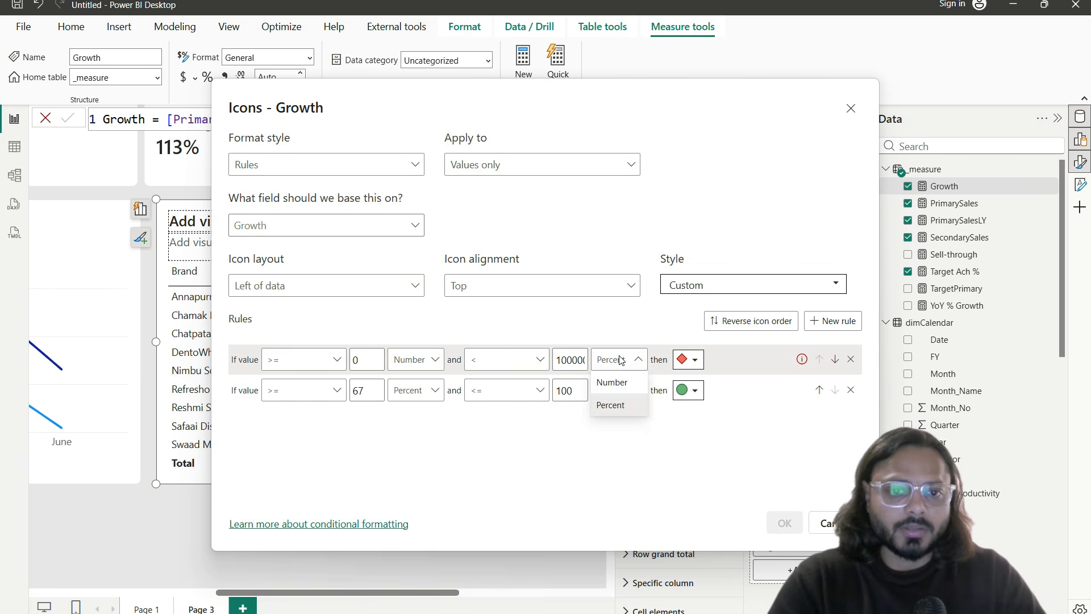
{"action": "left_click", "coordinate": [636, 381]}
{"action": "left_click", "coordinate": [696, 360]}
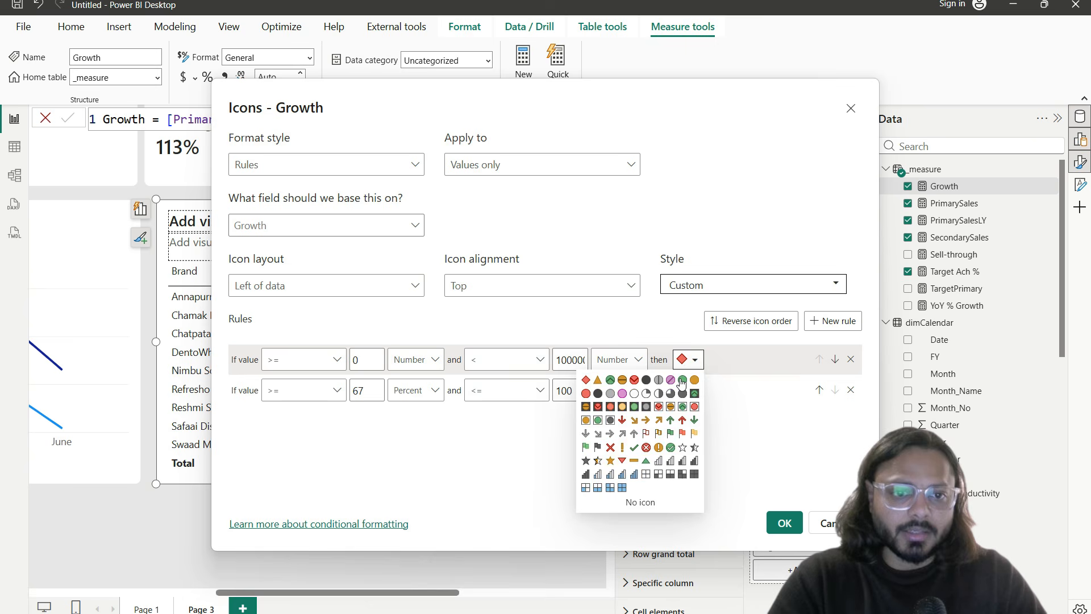
{"action": "left_click", "coordinate": [681, 381]}
Step: Set the second icon rule to numbers up to 0 with a red circle and apply
{"action": "double_click", "coordinate": [364, 390]}
{"action": "key", "text": "BackSpace"}
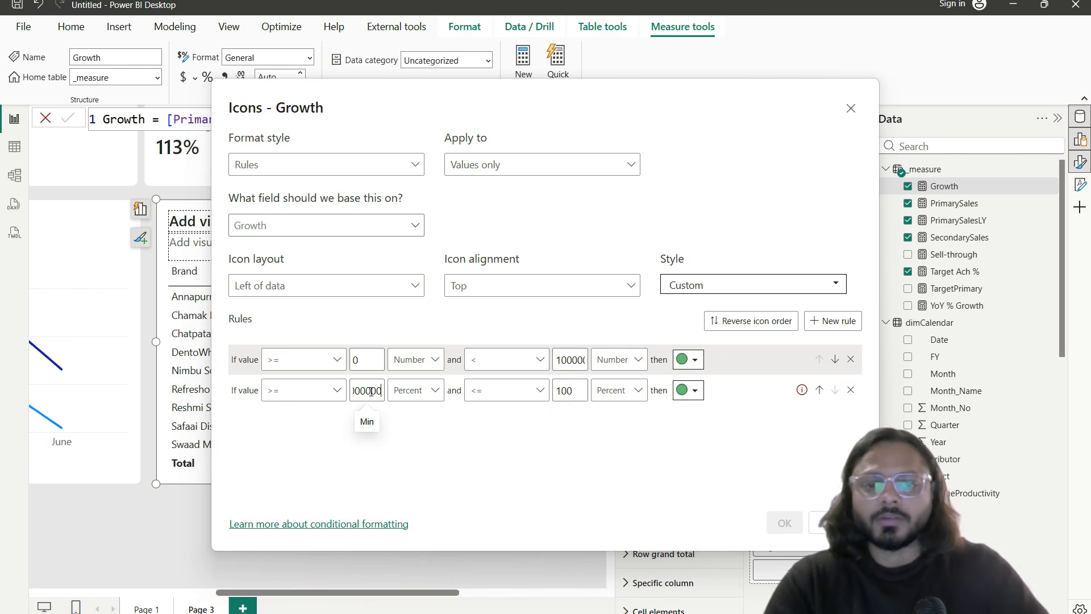
{"action": "left_click", "coordinate": [415, 391]}
{"action": "left_click", "coordinate": [429, 413]}
{"action": "double_click", "coordinate": [564, 390]}
{"action": "type", "text": "0"}
{"action": "left_click", "coordinate": [619, 390]}
{"action": "left_click", "coordinate": [611, 413]}
{"action": "left_click", "coordinate": [697, 390]}
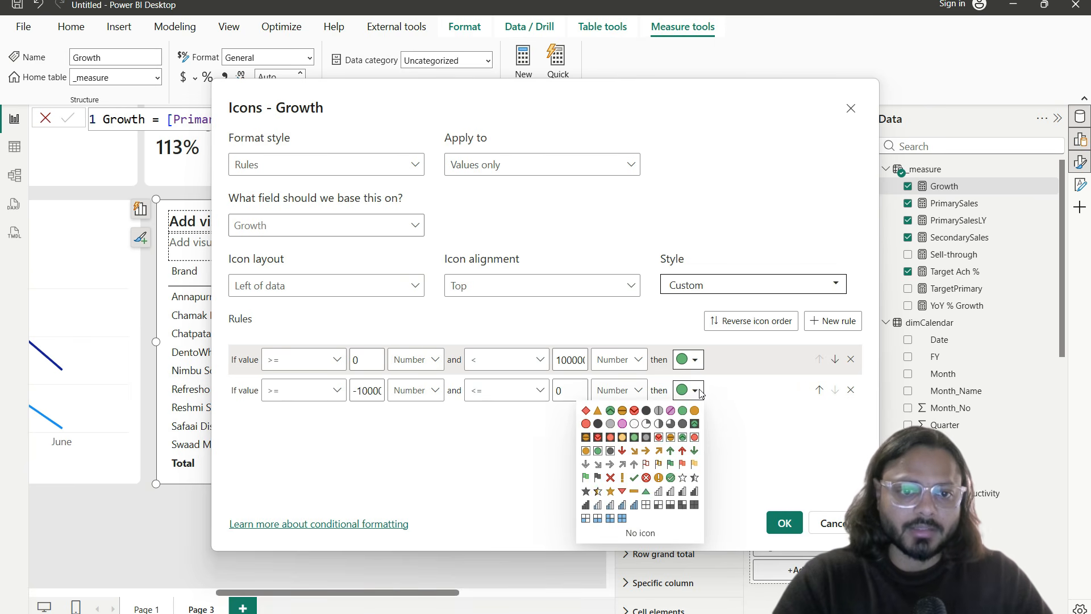
{"action": "left_click", "coordinate": [585, 424]}
{"action": "left_click", "coordinate": [783, 524]}
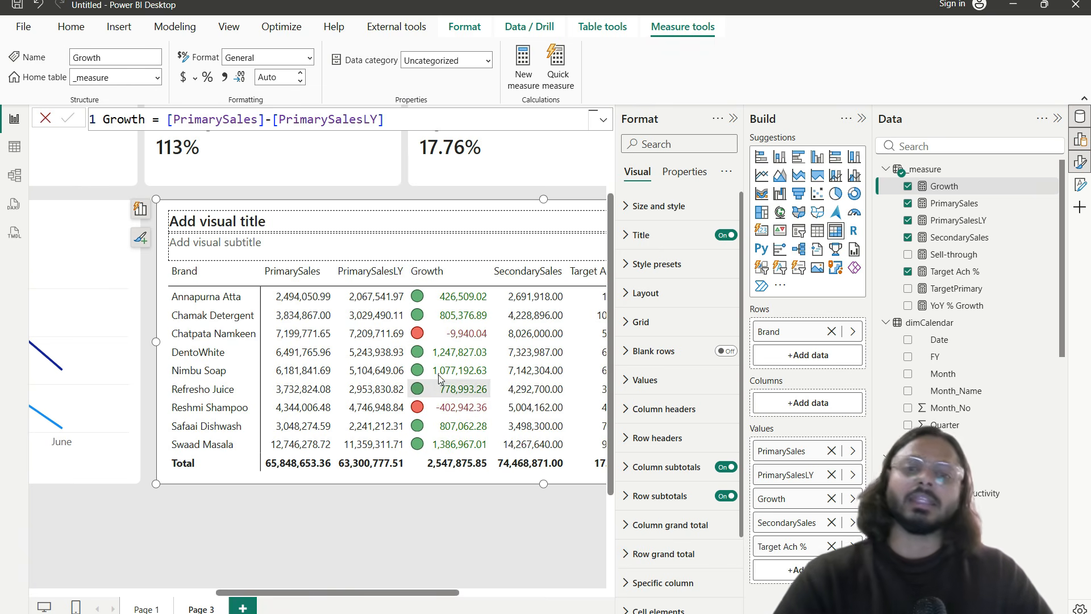
Step: Scroll through the brand table to show every brand, including Tulsi Tea's -3,569,169.87 Growth
{"action": "left_click_drag", "start_coordinate": [441, 589], "coordinate": [452, 589]}
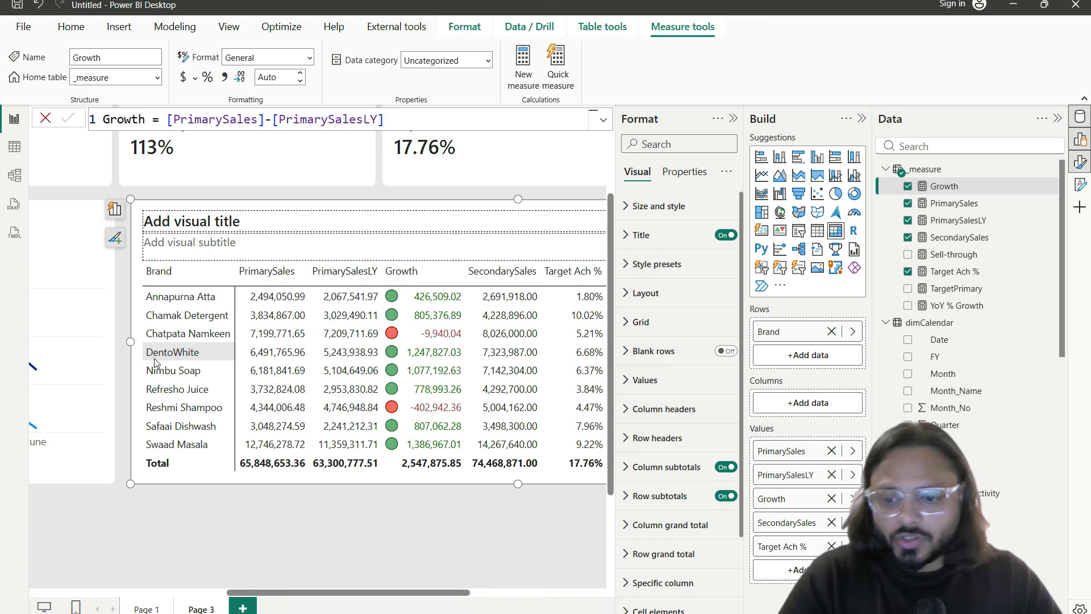
{"action": "left_click_drag", "start_coordinate": [152, 330], "coordinate": [240, 346]}
{"action": "left_click_drag", "start_coordinate": [140, 398], "coordinate": [229, 414]}
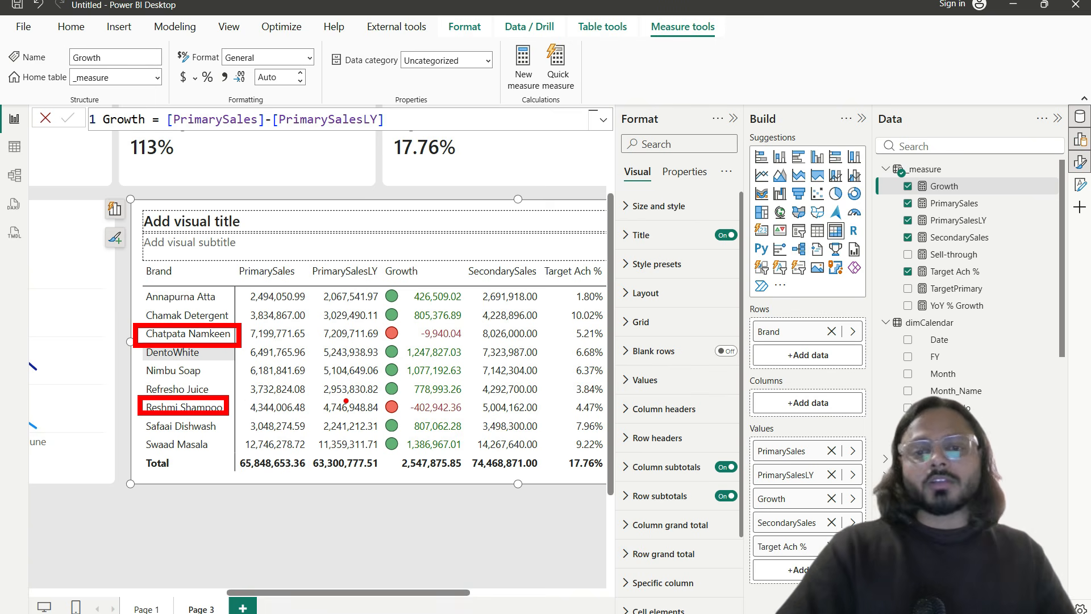
{"action": "key", "text": "Escape"}
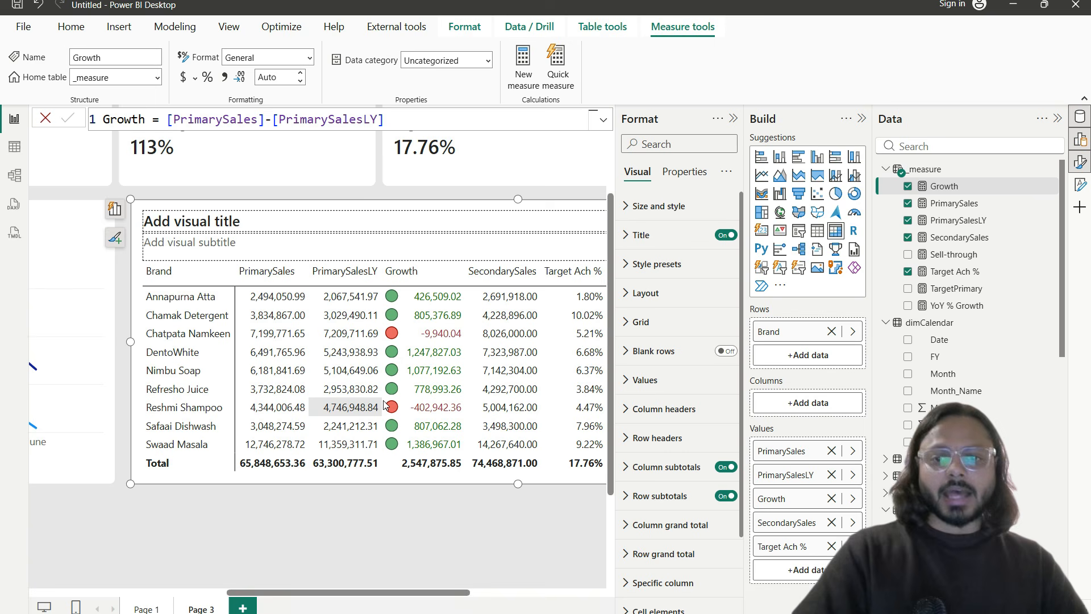
{"action": "mouse_move", "coordinate": [391, 591]}
{"action": "left_mouse_down"}
{"action": "mouse_move", "coordinate": [466, 597]}
{"action": "mouse_move", "coordinate": [193, 588]}
{"action": "mouse_move", "coordinate": [329, 591]}
{"action": "left_mouse_up"}
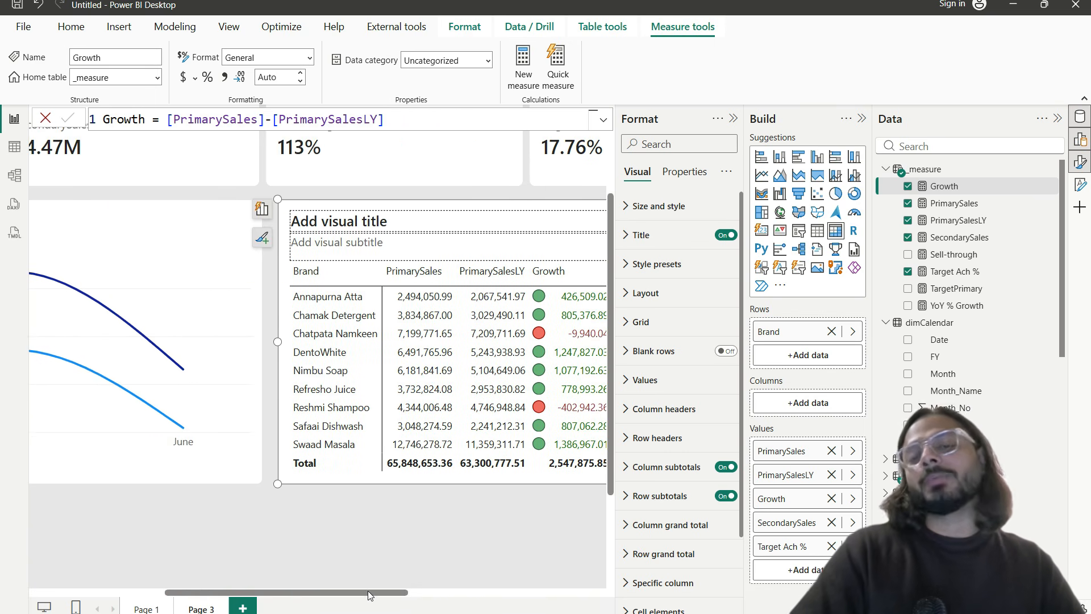
{"action": "left_click", "coordinate": [441, 593]}
{"action": "left_click_drag", "start_coordinate": [438, 598], "coordinate": [305, 578]}
{"action": "left_click_drag", "start_coordinate": [422, 593], "coordinate": [159, 591]}
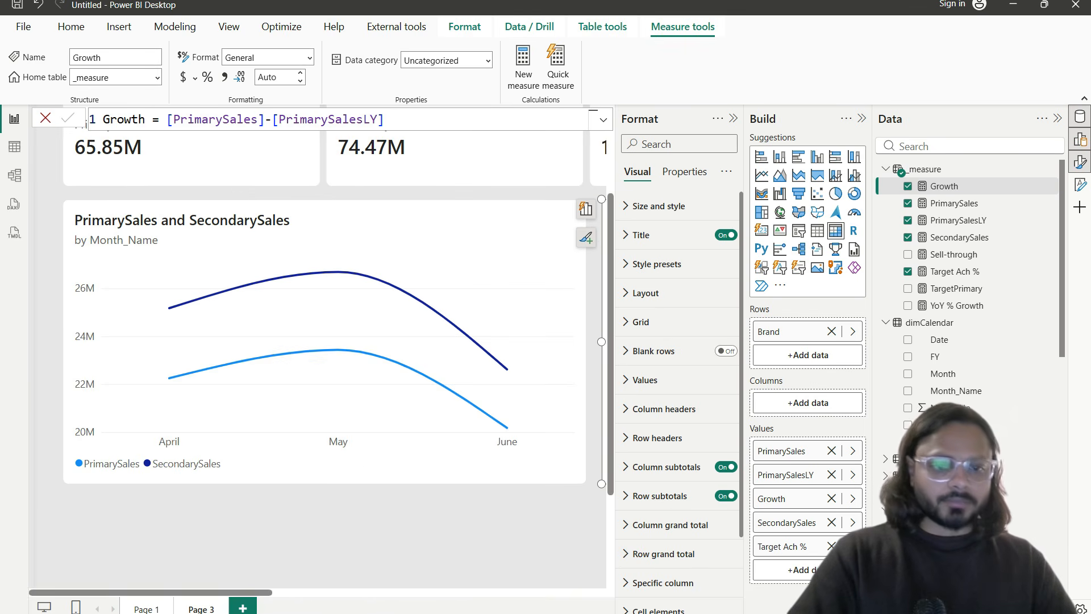
{"action": "left_click", "coordinate": [1080, 612]}
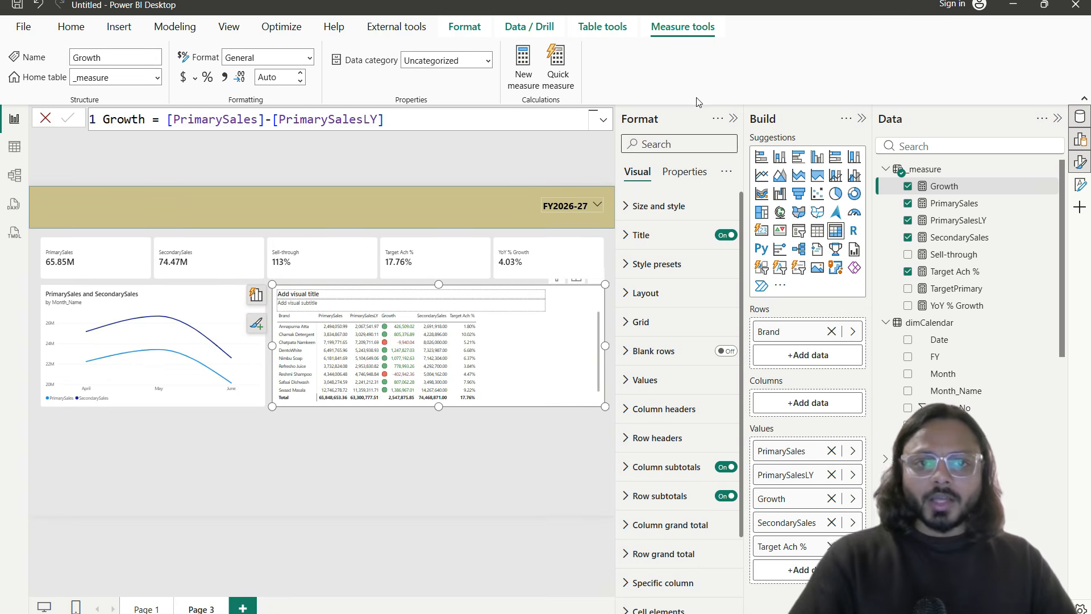
Step: Hide the Format and Build panes, deselect the table, and bring back the visual gallery
{"action": "left_click", "coordinate": [1080, 162]}
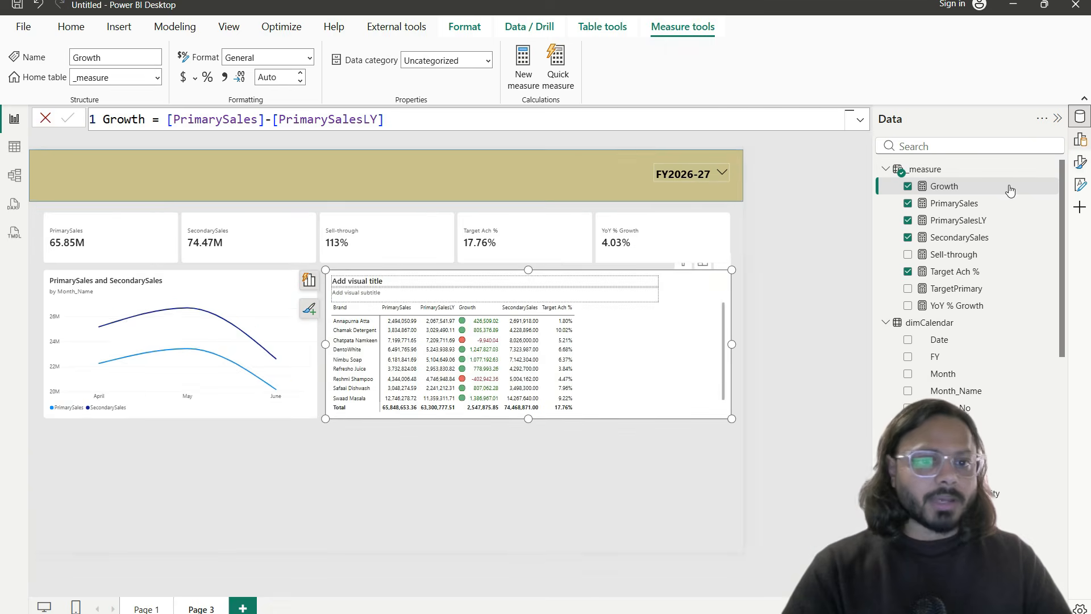
{"action": "left_click", "coordinate": [785, 483]}
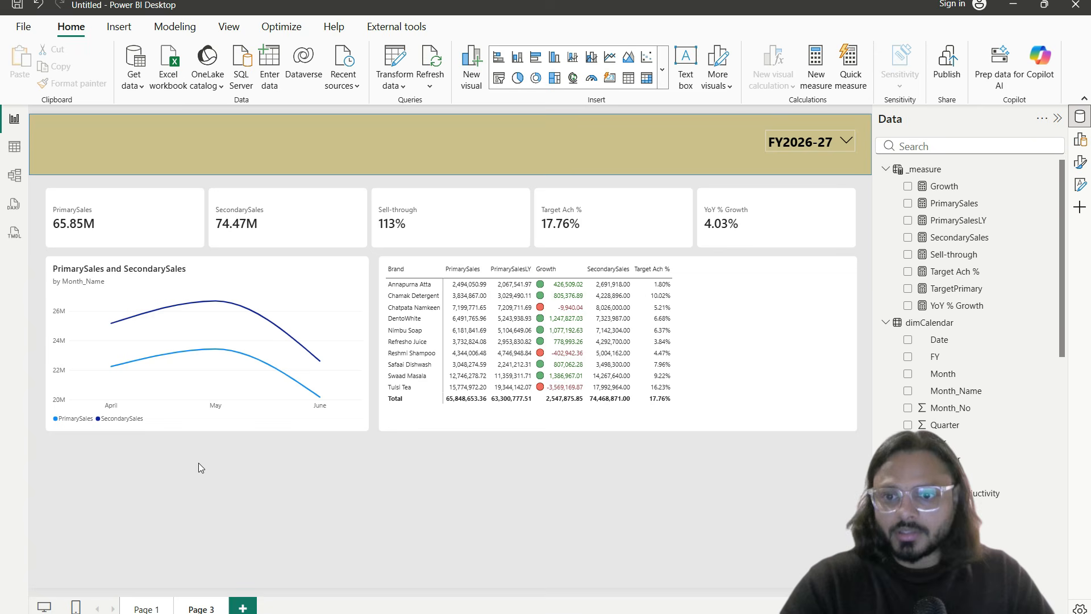
{"action": "left_click", "coordinate": [1079, 139]}
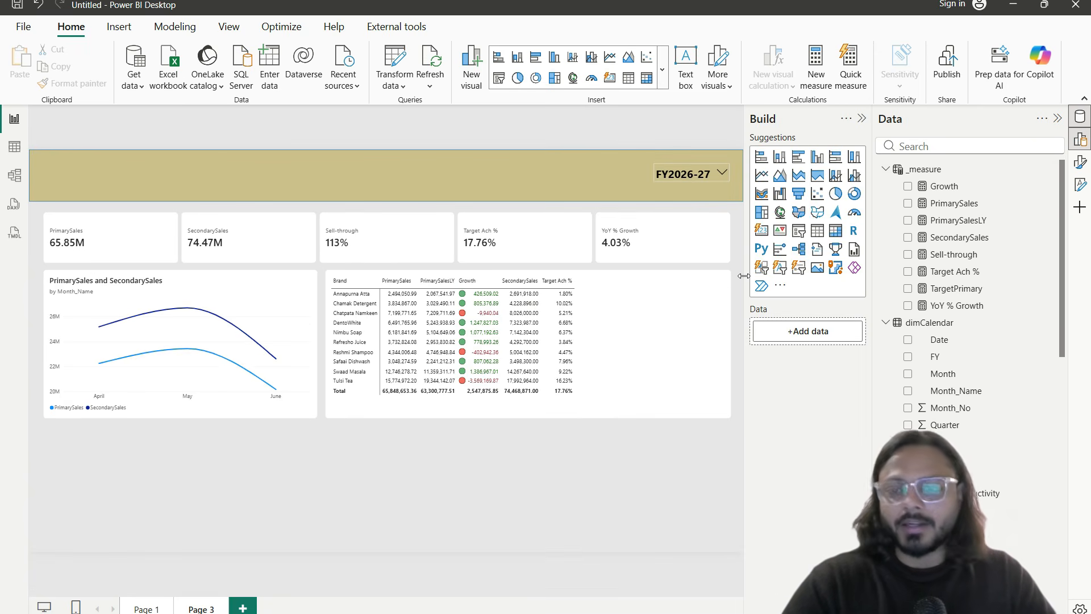
Step: Add a column chart of PrimarySales by Month_Name
{"action": "left_click", "coordinate": [779, 157]}
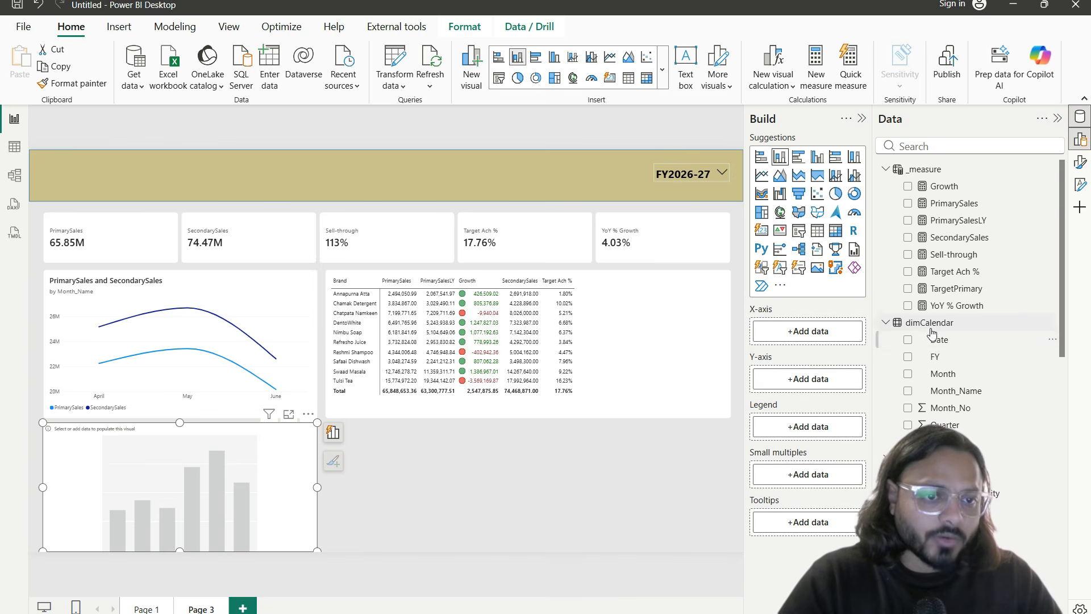
{"action": "left_click", "coordinate": [908, 391]}
{"action": "left_click", "coordinate": [969, 149]}
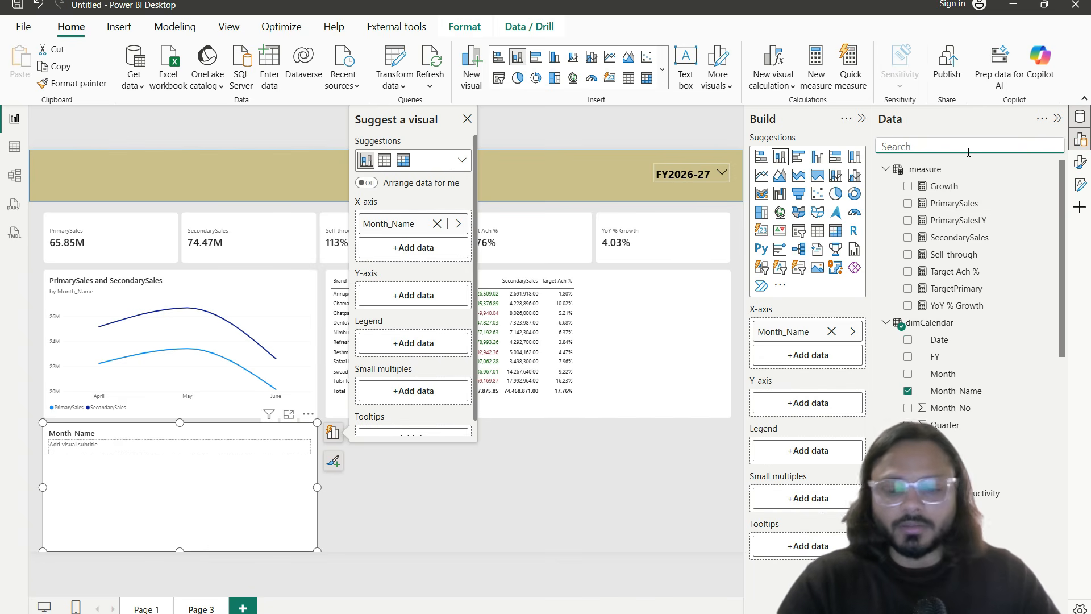
{"action": "type", "text": "primary"}
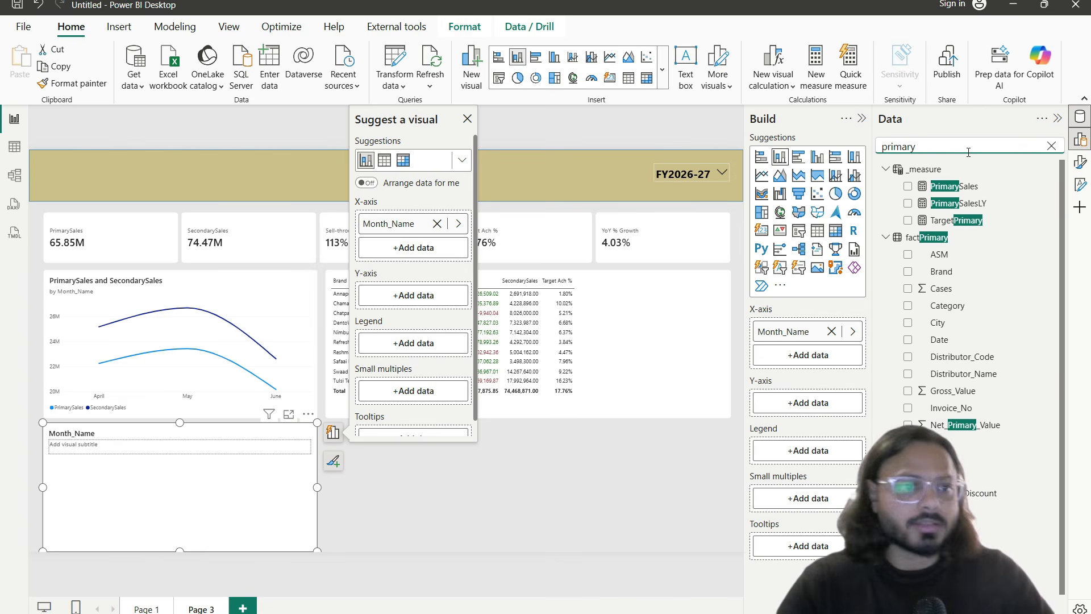
{"action": "left_click_drag", "start_coordinate": [972, 188], "coordinate": [833, 403]}
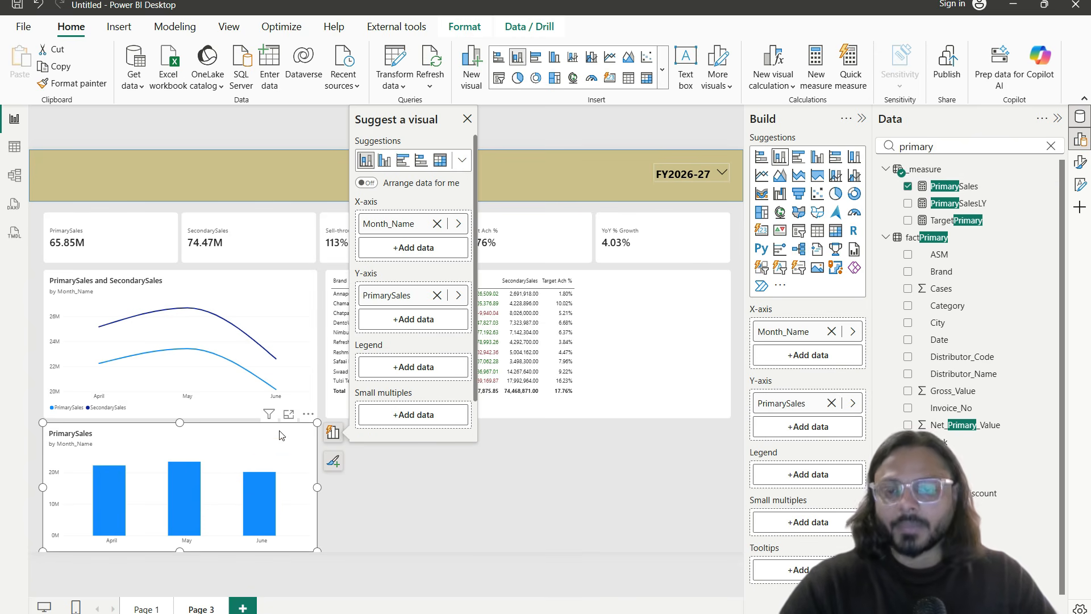
Step: Turn on data labels for the new column chart
{"action": "left_click", "coordinate": [1081, 163]}
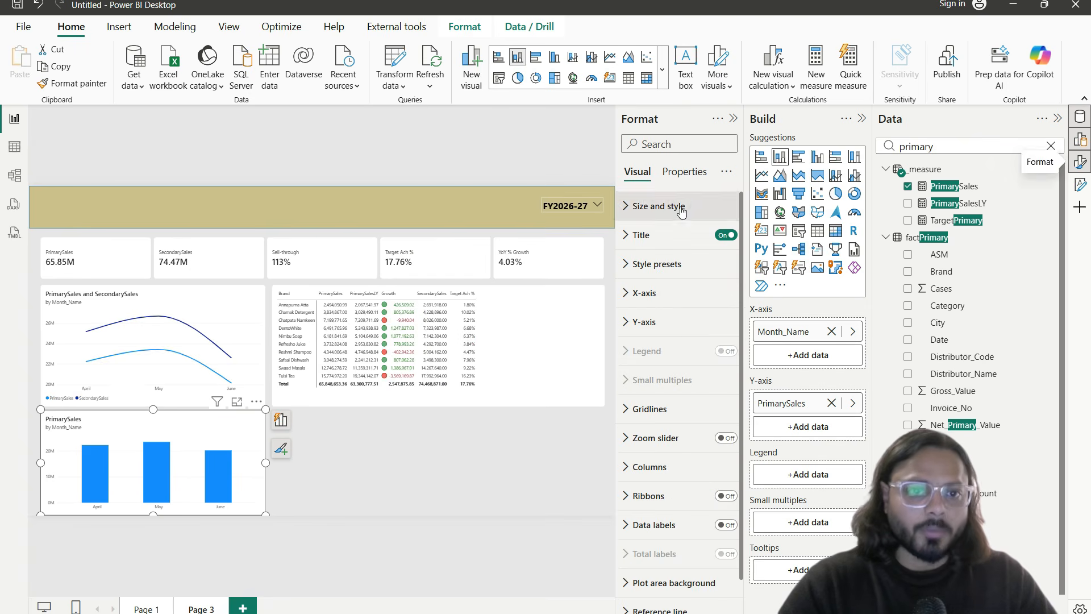
{"action": "scroll", "coordinate": [683, 481], "scroll_direction": "down", "scroll_amount": 1}
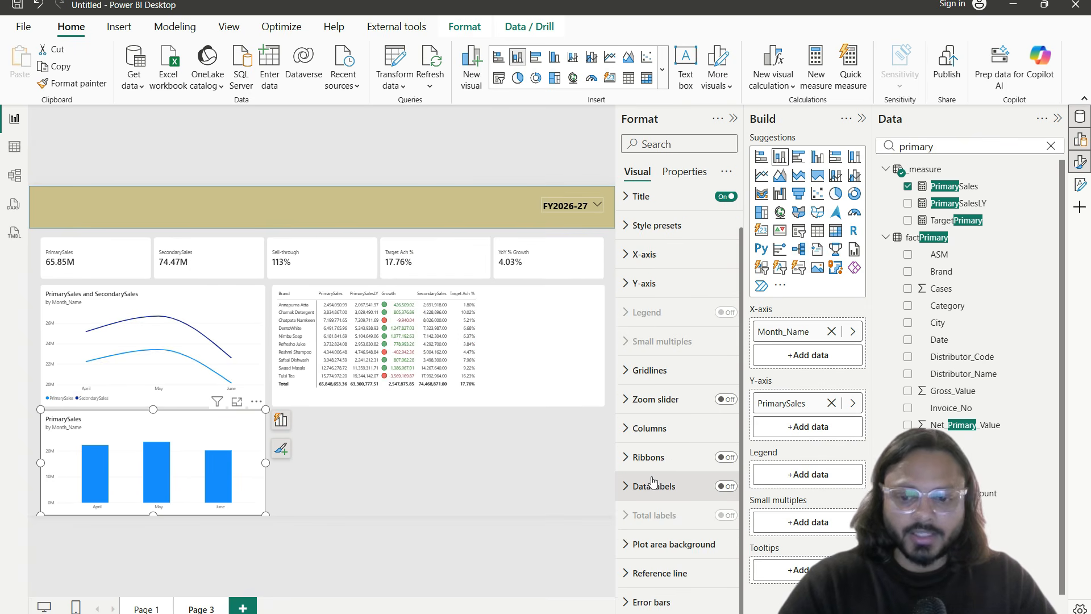
{"action": "left_click_drag", "start_coordinate": [615, 467], "coordinate": [763, 507]}
{"action": "key", "text": "Escape"}
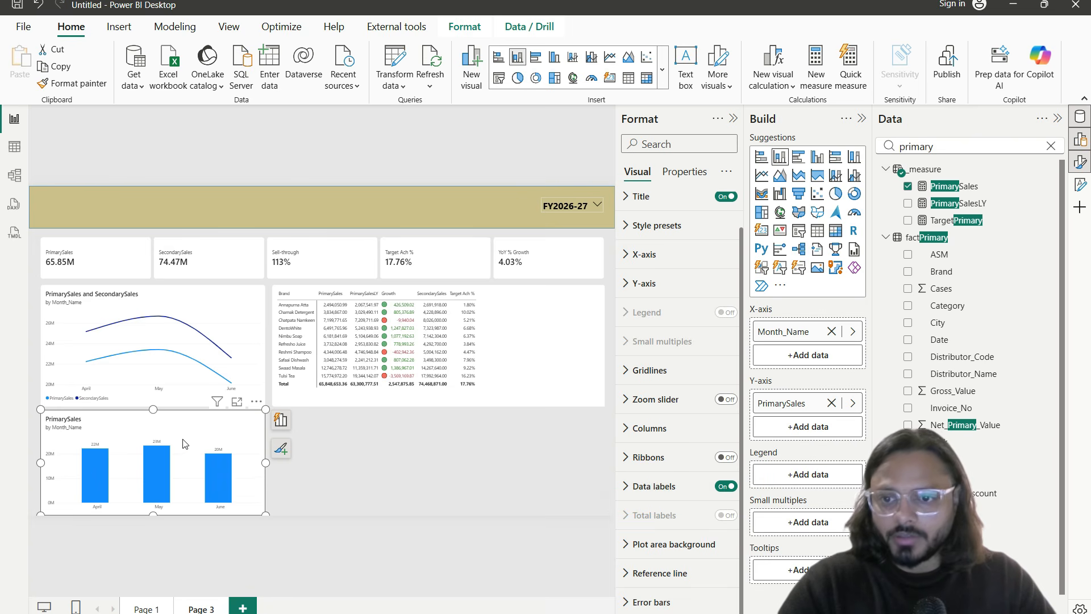
Step: In focus mode, set the chart's label display units to None with 0 decimal places
{"action": "left_click", "coordinate": [237, 402]}
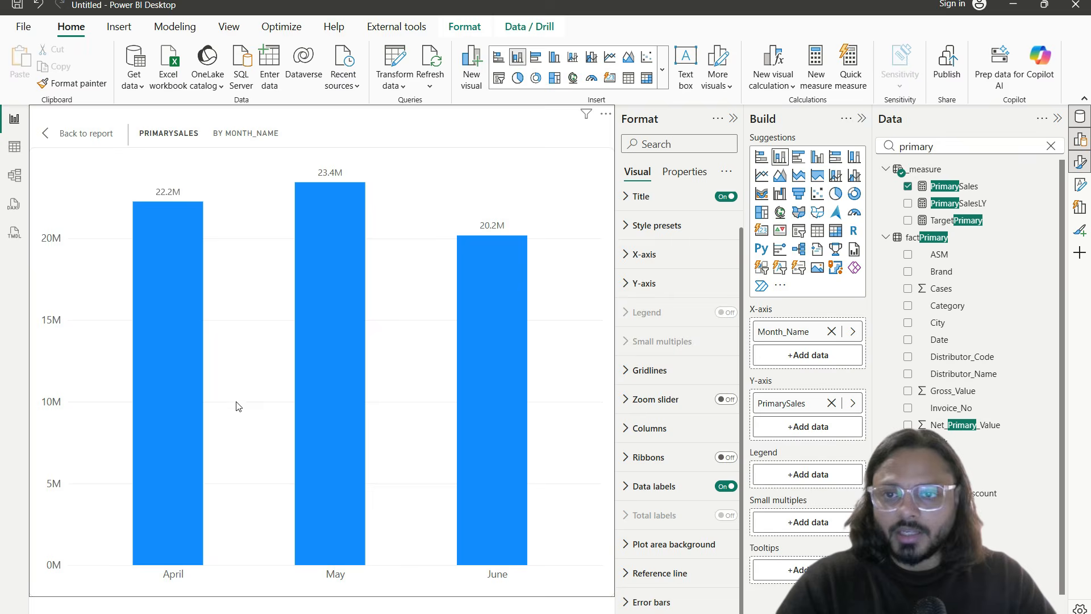
{"action": "left_click", "coordinate": [659, 486]}
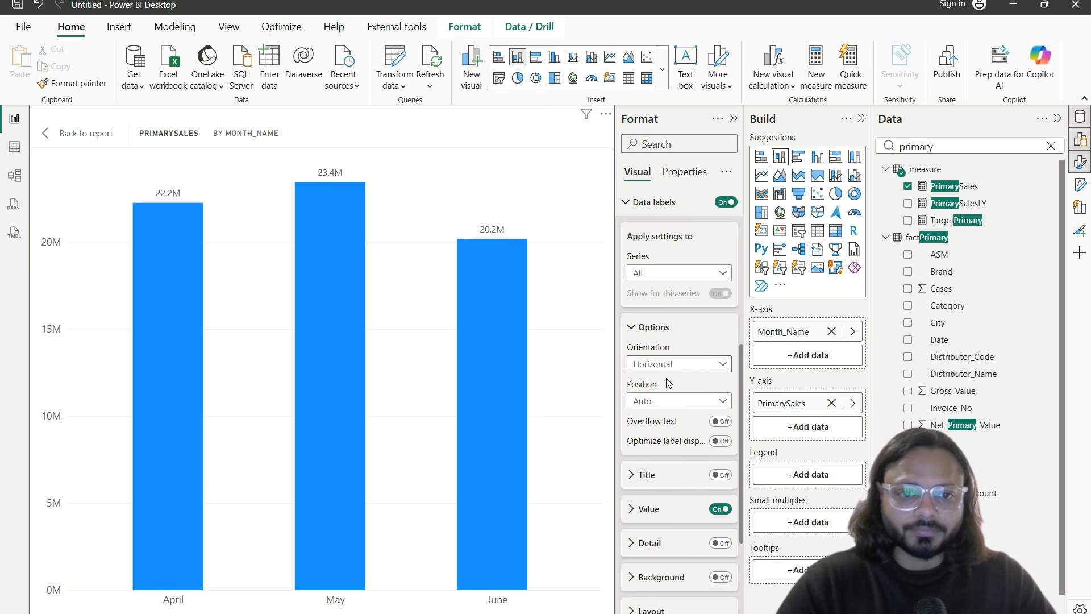
{"action": "left_click", "coordinate": [663, 512]}
{"action": "scroll", "coordinate": [693, 500], "scroll_direction": "down", "scroll_amount": 4}
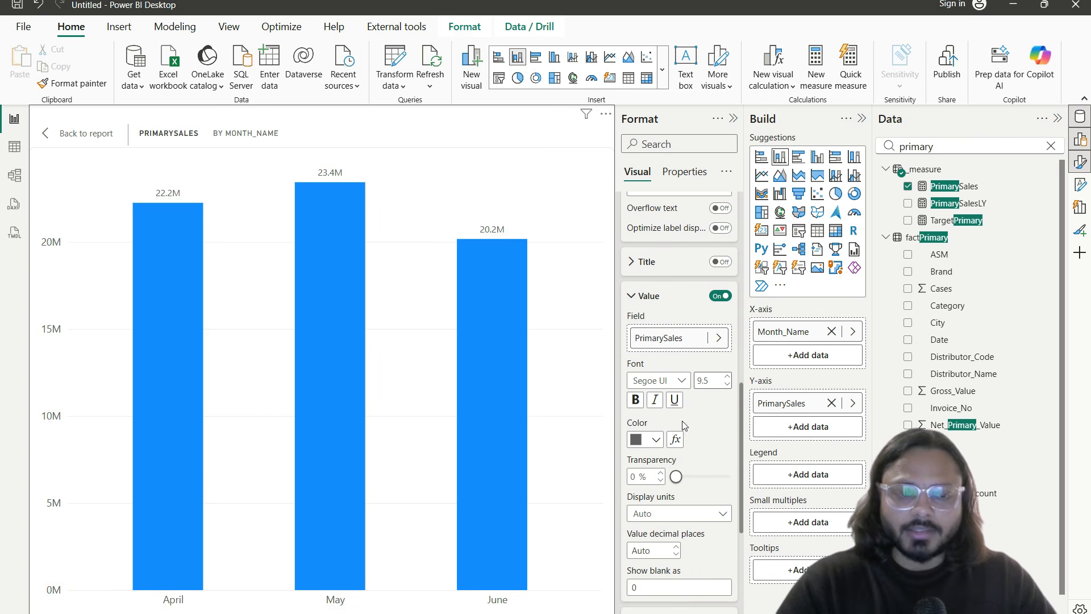
{"action": "left_click", "coordinate": [679, 513]}
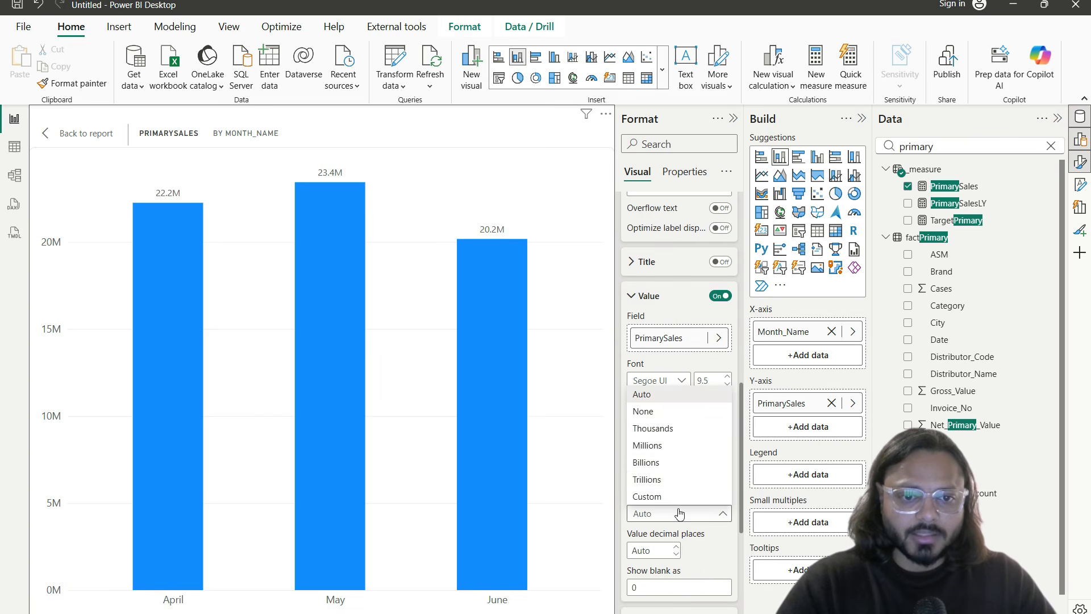
{"action": "left_click", "coordinate": [673, 415]}
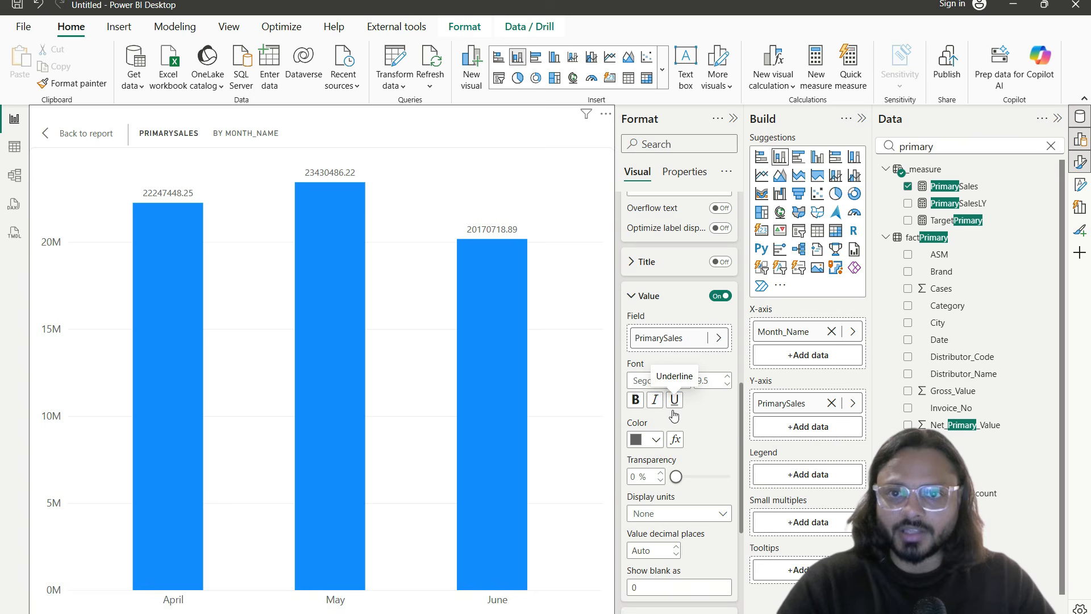
{"action": "left_click", "coordinate": [653, 549]}
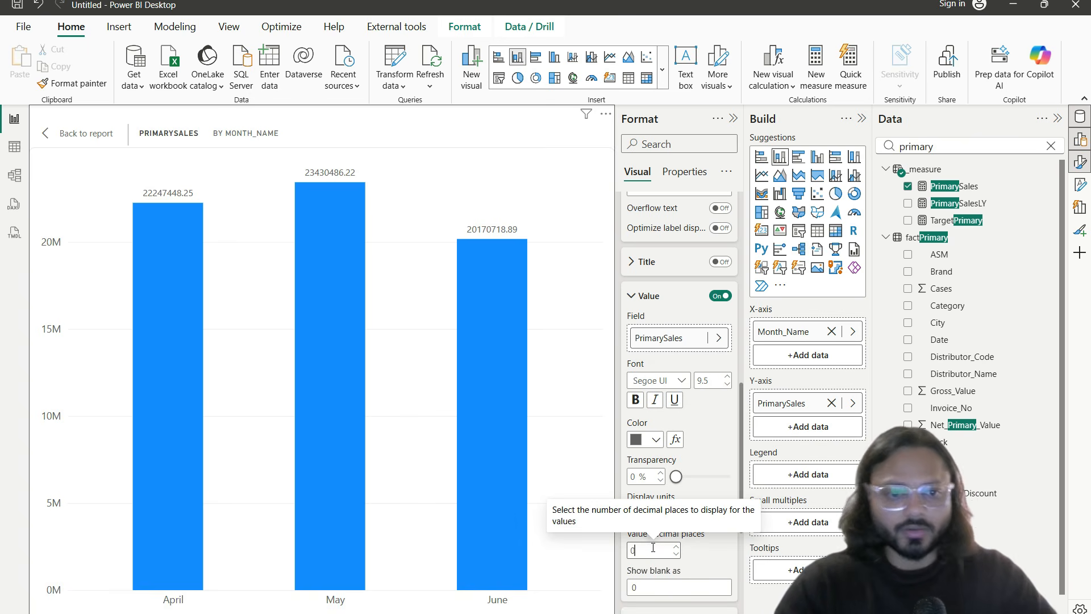
{"action": "left_click", "coordinate": [944, 187]}
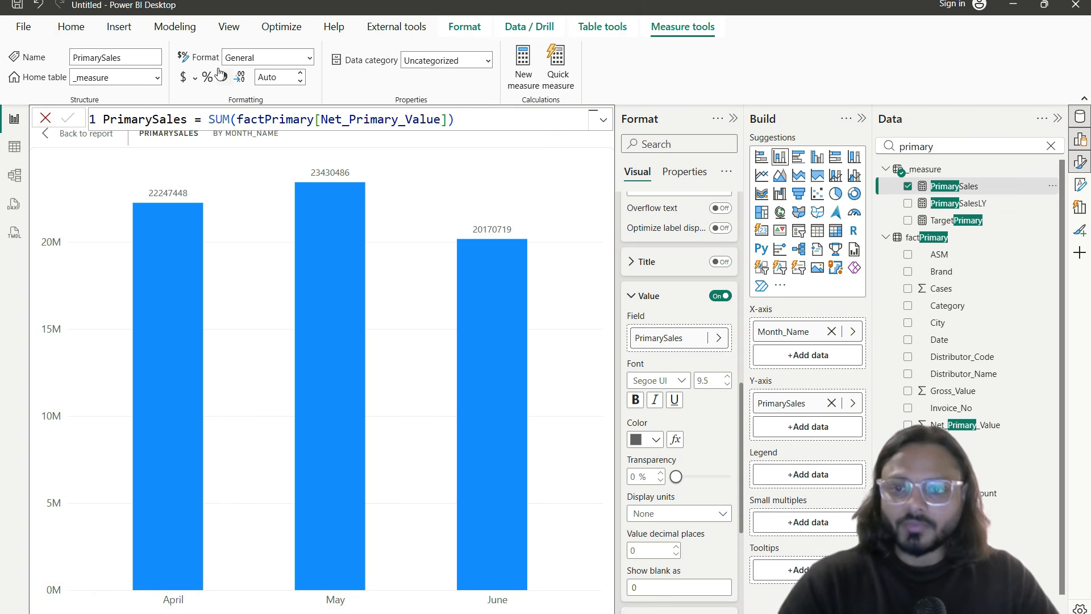
Step: Add thousands separators to PrimarySales, keep label units at None, and return to the report
{"action": "left_click_drag", "start_coordinate": [217, 66], "coordinate": [231, 88]}
{"action": "key", "text": "Escape"}
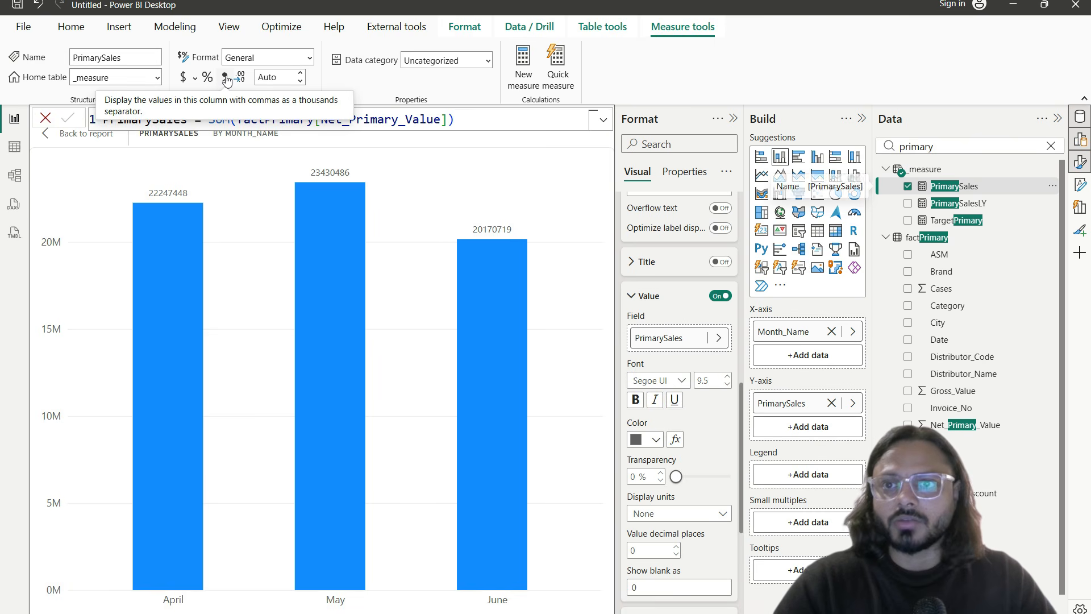
{"action": "left_click", "coordinate": [224, 77]}
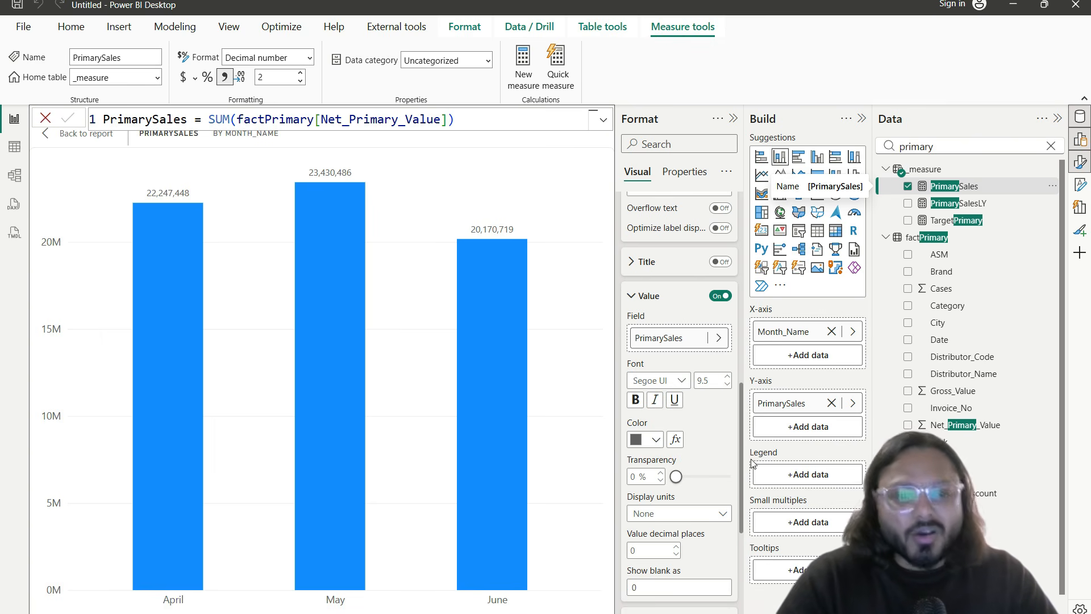
{"action": "left_click", "coordinate": [679, 513]}
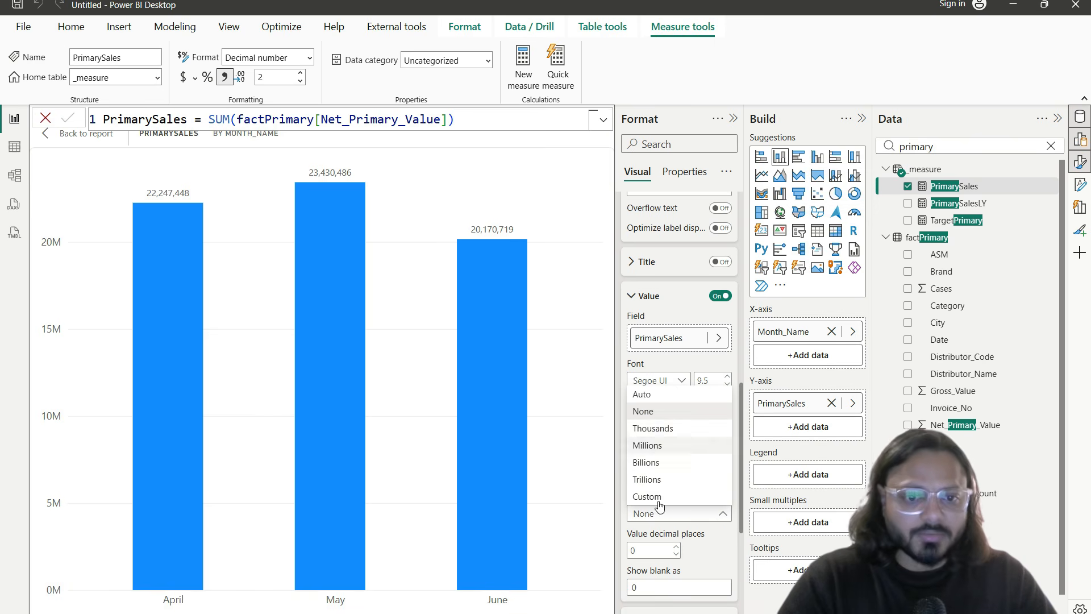
{"action": "left_click", "coordinate": [676, 515]}
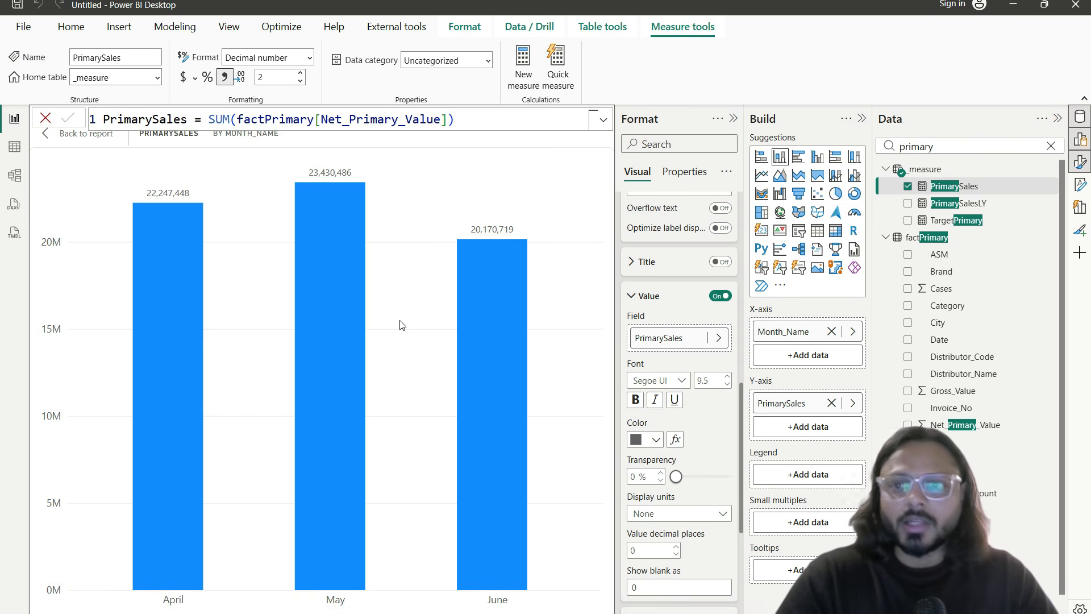
{"action": "left_click", "coordinate": [45, 138]}
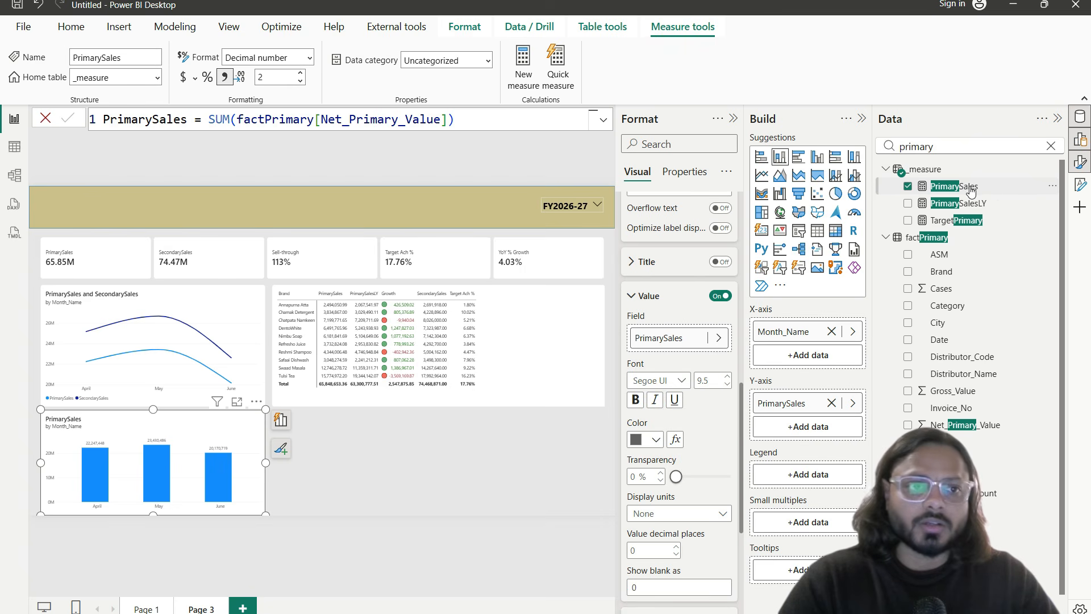
Step: Append /10000000 to the PrimarySales formula so it reads 6.58
{"action": "left_click", "coordinate": [483, 122]}
{"action": "type", "text": "/1000000"}
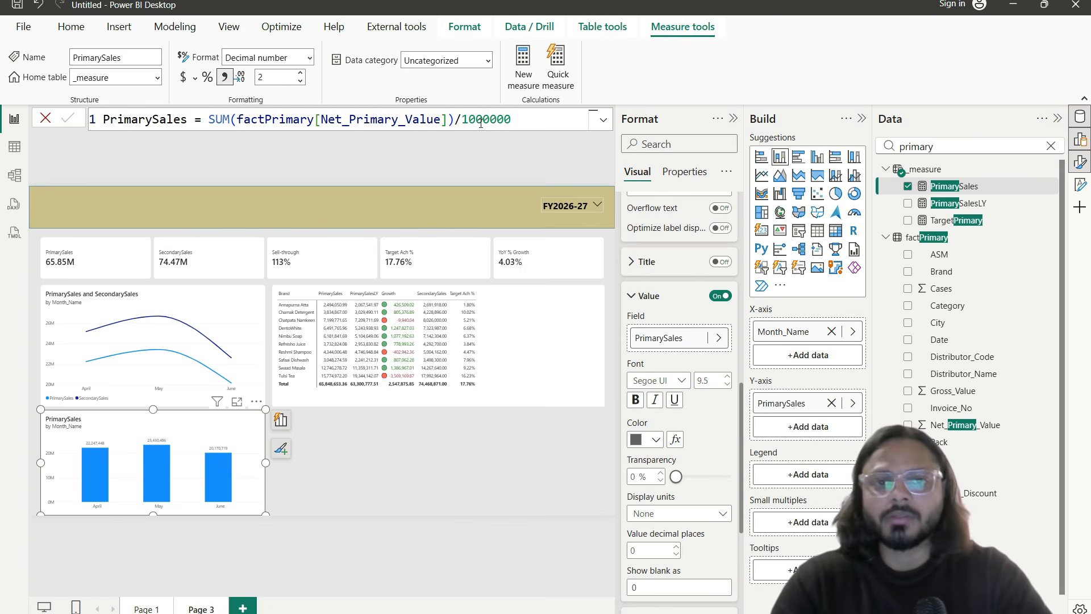
{"action": "key", "text": "Return"}
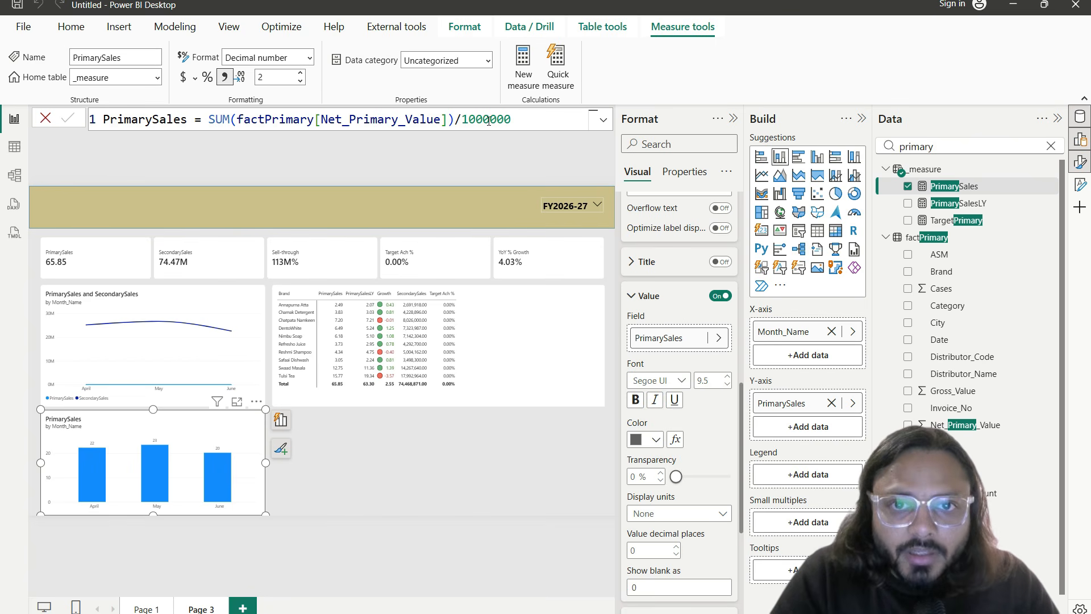
{"action": "type", "text": "0"}
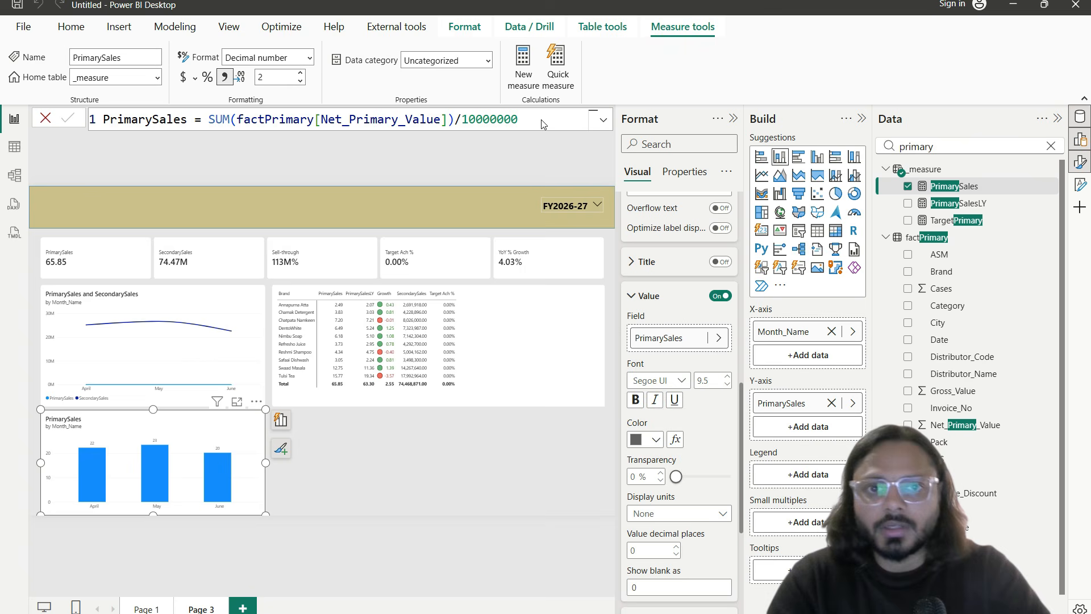
{"action": "key", "text": "Return"}
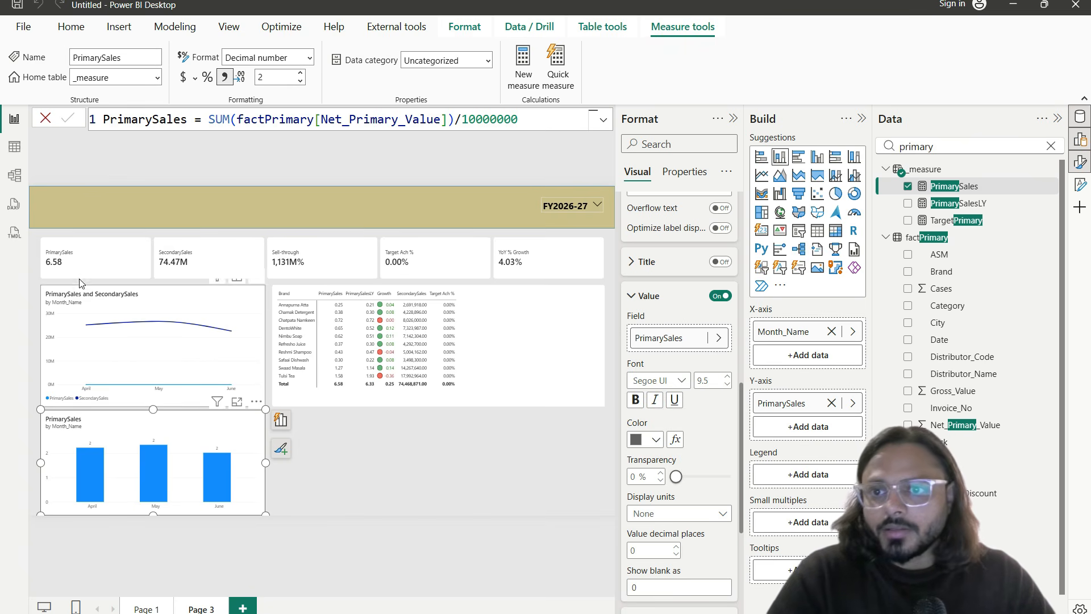
Step: Select the KPI card and the PrimarySales measure, then switch to the model diagram
{"action": "left_click", "coordinate": [84, 267]}
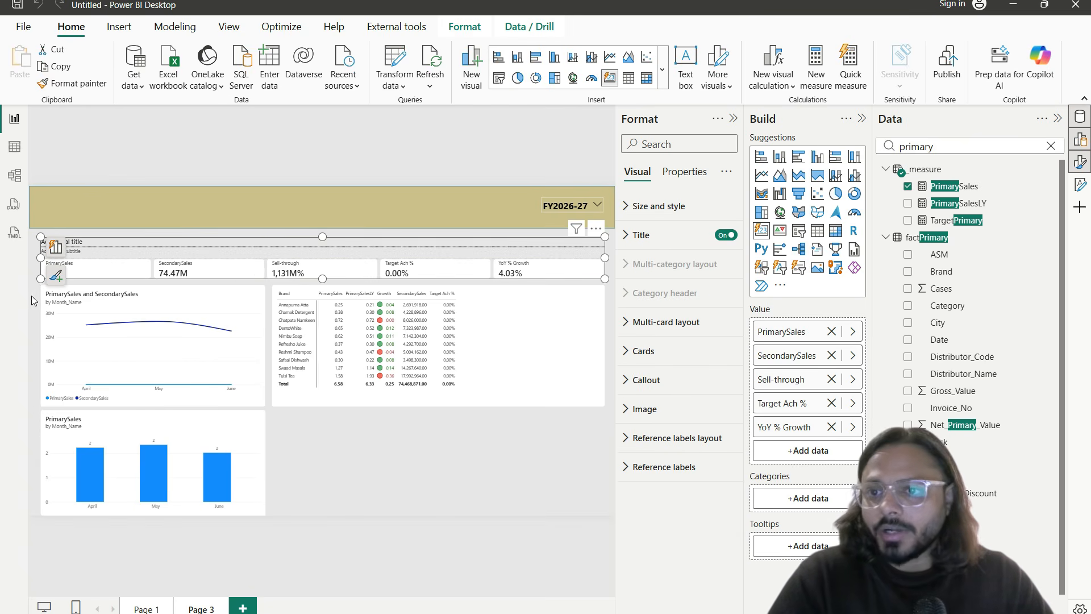
{"action": "left_click", "coordinate": [58, 281]}
{"action": "left_click_drag", "start_coordinate": [40, 243], "coordinate": [84, 281]}
{"action": "key", "text": "Escape"}
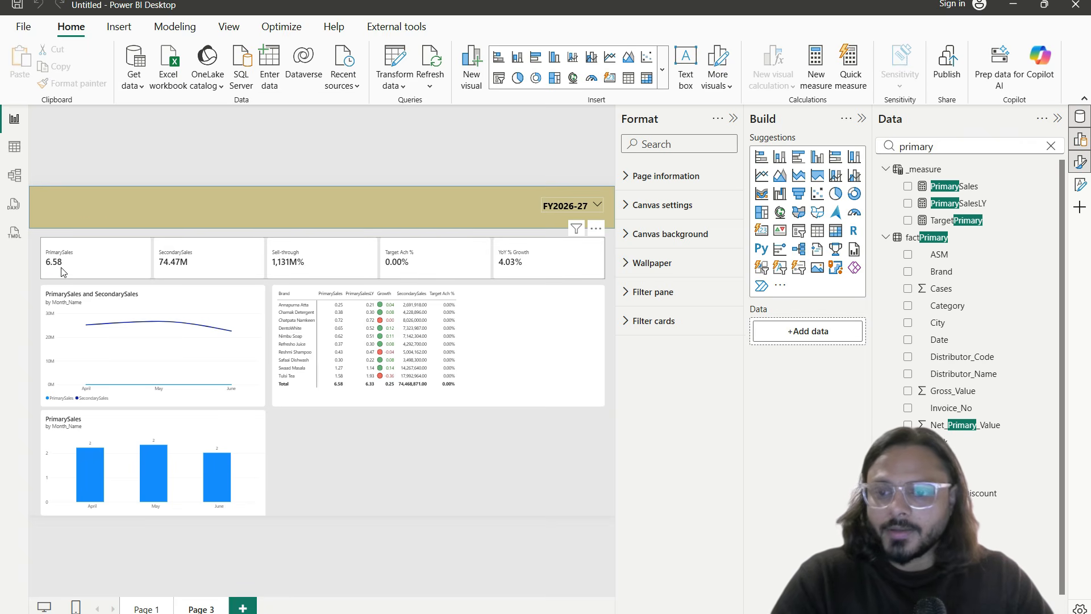
{"action": "key", "text": "ctrl+1"}
{"action": "left_click", "coordinate": [101, 244]}
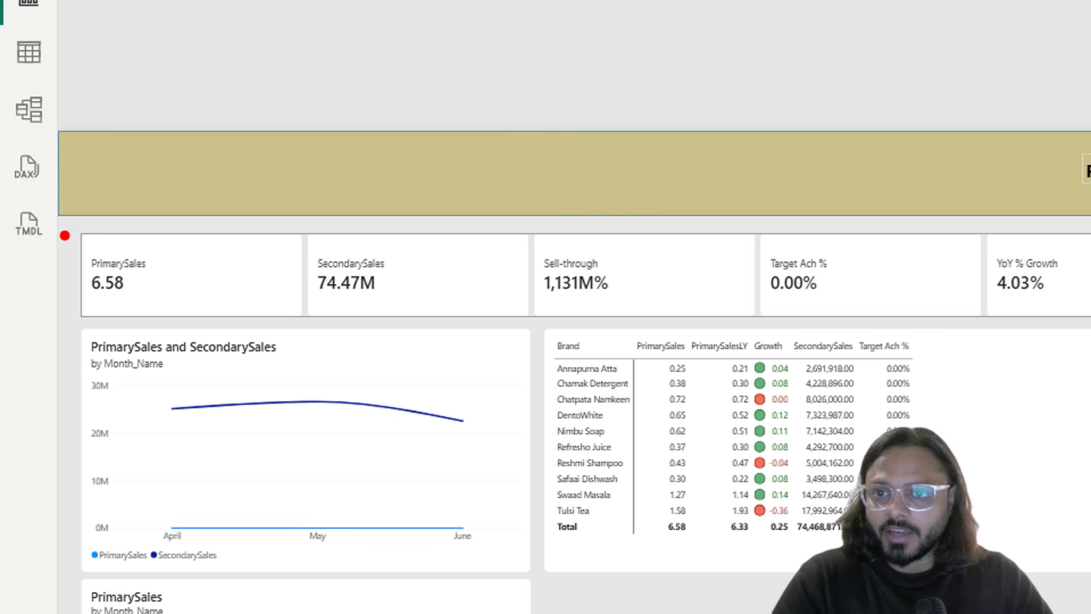
{"action": "left_click_drag", "start_coordinate": [65, 235], "coordinate": [93, 266]}
{"action": "left_click_drag", "start_coordinate": [86, 321], "coordinate": [172, 317]}
{"action": "mouse_move", "coordinate": [152, 268]}
{"action": "left_mouse_down"}
{"action": "mouse_move", "coordinate": [164, 282]}
{"action": "mouse_move", "coordinate": [196, 246]}
{"action": "left_mouse_up"}
{"action": "key", "text": "Escape"}
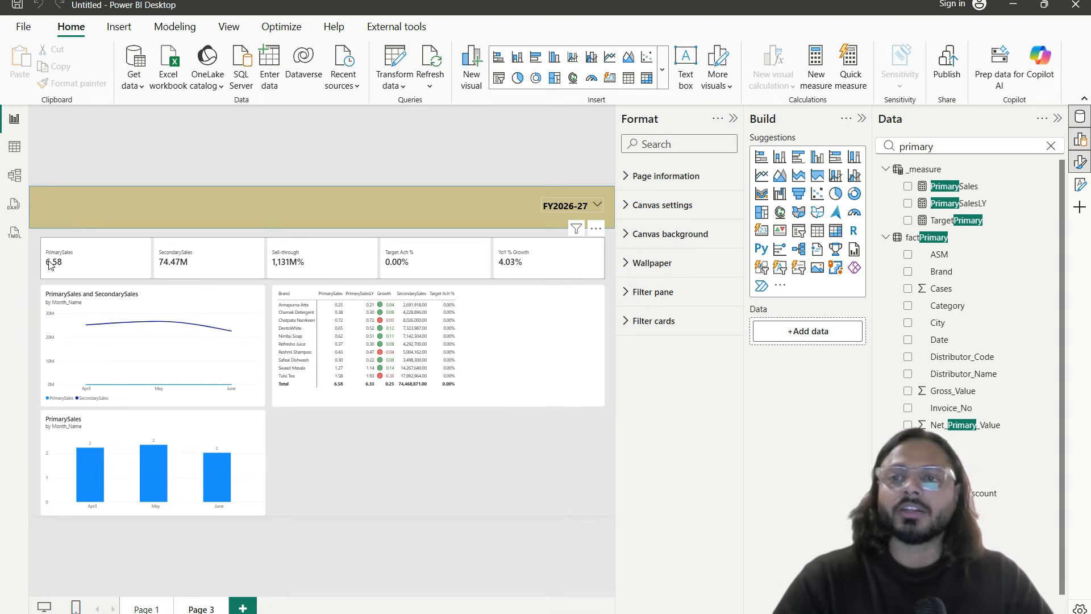
{"action": "left_click", "coordinate": [361, 282]}
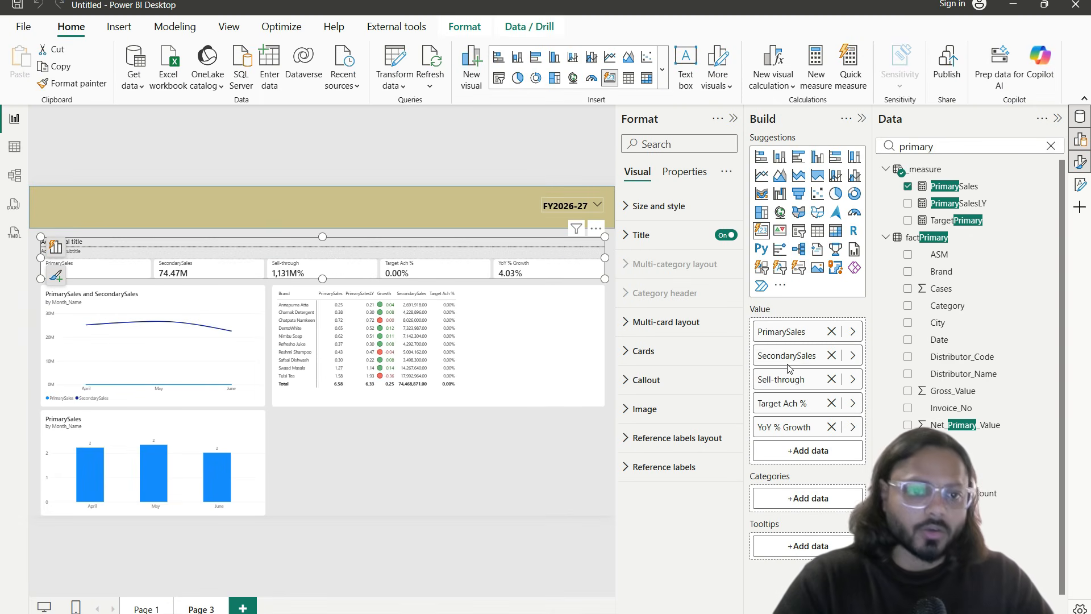
{"action": "left_click", "coordinate": [959, 191]}
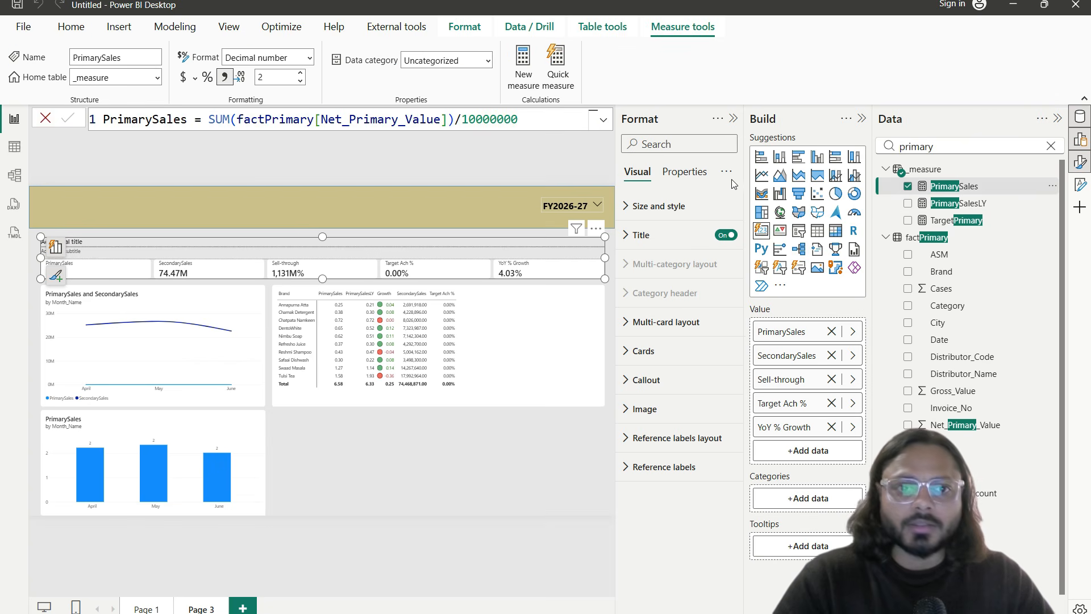
{"action": "left_click", "coordinate": [12, 176]}
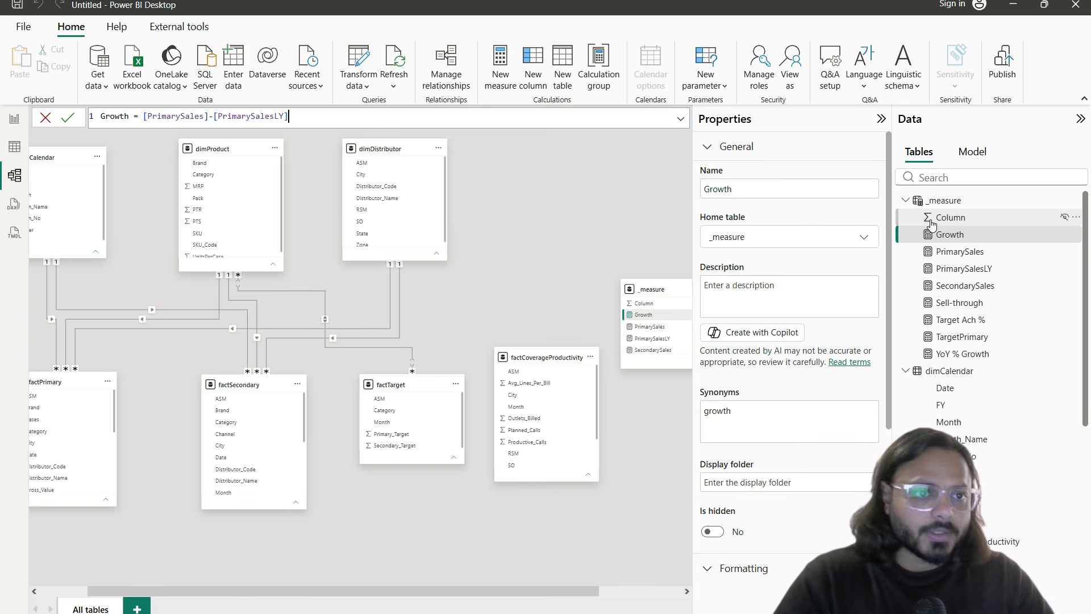
Step: Give the PrimarySales measure the Custom format string '#,0.00 Cr' in Model view properties
{"action": "left_click", "coordinate": [967, 251]}
{"action": "scroll", "coordinate": [803, 436], "scroll_direction": "down", "scroll_amount": 4}
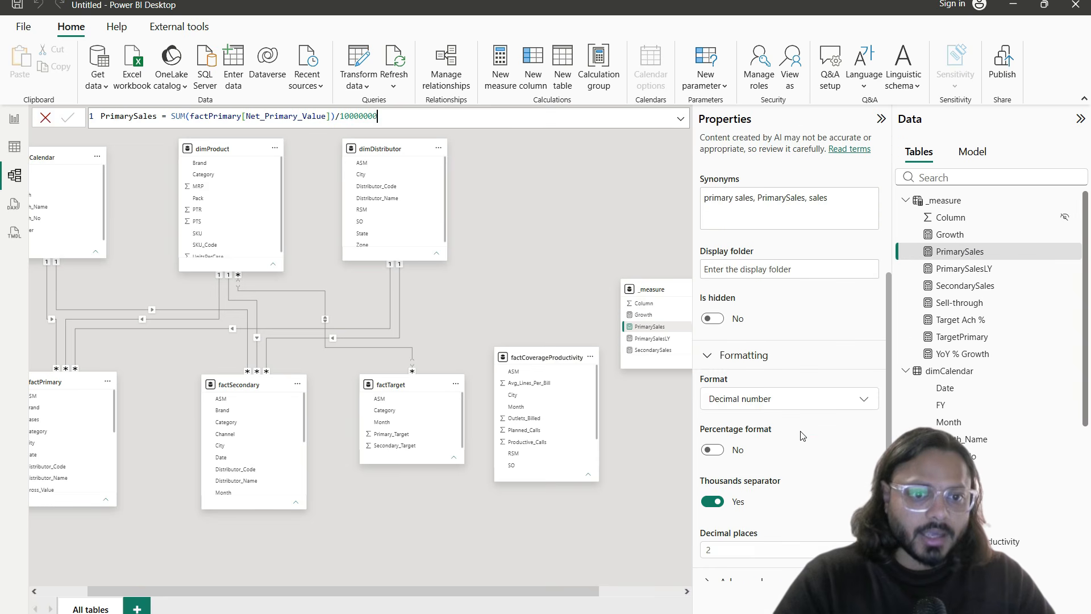
{"action": "scroll", "coordinate": [803, 432], "scroll_direction": "down", "scroll_amount": 1}
{"action": "left_click", "coordinate": [855, 382]}
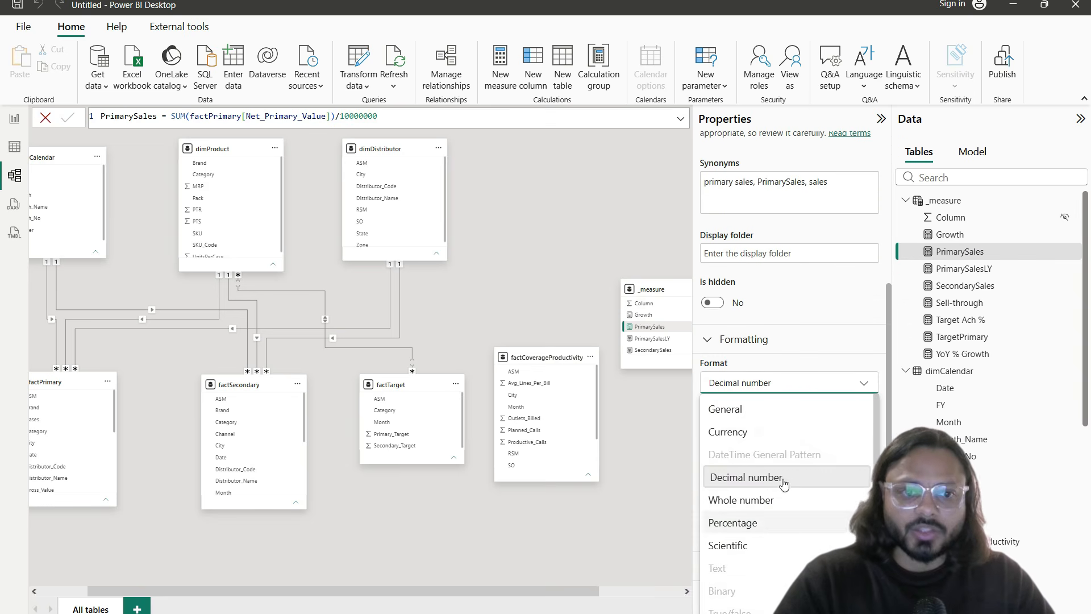
{"action": "scroll", "coordinate": [768, 558], "scroll_direction": "down", "scroll_amount": 1}
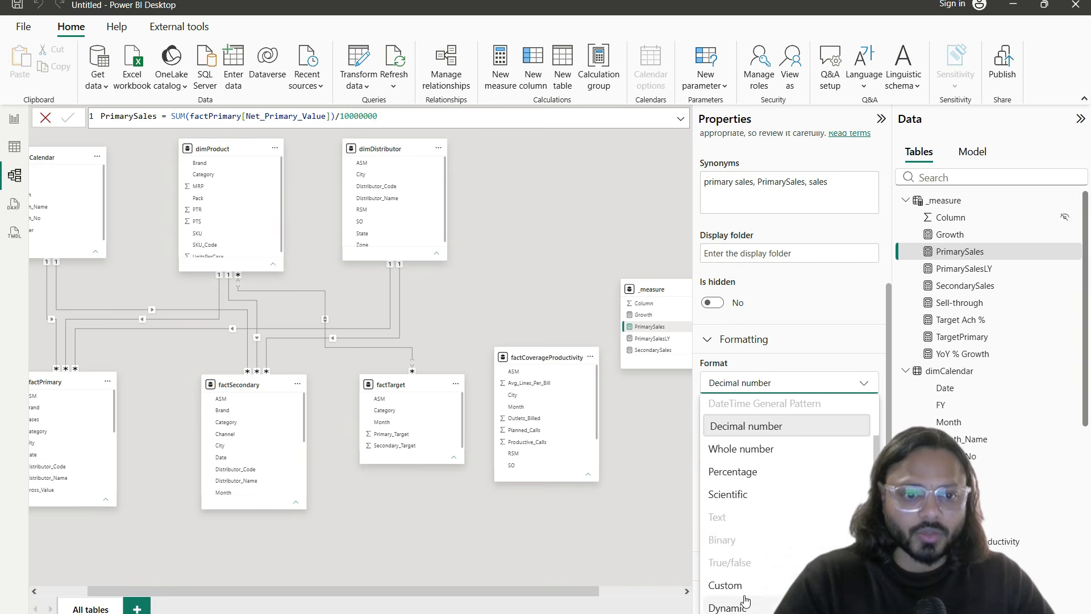
{"action": "left_click", "coordinate": [743, 585]}
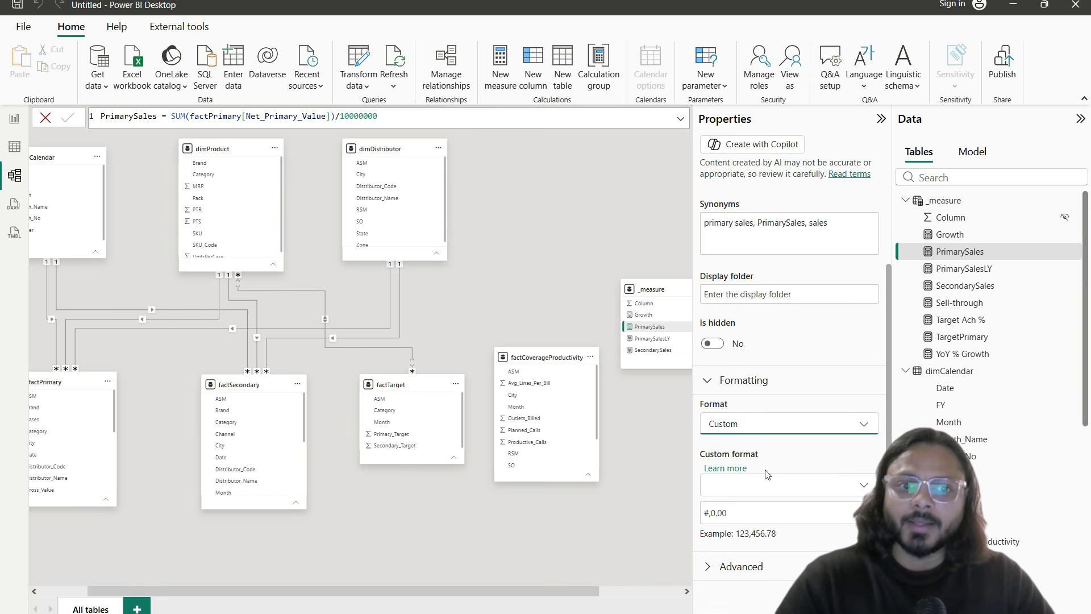
{"action": "left_click", "coordinate": [751, 513]}
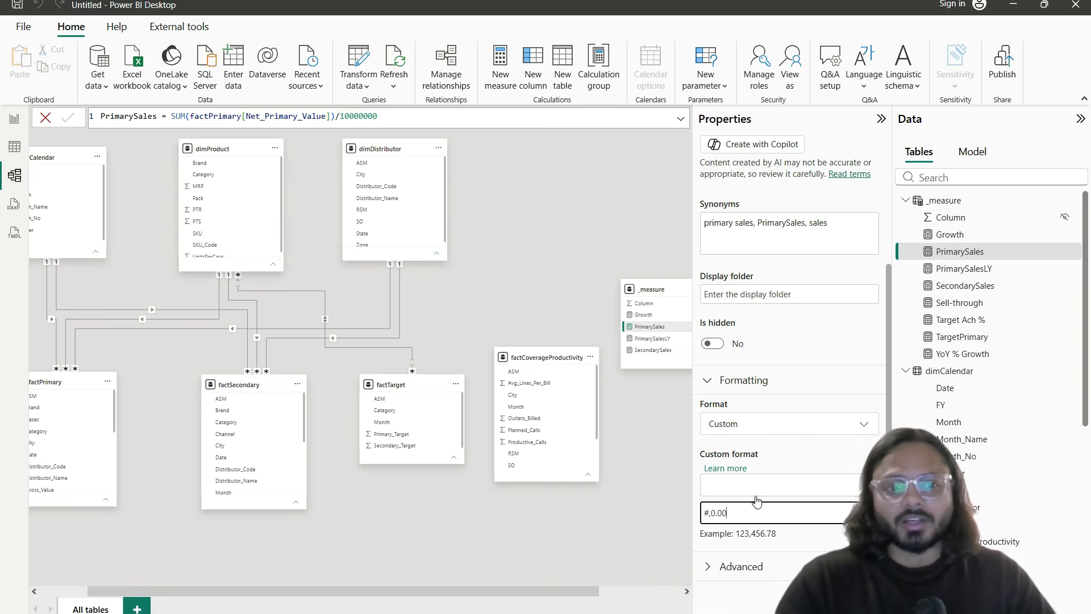
{"action": "type", "text": "Cr"}
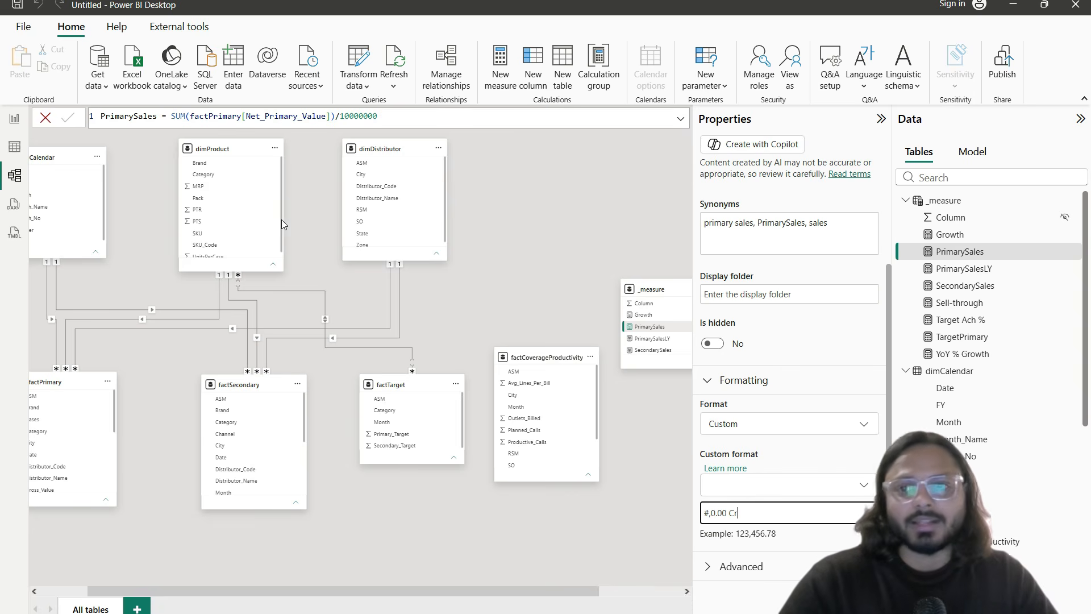
{"action": "left_click", "coordinate": [21, 118]}
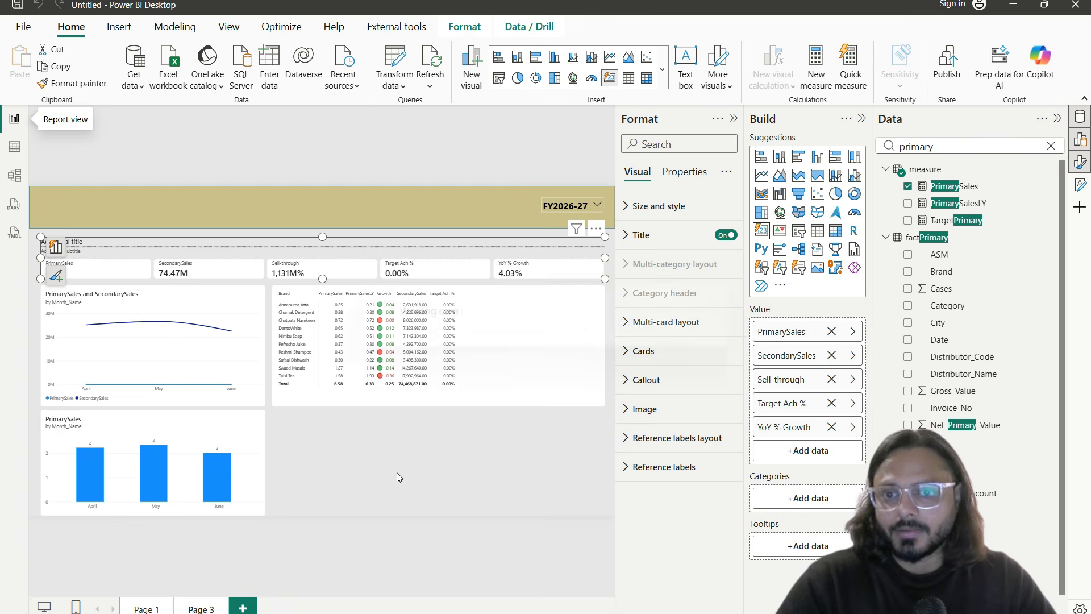
Step: Set the PrimarySales format back to Decimal number in the Model view
{"action": "left_click", "coordinate": [396, 455]}
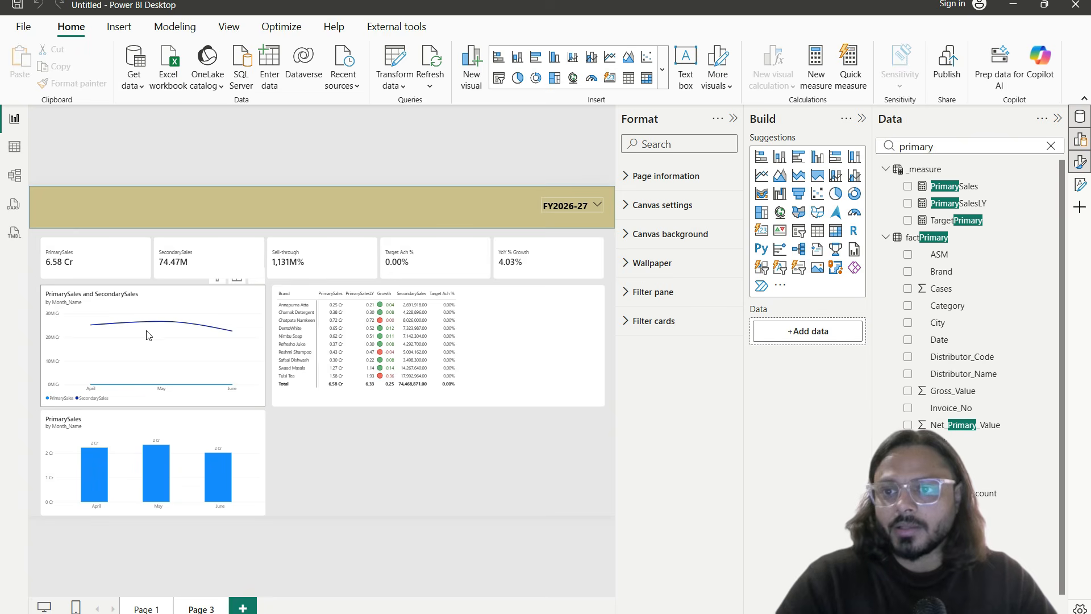
{"action": "scroll", "coordinate": [114, 309], "scroll_direction": "up", "scroll_amount": 2}
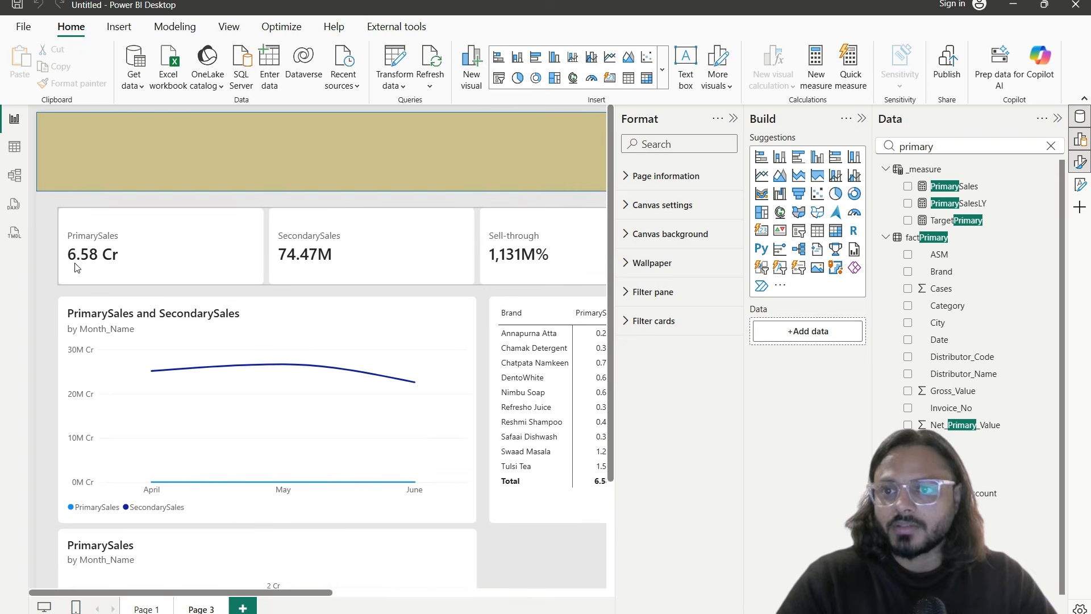
{"action": "scroll", "coordinate": [130, 265], "scroll_direction": "down", "scroll_amount": 3}
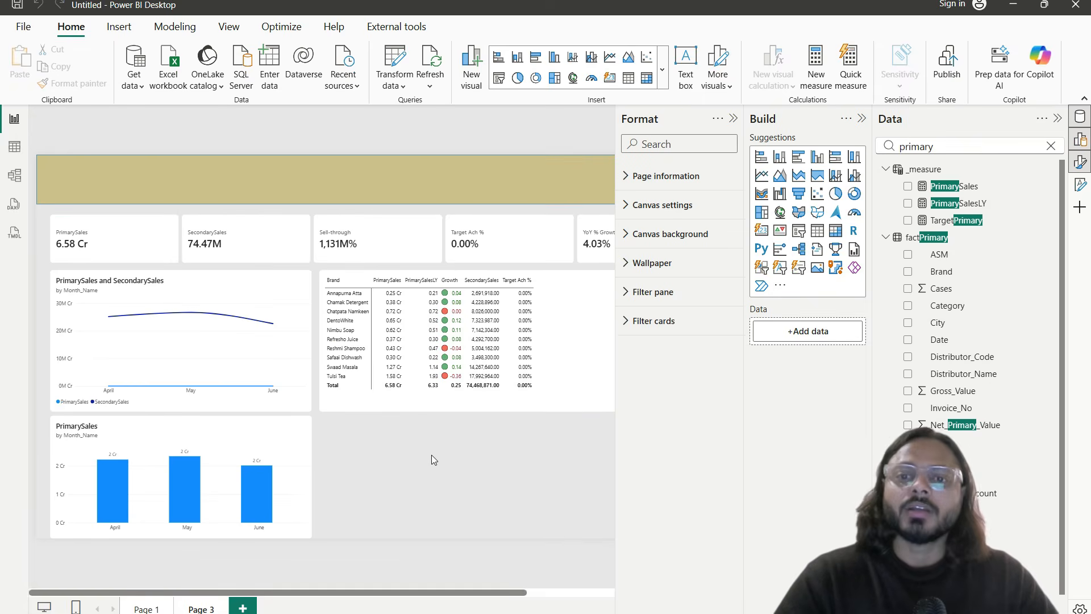
{"action": "left_click", "coordinate": [15, 175]}
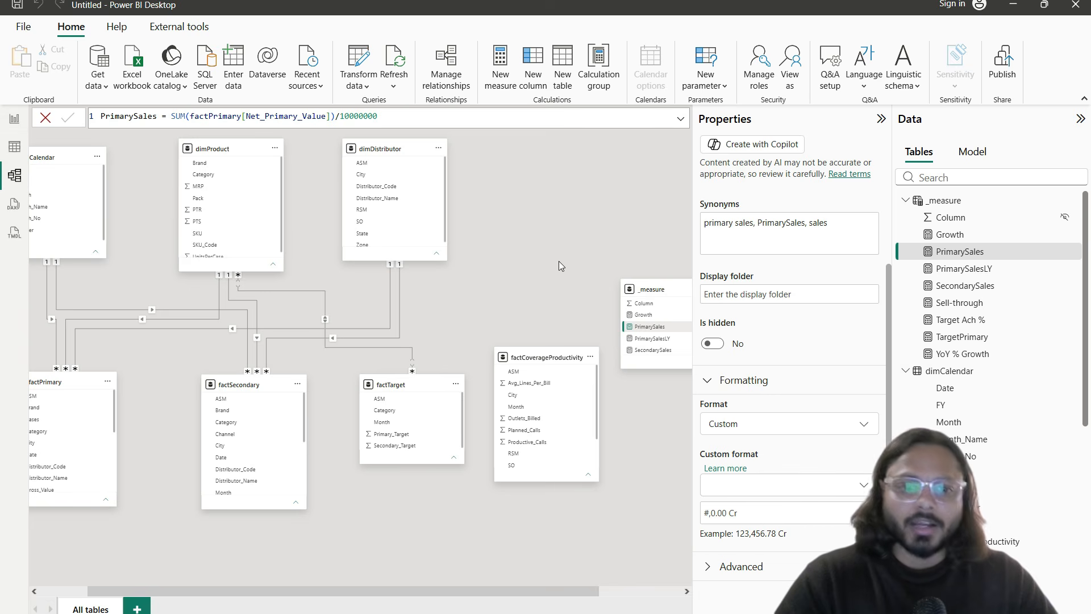
{"action": "left_click", "coordinate": [779, 429]}
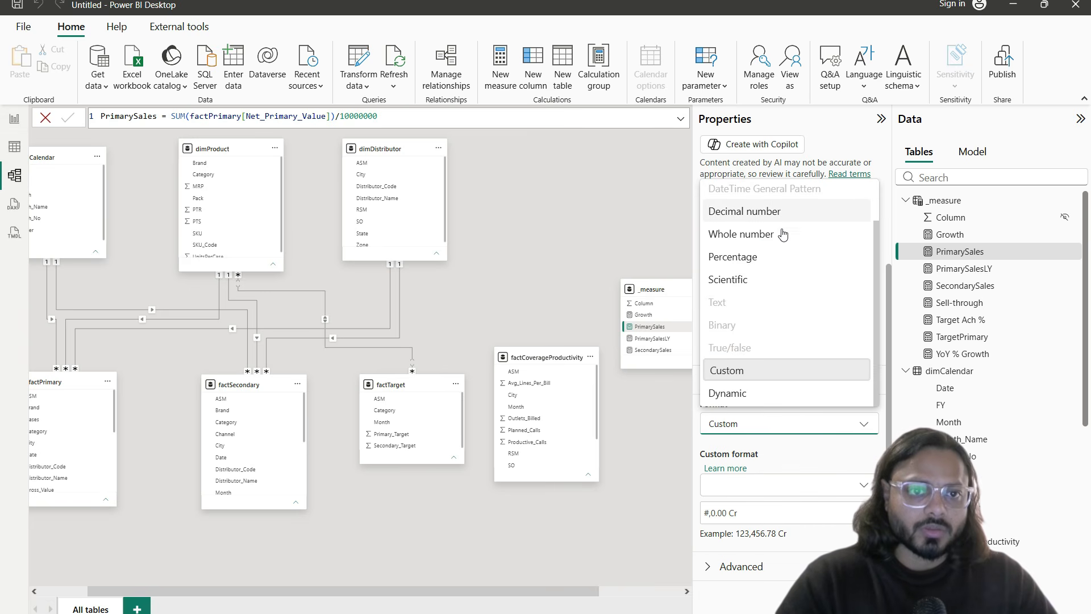
{"action": "left_click", "coordinate": [784, 210]}
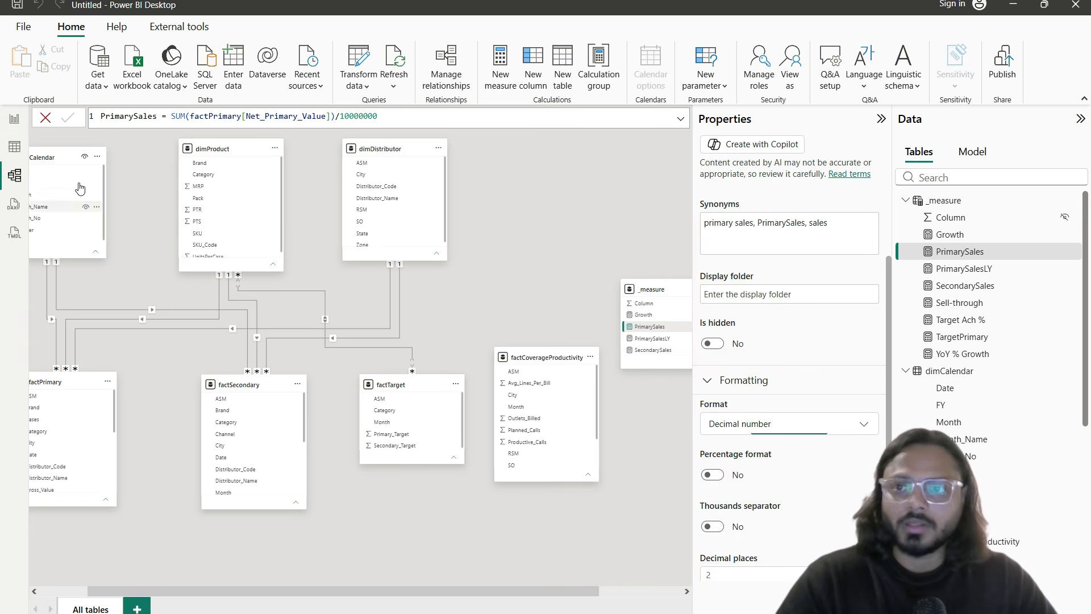
Step: Remove the /10000000 divisor so PrimarySales is SUM(factPrimary[Net_Primary_Value]) again
{"action": "left_click", "coordinate": [14, 118]}
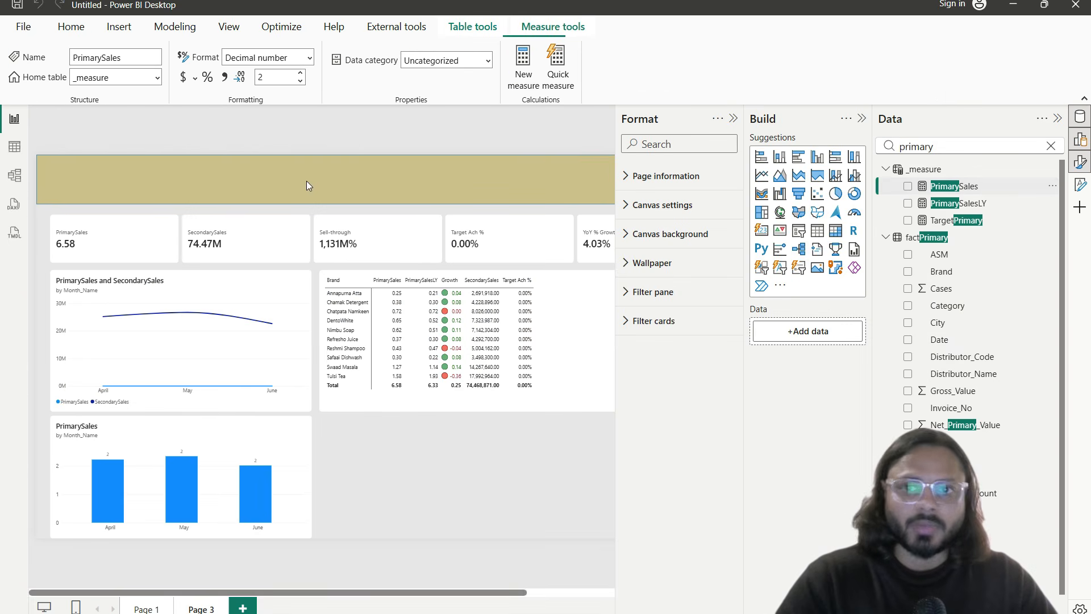
{"action": "double_click", "coordinate": [461, 119]}
{"action": "key", "text": "BackSpace"}
{"action": "key", "text": "BackSpace"}
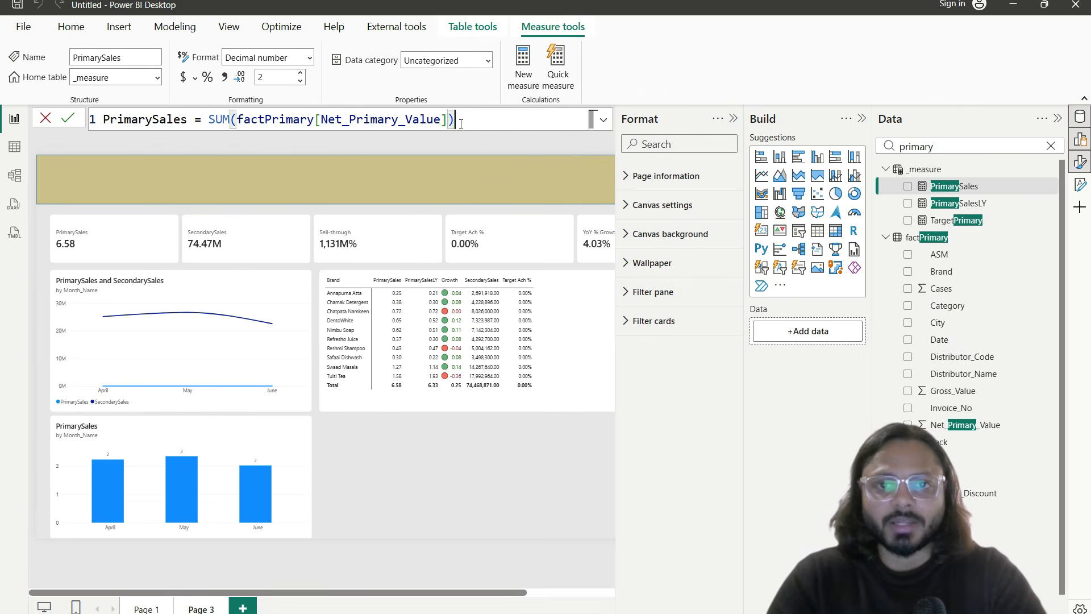
{"action": "key", "text": "Return"}
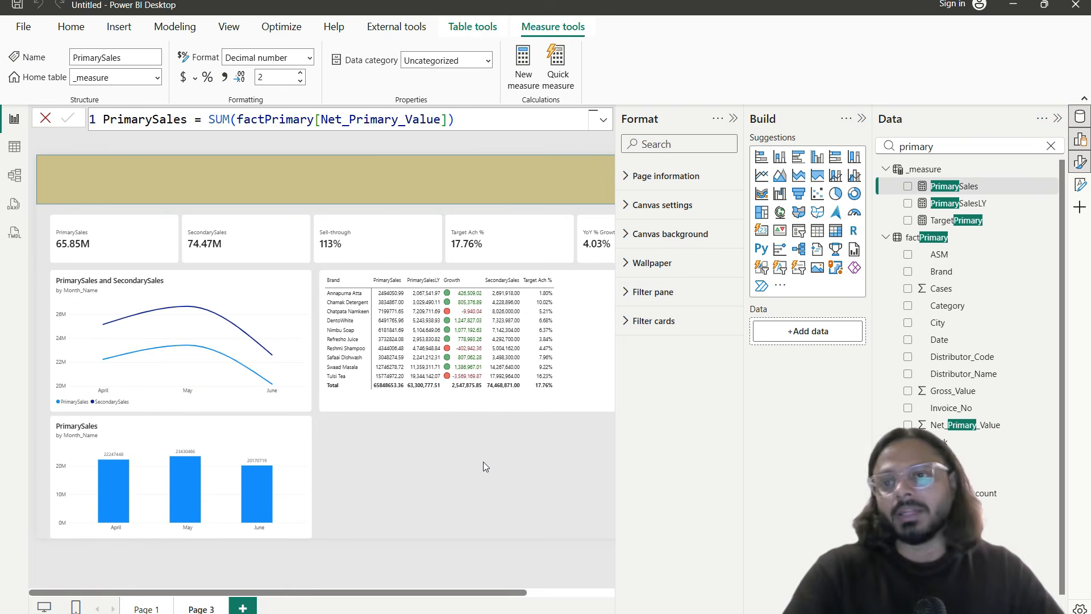
{"action": "left_click", "coordinate": [421, 490]}
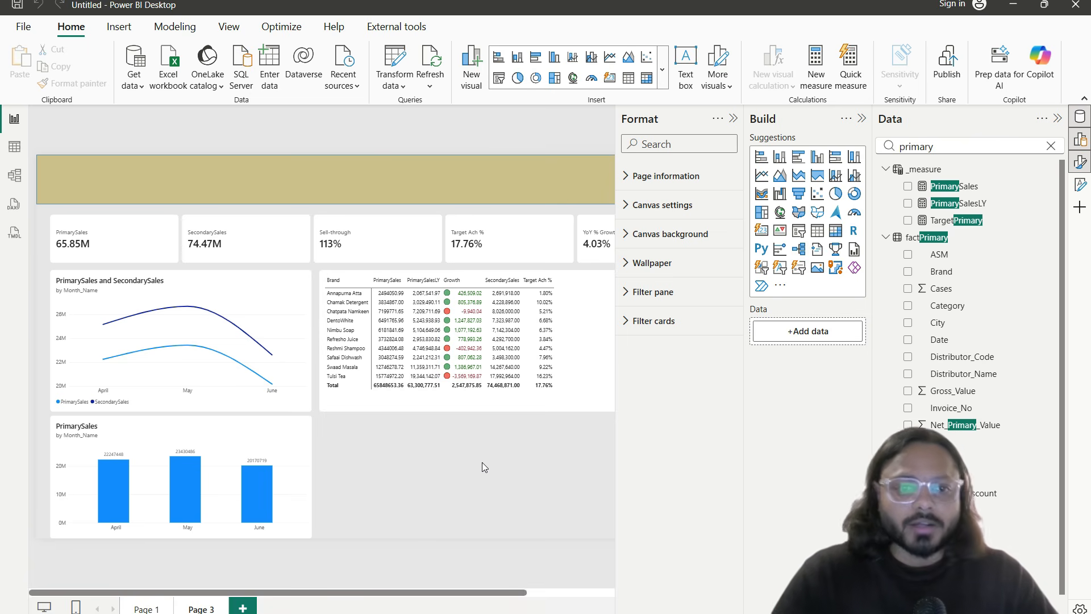
Step: Copy the PrimarySales by month column chart and place the duplicate to its right
{"action": "left_click", "coordinate": [733, 118]}
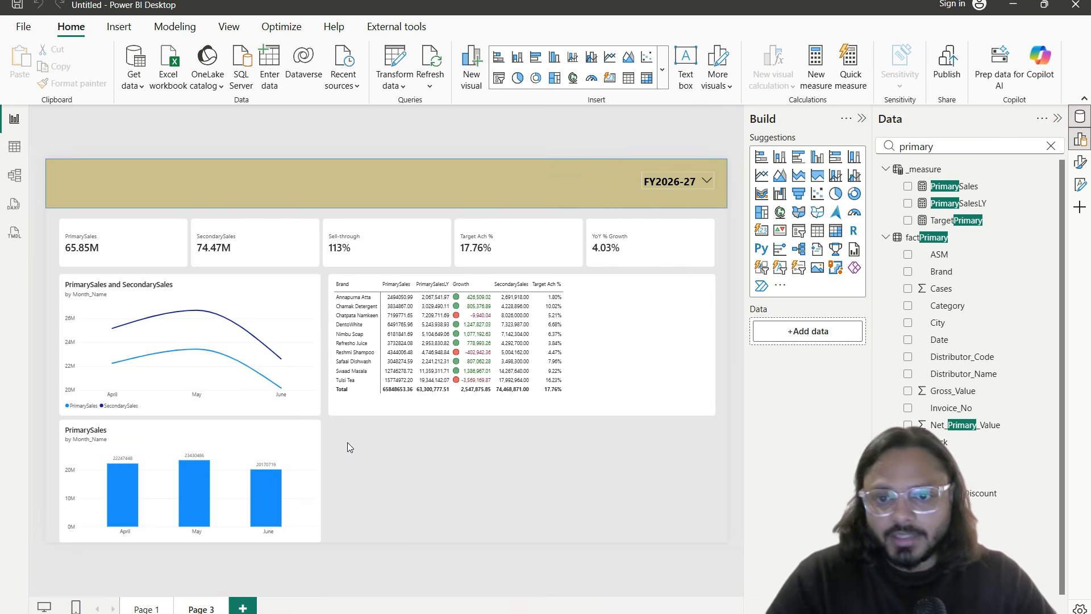
{"action": "left_click", "coordinate": [316, 449]}
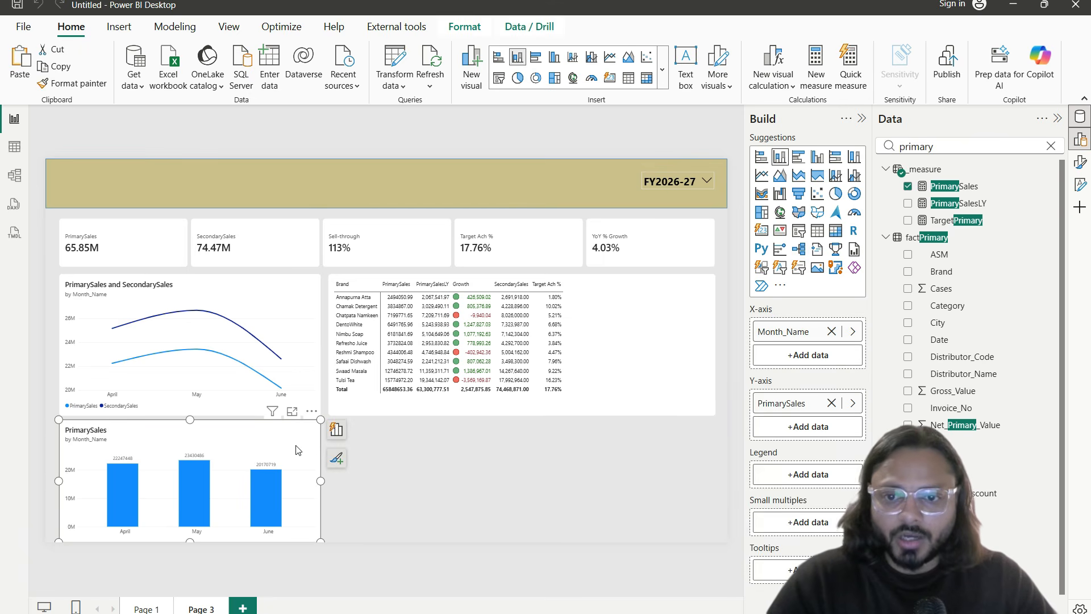
{"action": "key", "text": "ctrl+c"}
{"action": "key", "text": "ctrl+v"}
{"action": "left_click_drag", "start_coordinate": [265, 446], "coordinate": [533, 446]}
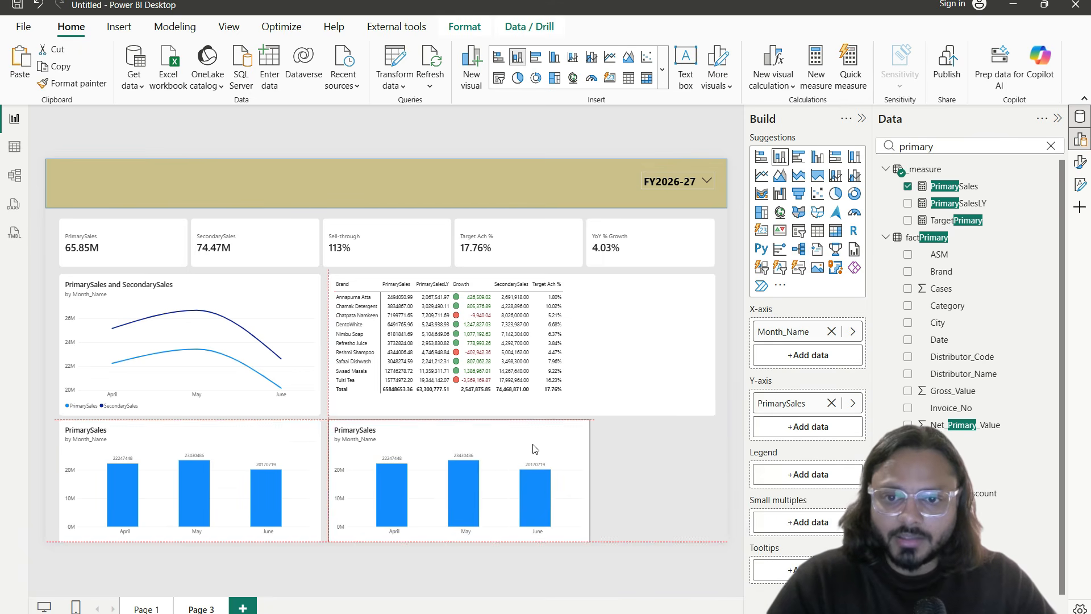
Step: Look over the dimProduct and dimDistributor tables in Table view before returning to the report
{"action": "left_click", "coordinate": [14, 147]}
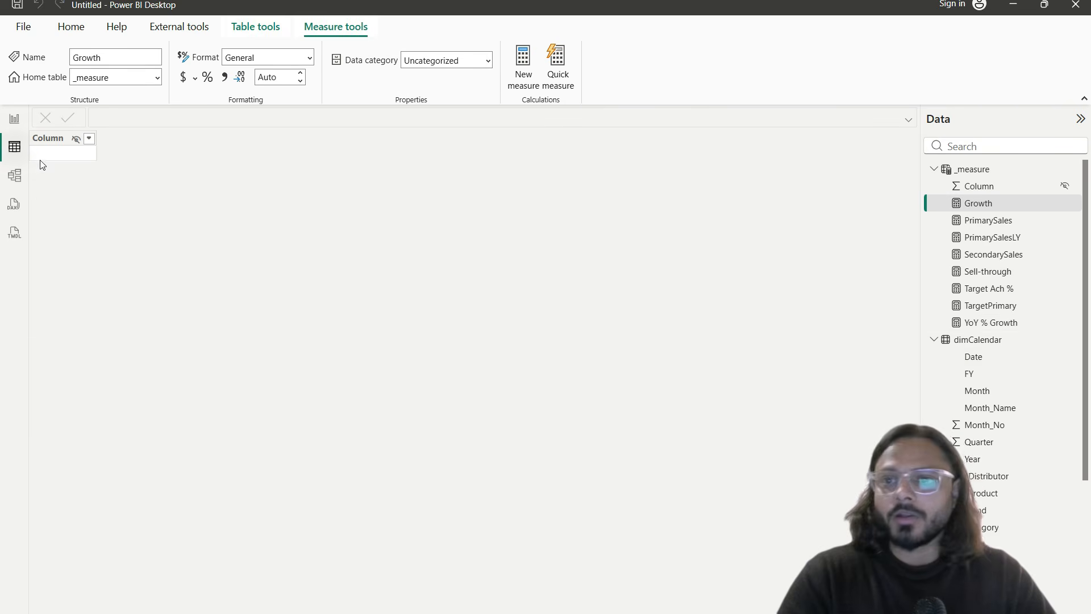
{"action": "left_click", "coordinate": [989, 493]}
{"action": "scroll", "coordinate": [994, 487], "scroll_direction": "down", "scroll_amount": 3}
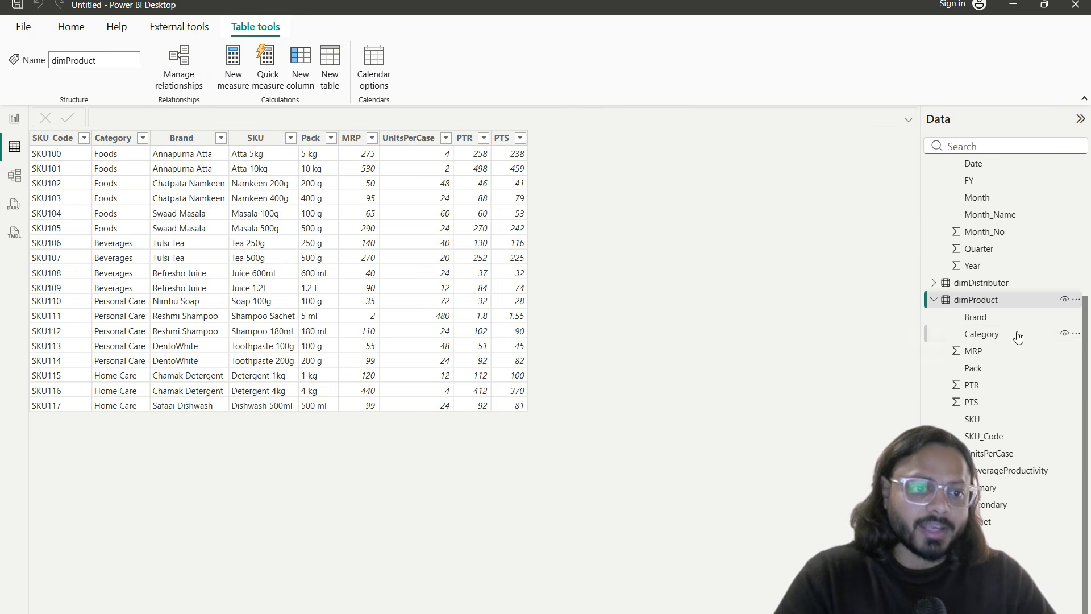
{"action": "left_click", "coordinate": [935, 283]}
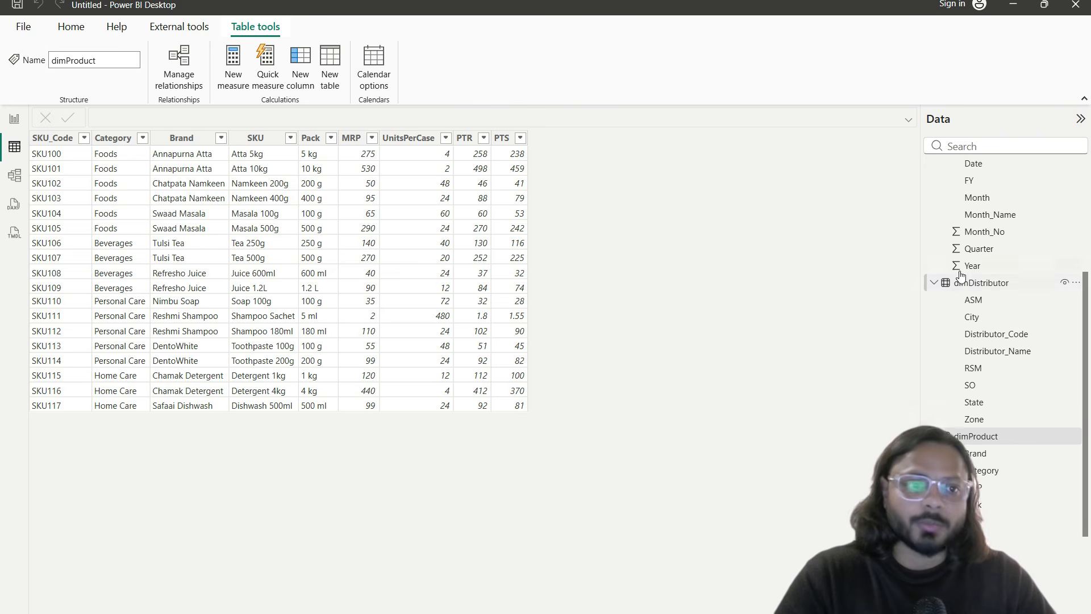
{"action": "left_click", "coordinate": [12, 120]}
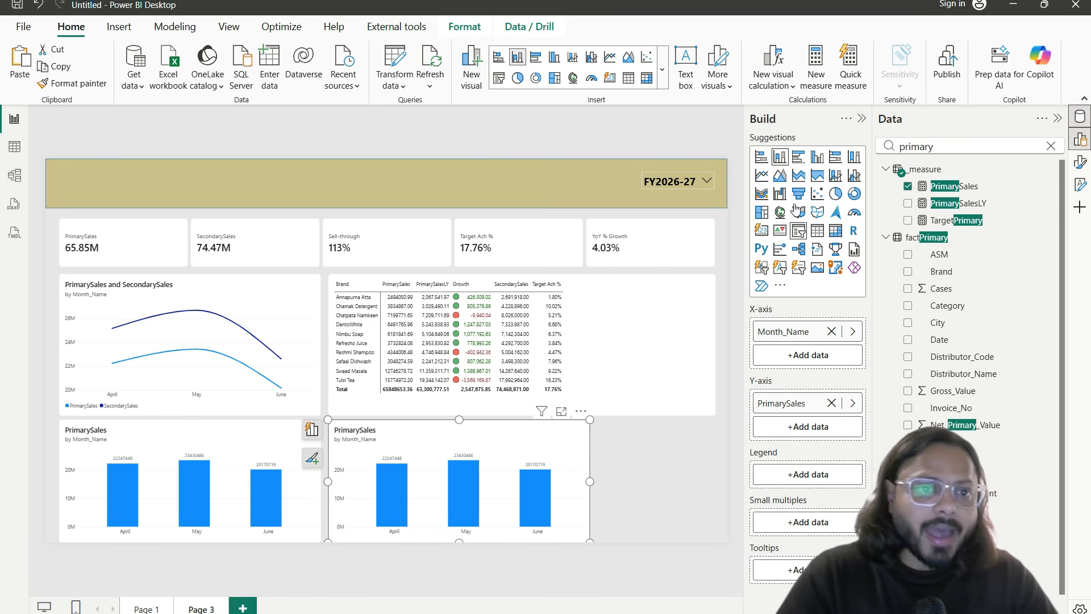
Step: Make the copy a stacked bar chart by Distributor_Name instead of Month_Name, and widen it
{"action": "left_click", "coordinate": [760, 157]}
{"action": "double_click", "coordinate": [939, 146]}
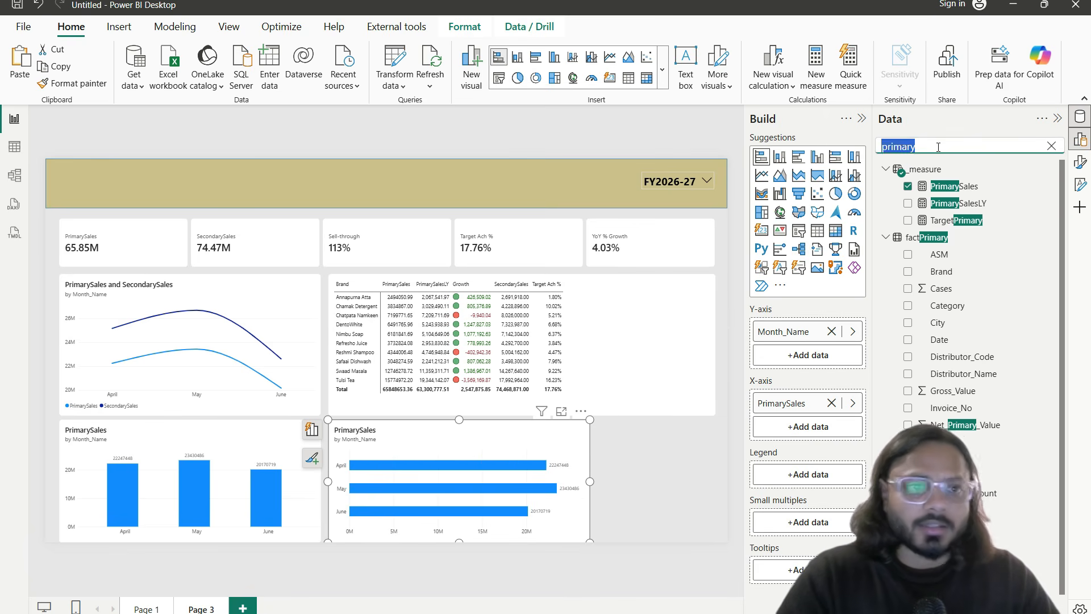
{"action": "type", "text": "distribut"}
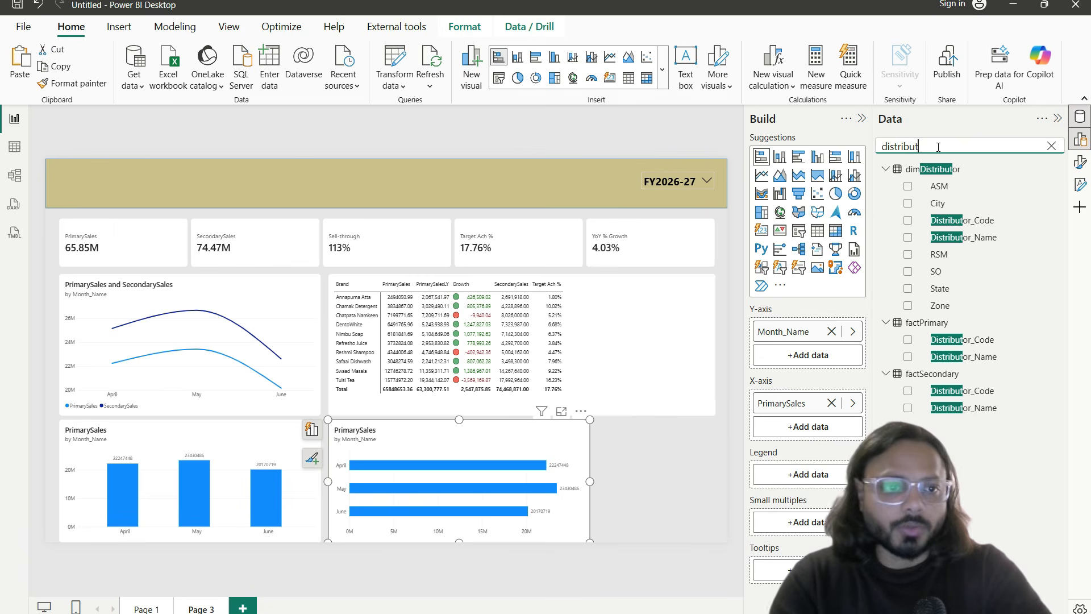
{"action": "left_click_drag", "start_coordinate": [992, 237], "coordinate": [839, 326]}
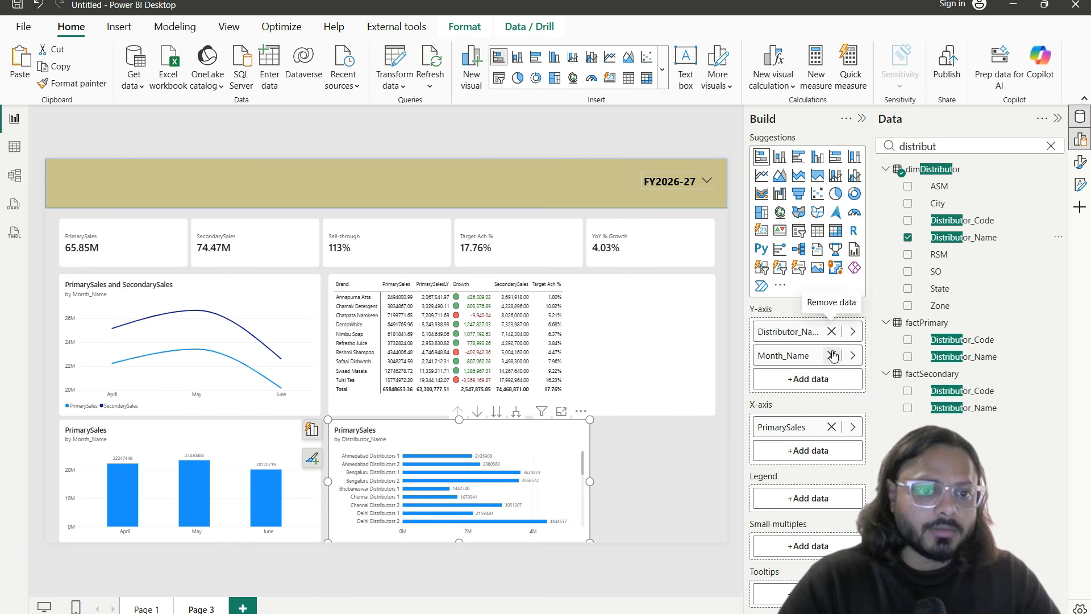
{"action": "left_click", "coordinate": [831, 356]}
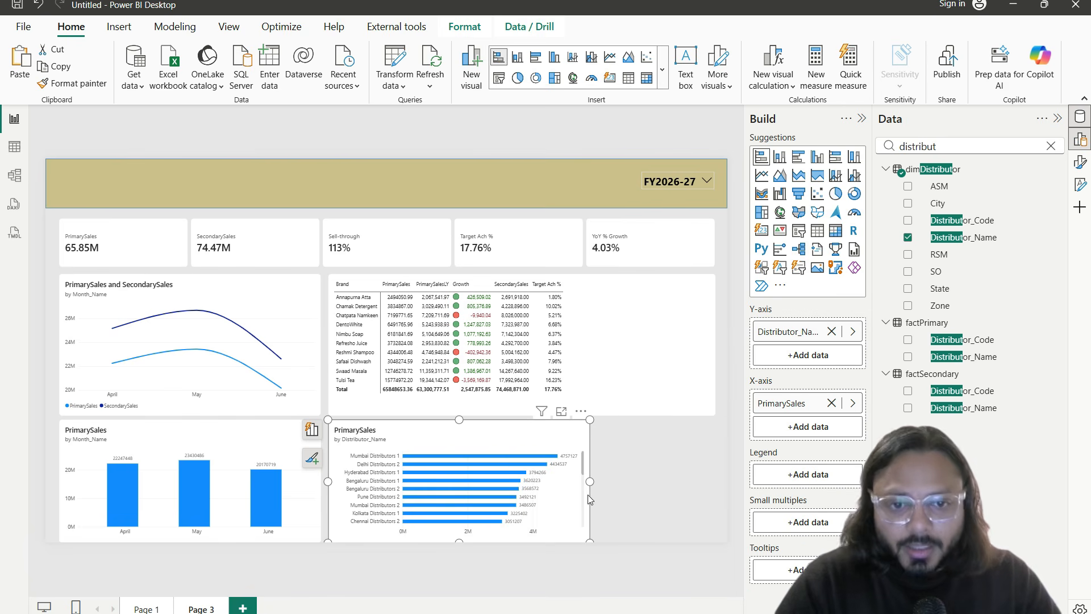
{"action": "left_click_drag", "start_coordinate": [590, 482], "coordinate": [716, 482]}
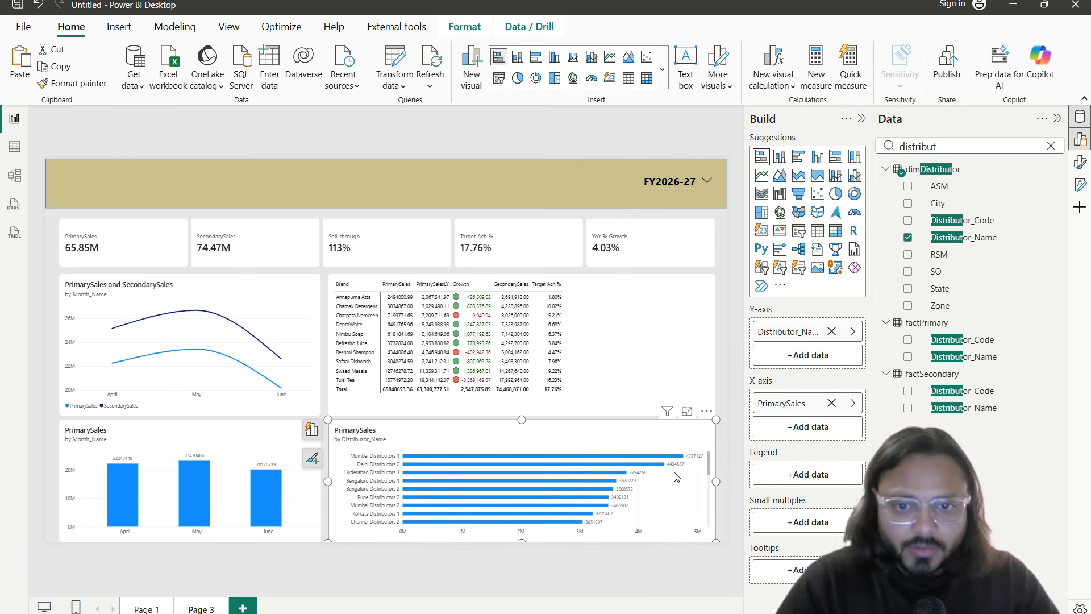
{"action": "scroll", "coordinate": [650, 466], "scroll_direction": "up", "scroll_amount": 3}
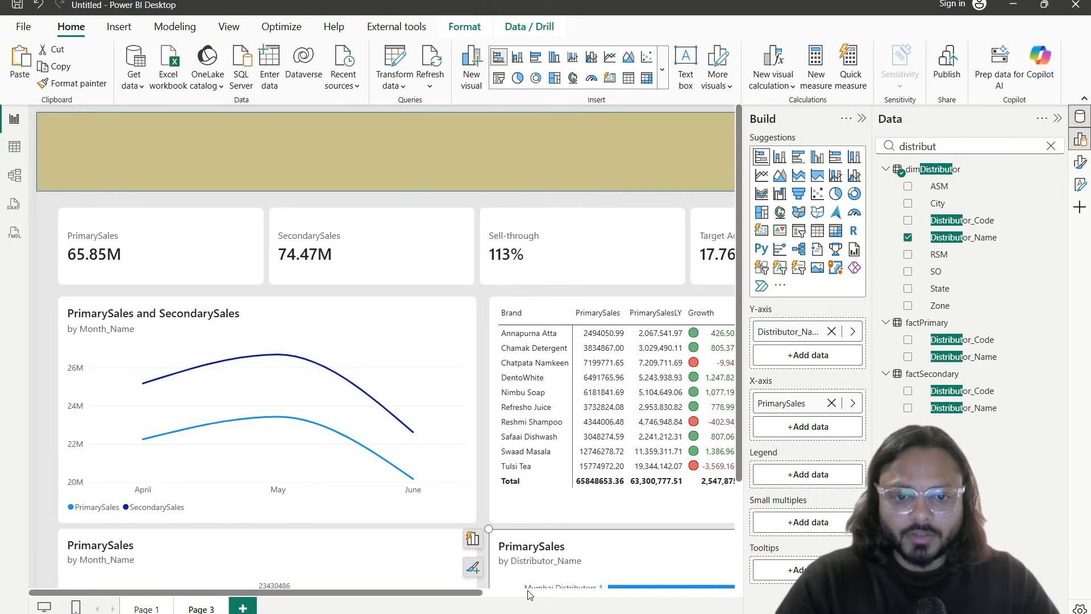
{"action": "scroll", "coordinate": [555, 472], "scroll_direction": "down", "scroll_amount": 3}
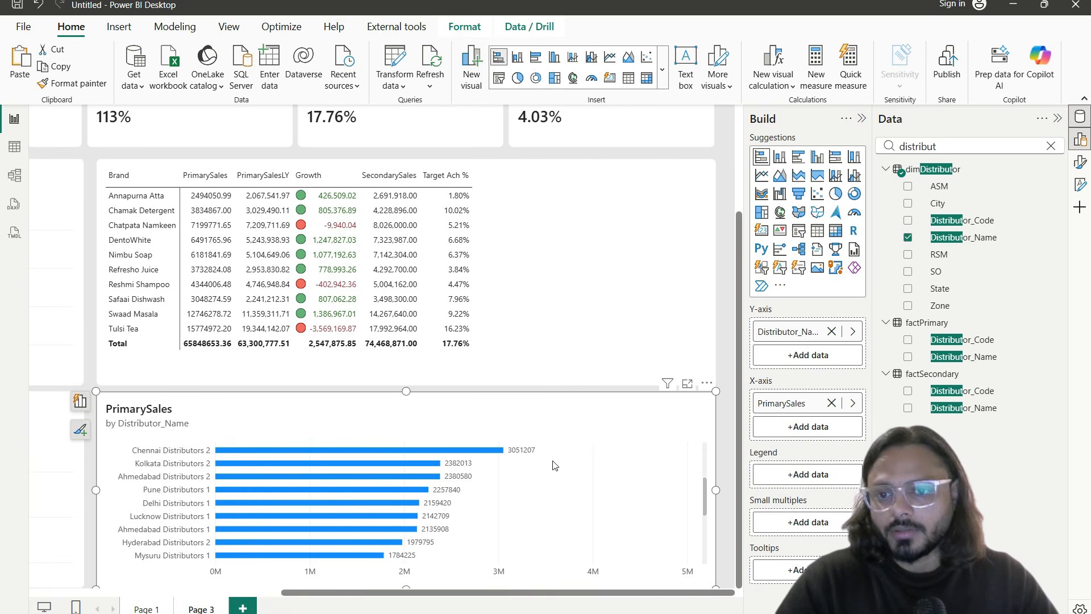
{"action": "scroll", "coordinate": [338, 510], "scroll_direction": "up", "scroll_amount": 3}
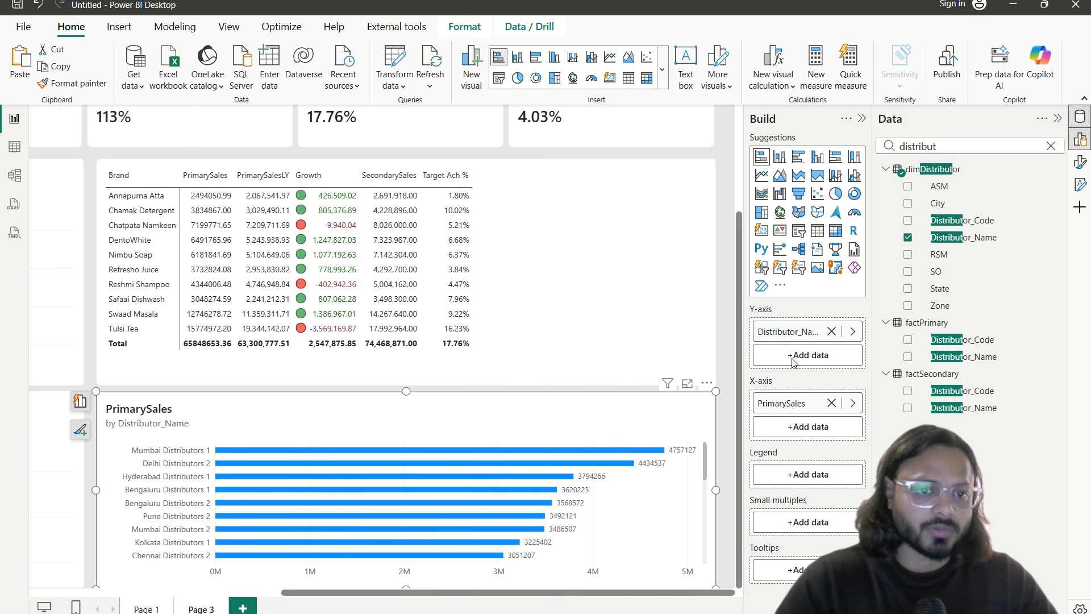
Step: Add SecondarySales to the bars, switch to Clustered bar chart, and view it in Focus mode
{"action": "double_click", "coordinate": [968, 144]}
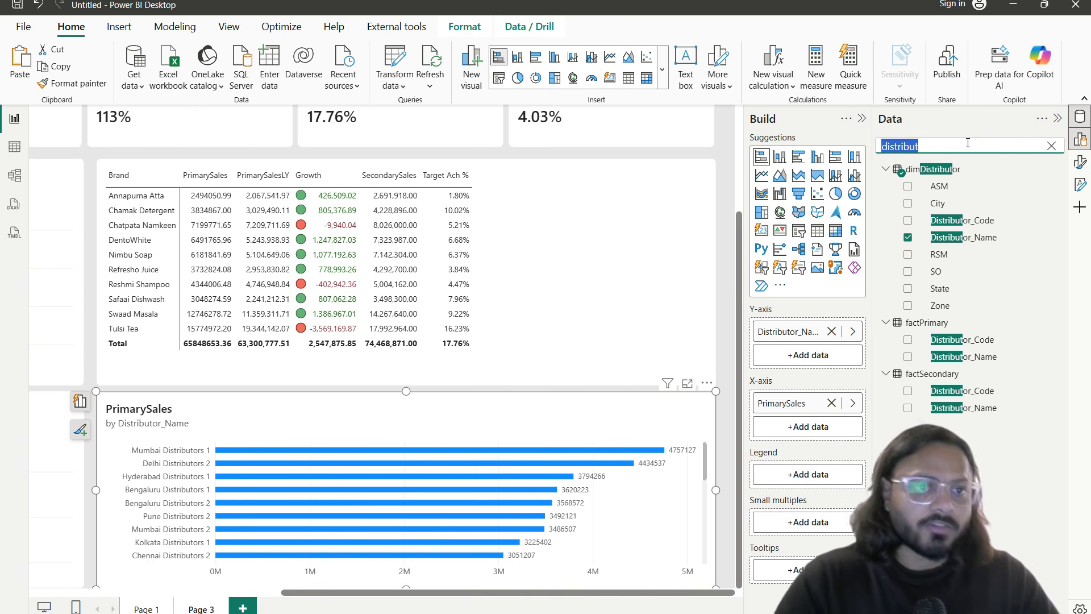
{"action": "type", "text": "seconda"}
{"action": "left_click_drag", "start_coordinate": [948, 189], "coordinate": [793, 427]}
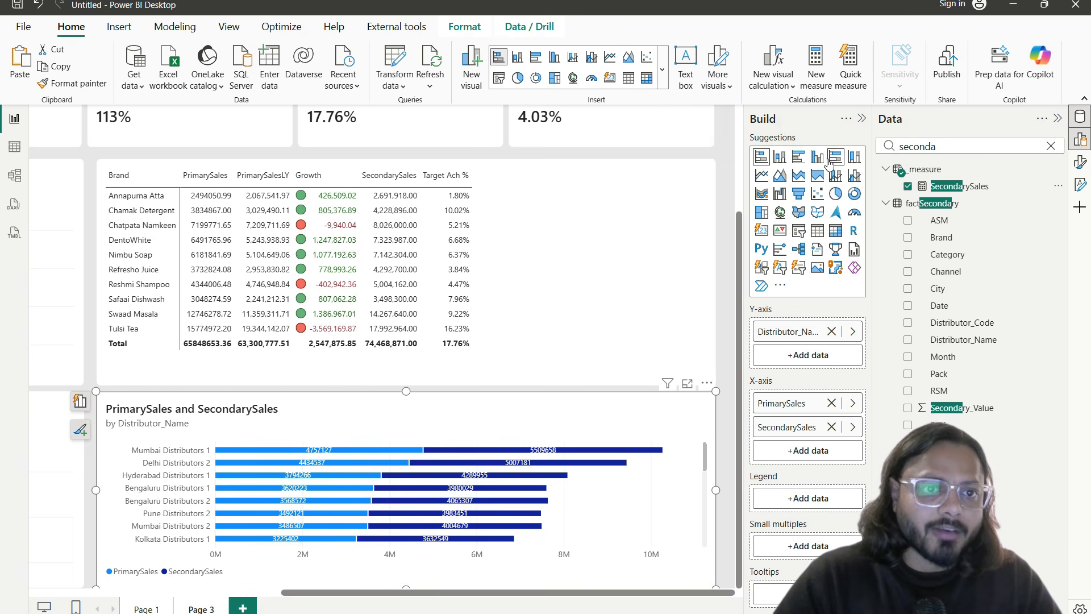
{"action": "left_click", "coordinate": [800, 162]}
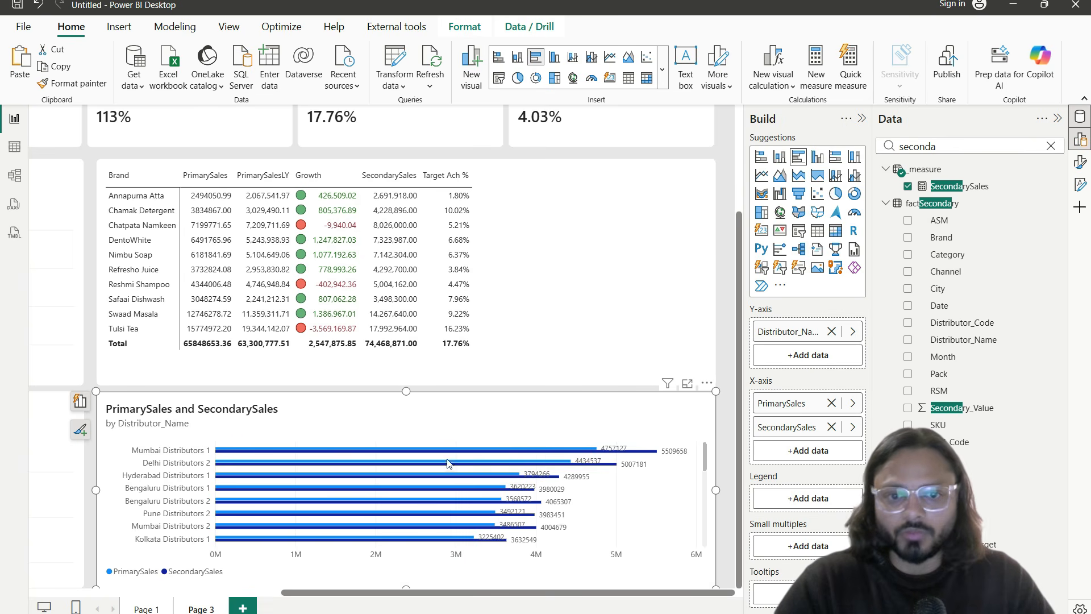
{"action": "left_click", "coordinate": [694, 386]}
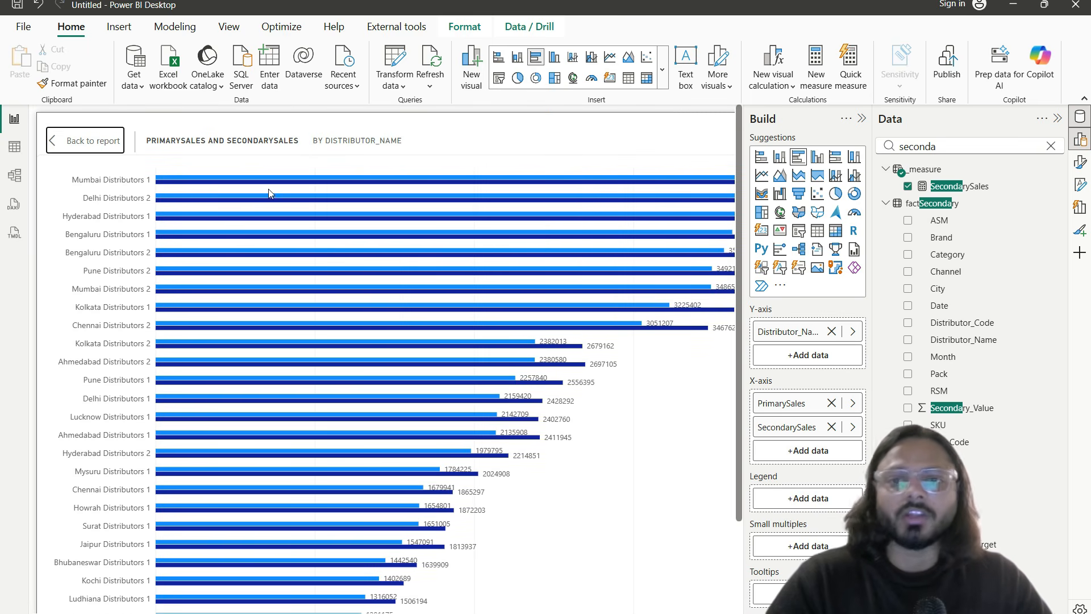
Step: Leave Focus mode, fit the whole report page in view, and deselect the bar chart
{"action": "left_click", "coordinate": [106, 143]}
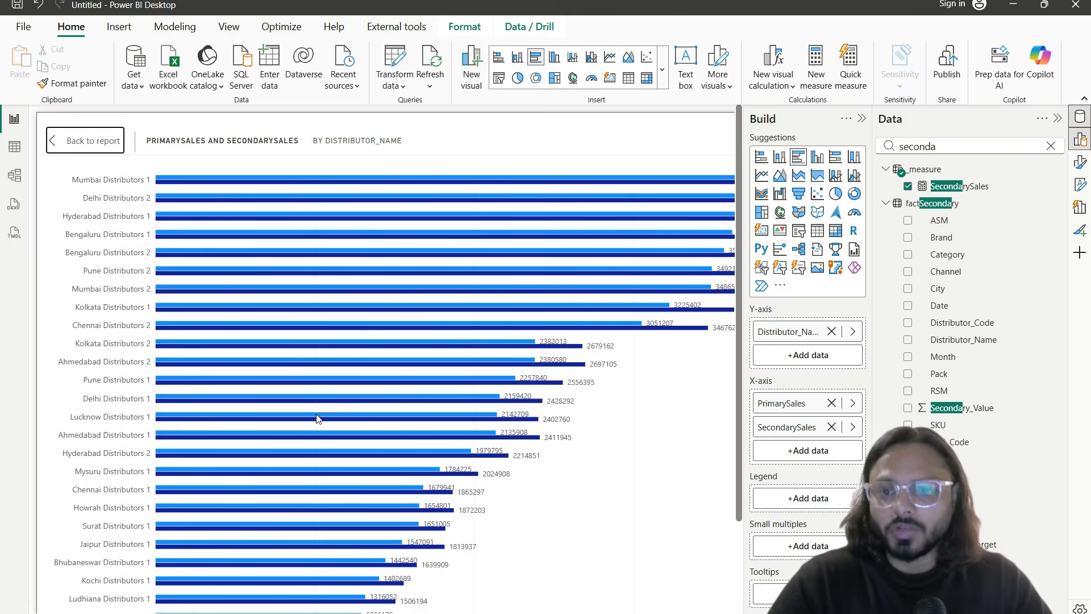
{"action": "scroll", "coordinate": [500, 562], "scroll_direction": "down", "scroll_amount": 3}
{"action": "left_click_drag", "start_coordinate": [475, 596], "coordinate": [657, 595]}
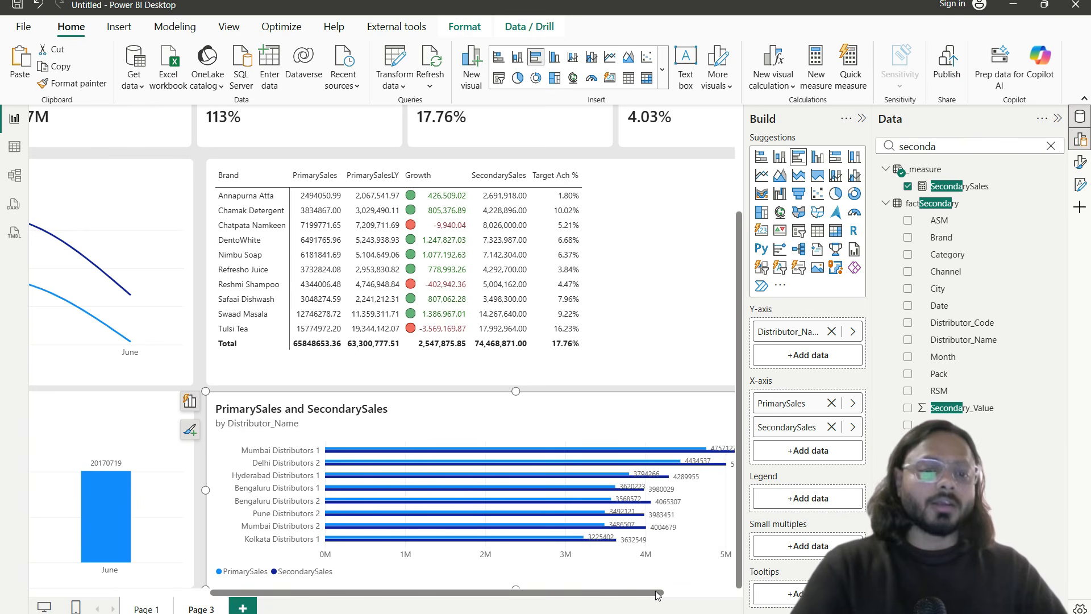
{"action": "left_click", "coordinate": [1078, 613]}
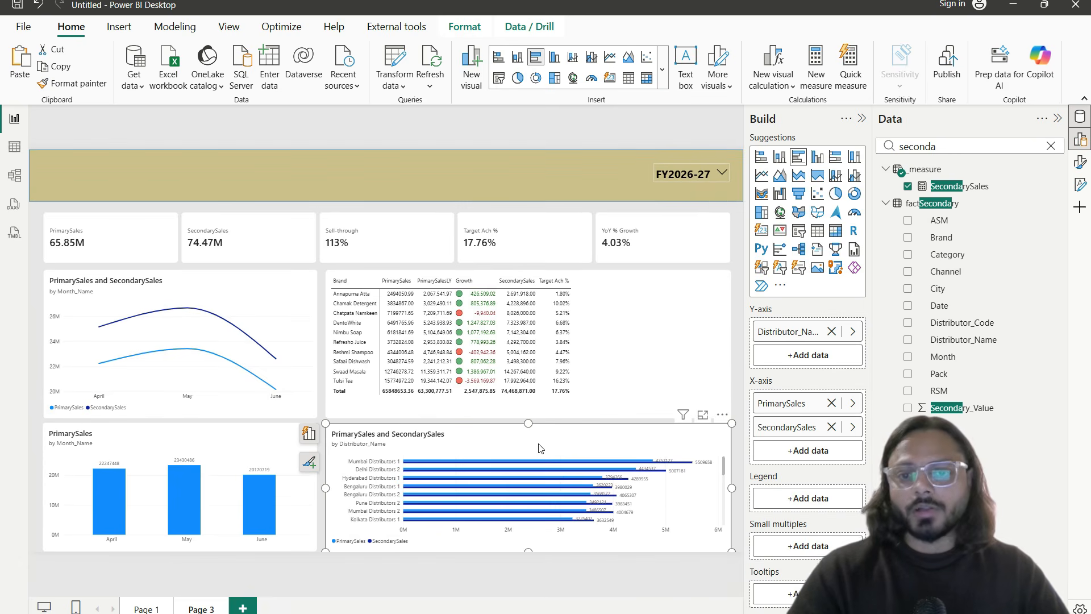
{"action": "left_click", "coordinate": [325, 277]}
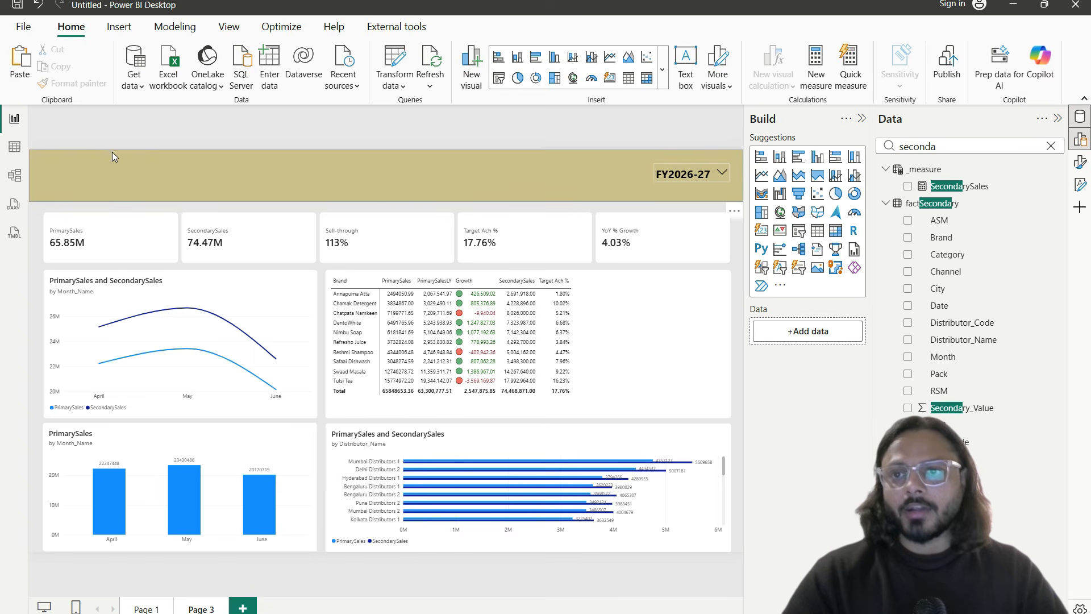
Step: Add a text box and stretch it along the top banner of the page
{"action": "left_click", "coordinate": [119, 26]}
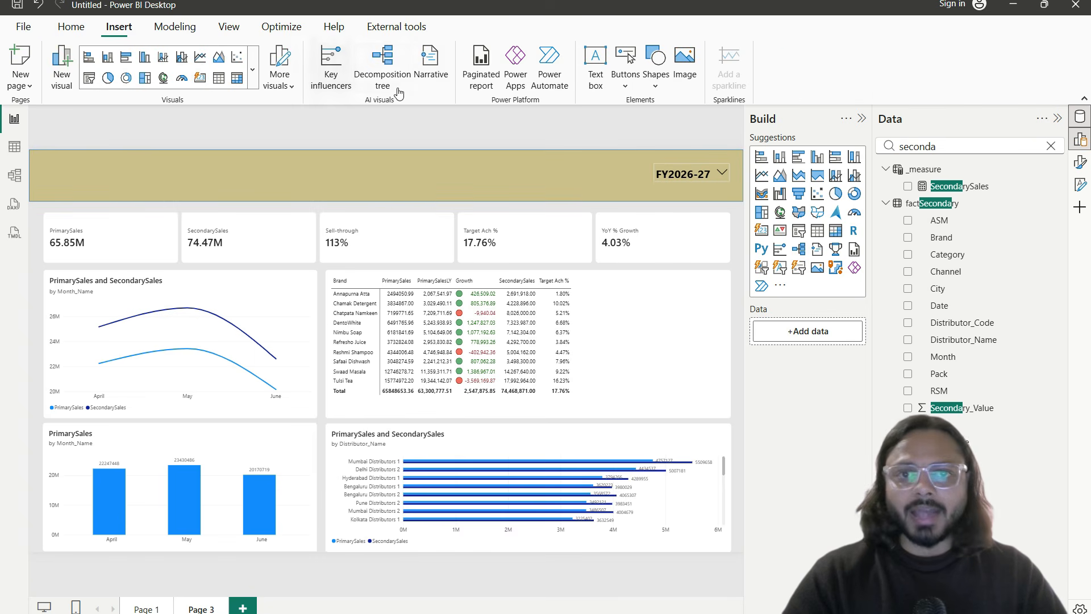
{"action": "left_click", "coordinate": [596, 62]}
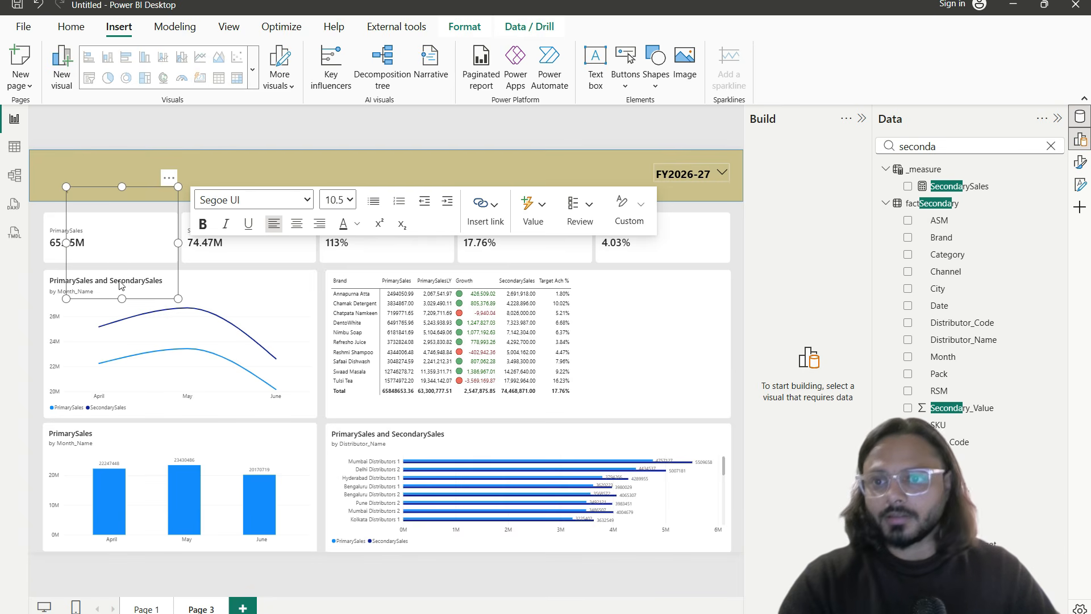
{"action": "left_click_drag", "start_coordinate": [173, 178], "coordinate": [150, 140]}
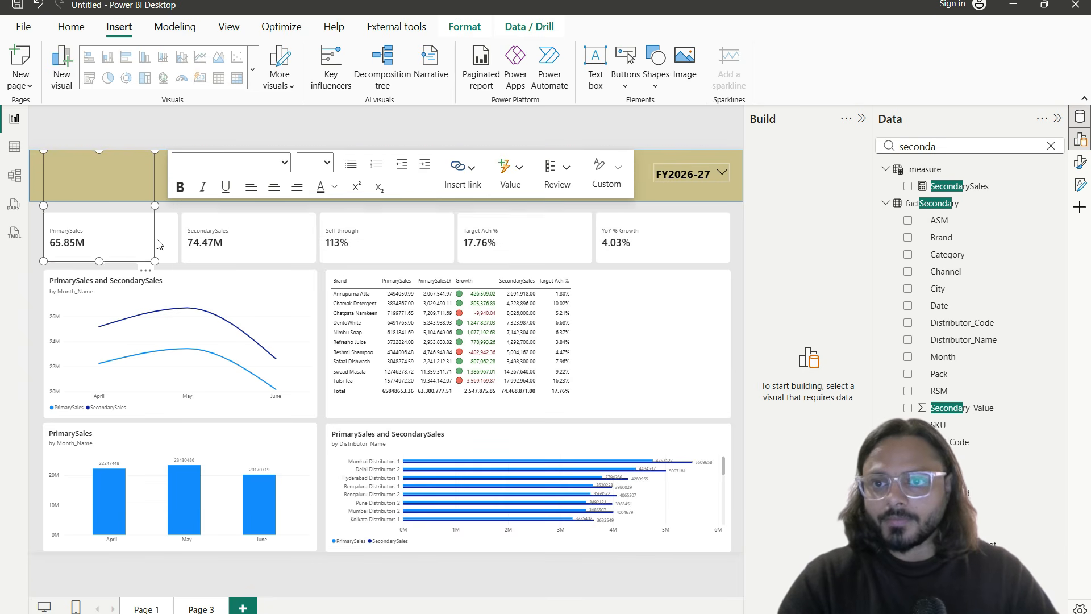
{"action": "left_click_drag", "start_coordinate": [154, 260], "coordinate": [310, 182]}
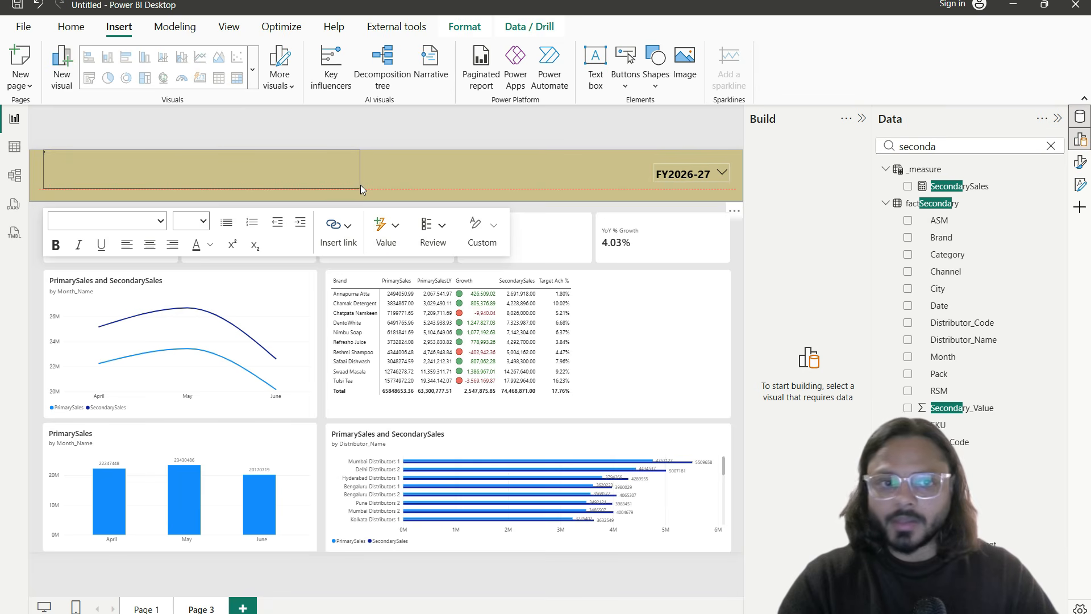
{"action": "left_click_drag", "start_coordinate": [391, 189], "coordinate": [390, 191]}
Step: Enter the heading 'FMCG SALES DASHBOARD' in the text box at font size 54
{"action": "left_click", "coordinate": [162, 175]}
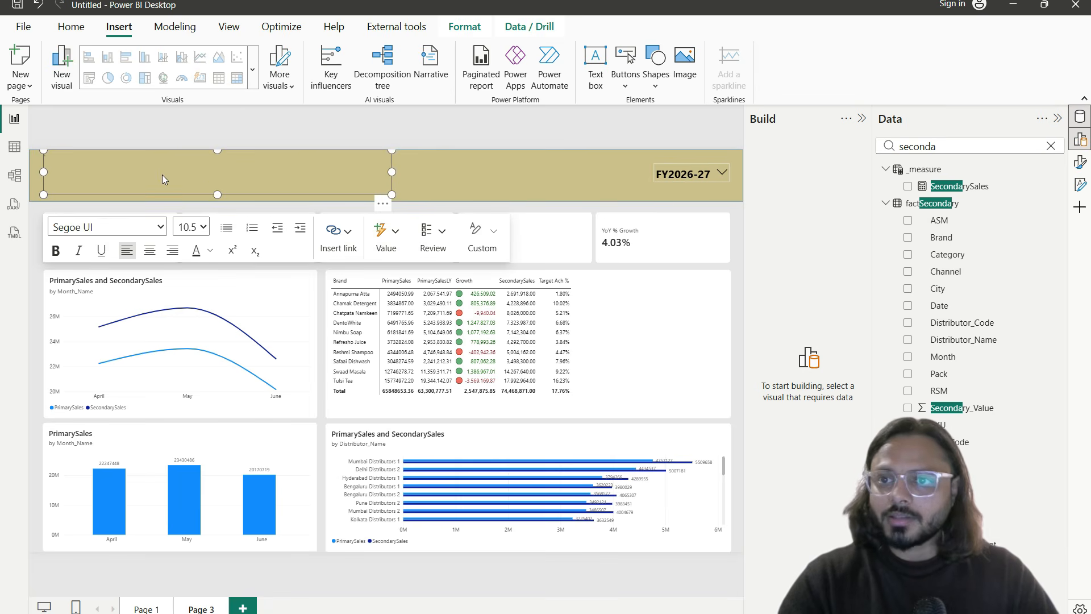
{"action": "key", "text": "ctrl+a"}
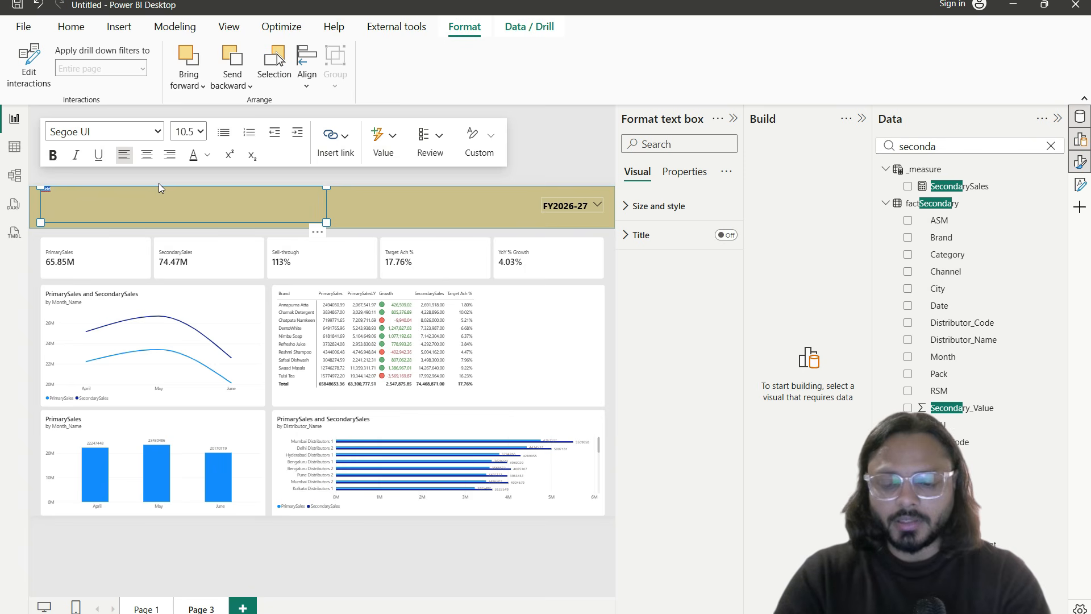
{"action": "type", "text": "FMCG SALES DASHBOARD"}
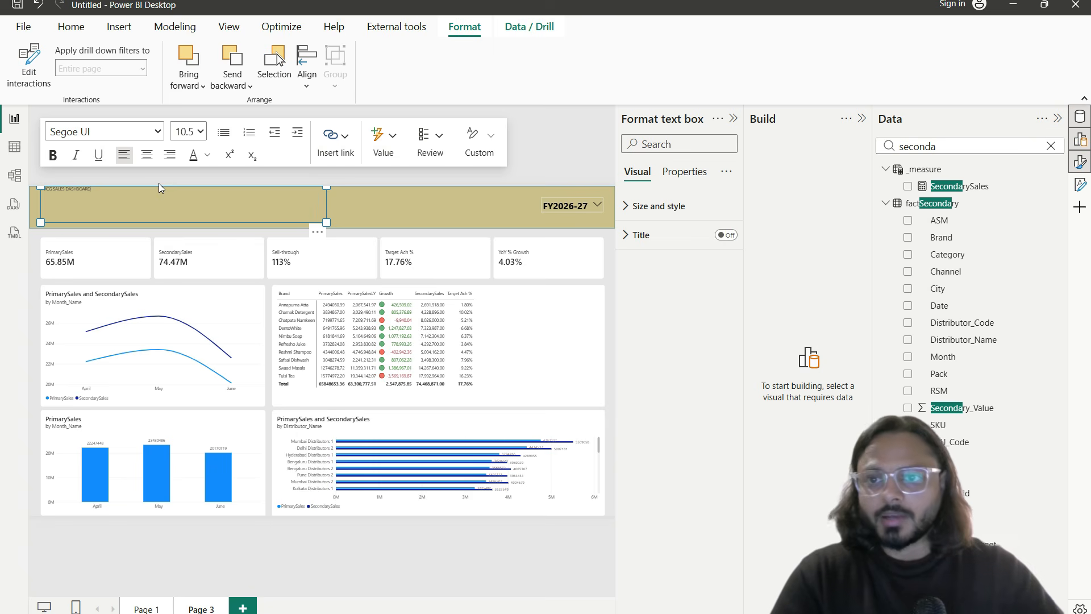
{"action": "key", "text": "ctrl+a"}
{"action": "left_click", "coordinate": [199, 131]}
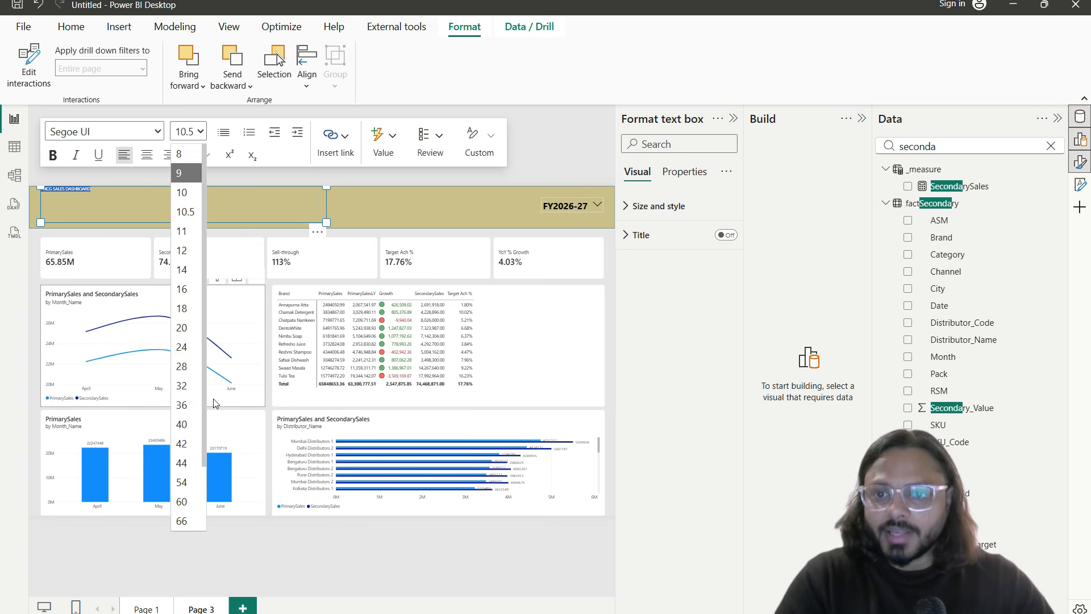
{"action": "left_click", "coordinate": [182, 405]}
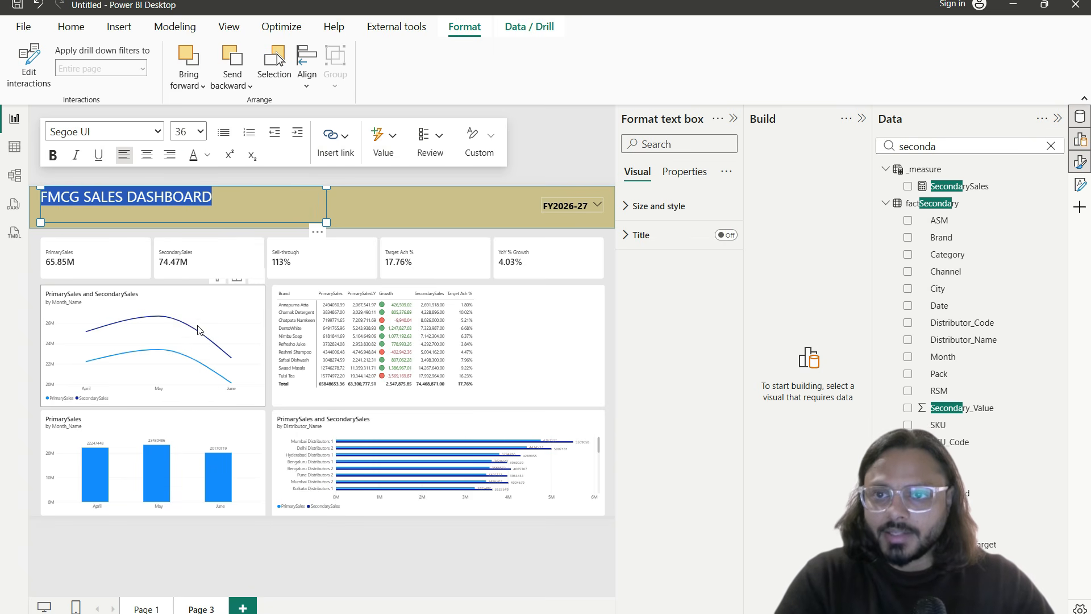
{"action": "left_click", "coordinate": [200, 131]}
{"action": "left_click", "coordinate": [185, 483]}
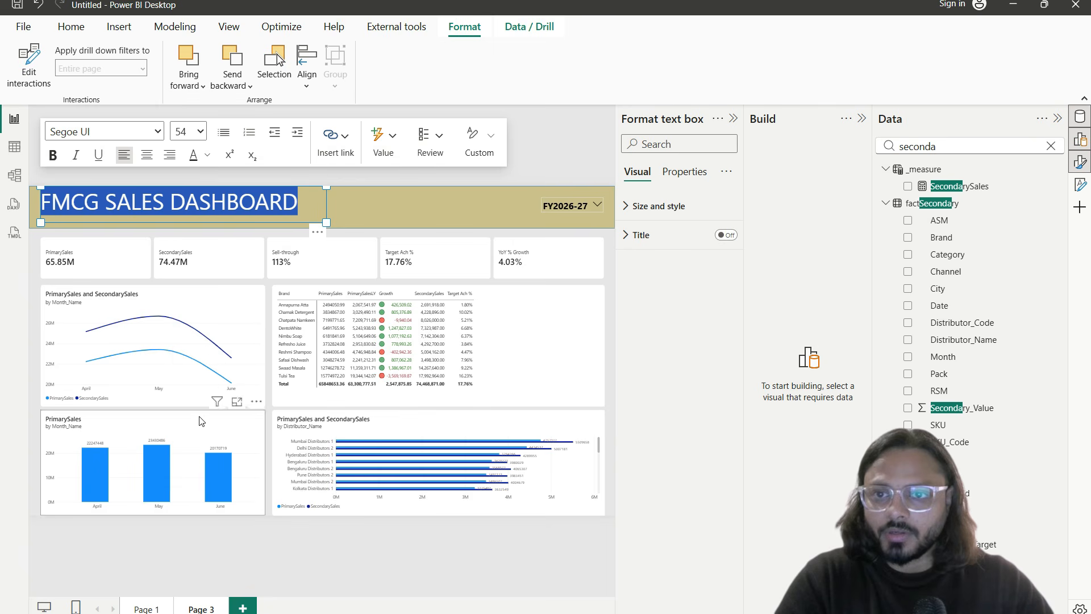
{"action": "left_click", "coordinate": [384, 235]}
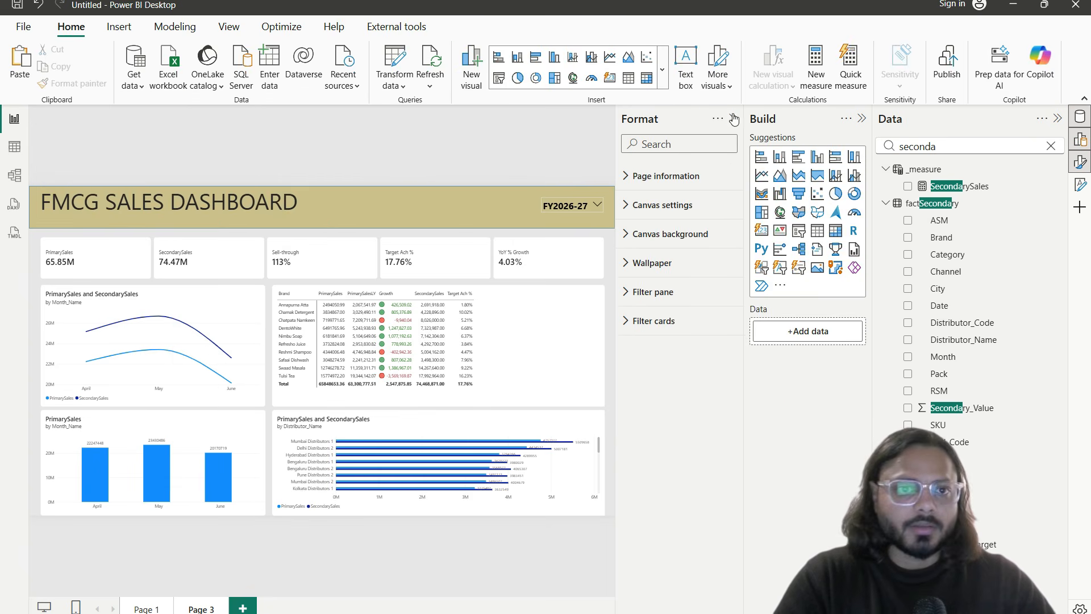
Step: Collapse the Format, Build and Data panes and nudge the title slightly right and down
{"action": "left_click", "coordinate": [732, 118]}
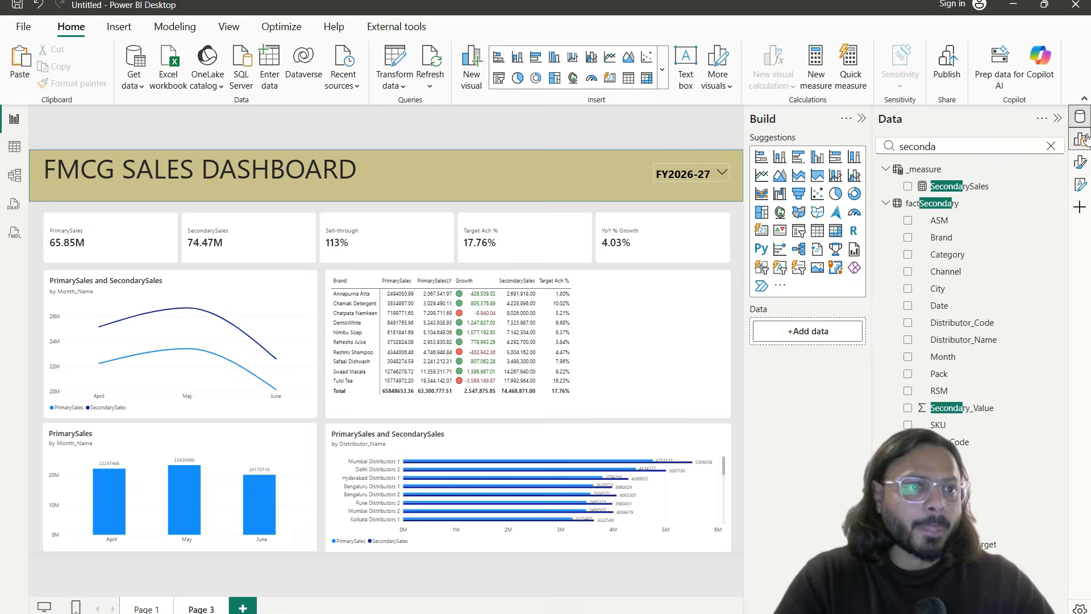
{"action": "left_click", "coordinate": [1057, 120]}
{"action": "left_click", "coordinate": [493, 136]}
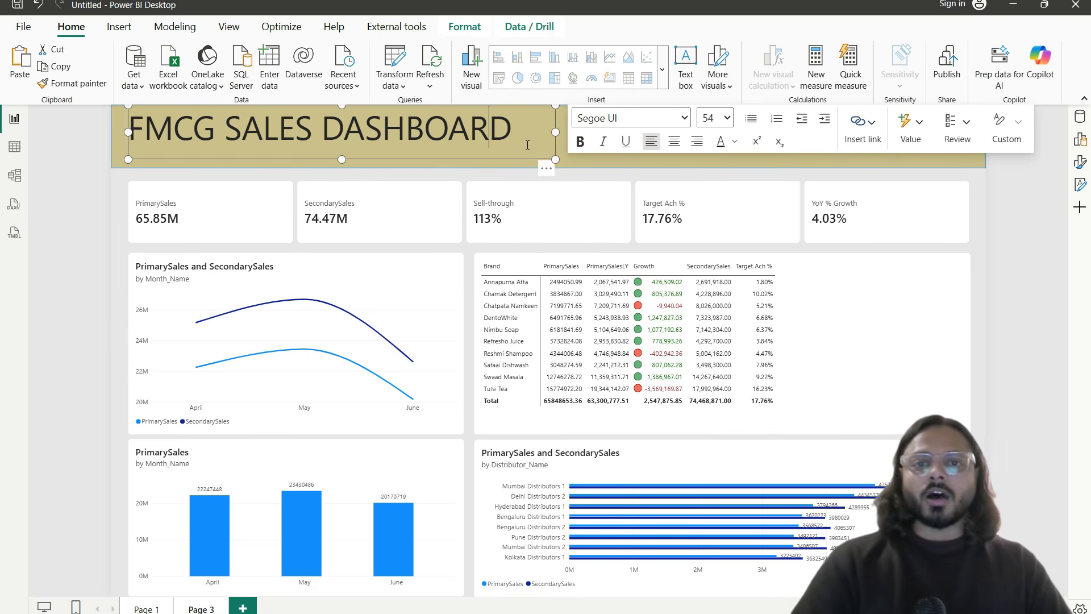
{"action": "left_click_drag", "start_coordinate": [534, 163], "coordinate": [552, 170]}
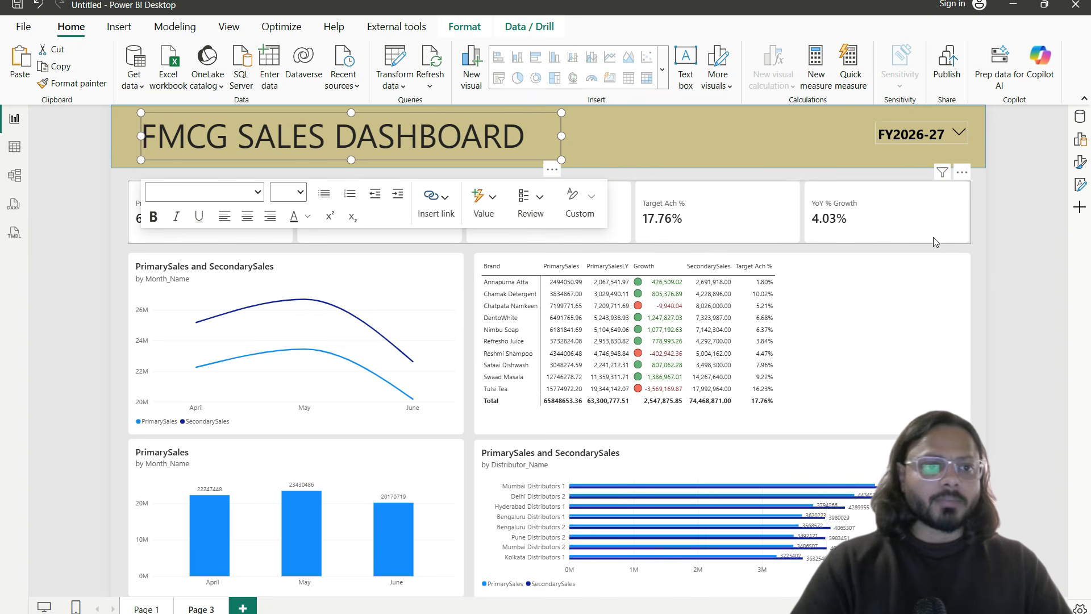
{"action": "left_click", "coordinate": [991, 260]}
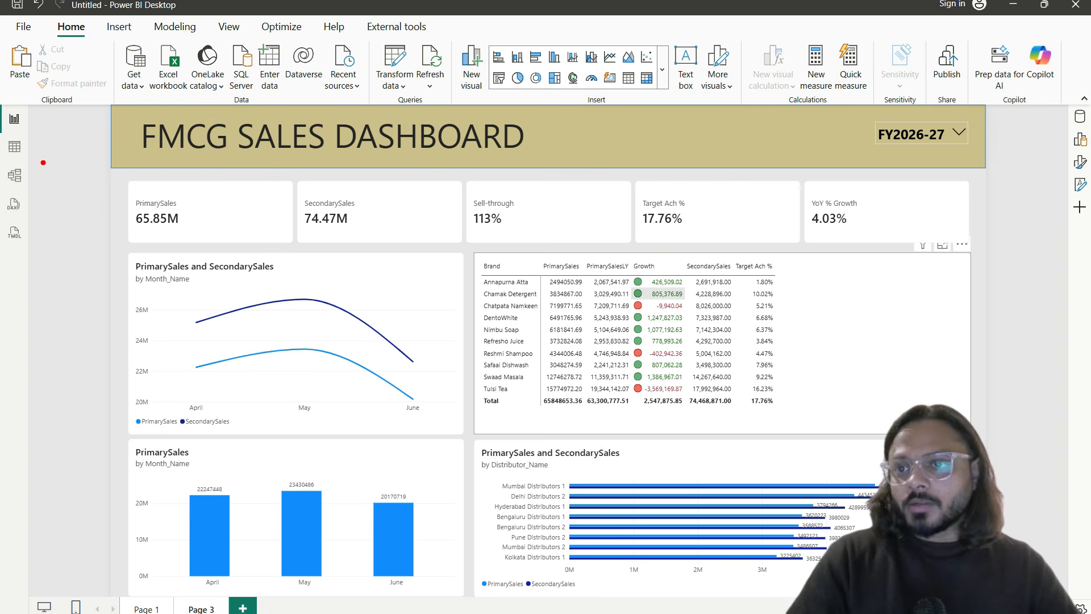
{"action": "left_click", "coordinate": [14, 175]}
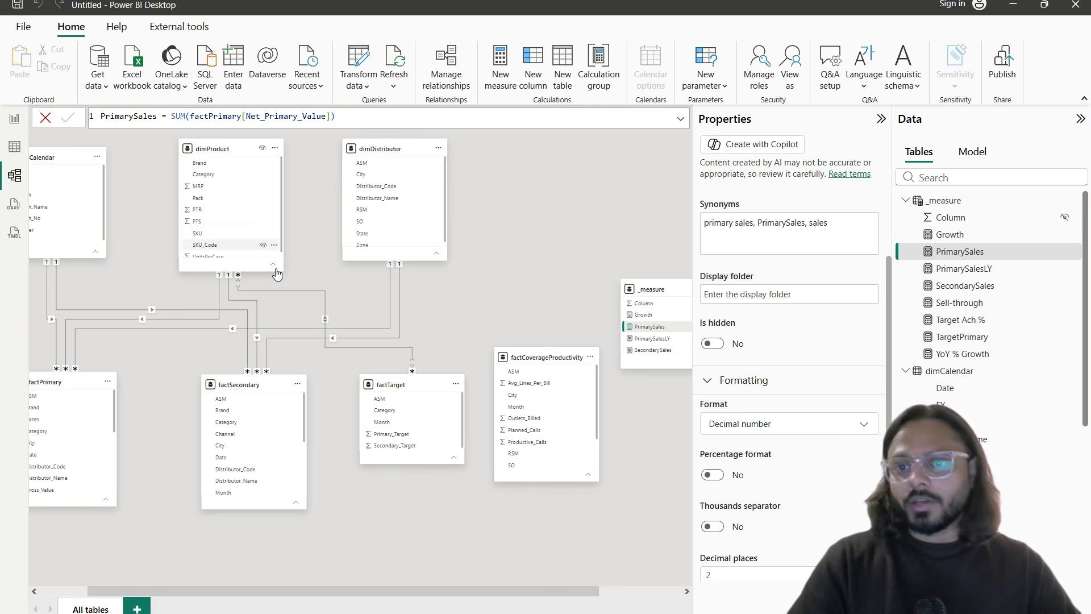
{"action": "left_click_drag", "start_coordinate": [248, 591], "coordinate": [201, 590]}
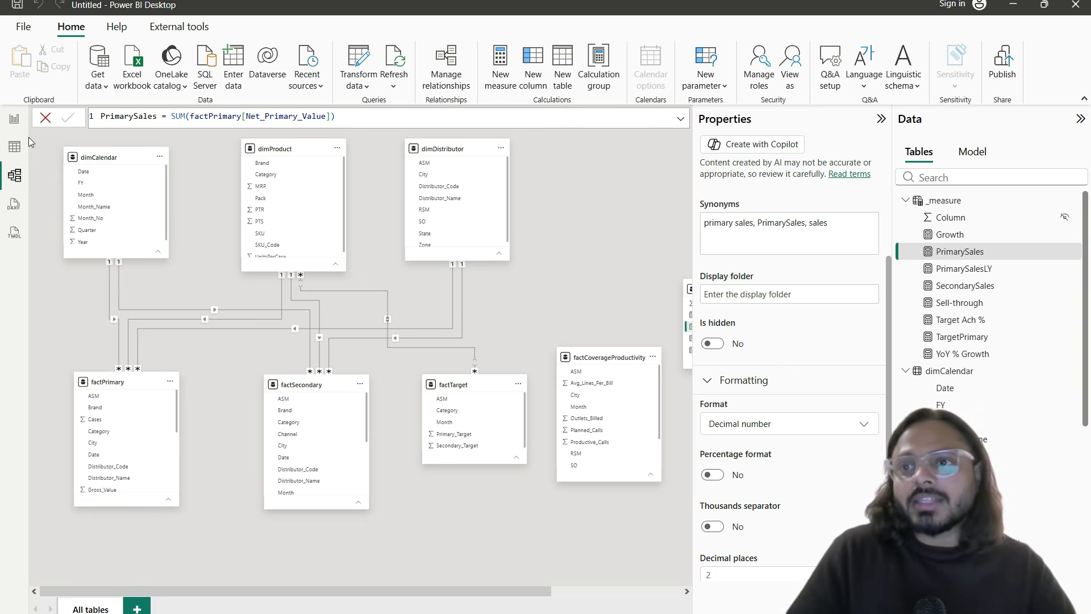
{"action": "left_click", "coordinate": [14, 118]}
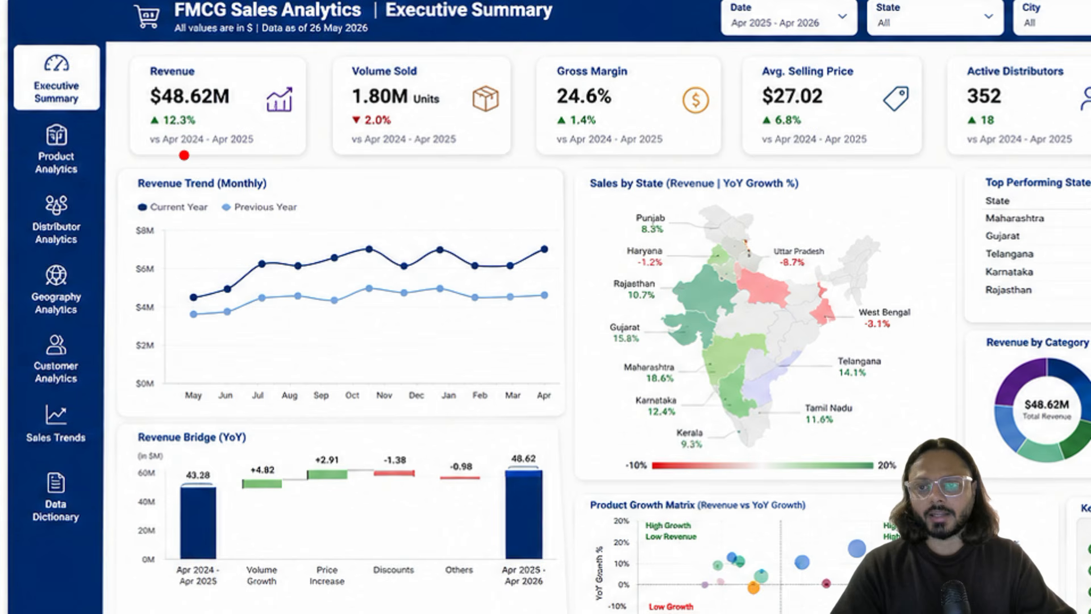
Step: Mark up areas of the FMCG Sales Analytics reference dashboard image in Photos
{"action": "left_click_drag", "start_coordinate": [388, 23], "coordinate": [684, 27]}
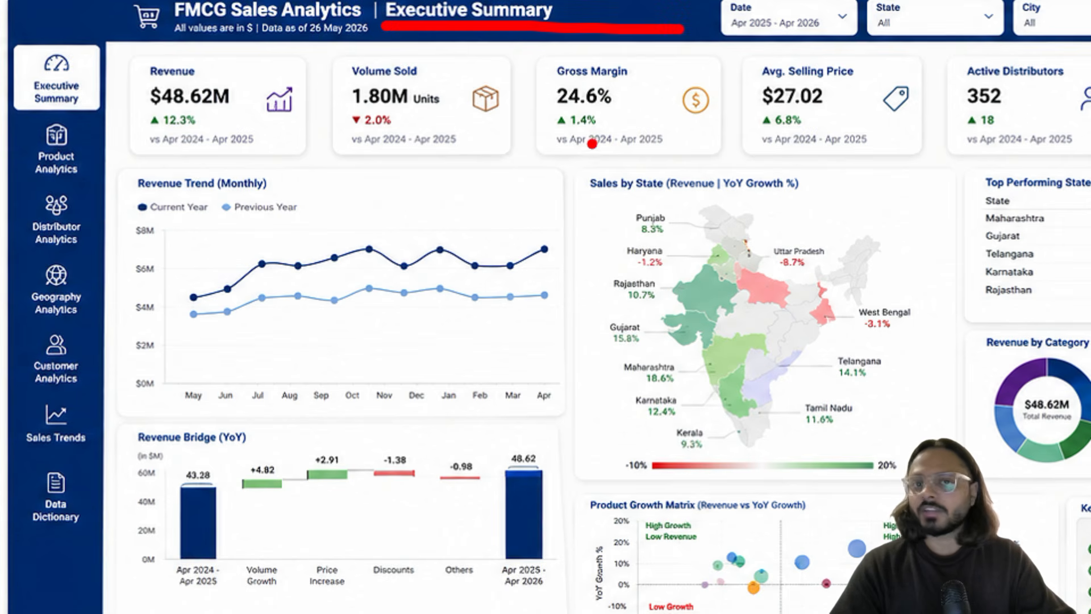
{"action": "left_click_drag", "start_coordinate": [125, 161], "coordinate": [651, 437]}
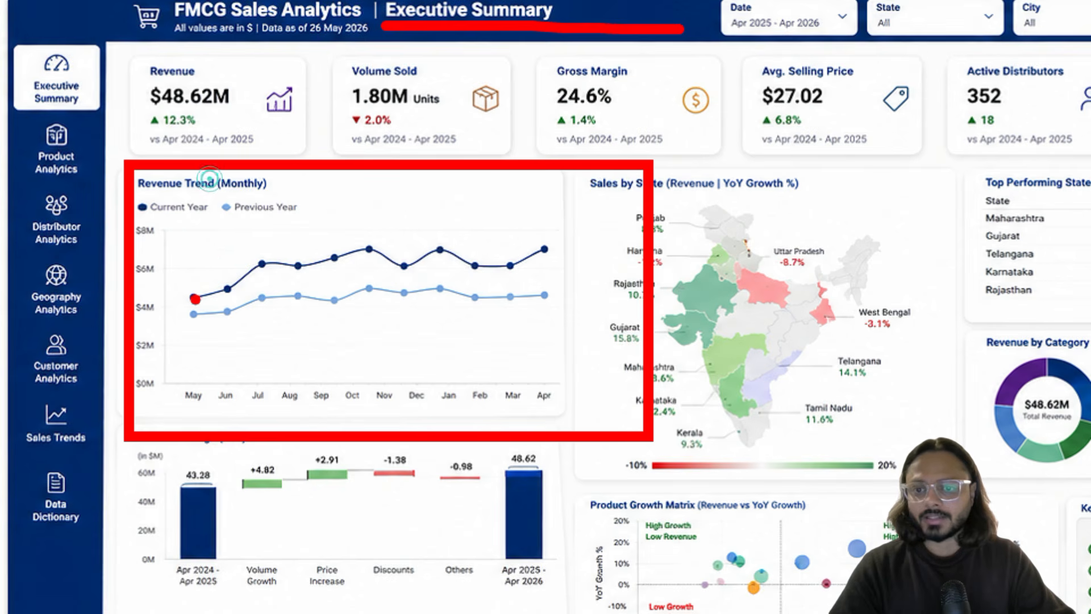
{"action": "left_click_drag", "start_coordinate": [193, 298], "coordinate": [474, 256]}
{"action": "left_click_drag", "start_coordinate": [215, 333], "coordinate": [408, 305]}
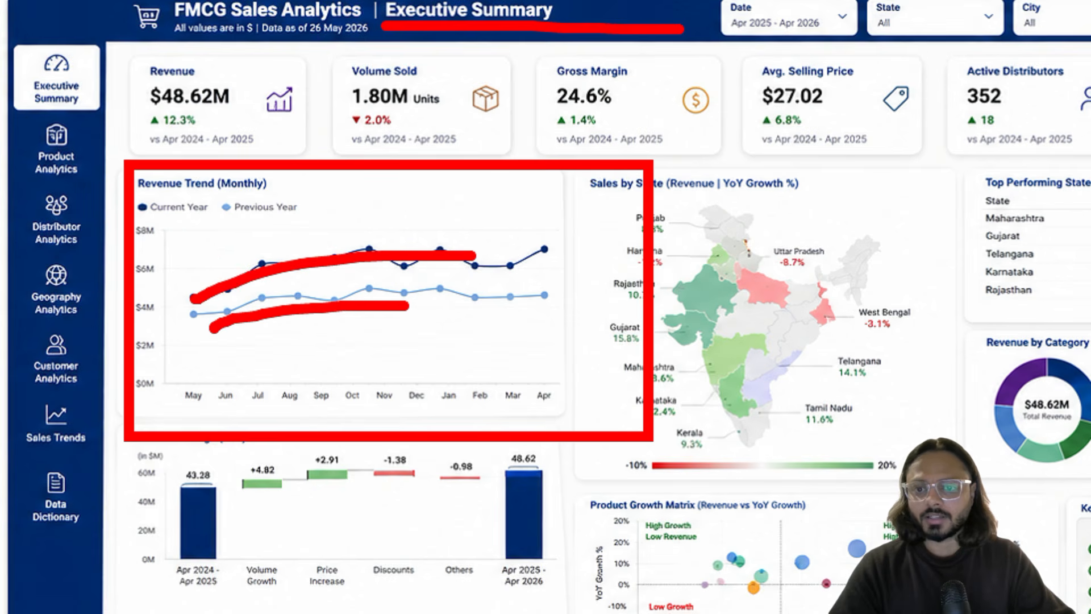
{"action": "left_click", "coordinate": [504, 296]}
{"action": "left_click", "coordinate": [540, 291]}
{"action": "mouse_move", "coordinate": [352, 390]}
{"action": "left_mouse_down"}
{"action": "mouse_move", "coordinate": [383, 404]}
{"action": "mouse_move", "coordinate": [492, 332]}
{"action": "left_mouse_up"}
{"action": "mouse_move", "coordinate": [658, 424]}
{"action": "left_mouse_down"}
{"action": "mouse_move", "coordinate": [667, 437]}
{"action": "mouse_move", "coordinate": [843, 343]}
{"action": "left_mouse_up"}
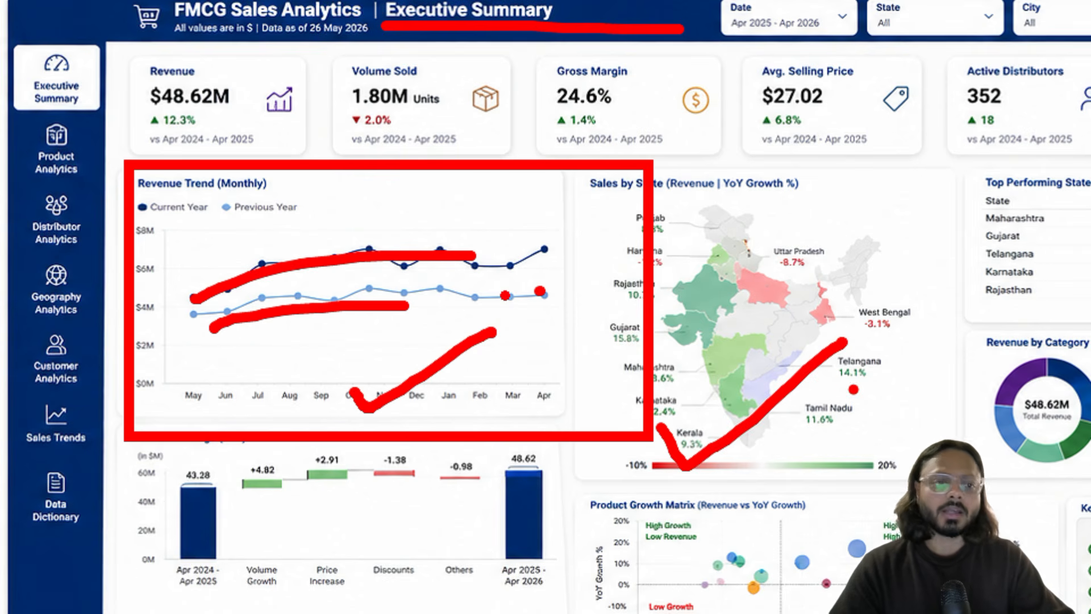
{"action": "key", "text": "Escape"}
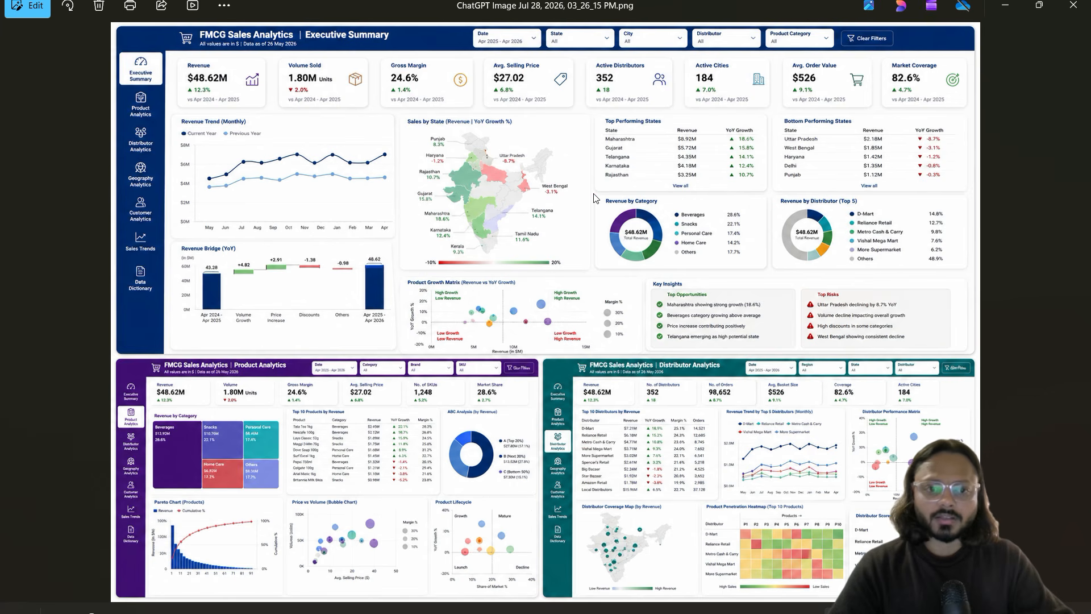
Step: Mark up a few more areas of the reference image, then minimize Photos
{"action": "mouse_move", "coordinate": [596, 192]}
{"action": "left_mouse_down"}
{"action": "mouse_move", "coordinate": [663, 246]}
{"action": "mouse_move", "coordinate": [713, 260]}
{"action": "left_mouse_up"}
{"action": "left_click_drag", "start_coordinate": [758, 185], "coordinate": [909, 252]}
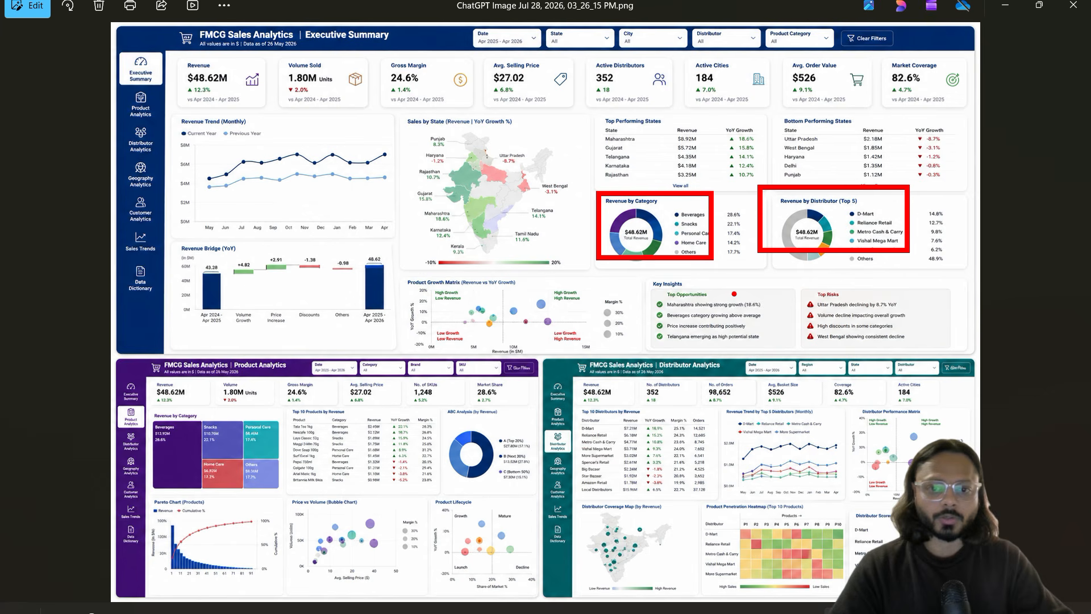
{"action": "left_click_drag", "start_coordinate": [467, 332], "coordinate": [581, 295]}
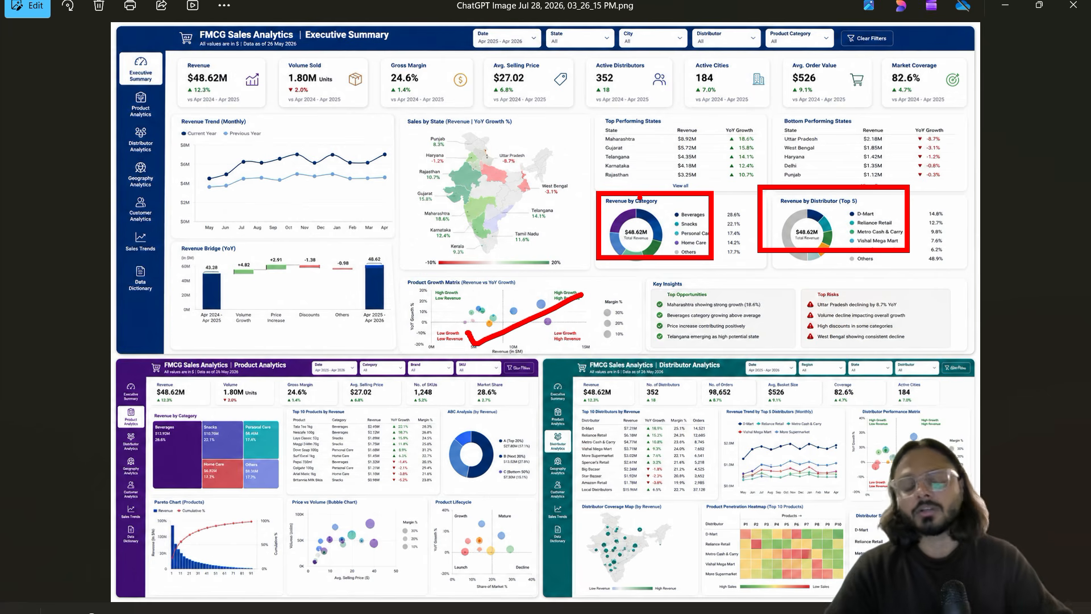
{"action": "key", "text": "Escape"}
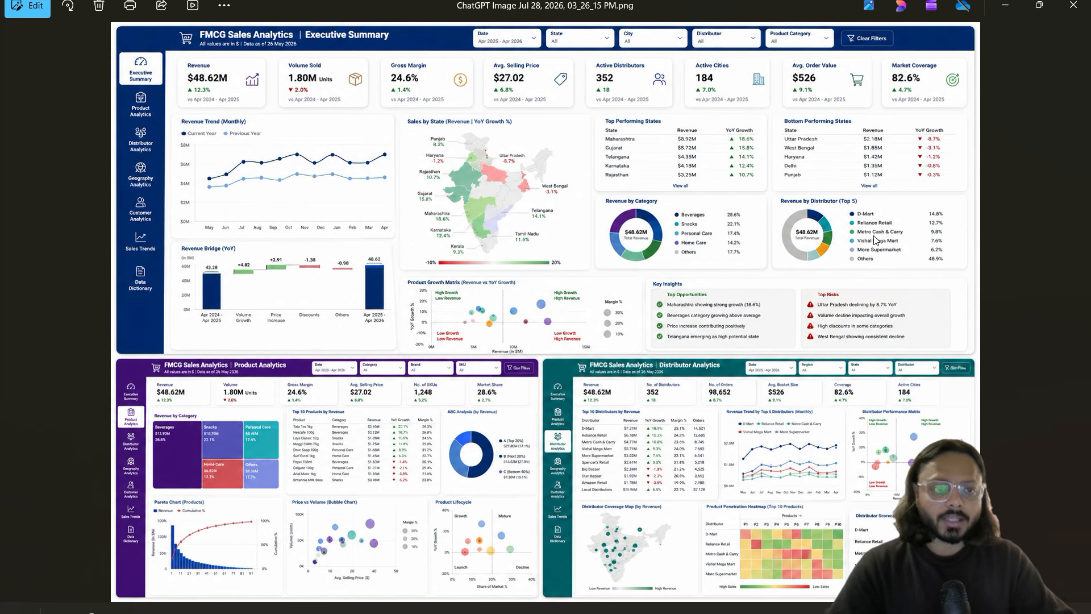
{"action": "left_click", "coordinate": [1005, 13]}
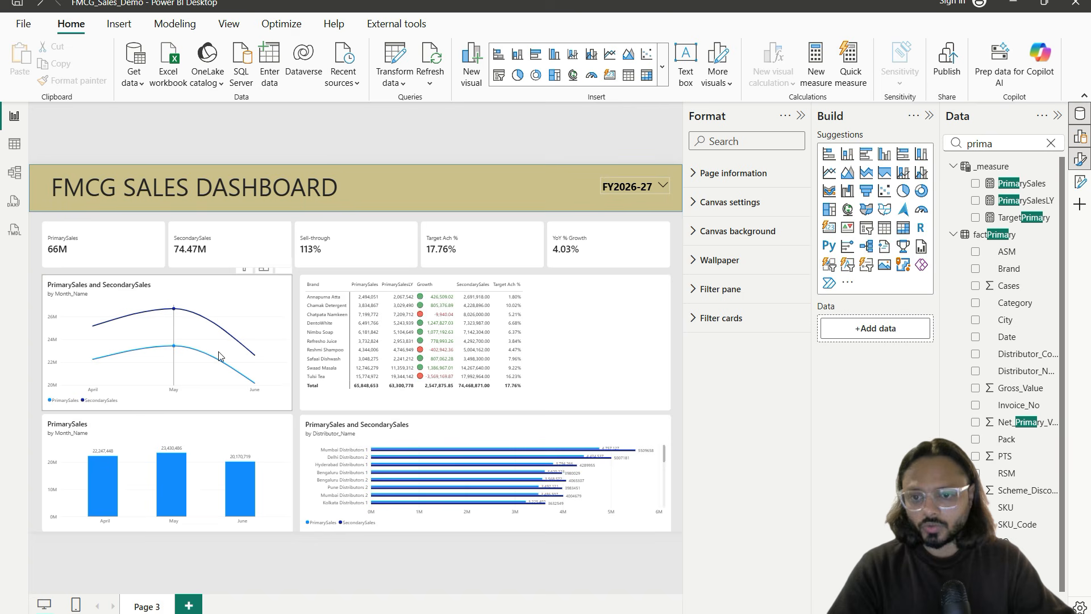
Step: Duplicate Page 3 and name the new page 'Executive Summary'
{"action": "right_click", "coordinate": [151, 608]}
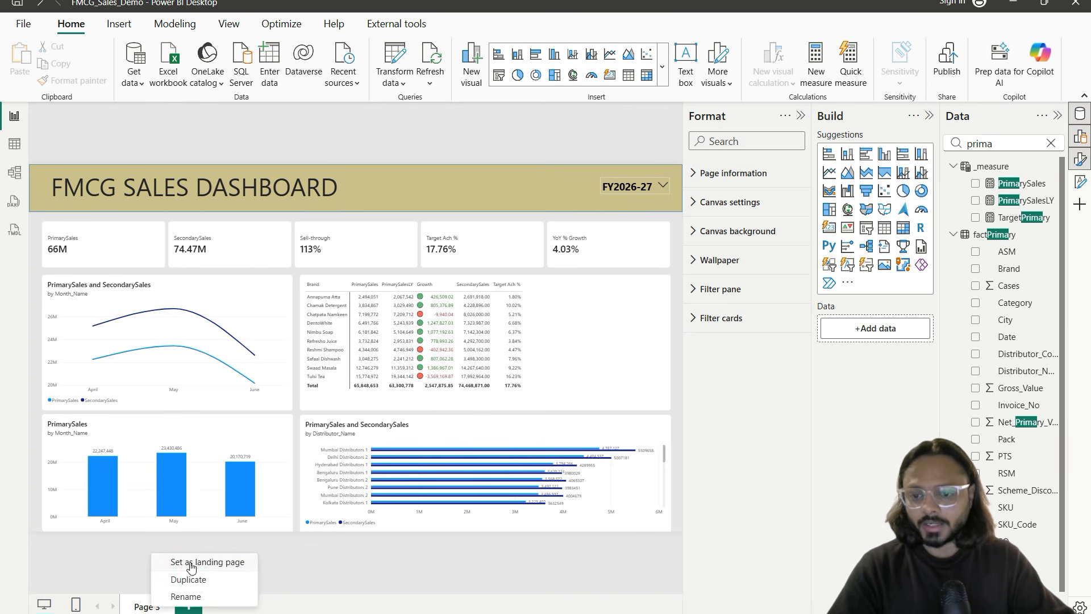
{"action": "left_click", "coordinate": [182, 581]}
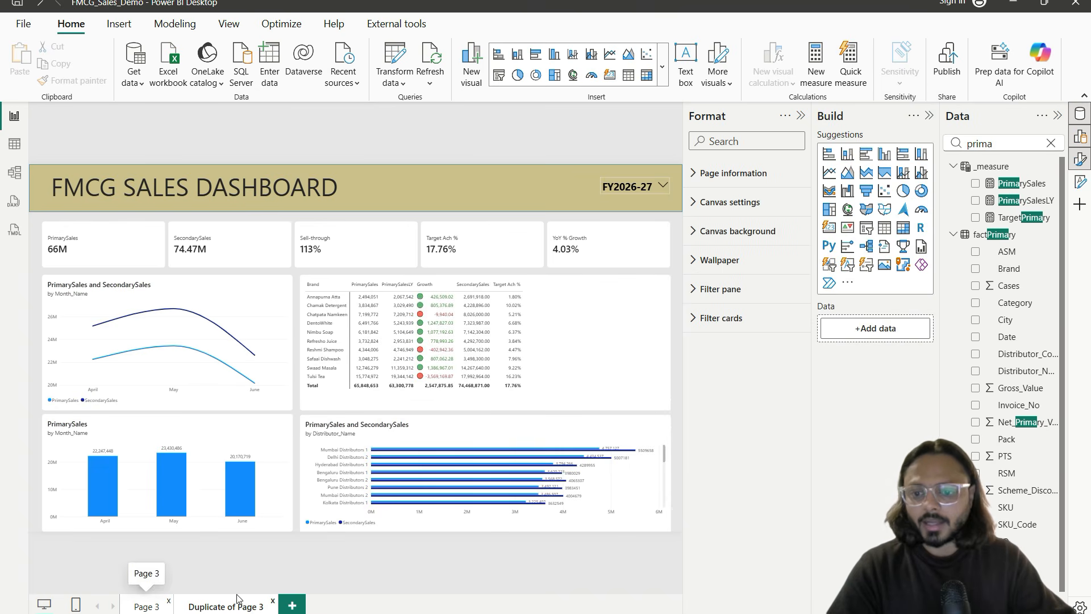
{"action": "double_click", "coordinate": [238, 603]}
{"action": "type", "text": "Exec"}
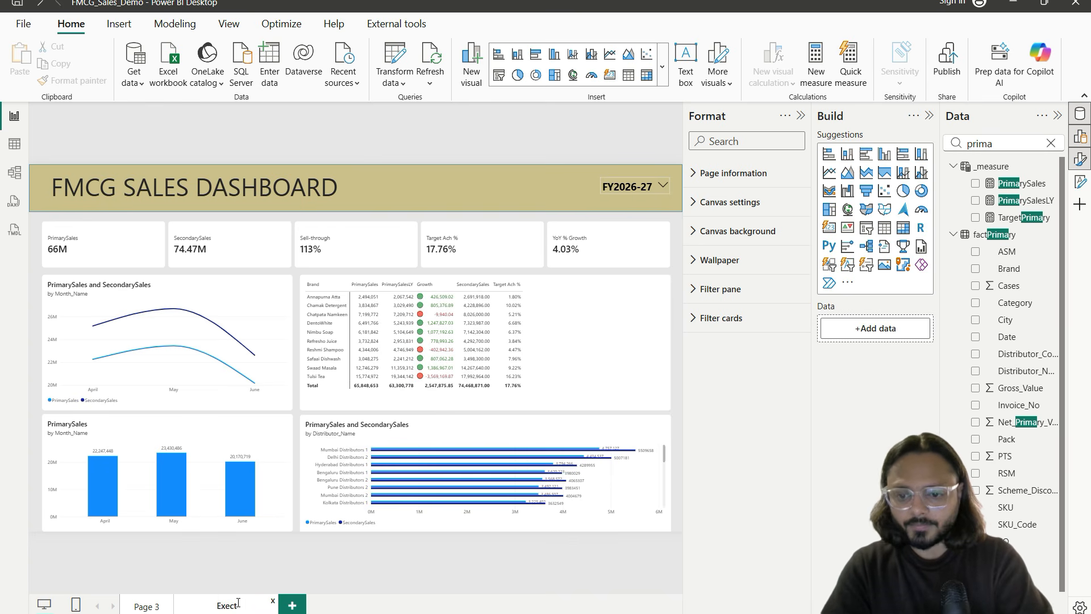
{"action": "type", "text": "utive Summary"}
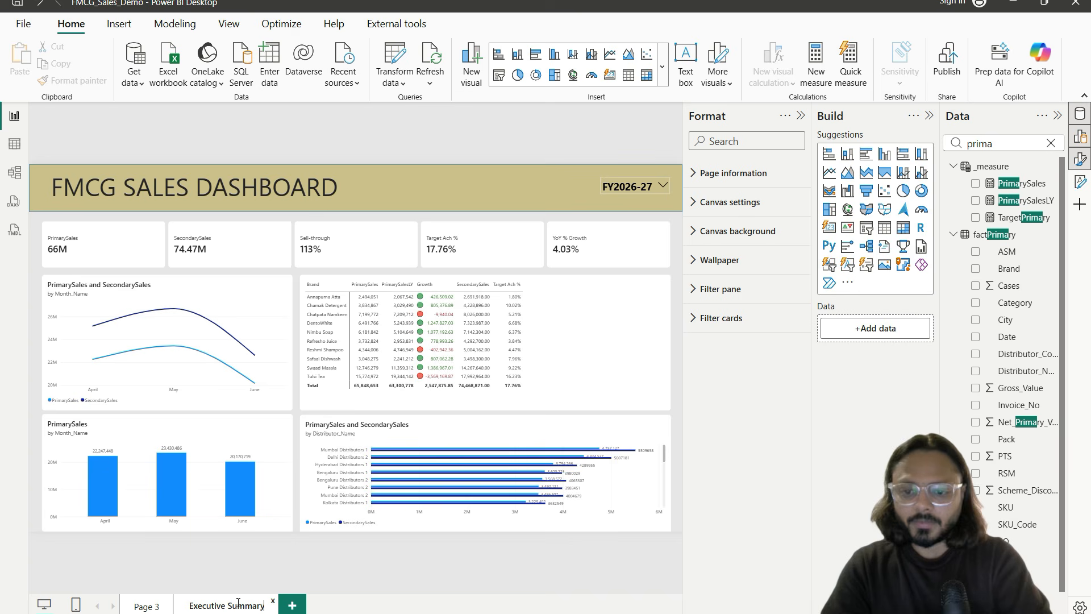
{"action": "left_click", "coordinate": [241, 293]}
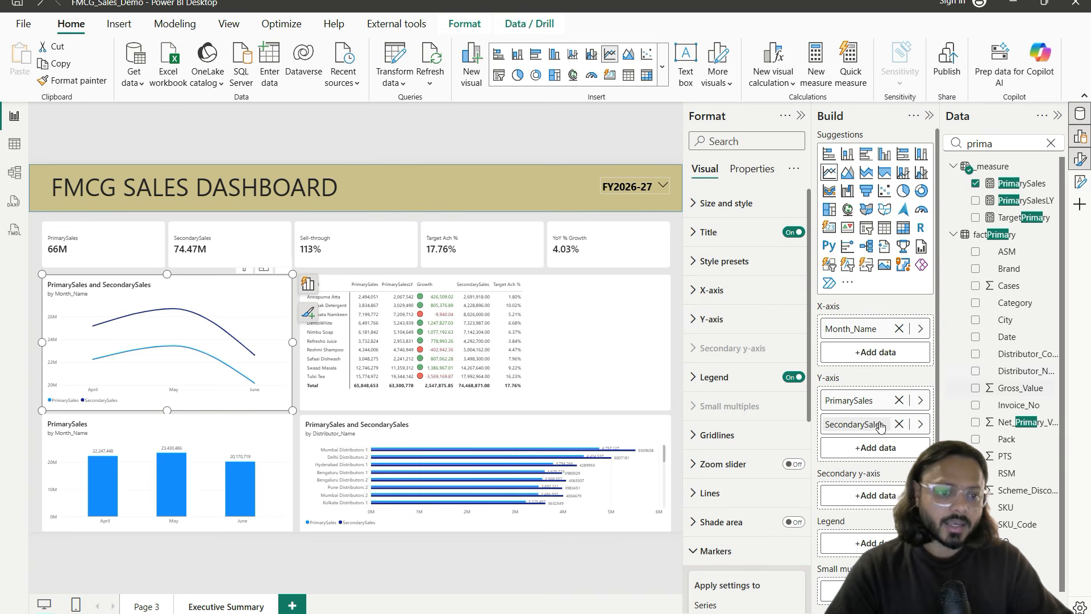
Step: Replace SecondarySales with PrimarySalesLY on the line chart's Y-axis and preview it in Focus mode
{"action": "left_click", "coordinate": [897, 424]}
{"action": "left_click", "coordinate": [1018, 142]}
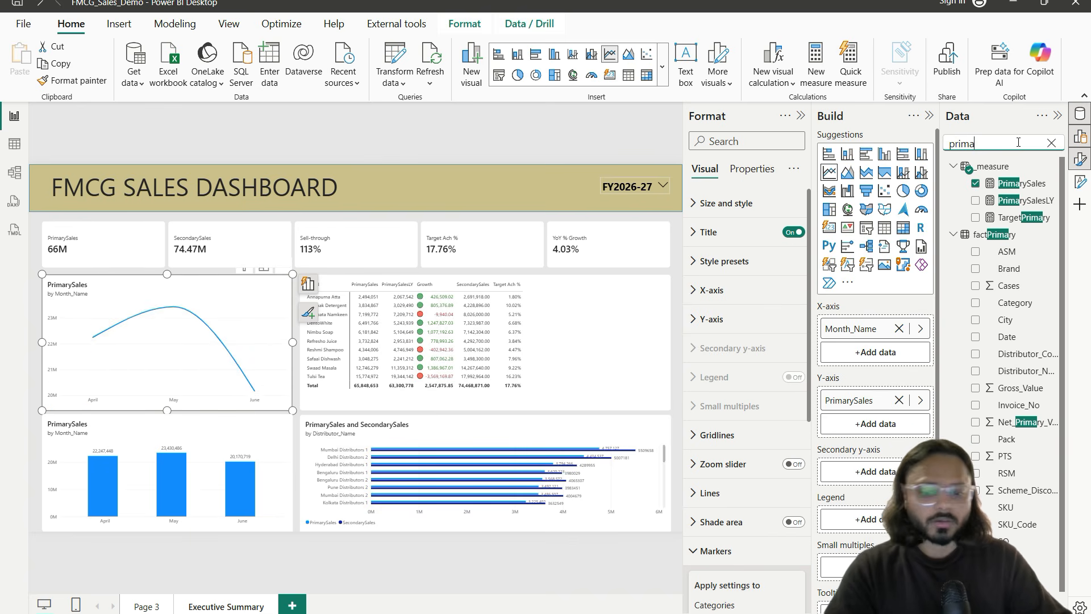
{"action": "type", "text": "rysale"}
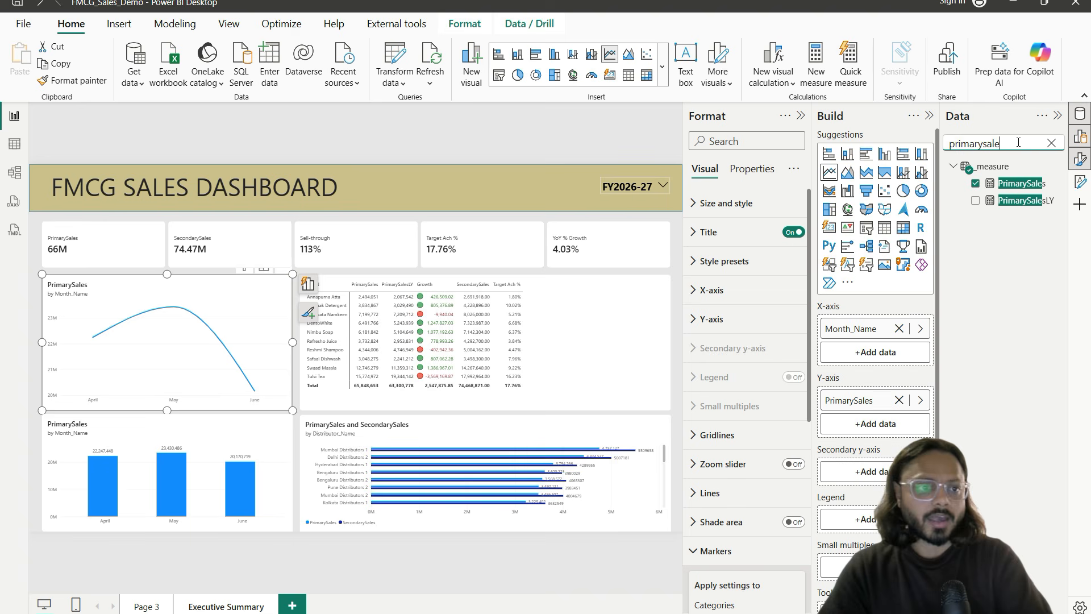
{"action": "left_click_drag", "start_coordinate": [1023, 200], "coordinate": [904, 424]}
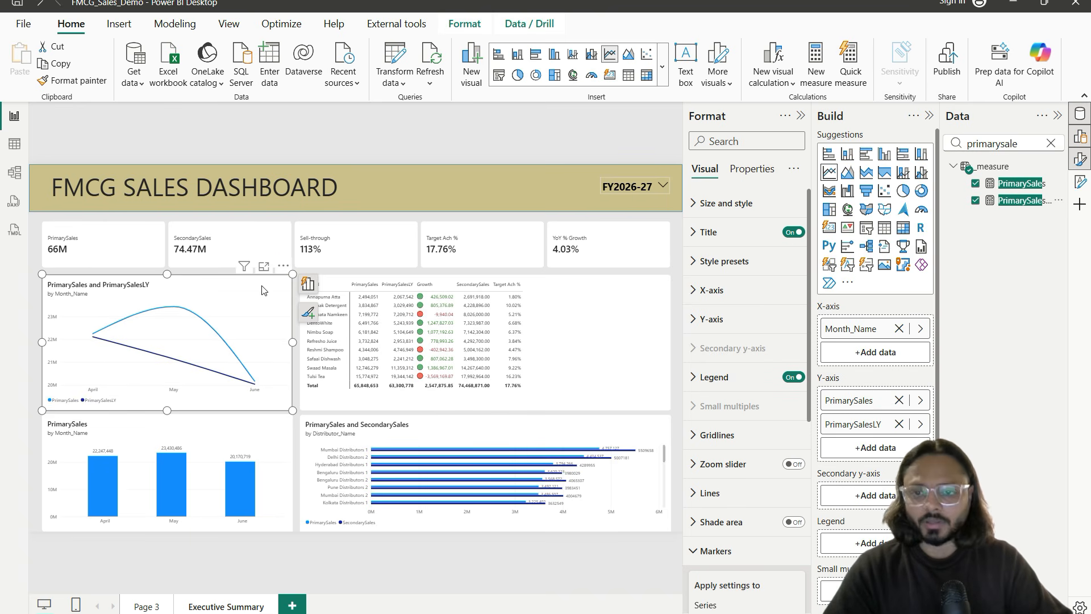
{"action": "left_click", "coordinate": [263, 267]}
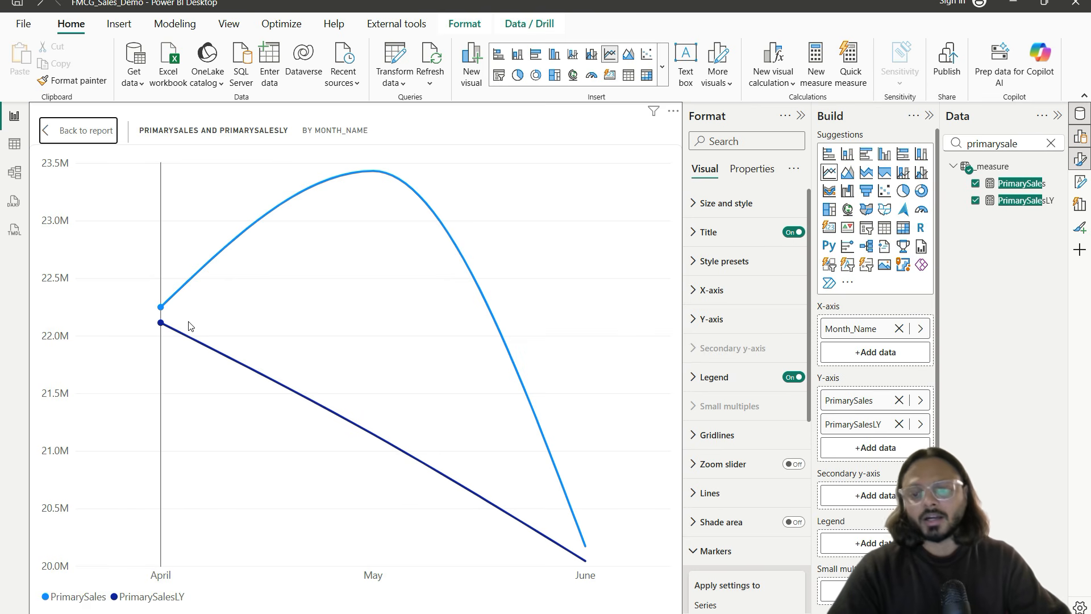
{"action": "mouse_move", "coordinate": [175, 320]}
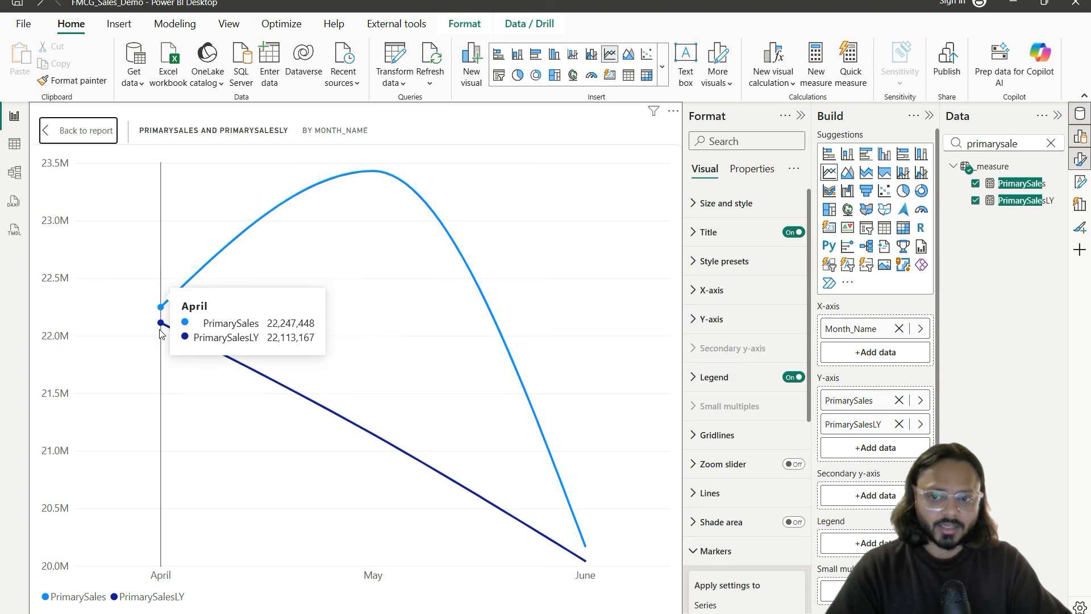
Step: Turn on data labels for the PrimarySales and PrimarySalesLY line chart
{"action": "left_click", "coordinate": [85, 130]}
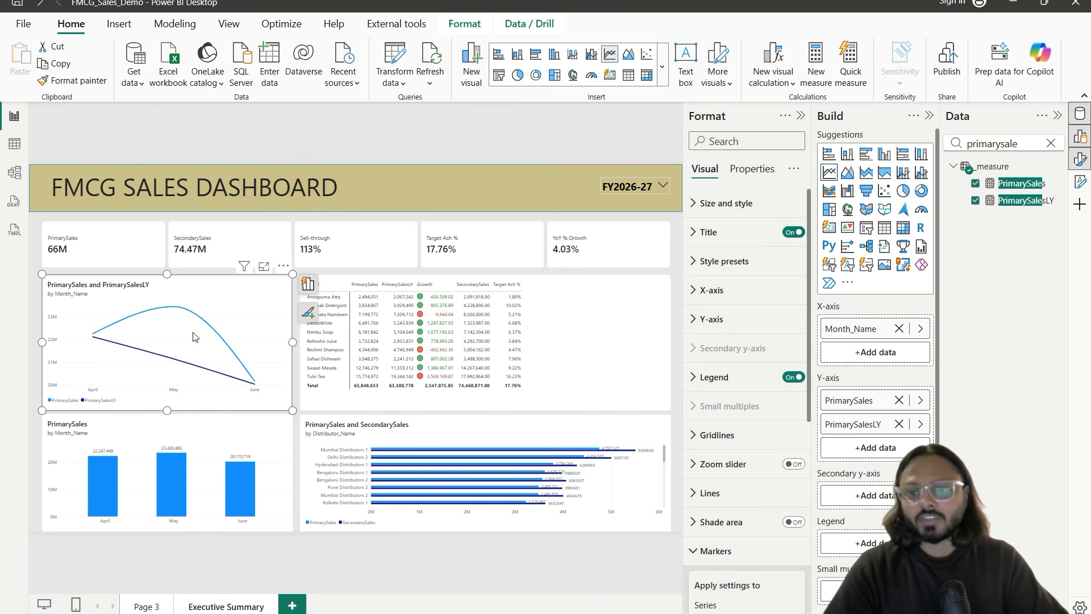
{"action": "scroll", "coordinate": [750, 426], "scroll_direction": "down", "scroll_amount": 3}
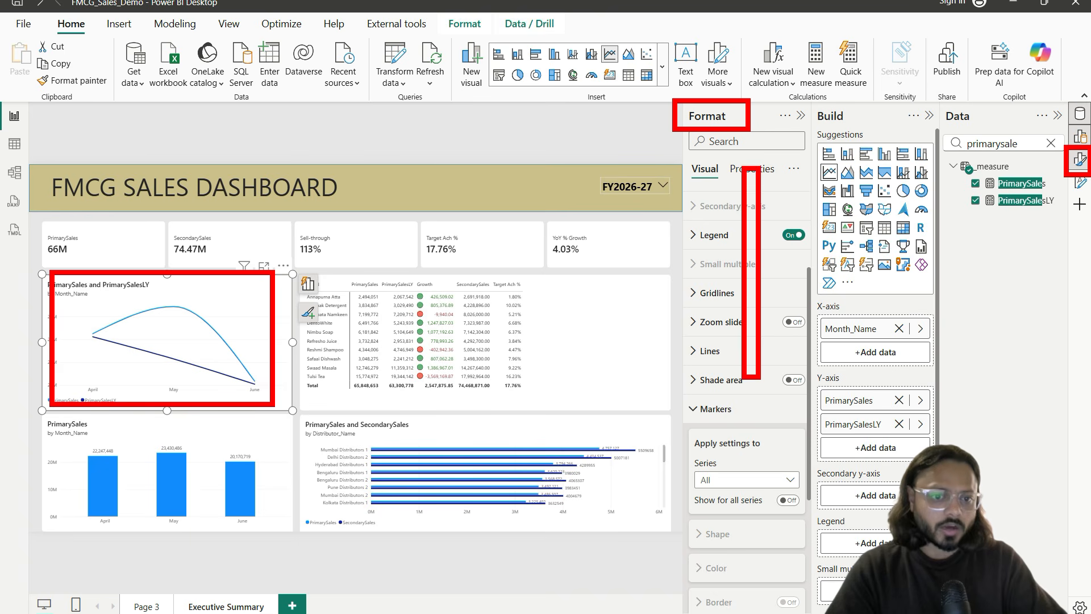
{"action": "scroll", "coordinate": [756, 398], "scroll_direction": "down", "scroll_amount": 4}
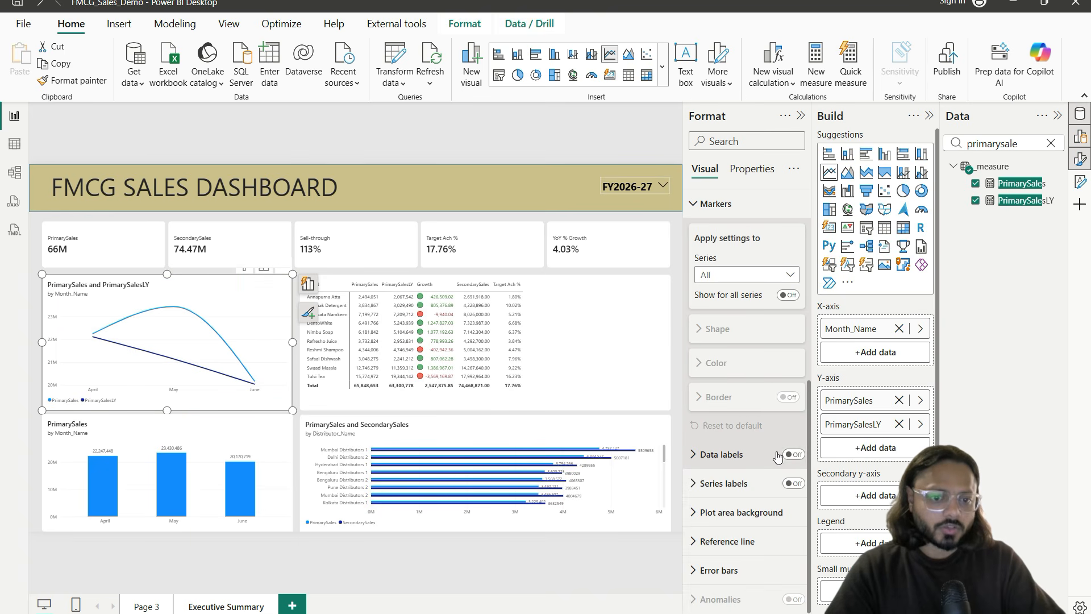
{"action": "left_click", "coordinate": [794, 455]}
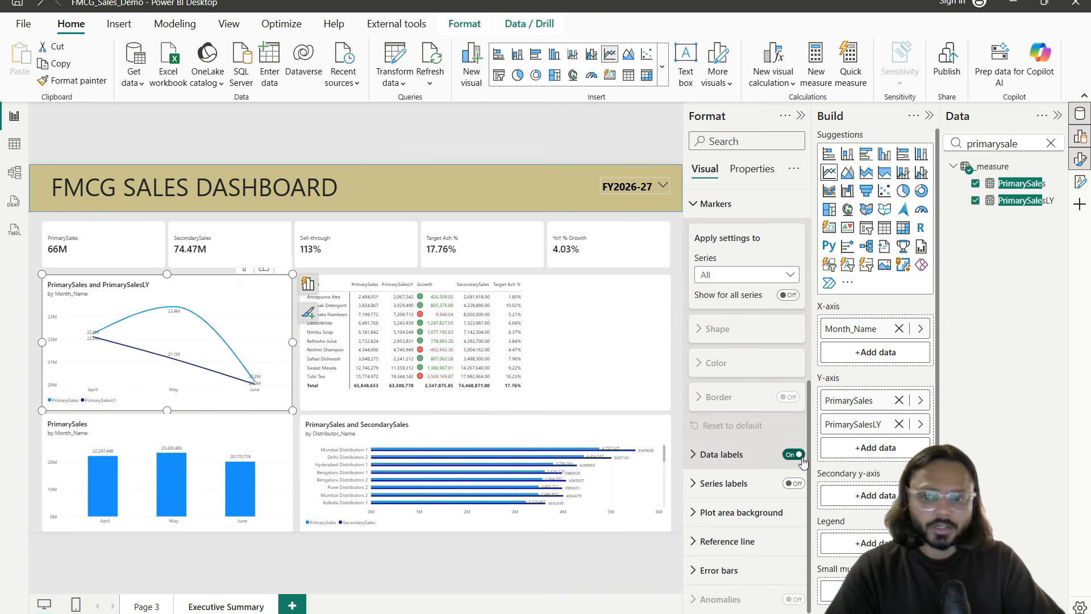
{"action": "left_click", "coordinate": [722, 455]}
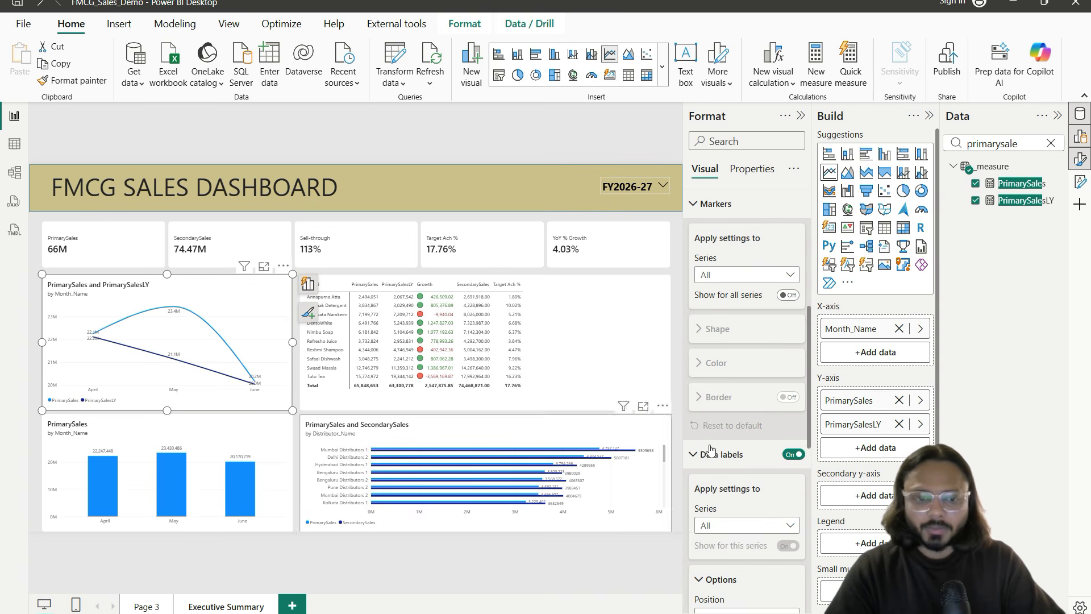
{"action": "scroll", "coordinate": [745, 417], "scroll_direction": "down", "scroll_amount": 3}
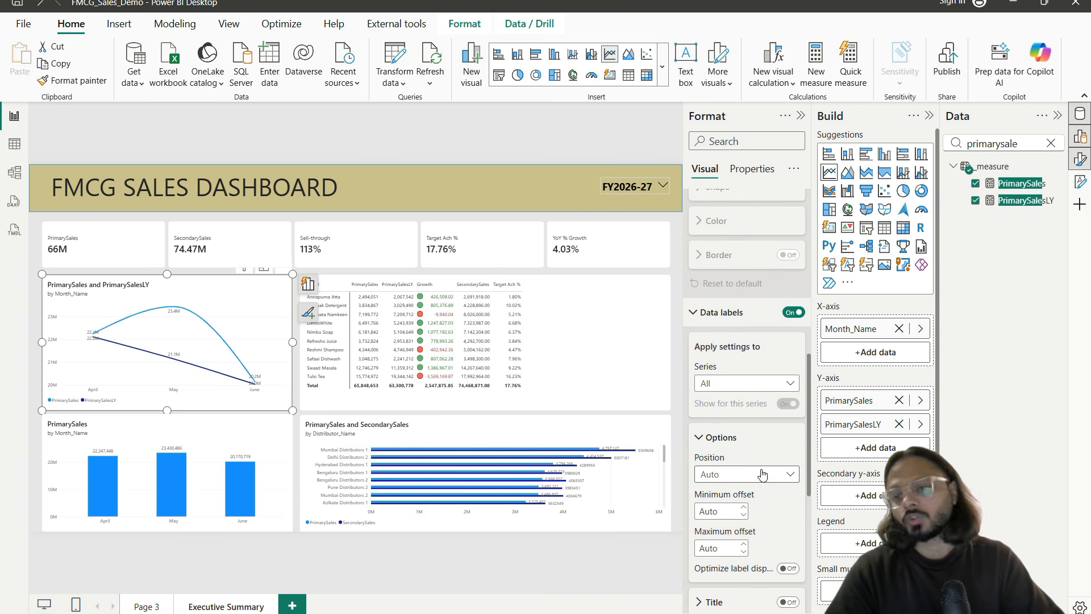
{"action": "scroll", "coordinate": [762, 461], "scroll_direction": "up", "scroll_amount": 5}
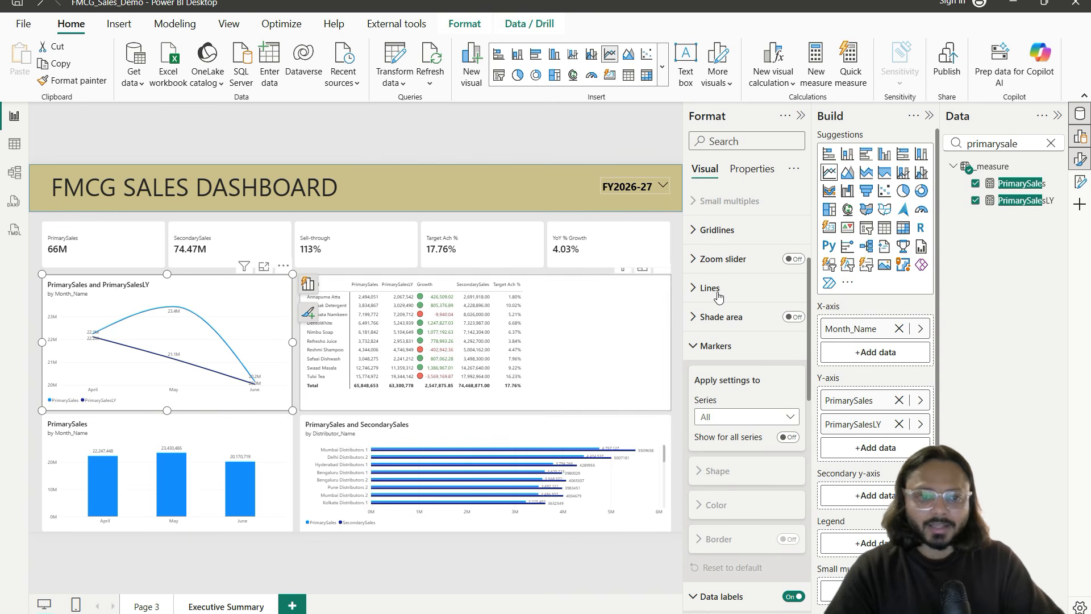
Step: Show markers for all series at a size of 7 px
{"action": "left_click", "coordinate": [716, 345]}
{"action": "left_click", "coordinate": [716, 346]}
{"action": "scroll", "coordinate": [737, 400], "scroll_direction": "down", "scroll_amount": 1}
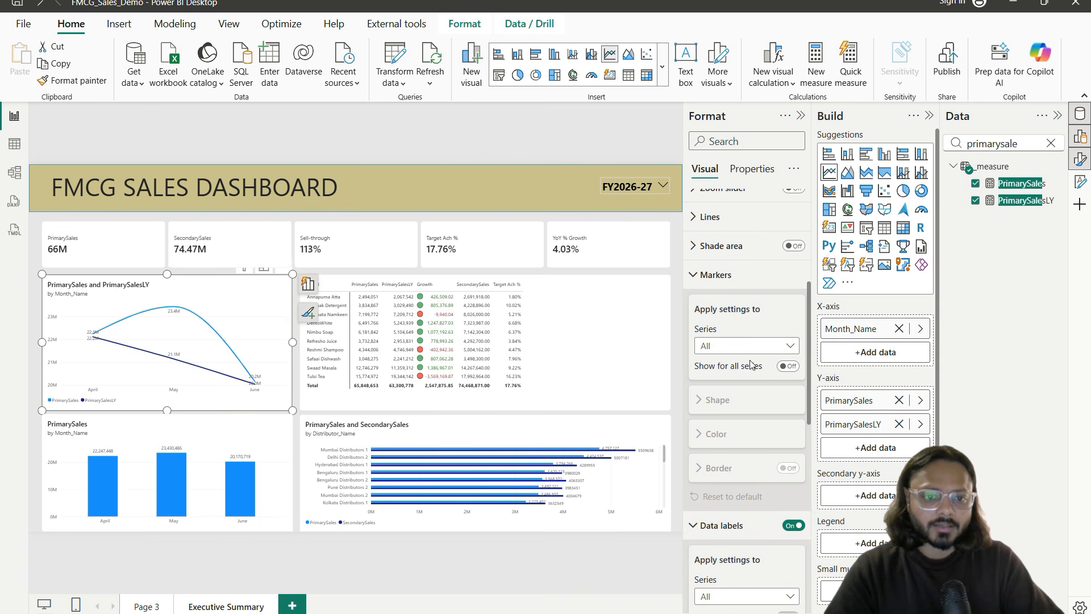
{"action": "left_click", "coordinate": [790, 366]}
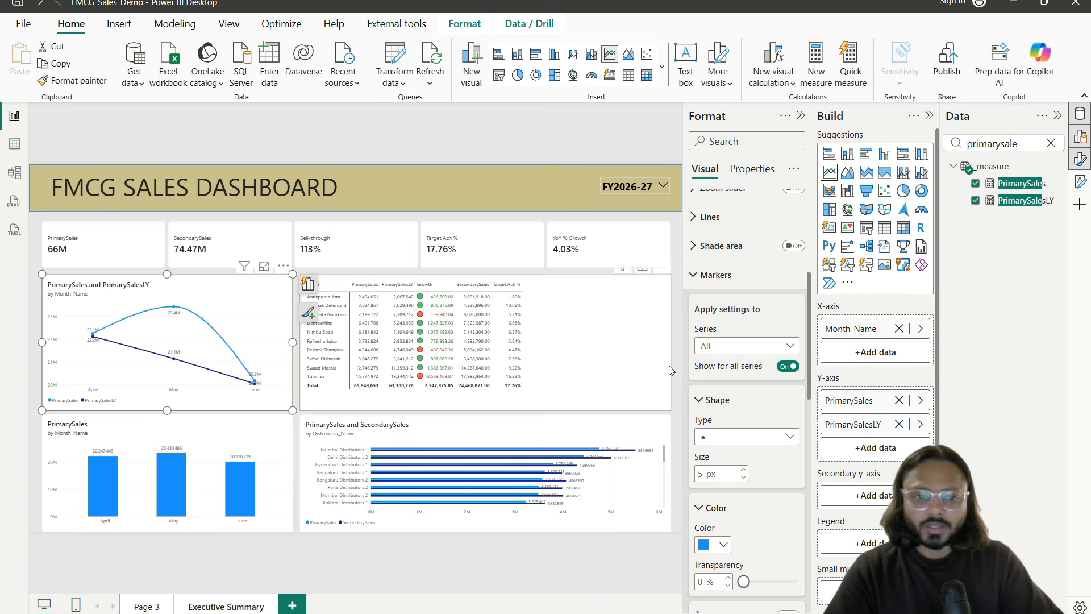
{"action": "scroll", "coordinate": [749, 412], "scroll_direction": "down", "scroll_amount": 2}
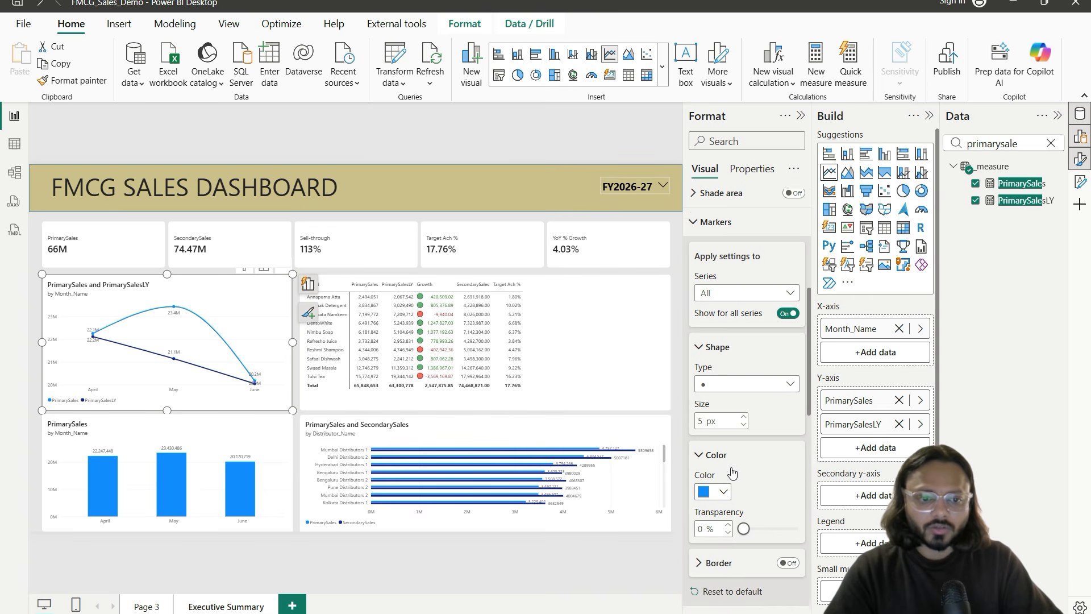
{"action": "left_click", "coordinate": [743, 399]}
{"action": "left_click", "coordinate": [743, 398]}
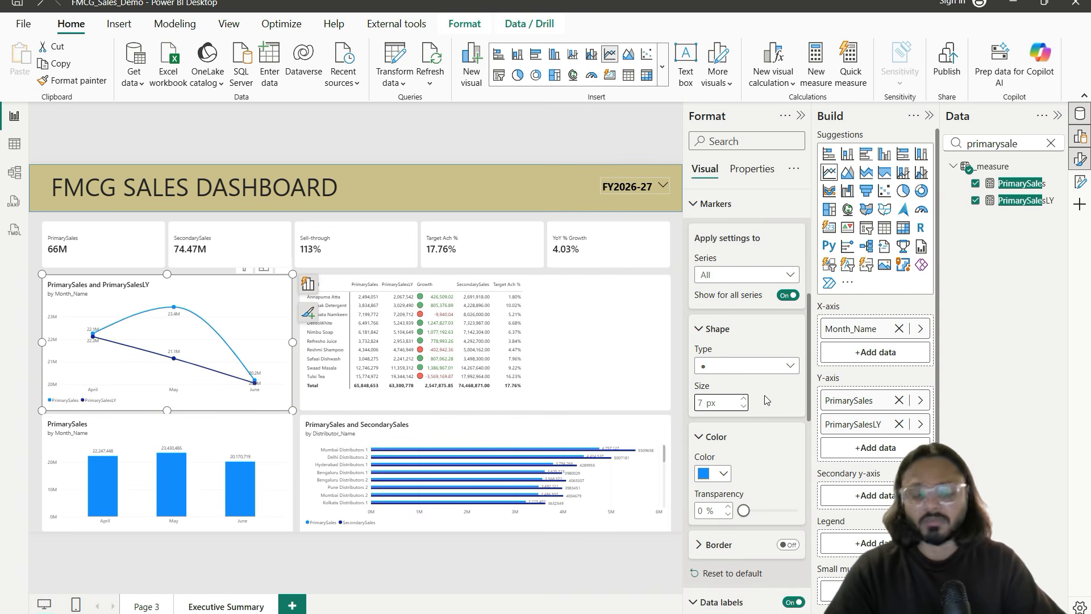
{"action": "scroll", "coordinate": [731, 471], "scroll_direction": "down", "scroll_amount": 2}
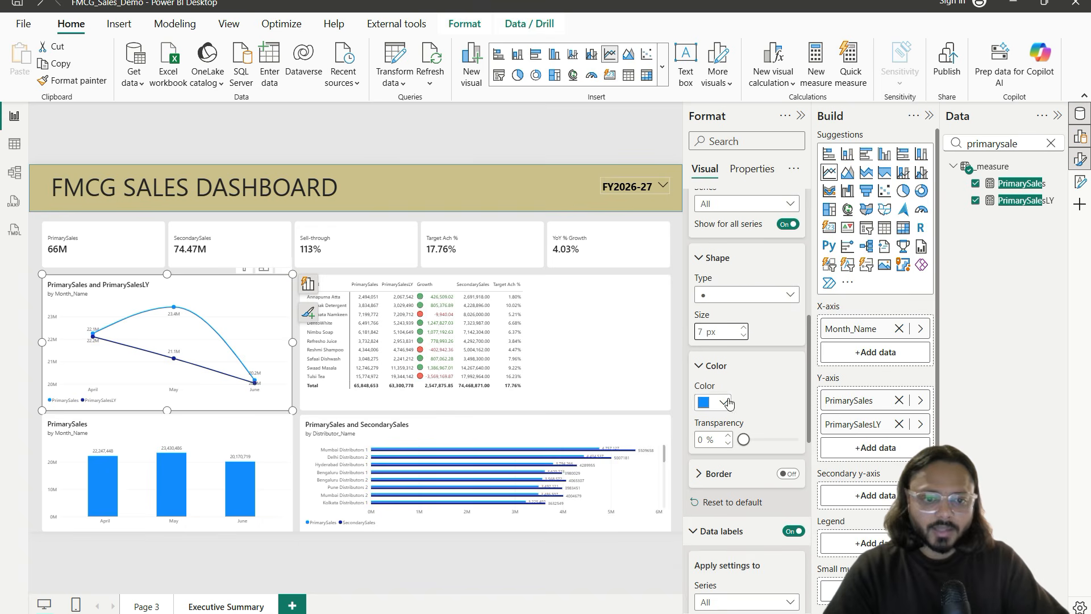
Step: Colour the markers brown-red at 65% transparency and preview the chart in Focus mode
{"action": "left_click", "coordinate": [724, 403]}
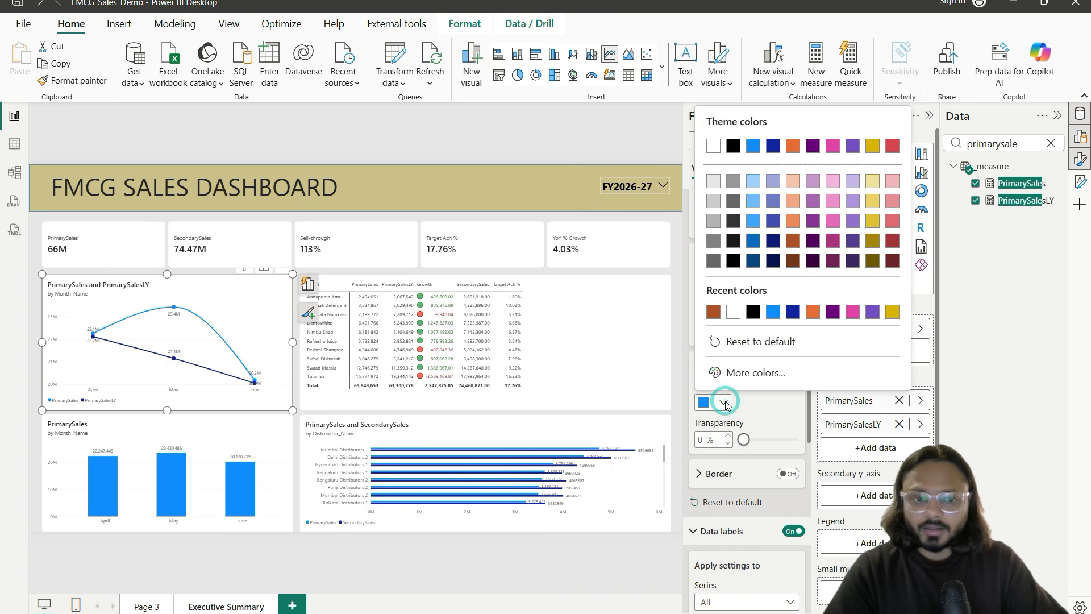
{"action": "left_click", "coordinate": [706, 313]}
{"action": "left_click_drag", "start_coordinate": [744, 440], "coordinate": [777, 440]}
{"action": "left_click", "coordinate": [264, 267]}
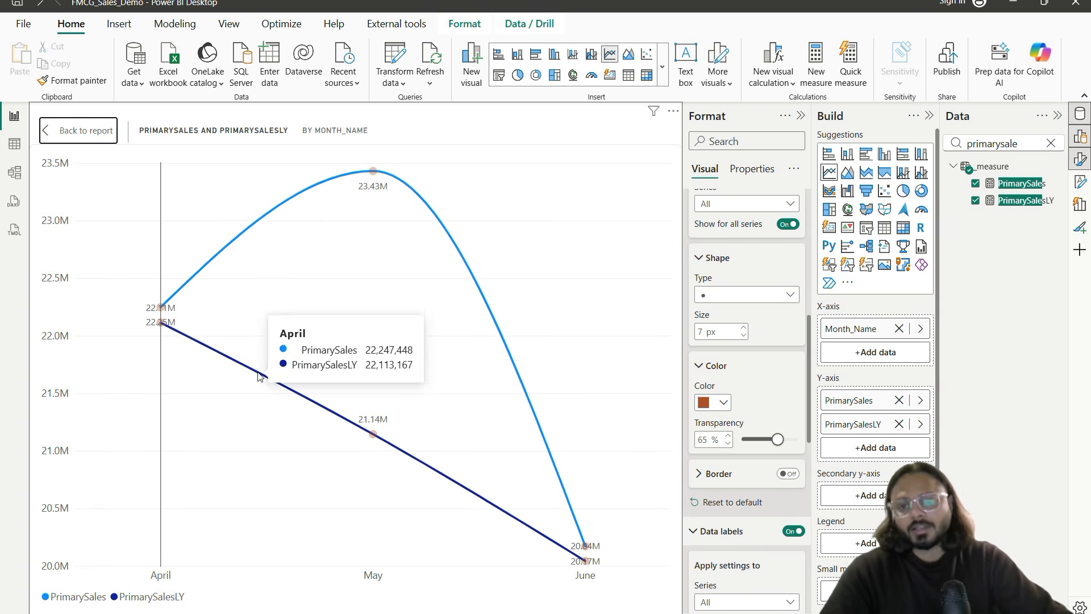
{"action": "left_click", "coordinate": [75, 132]}
{"action": "scroll", "coordinate": [182, 342], "scroll_direction": "down", "scroll_amount": 1}
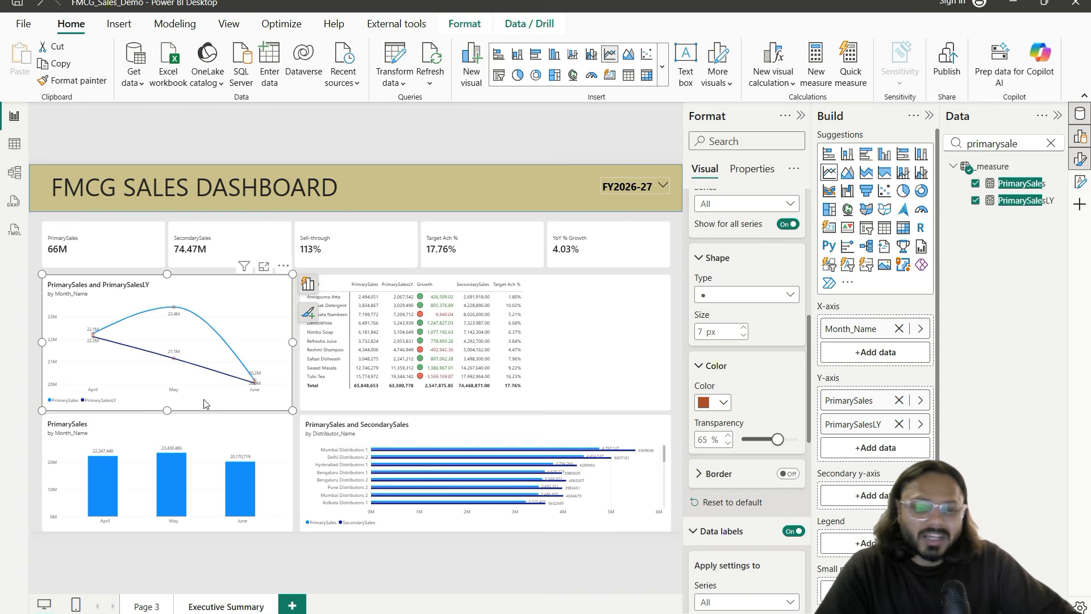
Step: Rename the chart's PrimarySales series to Current Year and PrimarySalesLY to Last Year
{"action": "double_click", "coordinate": [856, 407]}
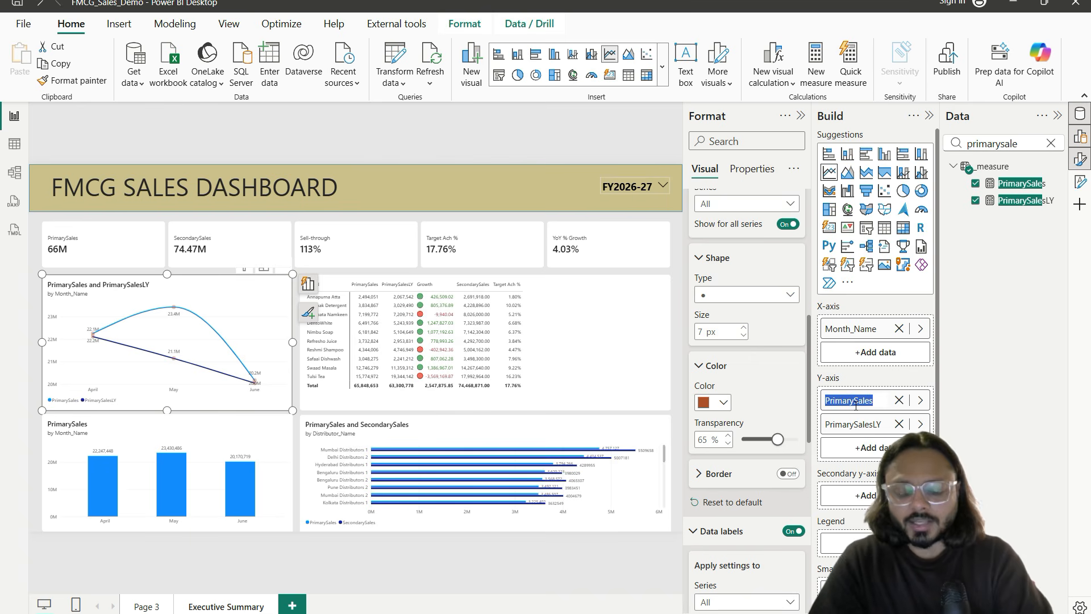
{"action": "type", "text": "C"}
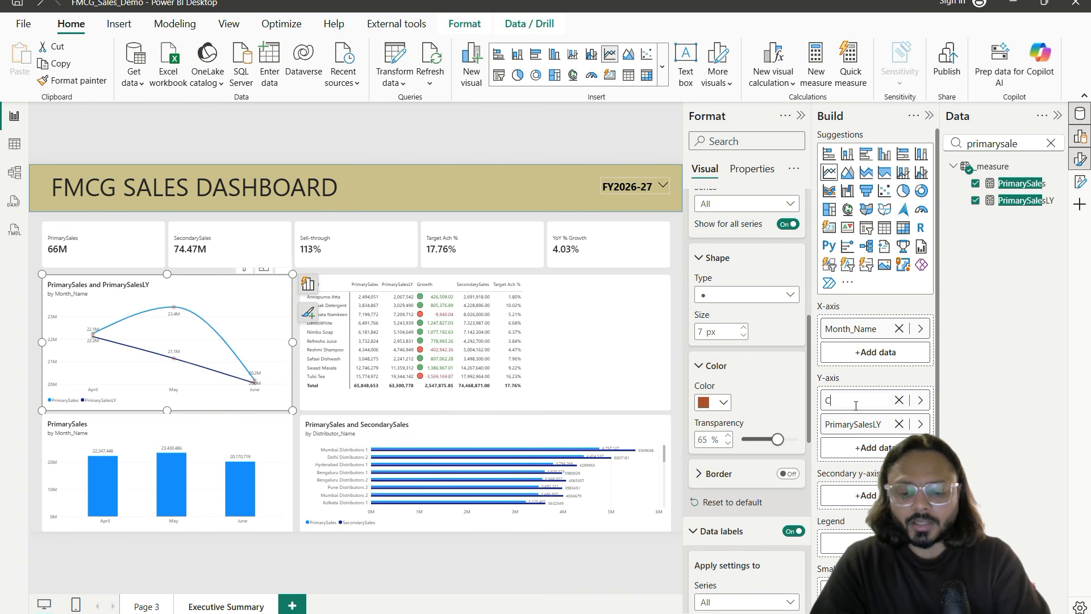
{"action": "type", "text": "urrent Year"}
{"action": "key", "text": "Return"}
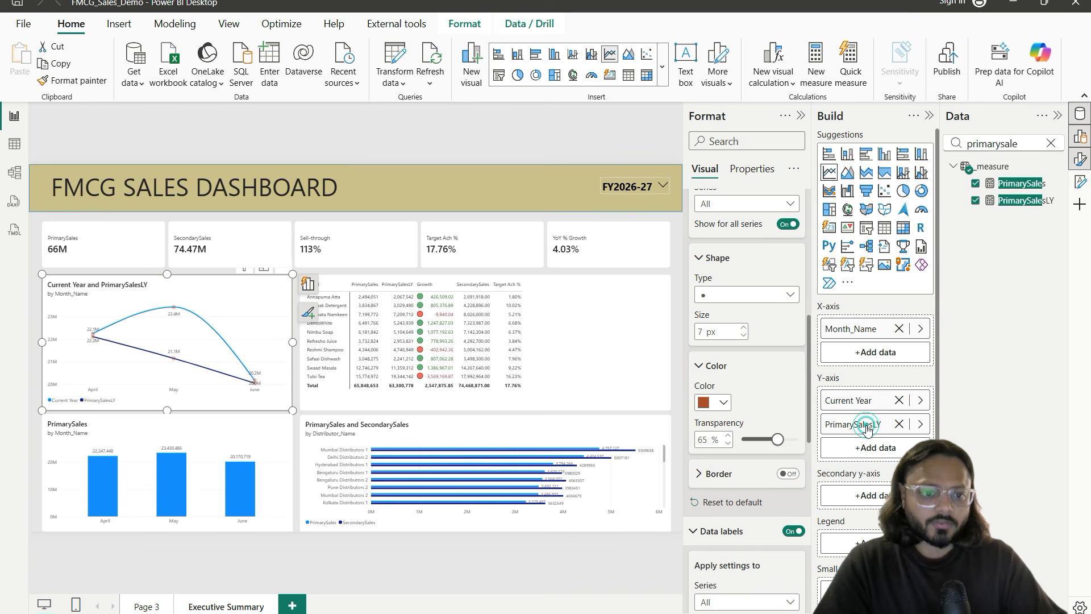
{"action": "key", "text": "Escape"}
{"action": "scroll", "coordinate": [868, 428], "scroll_direction": "down", "scroll_amount": 1}
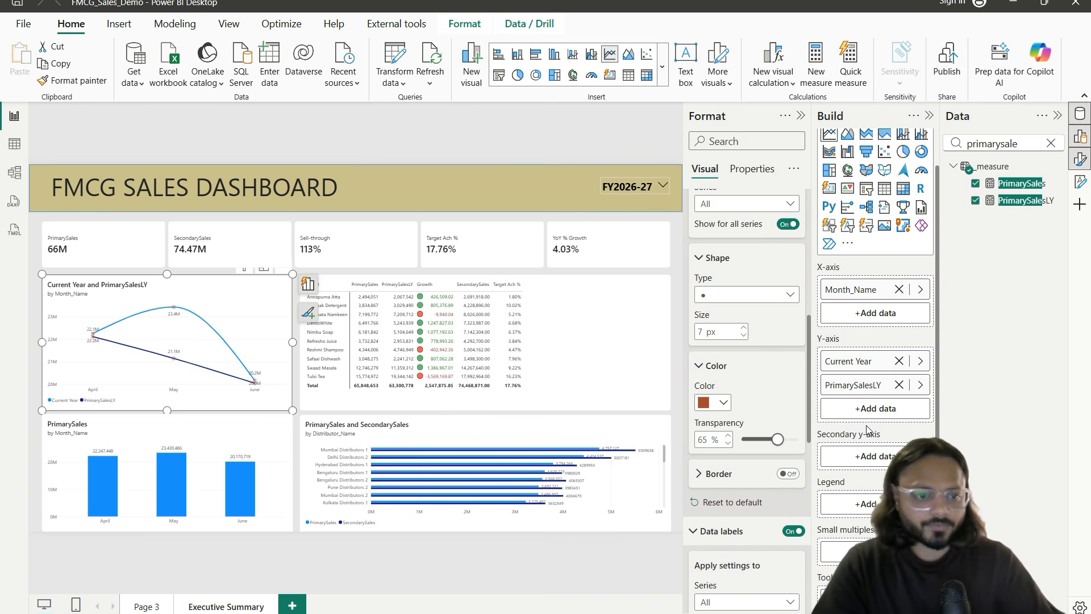
{"action": "double_click", "coordinate": [850, 385]}
{"action": "type", "text": "Las"}
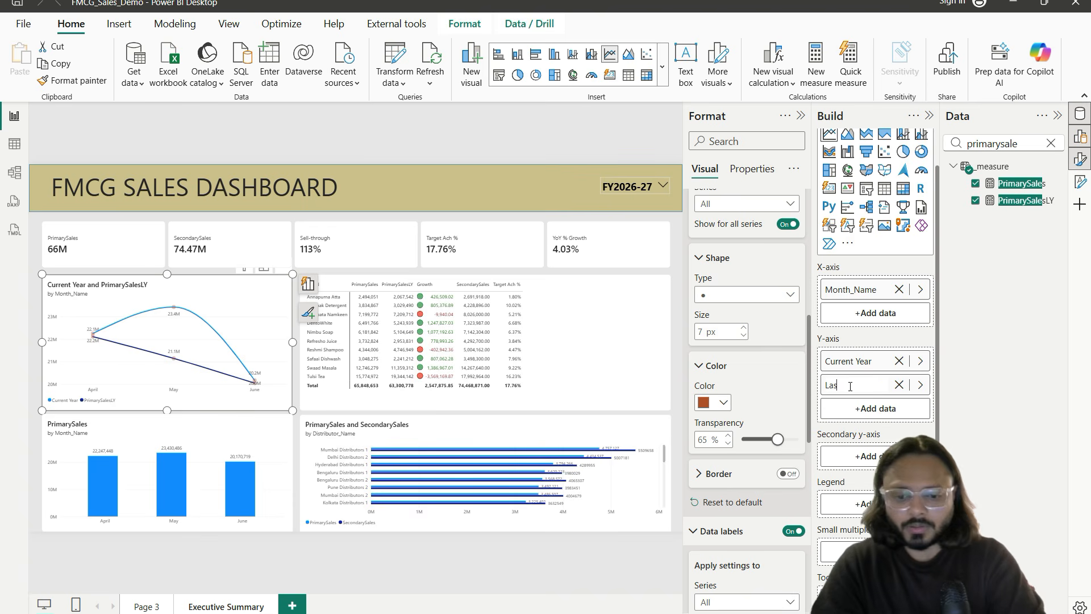
{"action": "type", "text": "t Year"}
{"action": "key", "text": "Return"}
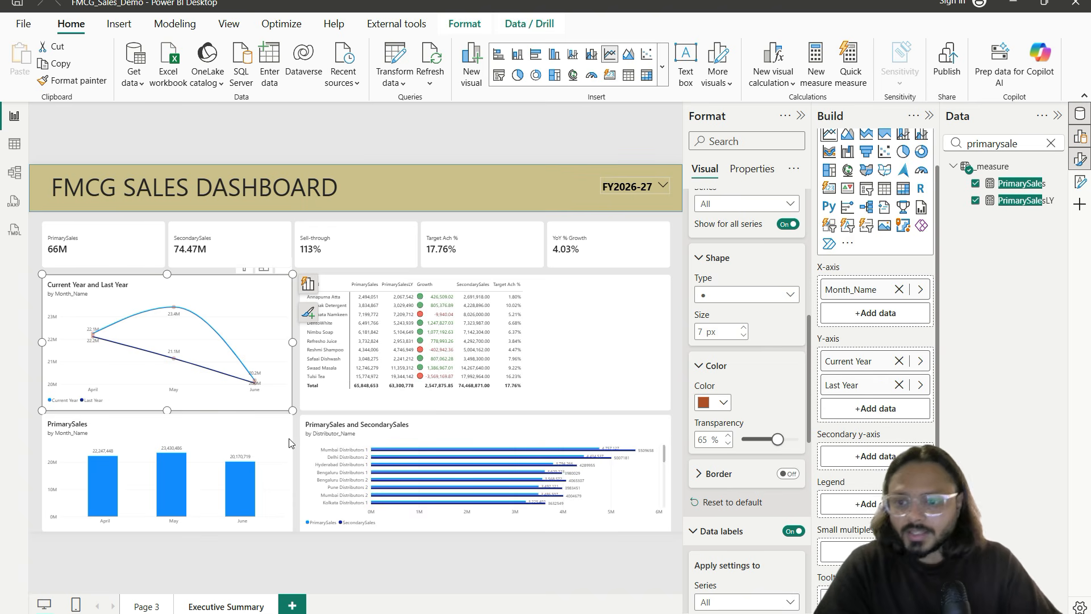
Step: Preview the renamed line chart in Focus mode, then go back to the full report
{"action": "left_click", "coordinate": [265, 267]}
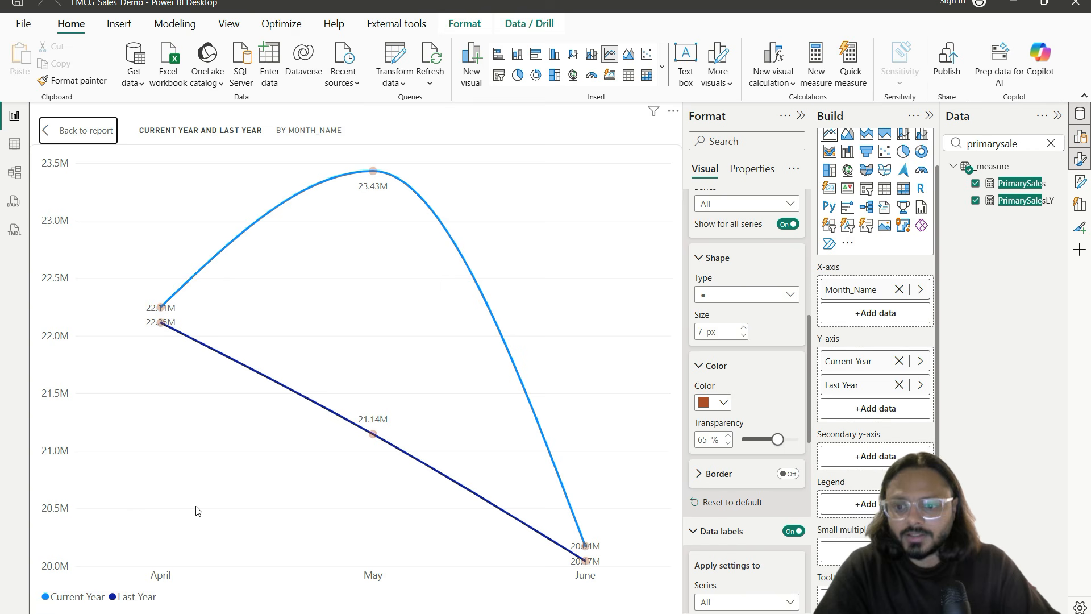
{"action": "left_click_drag", "start_coordinate": [38, 581], "coordinate": [174, 612]}
{"action": "left_click_drag", "start_coordinate": [101, 152], "coordinate": [235, 182]}
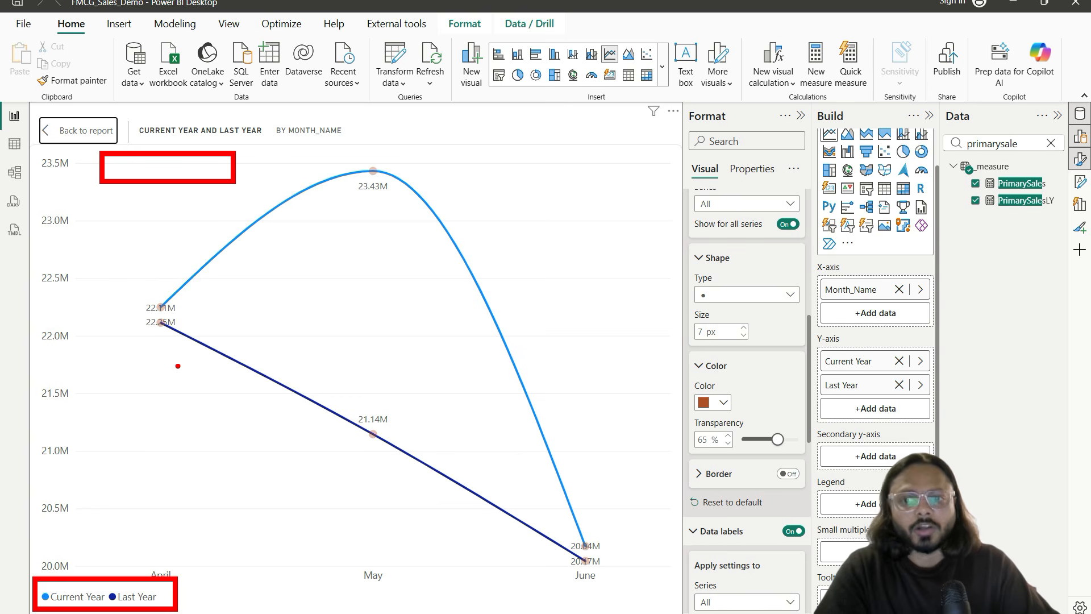
{"action": "left_click_drag", "start_coordinate": [153, 341], "coordinate": [194, 336]}
{"action": "left_click_drag", "start_coordinate": [351, 423], "coordinate": [391, 428]}
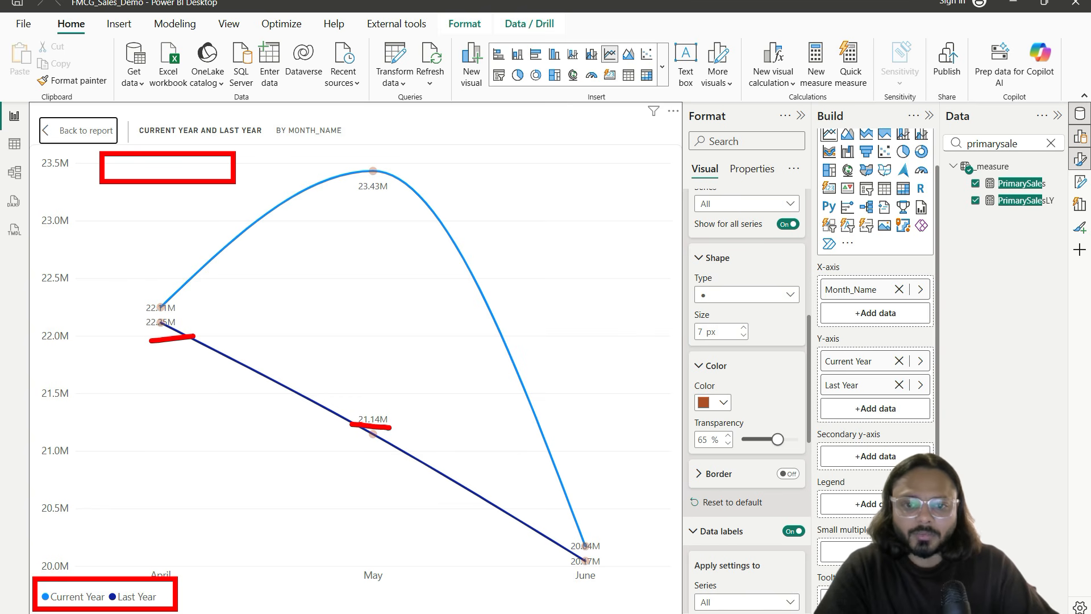
{"action": "left_click_drag", "start_coordinate": [579, 566], "coordinate": [631, 567]}
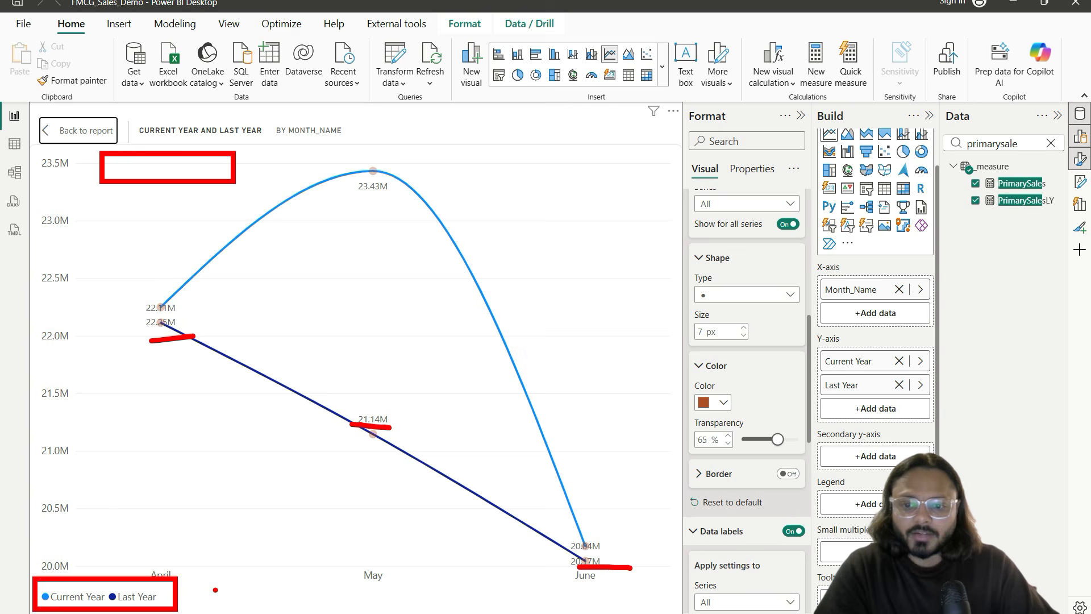
{"action": "mouse_move", "coordinate": [200, 589]}
{"action": "left_mouse_down"}
{"action": "mouse_move", "coordinate": [434, 585]}
{"action": "mouse_move", "coordinate": [450, 611]}
{"action": "left_mouse_up"}
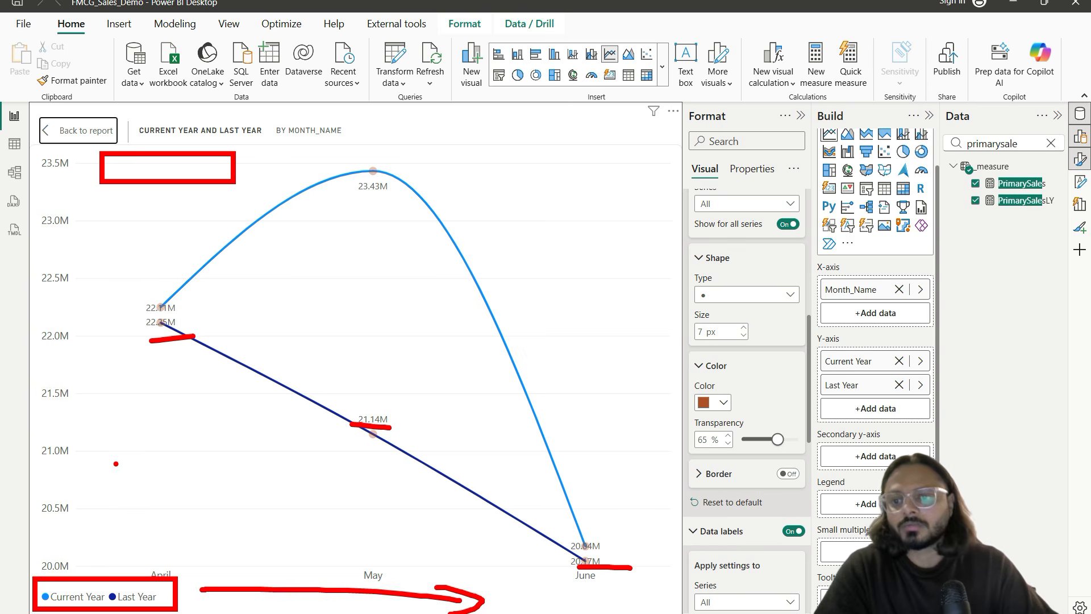
{"action": "left_click_drag", "start_coordinate": [107, 476], "coordinate": [105, 347]}
{"action": "mouse_move", "coordinate": [98, 375]}
{"action": "left_mouse_down"}
{"action": "mouse_move", "coordinate": [104, 345]}
{"action": "mouse_move", "coordinate": [168, 383]}
{"action": "left_mouse_up"}
{"action": "right_click", "coordinate": [61, 113]}
{"action": "left_click", "coordinate": [67, 128]}
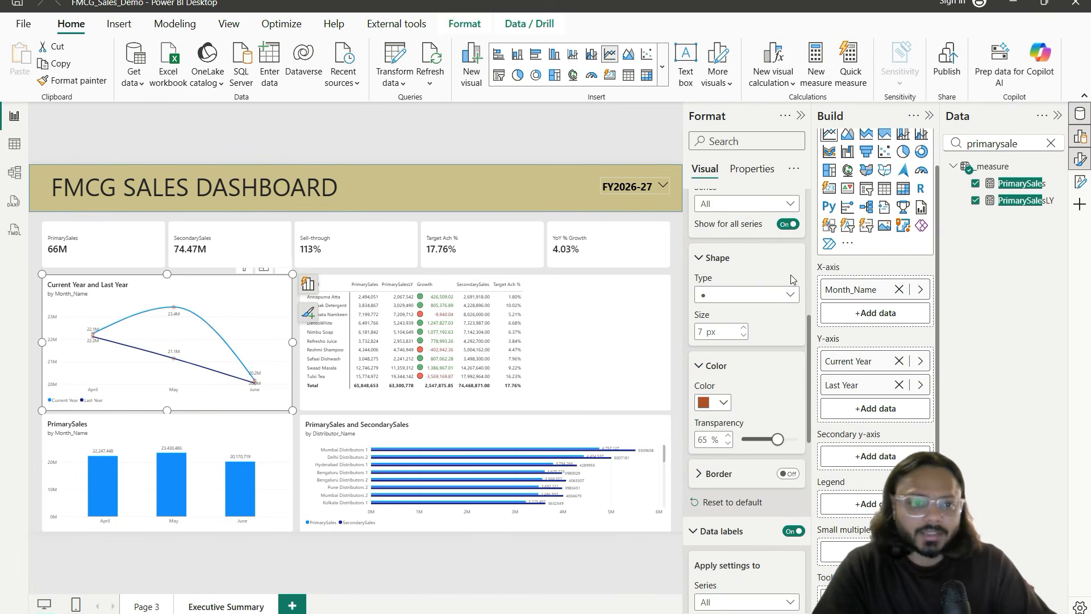
Step: Search the Format pane for title settings and replace the subtitle text with 'by Month'
{"action": "left_click", "coordinate": [747, 143]}
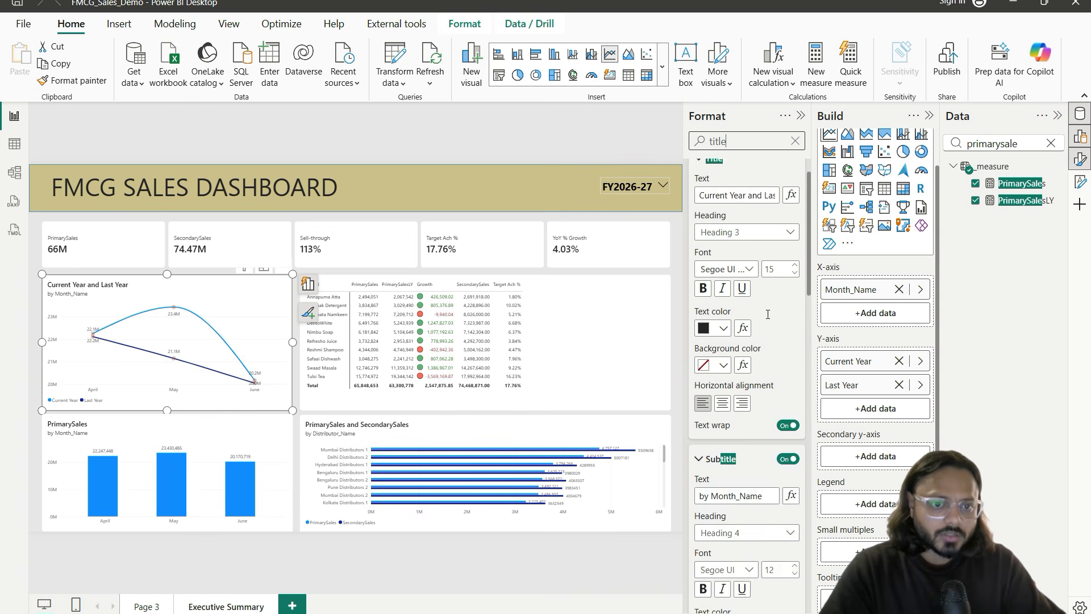
{"action": "scroll", "coordinate": [767, 314], "scroll_direction": "down", "scroll_amount": 3}
{"action": "triple_click", "coordinate": [752, 332]}
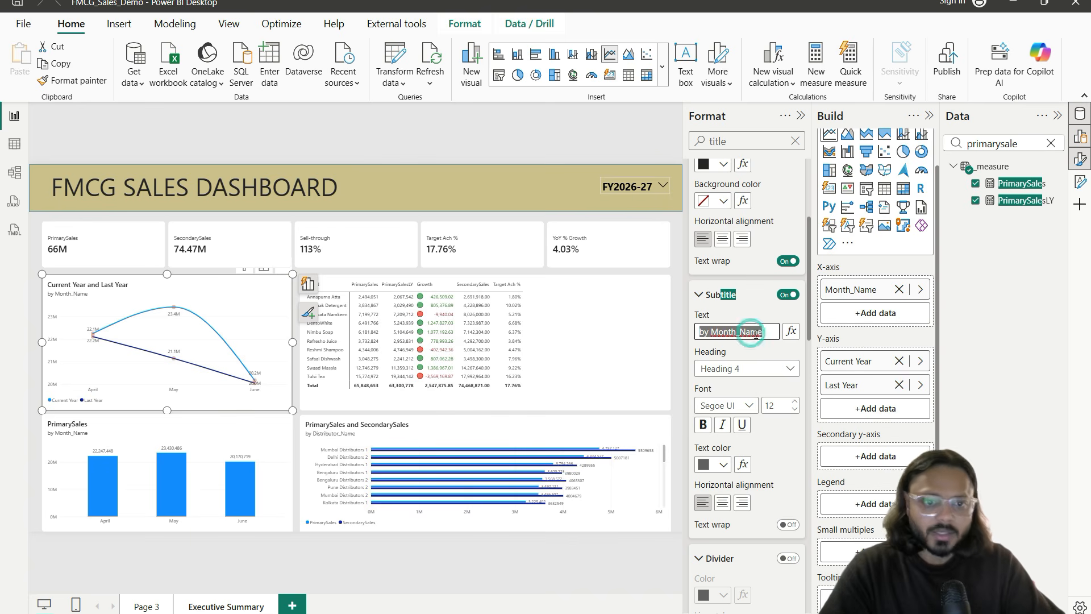
{"action": "type", "text": "by"}
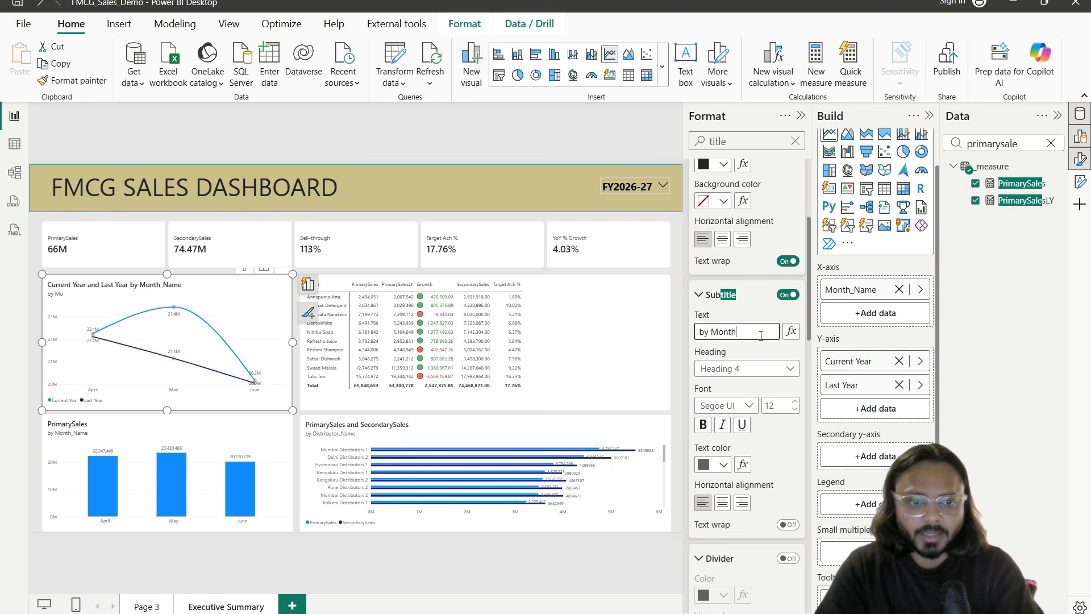
Step: Select the existing chart title and start typing 'Revenue' over it
{"action": "scroll", "coordinate": [802, 348], "scroll_direction": "up", "scroll_amount": 4}
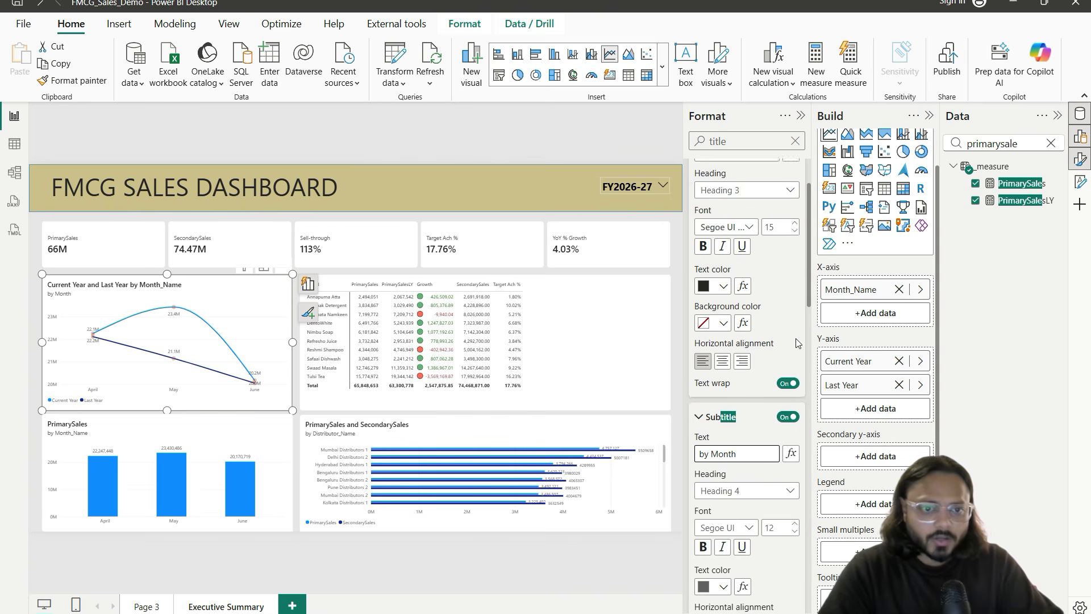
{"action": "left_click", "coordinate": [738, 245]}
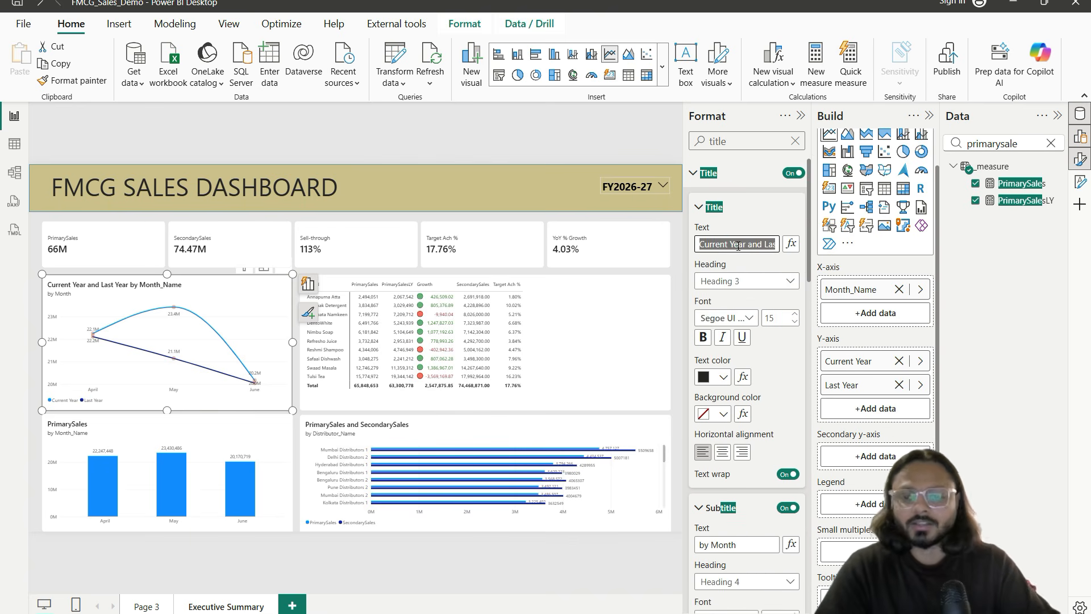
{"action": "type", "text": "Revenue"}
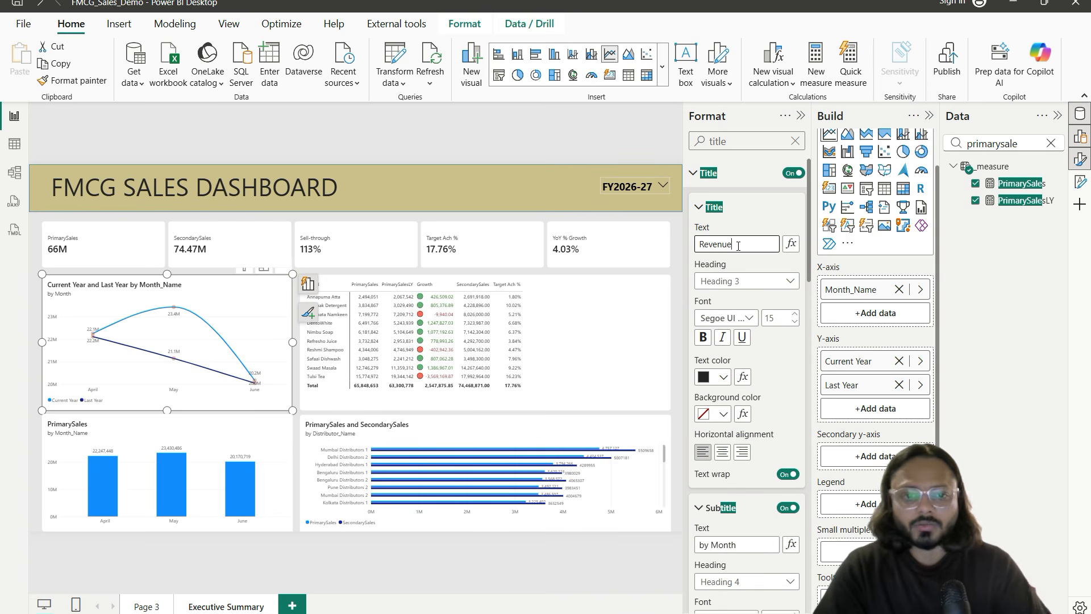
Step: Commit the 'Revenue Trend' title and minimize the reference image in Photos
{"action": "key", "text": "alt+Tab"}
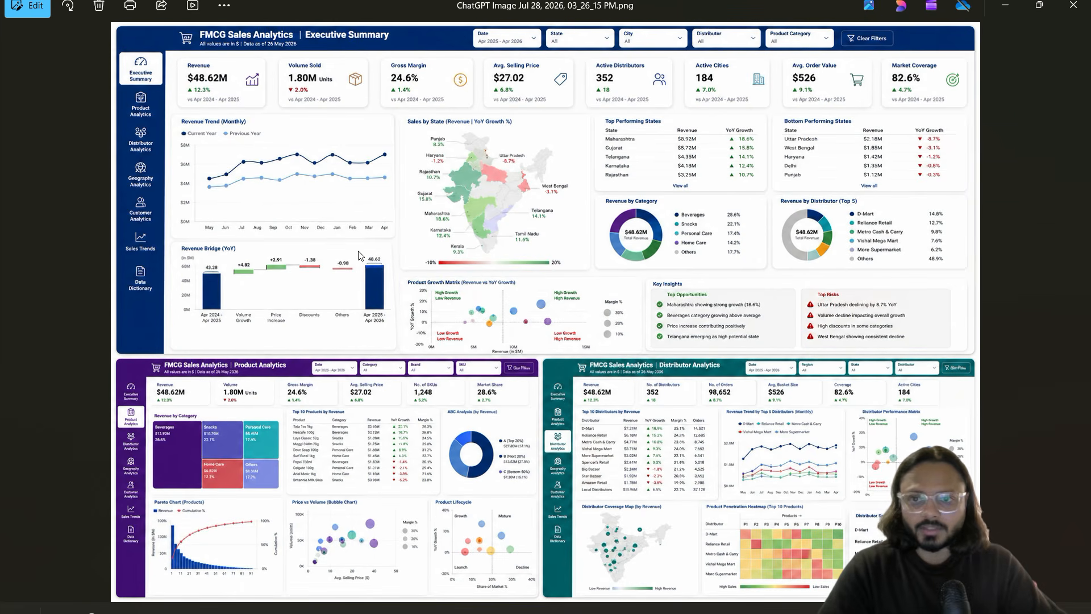
{"action": "left_click", "coordinate": [1007, 8]}
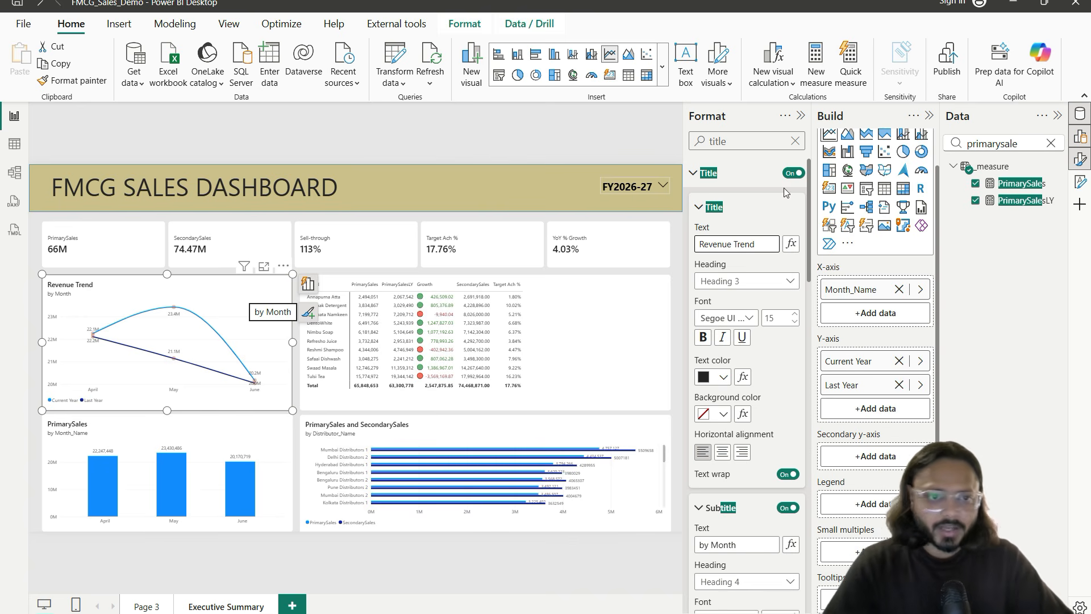
Step: Search 'legend' in the Format pane and try Top left and Top right legend positions
{"action": "left_click", "coordinate": [795, 141]}
{"action": "type", "text": "legen"}
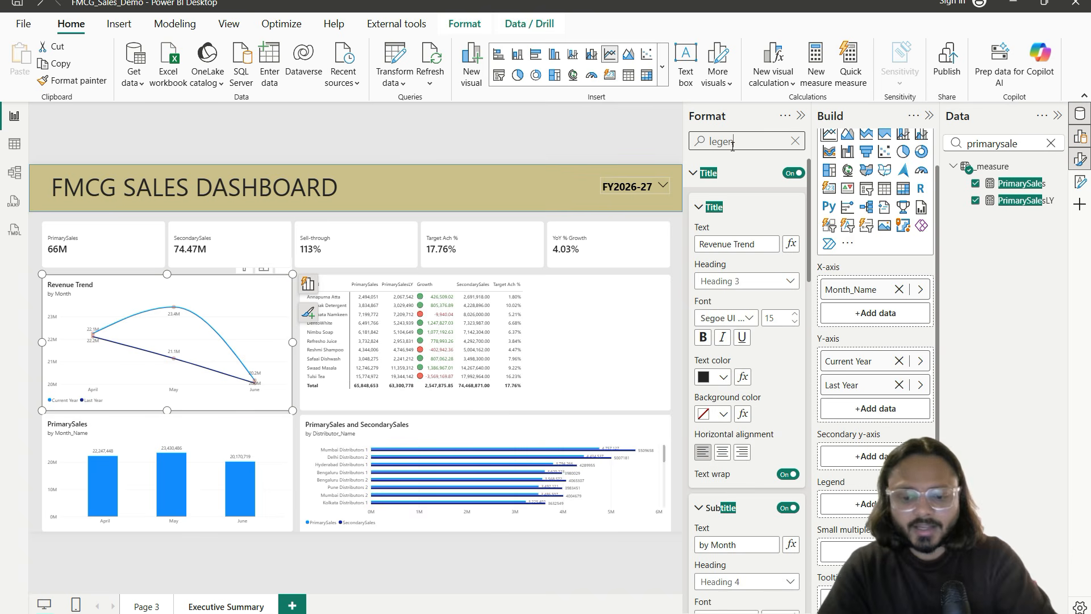
{"action": "type", "text": "d"}
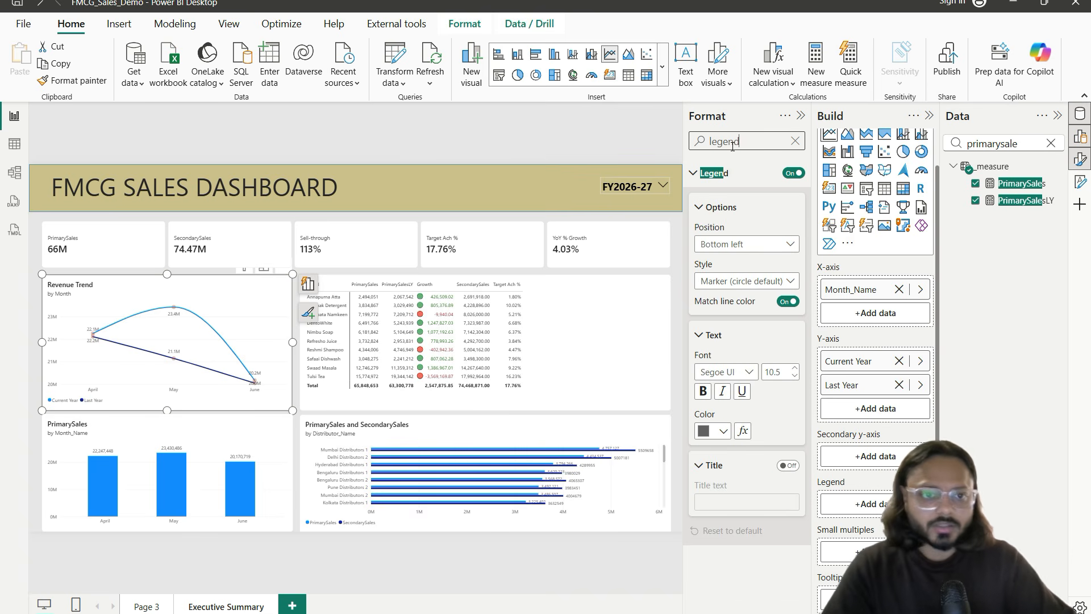
{"action": "left_click", "coordinate": [726, 245]}
{"action": "left_click", "coordinate": [733, 260]}
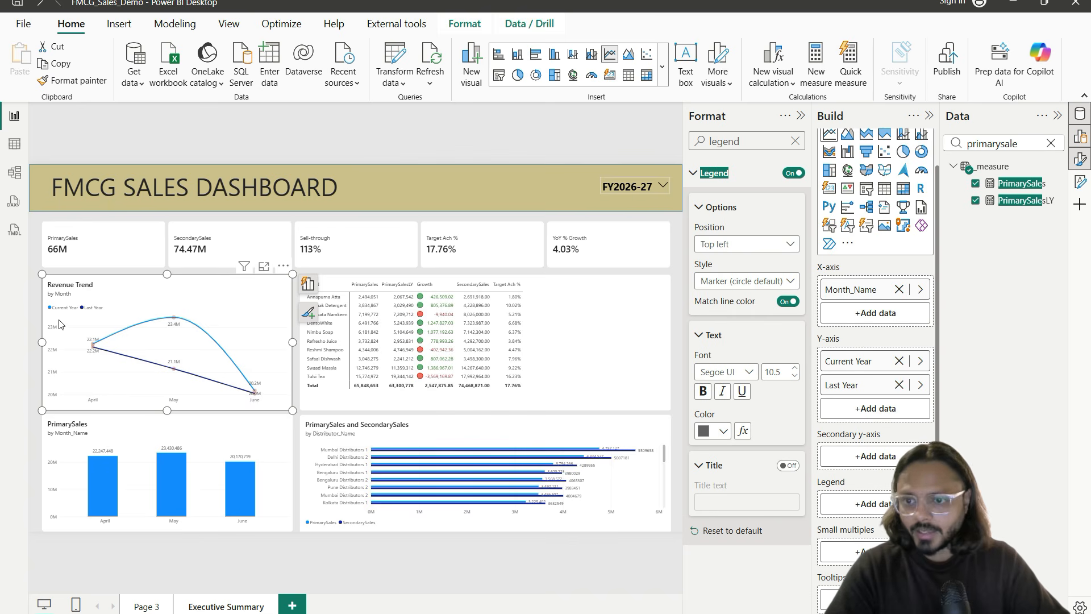
{"action": "left_click", "coordinate": [717, 244]}
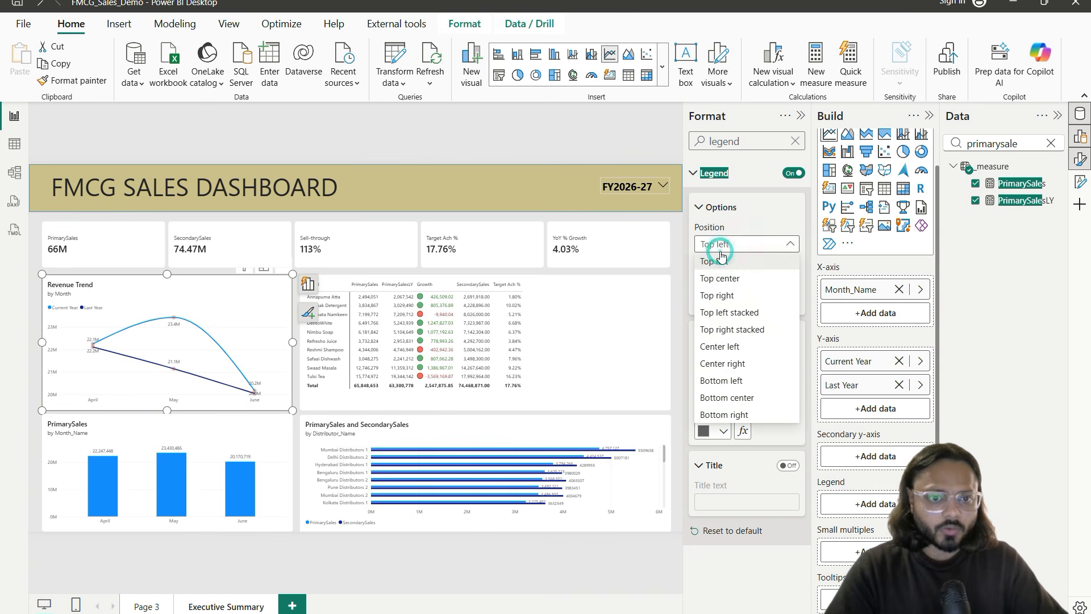
{"action": "left_click", "coordinate": [717, 295]}
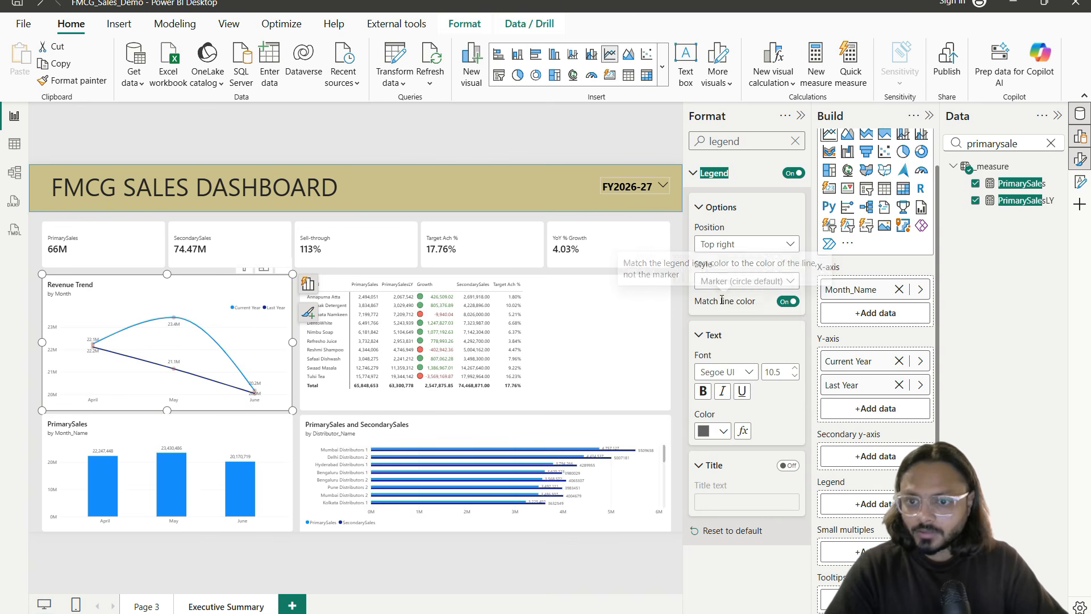
{"action": "left_click", "coordinate": [264, 267]}
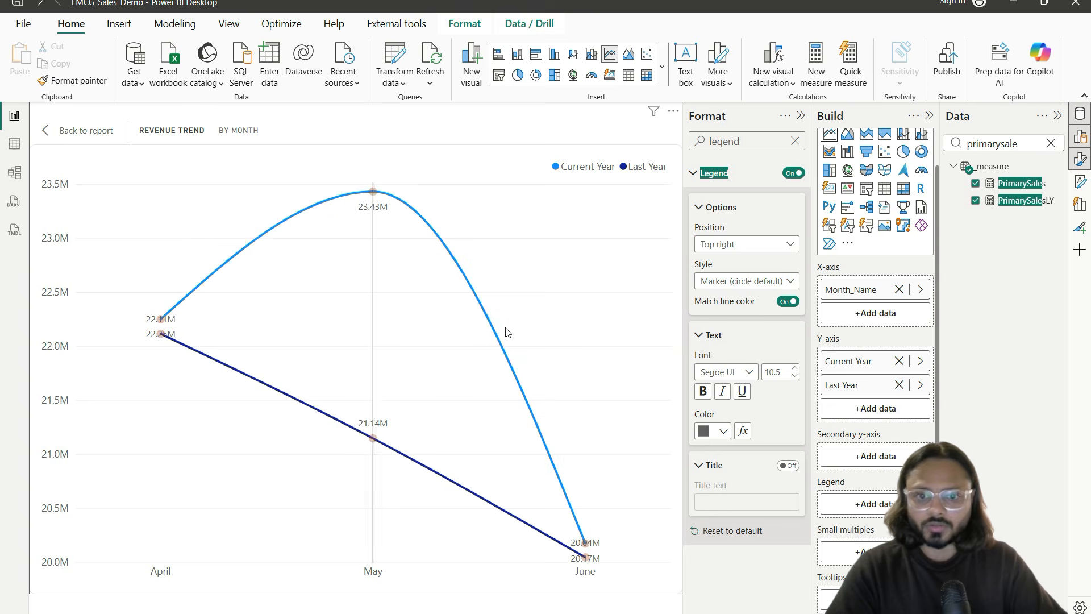
{"action": "left_click", "coordinate": [108, 132]}
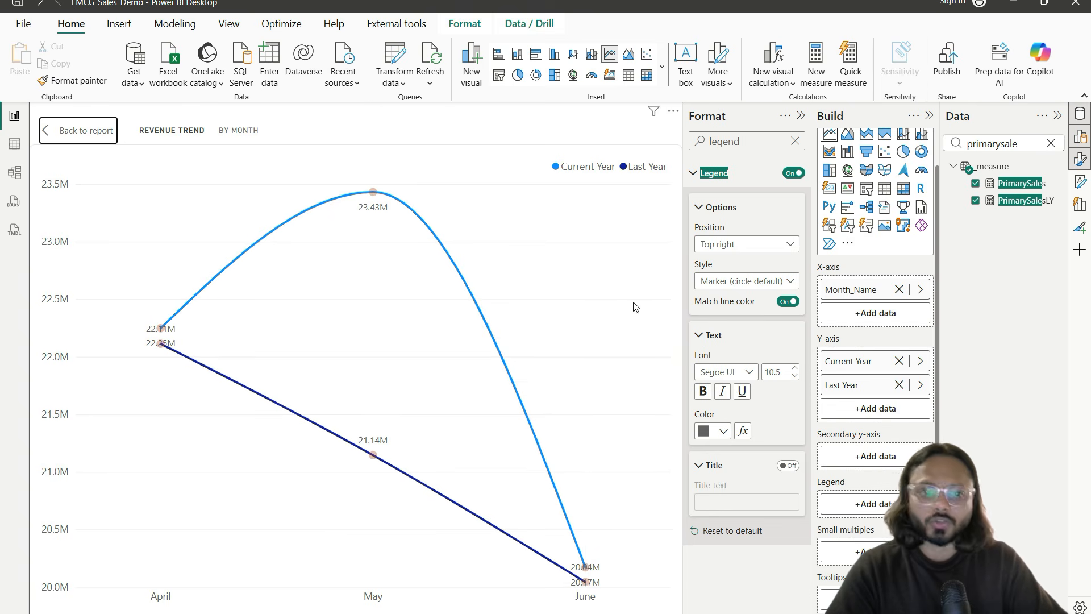
Step: Set the legend to Top left with the default circle Marker style
{"action": "left_click", "coordinate": [729, 280]}
{"action": "left_click", "coordinate": [733, 244]}
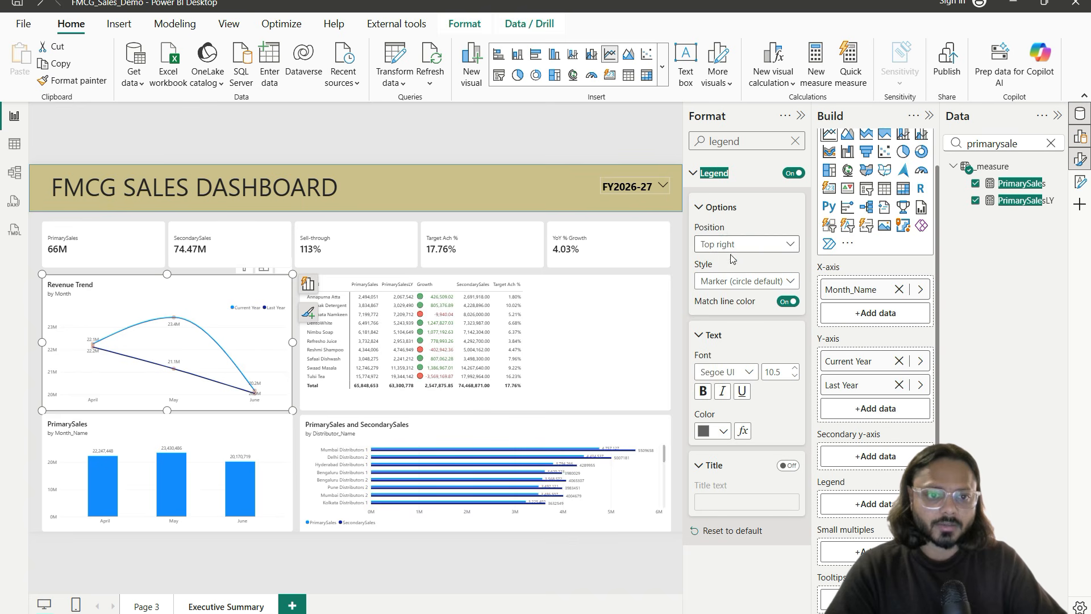
{"action": "left_click", "coordinate": [730, 244]}
{"action": "left_click", "coordinate": [715, 261]}
{"action": "left_click", "coordinate": [733, 281]}
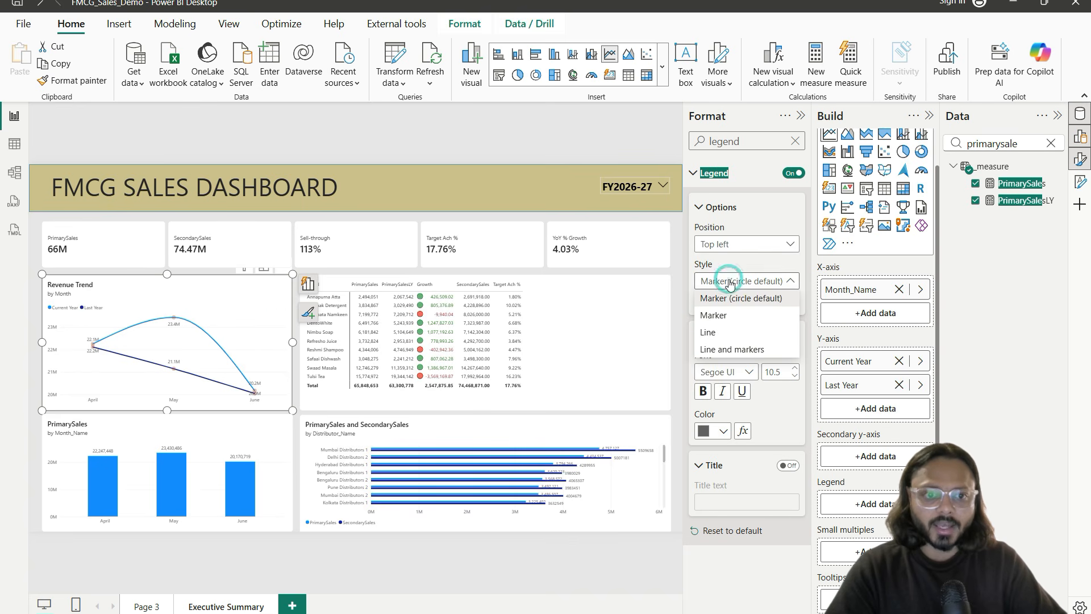
{"action": "left_click", "coordinate": [736, 316]}
{"action": "left_click", "coordinate": [743, 284]}
{"action": "left_click", "coordinate": [746, 299]}
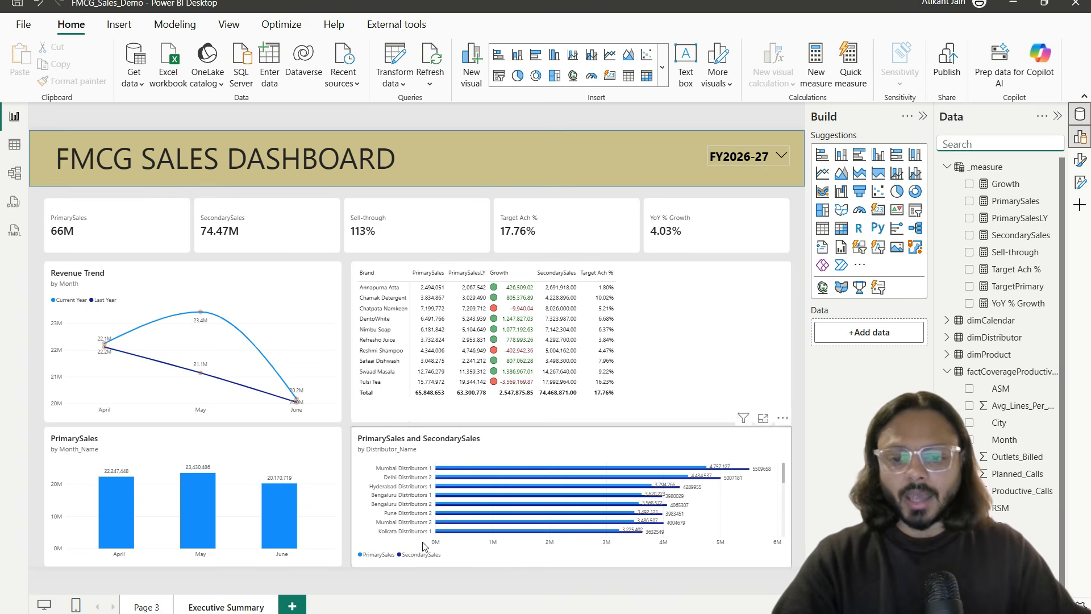
Step: Add a new blank page with a Map visual, enlarged and centred on the canvas
{"action": "left_click", "coordinate": [292, 607]}
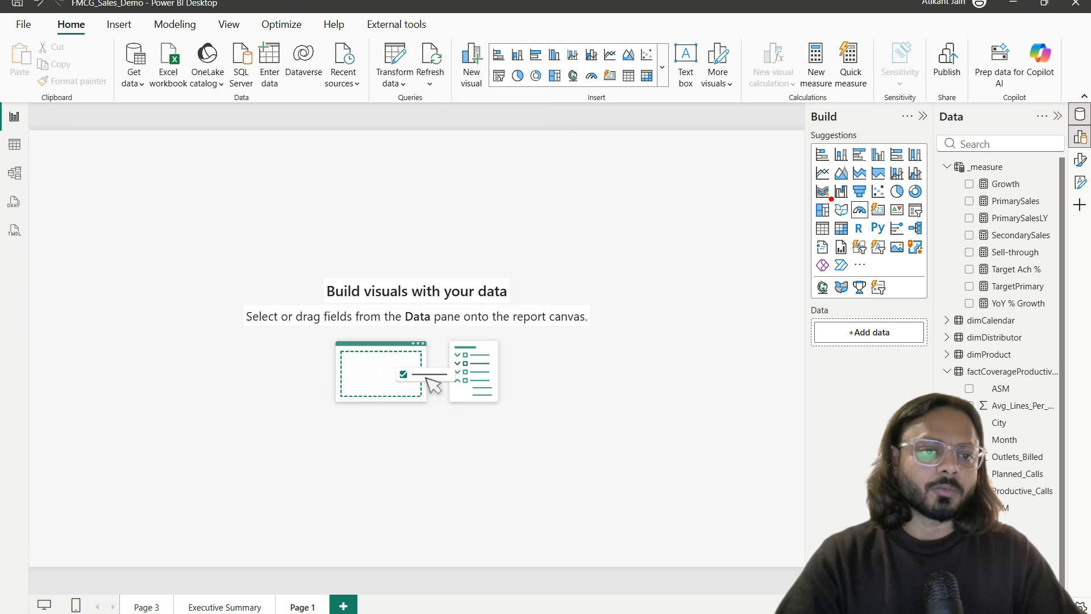
{"action": "left_click_drag", "start_coordinate": [830, 200], "coordinate": [849, 217]}
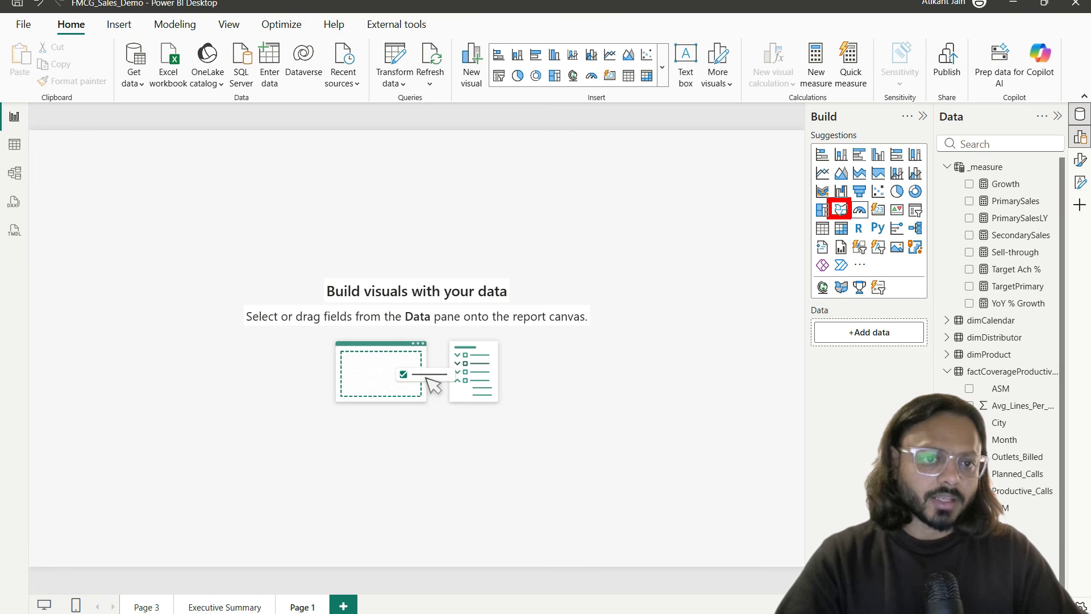
{"action": "key", "text": "Escape"}
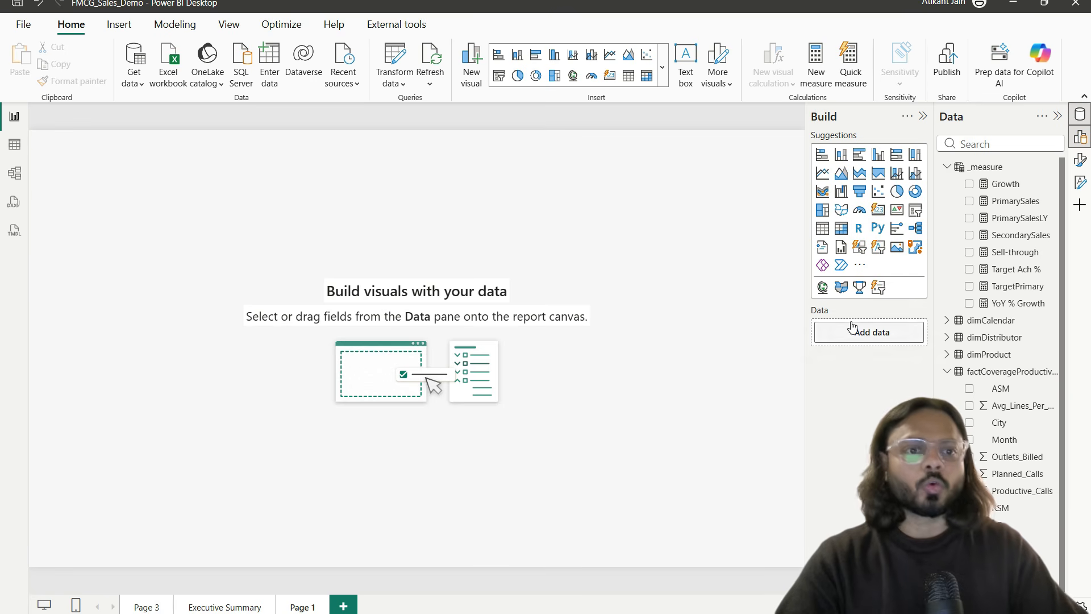
{"action": "left_click", "coordinate": [822, 288]}
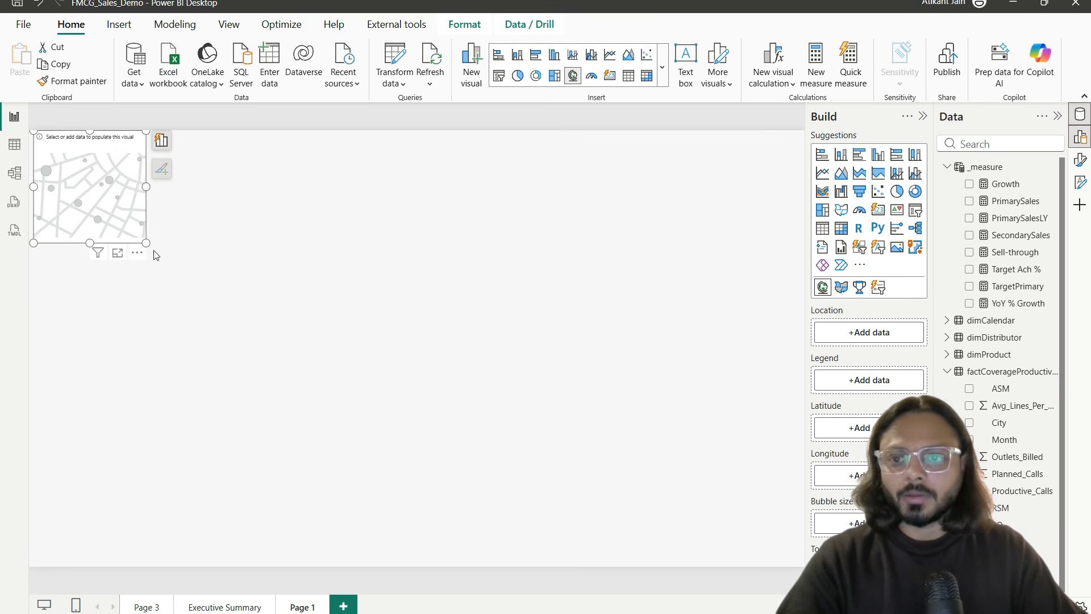
{"action": "left_click_drag", "start_coordinate": [143, 241], "coordinate": [455, 446]}
{"action": "left_click_drag", "start_coordinate": [227, 236], "coordinate": [361, 334]}
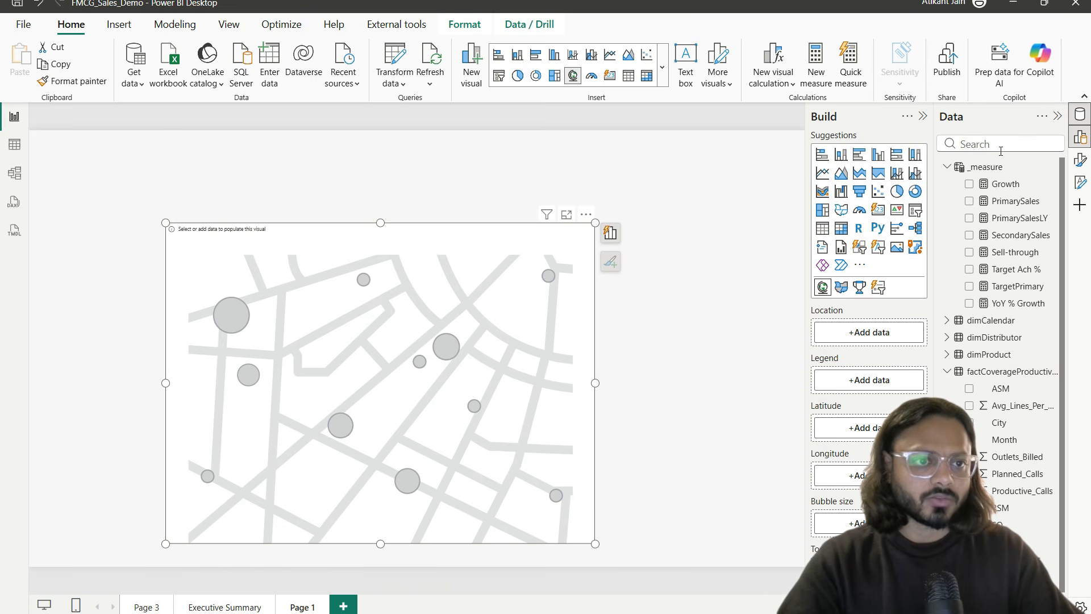
Step: Plot PrimarySales as bubble size by factPrimary State location, previewing it in Focus mode
{"action": "left_click_drag", "start_coordinate": [1015, 202], "coordinate": [897, 405]}
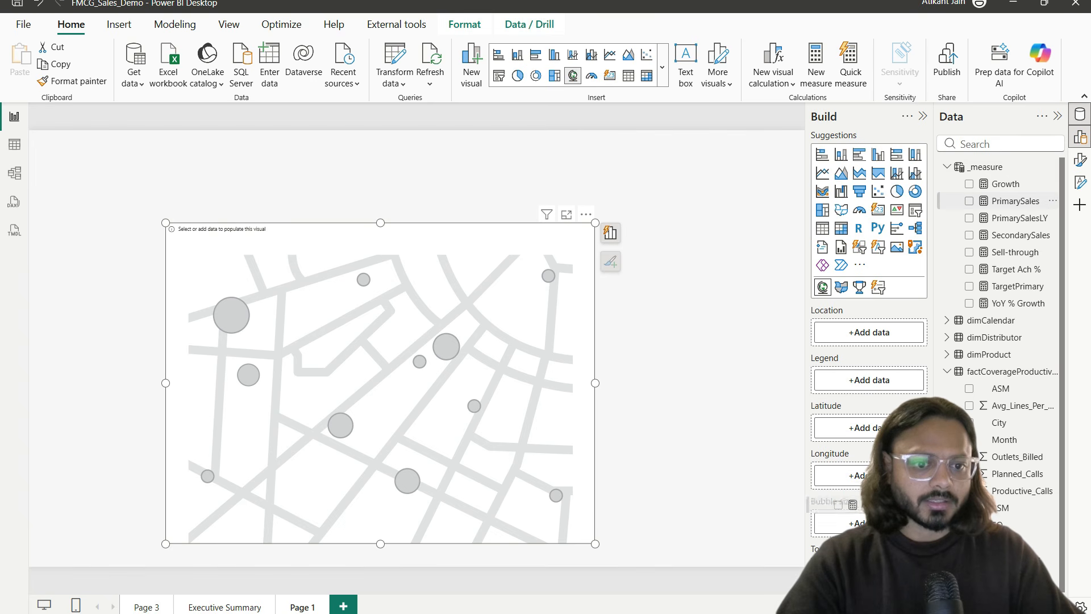
{"action": "left_click", "coordinate": [1031, 143]}
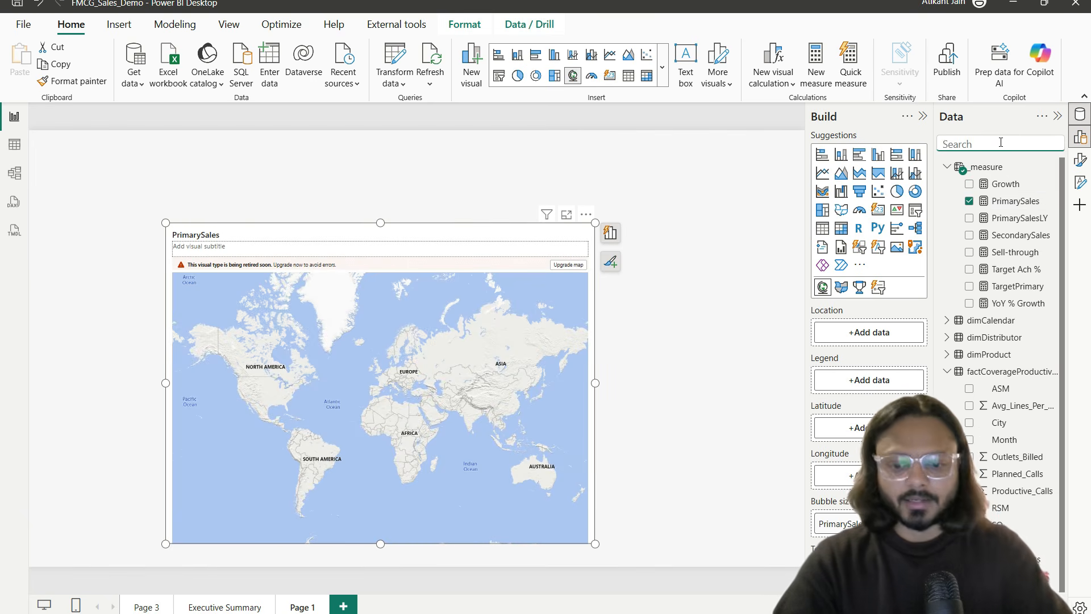
{"action": "type", "text": "state"}
{"action": "left_click_drag", "start_coordinate": [1014, 251], "coordinate": [899, 338]}
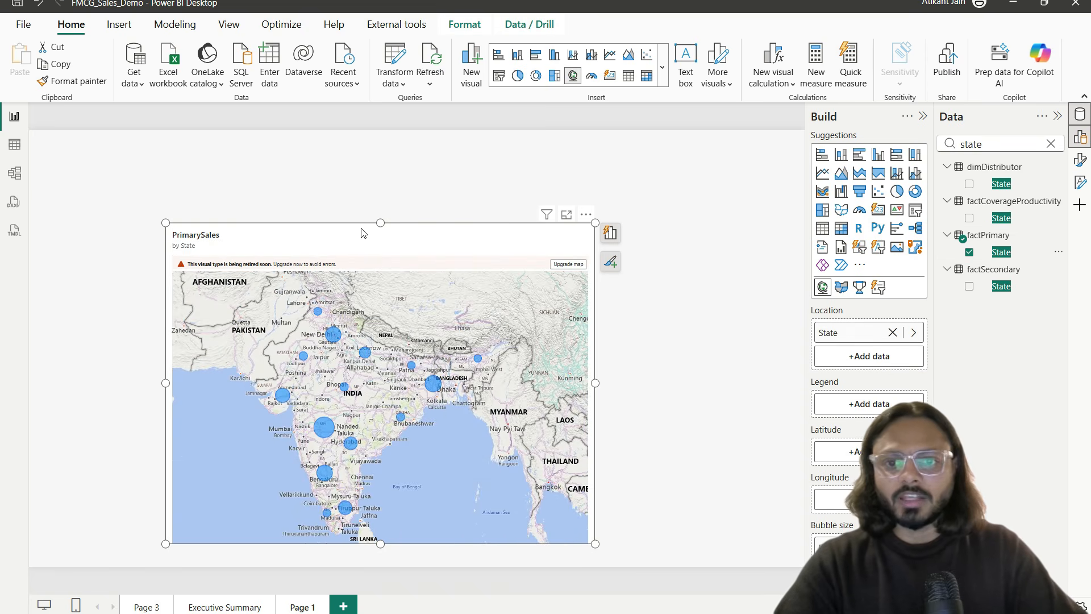
{"action": "left_click", "coordinate": [567, 214]}
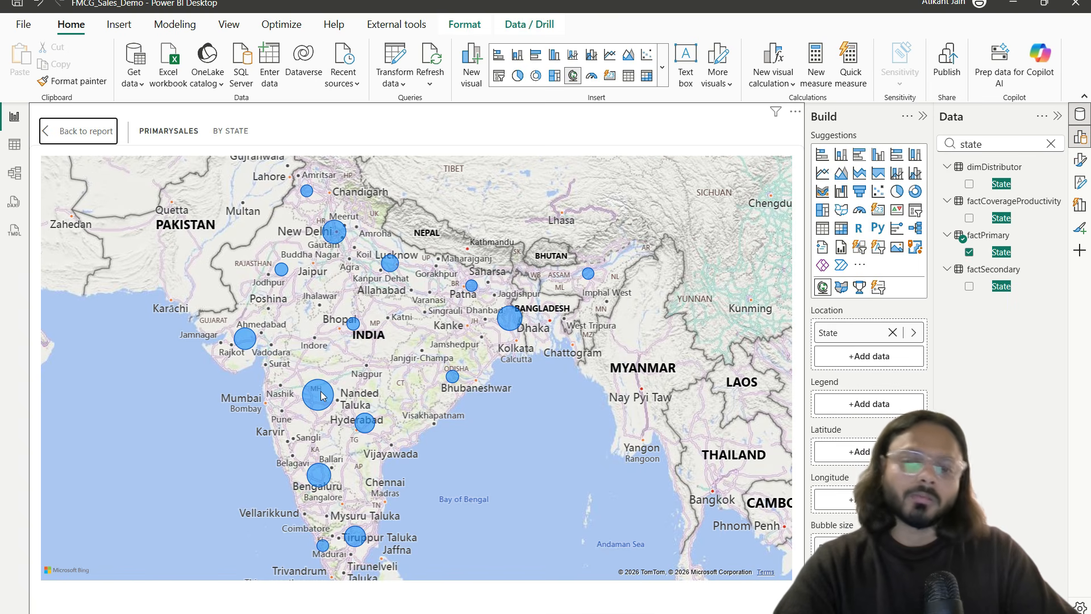
{"action": "mouse_move", "coordinate": [355, 330]}
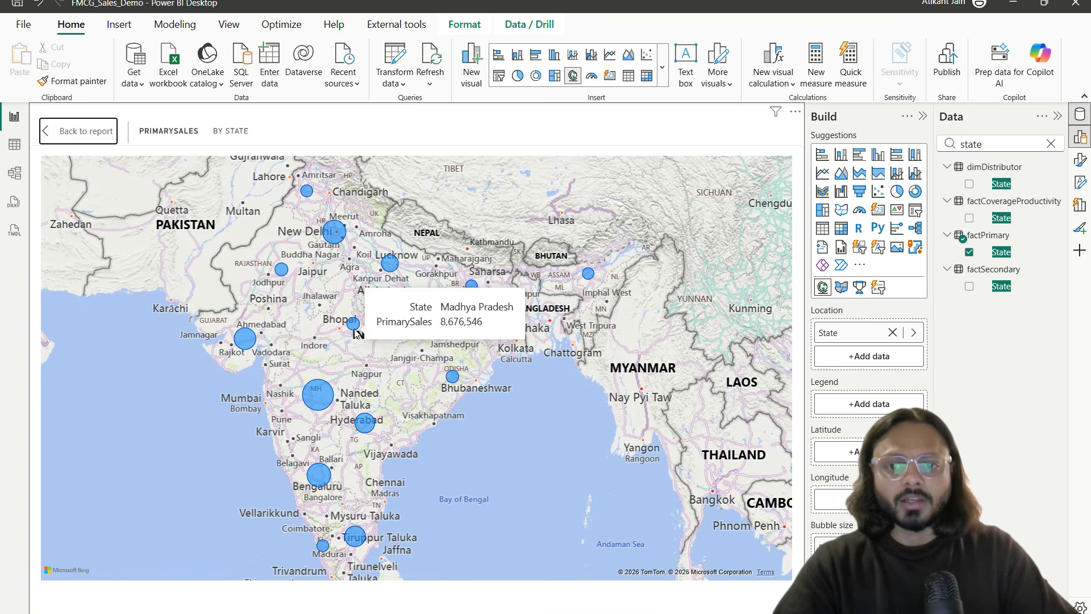
{"action": "left_click", "coordinate": [66, 122]}
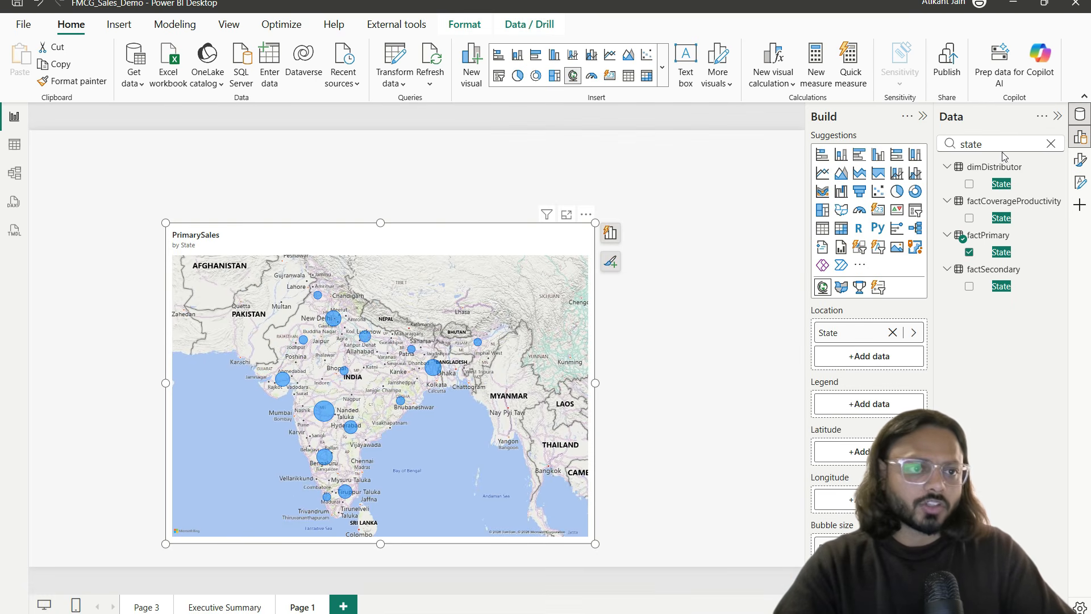
Step: In Map settings, set the map style to Grayscale and turn Show labels off
{"action": "left_click", "coordinate": [1080, 160]}
{"action": "left_click", "coordinate": [731, 203]}
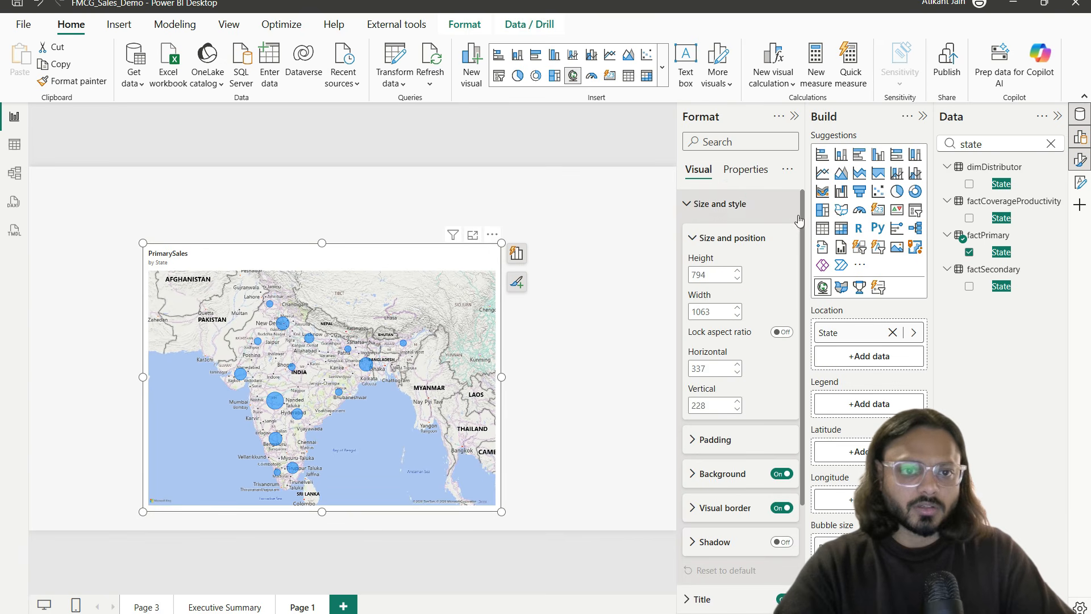
{"action": "scroll", "coordinate": [744, 346], "scroll_direction": "down", "scroll_amount": 3}
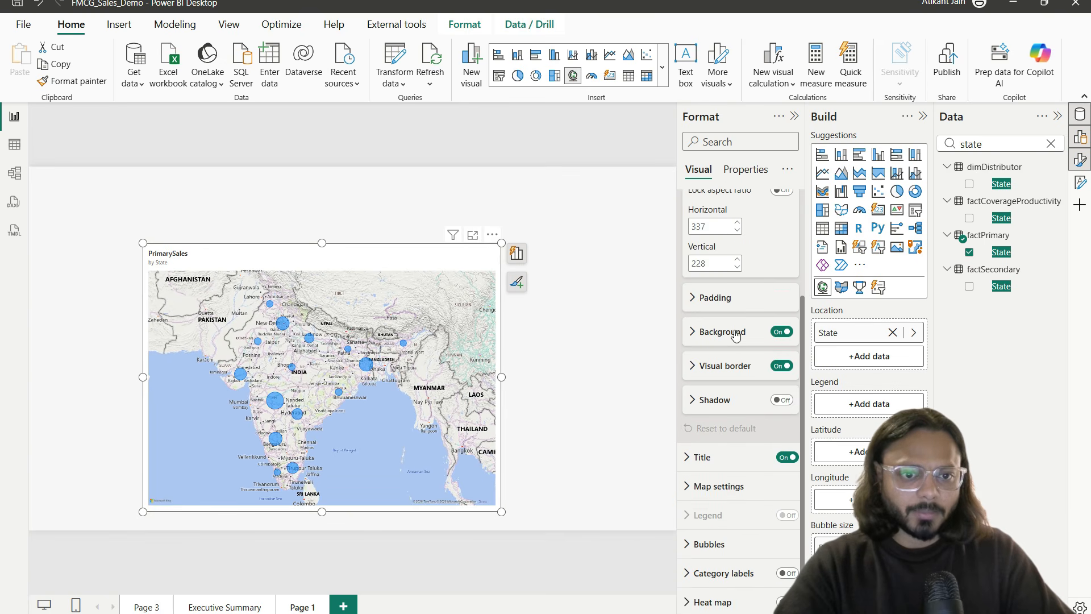
{"action": "left_click", "coordinate": [743, 486]}
{"action": "scroll", "coordinate": [742, 454], "scroll_direction": "down", "scroll_amount": 3}
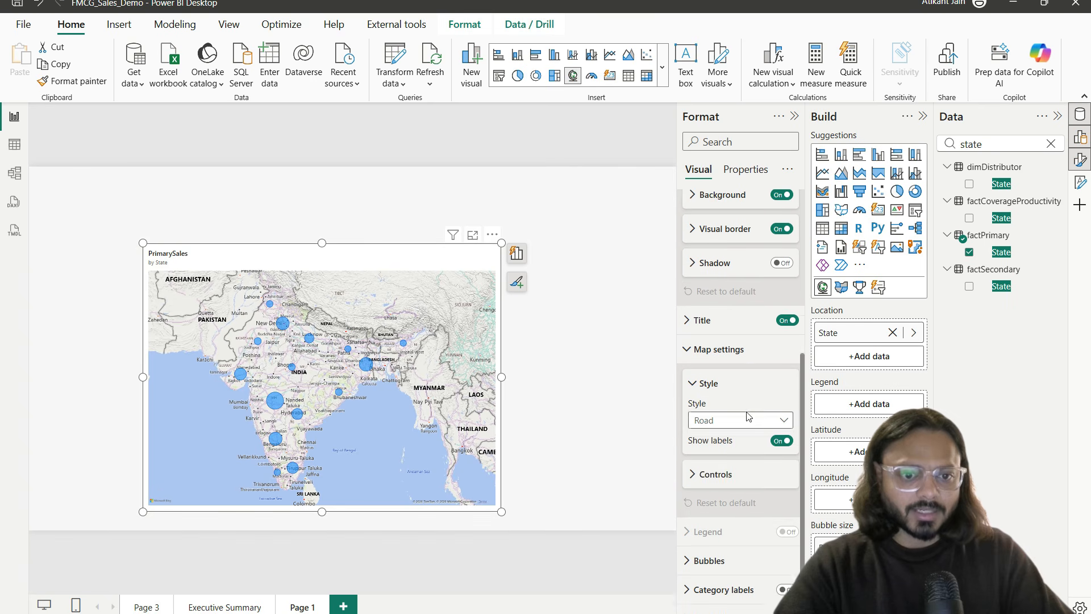
{"action": "left_click", "coordinate": [743, 401]}
{"action": "left_click", "coordinate": [738, 418]}
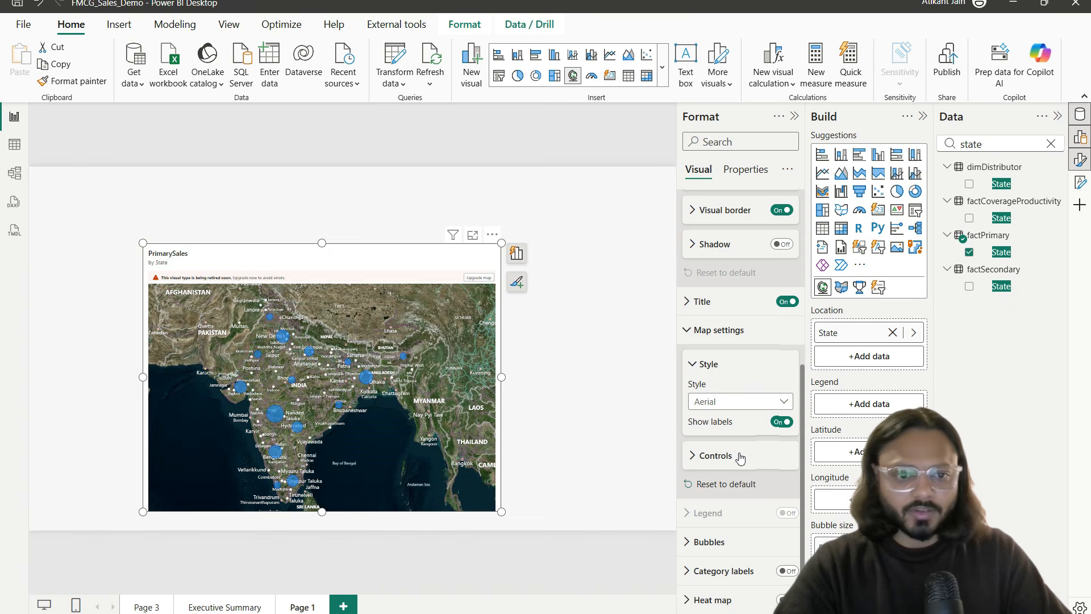
{"action": "left_click", "coordinate": [783, 423]}
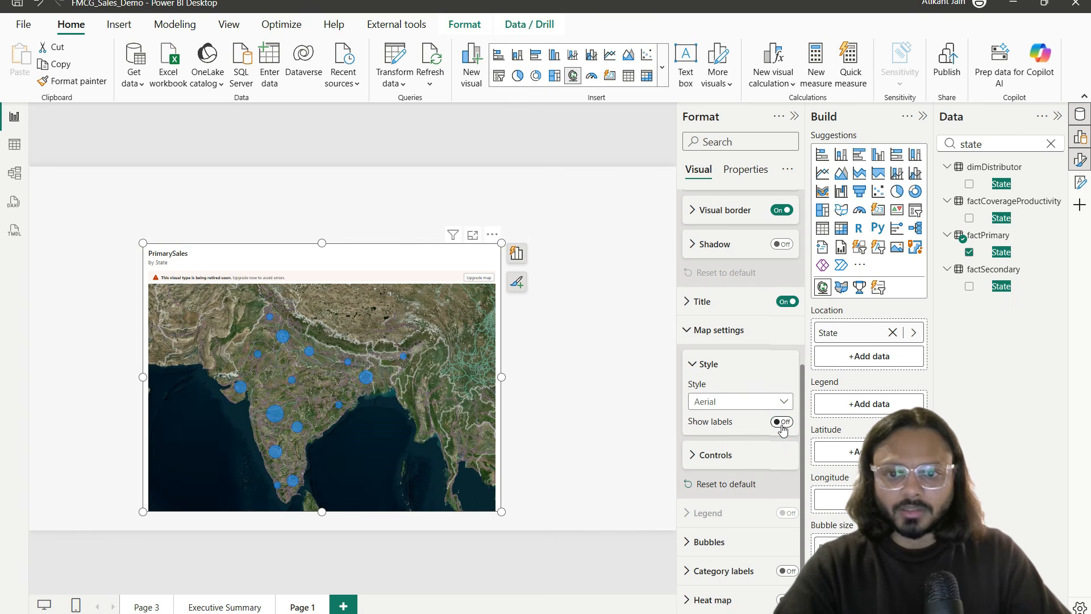
{"action": "left_click", "coordinate": [750, 403]}
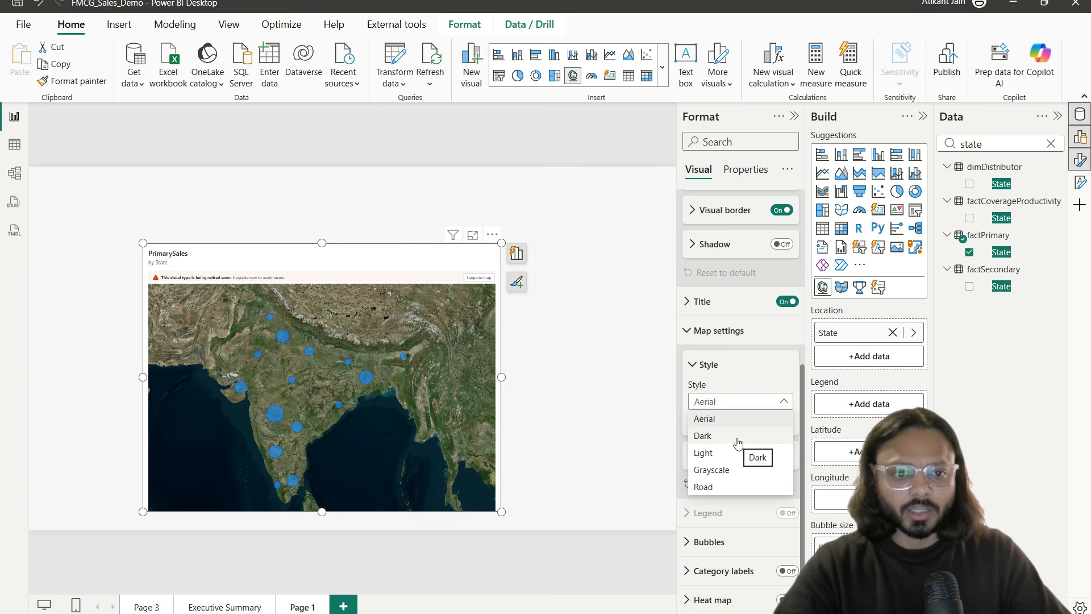
{"action": "left_click", "coordinate": [762, 469]}
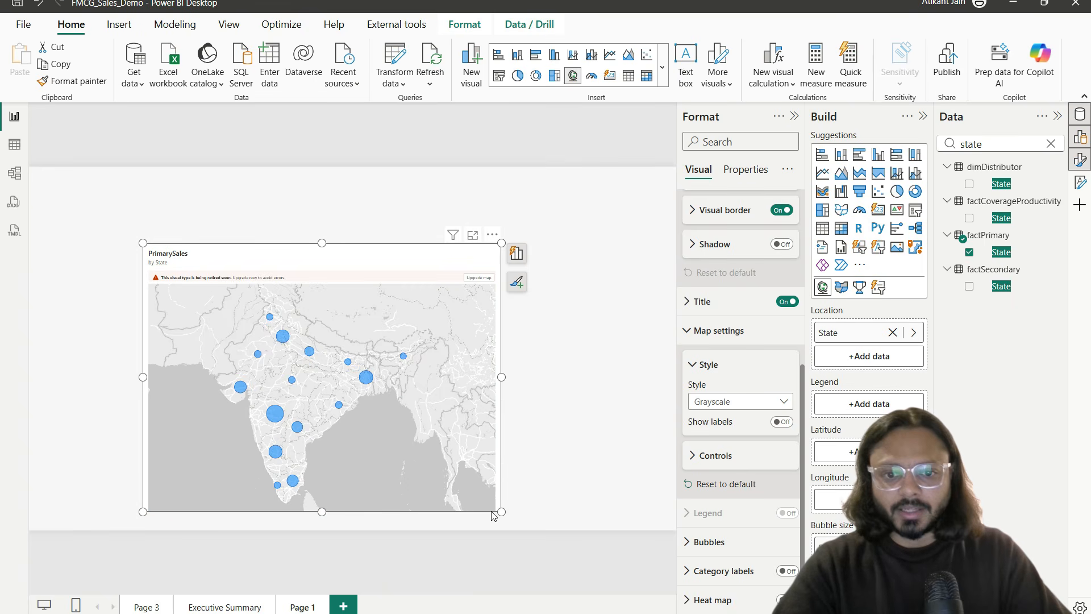
Step: Move the map to the canvas's left edge and narrow it to 739 × 781
{"action": "left_click_drag", "start_coordinate": [498, 513], "coordinate": [393, 500]}
{"action": "left_click_drag", "start_coordinate": [226, 257], "coordinate": [221, 252]}
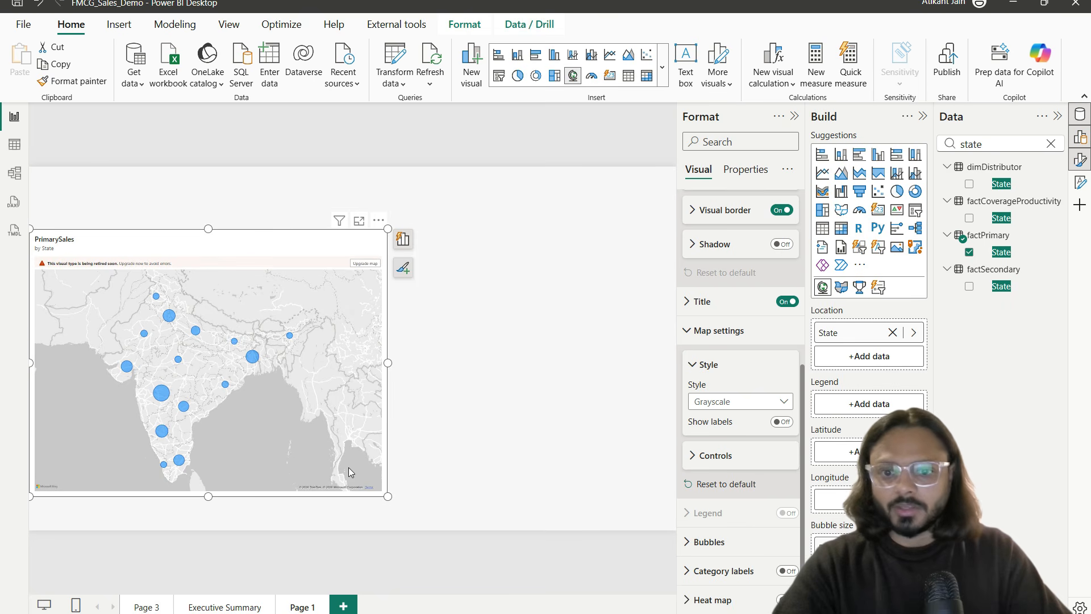
{"action": "left_click_drag", "start_coordinate": [386, 496], "coordinate": [277, 492]}
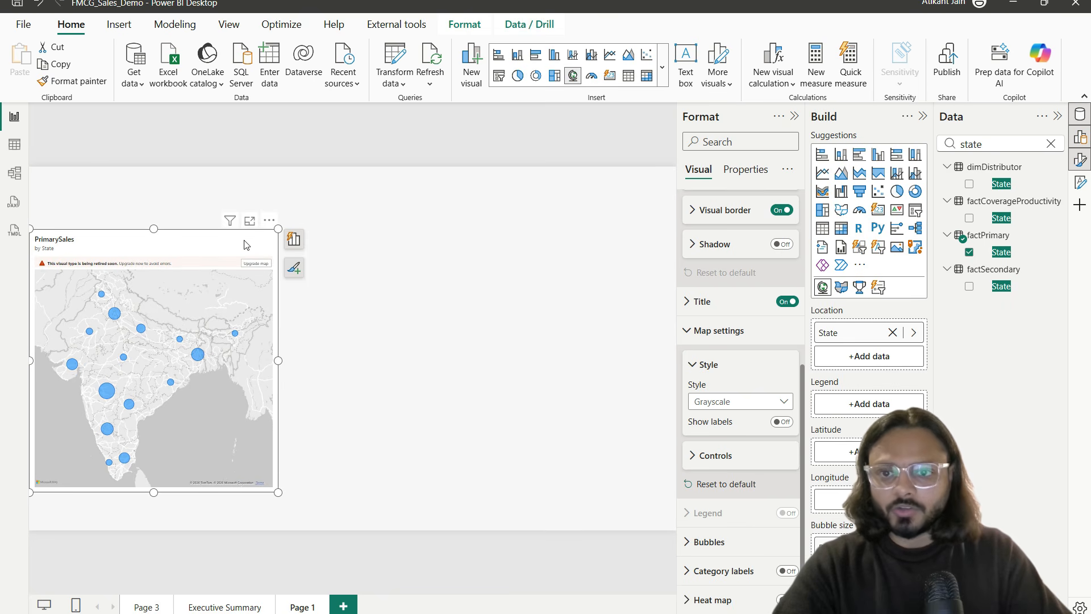
{"action": "left_click", "coordinate": [249, 221]}
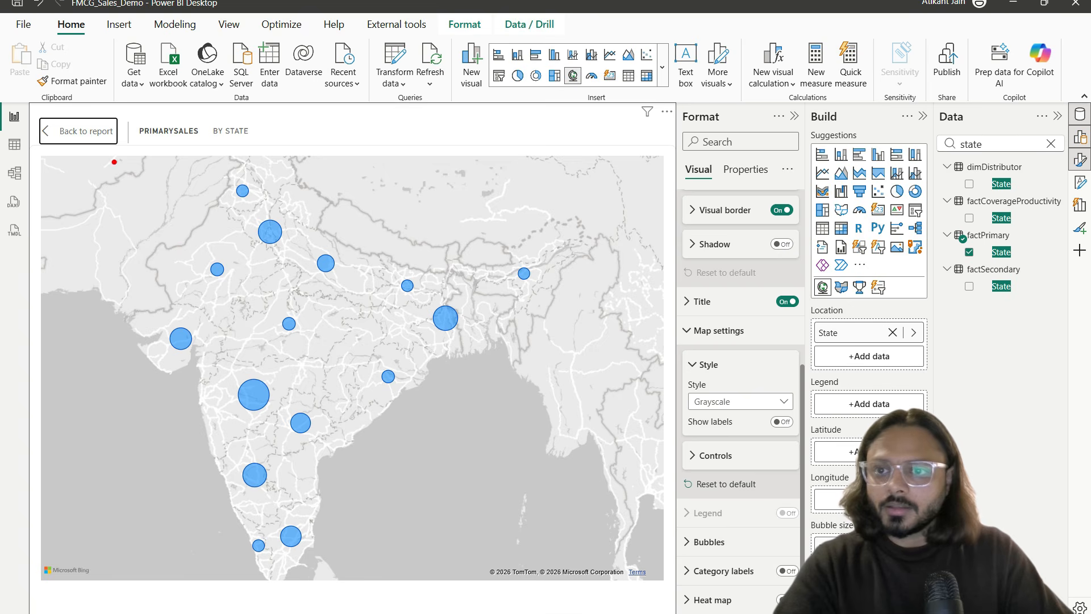
{"action": "left_click", "coordinate": [86, 133]}
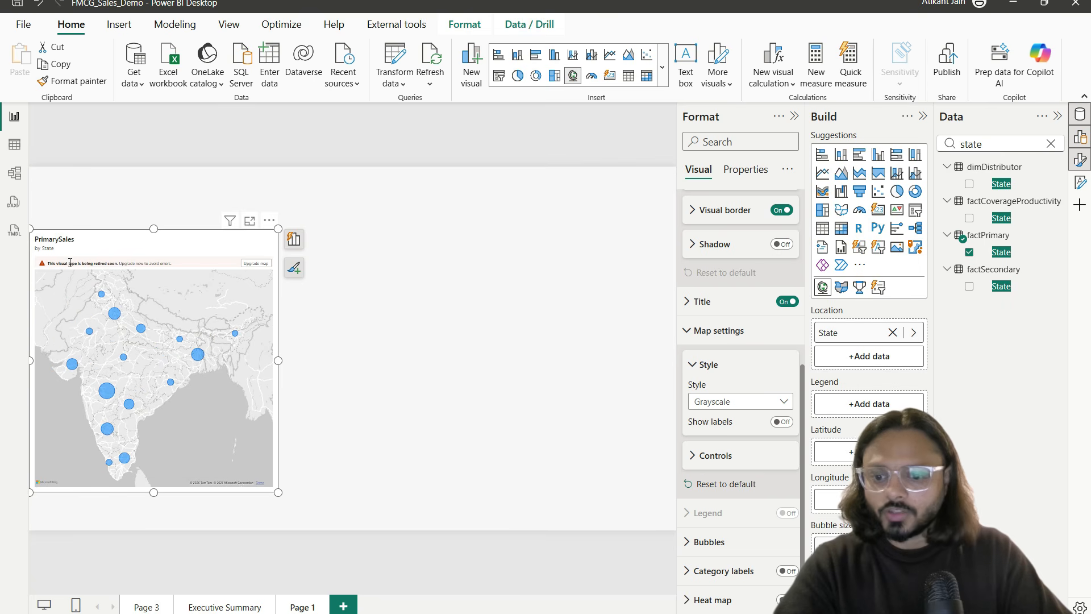
{"action": "left_click_drag", "start_coordinate": [32, 253], "coordinate": [182, 273]}
{"action": "left_click_drag", "start_coordinate": [96, 270], "coordinate": [115, 269]}
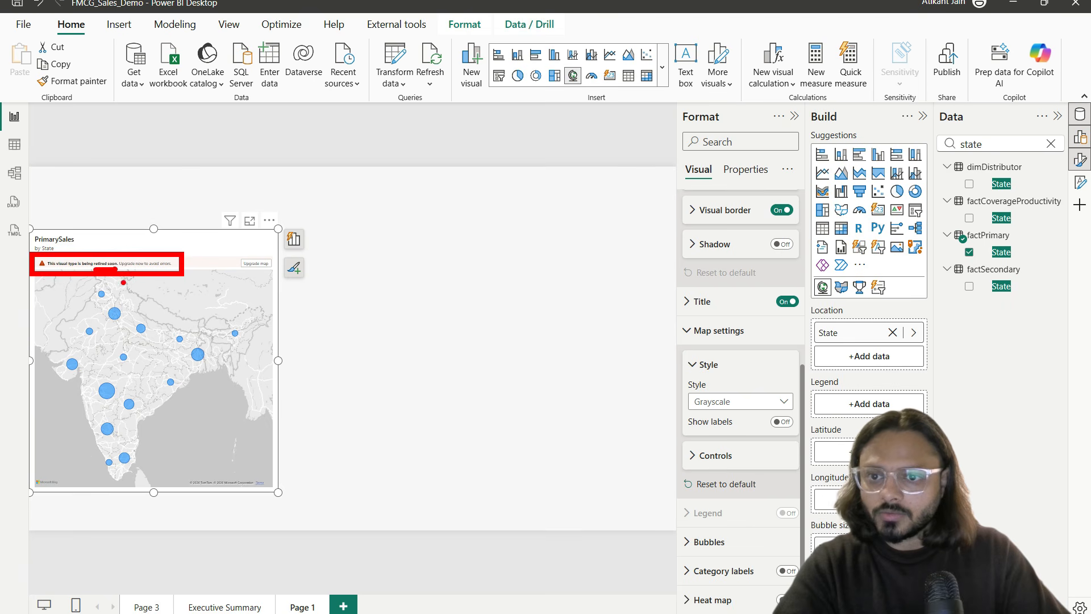
{"action": "key", "text": "Escape"}
Step: Upgrade the bubble map to the newer Azure map type, then deselect it
{"action": "left_click", "coordinate": [254, 265]}
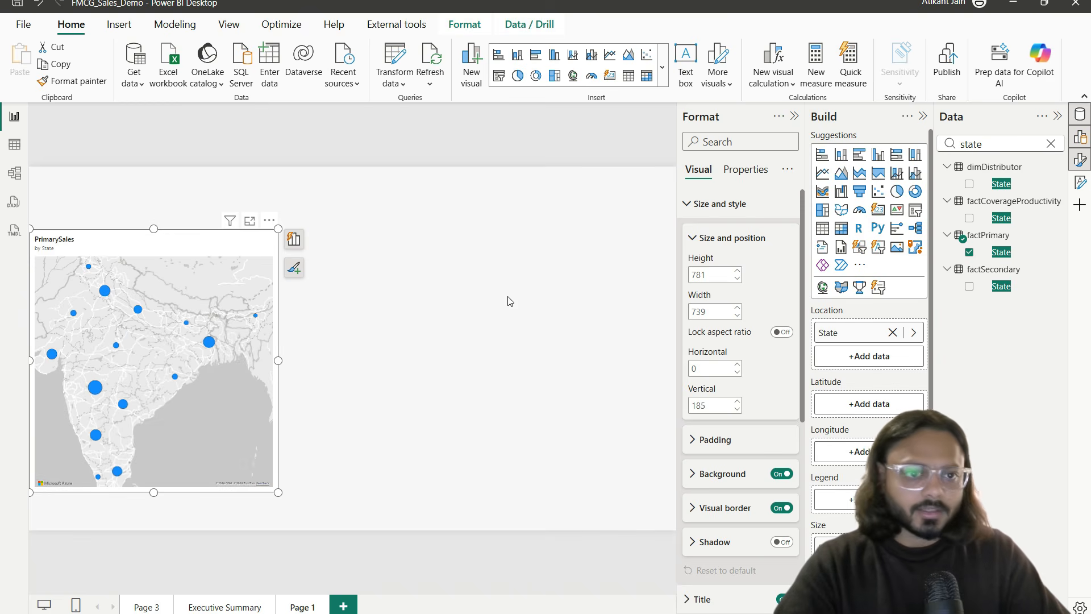
{"action": "left_click", "coordinate": [353, 280]}
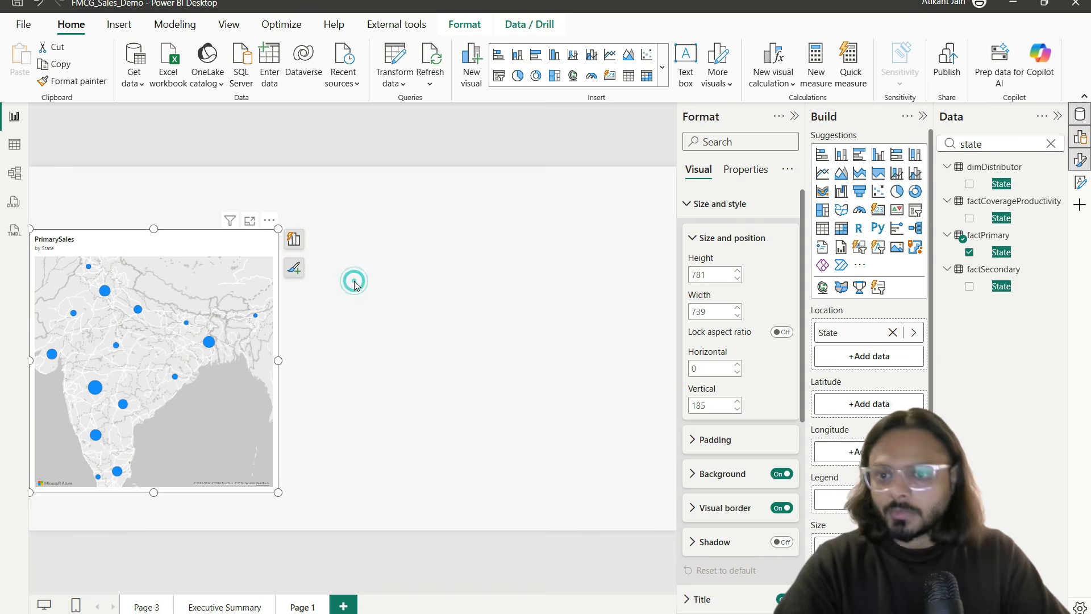
{"action": "left_click", "coordinate": [195, 236]}
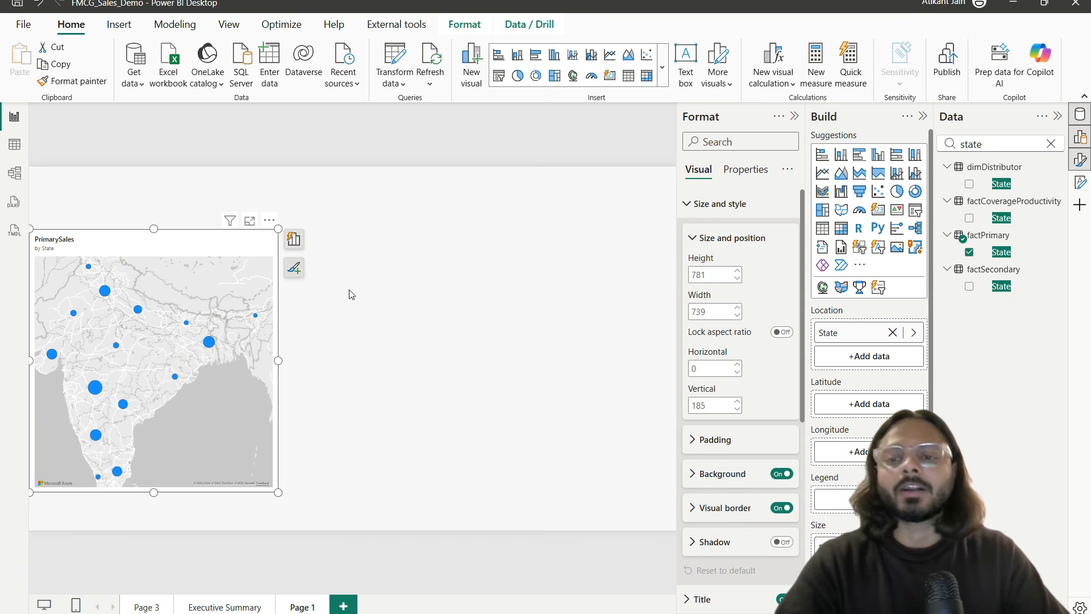
{"action": "left_click", "coordinate": [419, 305]}
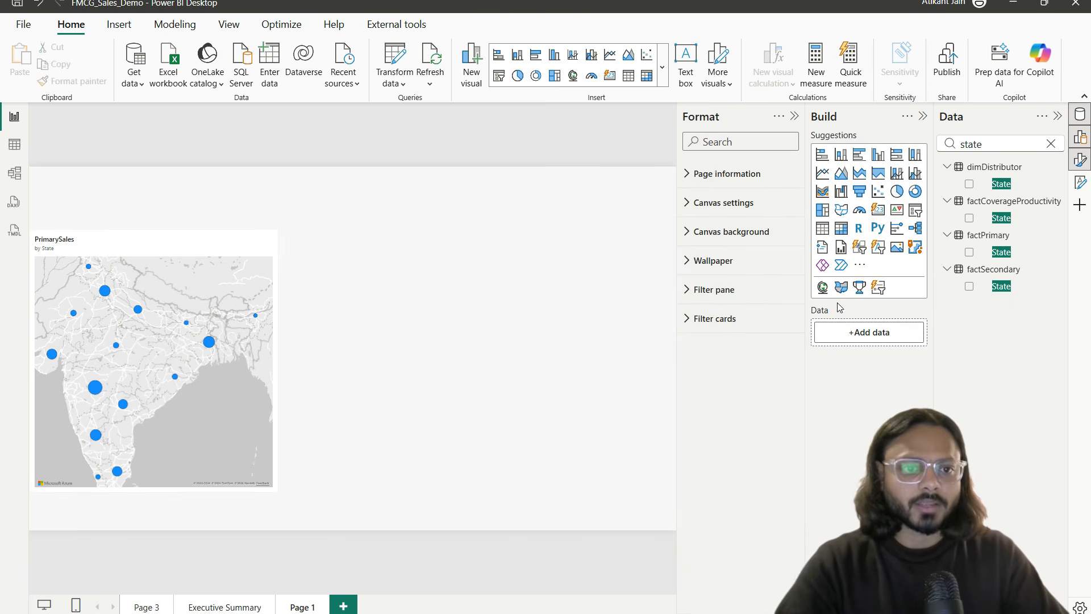
Step: Add a Shape Map right of the bubble map with factPrimary State as Location
{"action": "left_click", "coordinate": [847, 211]}
{"action": "left_click_drag", "start_coordinate": [246, 291], "coordinate": [526, 354]}
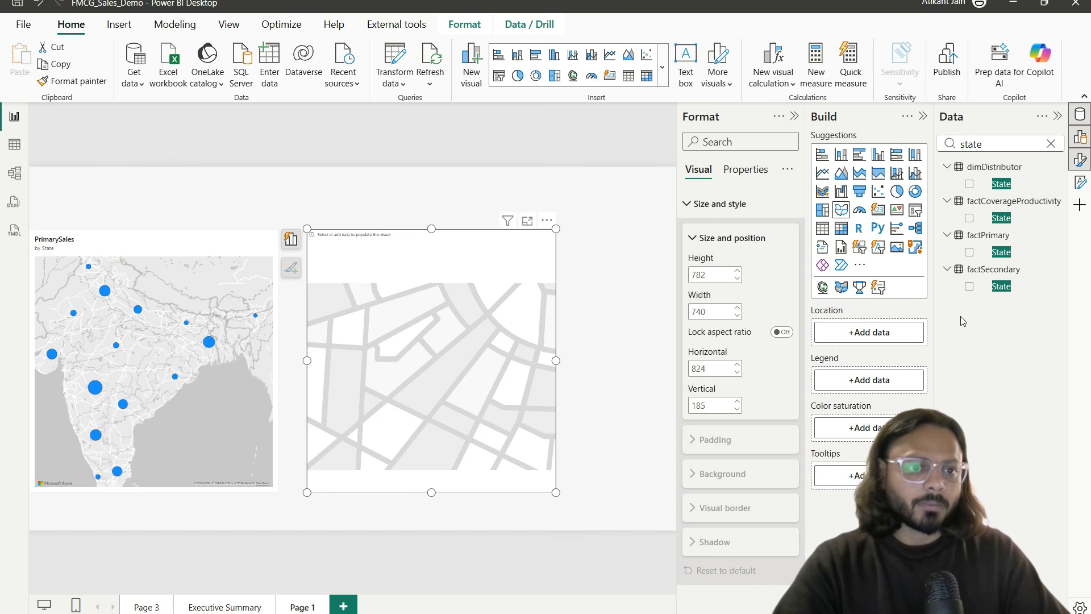
{"action": "left_click_drag", "start_coordinate": [1001, 251], "coordinate": [886, 333]}
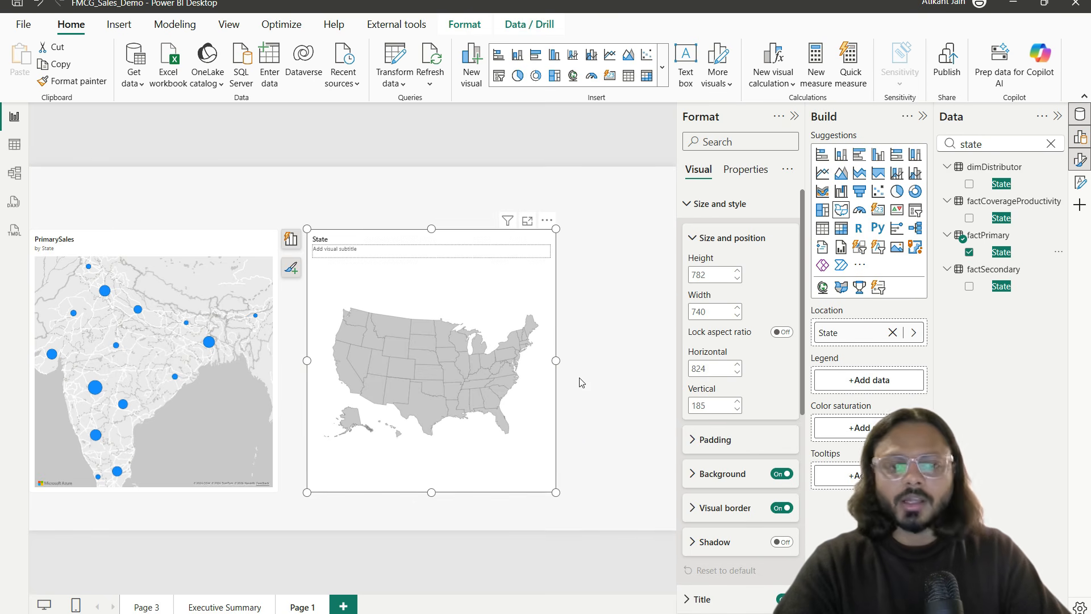
{"action": "left_click", "coordinate": [717, 203]}
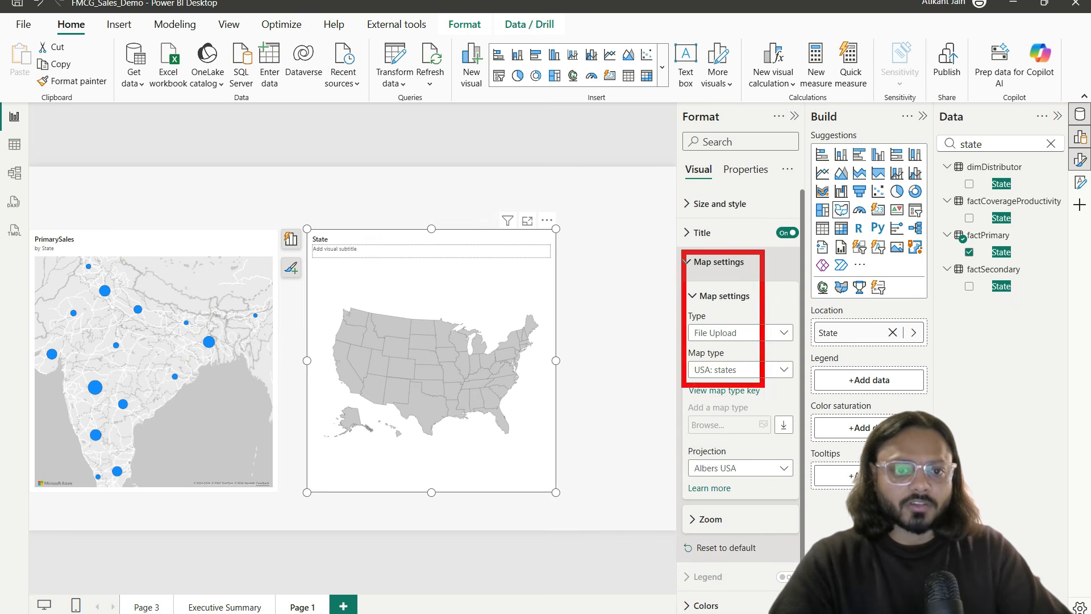
Step: Review the built-in Shape Map types and choose Custom map as the map type
{"action": "left_click_drag", "start_coordinate": [698, 378], "coordinate": [764, 378]}
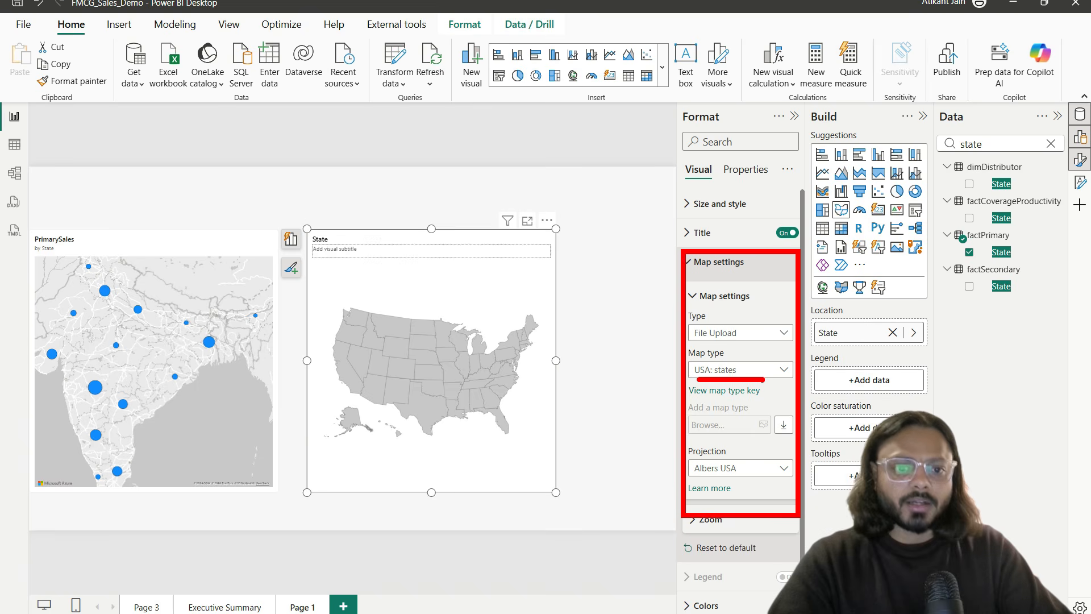
{"action": "left_click", "coordinate": [742, 372]}
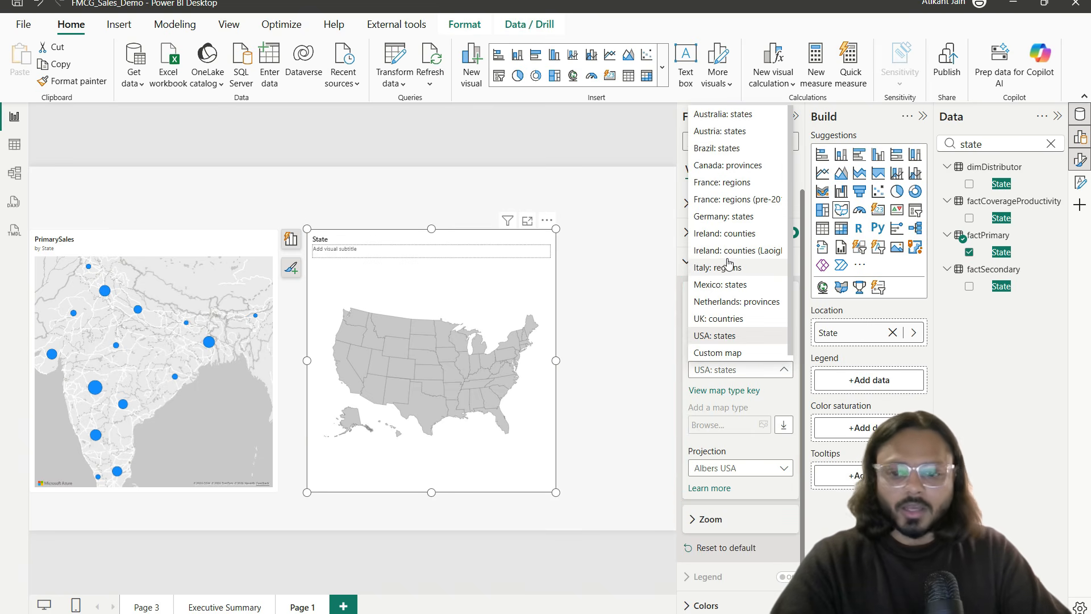
{"action": "mouse_move", "coordinate": [686, 108]}
{"action": "left_mouse_down"}
{"action": "mouse_move", "coordinate": [804, 250]}
{"action": "mouse_move", "coordinate": [809, 348]}
{"action": "left_mouse_up"}
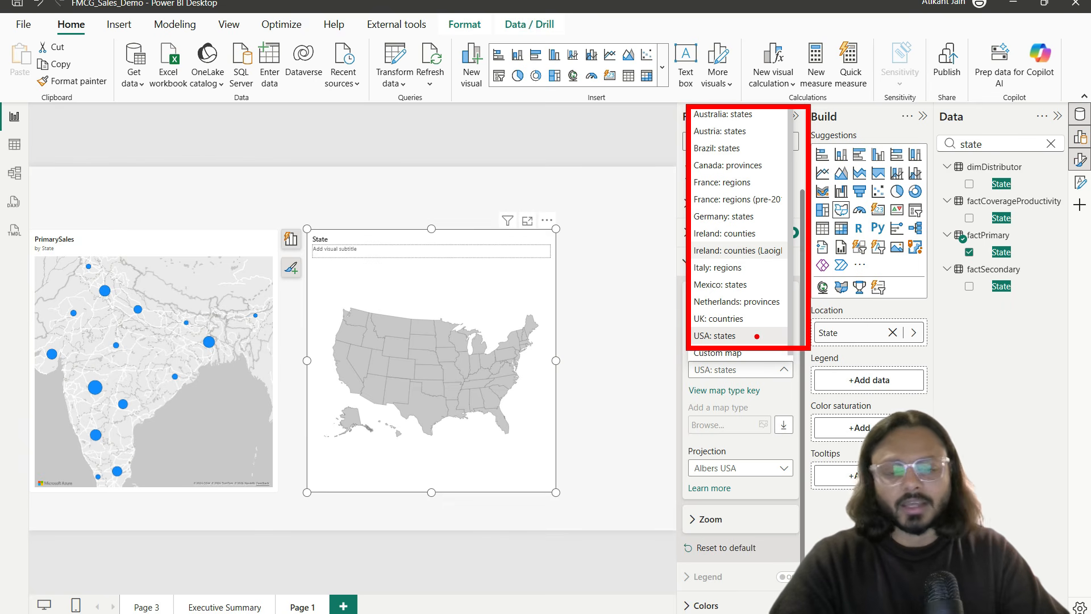
{"action": "left_click_drag", "start_coordinate": [713, 122], "coordinate": [739, 122]}
{"action": "left_click_drag", "start_coordinate": [717, 146], "coordinate": [738, 144]}
{"action": "left_click_drag", "start_coordinate": [711, 157], "coordinate": [738, 157]}
{"action": "mouse_move", "coordinate": [714, 173]}
{"action": "left_mouse_down"}
{"action": "mouse_move", "coordinate": [754, 177]}
{"action": "mouse_move", "coordinate": [738, 229]}
{"action": "left_mouse_up"}
{"action": "left_click_drag", "start_coordinate": [713, 243], "coordinate": [756, 243]}
{"action": "left_click_drag", "start_coordinate": [769, 149], "coordinate": [777, 287]}
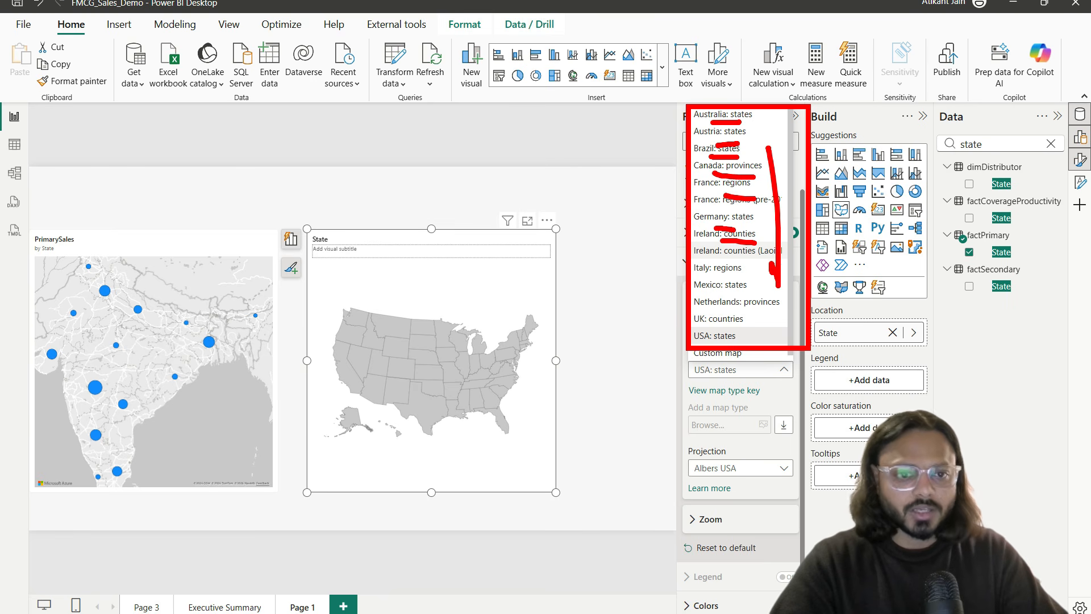
{"action": "key", "text": "Escape"}
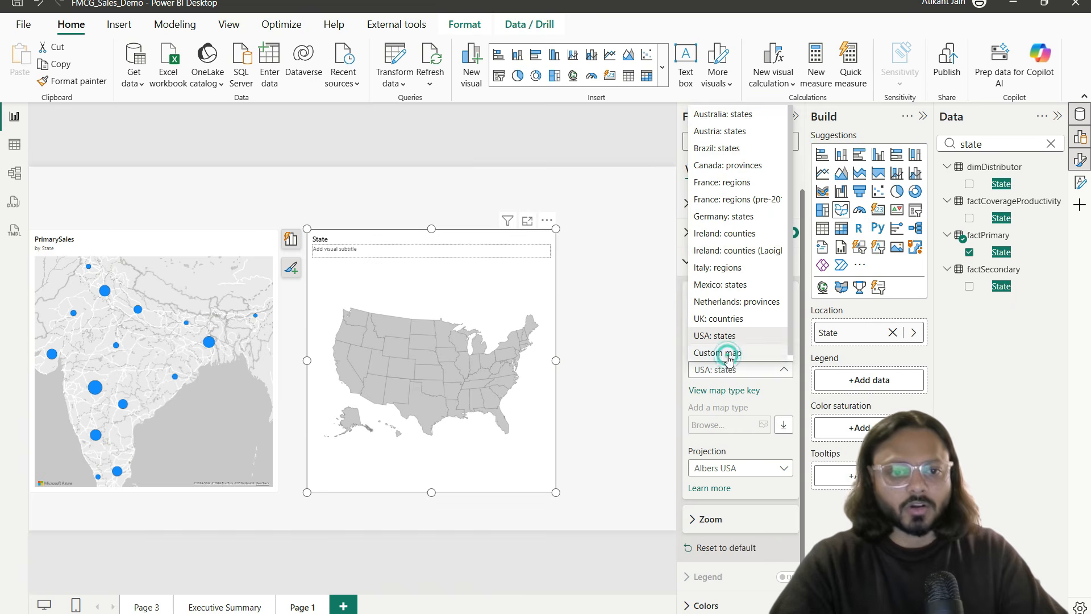
{"action": "left_click", "coordinate": [725, 352]}
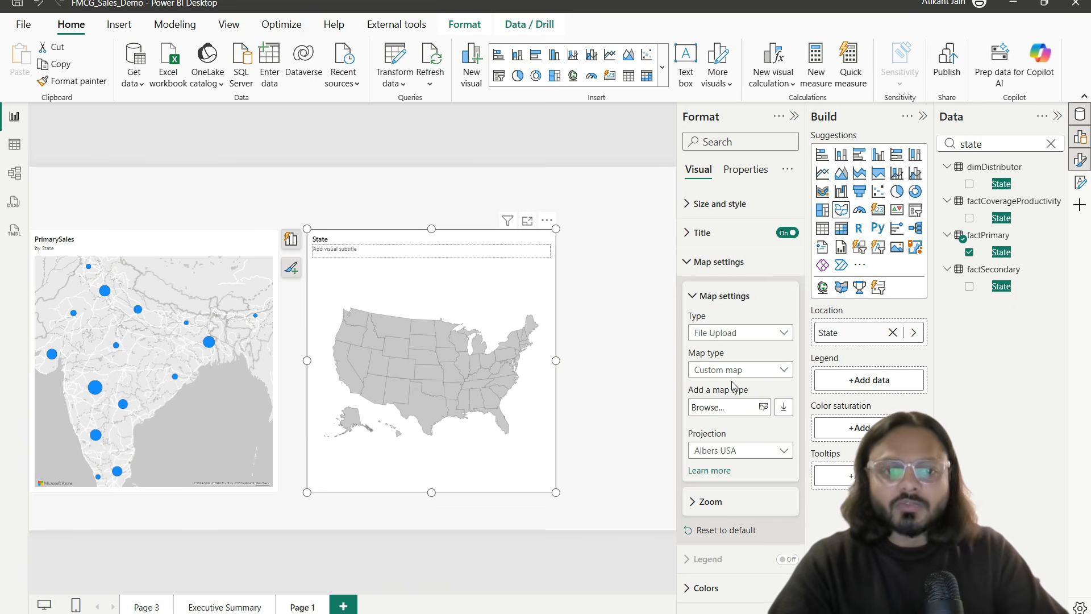
{"action": "left_click_drag", "start_coordinate": [681, 310], "coordinate": [809, 341]}
{"action": "key", "text": "Escape"}
Step: Try the URL source, then keep File upload as the custom map source
{"action": "left_click", "coordinate": [742, 333]}
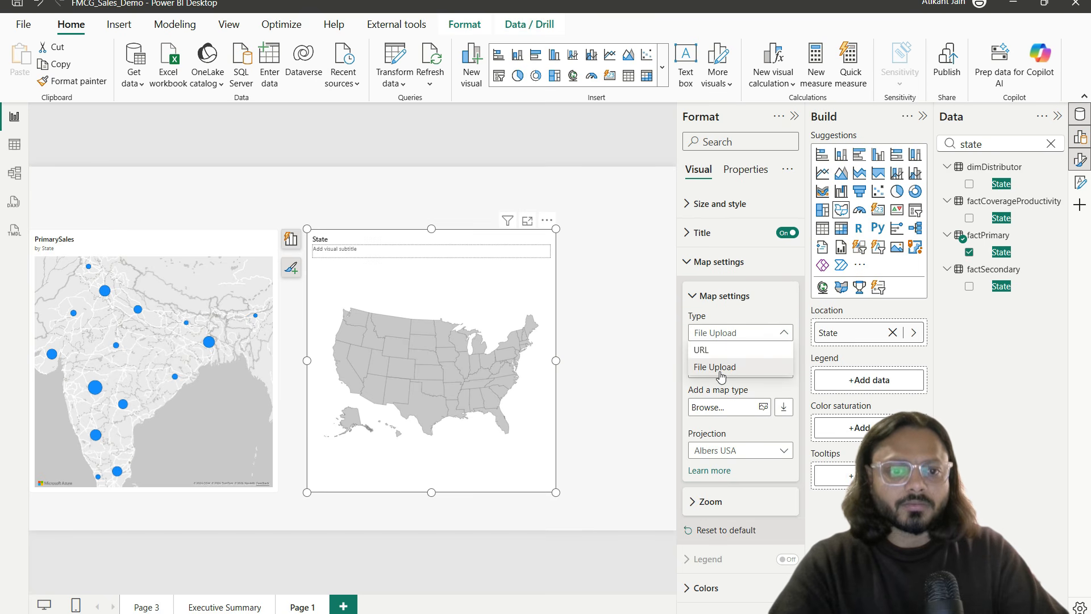
{"action": "left_click", "coordinate": [714, 348]}
{"action": "left_click", "coordinate": [734, 334]}
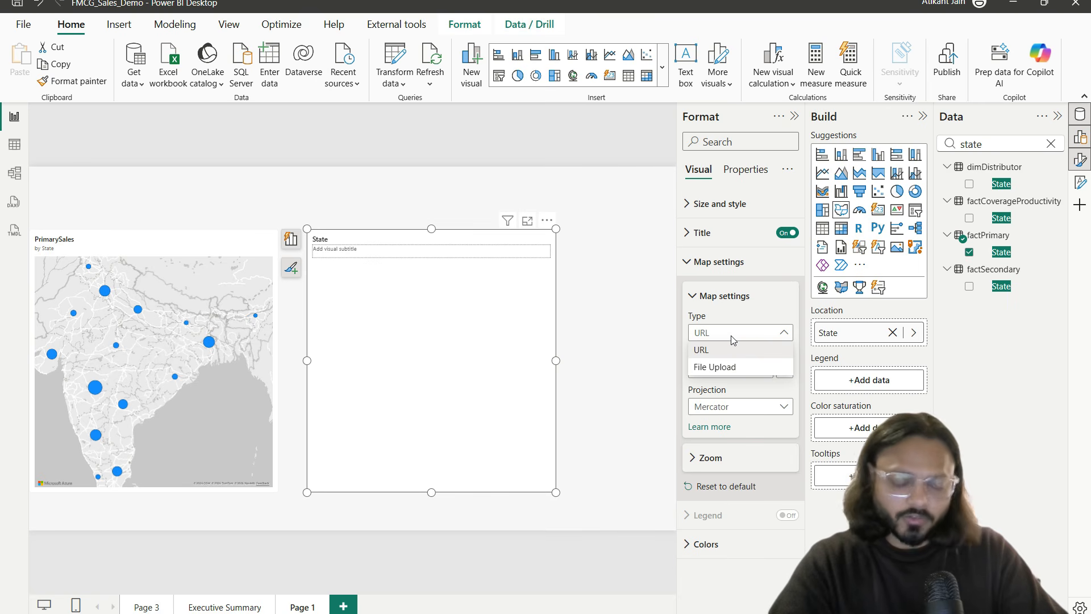
{"action": "left_click", "coordinate": [718, 368]}
{"action": "left_click", "coordinate": [717, 335]}
{"action": "left_click", "coordinate": [719, 348]}
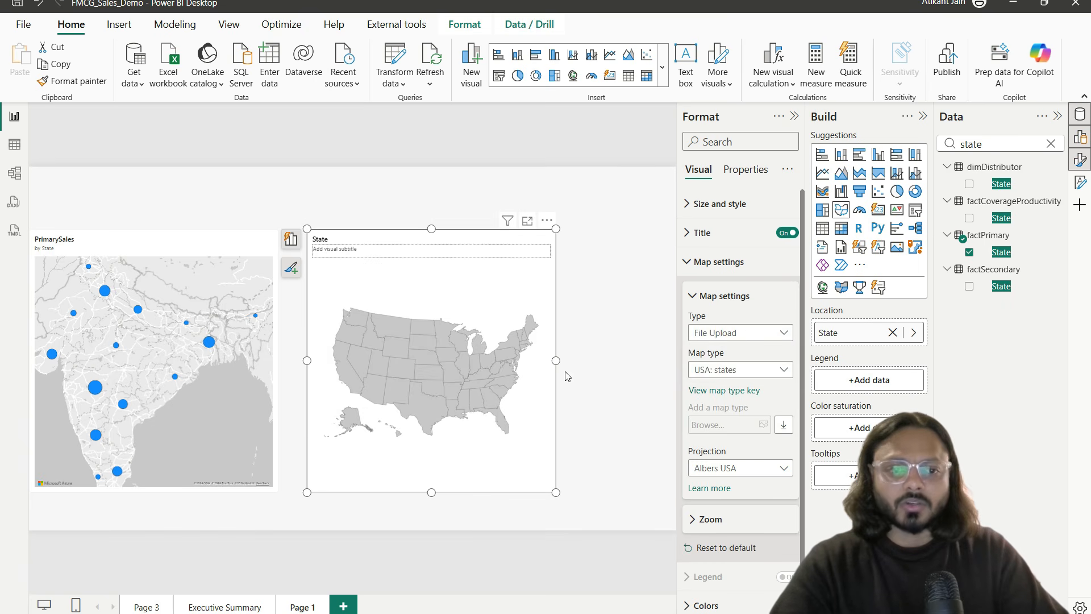
{"action": "left_click", "coordinate": [370, 466]}
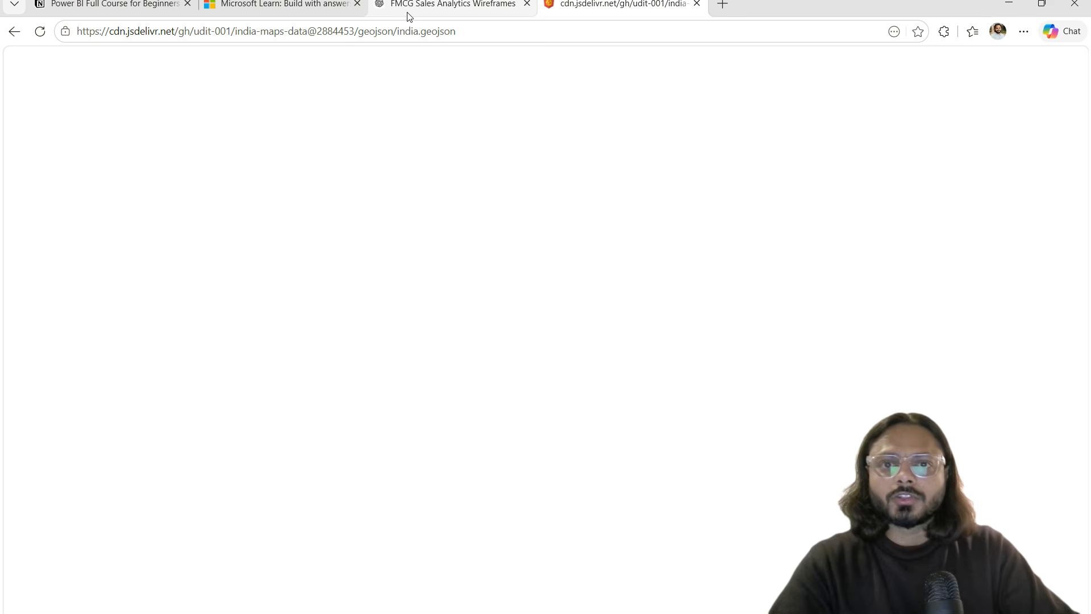
Step: Return to the india-maps-data README and highlight the All India TopoJSON link line
{"action": "left_click", "coordinate": [14, 32]}
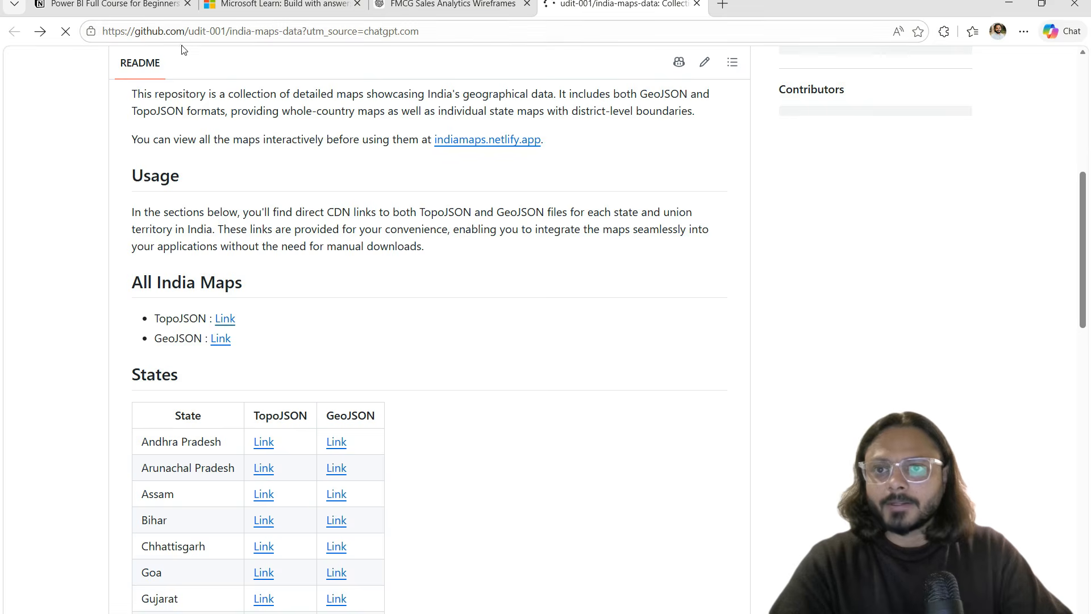
{"action": "left_click", "coordinate": [491, 417]}
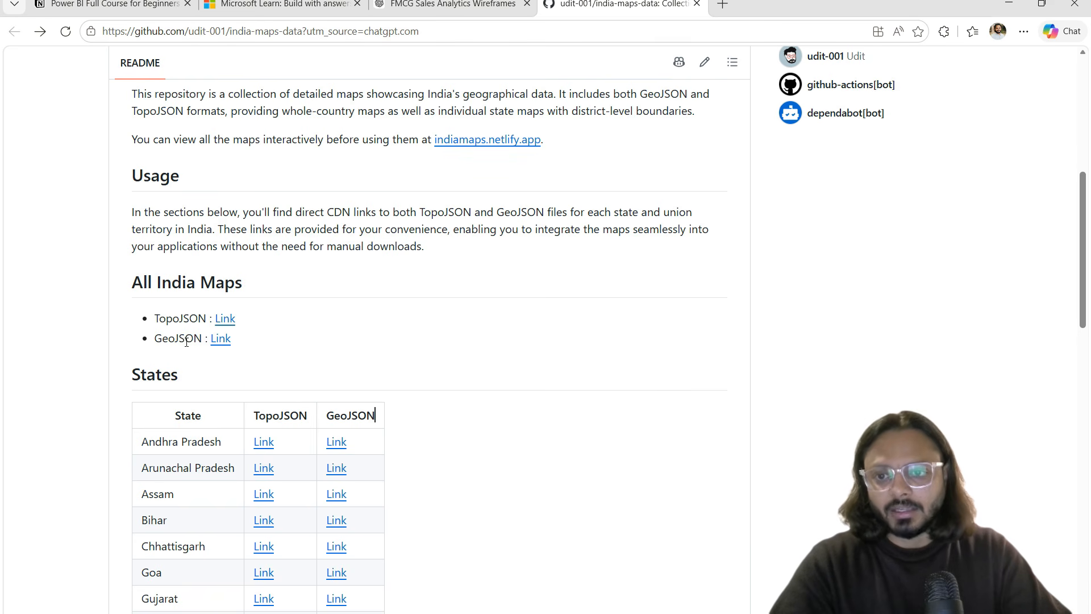
{"action": "left_click_drag", "start_coordinate": [147, 282], "coordinate": [176, 352]}
{"action": "left_click", "coordinate": [275, 372]}
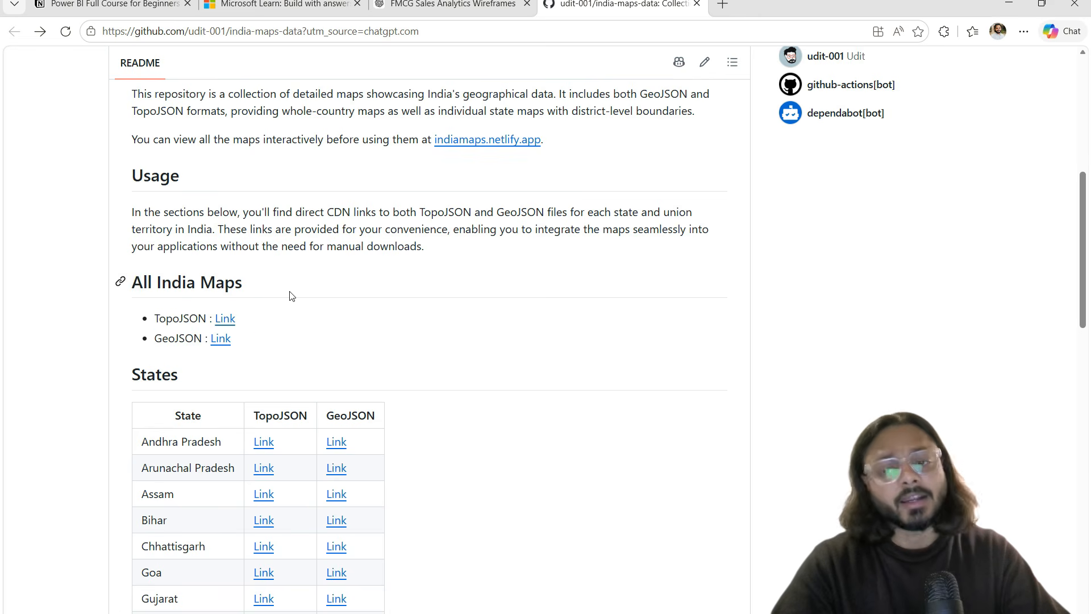
{"action": "left_click_drag", "start_coordinate": [258, 343], "coordinate": [154, 339]}
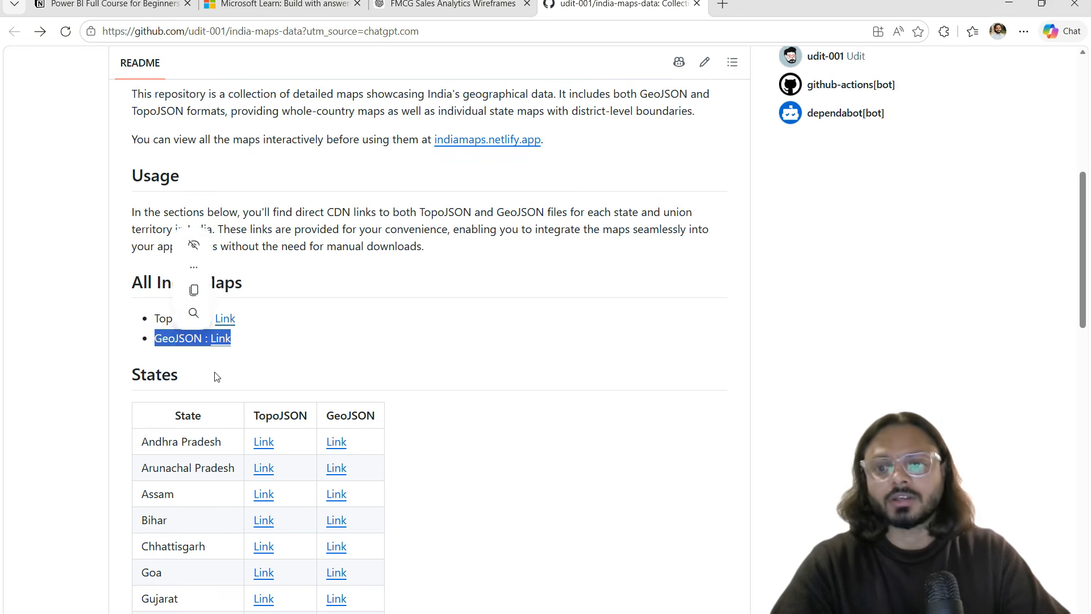
{"action": "left_click", "coordinate": [230, 378]}
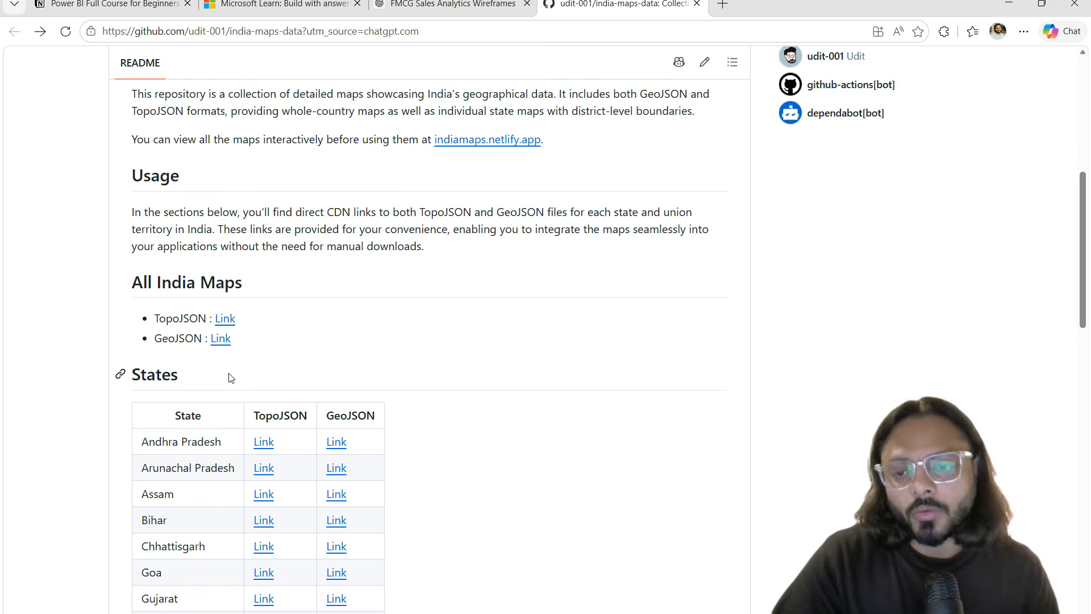
{"action": "left_click", "coordinate": [184, 312]}
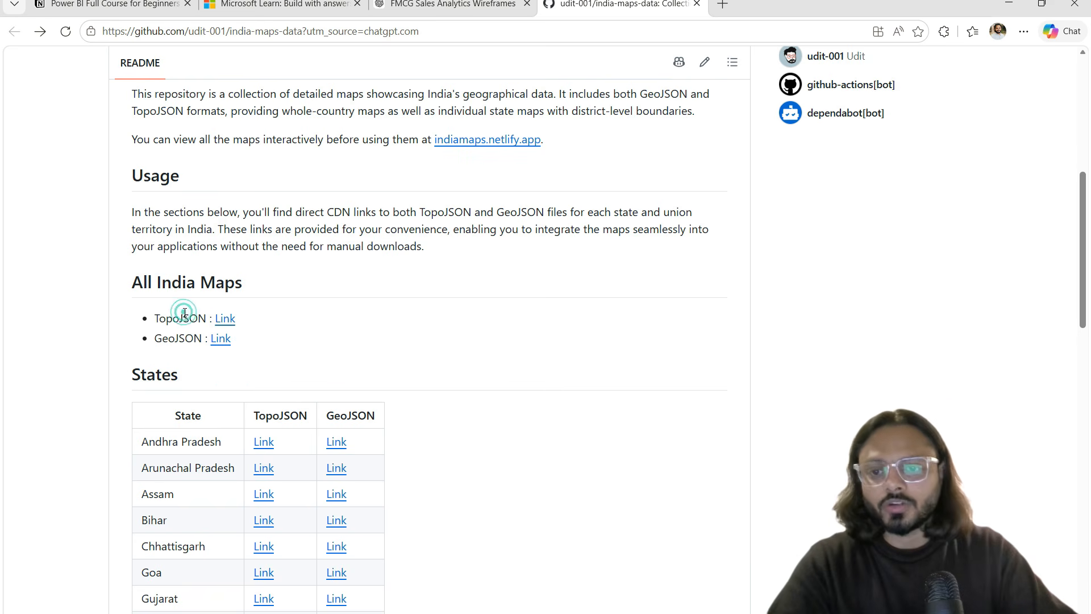
{"action": "triple_click", "coordinate": [185, 314]}
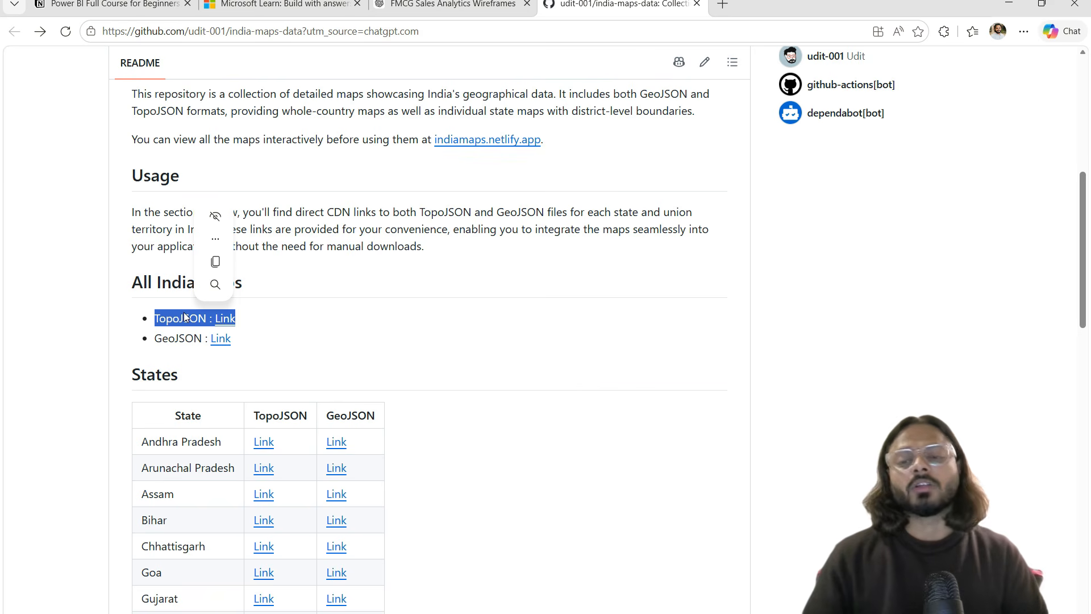
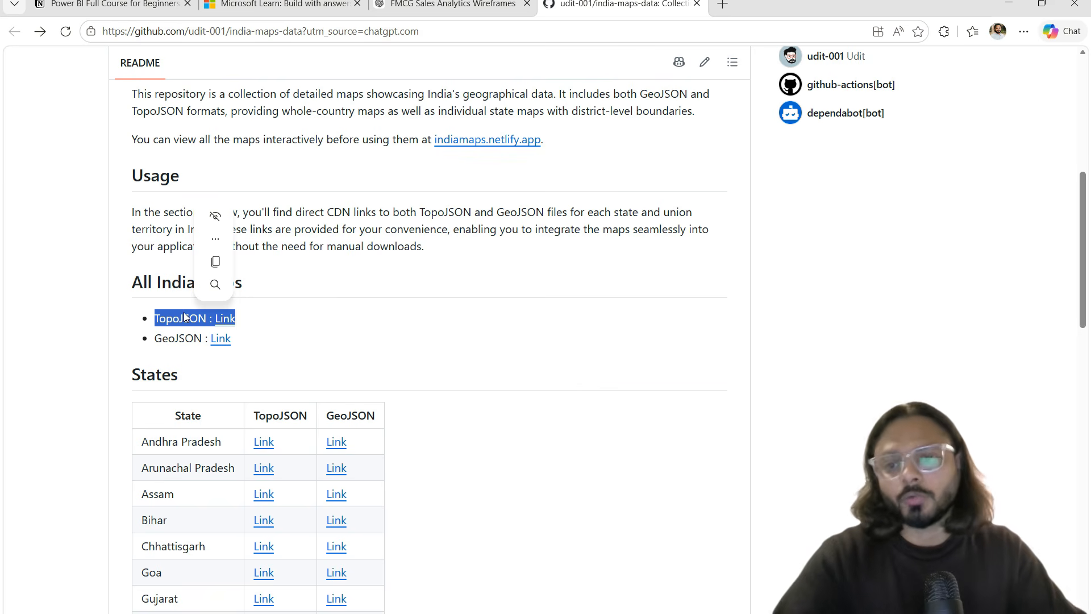
Step: Preview the India maps site, viewing the India country map and the Rajasthan district map
{"action": "left_click", "coordinate": [364, 335]}
{"action": "left_click", "coordinate": [483, 143]}
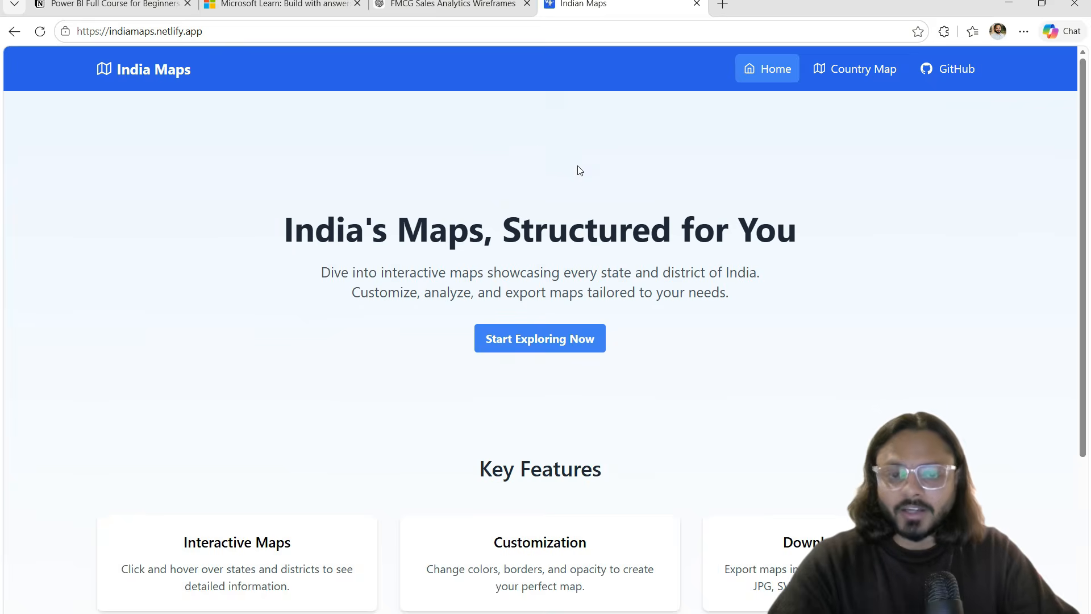
{"action": "left_click", "coordinate": [558, 336]}
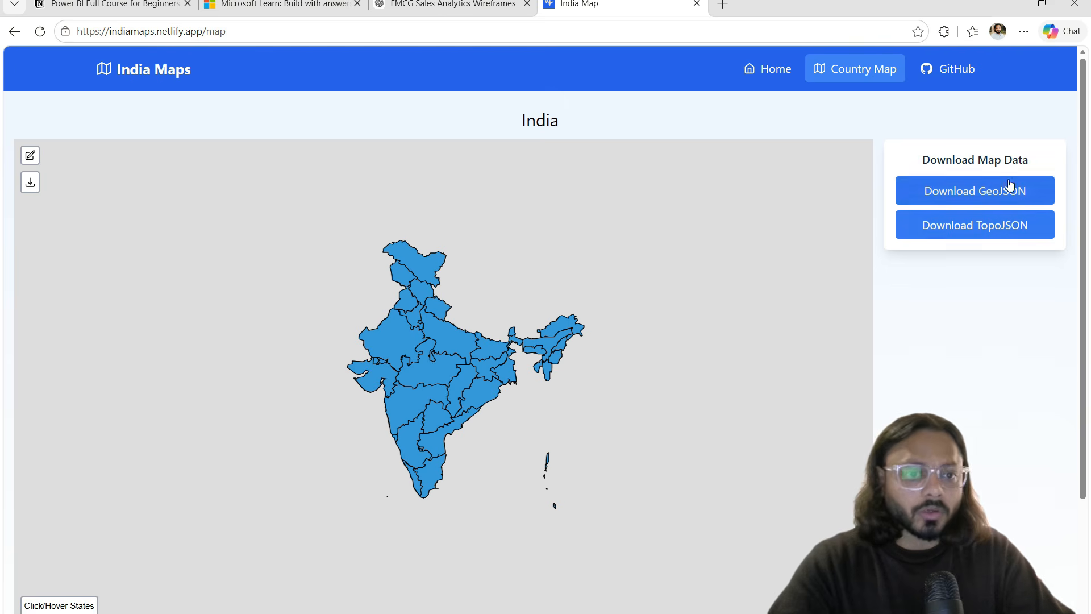
{"action": "left_click", "coordinate": [394, 341]}
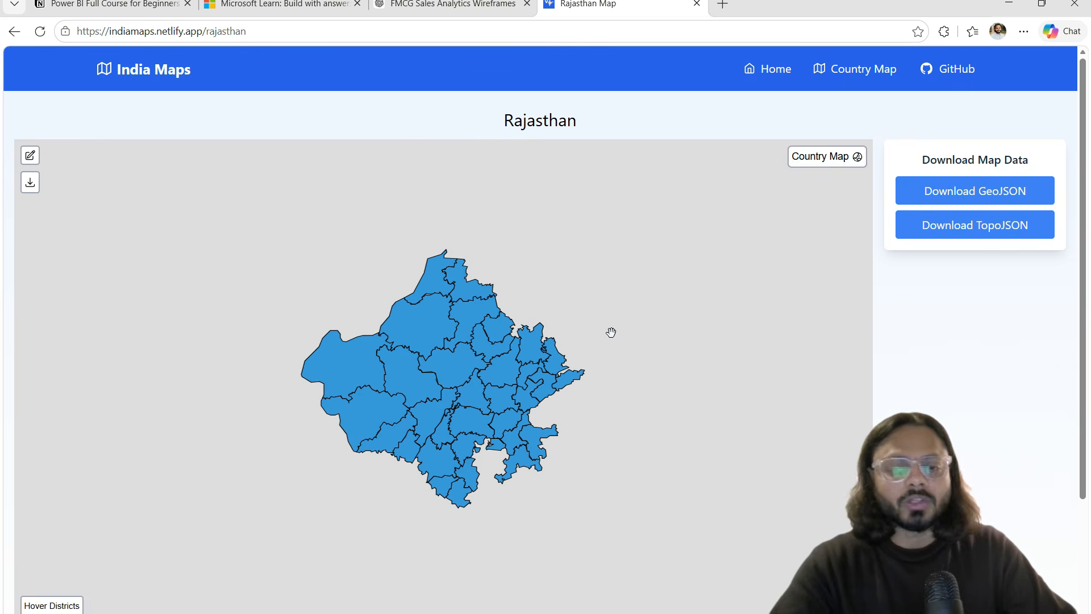
{"action": "key", "text": "ctrl+2"}
{"action": "mouse_move", "coordinate": [235, 211]}
{"action": "left_mouse_down"}
{"action": "mouse_move", "coordinate": [643, 494]}
{"action": "mouse_move", "coordinate": [658, 535]}
{"action": "left_mouse_up"}
{"action": "mouse_move", "coordinate": [369, 486]}
{"action": "left_mouse_down"}
{"action": "mouse_move", "coordinate": [377, 509]}
{"action": "mouse_move", "coordinate": [568, 374]}
{"action": "left_mouse_up"}
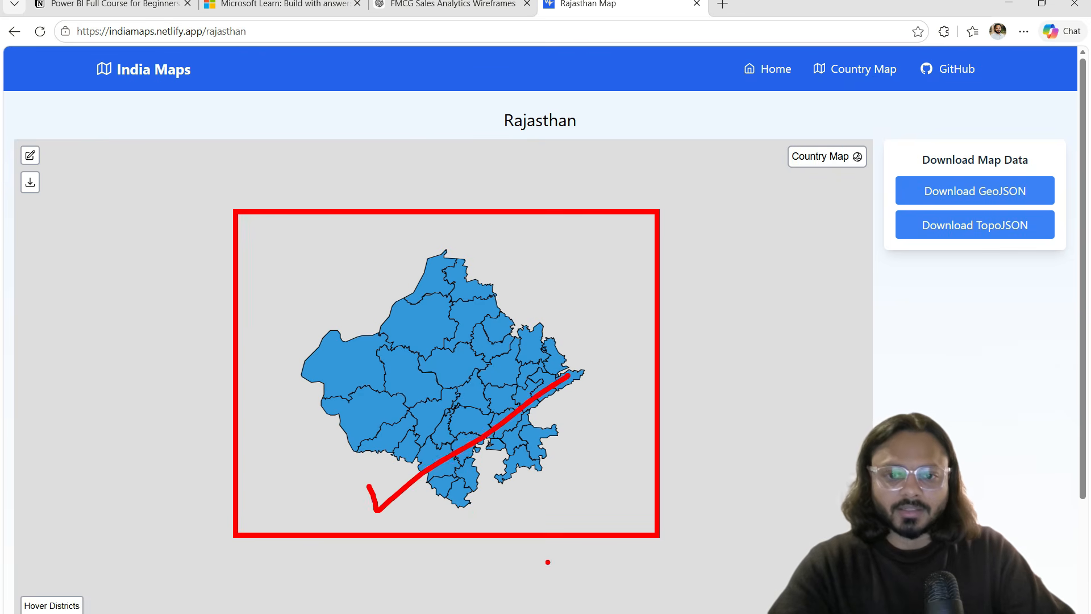
{"action": "mouse_move", "coordinate": [909, 245]}
{"action": "left_mouse_down"}
{"action": "mouse_move", "coordinate": [969, 233]}
{"action": "mouse_move", "coordinate": [1051, 162]}
{"action": "left_mouse_up"}
{"action": "key", "text": "Escape"}
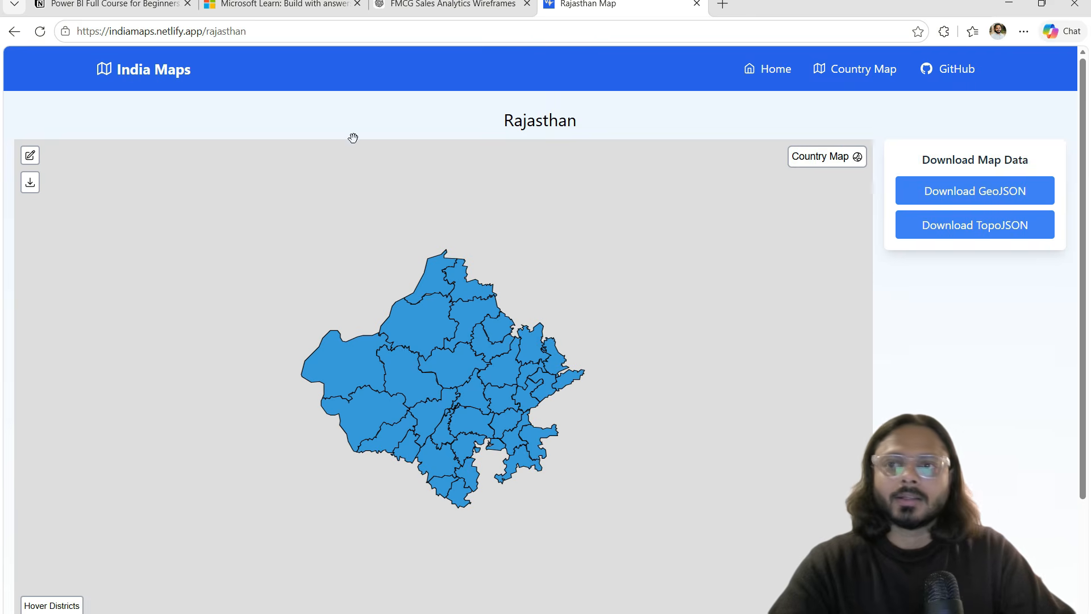
Step: Back on the india-maps-data repository, open the all-India GeoJSON file and copy its URL
{"action": "left_click", "coordinate": [14, 31]}
{"action": "left_click", "coordinate": [14, 31]}
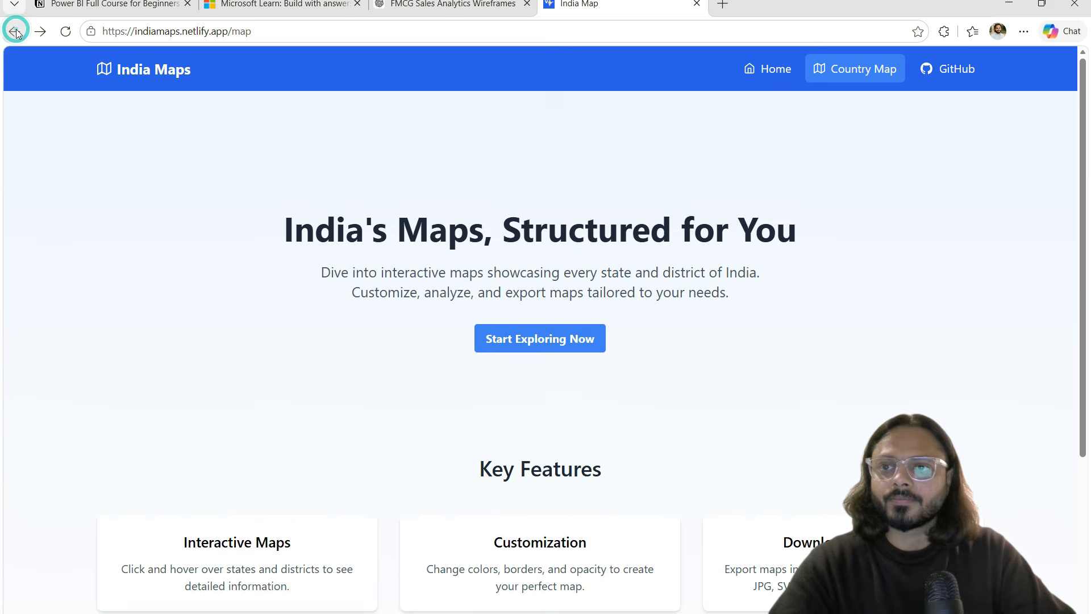
{"action": "left_click", "coordinate": [14, 31]}
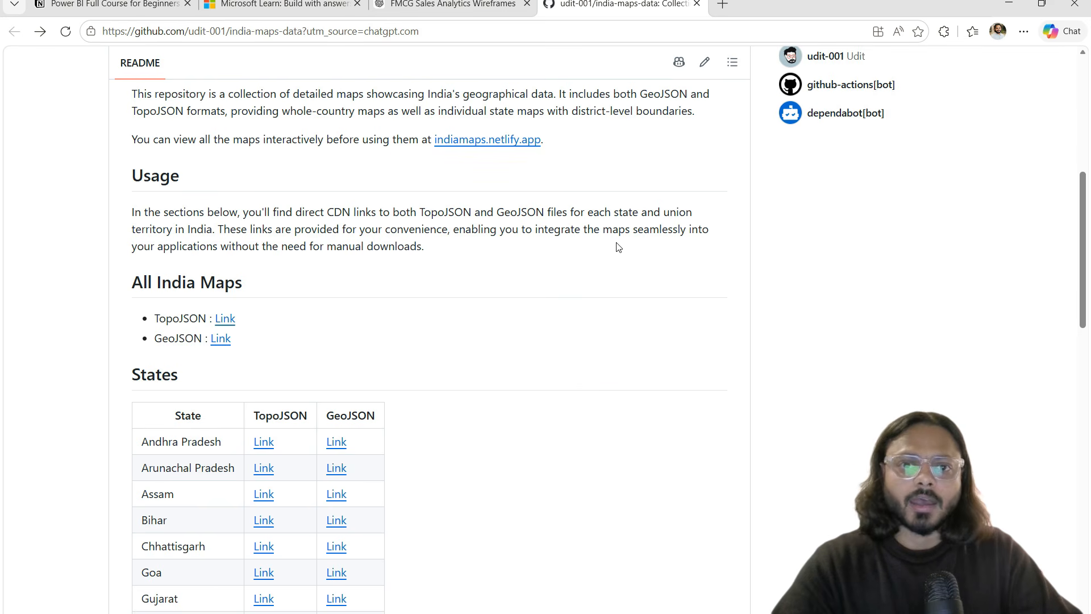
{"action": "left_click", "coordinate": [220, 339]}
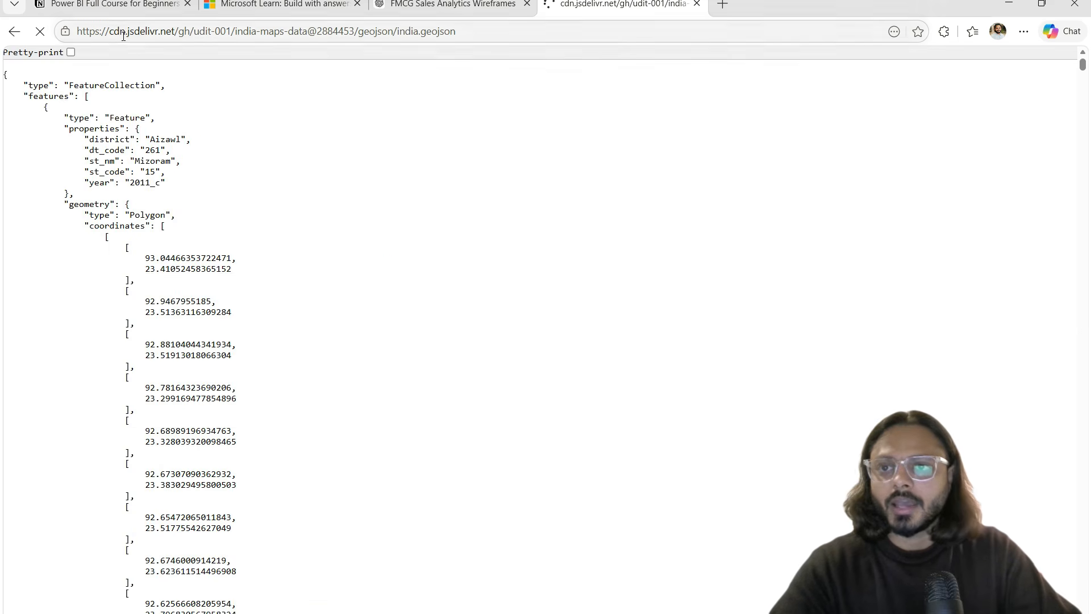
{"action": "left_click", "coordinate": [134, 36]}
{"action": "type", "text": "c"}
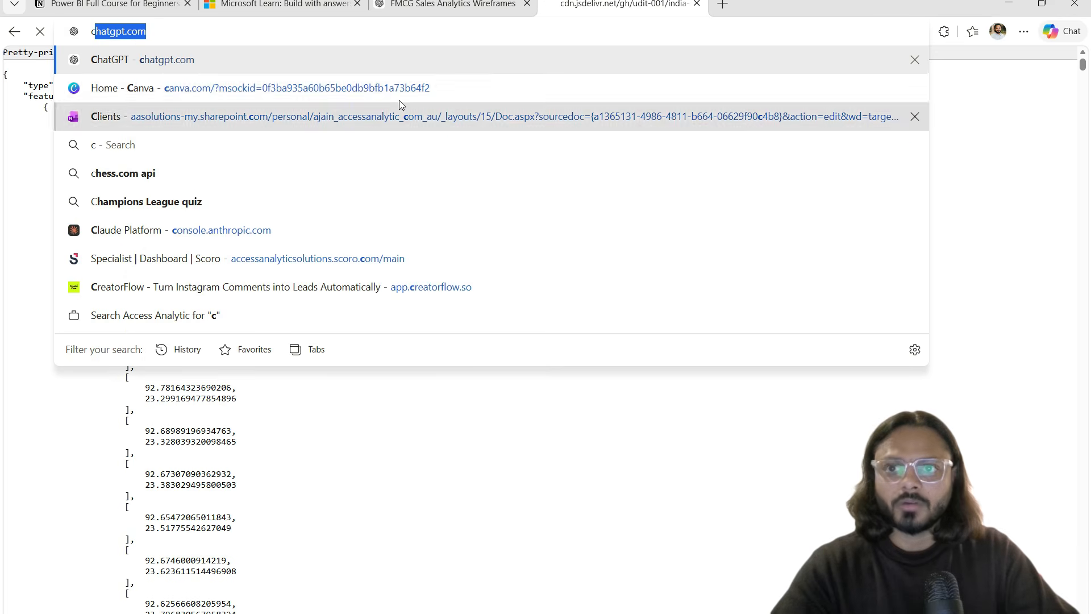
{"action": "key", "text": "ctrl+z"}
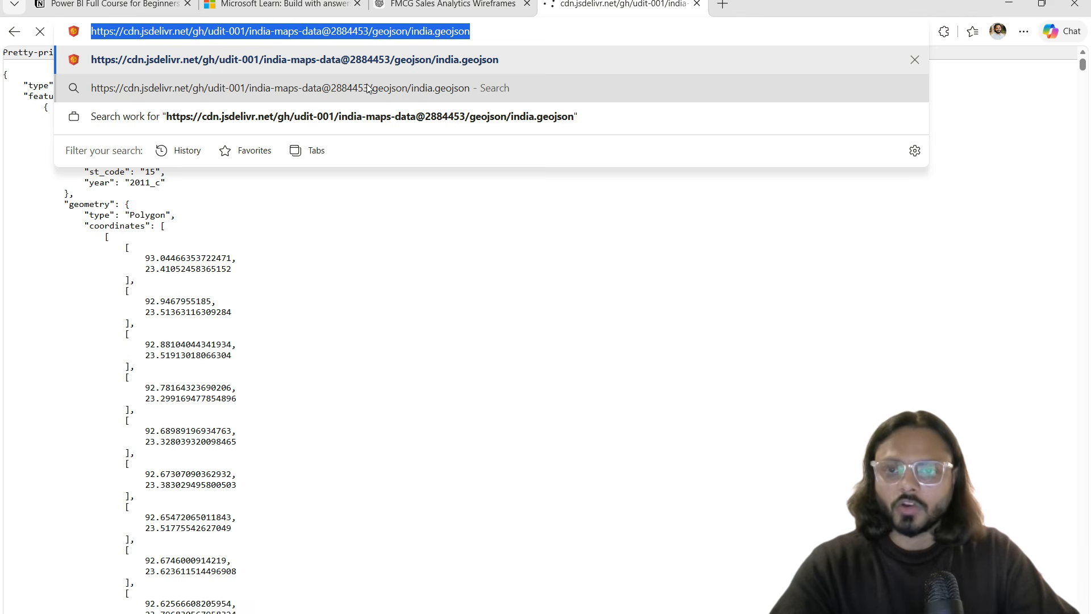
{"action": "left_click", "coordinate": [1009, 4]}
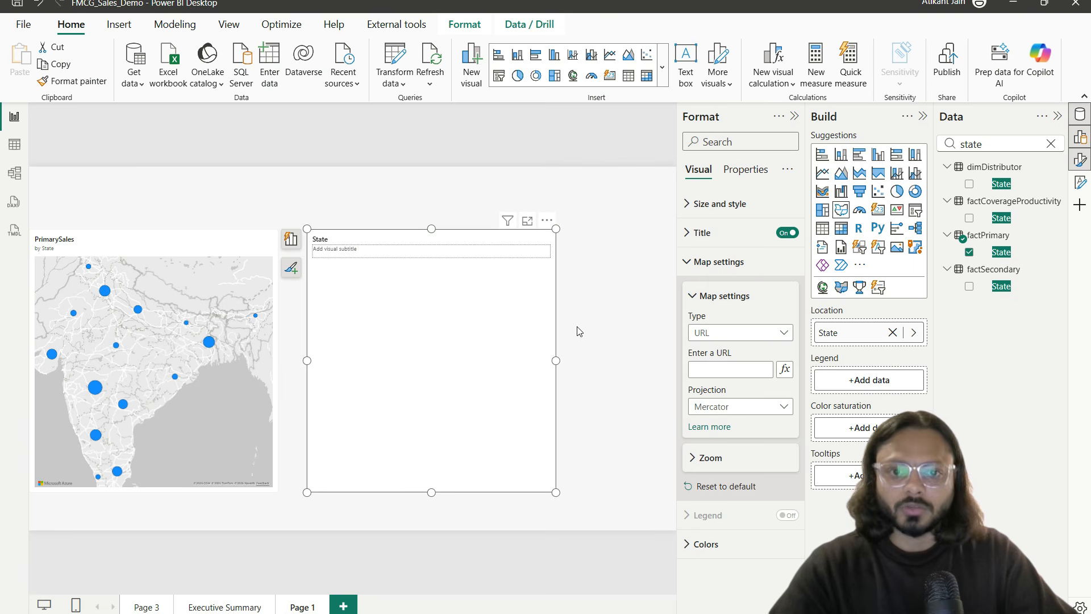
Step: Paste the copied GeoJSON URL as the map source and set the projection to Orthographic
{"action": "left_click", "coordinate": [715, 369]}
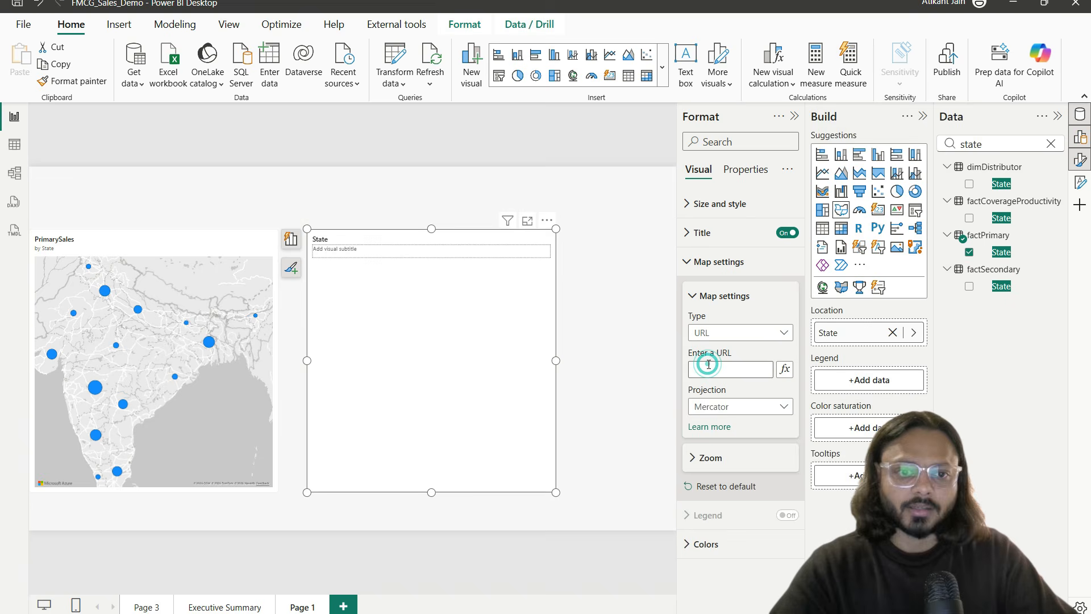
{"action": "key", "text": "ctrl+v"}
{"action": "left_click", "coordinate": [739, 379]}
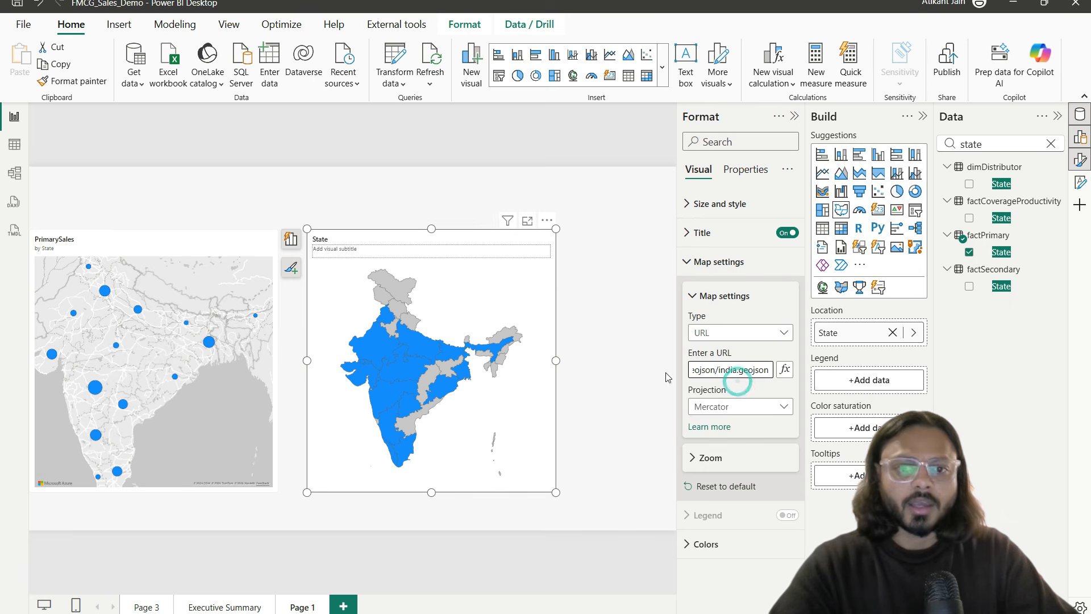
{"action": "left_click", "coordinate": [724, 407]}
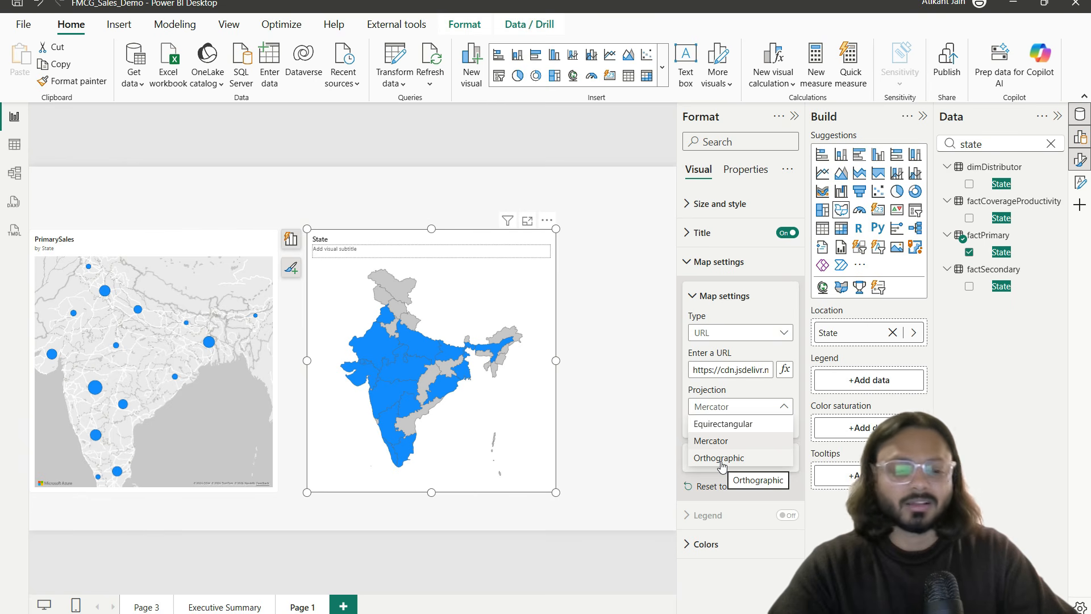
{"action": "left_click", "coordinate": [720, 458]}
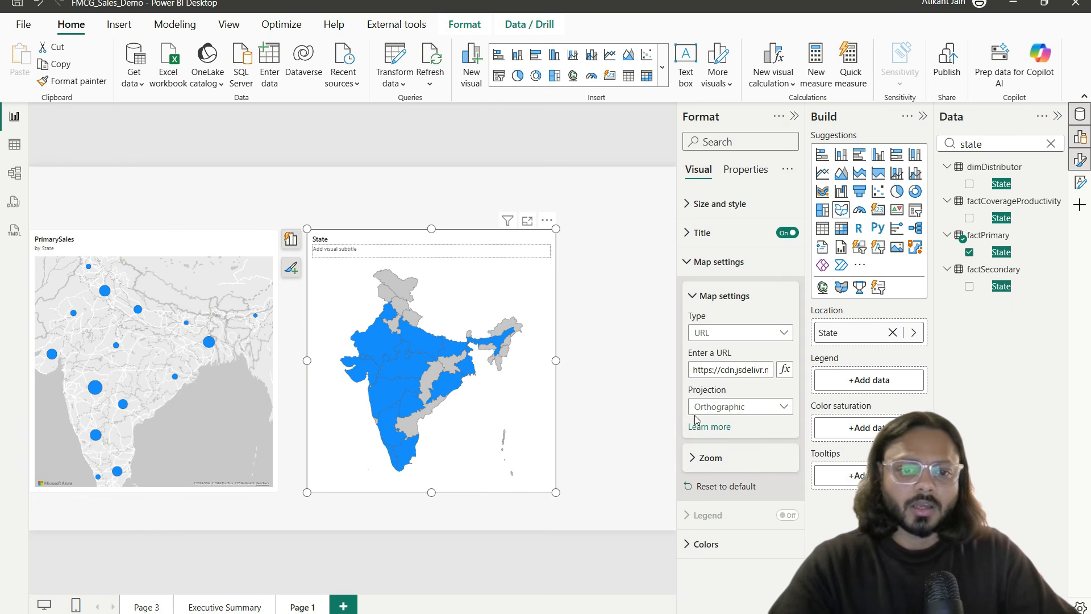
Step: Inspect the India state map enlarged in Focus mode, then return to the report
{"action": "left_click", "coordinate": [527, 220]}
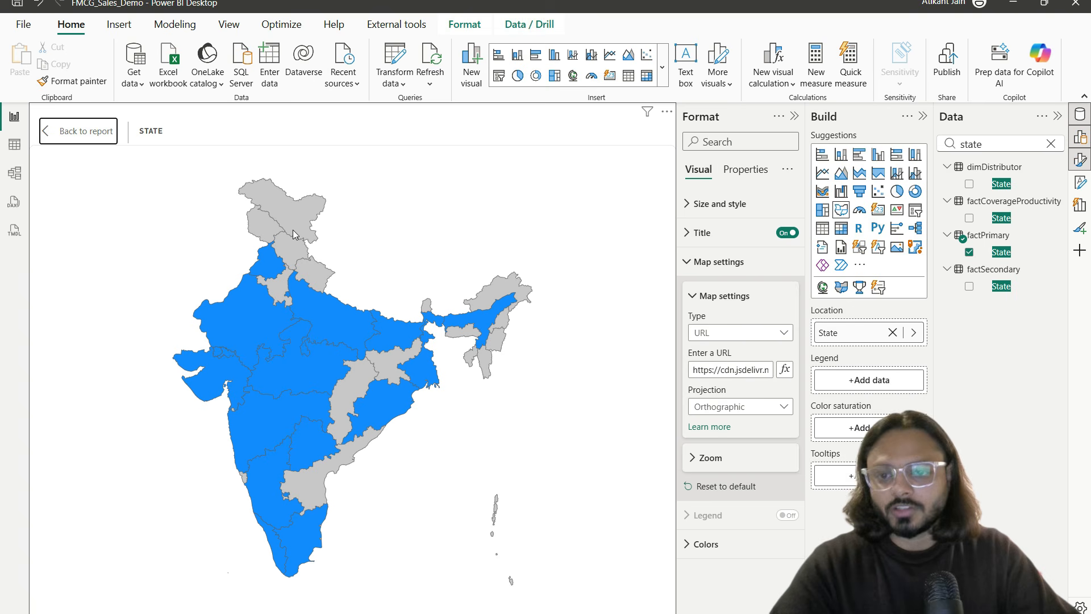
{"action": "mouse_move", "coordinate": [135, 152]}
{"action": "left_mouse_down"}
{"action": "mouse_move", "coordinate": [650, 612]}
{"action": "mouse_move", "coordinate": [620, 612]}
{"action": "left_mouse_up"}
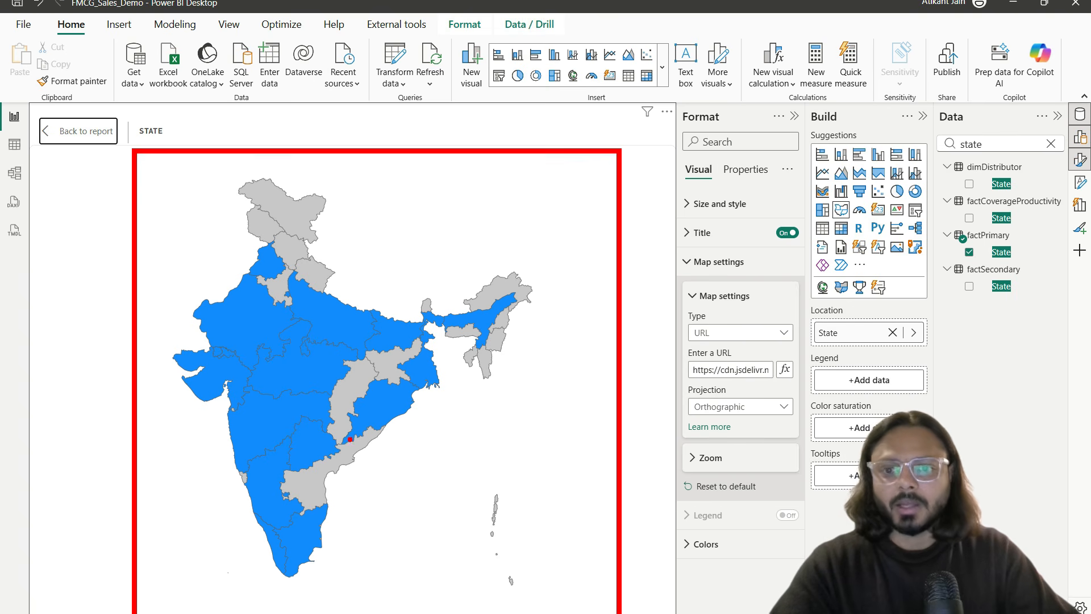
{"action": "left_click_drag", "start_coordinate": [178, 401], "coordinate": [290, 342]}
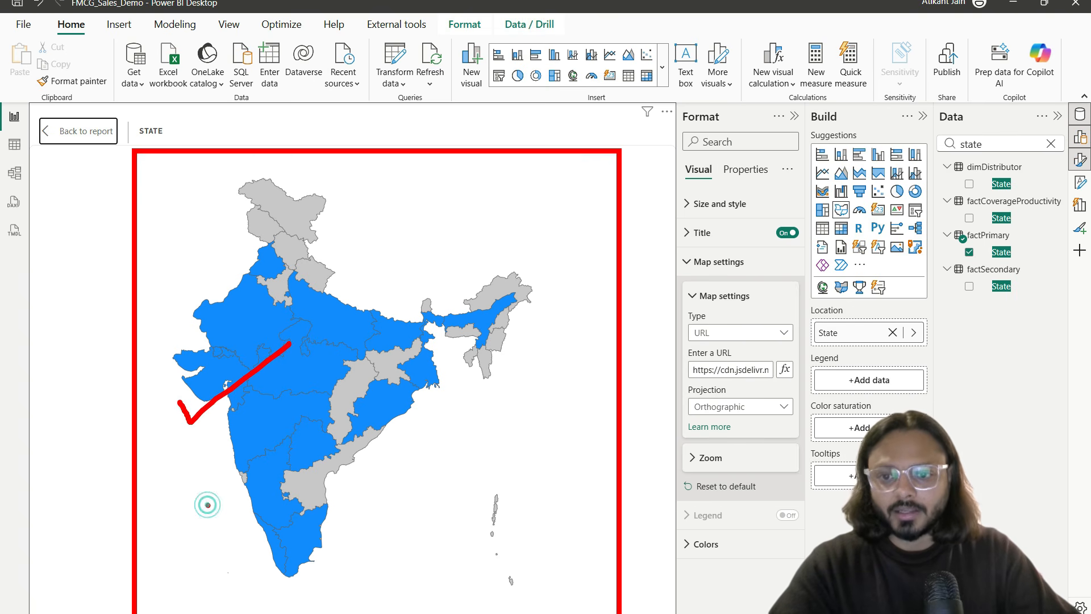
{"action": "left_click_drag", "start_coordinate": [208, 504], "coordinate": [300, 463]}
{"action": "key", "text": "Escape"}
{"action": "left_click", "coordinate": [87, 131]}
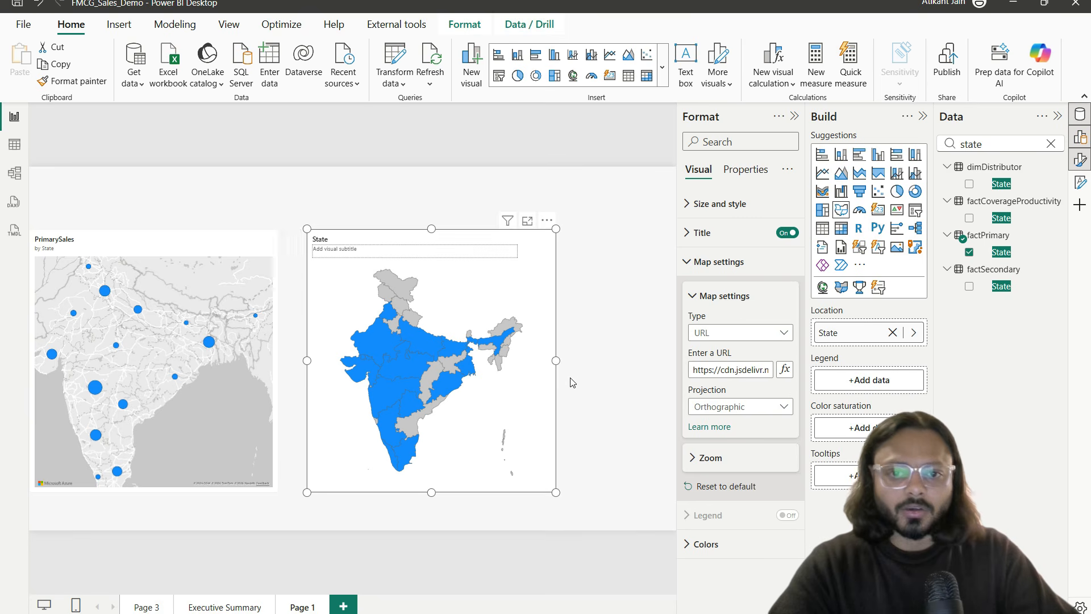
Step: Search 'sal' and add PrimarySales, PrimarySalesLY and SecondarySales to the map's Tooltips
{"action": "double_click", "coordinate": [977, 143]}
{"action": "type", "text": "sal"}
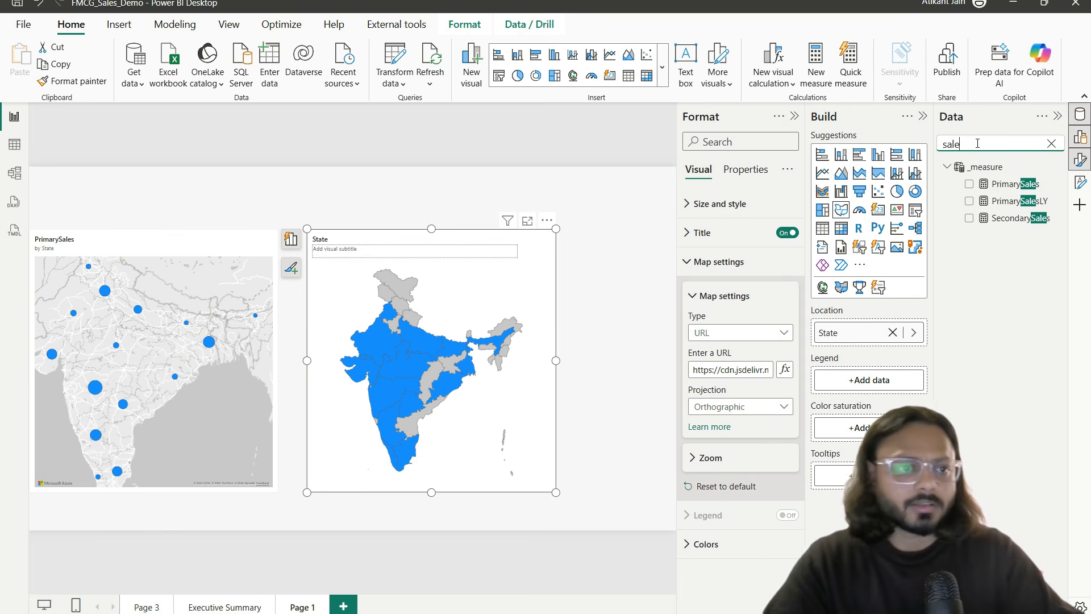
{"action": "left_click_drag", "start_coordinate": [1014, 201], "coordinate": [840, 465]}
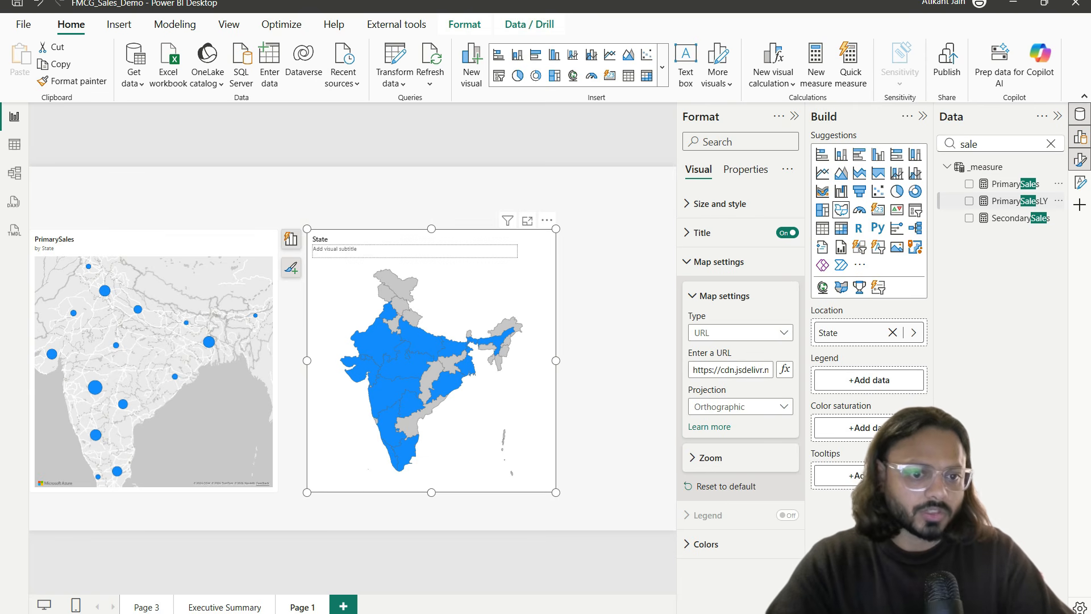
{"action": "left_click_drag", "start_coordinate": [1012, 202], "coordinate": [864, 490]}
{"action": "left_click_drag", "start_coordinate": [1005, 218], "coordinate": [935, 400]}
{"action": "left_click_drag", "start_coordinate": [836, 520], "coordinate": [835, 520]}
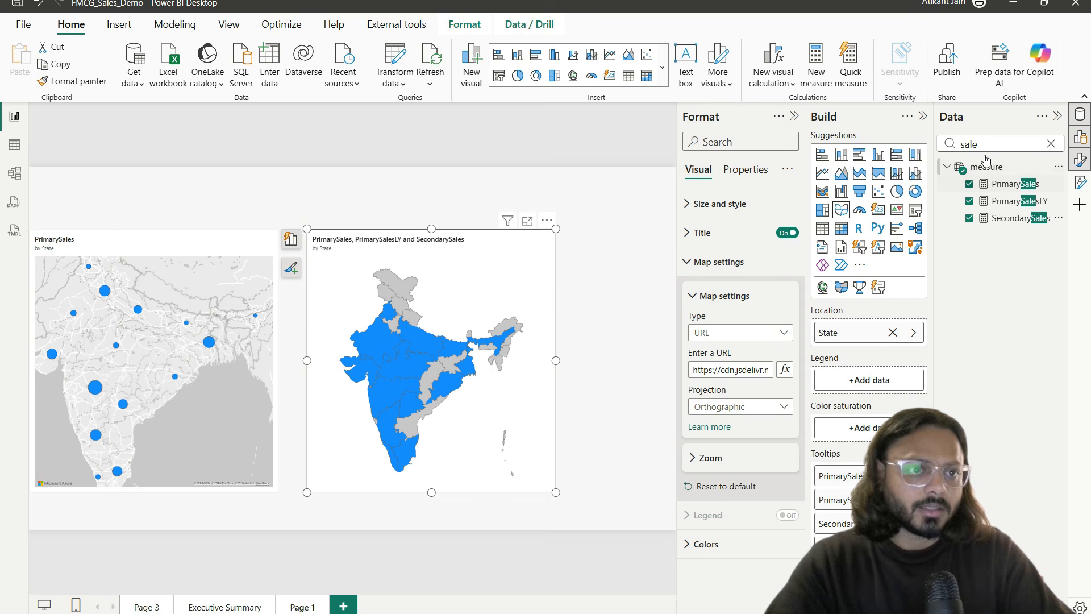
{"action": "mouse_move", "coordinate": [416, 359]}
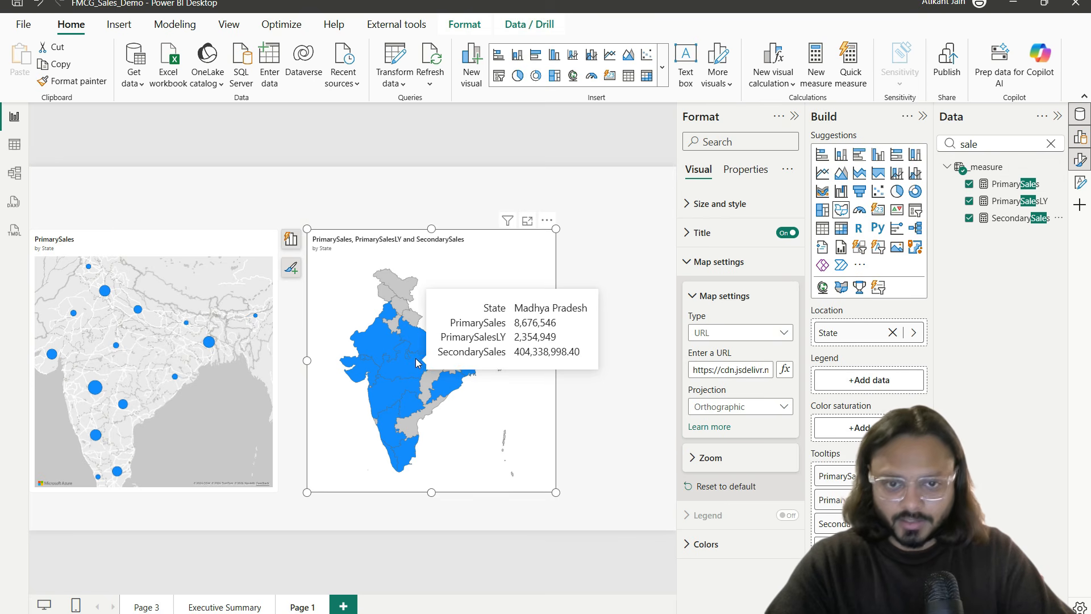
Step: Search '%' and add YoY % Growth to the map's tooltips
{"action": "double_click", "coordinate": [975, 142]}
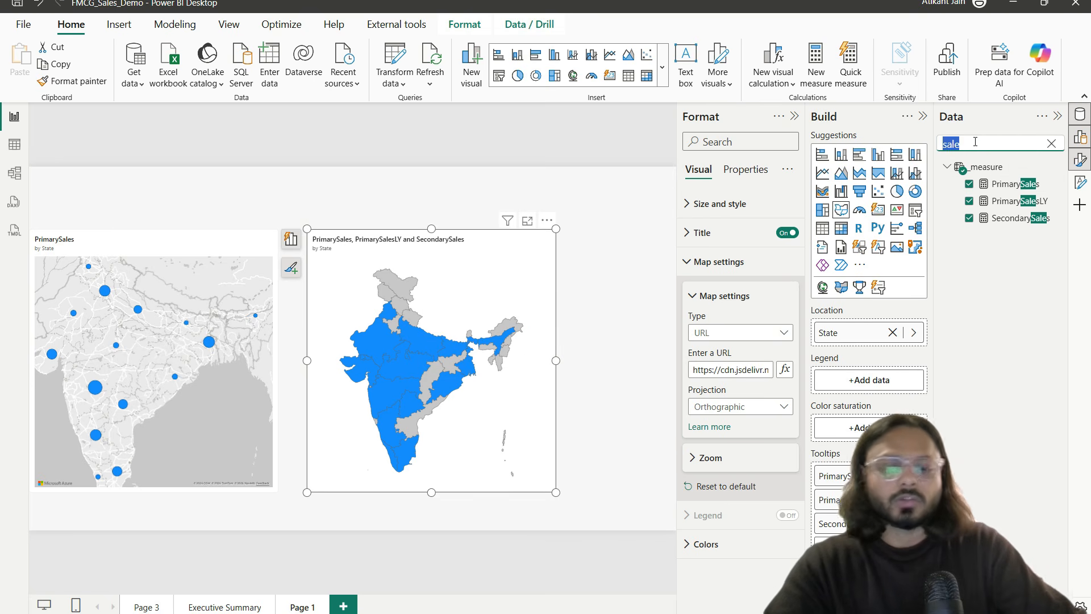
{"action": "type", "text": "%"}
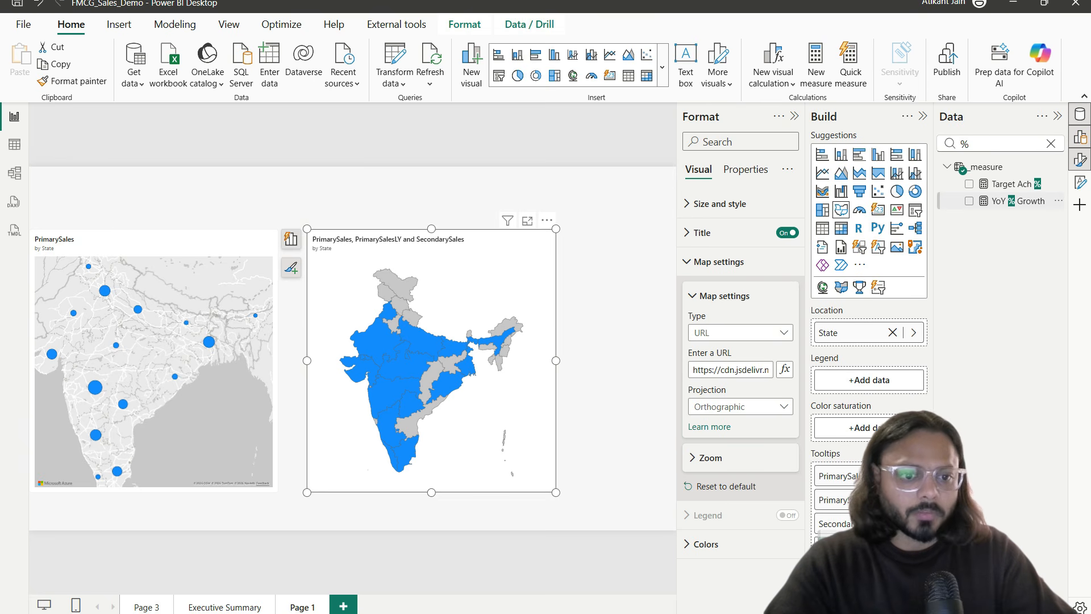
{"action": "left_click", "coordinate": [969, 201]}
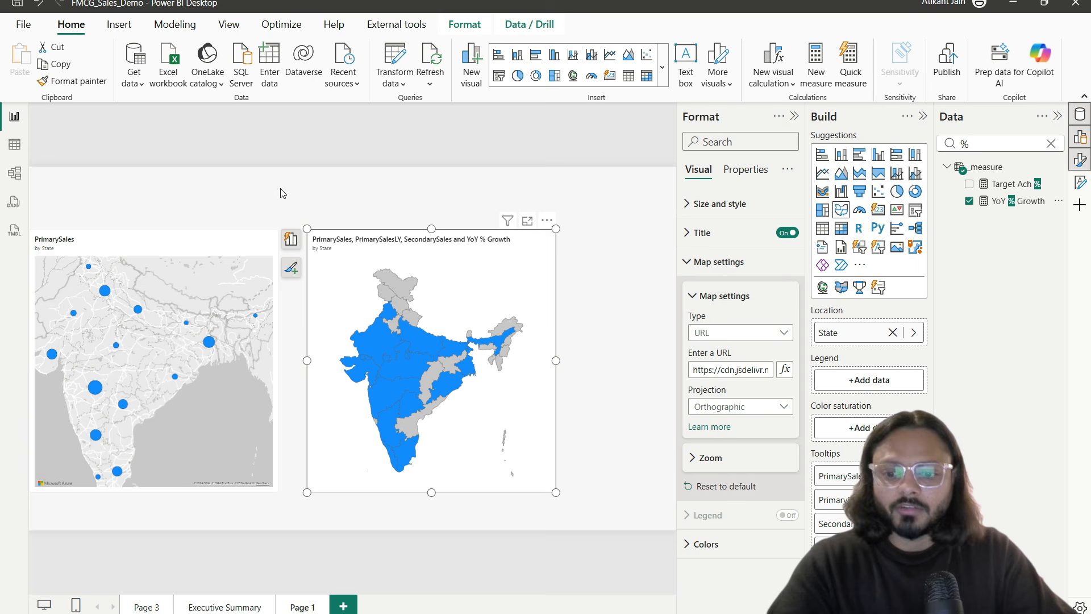
{"action": "left_click_drag", "start_coordinate": [277, 180], "coordinate": [354, 219]}
{"action": "mouse_move", "coordinate": [286, 198]}
{"action": "left_mouse_down"}
{"action": "mouse_move", "coordinate": [371, 165]}
{"action": "mouse_move", "coordinate": [395, 207]}
{"action": "mouse_move", "coordinate": [520, 208]}
{"action": "mouse_move", "coordinate": [369, 182]}
{"action": "left_mouse_up"}
{"action": "key", "text": "Escape"}
{"action": "mouse_move", "coordinate": [413, 368]}
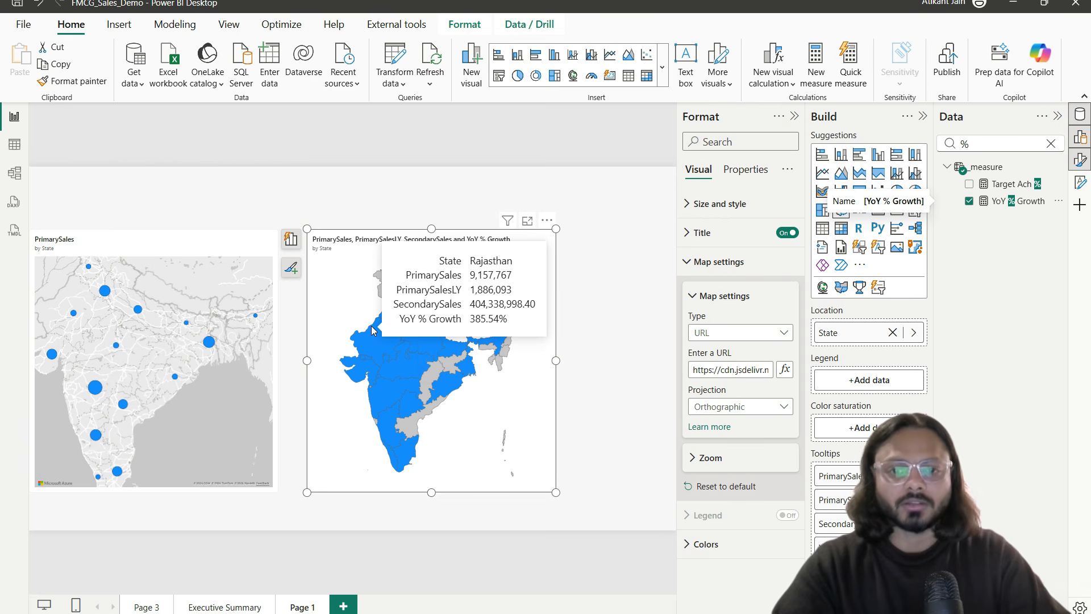
Step: Nudge the shape map slightly to the right
{"action": "left_click_drag", "start_coordinate": [481, 263], "coordinate": [494, 263]}
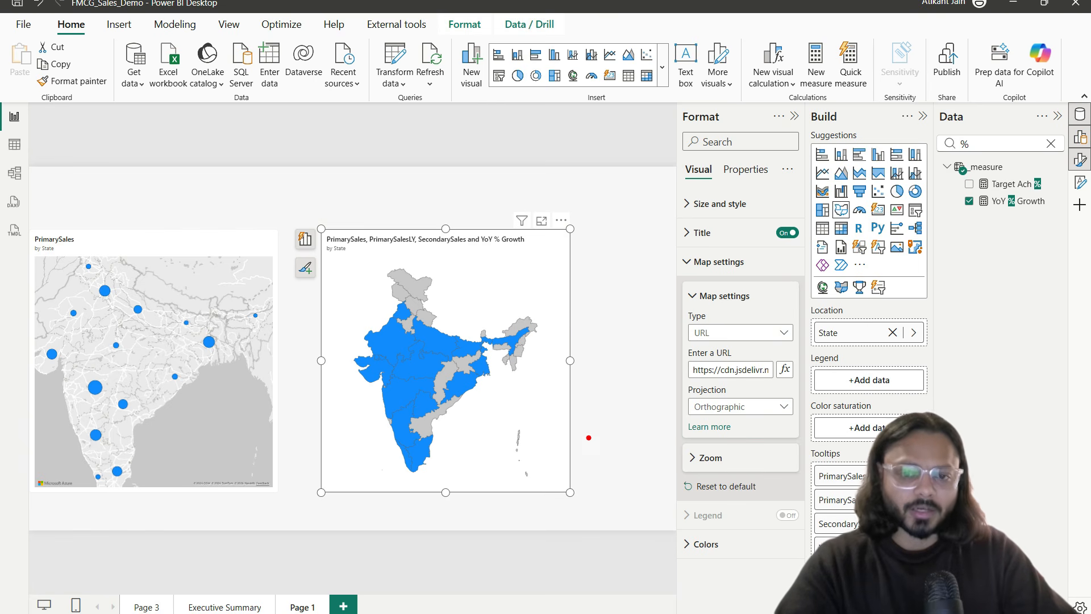
{"action": "left_click_drag", "start_coordinate": [807, 353], "coordinate": [944, 391]}
{"action": "key", "text": "Escape"}
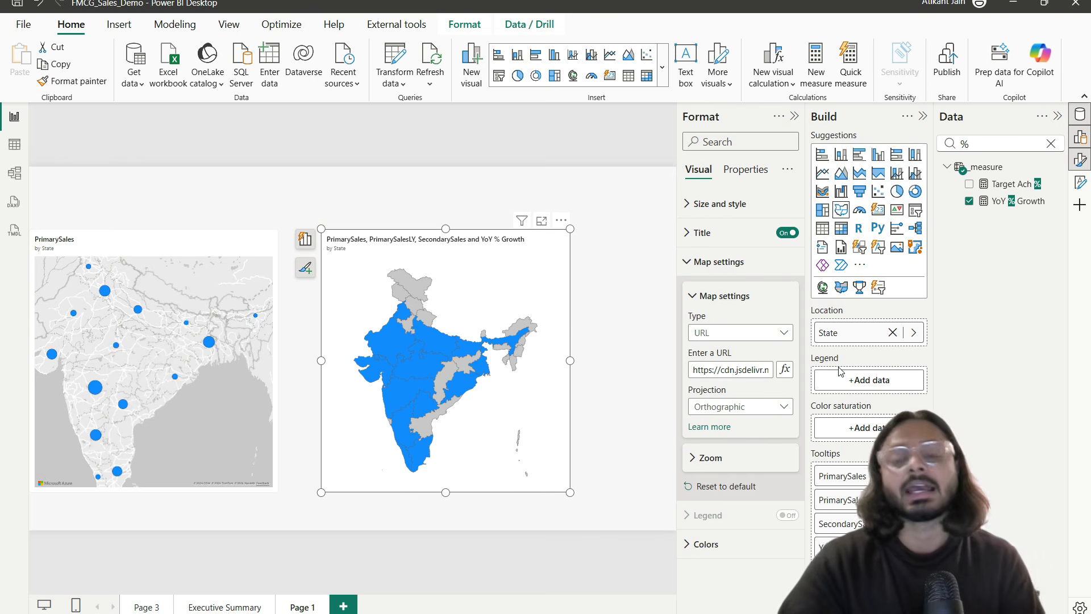
Step: Search 'zon' and put Zone into the map's Legend well
{"action": "left_click", "coordinate": [991, 146]}
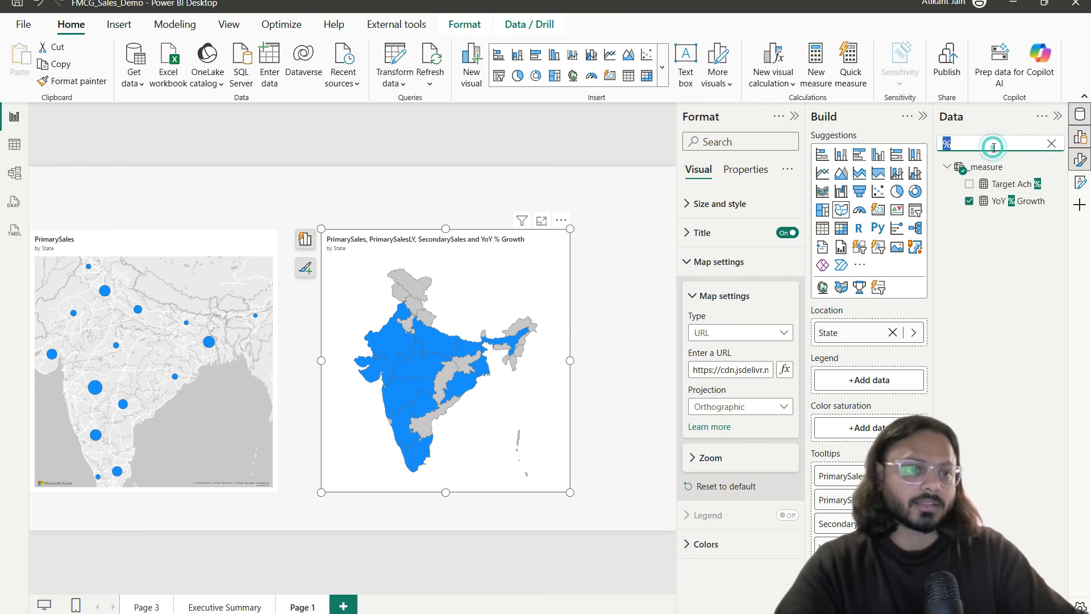
{"action": "key", "text": "BackSpace"}
{"action": "type", "text": "zon"}
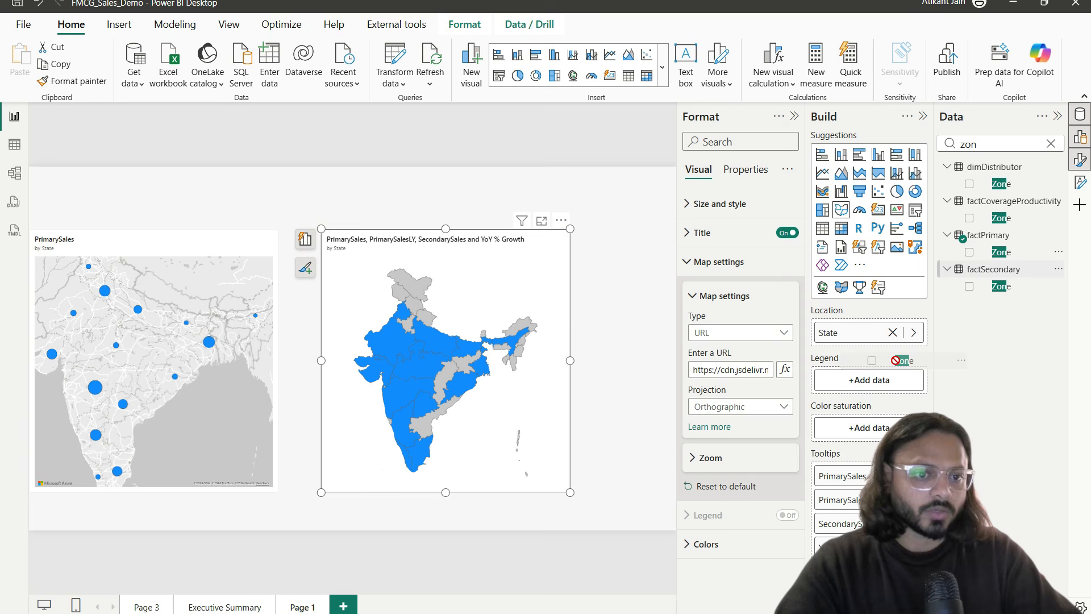
{"action": "left_click_drag", "start_coordinate": [1002, 251], "coordinate": [872, 391]}
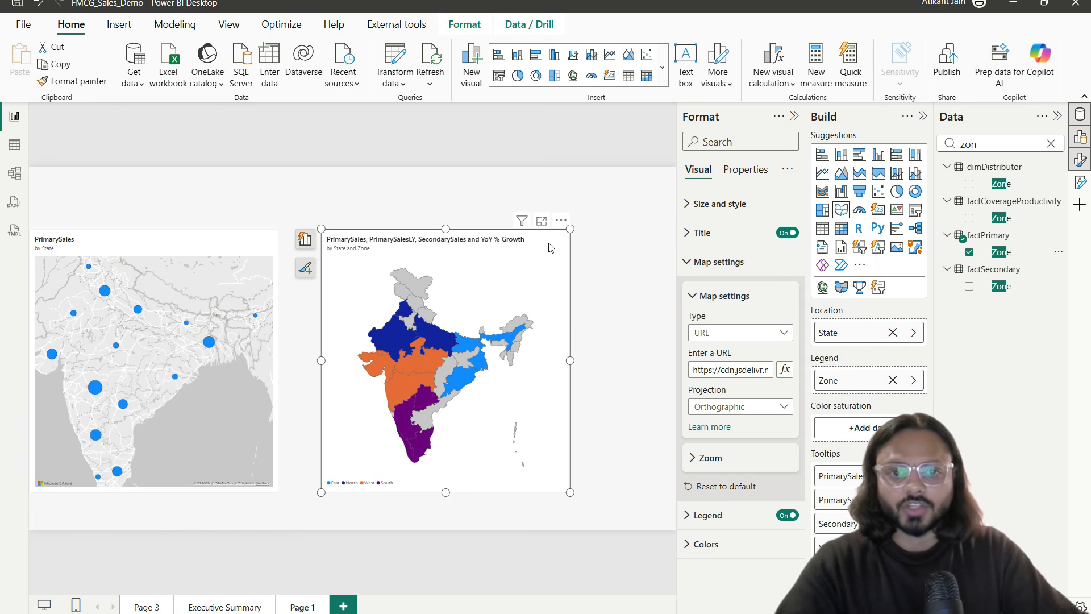
Step: In Focus mode, mark out the South, West, North and East zones and the legend
{"action": "left_click", "coordinate": [541, 220]}
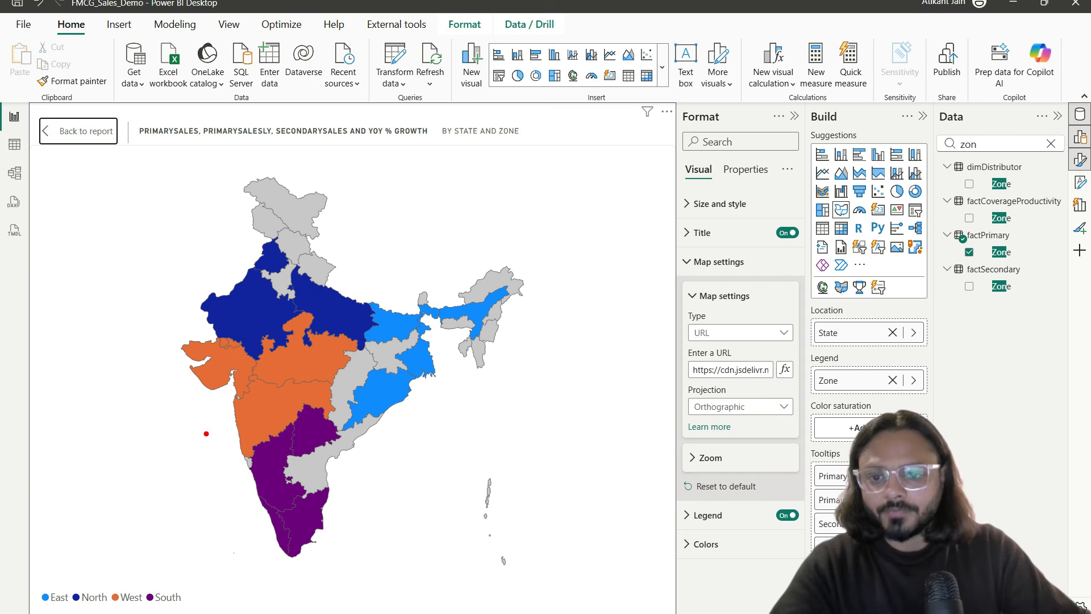
{"action": "mouse_move", "coordinate": [228, 416]}
{"action": "left_mouse_down"}
{"action": "mouse_move", "coordinate": [373, 484]}
{"action": "mouse_move", "coordinate": [415, 567]}
{"action": "left_mouse_up"}
{"action": "left_click_drag", "start_coordinate": [171, 330], "coordinate": [368, 409]}
{"action": "left_click_drag", "start_coordinate": [188, 219], "coordinate": [375, 312]}
{"action": "mouse_move", "coordinate": [390, 268]}
{"action": "left_mouse_down"}
{"action": "mouse_move", "coordinate": [513, 408]}
{"action": "mouse_move", "coordinate": [537, 416]}
{"action": "left_mouse_up"}
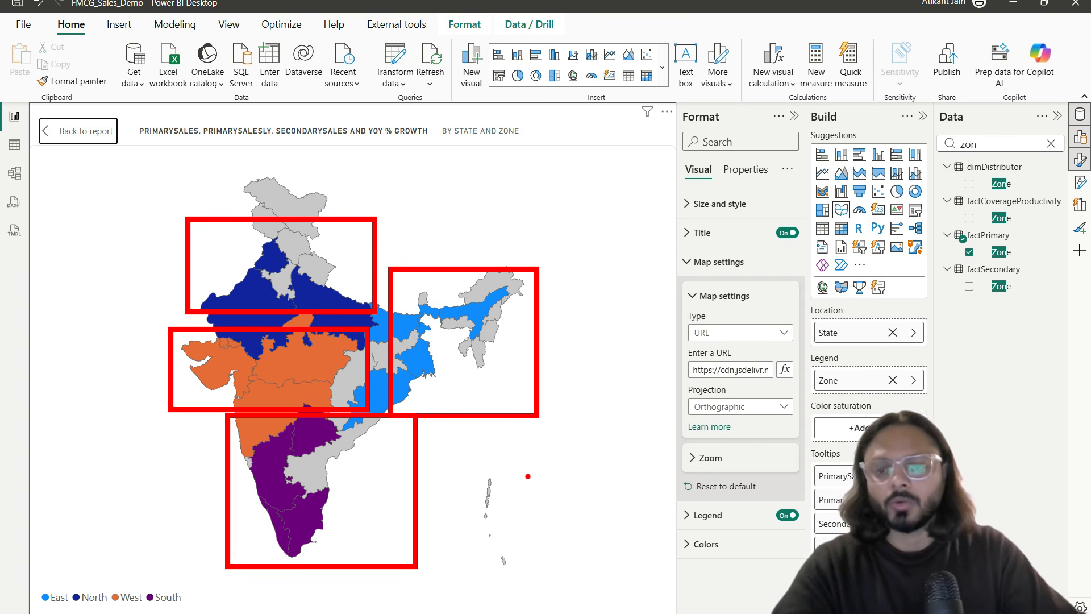
{"action": "mouse_move", "coordinate": [37, 584]}
{"action": "left_mouse_down"}
{"action": "mouse_move", "coordinate": [53, 598]}
{"action": "mouse_move", "coordinate": [215, 613]}
{"action": "left_mouse_up"}
{"action": "mouse_move", "coordinate": [123, 592]}
{"action": "left_mouse_down"}
{"action": "mouse_move", "coordinate": [71, 183]}
{"action": "mouse_move", "coordinate": [104, 214]}
{"action": "left_mouse_up"}
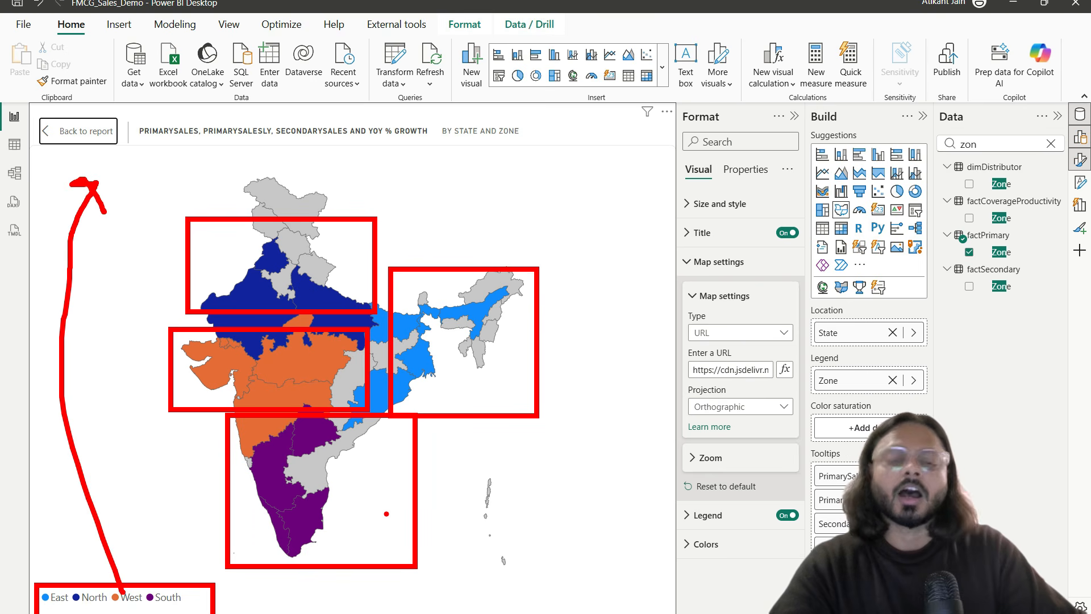
{"action": "mouse_move", "coordinate": [280, 367]}
{"action": "left_mouse_down"}
{"action": "mouse_move", "coordinate": [273, 357]}
{"action": "mouse_move", "coordinate": [313, 364]}
{"action": "mouse_move", "coordinate": [281, 356]}
{"action": "left_mouse_up"}
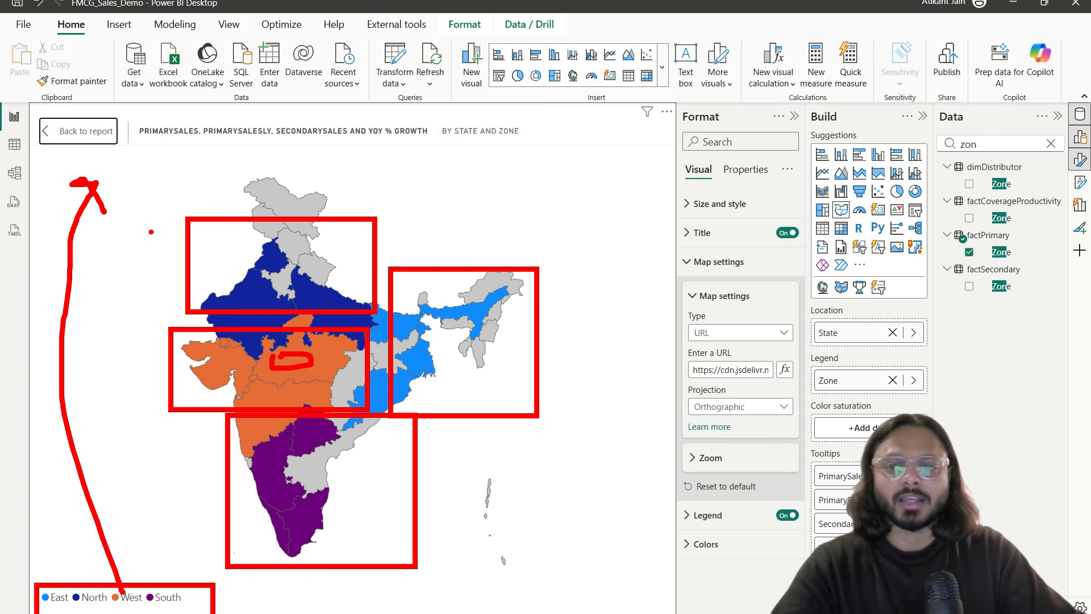
{"action": "left_click", "coordinate": [80, 131]}
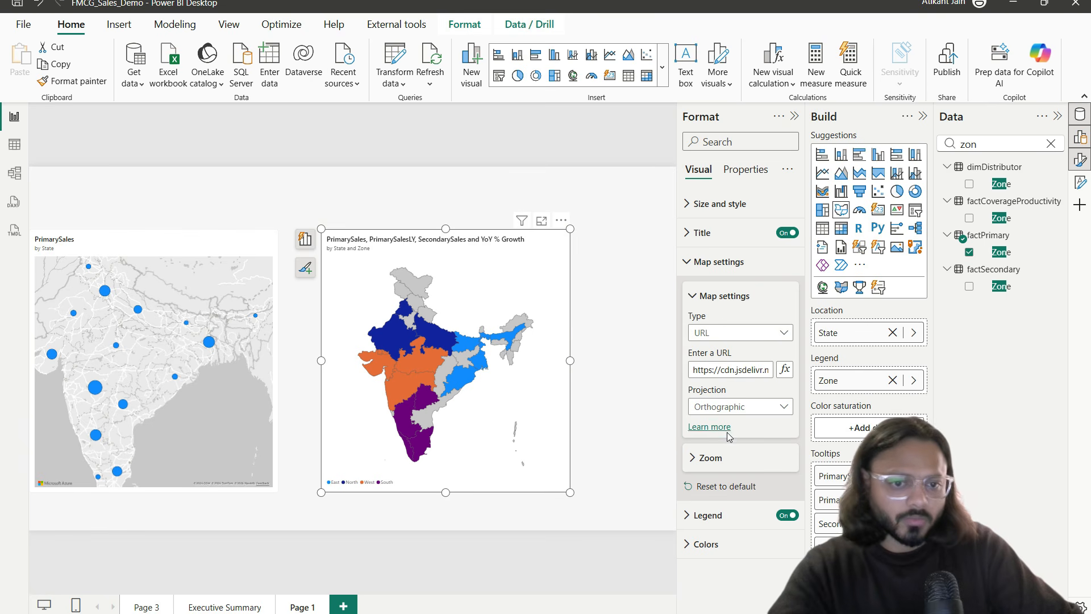
Step: Try the map's Auto zoom and Zoom on selection, leaving both off
{"action": "left_click", "coordinate": [723, 457]}
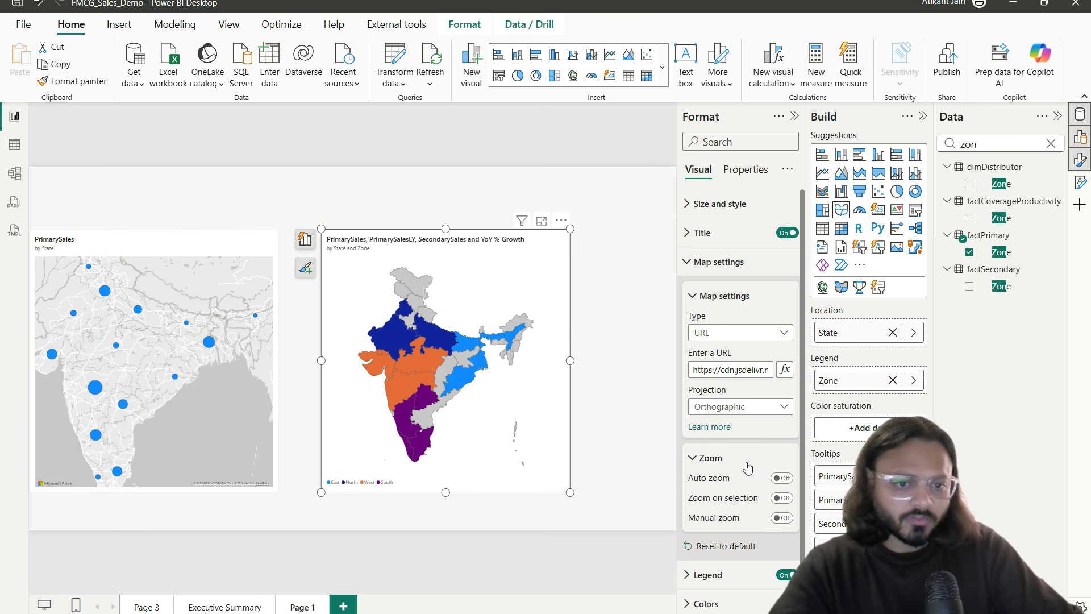
{"action": "left_click", "coordinate": [780, 474]}
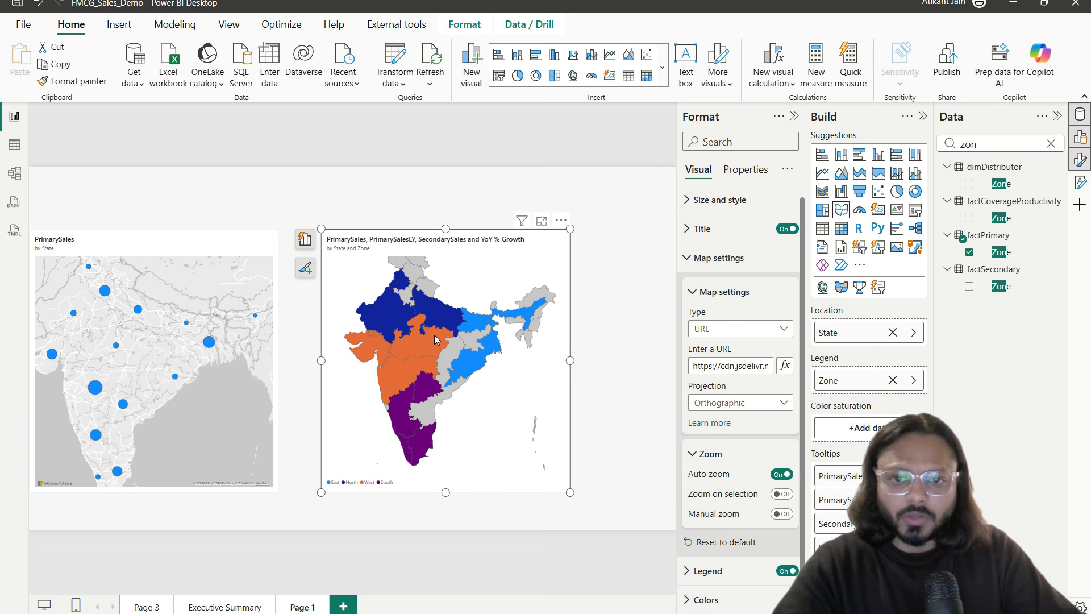
{"action": "left_click", "coordinate": [777, 474]}
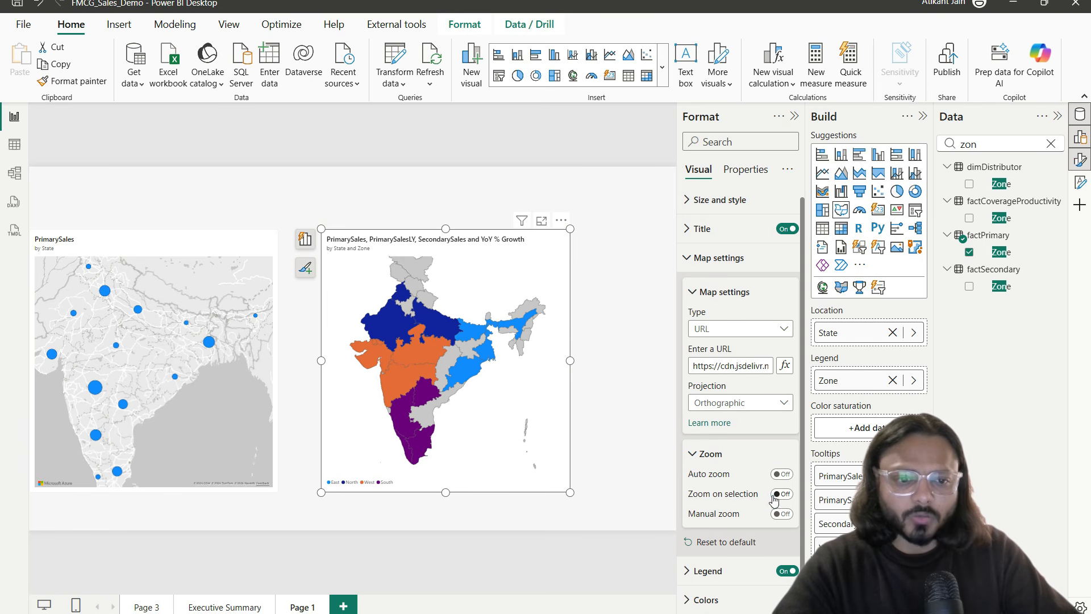
{"action": "left_click", "coordinate": [779, 495]}
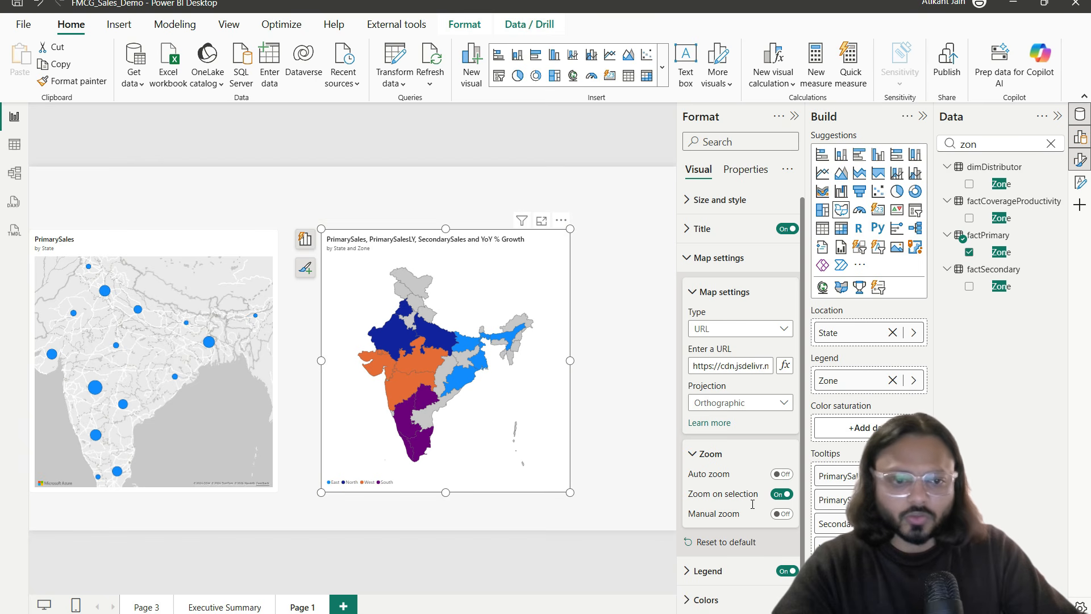
{"action": "left_click", "coordinate": [781, 494]}
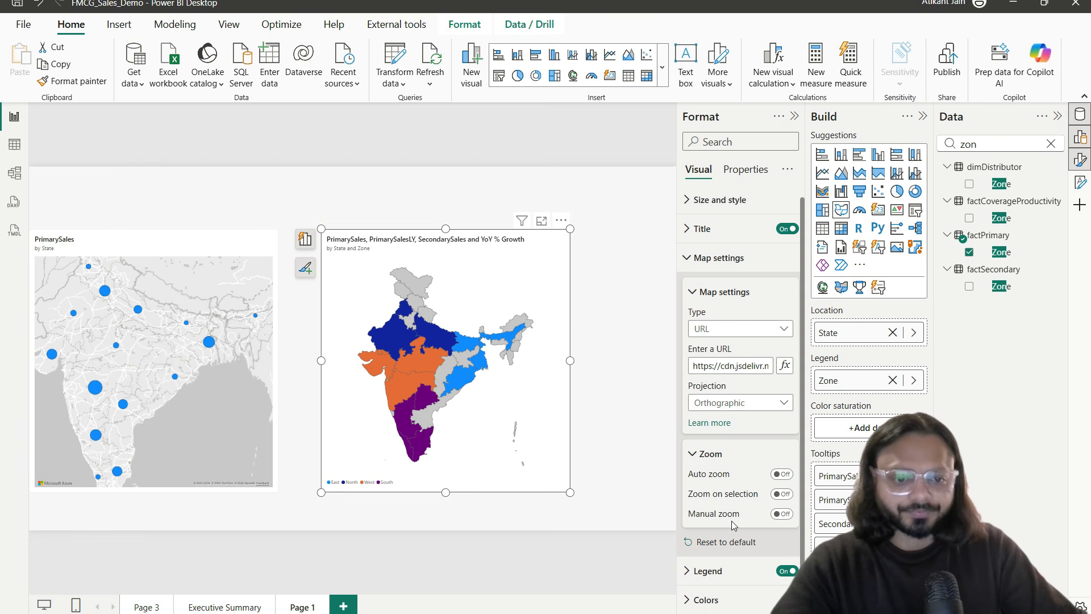
Step: Set the legend position to Top left, keeping the legend title hidden
{"action": "left_click", "coordinate": [741, 570]}
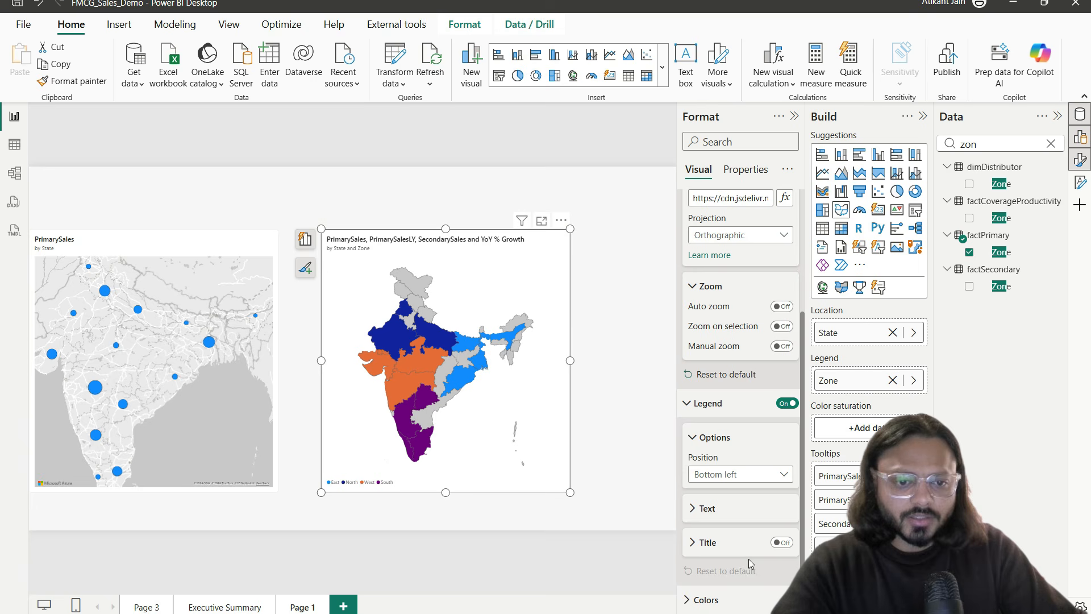
{"action": "left_click", "coordinate": [727, 474]}
{"action": "left_click", "coordinate": [731, 305]}
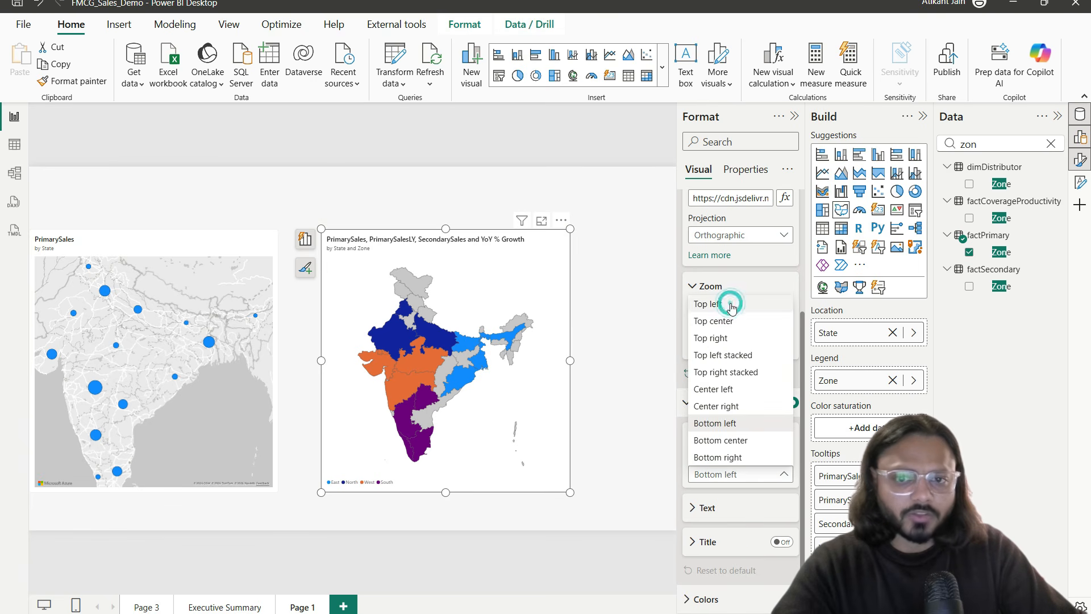
{"action": "left_click", "coordinate": [783, 543]}
{"action": "left_click", "coordinate": [783, 543]}
{"action": "left_click", "coordinate": [743, 595]}
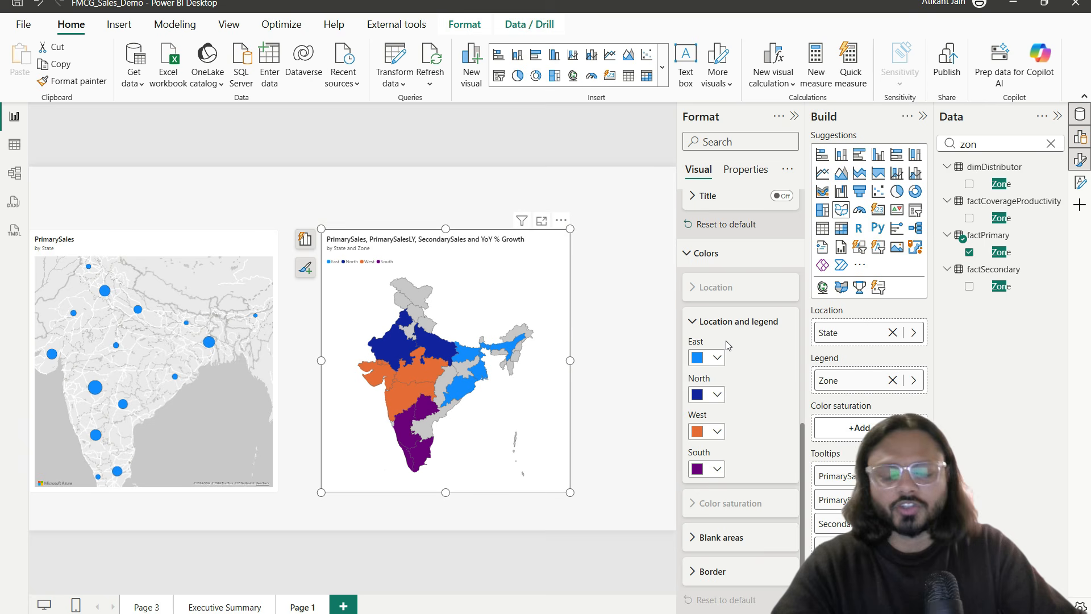
{"action": "scroll", "coordinate": [752, 405], "scroll_direction": "up", "scroll_amount": 10}
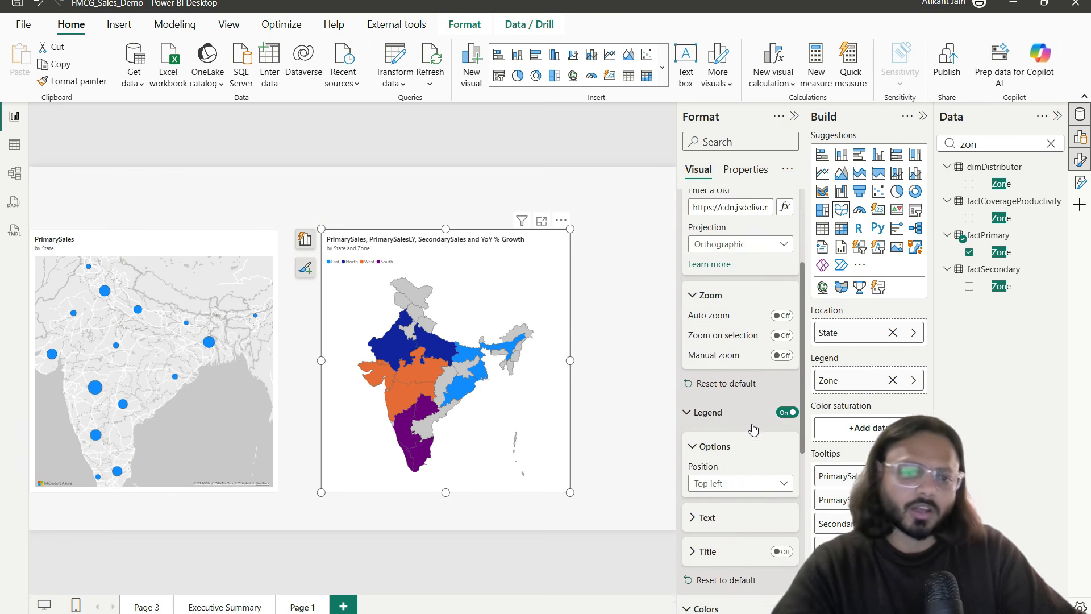
{"action": "left_click", "coordinate": [728, 205]}
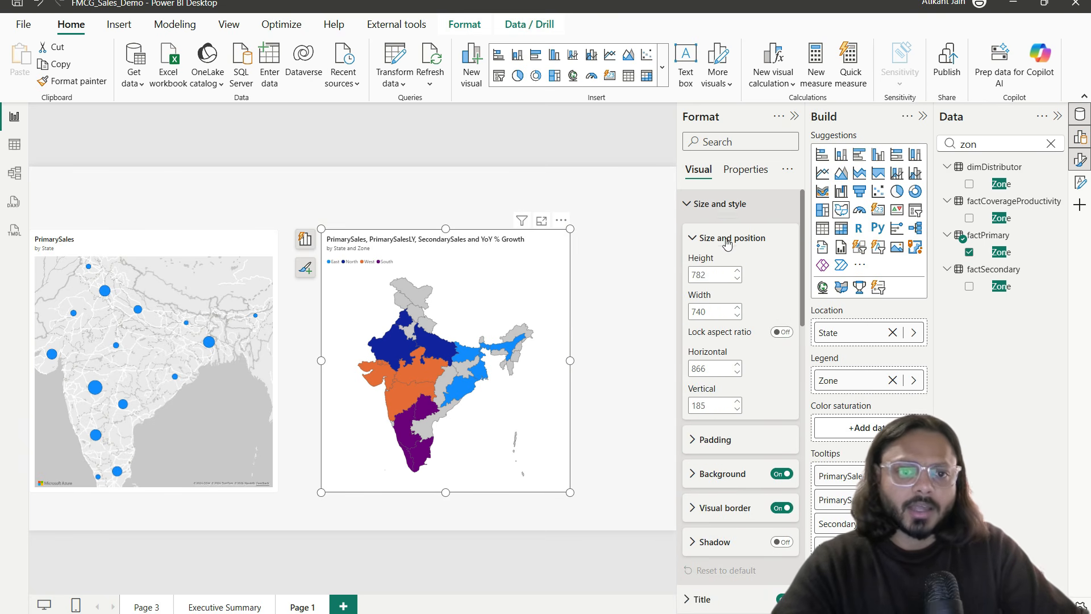
{"action": "left_click", "coordinate": [725, 204]}
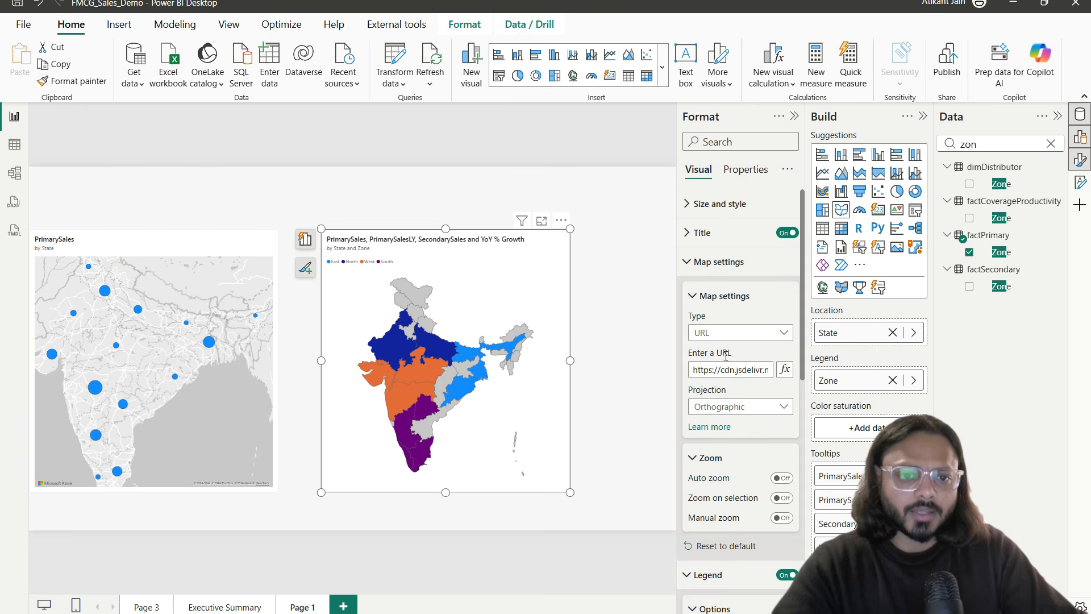
{"action": "left_click", "coordinate": [731, 261]}
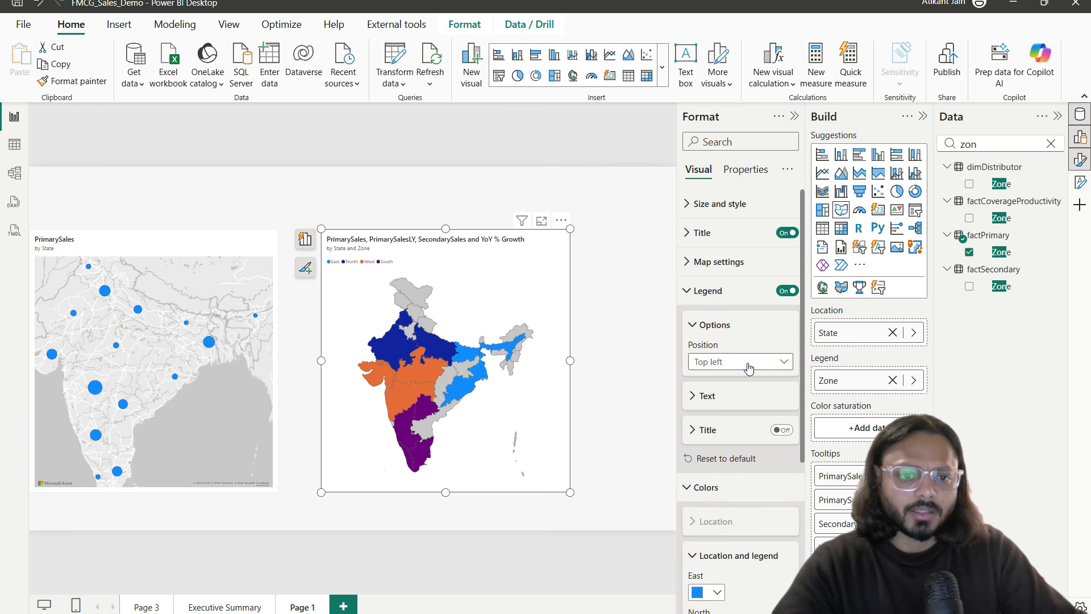
Step: Change the map title to 'State Wise Revenue (+ Last Year Revenue + % Growth)'
{"action": "left_click", "coordinate": [727, 142]}
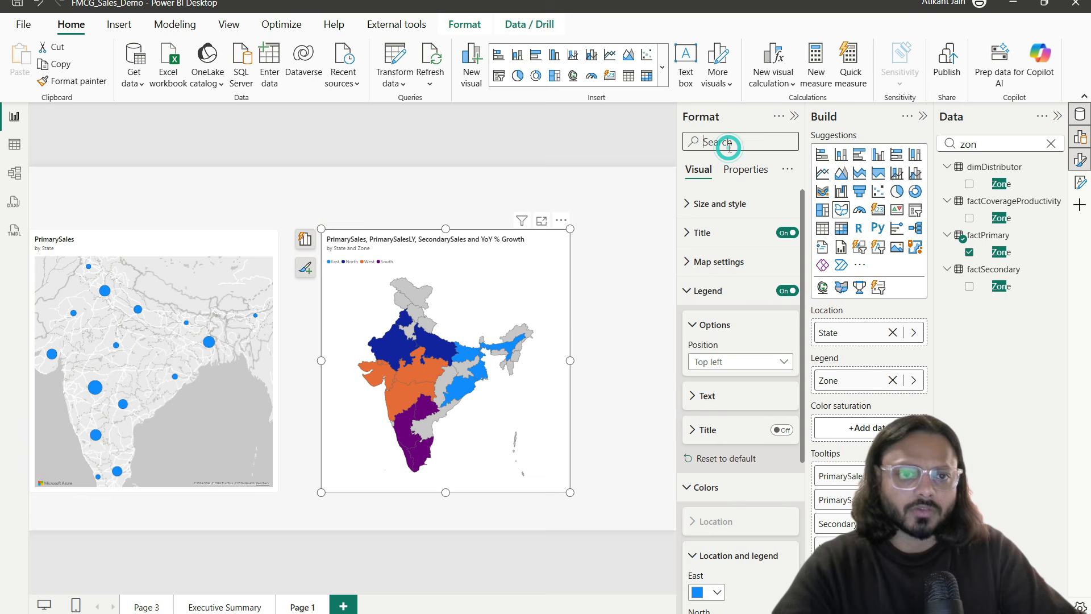
{"action": "triple_click", "coordinate": [717, 242]}
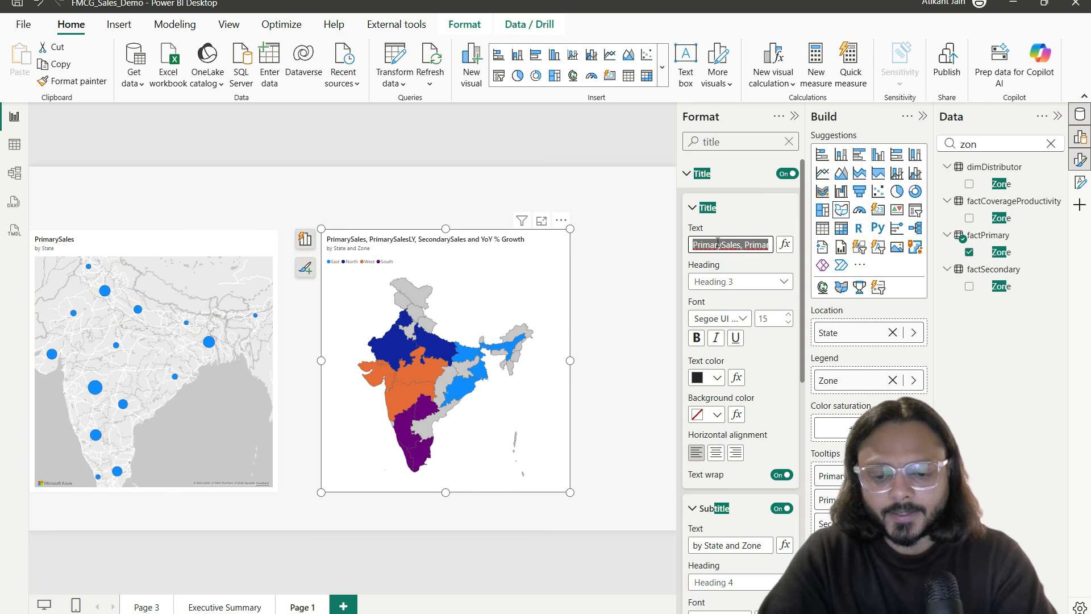
{"action": "type", "text": "State Wise"}
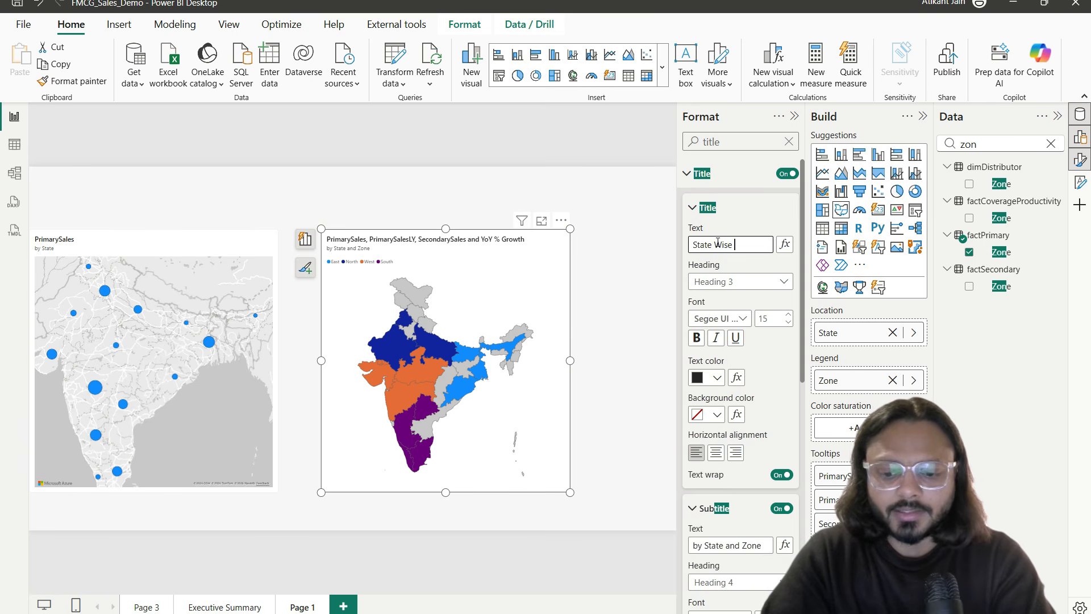
{"action": "type", "text": " Revenue "}
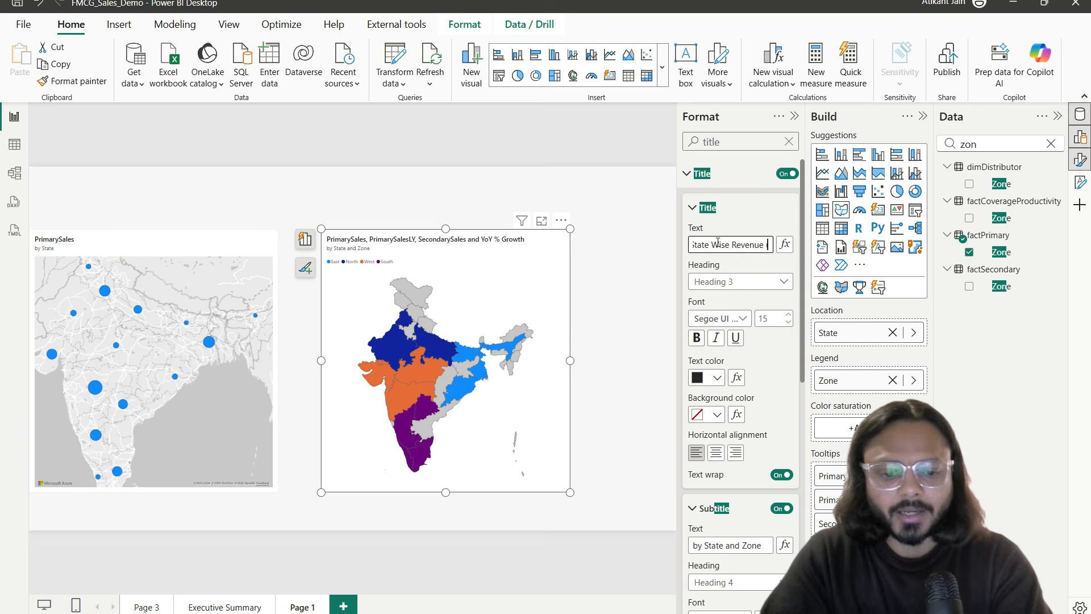
{"action": "type", "text": "(+ "}
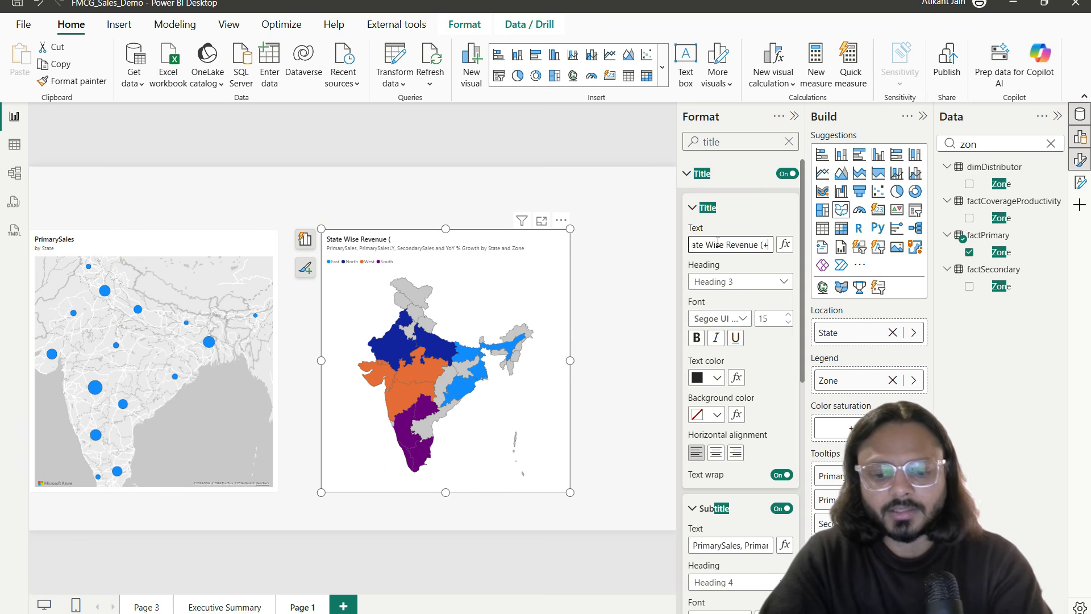
{"action": "type", "text": "Last Year"}
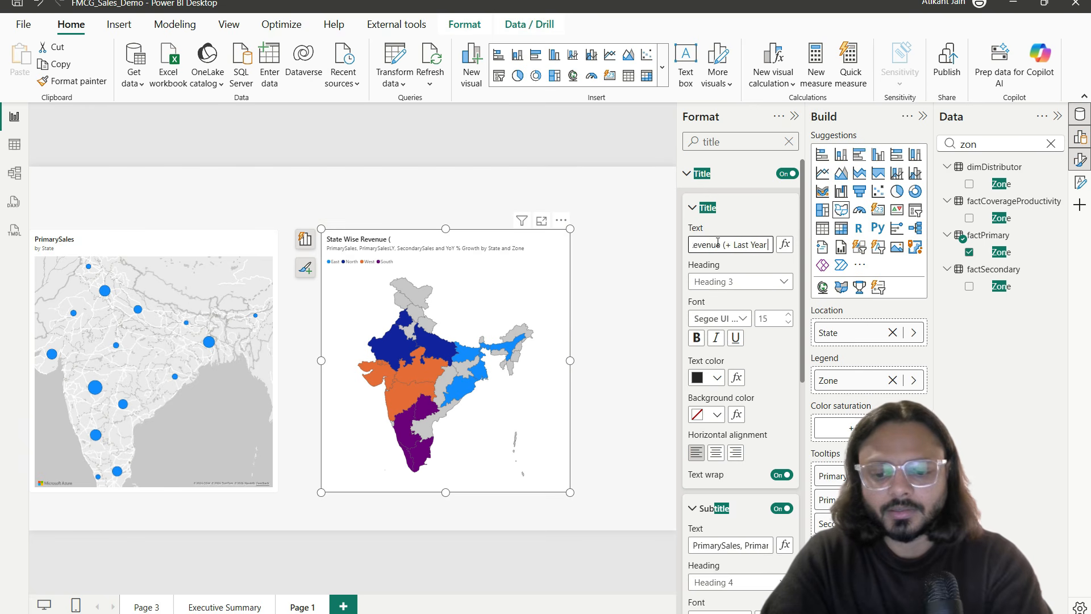
{"action": "type", "text": " Revenue + % Growth)"}
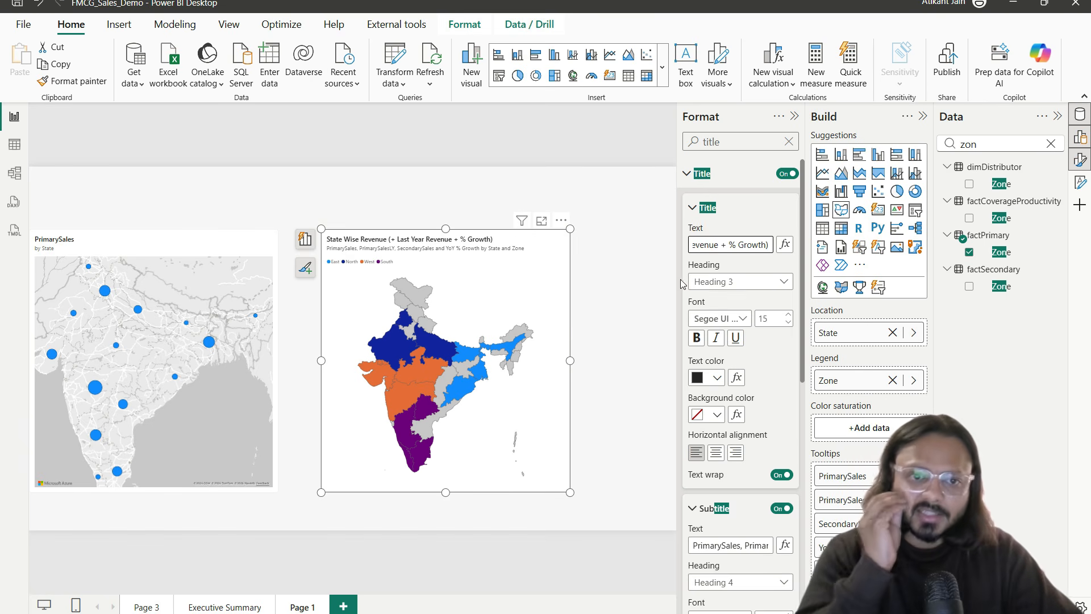
Step: Delete the map's subtitle text and clear the format search
{"action": "scroll", "coordinate": [733, 398], "scroll_direction": "down", "scroll_amount": 3}
{"action": "left_click", "coordinate": [733, 403]}
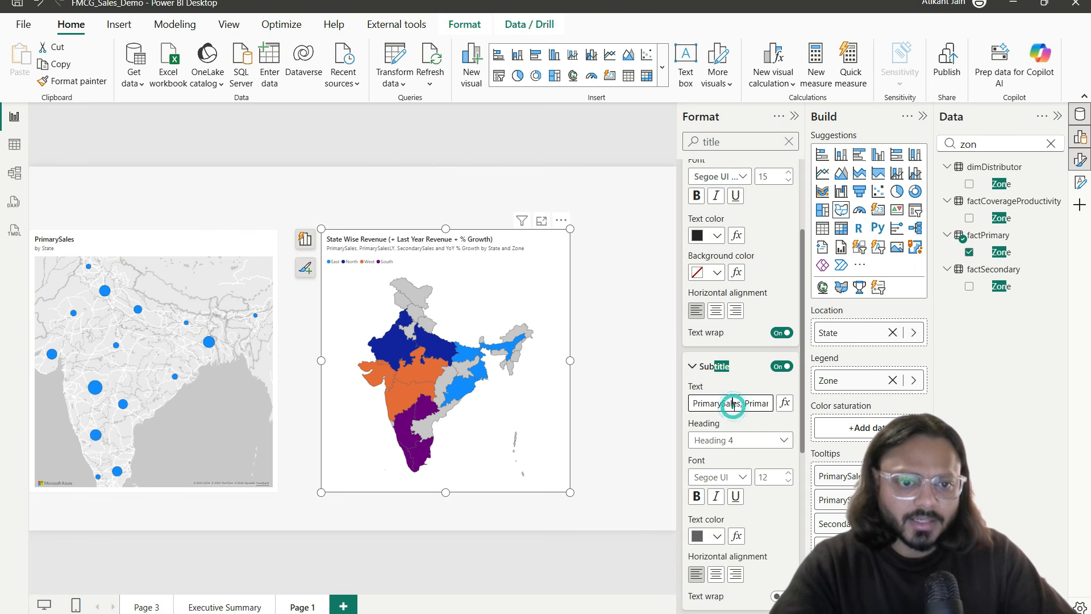
{"action": "key", "text": "ctrl+a"}
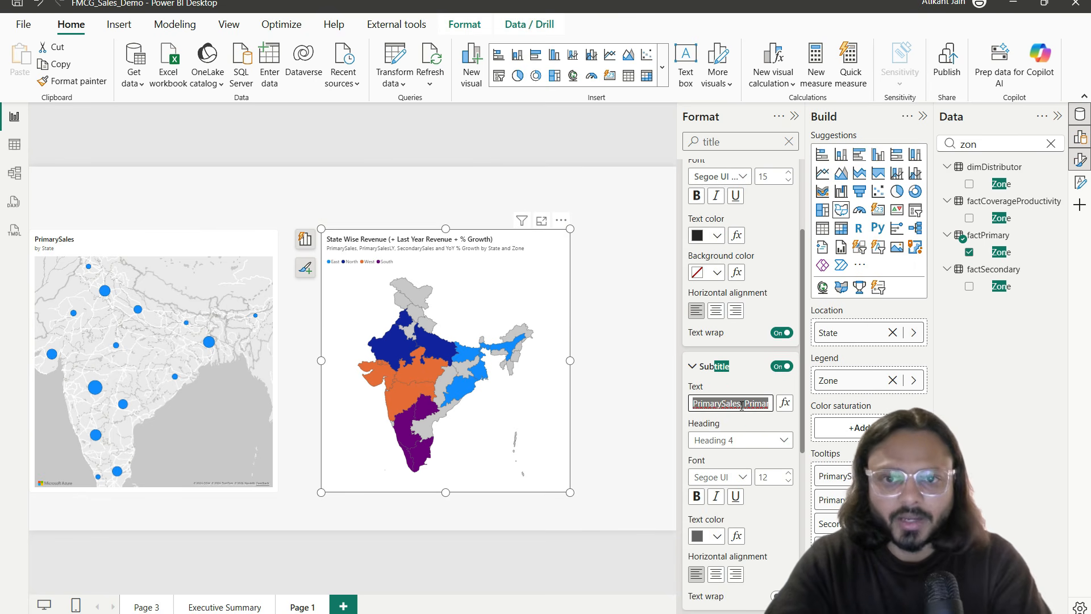
{"action": "key", "text": "BackSpace"}
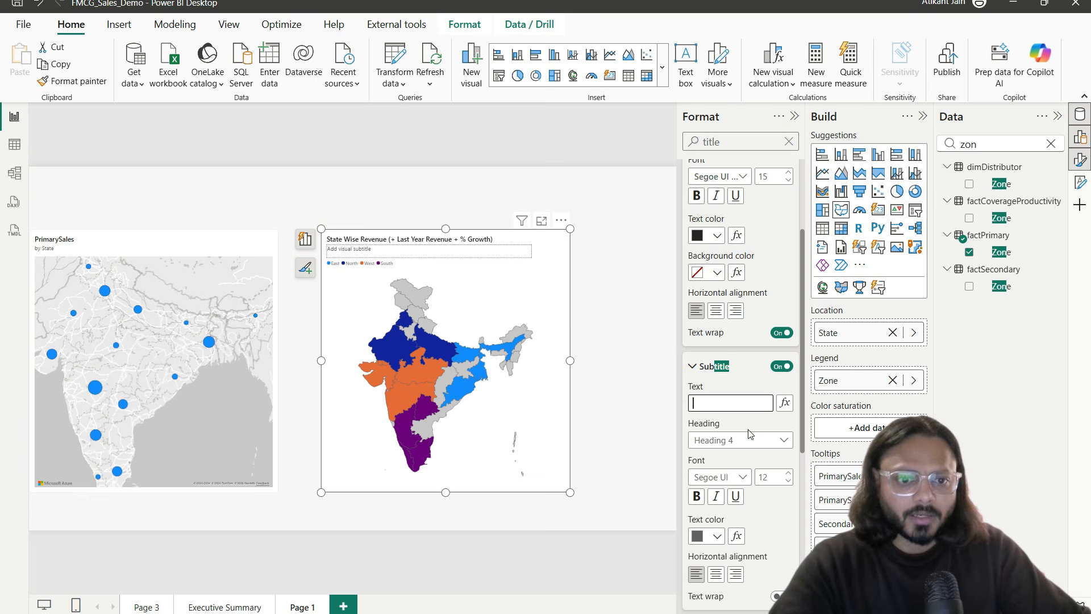
{"action": "left_click", "coordinate": [586, 339]}
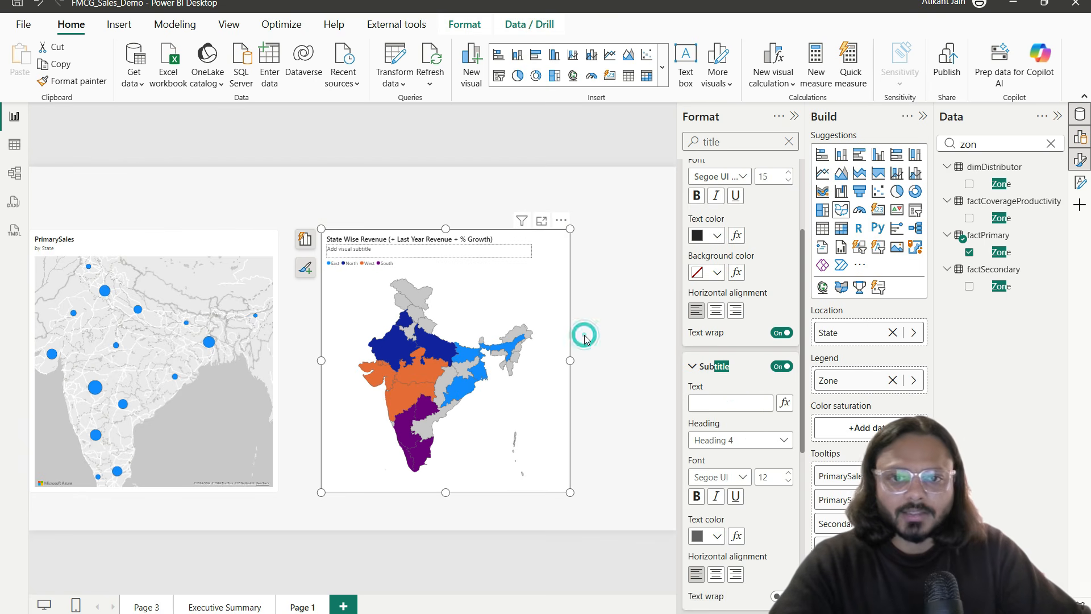
{"action": "left_click", "coordinate": [550, 277]}
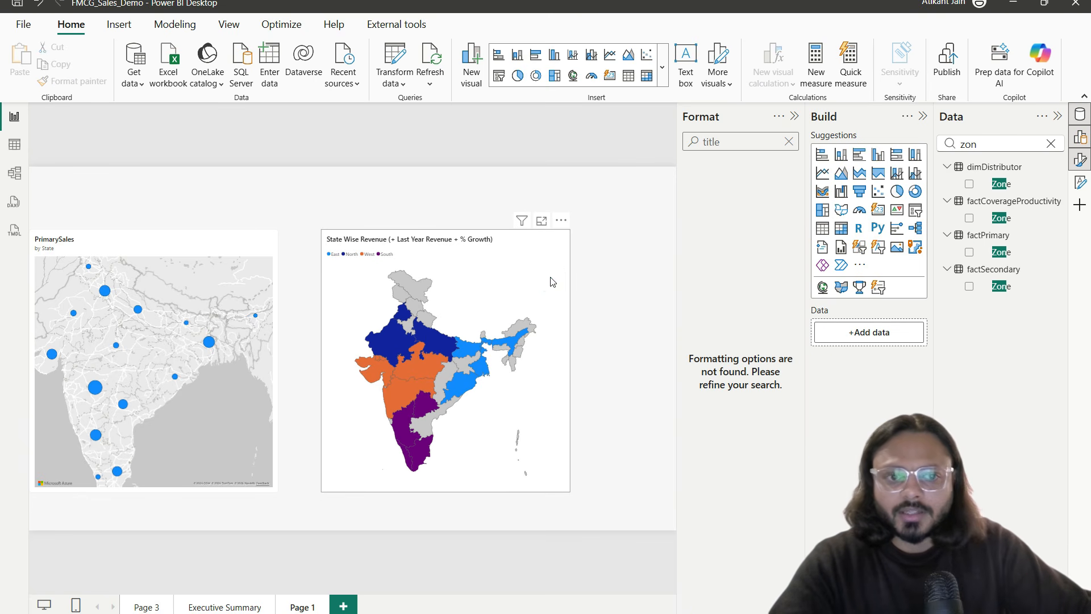
{"action": "left_click", "coordinate": [788, 142]}
Step: Review the map's Tooltips and Advanced options under Properties, then return to Colors
{"action": "left_click", "coordinate": [709, 290]}
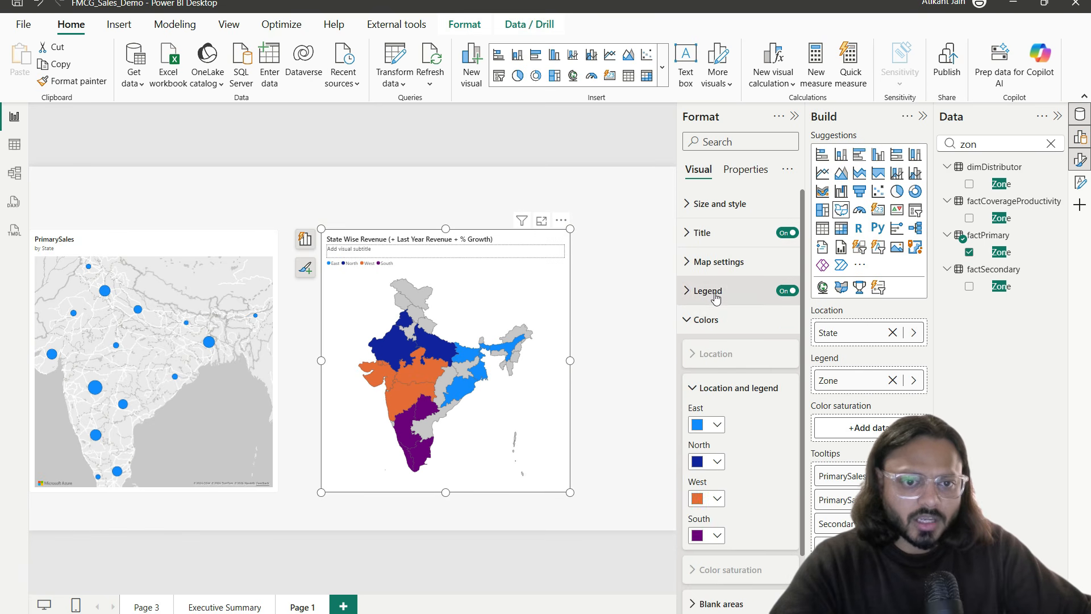
{"action": "left_click", "coordinate": [715, 319]}
{"action": "left_click", "coordinate": [716, 322]}
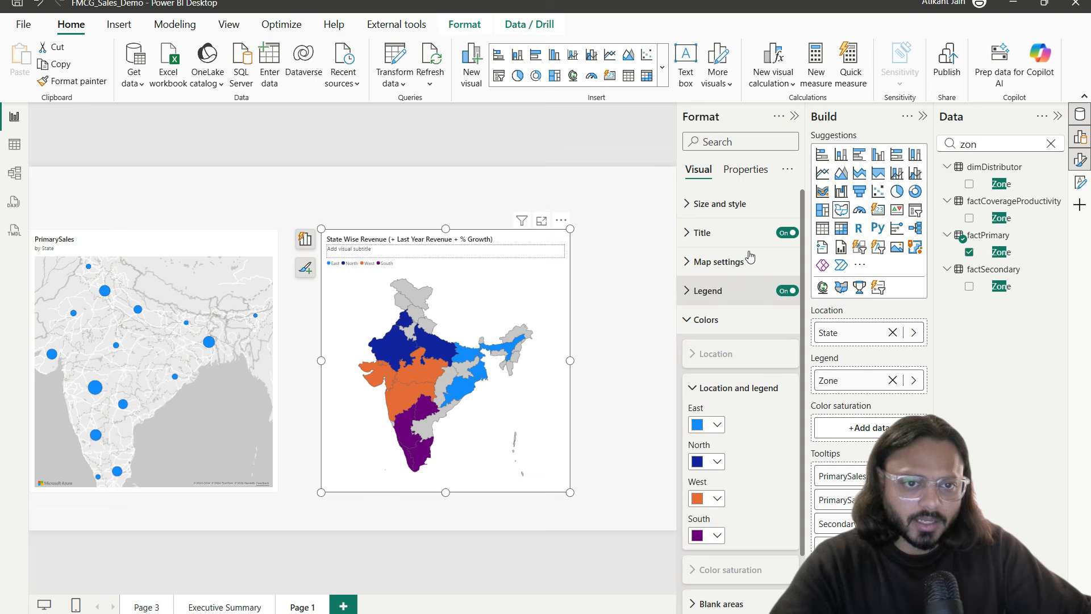
{"action": "left_click", "coordinate": [747, 170]}
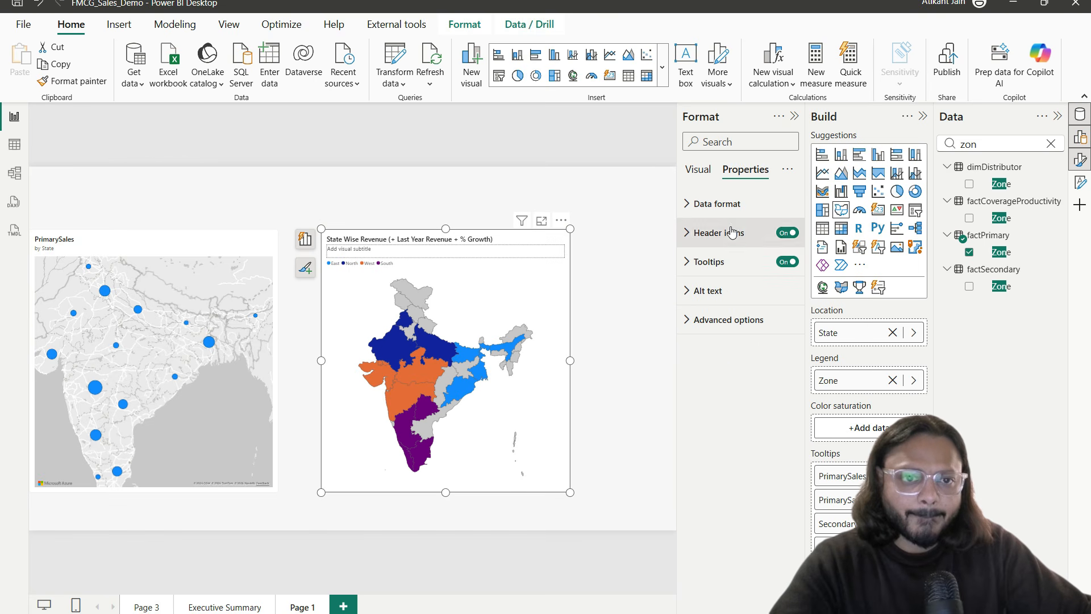
{"action": "left_click", "coordinate": [734, 263]}
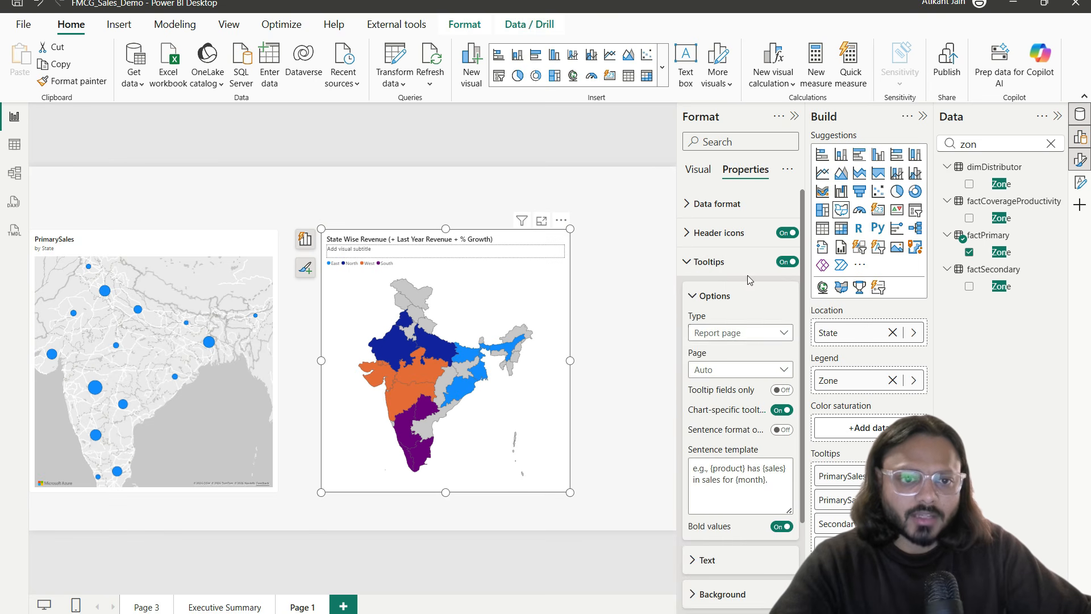
{"action": "left_click", "coordinate": [729, 257]}
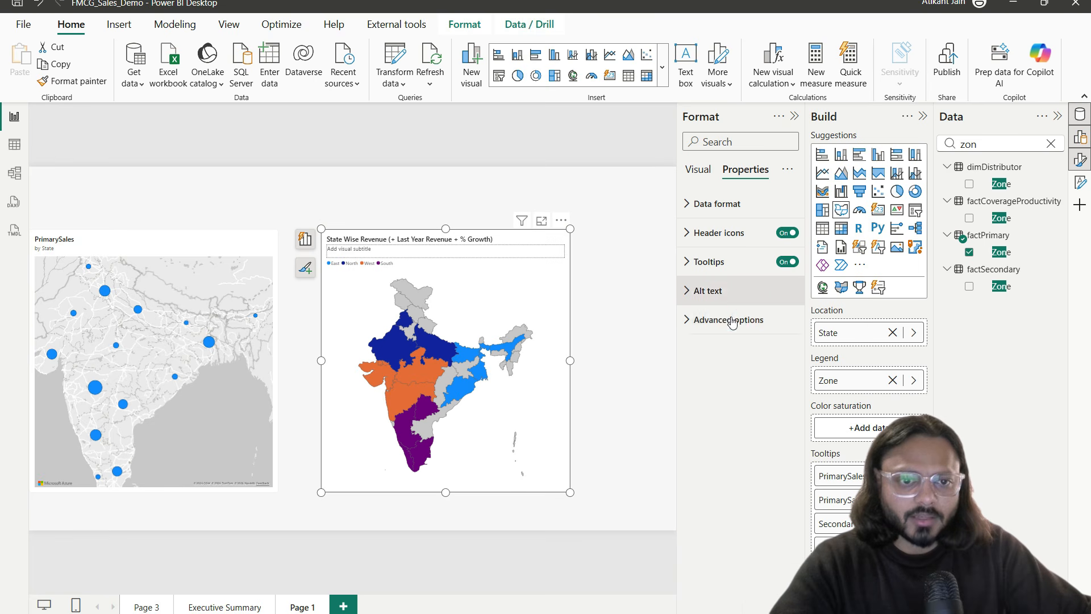
{"action": "left_click", "coordinate": [730, 319]}
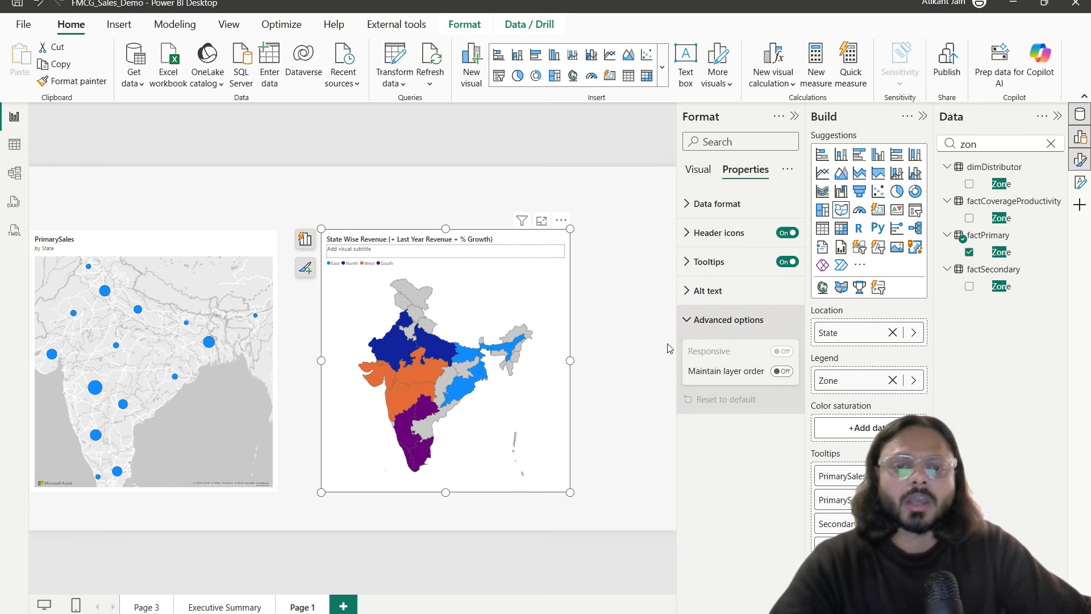
{"action": "left_click", "coordinate": [698, 169]}
Step: View the zone-coloured India map in Focus mode, then return to the report
{"action": "mouse_move", "coordinate": [399, 351]}
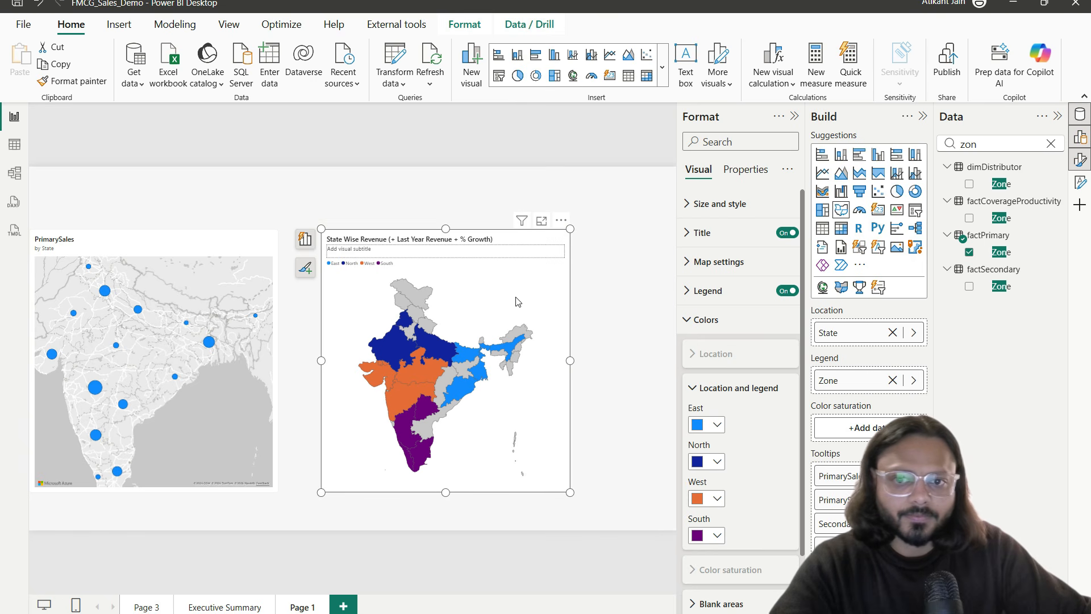
{"action": "left_click", "coordinate": [541, 221]}
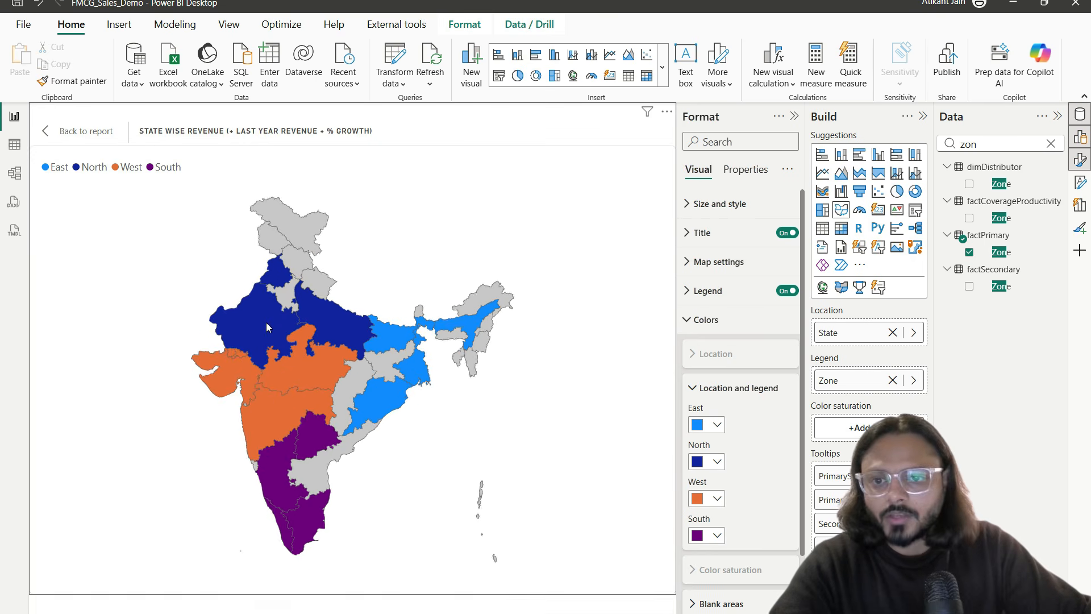
{"action": "mouse_move", "coordinate": [253, 336]}
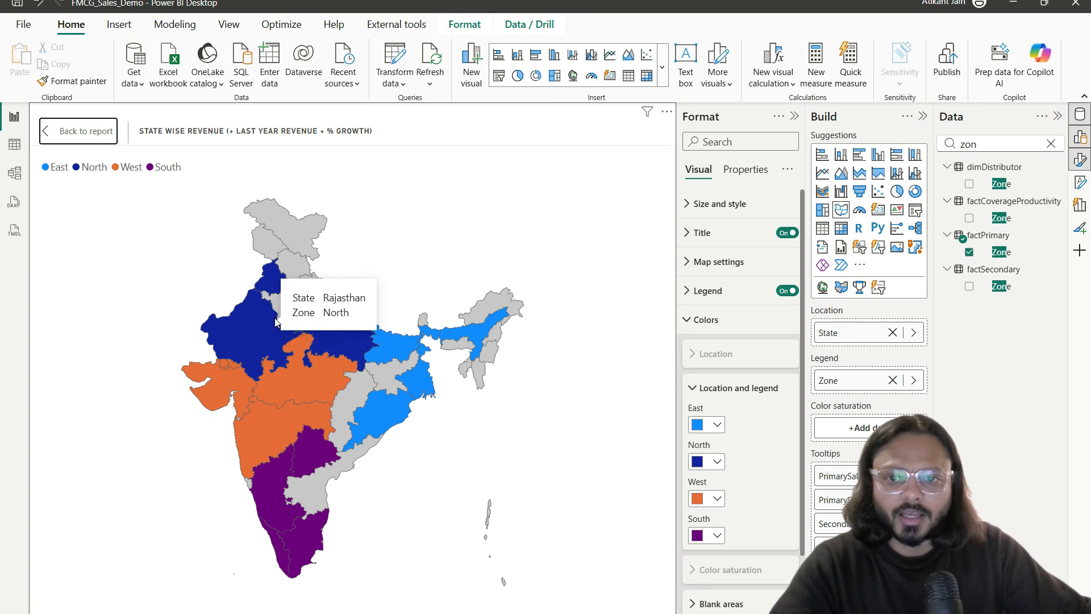
{"action": "left_click", "coordinate": [112, 129]}
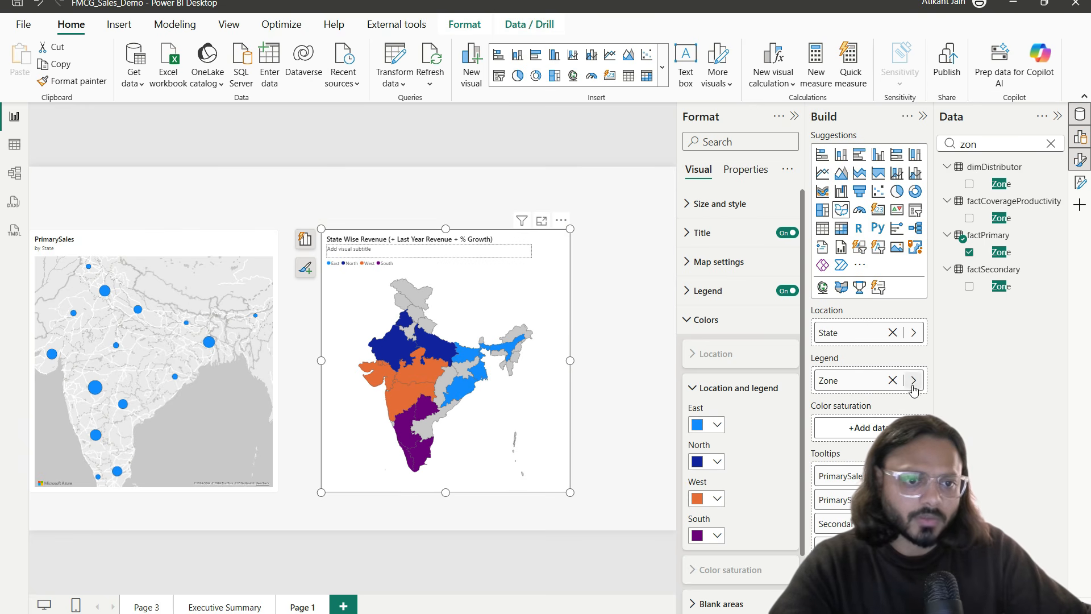
{"action": "left_click", "coordinate": [893, 381]}
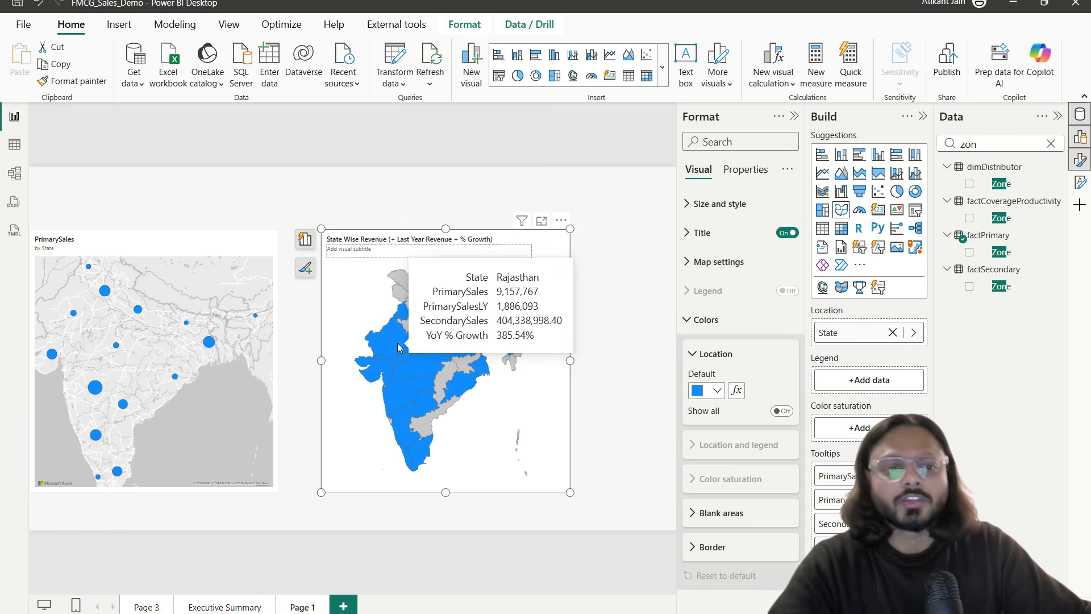
{"action": "key", "text": "ctrl+2"}
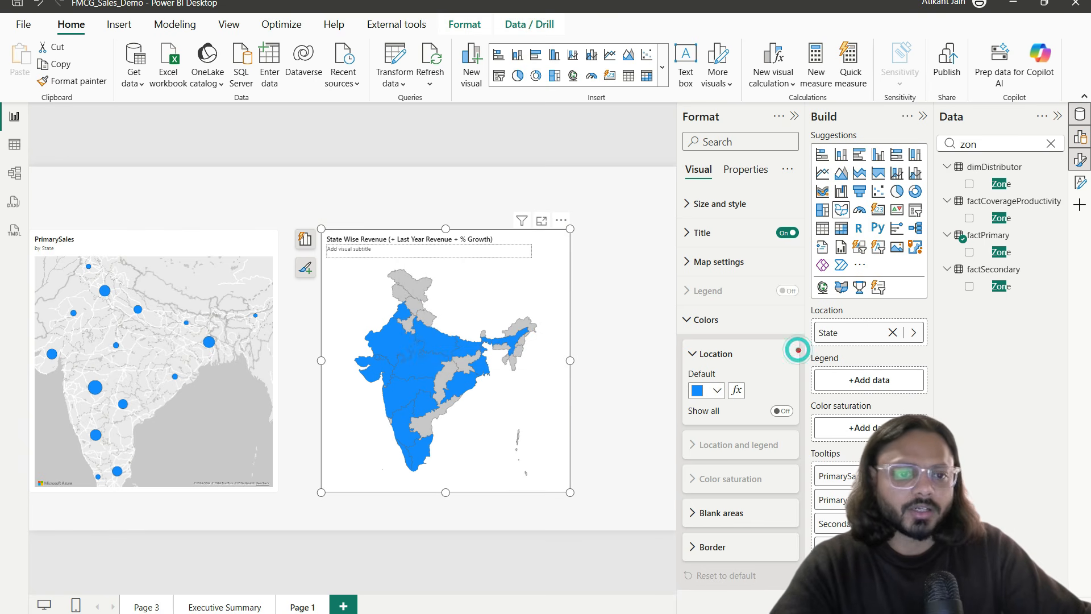
{"action": "left_click_drag", "start_coordinate": [797, 349], "coordinate": [925, 406]}
{"action": "left_click_drag", "start_coordinate": [830, 395], "coordinate": [874, 373]}
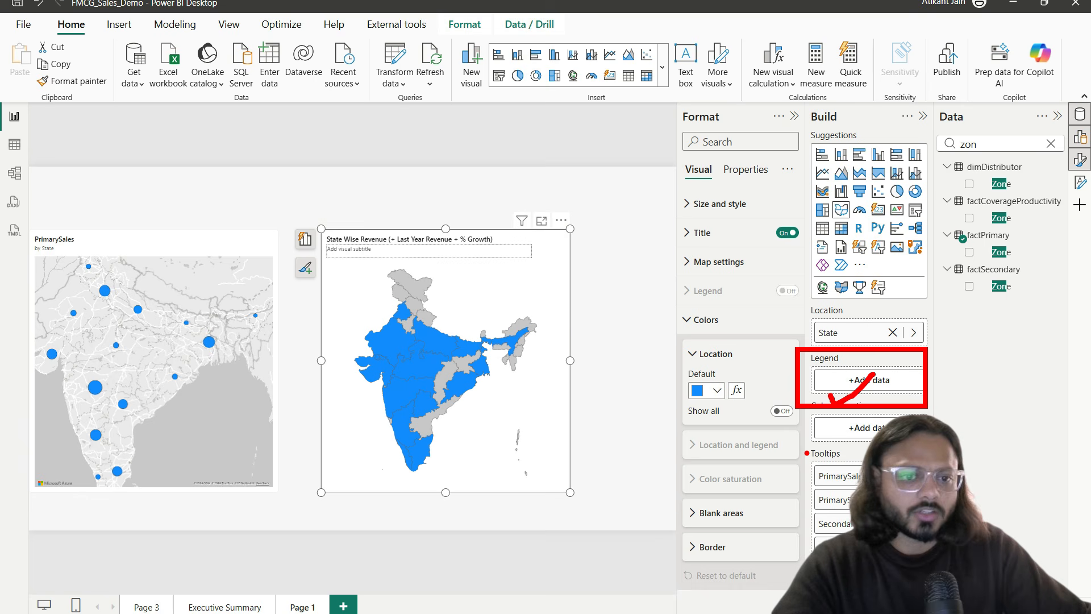
{"action": "left_click_drag", "start_coordinate": [806, 447], "coordinate": [887, 509]}
{"action": "mouse_move", "coordinate": [838, 481]}
{"action": "left_mouse_down"}
{"action": "mouse_move", "coordinate": [643, 412]}
{"action": "mouse_move", "coordinate": [721, 410]}
{"action": "left_mouse_up"}
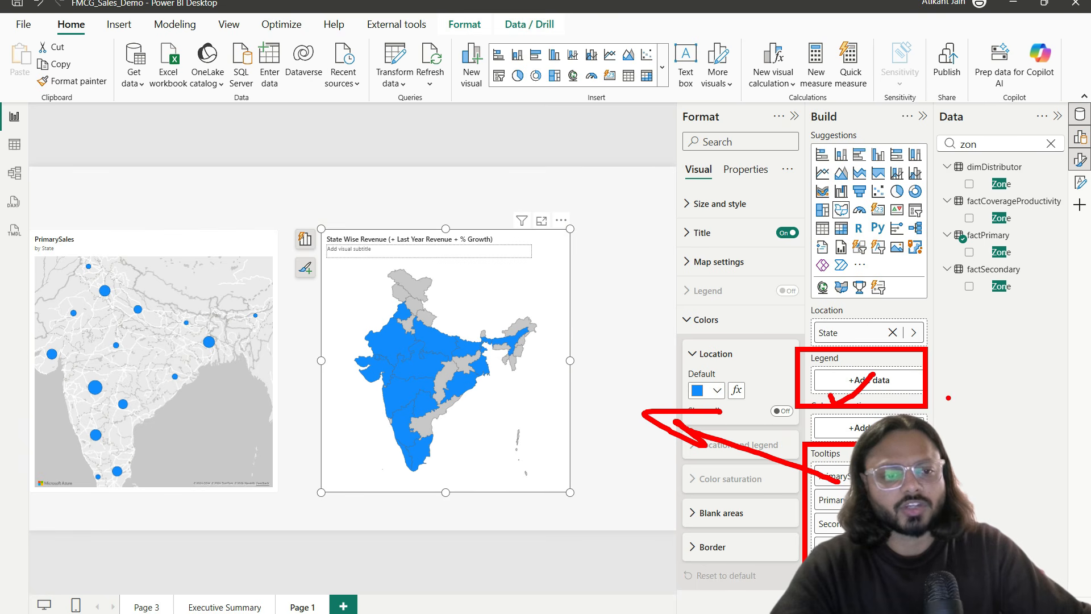
{"action": "key", "text": "Escape"}
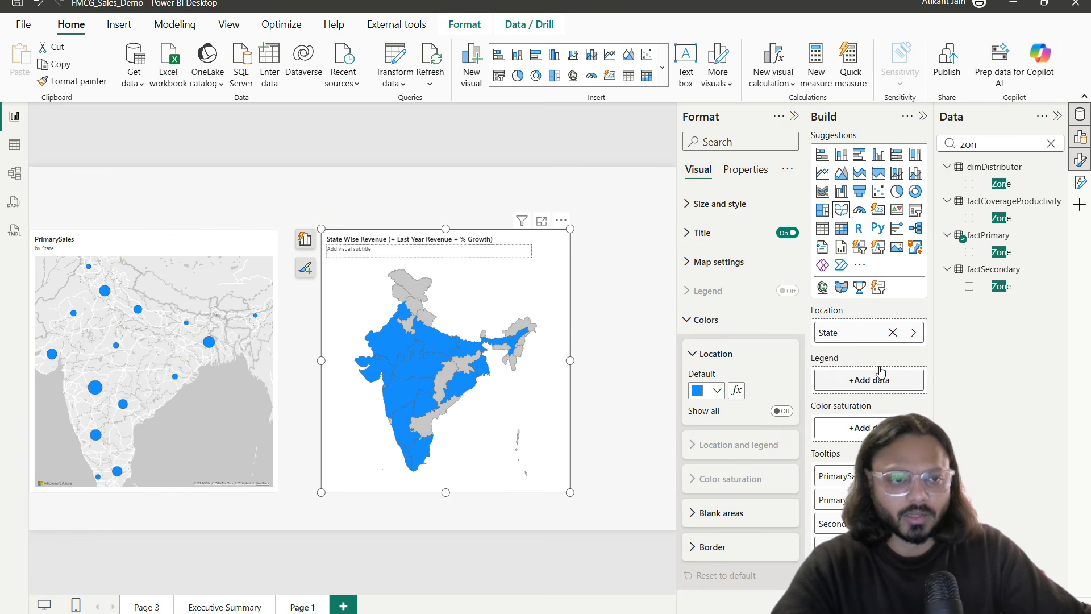
{"action": "left_click_drag", "start_coordinate": [1002, 251], "coordinate": [889, 381]}
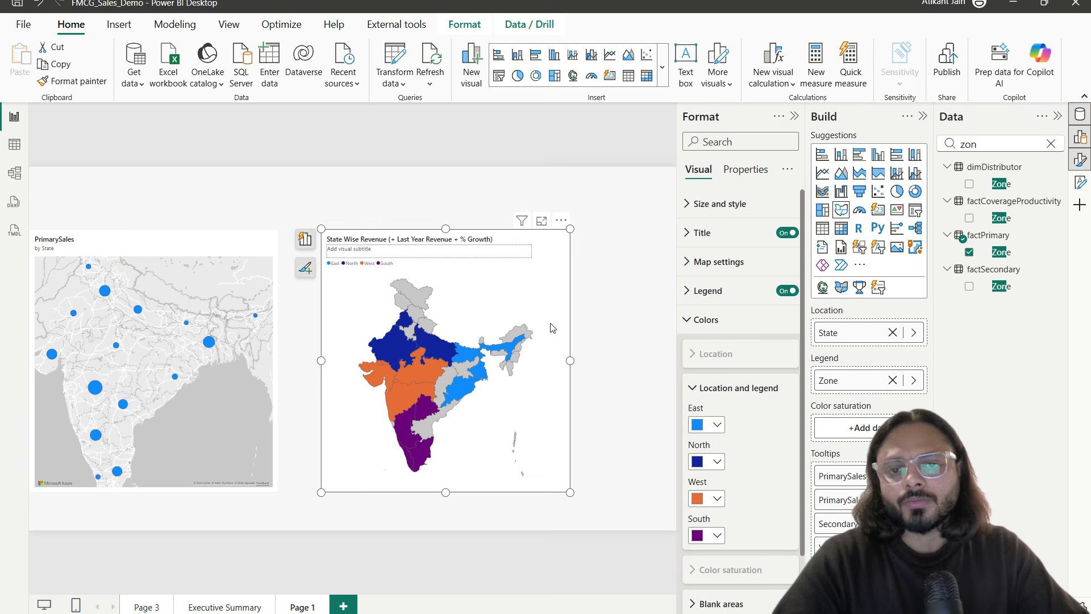
Step: Paste the FY2026-27 year slicer onto Page 1, synced with the original
{"action": "left_click", "coordinate": [477, 190]}
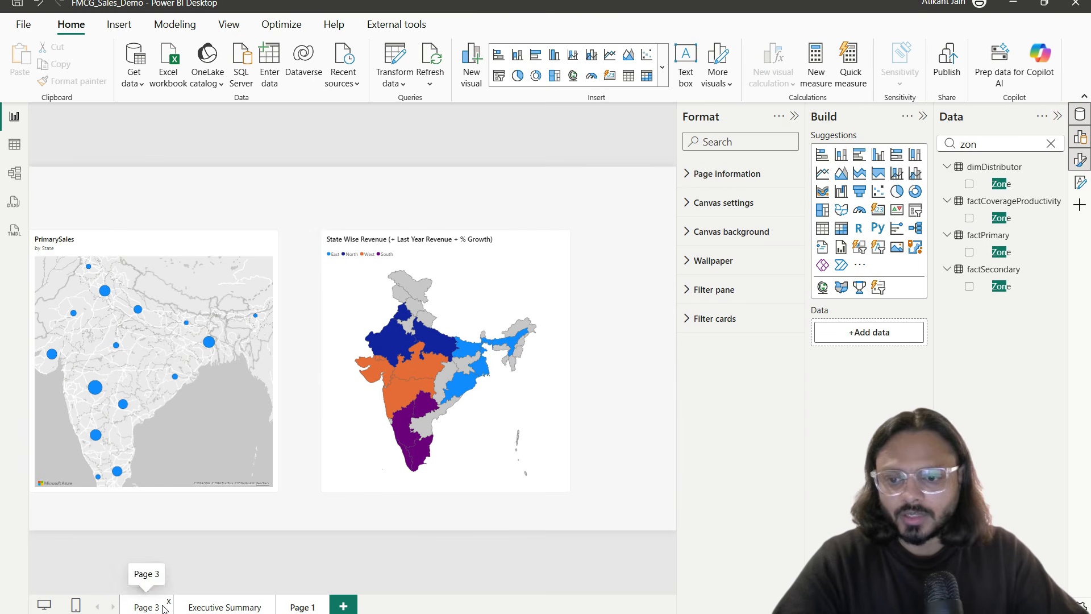
{"action": "left_click", "coordinate": [216, 608]}
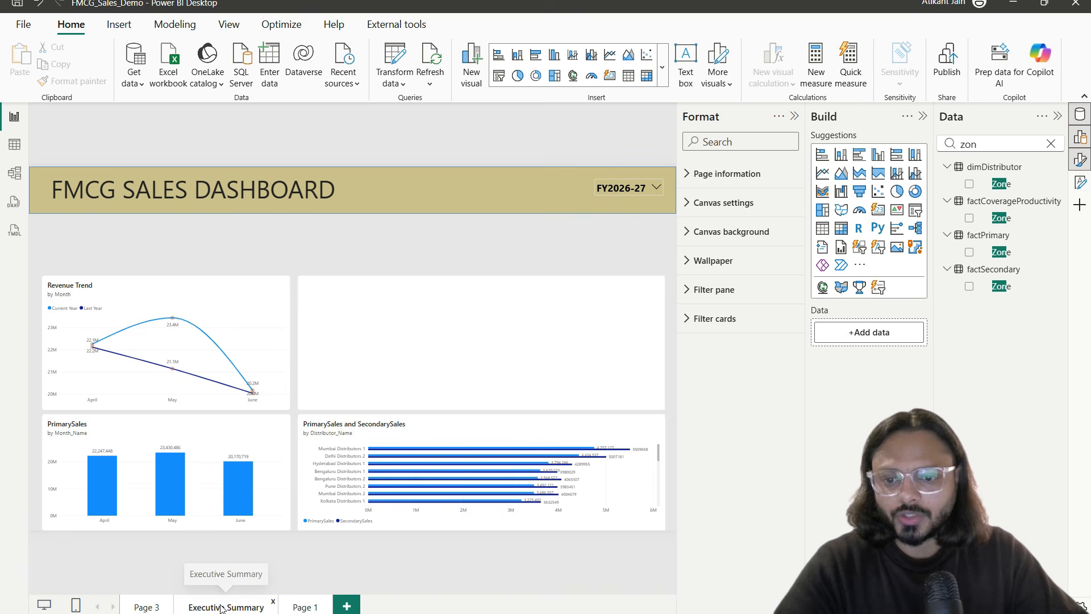
{"action": "left_click", "coordinate": [614, 182]}
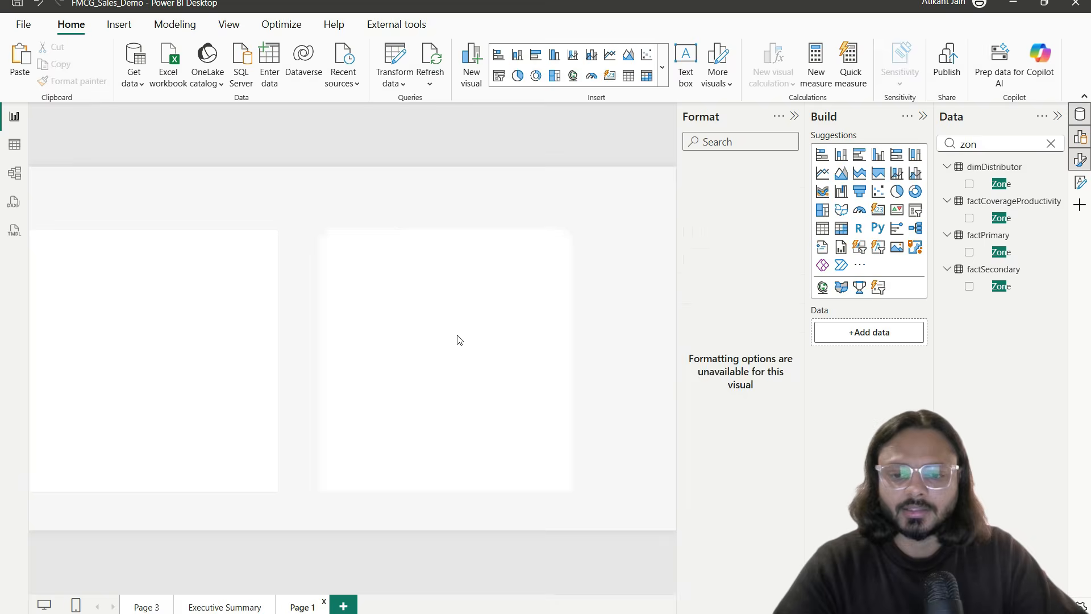
{"action": "key", "text": "ctrl+v"}
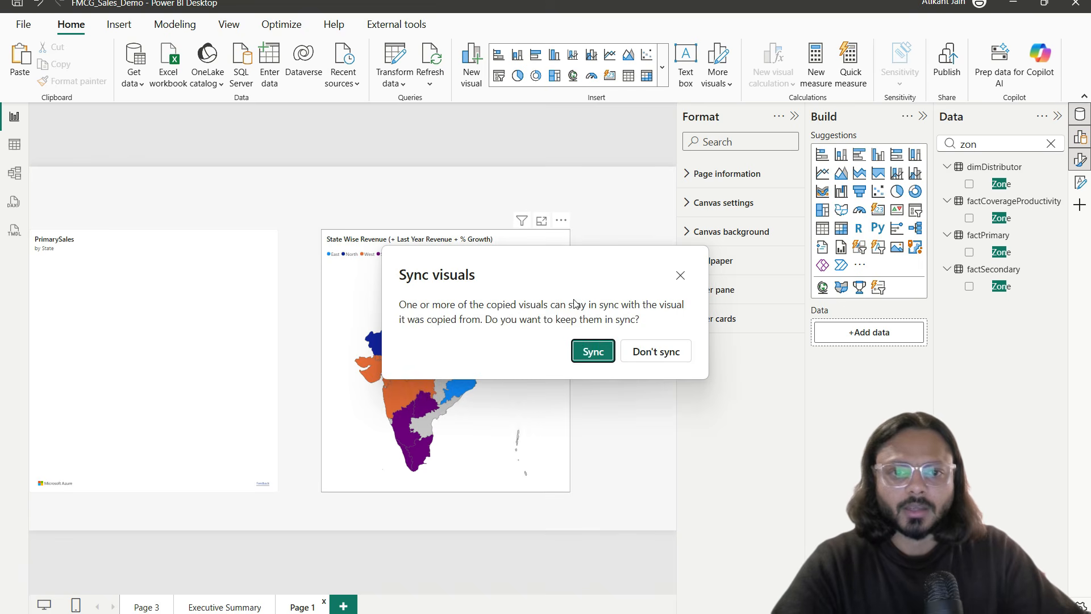
{"action": "left_click", "coordinate": [592, 352]}
{"action": "left_click", "coordinate": [604, 310]}
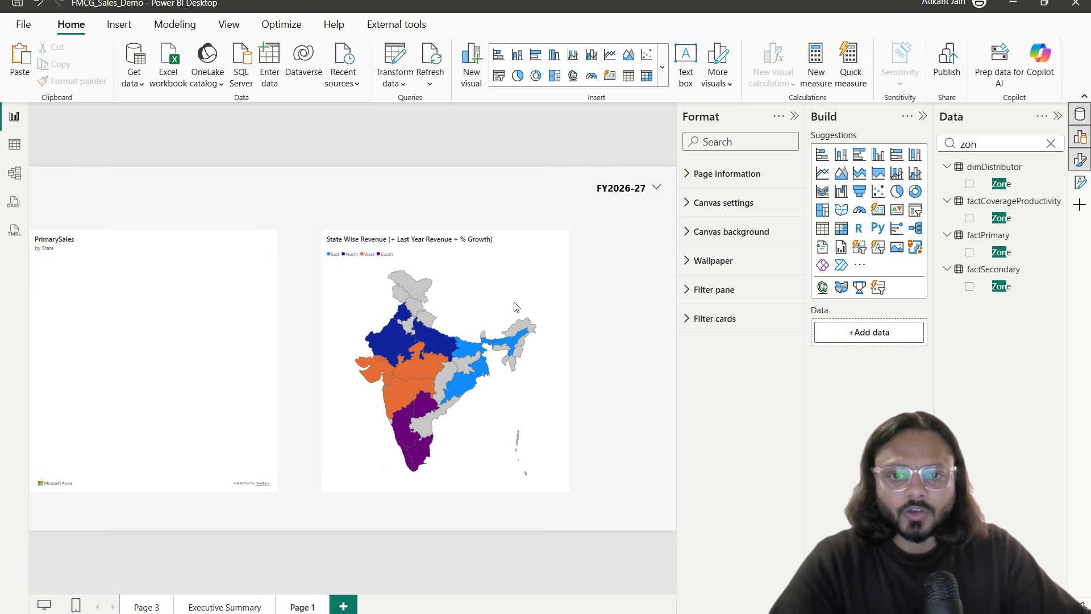
Step: Check the slicer's list of financial years, then go back to Executive Summary
{"action": "mouse_move", "coordinate": [435, 356]}
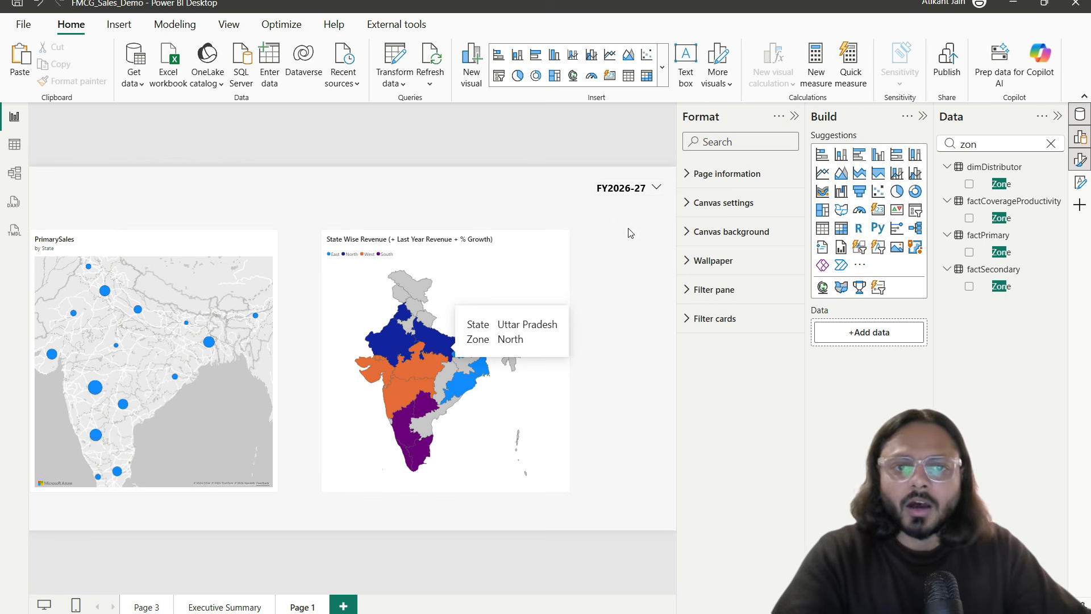
{"action": "left_click", "coordinate": [655, 188]}
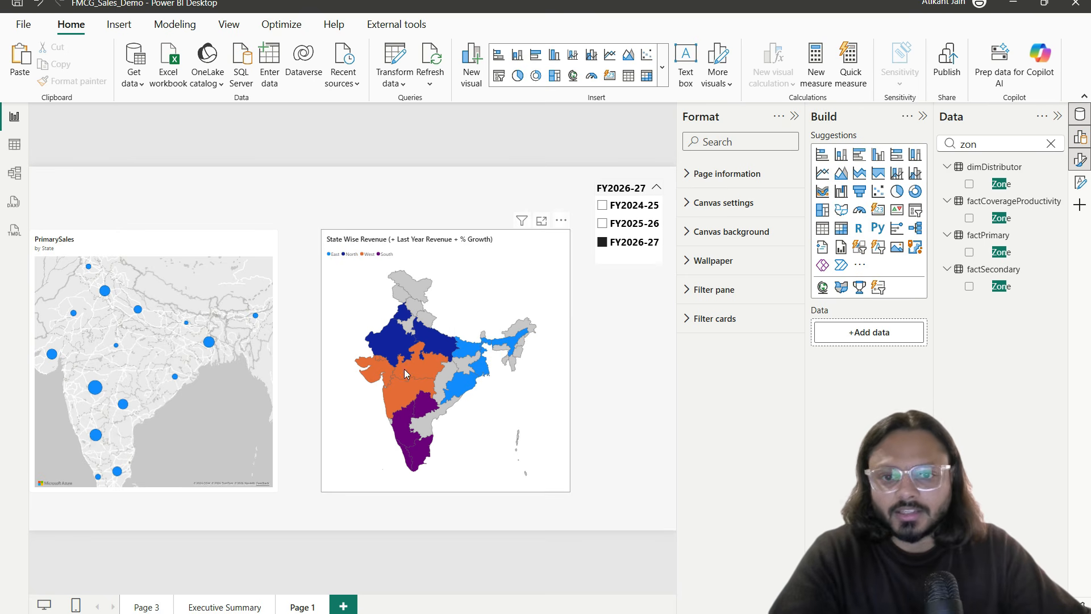
{"action": "left_click", "coordinate": [512, 362]}
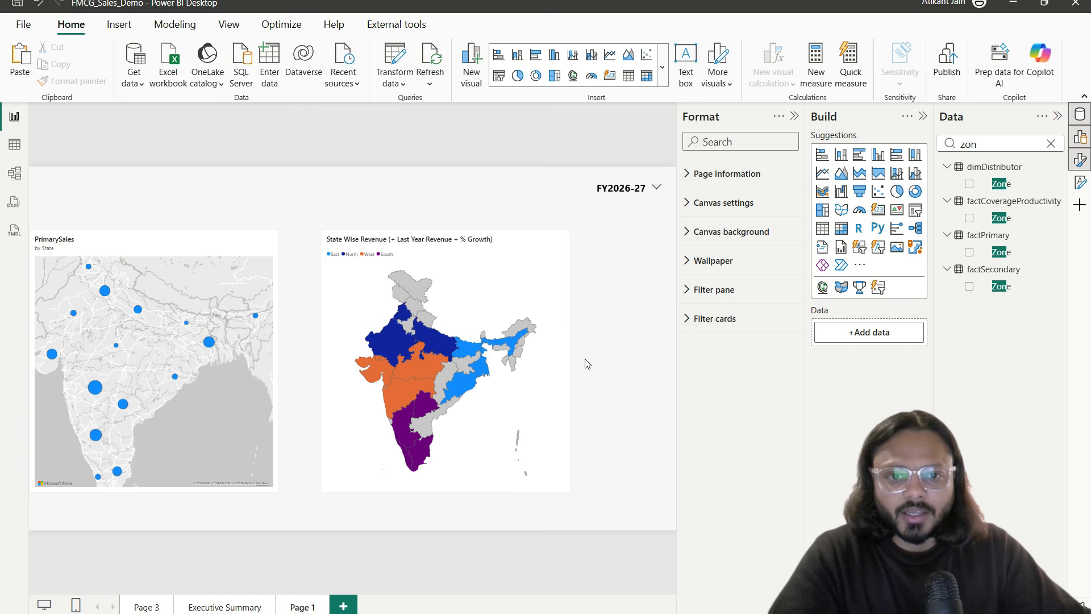
{"action": "left_click", "coordinate": [226, 603]}
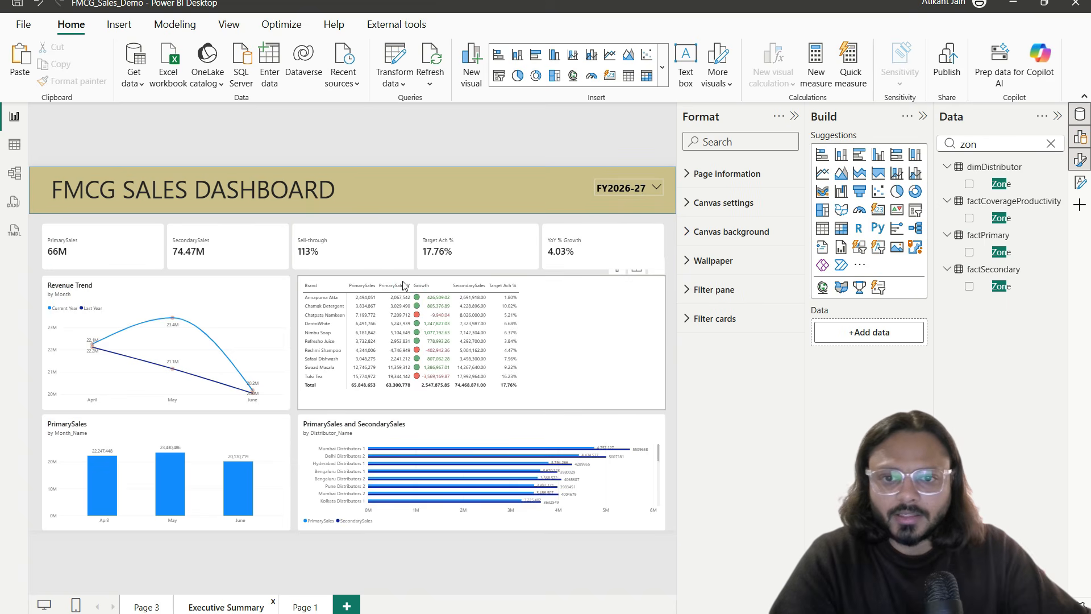
Step: Paste the Brand matrix onto Page 1, moved to the lower left and made narrower
{"action": "left_click", "coordinate": [409, 278]}
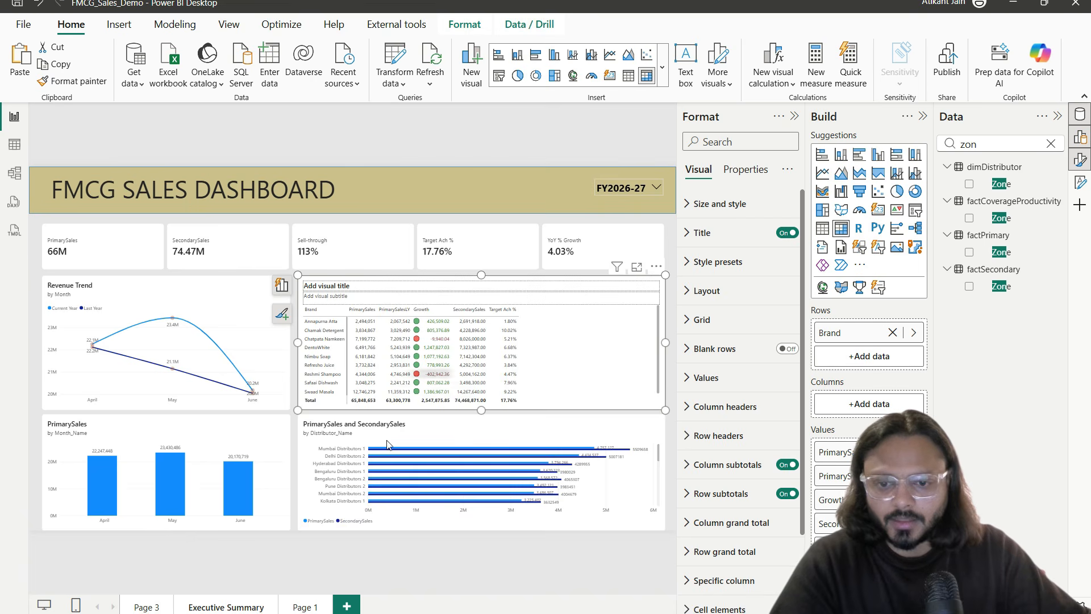
{"action": "left_click", "coordinate": [302, 606]}
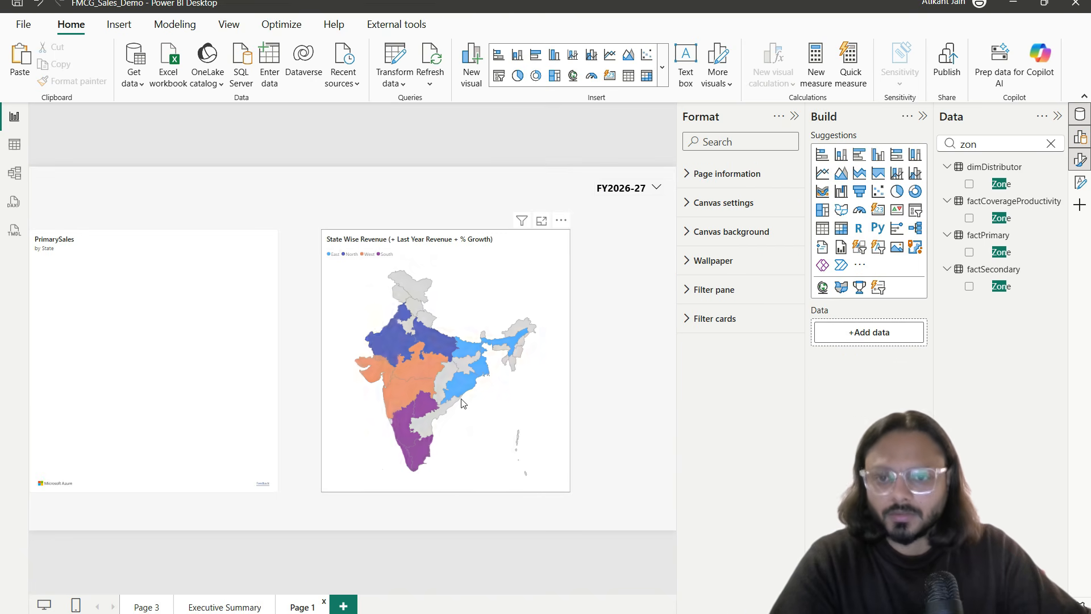
{"action": "key", "text": "ctrl+v"}
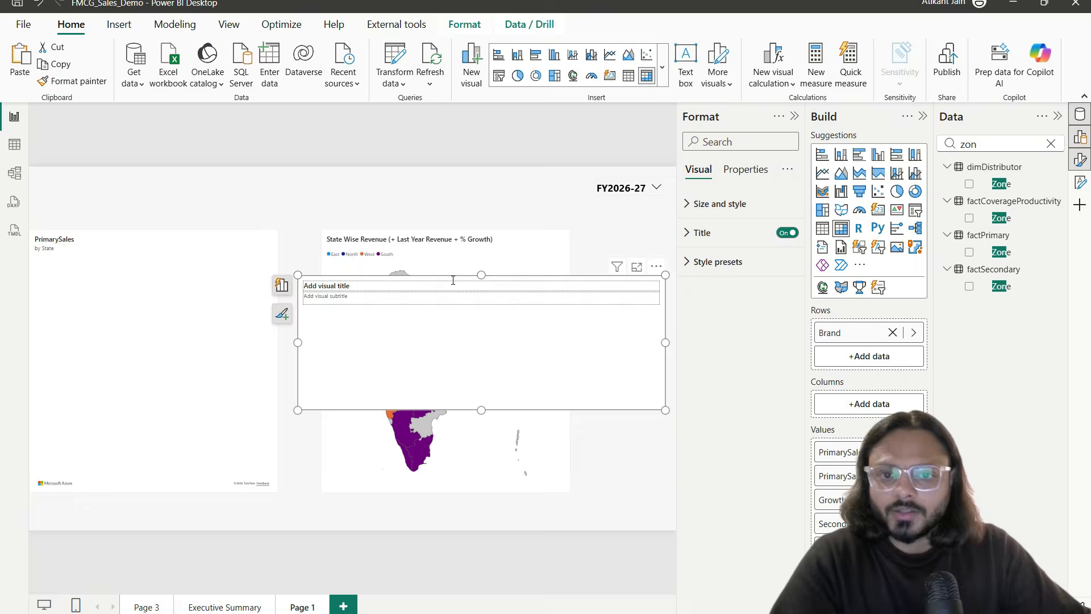
{"action": "left_click_drag", "start_coordinate": [452, 281], "coordinate": [205, 352]}
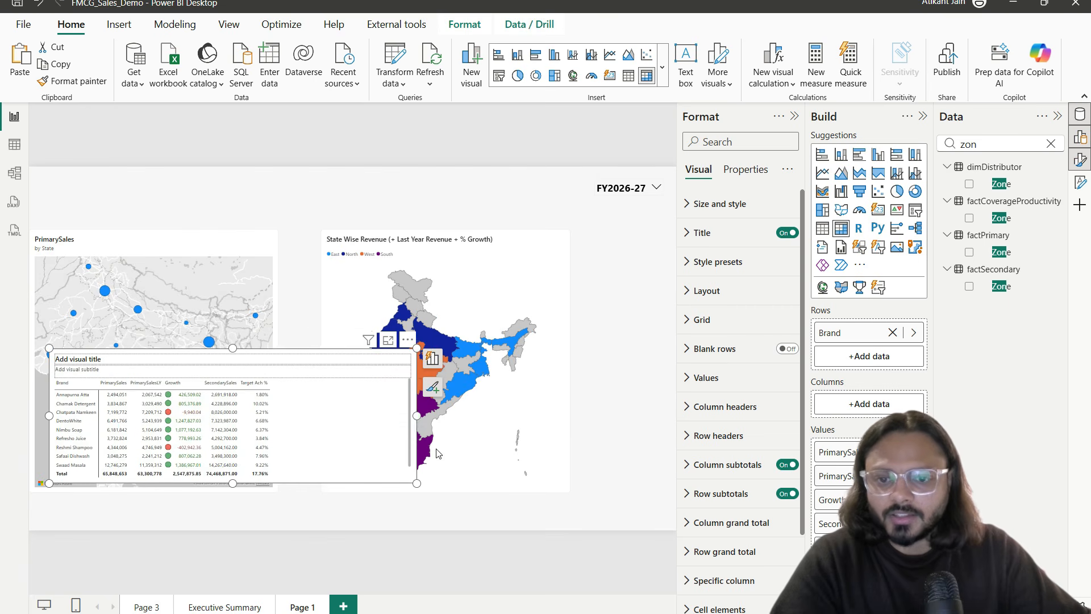
{"action": "left_click_drag", "start_coordinate": [416, 416], "coordinate": [305, 415]}
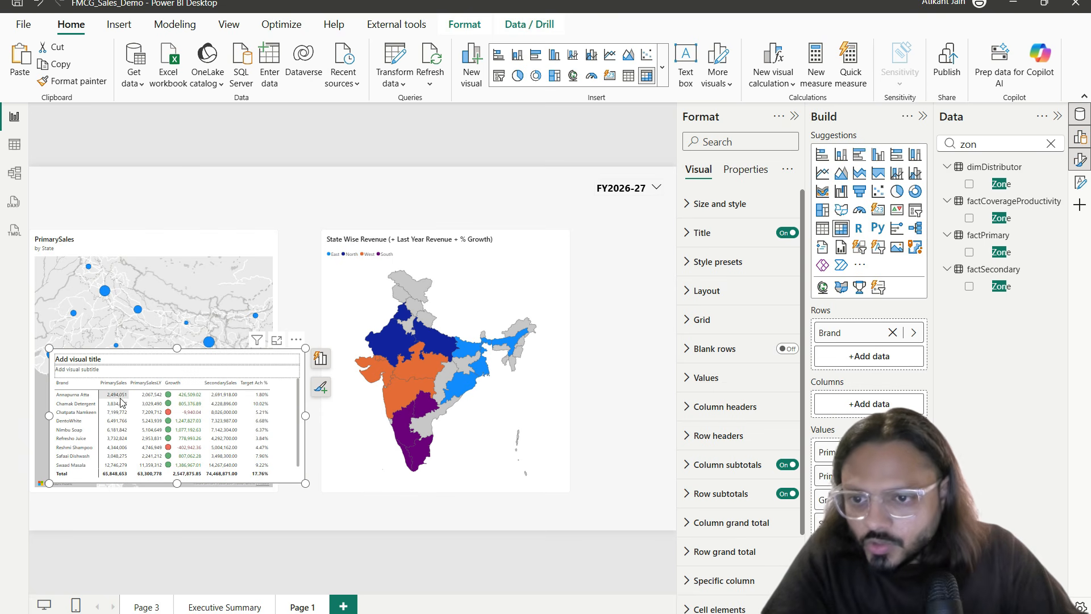
Step: Cross-filter the Brand matrix to Maharashtra from the India map
{"action": "left_click", "coordinate": [392, 390]}
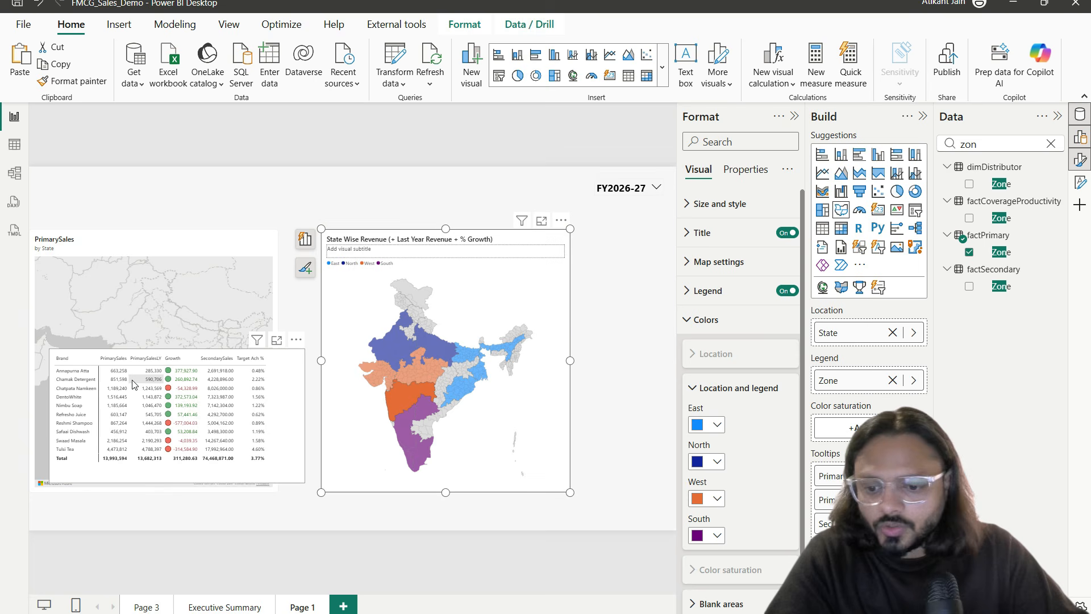
{"action": "left_click_drag", "start_coordinate": [105, 364], "coordinate": [135, 377]}
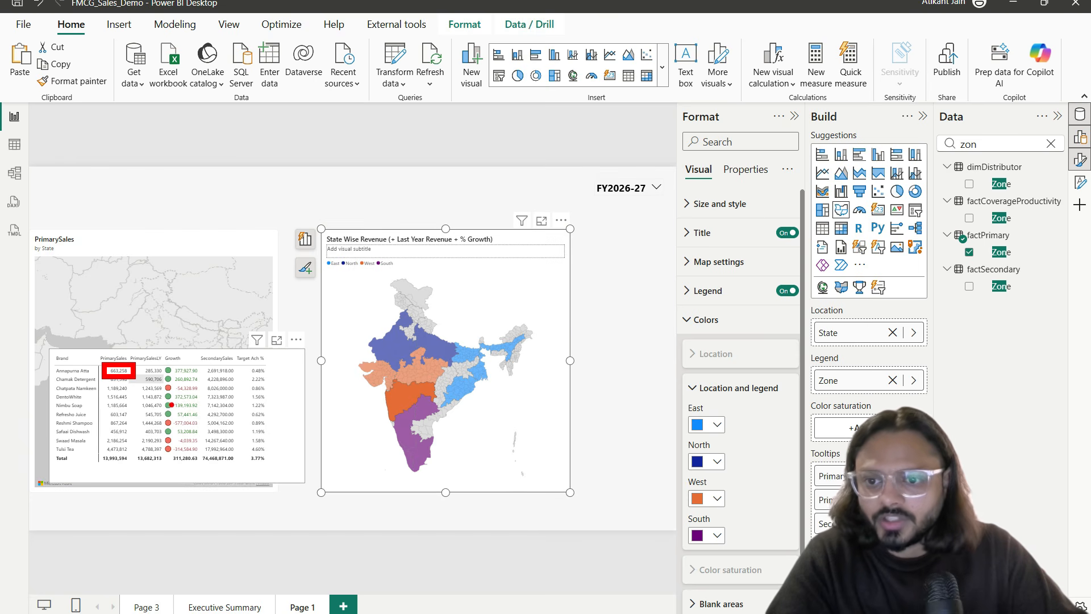
{"action": "key", "text": "Escape"}
Step: Cross-filter the Brand matrix by Karnataka, Telangana, Uttar Pradesh and Rajasthan, then clear the filter
{"action": "left_click", "coordinate": [417, 423]}
{"action": "left_click", "coordinate": [411, 433]}
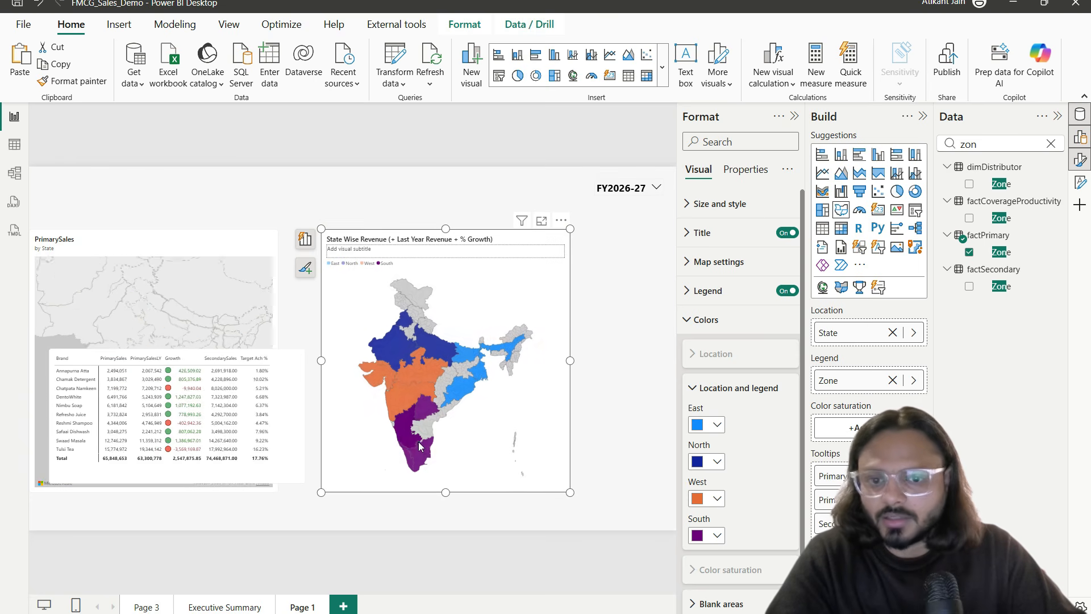
{"action": "left_click", "coordinate": [417, 455]}
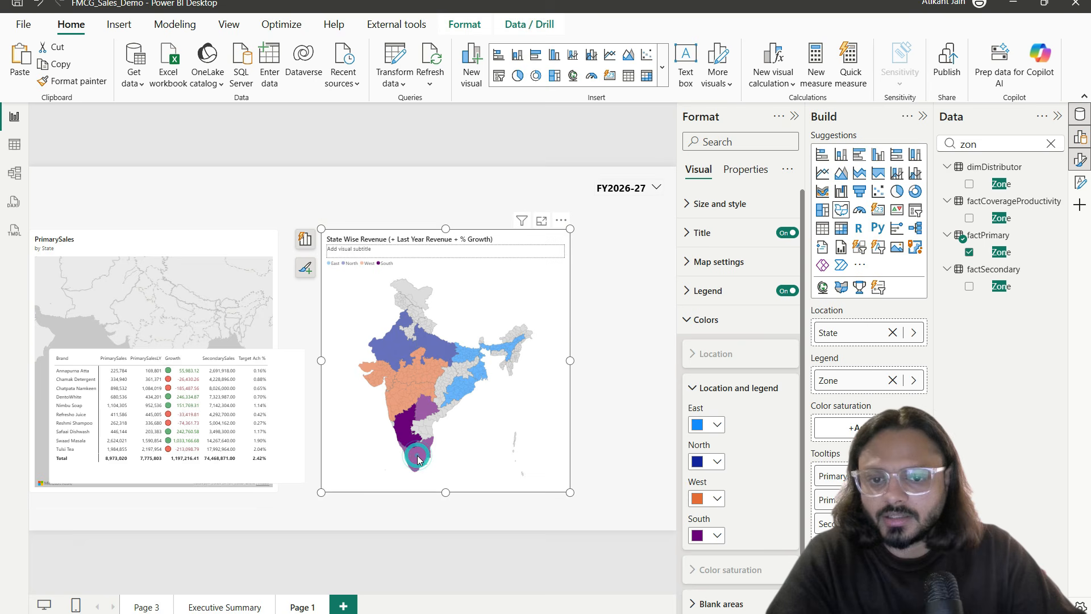
{"action": "left_click", "coordinate": [430, 404]}
{"action": "left_click", "coordinate": [434, 345]}
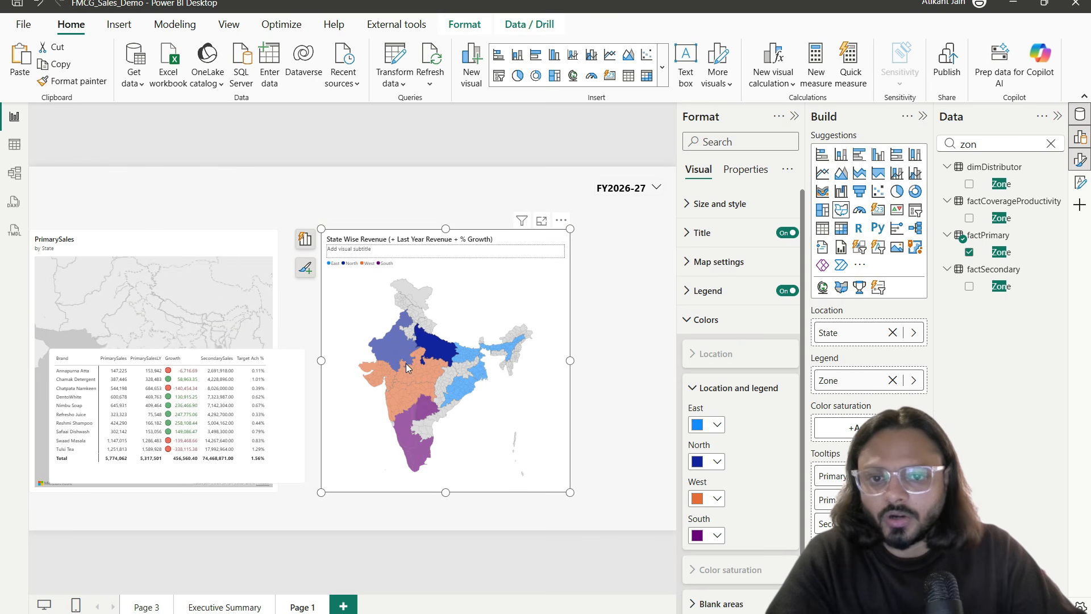
{"action": "left_click", "coordinate": [400, 361]}
{"action": "left_click", "coordinate": [437, 383]}
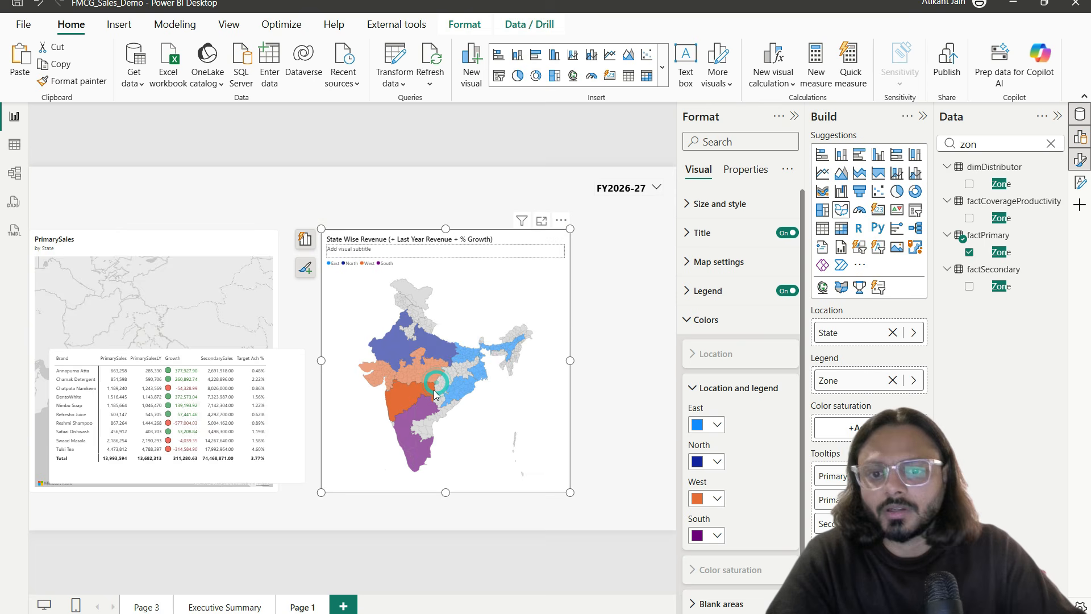
{"action": "left_click", "coordinate": [435, 387]}
Step: Look up 'label' in the format options, then move the Brand matrix higher
{"action": "left_click", "coordinate": [720, 140]}
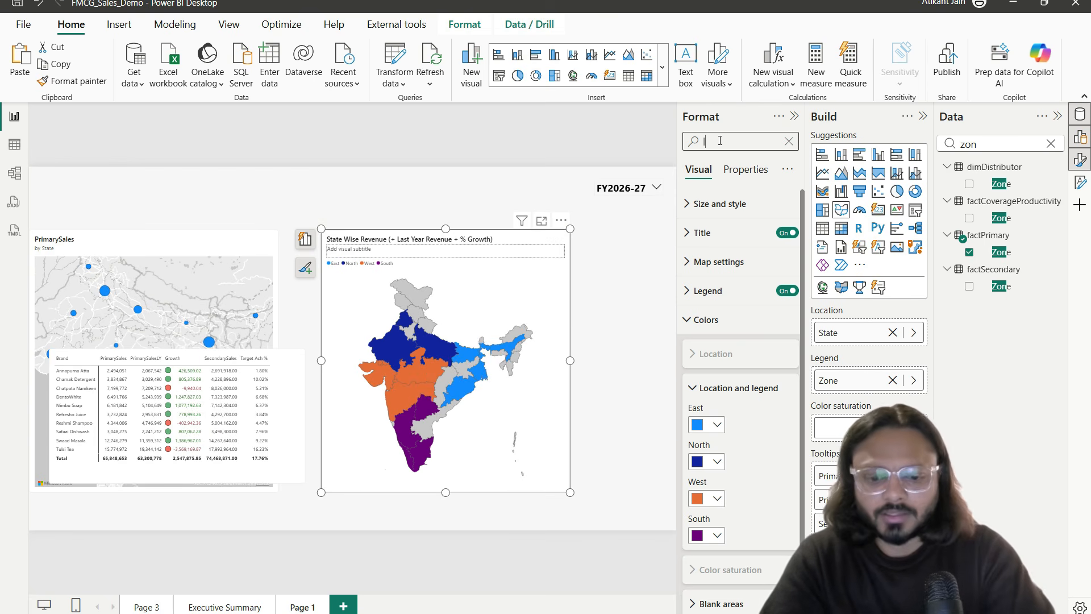
{"action": "type", "text": "label"}
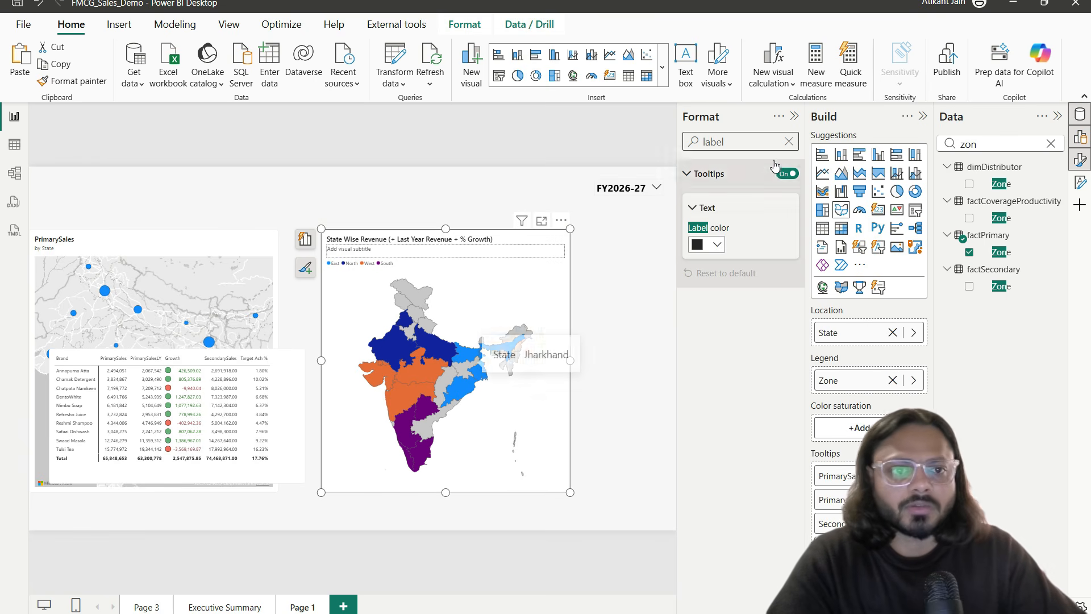
{"action": "left_click", "coordinate": [788, 141]}
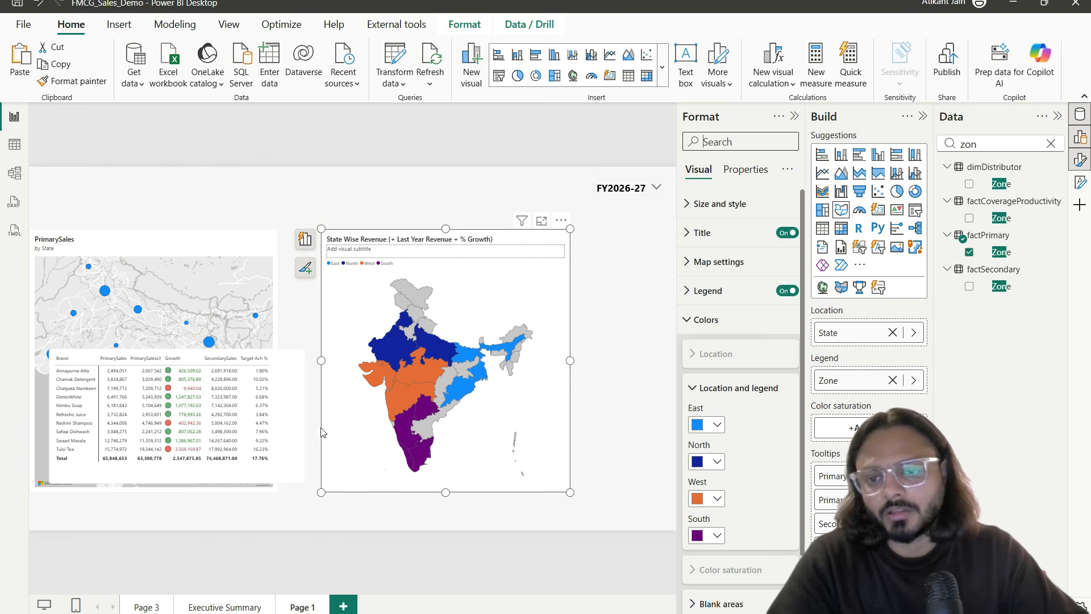
{"action": "left_click_drag", "start_coordinate": [283, 382], "coordinate": [273, 335]}
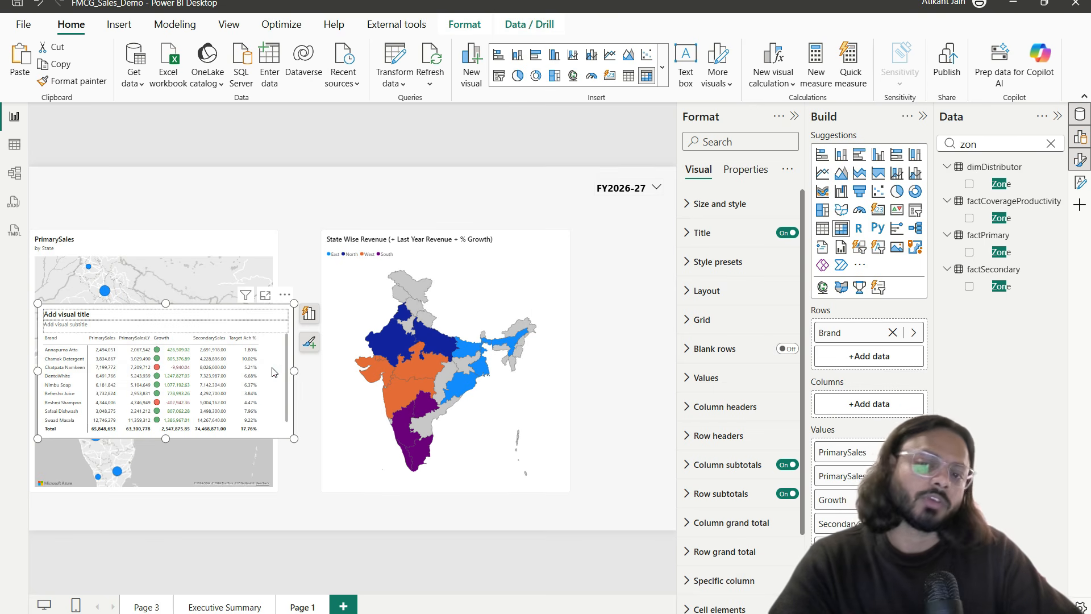
Step: Move the brand matrix to the lower right of the canvas
{"action": "left_click_drag", "start_coordinate": [272, 372], "coordinate": [649, 434]}
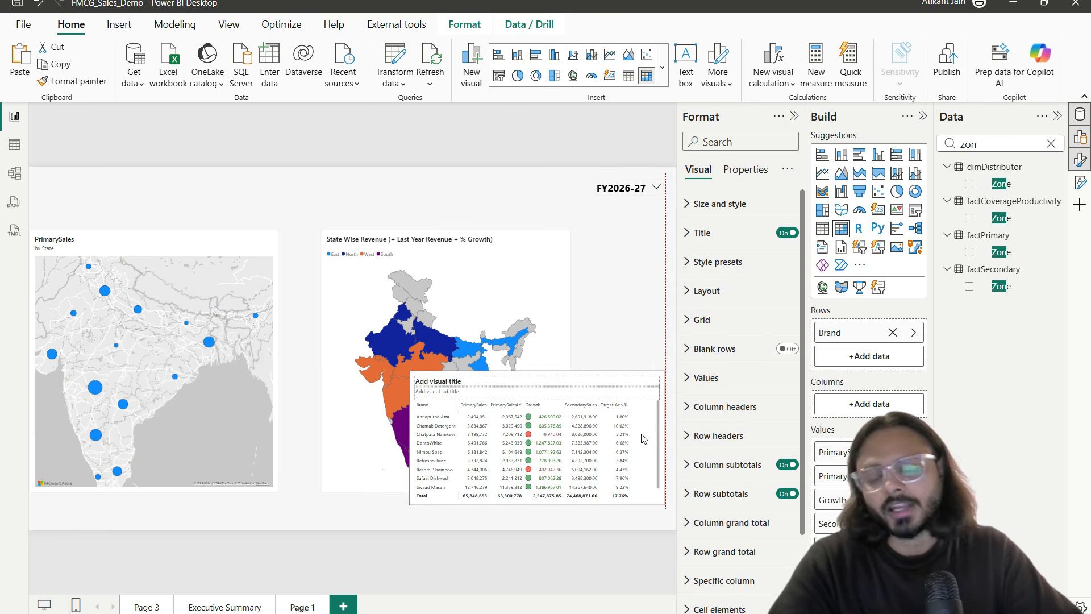
{"action": "left_click", "coordinate": [589, 336]}
{"action": "left_click", "coordinate": [739, 612]}
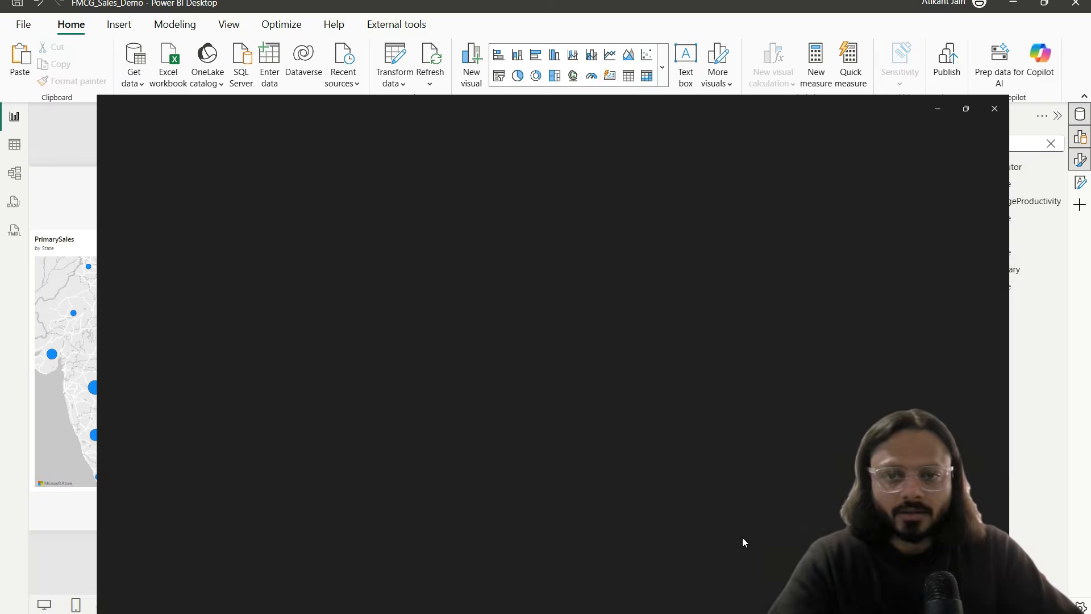
{"action": "mouse_move", "coordinate": [281, 53]}
{"action": "left_mouse_down"}
{"action": "mouse_move", "coordinate": [329, 109]}
{"action": "mouse_move", "coordinate": [575, 319]}
{"action": "left_mouse_up"}
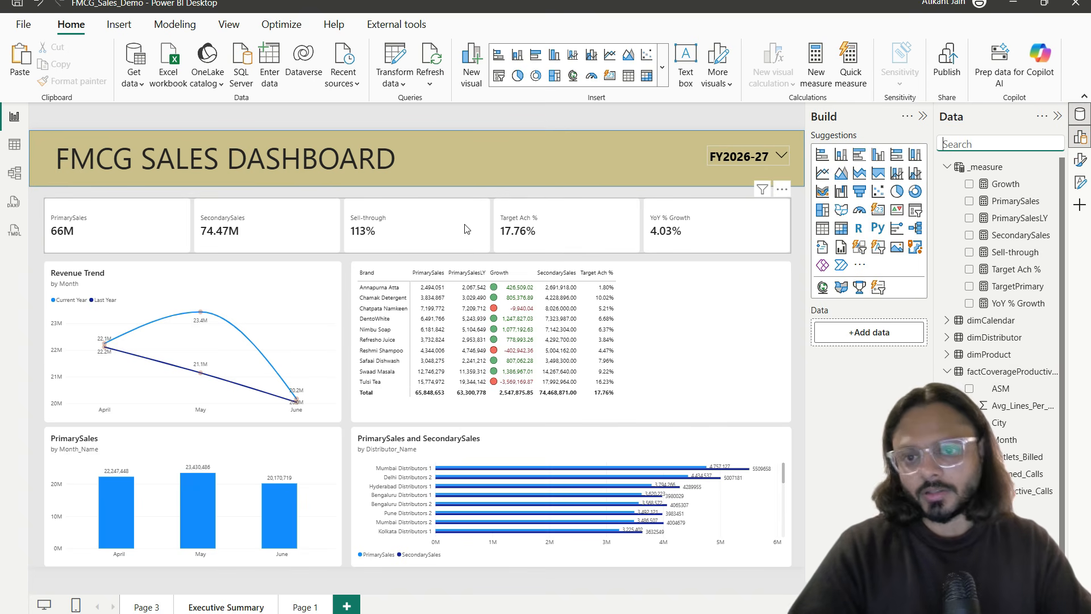
Step: Copy the State Wise Revenue map from Page 1 and go back to Executive Summary
{"action": "left_click", "coordinate": [306, 607]}
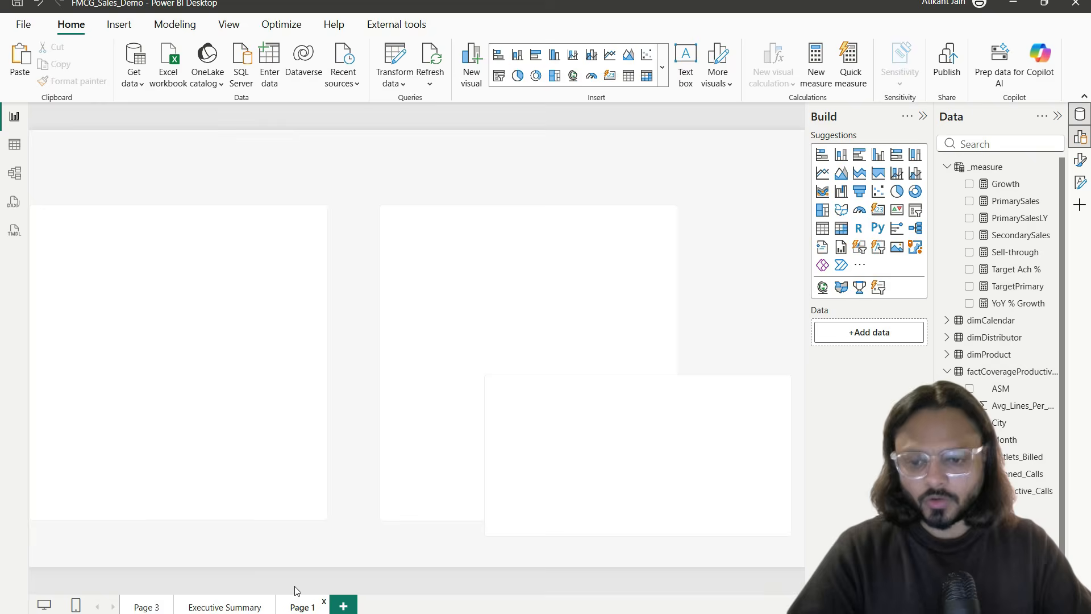
{"action": "left_click", "coordinate": [437, 327]}
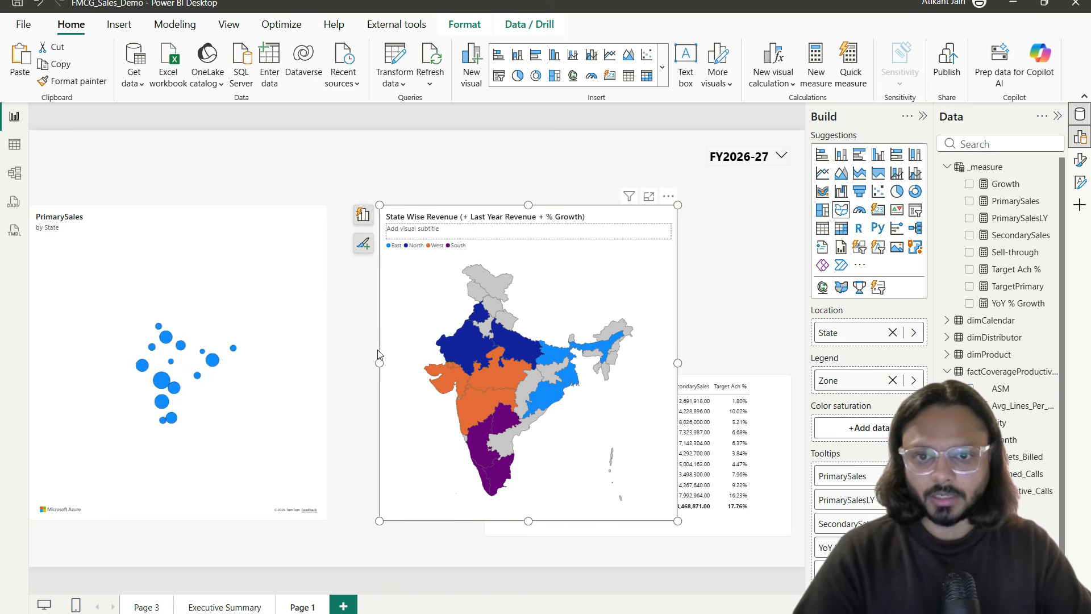
{"action": "left_click", "coordinate": [250, 607]}
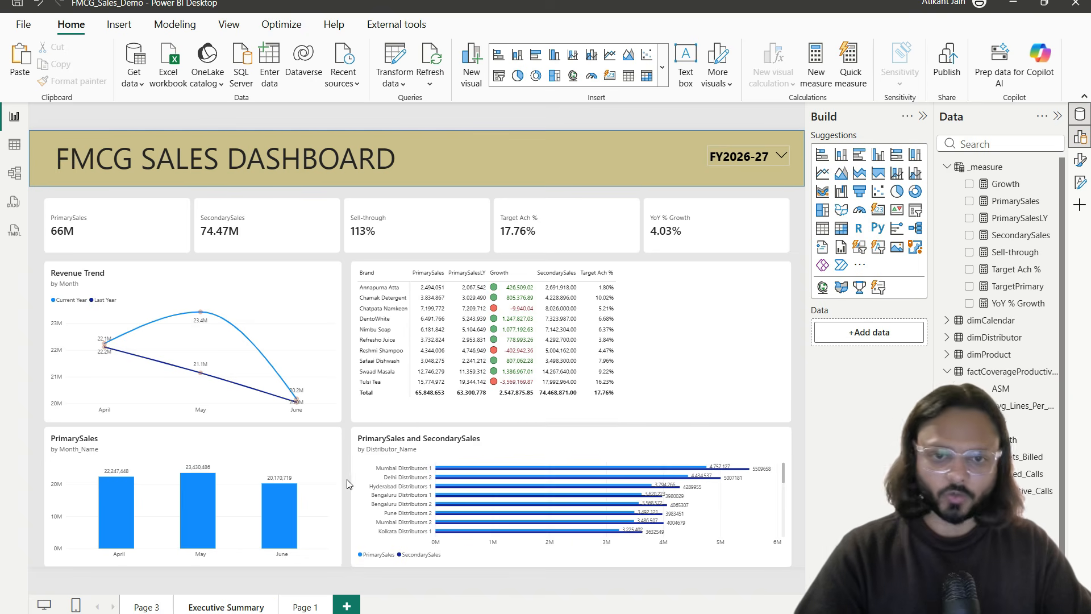
Step: Paste the State Wise Revenue map and shrink it into a smaller box
{"action": "key", "text": "ctrl+v"}
{"action": "left_click_drag", "start_coordinate": [588, 217], "coordinate": [637, 268]}
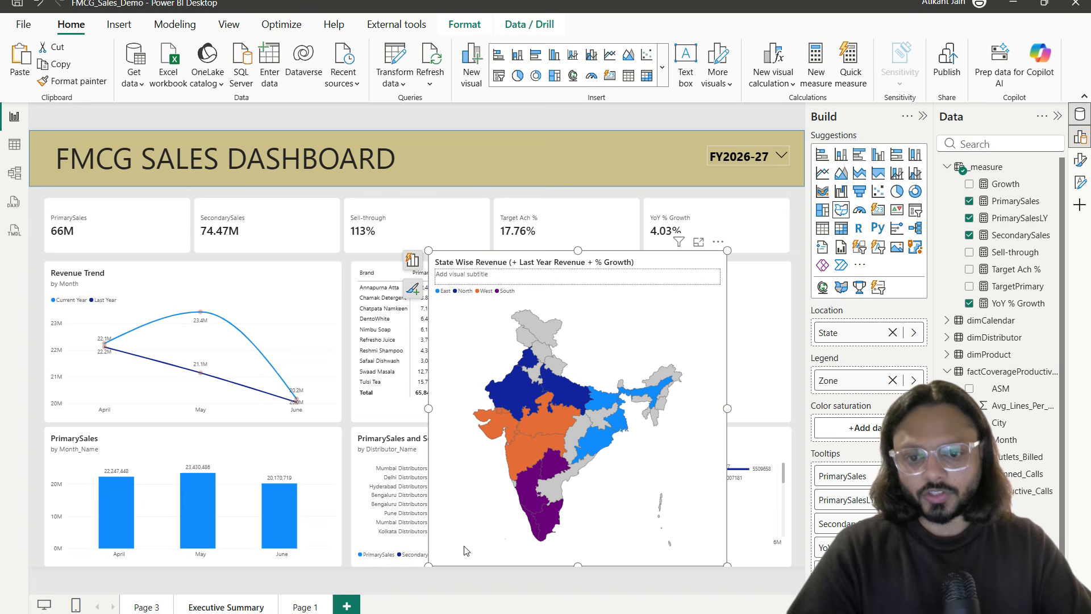
{"action": "left_click_drag", "start_coordinate": [432, 565], "coordinate": [427, 423]}
Step: Delete the PrimarySales and SecondarySales distributor bar chart
{"action": "left_click", "coordinate": [464, 447]}
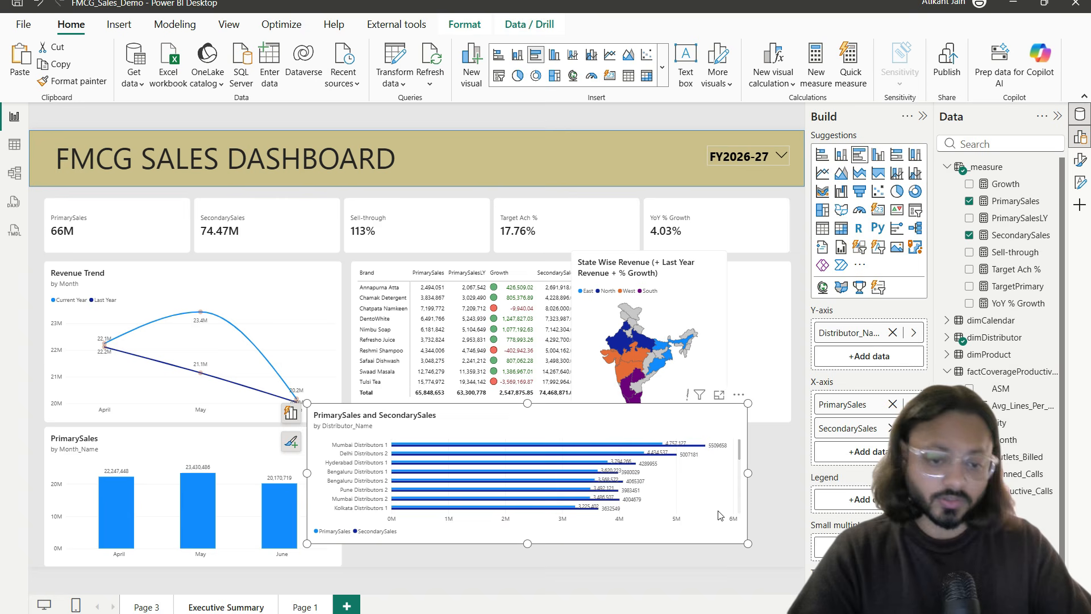
{"action": "left_click_drag", "start_coordinate": [748, 543], "coordinate": [492, 547]}
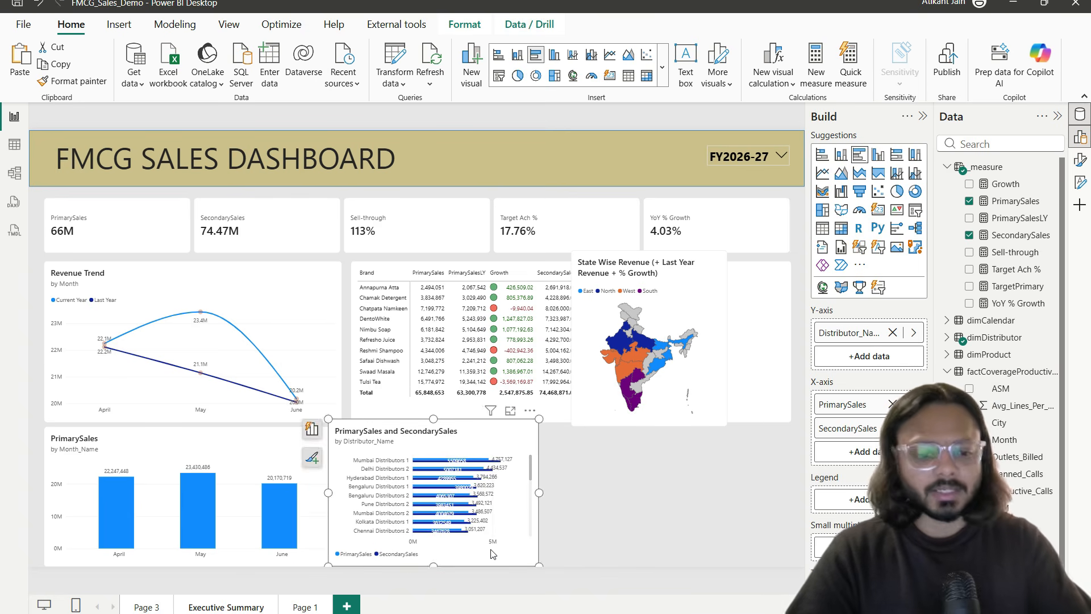
{"action": "key", "text": "Delete"}
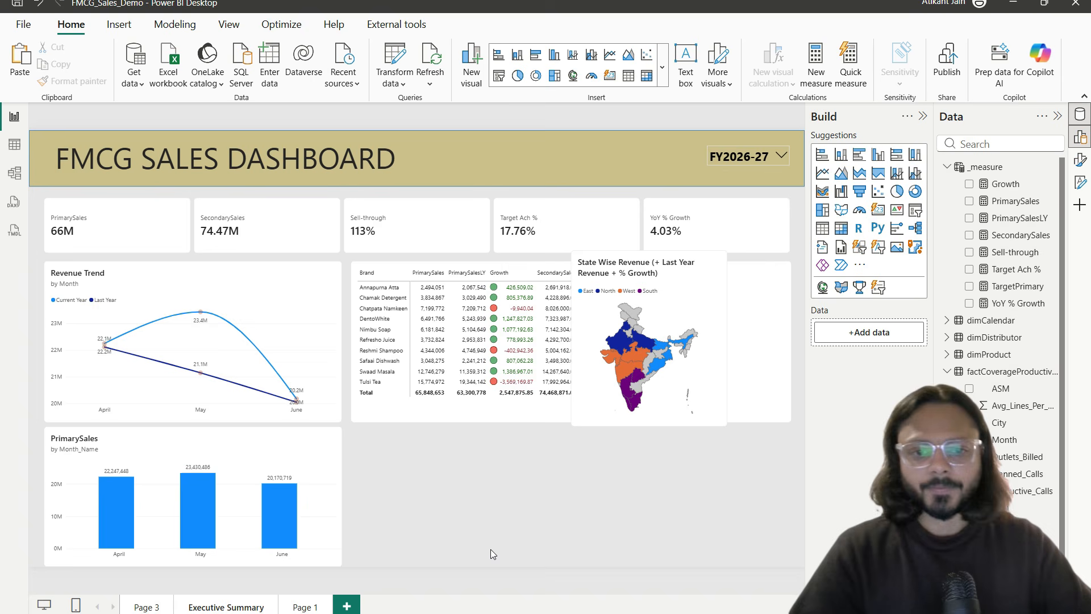
Step: Narrow and shorten the brand table, then position the map beside it
{"action": "left_click", "coordinate": [477, 420]}
{"action": "left_click", "coordinate": [791, 423]}
{"action": "left_click_drag", "start_coordinate": [769, 425], "coordinate": [633, 439]}
{"action": "left_click", "coordinate": [696, 541]}
{"action": "left_click", "coordinate": [470, 420]}
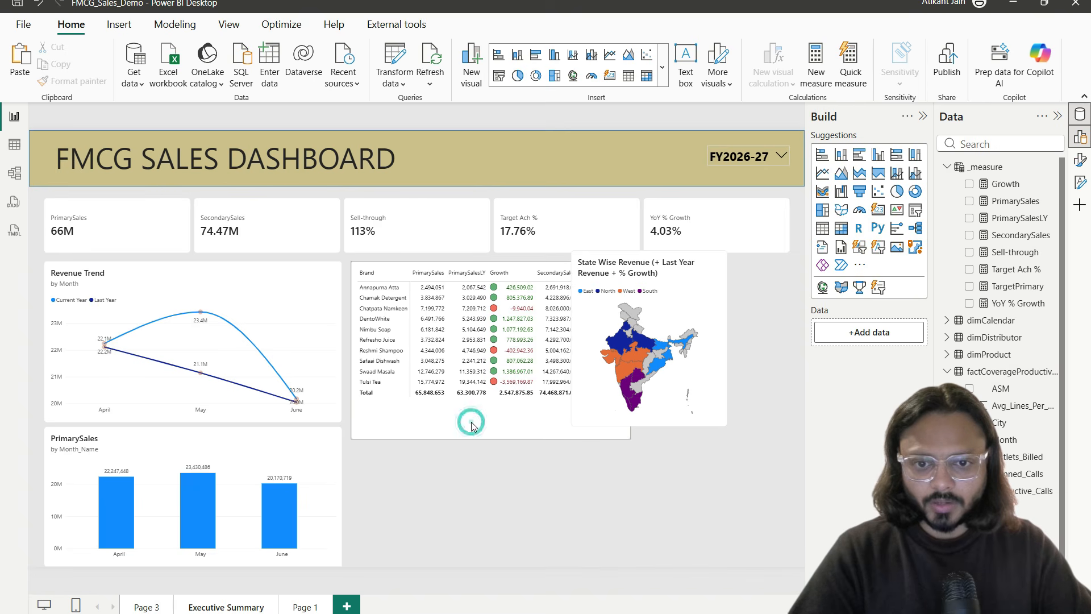
{"action": "left_click_drag", "start_coordinate": [490, 438], "coordinate": [490, 422]}
{"action": "left_click", "coordinate": [530, 504]}
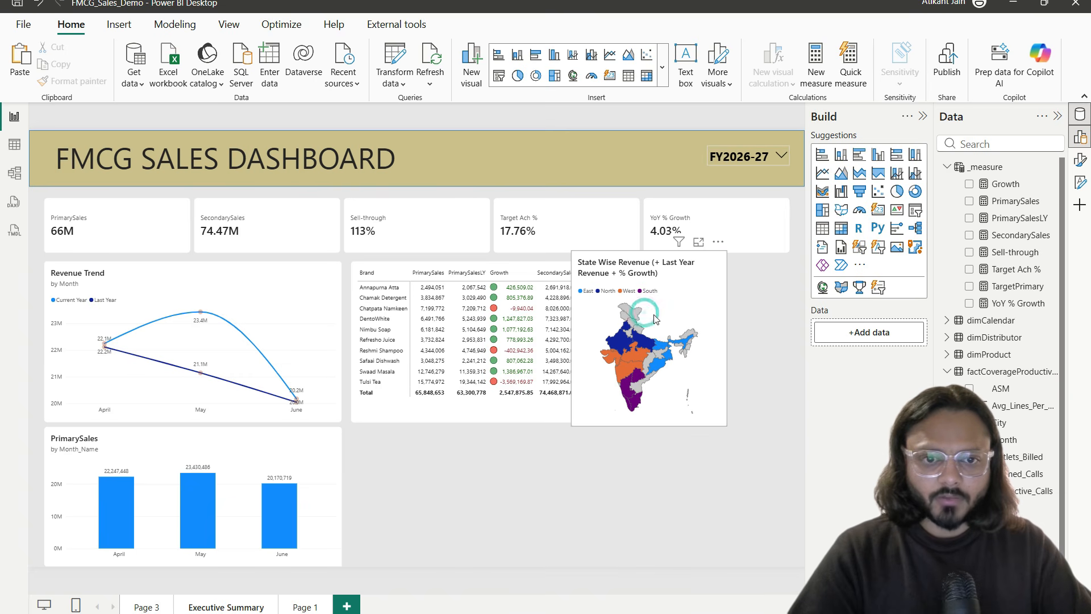
{"action": "left_click_drag", "start_coordinate": [669, 272], "coordinate": [738, 276]}
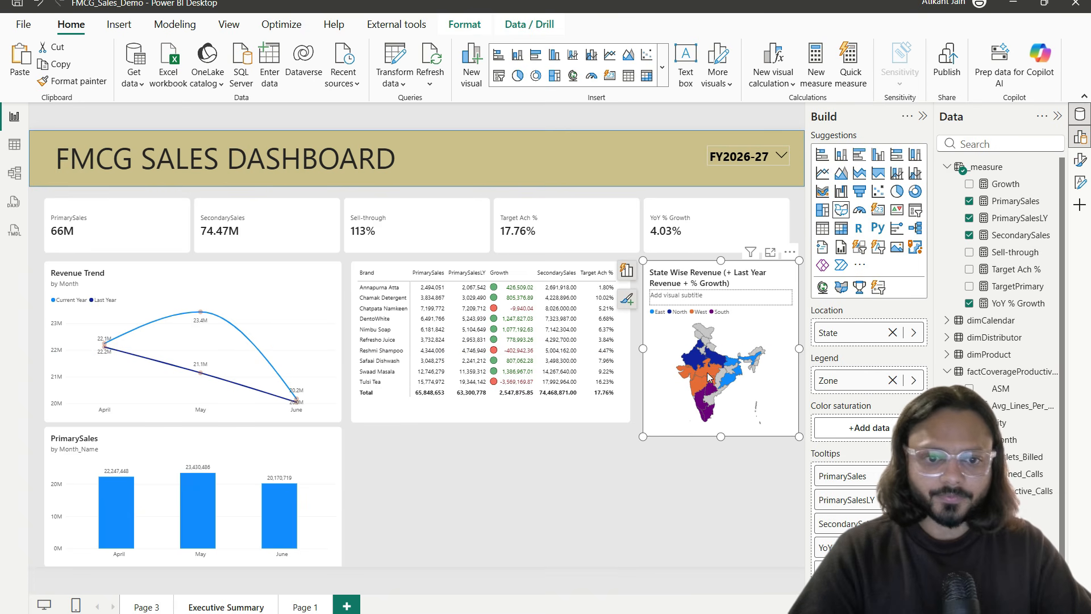
Step: Enlarge the map to fill the right column and align the PrimarySales chart with it
{"action": "left_click_drag", "start_coordinate": [647, 436], "coordinate": [632, 558]}
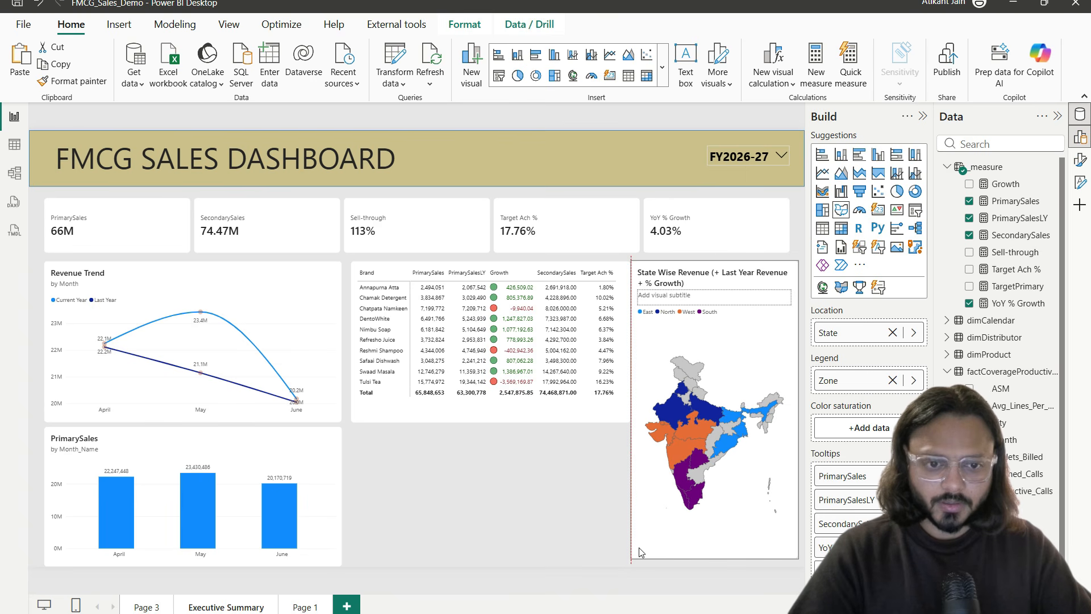
{"action": "left_click", "coordinate": [323, 519]}
{"action": "left_click_drag", "start_coordinate": [193, 565], "coordinate": [193, 559]}
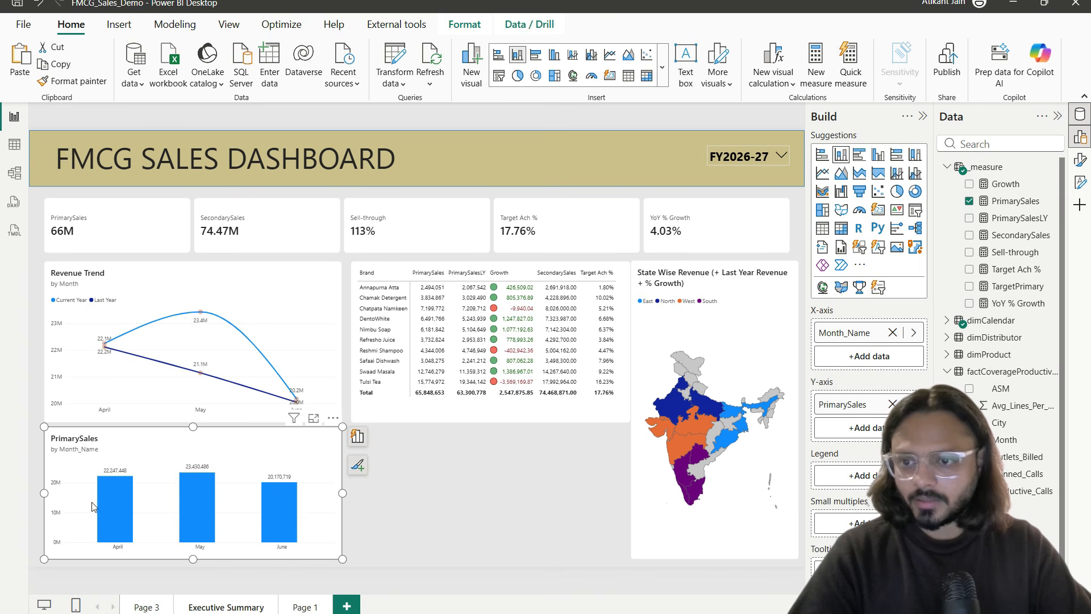
{"action": "left_click", "coordinate": [44, 492]}
{"action": "left_click", "coordinate": [68, 485]}
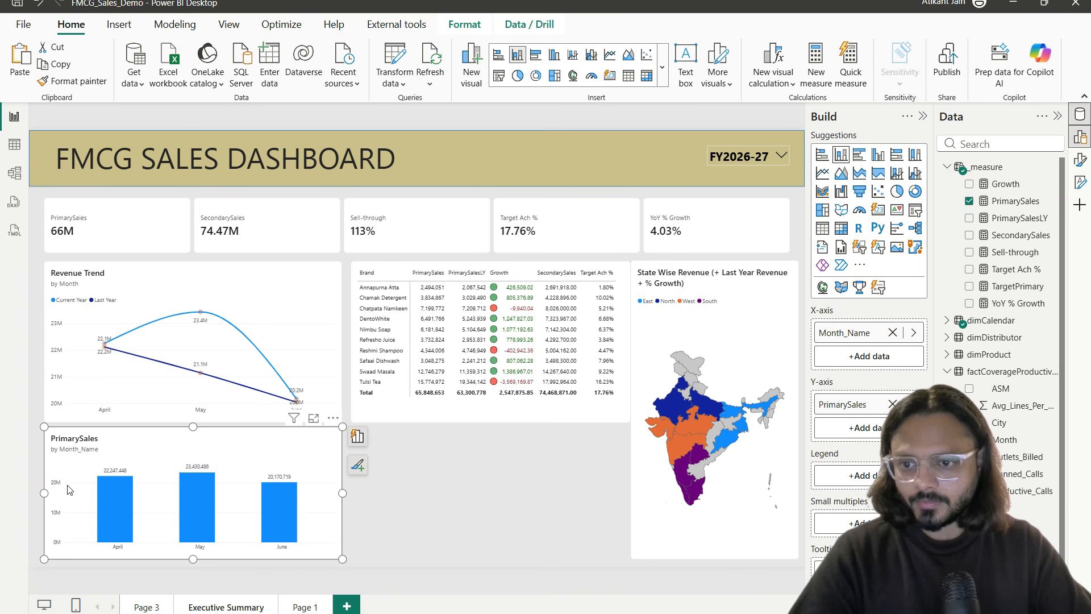
{"action": "left_click_drag", "start_coordinate": [67, 489], "coordinate": [61, 488]}
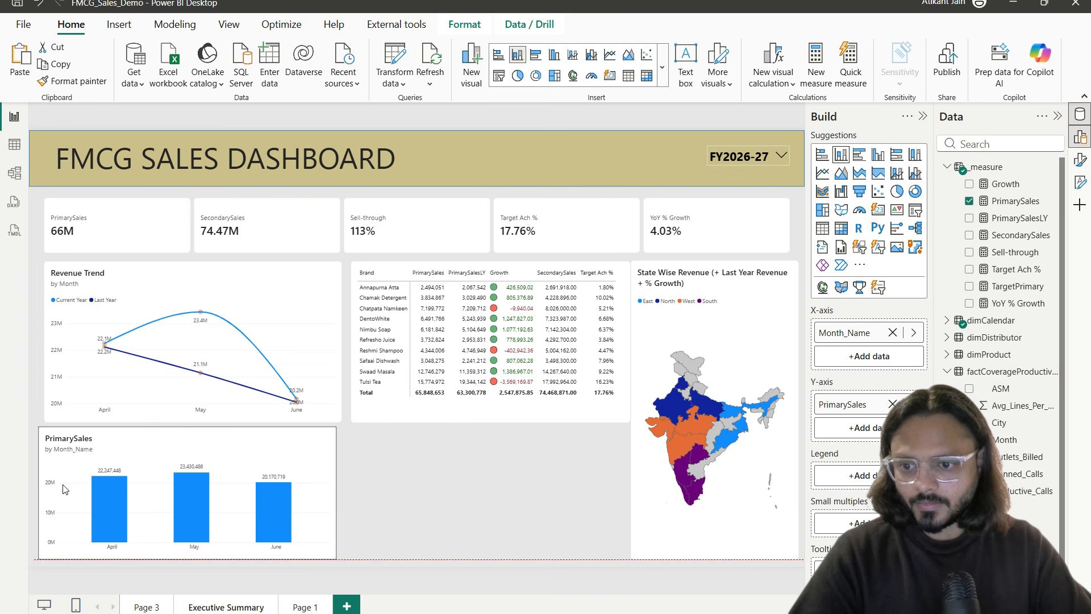
Step: Nudge the Revenue Trend chart and brand table slightly to line up along the guides
{"action": "mouse_move", "coordinate": [160, 355]}
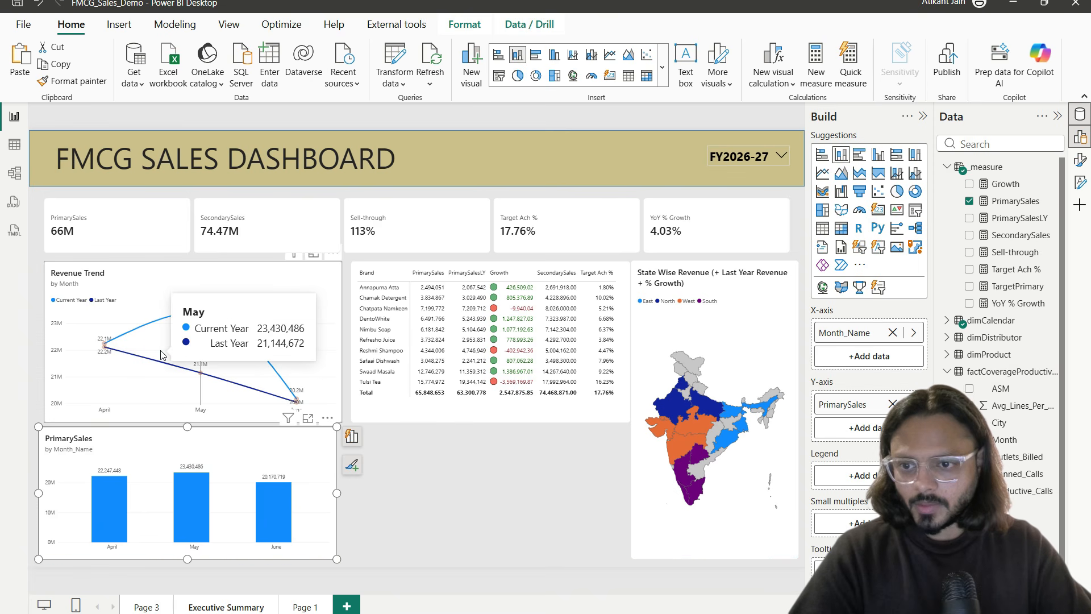
{"action": "left_click_drag", "start_coordinate": [160, 355], "coordinate": [158, 353]}
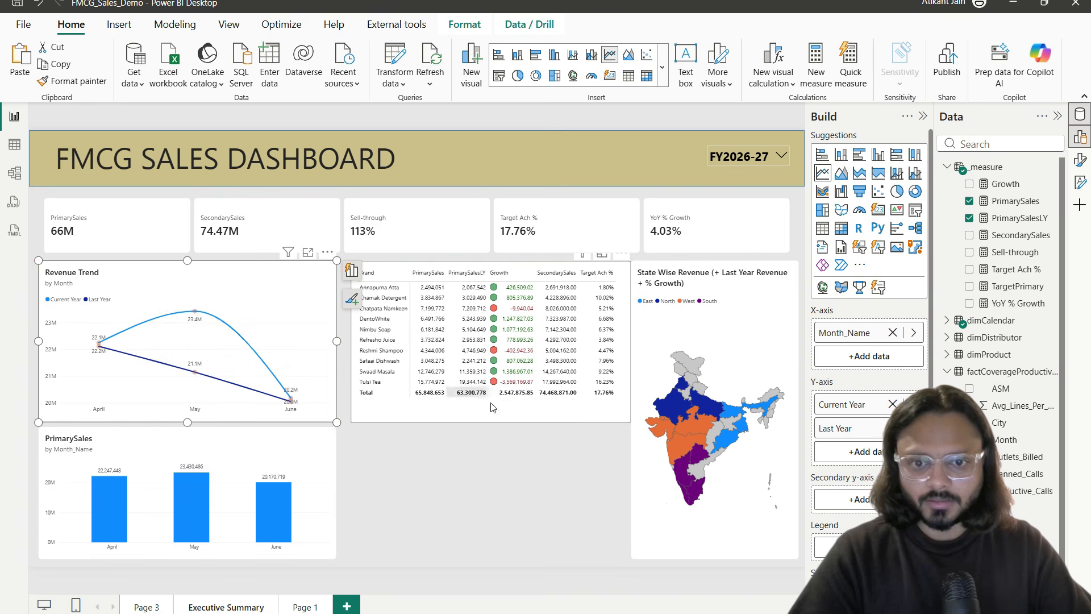
{"action": "left_click_drag", "start_coordinate": [477, 416], "coordinate": [492, 417]}
{"action": "left_click", "coordinate": [531, 463]}
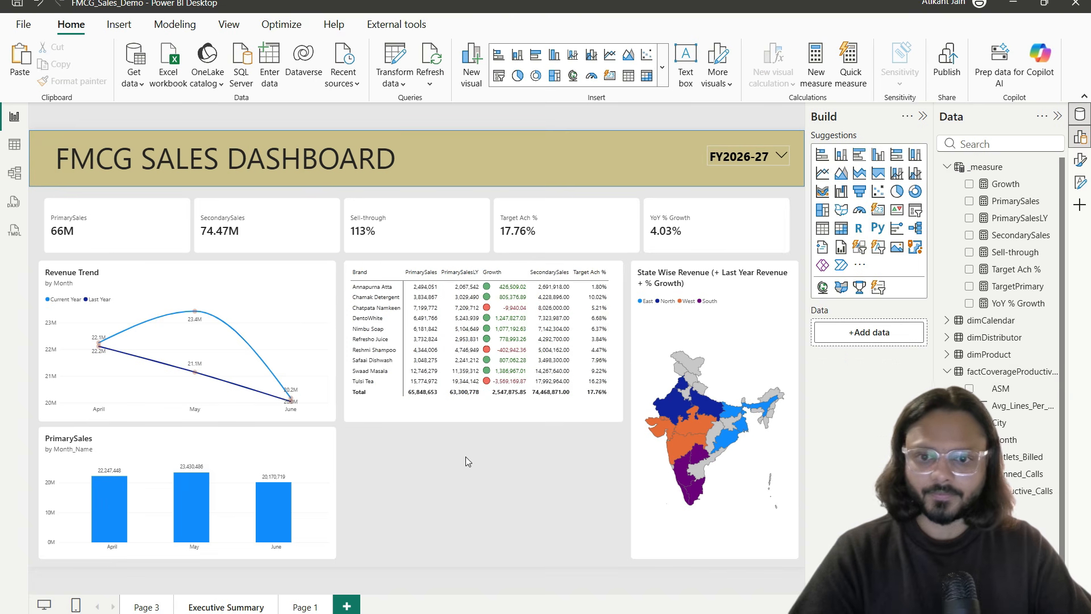
{"action": "left_click", "coordinate": [430, 418]}
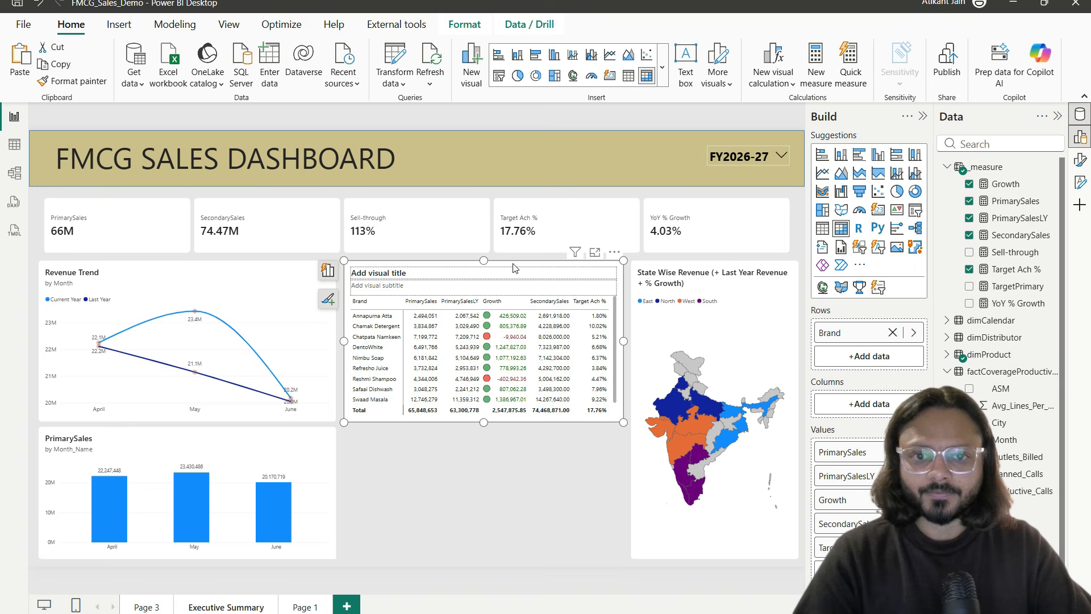
Step: Place the duplicate brand table below the original and shorten it from the top
{"action": "left_click_drag", "start_coordinate": [514, 268], "coordinate": [515, 314]}
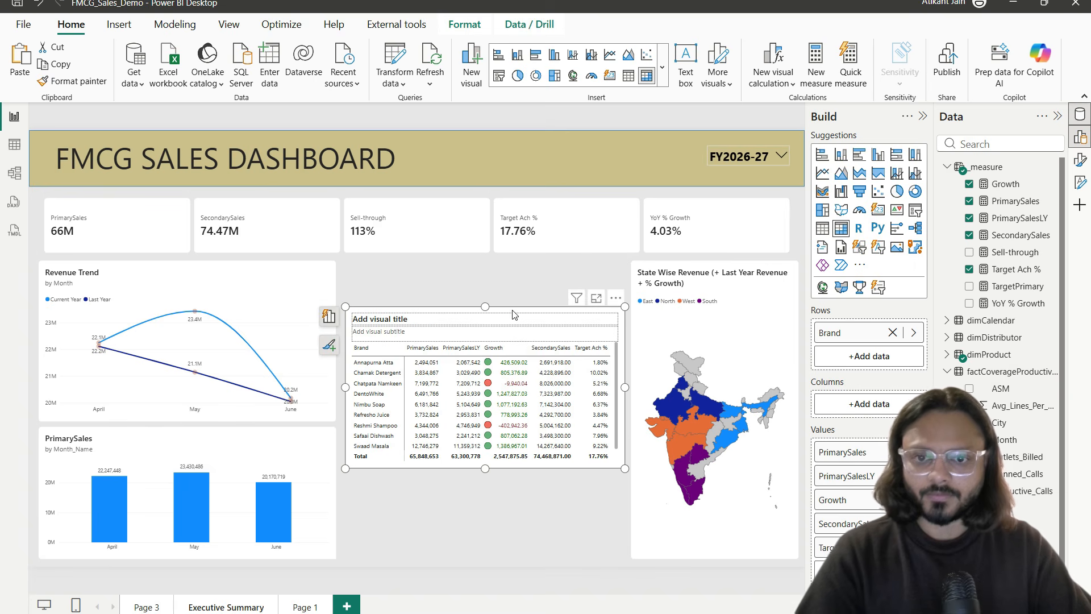
{"action": "key", "text": "ctrl+z"}
{"action": "left_click", "coordinate": [435, 427]}
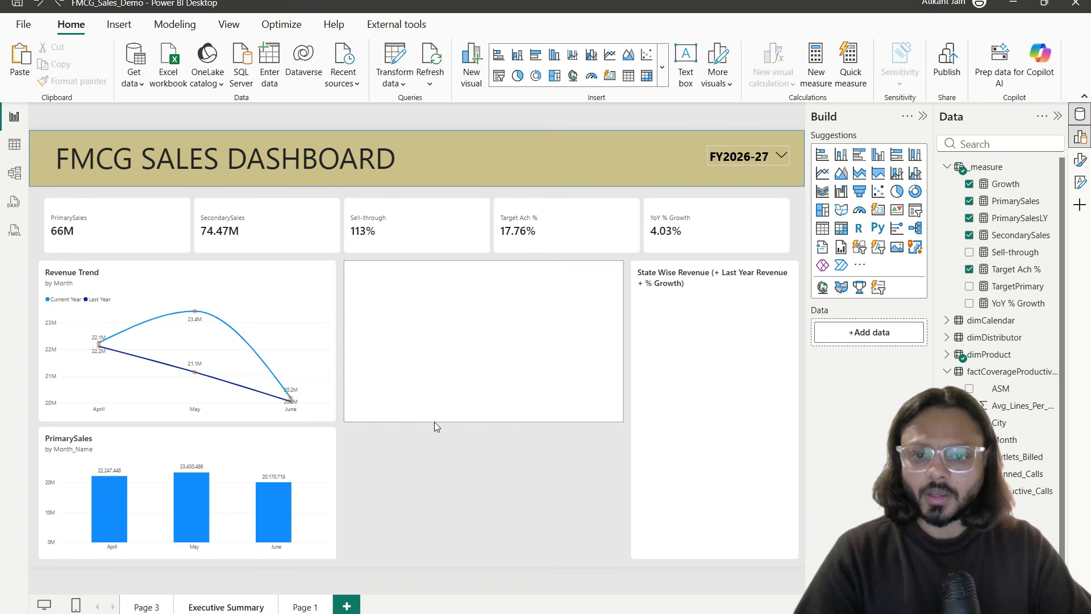
{"action": "left_click", "coordinate": [434, 419]}
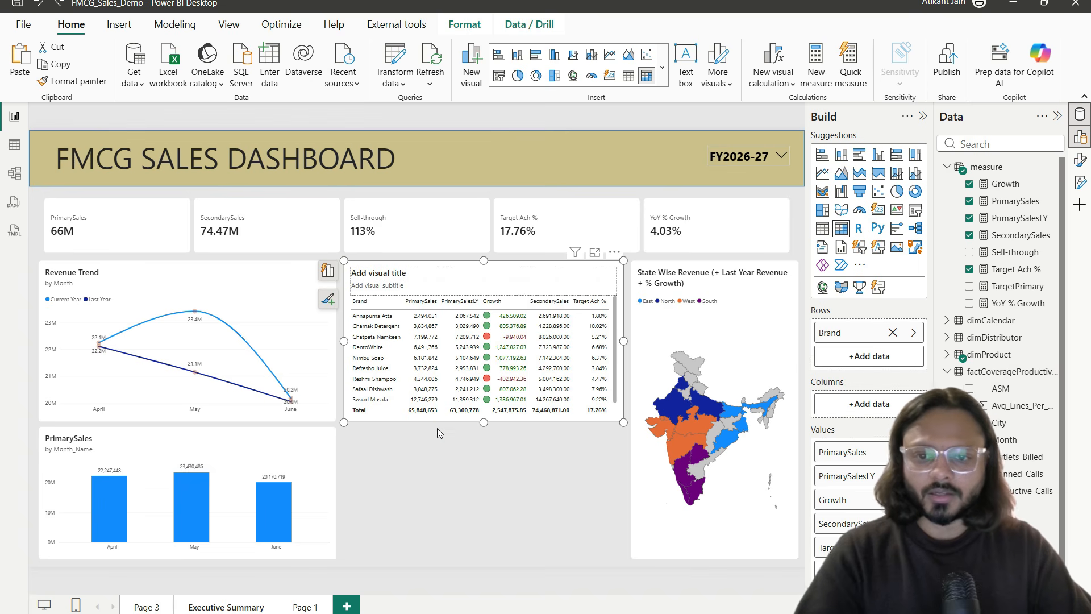
{"action": "left_click_drag", "start_coordinate": [618, 266], "coordinate": [603, 391]}
{"action": "left_click_drag", "start_coordinate": [486, 397], "coordinate": [486, 428]}
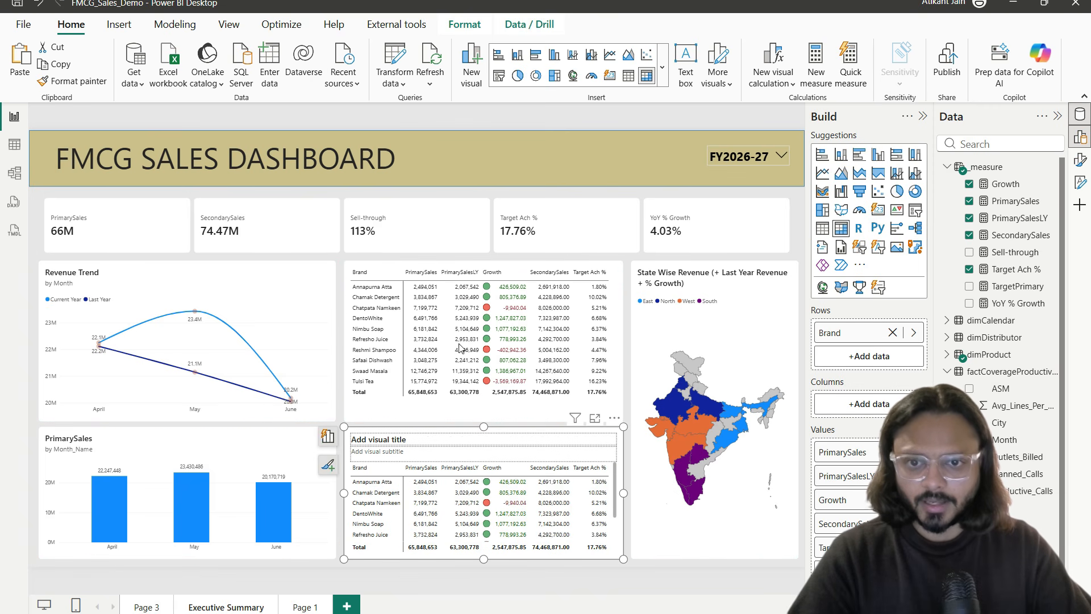
{"action": "left_click", "coordinate": [471, 191]}
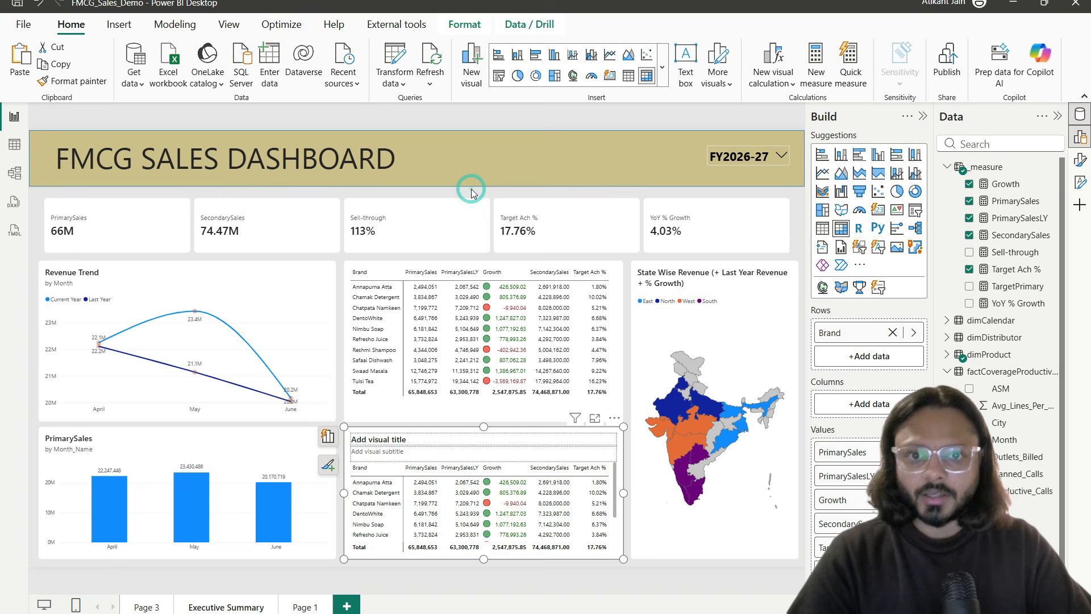
Step: Hide the side panes to widen the canvas and bring up the reference dashboard image
{"action": "left_click", "coordinate": [923, 116]}
{"action": "left_click", "coordinate": [1080, 117]}
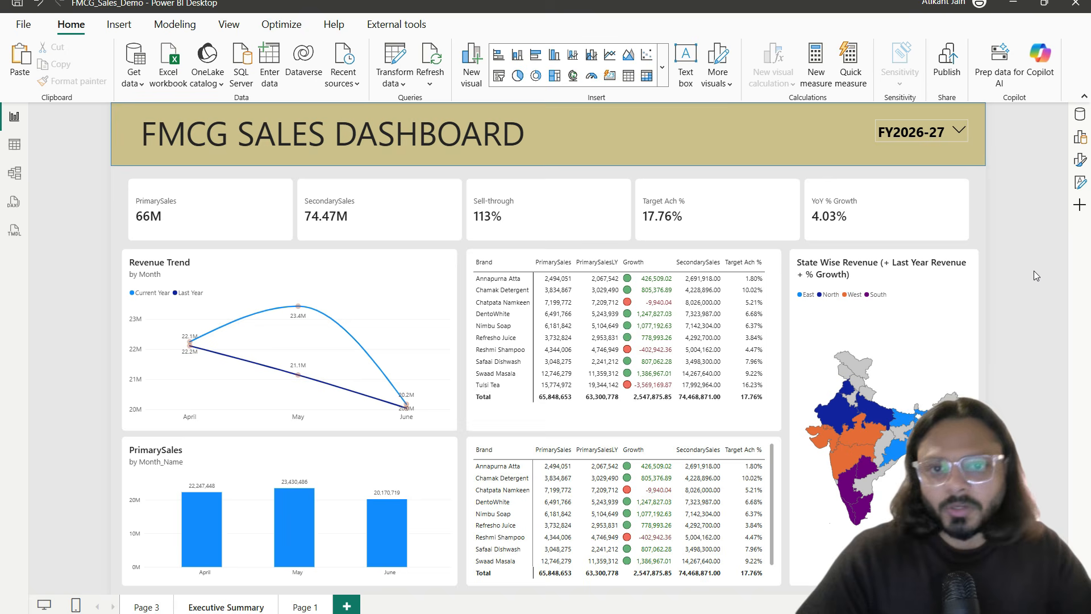
{"action": "left_click", "coordinate": [788, 209]}
{"action": "left_click", "coordinate": [440, 305]}
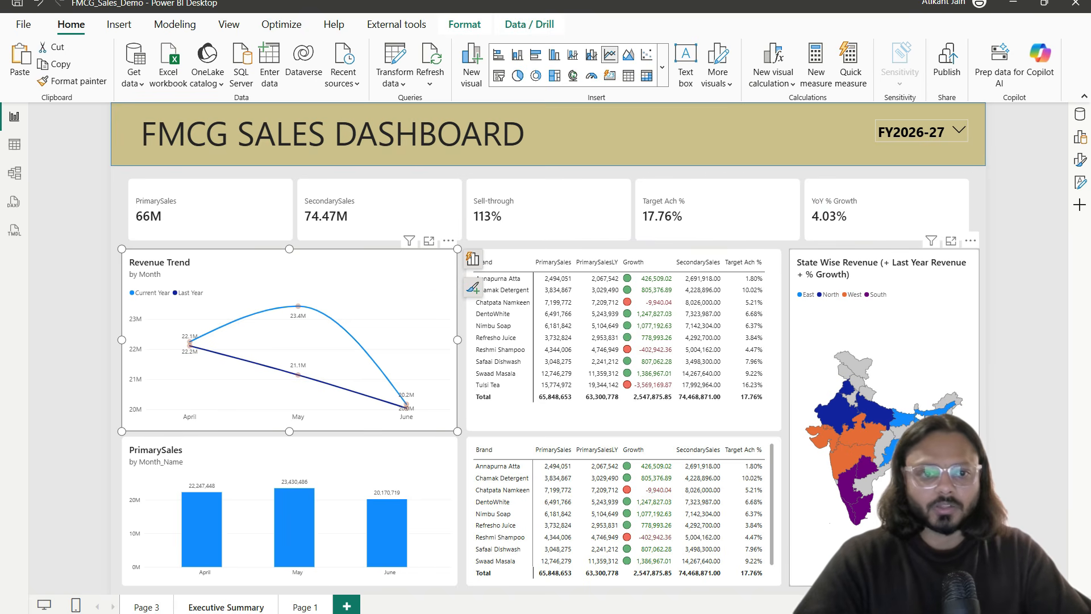
{"action": "left_click", "coordinate": [673, 440]}
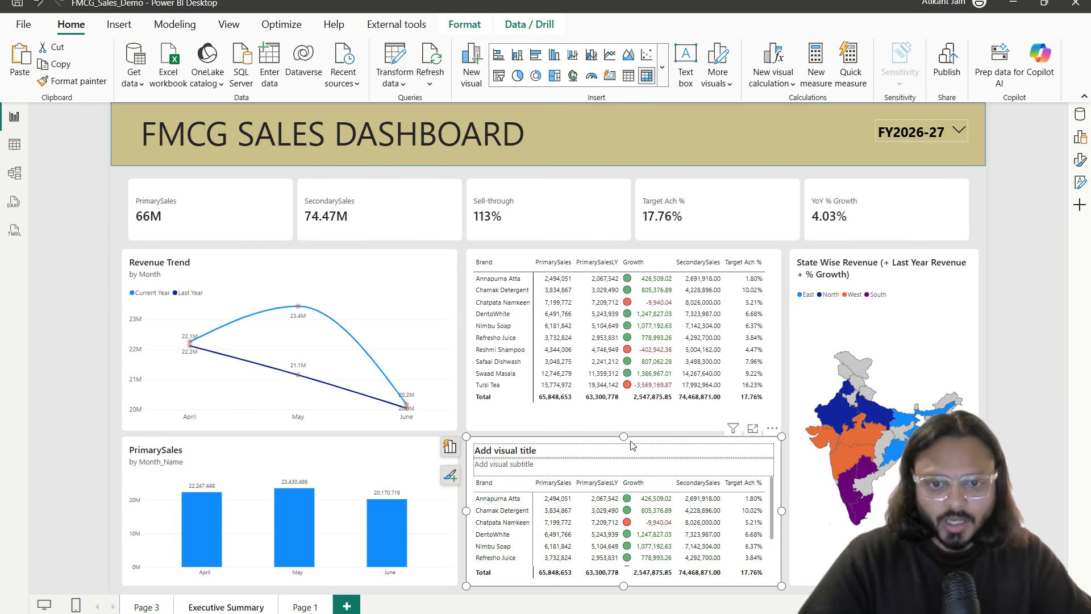
{"action": "left_click", "coordinate": [747, 613]}
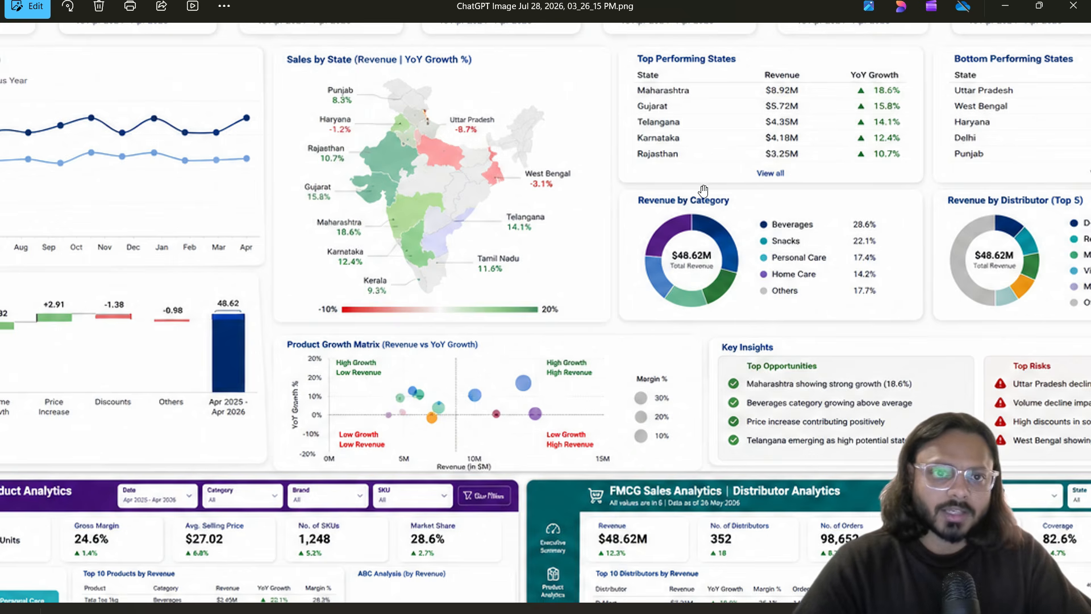
Step: Box the Revenue Bridge and Revenue Trend charts in red and link the map to Bottom Performing States
{"action": "scroll", "coordinate": [943, 92], "scroll_direction": "up", "scroll_amount": 3}
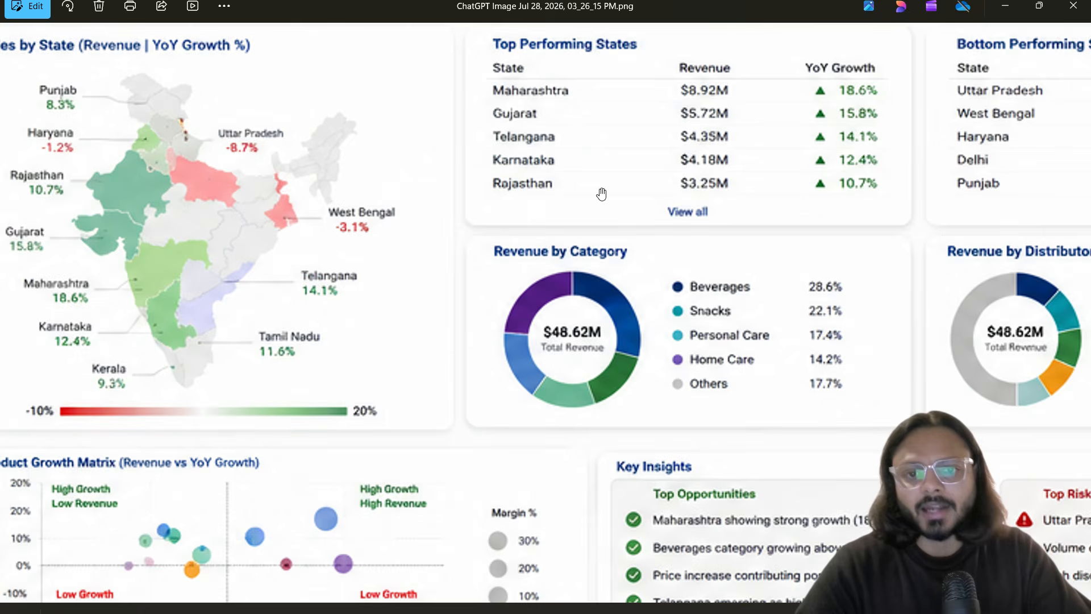
{"action": "scroll", "coordinate": [601, 192], "scroll_direction": "down", "scroll_amount": 5}
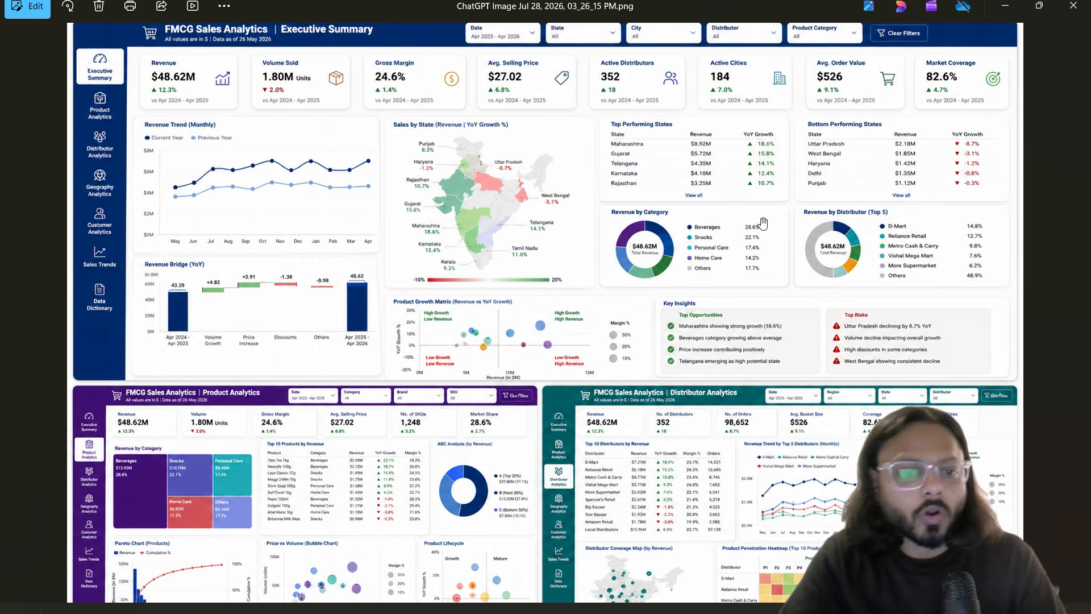
{"action": "key", "text": "ctrl+2"}
{"action": "left_click_drag", "start_coordinate": [170, 323], "coordinate": [271, 294]}
{"action": "left_click_drag", "start_coordinate": [209, 211], "coordinate": [315, 147]}
{"action": "mouse_move", "coordinate": [440, 225]}
{"action": "left_mouse_down"}
{"action": "mouse_move", "coordinate": [453, 246]}
{"action": "mouse_move", "coordinate": [528, 195]}
{"action": "left_mouse_up"}
{"action": "left_click_drag", "start_coordinate": [621, 206], "coordinate": [802, 169]}
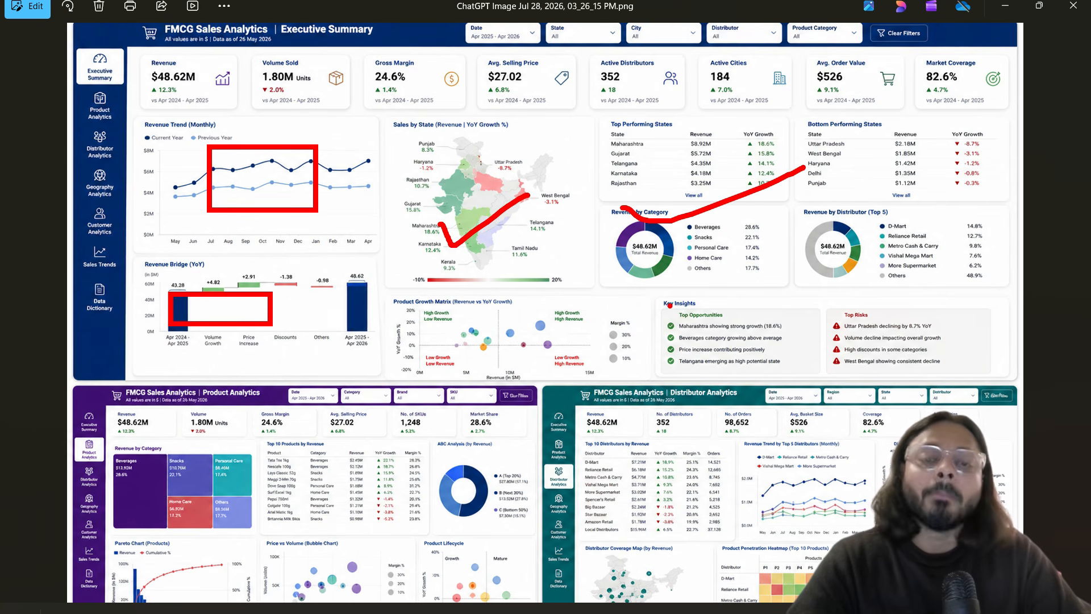
{"action": "mouse_move", "coordinate": [517, 208]}
{"action": "left_mouse_down"}
{"action": "mouse_move", "coordinate": [538, 252]}
{"action": "mouse_move", "coordinate": [278, 381]}
{"action": "left_mouse_up"}
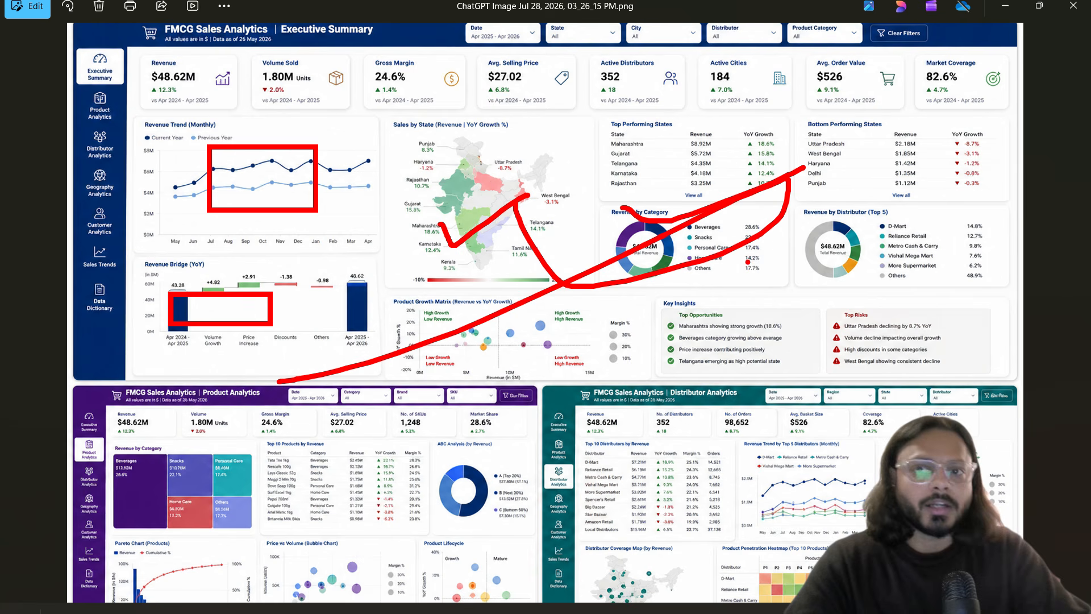
Step: Underline the KPI row, circle Active Distributors, Active Cities and Avg. Order Value, then clear annotations
{"action": "left_click_drag", "start_coordinate": [147, 113], "coordinate": [919, 110]}
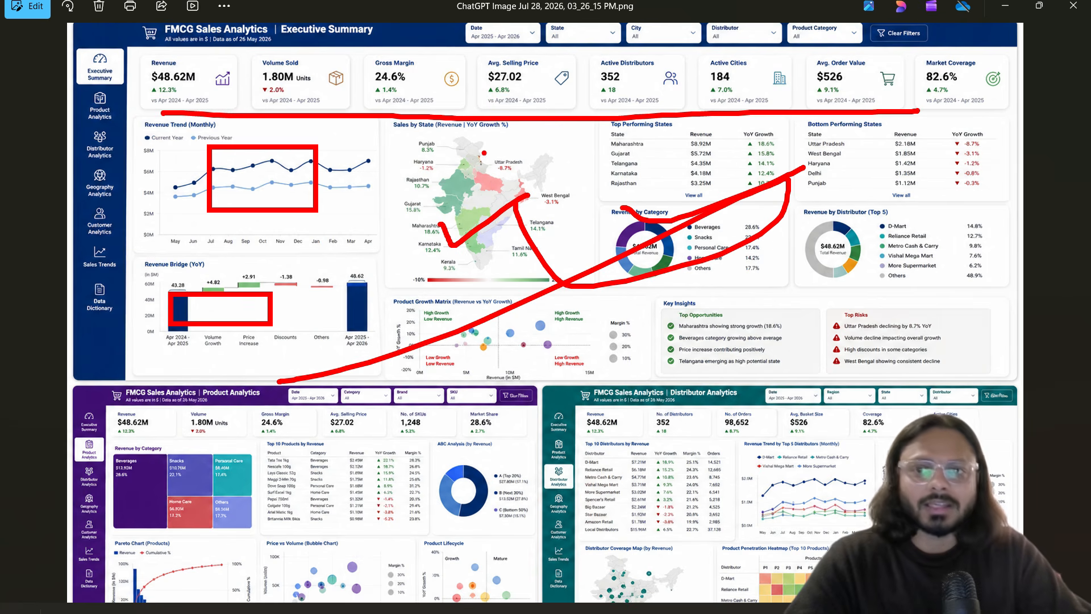
{"action": "left_click_drag", "start_coordinate": [163, 101], "coordinate": [445, 107]}
{"action": "mouse_move", "coordinate": [659, 54]}
{"action": "left_mouse_down"}
{"action": "mouse_move", "coordinate": [585, 65]}
{"action": "mouse_move", "coordinate": [671, 80]}
{"action": "left_mouse_up"}
{"action": "mouse_move", "coordinate": [749, 49]}
{"action": "left_mouse_down"}
{"action": "mouse_move", "coordinate": [767, 118]}
{"action": "mouse_move", "coordinate": [696, 41]}
{"action": "left_mouse_up"}
{"action": "mouse_move", "coordinate": [835, 57]}
{"action": "left_mouse_down"}
{"action": "mouse_move", "coordinate": [897, 86]}
{"action": "mouse_move", "coordinate": [784, 63]}
{"action": "left_mouse_up"}
{"action": "left_click_drag", "start_coordinate": [510, 160], "coordinate": [776, 48]}
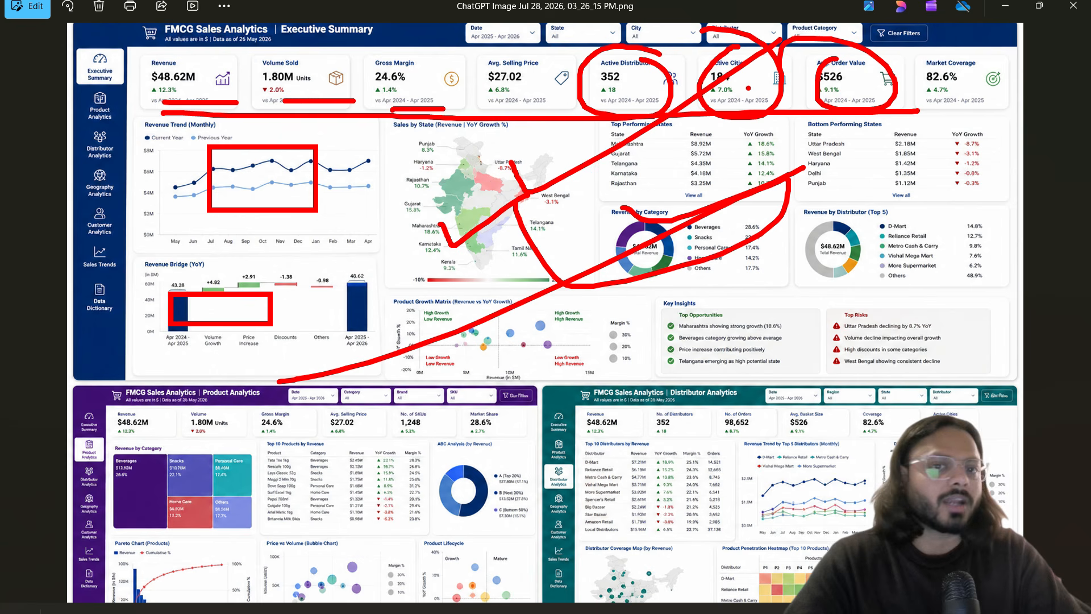
{"action": "left_click_drag", "start_coordinate": [568, 241], "coordinate": [883, 126]}
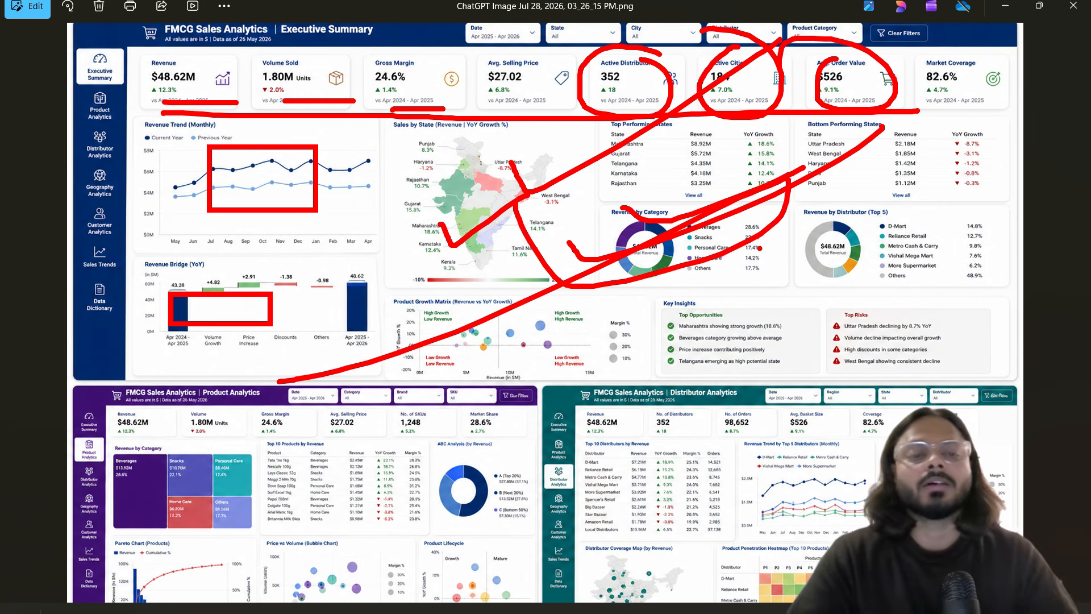
{"action": "key", "text": "Escape"}
Step: Minimize the reference image and select the upper brand table in Power BI
{"action": "left_click", "coordinate": [1005, 6]}
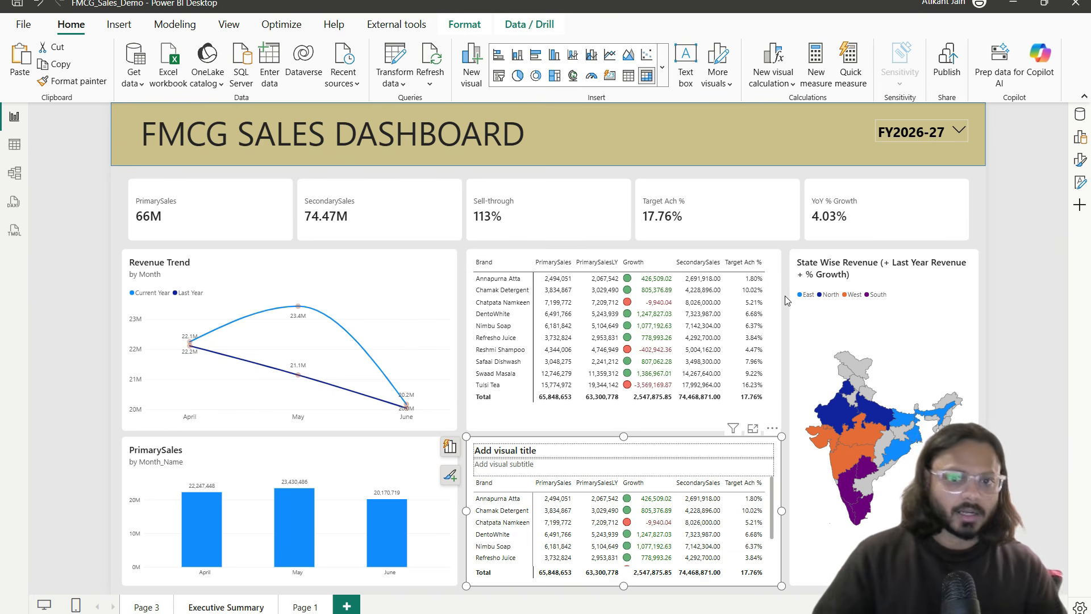
{"action": "left_click", "coordinate": [571, 250]}
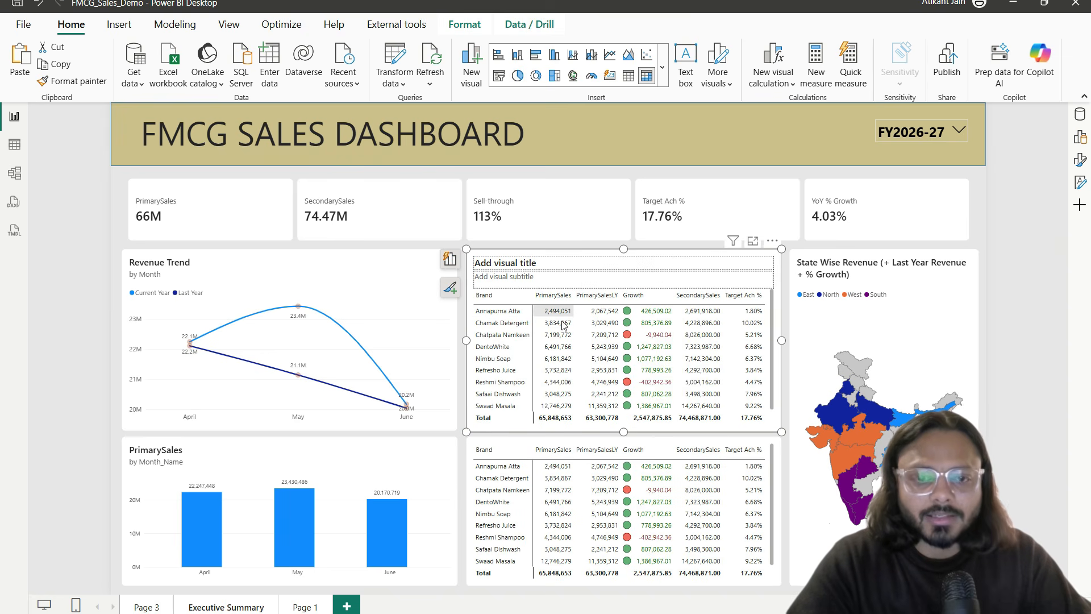
Step: Rename the table's PrimarySales and PrimarySalesLY value fields to CY Sales and PY Sales
{"action": "left_click", "coordinate": [1079, 114]}
{"action": "left_click", "coordinate": [1080, 136]}
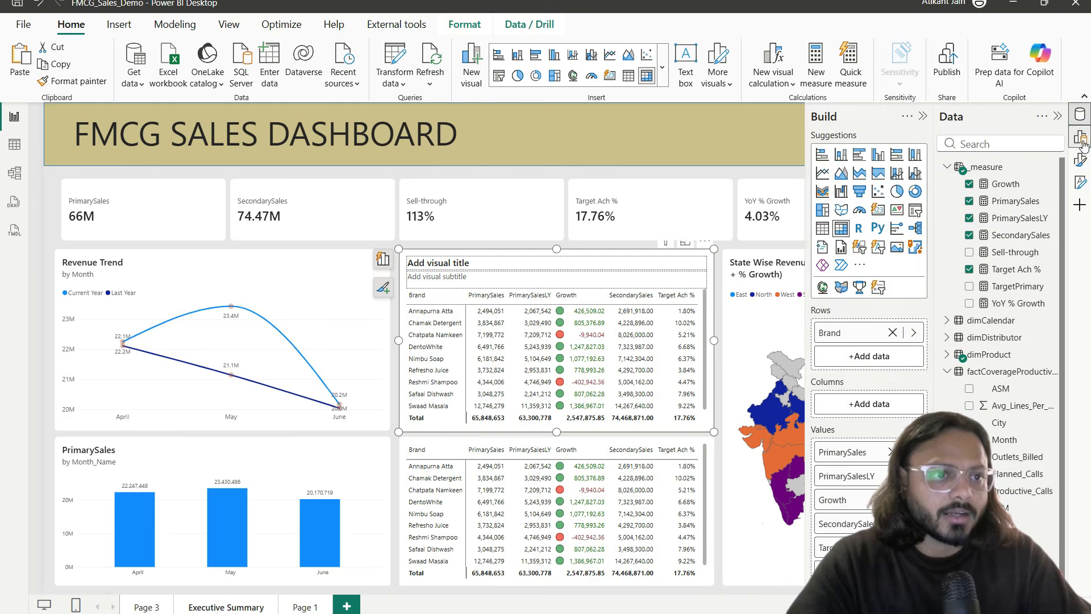
{"action": "double_click", "coordinate": [842, 453]}
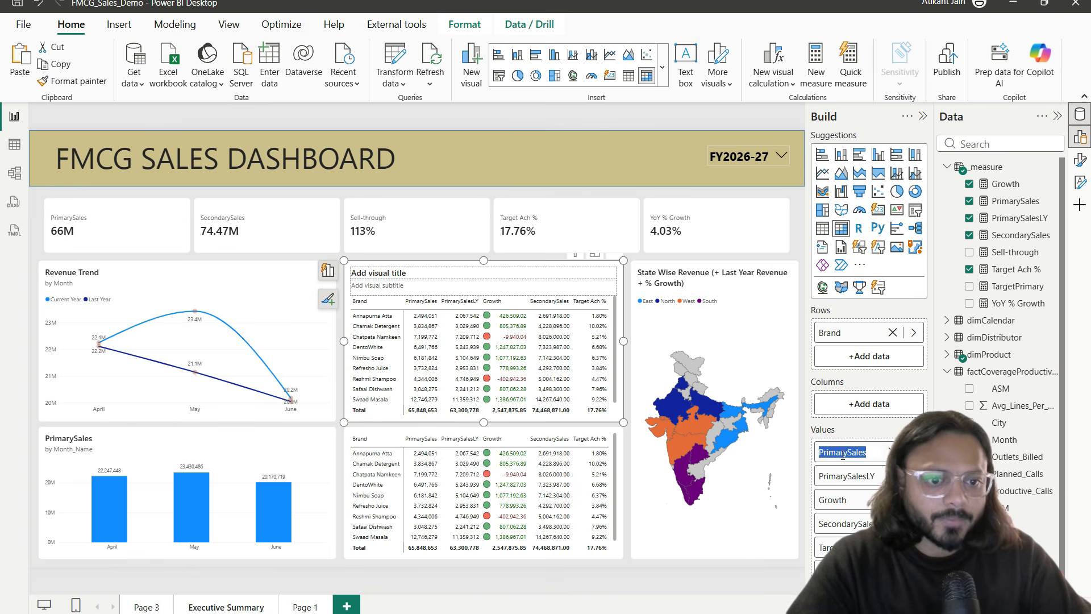
{"action": "type", "text": "Current"}
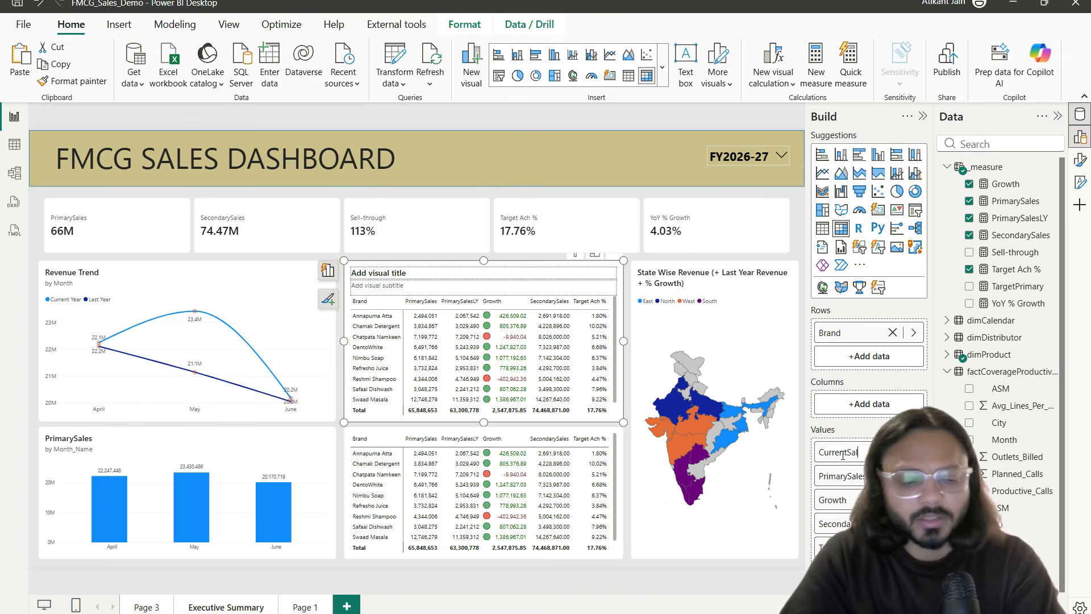
{"action": "key", "text": "Return"}
{"action": "double_click", "coordinate": [850, 487]}
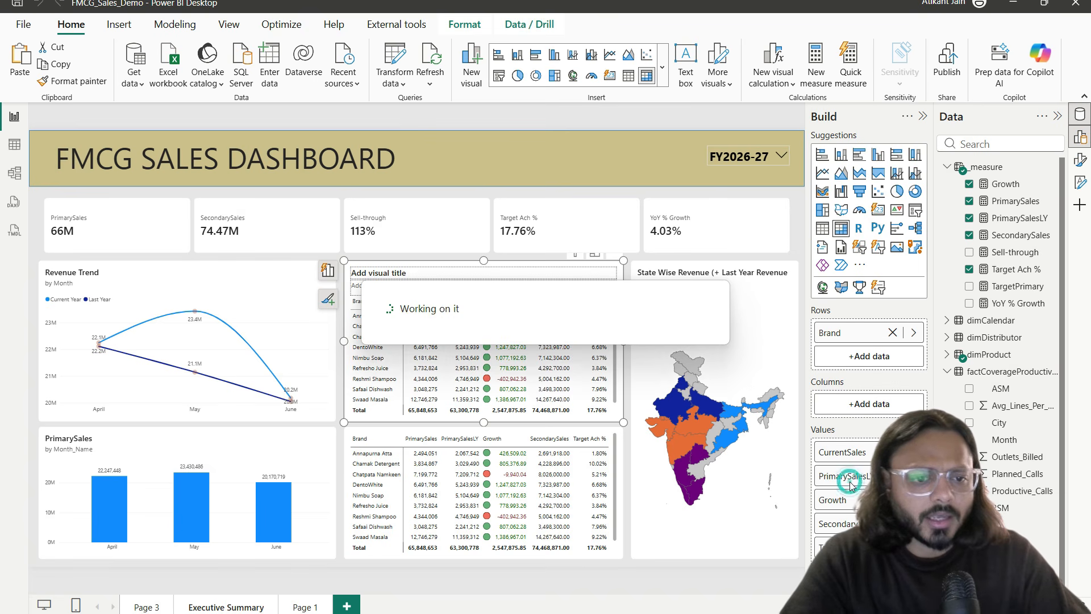
{"action": "double_click", "coordinate": [856, 482]}
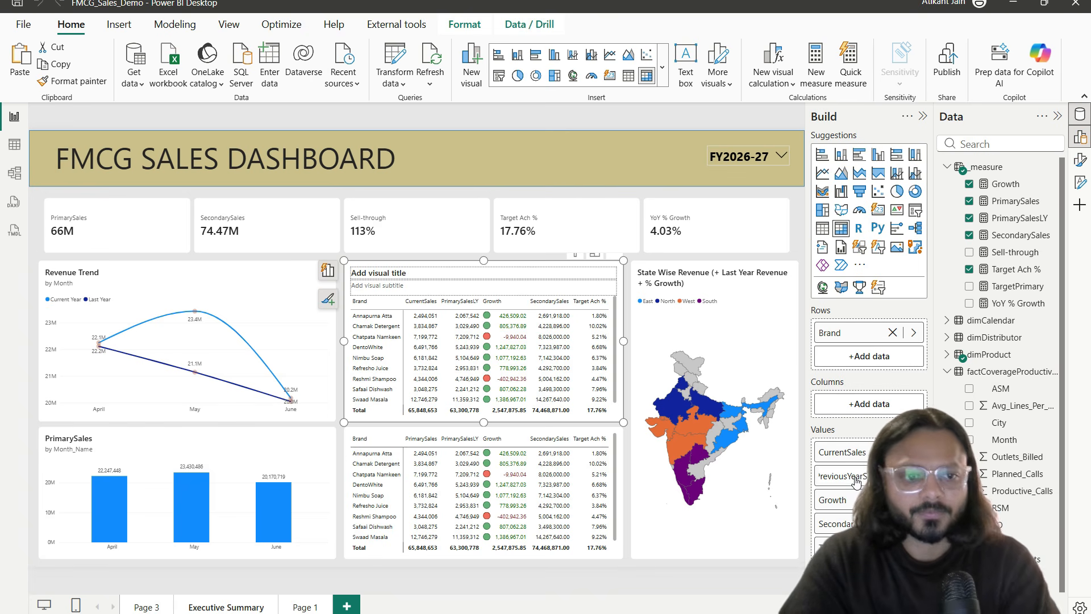
{"action": "key", "text": "Return"}
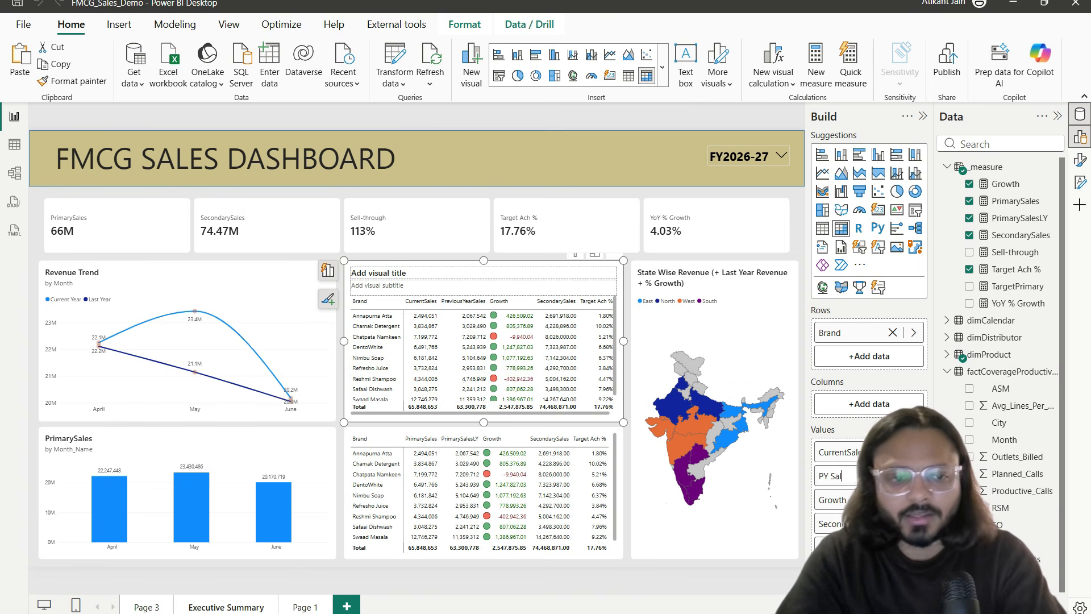
{"action": "double_click", "coordinate": [848, 454]}
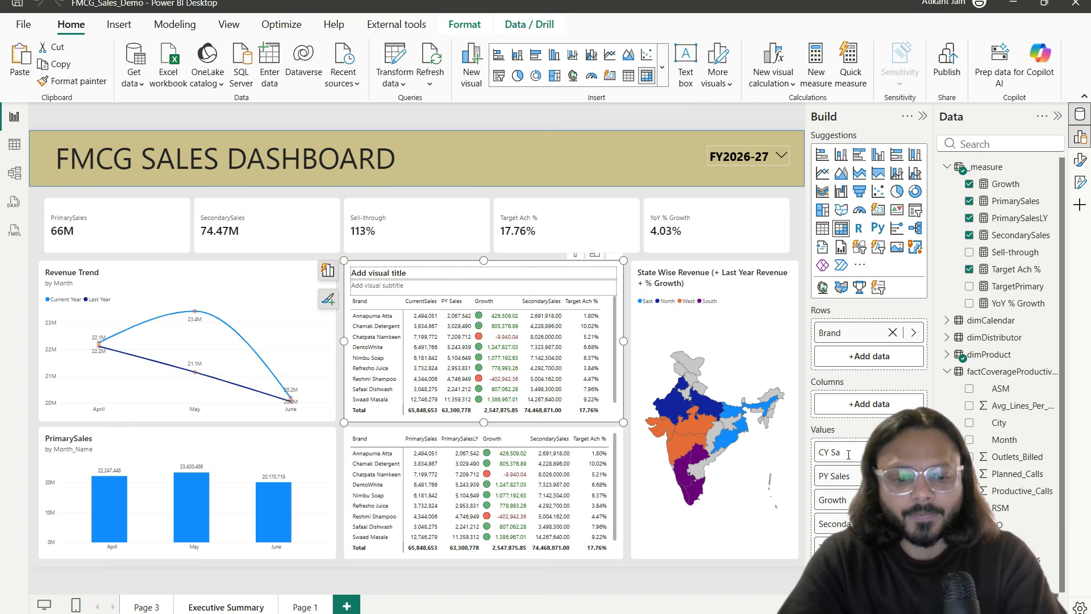
{"action": "key", "text": "Return"}
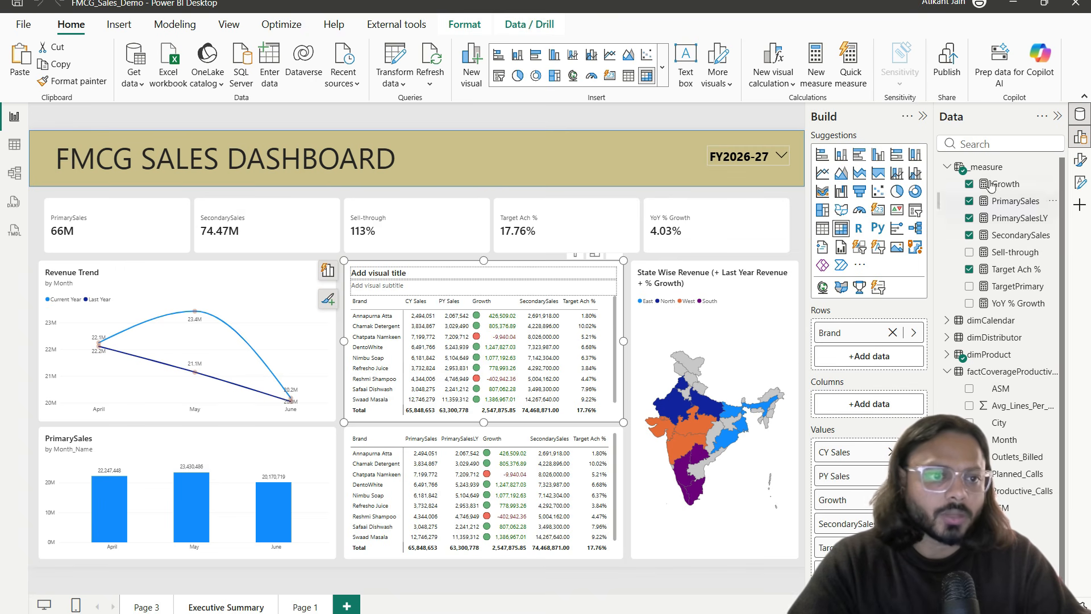
Step: Put Category above Brand and SKU below it in Rows, expand Beverages, then enter focus mode
{"action": "left_click", "coordinate": [946, 354]}
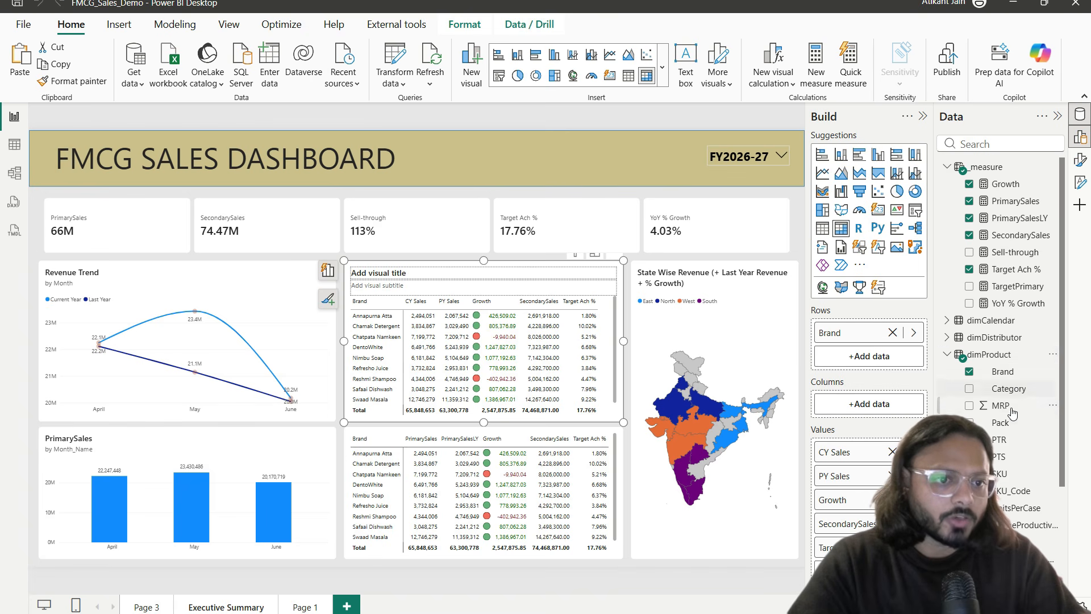
{"action": "left_click_drag", "start_coordinate": [1012, 395], "coordinate": [895, 355]}
{"action": "left_click", "coordinate": [361, 315]}
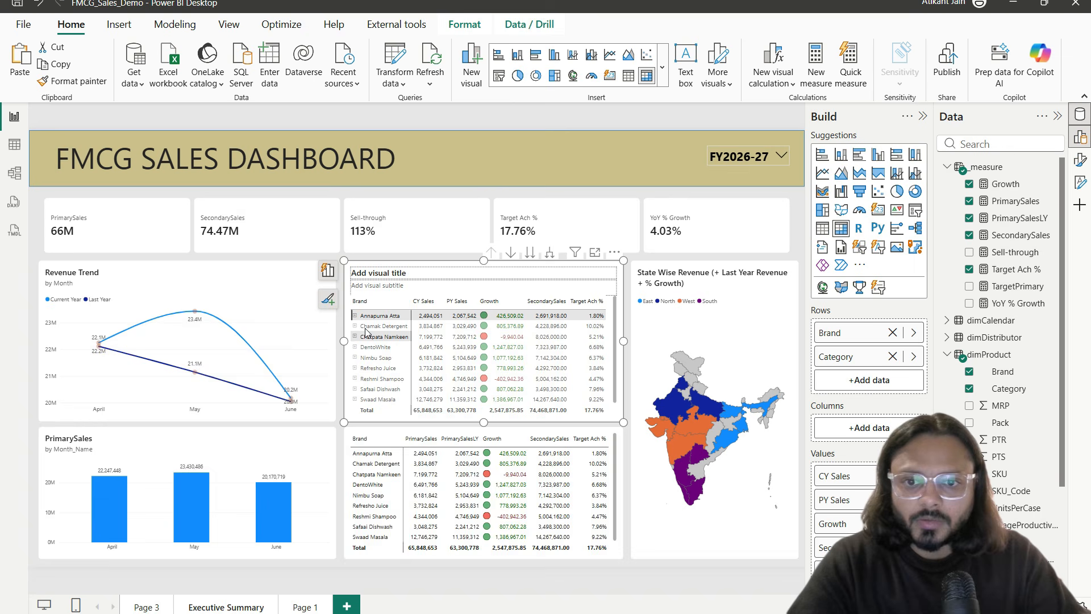
{"action": "left_click", "coordinate": [355, 315]}
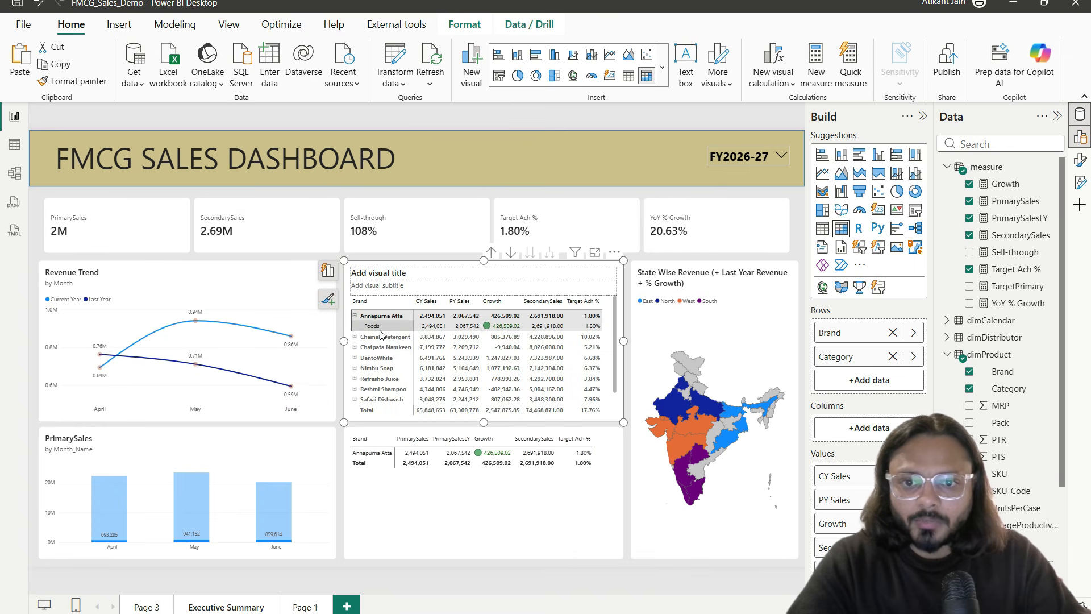
{"action": "left_click", "coordinate": [355, 316]}
{"action": "left_click_drag", "start_coordinate": [835, 356], "coordinate": [852, 323]}
{"action": "left_click", "coordinate": [355, 316]}
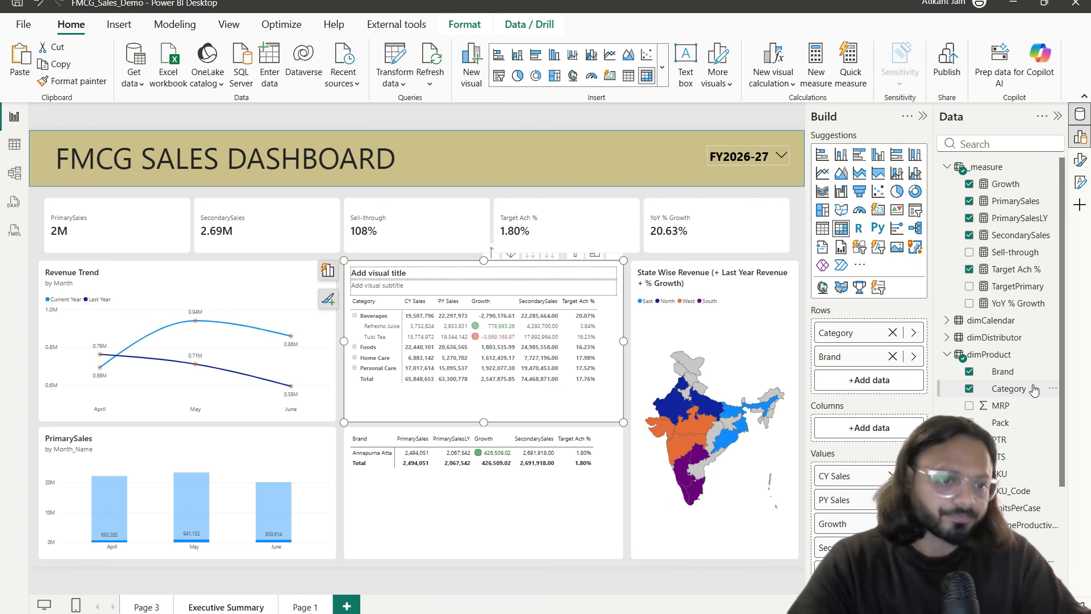
{"action": "left_click_drag", "start_coordinate": [875, 421], "coordinate": [869, 377]}
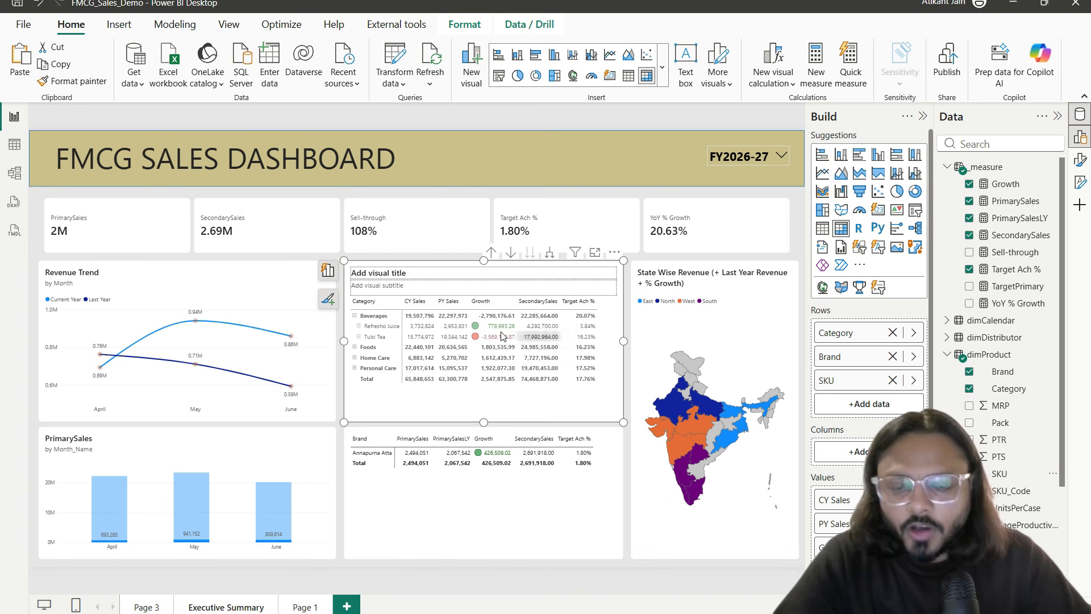
{"action": "left_click", "coordinate": [594, 252]}
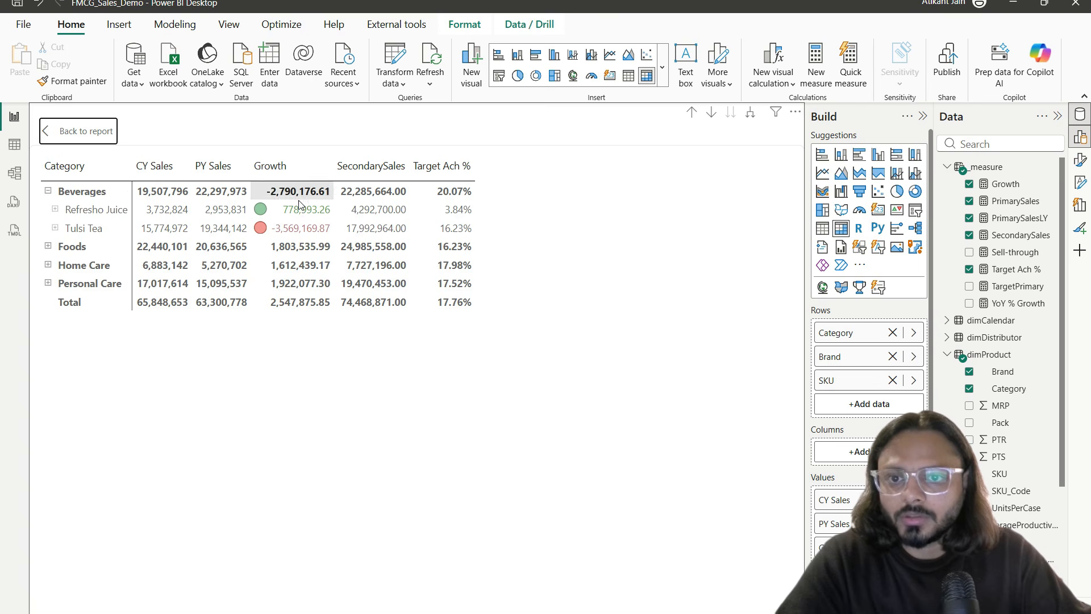
Step: Collapse and re-expand Beverages, then select PY Sales and growth values for its brands
{"action": "left_click", "coordinate": [48, 191]}
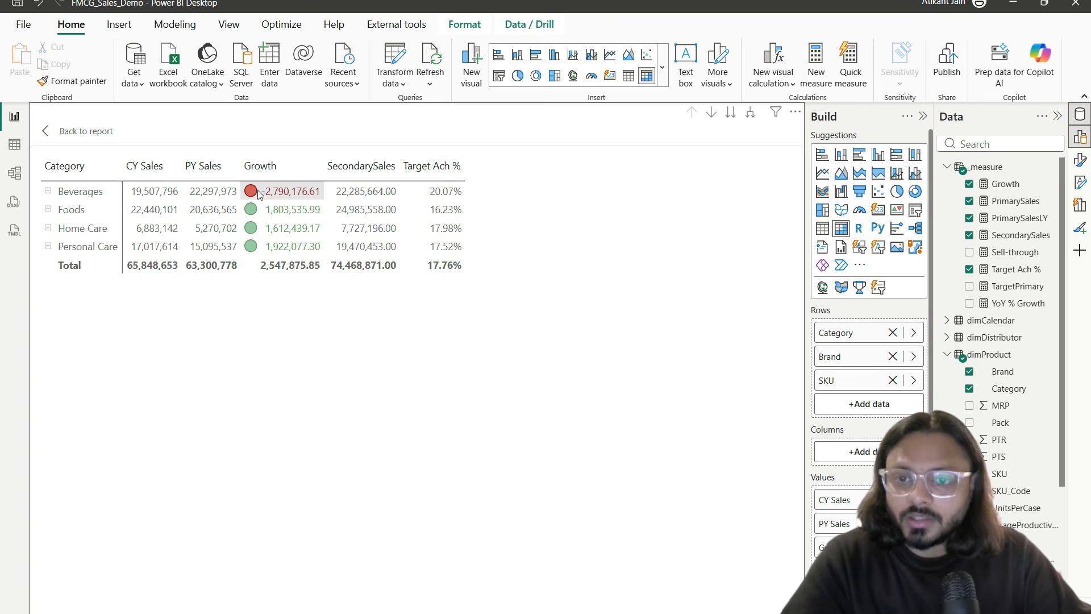
{"action": "left_click", "coordinate": [47, 191]}
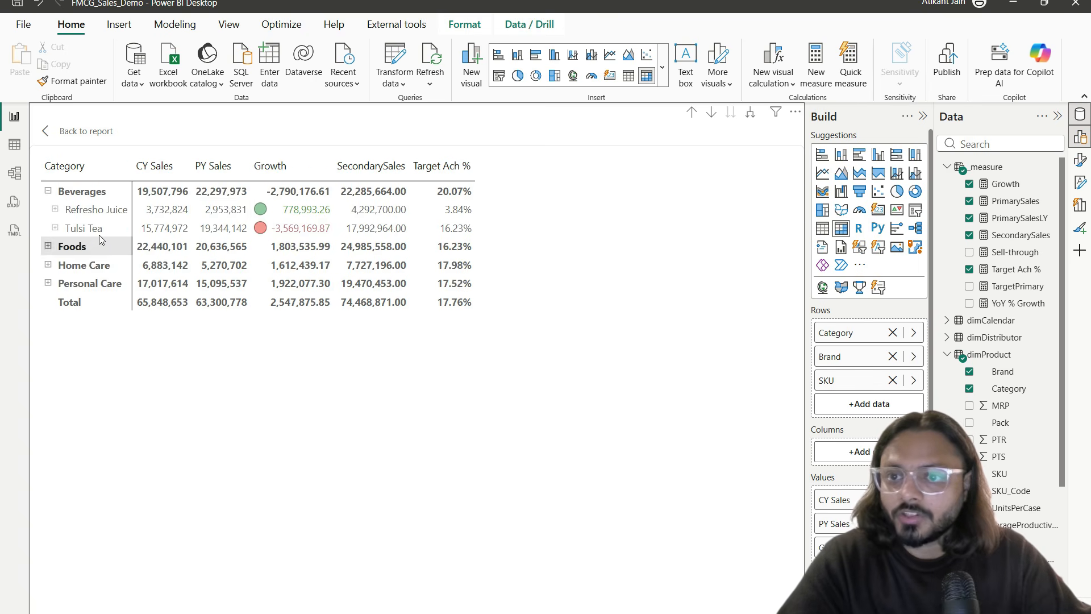
{"action": "left_click", "coordinate": [248, 200]}
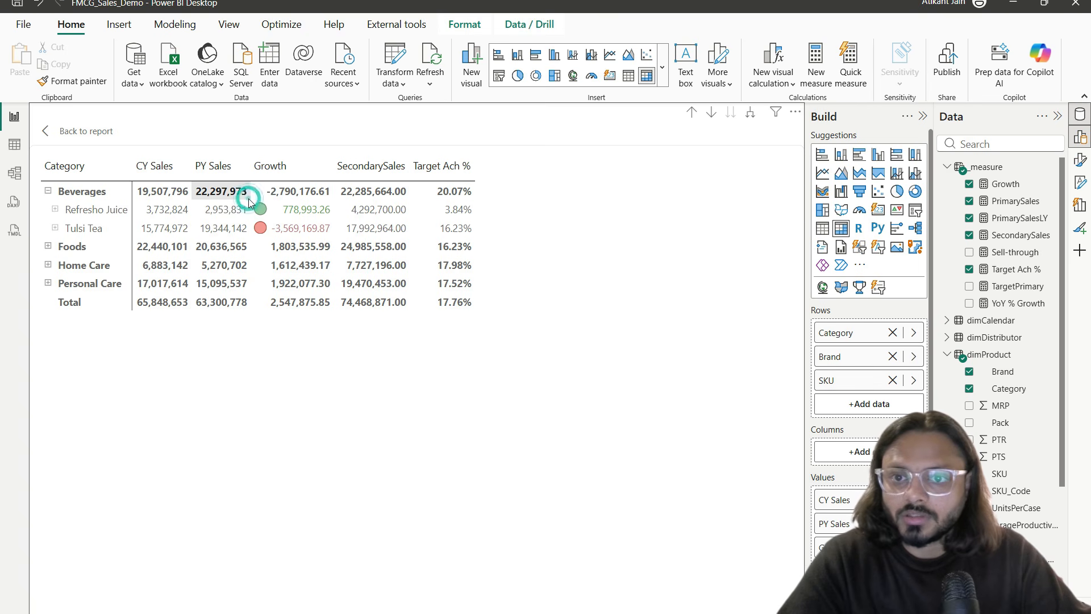
{"action": "left_click", "coordinate": [266, 210], "text": "ctrl"}
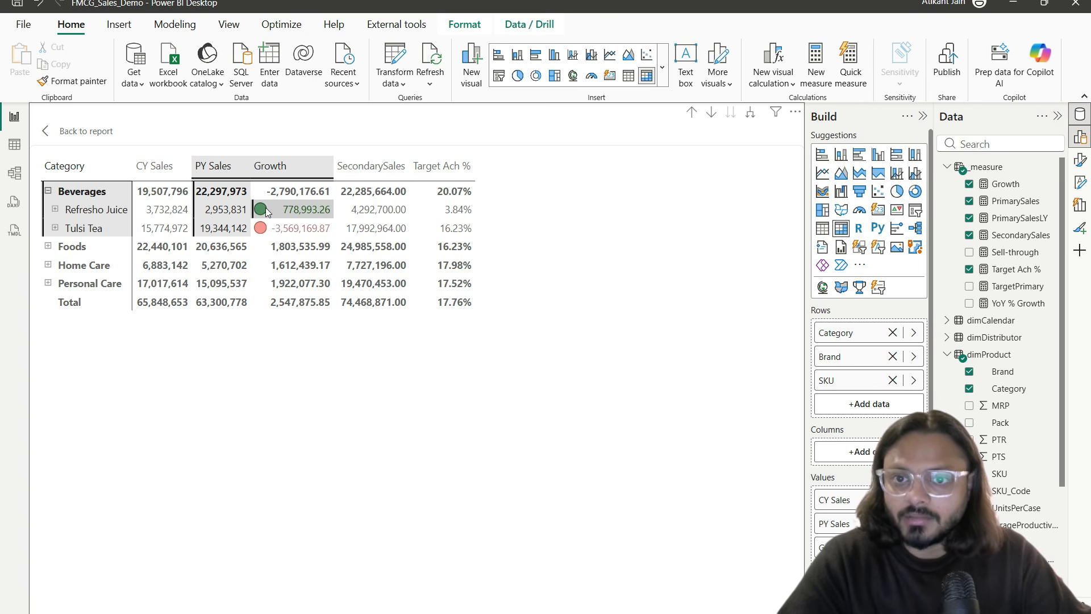
{"action": "key", "text": "Tab"}
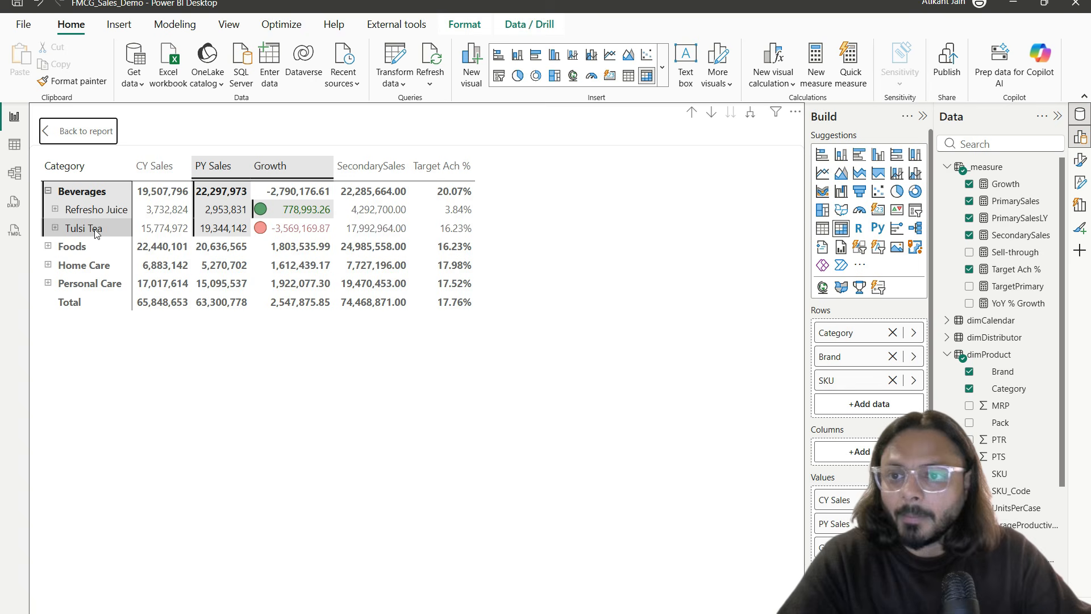
{"action": "left_click", "coordinate": [266, 232], "text": "ctrl"}
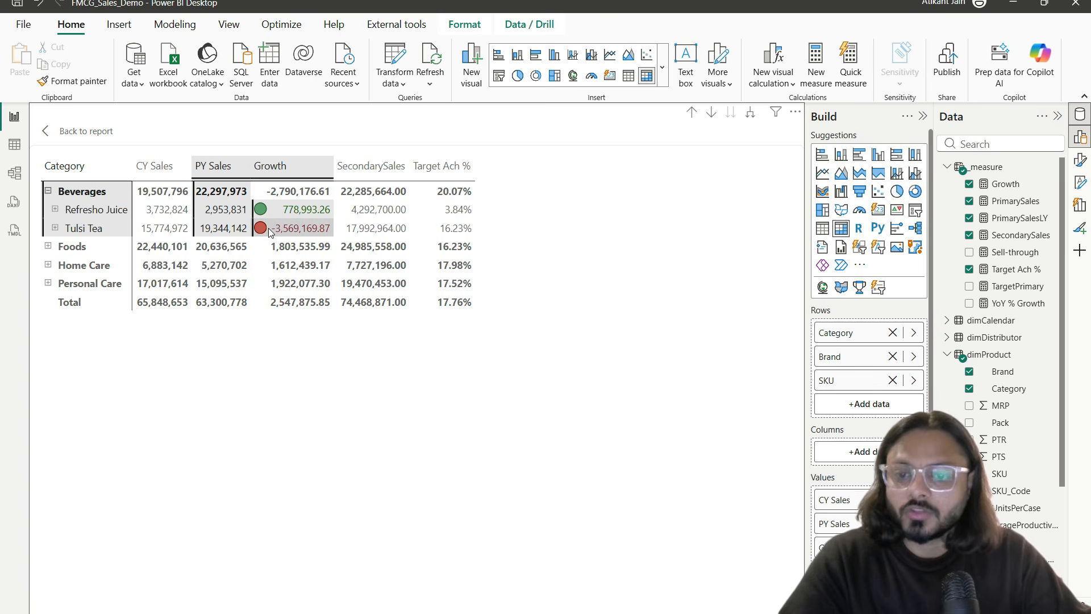
{"action": "left_click_drag", "start_coordinate": [251, 217], "coordinate": [340, 237]}
{"action": "mouse_move", "coordinate": [273, 198]}
{"action": "left_mouse_down"}
{"action": "mouse_move", "coordinate": [322, 189]}
{"action": "mouse_move", "coordinate": [267, 193]}
{"action": "left_mouse_up"}
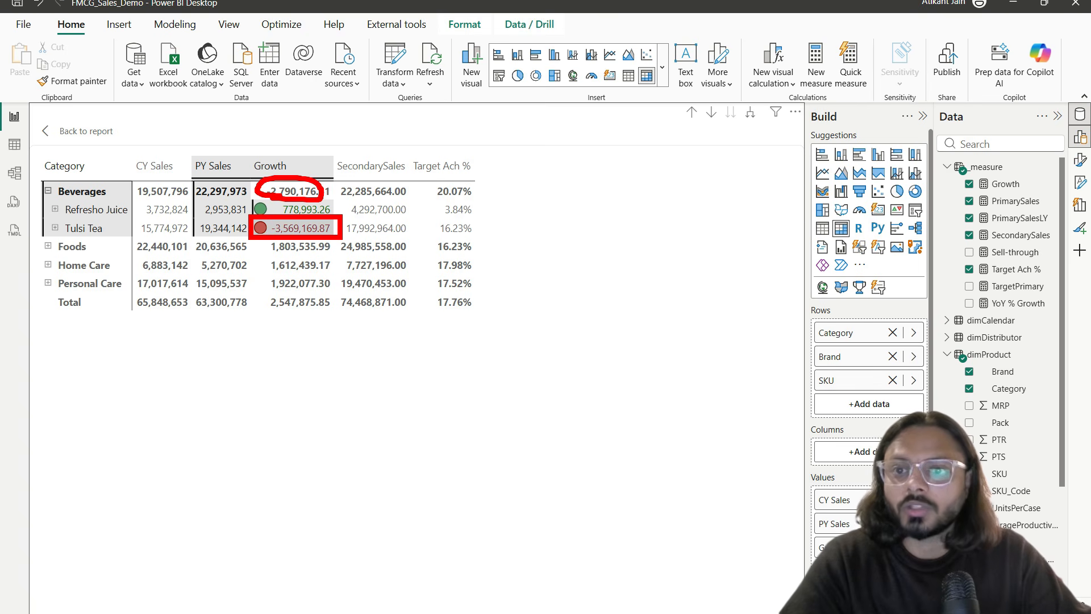
{"action": "key", "text": "Escape"}
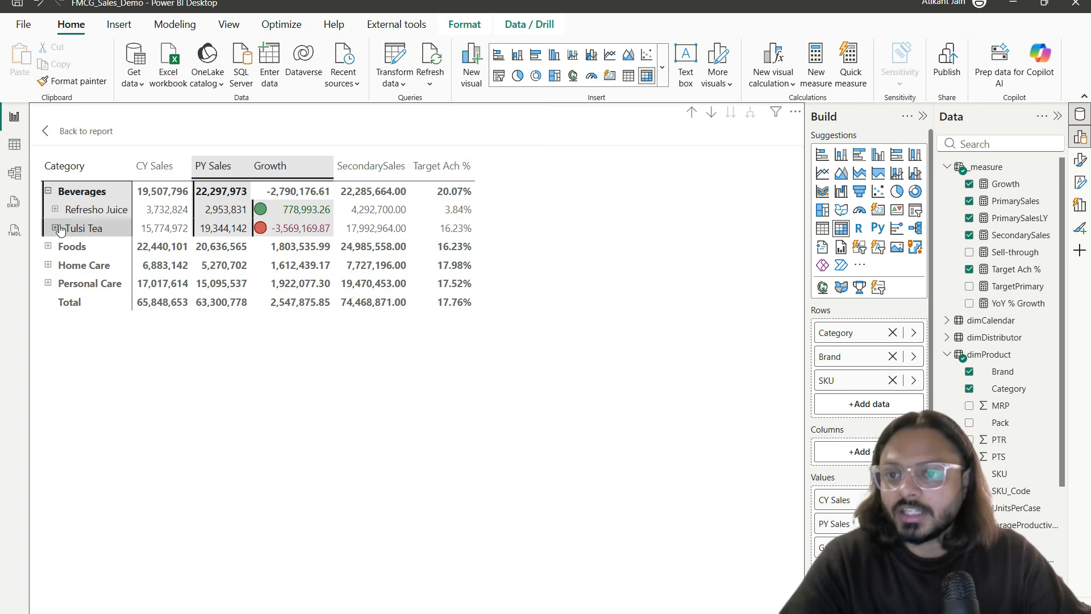
Step: Expand Tulsi Tea into Tea 250g and Tea 500g, collapse Beverages, and return to the report
{"action": "left_click", "coordinate": [56, 230]}
{"action": "left_click", "coordinate": [295, 267]}
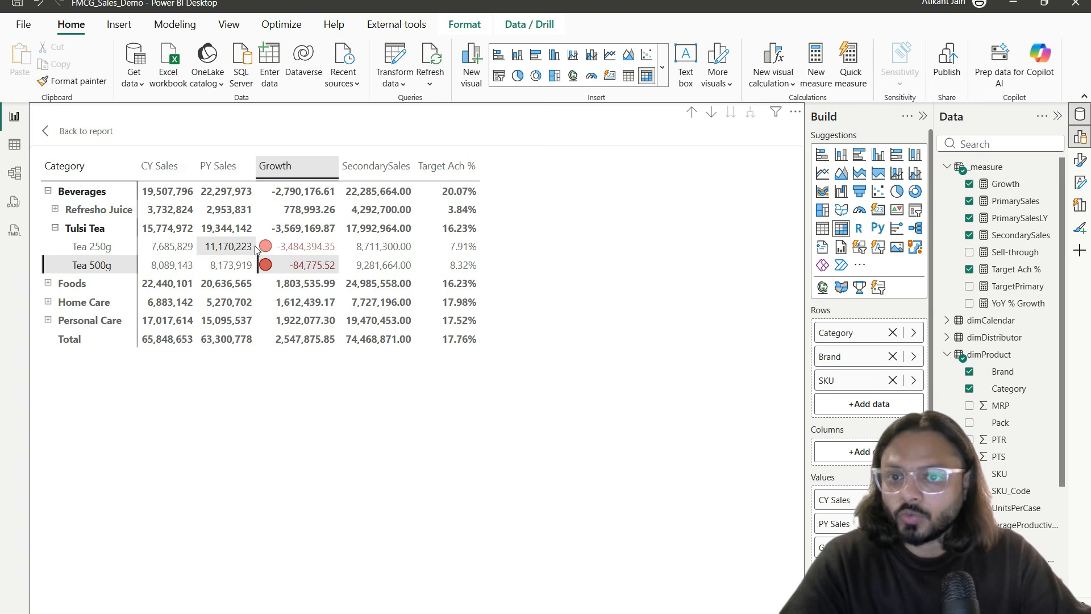
{"action": "mouse_move", "coordinate": [252, 231]}
{"action": "left_mouse_down"}
{"action": "mouse_move", "coordinate": [267, 248]}
{"action": "mouse_move", "coordinate": [344, 258]}
{"action": "left_mouse_up"}
{"action": "left_click_drag", "start_coordinate": [267, 260], "coordinate": [303, 242]}
{"action": "key", "text": "Escape"}
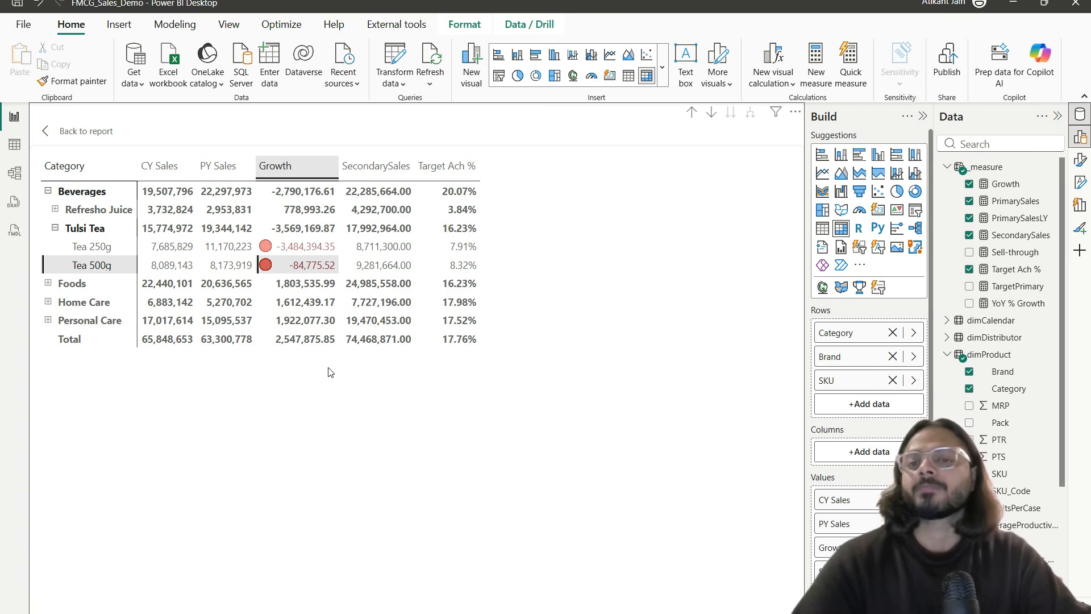
{"action": "left_click", "coordinate": [97, 249]}
{"action": "left_click", "coordinate": [49, 191]}
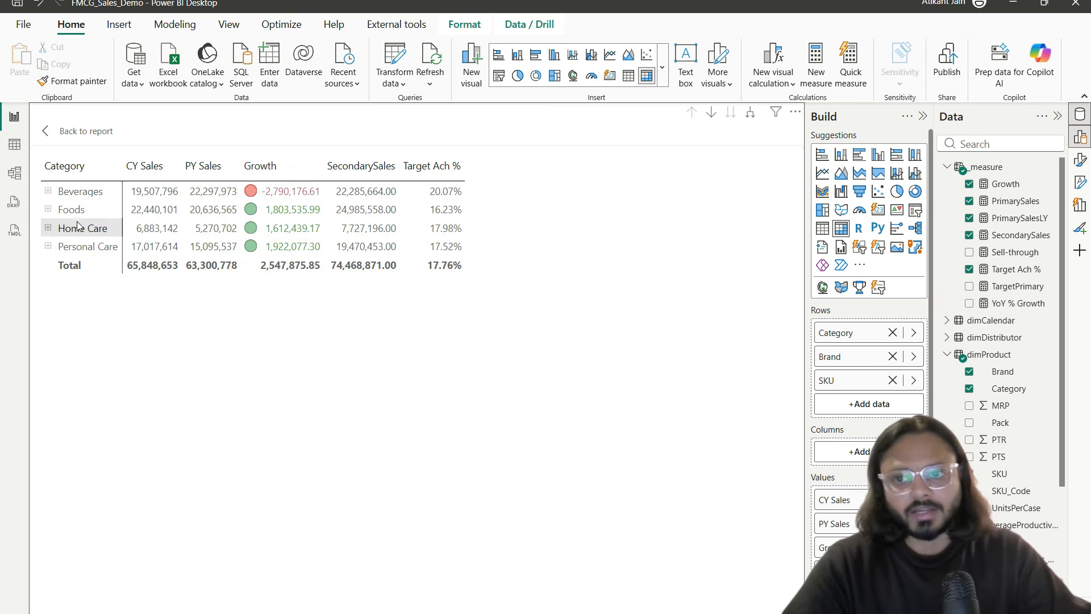
{"action": "left_click", "coordinate": [83, 136]}
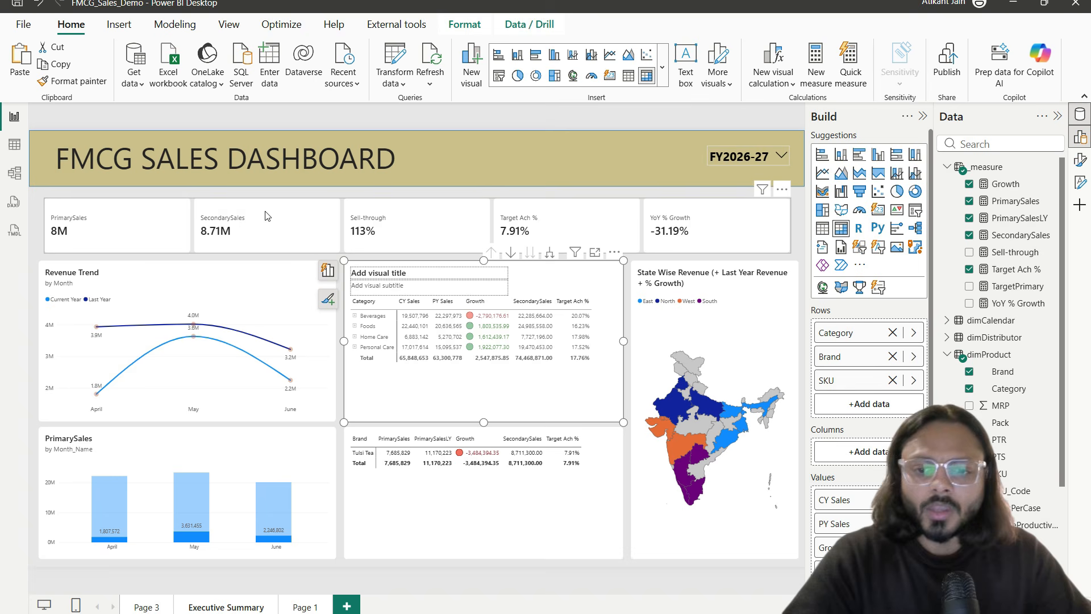
Step: Click Foods again to remove the cross-filter, select the Brand table, and collapse dimProduct and factCoverageProductivity
{"action": "left_click", "coordinate": [370, 327]}
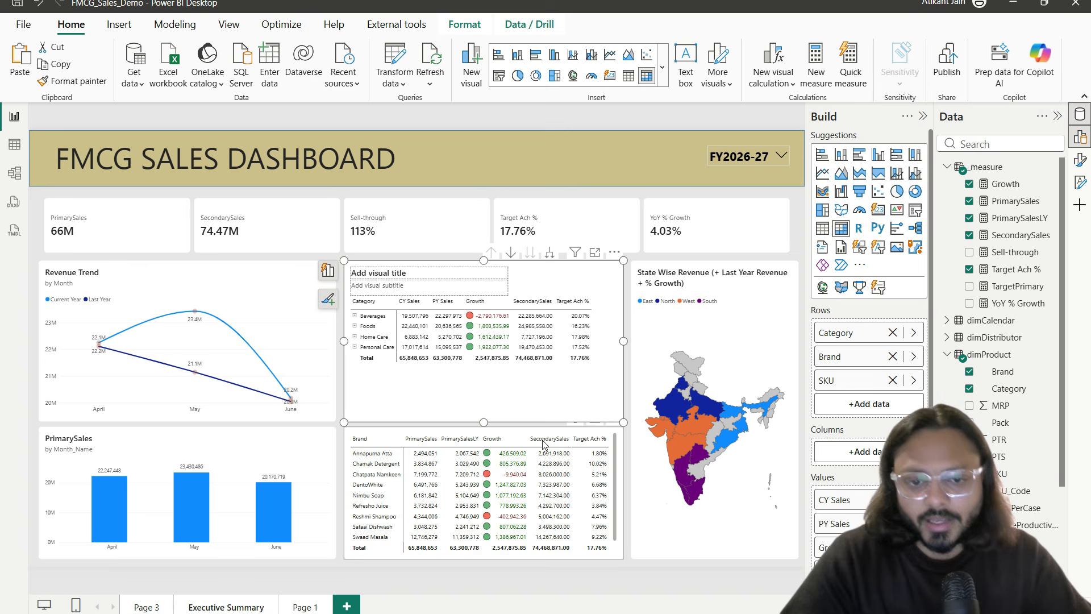
{"action": "left_click", "coordinate": [509, 424]}
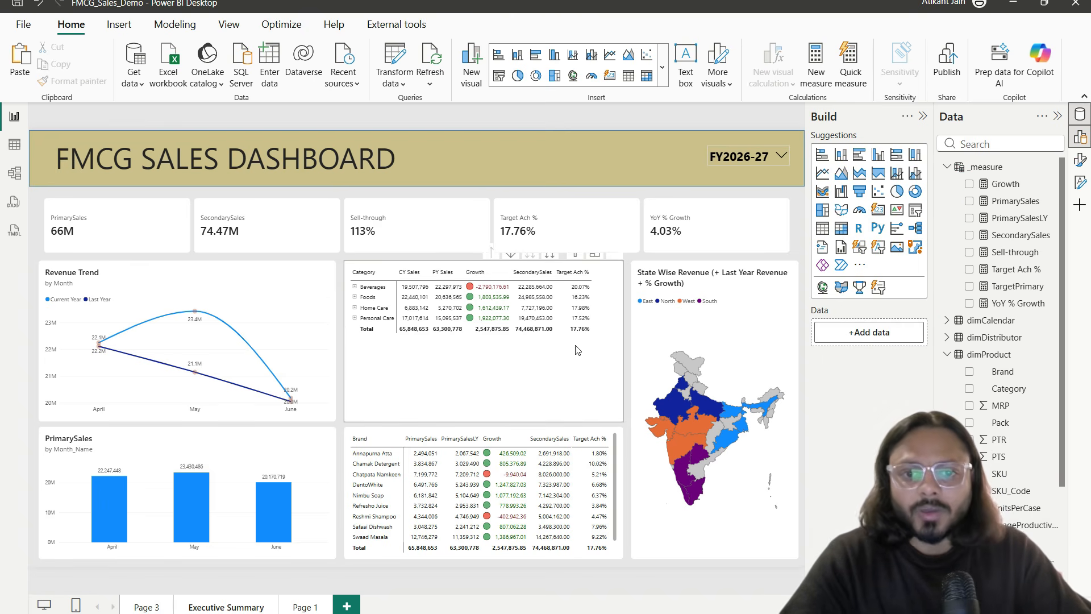
{"action": "left_click", "coordinate": [504, 432]}
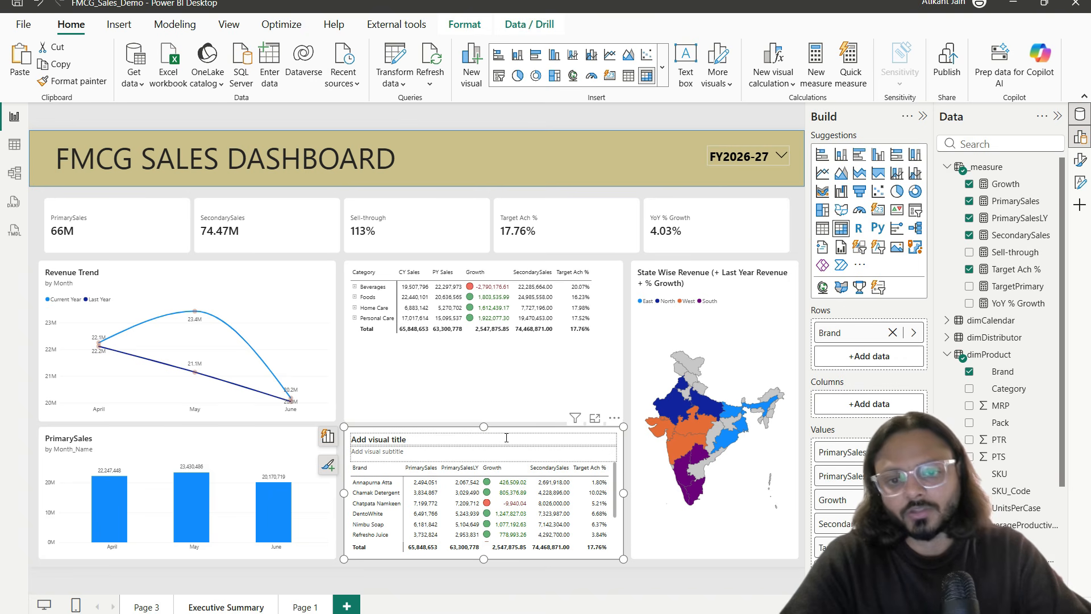
{"action": "left_click", "coordinate": [945, 356]}
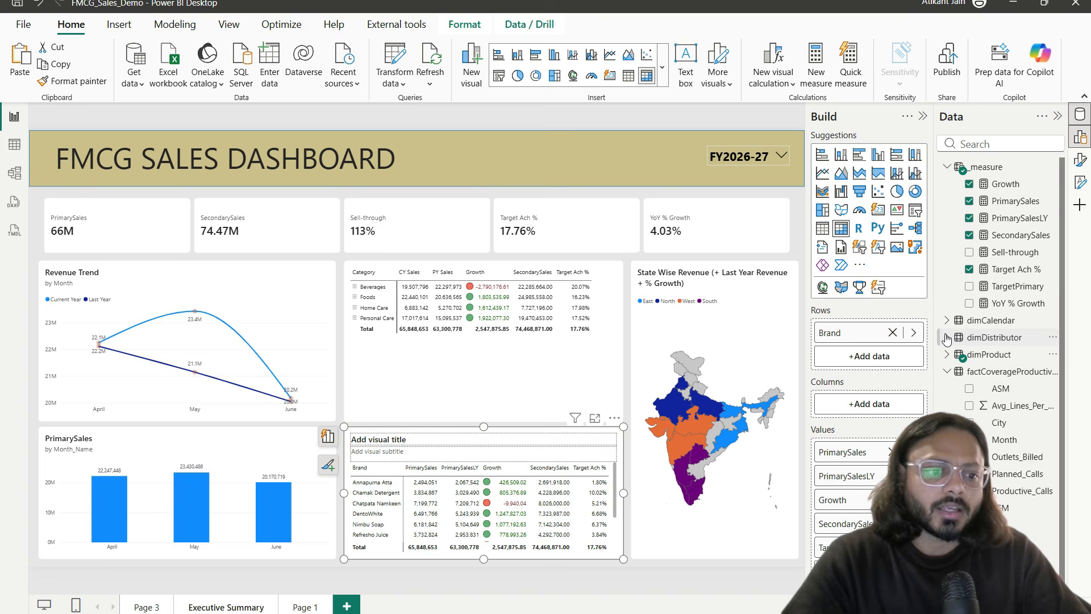
{"action": "left_click", "coordinate": [946, 371]}
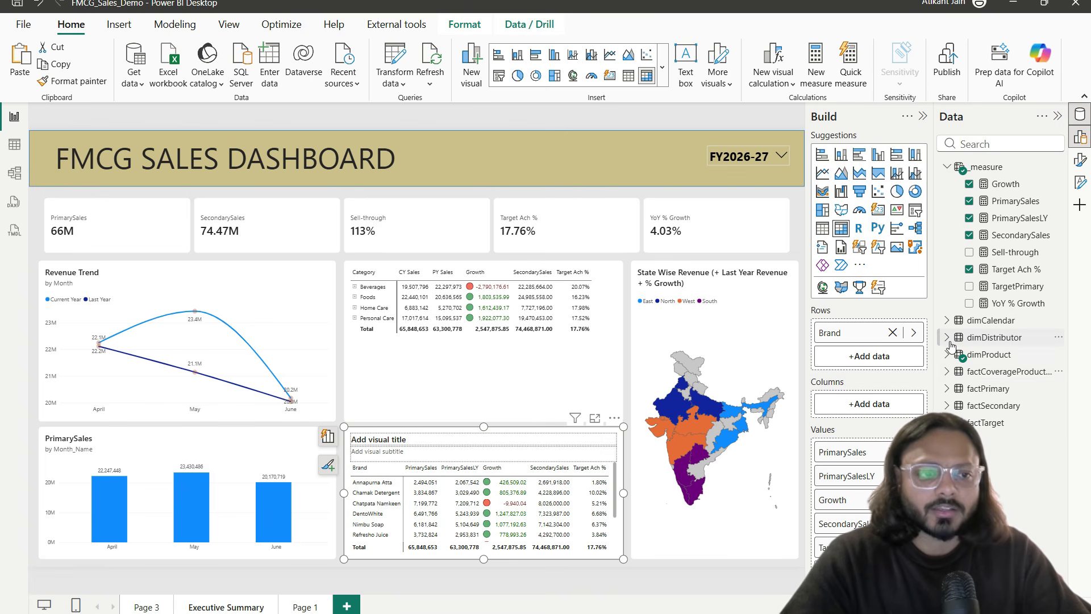
{"action": "left_click", "coordinate": [15, 140]}
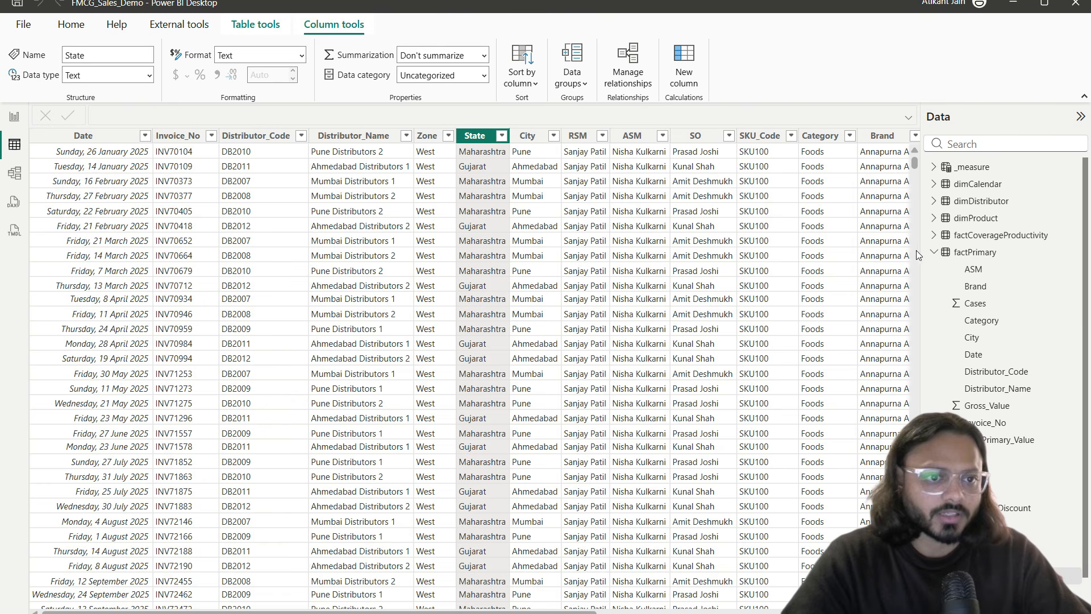
{"action": "left_click", "coordinate": [960, 252]}
{"action": "left_click", "coordinate": [981, 201]}
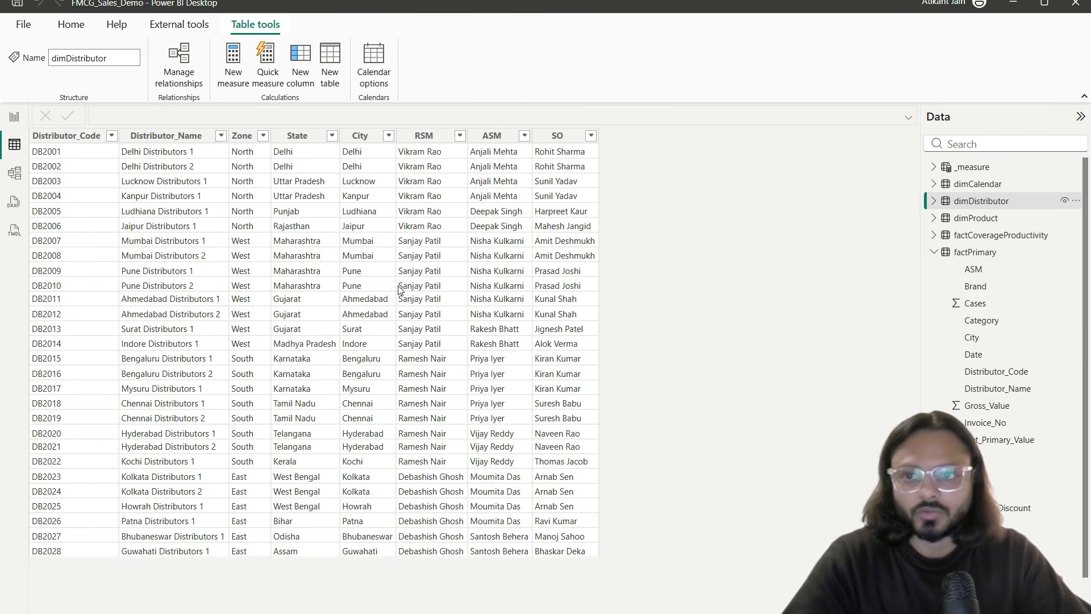
{"action": "mouse_move", "coordinate": [109, 127]}
{"action": "left_mouse_down"}
{"action": "mouse_move", "coordinate": [206, 446]}
{"action": "mouse_move", "coordinate": [227, 570]}
{"action": "left_mouse_up"}
{"action": "mouse_move", "coordinate": [241, 357]}
{"action": "left_mouse_down"}
{"action": "mouse_move", "coordinate": [232, 336]}
{"action": "mouse_move", "coordinate": [348, 402]}
{"action": "mouse_move", "coordinate": [517, 459]}
{"action": "mouse_move", "coordinate": [568, 444]}
{"action": "left_mouse_up"}
{"action": "key", "text": "Escape"}
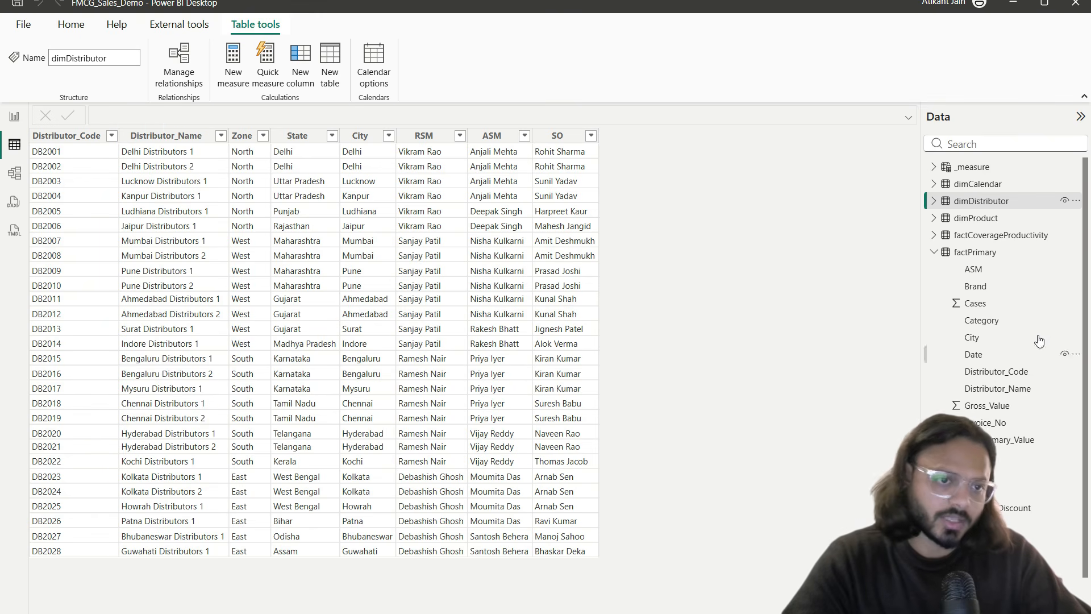
{"action": "left_click", "coordinate": [934, 251]}
{"action": "left_click", "coordinate": [955, 271]}
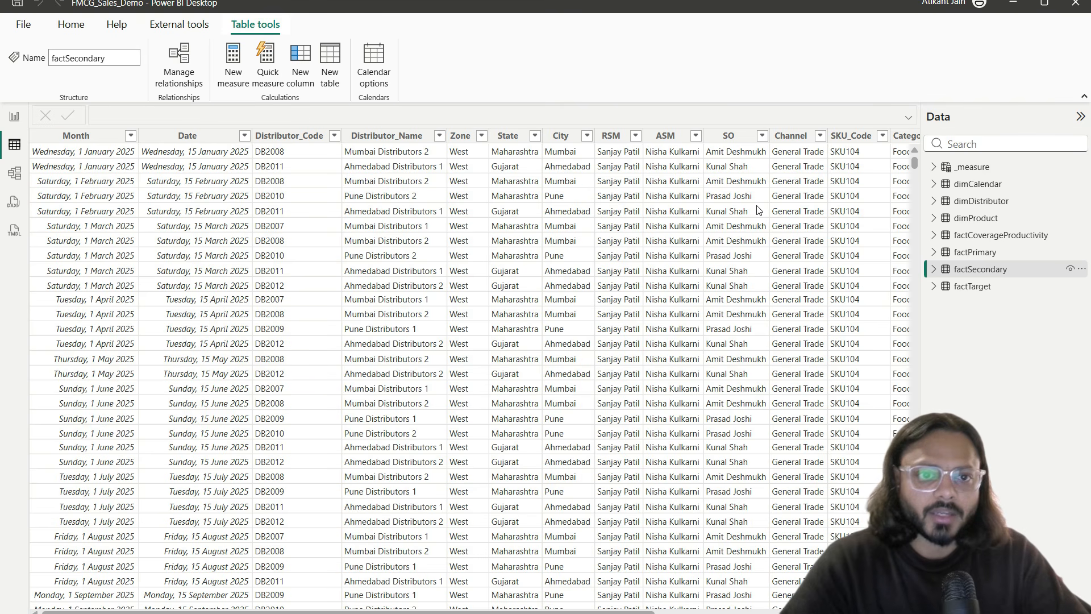
{"action": "scroll", "coordinate": [756, 211], "scroll_direction": "right", "scroll_amount": 3}
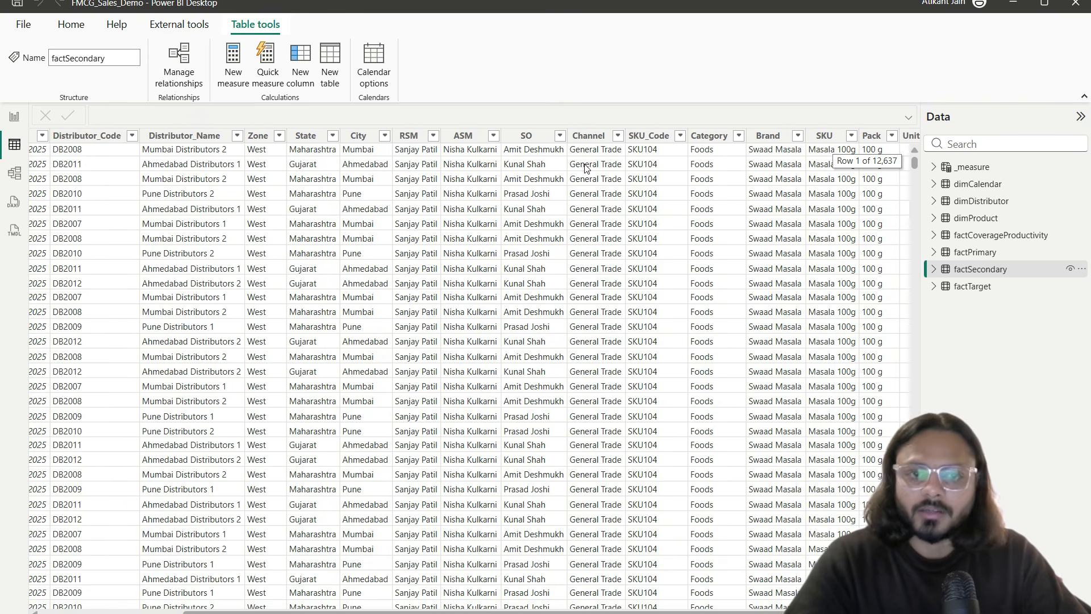
{"action": "mouse_move", "coordinate": [563, 118]}
{"action": "left_mouse_down"}
{"action": "mouse_move", "coordinate": [611, 182]}
{"action": "mouse_move", "coordinate": [623, 182]}
{"action": "left_mouse_up"}
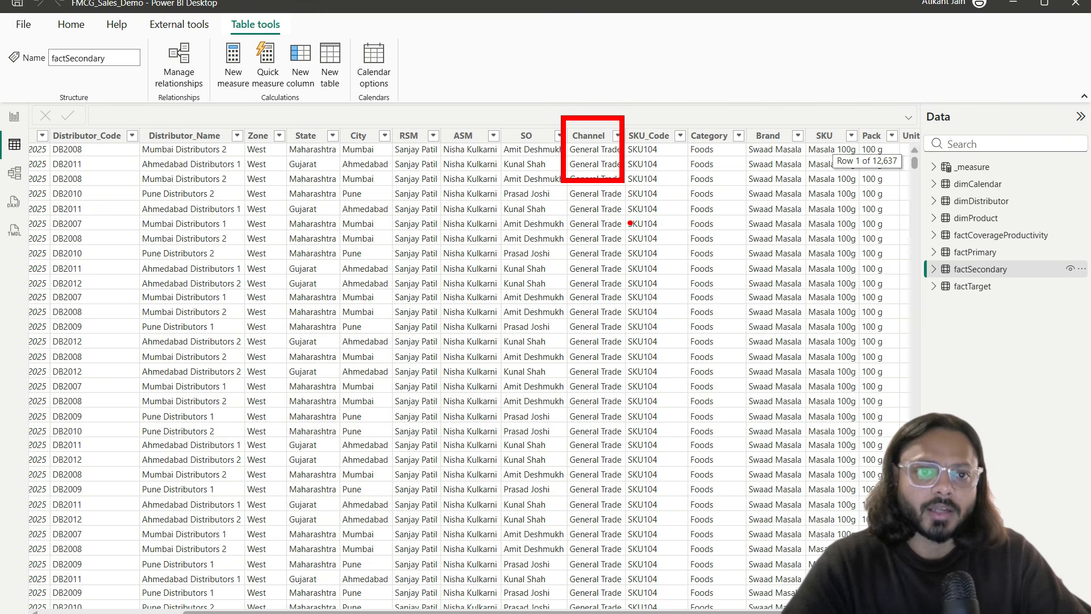
{"action": "key", "text": "Escape"}
{"action": "scroll", "coordinate": [662, 211], "scroll_direction": "right", "scroll_amount": 3}
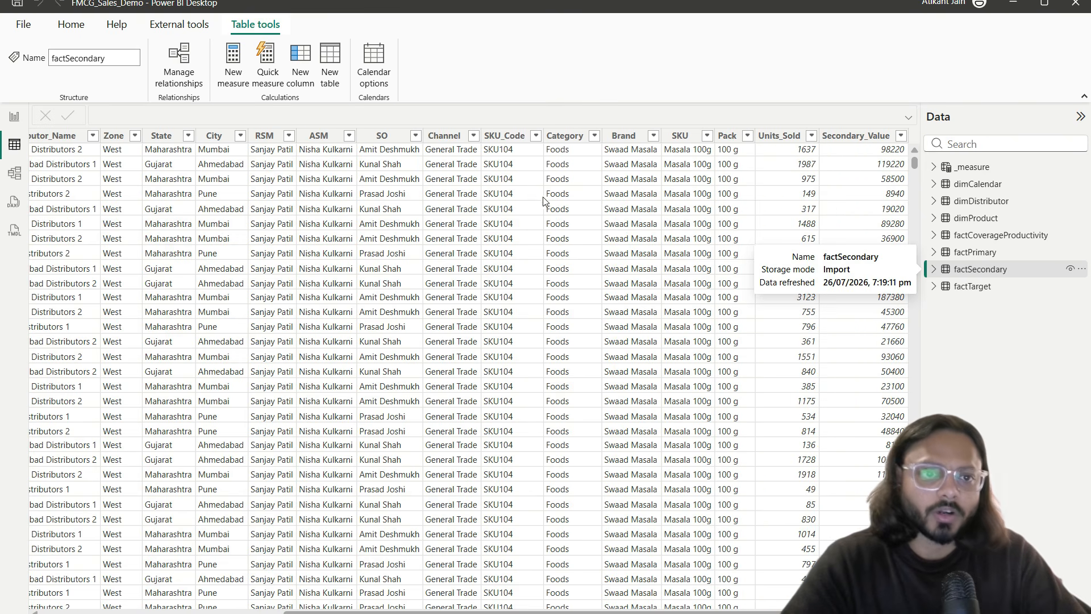
{"action": "left_click", "coordinate": [473, 135]}
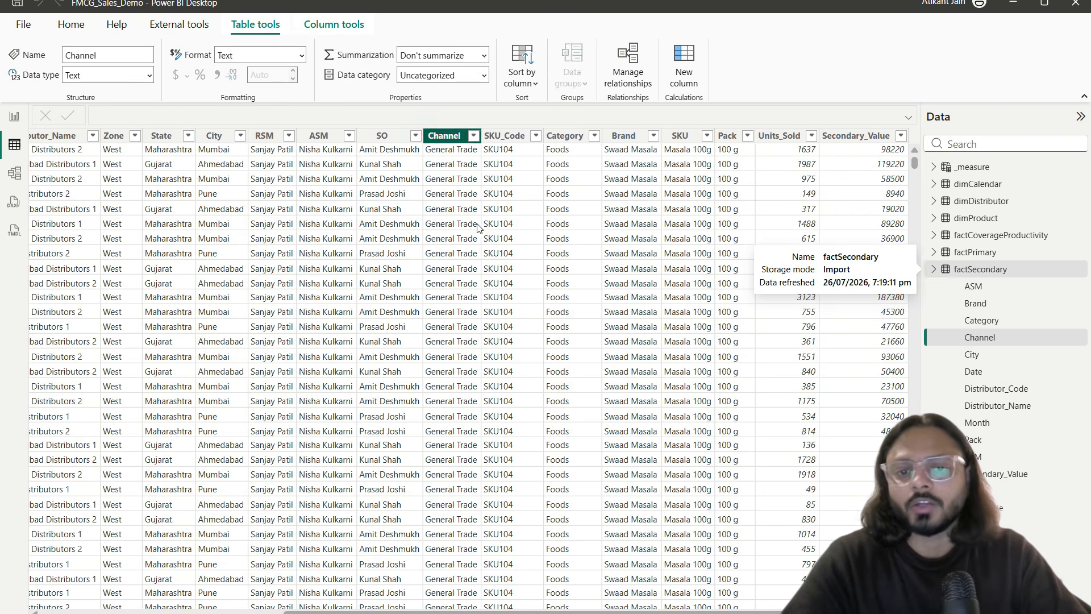
{"action": "left_click", "coordinate": [20, 126]}
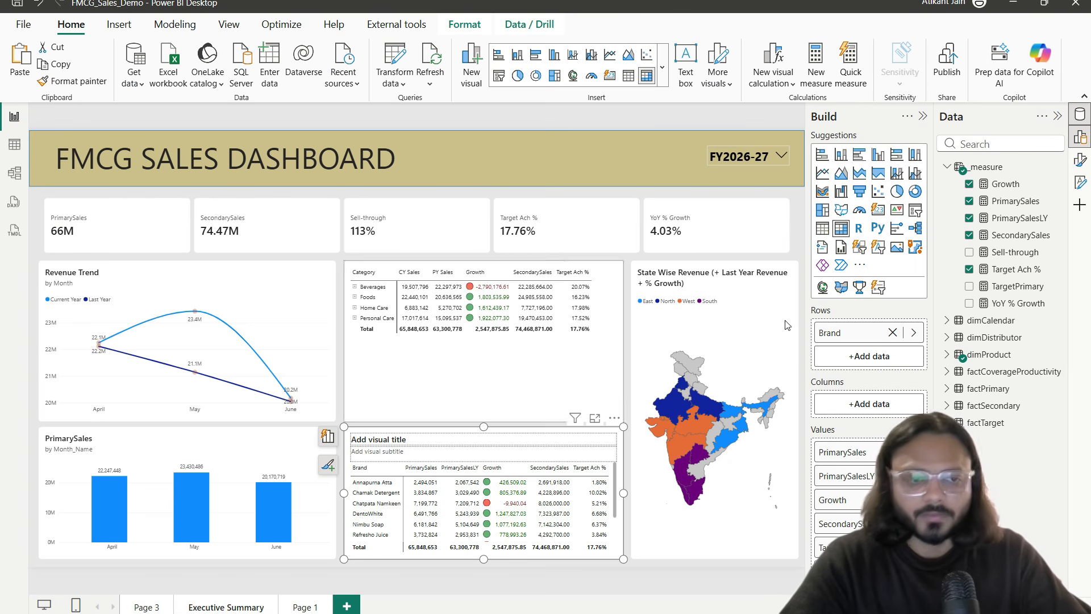
Step: Search the Data pane for 'channe', select factSecondary's Channel field, then bring up Transform data
{"action": "left_click", "coordinate": [980, 144]}
{"action": "type", "text": "chann"}
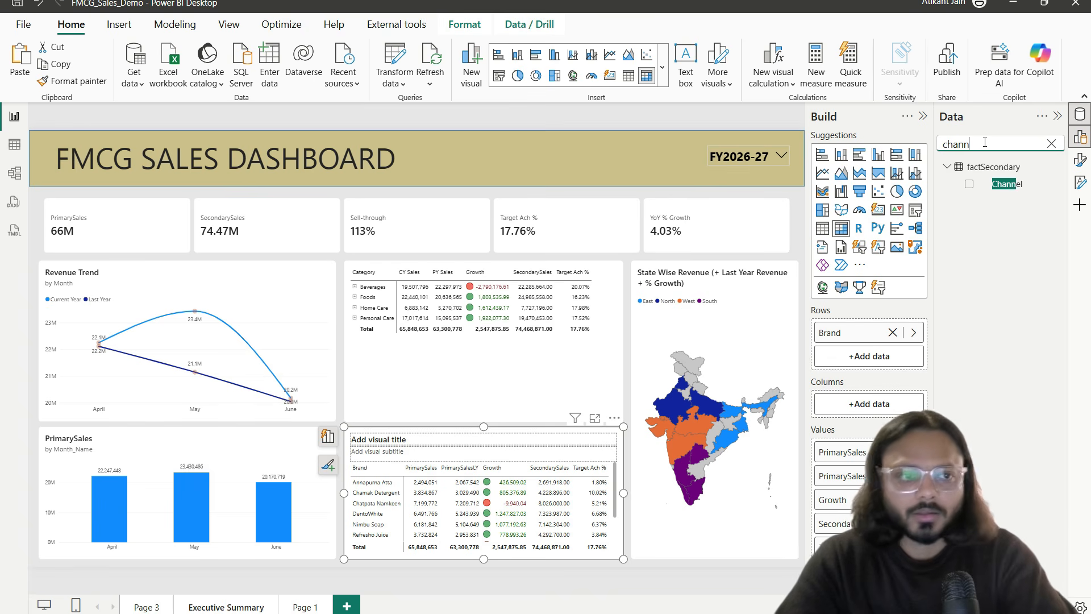
{"action": "type", "text": "e"}
{"action": "left_click", "coordinate": [1010, 184]}
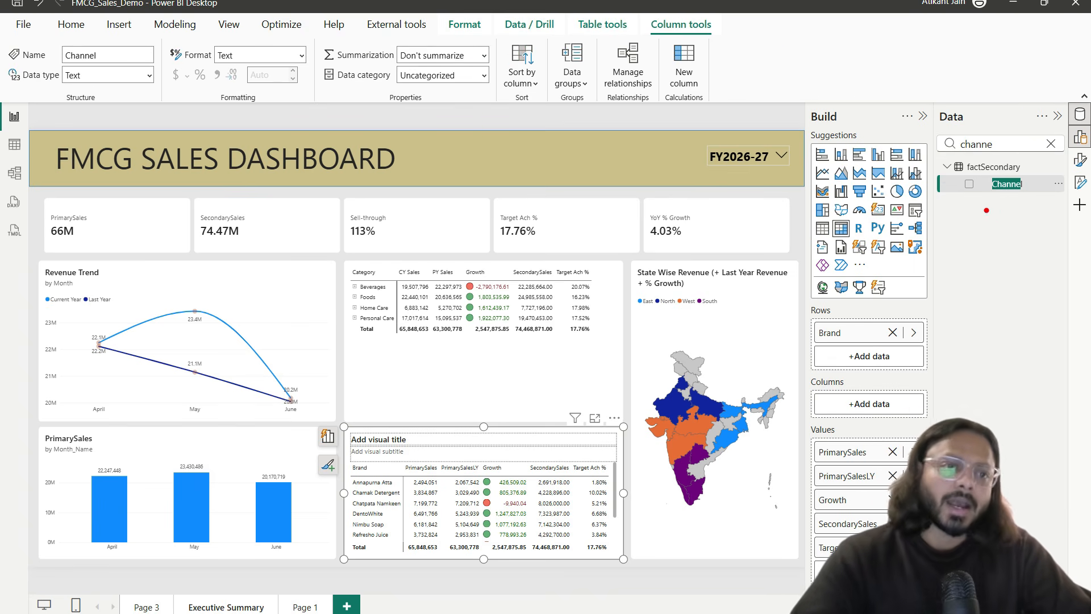
{"action": "left_click_drag", "start_coordinate": [950, 169], "coordinate": [1047, 194]}
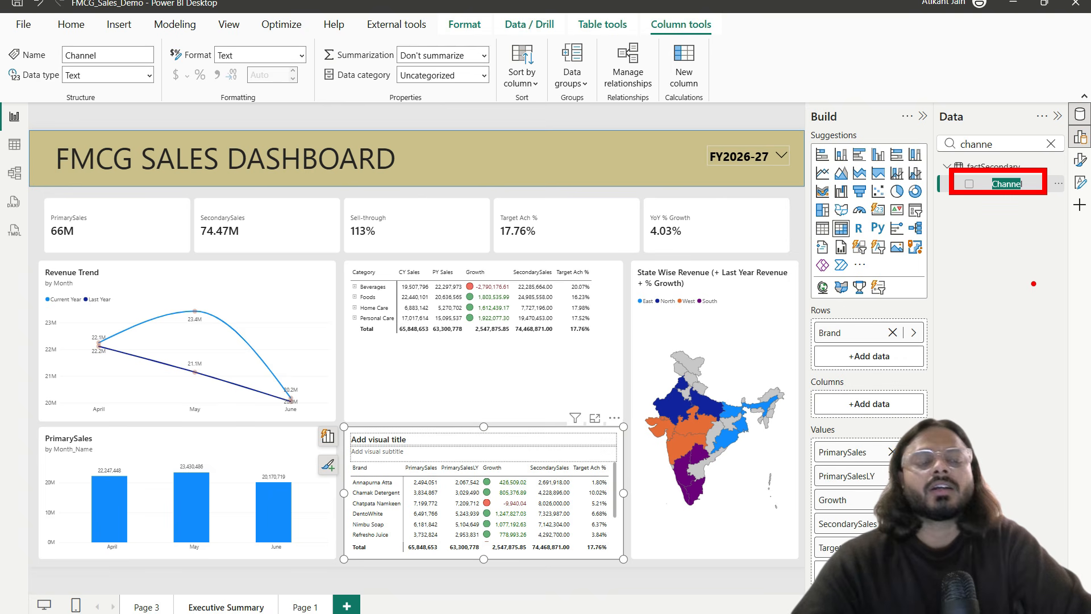
{"action": "mouse_move", "coordinate": [961, 207]}
{"action": "left_mouse_down"}
{"action": "mouse_move", "coordinate": [976, 220]}
{"action": "mouse_move", "coordinate": [1048, 175]}
{"action": "left_mouse_up"}
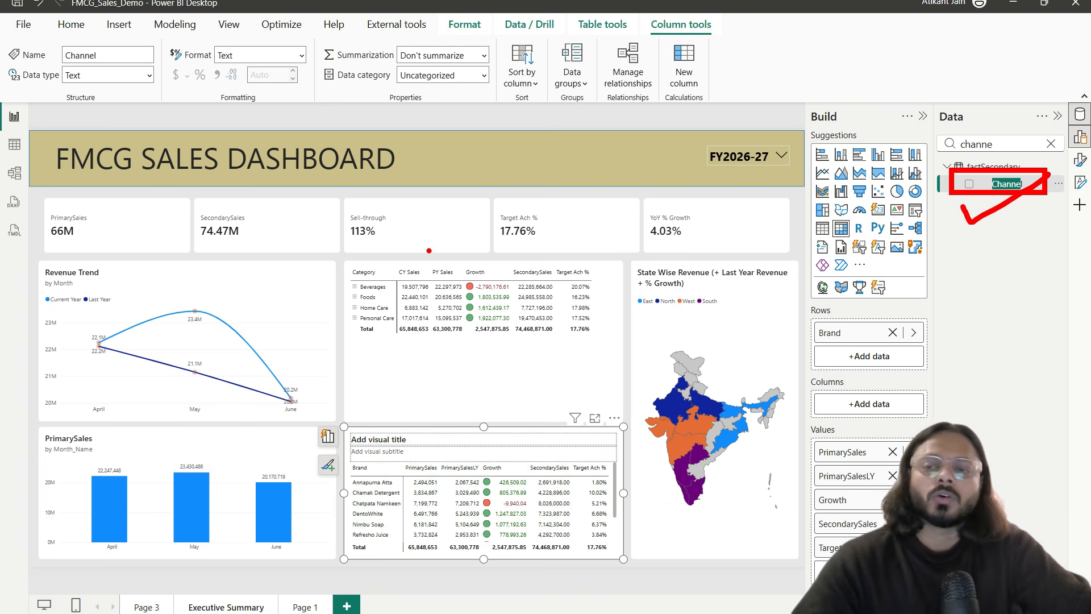
{"action": "key", "text": "Escape"}
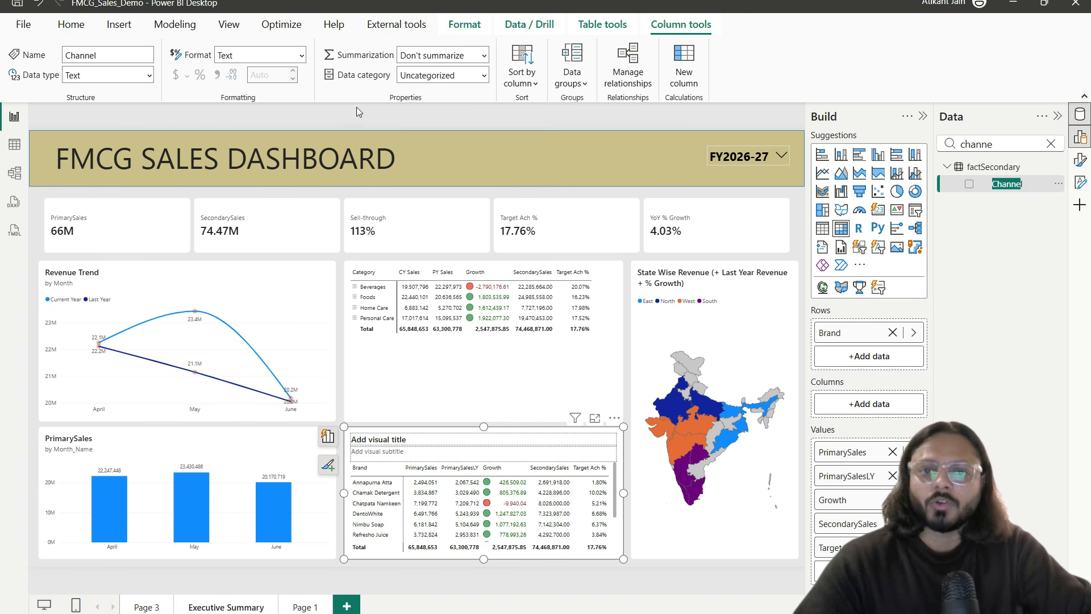
{"action": "left_click", "coordinate": [71, 25]}
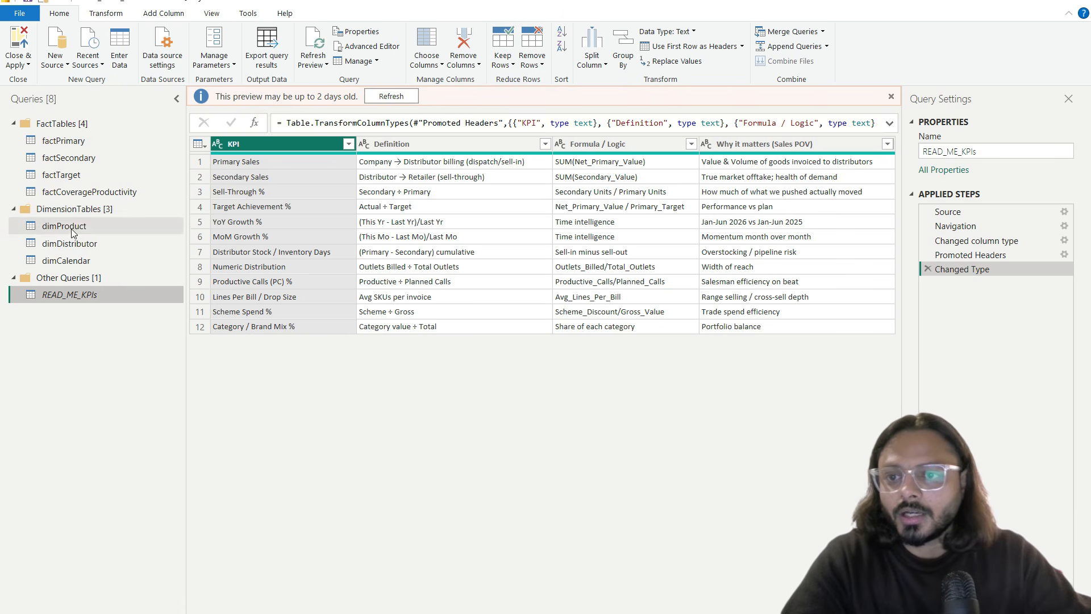
Step: Preview the factSecondary query's rows in Power Query Editor and scroll across its columns
{"action": "left_click", "coordinate": [85, 158]}
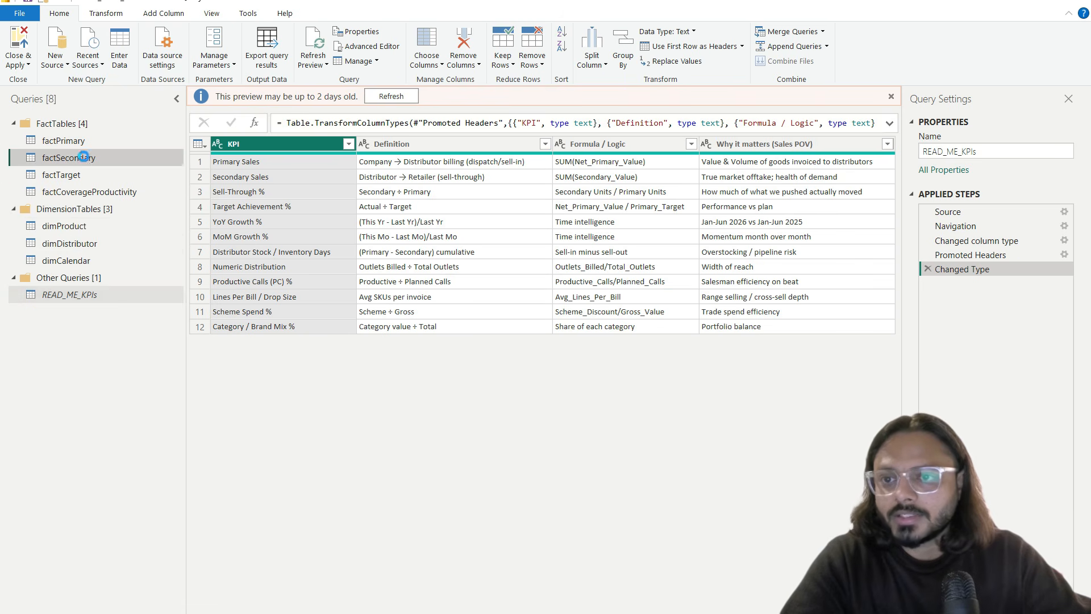
{"action": "scroll", "coordinate": [515, 195], "scroll_direction": "right", "scroll_amount": 10}
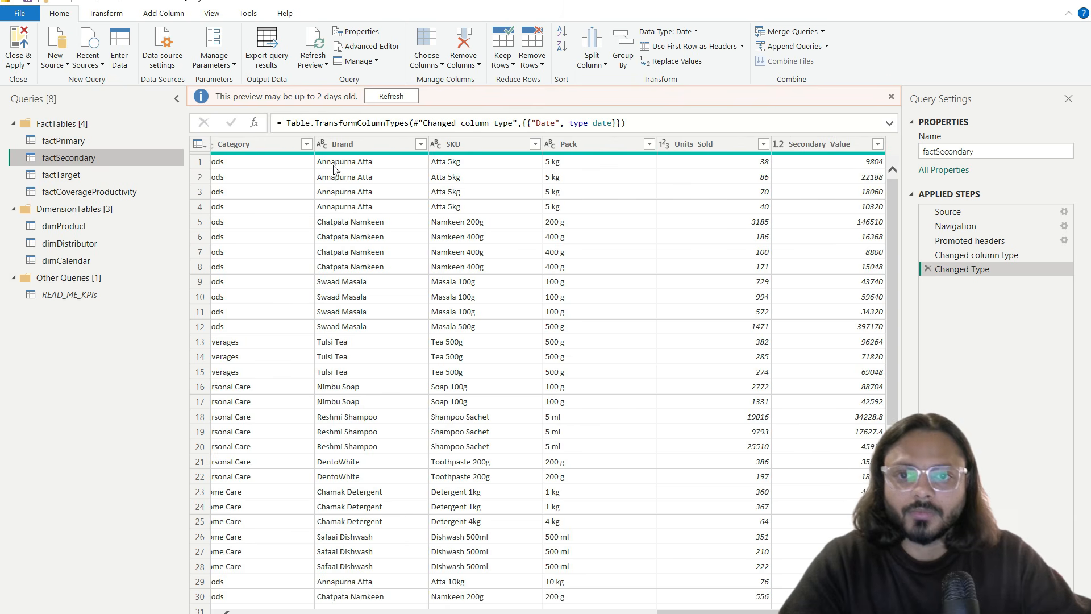
Step: Create a reference copy of factSecondary and move it into the DimensionTables group
{"action": "right_click", "coordinate": [114, 163]}
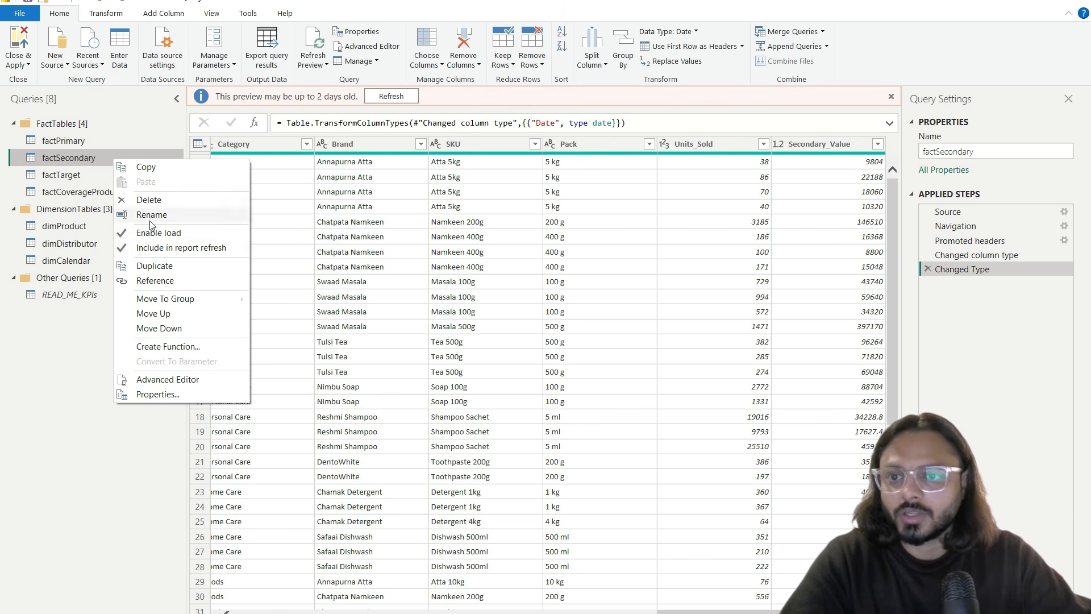
{"action": "left_click", "coordinate": [165, 279]}
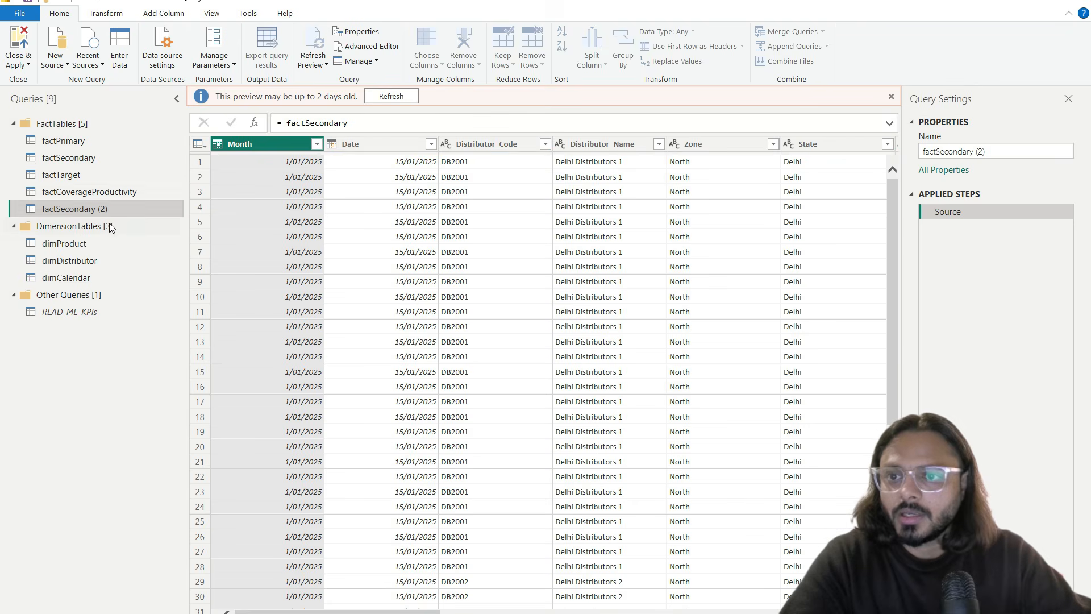
{"action": "mouse_move", "coordinate": [94, 209]}
{"action": "left_mouse_down"}
{"action": "mouse_move", "coordinate": [101, 244]}
{"action": "mouse_move", "coordinate": [106, 227]}
{"action": "left_mouse_up"}
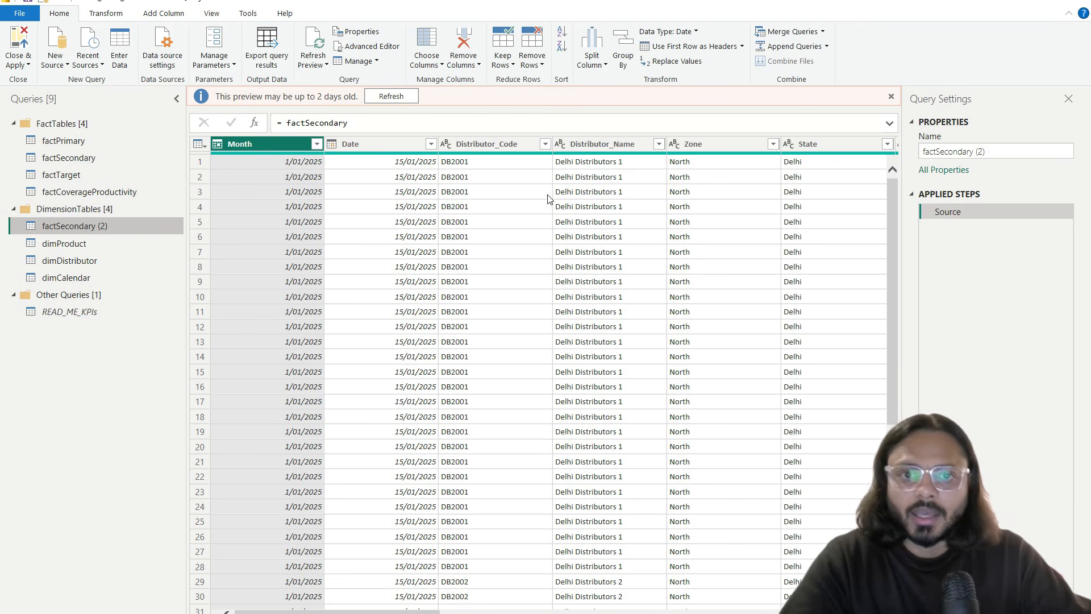
{"action": "scroll", "coordinate": [548, 198], "scroll_direction": "right", "scroll_amount": 15}
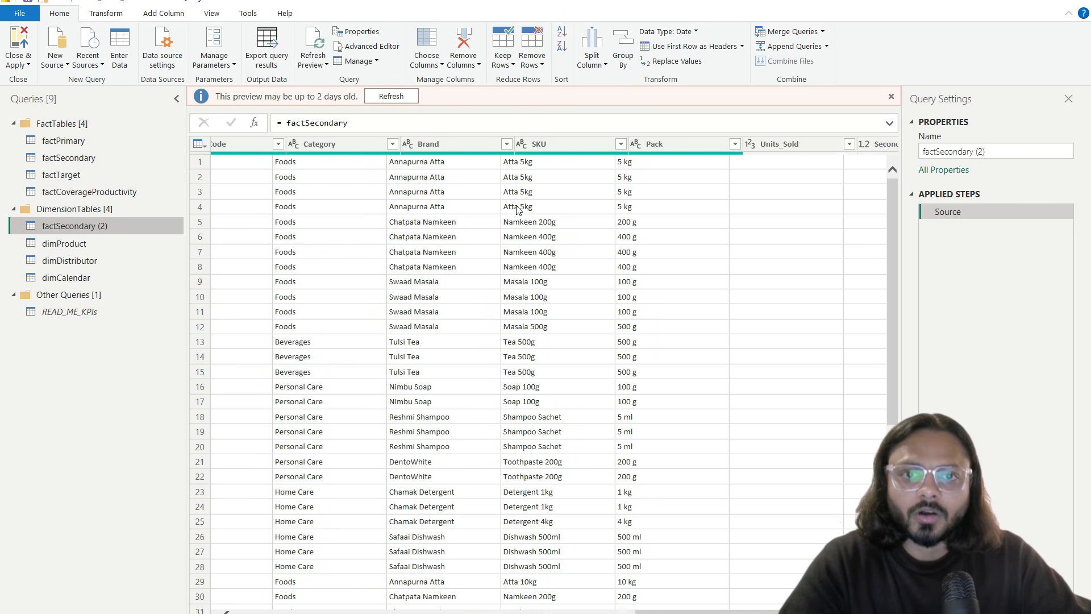
Step: Locate the Channel column with Go to Column and keep only that column
{"action": "left_click", "coordinate": [425, 55]}
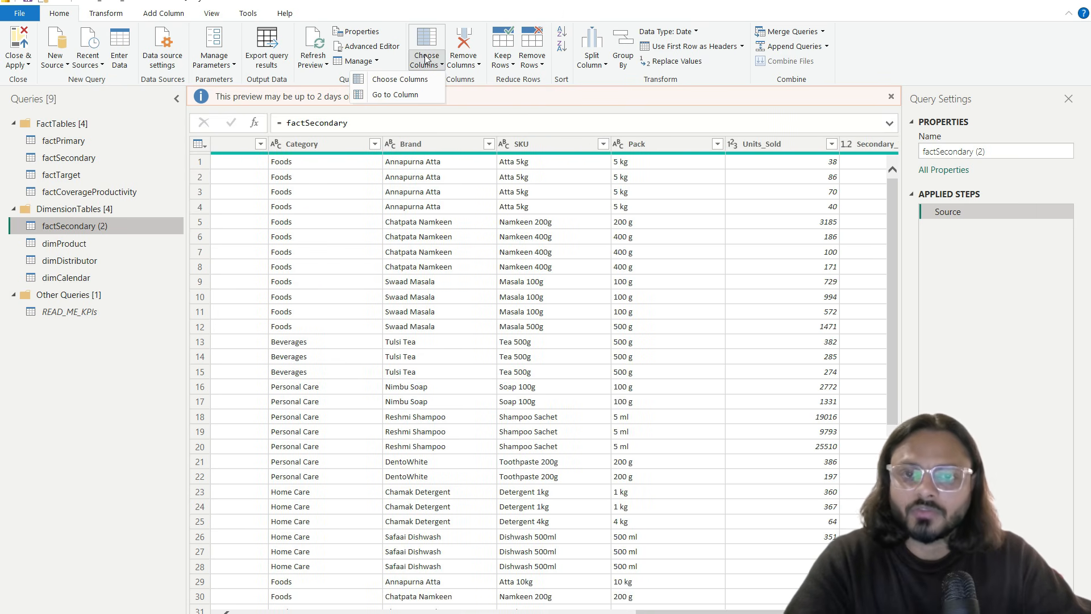
{"action": "left_click", "coordinate": [413, 95]}
{"action": "type", "text": "chn"}
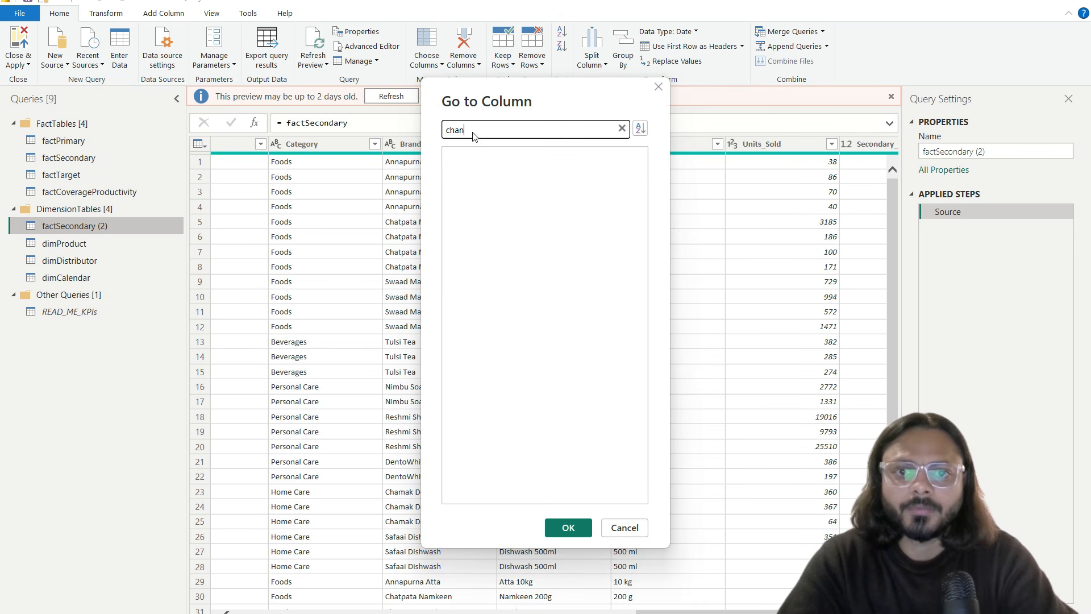
{"action": "double_click", "coordinate": [470, 159]}
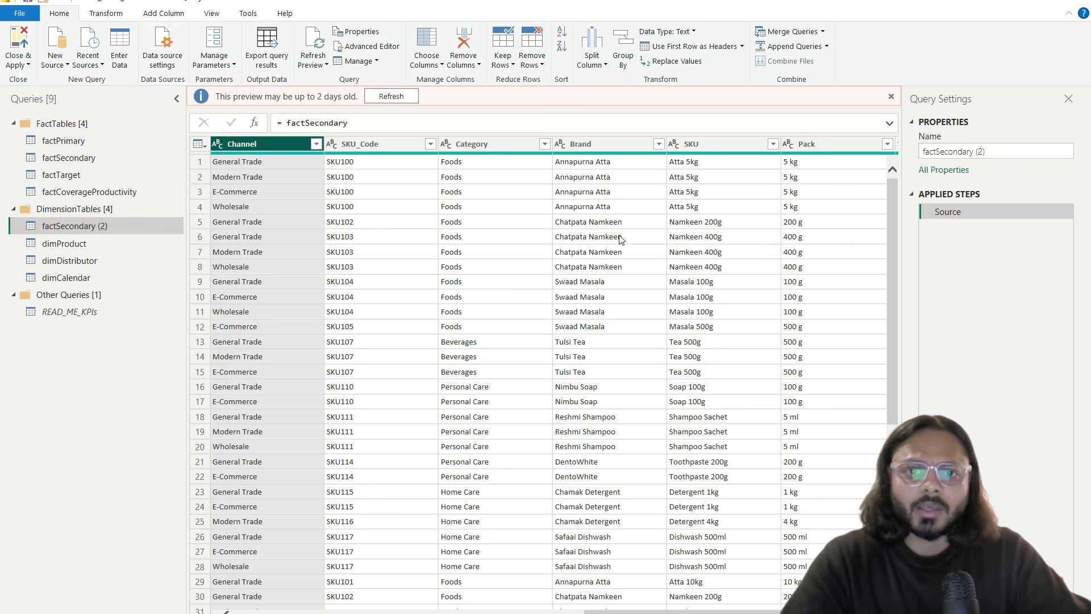
{"action": "scroll", "coordinate": [340, 182], "scroll_direction": "left", "scroll_amount": 5}
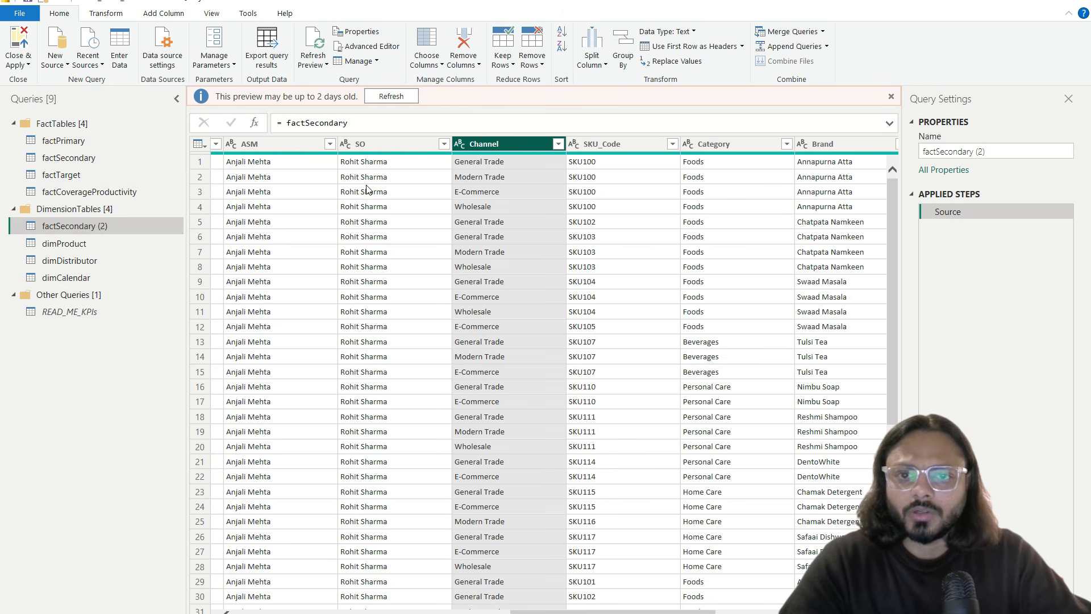
{"action": "right_click", "coordinate": [499, 143]}
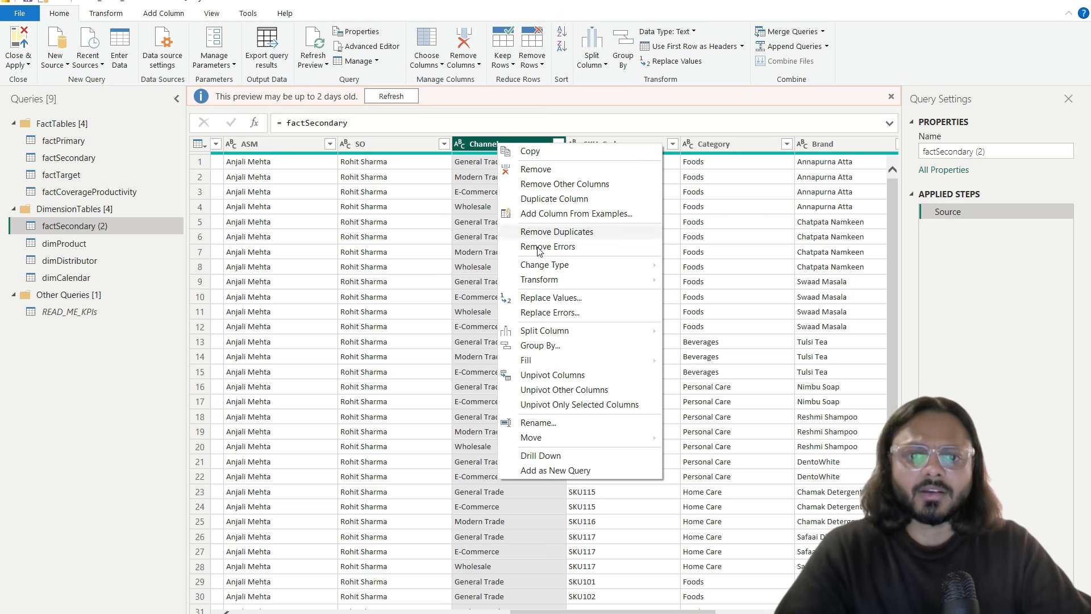
{"action": "left_click", "coordinate": [555, 183]}
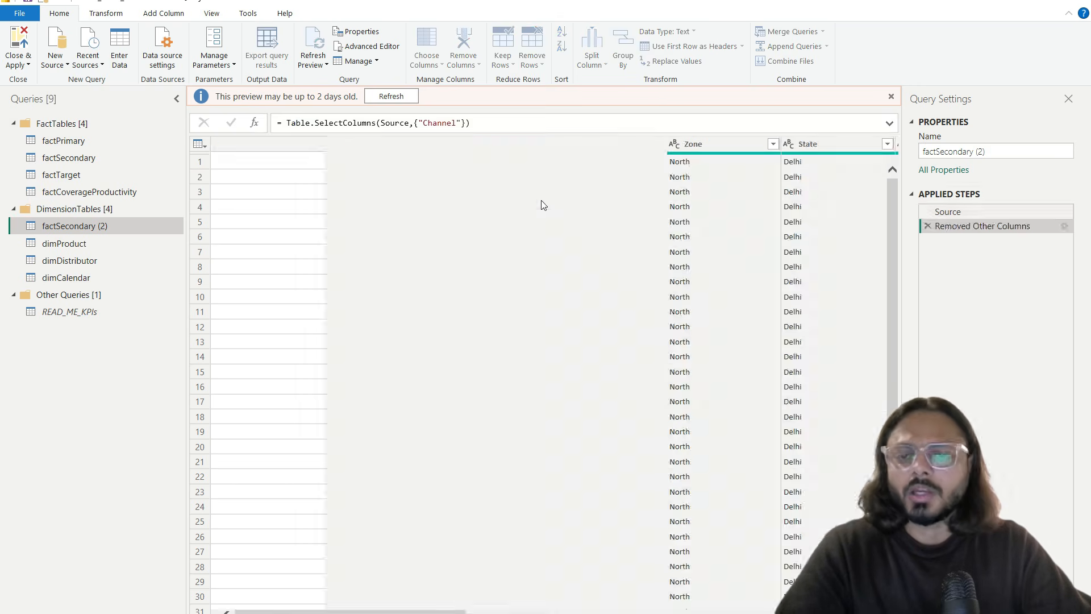
Step: Remove duplicate channel values and rename the query dimChannel
{"action": "right_click", "coordinate": [288, 130]}
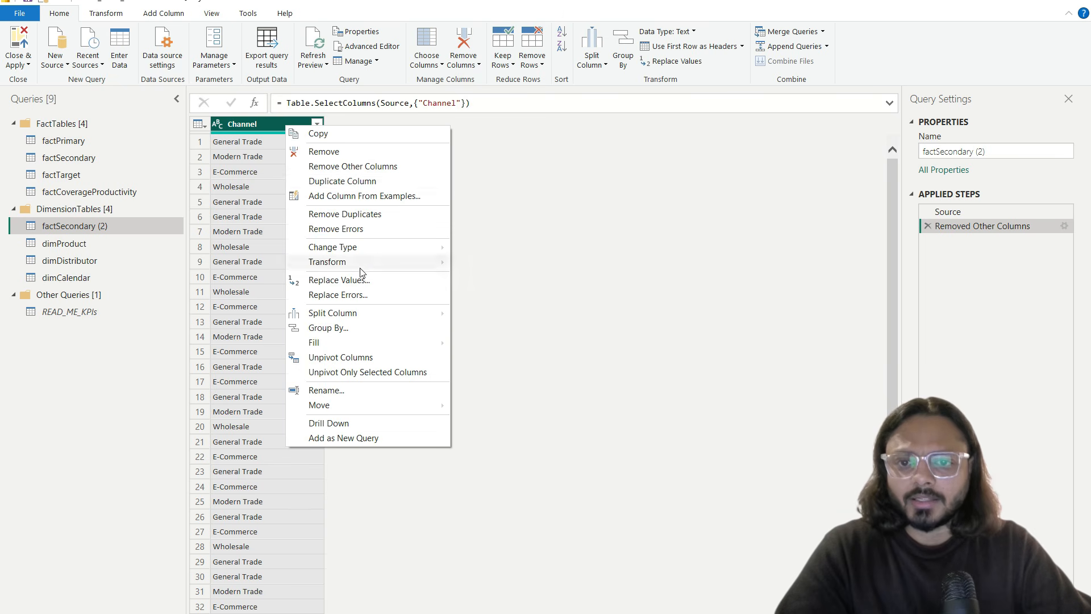
{"action": "left_click", "coordinate": [345, 213]}
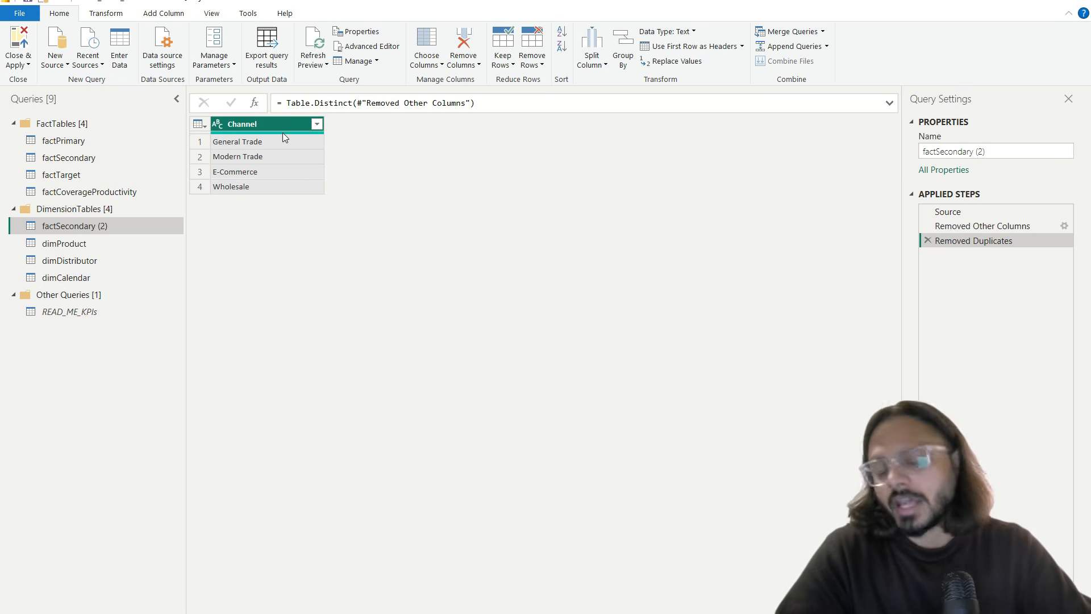
{"action": "left_click", "coordinate": [983, 153]}
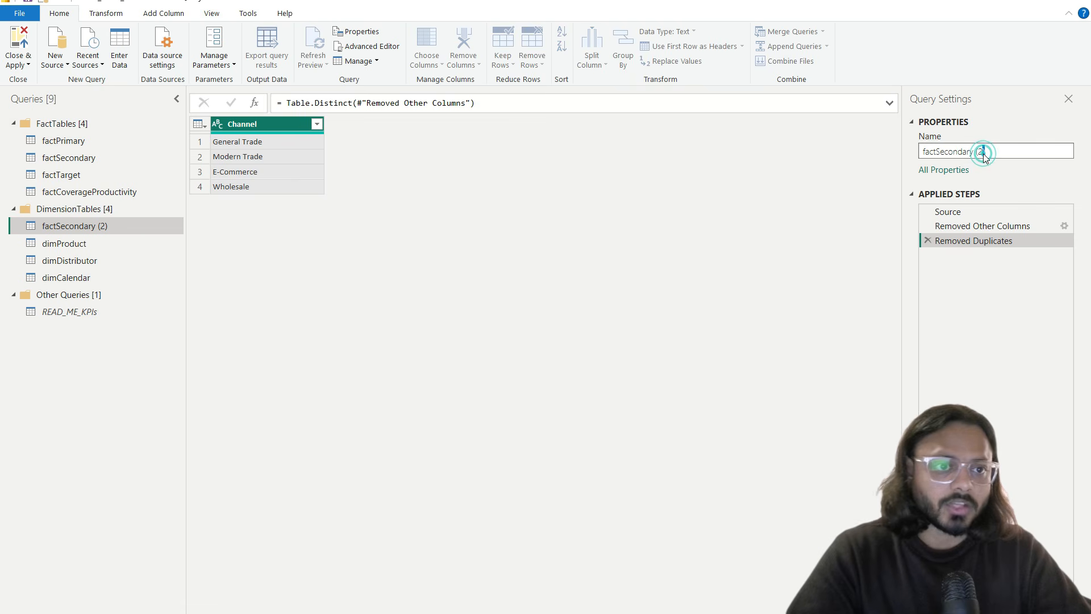
{"action": "type", "text": "dimChannel"}
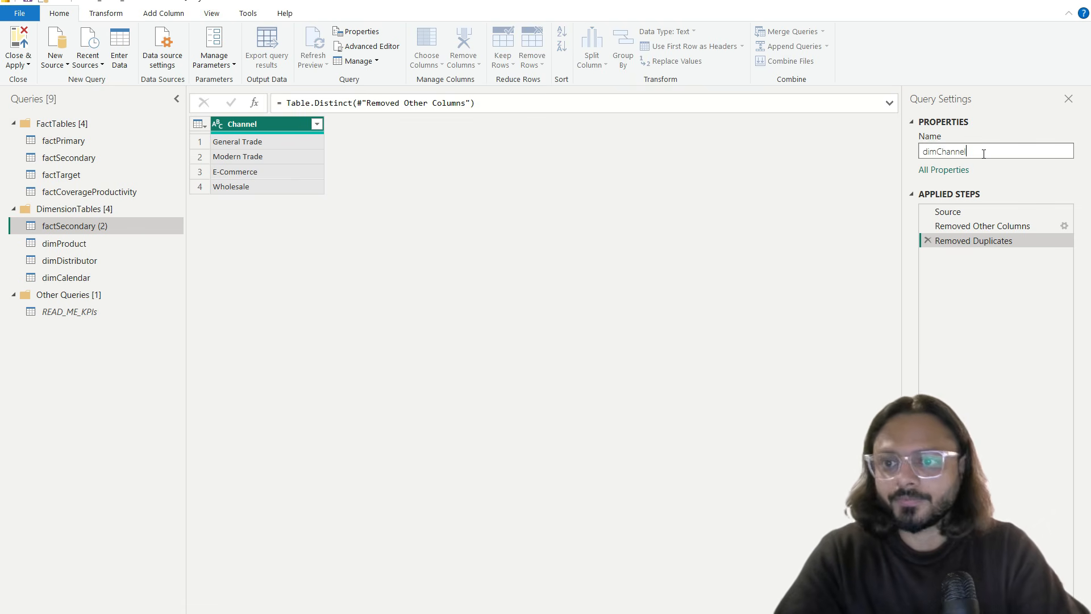
{"action": "key", "text": "Return"}
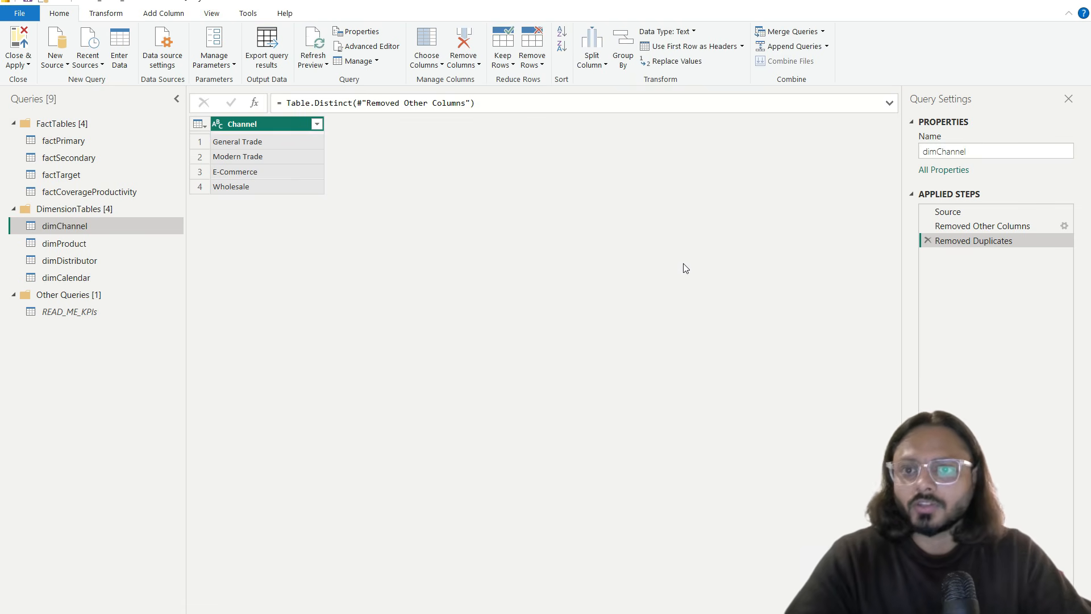
Step: Apply the query changes and move factCoverageProductivity to the top row of the model diagram
{"action": "left_click", "coordinate": [19, 49]}
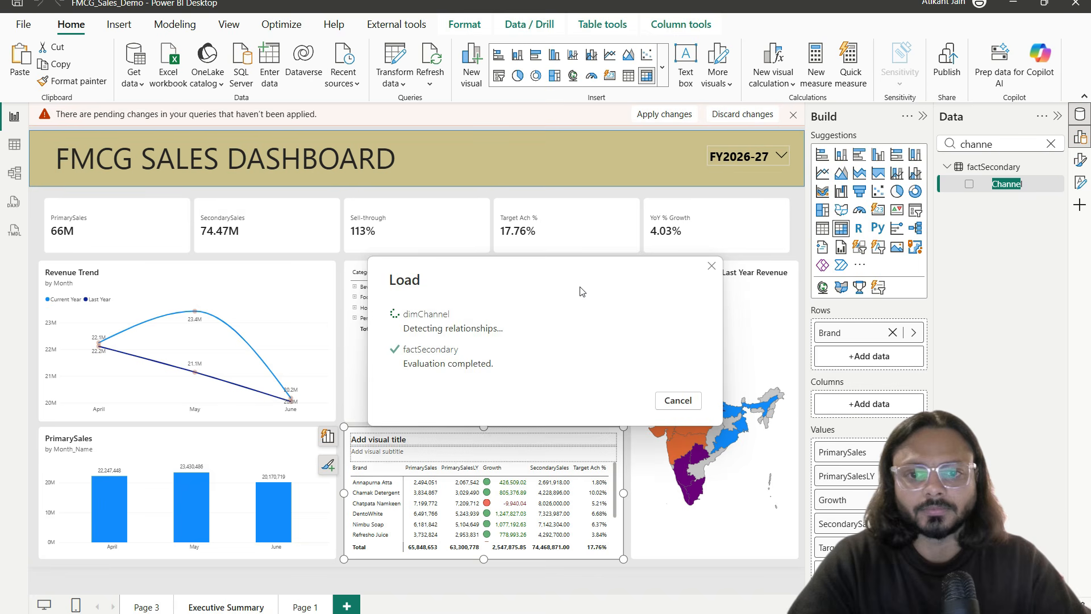
{"action": "left_click", "coordinate": [15, 176]}
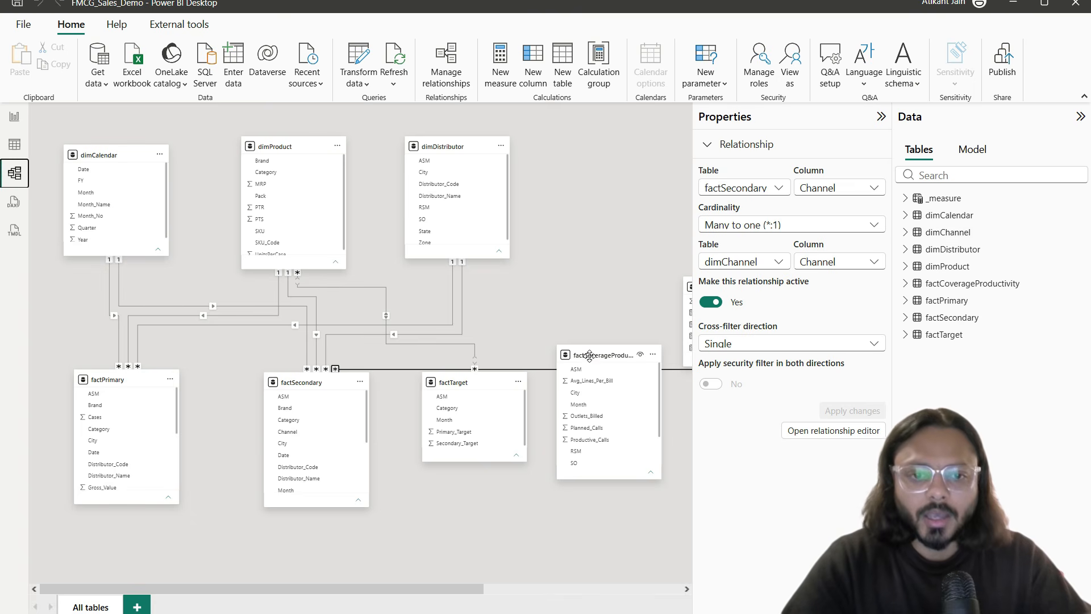
{"action": "left_click_drag", "start_coordinate": [589, 355], "coordinate": [581, 147]}
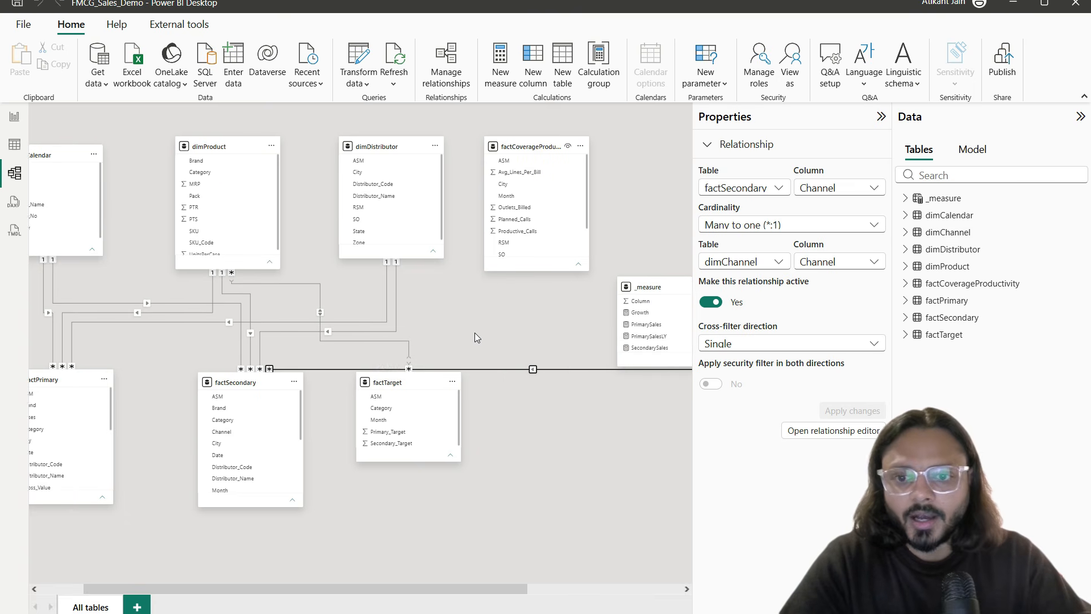
{"action": "scroll", "coordinate": [475, 332], "scroll_direction": "right", "scroll_amount": 2}
{"action": "scroll", "coordinate": [601, 316], "scroll_direction": "left", "scroll_amount": 3}
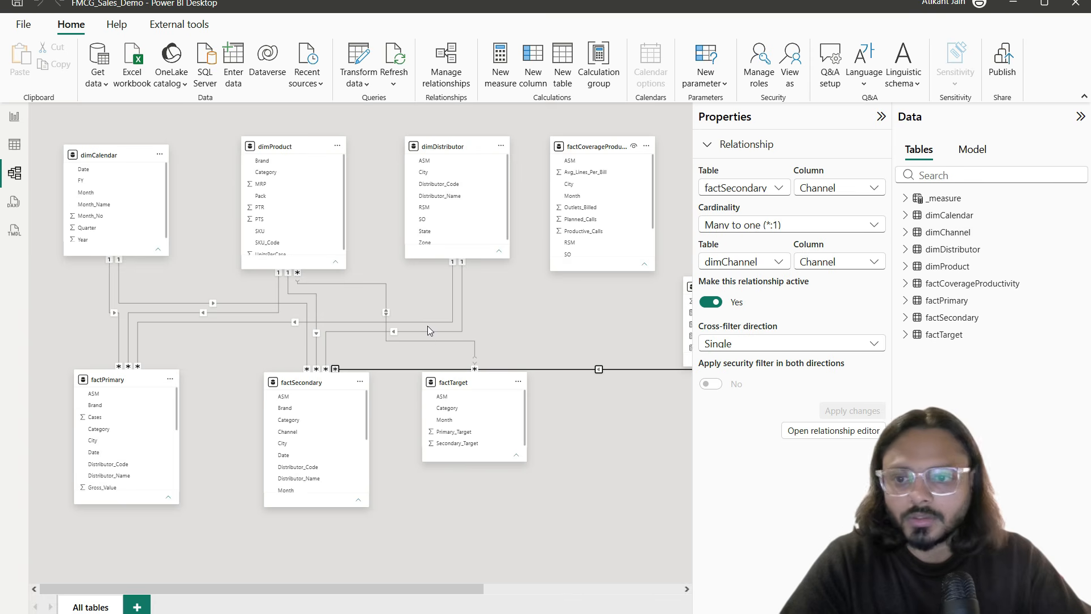
{"action": "scroll", "coordinate": [333, 343], "scroll_direction": "right", "scroll_amount": 4}
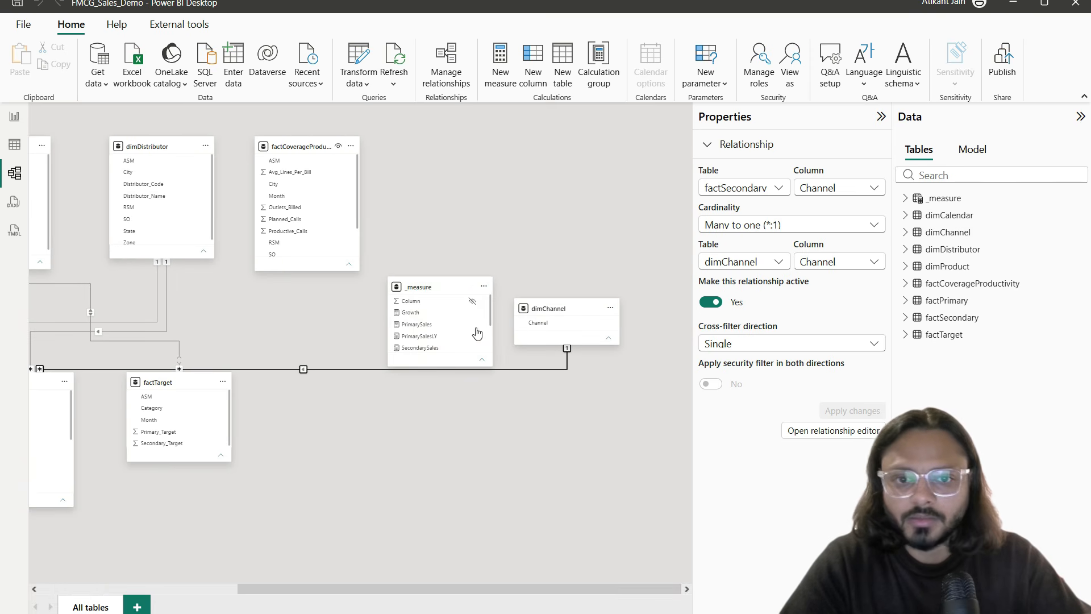
Step: Place dimChannel directly beneath factSecondary and check their Channel relationship
{"action": "left_click_drag", "start_coordinate": [547, 311], "coordinate": [310, 484]}
{"action": "scroll", "coordinate": [309, 484], "scroll_direction": "left", "scroll_amount": 2}
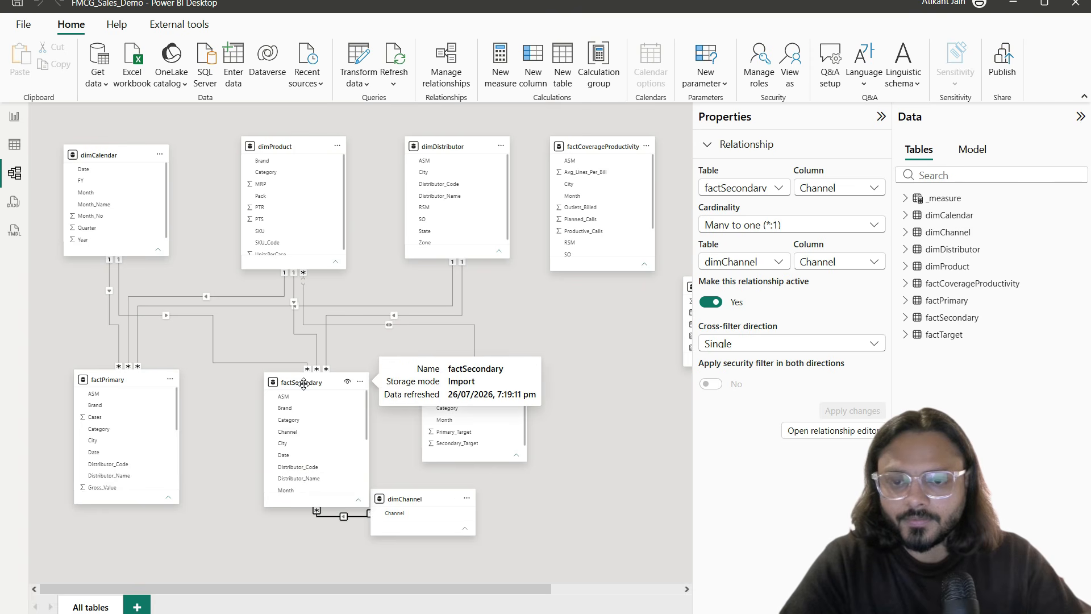
{"action": "left_click", "coordinate": [300, 382]}
{"action": "left_click_drag", "start_coordinate": [415, 498], "coordinate": [311, 555]}
{"action": "scroll", "coordinate": [328, 484], "scroll_direction": "down", "scroll_amount": 1}
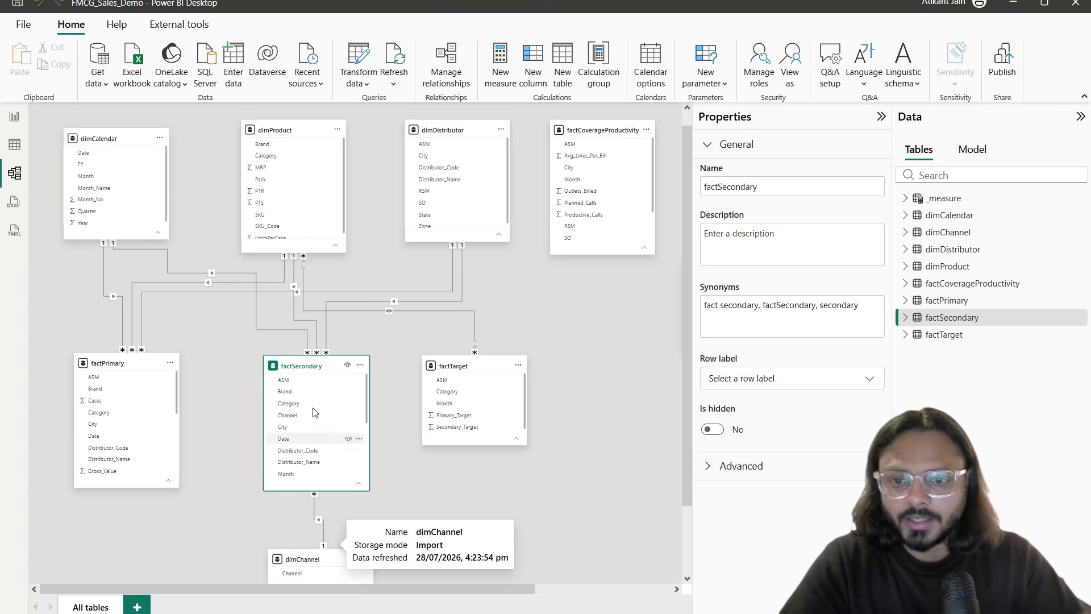
Step: On the report page, replace Brand with dimChannel's Channel in the lower table's rows
{"action": "left_click", "coordinate": [15, 117]}
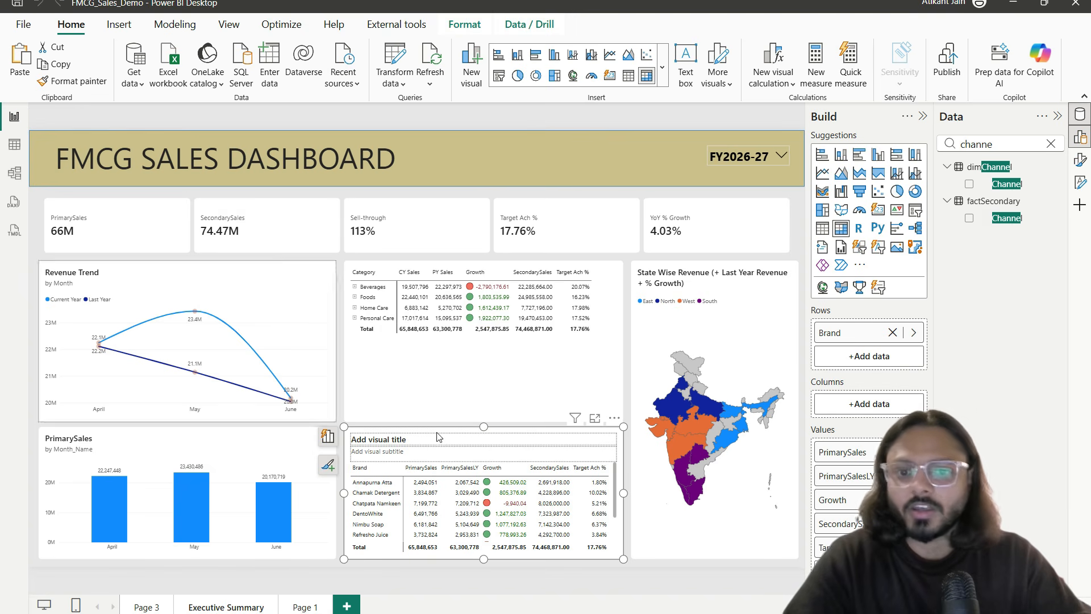
{"action": "left_click_drag", "start_coordinate": [1006, 191], "coordinate": [886, 352]}
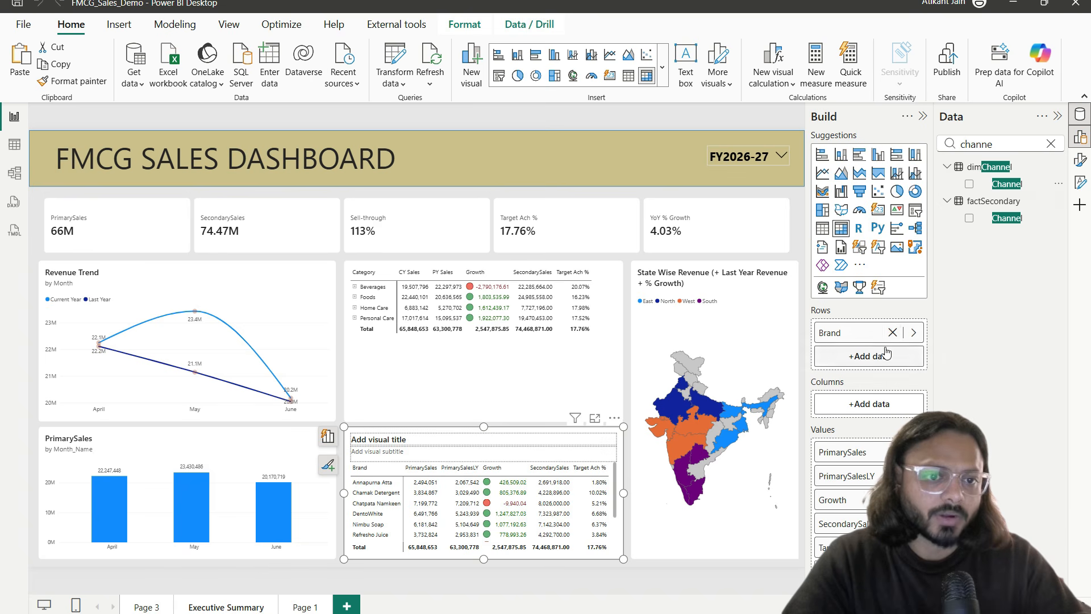
{"action": "left_click", "coordinate": [892, 333]}
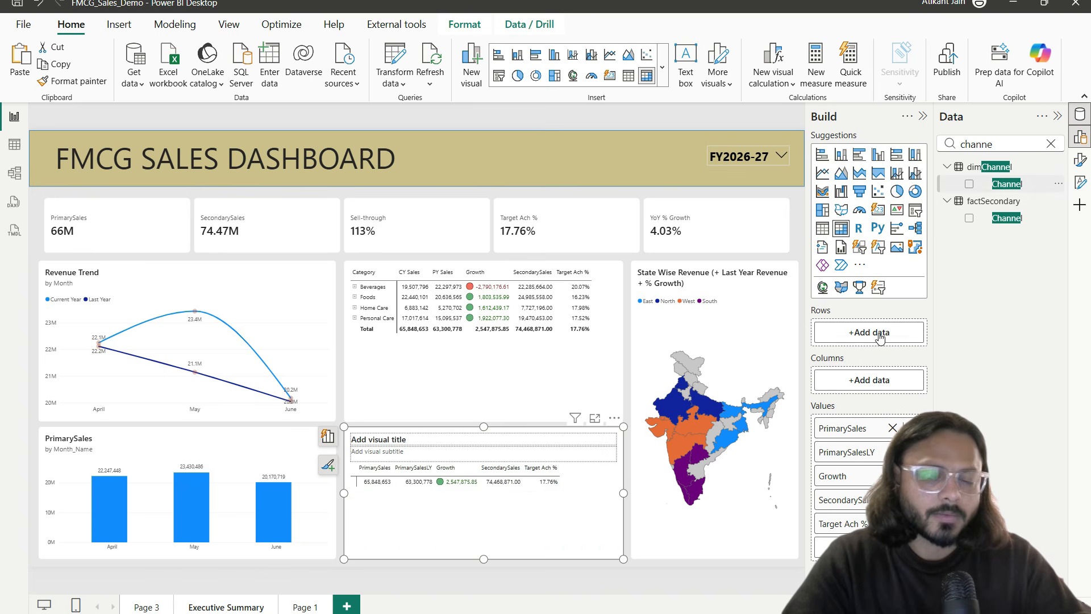
{"action": "key", "text": "ctrl+2"}
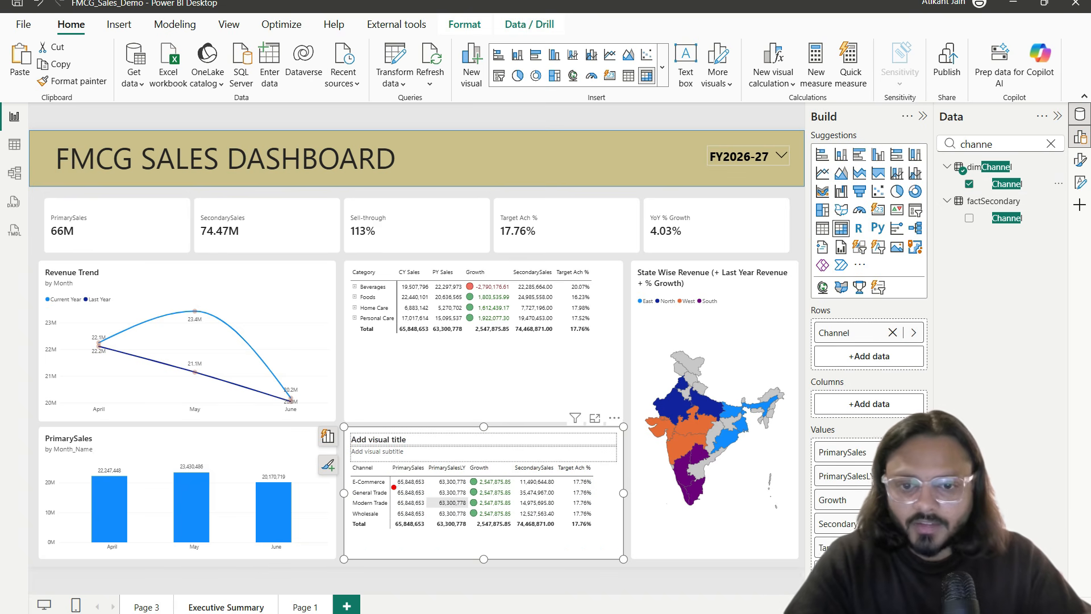
{"action": "left_click_drag", "start_coordinate": [388, 459], "coordinate": [481, 542]}
{"action": "mouse_move", "coordinate": [394, 533]}
{"action": "left_mouse_down"}
{"action": "mouse_move", "coordinate": [537, 533]}
{"action": "mouse_move", "coordinate": [558, 515]}
{"action": "left_mouse_up"}
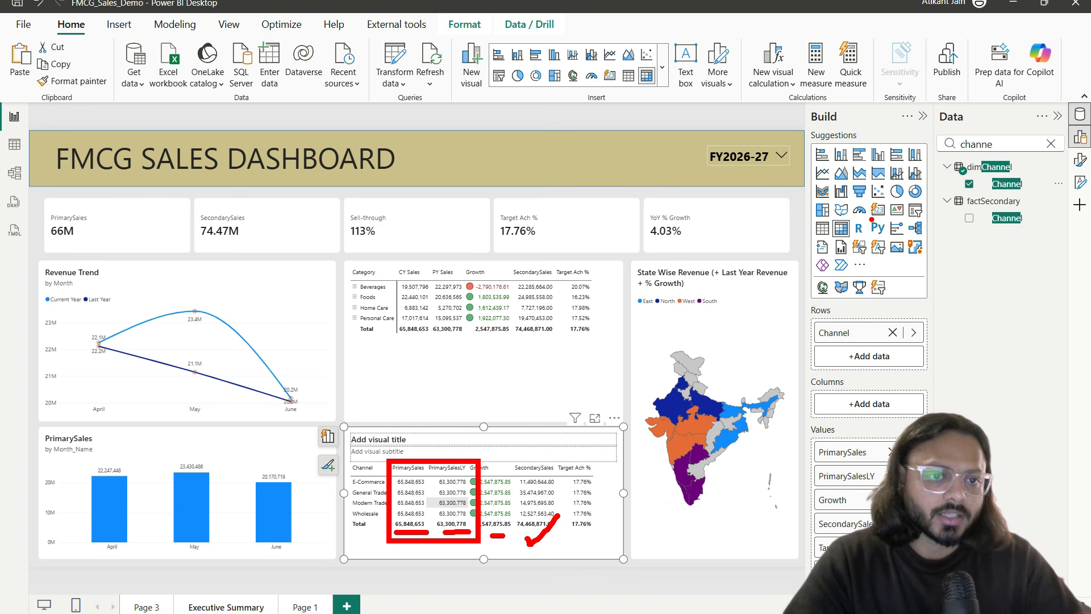
{"action": "key", "text": "Escape"}
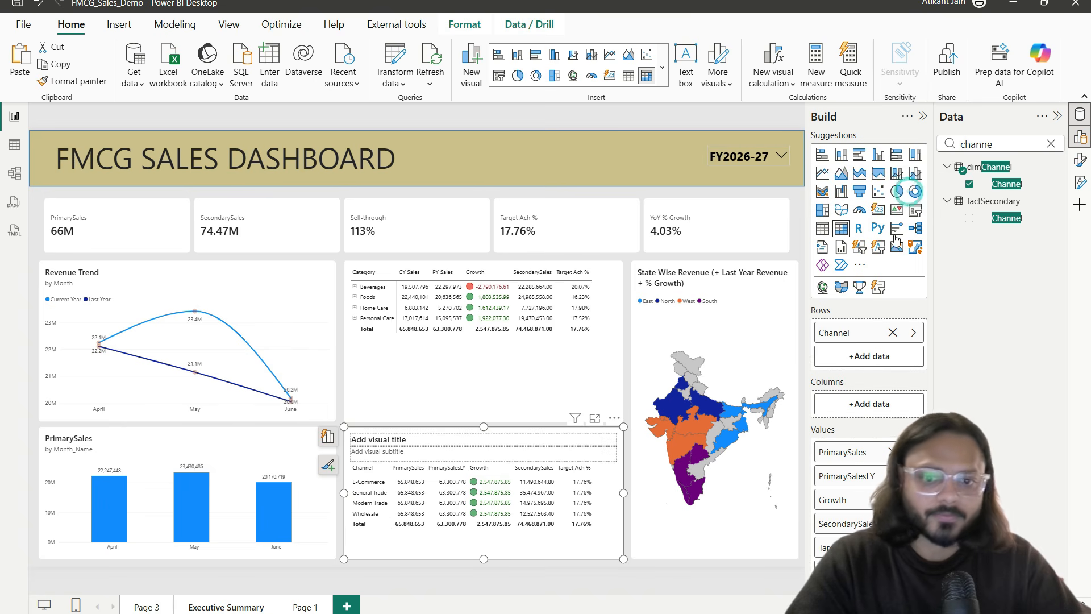
Step: Convert the table to a donut, removing PrimarySales, PrimarySalesLY, Growth and Target Ach % to leave SecondarySales
{"action": "left_click", "coordinate": [915, 190]}
{"action": "left_click", "coordinate": [893, 405]}
{"action": "left_click", "coordinate": [893, 405]}
{"action": "left_click", "coordinate": [893, 405]}
{"action": "left_click", "coordinate": [893, 427]}
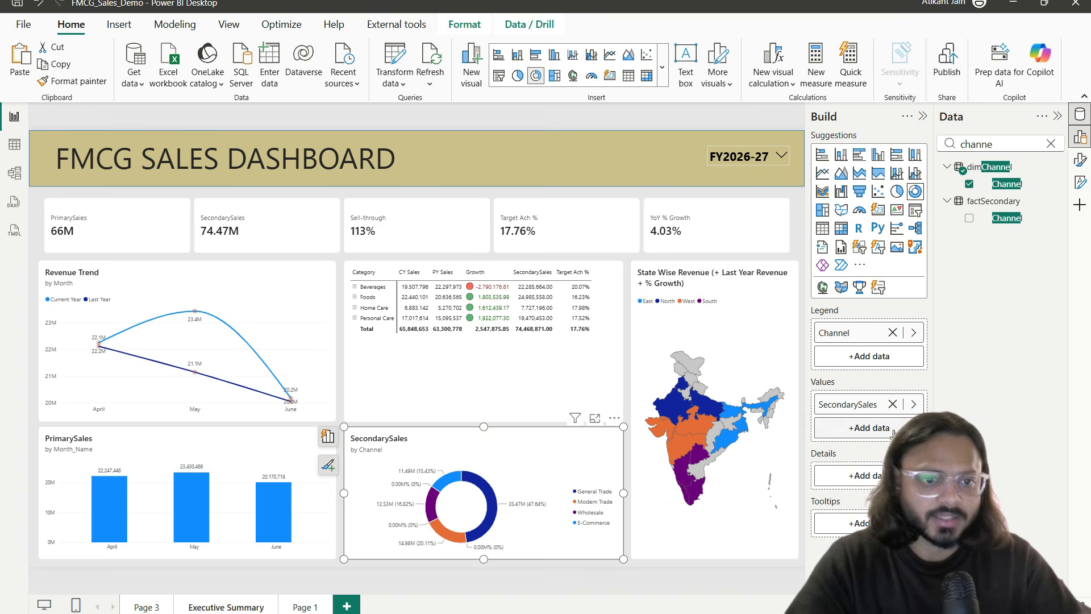
{"action": "left_click", "coordinate": [595, 418]}
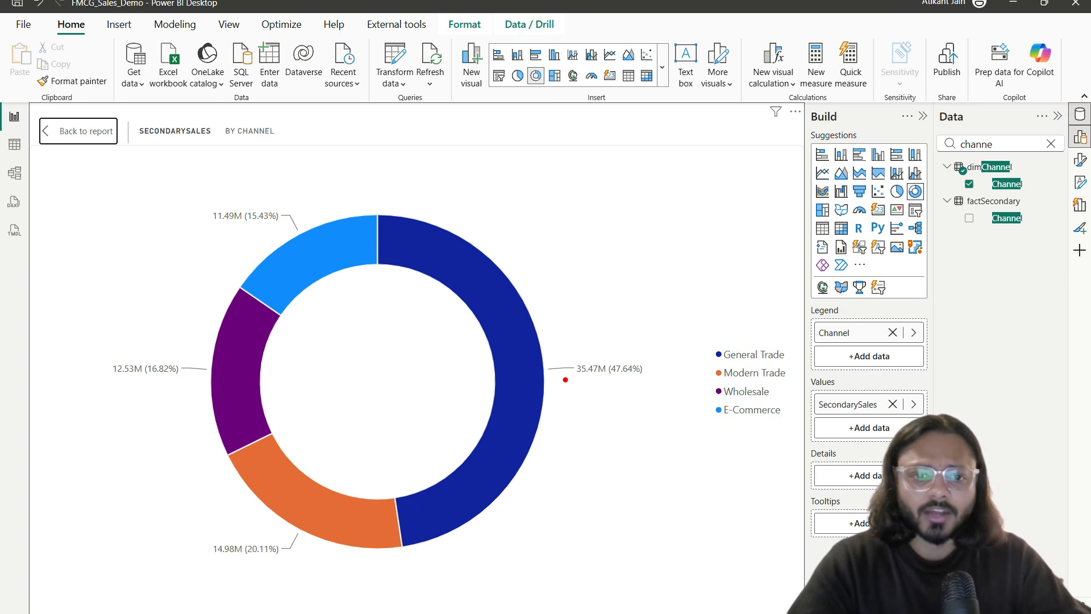
{"action": "left_click_drag", "start_coordinate": [615, 379], "coordinate": [642, 377]}
{"action": "left_click_drag", "start_coordinate": [733, 363], "coordinate": [792, 360]}
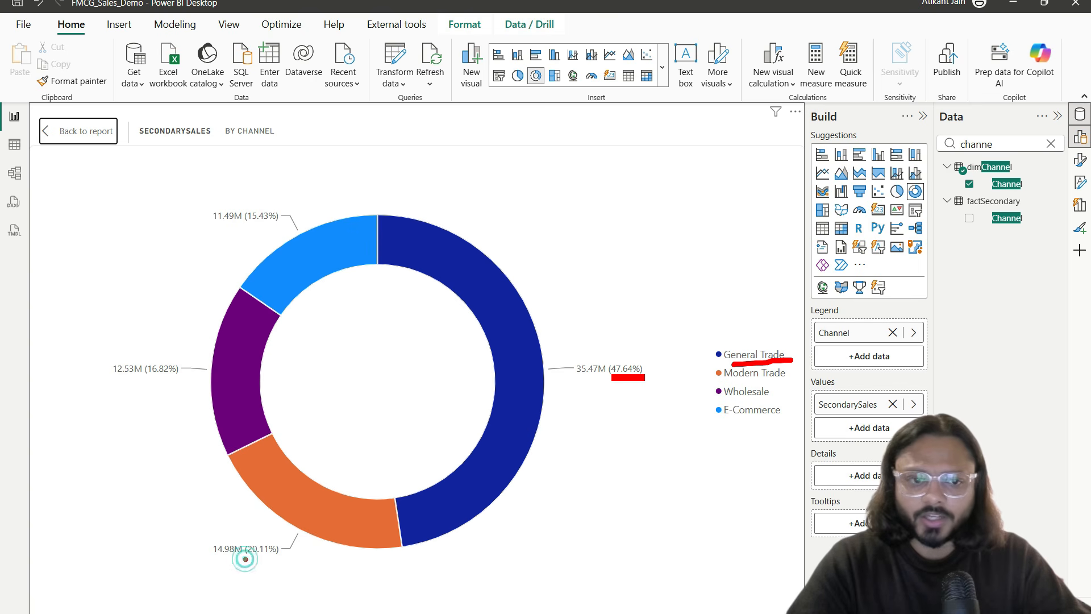
{"action": "left_click_drag", "start_coordinate": [244, 559], "coordinate": [264, 559]}
{"action": "left_click_drag", "start_coordinate": [729, 384], "coordinate": [784, 381]}
{"action": "mouse_move", "coordinate": [225, 524]}
{"action": "left_mouse_down"}
{"action": "mouse_move", "coordinate": [211, 540]}
{"action": "mouse_move", "coordinate": [248, 529]}
{"action": "left_mouse_up"}
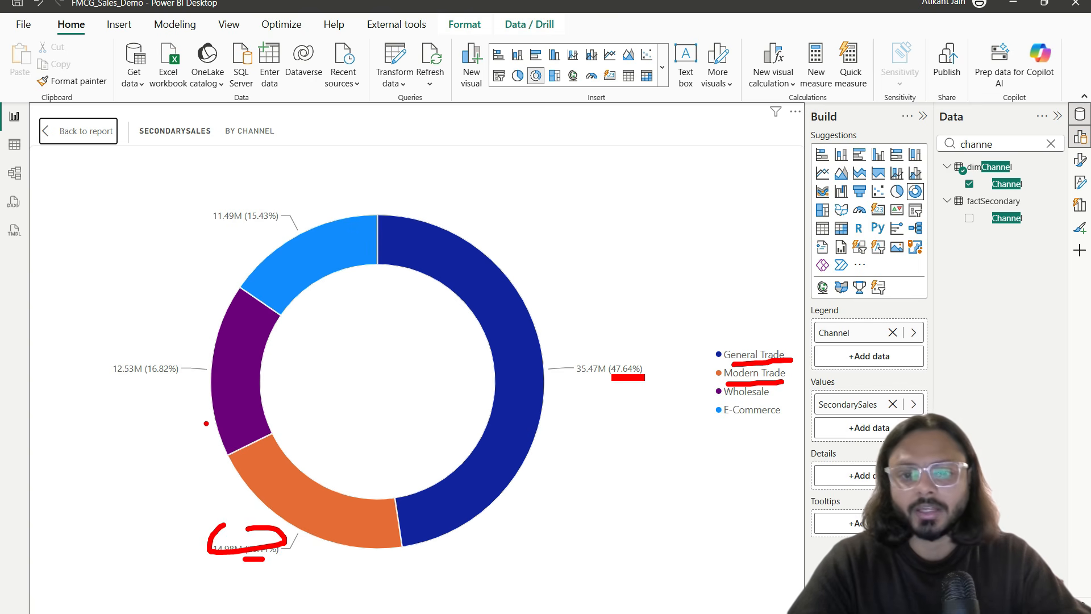
{"action": "mouse_move", "coordinate": [275, 325]}
{"action": "left_mouse_down"}
{"action": "mouse_move", "coordinate": [281, 342]}
{"action": "mouse_move", "coordinate": [325, 316]}
{"action": "left_mouse_up"}
{"action": "left_click_drag", "start_coordinate": [298, 270], "coordinate": [359, 249]}
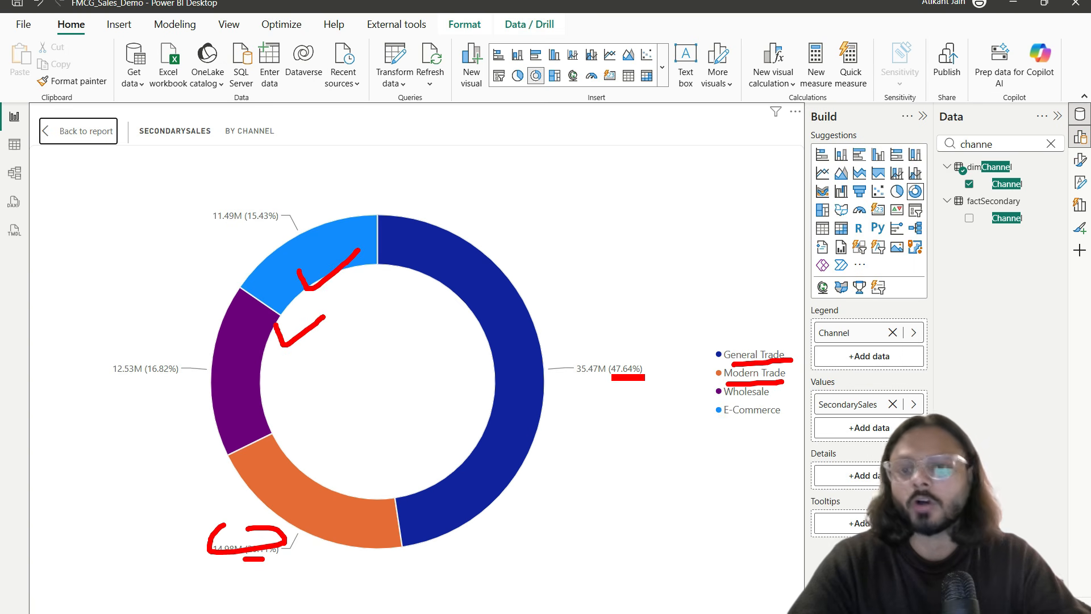
{"action": "left_click", "coordinate": [91, 132]}
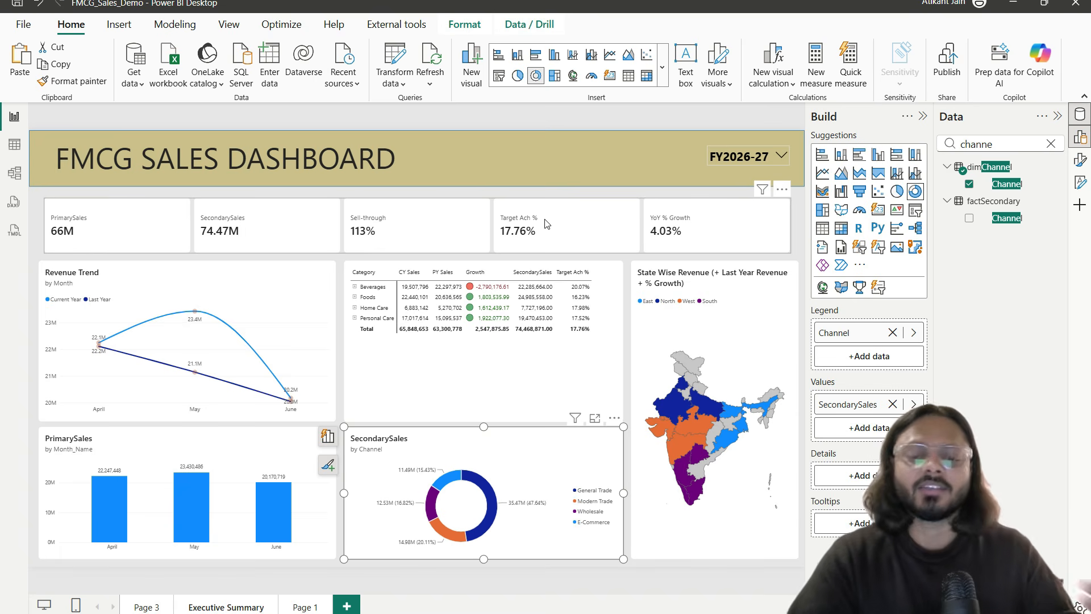
{"action": "left_click", "coordinate": [250, 445]}
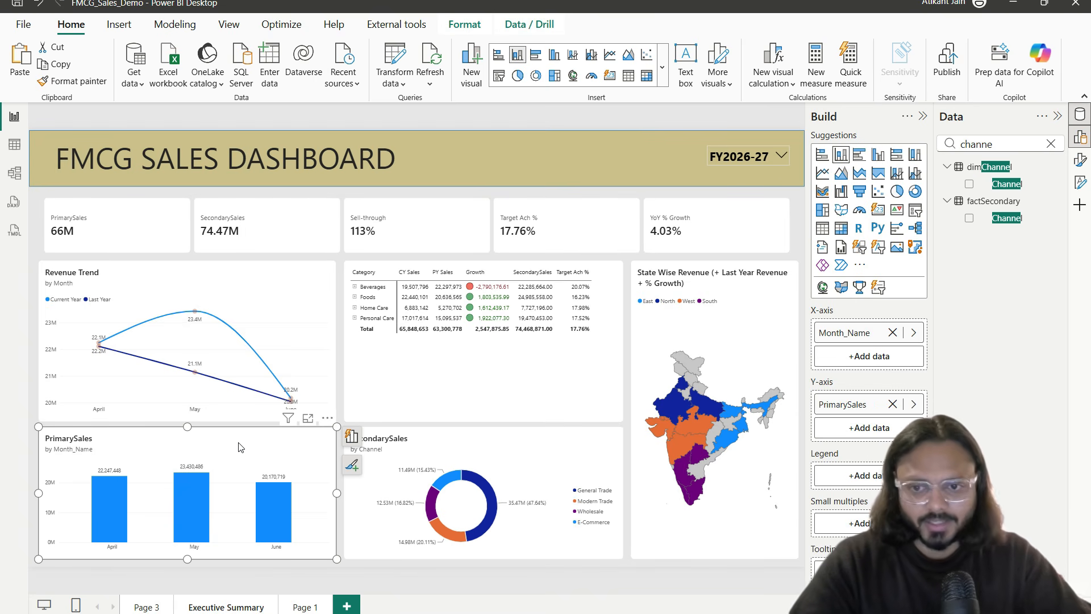
Step: Inspect the factSecondary data in Table view, then go back to the Executive Summary page
{"action": "left_click", "coordinate": [15, 145]}
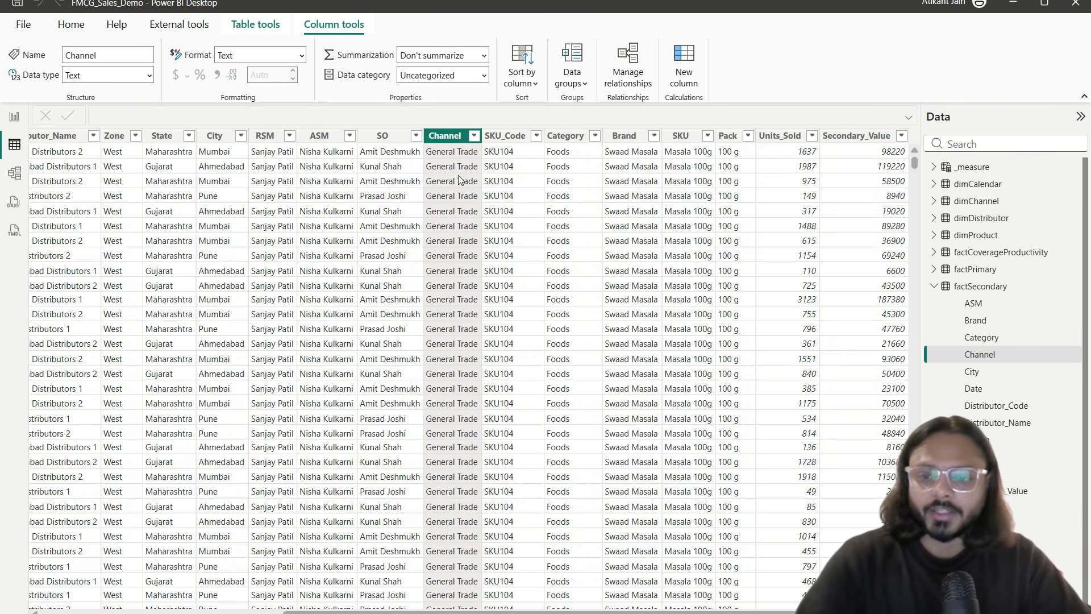
{"action": "left_click_drag", "start_coordinate": [421, 123], "coordinate": [524, 251]}
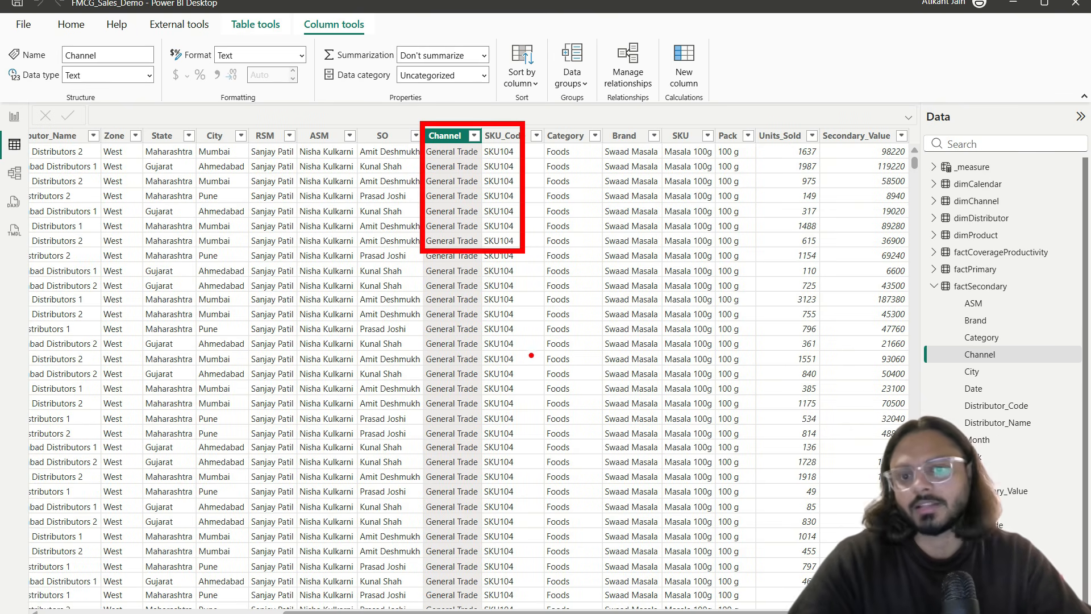
{"action": "scroll", "coordinate": [516, 312], "scroll_direction": "left", "scroll_amount": 5}
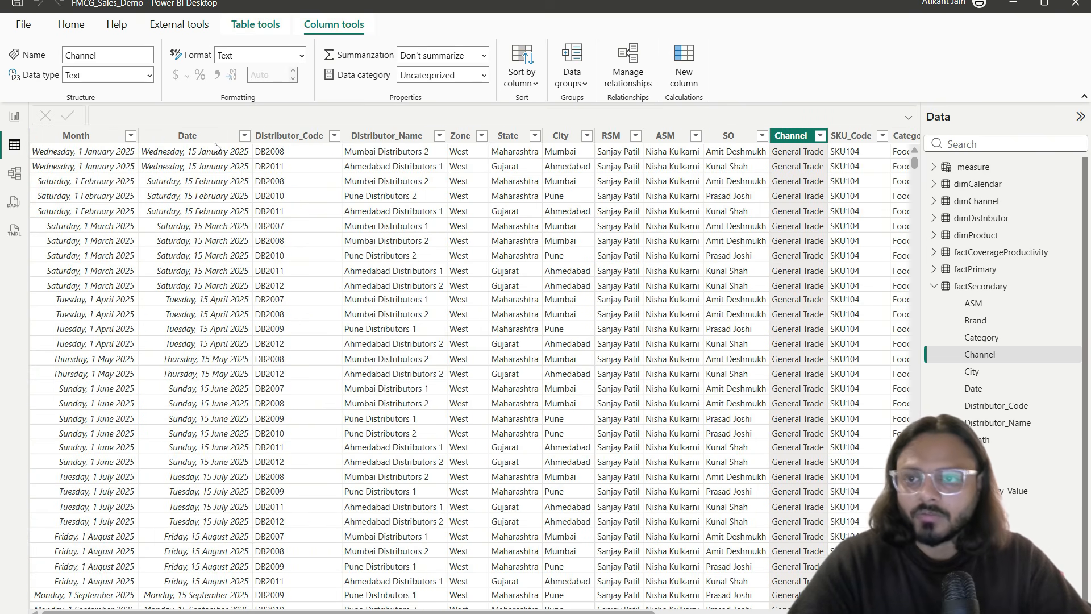
{"action": "left_click", "coordinate": [14, 117]}
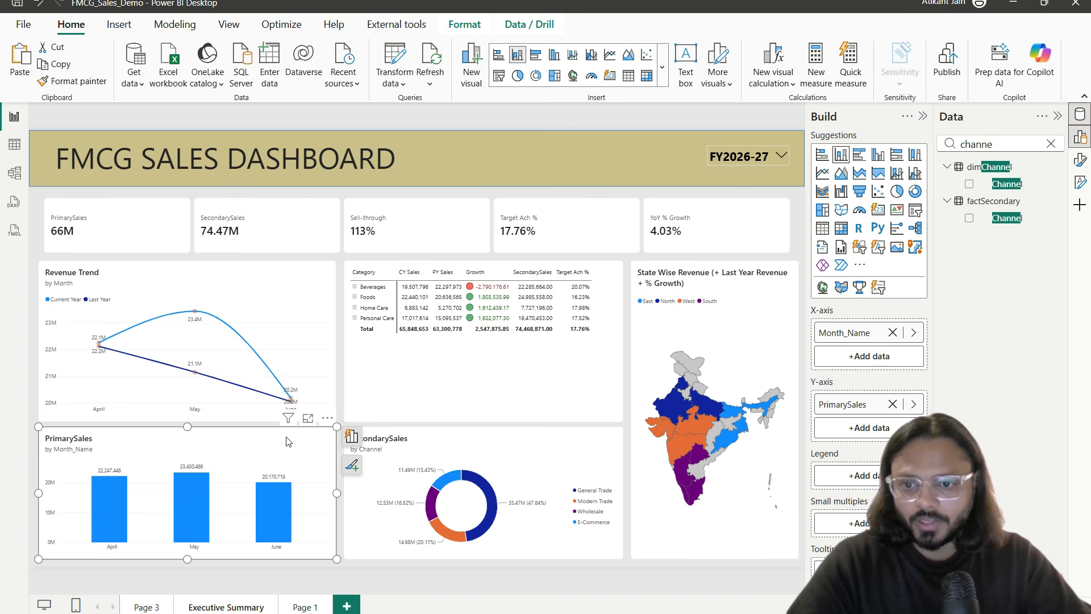
Step: Delete the PrimarySales bar chart and move and resize the duplicate matrix into the lower-left spot
{"action": "left_click", "coordinate": [539, 356]}
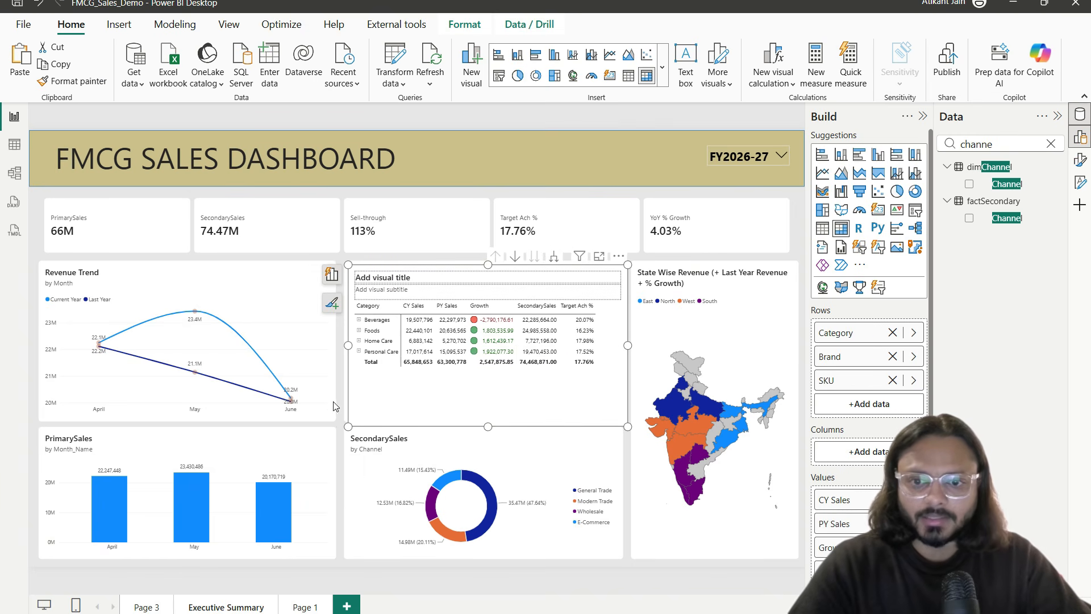
{"action": "left_click", "coordinate": [314, 443]}
{"action": "key", "text": "Delete"}
{"action": "left_click_drag", "start_coordinate": [479, 366], "coordinate": [170, 495]}
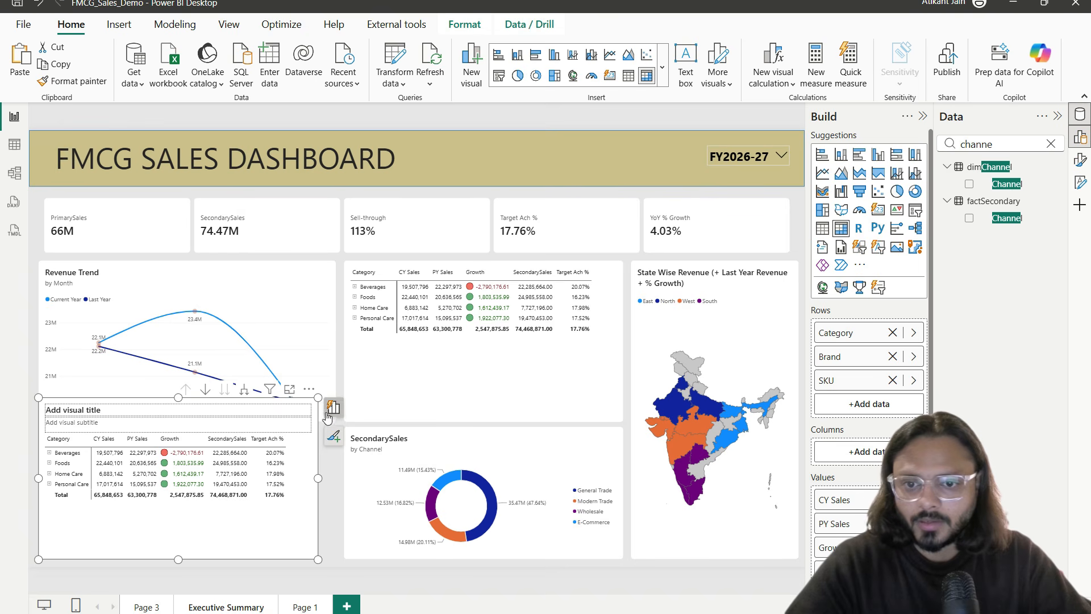
{"action": "left_click_drag", "start_coordinate": [318, 398], "coordinate": [340, 430]}
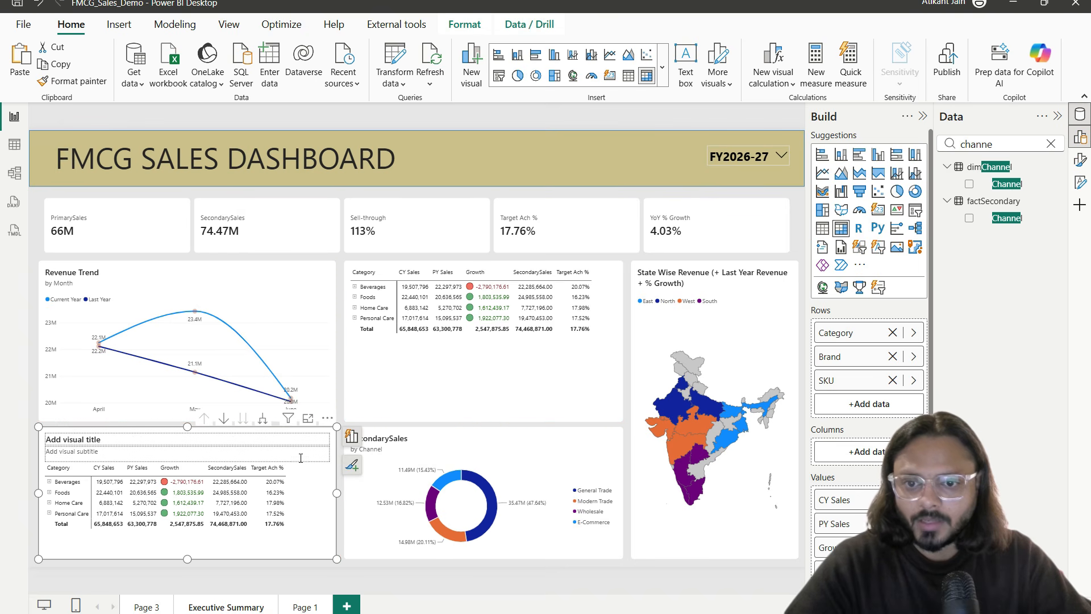
Step: Add factPrimary State to the matrix rows and remove Category, Brand and SKU
{"action": "double_click", "coordinate": [1004, 145]}
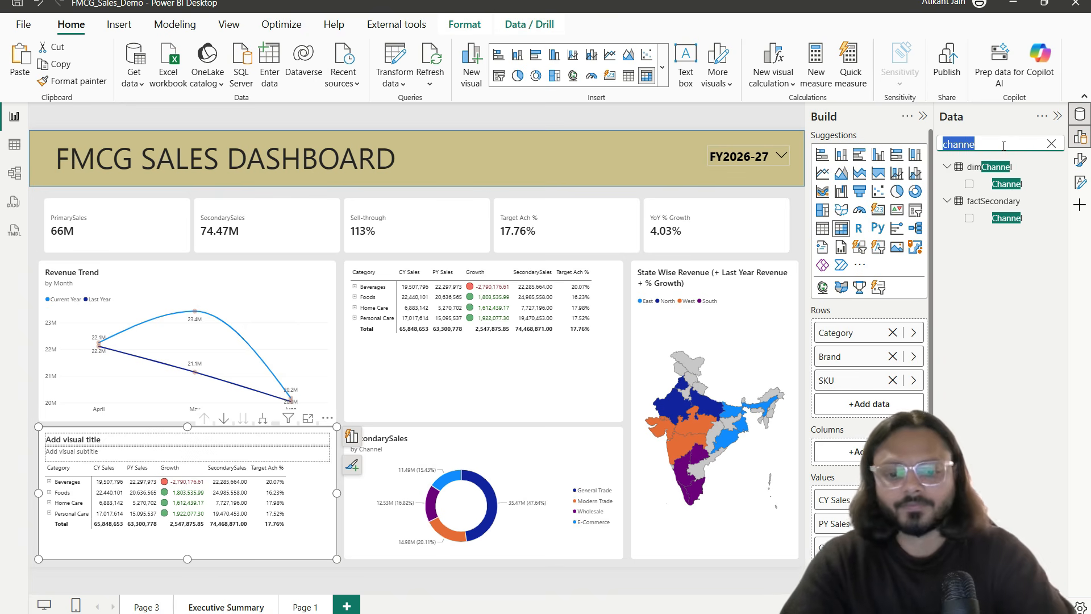
{"action": "type", "text": "state"}
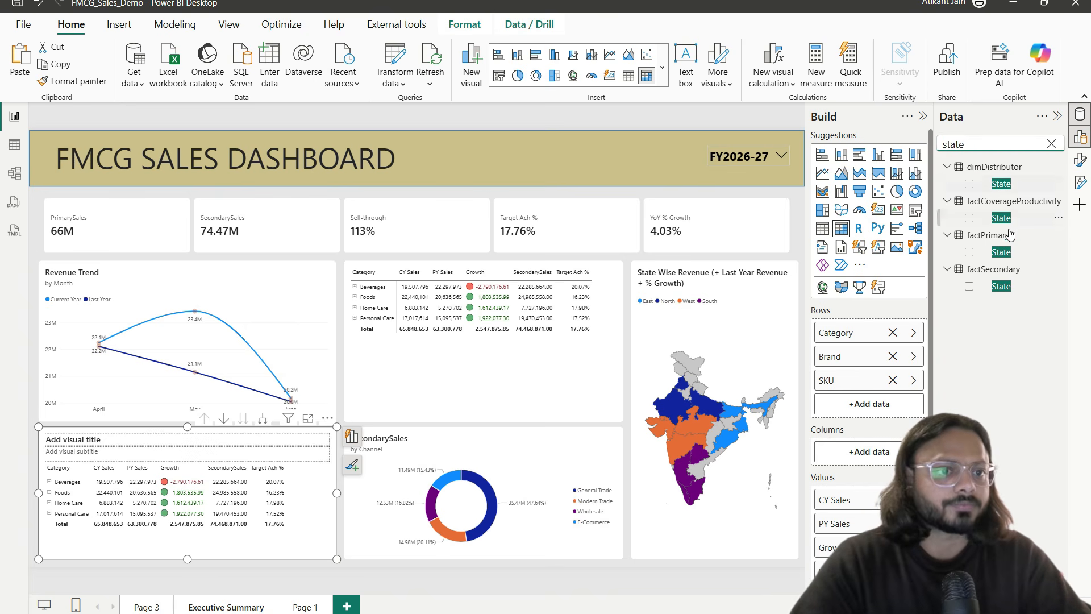
{"action": "left_click_drag", "start_coordinate": [1011, 252], "coordinate": [885, 331]}
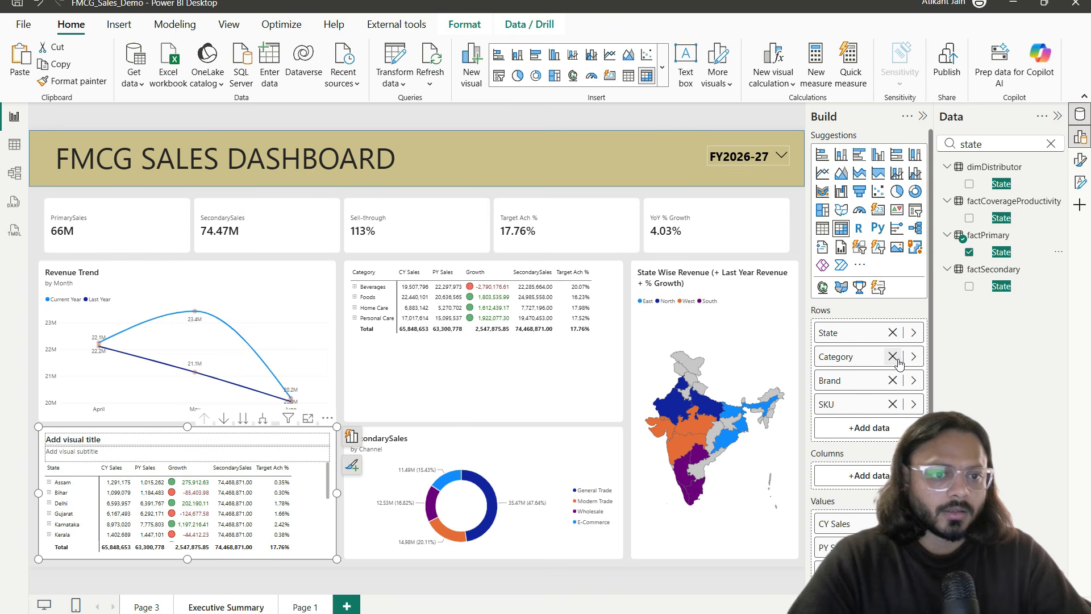
{"action": "left_click", "coordinate": [893, 357]}
{"action": "left_click", "coordinate": [893, 357]}
{"action": "left_click", "coordinate": [893, 357]}
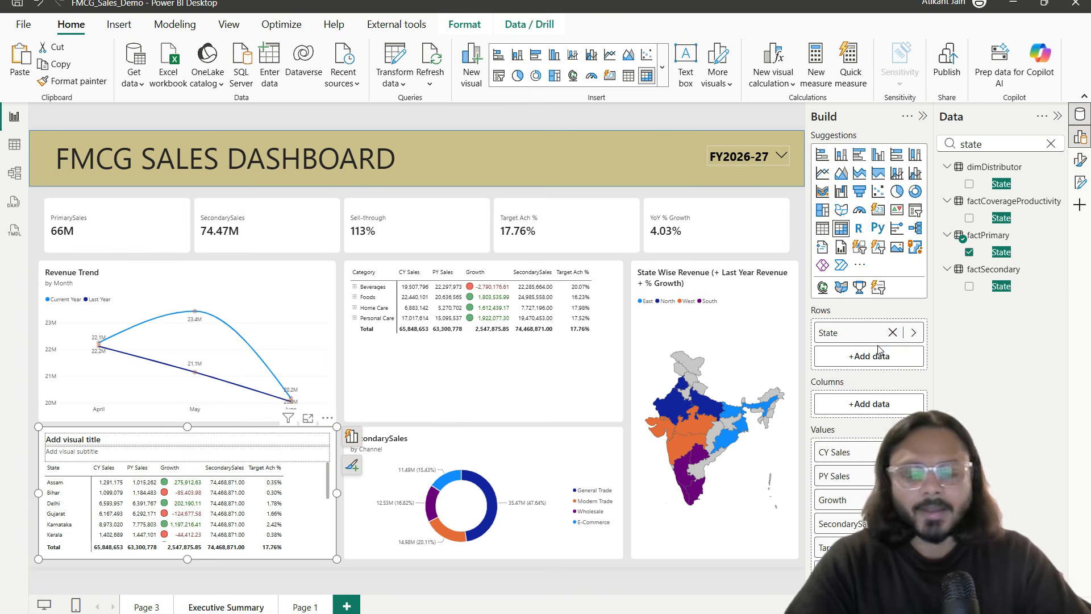
{"action": "double_click", "coordinate": [989, 146]}
Step: Add factPrimary City and ASM as row levels under State in the matrix
{"action": "key", "text": "BackSpace"}
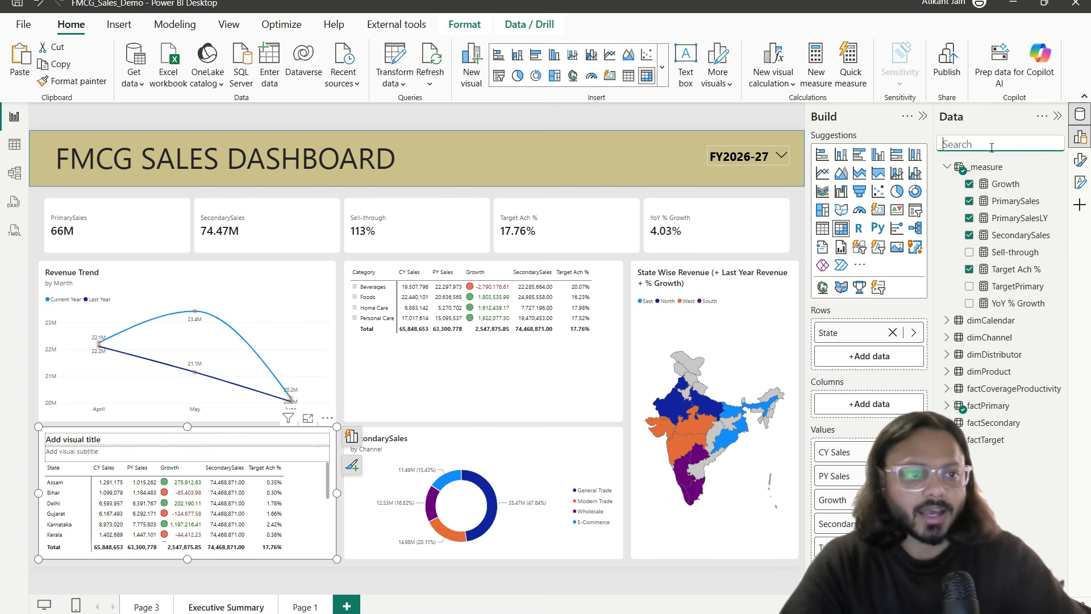
{"action": "left_click", "coordinate": [954, 407]}
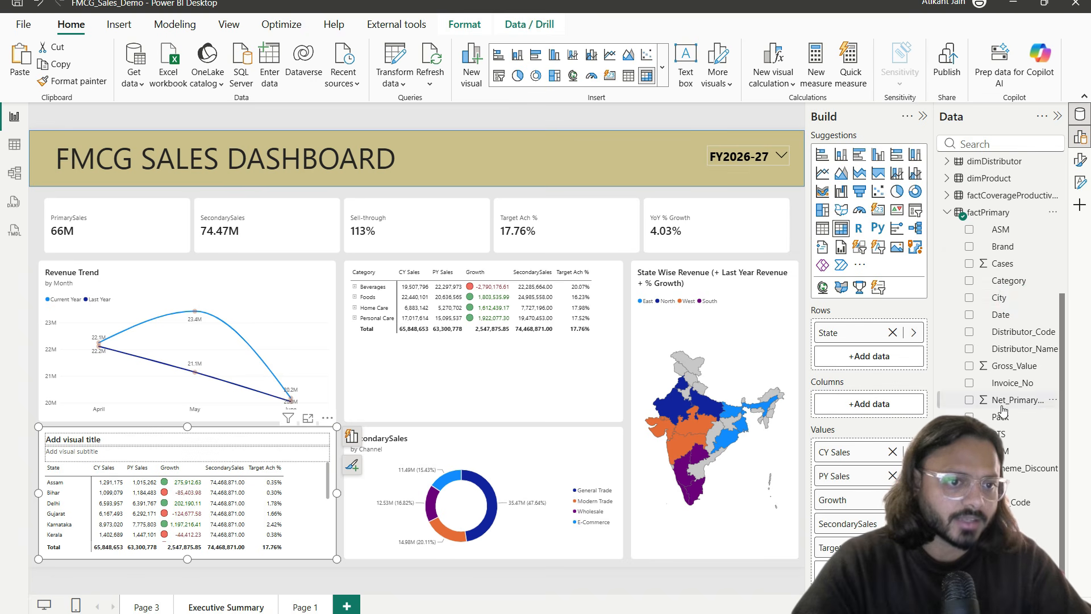
{"action": "left_click_drag", "start_coordinate": [1011, 299], "coordinate": [921, 380]}
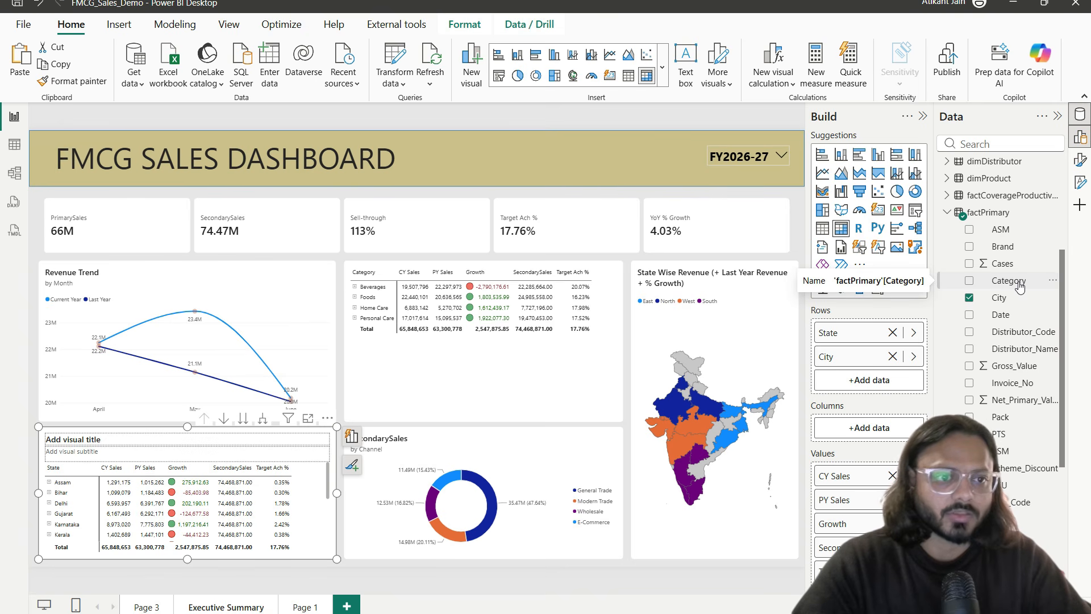
{"action": "left_click_drag", "start_coordinate": [1003, 279], "coordinate": [908, 379]}
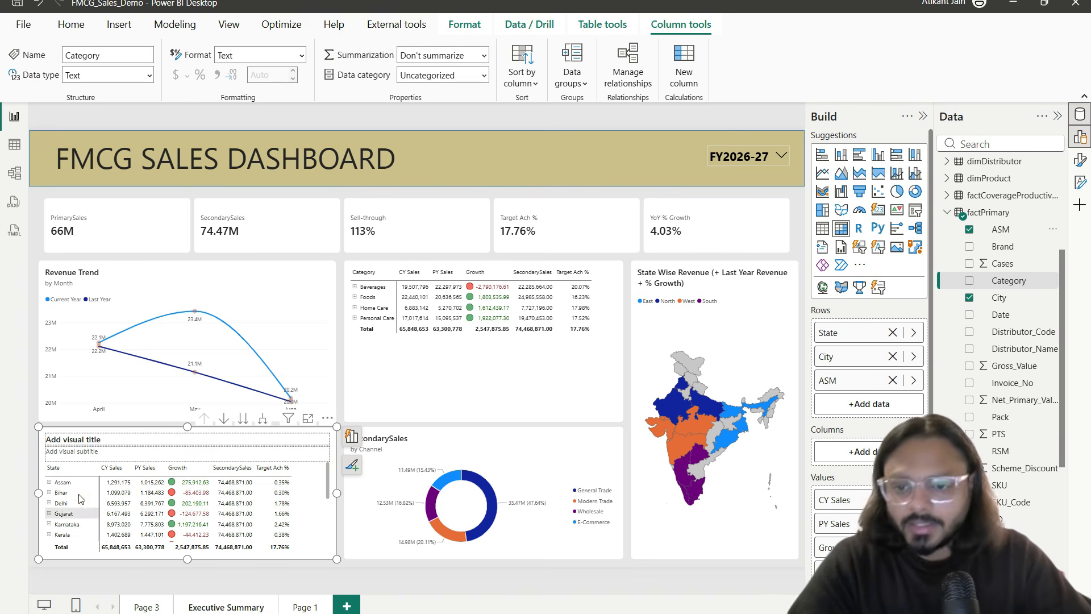
Step: Remove SecondarySales from the matrix values and show the matrix in focus mode
{"action": "scroll", "coordinate": [841, 534], "scroll_direction": "down", "scroll_amount": 1}
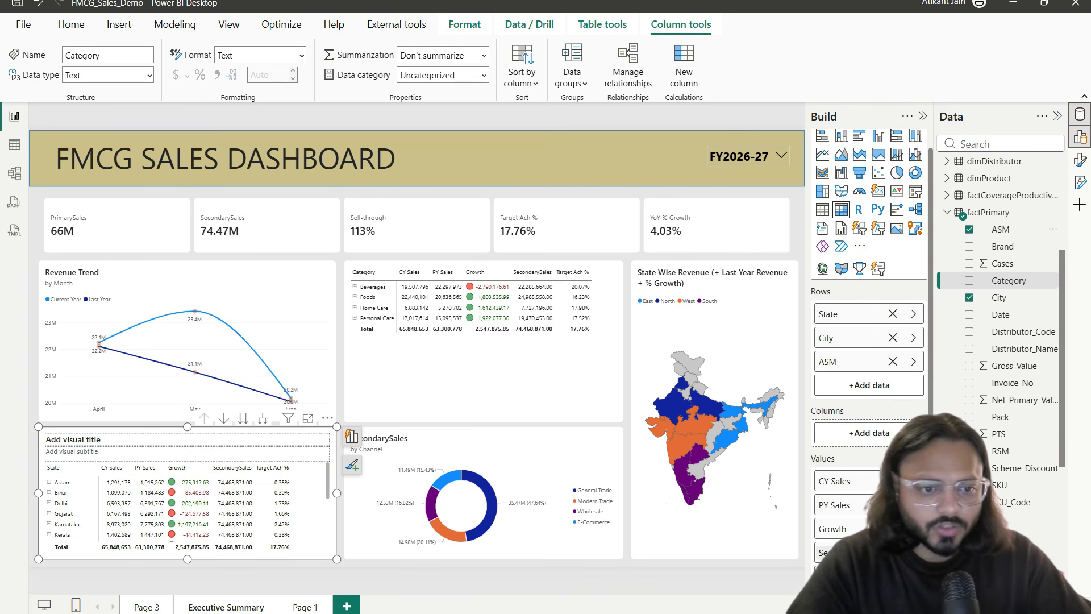
{"action": "left_click", "coordinate": [892, 552]}
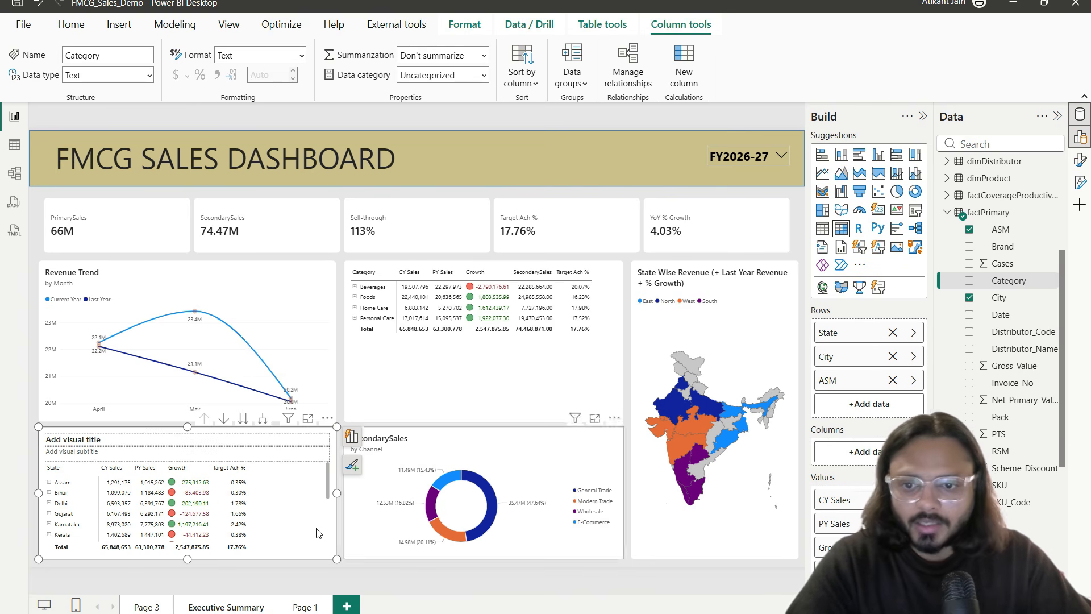
{"action": "left_click", "coordinate": [307, 418]}
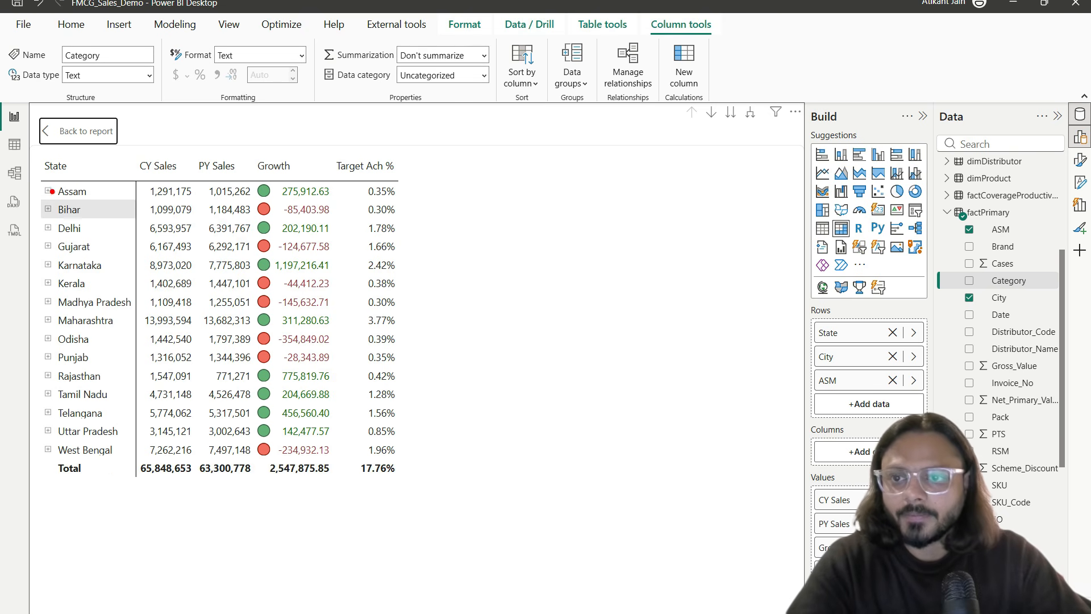
Step: Leave focus mode and return to the full Executive Summary report page
{"action": "left_click_drag", "start_coordinate": [37, 177], "coordinate": [152, 480]}
{"action": "key", "text": "Escape"}
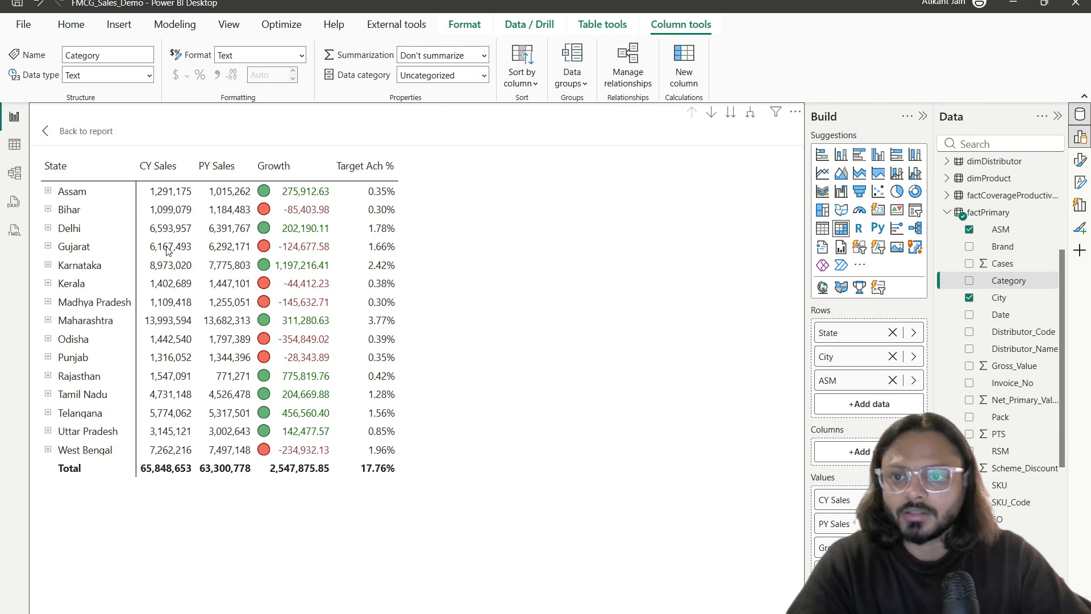
{"action": "left_click_drag", "start_coordinate": [142, 177], "coordinate": [404, 182]}
{"action": "left_click", "coordinate": [341, 181]}
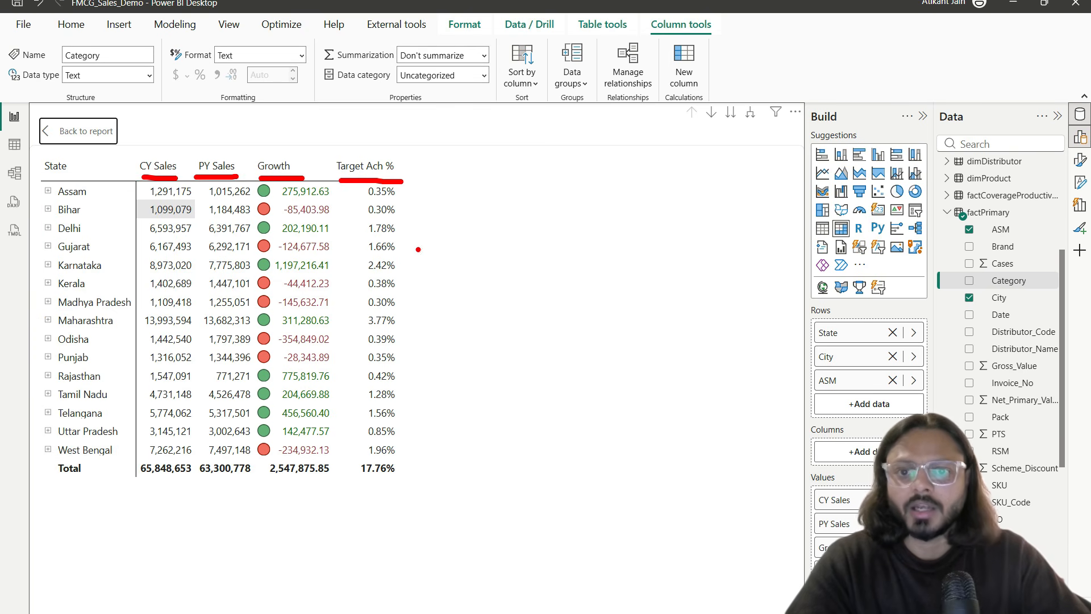
{"action": "left_click_drag", "start_coordinate": [313, 126], "coordinate": [317, 168]}
{"action": "key", "text": "Escape"}
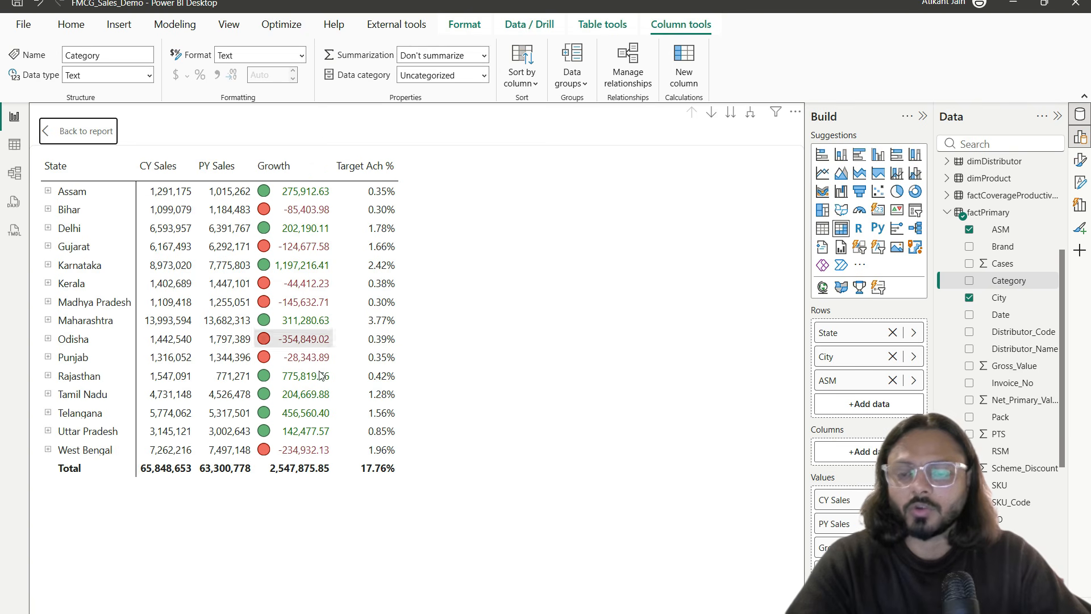
{"action": "key", "text": "Escape"}
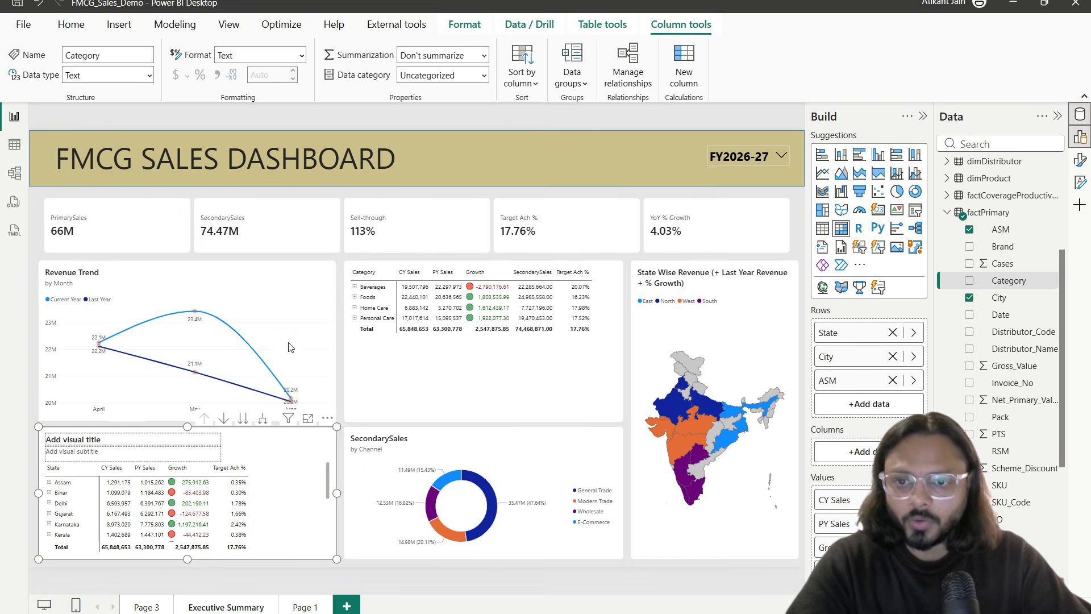
Step: Sort the state matrix by Growth ascending and view it full-size again
{"action": "left_click", "coordinate": [328, 419]}
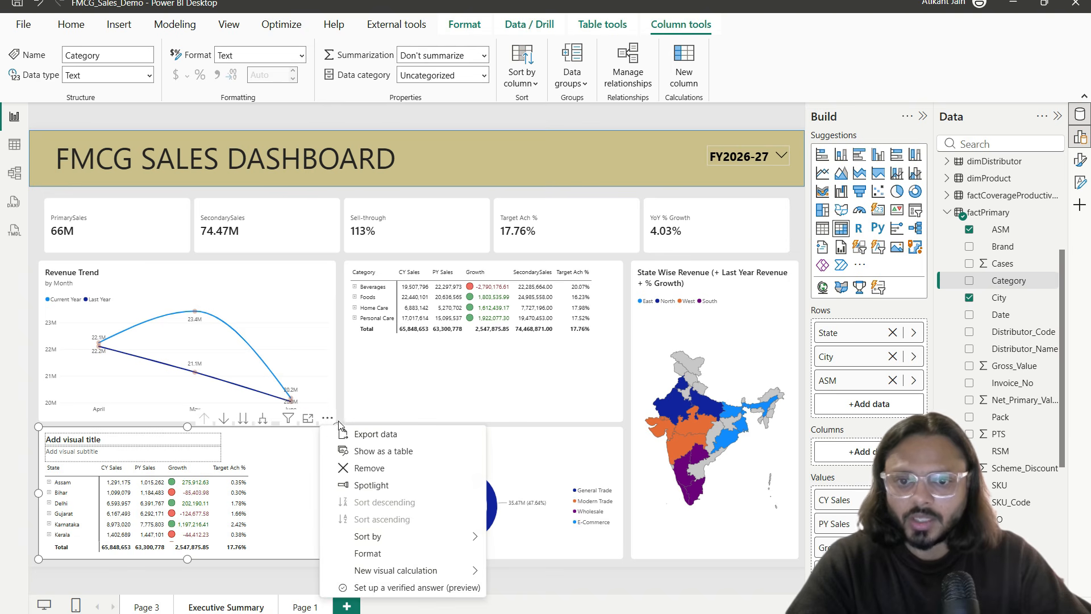
{"action": "mouse_move", "coordinate": [432, 536]}
{"action": "left_click", "coordinate": [529, 589]}
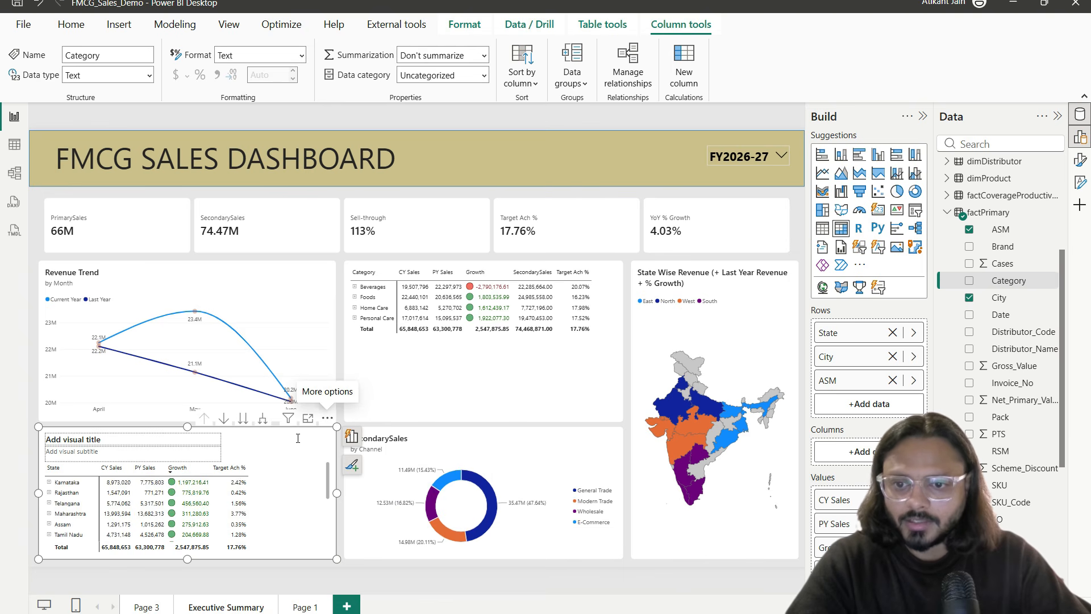
{"action": "left_click", "coordinate": [327, 418]}
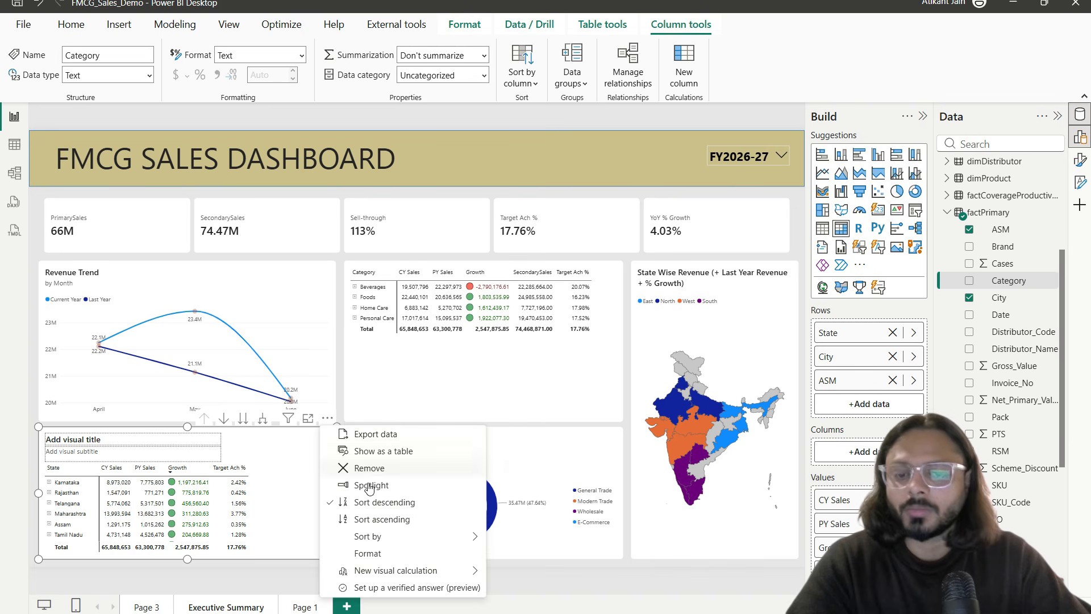
{"action": "left_click", "coordinate": [405, 524]}
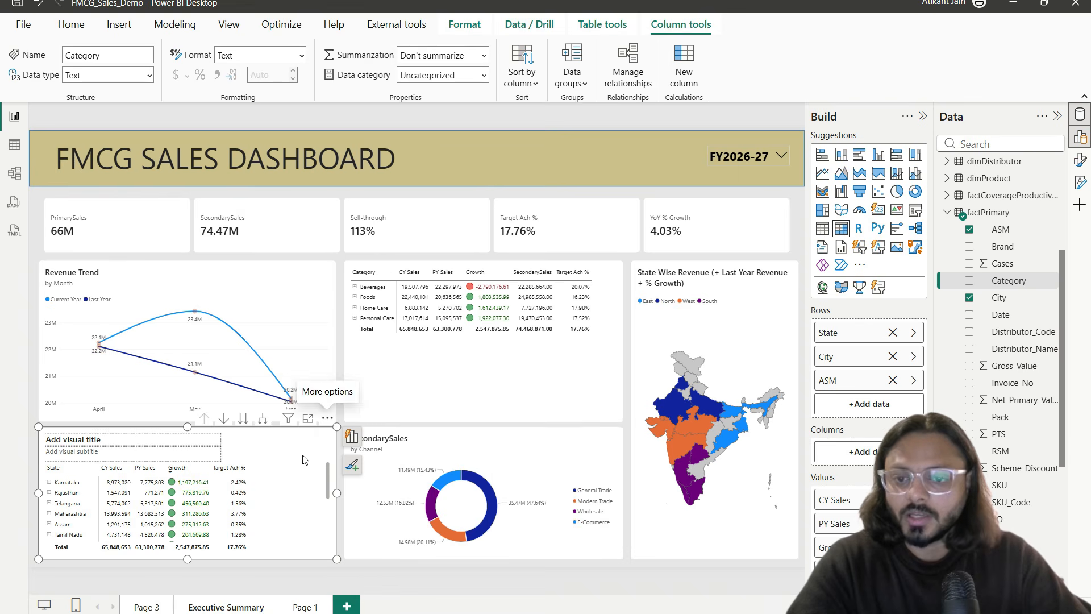
{"action": "left_click", "coordinate": [307, 420]}
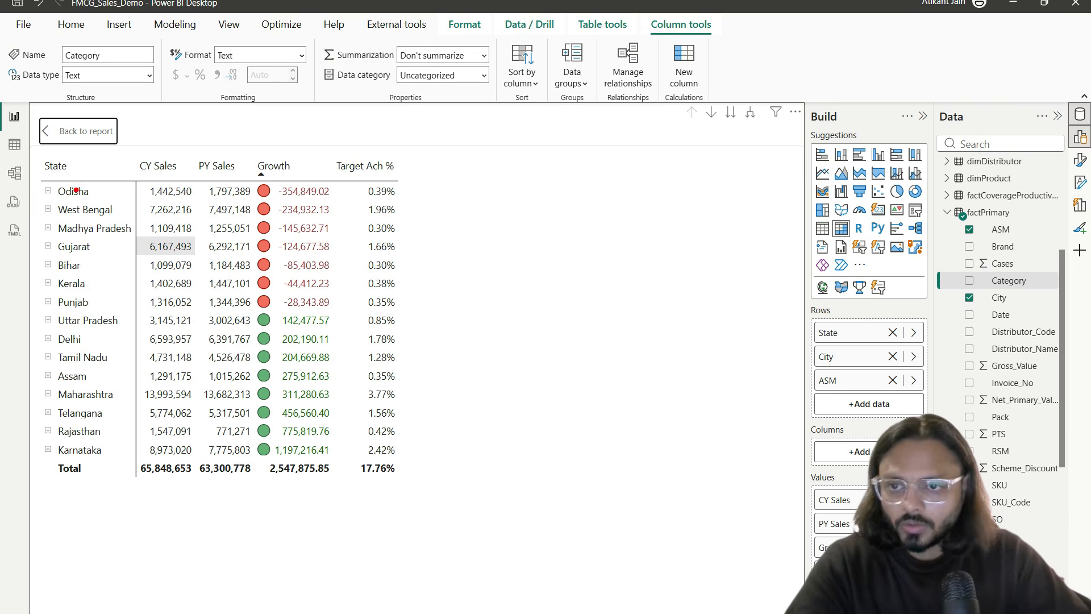
Step: Expand Odisha with Bhubaneswar, and Gujarat with Surat and Ahmedabad, to show their ASMs
{"action": "left_click_drag", "start_coordinate": [40, 183], "coordinate": [107, 216]}
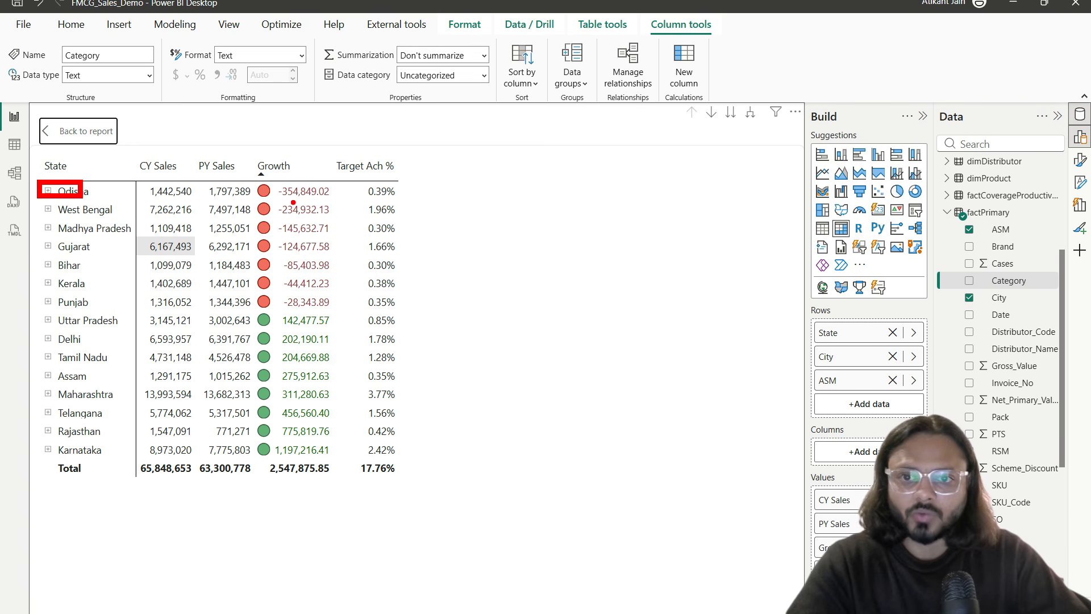
{"action": "left_click_drag", "start_coordinate": [282, 201], "coordinate": [337, 200]}
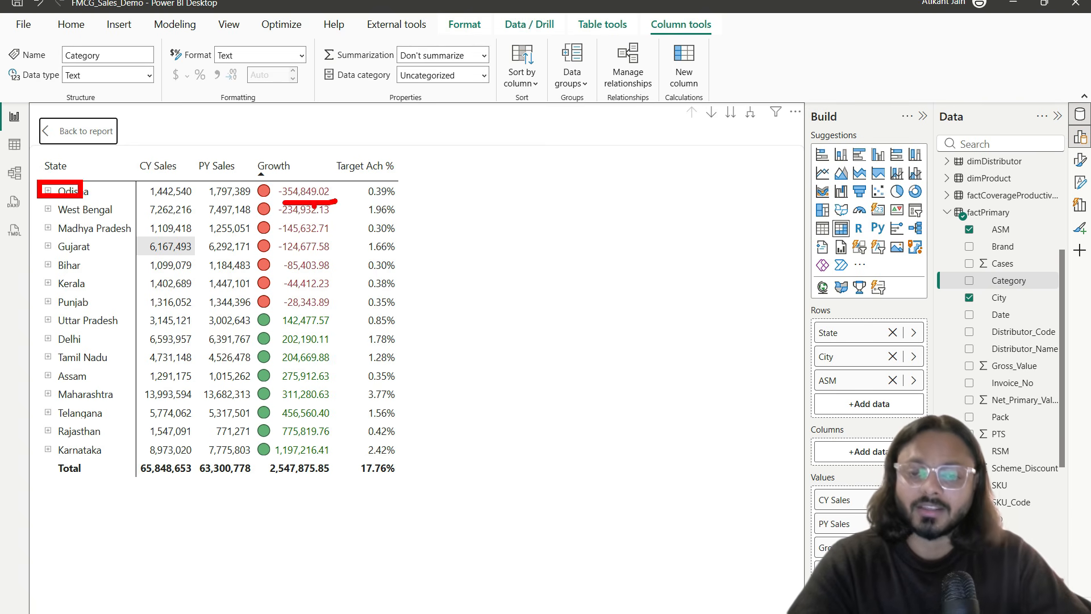
{"action": "key", "text": "Escape"}
{"action": "left_click", "coordinate": [49, 191]}
{"action": "left_click", "coordinate": [55, 209]}
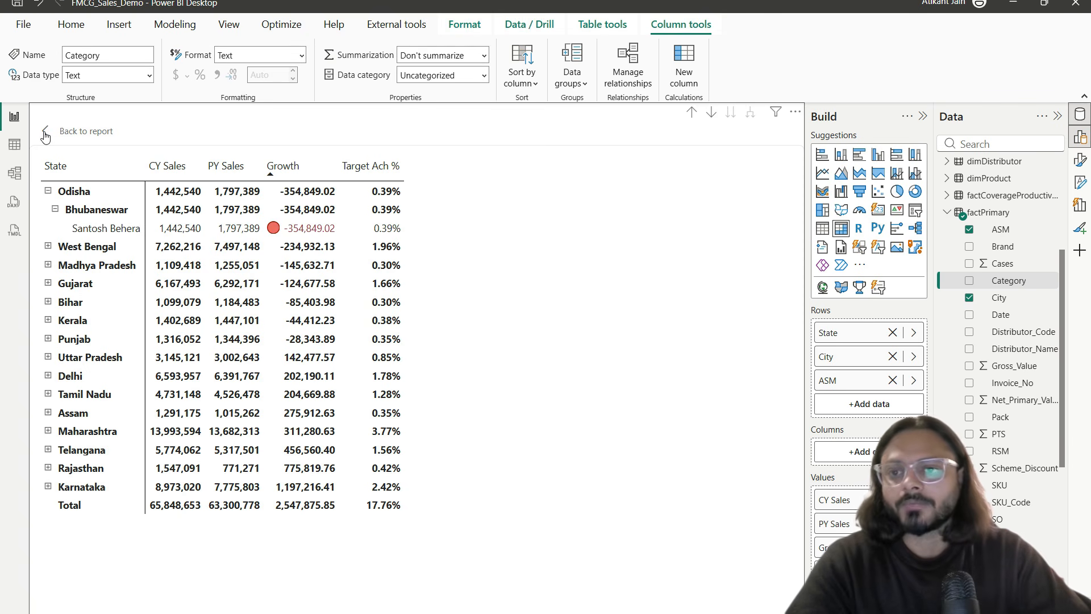
{"action": "left_click", "coordinate": [48, 284]}
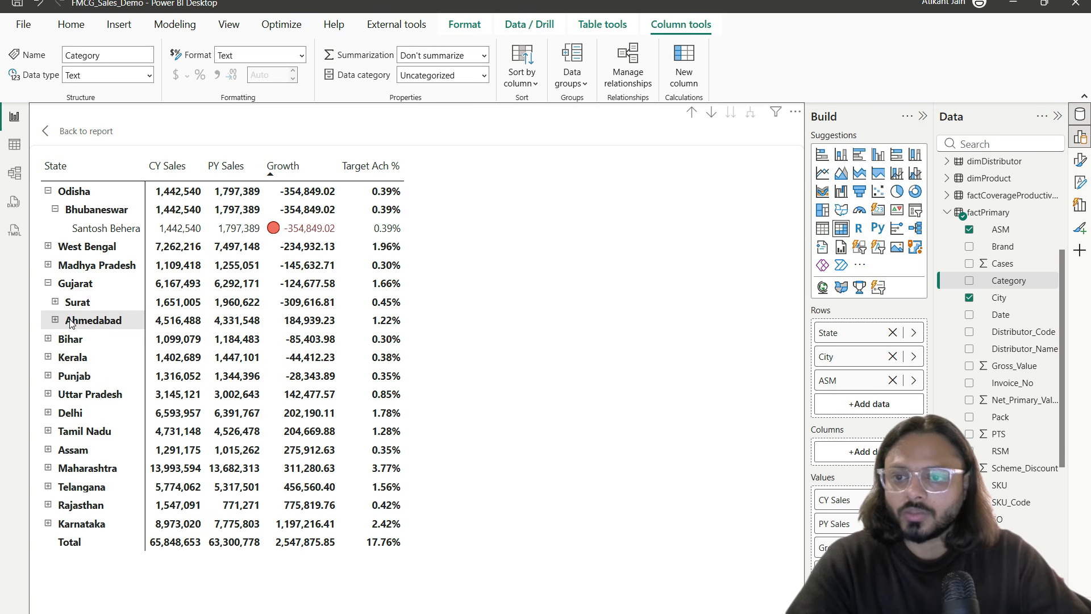
{"action": "left_click", "coordinate": [56, 303]}
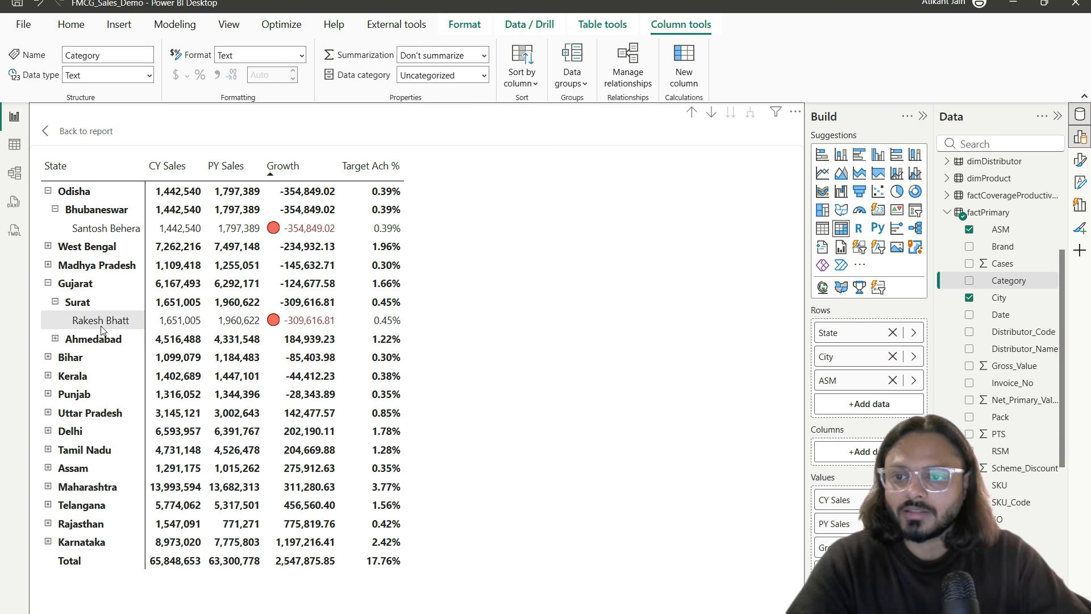
{"action": "left_click", "coordinate": [55, 339]}
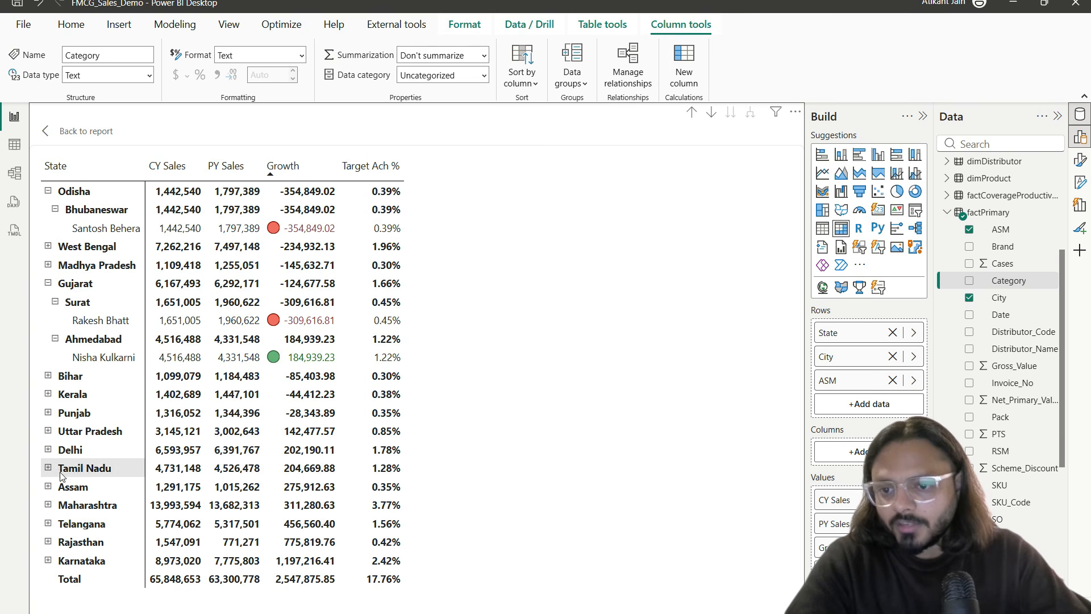
Step: Expand Maharashtra and its Mumbai and Pune cities to reveal their ASMs
{"action": "left_click", "coordinate": [48, 505]}
{"action": "scroll", "coordinate": [103, 460], "scroll_direction": "down", "scroll_amount": 1}
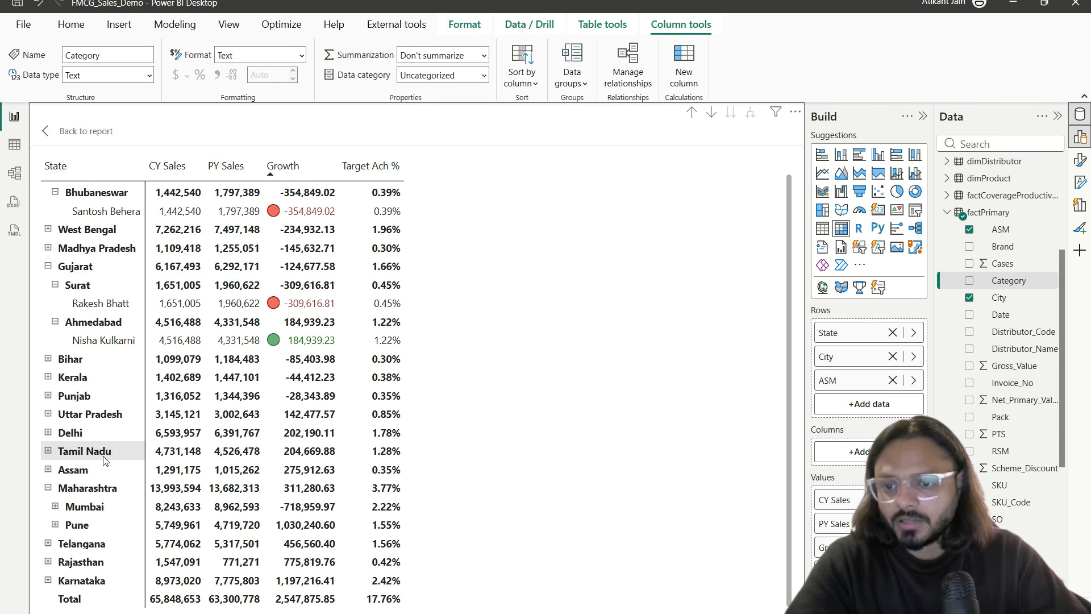
{"action": "left_click", "coordinate": [55, 507]}
{"action": "scroll", "coordinate": [103, 508], "scroll_direction": "down", "scroll_amount": 1}
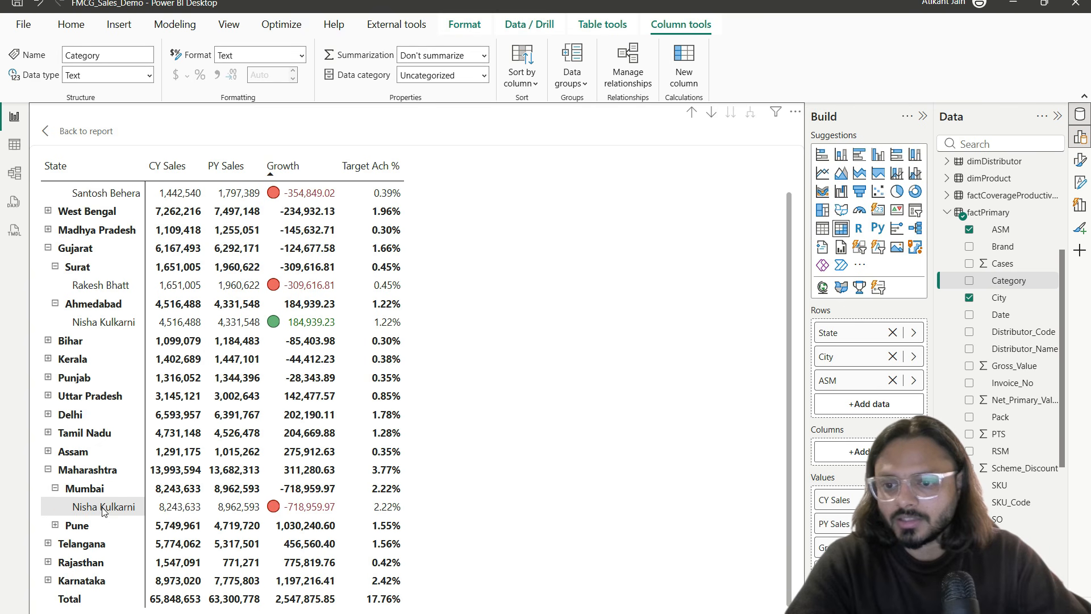
{"action": "left_click", "coordinate": [55, 525]}
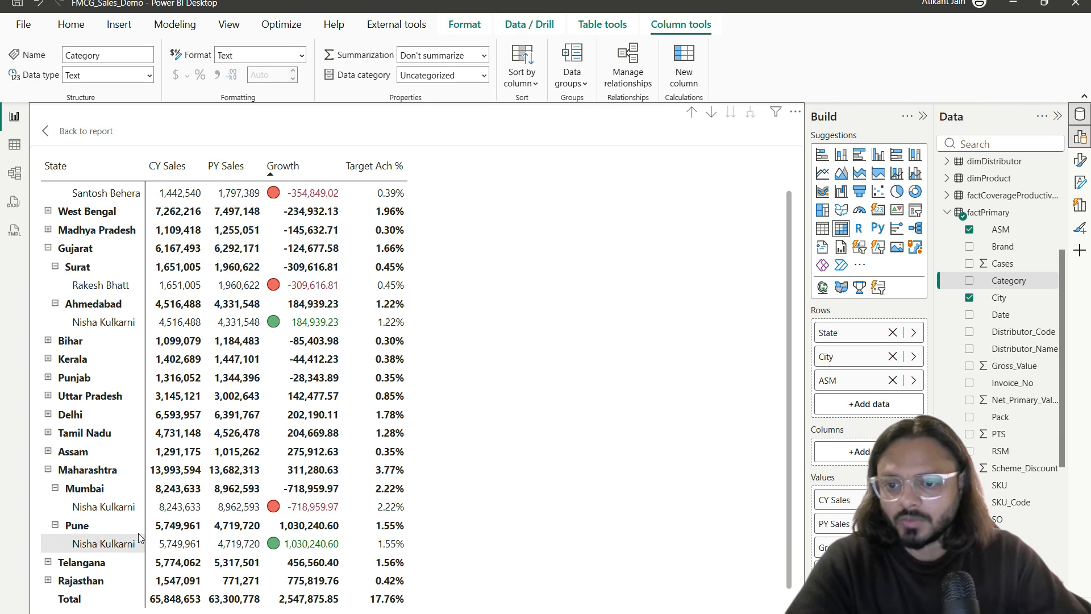
{"action": "scroll", "coordinate": [176, 333], "scroll_direction": "up", "scroll_amount": 2}
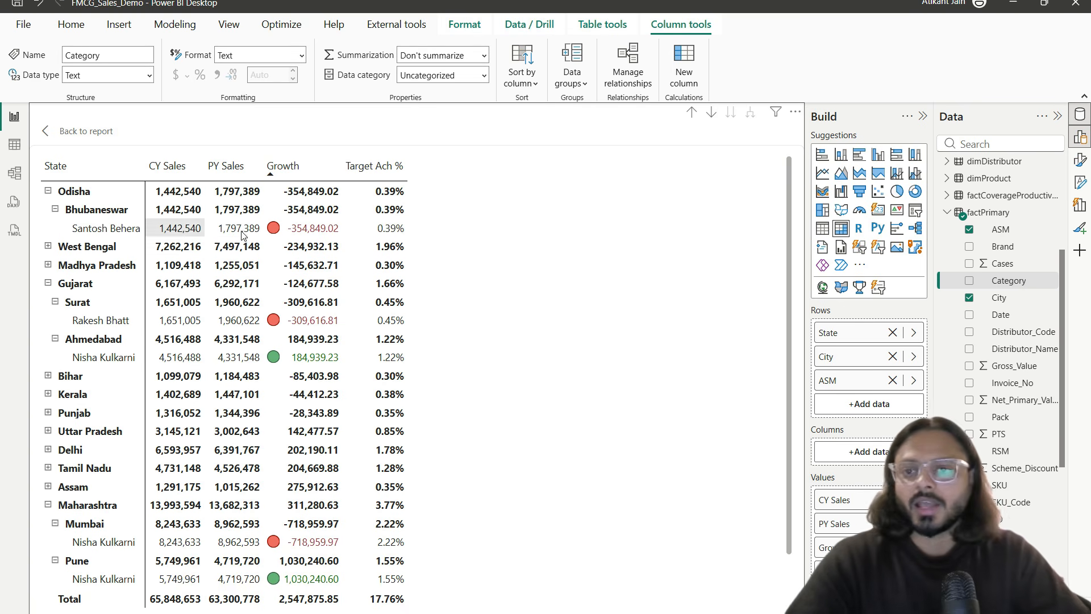
Step: Add SO as a row level below ASM, expand two ASM rows, and return to the dashboard
{"action": "left_click_drag", "start_coordinate": [1023, 506], "coordinate": [908, 402]}
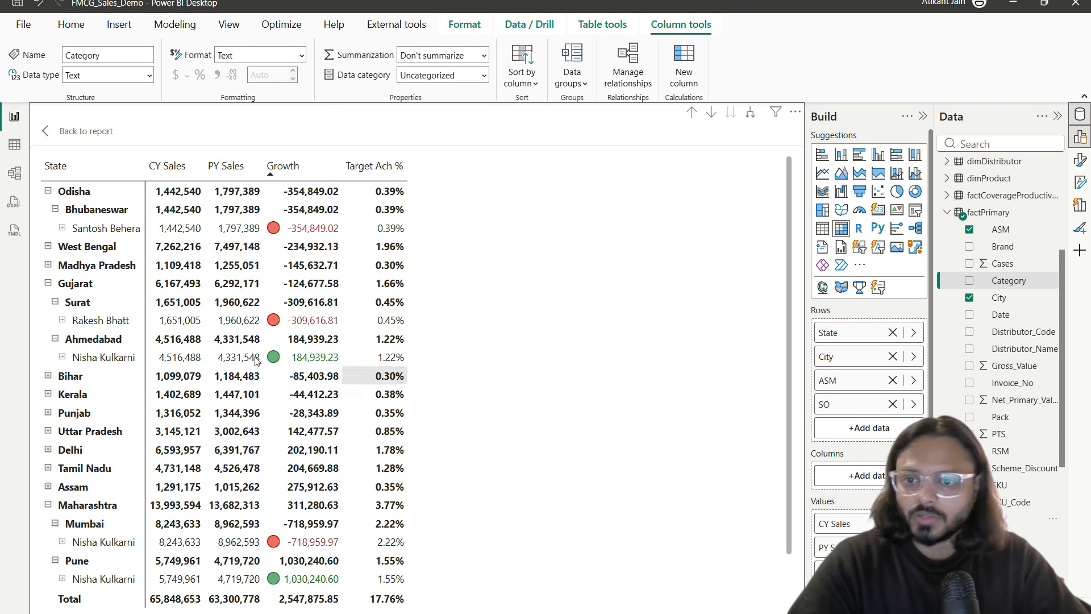
{"action": "left_click", "coordinate": [62, 357]}
{"action": "left_click", "coordinate": [64, 560]}
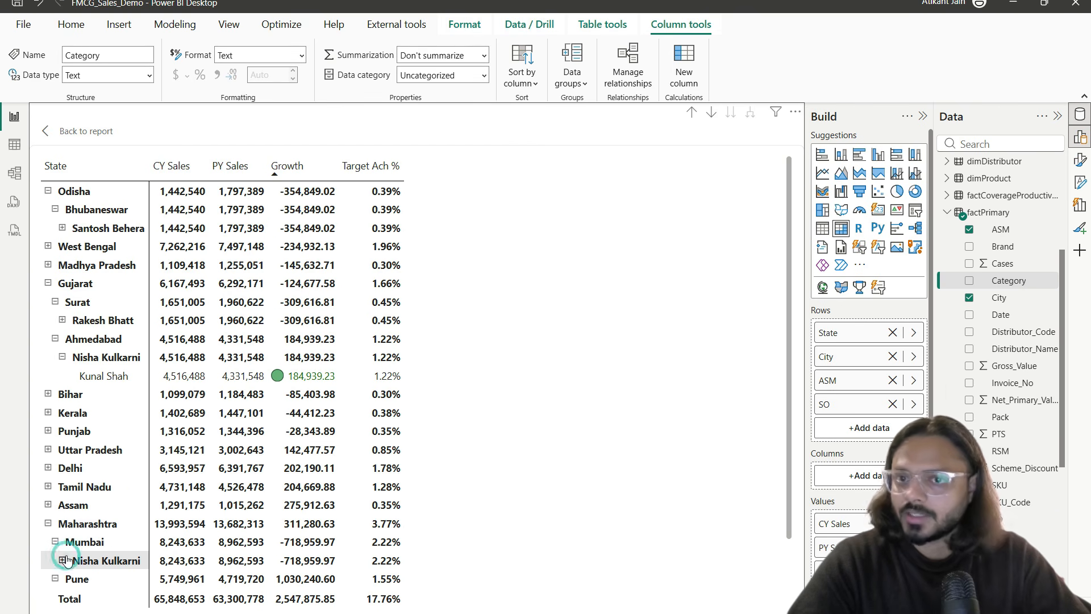
{"action": "left_click", "coordinate": [46, 131]}
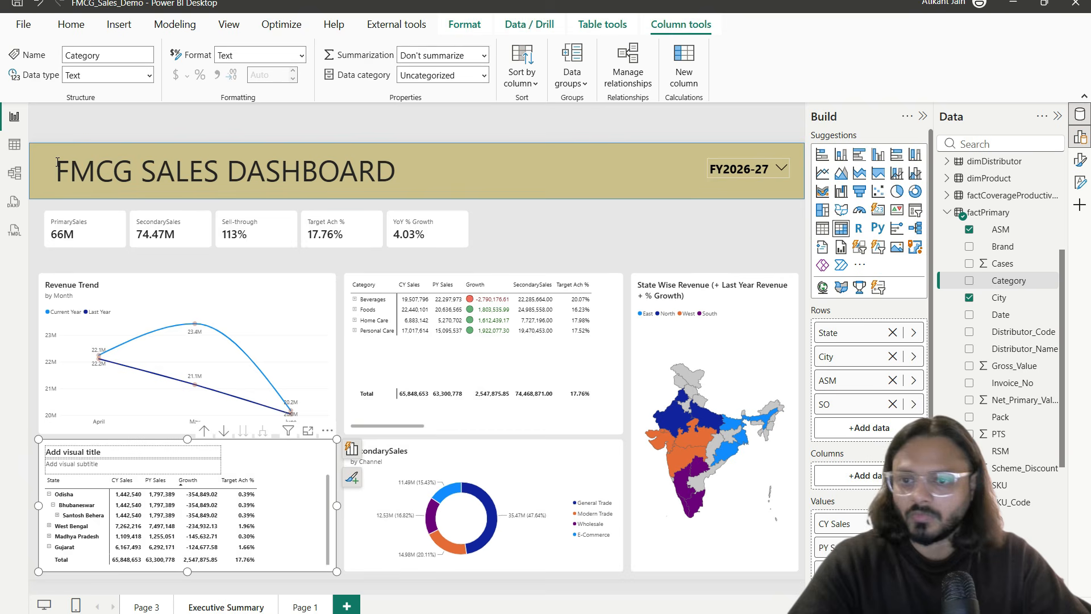
Step: Expand the state matrix one more level so every state shows its SOs, totalling 65,848,653 CY Sales
{"action": "double_click", "coordinate": [288, 438]}
{"action": "left_click", "coordinate": [204, 418]}
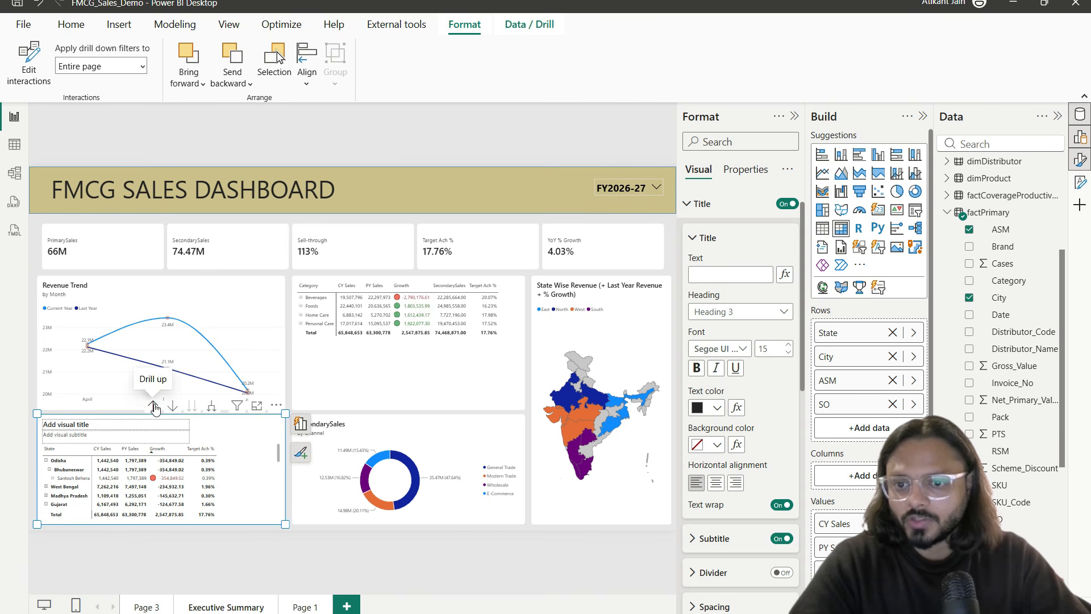
{"action": "left_click", "coordinate": [211, 406]}
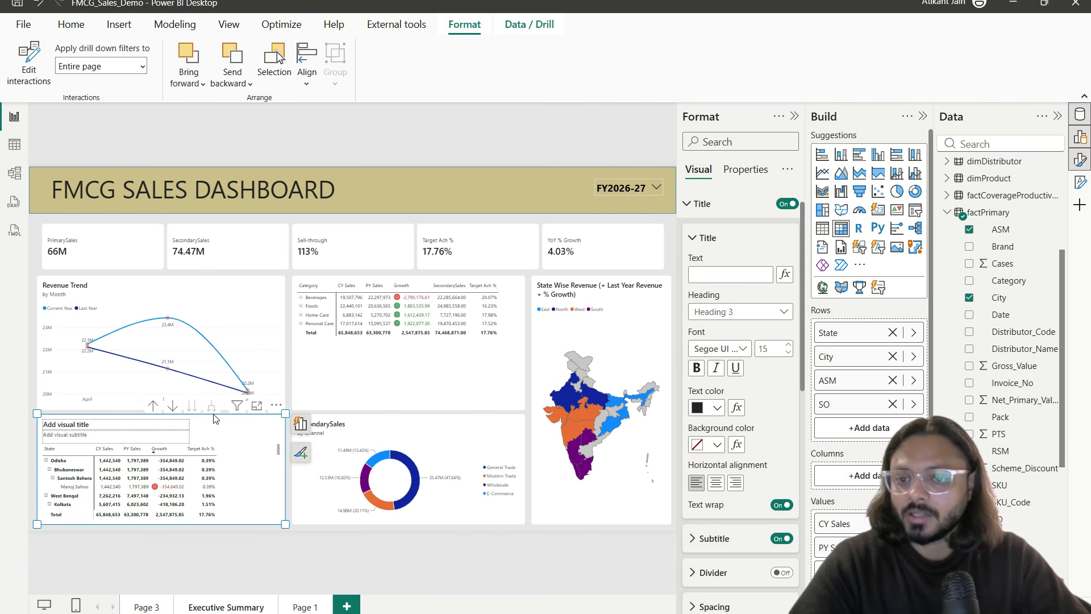
{"action": "left_click", "coordinate": [257, 410]}
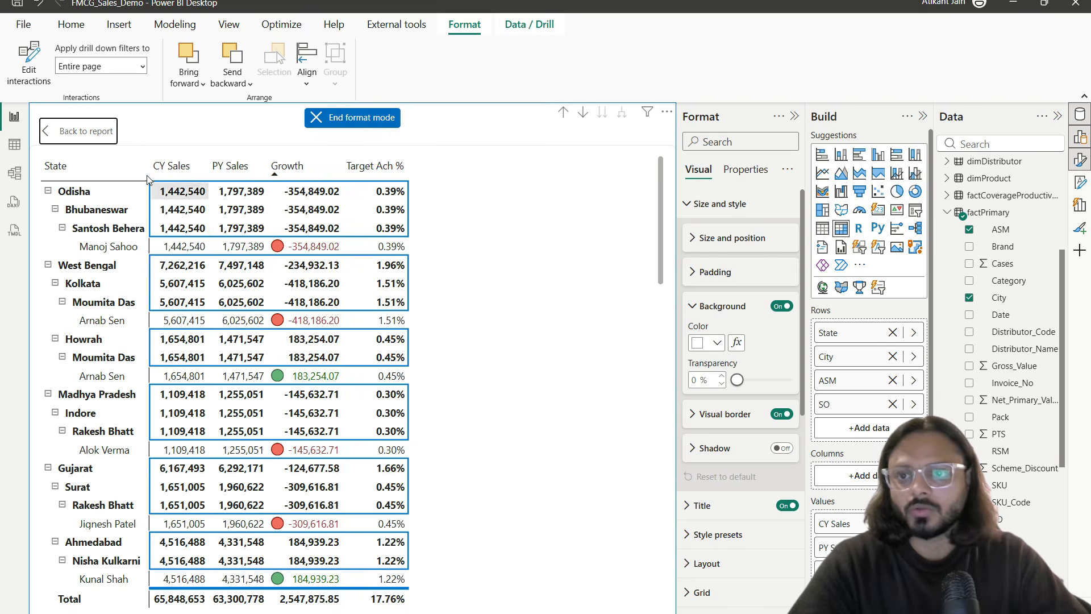
{"action": "left_click", "coordinate": [97, 131]}
{"action": "scroll", "coordinate": [340, 319], "scroll_direction": "down", "scroll_amount": 1}
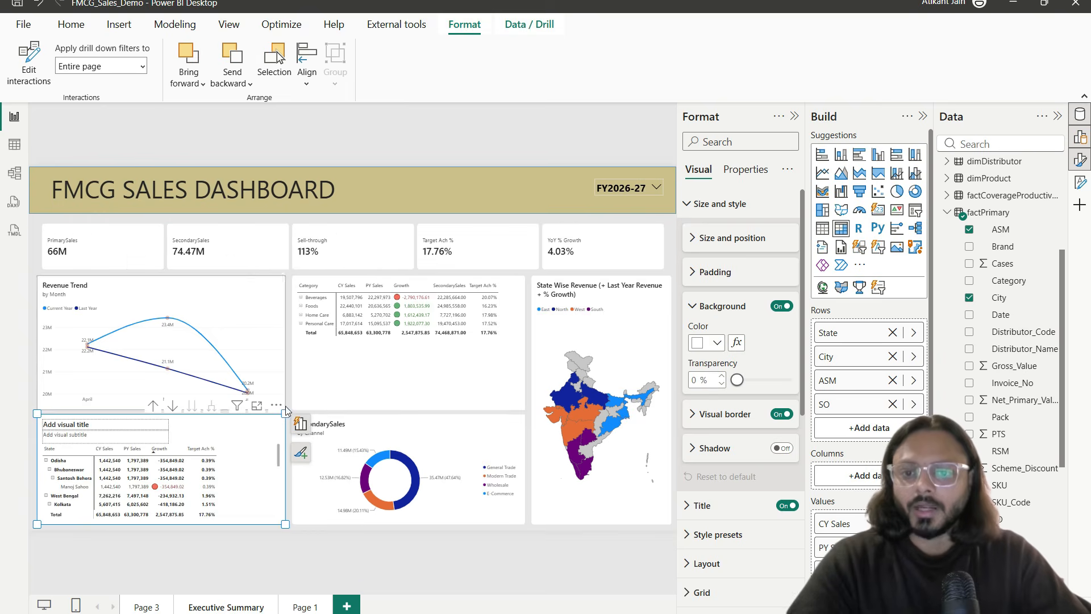
{"action": "left_click", "coordinate": [291, 283]}
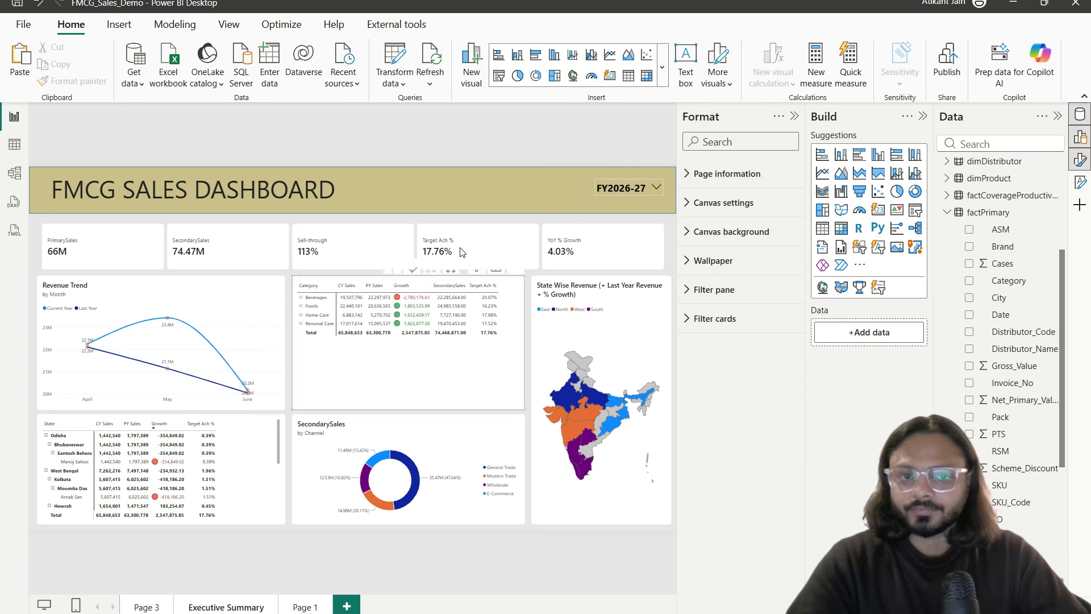
Step: Hide the Format, Build and Data panes so the dashboard fills the window
{"action": "left_click", "coordinate": [796, 117]}
{"action": "left_click", "coordinate": [1076, 135]}
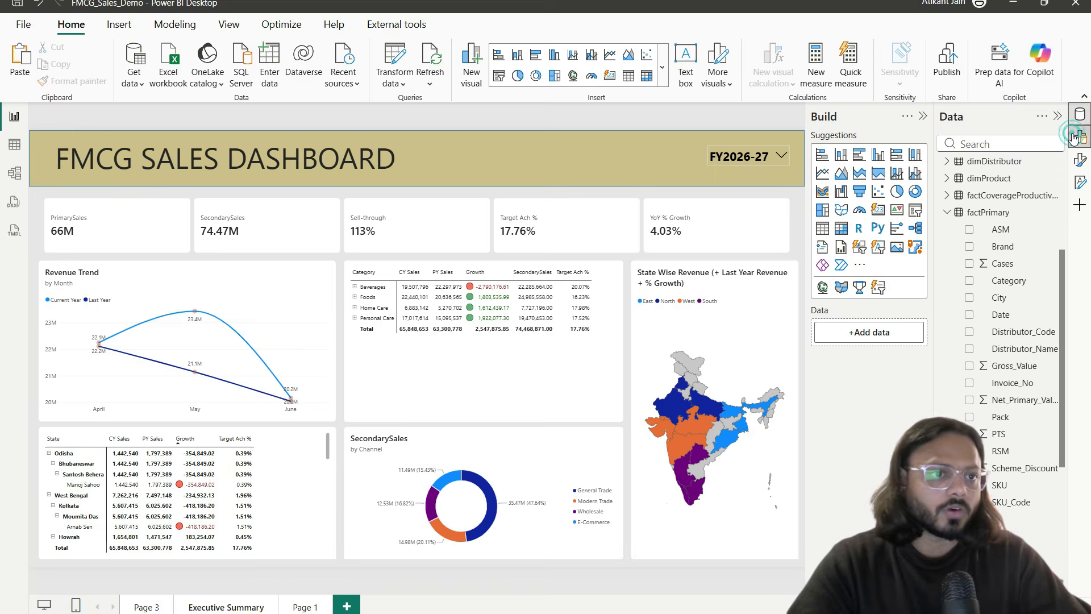
{"action": "left_click", "coordinate": [1077, 117]}
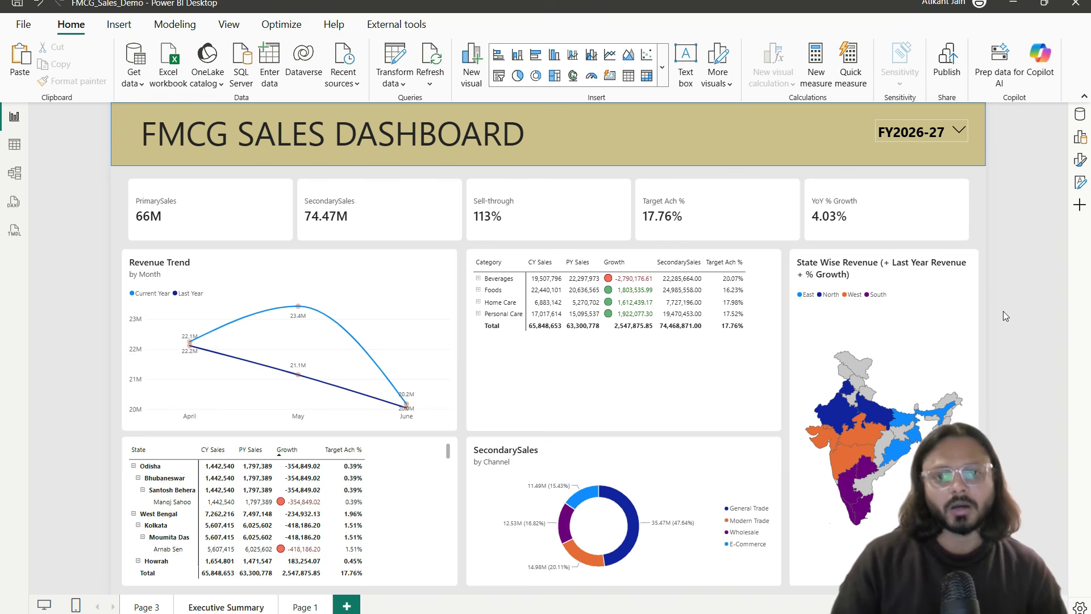
Step: Expand the category matrix one level to list products under each category
{"action": "left_click", "coordinate": [718, 370]}
{"action": "left_click", "coordinate": [707, 243]}
{"action": "left_click", "coordinate": [1023, 333]}
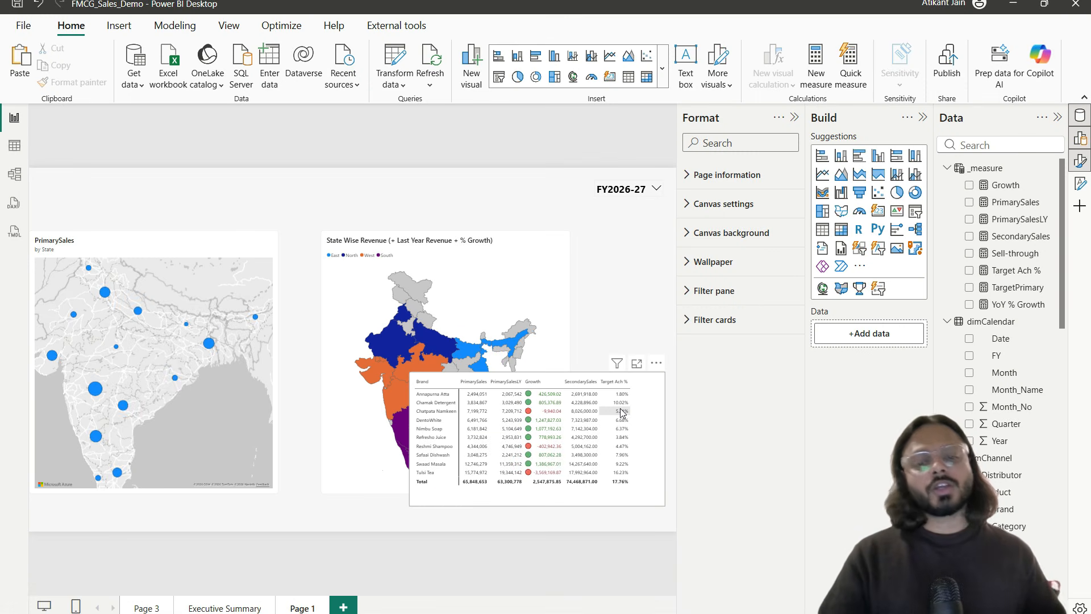
Step: Add a blank Page 2 and duplicate the Executive Summary page
{"action": "left_click", "coordinate": [346, 606]}
{"action": "double_click", "coordinate": [348, 607]}
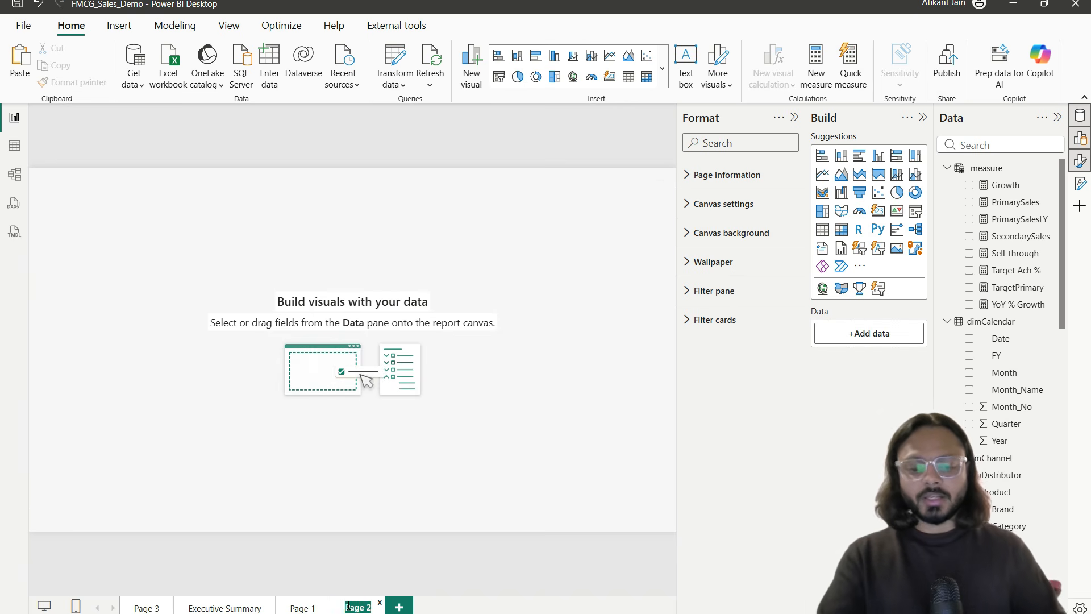
{"action": "left_click", "coordinate": [210, 608]}
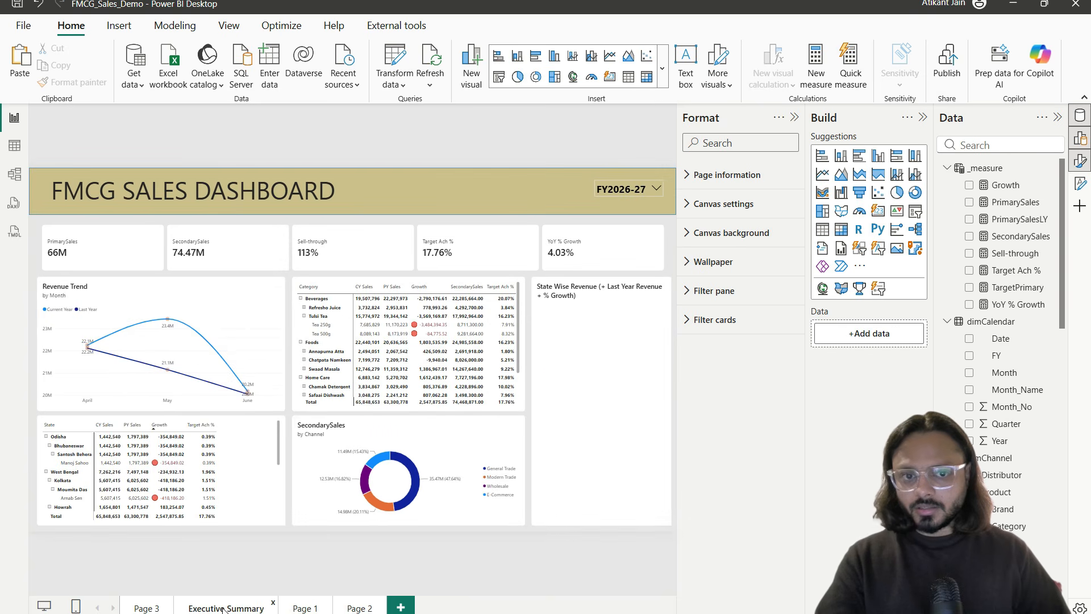
{"action": "right_click", "coordinate": [223, 608]}
{"action": "left_click", "coordinate": [264, 532]}
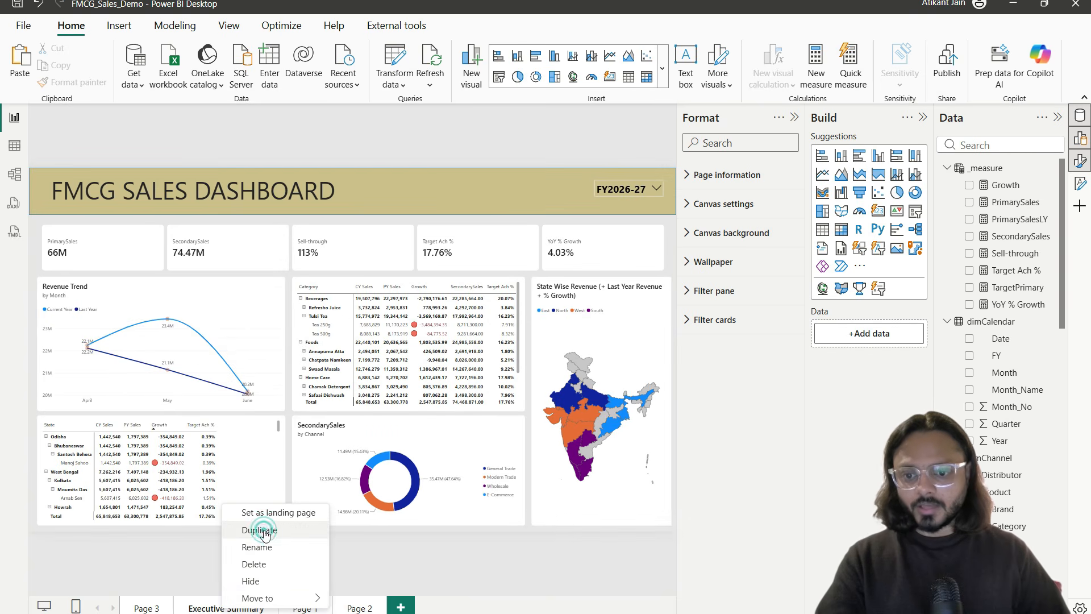
Step: Delete the blank Page 2 and rename the duplicated page 'Product Analysis'
{"action": "left_click", "coordinate": [378, 602]}
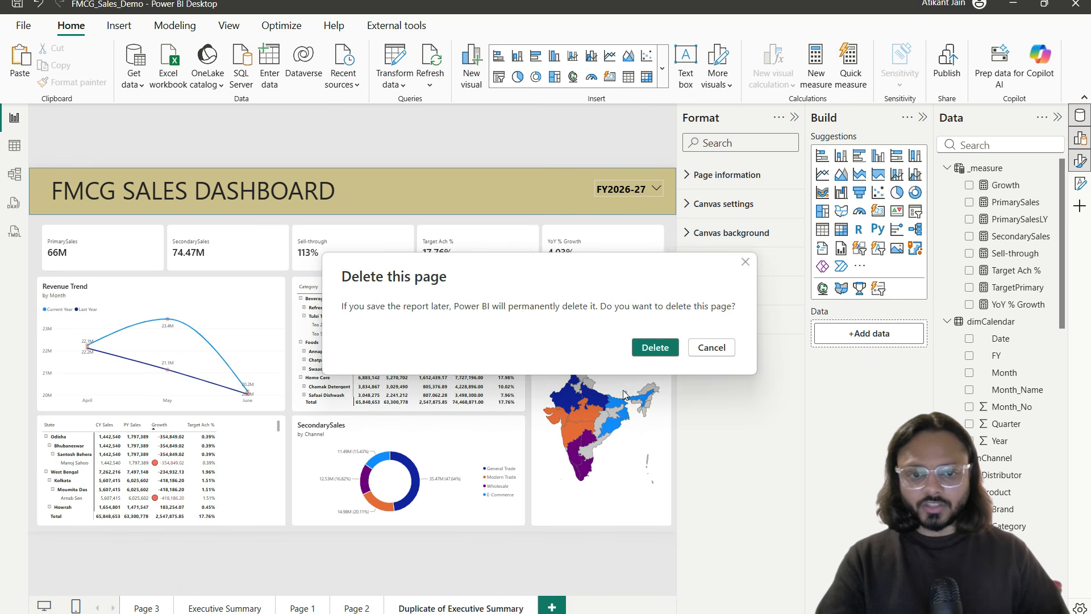
{"action": "left_click", "coordinate": [653, 349]}
{"action": "double_click", "coordinate": [373, 607]}
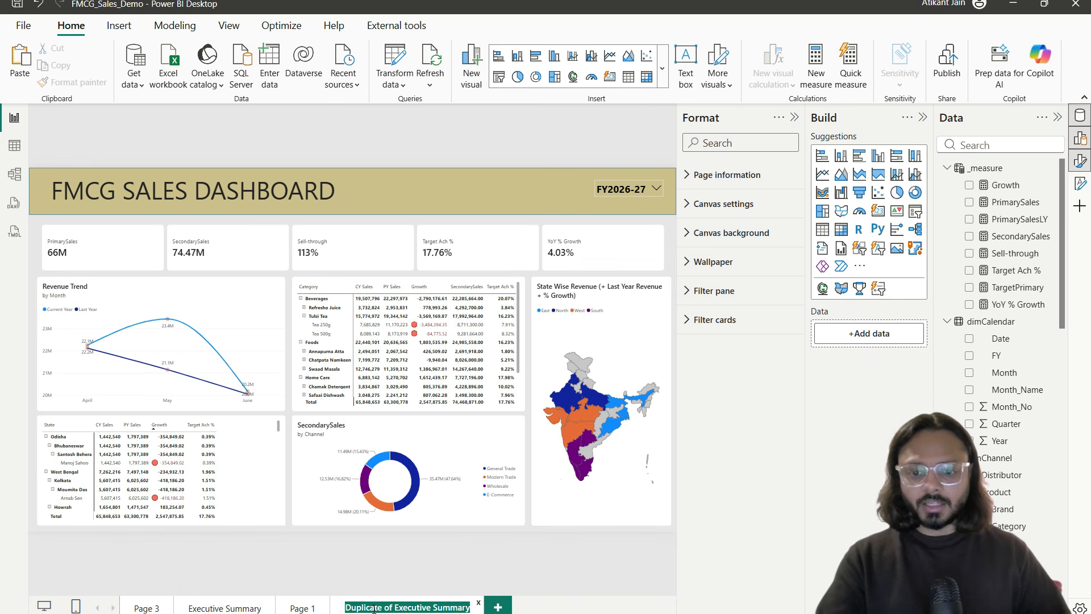
{"action": "type", "text": "Product"}
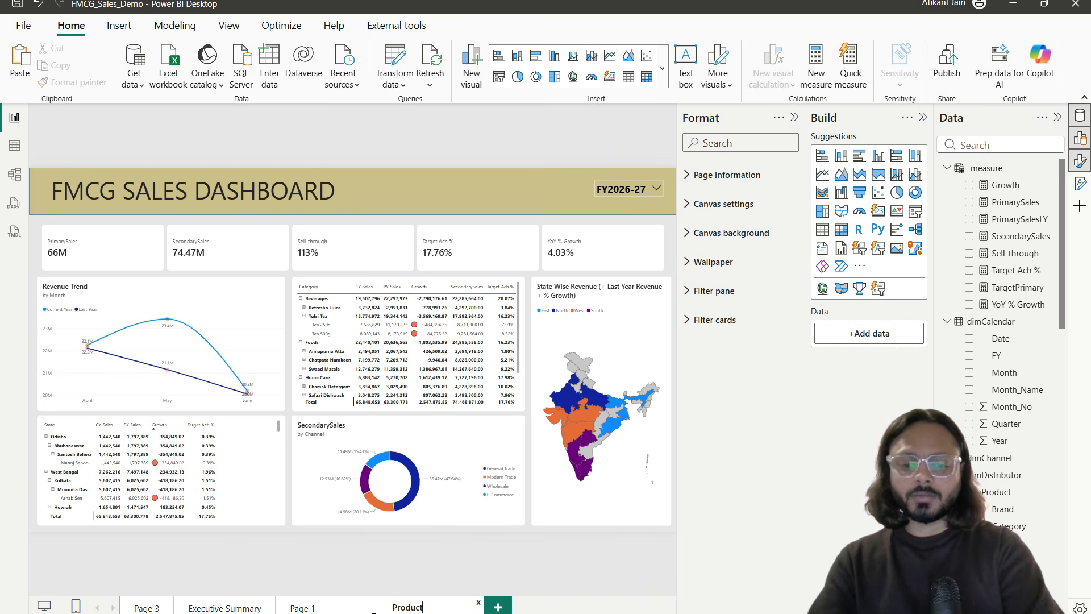
{"action": "type", "text": " Analys"}
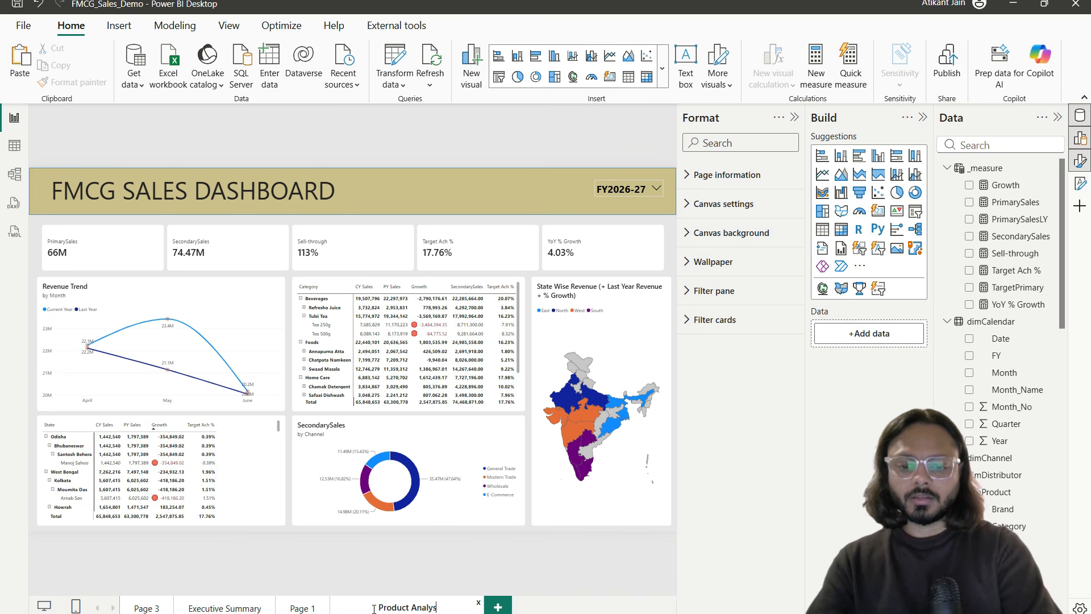
{"action": "type", "text": "is"}
{"action": "key", "text": "Return"}
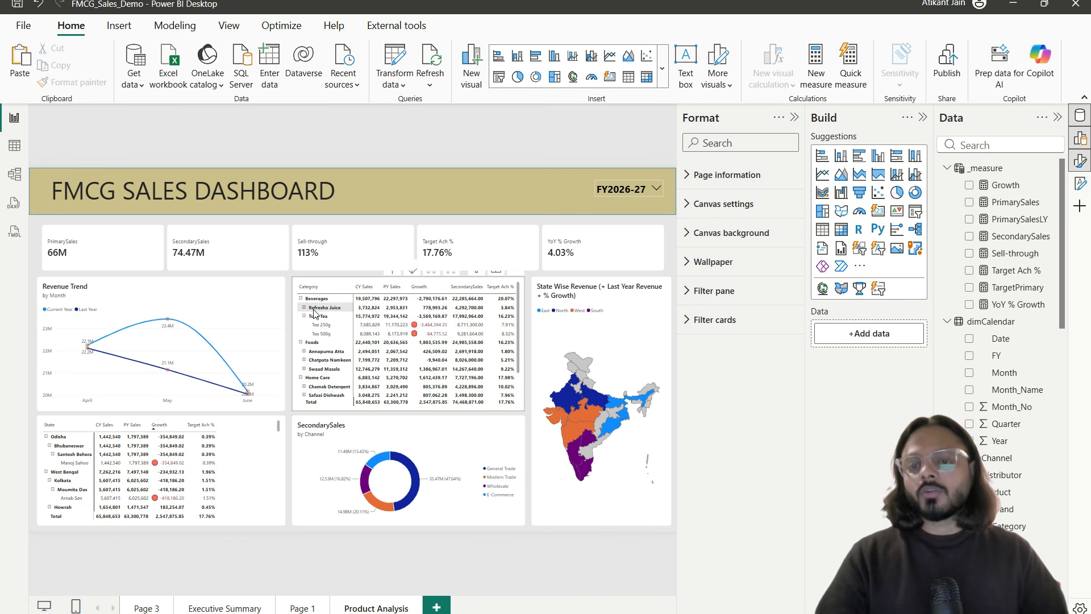
{"action": "left_click", "coordinate": [263, 304]}
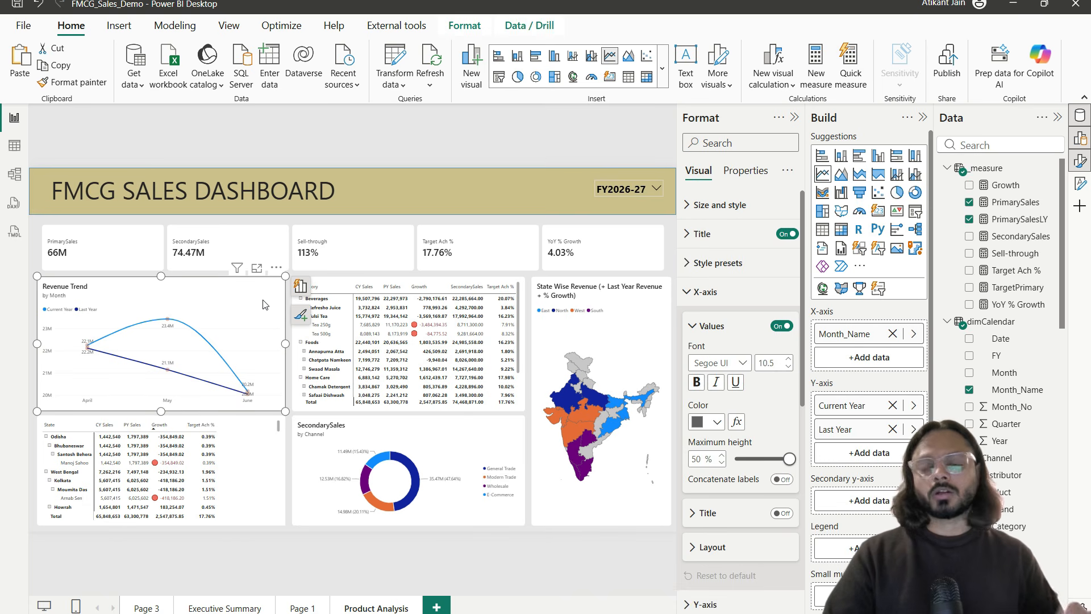
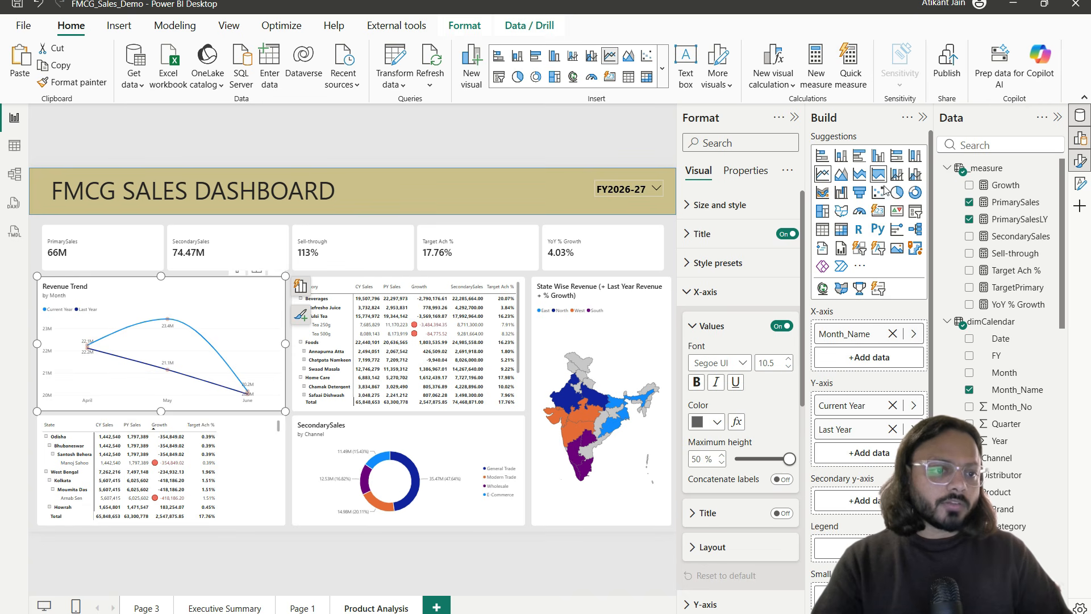
Step: Create the measure # of SKUs = DISTINCTCOUNT(dimProduct[SKU_Code]) in the _measure table
{"action": "left_click", "coordinate": [1052, 168]}
{"action": "left_click", "coordinate": [999, 189]}
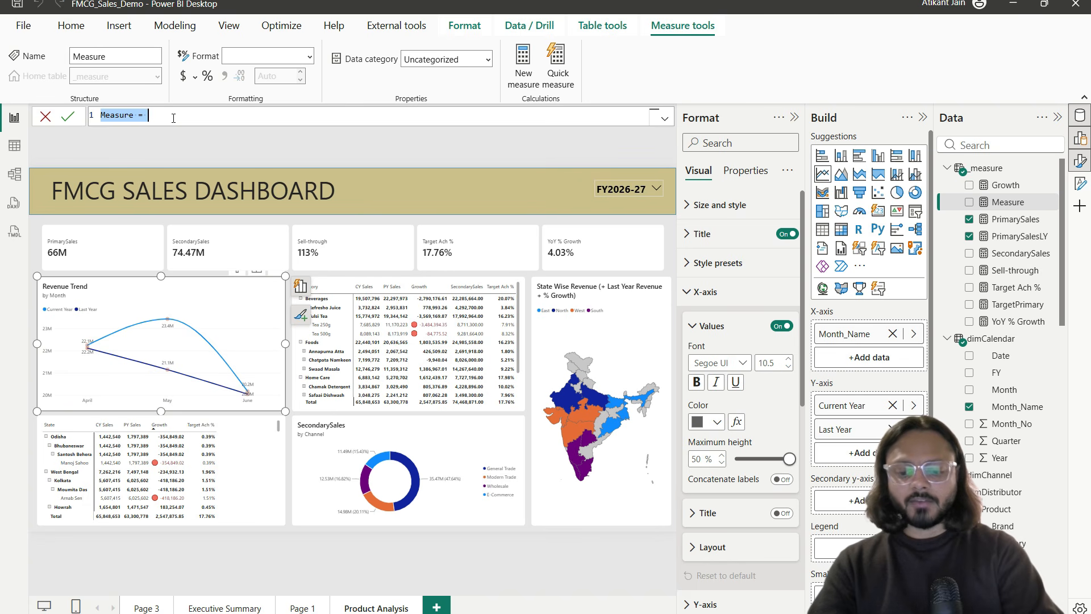
{"action": "type", "text": "#"}
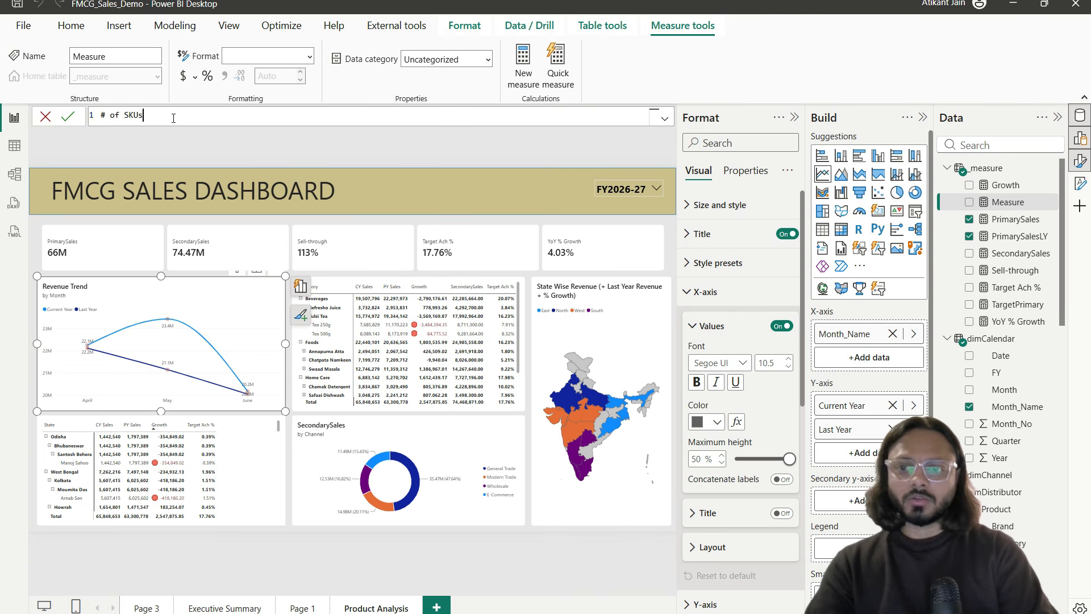
{"action": "type", "text": "of SKUs = DISTINCTCOUNT("}
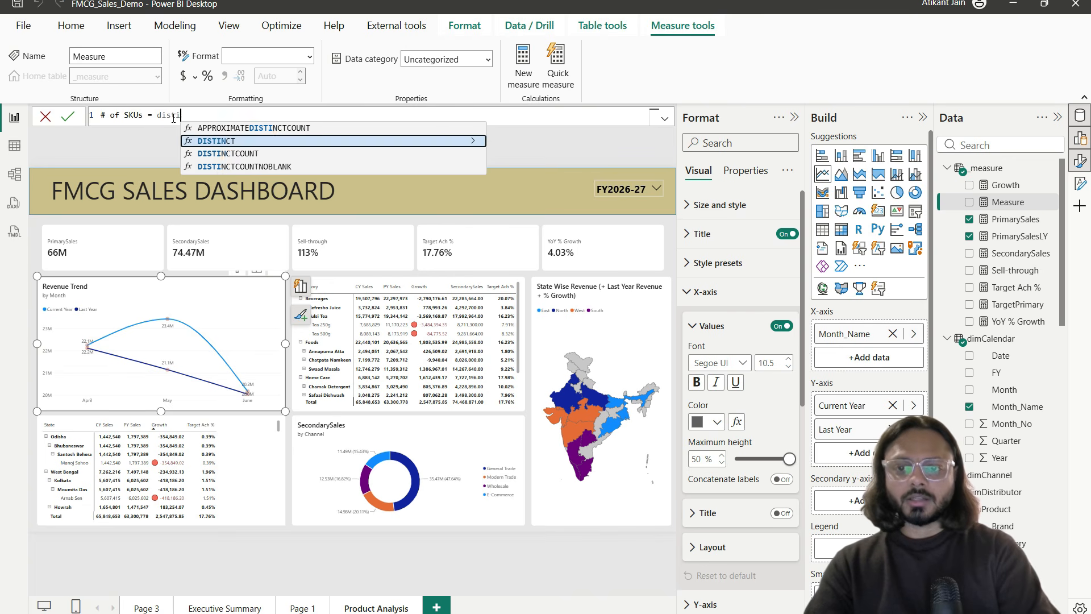
{"action": "type", "text": "sku"}
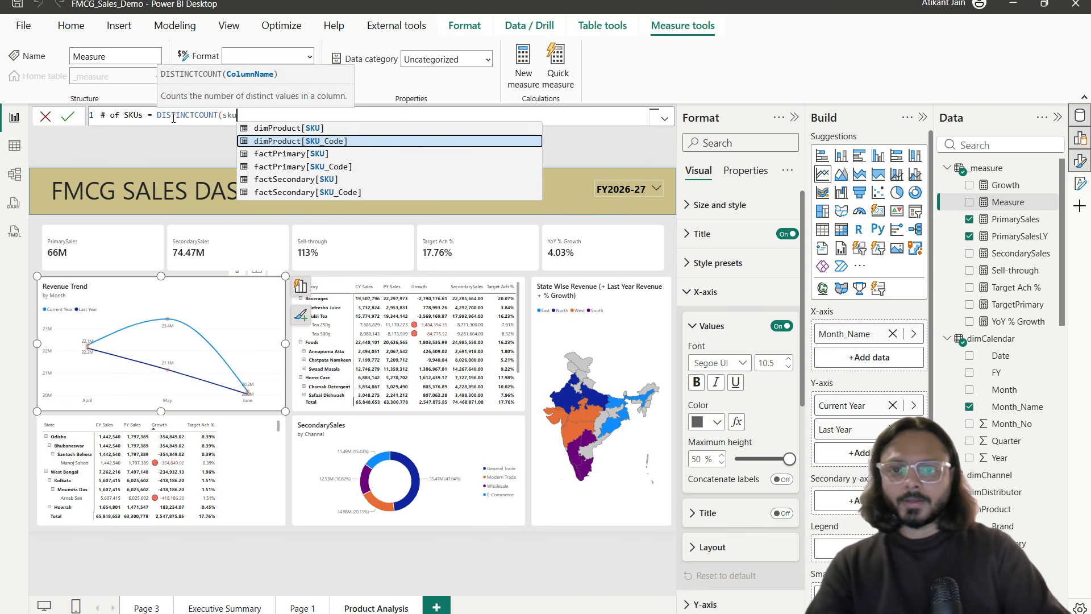
{"action": "key", "text": "Tab"}
{"action": "type", "text": ")"}
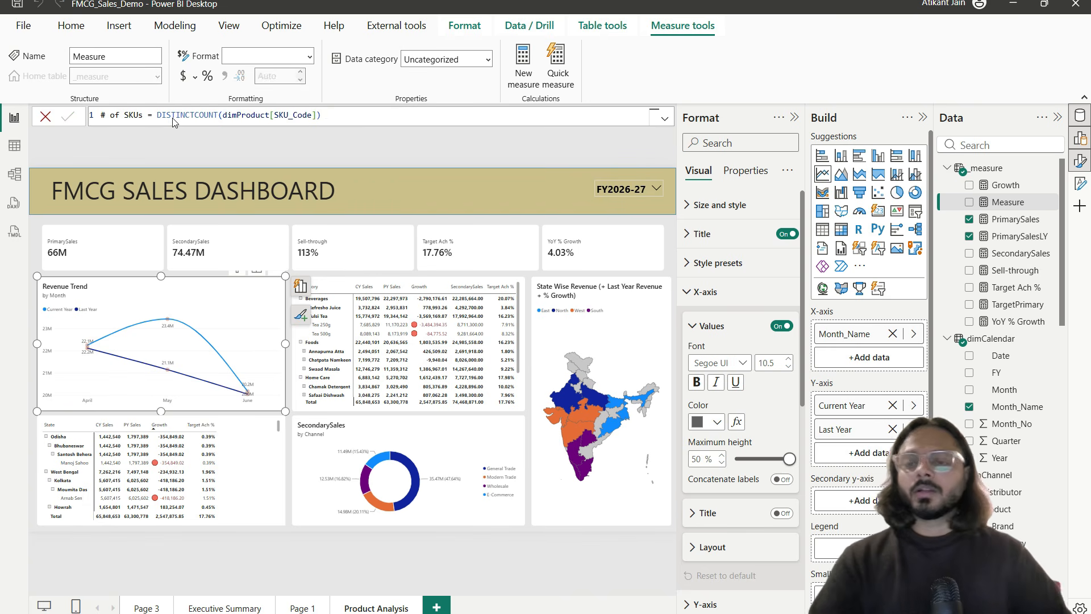
{"action": "key", "text": "Return"}
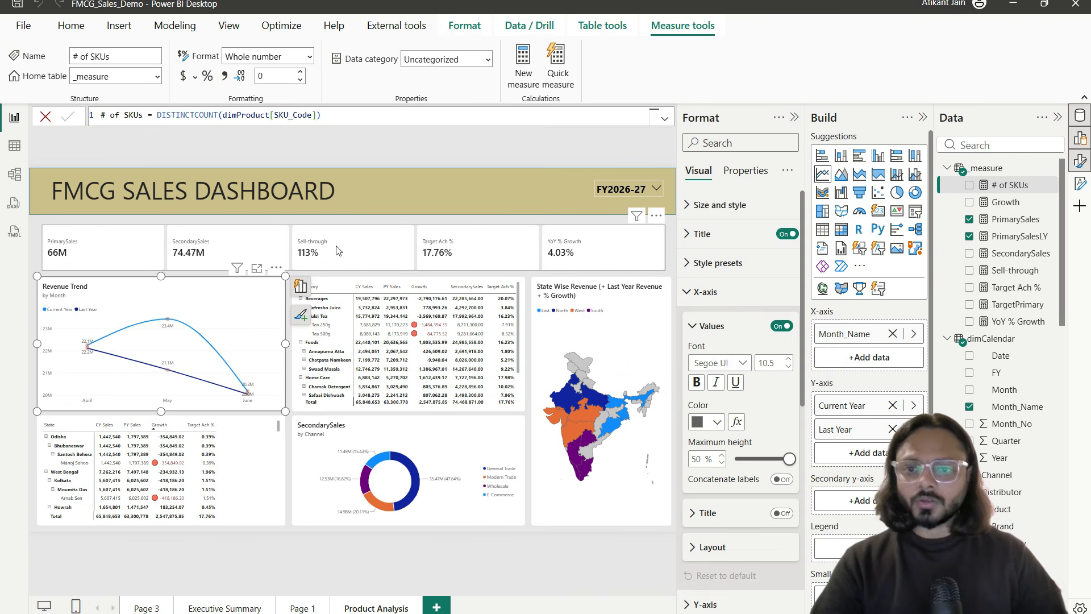
{"action": "left_click", "coordinate": [259, 245]}
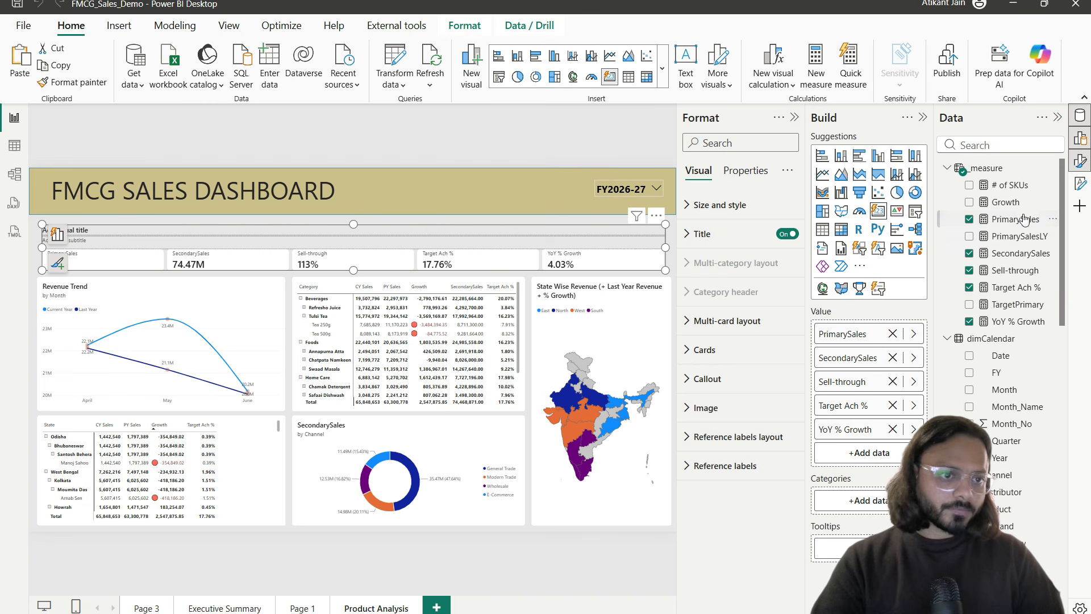
Step: Put # of SKUs on the KPI multi-card, showing 18, with the year slicer still on FY2026-27
{"action": "left_click_drag", "start_coordinate": [1017, 185], "coordinate": [909, 327]}
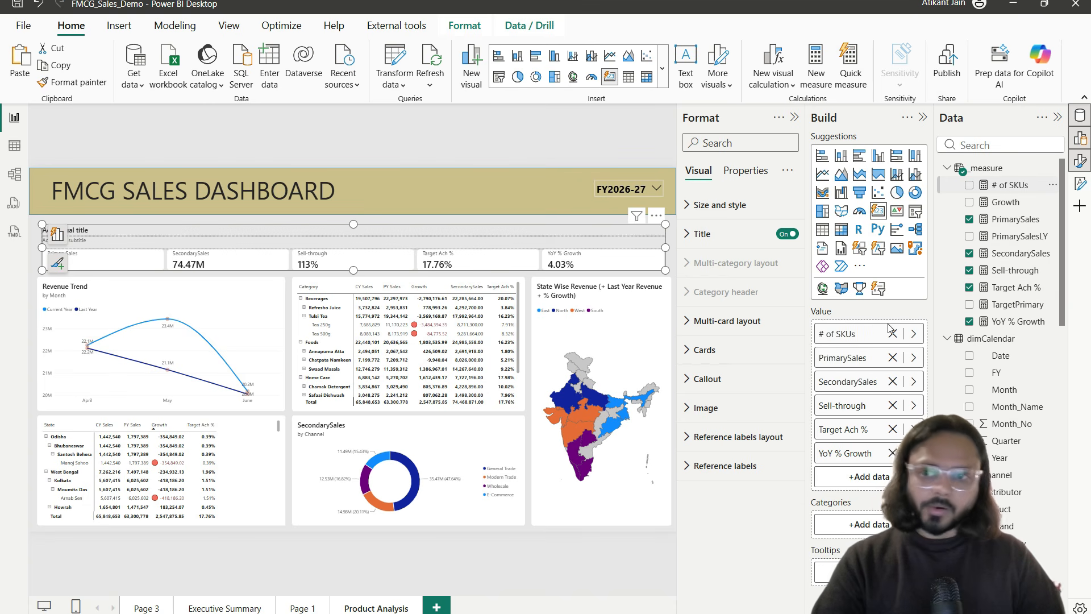
{"action": "left_click", "coordinate": [283, 341]}
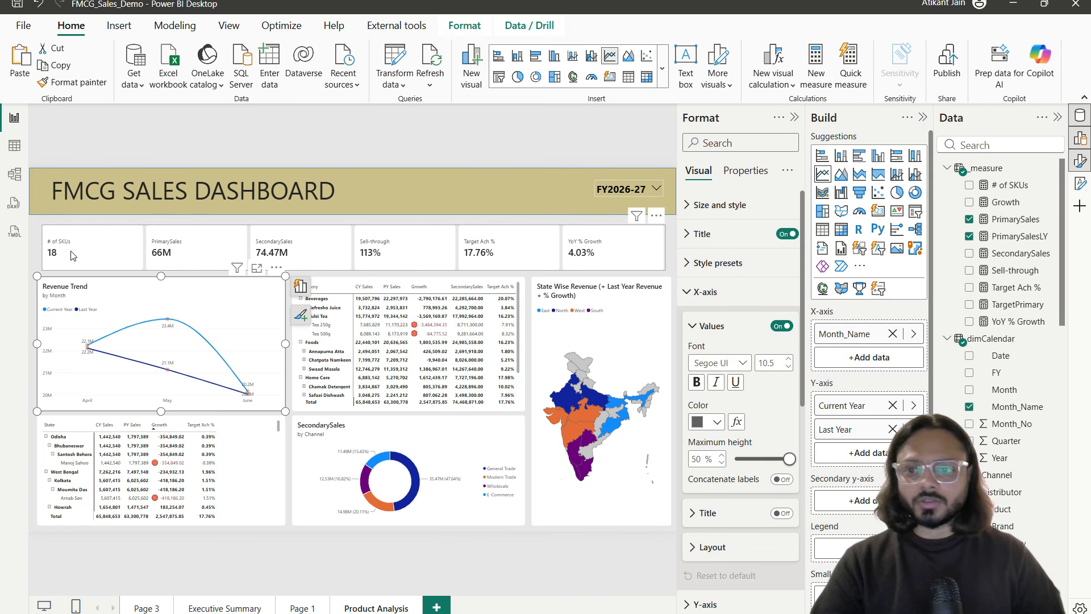
{"action": "left_click", "coordinate": [656, 188]}
{"action": "left_click", "coordinate": [620, 244]}
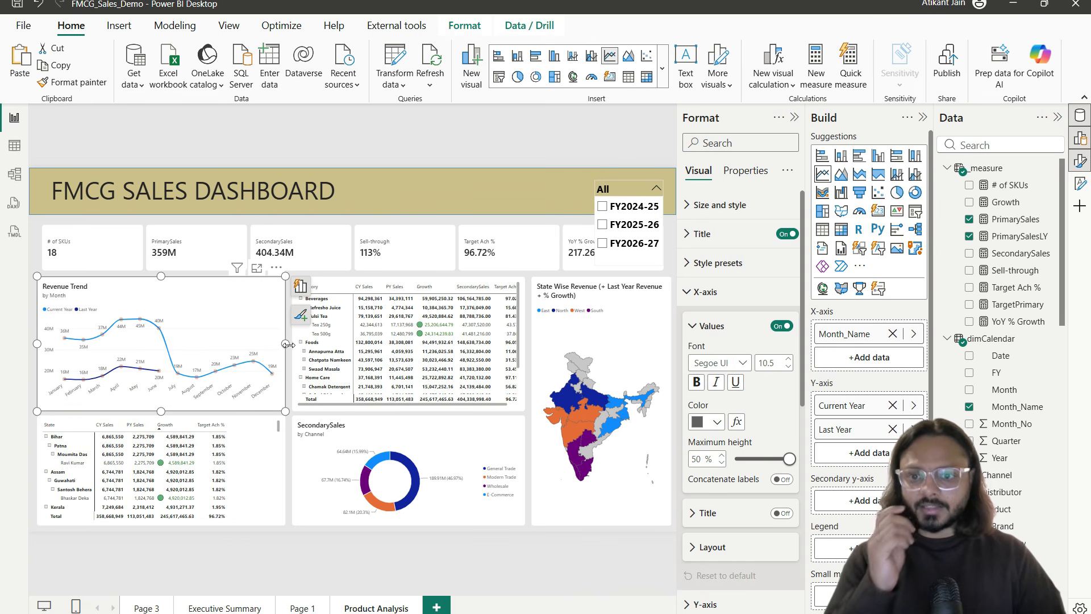
{"action": "left_click", "coordinate": [602, 243]}
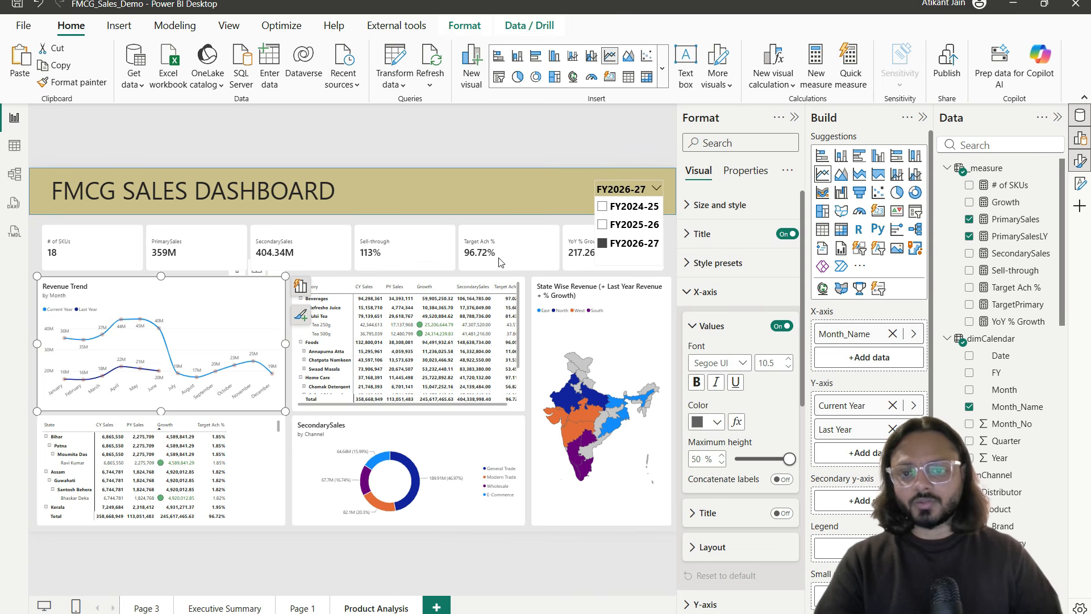
{"action": "left_click", "coordinate": [322, 226]}
{"action": "left_click", "coordinate": [1053, 169]}
Step: Create the measure # of units sold = SUM(factPrimary[Units]) in _measure
{"action": "key", "text": "Escape"}
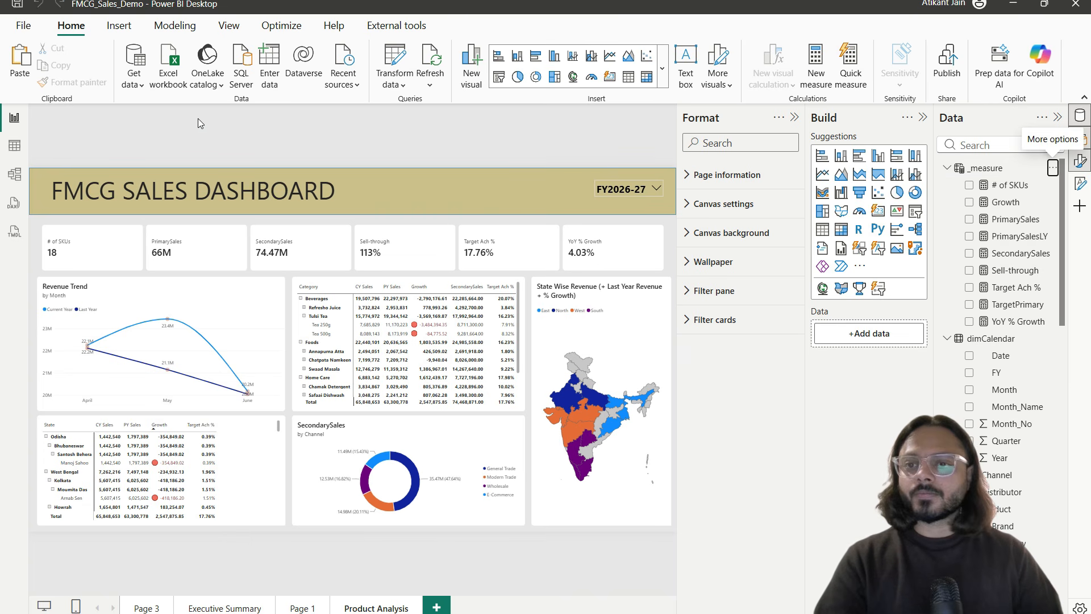
{"action": "type", "text": "# of units sold ="}
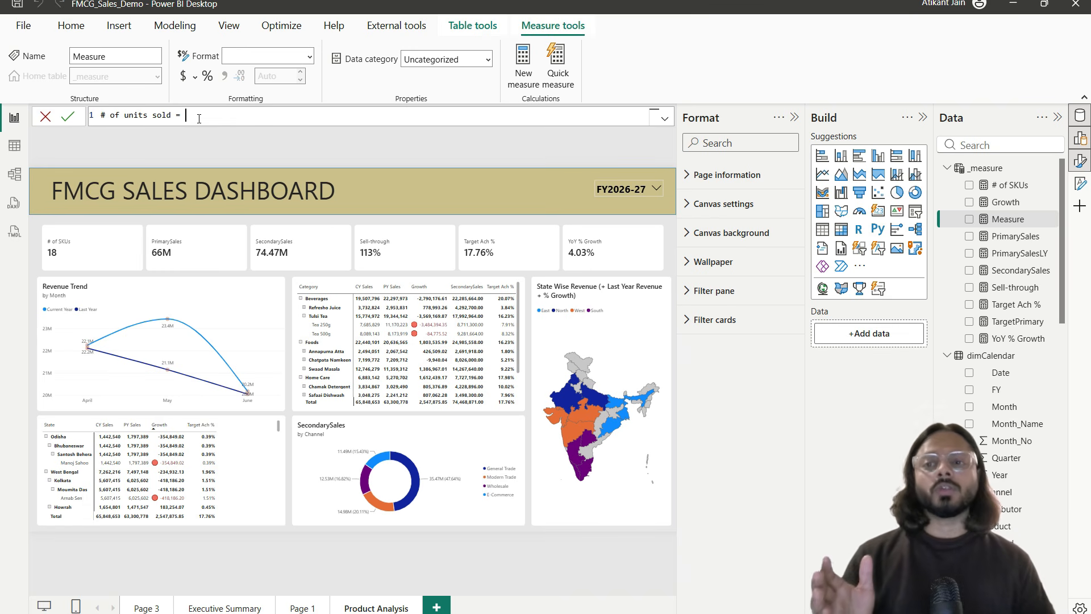
{"action": "type", "text": "SUM("}
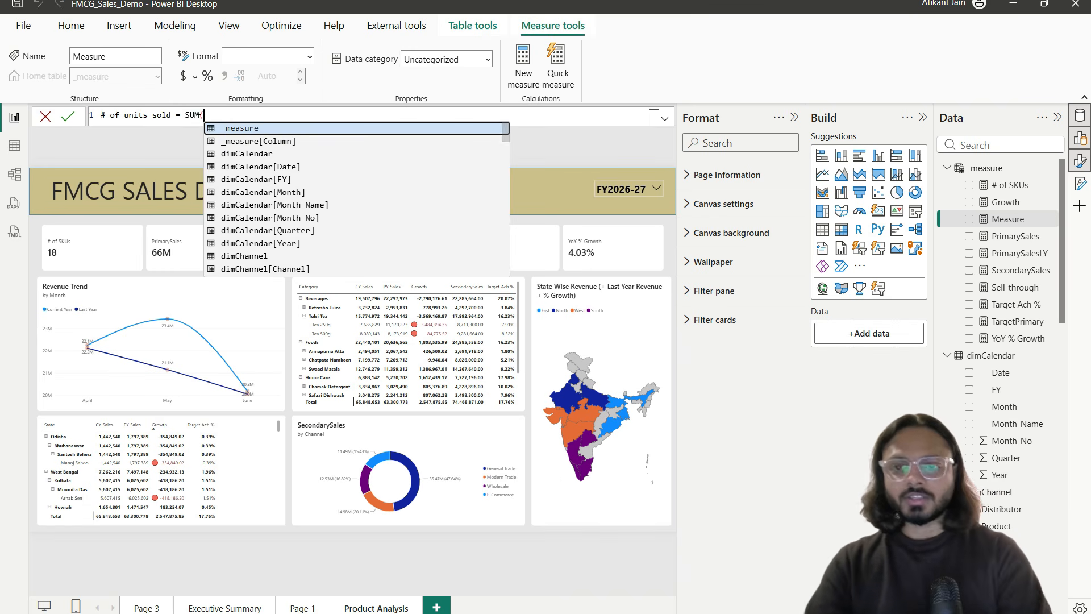
{"action": "type", "text": "unit"}
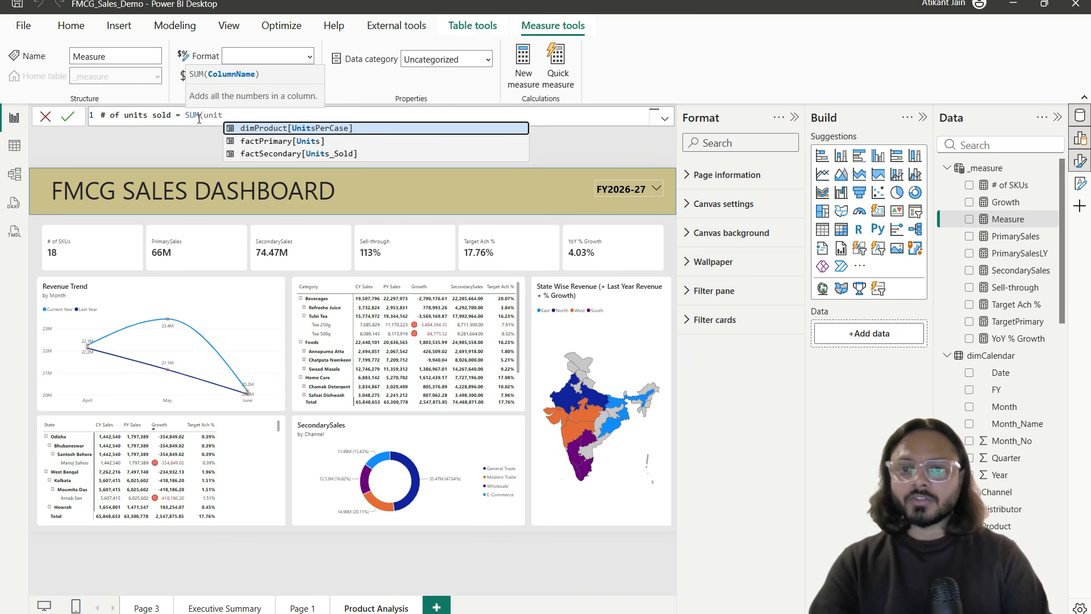
{"action": "key", "text": "Down"}
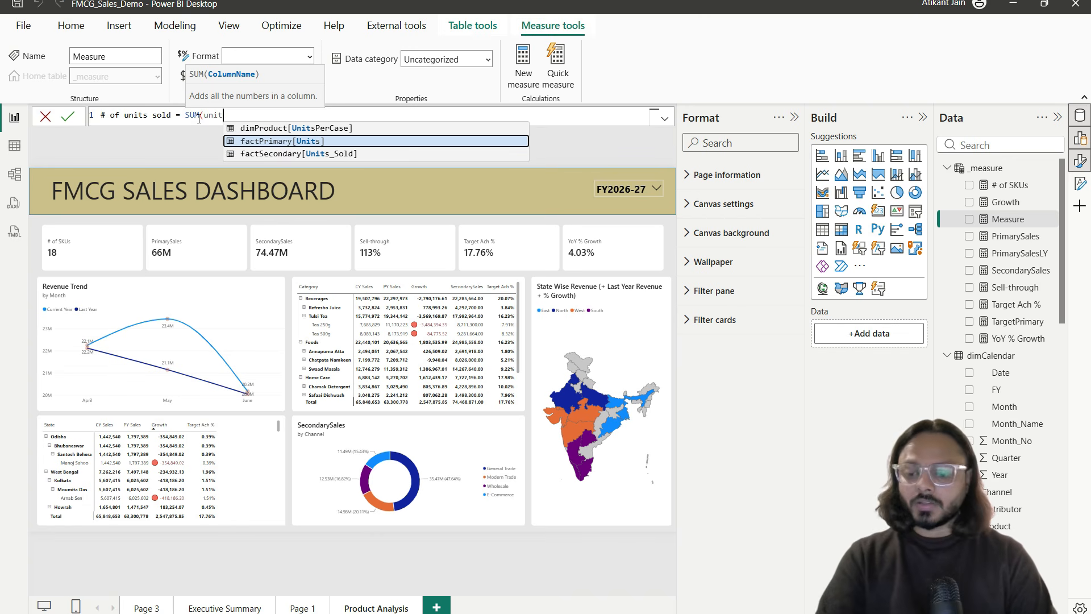
{"action": "key", "text": "Tab"}
{"action": "type", "text": ")"}
{"action": "key", "text": "Return"}
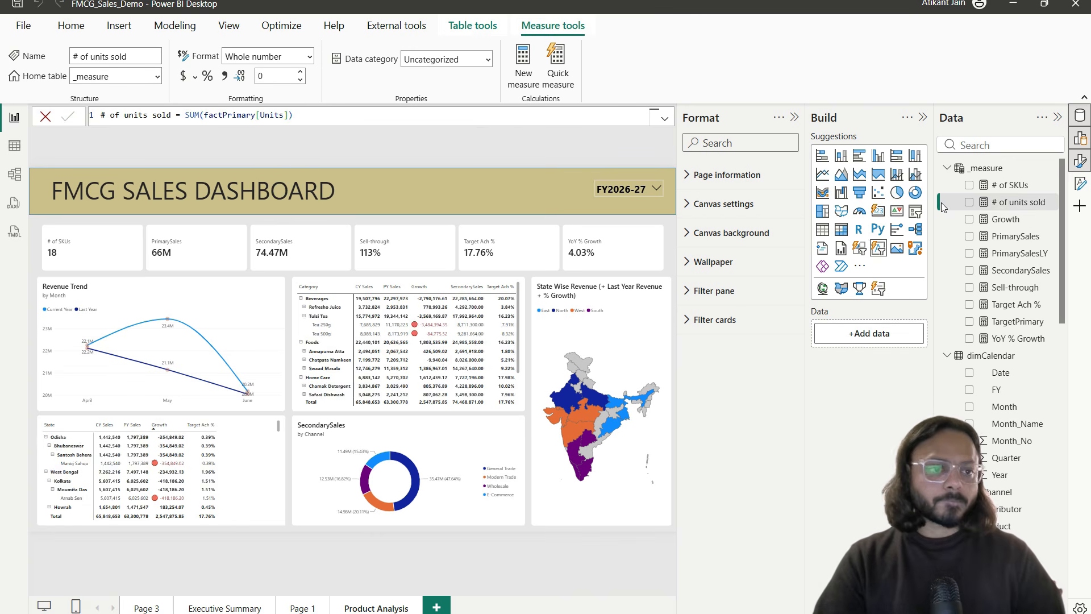
{"action": "left_click", "coordinate": [246, 253]}
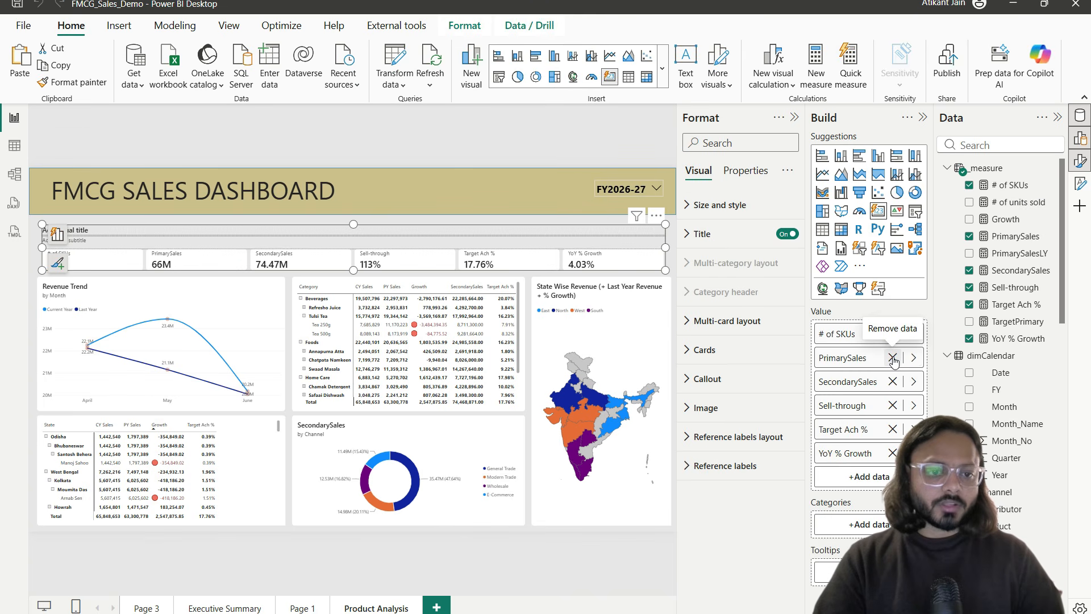
Step: Remove PrimarySales, SecondarySales, Sell-through, Target Ach % and YoY % Growth from the KPI cards
{"action": "left_click", "coordinate": [893, 358]}
{"action": "left_click", "coordinate": [892, 357]}
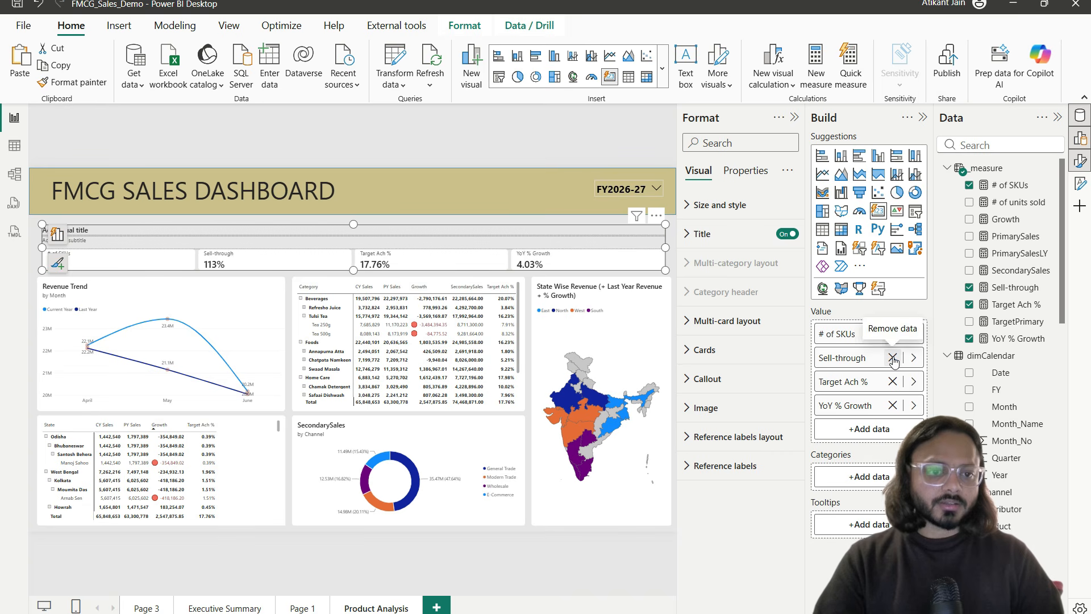
{"action": "left_click", "coordinate": [892, 357]}
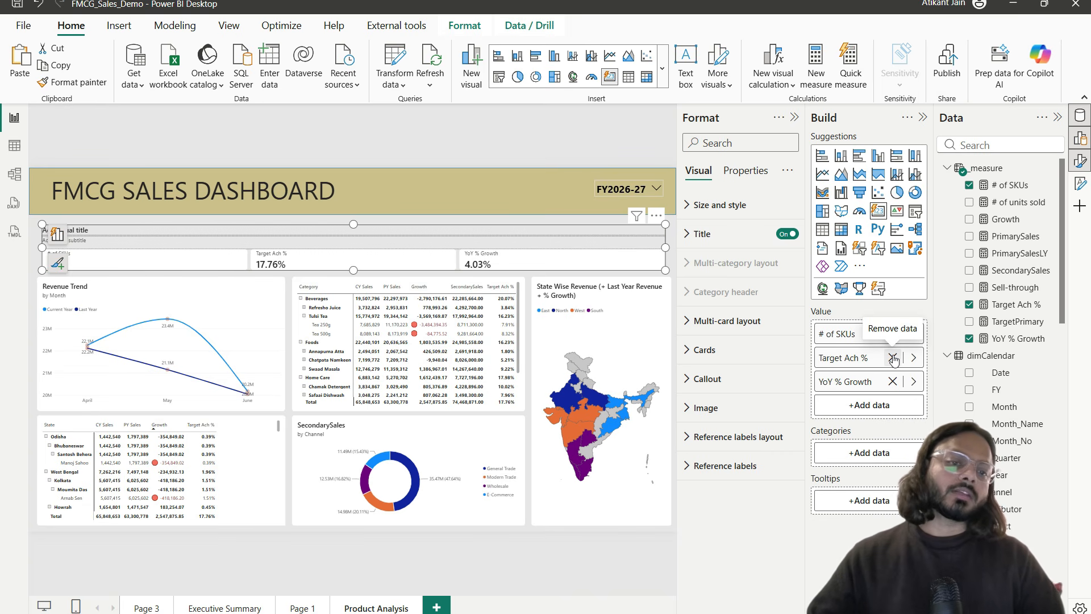
{"action": "left_click", "coordinate": [893, 358]}
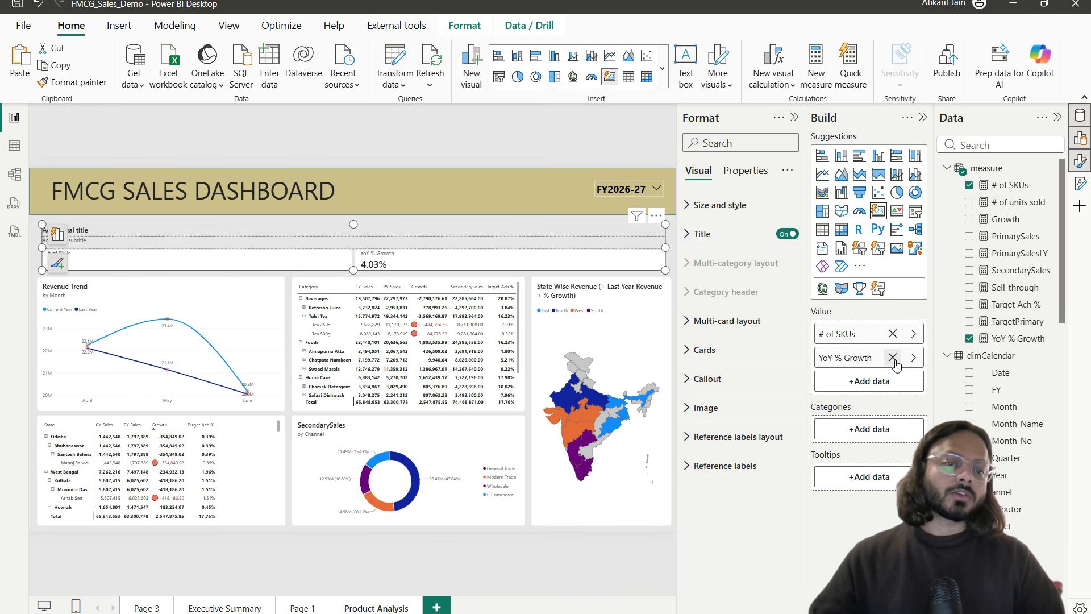
{"action": "left_click", "coordinate": [894, 357]}
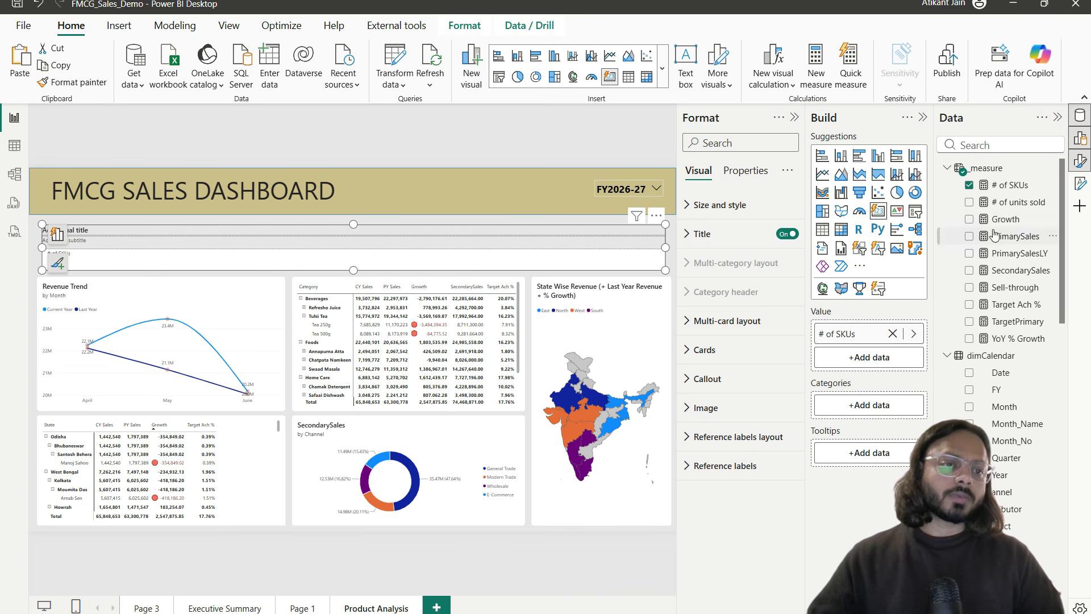
Step: Add # of units sold as a card reading 2M, keeping FY2026-27 selected
{"action": "left_click_drag", "start_coordinate": [1004, 202], "coordinate": [904, 358]}
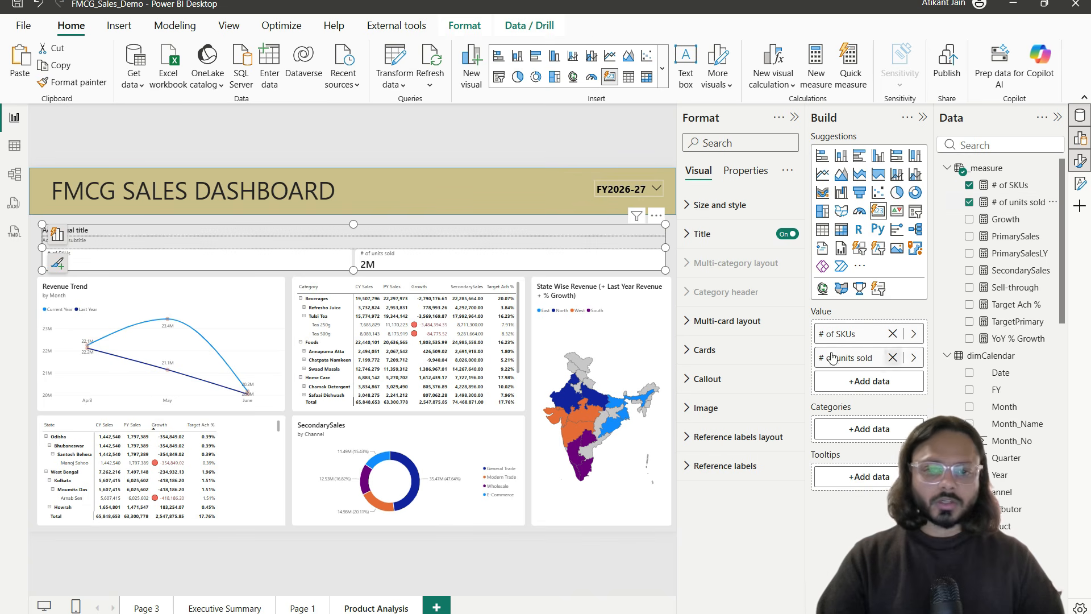
{"action": "left_click", "coordinate": [288, 310]}
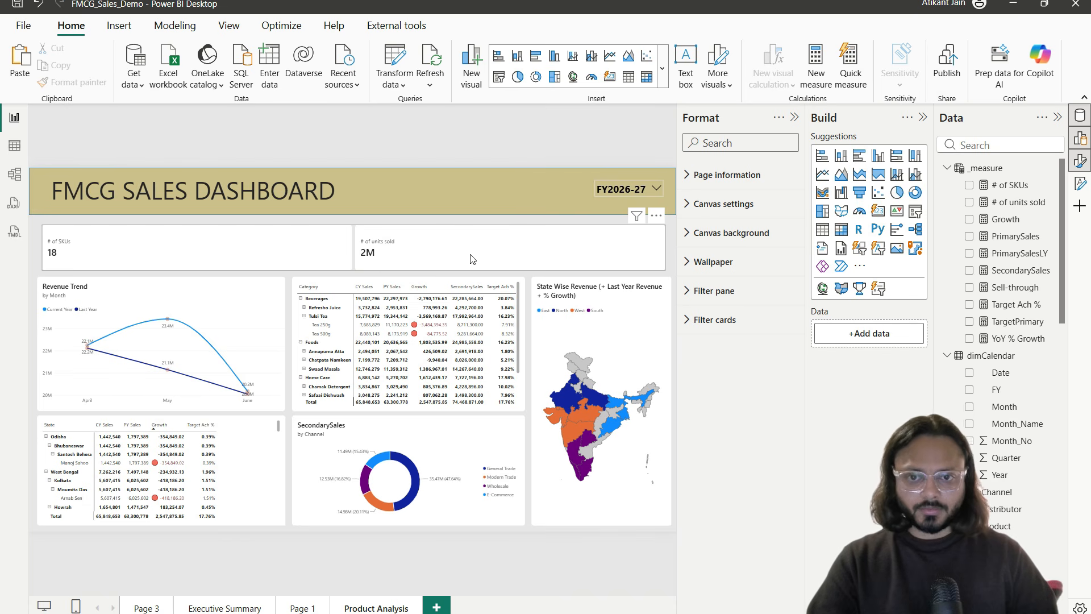
{"action": "left_click", "coordinate": [632, 196]}
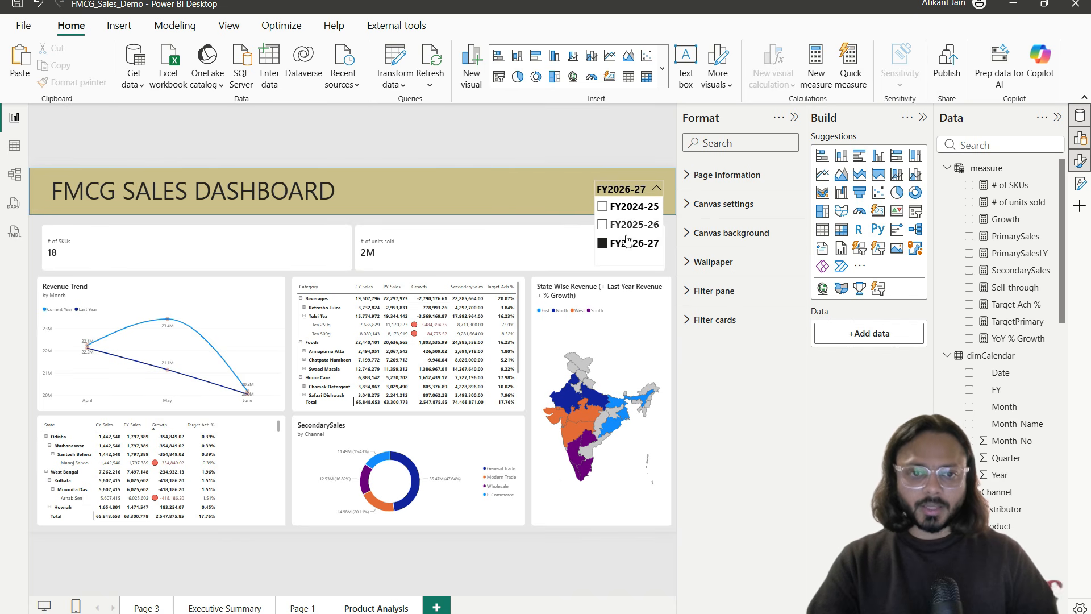
{"action": "left_click", "coordinate": [496, 244]}
{"action": "left_click", "coordinate": [495, 245]}
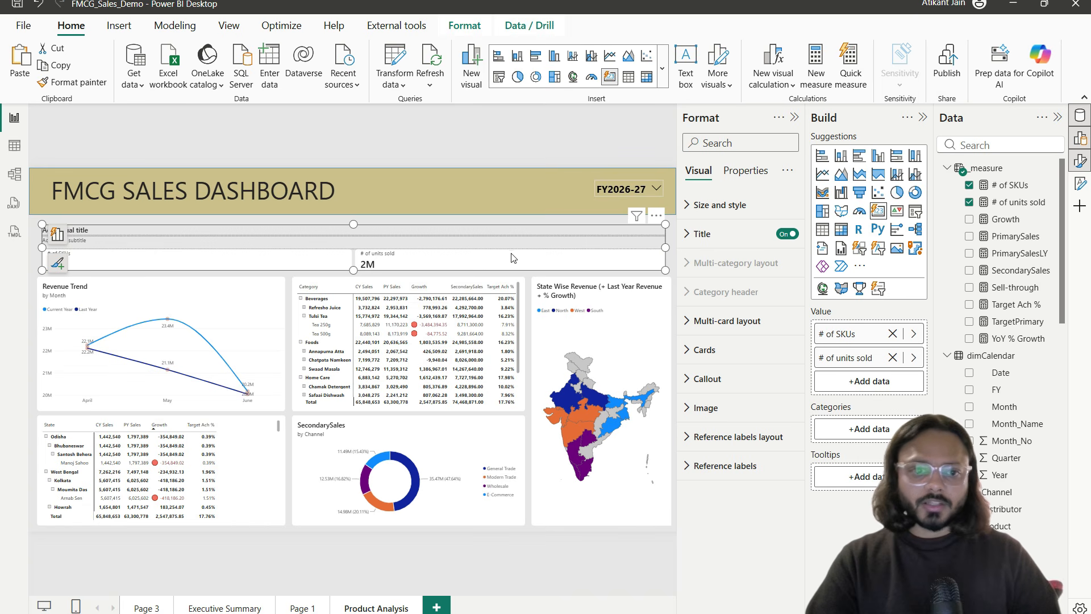
{"action": "left_click", "coordinate": [1017, 201]}
Step: Target the cards' Callout formatting at the # of units sold series only
{"action": "left_click", "coordinate": [742, 353]}
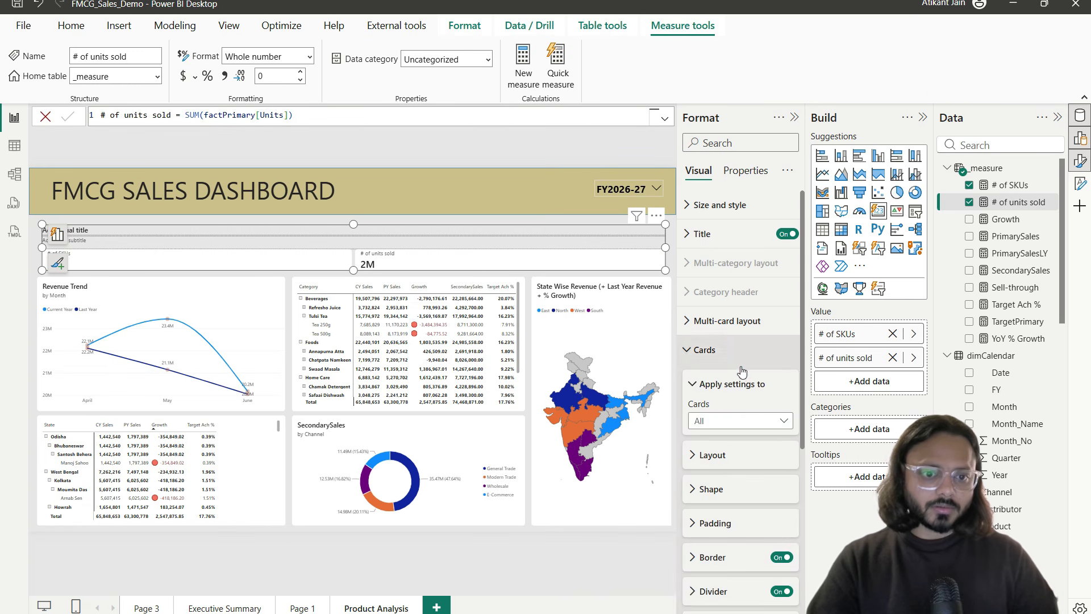
{"action": "left_click", "coordinate": [742, 369]}
{"action": "left_click", "coordinate": [744, 378]}
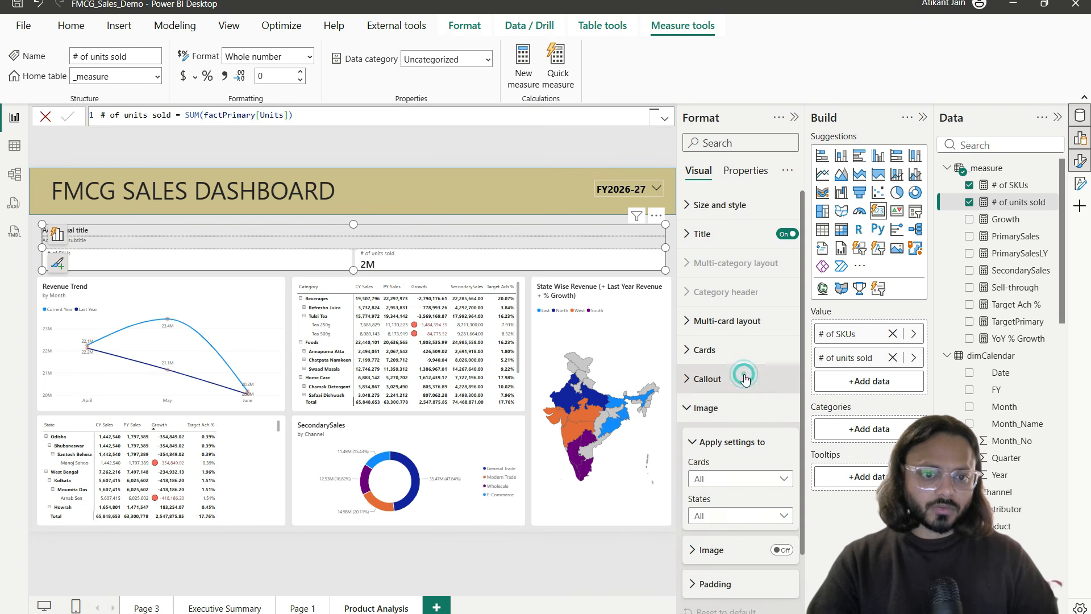
{"action": "key", "text": "ctrl+2"}
{"action": "left_click_drag", "start_coordinate": [682, 364], "coordinate": [721, 383]}
{"action": "key", "text": "Escape"}
{"action": "left_click", "coordinate": [733, 450]}
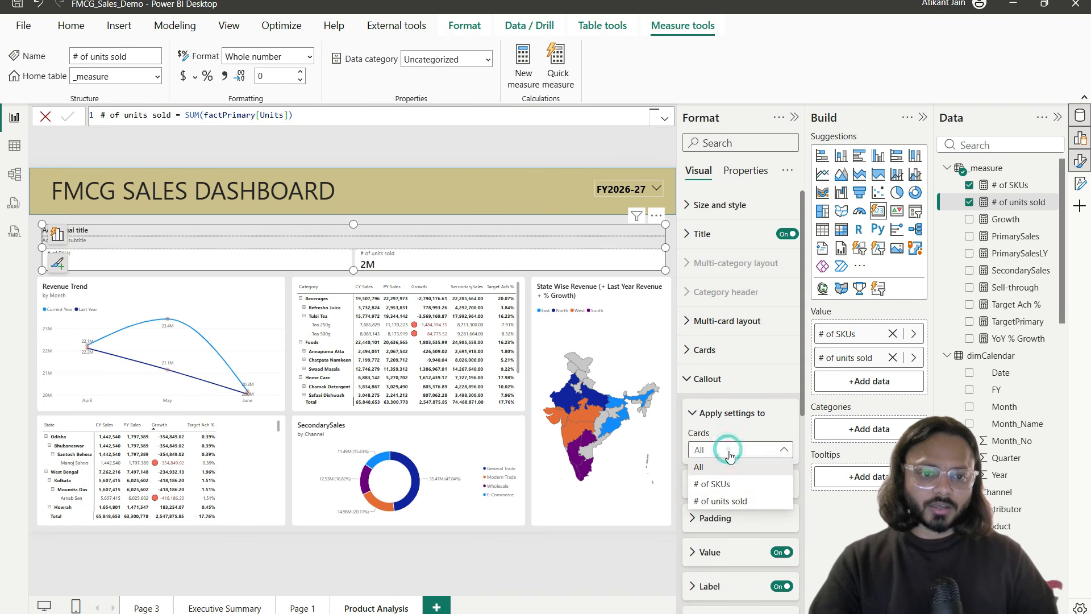
{"action": "left_click", "coordinate": [725, 498]}
Step: Set the # of units sold callout value to 0 decimal places
{"action": "scroll", "coordinate": [758, 411], "scroll_direction": "down", "scroll_amount": 4}
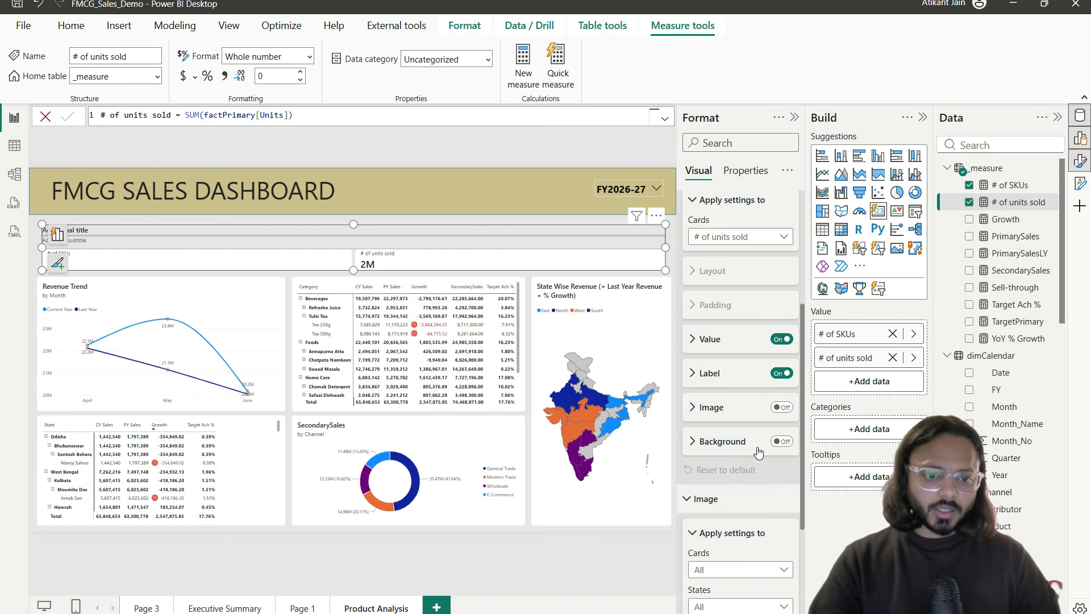
{"action": "left_click", "coordinate": [719, 340]}
{"action": "scroll", "coordinate": [730, 398], "scroll_direction": "down", "scroll_amount": 3}
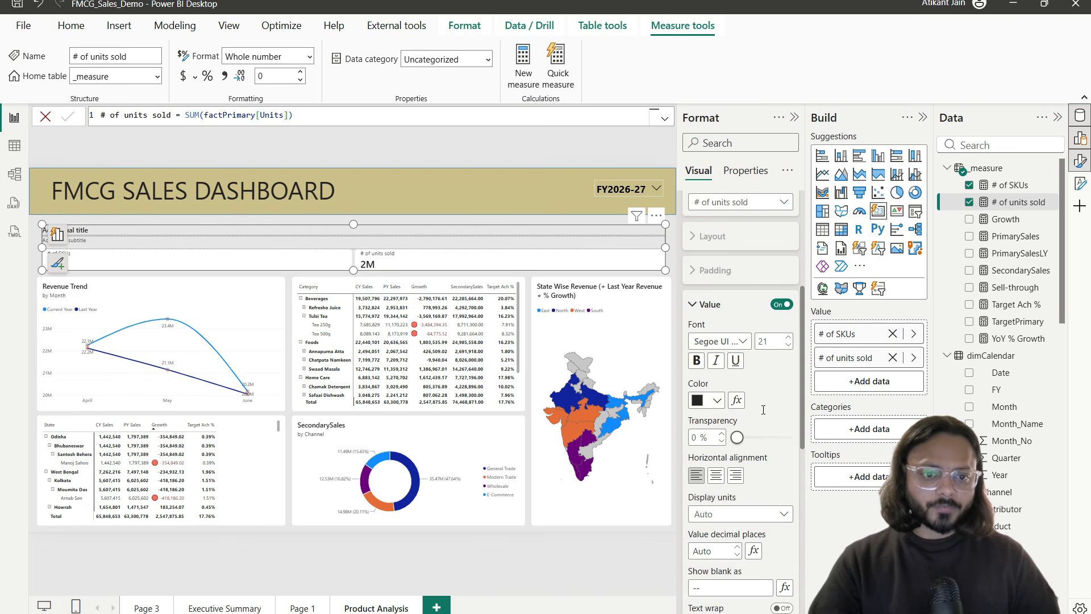
{"action": "left_click", "coordinate": [731, 404]}
{"action": "left_click", "coordinate": [727, 421]}
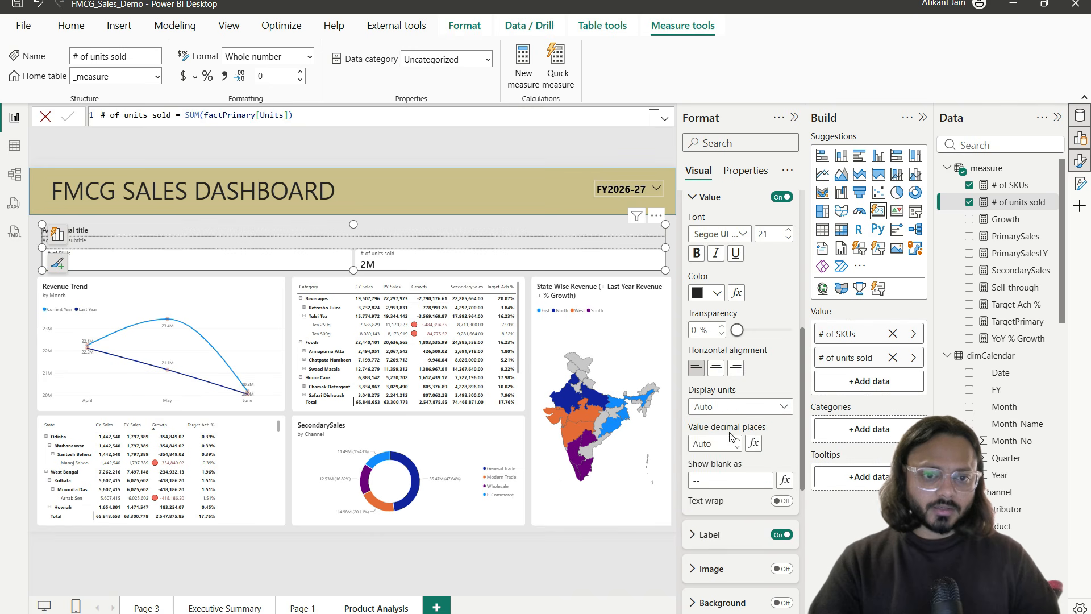
{"action": "left_click", "coordinate": [718, 443]}
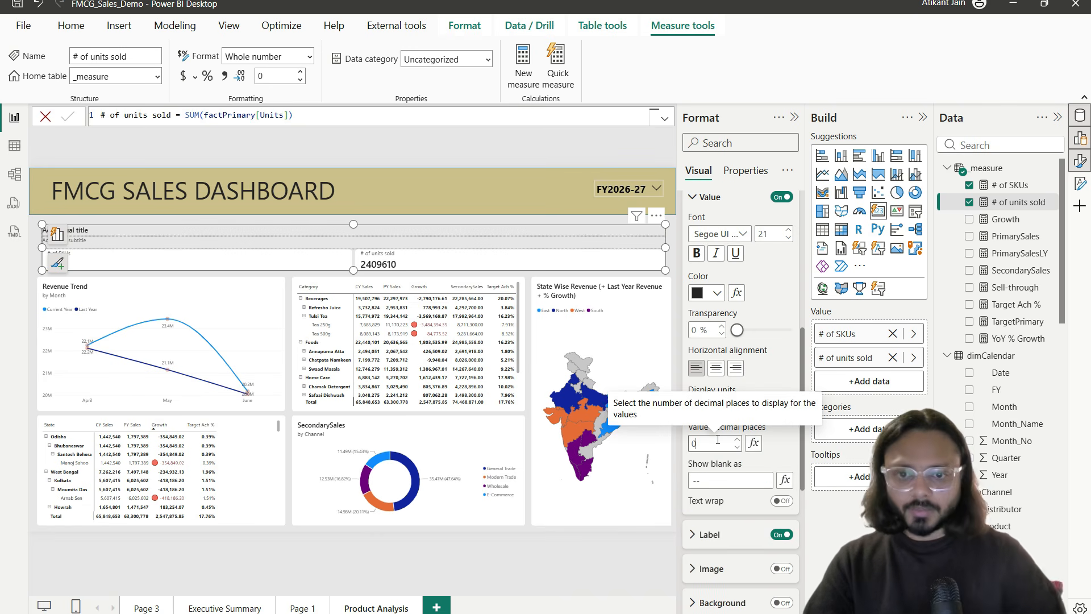
{"action": "key", "text": "Tab"}
Step: Apply comma style to # of units sold so the card reads 2,409,610
{"action": "left_click", "coordinate": [992, 200]}
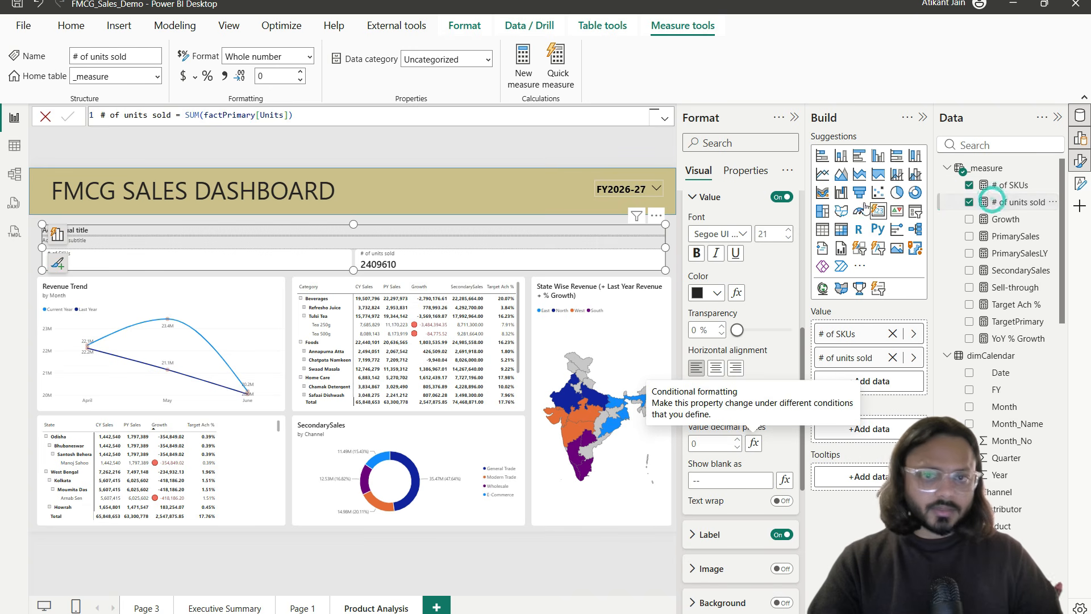
{"action": "left_click", "coordinate": [224, 80]}
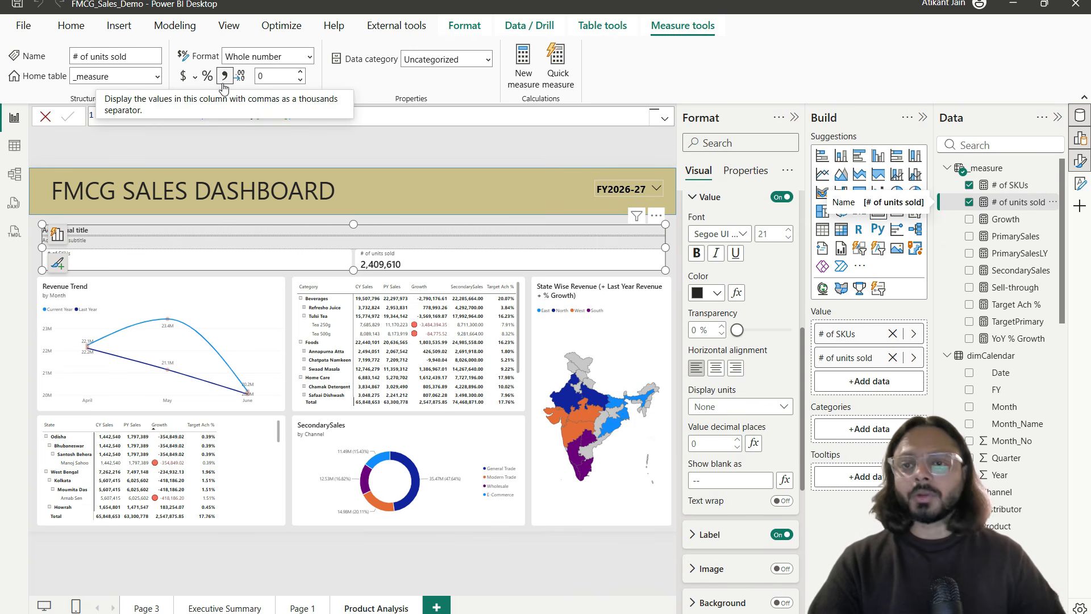
{"action": "left_click", "coordinate": [398, 275]}
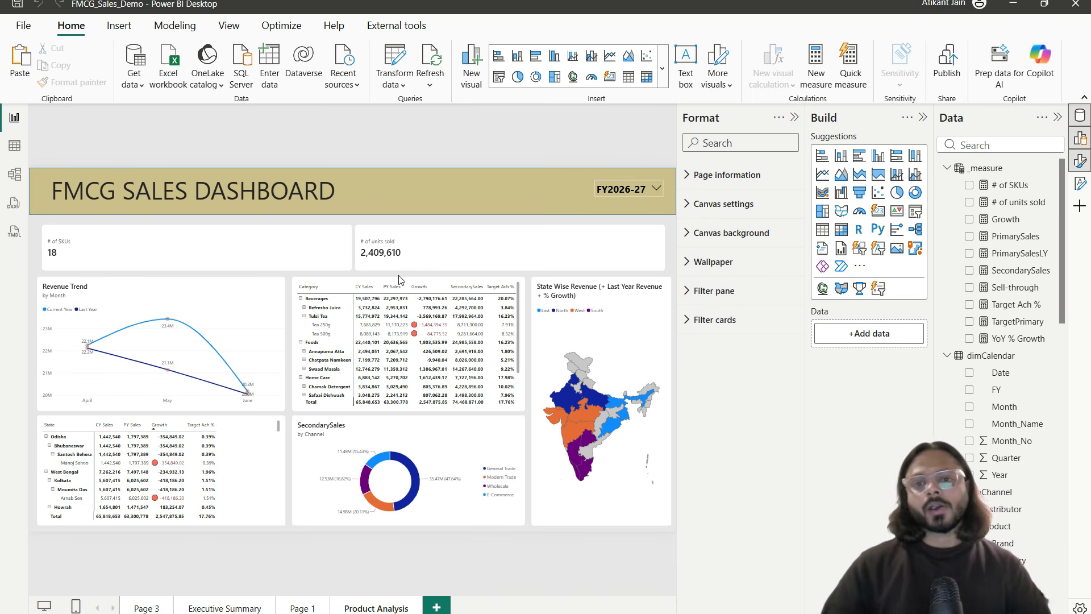
Step: Begin the measure Avg Selling Price = DIVIDE([PrimarySales],[# of units sold] in _measure
{"action": "left_click", "coordinate": [1055, 169]}
{"action": "key", "text": "Escape"}
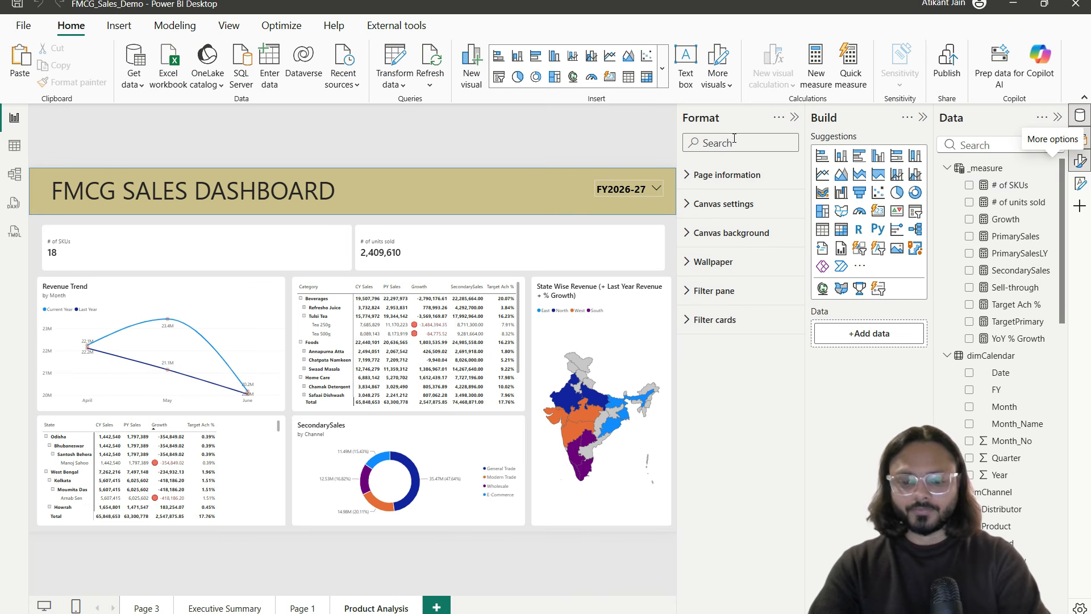
{"action": "type", "text": "Avg"}
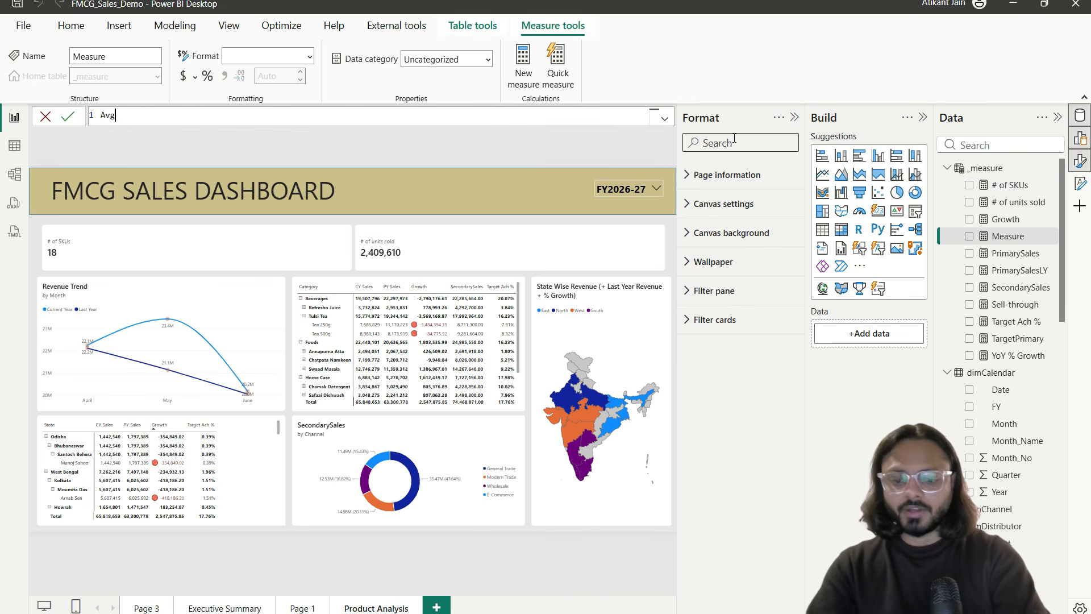
{"action": "type", "text": " Selling Price = DIVIDE("}
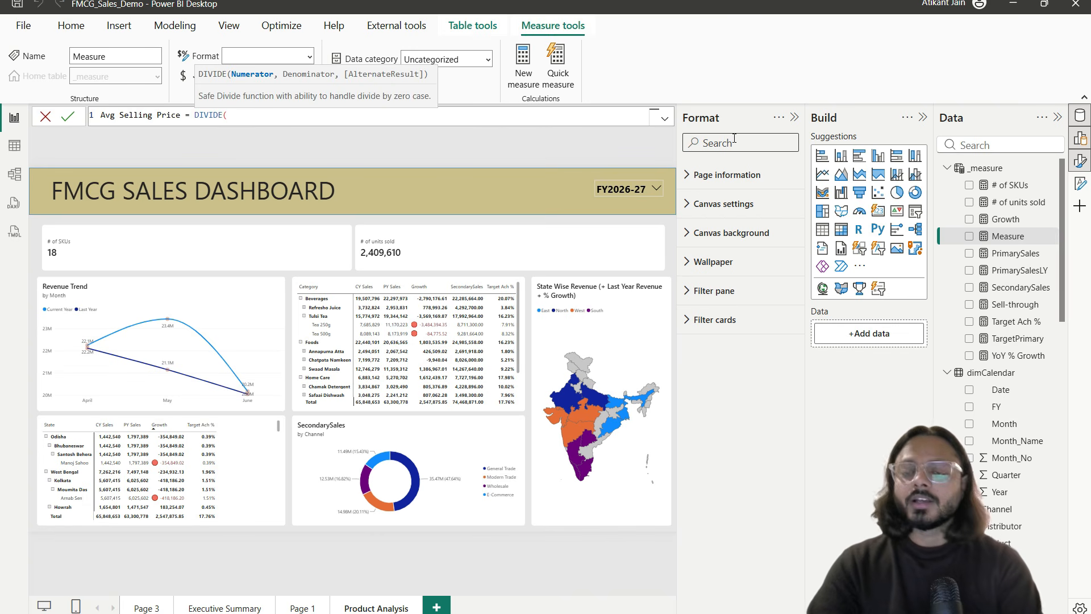
{"action": "type", "text": "[Prima"}
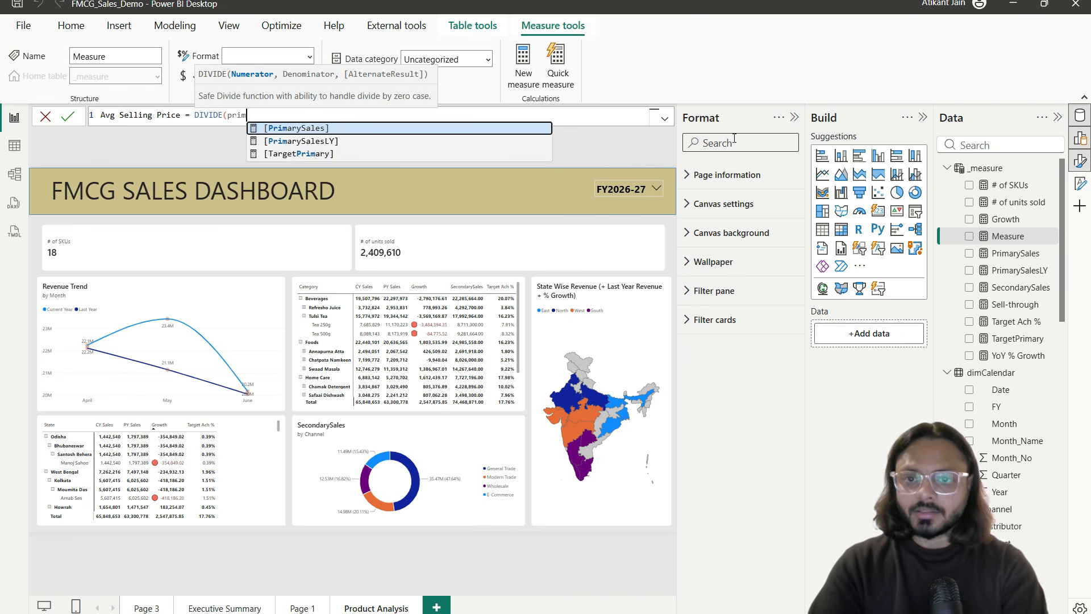
{"action": "key", "text": "Tab"}
{"action": "type", "text": ","}
{"action": "type", "text": "unit"}
{"action": "key", "text": "Tab"}
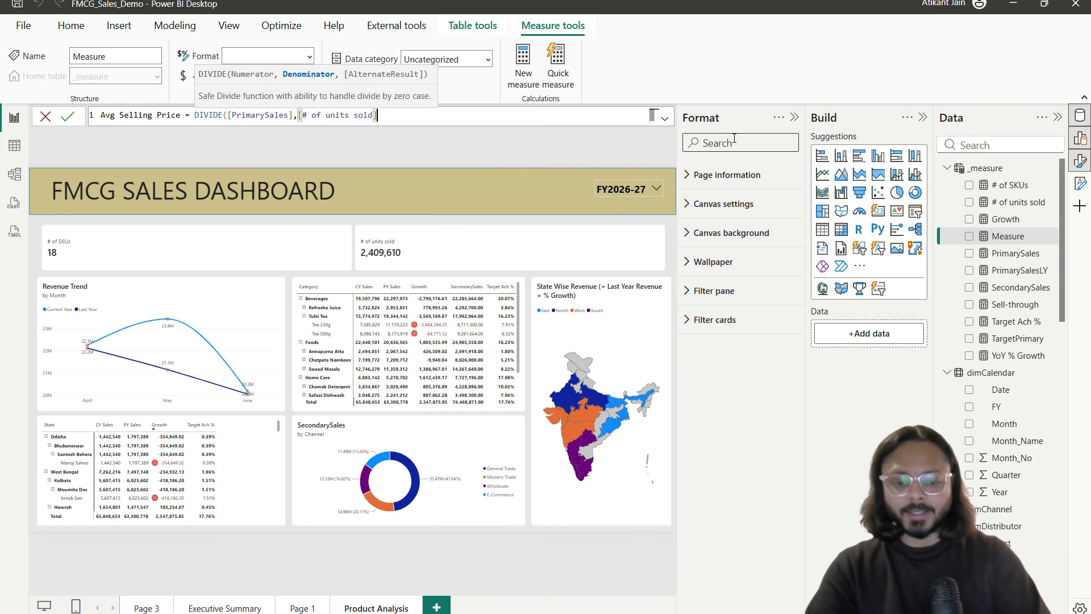
Step: Close Avg Selling Price with a 0 alternate result and add it as a card showing 27.33
{"action": "type", "text": ",0)"}
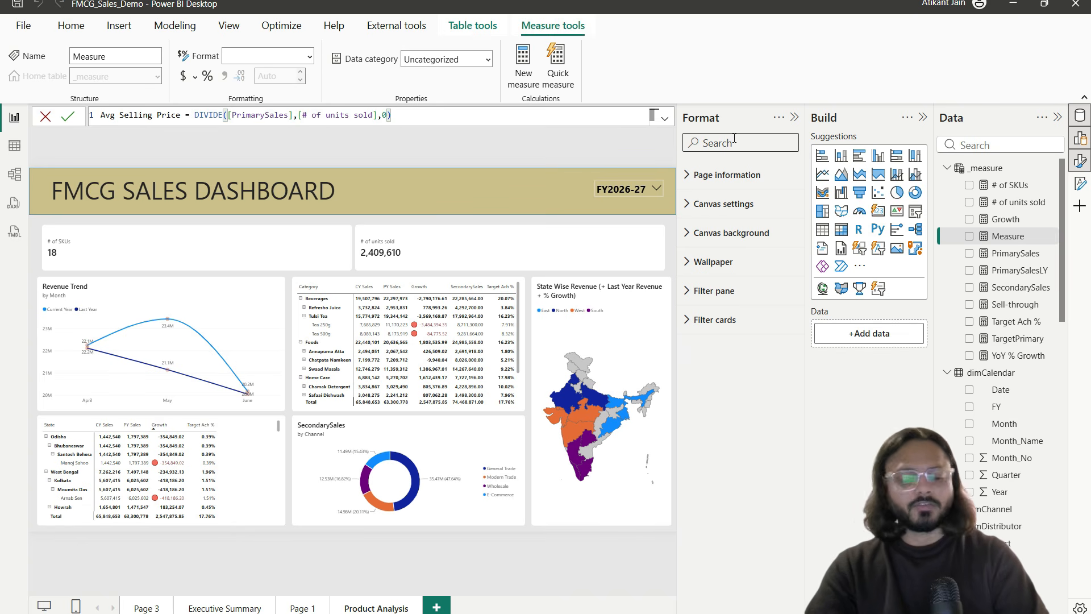
{"action": "key", "text": "Return"}
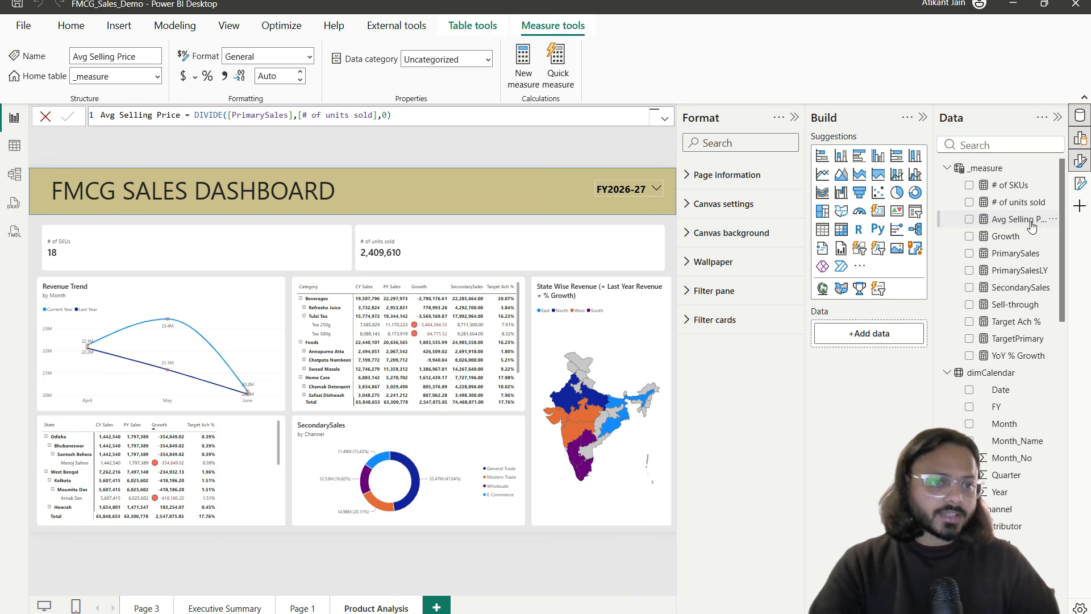
{"action": "left_click_drag", "start_coordinate": [989, 223], "coordinate": [903, 369]}
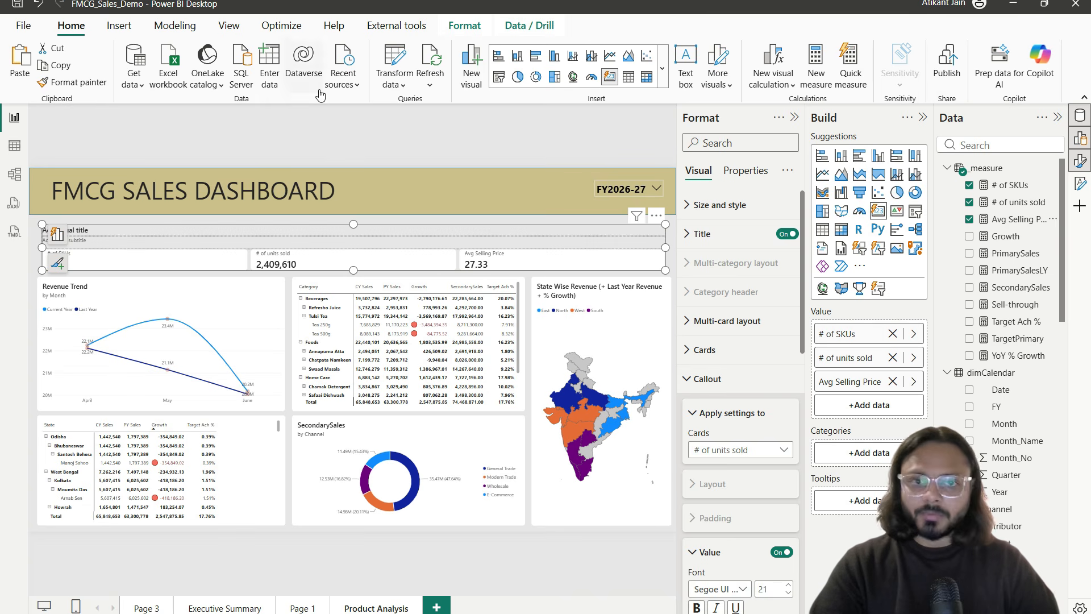
{"action": "left_click", "coordinate": [1017, 219]}
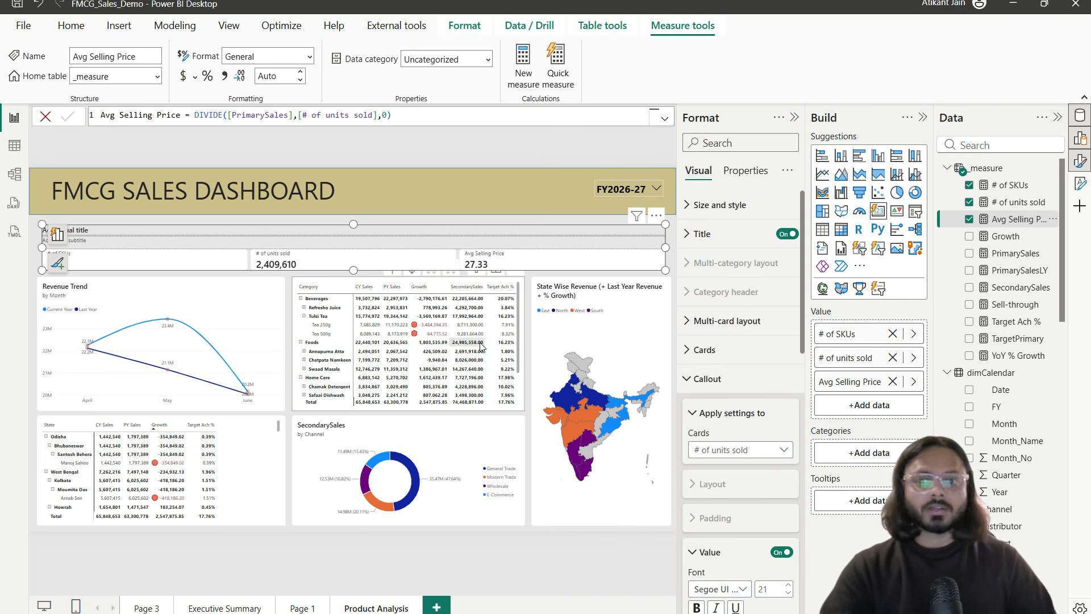
{"action": "left_click", "coordinate": [338, 274]}
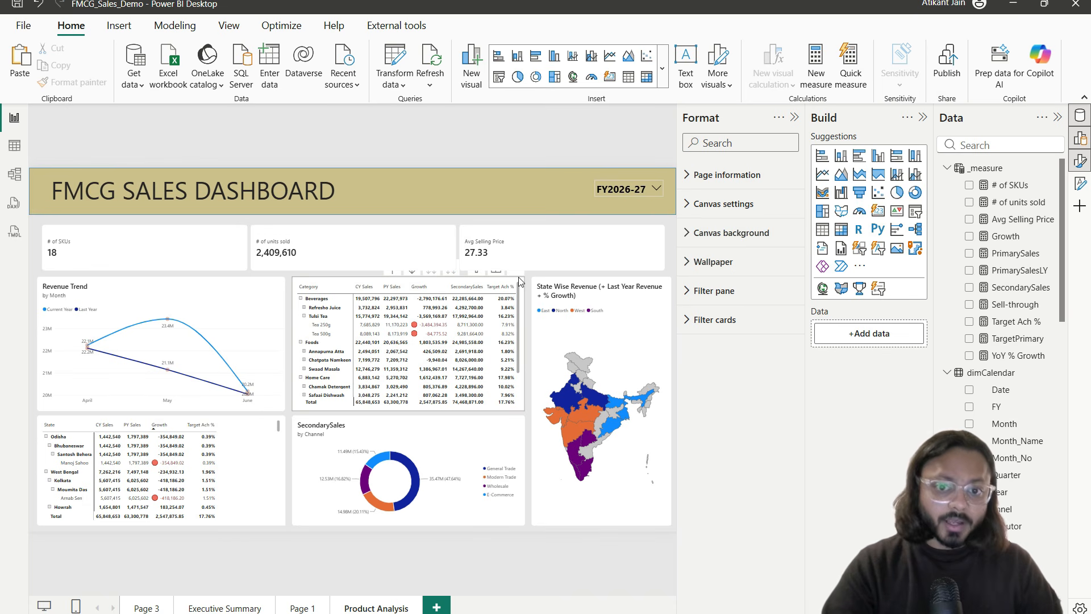
Step: Create the measure # of Brands = DISTINCTCOUNT(dimProduct[Brand])
{"action": "left_click", "coordinate": [1052, 167]}
{"action": "key", "text": "Escape"}
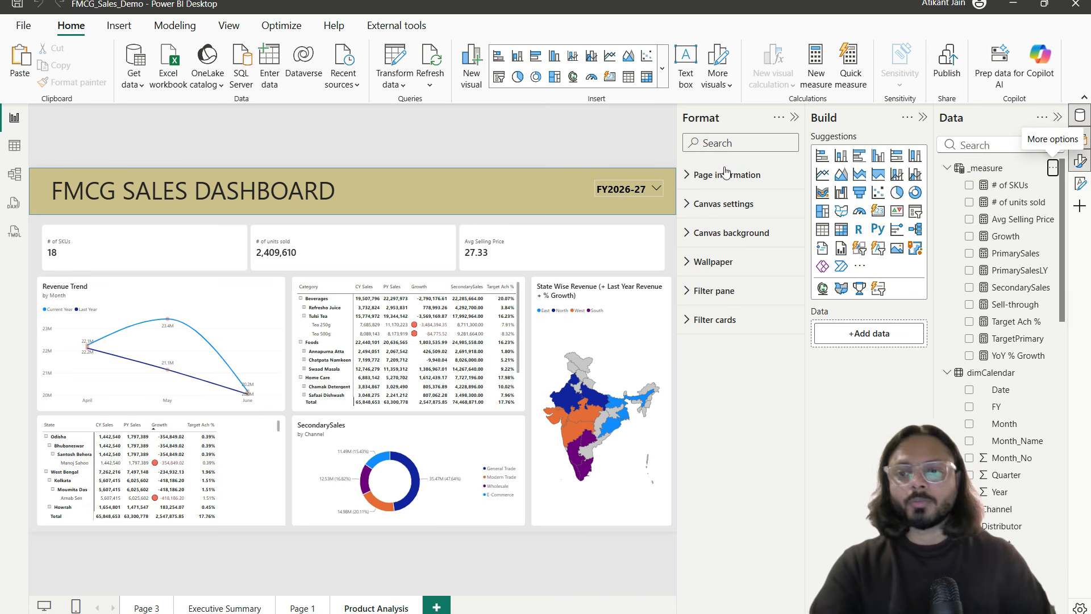
{"action": "key", "text": "ctrl+a"}
{"action": "type", "text": "#"}
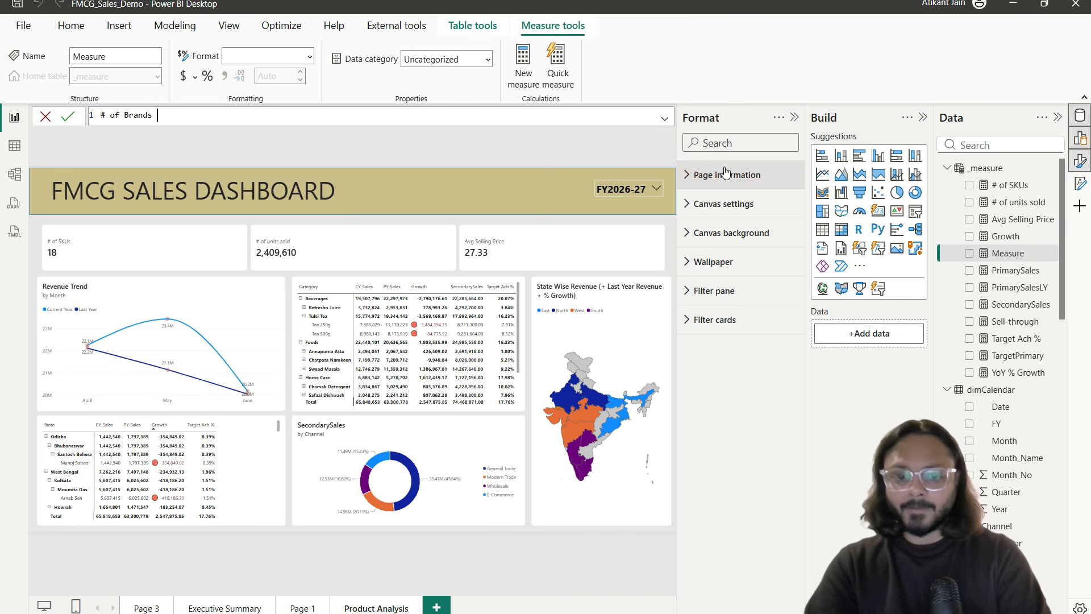
{"action": "type", "text": " of Brands = DISTINCTCOUNT("}
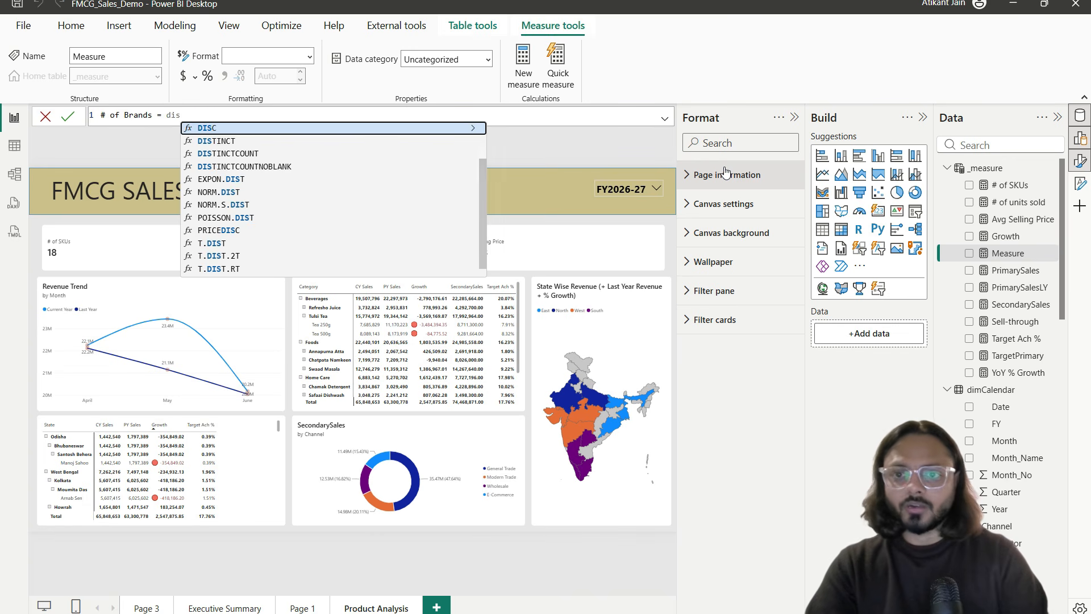
{"action": "type", "text": "bran"}
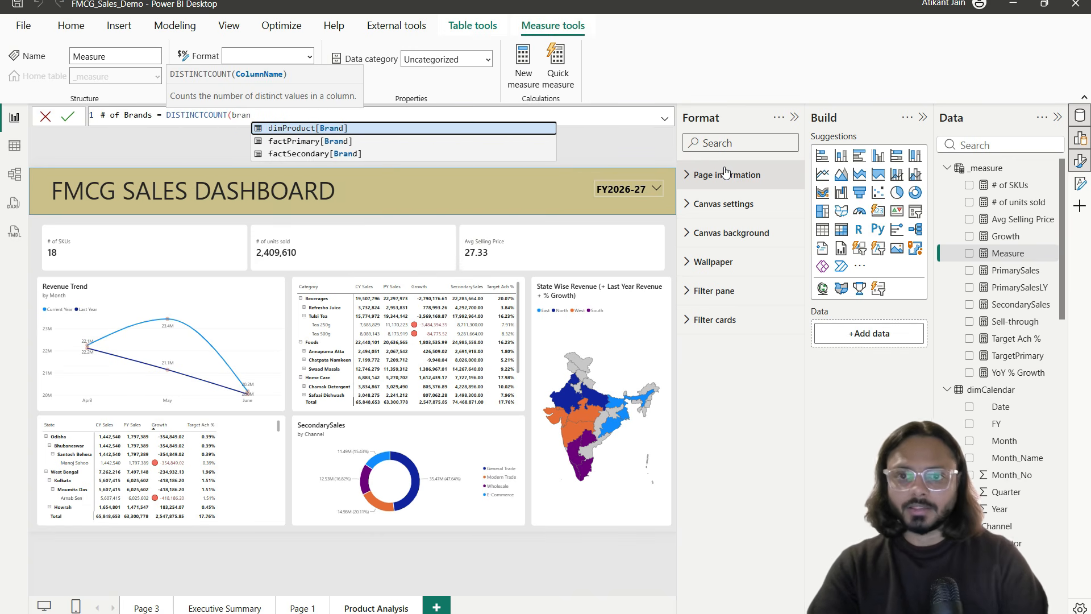
{"action": "key", "text": "Tab"}
{"action": "type", "text": ")"}
{"action": "key", "text": "Return"}
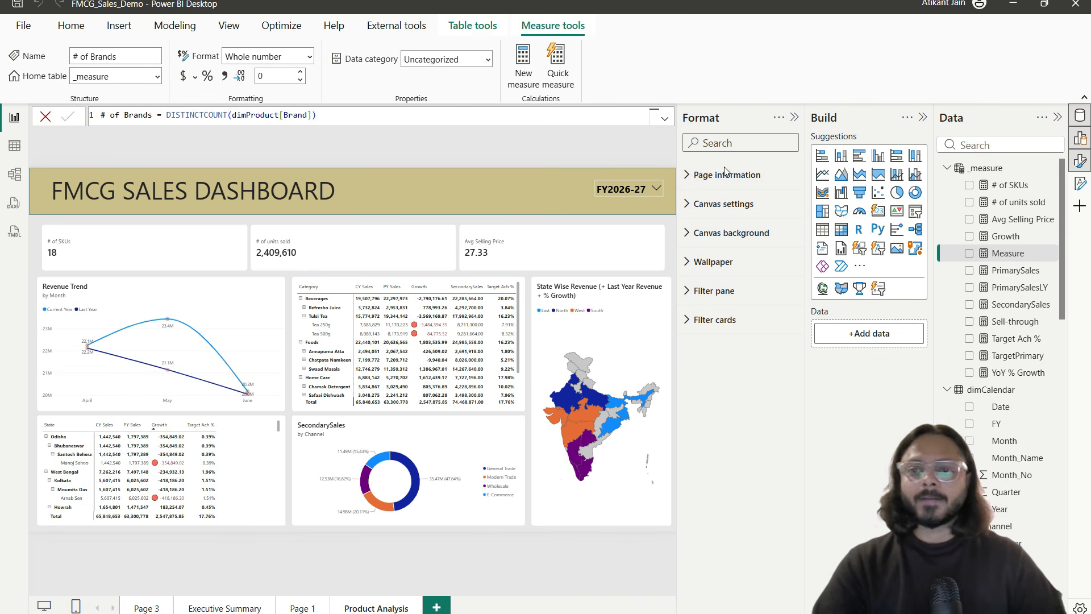
Step: Create the measure # of Categories = DISTINCTCOUNT(dimProduct[Category])
{"action": "left_click", "coordinate": [1051, 168]}
{"action": "left_click", "coordinate": [1027, 197]}
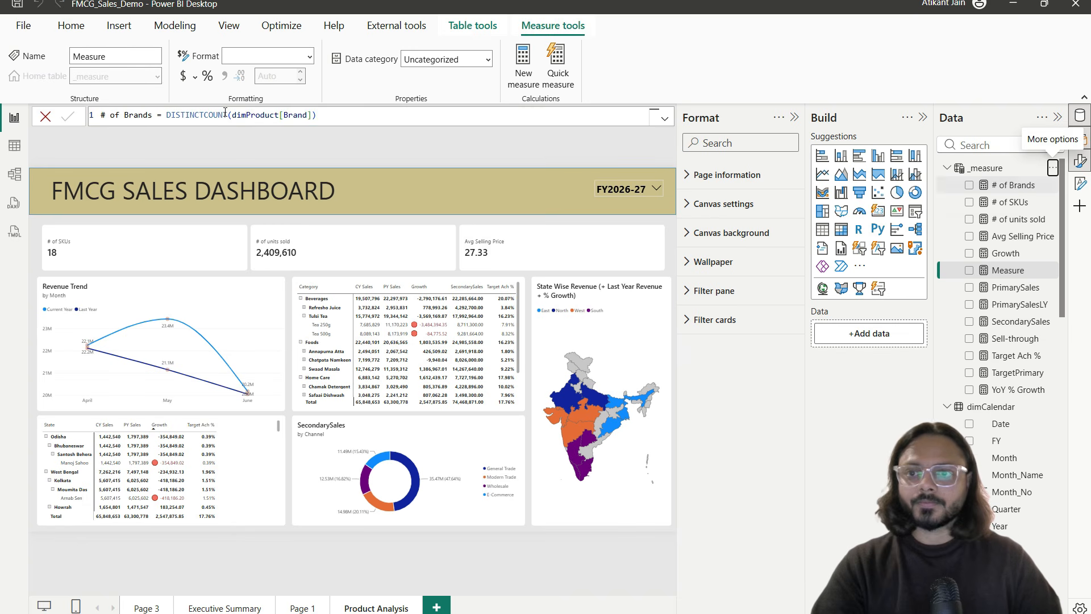
{"action": "type", "text": "# of C"}
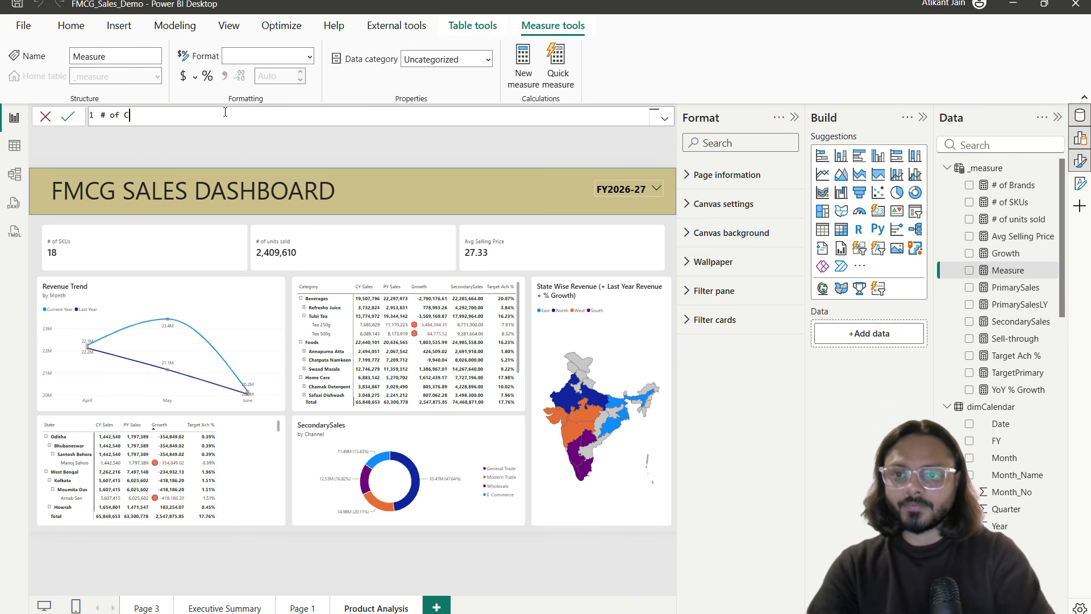
{"action": "type", "text": "ategories "}
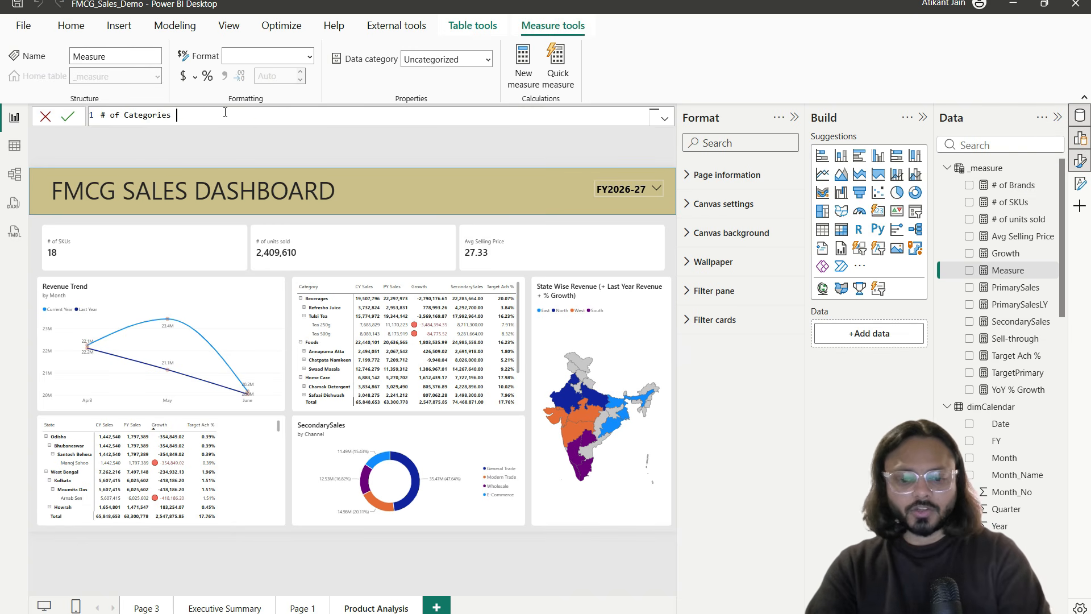
{"action": "type", "text": "= DISTINCTCOUNT(dimProduct[C"}
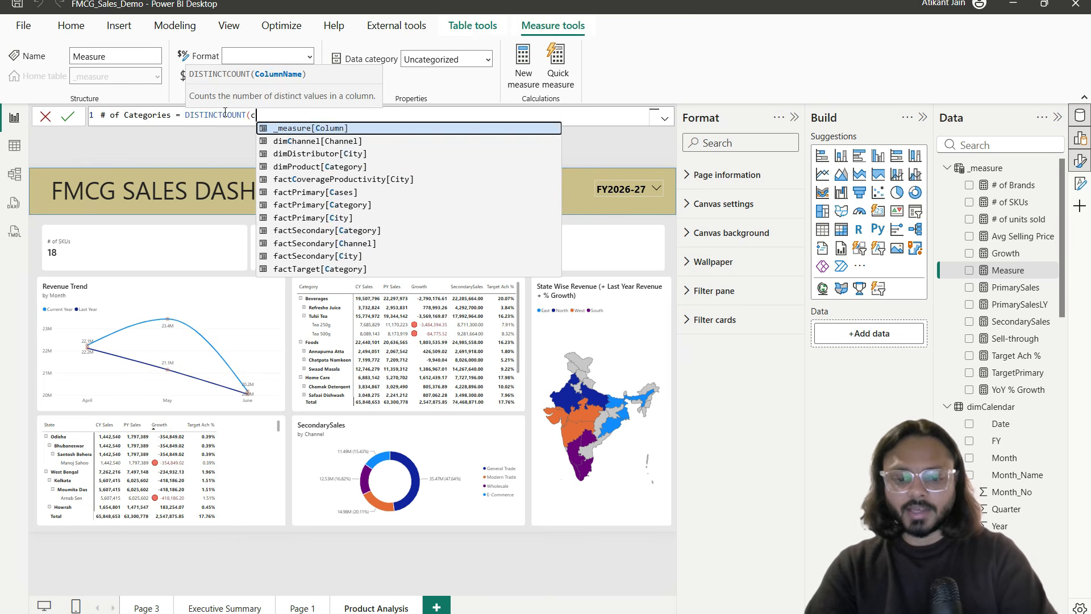
{"action": "type", "text": "ate"}
{"action": "key", "text": "Tab"}
{"action": "type", "text": ")"}
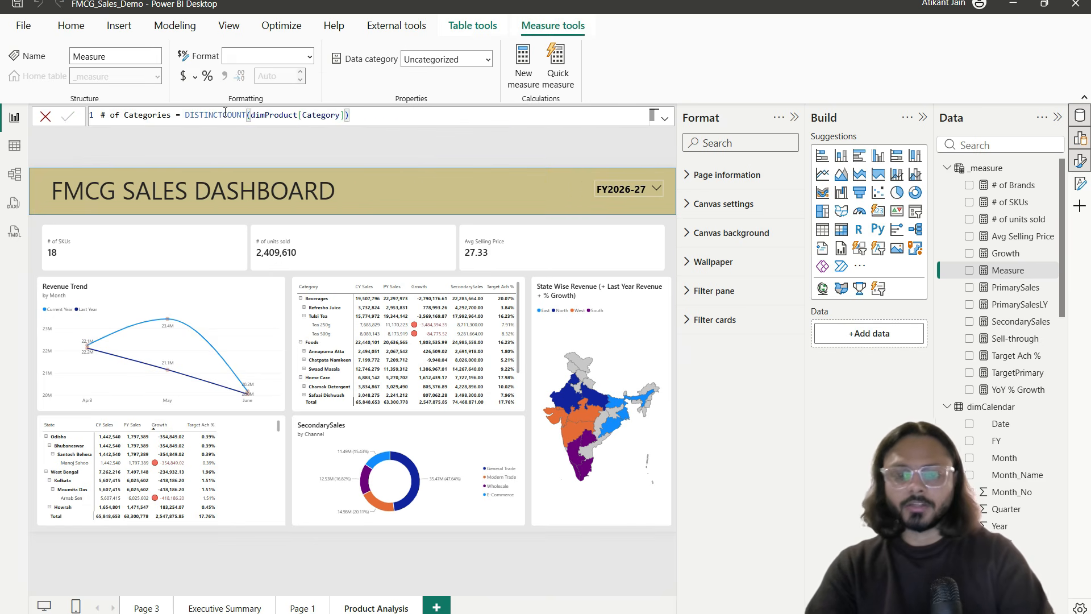
{"action": "key", "text": "Return"}
Step: Add # of Brands (10) and # of Categories (4) to the cards and collapse the Format pane
{"action": "left_click_drag", "start_coordinate": [1010, 203], "coordinate": [830, 404]}
{"action": "left_click", "coordinate": [577, 259]}
{"action": "left_click_drag", "start_coordinate": [1013, 203], "coordinate": [894, 429]}
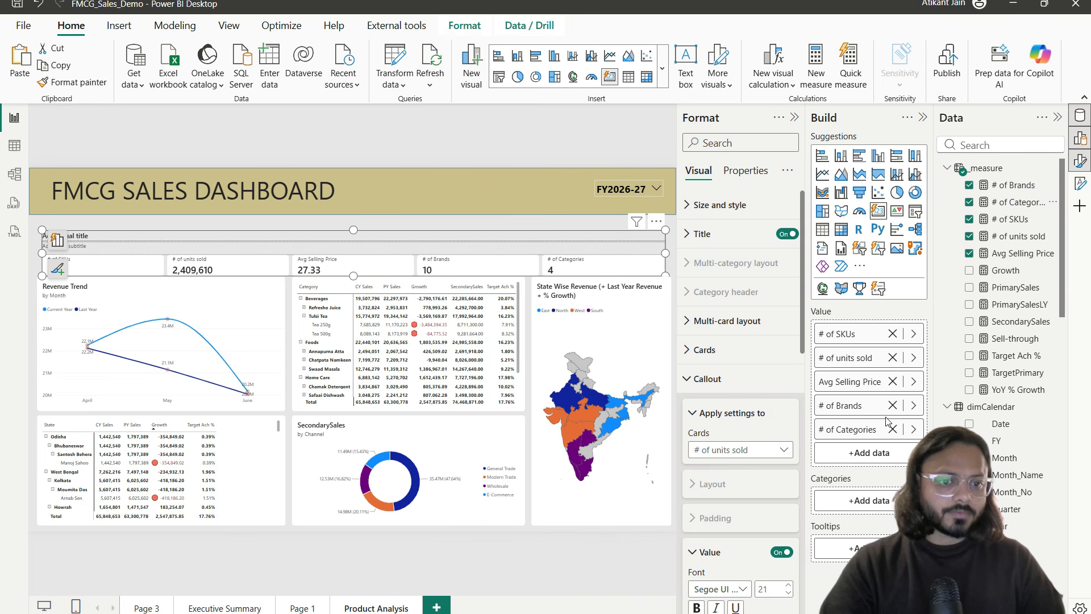
{"action": "left_click", "coordinate": [529, 507]}
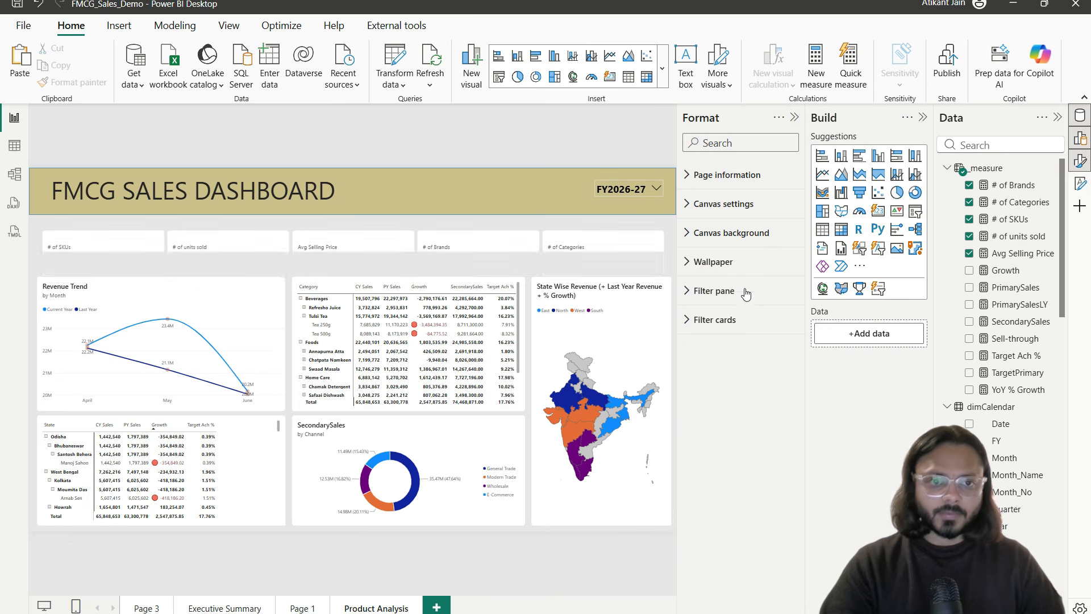
{"action": "left_click", "coordinate": [794, 117]}
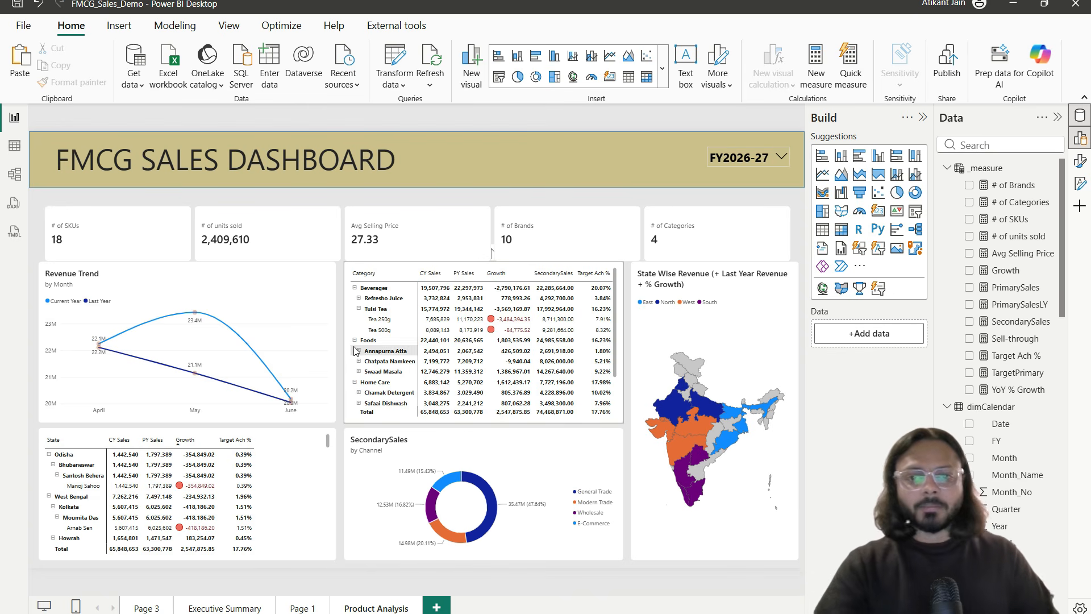
Step: Delete the Revenue Trend line chart, then drag the category matrix left and widen it
{"action": "left_click_drag", "start_coordinate": [273, 299], "coordinate": [287, 353]}
{"action": "key", "text": "Delete"}
{"action": "left_click", "coordinate": [347, 324]}
{"action": "left_click_drag", "start_coordinate": [351, 327], "coordinate": [46, 336]}
{"action": "left_click_drag", "start_coordinate": [316, 351], "coordinate": [339, 350]}
{"action": "left_click", "coordinate": [394, 346]}
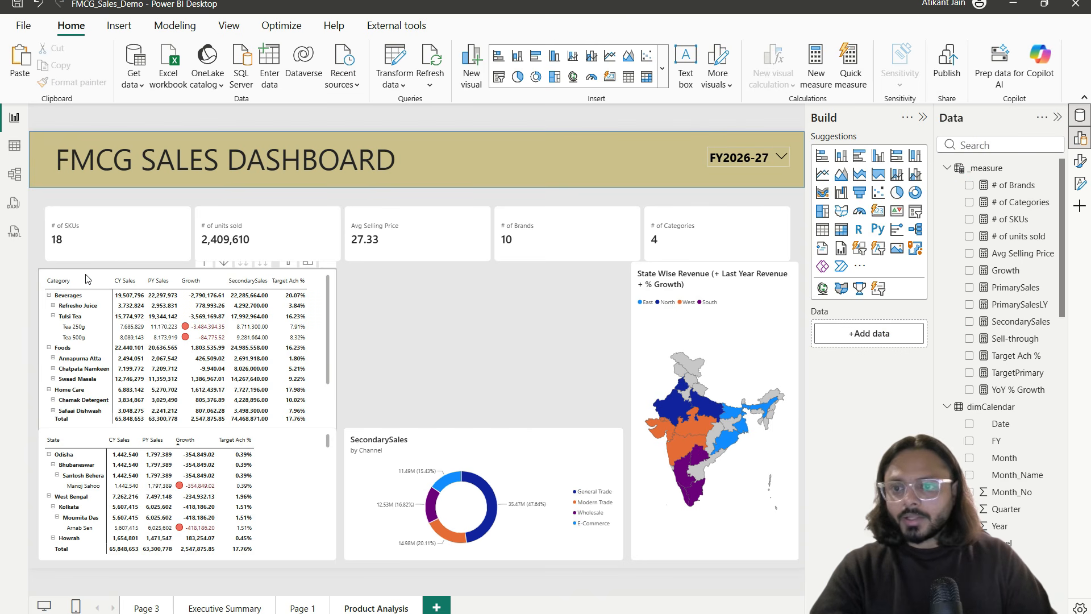
{"action": "left_click", "coordinate": [84, 276]}
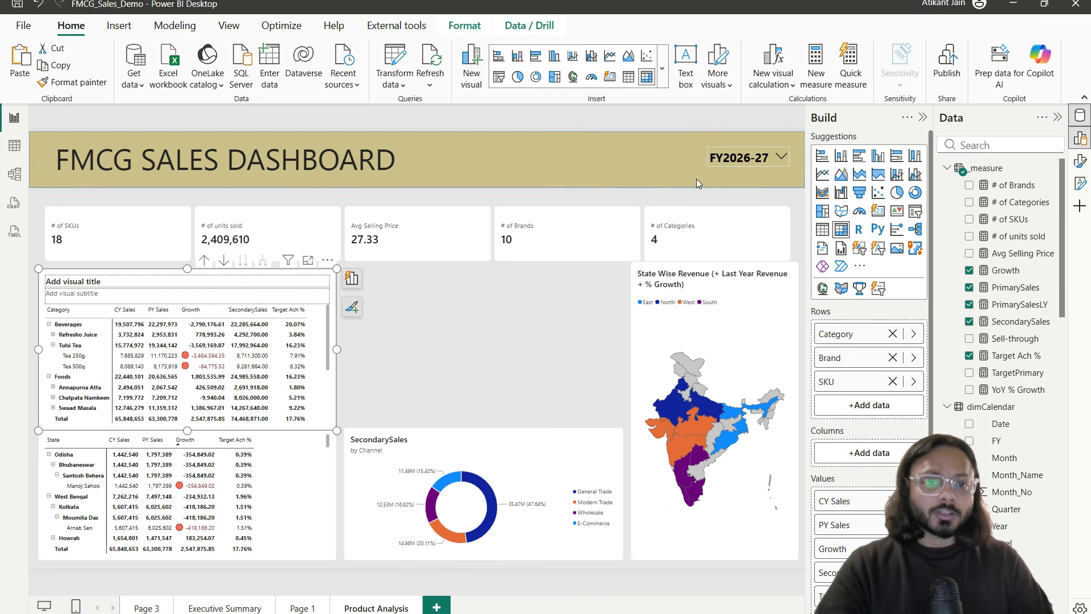
{"action": "left_click", "coordinate": [732, 162]}
{"action": "left_click", "coordinate": [487, 322]}
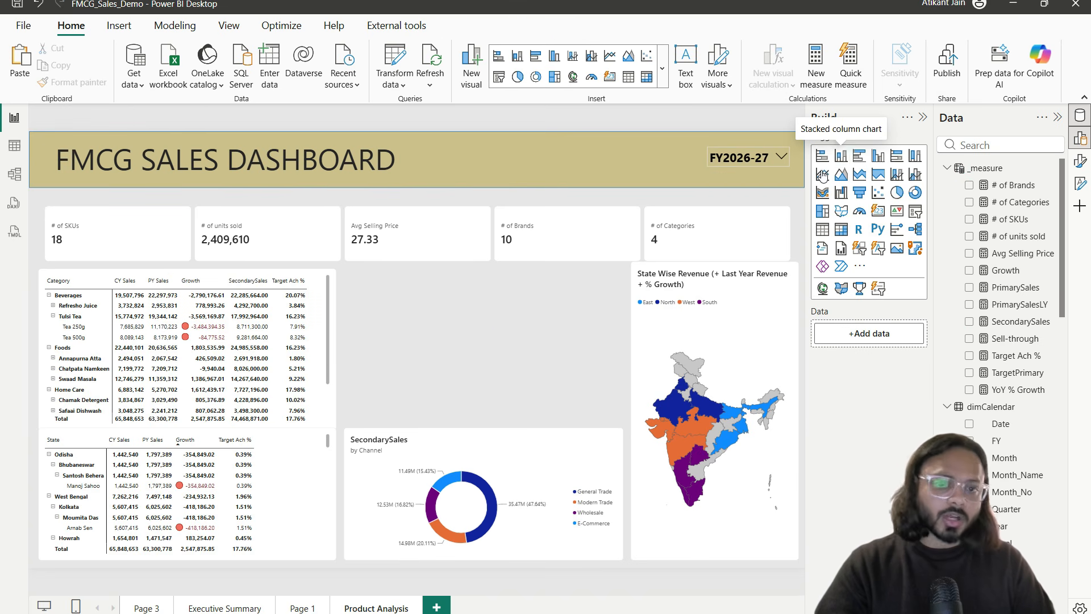
Step: Add a stacked column chart of # of units sold by Month_Name and widen it beside the matrix
{"action": "left_click", "coordinate": [841, 156]}
{"action": "left_click_drag", "start_coordinate": [681, 350], "coordinate": [446, 350]}
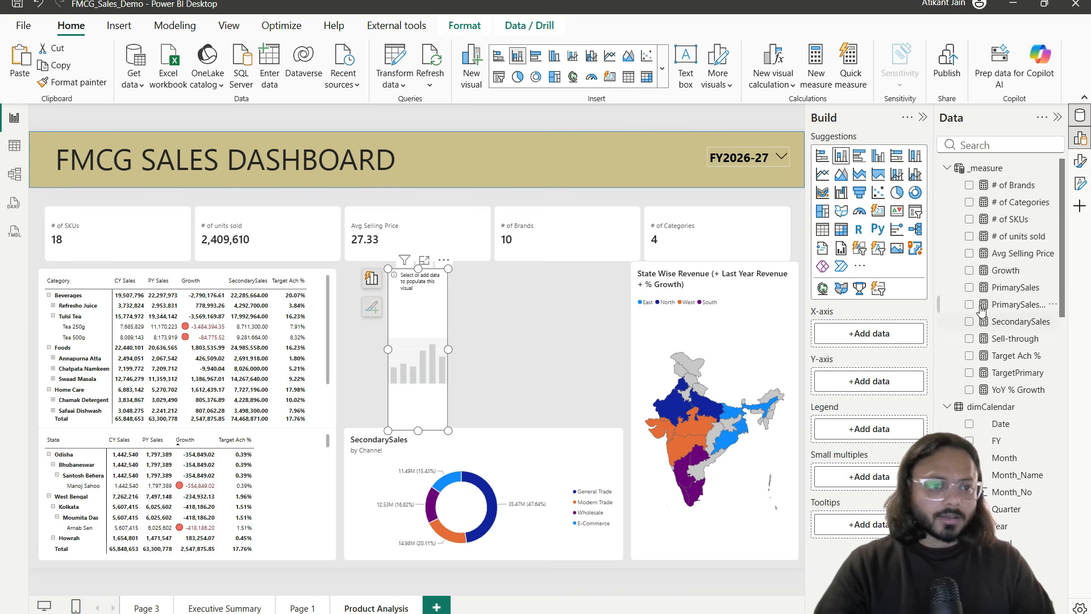
{"action": "left_click", "coordinate": [1017, 474]}
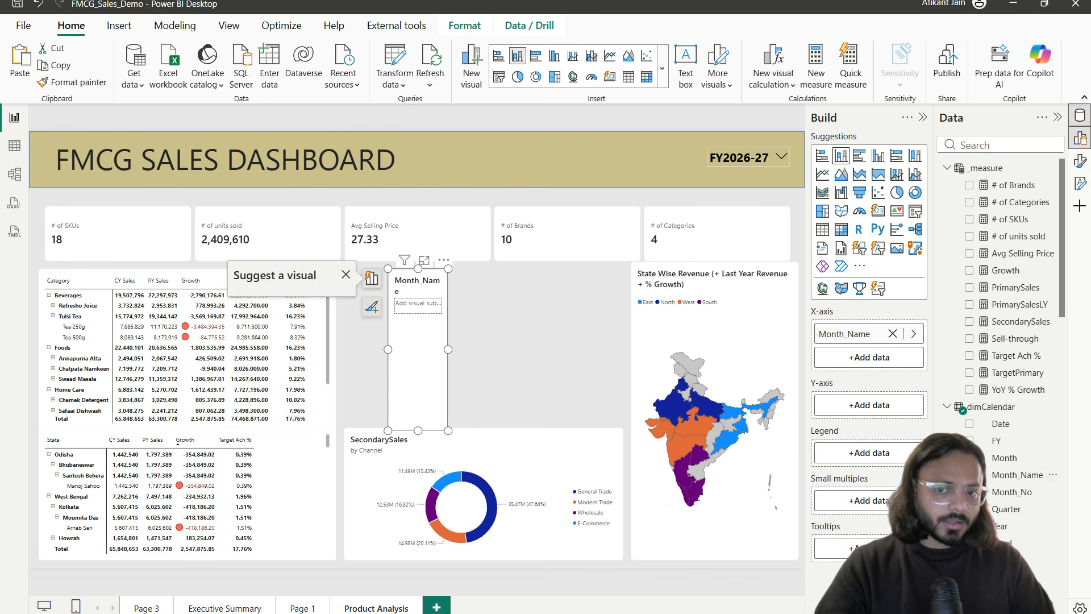
{"action": "left_click", "coordinate": [963, 137]}
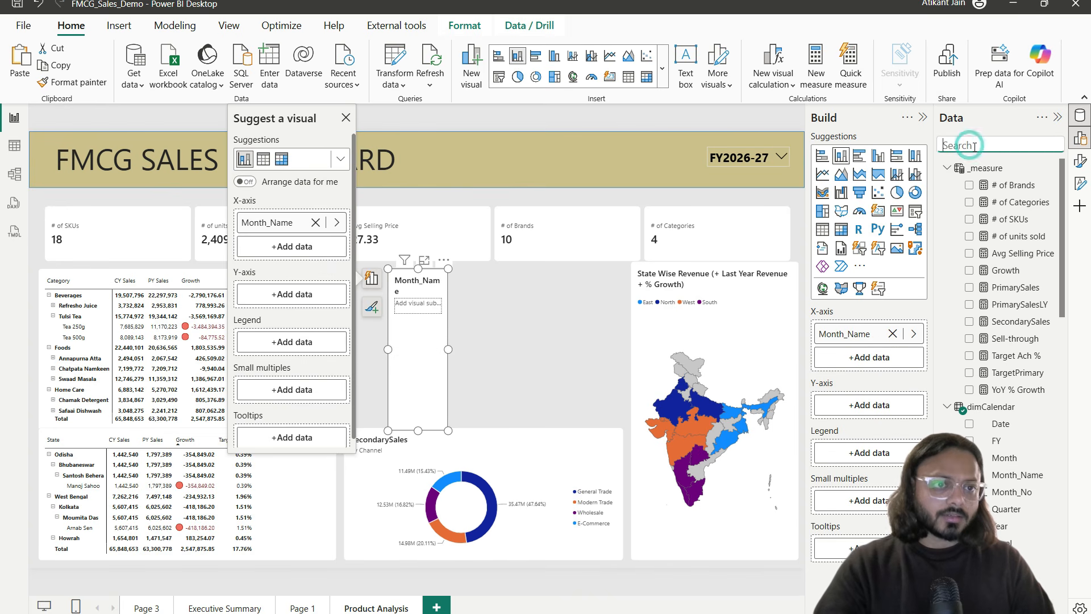
{"action": "type", "text": "uni"}
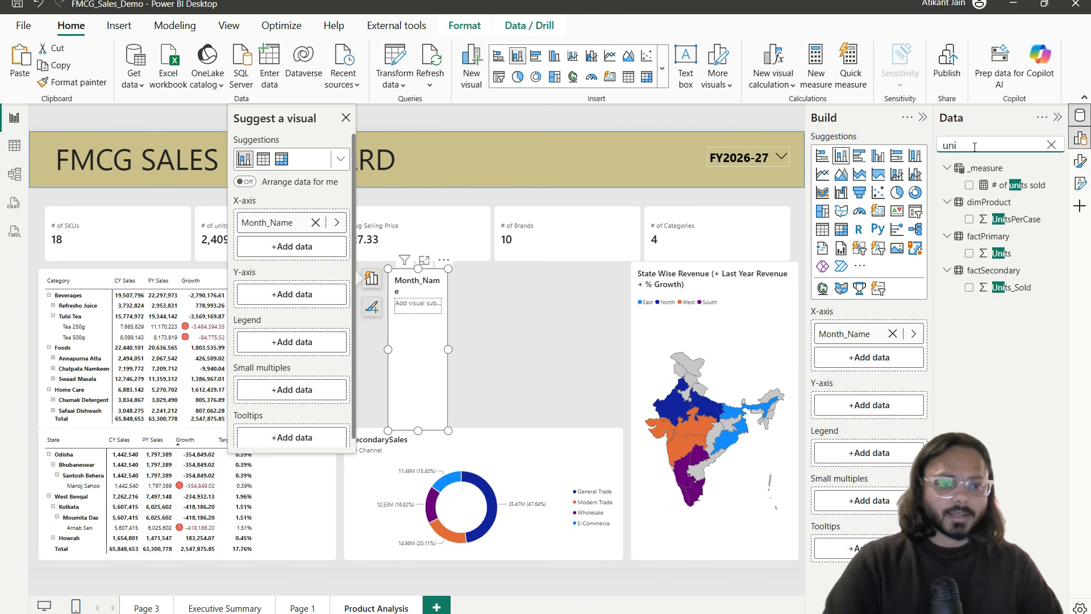
{"action": "left_click", "coordinate": [1022, 188]}
{"action": "left_click_drag", "start_coordinate": [1025, 187], "coordinate": [872, 403]}
{"action": "left_click_drag", "start_coordinate": [447, 430], "coordinate": [681, 387]}
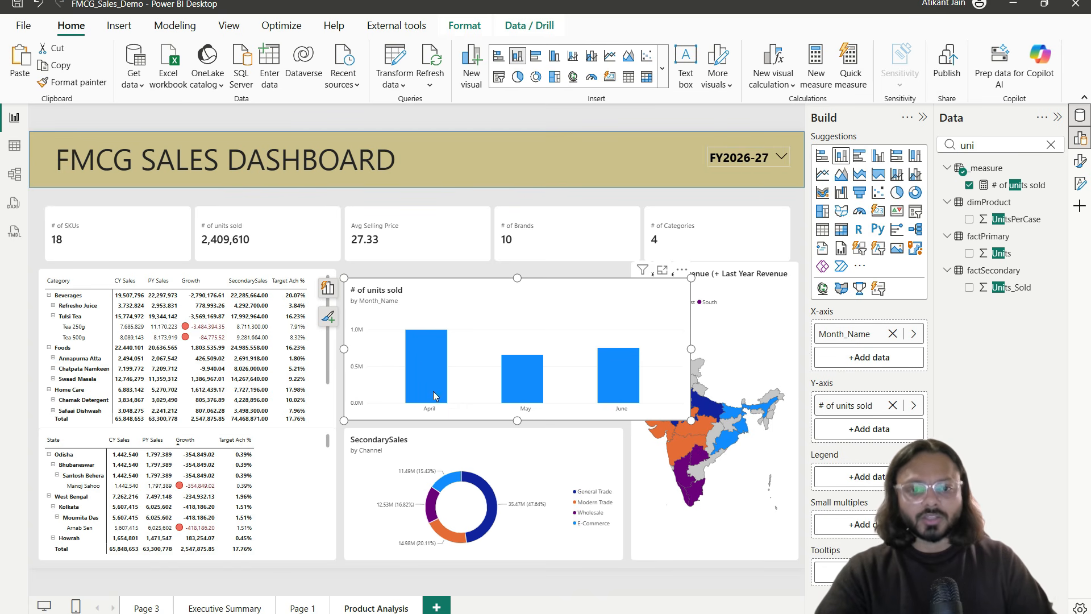
{"action": "left_click", "coordinate": [475, 33]}
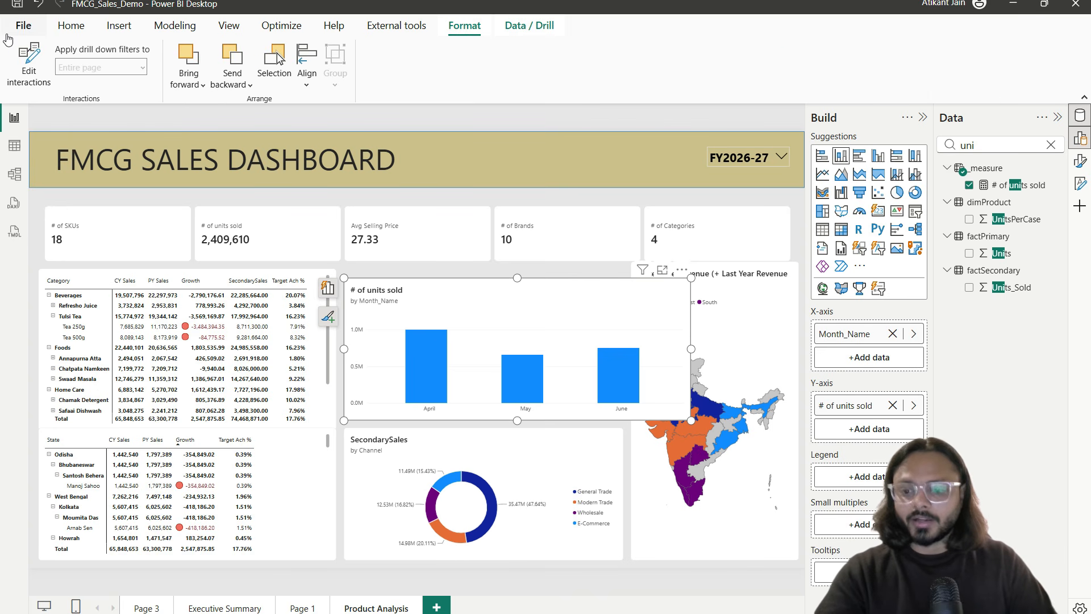
Step: Set the FY slicer's interaction with the units-sold chart to None via Edit interactions
{"action": "left_click", "coordinate": [29, 61]}
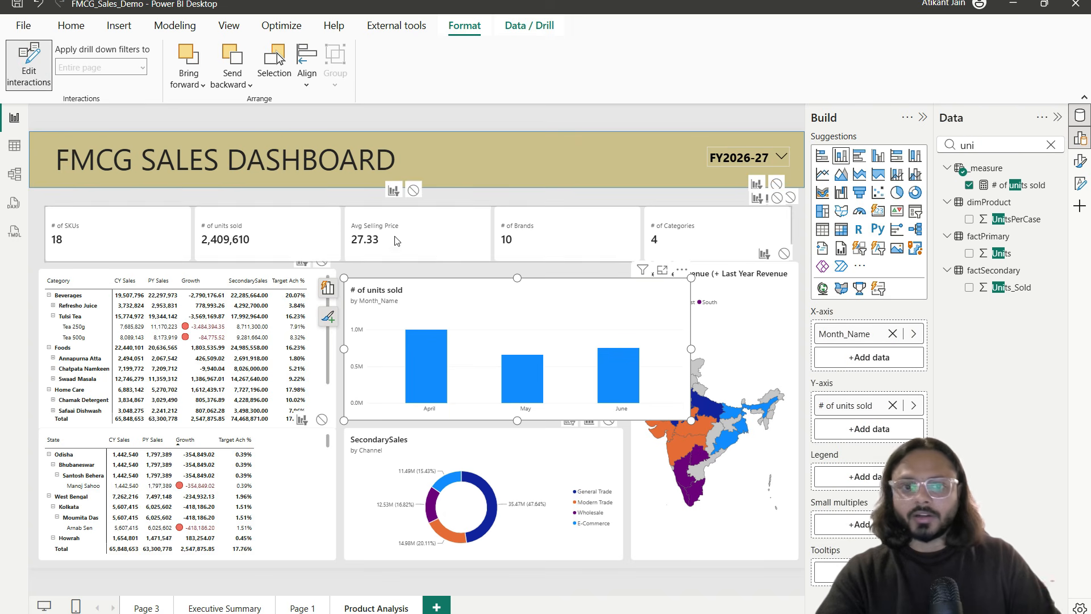
{"action": "left_click", "coordinate": [709, 154]}
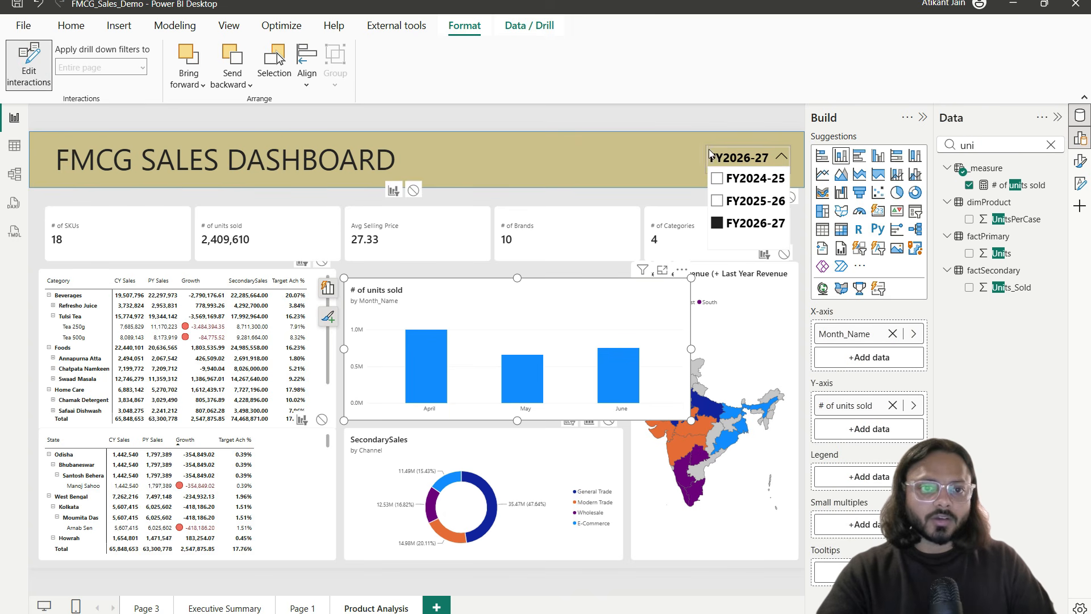
{"action": "left_click", "coordinate": [787, 148]}
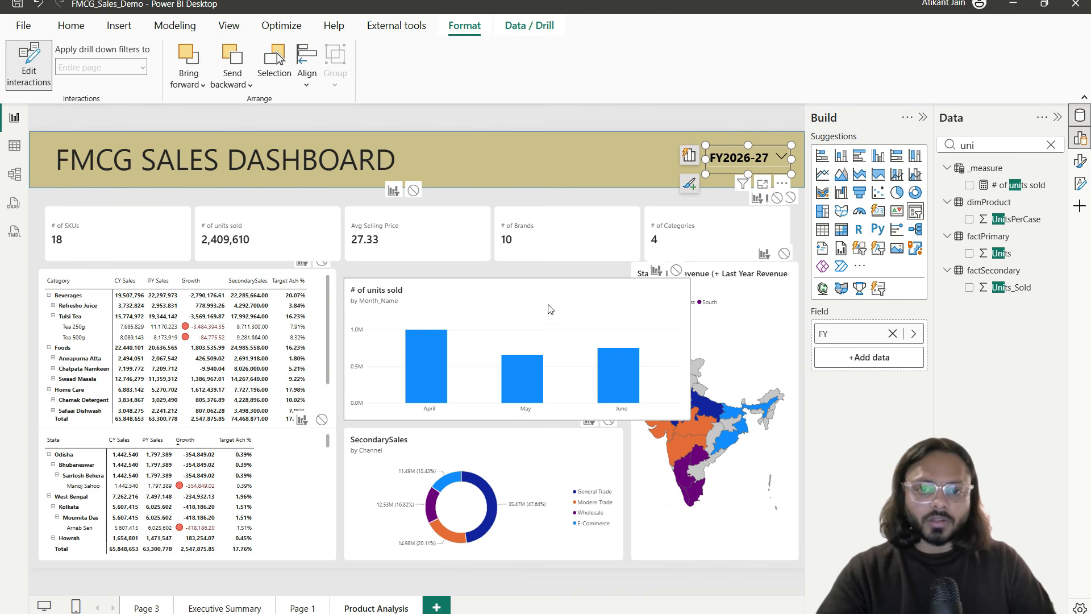
{"action": "left_click_drag", "start_coordinate": [512, 286], "coordinate": [631, 331]}
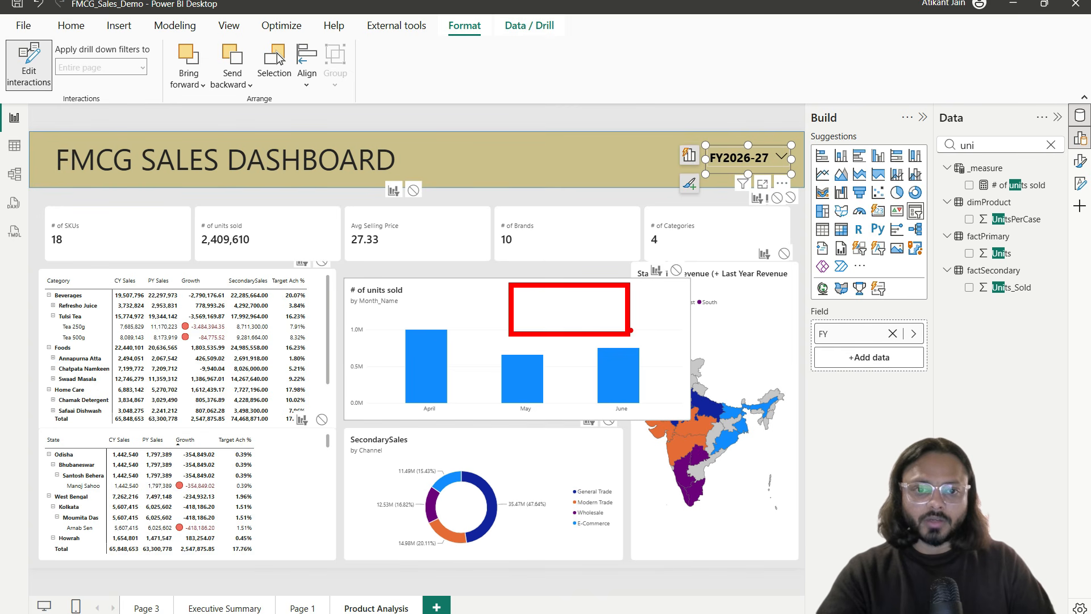
{"action": "mouse_move", "coordinate": [642, 257]}
{"action": "left_mouse_down"}
{"action": "mouse_move", "coordinate": [710, 293]}
{"action": "mouse_move", "coordinate": [666, 280]}
{"action": "mouse_move", "coordinate": [676, 279]}
{"action": "left_mouse_up"}
{"action": "key", "text": "Escape"}
{"action": "left_click", "coordinate": [676, 270]}
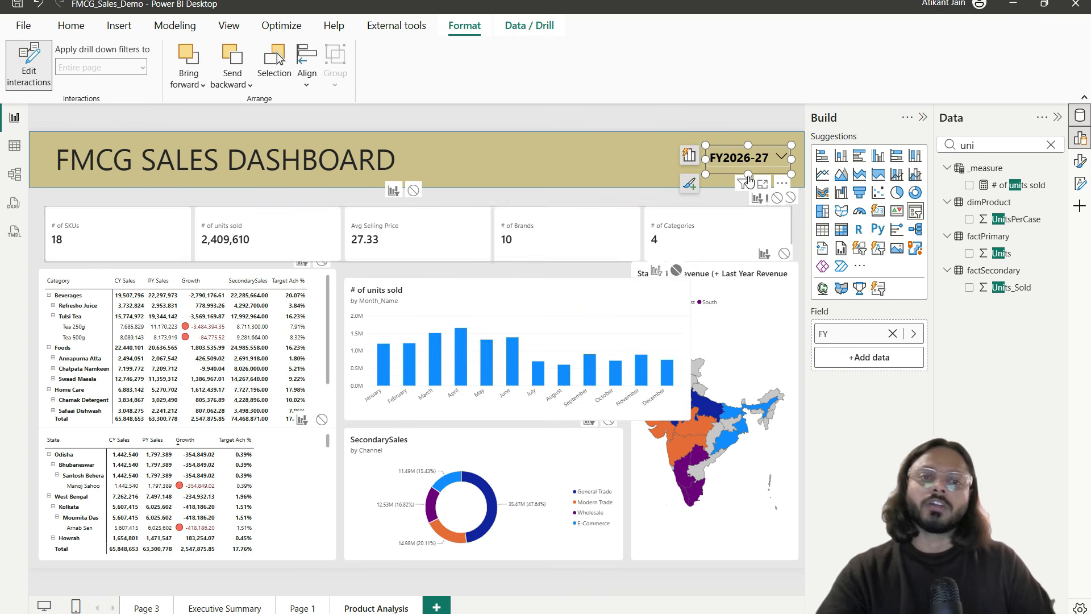
{"action": "left_click", "coordinate": [28, 67]}
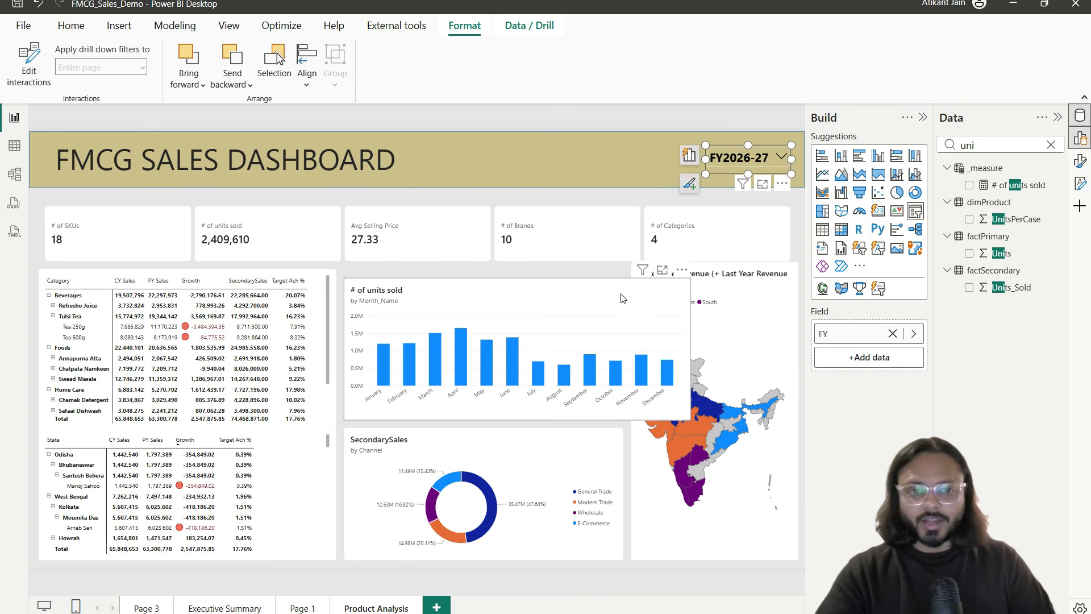
{"action": "left_click", "coordinate": [729, 294]}
Step: Delete the State Wise Revenue map and enlarge the units-sold chart into its space
{"action": "key", "text": "Delete"}
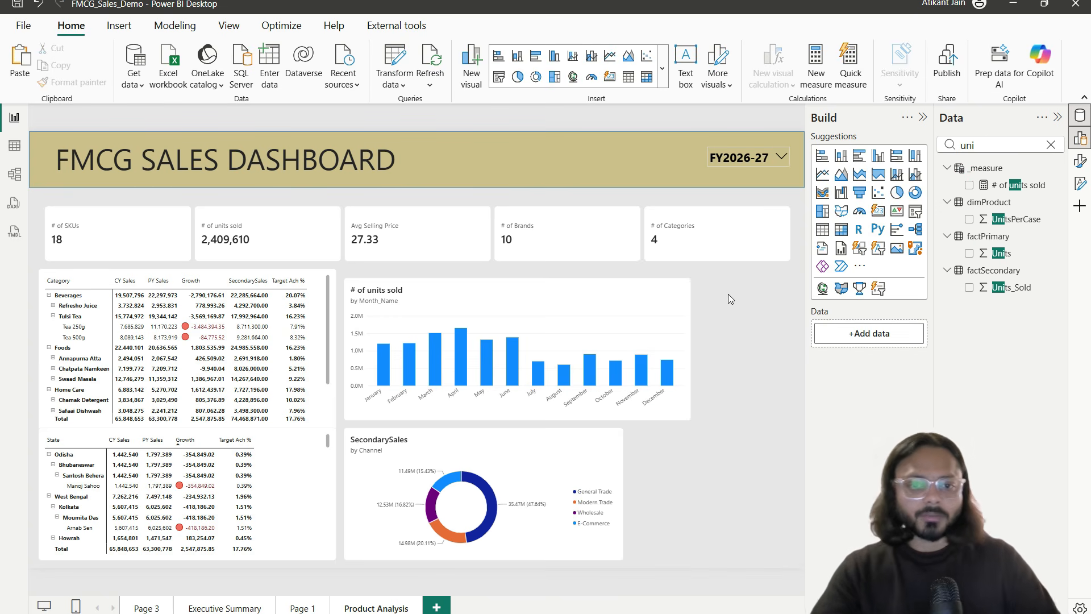
{"action": "mouse_move", "coordinate": [586, 312]}
{"action": "left_mouse_down"}
{"action": "mouse_move", "coordinate": [604, 290]}
{"action": "mouse_move", "coordinate": [584, 303]}
{"action": "left_mouse_up"}
{"action": "left_click_drag", "start_coordinate": [691, 408], "coordinate": [799, 430]}
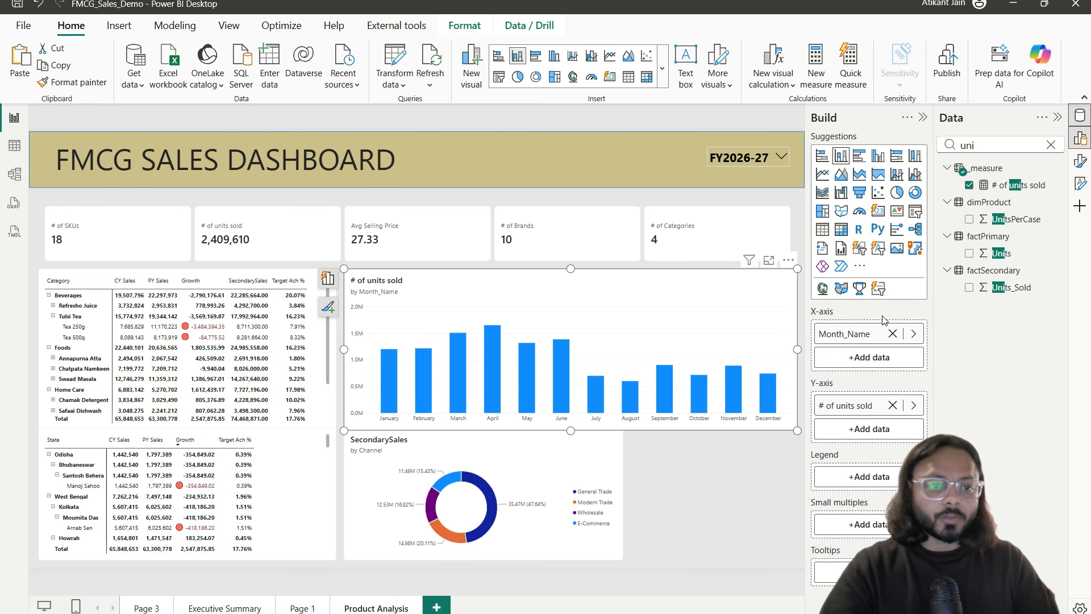
Step: Add Year to the chart's x-axis and expand all down to year and month
{"action": "double_click", "coordinate": [1005, 143]}
{"action": "type", "text": "year"}
{"action": "left_click_drag", "start_coordinate": [1002, 185], "coordinate": [864, 382]}
{"action": "left_click", "coordinate": [723, 260]}
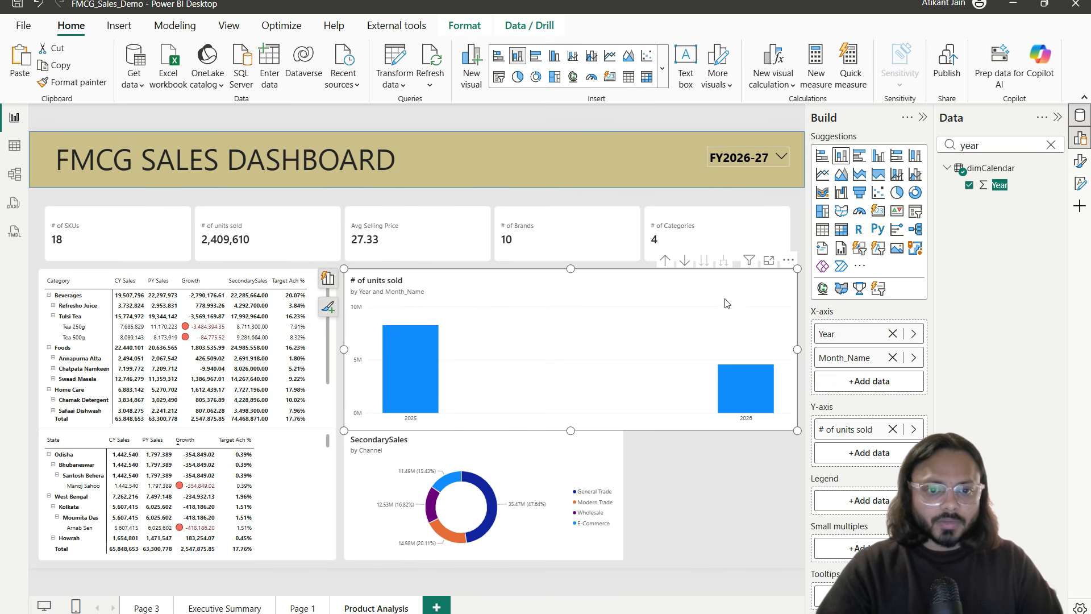
{"action": "left_click", "coordinate": [768, 260]}
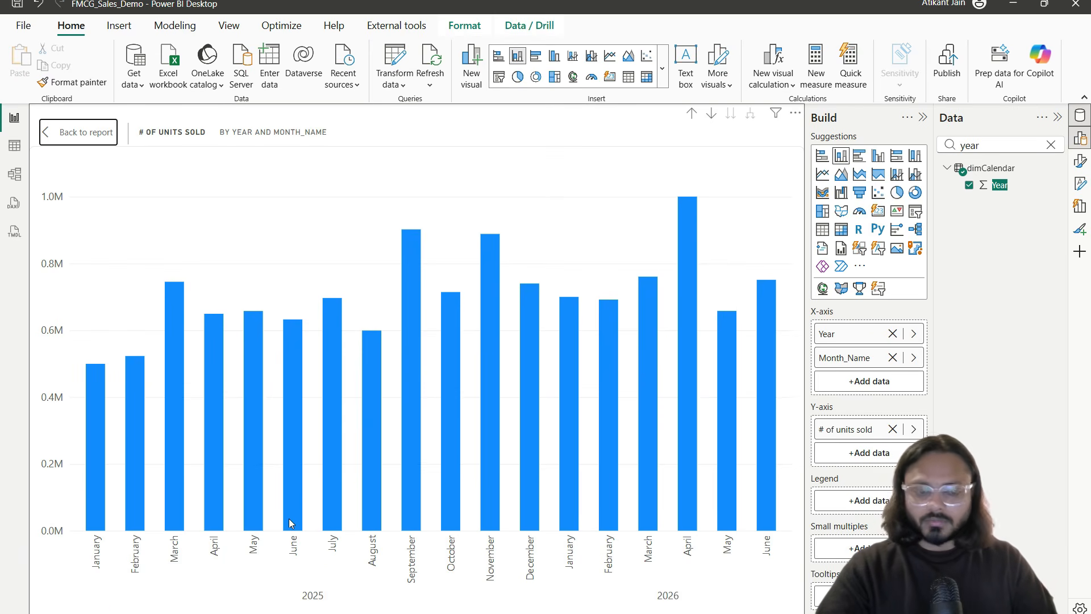
{"action": "mouse_move", "coordinate": [289, 519]}
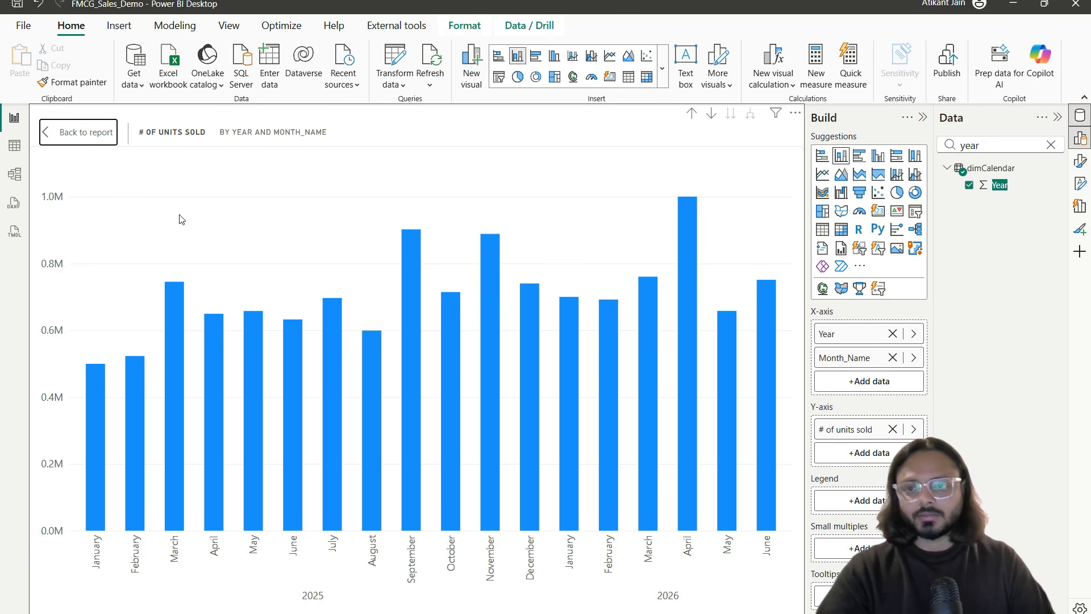
{"action": "left_click", "coordinate": [98, 134]}
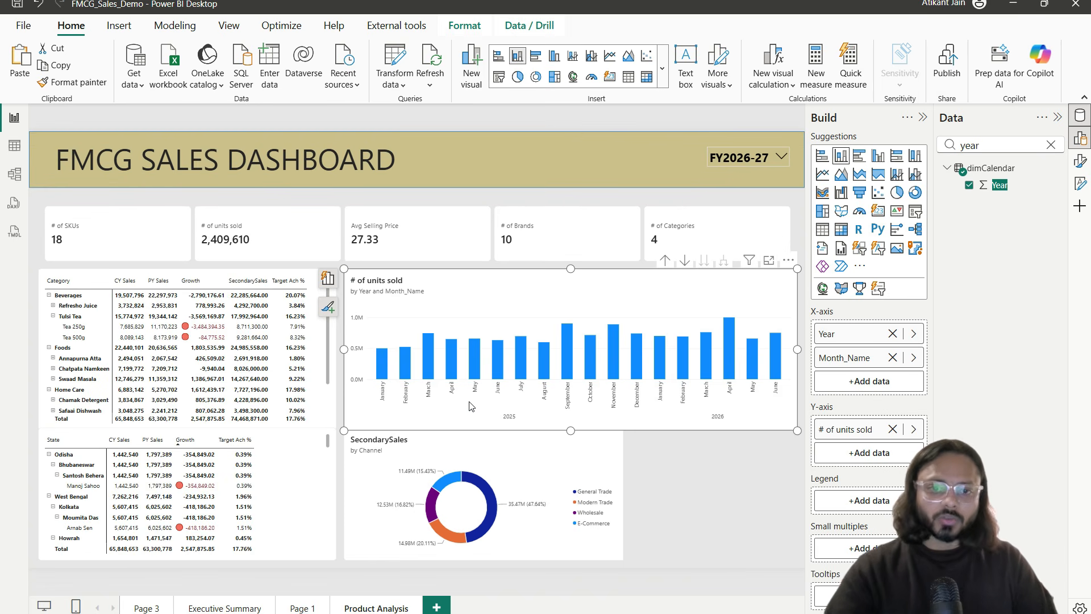
Step: Turn on data labels for the units-sold chart, showing full numbers with no display units
{"action": "left_click", "coordinate": [1079, 161]}
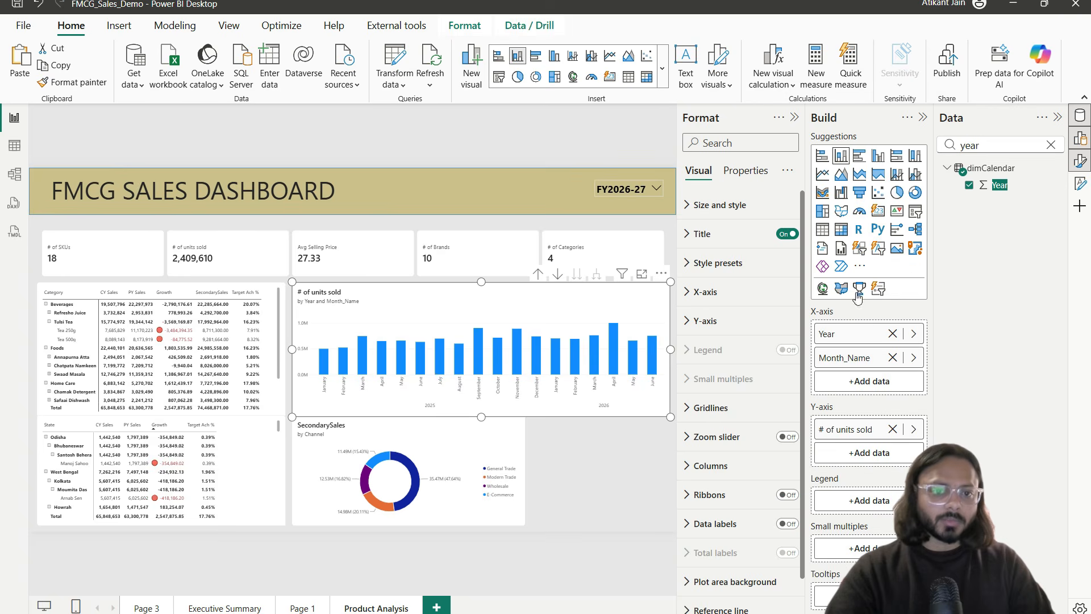
{"action": "left_click", "coordinate": [783, 524]}
{"action": "left_click", "coordinate": [715, 523]}
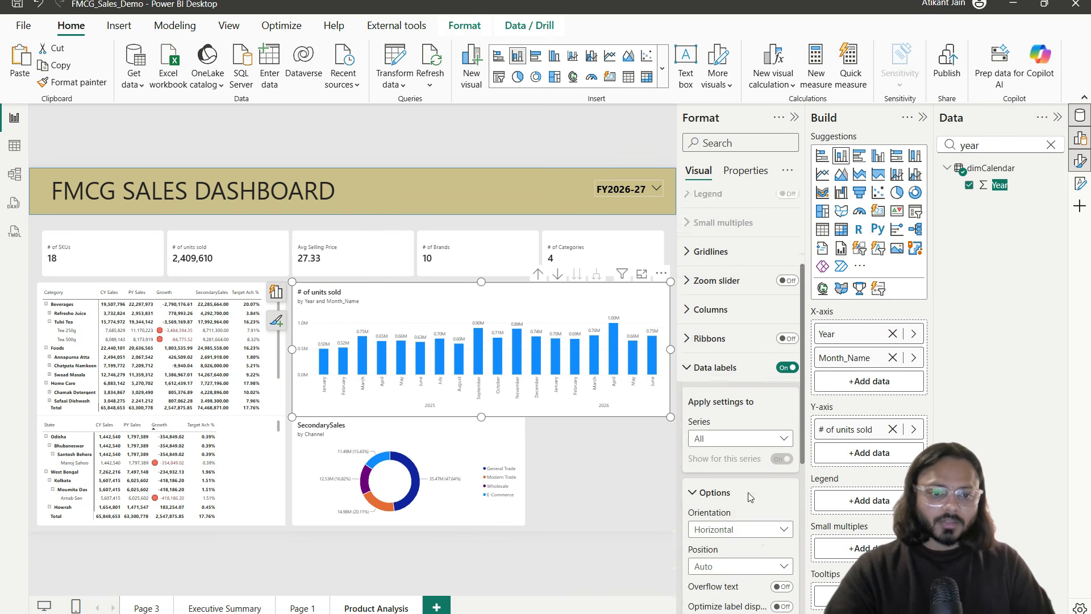
{"action": "scroll", "coordinate": [738, 398], "scroll_direction": "down", "scroll_amount": 5}
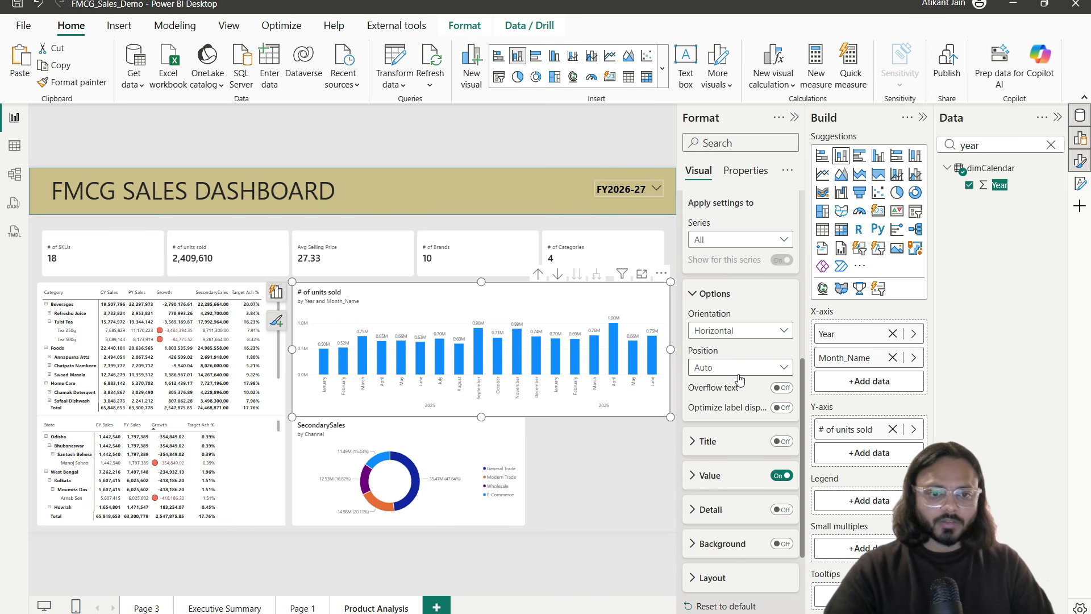
{"action": "left_click", "coordinate": [745, 483]}
{"action": "scroll", "coordinate": [738, 483], "scroll_direction": "down", "scroll_amount": 4}
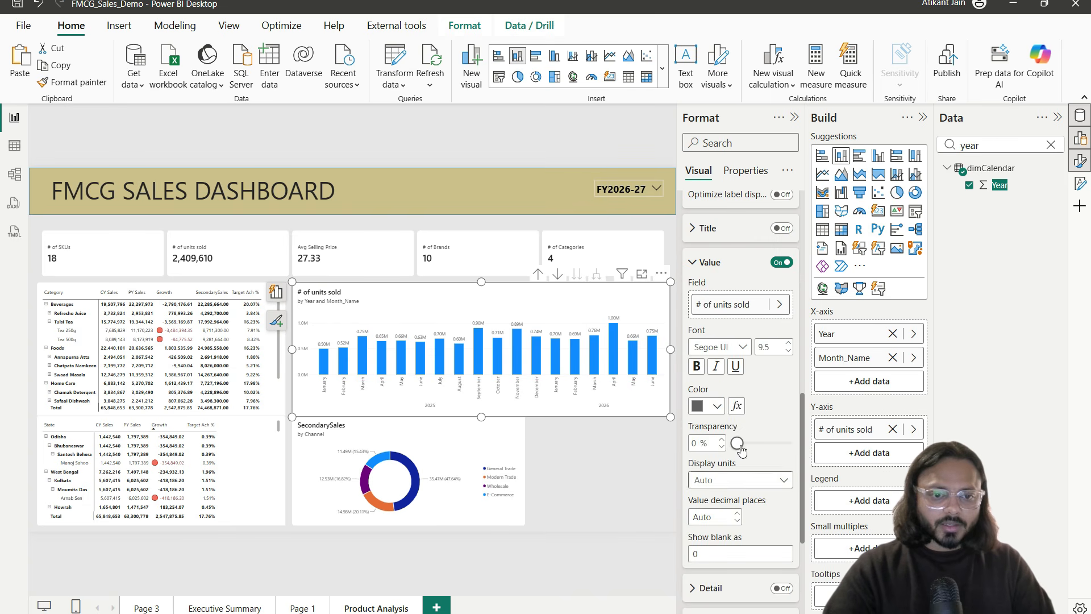
{"action": "left_click", "coordinate": [735, 480]}
{"action": "left_click", "coordinate": [717, 514]}
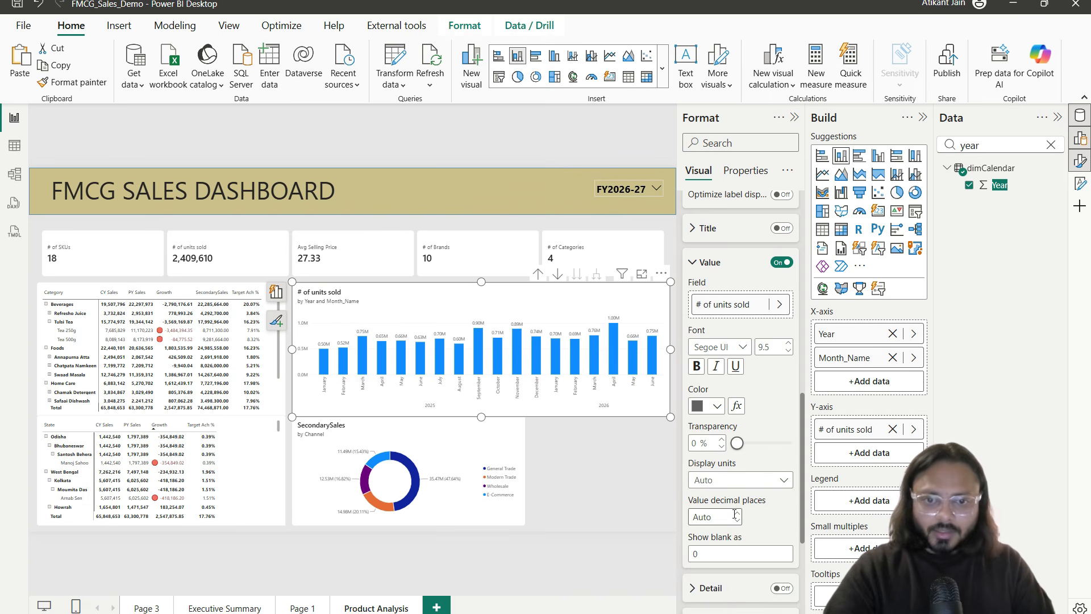
Step: Review the units-sold chart in focus mode, then launch Transform data
{"action": "left_click", "coordinate": [641, 275]}
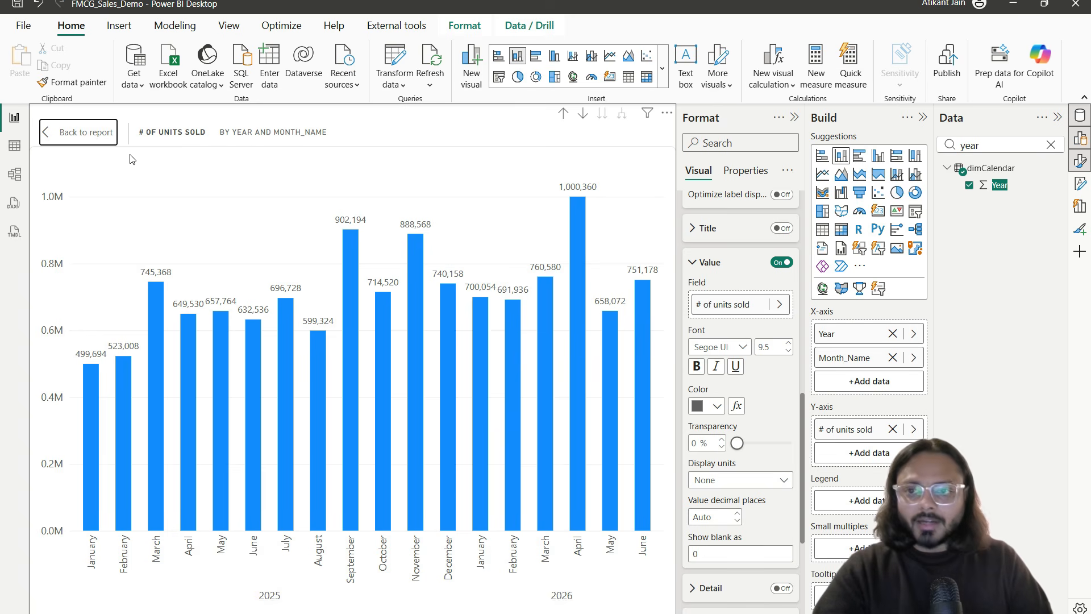
{"action": "left_click", "coordinate": [108, 136]}
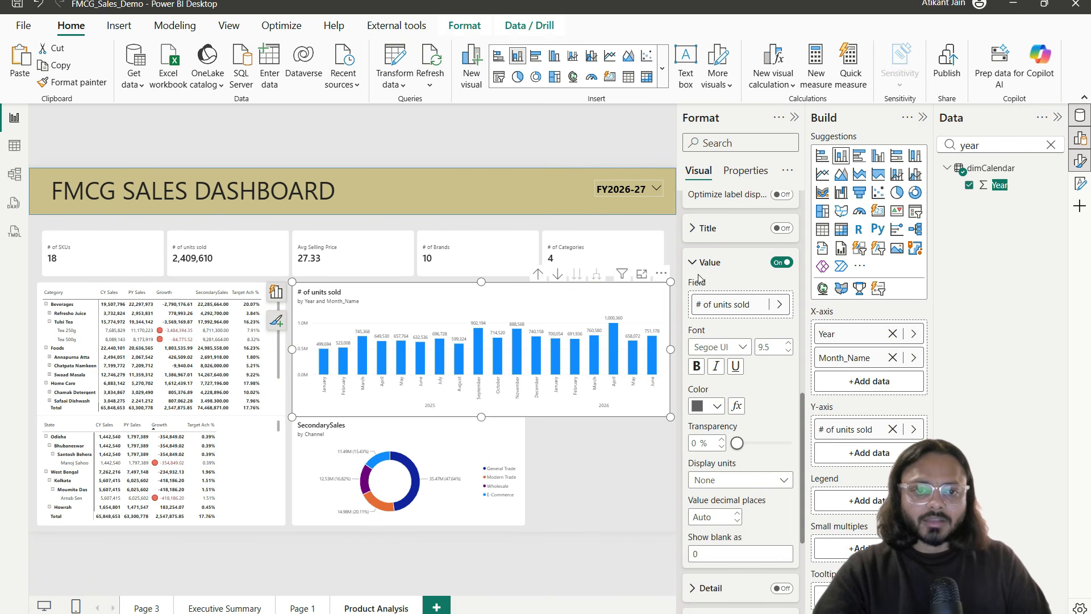
{"action": "left_click", "coordinate": [641, 275]}
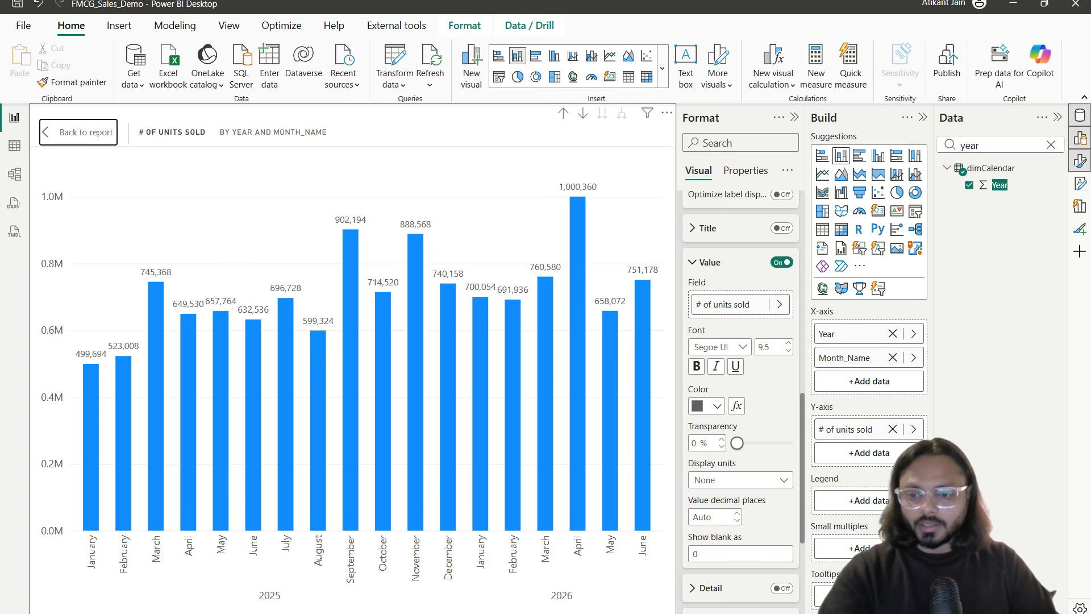
{"action": "left_click_drag", "start_coordinate": [68, 532], "coordinate": [660, 601]}
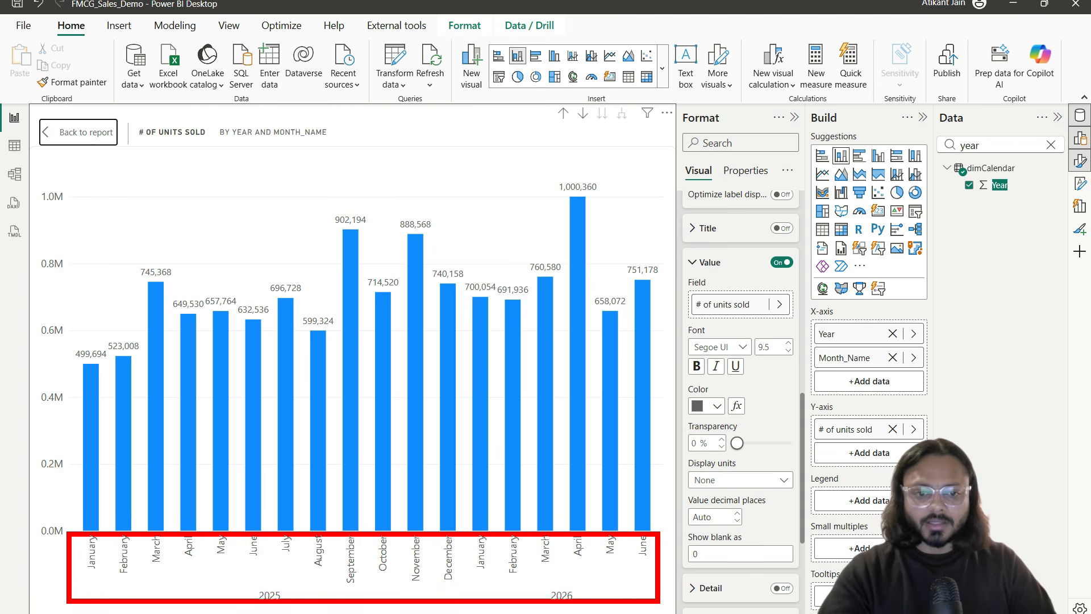
{"action": "left_click_drag", "start_coordinate": [457, 586], "coordinate": [414, 590]}
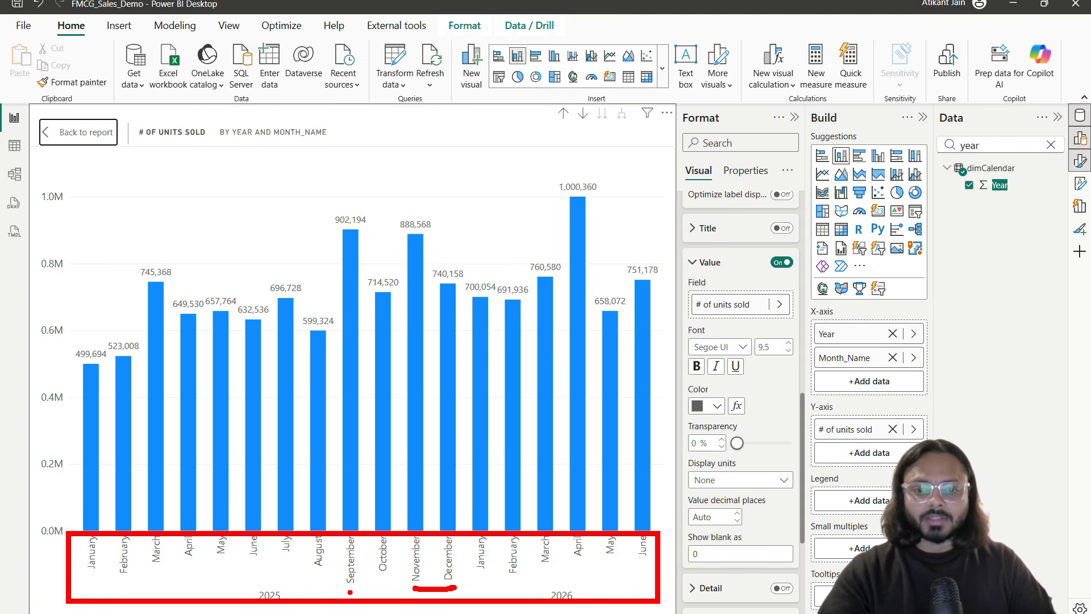
{"action": "left_click_drag", "start_coordinate": [610, 560], "coordinate": [618, 561]}
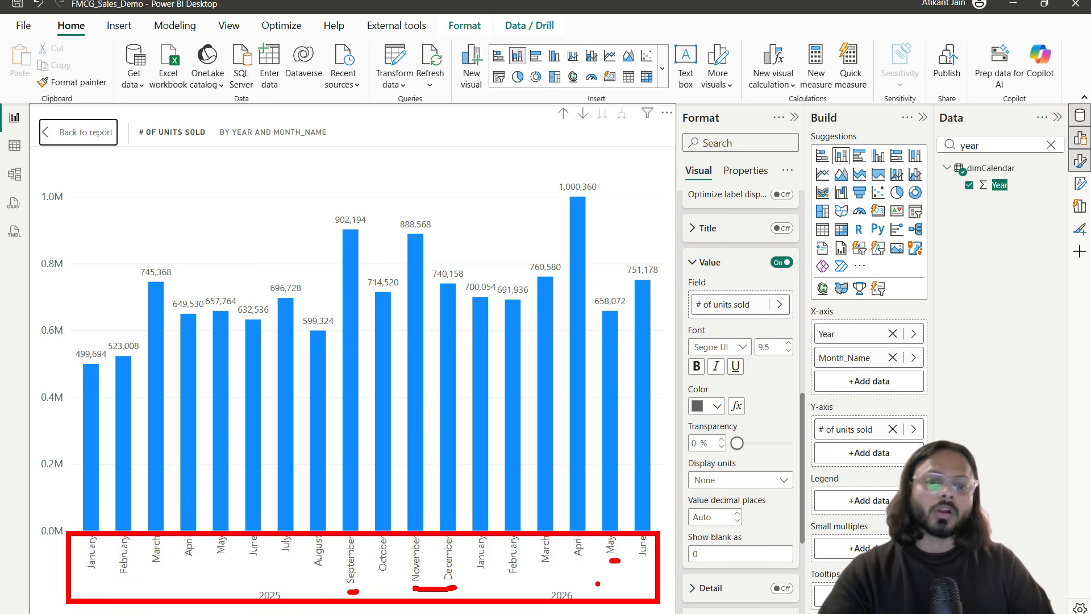
{"action": "left_click", "coordinate": [102, 132]}
{"action": "left_click", "coordinate": [381, 54]}
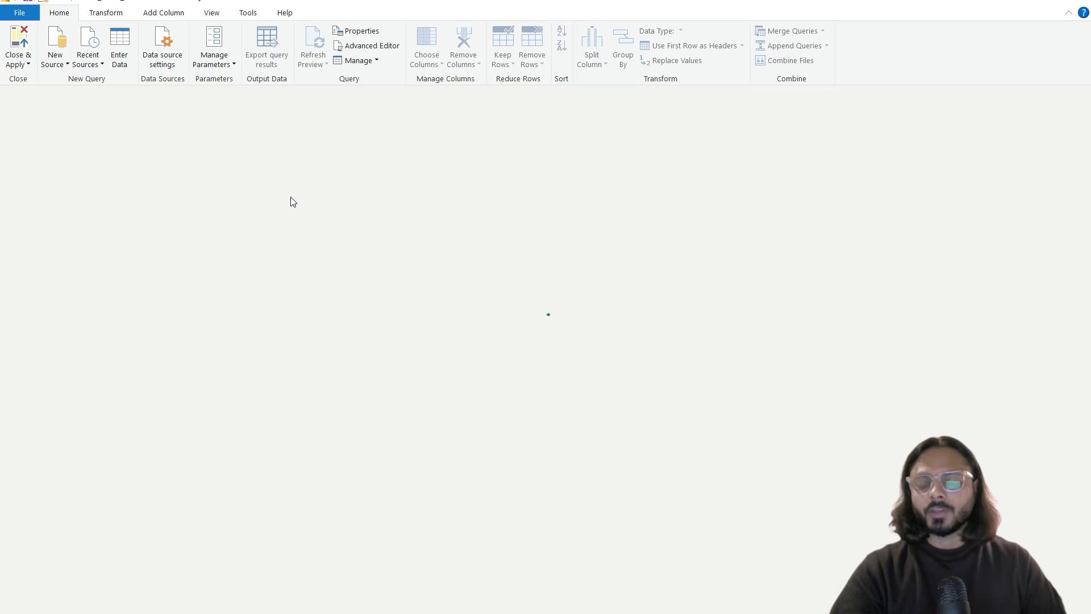
Step: In dimCalendar, duplicate Month_Name and split the copy once at 3 characters from the left
{"action": "left_click", "coordinate": [76, 278]}
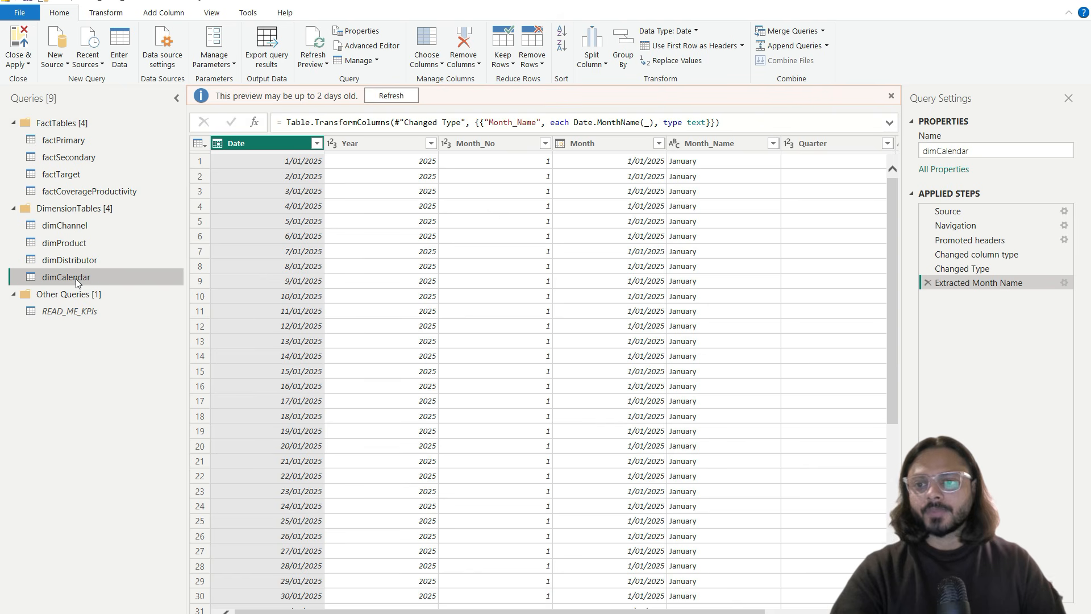
{"action": "scroll", "coordinate": [492, 239], "scroll_direction": "right", "scroll_amount": 2}
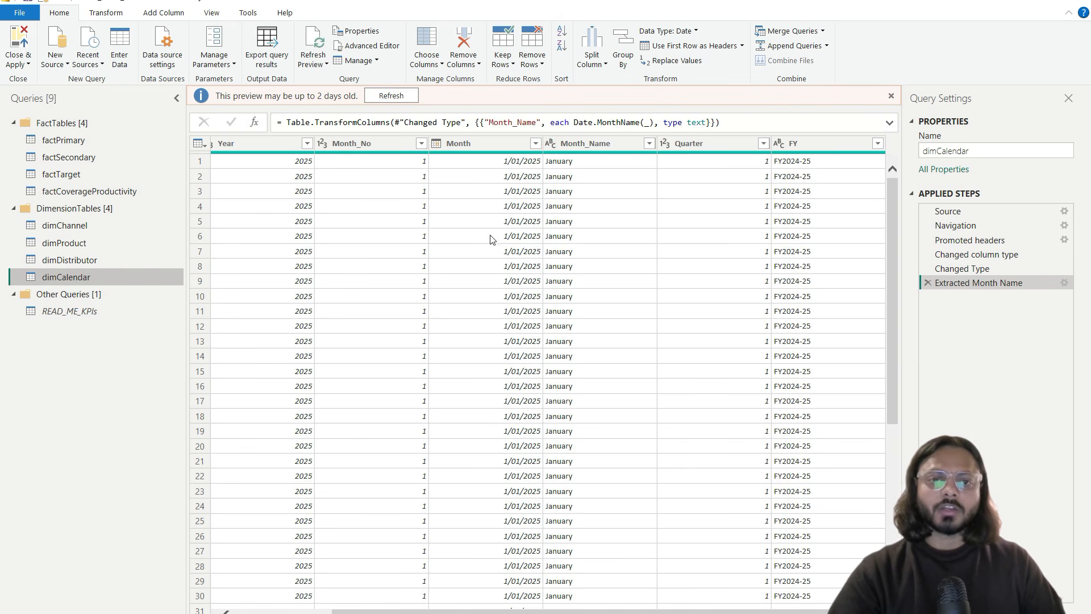
{"action": "left_click", "coordinate": [592, 147]}
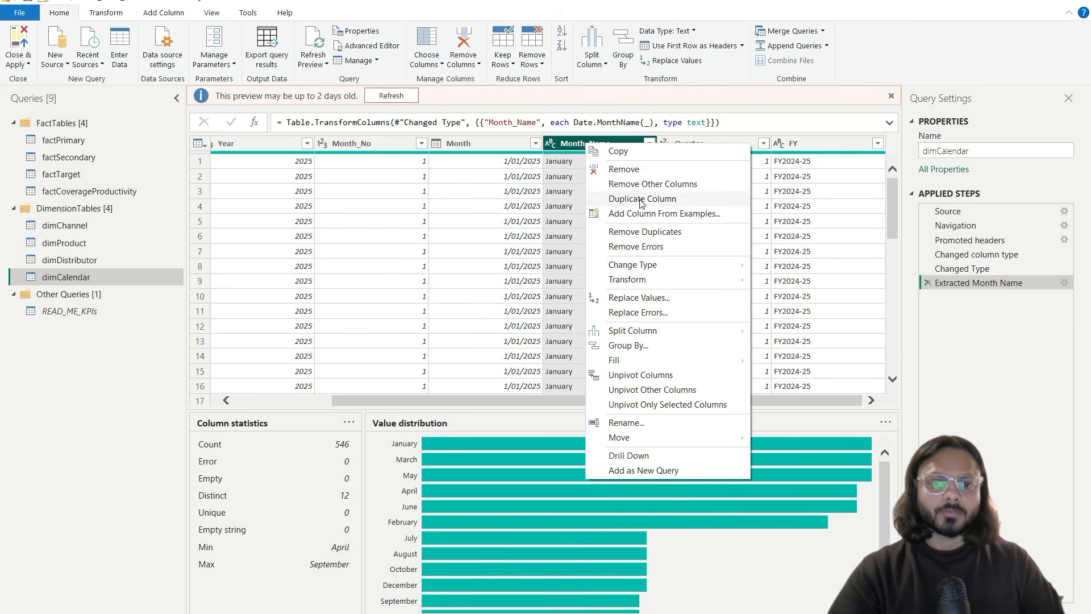
{"action": "left_click", "coordinate": [641, 200]}
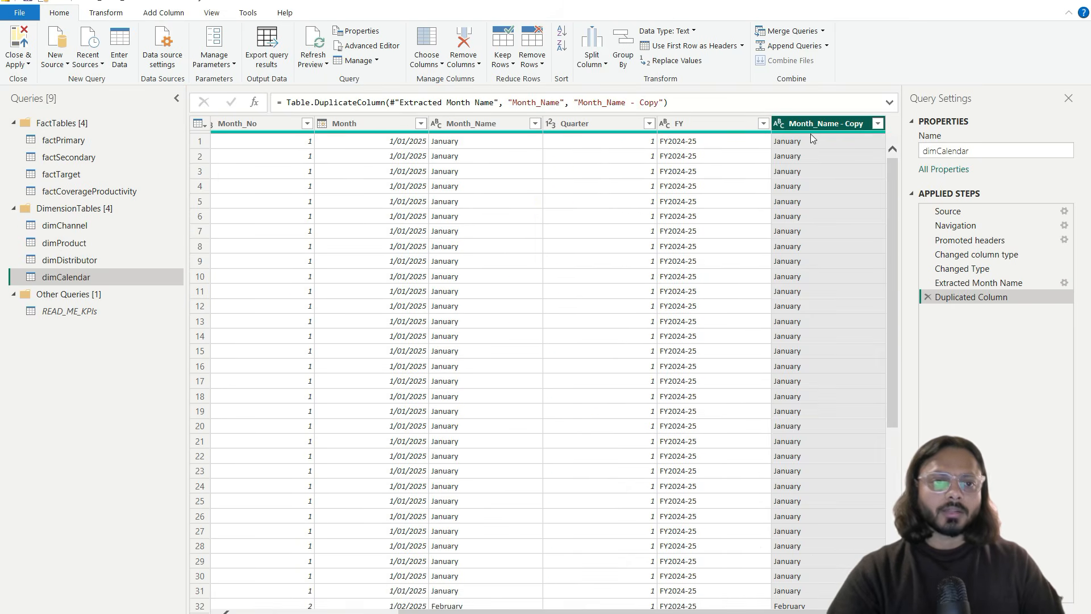
{"action": "right_click", "coordinate": [807, 130]}
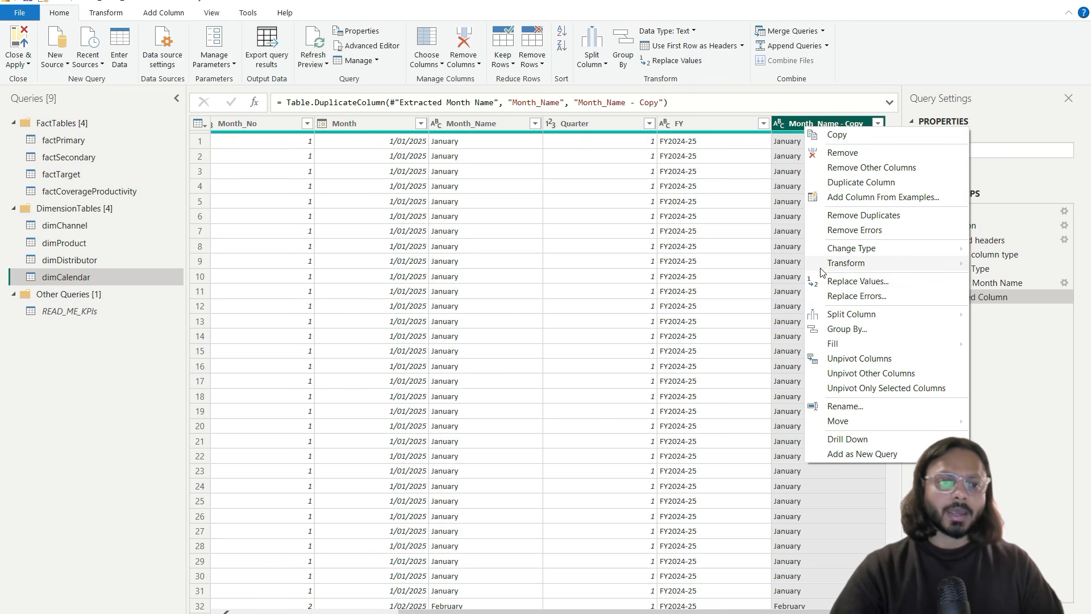
{"action": "mouse_move", "coordinate": [875, 314]}
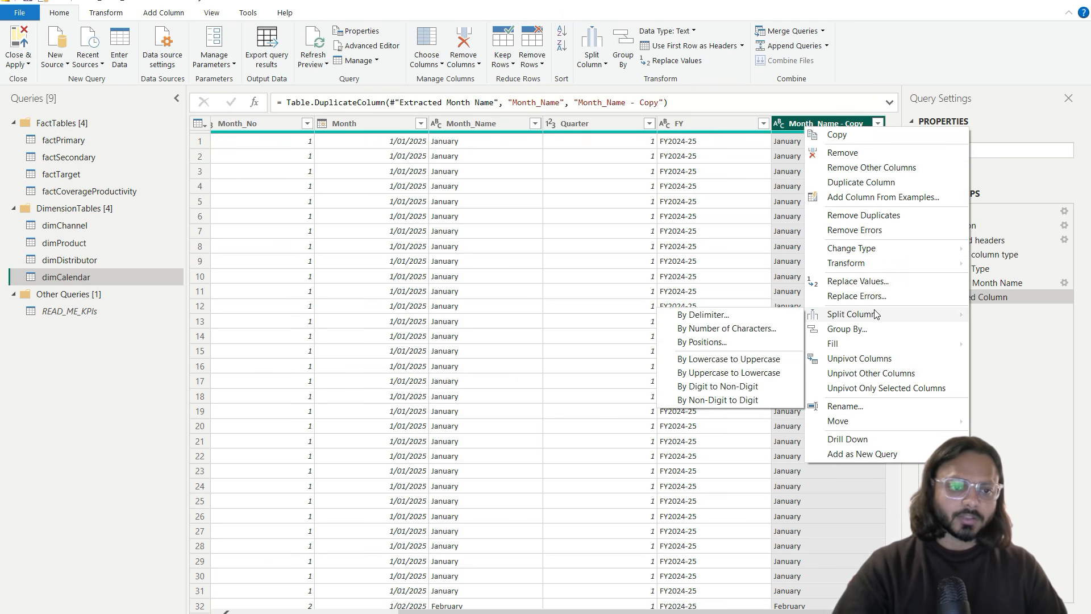
{"action": "left_click", "coordinate": [744, 328]}
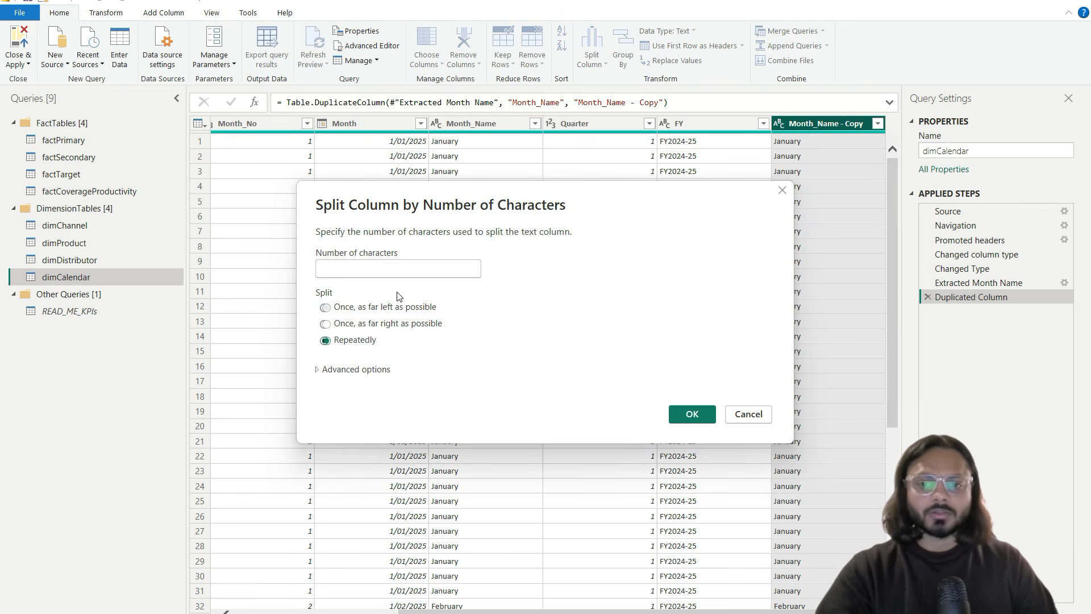
{"action": "type", "text": "3"}
{"action": "left_click", "coordinate": [381, 310]}
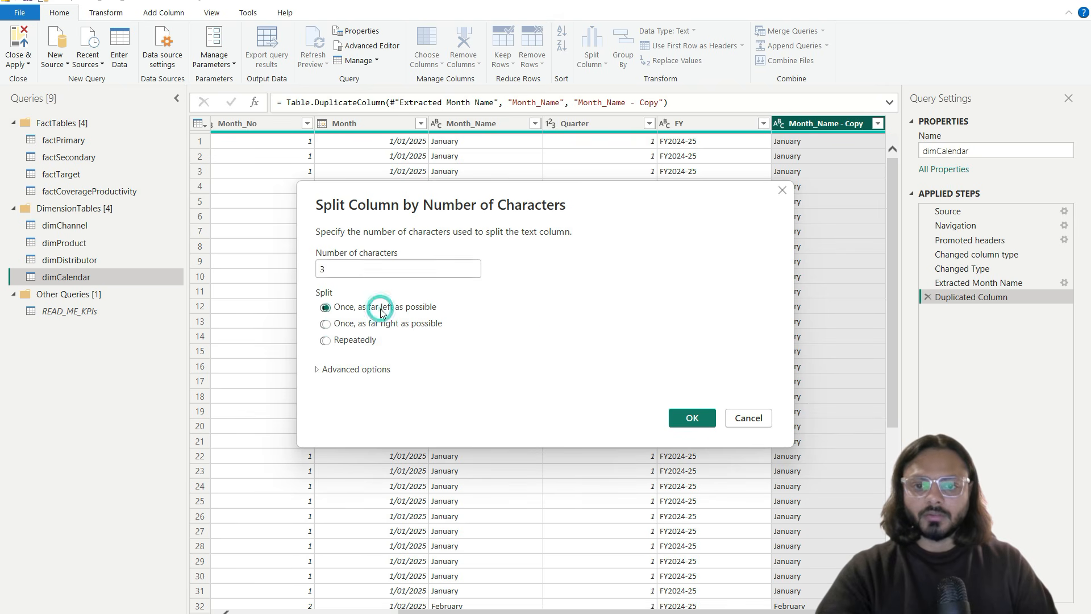
{"action": "left_click", "coordinate": [691, 418]}
Step: Remove the Copy.2 column, rename Copy.1 to MonthNameShort, and close and apply the changes
{"action": "scroll", "coordinate": [769, 270], "scroll_direction": "right", "scroll_amount": 2}
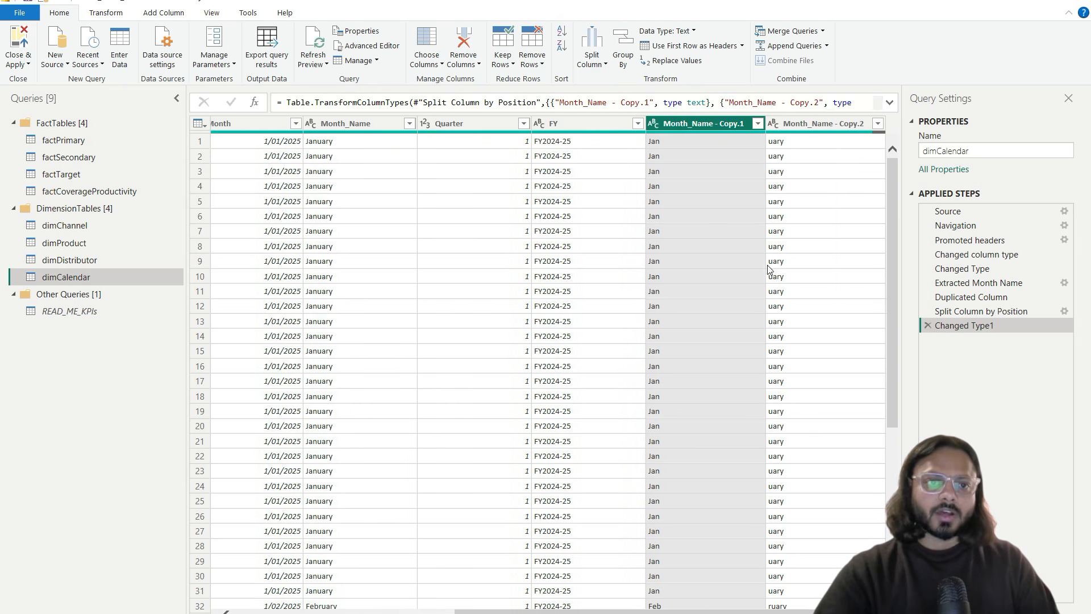
{"action": "left_click", "coordinate": [798, 127]}
{"action": "right_click", "coordinate": [798, 127]}
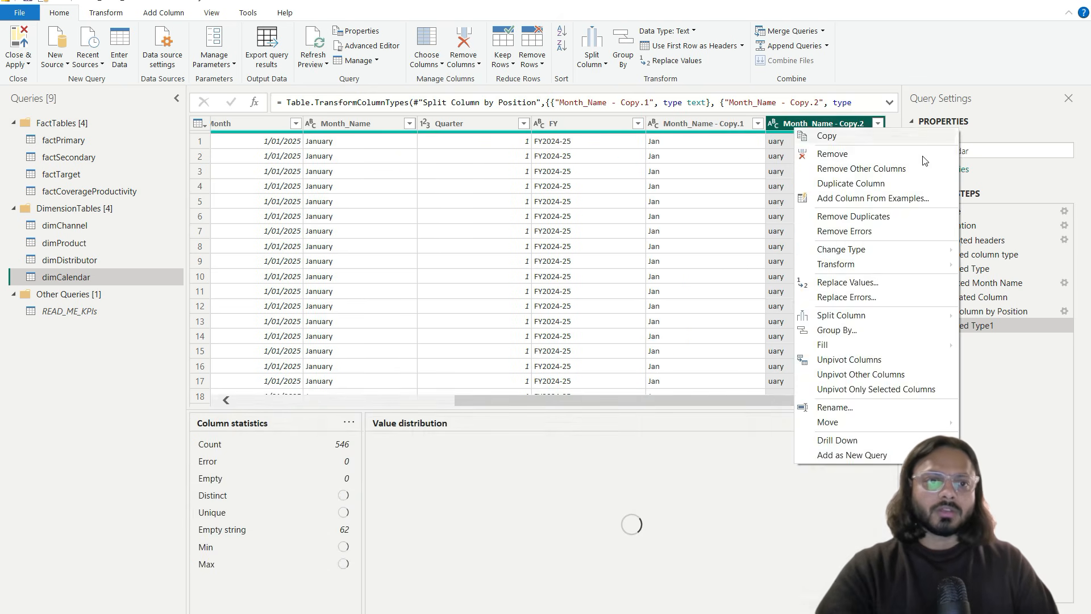
{"action": "left_click", "coordinate": [853, 154]}
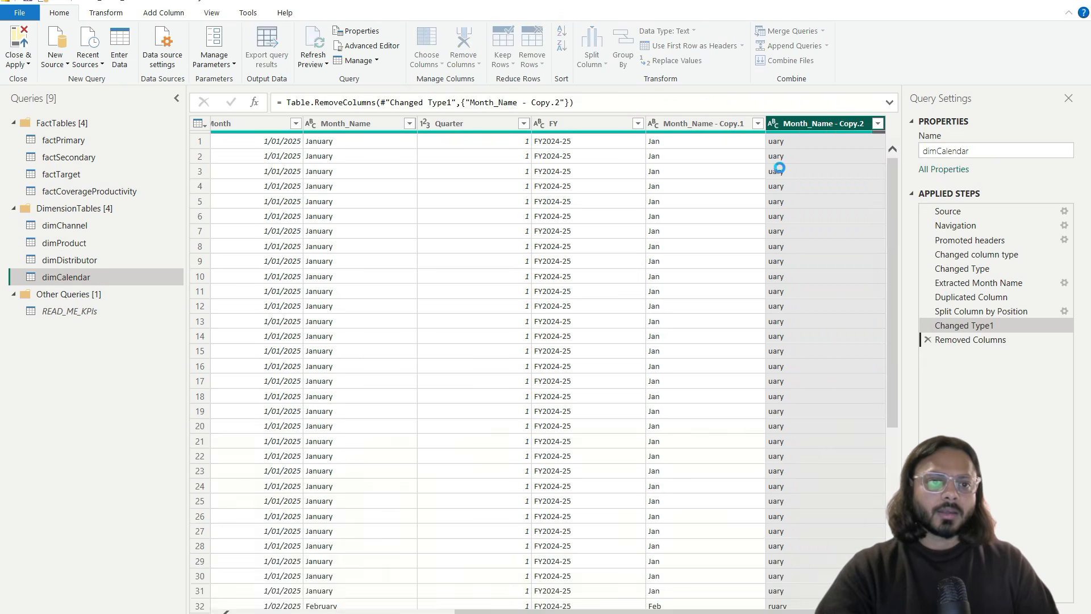
{"action": "left_click", "coordinate": [795, 125]}
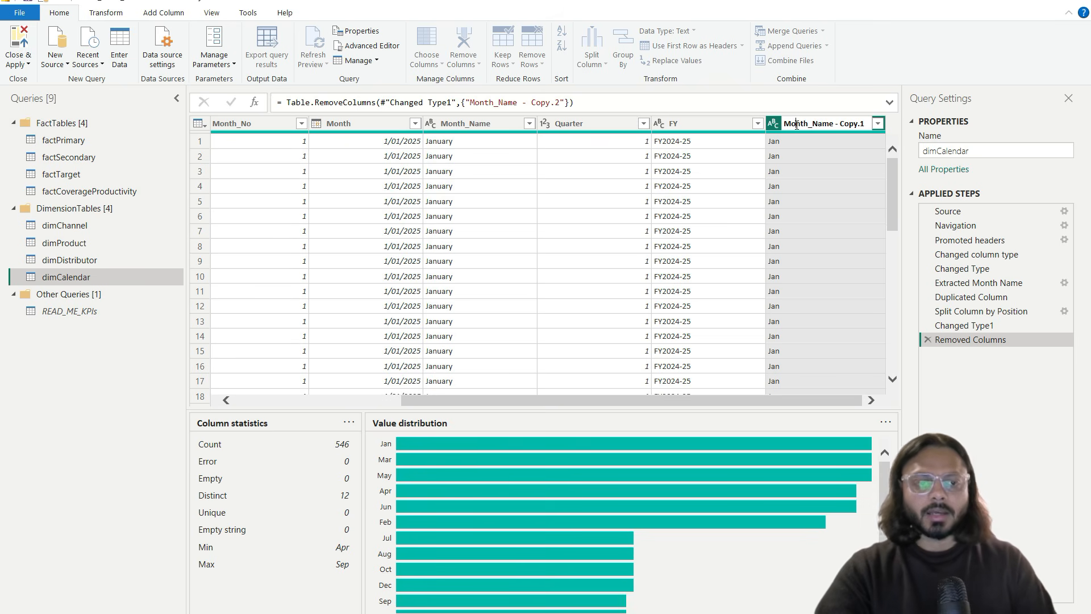
{"action": "double_click", "coordinate": [796, 124]}
{"action": "double_click", "coordinate": [796, 124]}
{"action": "key", "text": "ctrl+a"}
{"action": "type", "text": "Mont"}
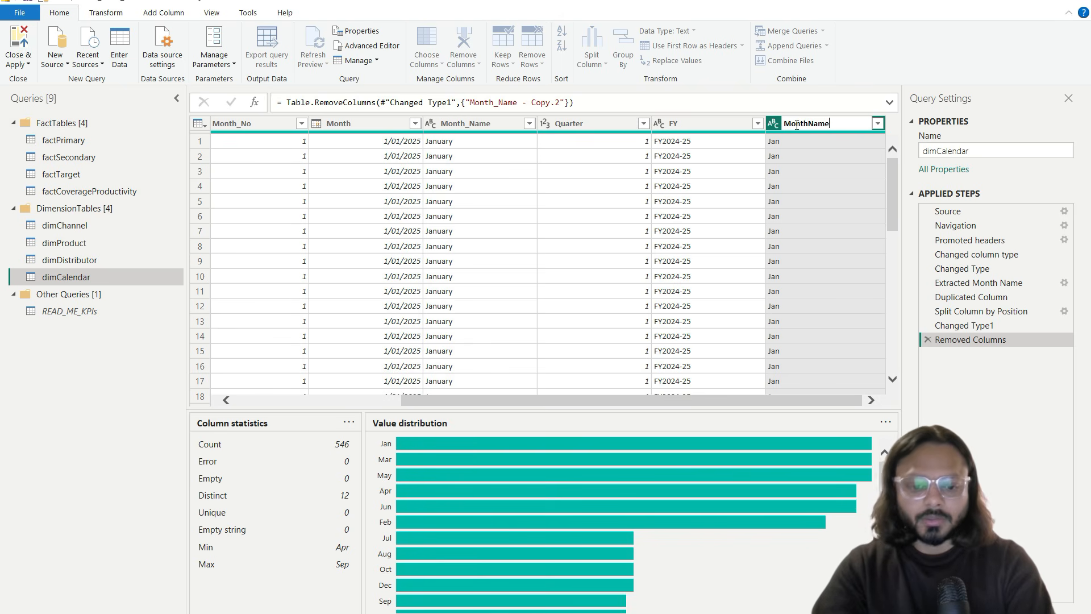
{"action": "key", "text": "Return"}
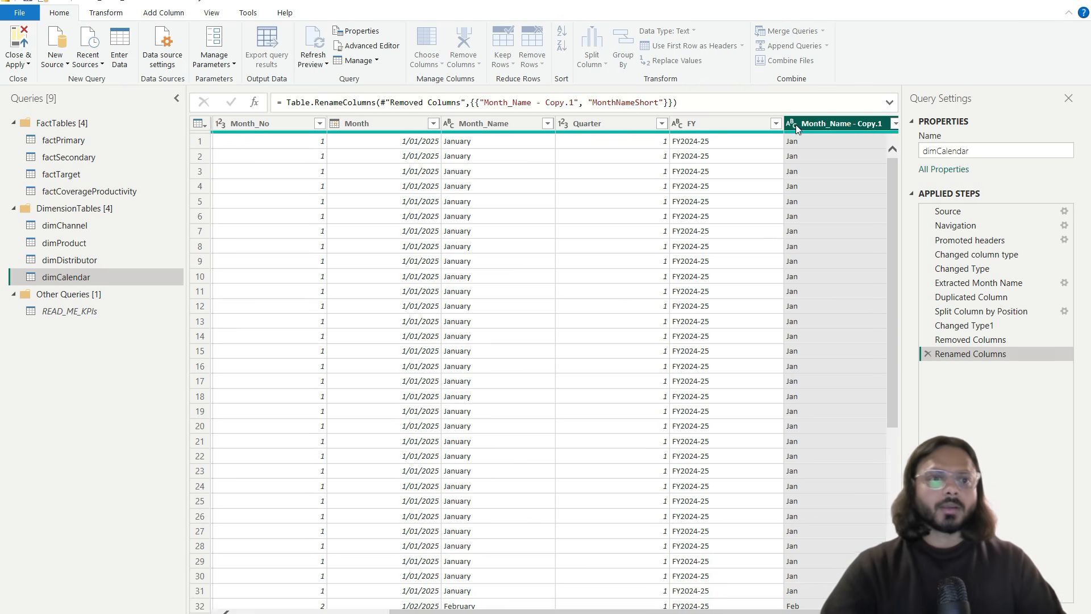
{"action": "left_click", "coordinate": [1065, 8]}
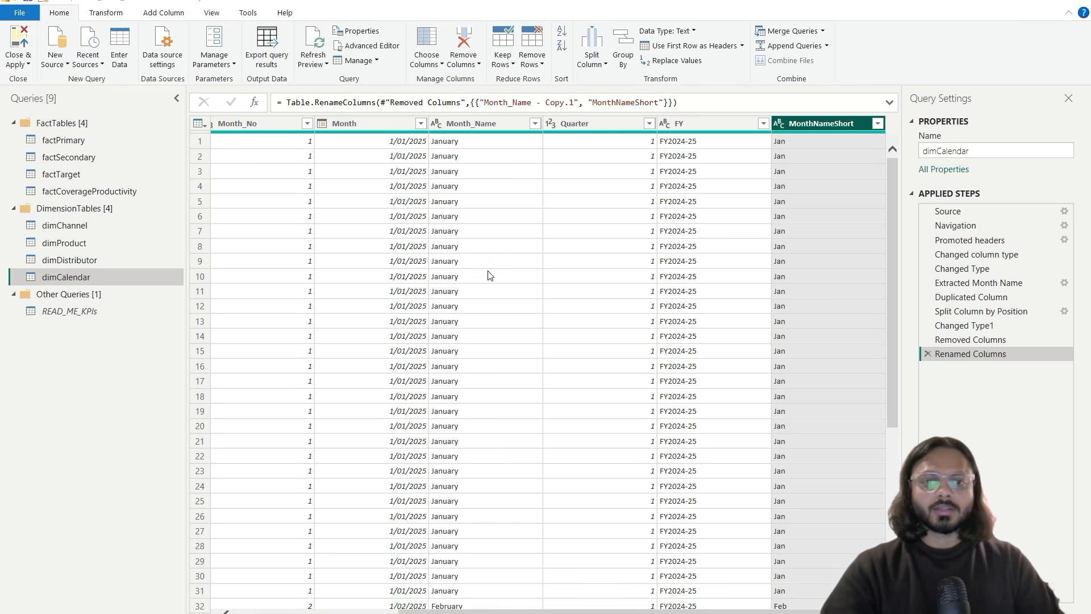
{"action": "left_click", "coordinate": [550, 342]}
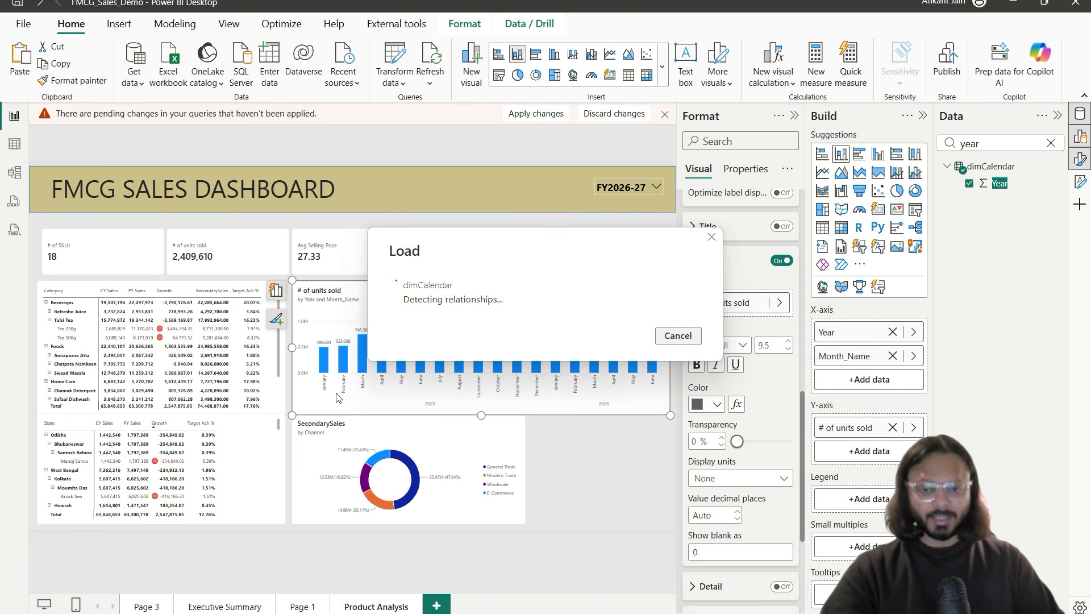
Step: Replace Month_Name with MonthNameShort on the units-sold chart's x-axis and check the labels
{"action": "double_click", "coordinate": [991, 143]}
{"action": "type", "text": "month"}
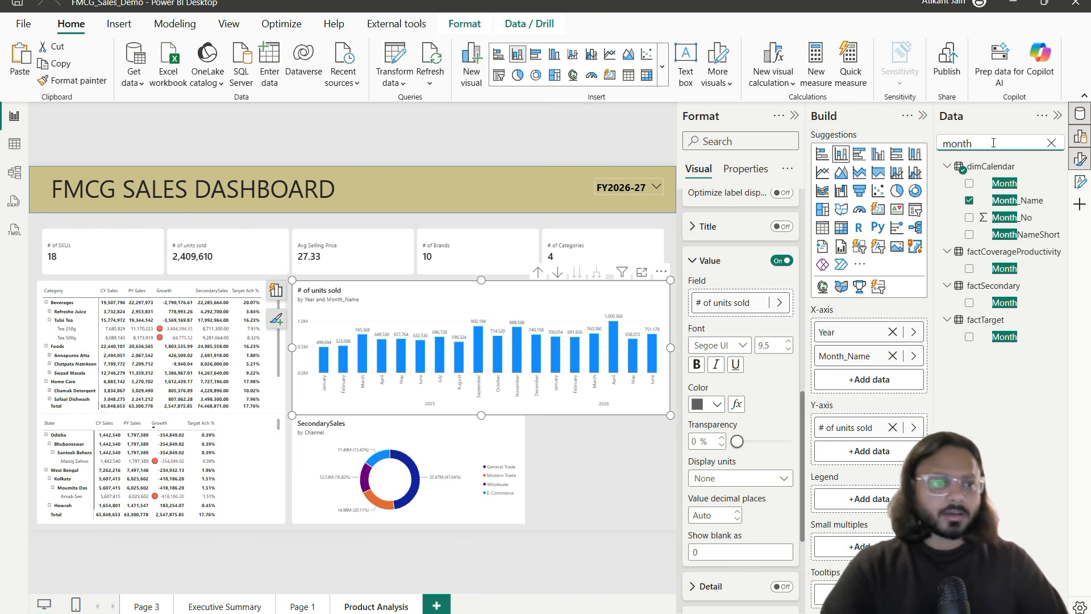
{"action": "left_click_drag", "start_coordinate": [1025, 234], "coordinate": [900, 349]}
{"action": "left_click", "coordinate": [892, 380]}
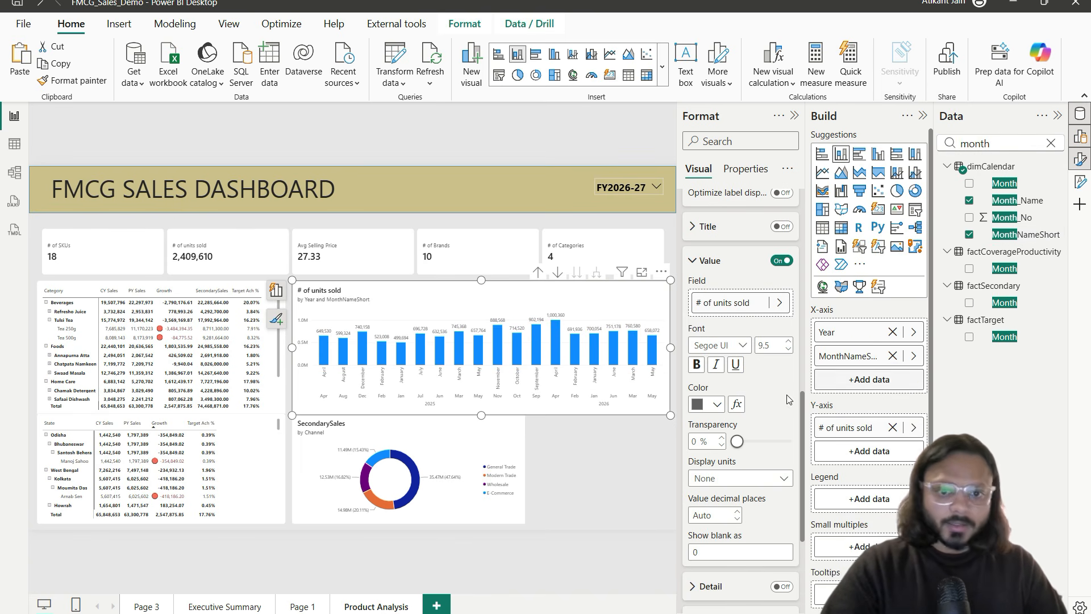
{"action": "left_click", "coordinate": [645, 273]}
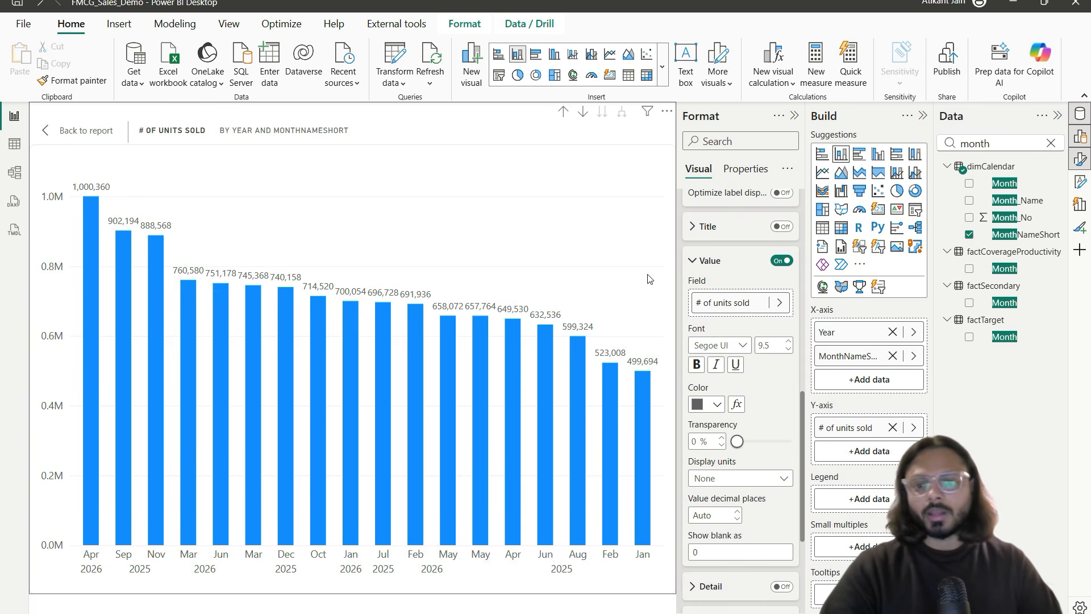
{"action": "key", "text": "ctrl+2"}
{"action": "left_click_drag", "start_coordinate": [69, 567], "coordinate": [408, 592]}
{"action": "key", "text": "Escape"}
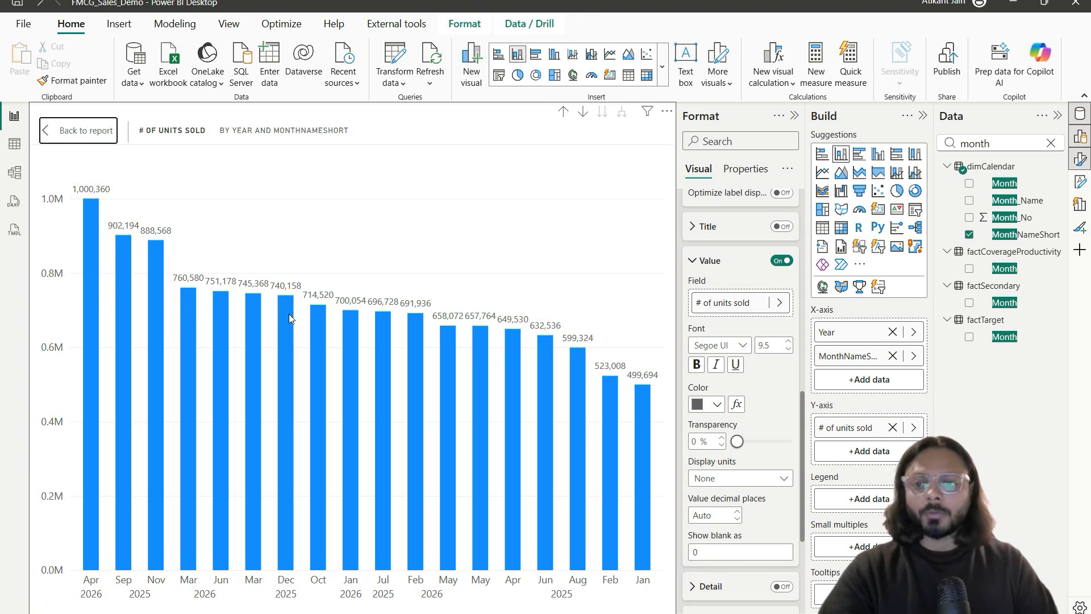
Step: In dimCalendar's Table view, sort MonthNameShort by Month_No
{"action": "left_click", "coordinate": [26, 144]}
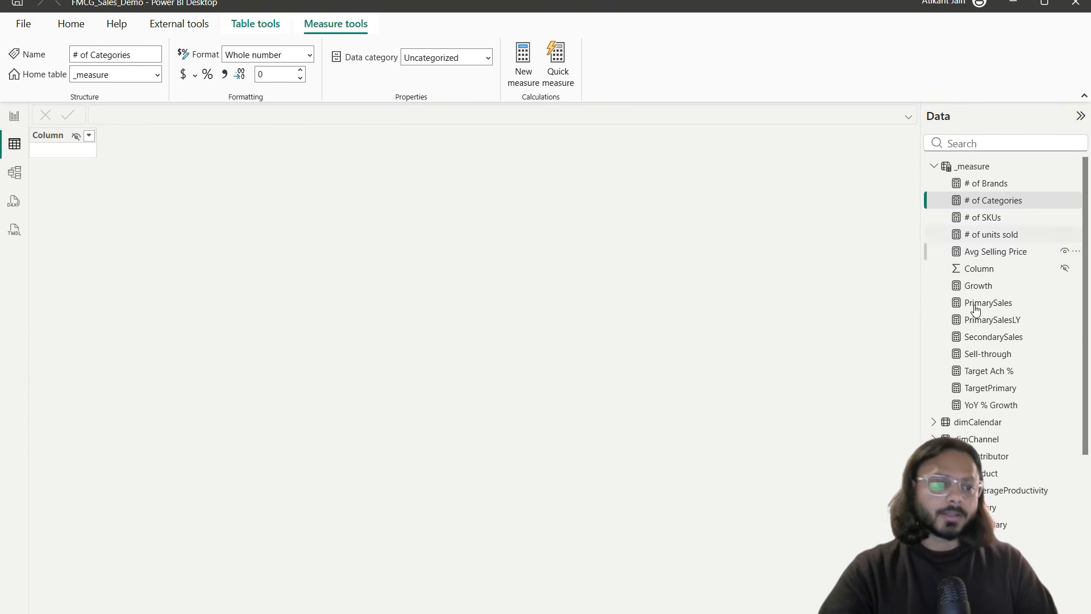
{"action": "left_click", "coordinate": [988, 424]}
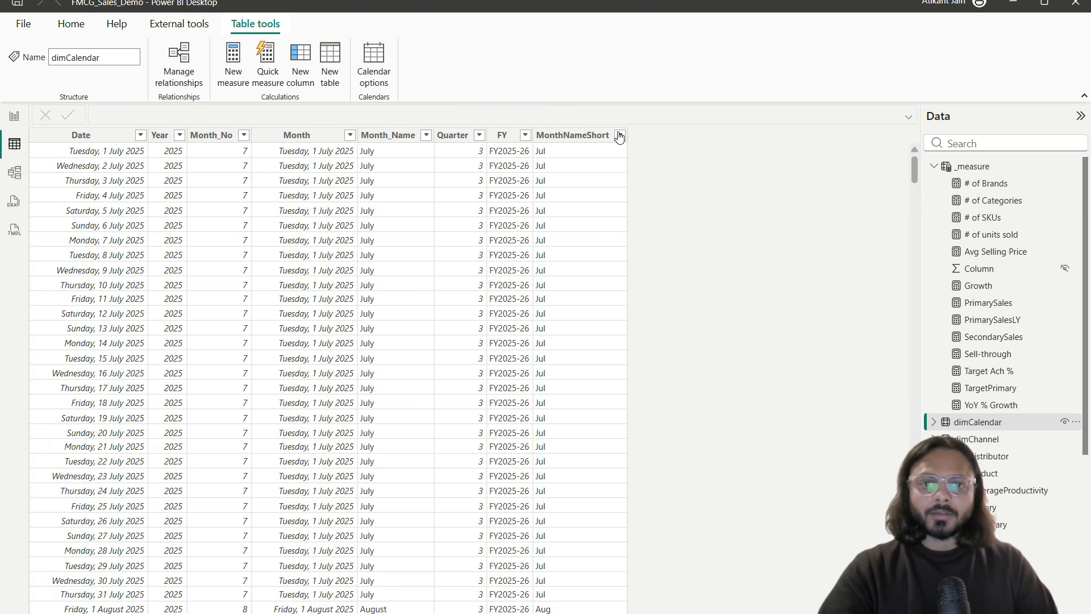
{"action": "left_click", "coordinate": [587, 134]}
{"action": "left_click", "coordinate": [520, 74]}
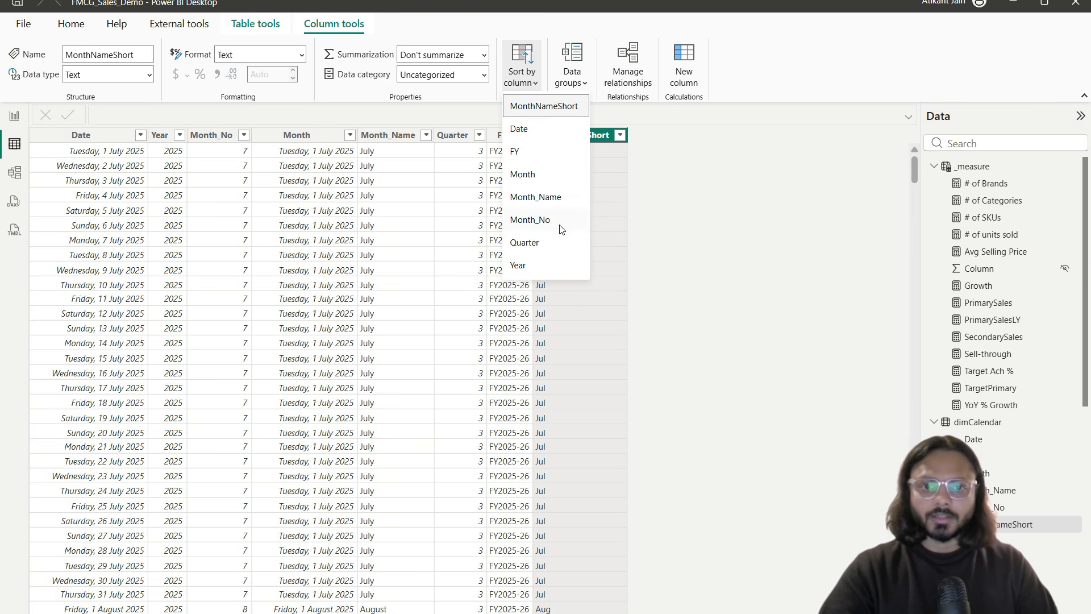
{"action": "left_click", "coordinate": [560, 227]}
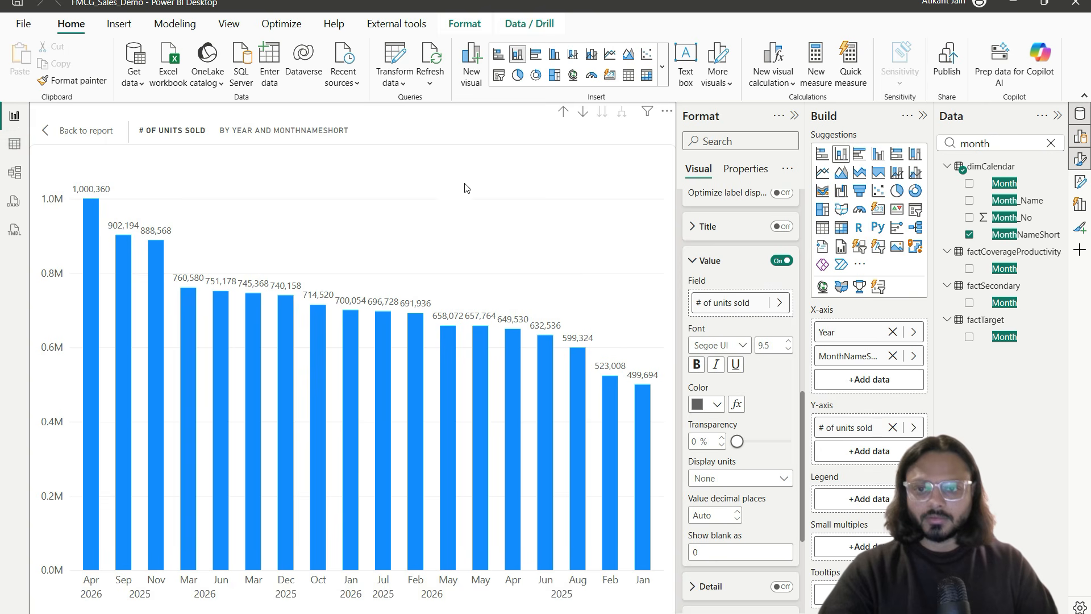
Step: Sort the units-sold chart ascending by Year MonthNameShort
{"action": "left_click", "coordinate": [74, 131]}
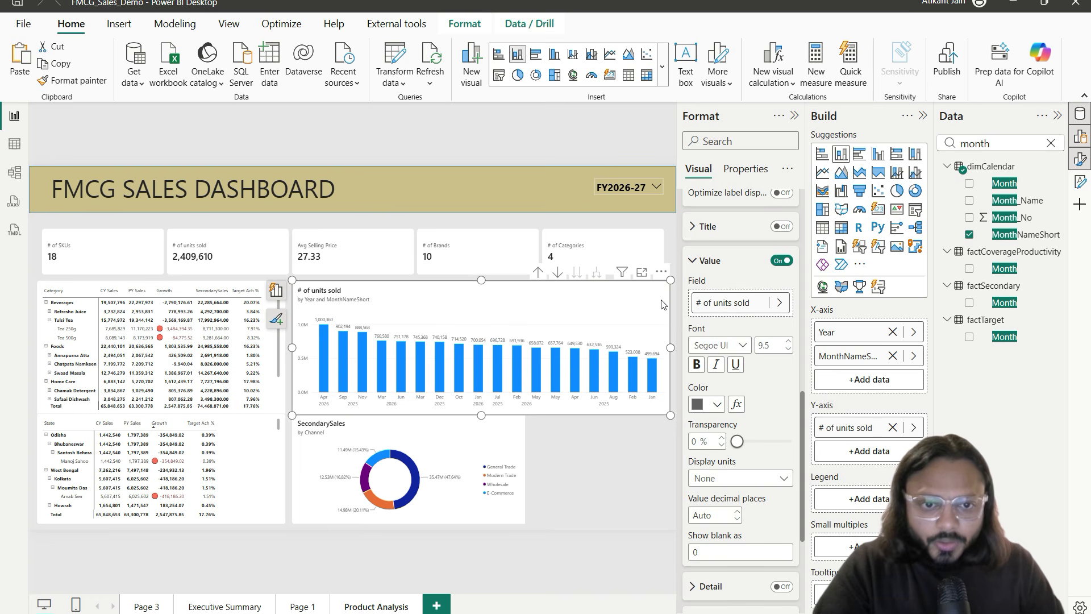
{"action": "left_click", "coordinate": [661, 271]}
{"action": "mouse_move", "coordinate": [701, 356]}
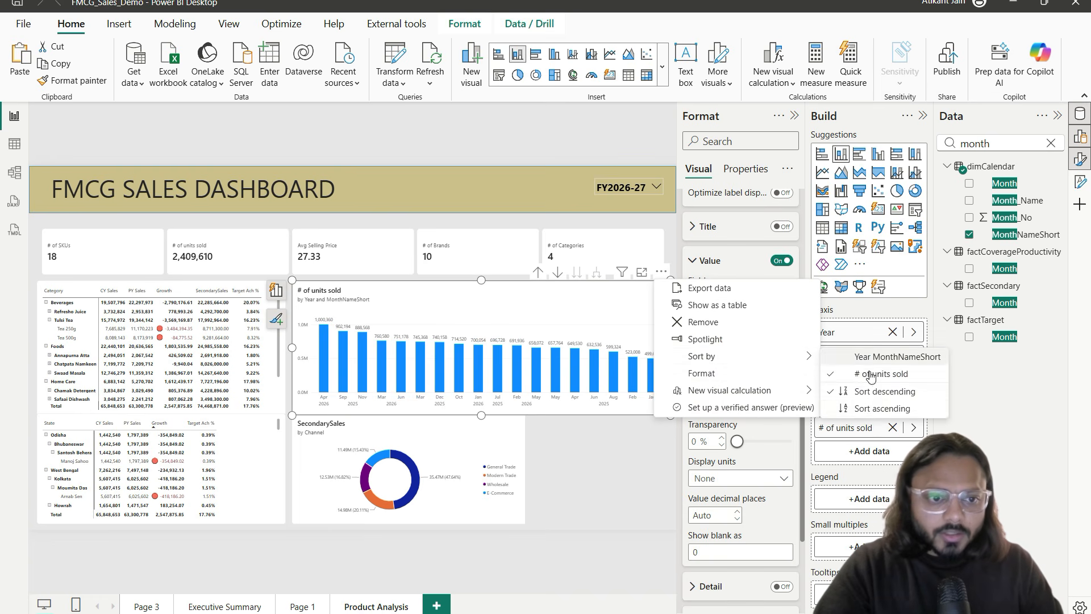
{"action": "left_click", "coordinate": [882, 408]}
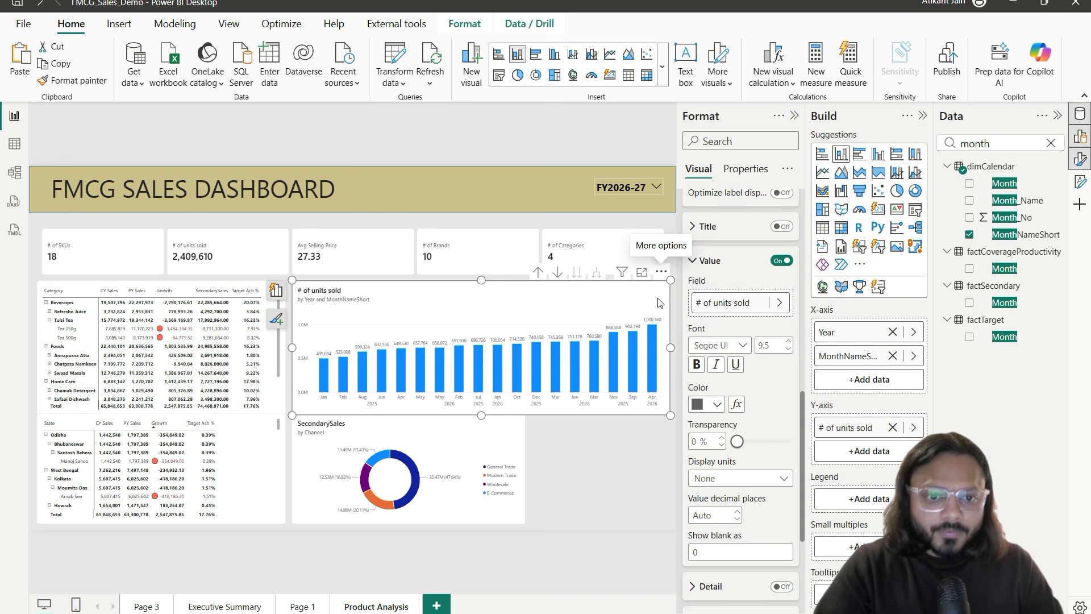
{"action": "left_click", "coordinate": [661, 272]}
{"action": "mouse_move", "coordinate": [730, 355]}
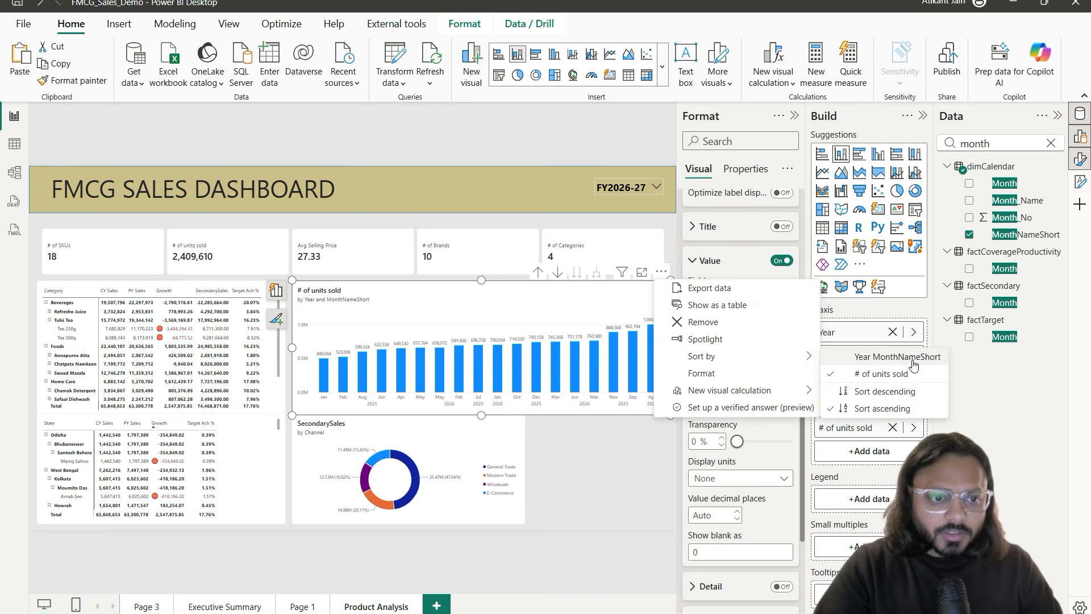
{"action": "left_click", "coordinate": [911, 359]}
{"action": "left_click", "coordinate": [661, 272]}
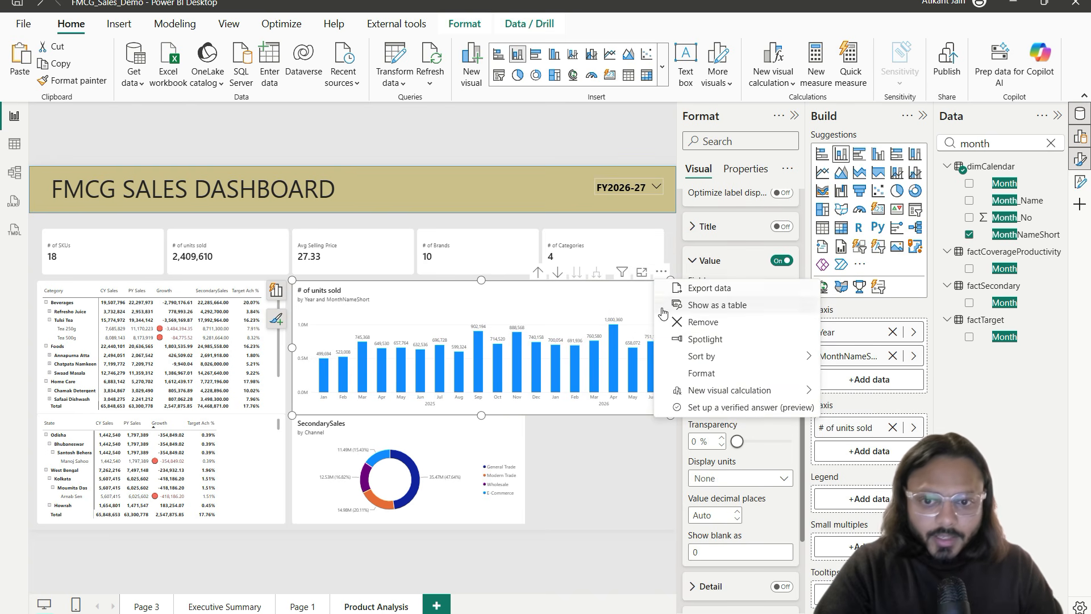
Step: Review the enlarged chart's Jan 2025–Jun 2026 bars, marking Sep 902,194 and the Nov and Apr peaks
{"action": "left_click", "coordinate": [644, 274]}
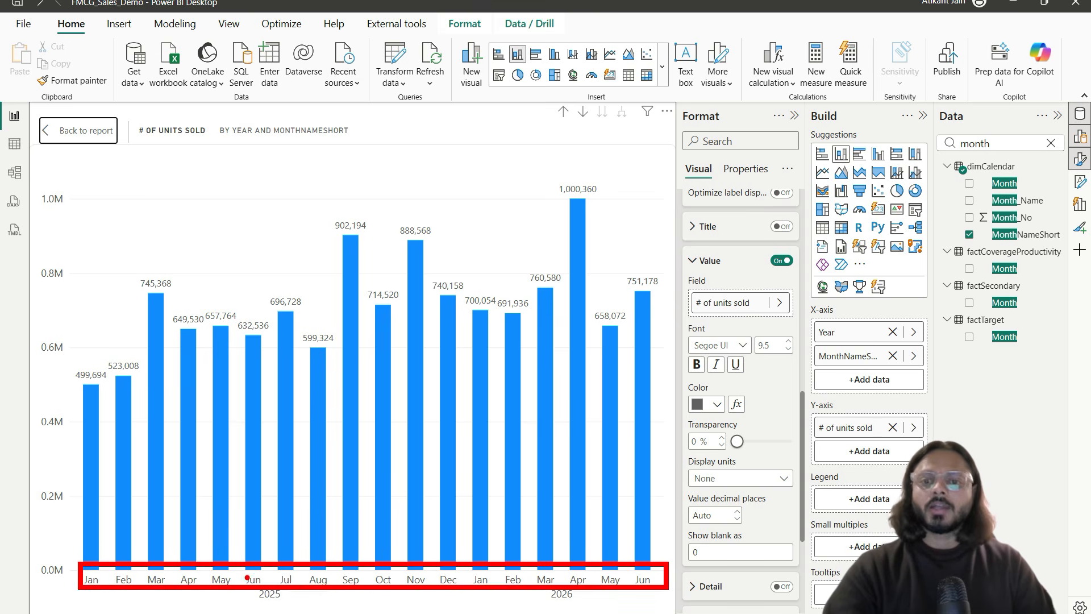
{"action": "left_click_drag", "start_coordinate": [231, 526], "coordinate": [572, 385]}
{"action": "key", "text": "Escape"}
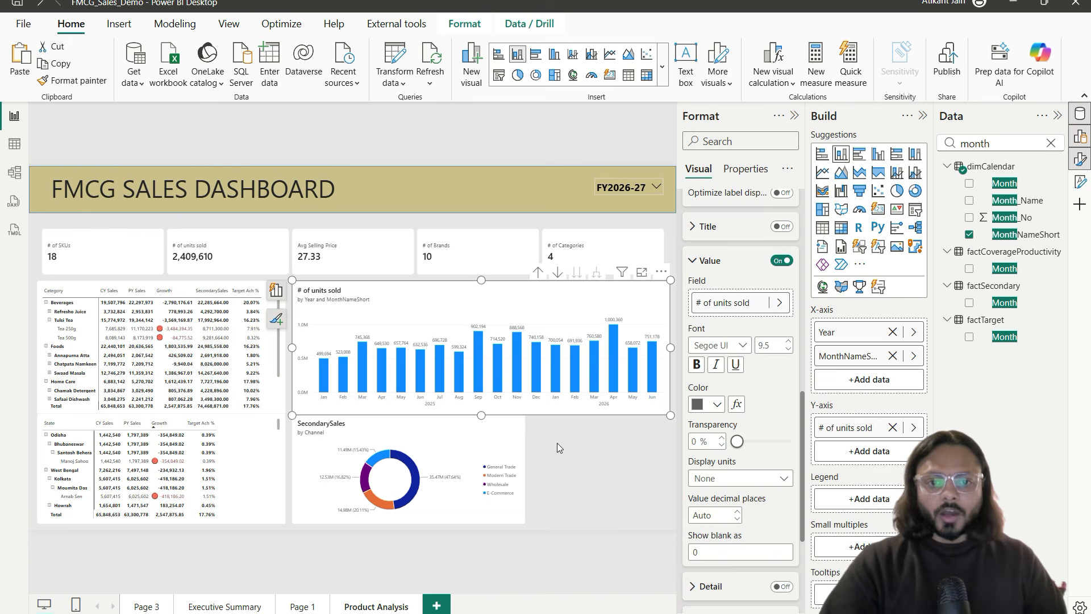
{"action": "left_click", "coordinate": [557, 443]}
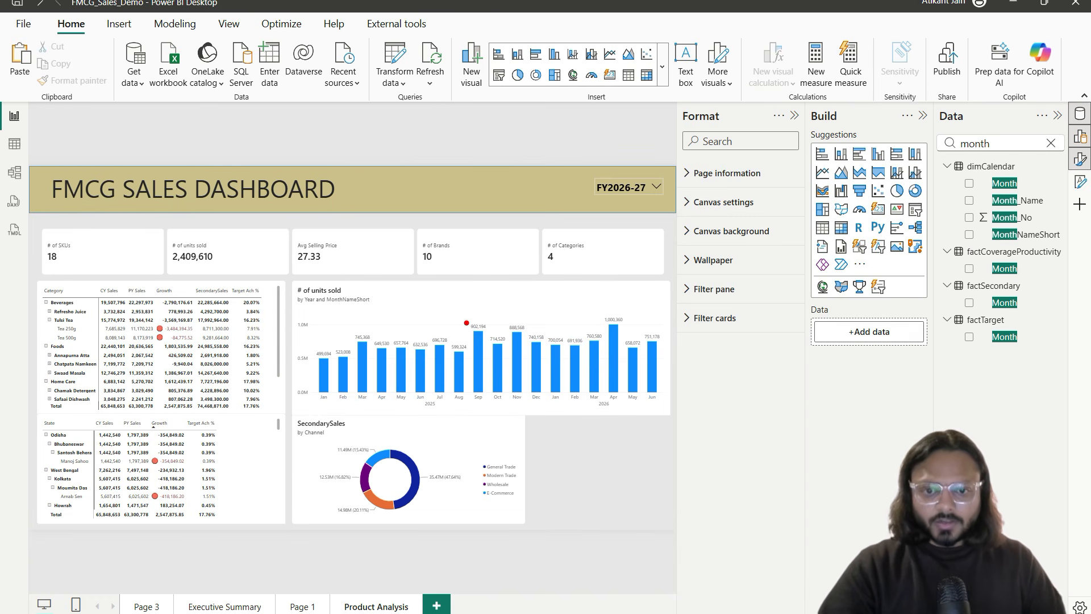
{"action": "mouse_move", "coordinate": [466, 319]}
{"action": "left_mouse_down"}
{"action": "mouse_move", "coordinate": [486, 335]}
{"action": "mouse_move", "coordinate": [528, 339]}
{"action": "left_mouse_up"}
{"action": "left_click_drag", "start_coordinate": [602, 310], "coordinate": [627, 332]}
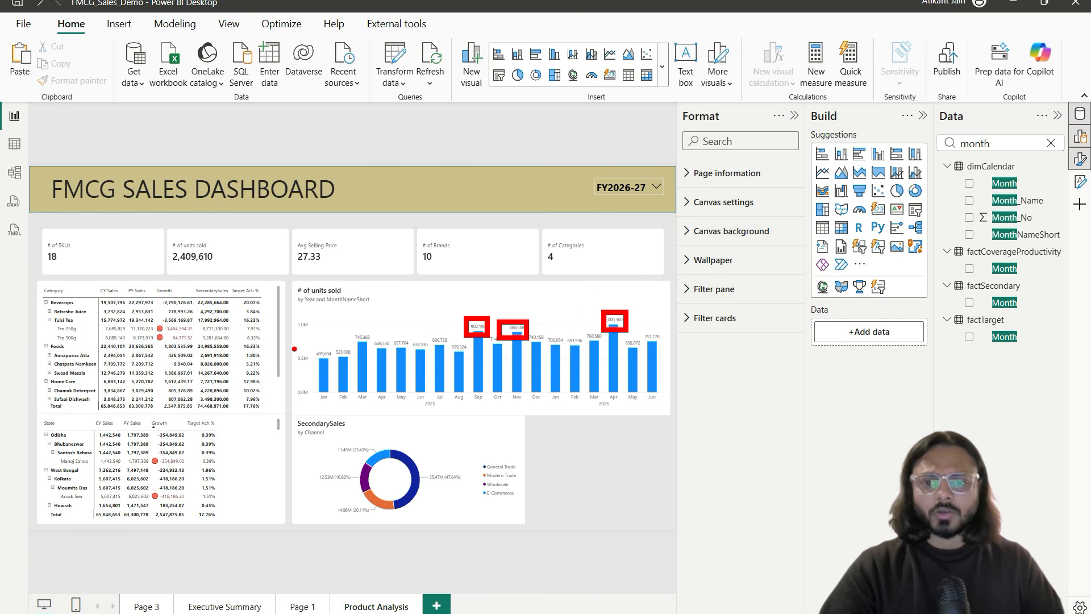
{"action": "left_click_drag", "start_coordinate": [291, 343], "coordinate": [664, 342]}
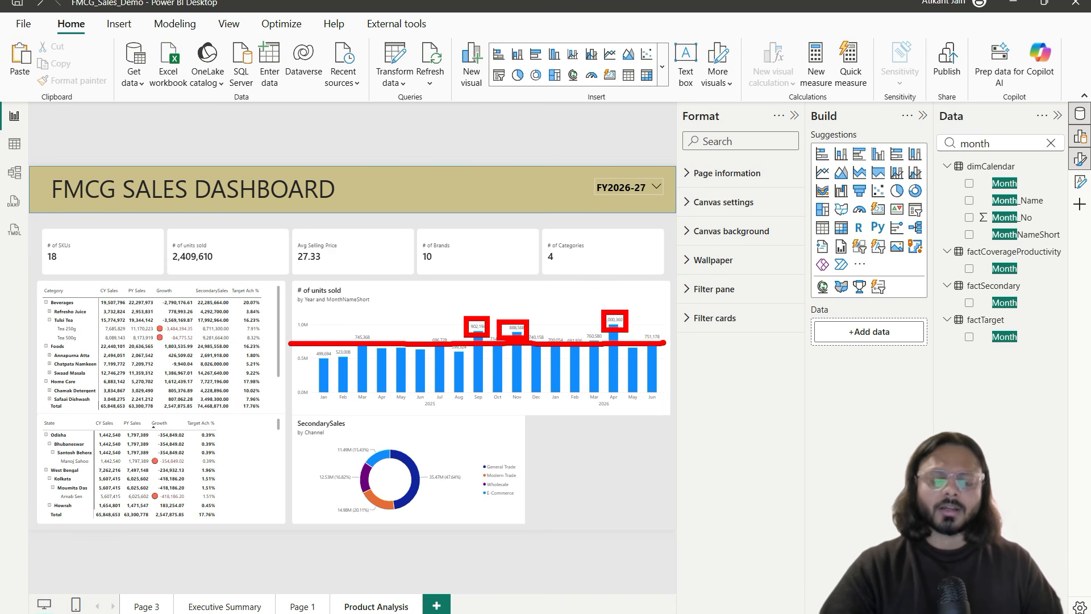
{"action": "key", "text": "Escape"}
{"action": "left_click", "coordinate": [637, 285]}
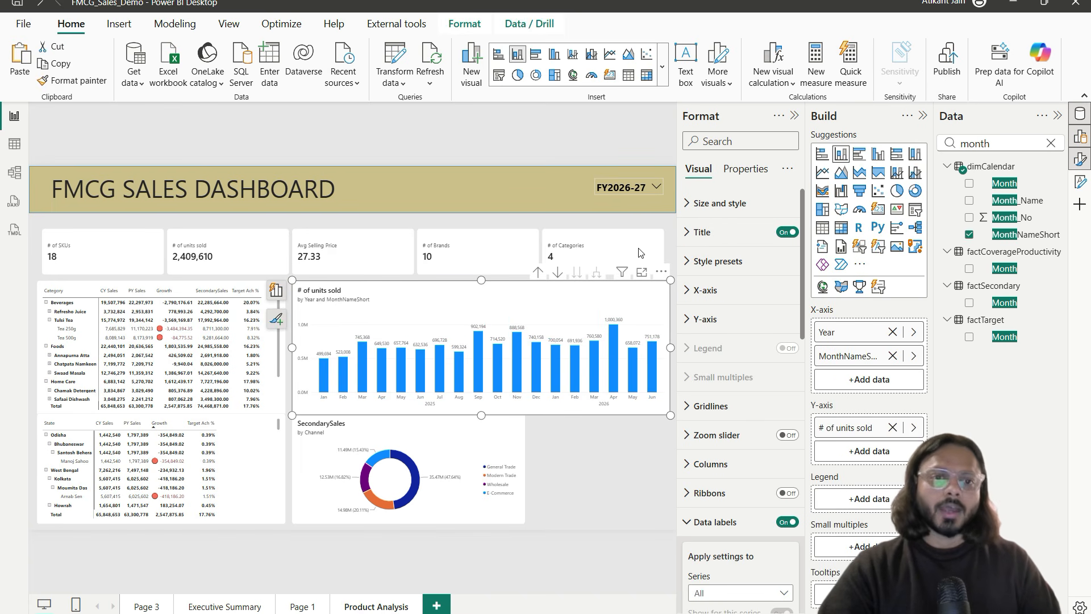
{"action": "left_click", "coordinate": [572, 434]}
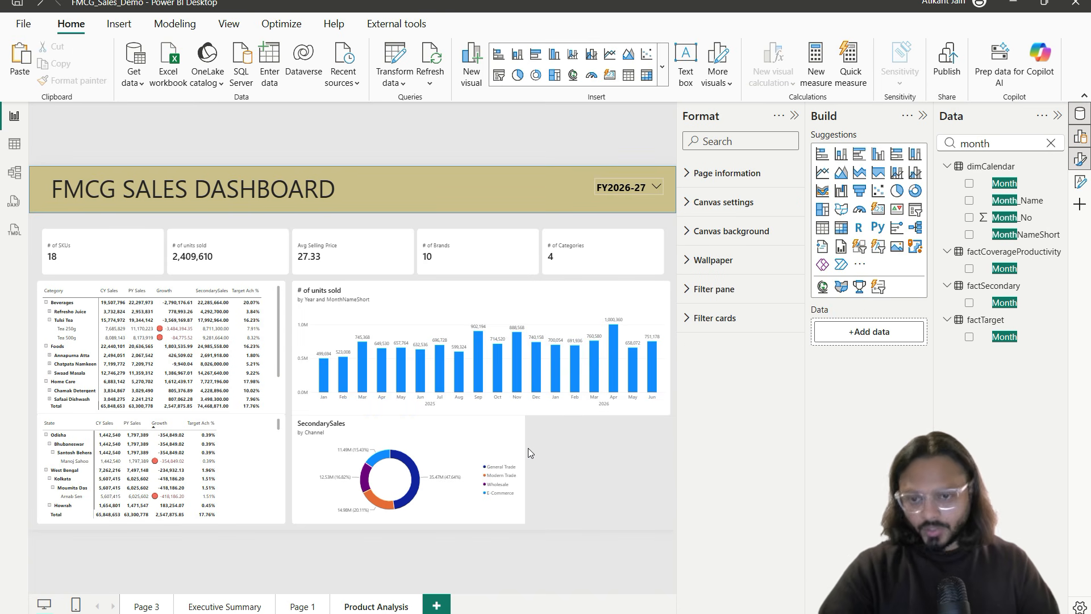
Step: Delete the State matrix and move the SecondarySales donut left into the freed space
{"action": "left_click", "coordinate": [260, 437]}
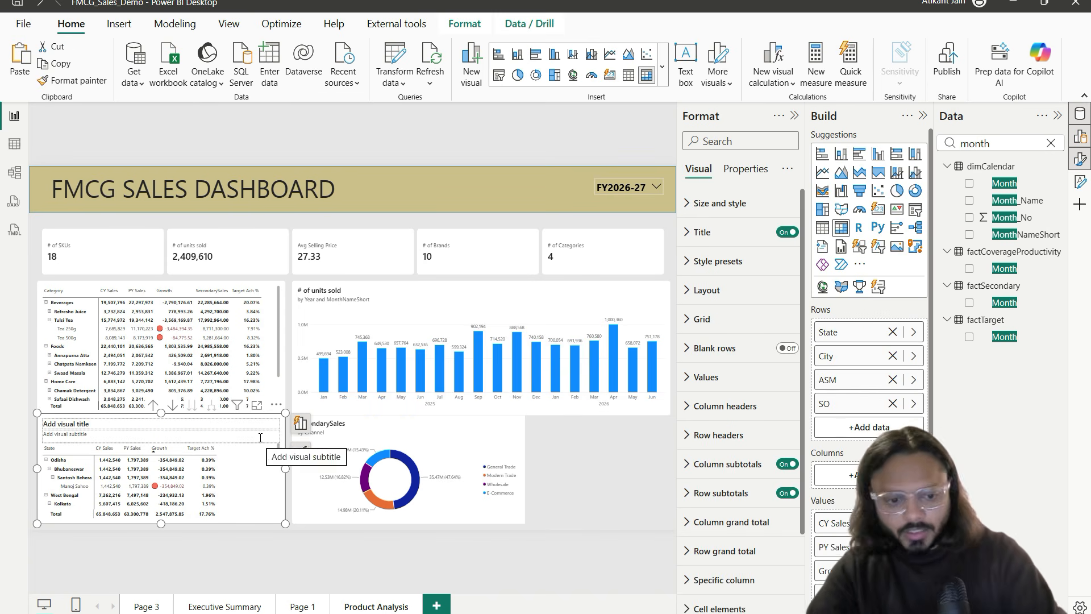
{"action": "key", "text": "Delete"}
{"action": "left_click", "coordinate": [393, 430]}
{"action": "left_click_drag", "start_coordinate": [491, 435], "coordinate": [360, 441]}
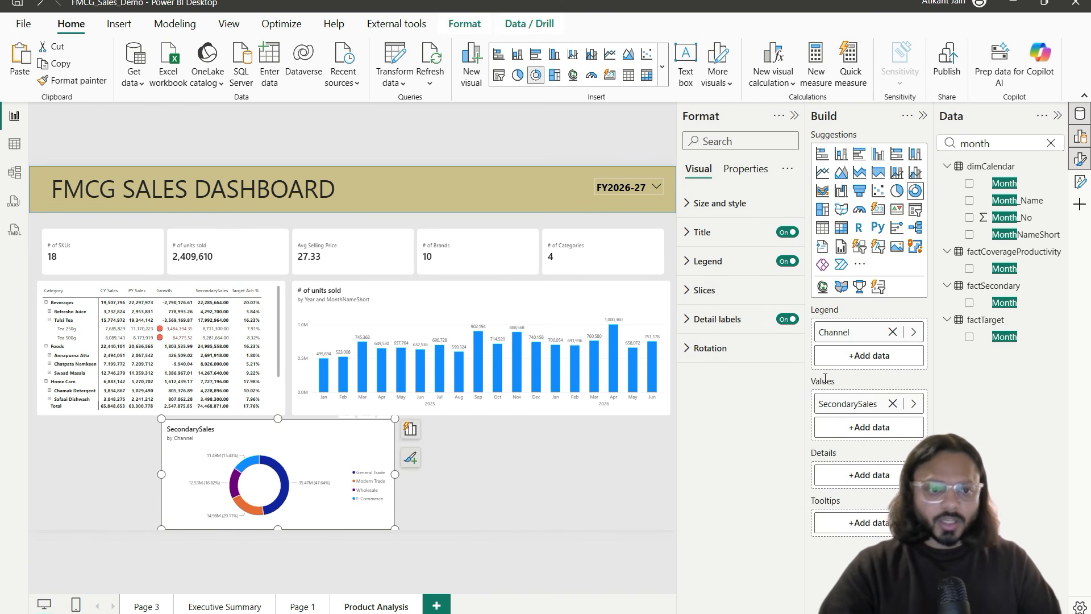
Step: Switch the donut from Channel and SecondarySales to product Category and PrimarySales
{"action": "left_click", "coordinate": [892, 332]}
{"action": "double_click", "coordinate": [993, 145]}
{"action": "type", "text": "categ"}
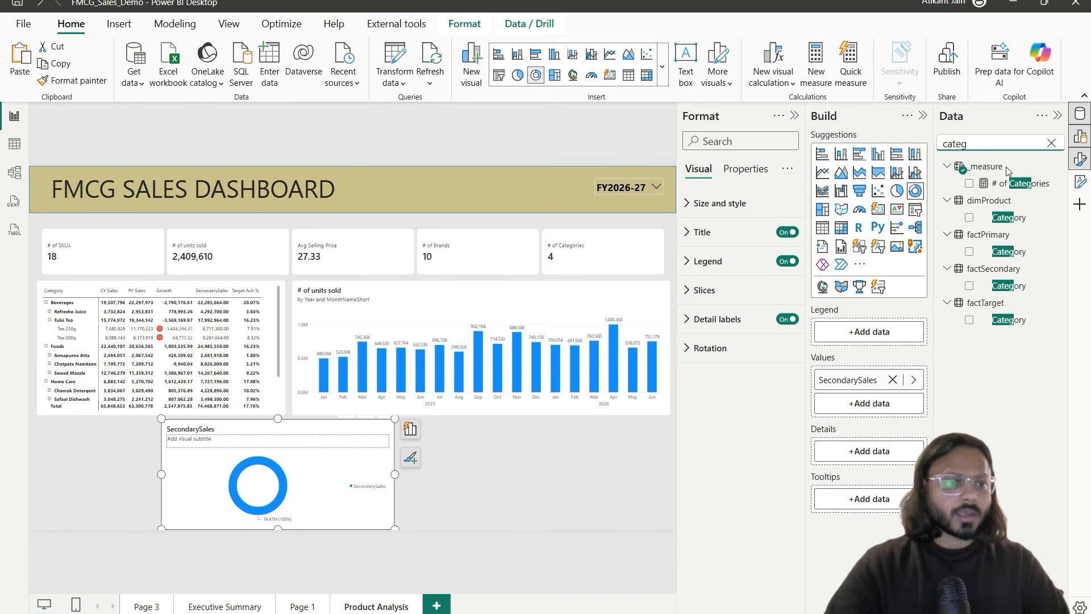
{"action": "left_click_drag", "start_coordinate": [1008, 218], "coordinate": [894, 344]}
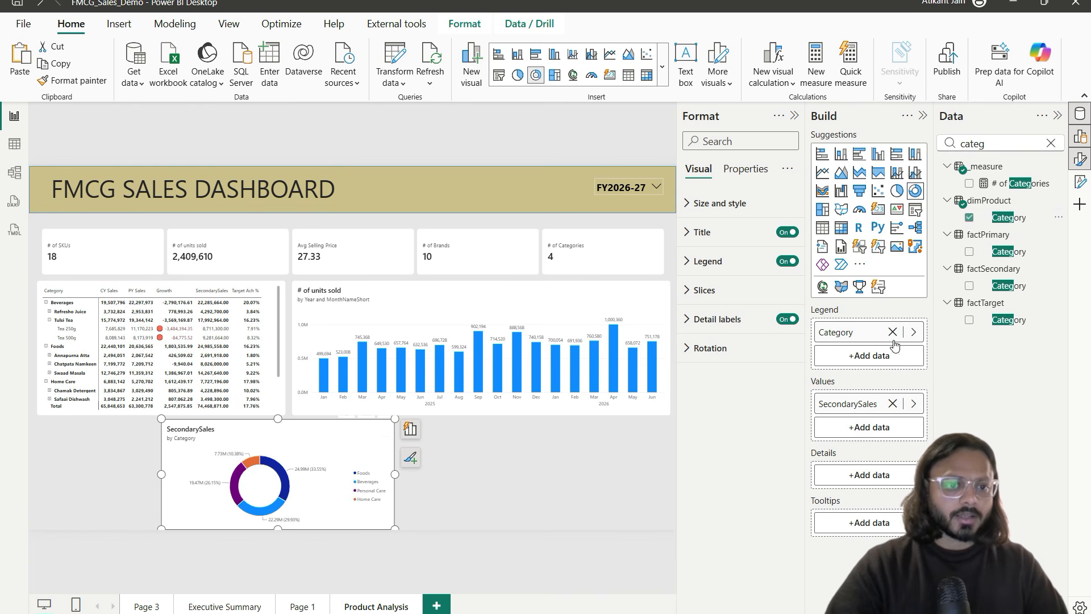
{"action": "left_click", "coordinate": [892, 404]}
{"action": "left_click", "coordinate": [1001, 145]}
{"action": "double_click", "coordinate": [1001, 145]}
{"action": "type", "text": "sales"}
{"action": "left_click", "coordinate": [969, 183]}
Step: Shrink the donut, move it toward the left page edge, and collapse the side panes
{"action": "left_click", "coordinate": [410, 429]}
{"action": "left_click", "coordinate": [392, 527]}
{"action": "left_click_drag", "start_coordinate": [392, 527], "coordinate": [284, 516]}
{"action": "left_click_drag", "start_coordinate": [244, 441], "coordinate": [117, 444]}
{"action": "left_click", "coordinate": [412, 424]}
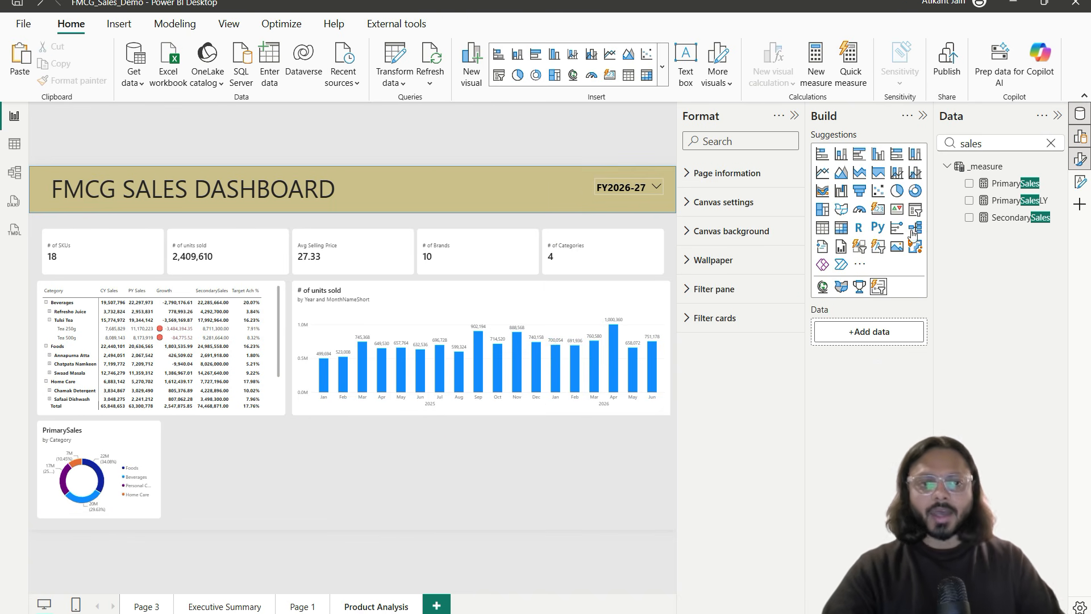
{"action": "left_click", "coordinate": [794, 115]}
{"action": "left_click", "coordinate": [922, 115]}
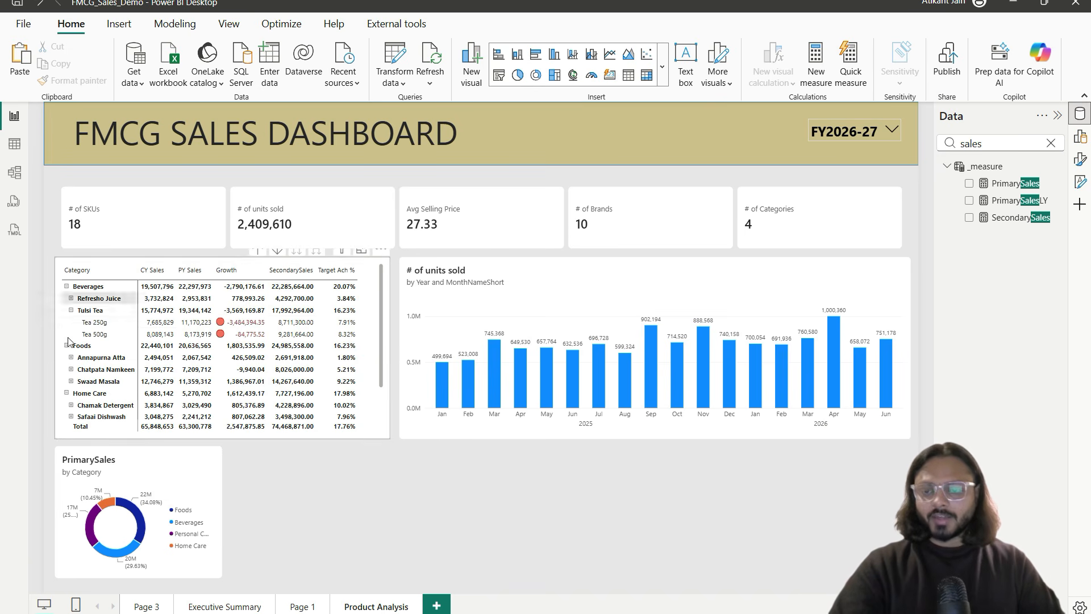
{"action": "left_click", "coordinate": [536, 313]}
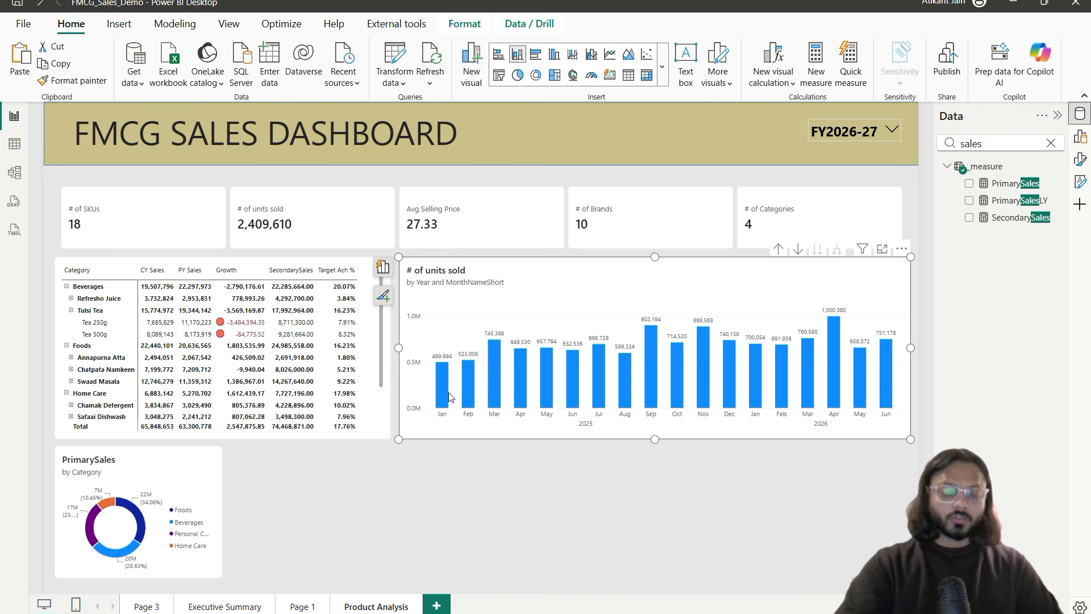
{"action": "left_click", "coordinate": [152, 483]}
{"action": "left_click_drag", "start_coordinate": [166, 481], "coordinate": [160, 475]}
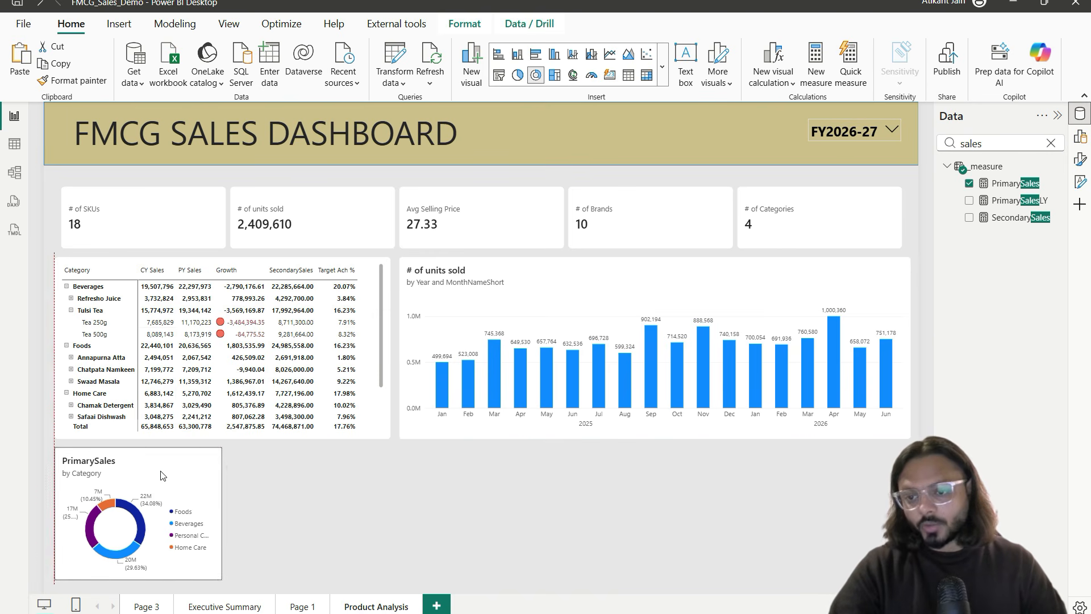
{"action": "left_click", "coordinate": [278, 477]}
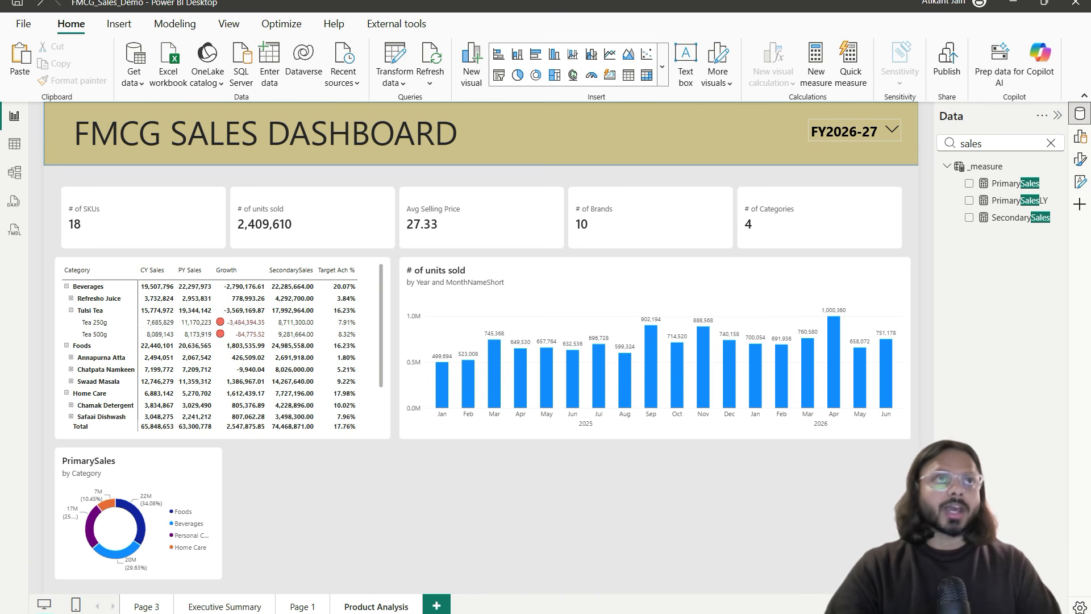
{"action": "left_click_drag", "start_coordinate": [188, 0], "coordinate": [480, 86]}
{"action": "double_click", "coordinate": [480, 86]}
{"action": "left_click_drag", "start_coordinate": [244, 328], "coordinate": [348, 201]}
{"action": "mouse_move", "coordinate": [92, 159]}
{"action": "left_mouse_down"}
{"action": "mouse_move", "coordinate": [338, 186]}
{"action": "mouse_move", "coordinate": [917, 210]}
{"action": "mouse_move", "coordinate": [950, 235]}
{"action": "left_mouse_up"}
{"action": "left_click_drag", "start_coordinate": [131, 224], "coordinate": [192, 209]}
{"action": "left_click_drag", "start_coordinate": [274, 221], "coordinate": [372, 221]}
{"action": "left_click_drag", "start_coordinate": [438, 224], "coordinate": [617, 226]}
{"action": "mouse_move", "coordinate": [80, 248]}
{"action": "left_mouse_down"}
{"action": "mouse_move", "coordinate": [313, 354]}
{"action": "mouse_move", "coordinate": [392, 435]}
{"action": "left_mouse_up"}
{"action": "left_click_drag", "start_coordinate": [220, 365], "coordinate": [329, 302]}
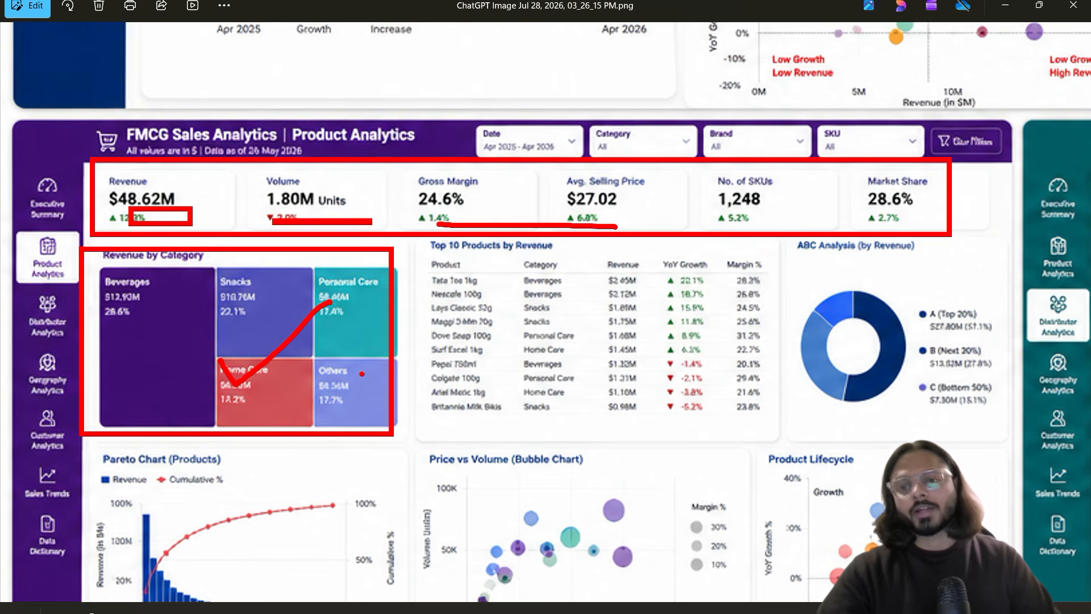
{"action": "key", "text": "Escape"}
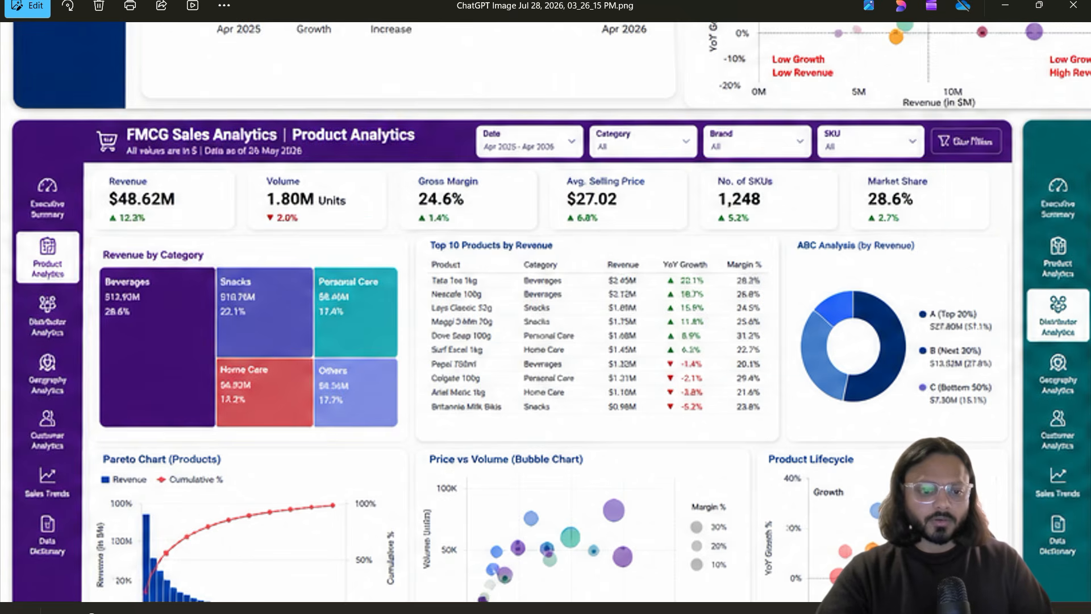
{"action": "key", "text": "alt+Tab"}
{"action": "left_click", "coordinate": [615, 522]}
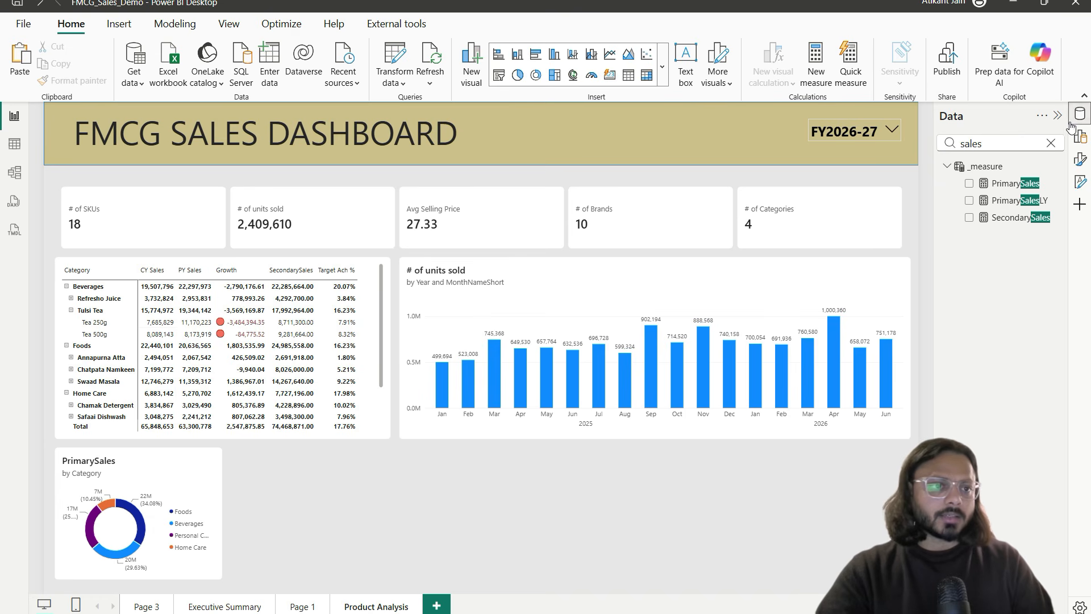
Step: Add a treemap of PrimarySales by dimProduct Category and enlarge it across the page
{"action": "left_click", "coordinate": [1080, 136]}
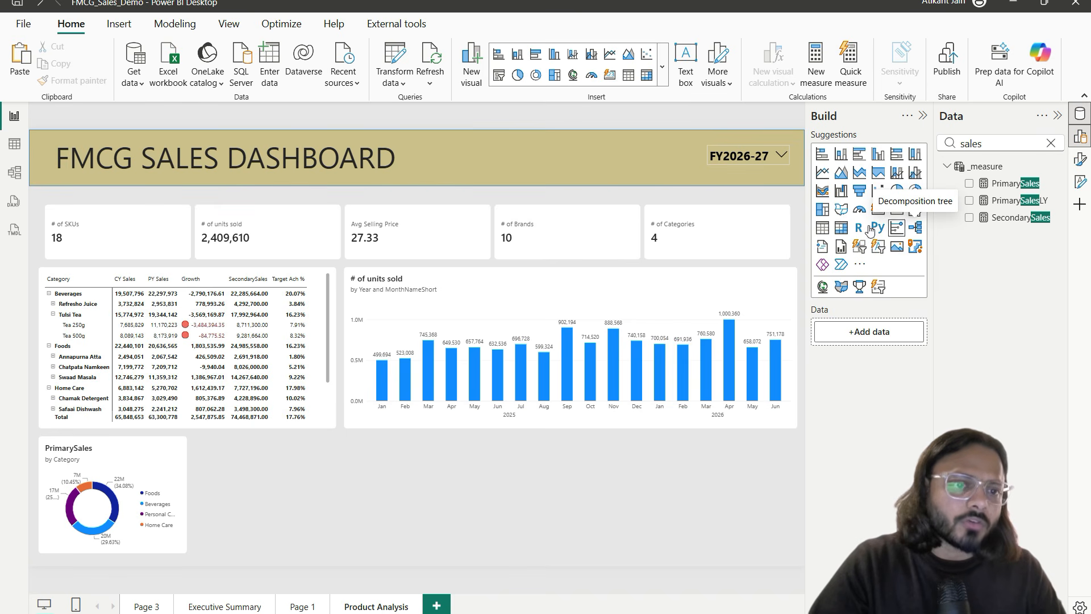
{"action": "left_click", "coordinate": [821, 217]}
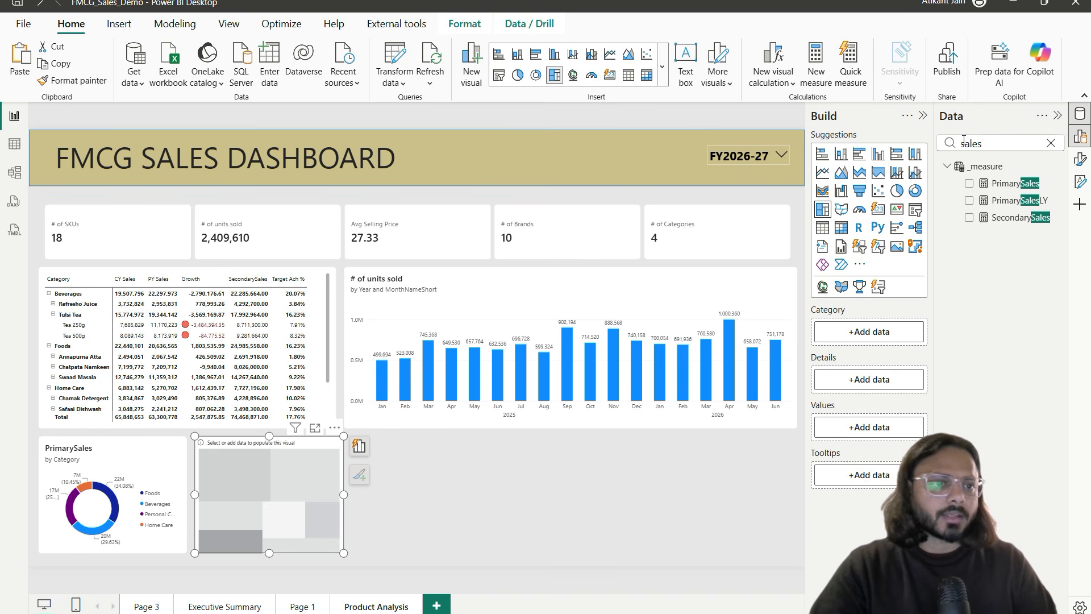
{"action": "left_click", "coordinate": [969, 183]}
{"action": "double_click", "coordinate": [980, 146]}
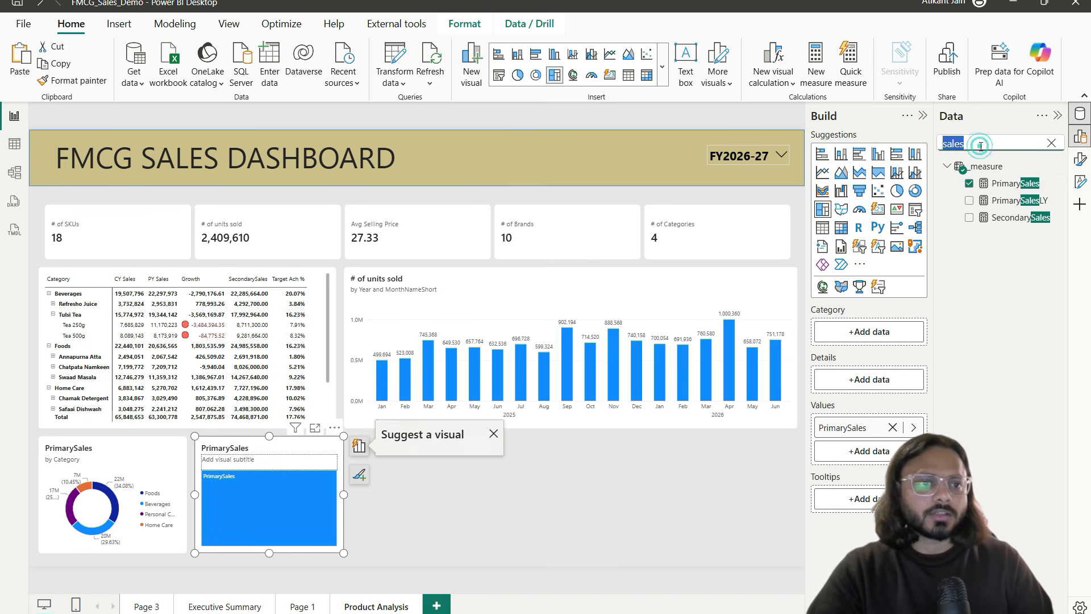
{"action": "type", "text": "catge"}
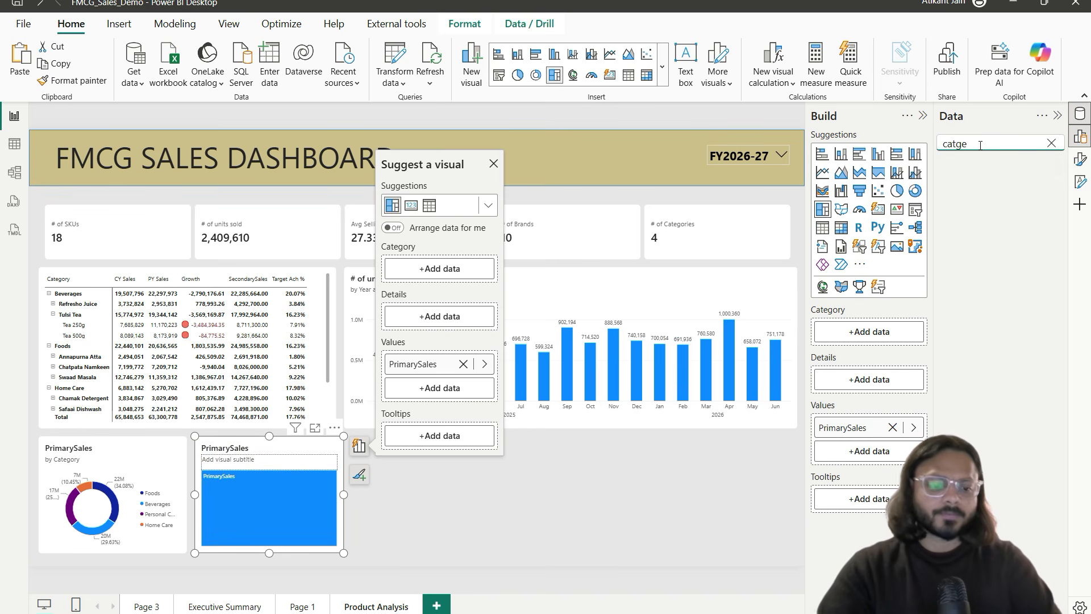
{"action": "key", "text": "BackSpace"}
{"action": "key", "text": "BackSpace"}
{"action": "type", "text": "eg"}
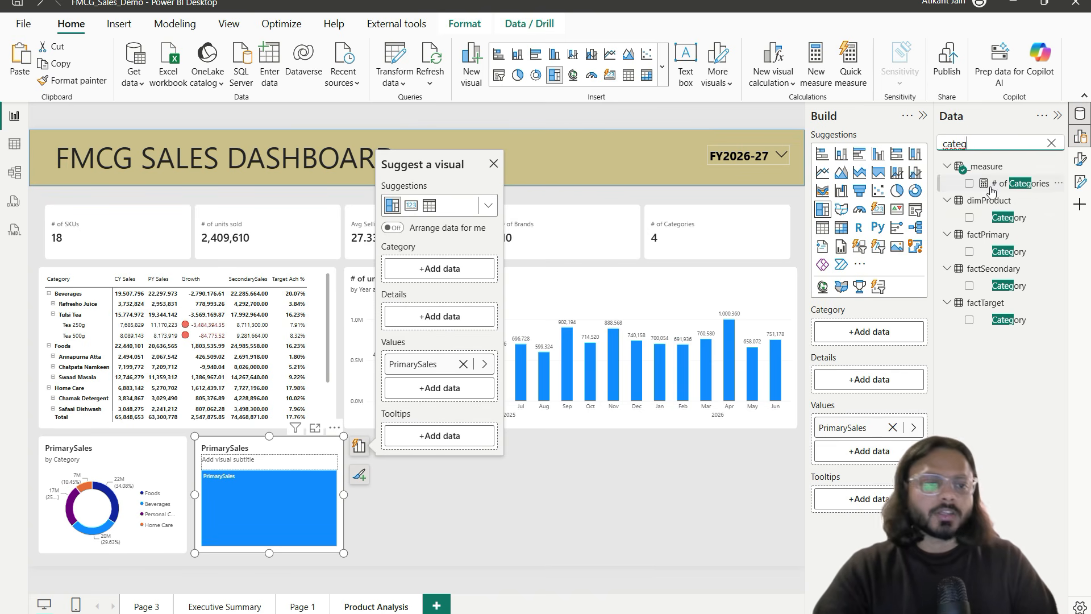
{"action": "left_click", "coordinate": [969, 217]}
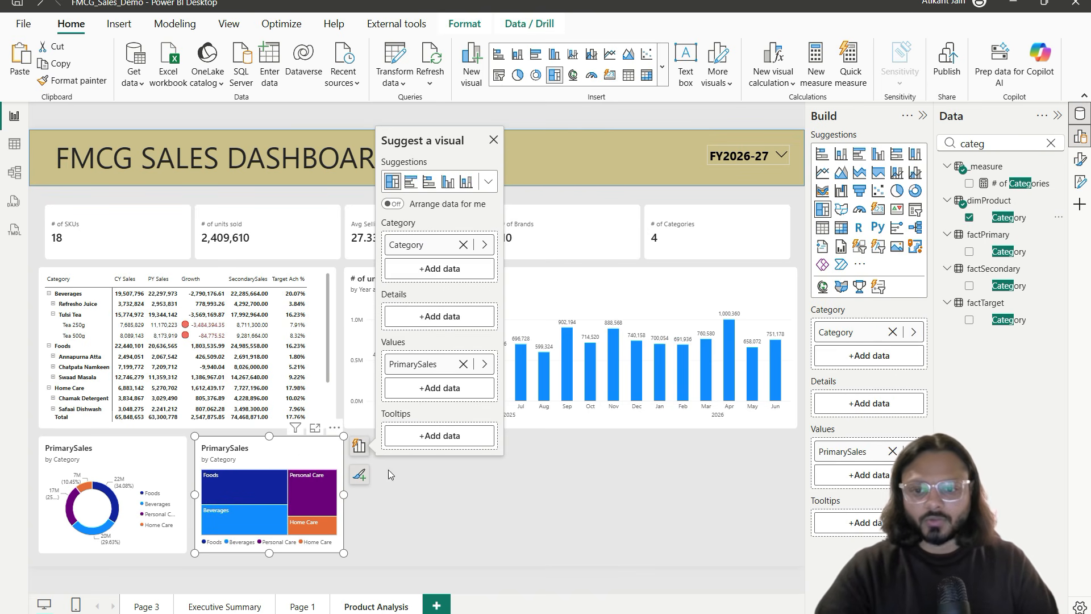
{"action": "left_click_drag", "start_coordinate": [343, 436], "coordinate": [481, 216]}
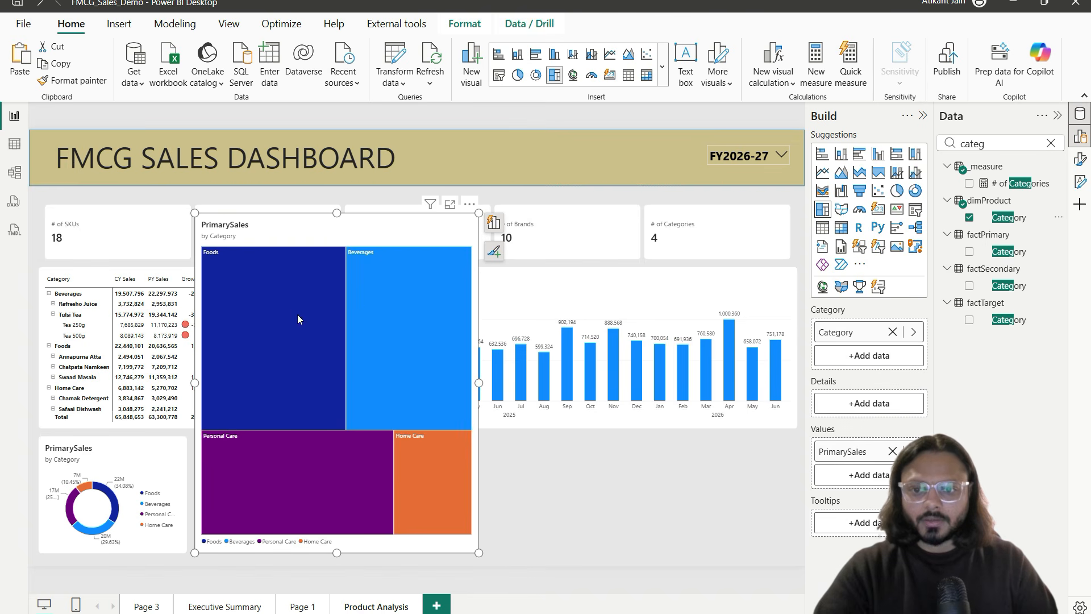
Step: Turn on treemap data labels, add Brand under Category, and expand to the Brand level
{"action": "left_click", "coordinate": [1080, 159]}
{"action": "left_click", "coordinate": [786, 349]}
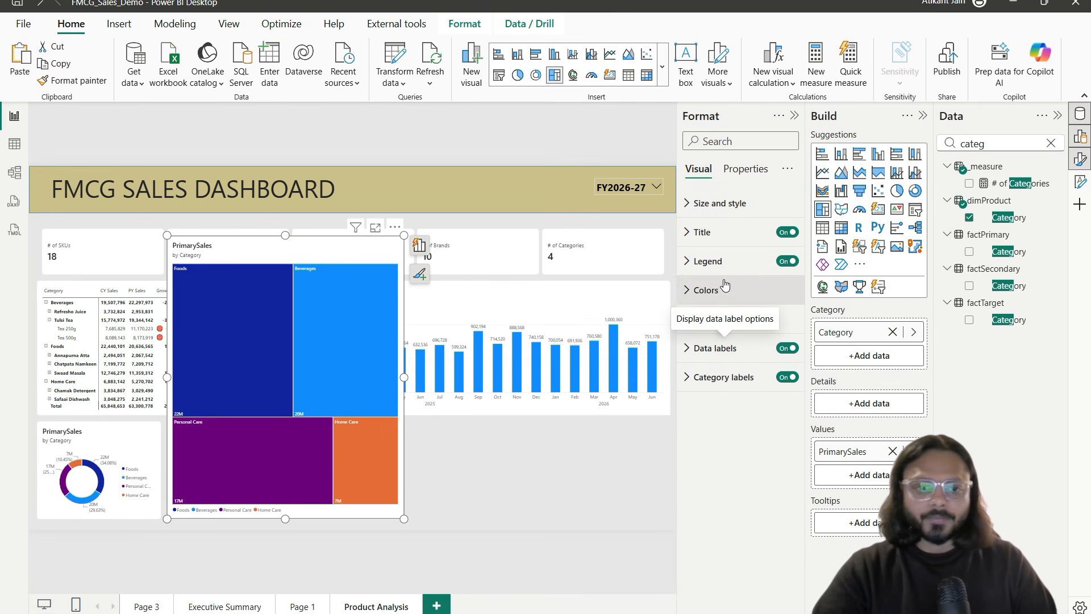
{"action": "double_click", "coordinate": [992, 140]}
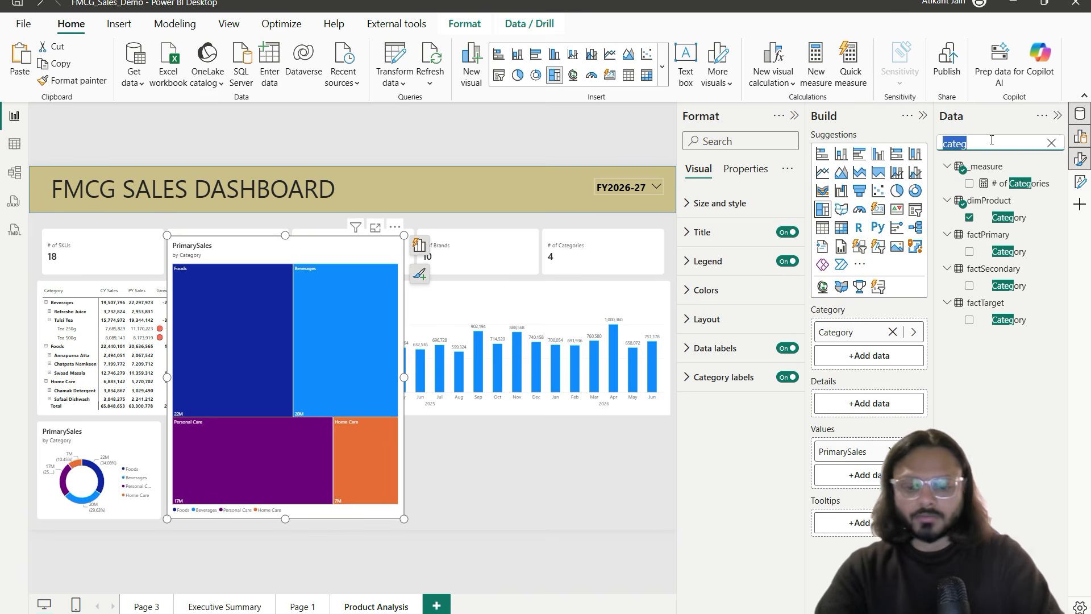
{"action": "type", "text": "brand"}
{"action": "left_click_drag", "start_coordinate": [1003, 217], "coordinate": [886, 353]}
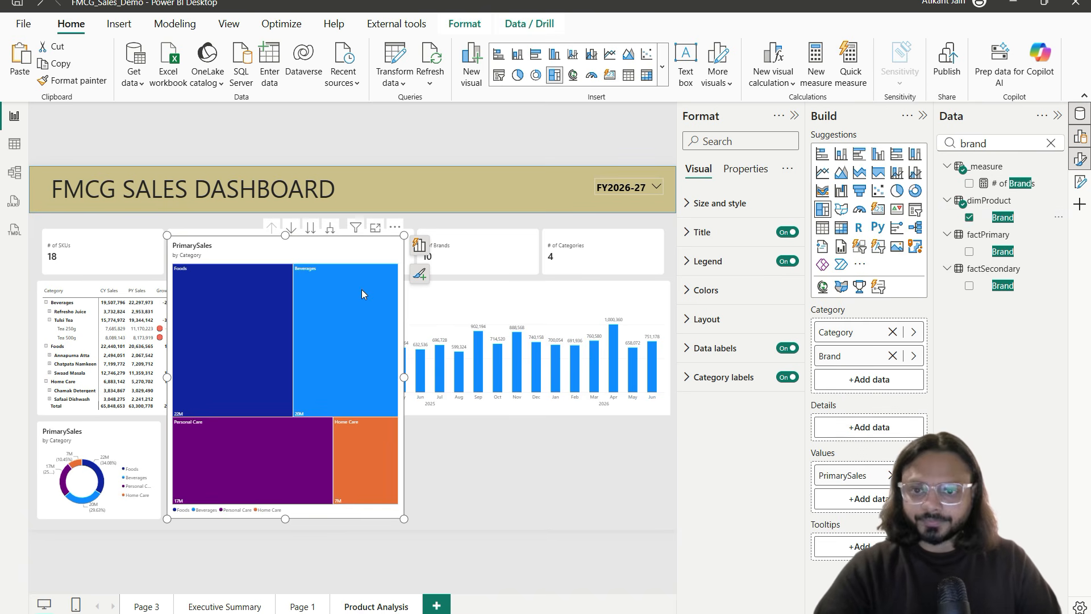
{"action": "left_click", "coordinate": [330, 227]}
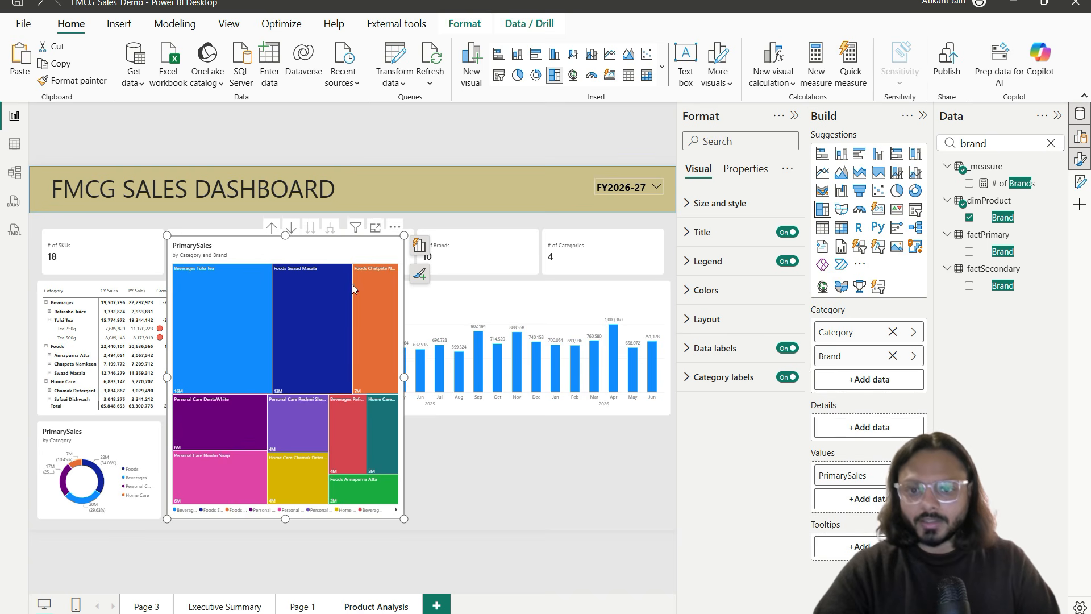
Step: Review the enlarged treemap, highlighting Tulsi Tea 16M, Chatpata Namkeen 7M and Swaad Masala 13M
{"action": "left_click", "coordinate": [375, 227]}
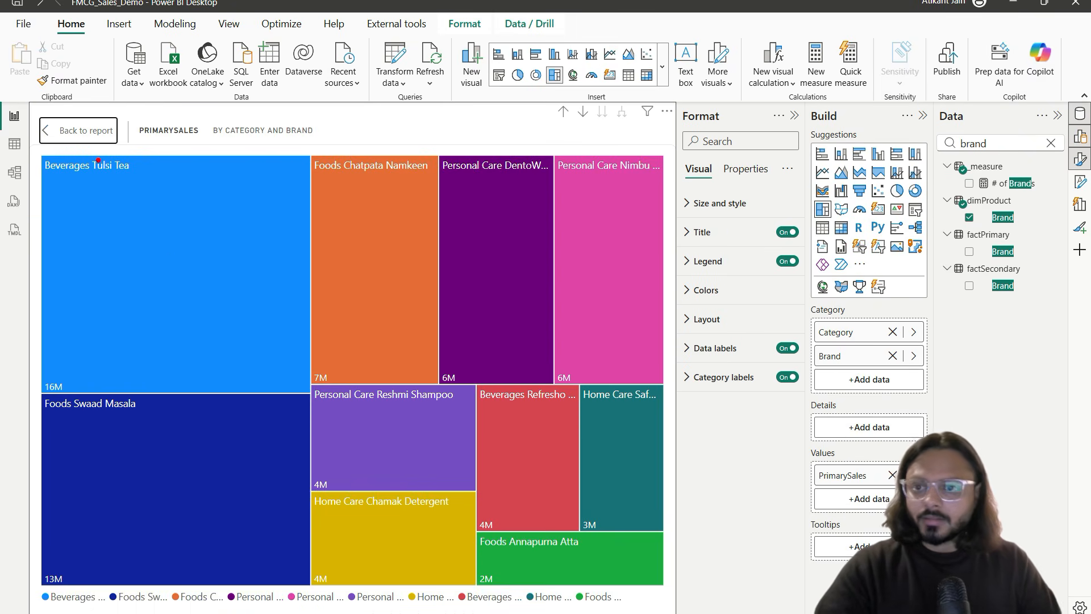
{"action": "left_click_drag", "start_coordinate": [45, 155], "coordinate": [134, 181]}
{"action": "left_click_drag", "start_coordinate": [63, 196], "coordinate": [274, 124]}
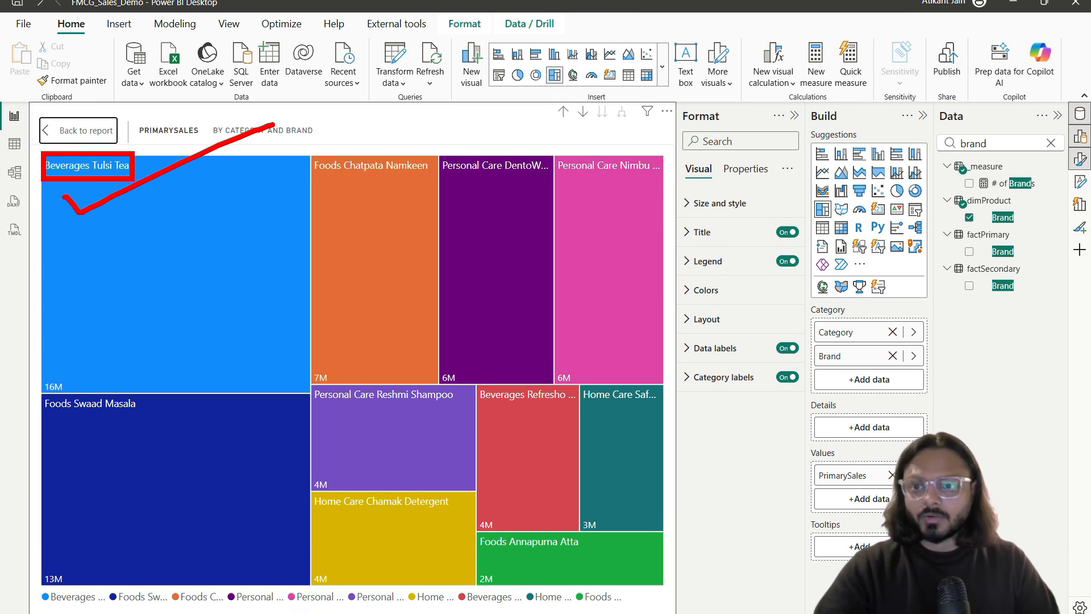
{"action": "left_click_drag", "start_coordinate": [79, 362], "coordinate": [77, 398]}
{"action": "mouse_move", "coordinate": [342, 372]}
{"action": "left_mouse_down"}
{"action": "mouse_move", "coordinate": [314, 379]}
{"action": "mouse_move", "coordinate": [330, 369]}
{"action": "left_mouse_up"}
{"action": "left_click_drag", "start_coordinate": [59, 550], "coordinate": [46, 527]}
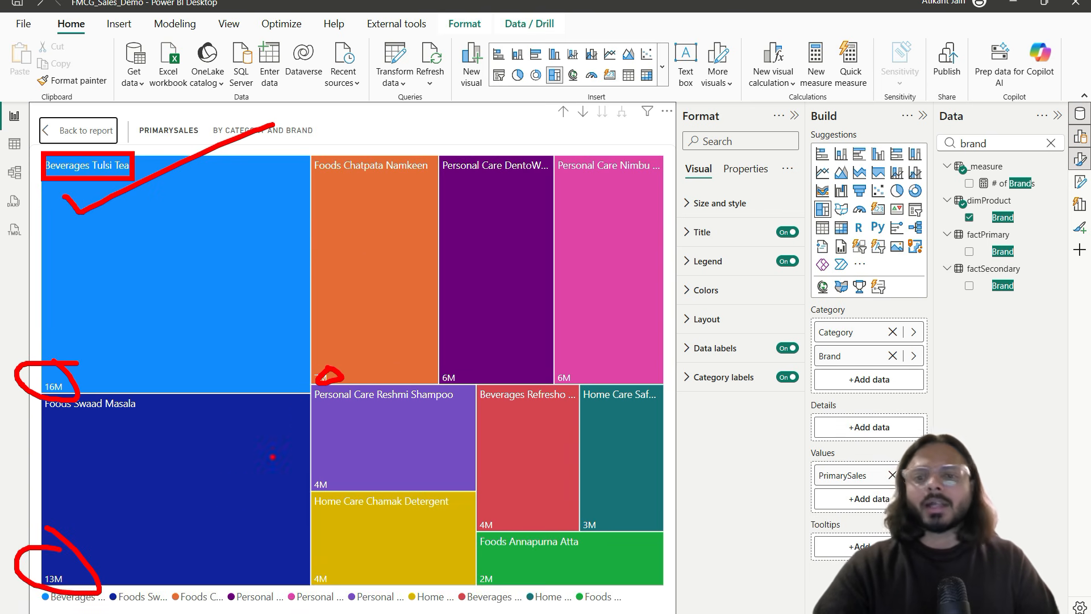
{"action": "left_click_drag", "start_coordinate": [221, 477], "coordinate": [539, 246]}
{"action": "mouse_move", "coordinate": [323, 245]}
{"action": "left_mouse_down"}
{"action": "mouse_move", "coordinate": [418, 377]}
{"action": "mouse_move", "coordinate": [532, 440]}
{"action": "left_mouse_up"}
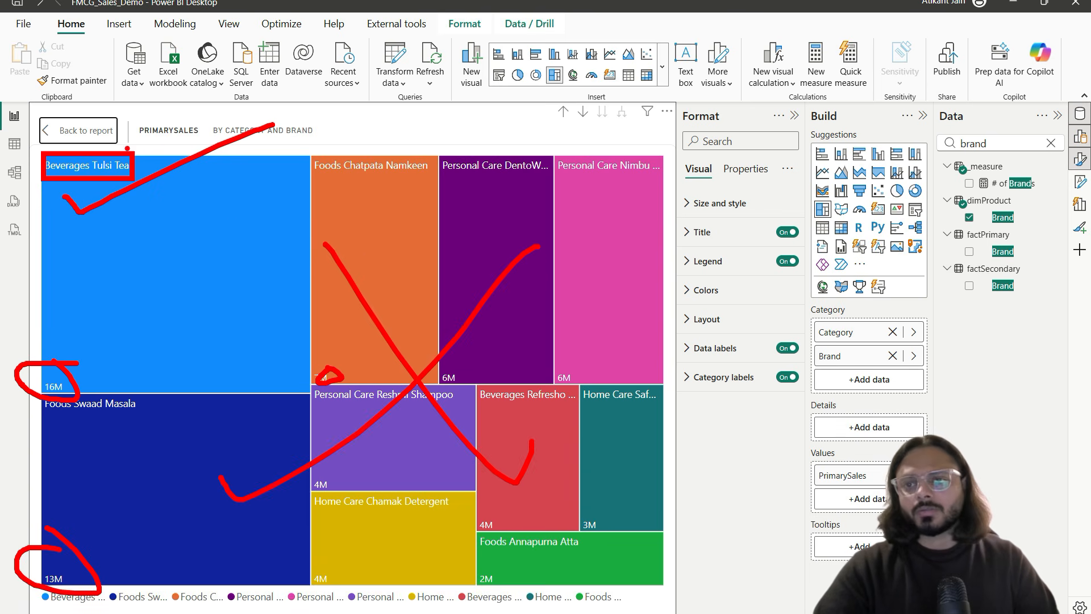
{"action": "key", "text": "Escape"}
{"action": "left_click", "coordinate": [79, 130]}
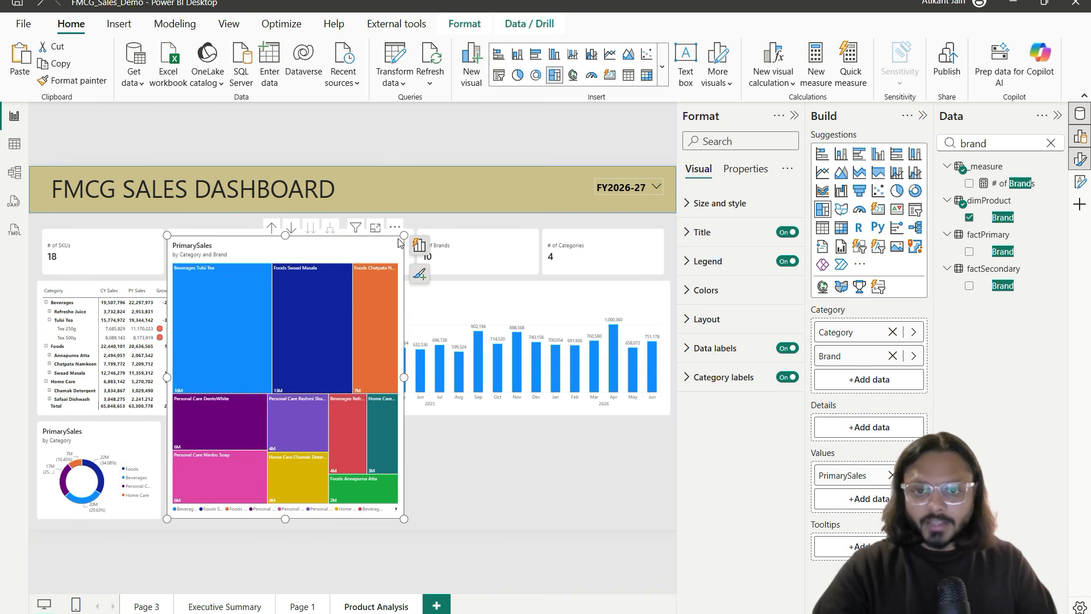
Step: Remove the Category and Brand treemap, then review the reference image's Top 10 Products by Revenue table
{"action": "left_click", "coordinate": [395, 226]}
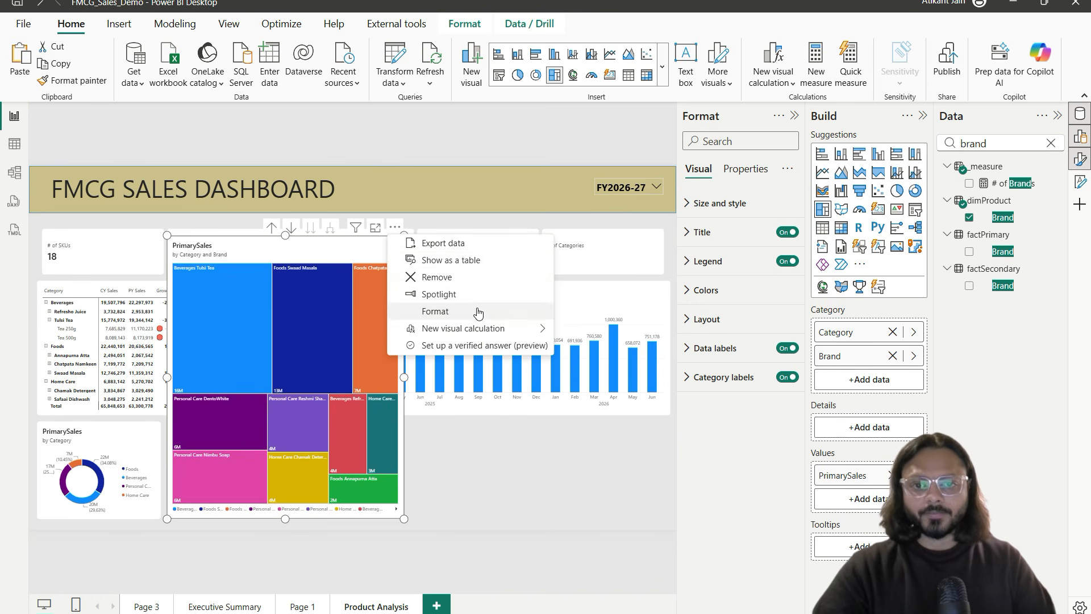
{"action": "left_click", "coordinate": [457, 277]}
{"action": "key", "text": "alt+Tab"}
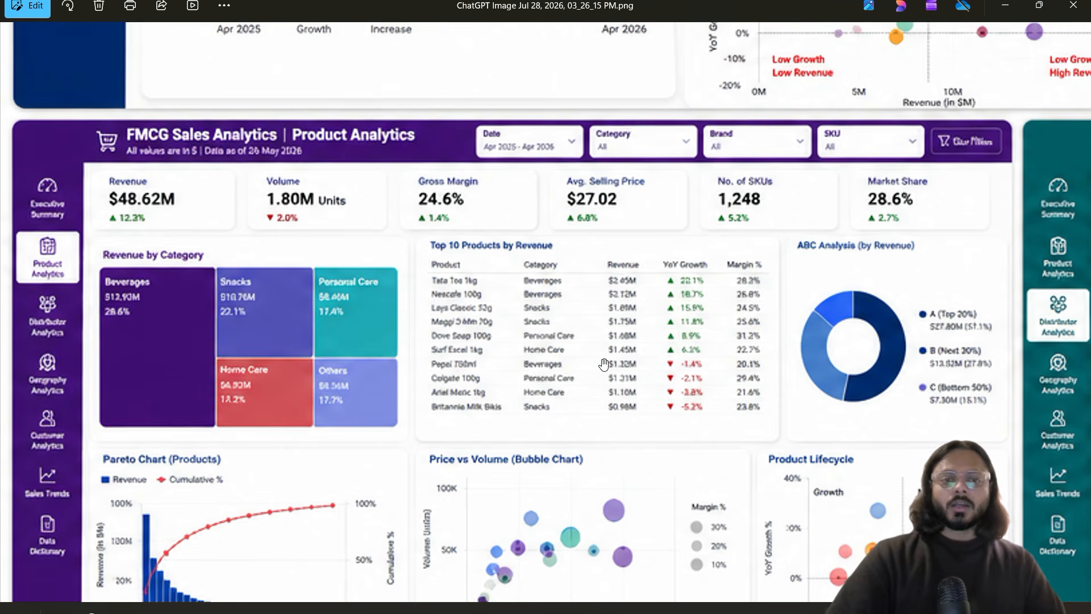
{"action": "left_click_drag", "start_coordinate": [414, 225], "coordinate": [767, 430]}
{"action": "mouse_move", "coordinate": [445, 260]}
{"action": "left_mouse_down"}
{"action": "mouse_move", "coordinate": [419, 265]}
{"action": "mouse_move", "coordinate": [488, 396]}
{"action": "left_mouse_up"}
{"action": "key", "text": "Escape"}
{"action": "key", "text": "alt+Tab"}
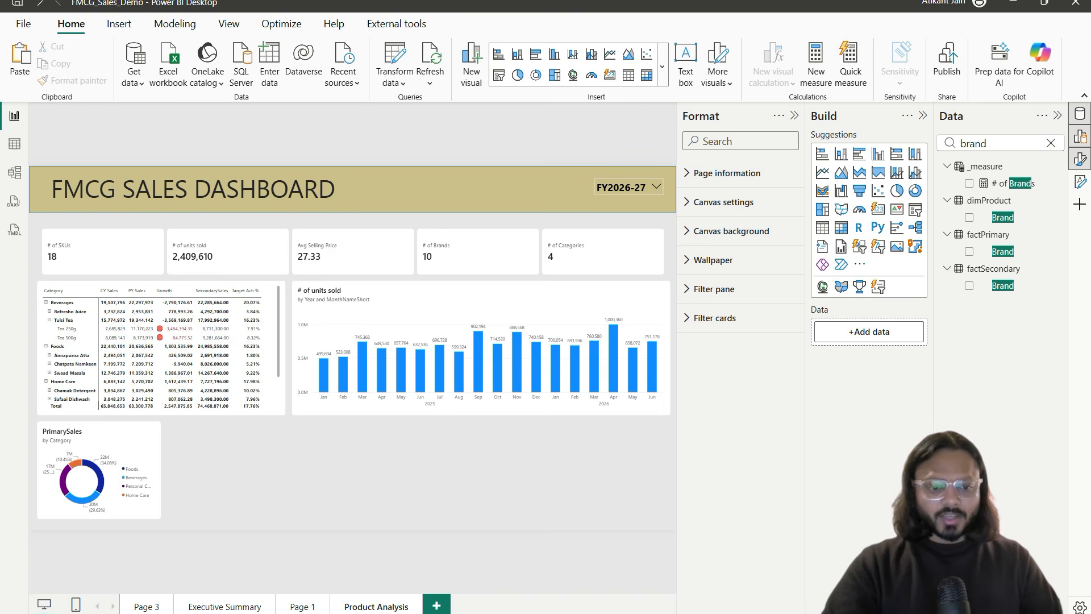
Step: Select the matrix and show its Filters pane from the View ribbon
{"action": "left_click", "coordinate": [254, 287]}
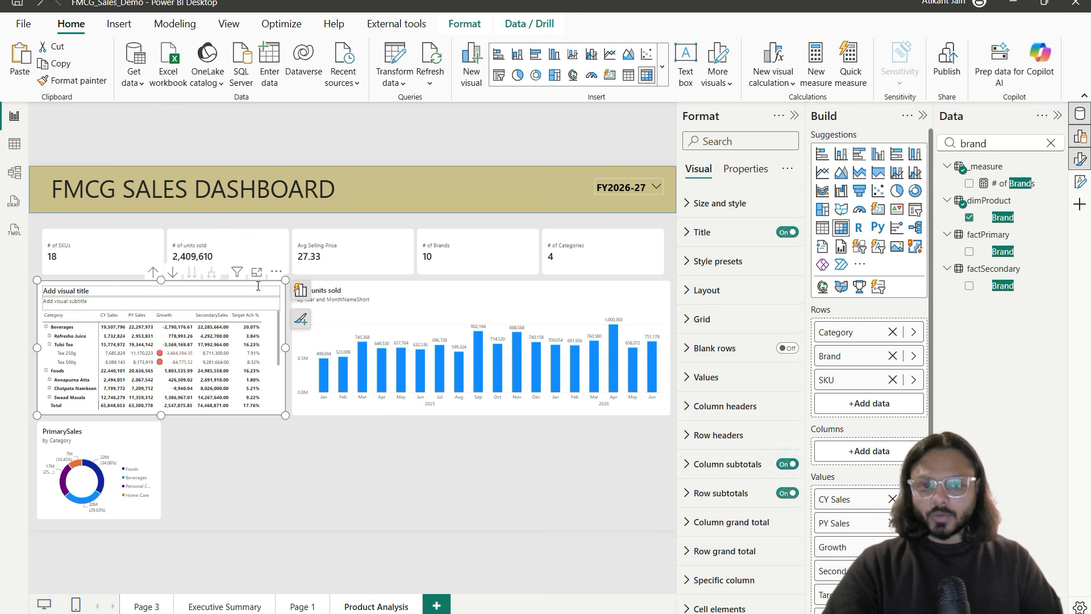
{"action": "left_click", "coordinate": [463, 23]}
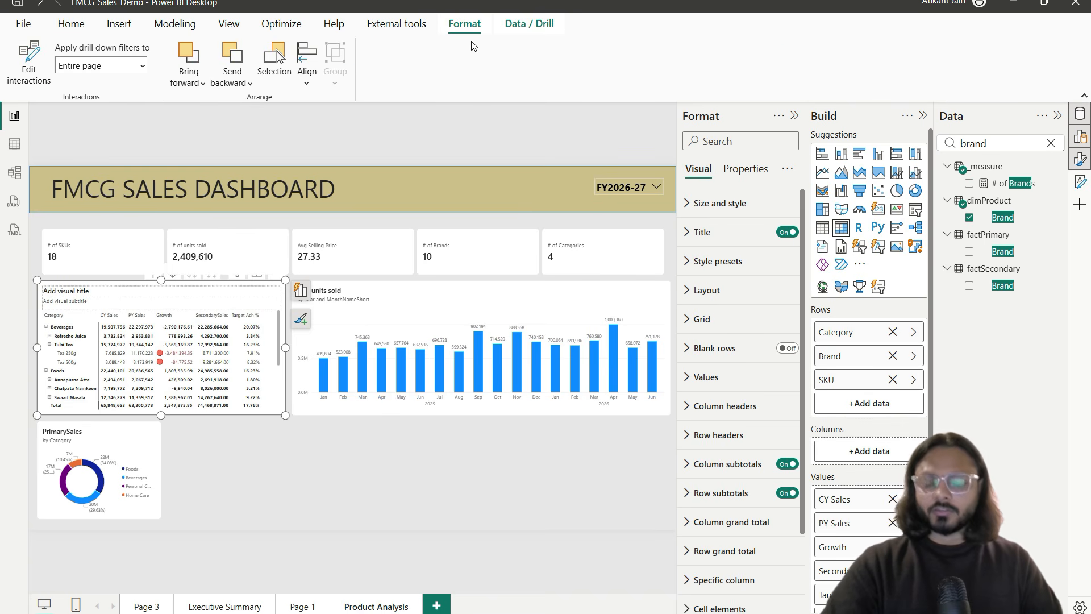
{"action": "left_click", "coordinate": [229, 24]}
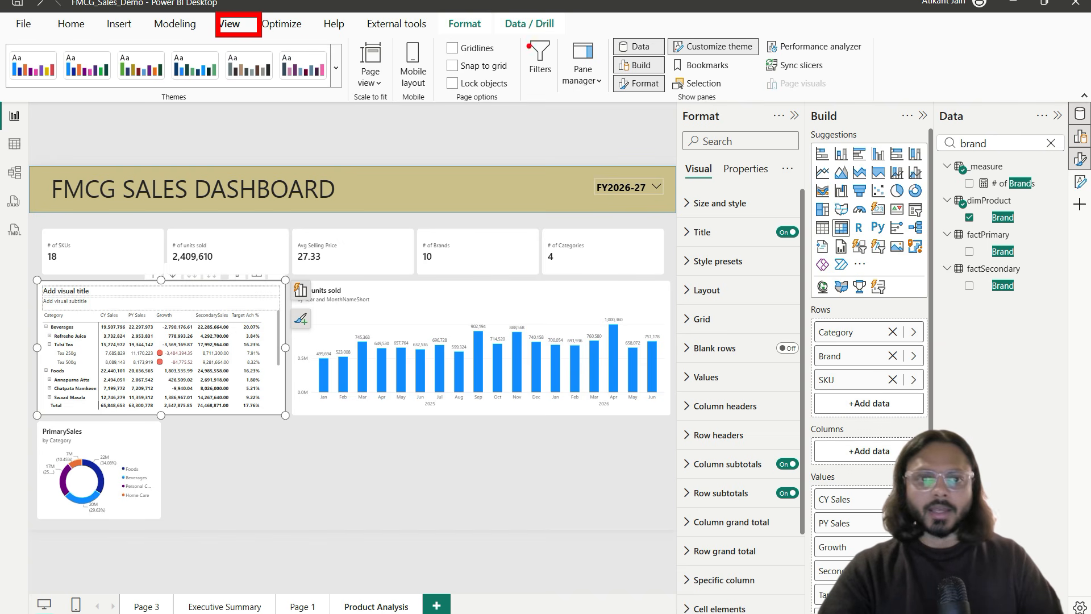
{"action": "left_click", "coordinate": [548, 84]}
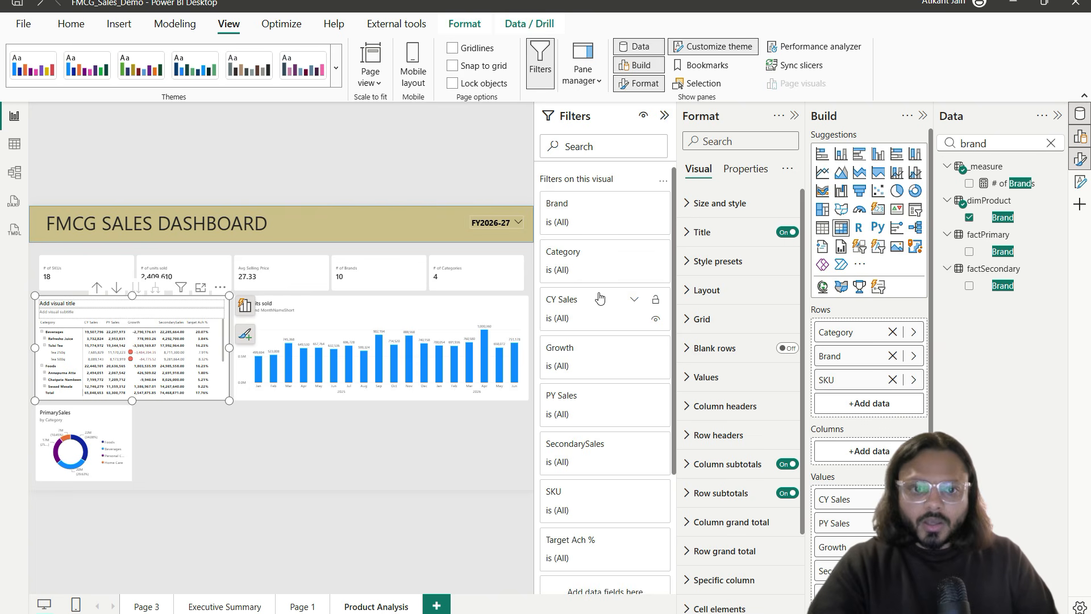
{"action": "scroll", "coordinate": [600, 298], "scroll_direction": "down", "scroll_amount": 5}
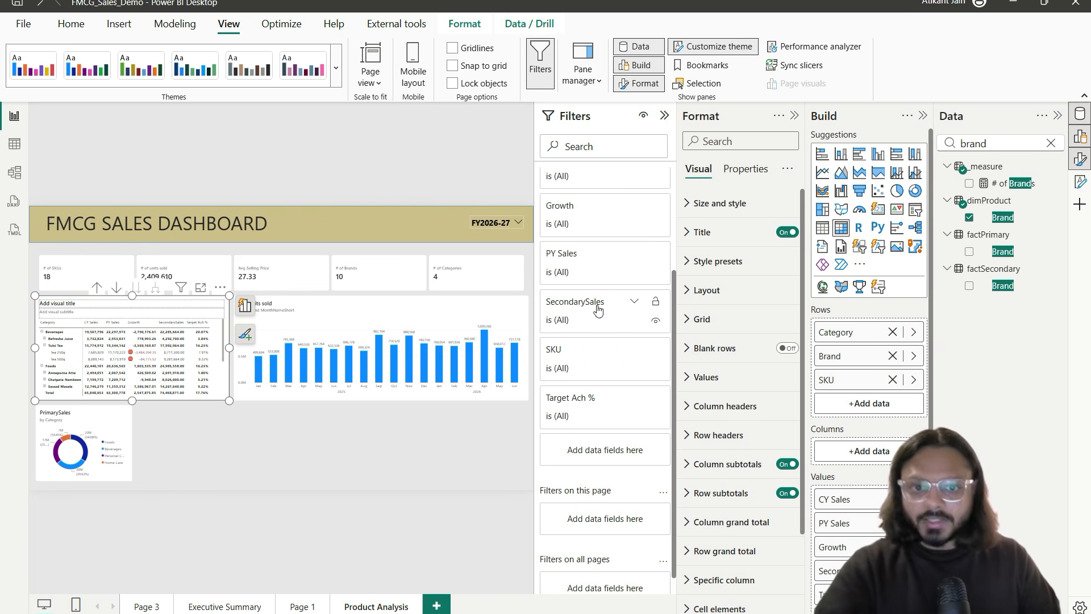
{"action": "scroll", "coordinate": [595, 247], "scroll_direction": "up", "scroll_amount": 2}
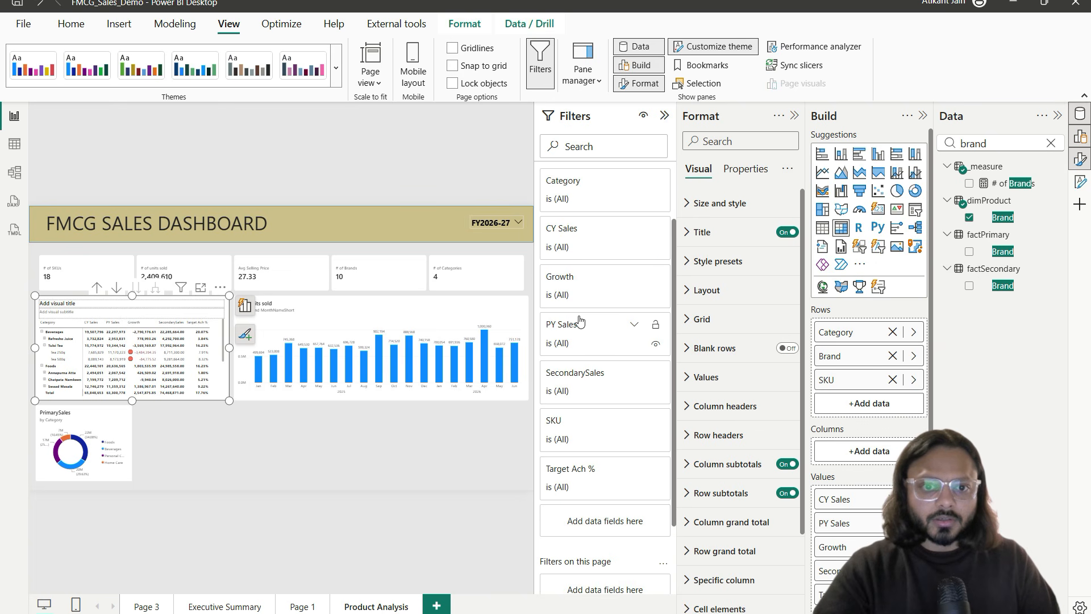
Step: Expand the CY Sales filter to inspect its conditions, then expand the Category filter
{"action": "left_click", "coordinate": [593, 251]}
{"action": "left_click", "coordinate": [597, 287]}
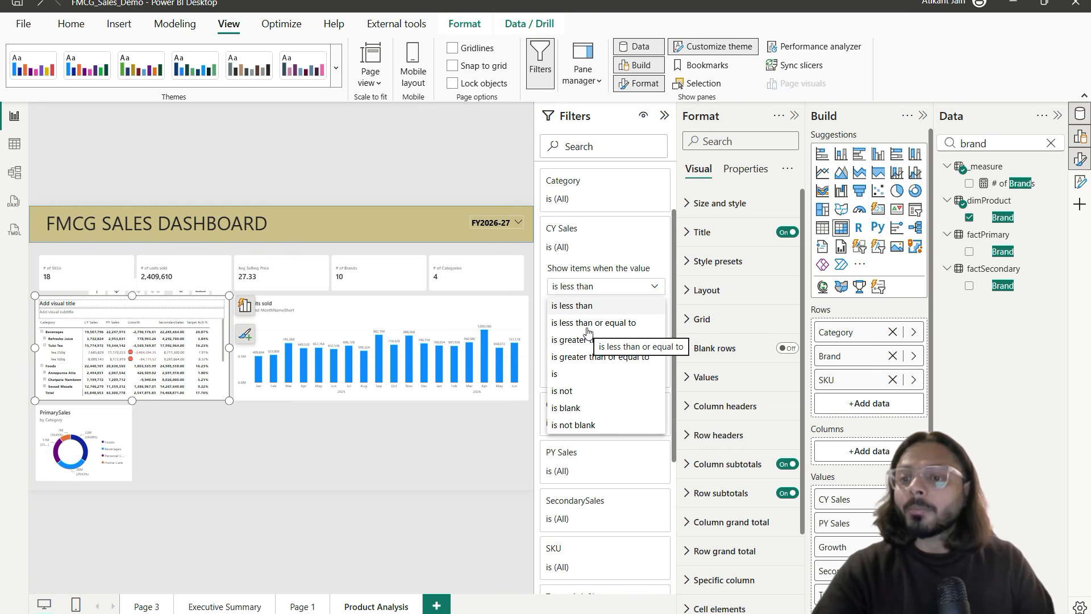
{"action": "left_click", "coordinate": [619, 240]}
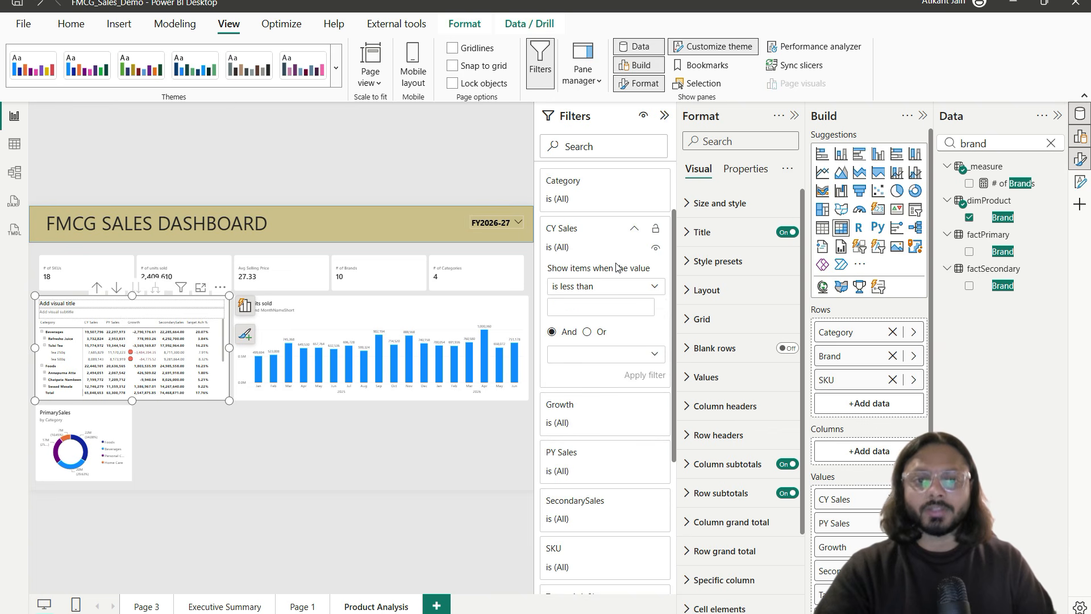
{"action": "scroll", "coordinate": [607, 278], "scroll_direction": "up", "scroll_amount": 2}
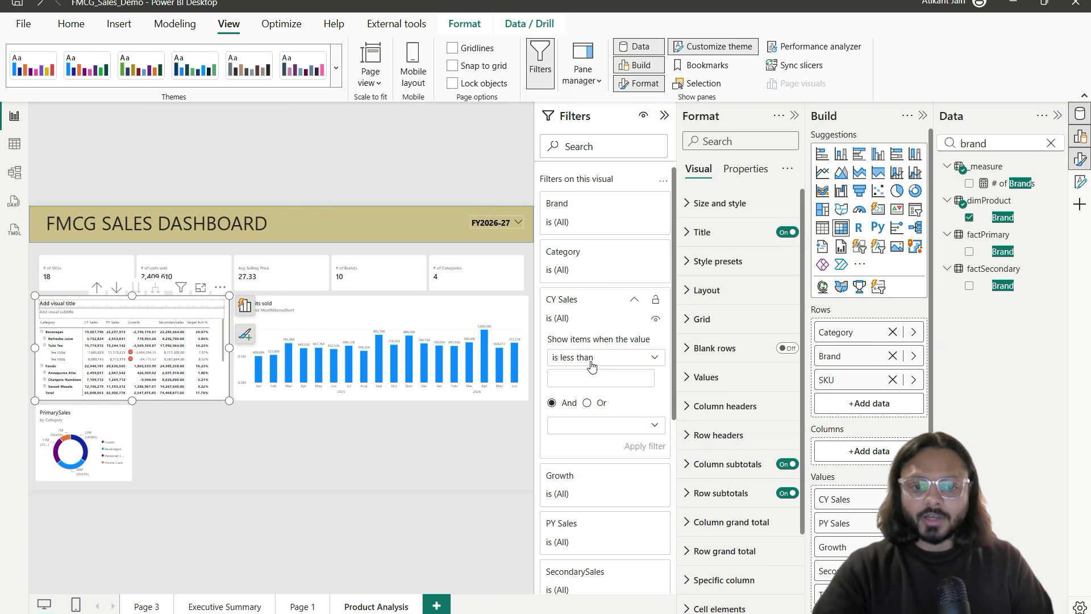
{"action": "left_click", "coordinate": [591, 259]}
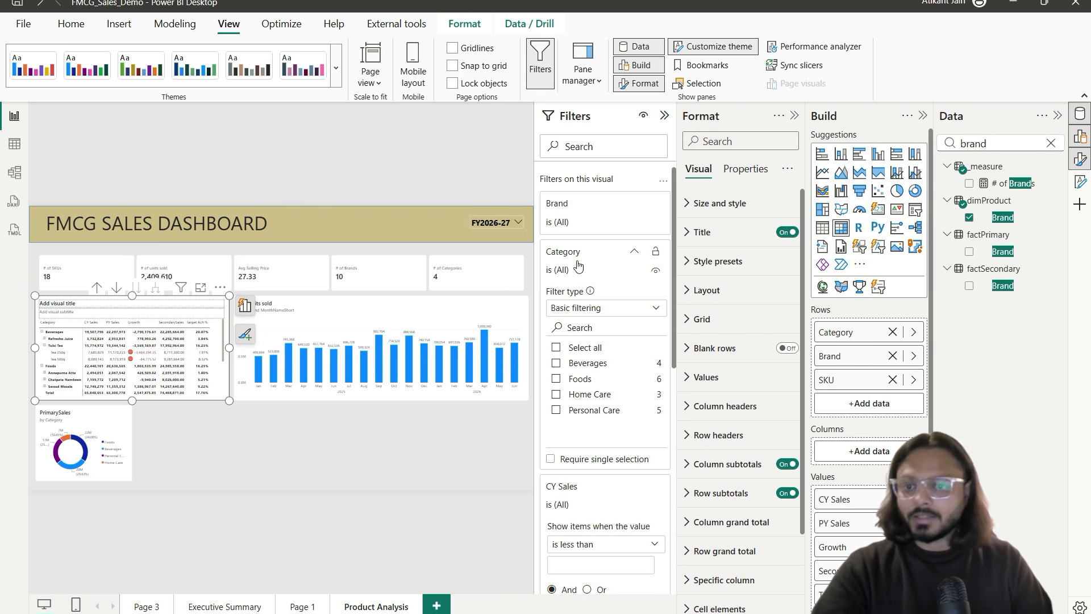
{"action": "scroll", "coordinate": [190, 371], "scroll_direction": "down", "scroll_amount": 5}
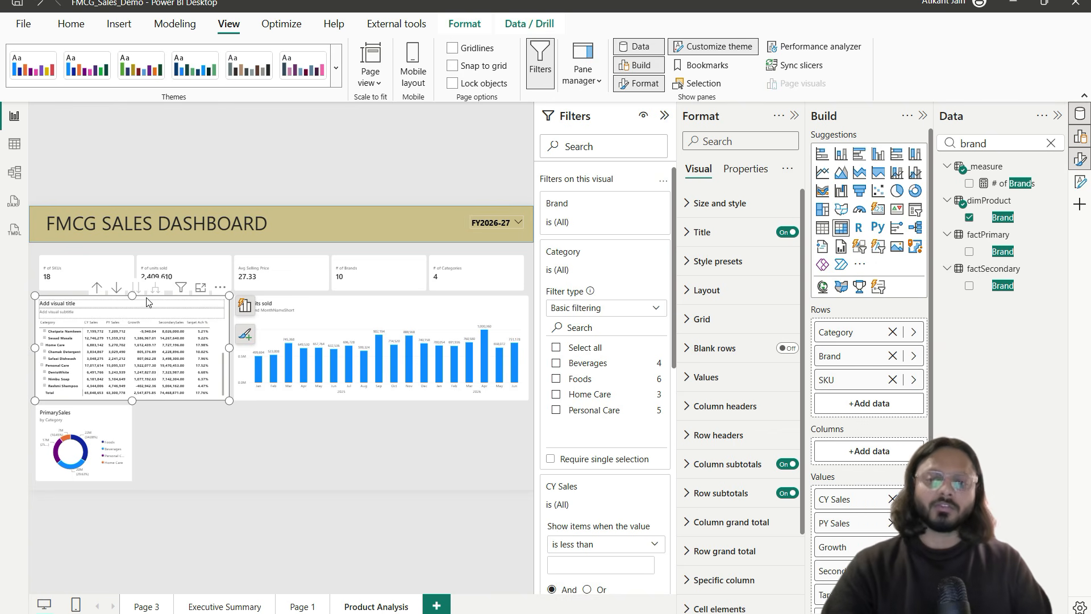
{"action": "left_click_drag", "start_coordinate": [147, 298], "coordinate": [150, 300]}
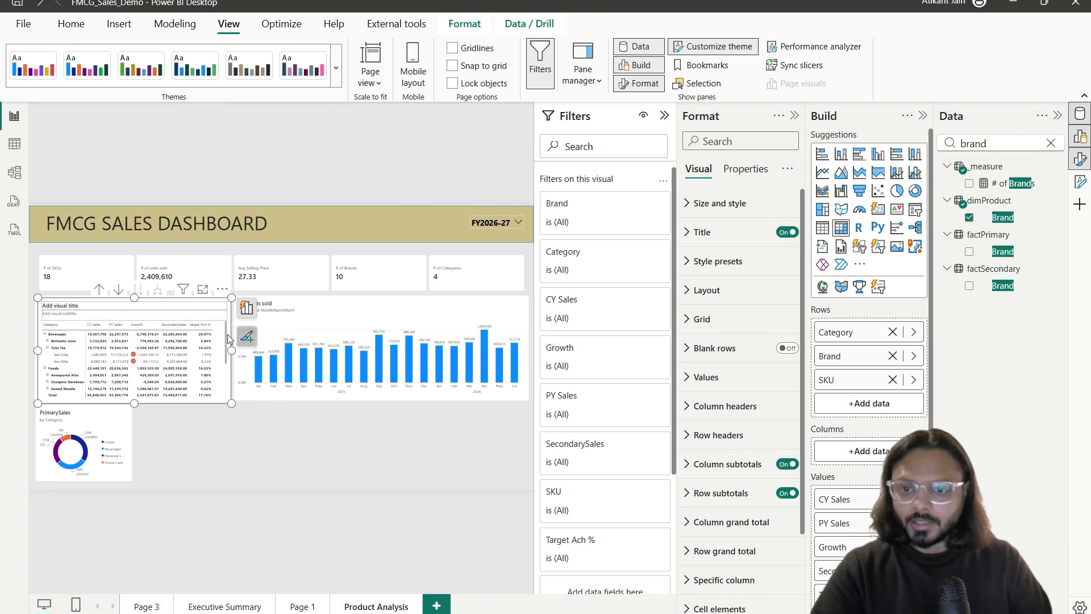
Step: Move the matrix copy aside and remove Category and Brand from its rows, leaving SKU
{"action": "left_click", "coordinate": [216, 336]}
{"action": "left_click_drag", "start_coordinate": [241, 351], "coordinate": [387, 396]}
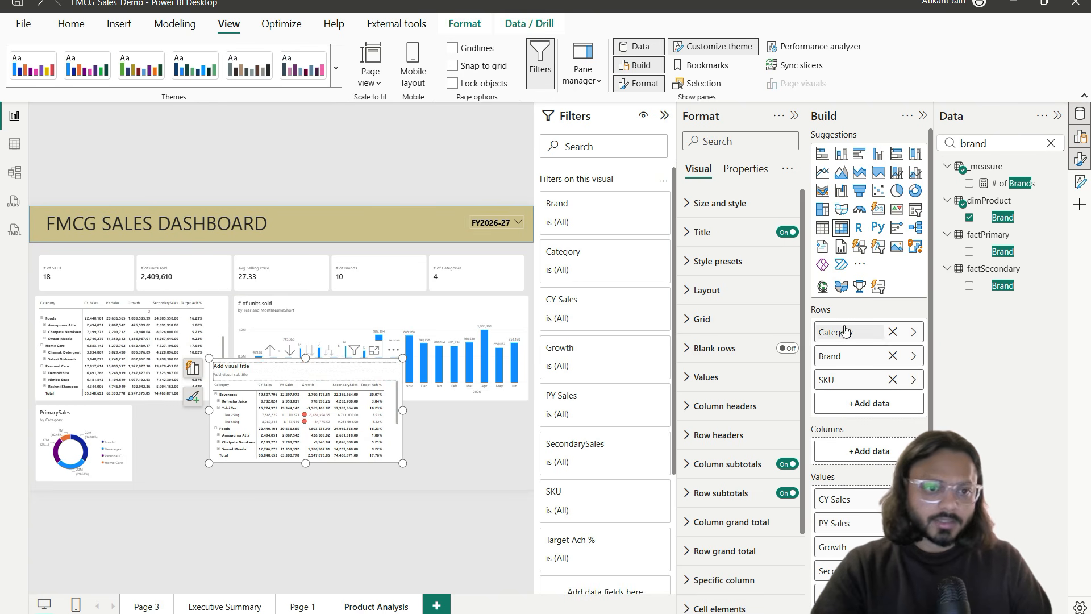
{"action": "left_click", "coordinate": [892, 332]}
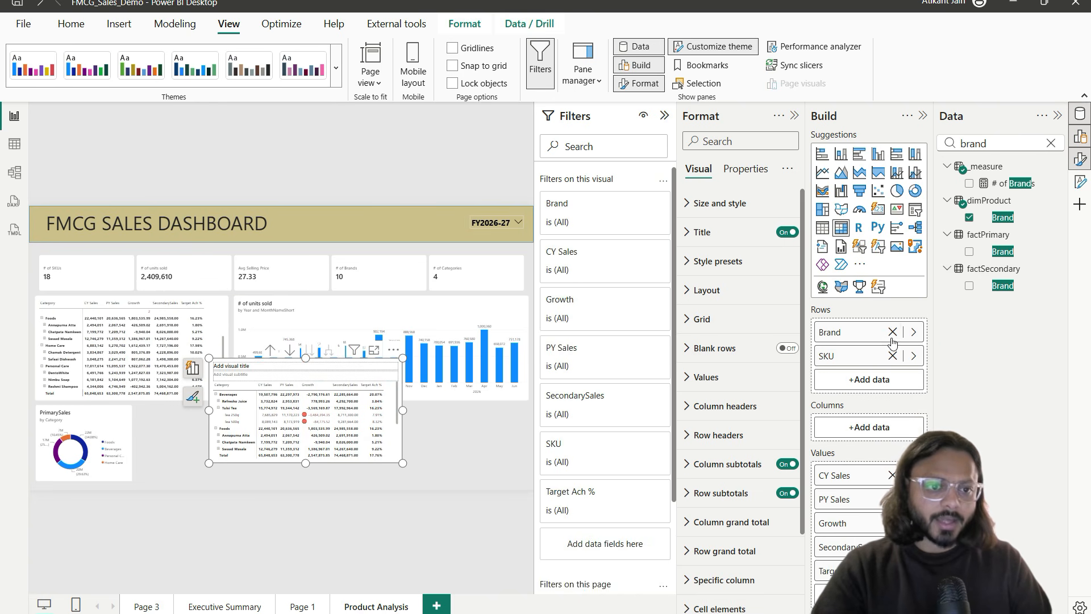
{"action": "left_click", "coordinate": [892, 331]}
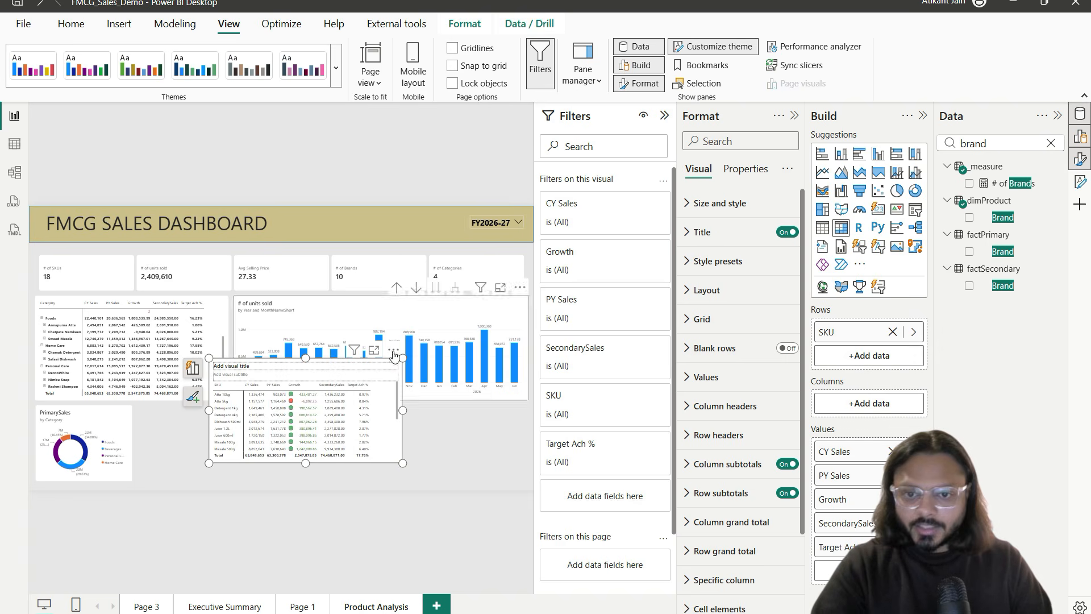
Step: Review the SKU matrix in Focus mode, marking the SKU and PY Sales columns, then return to the report
{"action": "left_click", "coordinate": [374, 350]}
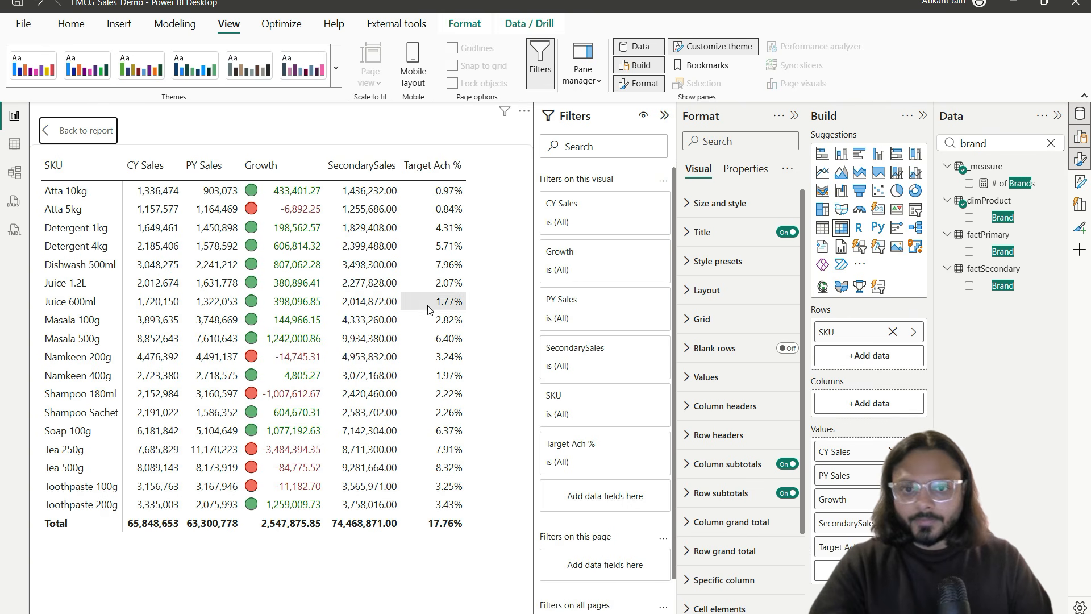
{"action": "mouse_move", "coordinate": [33, 177]}
{"action": "left_mouse_down"}
{"action": "mouse_move", "coordinate": [119, 421]}
{"action": "mouse_move", "coordinate": [120, 525]}
{"action": "left_mouse_up"}
{"action": "left_click_drag", "start_coordinate": [163, 448], "coordinate": [493, 357]}
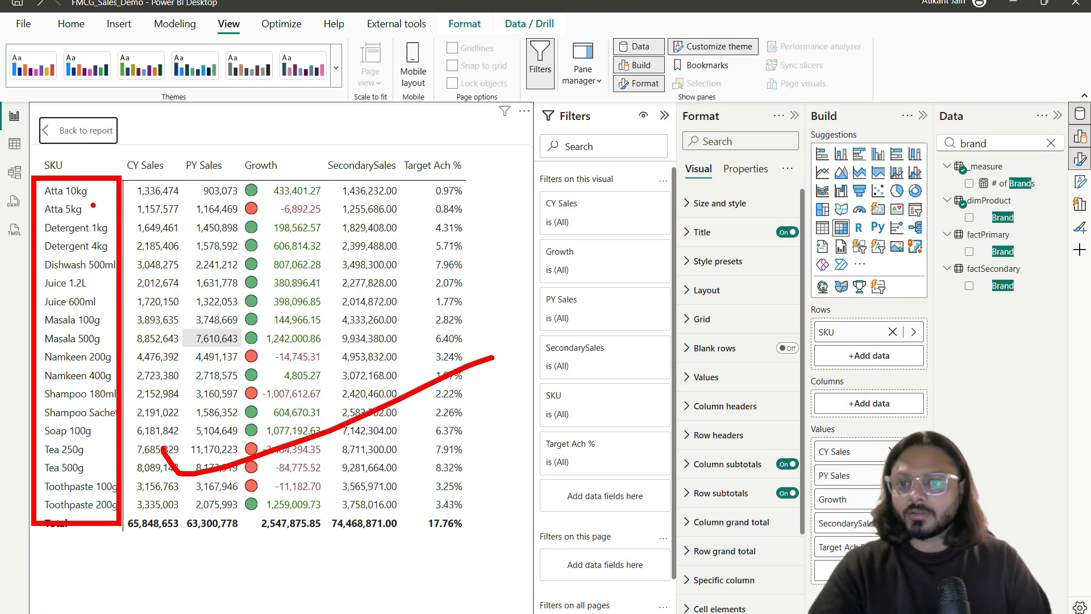
{"action": "left_click_drag", "start_coordinate": [229, 129], "coordinate": [226, 174]}
{"action": "left_click_drag", "start_coordinate": [217, 153], "coordinate": [248, 152]}
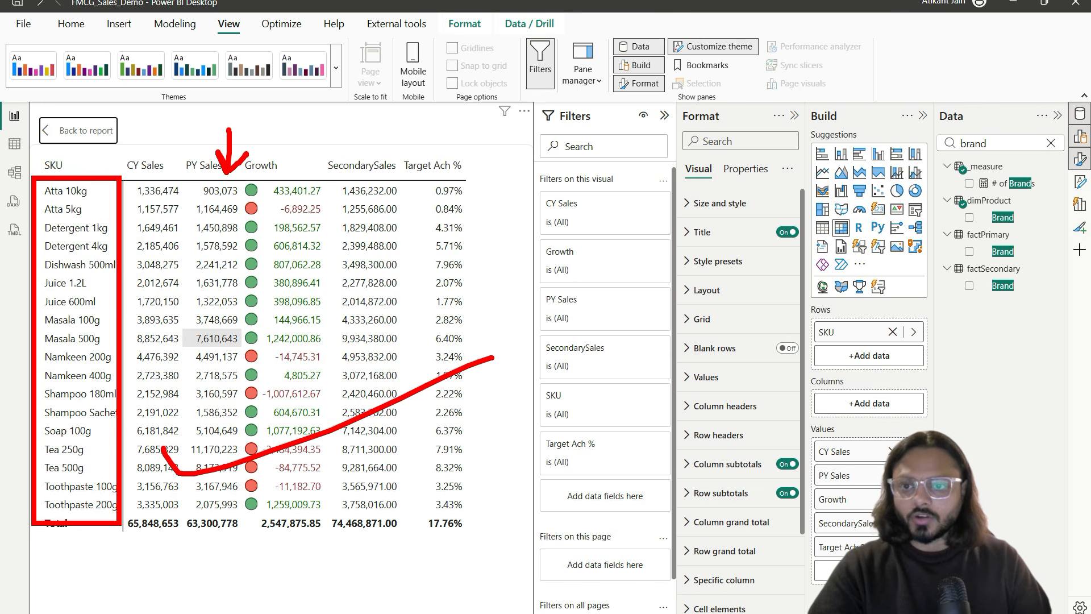
{"action": "mouse_move", "coordinate": [102, 181]}
{"action": "left_mouse_down"}
{"action": "mouse_move", "coordinate": [137, 240]}
{"action": "mouse_move", "coordinate": [122, 275]}
{"action": "left_mouse_up"}
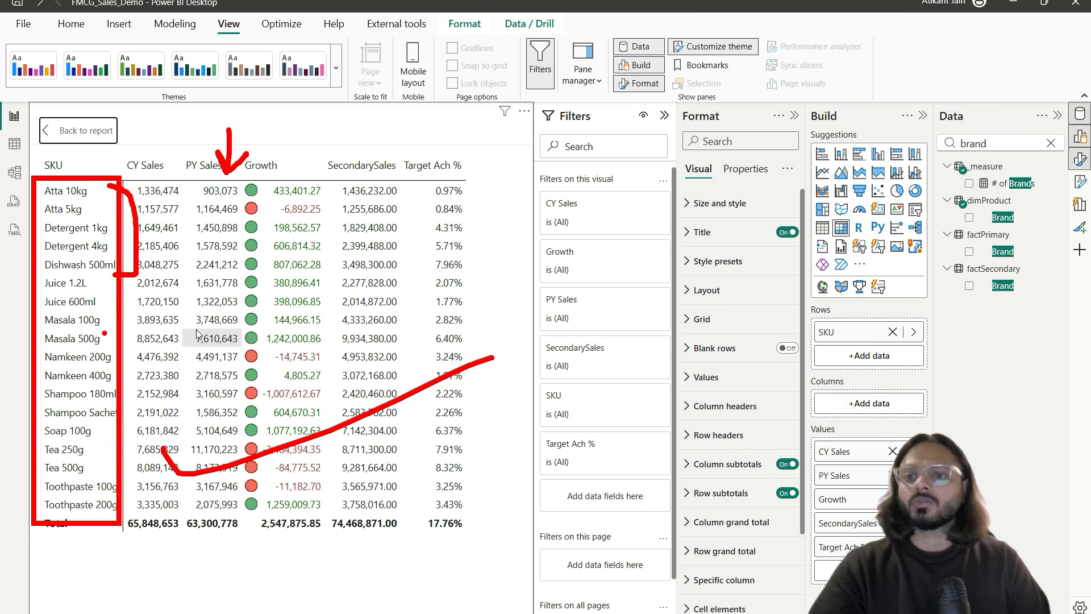
{"action": "key", "text": "Escape"}
{"action": "left_click", "coordinate": [74, 135]}
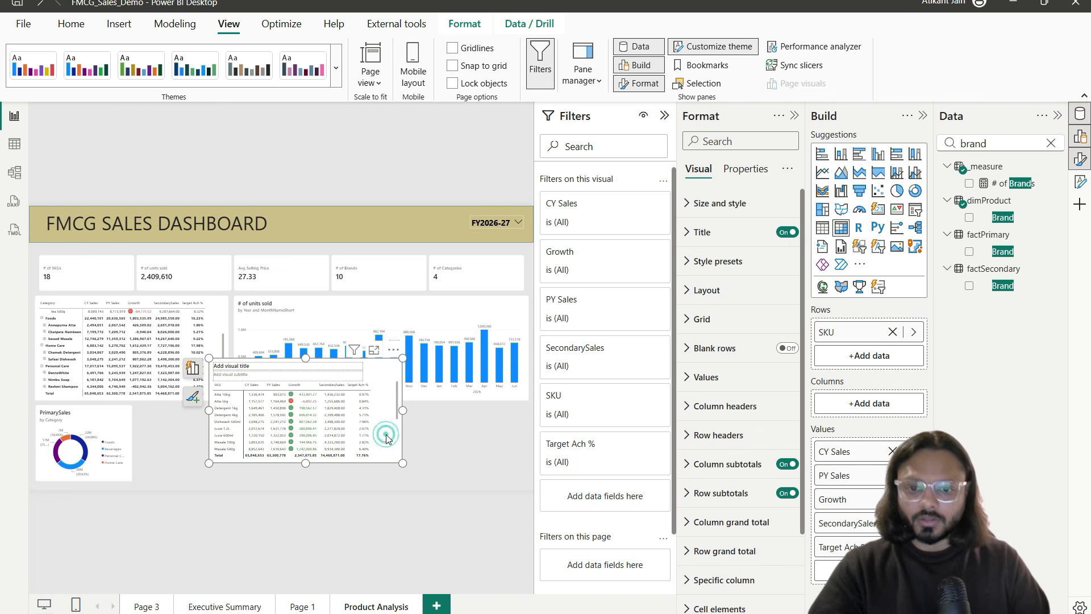
Step: Set the SKU filter to Top N, showing the top 5 by PrimarySales, and apply it
{"action": "left_click", "coordinate": [582, 212]}
{"action": "left_click", "coordinate": [581, 210]}
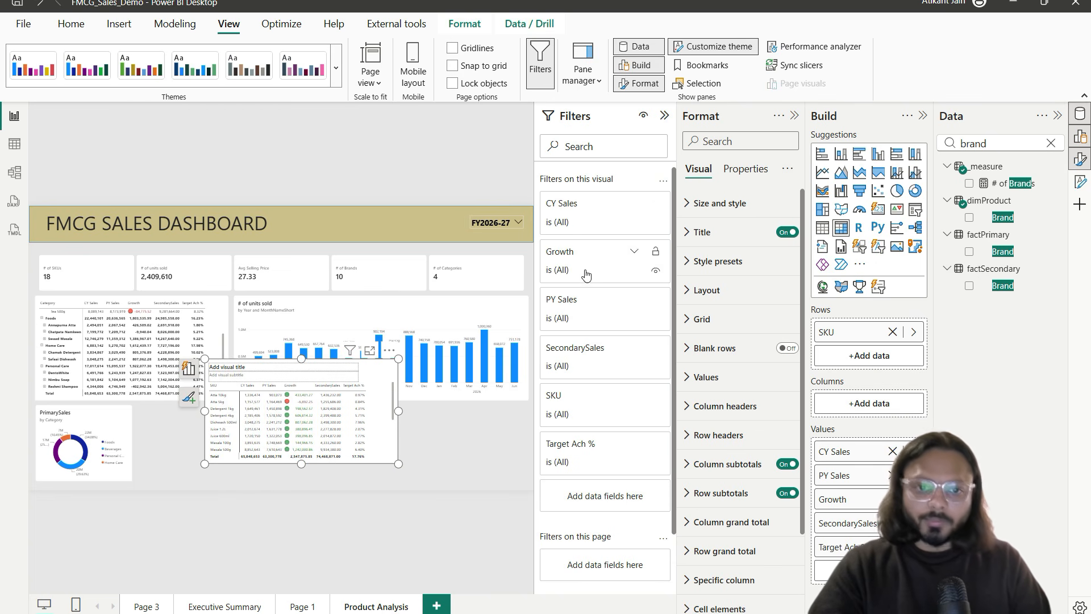
{"action": "left_click", "coordinate": [604, 398]}
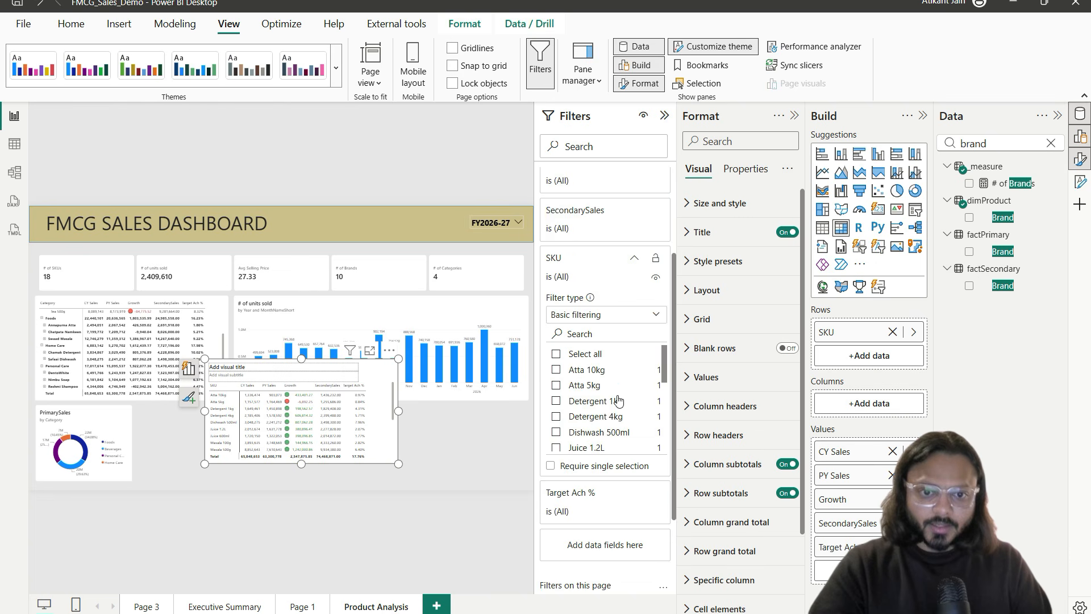
{"action": "left_click", "coordinate": [602, 310]}
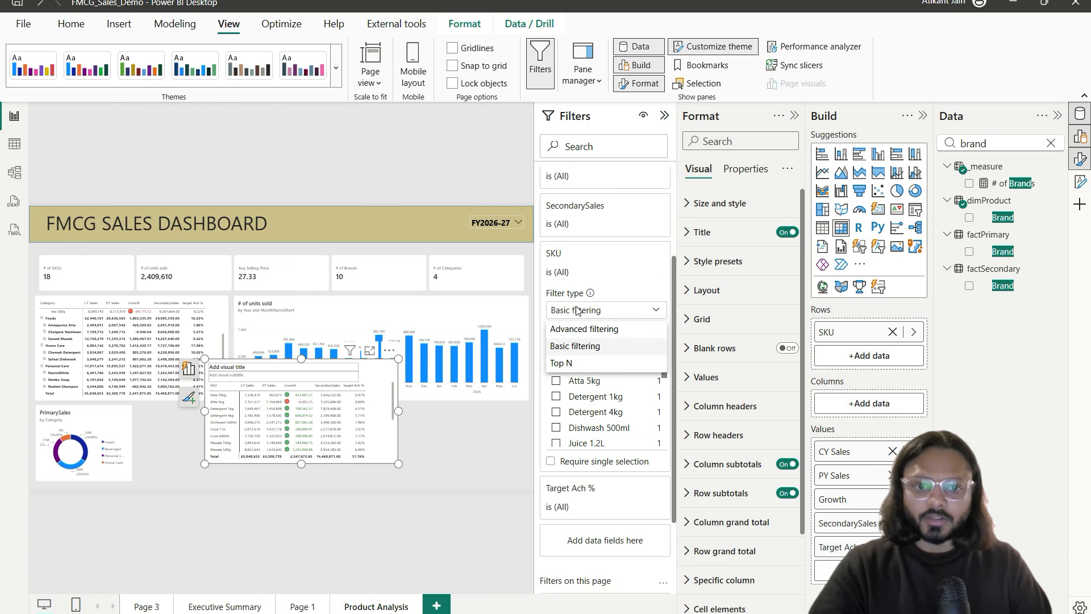
{"action": "left_click", "coordinate": [578, 369]}
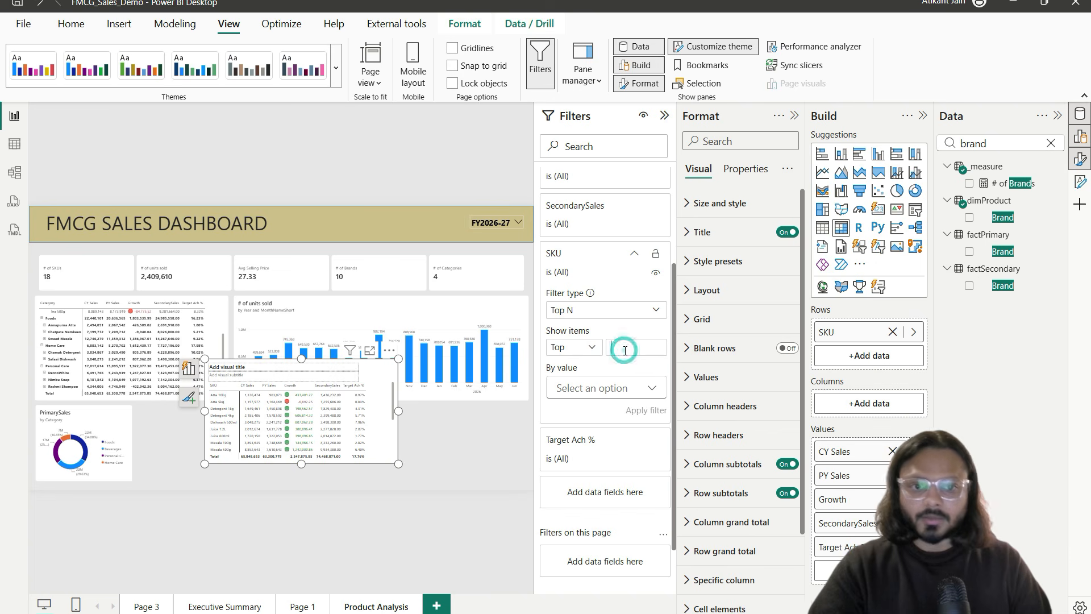
{"action": "left_click", "coordinate": [625, 348]}
{"action": "type", "text": "5"}
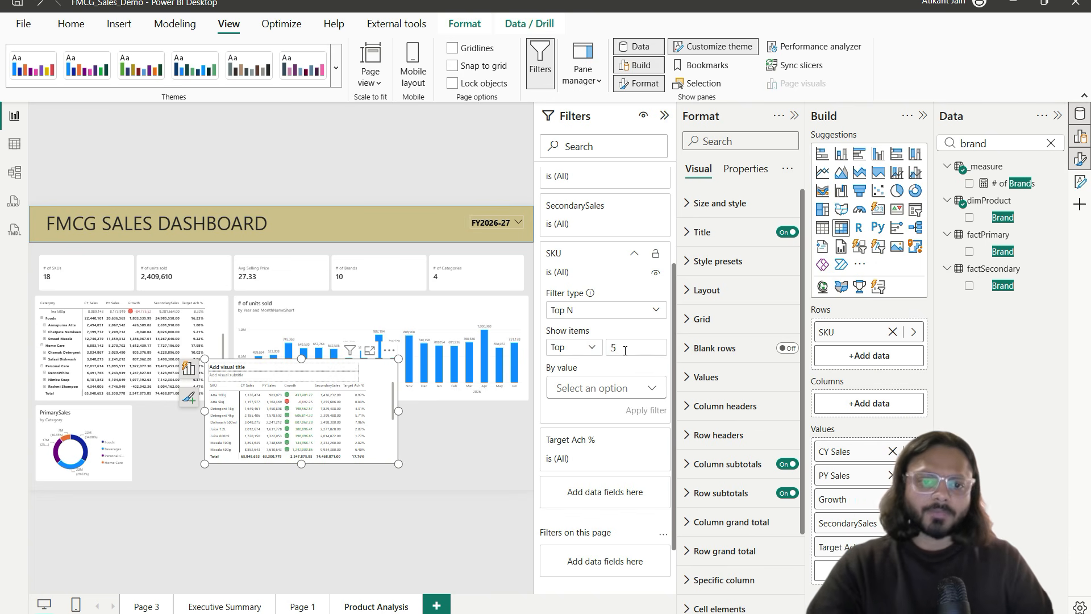
{"action": "left_click", "coordinate": [625, 388]}
{"action": "left_click", "coordinate": [588, 434]}
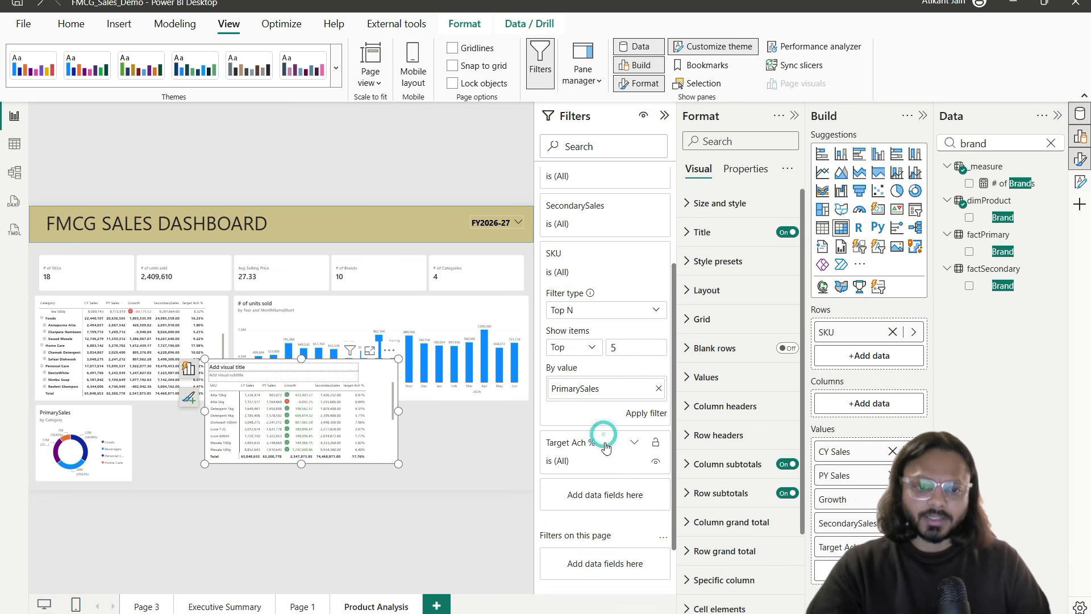
{"action": "left_click", "coordinate": [648, 414]}
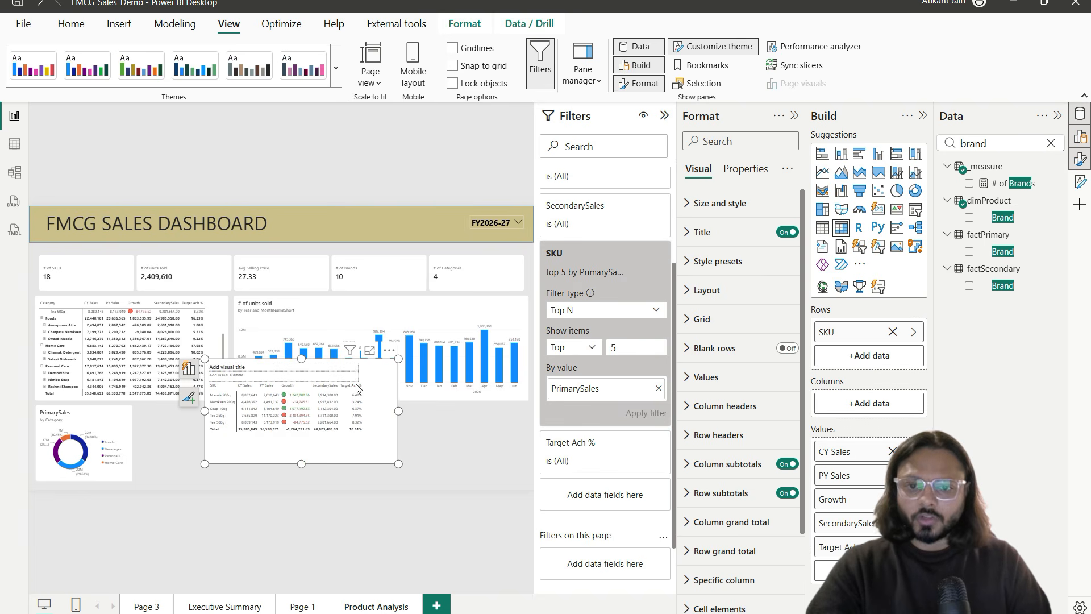
Step: Review the top-5 table in Focus mode, marking negative Growth values and the Tea 250g row
{"action": "left_click", "coordinate": [369, 353]}
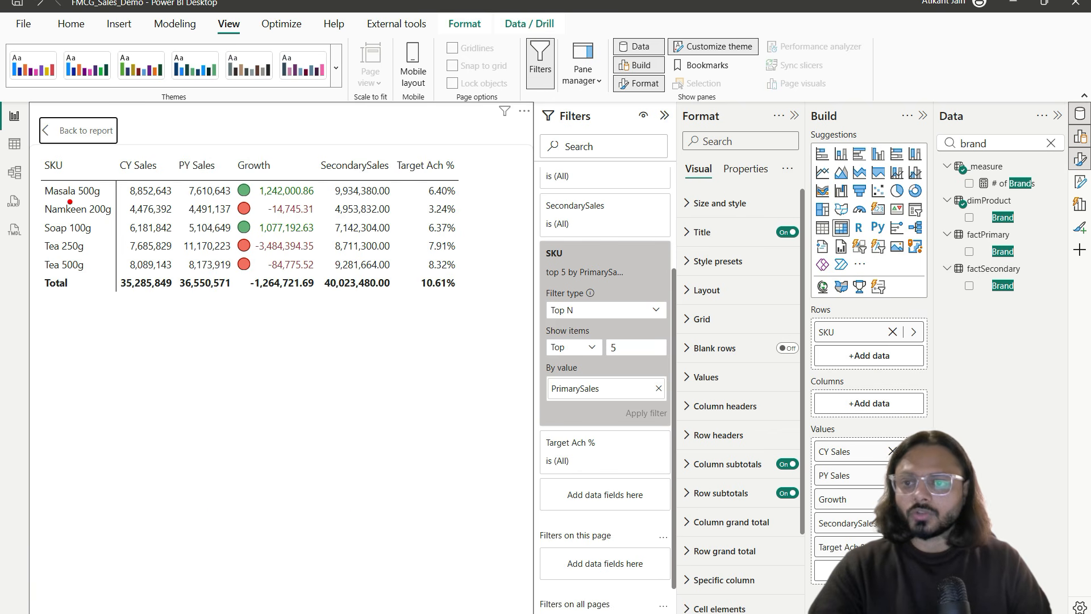
{"action": "left_click_drag", "start_coordinate": [33, 160], "coordinate": [441, 318]}
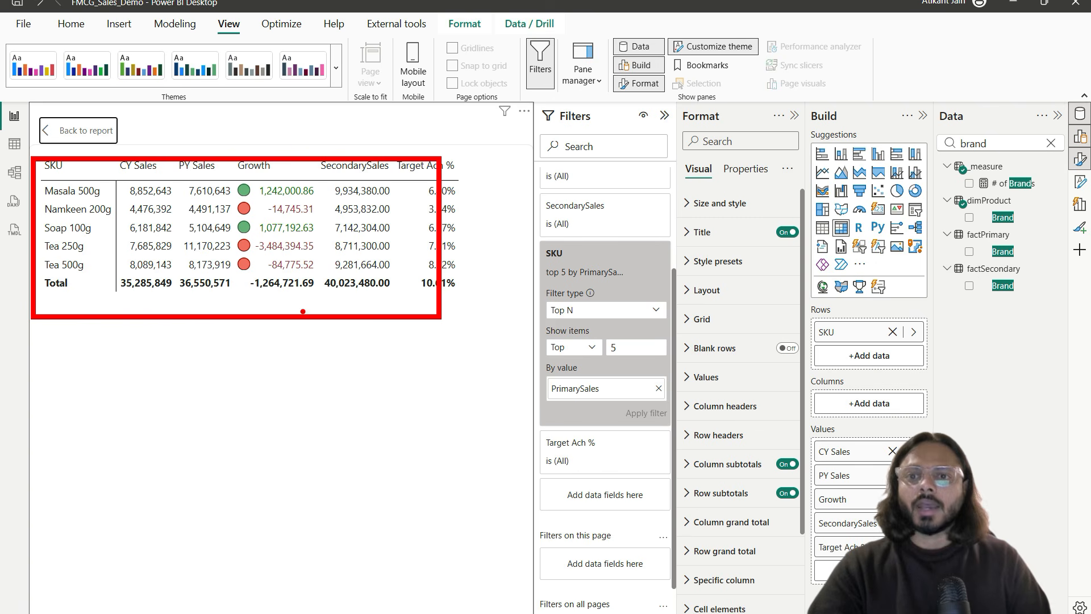
{"action": "left_click_drag", "start_coordinate": [288, 216], "coordinate": [328, 216]}
{"action": "left_click_drag", "start_coordinate": [282, 249], "coordinate": [342, 247]}
{"action": "left_click_drag", "start_coordinate": [292, 273], "coordinate": [324, 274]}
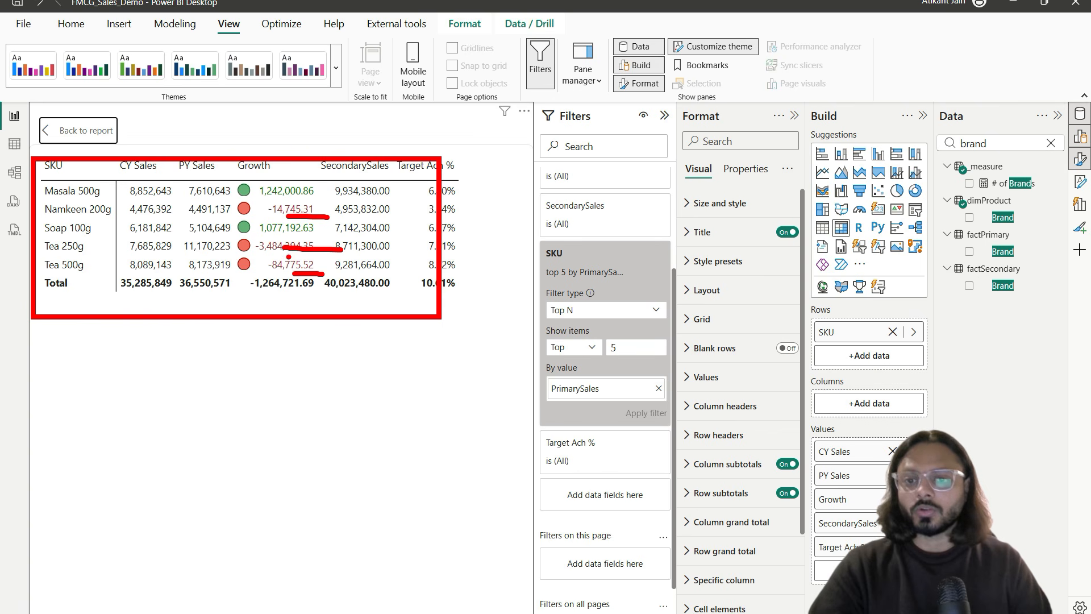
{"action": "left_click_drag", "start_coordinate": [56, 253], "coordinate": [67, 253]}
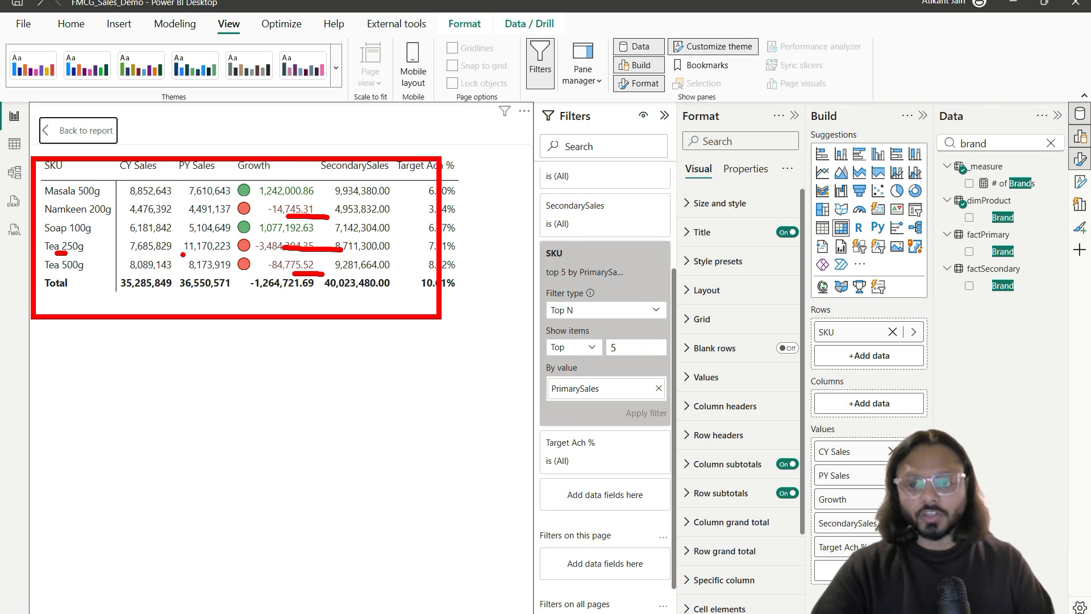
{"action": "left_click_drag", "start_coordinate": [183, 255], "coordinate": [263, 255]}
{"action": "mouse_move", "coordinate": [145, 273]}
{"action": "left_mouse_down"}
{"action": "mouse_move", "coordinate": [151, 303]}
{"action": "mouse_move", "coordinate": [271, 200]}
{"action": "left_mouse_up"}
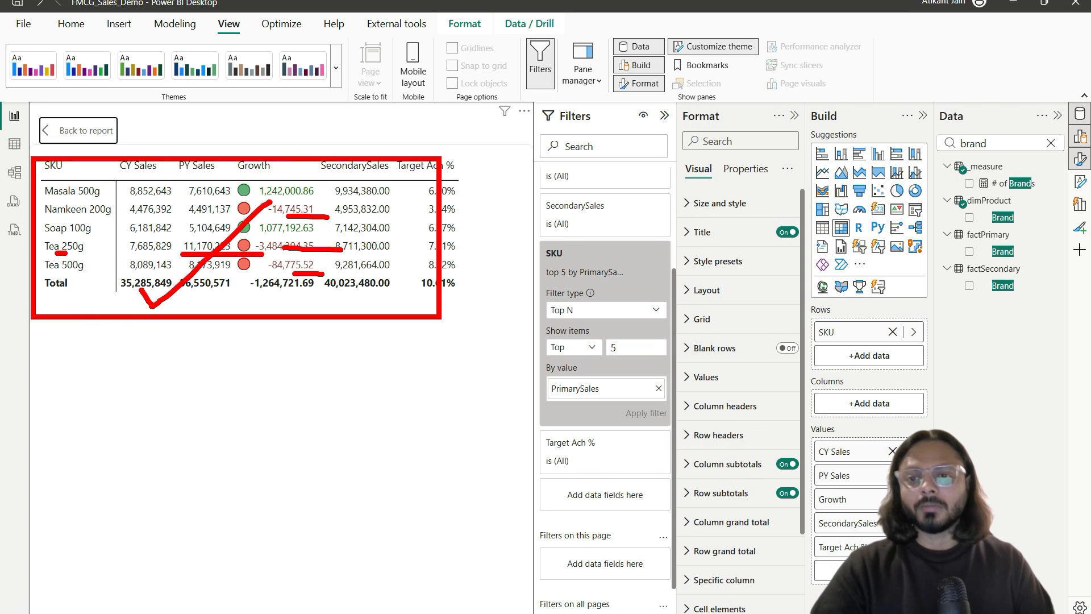
{"action": "key", "text": "Escape"}
{"action": "left_click", "coordinate": [85, 130]}
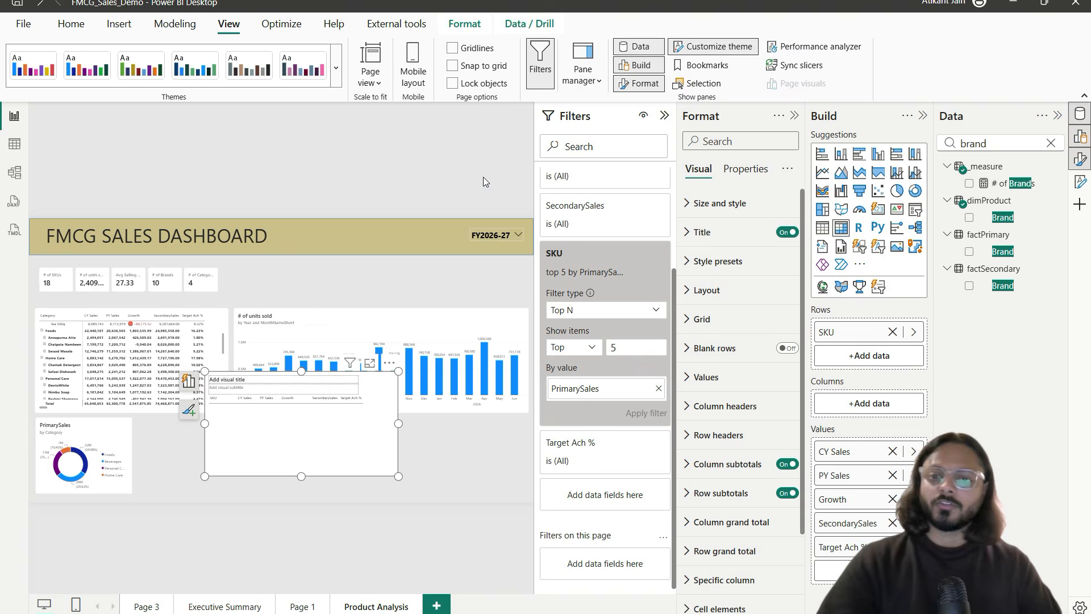
Step: Move the table lower and shrink it to sit beside the category donut
{"action": "left_click_drag", "start_coordinate": [369, 408], "coordinate": [369, 433]}
{"action": "left_click", "coordinate": [399, 387]}
{"action": "left_click_drag", "start_coordinate": [399, 387], "coordinate": [301, 426]}
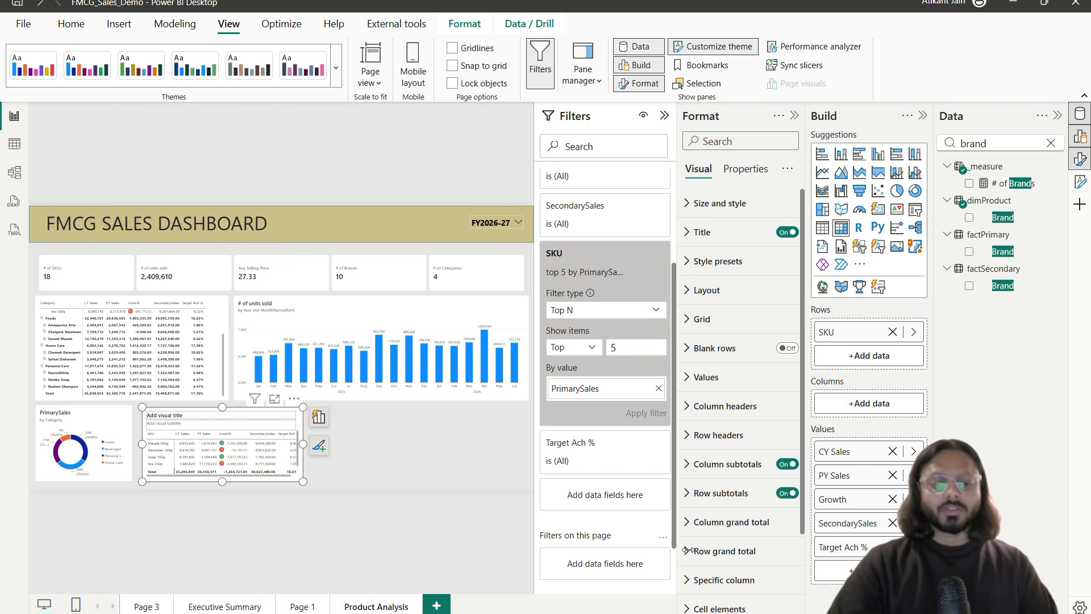
{"action": "key", "text": "alt+Tab"}
Step: Pan the reference image to the Price vs Volume chart and mark its Avg. Selling Price and Volume axes
{"action": "left_click_drag", "start_coordinate": [717, 329], "coordinate": [510, 224]}
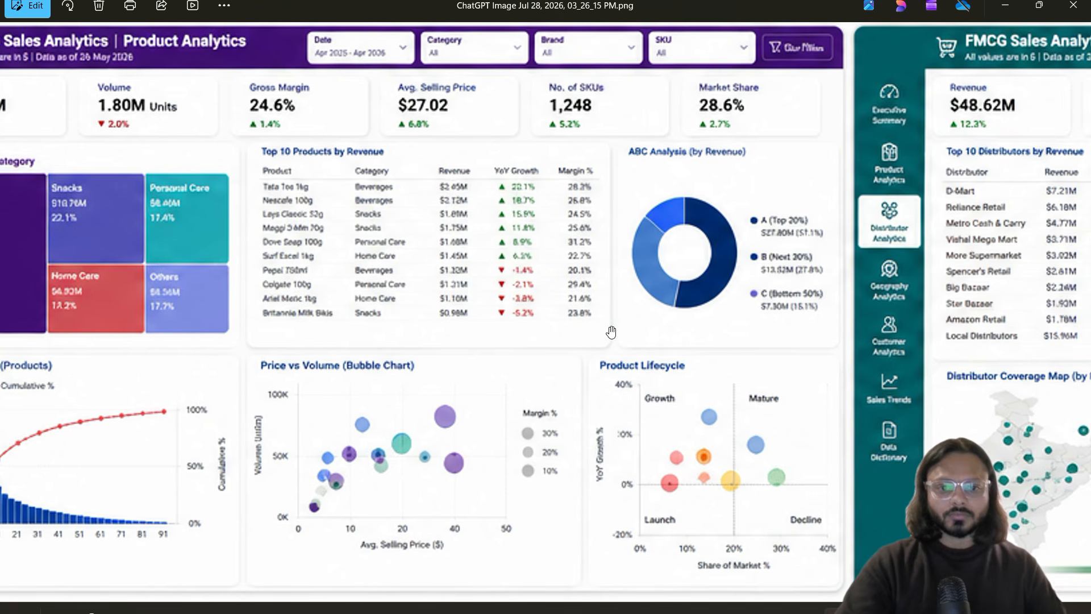
{"action": "mouse_move", "coordinate": [239, 340]}
{"action": "left_mouse_down"}
{"action": "mouse_move", "coordinate": [520, 518]}
{"action": "mouse_move", "coordinate": [575, 570]}
{"action": "left_mouse_up"}
{"action": "left_click_drag", "start_coordinate": [365, 556], "coordinate": [438, 559]}
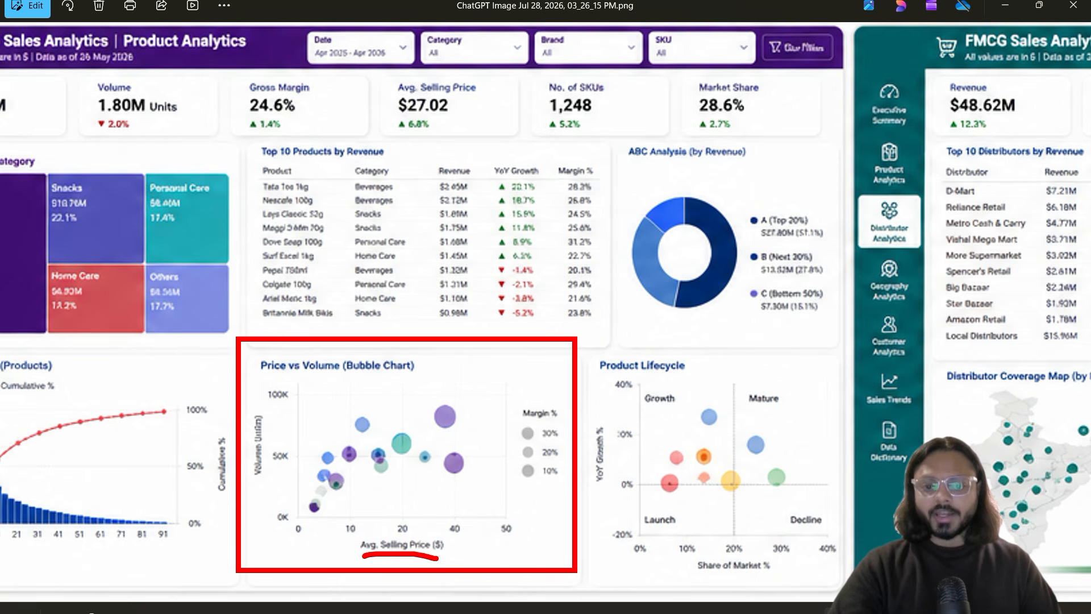
{"action": "left_click_drag", "start_coordinate": [274, 500], "coordinate": [285, 408]}
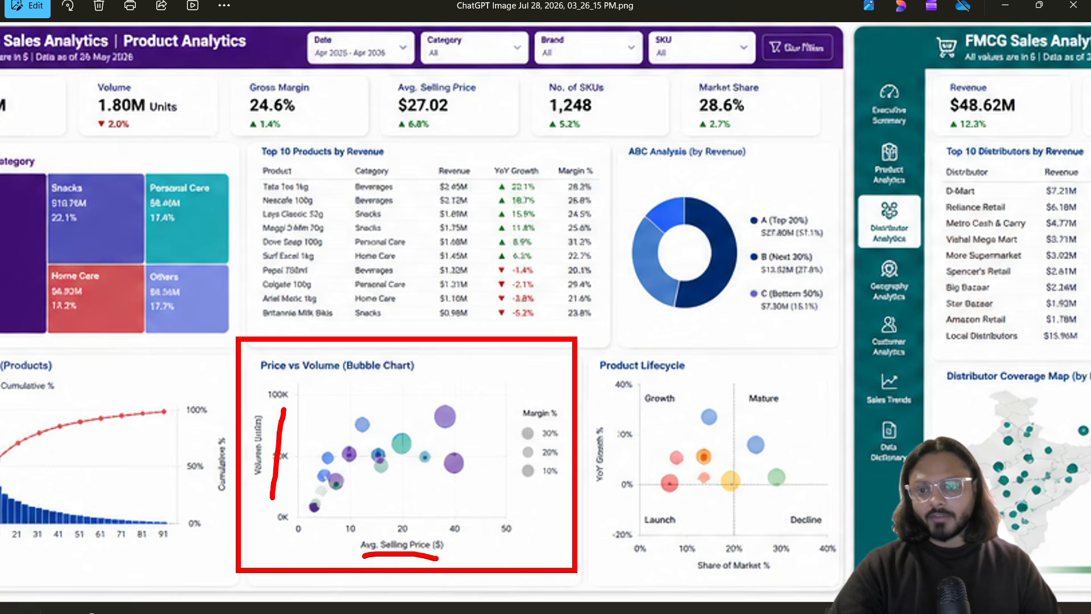
{"action": "key", "text": "Escape"}
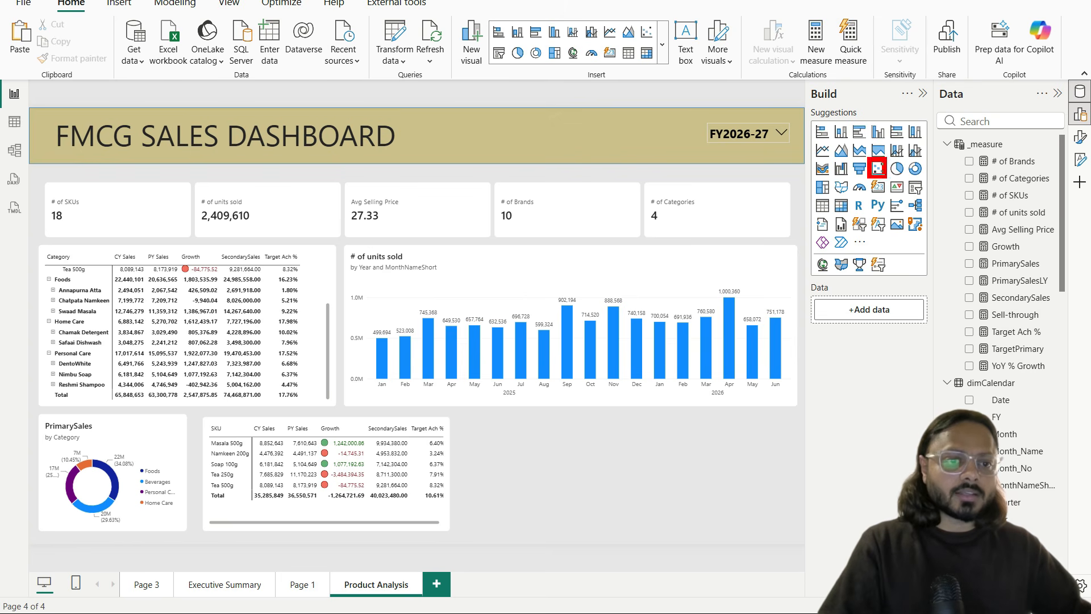
Step: Add a blank scatter chart in Focus mode and mark the Values, X Axis, Y Axis and Legend wells to fill
{"action": "left_click", "coordinate": [878, 170]}
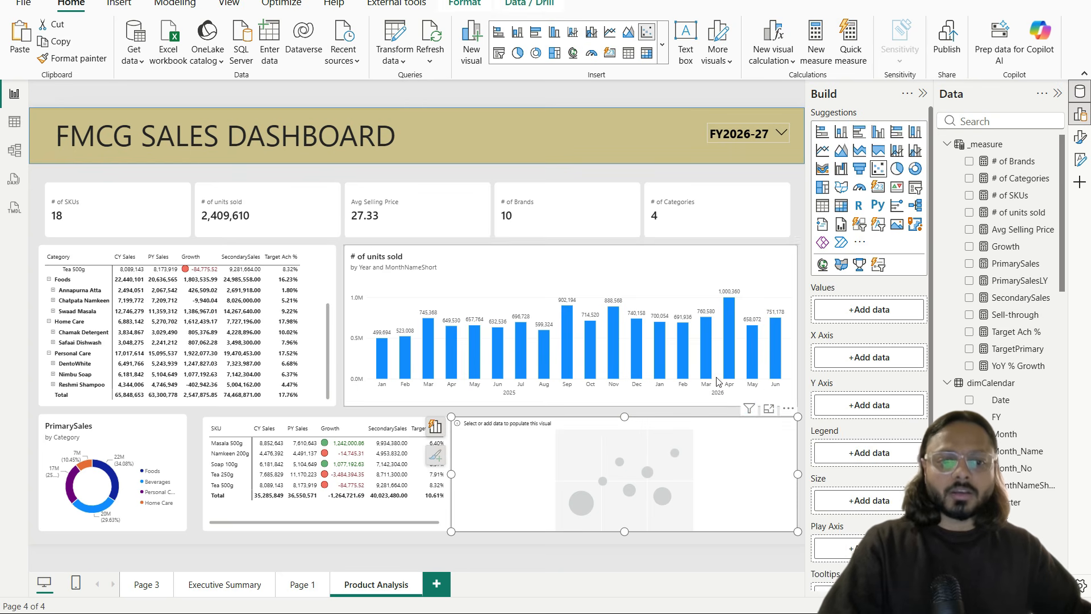
{"action": "left_click", "coordinate": [766, 409]}
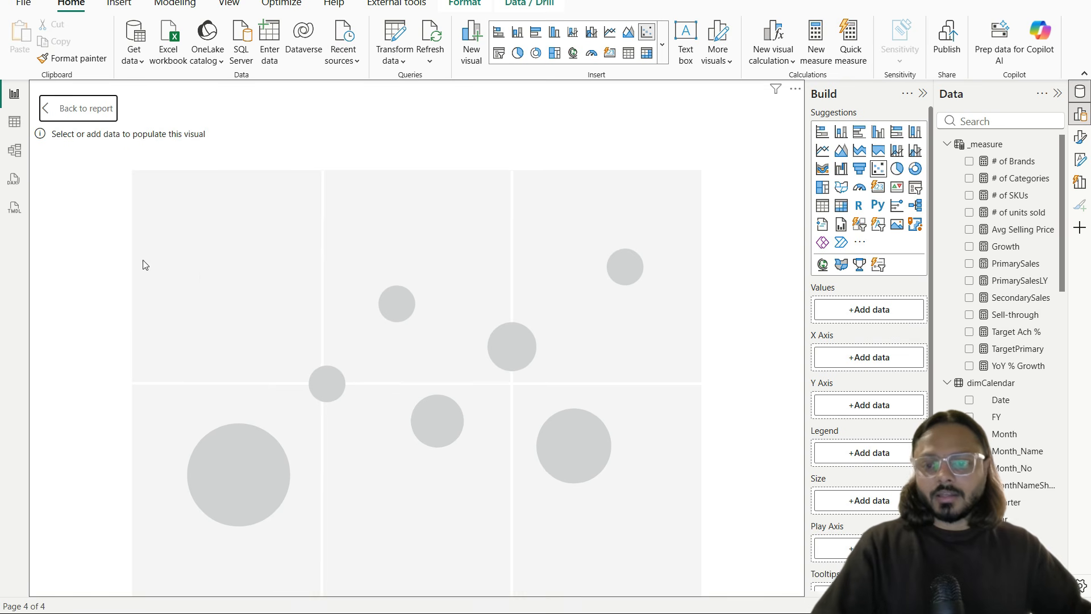
{"action": "left_click_drag", "start_coordinate": [115, 150], "coordinate": [662, 550]}
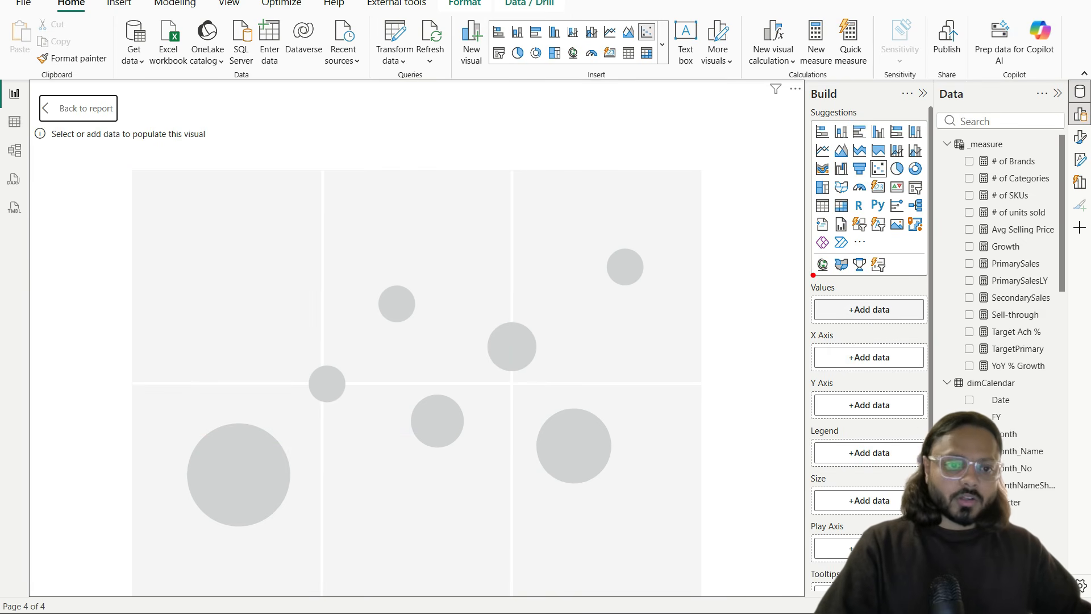
{"action": "mouse_move", "coordinate": [807, 273]}
{"action": "left_mouse_down"}
{"action": "mouse_move", "coordinate": [939, 463]}
{"action": "mouse_move", "coordinate": [938, 594]}
{"action": "left_mouse_up"}
{"action": "left_click_drag", "start_coordinate": [824, 324], "coordinate": [908, 320]}
{"action": "left_click_drag", "start_coordinate": [830, 370], "coordinate": [899, 369]}
{"action": "left_click_drag", "start_coordinate": [847, 415], "coordinate": [887, 415]}
{"action": "left_click_drag", "start_coordinate": [852, 463], "coordinate": [892, 462]}
{"action": "mouse_move", "coordinate": [833, 310]}
{"action": "left_mouse_down"}
{"action": "mouse_move", "coordinate": [840, 334]}
{"action": "mouse_move", "coordinate": [886, 290]}
{"action": "left_mouse_up"}
{"action": "mouse_move", "coordinate": [845, 372]}
{"action": "left_mouse_down"}
{"action": "mouse_move", "coordinate": [854, 387]}
{"action": "mouse_move", "coordinate": [899, 356]}
{"action": "left_mouse_up"}
{"action": "left_click_drag", "start_coordinate": [844, 410], "coordinate": [909, 390]}
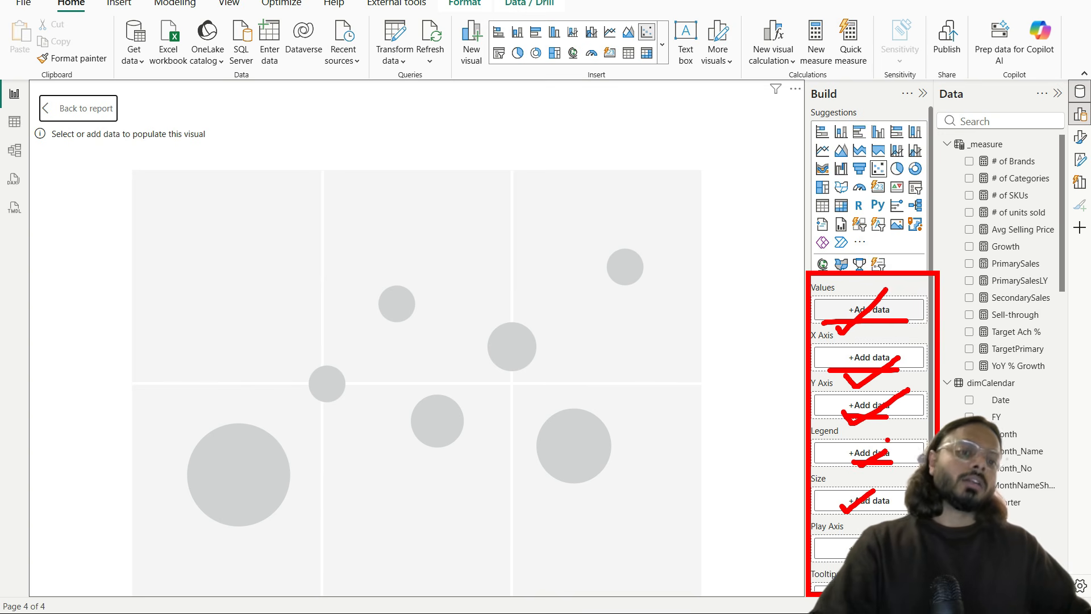
{"action": "key", "text": "Escape"}
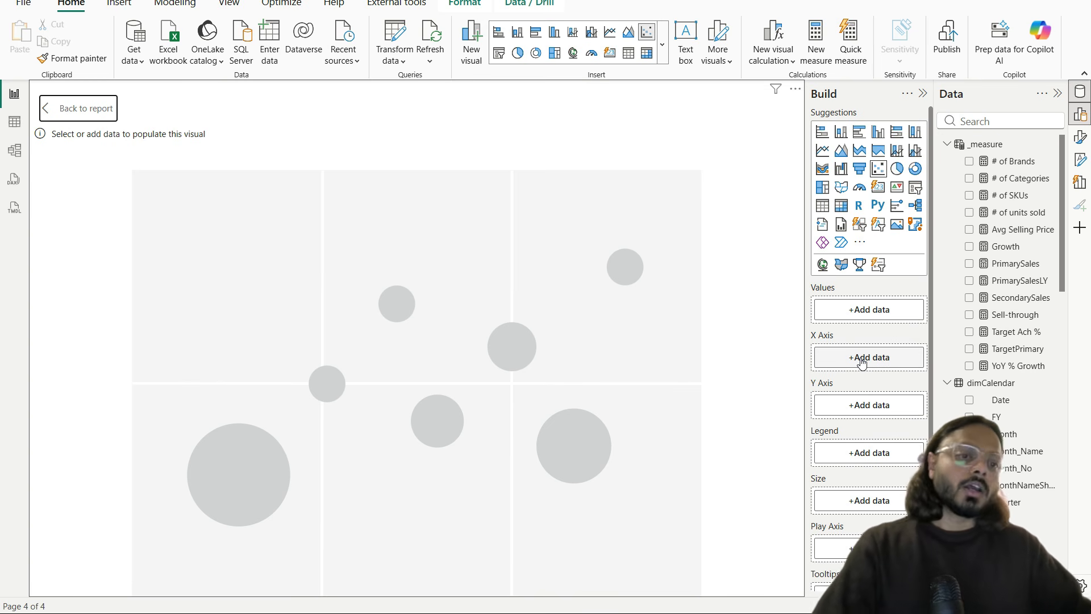
Step: Search 'avg s' and put Avg Selling Price on the scatter chart's X axis
{"action": "left_click", "coordinate": [996, 120]}
{"action": "type", "text": "avg s"}
{"action": "left_click_drag", "start_coordinate": [1020, 161], "coordinate": [884, 357]}
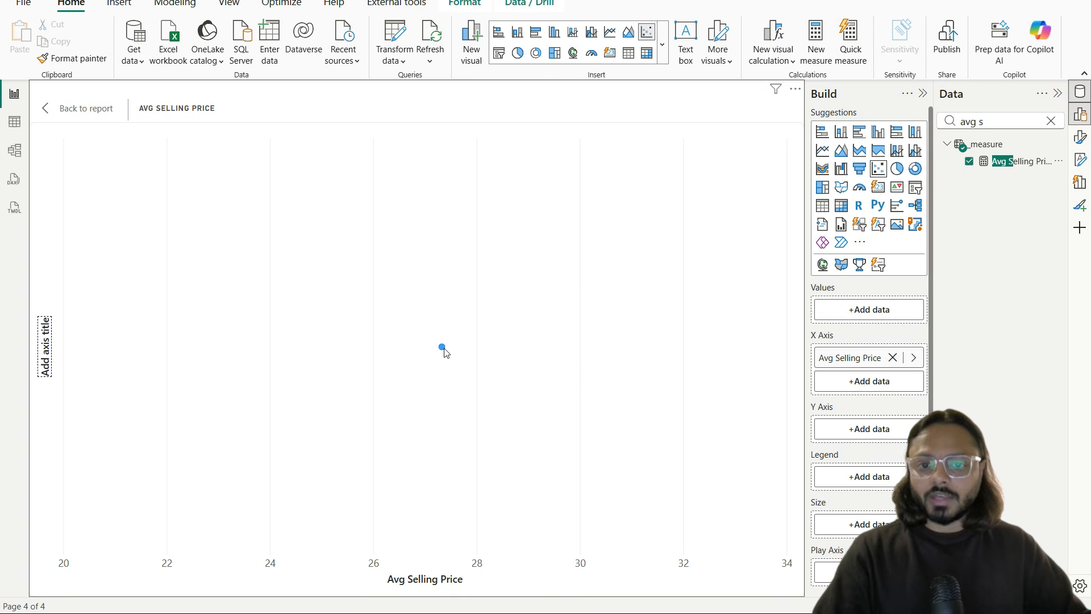
Step: Search 'units' and put # of units sold on the Y axis, reviewing the single plotted point
{"action": "double_click", "coordinate": [975, 113]}
{"action": "left_click", "coordinate": [975, 113]}
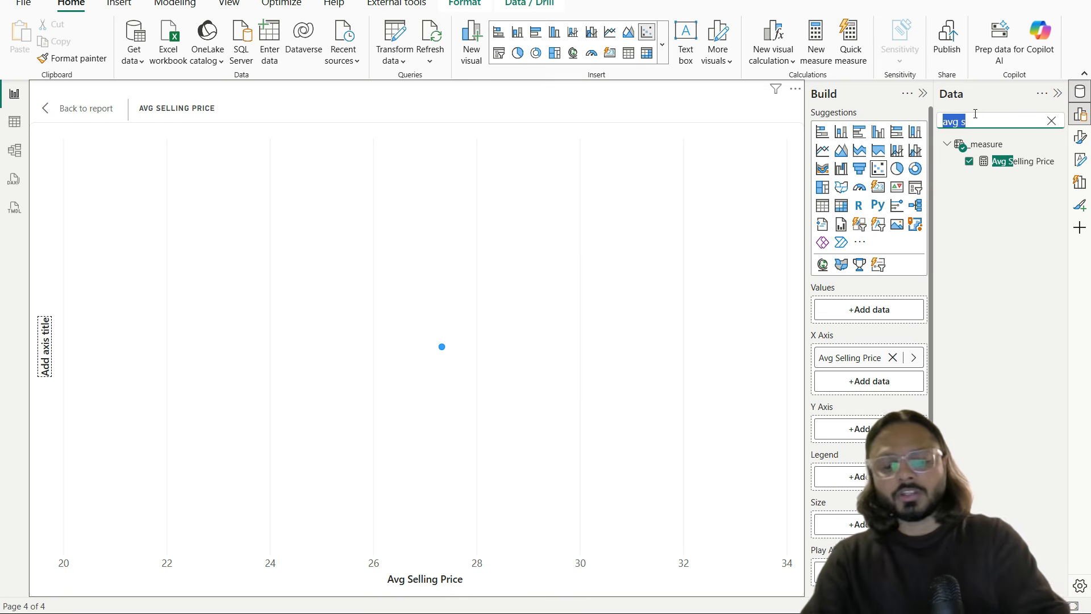
{"action": "type", "text": "units"}
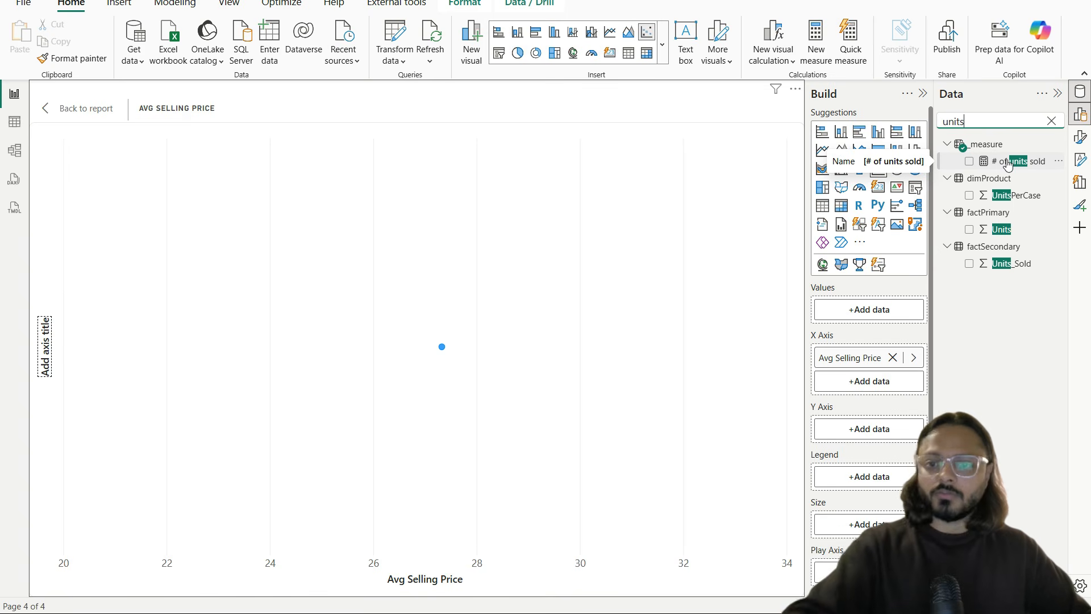
{"action": "left_click_drag", "start_coordinate": [1034, 164], "coordinate": [915, 430]}
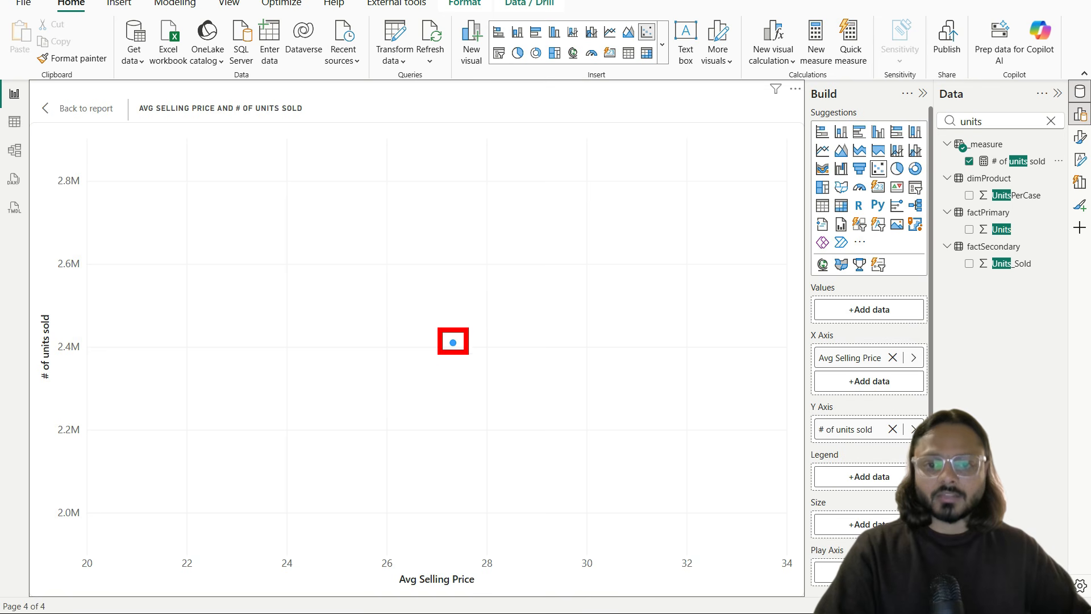
{"action": "mouse_move", "coordinate": [833, 339]}
{"action": "left_mouse_down"}
{"action": "mouse_move", "coordinate": [790, 452]}
{"action": "mouse_move", "coordinate": [953, 387]}
{"action": "mouse_move", "coordinate": [793, 332]}
{"action": "left_mouse_up"}
{"action": "key", "text": "Escape"}
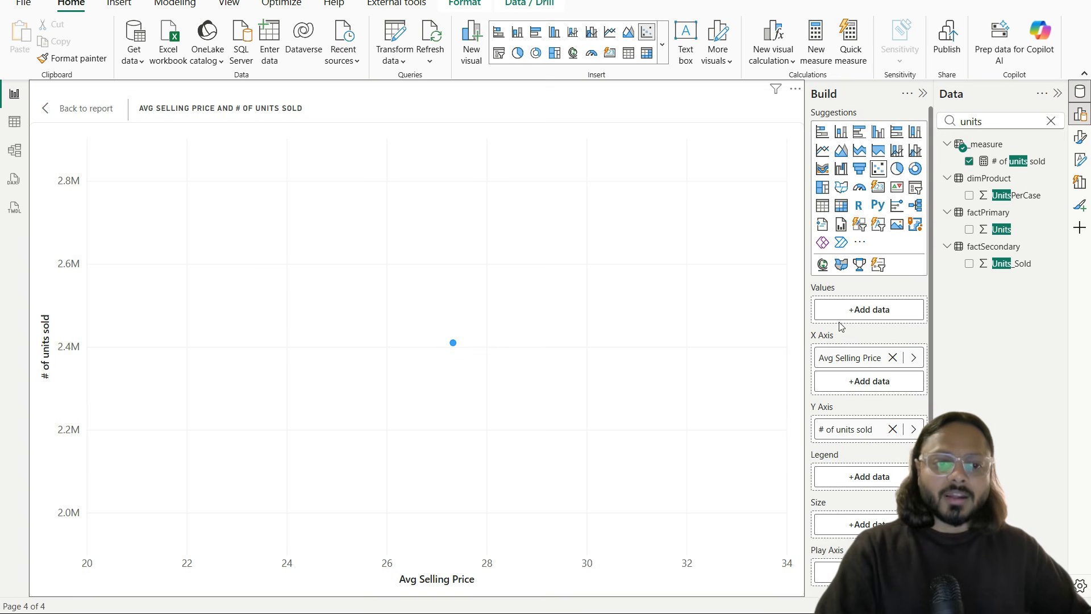
{"action": "left_click_drag", "start_coordinate": [804, 278], "coordinate": [936, 331]}
{"action": "left_click_drag", "start_coordinate": [848, 322], "coordinate": [900, 292]}
{"action": "mouse_move", "coordinate": [628, 382]}
{"action": "left_mouse_down"}
{"action": "mouse_move", "coordinate": [138, 359]}
{"action": "mouse_move", "coordinate": [445, 311]}
{"action": "left_mouse_up"}
{"action": "key", "text": "Escape"}
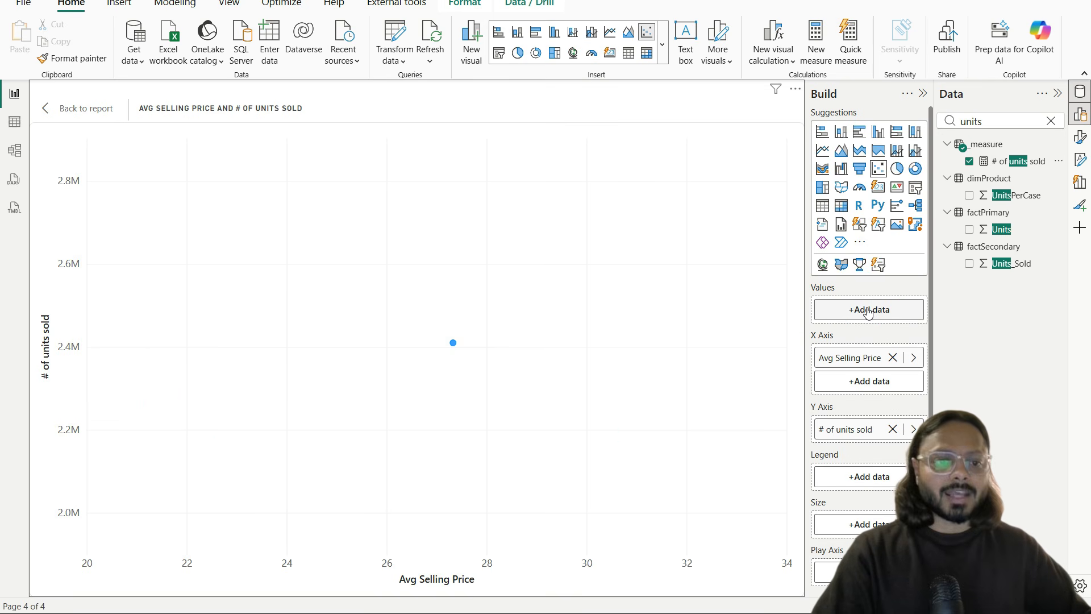
{"action": "double_click", "coordinate": [997, 125]}
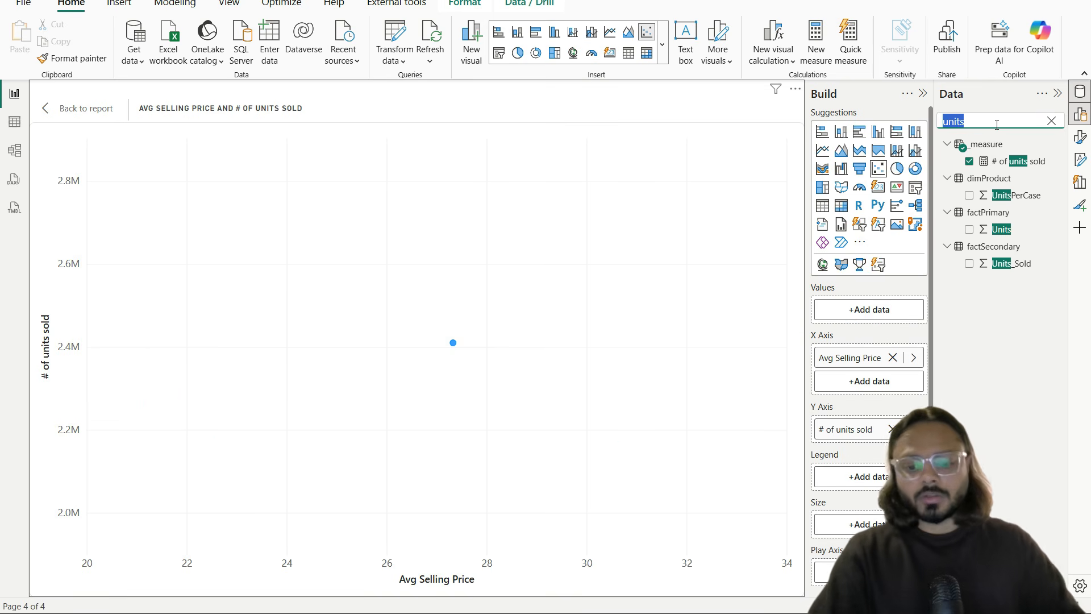
{"action": "type", "text": "sku"}
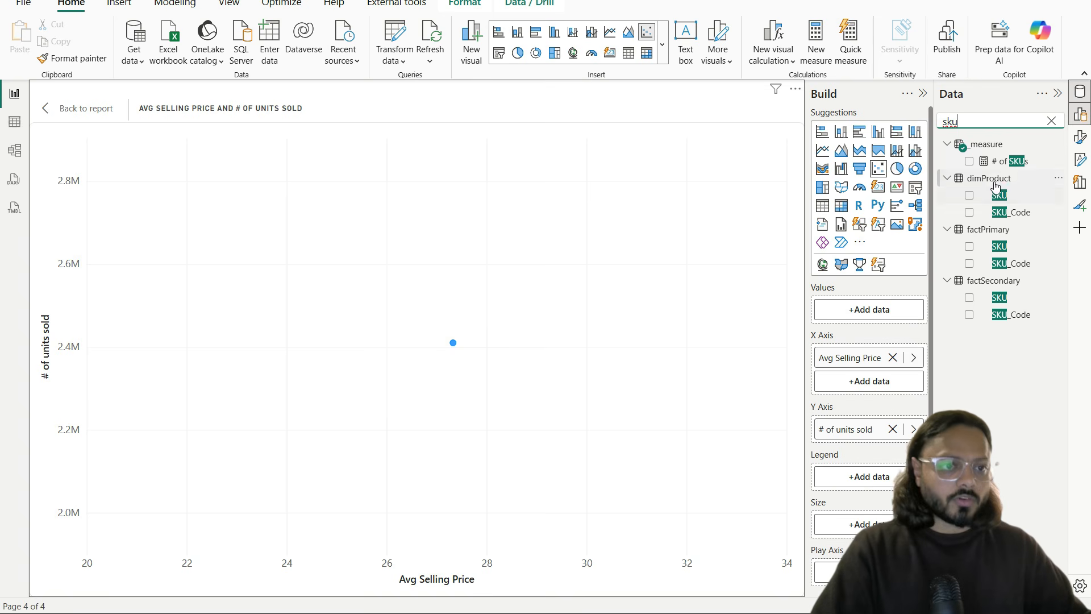
Step: Drag dimProduct SKU into the Values well so each SKU becomes its own point
{"action": "left_click_drag", "start_coordinate": [999, 194], "coordinate": [865, 315]}
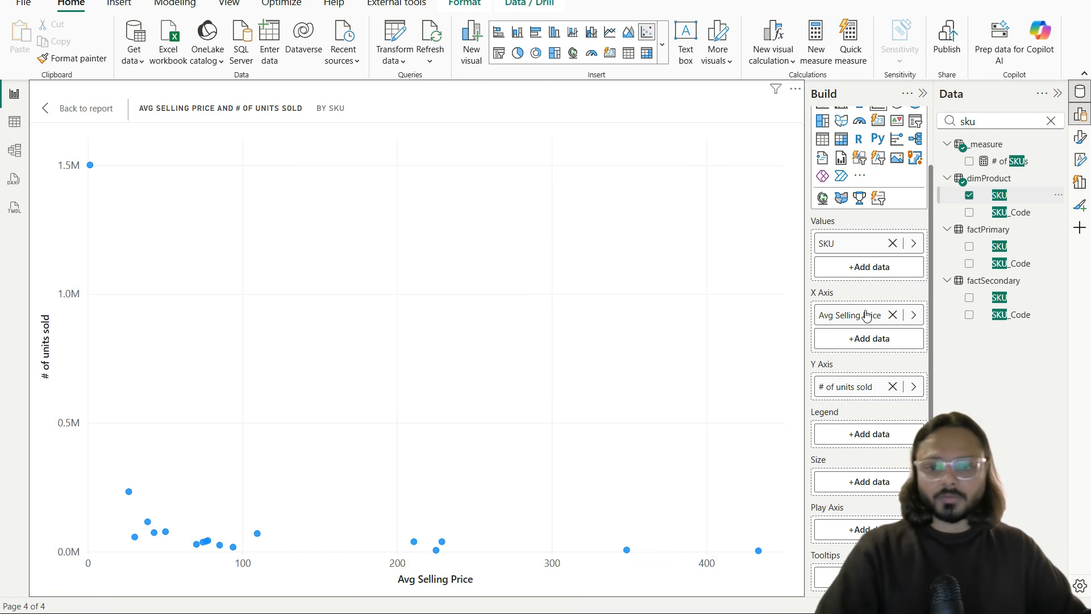
{"action": "mouse_move", "coordinate": [107, 167]}
{"action": "left_mouse_down"}
{"action": "mouse_move", "coordinate": [106, 245]}
{"action": "mouse_move", "coordinate": [402, 543]}
{"action": "mouse_move", "coordinate": [741, 570]}
{"action": "left_mouse_up"}
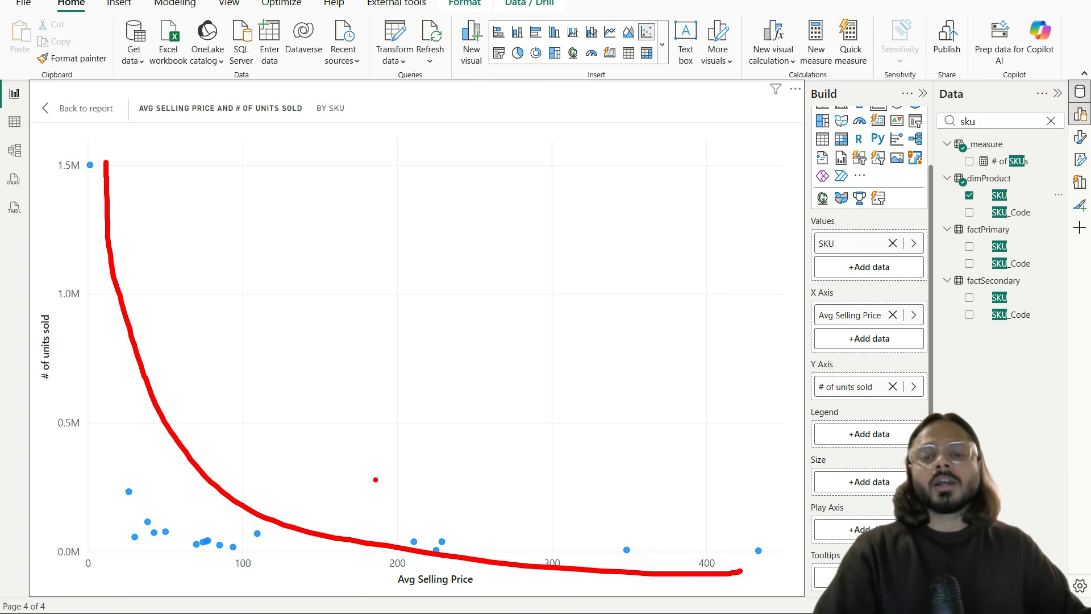
{"action": "key", "text": "Escape"}
{"action": "key", "text": "ctrl+2"}
{"action": "mouse_move", "coordinate": [604, 531]}
{"action": "left_mouse_down"}
{"action": "mouse_move", "coordinate": [646, 551]}
{"action": "mouse_move", "coordinate": [652, 572]}
{"action": "left_mouse_up"}
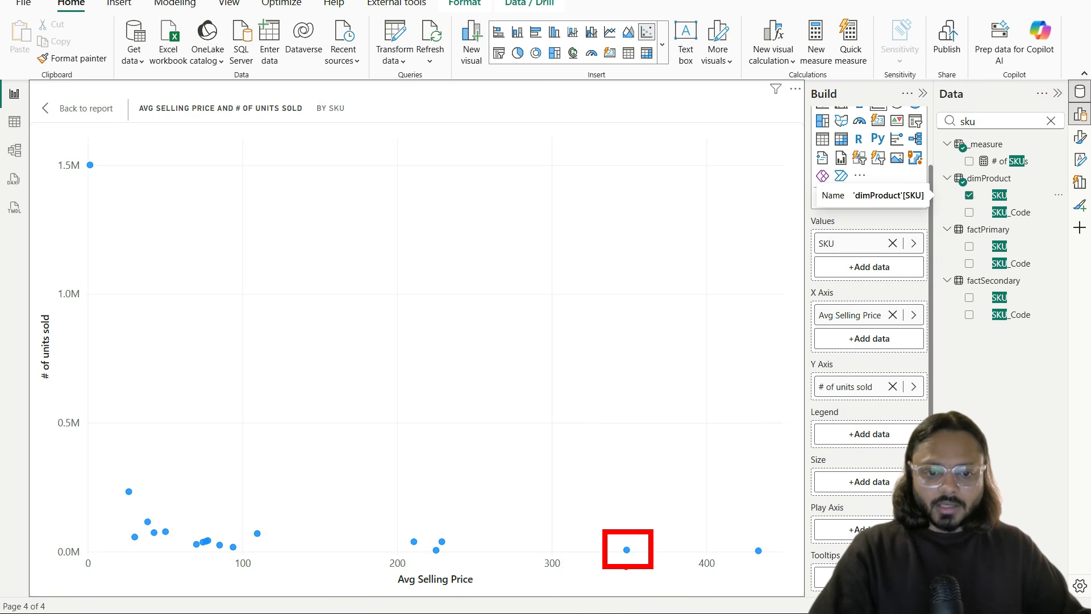
{"action": "key", "text": "Escape"}
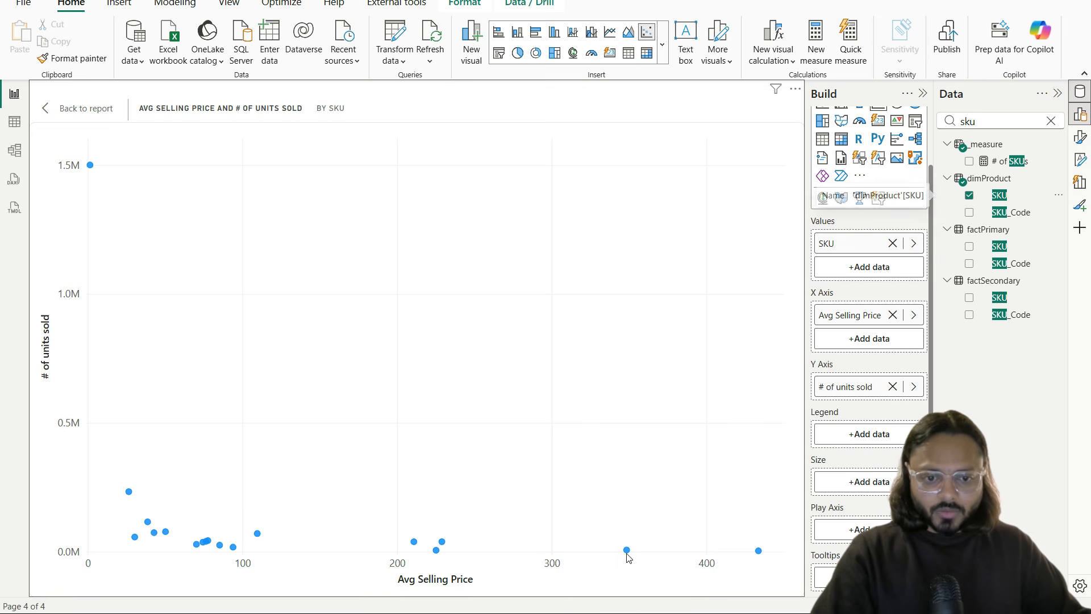
Step: Inspect the SKU point priced near 350 and review the spread of SKU points
{"action": "left_click", "coordinate": [627, 554]}
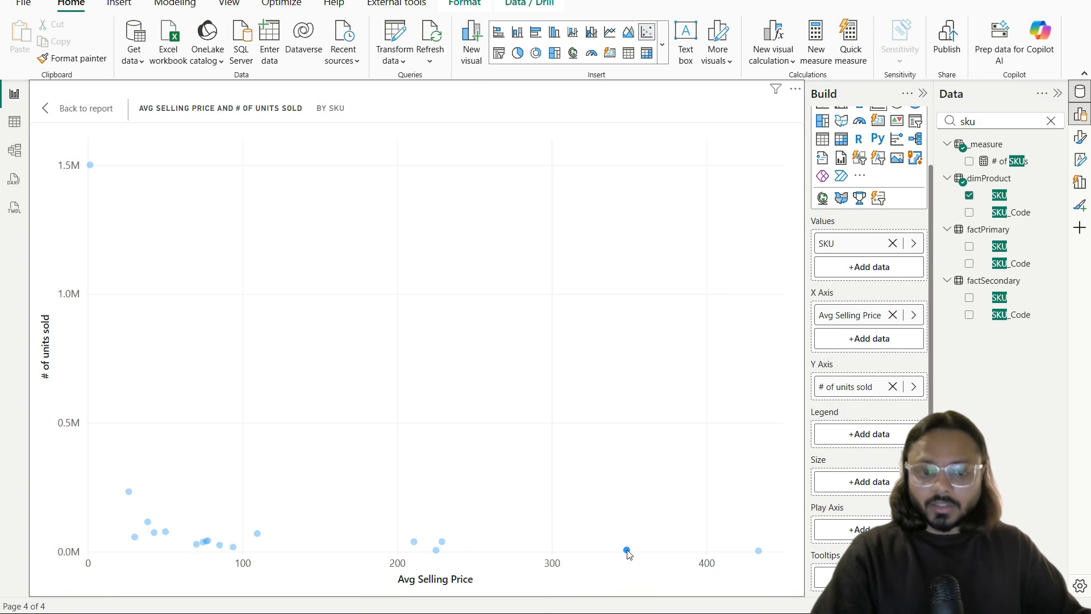
{"action": "left_click", "coordinate": [627, 553]}
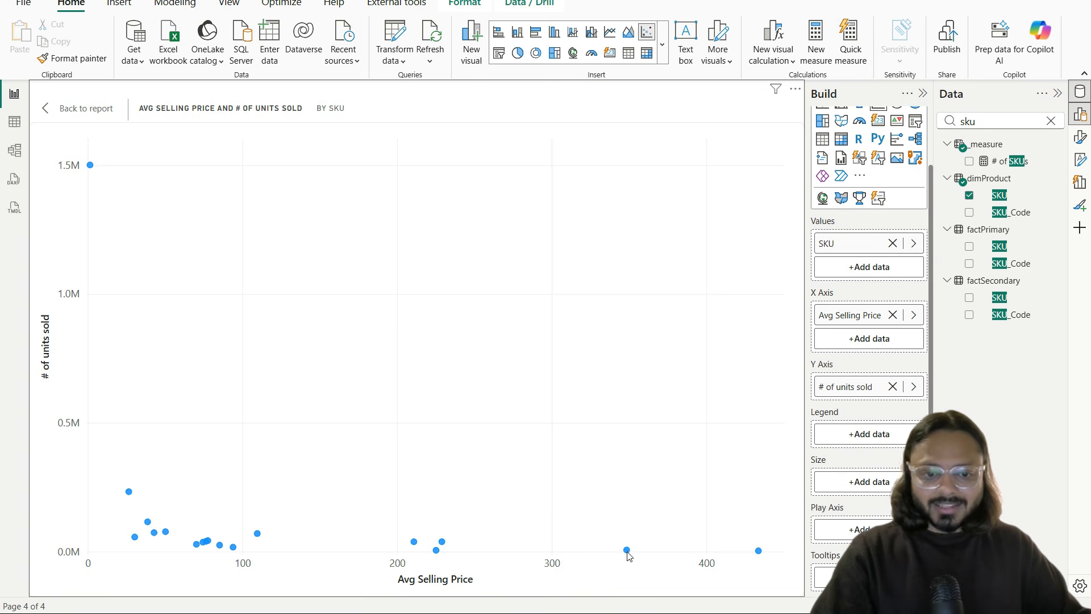
{"action": "mouse_move", "coordinate": [628, 554]}
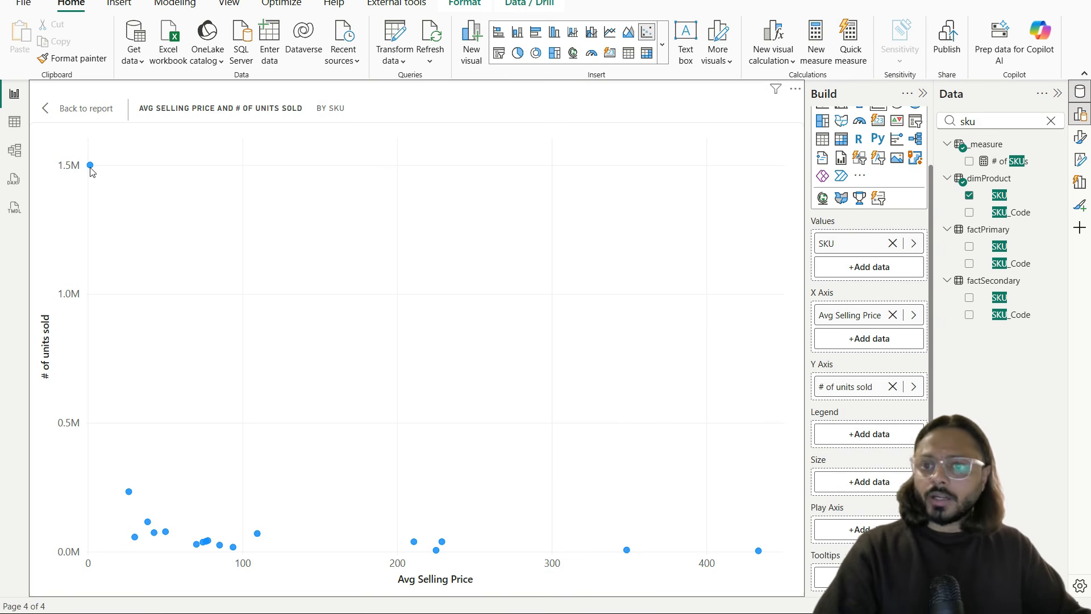
{"action": "mouse_move", "coordinate": [91, 171]}
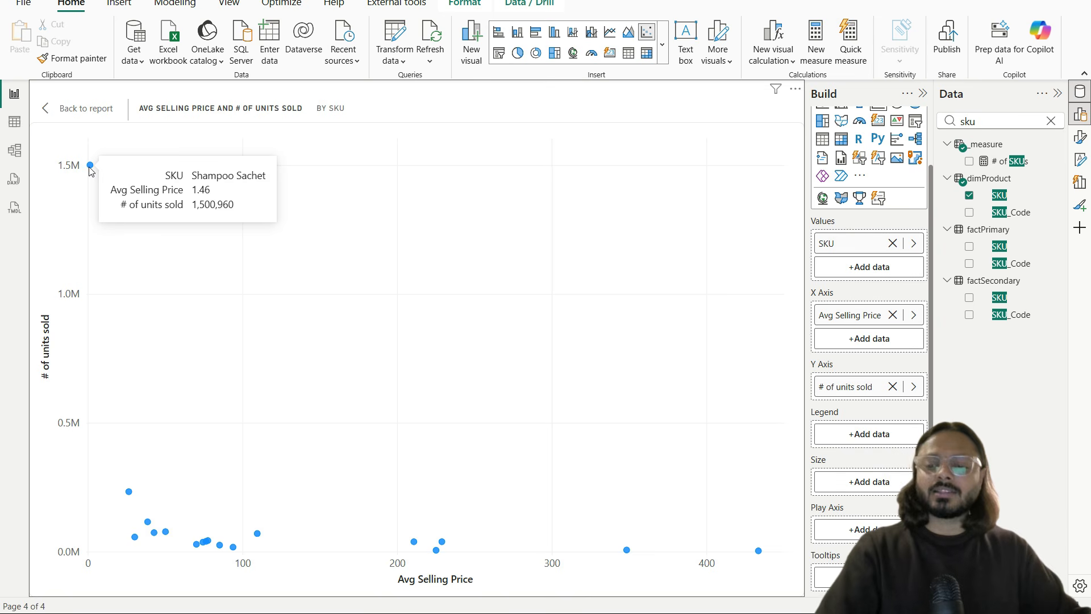
{"action": "left_click_drag", "start_coordinate": [77, 146], "coordinate": [124, 217]}
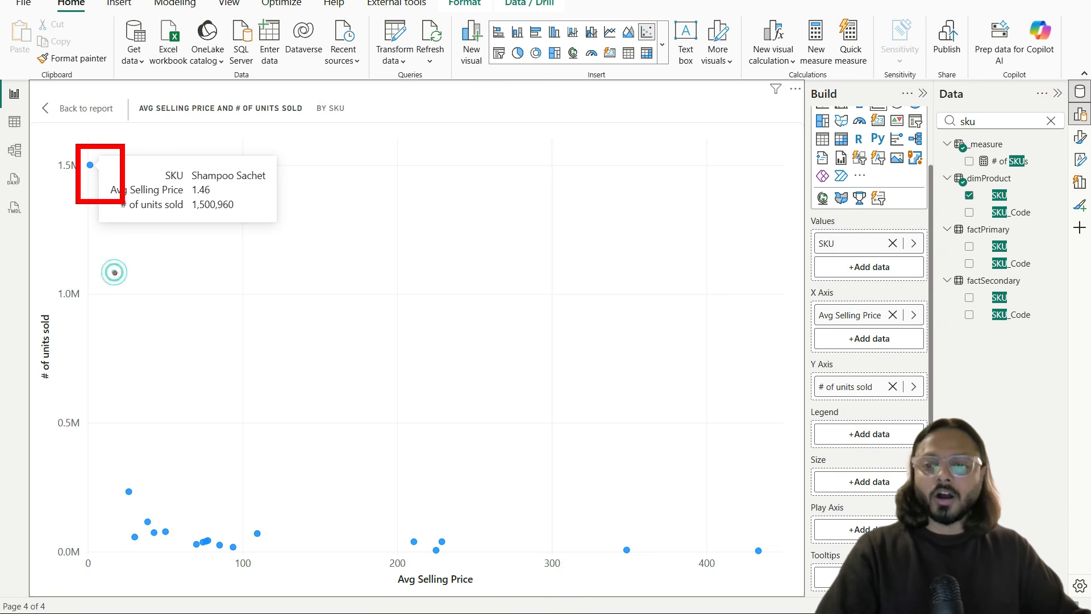
{"action": "left_click_drag", "start_coordinate": [114, 273], "coordinate": [618, 529]}
{"action": "key", "text": "Escape"}
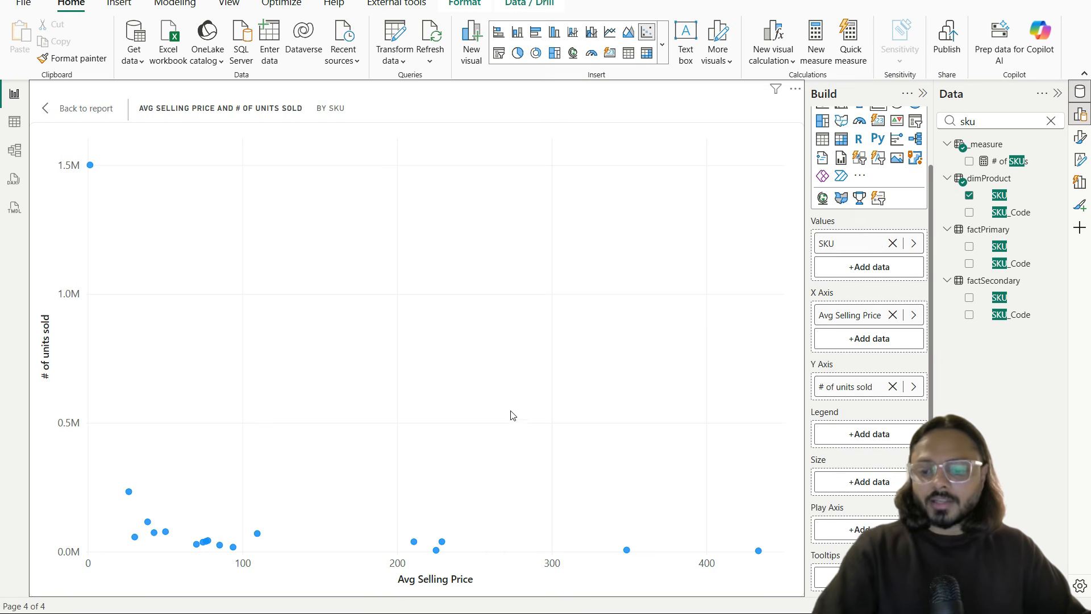
{"action": "mouse_move", "coordinate": [67, 145]}
{"action": "left_mouse_down"}
{"action": "mouse_move", "coordinate": [644, 544]}
{"action": "mouse_move", "coordinate": [790, 596]}
{"action": "left_mouse_up"}
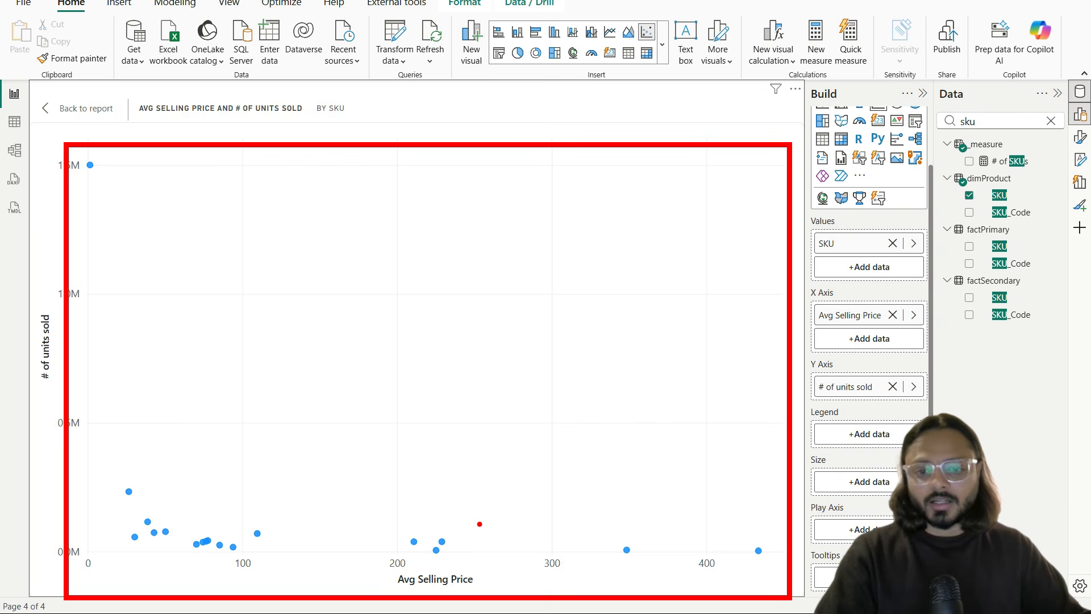
{"action": "key", "text": "Escape"}
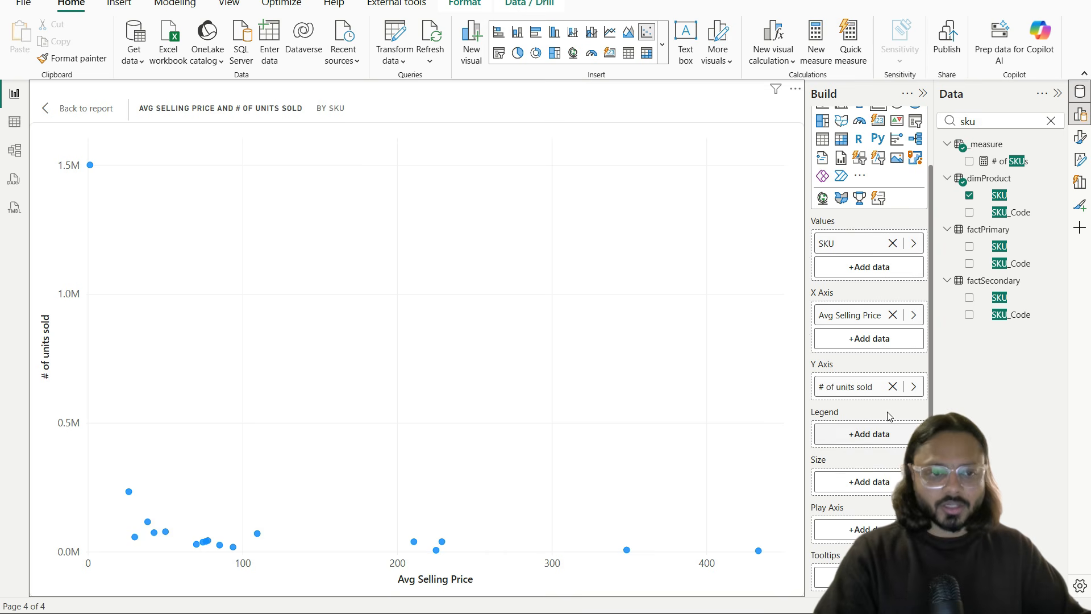
{"action": "double_click", "coordinate": [1008, 121]}
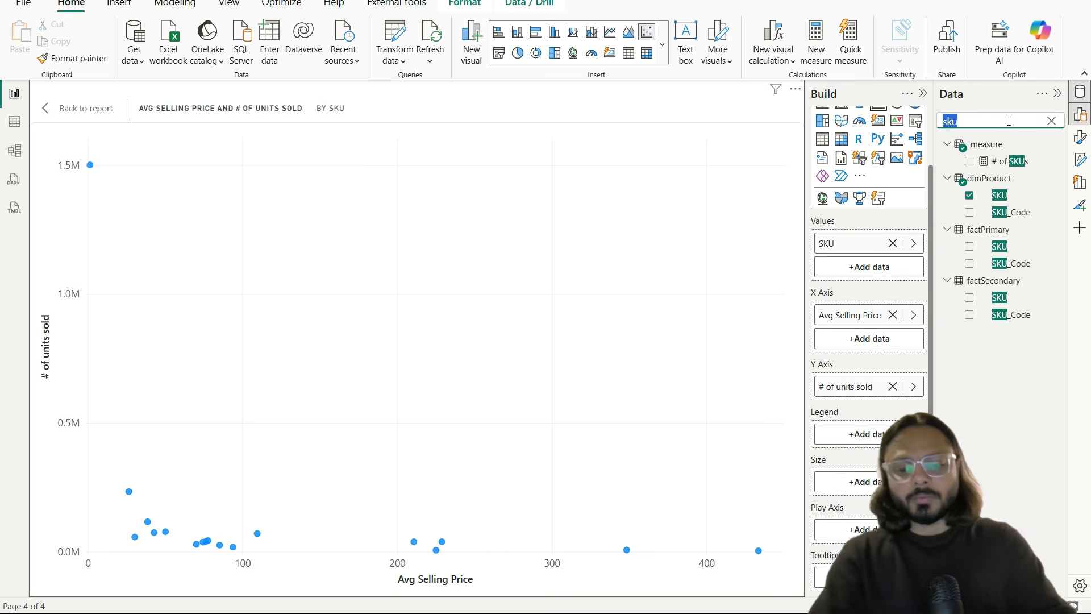
Step: Search 'brand' and drop Brand into the Legend well, checking the Annapurna Atta to Tulsi Tea legend
{"action": "type", "text": "brand"}
{"action": "left_click_drag", "start_coordinate": [1002, 195], "coordinate": [874, 435]}
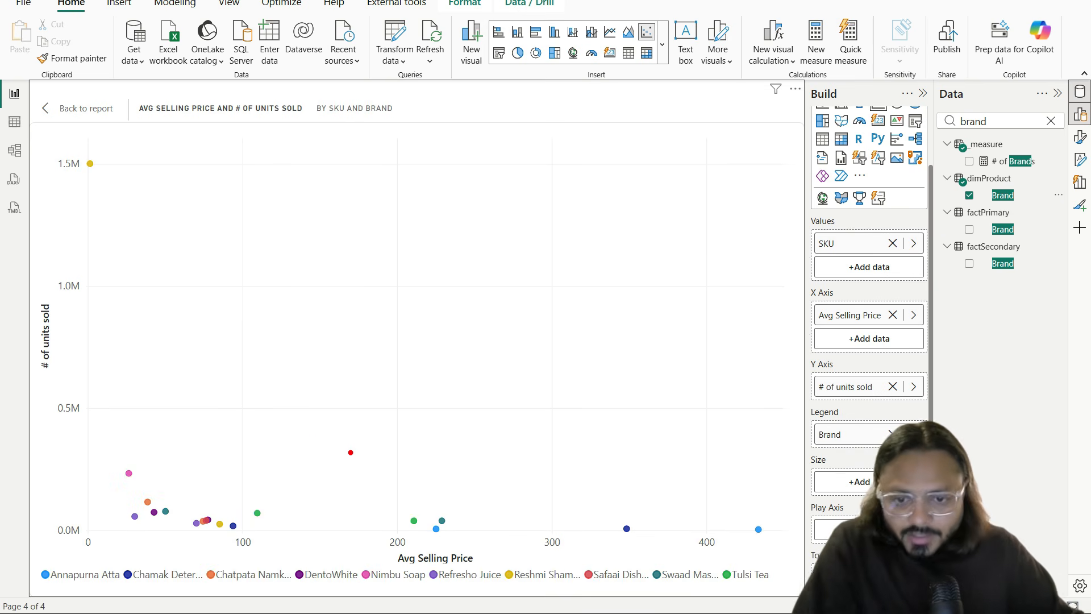
{"action": "left_click_drag", "start_coordinate": [253, 518], "coordinate": [287, 518]}
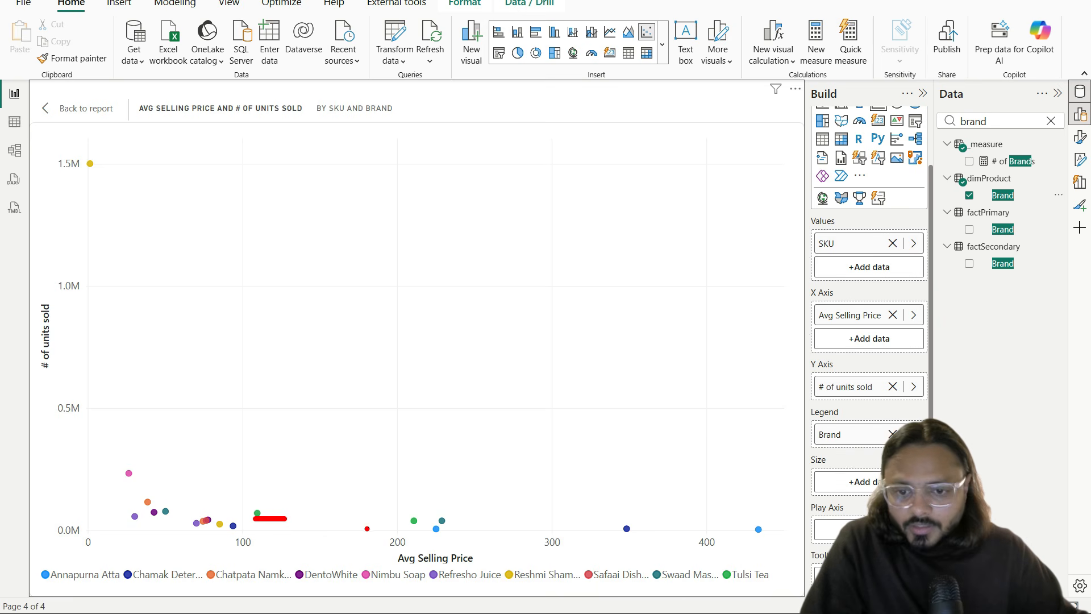
{"action": "left_click_drag", "start_coordinate": [419, 526], "coordinate": [412, 530]}
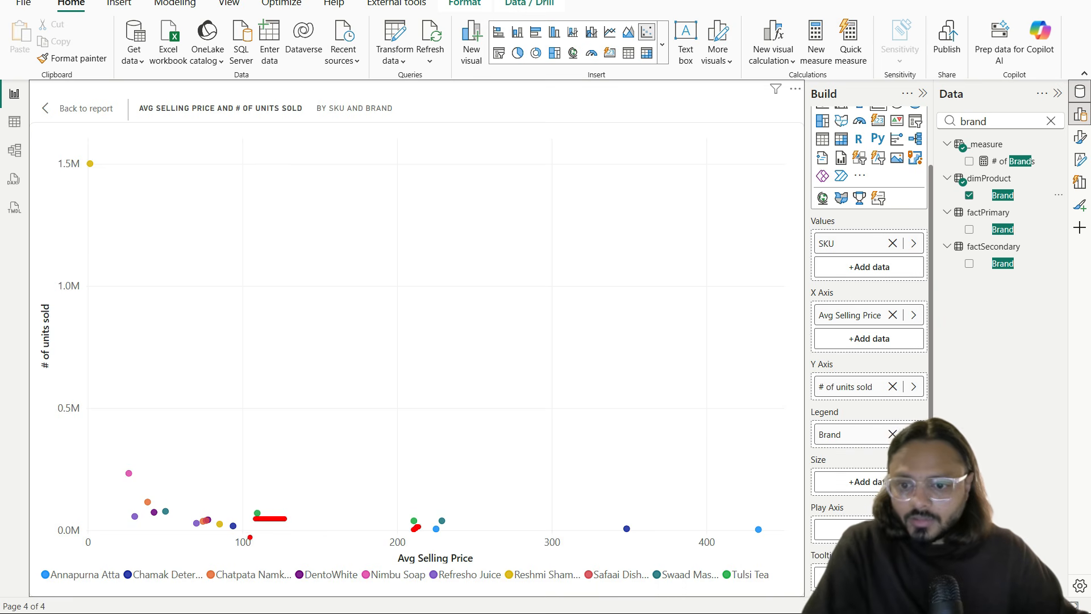
{"action": "key", "text": "Escape"}
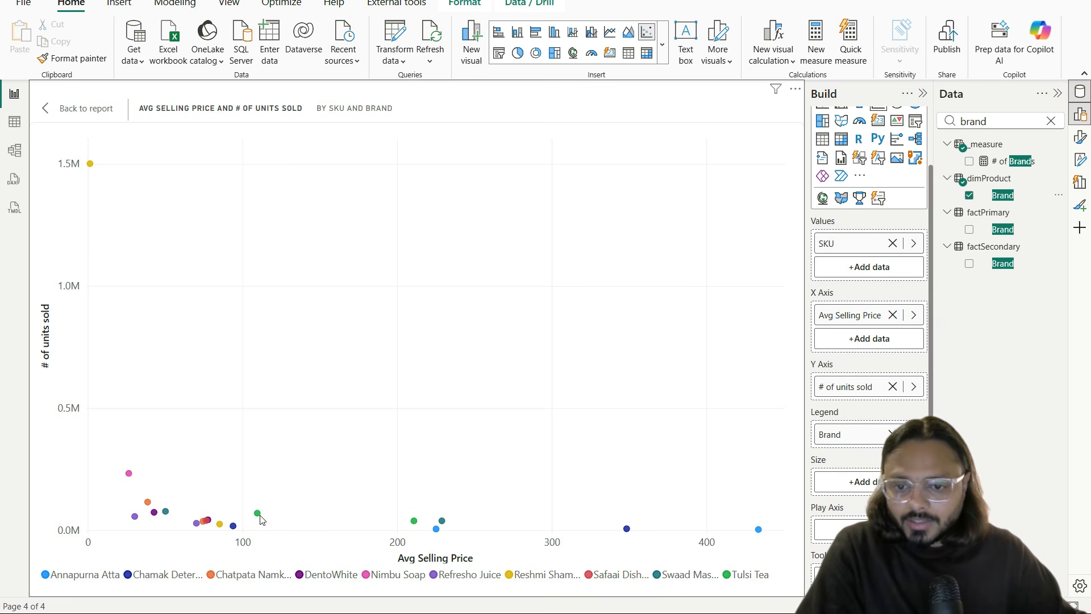
{"action": "mouse_move", "coordinate": [261, 520]}
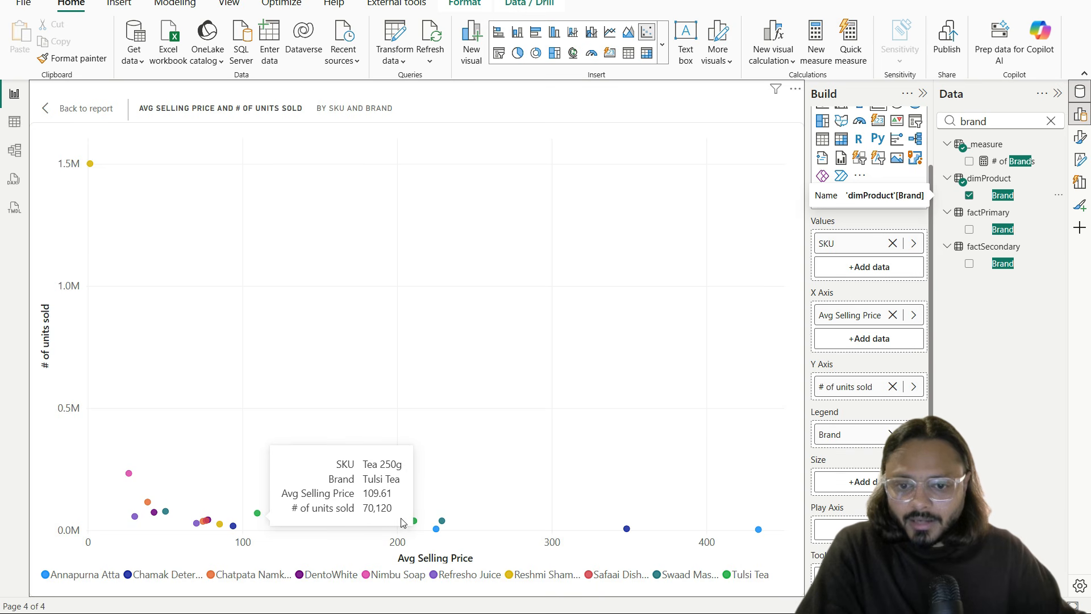
{"action": "mouse_move", "coordinate": [415, 524]}
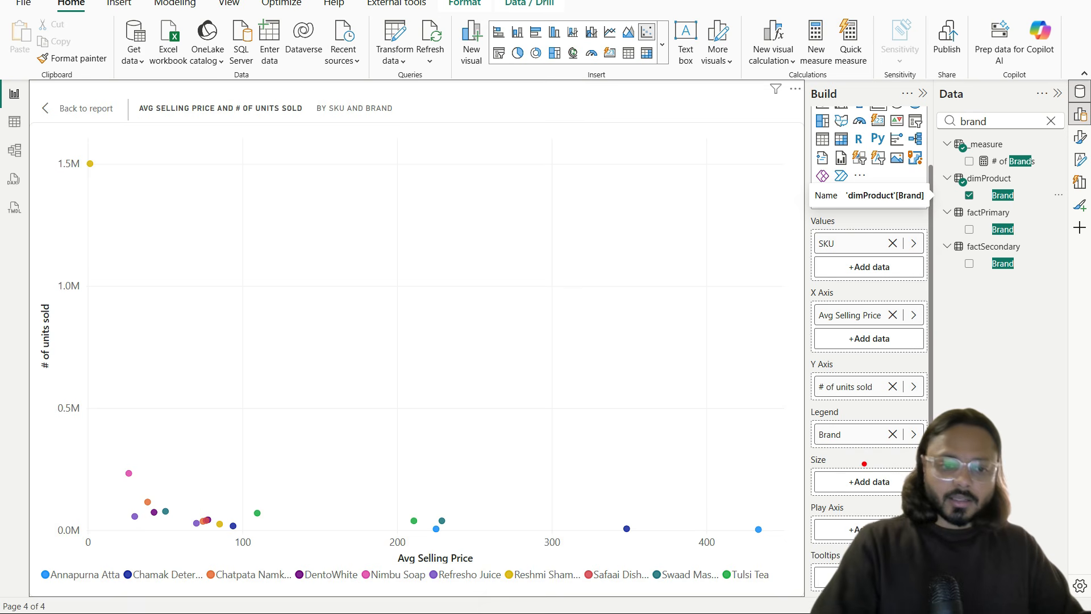
{"action": "left_click_drag", "start_coordinate": [805, 457], "coordinate": [938, 496]}
Step: Search 'sales' and size the scatter points by PrimarySales
{"action": "key", "text": "Escape"}
{"action": "left_click", "coordinate": [997, 122]}
{"action": "key", "text": "ctrl+a"}
{"action": "type", "text": "sales"}
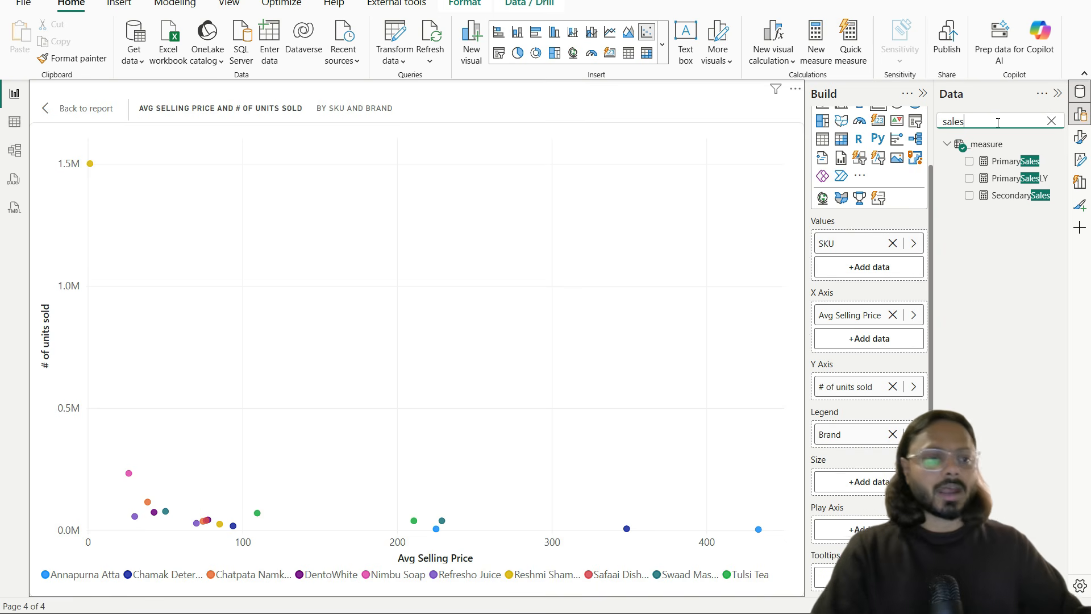
{"action": "left_click_drag", "start_coordinate": [1019, 168], "coordinate": [886, 471]}
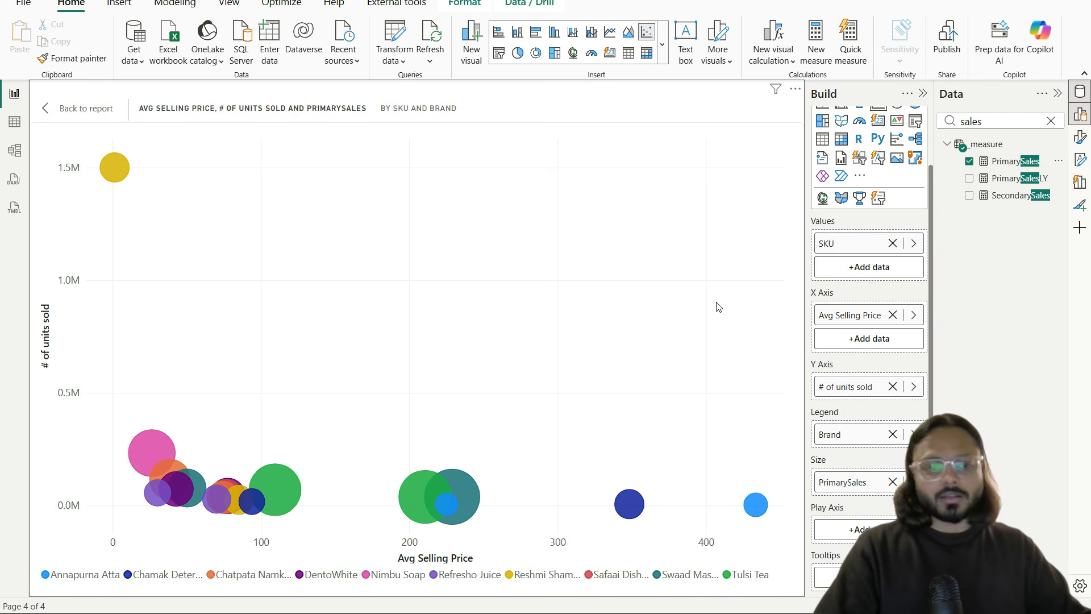
Step: Set the marker shape to triangle for all series, keeping range scaling on Auto
{"action": "left_click", "coordinate": [1079, 137]}
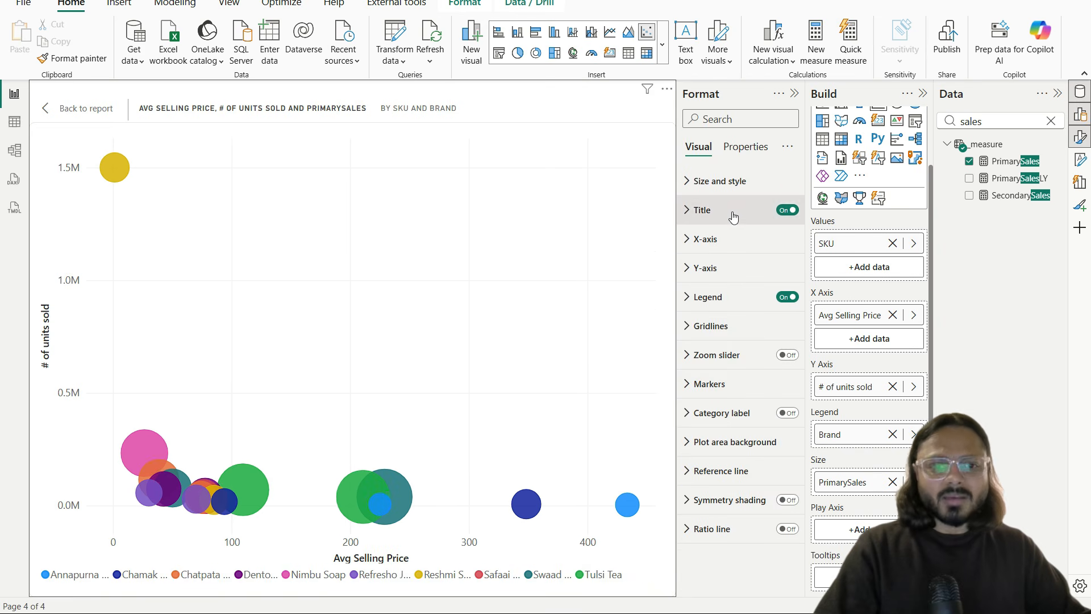
{"action": "left_click", "coordinate": [739, 380]}
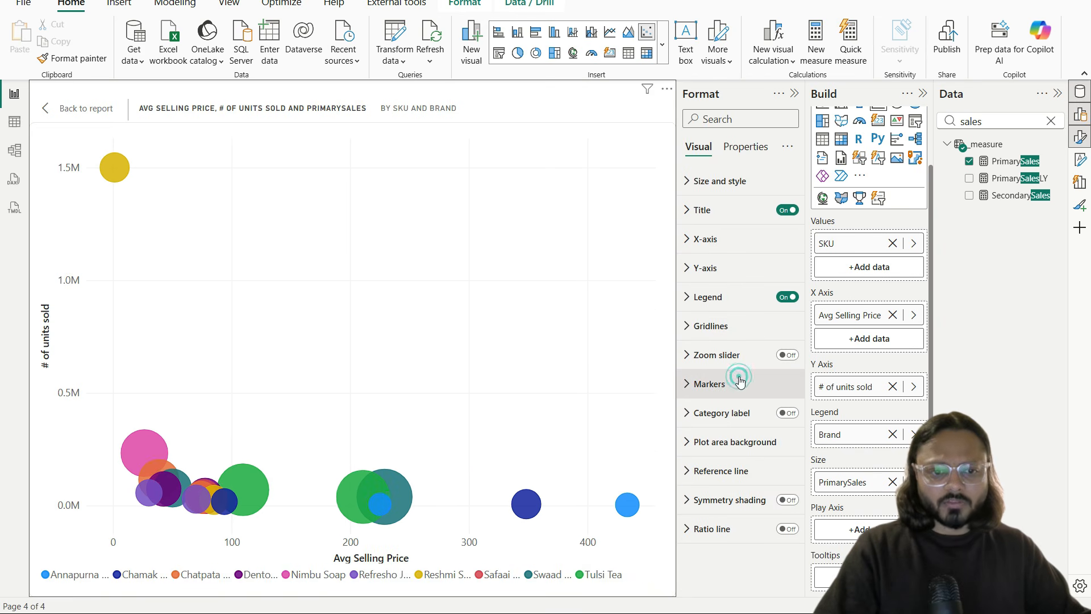
{"action": "left_click", "coordinate": [718, 244]}
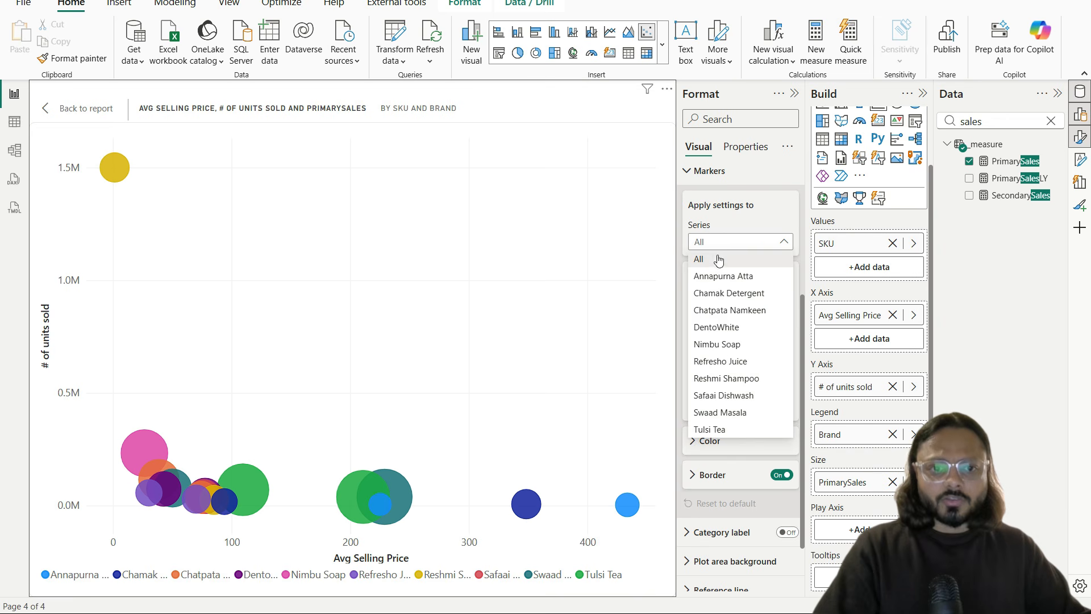
{"action": "left_click", "coordinate": [715, 241]}
{"action": "left_click", "coordinate": [730, 315]}
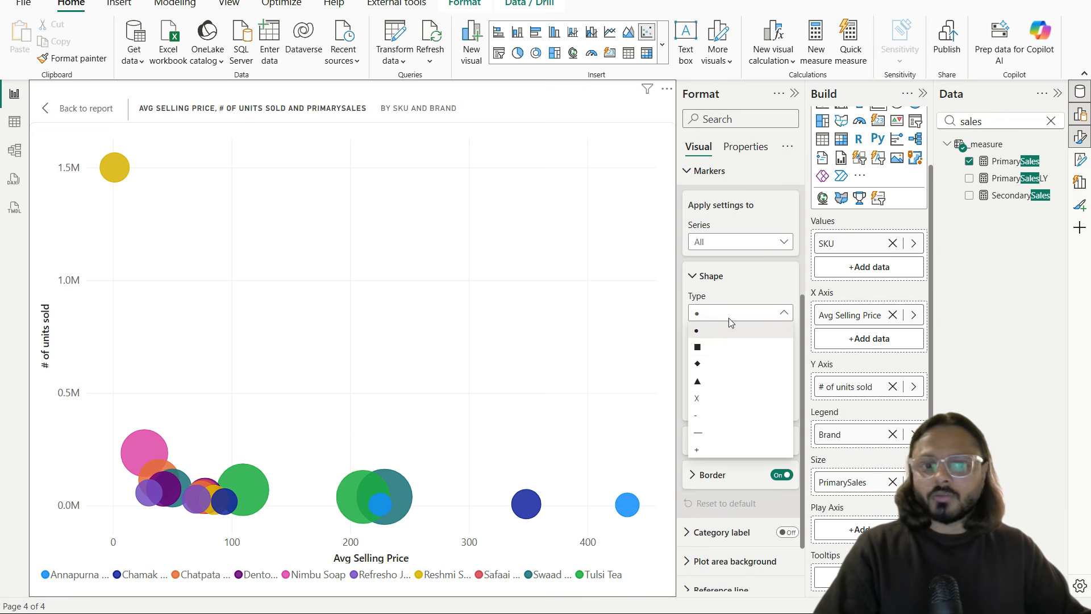
{"action": "left_click", "coordinate": [710, 347]}
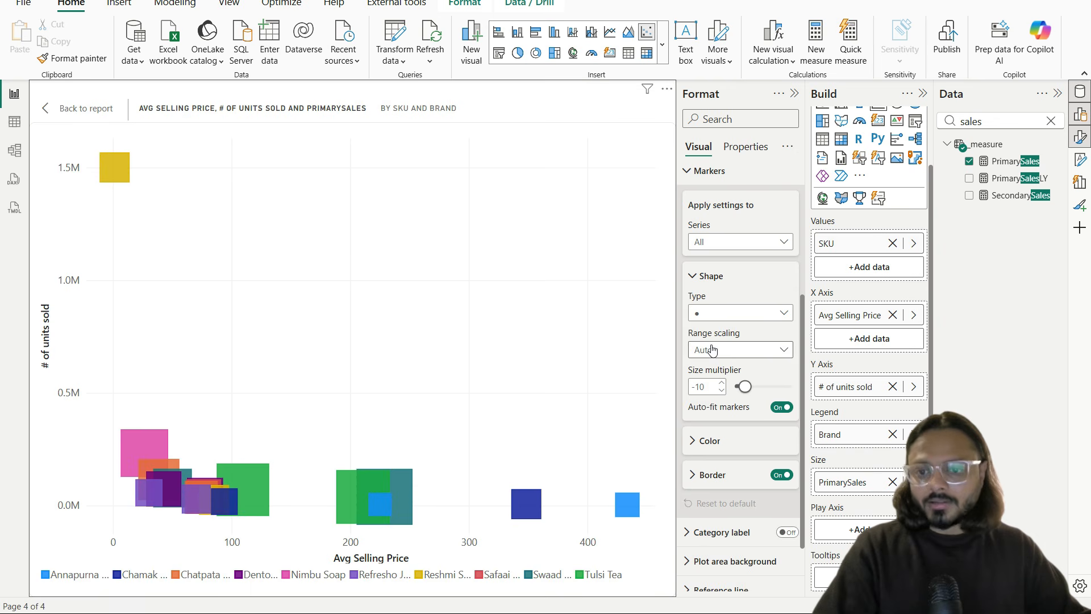
{"action": "left_click", "coordinate": [733, 313]}
{"action": "left_click", "coordinate": [729, 398]}
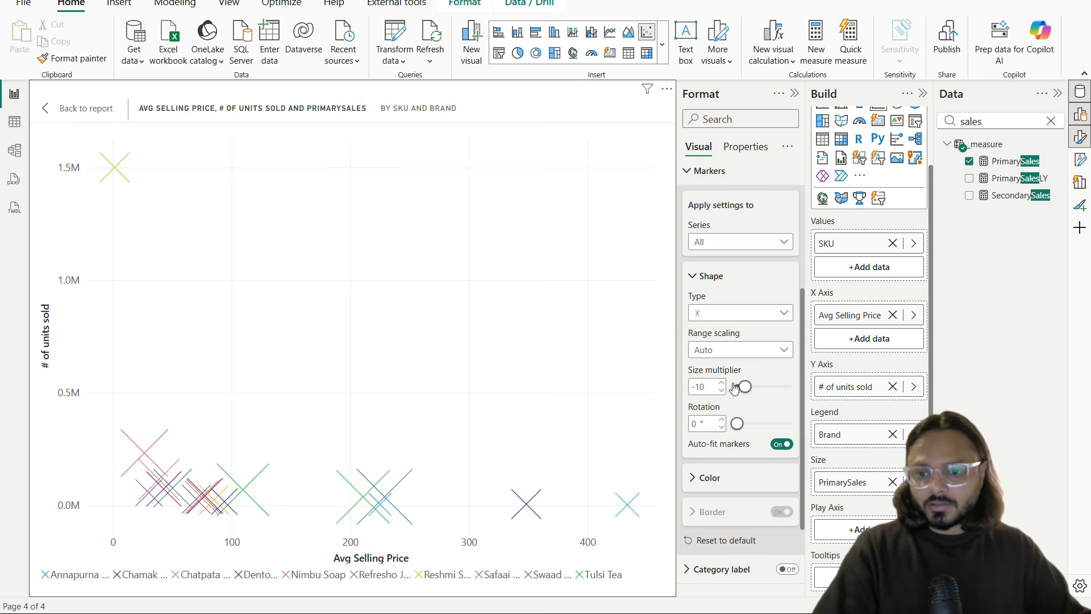
{"action": "left_click", "coordinate": [729, 312]}
{"action": "left_click", "coordinate": [730, 381]}
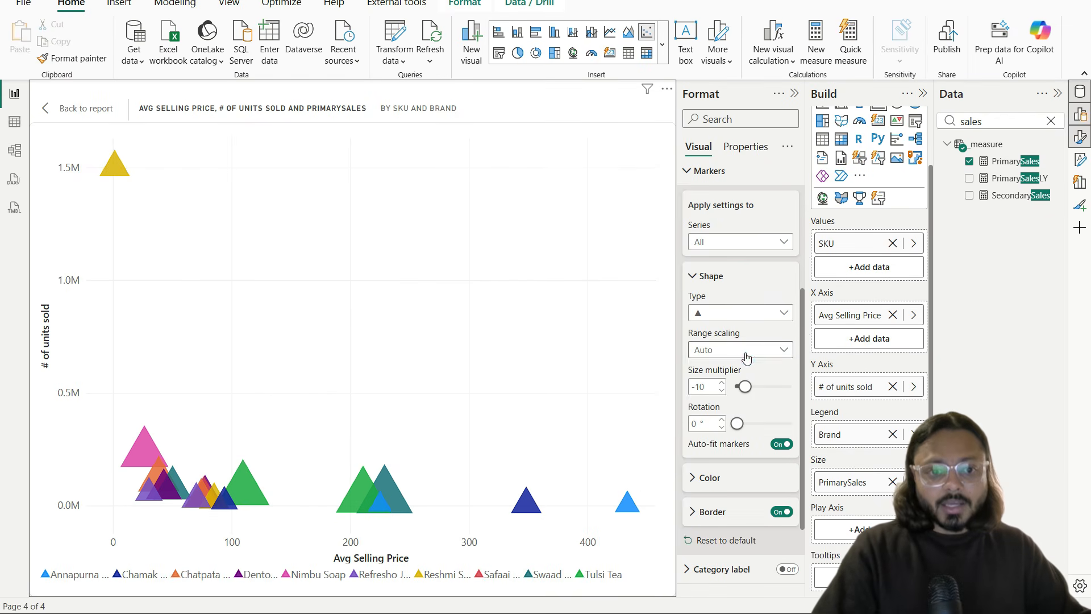
{"action": "left_click", "coordinate": [740, 349]}
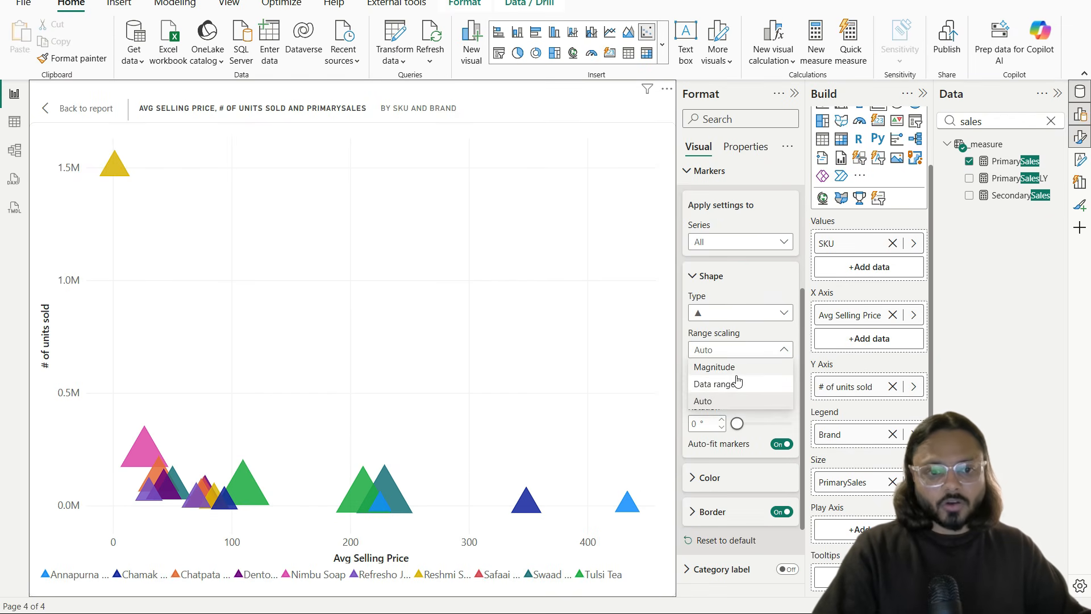
{"action": "left_click", "coordinate": [732, 351]}
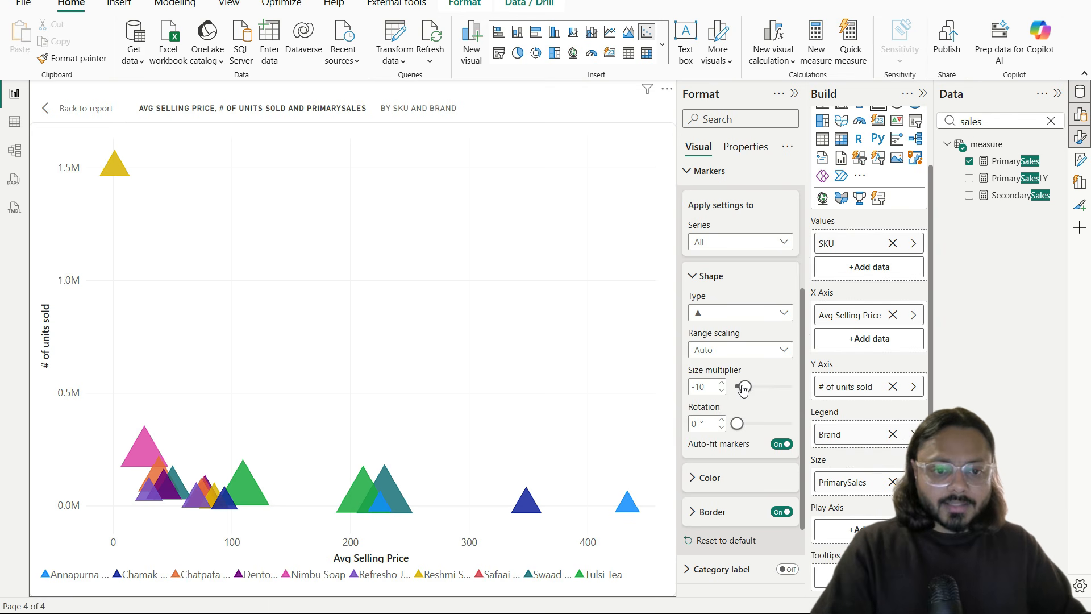
Step: Set the marker size multiplier to -12
{"action": "left_click_drag", "start_coordinate": [745, 388], "coordinate": [770, 391]}
{"action": "right_click", "coordinate": [770, 391]}
{"action": "left_click", "coordinate": [750, 389]}
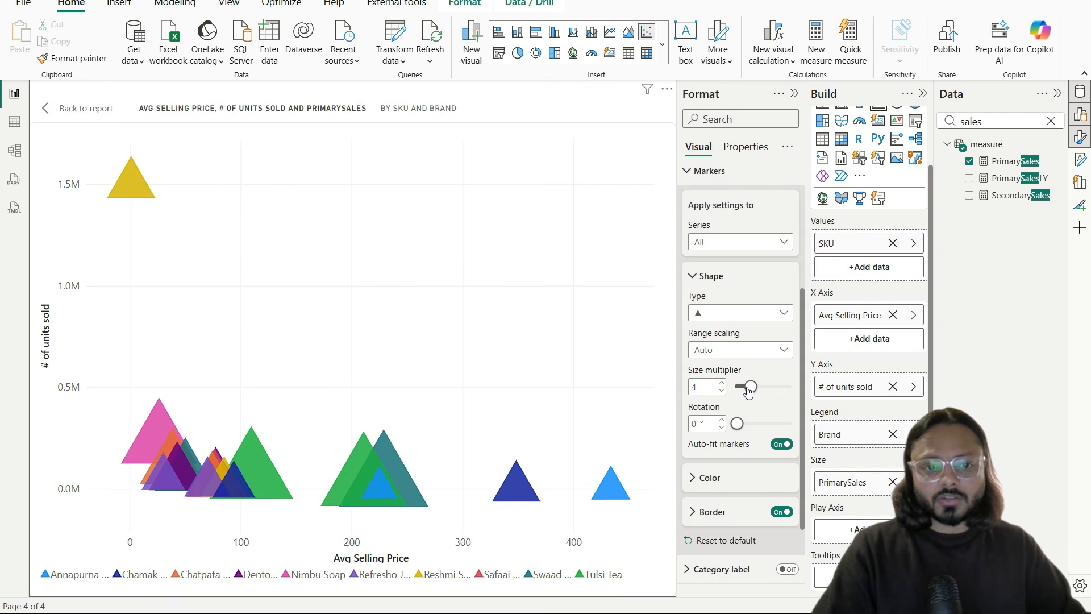
{"action": "left_click_drag", "start_coordinate": [747, 391], "coordinate": [744, 390]}
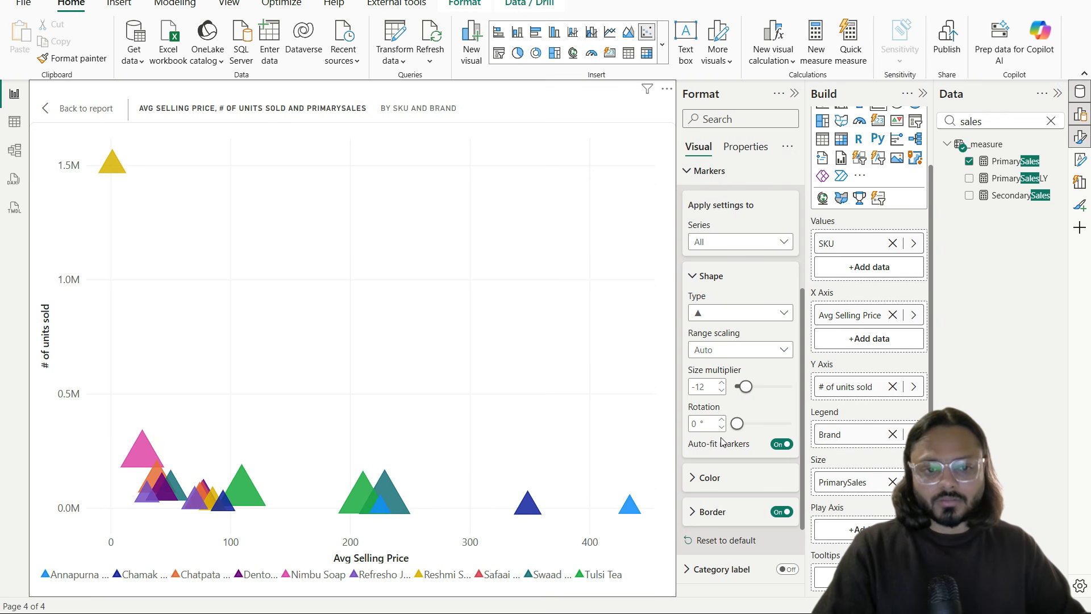
Step: Turn on Category labels so each scatter triangle shows its SKU name, with Ratio line left off
{"action": "left_click", "coordinate": [781, 445]}
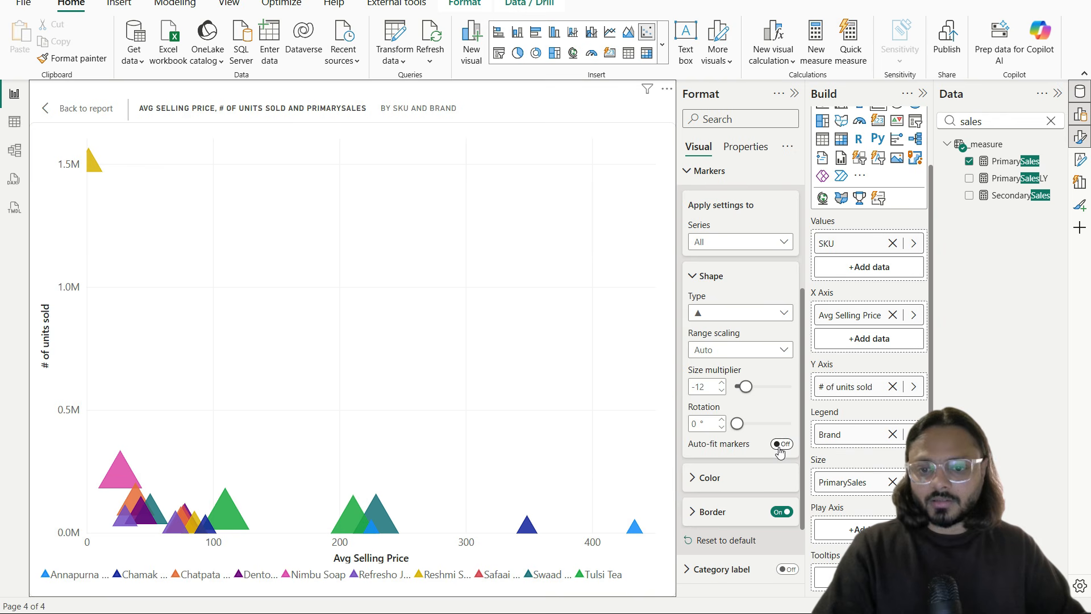
{"action": "left_click", "coordinate": [781, 445]}
{"action": "scroll", "coordinate": [738, 443], "scroll_direction": "down", "scroll_amount": 2}
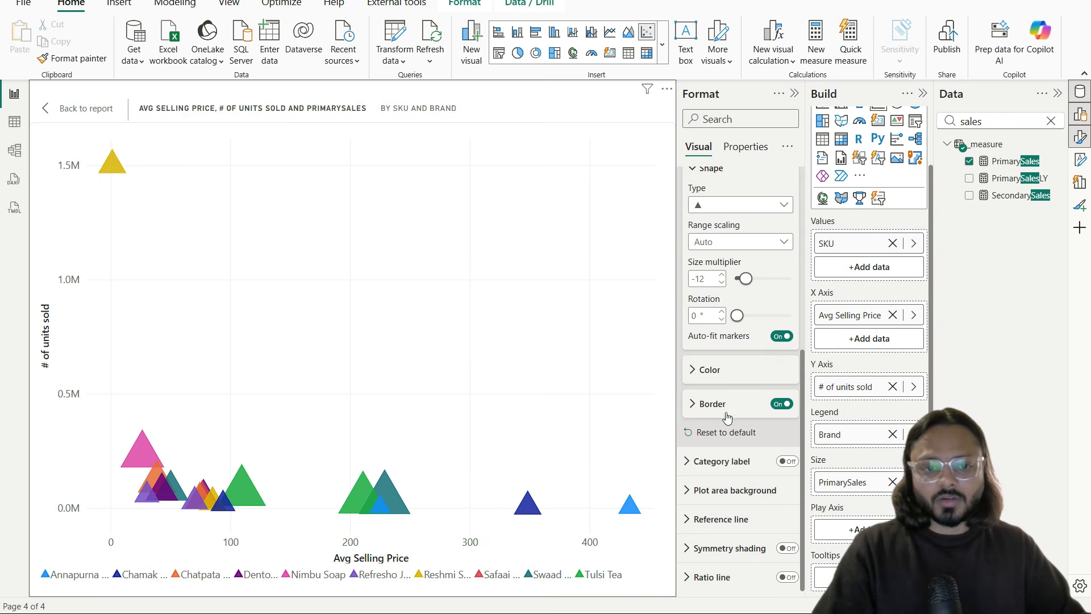
{"action": "left_click", "coordinate": [787, 461]}
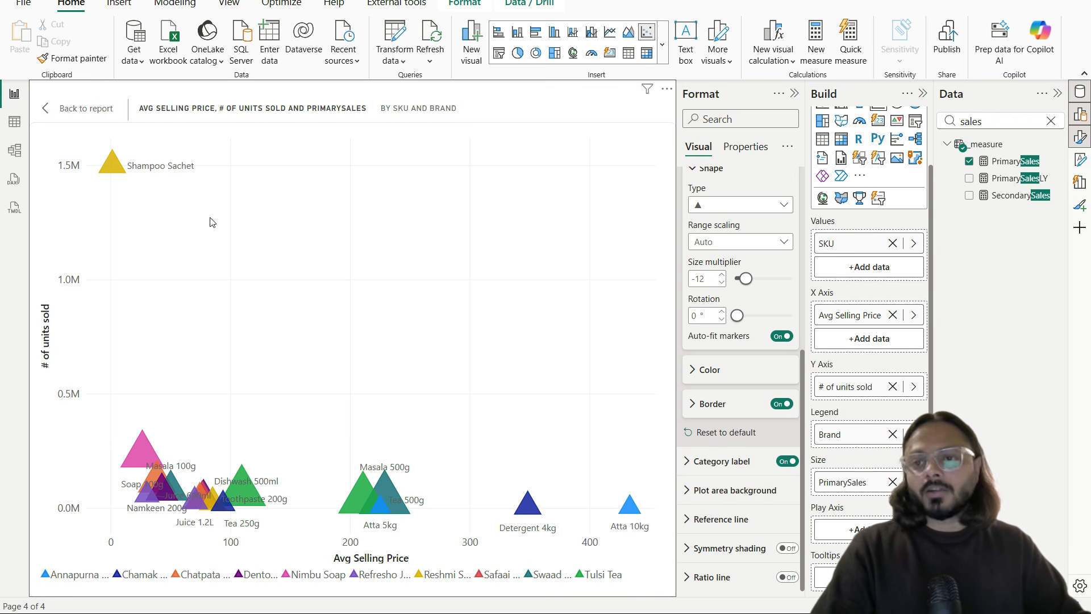
{"action": "left_click", "coordinate": [786, 577]}
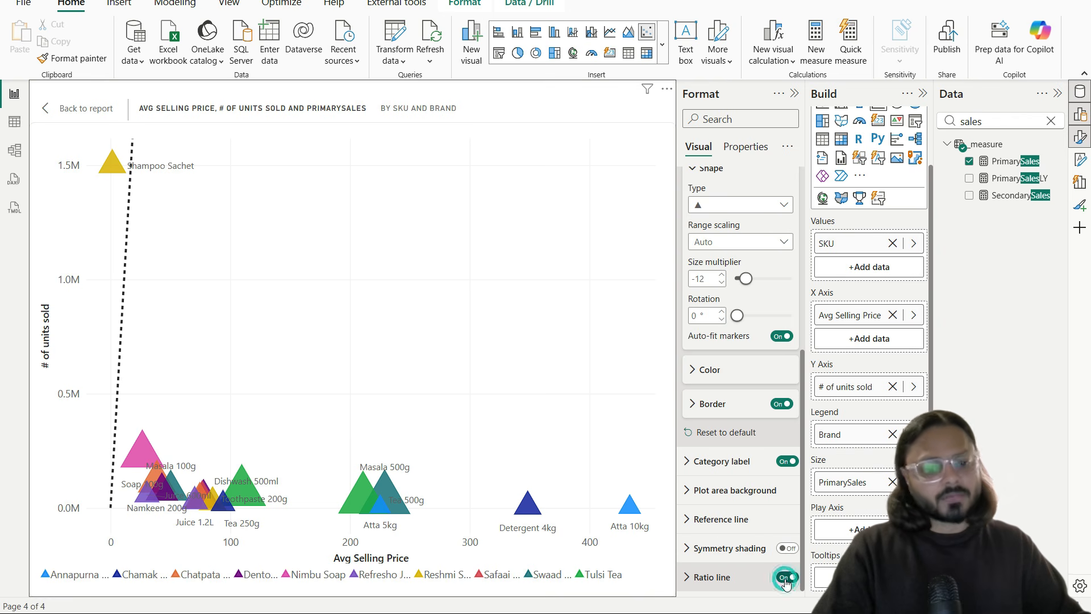
{"action": "left_click", "coordinate": [787, 578]}
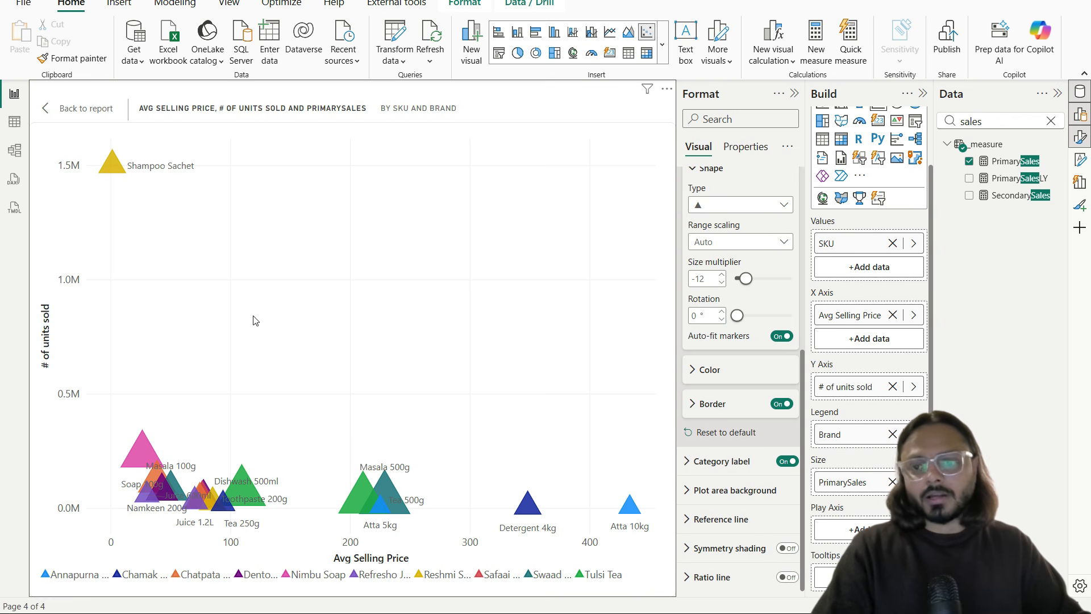
Step: Return to the full report page and collapse the Format and Build panes to widen the canvas
{"action": "left_click", "coordinate": [69, 109]}
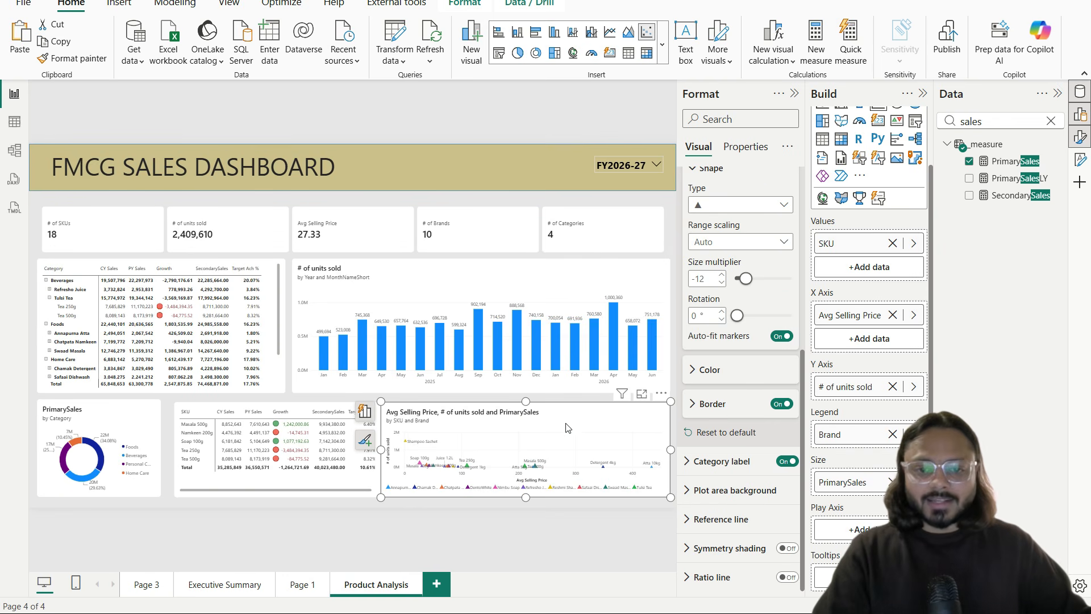
{"action": "left_click", "coordinate": [541, 401]}
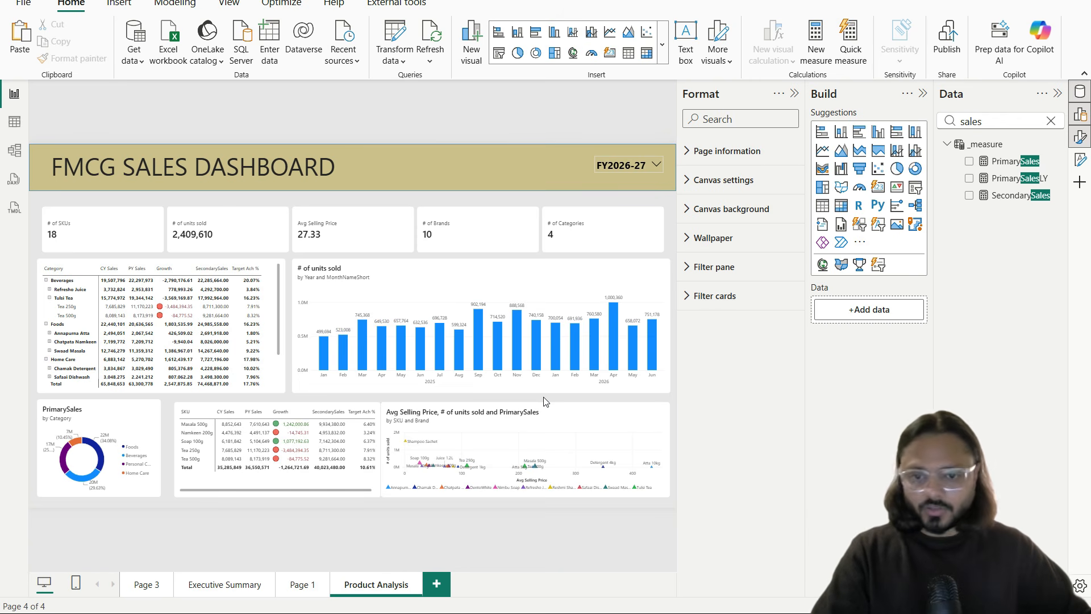
{"action": "left_click", "coordinate": [794, 94]}
{"action": "left_click", "coordinate": [923, 94]}
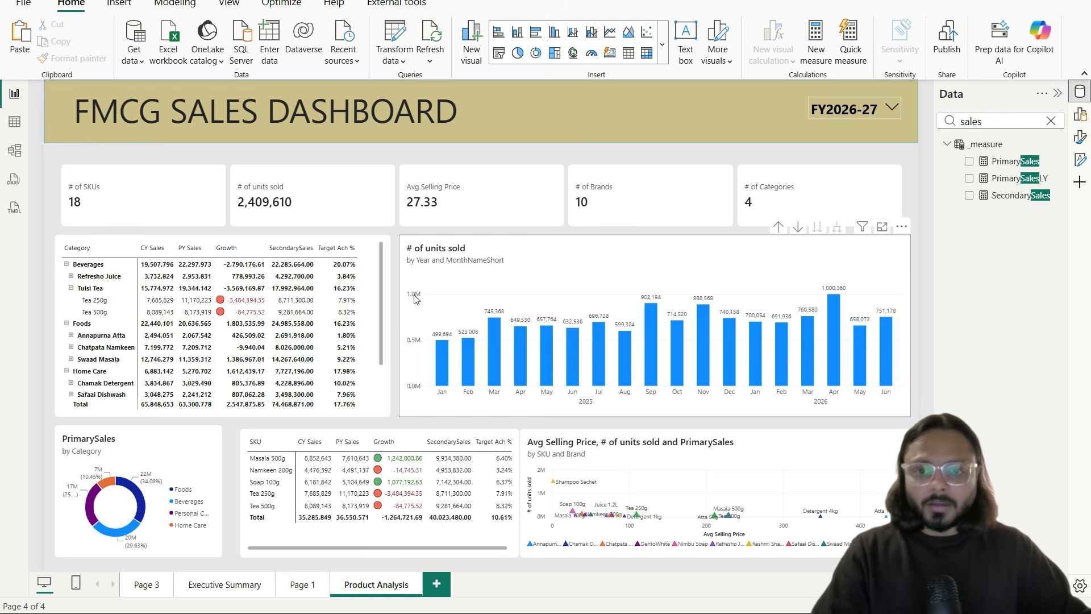
Step: Shift the PrimarySales donut right and move the SKU table left beneath the category matrix
{"action": "left_click", "coordinate": [377, 440]}
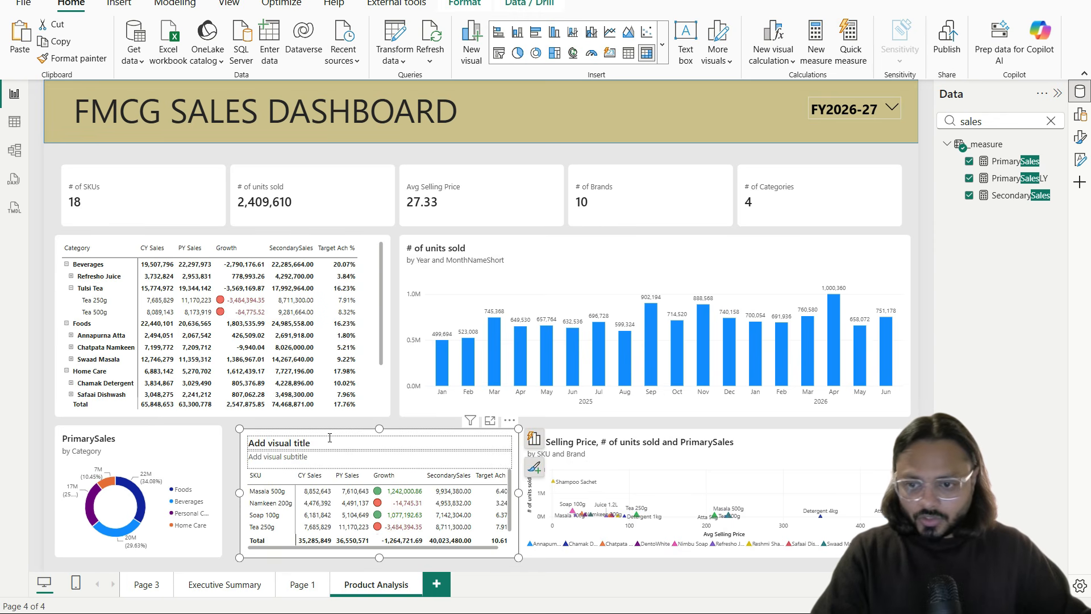
{"action": "left_click_drag", "start_coordinate": [84, 451], "coordinate": [516, 465]}
{"action": "left_click_drag", "start_coordinate": [391, 435], "coordinate": [207, 431]}
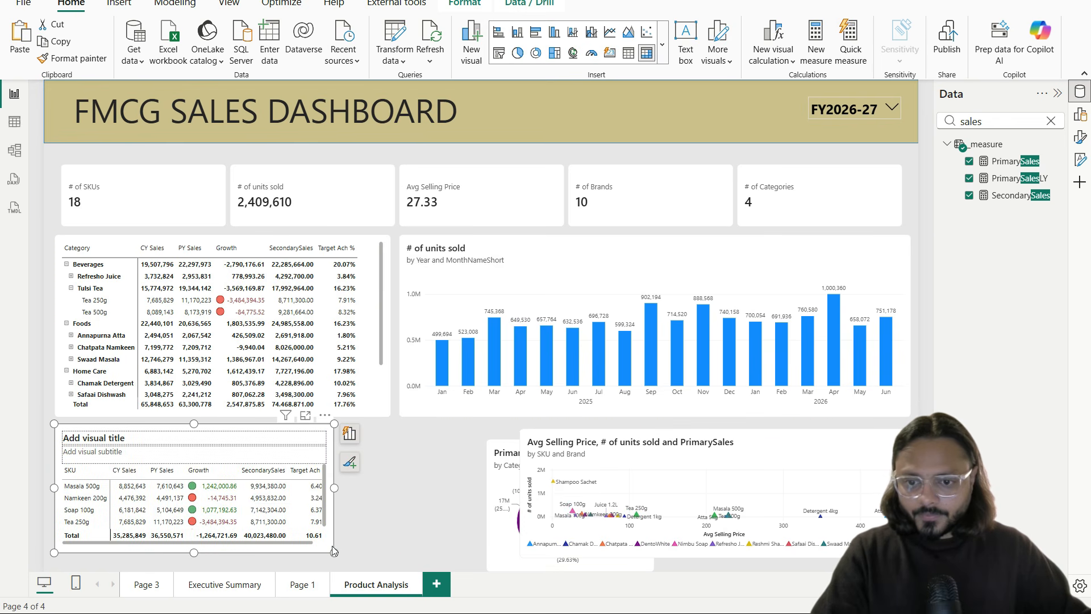
Step: Resize and reposition the SKU table and scatter chart, then delete the SKU table
{"action": "left_click_drag", "start_coordinate": [335, 552], "coordinate": [349, 567]}
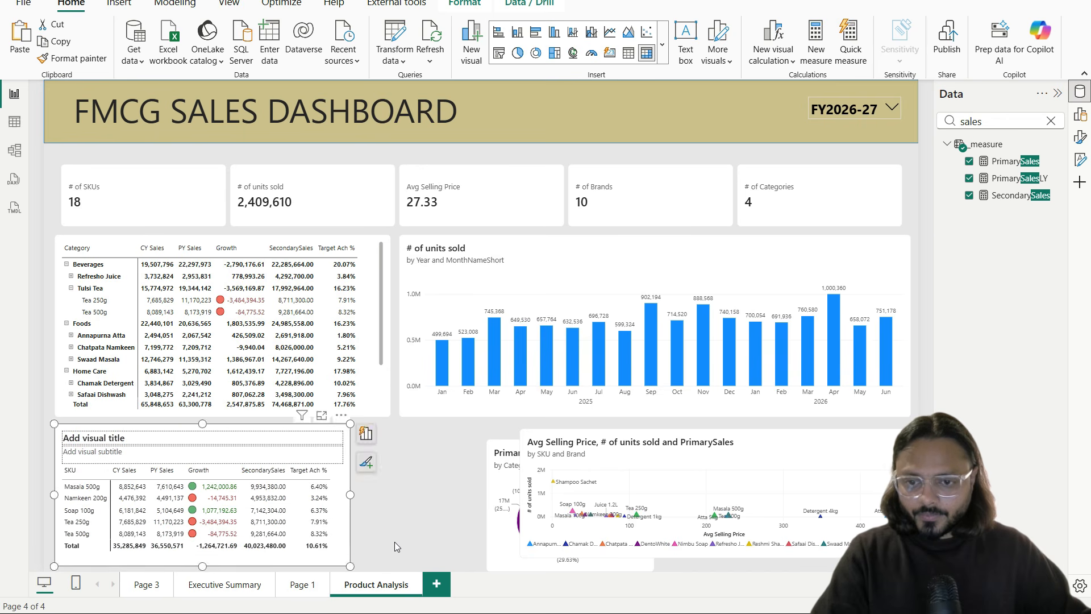
{"action": "left_click", "coordinate": [396, 518]}
{"action": "left_click_drag", "start_coordinate": [561, 473], "coordinate": [417, 448]}
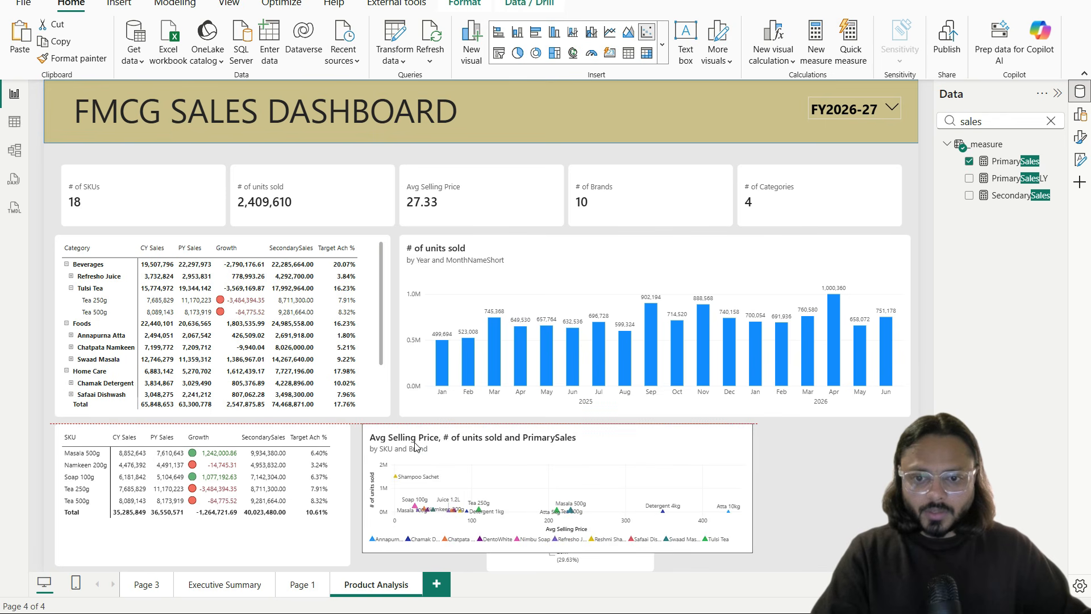
{"action": "left_click", "coordinate": [332, 534]}
{"action": "left_click", "coordinate": [340, 490]}
{"action": "left_click_drag", "start_coordinate": [339, 491], "coordinate": [334, 490]}
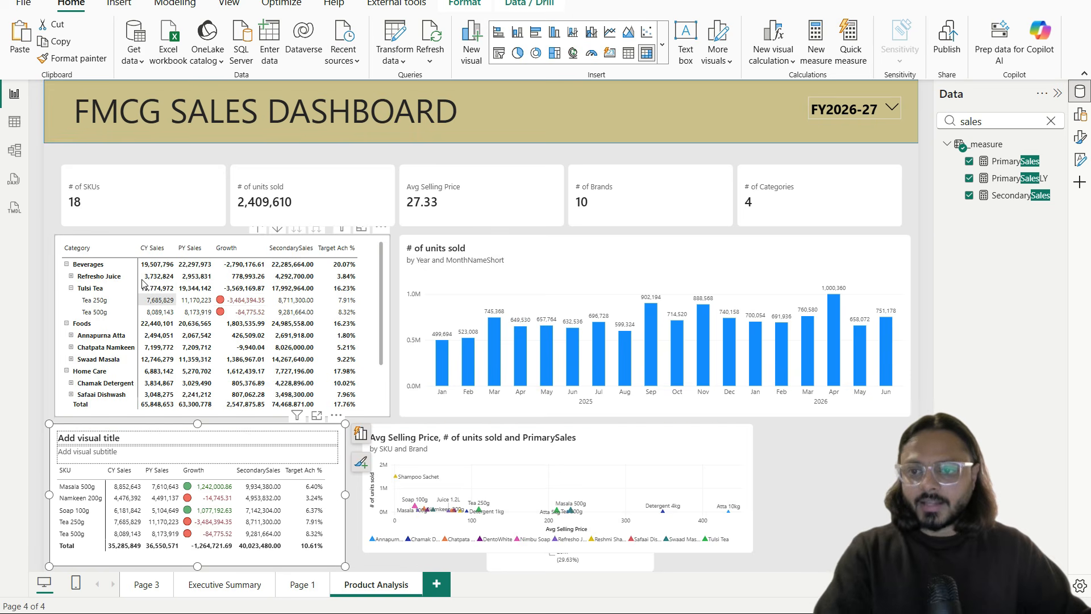
{"action": "left_click_drag", "start_coordinate": [69, 234], "coordinate": [402, 427]}
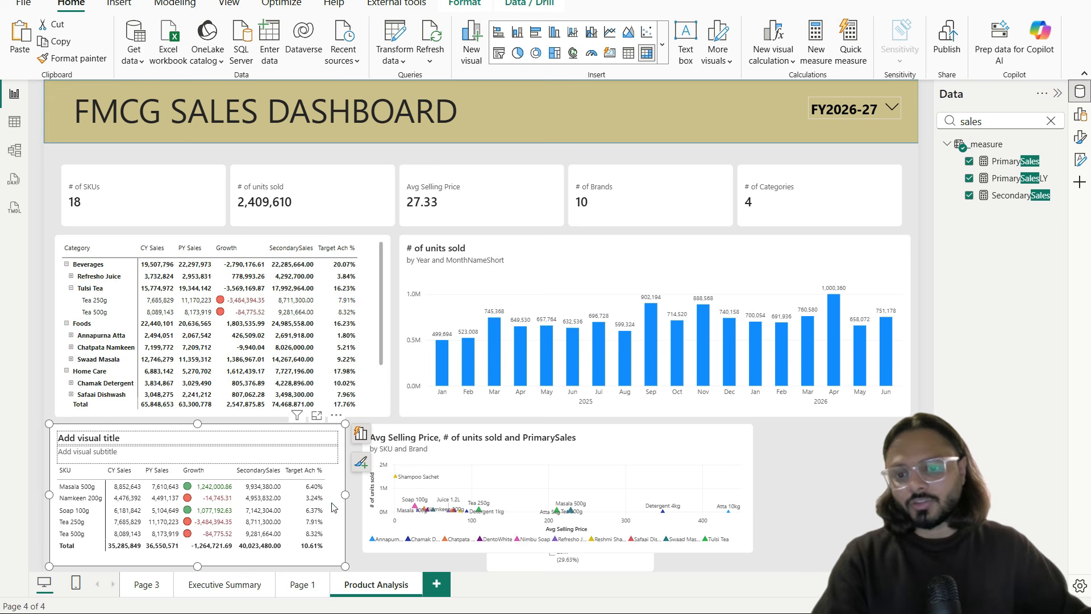
{"action": "mouse_move", "coordinate": [311, 481]}
{"action": "left_mouse_down"}
{"action": "mouse_move", "coordinate": [312, 450]}
{"action": "mouse_move", "coordinate": [381, 442]}
{"action": "mouse_move", "coordinate": [364, 425]}
{"action": "left_mouse_up"}
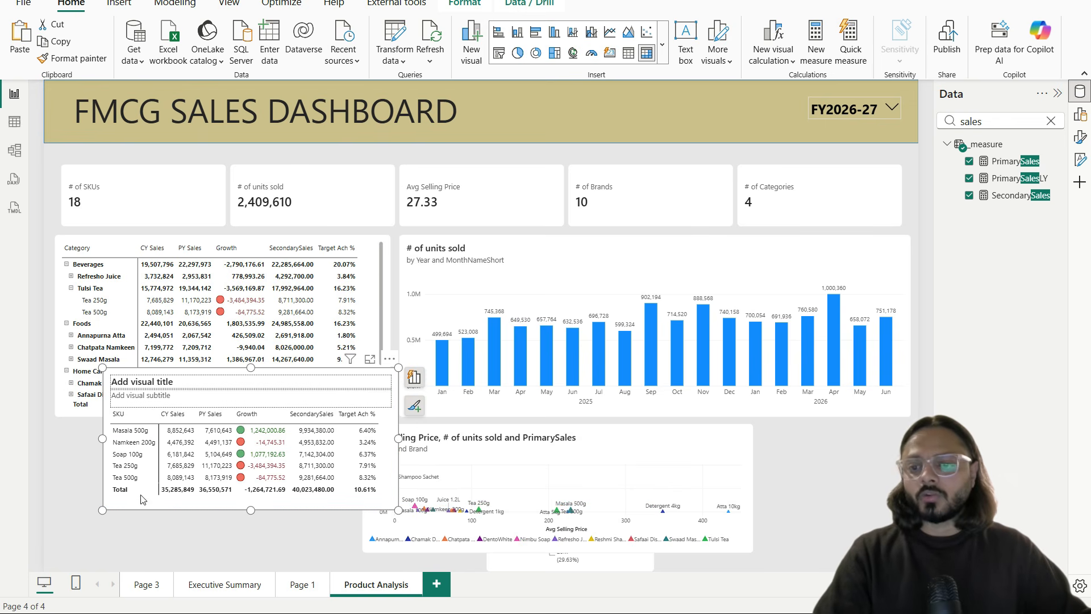
{"action": "key", "text": "Delete"}
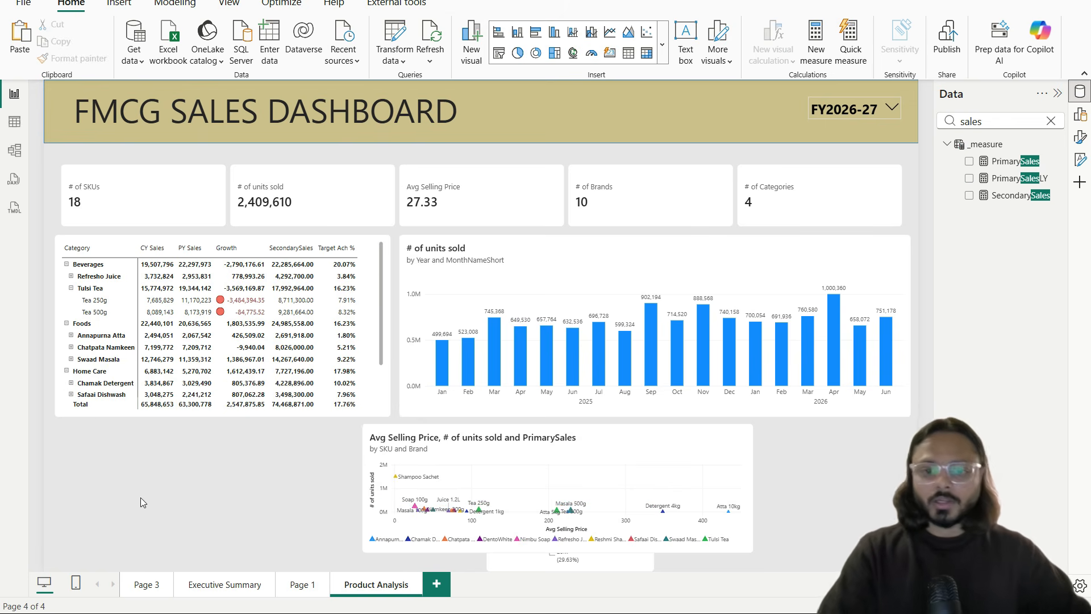
Step: Enlarge the scatter chart to fill the lower right and move the donut, narrower and taller, to the left edge
{"action": "left_click_drag", "start_coordinate": [509, 438], "coordinate": [545, 437]}
{"action": "left_click_drag", "start_coordinate": [634, 559], "coordinate": [312, 537]}
{"action": "left_click", "coordinate": [785, 553]}
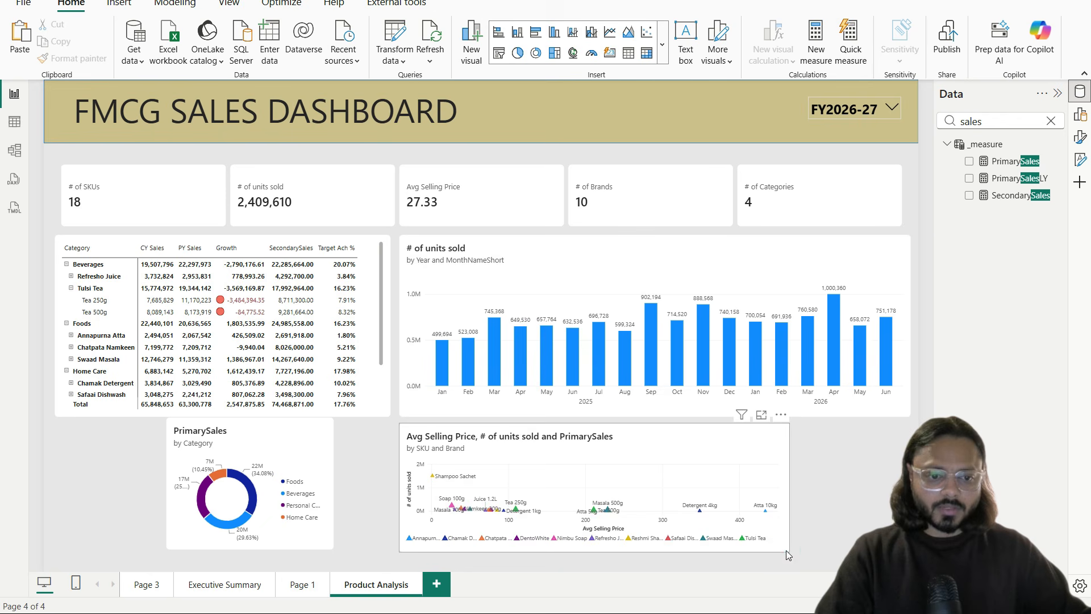
{"action": "left_click_drag", "start_coordinate": [785, 553], "coordinate": [910, 564]}
{"action": "left_click", "coordinate": [291, 460]}
{"action": "left_click_drag", "start_coordinate": [288, 460], "coordinate": [180, 466]}
{"action": "left_click_drag", "start_coordinate": [222, 554], "coordinate": [215, 564]}
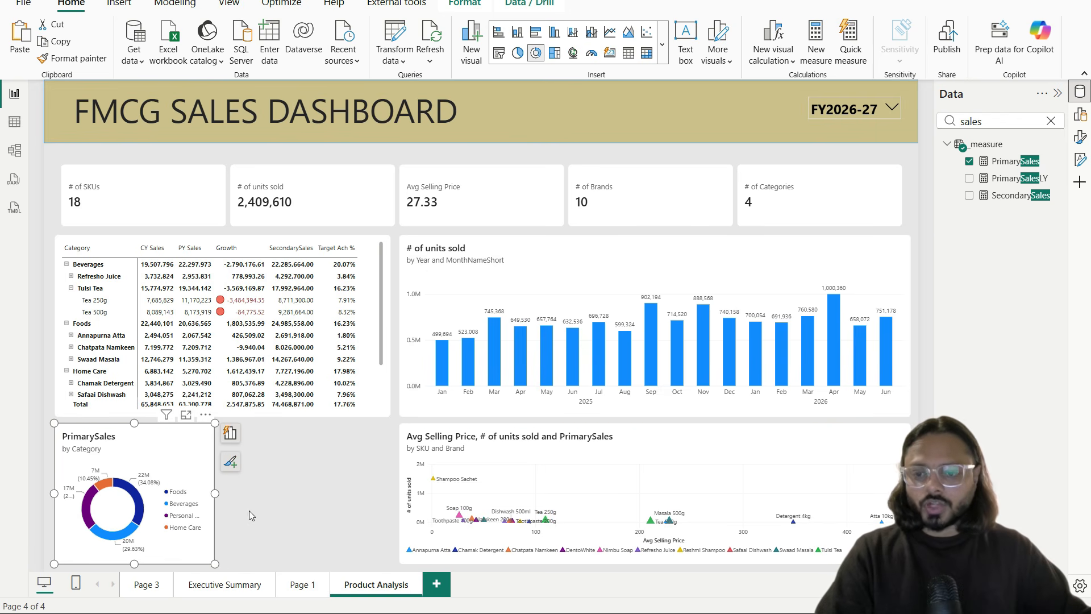
Step: Duplicate the PrimarySales donut and place the same-sized copy beside the original
{"action": "key", "text": "ctrl+c"}
{"action": "key", "text": "ctrl+v"}
{"action": "left_click_drag", "start_coordinate": [146, 458], "coordinate": [304, 443]}
{"action": "left_click_drag", "start_coordinate": [382, 563], "coordinate": [389, 564]}
Step: Replace Category with dimProduct Brand in the second donut's Legend
{"action": "left_click", "coordinate": [118, 436]}
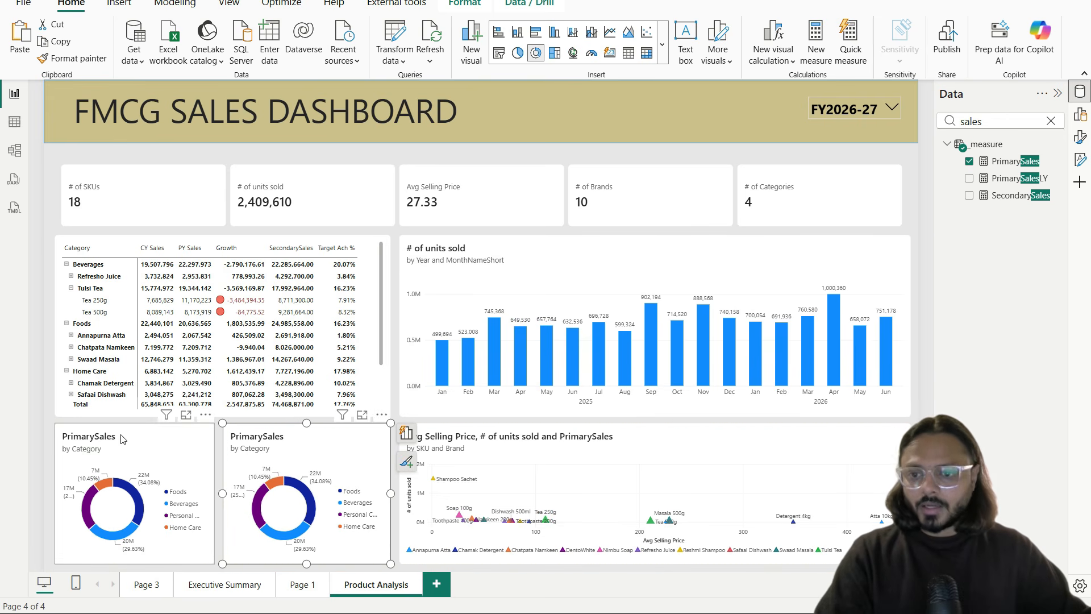
{"action": "left_click", "coordinate": [310, 442]}
{"action": "double_click", "coordinate": [983, 121]}
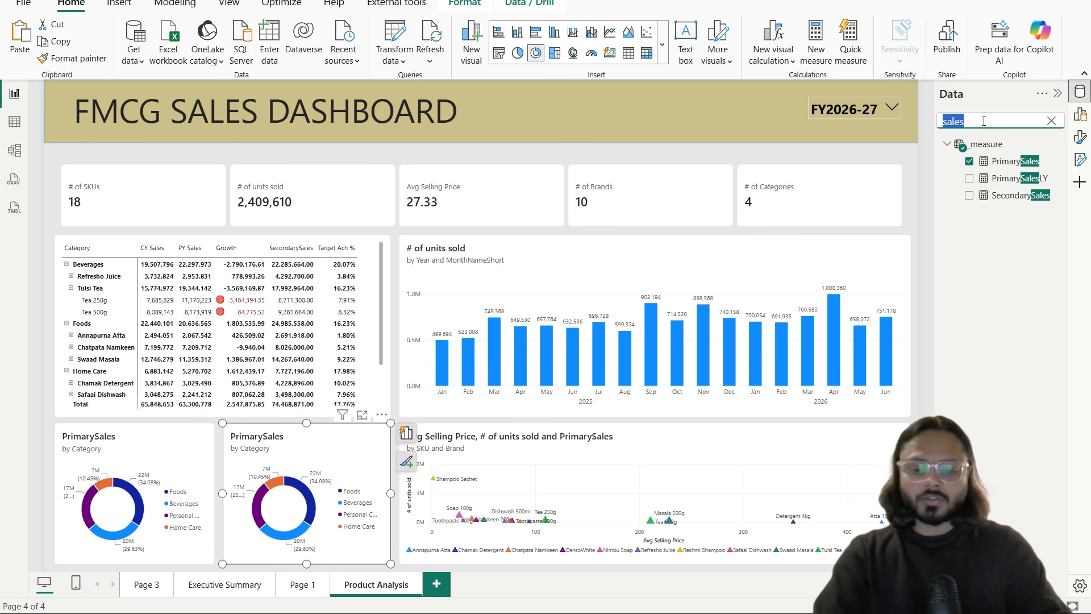
{"action": "type", "text": "brand"}
{"action": "left_click", "coordinate": [1001, 195]}
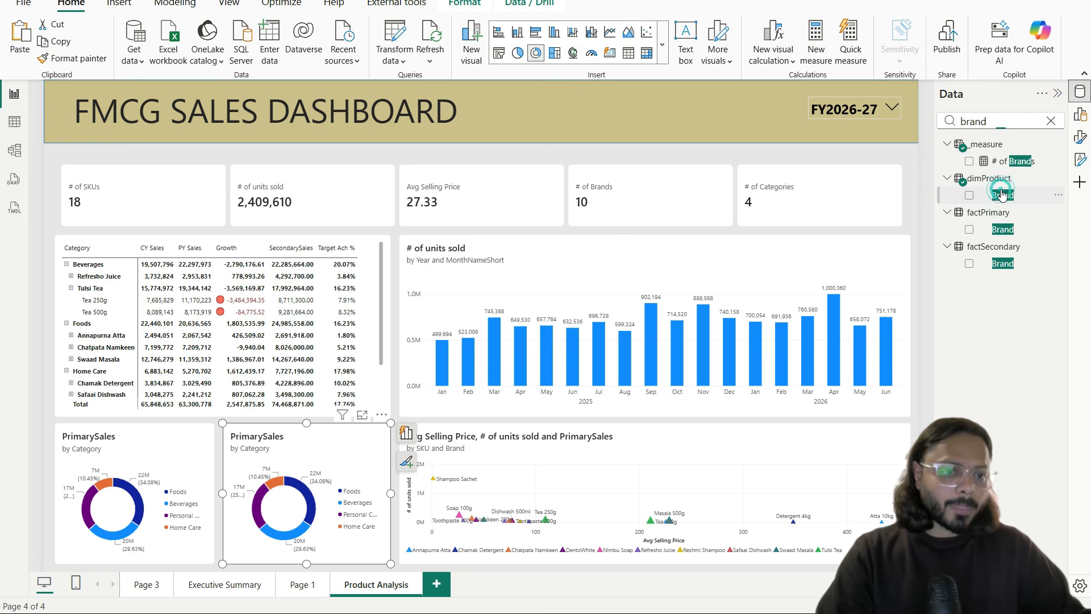
{"action": "left_click", "coordinate": [1079, 115]}
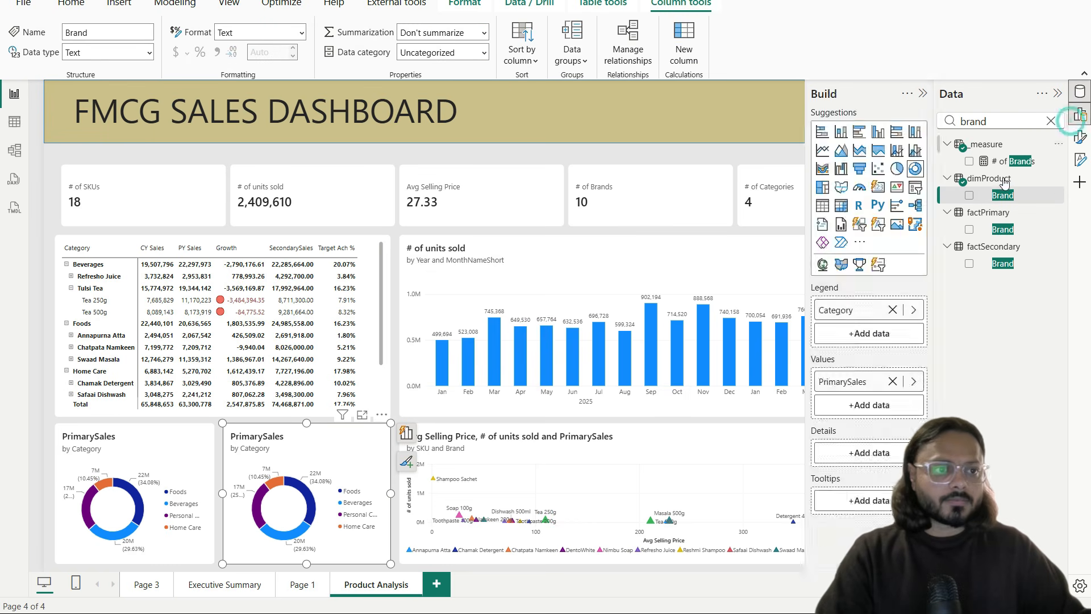
{"action": "left_click", "coordinate": [892, 310]}
{"action": "left_click_drag", "start_coordinate": [1015, 196], "coordinate": [895, 319]}
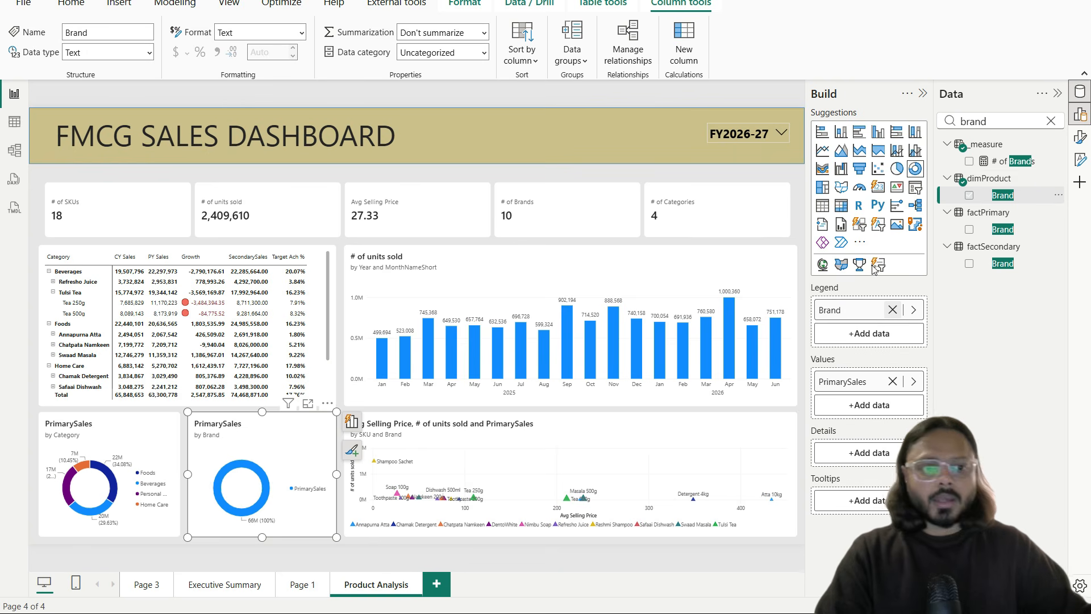
Step: Review the Brand donut in focus mode, marking Tulsi Tea's 16M (23.96%) share, then add a new page
{"action": "left_click", "coordinate": [307, 403]}
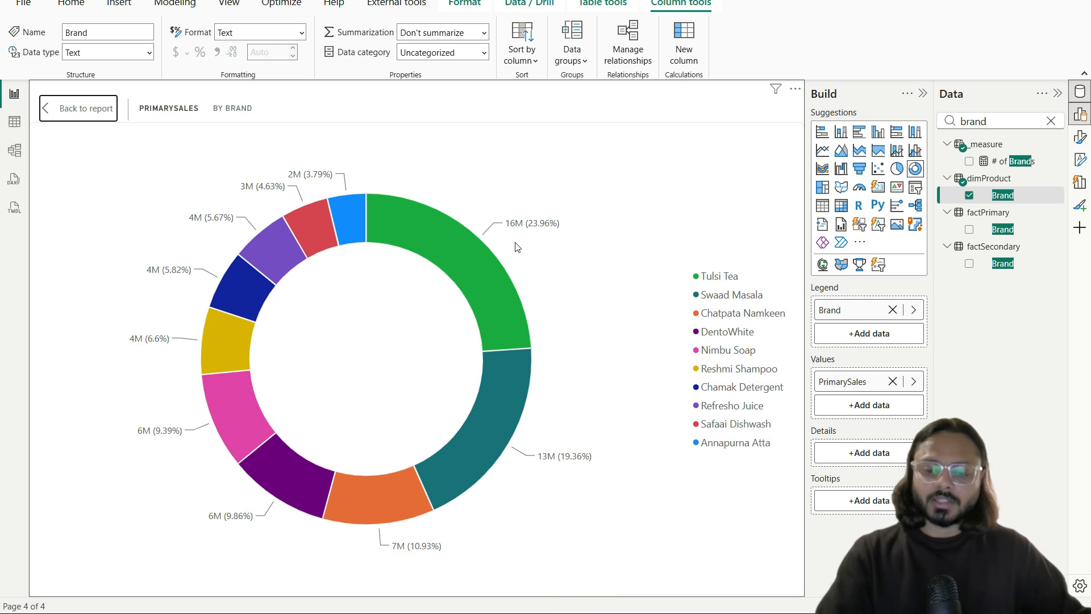
{"action": "left_click_drag", "start_coordinate": [686, 278], "coordinate": [728, 279]}
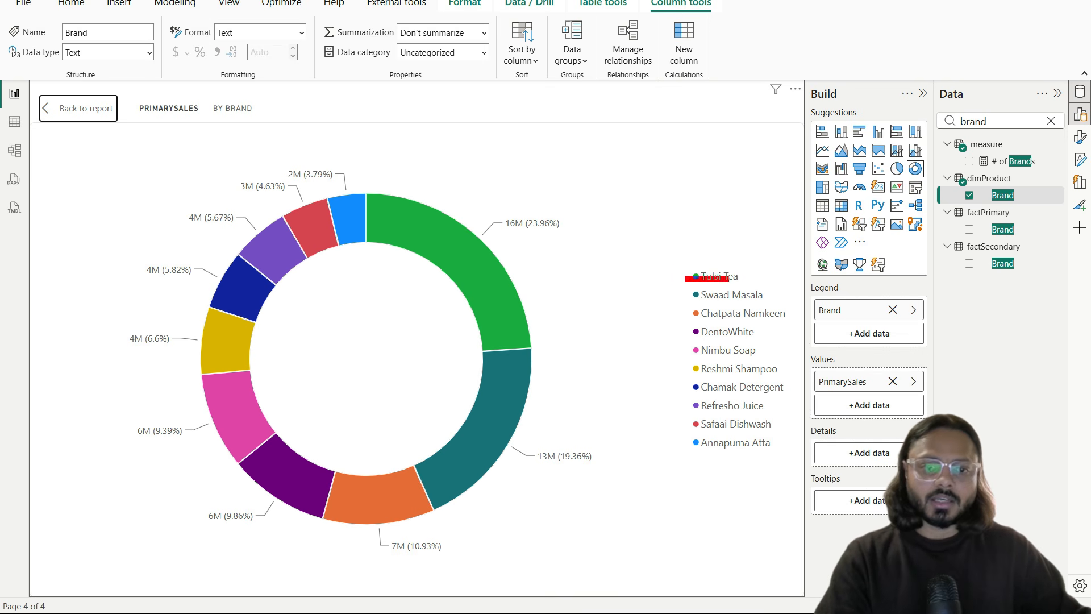
{"action": "left_click_drag", "start_coordinate": [493, 243], "coordinate": [565, 239]}
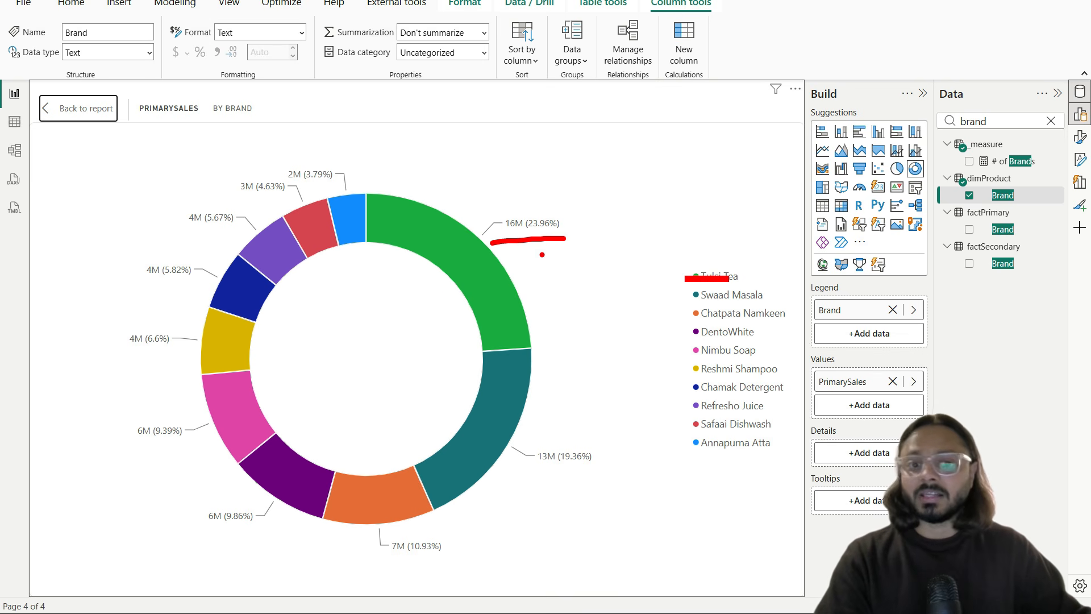
{"action": "left_click_drag", "start_coordinate": [477, 268], "coordinate": [559, 193]}
{"action": "left_click_drag", "start_coordinate": [537, 483], "coordinate": [595, 476]}
{"action": "left_click_drag", "start_coordinate": [697, 310], "coordinate": [759, 307]}
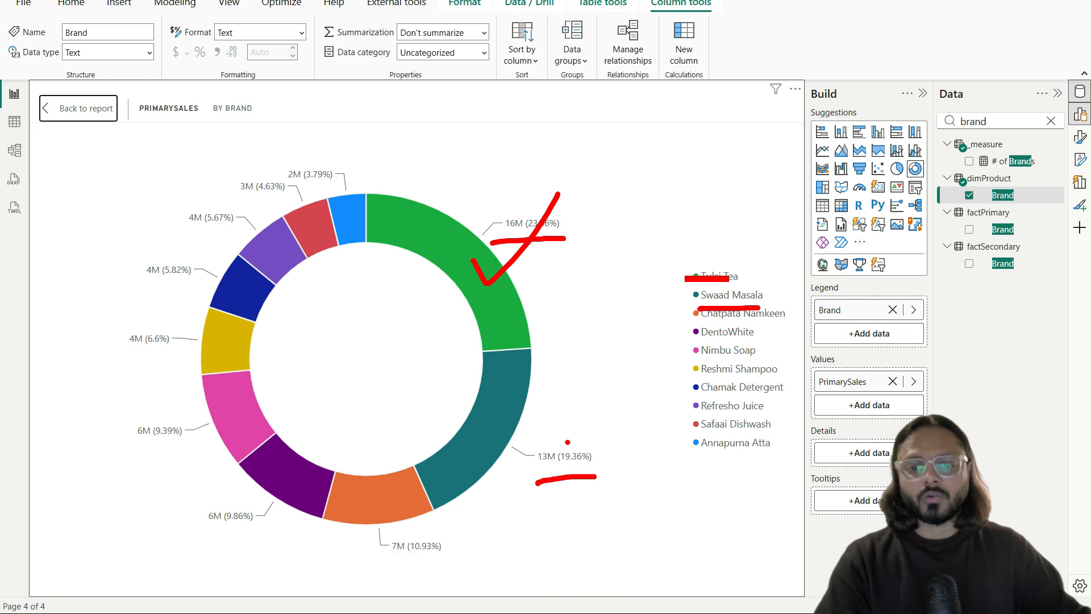
{"action": "key", "text": "Escape"}
{"action": "left_click", "coordinate": [114, 118]}
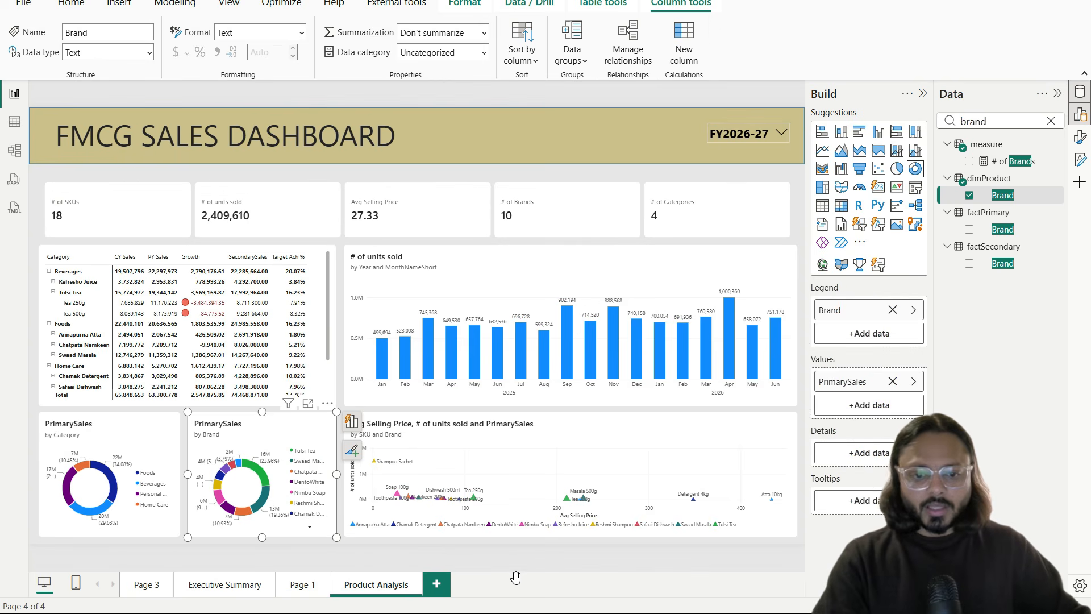
{"action": "left_click", "coordinate": [432, 583]}
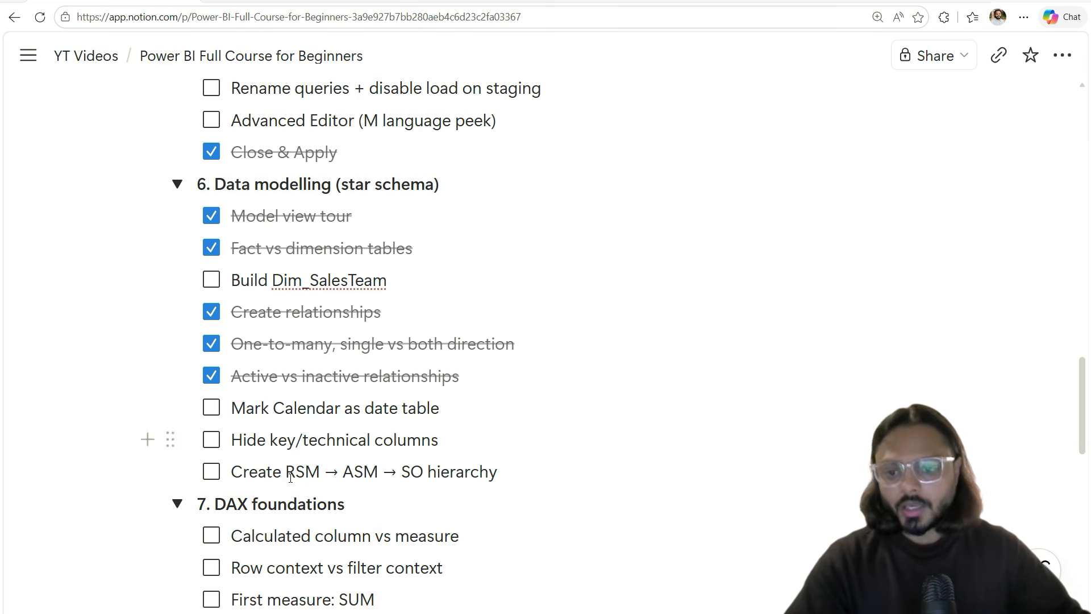
Step: Check off Calculated column vs measure and First measure: SUM in the DAX foundations list
{"action": "scroll", "coordinate": [291, 477], "scroll_direction": "down", "scroll_amount": 4}
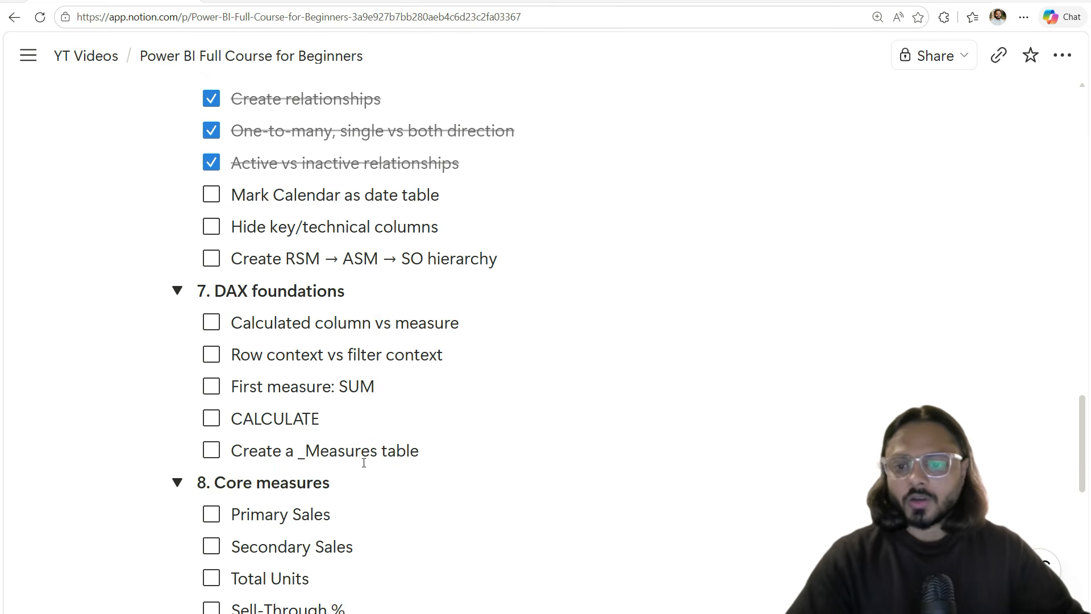
{"action": "triple_click", "coordinate": [202, 291]}
{"action": "left_click", "coordinate": [266, 291]}
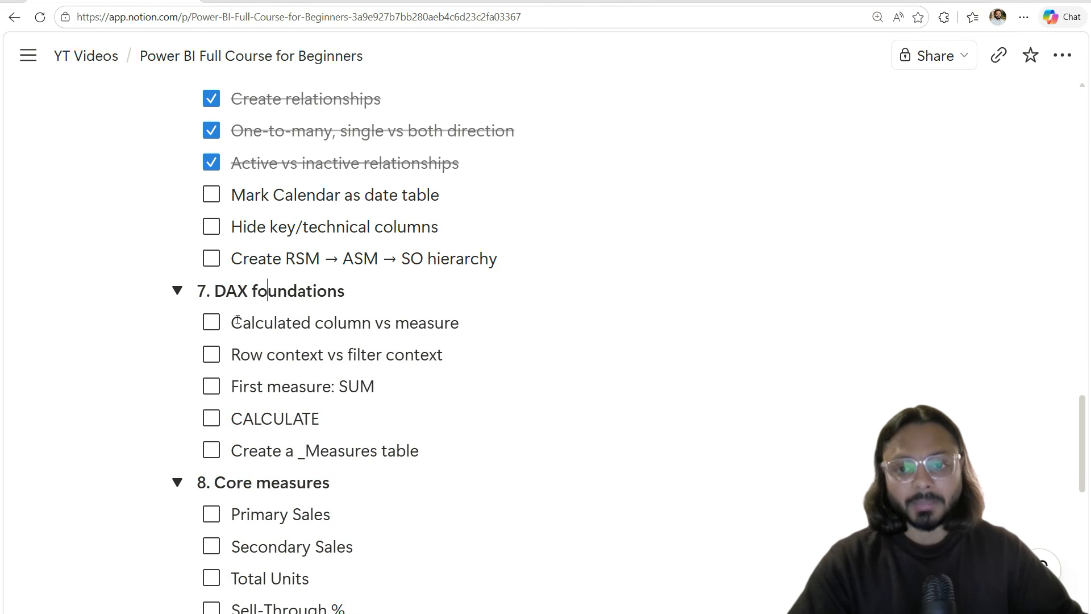
{"action": "left_click", "coordinate": [210, 324]}
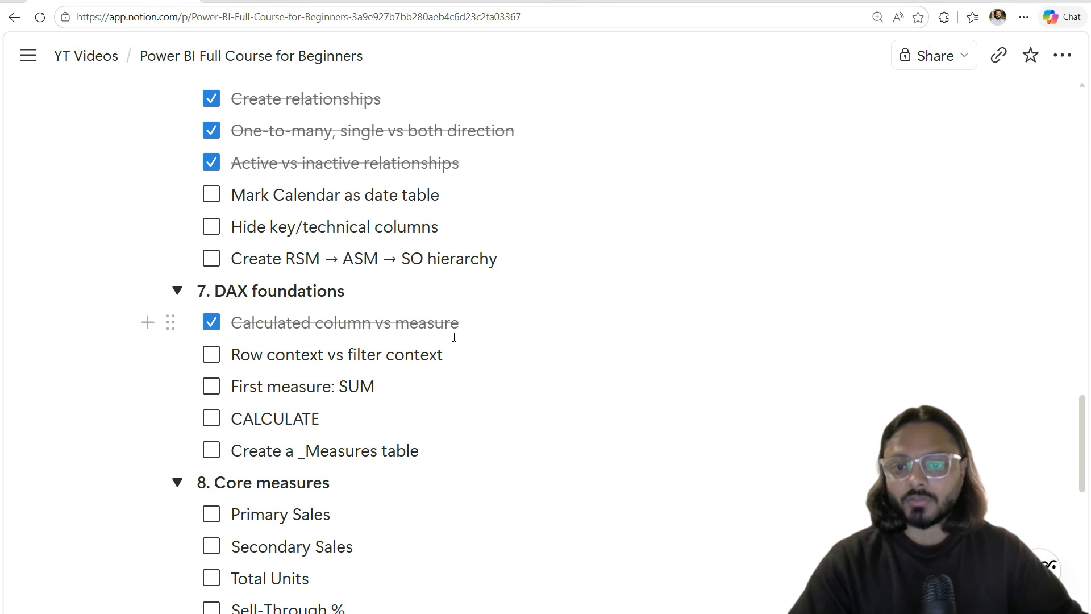
{"action": "left_click_drag", "start_coordinate": [233, 359], "coordinate": [435, 358]}
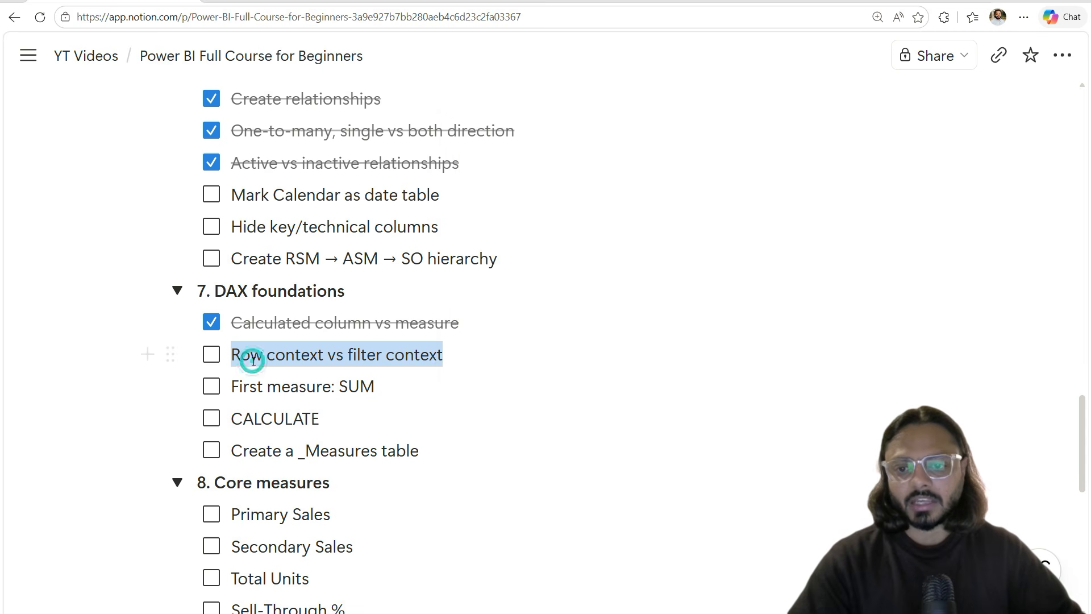
{"action": "double_click", "coordinate": [343, 384]}
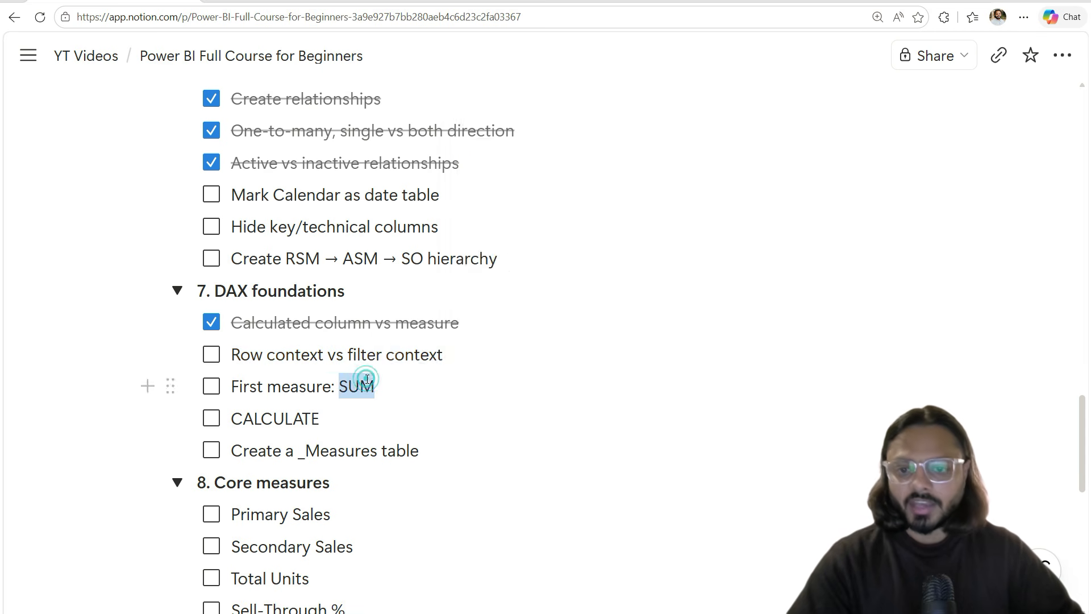
{"action": "left_click_drag", "start_coordinate": [343, 384], "coordinate": [234, 388]}
{"action": "left_click", "coordinate": [211, 386]}
Step: Check off CALCULATE and Create a _Measures table
{"action": "double_click", "coordinate": [250, 418]}
{"action": "left_click", "coordinate": [211, 417]}
{"action": "left_click", "coordinate": [211, 452]}
{"action": "double_click", "coordinate": [355, 448]}
{"action": "left_click", "coordinate": [337, 448]}
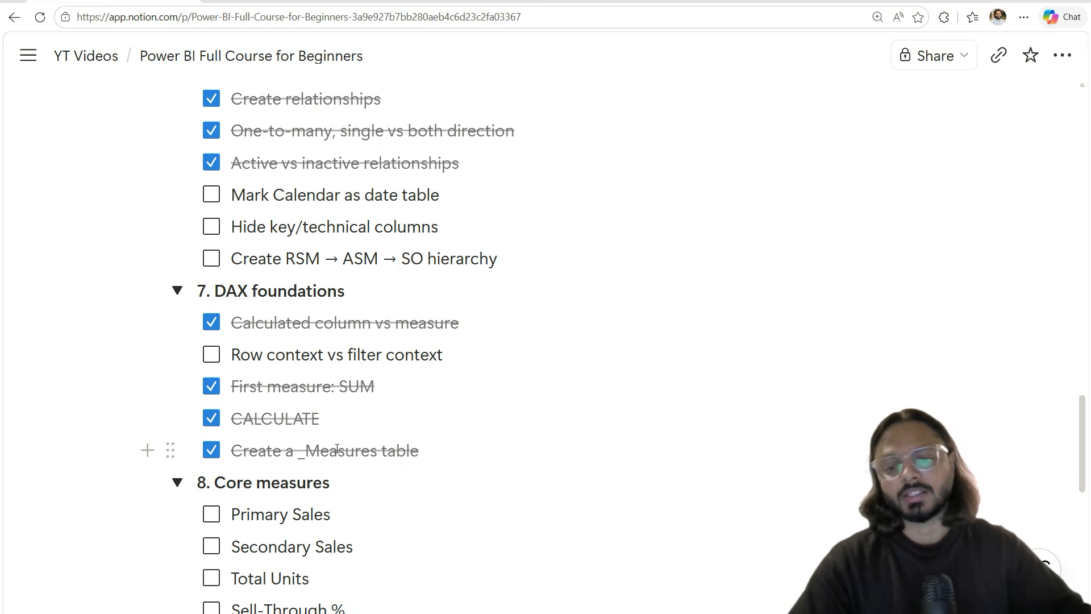
Step: Tick Primary Sales, Secondary Sales, Total Units and Sell-Through % under Core measures
{"action": "scroll", "coordinate": [338, 444], "scroll_direction": "down", "scroll_amount": 3}
{"action": "scroll", "coordinate": [338, 444], "scroll_direction": "down", "scroll_amount": 2}
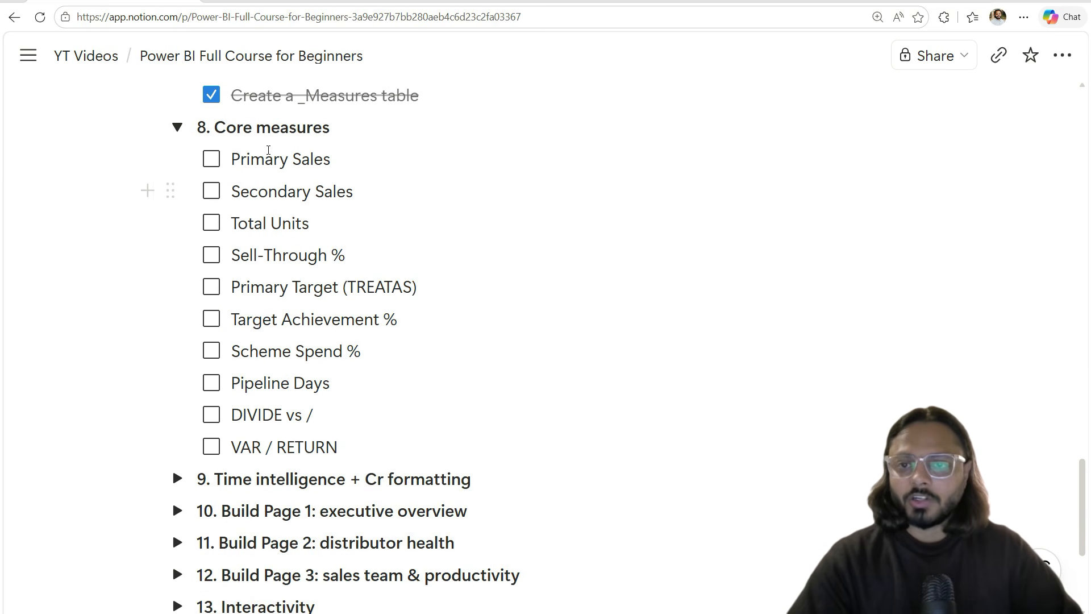
{"action": "left_click", "coordinate": [216, 161]}
{"action": "left_click", "coordinate": [211, 191]}
{"action": "left_click", "coordinate": [211, 222]}
{"action": "left_click", "coordinate": [213, 259]}
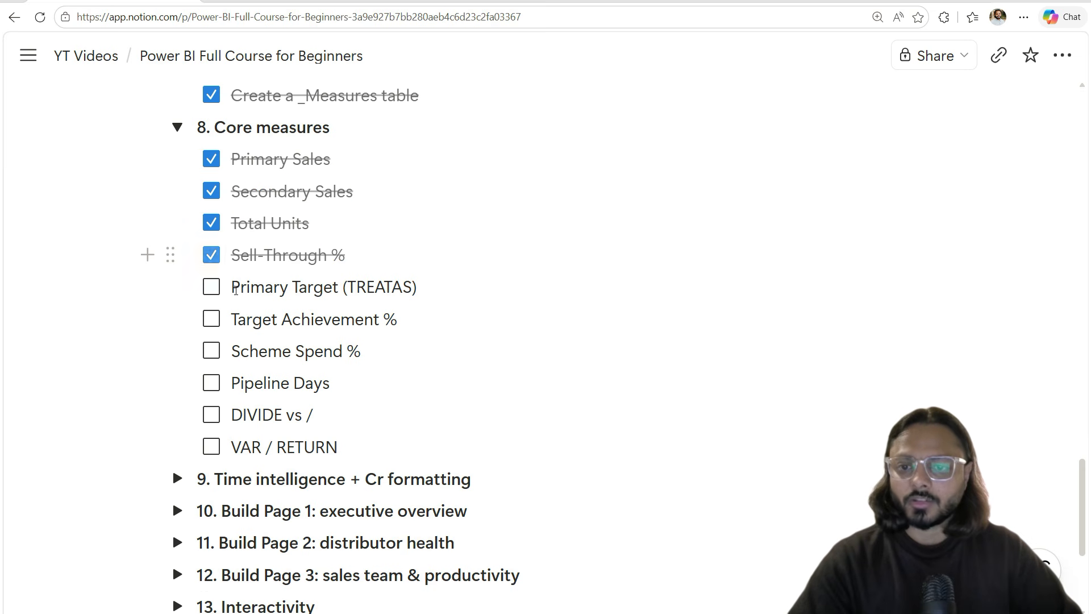
Step: Tick Target Achievement % and DIVIDE vs / in the Core measures list
{"action": "triple_click", "coordinate": [241, 287]}
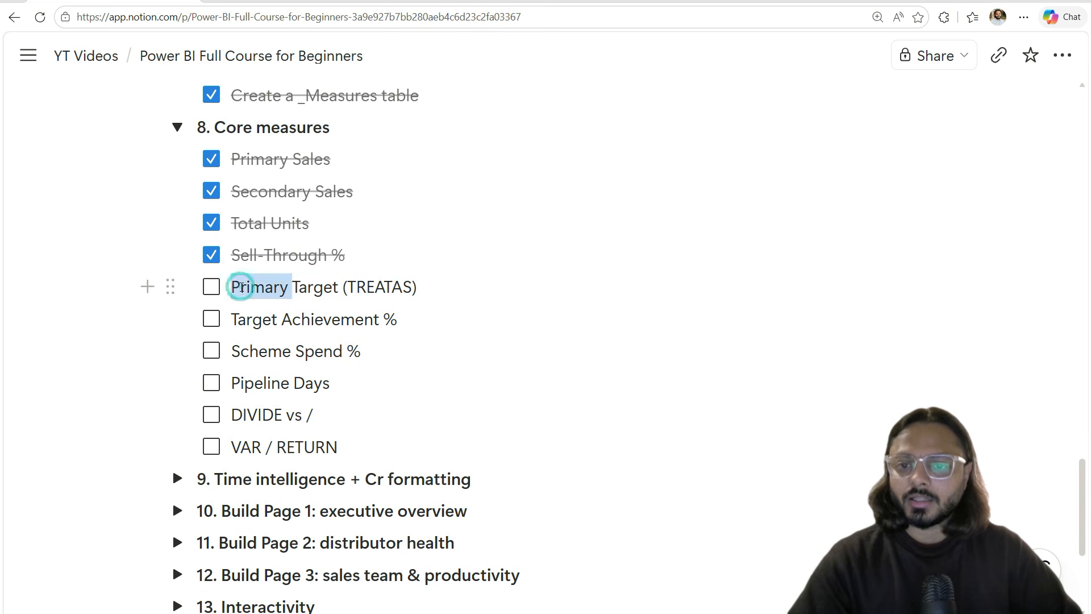
{"action": "left_click", "coordinate": [344, 287]}
{"action": "left_click", "coordinate": [239, 318]}
{"action": "triple_click", "coordinate": [238, 318]}
{"action": "left_click", "coordinate": [212, 320]}
{"action": "left_click", "coordinate": [240, 351]}
{"action": "left_click_drag", "start_coordinate": [240, 351], "coordinate": [323, 358]}
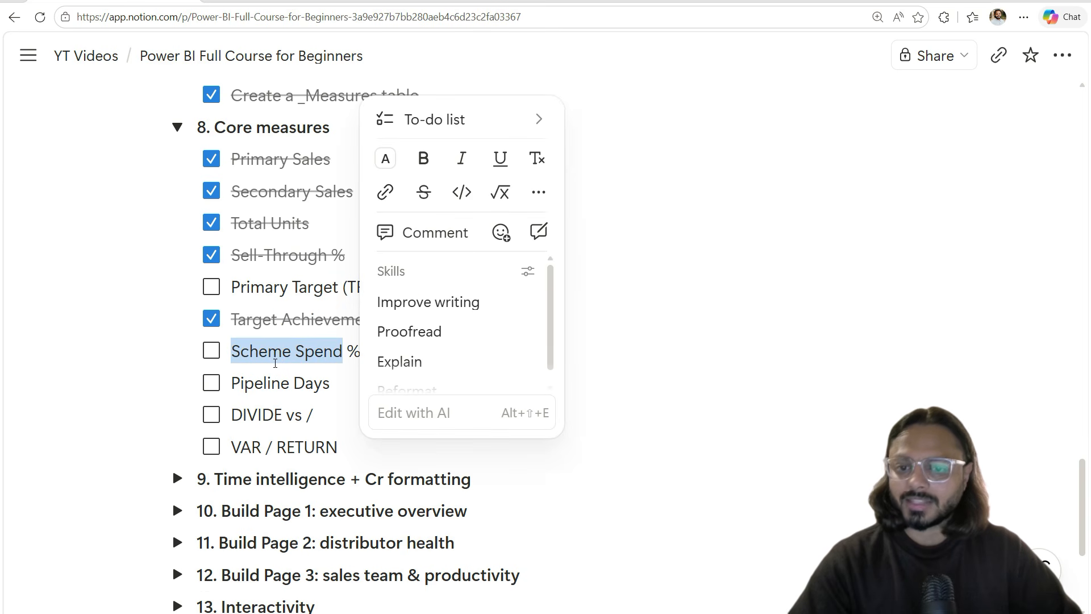
{"action": "left_click_drag", "start_coordinate": [231, 383], "coordinate": [308, 390]}
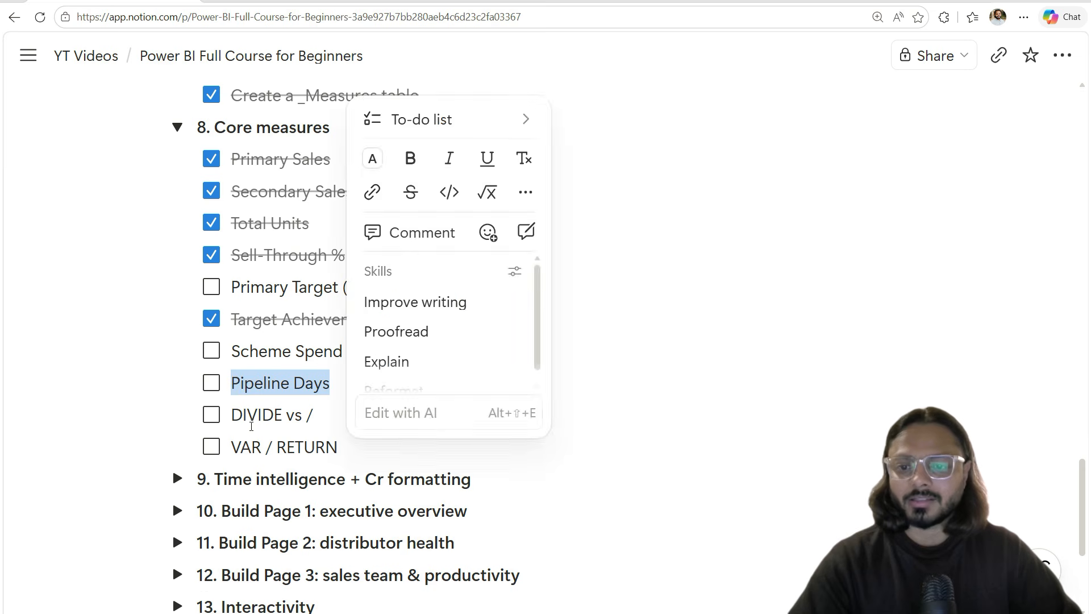
{"action": "left_click", "coordinate": [281, 415]}
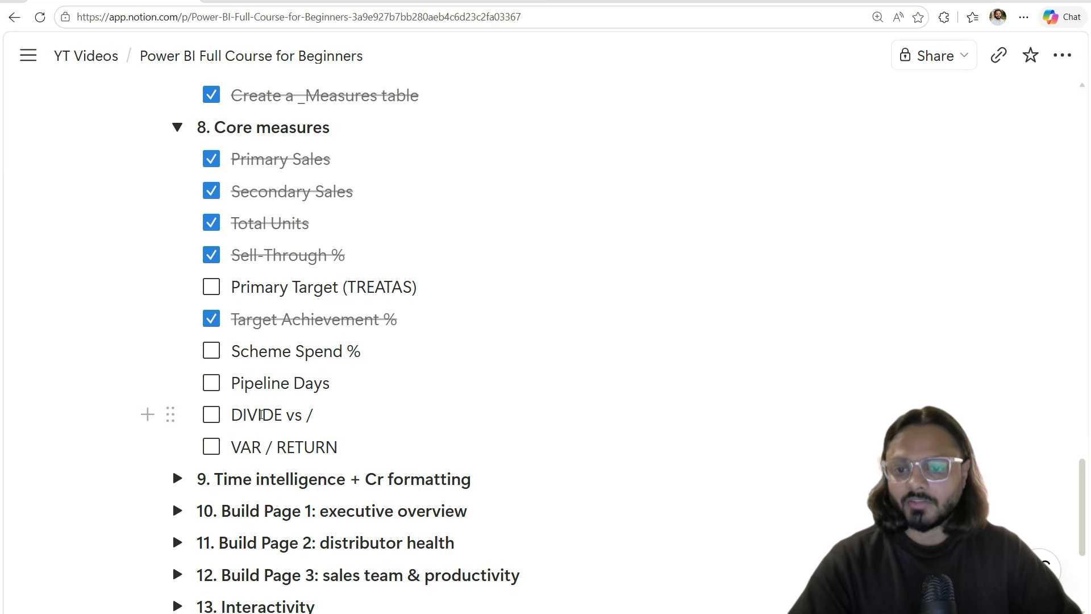
{"action": "left_click", "coordinate": [216, 415]}
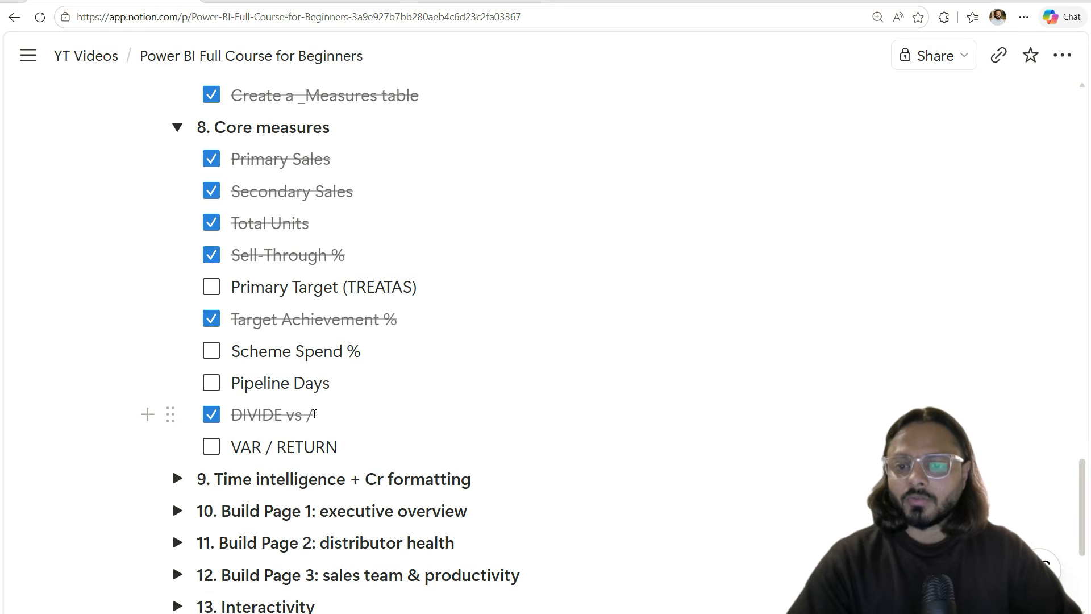
Step: Add a new to-do reading 'Numerator' beneath DIVIDE vs /
{"action": "left_click_drag", "start_coordinate": [314, 415], "coordinate": [254, 413]}
{"action": "double_click", "coordinate": [254, 413]}
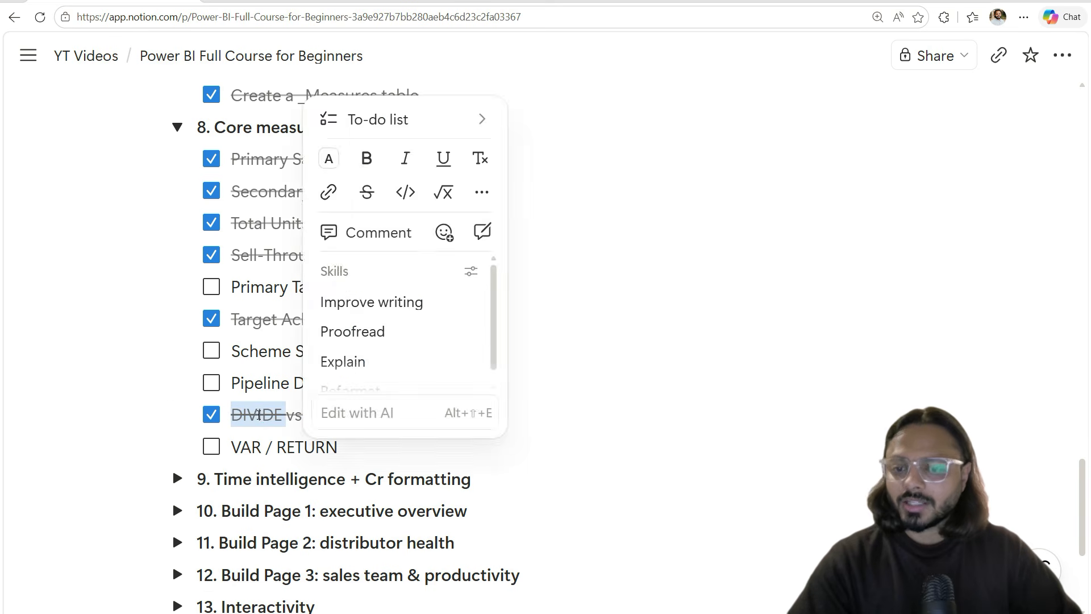
{"action": "left_click", "coordinate": [254, 413]}
{"action": "left_click", "coordinate": [313, 414]}
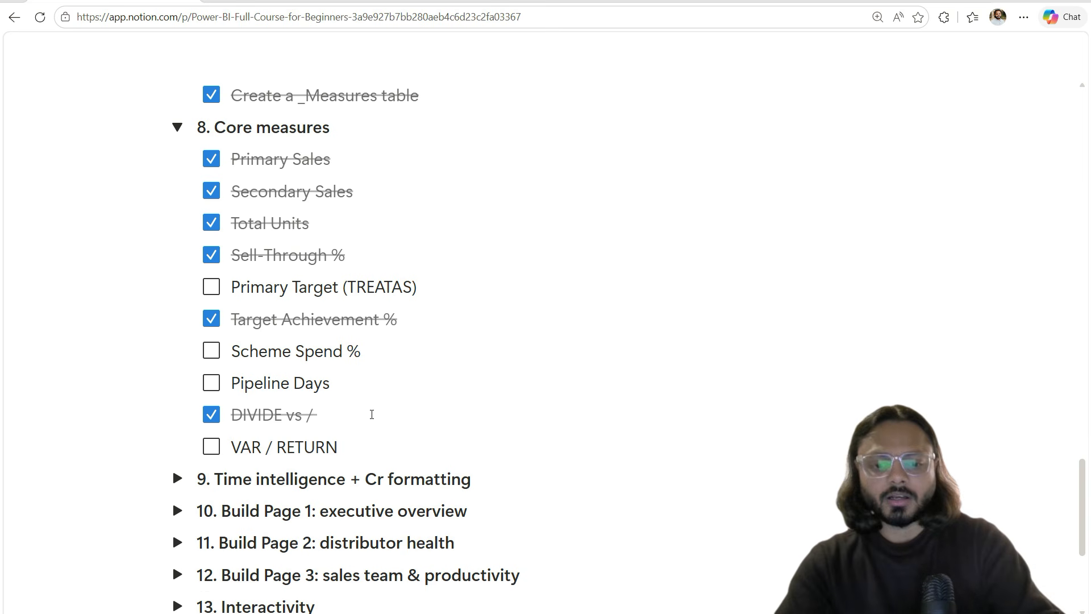
{"action": "key", "text": "Return"}
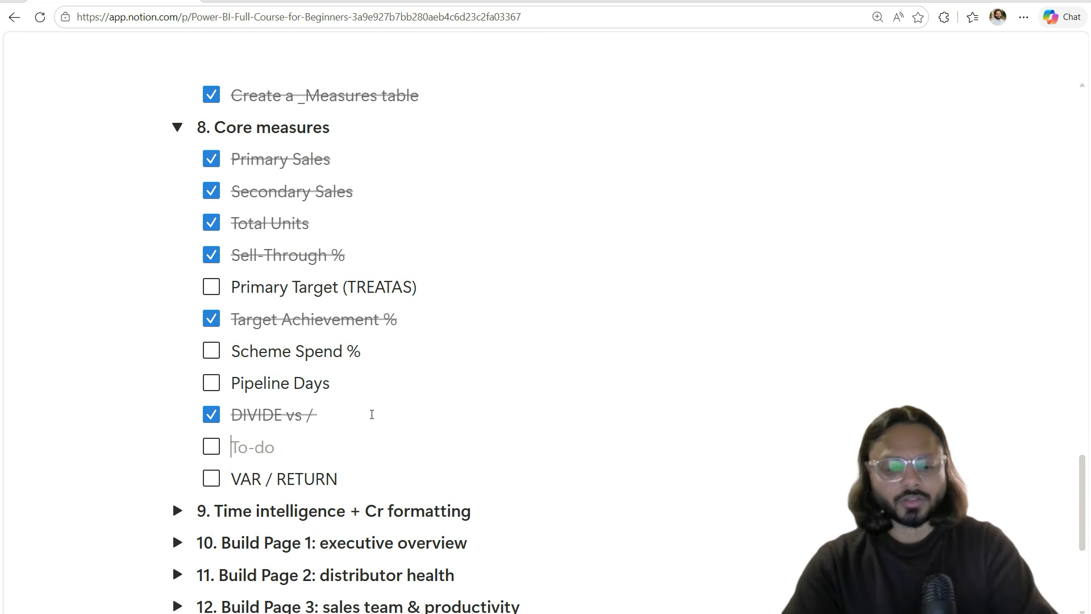
{"action": "type", "text": "Numerator"}
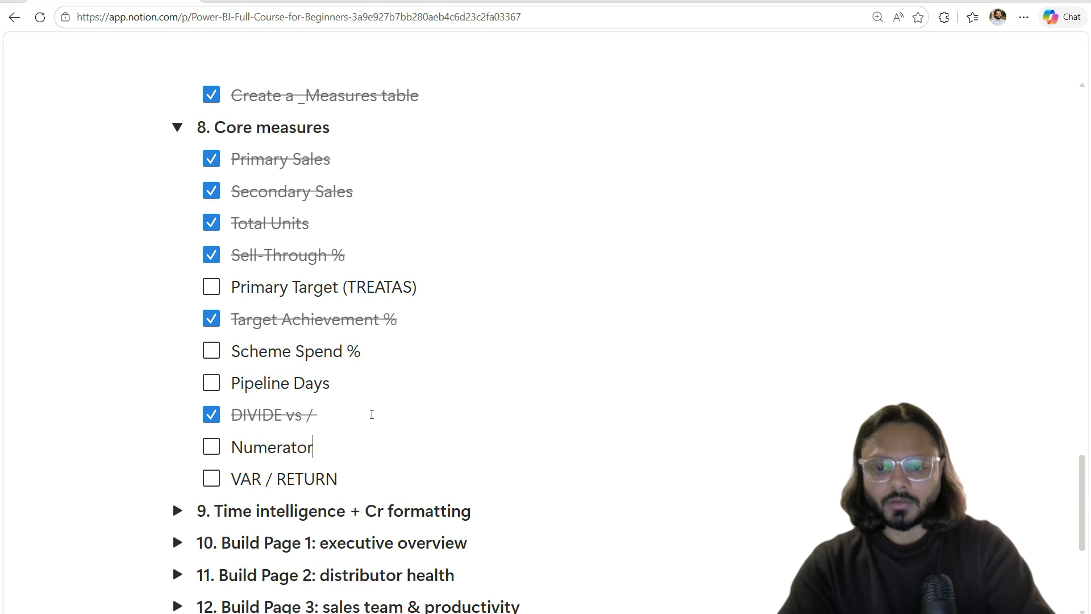
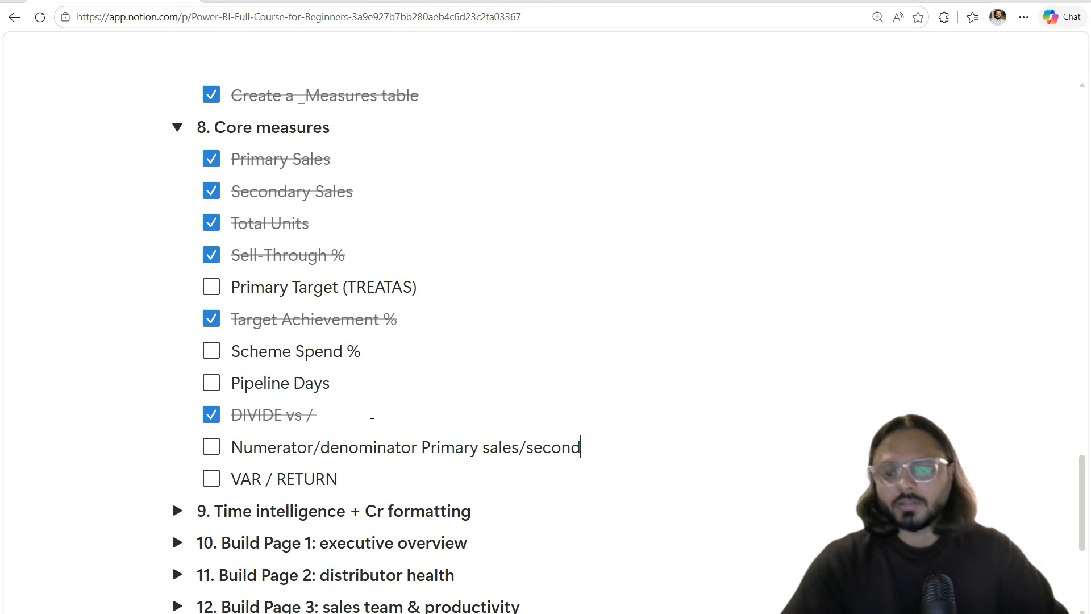
Step: Delete the 'Numerator' note under DIVIDE vs / in the Core measures checklist
{"action": "left_click", "coordinate": [243, 446], "text": "shift"}
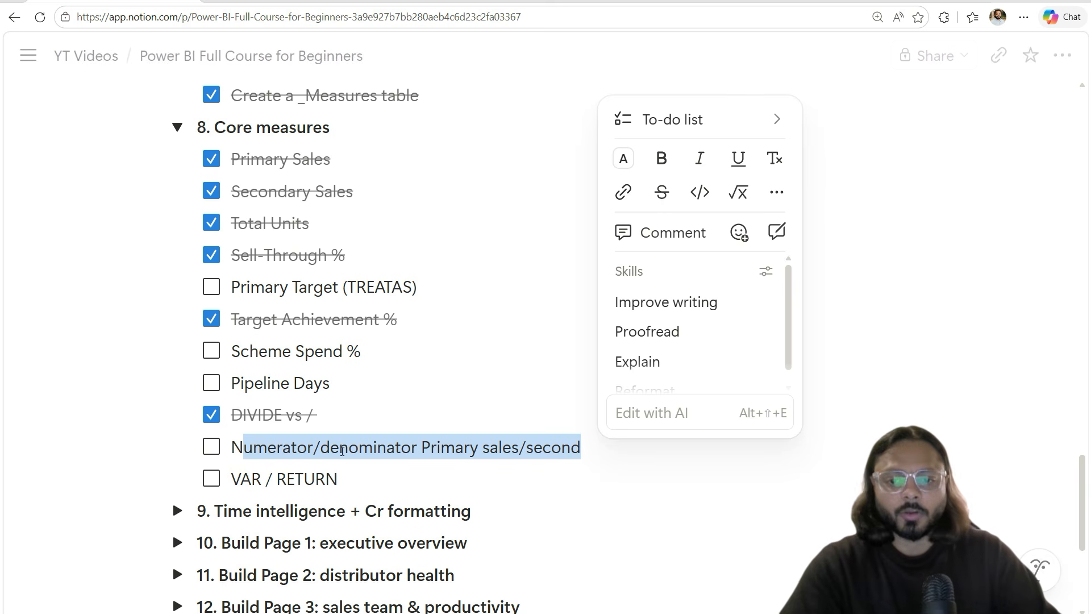
{"action": "double_click", "coordinate": [334, 446]}
{"action": "double_click", "coordinate": [268, 446]}
{"action": "left_click_drag", "start_coordinate": [268, 446], "coordinate": [531, 442]}
{"action": "key", "text": "BackSpace"}
{"action": "key", "text": "BackSpace"}
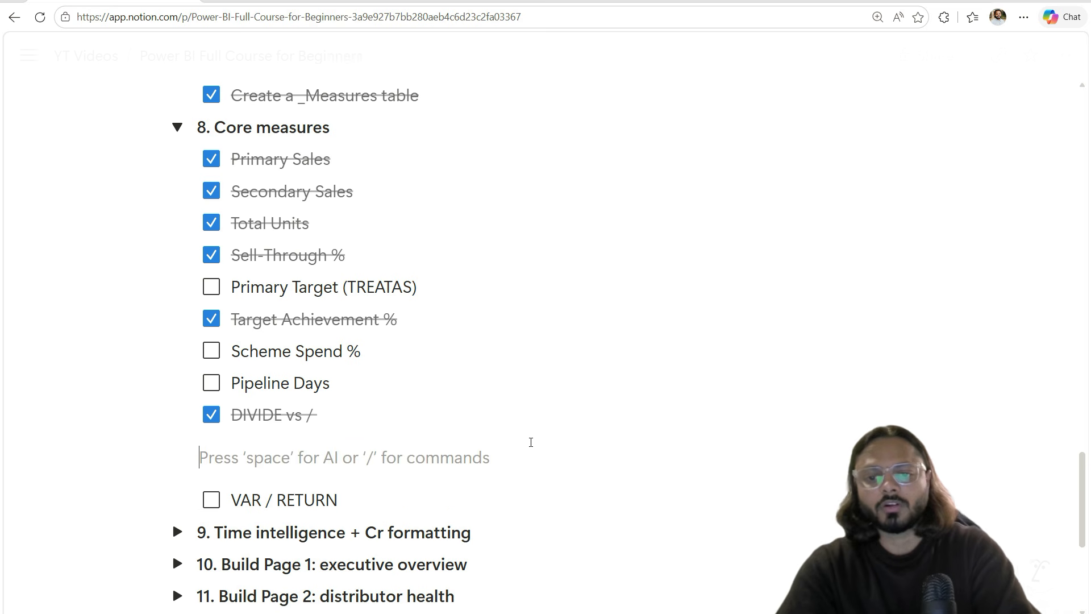
{"action": "key", "text": "ctrl+z"}
{"action": "key", "text": "BackSpace"}
{"action": "key", "text": "ctrl+z"}
{"action": "key", "text": "Left"}
{"action": "key", "text": "Right"}
{"action": "key", "text": "Left"}
{"action": "key", "text": "BackSpace"}
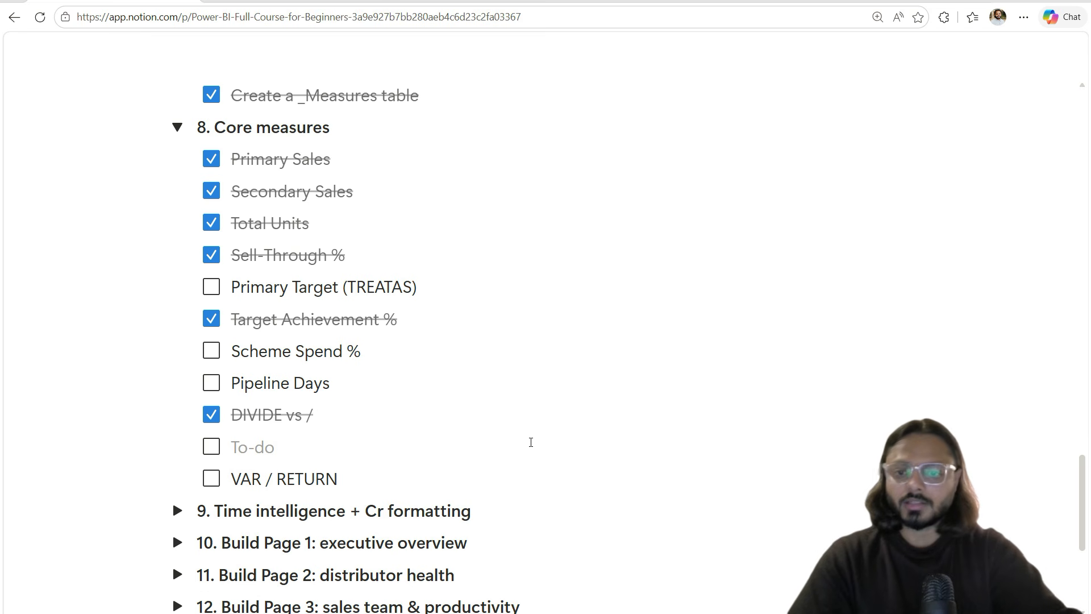
{"action": "triple_click", "coordinate": [298, 474]}
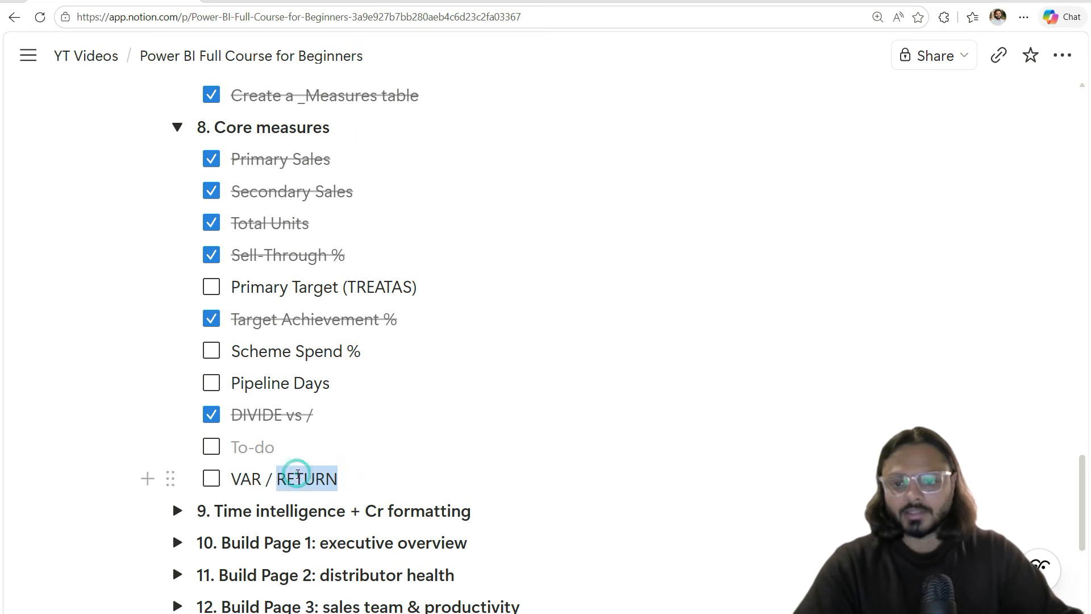
Step: Expand section 9, Time intelligence + Cr formatting, and look over its YoY Growth % and MoM items
{"action": "scroll", "coordinate": [301, 470], "scroll_direction": "down", "scroll_amount": 3}
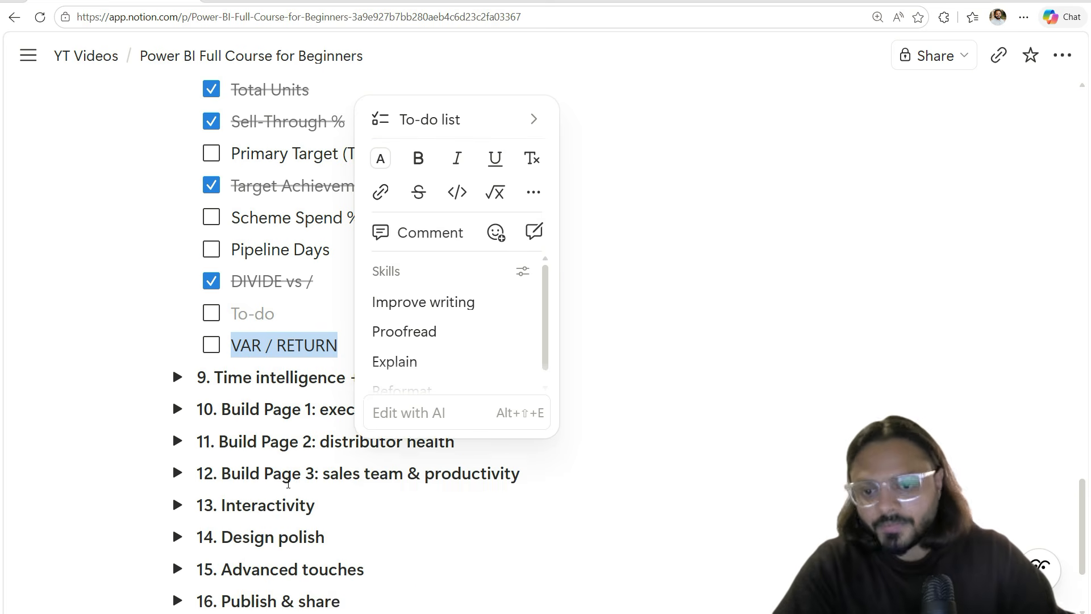
{"action": "left_click", "coordinate": [177, 369]}
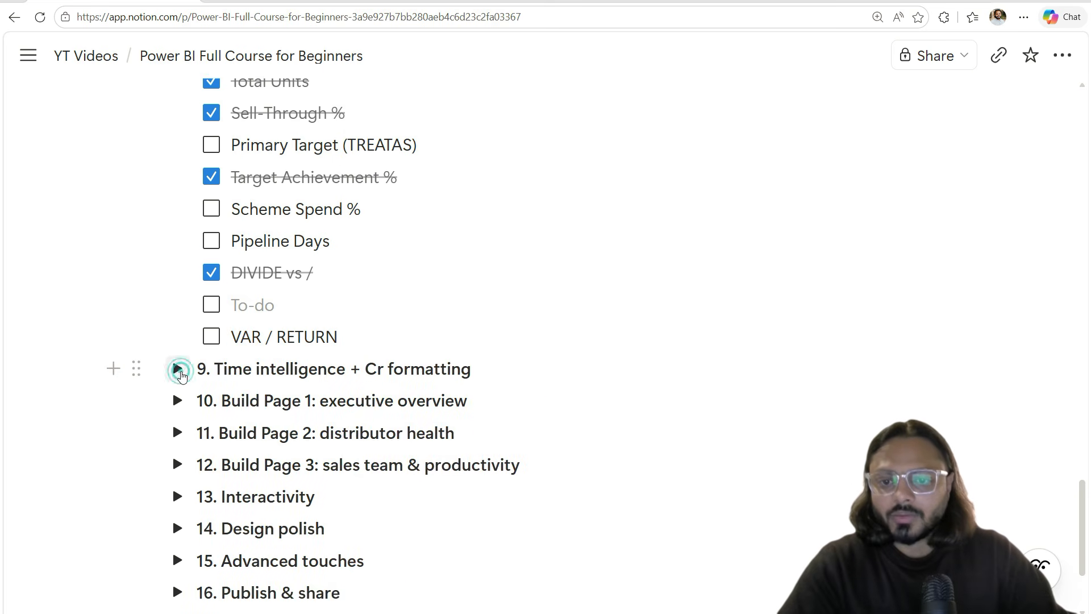
{"action": "triple_click", "coordinate": [258, 370]}
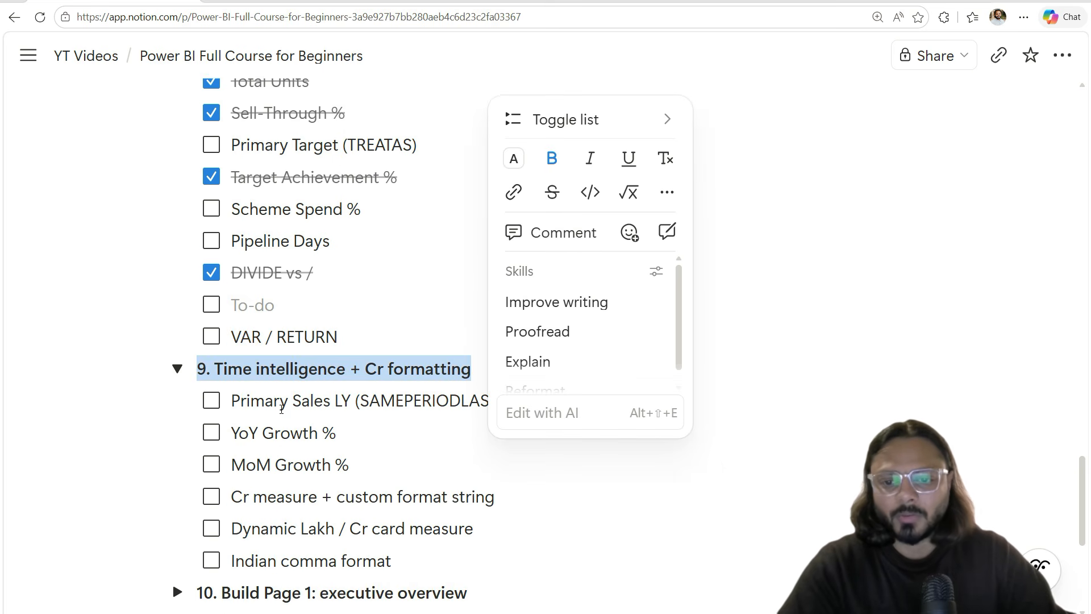
{"action": "triple_click", "coordinate": [271, 433]}
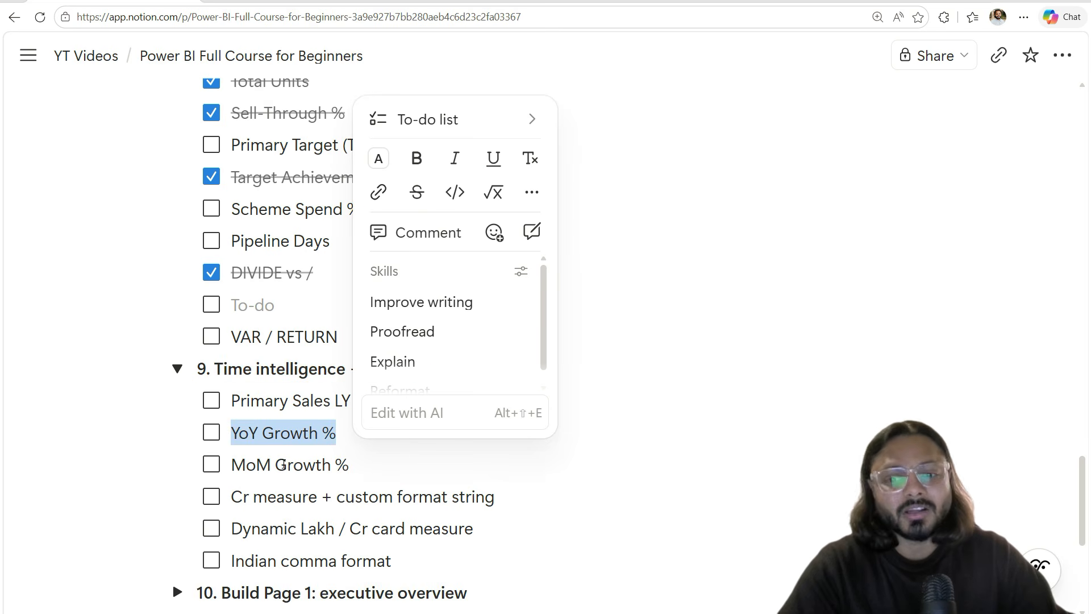
{"action": "double_click", "coordinate": [250, 465]}
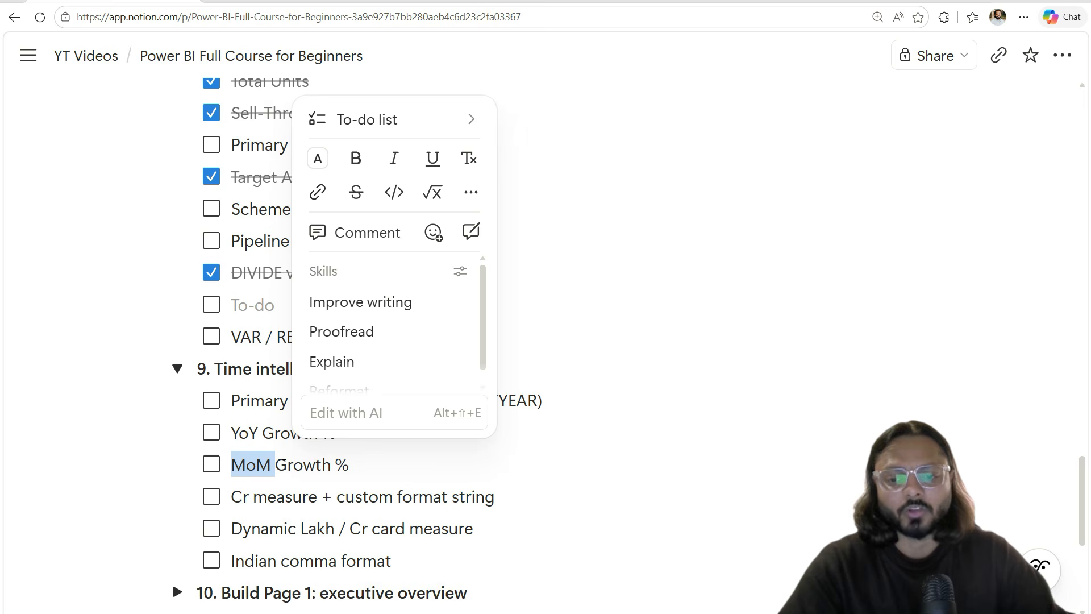
{"action": "scroll", "coordinate": [282, 463], "scroll_direction": "down", "scroll_amount": 3}
{"action": "left_click", "coordinate": [245, 448]}
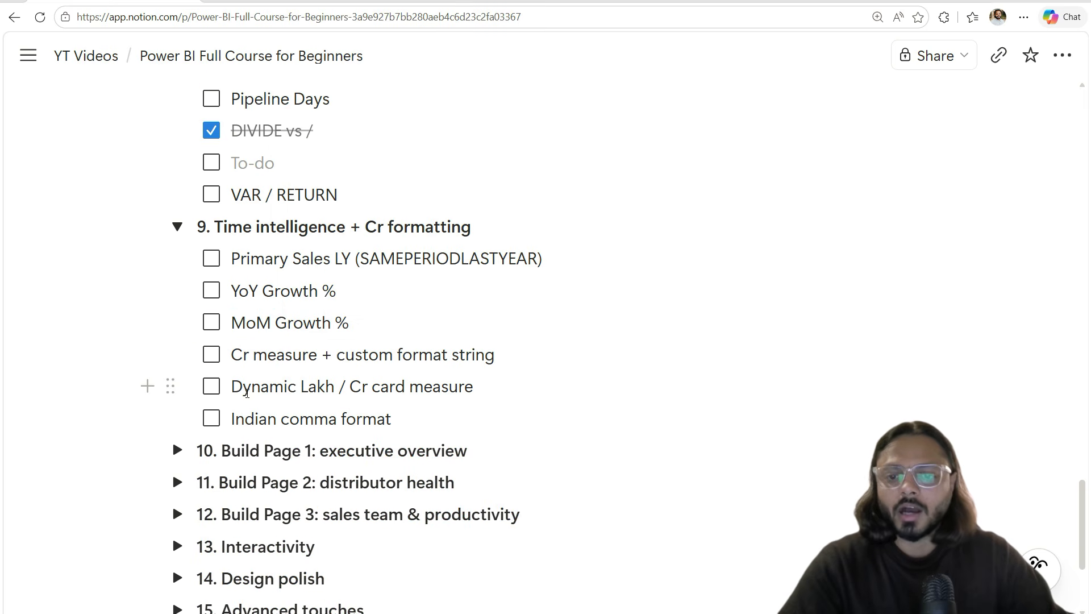
Step: Review the Cr card measure item, then expand section 10, Build Page 1: executive overview
{"action": "left_click_drag", "start_coordinate": [240, 389], "coordinate": [431, 385]}
{"action": "right_click", "coordinate": [424, 392]}
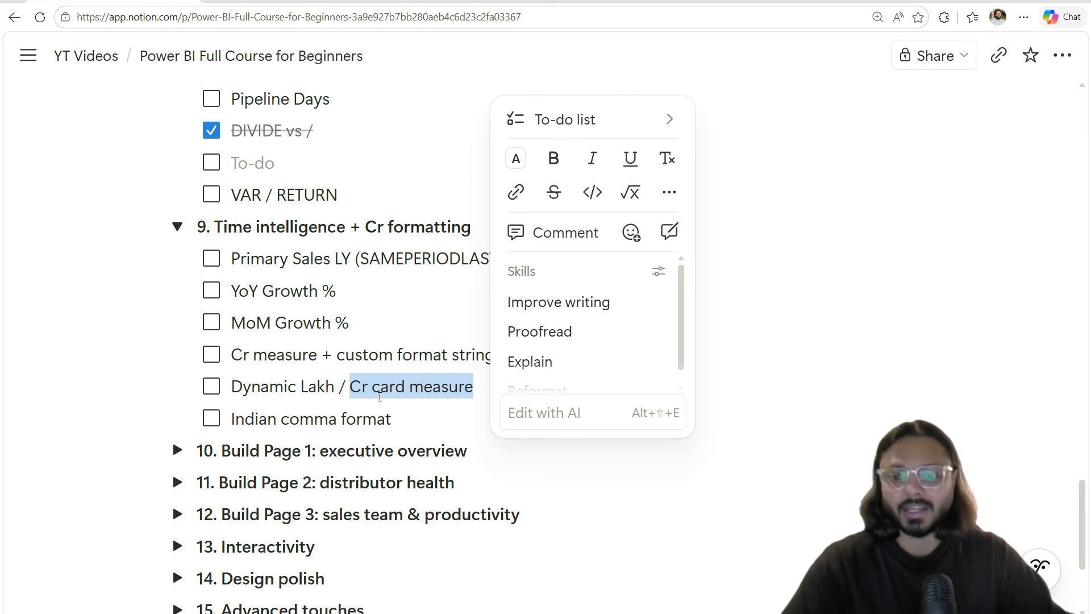
{"action": "double_click", "coordinate": [317, 386]}
{"action": "left_click", "coordinate": [302, 442]}
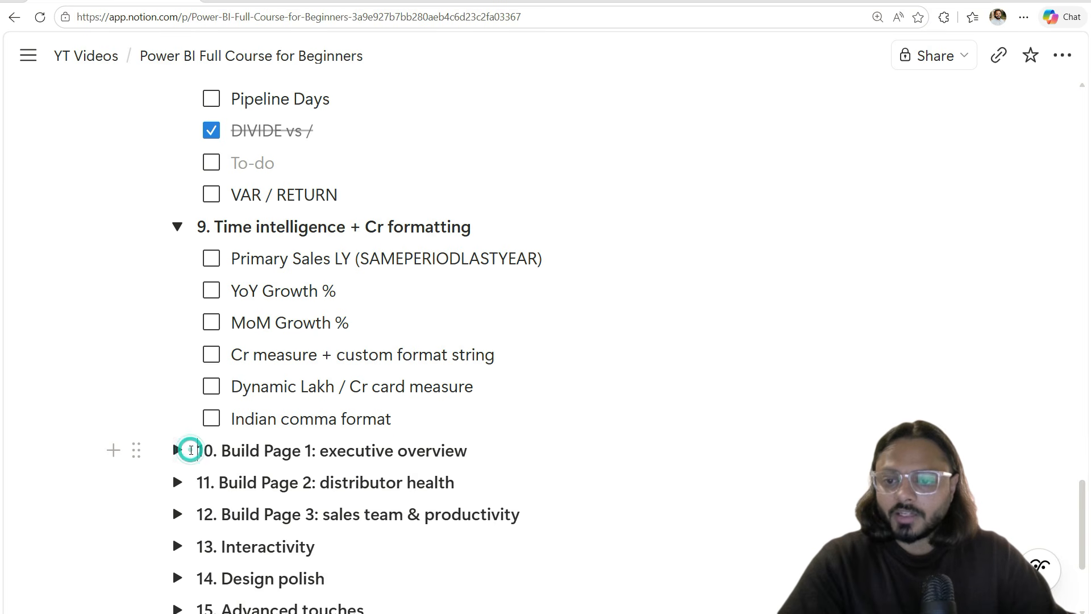
{"action": "left_click", "coordinate": [178, 450]}
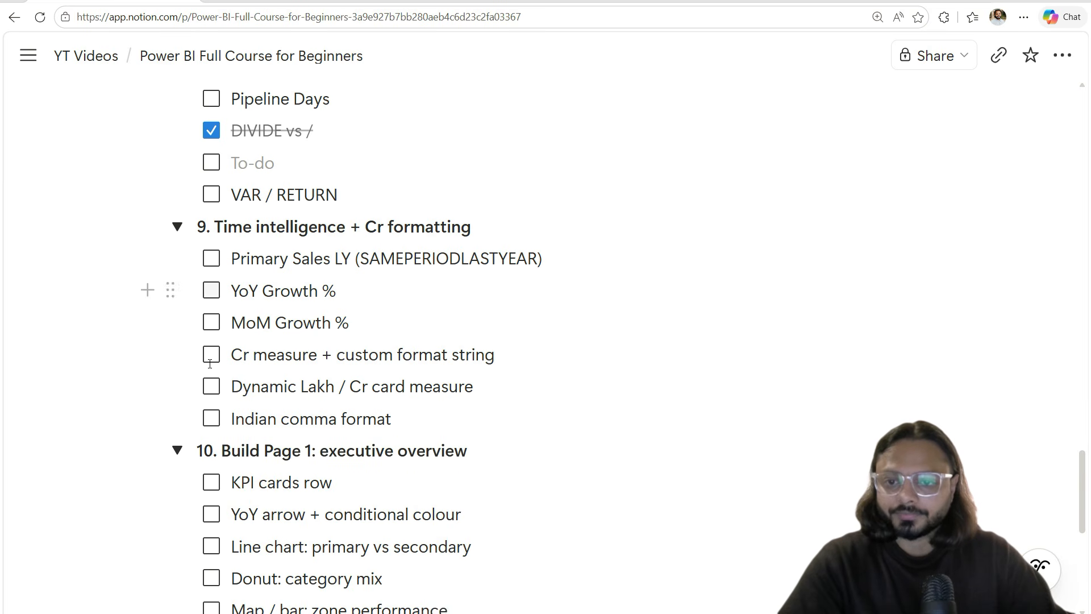
Step: Mark KPI cards row as done under Build Page 1
{"action": "scroll", "coordinate": [229, 301], "scroll_direction": "down", "scroll_amount": 5}
{"action": "left_click", "coordinate": [214, 197]}
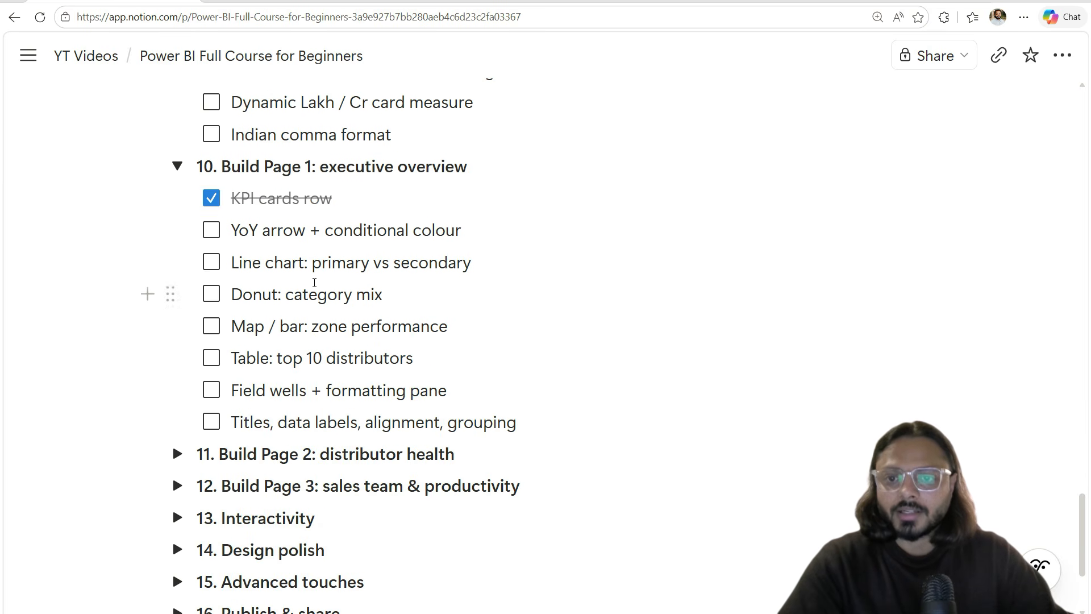
{"action": "left_click_drag", "start_coordinate": [239, 230], "coordinate": [392, 421]}
Step: Expand section 11, Build Page 2: distributor health, and review its Clustered column and Pipeline days items
{"action": "scroll", "coordinate": [392, 421], "scroll_direction": "down", "scroll_amount": 3}
{"action": "left_click", "coordinate": [178, 261]}
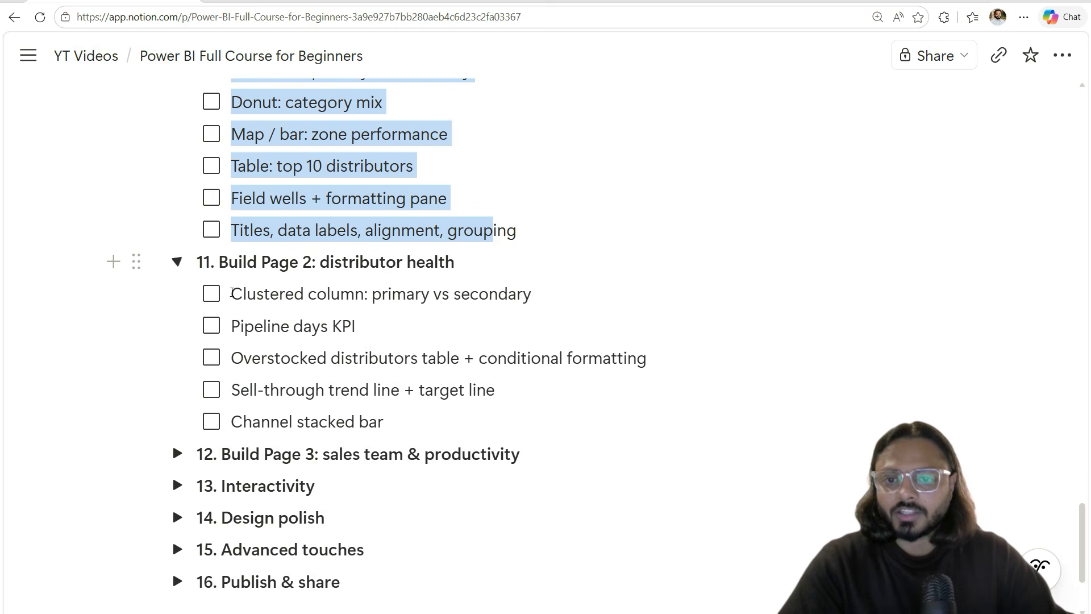
{"action": "double_click", "coordinate": [249, 291]}
{"action": "left_click_drag", "start_coordinate": [248, 291], "coordinate": [349, 295]}
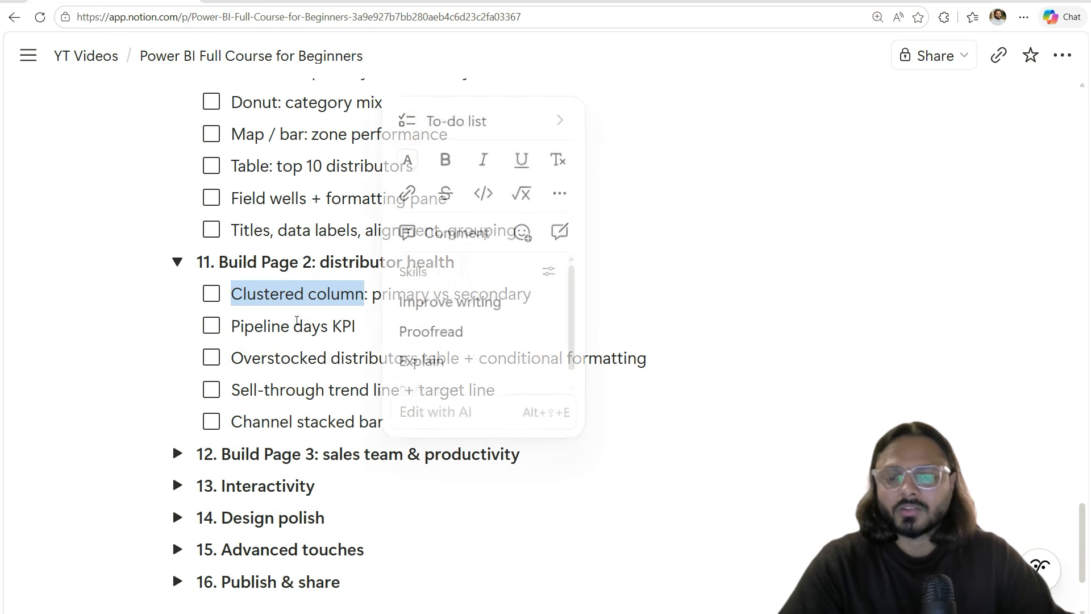
{"action": "double_click", "coordinate": [284, 326]}
{"action": "triple_click", "coordinate": [284, 326]}
{"action": "double_click", "coordinate": [259, 324]}
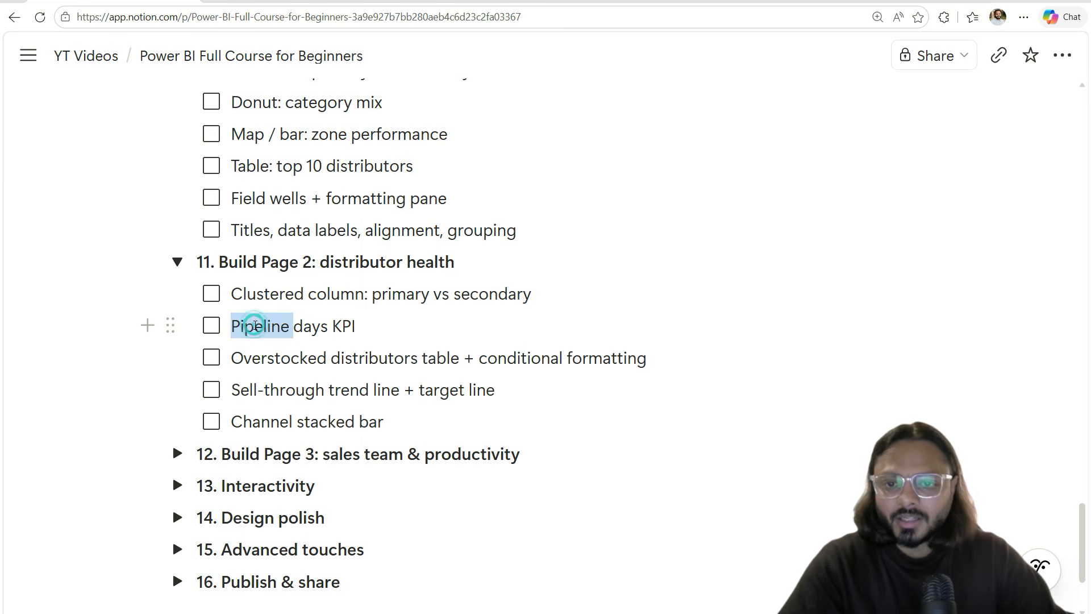
{"action": "left_click", "coordinate": [291, 264]}
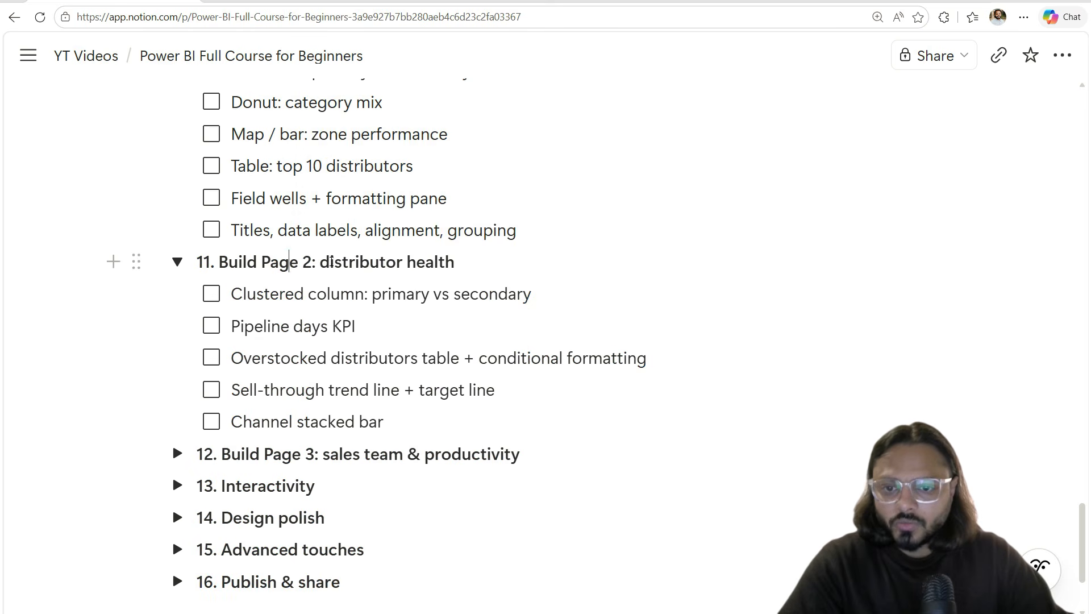
Step: Select and review the Build Page 2: distributor health heading and its section contents
{"action": "scroll", "coordinate": [317, 322], "scroll_direction": "up", "scroll_amount": 3}
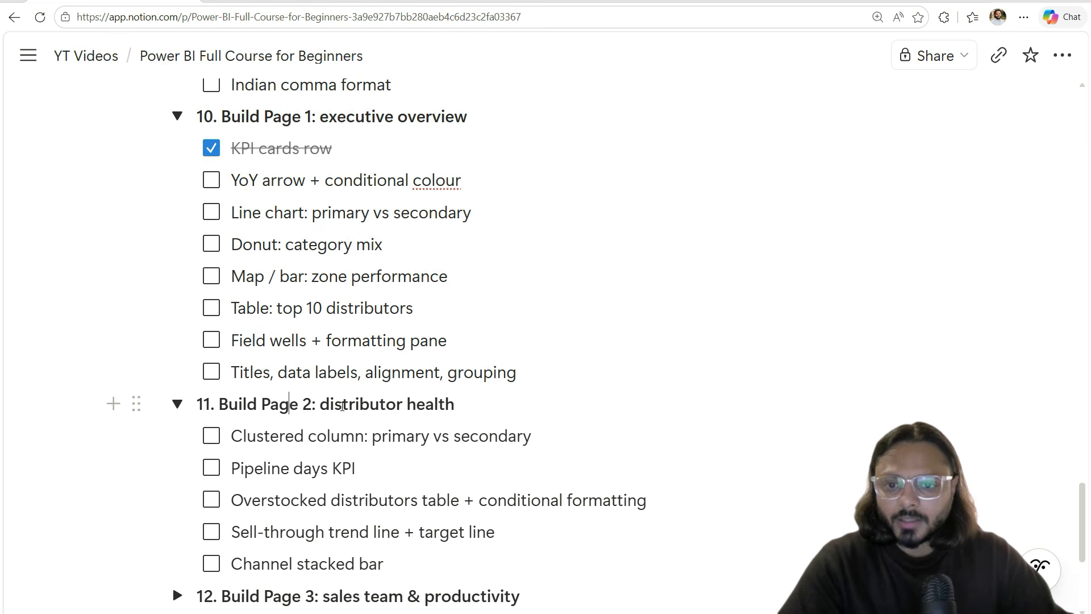
{"action": "scroll", "coordinate": [343, 406], "scroll_direction": "down", "scroll_amount": 2}
{"action": "left_click_drag", "start_coordinate": [454, 333], "coordinate": [319, 333]}
{"action": "left_click", "coordinate": [268, 333]}
{"action": "left_click_drag", "start_coordinate": [401, 492], "coordinate": [219, 334]}
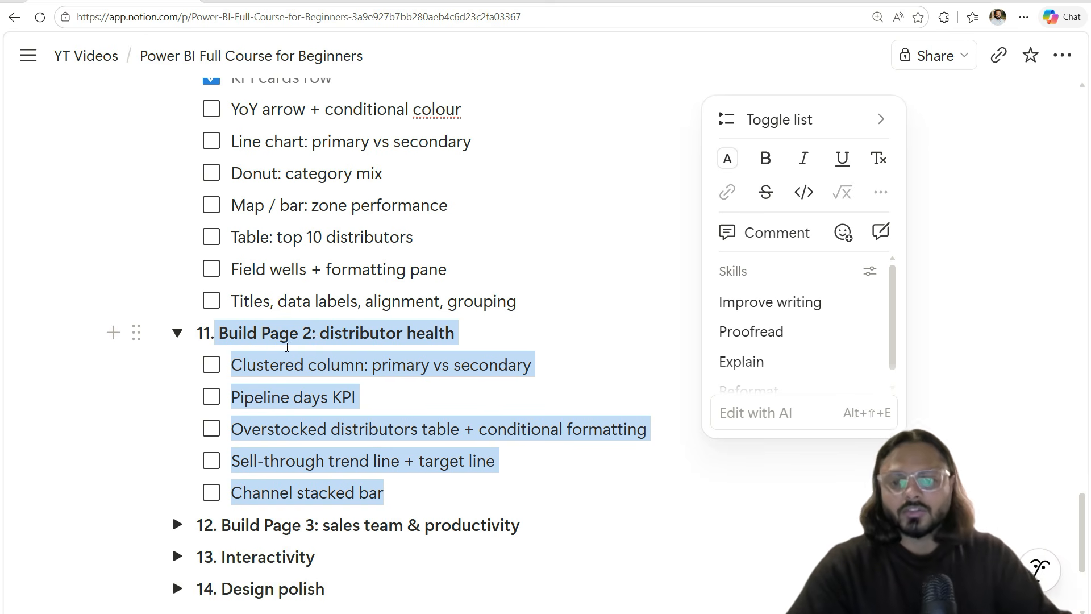
{"action": "triple_click", "coordinate": [330, 333]}
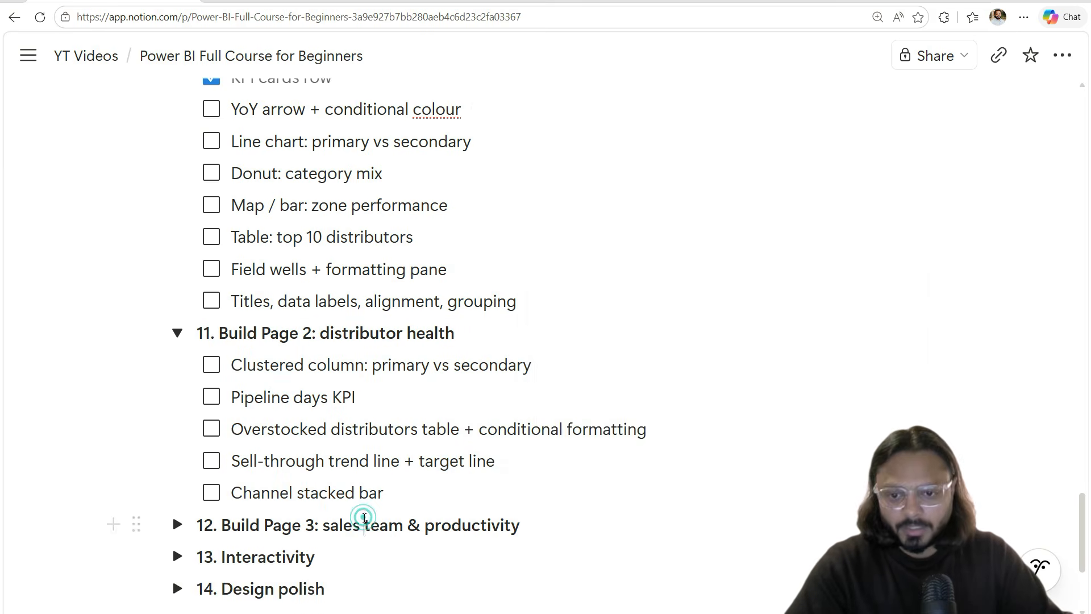
{"action": "triple_click", "coordinate": [361, 524]}
{"action": "scroll", "coordinate": [341, 411], "scroll_direction": "down", "scroll_amount": 4}
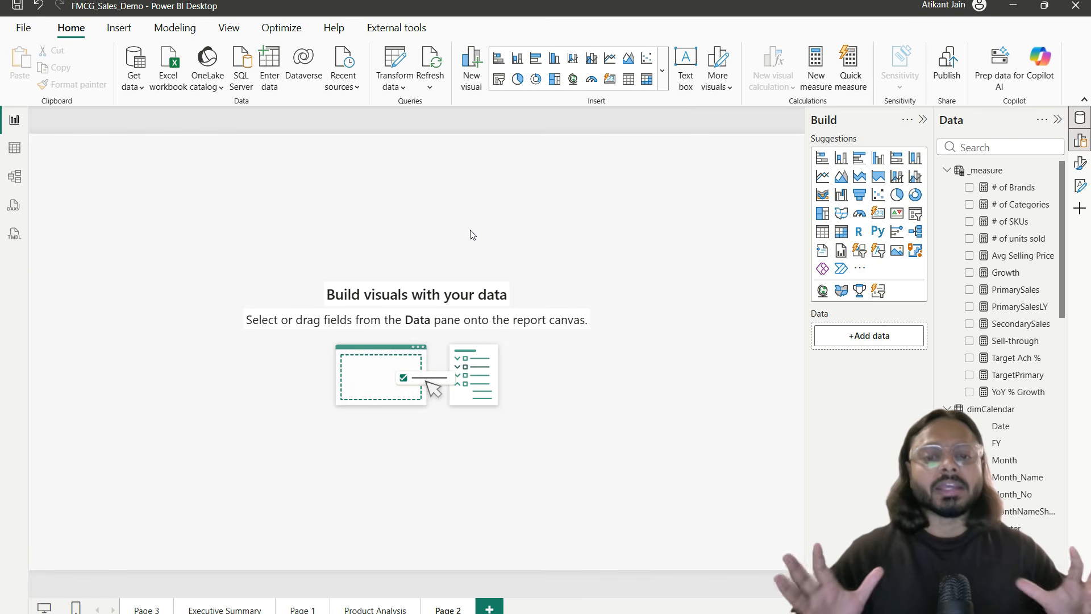
Step: Duplicate the Product Analysis page and delete the empty Page 2
{"action": "right_click", "coordinate": [372, 608]}
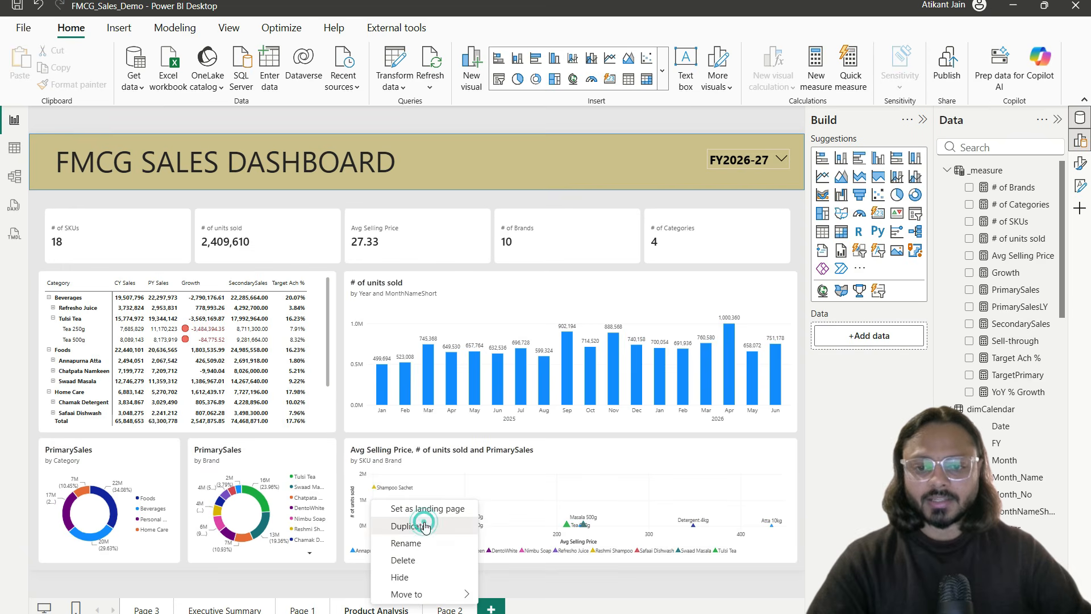
{"action": "key", "text": "Return"}
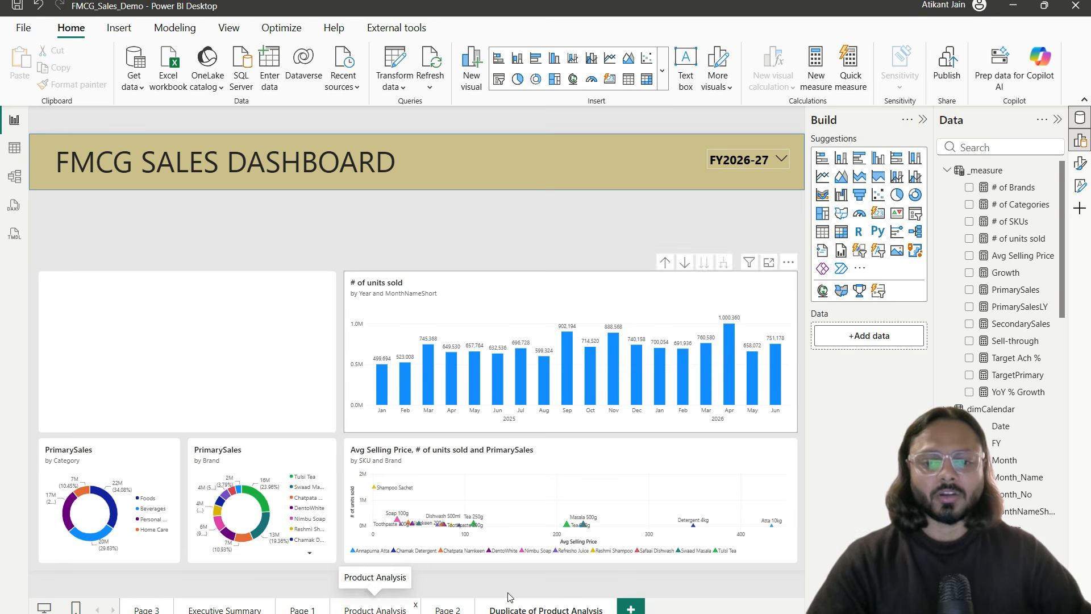
{"action": "left_click", "coordinate": [468, 607]}
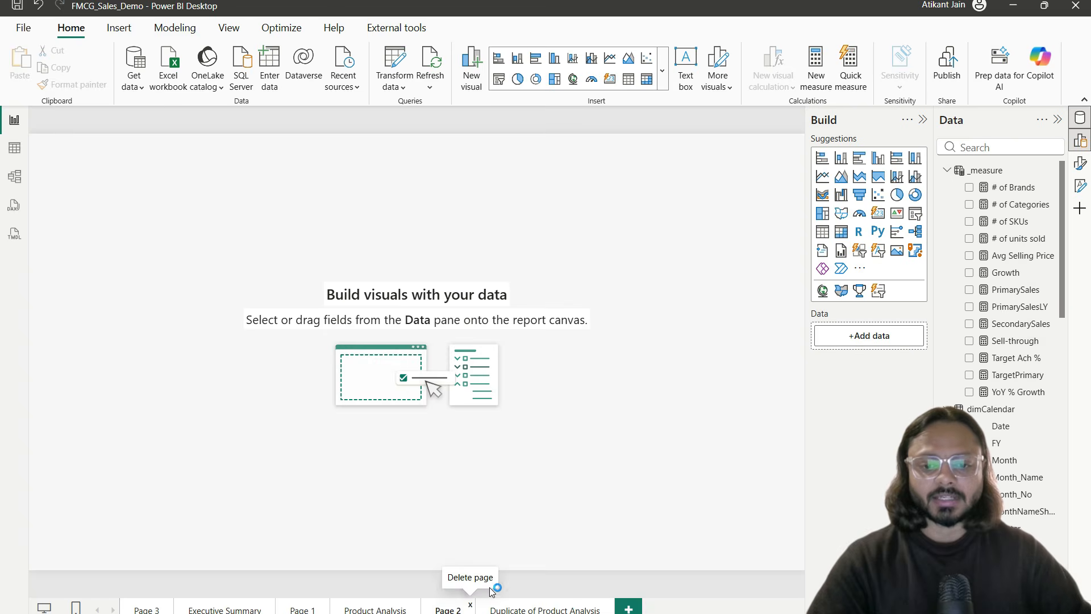
{"action": "left_click", "coordinate": [701, 352]}
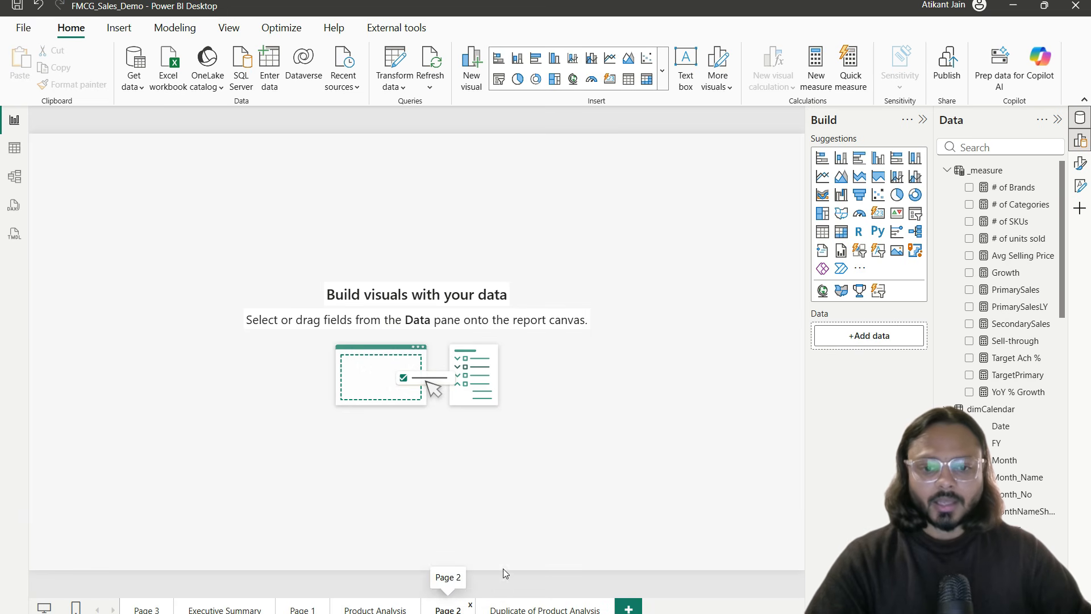
Step: Rename the duplicated page to 'Distributor/ASM Analysis'
{"action": "double_click", "coordinate": [469, 608]}
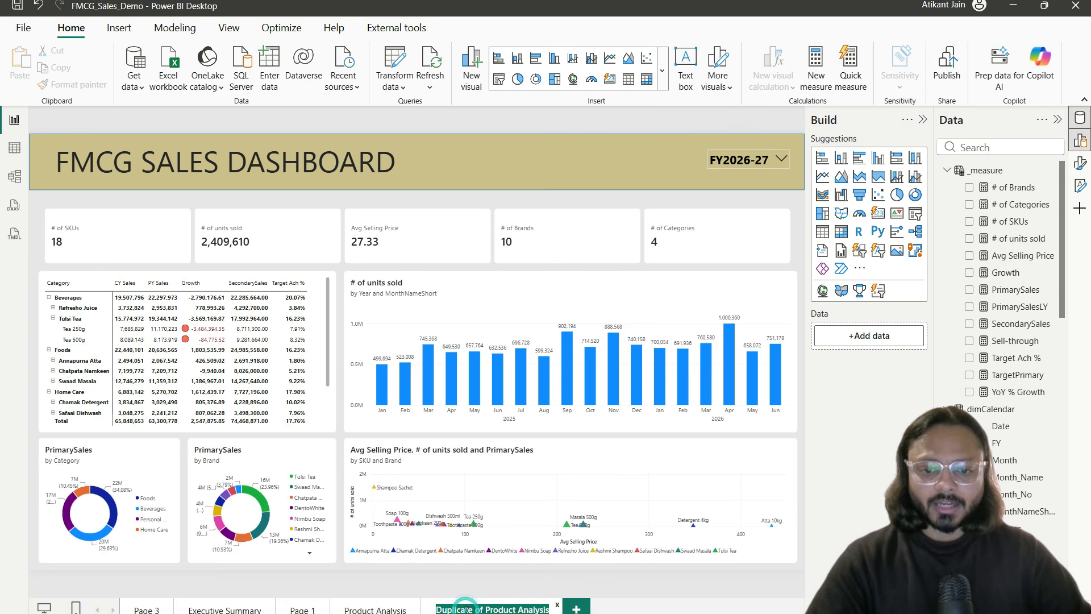
{"action": "type", "text": "Distributro"}
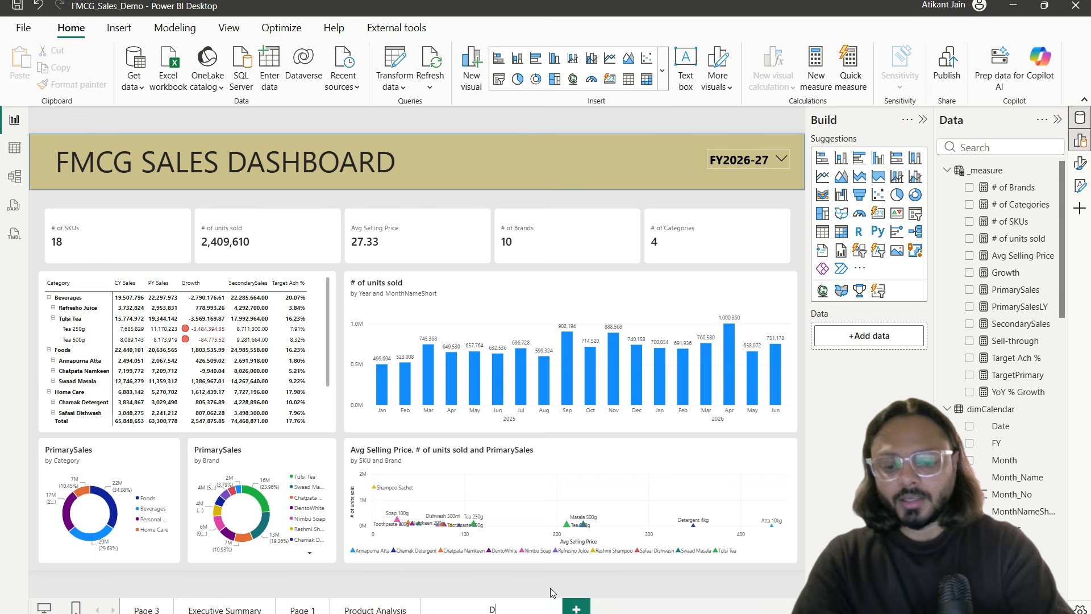
{"action": "key", "text": "BackSpace"}
{"action": "key", "text": "BackSpace"}
{"action": "type", "text": "or/ASM Analysis"}
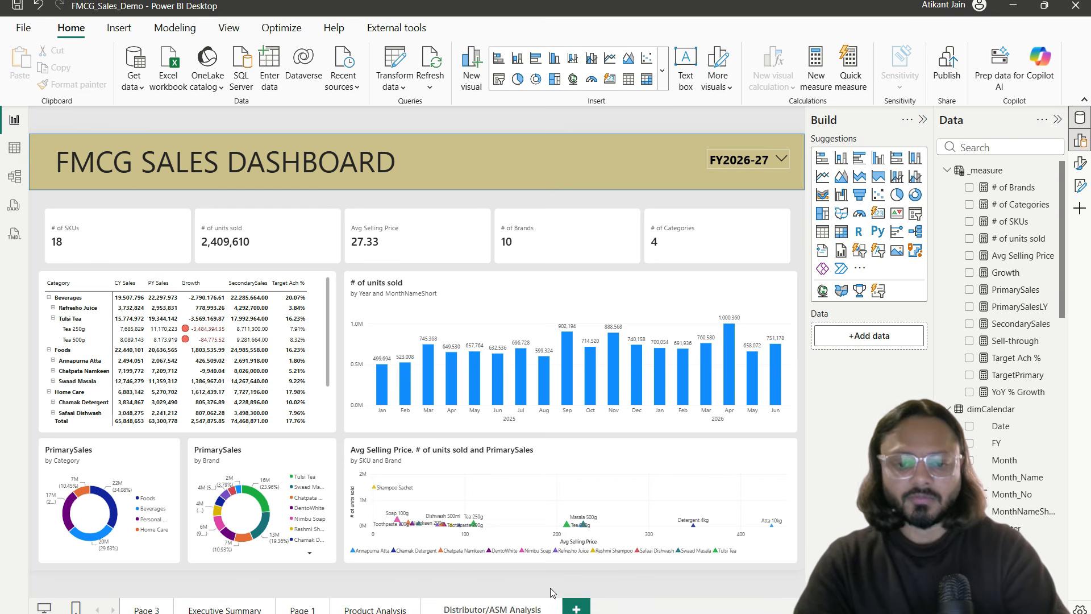
{"action": "key", "text": "Return"}
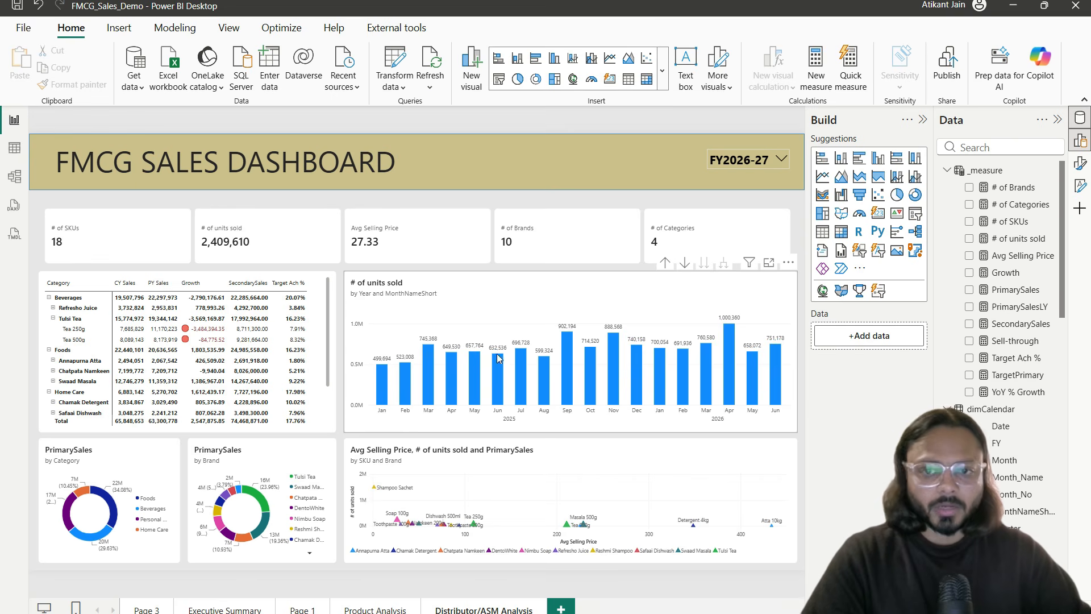
Step: Multi-select the units-sold column chart, scatter chart, Brand donut and Category donut
{"action": "left_click", "coordinate": [352, 291]}
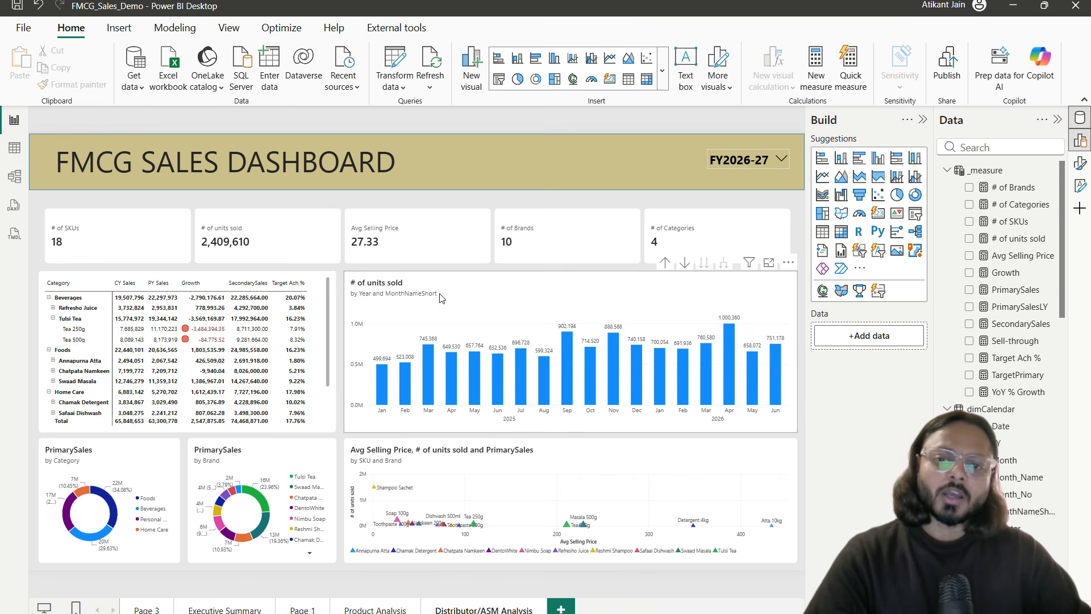
{"action": "left_click", "coordinate": [446, 446], "text": "ctrl"}
{"action": "left_click", "coordinate": [288, 458], "text": "ctrl"}
{"action": "left_click", "coordinate": [153, 458], "text": "ctrl"}
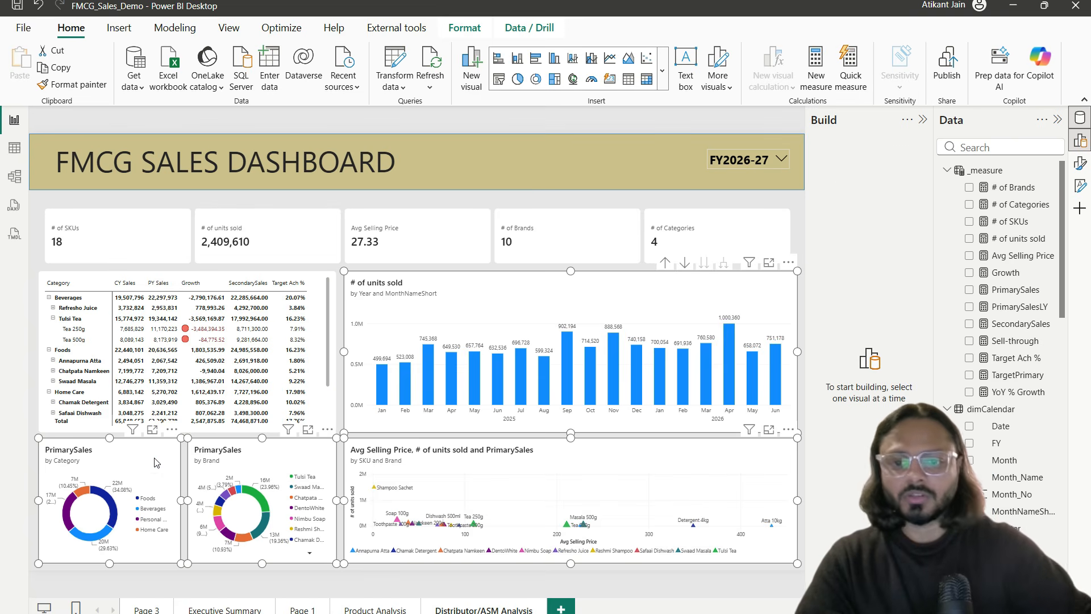
Step: Delete the four selected visuals and enlarge the matrix into the freed space
{"action": "key", "text": "Delete"}
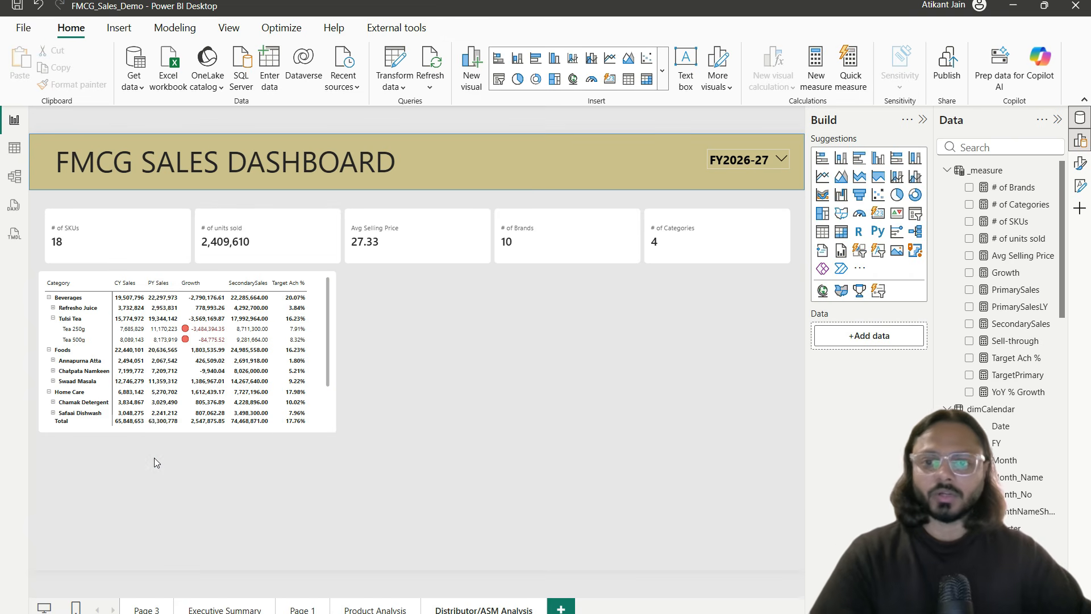
{"action": "left_click", "coordinate": [334, 385]}
{"action": "left_click_drag", "start_coordinate": [335, 432], "coordinate": [563, 523]}
{"action": "mouse_move", "coordinate": [448, 415]}
{"action": "left_mouse_down"}
{"action": "mouse_move", "coordinate": [570, 500]}
{"action": "mouse_move", "coordinate": [453, 432]}
{"action": "left_mouse_up"}
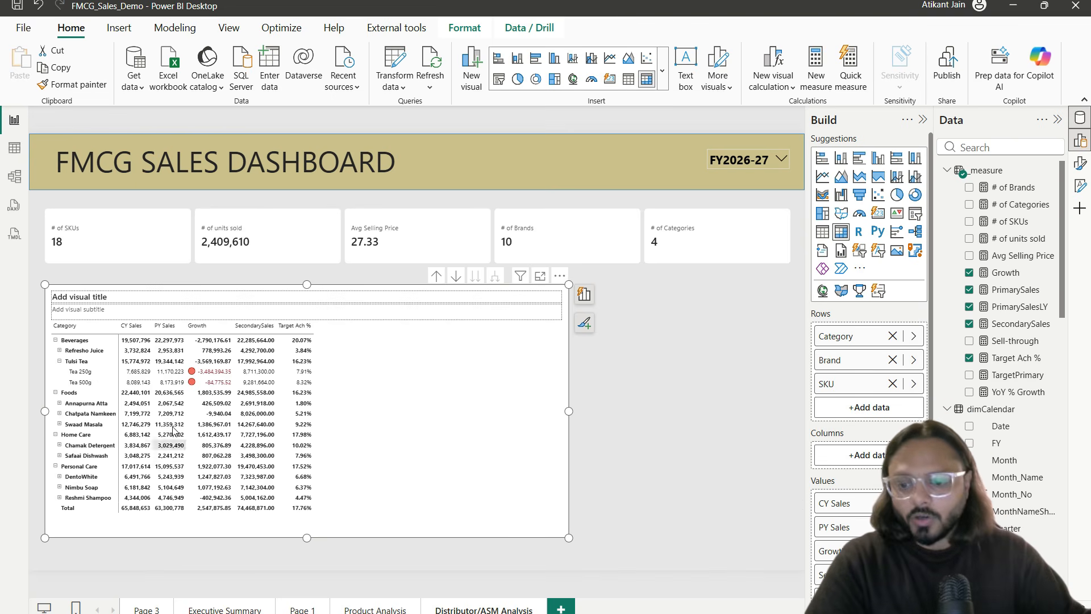
{"action": "mouse_move", "coordinate": [116, 320]}
{"action": "left_mouse_down"}
{"action": "mouse_move", "coordinate": [147, 334]}
{"action": "mouse_move", "coordinate": [321, 335]}
{"action": "left_mouse_up"}
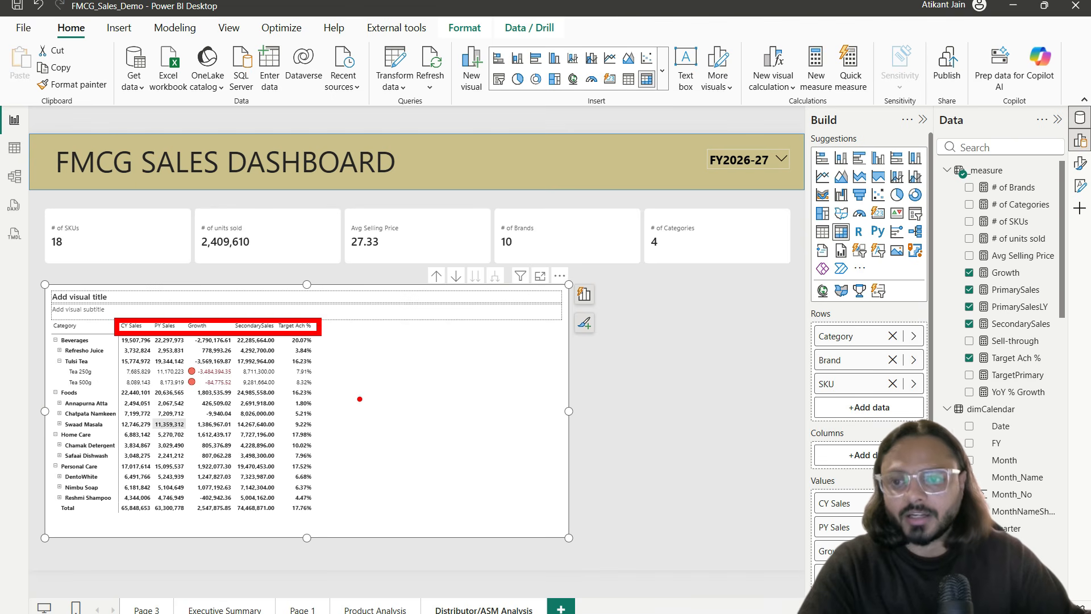
{"action": "mouse_move", "coordinate": [45, 315]}
{"action": "left_mouse_down"}
{"action": "mouse_move", "coordinate": [74, 335]}
{"action": "mouse_move", "coordinate": [117, 521]}
{"action": "mouse_move", "coordinate": [114, 469]}
{"action": "left_mouse_up"}
{"action": "key", "text": "Escape"}
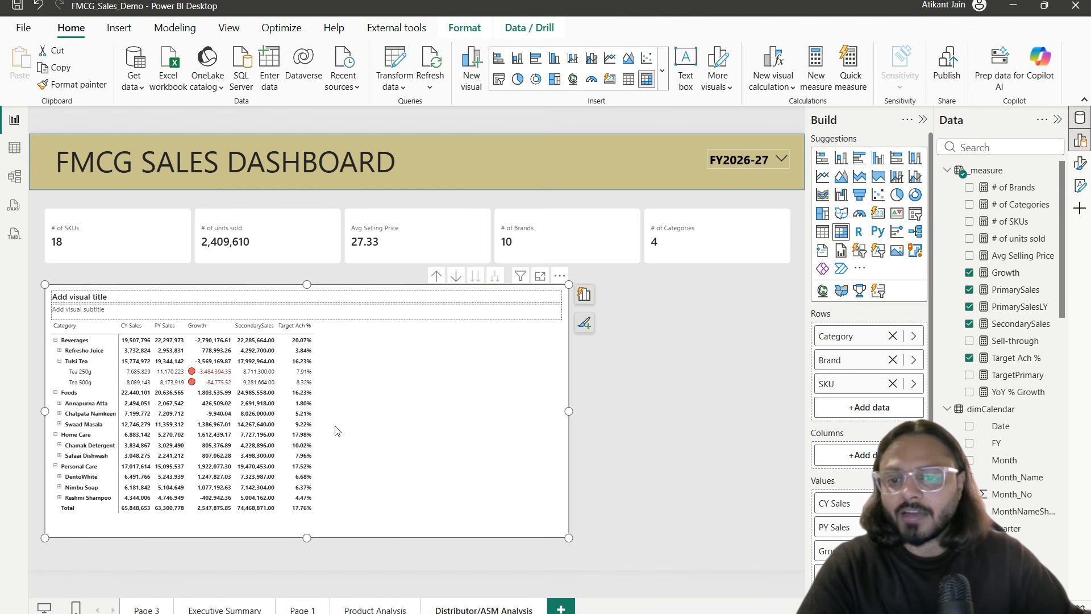
Step: Remove Category, Brand and SKU from the matrix rows and search the fields for 'asm'
{"action": "left_click", "coordinate": [892, 335]}
{"action": "left_click", "coordinate": [893, 337]}
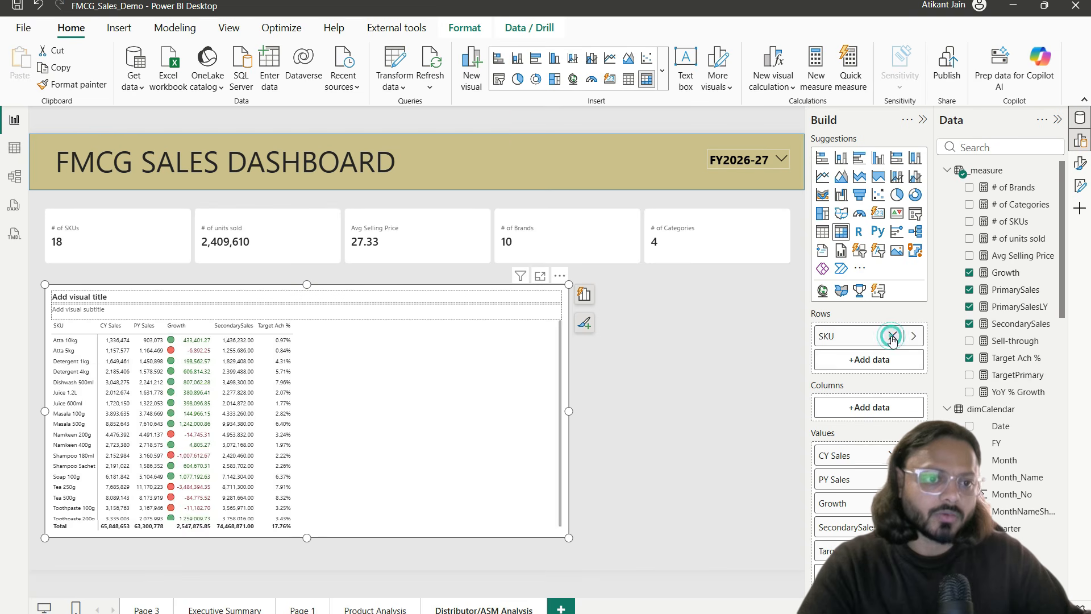
{"action": "left_click", "coordinate": [893, 336]}
{"action": "left_click", "coordinate": [1043, 148]}
{"action": "type", "text": "asm"}
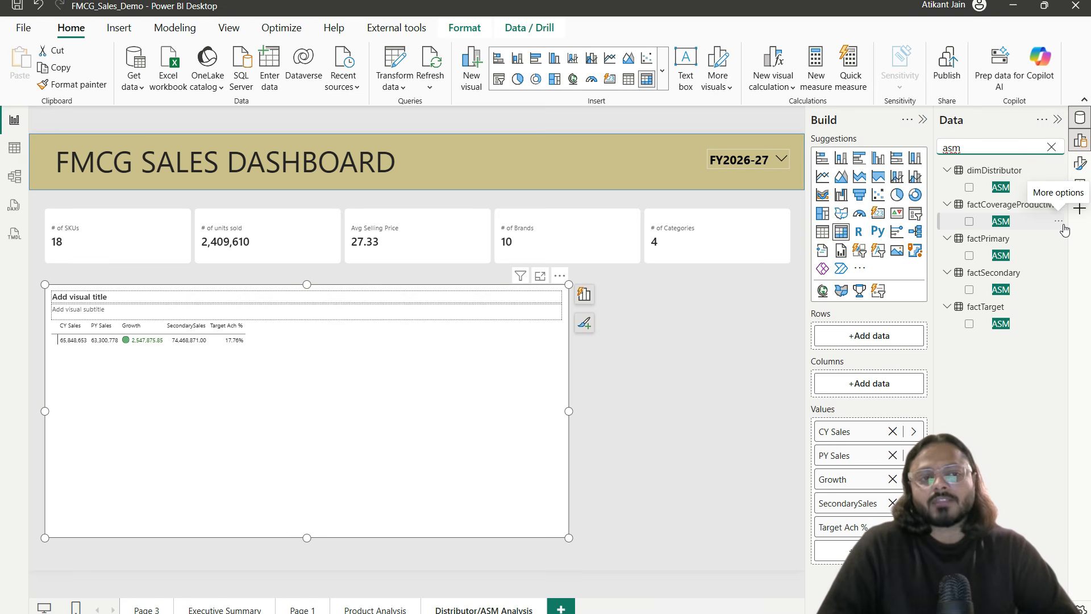
Step: Add factPrimary's ASM field to the matrix rows
{"action": "left_click", "coordinate": [952, 228]}
{"action": "left_click_drag", "start_coordinate": [951, 228], "coordinate": [1034, 260]}
{"action": "left_click_drag", "start_coordinate": [960, 267], "coordinate": [1045, 298]}
{"action": "left_click_drag", "start_coordinate": [960, 303], "coordinate": [1040, 346]}
{"action": "key", "text": "Escape"}
{"action": "key", "text": "Escape"}
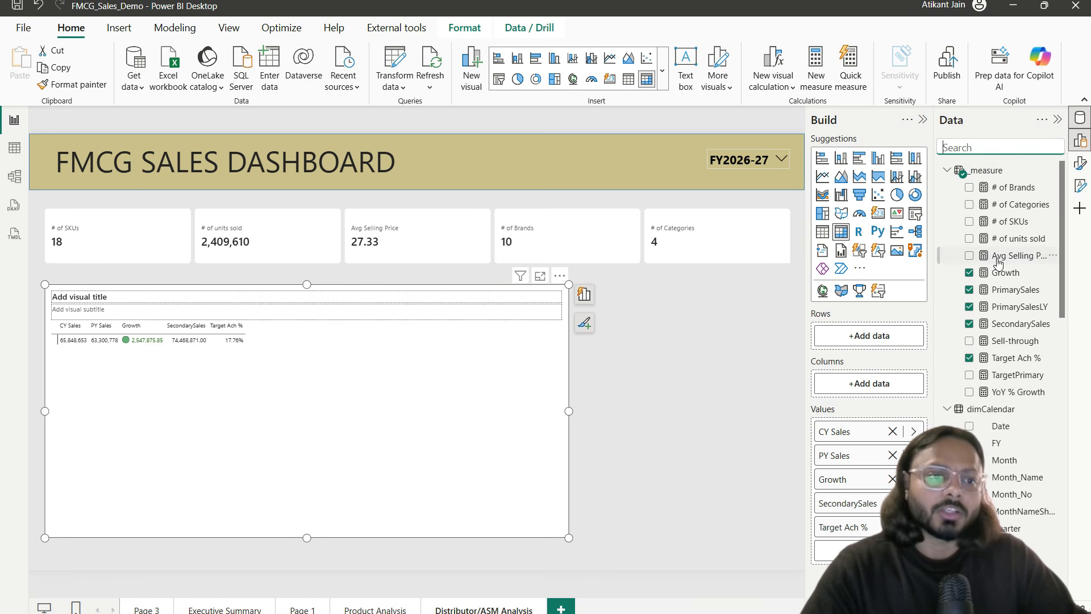
{"action": "left_click", "coordinate": [989, 151]}
{"action": "type", "text": "asm"}
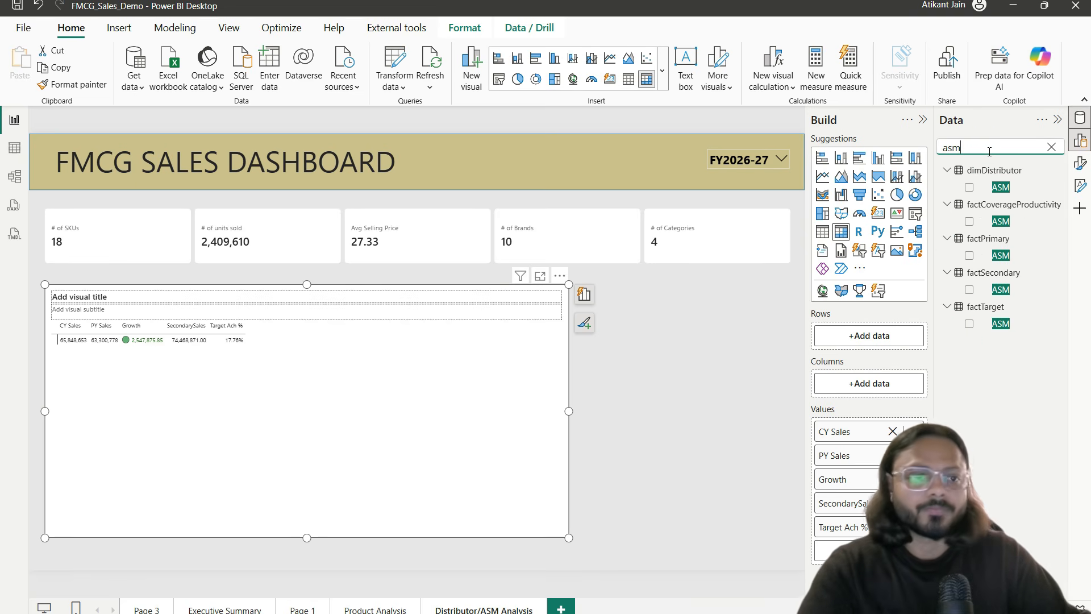
{"action": "left_click_drag", "start_coordinate": [1000, 255], "coordinate": [877, 337]}
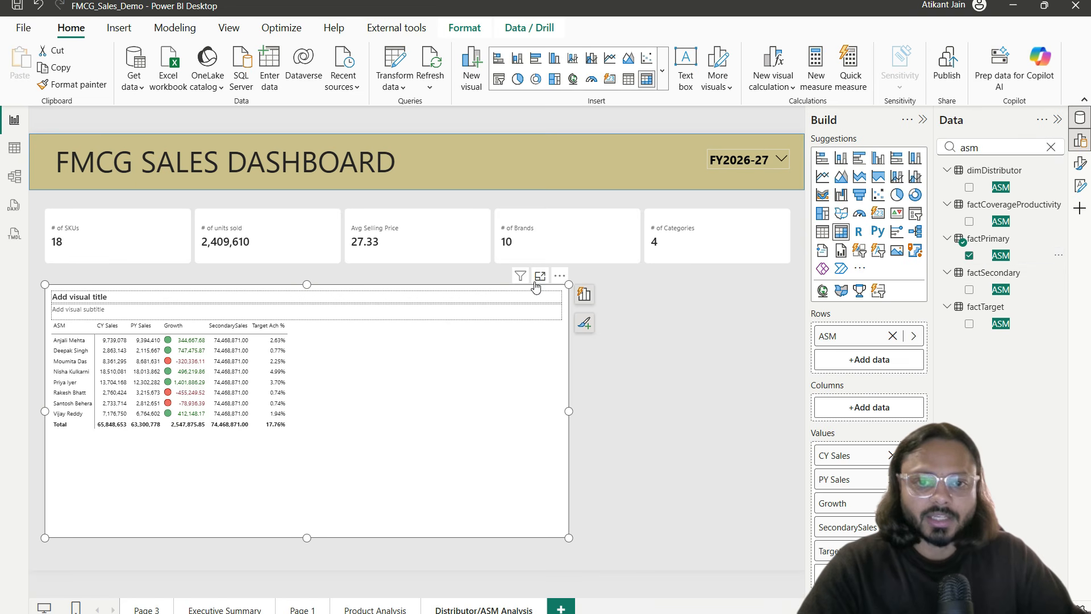
Step: View the ASM matrix in focus mode to inspect its CY Sales, PY Sales, Growth, SecondarySales and Target Ach % values
{"action": "left_click", "coordinate": [540, 275]}
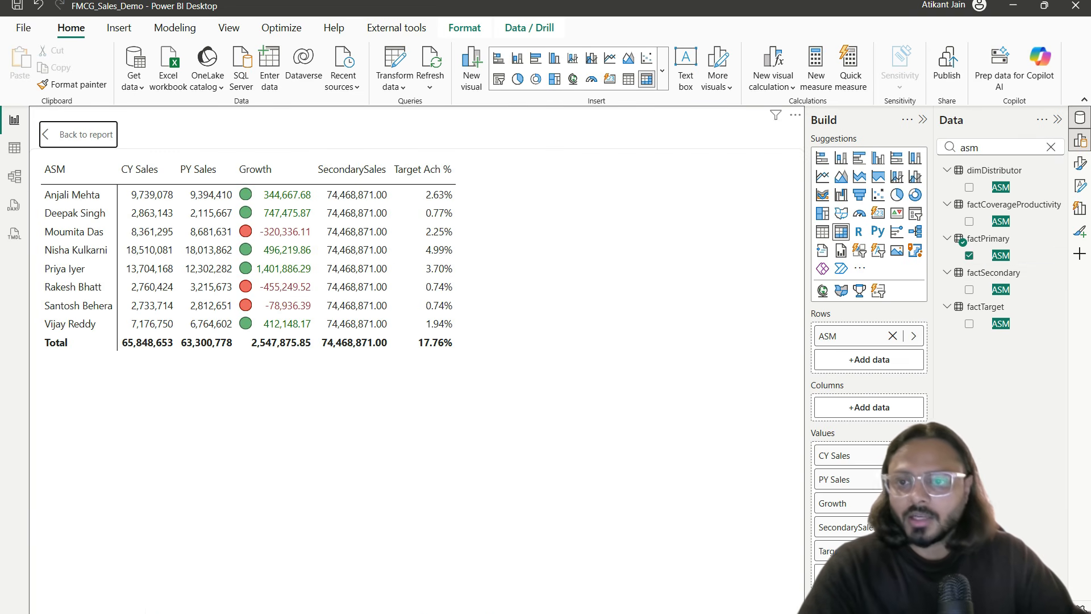
{"action": "left_click", "coordinate": [125, 182]}
{"action": "left_click_drag", "start_coordinate": [112, 180], "coordinate": [182, 181]}
{"action": "left_click_drag", "start_coordinate": [114, 354], "coordinate": [198, 316]}
{"action": "mouse_move", "coordinate": [101, 193]}
{"action": "left_mouse_down"}
{"action": "mouse_move", "coordinate": [122, 193]}
{"action": "mouse_move", "coordinate": [116, 231]}
{"action": "mouse_move", "coordinate": [141, 250]}
{"action": "left_mouse_up"}
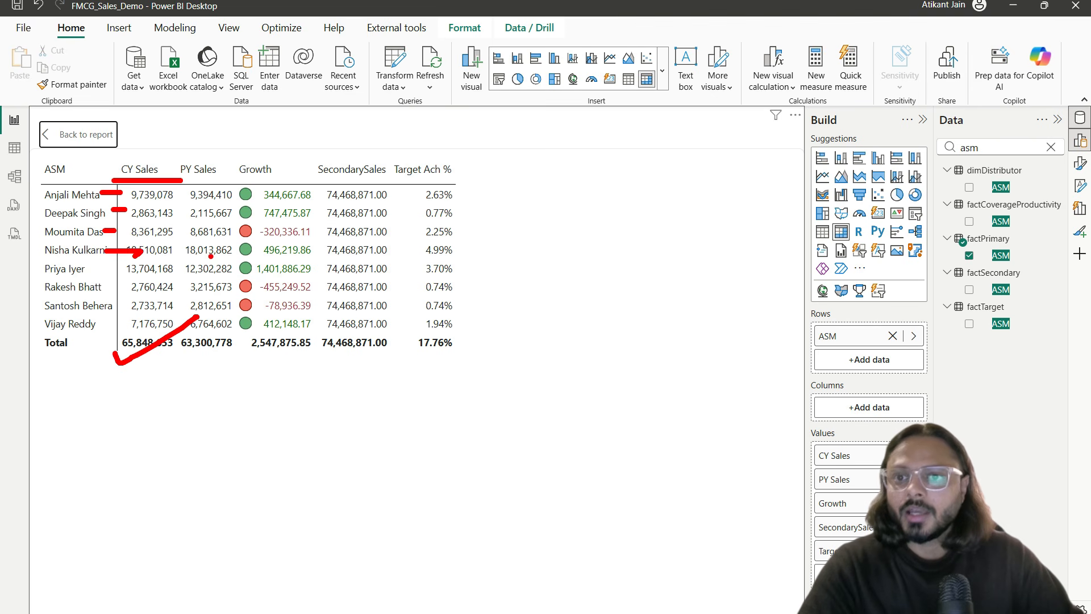
{"action": "left_click_drag", "start_coordinate": [200, 120], "coordinate": [199, 144]}
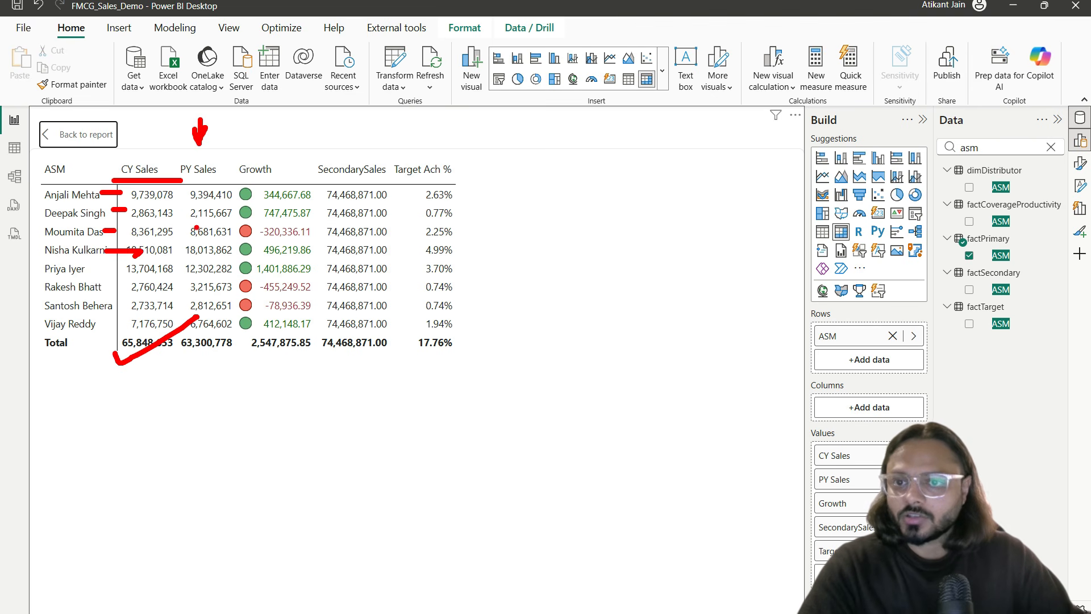
{"action": "left_click_drag", "start_coordinate": [147, 206], "coordinate": [198, 200]}
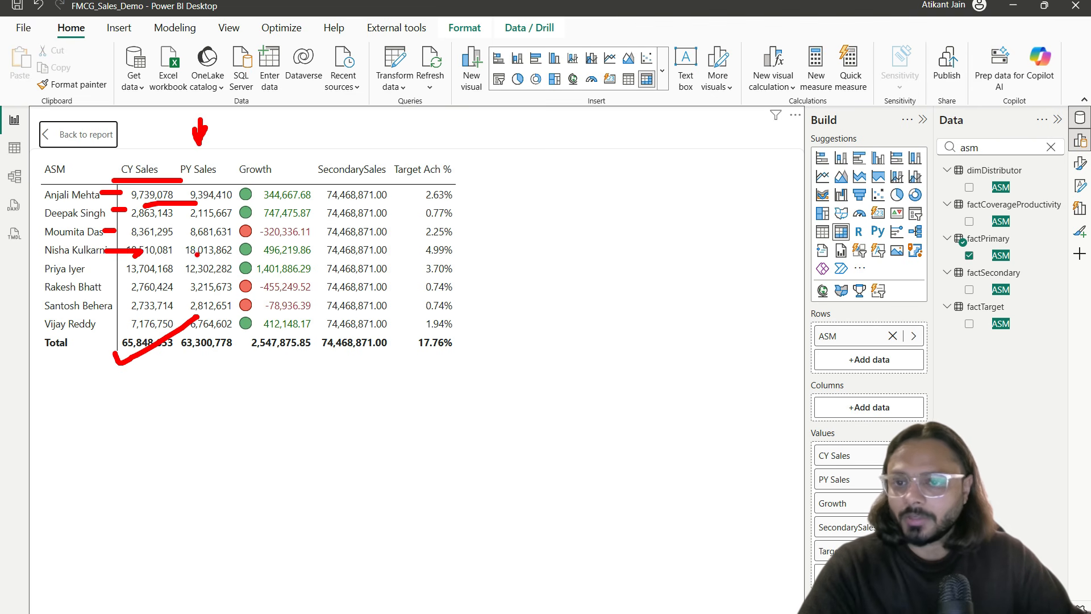
{"action": "mouse_move", "coordinate": [346, 118]}
{"action": "left_mouse_down"}
{"action": "mouse_move", "coordinate": [350, 165]}
{"action": "mouse_move", "coordinate": [378, 134]}
{"action": "mouse_move", "coordinate": [436, 182]}
{"action": "left_mouse_up"}
{"action": "left_click_drag", "start_coordinate": [437, 182], "coordinate": [446, 158]}
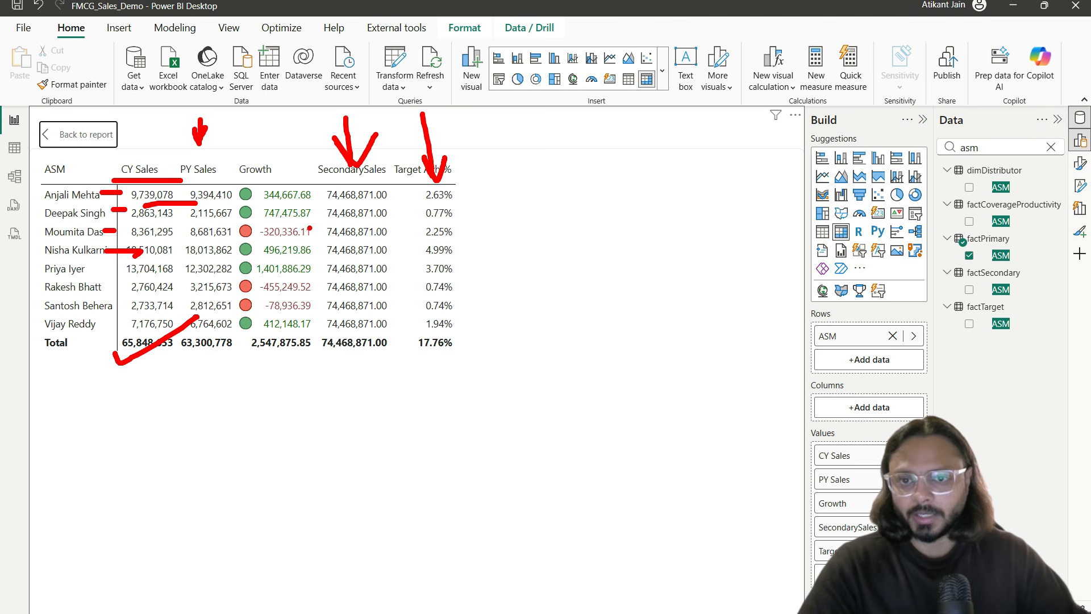
{"action": "left_click", "coordinate": [356, 175]}
{"action": "left_click_drag", "start_coordinate": [329, 201], "coordinate": [373, 207]}
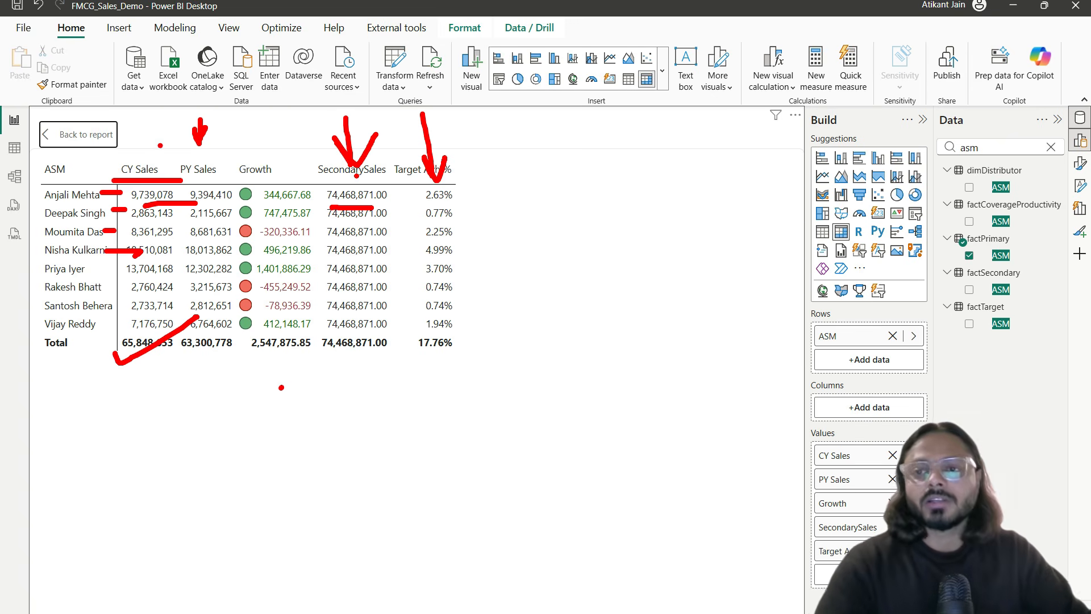
{"action": "left_click_drag", "start_coordinate": [289, 374], "coordinate": [413, 326]}
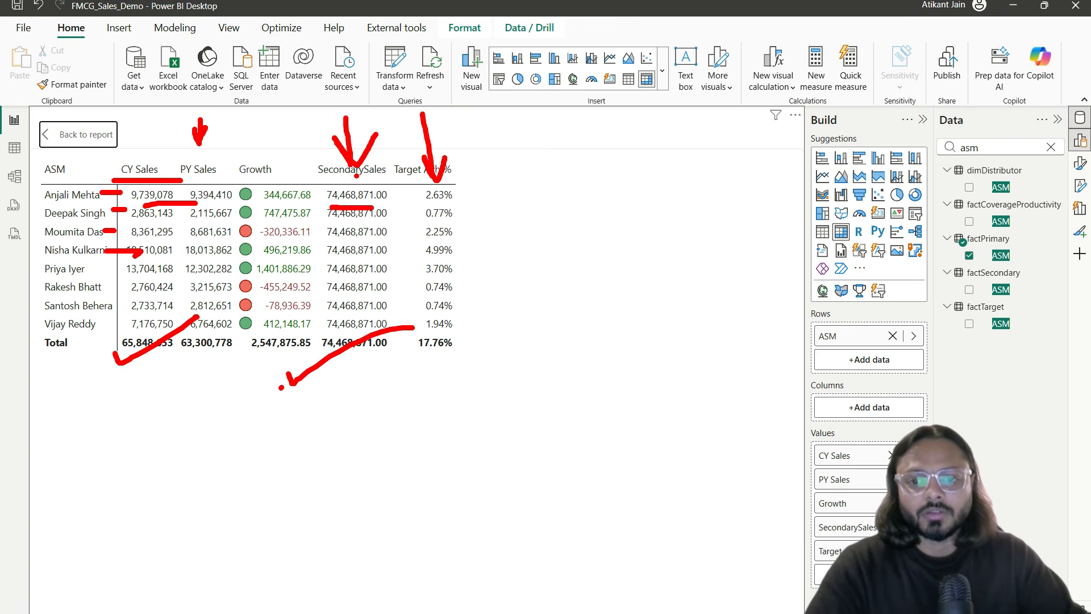
{"action": "key", "text": "Escape"}
Step: Open Power Query Editor on dimDistributor and scroll to its Zone through SO columns
{"action": "left_click", "coordinate": [56, 134]}
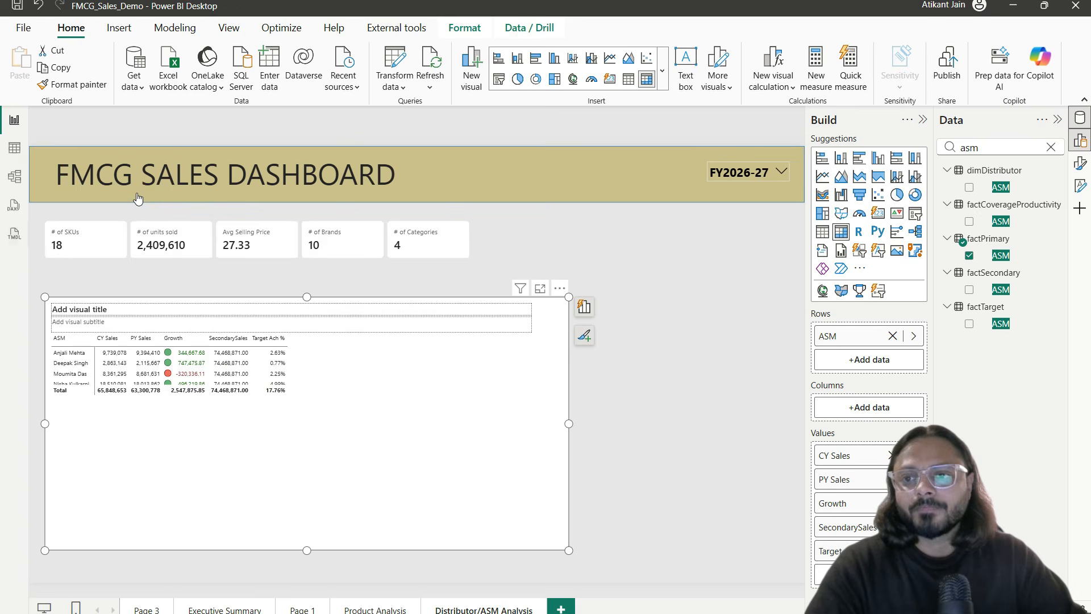
{"action": "left_click", "coordinate": [395, 62]}
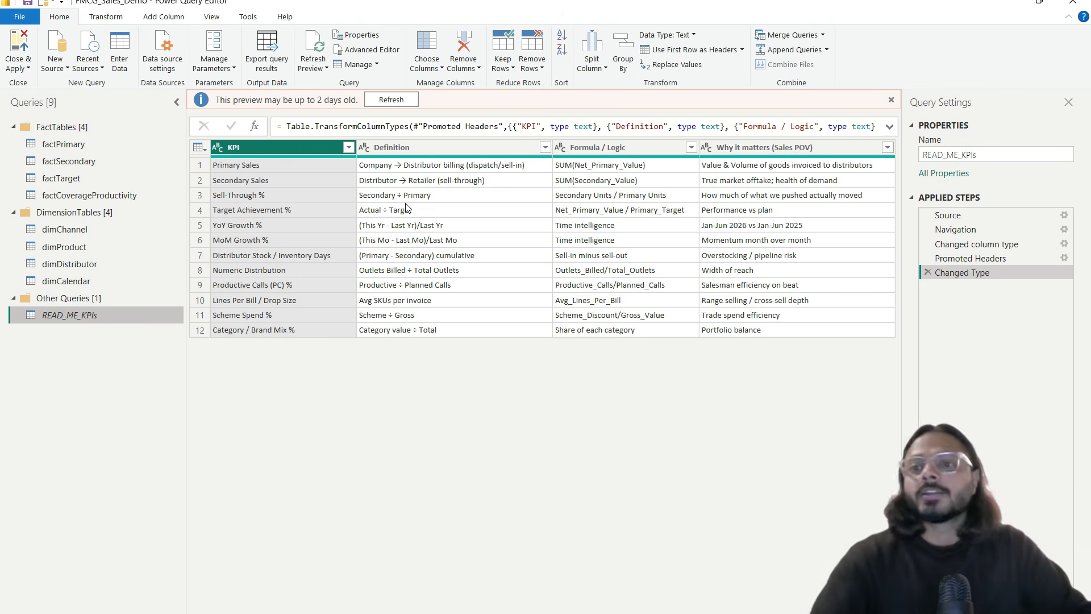
{"action": "left_click", "coordinate": [88, 267]}
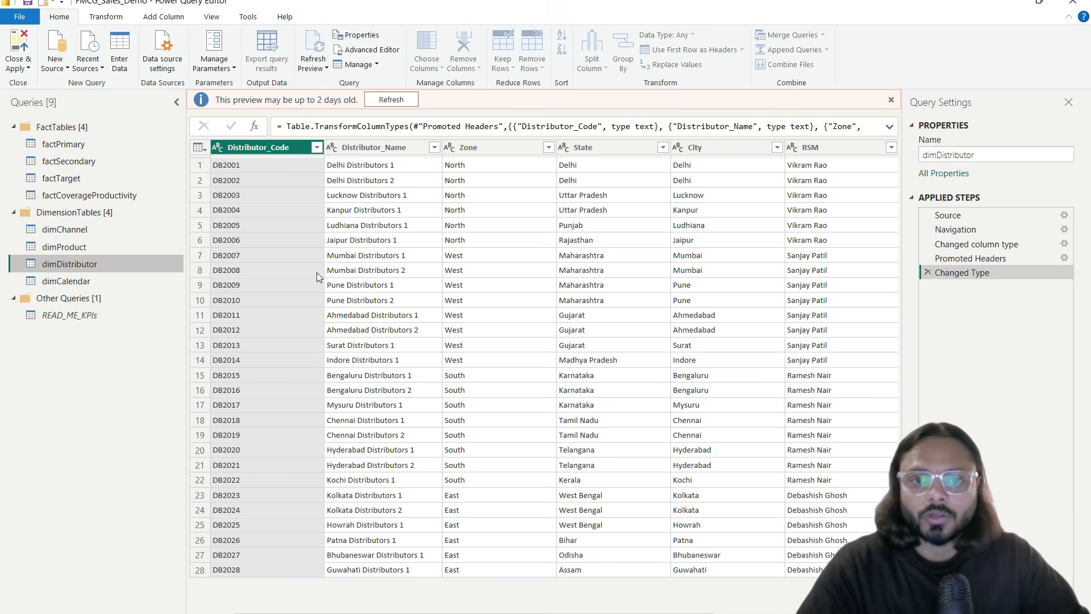
{"action": "scroll", "coordinate": [569, 319], "scroll_direction": "right", "scroll_amount": 3}
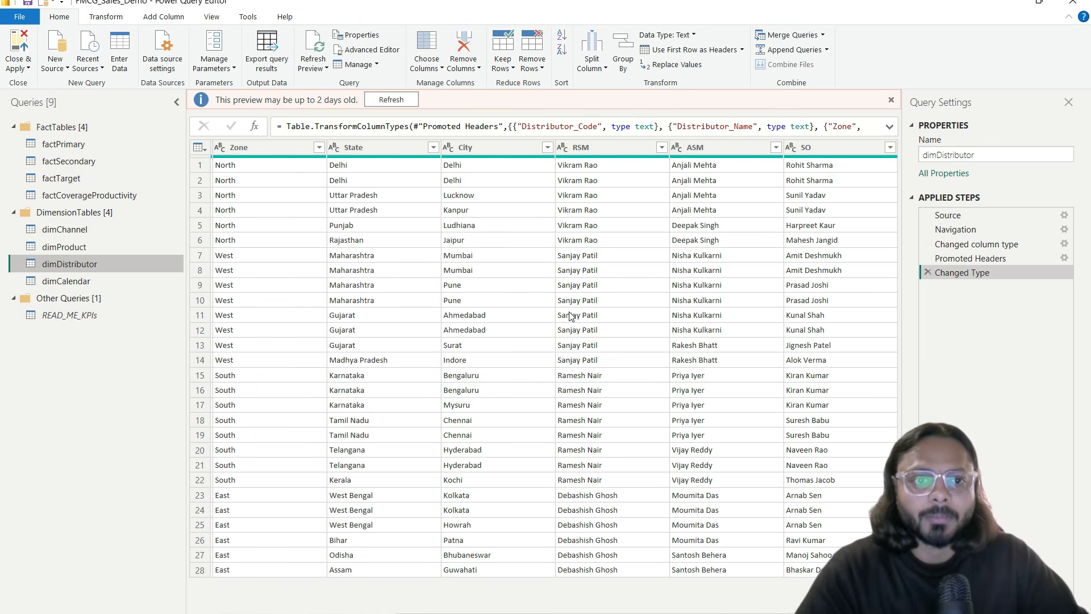
{"action": "mouse_move", "coordinate": [547, 138]}
{"action": "left_mouse_down"}
{"action": "mouse_move", "coordinate": [560, 150]}
{"action": "mouse_move", "coordinate": [645, 158]}
{"action": "mouse_move", "coordinate": [863, 160]}
{"action": "left_mouse_up"}
{"action": "key", "text": "Escape"}
{"action": "right_click", "coordinate": [74, 263]}
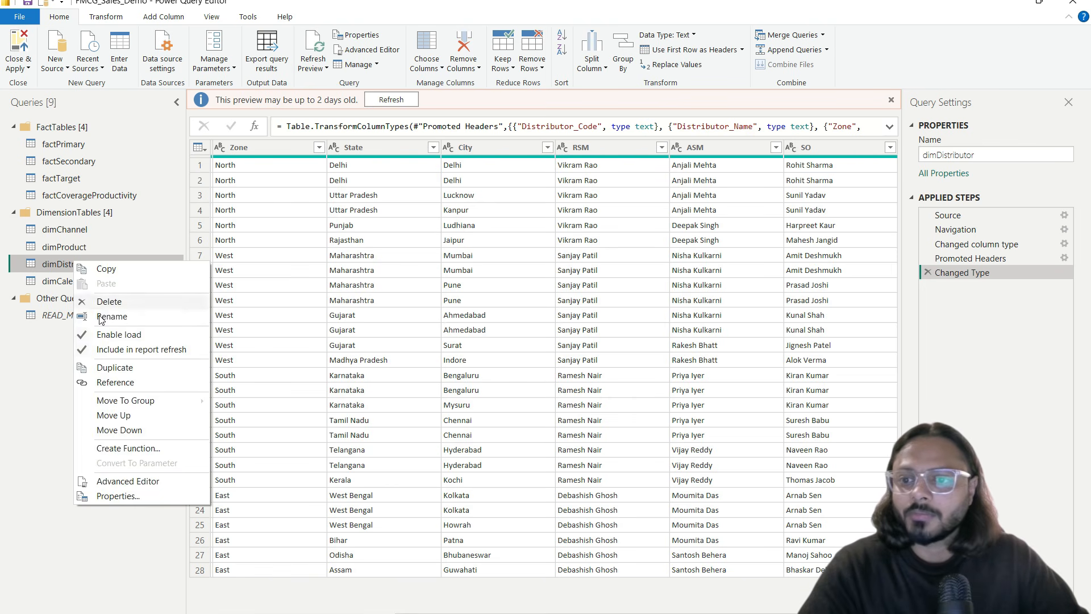
{"action": "left_click", "coordinate": [101, 377]}
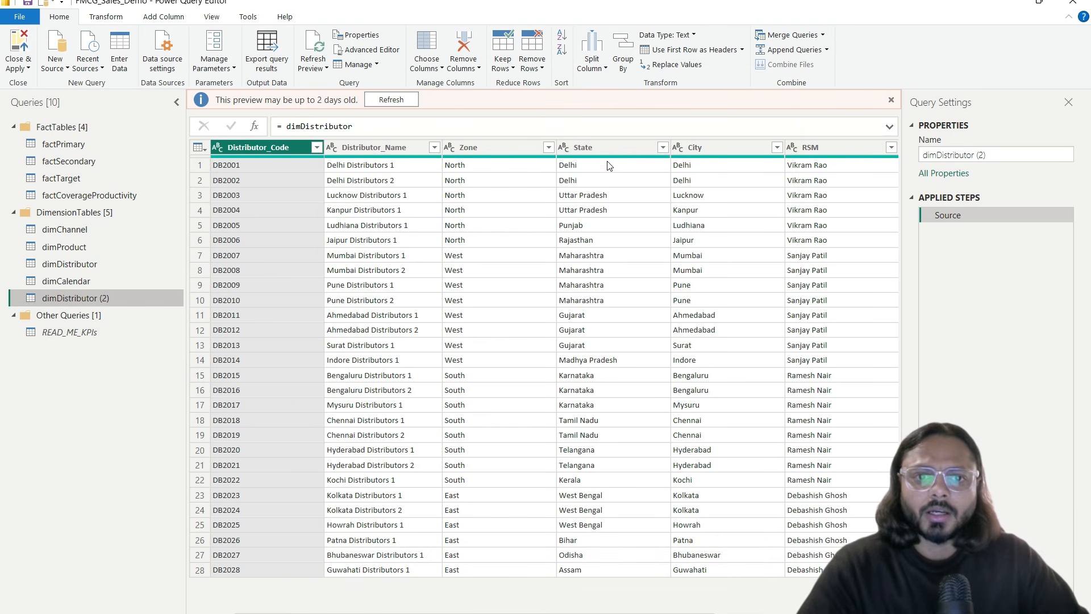
{"action": "scroll", "coordinate": [642, 148], "scroll_direction": "right", "scroll_amount": 3}
{"action": "left_click", "coordinate": [628, 148]}
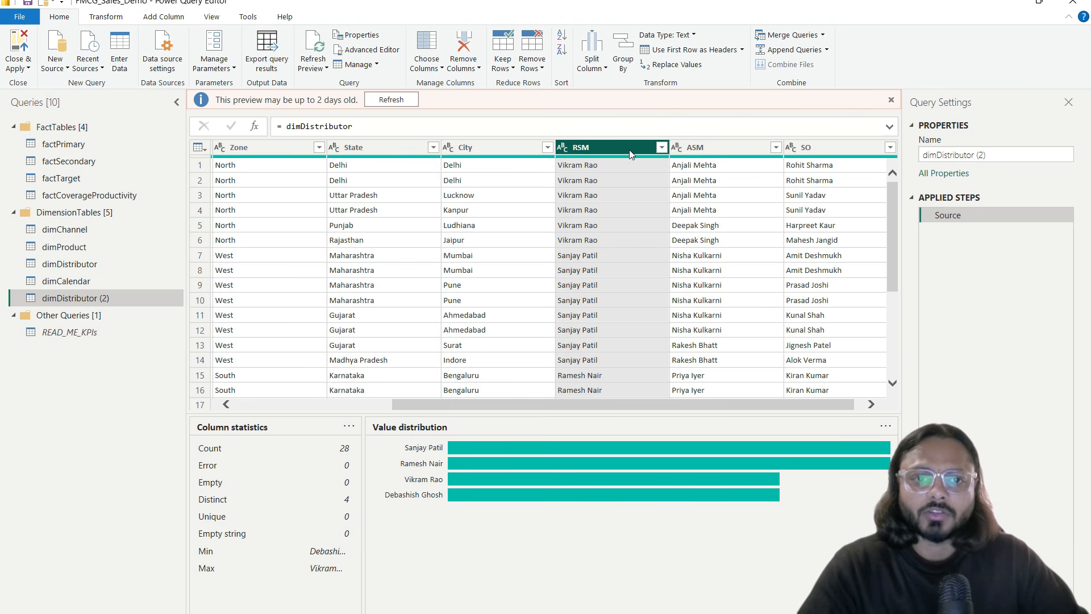
{"action": "left_click", "coordinate": [824, 148], "text": "shift"}
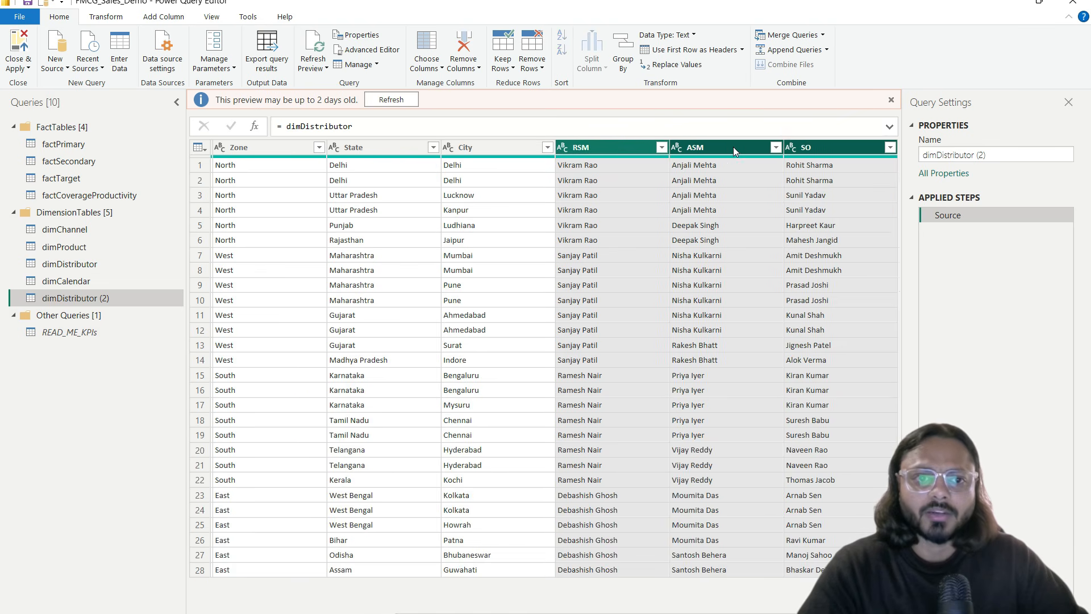
{"action": "right_click", "coordinate": [733, 147]}
{"action": "left_click", "coordinate": [796, 188]}
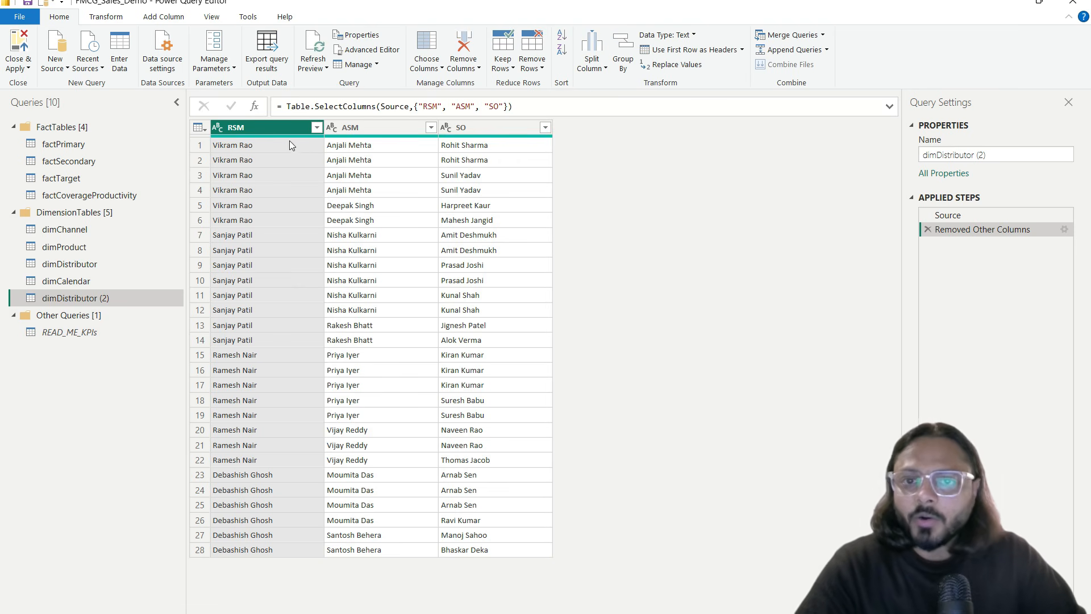
{"action": "left_click", "coordinate": [477, 131], "text": "shift"}
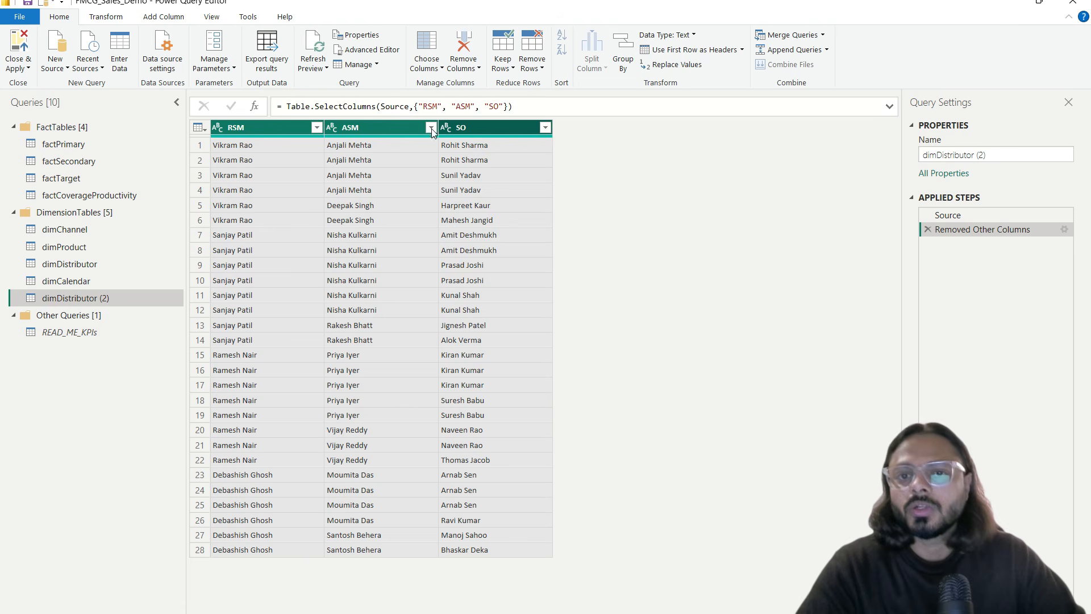
{"action": "right_click", "coordinate": [370, 127]}
{"action": "left_click", "coordinate": [405, 203]}
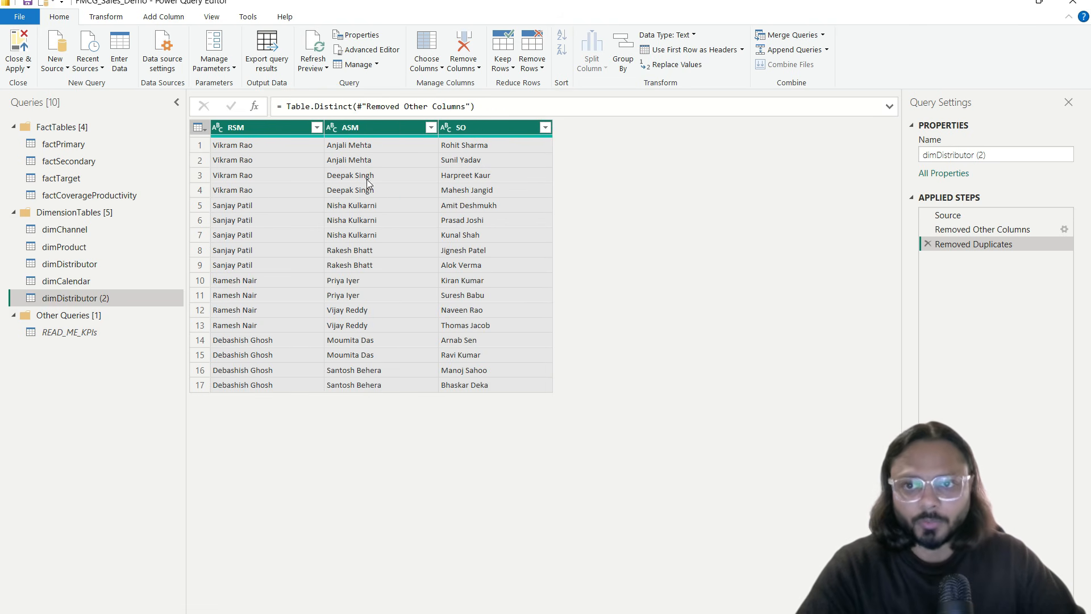
{"action": "left_click", "coordinate": [361, 284]}
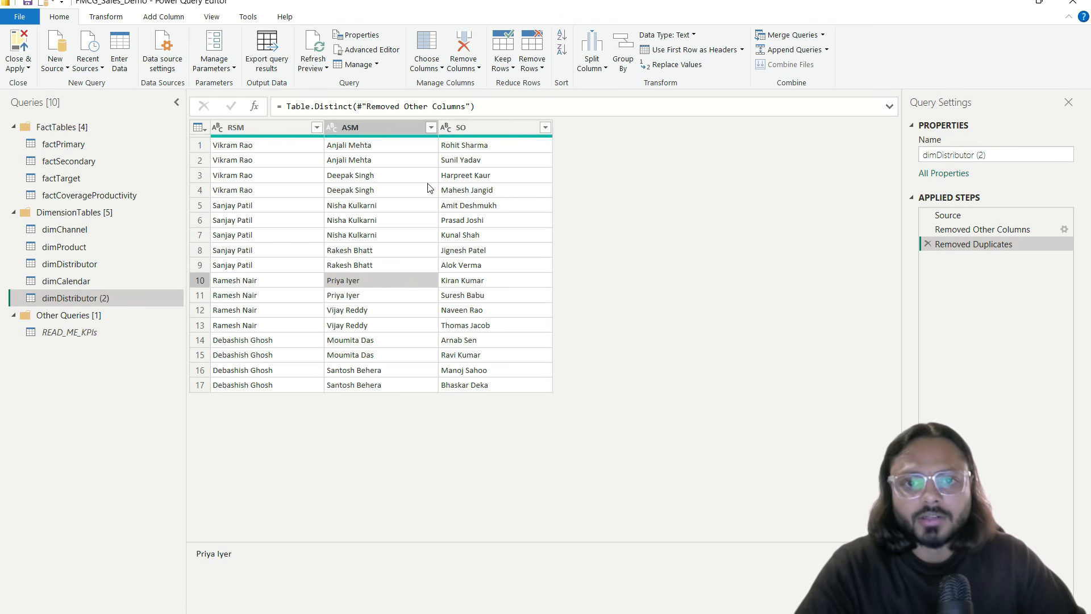
{"action": "left_click", "coordinate": [377, 146]}
{"action": "left_click", "coordinate": [376, 160]}
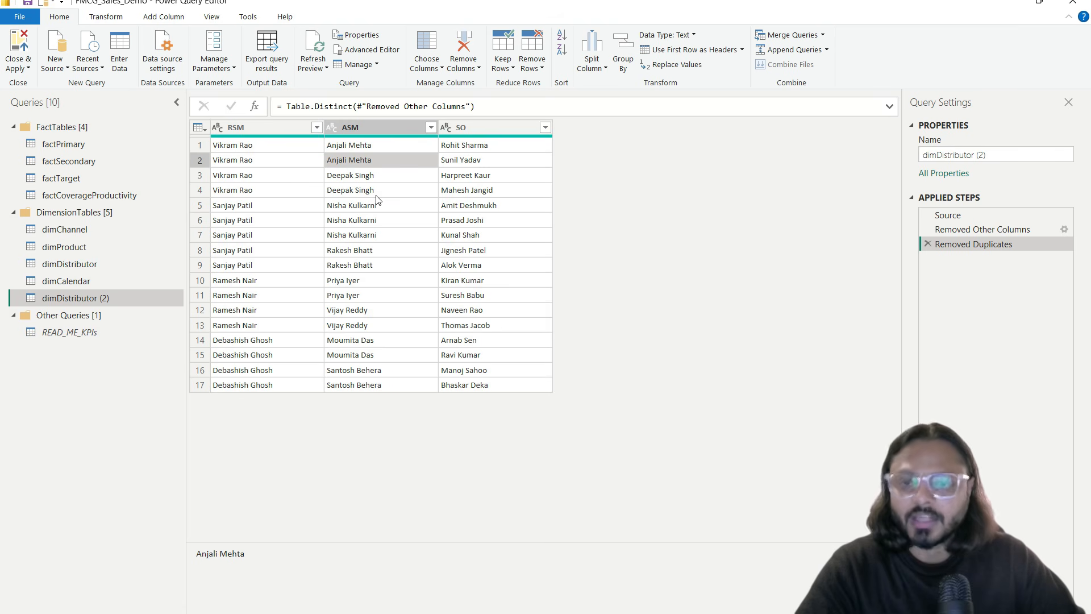
{"action": "left_click", "coordinate": [469, 128]}
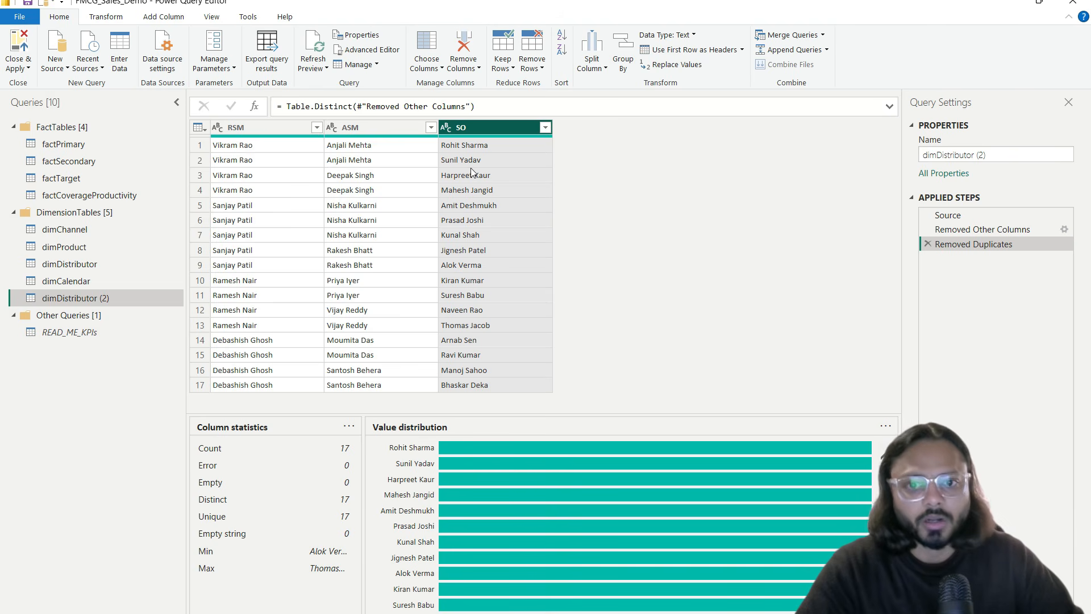
{"action": "left_click", "coordinate": [475, 146]}
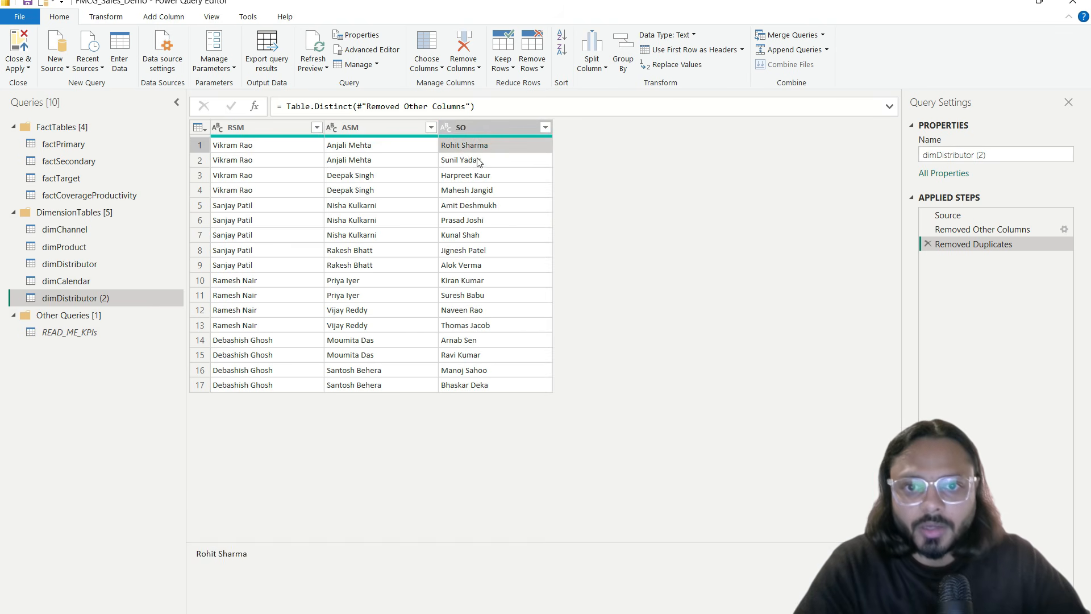
{"action": "left_click", "coordinate": [479, 160]}
{"action": "left_click", "coordinate": [481, 385]}
{"action": "key", "text": "ctrl+space"}
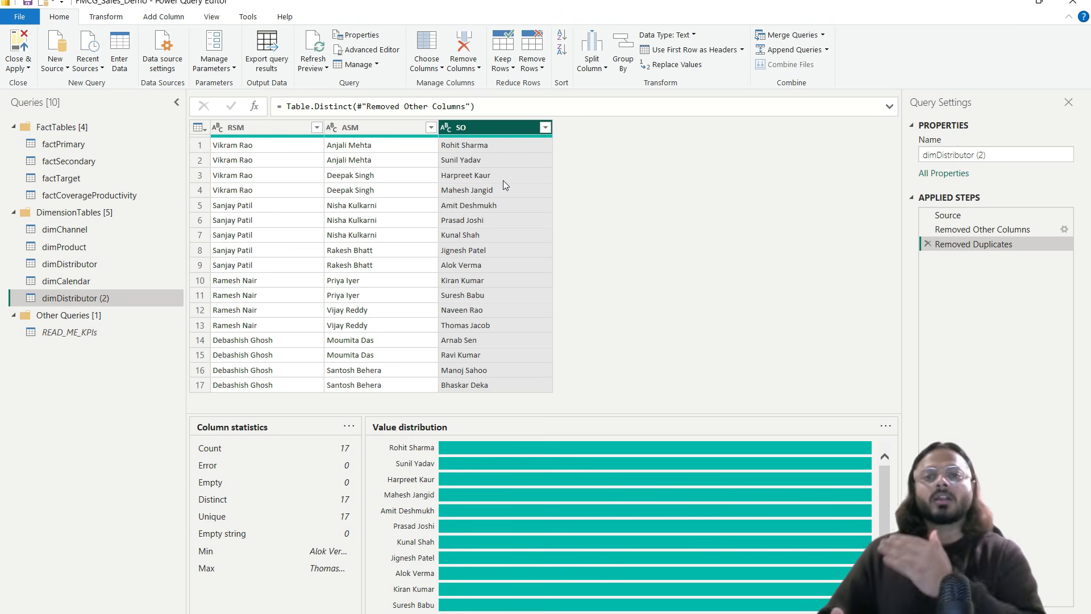
{"action": "left_click", "coordinate": [254, 191]}
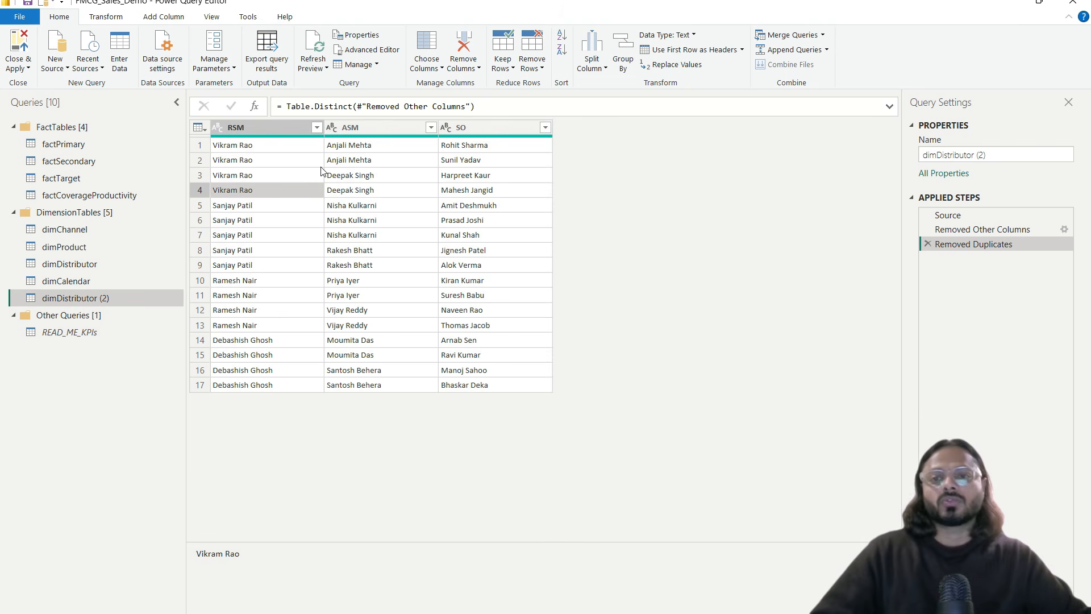
{"action": "left_click", "coordinate": [300, 147]}
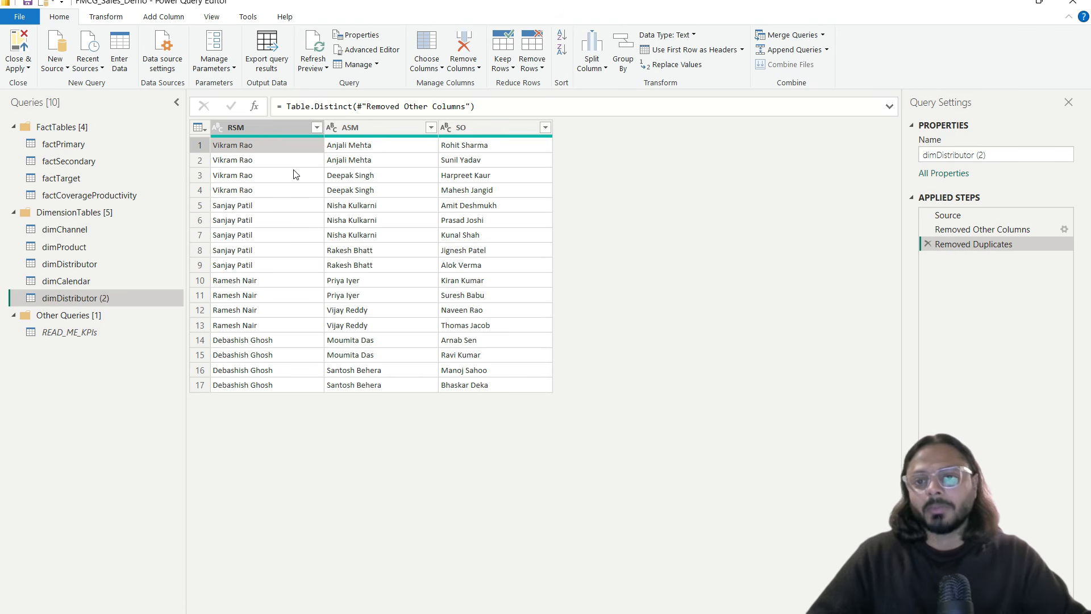
Step: Rename the query to dimSalesTeam and Close & Apply to load it into the model
{"action": "left_click", "coordinate": [952, 154]}
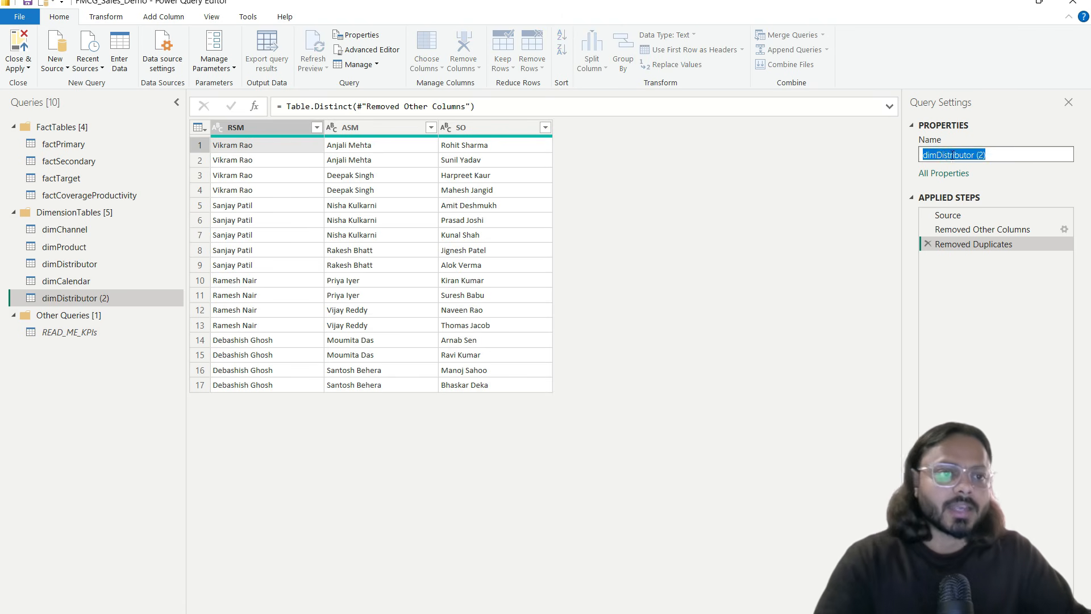
{"action": "type", "text": "dim"}
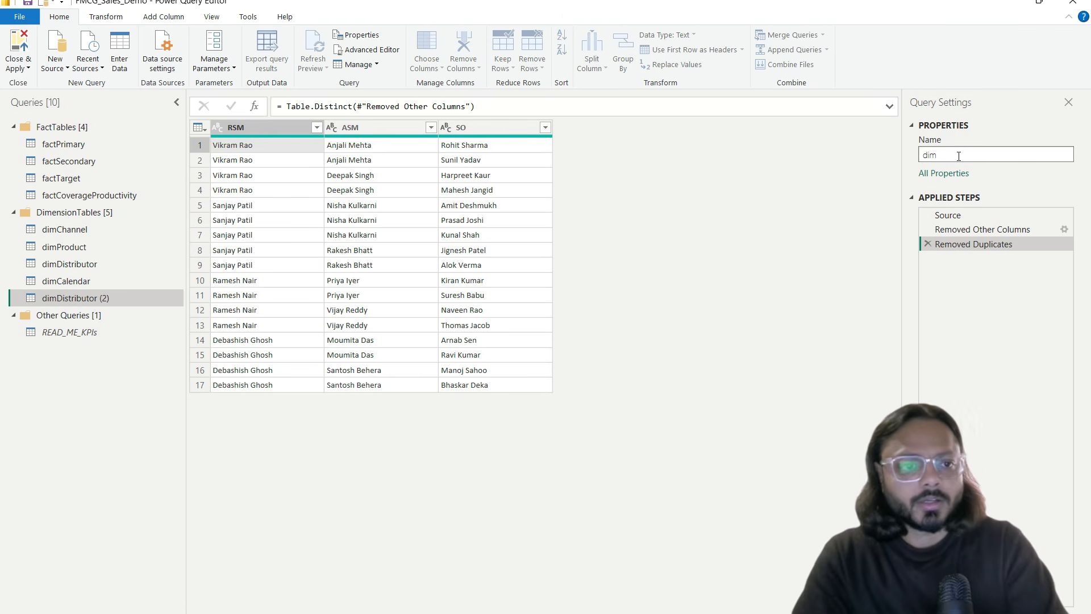
{"action": "type", "text": "SalesTeam"}
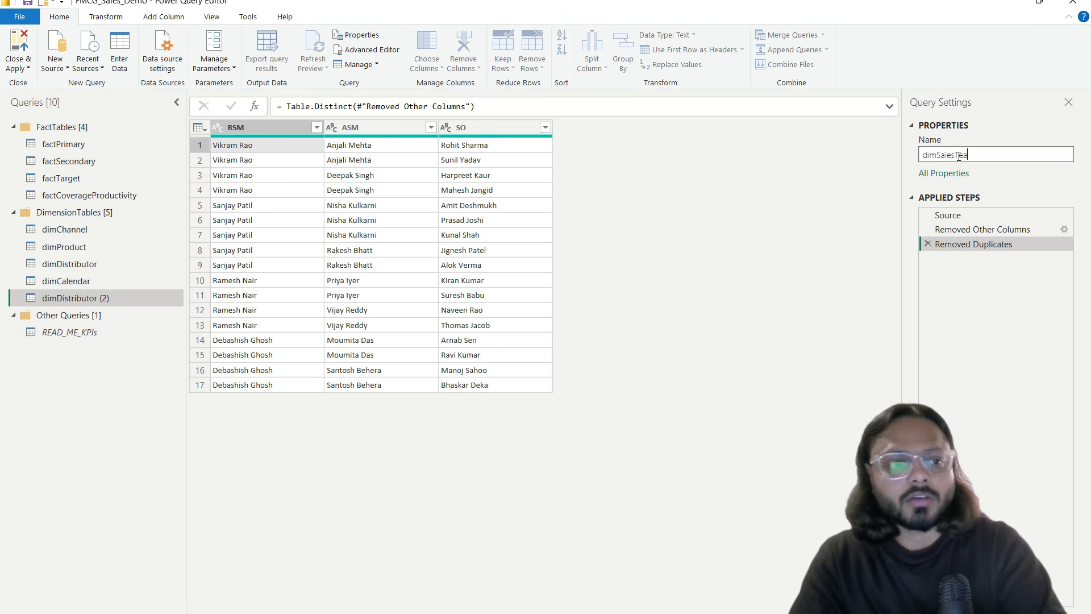
{"action": "key", "text": "Return"}
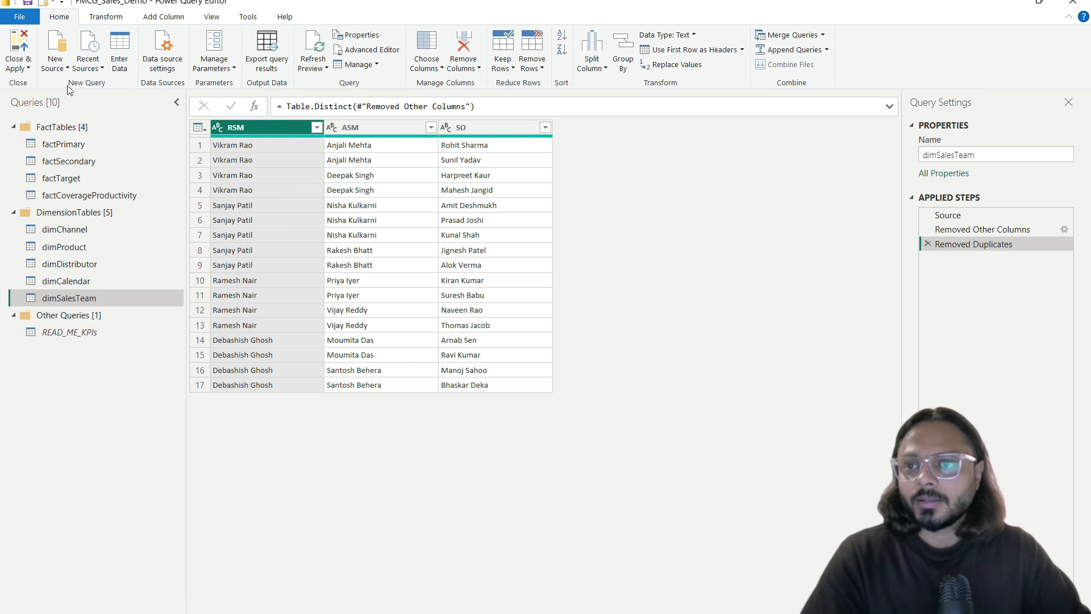
{"action": "left_click", "coordinate": [29, 50]}
{"action": "left_click", "coordinate": [46, 83]}
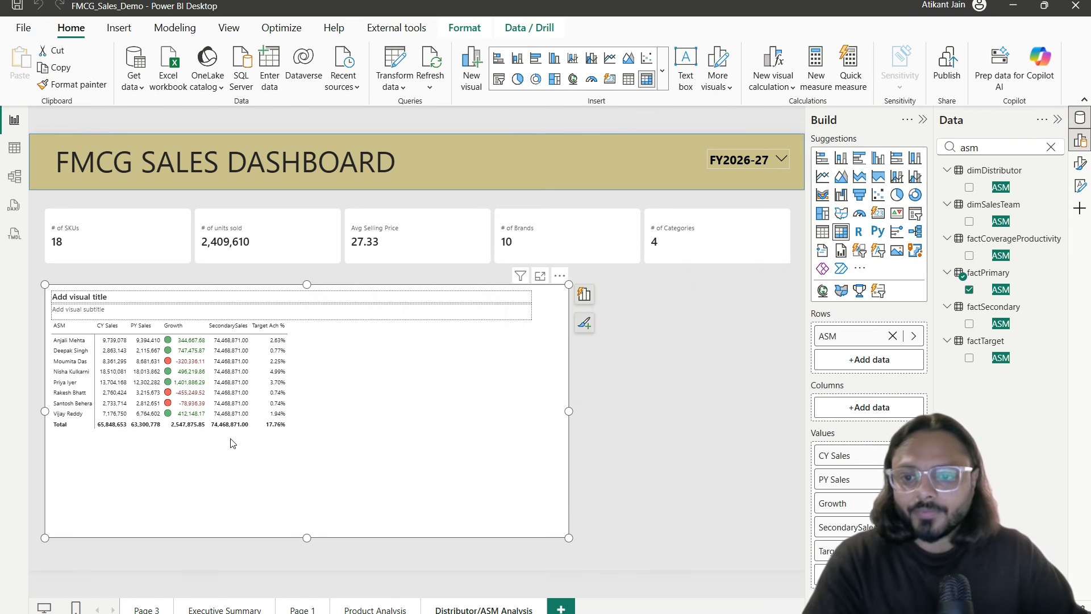
Step: Switch to Model view to show the relationship diagram
{"action": "left_click_drag", "start_coordinate": [208, 437], "coordinate": [265, 436]}
{"action": "mouse_move", "coordinate": [222, 287]}
{"action": "left_mouse_down"}
{"action": "mouse_move", "coordinate": [219, 309]}
{"action": "mouse_move", "coordinate": [241, 293]}
{"action": "left_mouse_up"}
{"action": "key", "text": "Escape"}
{"action": "left_click", "coordinate": [8, 148]}
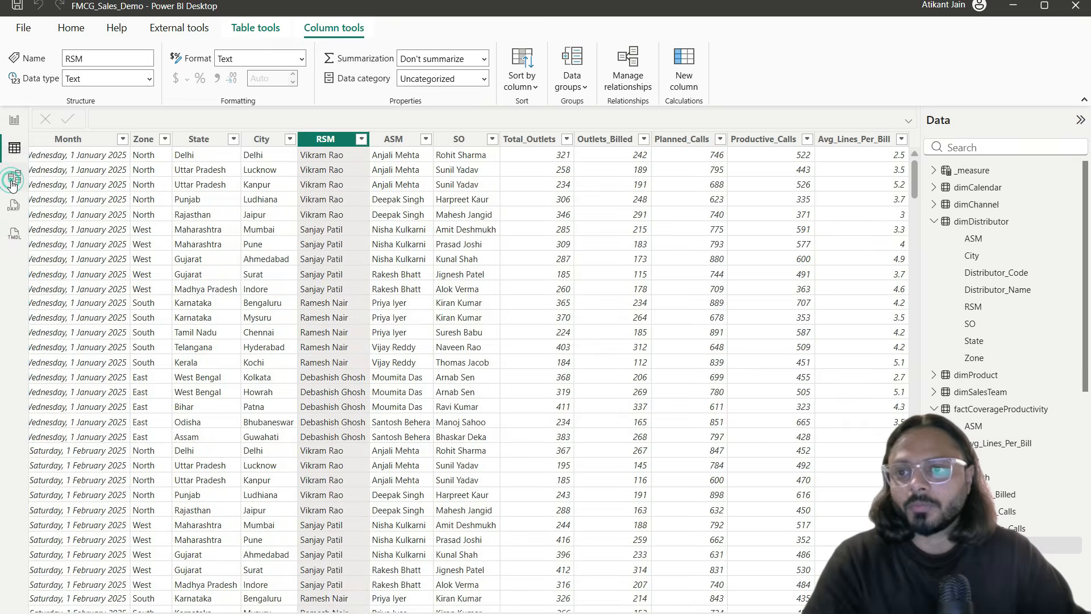
{"action": "left_click", "coordinate": [13, 177]}
Step: Stack factPrimary, factSecondary and factTarget down the left side of the diagram
{"action": "left_click_drag", "start_coordinate": [321, 592], "coordinate": [588, 591]}
{"action": "left_click_drag", "start_coordinate": [546, 351], "coordinate": [204, 591]}
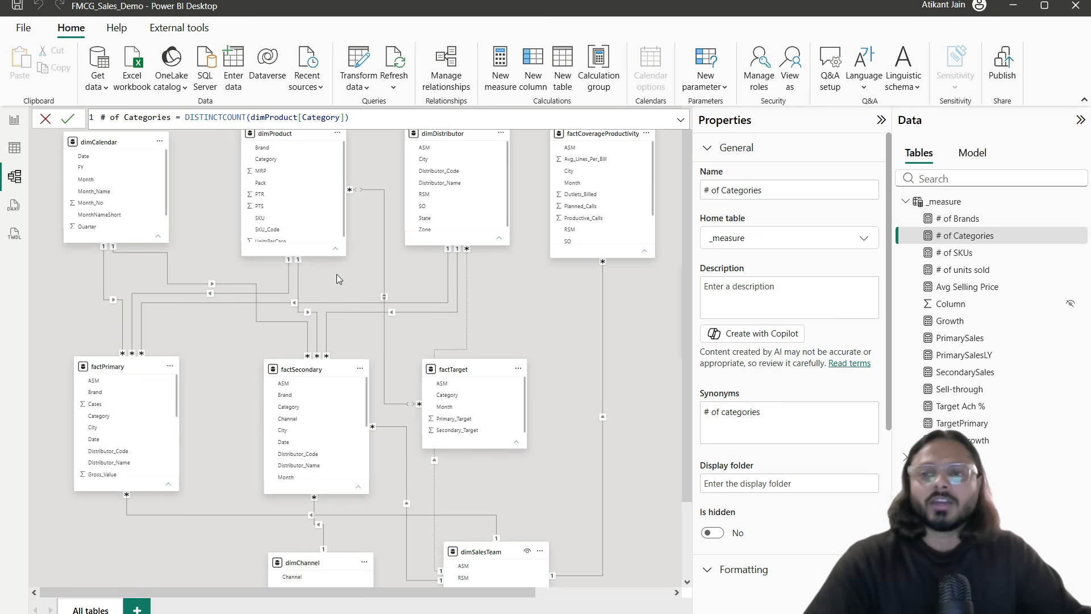
{"action": "left_click_drag", "start_coordinate": [120, 370], "coordinate": [109, 335]}
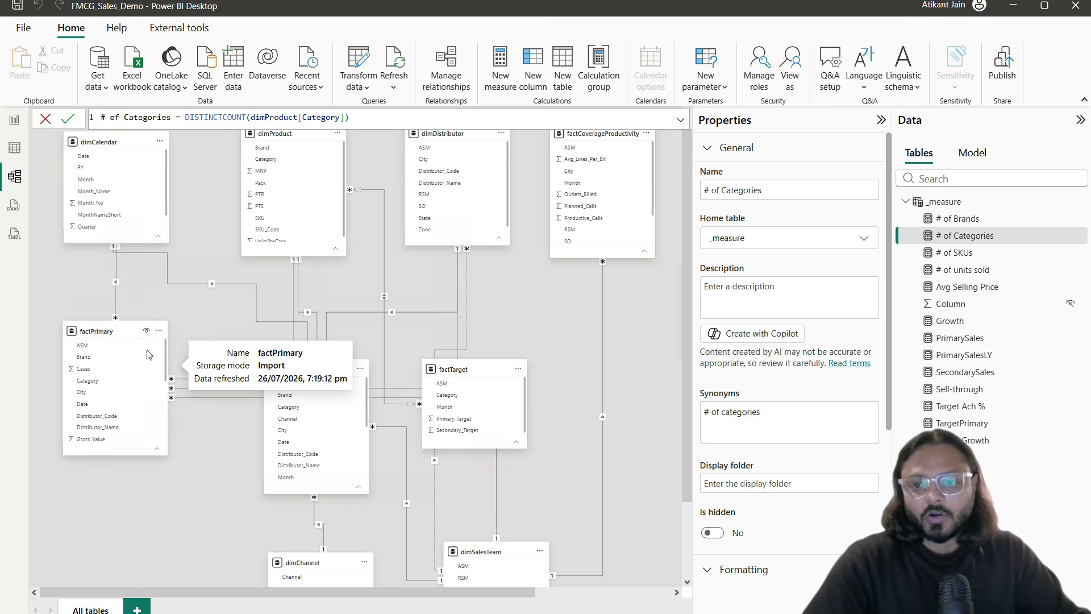
{"action": "left_click_drag", "start_coordinate": [285, 395], "coordinate": [84, 506]}
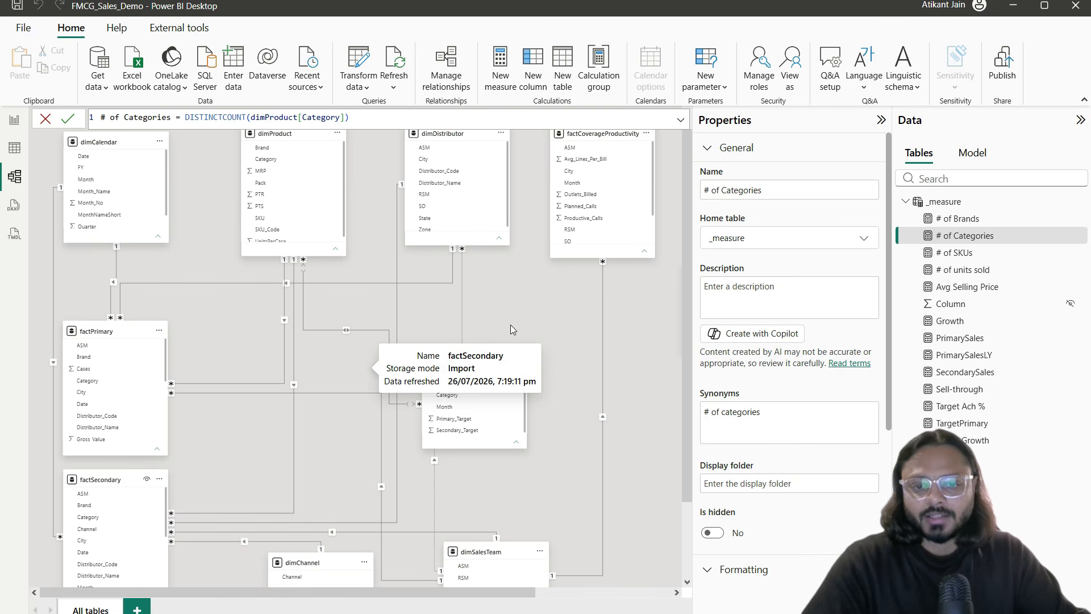
{"action": "left_click_drag", "start_coordinate": [480, 369], "coordinate": [344, 439]}
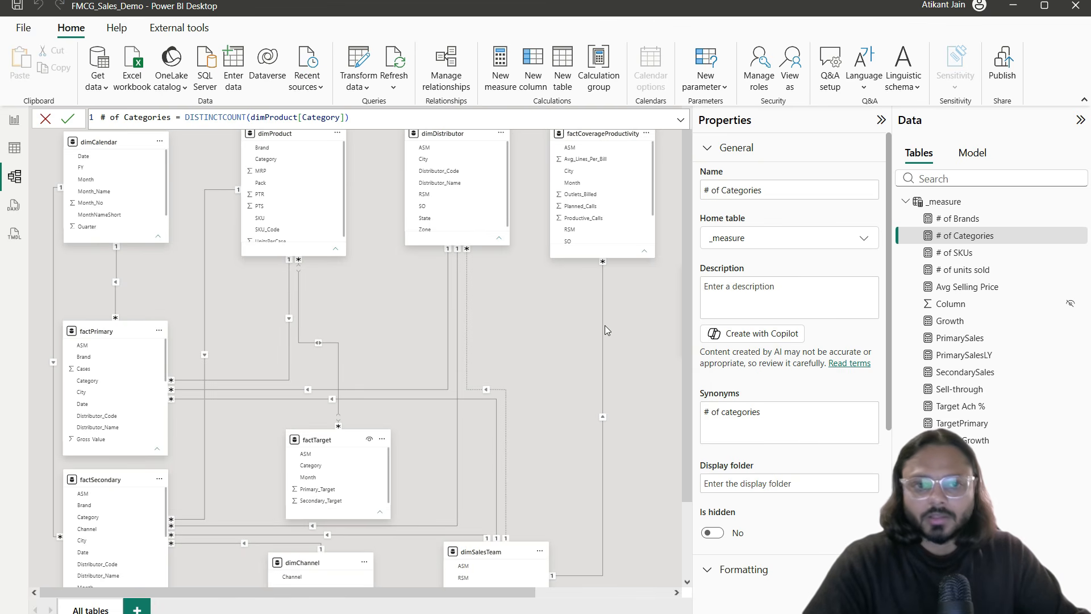
{"action": "scroll", "coordinate": [564, 326], "scroll_direction": "down", "scroll_amount": 2}
{"action": "left_click_drag", "start_coordinate": [258, 383], "coordinate": [84, 539]}
Step: Line up dimCalendar, dimProduct, dimDistributor, factCoverageProductivity, dimChannel and dimSalesTeam along the top
{"action": "mouse_move", "coordinate": [87, 149]}
{"action": "left_mouse_down"}
{"action": "mouse_move", "coordinate": [100, 156]}
{"action": "mouse_move", "coordinate": [91, 148]}
{"action": "left_mouse_up"}
{"action": "left_click_drag", "start_coordinate": [212, 137], "coordinate": [194, 143]}
{"action": "left_click_drag", "start_coordinate": [352, 140], "coordinate": [315, 153]}
{"action": "left_click", "coordinate": [461, 142]}
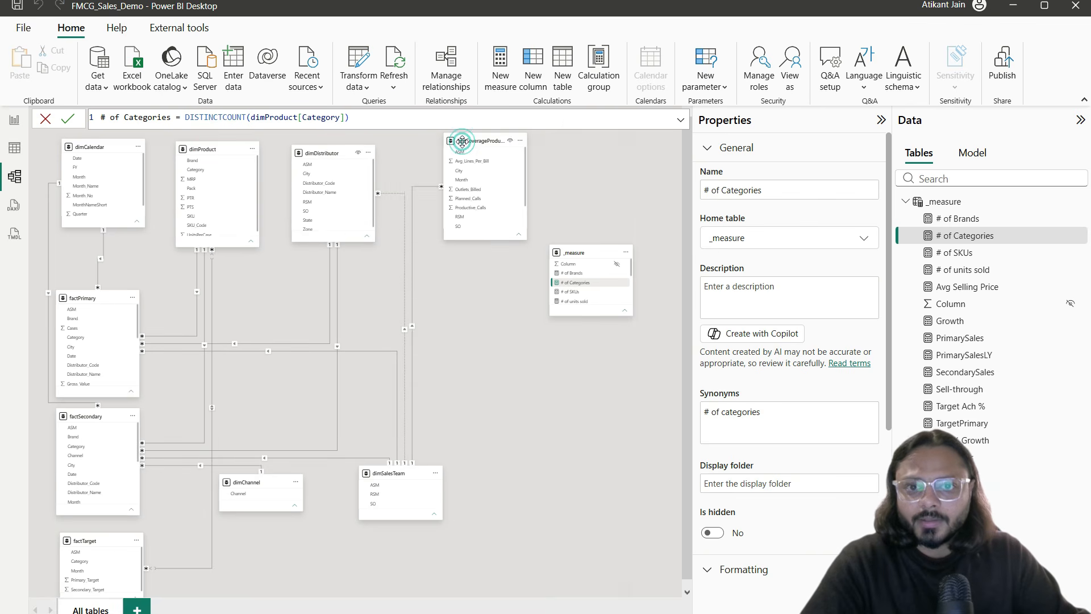
{"action": "left_click_drag", "start_coordinate": [462, 142], "coordinate": [413, 158]}
{"action": "left_click_drag", "start_coordinate": [243, 482], "coordinate": [532, 145]}
{"action": "left_click_drag", "start_coordinate": [380, 461], "coordinate": [619, 156]}
{"action": "left_click_drag", "start_coordinate": [529, 153], "coordinate": [529, 160]}
{"action": "left_click_drag", "start_coordinate": [572, 254], "coordinate": [812, 264]}
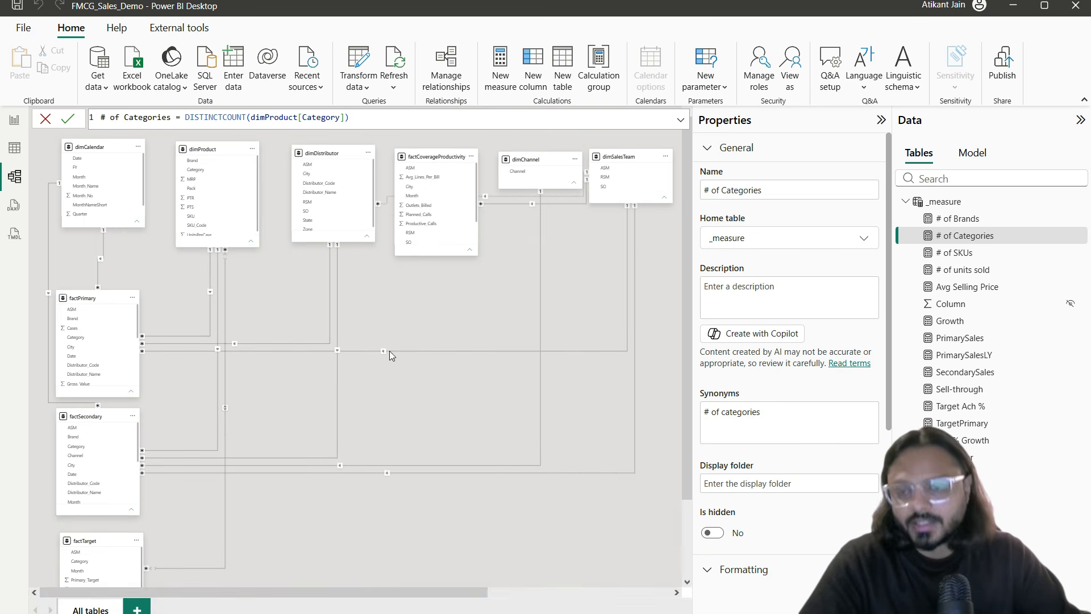
Step: Space out the top-row table cards evenly from dimCalendar to dimSalesTeam
{"action": "scroll", "coordinate": [390, 350], "scroll_direction": "down", "scroll_amount": 2}
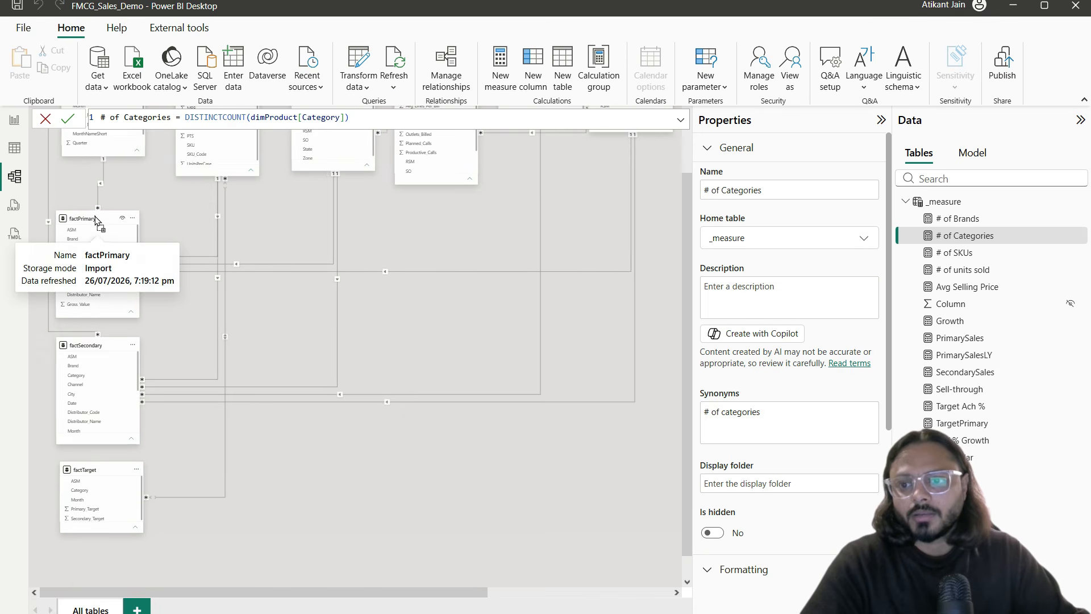
{"action": "scroll", "coordinate": [191, 332], "scroll_direction": "up", "scroll_amount": 2}
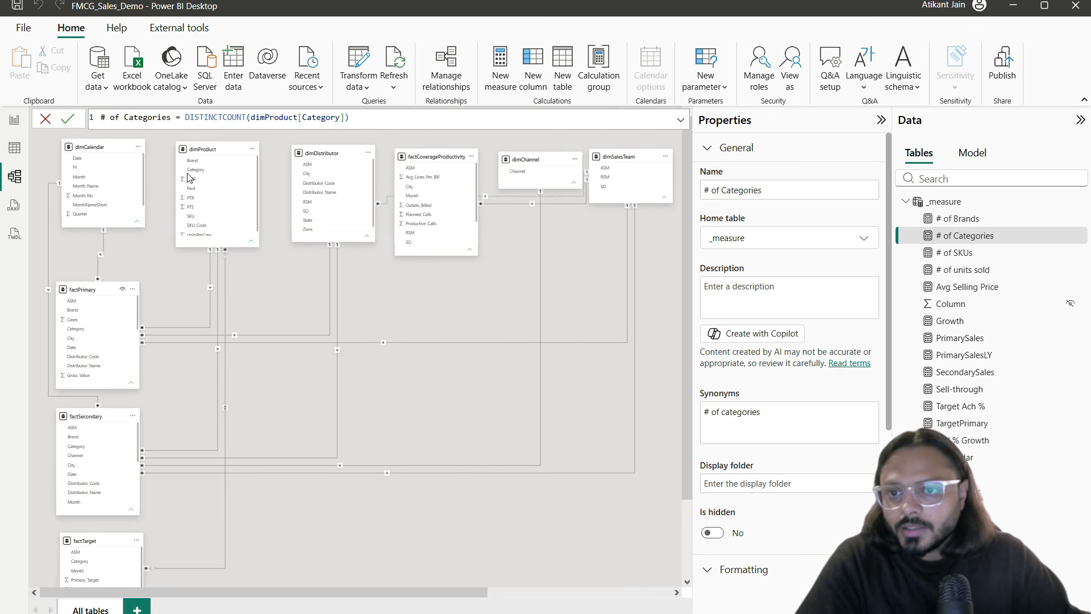
{"action": "left_click_drag", "start_coordinate": [210, 153], "coordinate": [234, 156]}
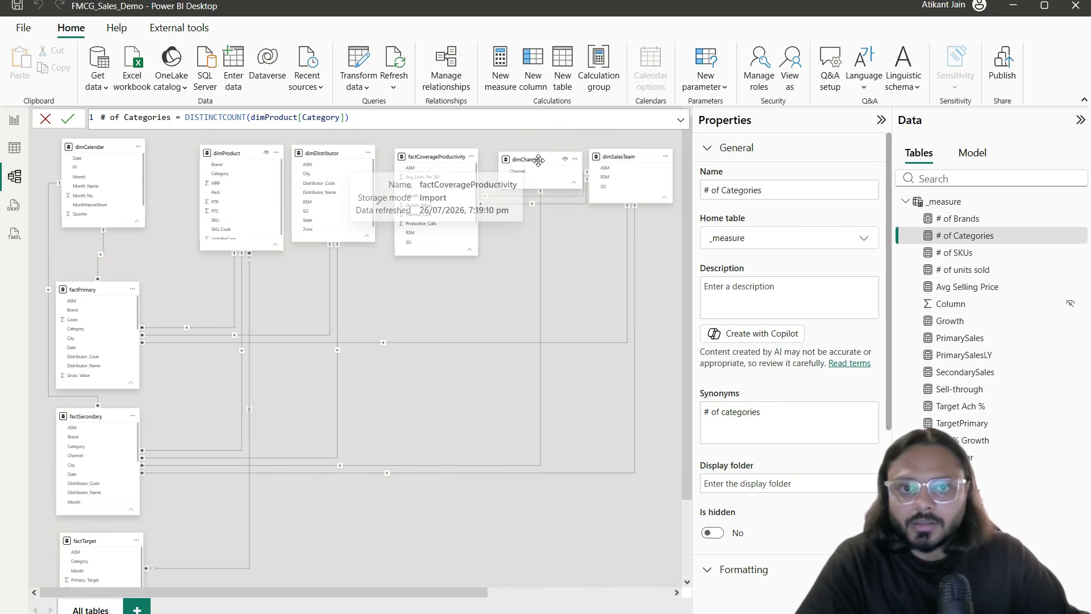
{"action": "left_click_drag", "start_coordinate": [600, 157], "coordinate": [673, 162]}
{"action": "left_click_drag", "start_coordinate": [519, 158], "coordinate": [593, 161]}
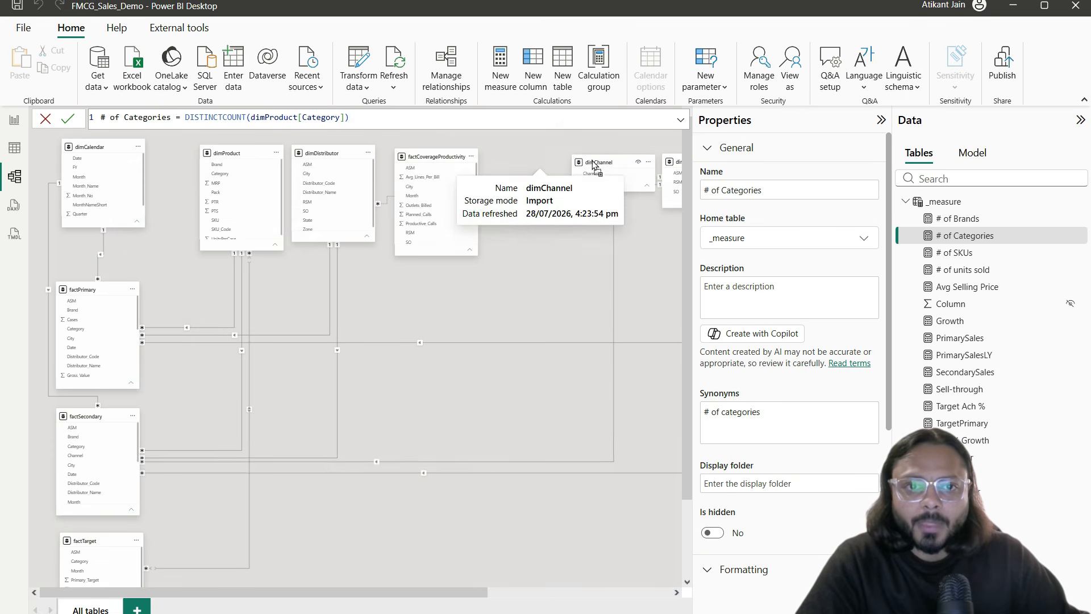
{"action": "left_click_drag", "start_coordinate": [437, 157], "coordinate": [514, 159]}
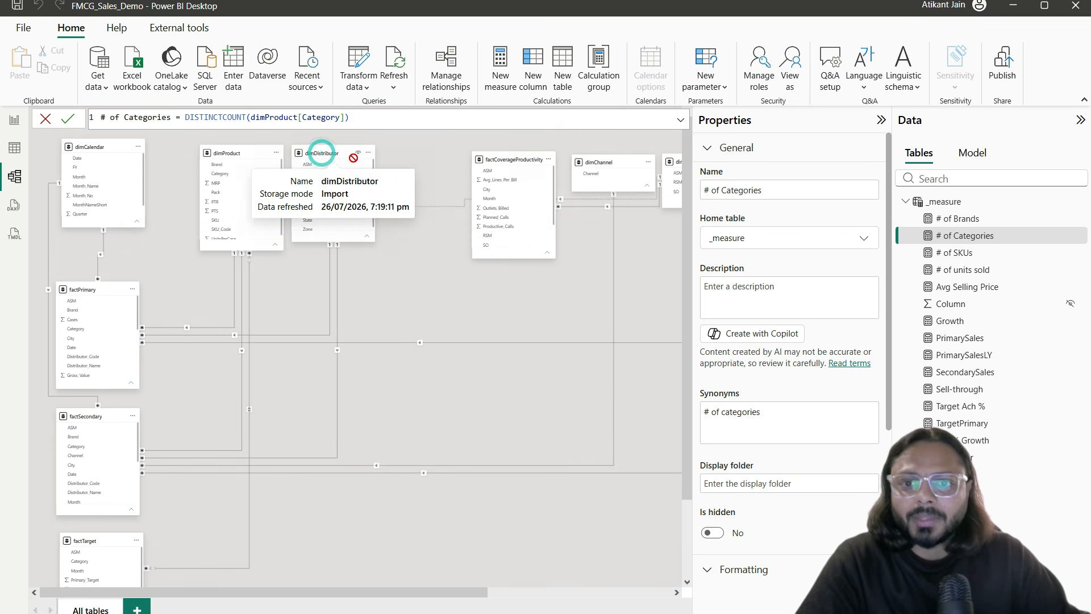
{"action": "left_click_drag", "start_coordinate": [321, 154], "coordinate": [416, 163]}
{"action": "left_click_drag", "start_coordinate": [223, 152], "coordinate": [321, 165]}
{"action": "left_click_drag", "start_coordinate": [105, 151], "coordinate": [207, 168]}
{"action": "left_click_drag", "start_coordinate": [316, 163], "coordinate": [281, 161]}
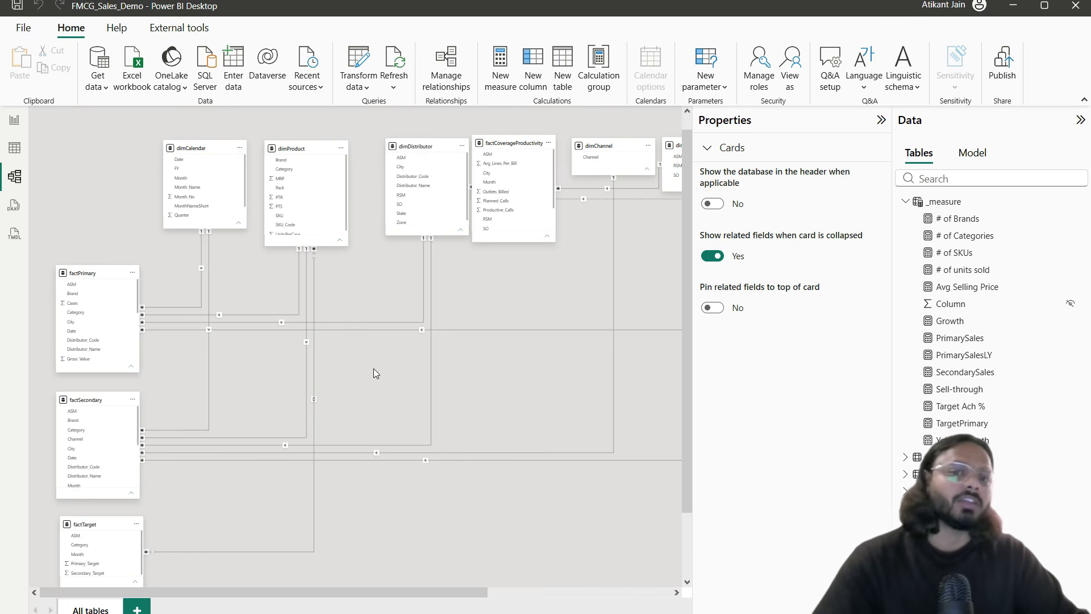
Step: Hide the properties pane and nudge dimSalesTeam right in the model diagram
{"action": "left_click", "coordinate": [881, 121]}
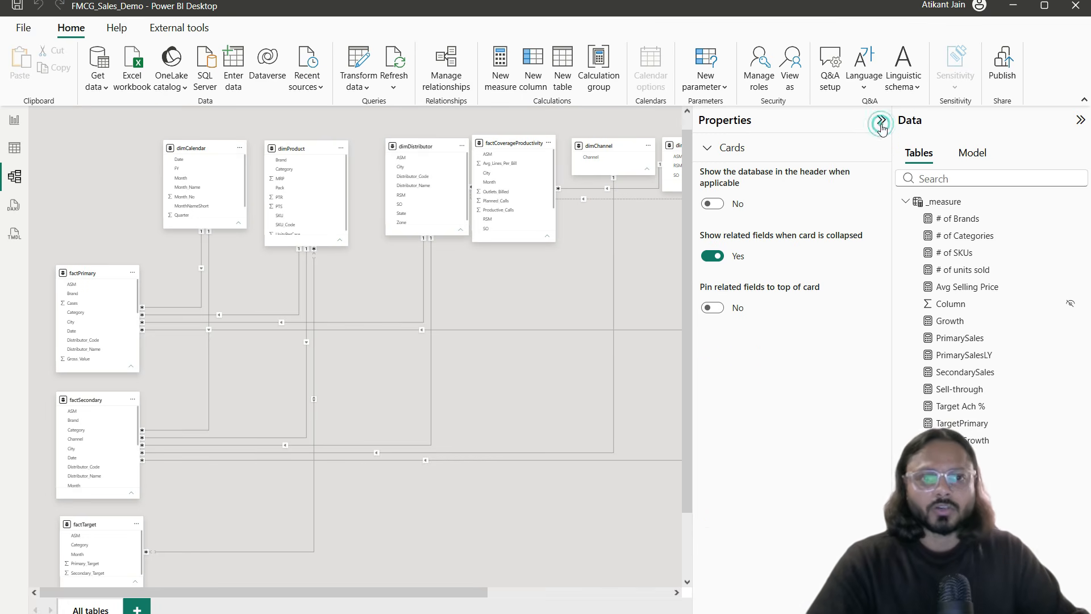
{"action": "left_click", "coordinate": [697, 144]}
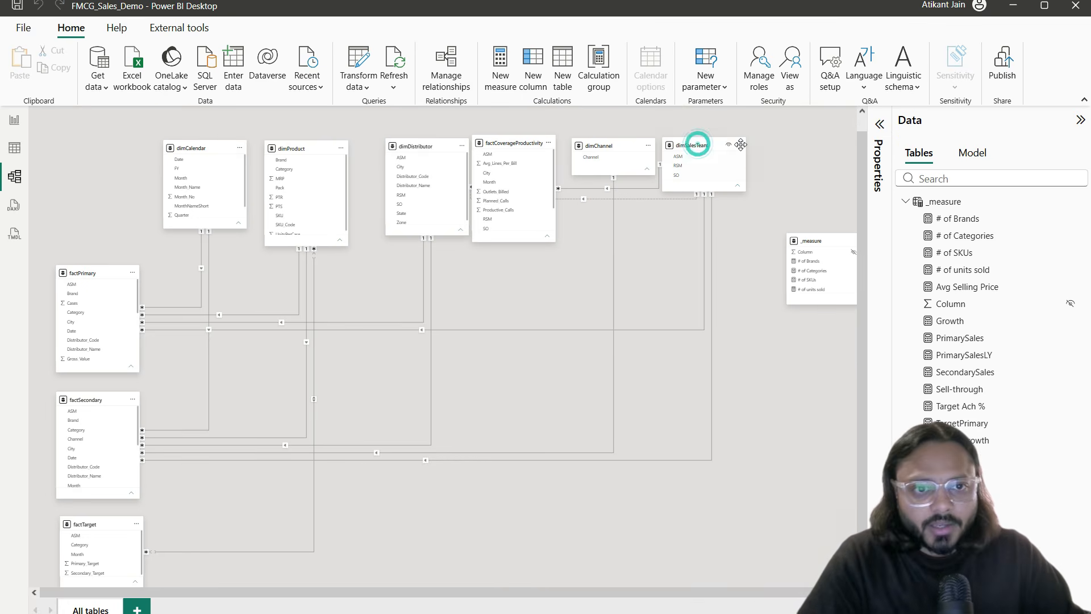
{"action": "left_click_drag", "start_coordinate": [740, 145], "coordinate": [765, 142]}
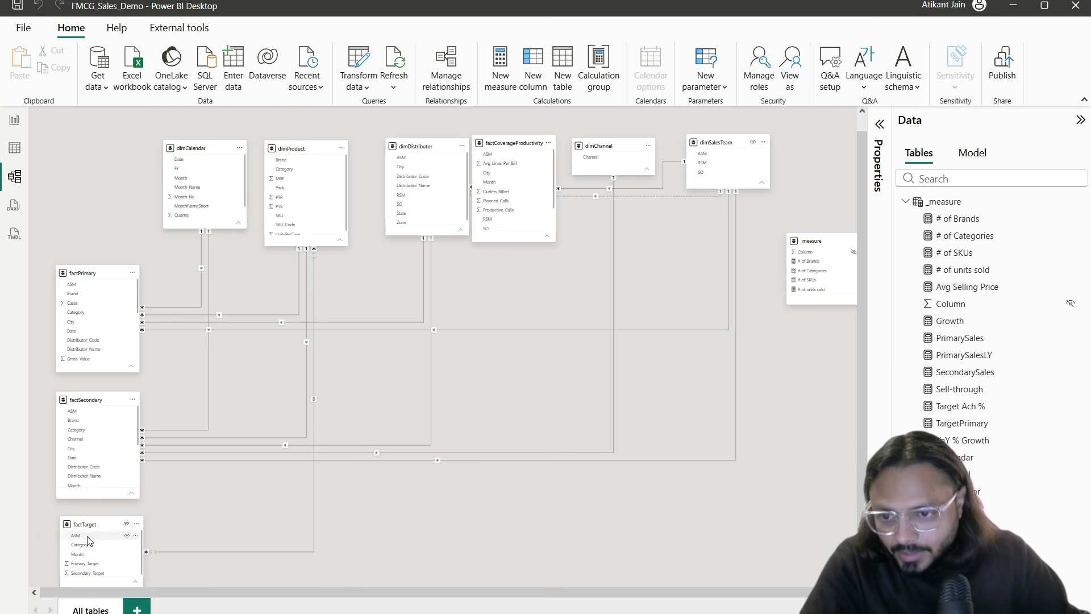
Step: Try relating factTarget ASM to dimSalesTeam ASM, then discard the new relationship
{"action": "left_click_drag", "start_coordinate": [88, 540], "coordinate": [708, 158]}
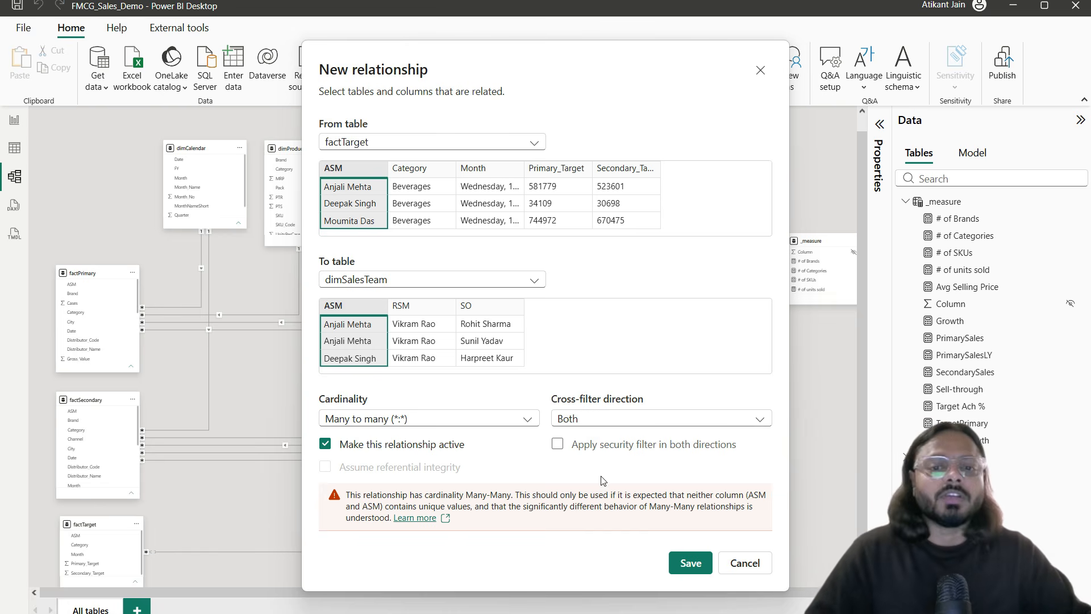
{"action": "left_click", "coordinate": [695, 559]}
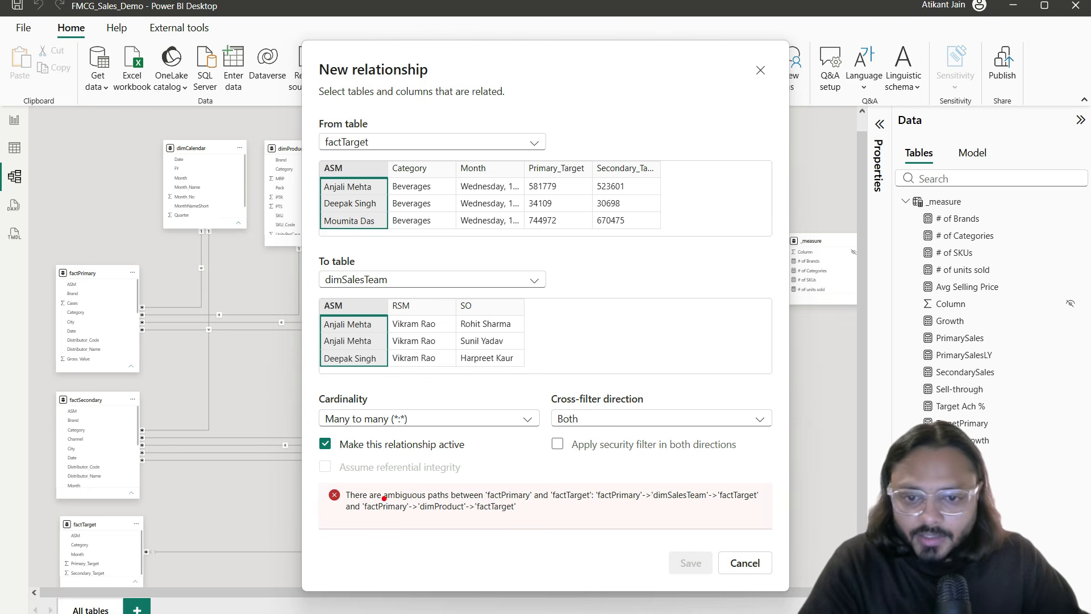
{"action": "left_click_drag", "start_coordinate": [492, 501], "coordinate": [686, 501]}
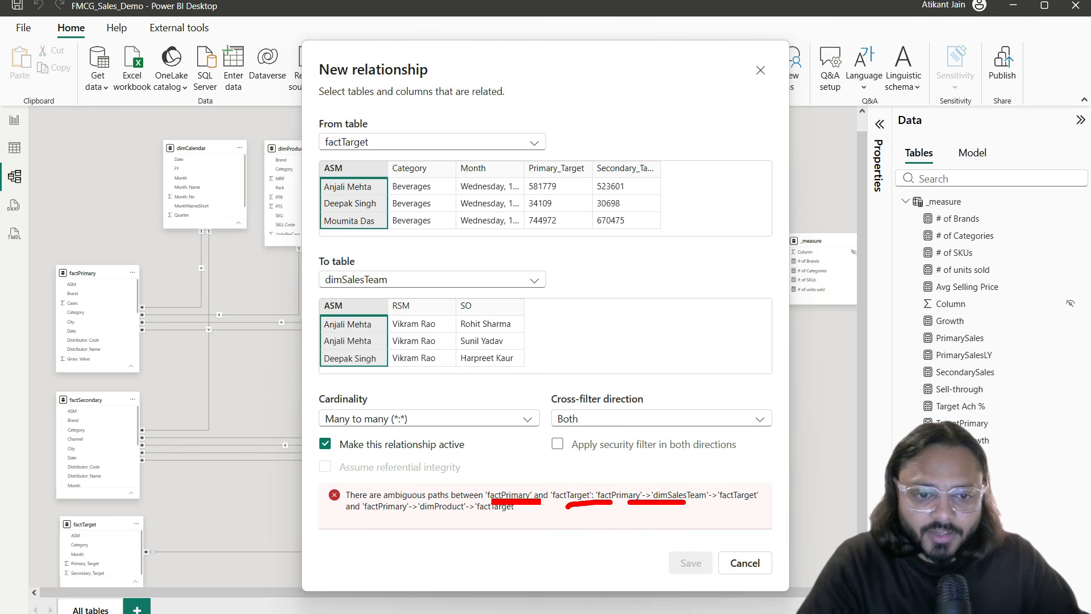
{"action": "key", "text": "Escape"}
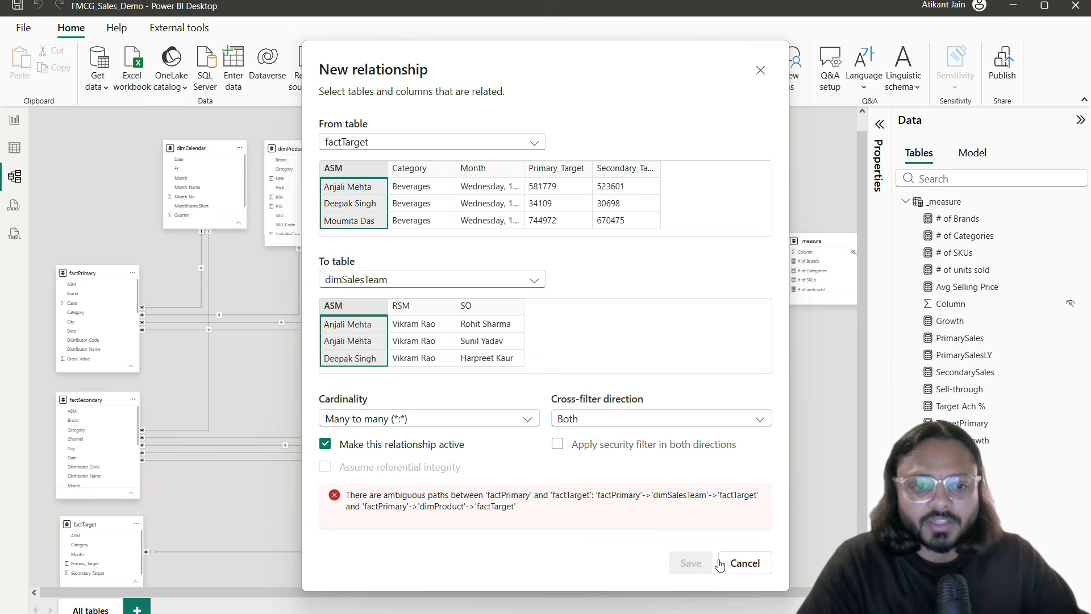
{"action": "left_click", "coordinate": [745, 562]}
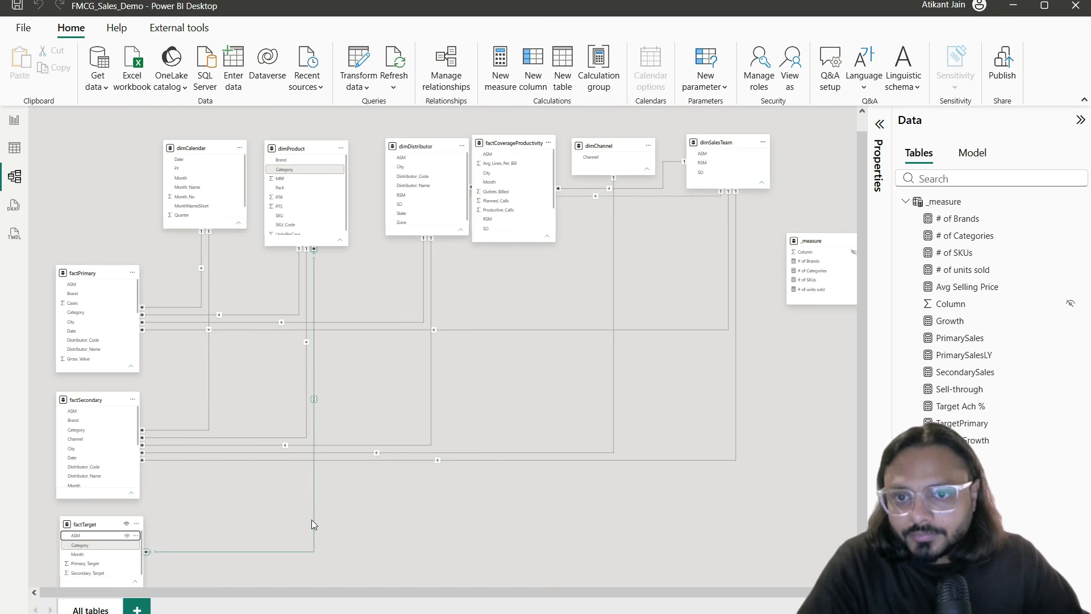
Step: Inspect the factPrimary–dimSalesTeam relationship, then return to the report page
{"action": "left_click", "coordinate": [644, 330]}
{"action": "scroll", "coordinate": [85, 296], "scroll_direction": "down", "scroll_amount": 3}
{"action": "scroll", "coordinate": [97, 333], "scroll_direction": "down", "scroll_amount": 1}
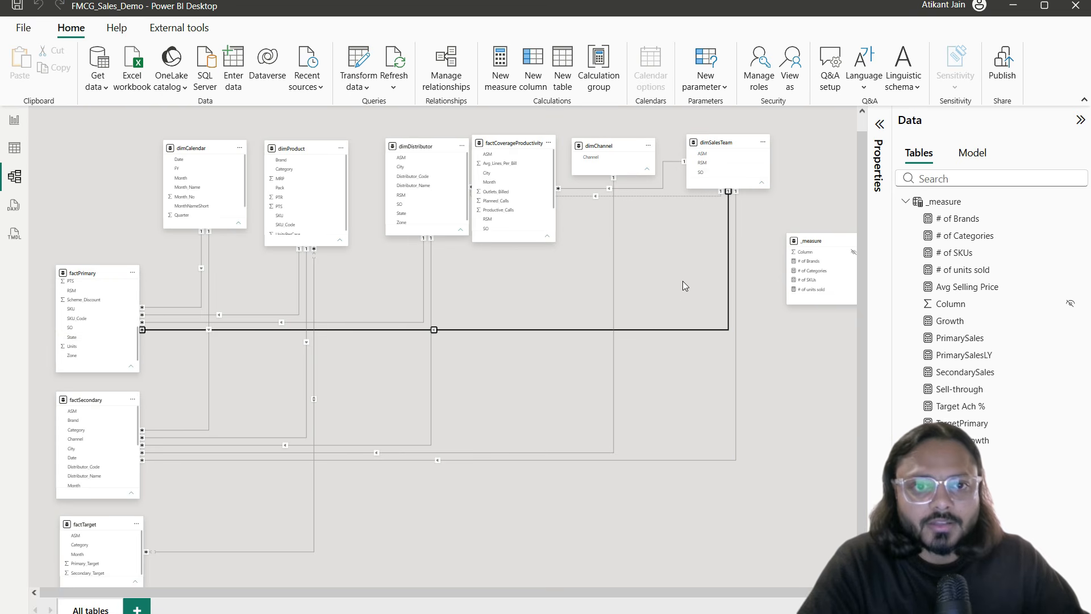
{"action": "left_click", "coordinate": [15, 119]}
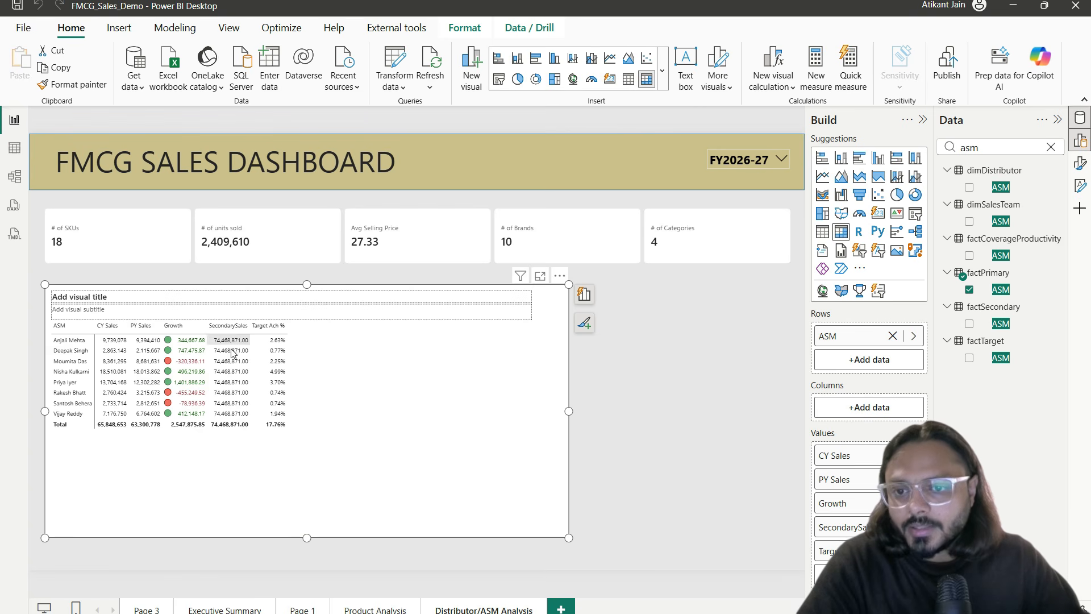
Step: Replace the matrix's ASM row field with dimSalesTeam's ASM, found by searching 'asm'
{"action": "left_click", "coordinate": [114, 466]}
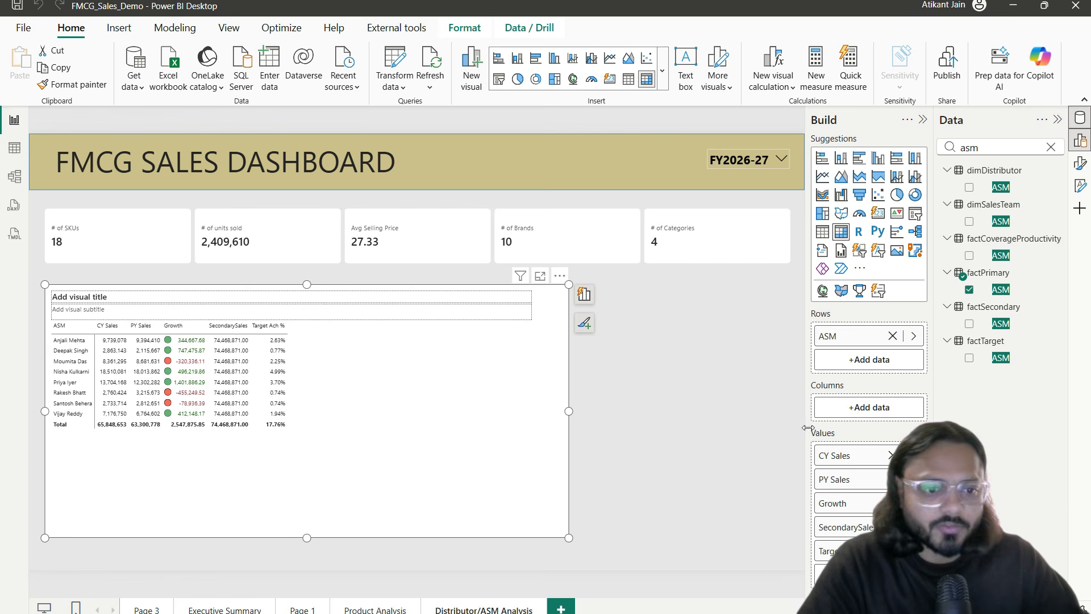
{"action": "double_click", "coordinate": [1007, 151]}
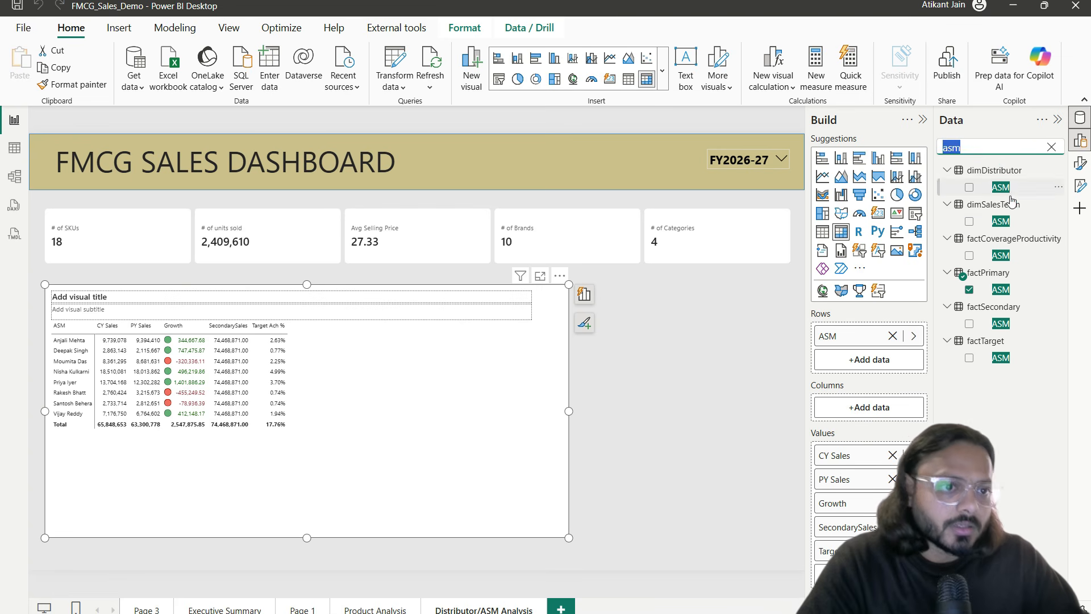
{"action": "left_click_drag", "start_coordinate": [935, 191], "coordinate": [1040, 225]}
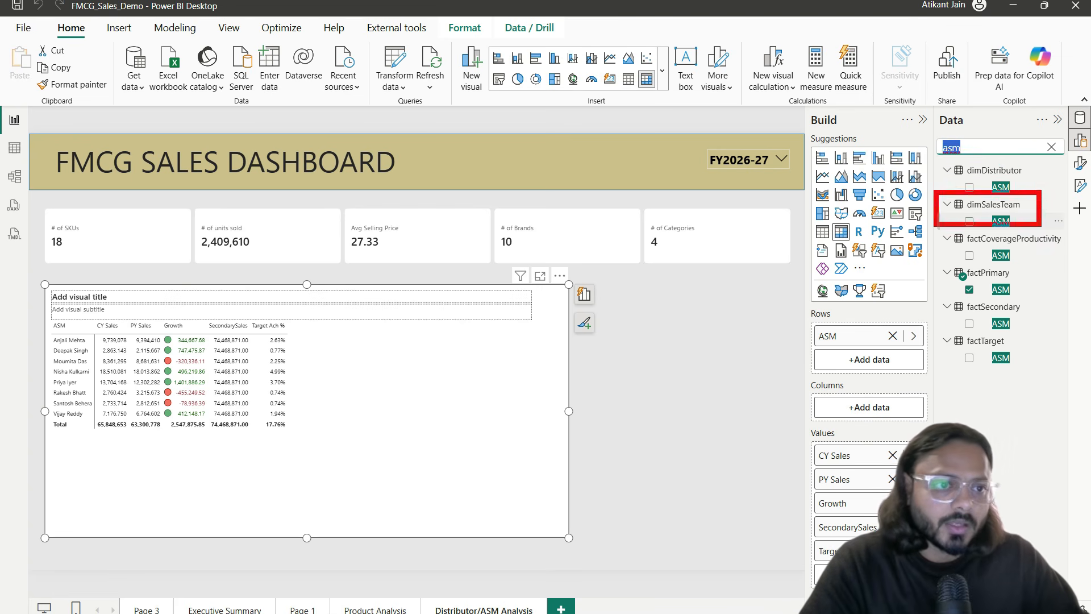
{"action": "key", "text": "BackSpace"}
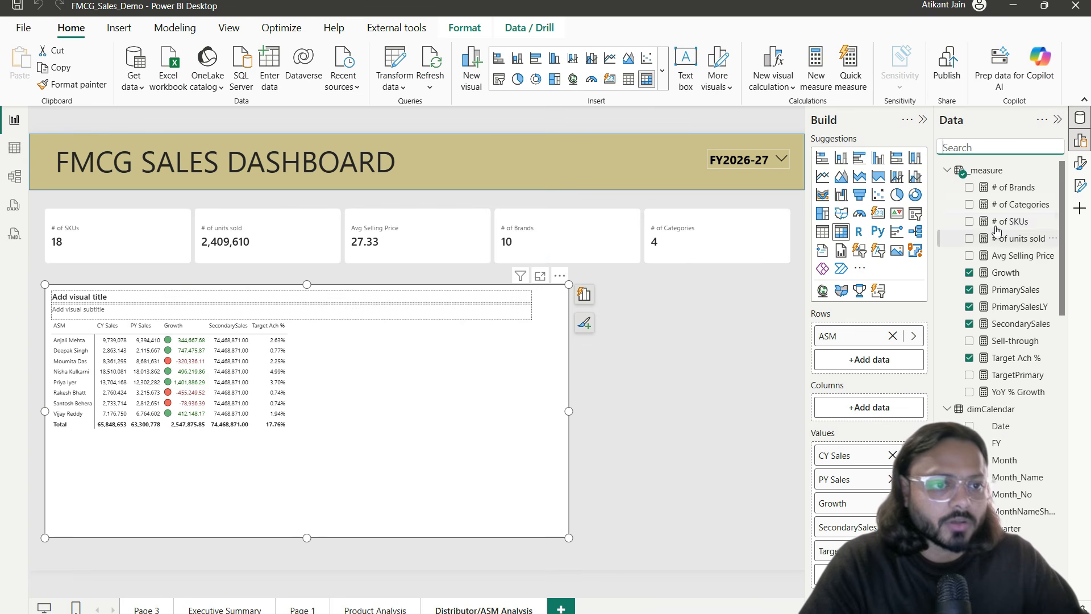
{"action": "type", "text": "asm"}
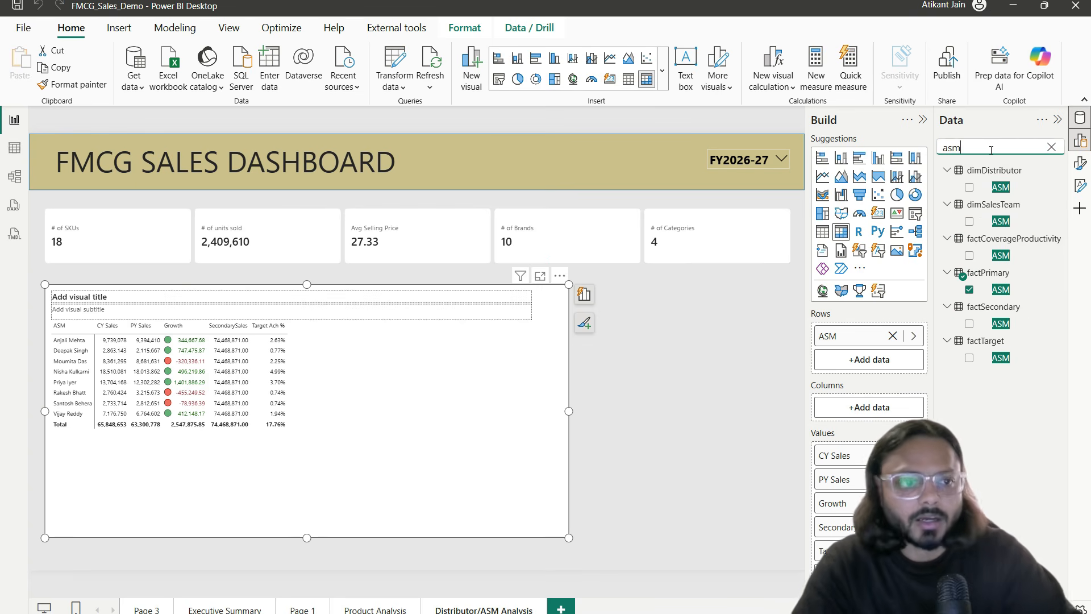
{"action": "left_click", "coordinate": [892, 336]}
{"action": "left_click_drag", "start_coordinate": [1001, 221], "coordinate": [869, 336]}
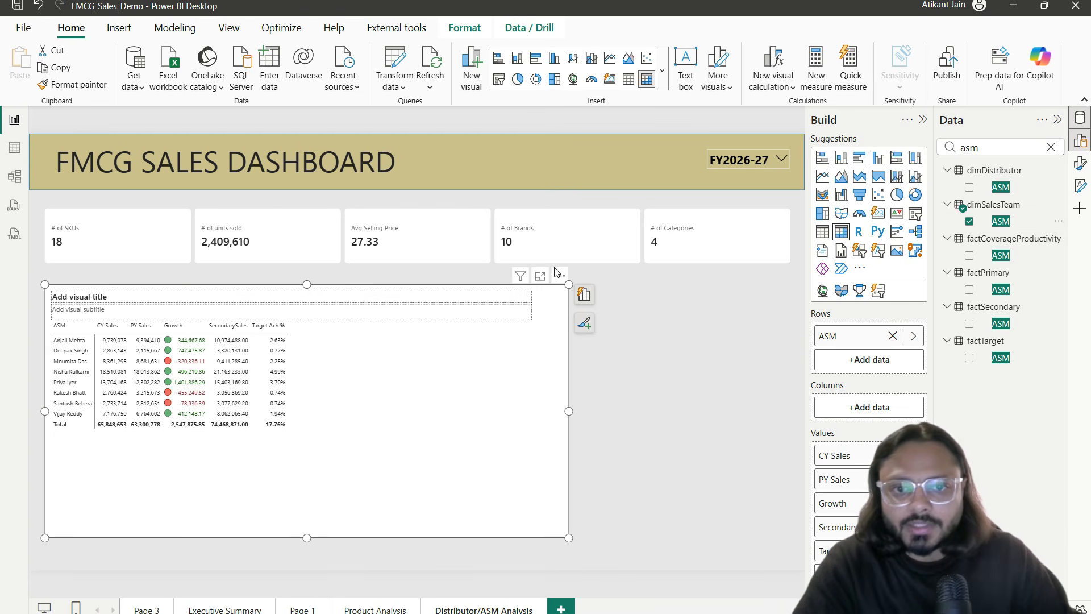
Step: Check the enlarged matrix and the model diagram, then come back to the report
{"action": "left_click", "coordinate": [540, 275]}
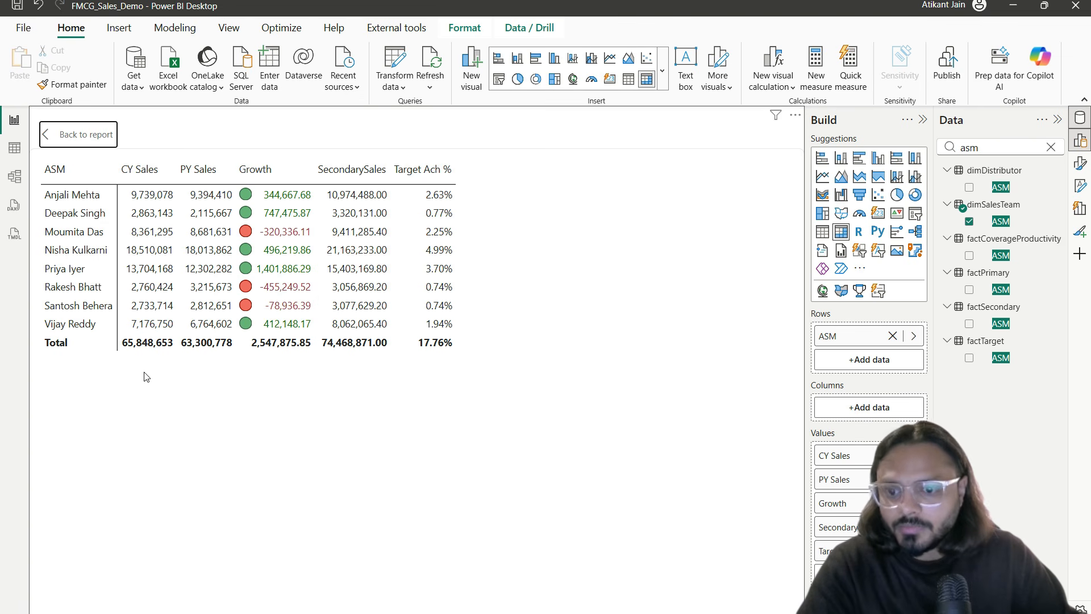
{"action": "mouse_move", "coordinate": [126, 364]}
{"action": "left_mouse_down"}
{"action": "mouse_move", "coordinate": [342, 376]}
{"action": "mouse_move", "coordinate": [413, 368]}
{"action": "mouse_move", "coordinate": [473, 383]}
{"action": "left_mouse_up"}
{"action": "mouse_move", "coordinate": [104, 444]}
{"action": "left_mouse_down"}
{"action": "mouse_move", "coordinate": [327, 400]}
{"action": "mouse_move", "coordinate": [407, 324]}
{"action": "left_mouse_up"}
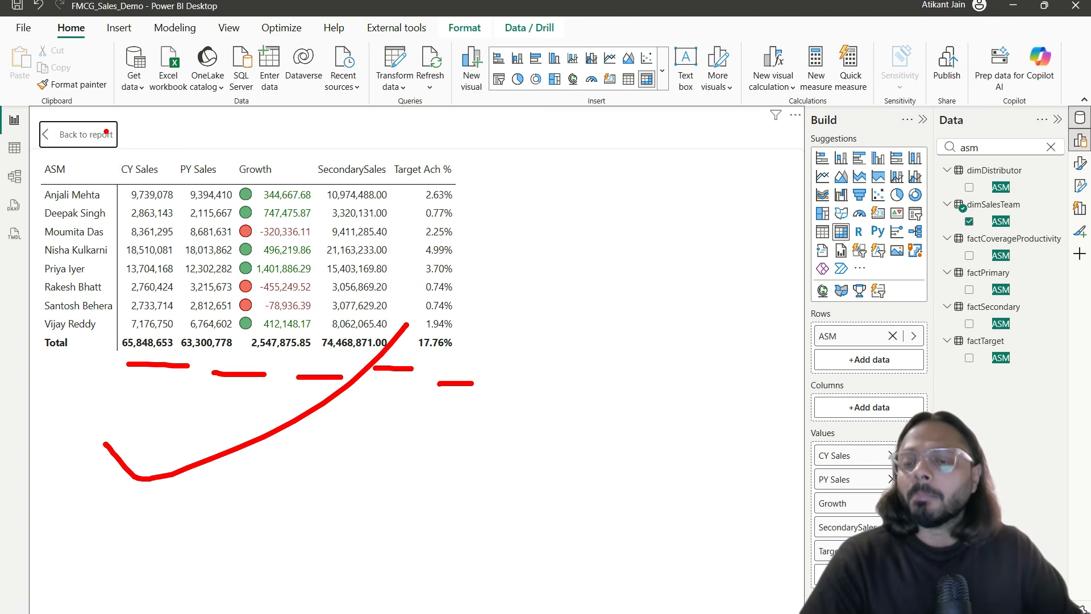
{"action": "key", "text": "Escape"}
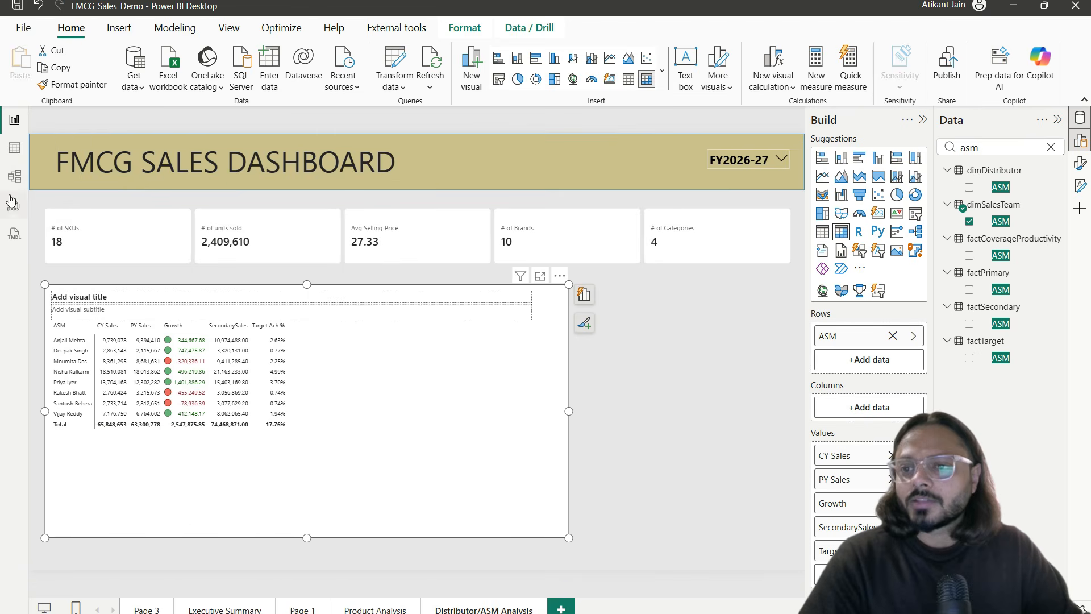
{"action": "left_click", "coordinate": [15, 177]}
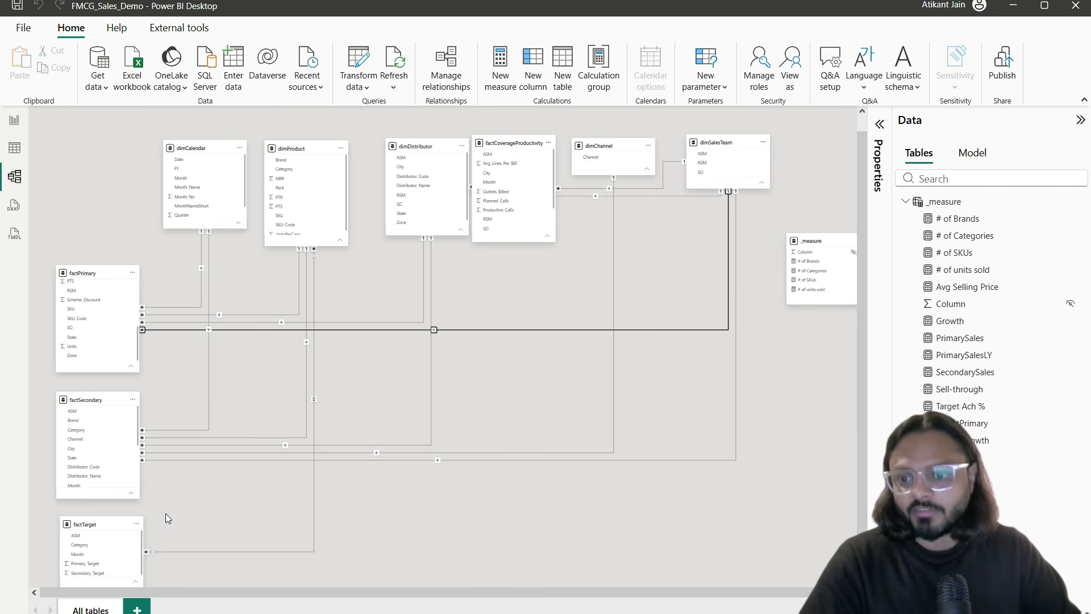
{"action": "left_click", "coordinate": [13, 119]}
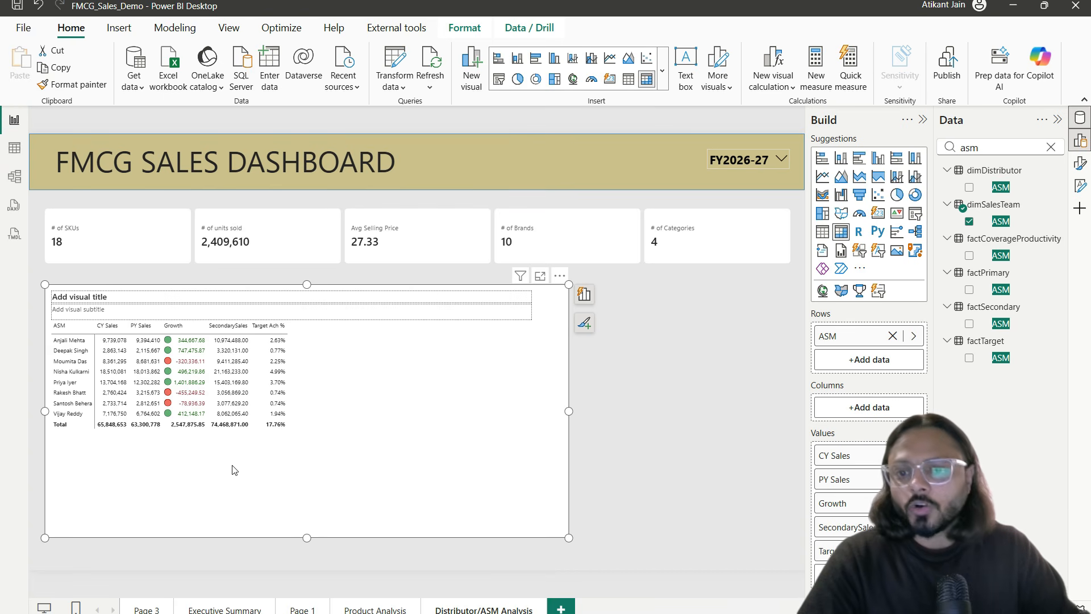
Step: Select the matrix and search the Data pane for 'state'
{"action": "scroll", "coordinate": [155, 418], "scroll_direction": "up", "scroll_amount": 3}
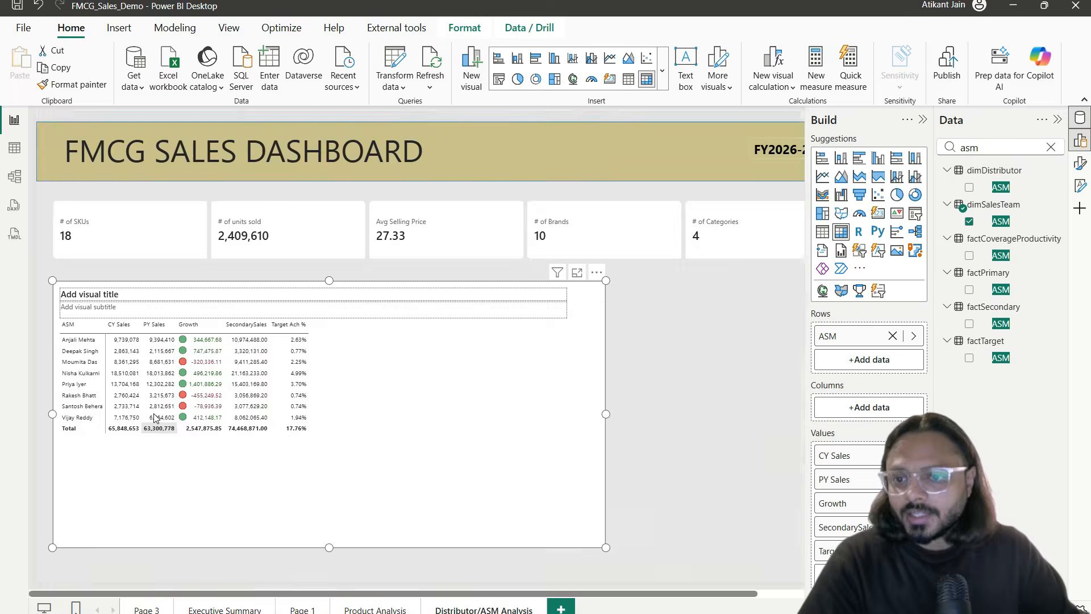
{"action": "scroll", "coordinate": [155, 419], "scroll_direction": "down", "scroll_amount": 3}
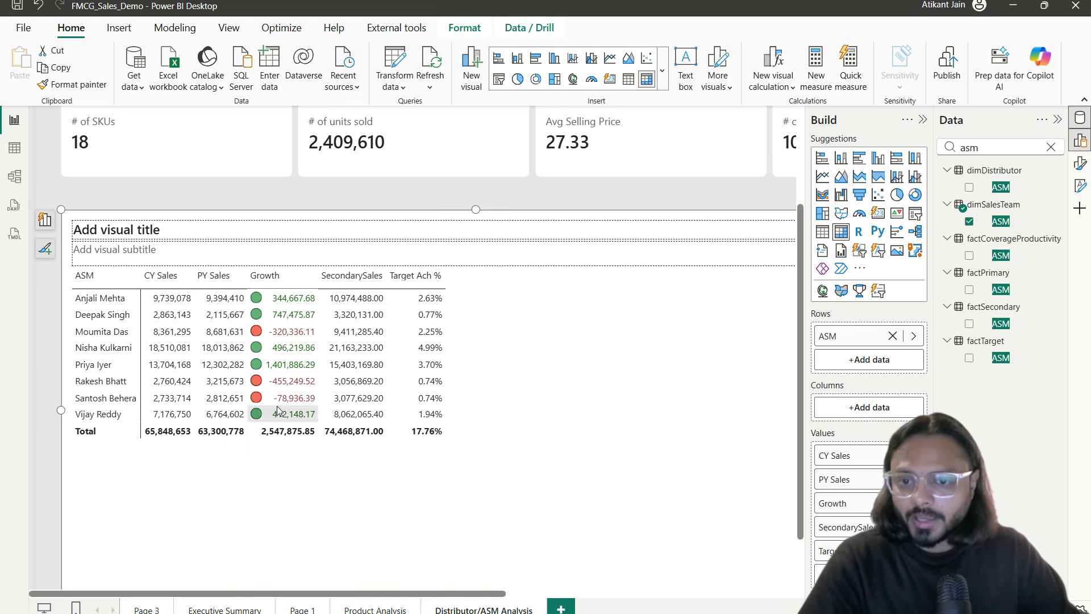
{"action": "left_click", "coordinate": [293, 476]}
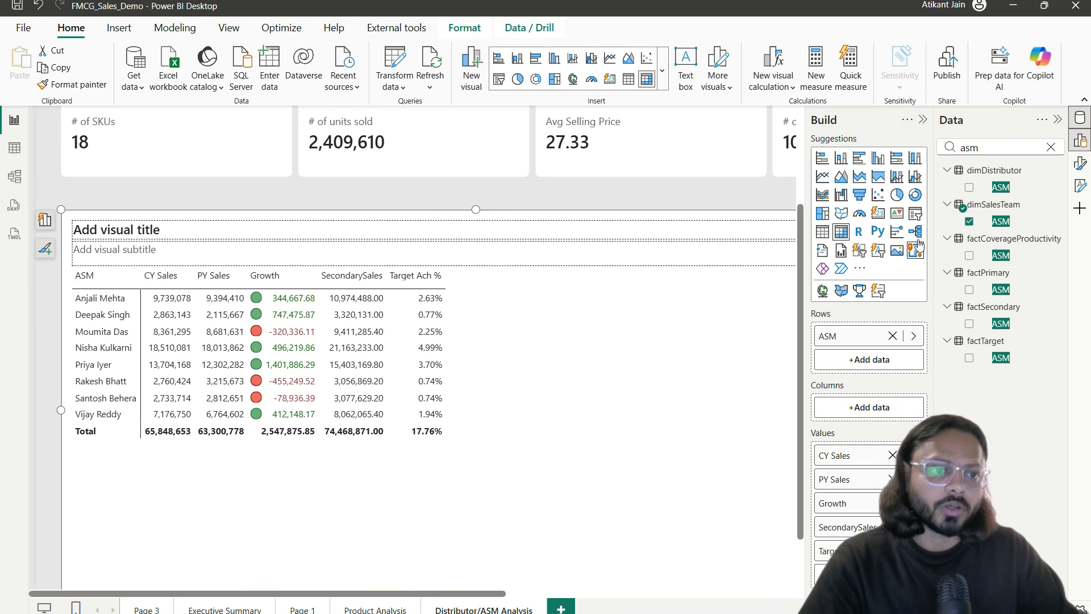
{"action": "double_click", "coordinate": [985, 149]}
{"action": "type", "text": "state"}
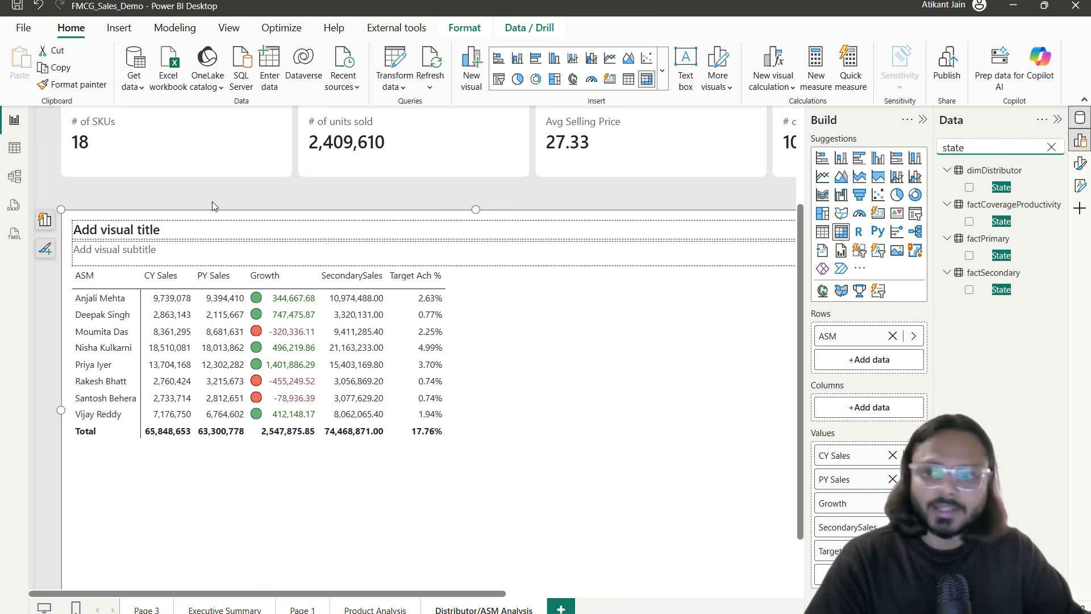
Step: Glance at the table data, then nudge the State-split matrix up below the KPI cards
{"action": "left_click", "coordinate": [14, 147]}
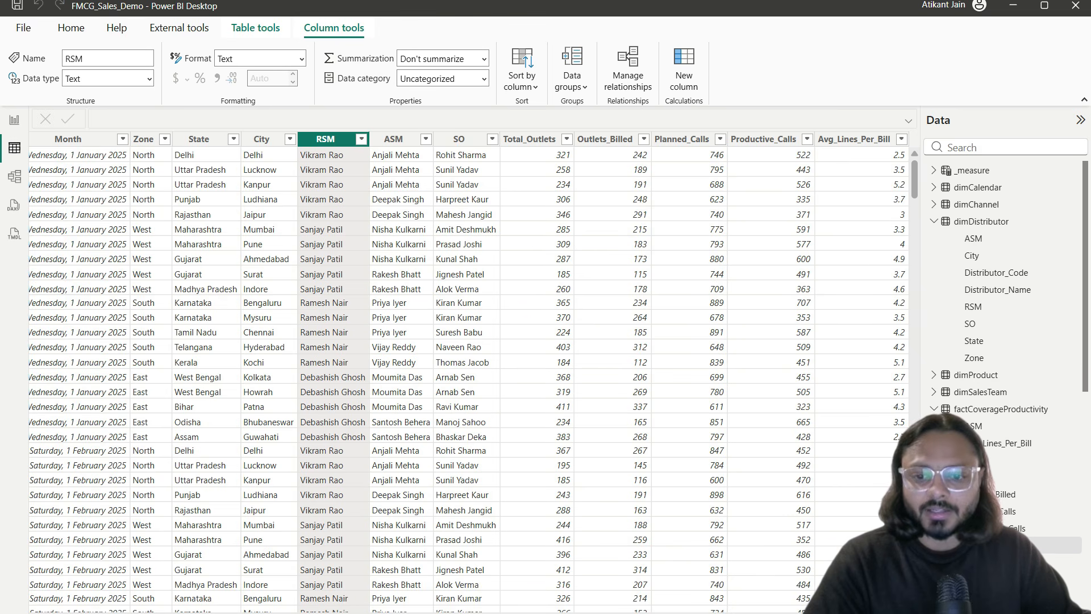
{"action": "left_click", "coordinate": [15, 121]}
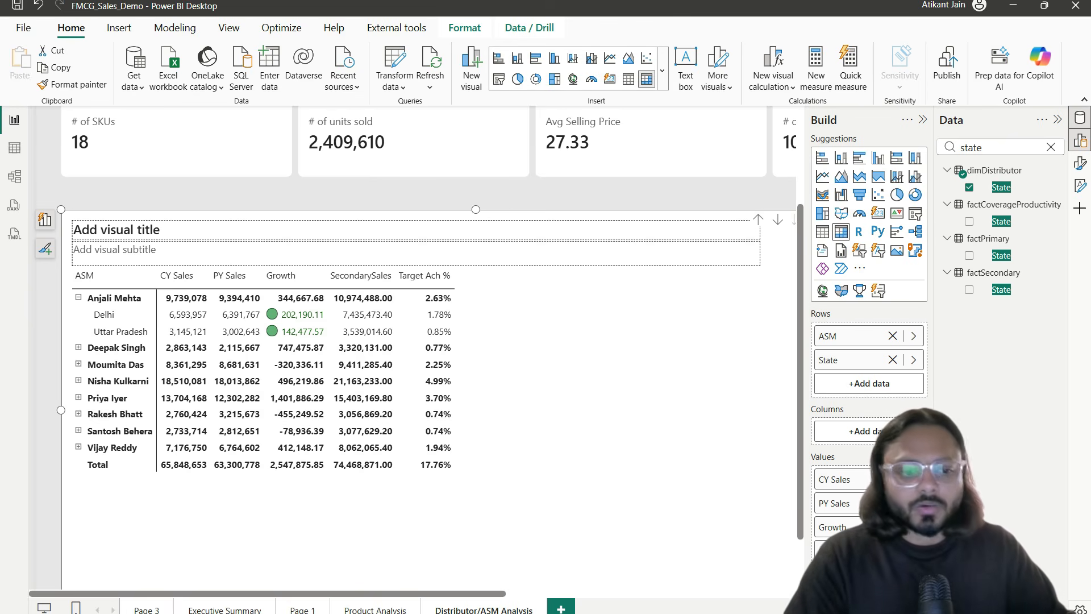
{"action": "left_click", "coordinate": [1079, 612]}
{"action": "mouse_move", "coordinate": [454, 410]}
{"action": "left_mouse_down"}
{"action": "mouse_move", "coordinate": [465, 395]}
{"action": "mouse_move", "coordinate": [448, 394]}
{"action": "mouse_move", "coordinate": [453, 402]}
{"action": "left_mouse_up"}
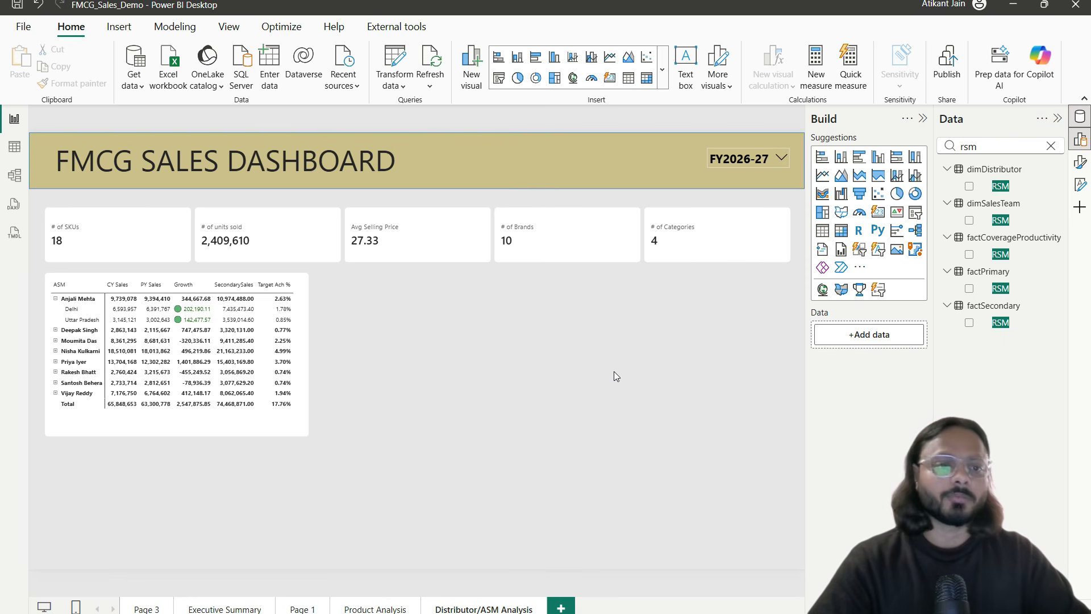
Step: Add a scatter chart beside the matrix and open it enlarged
{"action": "left_click", "coordinate": [878, 194]}
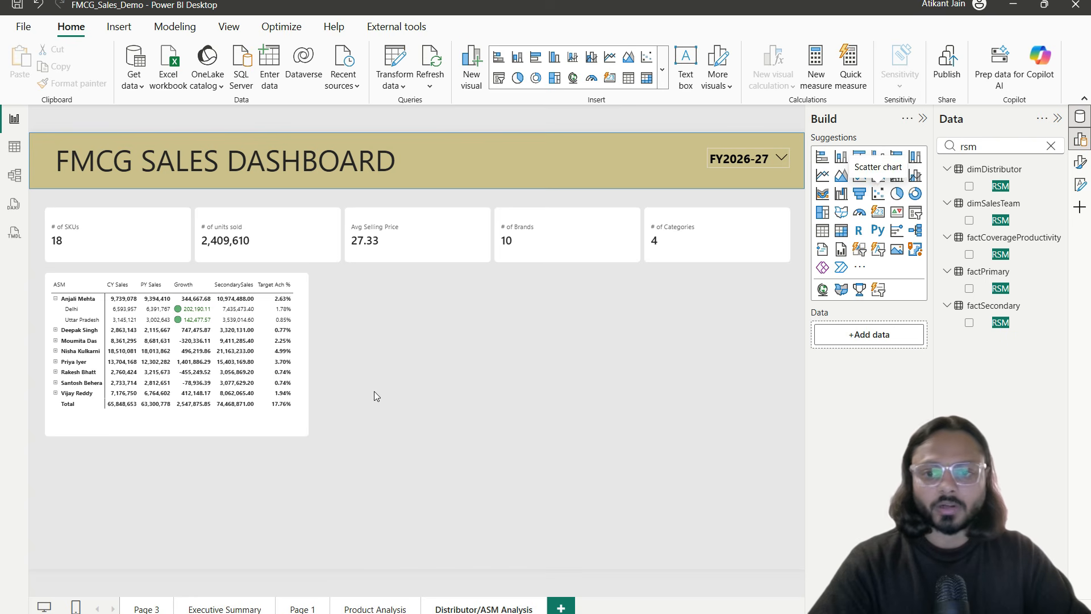
{"action": "left_click", "coordinate": [247, 467]}
{"action": "left_click_drag", "start_coordinate": [248, 467], "coordinate": [556, 307]}
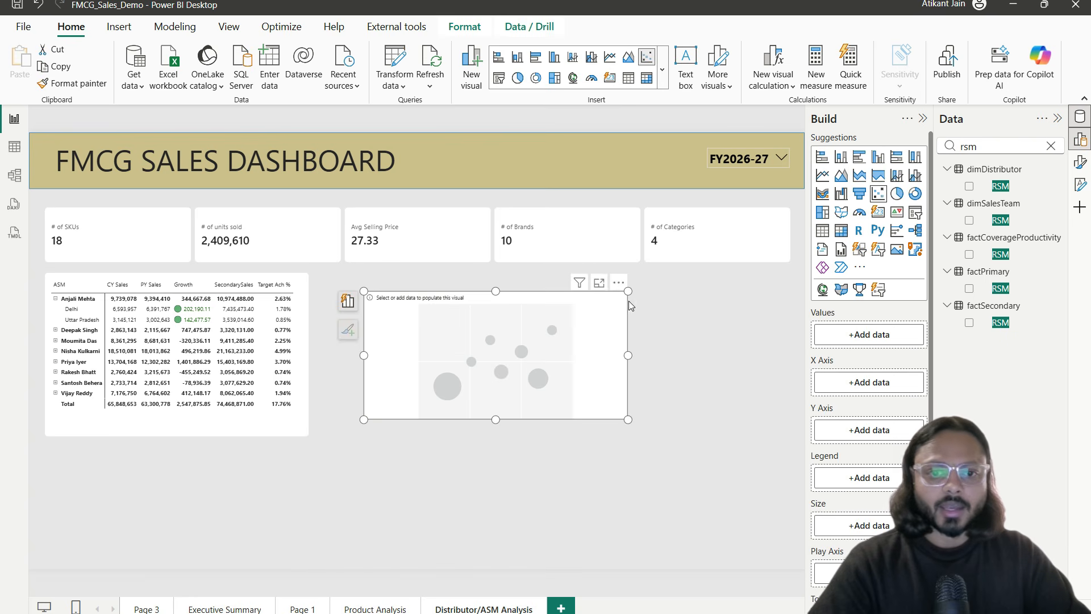
{"action": "left_click", "coordinate": [601, 279]}
Step: Put PrimarySales on the X axis and YoY % Growth on the Y axis
{"action": "left_click", "coordinate": [1050, 148]}
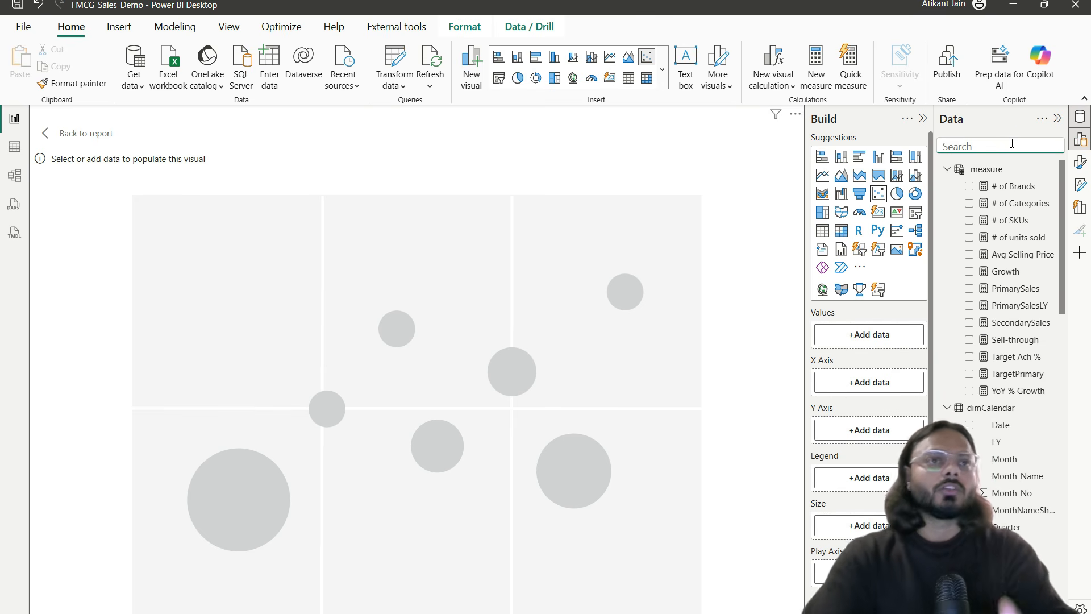
{"action": "type", "text": "prim"}
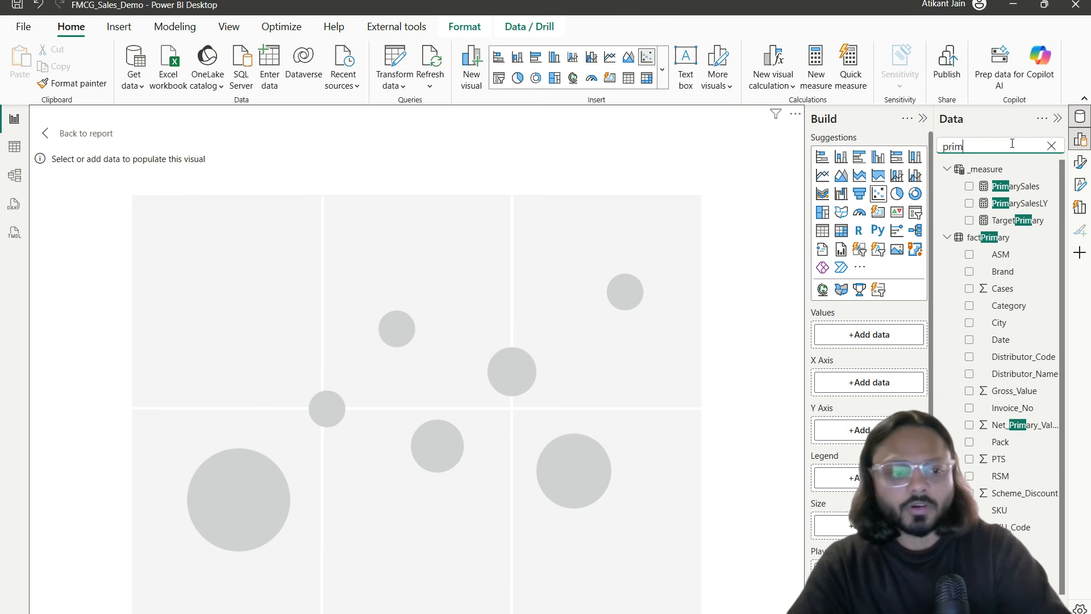
{"action": "type", "text": "ary"}
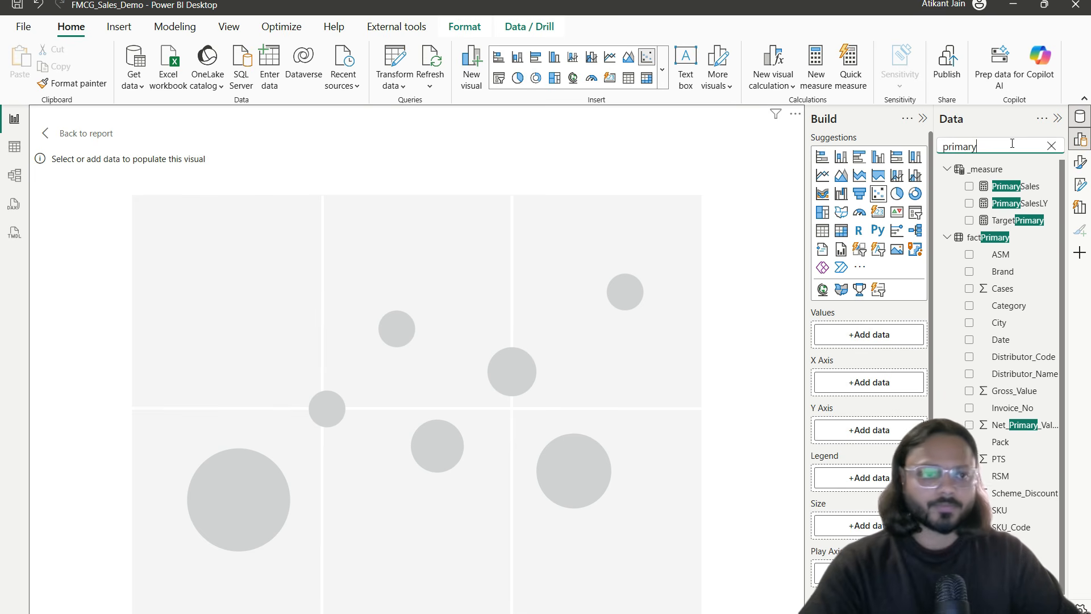
{"action": "left_click_drag", "start_coordinate": [1017, 187], "coordinate": [906, 380]}
{"action": "left_click", "coordinate": [1005, 146]}
{"action": "double_click", "coordinate": [1005, 146]}
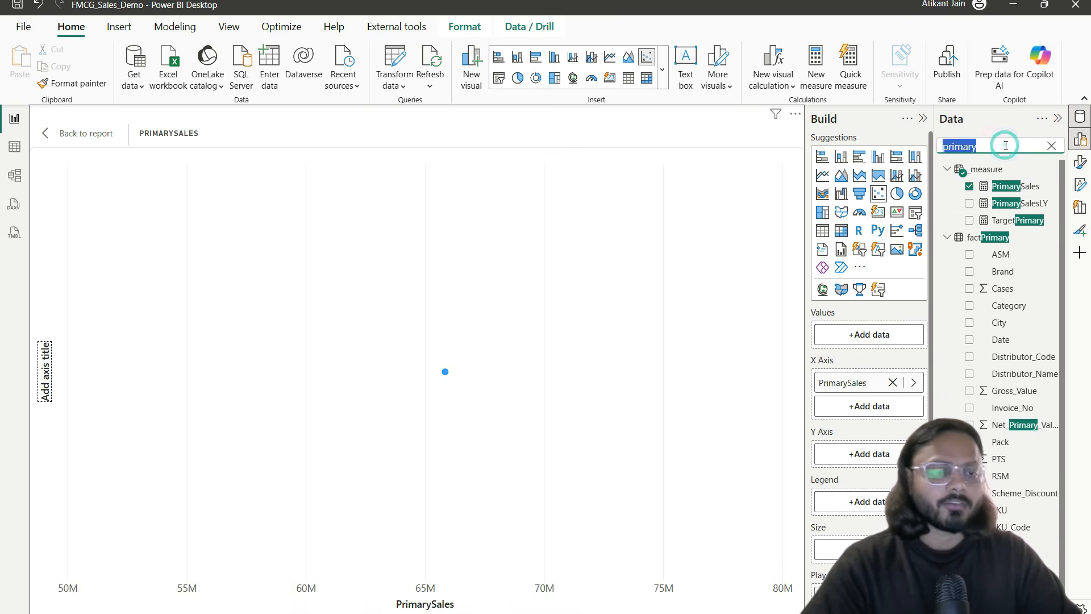
{"action": "type", "text": "%"}
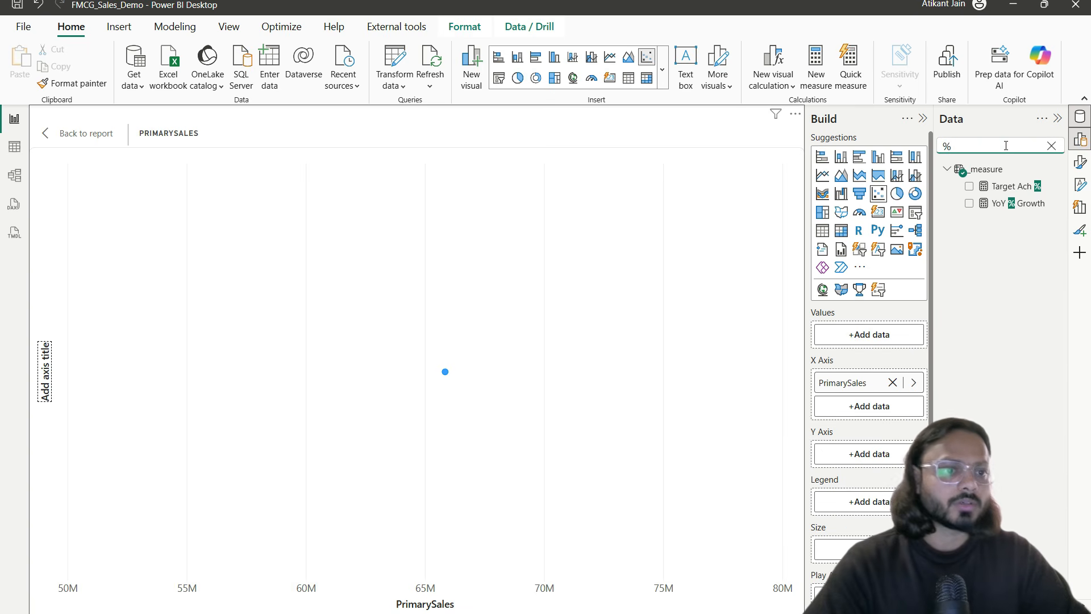
{"action": "left_click_drag", "start_coordinate": [1016, 203], "coordinate": [875, 463]}
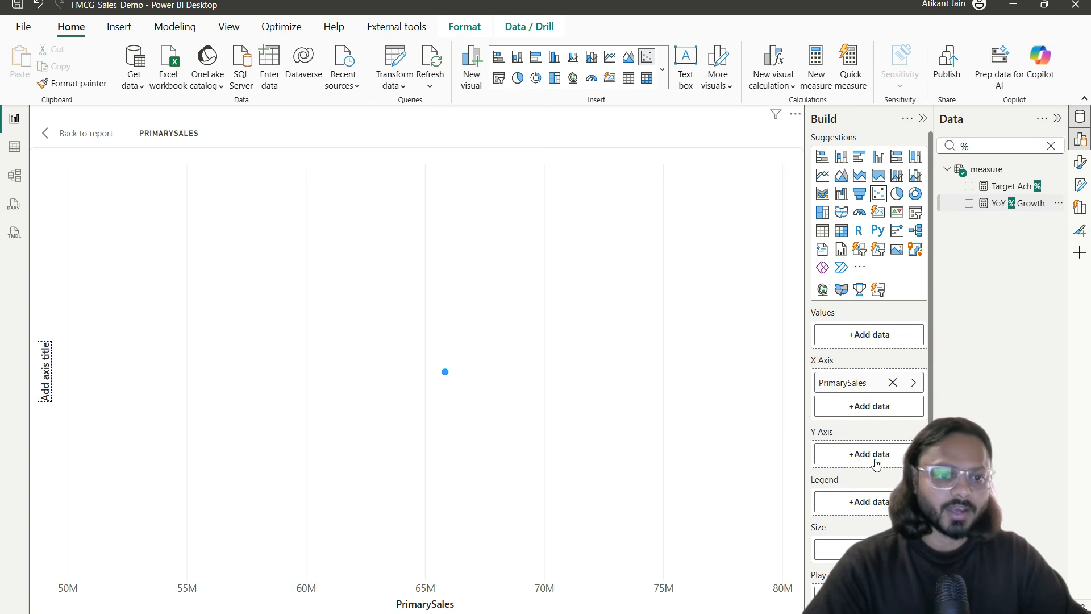
Step: Plot one bubble per ASM, sized by PrimarySales and coloured by RSM
{"action": "double_click", "coordinate": [989, 149]}
{"action": "type", "text": "asm"}
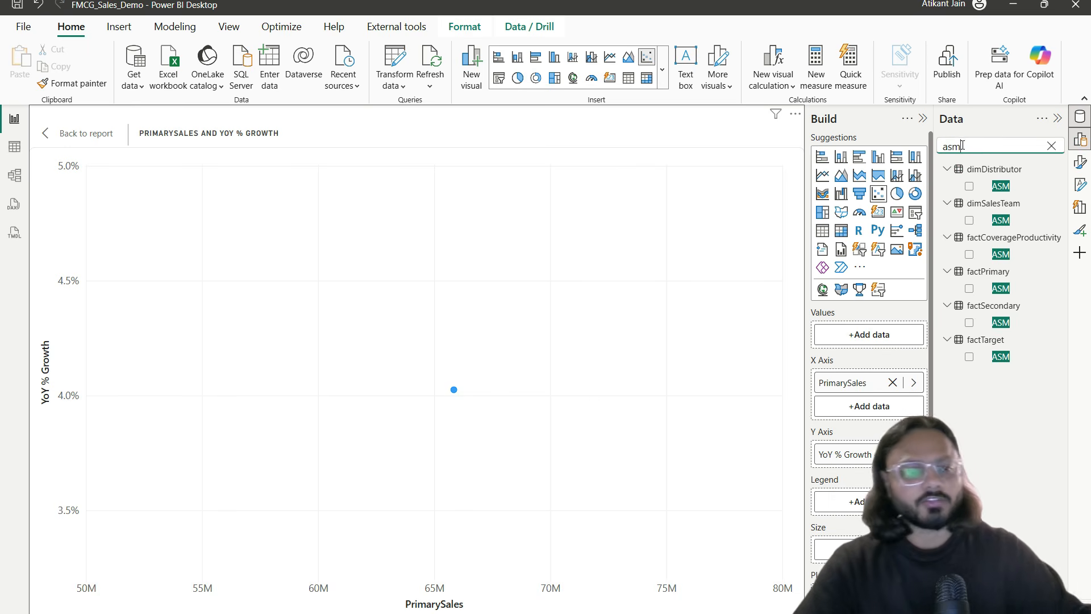
{"action": "left_click_drag", "start_coordinate": [1001, 220], "coordinate": [886, 341]}
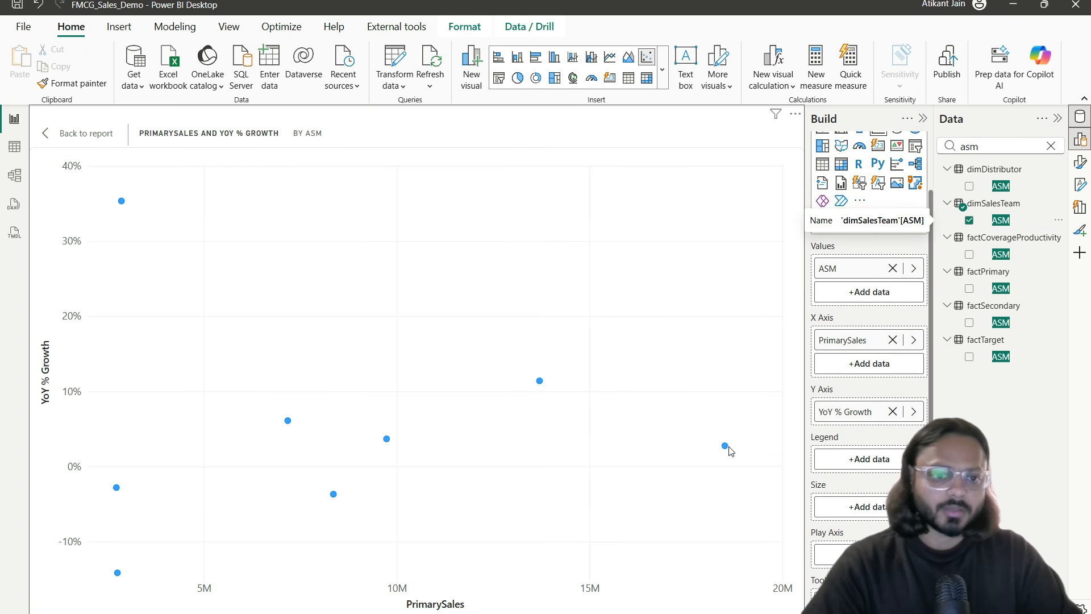
{"action": "double_click", "coordinate": [1003, 145]}
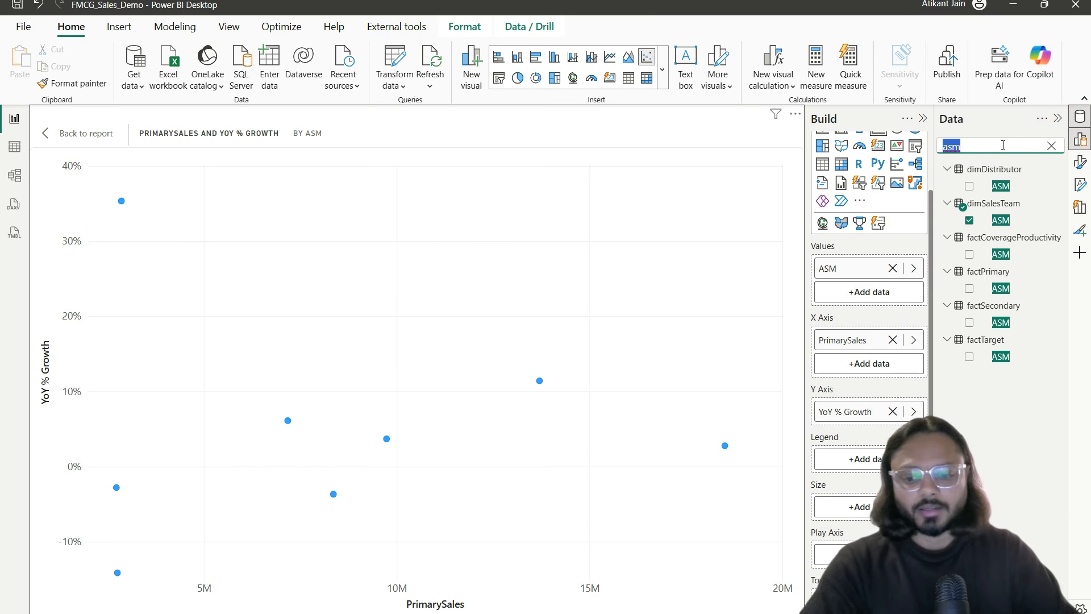
{"action": "type", "text": "prima"}
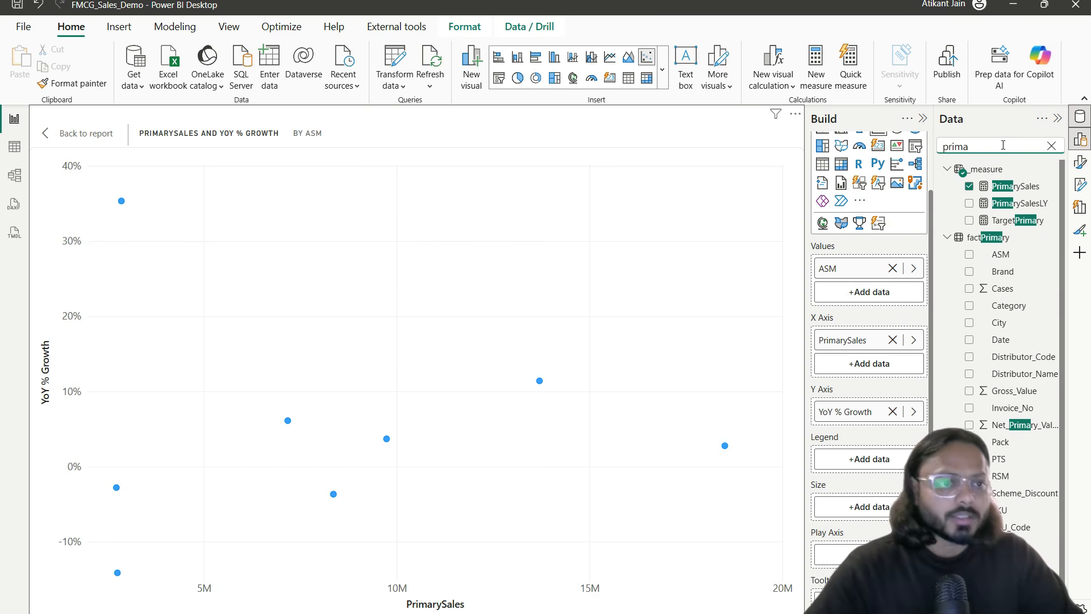
{"action": "left_click_drag", "start_coordinate": [1023, 187], "coordinate": [876, 506]}
{"action": "double_click", "coordinate": [1003, 145]}
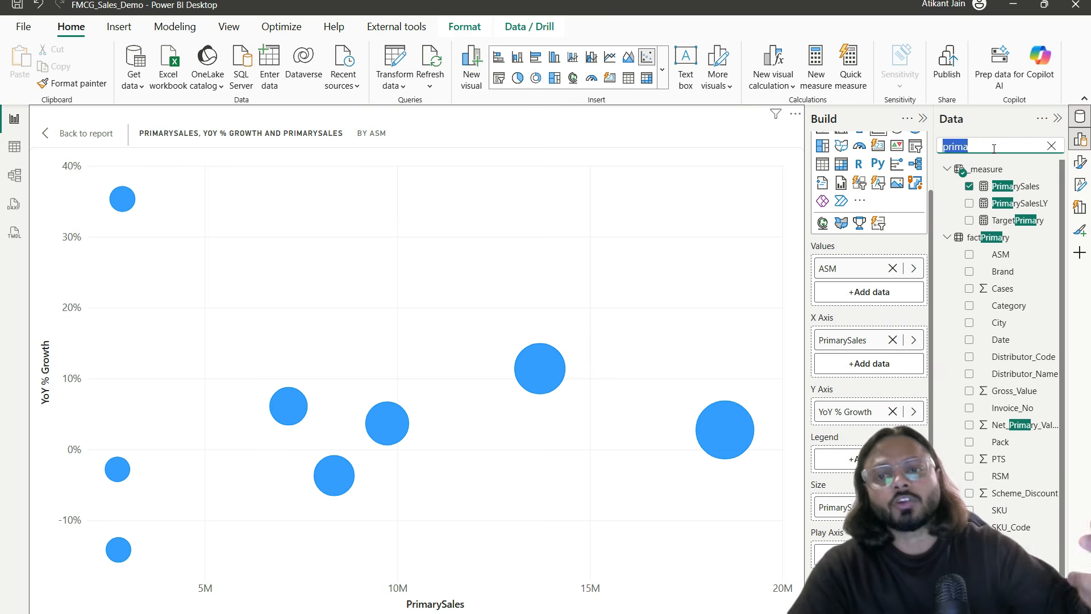
{"action": "type", "text": "rsm"}
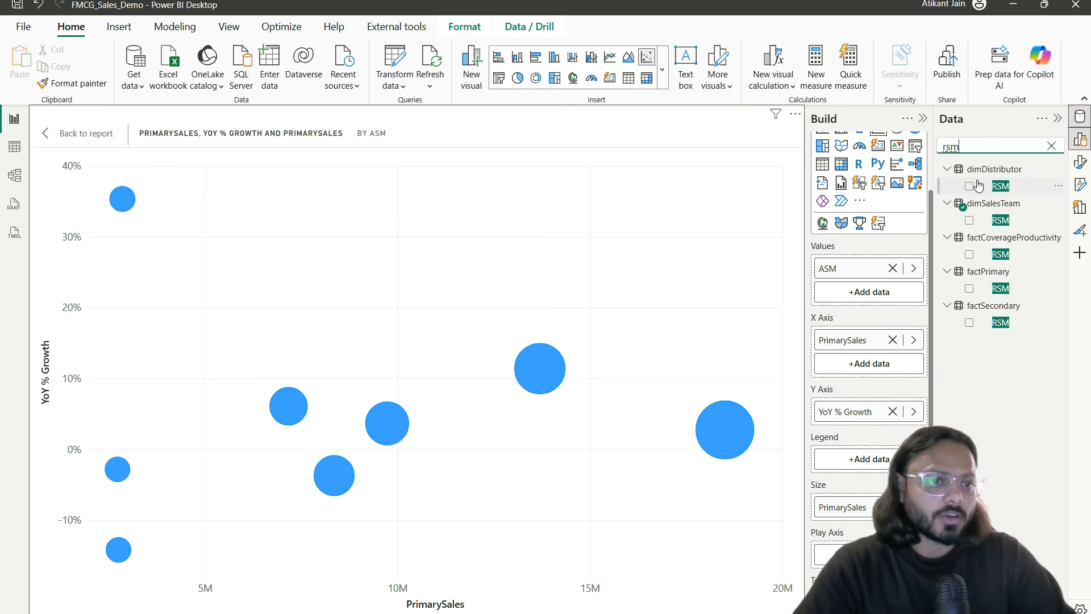
{"action": "left_click_drag", "start_coordinate": [1002, 220], "coordinate": [872, 459]}
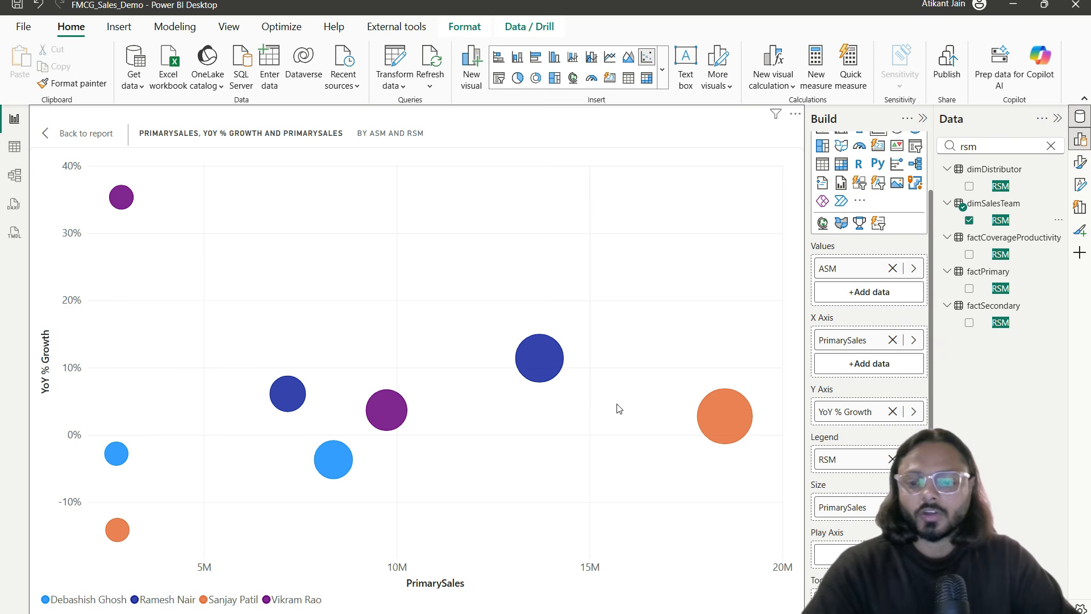
Step: Turn Category label On so each bubble shows its ASM name
{"action": "left_click", "coordinate": [1080, 163]}
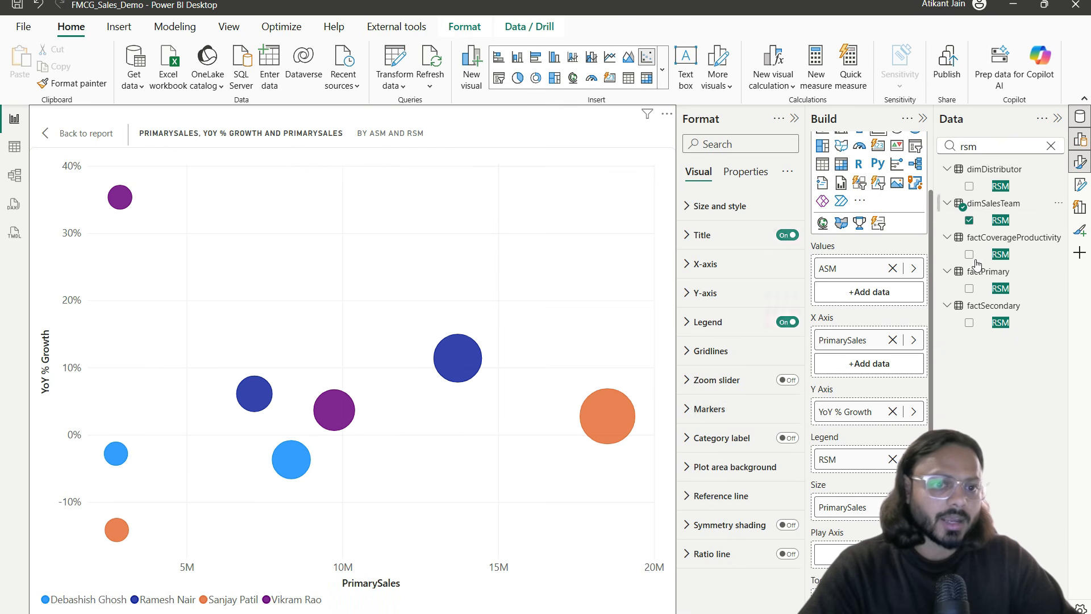
{"action": "left_click", "coordinate": [787, 438]}
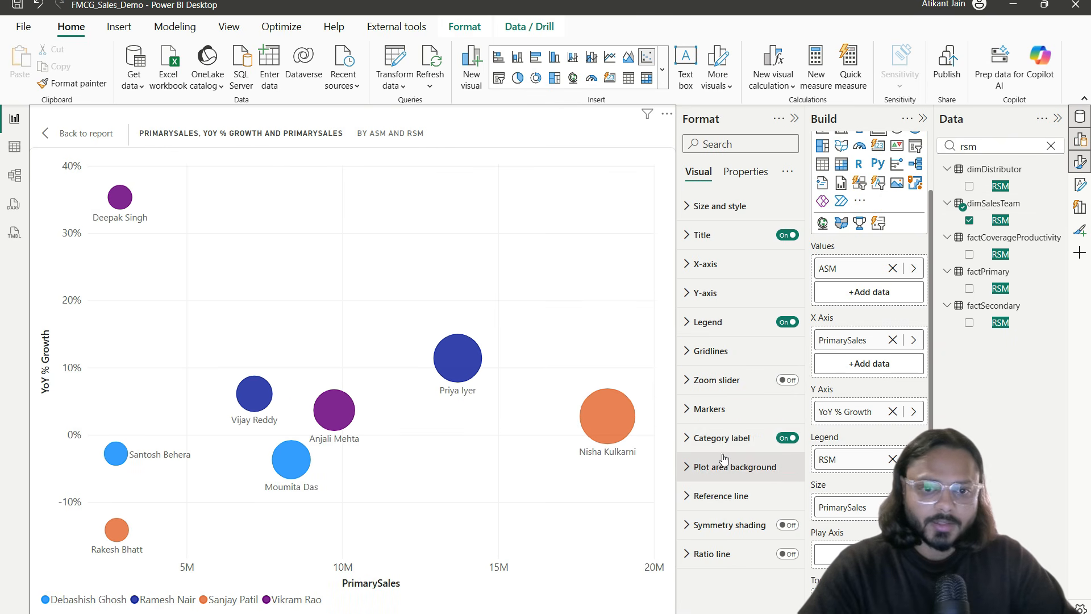
{"action": "left_click", "coordinate": [1079, 161]}
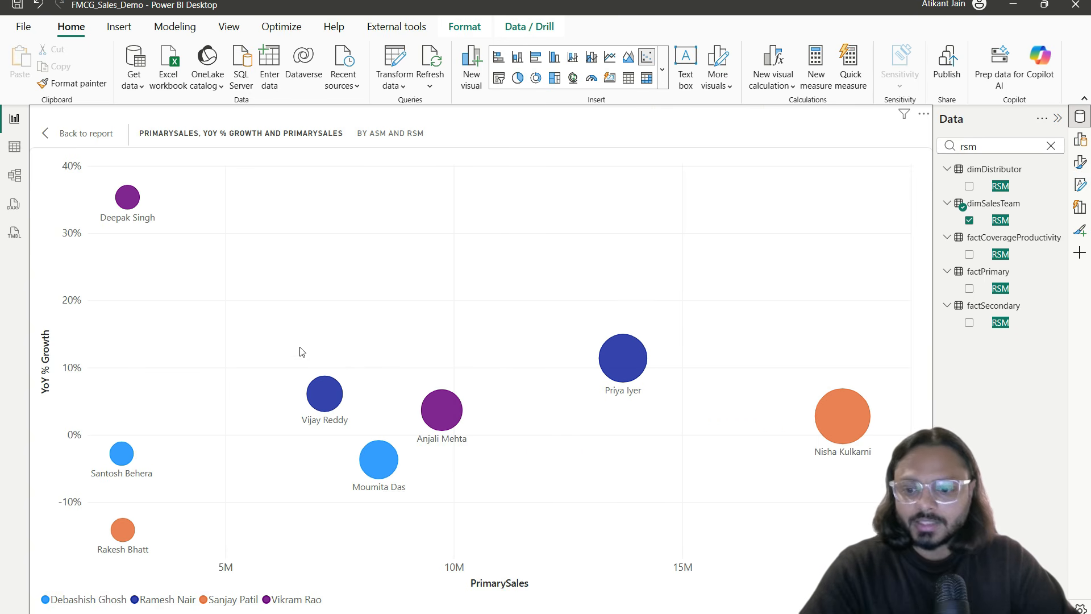
{"action": "mouse_move", "coordinate": [150, 174]}
{"action": "left_mouse_down"}
{"action": "mouse_move", "coordinate": [97, 207]}
{"action": "mouse_move", "coordinate": [89, 233]}
{"action": "mouse_move", "coordinate": [117, 249]}
{"action": "mouse_move", "coordinate": [182, 214]}
{"action": "left_mouse_up"}
{"action": "left_click_drag", "start_coordinate": [421, 448], "coordinate": [500, 405]}
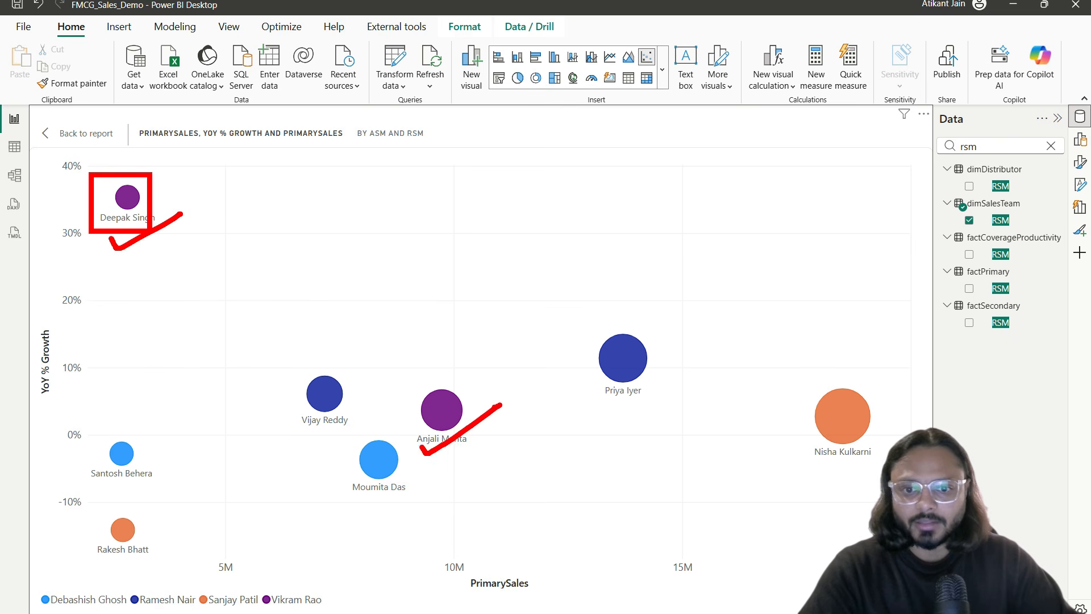
{"action": "key", "text": "Escape"}
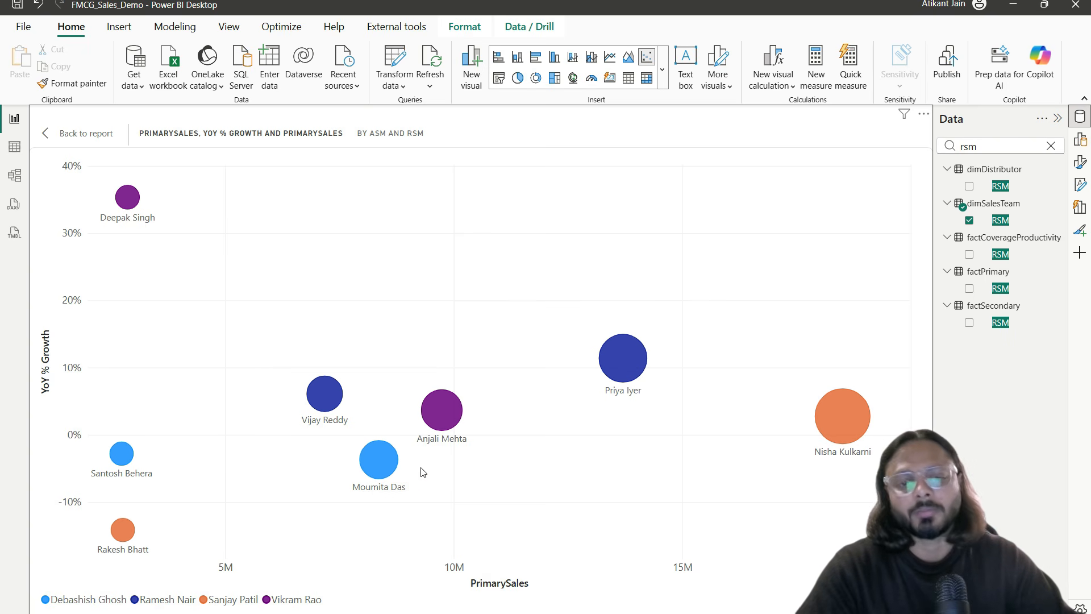
Step: Clear the Data search, show the field wells again, and go back to the report
{"action": "left_click", "coordinate": [777, 357]}
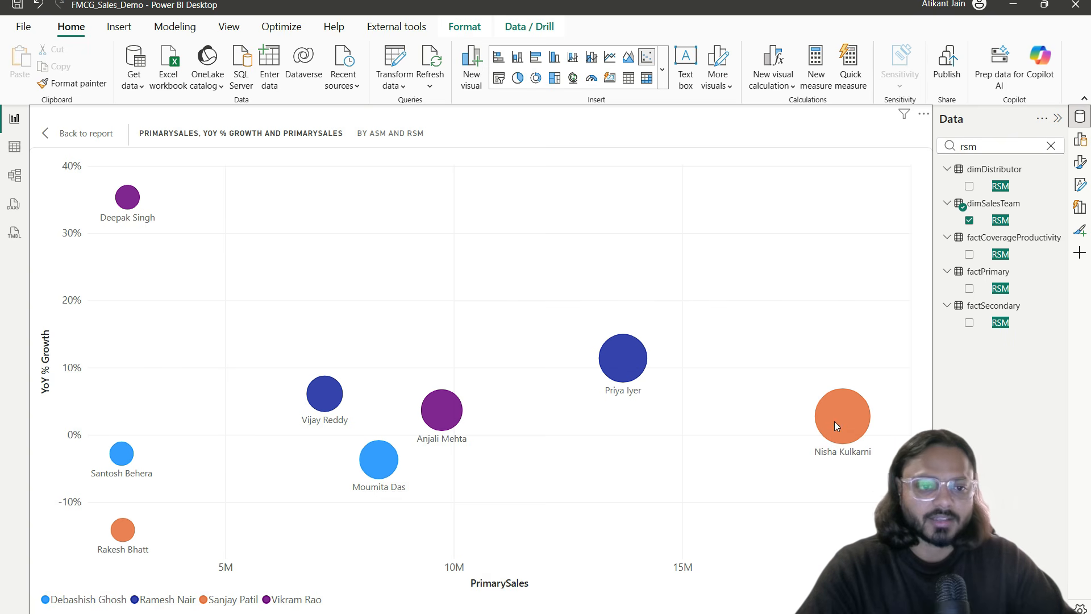
{"action": "mouse_move", "coordinate": [834, 411]}
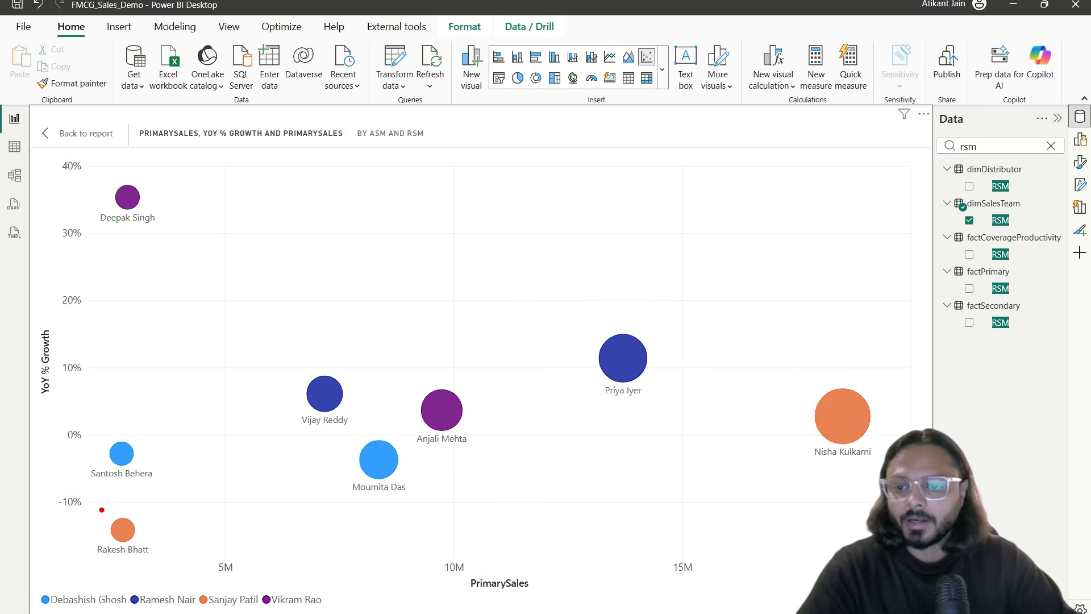
{"action": "mouse_move", "coordinate": [125, 532]}
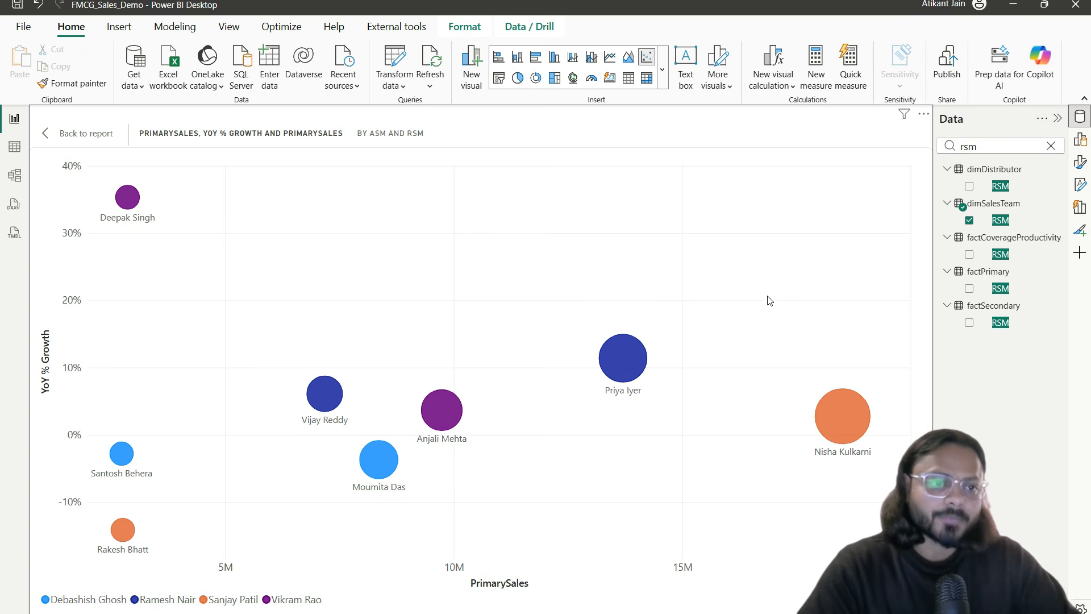
{"action": "left_click", "coordinate": [1051, 147]}
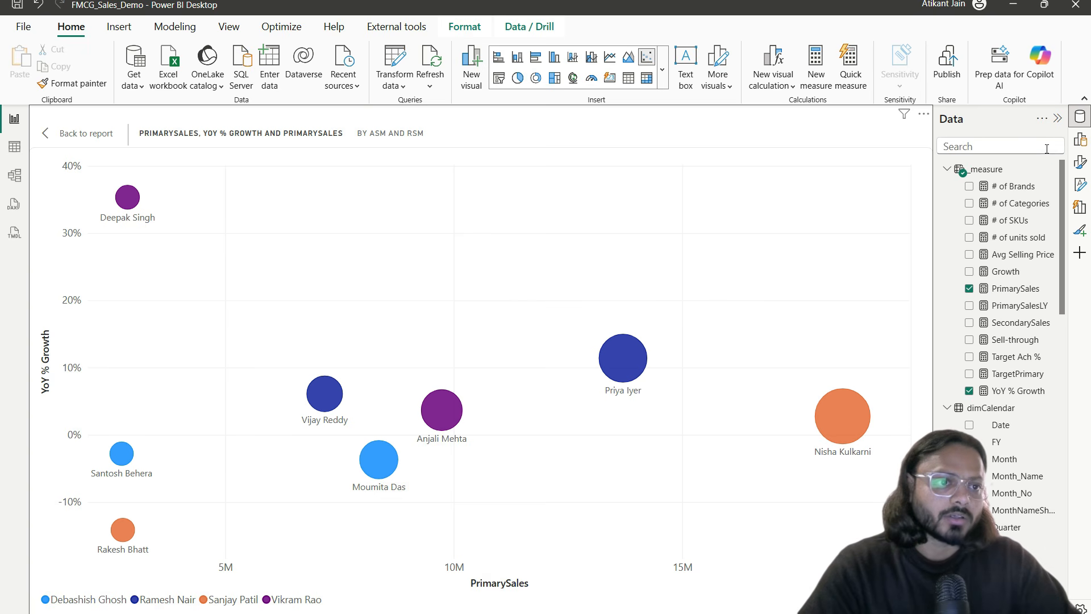
{"action": "left_click", "coordinate": [1079, 140]}
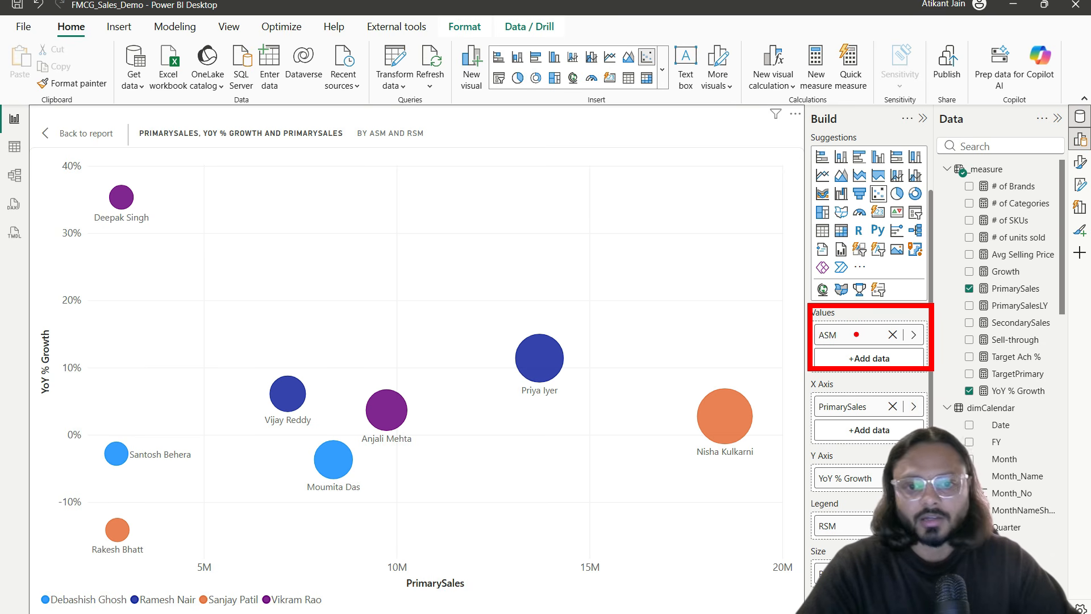
{"action": "left_click", "coordinate": [91, 137]}
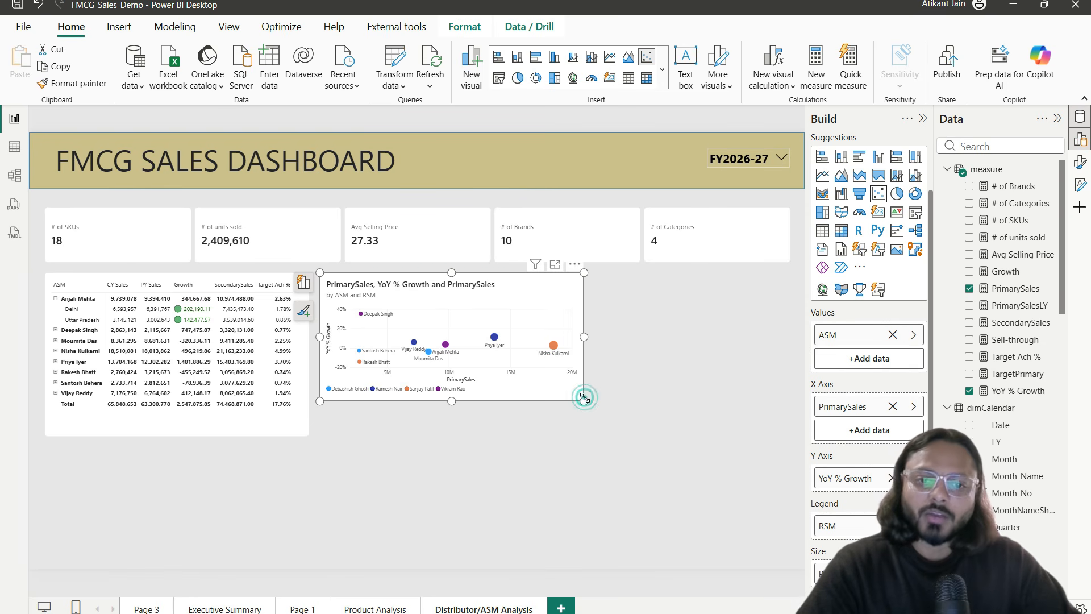
Step: Enlarge the scatter chart and move it to the right of the matrix
{"action": "left_click_drag", "start_coordinate": [585, 402], "coordinate": [638, 414]}
{"action": "left_click_drag", "start_coordinate": [549, 309], "coordinate": [702, 312]}
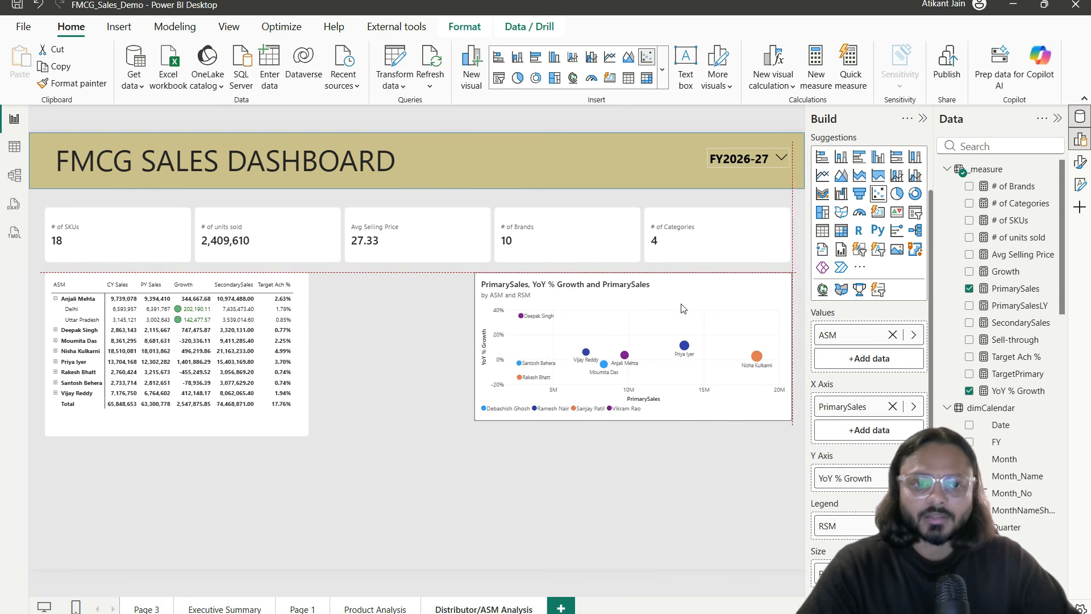
{"action": "left_click", "coordinate": [625, 408]}
{"action": "left_click", "coordinate": [603, 442]}
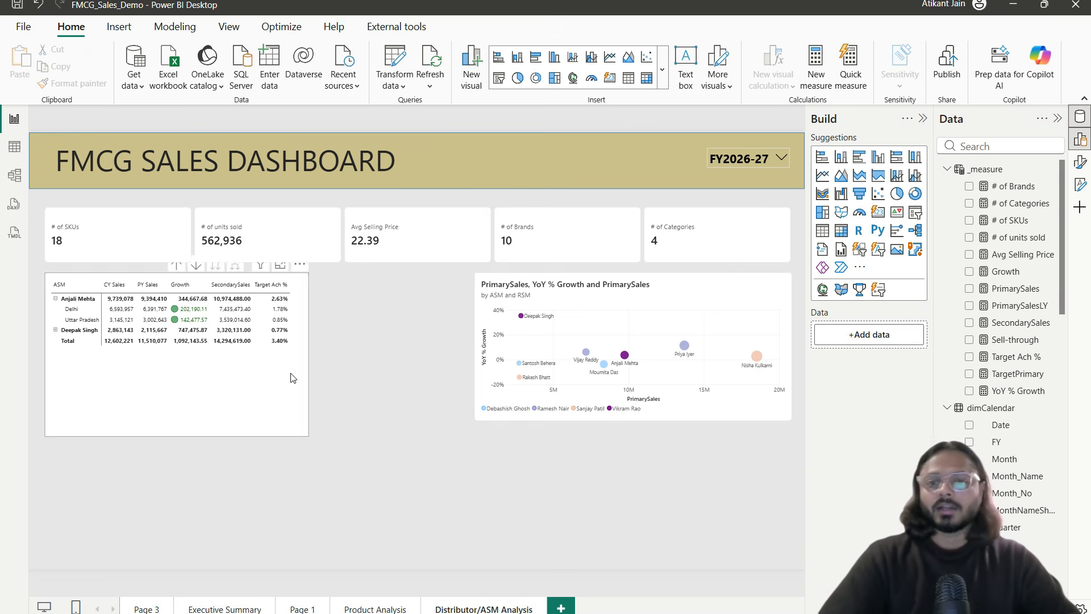
Step: Duplicate the matrix, move the copy into the empty area below, and open it enlarged
{"action": "left_click", "coordinate": [294, 400]}
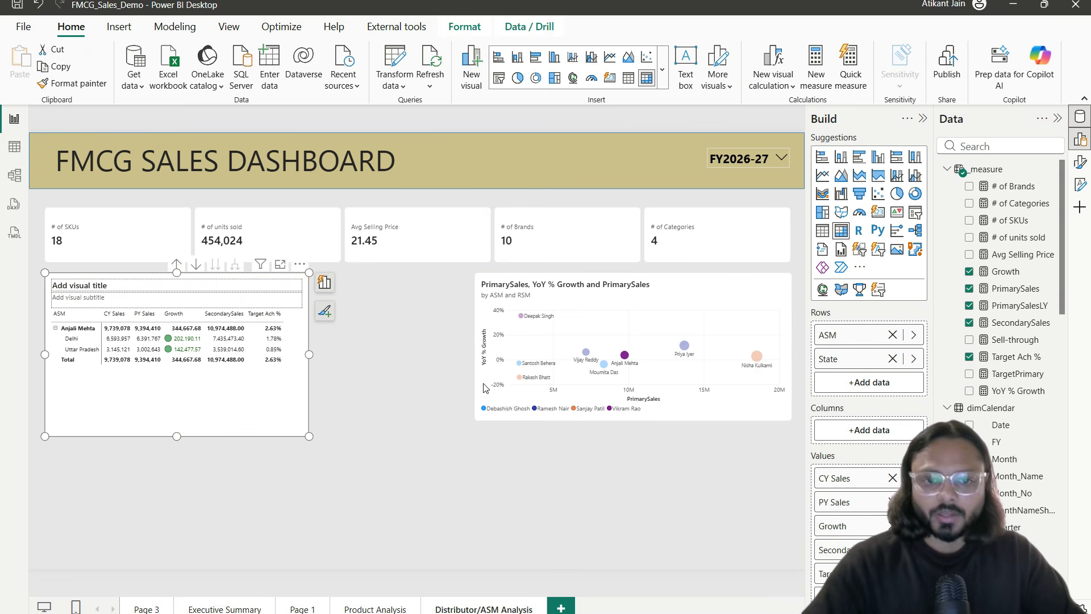
{"action": "left_click", "coordinate": [625, 355]}
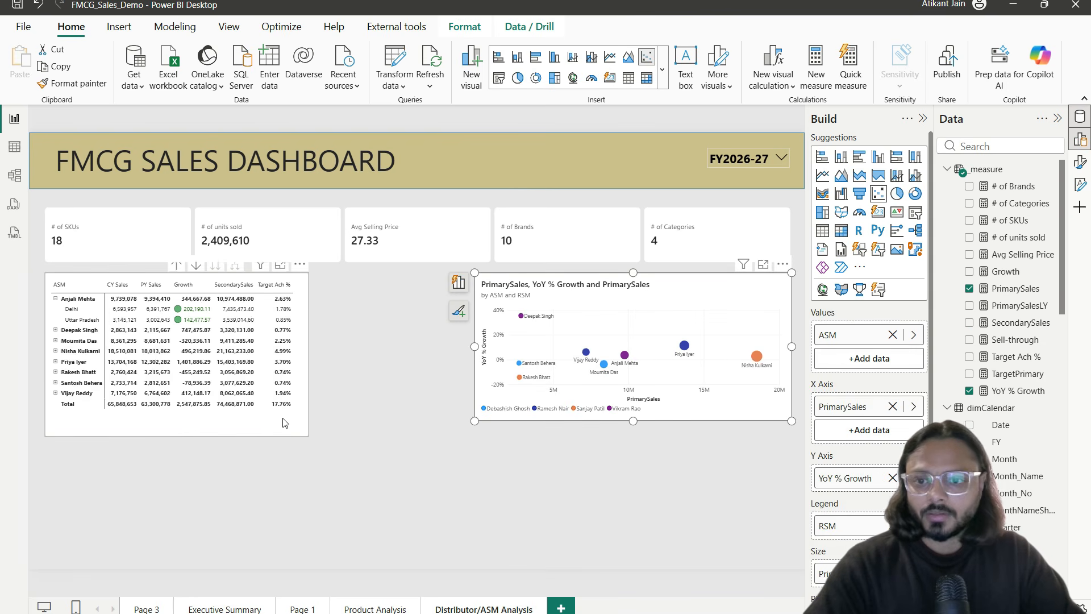
{"action": "left_click", "coordinate": [284, 423]}
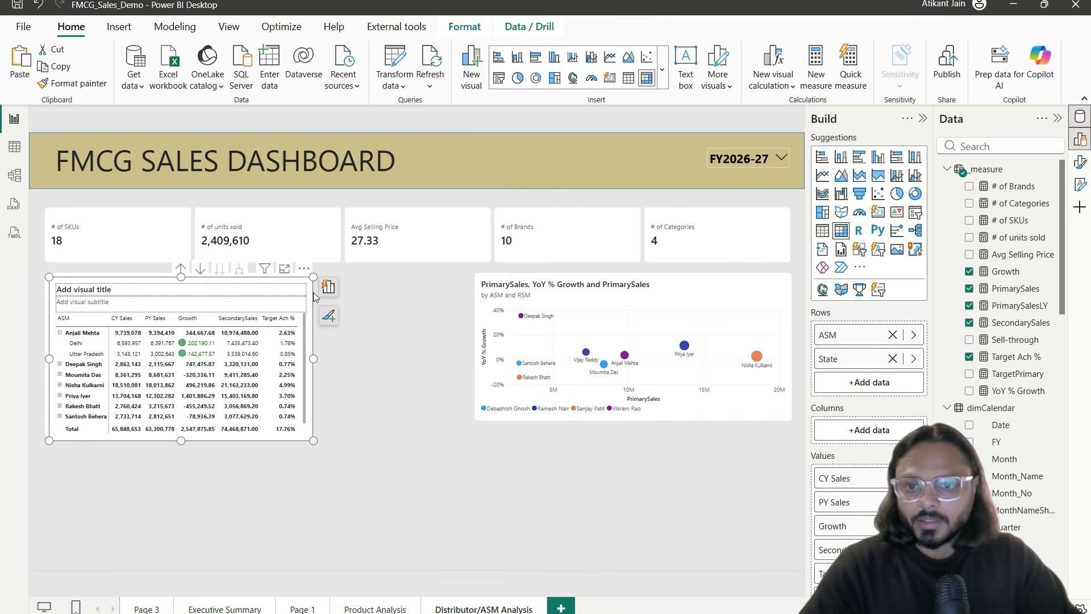
{"action": "left_click_drag", "start_coordinate": [312, 287], "coordinate": [498, 400]}
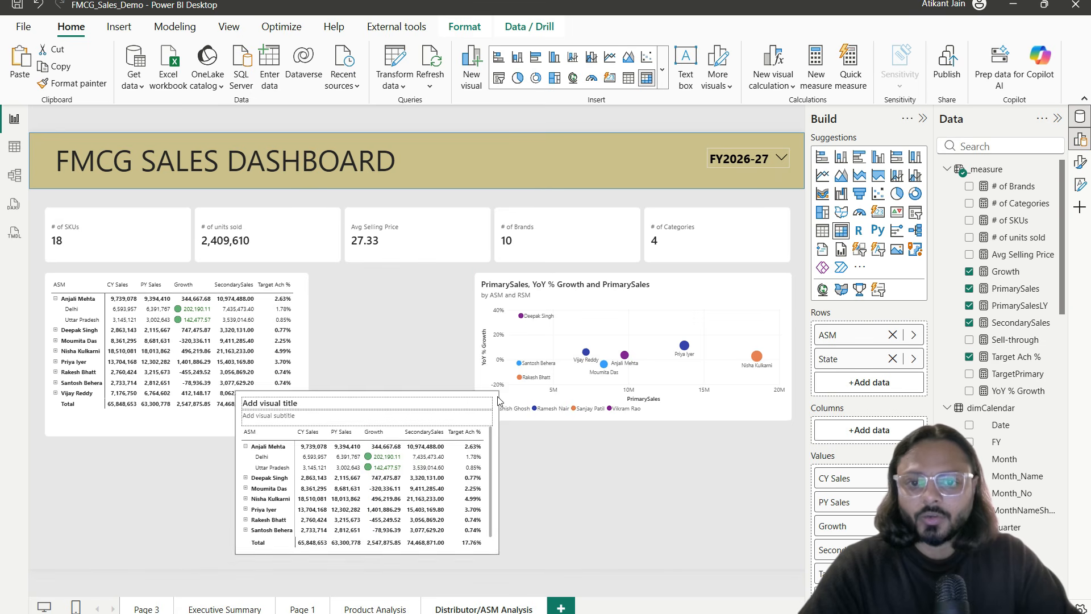
{"action": "left_click", "coordinate": [470, 380]}
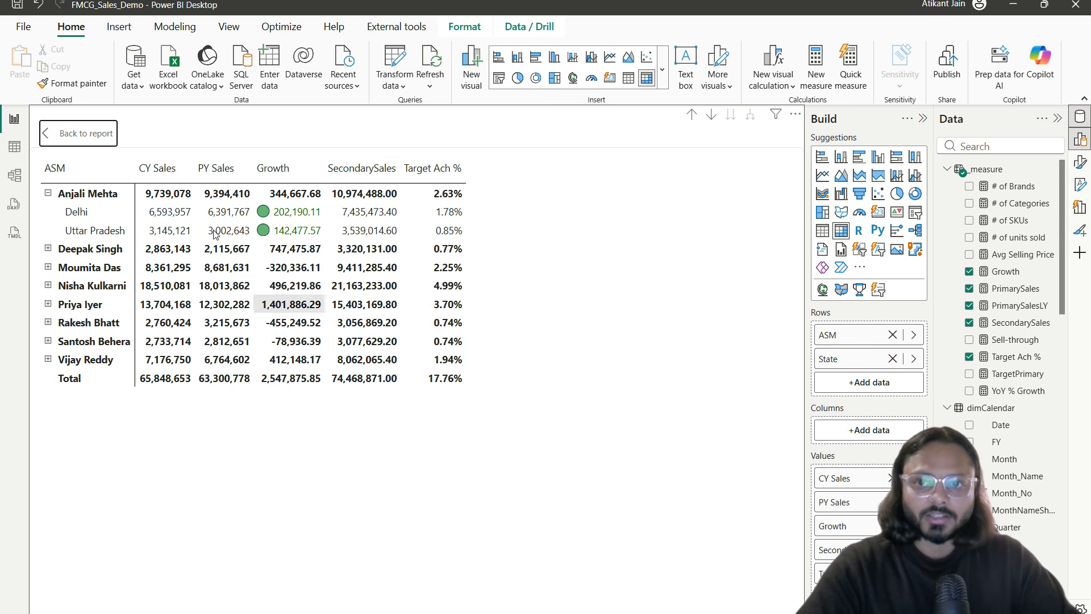
Step: Remove CY Sales, PY Sales, SecondarySales and Target Ach % from the matrix values
{"action": "left_click", "coordinate": [891, 478]}
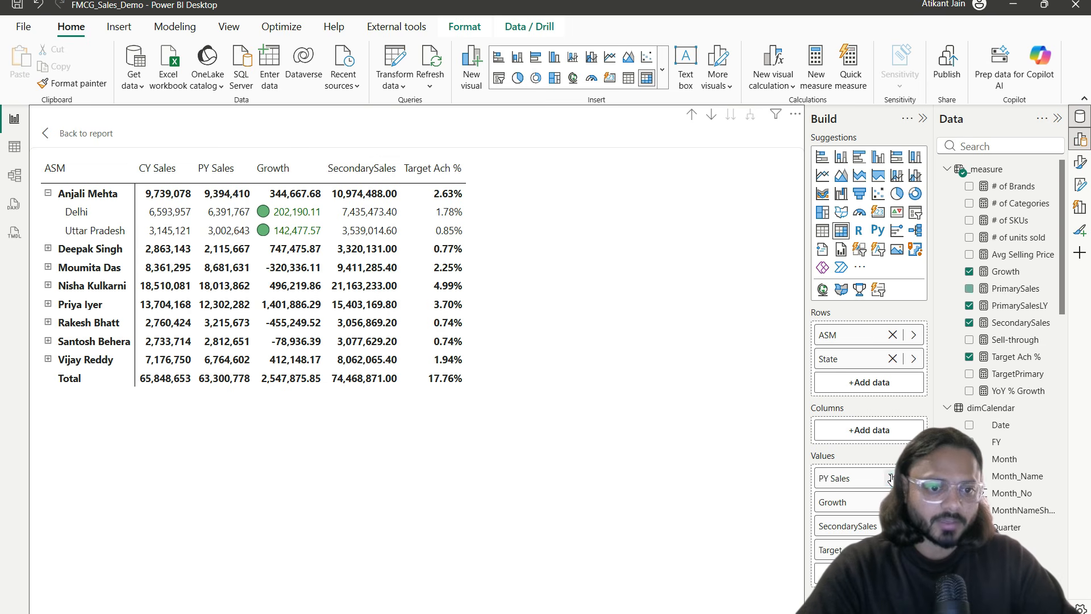
{"action": "left_click", "coordinate": [891, 478]}
{"action": "left_click", "coordinate": [886, 502]}
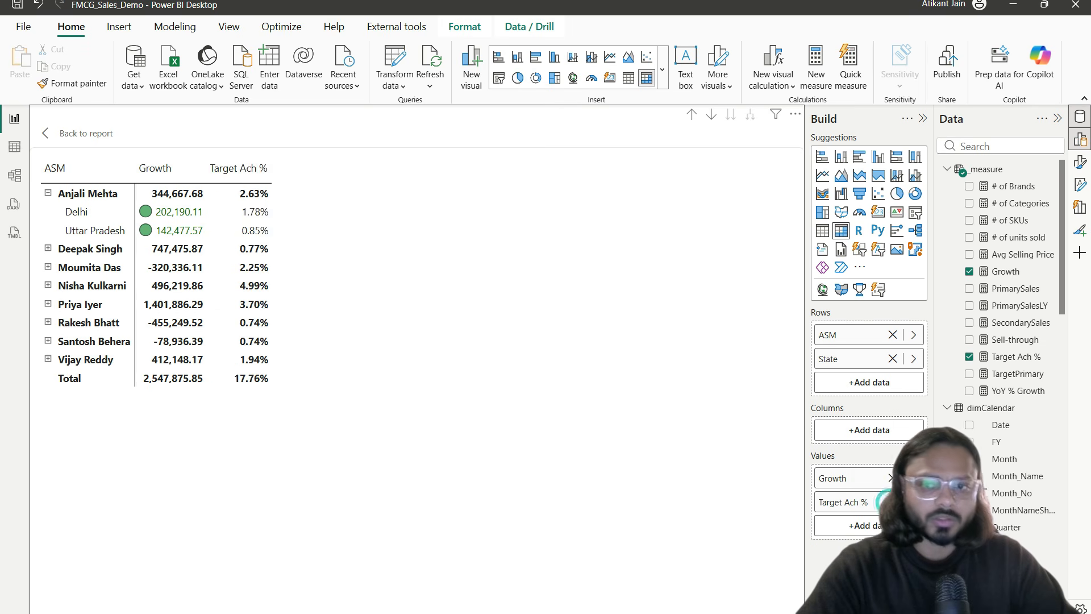
{"action": "left_click", "coordinate": [887, 502]}
{"action": "left_click", "coordinate": [433, 401]}
Step: Add MonthNameShort to Columns to split Growth into Apr, May and Jun
{"action": "left_click", "coordinate": [968, 147]}
{"action": "type", "text": "month"}
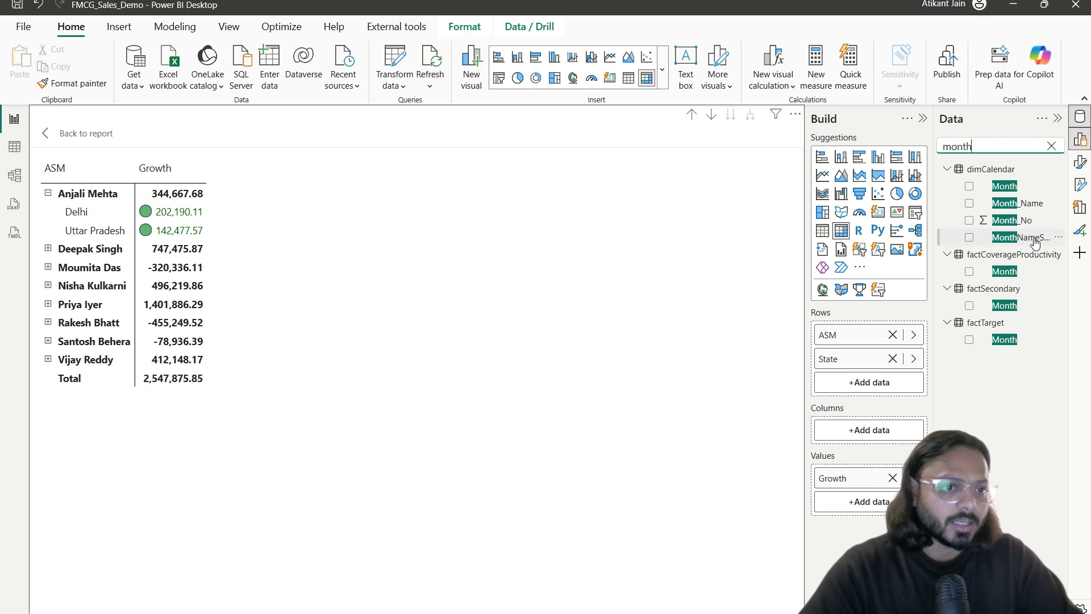
{"action": "left_click_drag", "start_coordinate": [1020, 237], "coordinate": [891, 430]}
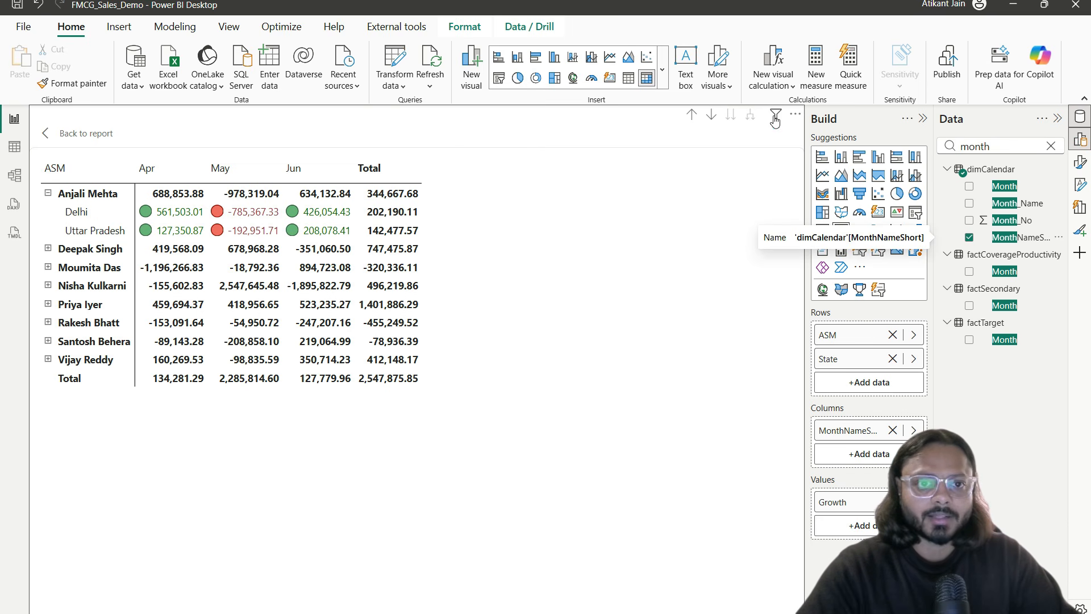
Step: Expand every ASM to its states and open Background color formatting for Growth
{"action": "left_click", "coordinate": [691, 115]}
{"action": "left_click", "coordinate": [750, 114]}
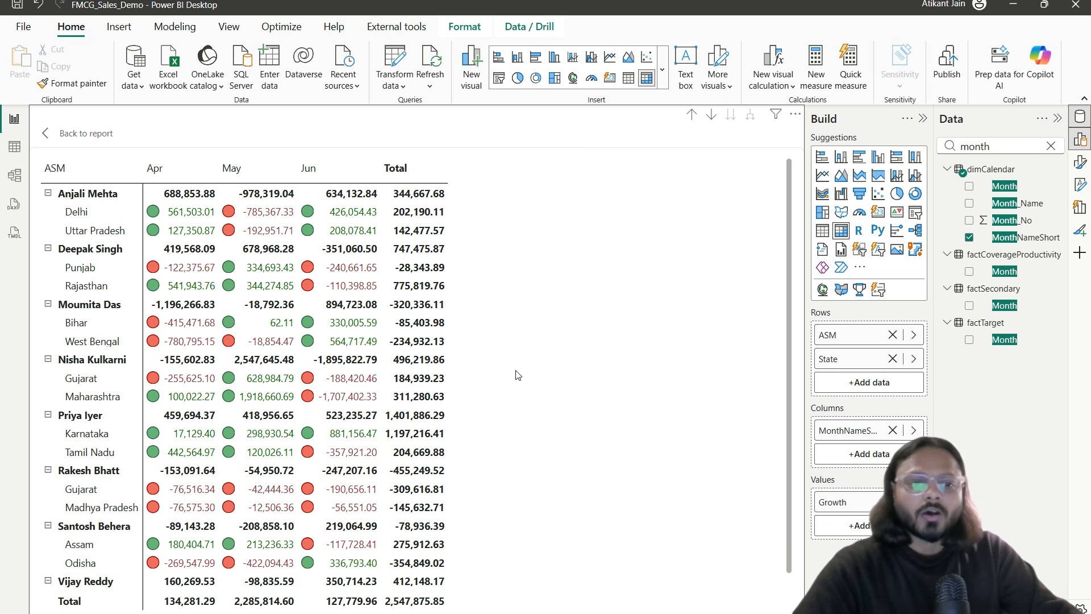
{"action": "right_click", "coordinate": [845, 500]}
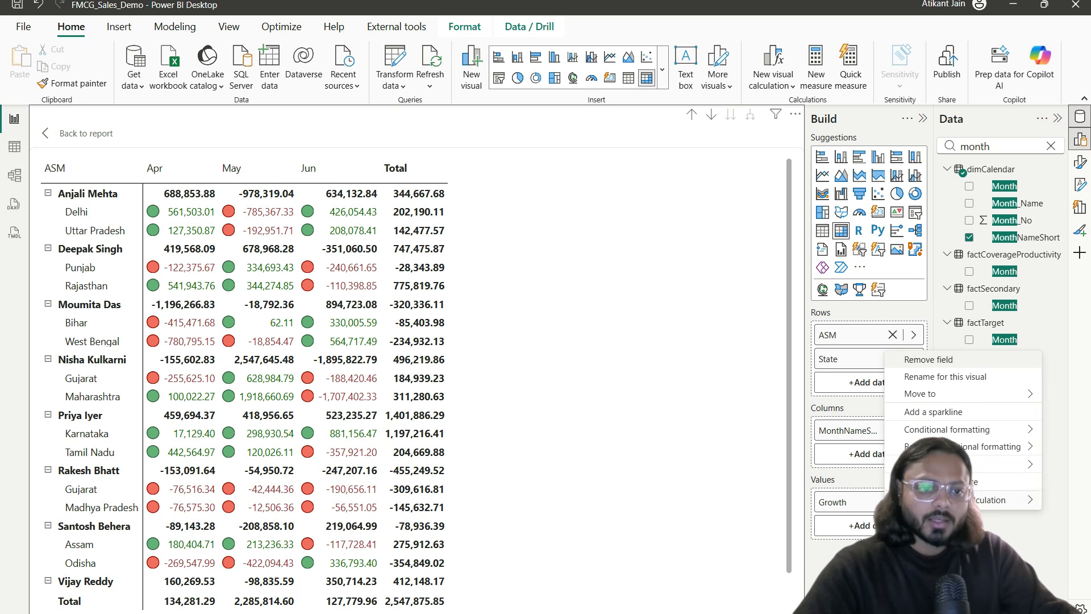
{"action": "mouse_move", "coordinate": [906, 433]}
{"action": "left_click", "coordinate": [797, 432]}
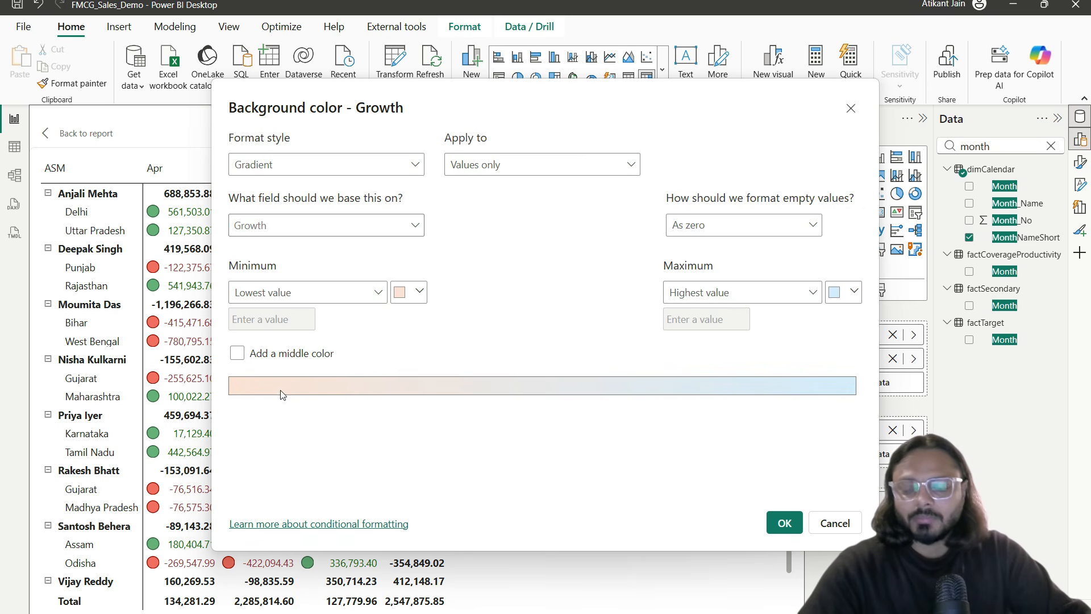
Step: Keep a lowest-to-highest Gradient on Values only and apply it
{"action": "left_click_drag", "start_coordinate": [226, 372], "coordinate": [299, 412]}
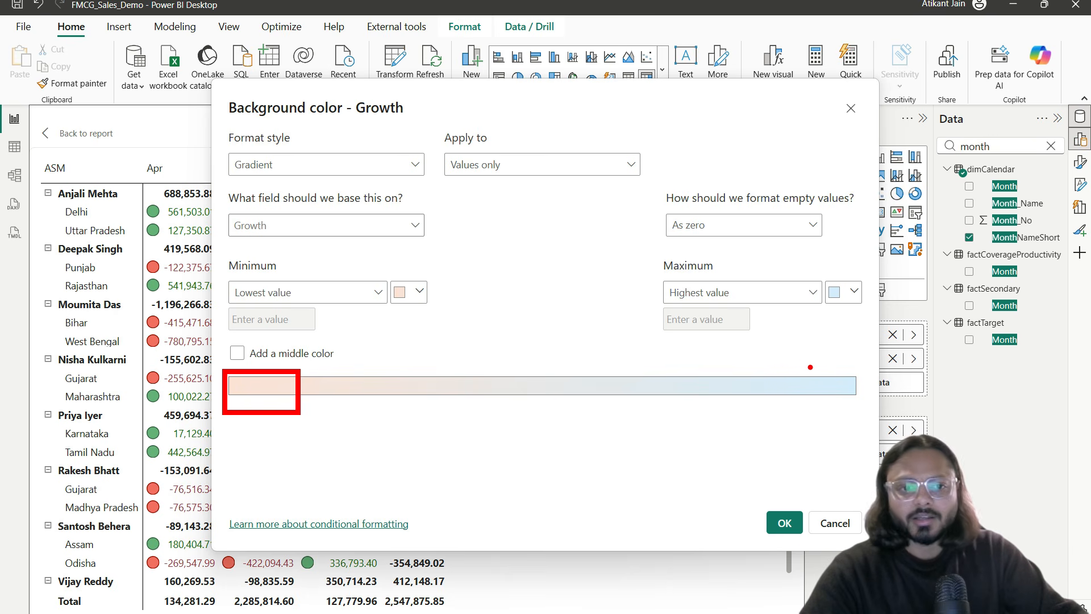
{"action": "mouse_move", "coordinate": [783, 361]}
{"action": "left_mouse_down"}
{"action": "mouse_move", "coordinate": [857, 409]}
{"action": "mouse_move", "coordinate": [905, 400]}
{"action": "left_mouse_up"}
{"action": "mouse_move", "coordinate": [465, 402]}
{"action": "left_mouse_down"}
{"action": "mouse_move", "coordinate": [551, 382]}
{"action": "mouse_move", "coordinate": [560, 406]}
{"action": "mouse_move", "coordinate": [546, 370]}
{"action": "left_mouse_up"}
{"action": "key", "text": "Escape"}
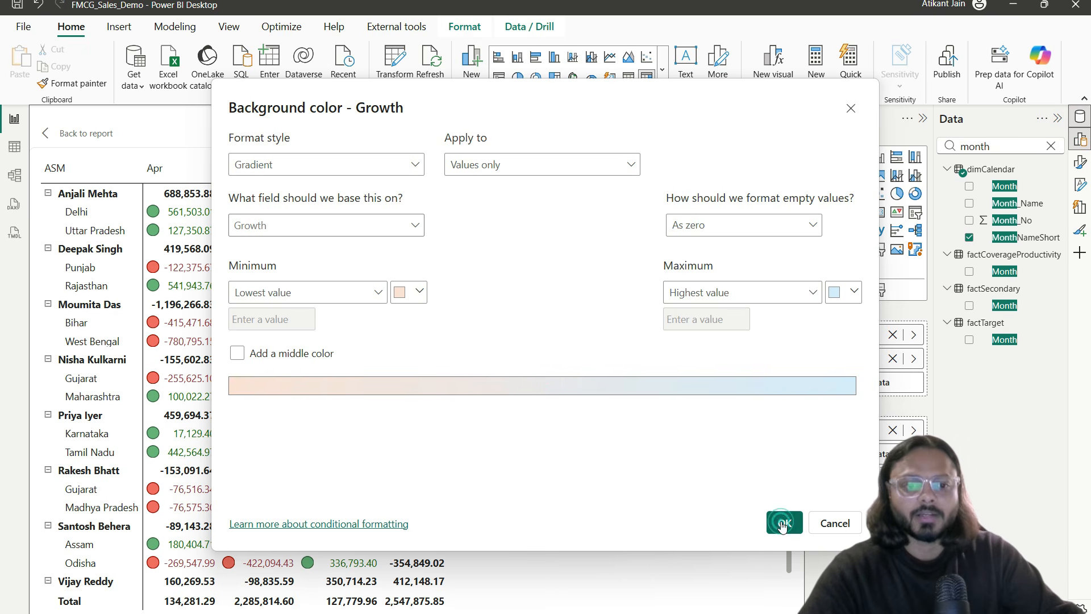
{"action": "left_click", "coordinate": [783, 521]}
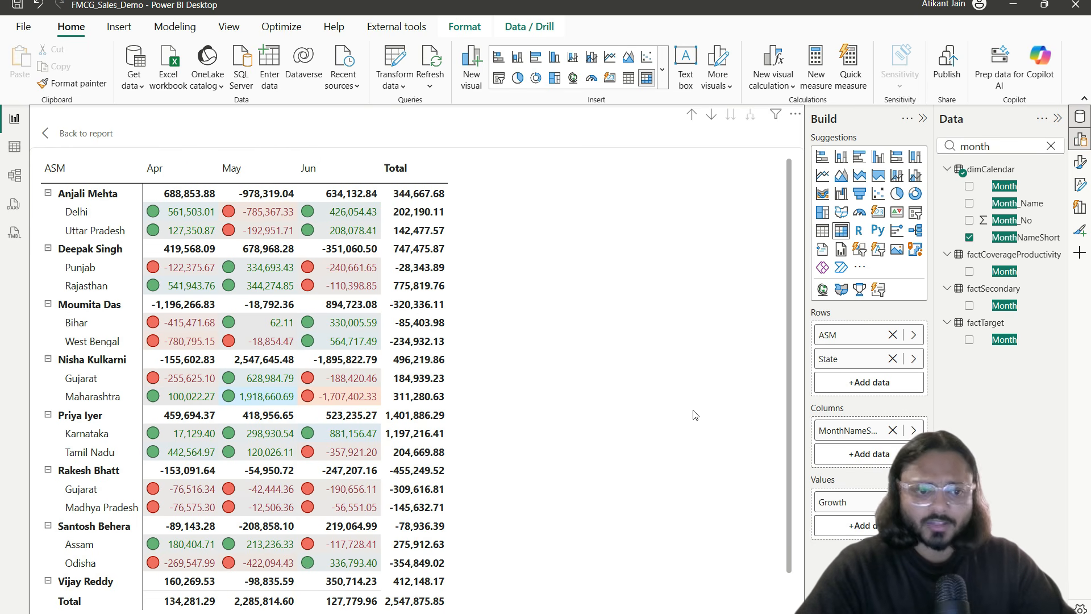
Step: Reopen Growth's background colour settings and apply the gradient to Values and totals
{"action": "right_click", "coordinate": [851, 506]}
{"action": "mouse_move", "coordinate": [960, 429]}
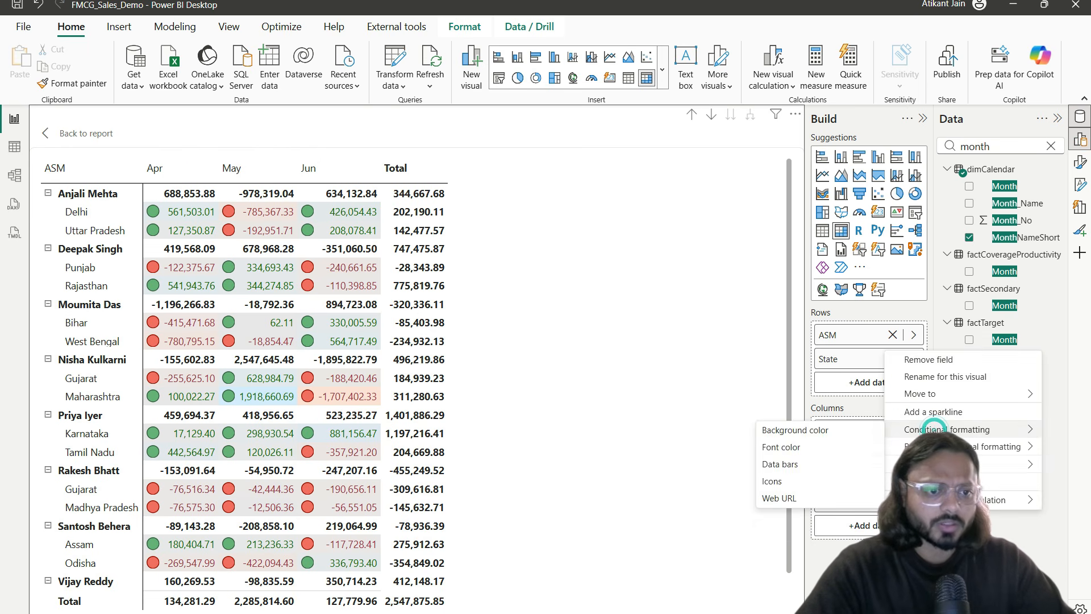
{"action": "left_click", "coordinate": [806, 430]}
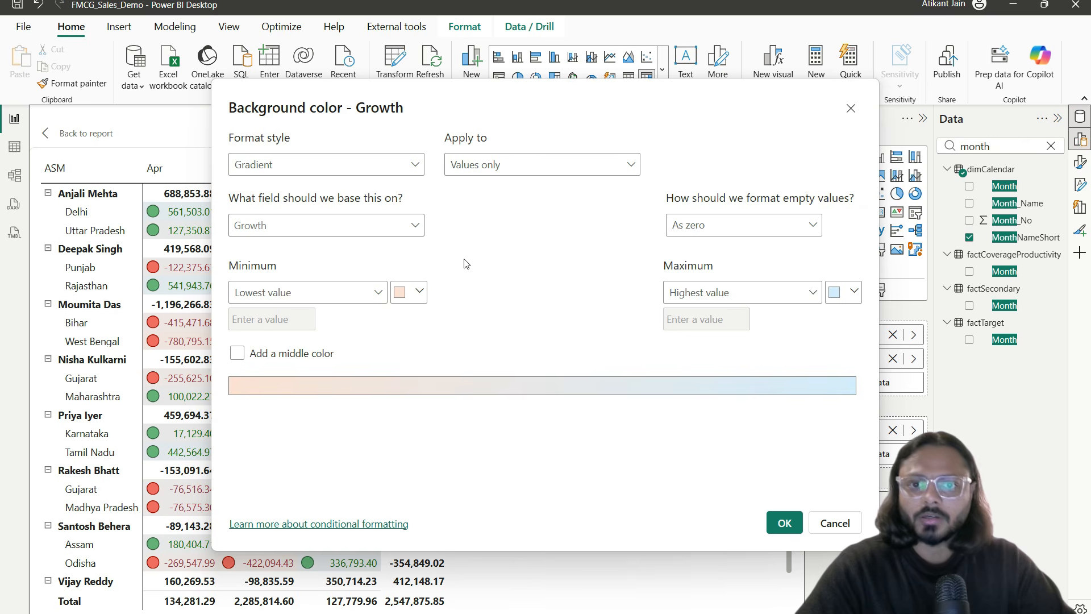
{"action": "left_click", "coordinate": [499, 165]}
{"action": "left_click", "coordinate": [520, 210]}
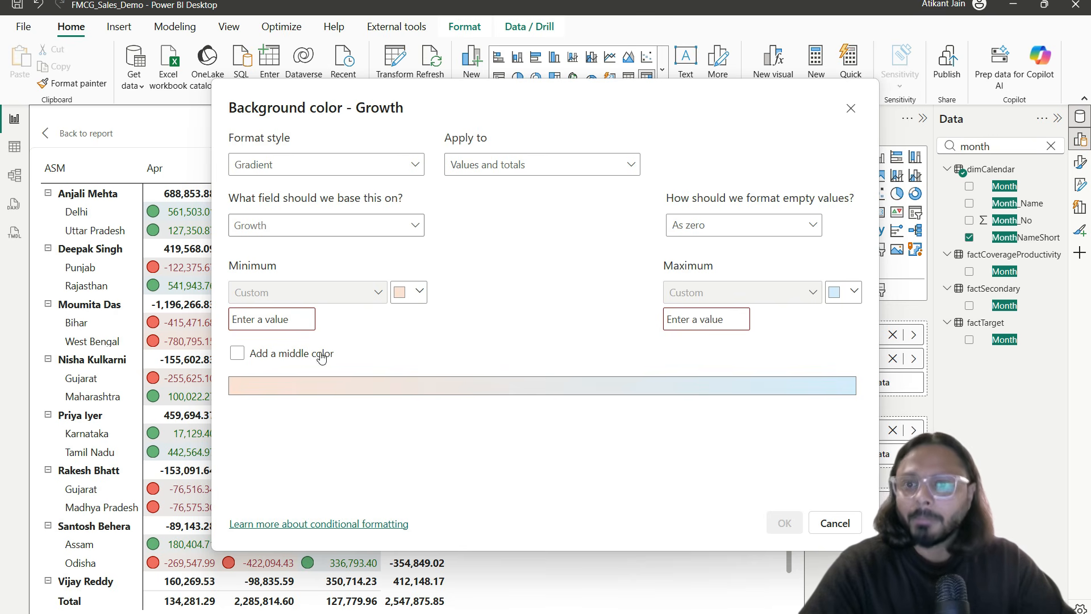
{"action": "left_click_drag", "start_coordinate": [490, 151], "coordinate": [541, 182]}
{"action": "left_click_drag", "start_coordinate": [232, 307], "coordinate": [307, 337]}
{"action": "left_click_drag", "start_coordinate": [659, 297], "coordinate": [750, 326]}
{"action": "key", "text": "Escape"}
{"action": "left_click", "coordinate": [283, 320]}
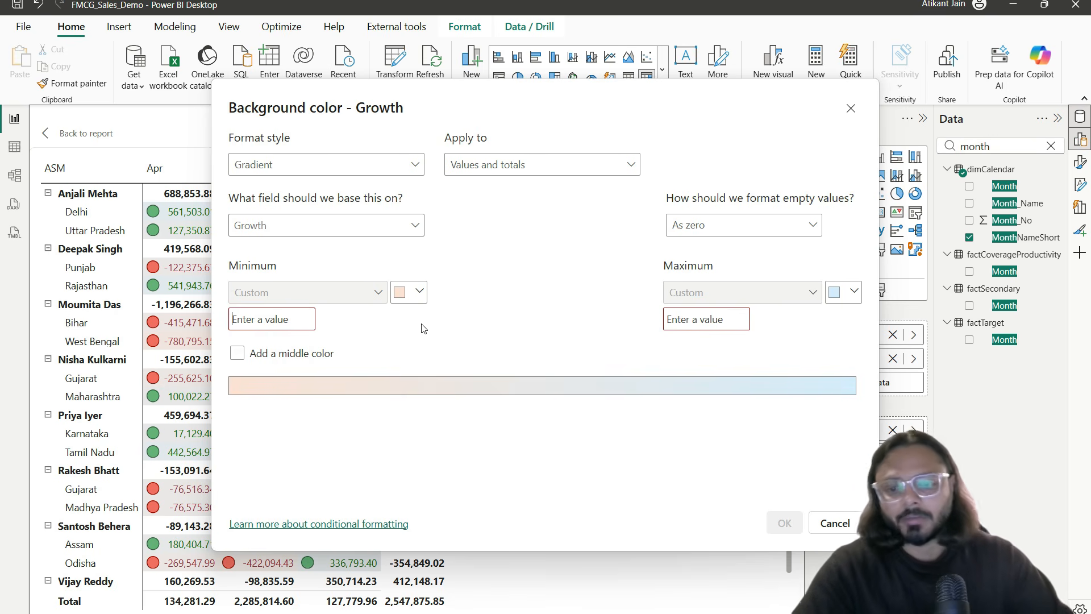
{"action": "type", "text": "-1000000000"}
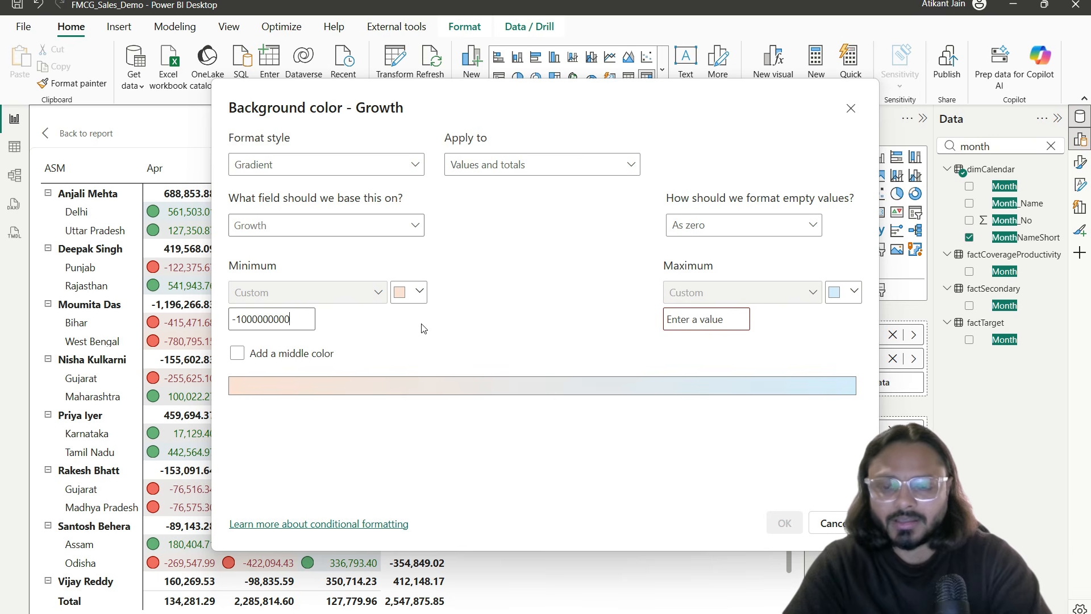
{"action": "key", "text": "Tab"}
{"action": "left_click", "coordinate": [710, 320]}
{"action": "type", "text": "10000000000000"}
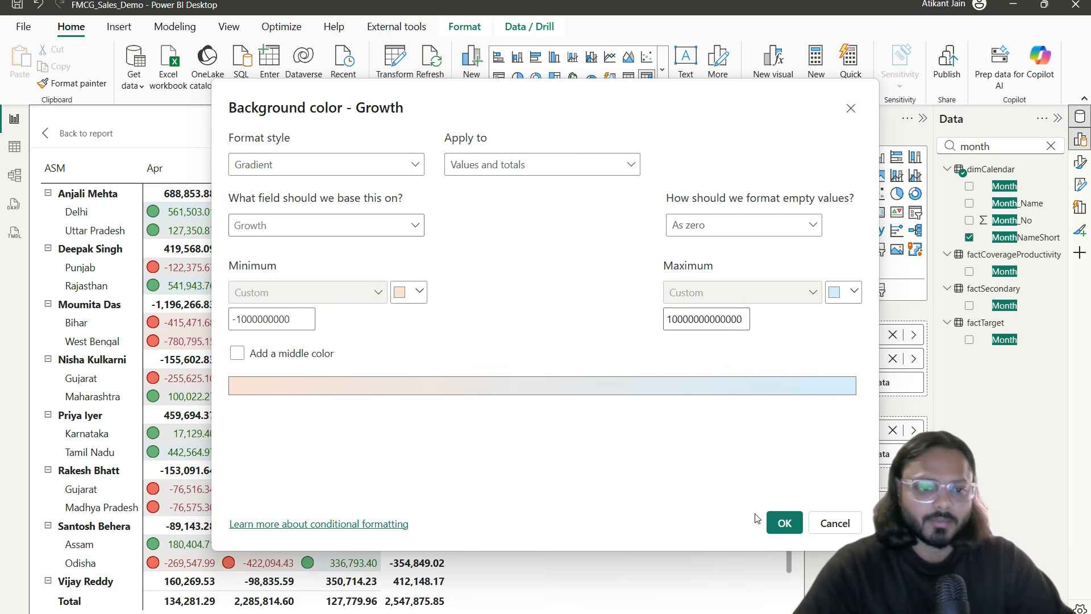
{"action": "left_click", "coordinate": [784, 522]}
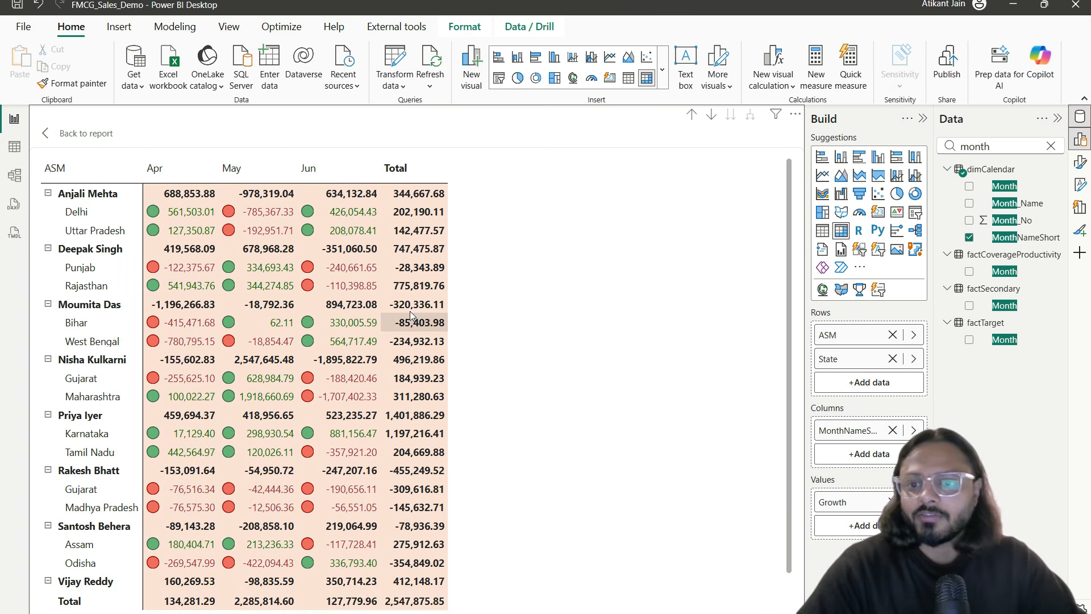
Step: Reopen the Growth background colour settings from the matrix fields
{"action": "scroll", "coordinate": [408, 310], "scroll_direction": "down", "scroll_amount": 1}
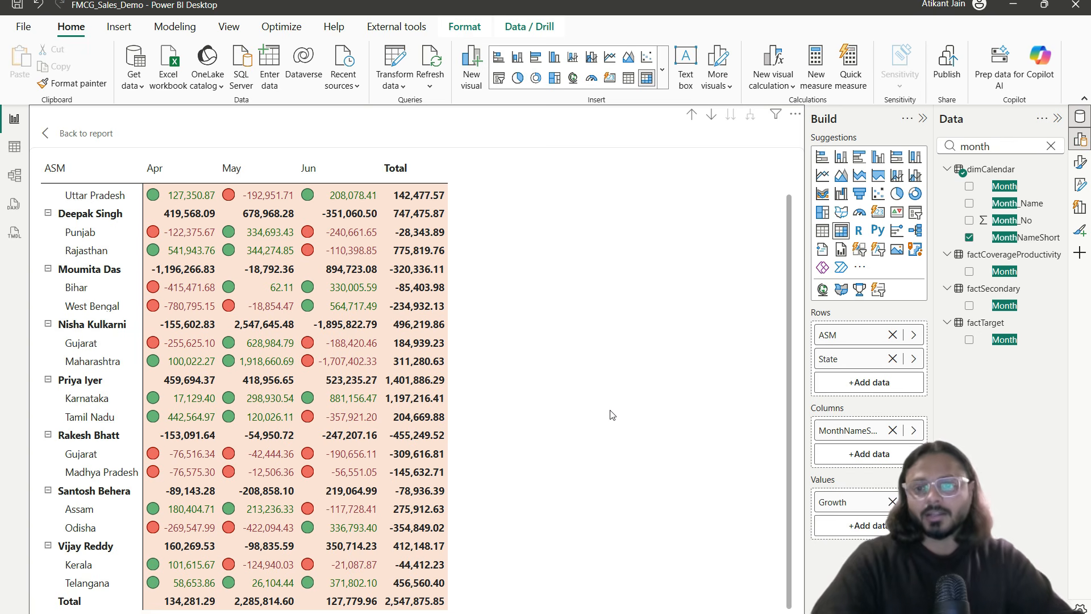
{"action": "scroll", "coordinate": [480, 431], "scroll_direction": "up", "scroll_amount": 1}
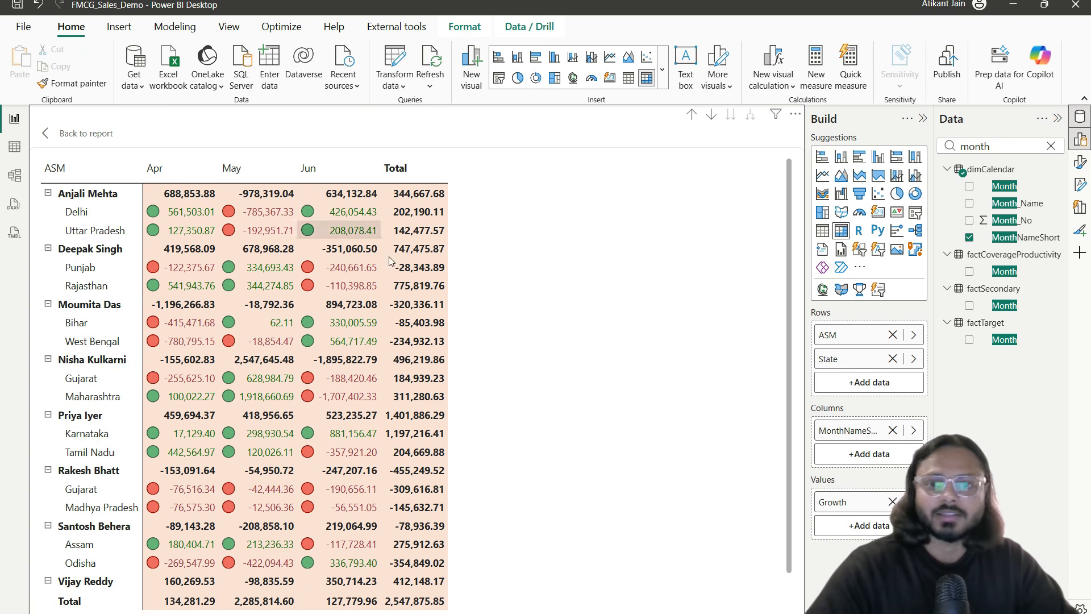
{"action": "right_click", "coordinate": [875, 359]}
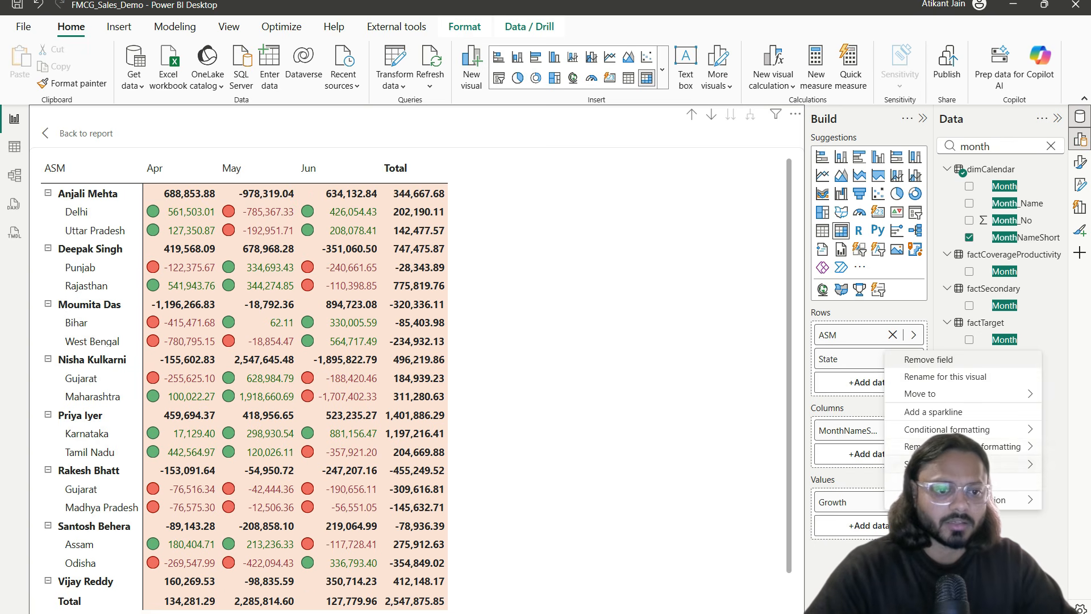
{"action": "mouse_move", "coordinate": [966, 429]}
{"action": "left_click", "coordinate": [795, 430]}
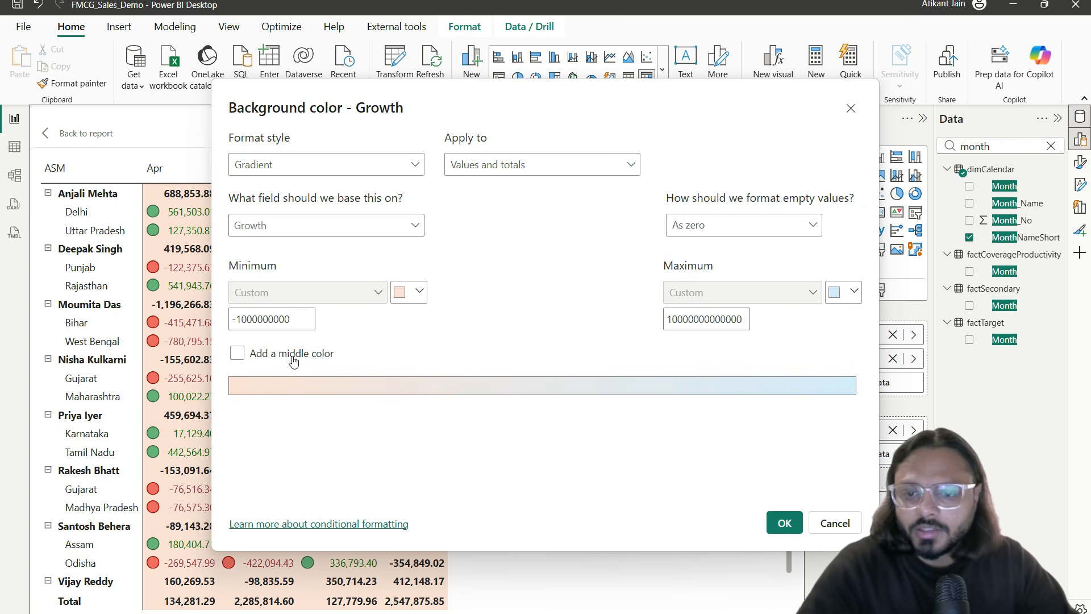
Step: Switch Apply to to Values only but cancel, then remove State from the matrix rows
{"action": "mouse_move", "coordinate": [225, 309]}
{"action": "left_mouse_down"}
{"action": "mouse_move", "coordinate": [319, 331]}
{"action": "mouse_move", "coordinate": [256, 338]}
{"action": "mouse_move", "coordinate": [323, 305]}
{"action": "left_mouse_up"}
{"action": "left_click_drag", "start_coordinate": [682, 343], "coordinate": [745, 312]}
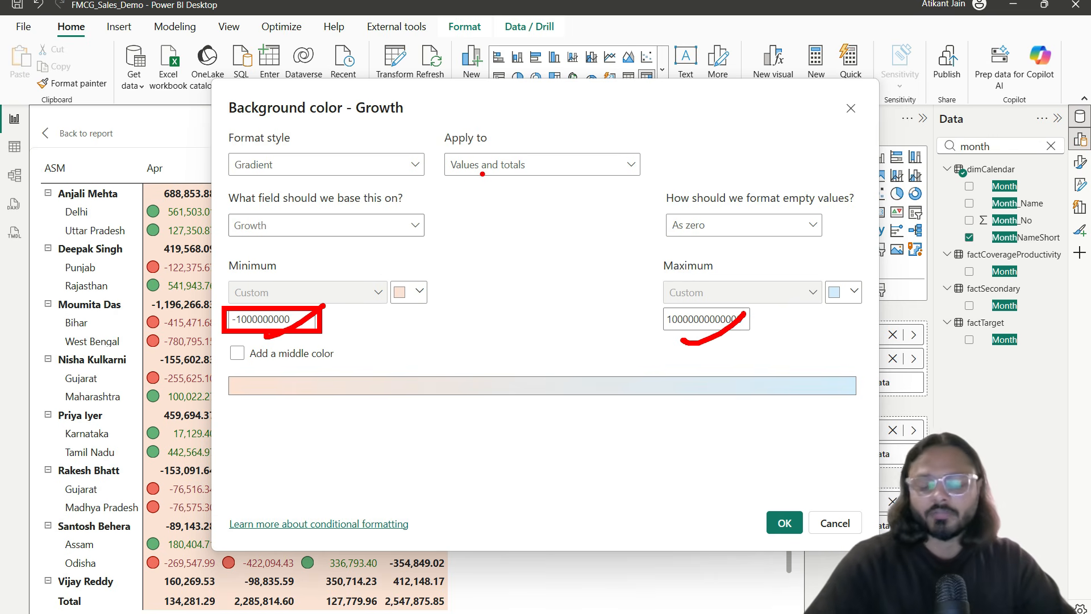
{"action": "left_click_drag", "start_coordinate": [431, 124], "coordinate": [583, 183]}
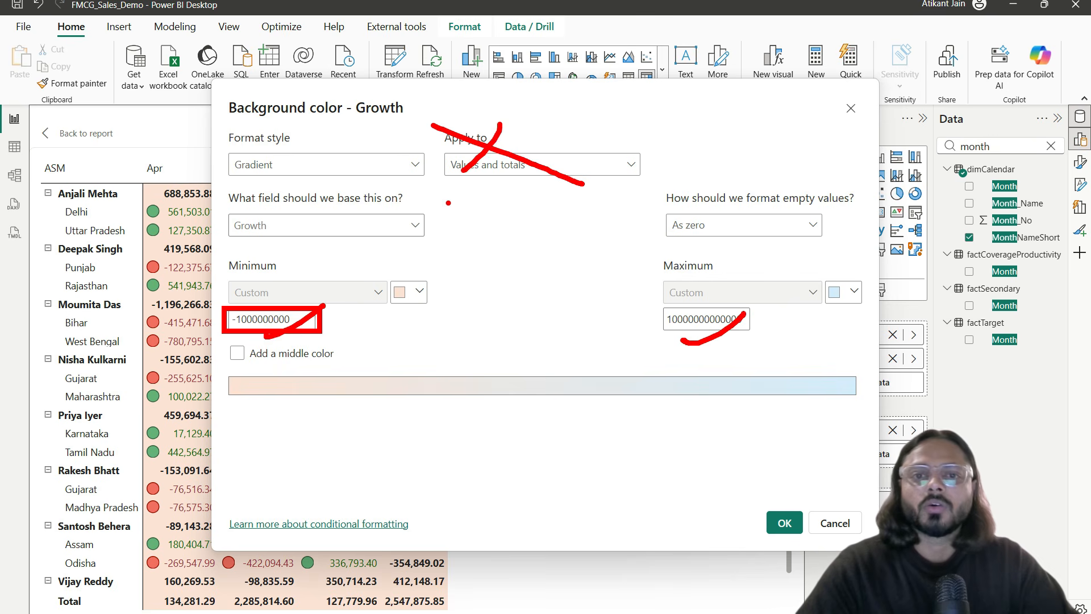
{"action": "left_click", "coordinate": [482, 164]}
{"action": "left_click", "coordinate": [483, 190]}
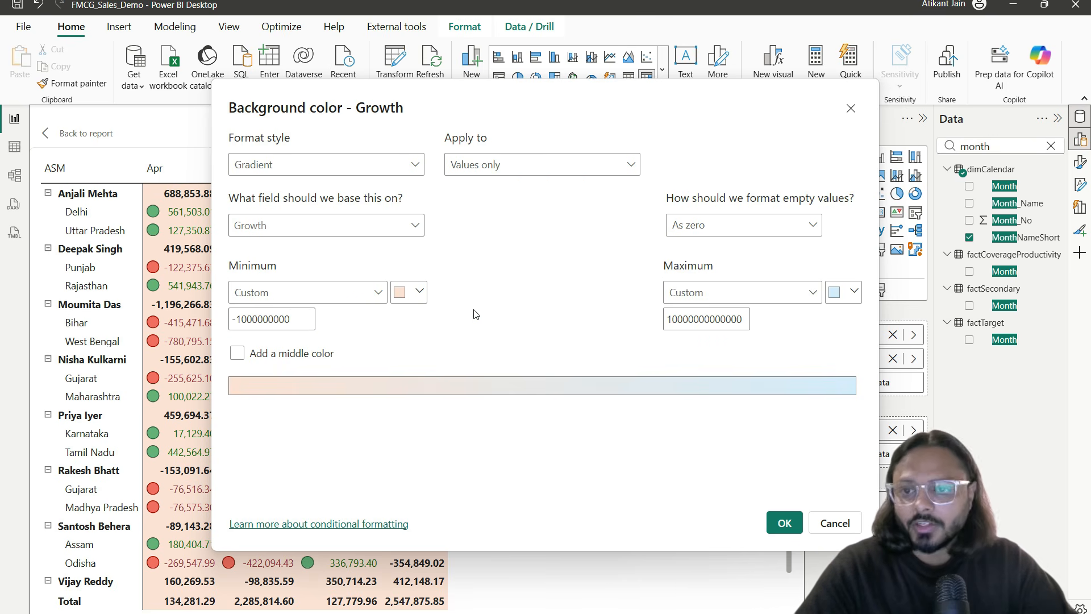
{"action": "left_click", "coordinate": [837, 522]}
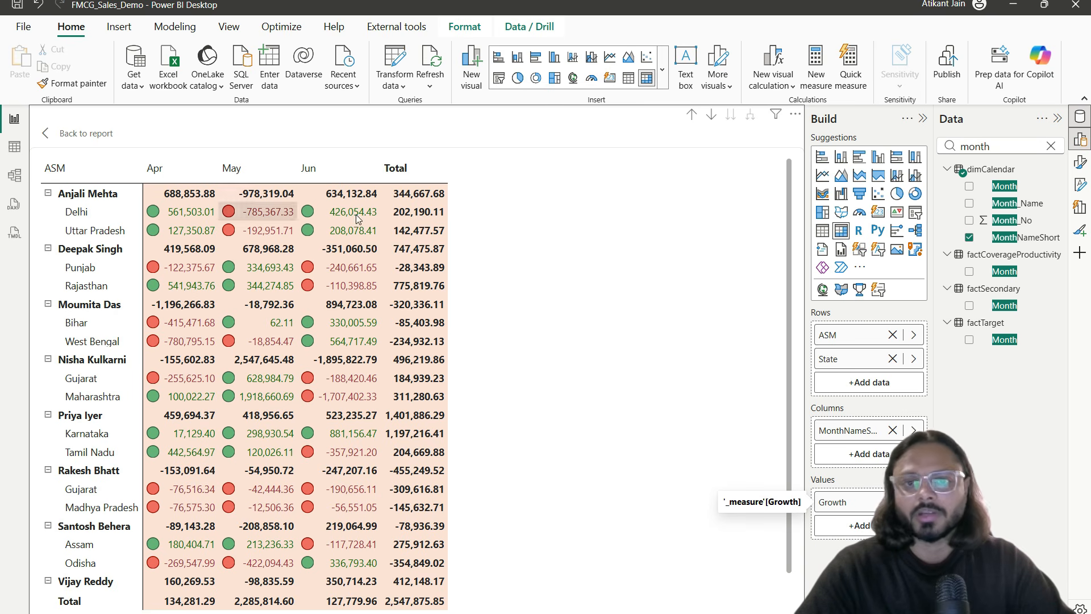
{"action": "left_click", "coordinate": [892, 358]}
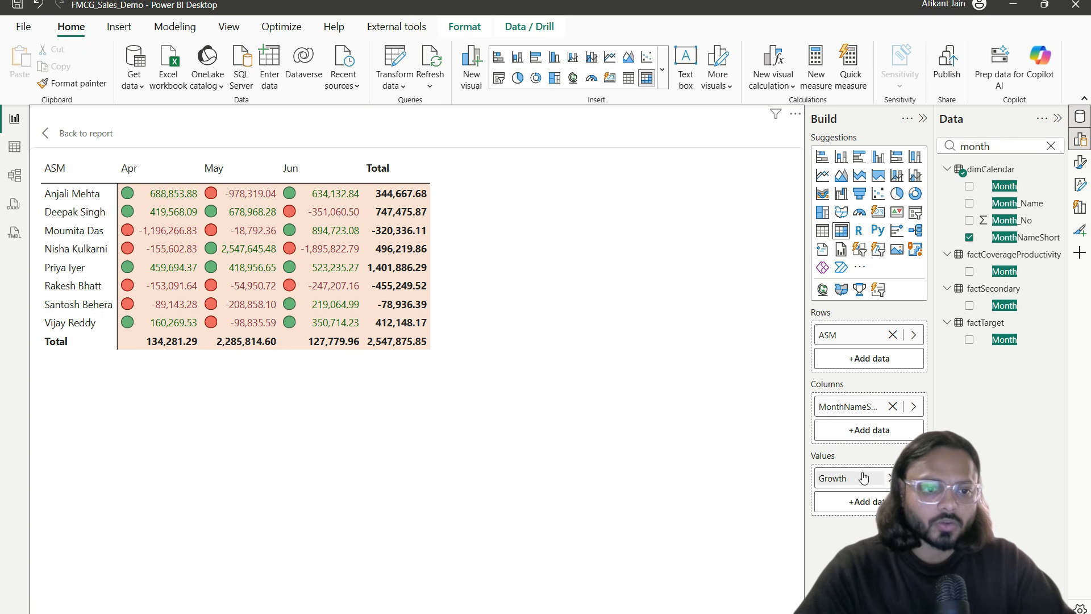
Step: Reopen Growth's background colour settings and apply them to values only
{"action": "right_click", "coordinate": [884, 473]}
{"action": "mouse_move", "coordinate": [940, 550]}
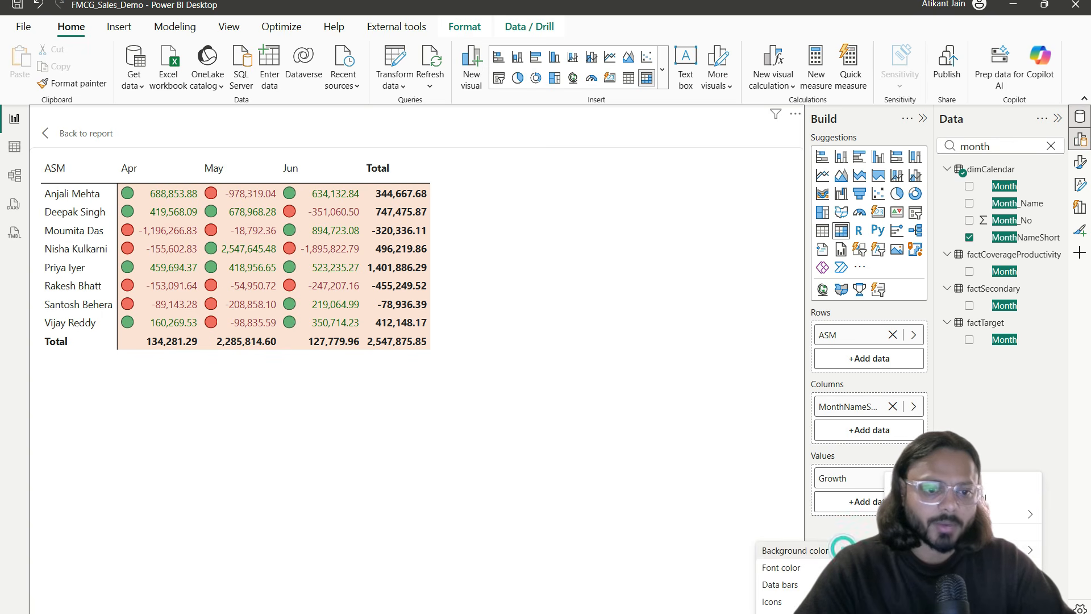
{"action": "left_click", "coordinate": [843, 547]}
{"action": "left_click", "coordinate": [500, 166]}
{"action": "left_click", "coordinate": [492, 187]}
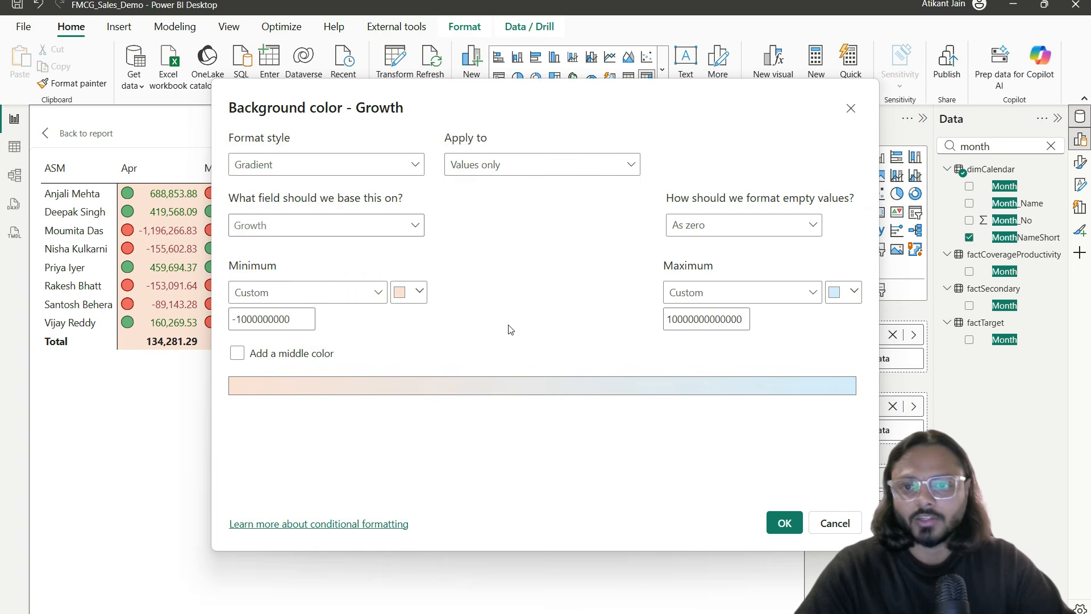
Step: Clear the custom minimum and maximum, base colouring on Growth, and close the dialog
{"action": "left_click", "coordinate": [297, 316]}
{"action": "key", "text": "ctrl+a"}
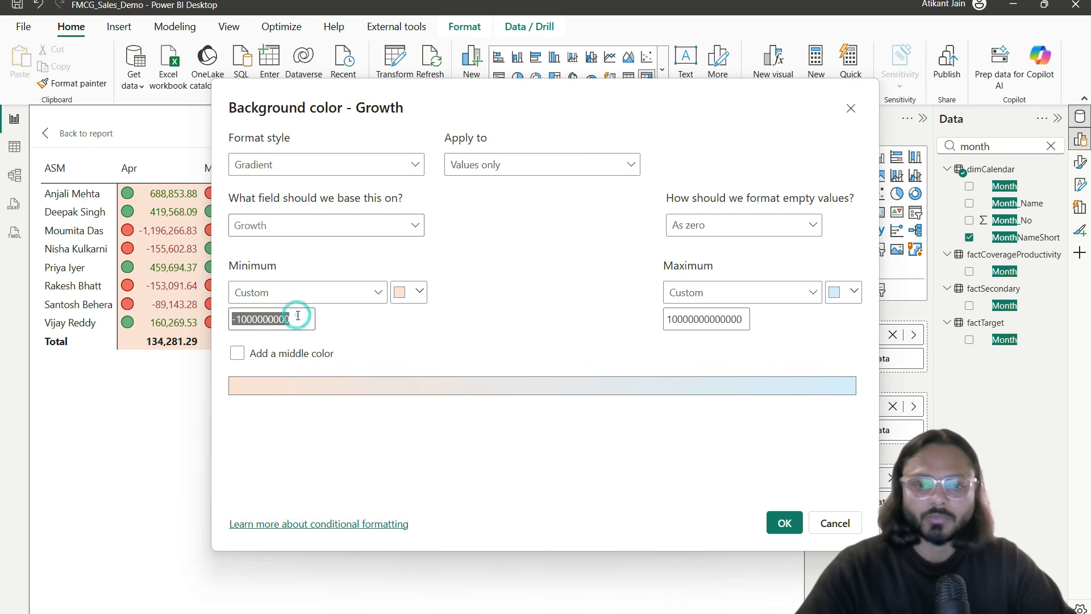
{"action": "key", "text": "BackSpace"}
{"action": "left_click", "coordinate": [701, 325]}
{"action": "key", "text": "ctrl+a"}
{"action": "key", "text": "BackSpace"}
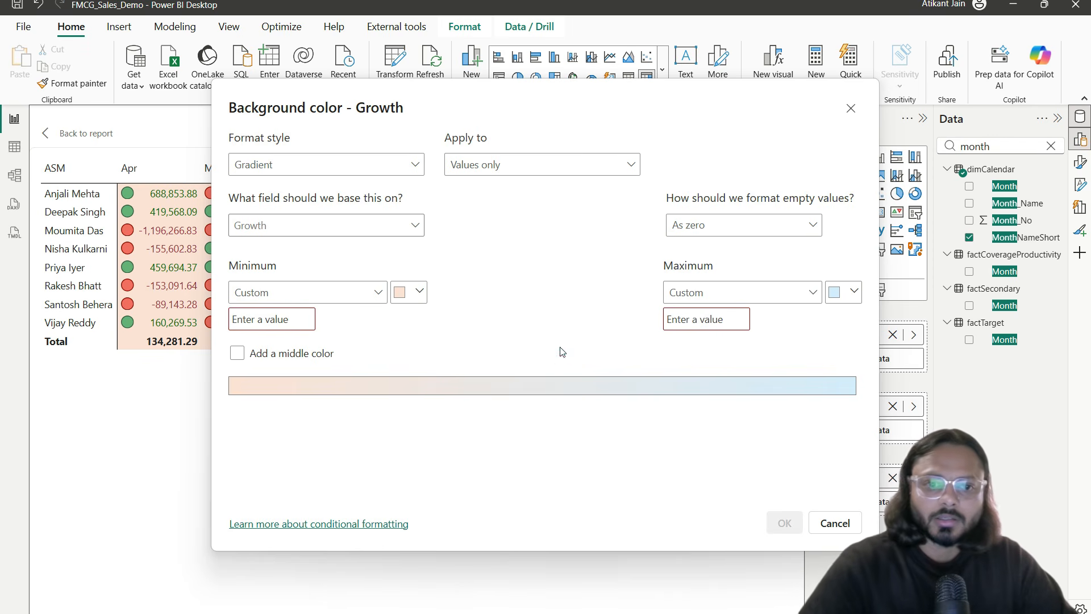
{"action": "left_click", "coordinate": [364, 223]}
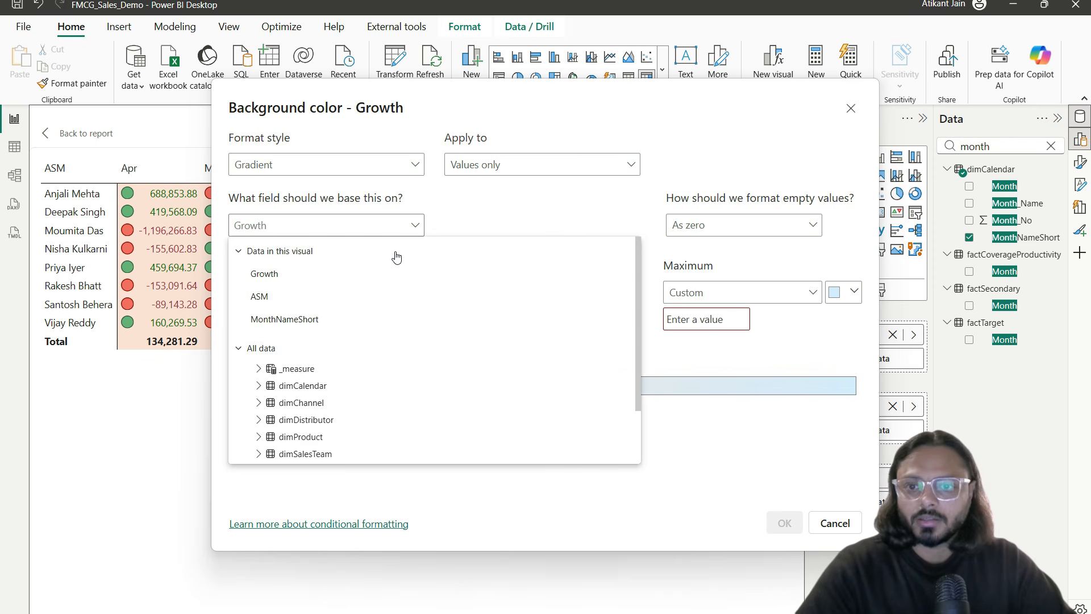
{"action": "left_click", "coordinate": [273, 275]}
{"action": "left_click", "coordinate": [842, 519]}
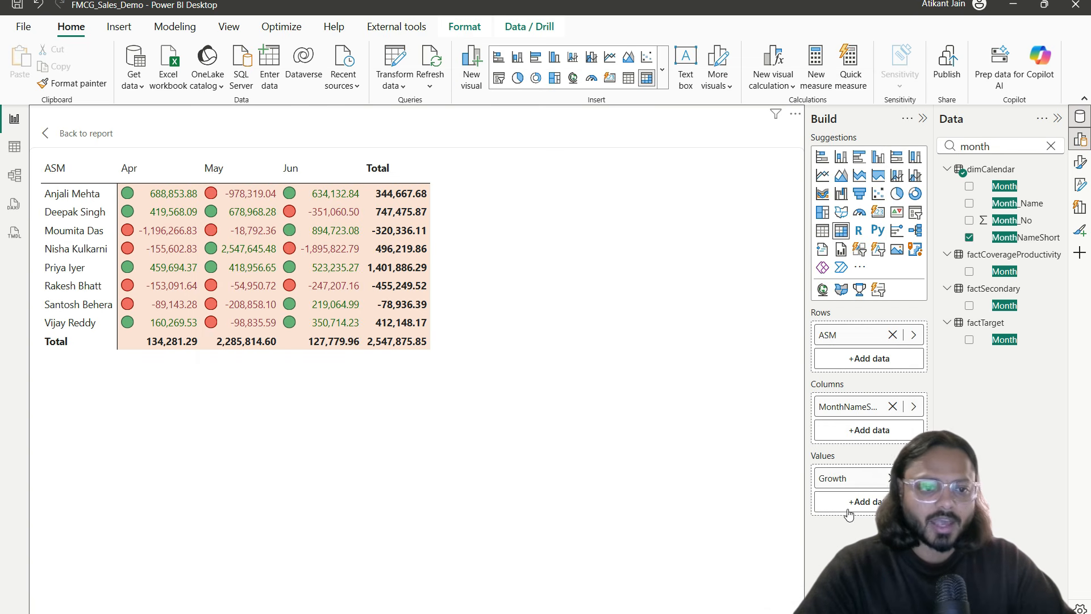
Step: Remove Growth from the matrix values
{"action": "left_click", "coordinate": [876, 487]}
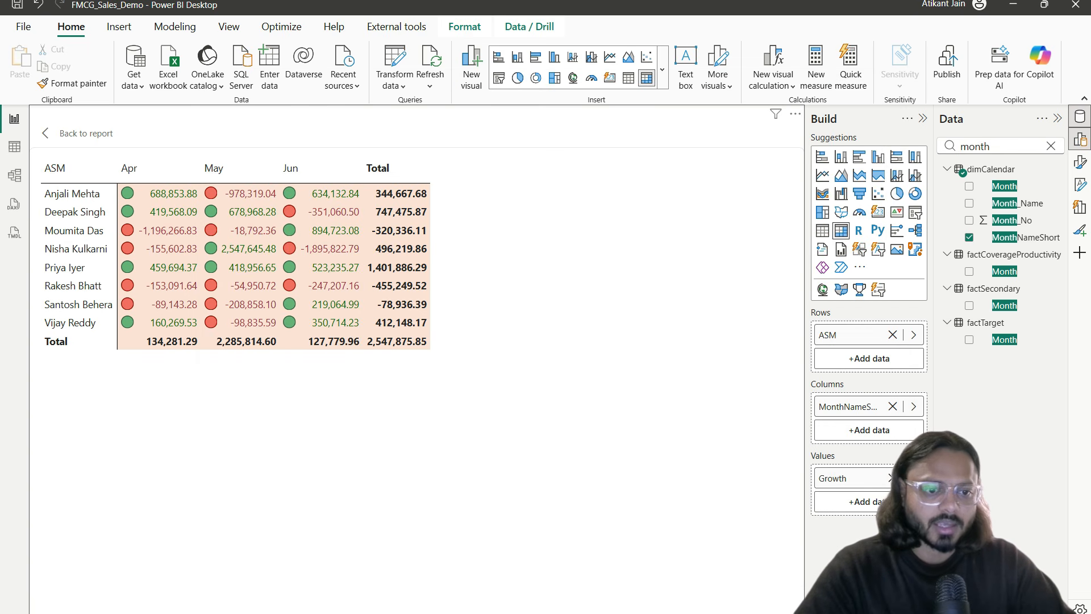
{"action": "left_click", "coordinate": [892, 478]}
{"action": "left_click", "coordinate": [1022, 148]}
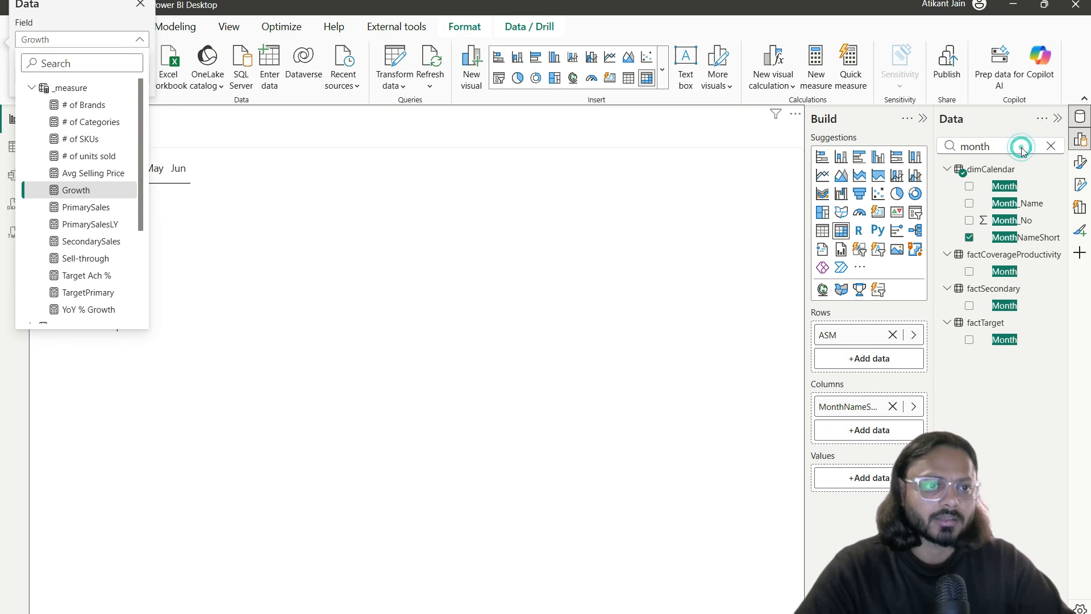
{"action": "double_click", "coordinate": [1022, 148]}
Step: Add Growth to the matrix values with gradient background colour shading
{"action": "type", "text": "grow"}
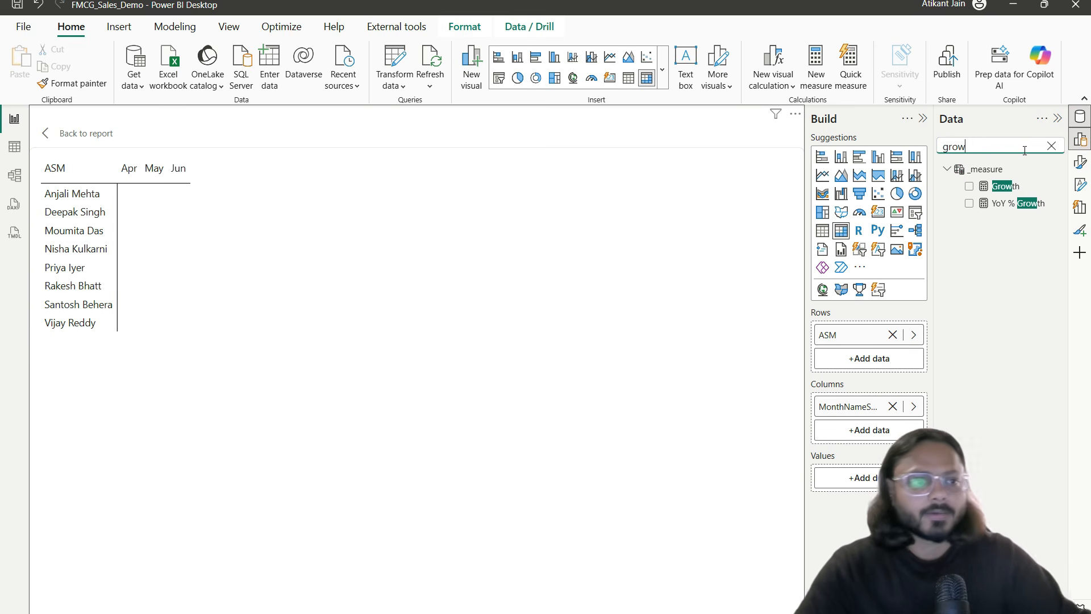
{"action": "left_click_drag", "start_coordinate": [1017, 187], "coordinate": [830, 476]}
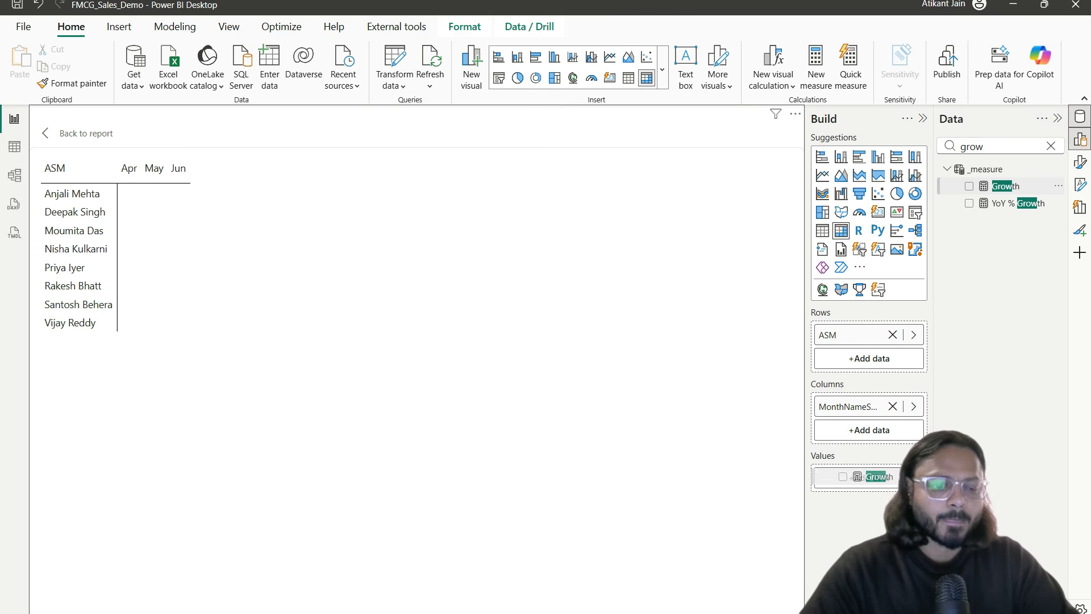
{"action": "left_click", "coordinate": [913, 478]}
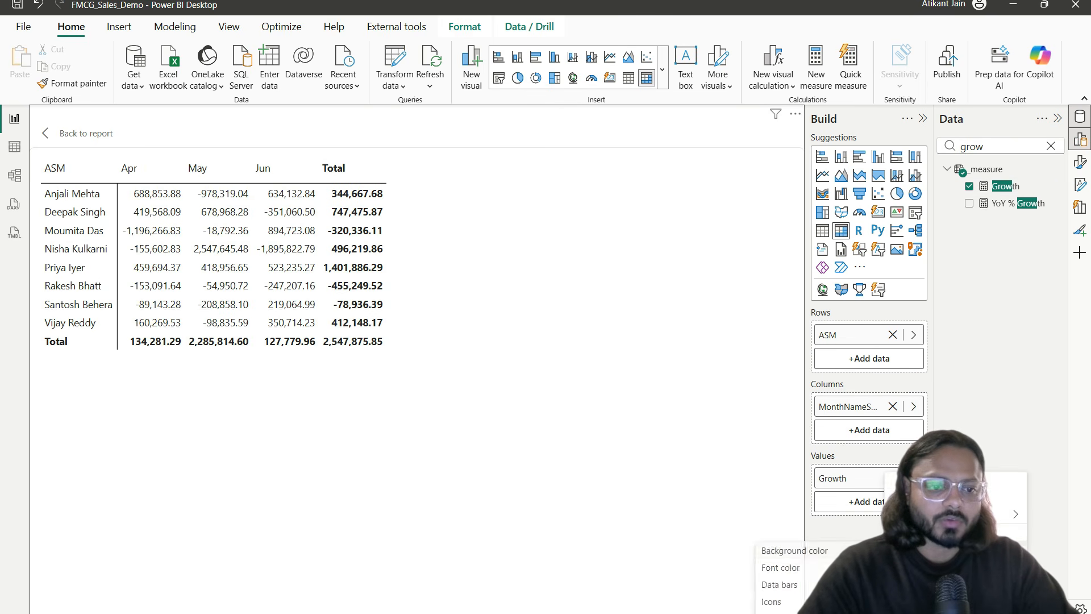
{"action": "left_click", "coordinate": [795, 550]}
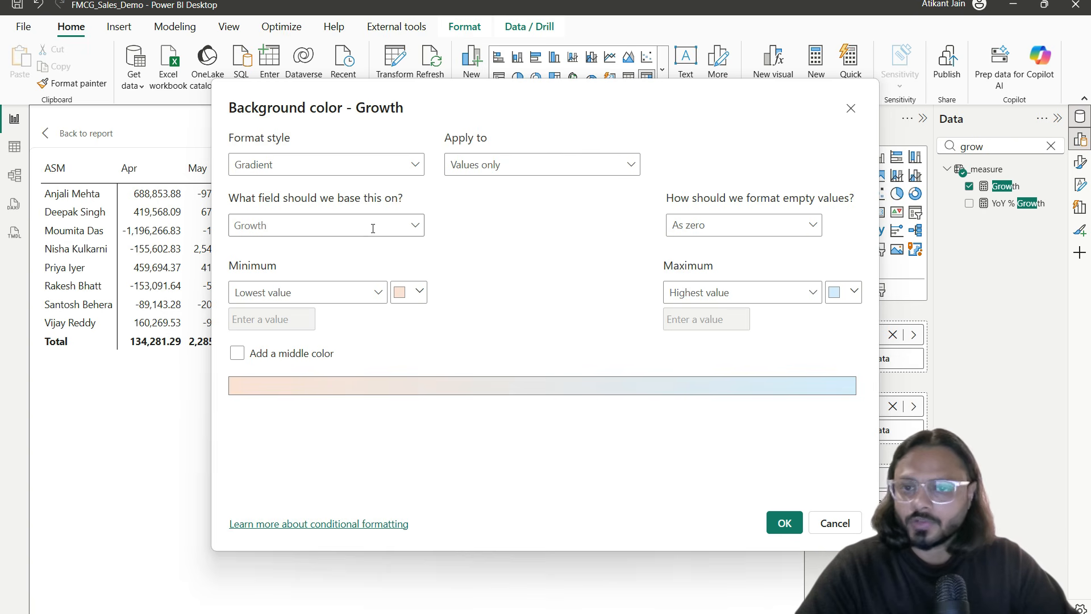
{"action": "left_click", "coordinate": [784, 522]}
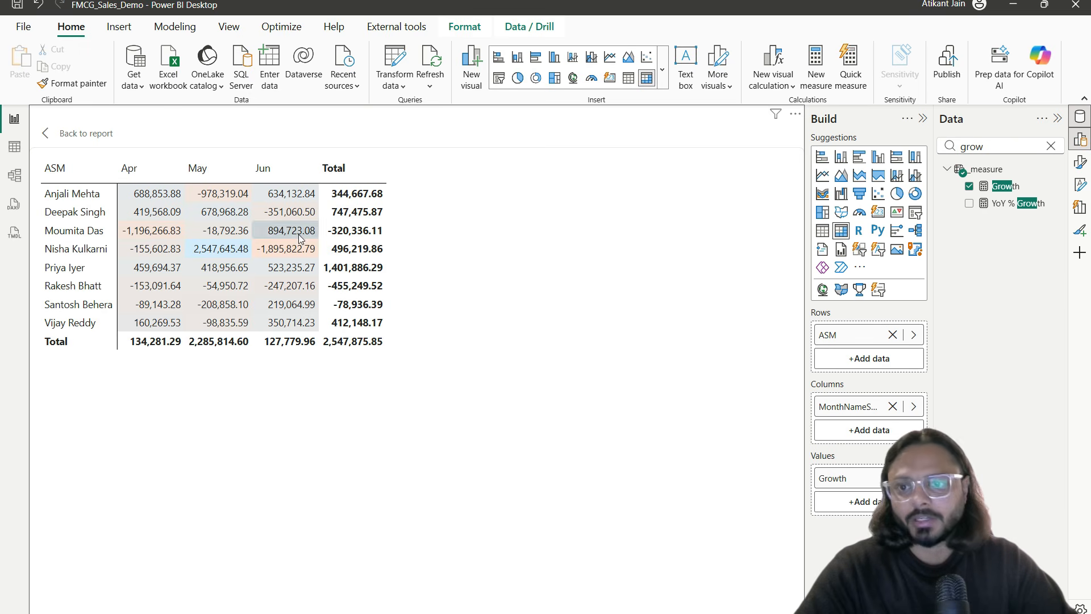
Step: Highlight notable Apr, May and Jun Growth cells with on-screen annotations
{"action": "scroll", "coordinate": [207, 284], "scroll_direction": "up", "scroll_amount": 4}
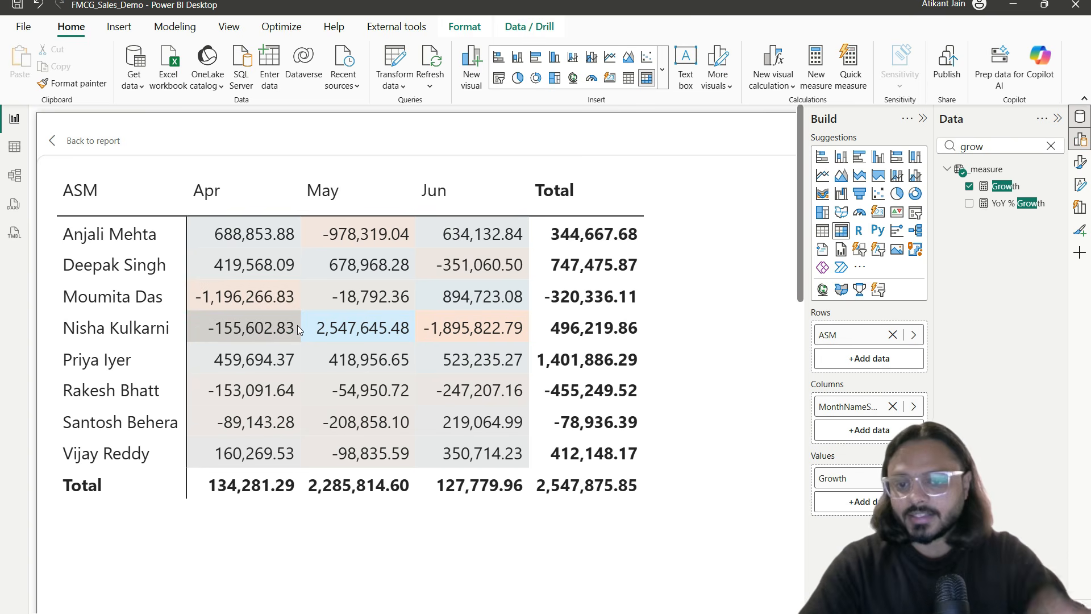
{"action": "mouse_move", "coordinate": [191, 281]}
{"action": "left_mouse_down"}
{"action": "mouse_move", "coordinate": [301, 318]}
{"action": "mouse_move", "coordinate": [287, 314]}
{"action": "left_mouse_up"}
{"action": "left_click_drag", "start_coordinate": [305, 222], "coordinate": [379, 246]}
{"action": "mouse_move", "coordinate": [417, 310]}
{"action": "left_mouse_down"}
{"action": "mouse_move", "coordinate": [454, 331]}
{"action": "mouse_move", "coordinate": [532, 345]}
{"action": "left_mouse_up"}
{"action": "left_click_drag", "start_coordinate": [307, 305], "coordinate": [413, 345]}
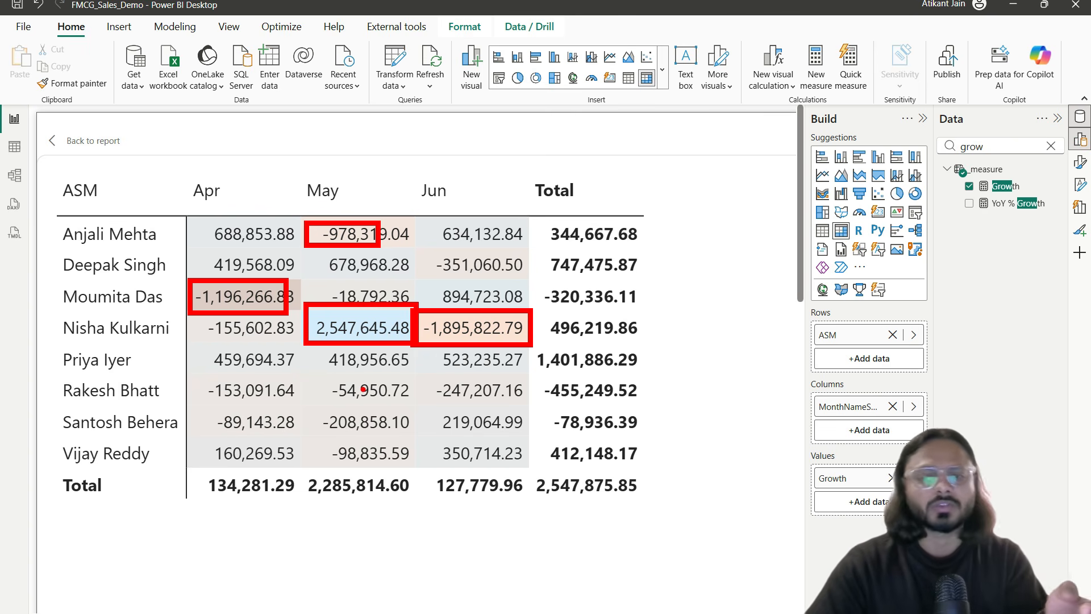
{"action": "key", "text": "Escape"}
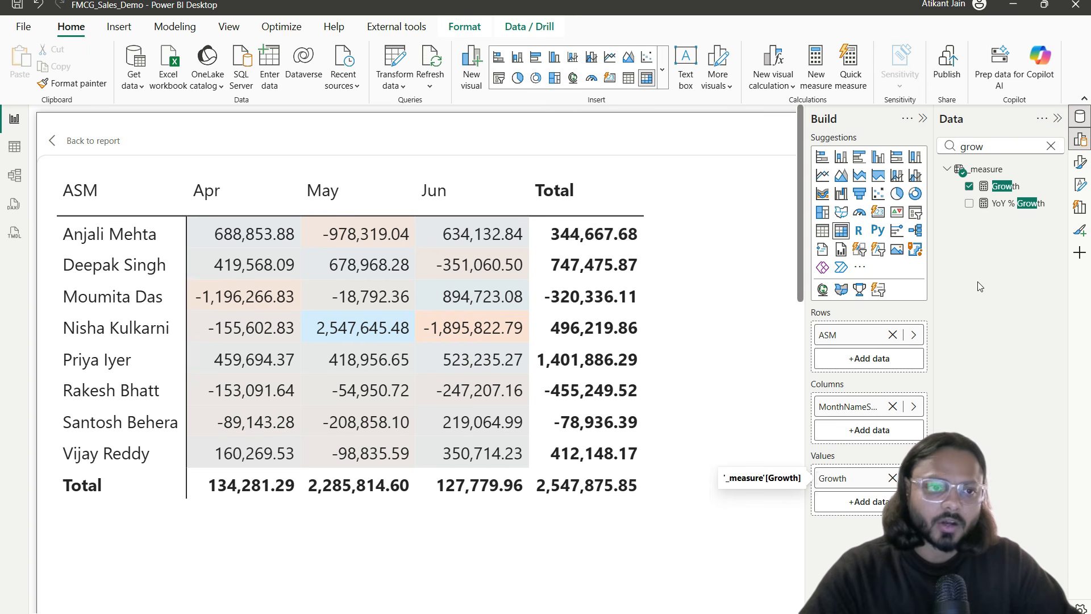
Step: Replace Growth with YoY % Growth in the matrix values
{"action": "left_click_drag", "start_coordinate": [1021, 208], "coordinate": [870, 470]}
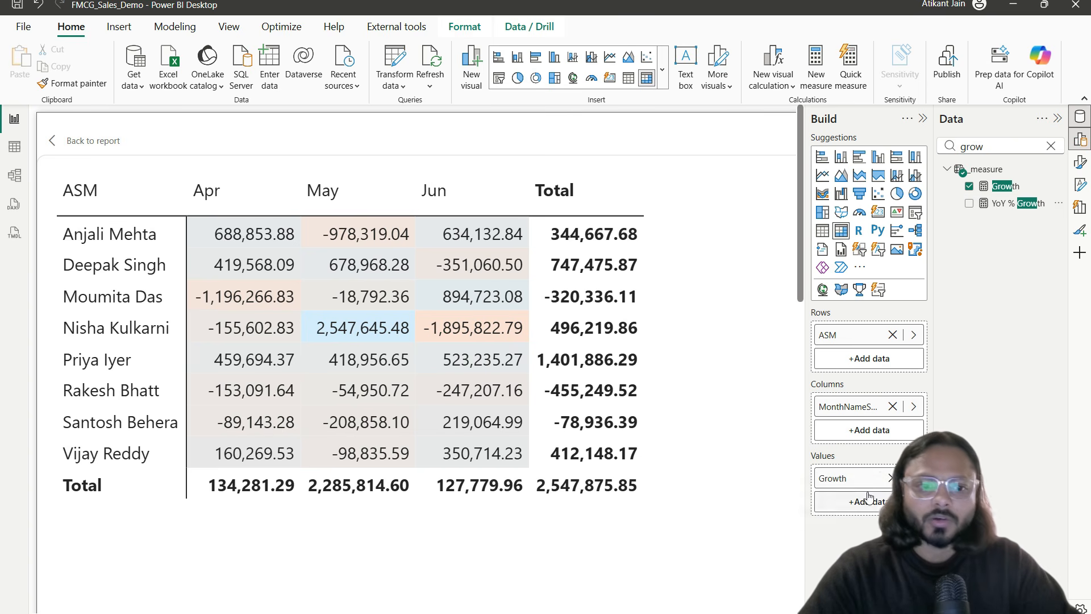
{"action": "left_click", "coordinate": [892, 478]}
{"action": "left_click_drag", "start_coordinate": [1017, 203], "coordinate": [885, 484]}
Step: Apply gradient background shading to the YoY % Growth cells
{"action": "right_click", "coordinate": [874, 485]}
{"action": "left_click", "coordinate": [795, 551]}
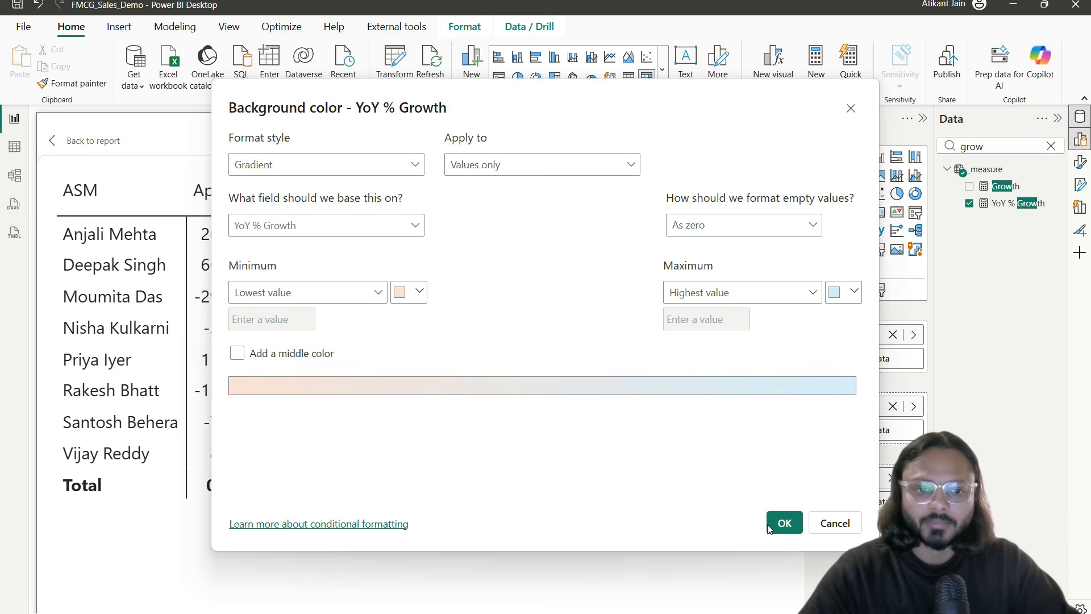
{"action": "left_click", "coordinate": [771, 525]}
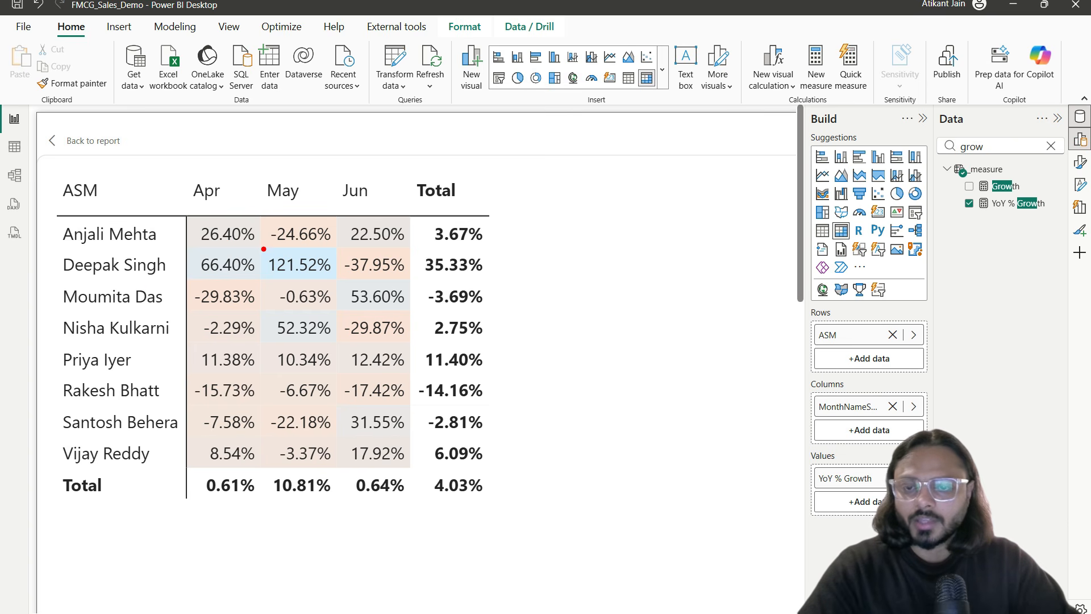
Step: Annotate the 121.52% outlier, negative growth values and Total row, then return to the report page
{"action": "left_click_drag", "start_coordinate": [264, 248], "coordinate": [345, 279]}
{"action": "left_click_drag", "start_coordinate": [279, 285], "coordinate": [354, 254]}
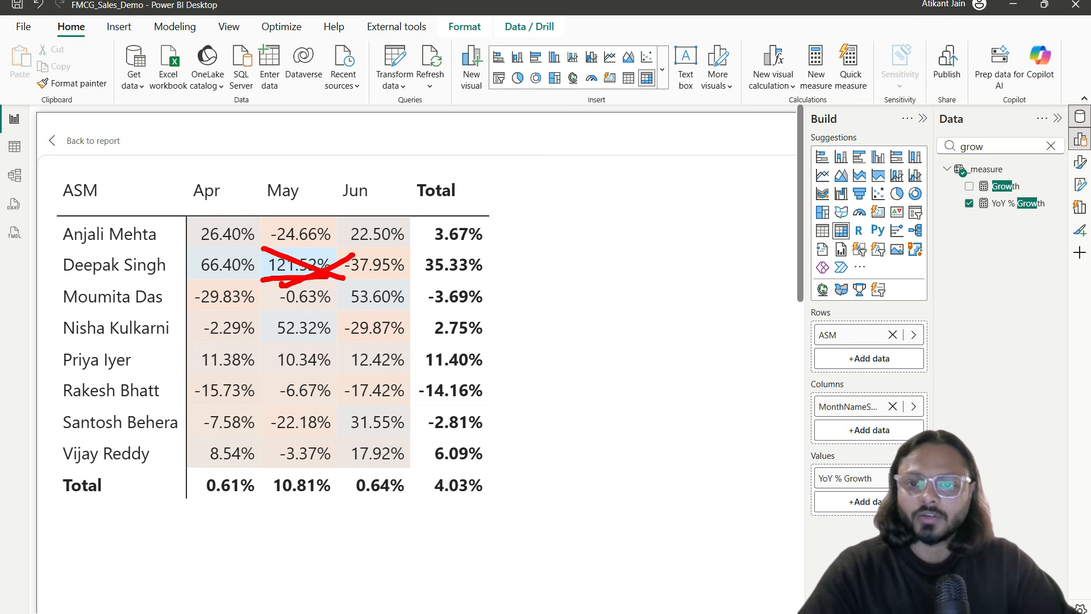
{"action": "key", "text": "Escape"}
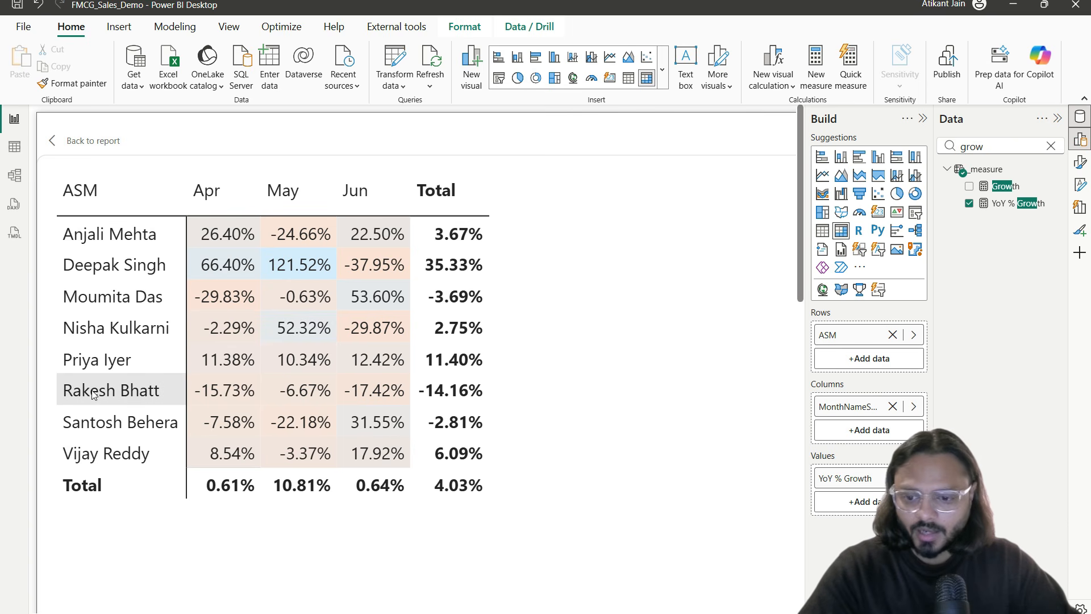
{"action": "mouse_move", "coordinate": [192, 375]}
{"action": "left_mouse_down"}
{"action": "mouse_move", "coordinate": [219, 390]}
{"action": "mouse_move", "coordinate": [409, 406]}
{"action": "left_mouse_up"}
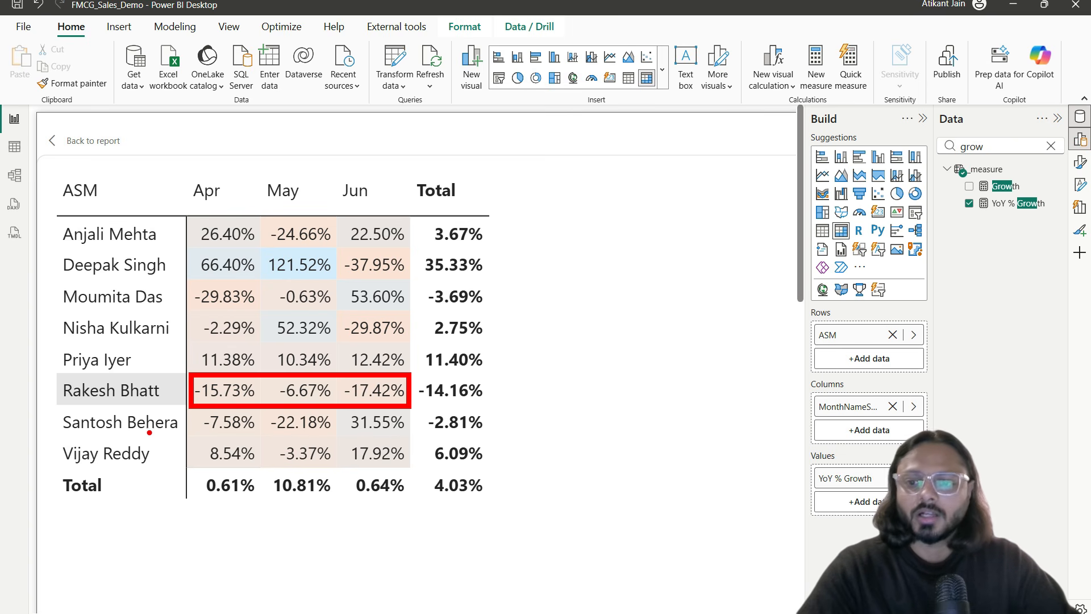
{"action": "mouse_move", "coordinate": [209, 438]}
{"action": "left_mouse_down"}
{"action": "mouse_move", "coordinate": [417, 423]}
{"action": "mouse_move", "coordinate": [343, 427]}
{"action": "left_mouse_up"}
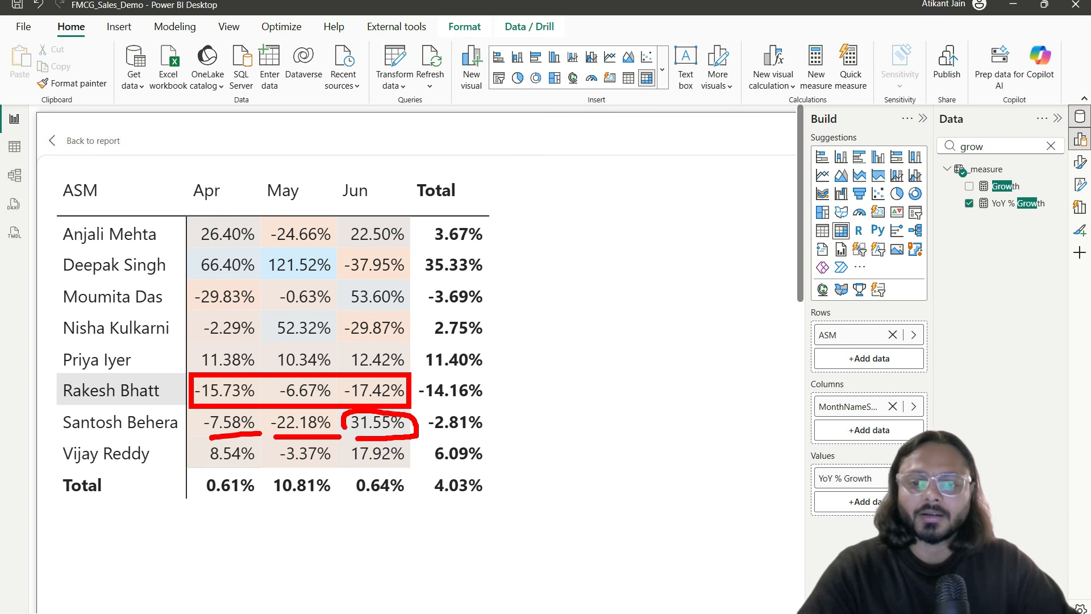
{"action": "left_click_drag", "start_coordinate": [203, 510], "coordinate": [425, 508]}
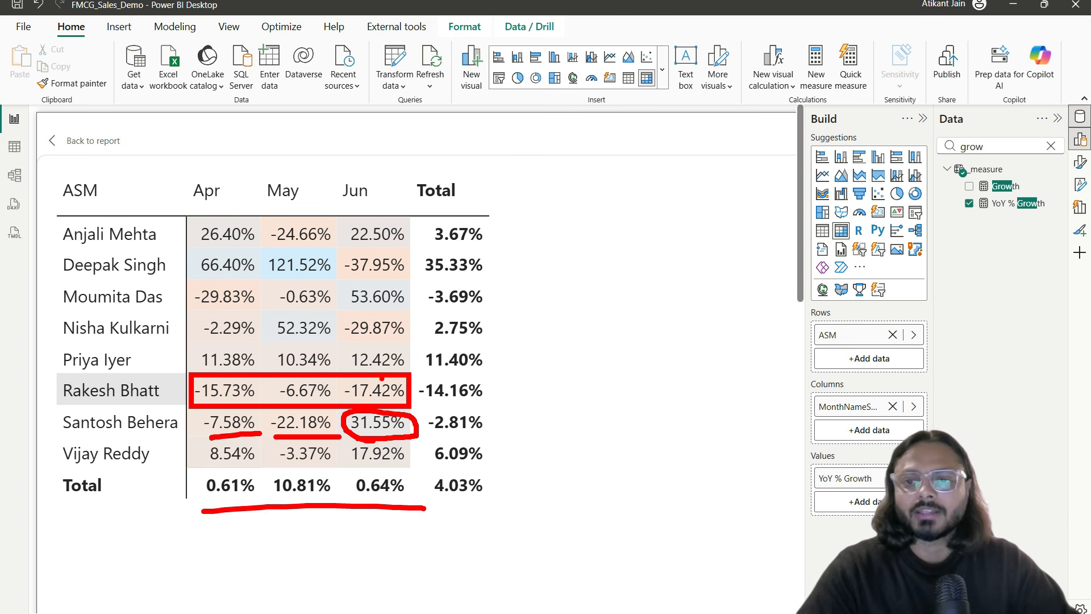
{"action": "key", "text": "Escape"}
{"action": "left_click", "coordinate": [105, 142]}
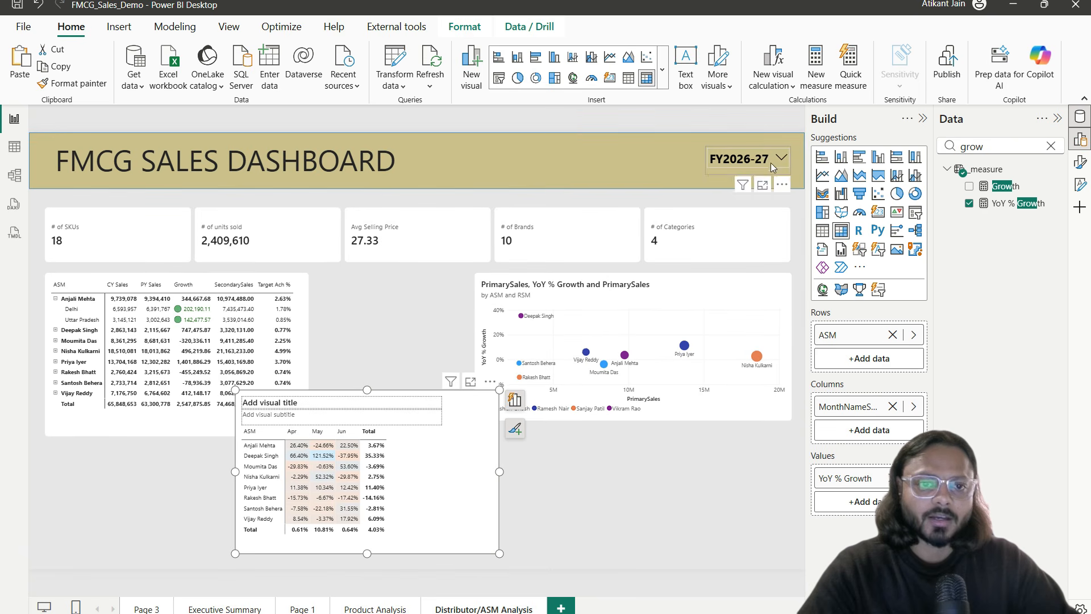
Step: Leave the enlarged matrix and return to the report page
{"action": "left_click", "coordinate": [771, 159]}
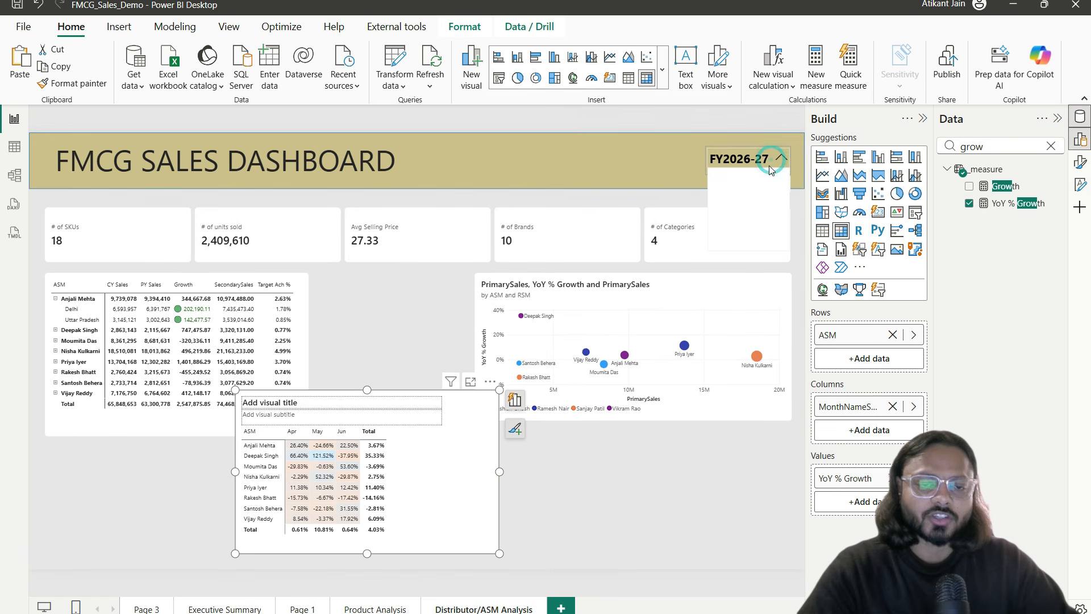
{"action": "left_click", "coordinate": [470, 382]}
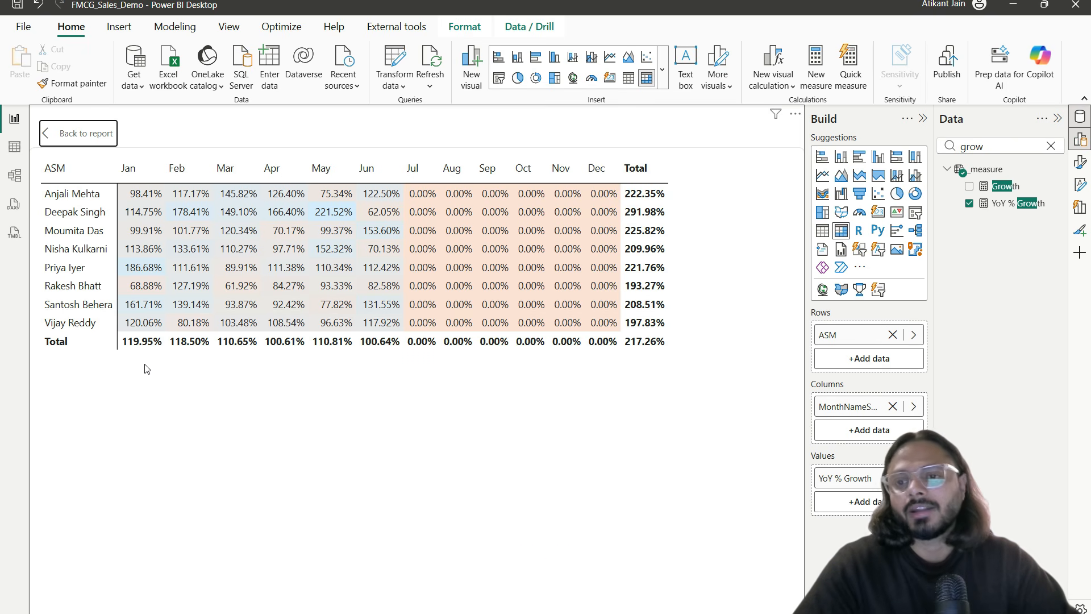
{"action": "left_click", "coordinate": [69, 137]}
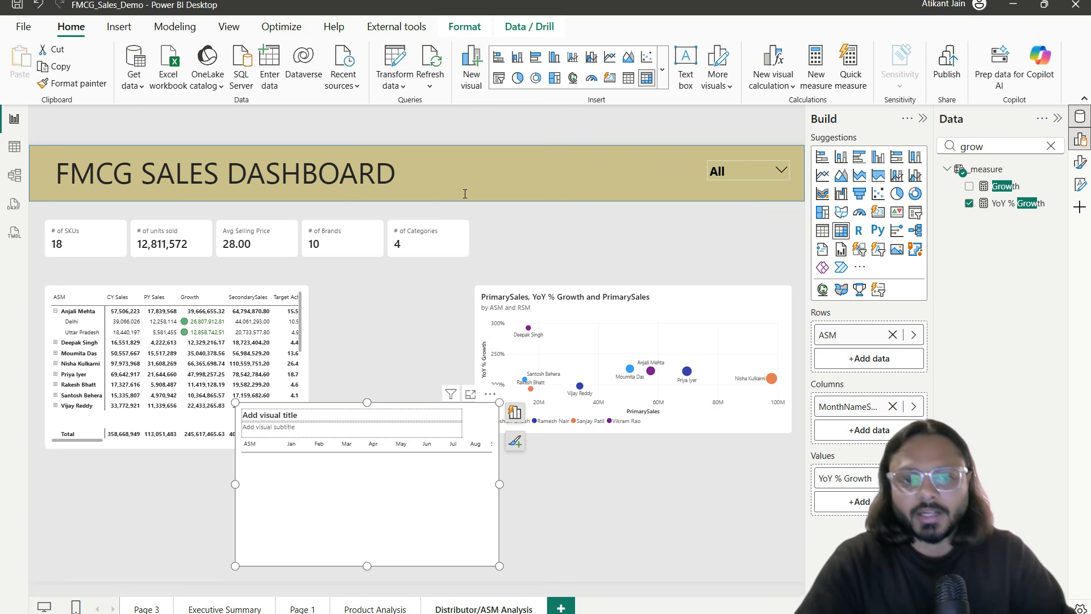
Step: Filter the page to FY2026-27 using the FY dropdown slicer
{"action": "left_click", "coordinate": [744, 159]}
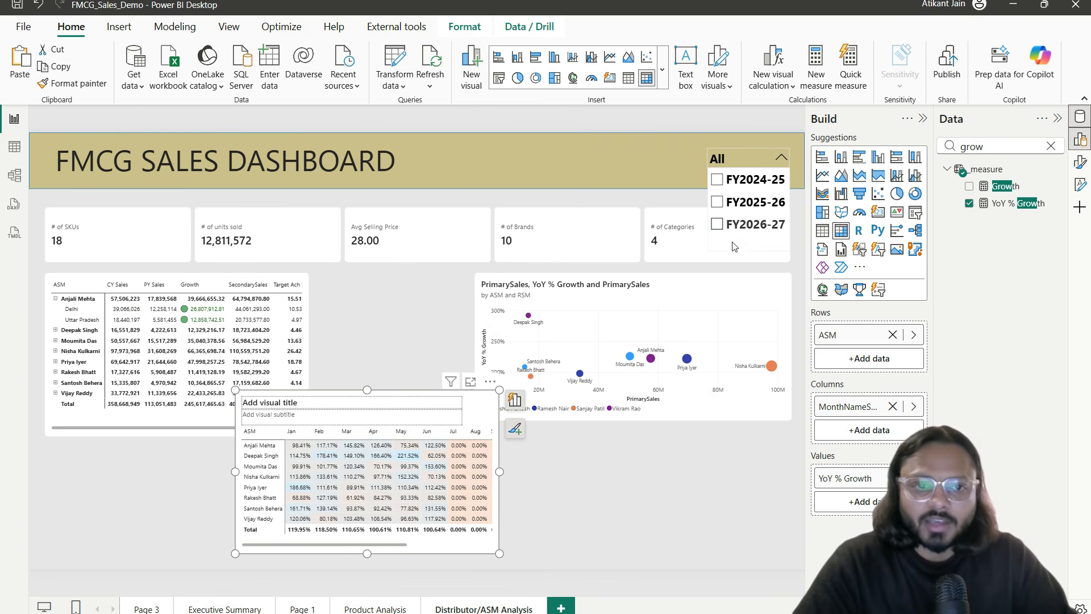
{"action": "left_click", "coordinate": [735, 227]}
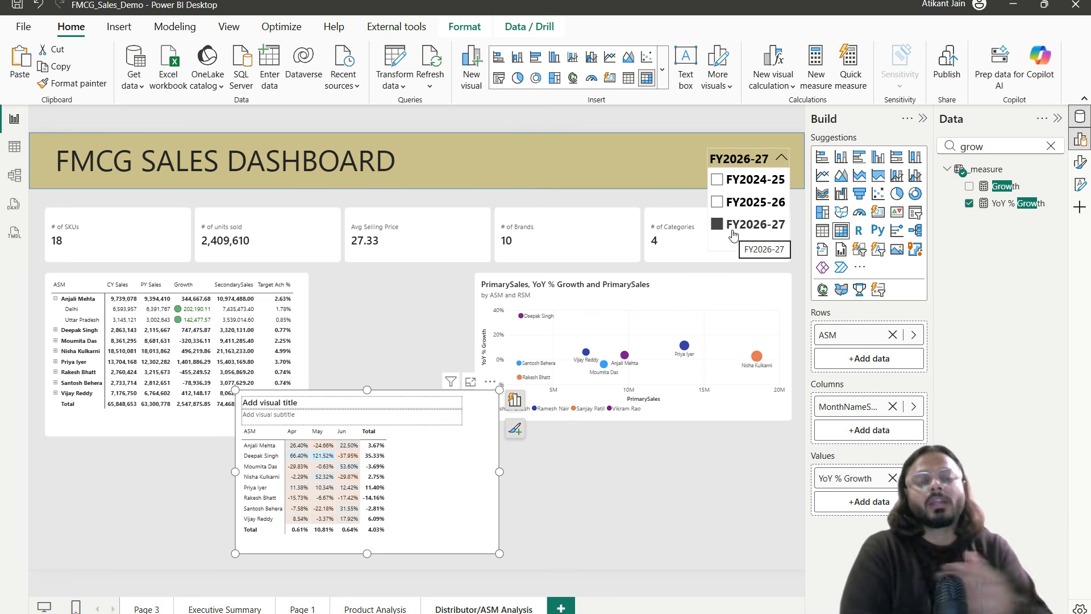
{"action": "left_click", "coordinate": [733, 234]}
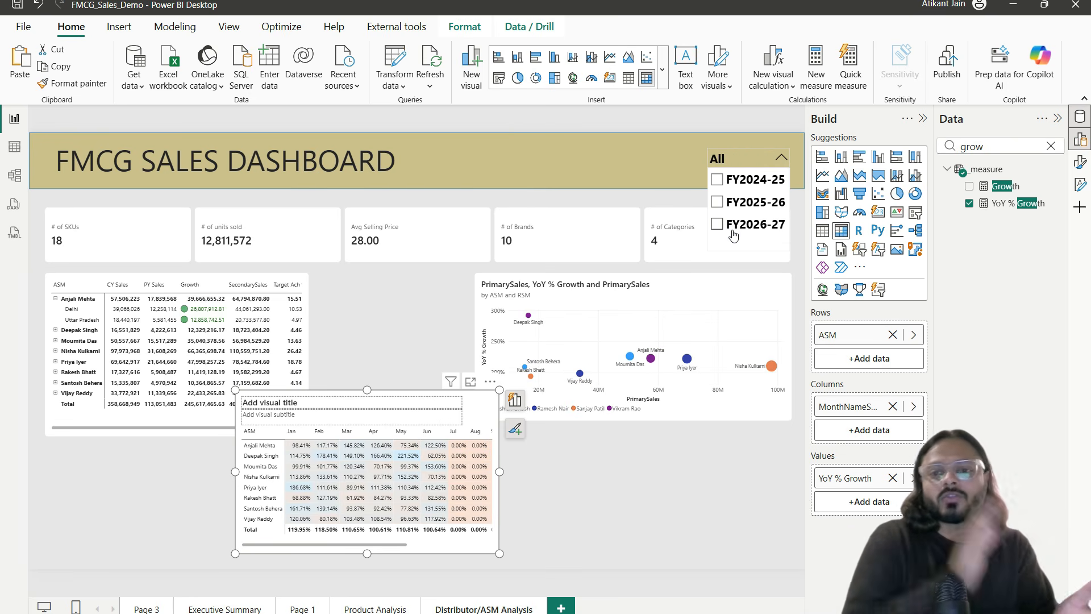
{"action": "left_click", "coordinate": [733, 235]}
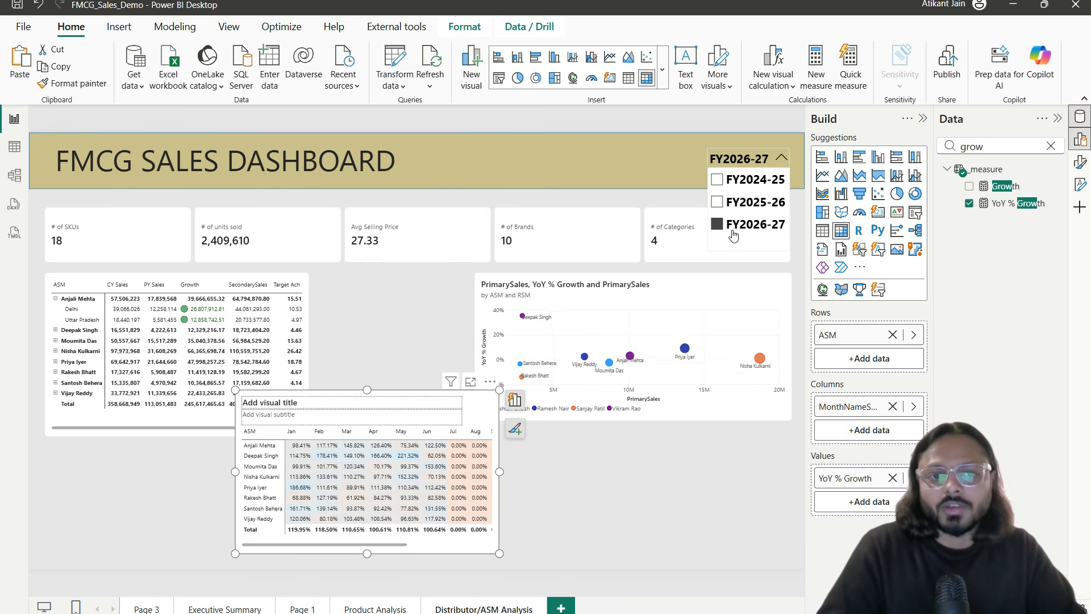
{"action": "left_click", "coordinate": [594, 481]}
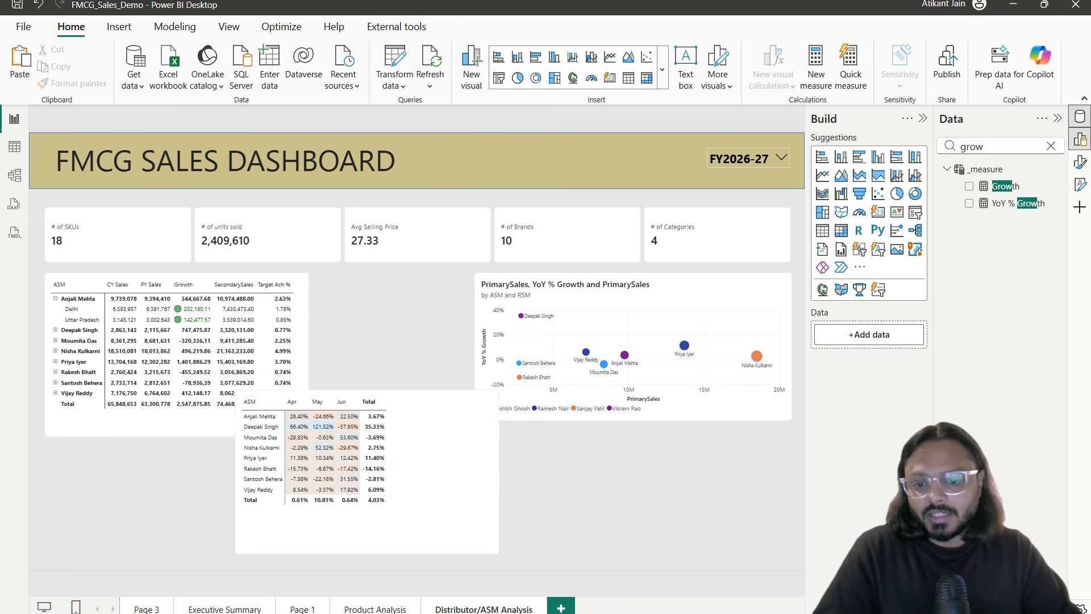
Step: Browse the Executive Summary, Page 1 and Product Analysis pages, then settle on Distributor/ASM Analysis
{"action": "left_click", "coordinate": [366, 608]}
{"action": "left_click", "coordinate": [463, 607]}
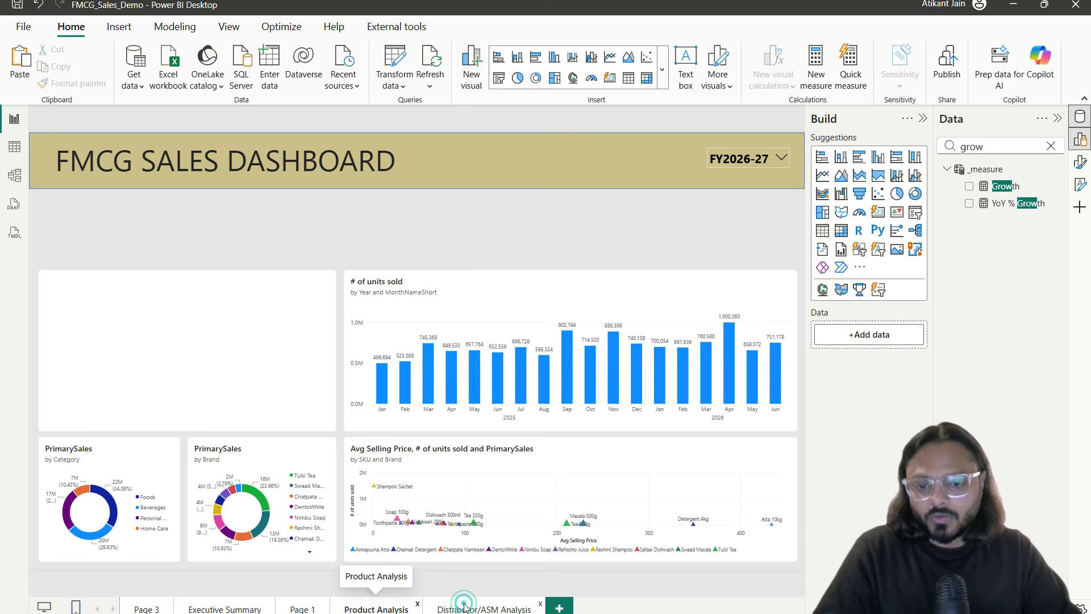
{"action": "left_click", "coordinate": [381, 608]}
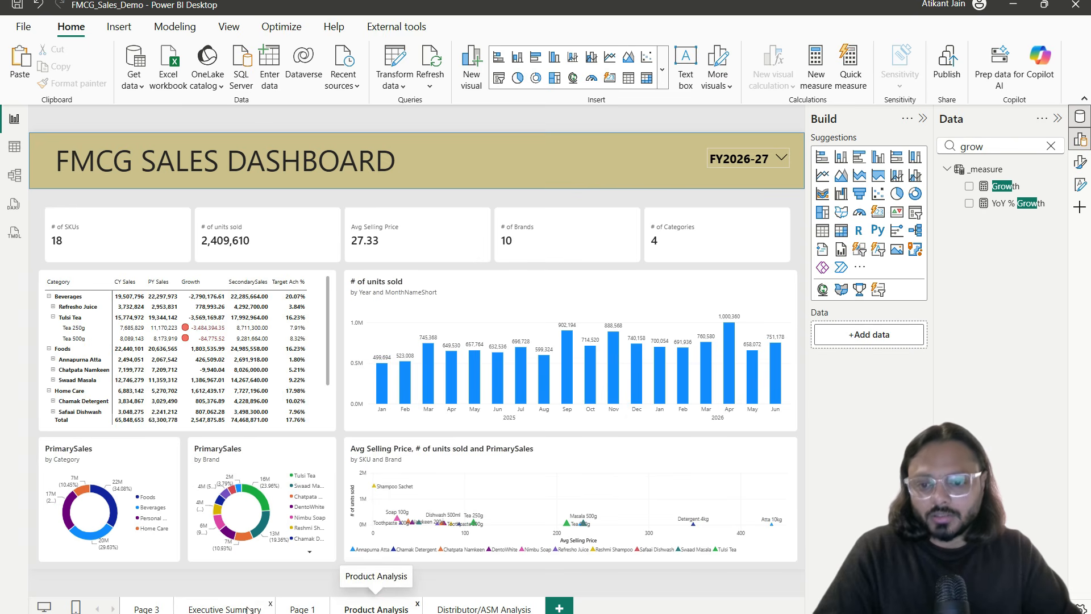
{"action": "left_click", "coordinate": [233, 608]}
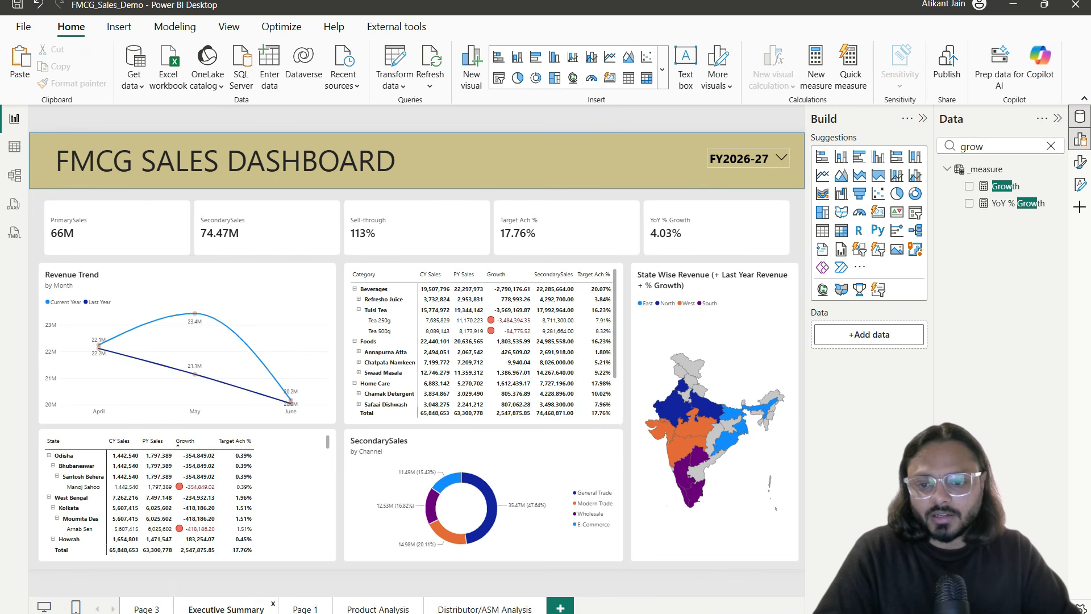
{"action": "left_click", "coordinate": [339, 609]}
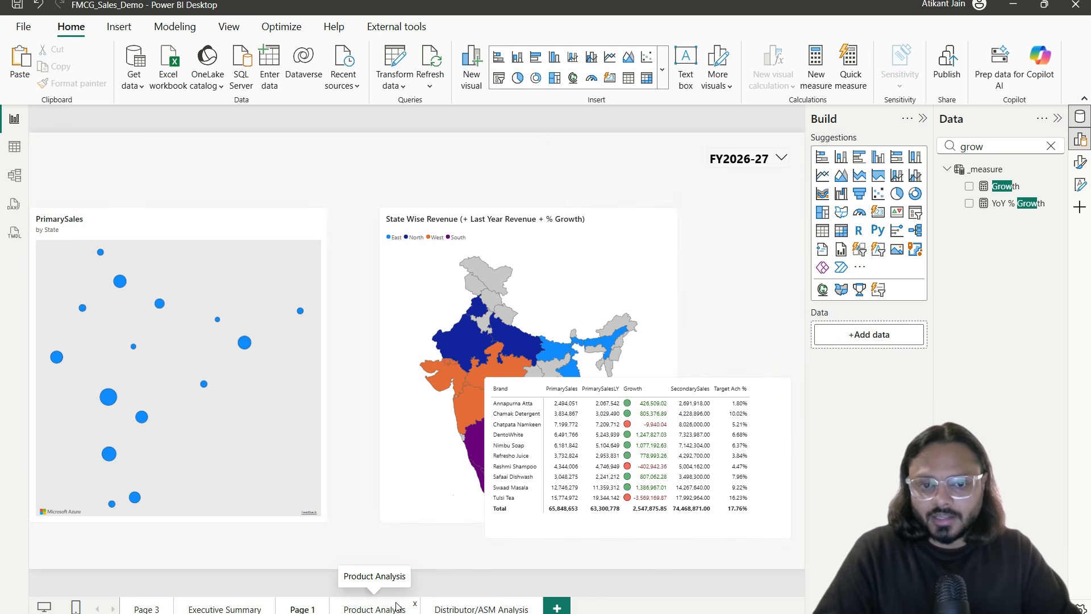
{"action": "left_click", "coordinate": [379, 609]}
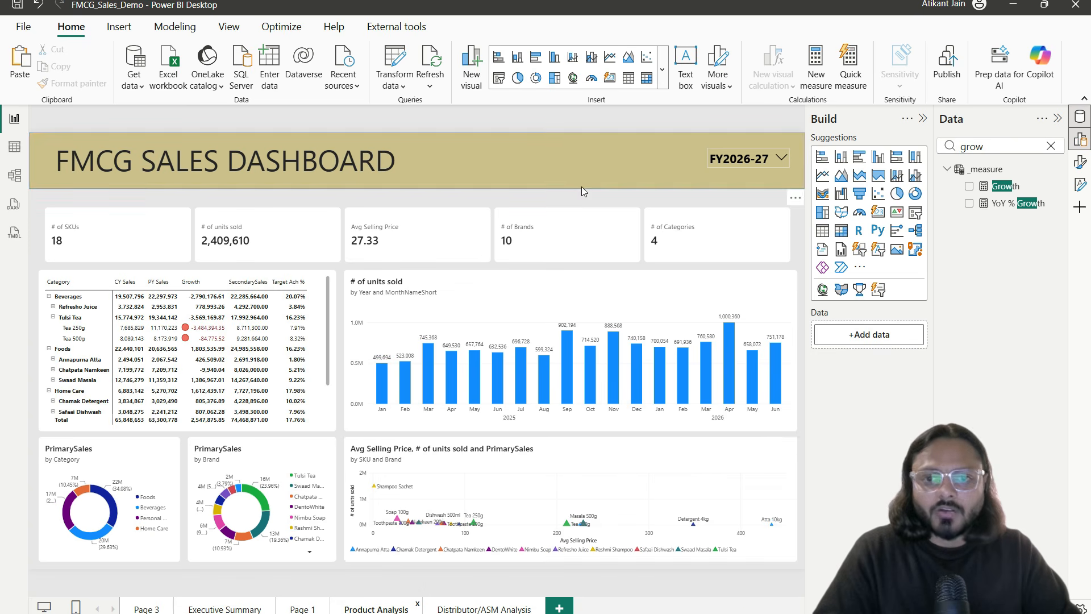
{"action": "left_click", "coordinate": [481, 607]}
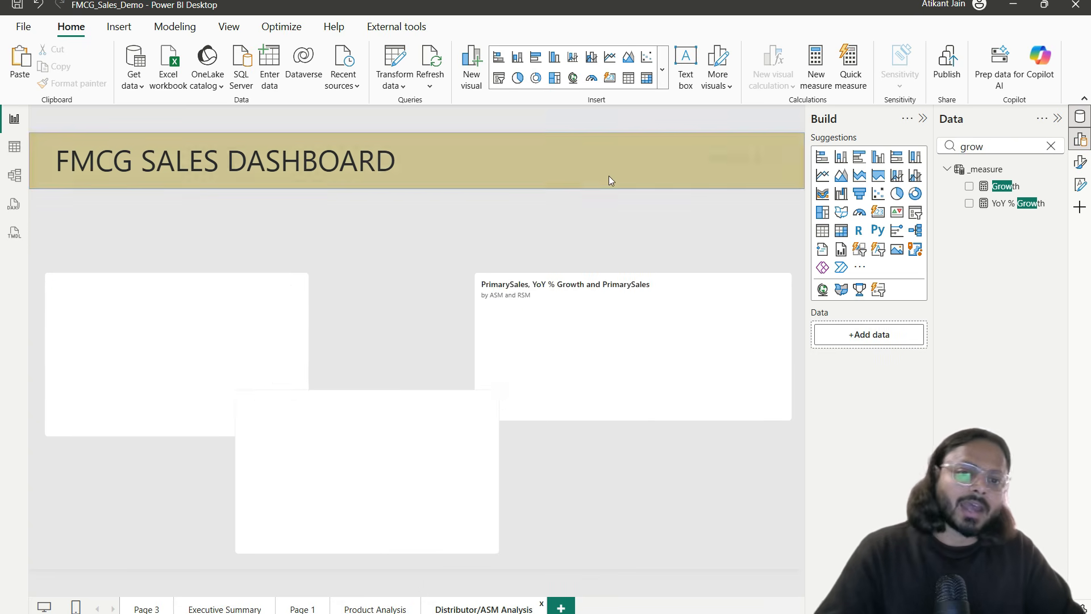
{"action": "left_click", "coordinate": [631, 227]}
{"action": "left_click", "coordinate": [647, 198]}
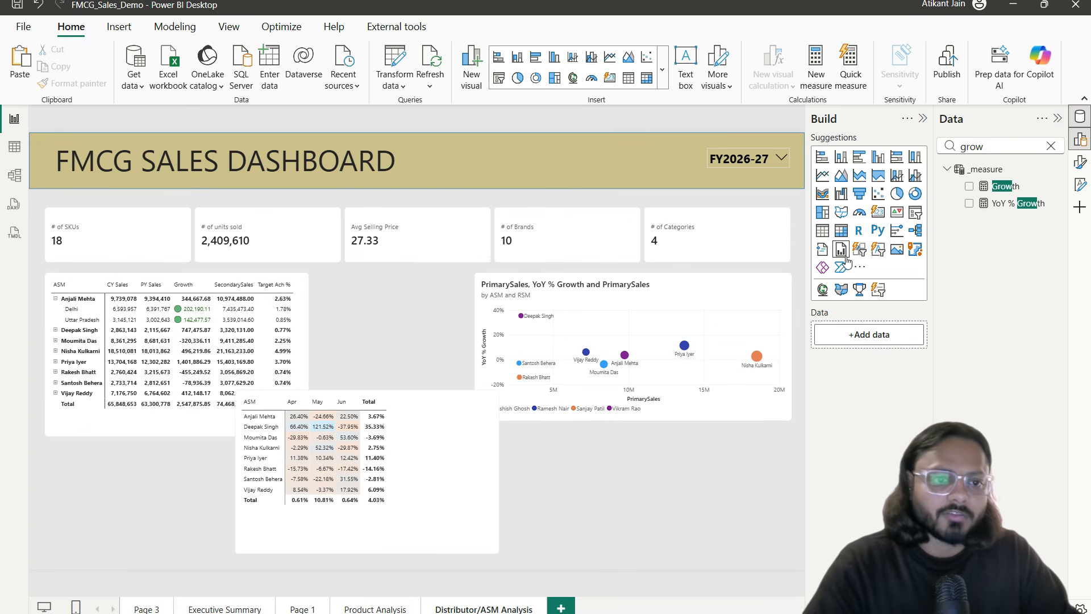
Step: Add a slicer on the distributor State field and filter it to Delhi
{"action": "left_click", "coordinate": [914, 215]}
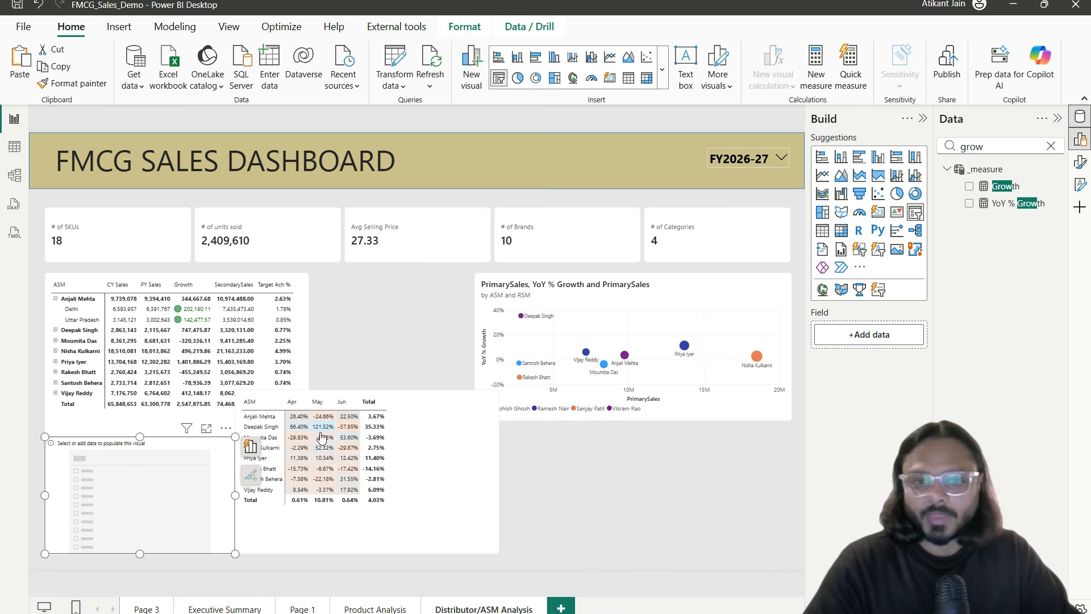
{"action": "double_click", "coordinate": [992, 147]}
{"action": "type", "text": "state"}
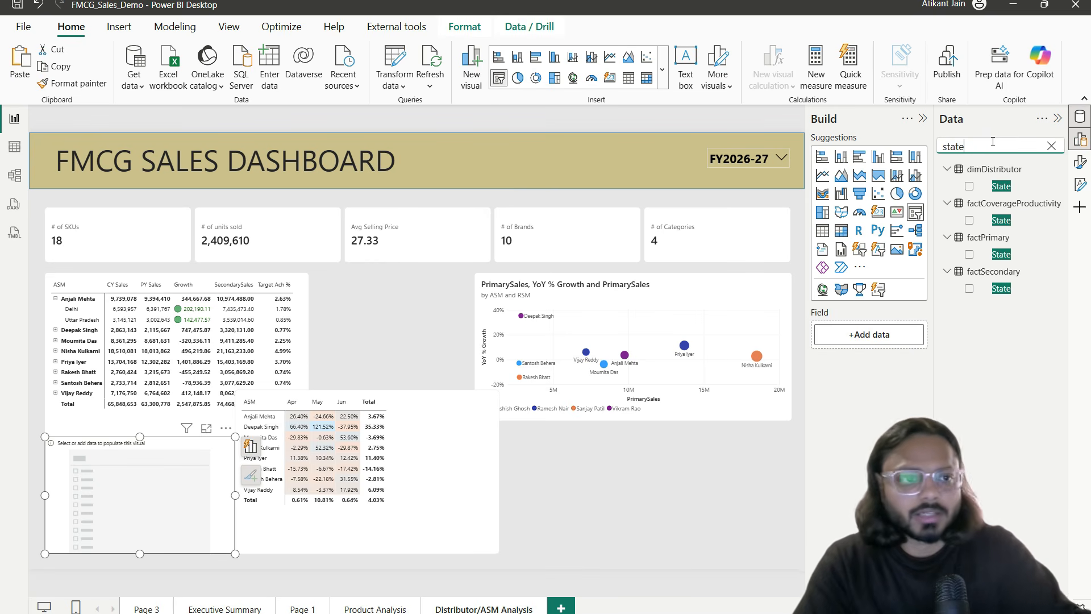
{"action": "left_click", "coordinate": [1012, 187]}
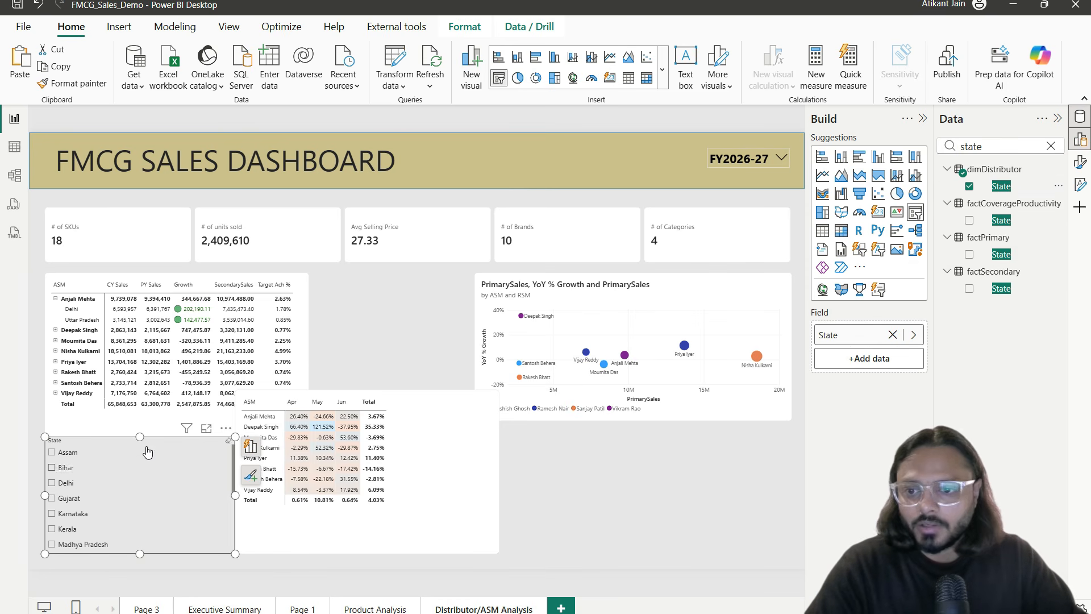
{"action": "left_click", "coordinate": [225, 428]}
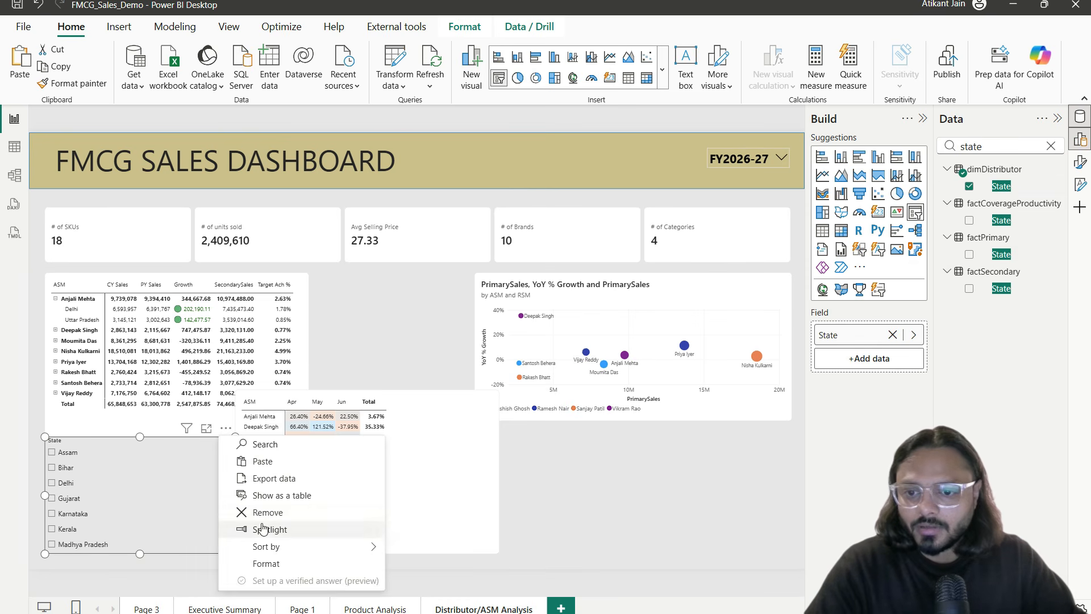
{"action": "left_click", "coordinate": [52, 482]}
{"action": "left_click", "coordinate": [1080, 162]}
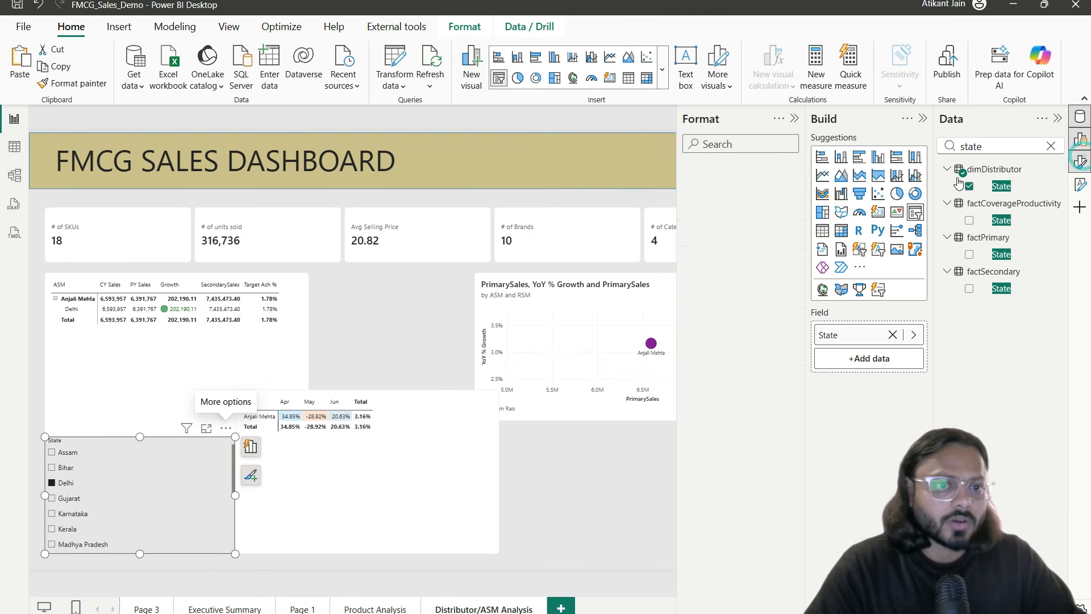
Step: Make the slicer a dropdown with a 14 pt Segoe UI Semibold header
{"action": "left_click", "coordinate": [720, 264]}
{"action": "left_click", "coordinate": [738, 334]}
{"action": "left_click", "coordinate": [719, 385]}
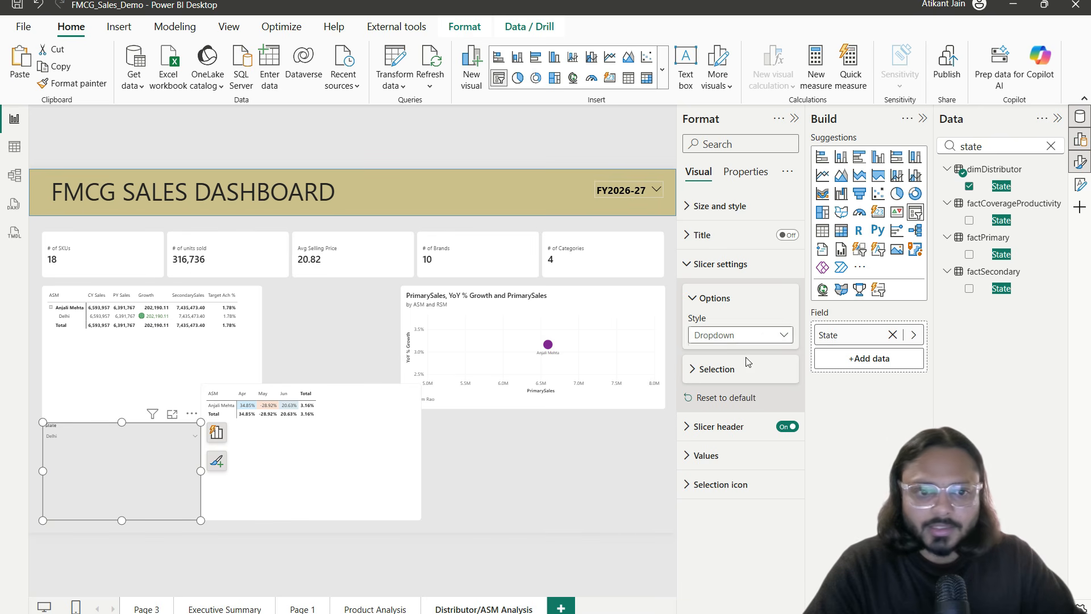
{"action": "left_click", "coordinate": [733, 426]}
{"action": "left_click", "coordinate": [768, 533]}
{"action": "key", "text": "BackSpace"}
{"action": "key", "text": "BackSpace"}
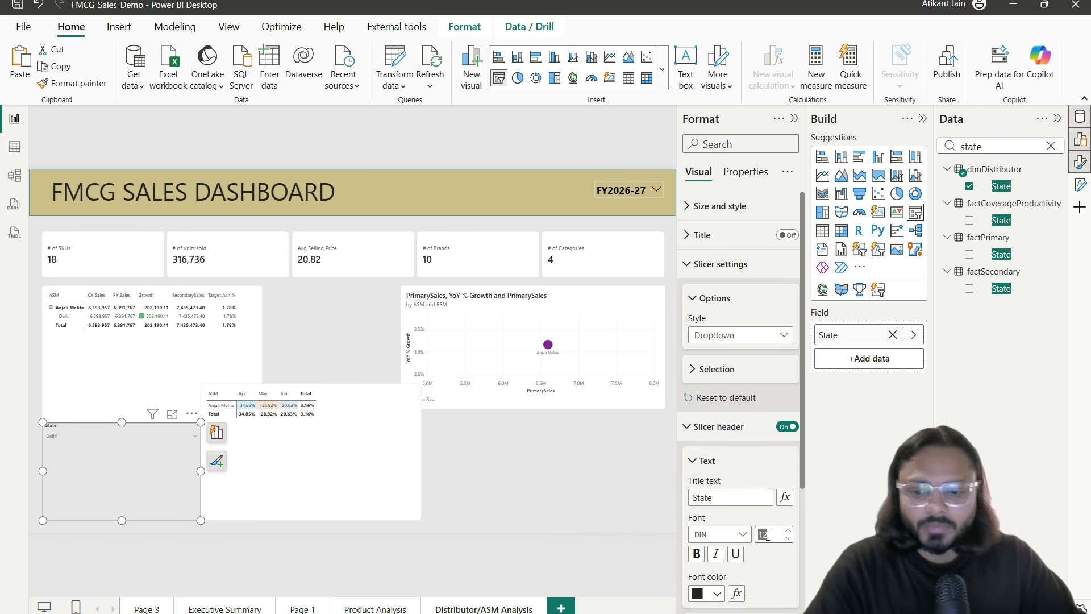
{"action": "type", "text": "14"}
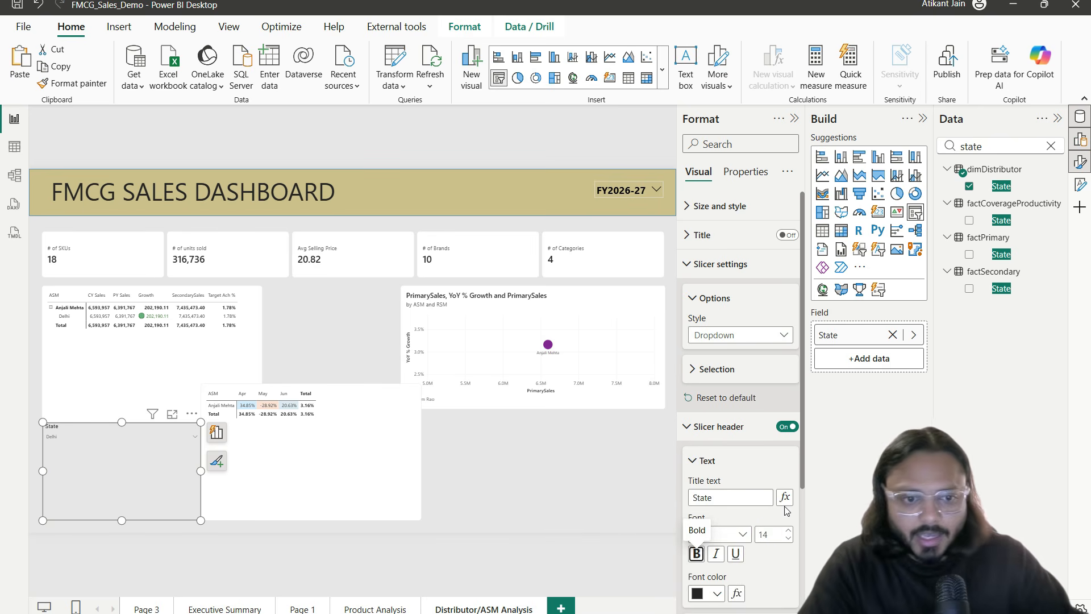
{"action": "left_click", "coordinate": [730, 534]}
{"action": "scroll", "coordinate": [742, 473], "scroll_direction": "down", "scroll_amount": 4}
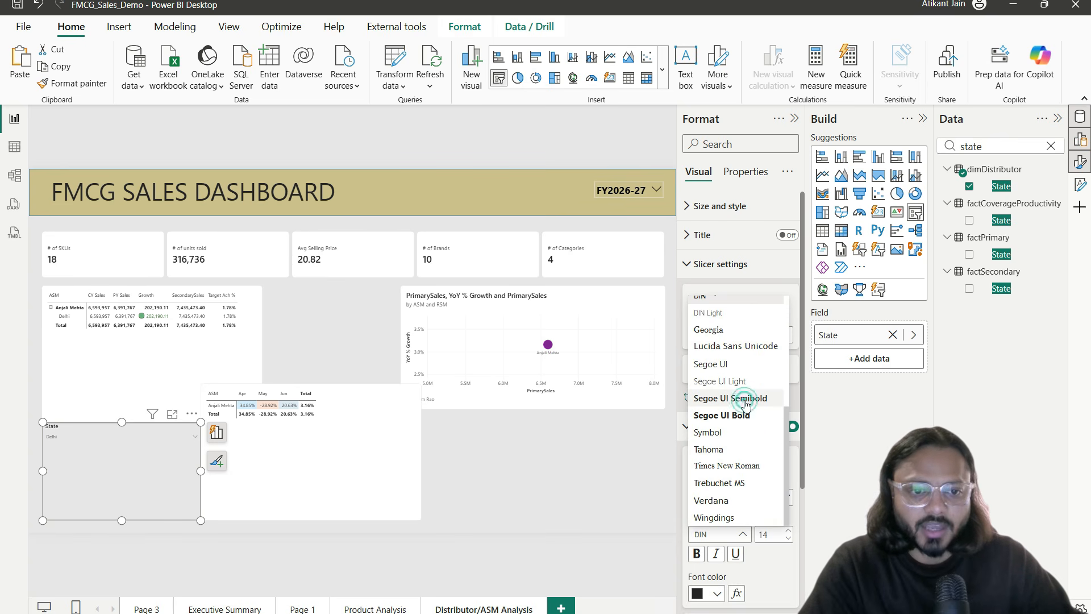
{"action": "left_click", "coordinate": [746, 400]}
Step: Set the slicer values to 18 pt Segoe UI Bold and shrink the slicer to a compact box
{"action": "scroll", "coordinate": [781, 546], "scroll_direction": "down", "scroll_amount": 3}
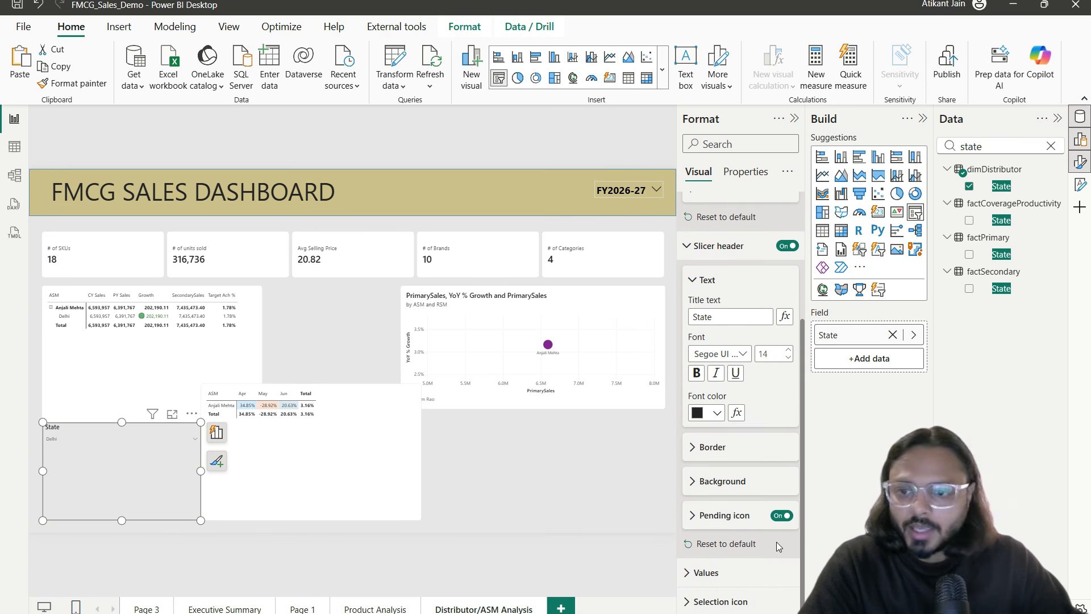
{"action": "left_click", "coordinate": [756, 572]}
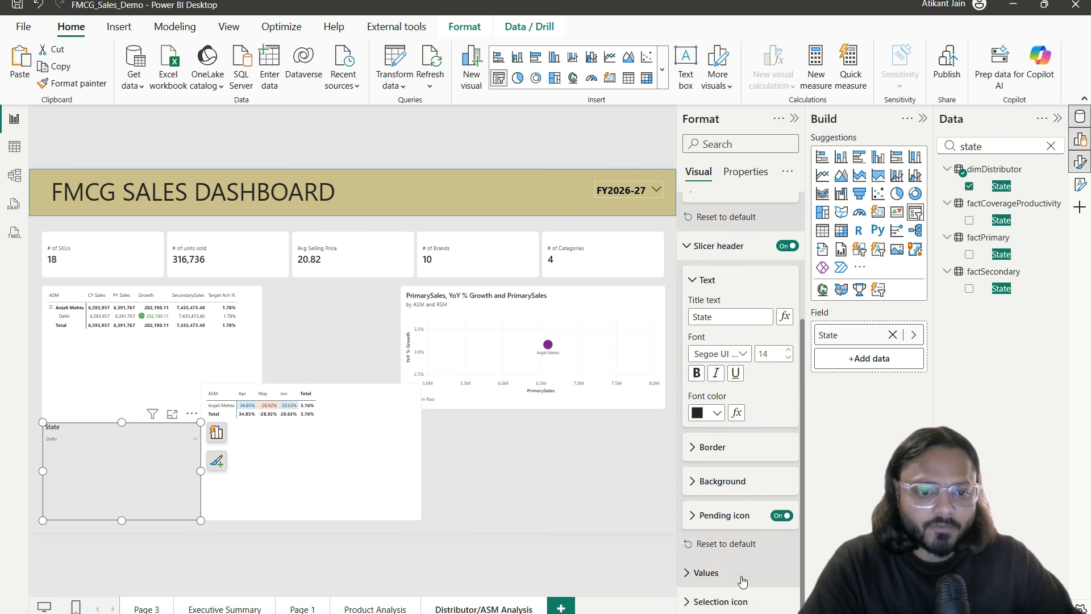
{"action": "scroll", "coordinate": [761, 562], "scroll_direction": "down", "scroll_amount": 4}
{"action": "left_click", "coordinate": [770, 381]}
{"action": "type", "text": "18"}
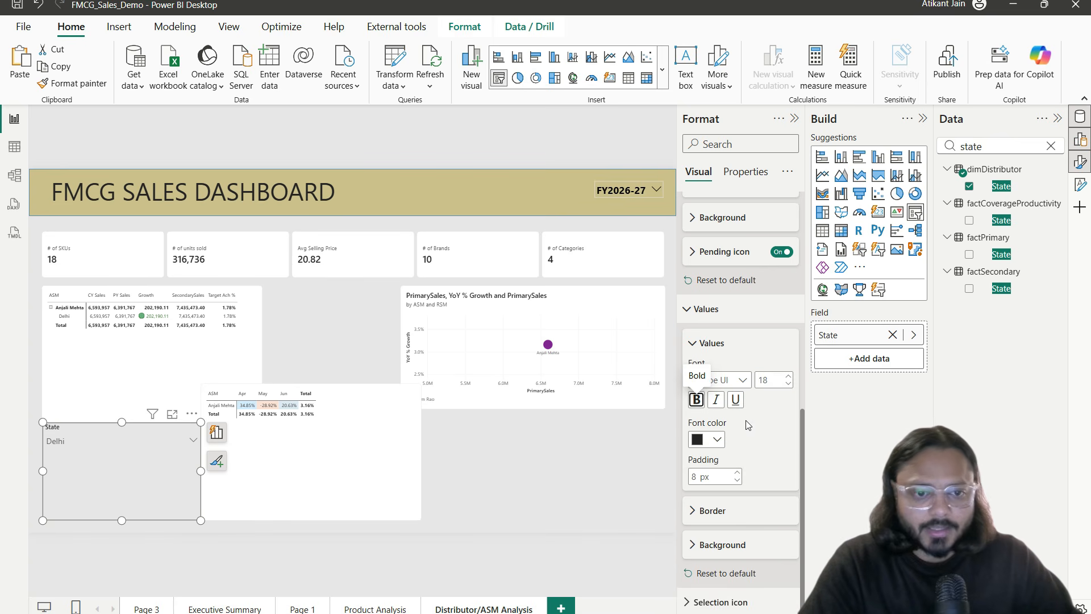
{"action": "left_click", "coordinate": [719, 379]}
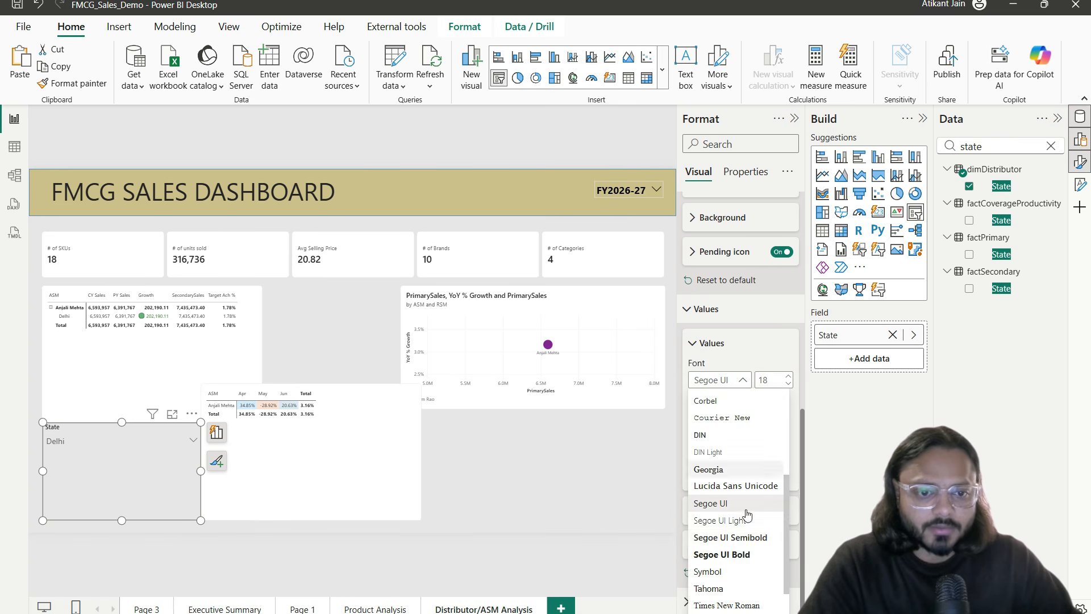
{"action": "left_click", "coordinate": [749, 554]}
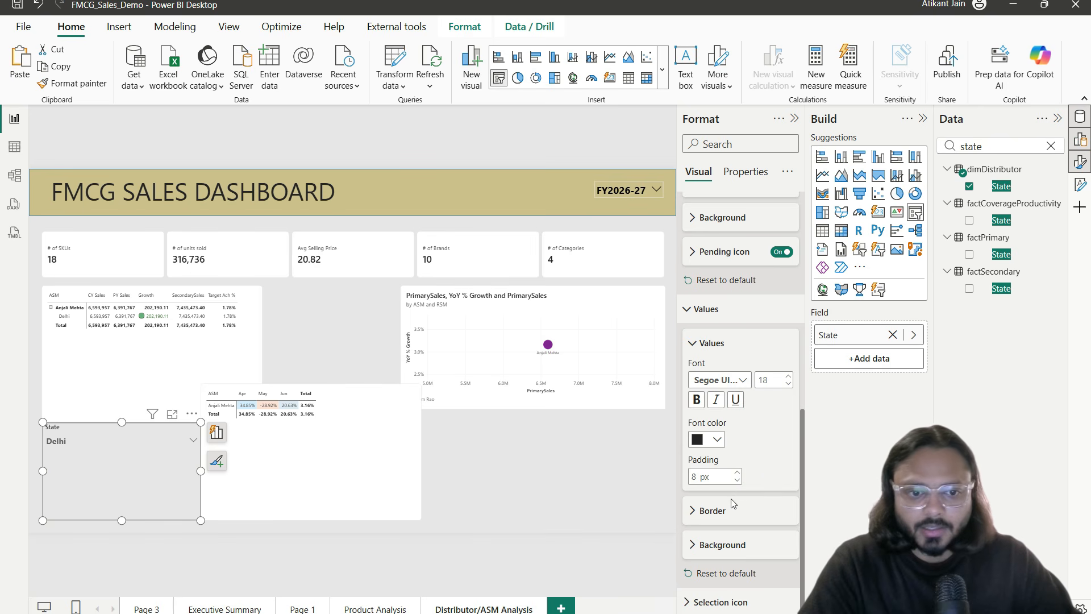
{"action": "left_click_drag", "start_coordinate": [200, 520], "coordinate": [137, 450]}
Step: Turn on a partly transparent light-grey background for the slicer
{"action": "left_click", "coordinate": [764, 517]}
{"action": "left_click", "coordinate": [733, 508]}
{"action": "scroll", "coordinate": [725, 278], "scroll_direction": "up", "scroll_amount": 5}
{"action": "left_click", "coordinate": [719, 146]}
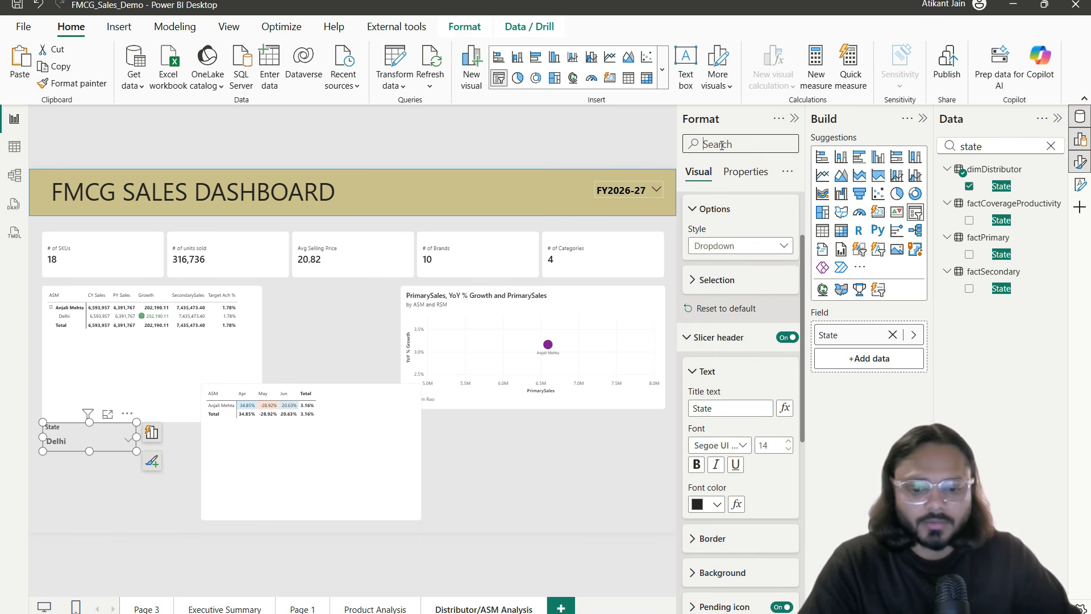
{"action": "type", "text": "back"}
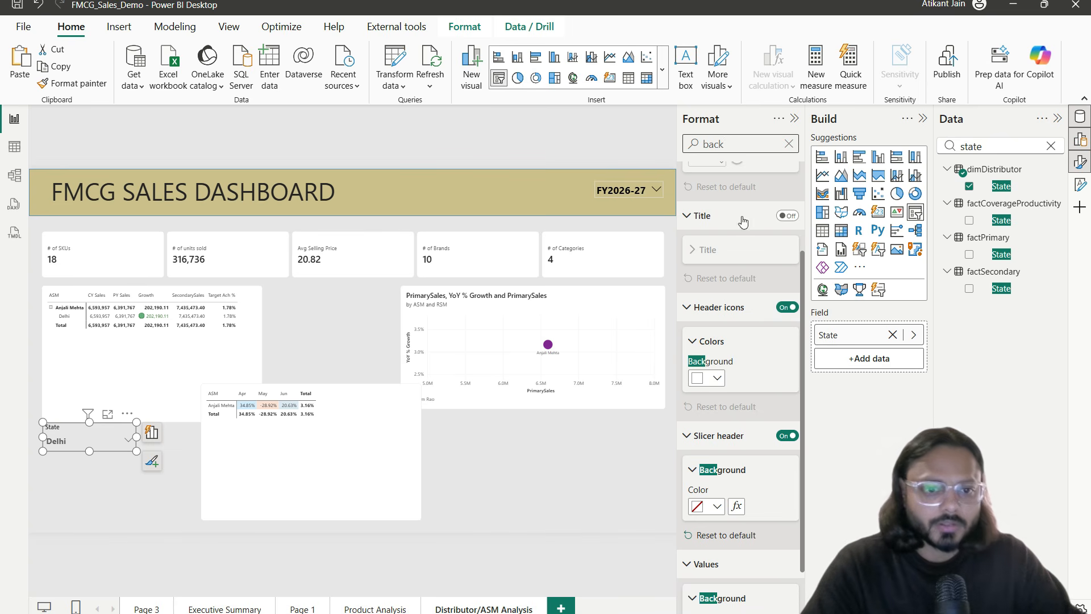
{"action": "scroll", "coordinate": [754, 384], "scroll_direction": "down", "scroll_amount": 2}
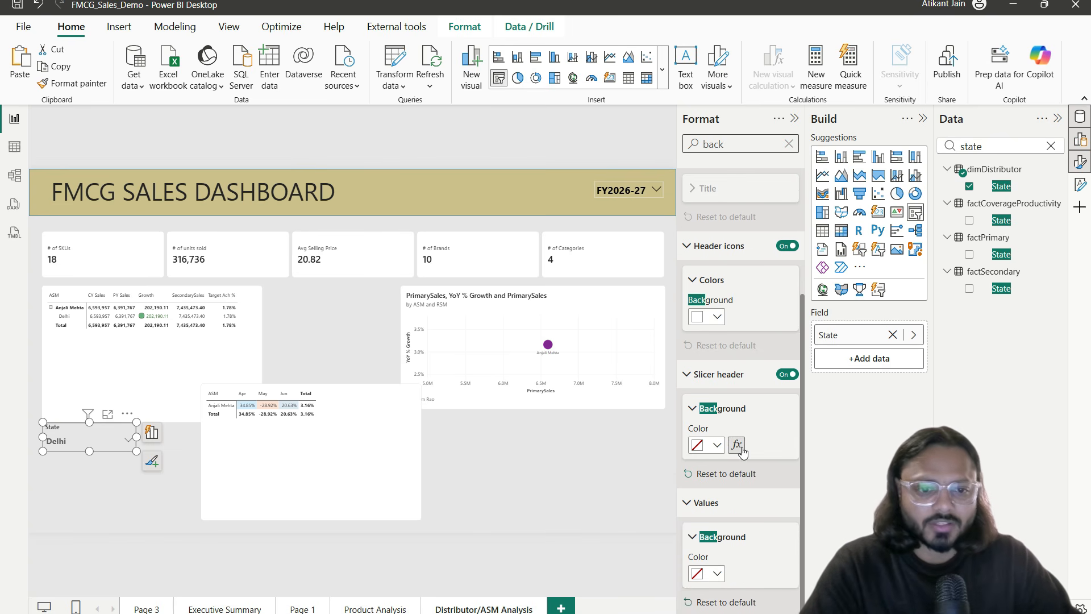
{"action": "scroll", "coordinate": [771, 391], "scroll_direction": "up", "scroll_amount": 5}
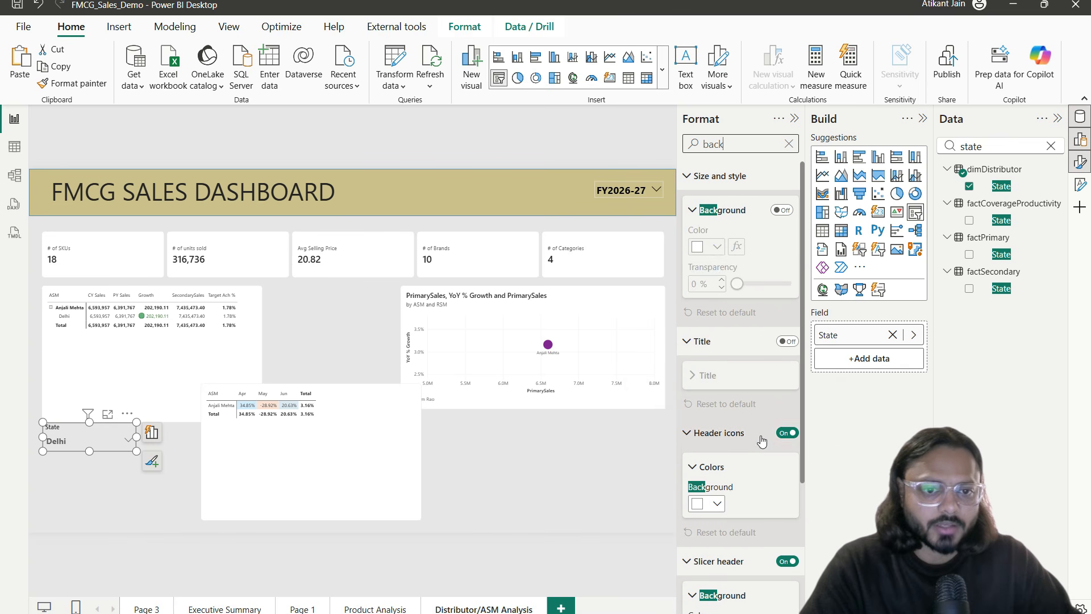
{"action": "left_click", "coordinate": [782, 211]}
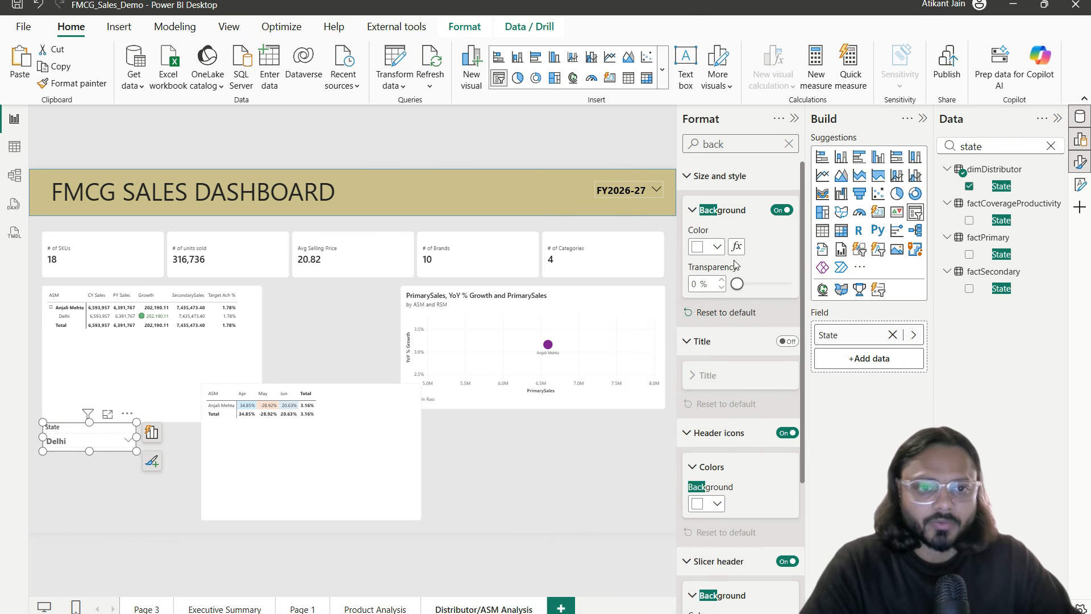
{"action": "left_click", "coordinate": [719, 248]}
{"action": "left_click", "coordinate": [710, 331]}
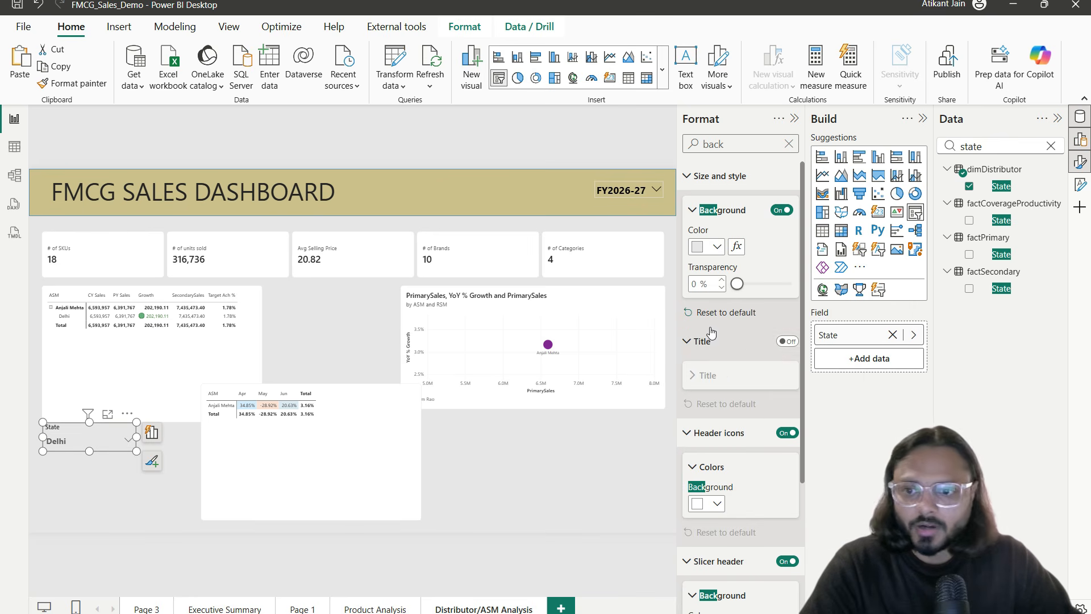
{"action": "left_click_drag", "start_coordinate": [738, 284], "coordinate": [768, 286]}
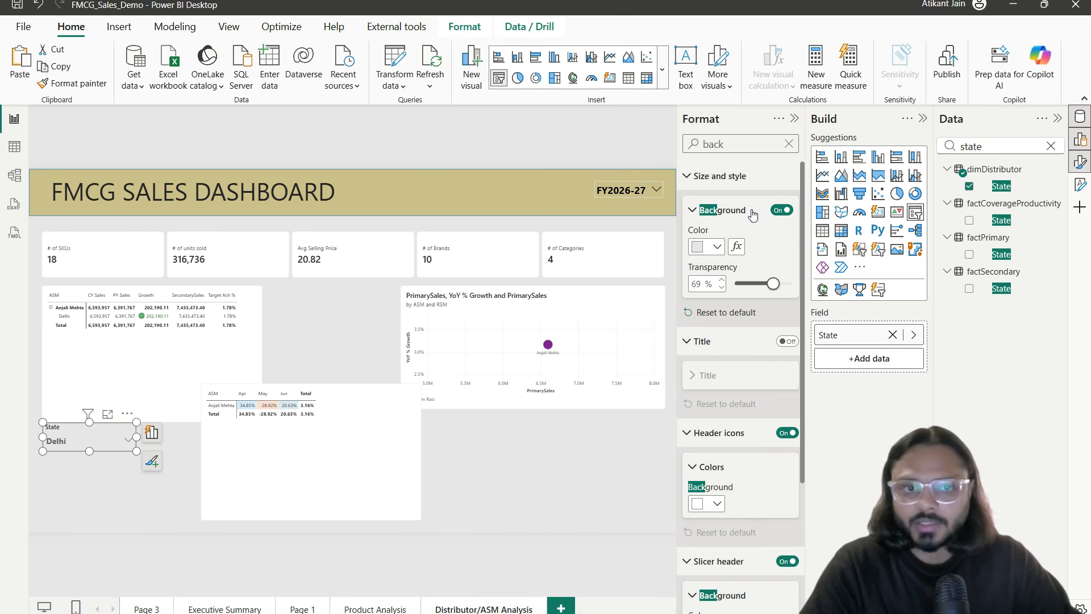
{"action": "double_click", "coordinate": [748, 144]}
{"action": "left_click", "coordinate": [787, 144]}
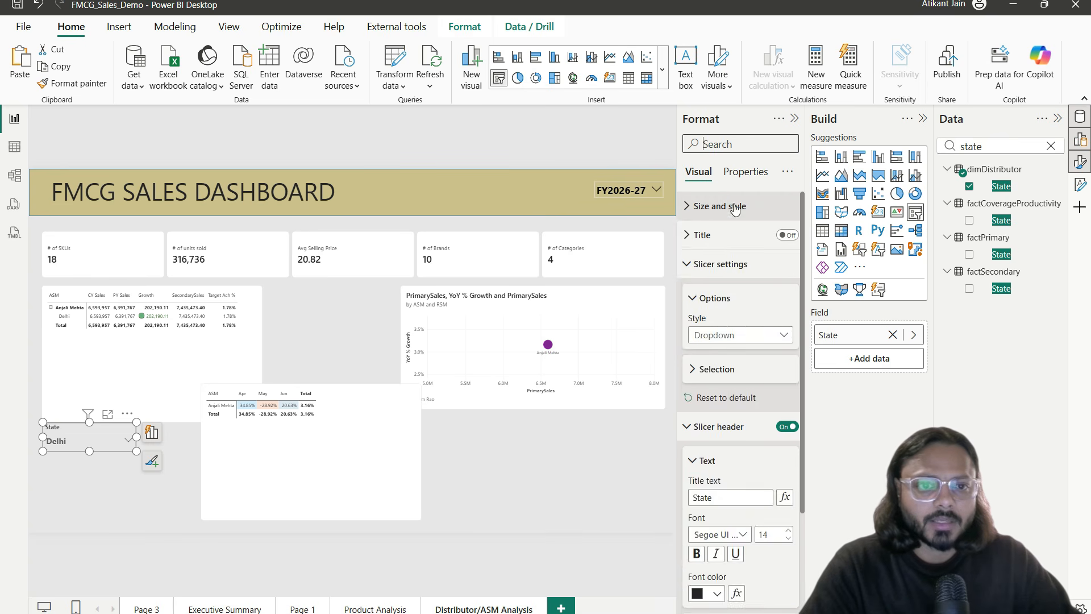
Step: Add a 2 px dark-grey visual border around the slicer
{"action": "left_click", "coordinate": [779, 206]}
{"action": "scroll", "coordinate": [728, 381], "scroll_direction": "down", "scroll_amount": 3}
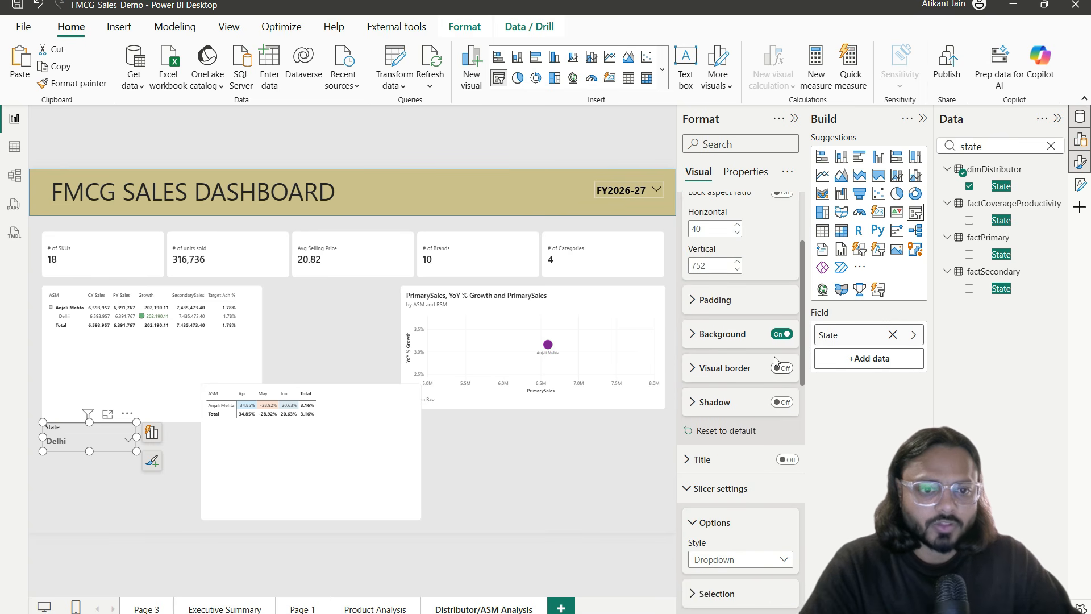
{"action": "left_click", "coordinate": [782, 368]}
{"action": "left_click", "coordinate": [731, 368]}
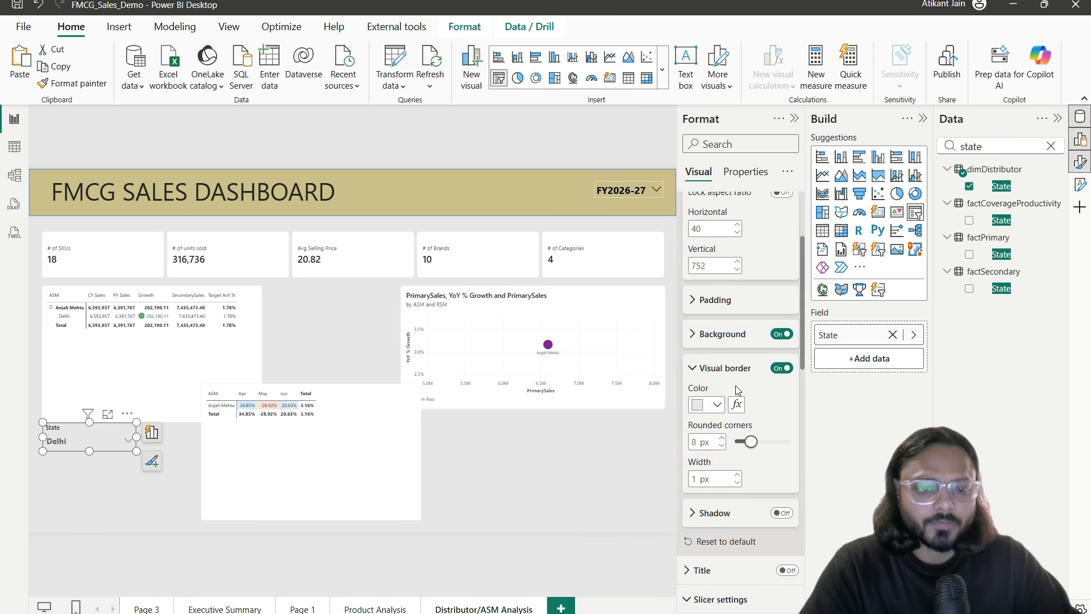
{"action": "scroll", "coordinate": [782, 341], "scroll_direction": "down", "scroll_amount": 3}
{"action": "scroll", "coordinate": [740, 343], "scroll_direction": "up", "scroll_amount": 3}
{"action": "left_click", "coordinate": [737, 403]}
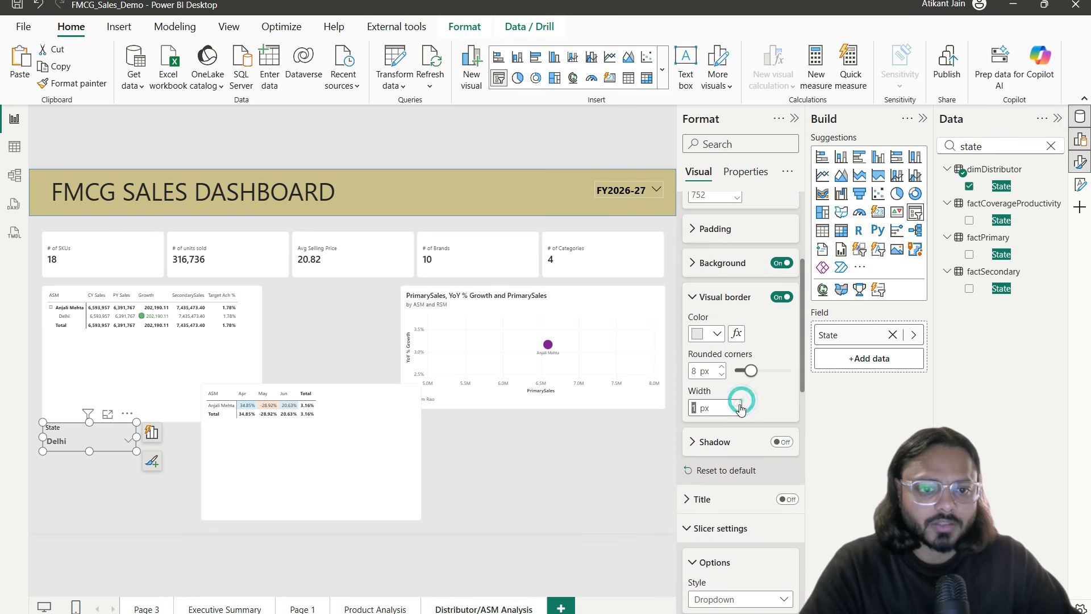
{"action": "left_click", "coordinate": [716, 334]}
{"action": "left_click", "coordinate": [713, 480]}
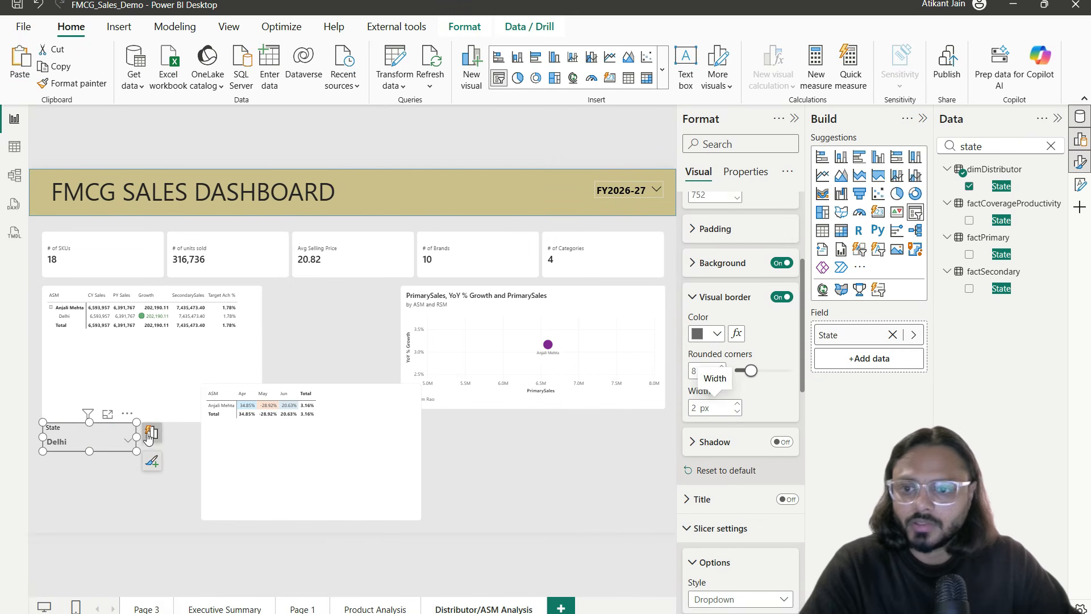
Step: Move the State slicer into the header band beside the FY2026-27 slicer
{"action": "left_click_drag", "start_coordinate": [122, 413], "coordinate": [510, 161]}
{"action": "left_click_drag", "start_coordinate": [533, 110], "coordinate": [578, 172]}
{"action": "left_click", "coordinate": [602, 222]}
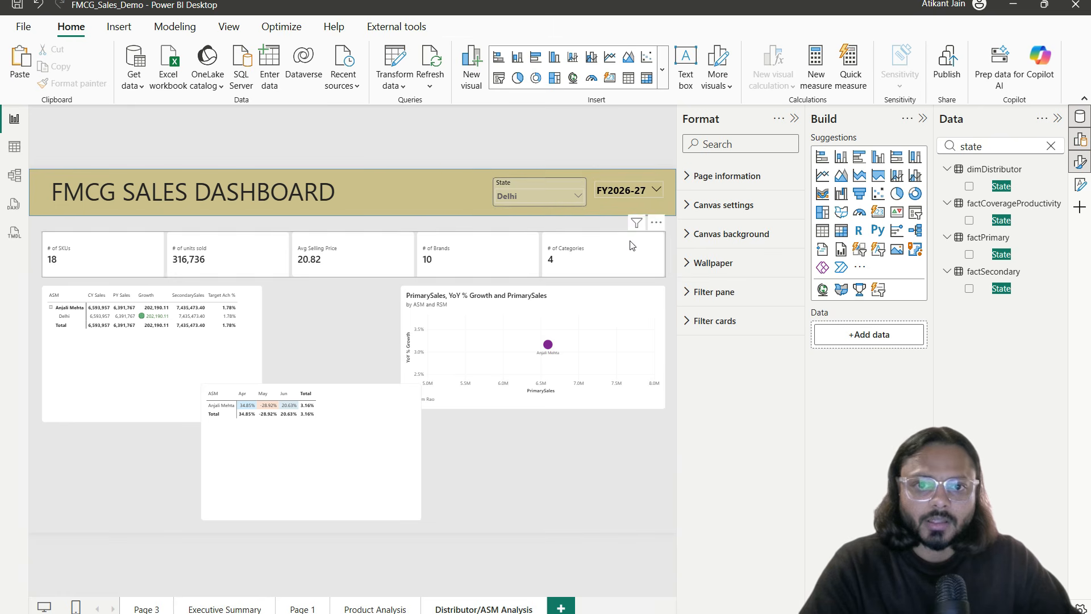
{"action": "left_click", "coordinate": [554, 190]}
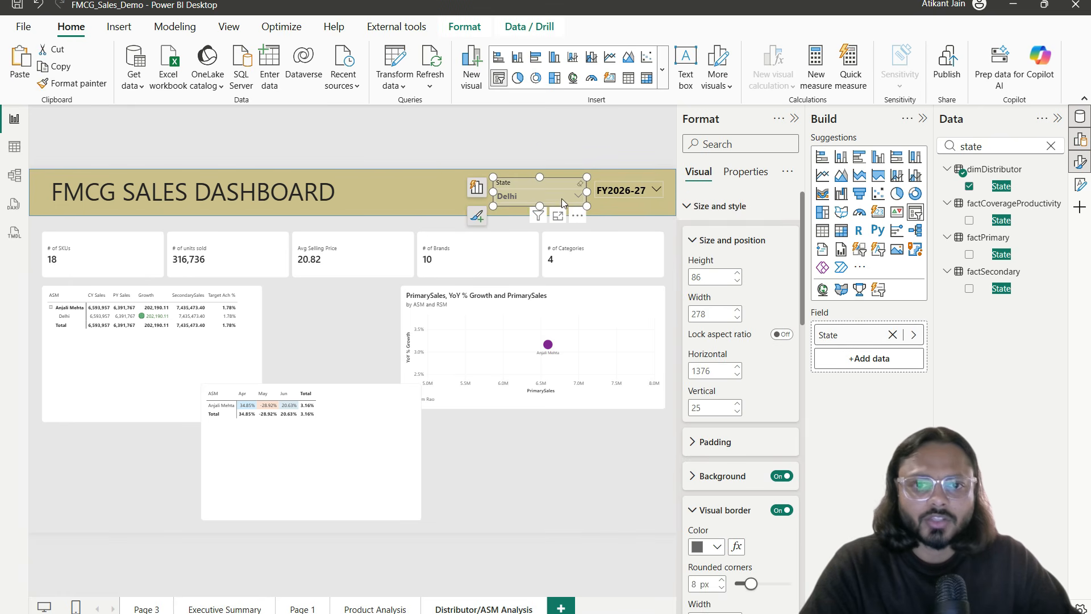
Step: Give the State slicer's values a white background and check its dropdown list
{"action": "scroll", "coordinate": [725, 138], "scroll_direction": "down", "scroll_amount": 3}
{"action": "left_click", "coordinate": [725, 143]}
{"action": "type", "text": "back"}
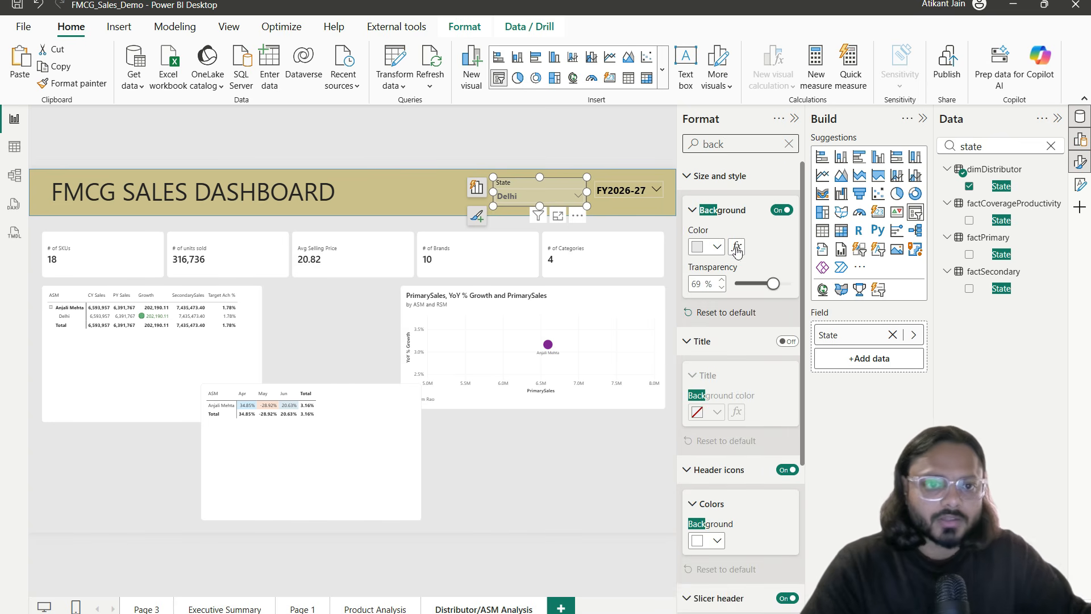
{"action": "scroll", "coordinate": [743, 493], "scroll_direction": "down", "scroll_amount": 4}
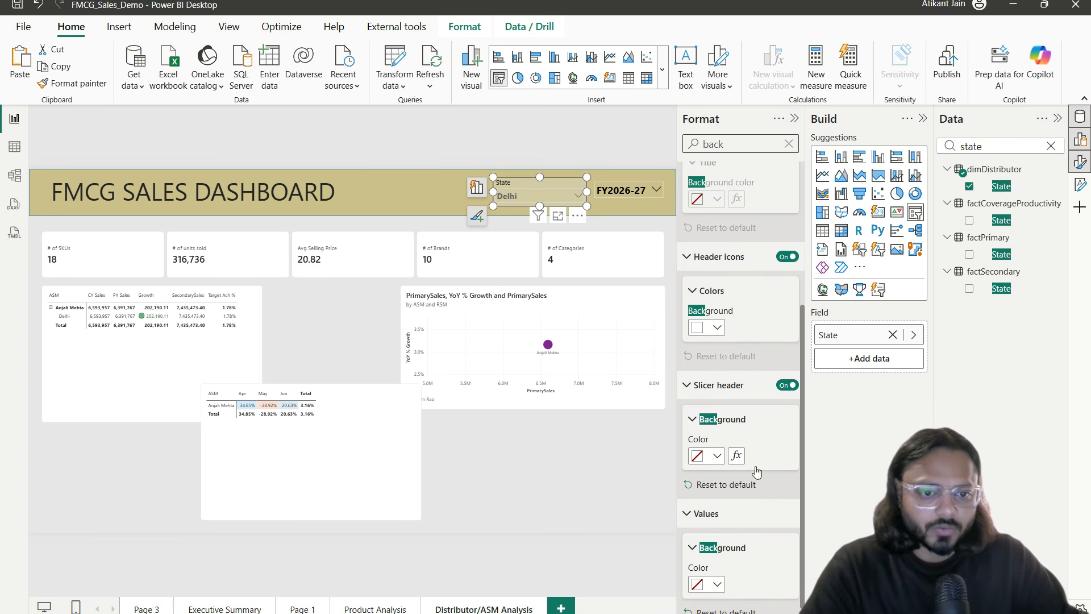
{"action": "left_click", "coordinate": [718, 572]}
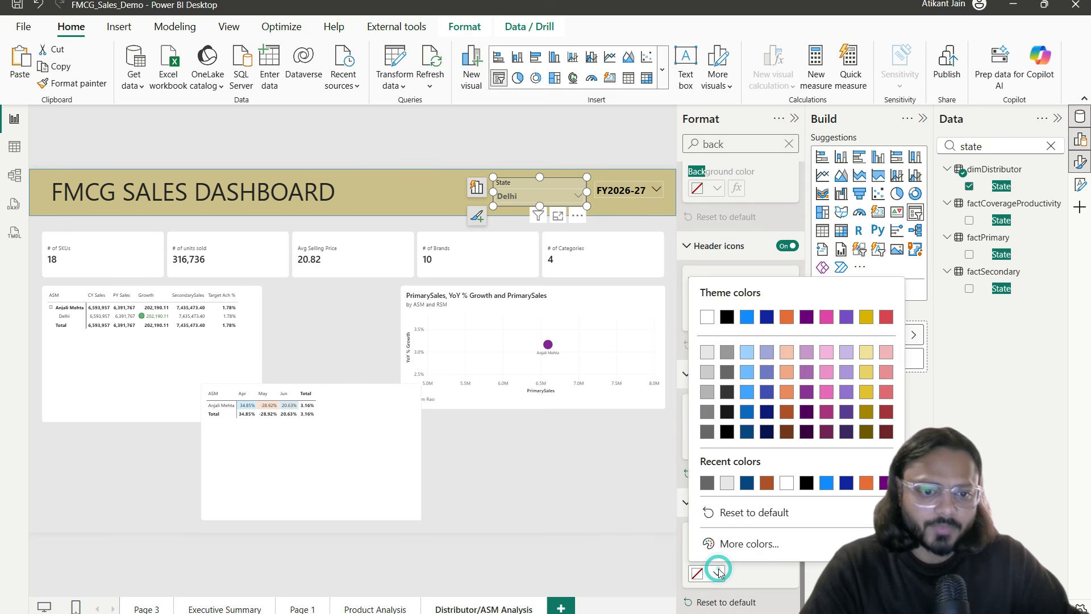
{"action": "left_click", "coordinate": [712, 317]}
{"action": "left_click", "coordinate": [530, 457]}
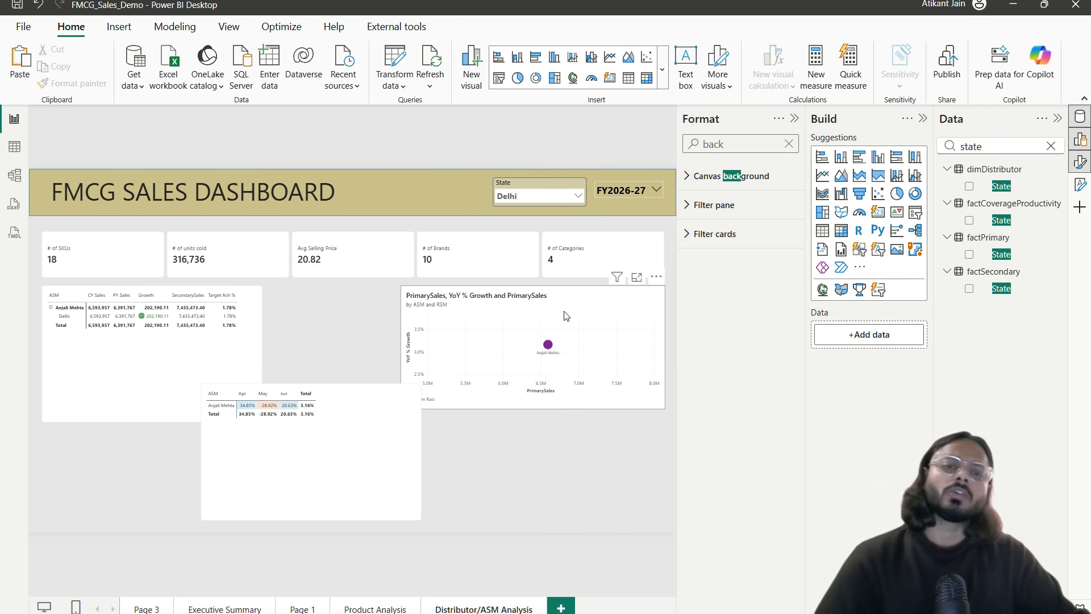
{"action": "left_click", "coordinate": [545, 195]}
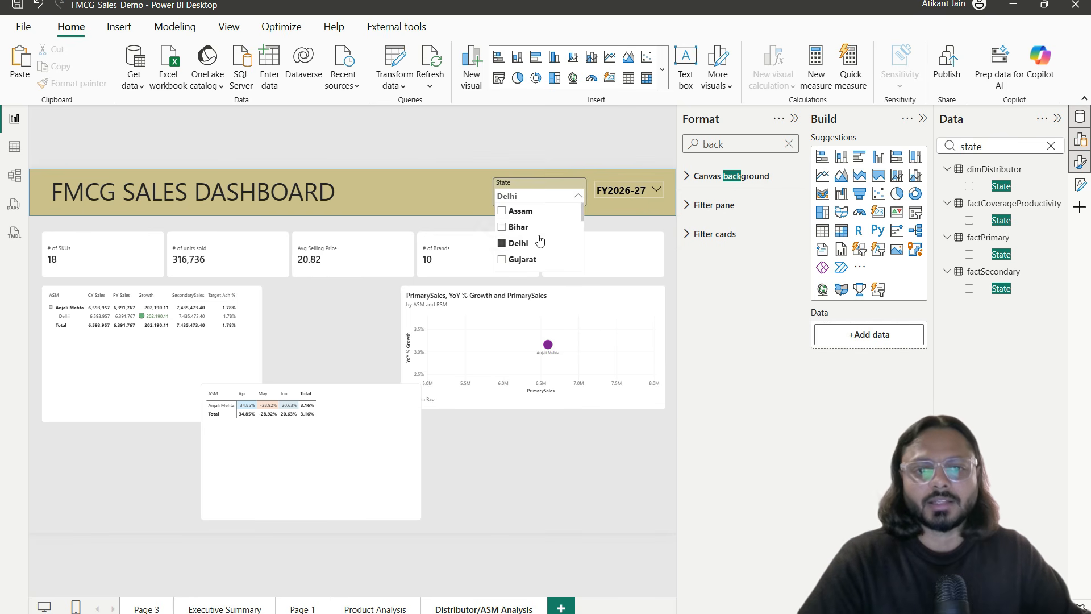
{"action": "scroll", "coordinate": [539, 242], "scroll_direction": "down", "scroll_amount": 5}
{"action": "scroll", "coordinate": [544, 241], "scroll_direction": "up", "scroll_amount": 5}
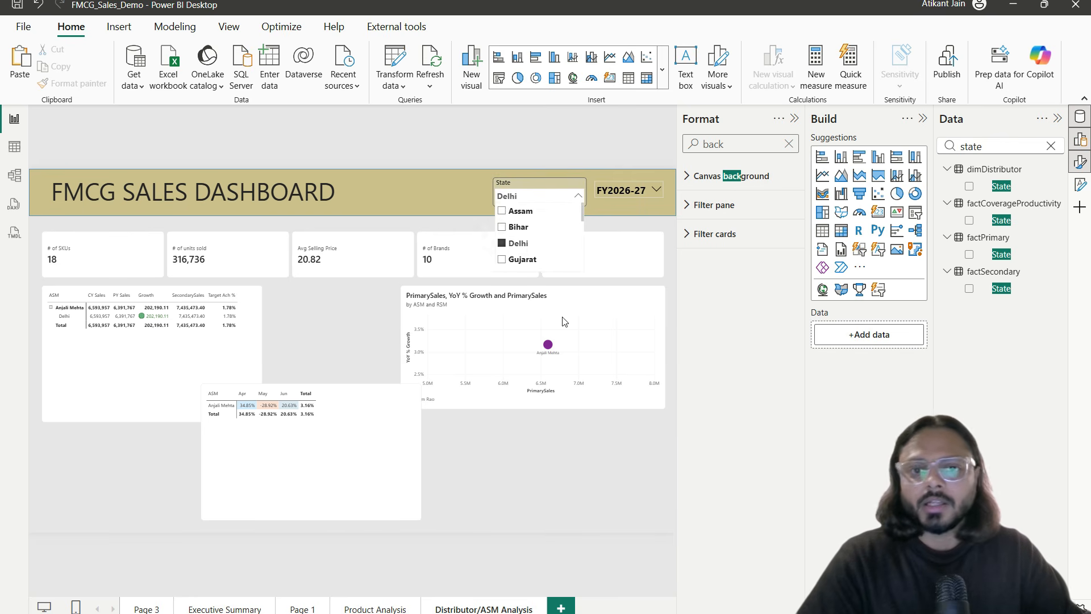
{"action": "left_click", "coordinate": [585, 151]}
{"action": "left_click", "coordinate": [562, 183]}
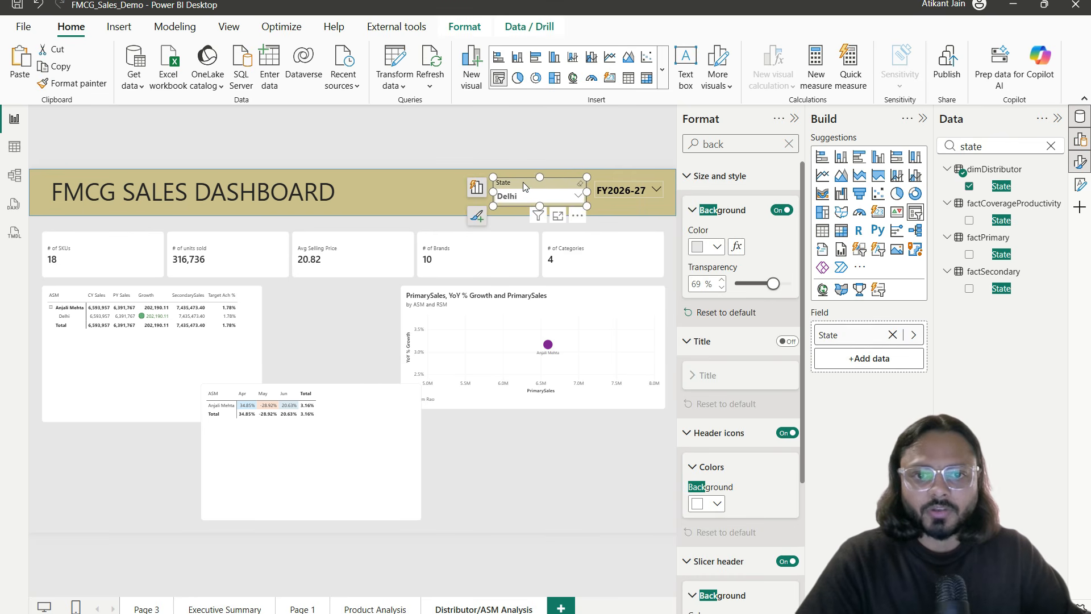
Step: Pick up the State slicer's formatting with Format painter and attempt to paint the FY slicer
{"action": "left_click", "coordinate": [77, 84]}
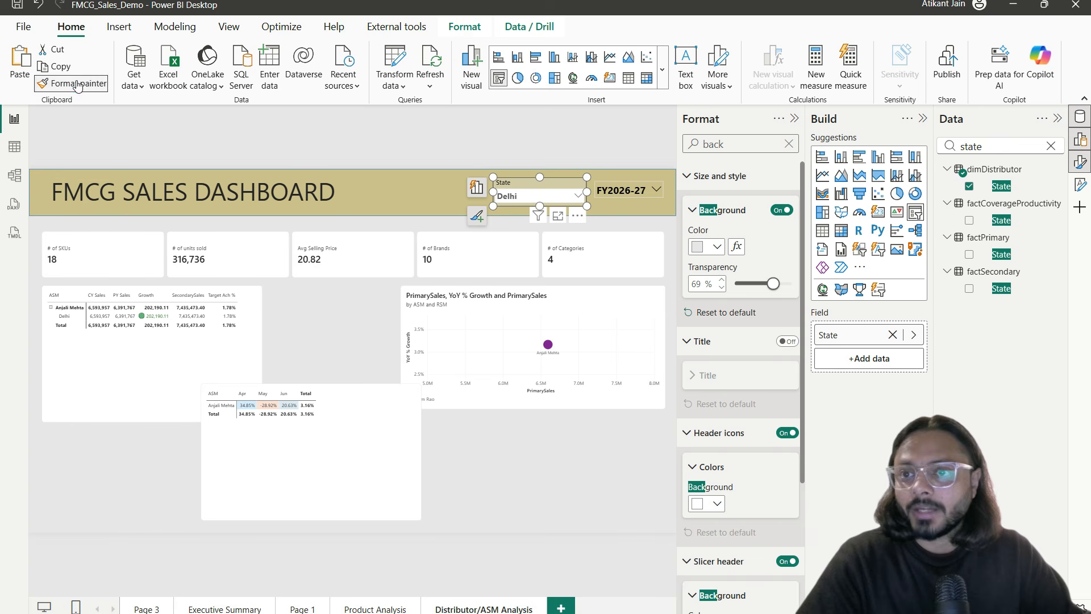
{"action": "left_click", "coordinate": [636, 191]}
{"action": "left_click", "coordinate": [627, 193]}
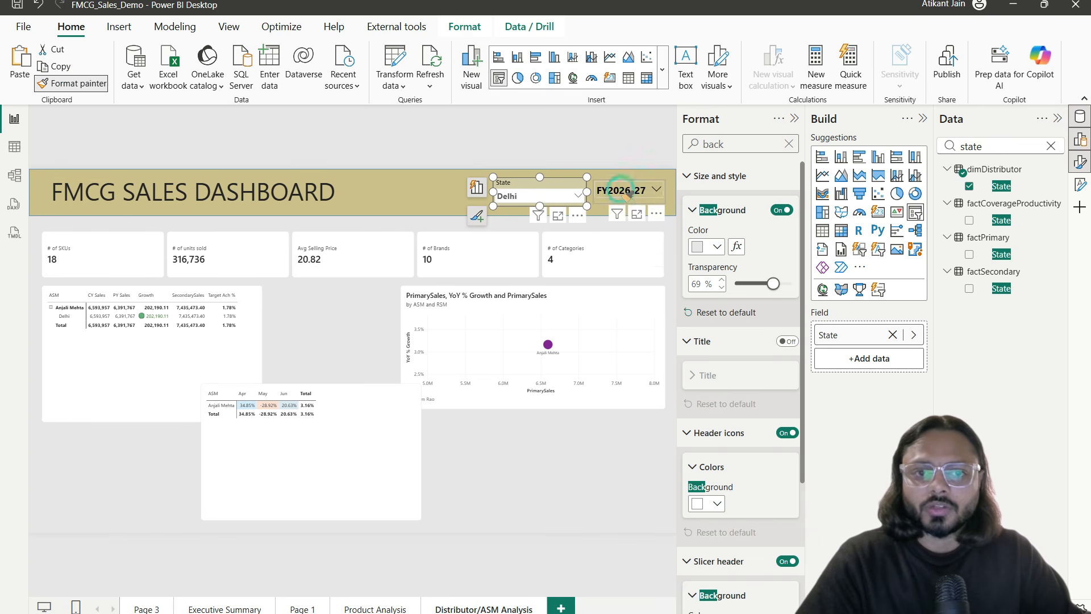
{"action": "left_click", "coordinate": [627, 193]}
{"action": "left_click", "coordinate": [597, 176]}
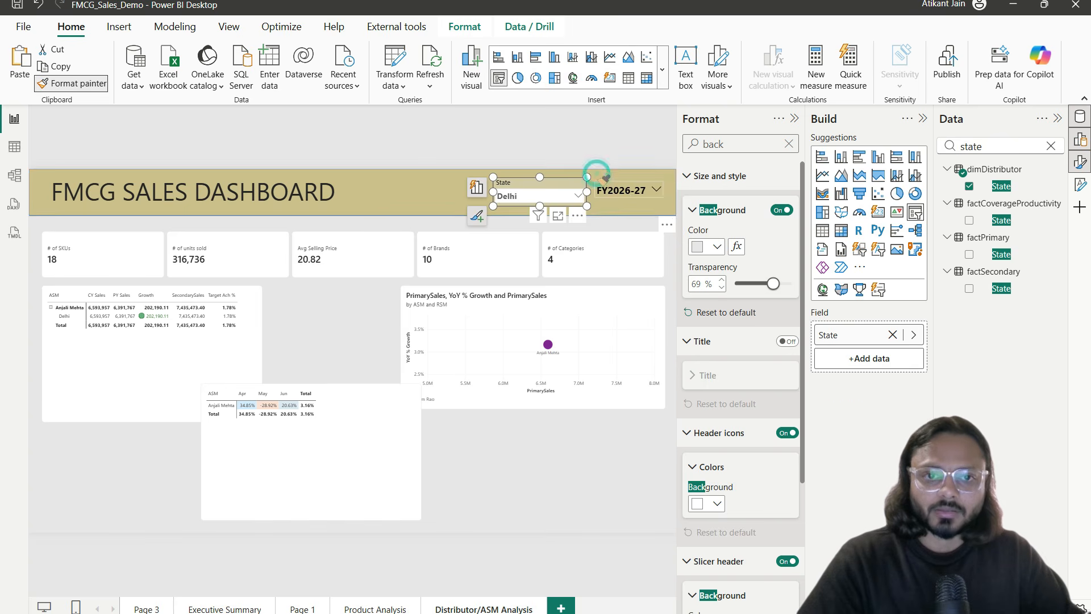
{"action": "left_click", "coordinate": [583, 442]}
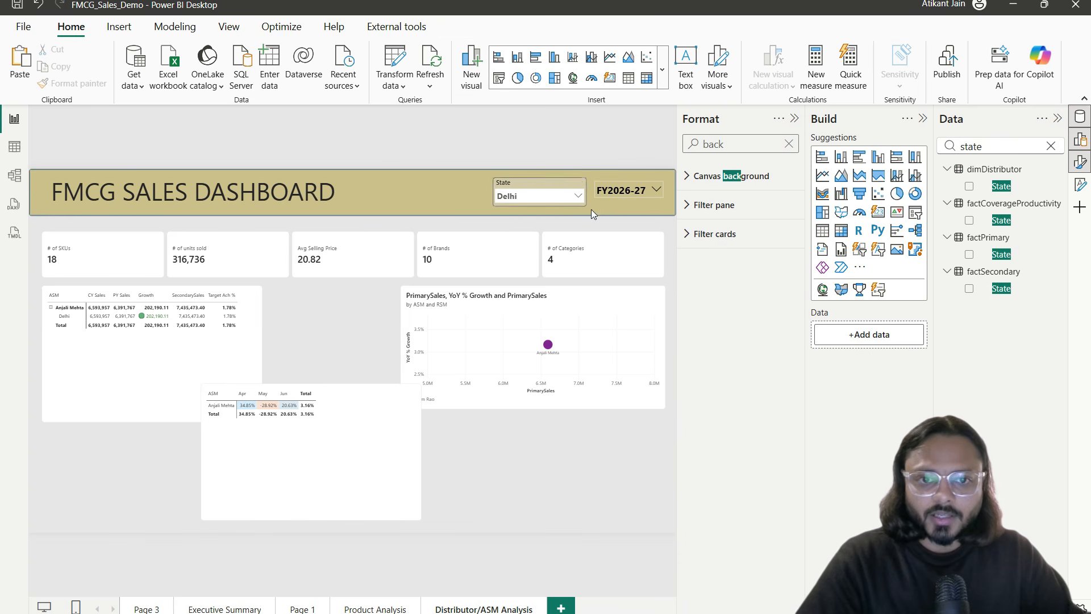
Step: Copy the formatting again and apply it to the FY slicer, then compare both dropdown lists
{"action": "left_click", "coordinate": [561, 181]}
{"action": "left_click", "coordinate": [72, 83]}
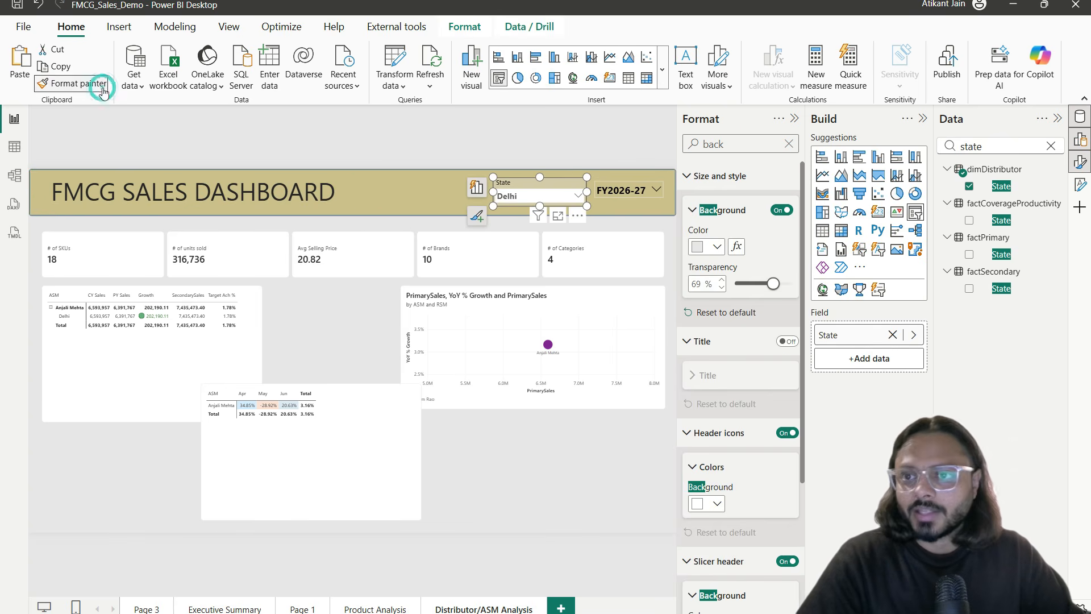
{"action": "left_click", "coordinate": [658, 195]}
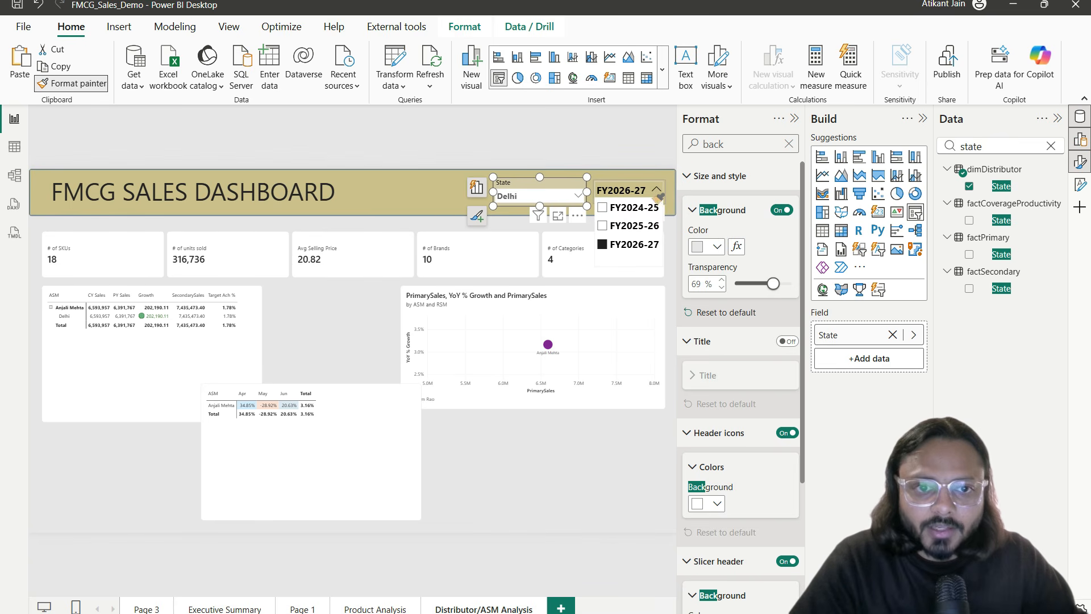
{"action": "left_click", "coordinate": [657, 189]}
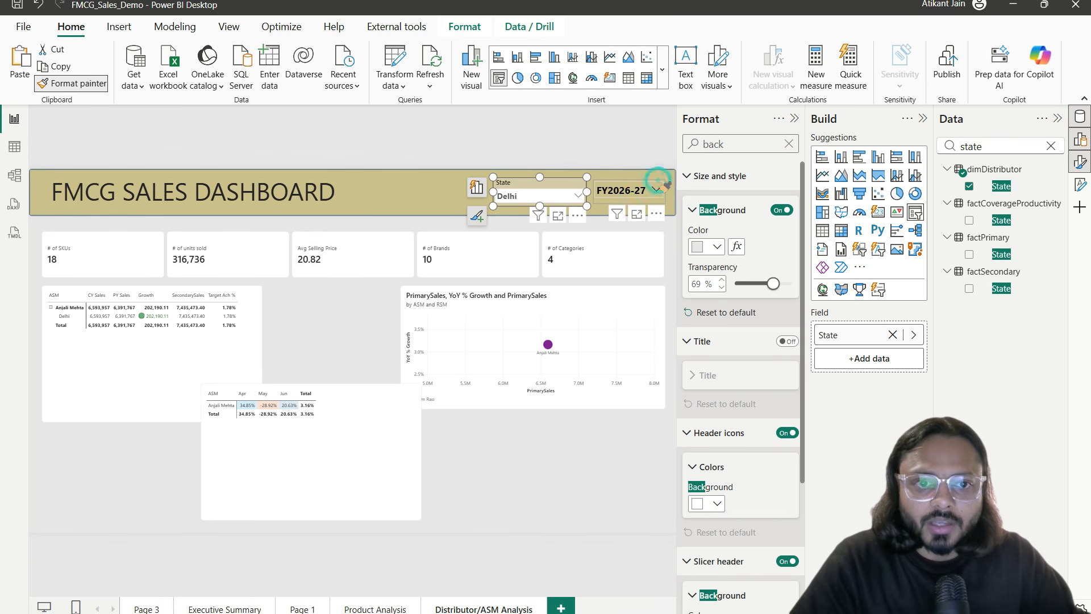
{"action": "left_click", "coordinate": [639, 198]}
{"action": "left_click", "coordinate": [613, 474]}
{"action": "left_click", "coordinate": [537, 187]}
{"action": "left_click", "coordinate": [537, 184]}
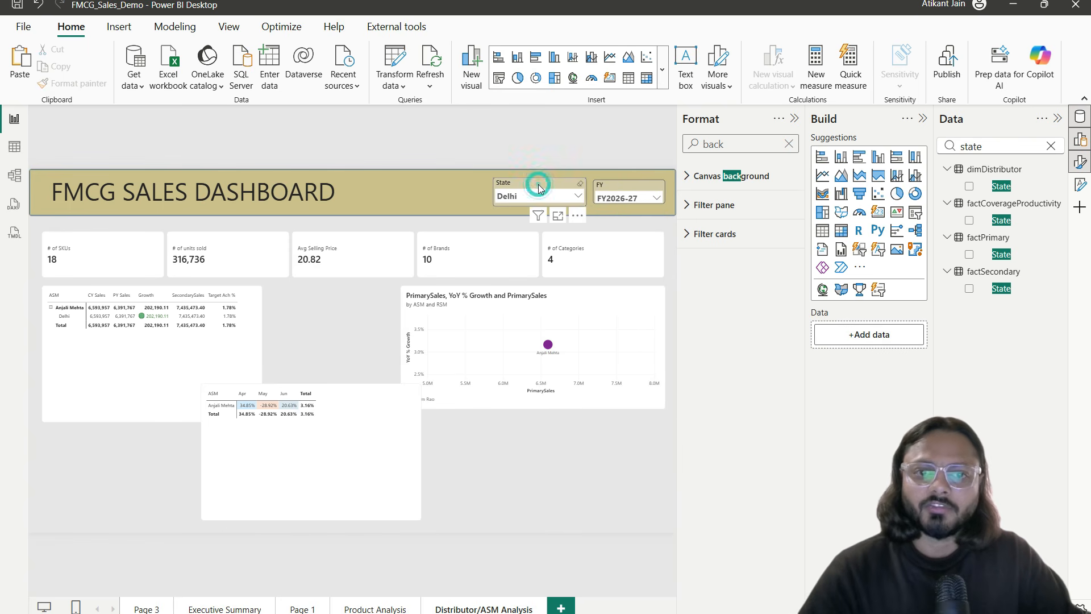
Step: Place the copied slicer left of State and swap its field from State to Brand
{"action": "left_click_drag", "start_coordinate": [537, 184], "coordinate": [425, 182]}
{"action": "double_click", "coordinate": [976, 149]}
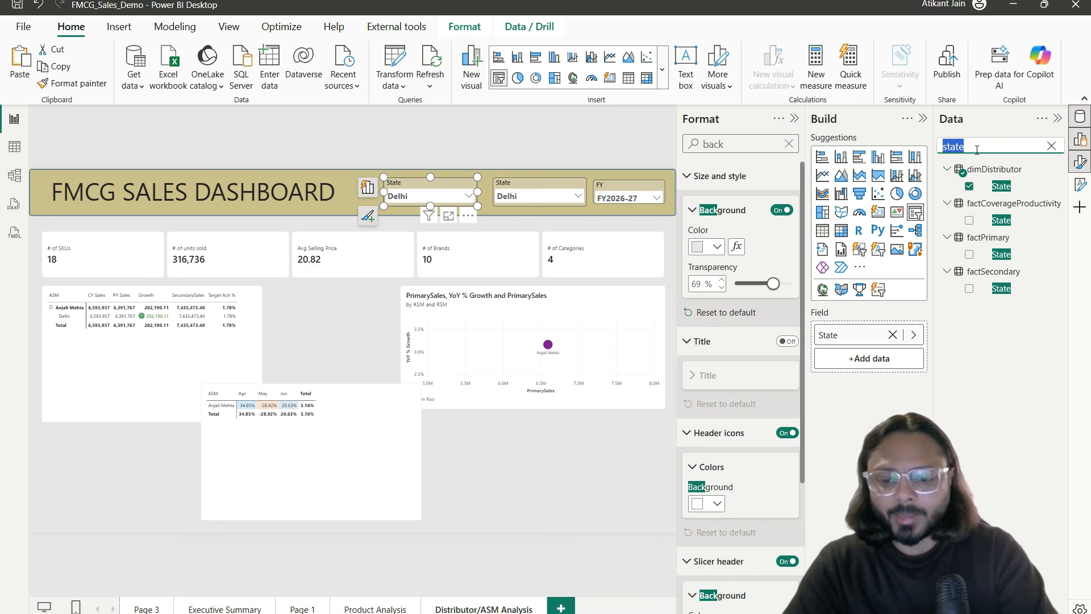
{"action": "type", "text": "bran"}
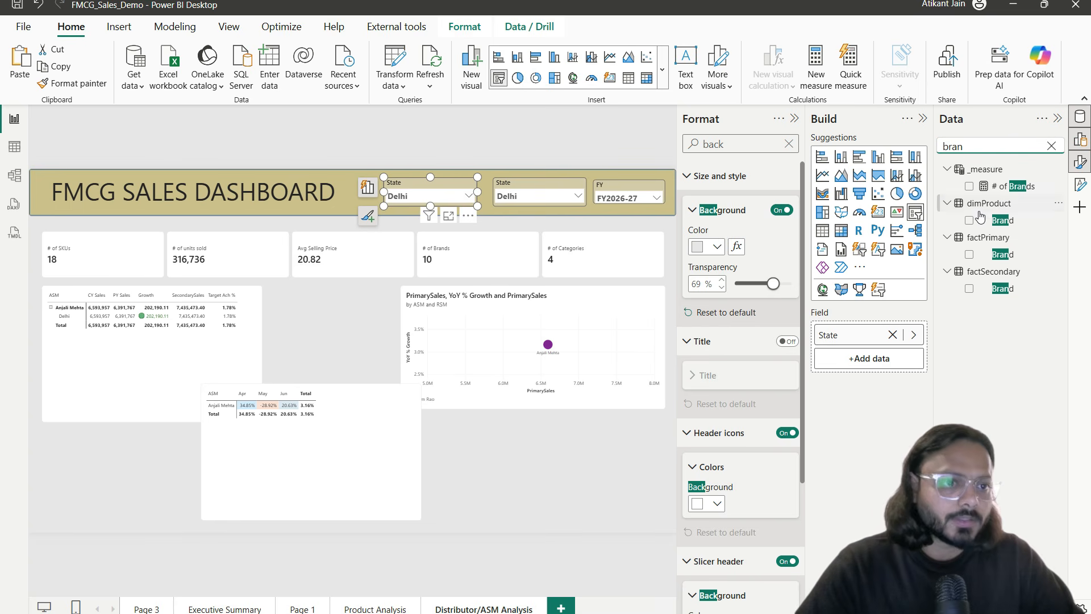
{"action": "left_click_drag", "start_coordinate": [1011, 225], "coordinate": [875, 348]}
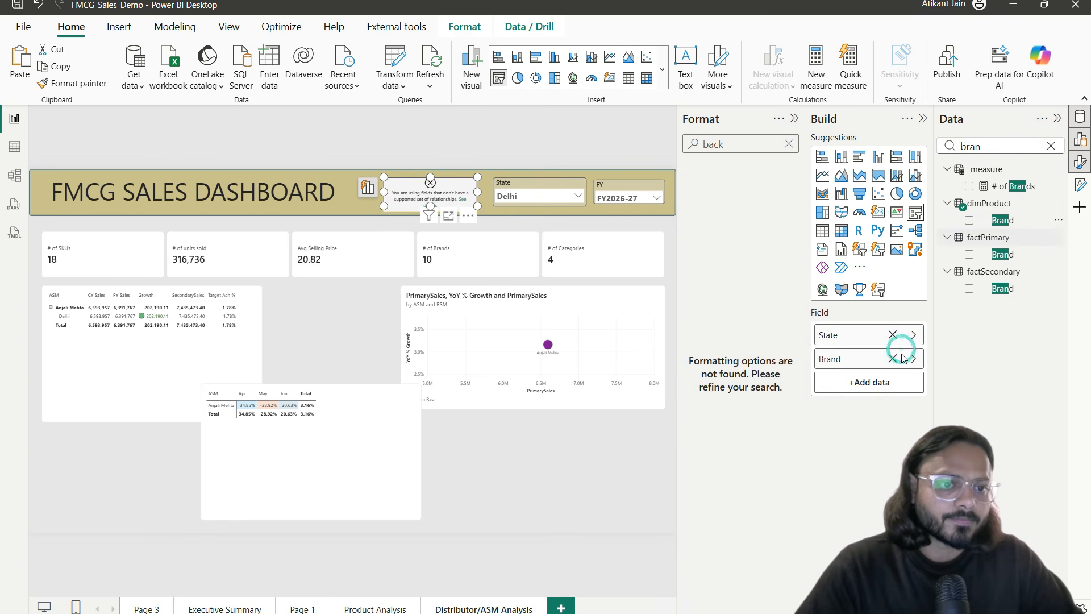
{"action": "left_click", "coordinate": [892, 334]}
Step: Test the Brand slicer with Chamak Detergent and State with Bihar, then clear both back to All
{"action": "left_click", "coordinate": [464, 196]}
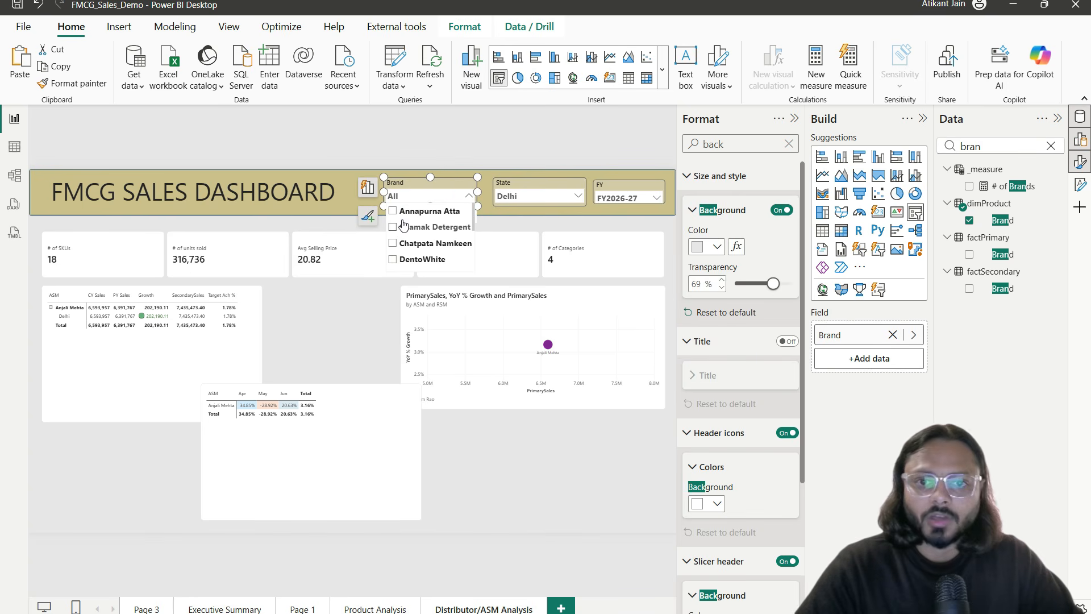
{"action": "left_click", "coordinate": [407, 226]}
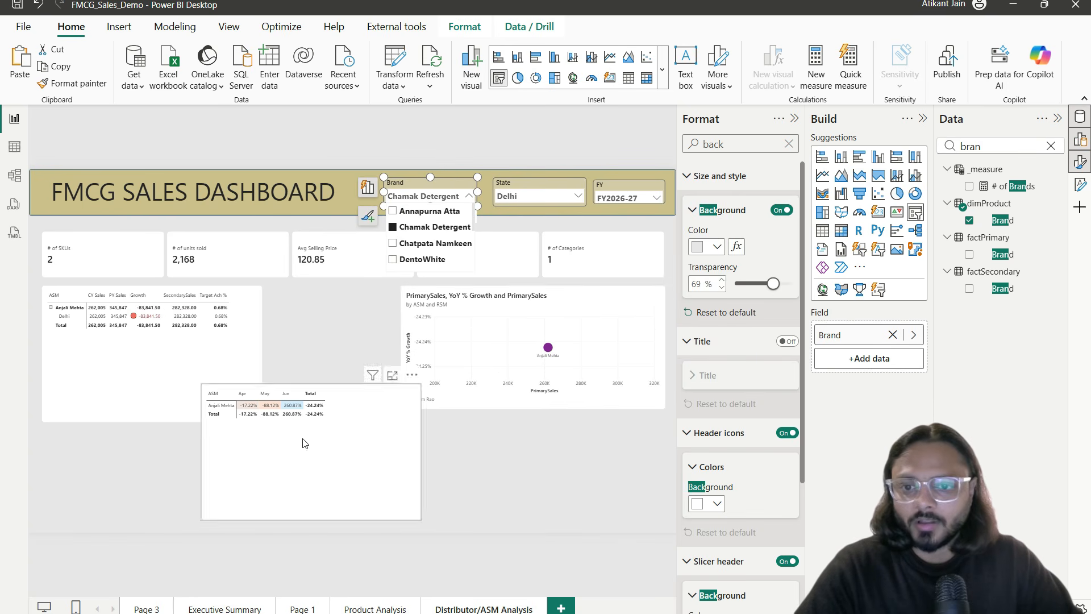
{"action": "left_click", "coordinate": [441, 227]}
{"action": "left_click", "coordinate": [499, 199]}
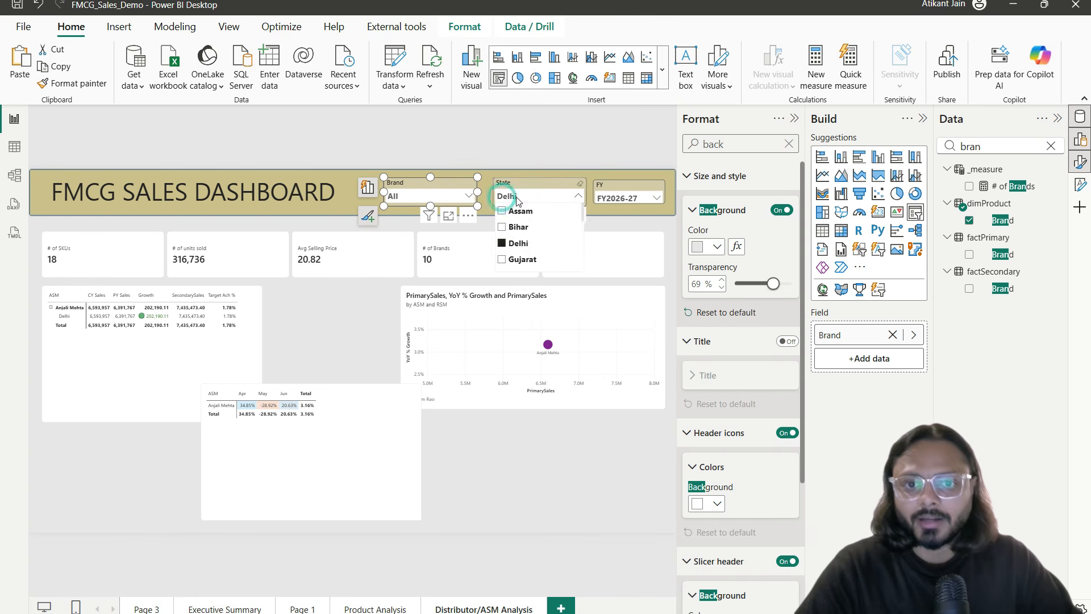
{"action": "left_click", "coordinate": [528, 229]}
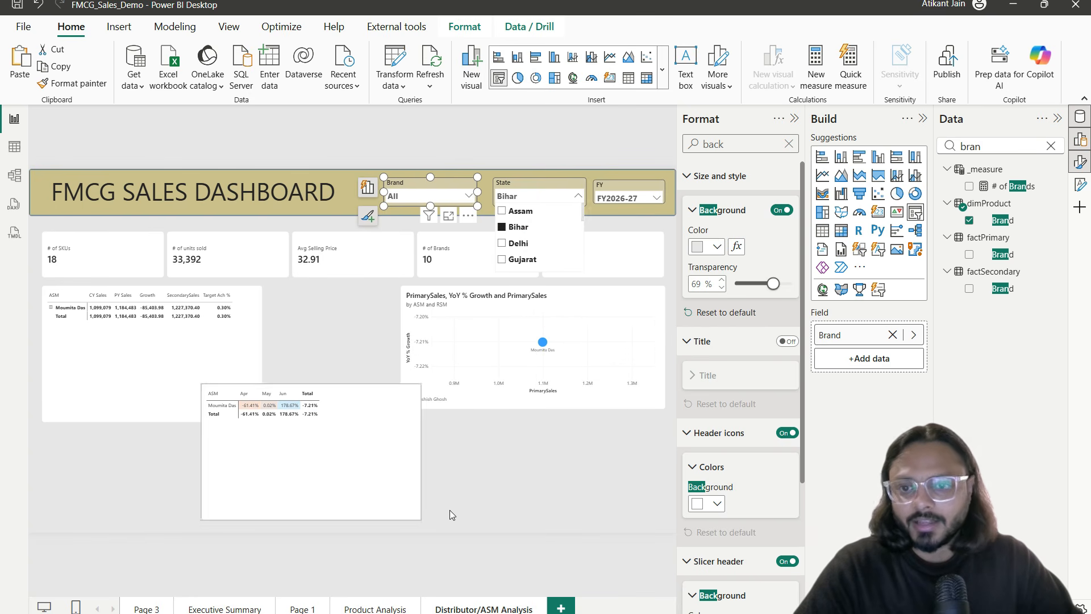
{"action": "left_click", "coordinate": [510, 236]}
Step: Move the YoY matrix under the ASM table and shorten the table to fit it
{"action": "left_click", "coordinate": [554, 425]}
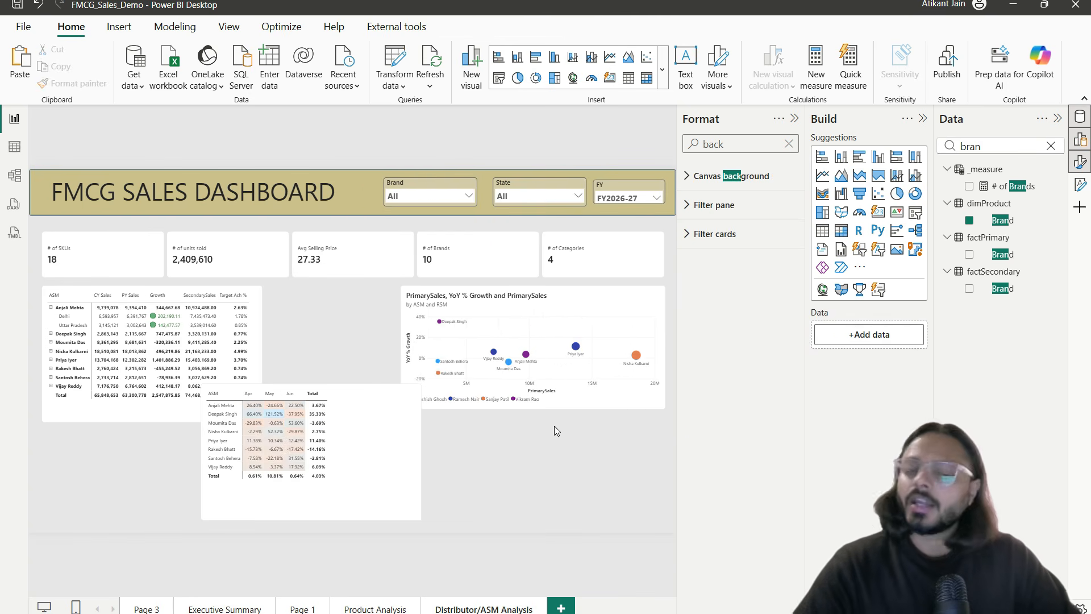
{"action": "left_click_drag", "start_coordinate": [397, 459], "coordinate": [239, 470]}
{"action": "mouse_move", "coordinate": [152, 396]}
{"action": "left_mouse_down"}
{"action": "mouse_move", "coordinate": [154, 429]}
{"action": "mouse_move", "coordinate": [154, 407]}
{"action": "left_mouse_up"}
{"action": "left_click", "coordinate": [159, 409]}
{"action": "mouse_move", "coordinate": [200, 456]}
{"action": "left_mouse_down"}
{"action": "mouse_move", "coordinate": [200, 446]}
{"action": "mouse_move", "coordinate": [201, 458]}
{"action": "left_mouse_up"}
{"action": "left_click", "coordinate": [343, 446]}
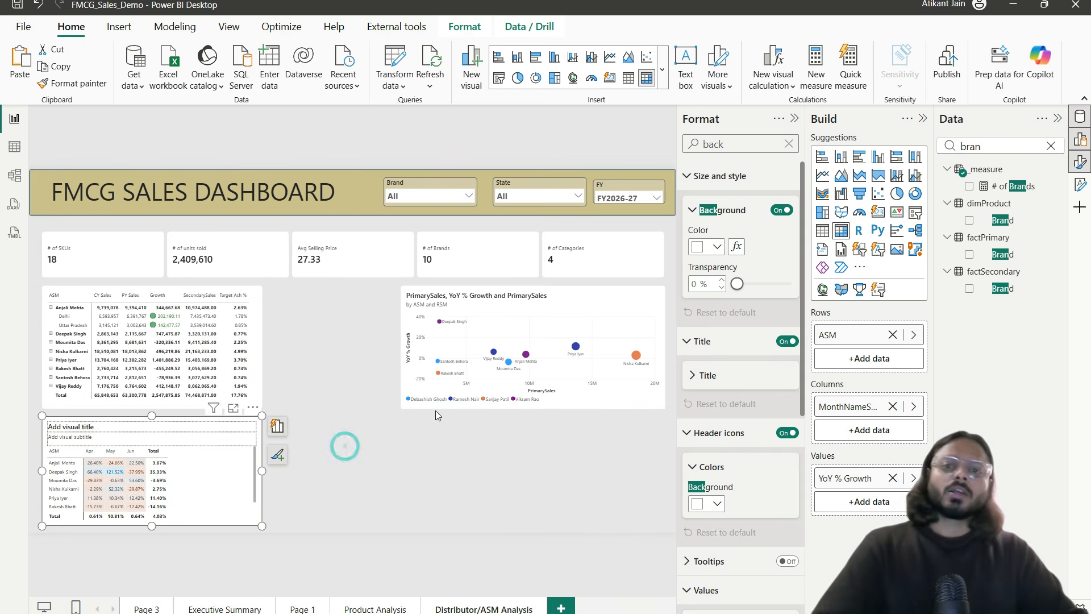
Step: Position the scatter chart beside the ASM table and check the table in Focus mode
{"action": "left_click_drag", "start_coordinate": [501, 308], "coordinate": [375, 307]}
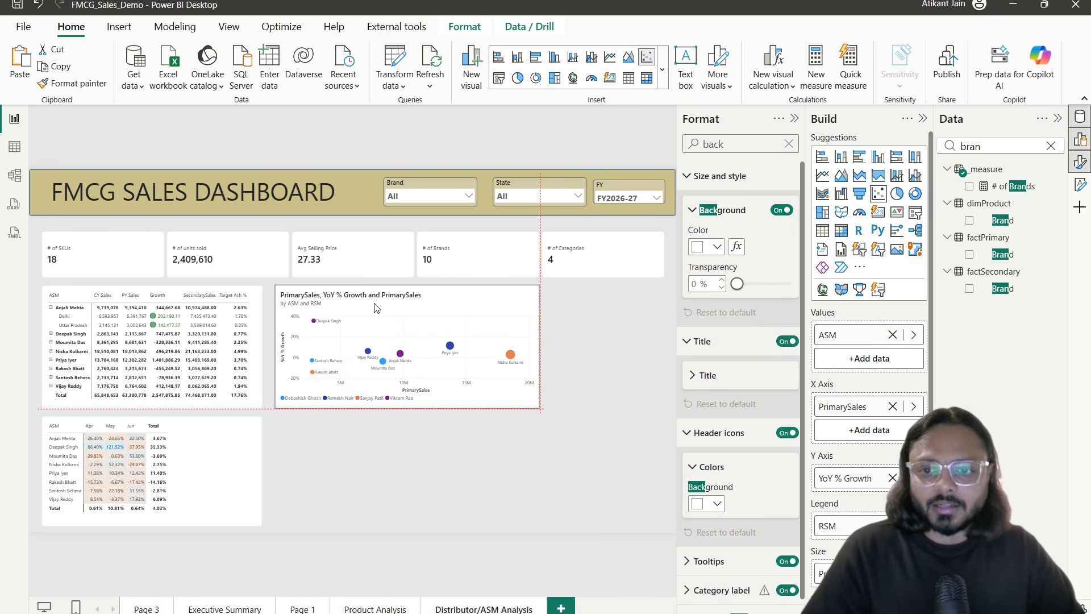
{"action": "left_click_drag", "start_coordinate": [370, 309], "coordinate": [372, 310]}
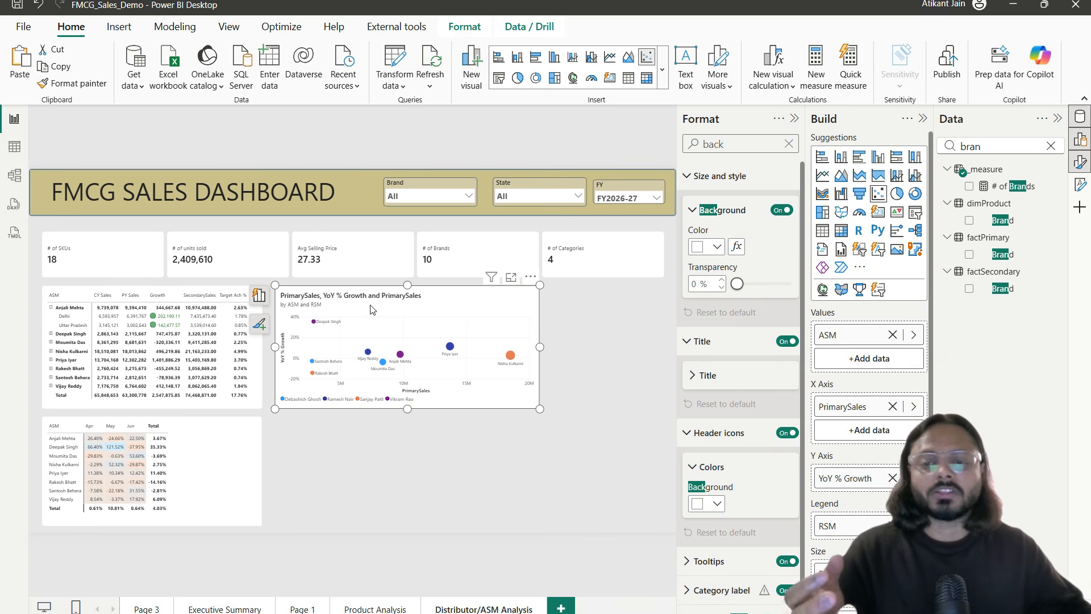
{"action": "left_click", "coordinate": [426, 422]}
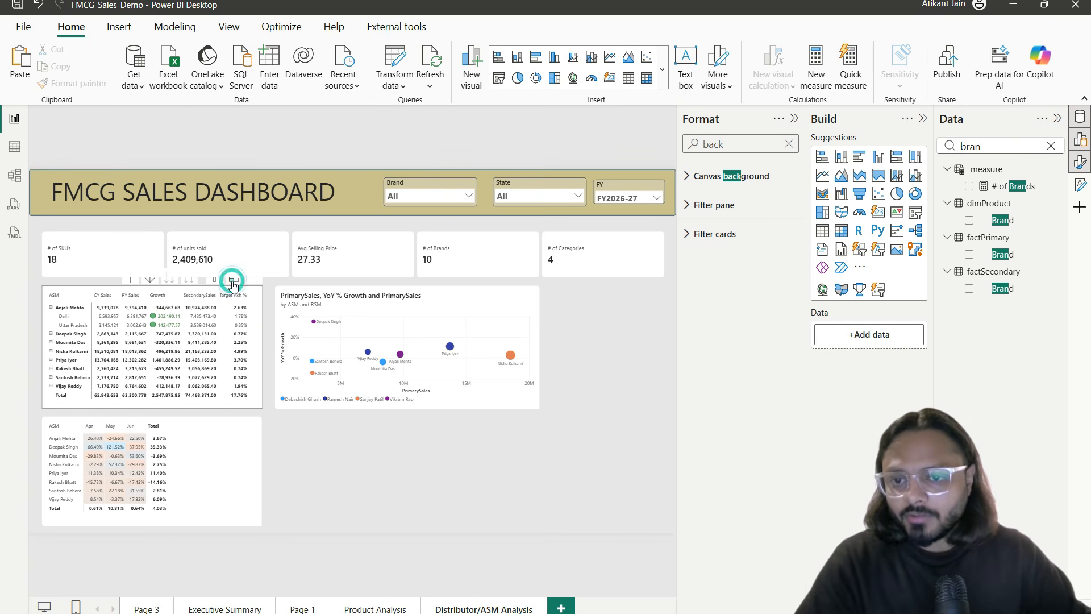
{"action": "left_click", "coordinate": [248, 293]}
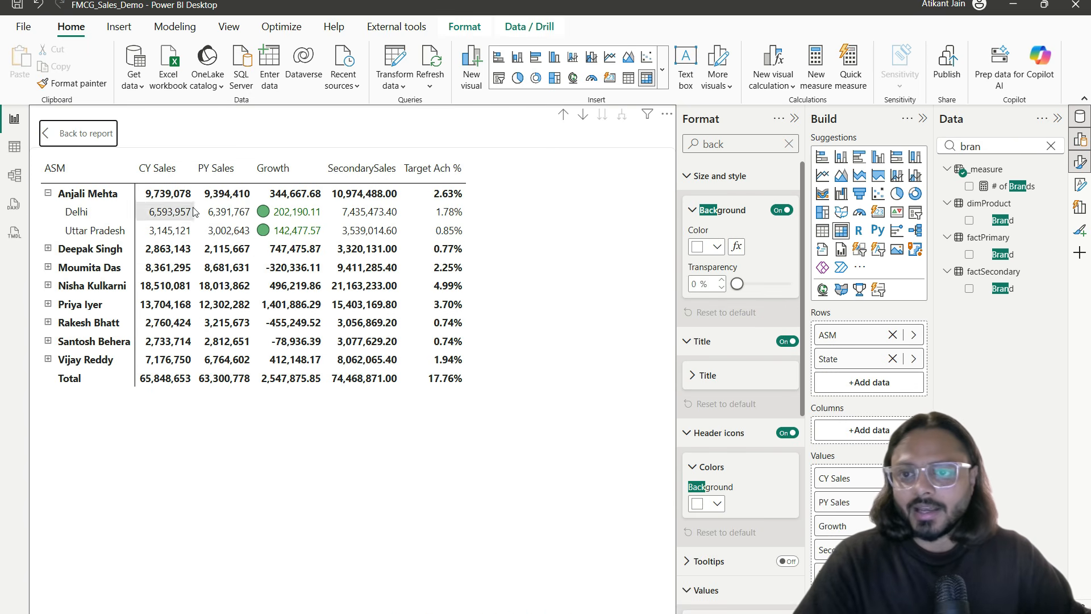
{"action": "left_click", "coordinate": [91, 133]}
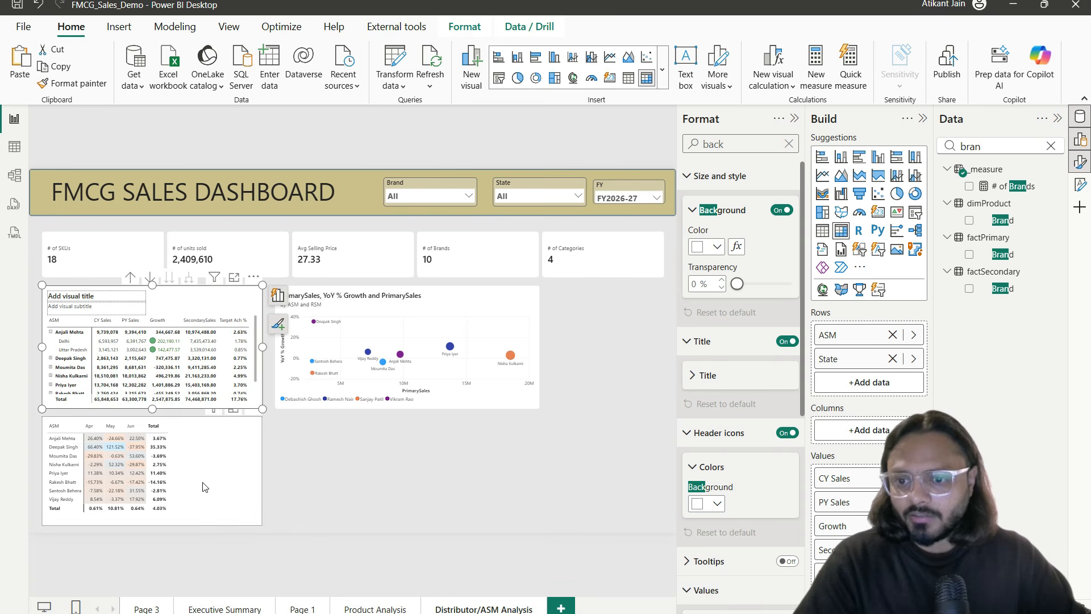
{"action": "left_click", "coordinate": [389, 301]}
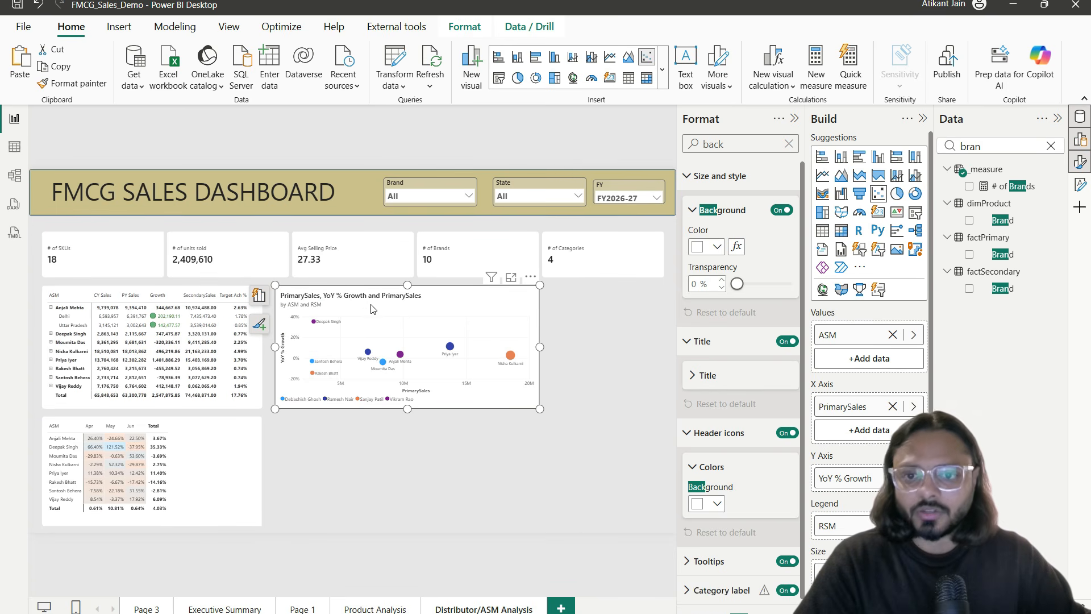
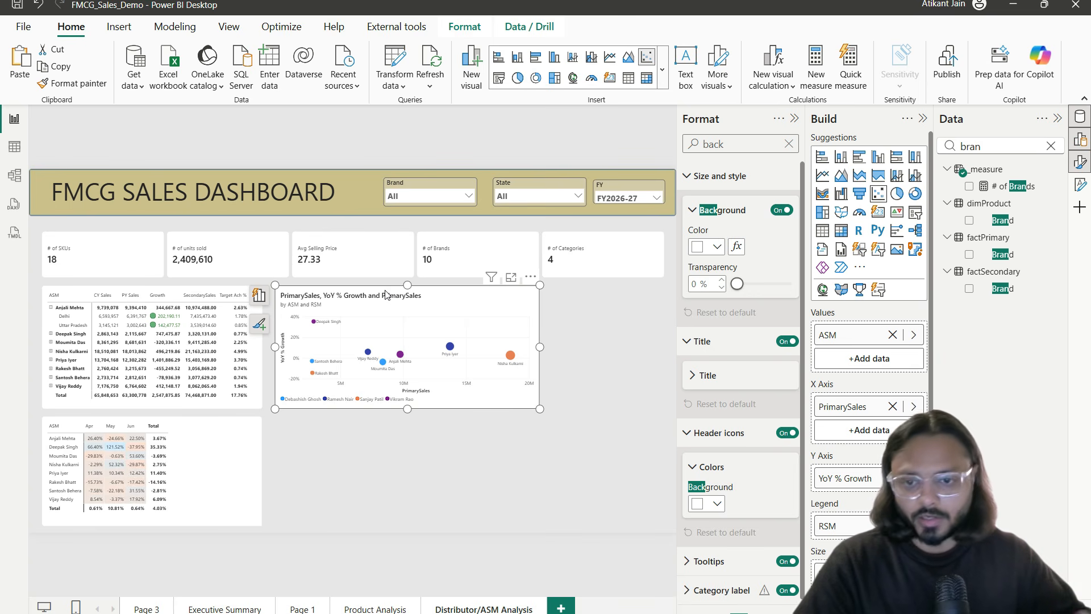
Step: Copy the ASM sales matrix below the scatter chart and remove State from its rows
{"action": "left_click", "coordinate": [256, 405]}
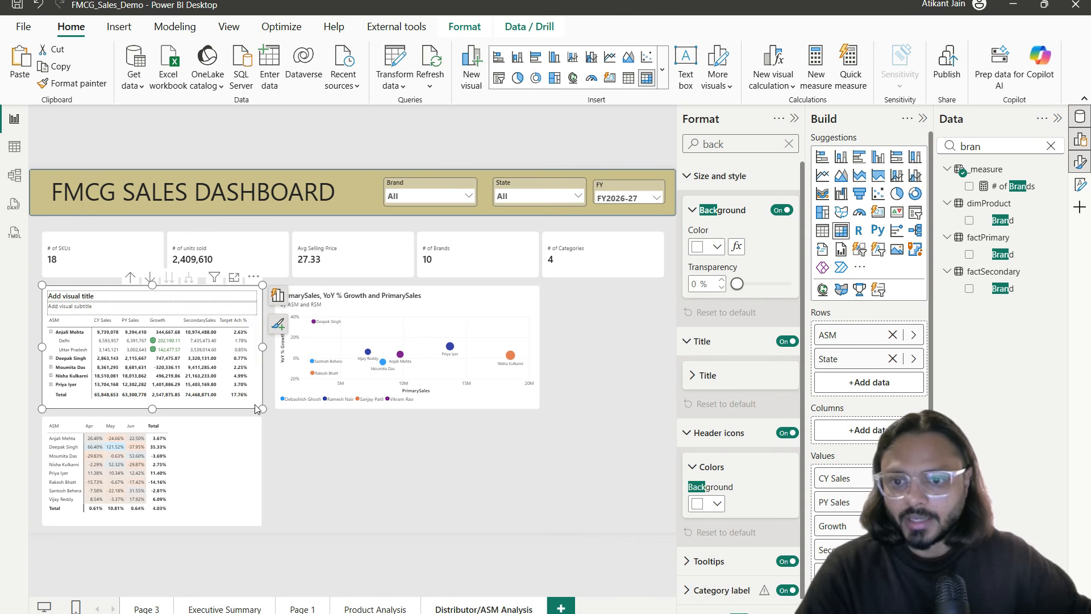
{"action": "key", "text": "ctrl+c"}
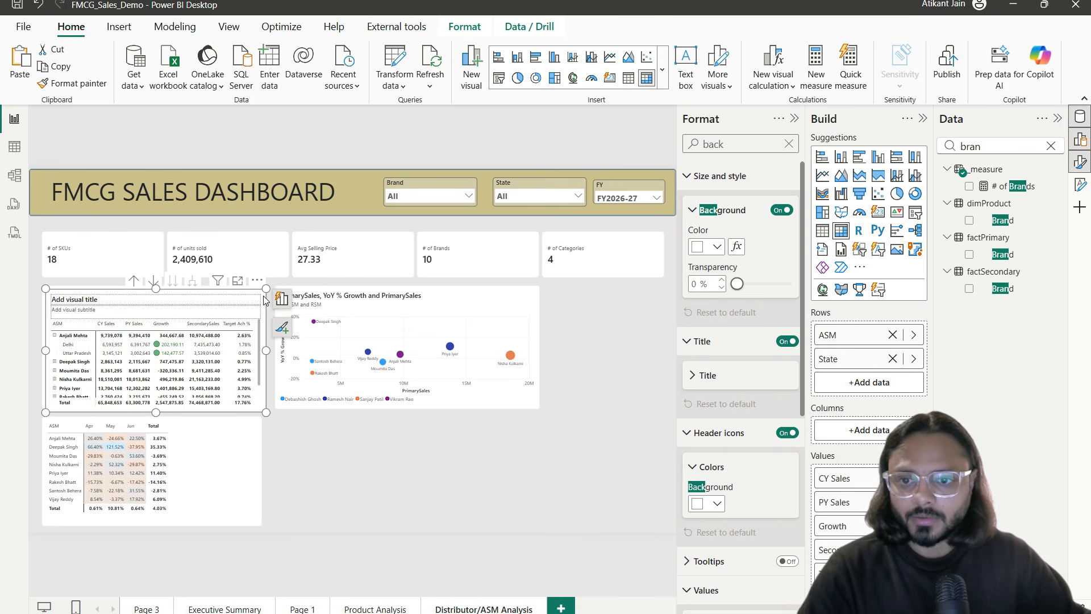
{"action": "key", "text": "ctrl+v"}
{"action": "left_click_drag", "start_coordinate": [375, 415], "coordinate": [484, 429]}
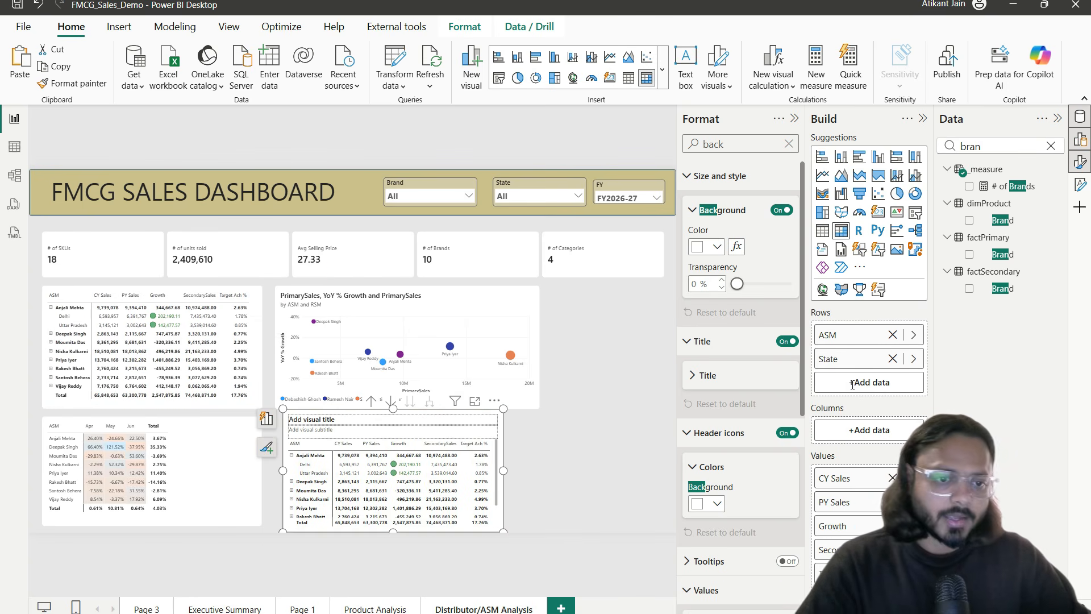
{"action": "left_click", "coordinate": [892, 359]}
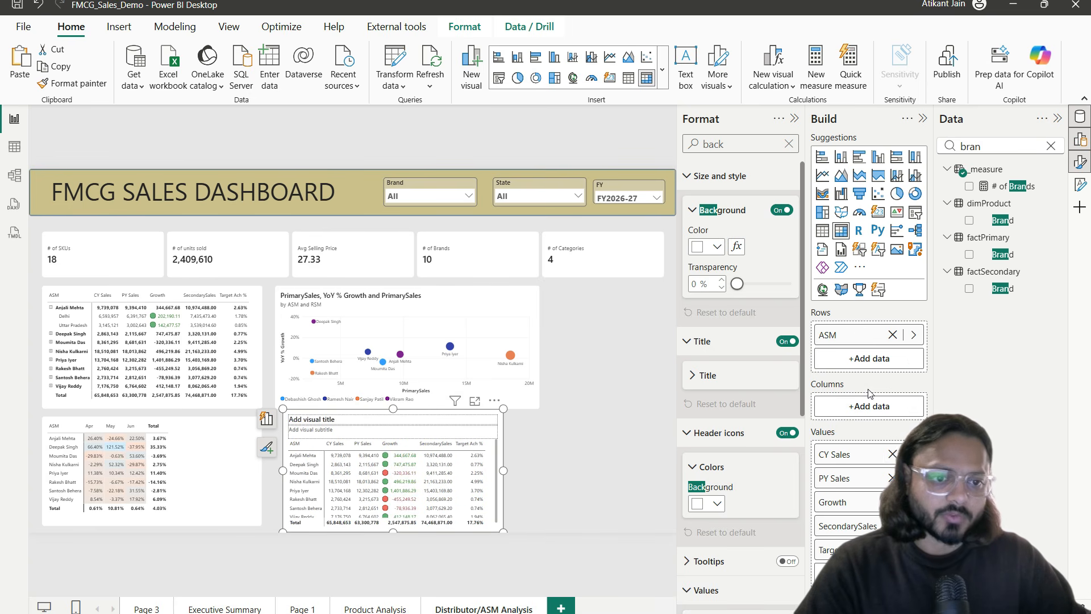
Step: Glance at the table data, then return to the report and clear the Data pane search
{"action": "left_click", "coordinate": [12, 152]}
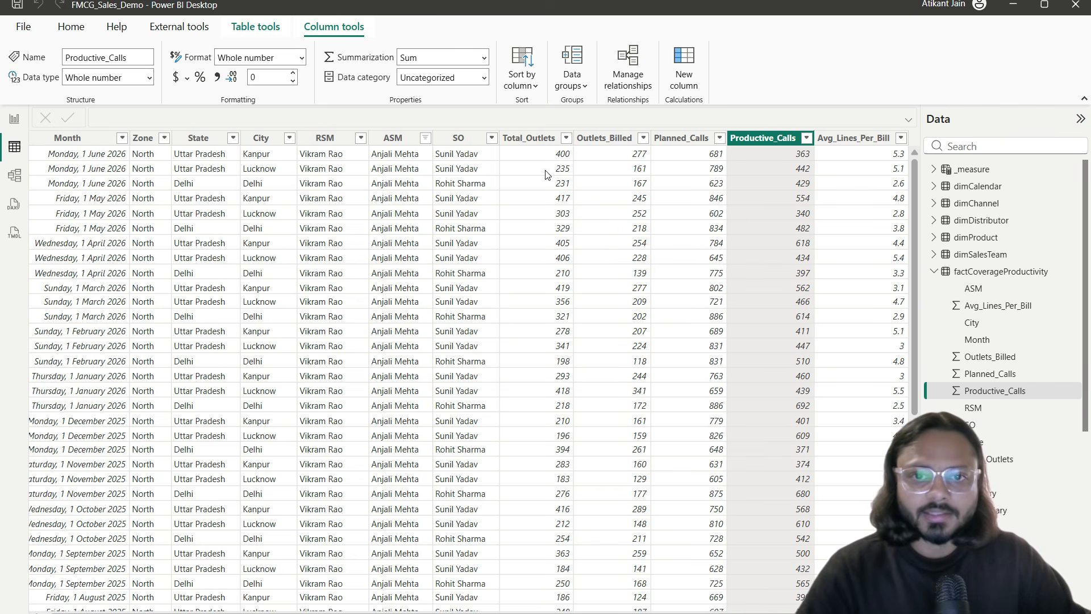
{"action": "left_click_drag", "start_coordinate": [494, 120], "coordinate": [905, 162]}
{"action": "left_click", "coordinate": [22, 126]}
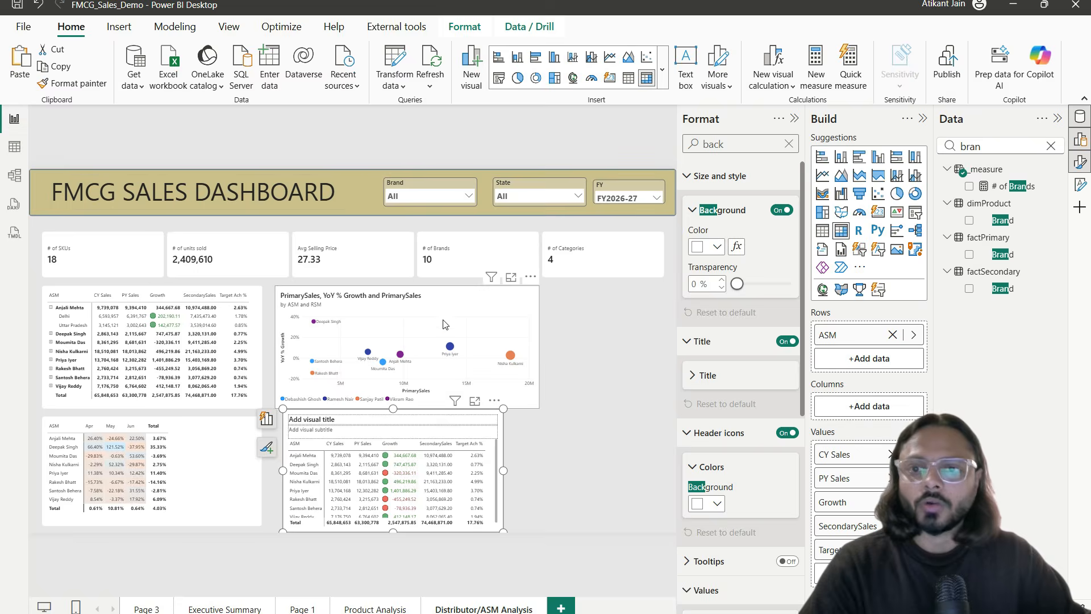
{"action": "left_click", "coordinate": [1050, 146]}
{"action": "right_click", "coordinate": [1041, 188]}
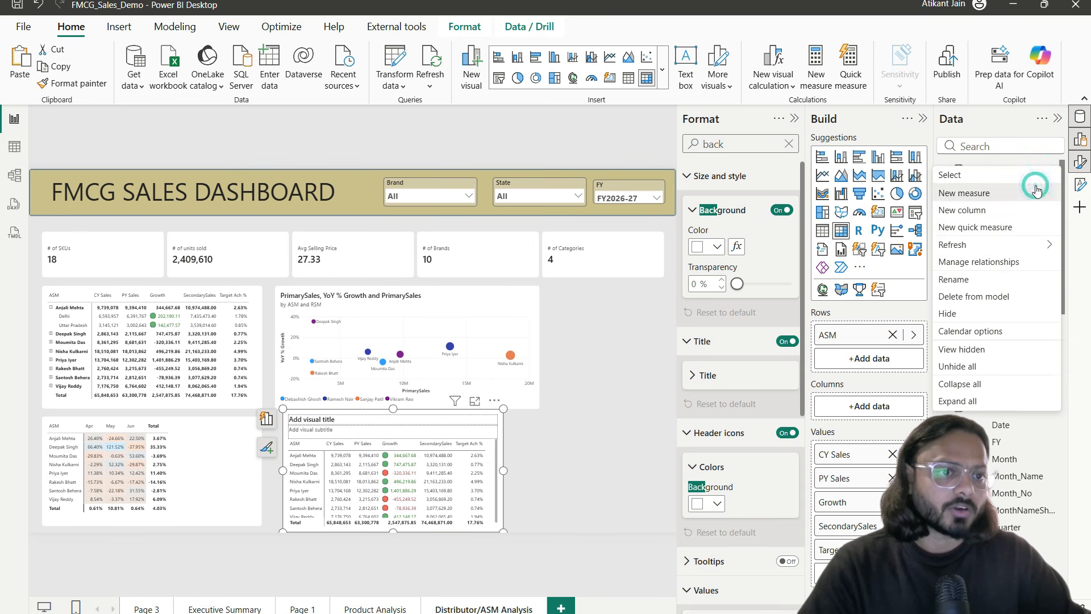
Step: Create the measure # of outlets = SUM(factCoverageProductivity[Total_Outlets]) in the _measure table
{"action": "left_click", "coordinate": [1040, 192]}
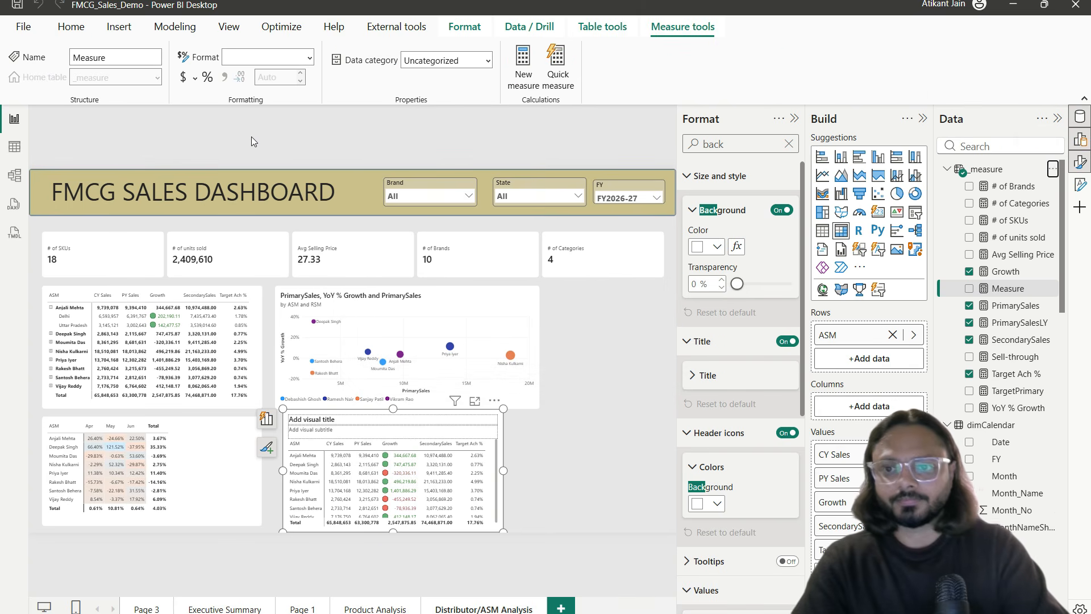
{"action": "key", "text": "ctrl+a"}
{"action": "type", "text": "# of "}
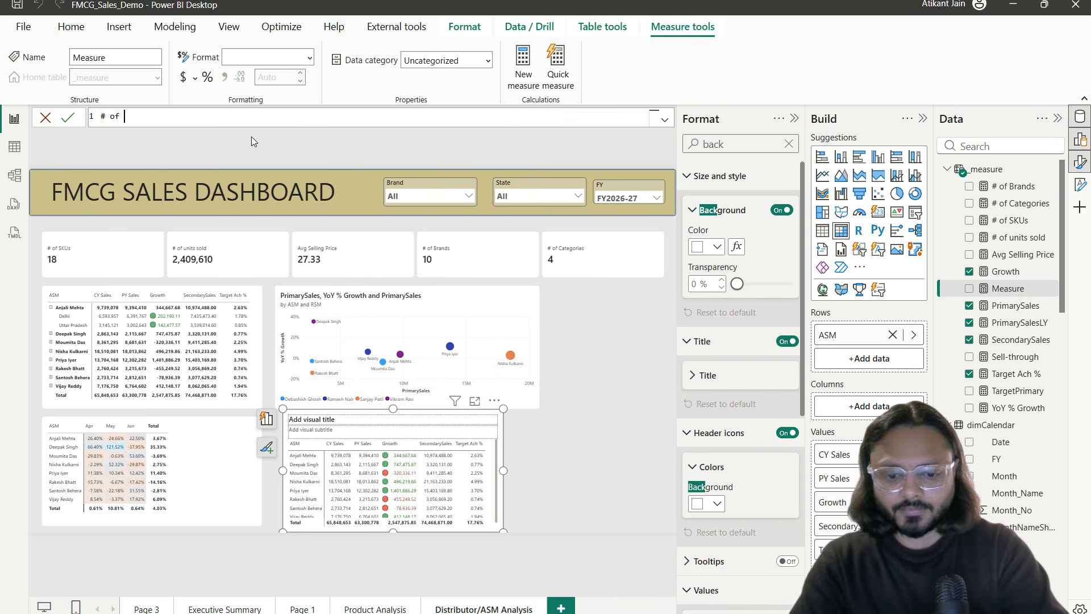
{"action": "type", "text": "outlets = "}
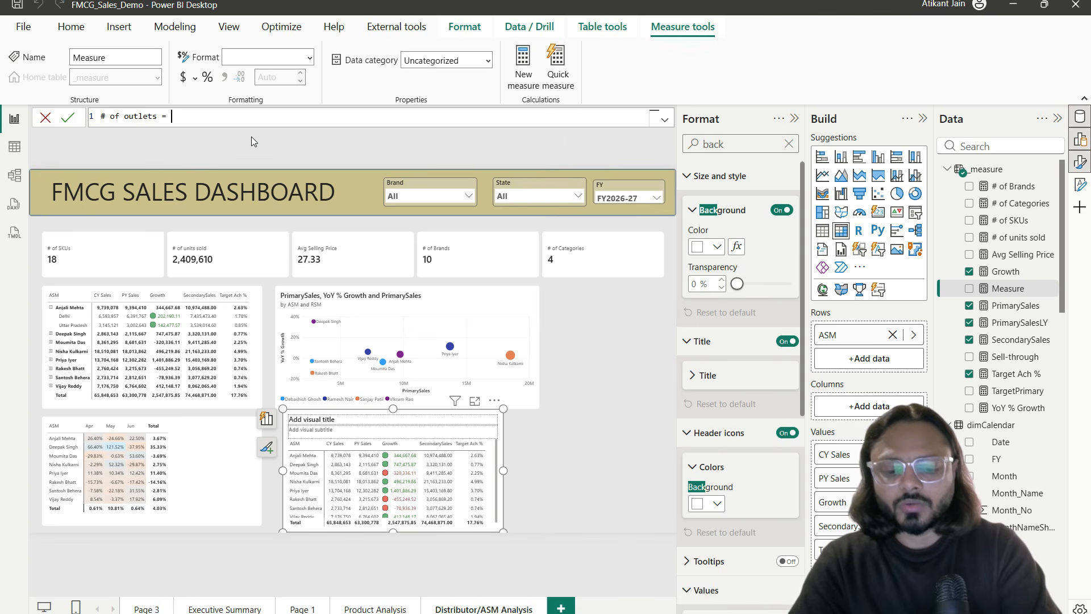
{"action": "type", "text": "SUM(outl"}
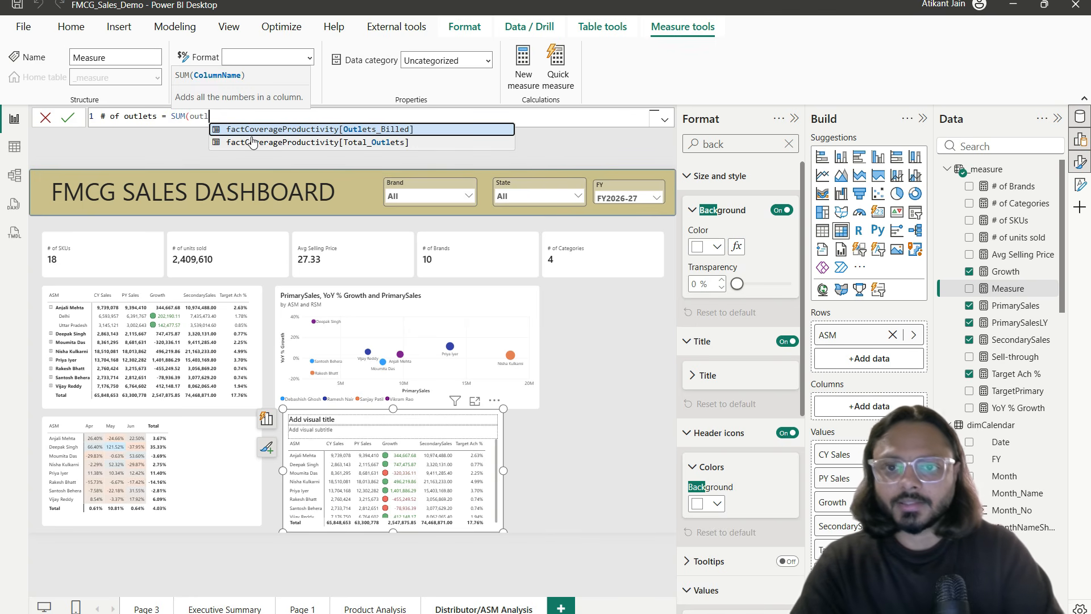
{"action": "left_click", "coordinate": [253, 142]}
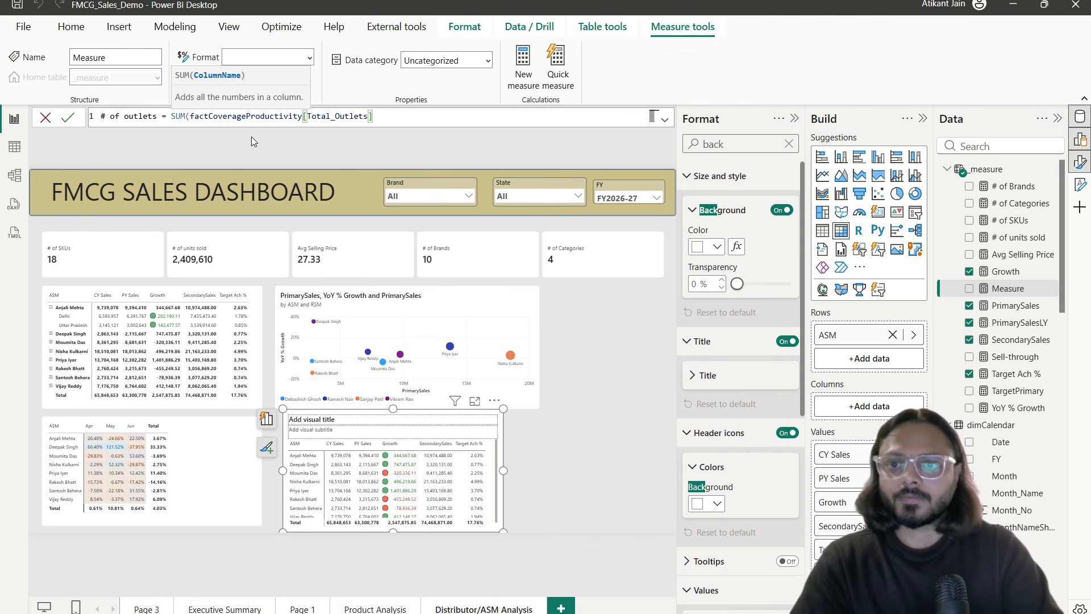
{"action": "type", "text": ")"}
{"action": "key", "text": "Return"}
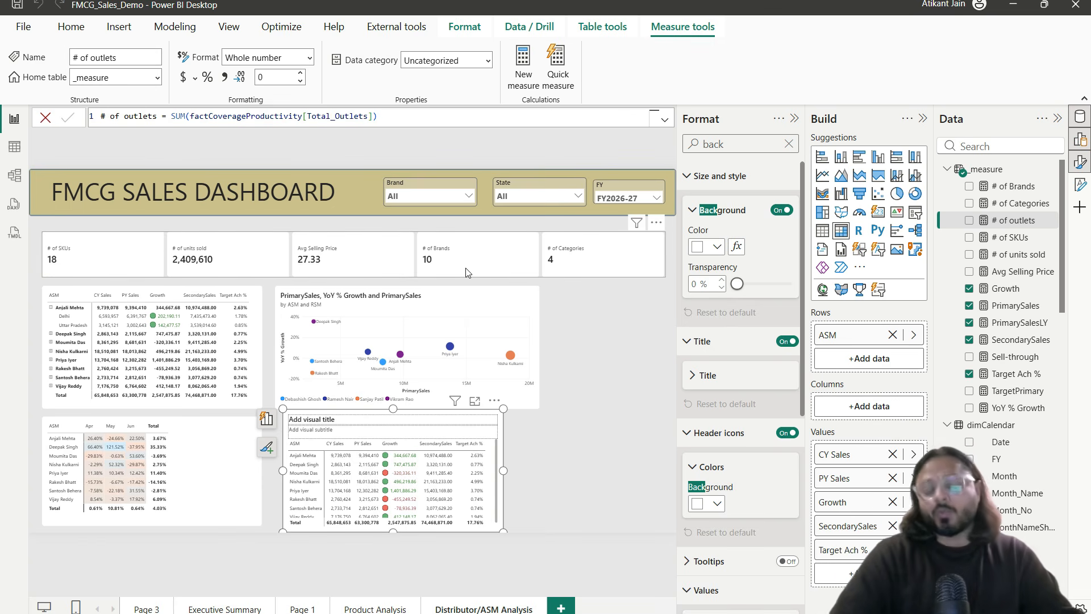
{"action": "left_click", "coordinate": [14, 146]}
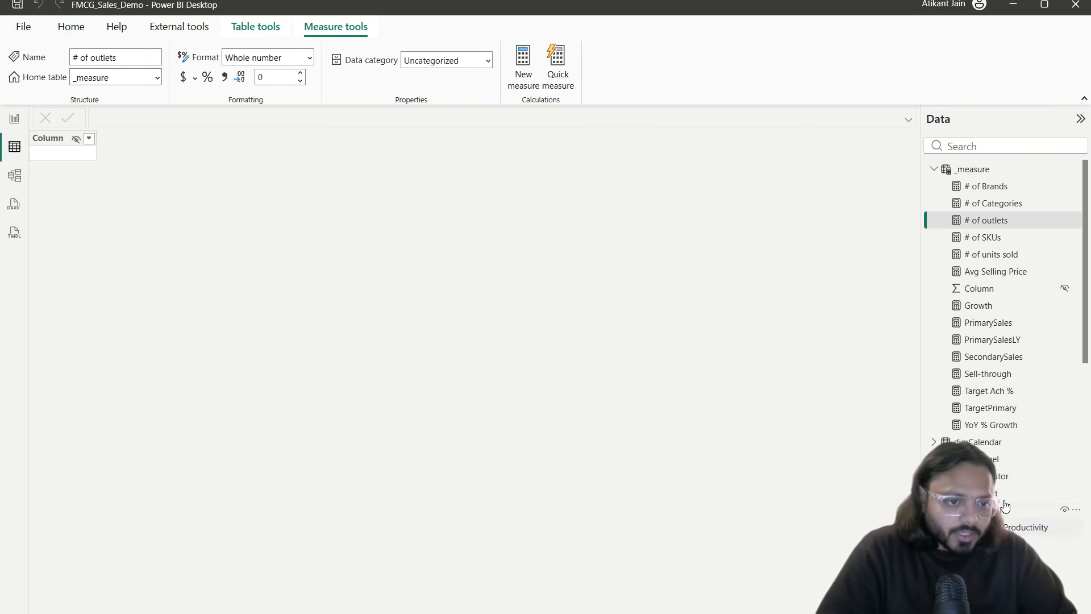
Step: Open factCoverageProductivity in Table view, inspect Total_Outlets and clear the table's filters
{"action": "scroll", "coordinate": [1017, 341], "scroll_direction": "down", "scroll_amount": 3}
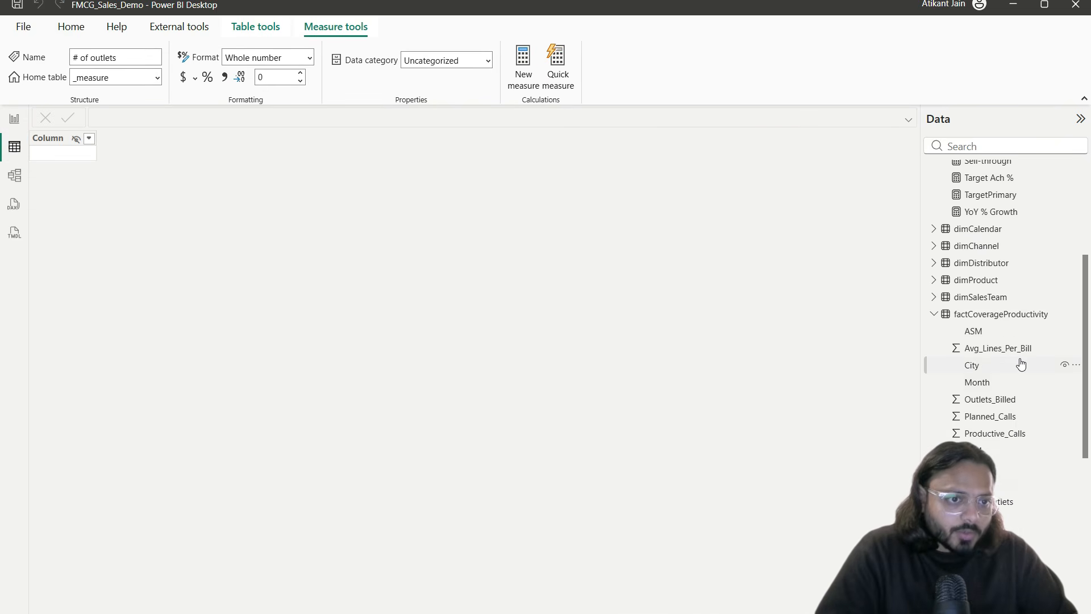
{"action": "left_click", "coordinate": [1019, 314]}
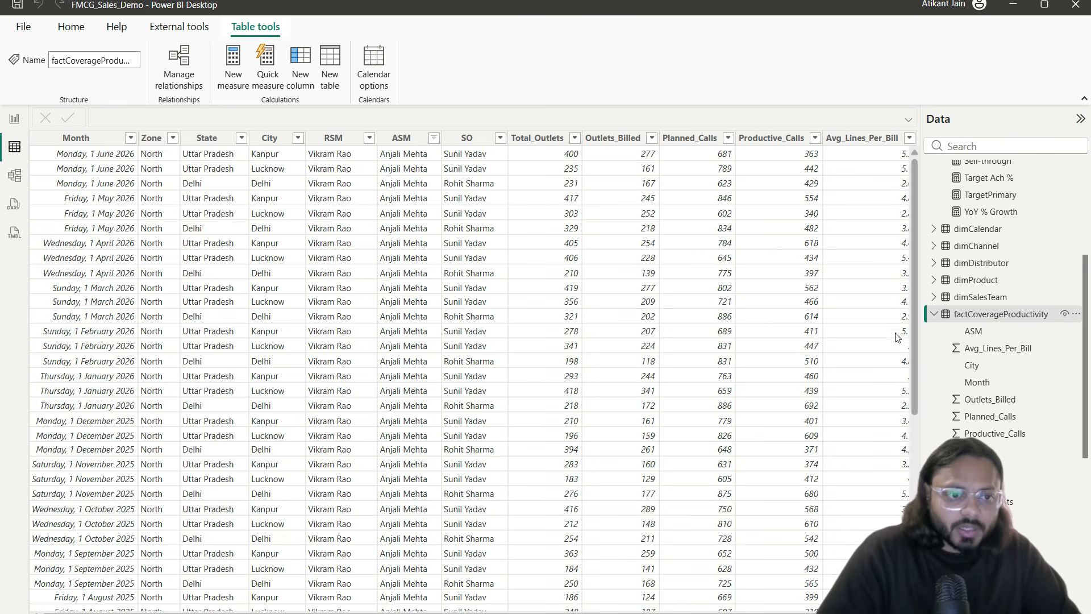
{"action": "left_click", "coordinate": [529, 137]}
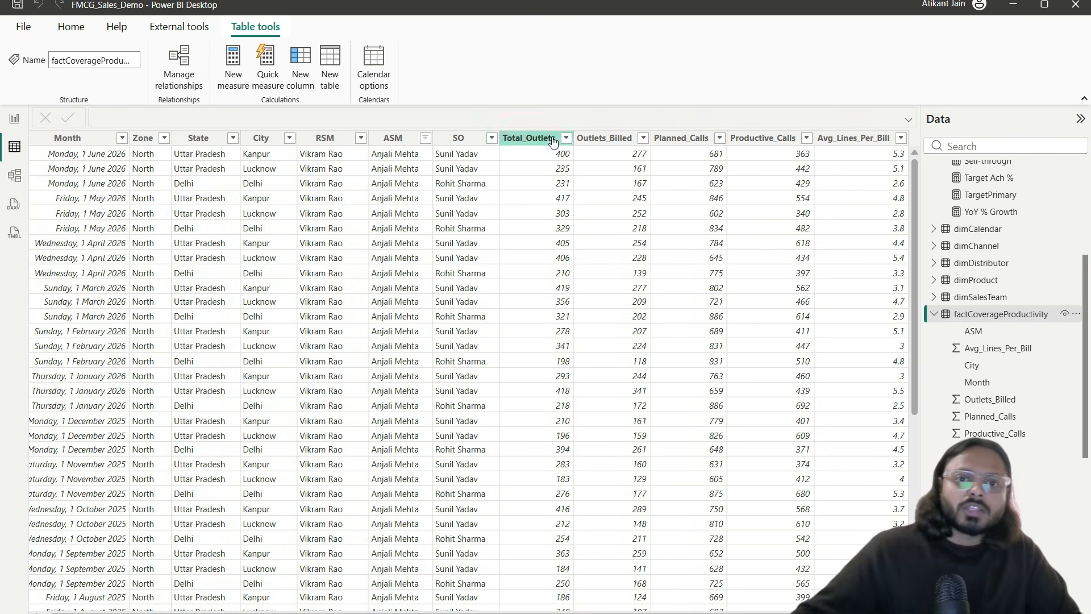
{"action": "left_click", "coordinate": [538, 154]}
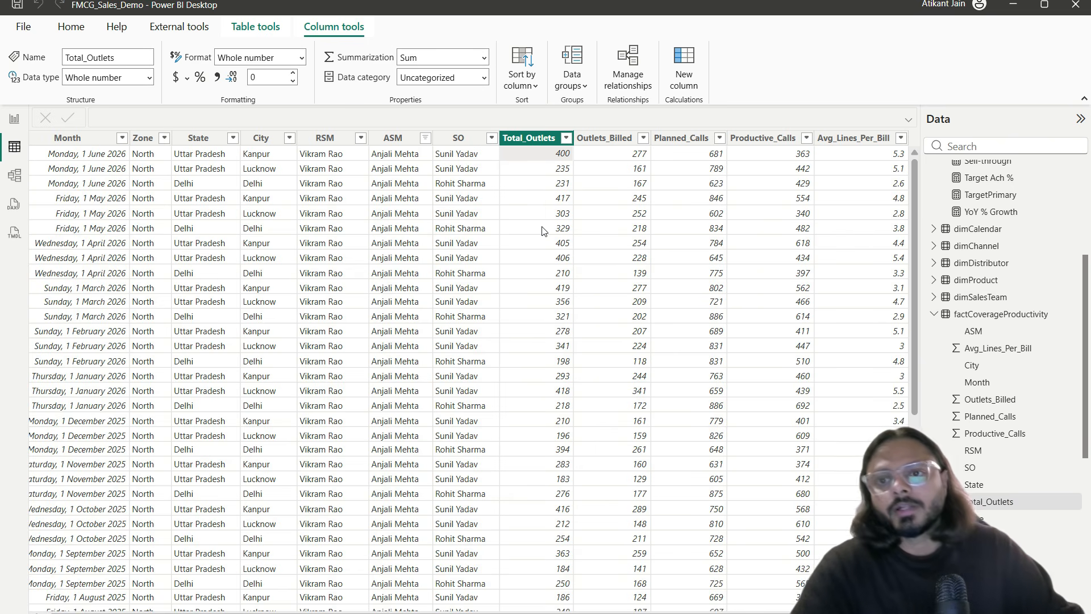
{"action": "scroll", "coordinate": [543, 229], "scroll_direction": "left", "scroll_amount": 1}
{"action": "left_click", "coordinate": [297, 138]}
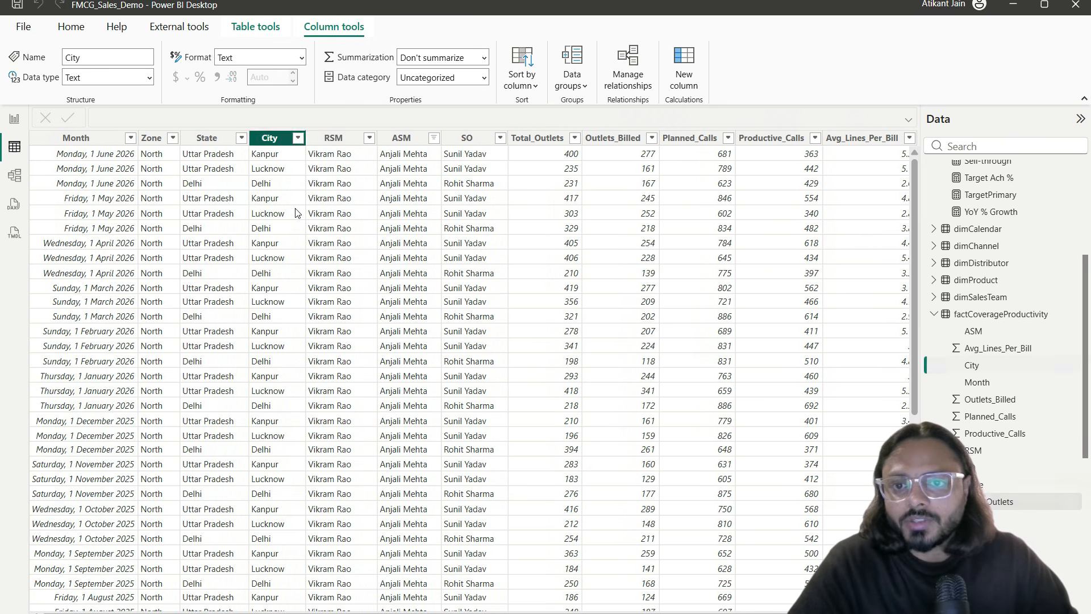
{"action": "left_click", "coordinate": [352, 223]}
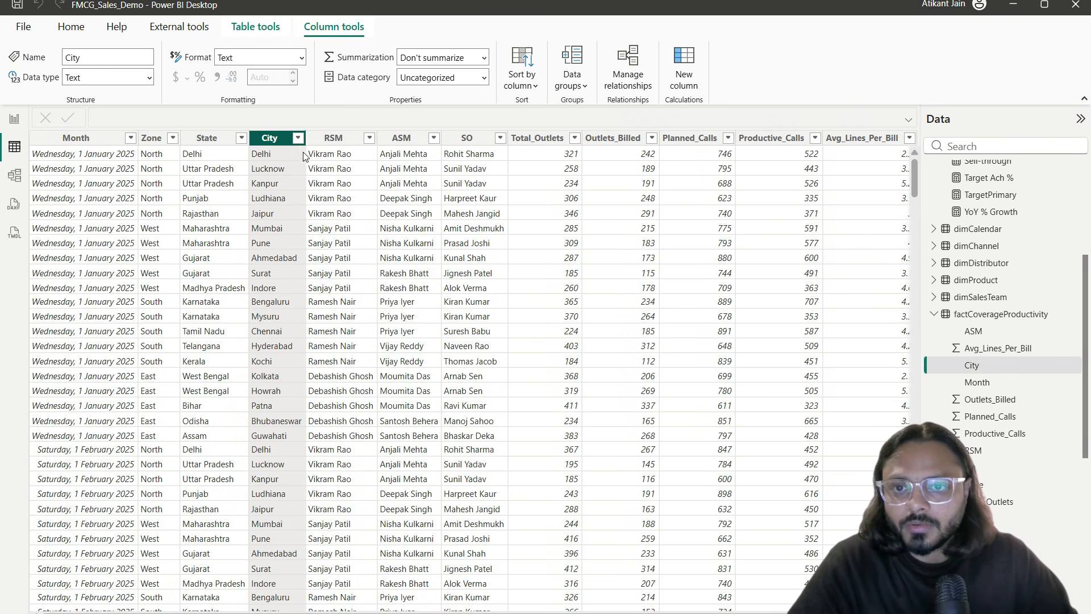
{"action": "left_click", "coordinate": [298, 138]}
{"action": "left_click", "coordinate": [278, 143]}
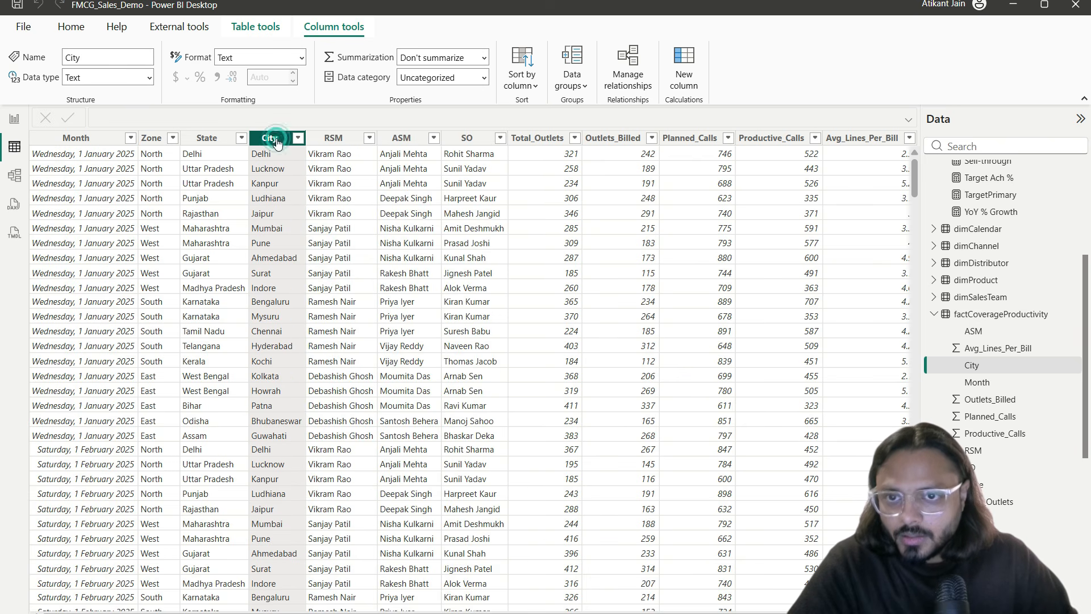
Step: Sort City A to Z and filter the table to Ahmedabad only
{"action": "left_click", "coordinate": [297, 139]}
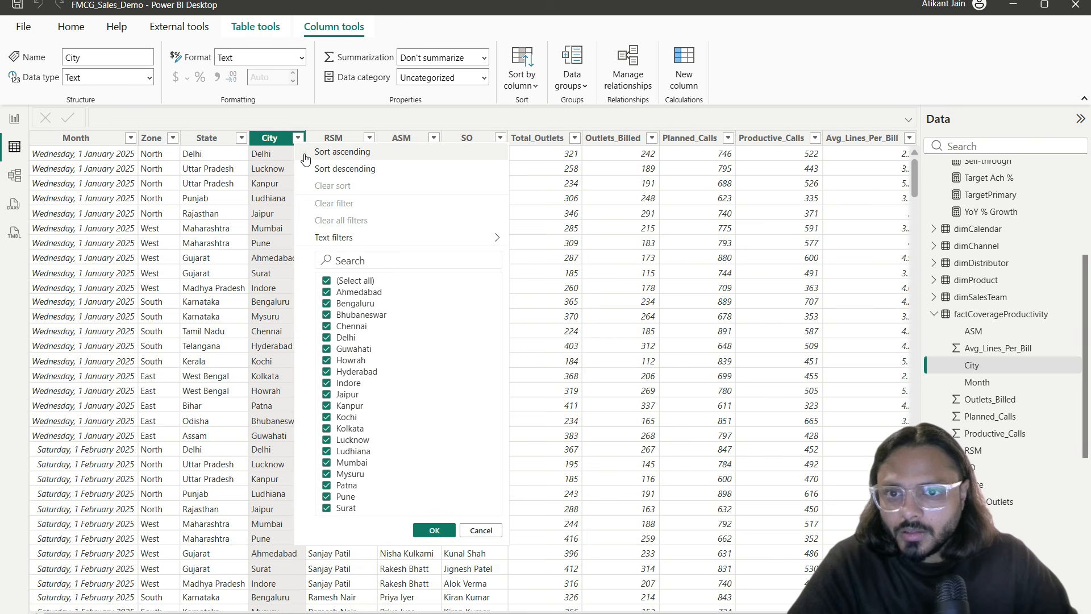
{"action": "left_click", "coordinate": [305, 153]}
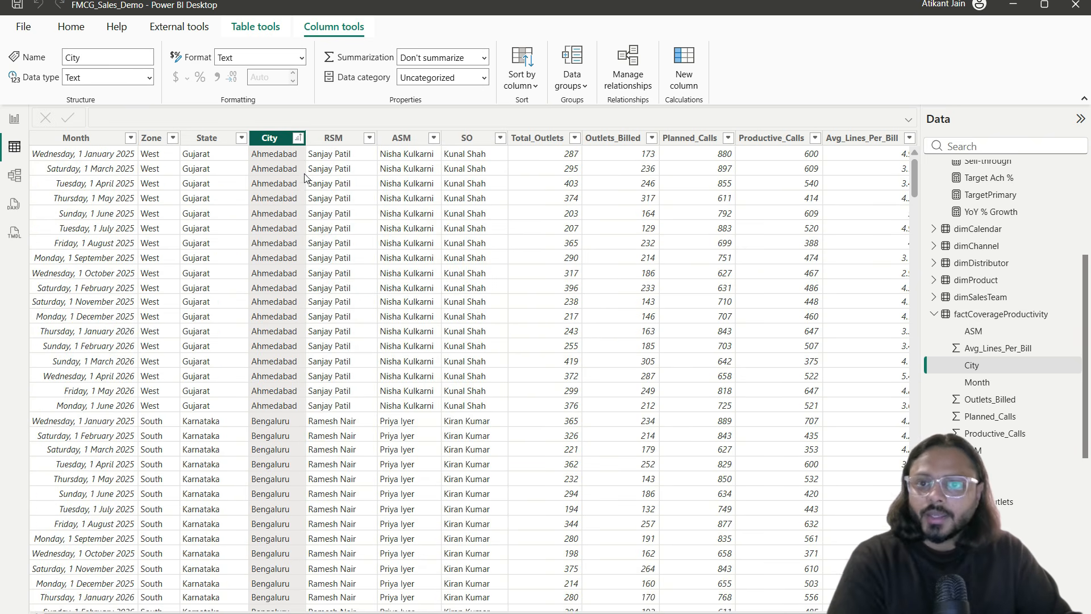
{"action": "left_click", "coordinate": [297, 138]}
{"action": "left_click", "coordinate": [367, 282]}
{"action": "left_click", "coordinate": [366, 294]}
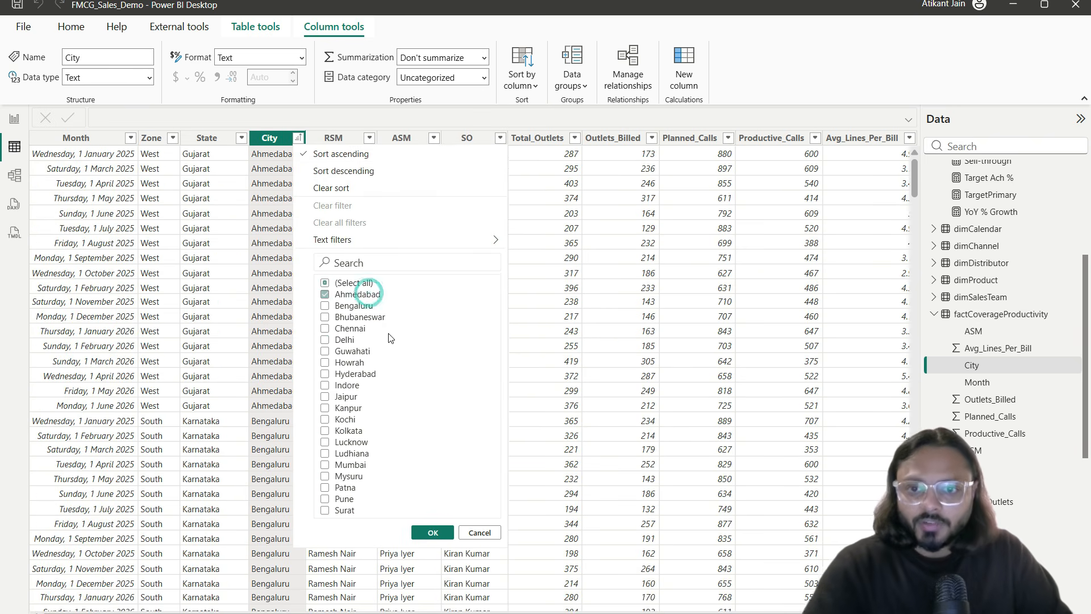
{"action": "left_click", "coordinate": [433, 532]}
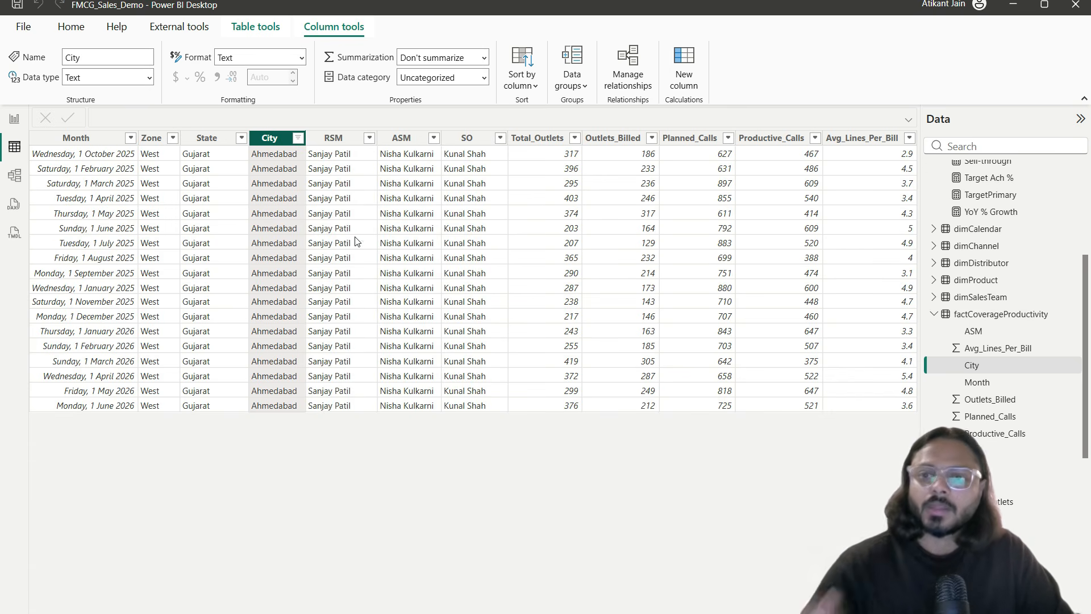
Step: Review the Zone, State, City, RSM, ASM, SO and Month columns of the Ahmedabad rows
{"action": "left_click", "coordinate": [152, 185]}
{"action": "left_click", "coordinate": [206, 214]}
{"action": "left_click", "coordinate": [261, 220]}
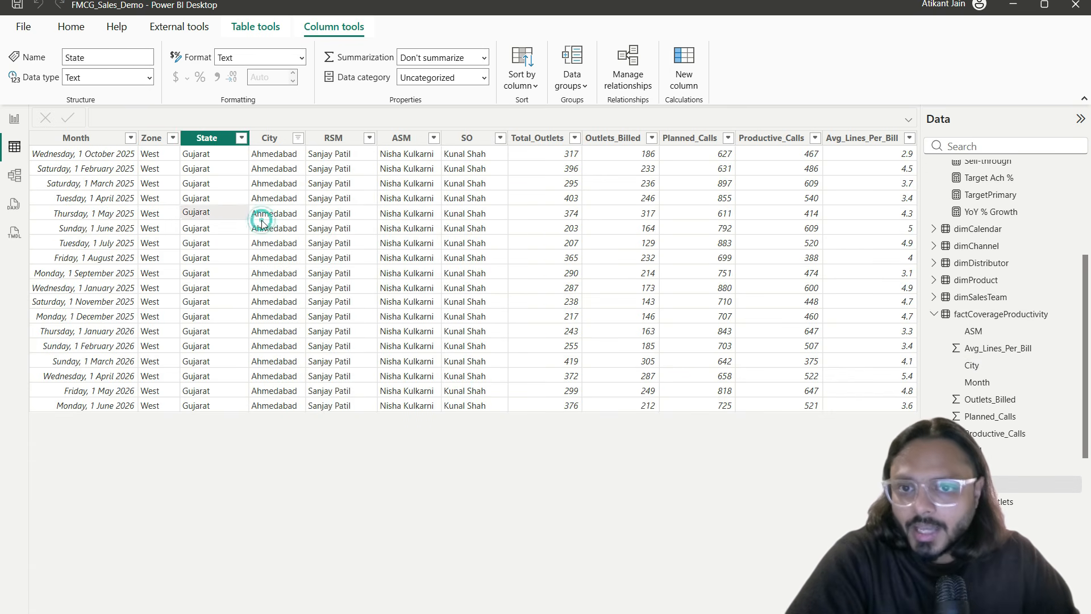
{"action": "left_click", "coordinate": [357, 254]}
{"action": "left_click", "coordinate": [395, 239]}
{"action": "left_click", "coordinate": [458, 232]}
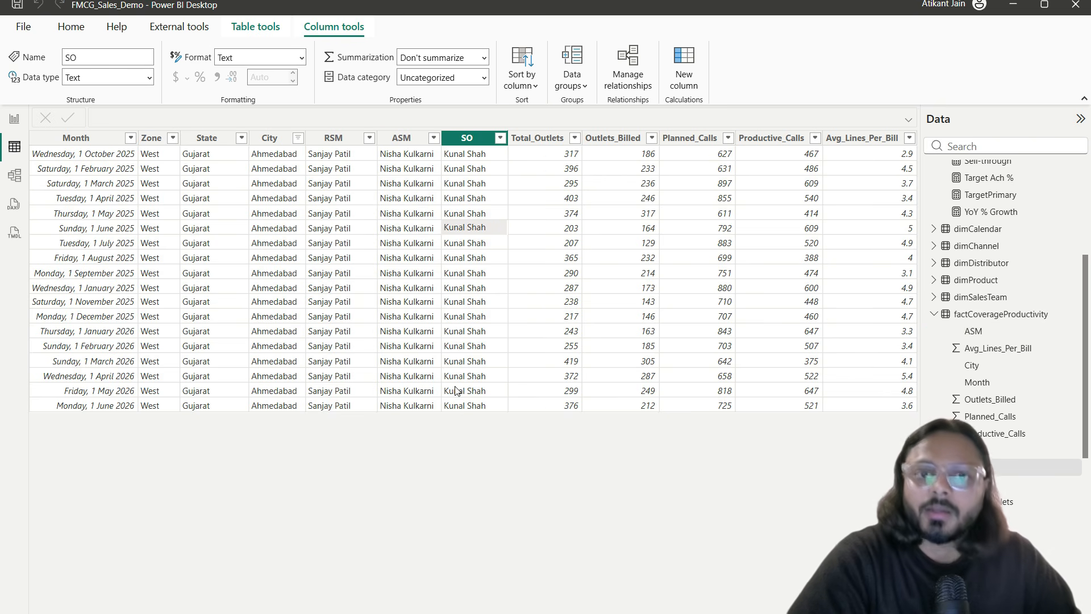
{"action": "left_click", "coordinate": [113, 159]}
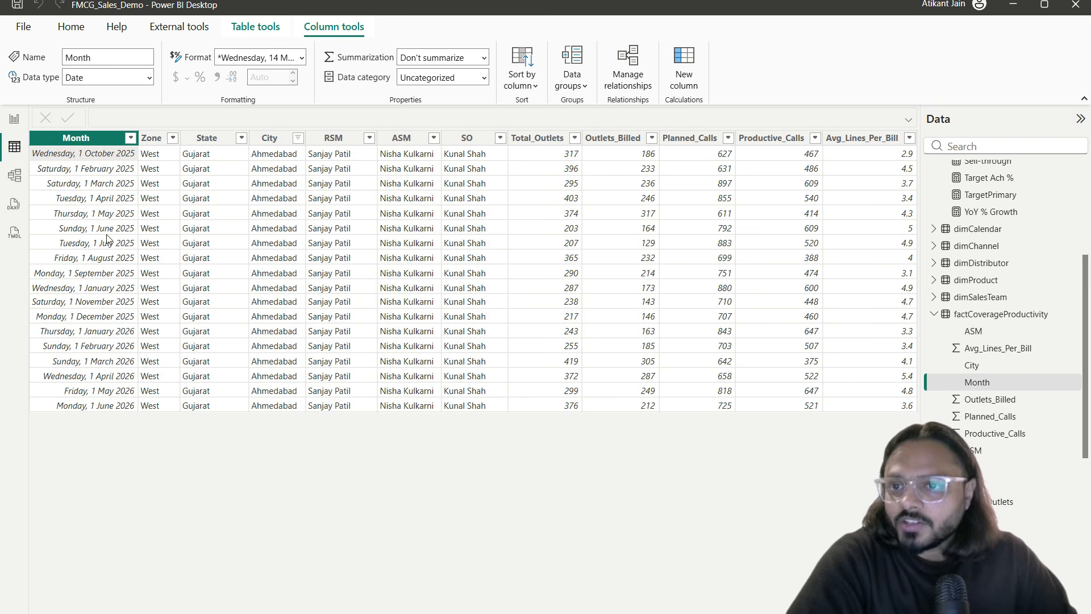
{"action": "left_click", "coordinate": [574, 158]}
{"action": "left_click", "coordinate": [131, 137]}
{"action": "left_click", "coordinate": [175, 169]}
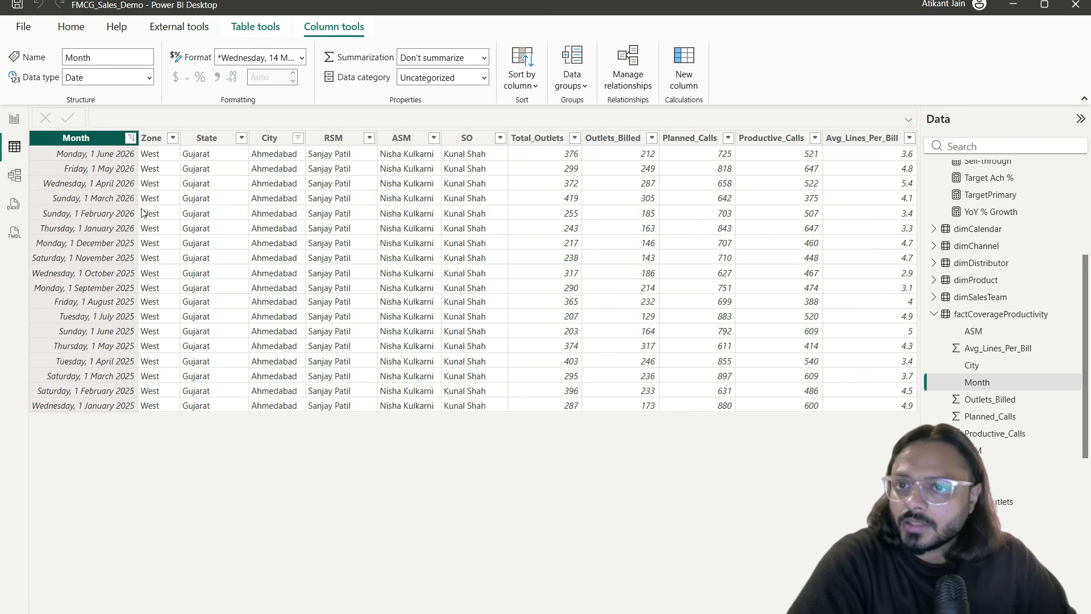
{"action": "left_click", "coordinate": [117, 155]}
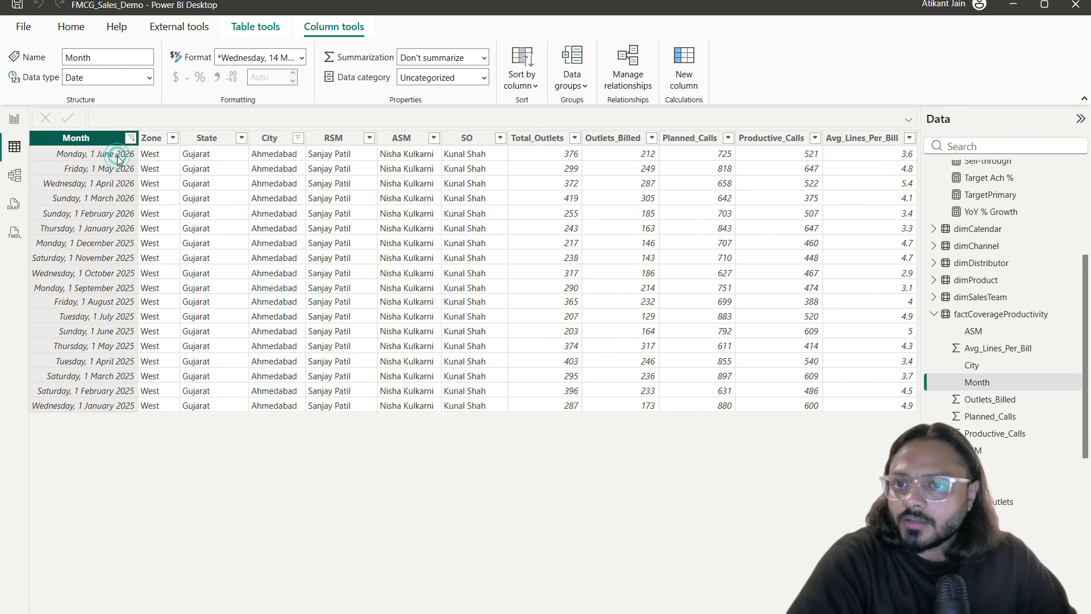
{"action": "left_click", "coordinate": [540, 154]}
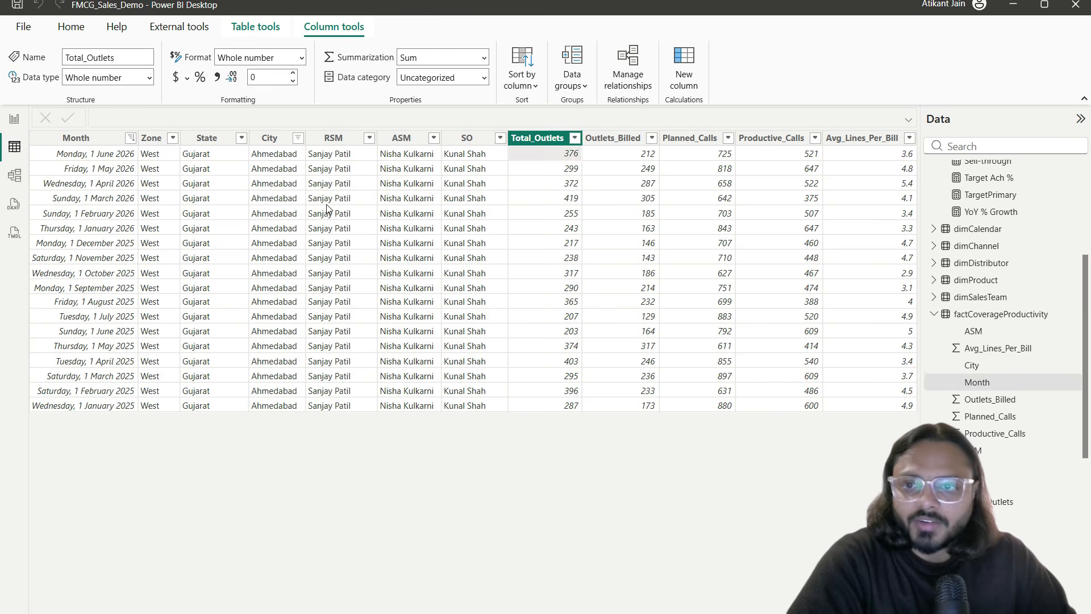
{"action": "left_click", "coordinate": [150, 168]}
{"action": "left_click", "coordinate": [536, 183]}
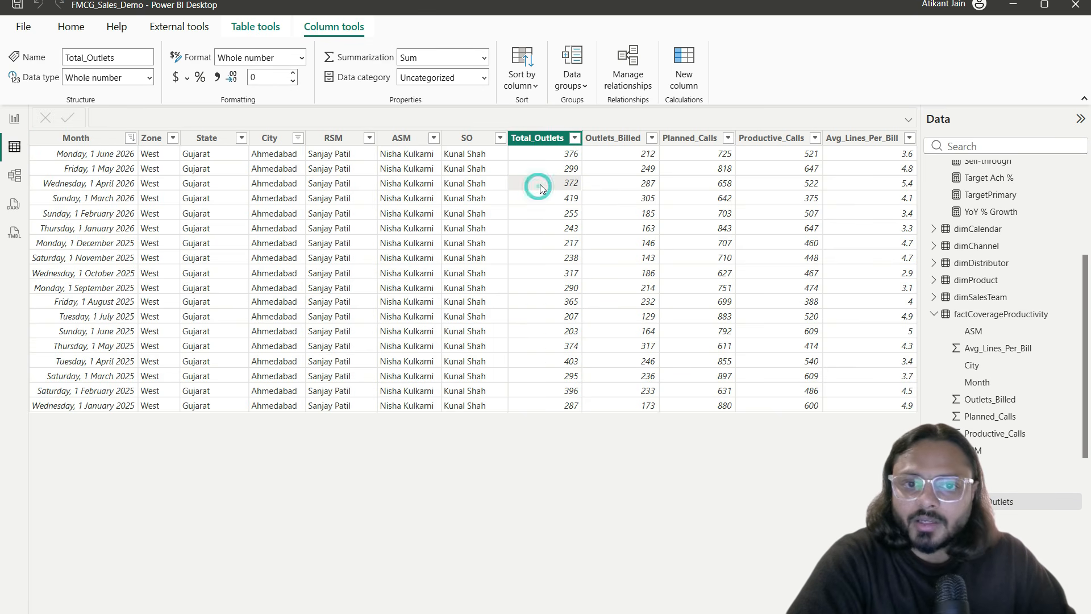
{"action": "left_click", "coordinate": [553, 358]}
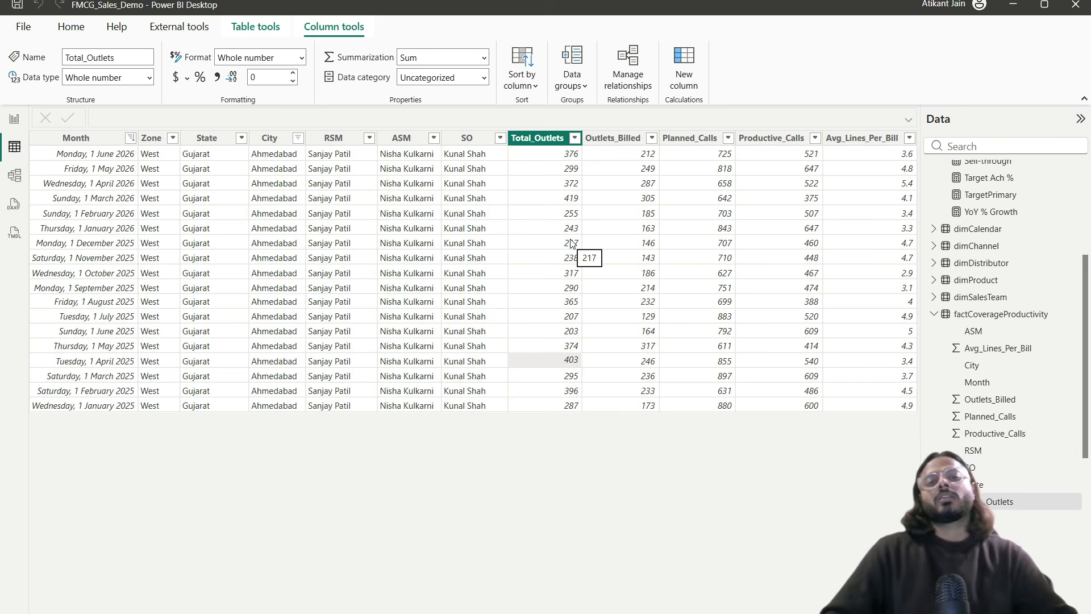
{"action": "left_click", "coordinate": [111, 138]}
{"action": "left_click", "coordinate": [534, 161]}
{"action": "left_click", "coordinate": [542, 190]}
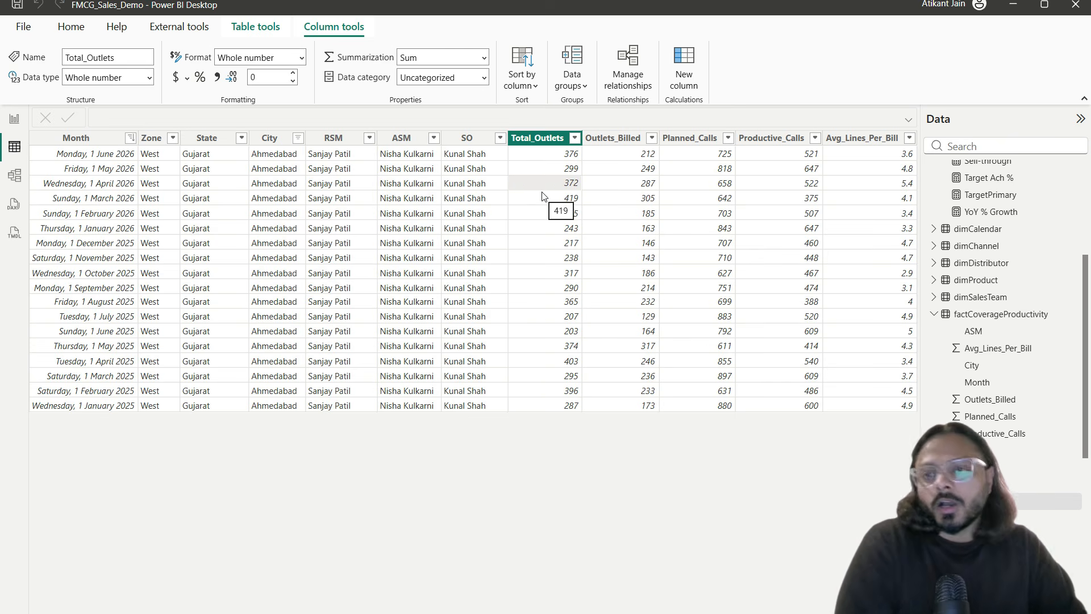
{"action": "left_click", "coordinate": [535, 153]}
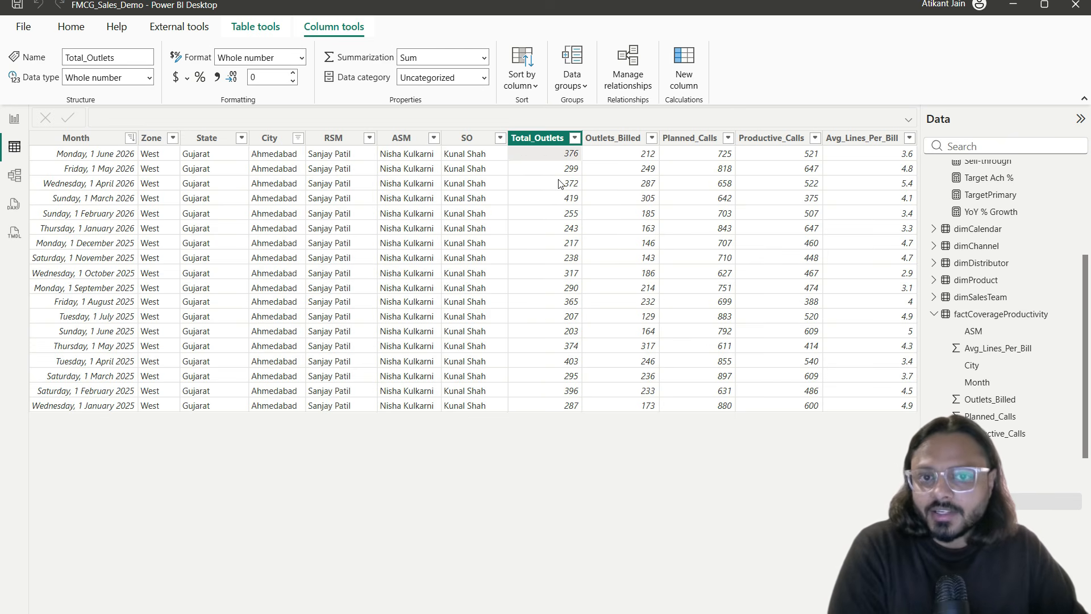
{"action": "left_click", "coordinate": [550, 173]}
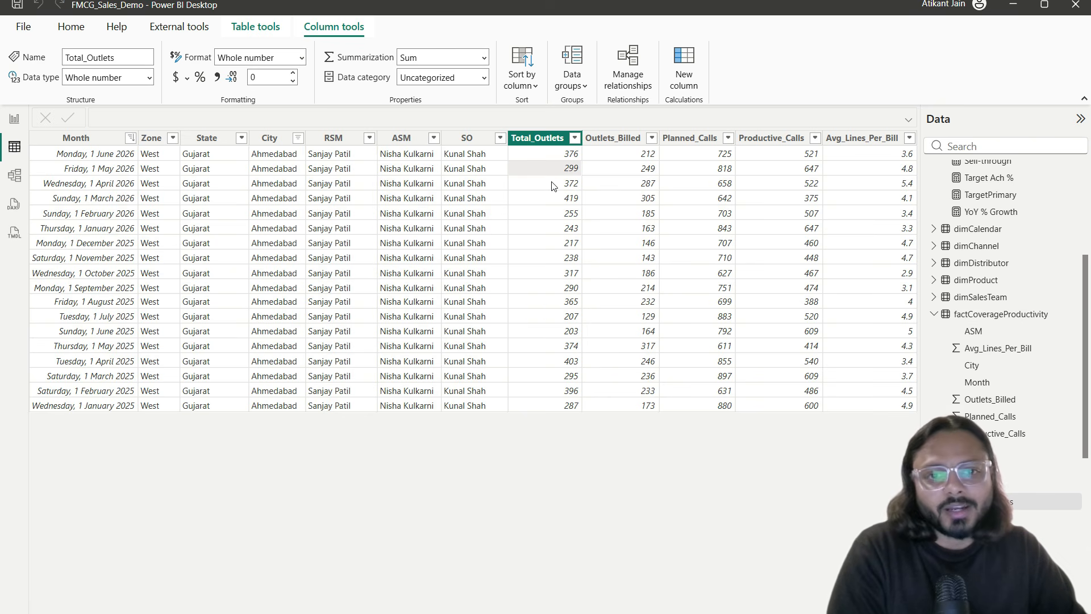
{"action": "left_click", "coordinate": [552, 183]}
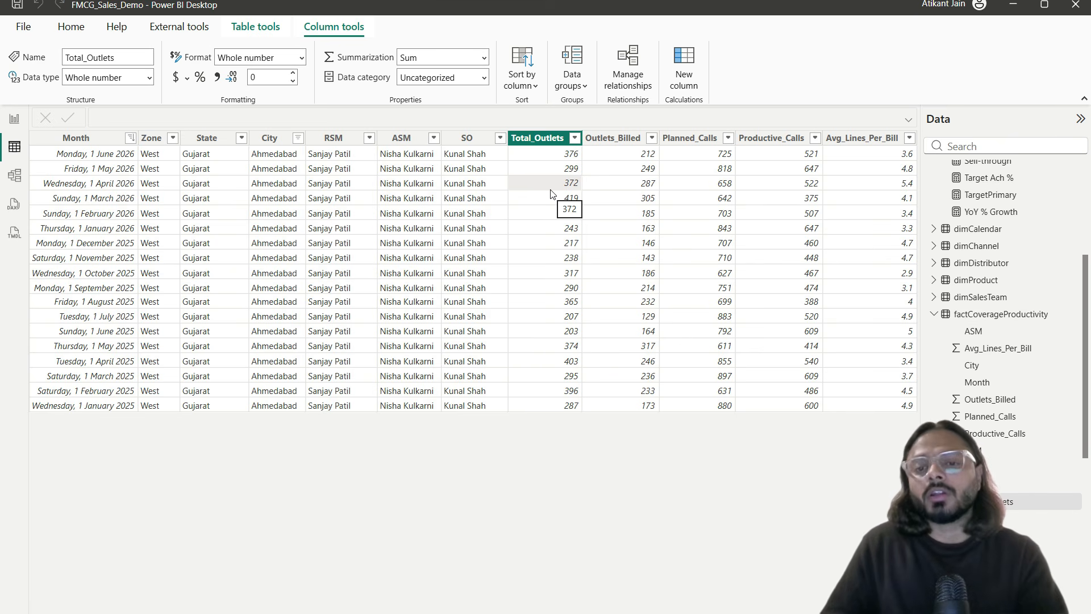
{"action": "left_click", "coordinate": [268, 197]}
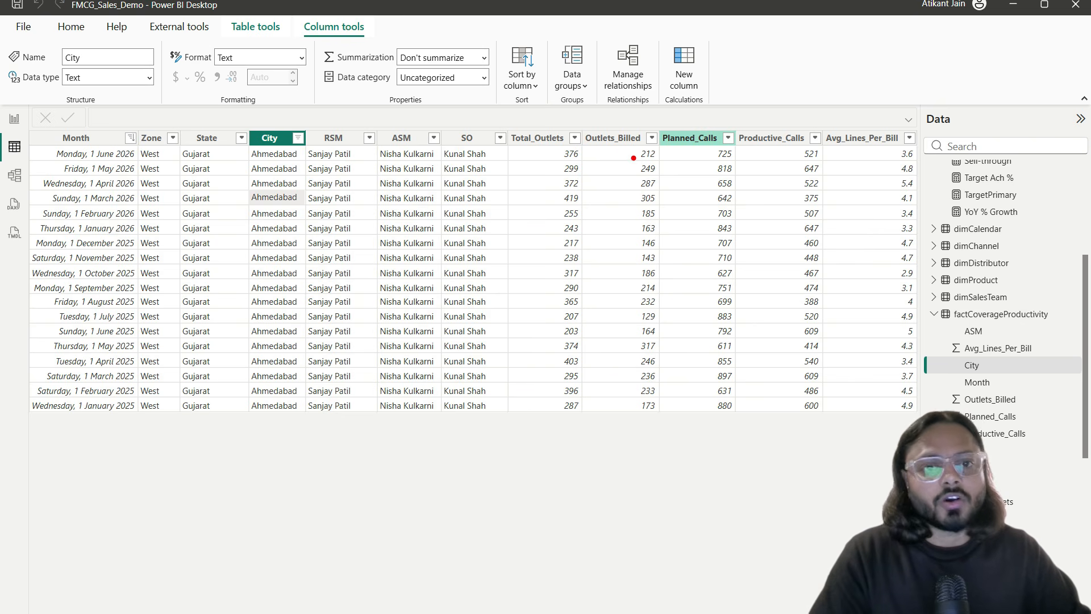
Step: Inspect the May 2026 Ahmedabad entry across the Month and Total_Outlets columns
{"action": "mouse_move", "coordinate": [513, 127]}
{"action": "left_mouse_down"}
{"action": "mouse_move", "coordinate": [566, 154]}
{"action": "mouse_move", "coordinate": [623, 142]}
{"action": "mouse_move", "coordinate": [643, 155]}
{"action": "left_mouse_up"}
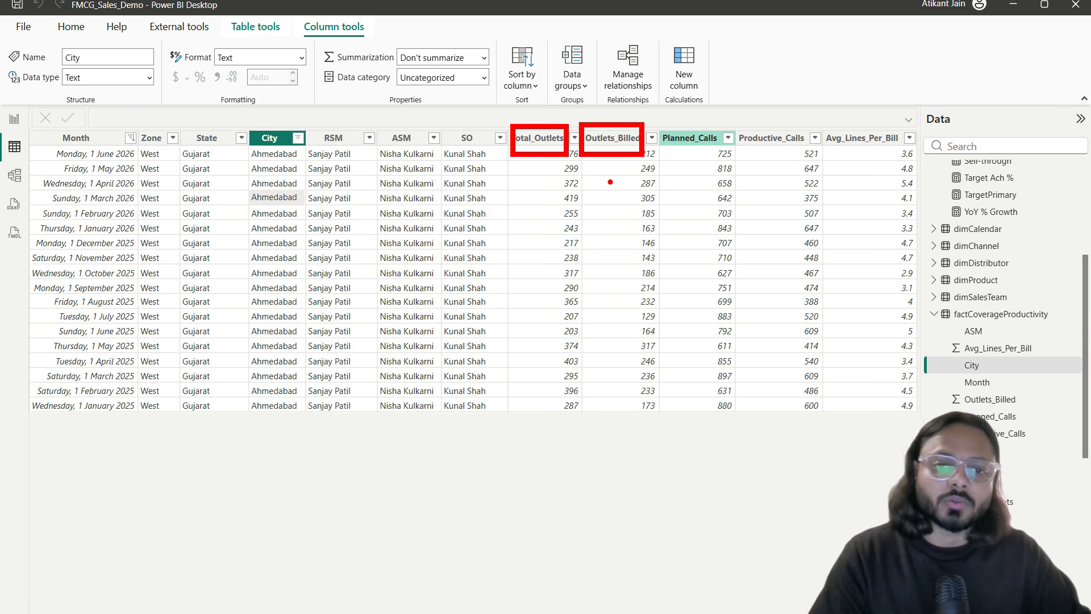
{"action": "left_click", "coordinate": [611, 196]}
{"action": "left_click_drag", "start_coordinate": [589, 224], "coordinate": [672, 206]}
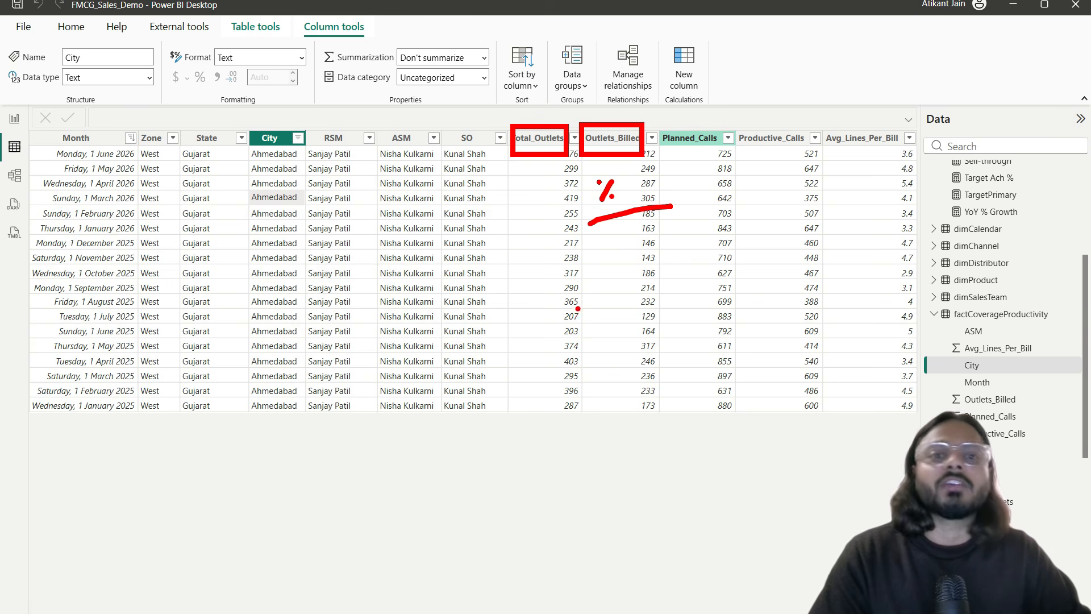
{"action": "key", "text": "Escape"}
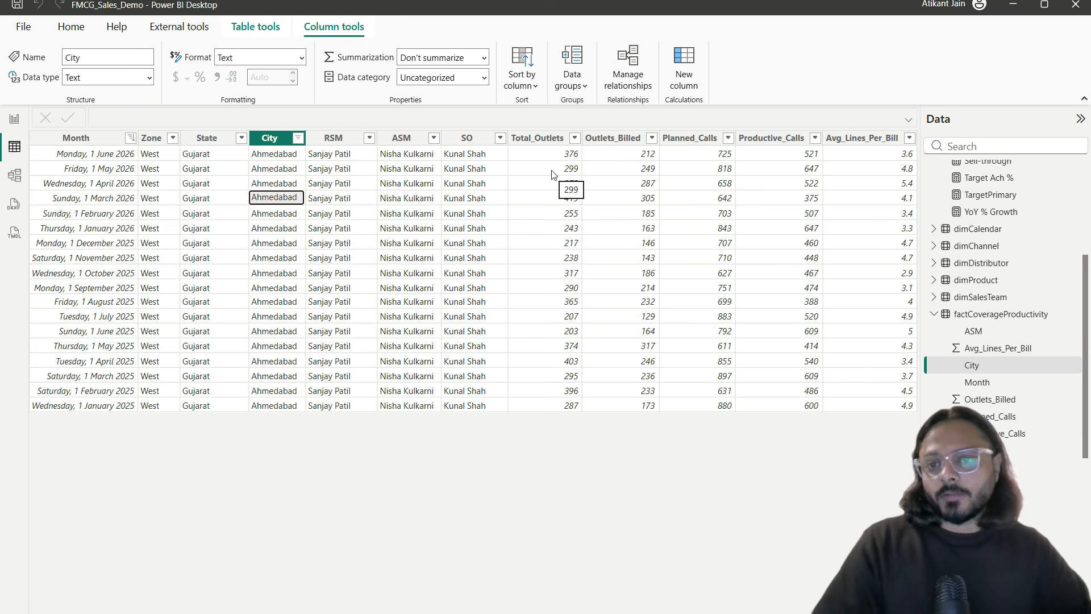
{"action": "left_click", "coordinate": [293, 172]}
{"action": "left_click", "coordinate": [117, 155]}
{"action": "left_click", "coordinate": [533, 154]}
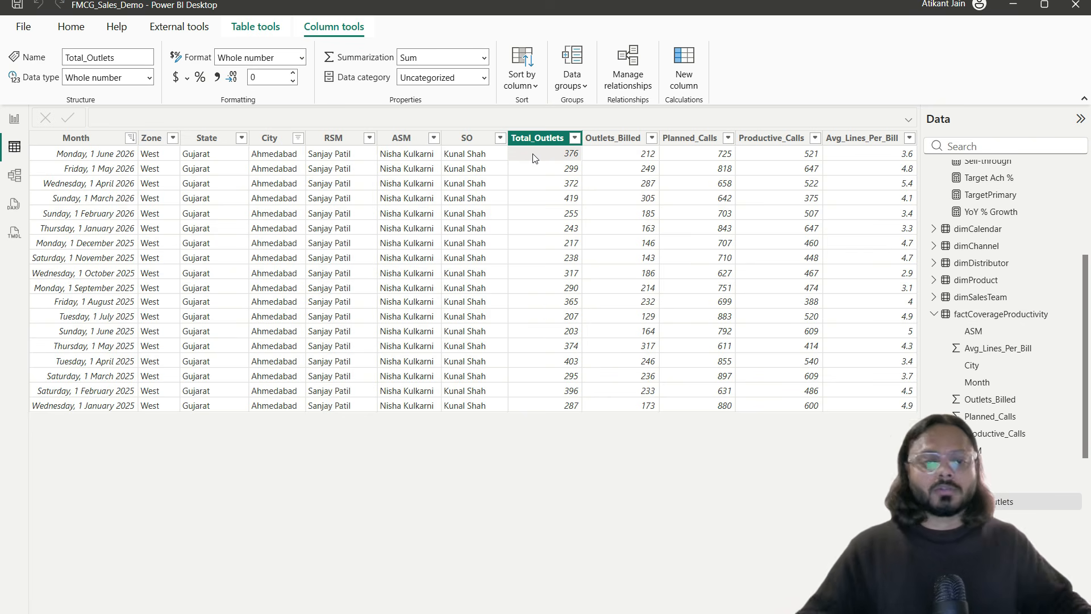
Step: Go back to the FMCG Sales Dashboard report and add a new measure to _measure
{"action": "left_click", "coordinate": [15, 118]}
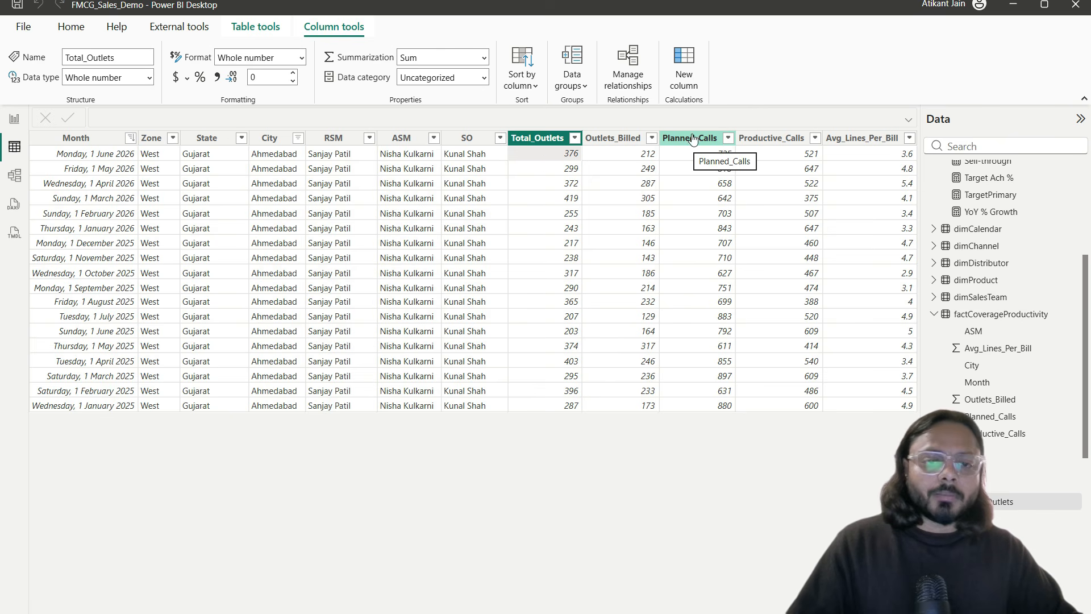
{"action": "left_click", "coordinate": [14, 119]}
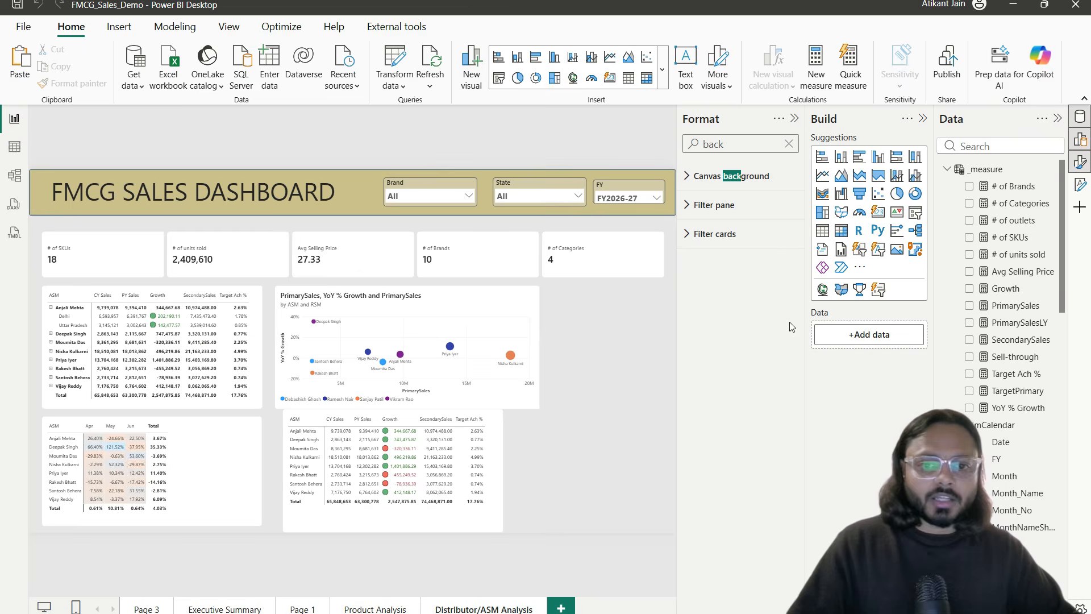
{"action": "left_click", "coordinate": [1053, 169]}
{"action": "left_click", "coordinate": [999, 194]}
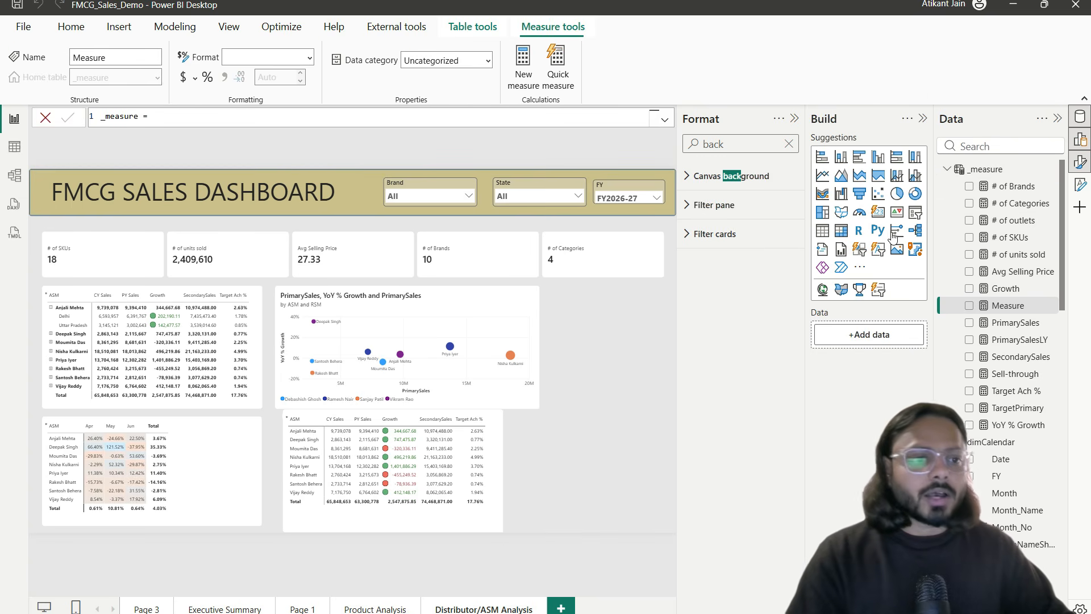
Step: Enter % Outlets Billed = SUM(Outlets_Billed)/SUM(Total_Outlets) as the measure formula
{"action": "type", "text": "% Outlets Billed = SUM("}
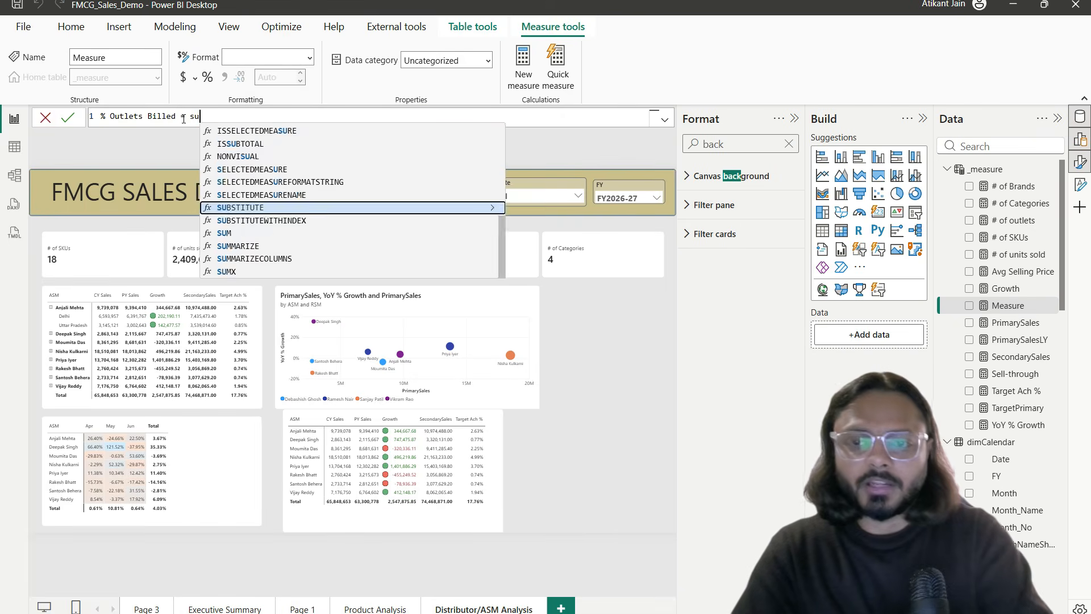
{"action": "type", "text": "outl"}
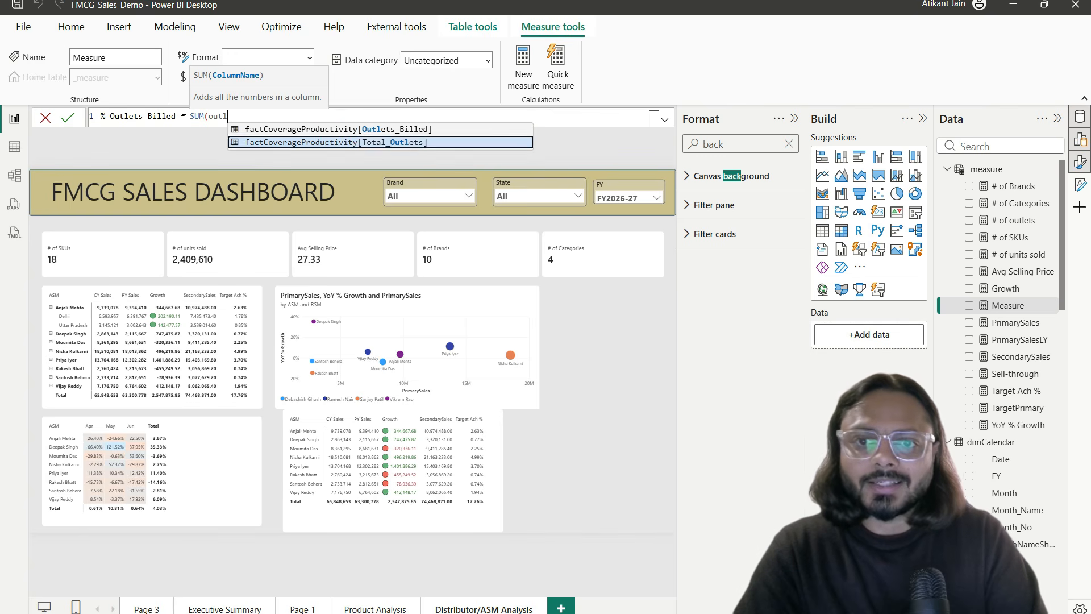
{"action": "key", "text": "Tab"}
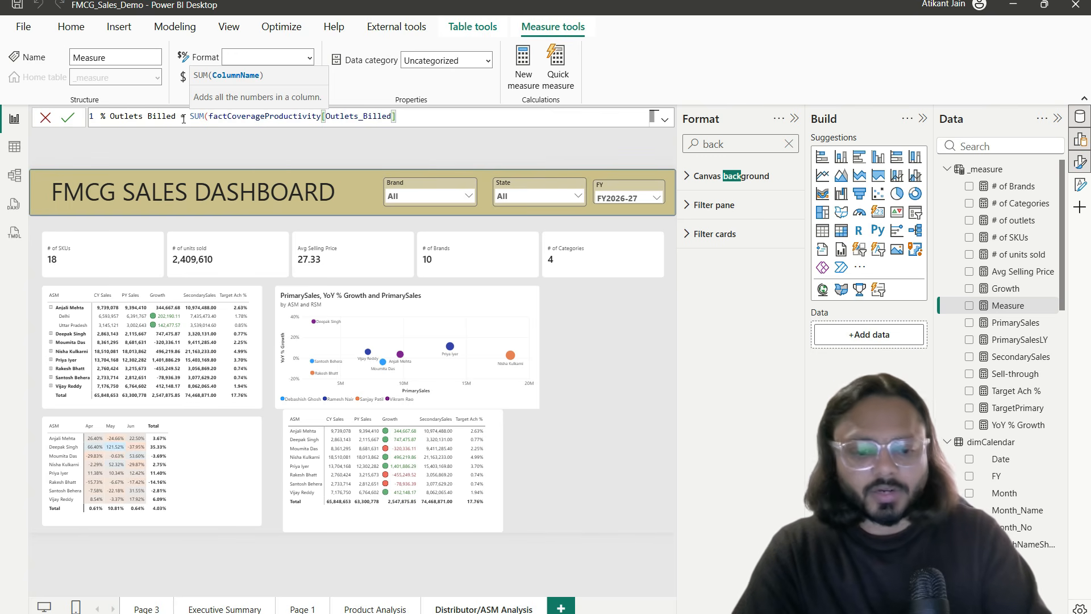
{"action": "type", "text": ")/SUM(out"}
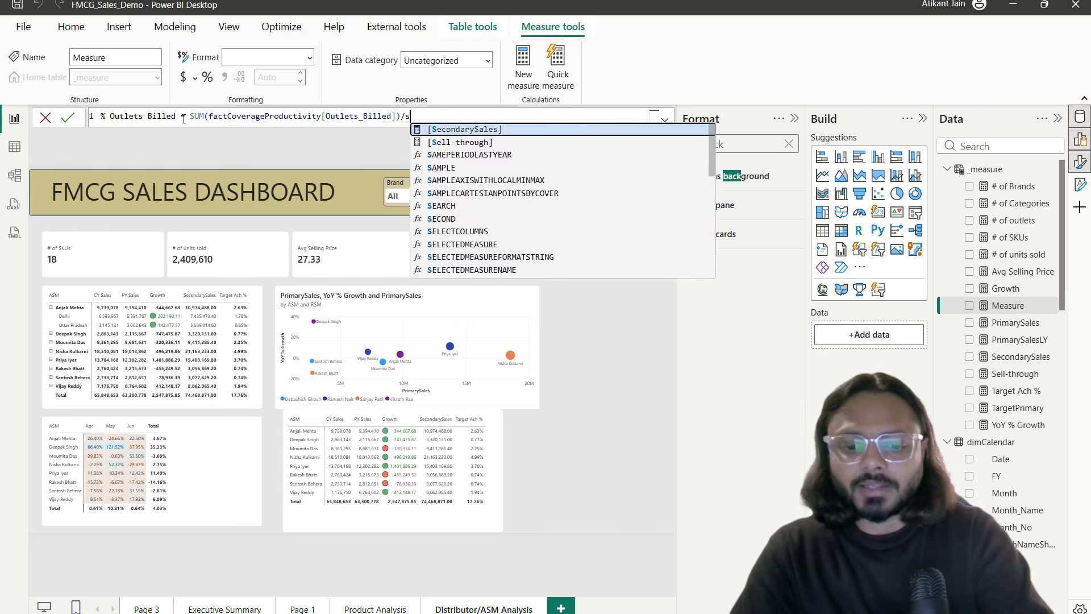
{"action": "key", "text": "Down"}
{"action": "key", "text": "Tab"}
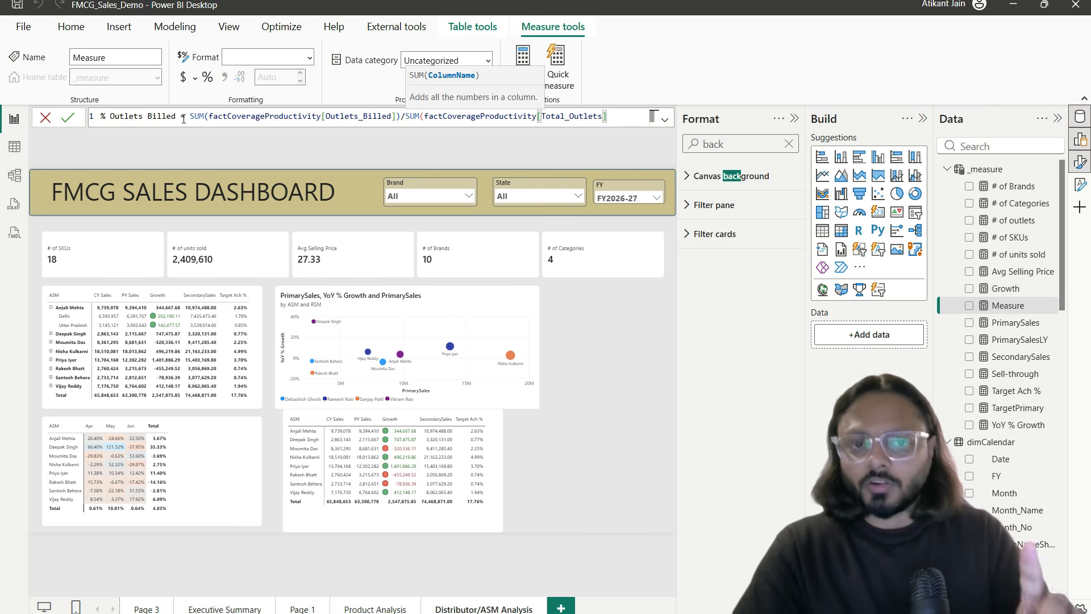
Step: Rewrite the formula as DIVIDE(SUM(Outlets_Billed), SUM(Total_Outlets), 0)
{"action": "left_click", "coordinate": [402, 116]}
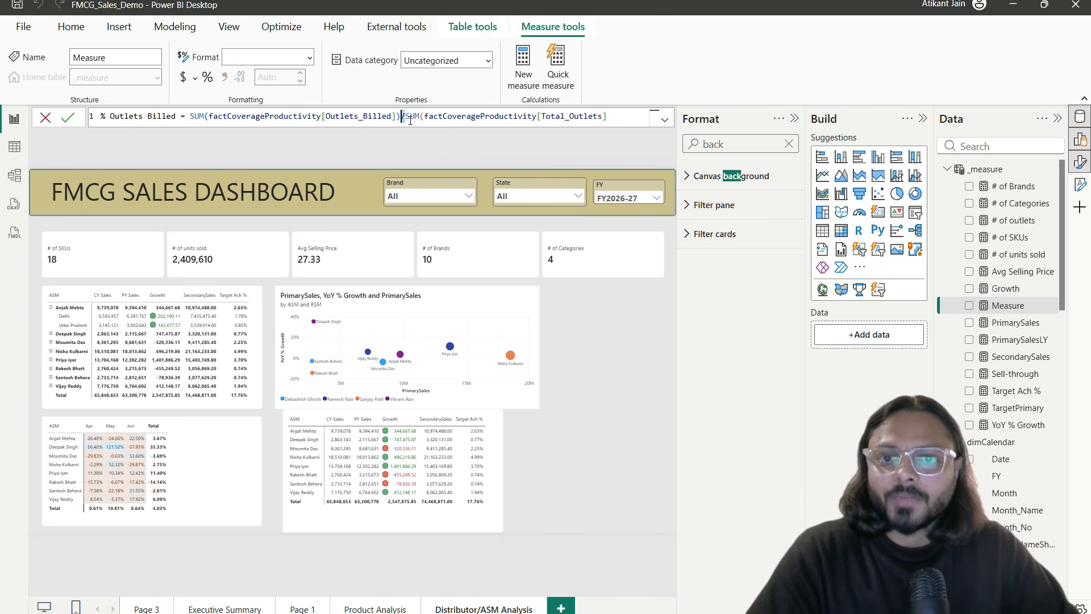
{"action": "left_click", "coordinate": [408, 117]}
{"action": "left_click_drag", "start_coordinate": [408, 117], "coordinate": [628, 117]}
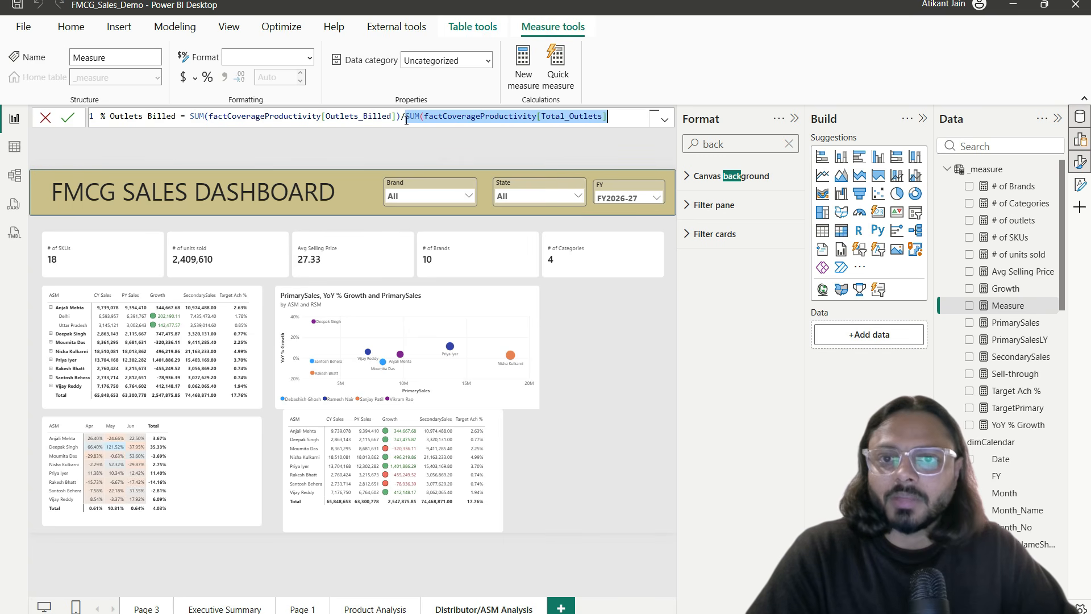
{"action": "left_click", "coordinate": [190, 116]}
{"action": "type", "text": "DIVI"}
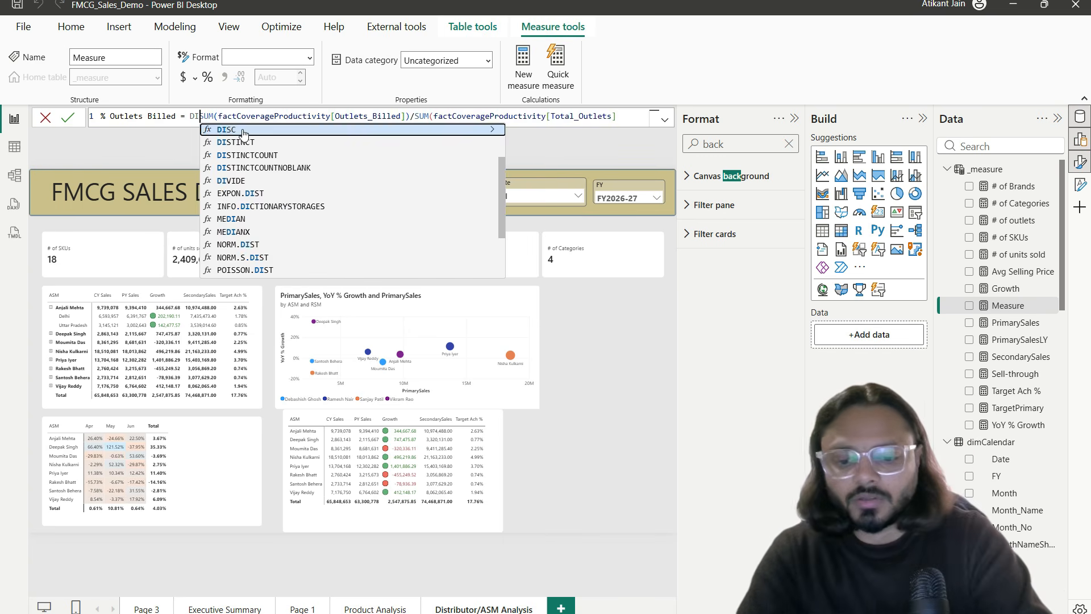
{"action": "left_click", "coordinate": [242, 132]}
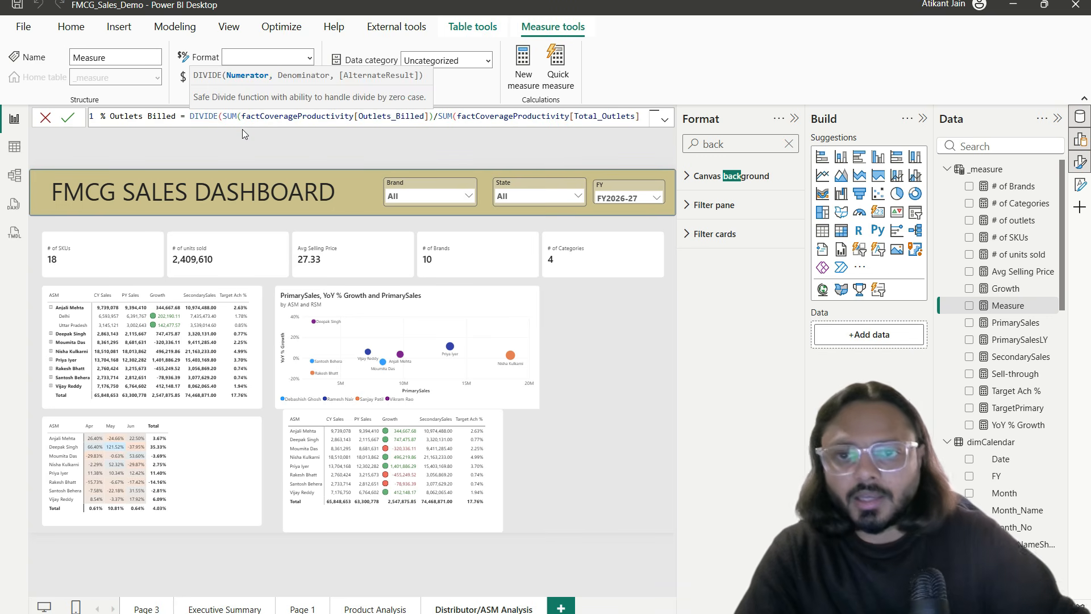
{"action": "left_click", "coordinate": [438, 116]}
{"action": "key", "text": "BackSpace"}
{"action": "type", "text": ","}
{"action": "left_click", "coordinate": [640, 116]}
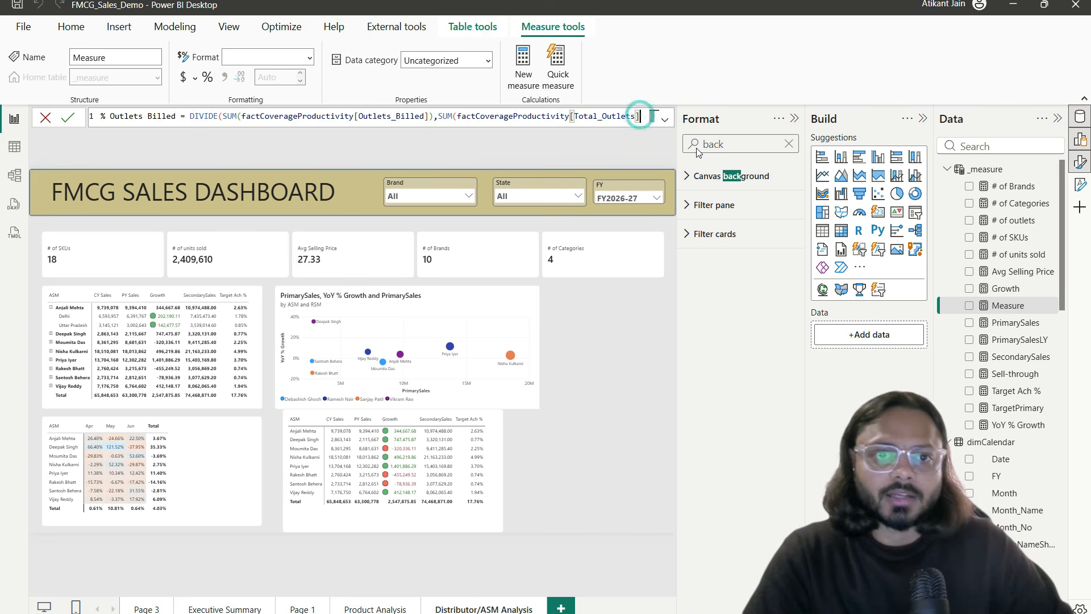
{"action": "type", "text": ",0)"}
{"action": "key", "text": "Return"}
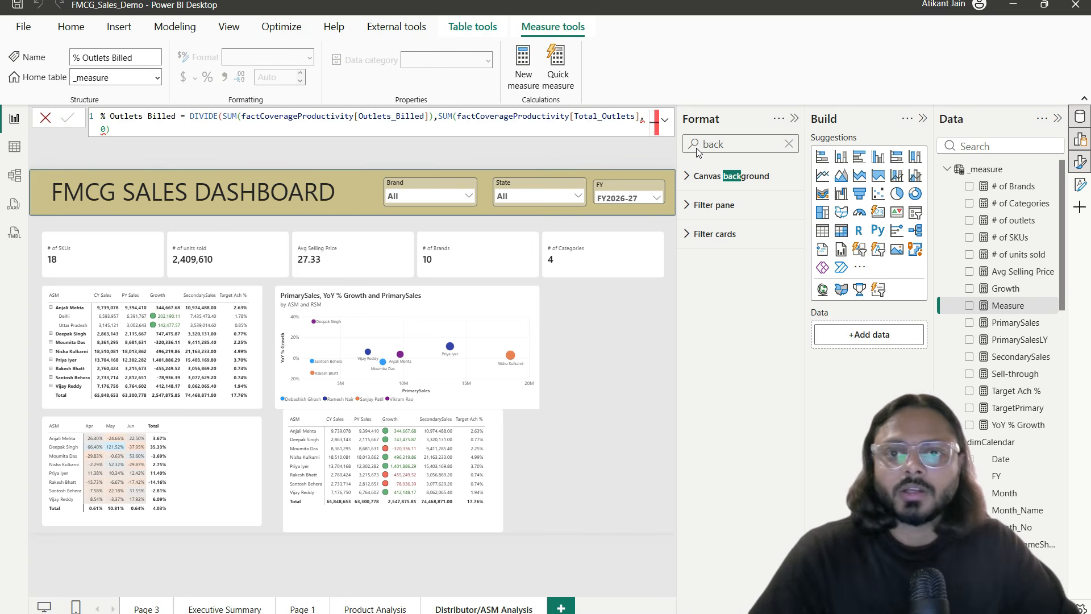
Step: Balance the parentheses by removing the extra closing one and commit the measure
{"action": "type", "text": ")"}
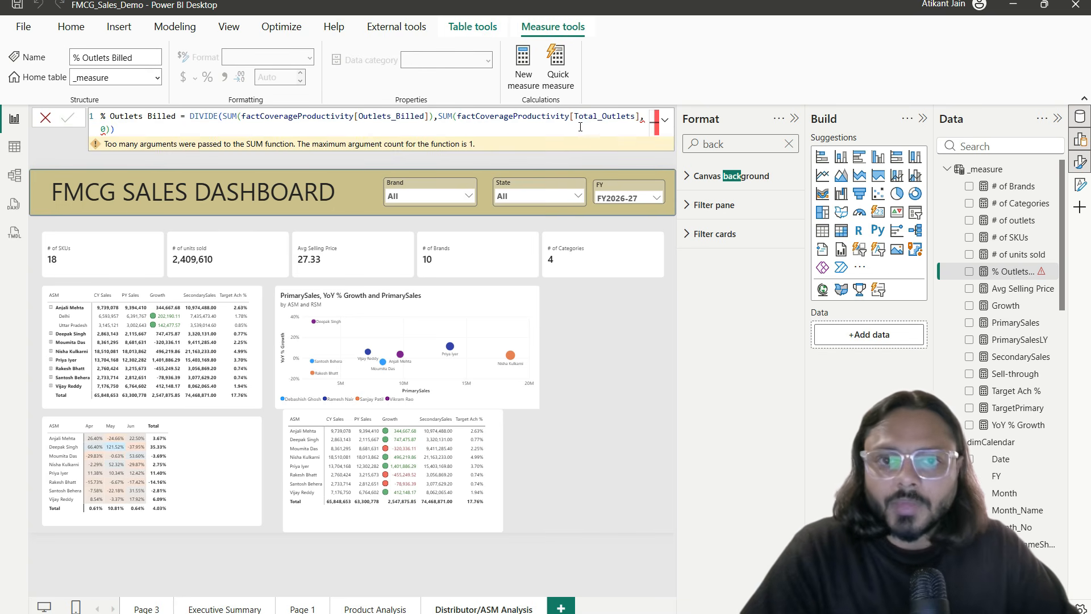
{"action": "left_click", "coordinate": [639, 116]}
{"action": "type", "text": ")"}
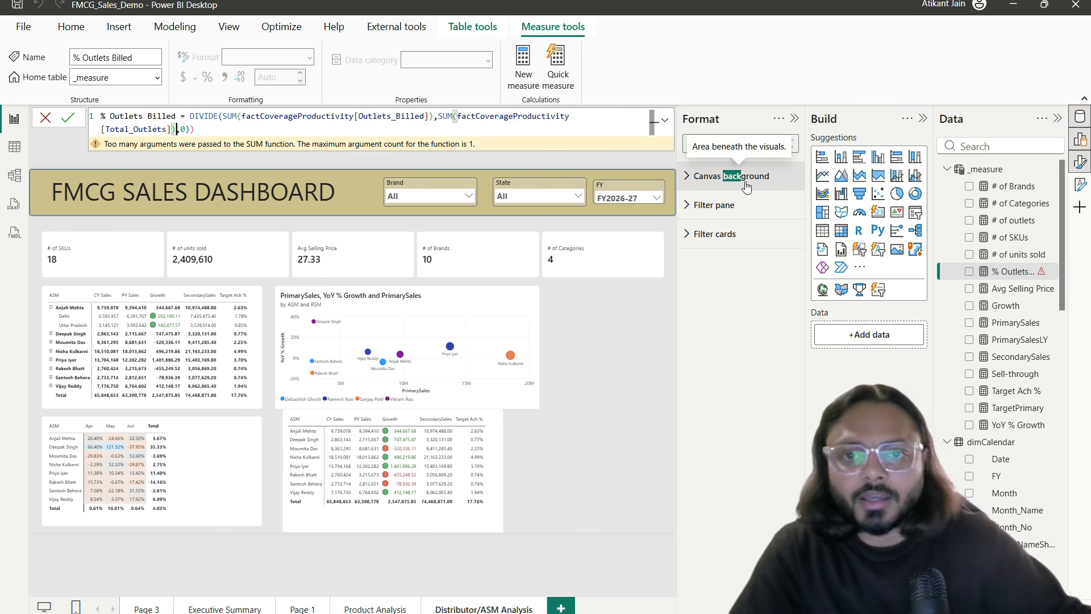
{"action": "left_click", "coordinate": [67, 118]}
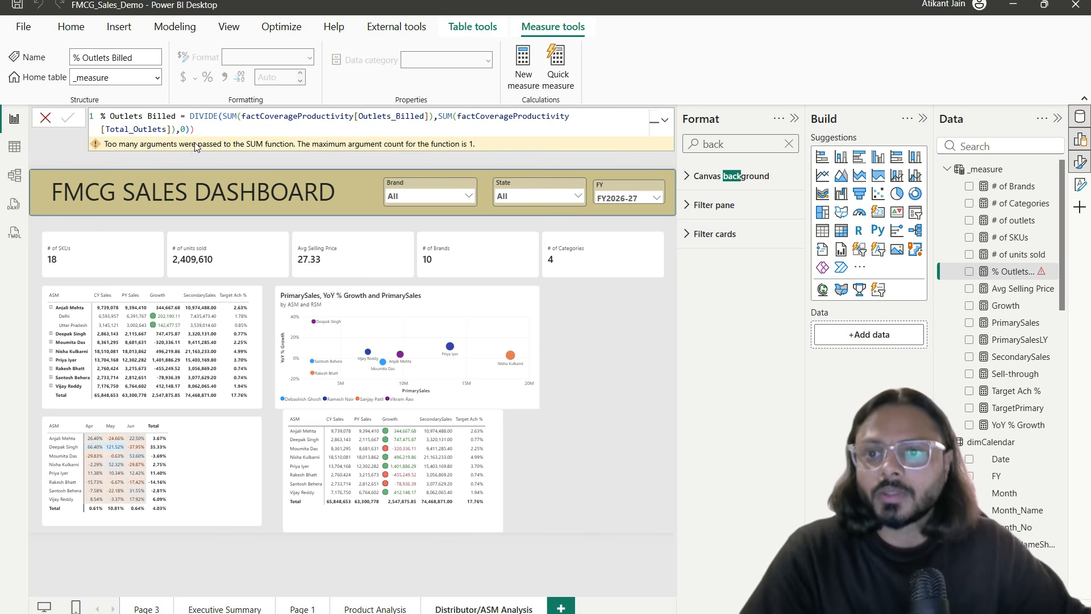
{"action": "left_click", "coordinate": [292, 127]}
{"action": "left_click_drag", "start_coordinate": [239, 116], "coordinate": [178, 130]}
{"action": "left_click", "coordinate": [202, 130]}
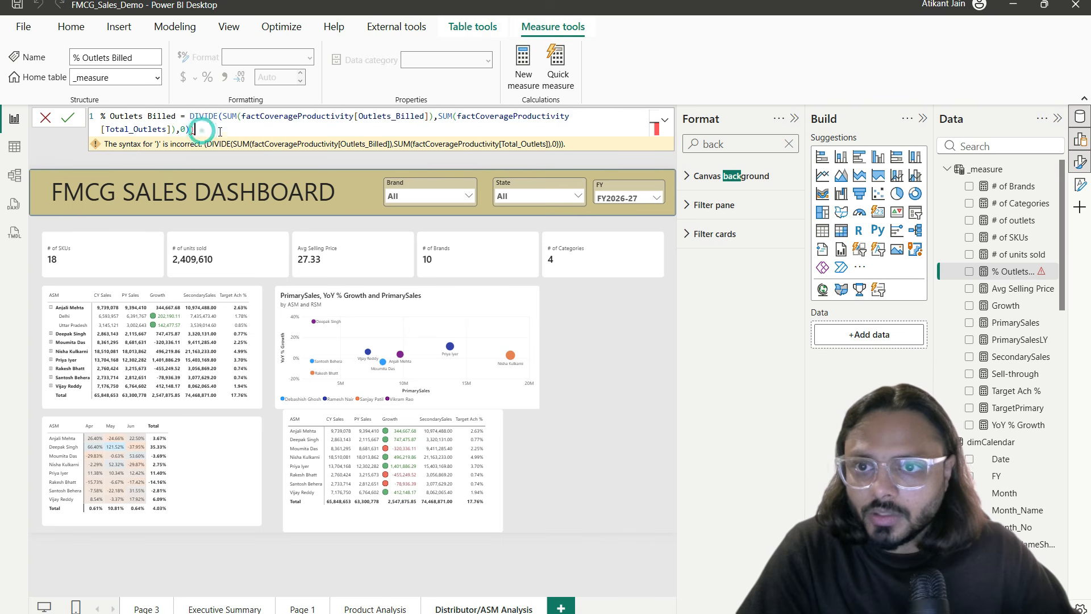
{"action": "key", "text": "BackSpace"}
{"action": "key", "text": "Return"}
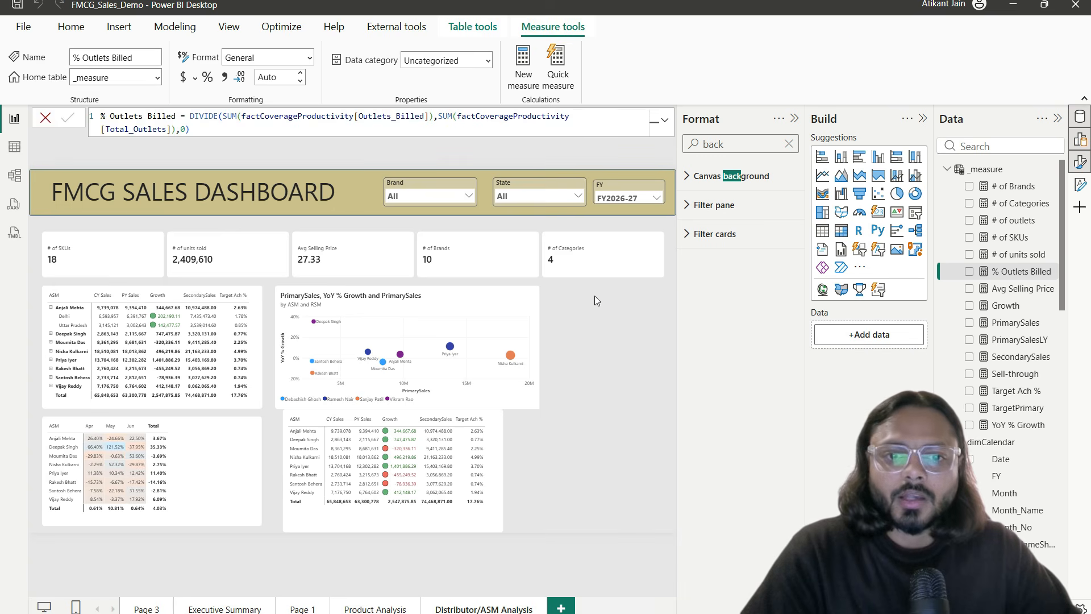
{"action": "left_click", "coordinate": [594, 266]}
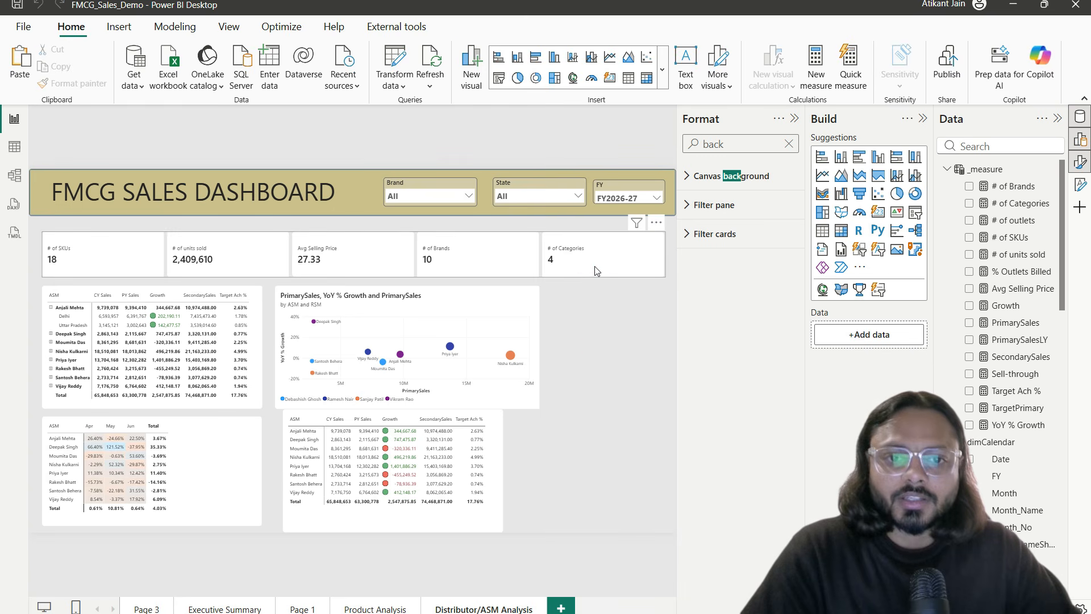
Step: Add % Outlets Billed to the KPI cards, formatted as a percentage showing 70.31%
{"action": "left_click", "coordinate": [1019, 143]}
{"action": "type", "text": "%"}
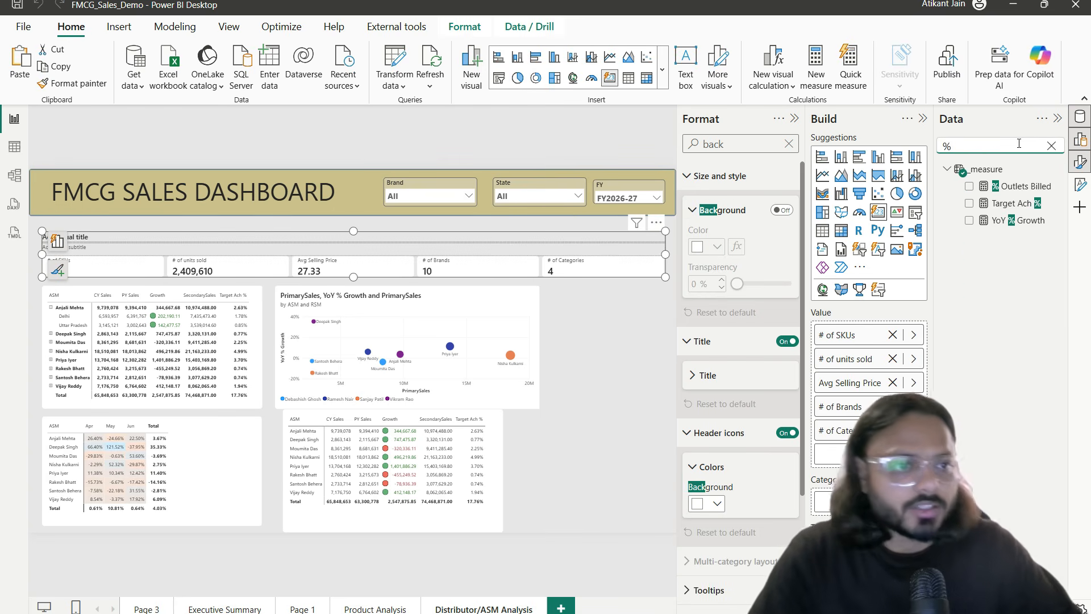
{"action": "left_click_drag", "start_coordinate": [1006, 182], "coordinate": [897, 330]}
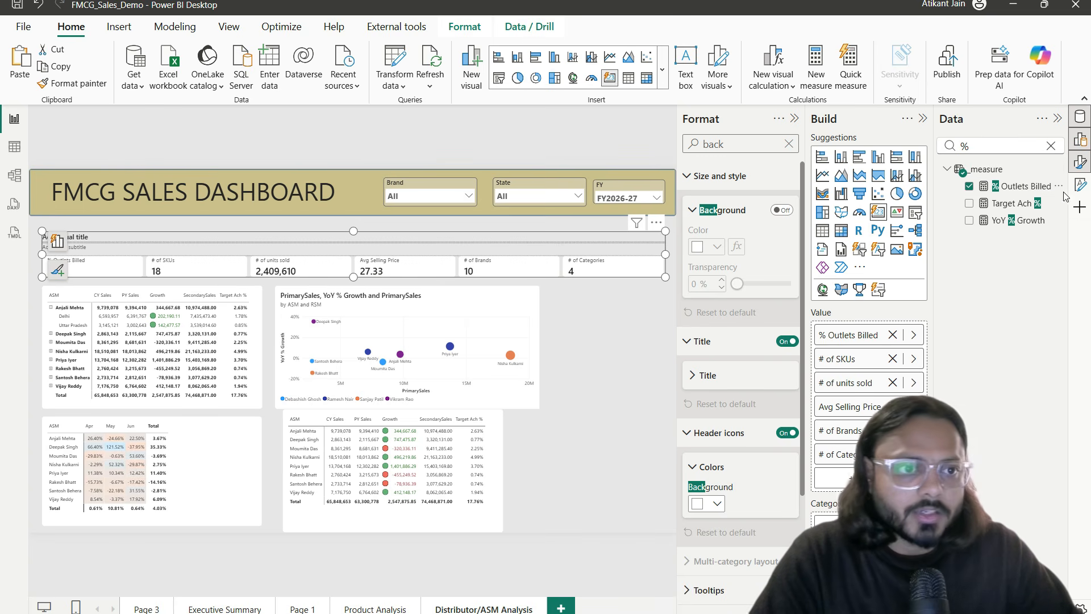
{"action": "left_click", "coordinate": [1028, 187]}
{"action": "left_click", "coordinate": [203, 78]}
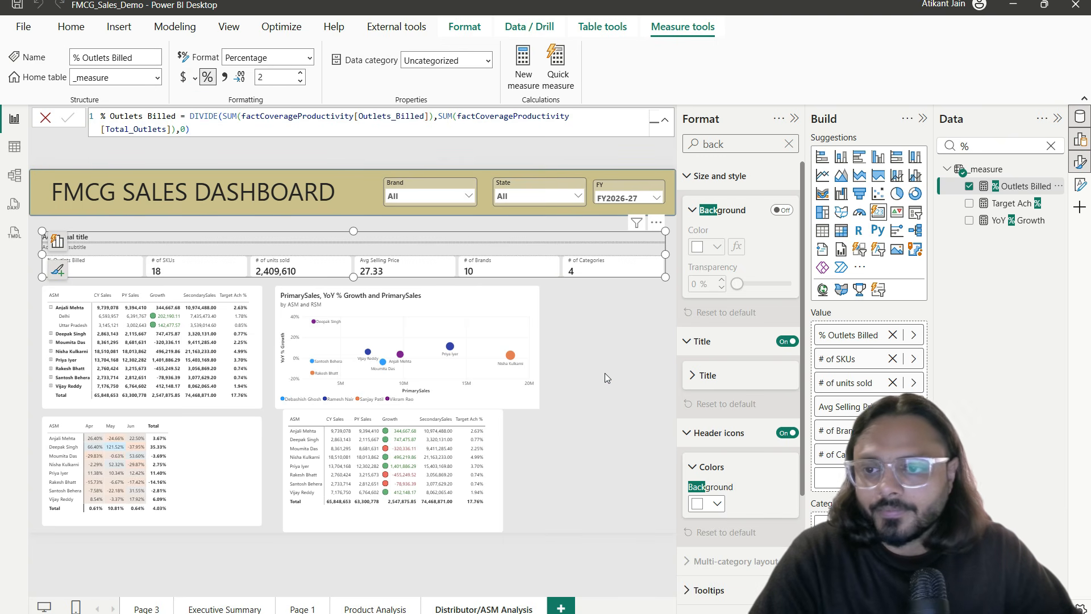
{"action": "left_click", "coordinate": [605, 373]}
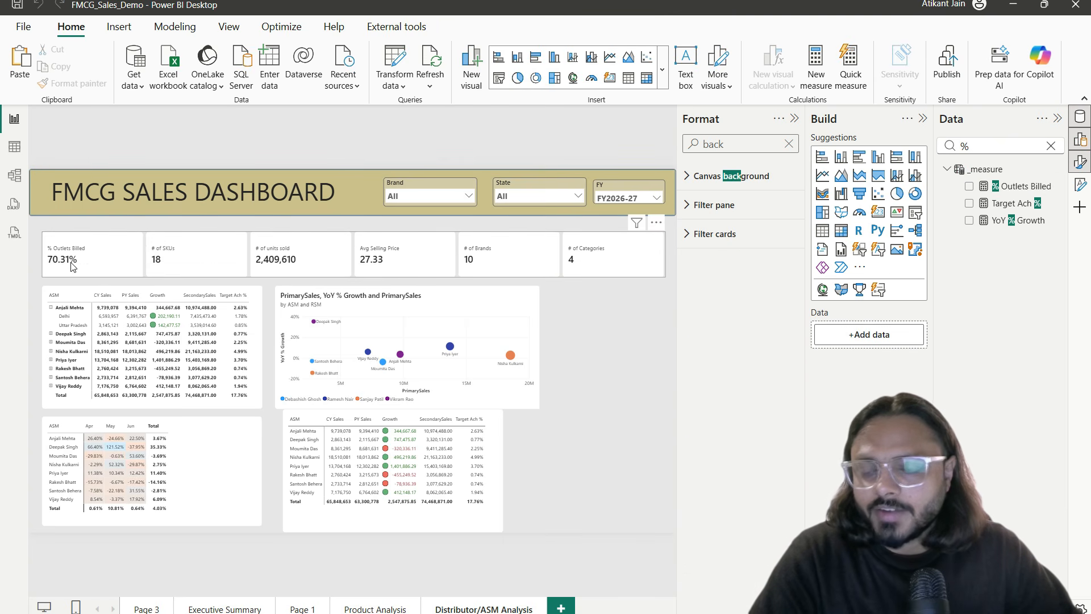
{"action": "scroll", "coordinate": [72, 266], "scroll_direction": "up", "scroll_amount": 5}
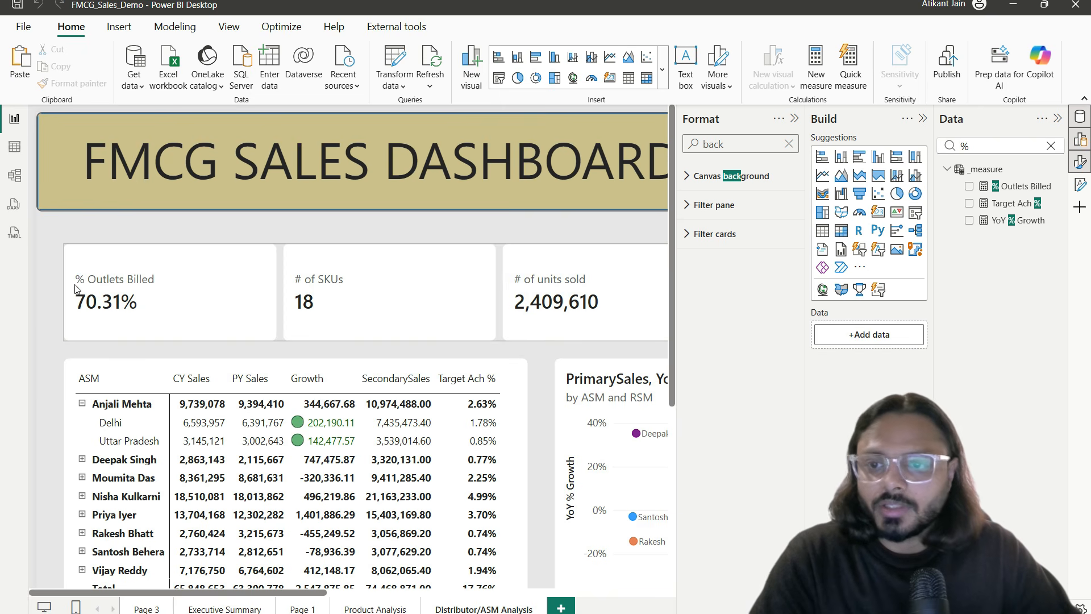
{"action": "left_click", "coordinate": [15, 147]}
Step: Compare Planned_Calls and Productive_Calls in factCoverageProductivity, then return to the report page
{"action": "left_click", "coordinate": [986, 331]}
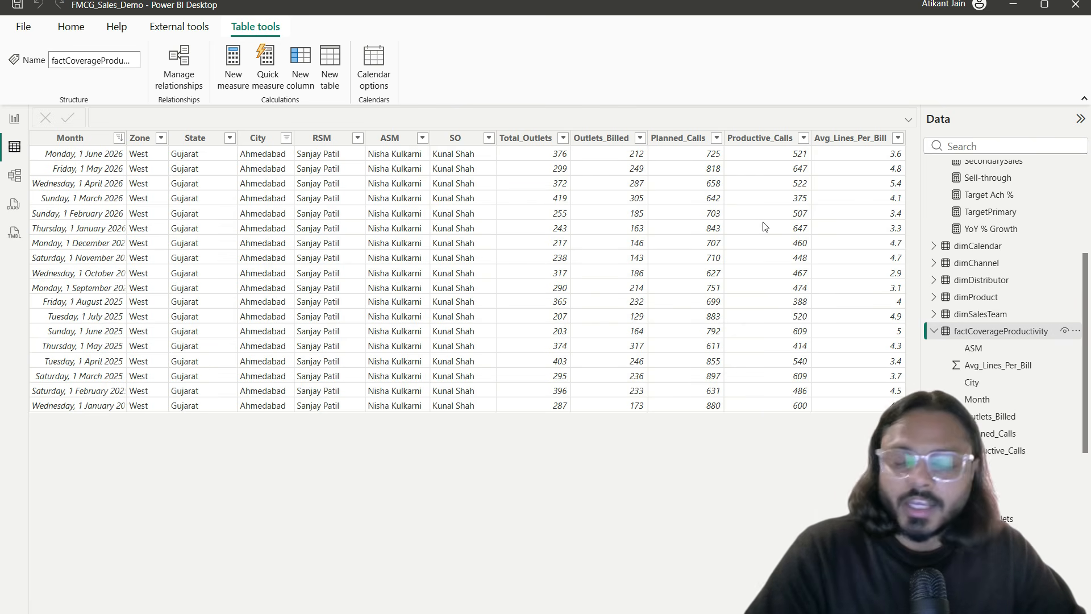
{"action": "left_click", "coordinate": [678, 139]}
{"action": "left_click", "coordinate": [710, 155]}
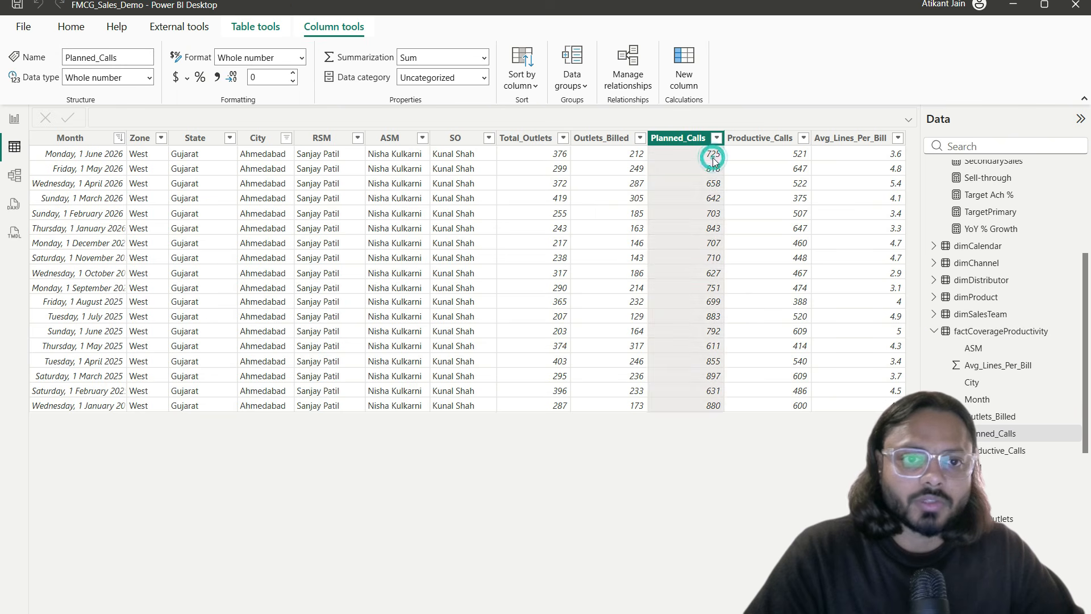
{"action": "left_click", "coordinate": [762, 140]}
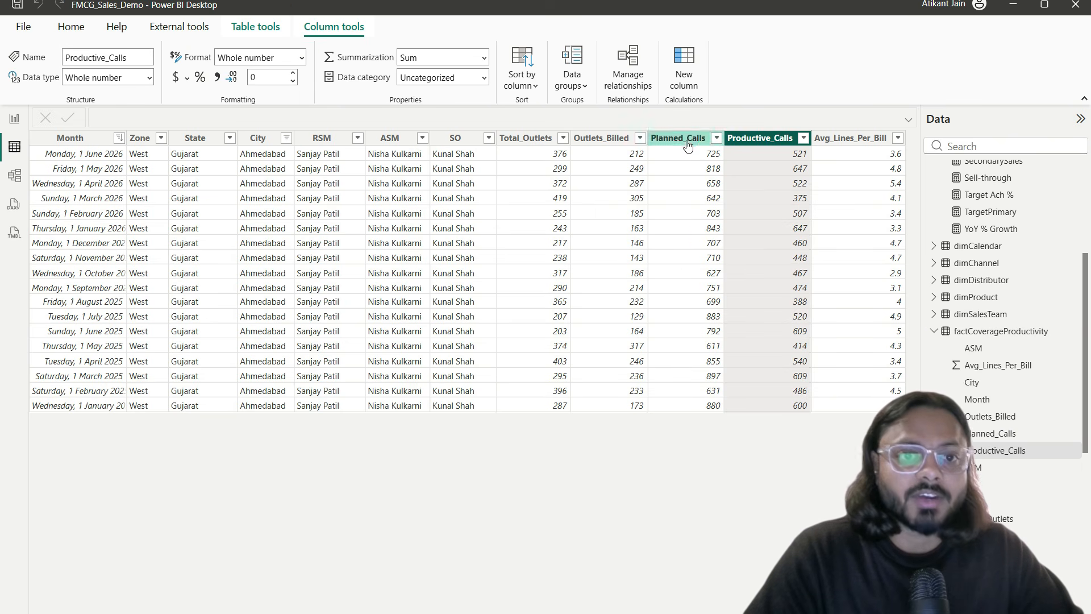
{"action": "left_click", "coordinate": [690, 138]}
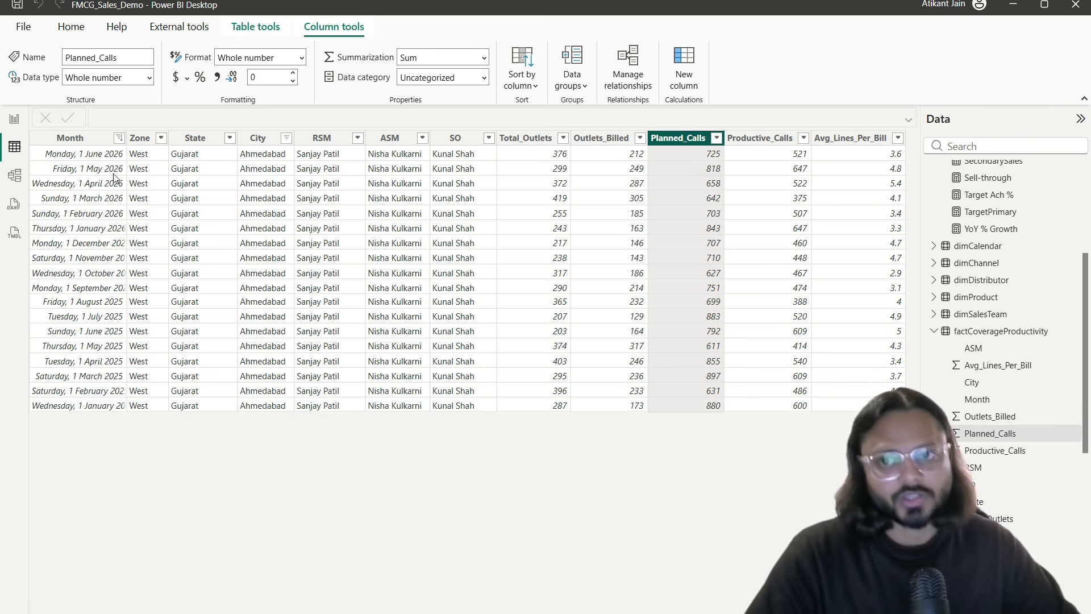
{"action": "left_click", "coordinate": [14, 119]}
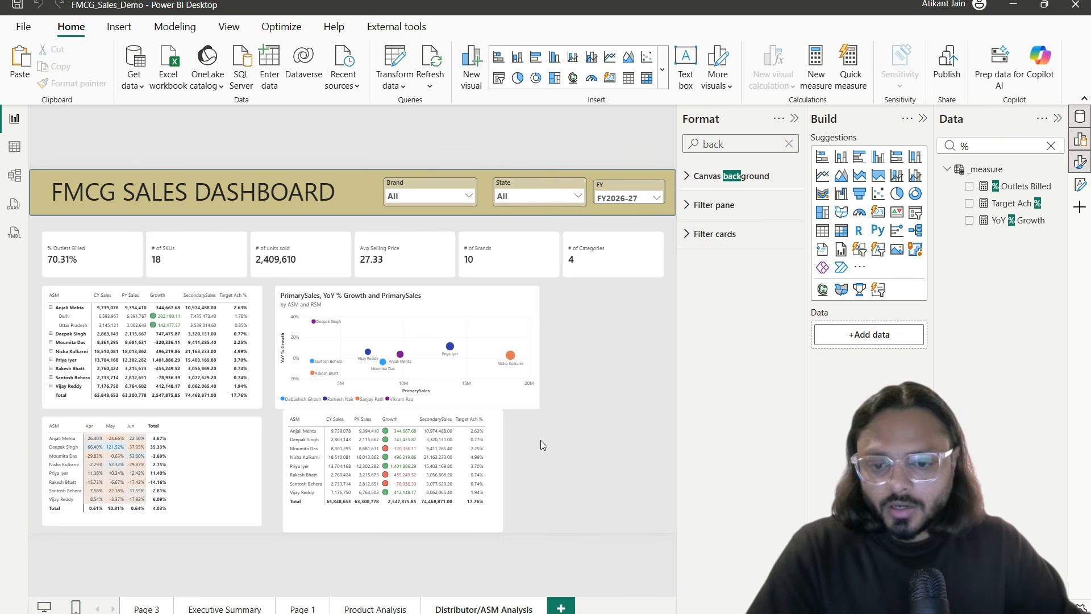
Step: In Notion, collapse sections 10 and 11 and expand 13. Interactivity
{"action": "key", "text": "alt+Tab"}
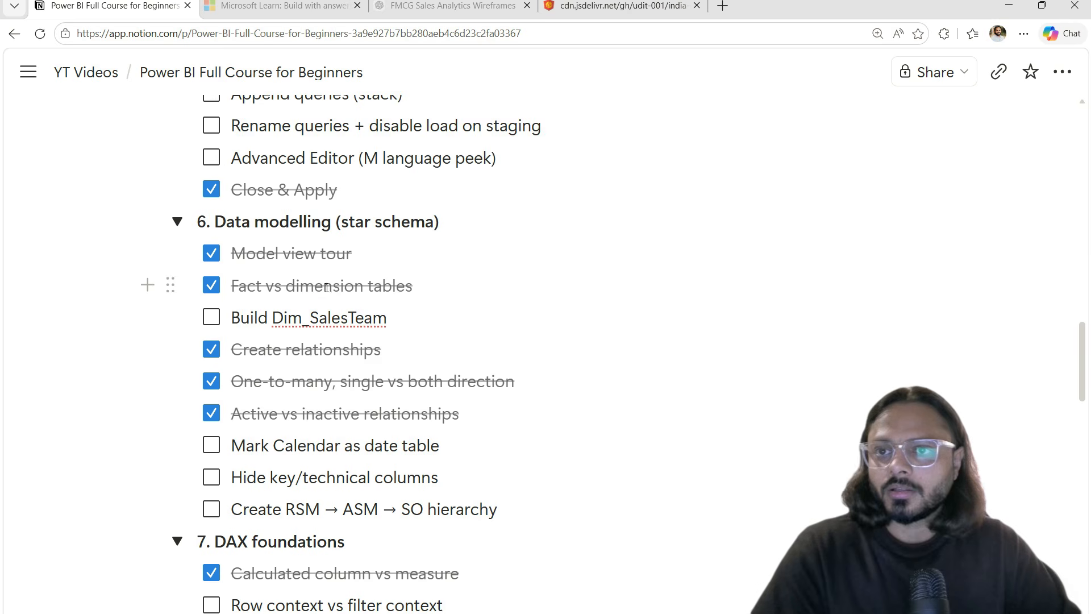
{"action": "scroll", "coordinate": [327, 287], "scroll_direction": "down", "scroll_amount": 15}
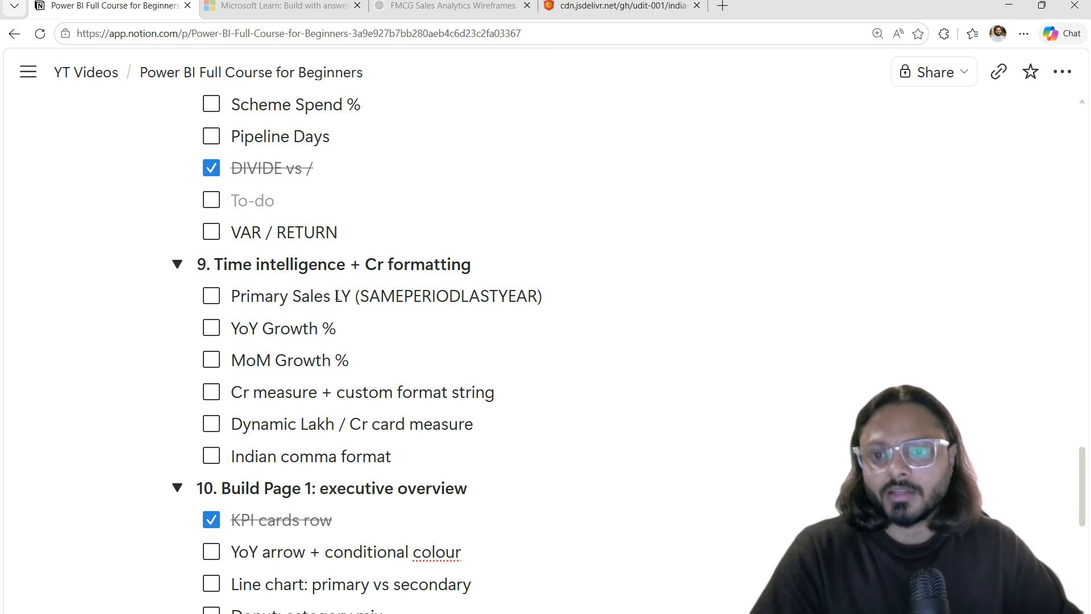
{"action": "scroll", "coordinate": [261, 263], "scroll_direction": "down", "scroll_amount": 6}
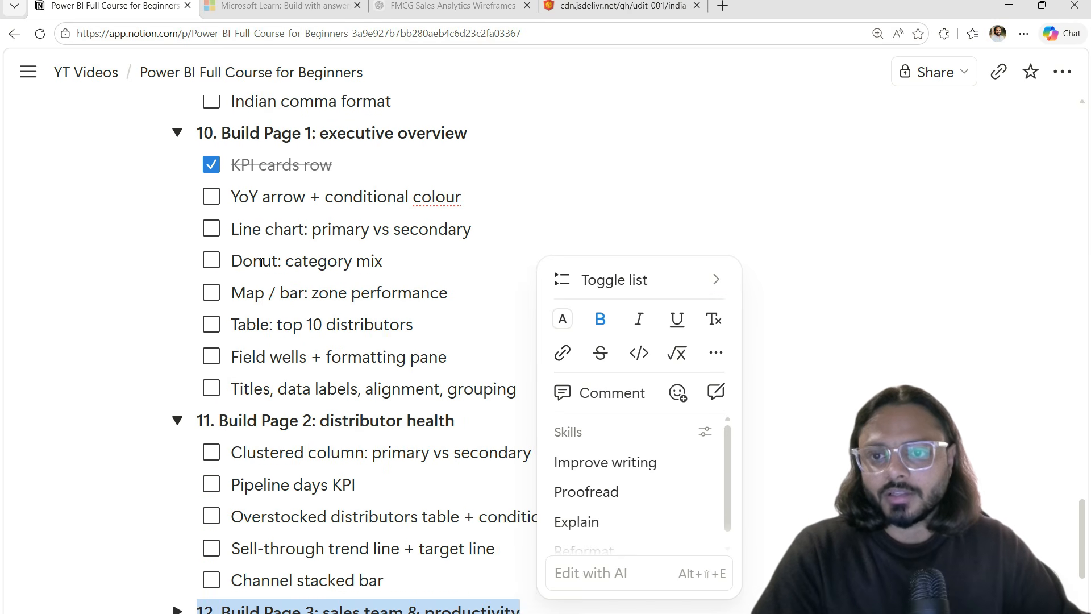
{"action": "left_click", "coordinate": [177, 133]}
{"action": "left_click", "coordinate": [178, 166]}
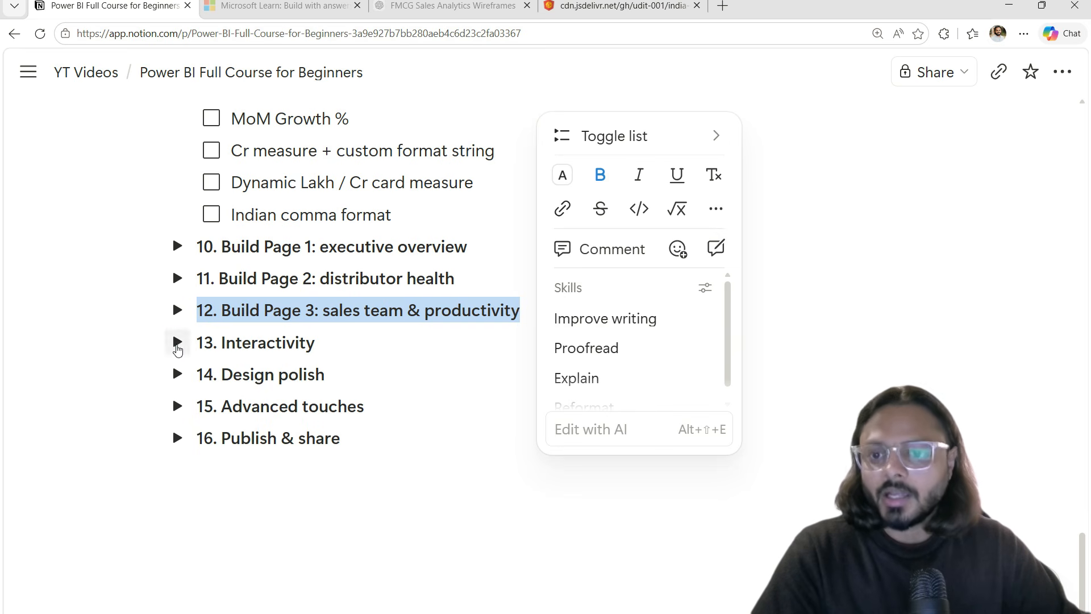
{"action": "left_click", "coordinate": [178, 342]}
{"action": "scroll", "coordinate": [333, 335], "scroll_direction": "down", "scroll_amount": 2}
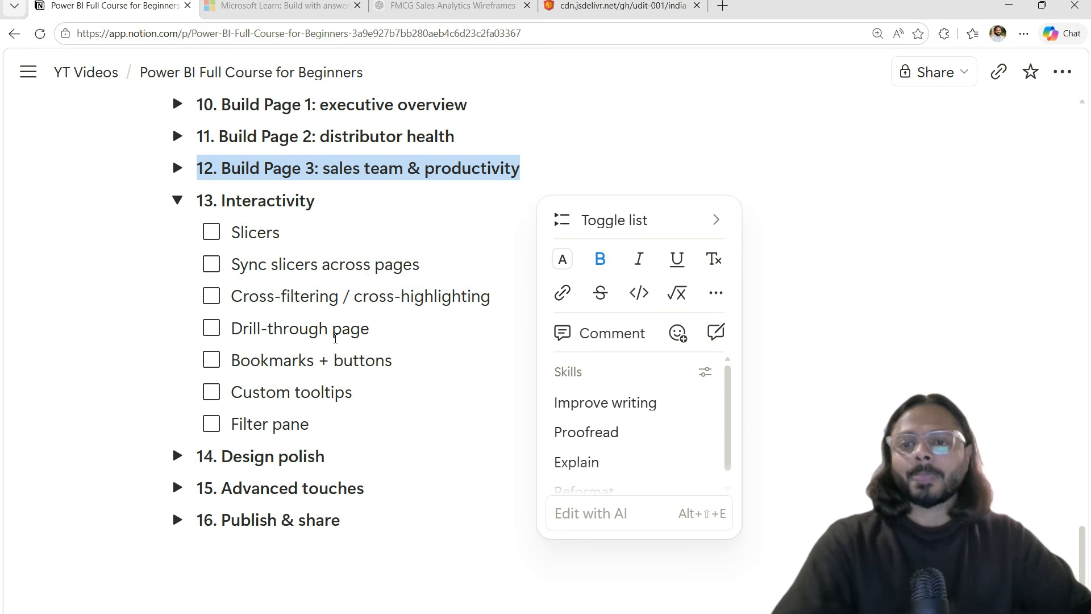
Step: Highlight the Slicers, Sync slicers and Cross-filtering items, then switch back to Power BI
{"action": "left_click_drag", "start_coordinate": [241, 232], "coordinate": [316, 282]}
{"action": "triple_click", "coordinate": [279, 232]}
{"action": "triple_click", "coordinate": [270, 265]}
{"action": "left_click", "coordinate": [269, 301]}
{"action": "triple_click", "coordinate": [269, 298]}
{"action": "left_click", "coordinate": [282, 340]}
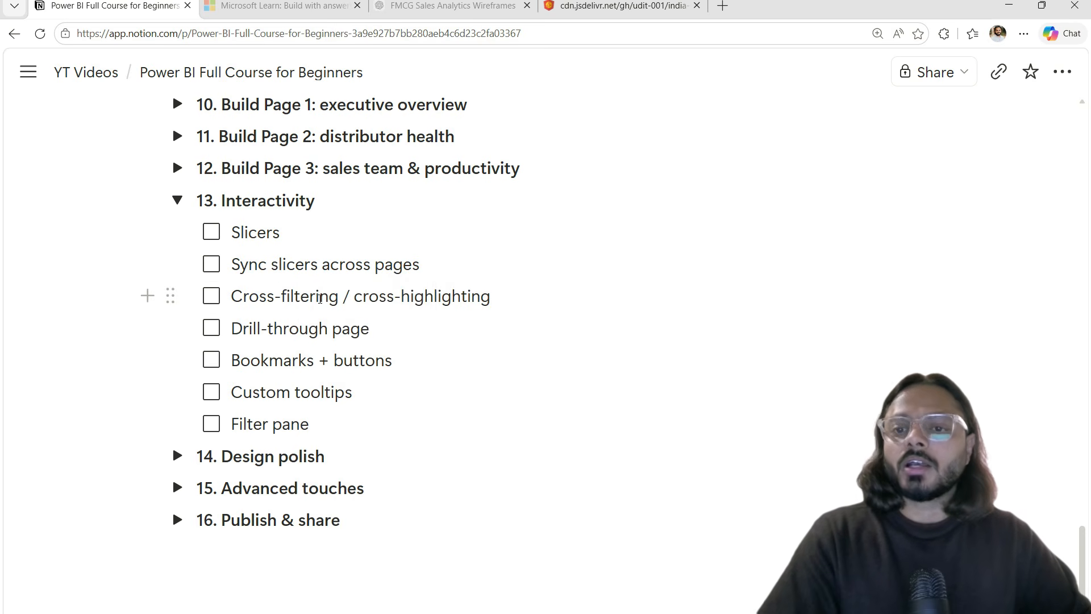
{"action": "double_click", "coordinate": [320, 299]}
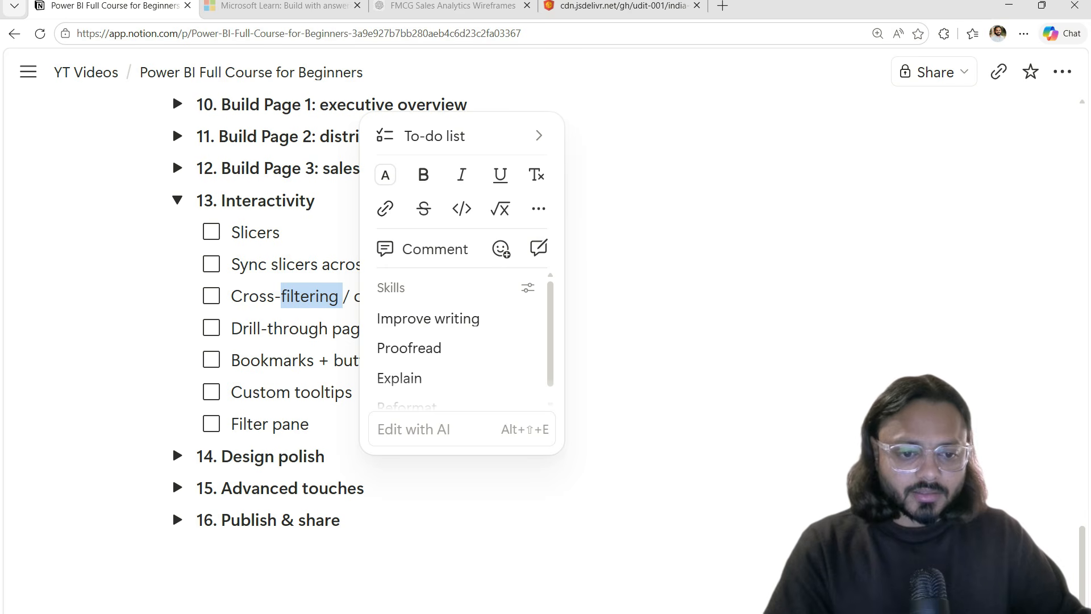
{"action": "key", "text": "alt+Tab"}
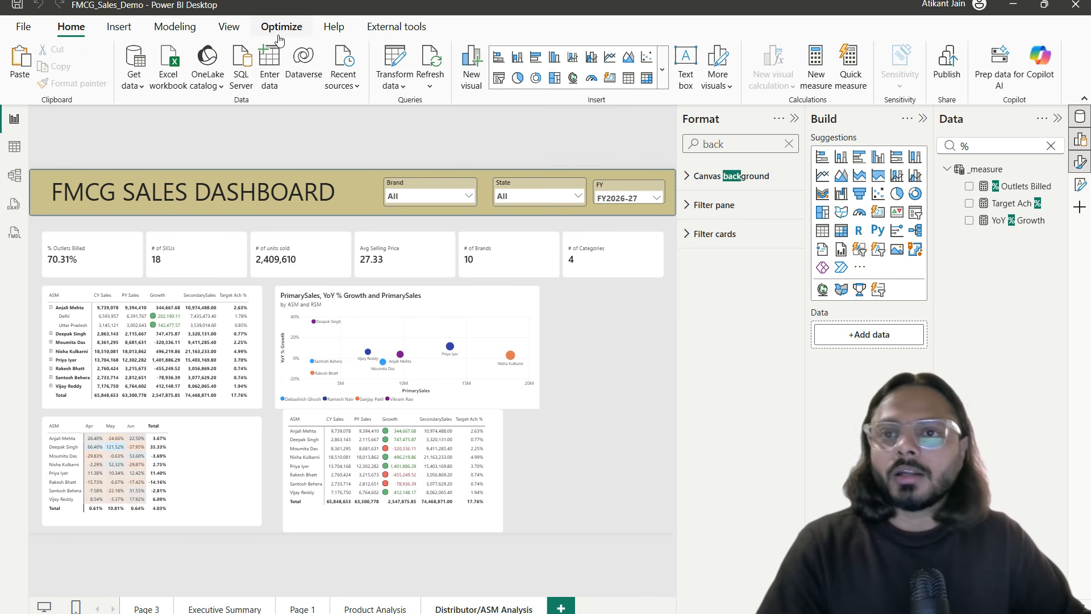
Step: Insert a Page navigator, stretch it across the lower canvas, and collapse the side panes
{"action": "left_click", "coordinate": [119, 27]}
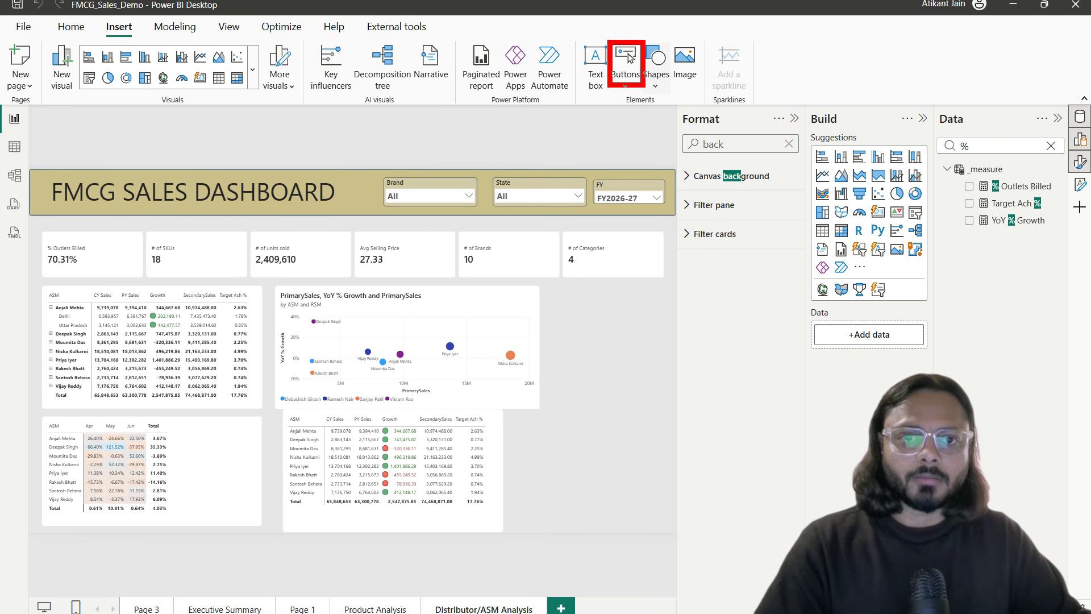
{"action": "left_click", "coordinate": [625, 71]}
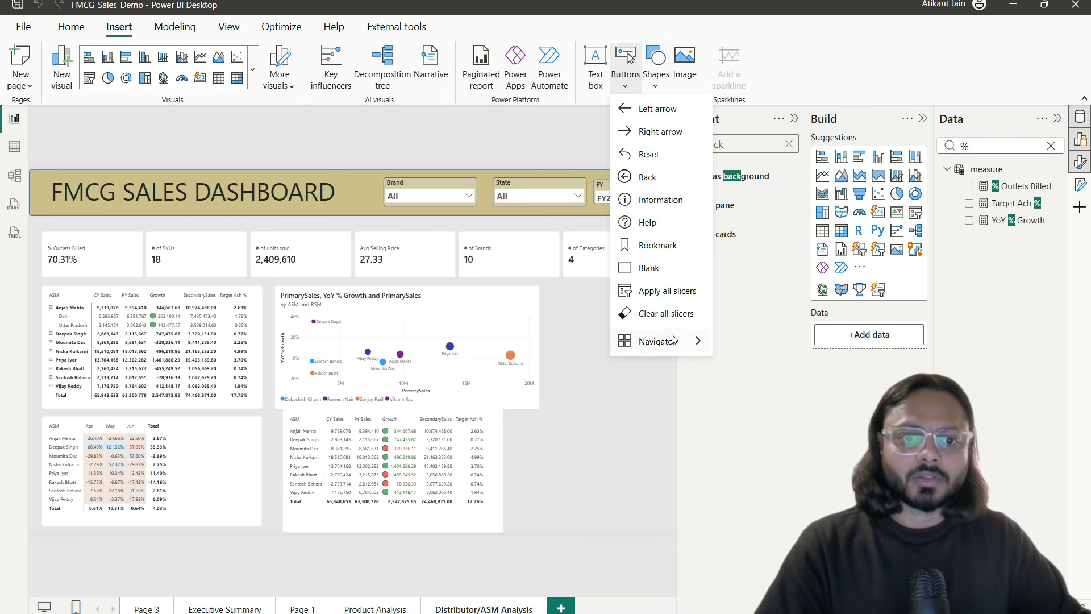
{"action": "mouse_move", "coordinate": [674, 344]}
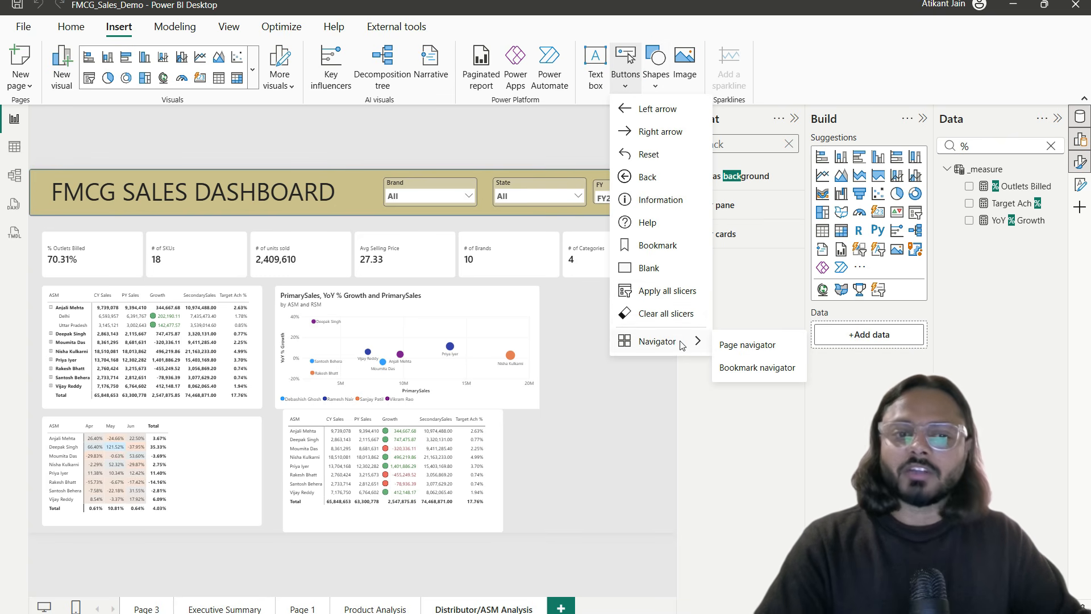
{"action": "left_click", "coordinate": [734, 344]}
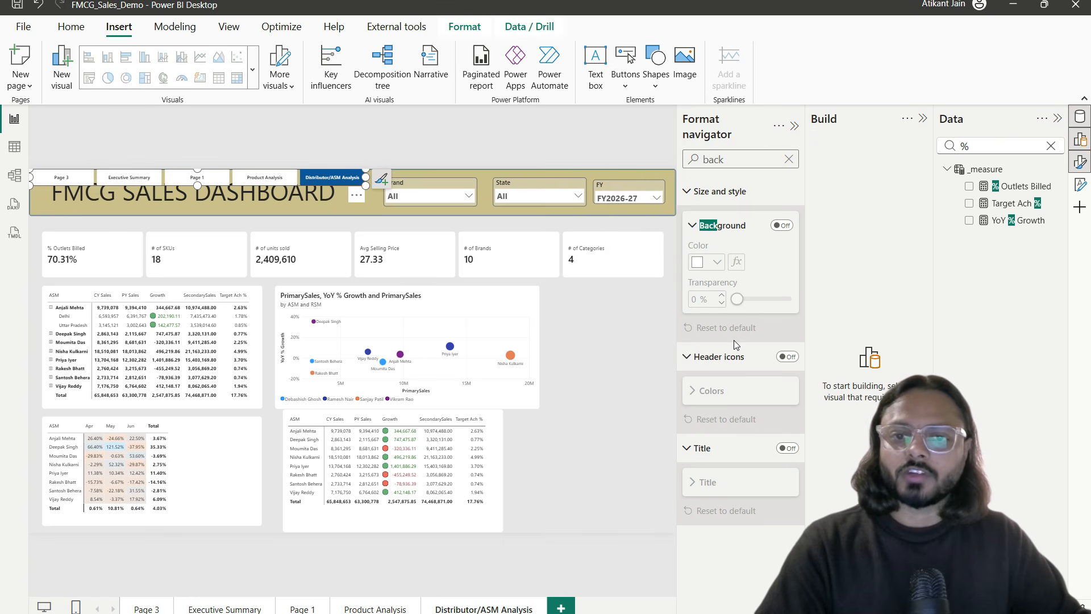
{"action": "left_click_drag", "start_coordinate": [366, 185], "coordinate": [653, 555]}
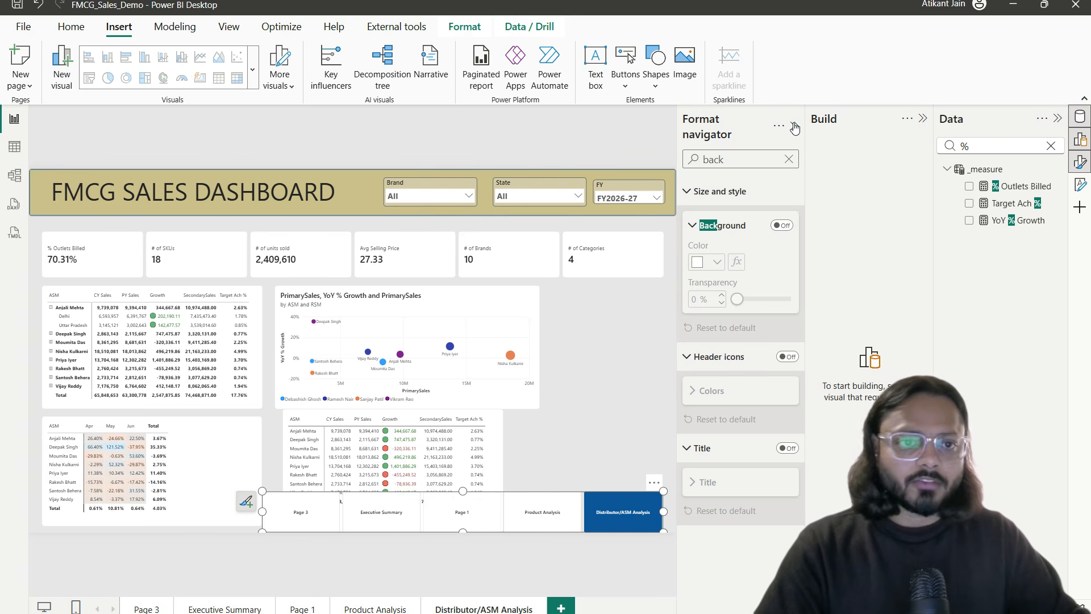
{"action": "left_click", "coordinate": [1080, 140]}
{"action": "left_click", "coordinate": [1080, 116]}
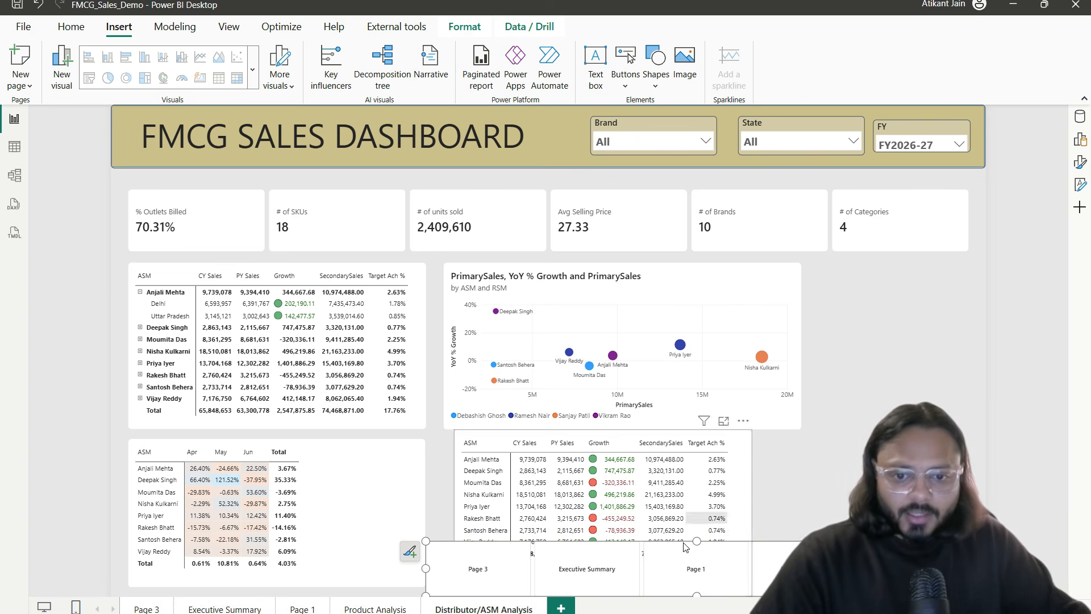
Step: Set Page 1 as a hidden page and return to the Distributor/ASM Analysis page
{"action": "left_click", "coordinate": [161, 609]}
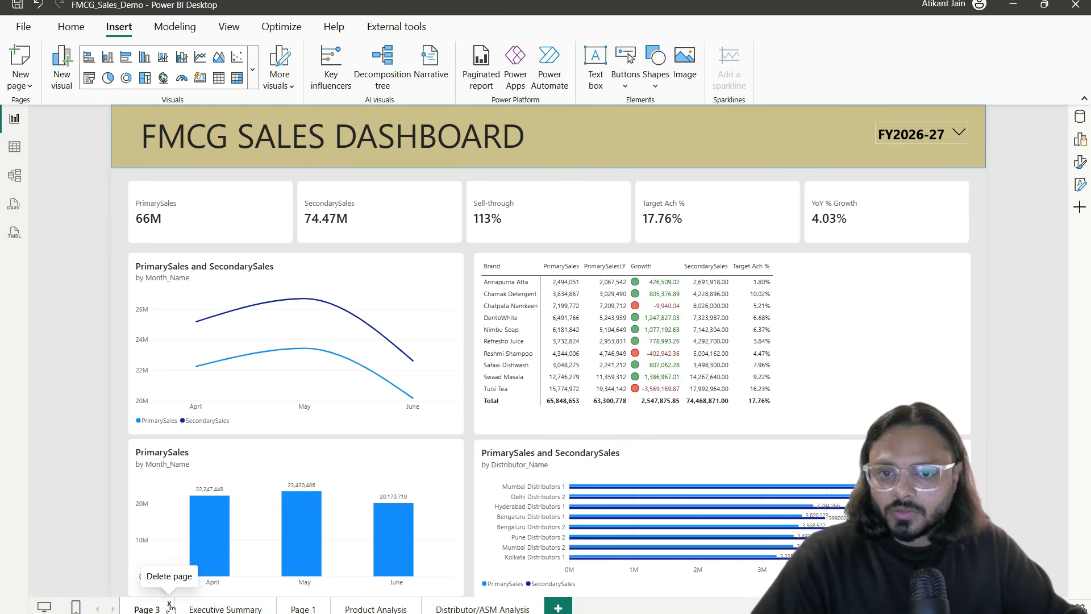
{"action": "left_click", "coordinate": [304, 608]}
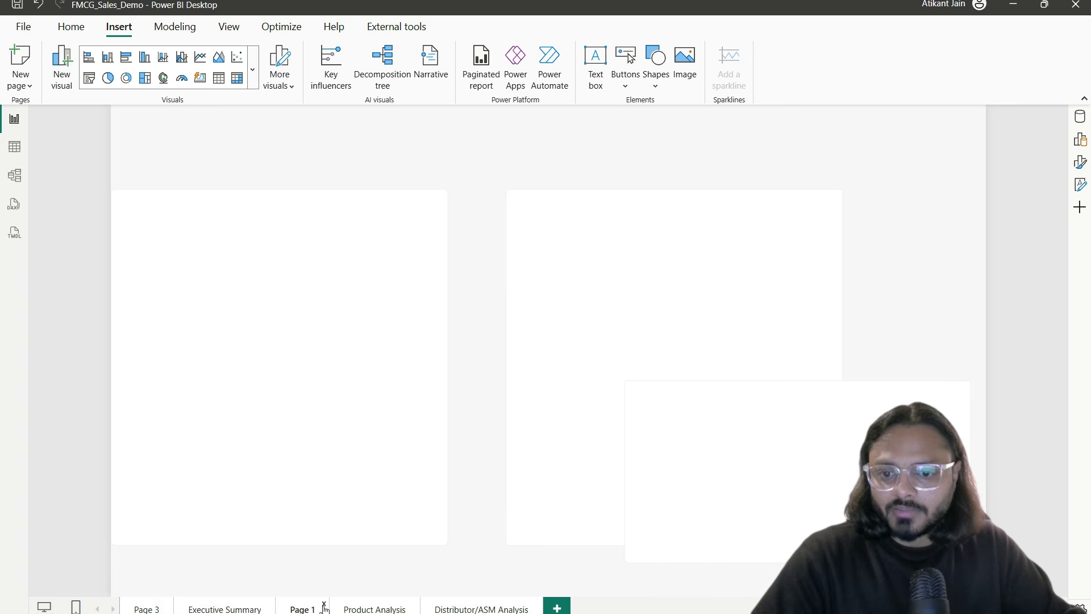
{"action": "left_click", "coordinate": [325, 606]}
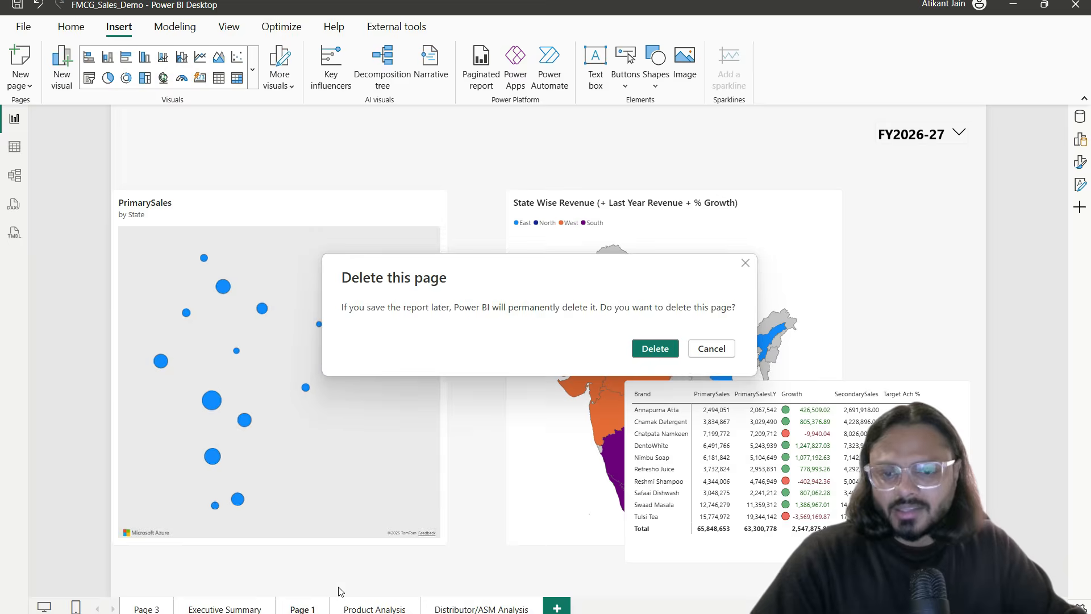
{"action": "key", "text": "Escape"}
{"action": "right_click", "coordinate": [312, 607]}
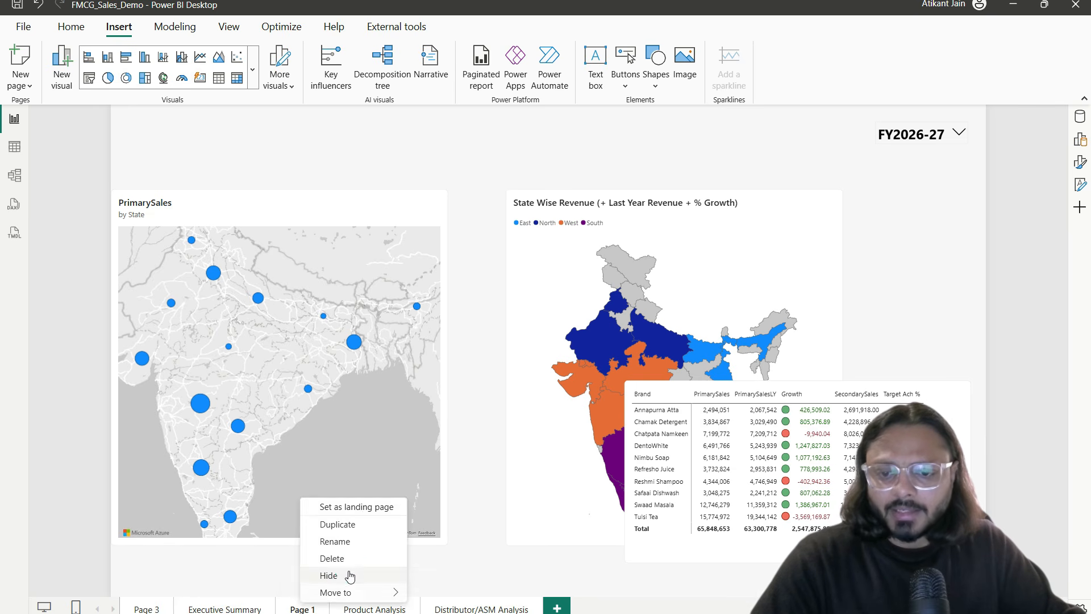
{"action": "left_click", "coordinate": [344, 573]}
{"action": "right_click", "coordinate": [153, 607]}
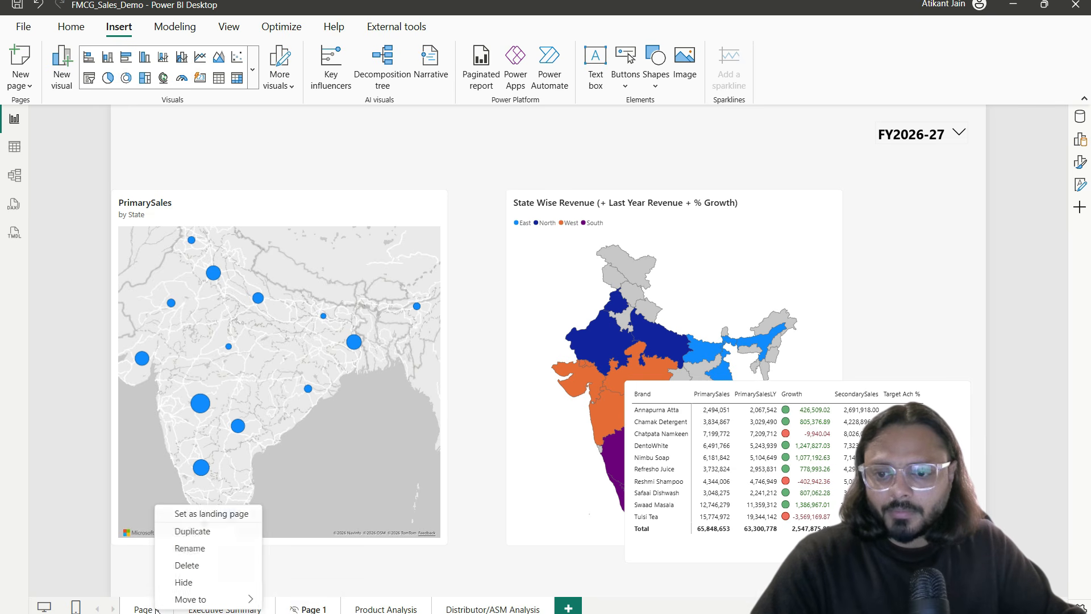
{"action": "left_click", "coordinate": [487, 609]}
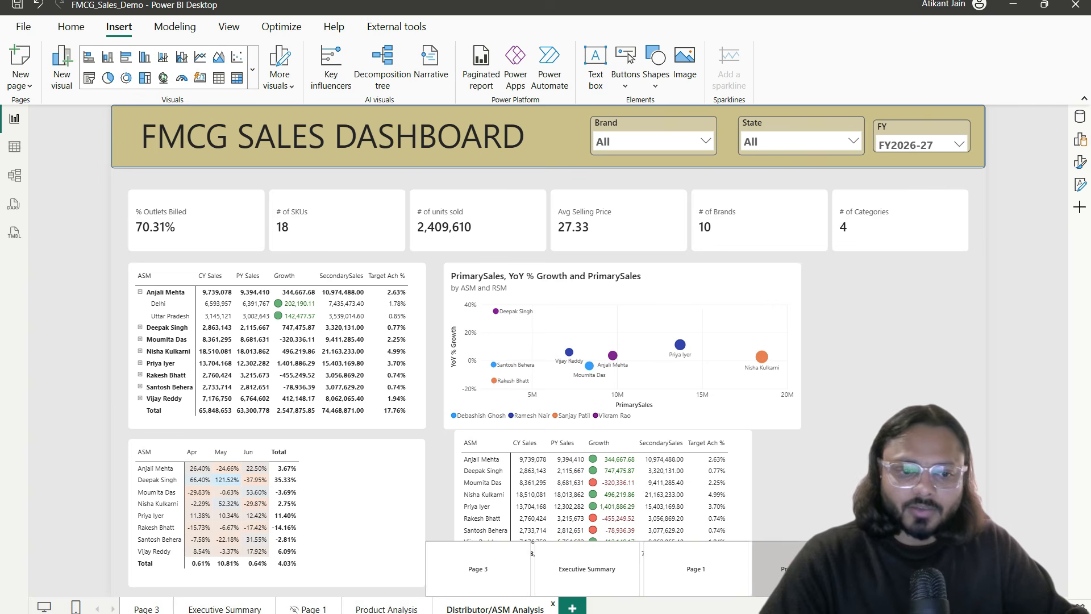
Step: Go to the Product Analysis page and place a Clear all slicers button beside the scatter chart
{"action": "left_click", "coordinate": [805, 569]}
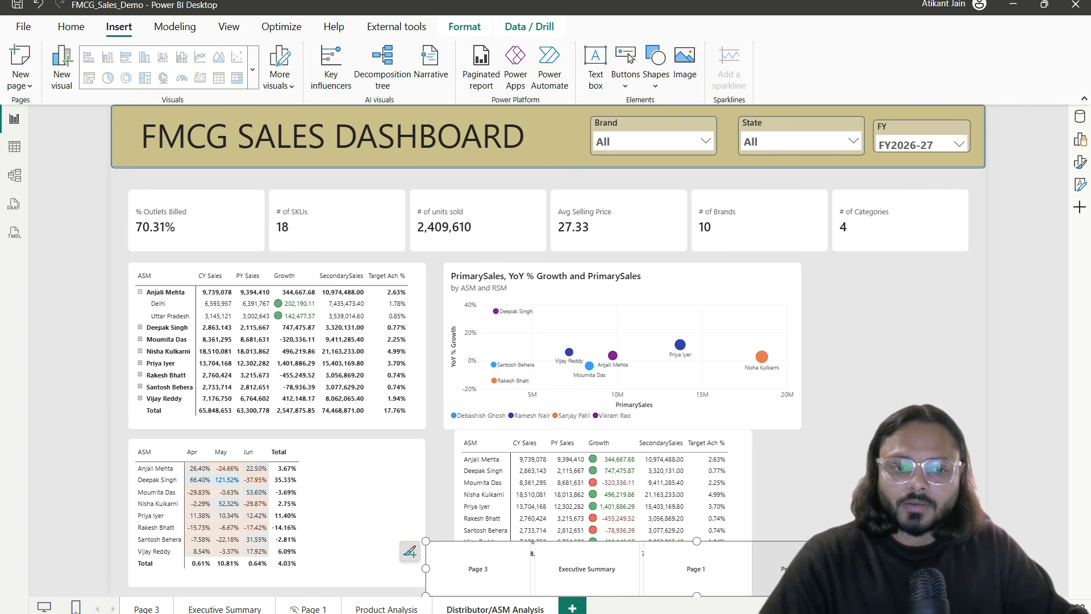
{"action": "left_click", "coordinate": [386, 609]}
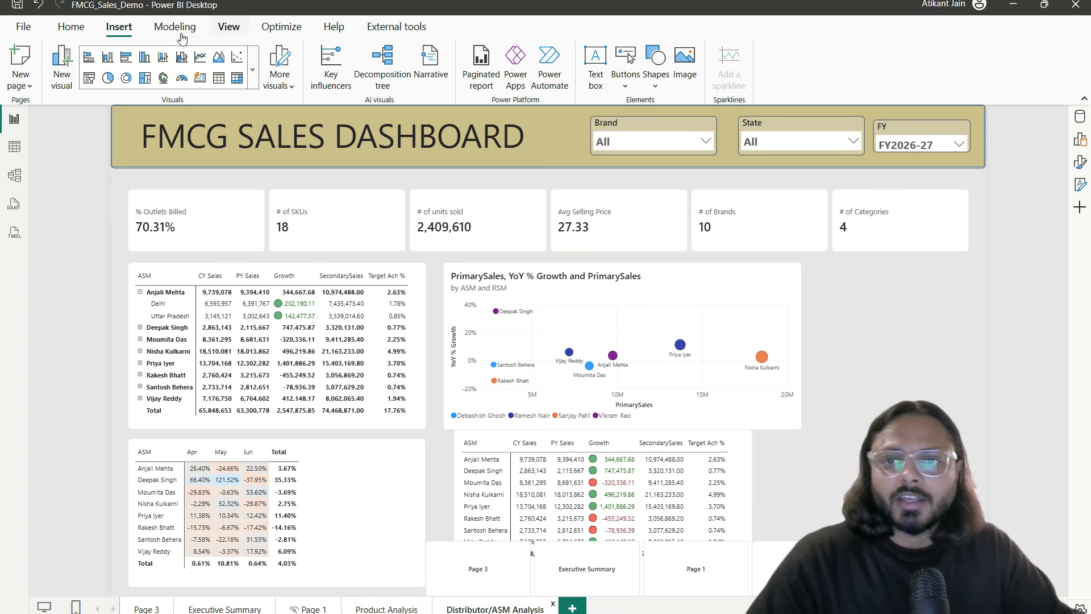
{"action": "left_click", "coordinate": [626, 65]}
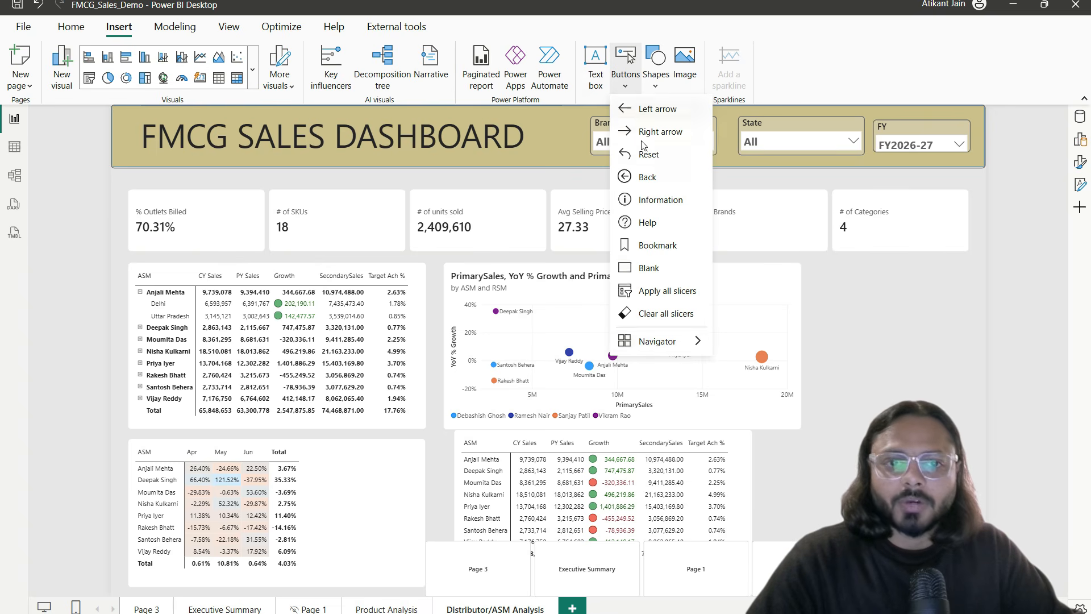
{"action": "mouse_move", "coordinate": [654, 341]}
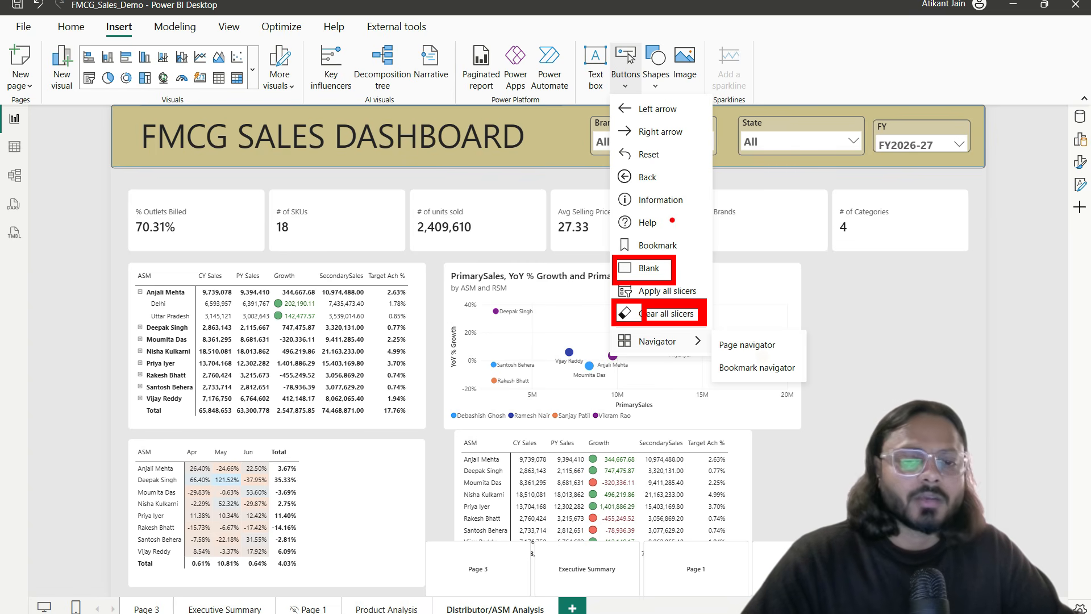
{"action": "left_click", "coordinate": [664, 314]}
{"action": "left_click_drag", "start_coordinate": [196, 138], "coordinate": [944, 308]}
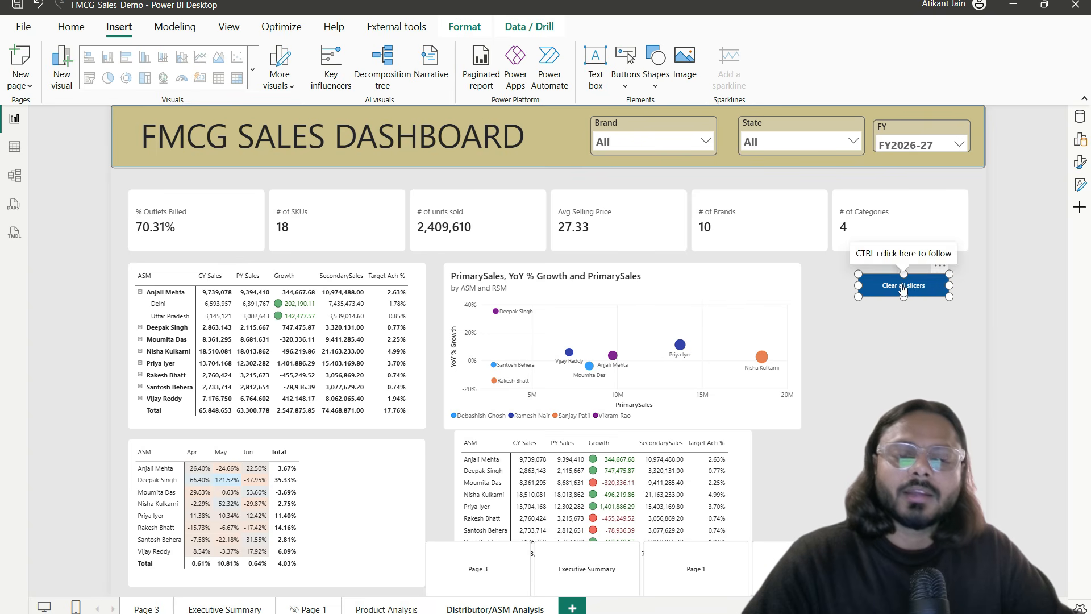
Step: Filter State to Bihar, then reset it with the Clear all slicers button
{"action": "left_click", "coordinate": [799, 141]}
{"action": "left_click", "coordinate": [833, 181]}
{"action": "left_click", "coordinate": [895, 314]}
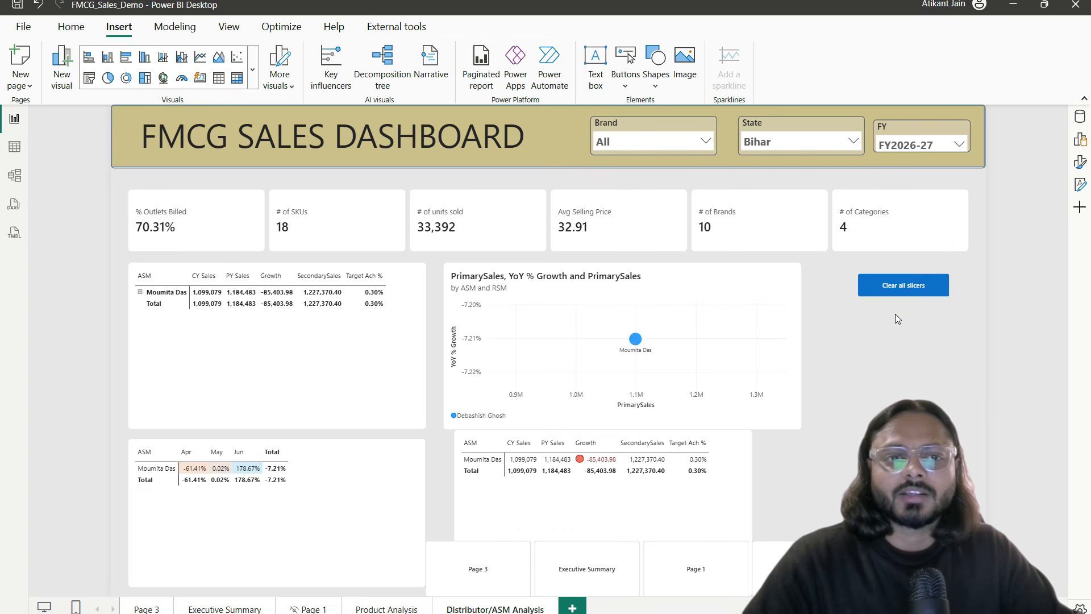
{"action": "left_click", "coordinate": [882, 288], "text": "ctrl"}
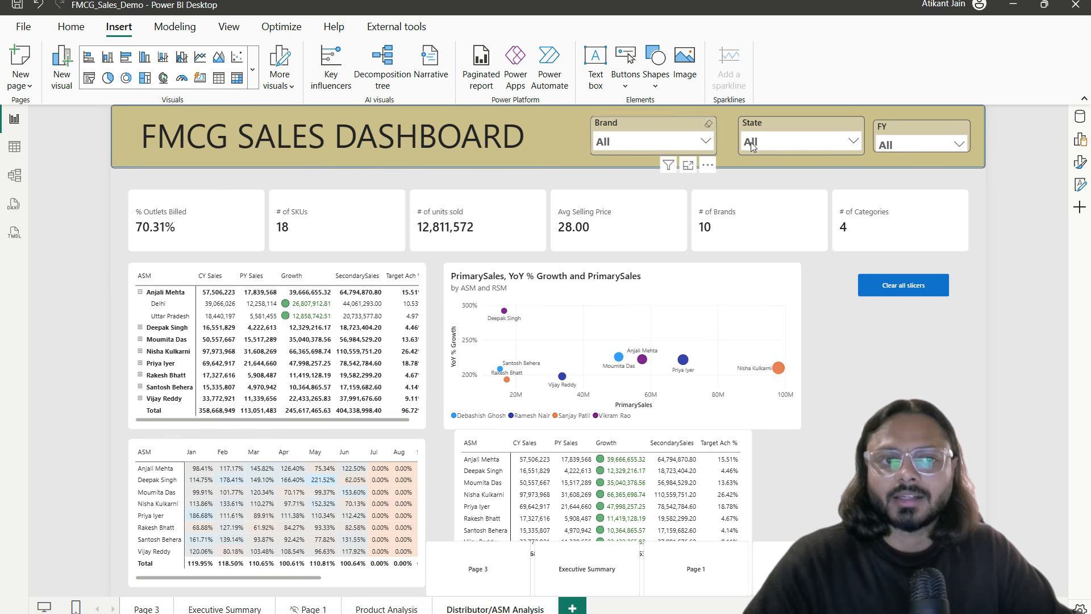
Step: Filter FY2025-26, Delhi and Chatpata Namkeen, then reset all three with Clear all slicers
{"action": "left_click", "coordinate": [914, 145]}
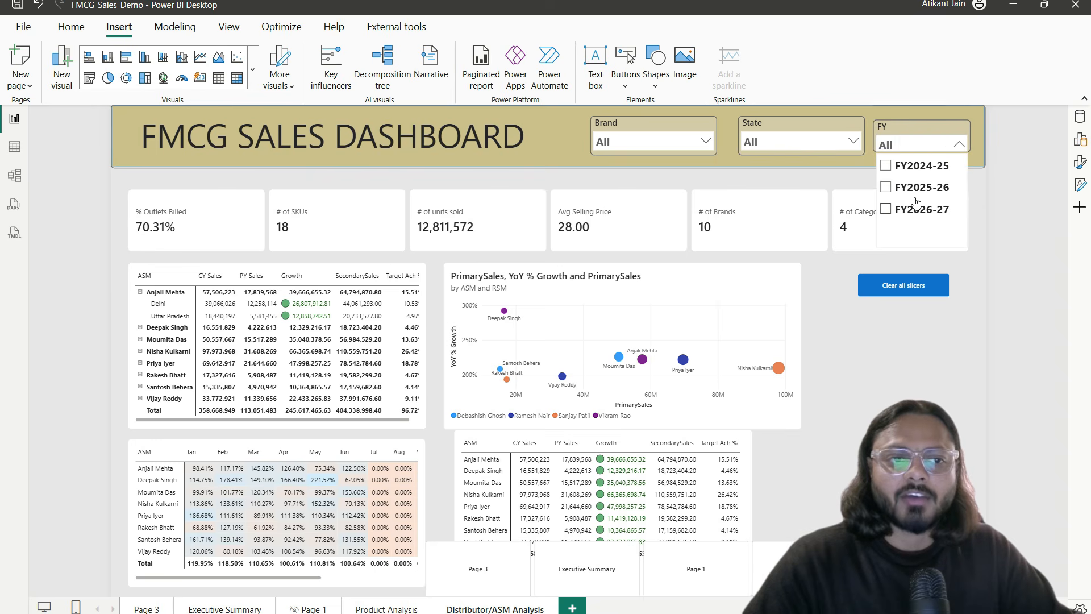
{"action": "left_click", "coordinate": [914, 187]}
{"action": "left_click", "coordinate": [796, 142]}
{"action": "left_click", "coordinate": [773, 206]}
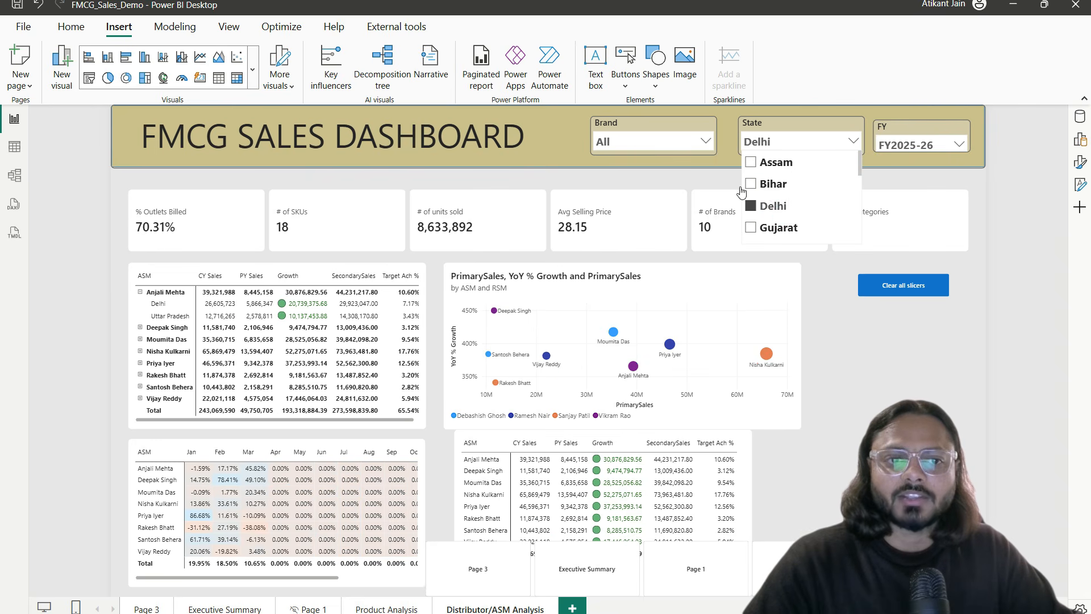
{"action": "left_click", "coordinate": [683, 145]}
{"action": "left_click", "coordinate": [671, 206]}
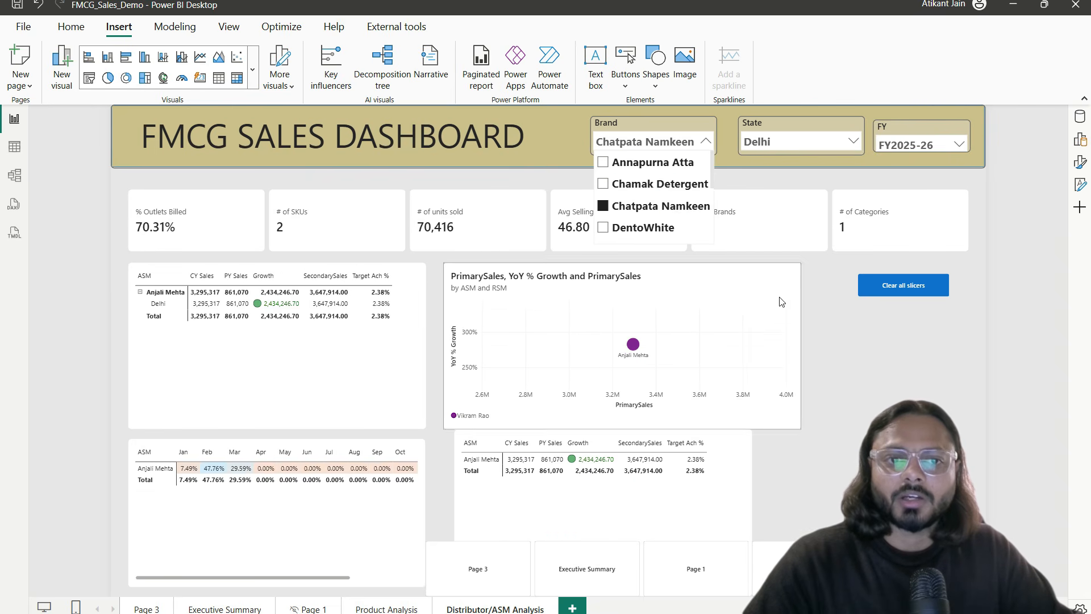
{"action": "left_click", "coordinate": [836, 364]}
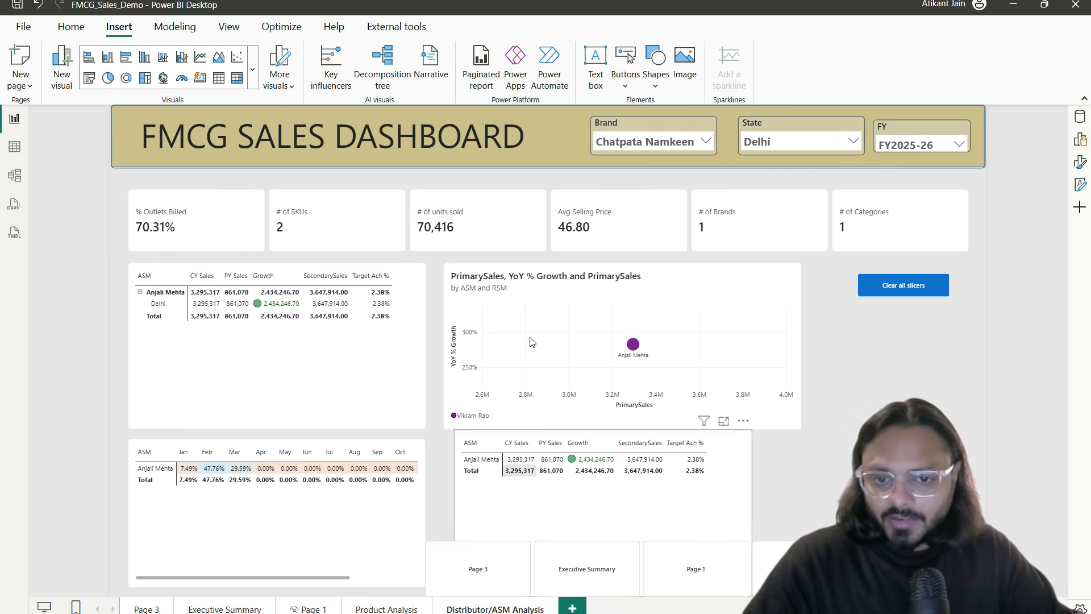
{"action": "left_click", "coordinate": [912, 290], "text": "ctrl"}
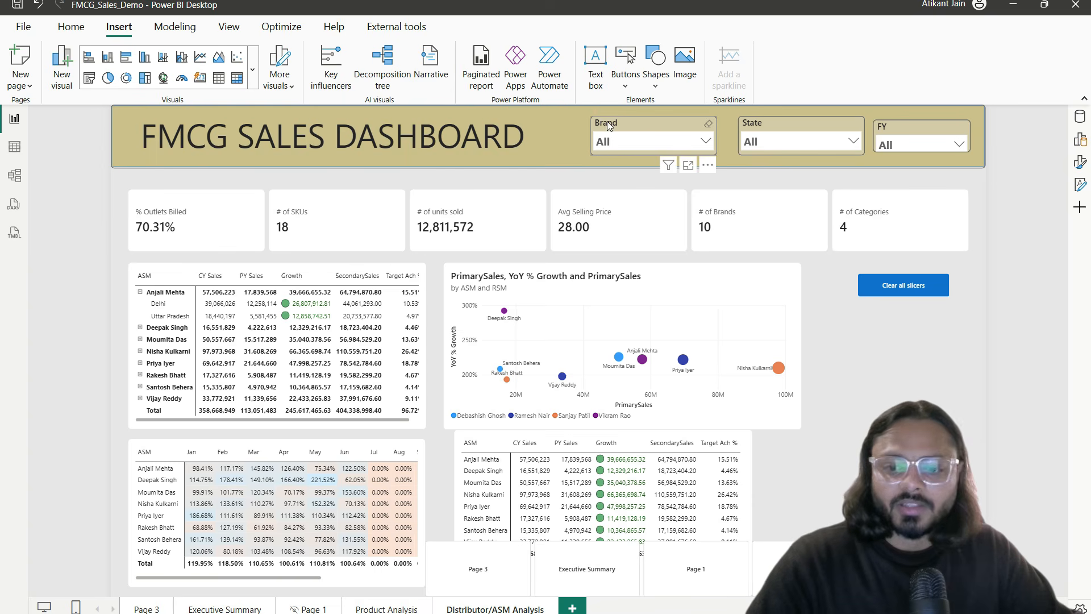
{"action": "left_click_drag", "start_coordinate": [579, 101], "coordinate": [1027, 179]}
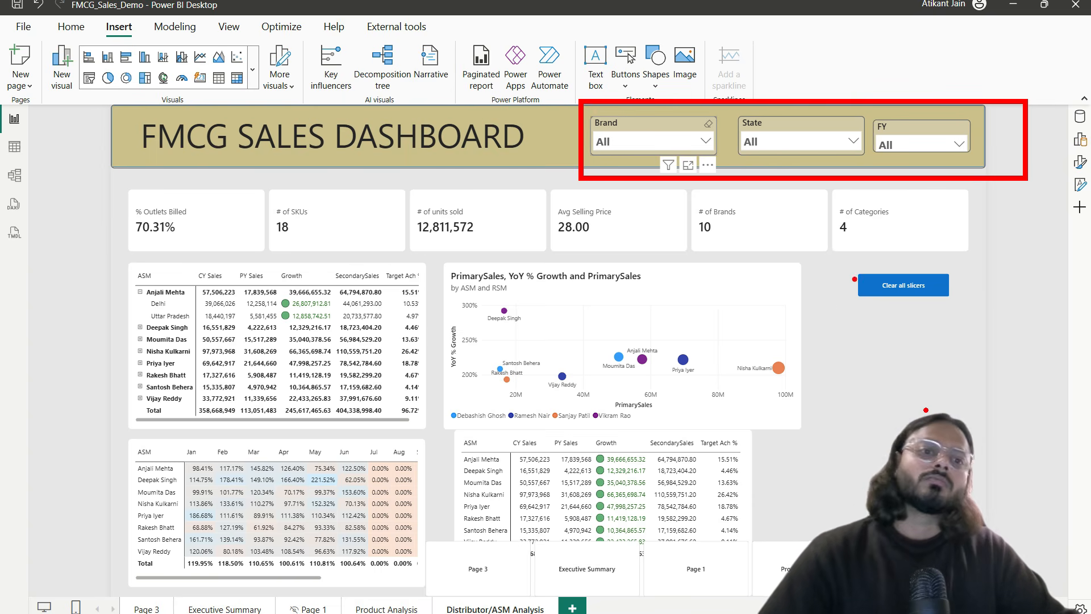
{"action": "left_click_drag", "start_coordinate": [848, 317], "coordinate": [983, 293]}
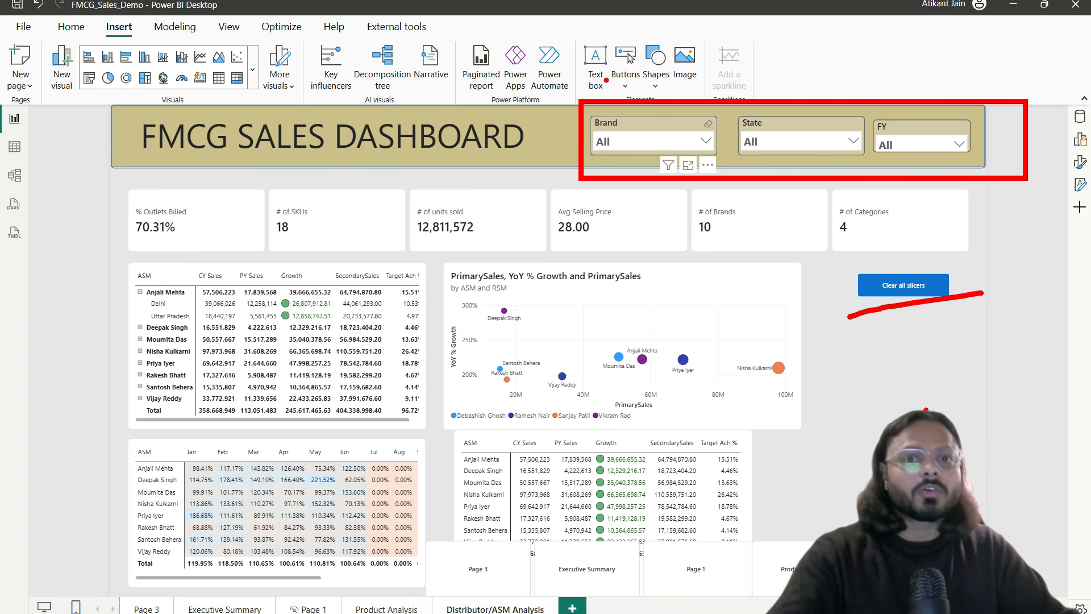
{"action": "key", "text": "Escape"}
Step: Insert an Apply all slicers button and place it just under Clear all slicers
{"action": "left_click", "coordinate": [624, 81]}
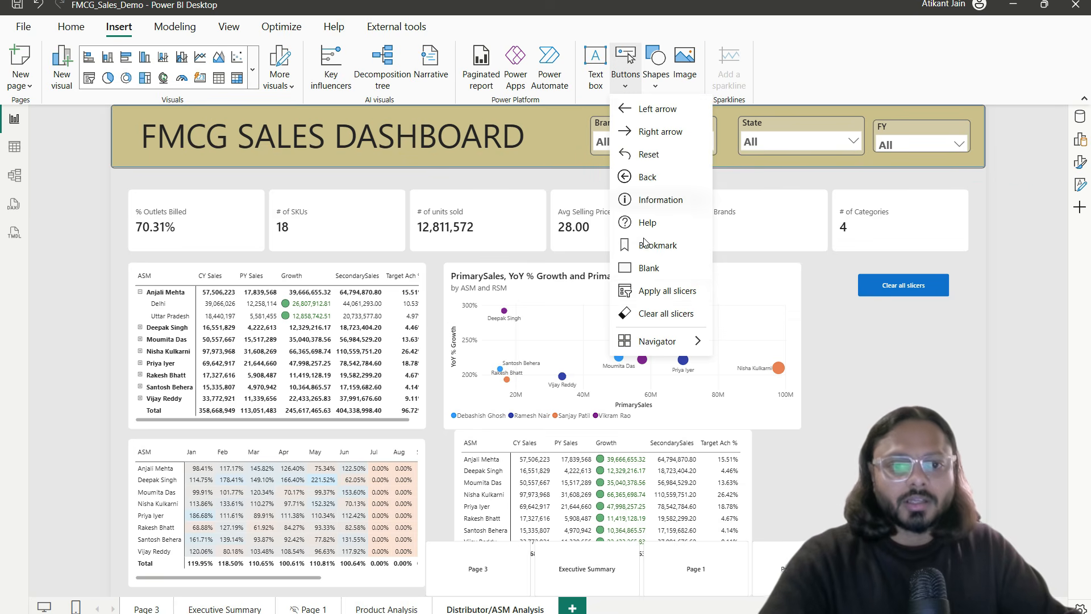
{"action": "left_click", "coordinate": [674, 292]}
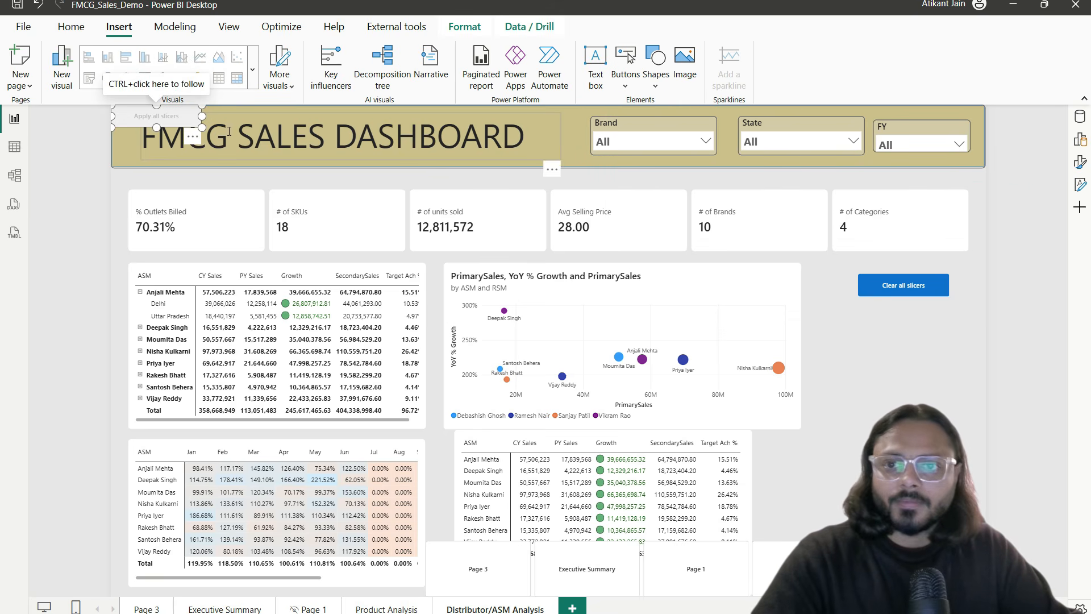
{"action": "left_click_drag", "start_coordinate": [199, 147], "coordinate": [923, 379]}
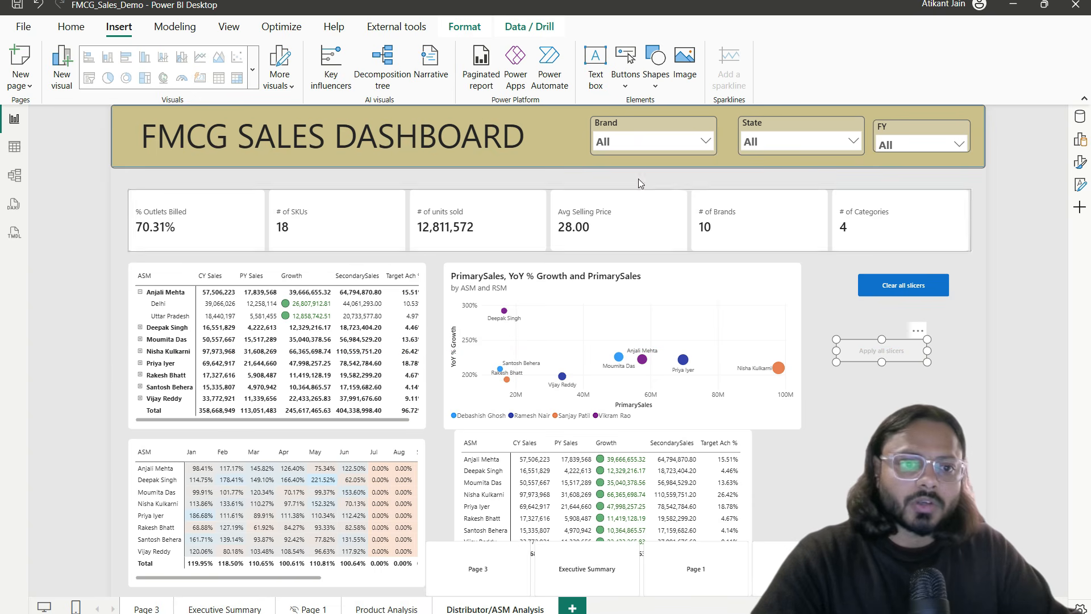
{"action": "left_click", "coordinate": [623, 140]}
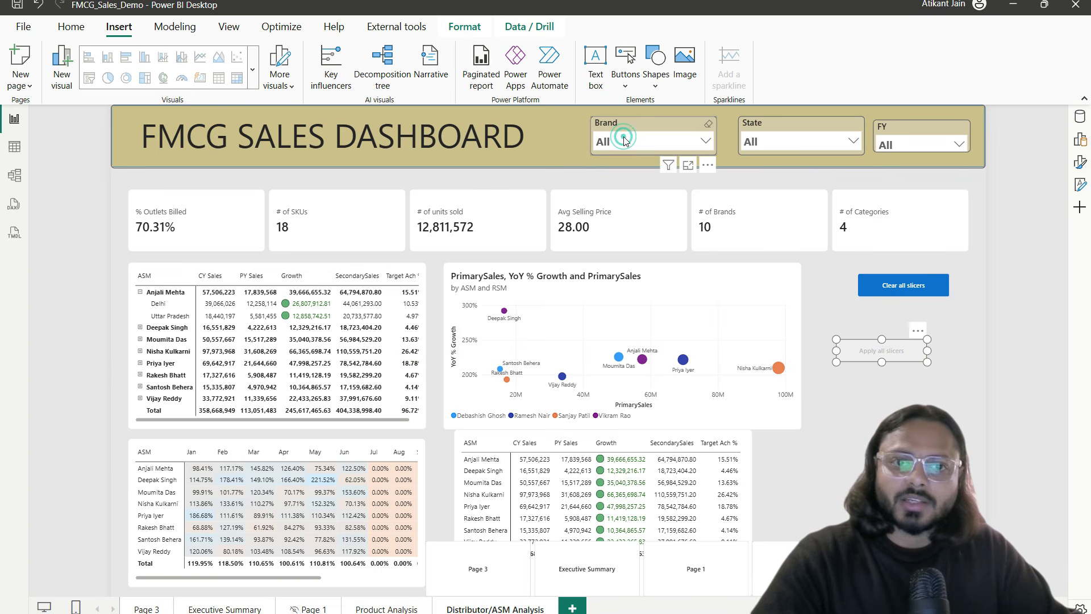
{"action": "left_click", "coordinate": [867, 349]}
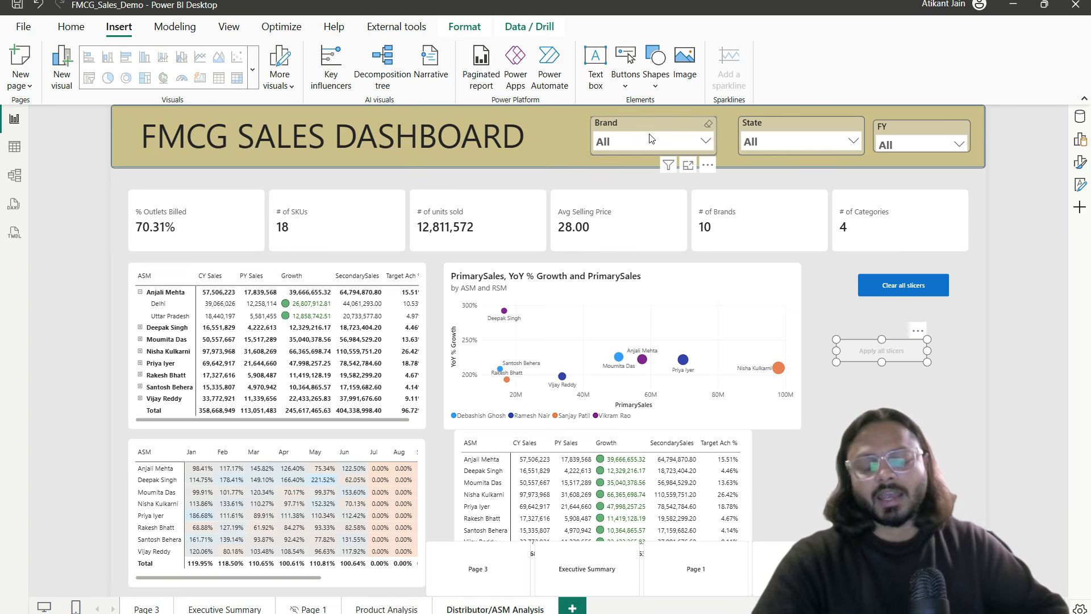
Step: Highlight the Custom tooltips item under Interactivity in Notion, then return to Power BI Desktop
{"action": "key", "text": "alt+Tab"}
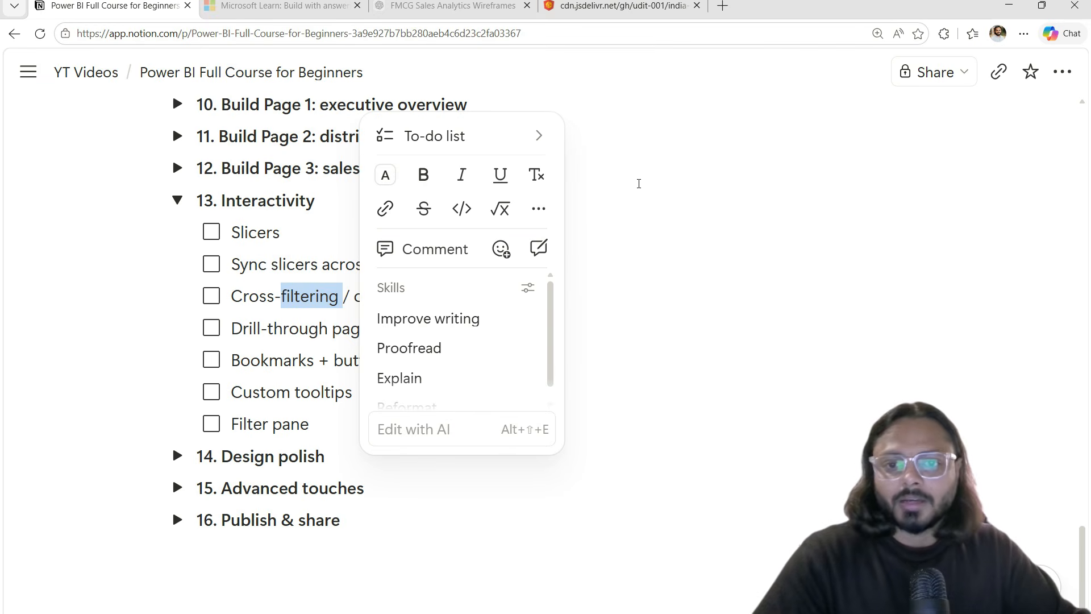
{"action": "left_click", "coordinate": [298, 360]}
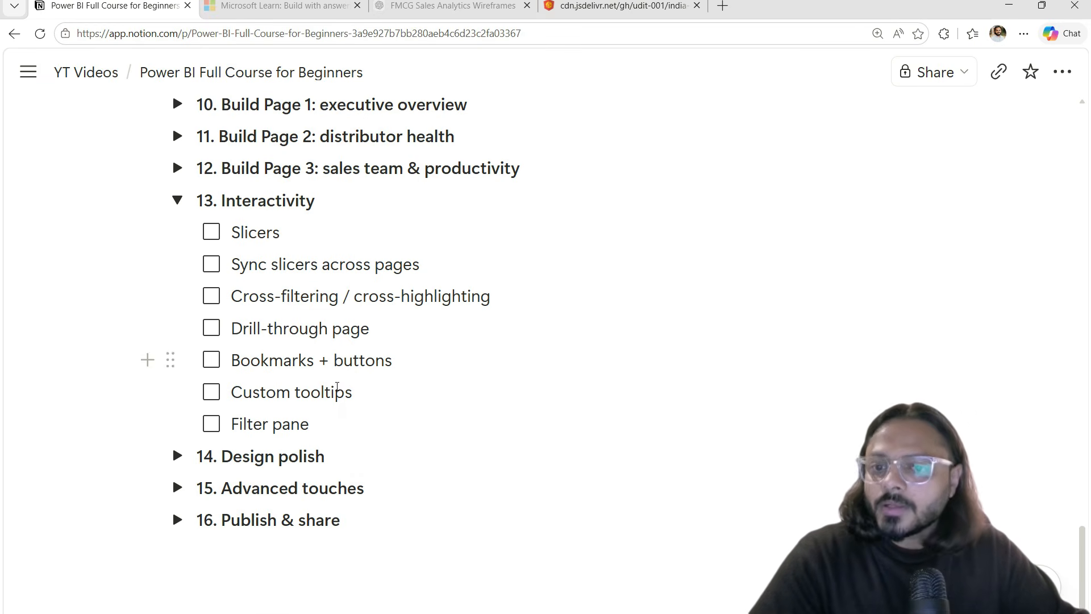
{"action": "left_click_drag", "start_coordinate": [352, 393], "coordinate": [255, 392]}
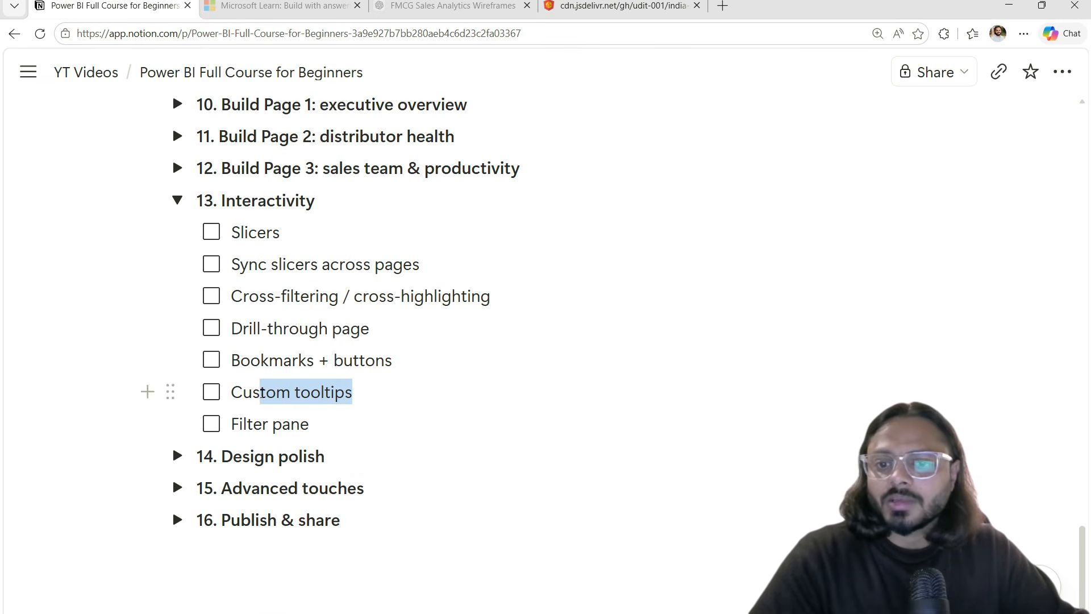
{"action": "key", "text": "alt+Tab"}
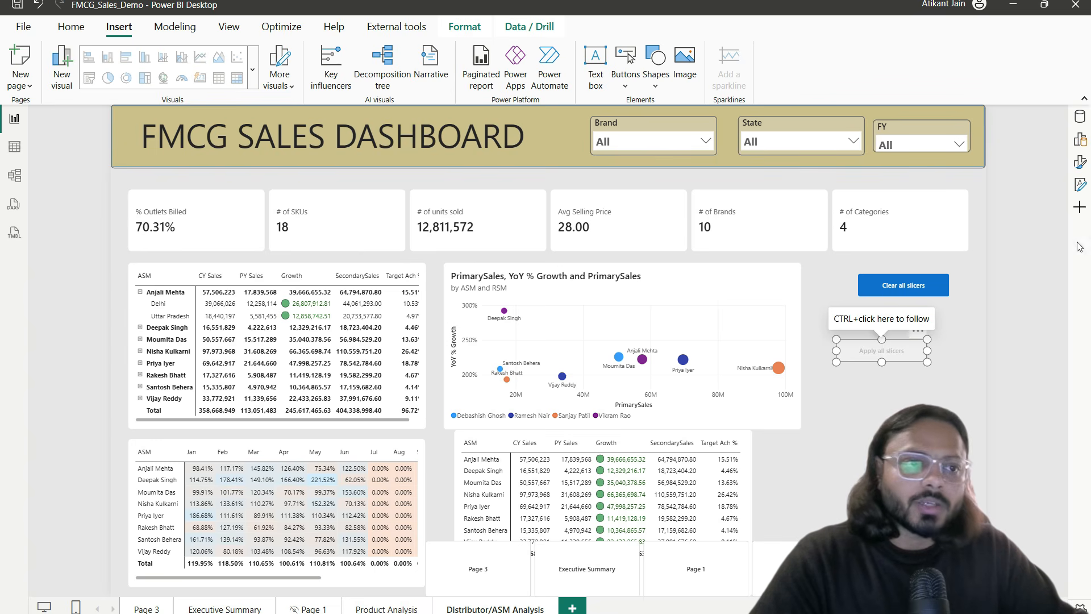
Step: Add a new blank Page 2 and set its canvas type to Tooltip (400 x 300)
{"action": "left_click", "coordinate": [1079, 117]}
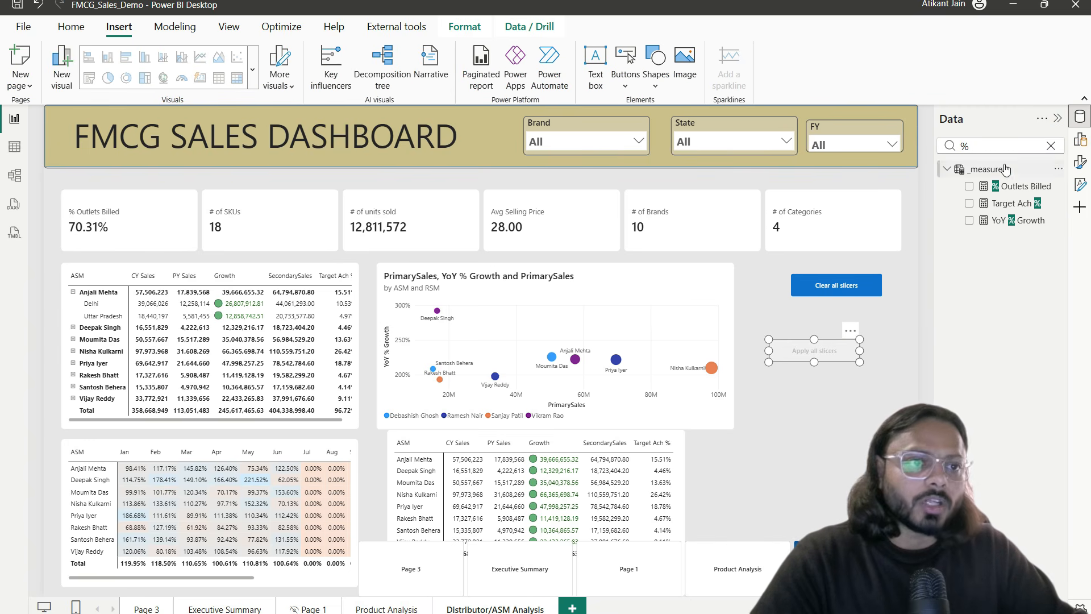
{"action": "left_click", "coordinate": [574, 606]}
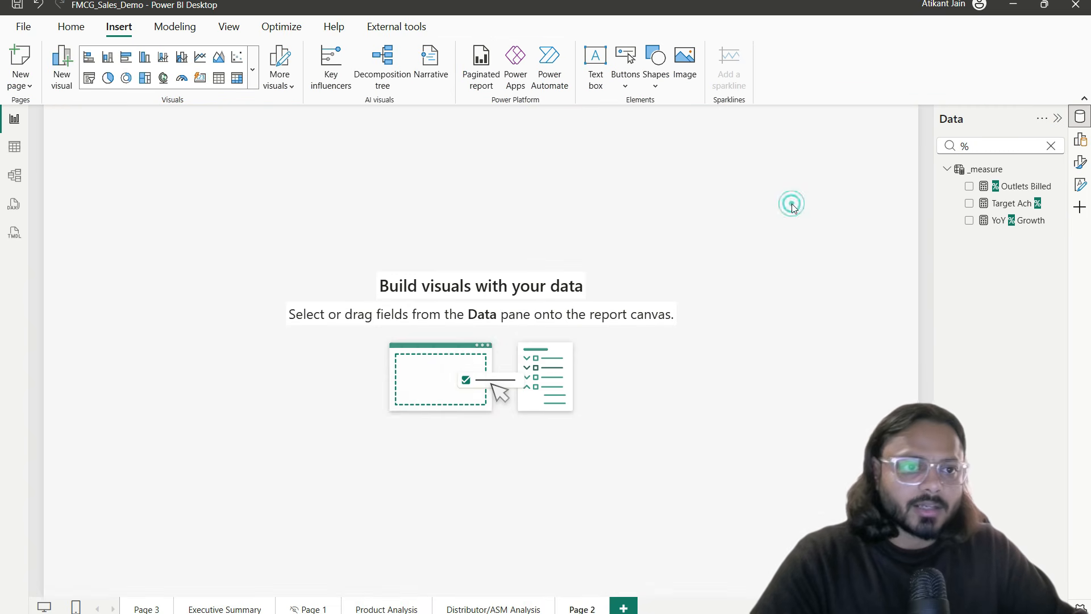
{"action": "left_click", "coordinate": [1080, 140]}
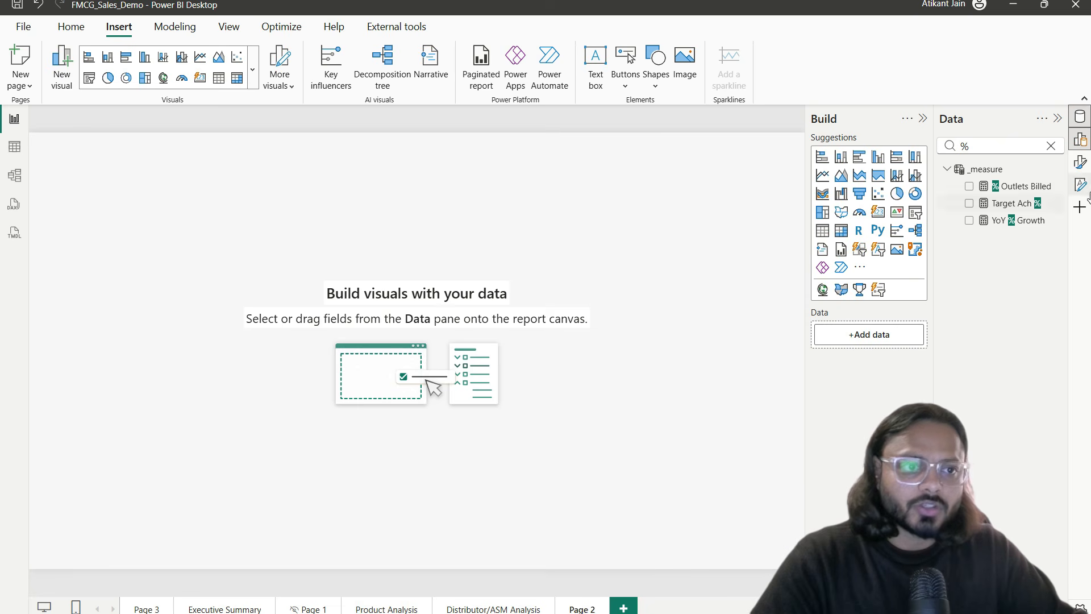
{"action": "left_click", "coordinate": [1080, 162]}
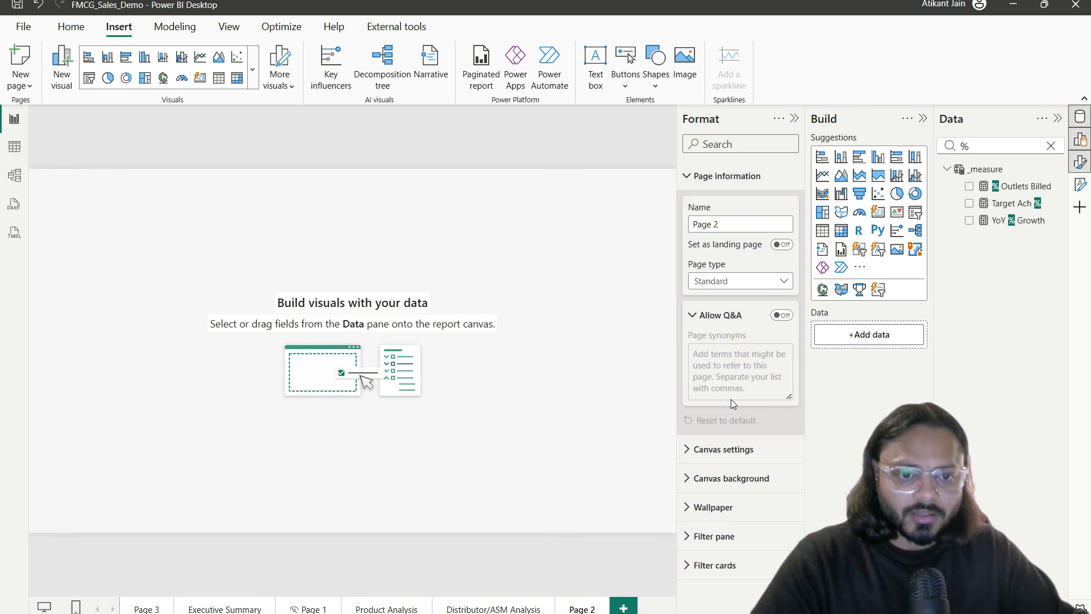
{"action": "left_click", "coordinate": [733, 451]}
{"action": "scroll", "coordinate": [733, 419], "scroll_direction": "down", "scroll_amount": 2}
{"action": "left_click", "coordinate": [728, 386]}
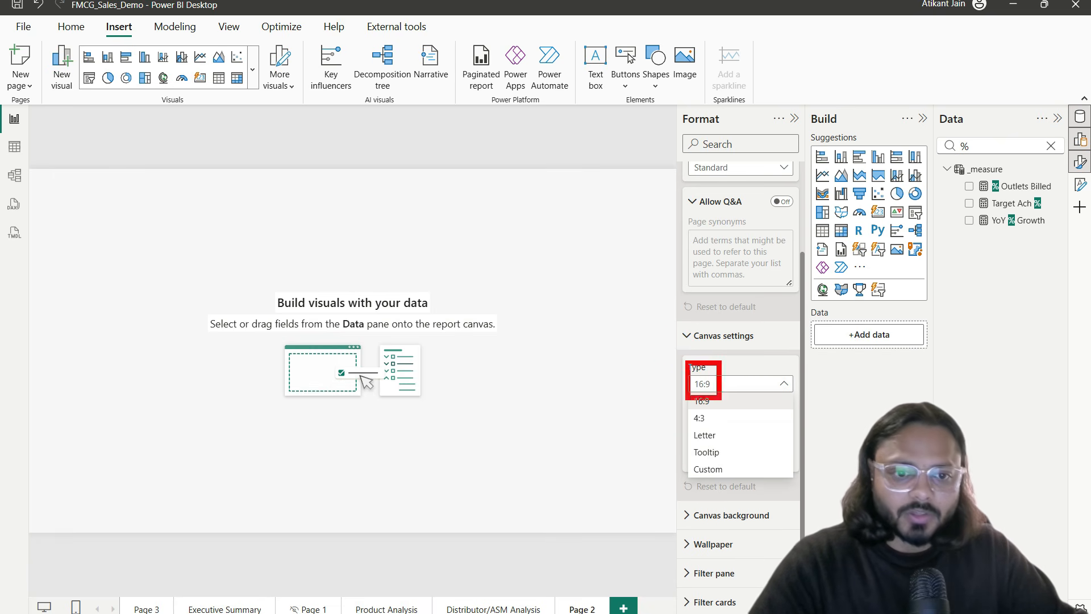
{"action": "left_click", "coordinate": [716, 453]}
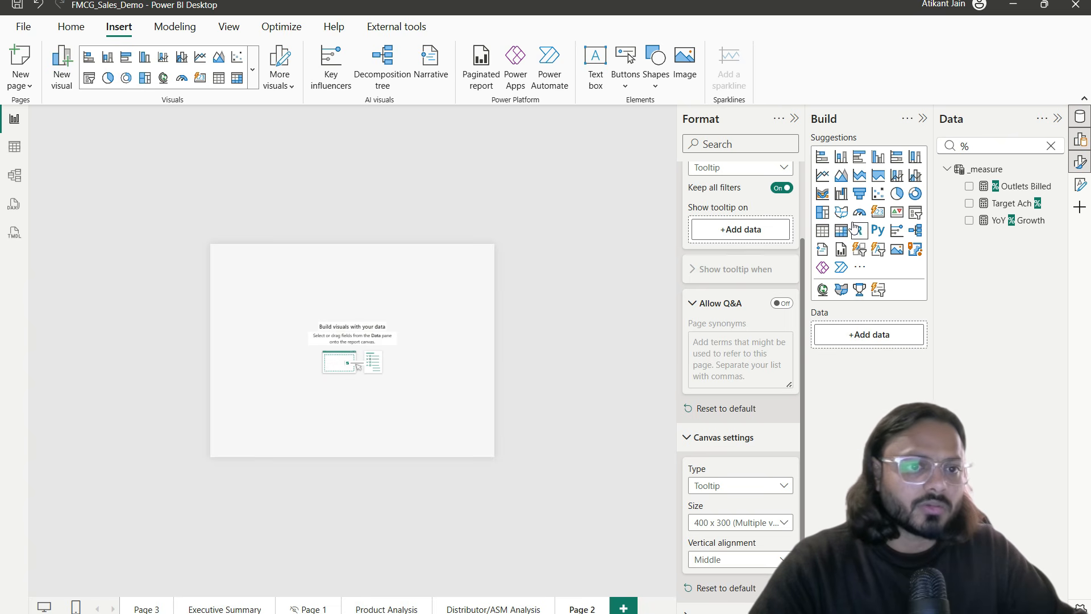
Step: Build a bar chart of PrimarySales by dimProduct Brand on Page 2, then go to Product Analysis
{"action": "left_click", "coordinate": [823, 156]}
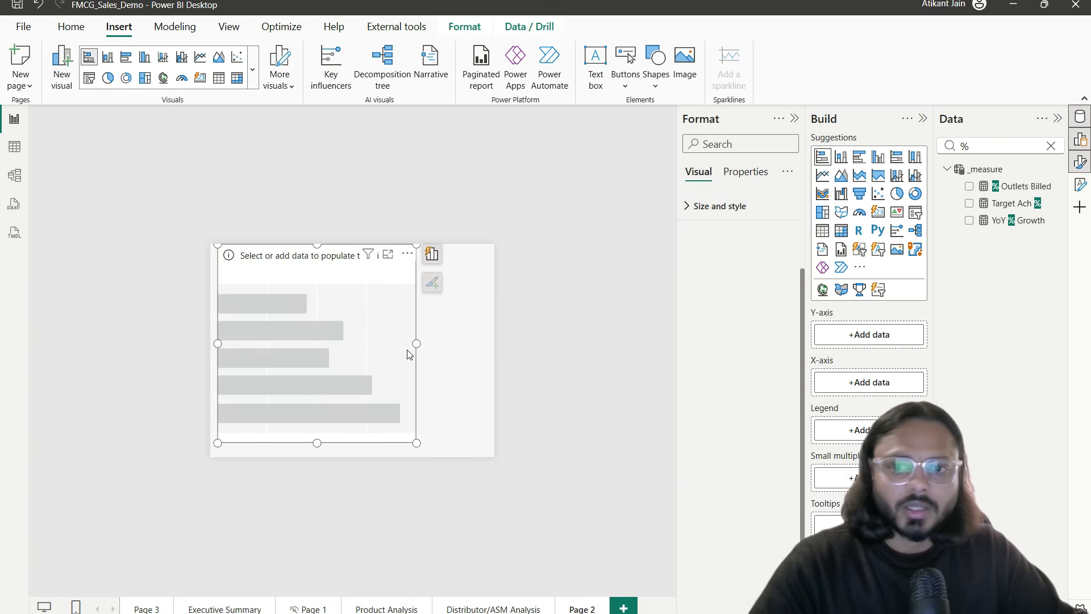
{"action": "left_click_drag", "start_coordinate": [336, 349], "coordinate": [336, 343]}
{"action": "left_click", "coordinate": [980, 144]}
{"action": "key", "text": "BackSpace"}
{"action": "type", "text": "brand"}
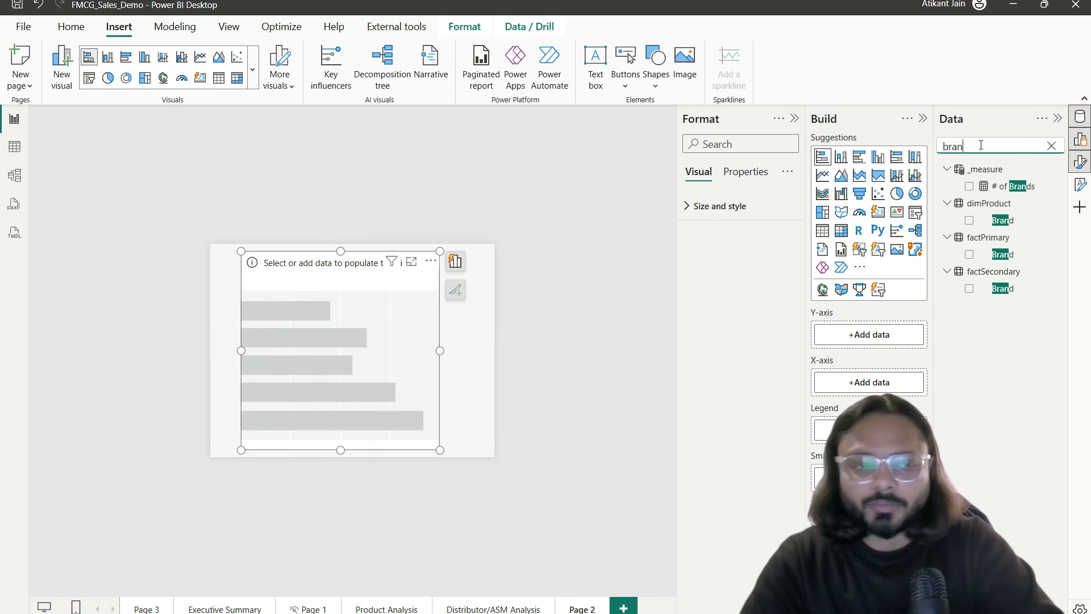
{"action": "left_click", "coordinate": [969, 221]}
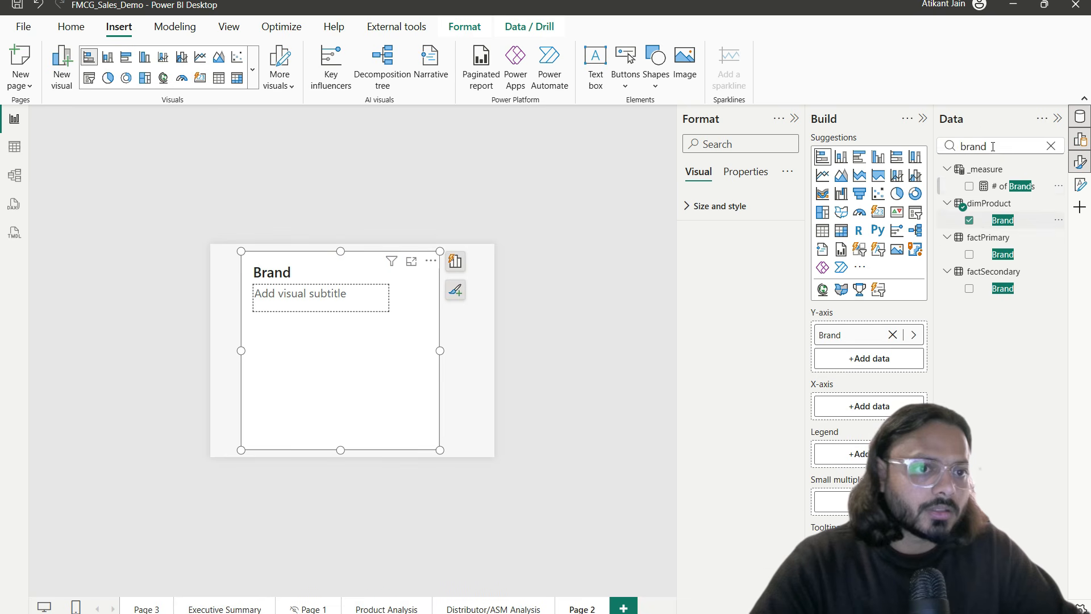
{"action": "double_click", "coordinate": [992, 145]}
{"action": "type", "text": "sales"}
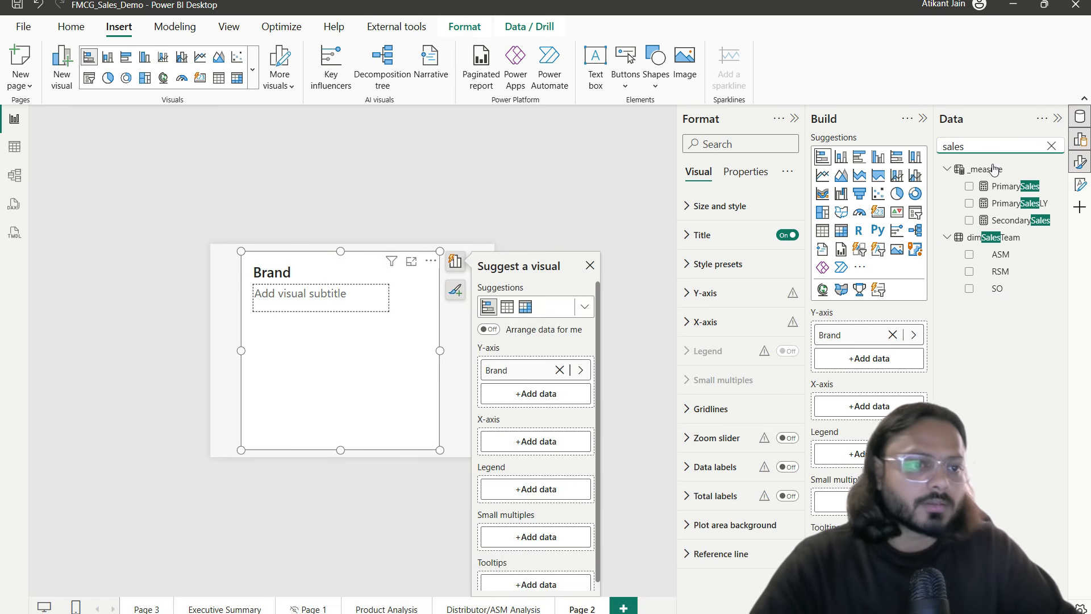
{"action": "left_click", "coordinate": [969, 188]}
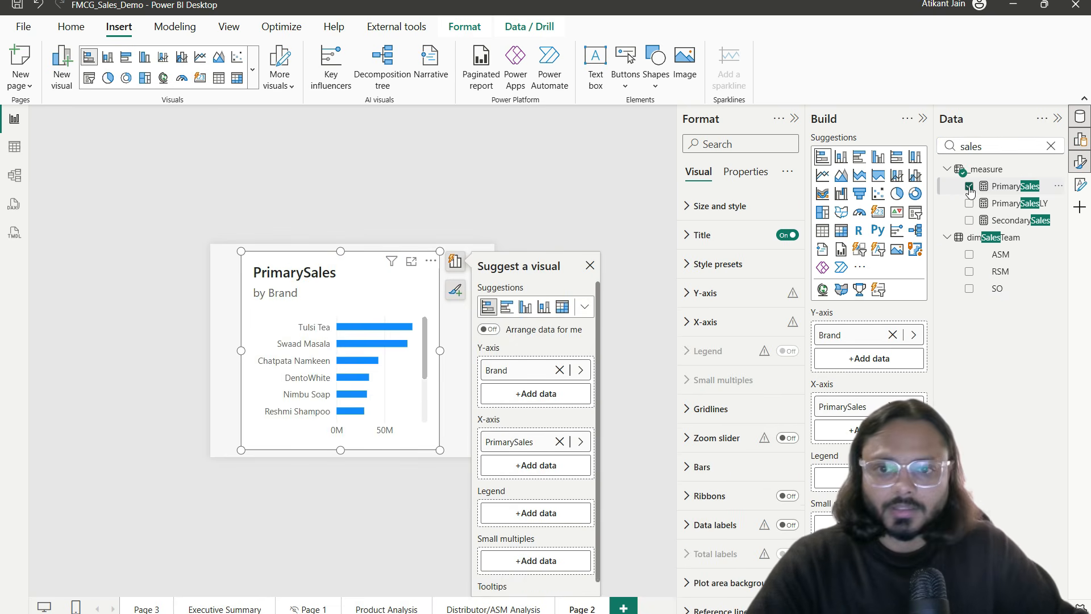
{"action": "left_click", "coordinate": [384, 516]}
{"action": "left_click", "coordinate": [396, 607]}
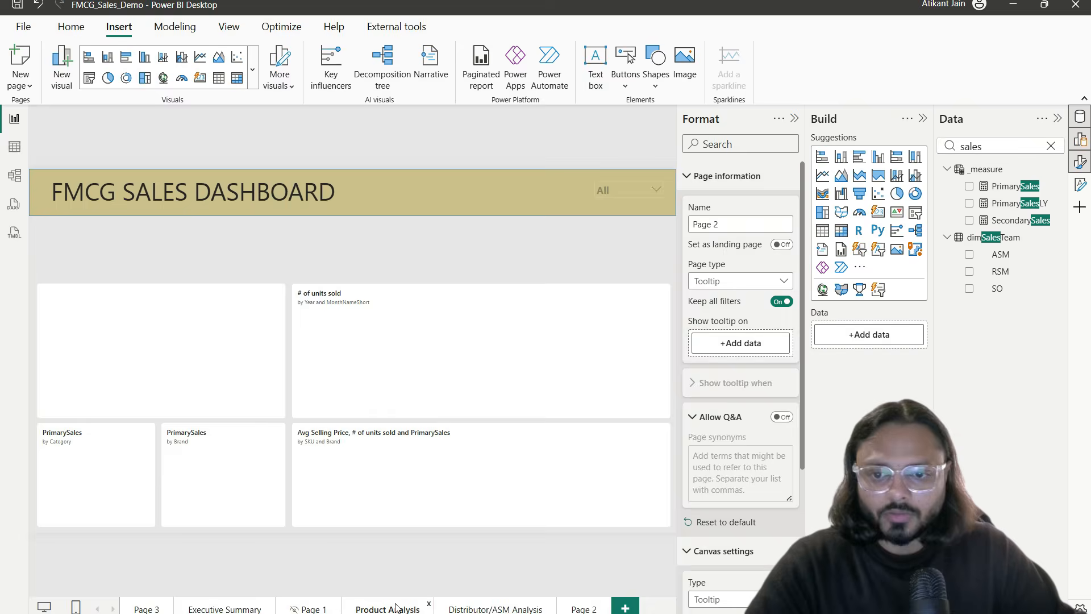
Step: Open the Executive Summary State matrix in focus mode and set its tooltip type to Report page
{"action": "left_click", "coordinate": [224, 604]}
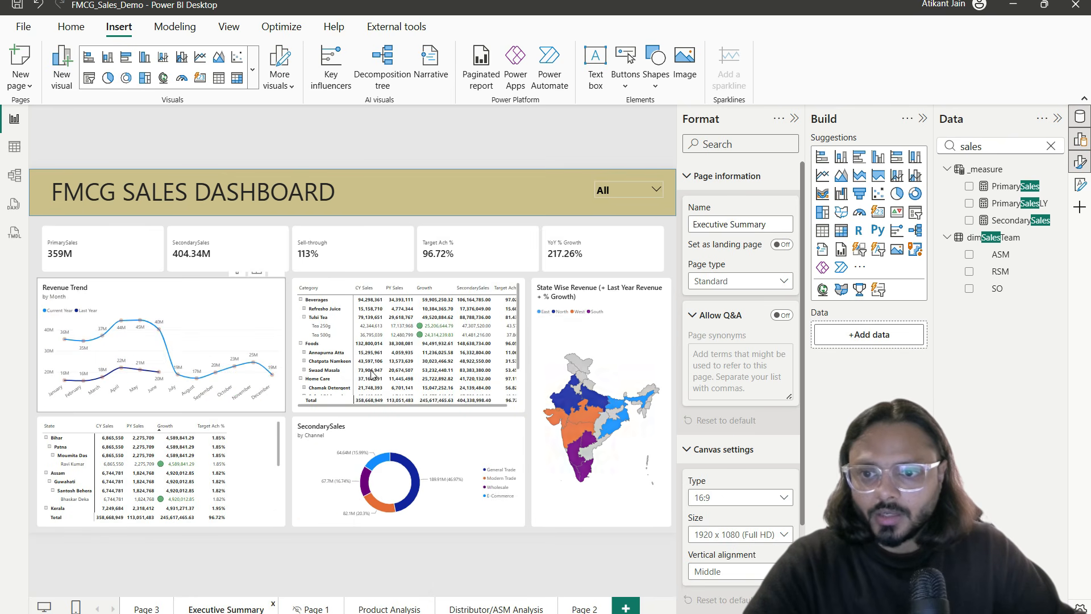
{"action": "left_click", "coordinate": [267, 452]}
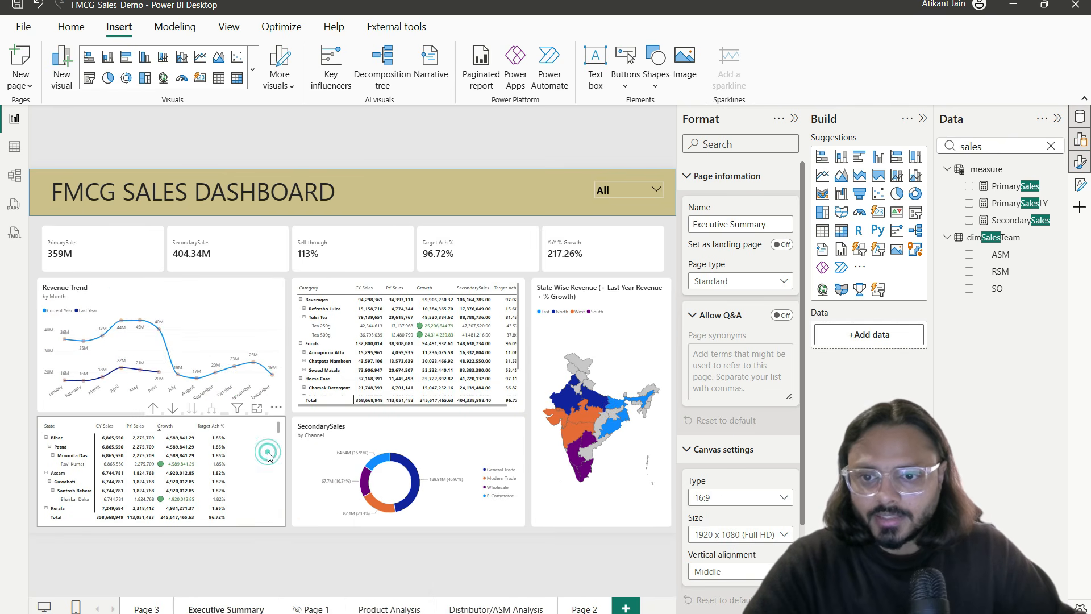
{"action": "left_click", "coordinate": [257, 408]}
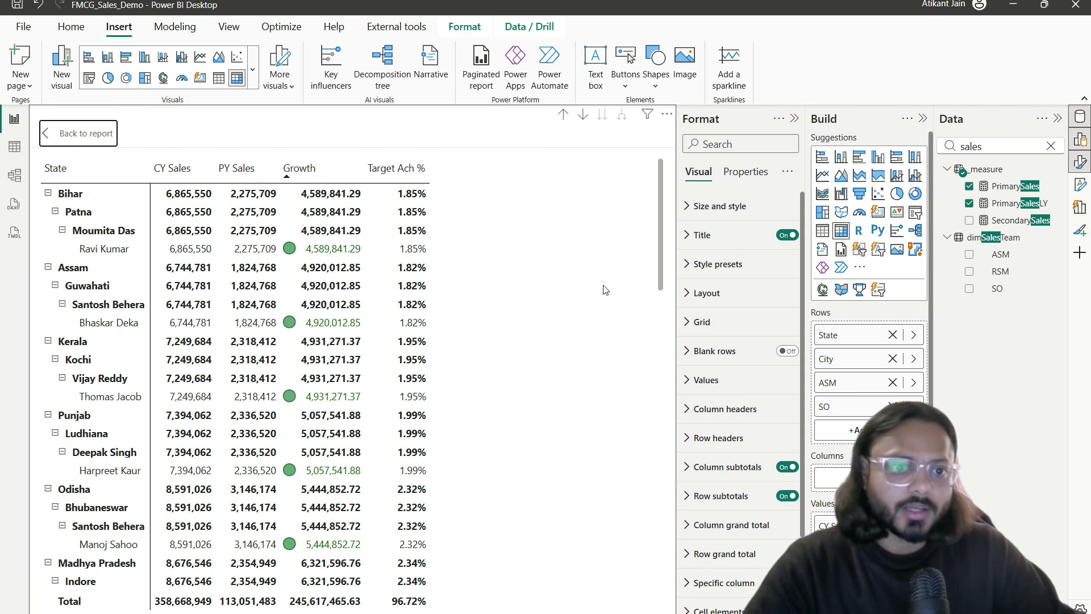
{"action": "left_click", "coordinate": [729, 144]}
{"action": "type", "text": "tool"}
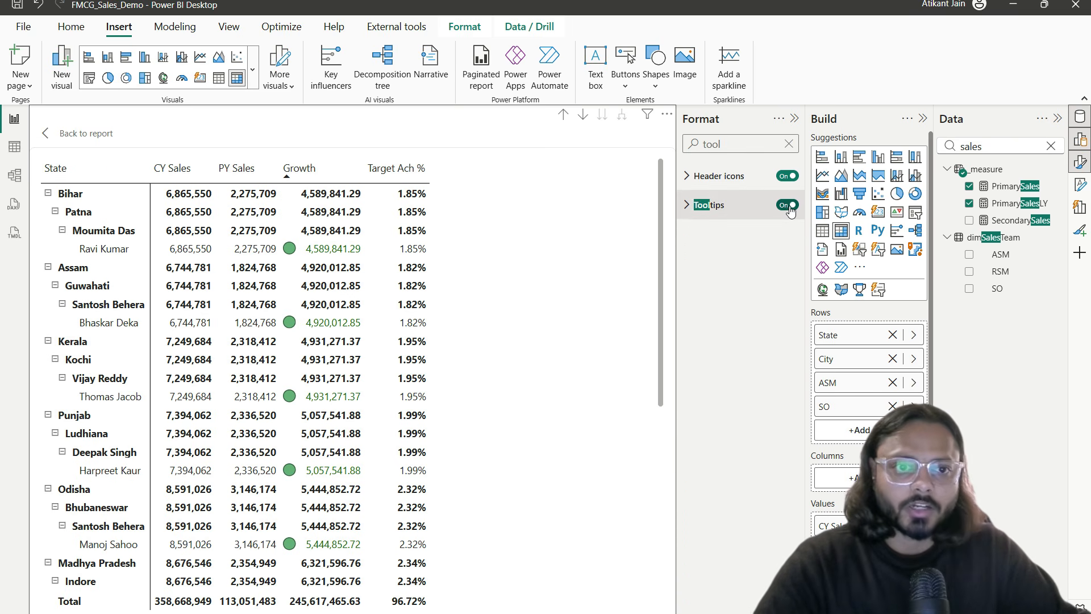
{"action": "left_click", "coordinate": [735, 205]}
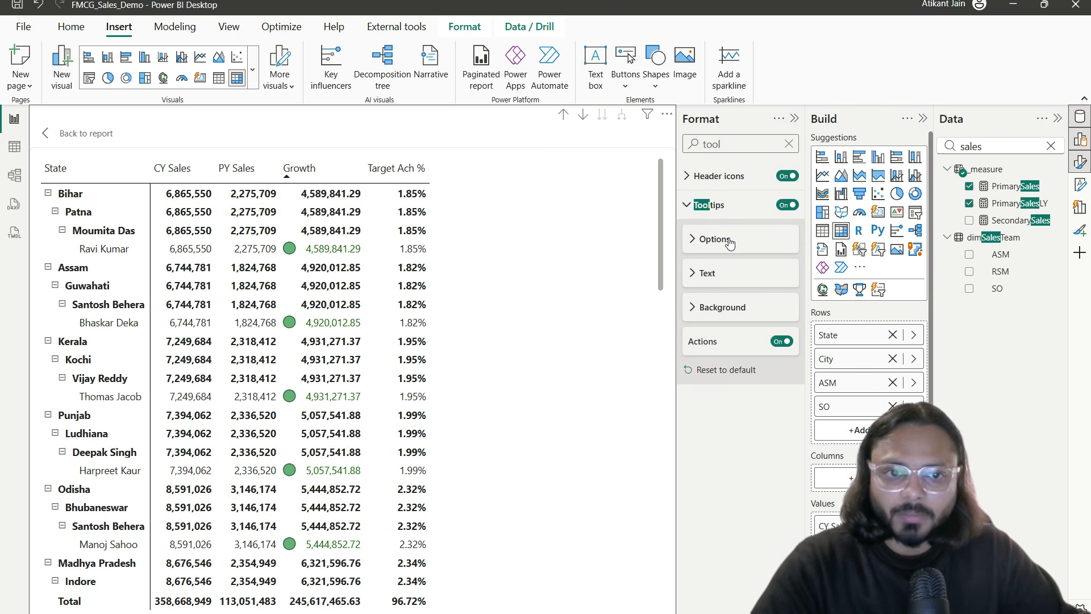
{"action": "left_click", "coordinate": [706, 238]}
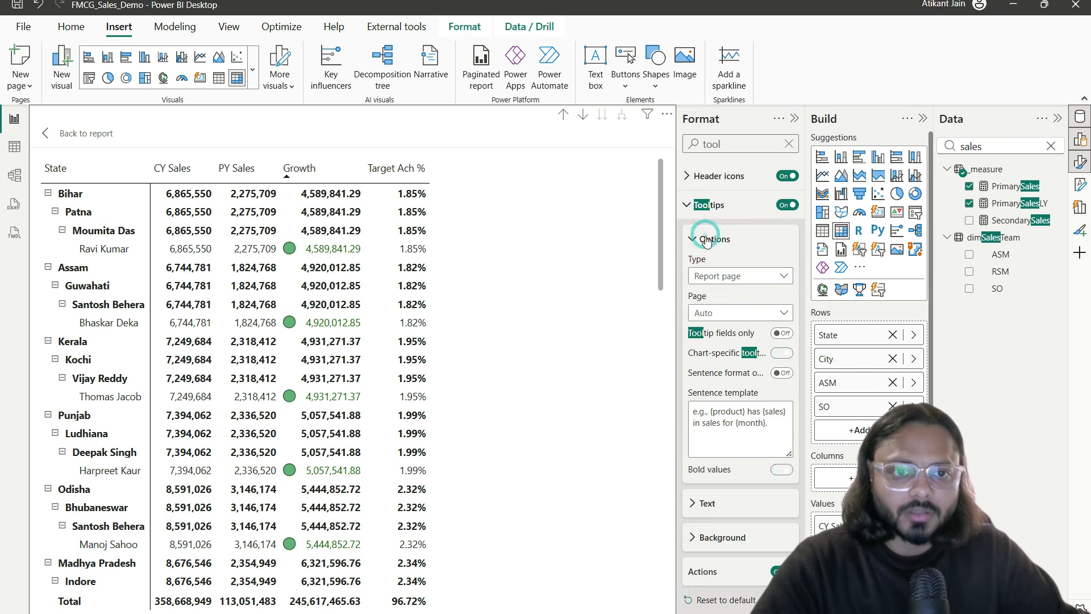
{"action": "left_click", "coordinate": [736, 276]}
{"action": "left_click", "coordinate": [730, 310]}
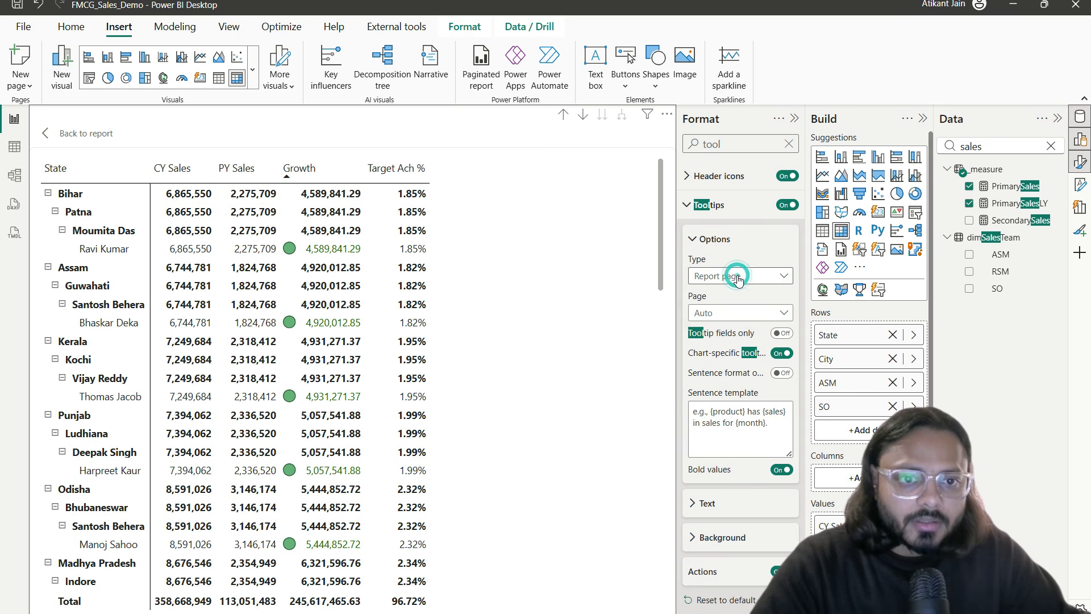
Step: Choose Page 2 as the matrix's tooltip page, test it on a value, and return to the report
{"action": "left_click", "coordinate": [738, 313]}
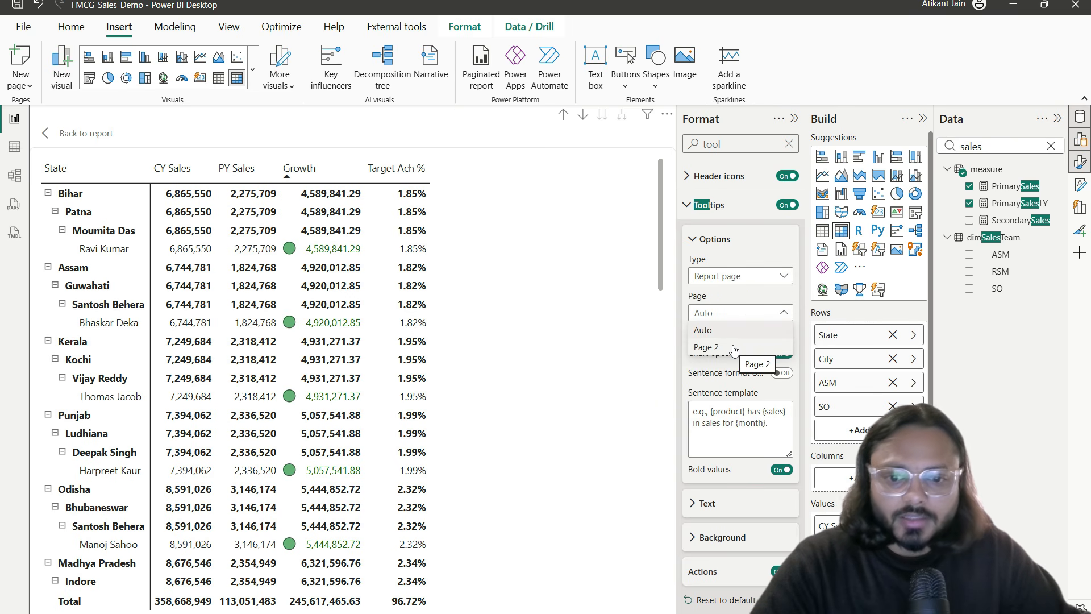
{"action": "left_click", "coordinate": [733, 348]}
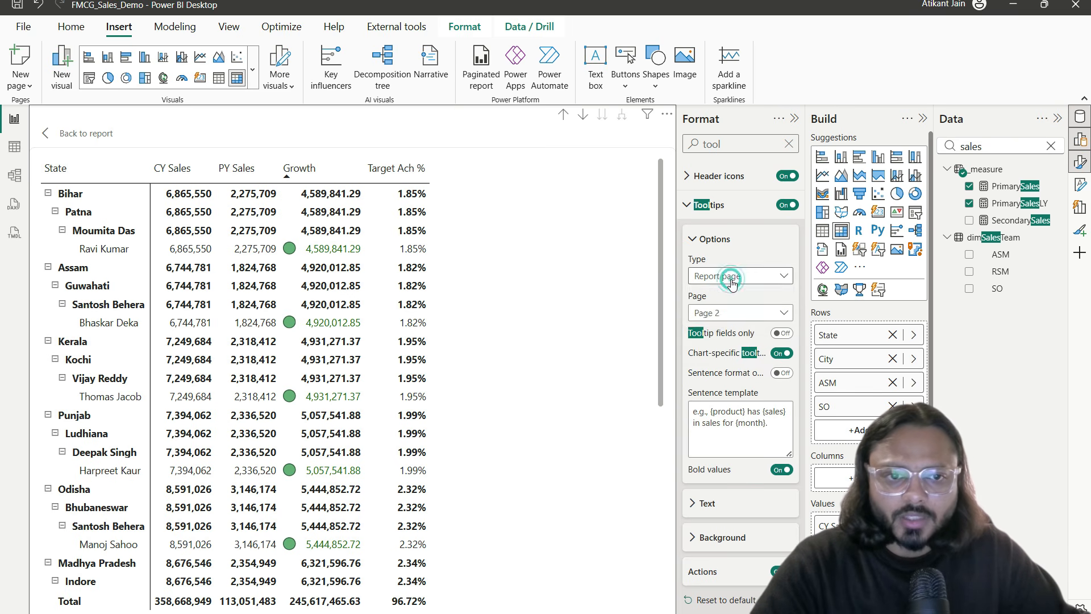
{"action": "left_click", "coordinate": [732, 279]}
{"action": "left_click", "coordinate": [732, 309]}
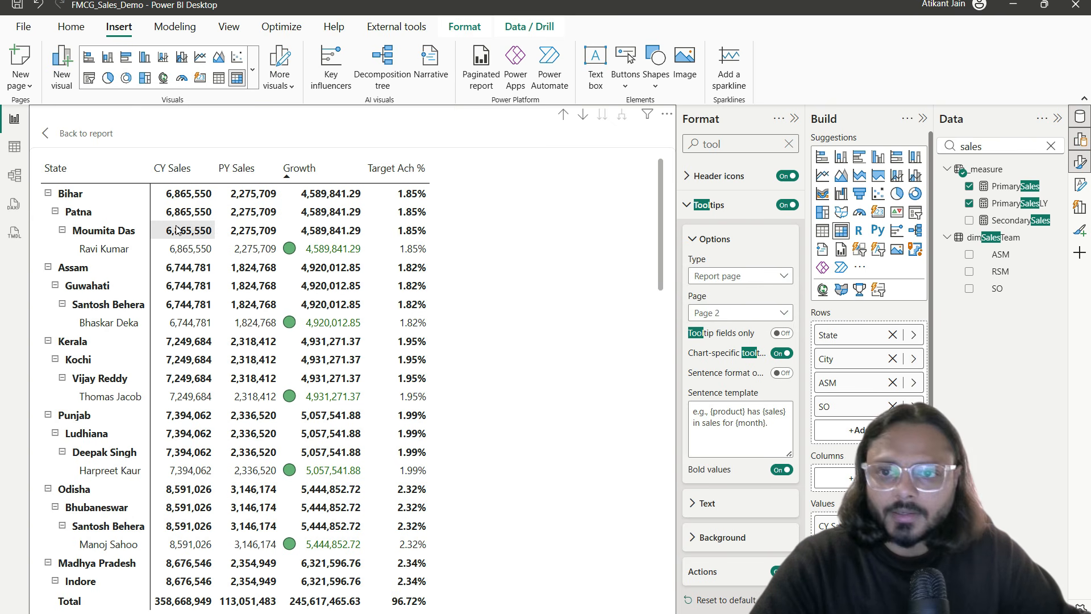
{"action": "mouse_move", "coordinate": [193, 248]}
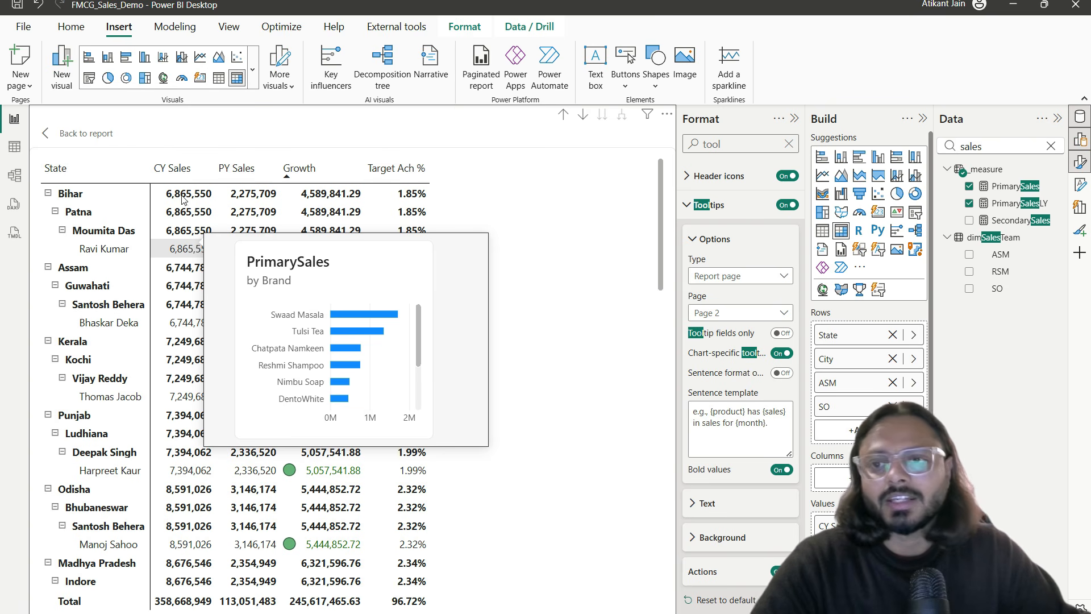
{"action": "left_click", "coordinate": [85, 133]}
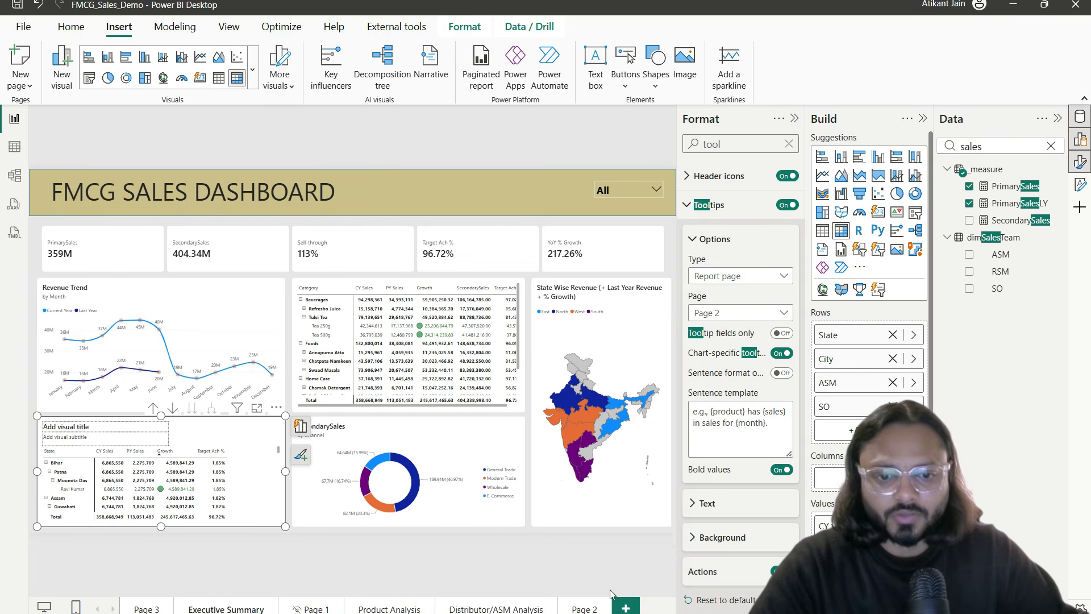
Step: Rename the Page 2 tooltip page to Tooltipxx
{"action": "left_click", "coordinate": [580, 608]}
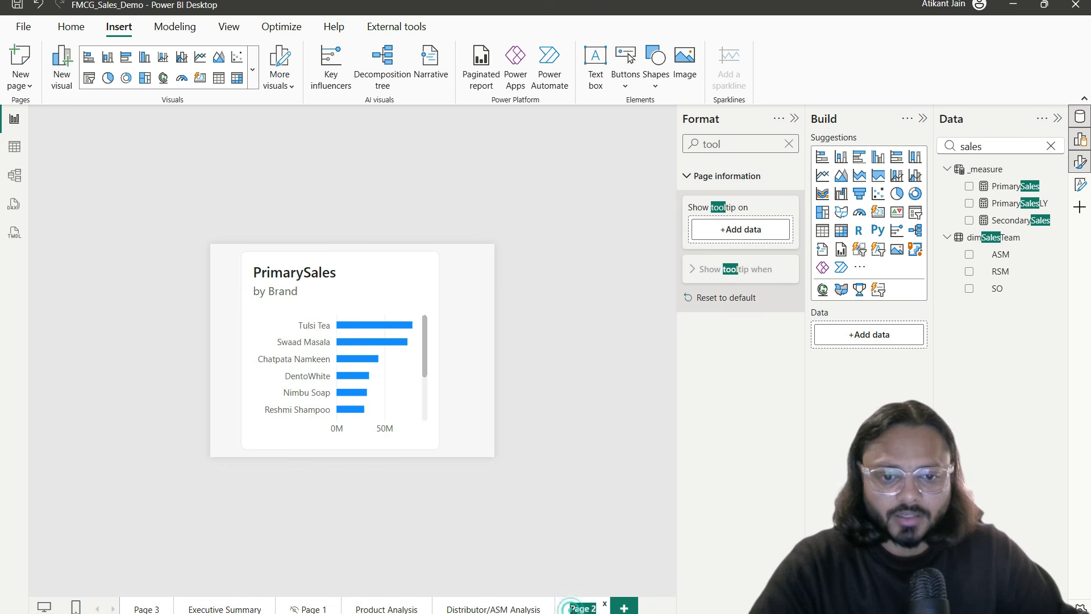
{"action": "type", "text": "To"}
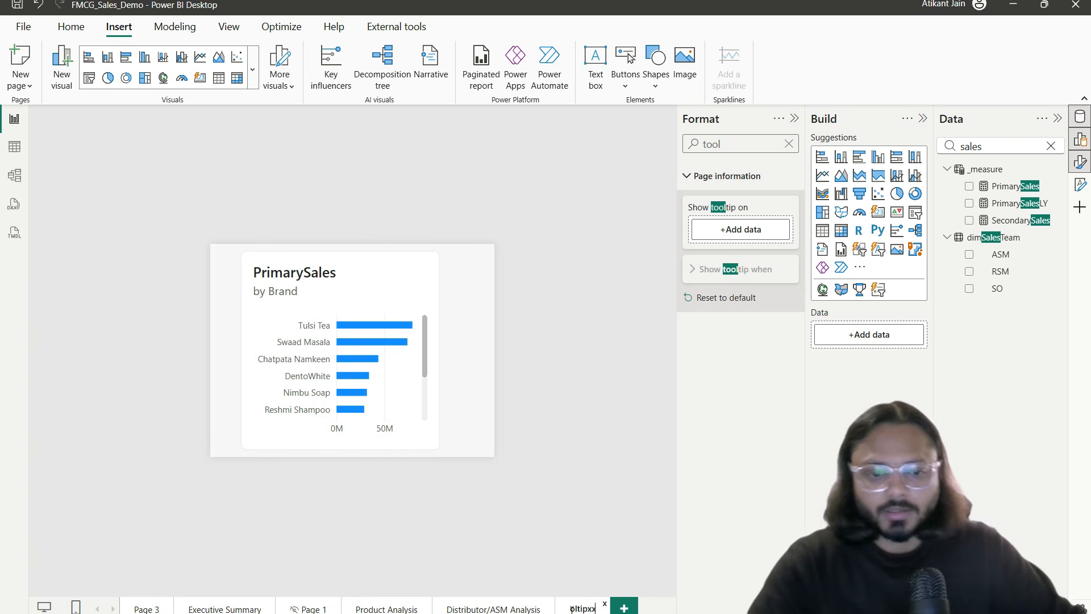
{"action": "key", "text": "Return"}
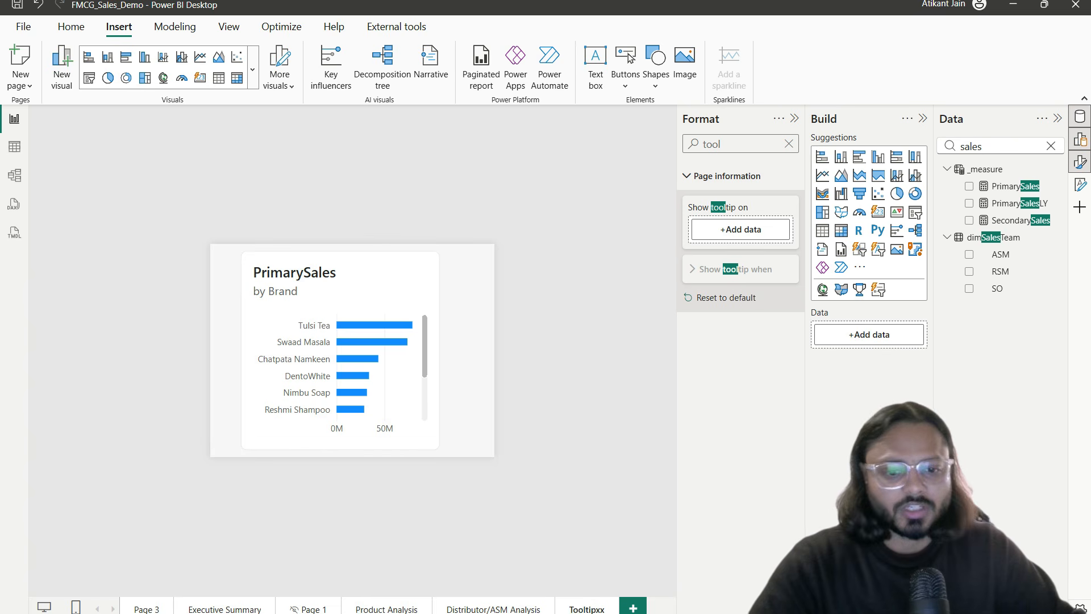
Step: Confirm the Executive Summary matrix's tooltip page now shows Tooltipxx, then return to the dashboard
{"action": "left_click", "coordinate": [235, 609]}
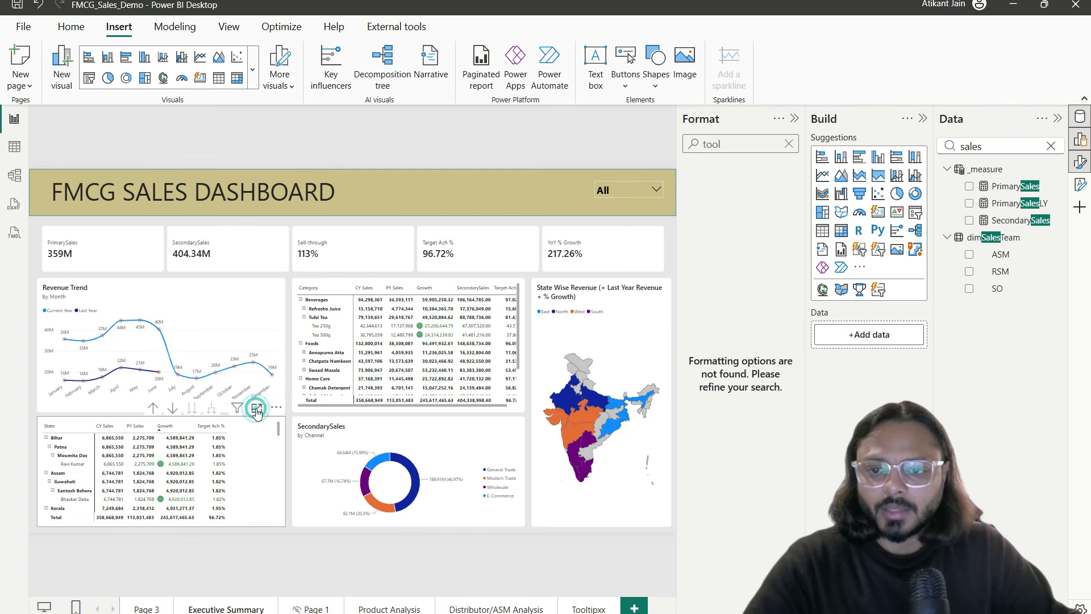
{"action": "left_click", "coordinate": [257, 409]}
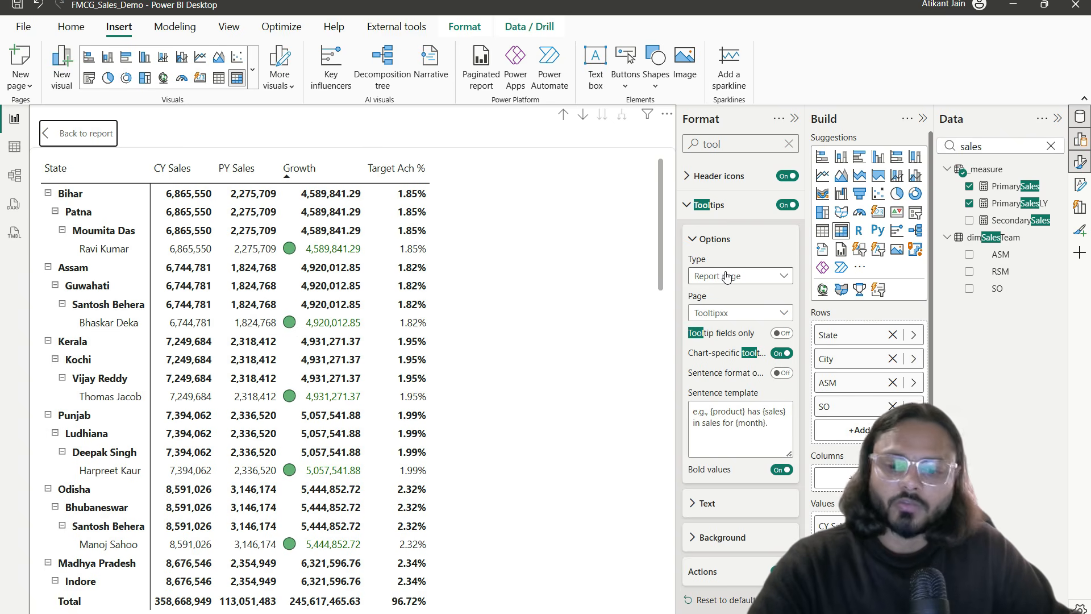
{"action": "mouse_move", "coordinate": [679, 200]}
{"action": "left_mouse_down"}
{"action": "mouse_move", "coordinate": [737, 253]}
{"action": "mouse_move", "coordinate": [794, 341]}
{"action": "left_mouse_up"}
{"action": "left_click_drag", "start_coordinate": [699, 286], "coordinate": [757, 285]}
{"action": "left_click_drag", "start_coordinate": [706, 321], "coordinate": [752, 321]}
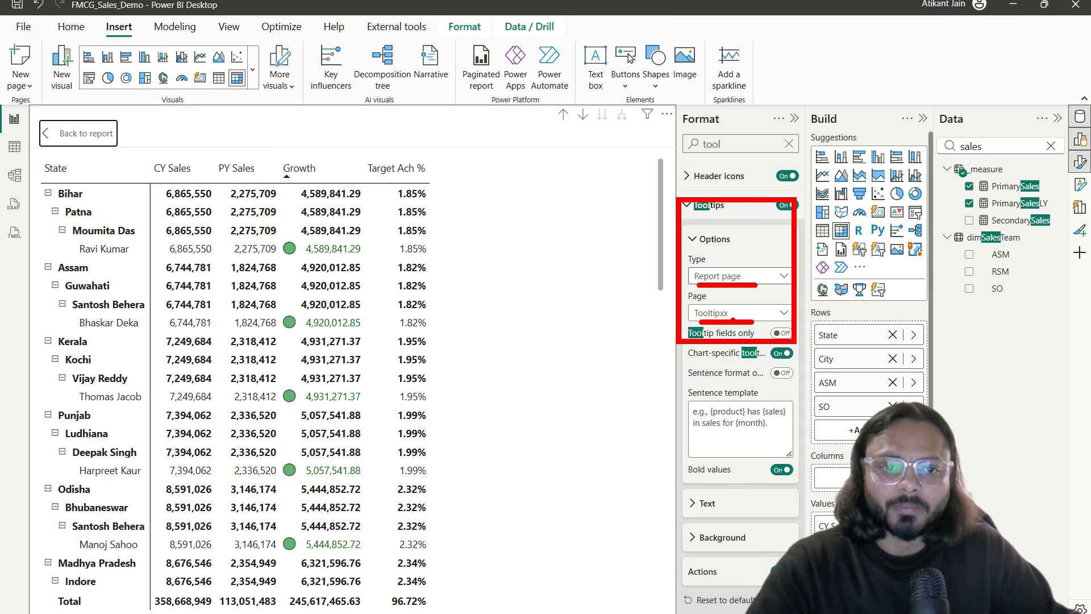
{"action": "key", "text": "Escape"}
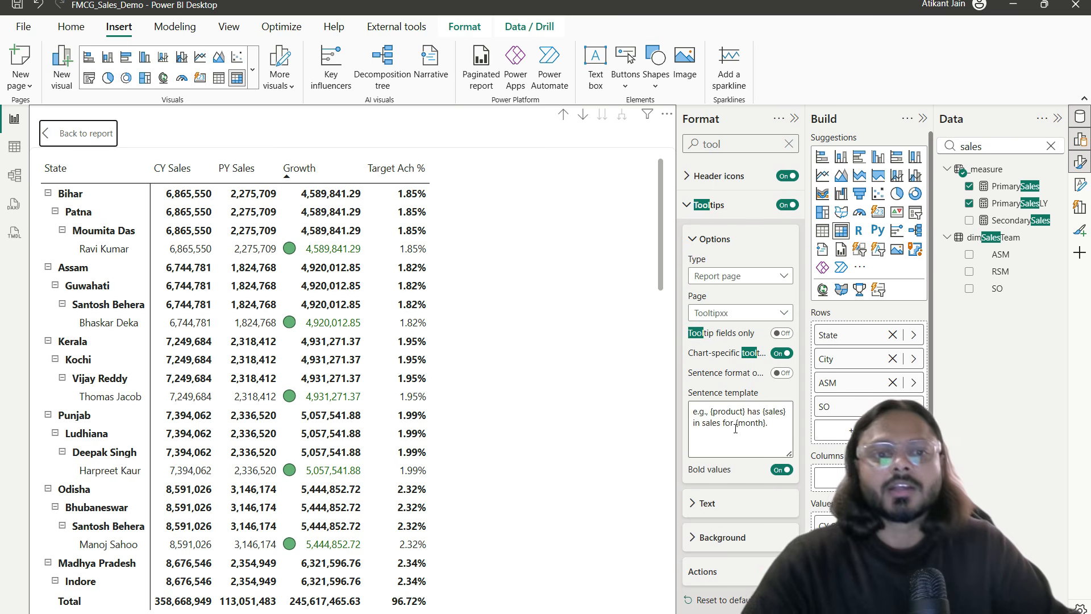
{"action": "left_click", "coordinate": [75, 132]}
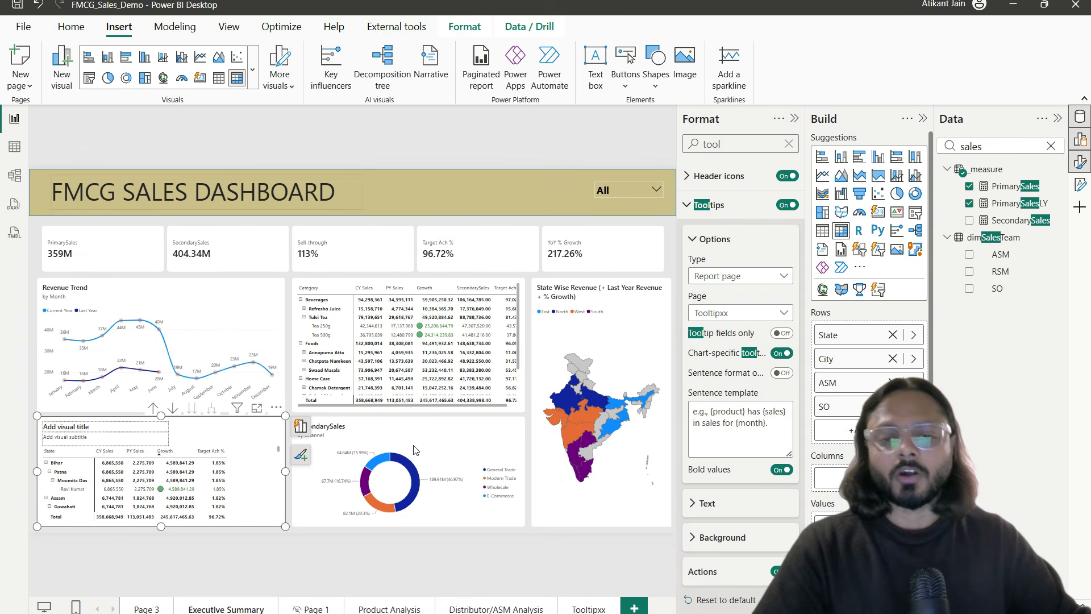
{"action": "left_click", "coordinate": [531, 540]}
Step: In Notion, expand Design polish and 15. Advanced touches, select Row-Level Security (RLS), then return
{"action": "key", "text": "alt+Tab"}
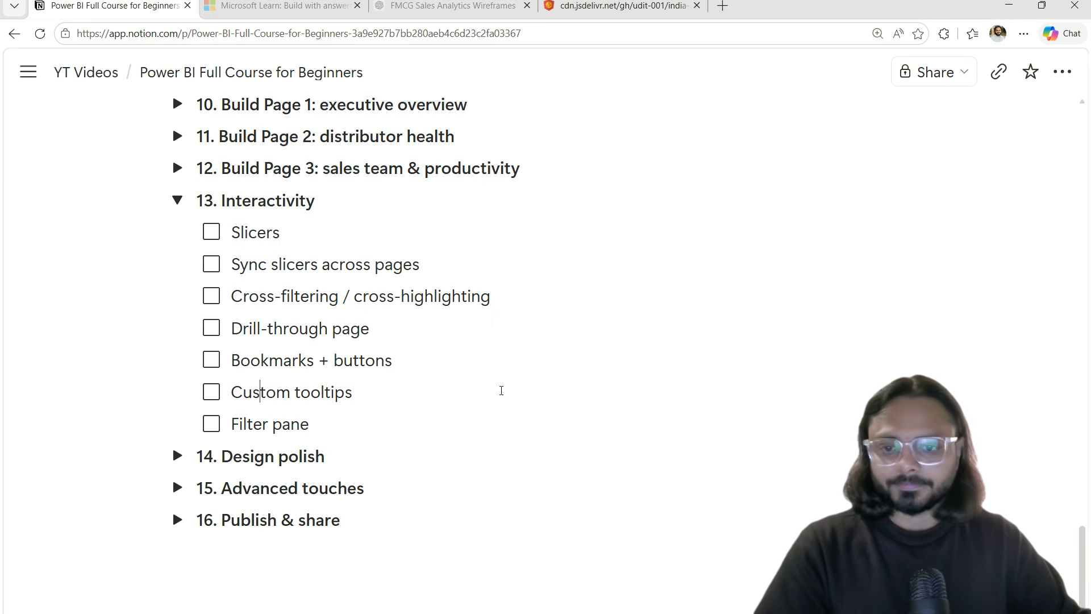
{"action": "scroll", "coordinate": [503, 376], "scroll_direction": "down", "scroll_amount": 1}
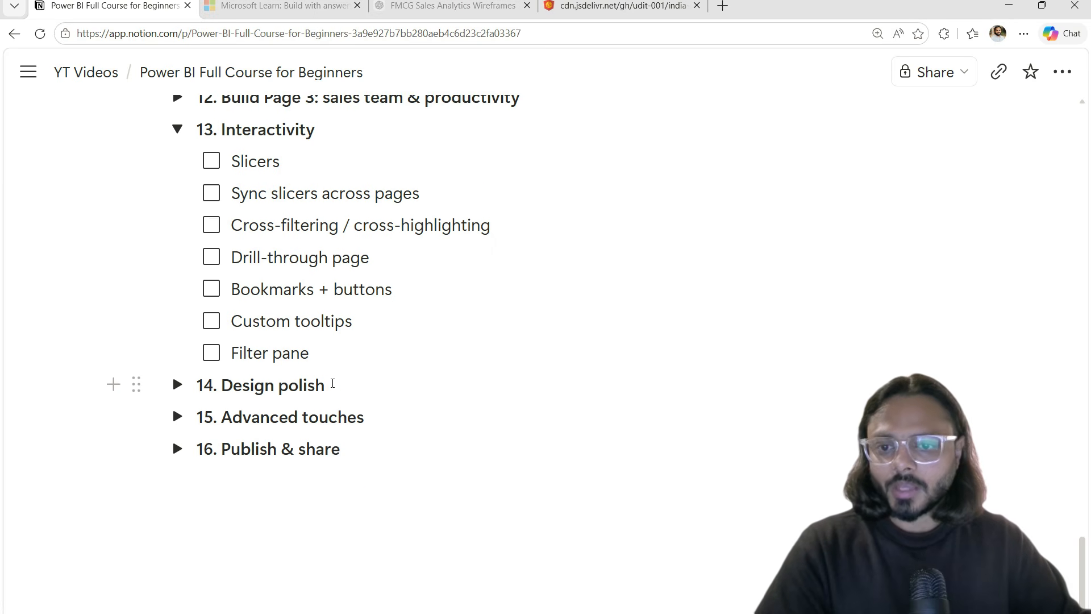
{"action": "scroll", "coordinate": [332, 364], "scroll_direction": "down", "scroll_amount": 1}
{"action": "left_click", "coordinate": [177, 374]}
{"action": "scroll", "coordinate": [305, 349], "scroll_direction": "down", "scroll_amount": 3}
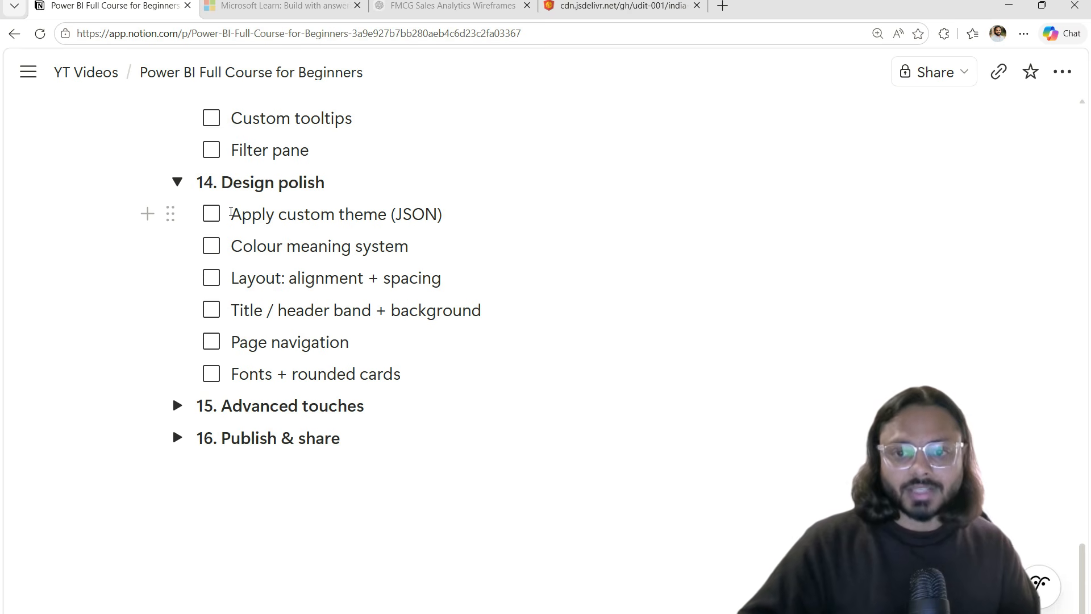
{"action": "left_click", "coordinate": [177, 405]}
{"action": "scroll", "coordinate": [326, 293], "scroll_direction": "down", "scroll_amount": 3}
{"action": "triple_click", "coordinate": [325, 293]}
{"action": "key", "text": "alt+Tab"}
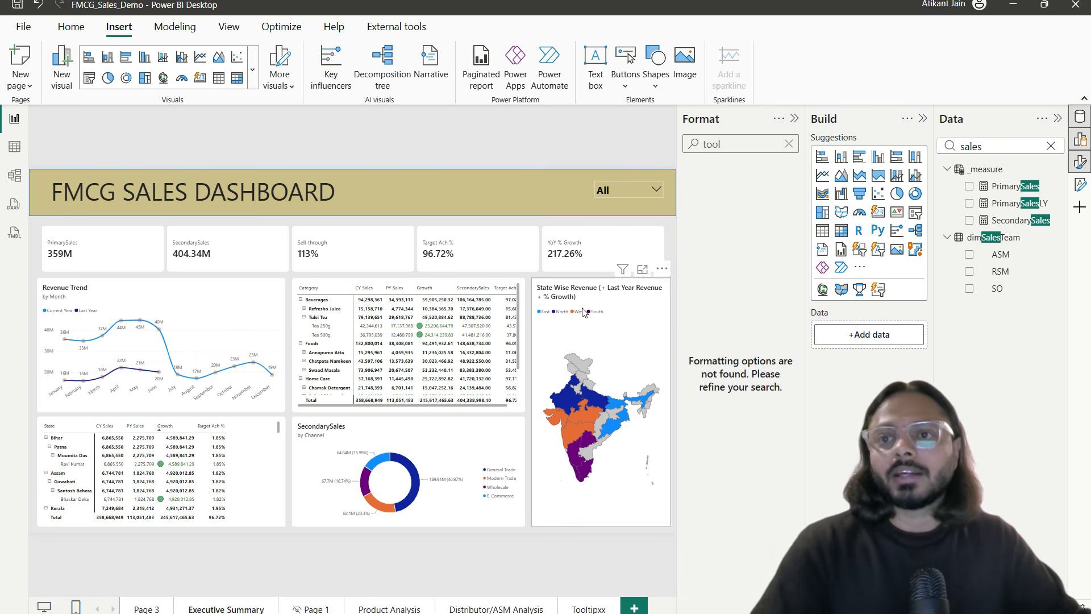
{"action": "left_click", "coordinate": [200, 32]}
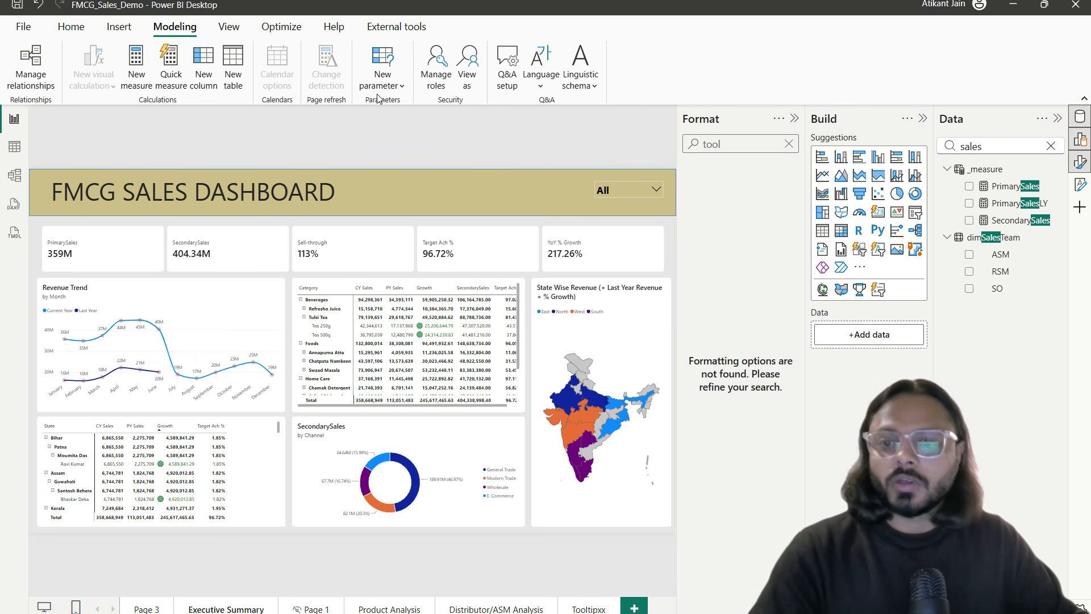
{"action": "left_click_drag", "start_coordinate": [418, 34], "coordinate": [504, 110]}
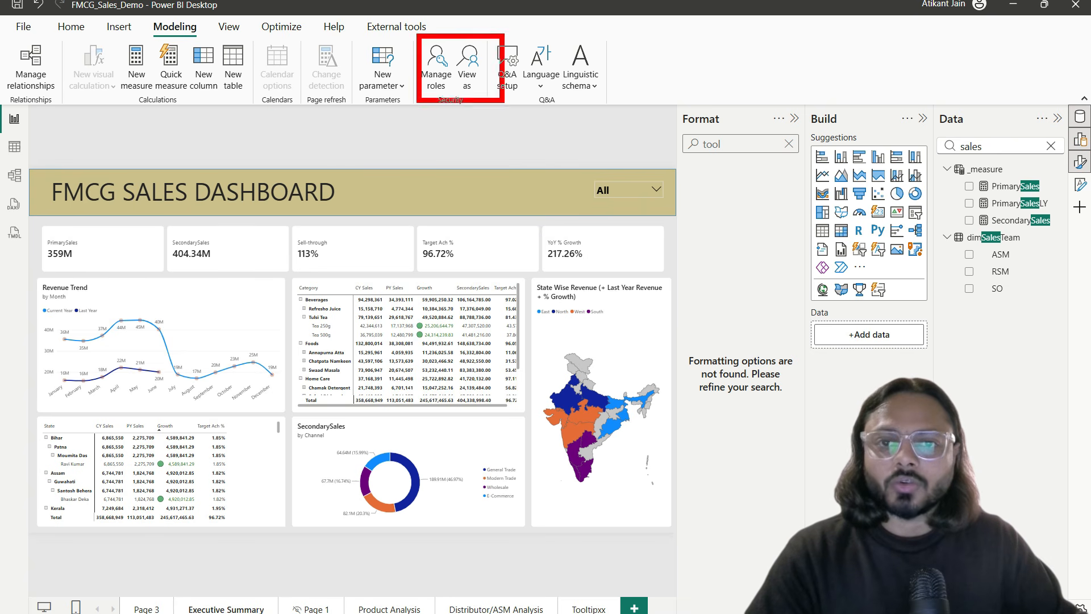
{"action": "left_click_drag", "start_coordinate": [423, 92], "coordinate": [474, 91]}
{"action": "key", "text": "Escape"}
{"action": "left_click", "coordinate": [436, 68]}
{"action": "left_click", "coordinate": [227, 205]}
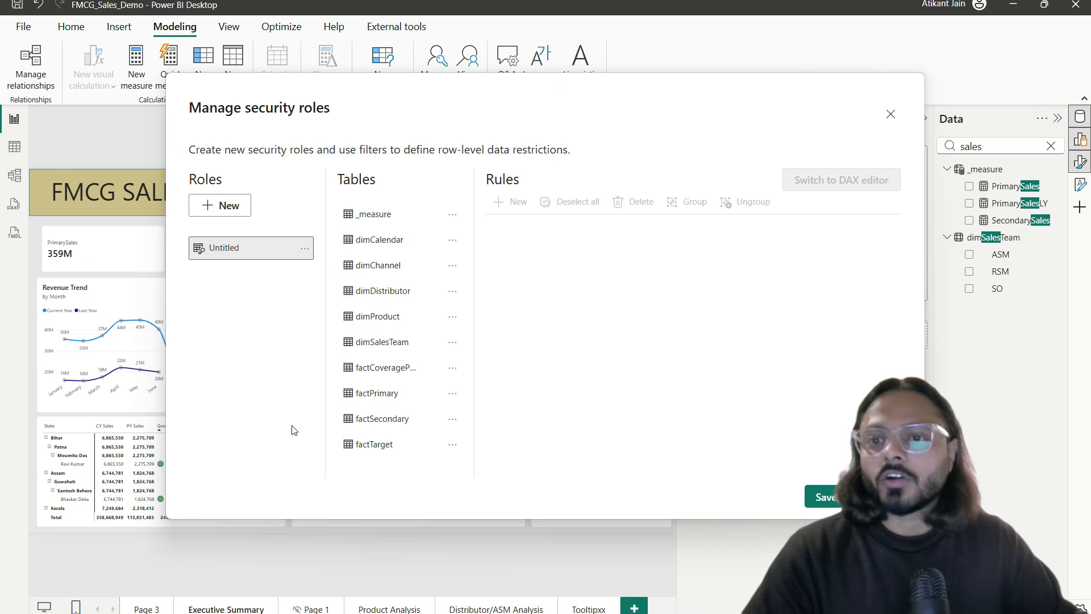
{"action": "mouse_move", "coordinate": [326, 193]}
{"action": "left_mouse_down"}
{"action": "mouse_move", "coordinate": [421, 391]}
{"action": "mouse_move", "coordinate": [438, 486]}
{"action": "left_mouse_up"}
{"action": "left_click_drag", "start_coordinate": [293, 464], "coordinate": [437, 467]}
{"action": "key", "text": "Escape"}
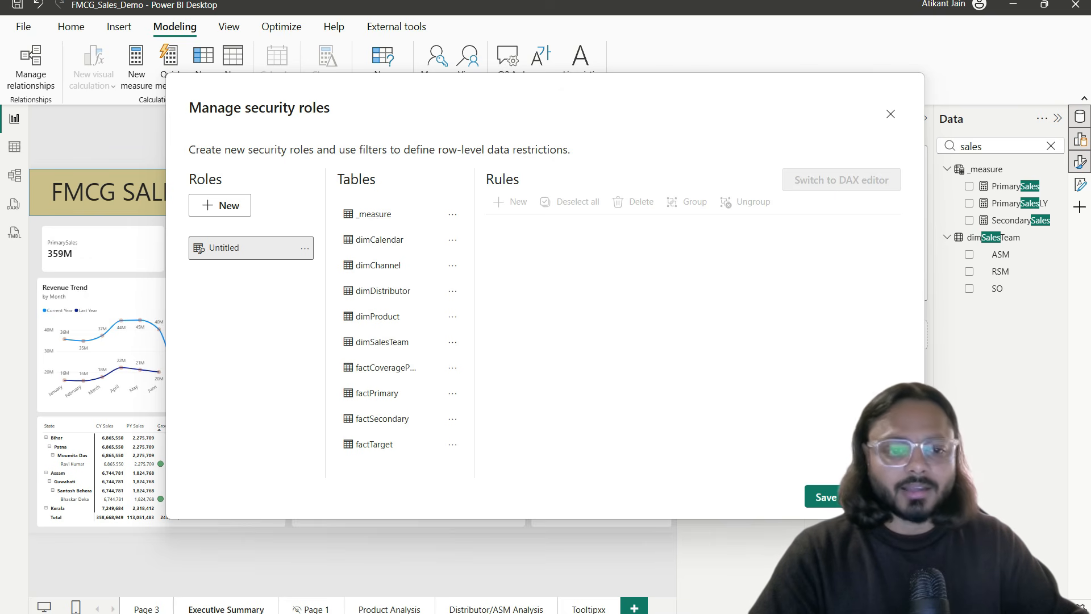
{"action": "left_click", "coordinate": [890, 114]}
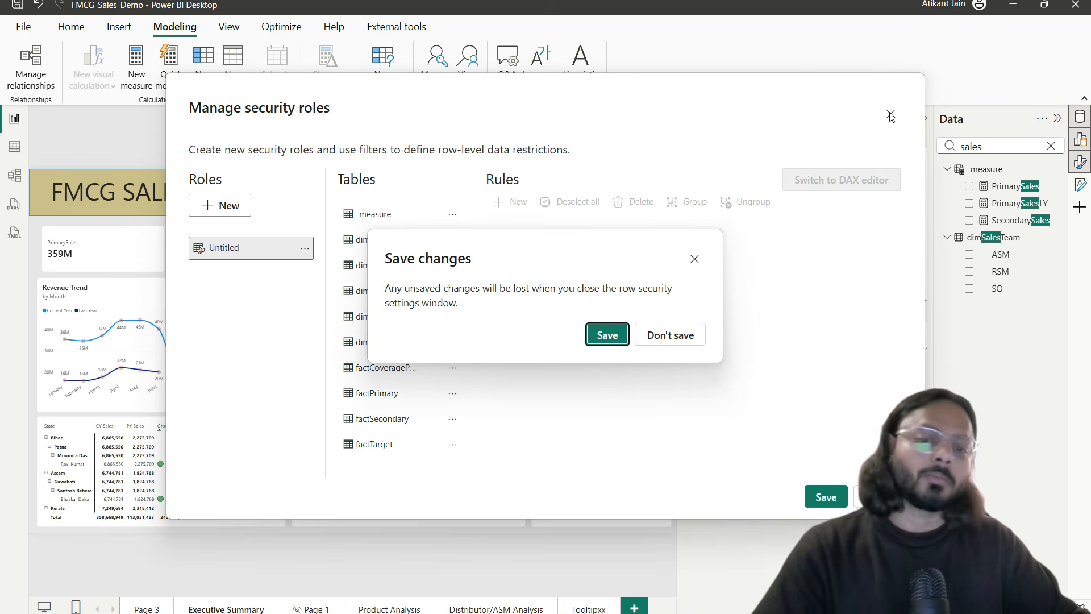
{"action": "left_click", "coordinate": [681, 339]}
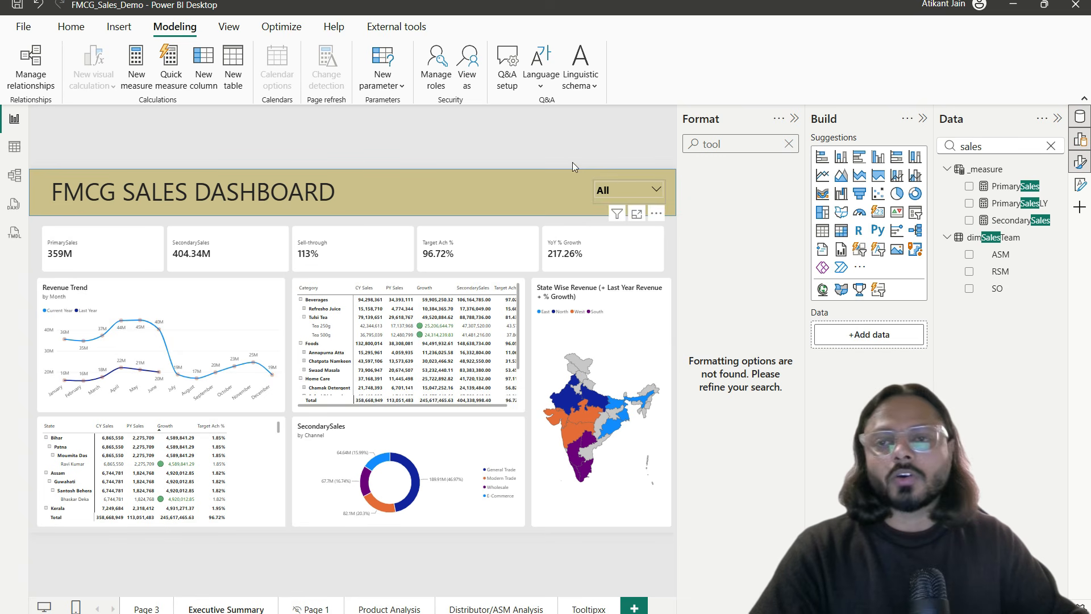
Step: Highlight Publish on the Home ribbon and annotate the matrix and map visuals for emphasis
{"action": "left_click", "coordinate": [71, 27]}
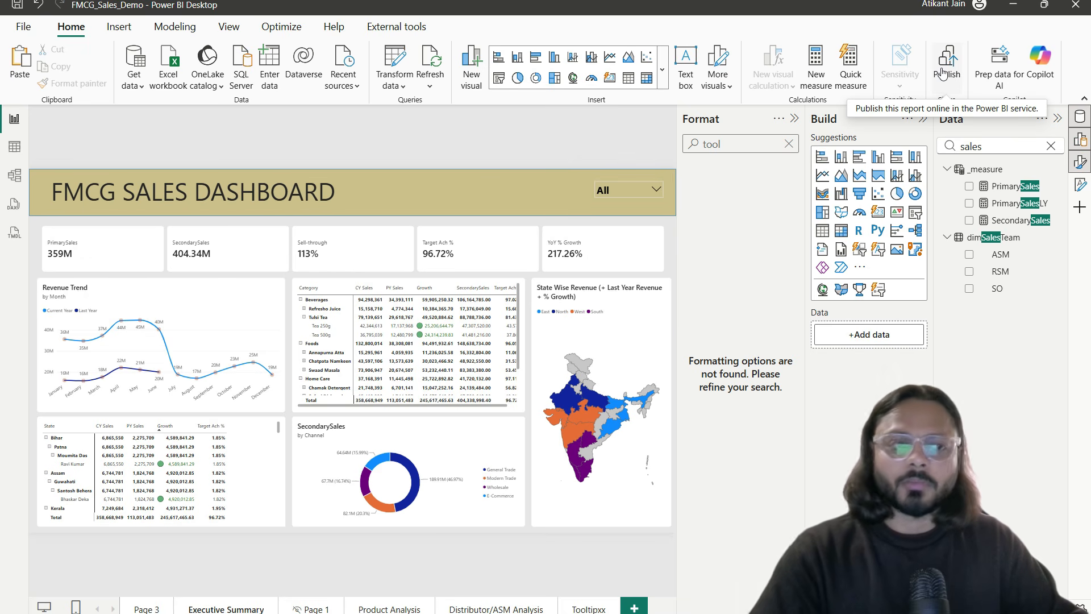
{"action": "mouse_move", "coordinate": [927, 29]}
{"action": "left_mouse_down"}
{"action": "mouse_move", "coordinate": [971, 97]}
{"action": "mouse_move", "coordinate": [953, 76]}
{"action": "left_mouse_up"}
{"action": "mouse_move", "coordinate": [331, 216]}
{"action": "left_mouse_down"}
{"action": "mouse_move", "coordinate": [333, 260]}
{"action": "mouse_move", "coordinate": [639, 474]}
{"action": "mouse_move", "coordinate": [658, 476]}
{"action": "left_mouse_up"}
{"action": "left_click_drag", "start_coordinate": [402, 323], "coordinate": [547, 316]}
{"action": "left_click_drag", "start_coordinate": [440, 353], "coordinate": [525, 355]}
{"action": "left_click_drag", "start_coordinate": [438, 397], "coordinate": [510, 404]}
{"action": "left_click_drag", "start_coordinate": [432, 435], "coordinate": [538, 436]}
{"action": "left_click_drag", "start_coordinate": [430, 322], "coordinate": [523, 277]}
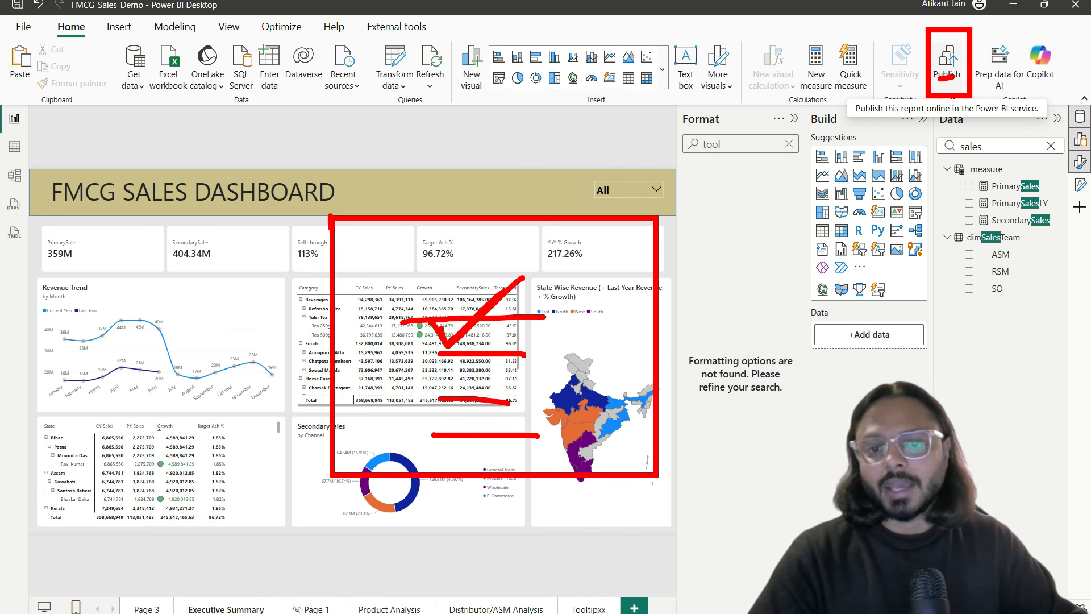
{"action": "mouse_move", "coordinate": [640, 297]}
{"action": "left_mouse_down"}
{"action": "mouse_move", "coordinate": [660, 295]}
{"action": "mouse_move", "coordinate": [559, 300]}
{"action": "mouse_move", "coordinate": [580, 304]}
{"action": "left_mouse_up"}
{"action": "key", "text": "Escape"}
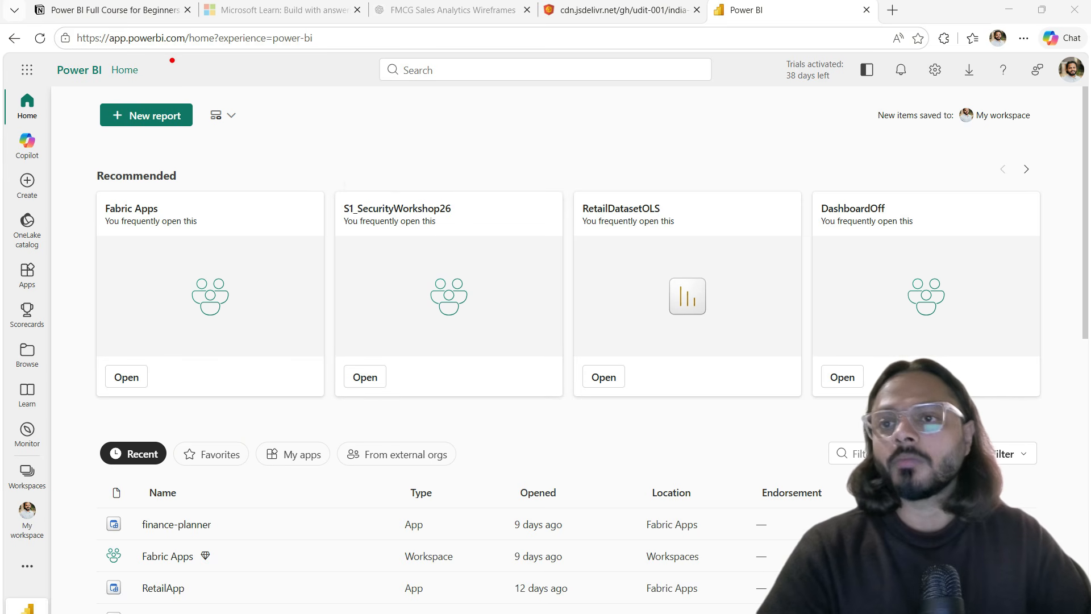
Step: Highlight the Power BI service web address and peek at the Fabric experience switcher
{"action": "left_click_drag", "start_coordinate": [107, 48], "coordinate": [324, 50]}
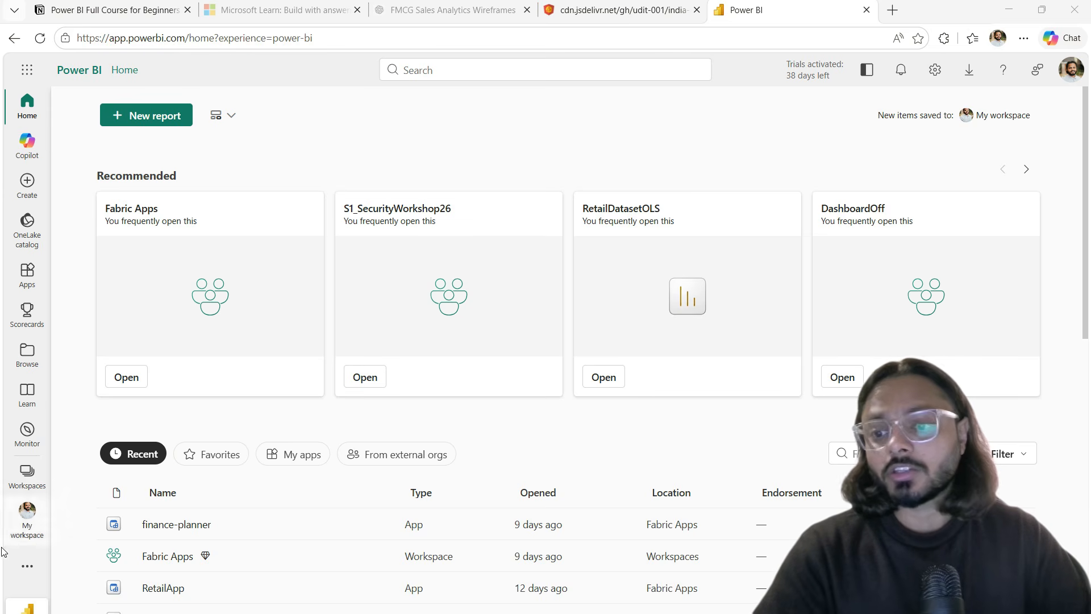
{"action": "left_click", "coordinate": [28, 605]}
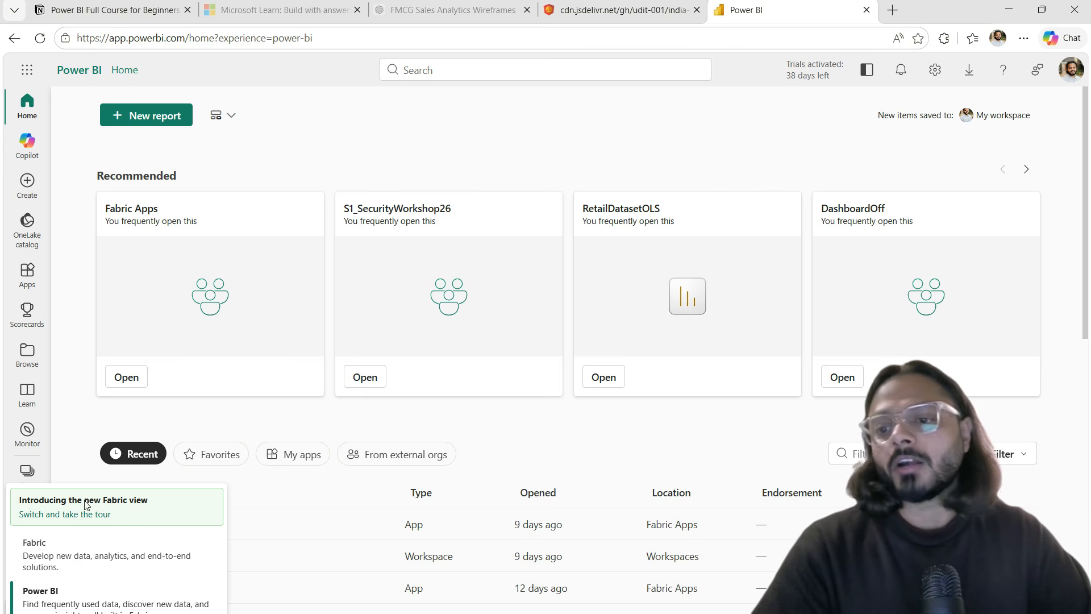
{"action": "left_click", "coordinate": [79, 429]}
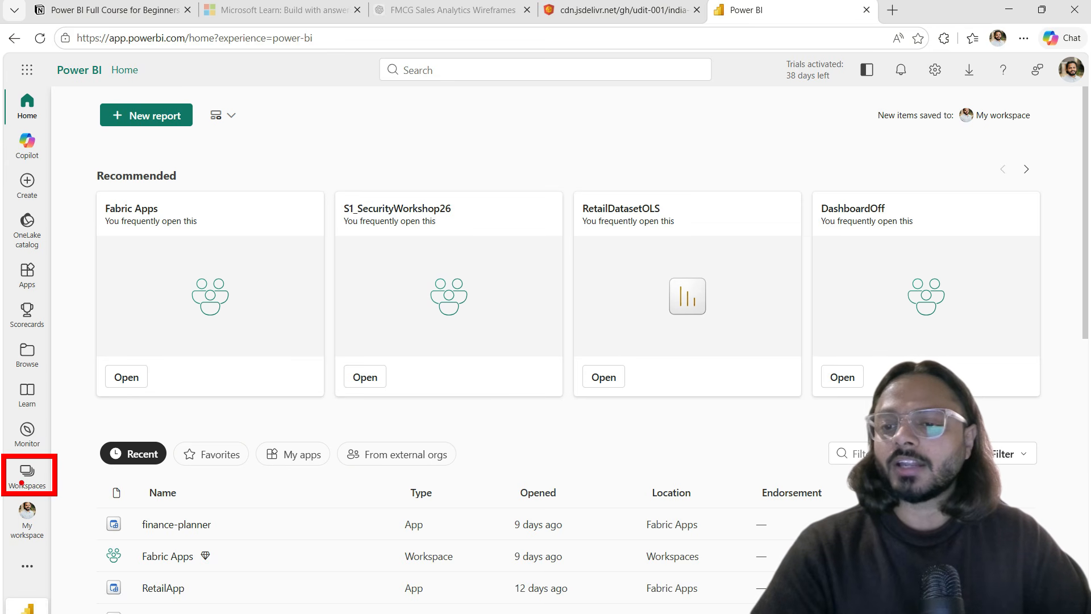
Step: Show the workspace list, including My workspace, AI Enabled, BigData_Training and DashboardOff
{"action": "left_click", "coordinate": [28, 480]}
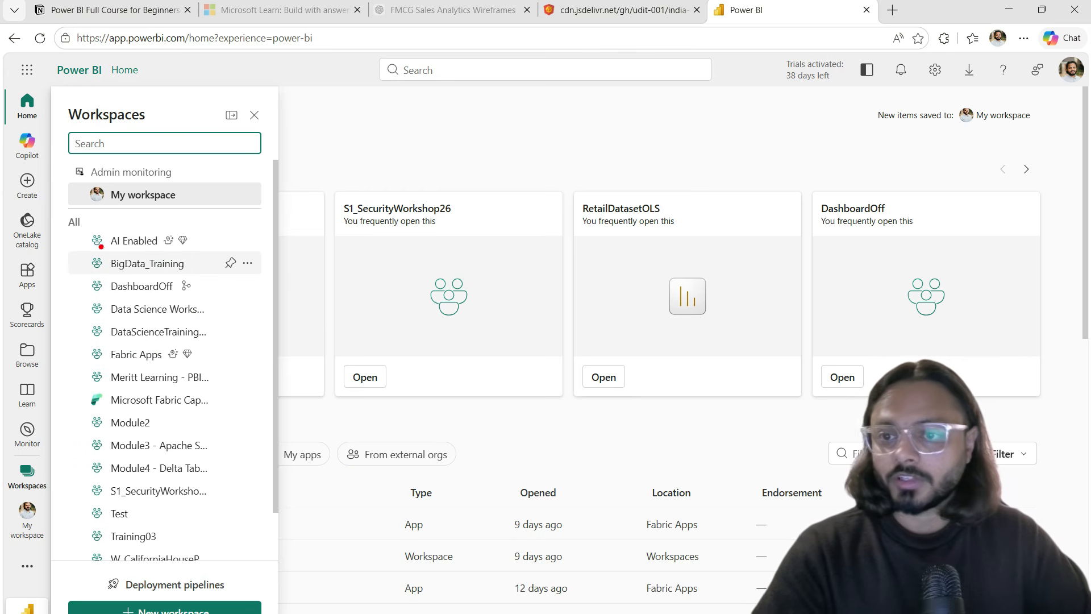
{"action": "left_click_drag", "start_coordinate": [61, 208], "coordinate": [261, 481]}
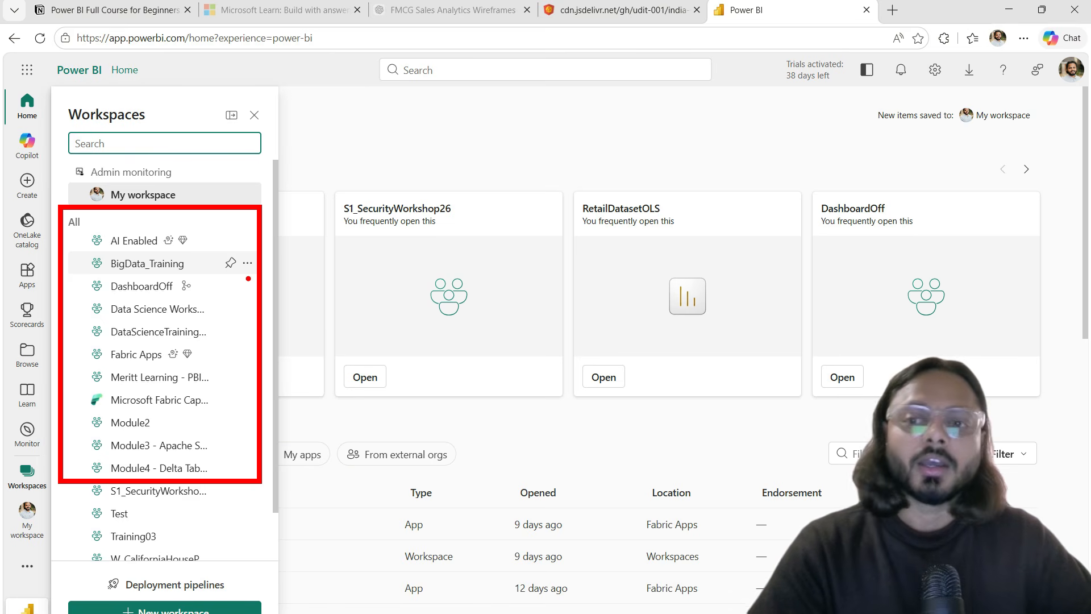
{"action": "key", "text": "Escape"}
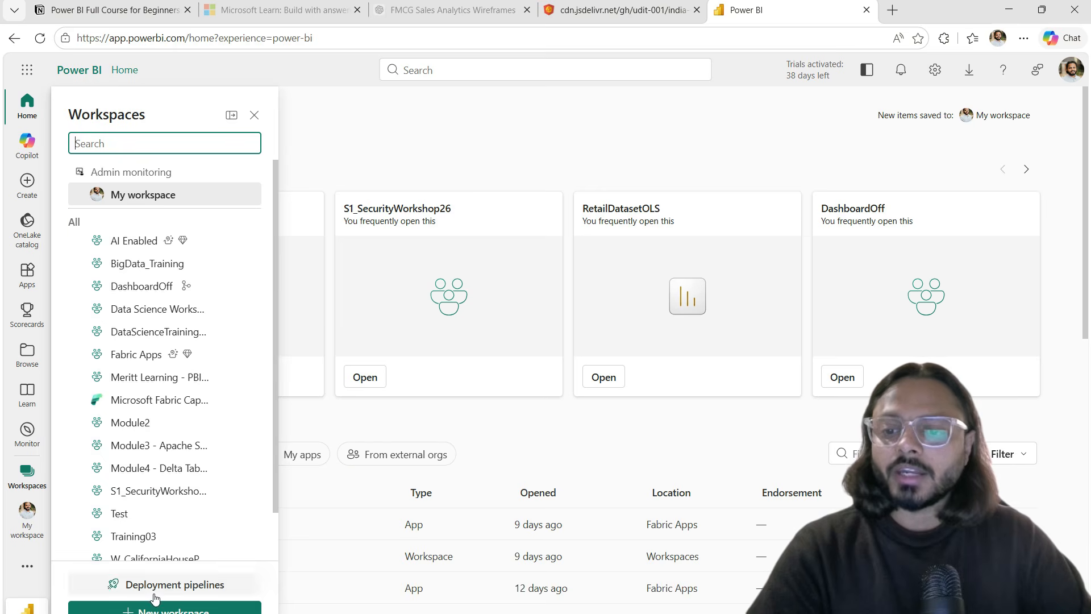
Step: Start a new workspace and look over its Name and Description fields
{"action": "left_click", "coordinate": [157, 607]}
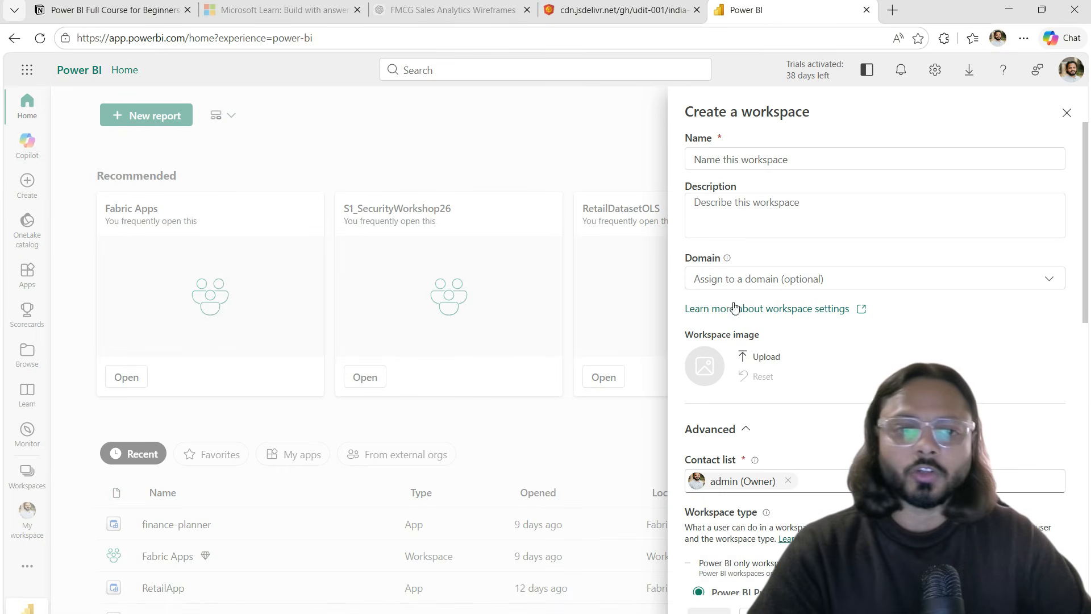
{"action": "left_click", "coordinate": [743, 161]}
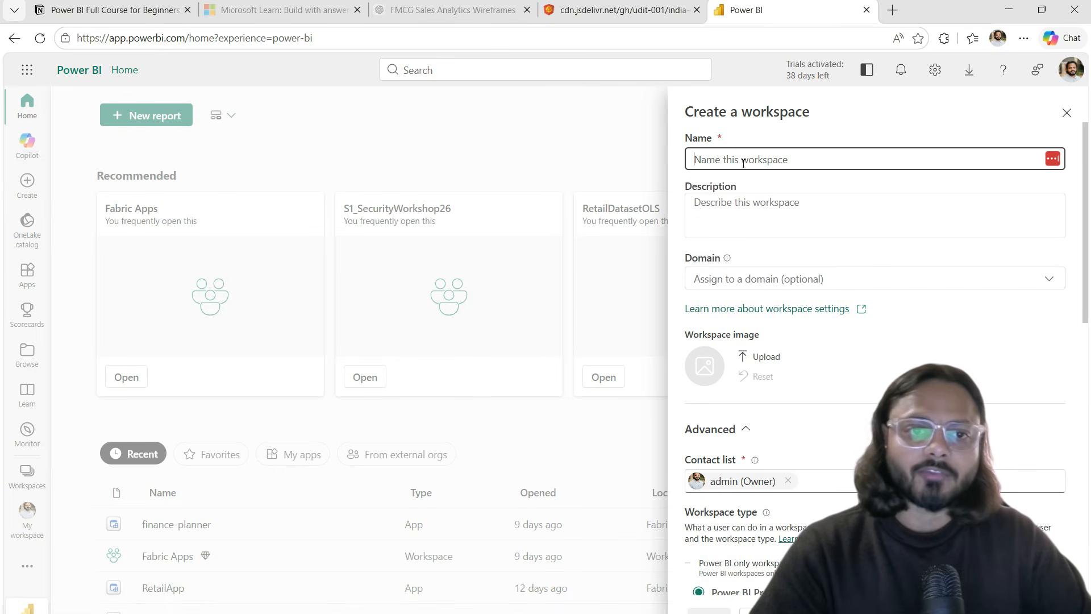
{"action": "left_click", "coordinate": [745, 204]}
{"action": "scroll", "coordinate": [780, 292], "scroll_direction": "down", "scroll_amount": 4}
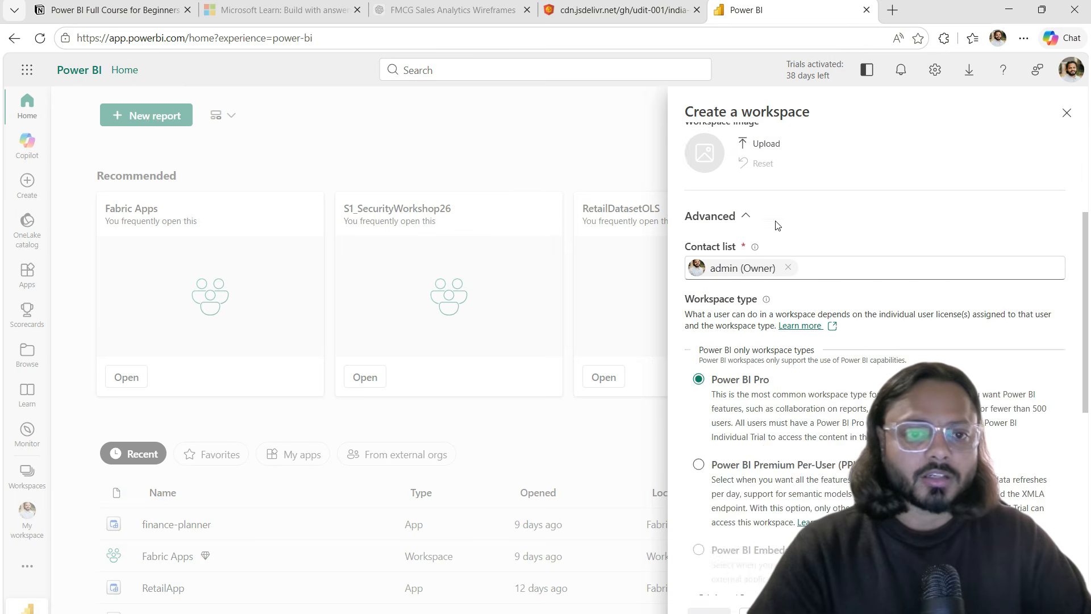
{"action": "scroll", "coordinate": [785, 409], "scroll_direction": "down", "scroll_amount": 1}
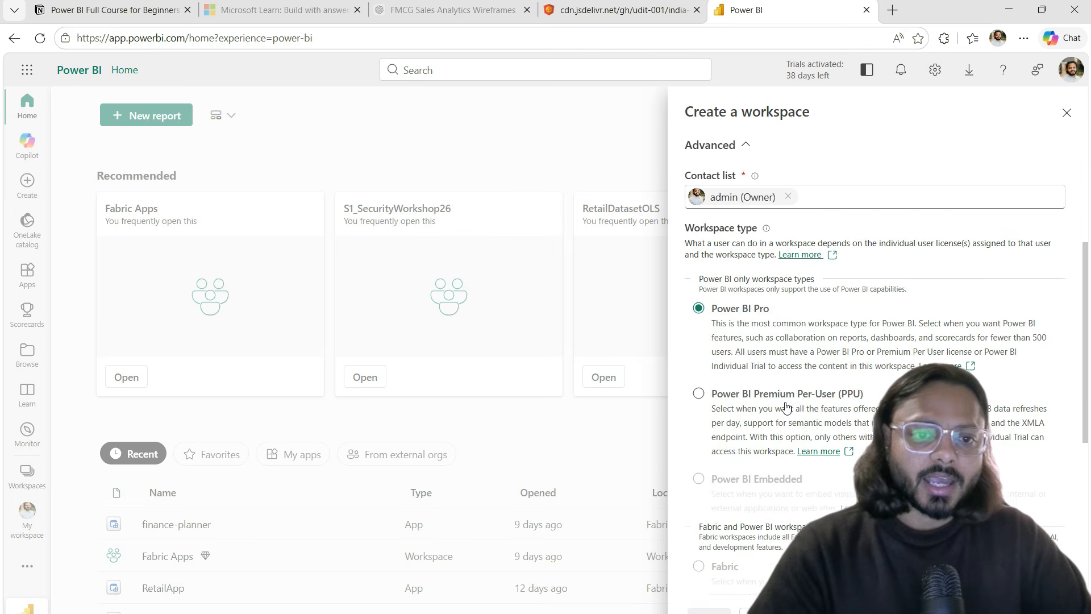
{"action": "left_click", "coordinate": [684, 268]}
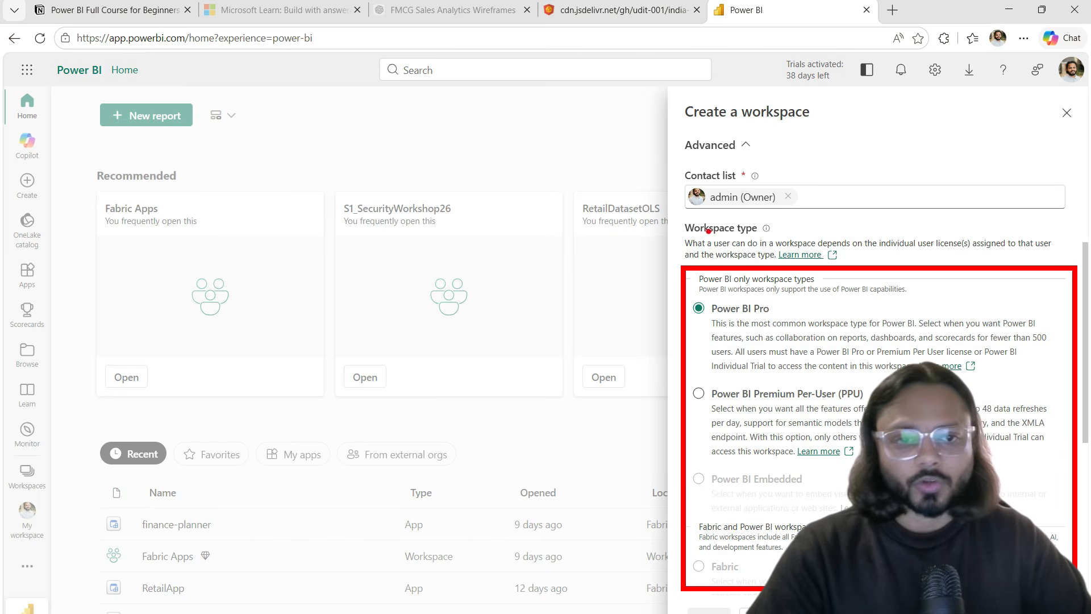
Step: Review the Power BI Pro, Premium Per-User and Embedded workspace types, then cancel without creating one
{"action": "left_click_drag", "start_coordinate": [723, 314], "coordinate": [790, 313]}
{"action": "left_click_drag", "start_coordinate": [757, 398], "coordinate": [840, 397]}
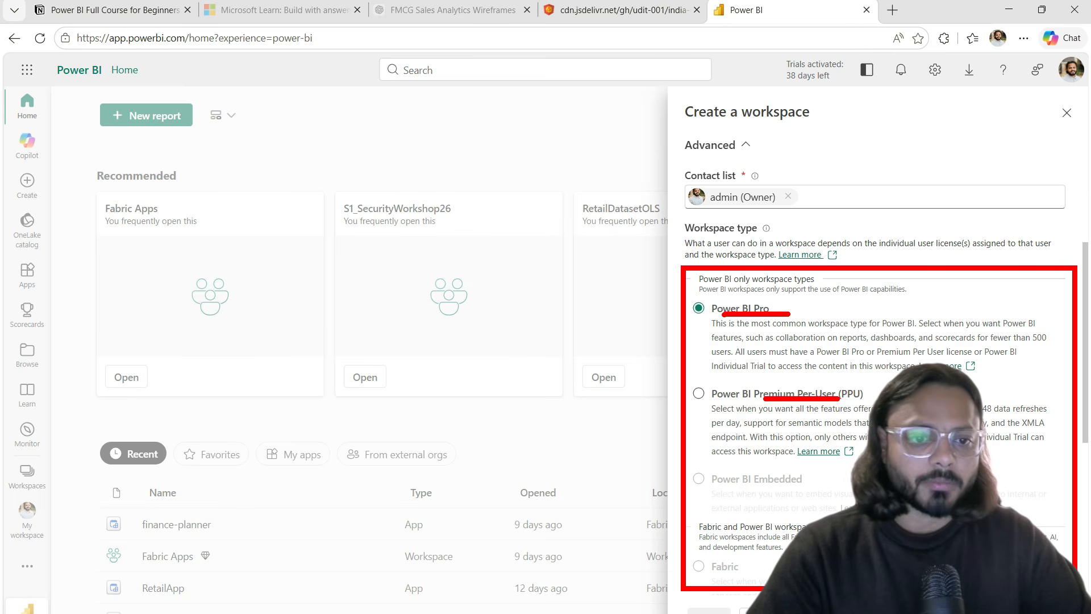
{"action": "left_click_drag", "start_coordinate": [760, 488], "coordinate": [800, 483]}
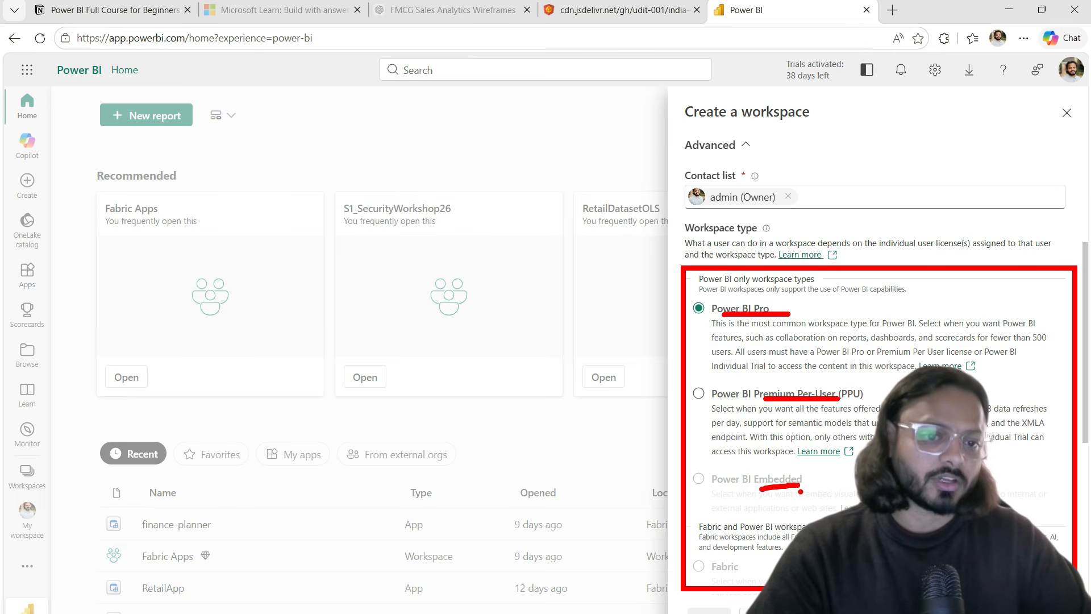
{"action": "scroll", "coordinate": [787, 500], "scroll_direction": "down", "scroll_amount": 5}
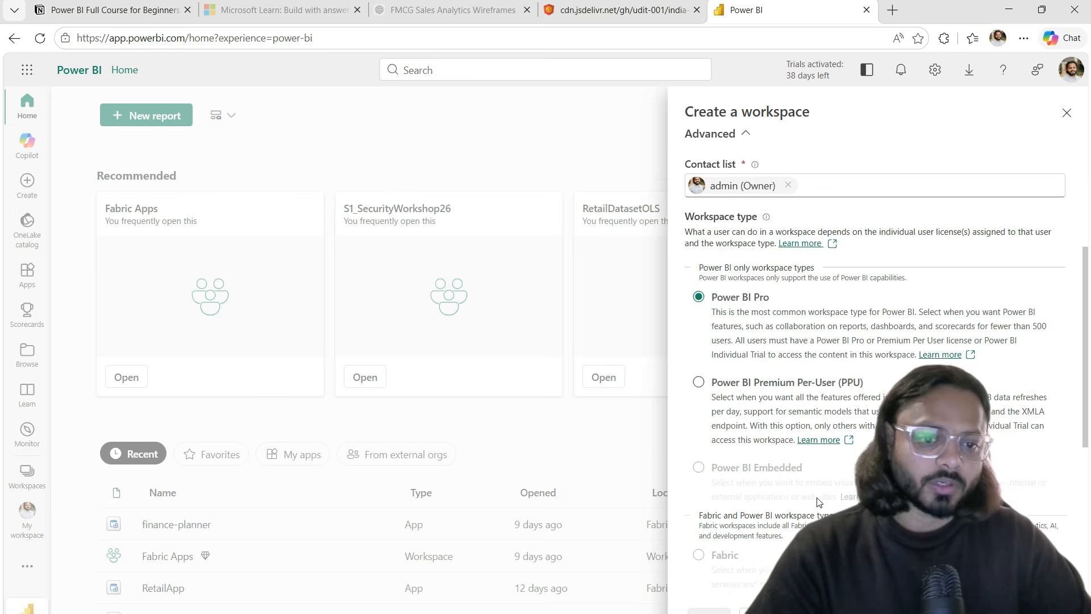
{"action": "scroll", "coordinate": [782, 385], "scroll_direction": "down", "scroll_amount": 2}
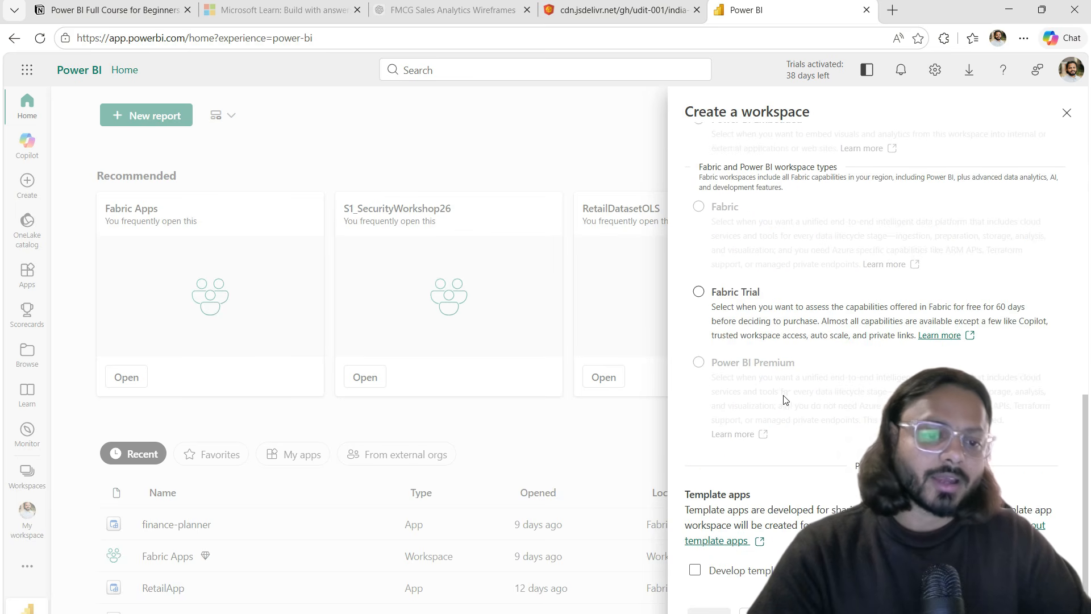
{"action": "scroll", "coordinate": [792, 253], "scroll_direction": "up", "scroll_amount": 10}
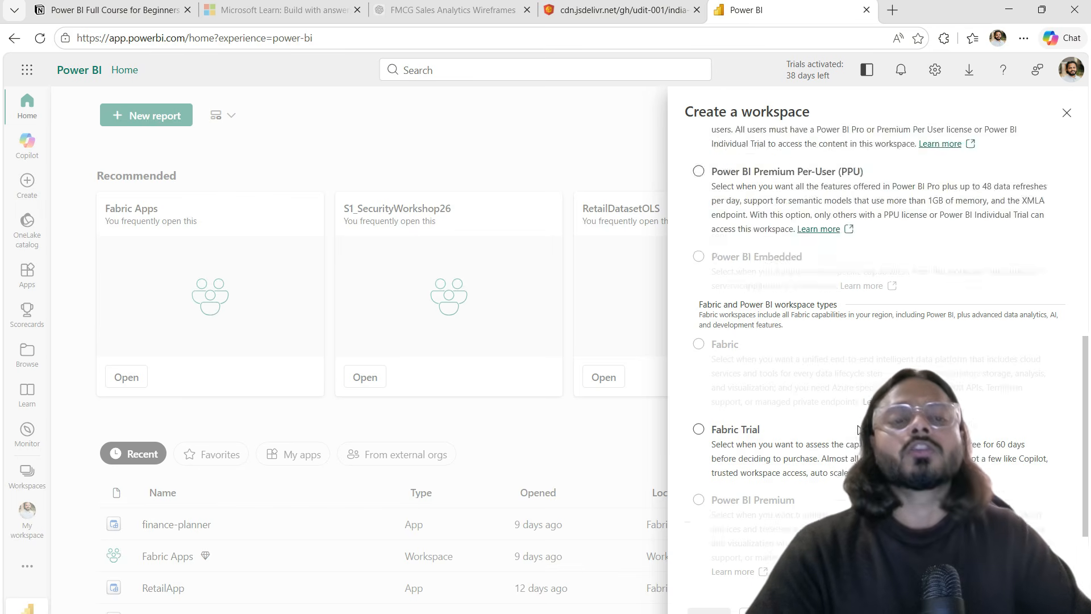
{"action": "left_click", "coordinate": [1066, 112]}
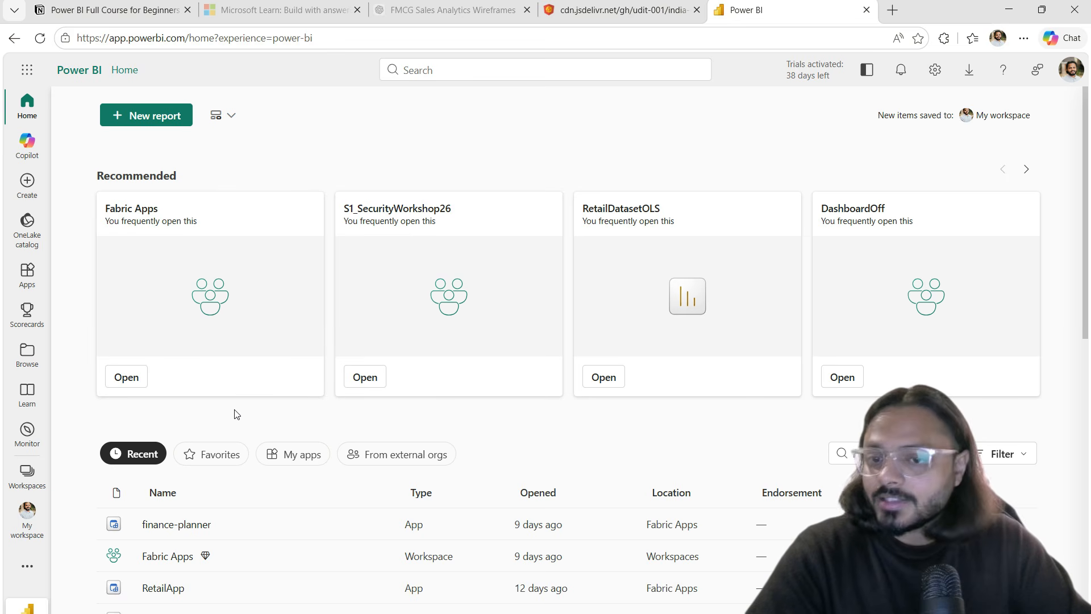